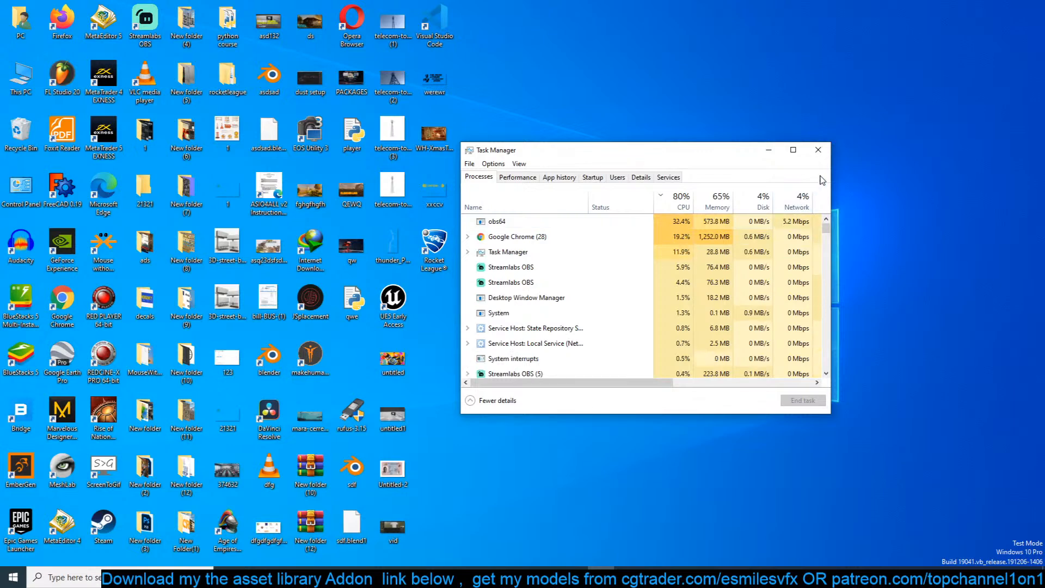
Check the system's performance graphs in Task Manager and close it.
left_click(520, 177)
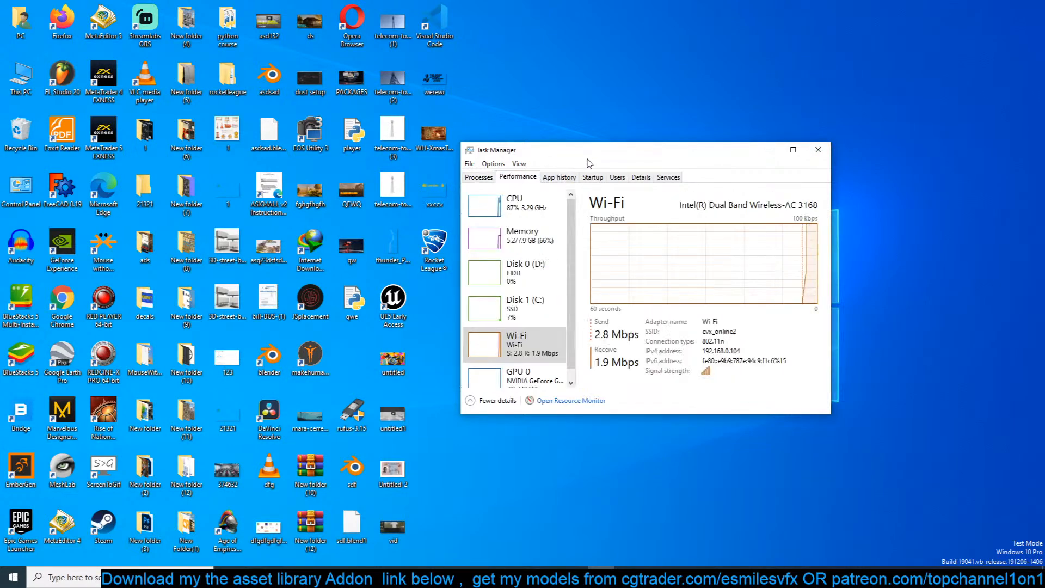
left_click(817, 151)
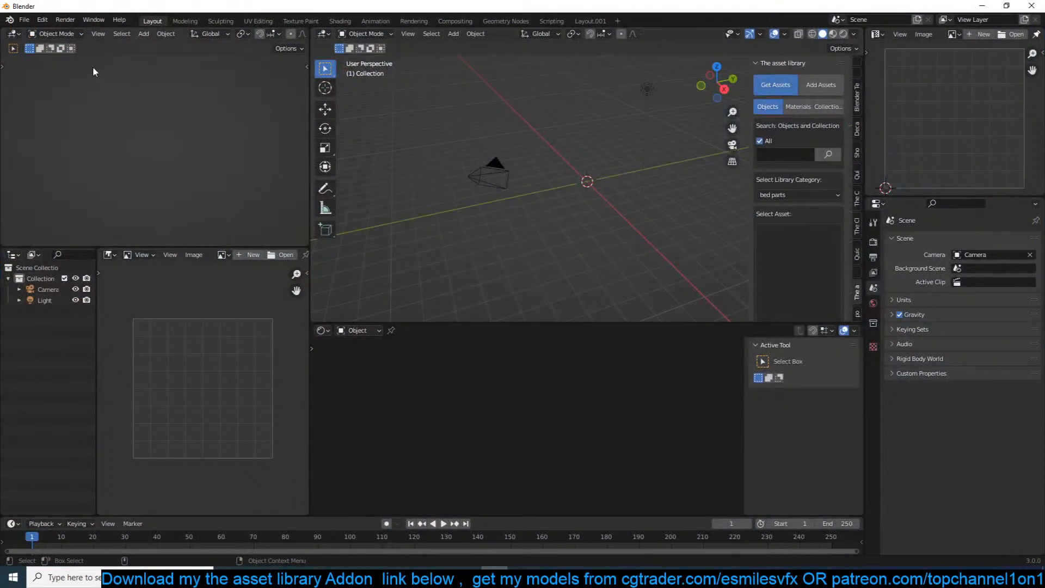
Open the recent file class room.blend, discarding the unsaved changes in the untitled scene.
left_click(24, 20)
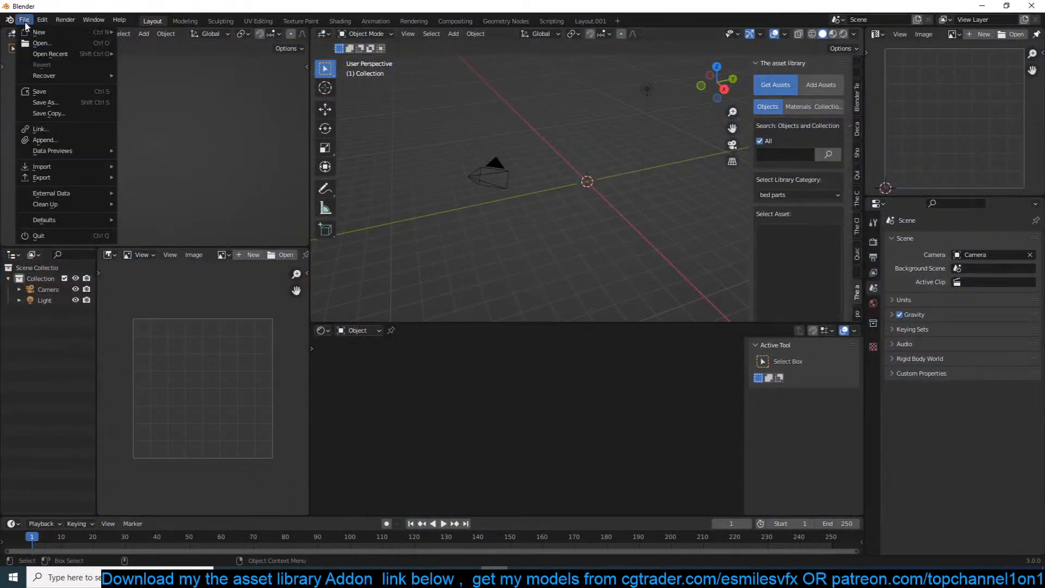
mouse_move(55, 54)
left_click(151, 54)
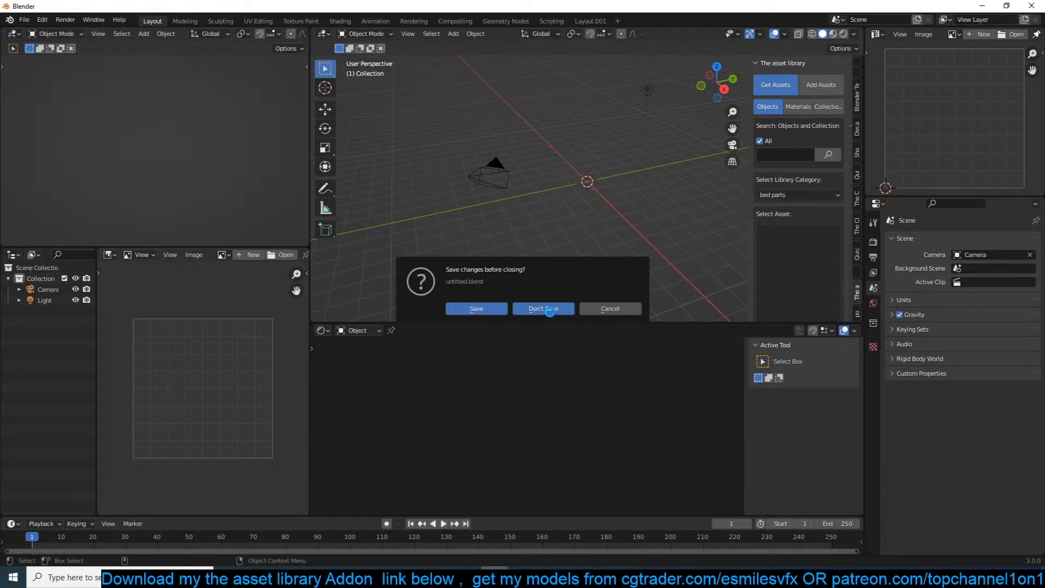
left_click(550, 311)
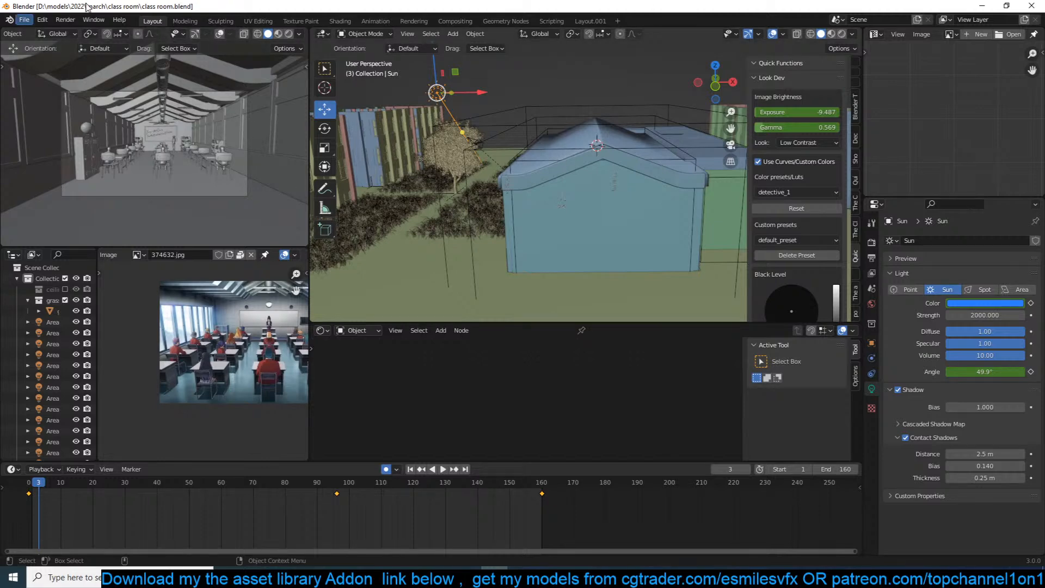
Play back the rendered animation of the classroom scene.
left_click(66, 20)
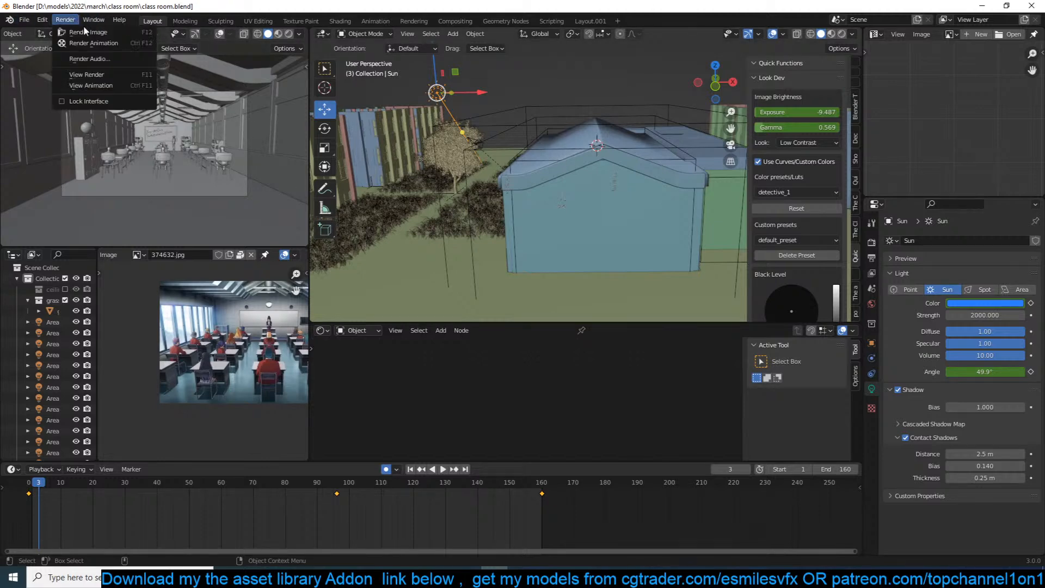
left_click(133, 84)
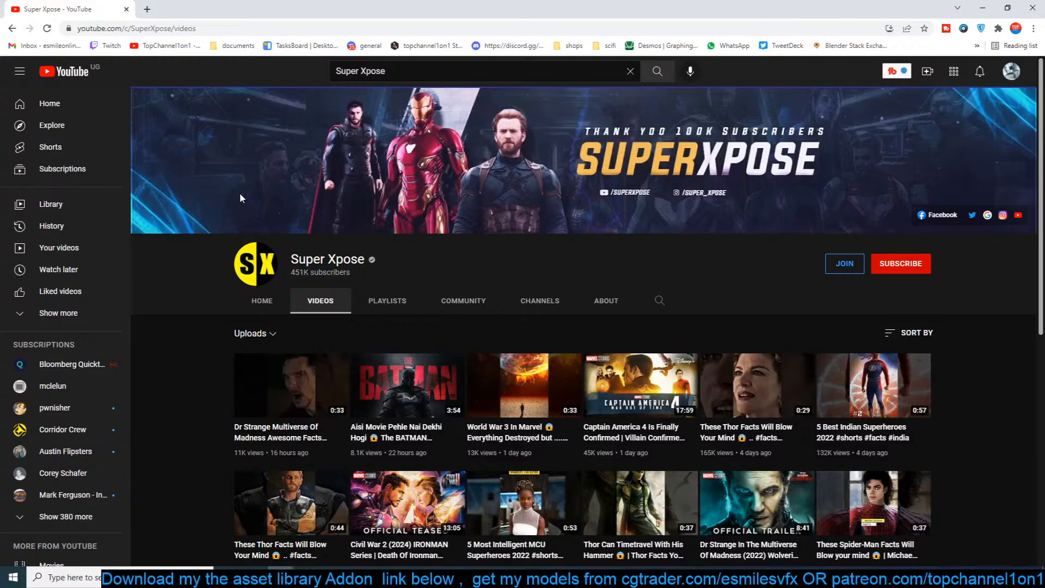
Subscribe to the Super Xpose YouTube channel and set its notifications to All.
left_click(871, 271)
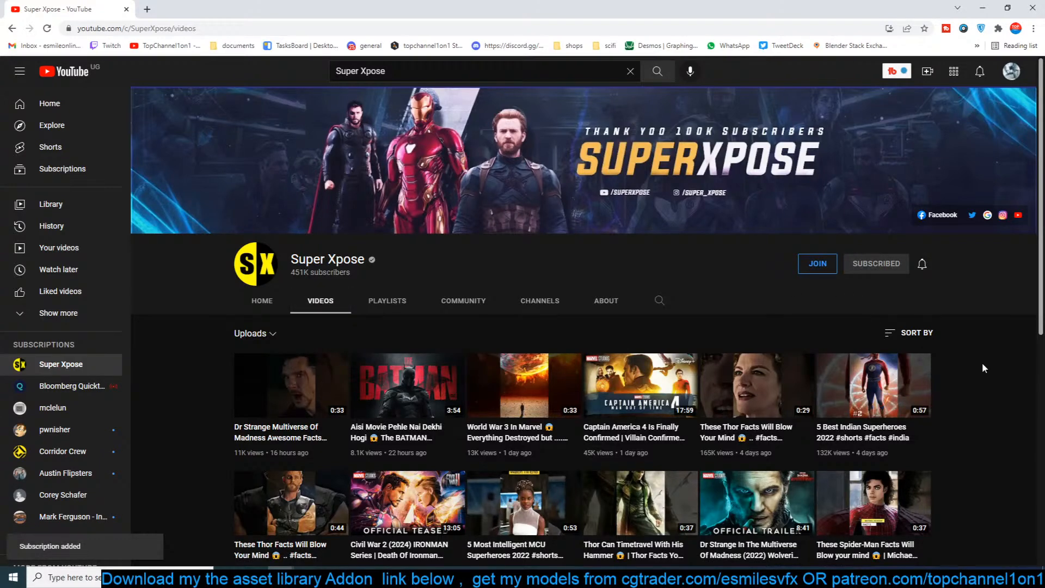
scroll(982, 384, "down", 1)
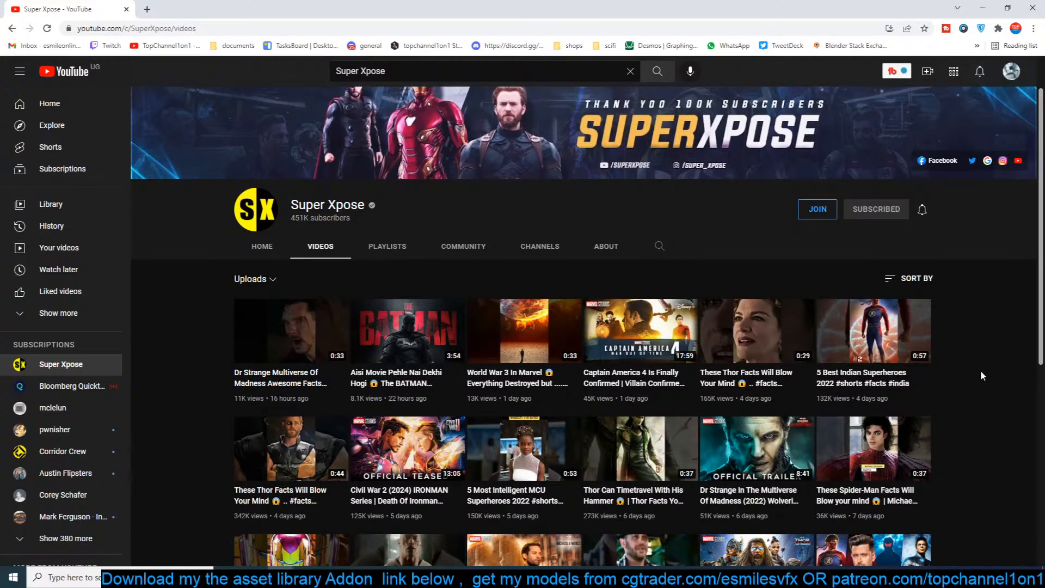
left_click(923, 209)
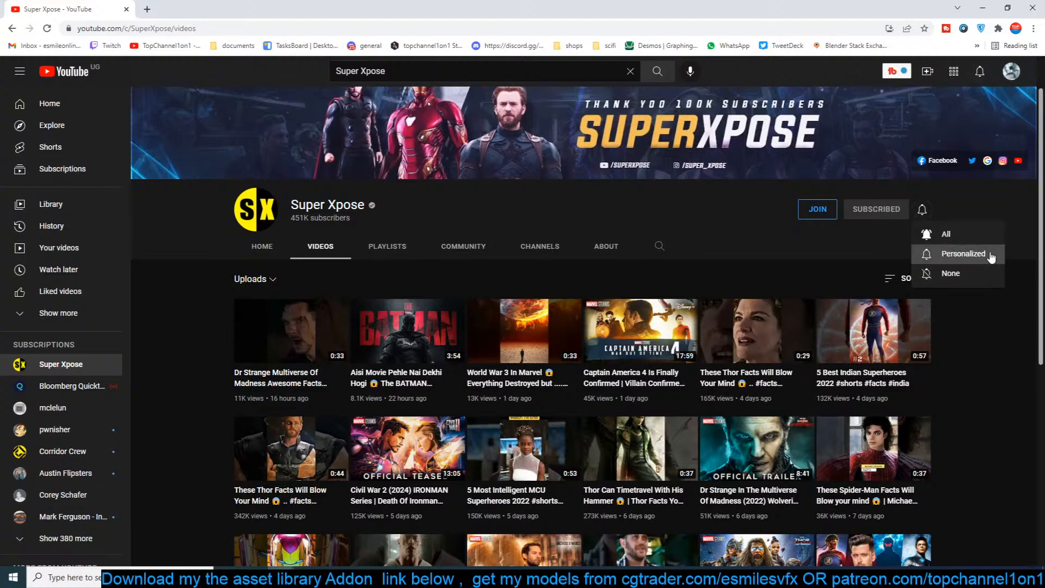
left_click(985, 235)
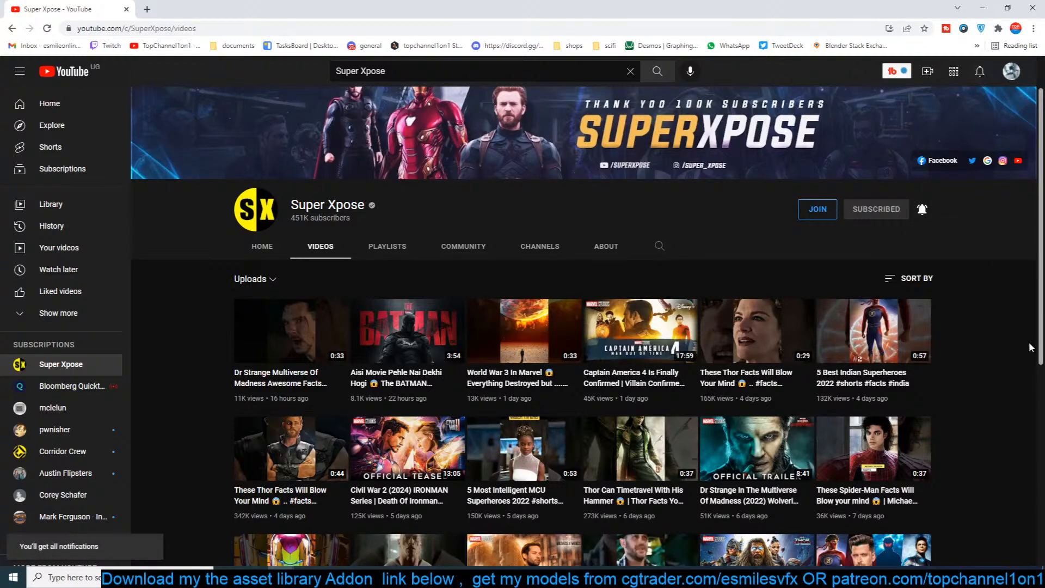
scroll(1027, 344, "down", 5)
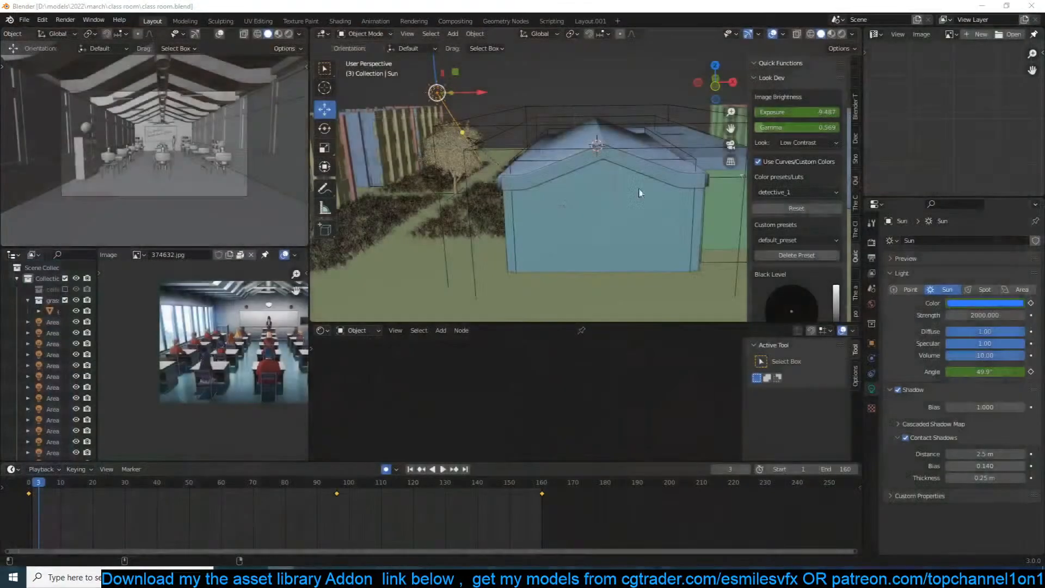
Switch to the browser to view the anime train station reference image, and bring up the Blender Market product page.
left_click(471, 171)
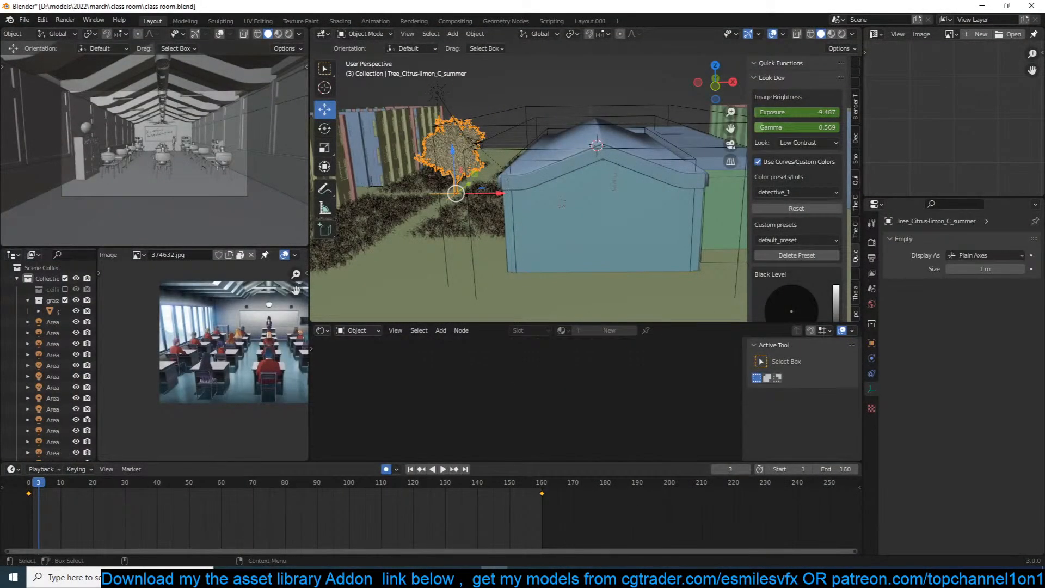
left_click(281, 578)
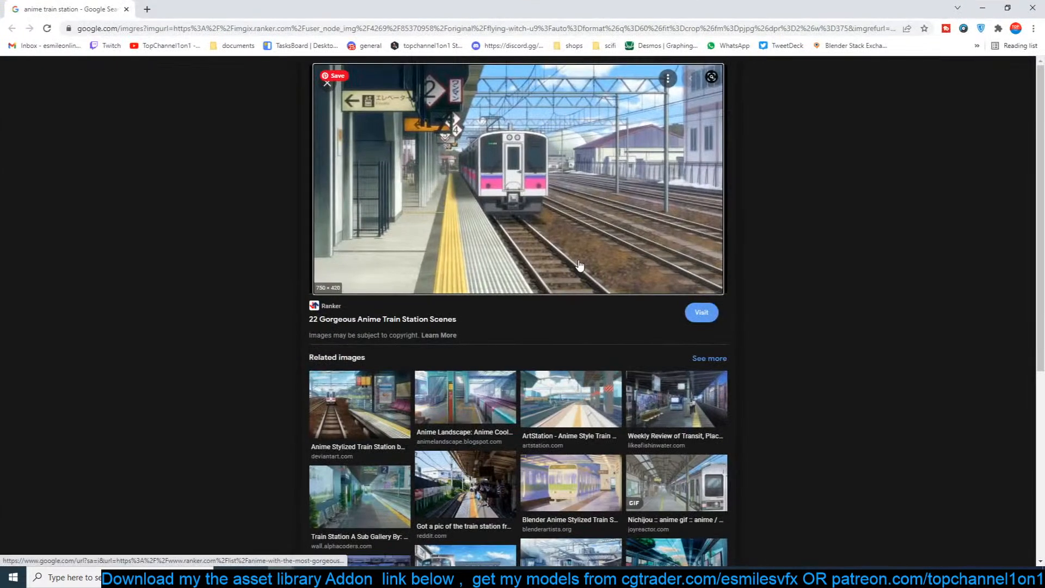
key("super+shift+s")
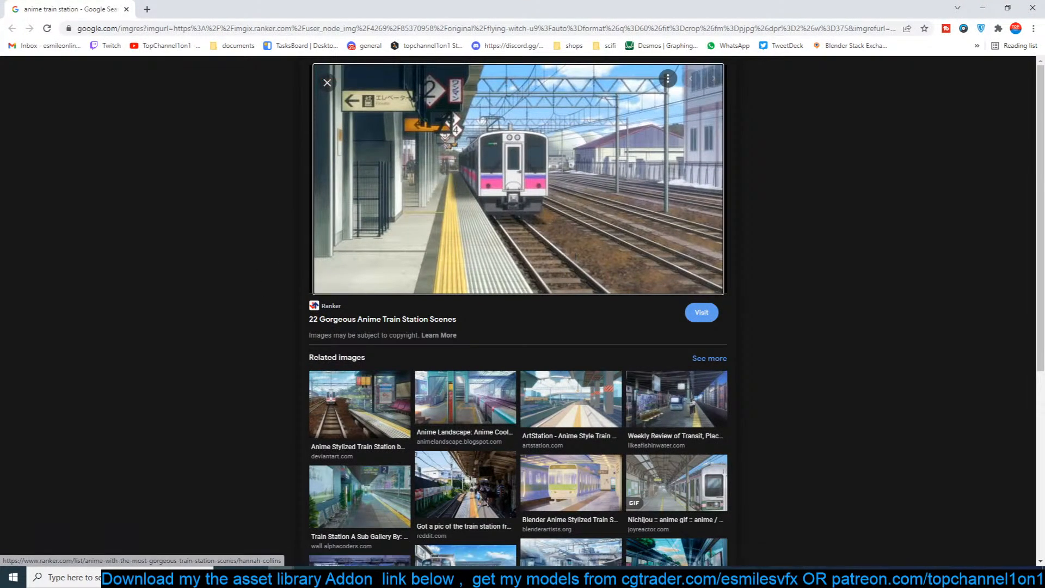
left_click_drag(0, 33, 668, 4)
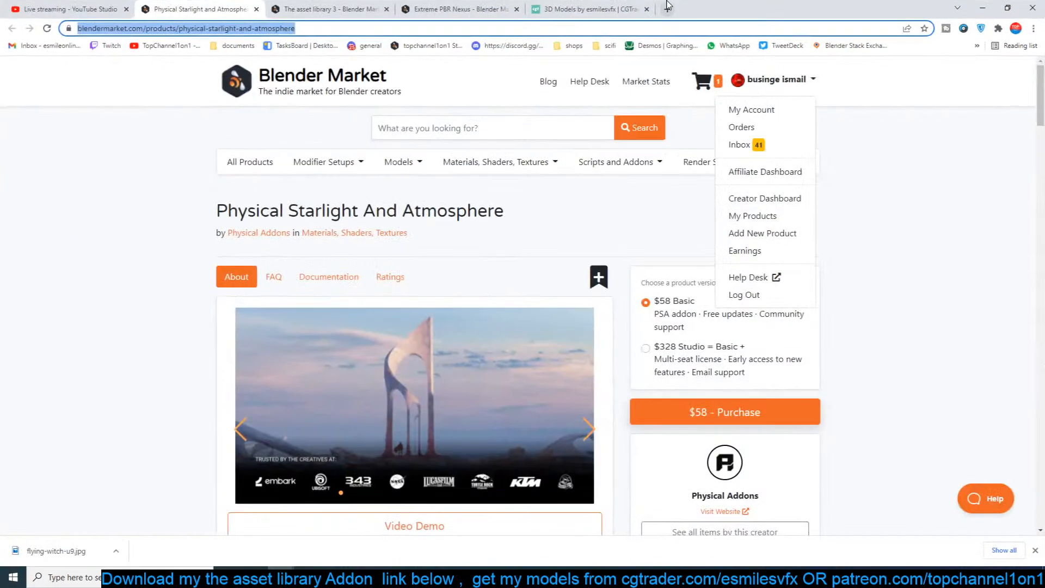
Read through the Physical Starlight And Atmosphere product page, examining its features, presets and explanations of procedural skies.
scroll(162, 375, "down", 4)
scroll(140, 360, "up", 4)
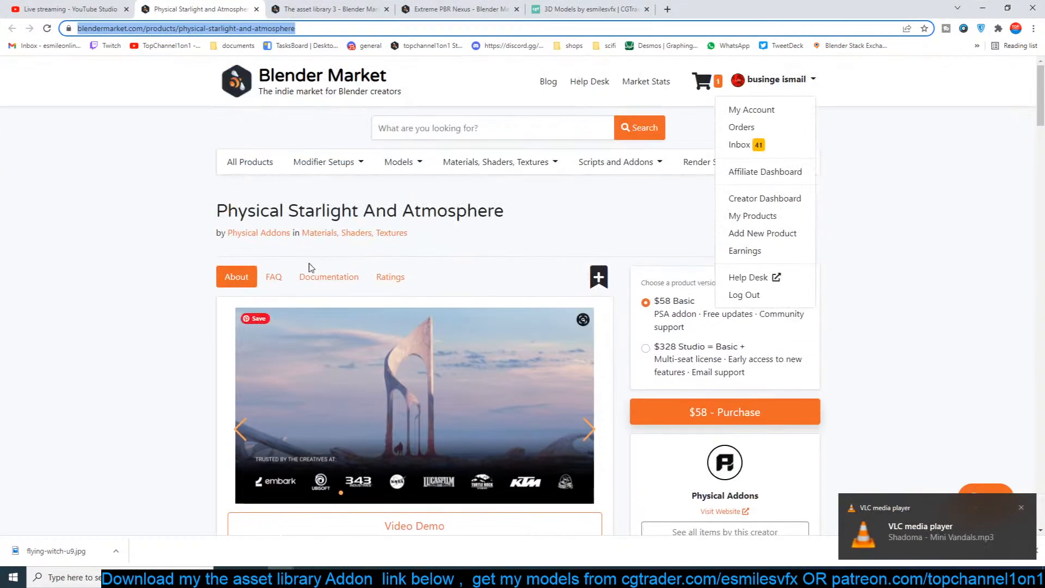
scroll(492, 237, "down", 4)
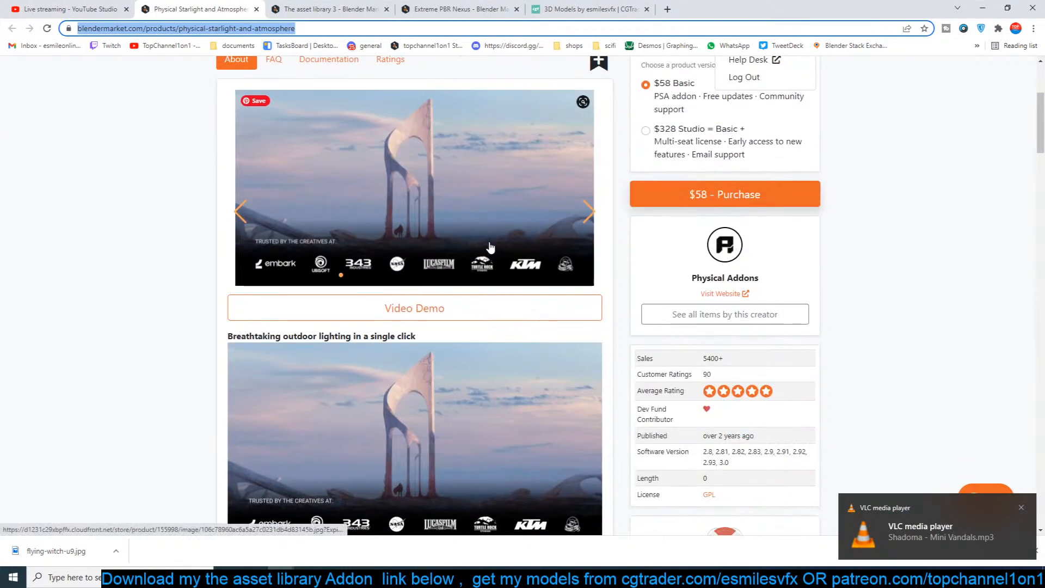
scroll(492, 247, "down", 8)
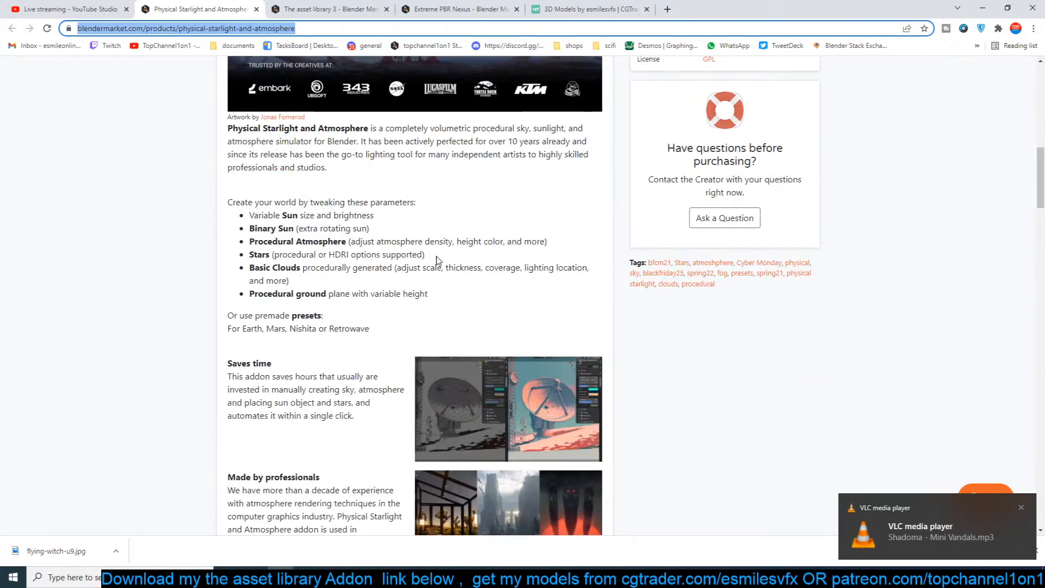
scroll(456, 254, "down", 5)
scroll(413, 166, "down", 4)
scroll(435, 272, "up", 4)
scroll(466, 433, "down", 4)
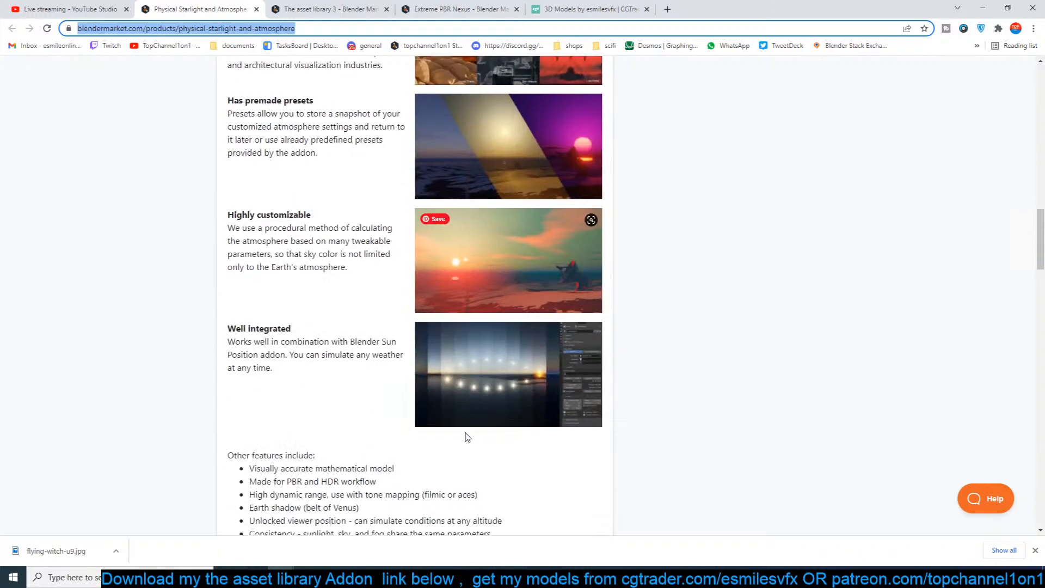
scroll(467, 435, "down", 16)
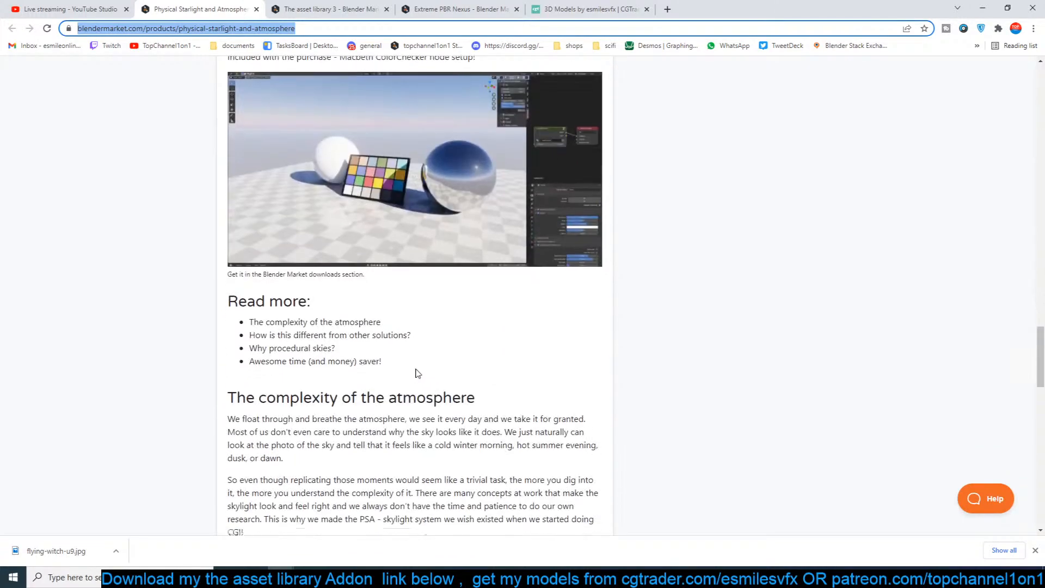
scroll(418, 373, "down", 12)
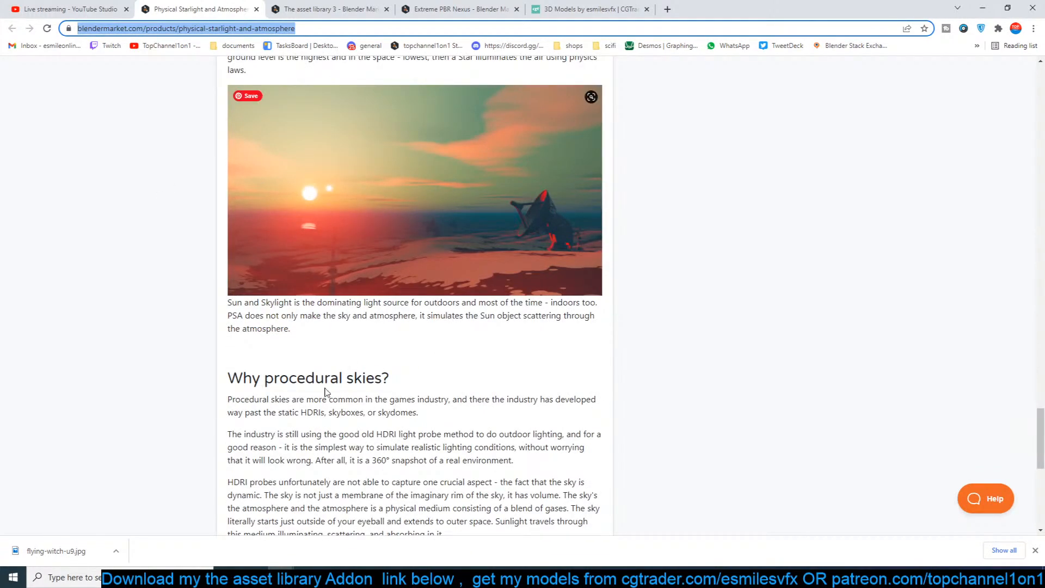
scroll(351, 368, "down", 12)
scroll(374, 397, "up", 20)
scroll(375, 398, "up", 20)
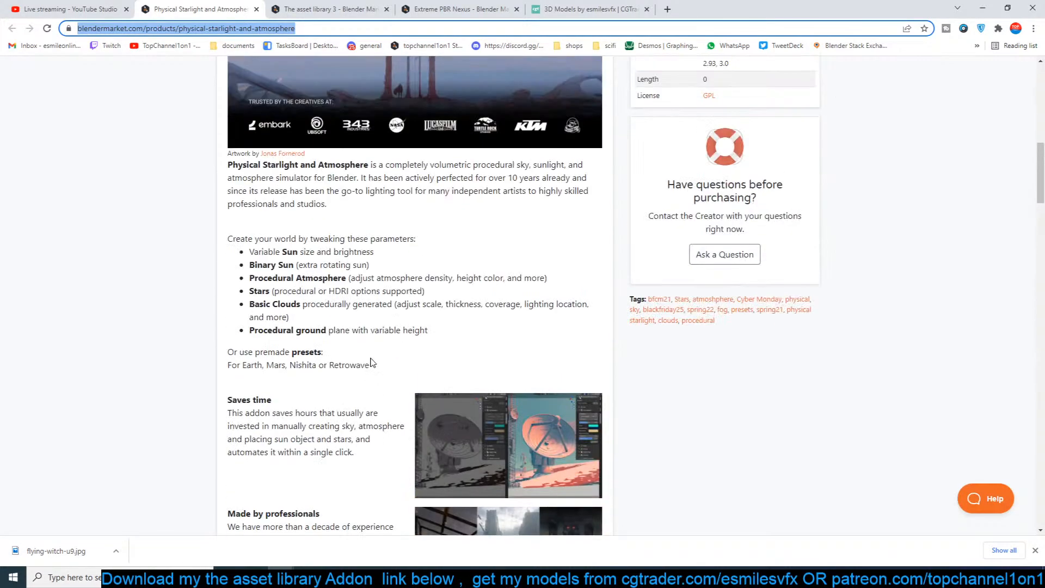
scroll(373, 360, "up", 6)
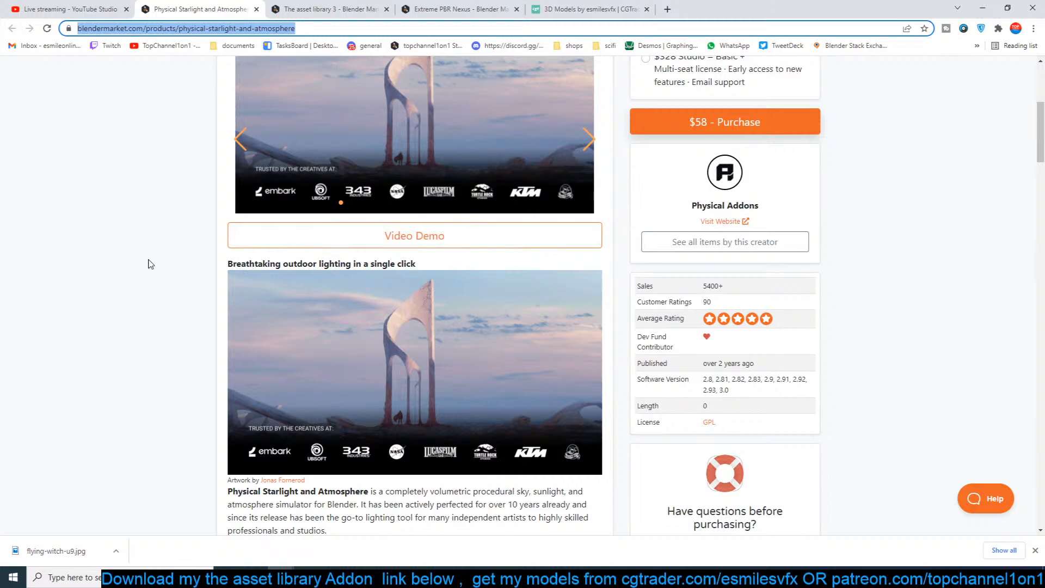
scroll(161, 268, "up", 5)
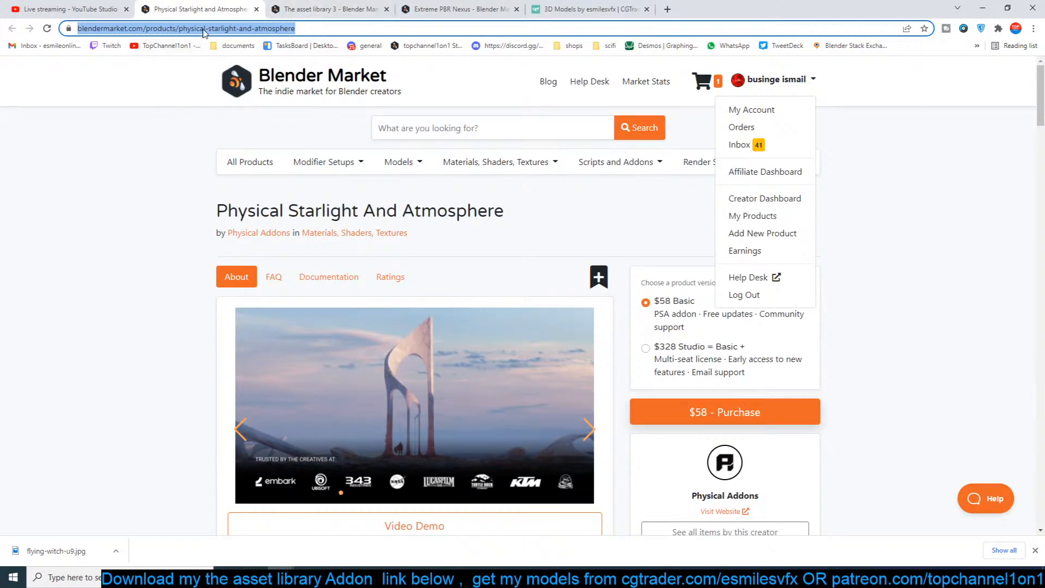
Close the Physical Starlight And Atmosphere page and switch back to the classroom scene in Blender.
left_click(152, 182)
left_click(257, 9)
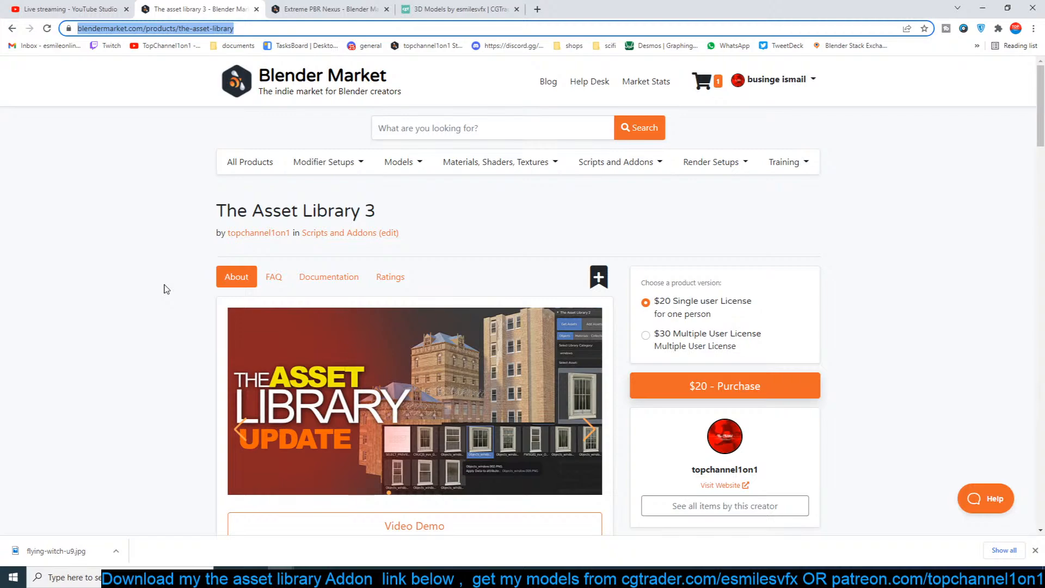
left_click(509, 569)
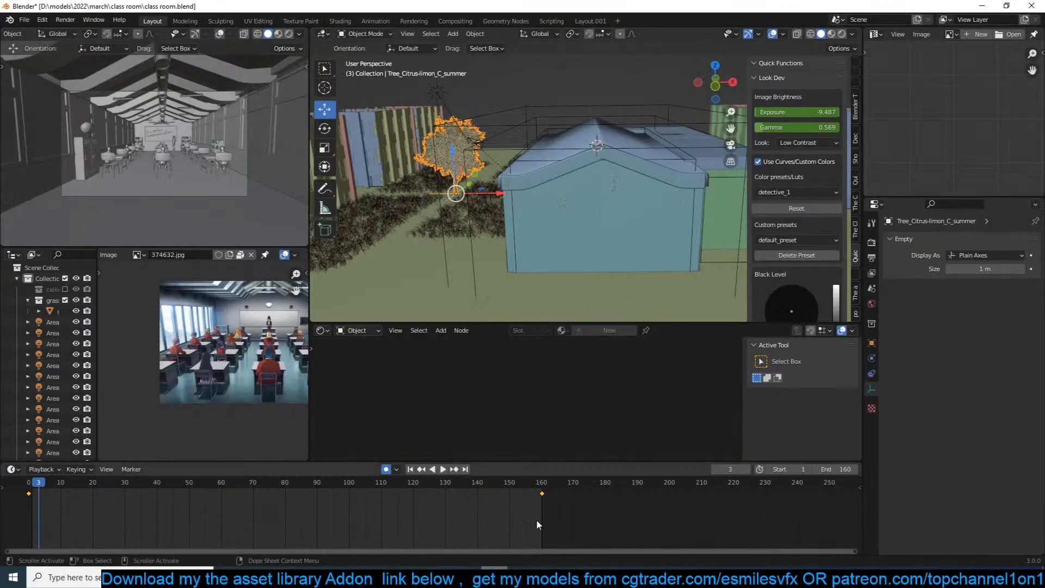
Search the asset library's objects for "chair".
left_click(639, 209)
left_click(639, 183)
middle_click_drag(610, 184, 563, 190)
scroll(653, 189, "up", 4)
scroll(653, 190, "down", 6)
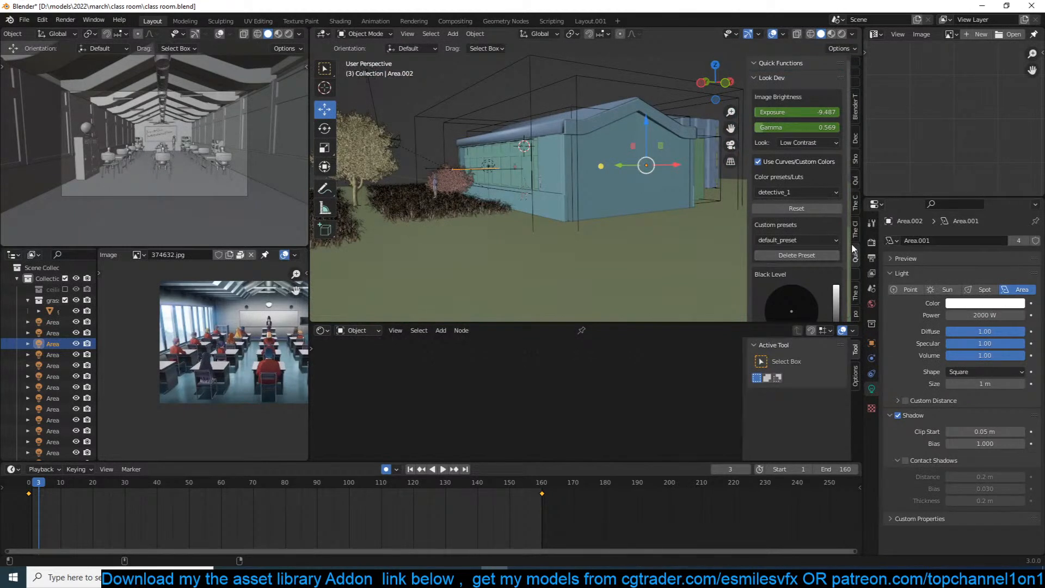
left_click(856, 294)
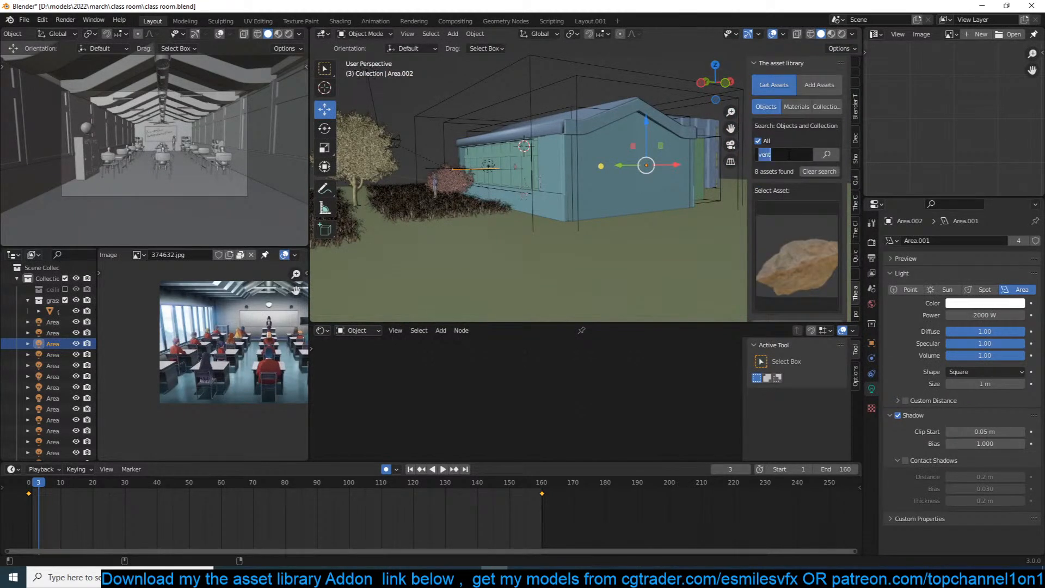
key("Return")
Add the gaming chair asset from the search results to the scene and inspect it up close.
left_click(794, 262)
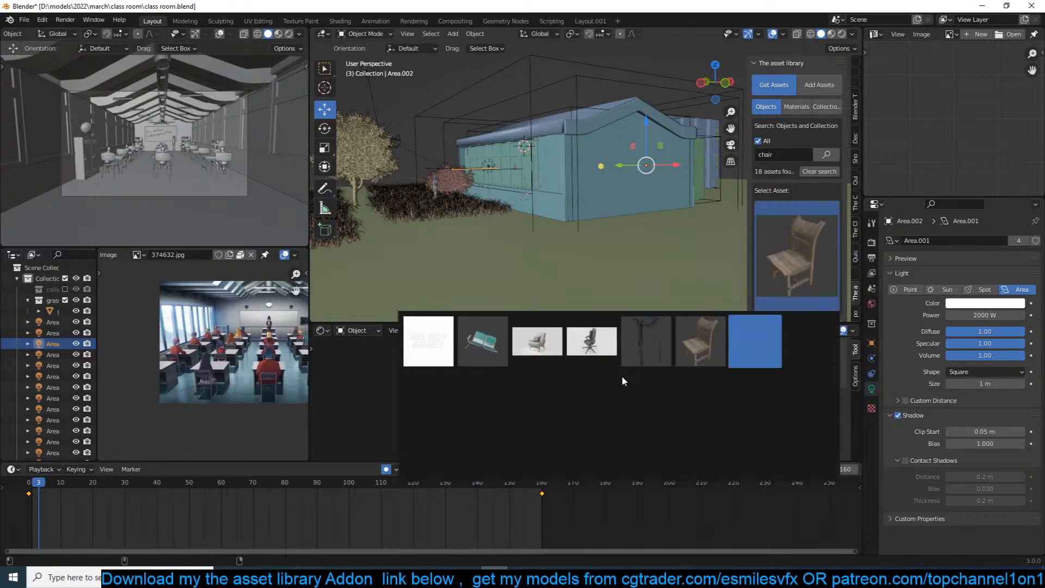
left_click(609, 337)
scroll(798, 228, "down", 4)
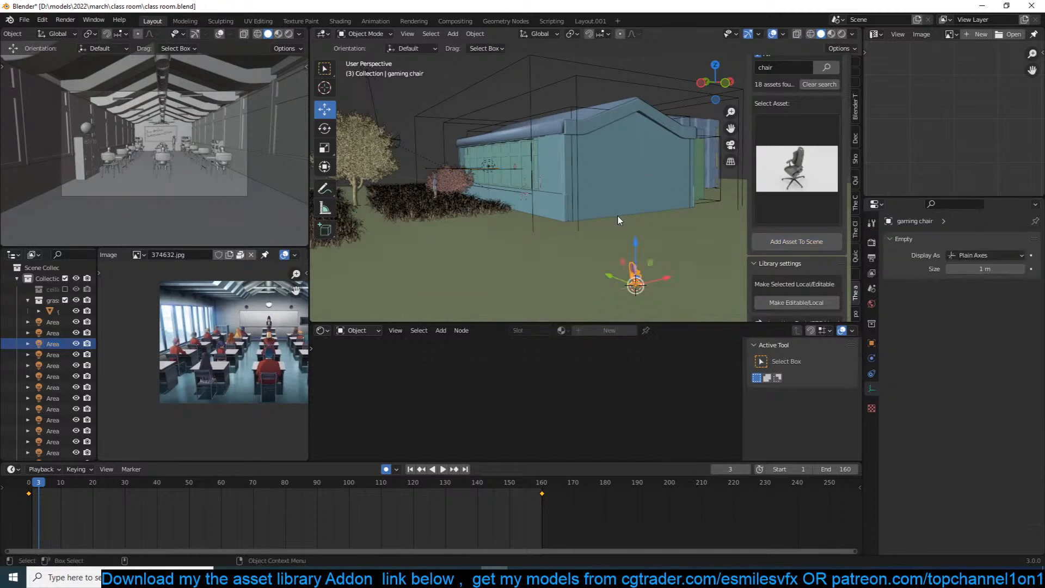
scroll(656, 253, "up", 4)
middle_click_drag(655, 258, 609, 283)
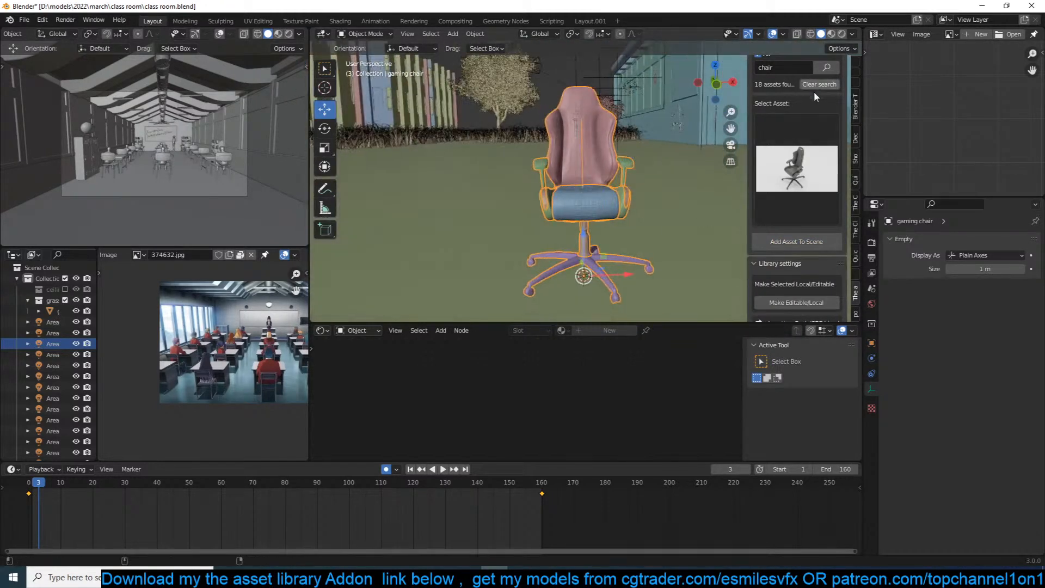
Try scaling the gaming chair, cancel the scaling, and delete the chair from the scene.
scroll(802, 123, "up", 4)
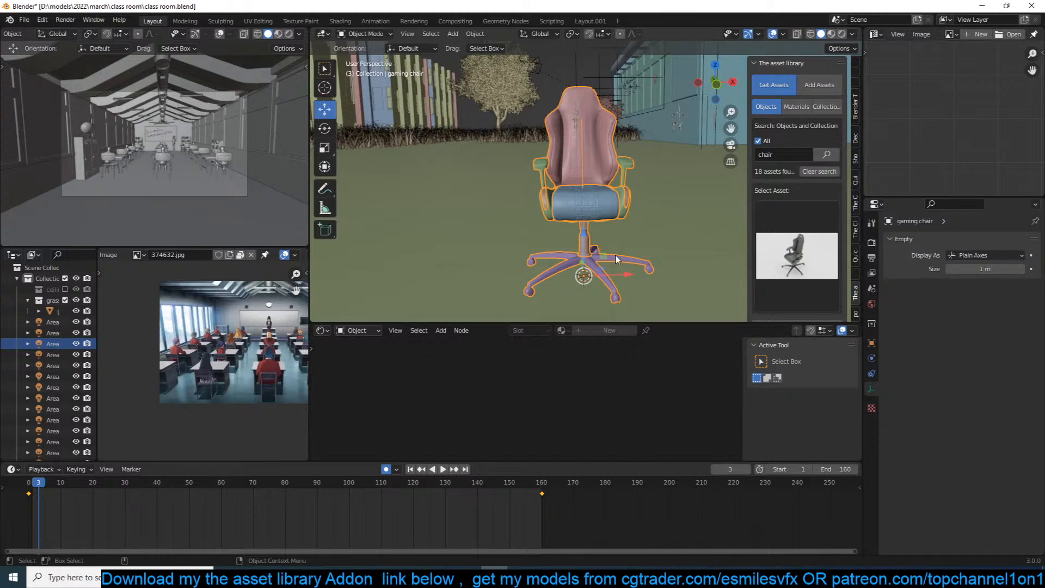
key("s")
right_click(742, 141)
key("x")
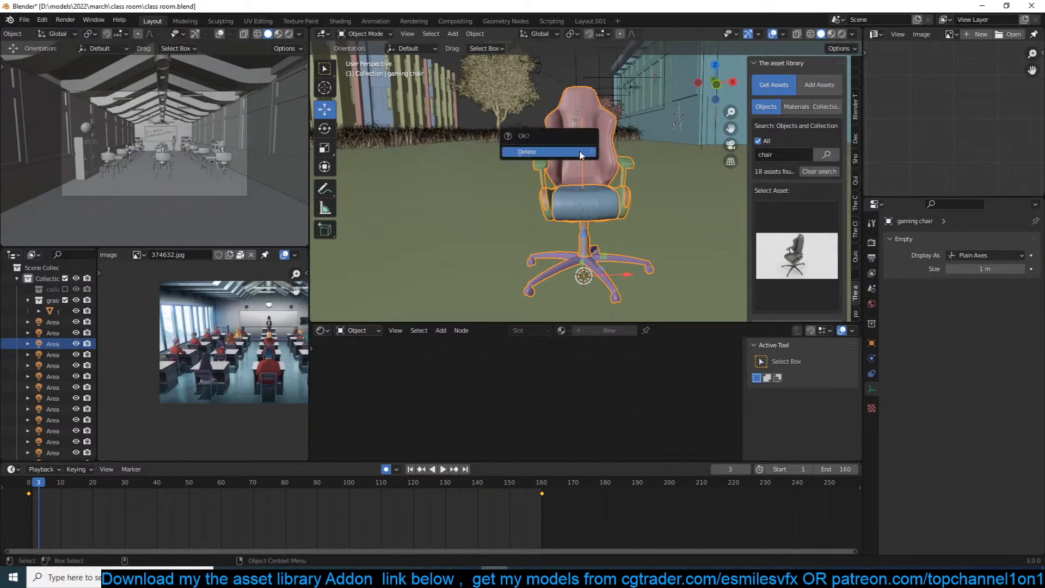
left_click(505, 155)
Start a new general file, discarding the unsaved changes to class room.blend.
key("ctrl+n")
left_click(506, 159)
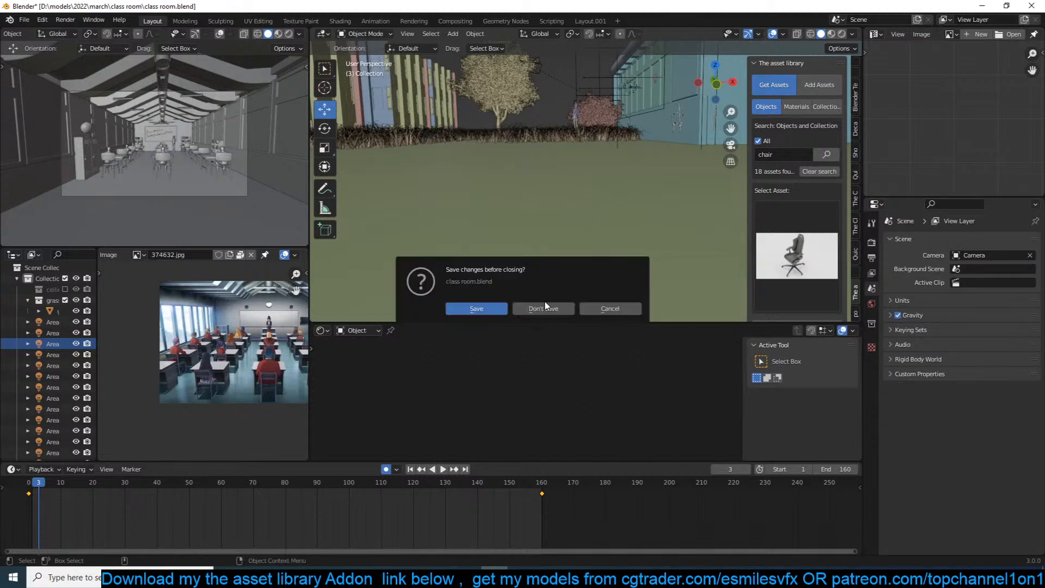
left_click(545, 307)
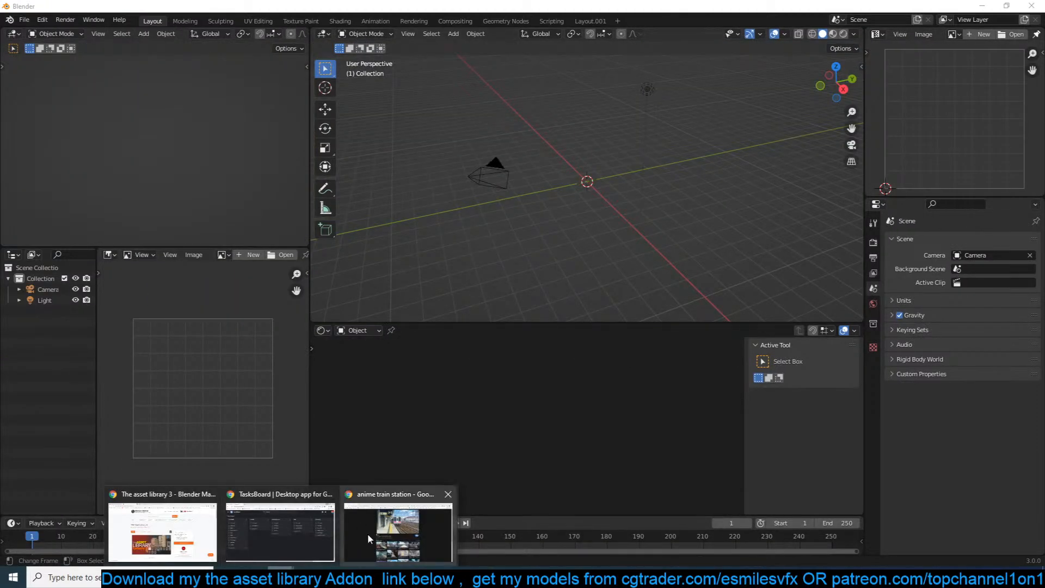
Switch to Chrome, close The Asset Library 3 page and review the Extreme PBR Nexus animated water and texture paint sections.
left_click(195, 533)
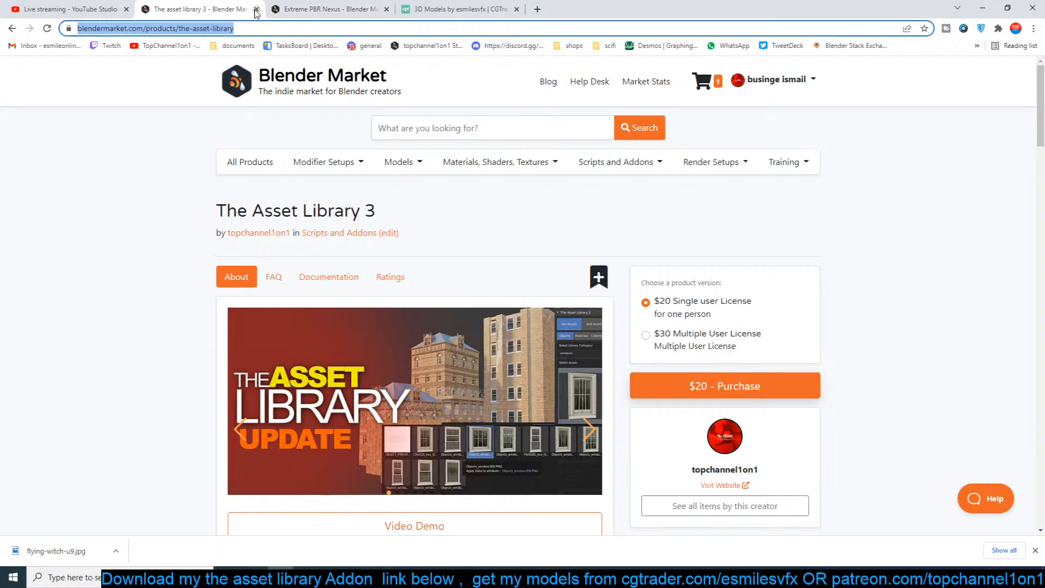
left_click(257, 9)
scroll(173, 305, "down", 3)
scroll(173, 305, "up", 3)
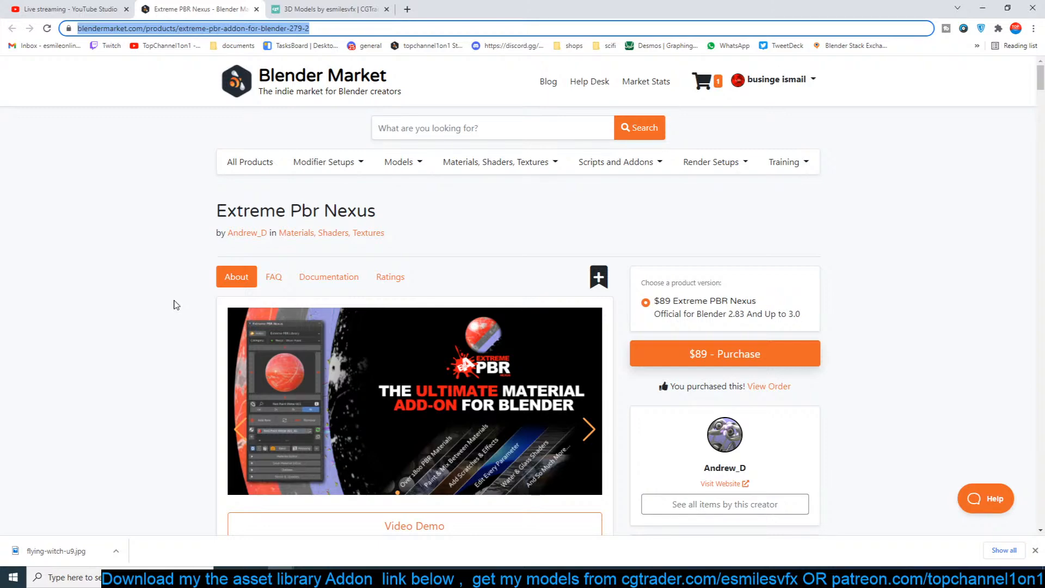
scroll(176, 305, "down", 15)
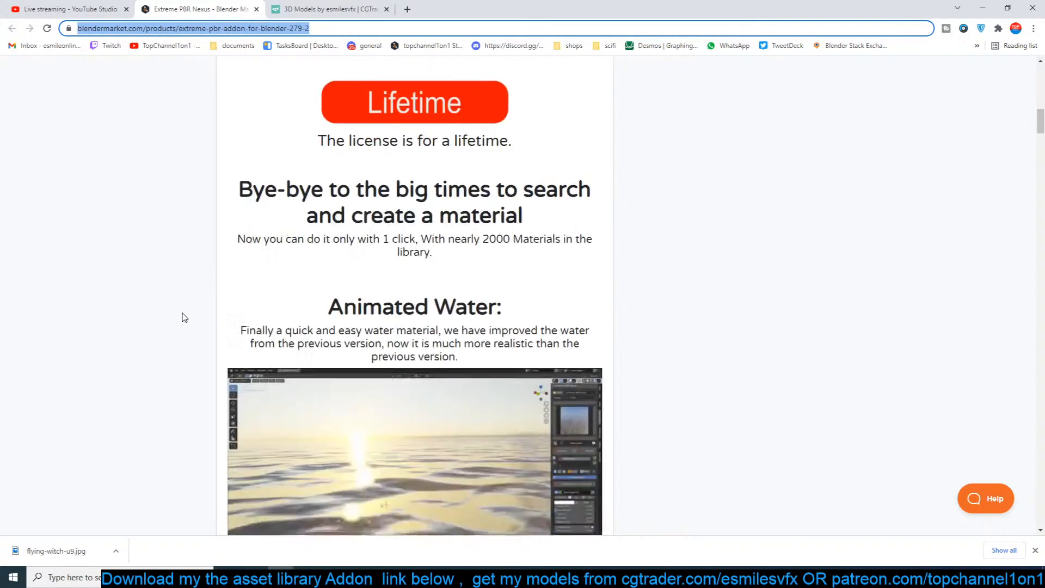
scroll(182, 317, "down", 3)
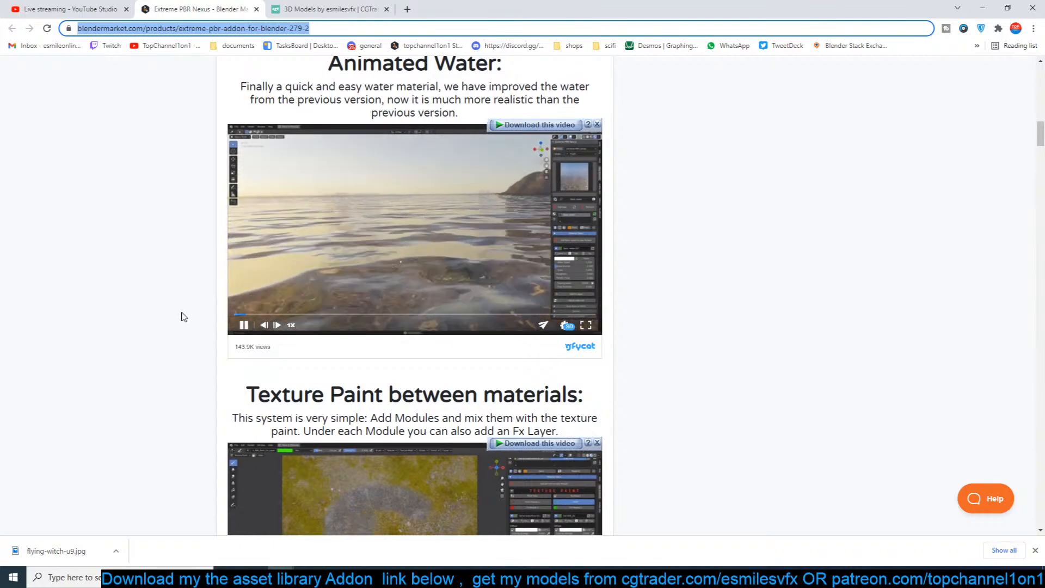
scroll(268, 241, "up", 1)
scroll(268, 241, "down", 9)
scroll(462, 193, "up", 5)
scroll(462, 194, "down", 6)
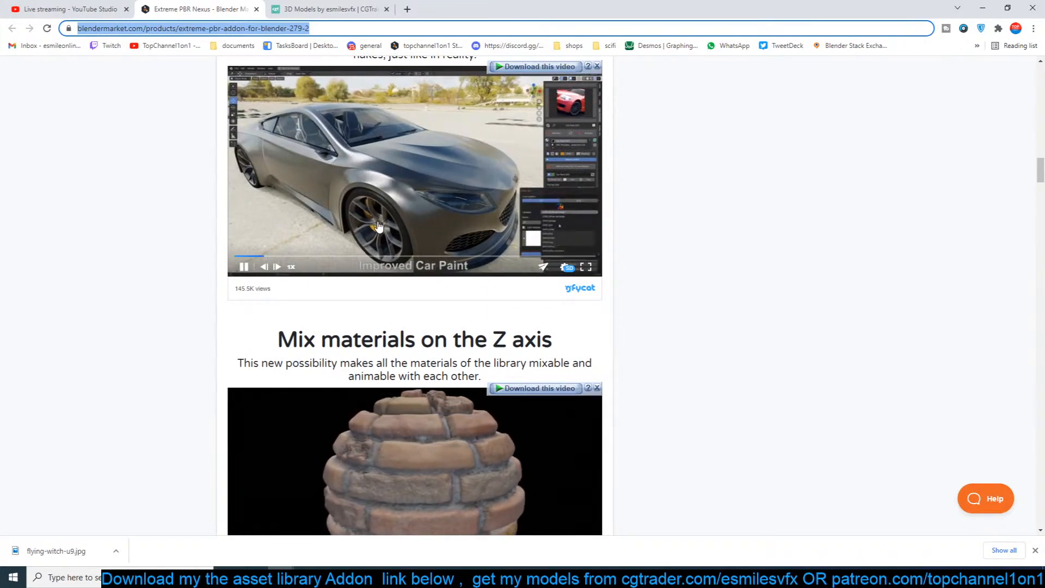
Examine the Extreme PBR Nexus sections on displacement, paint modules, tag search, scene creation, Shader Maker Video and Texture Manager.
scroll(376, 225, "down", 4)
scroll(376, 225, "down", 16)
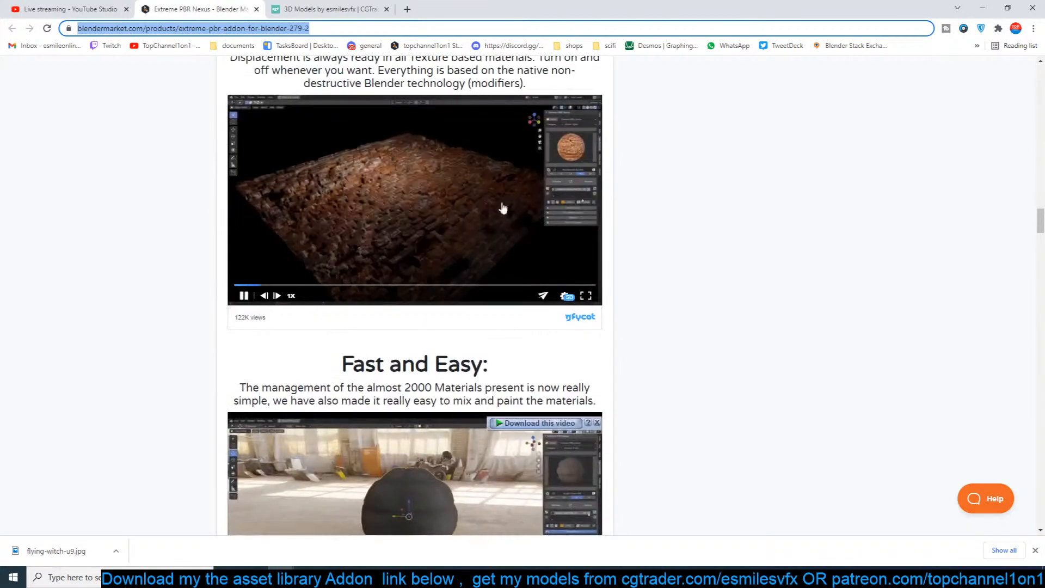
scroll(384, 269, "down", 15)
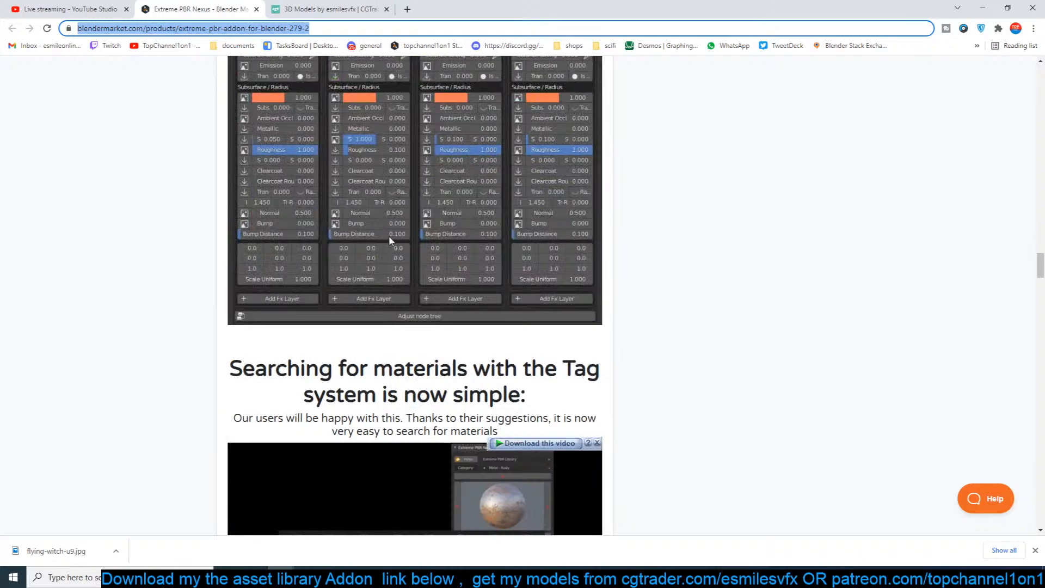
scroll(378, 169, "up", 5)
scroll(416, 239, "down", 2)
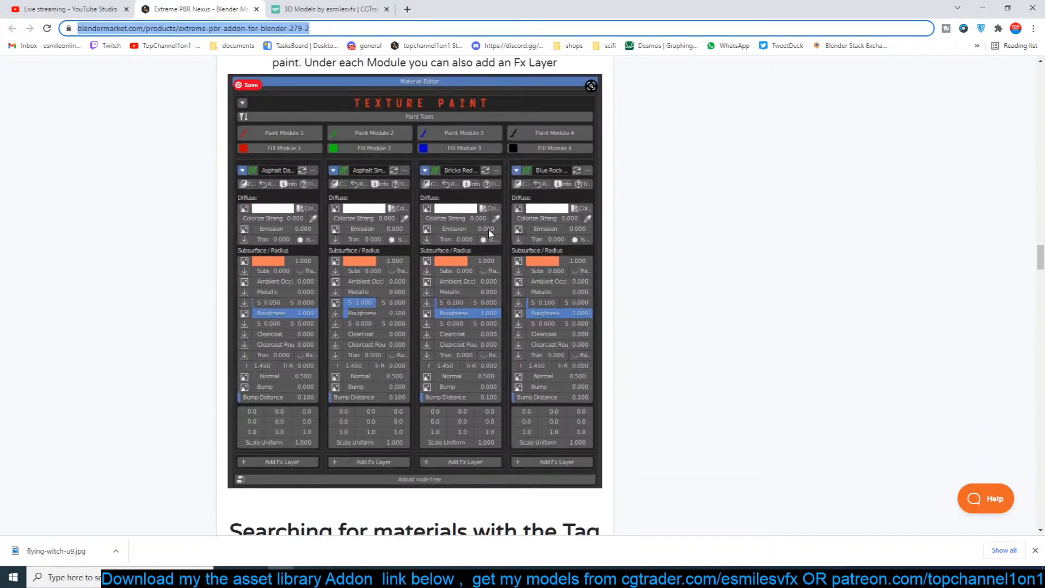
scroll(411, 277, "down", 4)
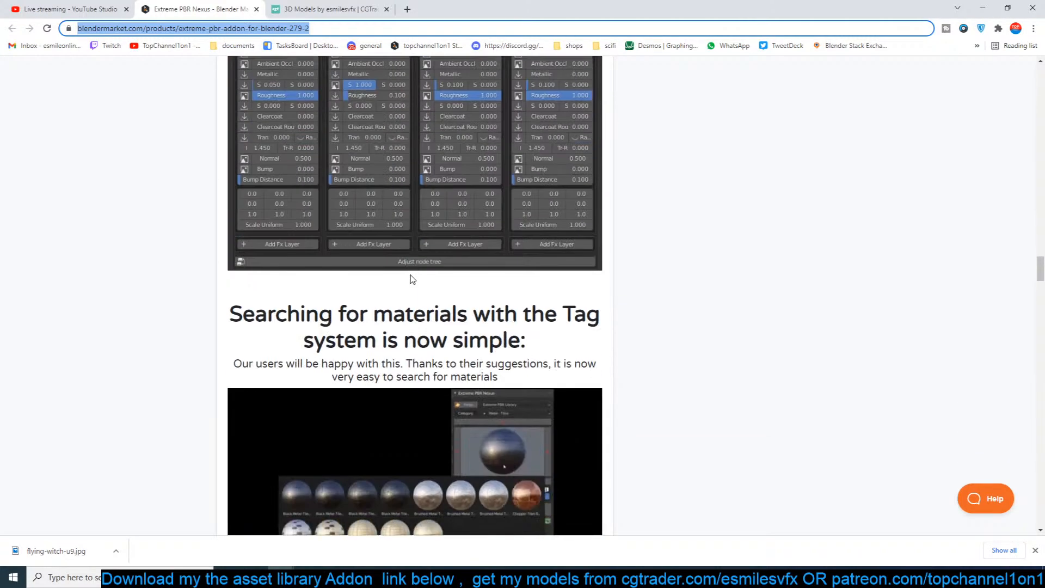
scroll(413, 278, "down", 2)
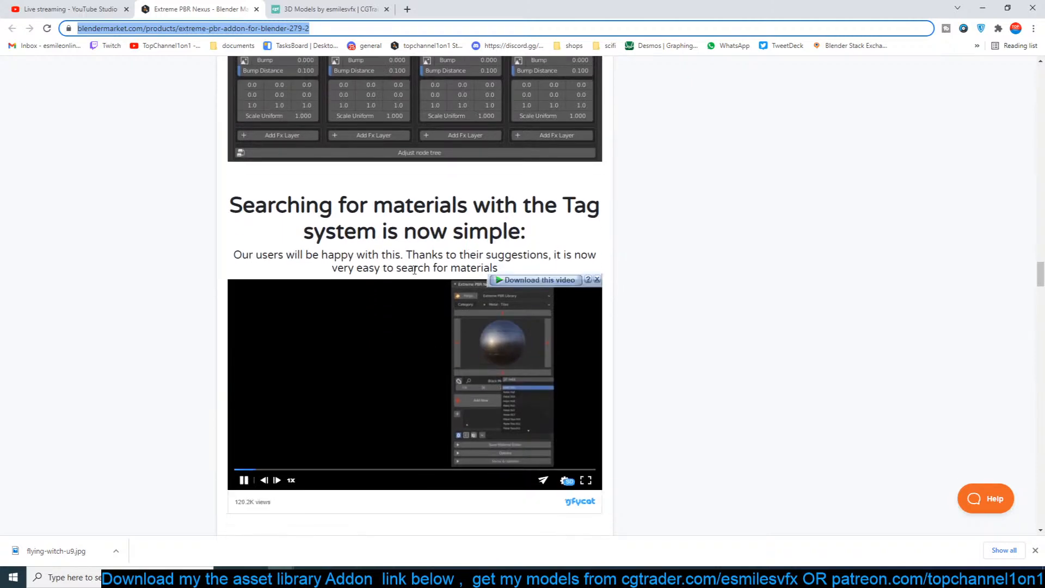
scroll(415, 266, "down", 13)
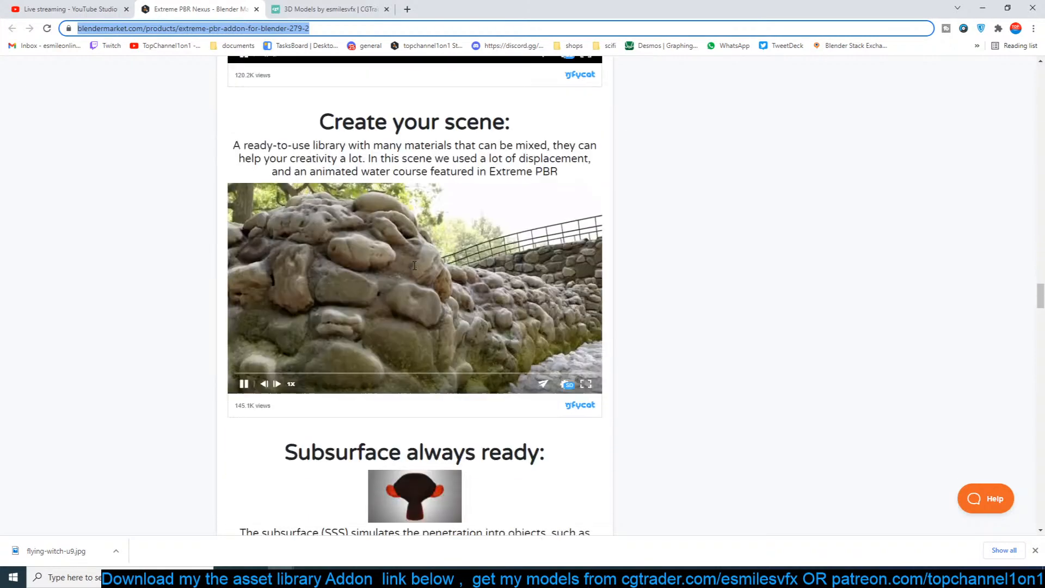
scroll(414, 266, "down", 18)
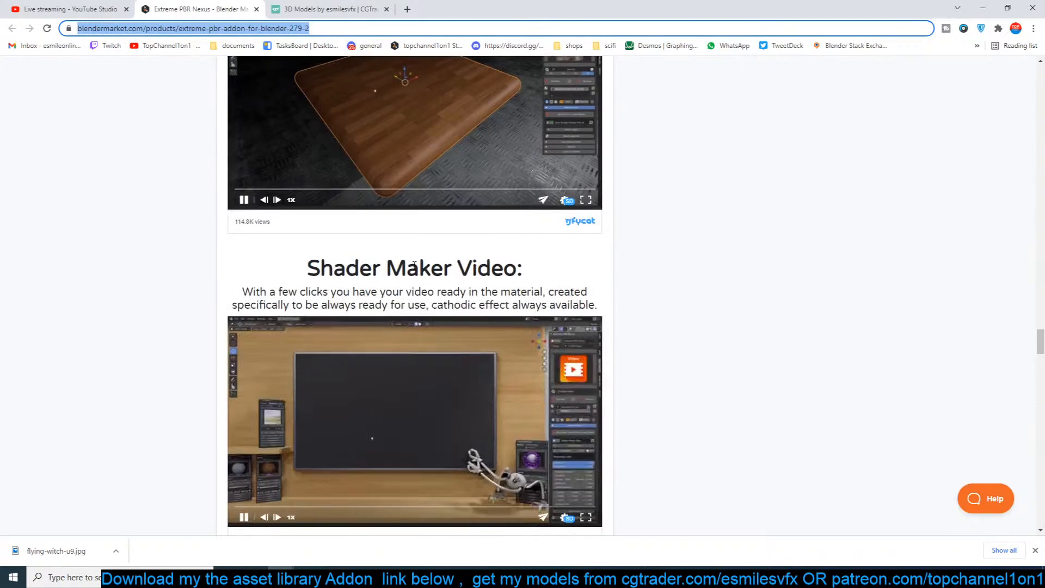
scroll(414, 266, "down", 11)
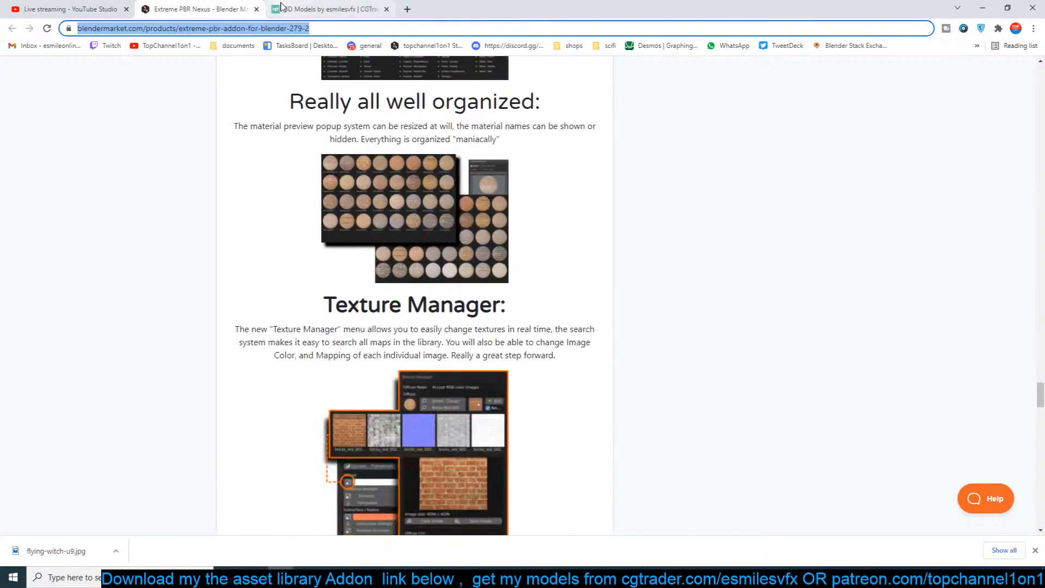
Close the Extreme PBR Nexus page and browse the esmilesvfx 3D models on CGTrader, previewing the Egyptian temple scene.
left_click(269, 10)
left_click(256, 9)
scroll(279, 156, "up", 20)
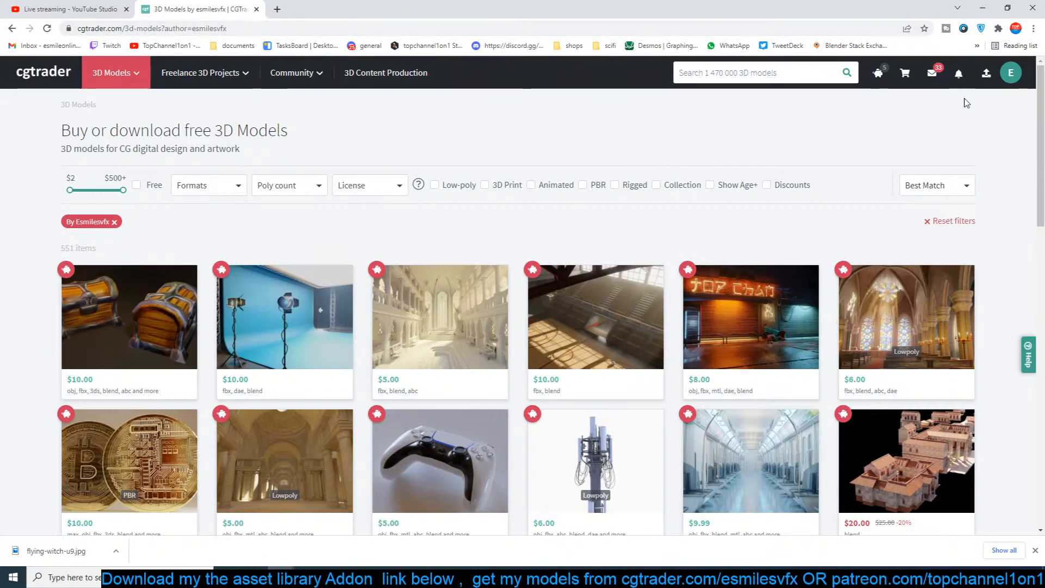
scroll(93, 332, "down", 6)
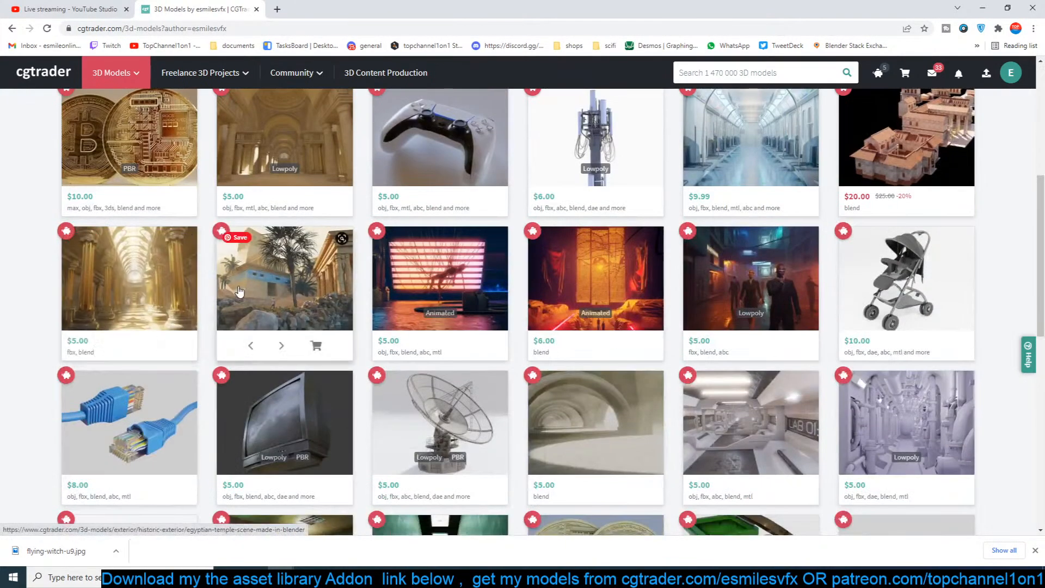
mouse_move(238, 290)
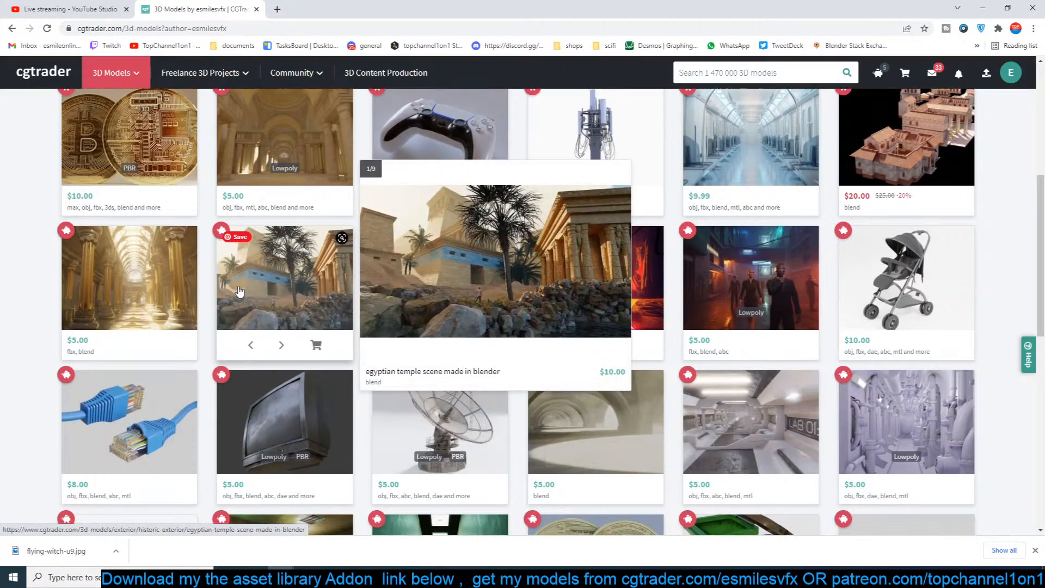
scroll(239, 291, "down", 1)
scroll(239, 289, "down", 3)
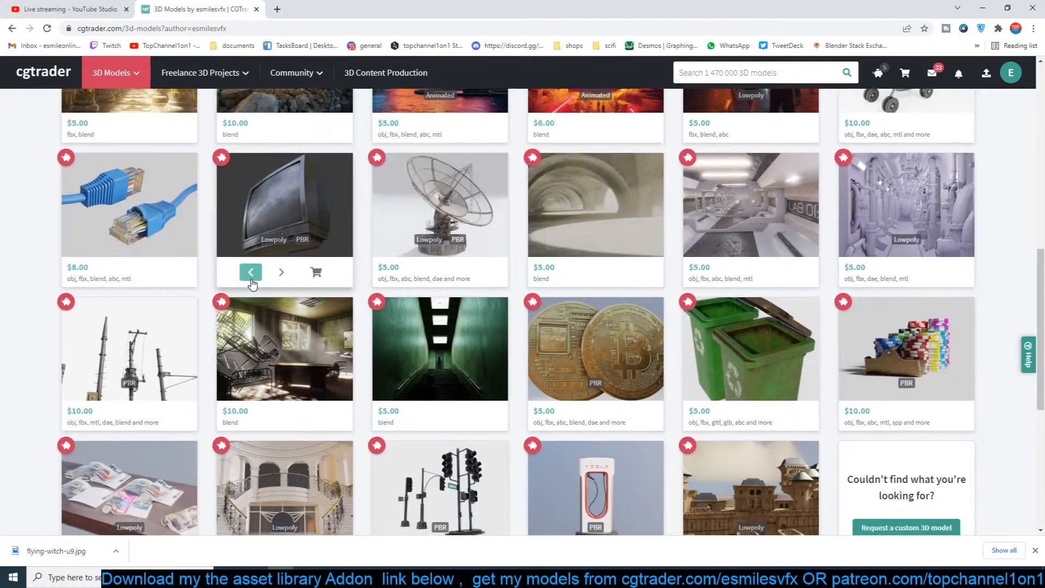
scroll(253, 286, "down", 4)
scroll(643, 315, "up", 4)
scroll(523, 283, "down", 5)
Open the traffic lights model with 4k PBR textures and look through its preview images.
left_click(459, 239)
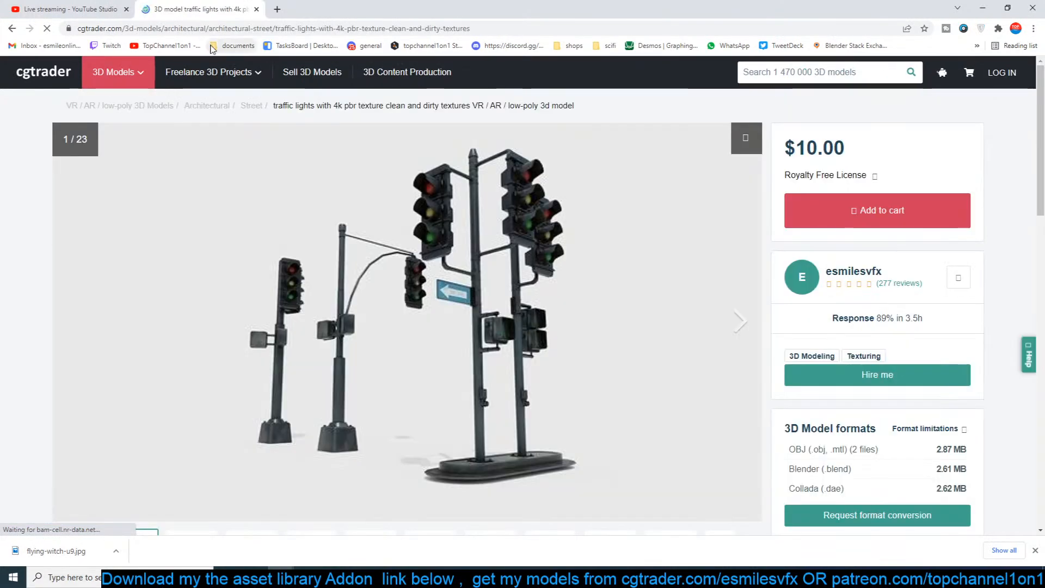
scroll(466, 222, "down", 5)
scroll(466, 223, "up", 5)
left_click(752, 325)
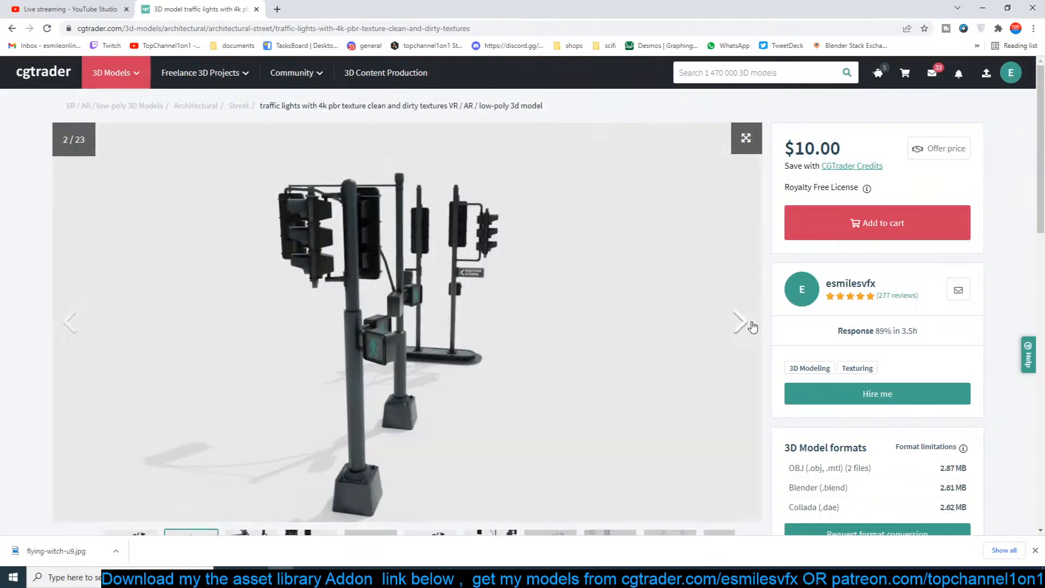
left_click(752, 325)
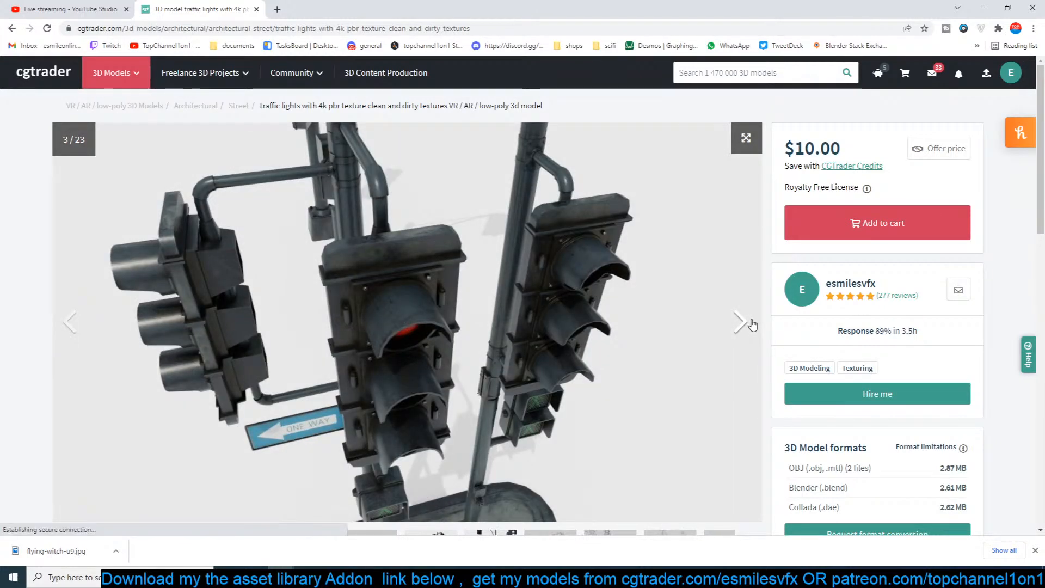
left_click(752, 325)
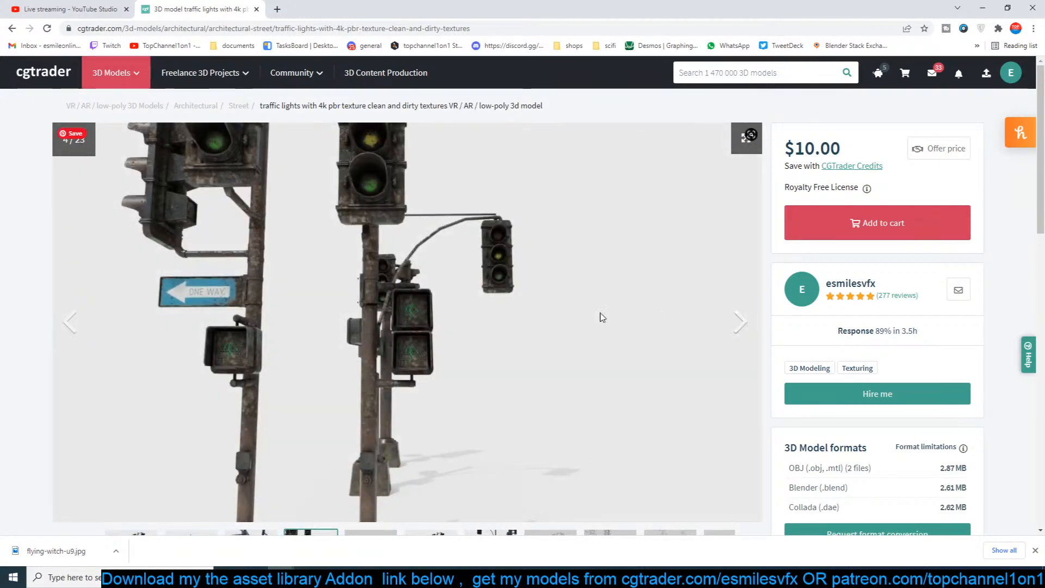
left_click(70, 324)
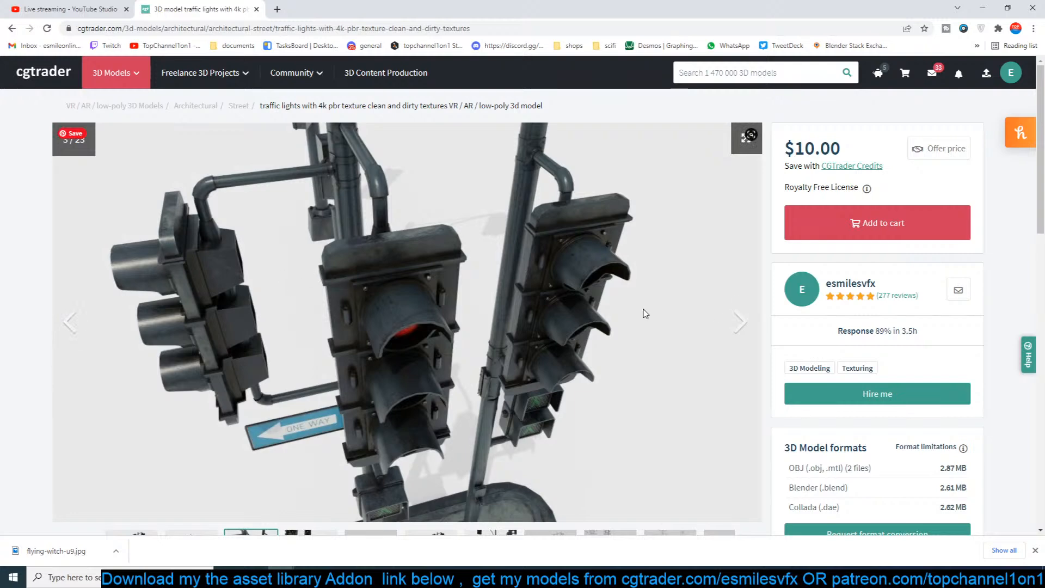
left_click(759, 323)
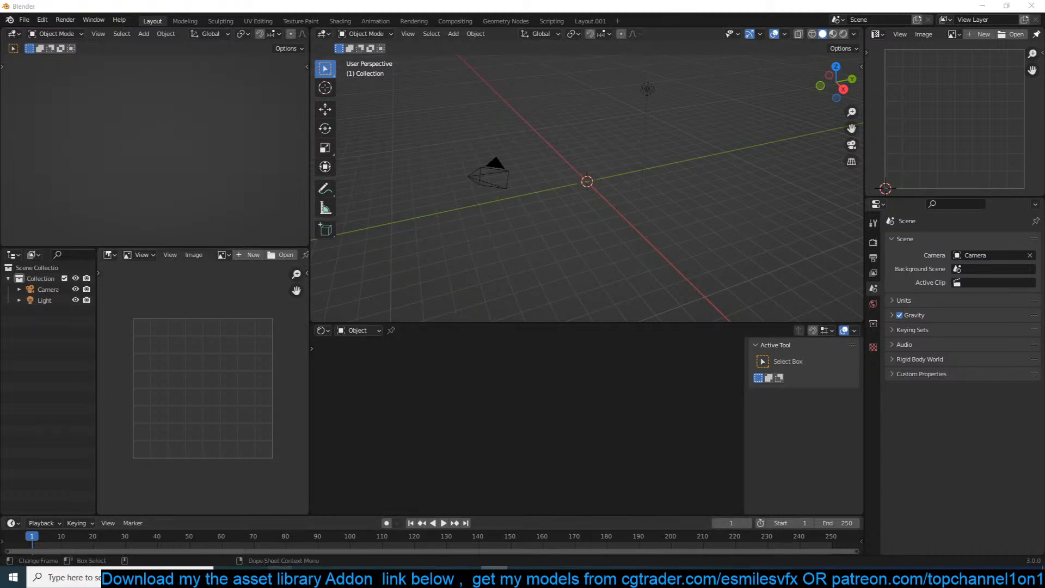
View the anime train station picture in Chrome, return to Blender and load flying-witch-u9 (1).jpg into the image editor.
mouse_move(330, 547)
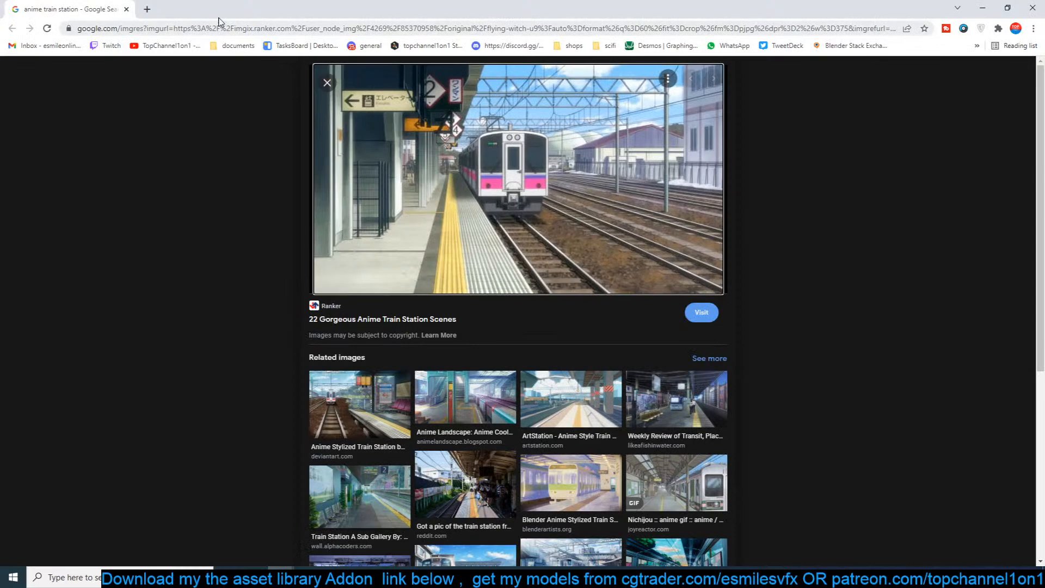
left_click(406, 540)
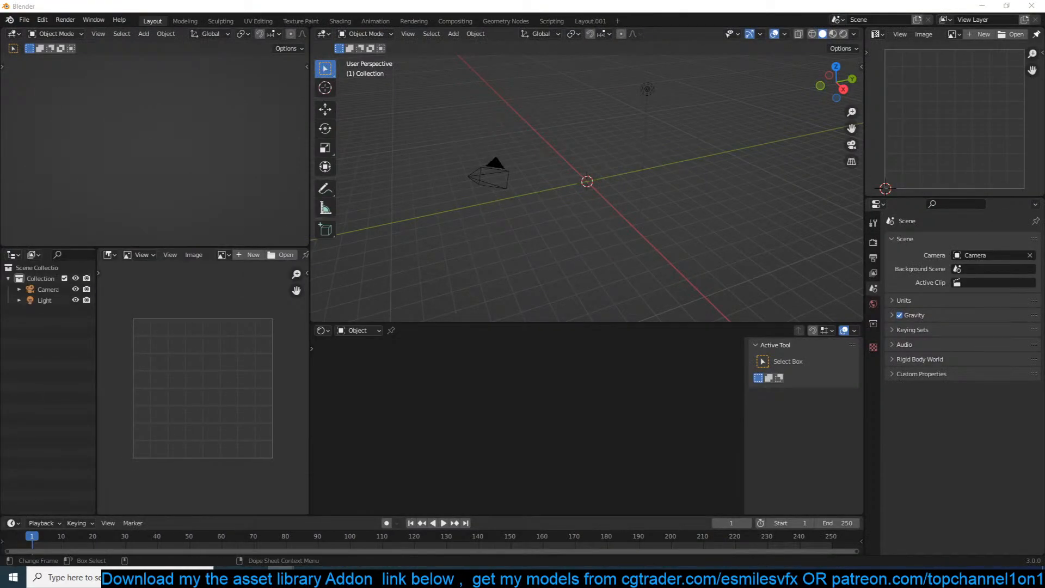
left_click_drag(0, 377, 166, 378)
scroll(197, 378, "down", 3)
scroll(197, 379, "up", 1)
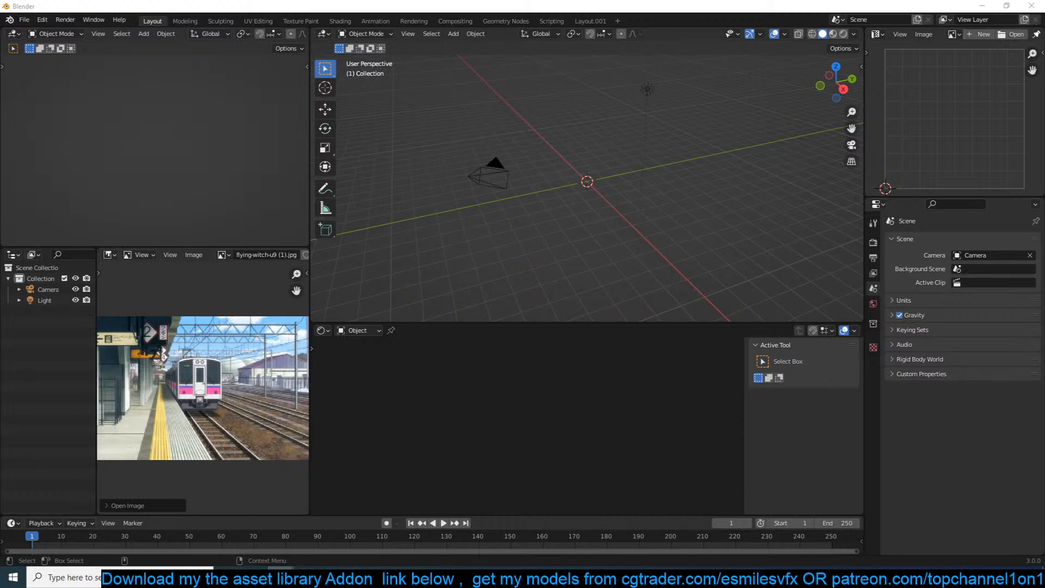
Examine the platform, train and tracks in the reference image with its editor maximized, and restore the normal layout.
left_click(255, 414)
scroll(255, 413, "up", 4)
scroll(255, 413, "down", 4)
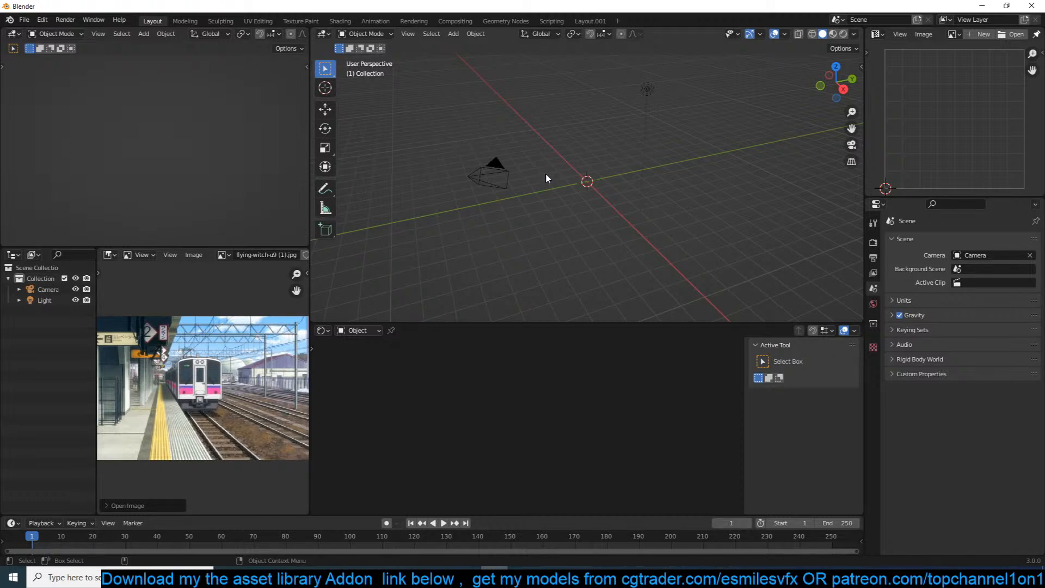
left_click(281, 578)
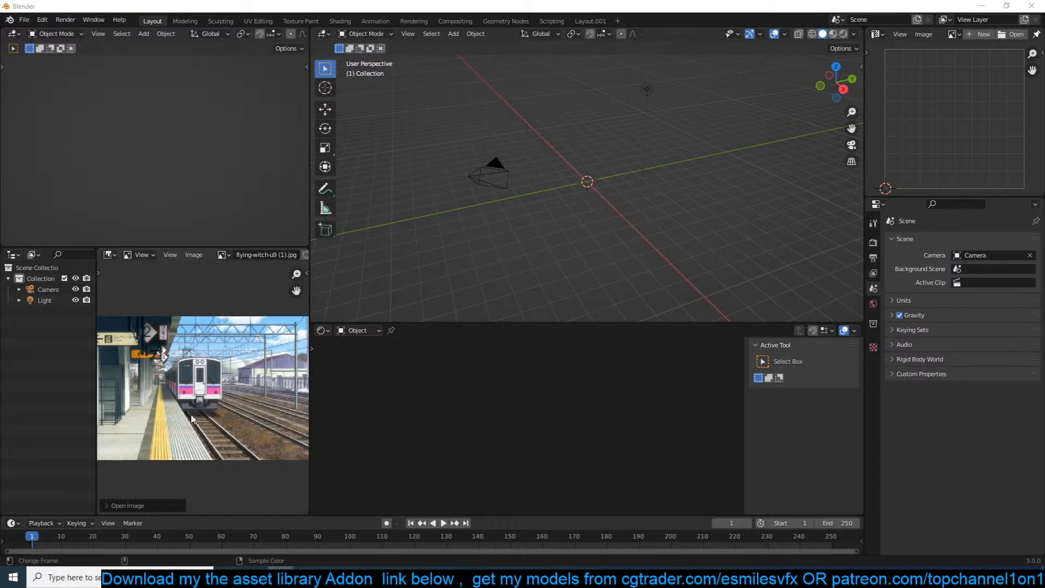
key("ctrl+space")
scroll(502, 314, "up", 5)
scroll(502, 313, "down", 3)
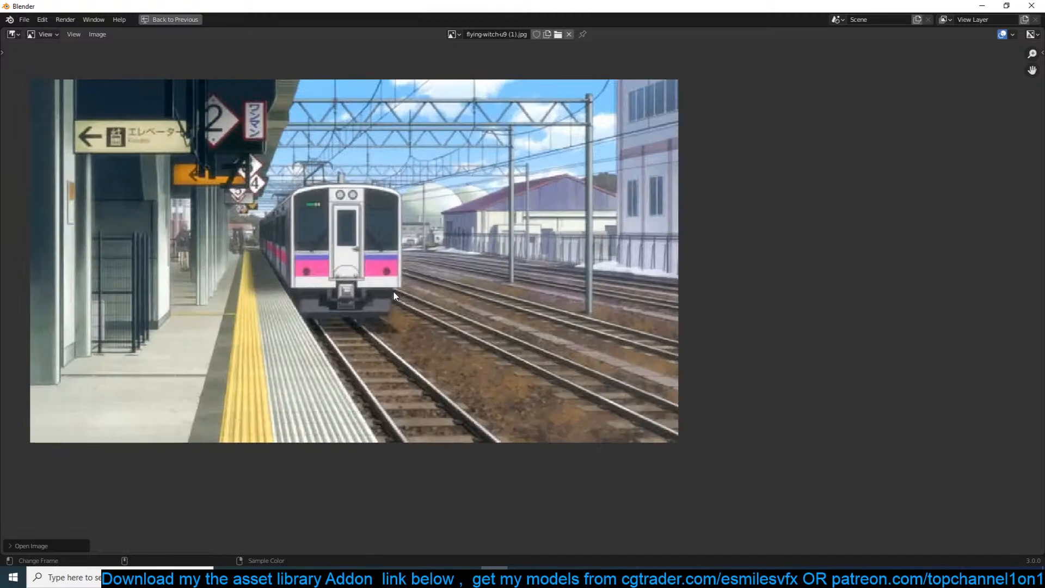
middle_click_drag(394, 291, 406, 292)
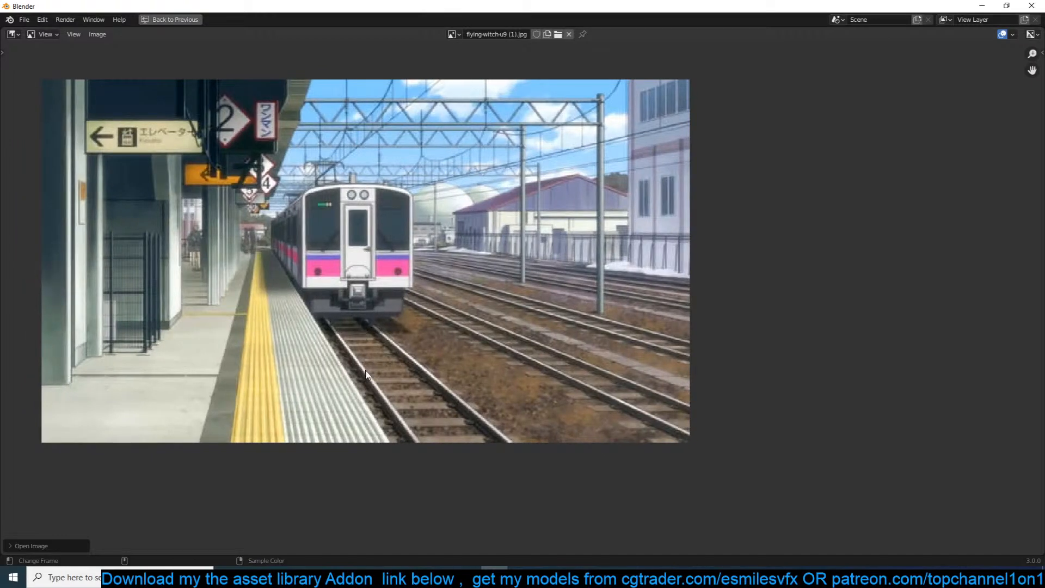
key("ctrl+space")
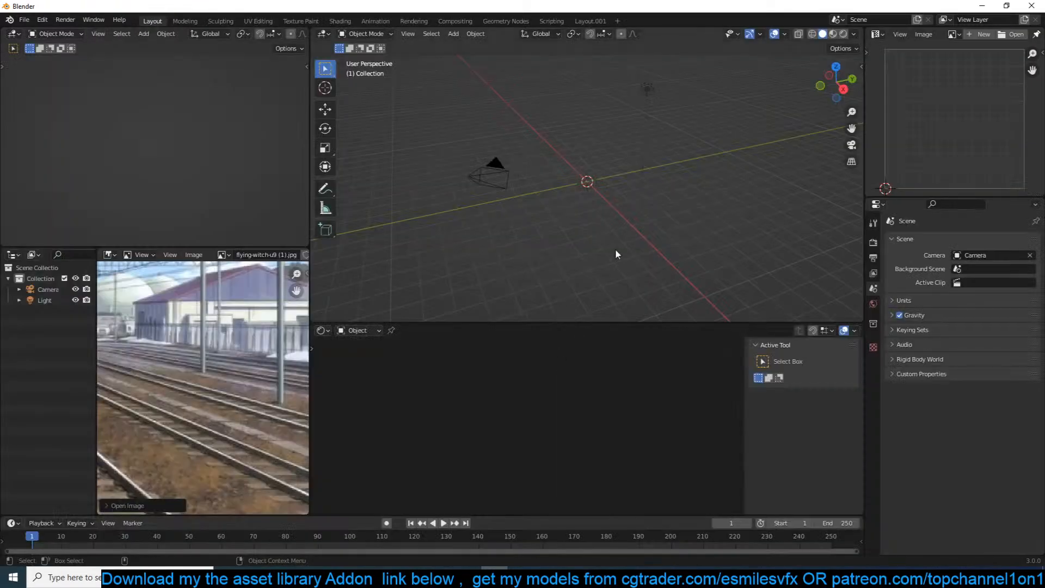
Add a plane at the centre of the scene and scale it up evenly as the base of the station.
key("shift+a")
mouse_move(612, 177)
left_click(663, 182)
key("s")
left_click(831, 201)
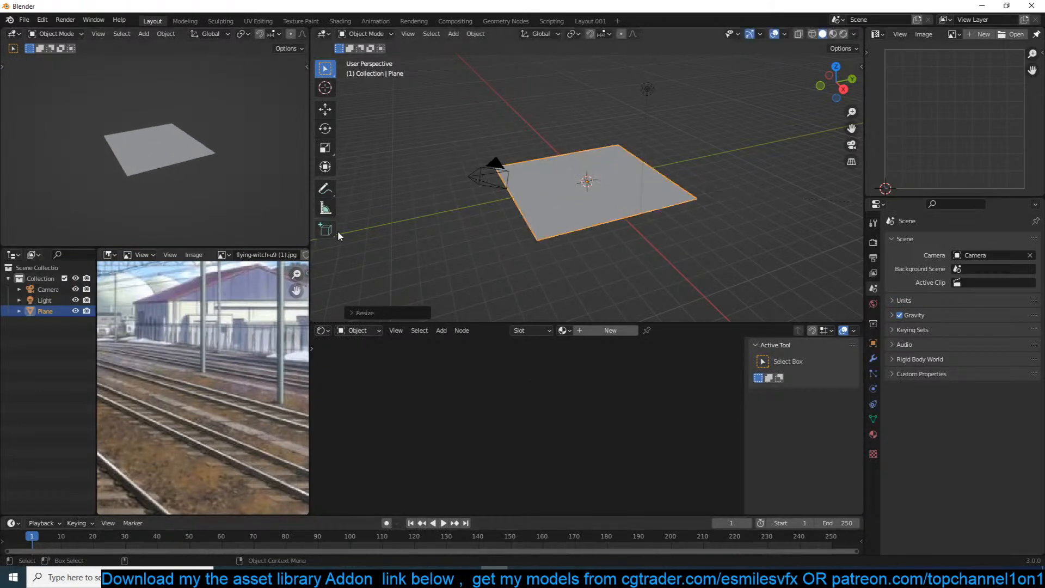
Stretch the base plane along X to about 3.8 times its length.
scroll(217, 399, "down", 5)
scroll(217, 399, "up", 2)
key("s")
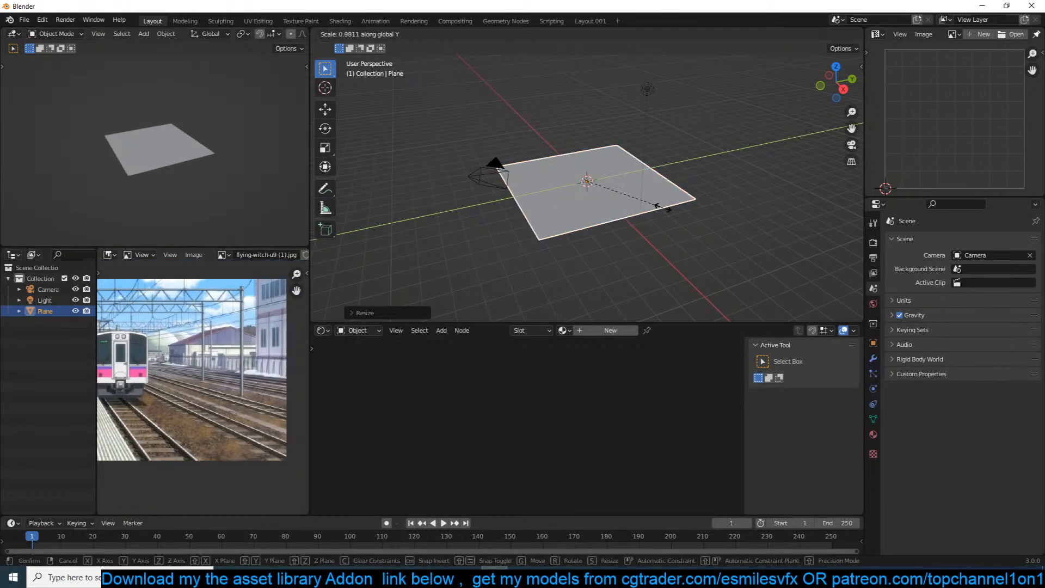
key("x")
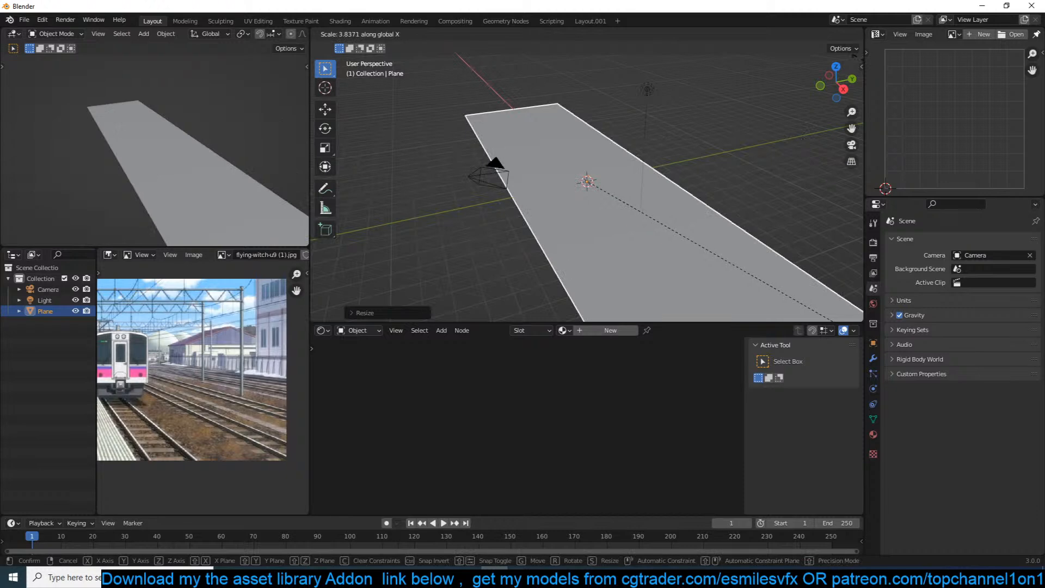
key("Return")
scroll(507, 126, "down", 5)
scroll(479, 123, "up", 1)
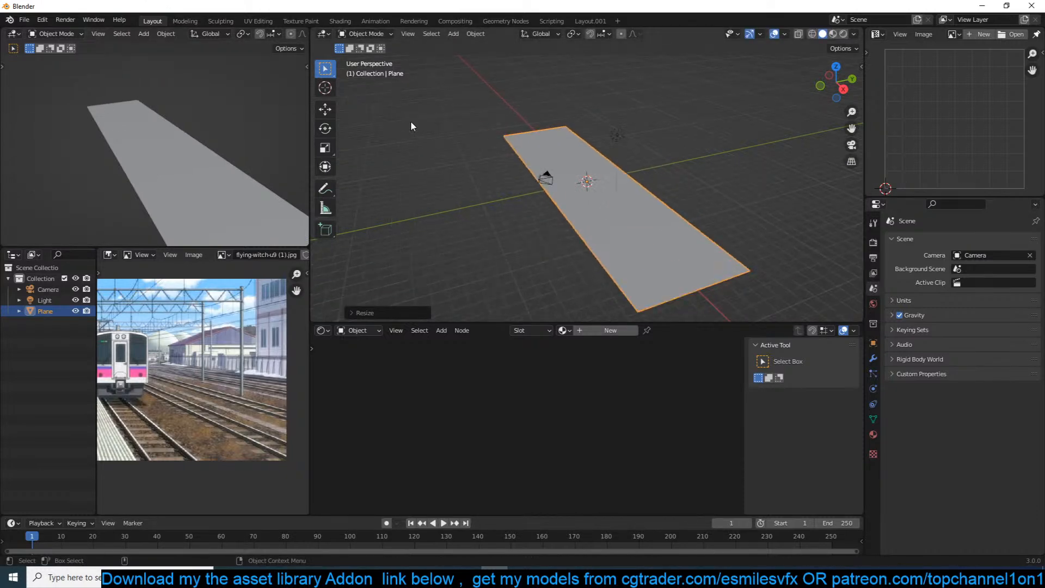
Examine the platform, train and track proportions in the maximized reference image, and restore the normal layout.
scroll(167, 357, "down", 1)
scroll(168, 356, "up", 3)
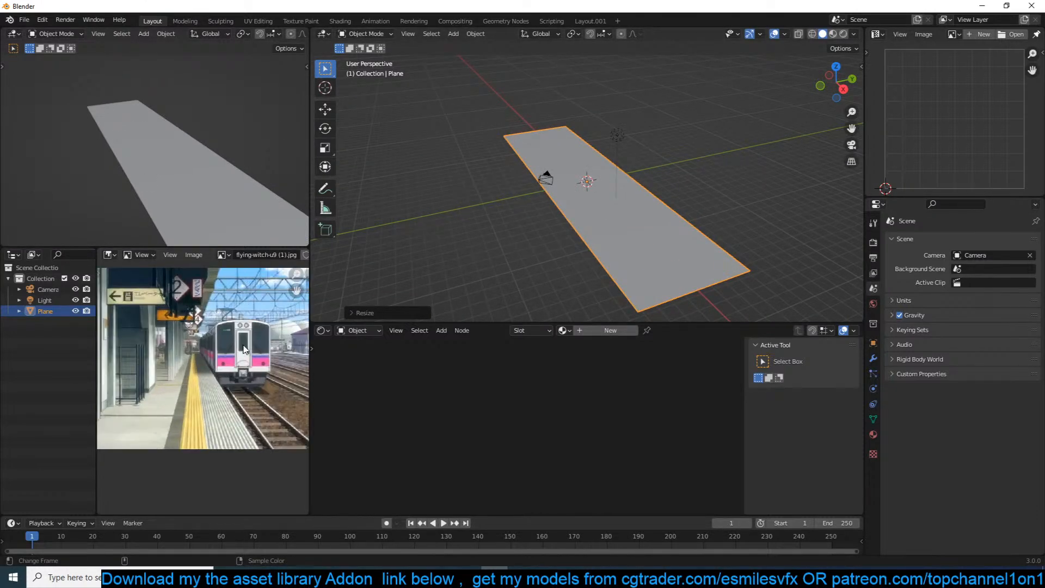
key("ctrl+space")
scroll(578, 261, "up", 4)
middle_click_drag(578, 262, 494, 294)
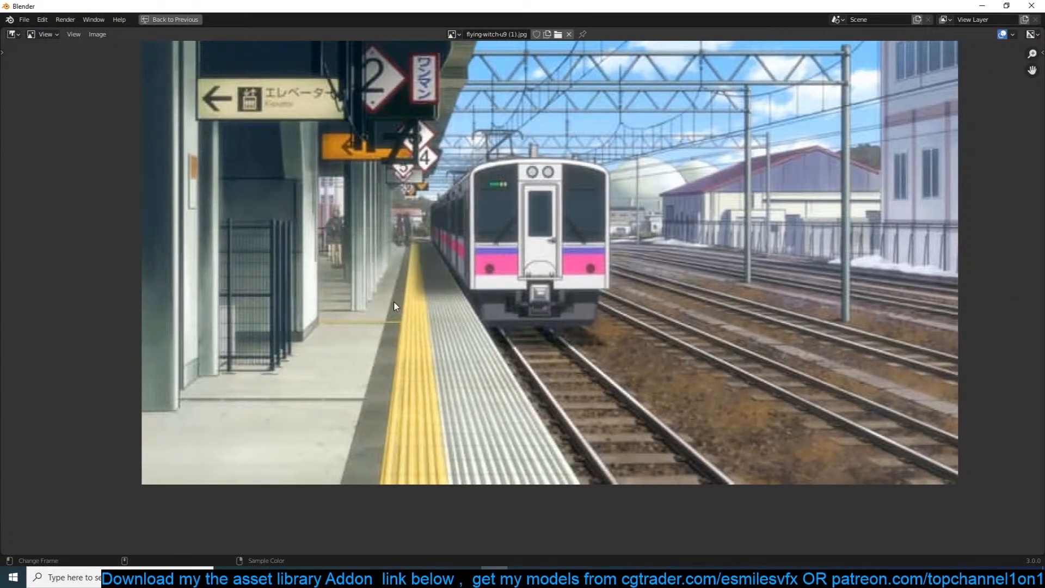
scroll(368, 303, "down", 2)
key("ctrl+space")
key("ctrl+space")
key("ctrl+space")
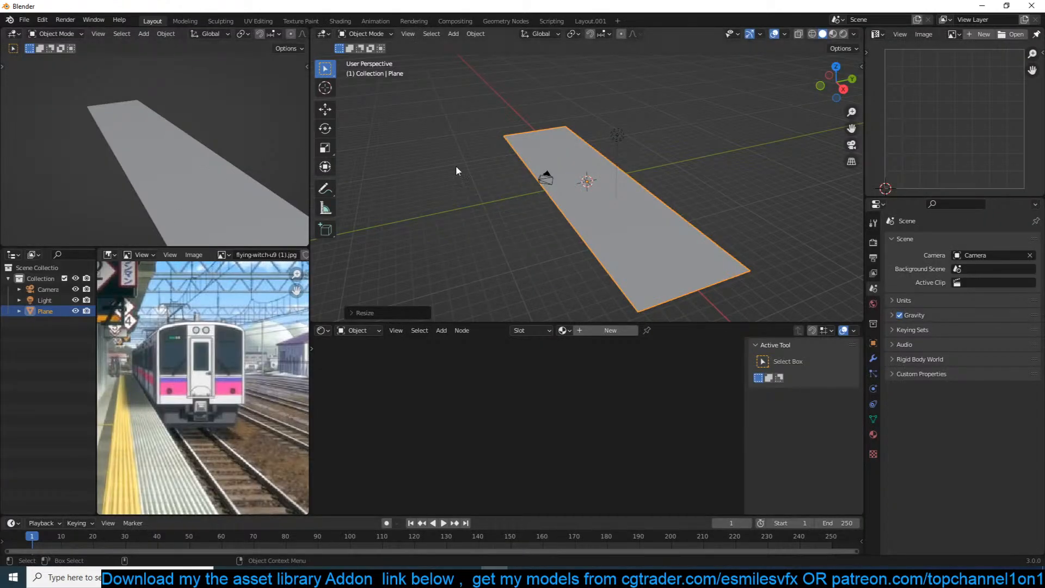
Widen the base plane along Y to about 14.2 m.
key("s")
right_click(684, 188)
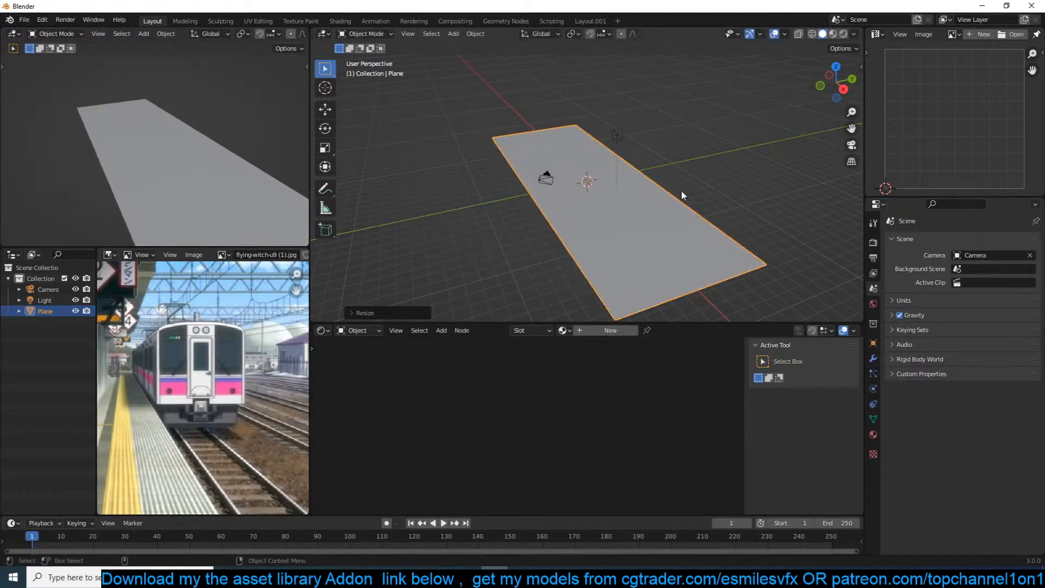
key("s")
left_click(702, 193)
middle_click_drag(703, 192, 674, 191)
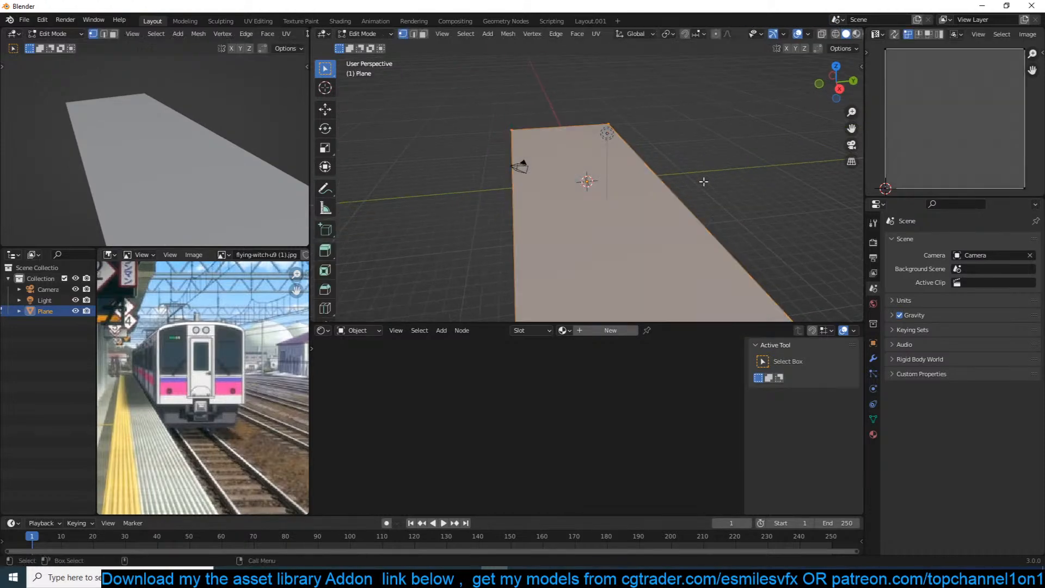
Measure the plane's width along its short edge in the top view.
key("KP_7")
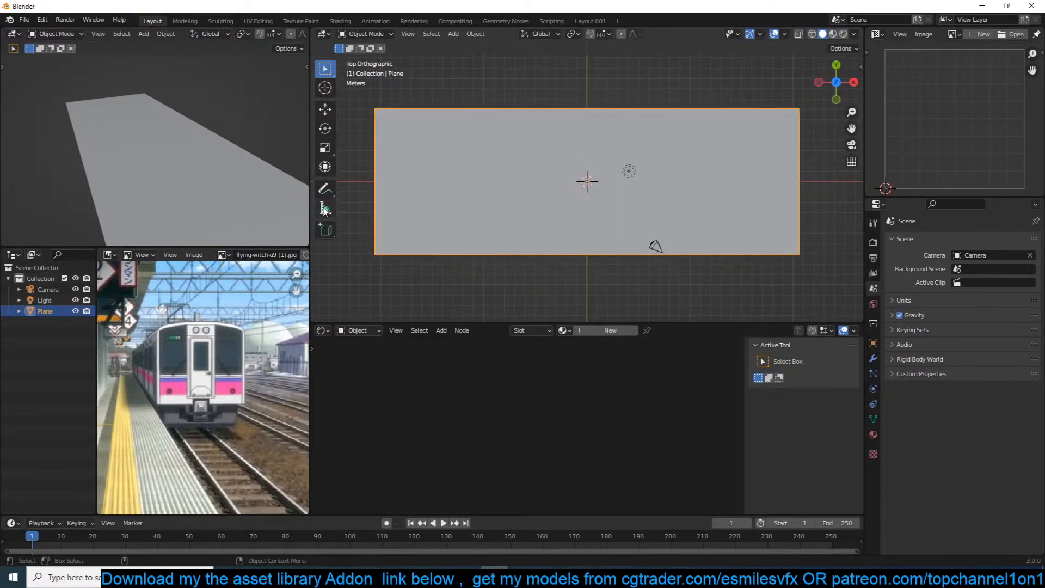
left_click(325, 208)
left_click_drag(374, 109, 374, 256)
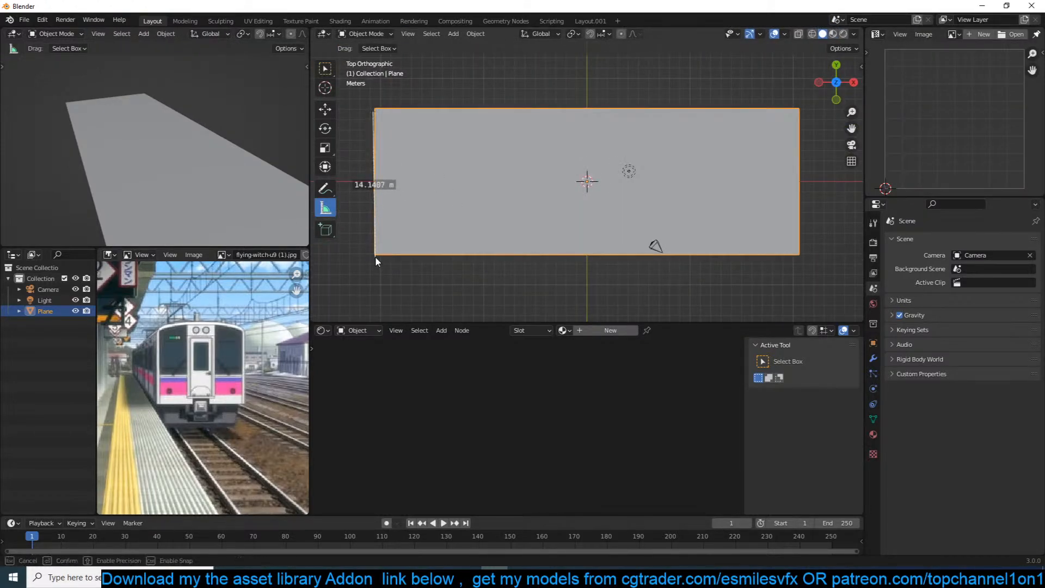
left_click(325, 109)
Apply the plane's scale and add 17 evenly spaced loop cuts across its length.
key("ctrl+a")
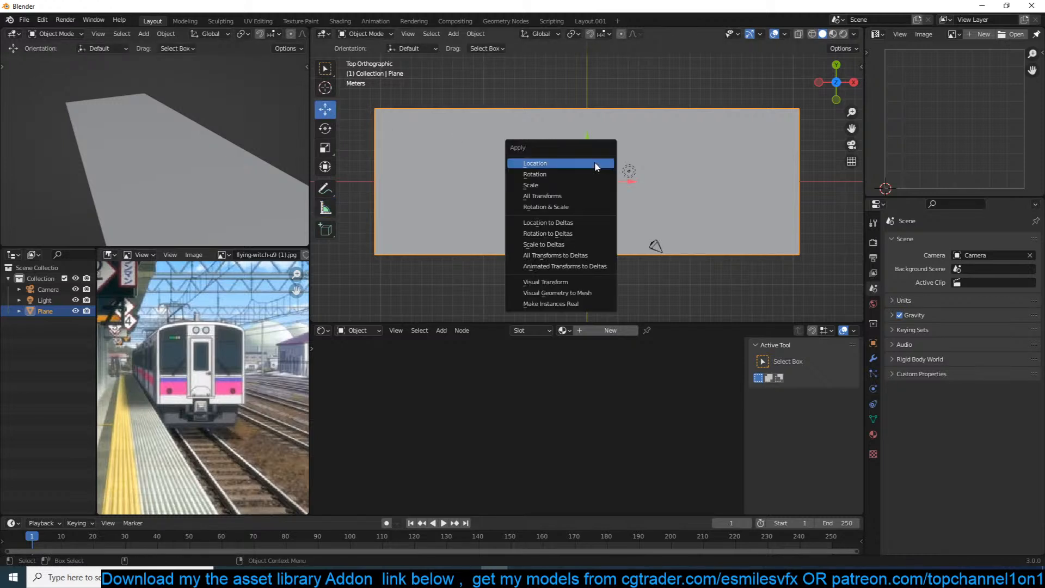
left_click(599, 186)
key("Tab")
key("ctrl+r")
scroll(647, 135, "up", 16)
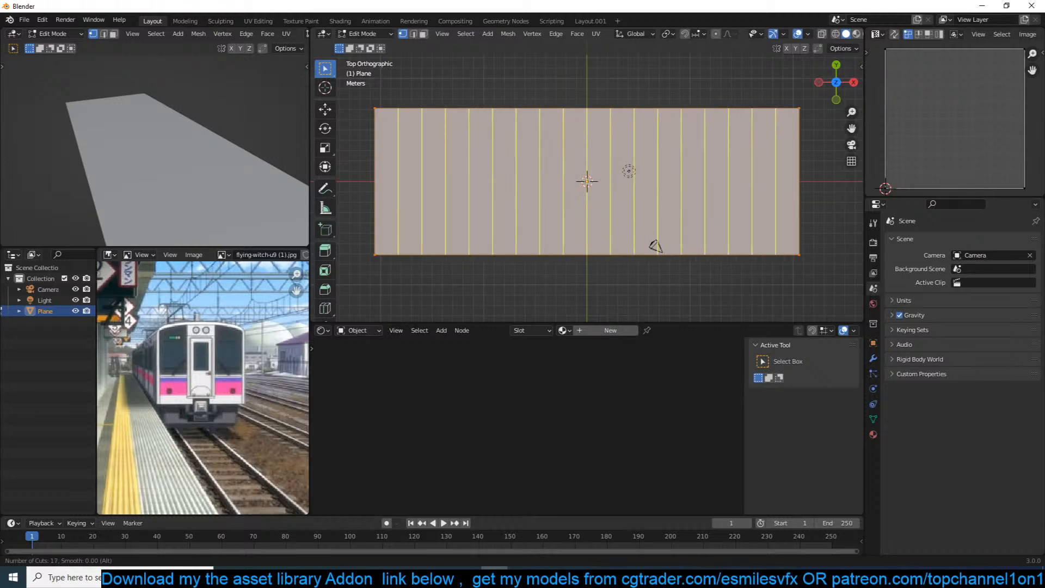
left_click(660, 157)
Add evenly spaced lengthwise loop cuts to the plane and return to Object Mode.
key("ctrl+r")
scroll(653, 202, "up", 6)
left_click(653, 201)
key("a")
middle_click_drag(659, 204, 594, 133)
key("Tab")
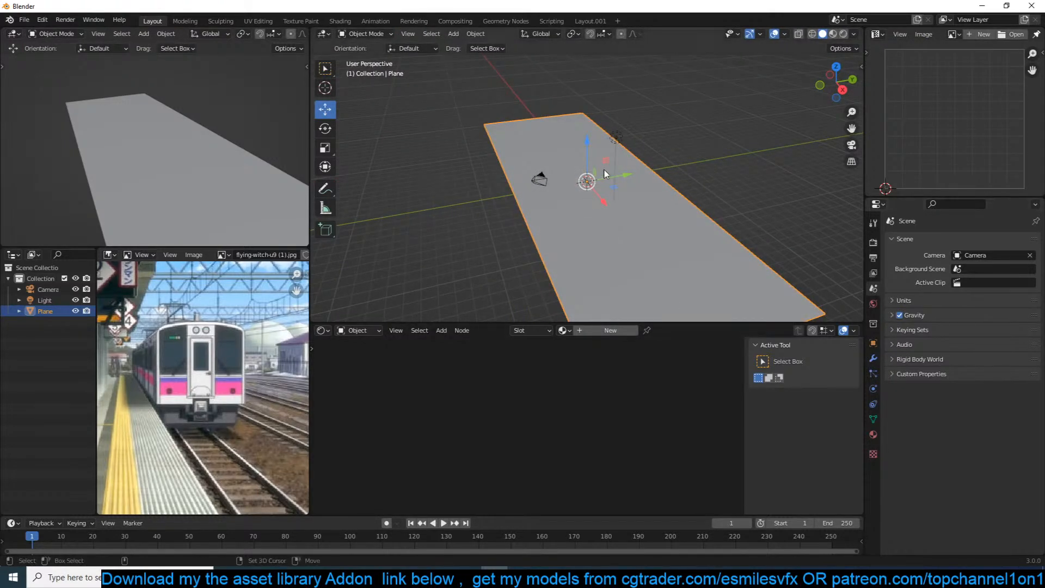
Add a displacement modifier to the plane to form uneven ground with about 0.54 m of height variation.
key("shift+q")
left_click(599, 241)
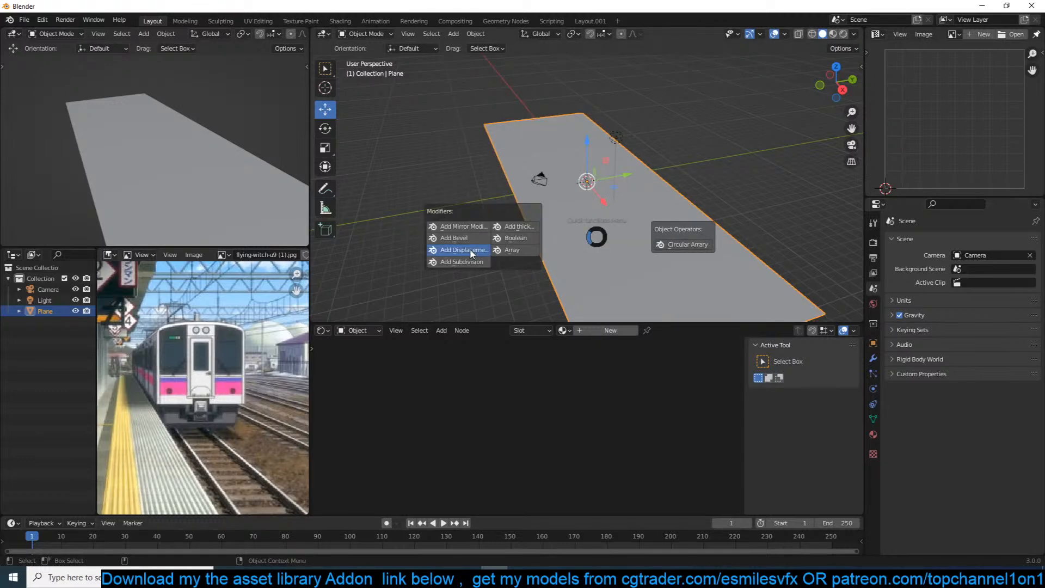
left_click(443, 250)
right_click(645, 178)
left_click(645, 179)
middle_click_drag(644, 180, 592, 182)
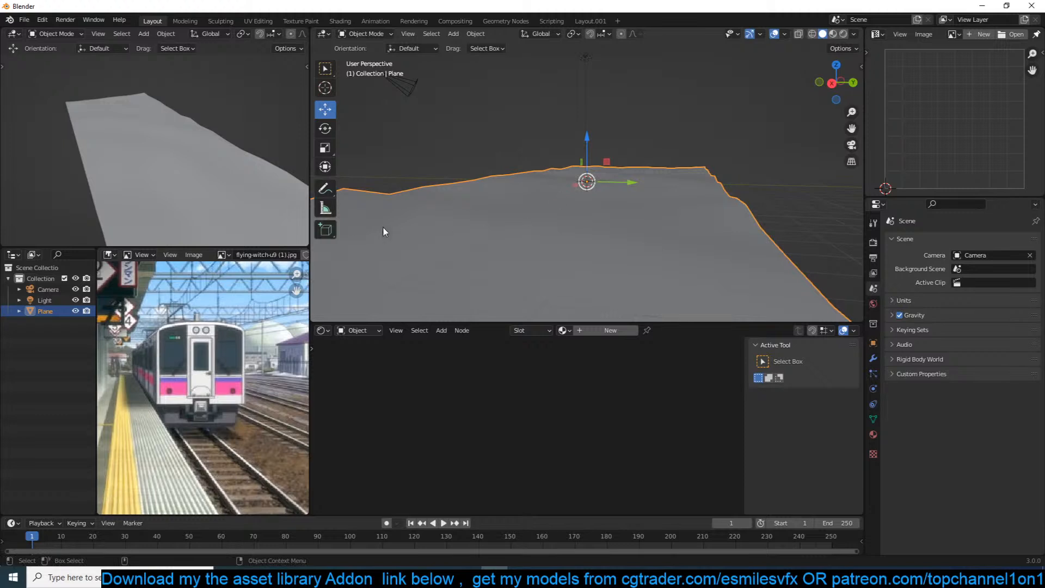
scroll(632, 257, "down", 5)
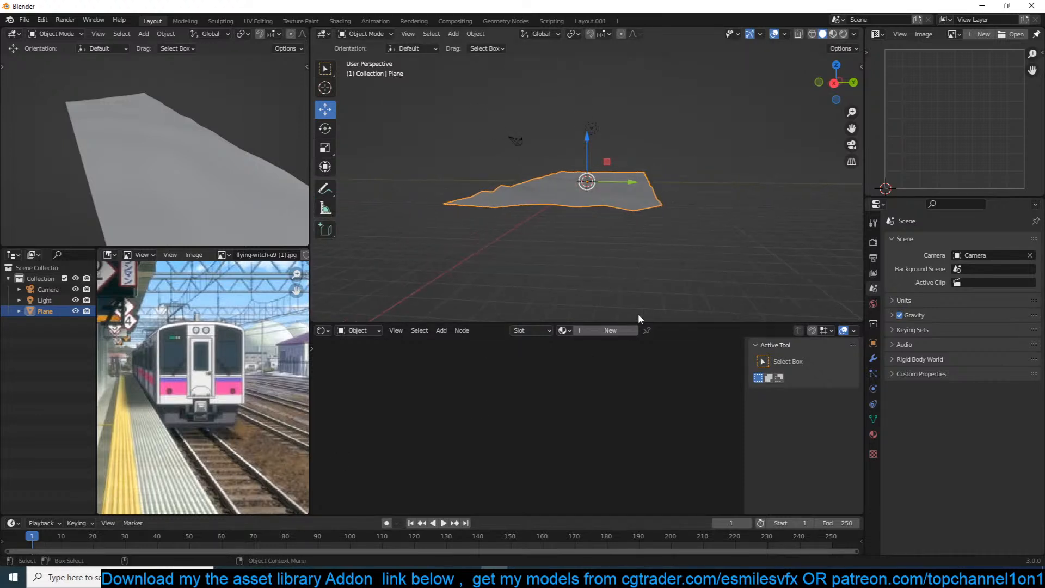
Bring up the asset library's texture browser for materials in the 3D viewport.
key("n")
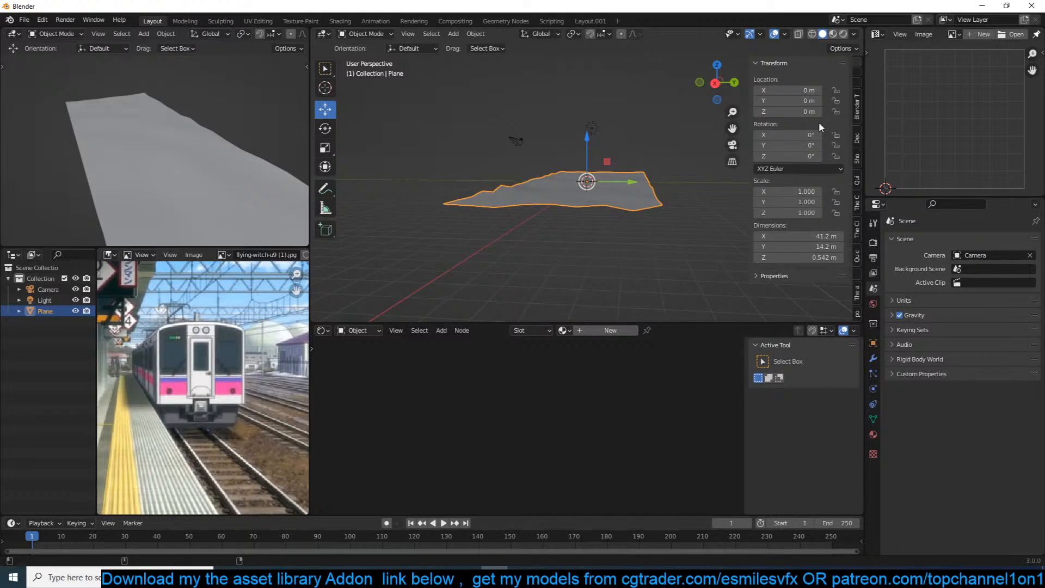
left_click(859, 287)
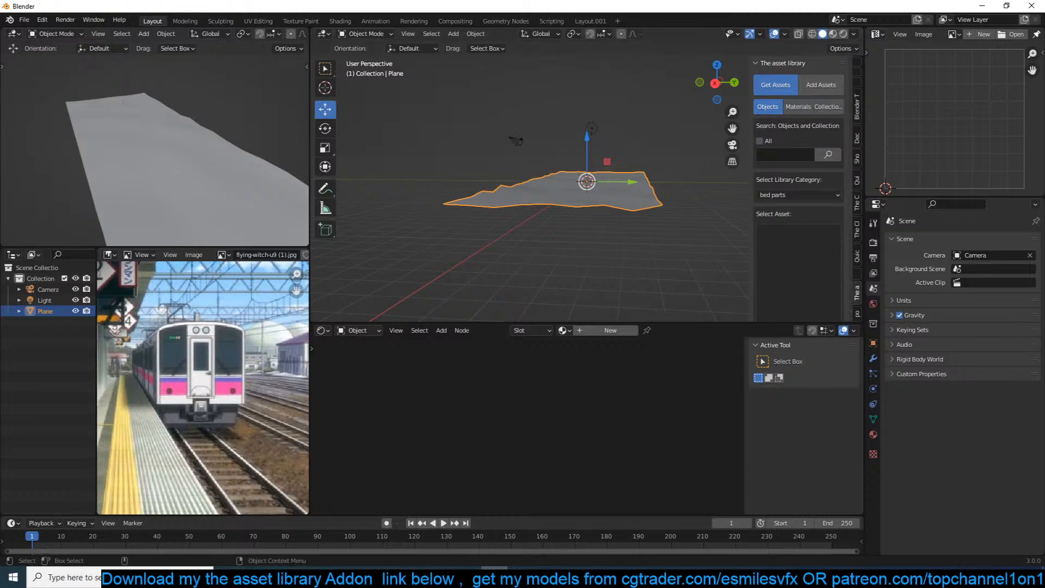
left_click(580, 207)
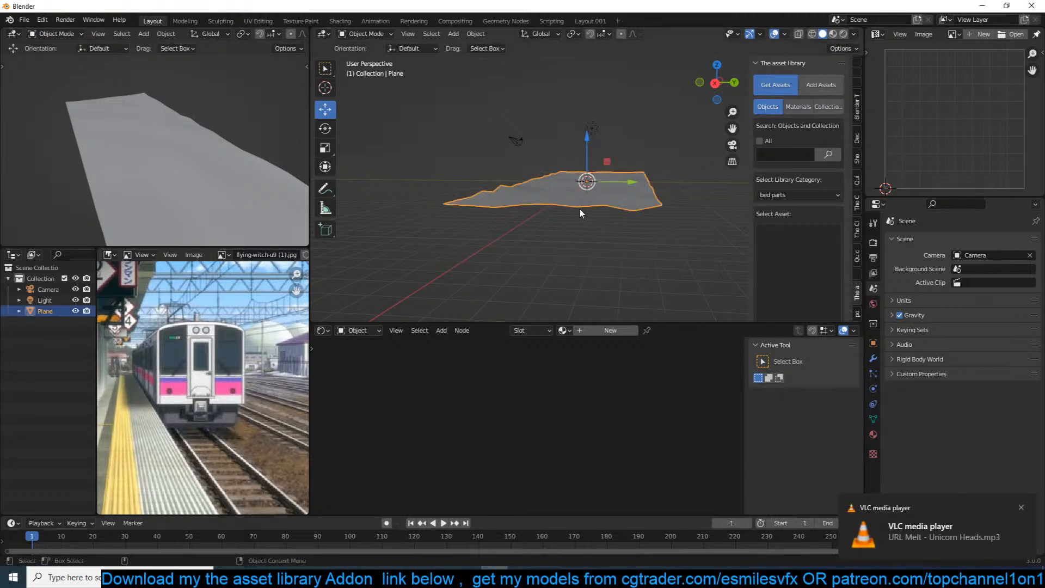
left_click(579, 207)
scroll(583, 213, "up", 5)
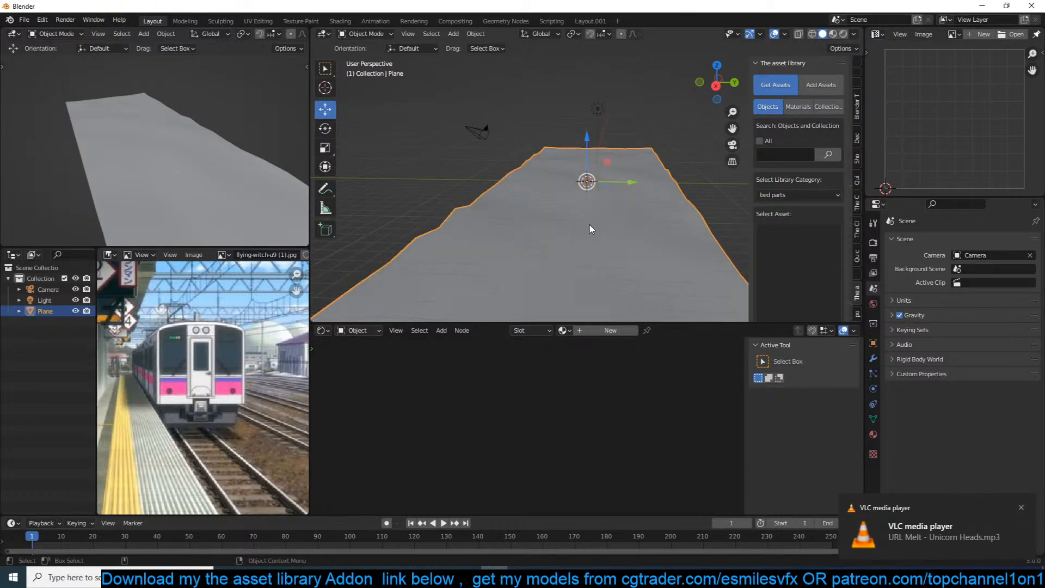
scroll(594, 223, "down", 5)
left_click(799, 107)
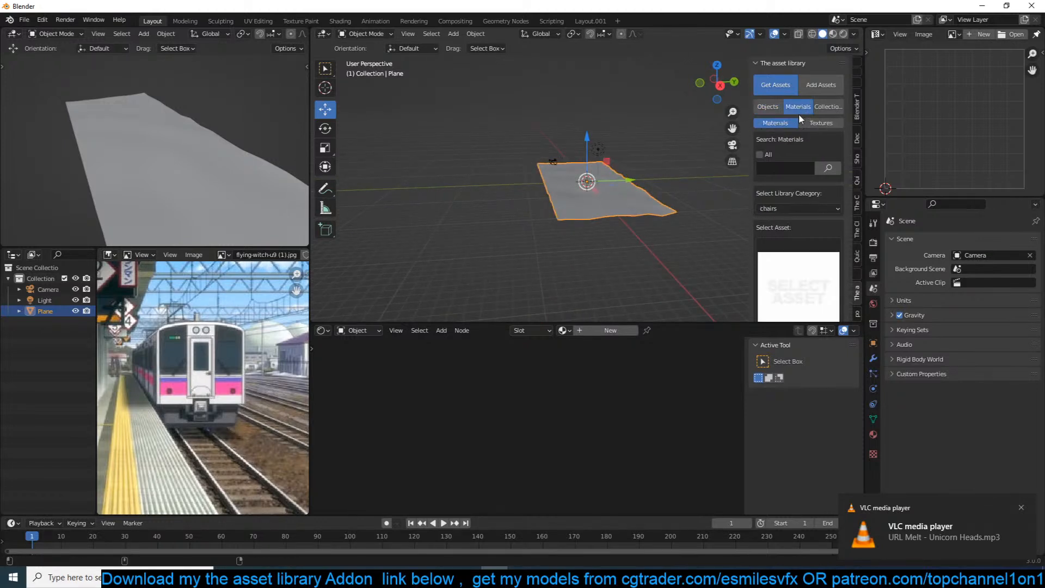
left_click(821, 123)
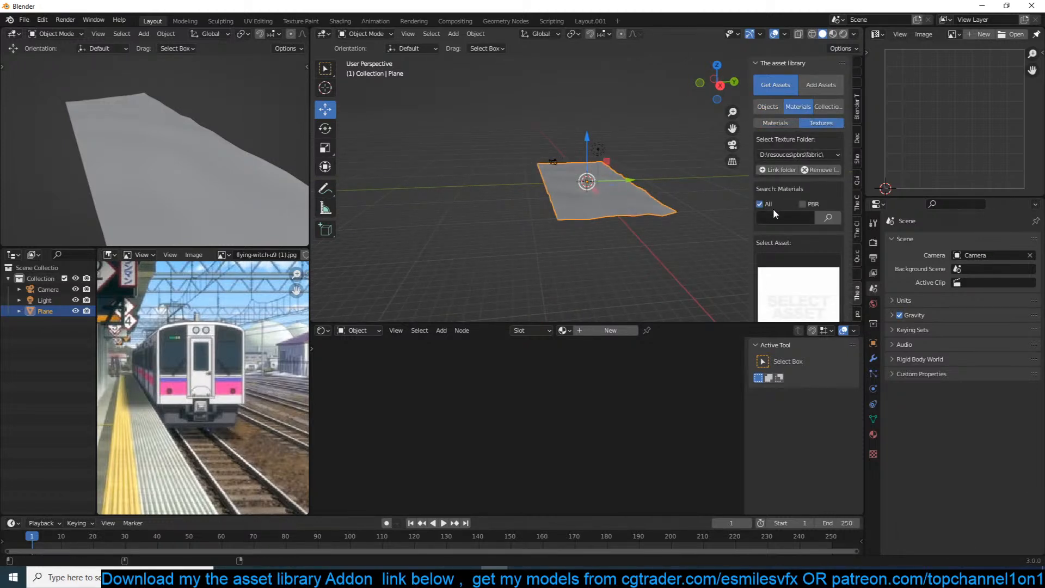
Restrict the texture search to PBR sets and search all folders for "soil".
left_click(812, 207)
left_click(798, 217)
left_click(798, 218)
key("BackSpace")
left_click(831, 218)
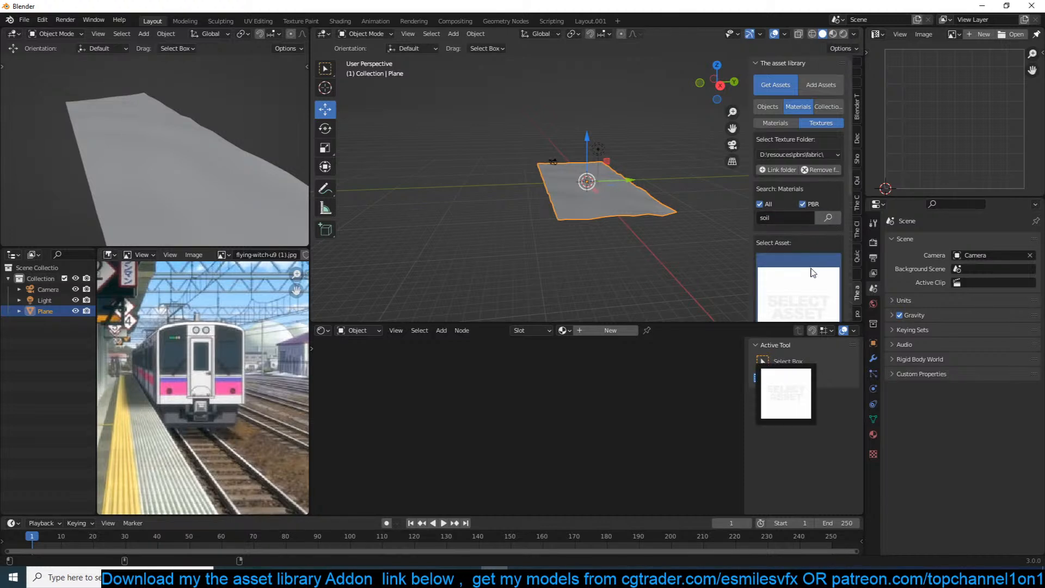
Search the PBR textures for "ground" and apply the mossy, leaf-strewn ground to the plane as a new PBR shader.
type("ground")
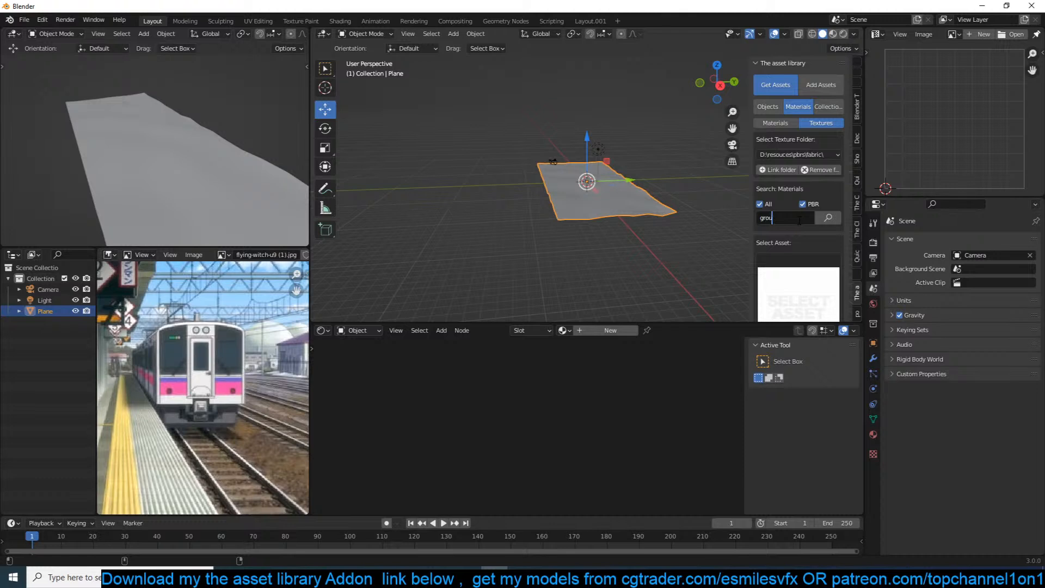
key("Return")
scroll(831, 228, "down", 4)
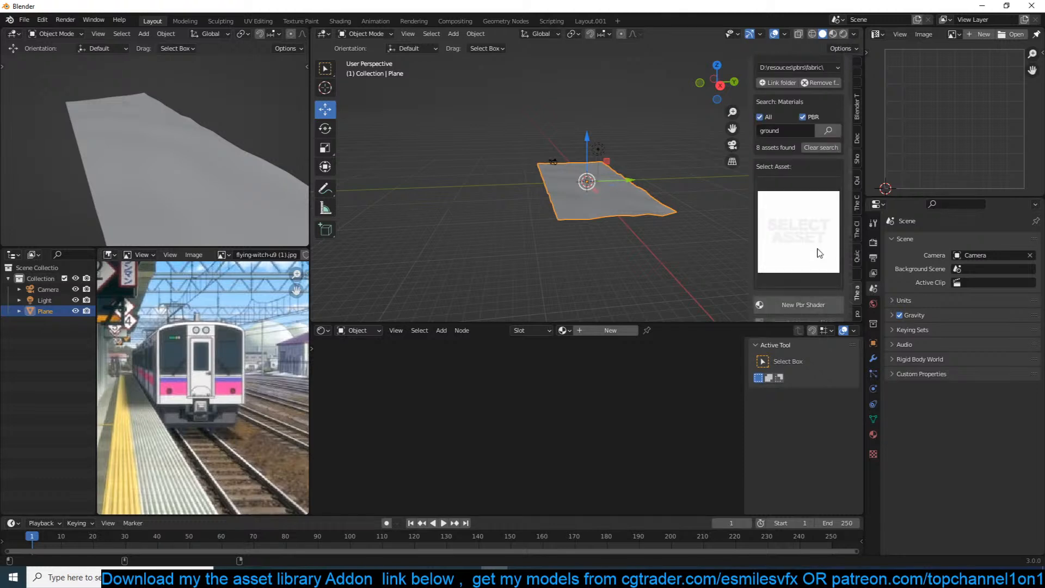
left_click(798, 231)
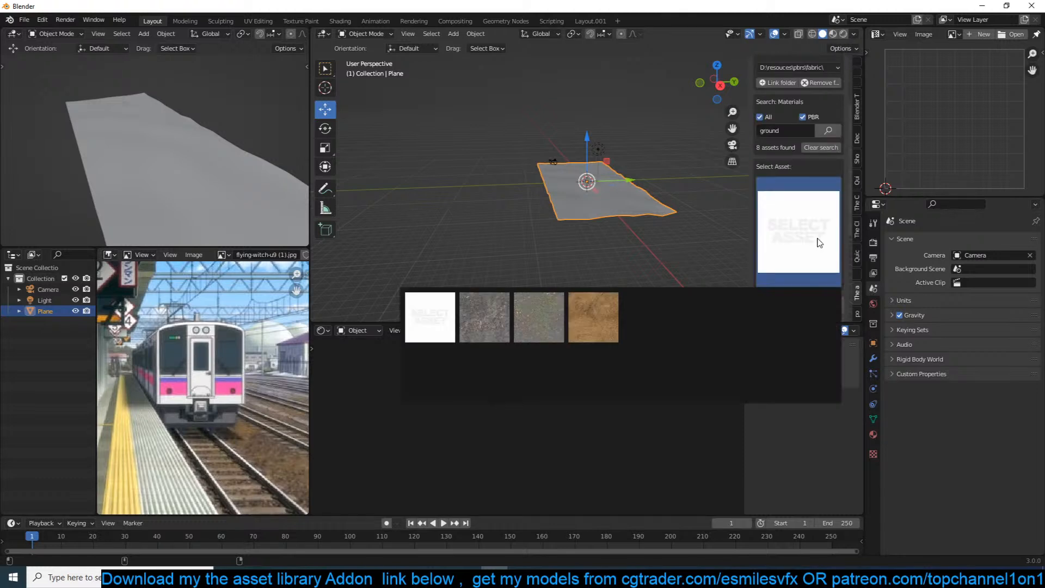
left_click(549, 322)
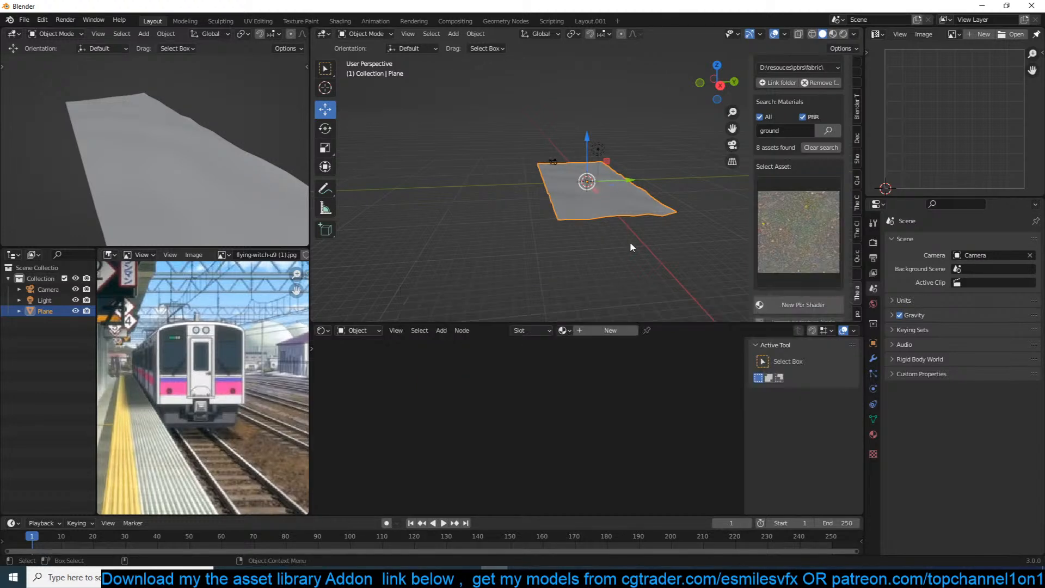
left_click(803, 305)
scroll(793, 150, "up", 4)
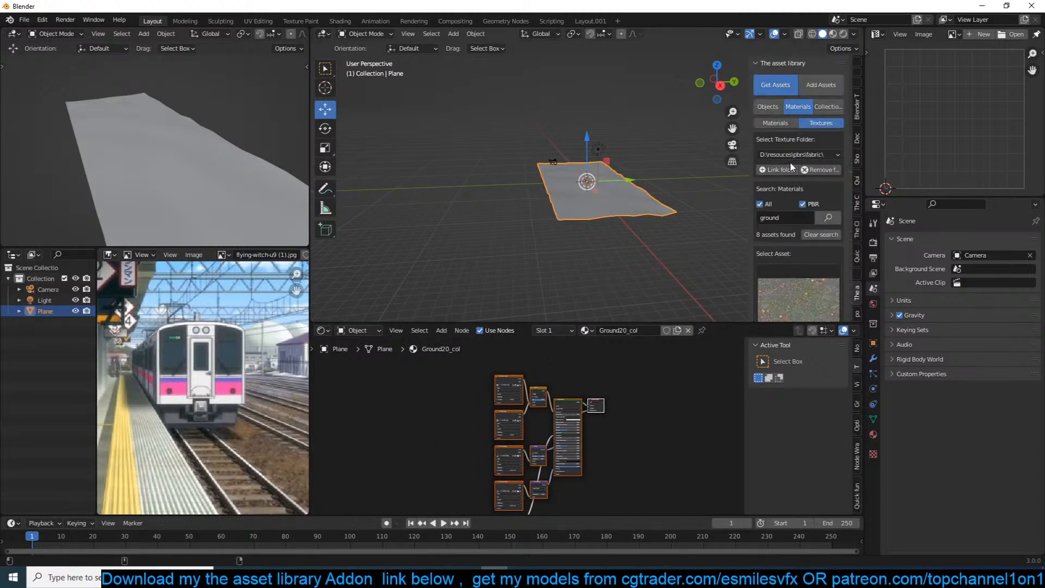
Look over the ground material's nodes and set the small preview viewport to Material Preview shading.
scroll(550, 420, "up", 4)
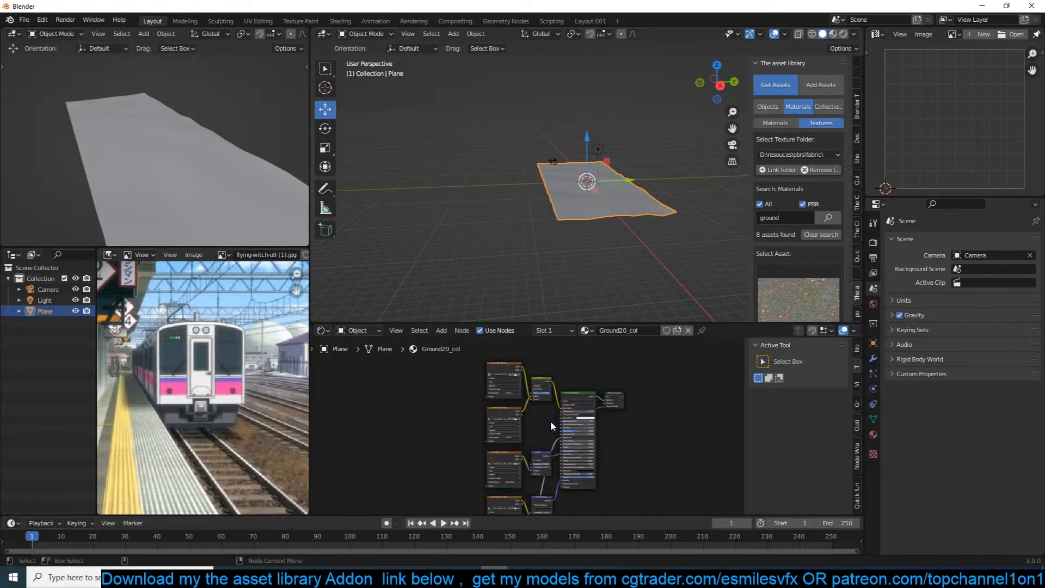
scroll(572, 460, "down", 1)
middle_click_drag(619, 423, 531, 409)
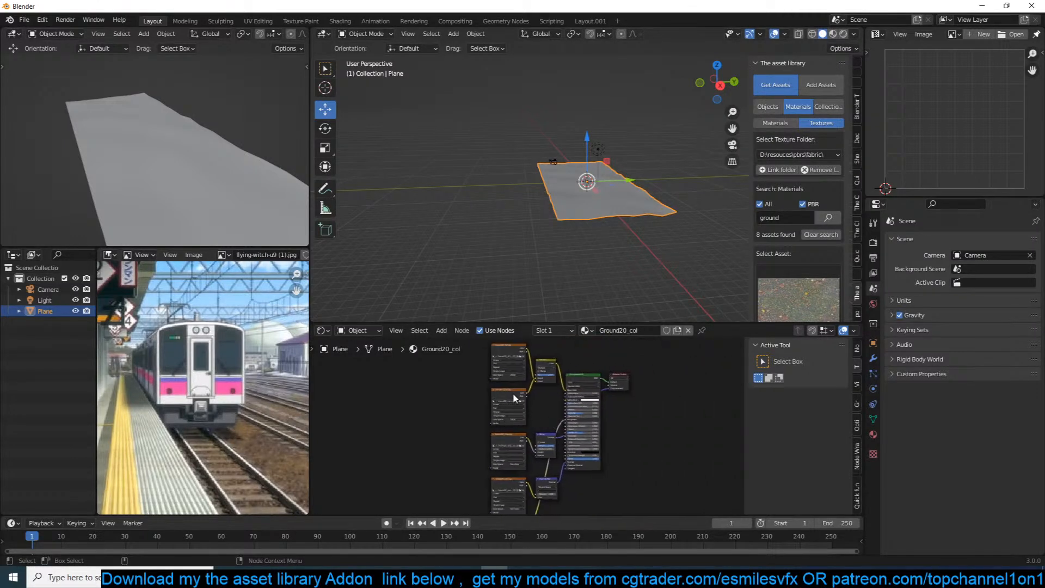
scroll(273, 34, "down", 5)
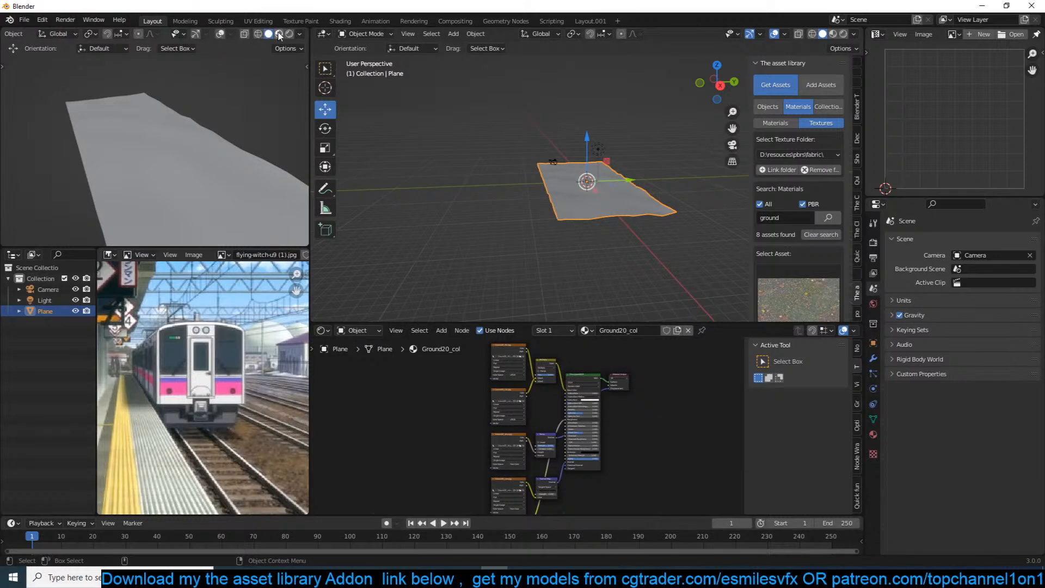
left_click(279, 34)
left_click(470, 120)
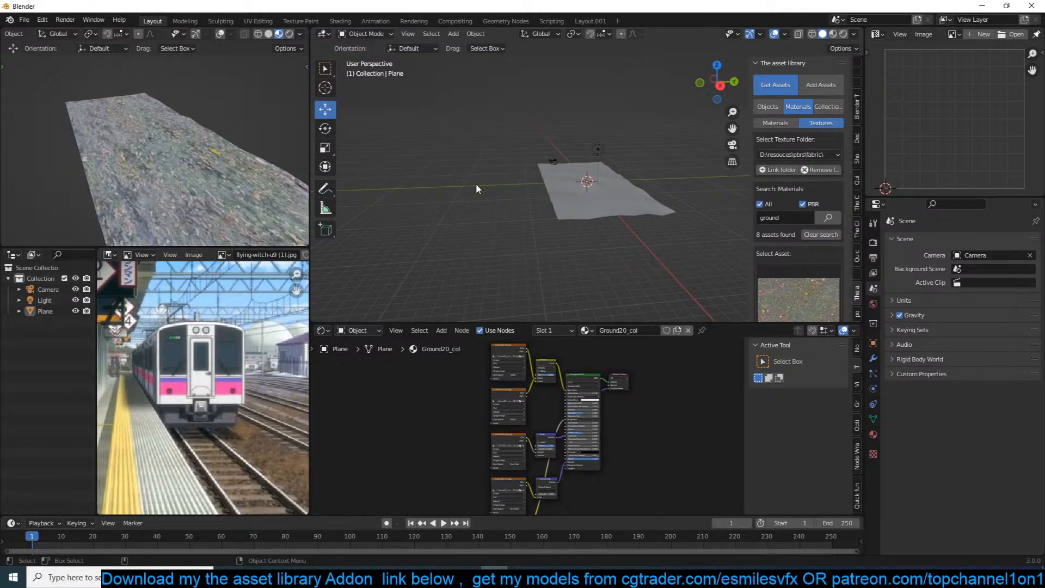
Unwrap the ground plane and scale its UVs up about 6 times so the ground texture tiles more finely.
left_click(569, 197)
key("Tab")
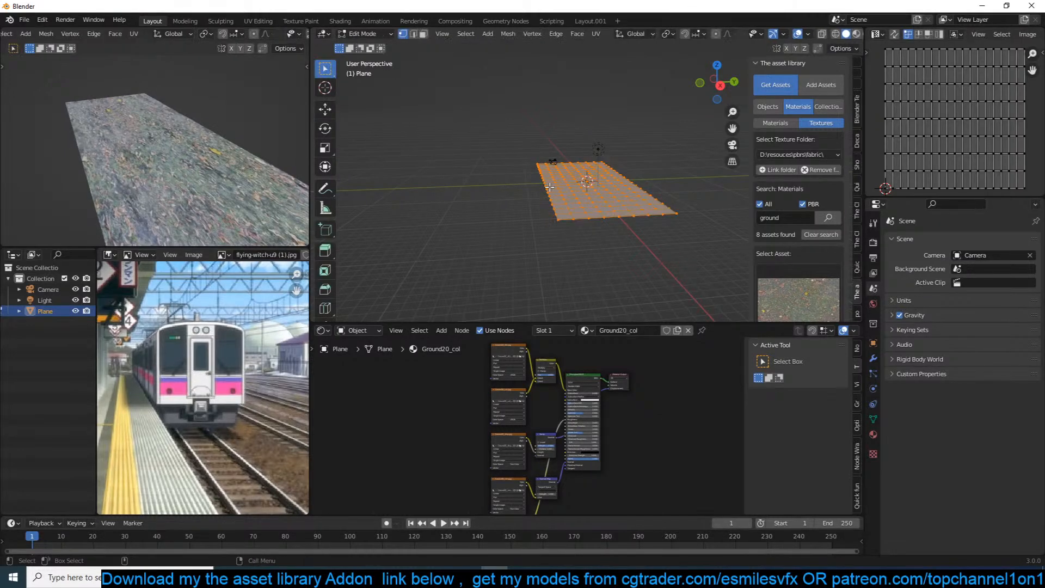
key("u")
left_click(570, 154)
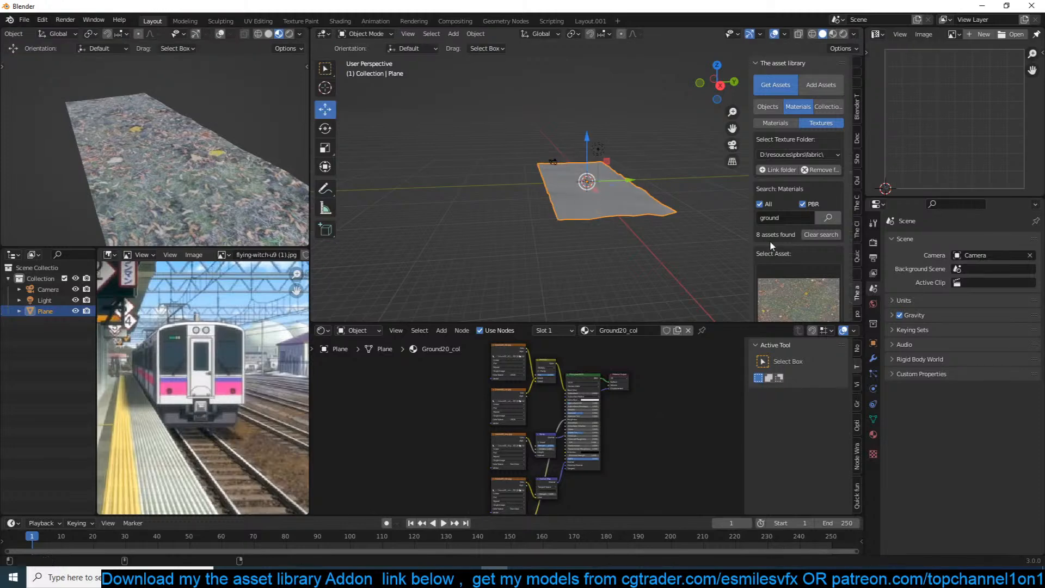
key("a")
key("s")
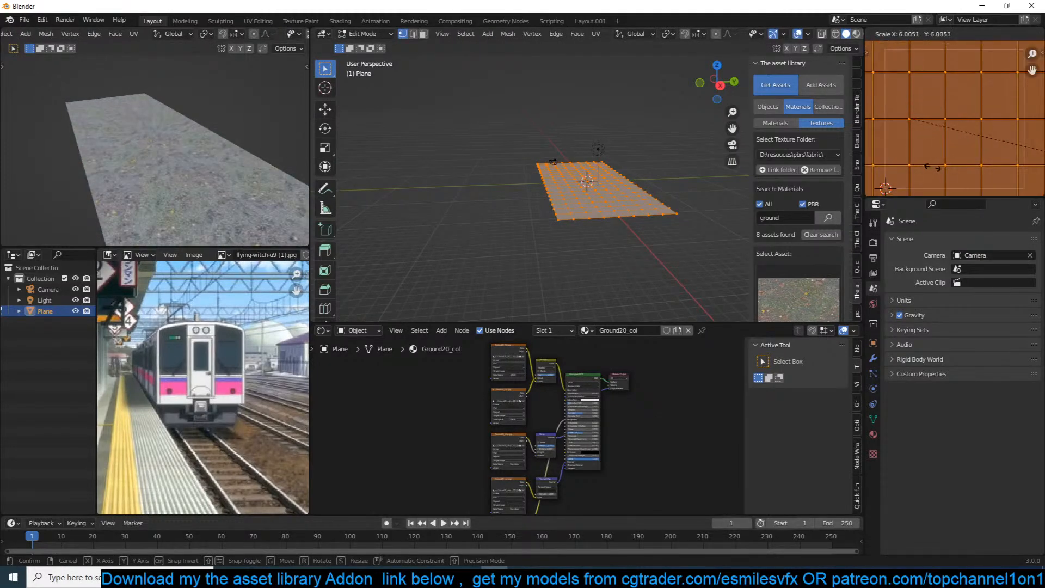
left_click(687, 223)
key("Tab")
scroll(688, 217, "up", 5)
scroll(222, 176, "up", 4)
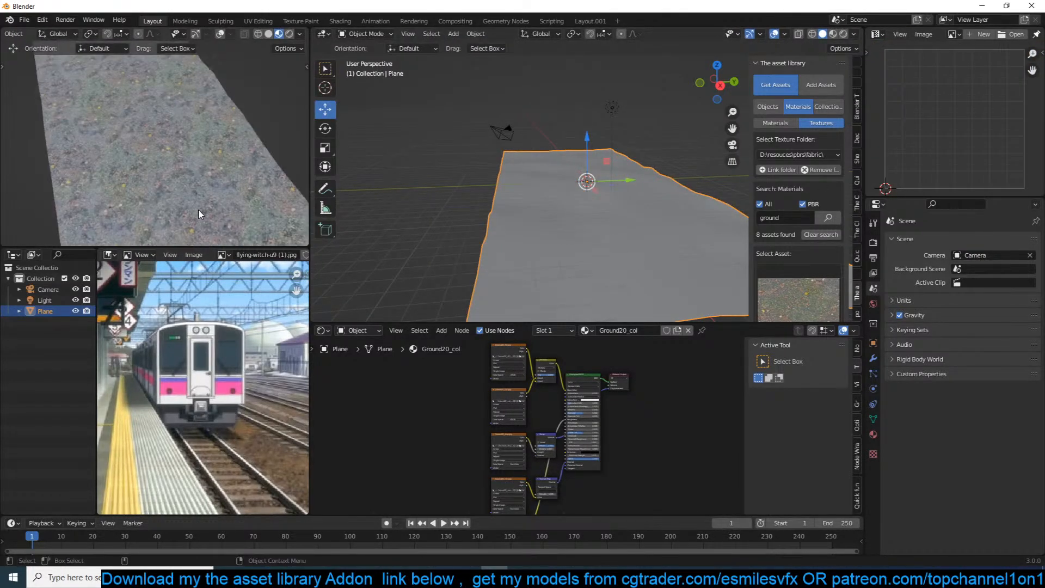
middle_click_drag(222, 176, 83, 145)
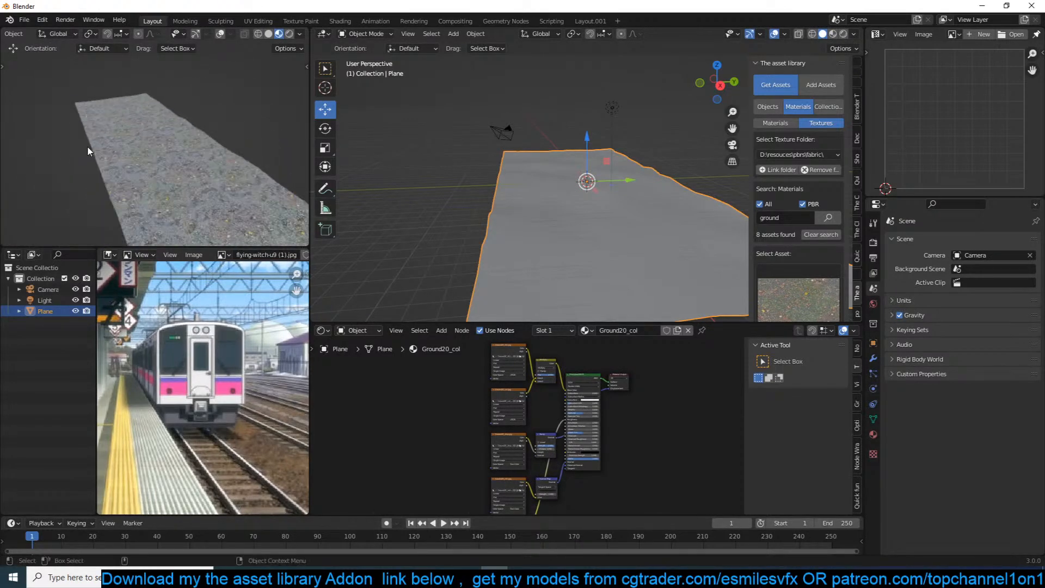
Subdivide the ground plane's mesh once more for finer displacement.
key("Tab")
right_click(540, 191)
left_click(539, 188)
key("Tab")
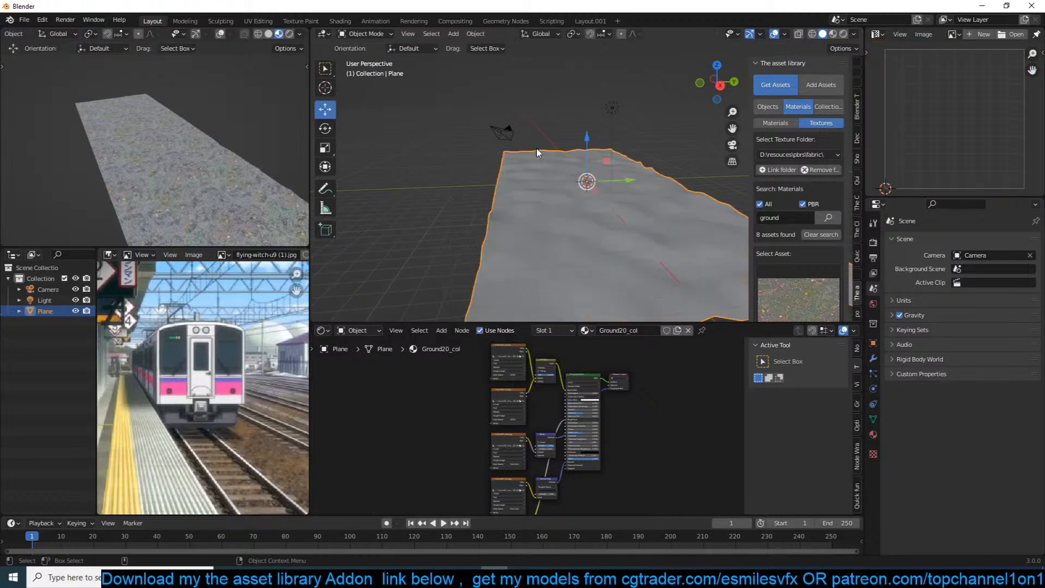
middle_click_drag(487, 135, 802, 230)
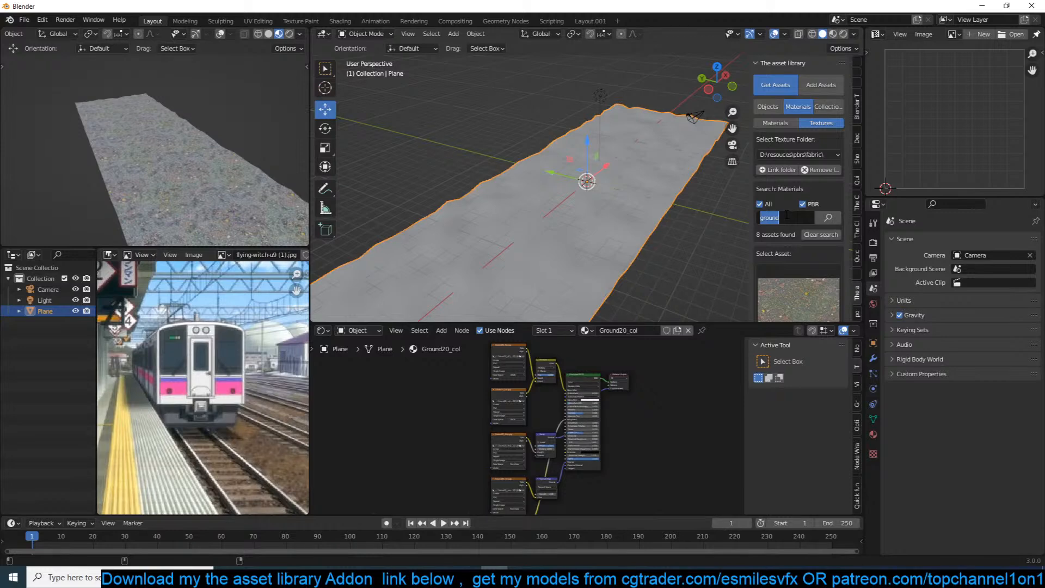
Add a UV sphere beside the ground plane to carry a second ground material.
middle_click_drag(593, 243, 508, 136, "shift")
key("shift+a")
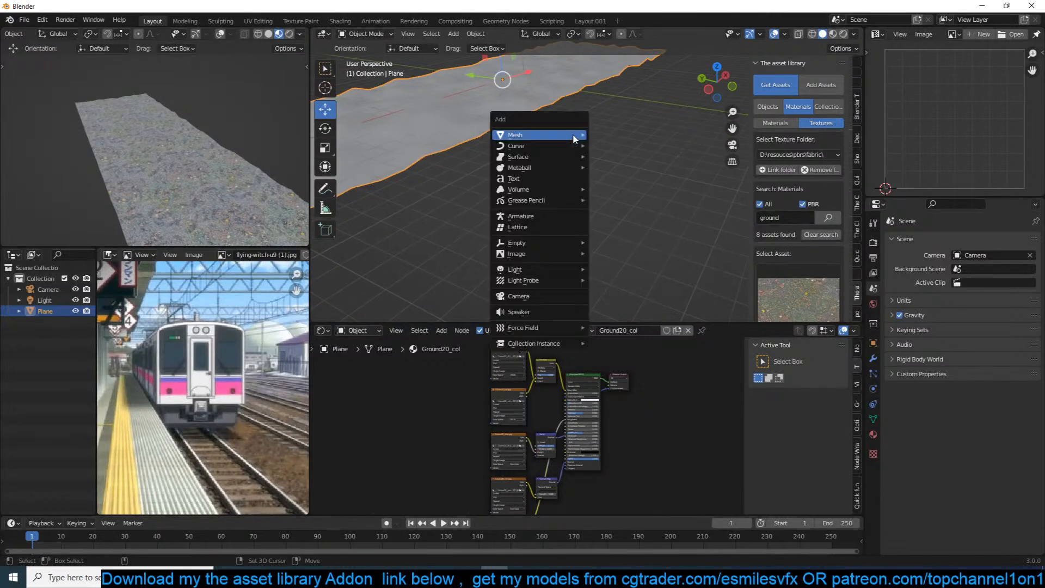
mouse_move(570, 134)
left_click(624, 170)
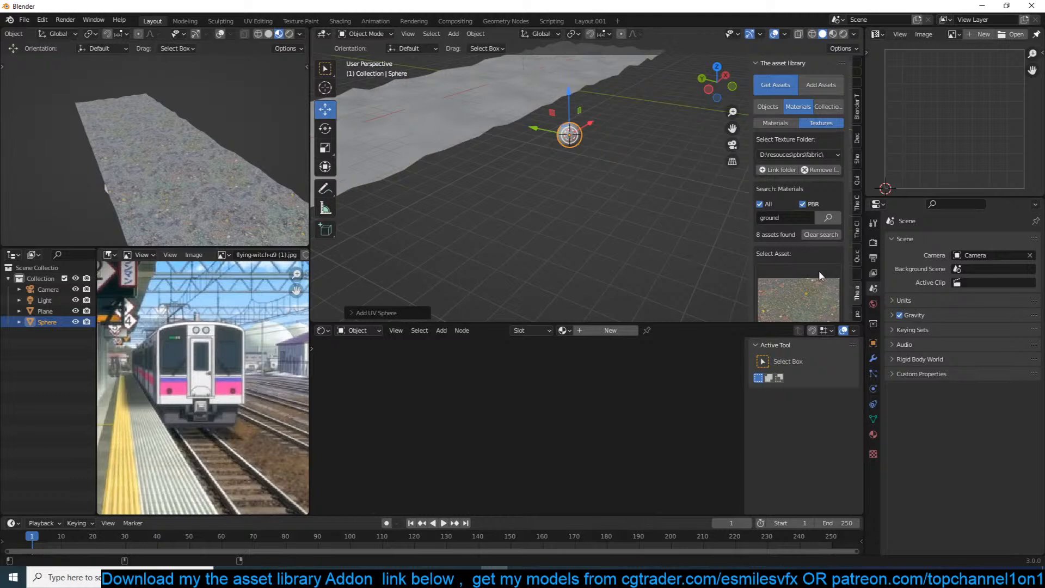
Pick the brown dry ground texture from the asset library and apply it to the sphere as a new PBR shader.
left_click(799, 285)
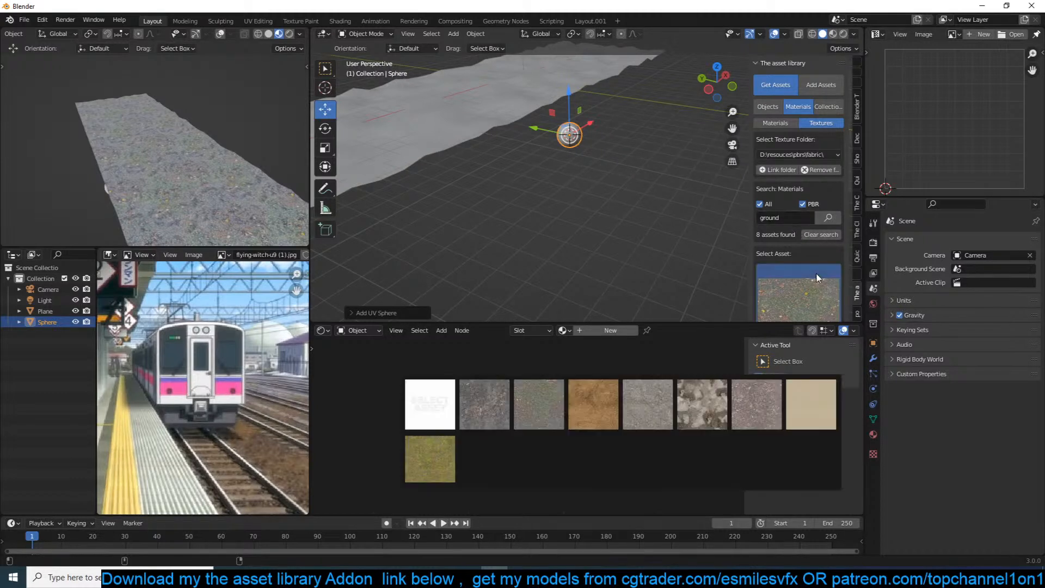
left_click(598, 403)
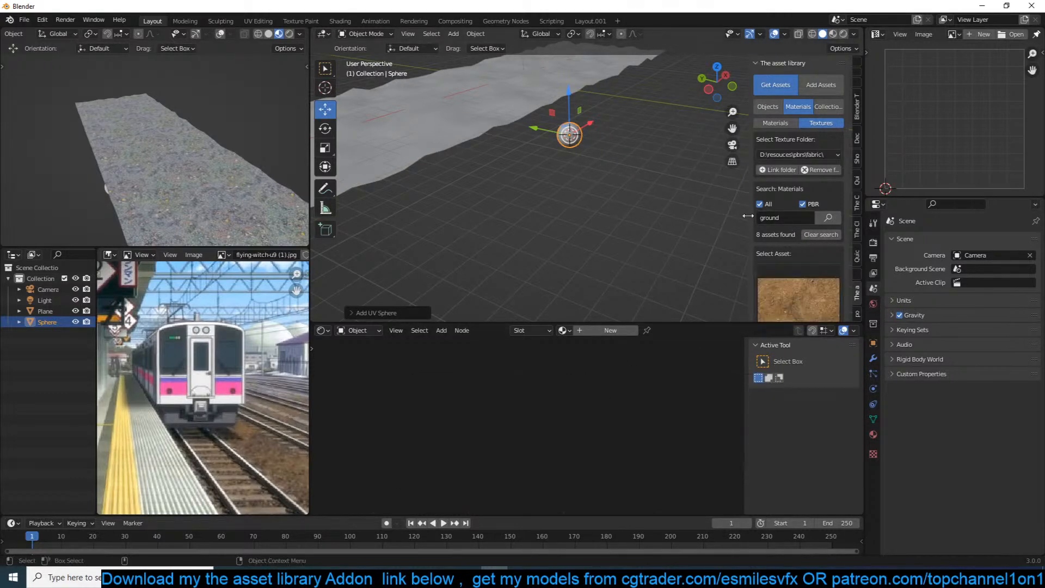
scroll(819, 241, "down", 5)
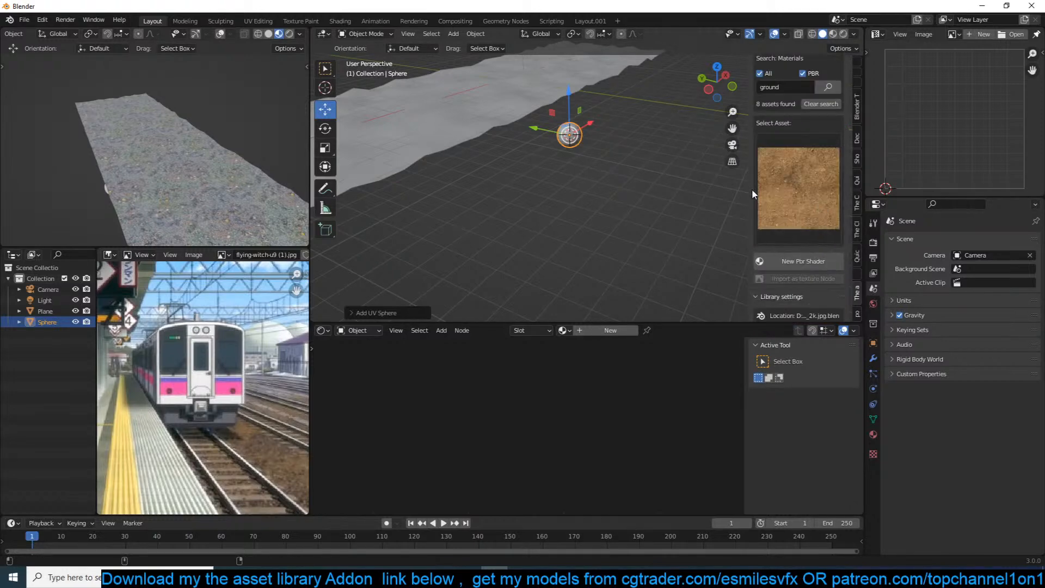
scroll(642, 190, "up", 3)
left_click(545, 169)
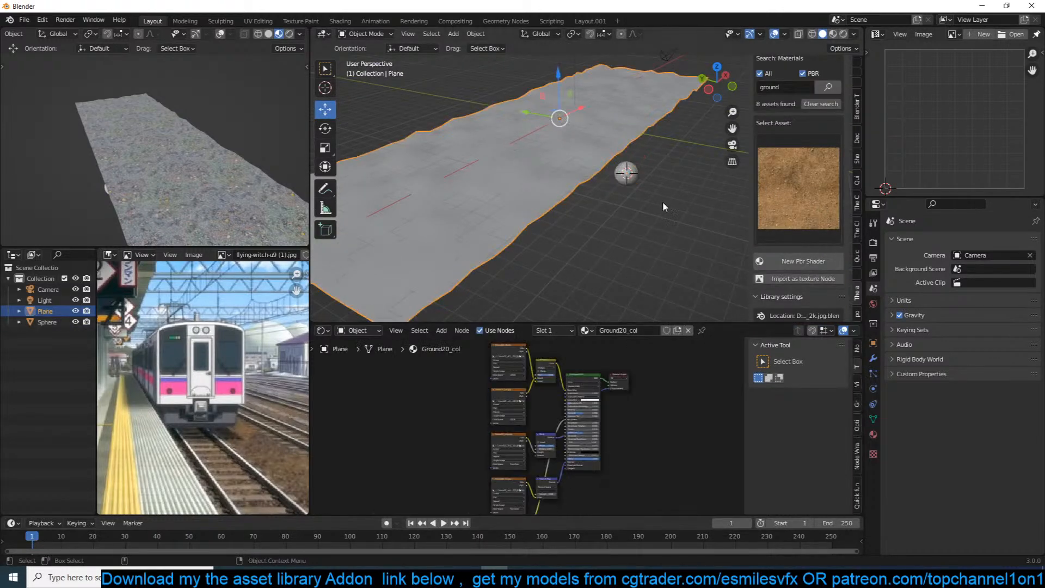
middle_click_drag(583, 354, 557, 416)
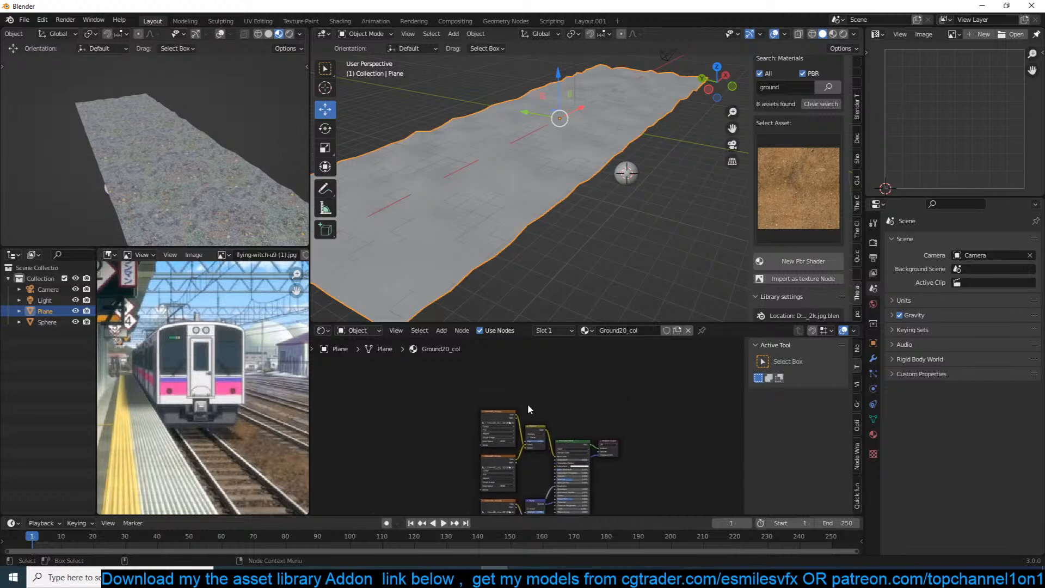
left_click(634, 179)
left_click(800, 261)
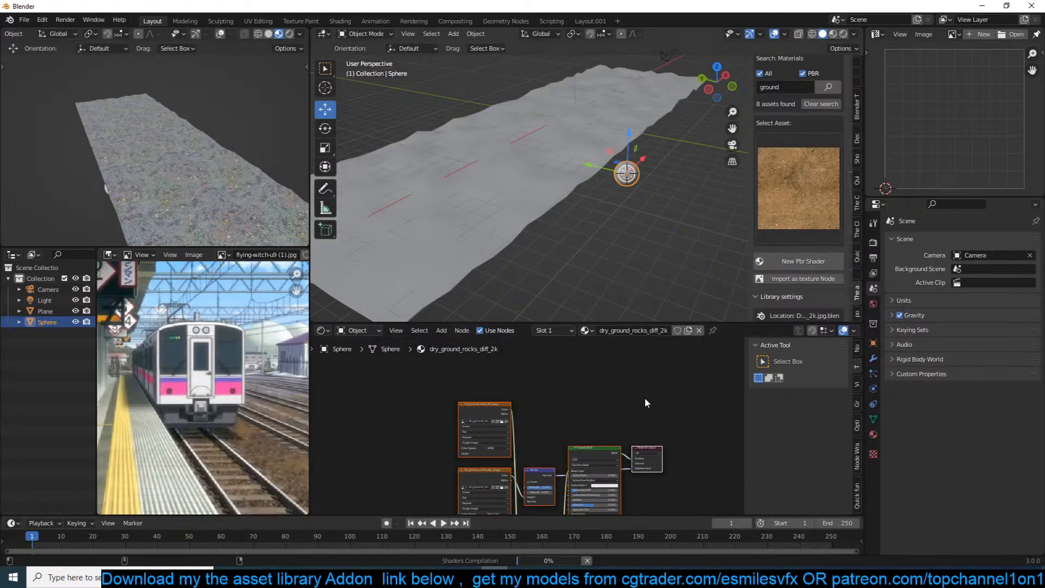
left_click(822, 183)
left_click(822, 184)
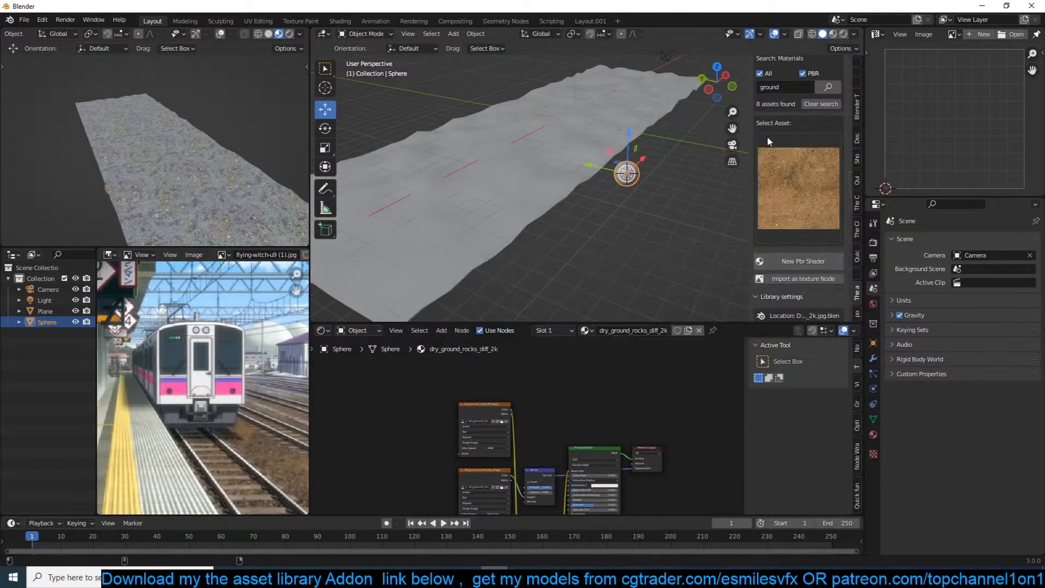
left_click(801, 261)
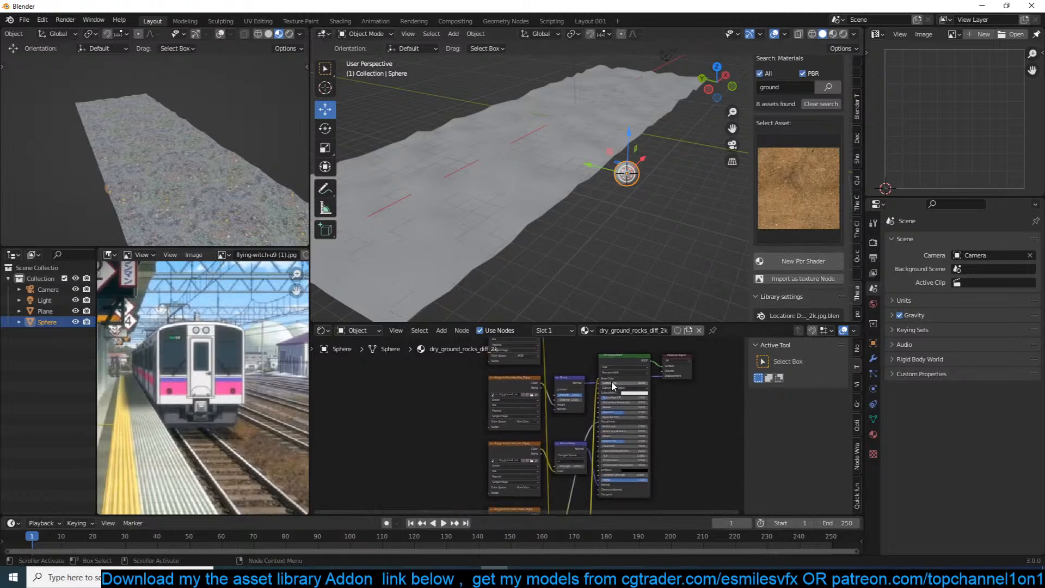
Copy all of the sphere's dry ground shader nodes except the Material Output and paste them into the plane's Ground20_col material.
scroll(666, 395, "down", 5)
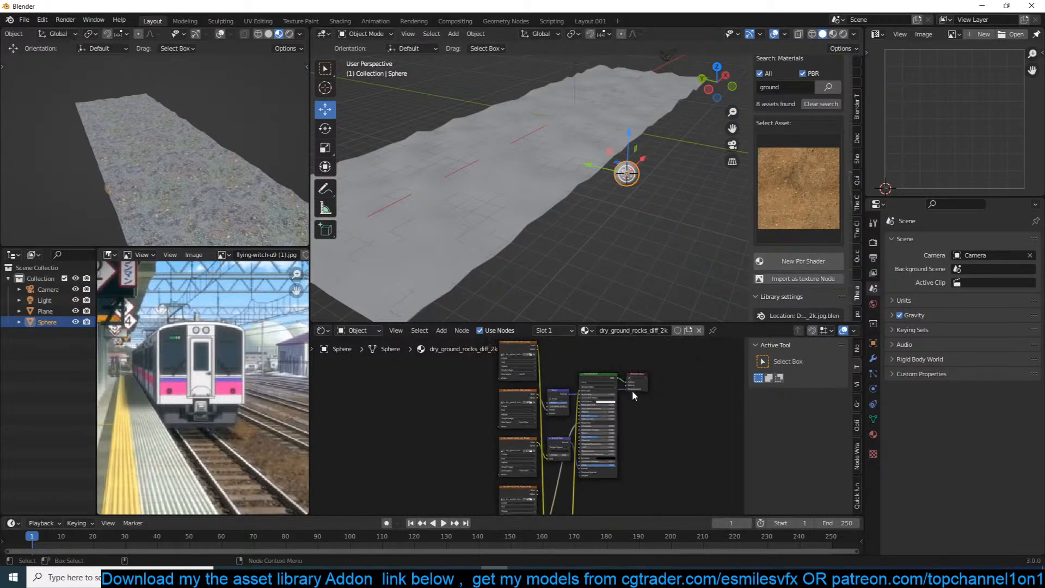
scroll(564, 401, "up", 2)
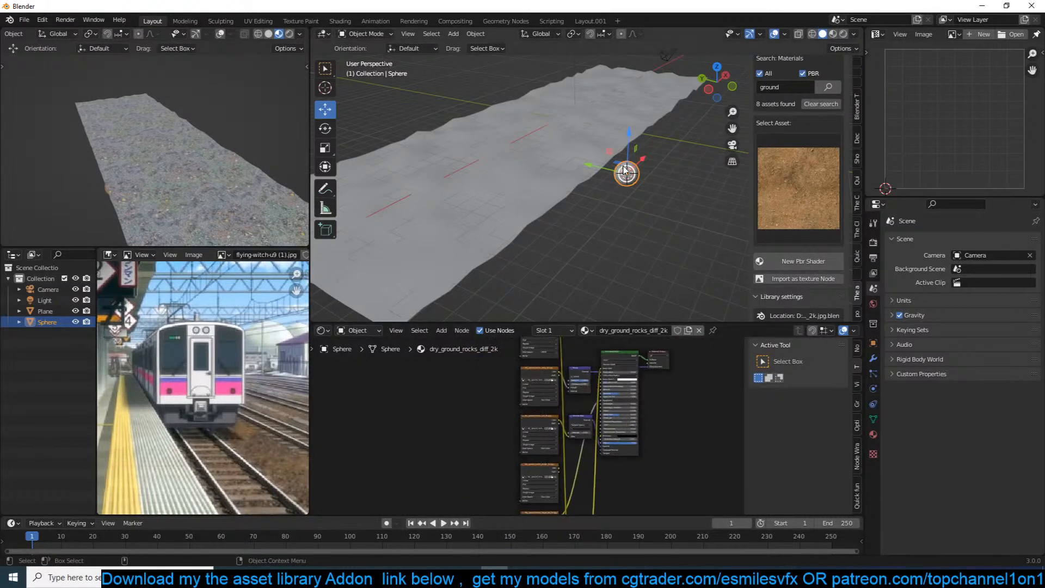
scroll(570, 236, "up", 3)
scroll(618, 378, "down", 3)
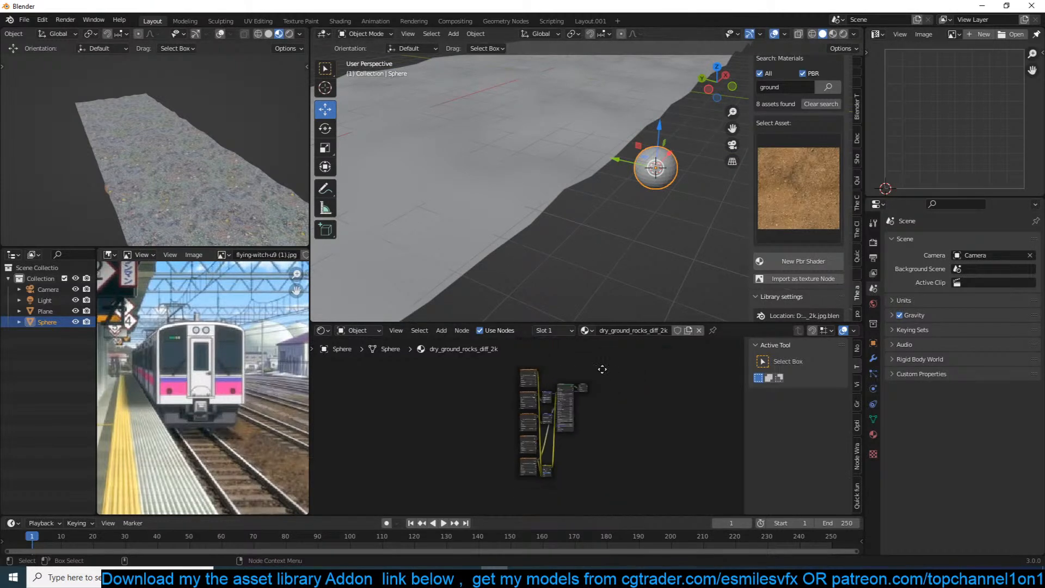
left_click_drag(477, 348, 599, 512)
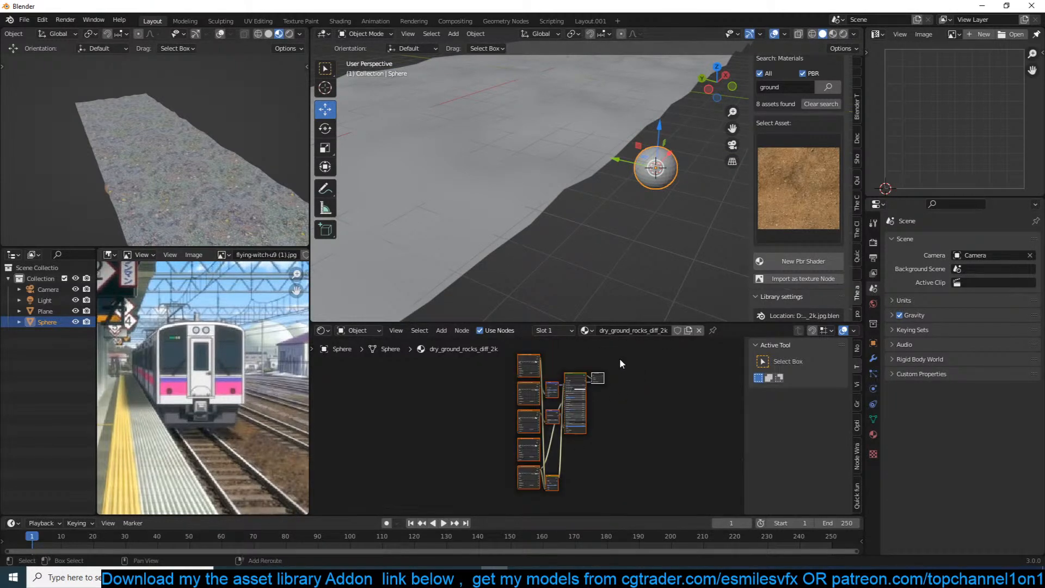
scroll(605, 393, "up", 3)
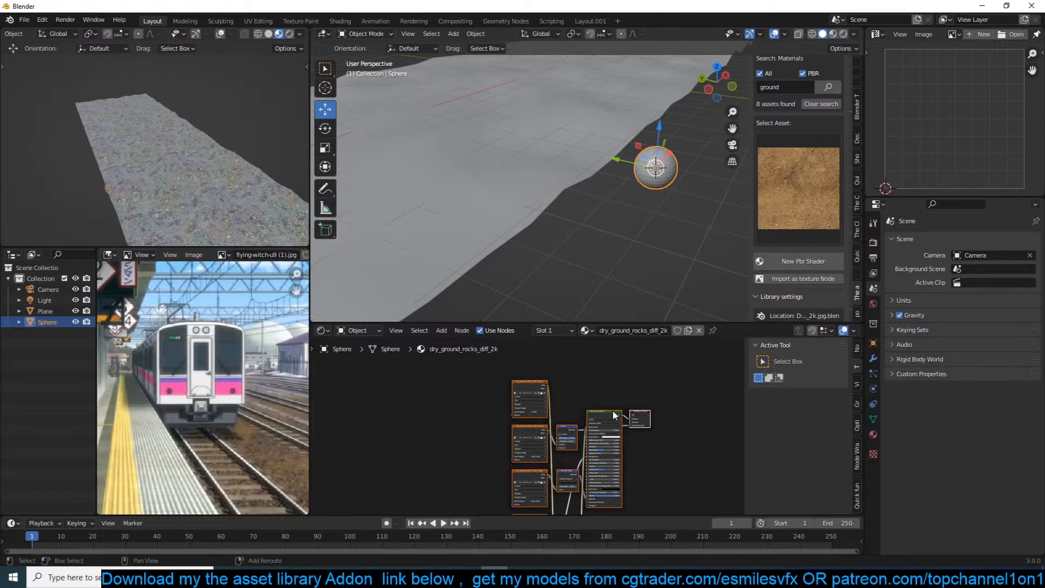
left_click(663, 383)
scroll(663, 384, "down", 4)
middle_click_drag(632, 368, 632, 335)
scroll(599, 352, "down", 4)
left_click_drag(572, 356, 498, 512)
left_click(565, 395, "shift")
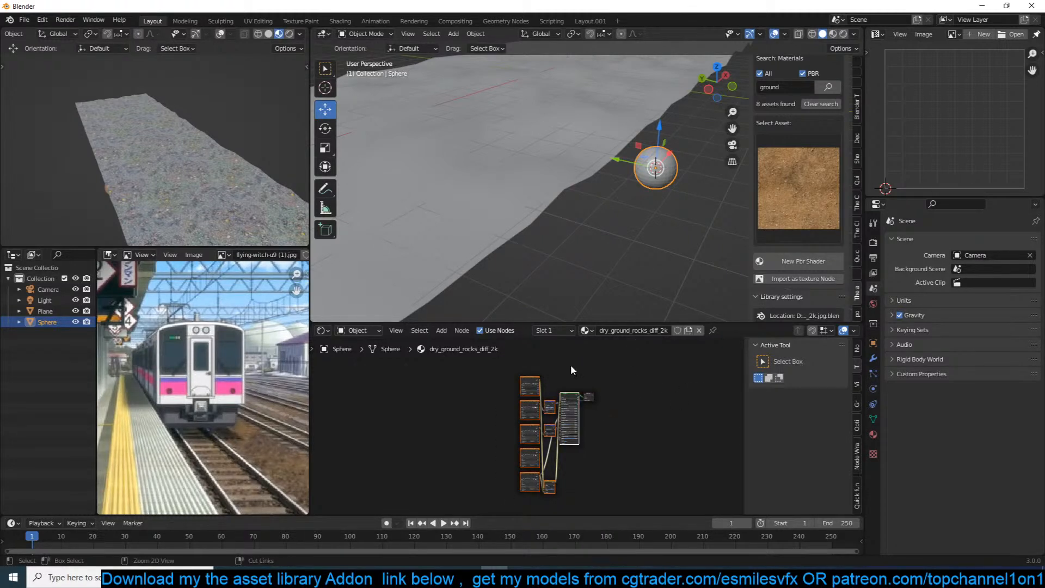
left_click(525, 161)
key("ctrl+v")
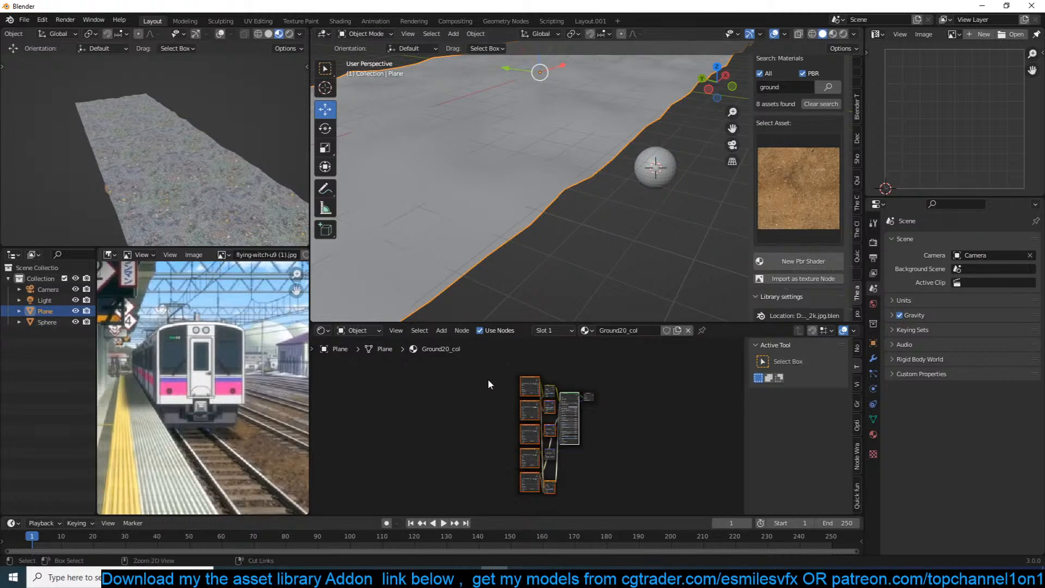
Move the pasted dry ground nodes above the plane material's original node setup.
key("g")
left_click(517, 363)
middle_click_drag(522, 403, 478, 461)
key("g")
left_click(551, 379)
middle_click_drag(543, 376, 530, 431)
Preview the dry ground shader on the plane, then switch the preview back to the original mossy ground shader.
left_click(495, 397, "ctrl+shift")
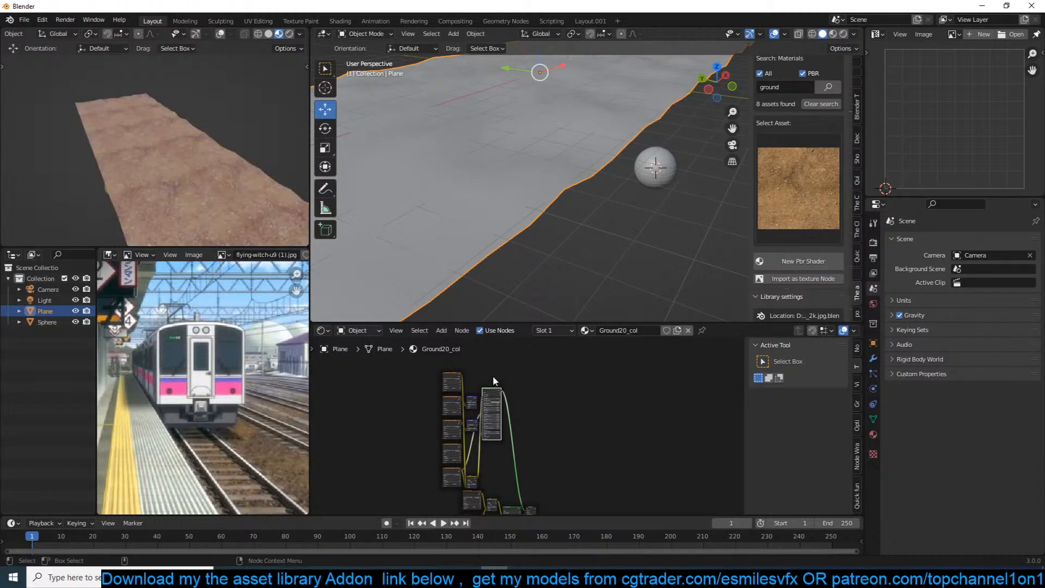
middle_click_drag(158, 156, 49, 170)
scroll(517, 423, "up", 4)
middle_click_drag(517, 423, 500, 325)
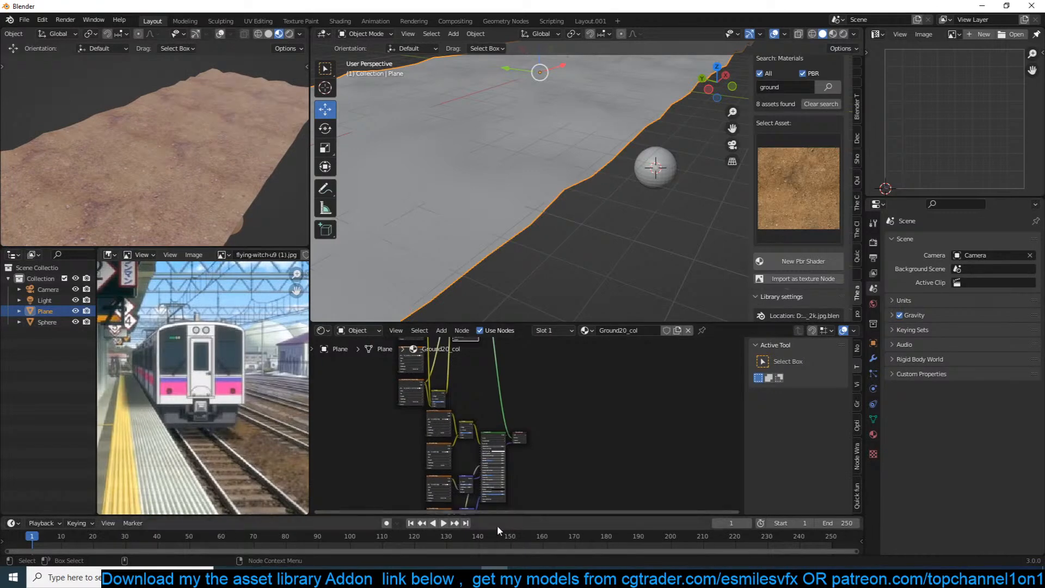
left_click(499, 436, "ctrl+shift")
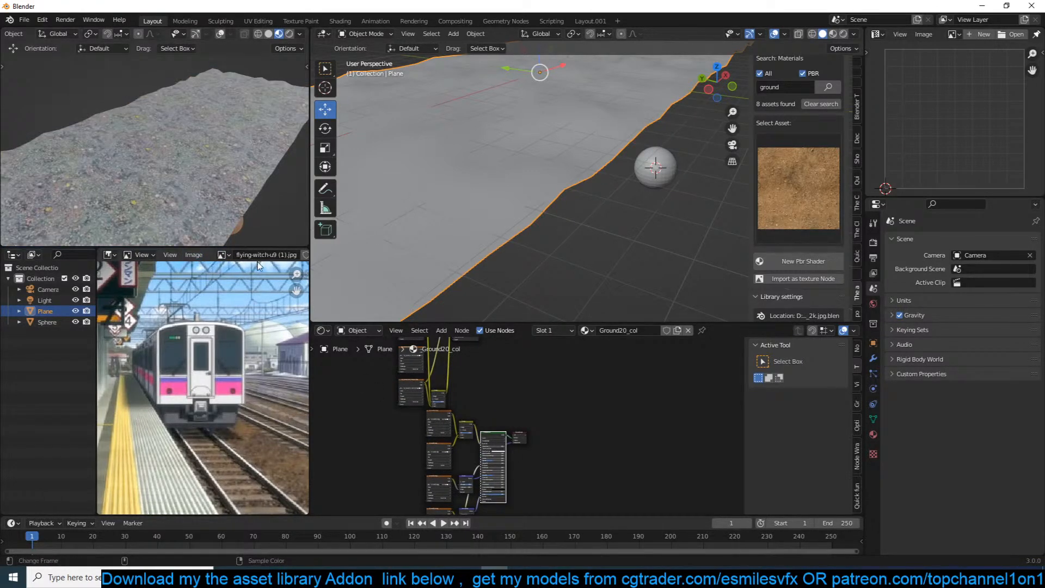
Combine the dry ground and mossy ground Principled shaders in the plane's material with a Mix Shader node.
scroll(260, 259, "down", 5)
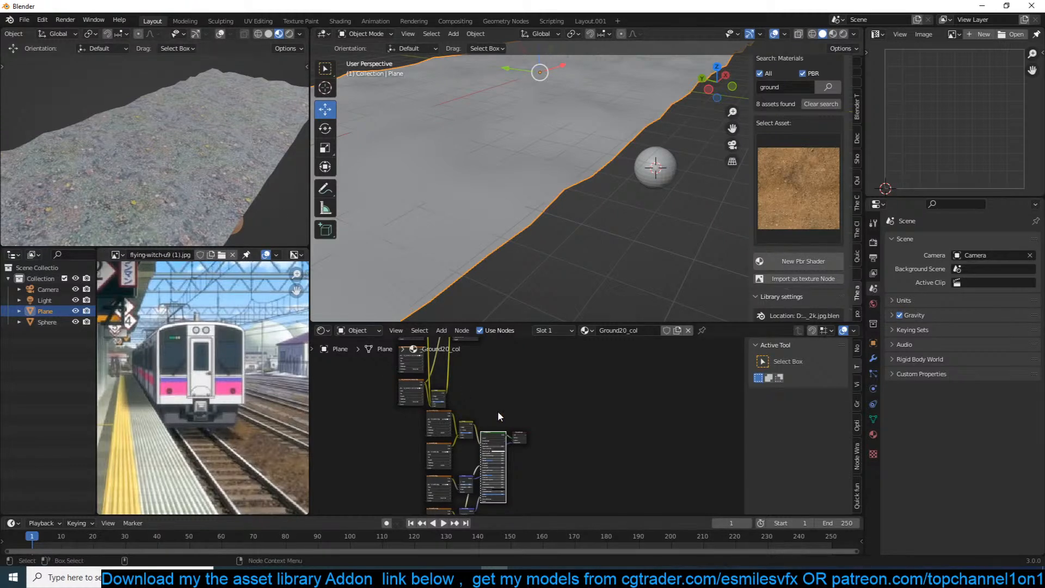
scroll(514, 425, "down", 3)
scroll(494, 474, "up", 2)
middle_click_drag(519, 421, 492, 470)
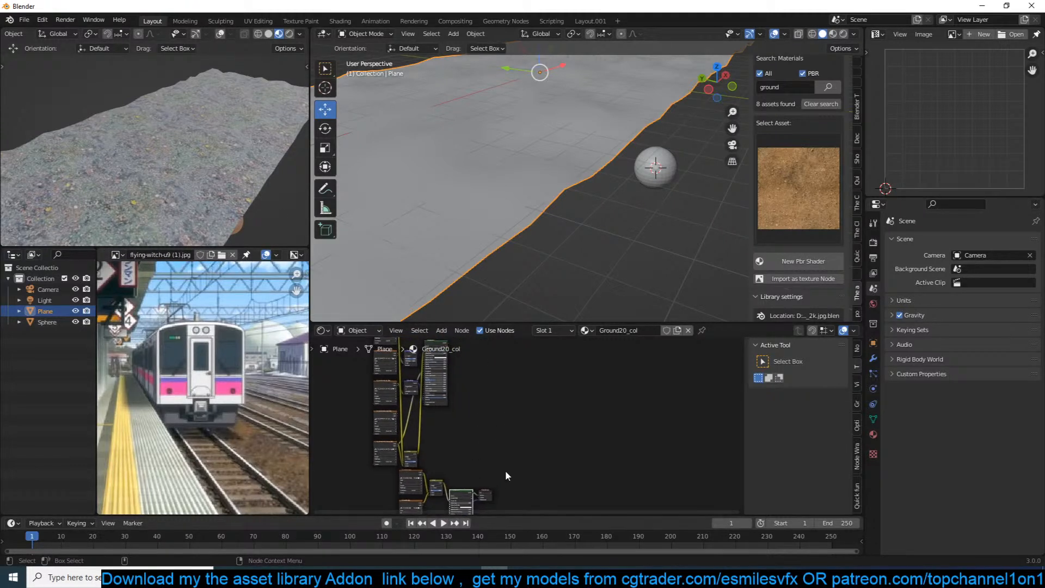
left_click_drag(485, 494, 522, 480)
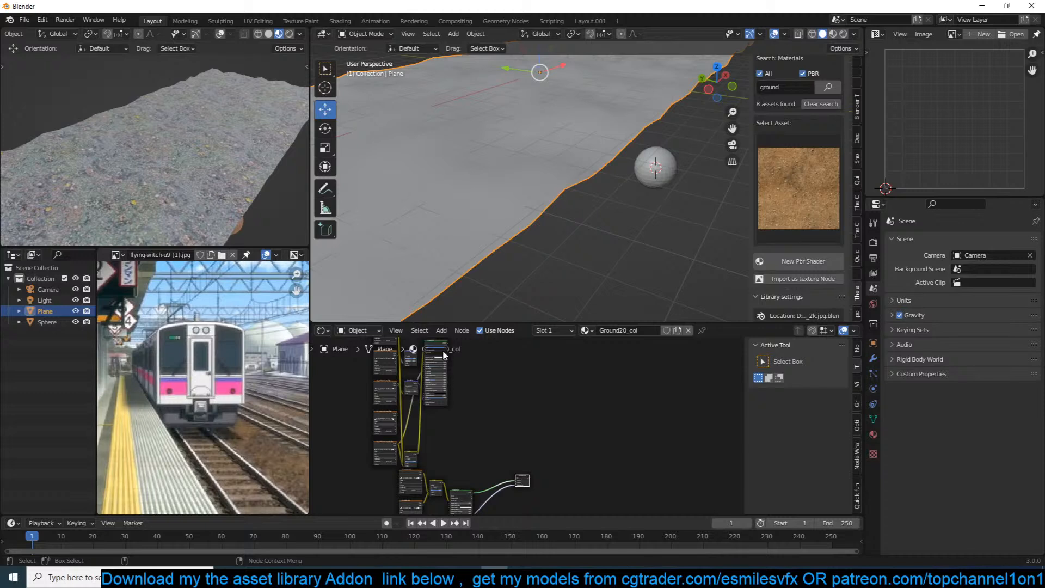
left_click(463, 380)
left_click_drag(443, 343, 466, 374)
right_click_drag(466, 494, 469, 395, "ctrl+shift")
Space out the Material Output and Mix Shader nodes and review the blended ground on the plane.
scroll(528, 446, "up", 5)
middle_click_drag(512, 442, 510, 439)
left_click_drag(524, 487, 622, 463)
left_click_drag(469, 423, 535, 434)
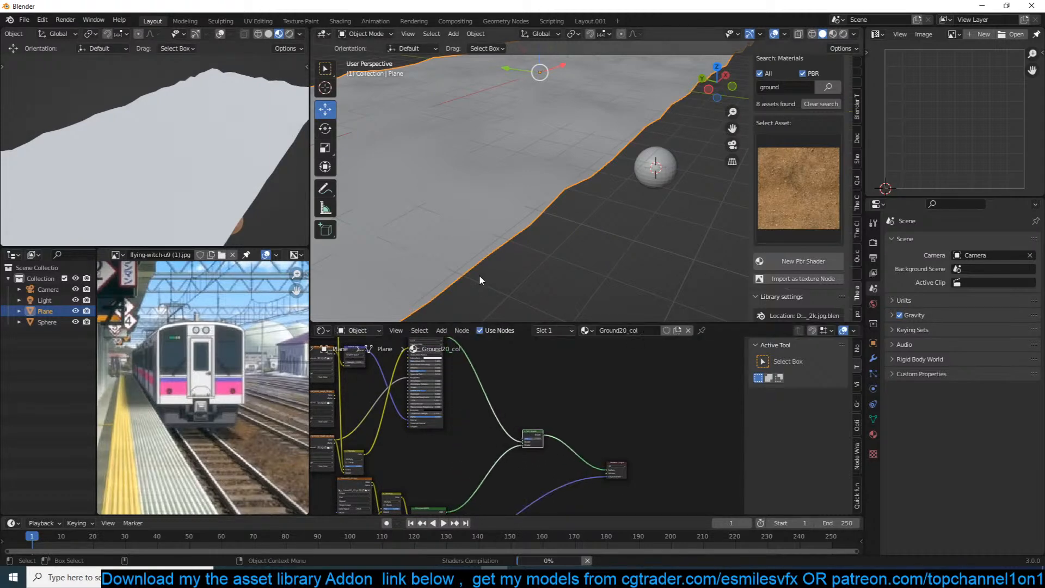
scroll(267, 316, "down", 1)
scroll(398, 230, "down", 3)
middle_click_drag(398, 230, 467, 251)
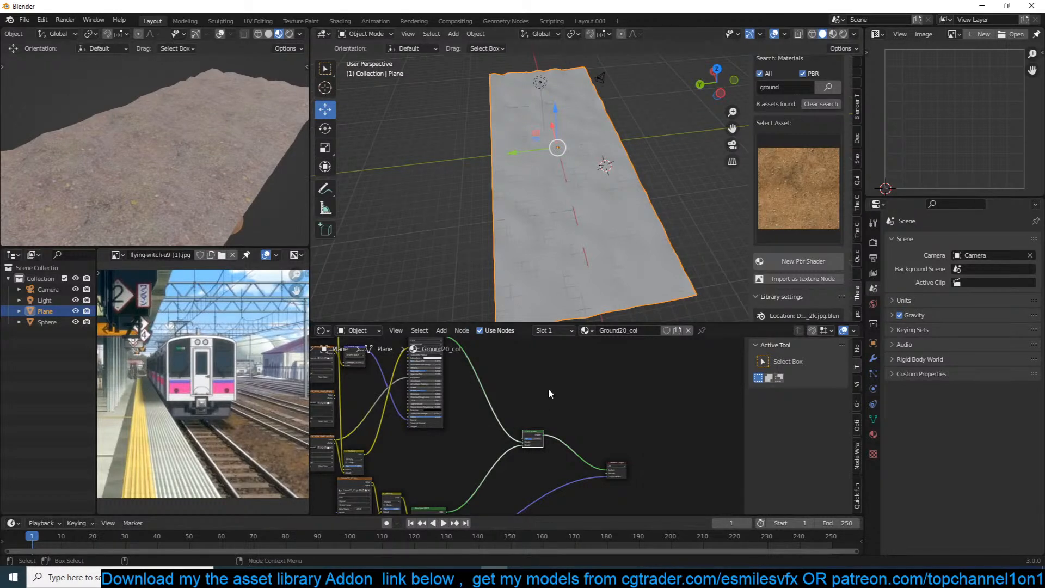
Examine the rails in the reference image and browse the rail objects in the asset library.
scroll(178, 358, "up", 5)
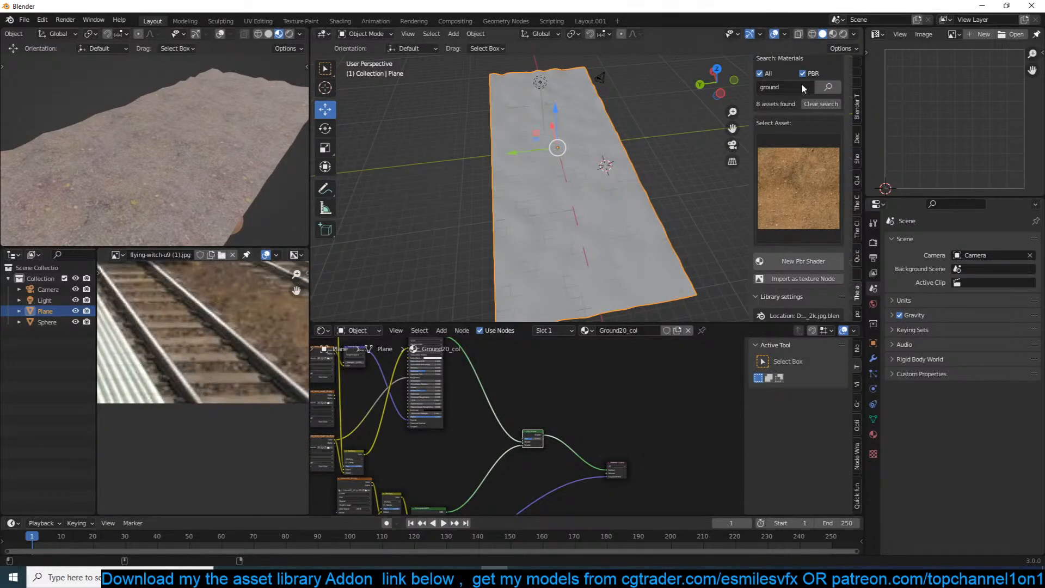
scroll(799, 84, "up", 2)
left_click(767, 63)
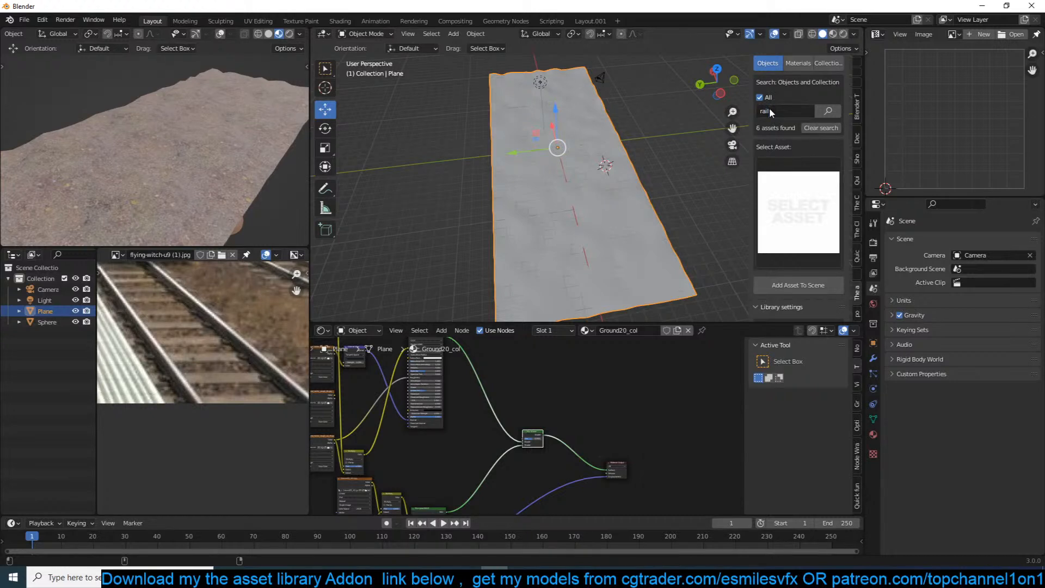
left_click(804, 213)
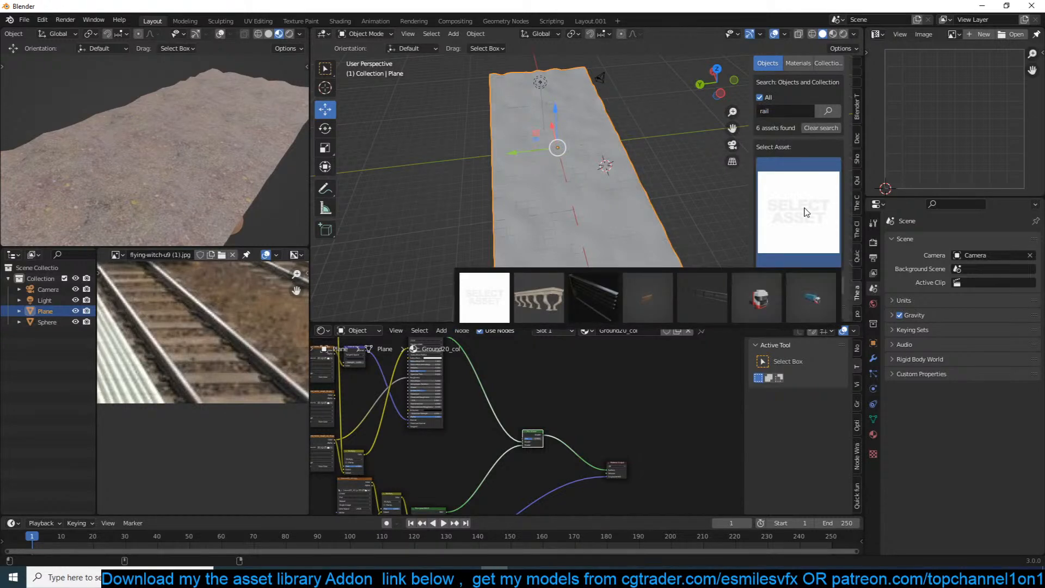
scroll(204, 354, "down", 6)
Delete the sphere below the ground plane.
scroll(205, 355, "up", 5)
middle_click_drag(517, 203, 510, 177, "shift")
key("KP_1")
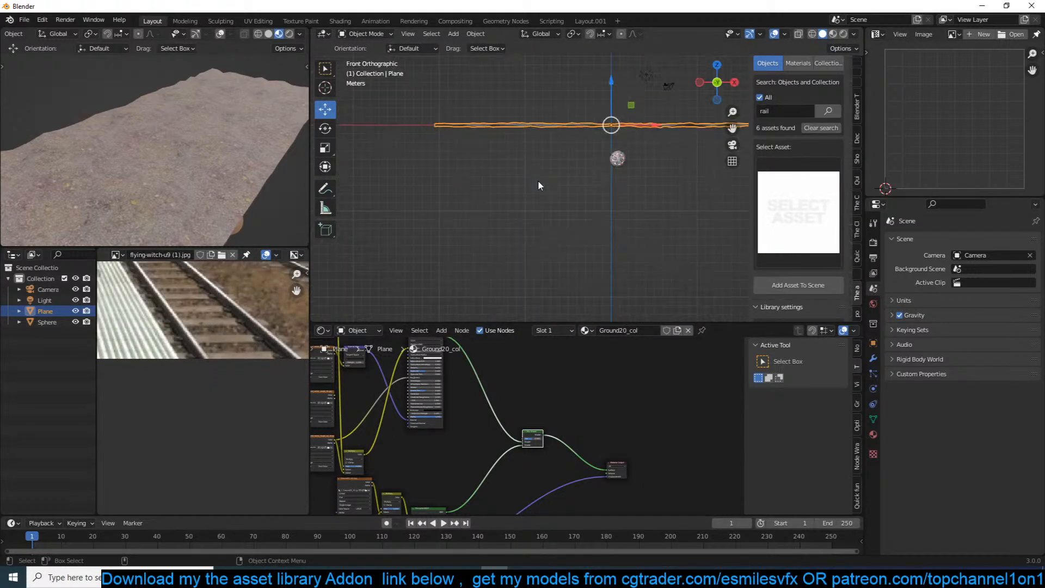
middle_click_drag(527, 102, 521, 145, "shift")
left_click(639, 236)
key("x")
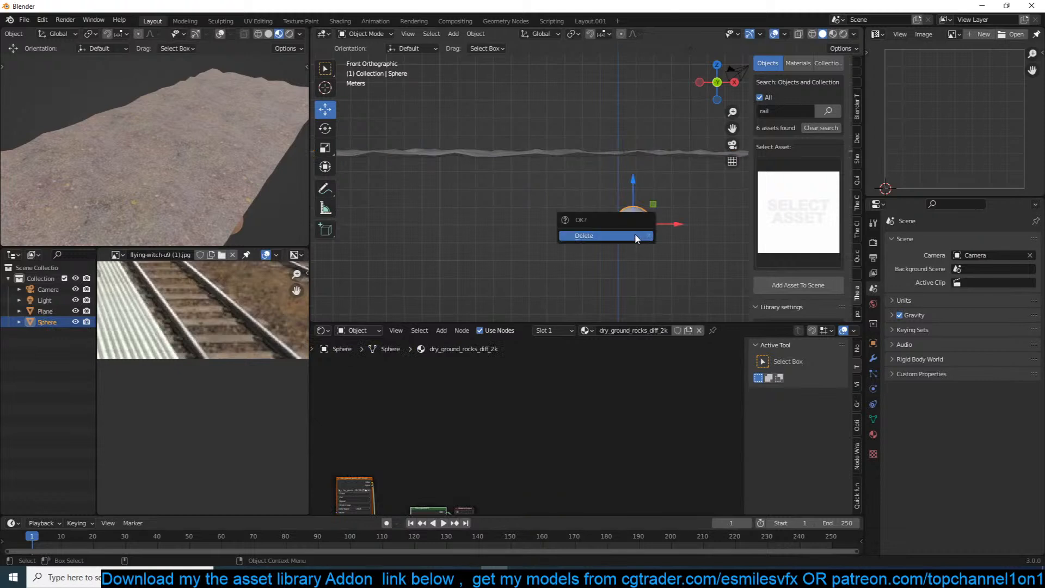
left_click(637, 234)
Add a new plane, rotate it 90 degrees about X and move it above the ground surface.
key("shift+a")
mouse_move(484, 93)
left_click(524, 98)
type("rx")
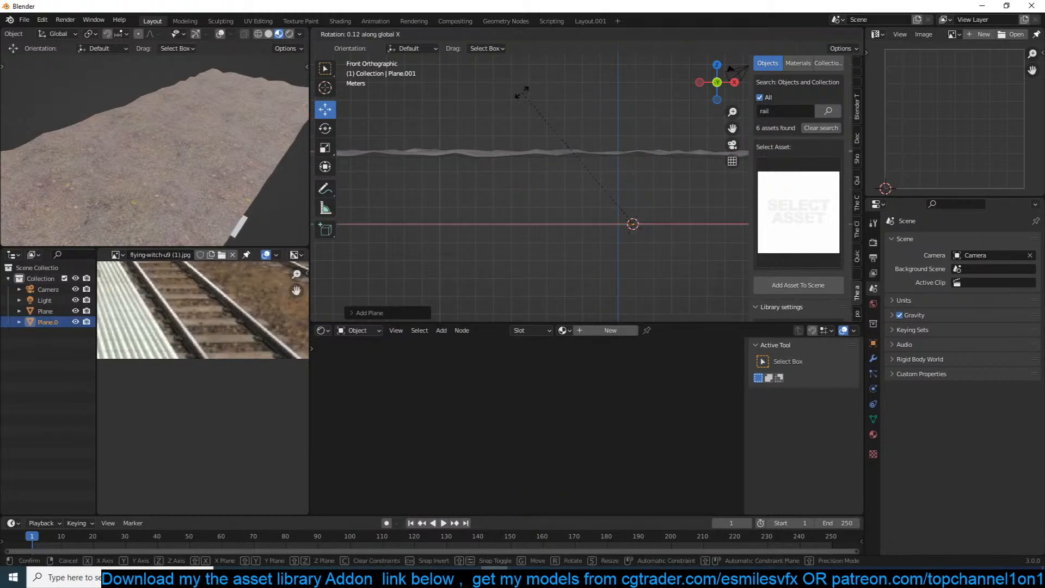
type("90")
key("Return")
key("g")
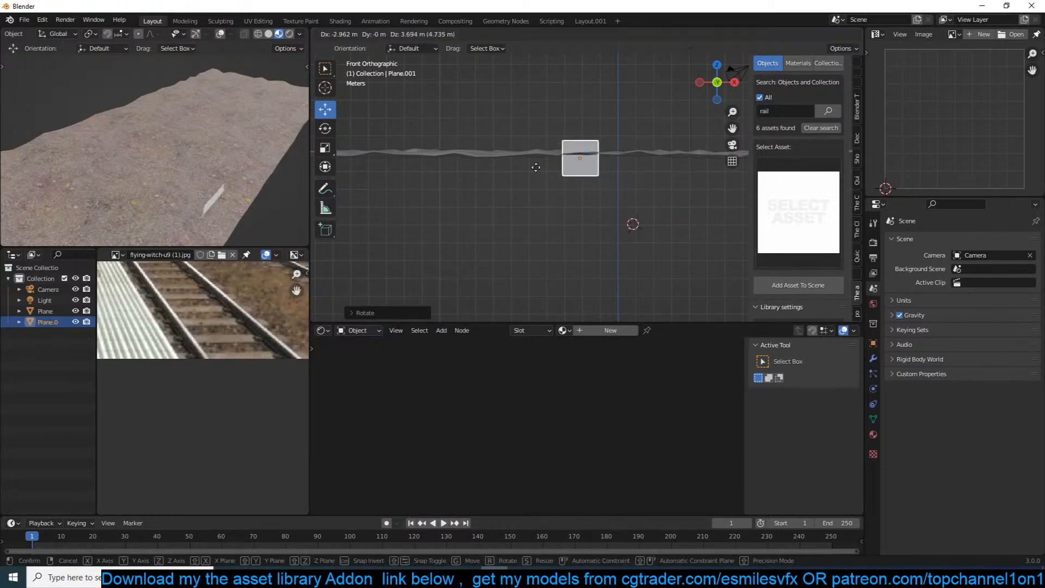
left_click(495, 133)
middle_click_drag(576, 131, 592, 185, "shift")
Select the ground plane to show its material nodes, and bring up the save dialog without saving.
left_click(549, 165)
scroll(546, 433, "down", 3)
scroll(540, 414, "up", 1)
middle_click_drag(546, 432, 512, 398)
scroll(531, 415, "up", 1)
scroll(542, 426, "down", 2)
scroll(587, 422, "up", 2)
scroll(513, 403, "down", 1)
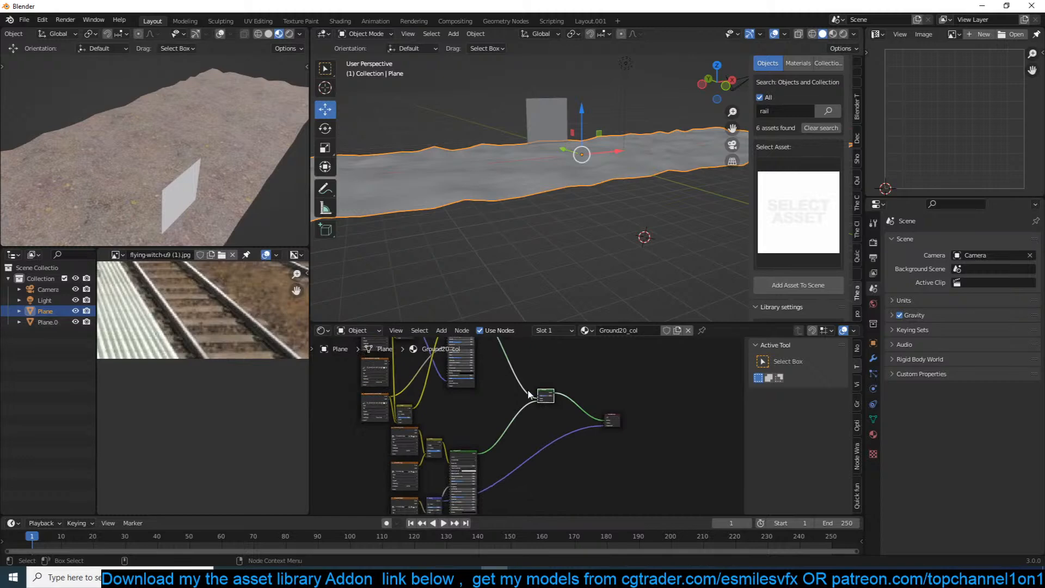
key("ctrl+s")
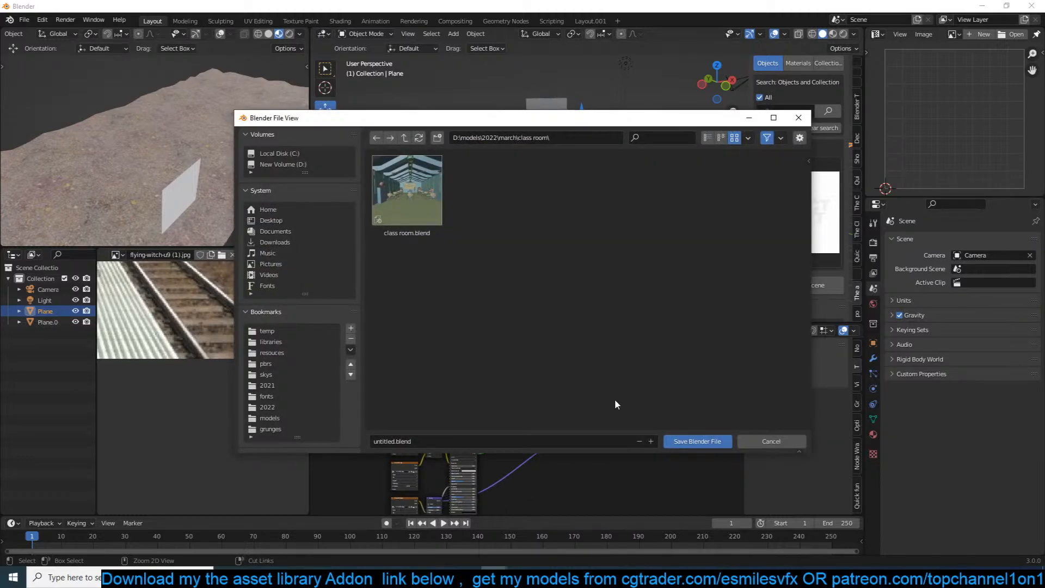
left_click(770, 441)
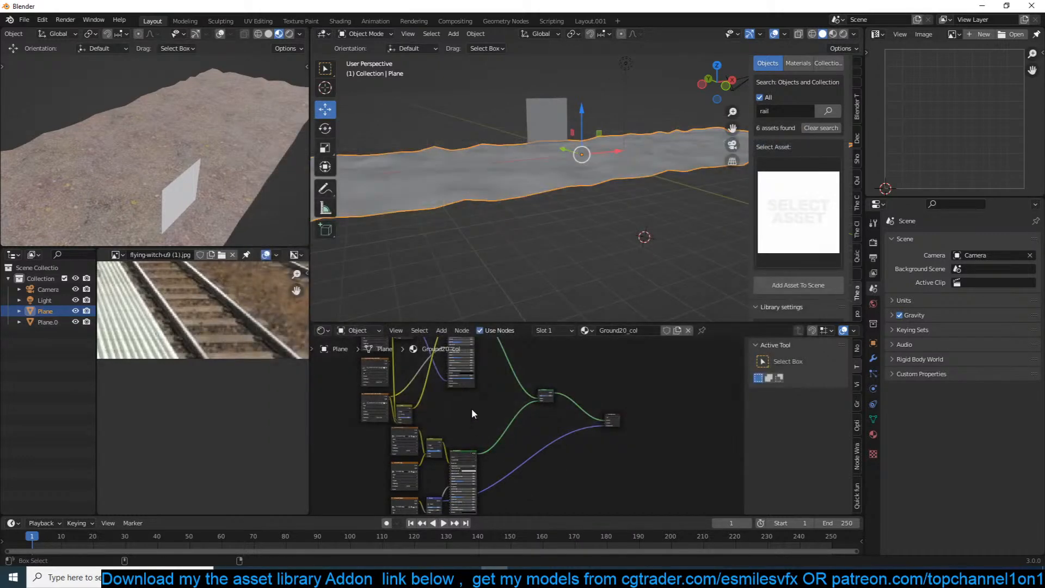
Try to mix the two ground Principled shaders in the plane's material.
left_click(472, 468)
mouse_move(475, 384)
middle_mouse_down()
mouse_move(473, 442)
mouse_move(466, 397)
middle_mouse_up()
left_click(462, 375, "shift")
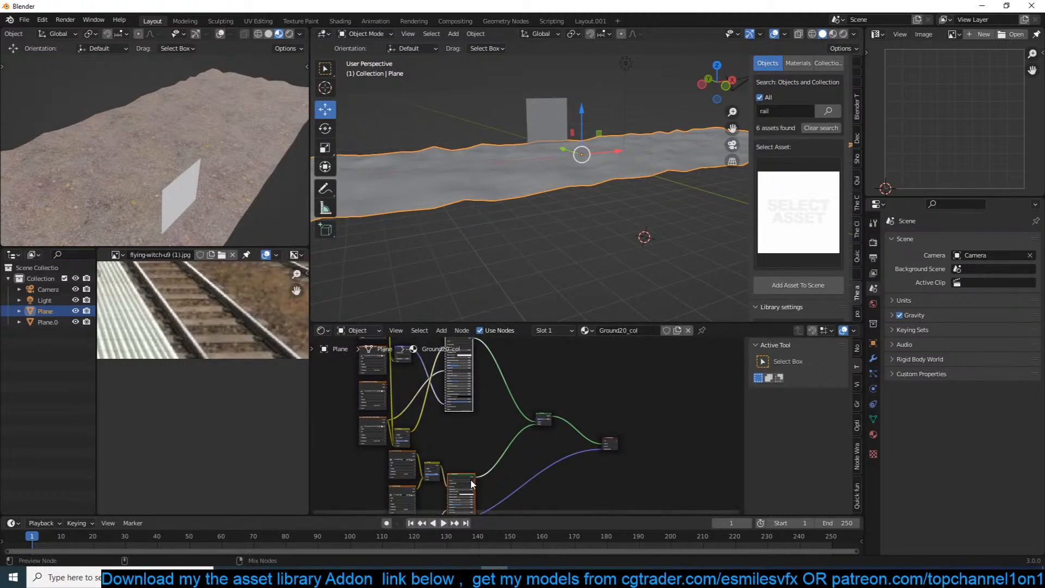
right_click_drag(465, 477, 472, 444, "ctrl+shift")
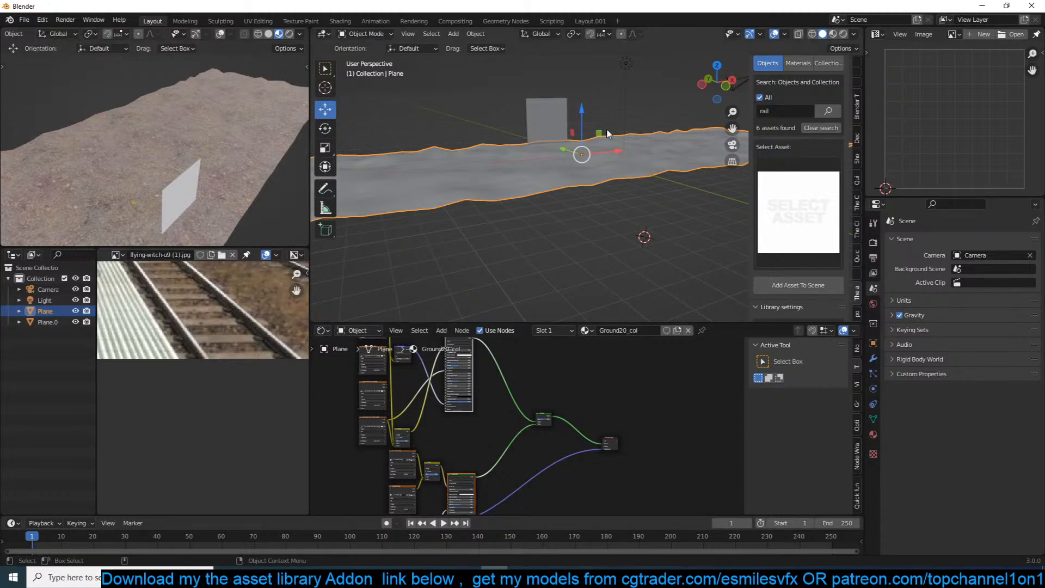
Start the Shortcut VUr key display and hide the viewport sidebar.
left_click(858, 163)
left_click(812, 81)
key("n")
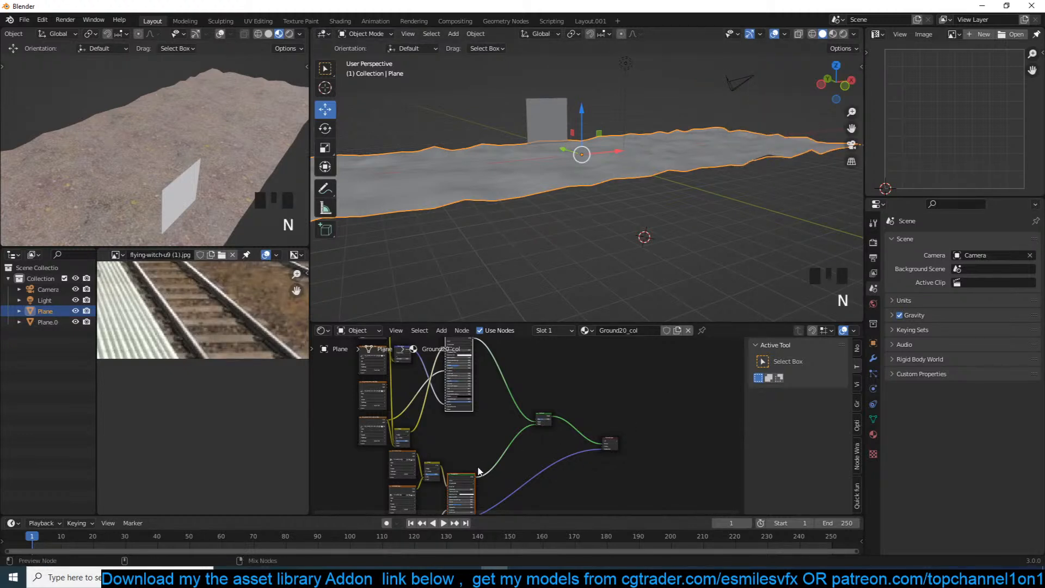
Insert an extra Mix Shader between the two ground Principled shaders, then delete that node while keeping the original links.
right_click_drag(458, 487, 460, 434, "ctrl+shift")
right_click_drag(457, 396, 478, 429, "ctrl+shift")
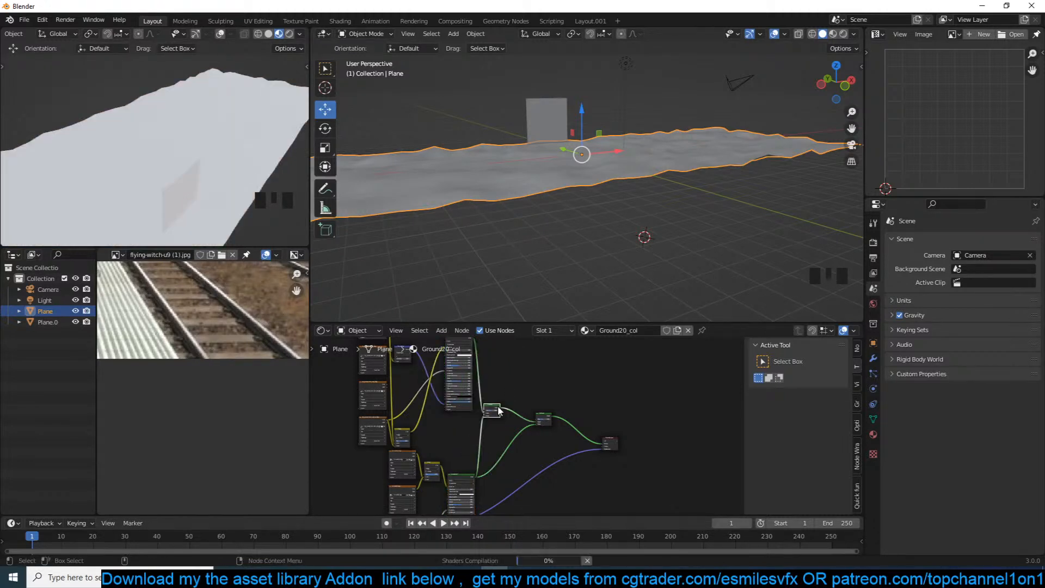
left_click(496, 413)
left_click(495, 406)
left_click(497, 411)
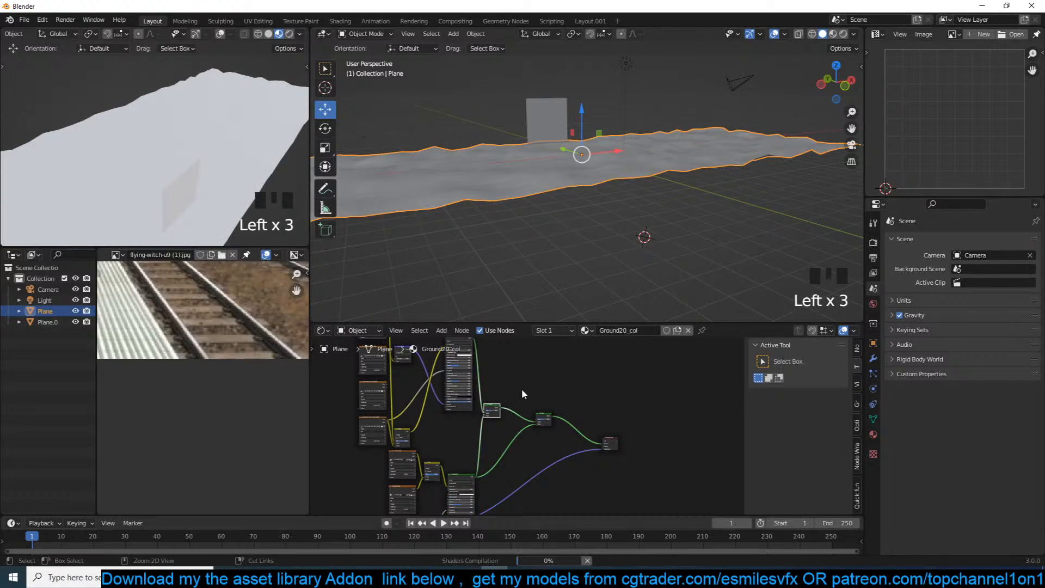
key("ctrl+x")
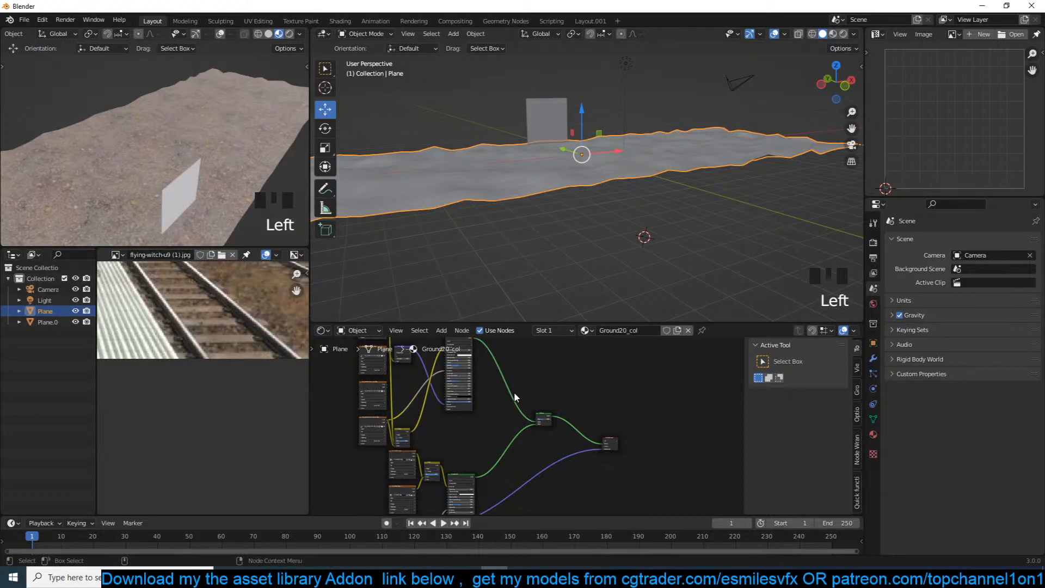
Select the upright plane in front view and display the viewport objects in distinct colours.
scroll(229, 319, "down", 3)
scroll(230, 319, "up", 3)
left_click(549, 99)
key("KP_1")
key("KP_Decimal")
key("KP_1")
scroll(578, 135, "up", 2)
scroll(645, 142, "down", 4)
key("s")
right_click(710, 149)
scroll(699, 159, "down", 4)
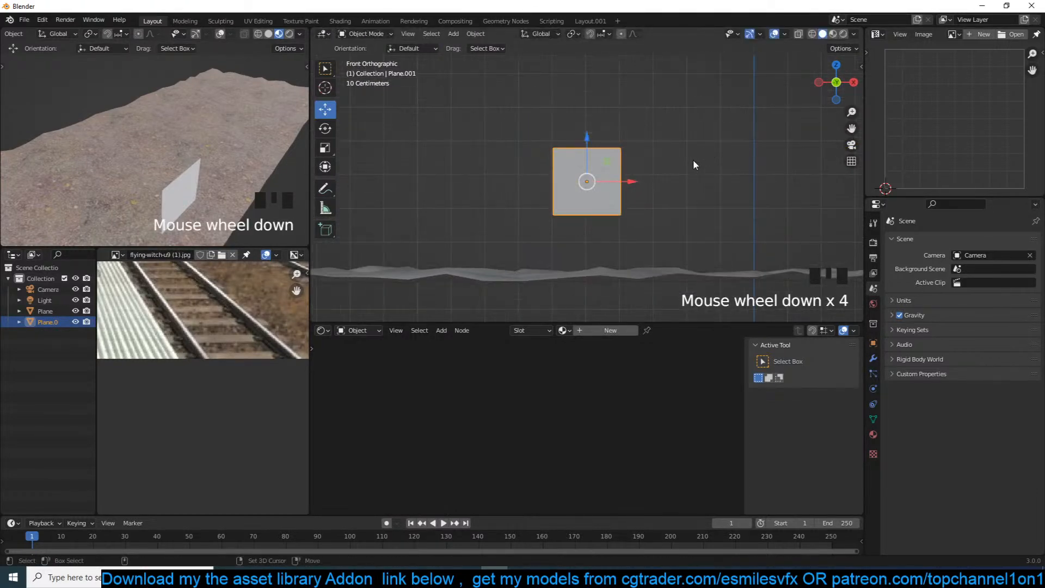
key("shift+q")
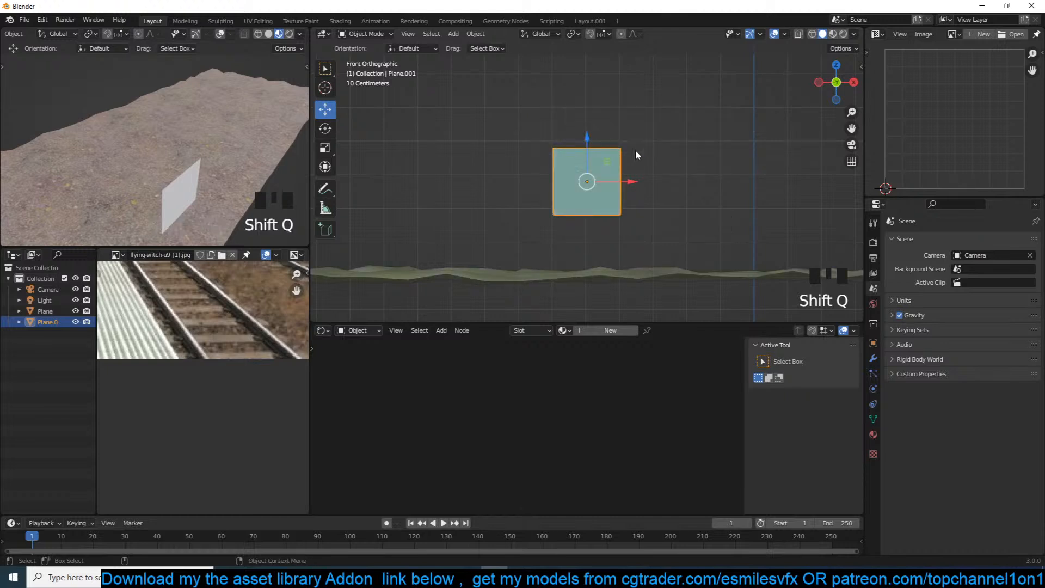
Narrow the upright plane's mesh along the X axis in Edit Mode.
key("Tab")
key("s")
key("x")
left_click(619, 172)
Split the plane horizontally with a centre loop cut bevelled into two edges, plus another loop cut near the upper end.
key("ctrl+r")
left_click(584, 177)
right_click(586, 176)
key("ctrl+b")
left_click(612, 138)
scroll(614, 136, "up", 2)
key("ctrl+r")
left_click(617, 118)
right_click(619, 116)
Scale the two side edges of the uppermost section outward along X to form the rail head.
key("2")
left_click(621, 106)
left_click(555, 106, "shift")
key("s")
key("x")
left_click(754, 109)
Try to widen the lowest section of the rail profile along X.
left_click(555, 249)
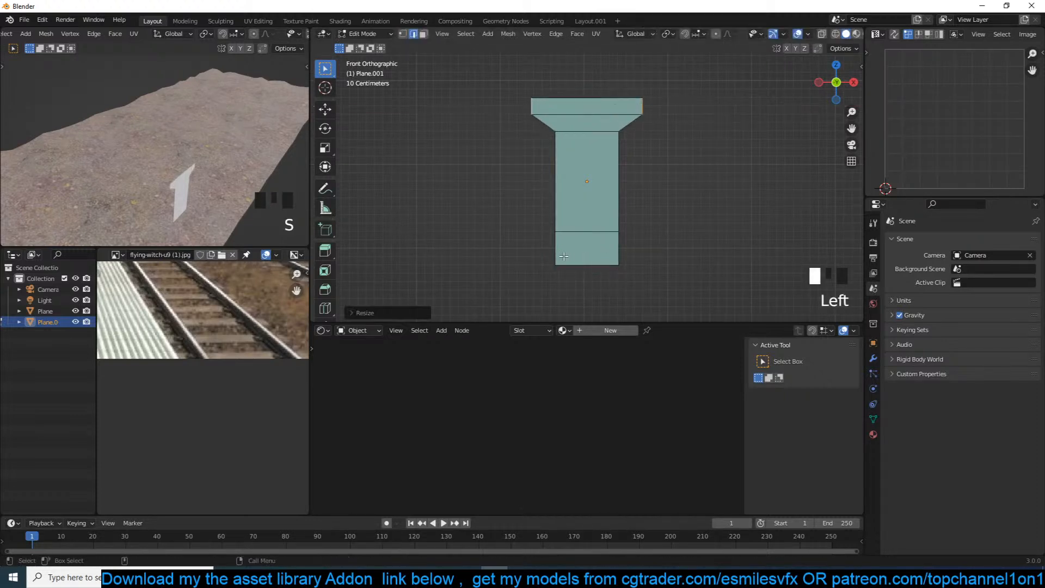
left_click(619, 250, "shift")
key("s")
key("x")
right_click(667, 237)
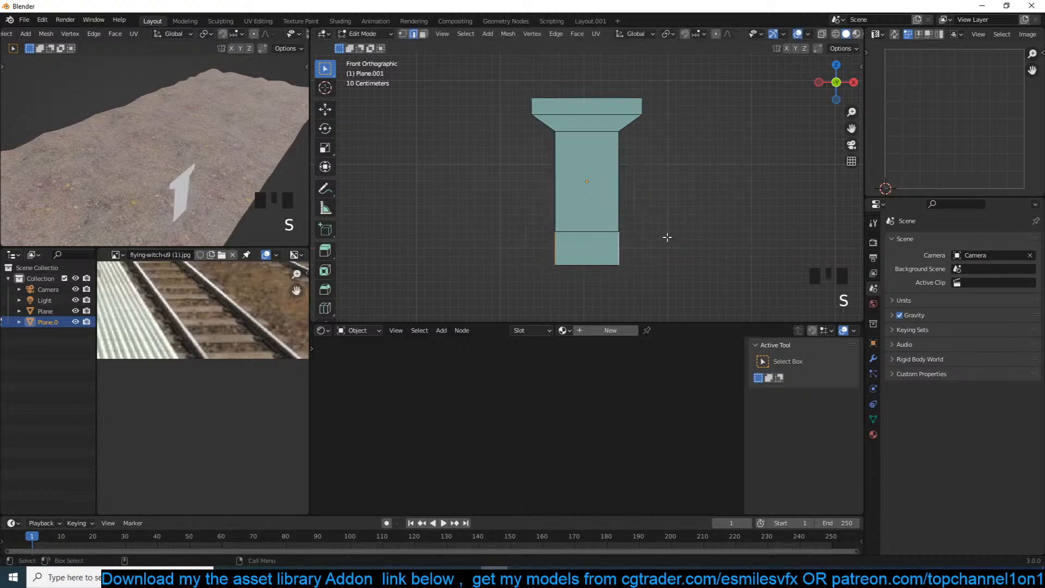
Add a loop cut just above the lowest section and widen that section along X to form the rail foot.
key("ctrl+r")
left_click(632, 246)
left_click(619, 248)
left_click(555, 249, "shift")
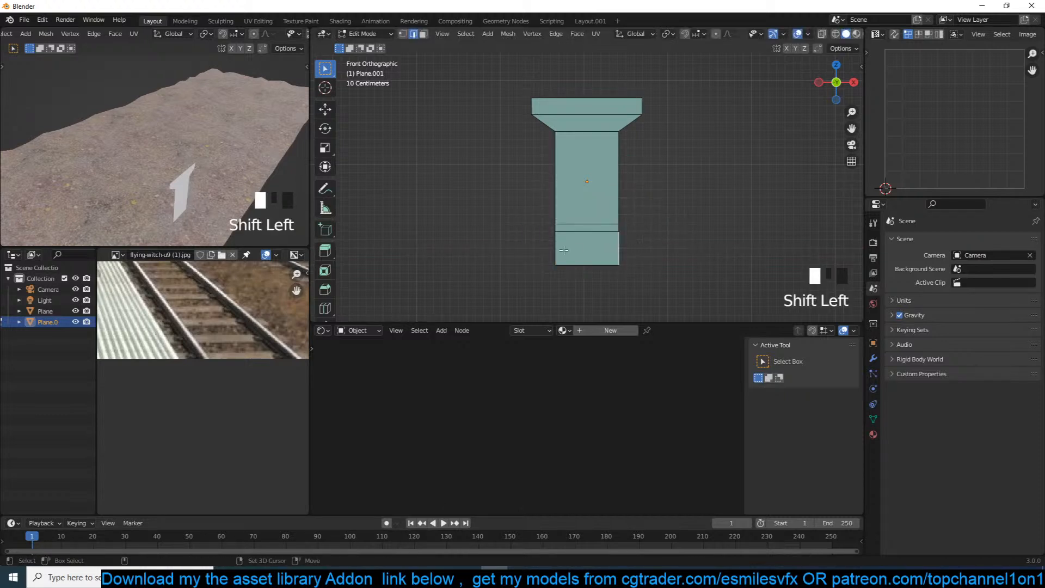
key("s")
key("x")
left_click(614, 250)
Lower the upper edge of the rail foot to thin it.
left_click(612, 234)
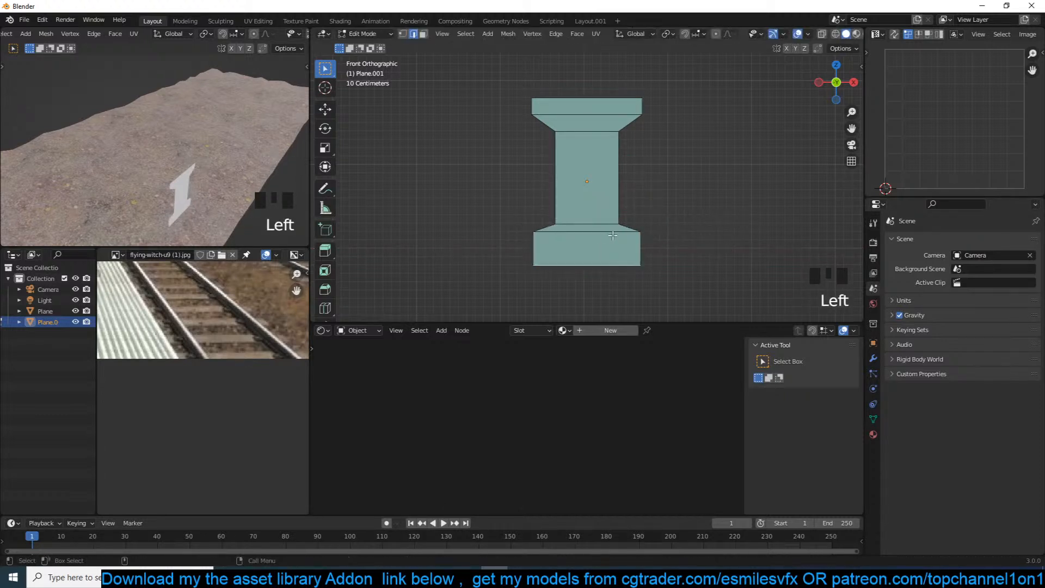
key("g")
left_click(614, 241)
Extrude the whole rail profile along its depth into a solid beam.
scroll(621, 201, "down", 3)
key("a")
key("grave")
scroll(648, 196, "down", 3)
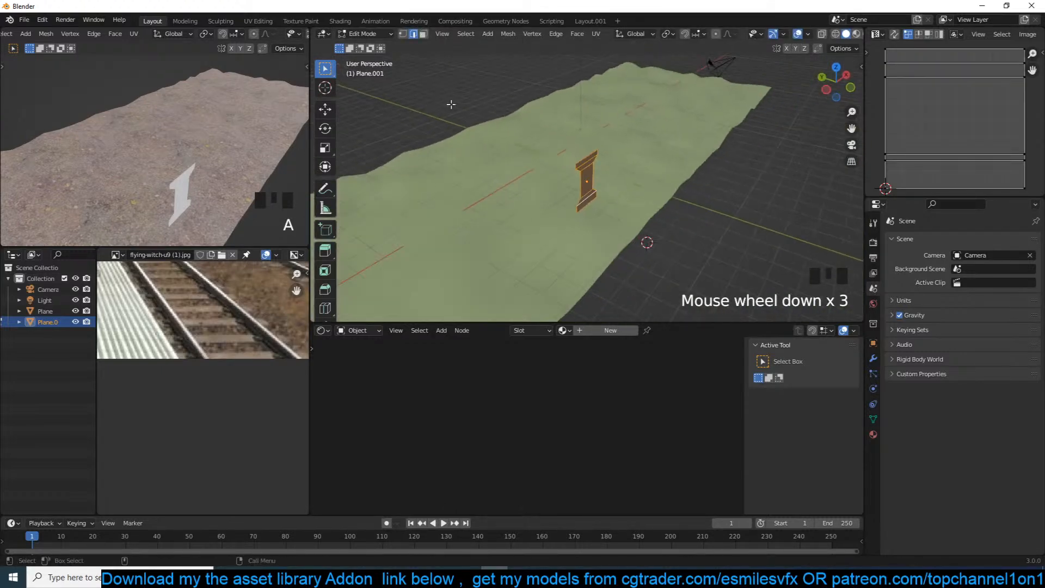
left_click(328, 113)
key("e")
left_click(780, 216)
Select the beam's two opposite web faces and scale them inward along X to thin the web.
key("grave")
key("grave")
key("3")
left_click(667, 191)
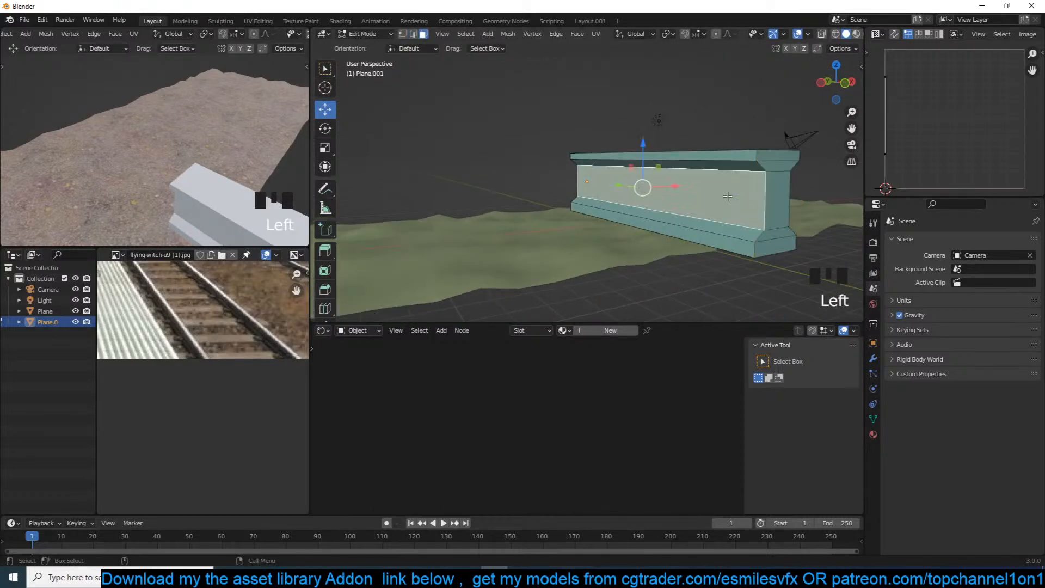
key("grave")
left_click(567, 194, "shift")
key("grave")
key("s")
key("x")
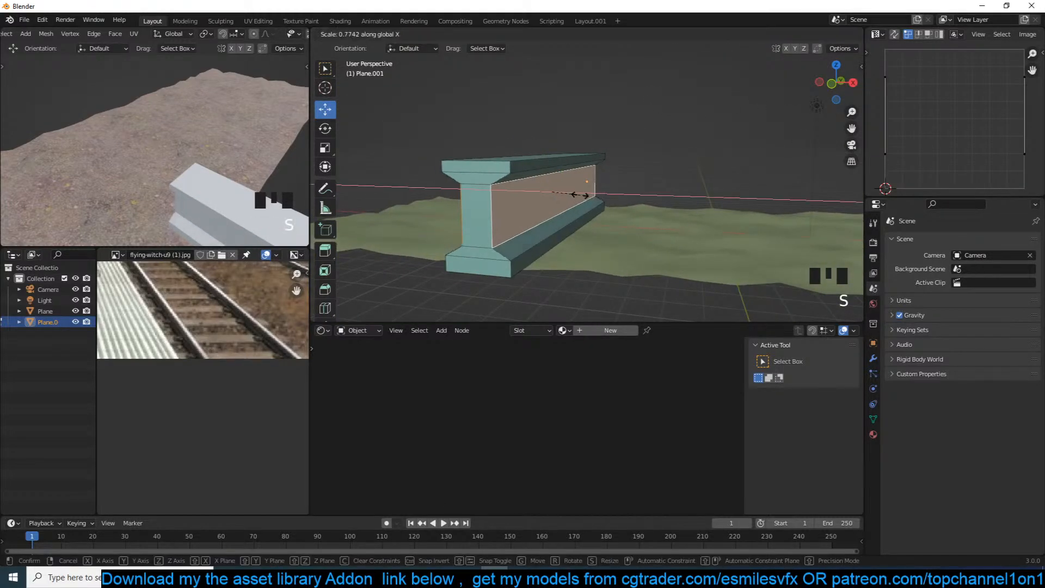
left_click(570, 193)
Lengthen the whole rail by scaling its mesh along the Y axis.
key("Tab")
key("grave")
scroll(706, 202, "down", 3)
key("Tab")
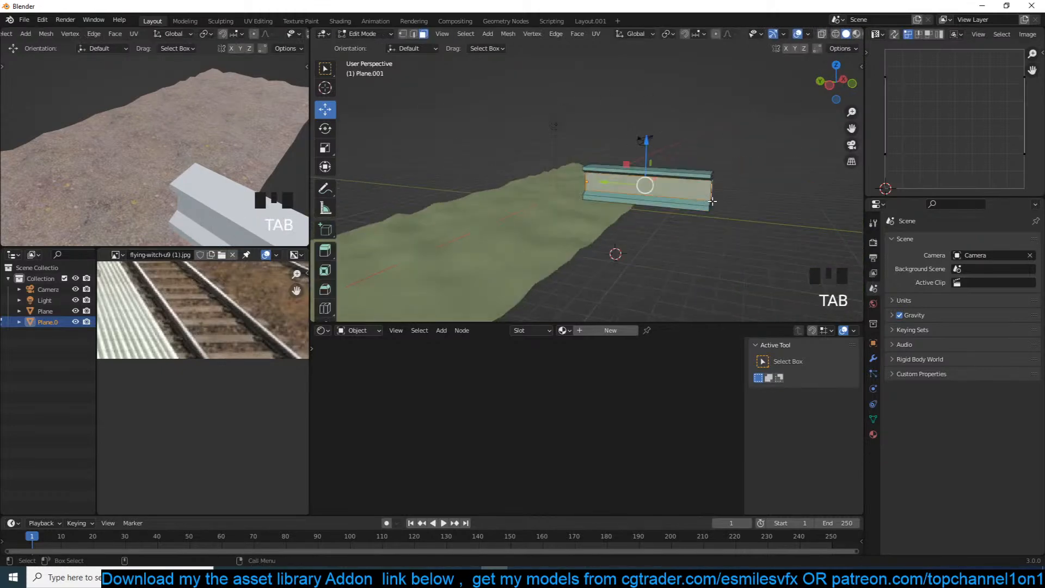
key("a")
key("s")
key("y")
left_click(757, 215)
key("Tab")
Add a Bevel modifier to the rail and inspect its rounded edges.
key("grave")
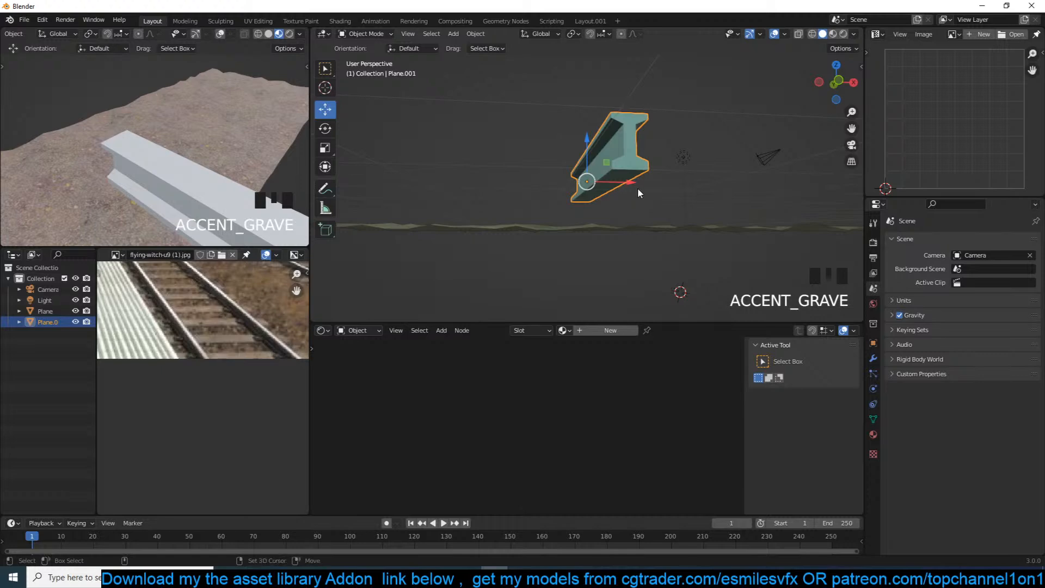
key("shift+q")
left_click(642, 251)
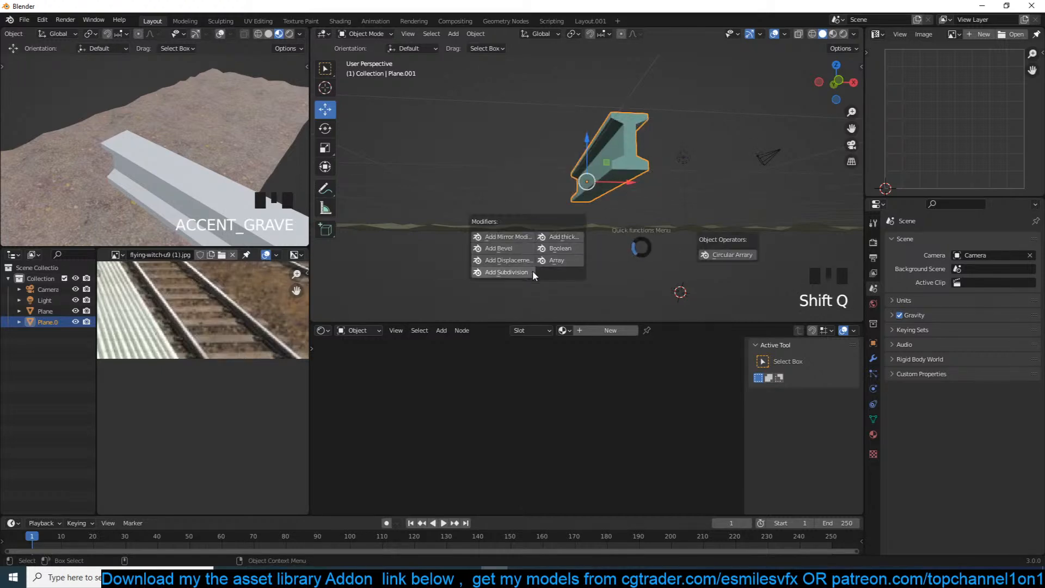
left_click(518, 251)
middle_click_drag(517, 243, 490, 109)
scroll(659, 210, "up", 3)
middle_click_drag(490, 109, 631, 105)
scroll(631, 106, "down", 2)
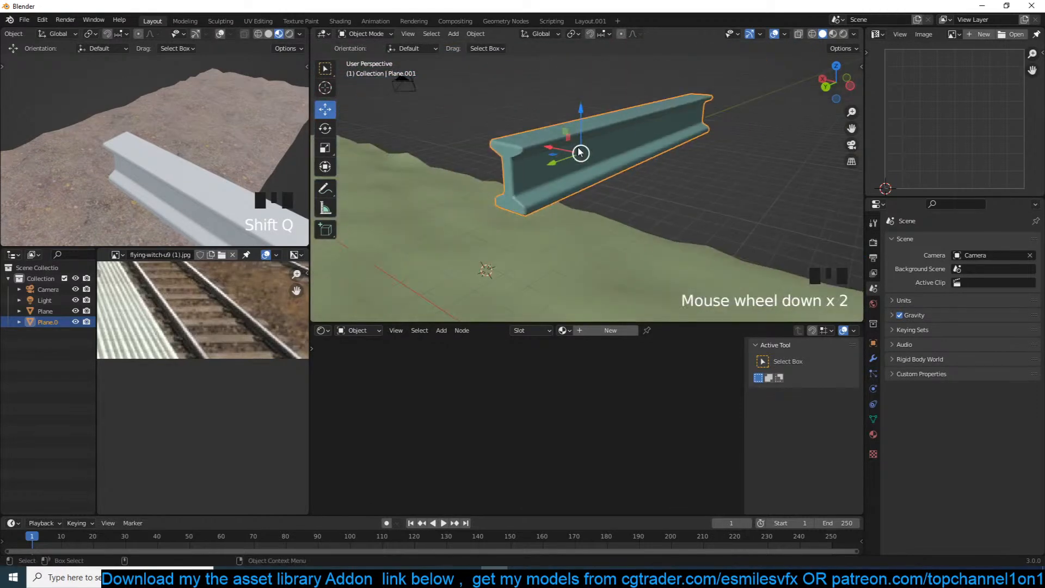
scroll(155, 158, "down", 2)
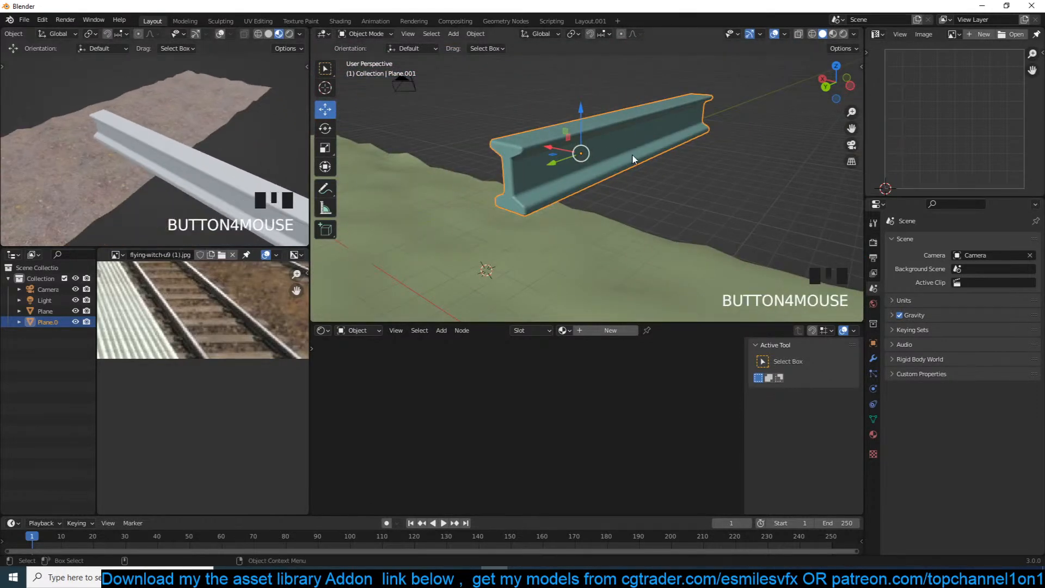
Search the asset library's materials for "metal" and browse the matching previews.
key("n")
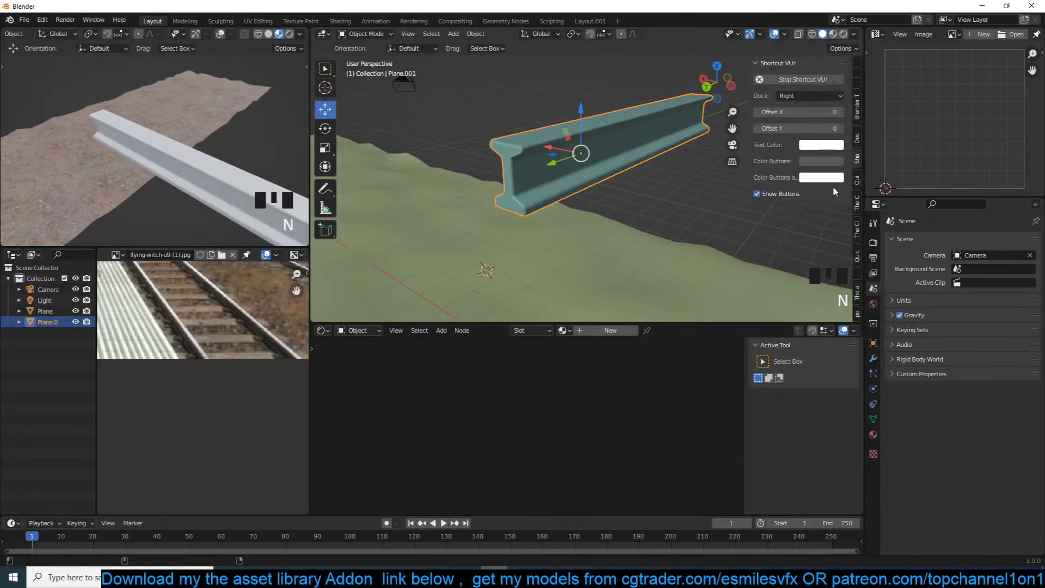
left_click(859, 290)
left_click(796, 107)
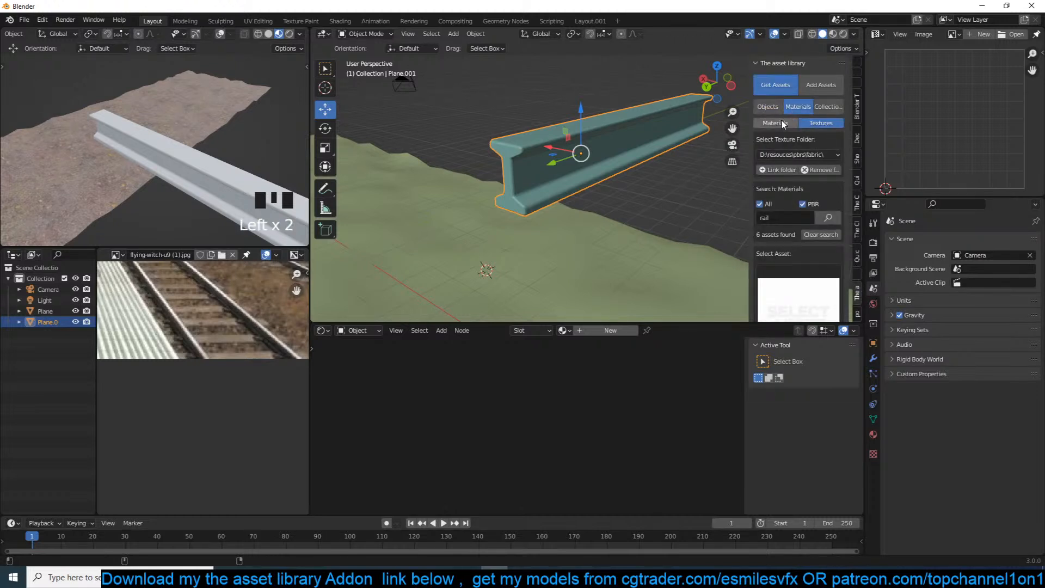
left_click(792, 167)
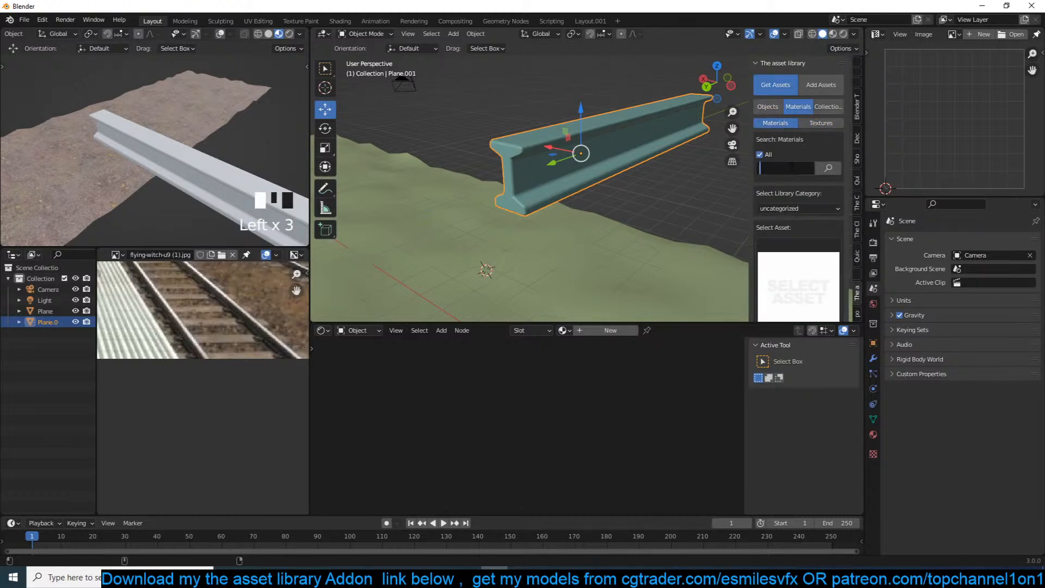
type("metal")
key("Return")
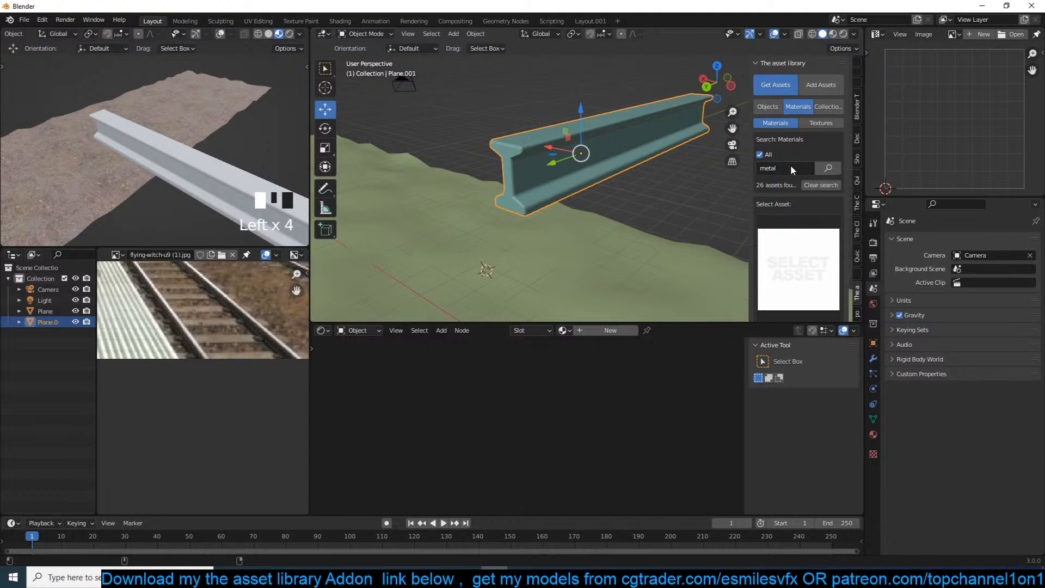
left_click(831, 245)
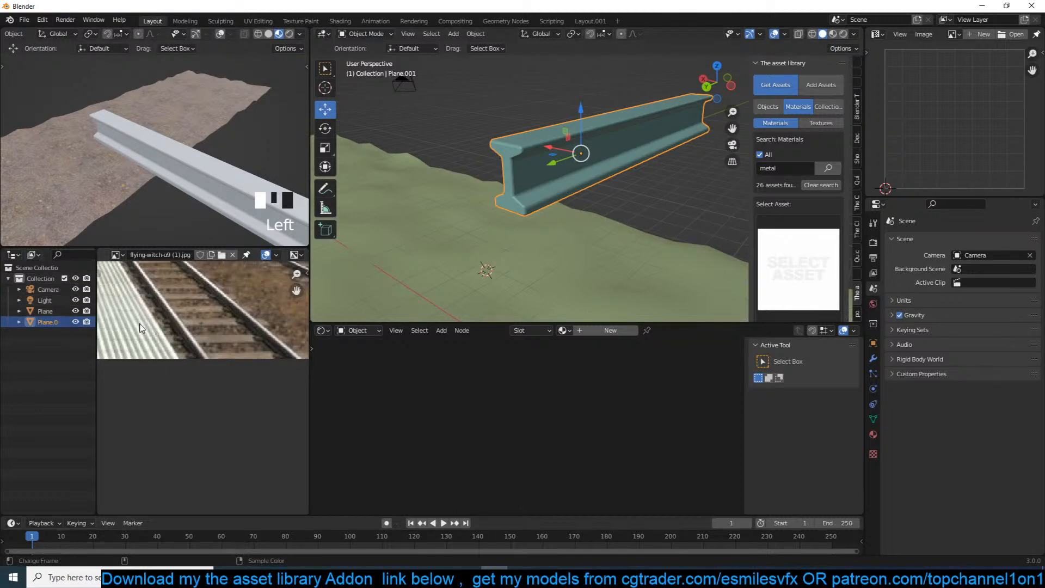
Pick the scratched metal foot plate material in the asset library and add it to the rail.
left_click(781, 252)
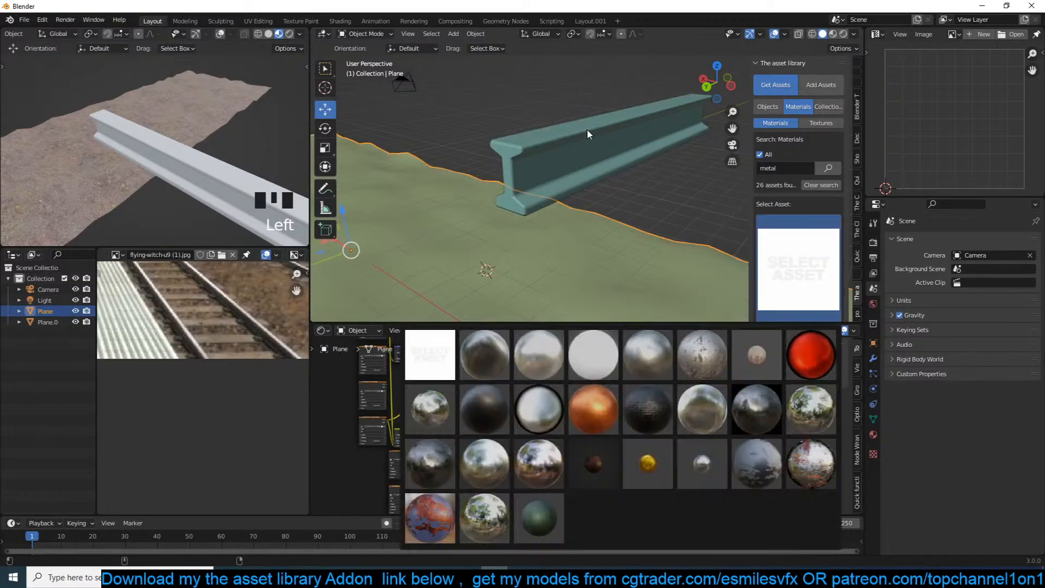
left_click(637, 166)
left_click(765, 254)
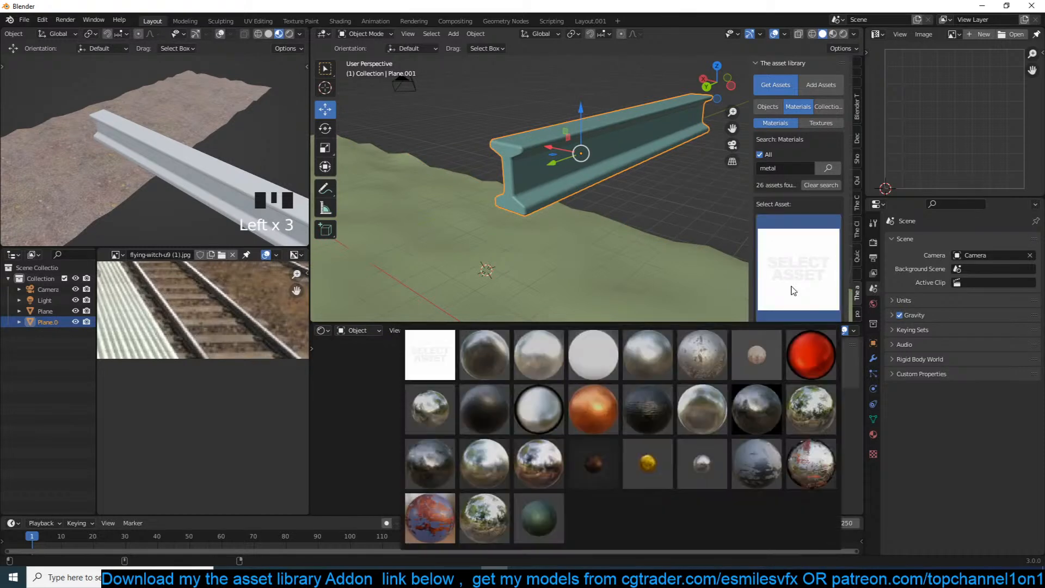
left_click(701, 358)
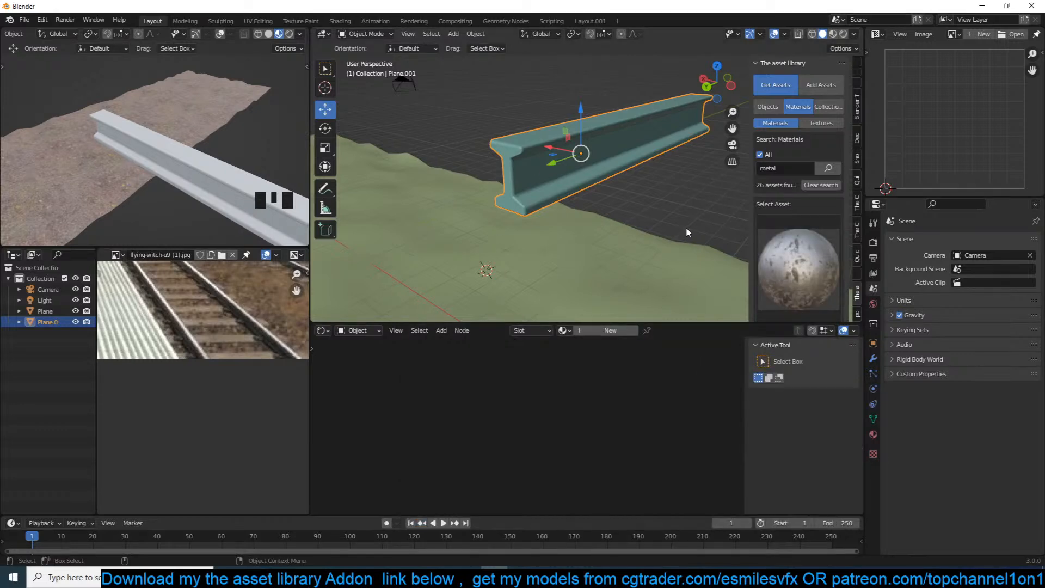
scroll(796, 257, "down", 3)
left_click(799, 295)
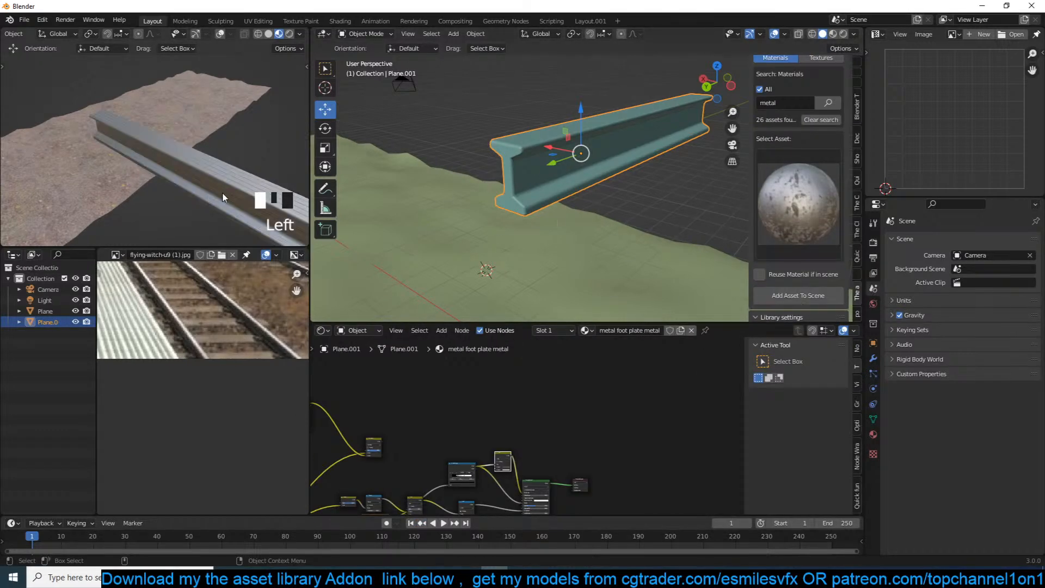
UV unwrap the whole rail with Cube Projection and check how the metal texture sits on it.
key("Tab")
key("u")
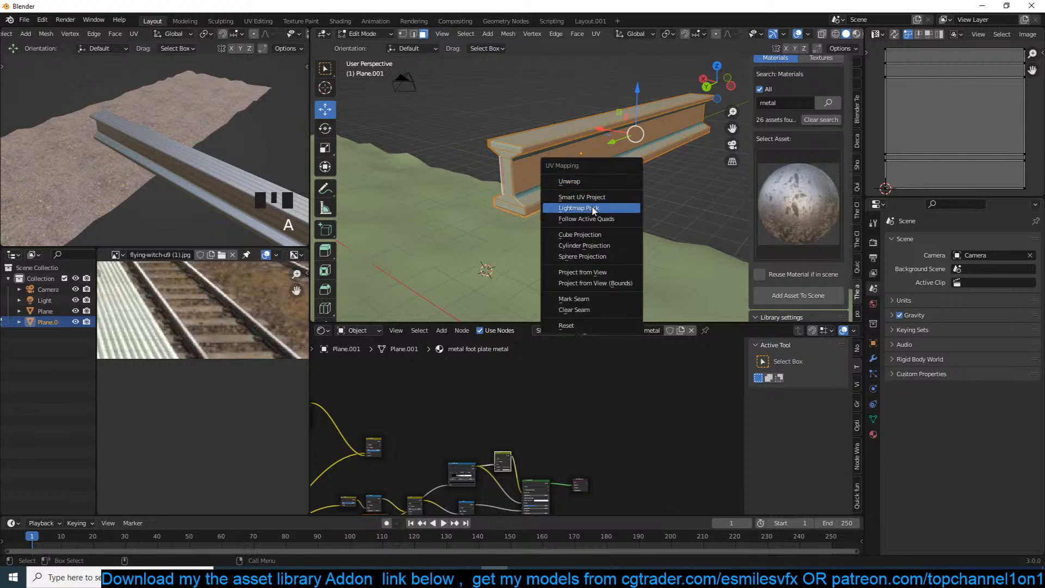
left_click(593, 235)
key("Tab")
key("grave")
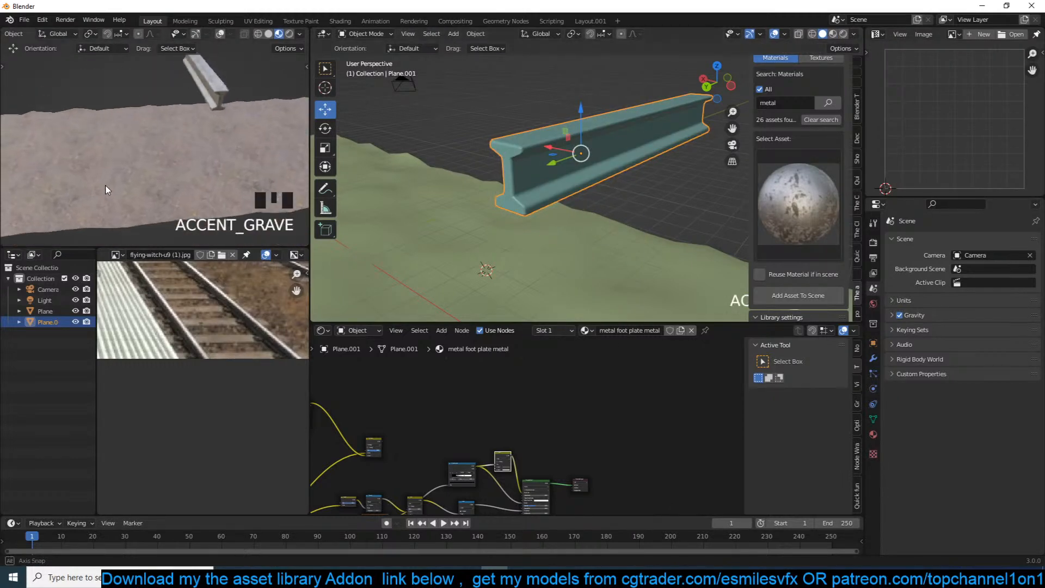
scroll(84, 225, "up", 2)
key("grave")
scroll(231, 177, "up", 4)
key("grave")
Delete the Bump node feeding the metal shader's normal input and inspect the smoother rail surface.
mouse_move(476, 398)
middle_mouse_down()
mouse_move(540, 427)
mouse_move(526, 435)
mouse_move(490, 397)
middle_mouse_up()
scroll(541, 427, "up", 7)
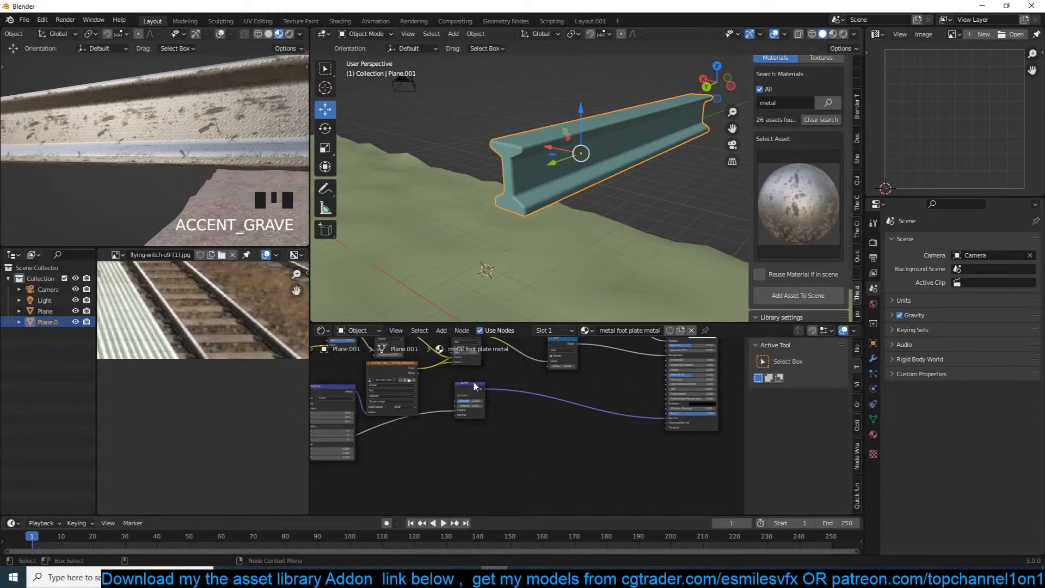
left_click(472, 380)
key("Delete")
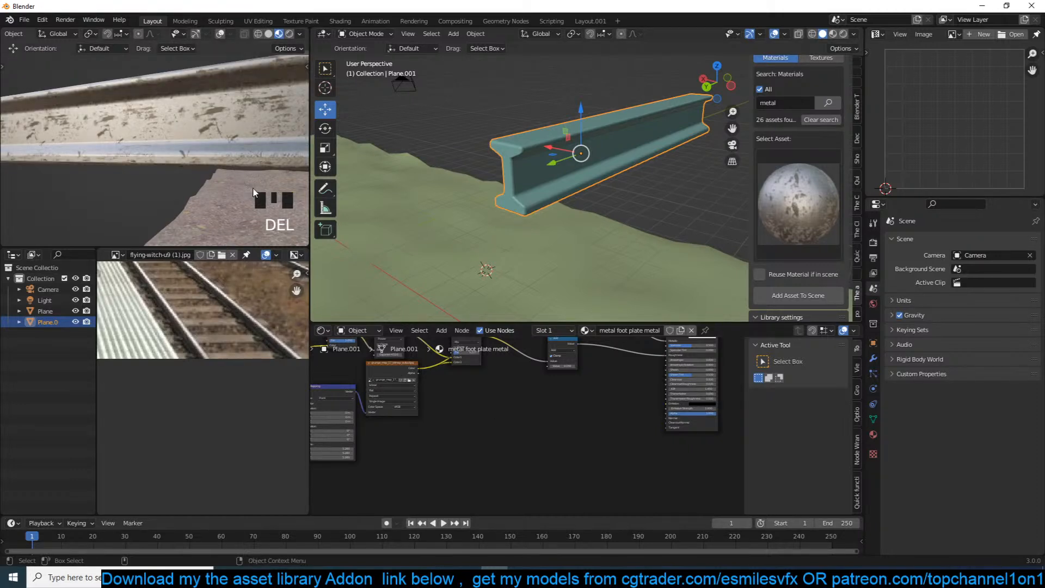
scroll(243, 210, "down", 3)
key("grave")
key("grave")
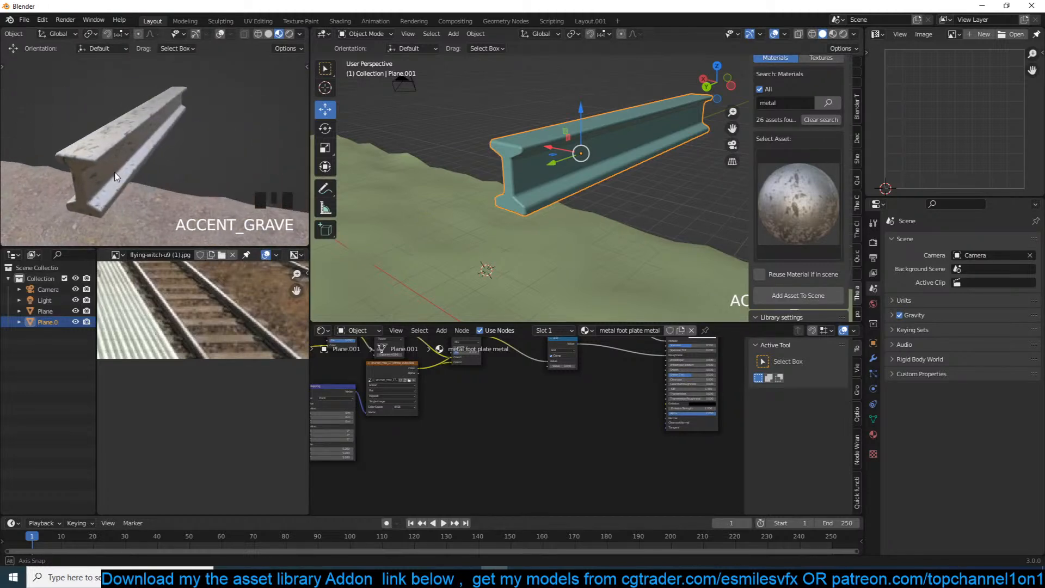
middle_click_drag(66, 152, 136, 171)
scroll(154, 166, "up", 4)
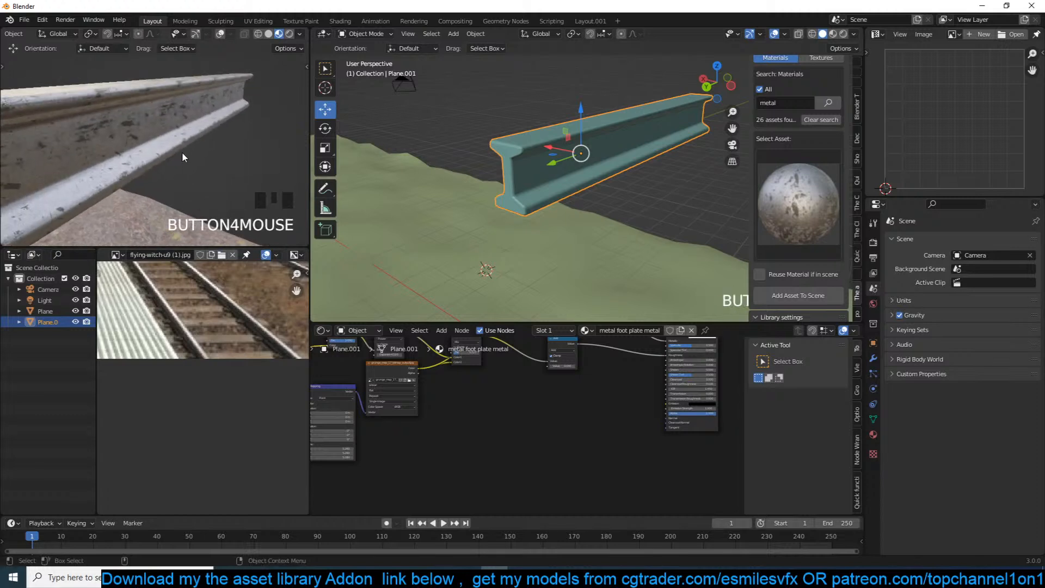
key("grave")
key("grave")
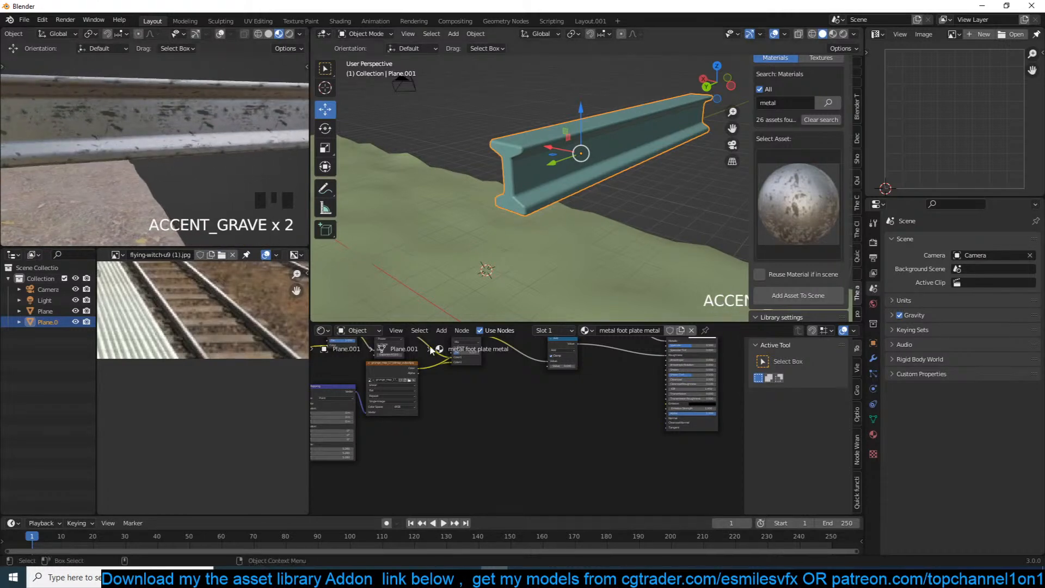
Delete the leftover upper branch of texture and mix nodes from the rail's metal material.
scroll(549, 387, "down", 3)
middle_click_drag(550, 391, 475, 464)
scroll(482, 428, "down", 1)
middle_click_drag(473, 407, 565, 415)
scroll(566, 414, "up", 1)
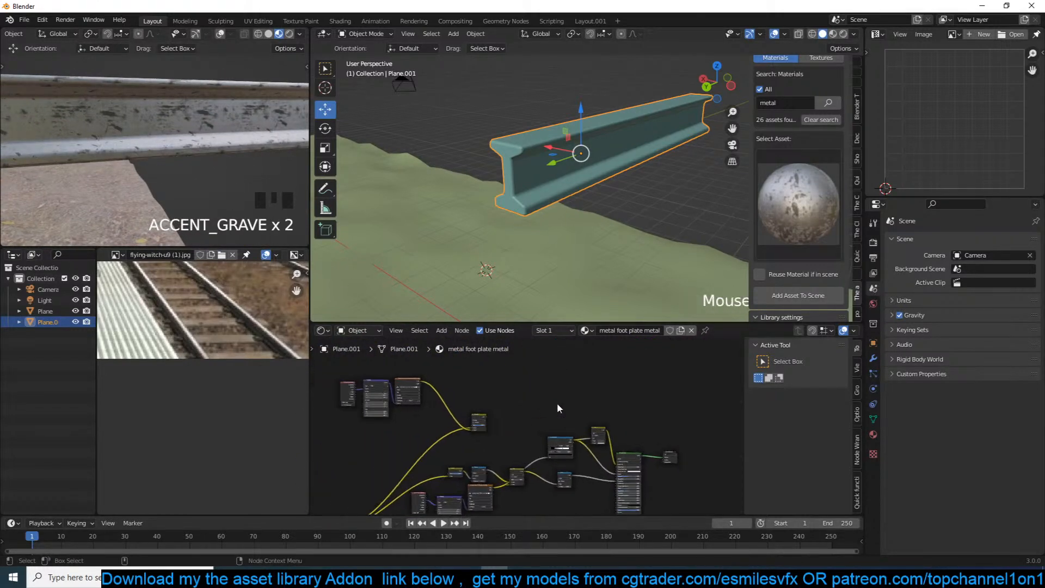
left_click_drag(501, 375, 311, 424)
key("x")
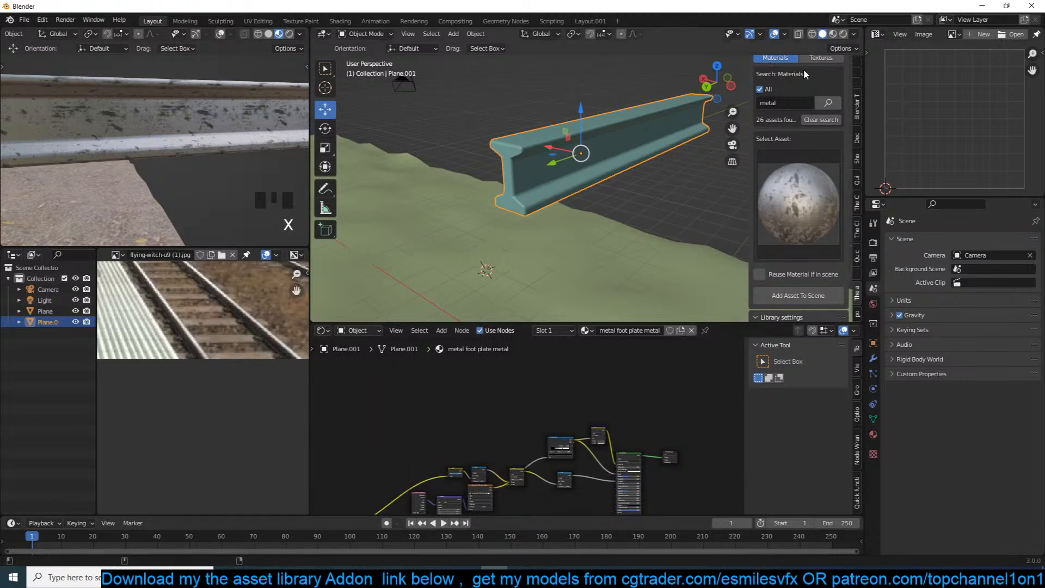
Search the asset library's textures for "ground" with the PBR filter off and browse the previews.
scroll(804, 70, "up", 3)
left_click(816, 124)
left_click(790, 155)
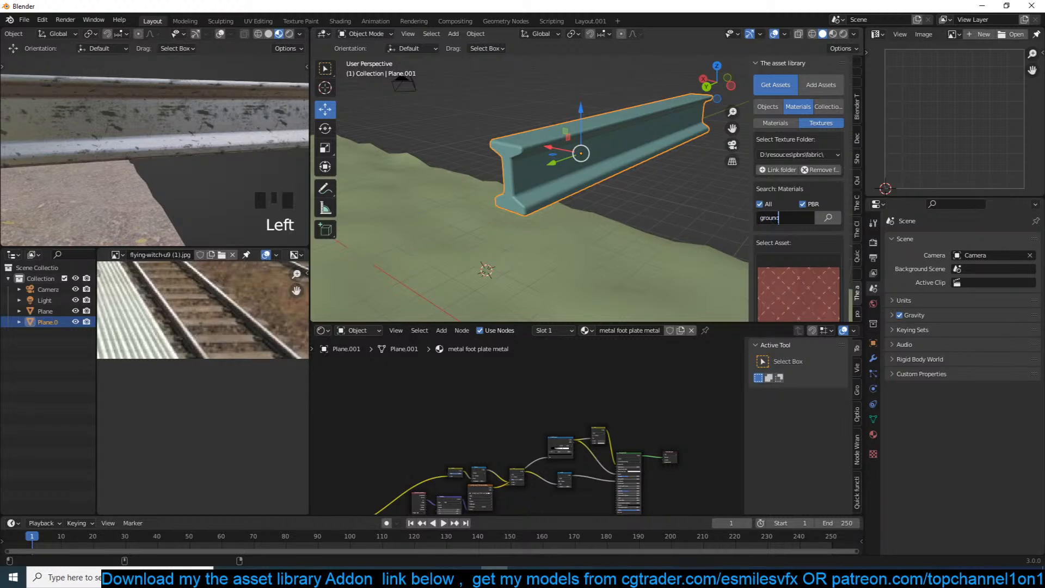
key("Return")
left_click(804, 204)
left_click(832, 219)
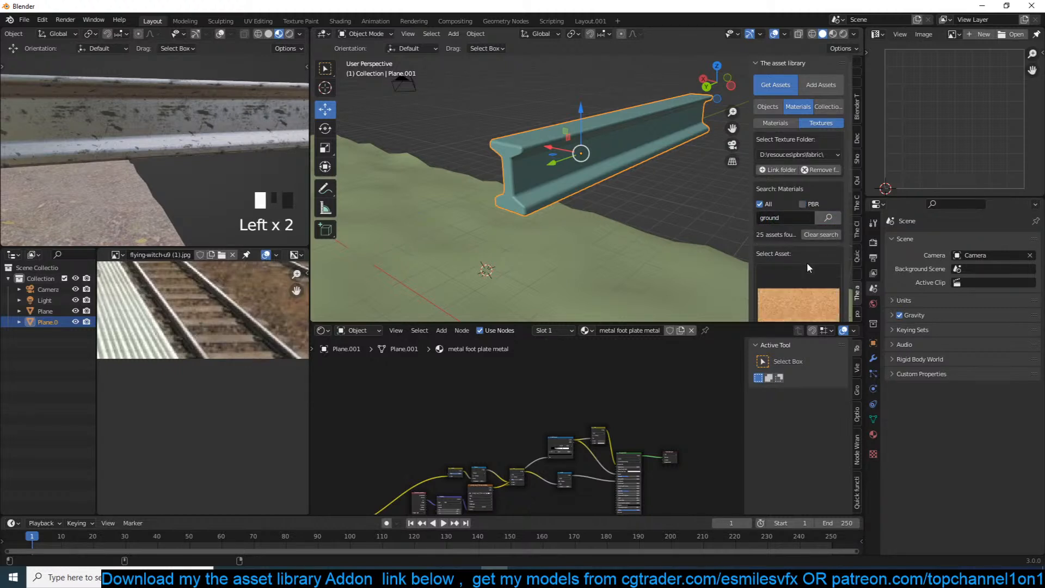
left_click(809, 289)
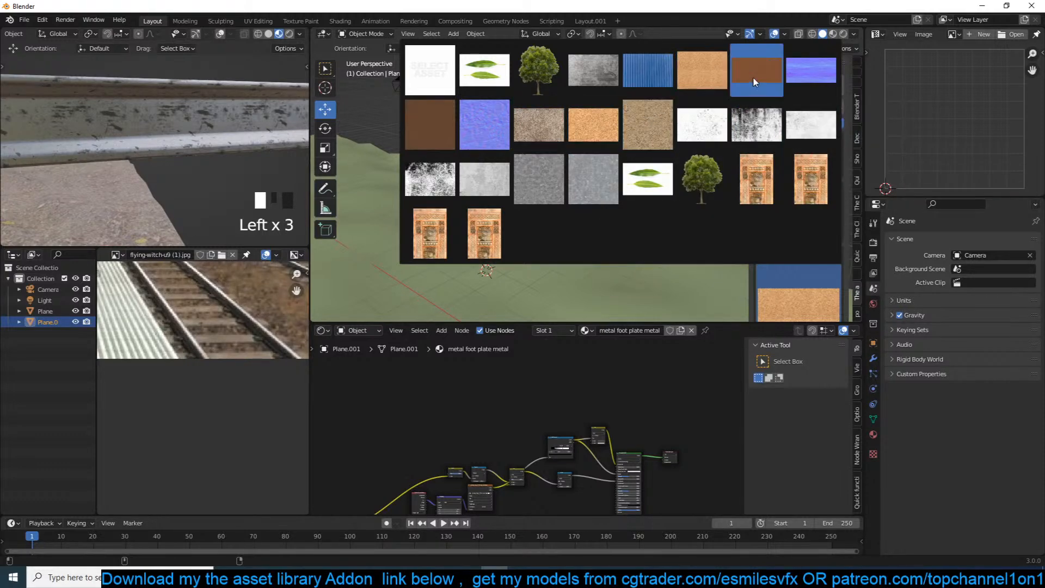
Import the seamless ground dirt texture as a texture node and place it above the metal node tree.
left_click(656, 123)
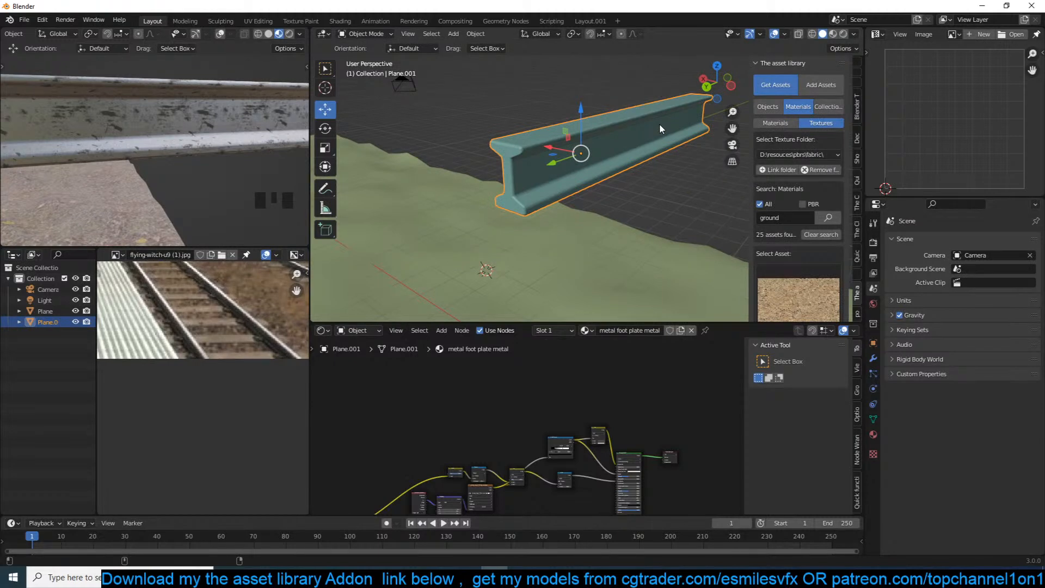
scroll(832, 269, "down", 5)
scroll(775, 287, "down", 2)
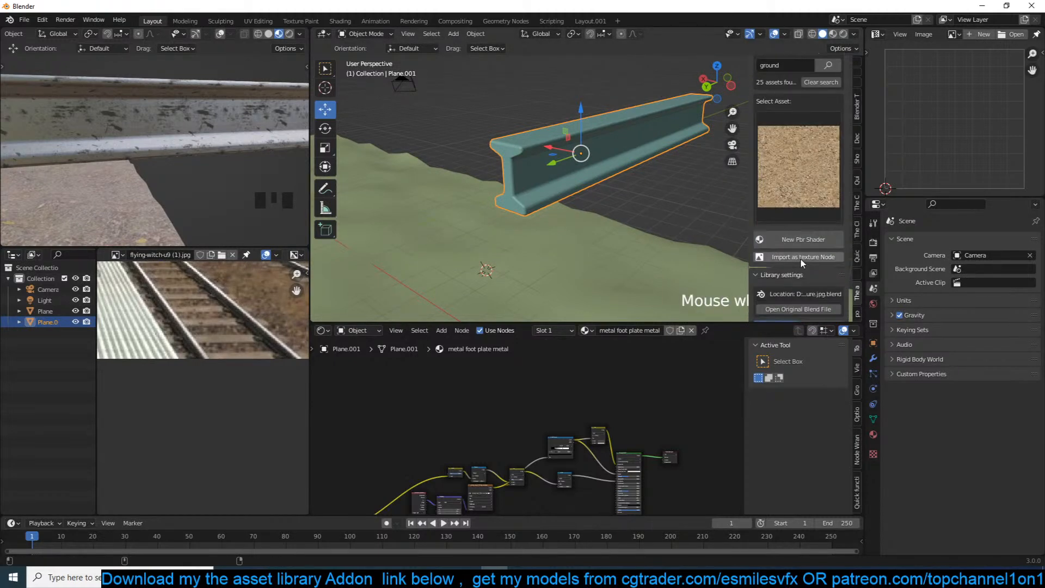
left_click(800, 259)
left_click_drag(556, 485, 501, 397)
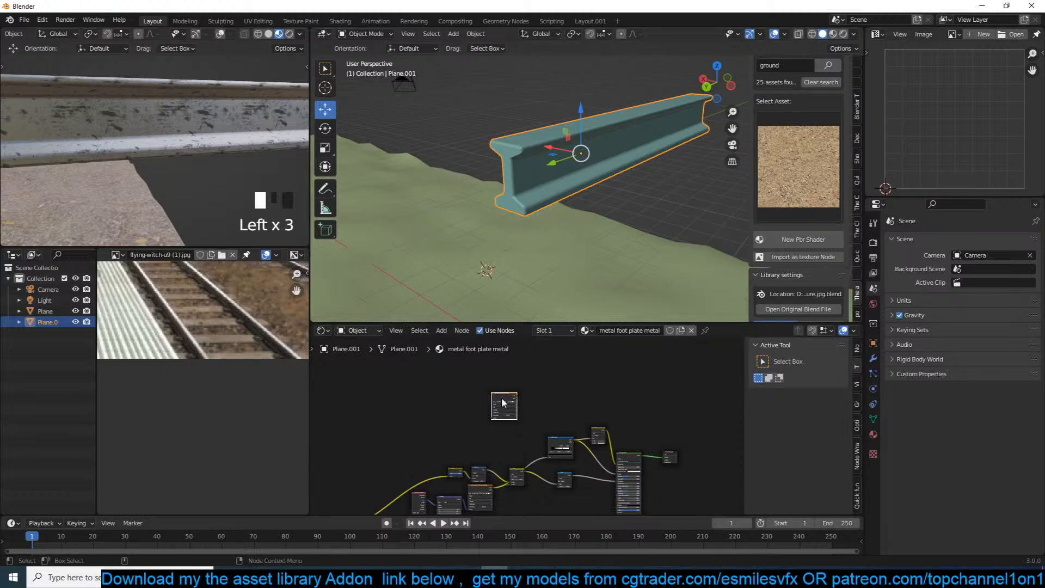
Preview the ground dirt texture node directly on the rail and inspect its mapping up close.
left_click(503, 396, "ctrl+shift")
key("grave")
middle_click_drag(232, 189, 201, 164)
scroll(201, 164, "up", 4)
scroll(602, 390, "up", 4)
middle_click_drag(570, 403, 543, 411)
scroll(550, 375, "up", 3)
key("grave")
middle_click_drag(585, 155, 588, 110)
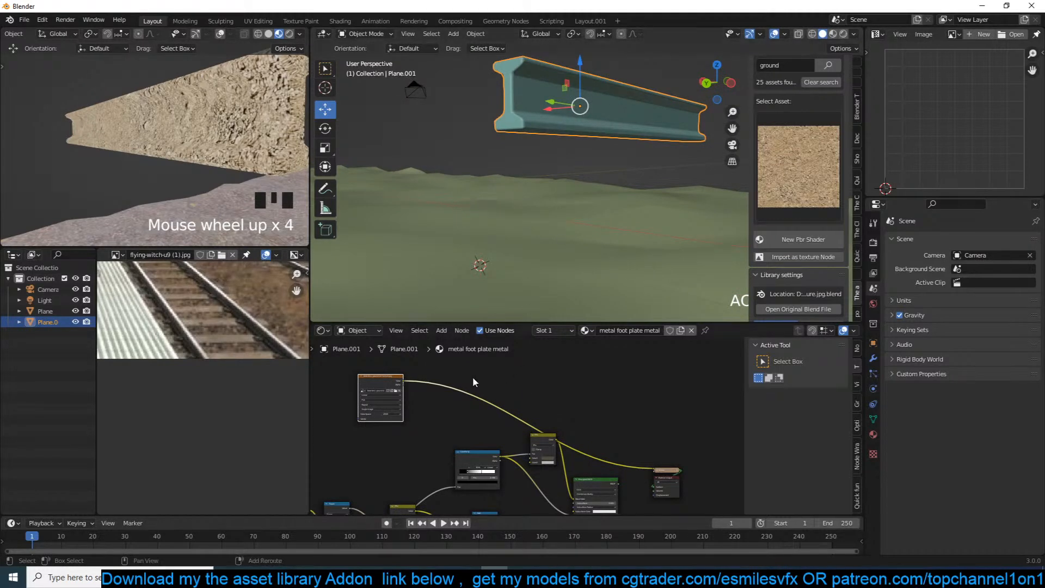
middle_click_drag(487, 383, 518, 402)
key("grave")
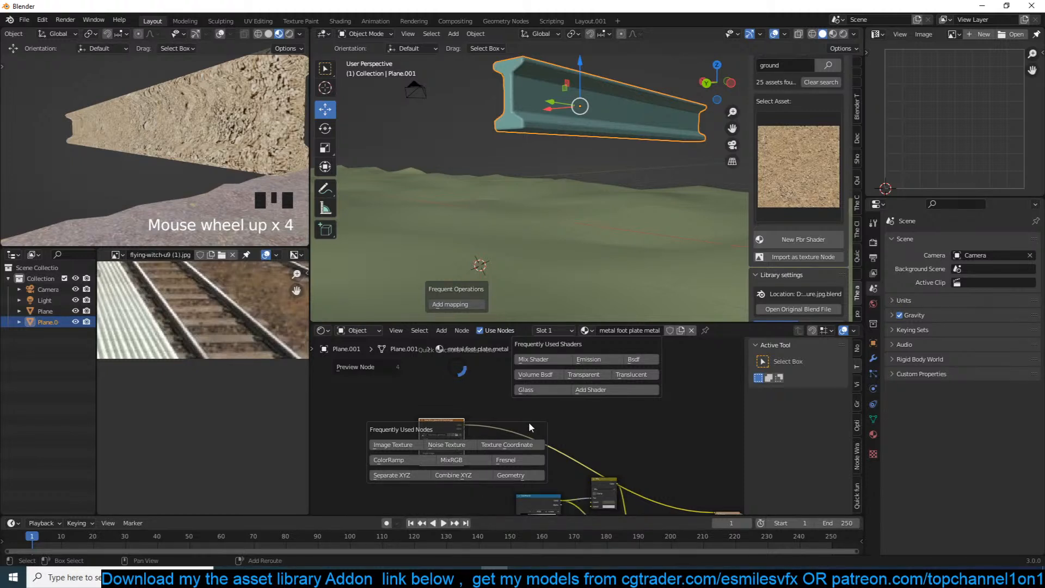
left_click(549, 439)
key("x")
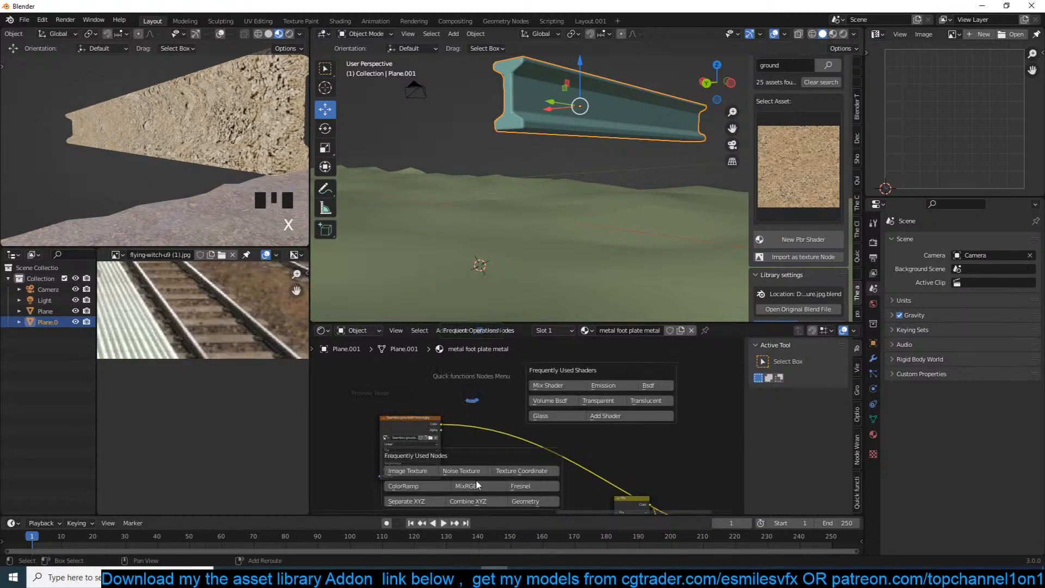
left_click(534, 471)
key("x")
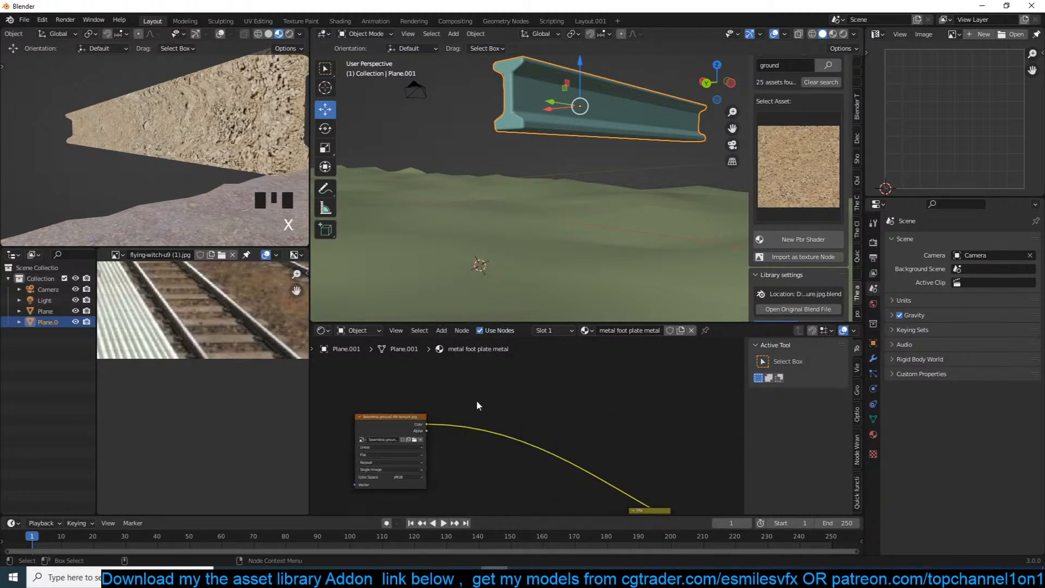
Add a Gradient Texture node and place it just above the ground dirt texture node.
key("shift+a")
mouse_move(455, 416)
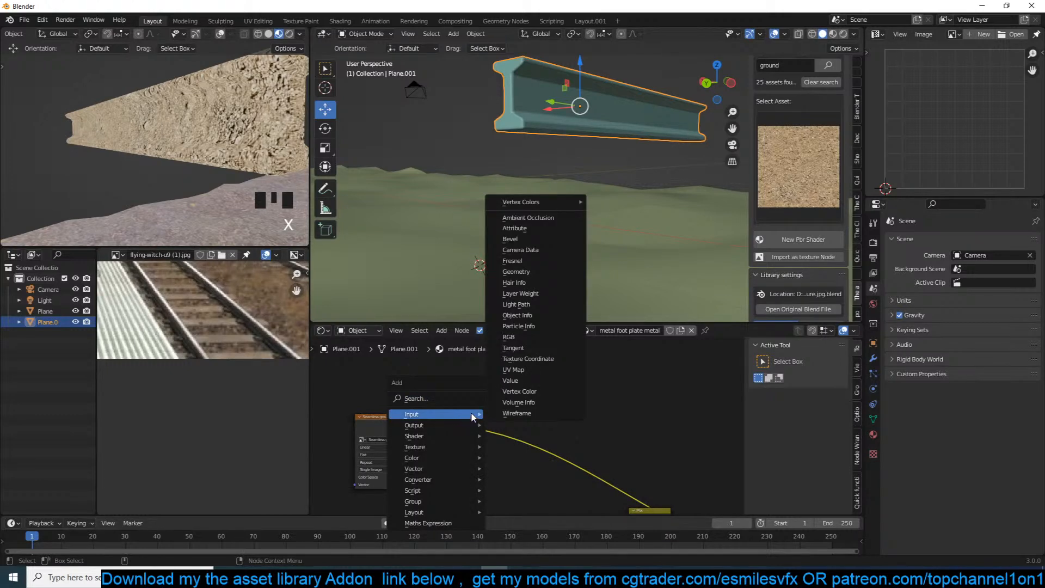
mouse_move(463, 446)
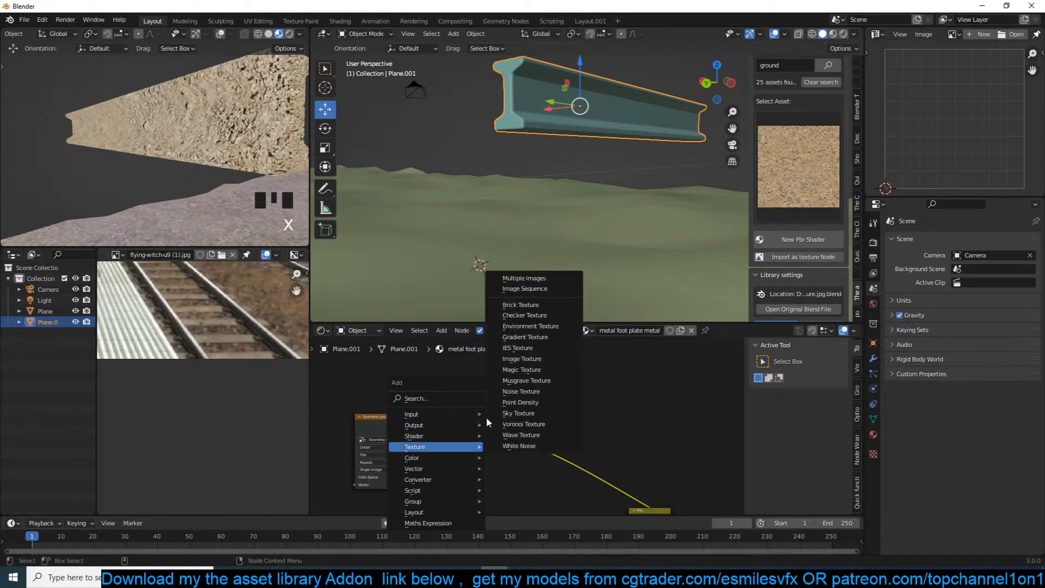
left_click(526, 337)
left_click(399, 383)
Add a second UV map to the rail mesh and name it "ground gradient".
key("Tab")
left_click(873, 419)
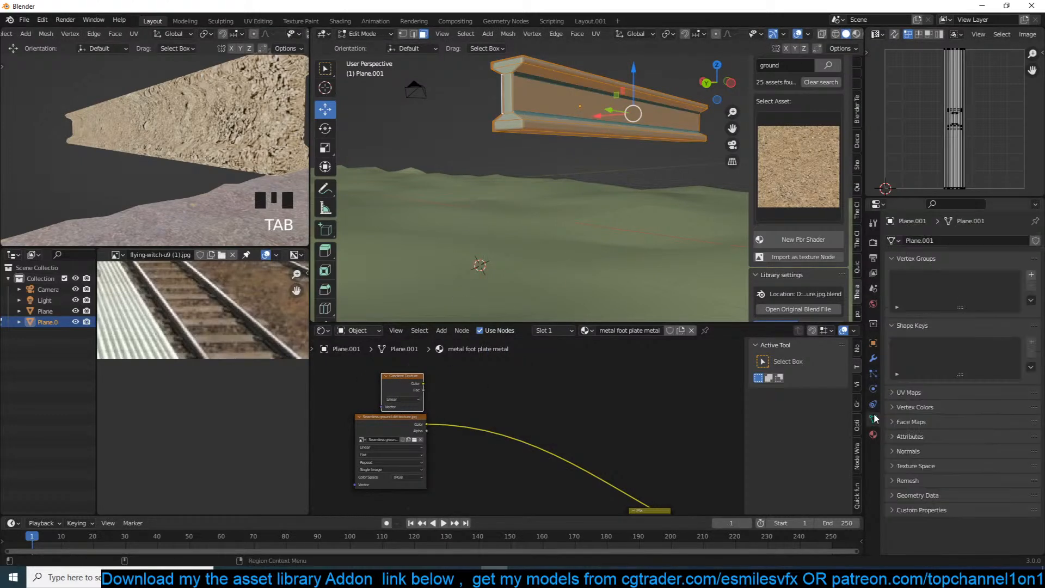
left_click(919, 395)
left_click(1031, 408)
double_click(929, 423)
type("go")
key("BackSpace")
key("BackSpace")
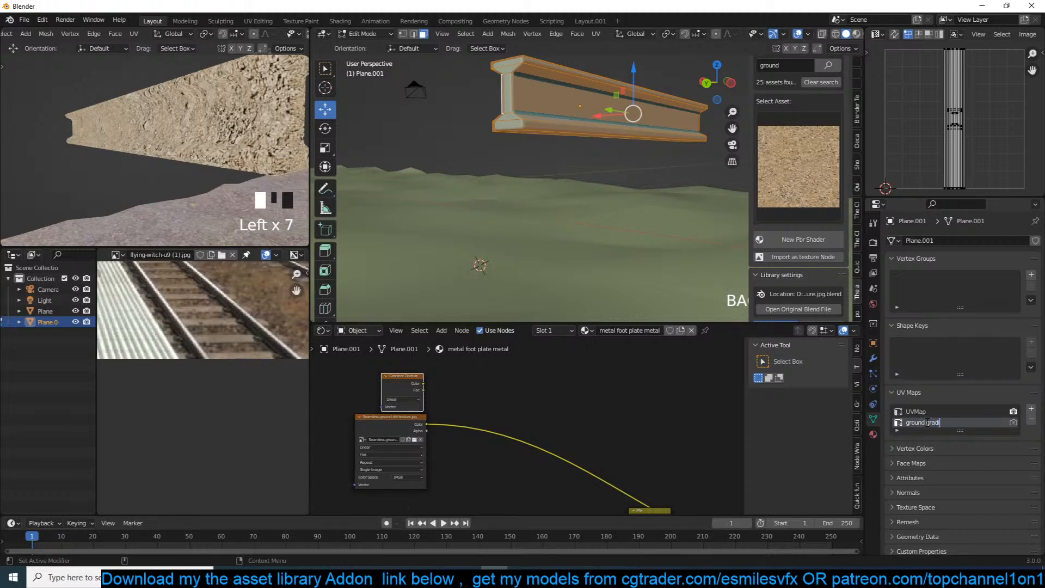
left_click(762, 445)
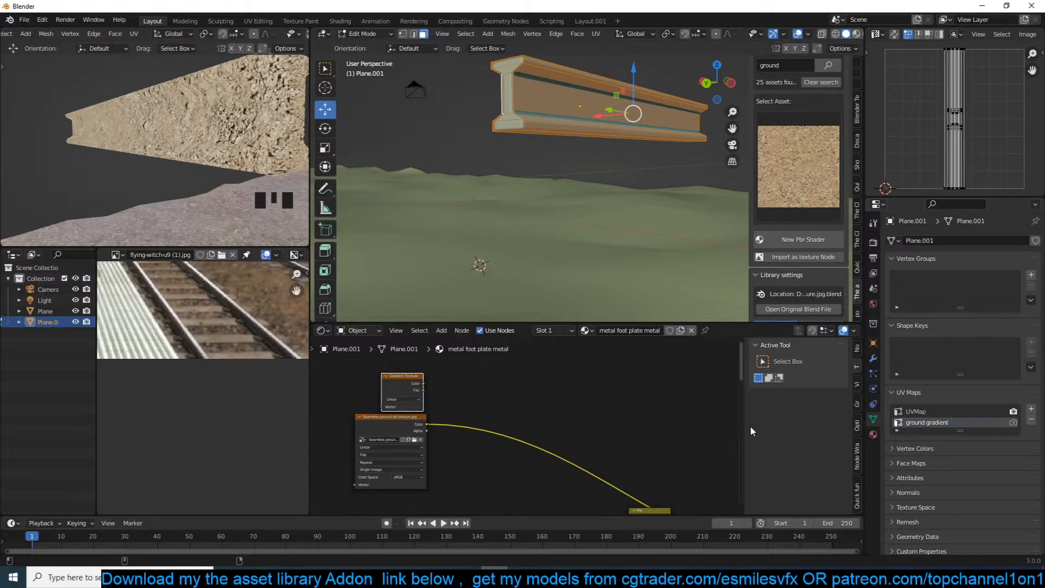
Select the whole rail mesh and unwrap it with Project from View in the right orthographic view.
middle_click_drag(544, 435, 675, 435)
key("Tab")
key("Tab")
key("a")
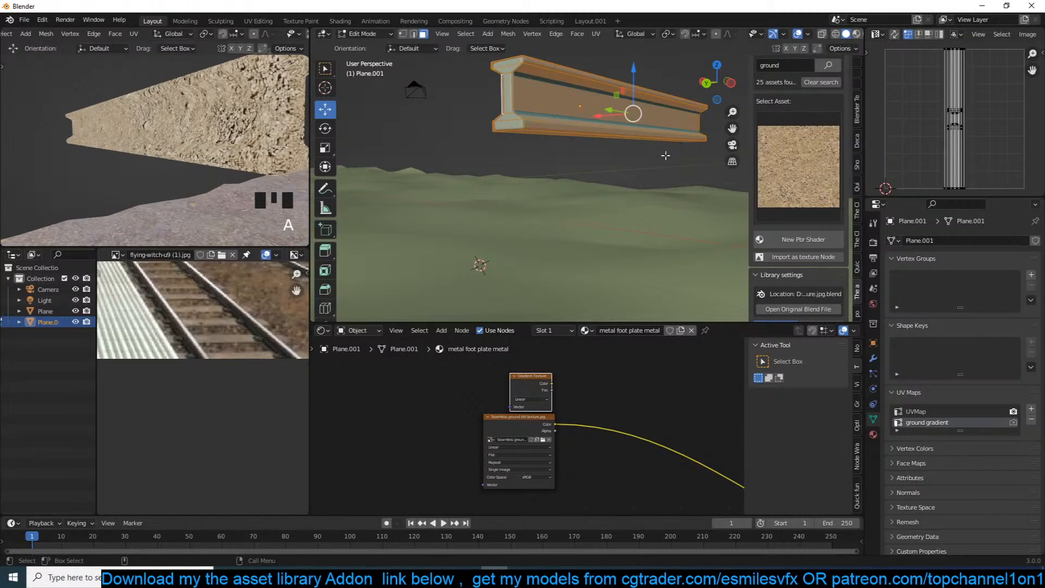
key("KP_1")
key("KP_3")
key("u")
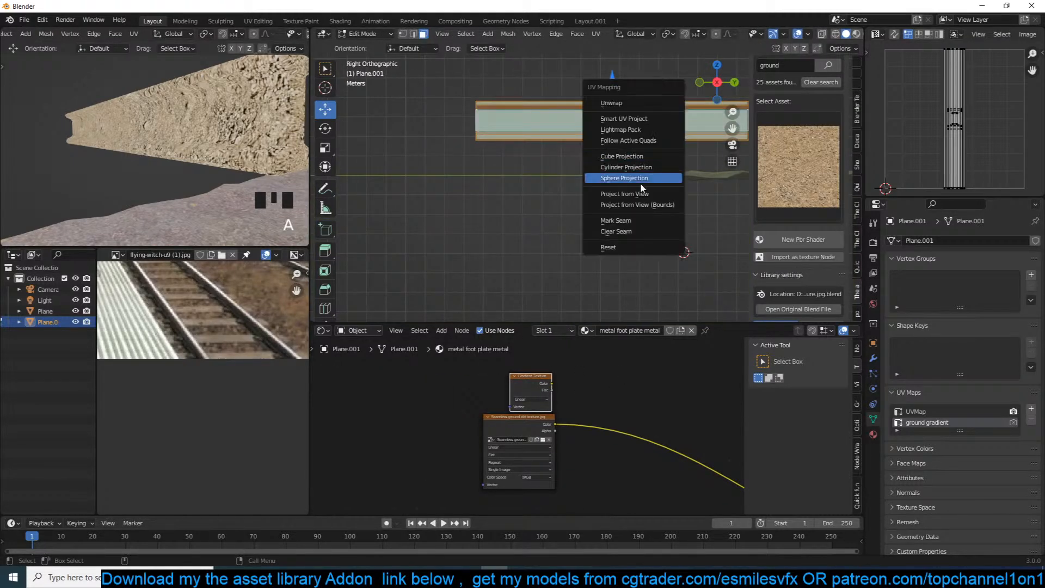
left_click(643, 193)
Scale the projected rail UVs and move them into position in the UV editor.
key("s")
key("s")
left_click(1032, 109)
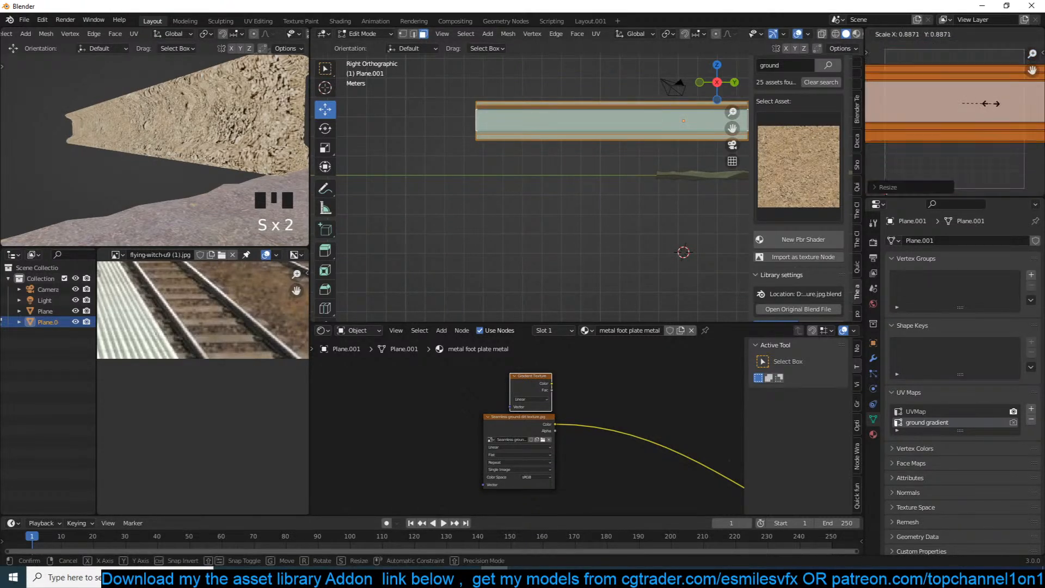
key("g")
left_click(1002, 123)
Return to Object Mode and preview the Gradient Texture node on the rail.
key("Tab")
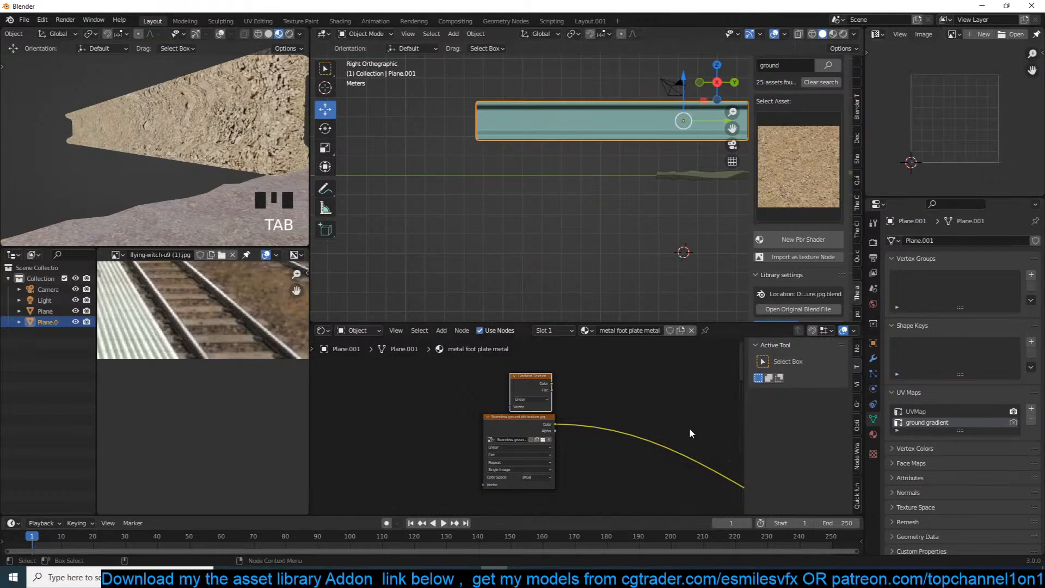
scroll(643, 402, "up", 1)
left_click(548, 374, "ctrl+shift")
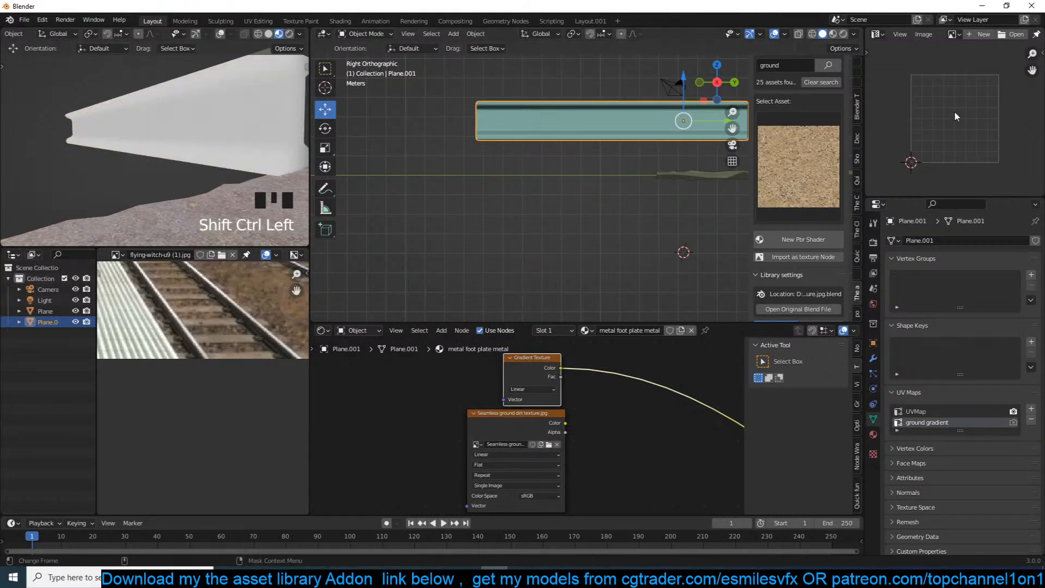
Add a UV Map node set to "ground gradient" and connect its UV output to the Gradient Texture's Vector input.
scroll(573, 355, "down", 1)
key("shift+a")
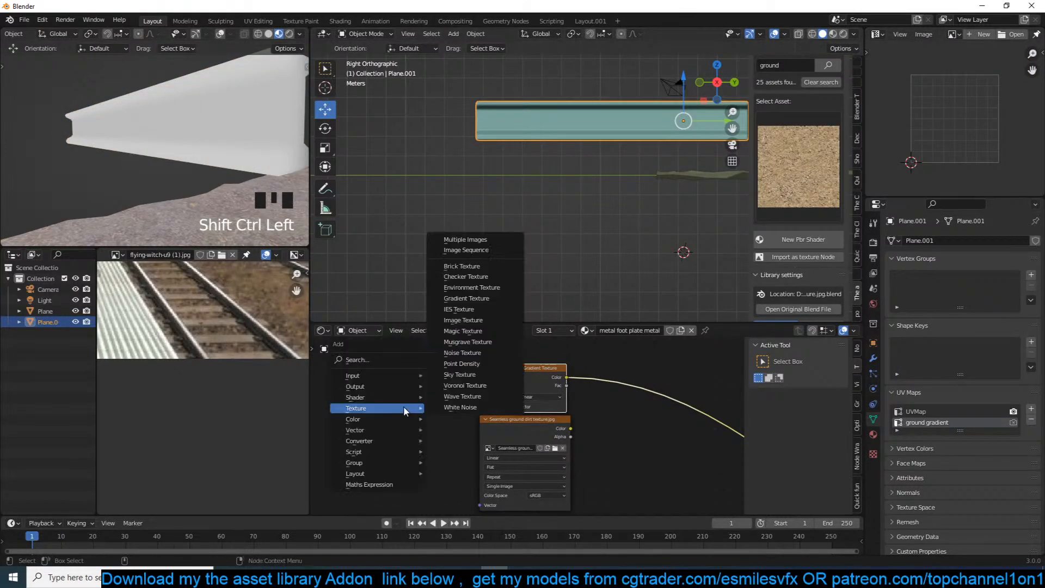
mouse_move(381, 376)
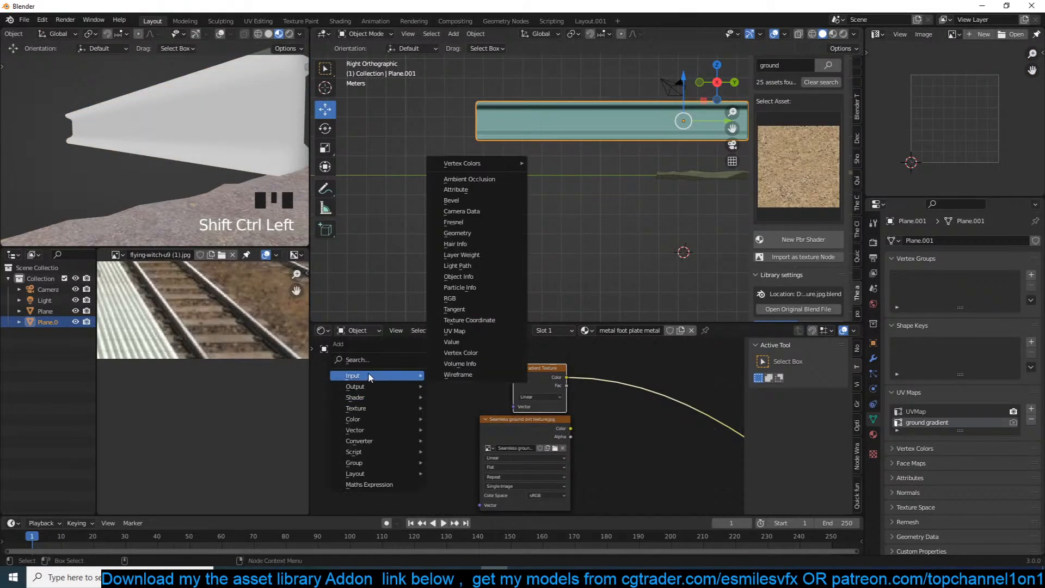
left_click(454, 330)
left_click(403, 391)
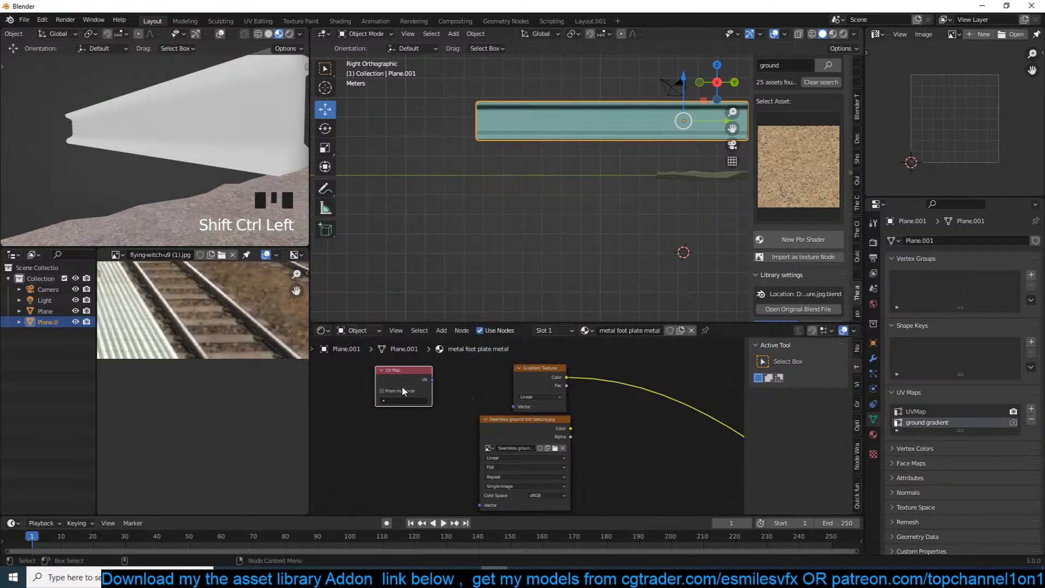
left_click(397, 421)
left_click_drag(431, 379, 514, 407)
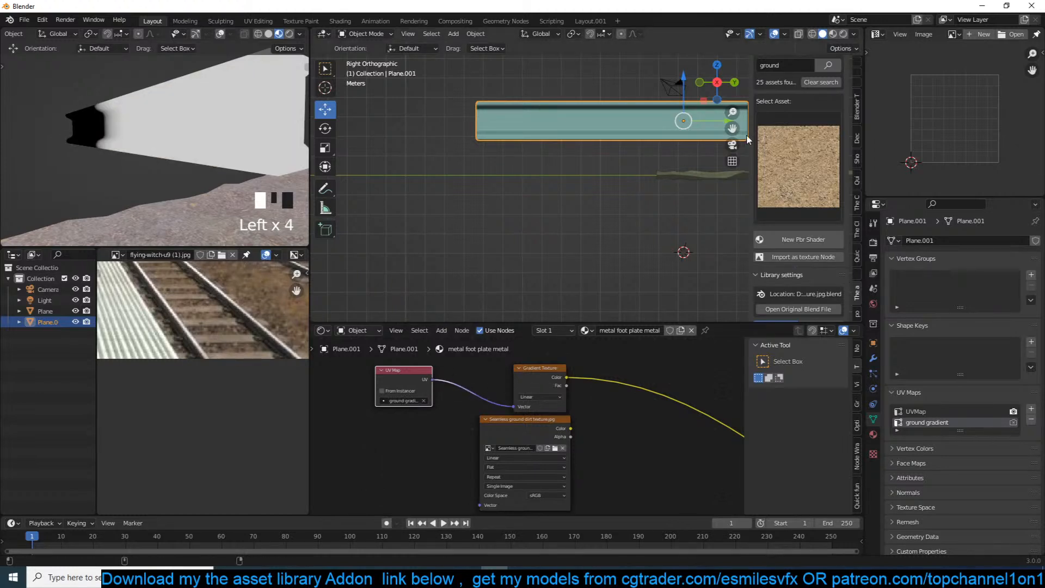
Enter Edit Mode, enlarge the rail's UVs slightly and try rotating them 90 degrees.
key("Tab")
left_click(527, 392)
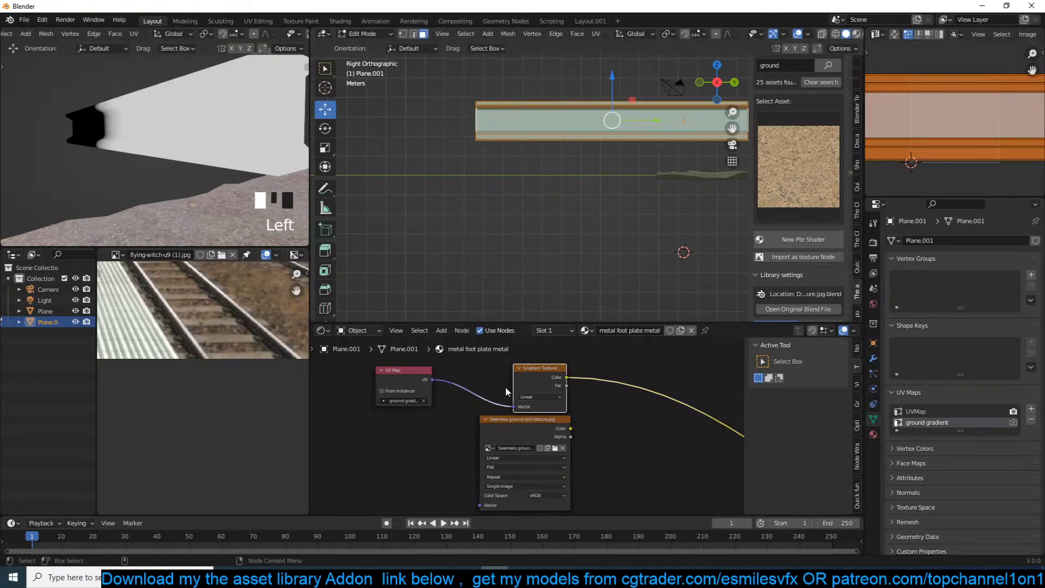
scroll(899, 148, "down", 2)
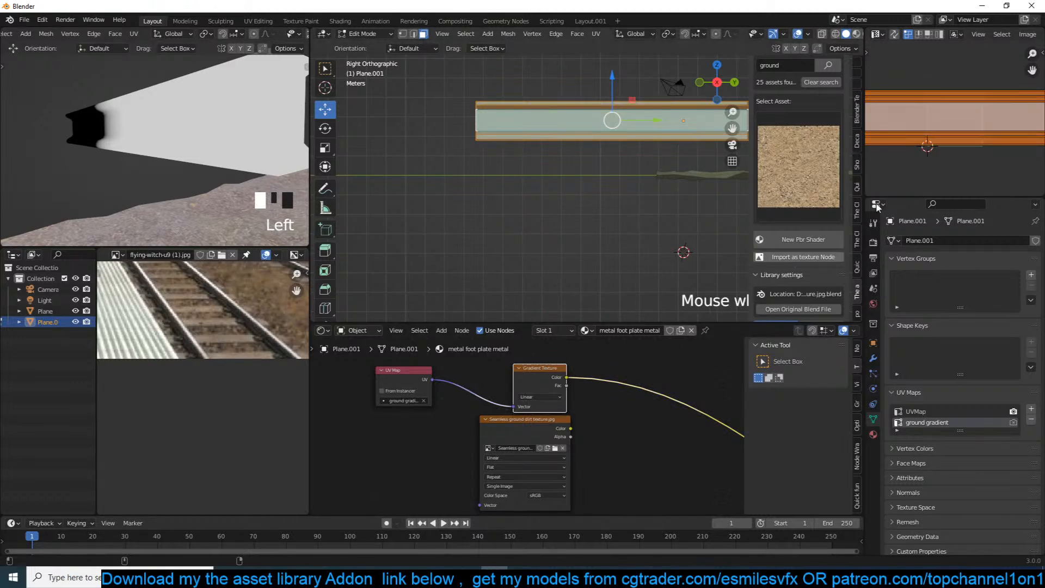
key("s")
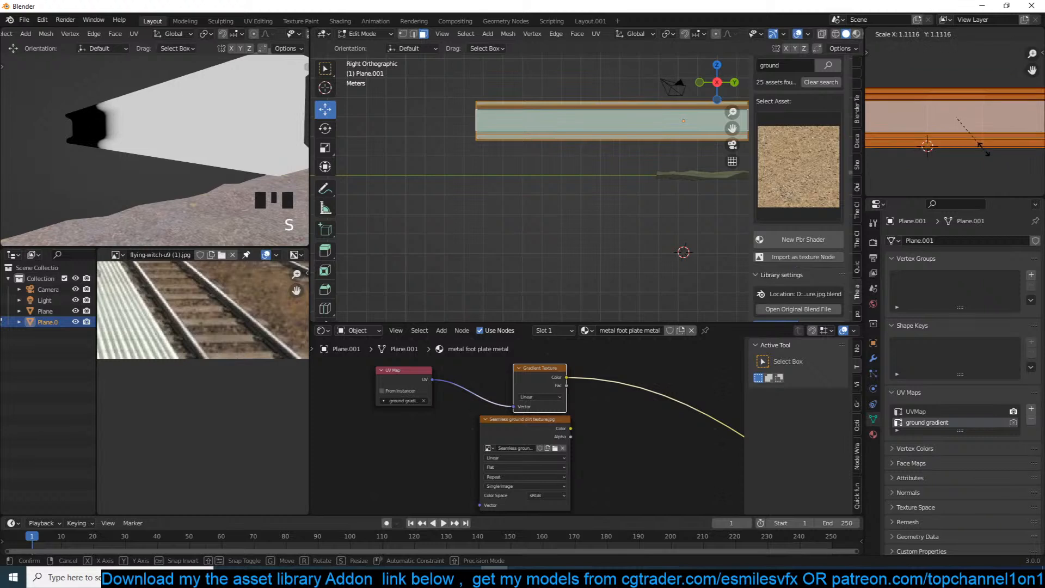
left_click(984, 148)
type("r90")
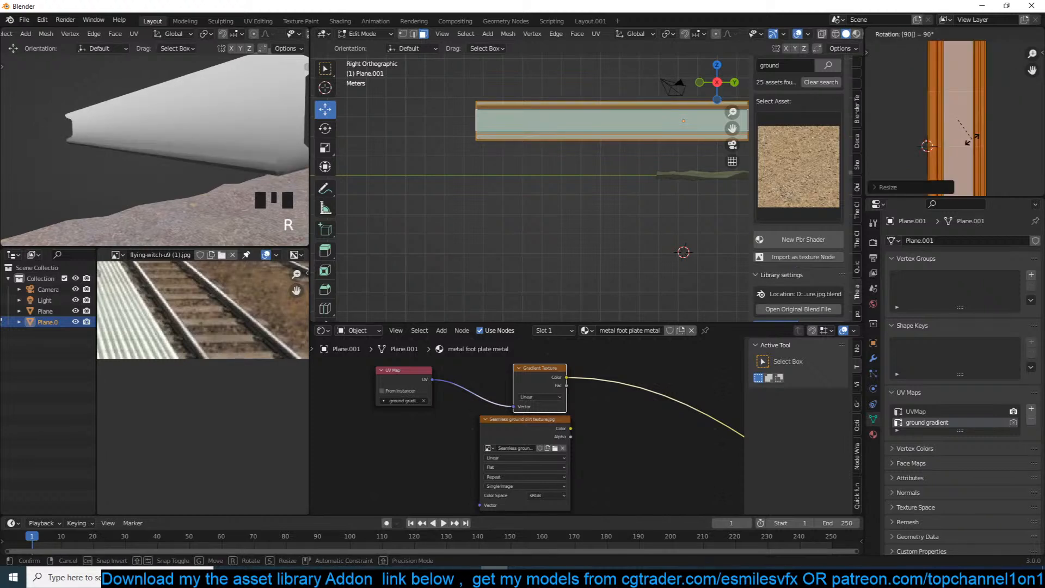
left_click(972, 140)
Unwrap the rail again with Project from View in the right orthographic view and scale its UVs up about 17 times.
scroll(973, 140, "down", 5)
scroll(972, 140, "up", 3)
scroll(972, 138, "down", 3)
scroll(972, 139, "up", 2)
middle_click_drag(601, 169, 565, 212, "shift")
key("u")
left_click(560, 203)
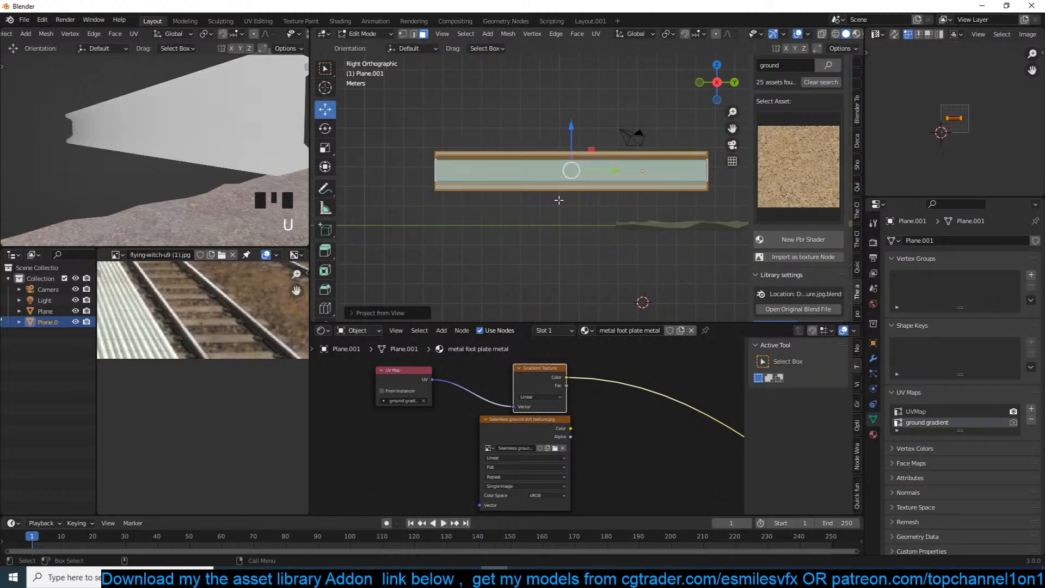
key("s")
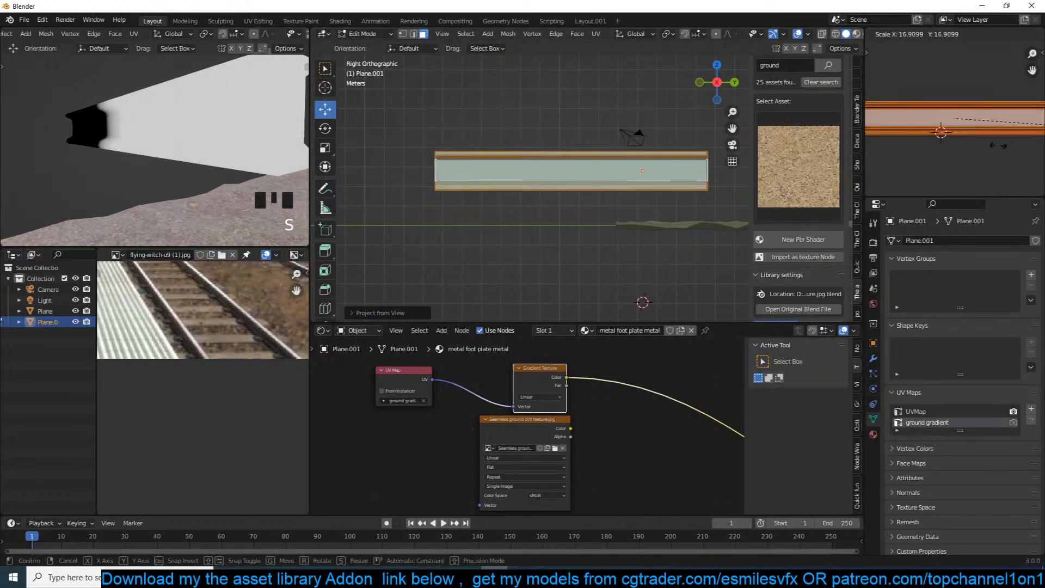
left_click(1001, 149)
Rotate the rail's UVs 90 degrees, scale them down slightly, and return to Object Mode.
scroll(514, 369, "up", 1)
scroll(513, 364, "up", 4)
middle_click_drag(519, 390, 581, 409)
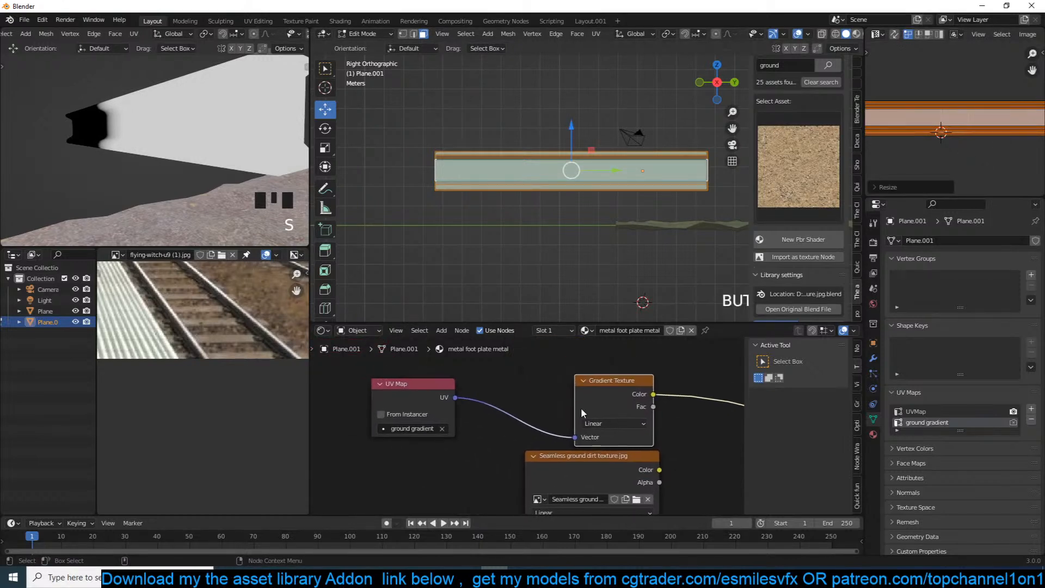
scroll(937, 111, "up", 2)
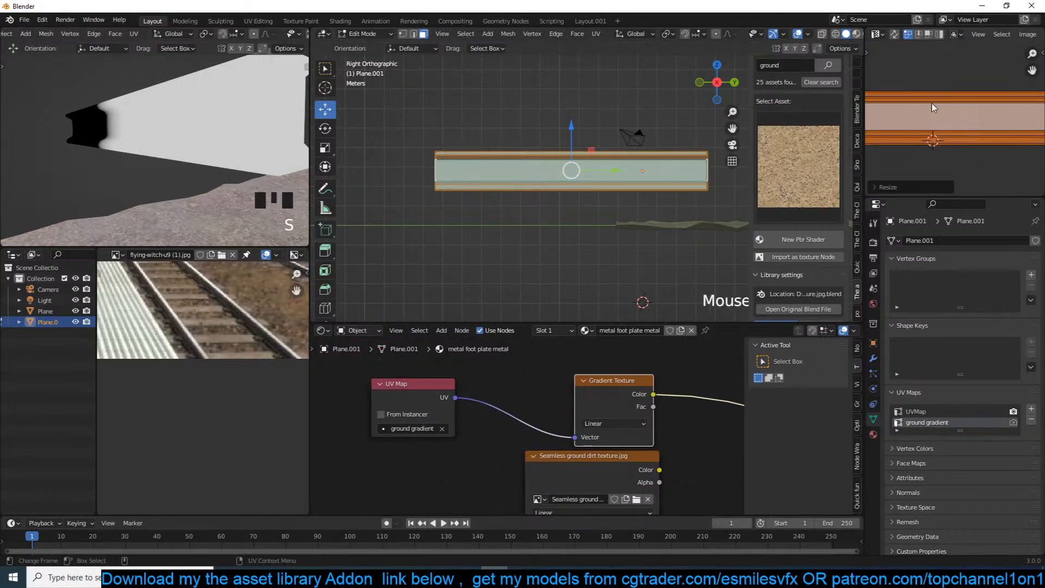
scroll(933, 103, "up", 2)
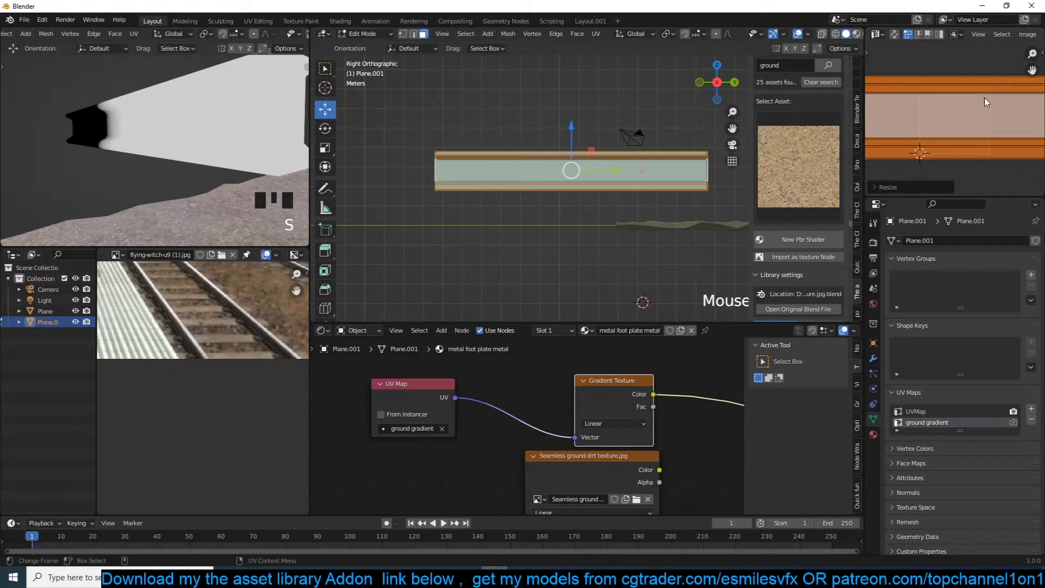
scroll(981, 128, "down", 3)
type("r")
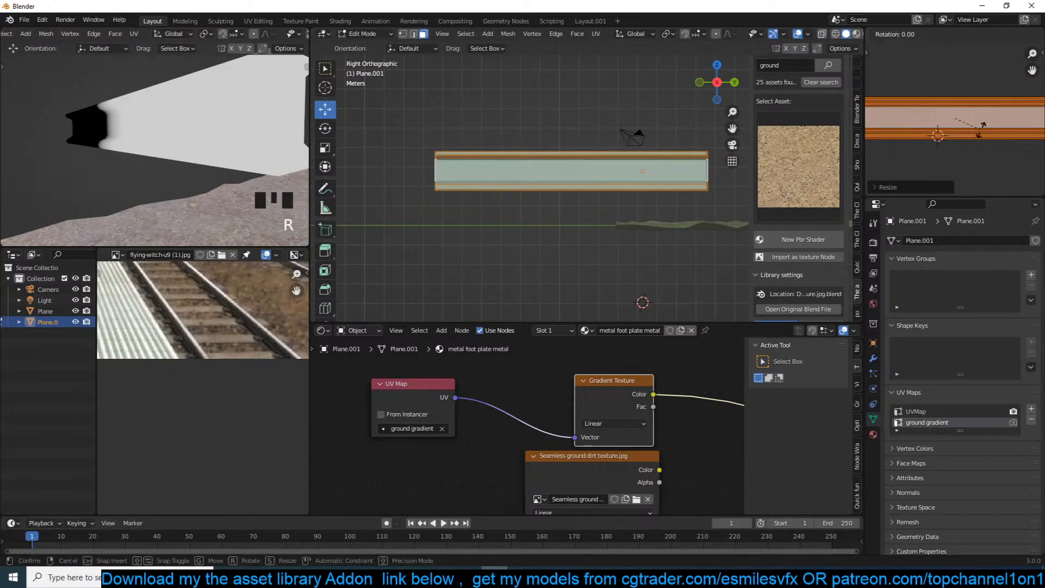
type("90")
key("Return")
key("s")
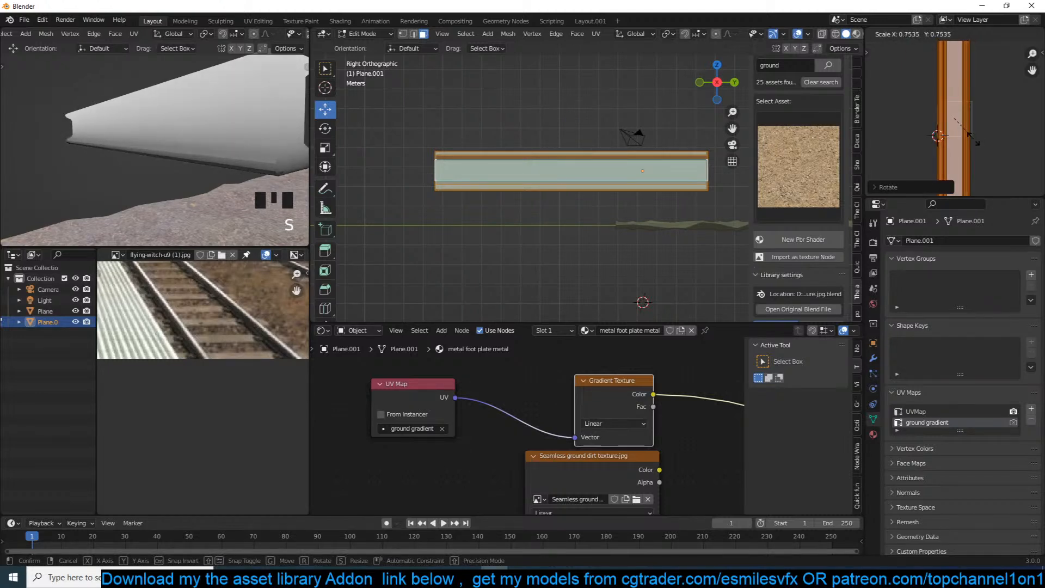
left_click(979, 137)
key("Tab")
Examine the gradient on the rail from different angles and review the material's node layout.
key("grave")
key("grave")
scroll(180, 165, "down", 2)
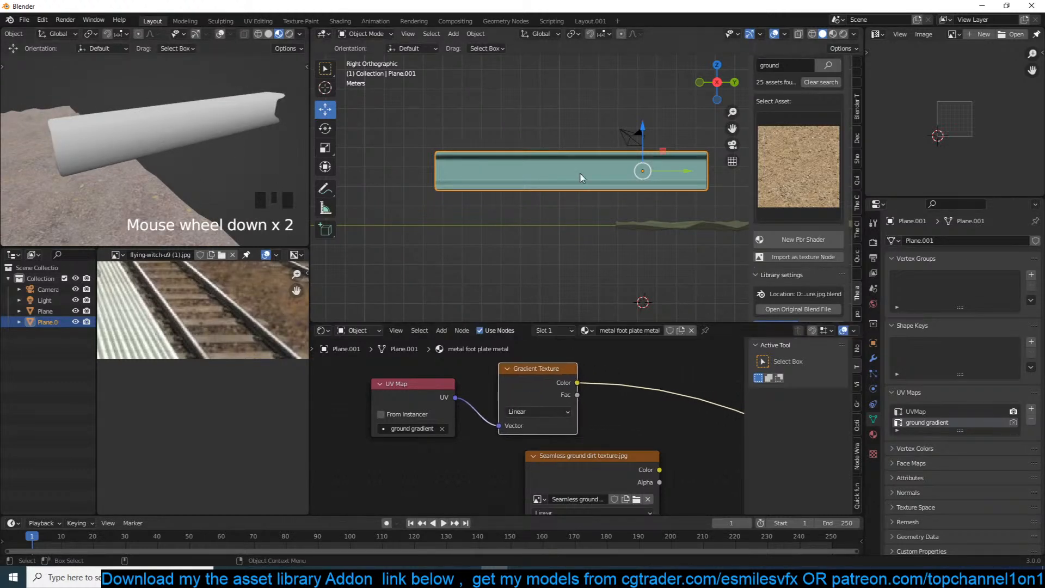
scroll(568, 197, "down", 1)
scroll(577, 345, "down", 2)
scroll(549, 423, "down", 2)
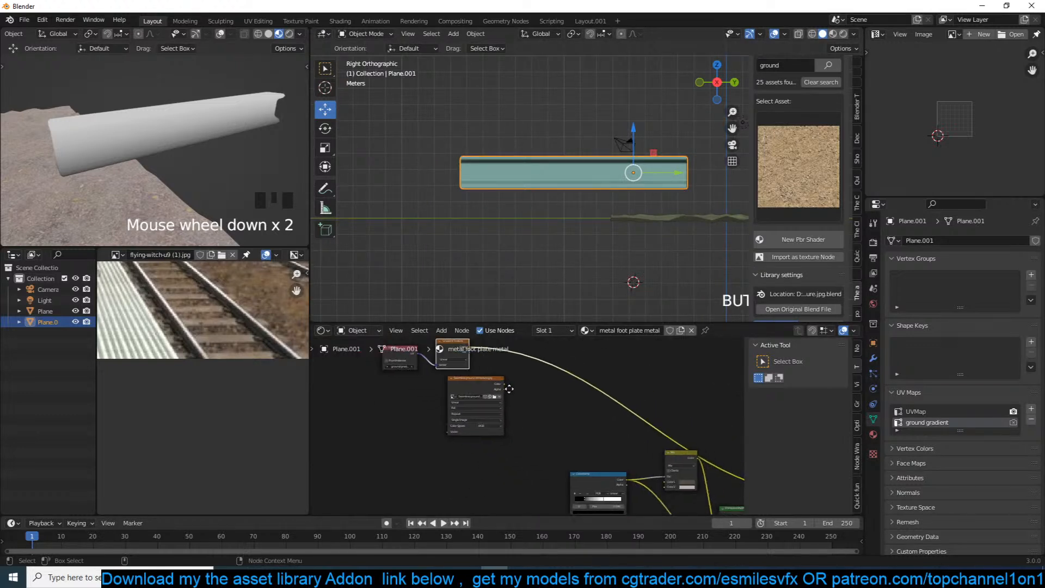
scroll(637, 213, "up", 3)
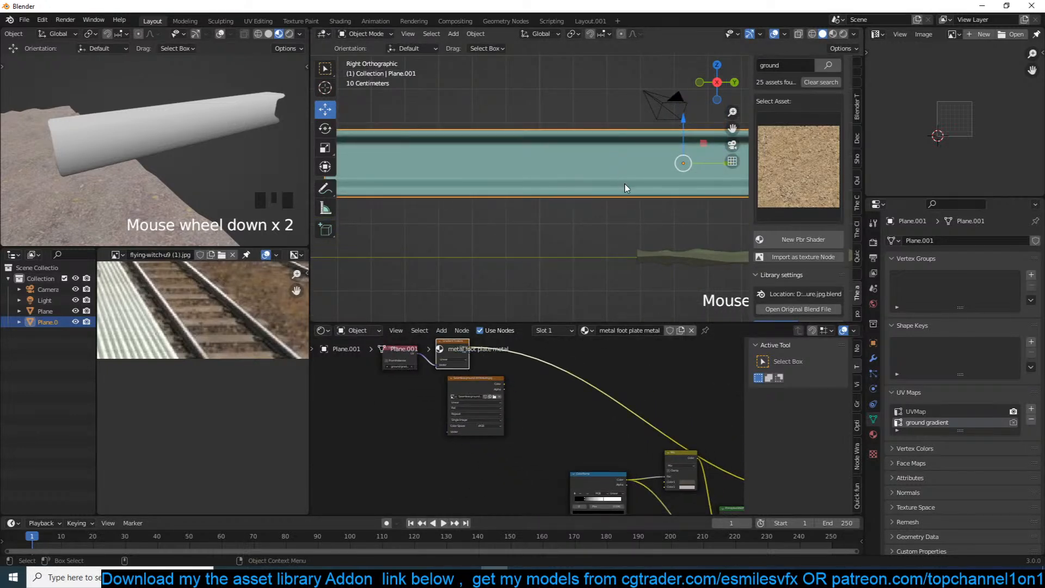
scroll(614, 341, "down", 2)
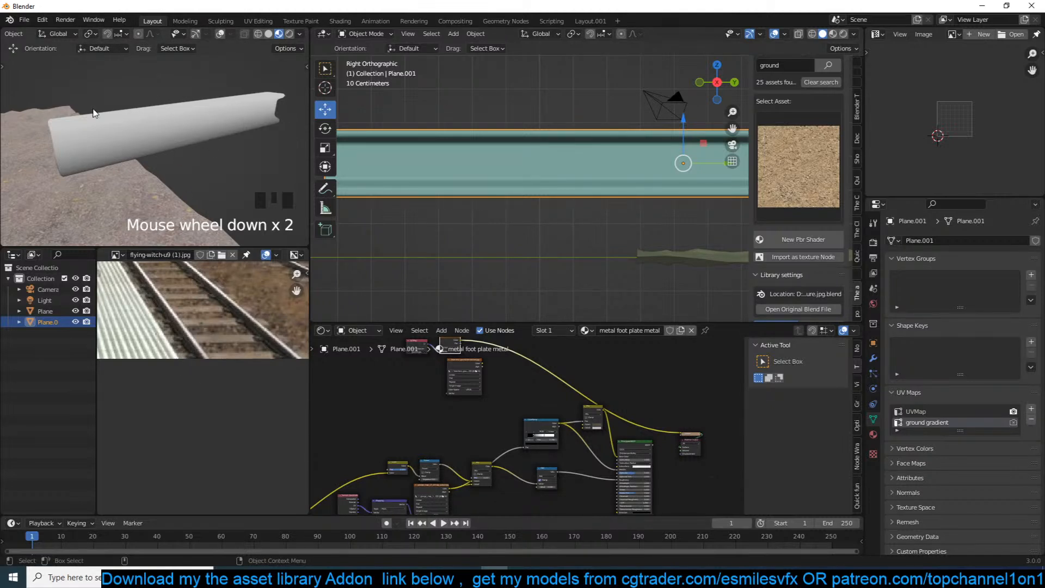
scroll(562, 399, "down", 6)
scroll(524, 408, "up", 15)
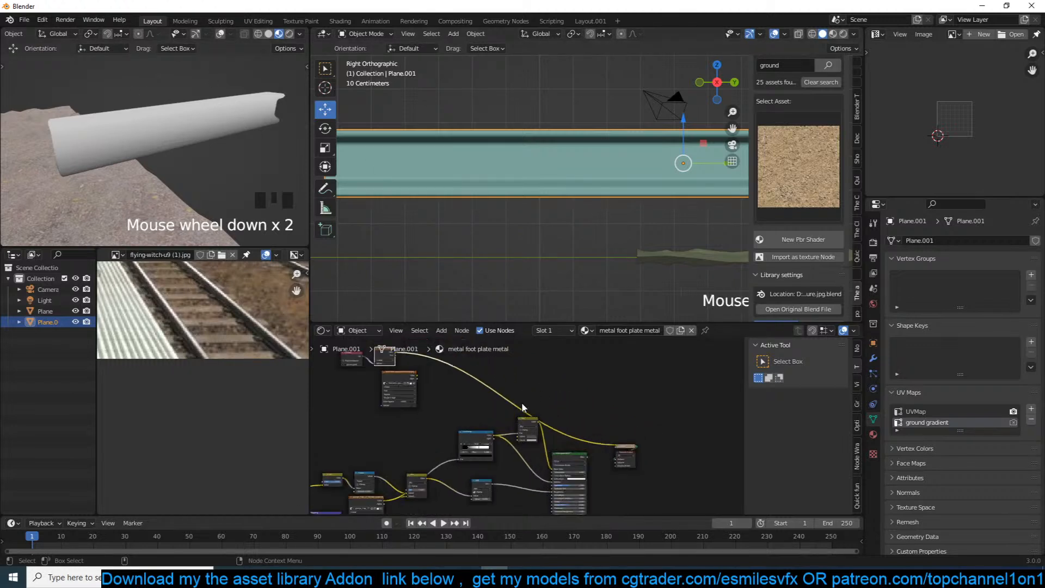
Preview the metal material's Principled BSDF on the rail and examine it from another angle.
middle_click_drag(592, 472, 583, 461)
scroll(548, 446, "down", 2)
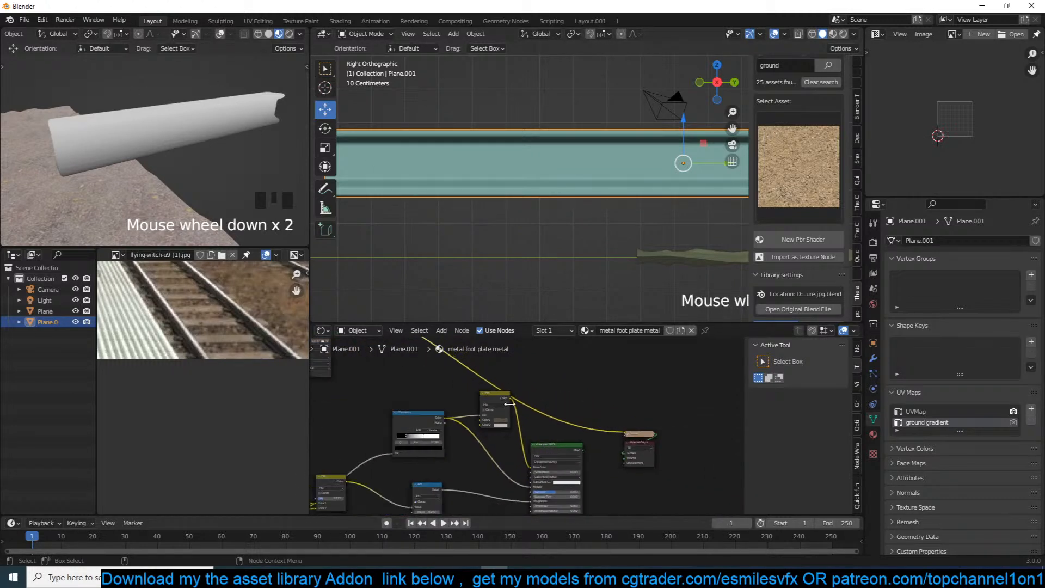
left_click(537, 446, "ctrl+shift")
scroll(191, 169, "up", 2)
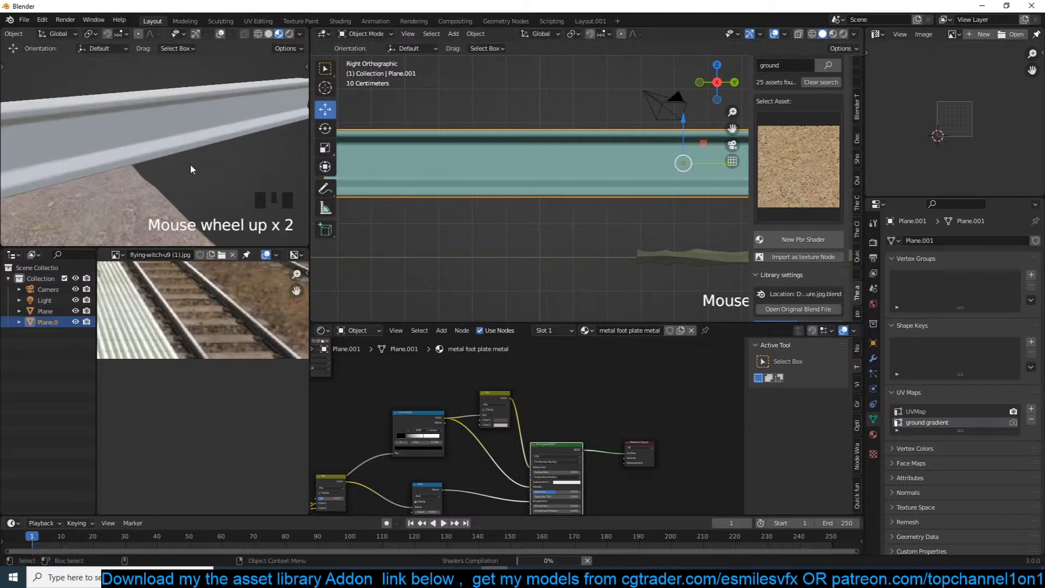
key("grave")
middle_click_drag(206, 164, 239, 161)
scroll(563, 459, "down", 2)
Preview the Gradient Texture again and rearrange the surrounding texture nodes to make room.
middle_click_drag(467, 400, 484, 465)
scroll(447, 438, "down", 1)
left_click(392, 397, "ctrl+shift")
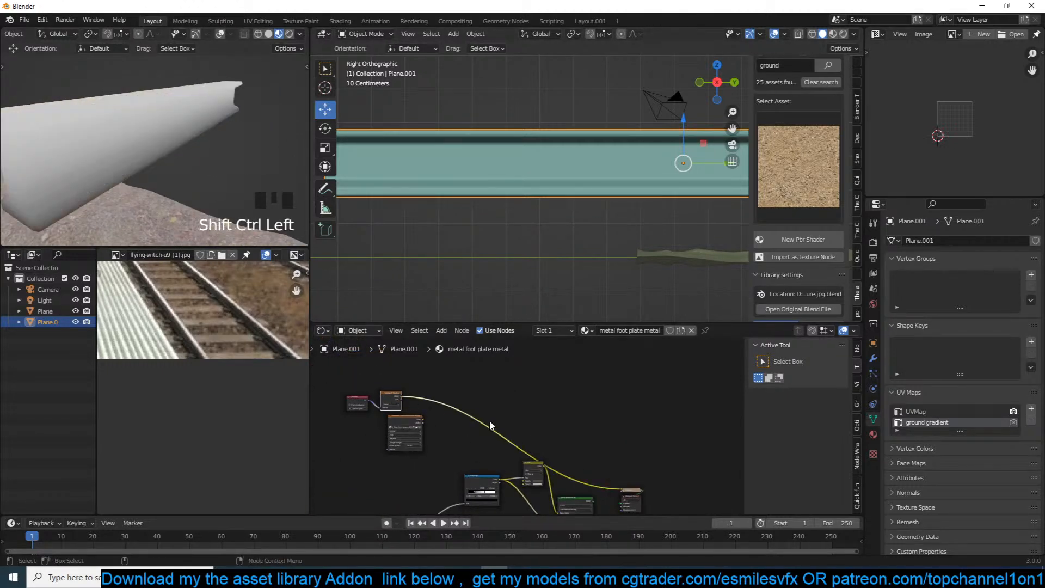
scroll(490, 426, "up", 2)
middle_click_drag(495, 420, 459, 399)
middle_click_drag(503, 457, 462, 403)
left_click_drag(504, 442, 527, 447)
left_click_drag(475, 388, 395, 419)
left_click_drag(456, 402, 442, 427)
middle_click_drag(539, 427, 518, 456)
Duplicate the Principled BSDF, combine the original and the copy in a Mix Shader, and move the output node aside.
left_click(513, 473)
key("shift+d")
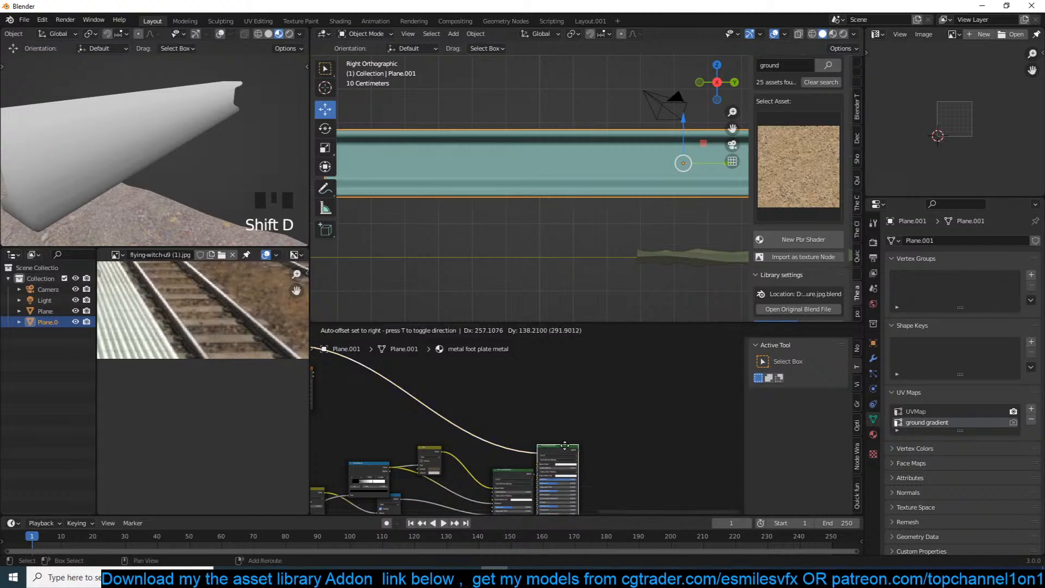
left_click(639, 377)
left_click(566, 466)
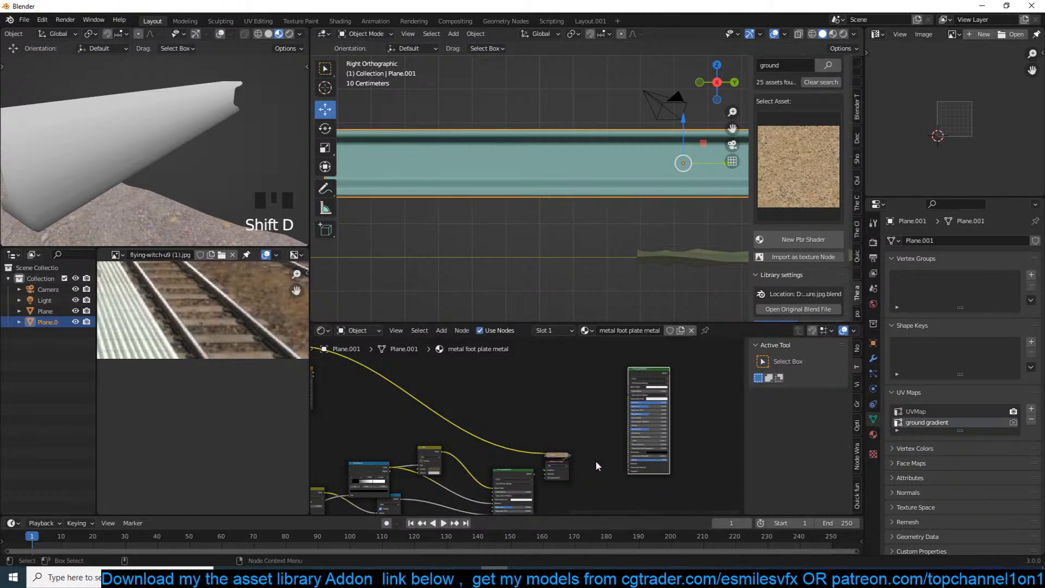
right_click_drag(518, 480, 636, 388, "ctrl+shift")
left_click_drag(558, 462, 716, 449)
Route the Mix Shader to the material output and connect the Gradient Texture's Color to its Fac input.
left_click(653, 375, "ctrl+shift")
left_click_drag(646, 374, 567, 349)
left_click_drag(691, 424, 628, 397)
left_click(632, 399, "ctrl+shift")
middle_click_drag(485, 392, 566, 422)
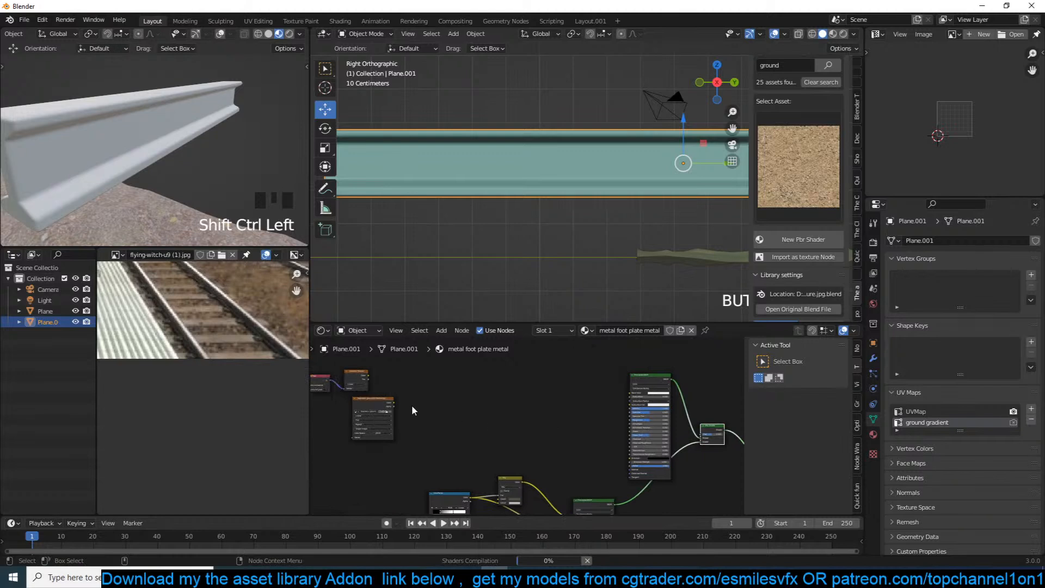
left_click_drag(368, 375, 698, 436)
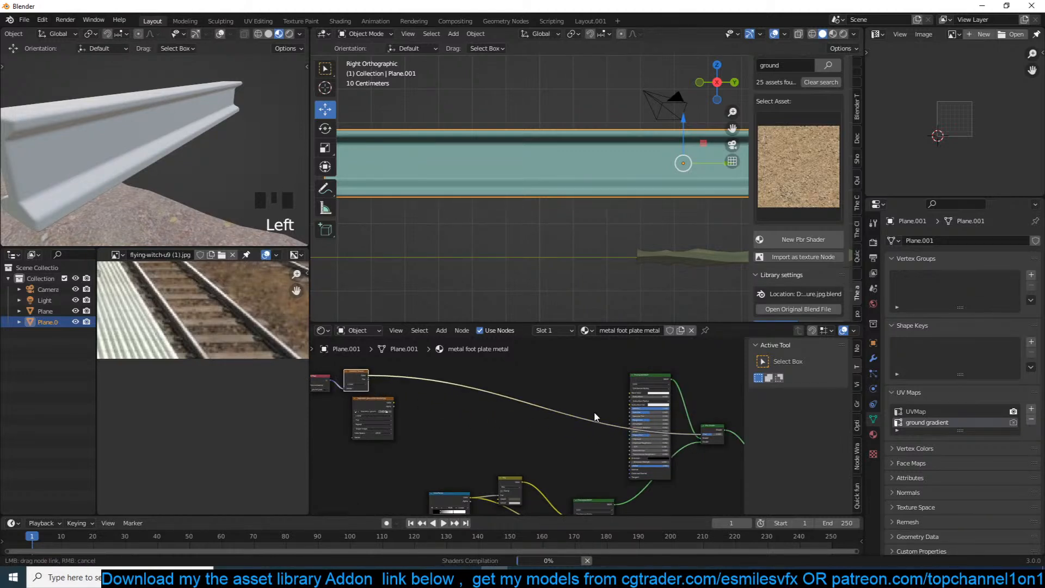
Examine the blended shaders on the rail from several angles and distances.
scroll(144, 165, "down", 1)
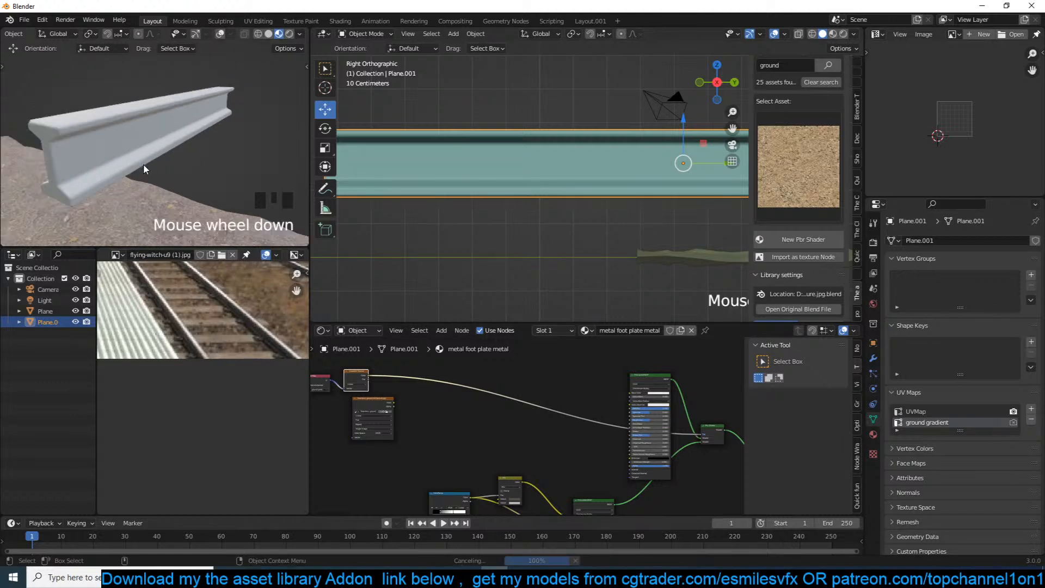
scroll(144, 166, "up", 1)
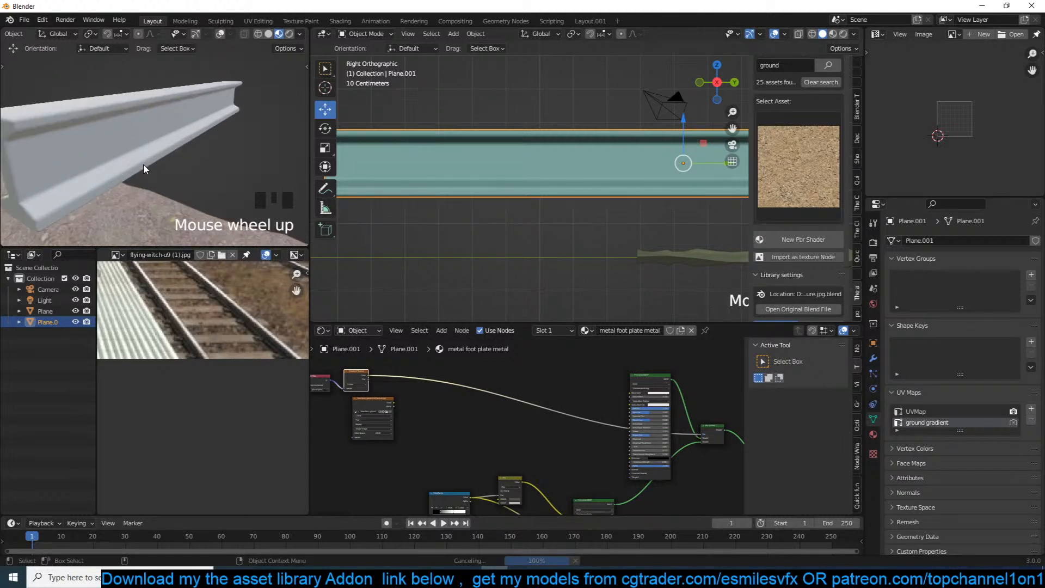
scroll(144, 168, "down", 2)
key("grave")
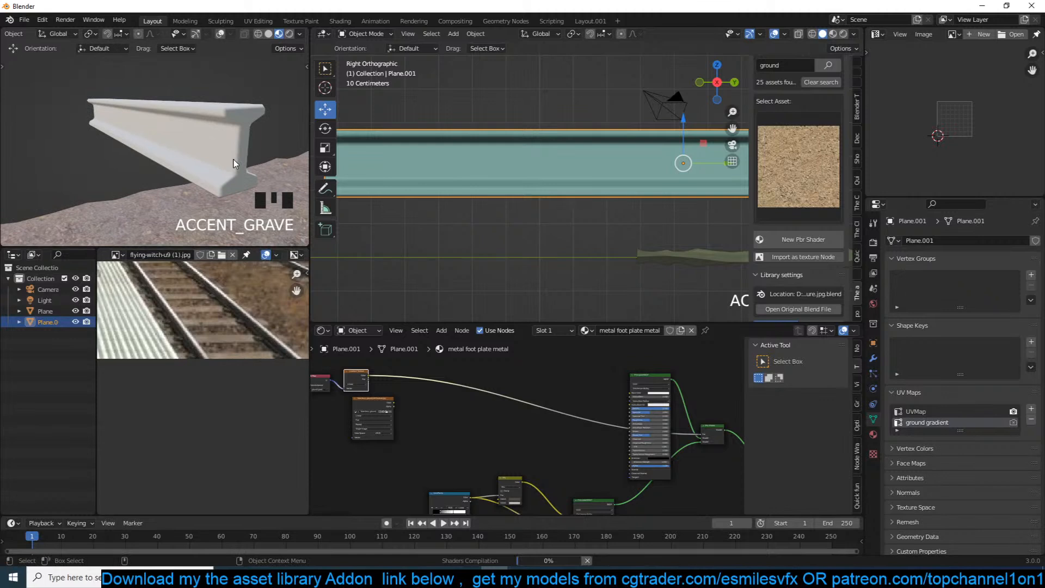
scroll(234, 163, "up", 2)
key("grave")
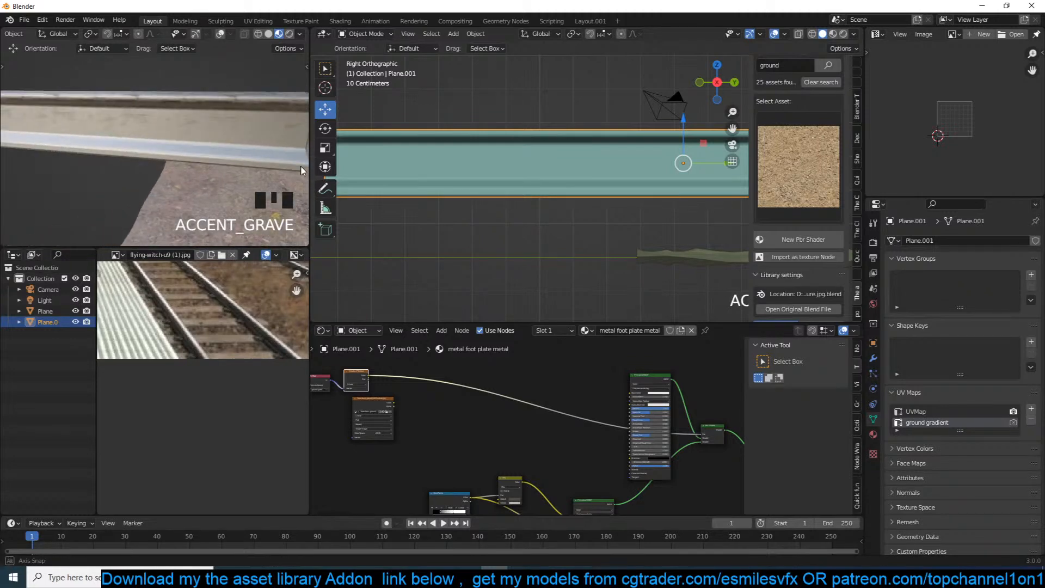
scroll(413, 316, "up", 2)
Insert a ColorRamp between the Gradient Texture and the Mix Shader's Fac, move its black stop toward white, and check the rail.
scroll(505, 427, "up", 1)
key("shift+a")
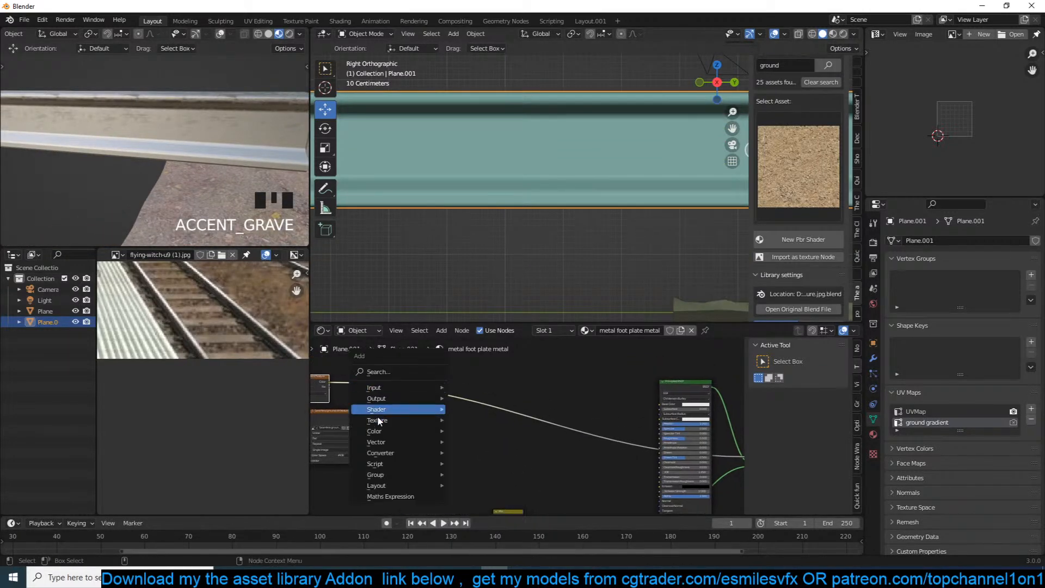
mouse_move(392, 453)
left_click(491, 322)
left_click(458, 396)
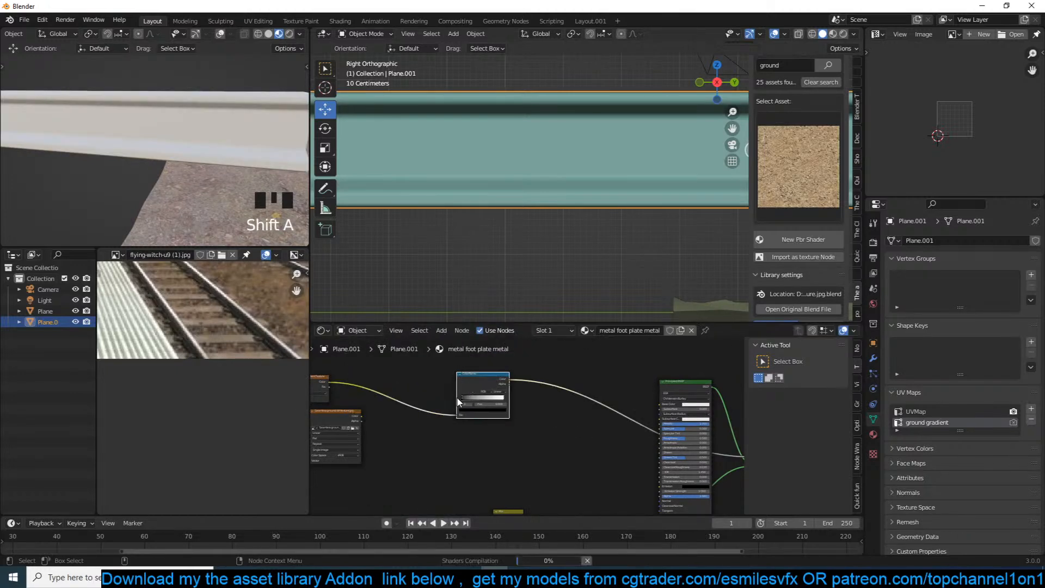
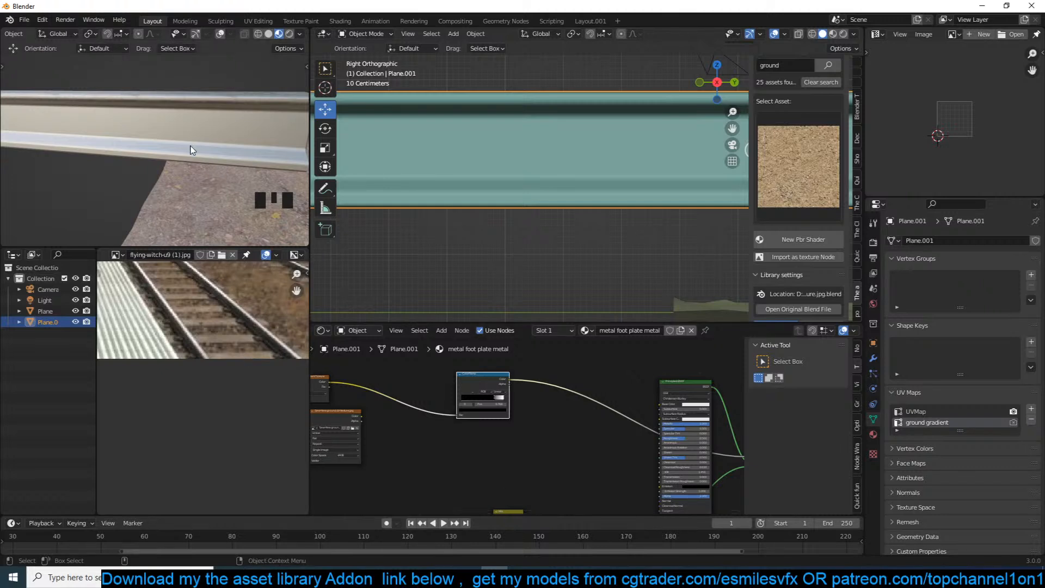
scroll(191, 147, "down", 3)
key("grave")
key("grave")
scroll(135, 142, "up", 3)
key("grave")
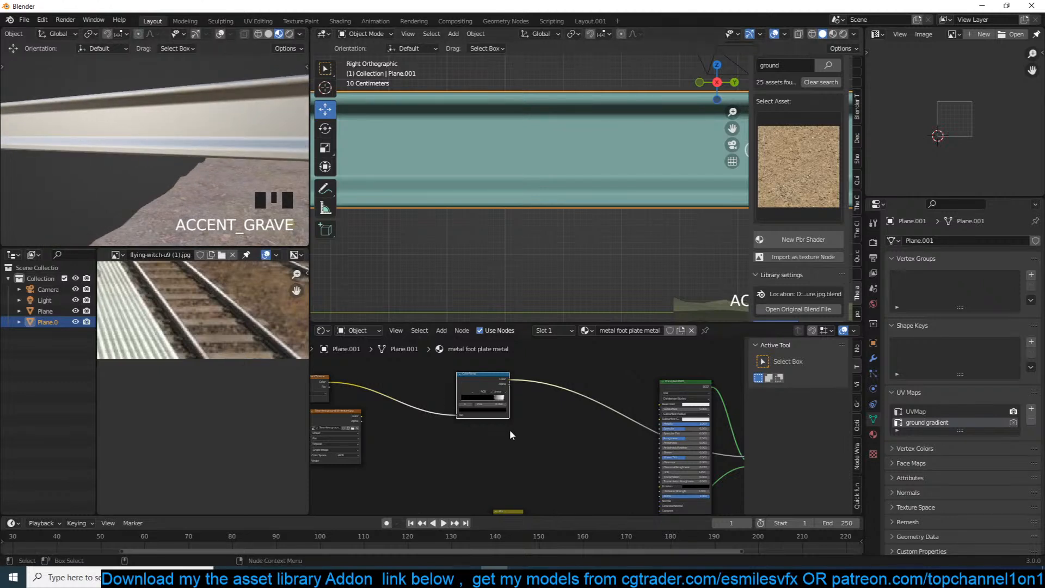
Set the scene's render engine to Cycles.
left_click(874, 243)
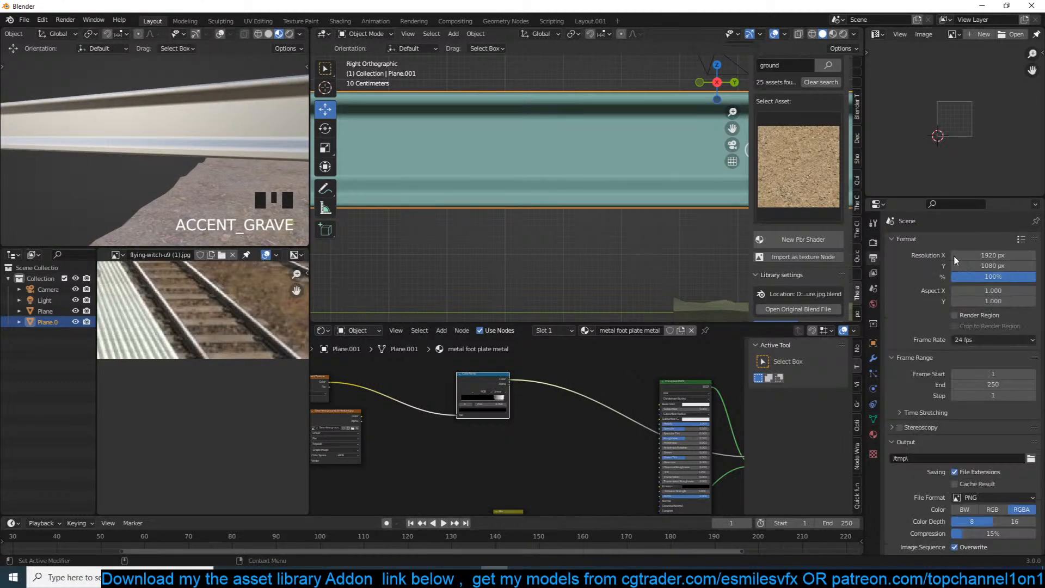
left_click(874, 243)
left_click(994, 241)
left_click(981, 278)
Preview the rail in rendered shading inside a viewport render region around it, with the Cycles device set to GPU Compute.
scroll(151, 83, "down", 2)
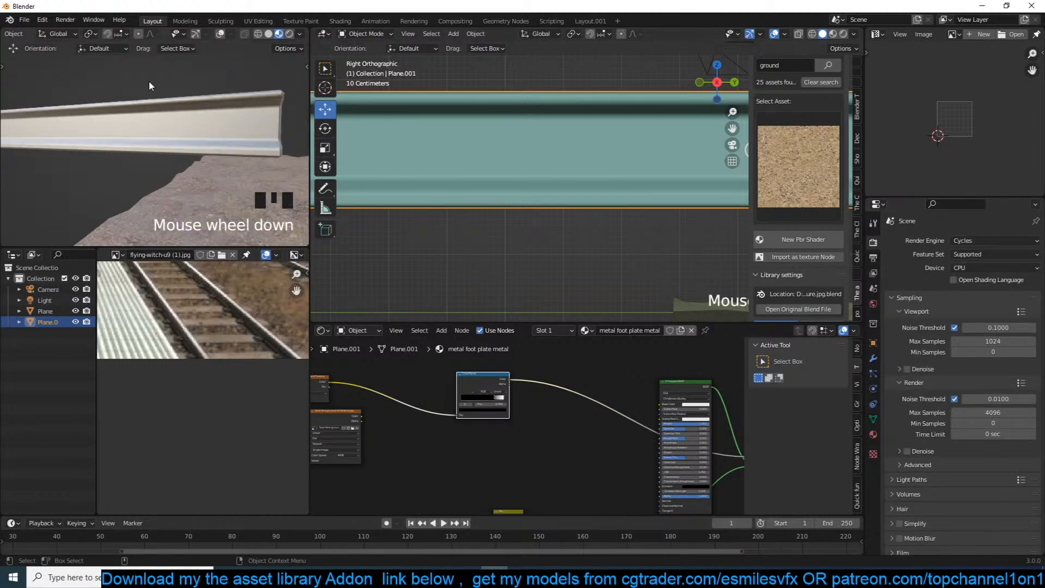
key("ctrl+b")
mouse_move(26, 67)
left_mouse_down()
mouse_move(245, 180)
mouse_move(267, 203)
left_mouse_up()
scroll(267, 206, "up", 2)
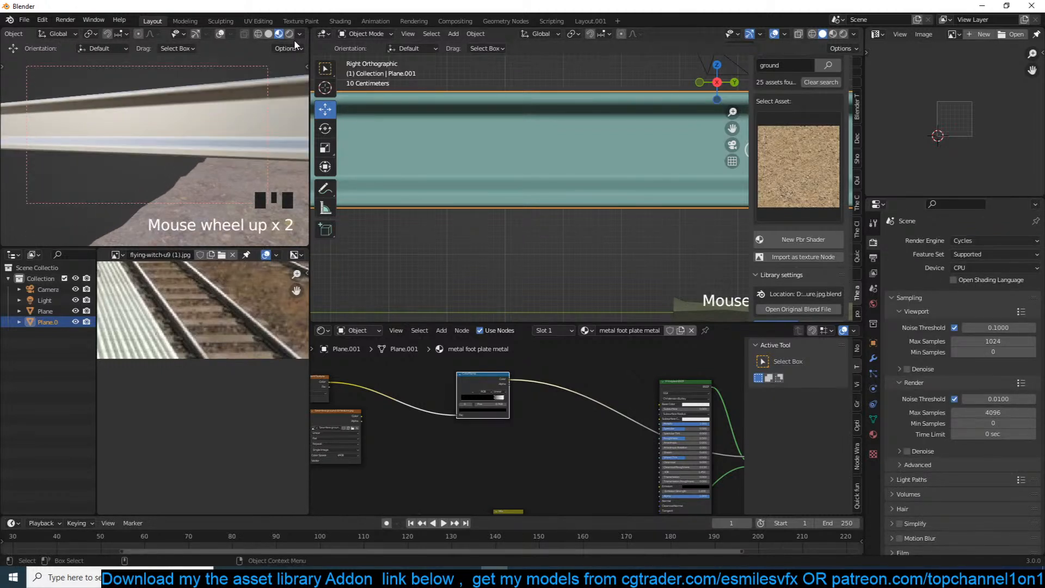
left_click(291, 34)
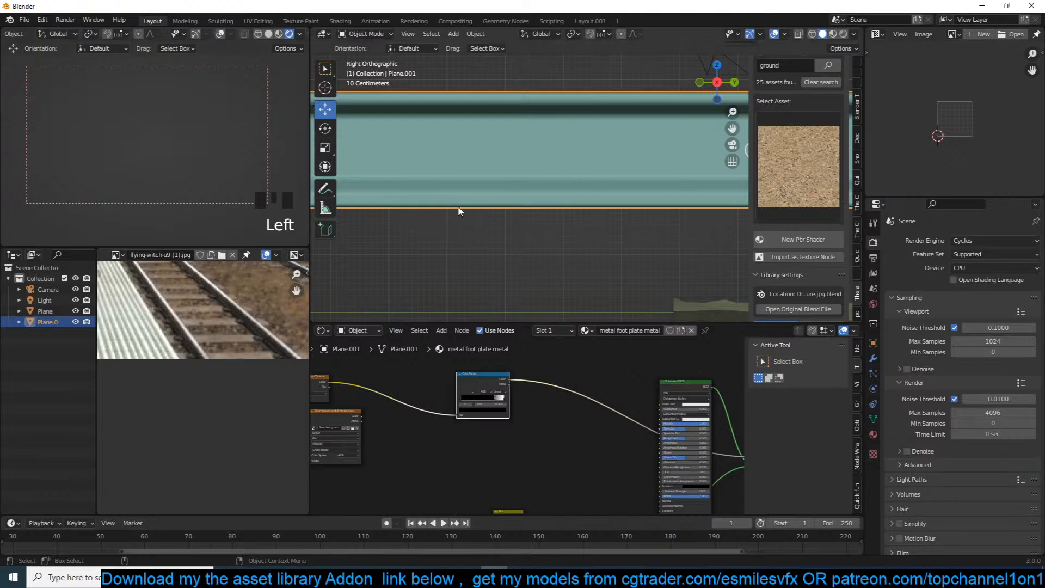
left_click(969, 268)
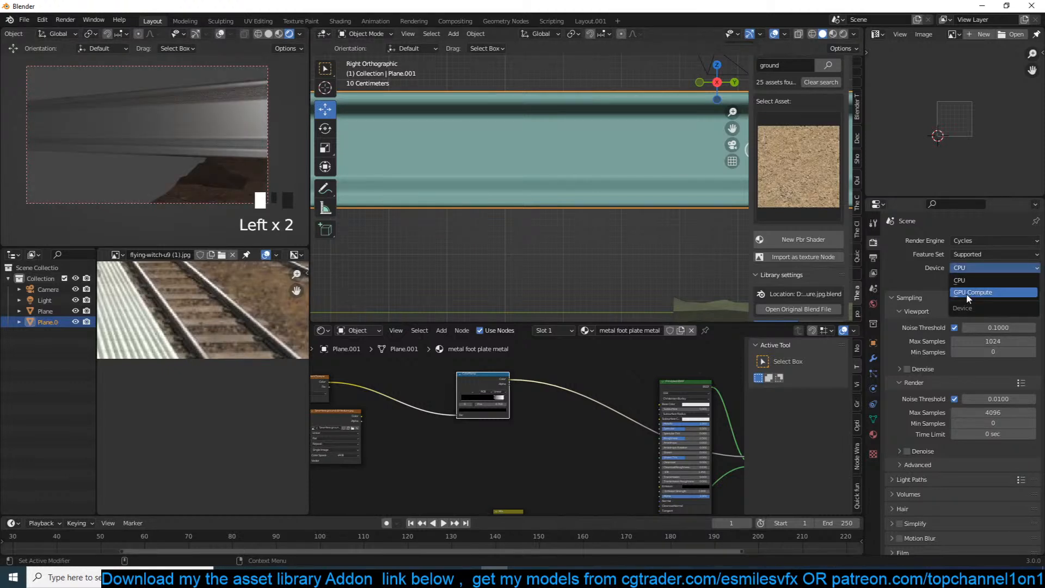
left_click(966, 293)
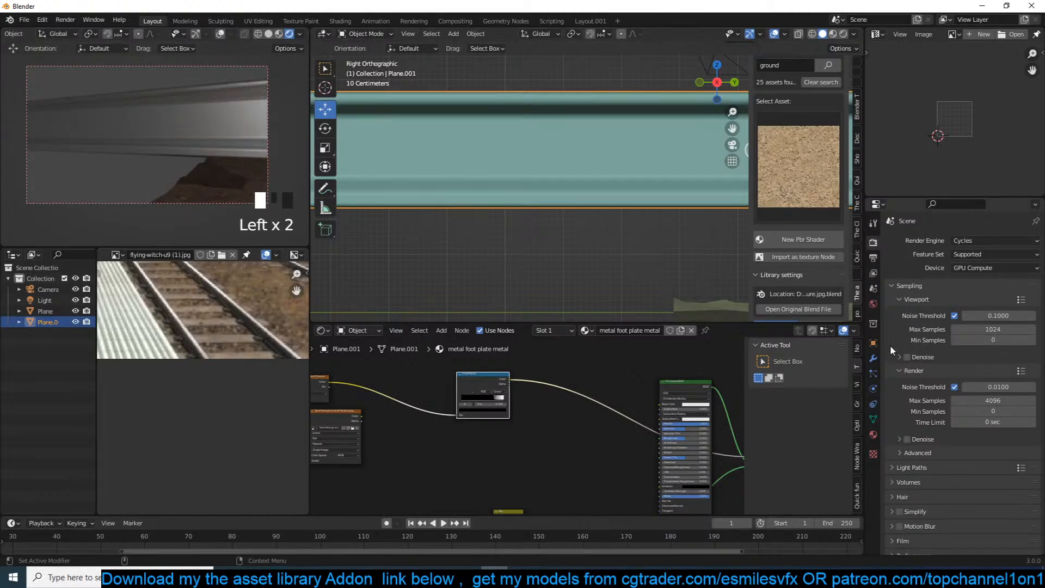
Light the world with a Nishita Sky Texture and set its strength to 0.1.
left_click(873, 304)
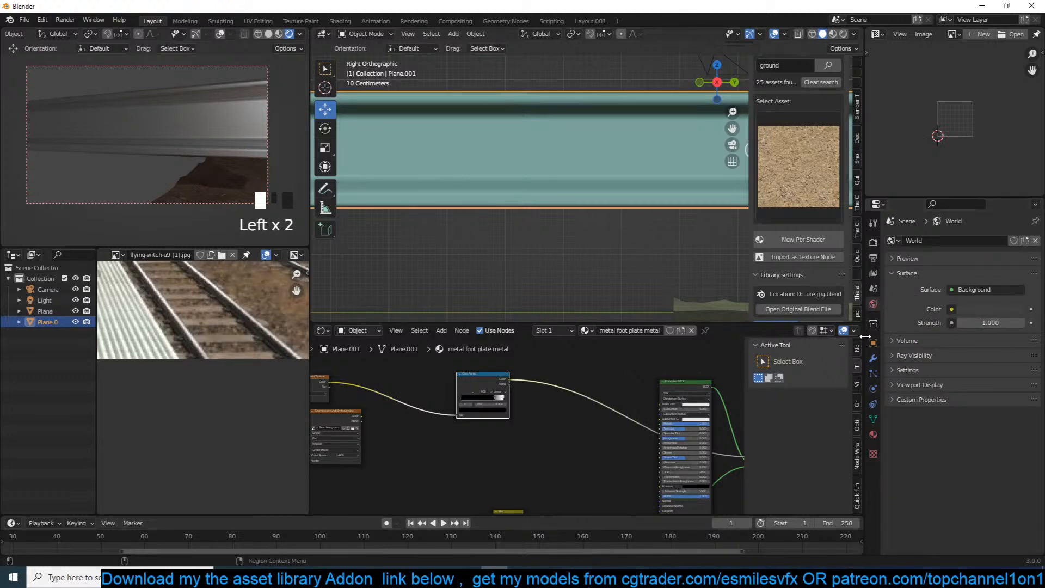
left_click(951, 308)
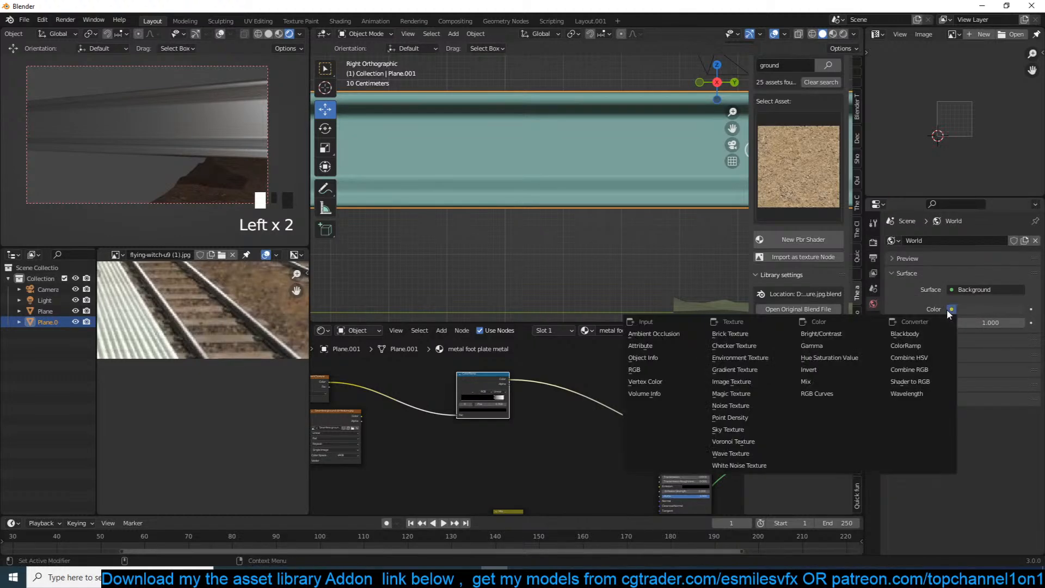
left_click(751, 428)
left_click(1004, 449)
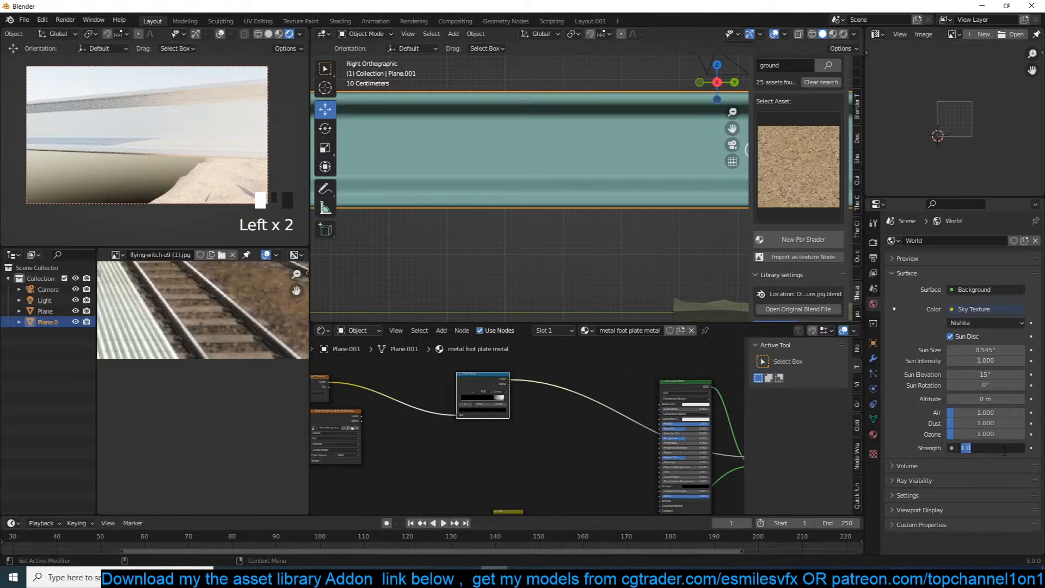
key("Return")
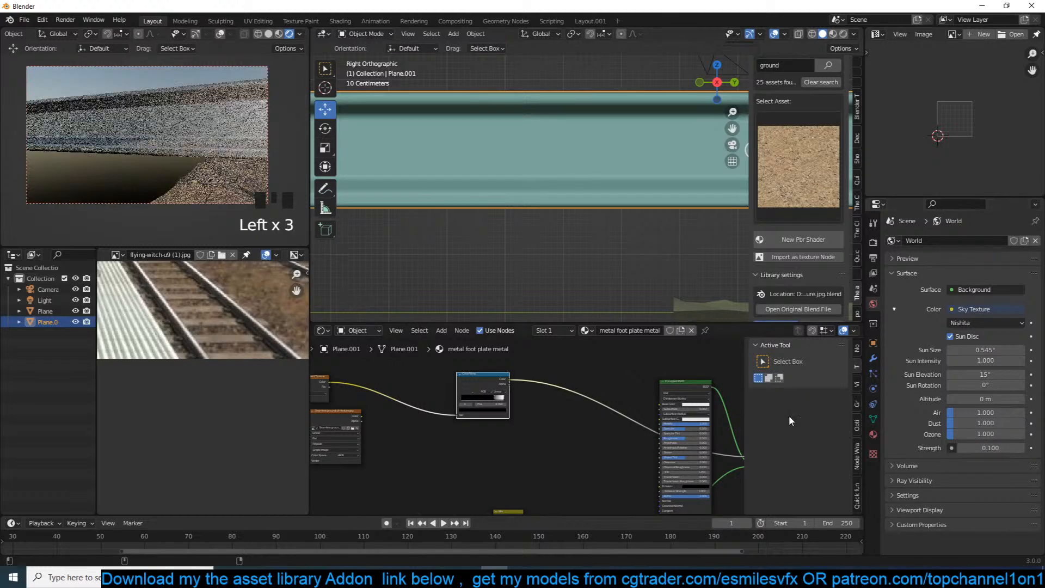
Preview the gradient mask's ColorRamp on the rail, shift its black stop back toward the start, and preview the Mix Shader again.
scroll(511, 410, "up", 2)
left_click(533, 379, "ctrl+shift")
scroll(533, 379, "up", 2)
left_click_drag(539, 389, 496, 386)
scroll(603, 407, "down", 2)
middle_click_drag(603, 408, 468, 396)
scroll(683, 442, "down", 1)
middle_click_drag(684, 442, 591, 434)
left_click(597, 442, "ctrl+shift")
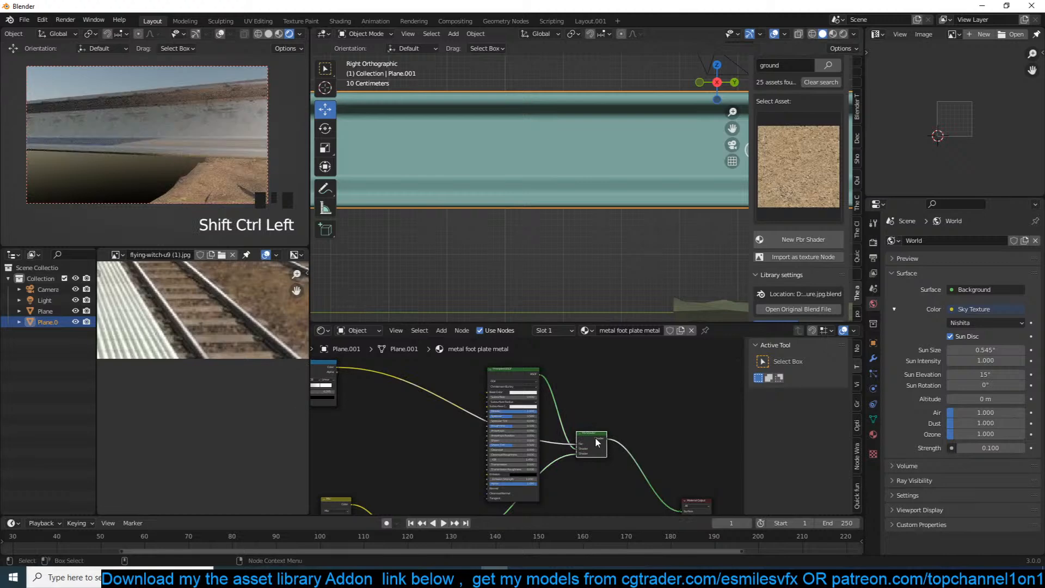
Move the mask ColorRamp's white stop to about 0.49 to sharpen the dirt transition on the rail.
middle_click_drag(572, 420, 623, 438)
scroll(622, 439, "up", 4)
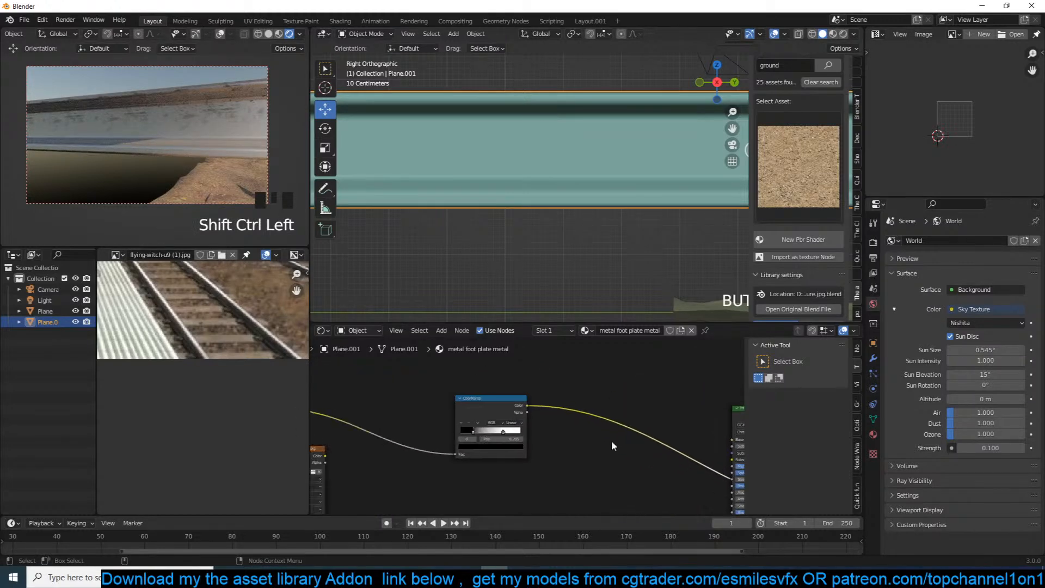
left_click_drag(499, 432, 481, 431)
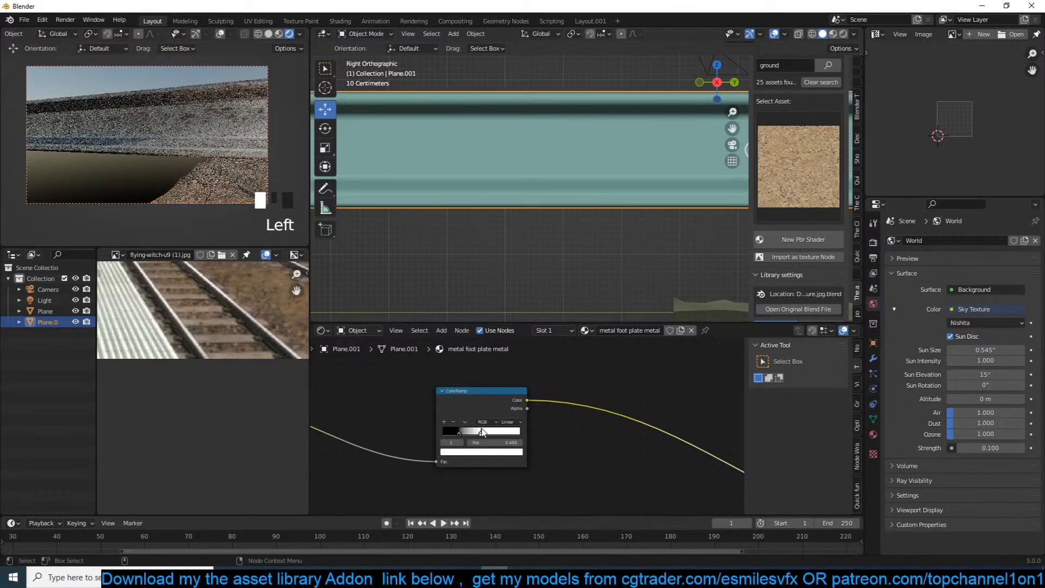
scroll(539, 435, "down", 3)
middle_click_drag(508, 445, 535, 430)
Move the seamless ground dirt texture beside the upper Principled BSDF, preview it, and connect its Color to Base Color and Roughness.
scroll(536, 430, "down", 3)
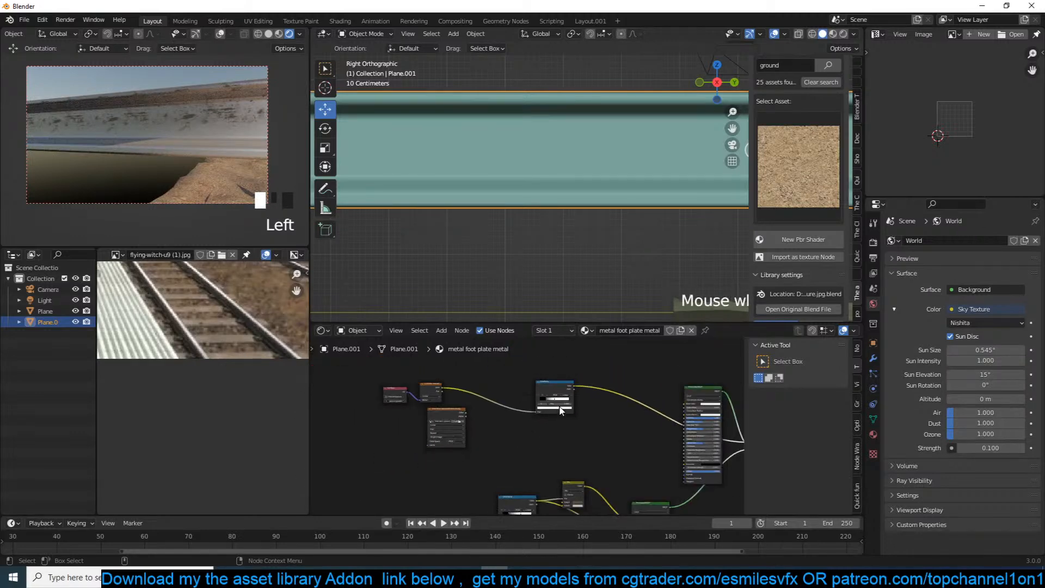
left_click_drag(429, 401, 567, 425)
scroll(567, 423, "up", 3)
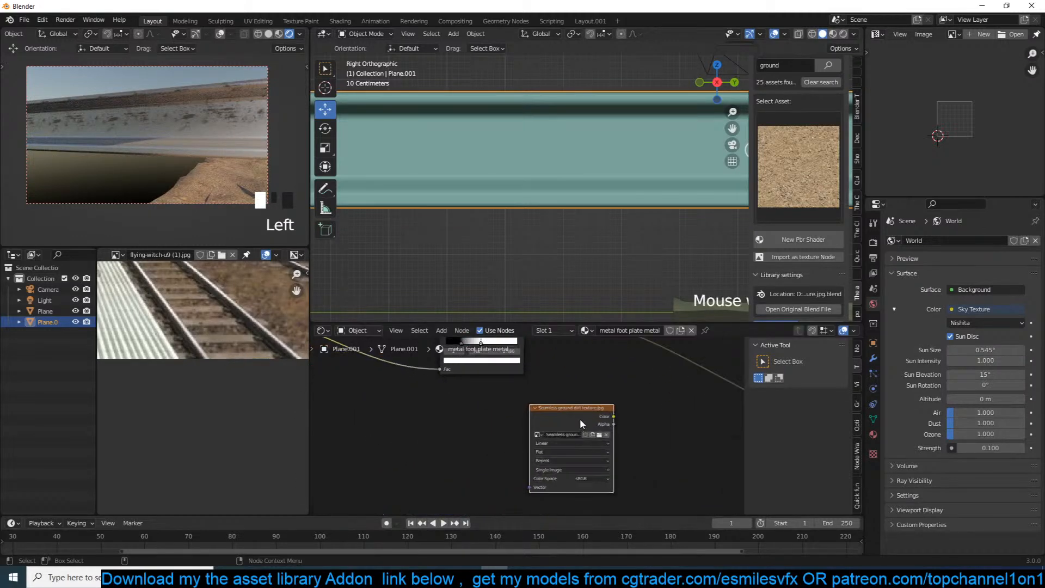
left_click(580, 419, "ctrl+shift")
scroll(597, 418, "up", 2)
middle_click_drag(597, 419, 488, 413)
left_click_drag(508, 411, 658, 370)
left_click_drag(507, 432, 562, 443)
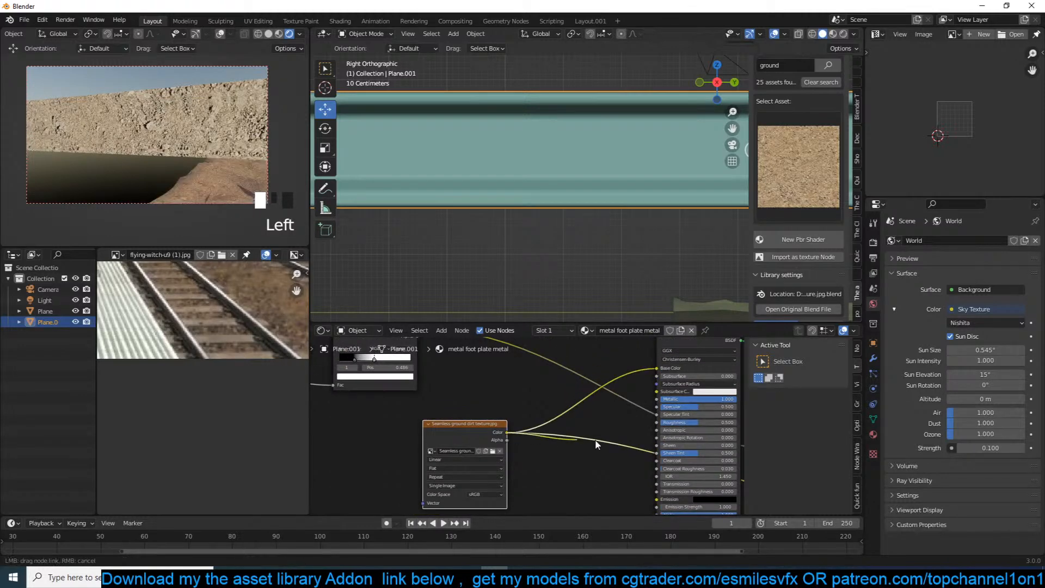
left_click_drag(646, 423, 651, 422)
scroll(603, 385, "down", 2)
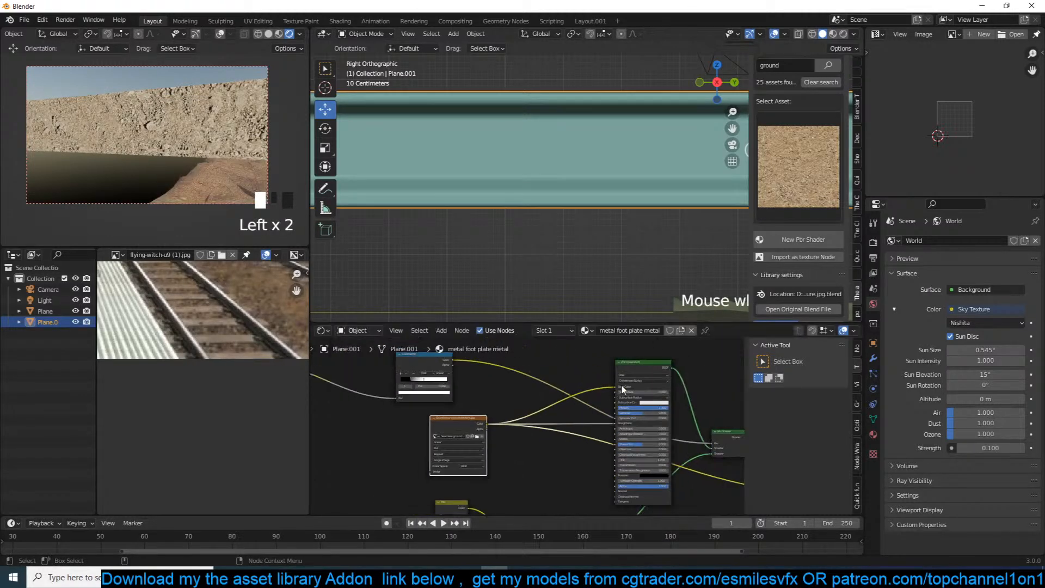
Add a Bump node between the dirt texture and the dirt Principled BSDF's Normal, reposition it, and preview that shader.
left_click(662, 370, "shift")
key("shift+q")
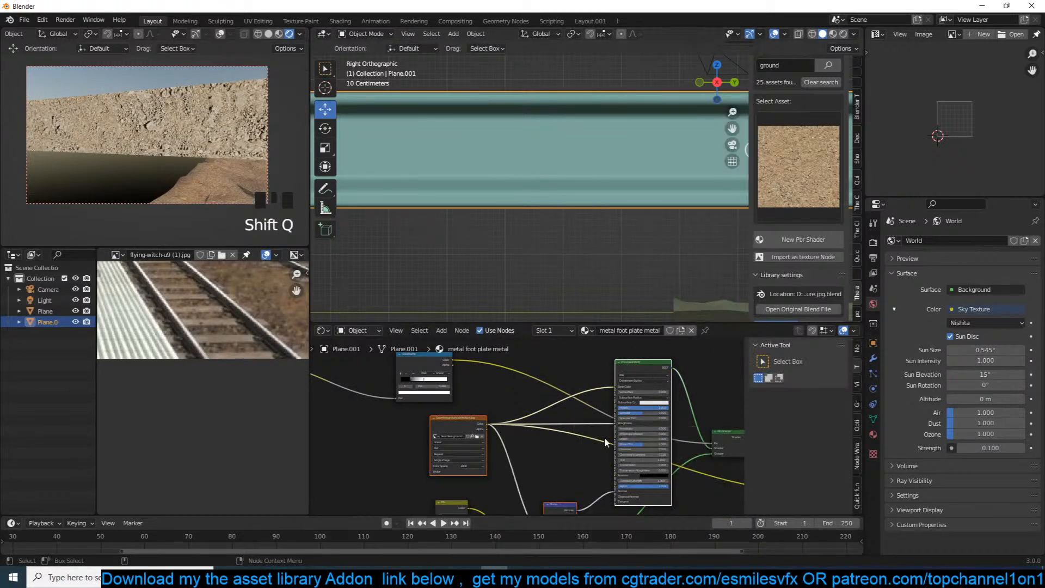
scroll(604, 439, "down", 2, "shift")
left_click(569, 467)
left_click_drag(570, 467, 580, 418)
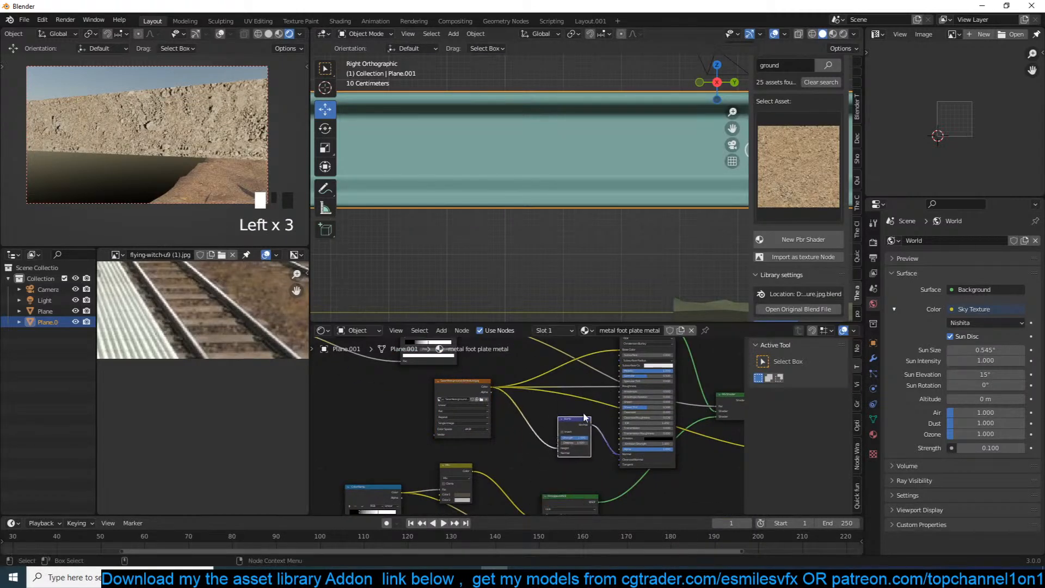
middle_click_drag(628, 381, 557, 431)
left_click(585, 377, "ctrl+shift")
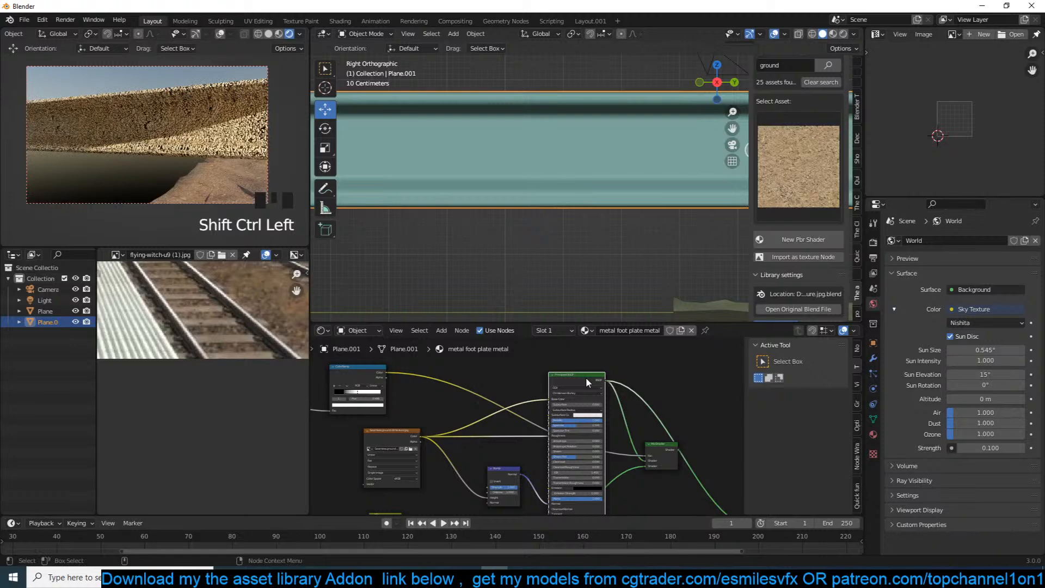
Insert a Hue Saturation Value node between the dirt texture's Color and the Principled BSDF's Base Color.
scroll(638, 434, "up", 2)
middle_click_drag(461, 409, 507, 390)
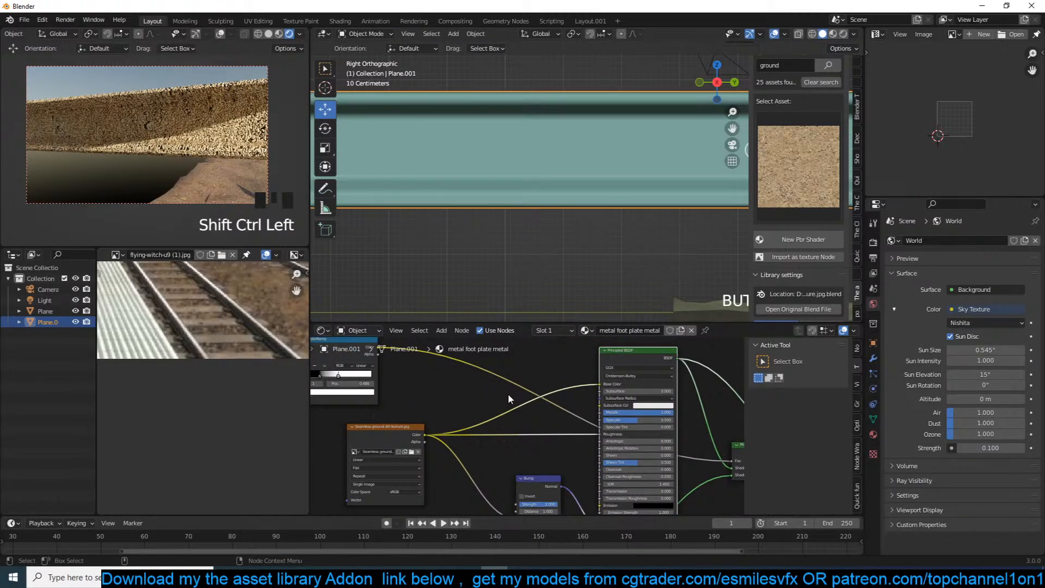
key("shift+a")
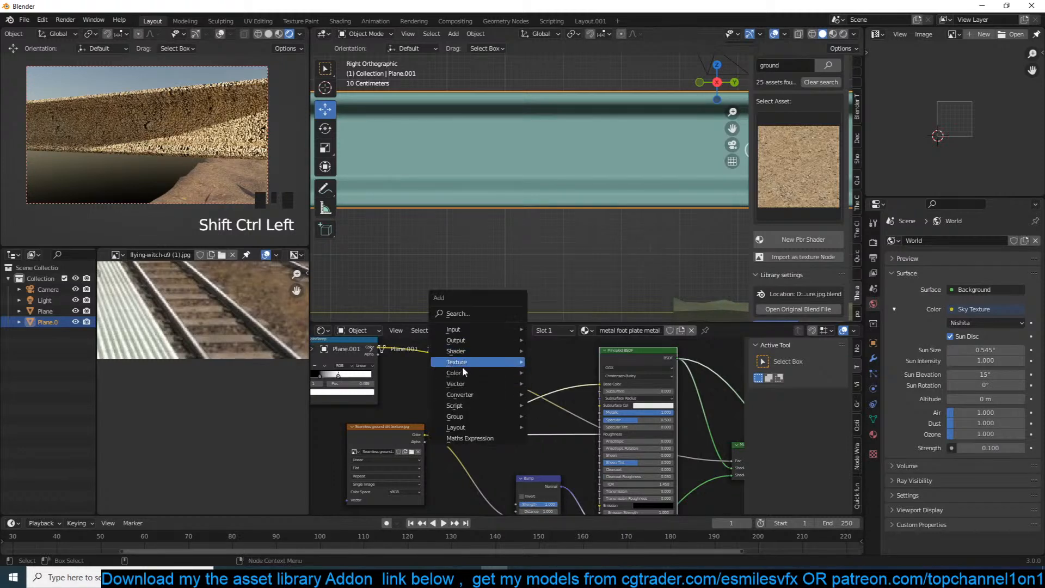
mouse_move(517, 373)
left_click(561, 395)
left_click(557, 418)
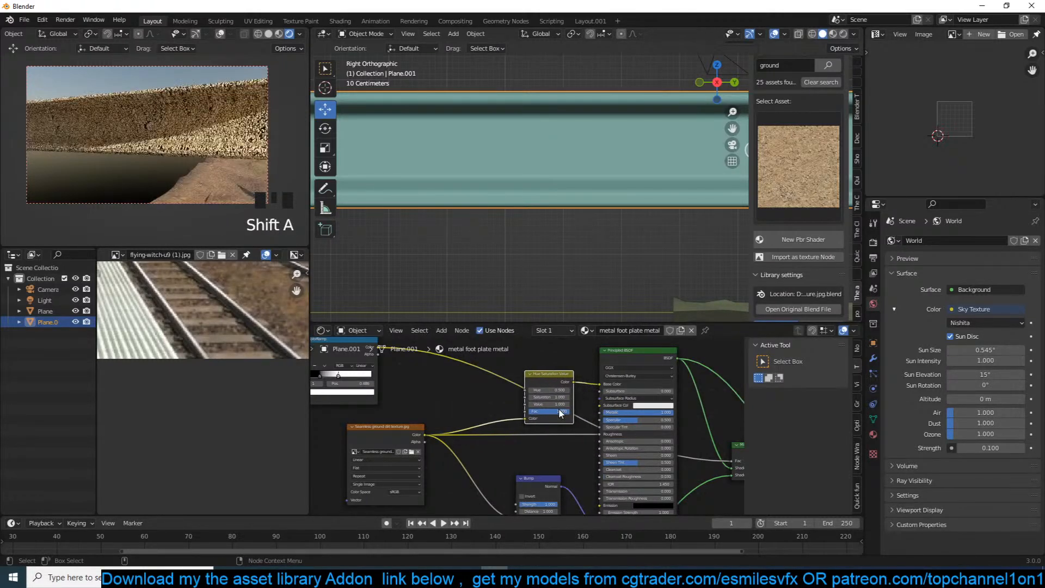
Darken the dirt by lowering the Hue Saturation Value node's Value to 0.5, and preview the Mix Shader on the rail.
scroll(558, 418, "up", 3)
left_click_drag(561, 400, 494, 400)
scroll(730, 402, "down", 4)
middle_click_drag(729, 402, 621, 388)
left_click(631, 433, "ctrl+shift")
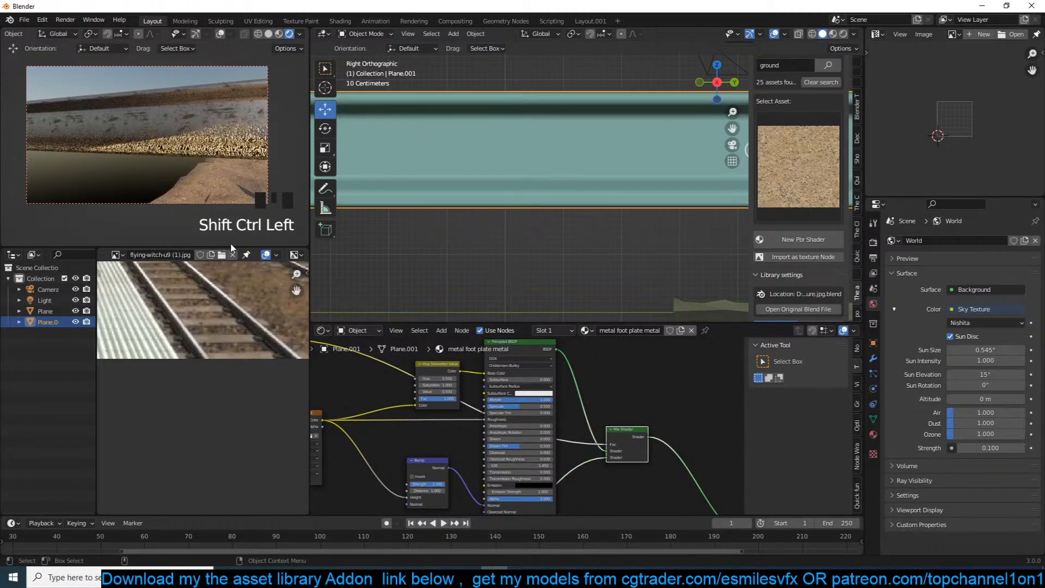
Reduce the dirt Bump node's Strength to 0.325, keeping the dirt colour's Value at 0.5.
scroll(447, 390, "up", 2)
left_click_drag(420, 379, 417, 379)
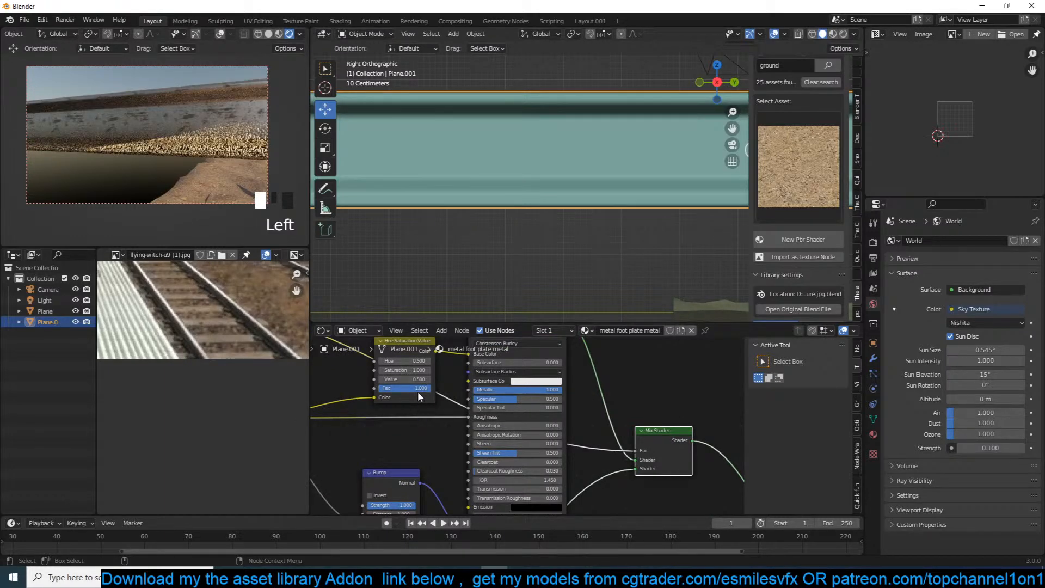
left_click_drag(404, 507, 380, 508)
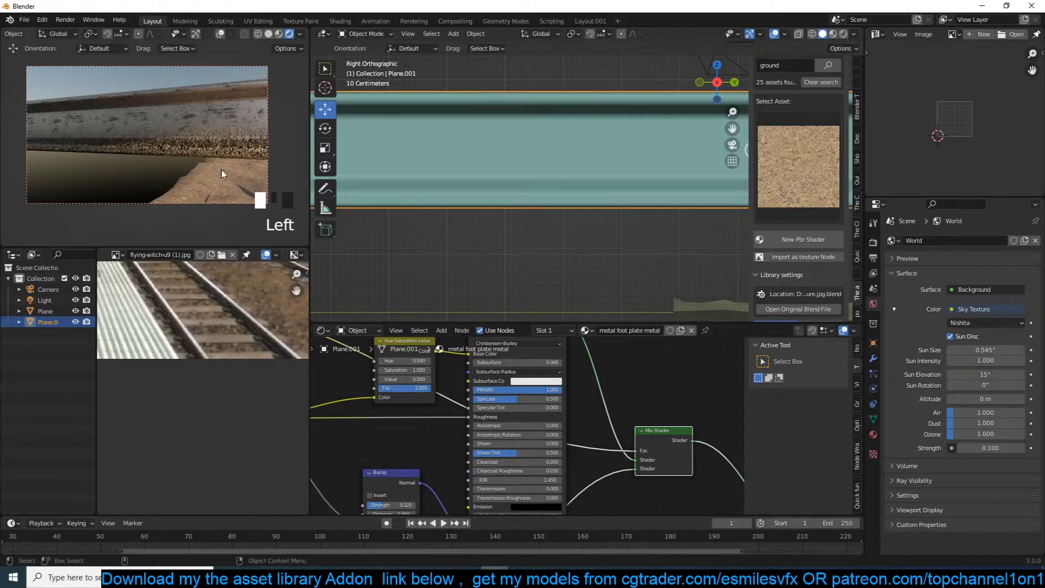
Add an Ambient Occlusion node above the mask ColorRamp in the rail material.
scroll(492, 359, "down", 7)
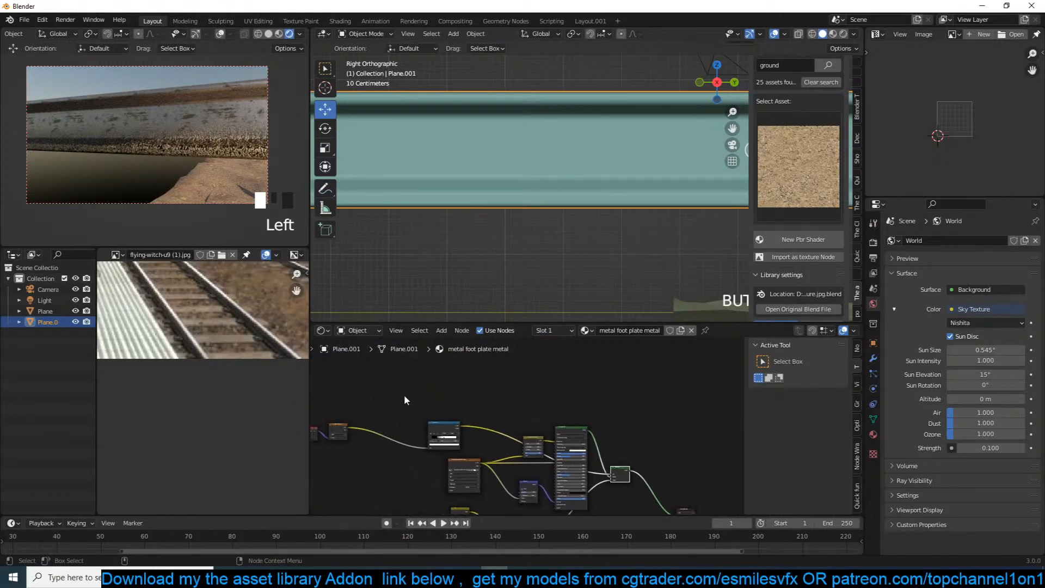
scroll(436, 406, "up", 2)
key("shift+a")
mouse_move(373, 349)
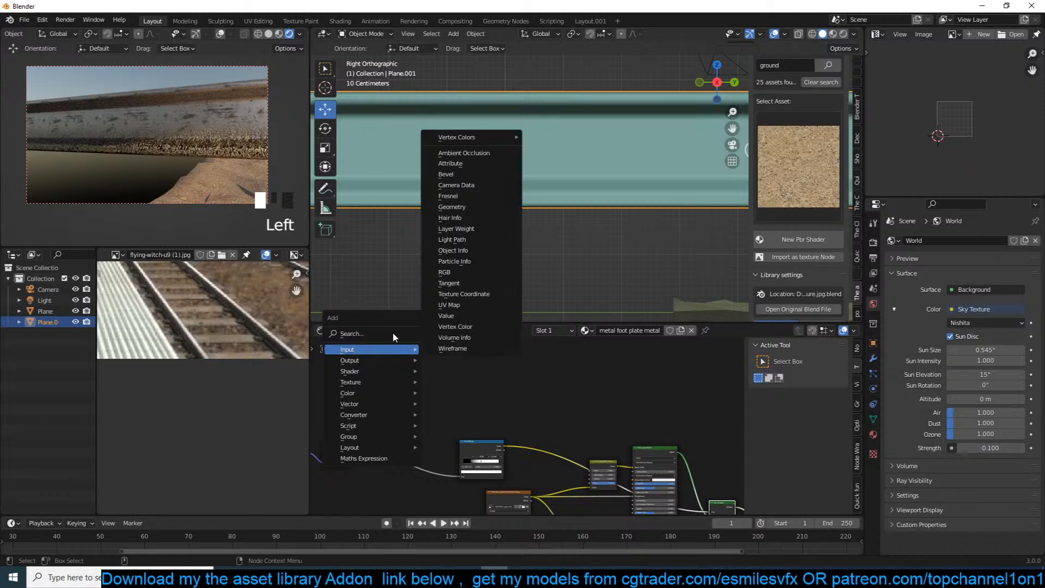
mouse_move(357, 377)
left_click(500, 162)
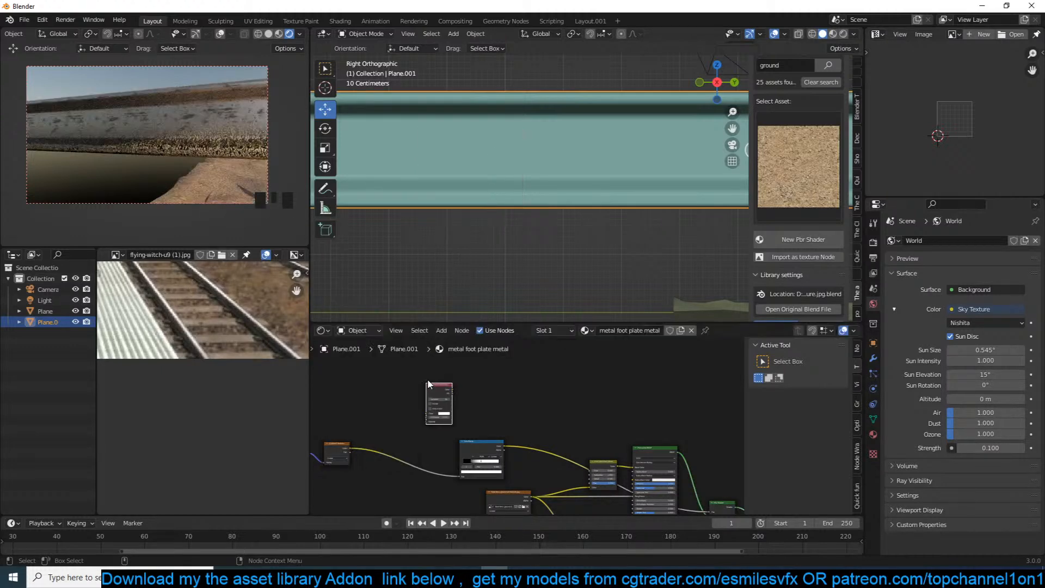
scroll(447, 401, "up", 3)
Pause the rendered viewport preview and compare the rail model with a close-up of the rail's foot in the reference image.
middle_click_drag(545, 149, 493, 206)
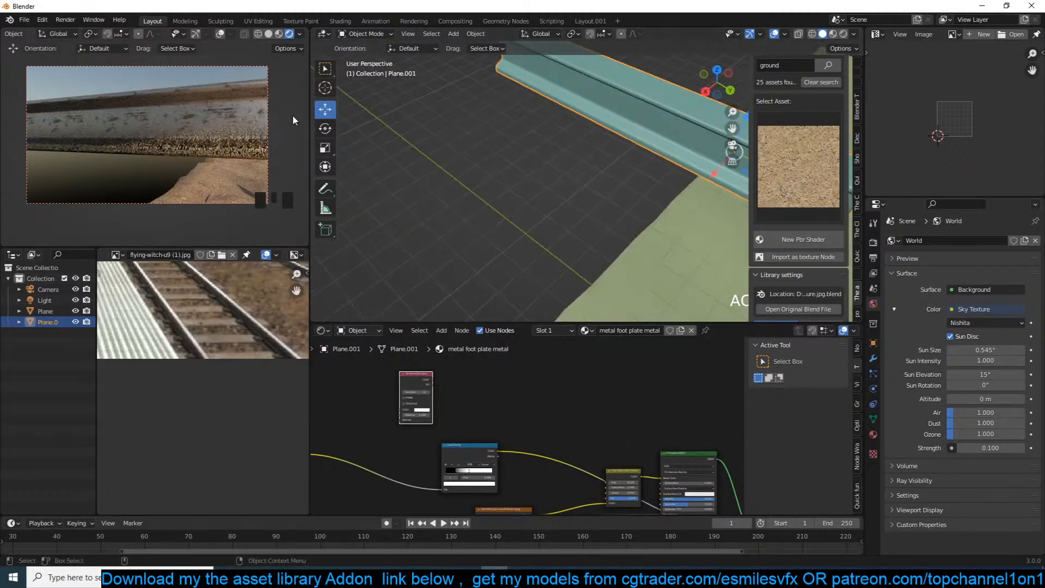
scroll(524, 133, "down", 5)
scroll(292, 36, "down", 2)
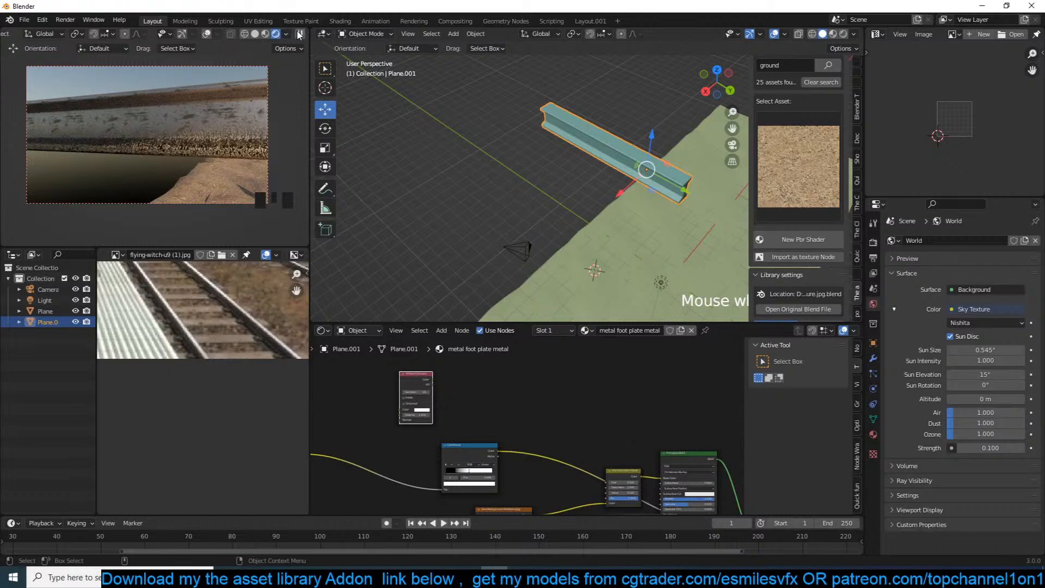
left_click(301, 33)
middle_click_drag(457, 126, 492, 140)
middle_click_drag(426, 124, 449, 172)
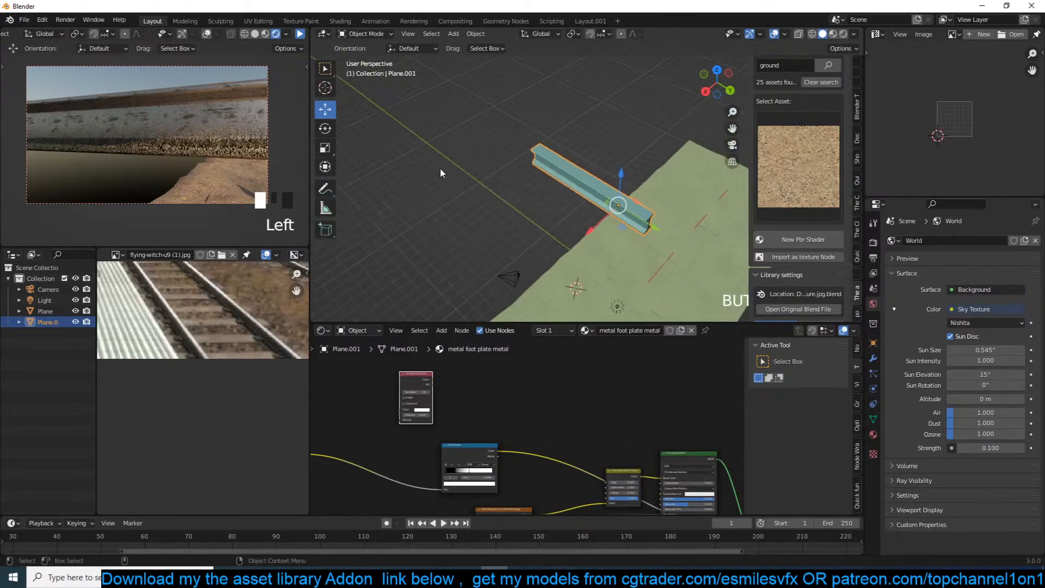
scroll(507, 169, "up", 2)
scroll(205, 304, "up", 5)
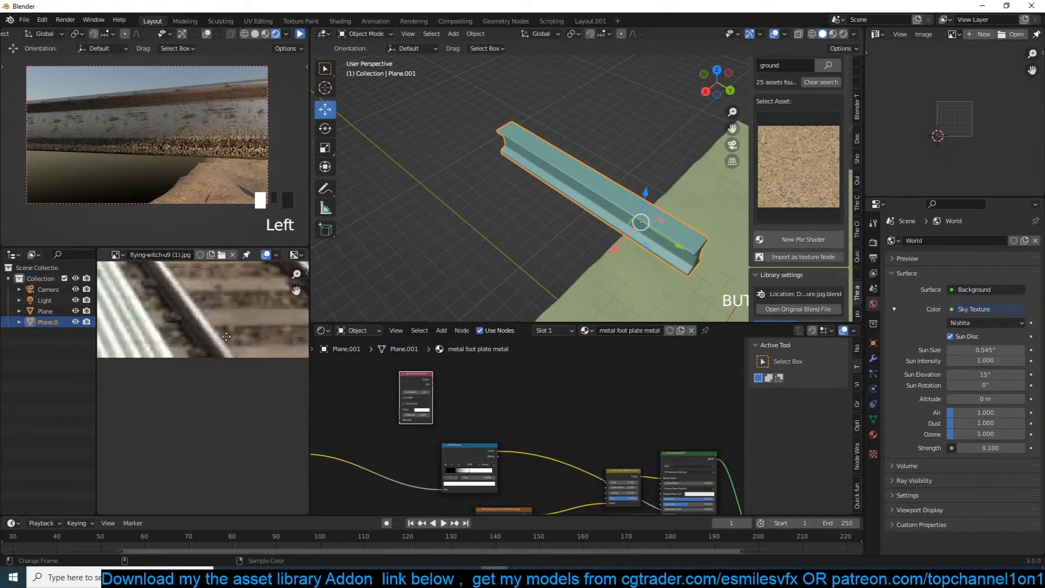
In the rail's Edit Mode, place the 3D cursor on the rail's foot, add a plane there, scale it down and frame it.
scroll(650, 241, "up", 4)
middle_click_drag(650, 242, 597, 175)
key("Tab")
key("alt+a")
right_click(583, 222, "shift")
key("shift+a")
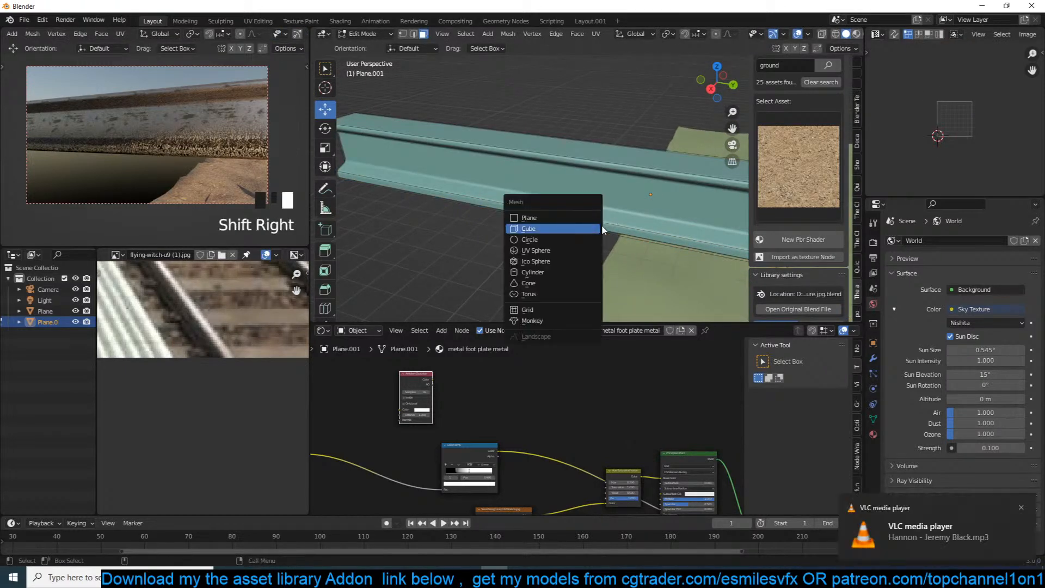
left_click(595, 214)
key("s")
left_click(613, 238)
key("KP_Decimal")
scroll(586, 179, "down", 2)
middle_click_drag(584, 180, 590, 168)
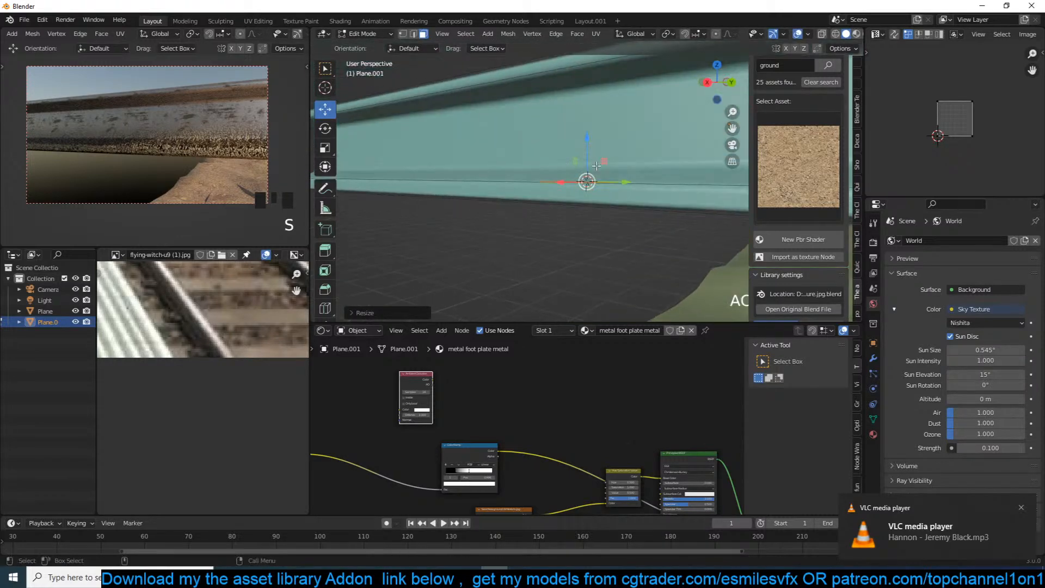
Raise the new plane slightly above the rail's foot and narrow it along the X axis.
left_click_drag(589, 154, 603, 152)
middle_click_drag(603, 152, 637, 196)
key("s")
key("x")
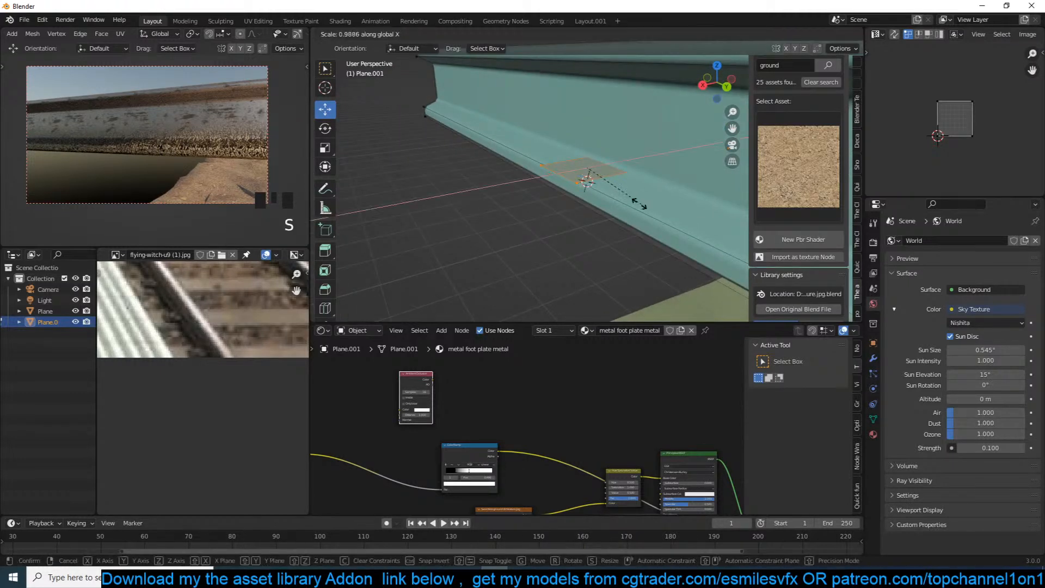
left_click(620, 188)
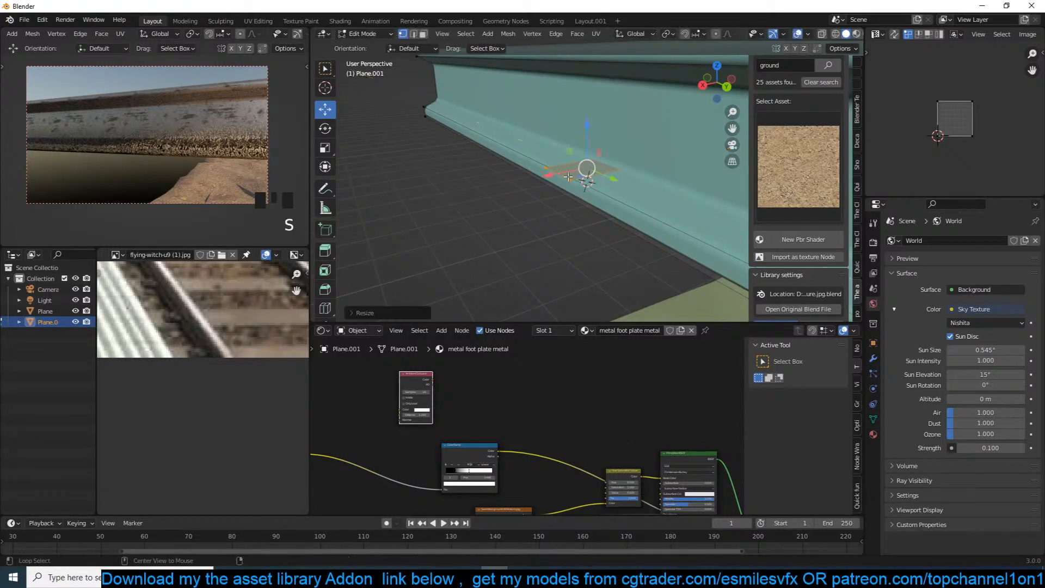
Extend the plane's outer edge away from the rail and add two loop cuts across the strip.
left_click(561, 172, "alt")
left_click_drag(536, 178, 469, 190)
middle_click_drag(470, 190, 475, 187)
key("ctrl+r")
double_click(526, 173)
key("ctrl+r")
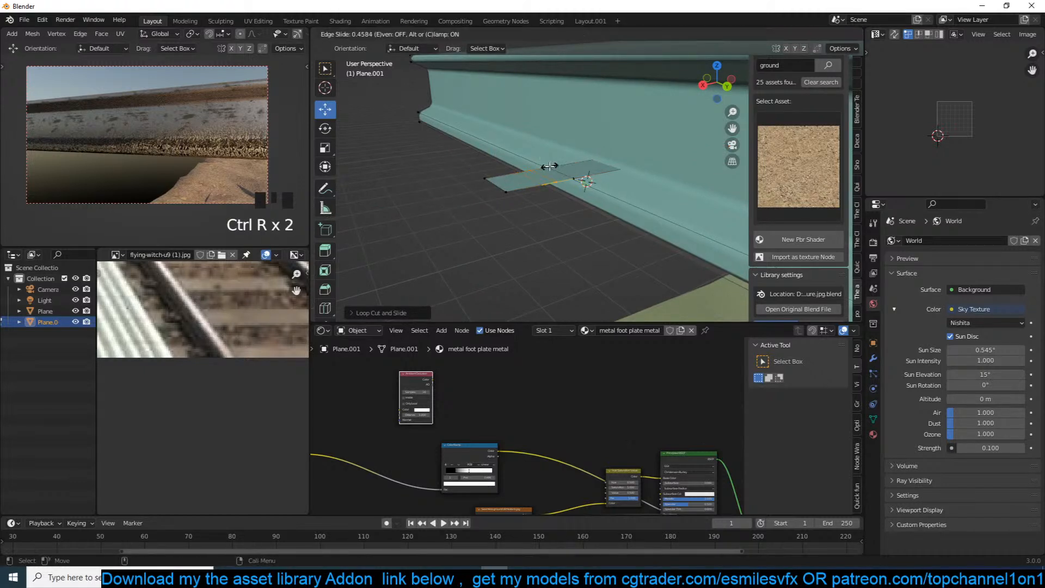
Lower the strip's outer face to form a step, and extrude the whole strip along its normals to thicken it into a clip.
key("3")
left_click(520, 180)
left_click_drag(520, 141, 532, 172)
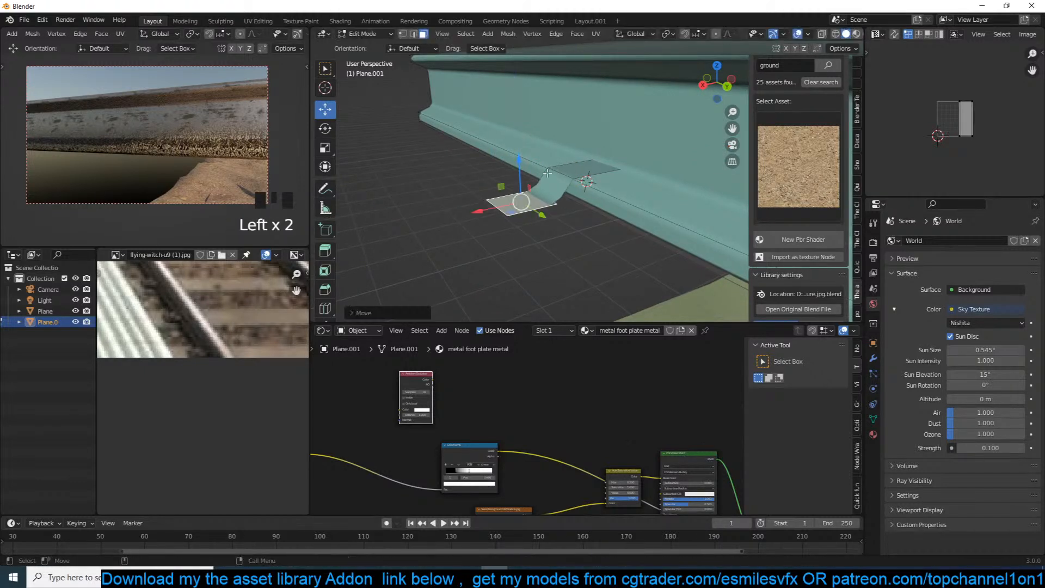
left_click(567, 173, "alt")
key("alt+e")
left_click(626, 187)
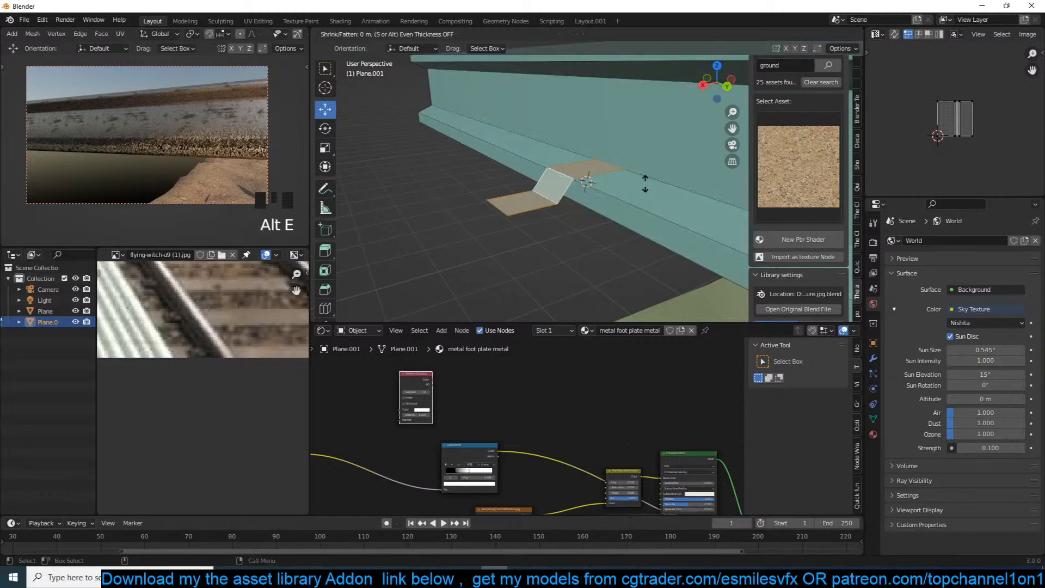
left_click(646, 170)
Select the entire linked clip and shorten it along the X axis.
middle_click_drag(646, 170, 705, 187)
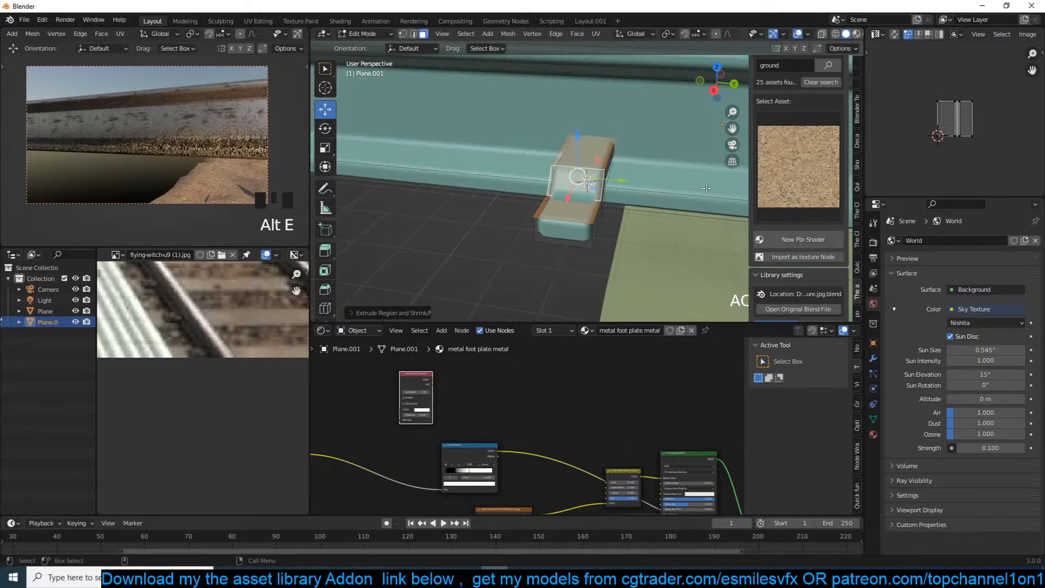
key("ctrl+l")
key("s")
key("x")
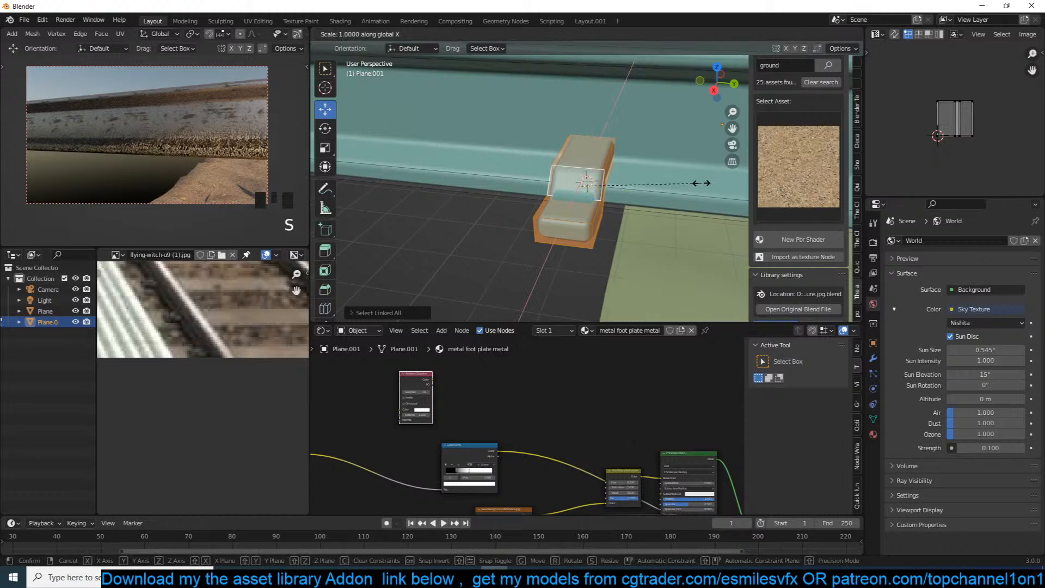
left_click(670, 184)
Pull the clip's outer end face farther from the rail to lengthen its lower section, and select the whole clip.
middle_click_drag(670, 184, 476, 209)
double_click(463, 219)
left_click(494, 208)
left_click_drag(460, 217, 417, 229)
key("ctrl+l")
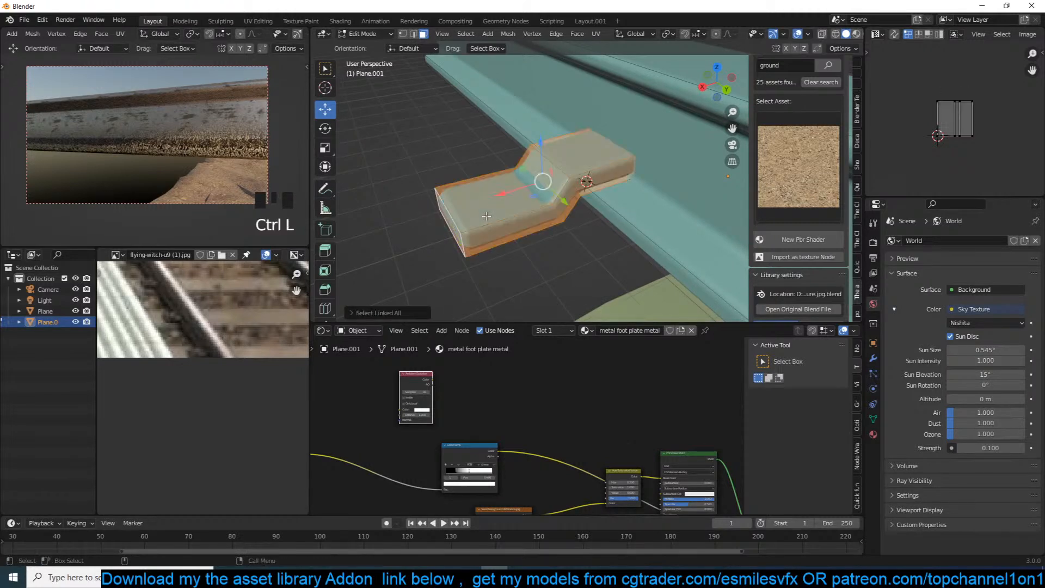
middle_click_drag(587, 182, 587, 195)
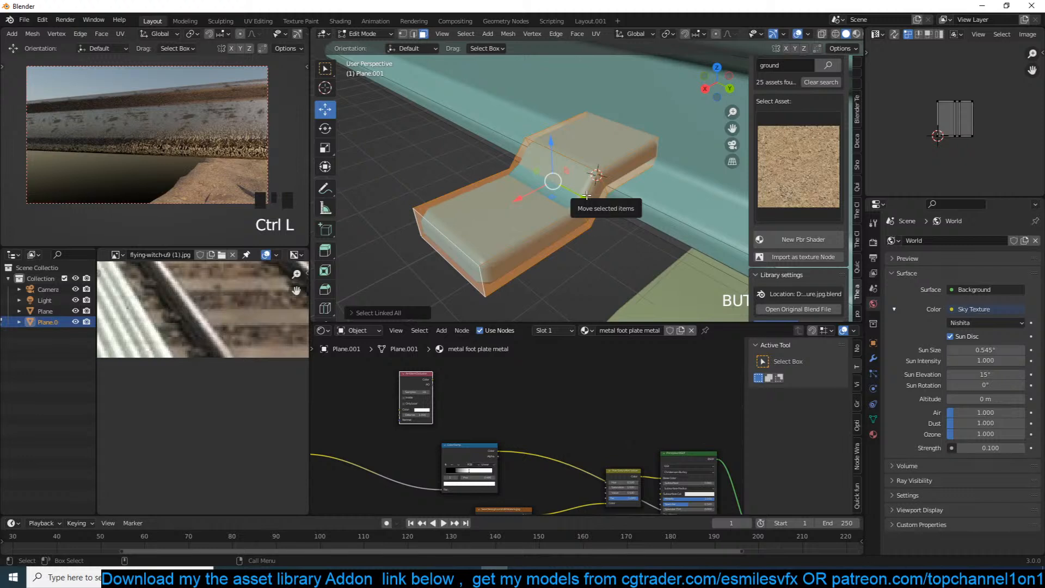
Place the 3D cursor on the clip's lower section and add a circle with 6 vertices there.
right_click(494, 213, "shift")
right_click(495, 212, "shift")
key("shift+a")
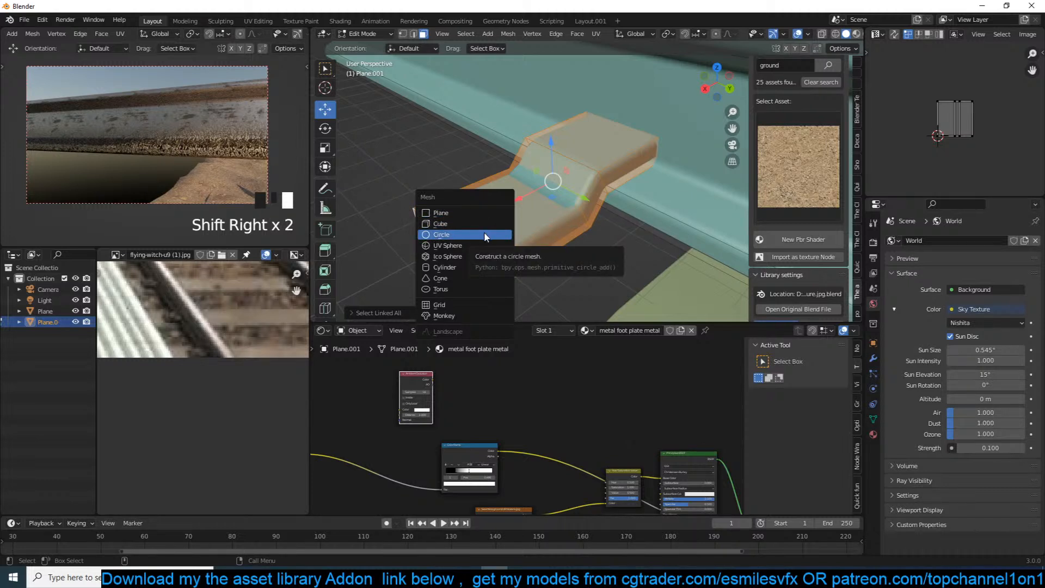
left_click(485, 234)
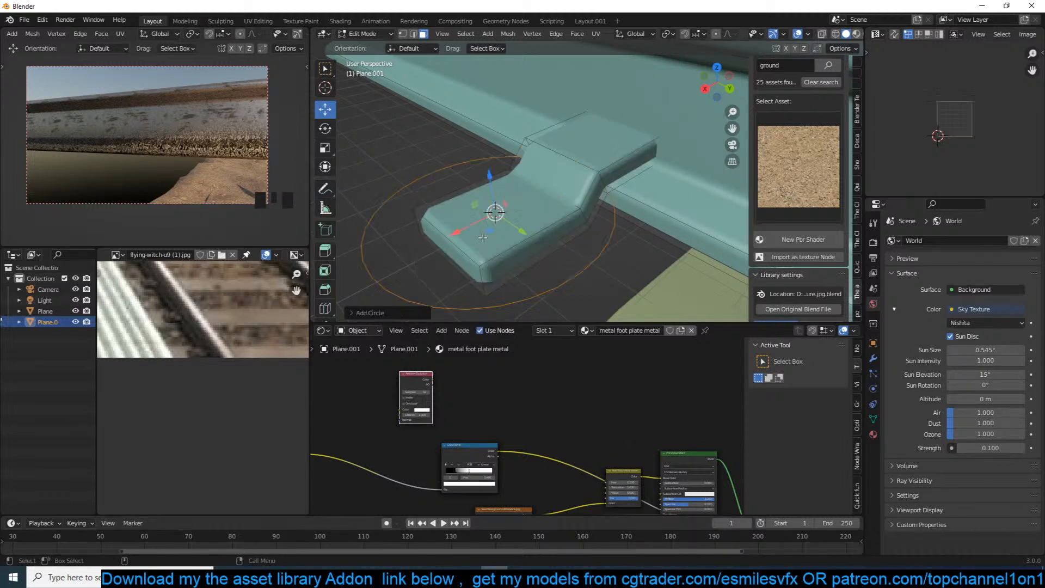
left_click(369, 313)
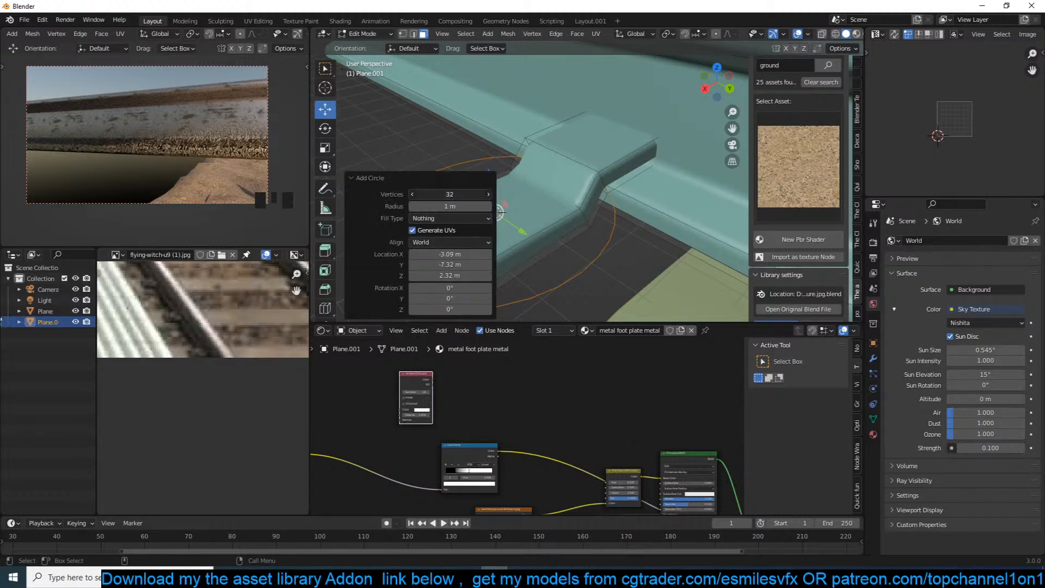
left_click(403, 237)
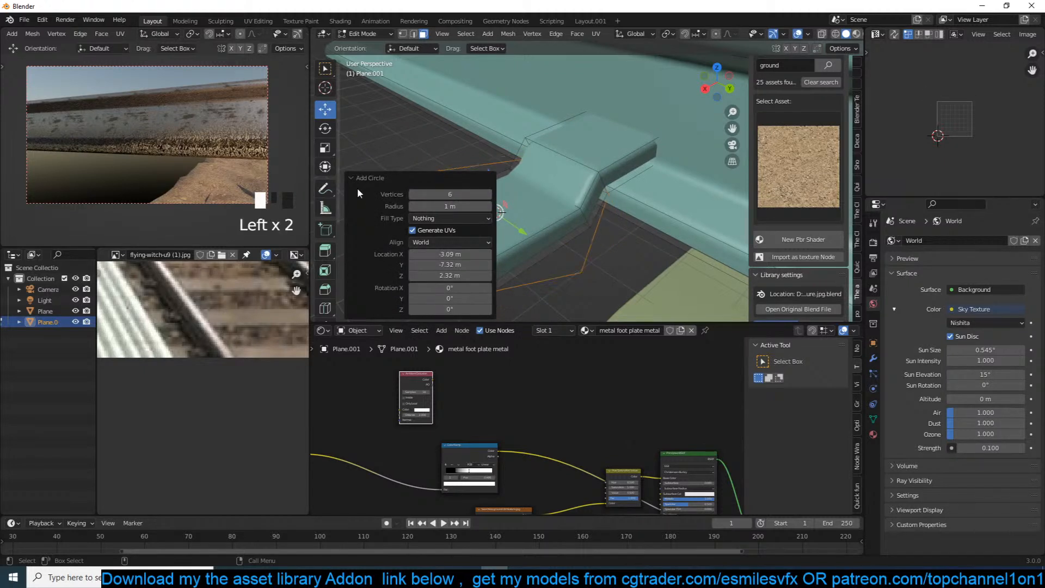
Scale the hexagonal circle down to fit the clip, fill it with a face and extrude it into a solid bolt head.
key("s")
left_click(495, 196)
key("f")
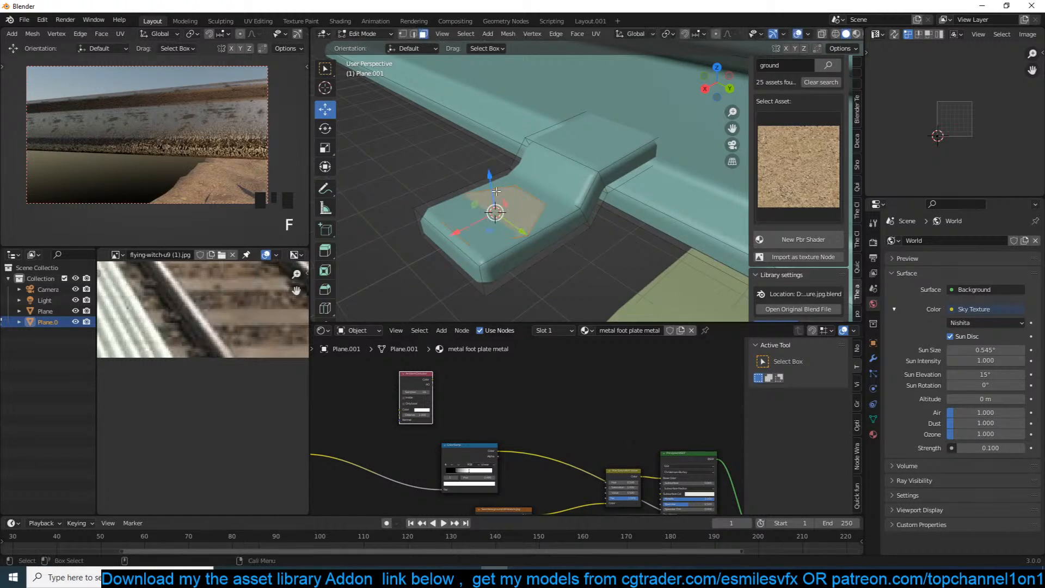
left_click(496, 192)
key("e")
left_click(610, 238)
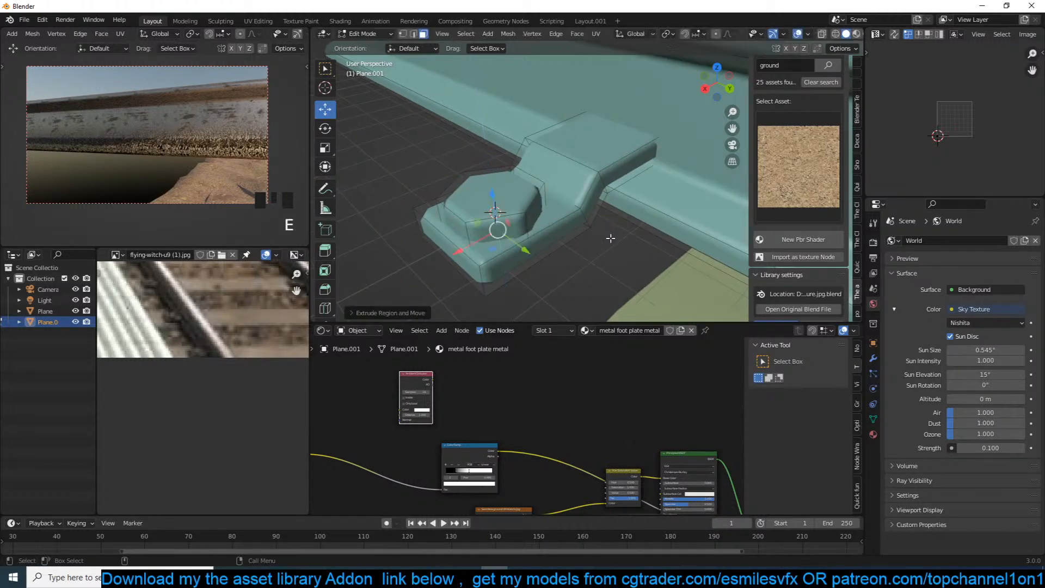
Delete the bolt head's hidden extruded end face and scale the whole bolt head down slightly.
key("x")
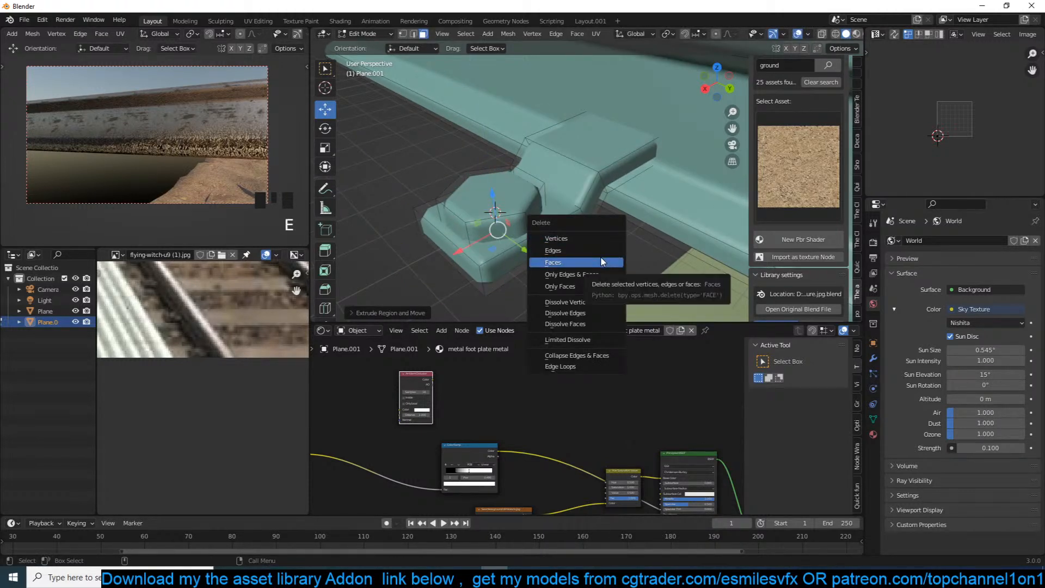
left_click(603, 262)
key("ctrl+l")
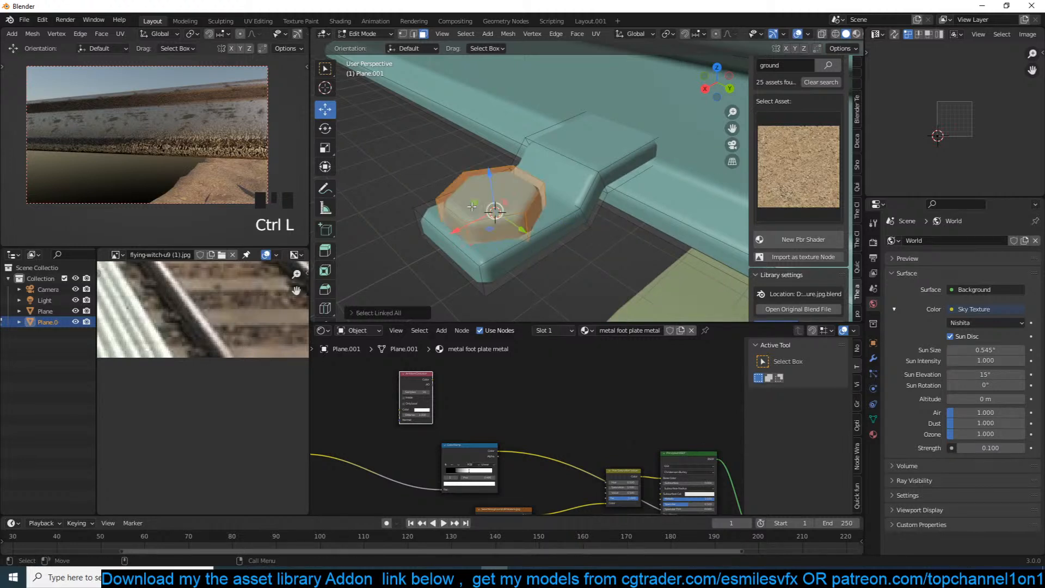
key("s")
left_click(514, 197)
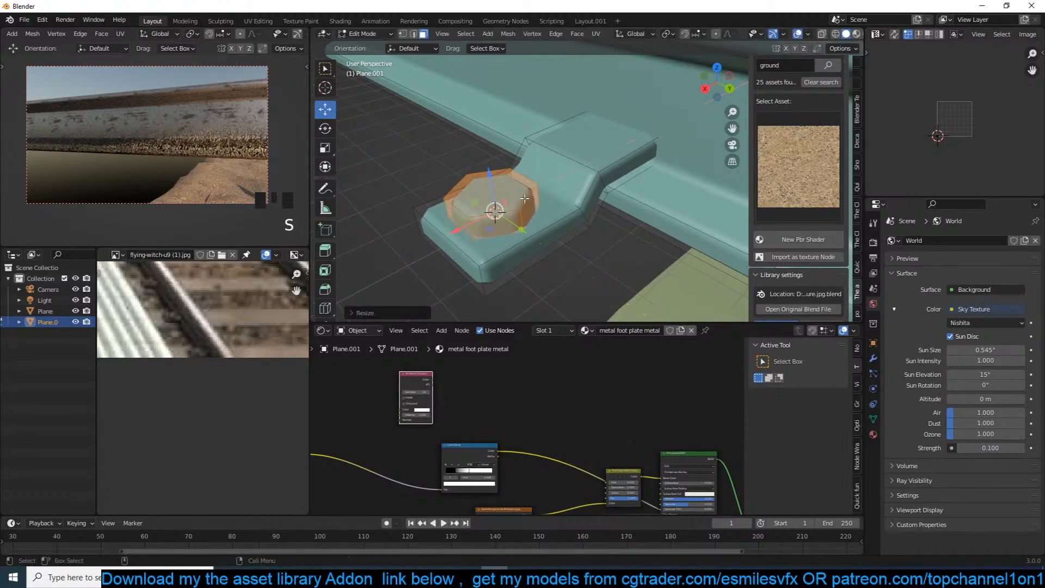
Inset the bolt head's top face by about 0.13 m and extrude it upward as a stud.
key("i")
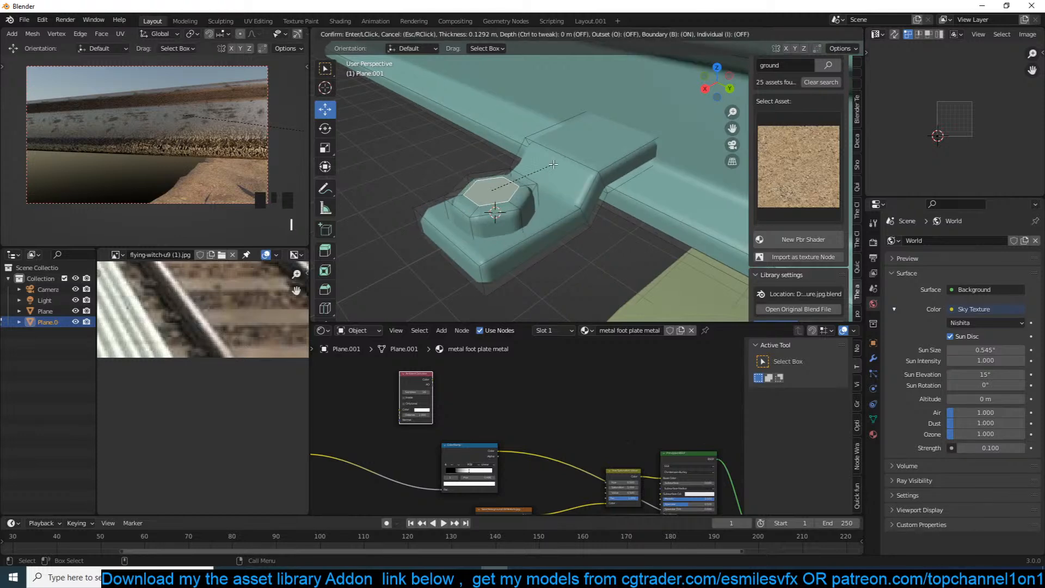
left_click(549, 163)
key("w")
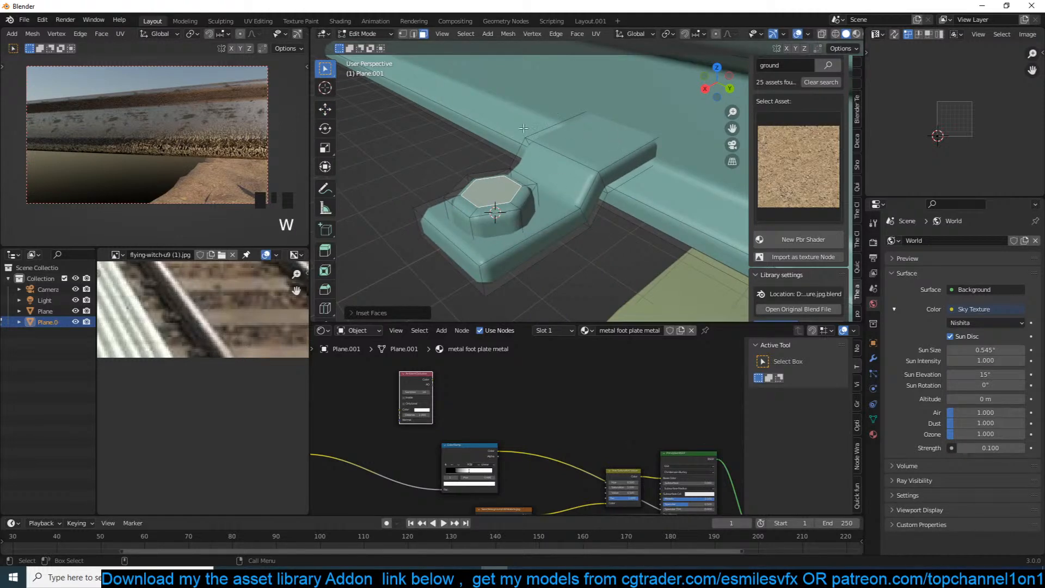
key("e")
left_click(525, 153)
mouse_move(525, 153)
middle_mouse_down()
mouse_move(523, 121)
mouse_move(527, 165)
middle_mouse_up()
Add three evenly spaced loop cuts around the bolt's upper stud.
key("Tab")
key("Tab")
scroll(527, 165, "up", 3)
key("ctrl+r")
scroll(515, 169, "up", 2)
scroll(515, 169, "down", 2)
scroll(515, 169, "up", 1)
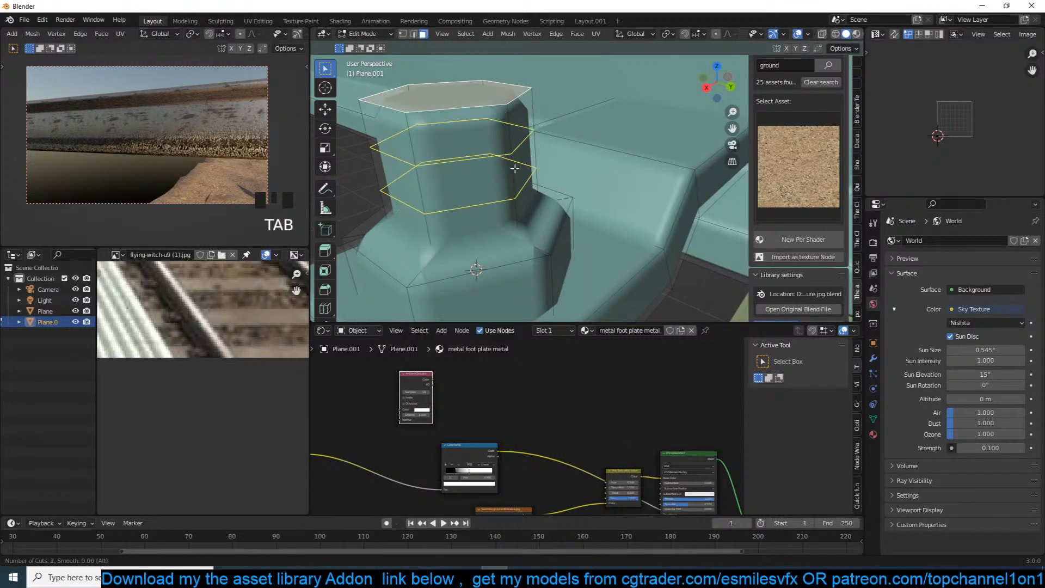
scroll(515, 169, "up", 1)
left_click(515, 169)
right_click(515, 170)
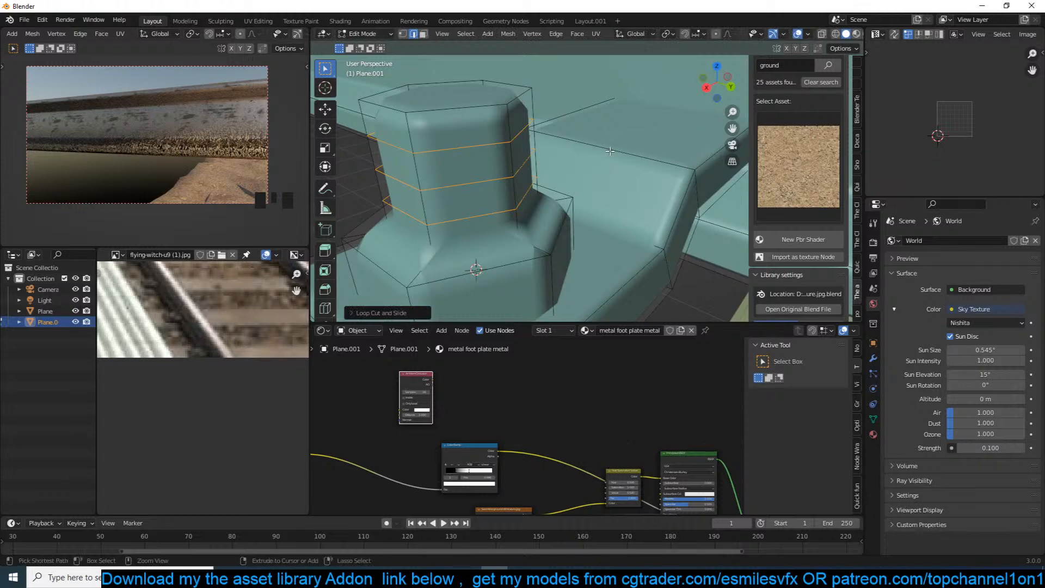
Try to create thread ridges on the stud by bevelling its loops and expanding alternate loops outward with Shrink/Fatten.
key("ctrl+b")
left_click(662, 151)
left_click(462, 183, "alt")
left_click(470, 215, "alt+shift")
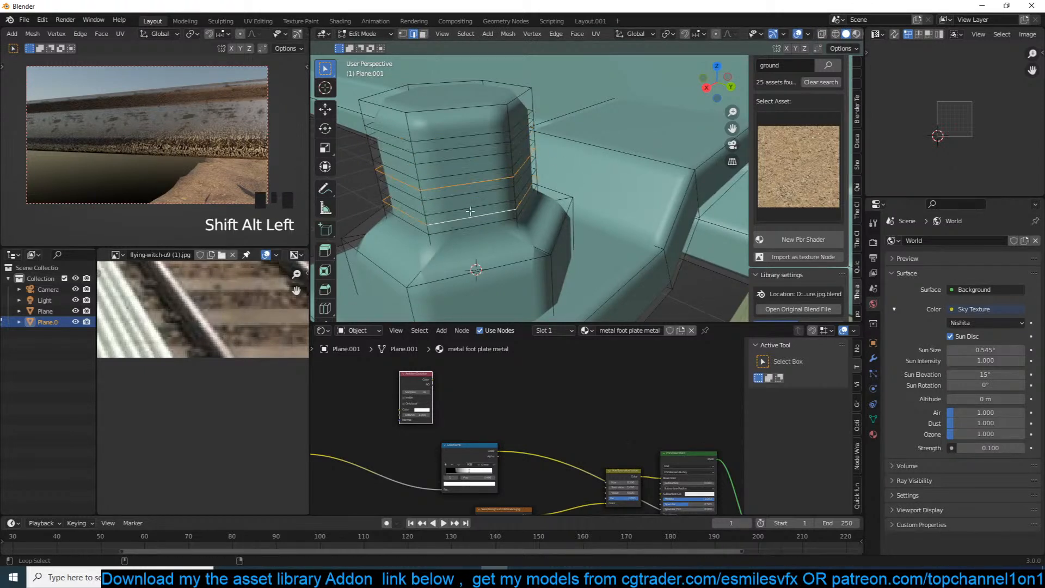
left_click(485, 144, "alt+shift")
key("alt+s")
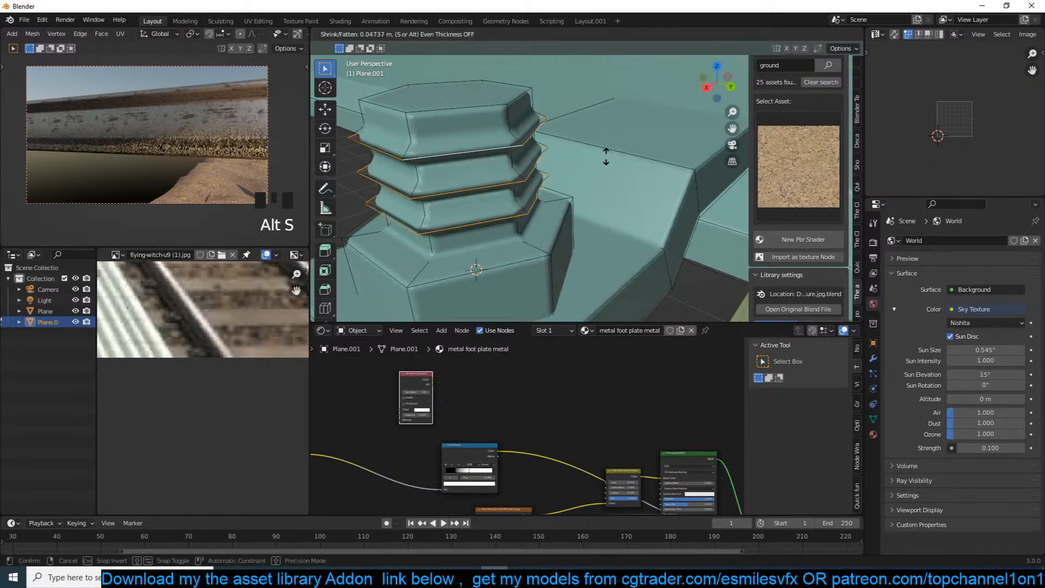
left_click(604, 158)
Check the threaded stud from a distance, and undo its expanded ridges and loop bevels.
key("Tab")
scroll(599, 221, "down", 8)
middle_click_drag(599, 221, 574, 211)
scroll(574, 212, "up", 6)
key("ctrl+z")
key("ctrl+z")
key("ctrl+z")
key("ctrl+z")
key("ctrl+z")
key("ctrl+z")
key("ctrl+z")
key("ctrl+z")
key("ctrl+z")
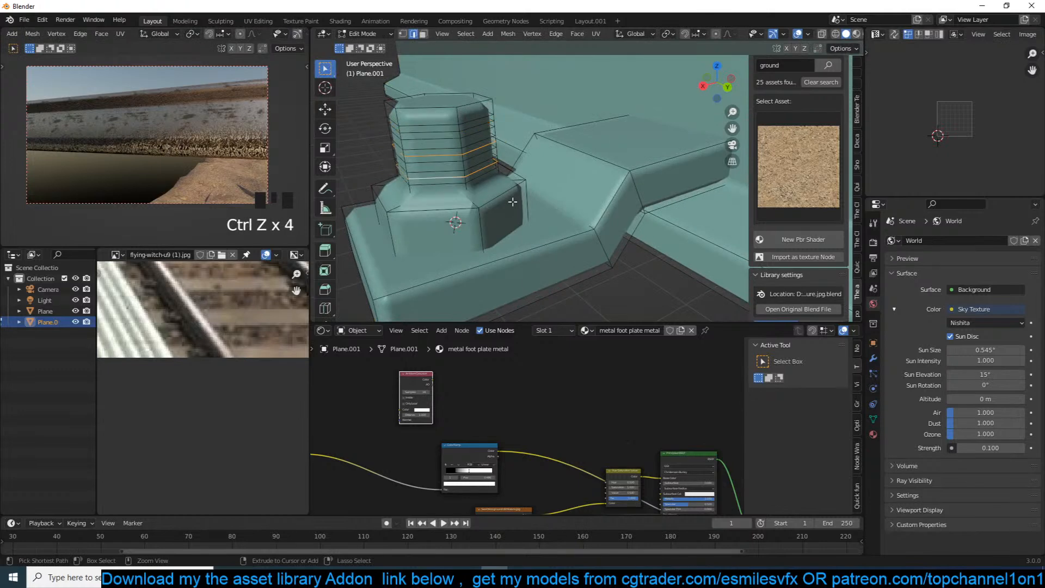
Try to widen the stud's upper and lower loops by scaling them, and cancel and undo the attempt.
key("Tab")
key("Tab")
left_click(482, 126, "alt")
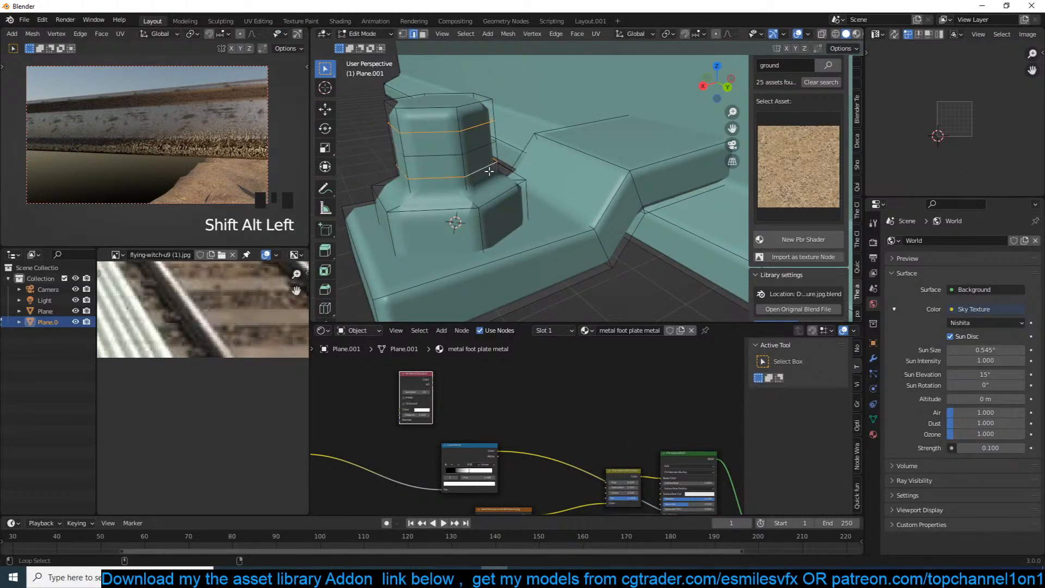
key("s")
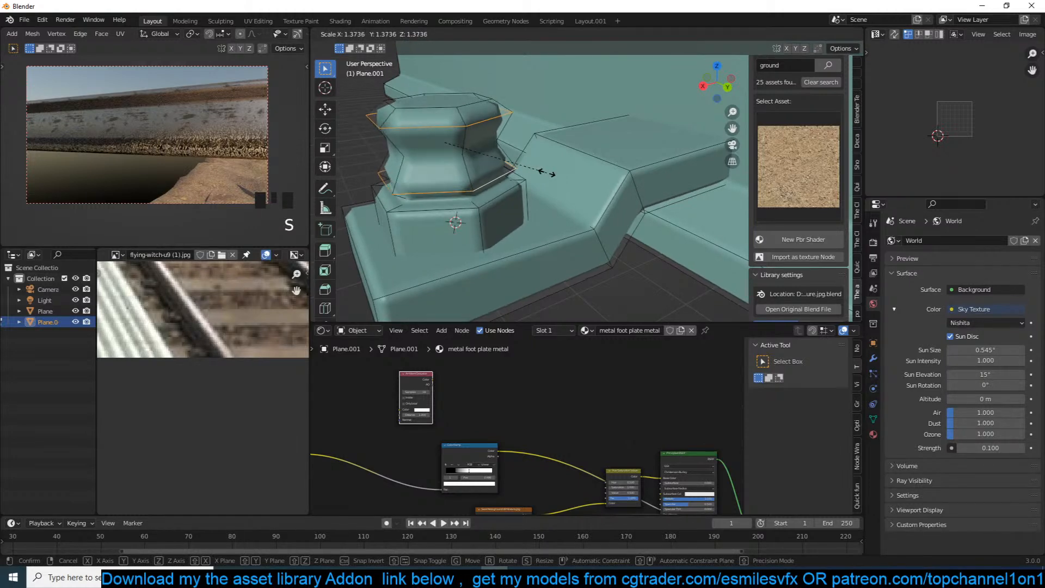
right_click(544, 174)
key("ctrl+z")
key("ctrl+z")
key("ctrl+z")
key("ctrl+z")
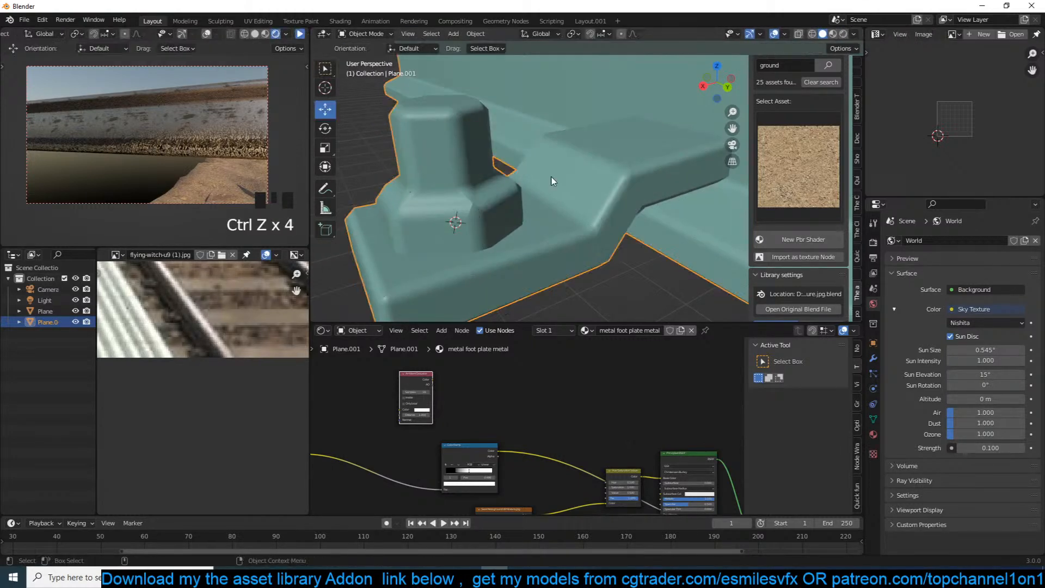
Examine the bolt and clip's shape and size against the rail, both up close and from a distance.
key("Tab")
scroll(548, 178, "down", 8)
key("Tab")
scroll(574, 197, "up", 7)
key("alt+a")
middle_click_drag(575, 198, 549, 182)
scroll(597, 209, "down", 5)
key("Tab")
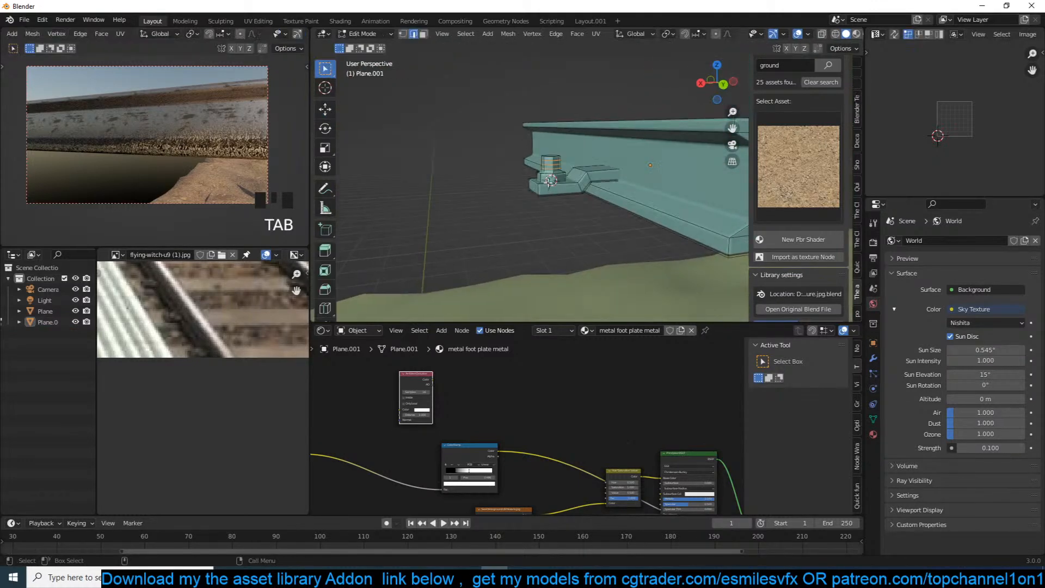
In the front view, select the entire clip and bolt, move them toward the rail along X and lower them onto its foot.
key("KP_3")
key("1")
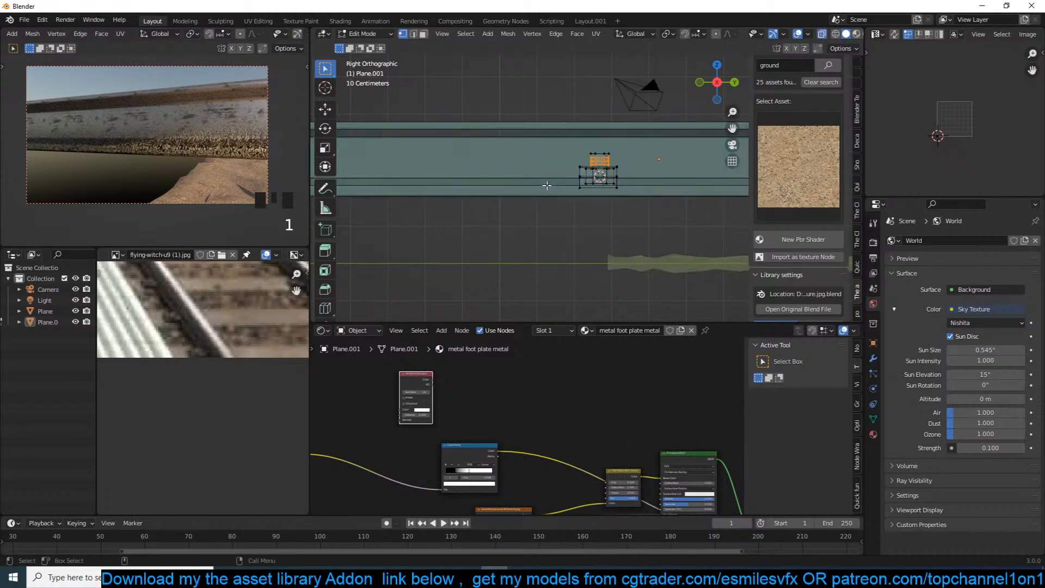
key("KP_1")
scroll(546, 186, "up", 3)
left_click_drag(580, 112, 705, 218)
key("g")
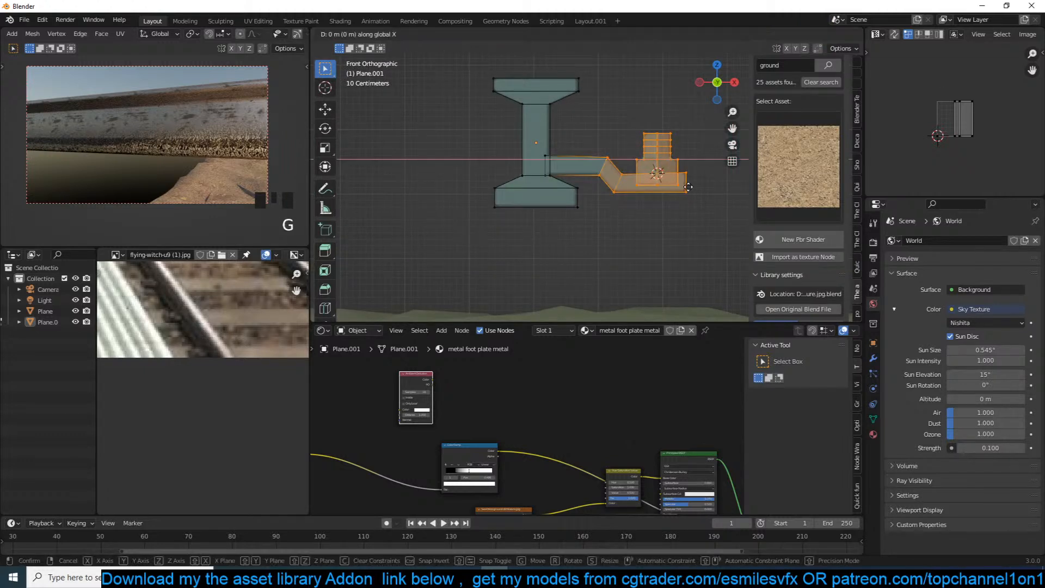
left_click(674, 181)
key("ctrl+l")
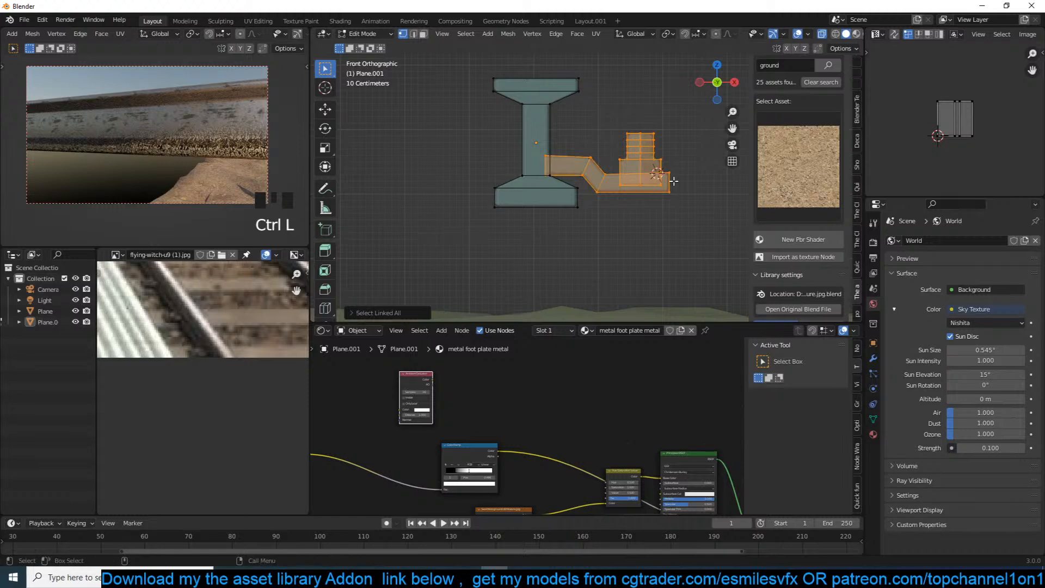
key("g")
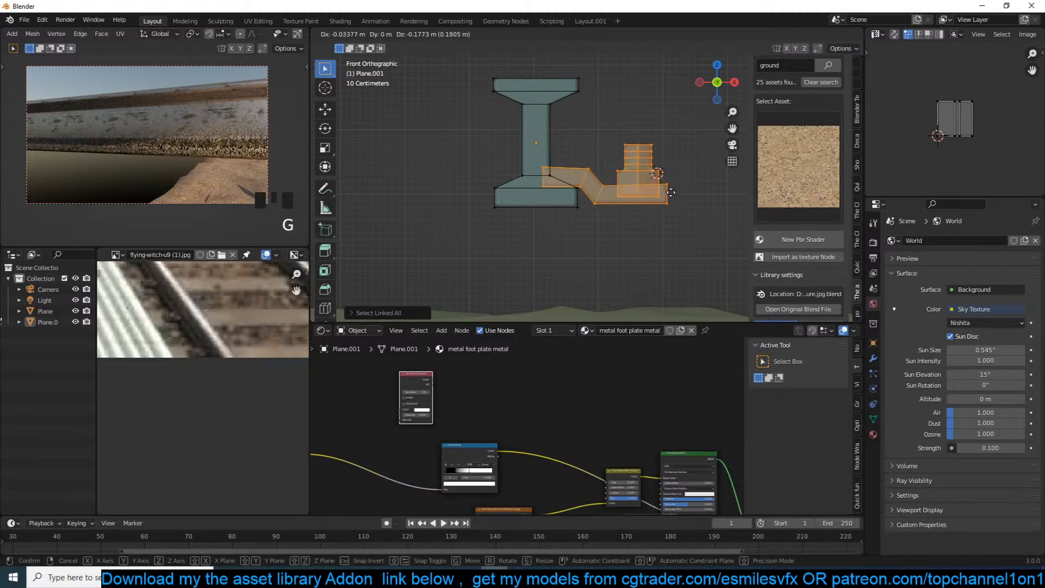
left_click(663, 193)
Leave Edit Mode, resume the rendered preview and examine the clip and bolt on the rail's foot.
scroll(662, 188, "up", 2)
middle_click_drag(681, 183, 651, 214)
scroll(638, 210, "down", 5)
key("Tab")
scroll(508, 199, "down", 3)
scroll(651, 214, "up", 4)
left_click(299, 36)
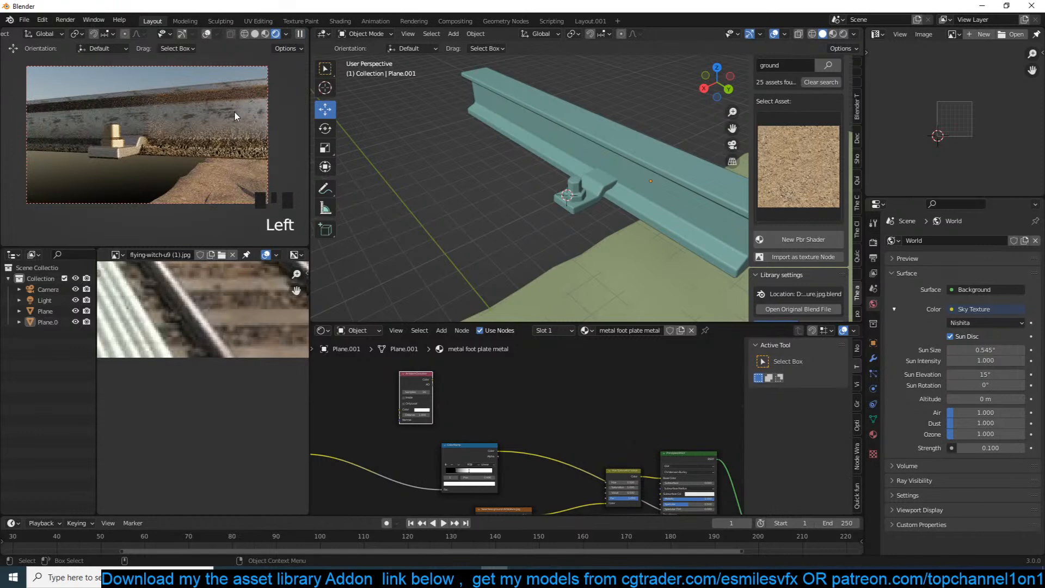
key("grave")
scroll(594, 214, "up", 4)
middle_click_drag(596, 217, 574, 205)
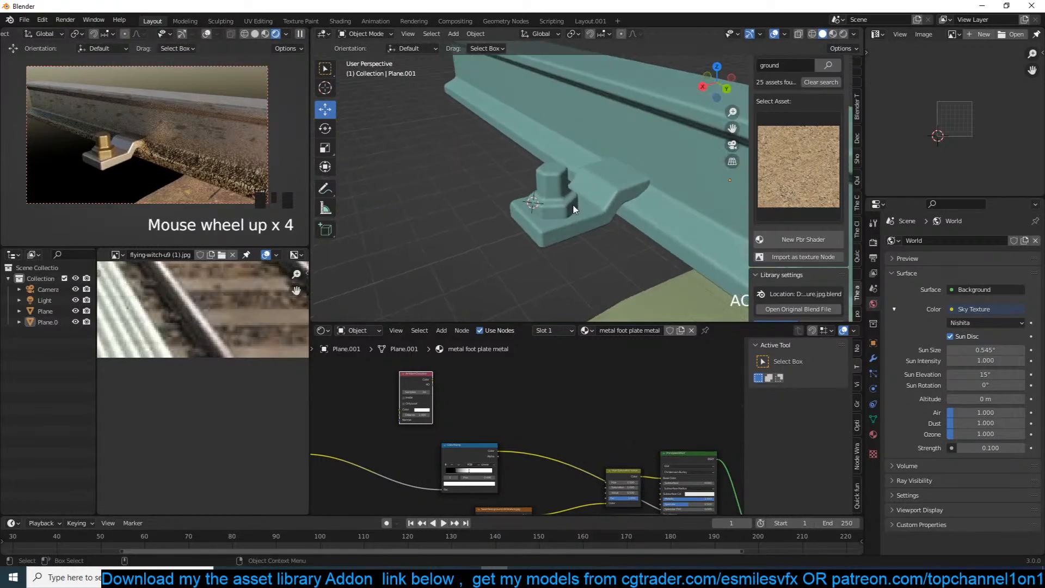
Select all of the clip and bolt in Edit Mode and unwrap them into UVMap with Cylinder Projection.
left_click(576, 214)
key("Tab")
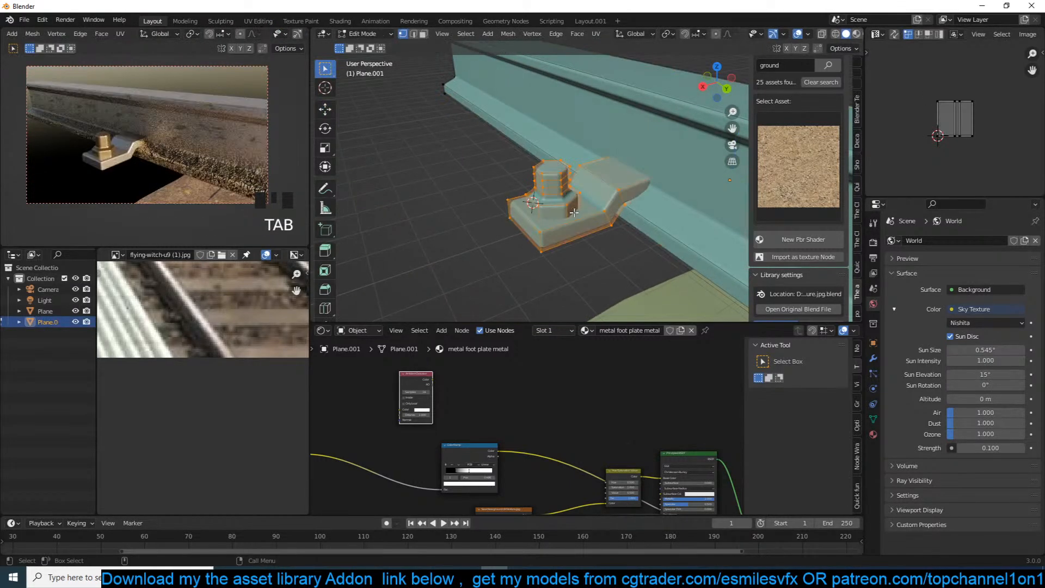
left_click(873, 420)
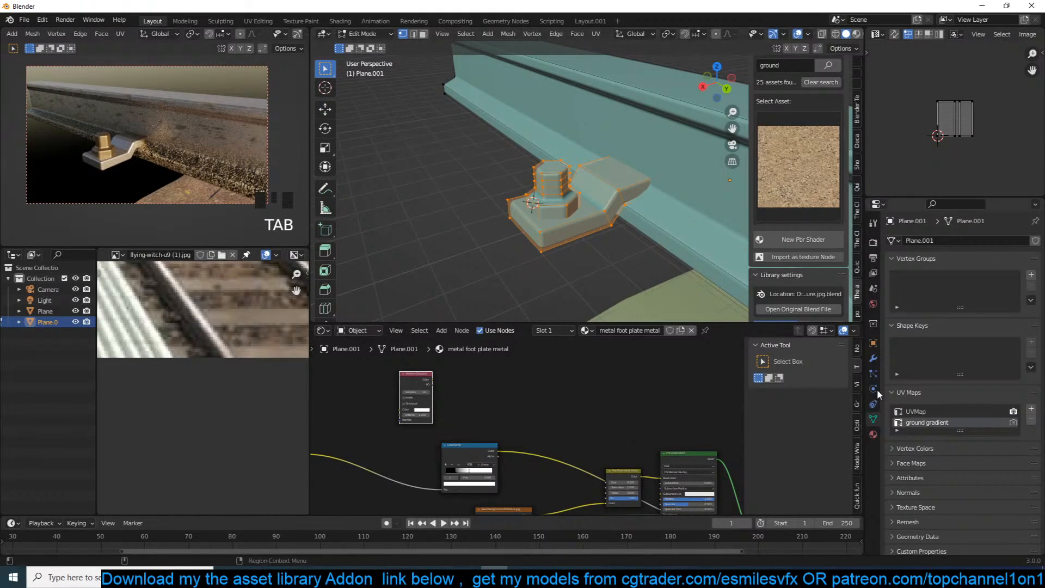
left_click(926, 412)
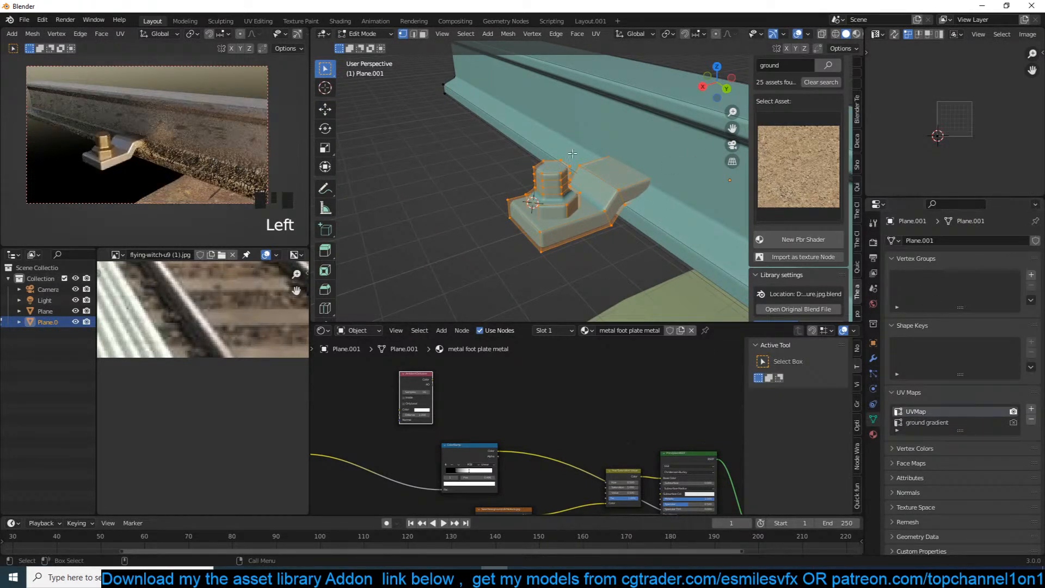
key("u")
left_click(553, 126)
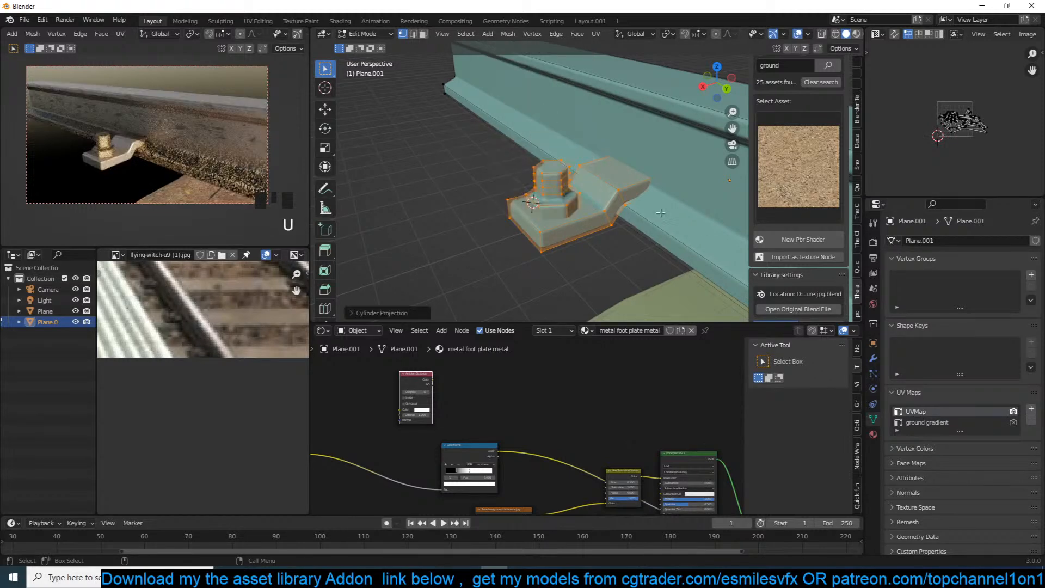
Make the ground gradient UV map active and unwrap the clip and bolt from the front view with Project from View.
left_click(923, 423)
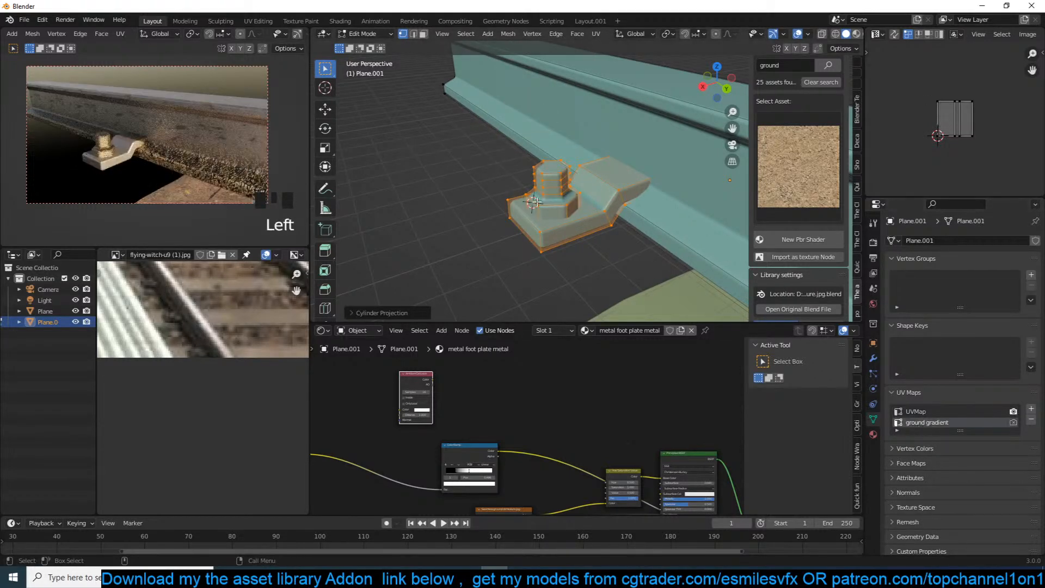
key("KP_1")
key("u")
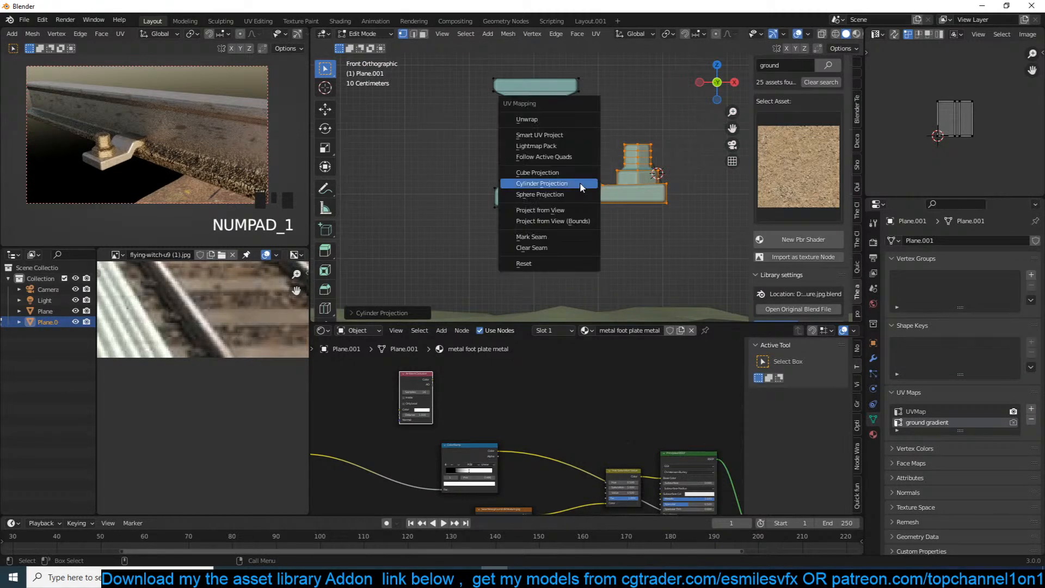
left_click(573, 210)
Rotate the clip and bolt UVs by about 90°, move them to the left edge of the UV square and leave Edit Mode.
scroll(968, 115, "up", 3)
key("t")
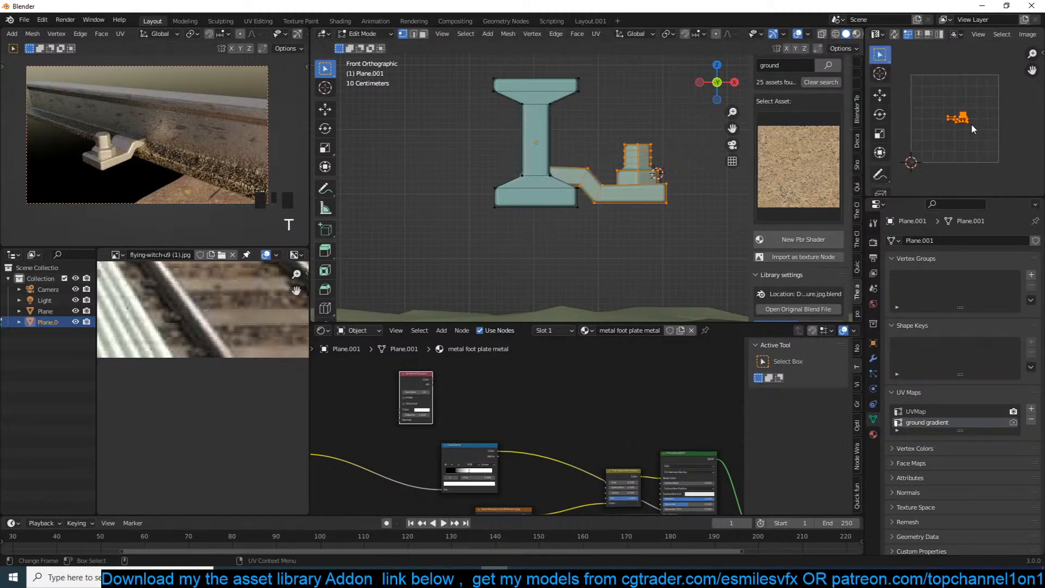
type("r90")
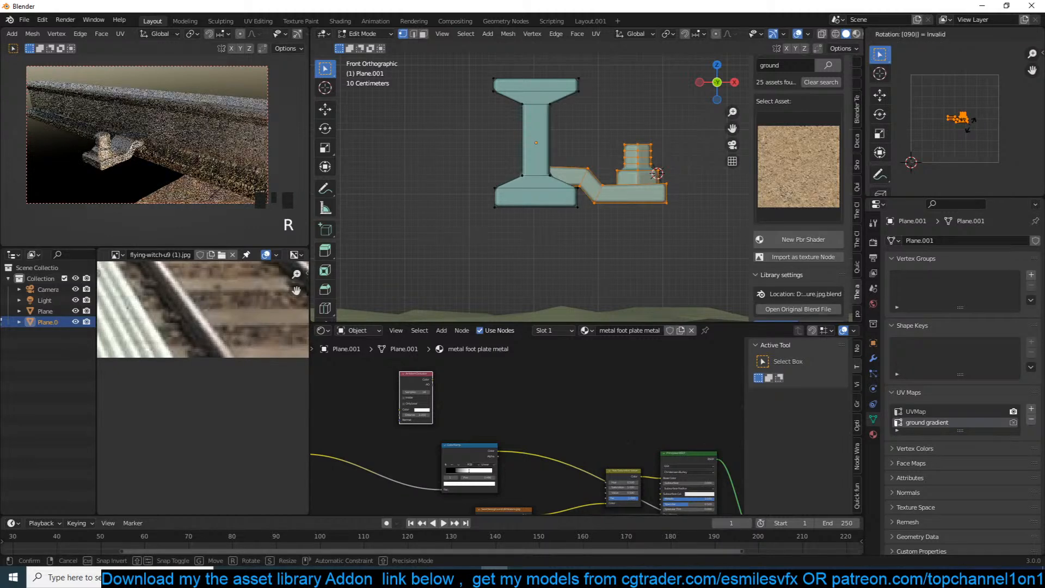
left_click(944, 141)
key("r")
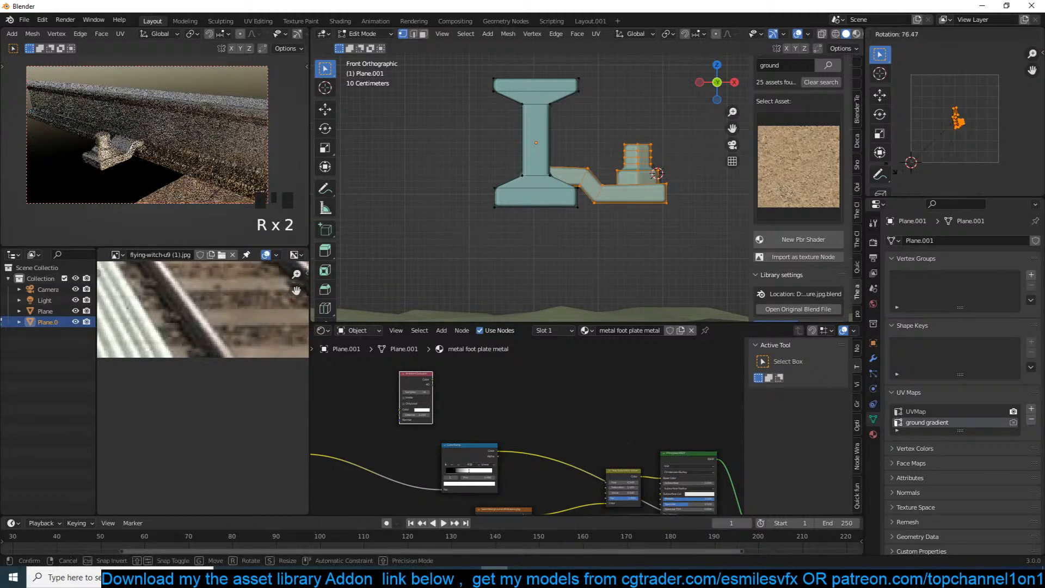
left_click(932, 134)
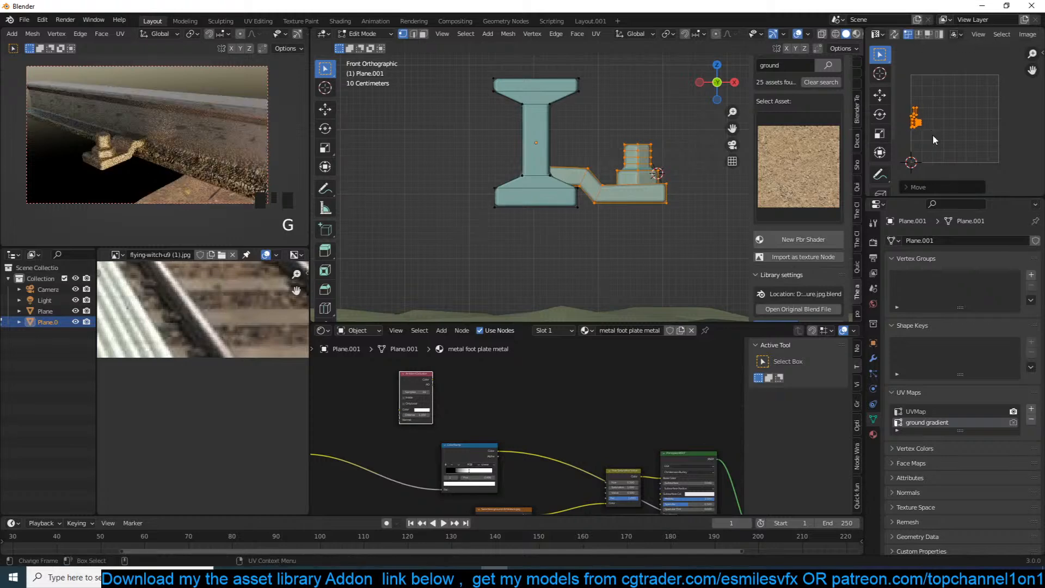
key("Tab")
Preview the Ambient Occlusion node's AO output on the rail and clip.
middle_click_drag(474, 381, 495, 399)
left_click(458, 378, "ctrl+shift")
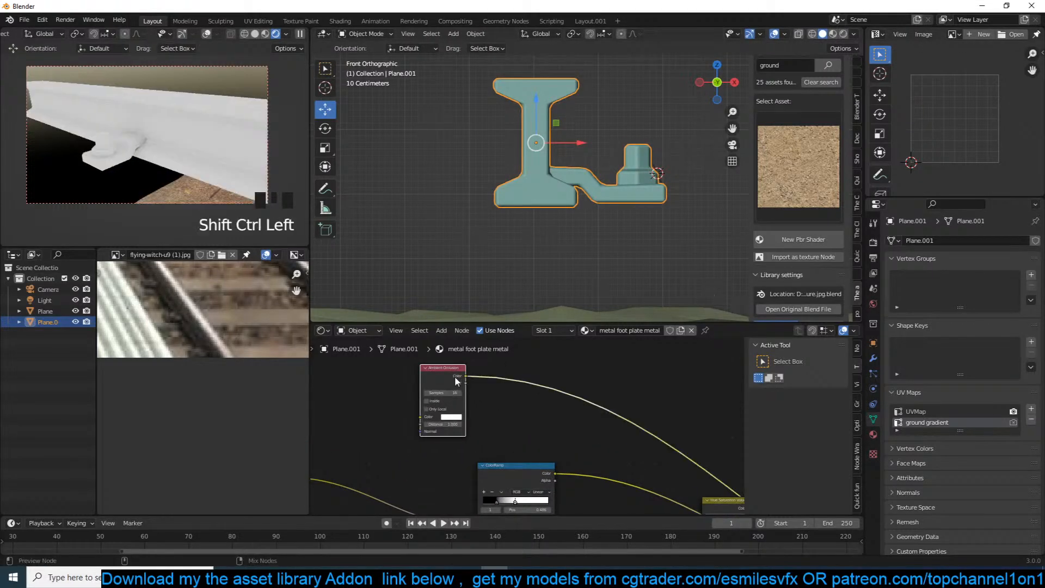
scroll(490, 398, "up", 3)
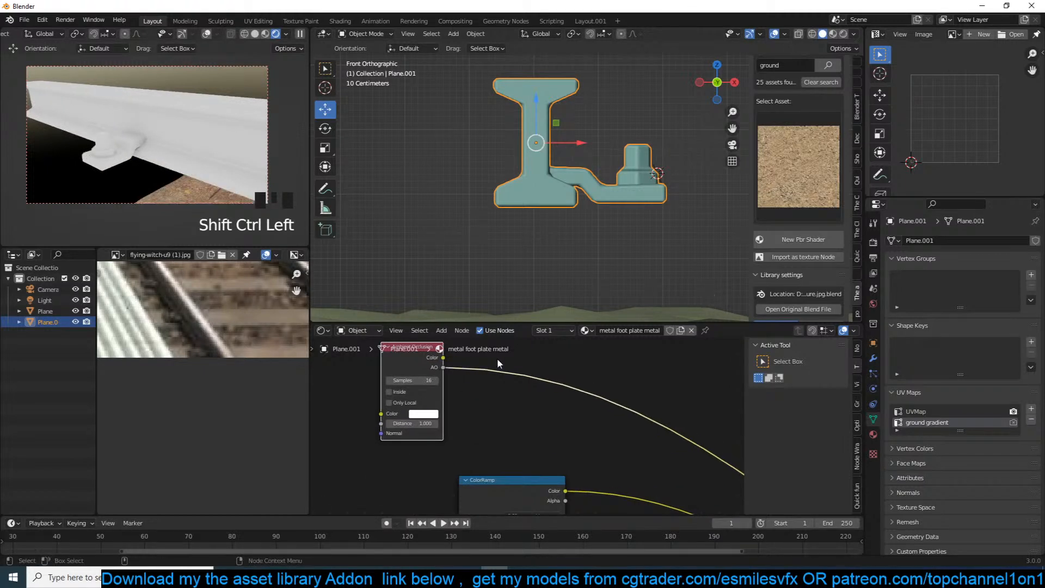
key("shift+a")
mouse_move(450, 448)
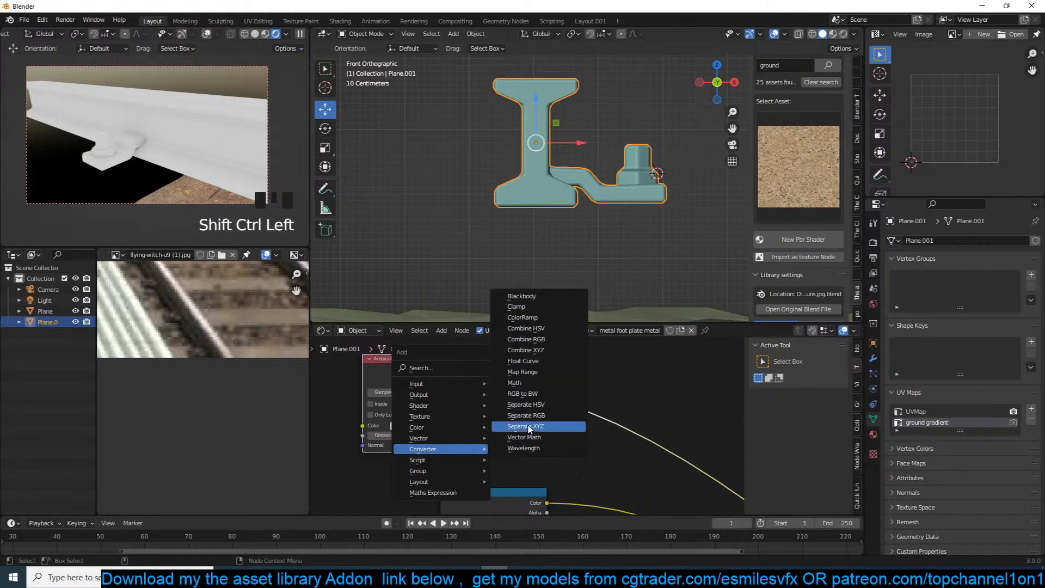
left_click(542, 372)
key("Escape")
Insert a Math node after the Ambient Occlusion node's AO output, set it to Power and raise the exponent to 20.1.
key("shift+a")
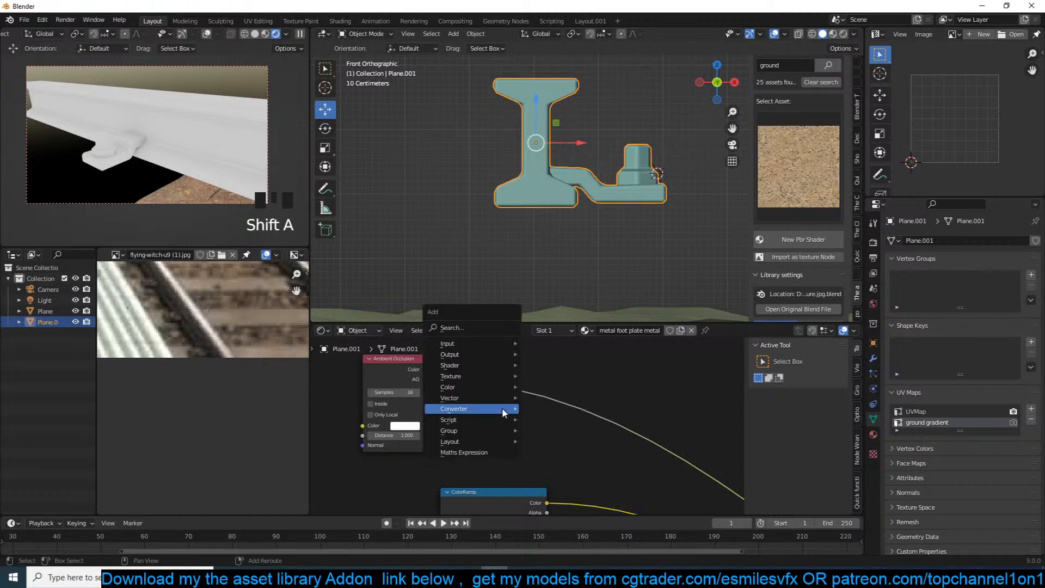
mouse_move(502, 408)
left_click(573, 342)
left_click(510, 361)
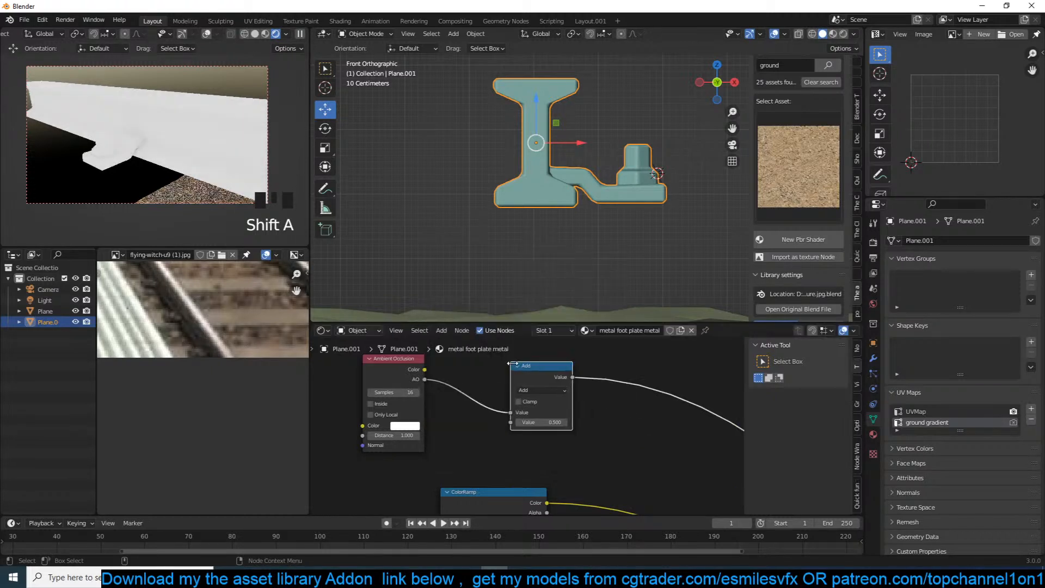
left_click(541, 389)
left_click(532, 470)
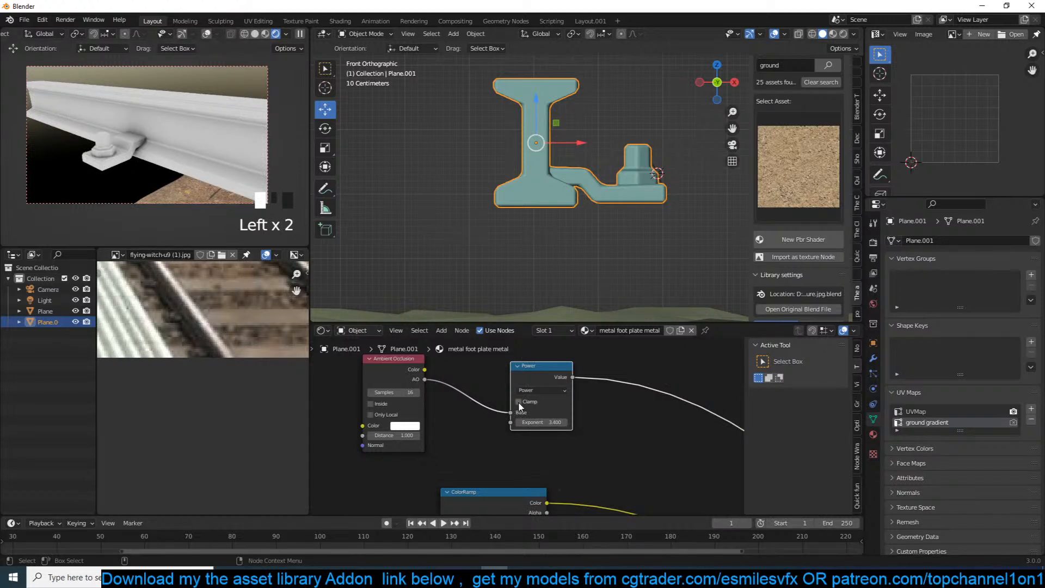
left_click_drag(533, 420, 494, 408)
Insert a ColorRamp after the Power node and tighten its stops, with the black stop at position 0.168.
key("shift+a")
mouse_move(569, 420)
mouse_move(566, 393)
left_click(648, 263)
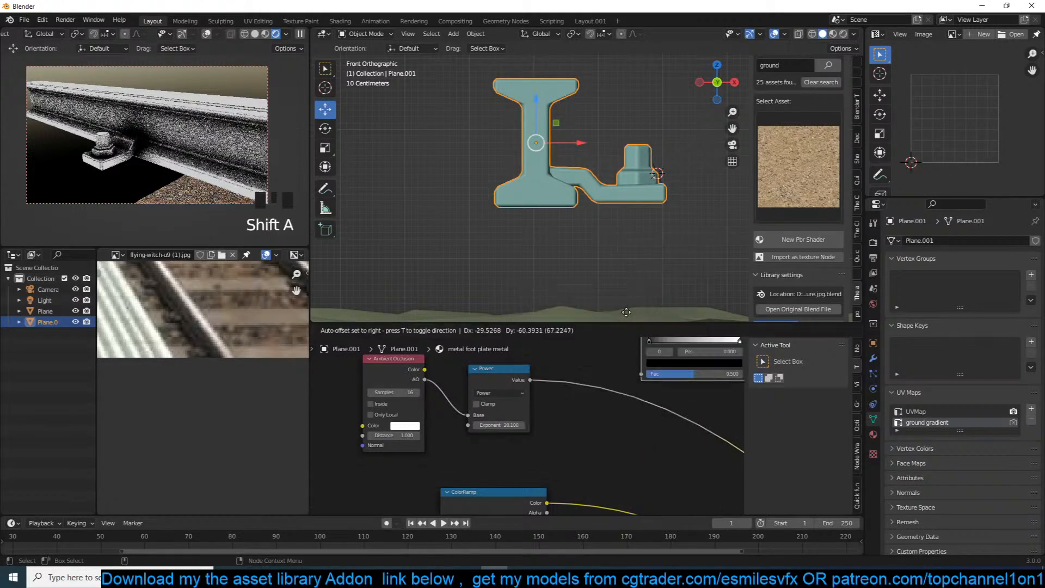
left_click(594, 361)
left_click_drag(691, 411, 635, 415)
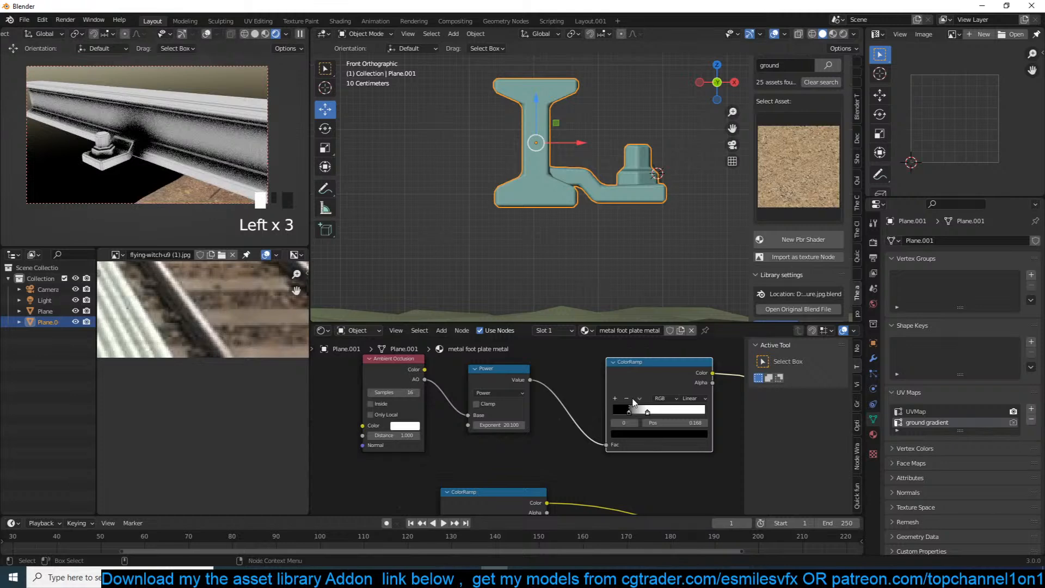
Group the ambient occlusion nodes above the gradient's ColorRamp, combine both ramps with a Mix node and expand that node.
scroll(633, 403, "down", 3)
left_click_drag(632, 380, 372, 435)
left_click_drag(541, 402, 508, 388)
right_click_drag(521, 462, 506, 413, "ctrl+shift")
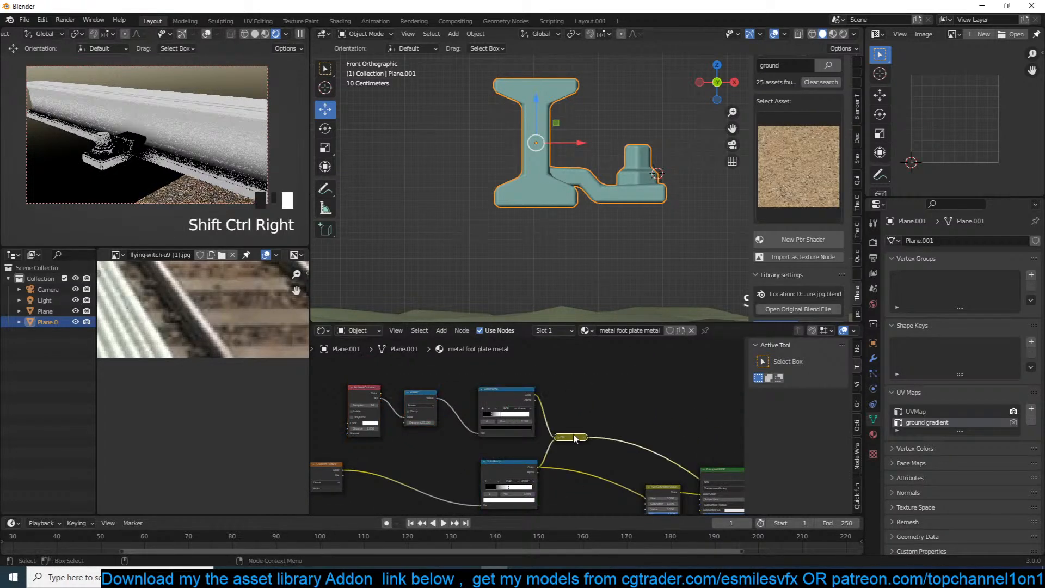
left_click(566, 441)
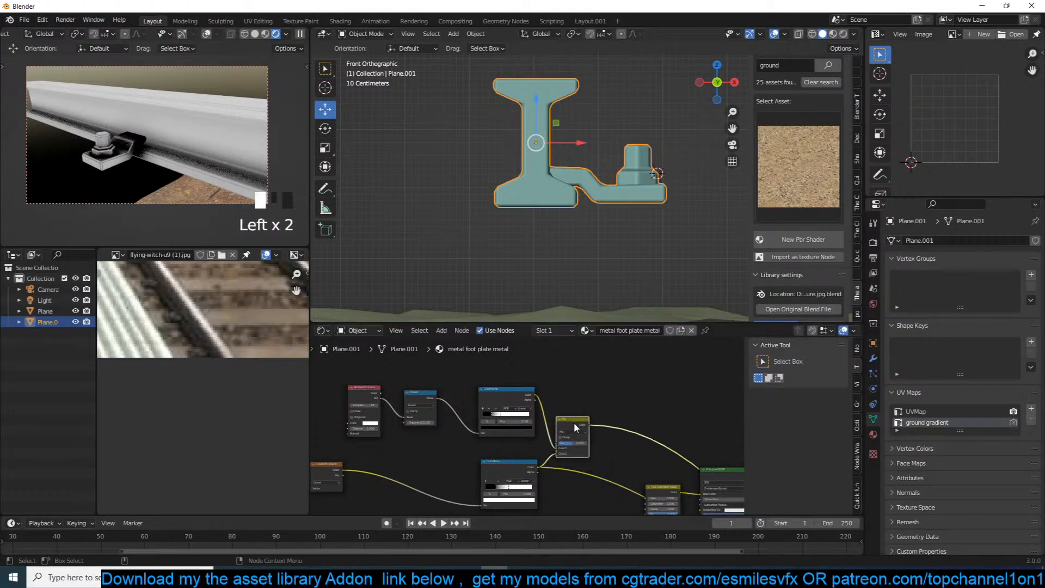
Connect the Mix node's Color output to the Mix Shader's Fac input and preview the Mix Shader.
scroll(571, 423, "down", 2)
middle_click_drag(574, 466, 497, 397)
scroll(600, 412, "down", 1)
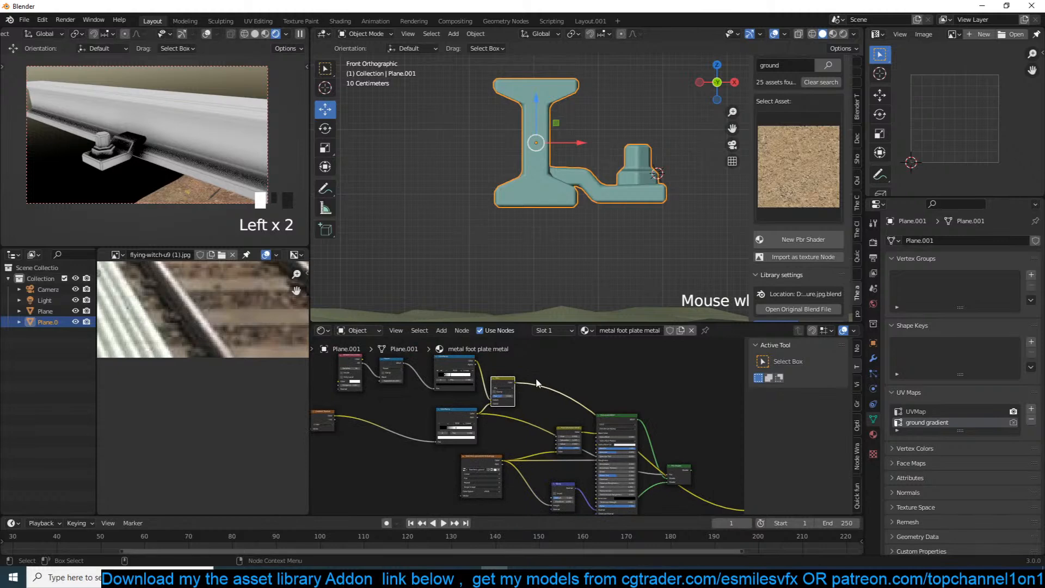
left_click_drag(514, 384, 668, 475)
left_click(676, 469)
left_click(677, 469, "ctrl+shift")
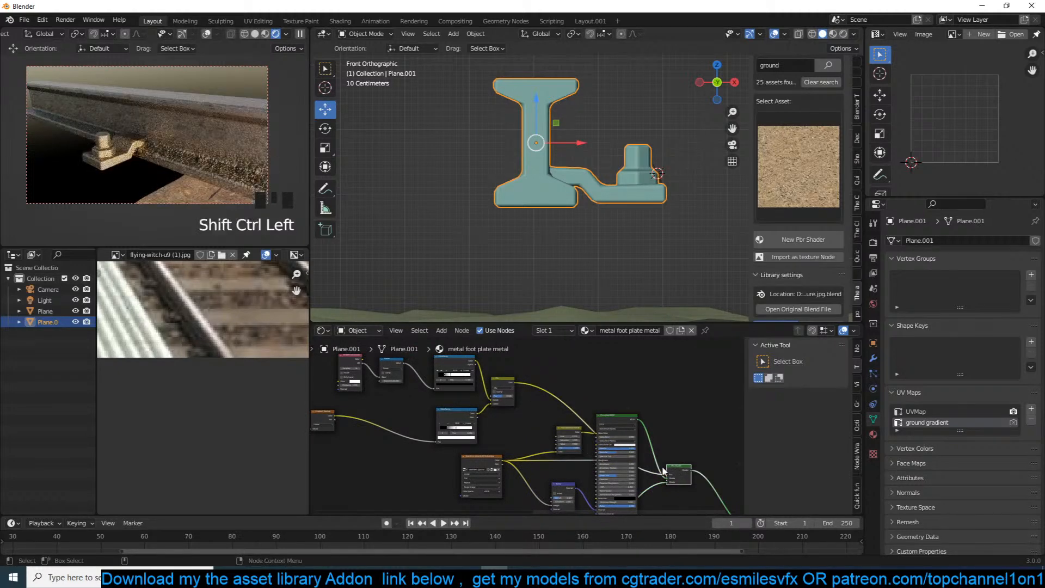
Set the Metallic value of the Principled BSDF fed by the ground texture to 0.
scroll(461, 420, "up", 2)
middle_click_drag(462, 420, 475, 404)
scroll(475, 404, "up", 2)
scroll(476, 404, "down", 3)
key("grave")
left_click(178, 171)
scroll(518, 414, "up", 7)
middle_click_drag(568, 392, 501, 411)
scroll(544, 394, "down", 5)
scroll(544, 400, "up", 4)
scroll(510, 407, "down", 5)
scroll(528, 418, "up", 4)
left_click_drag(579, 418, 519, 419)
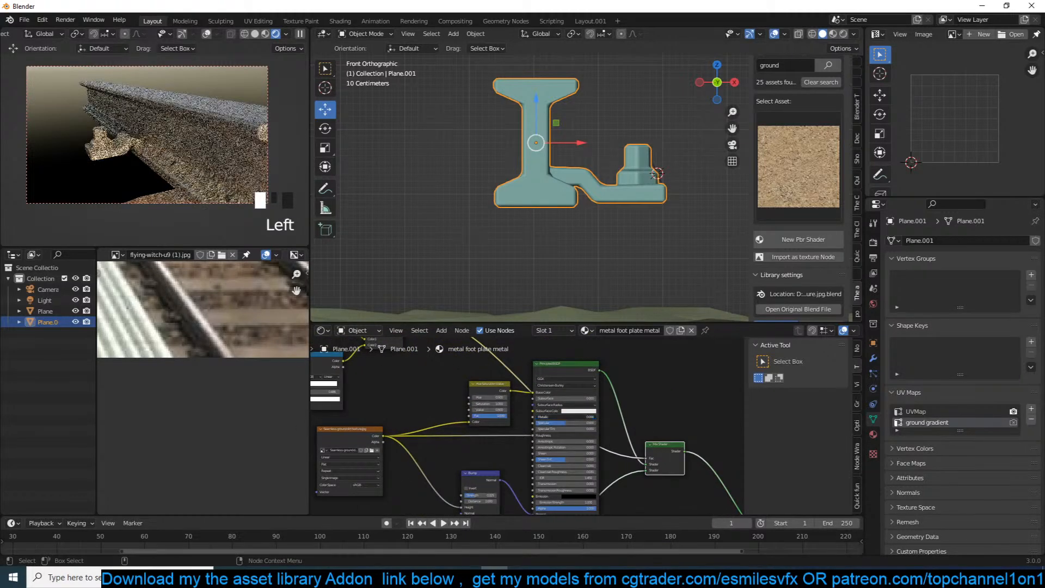
scroll(495, 394, "down", 3)
scroll(505, 405, "up", 5)
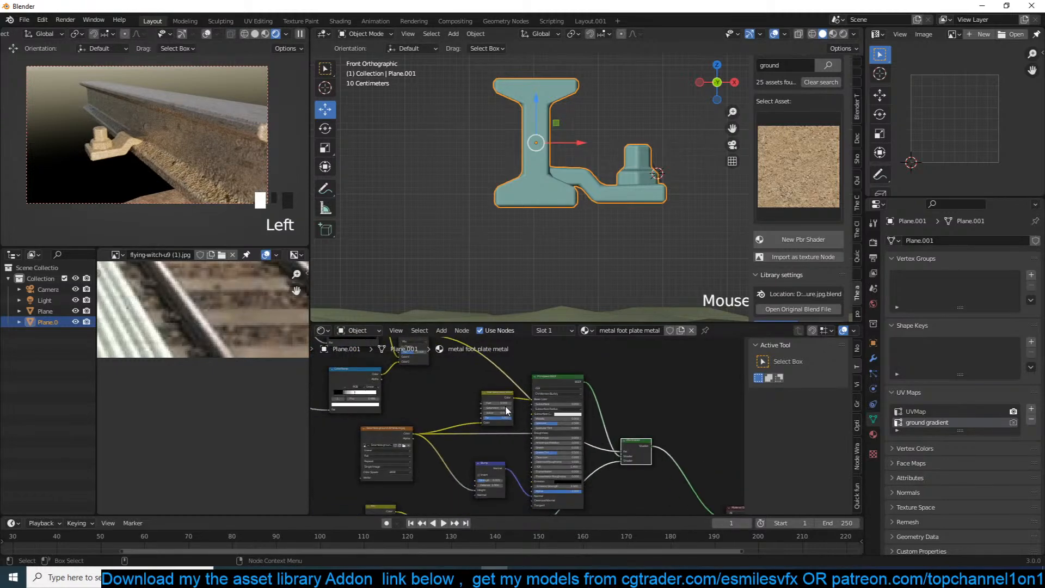
Set the Mix node joining the two ColorRamps to Multiply with Fac 1.000 and move it closer to the shader.
middle_click_drag(477, 403, 488, 431)
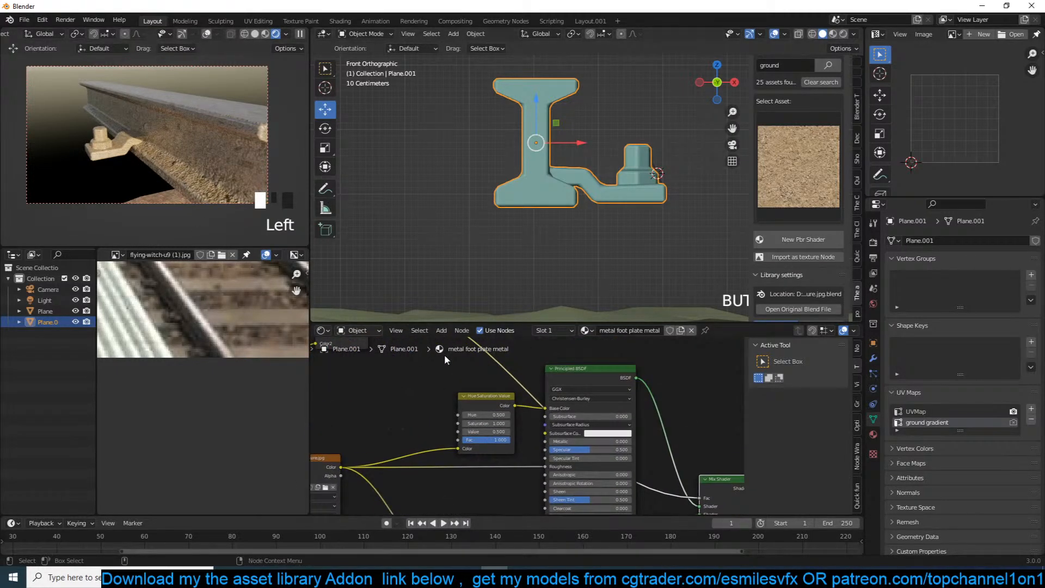
scroll(445, 355, "down", 3)
middle_click_drag(420, 349, 477, 412)
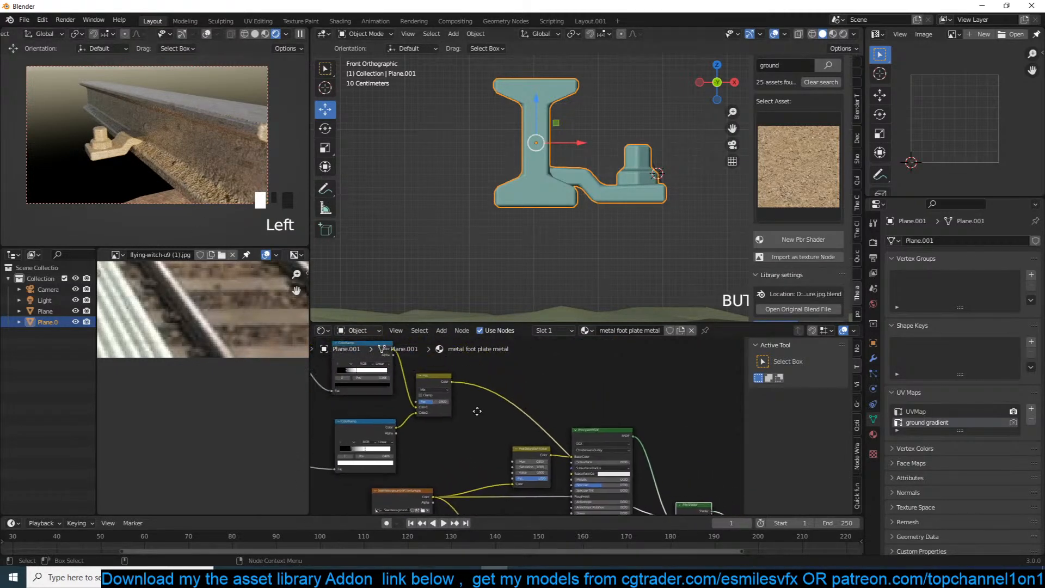
left_click(435, 391)
left_click(434, 409)
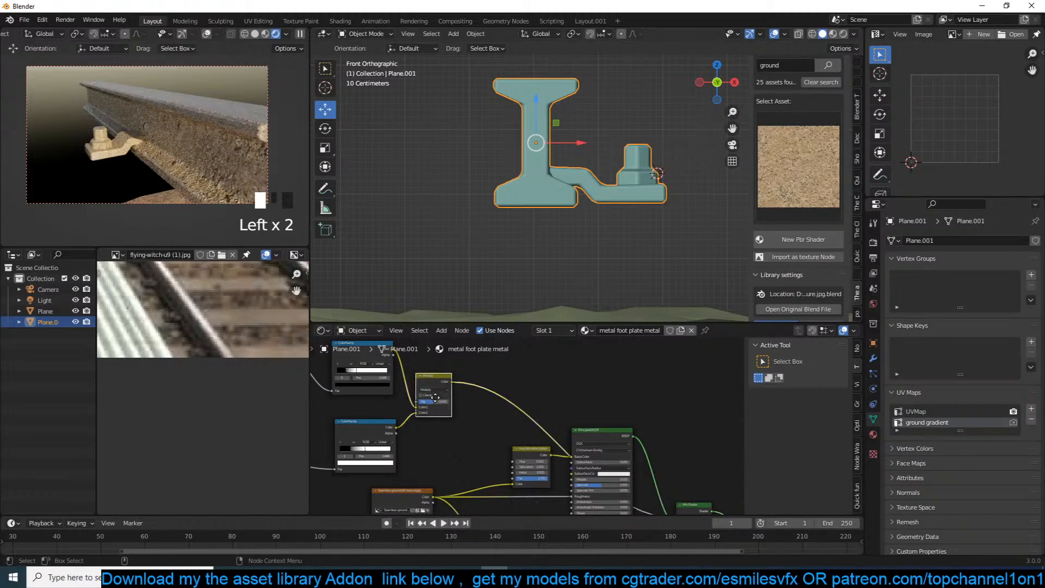
left_click_drag(433, 396, 478, 394)
left_click(479, 394)
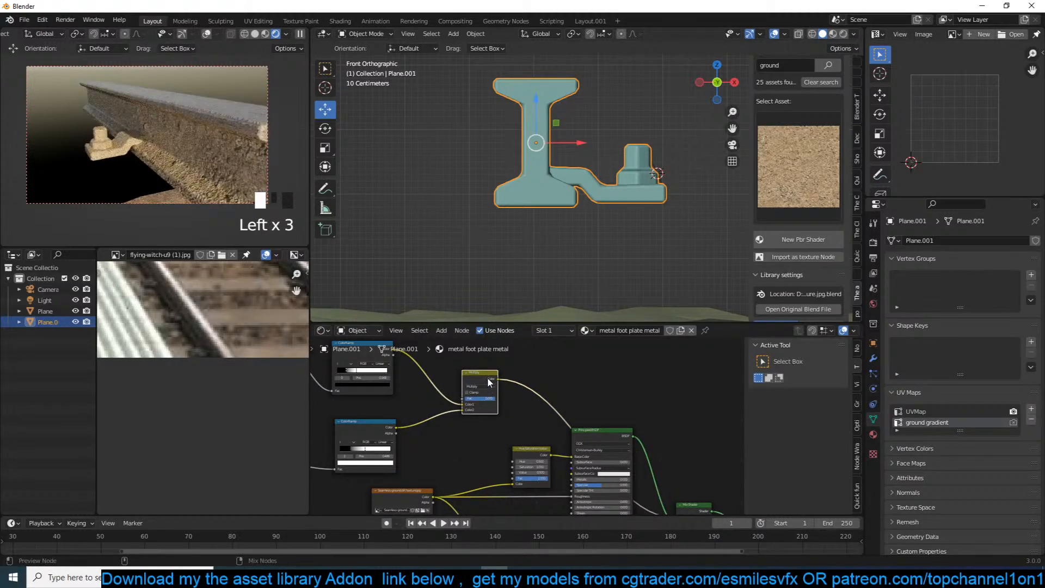
Preview the Multiply node's mask and adjust the black stop of the gradient's ColorRamp.
left_click(488, 383, "ctrl+shift")
key("grave")
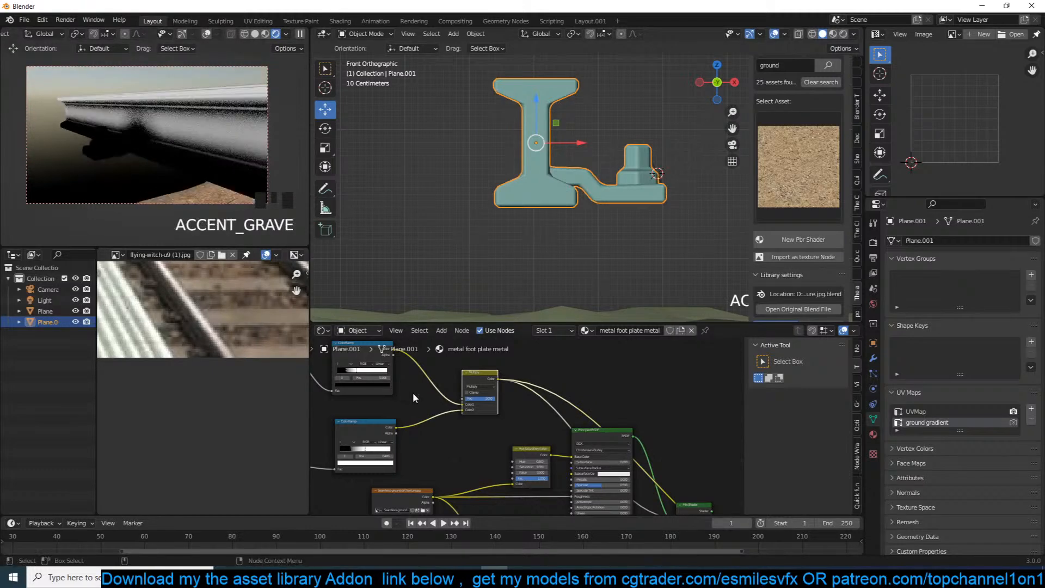
scroll(433, 411, "up", 3)
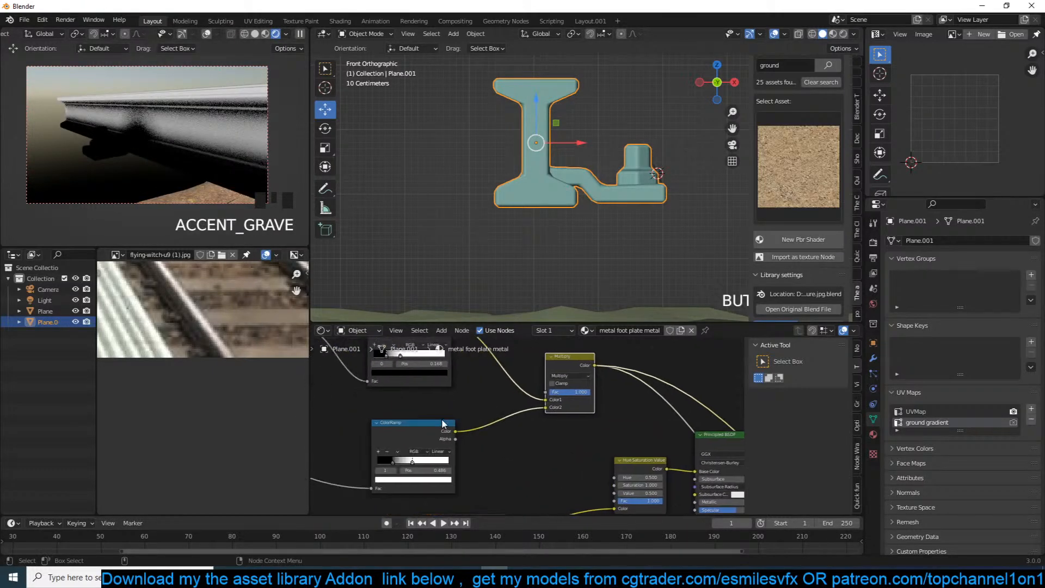
left_click(392, 460)
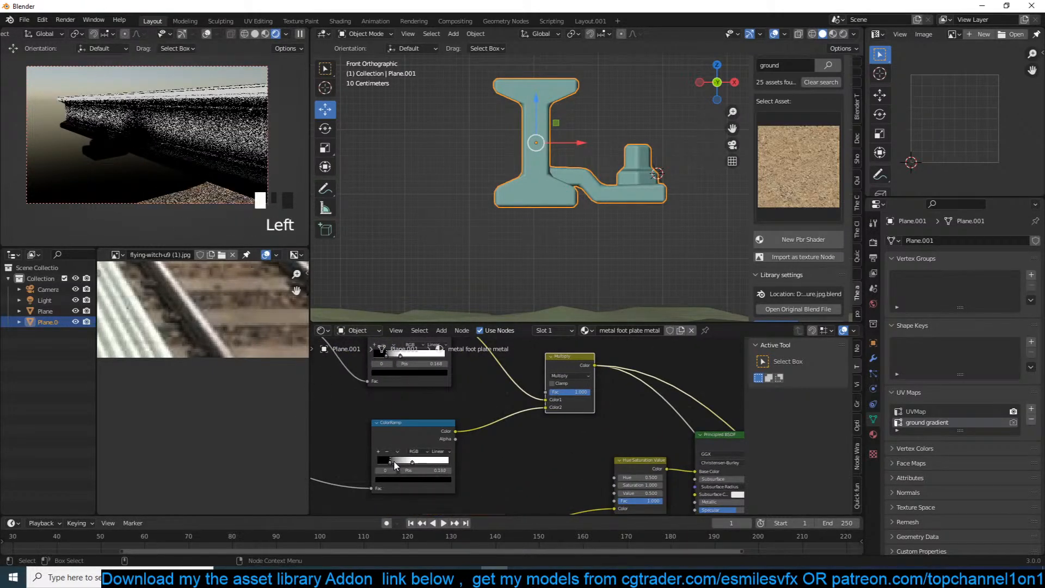
scroll(443, 451, "down", 4)
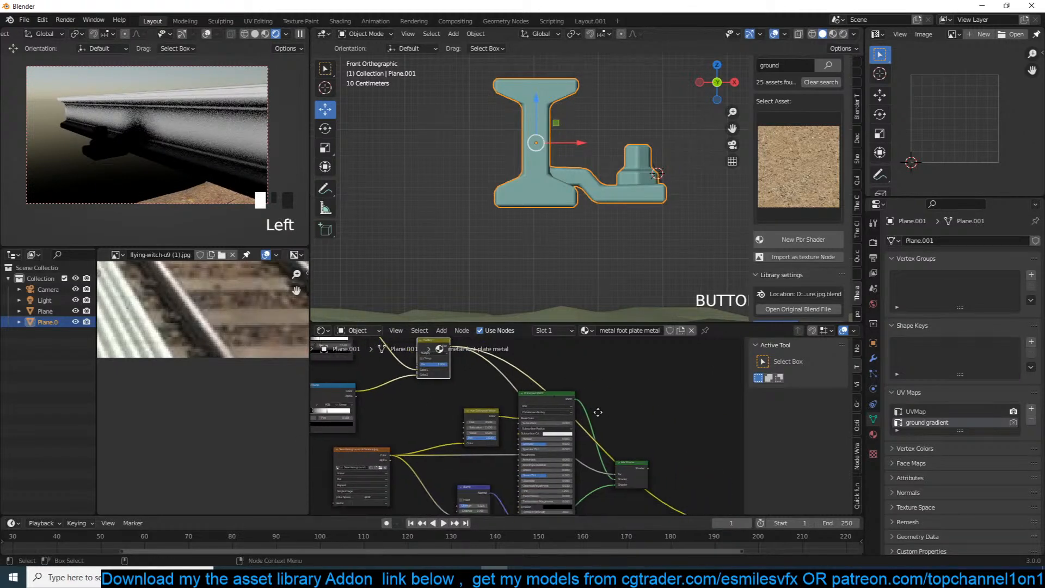
Preview the Mix Shader again and examine the dirt on the rail's foot and clip.
left_click(633, 464, "ctrl+shift")
key("grave")
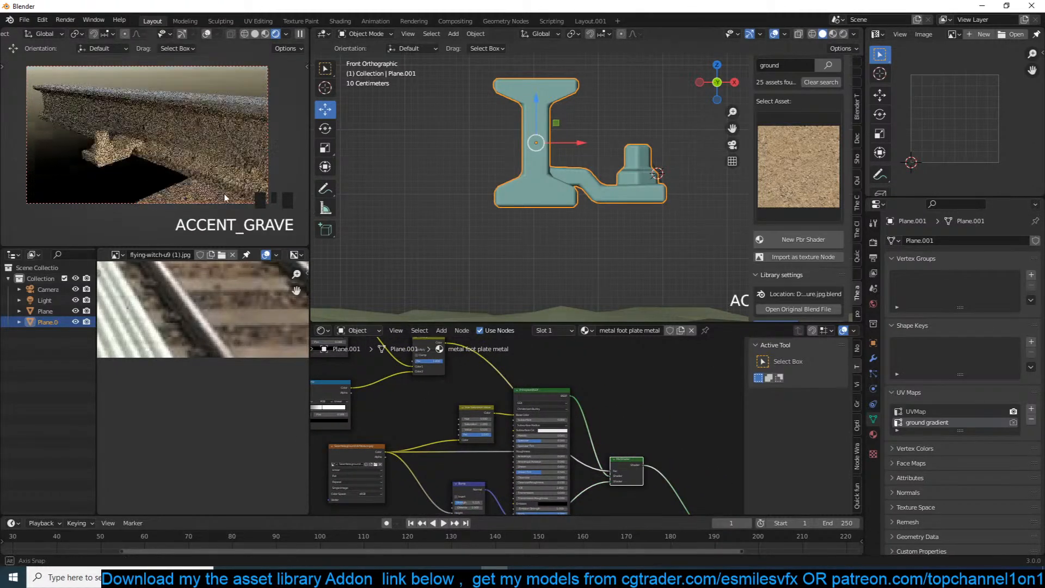
scroll(509, 404, "up", 2)
Move the ground texture's Principled BSDF aside and insert a ColorRamp between the Multiply node and the Mix Shader's factor.
left_click(550, 370)
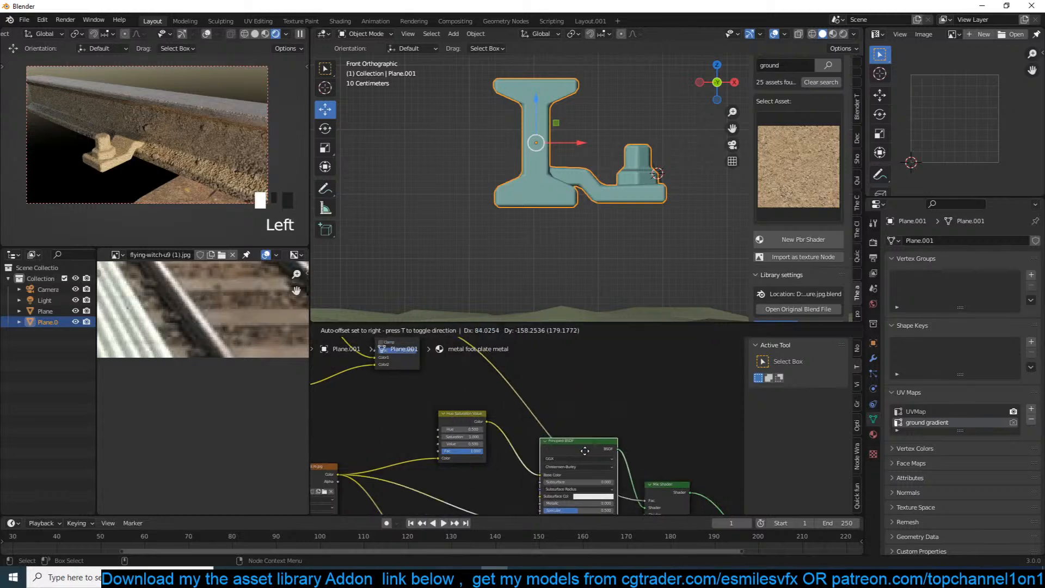
key("shift+a")
mouse_move(520, 368)
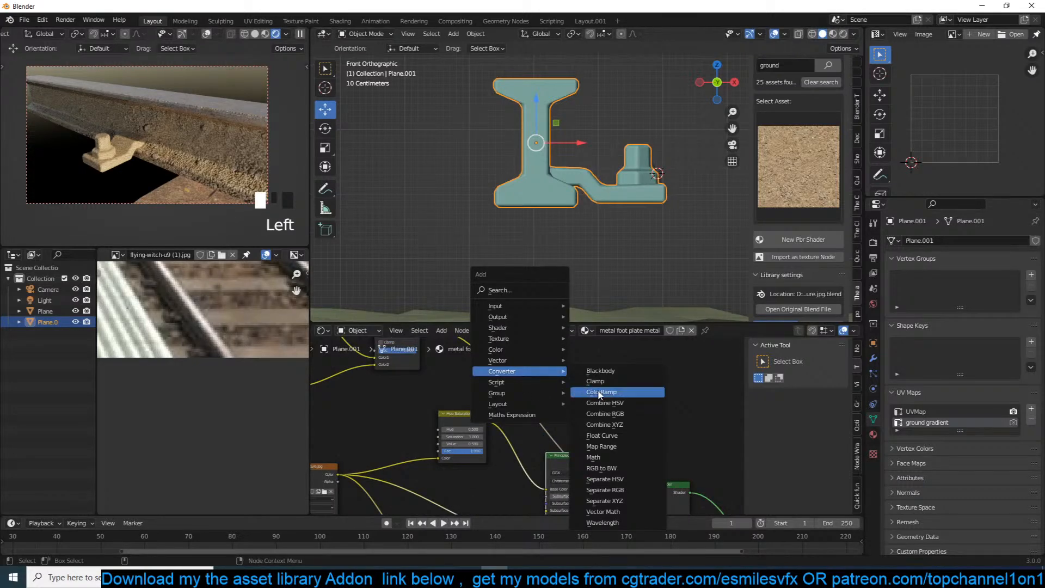
left_click(610, 390)
left_click(515, 366)
Adjust the stops of the new ColorRamp to sharpen the dirt mask while previewing its output.
left_click_drag(591, 412, 551, 413)
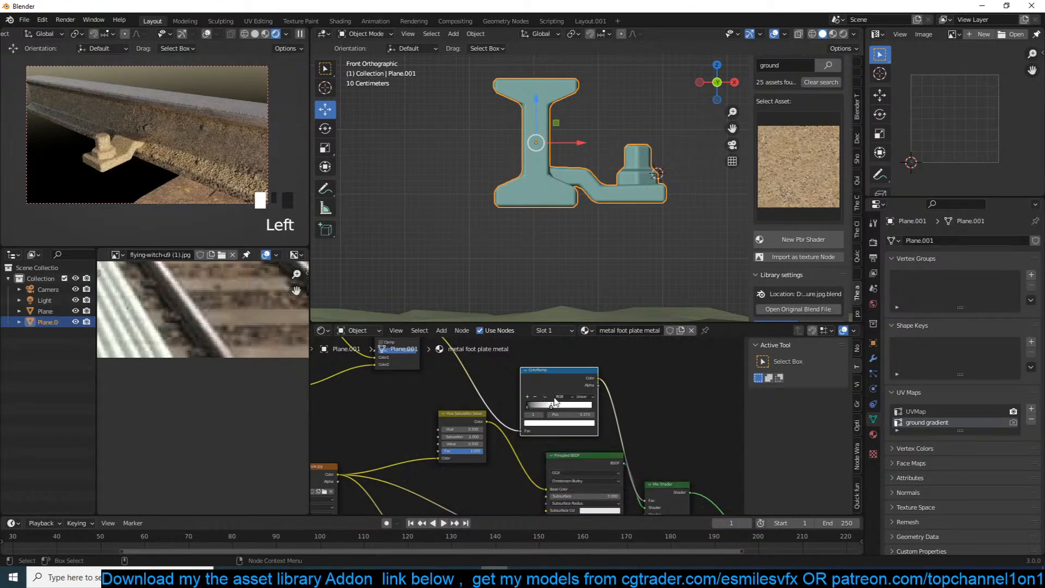
left_click(564, 378, "ctrl+shift")
left_click(555, 406, "ctrl+shift")
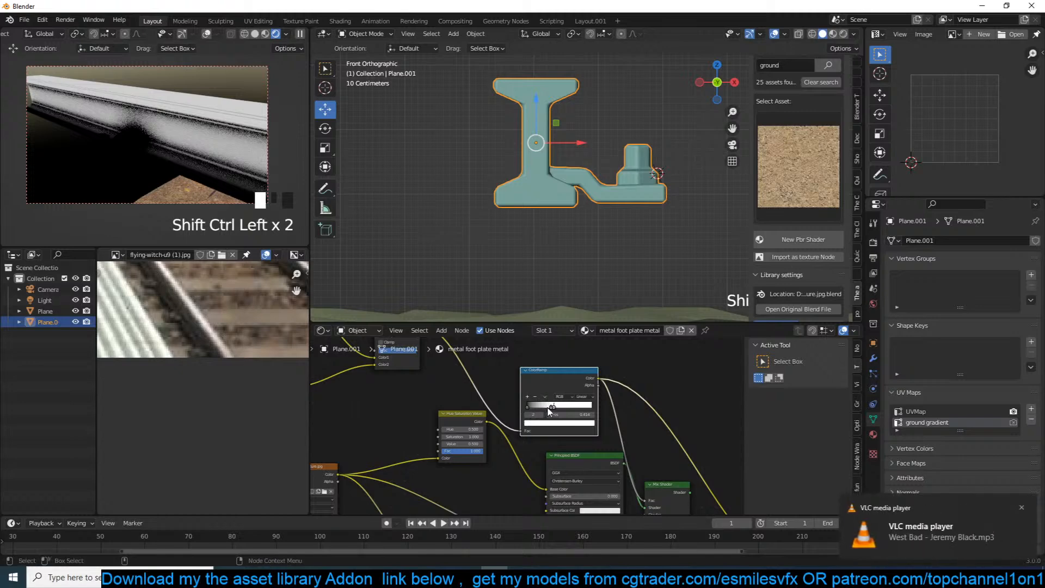
left_click(547, 407)
left_click(536, 397)
mouse_move(553, 407)
left_mouse_down()
mouse_move(525, 407)
mouse_move(565, 404)
left_mouse_up()
Try an exponent of 10 on the ambient occlusion's Power node and settle on 5.
middle_click_drag(458, 399, 591, 449)
scroll(559, 369, "up", 1)
middle_click_drag(389, 418, 400, 450)
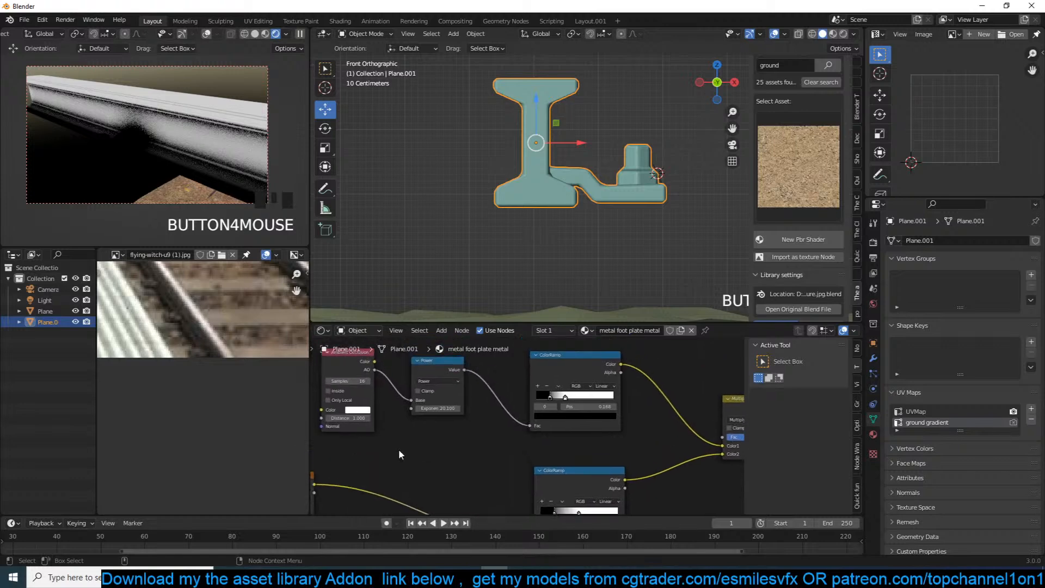
left_click(442, 412)
type("10")
key("Return")
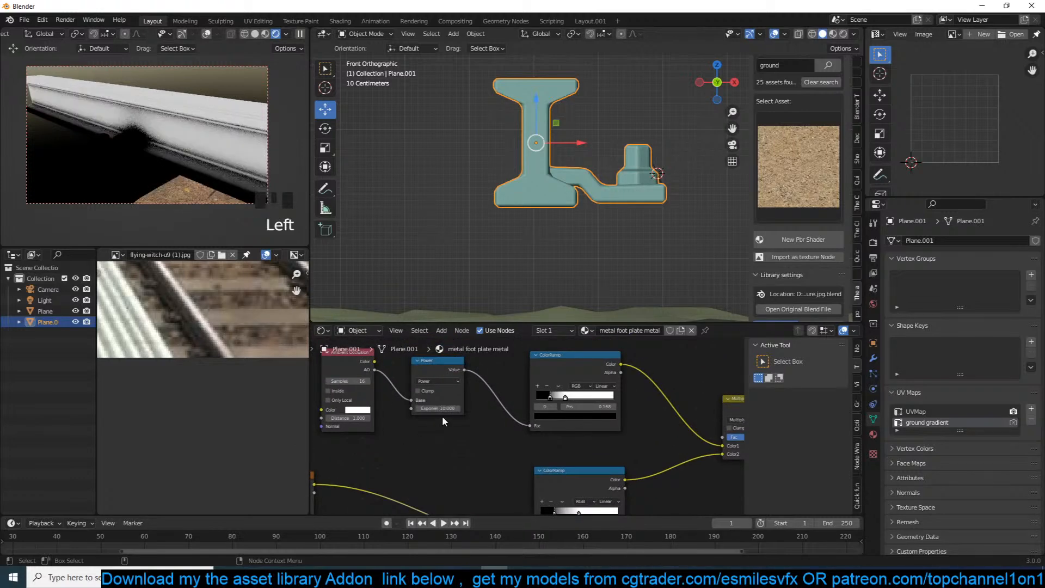
left_click(442, 423)
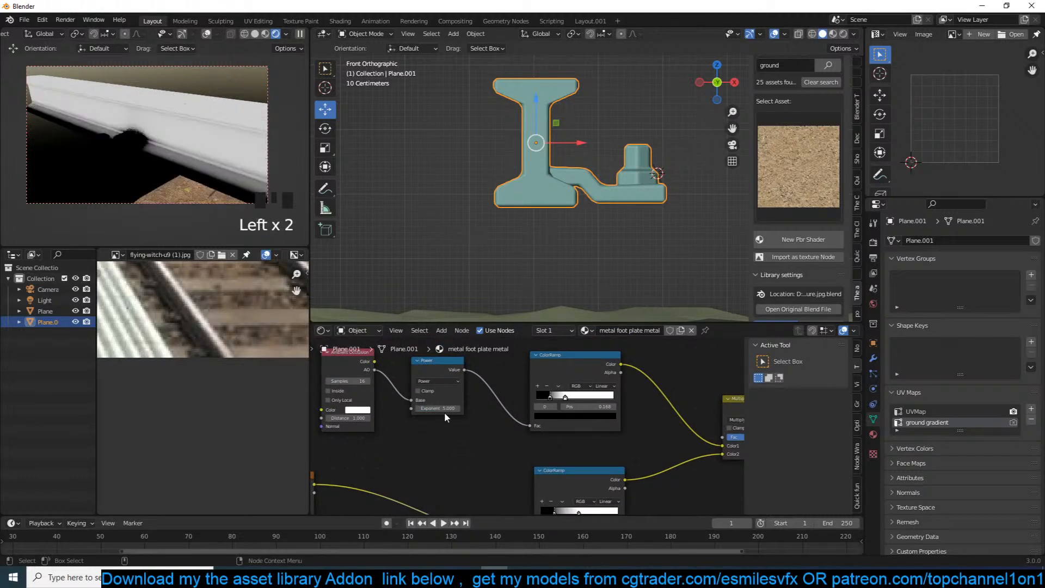
Preview the Mix Shader again and shift the black stop of the ambient occlusion's ColorRamp.
scroll(591, 433, "down", 2)
middle_click_drag(592, 434, 501, 427)
middle_click_drag(622, 449, 516, 421)
middle_click_drag(668, 452, 550, 402)
left_click(579, 452, "ctrl+shift")
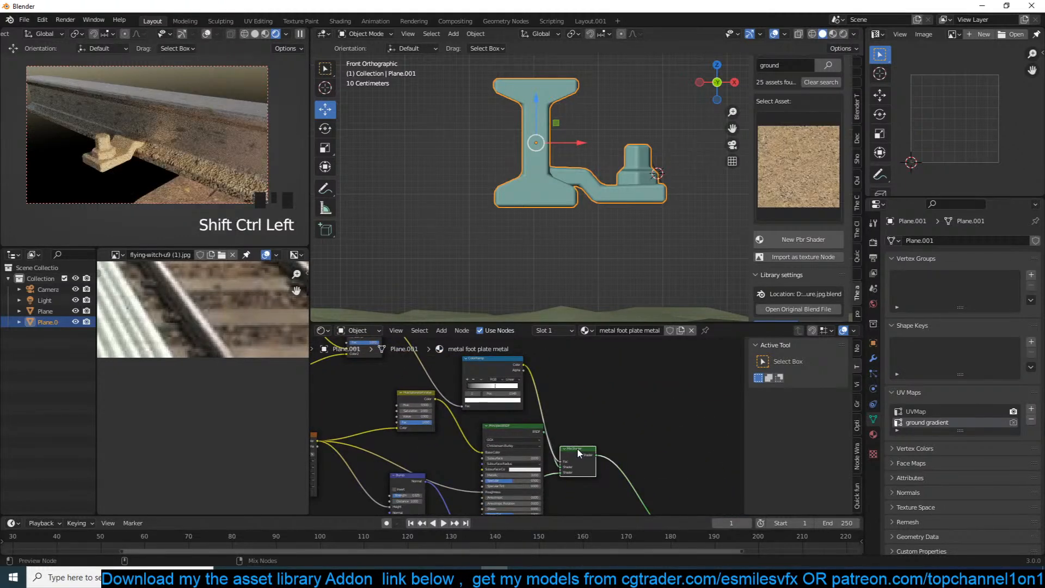
mouse_move(393, 428)
middle_mouse_down()
mouse_move(539, 437)
mouse_move(459, 451)
mouse_move(488, 464)
middle_mouse_up()
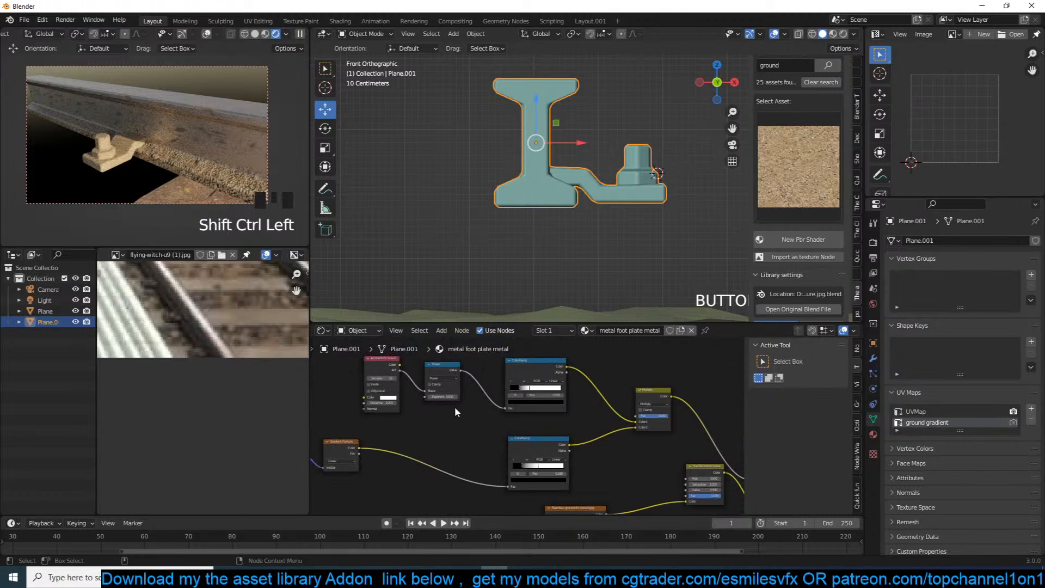
scroll(456, 406, "up", 4)
middle_click_drag(483, 423, 488, 433)
scroll(489, 432, "up", 1)
left_click_drag(564, 415, 564, 418)
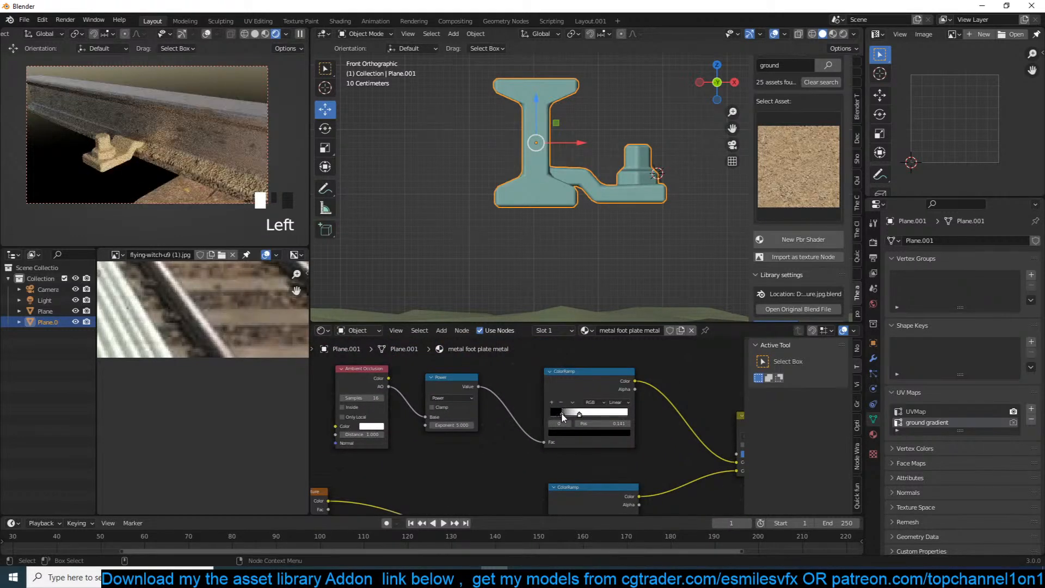
Add a Texture Coordinate node beside the UV Map and Gradient Texture nodes.
scroll(521, 413, "down", 3)
middle_click_drag(489, 418, 505, 441)
middle_click_drag(480, 390, 564, 353)
scroll(525, 402, "down", 4)
middle_click_drag(525, 402, 524, 406)
scroll(456, 423, "up", 3)
key("shift+a")
mouse_move(360, 343)
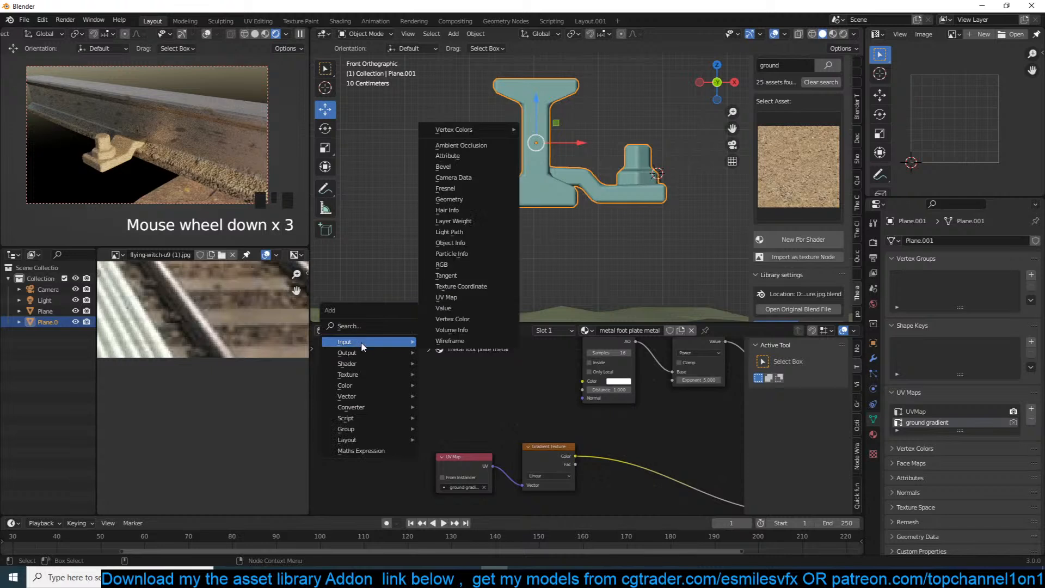
mouse_move(360, 376)
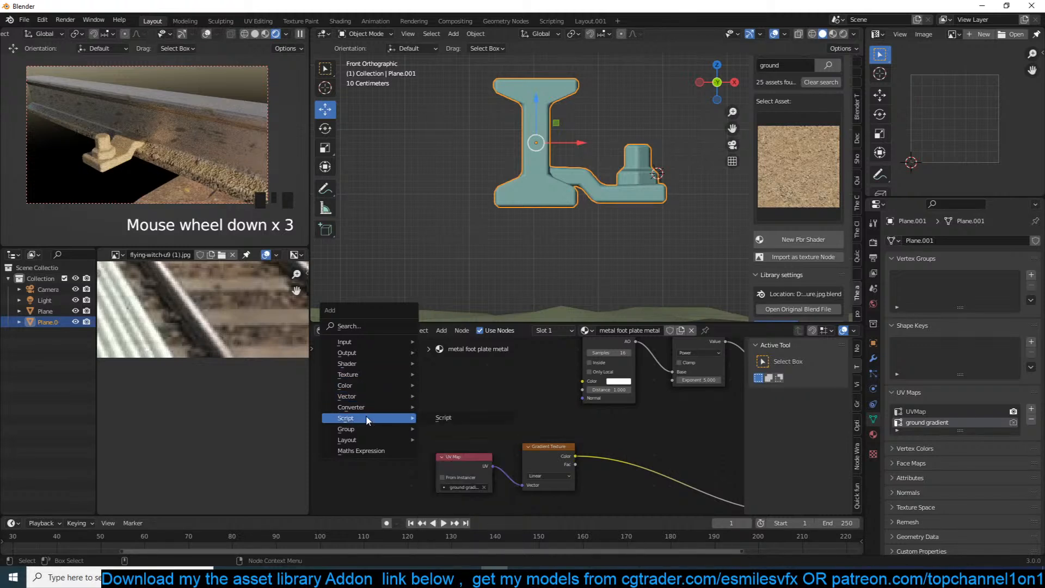
mouse_move(369, 398)
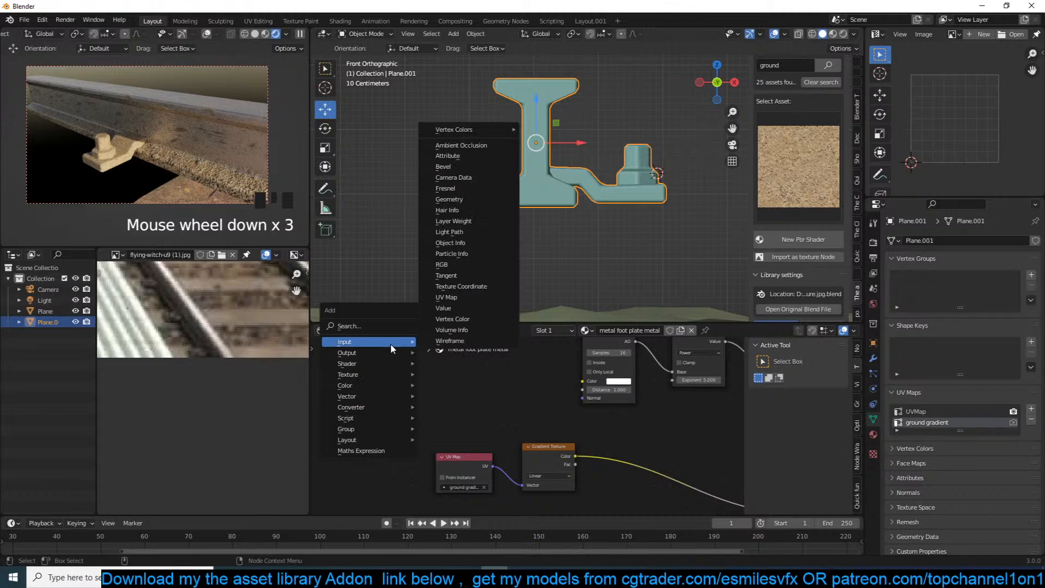
left_click(483, 287)
left_click(422, 423)
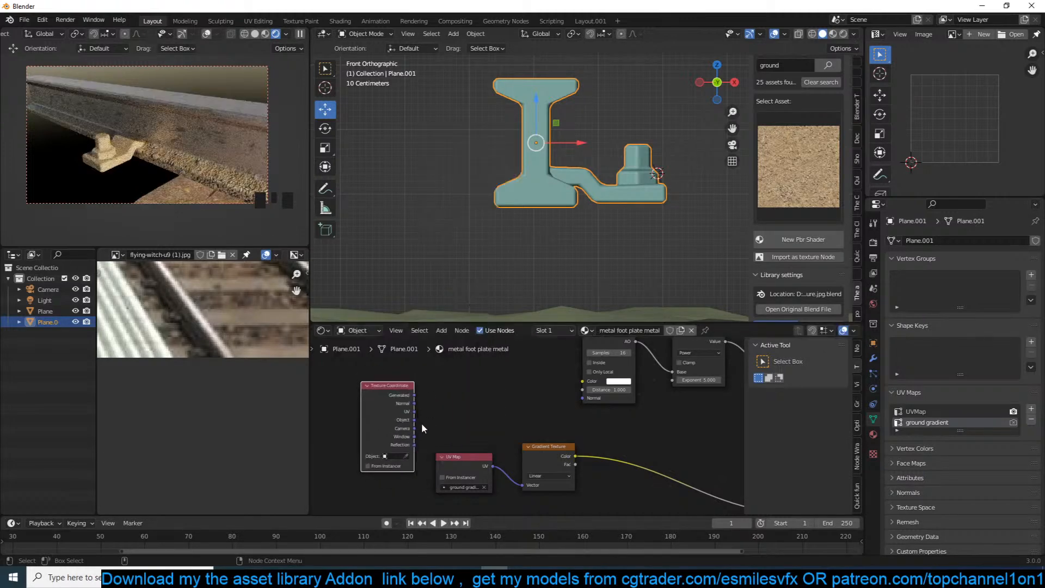
Add a Separate XYZ node and connect the Texture Coordinate's Normal output to its Vector input.
scroll(416, 422, "up", 2)
key("q")
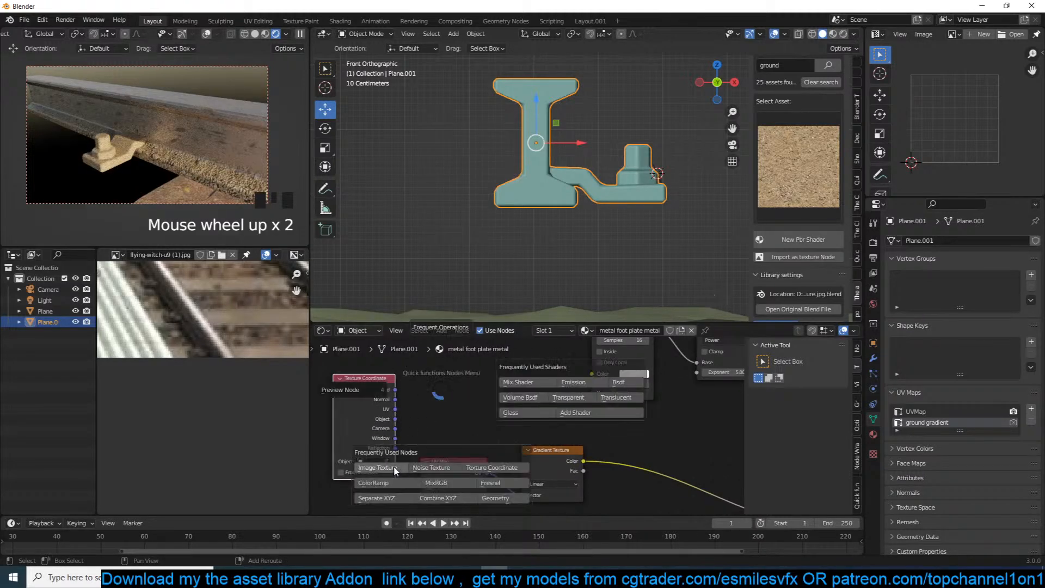
left_click(391, 497)
left_click(534, 412)
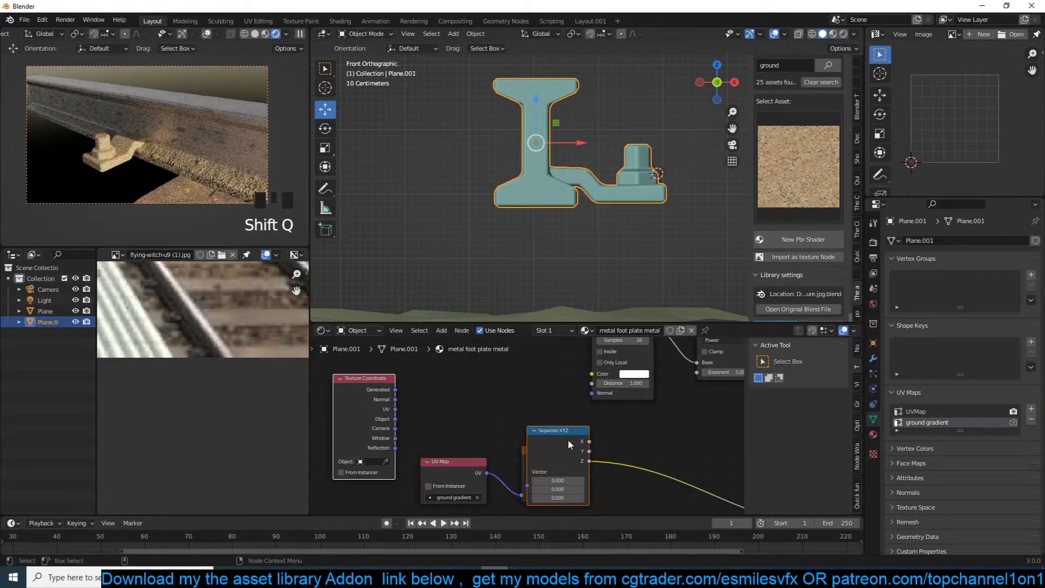
left_click_drag(521, 359, 521, 357)
left_click_drag(570, 446, 529, 406)
left_click(545, 374)
middle_click_drag(536, 428, 565, 444)
left_click_drag(565, 444, 540, 387)
left_click_drag(384, 376, 514, 385)
Preview the individual outputs of the Separate XYZ node on the rail.
left_click(519, 377, "ctrl+shift")
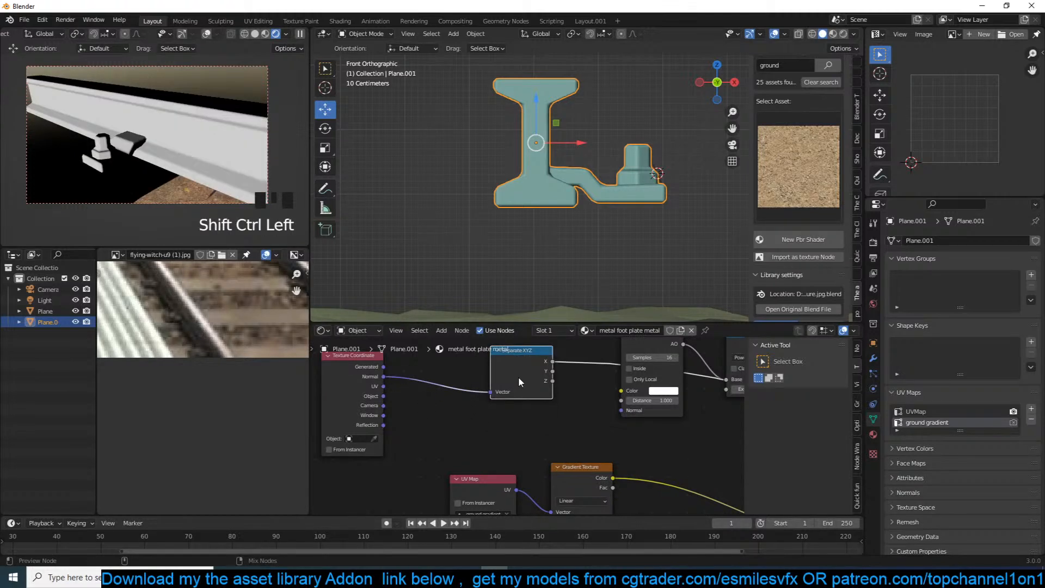
left_click(518, 377, "ctrl+shift")
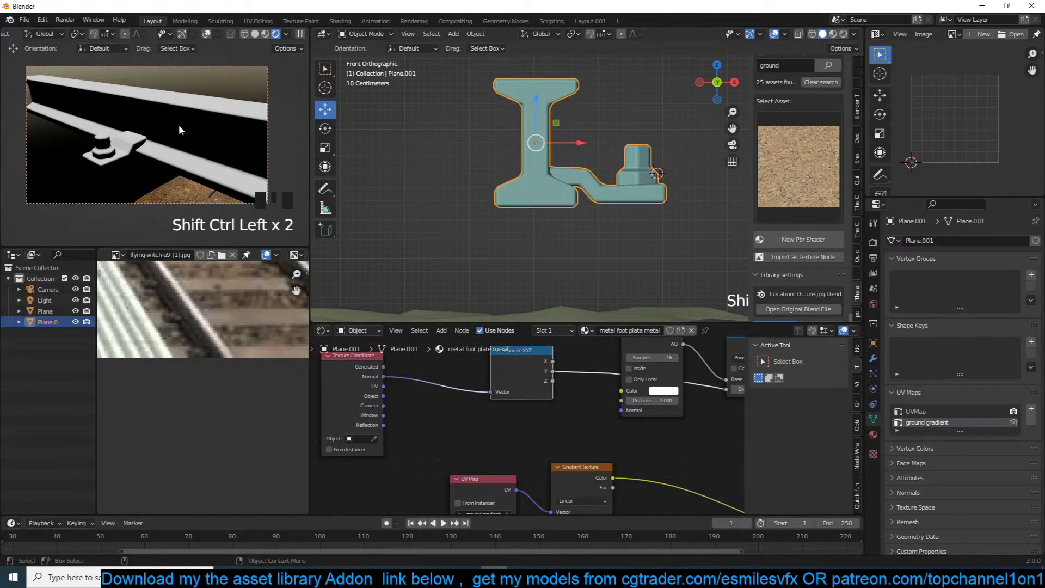
left_click(524, 376, "ctrl+shift")
left_click(524, 371, "ctrl+shift")
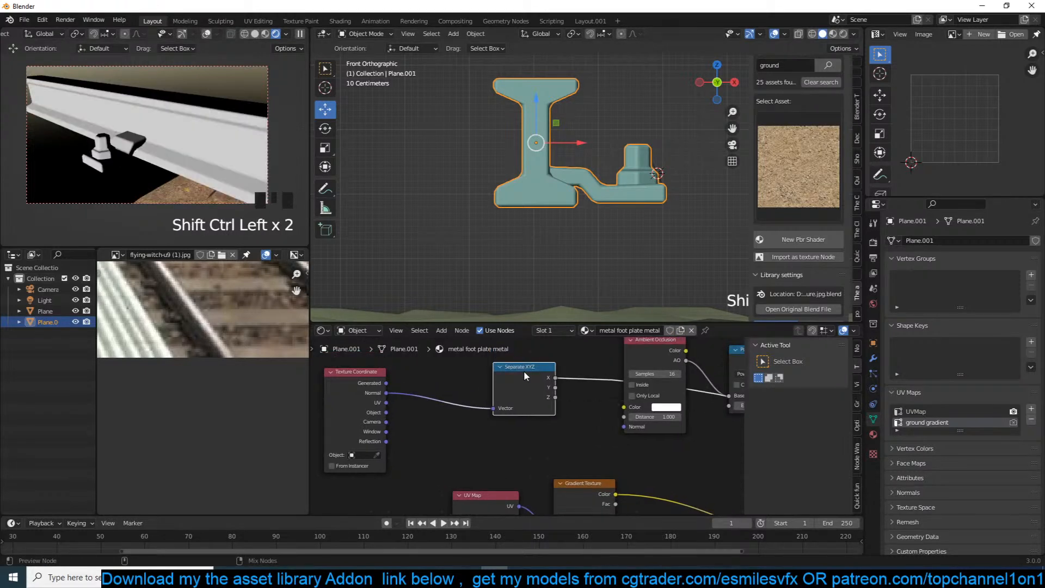
Apply the rail's object transform and preview the Z output of the Separate XYZ node.
key("ctrl+a")
left_click(573, 122)
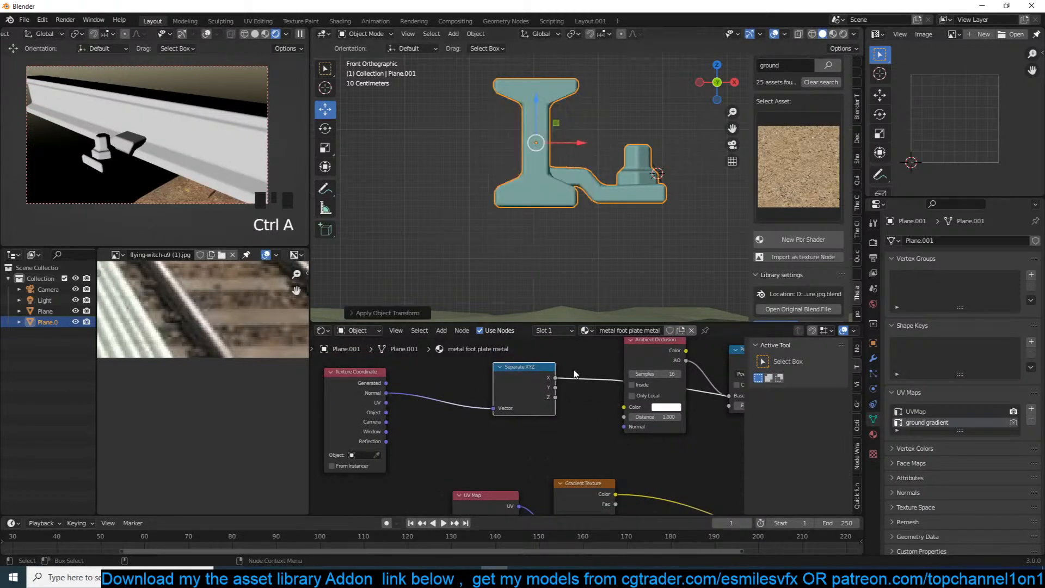
left_click(532, 371, "ctrl+shift")
left_click(528, 374, "ctrl+shift")
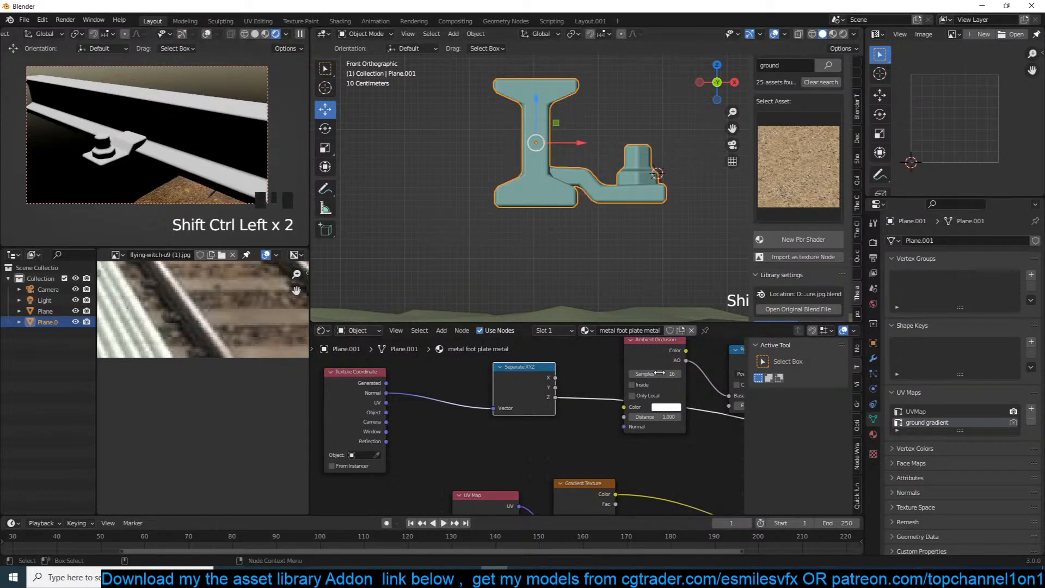
Delete the UV Map, Gradient Texture and its ColorRamp, and connect Separate XYZ's Z output to the Multiply node's second color.
scroll(529, 439, "down", 3)
middle_click_drag(645, 423, 581, 420)
scroll(581, 421, "up", 2)
scroll(612, 429, "down", 3)
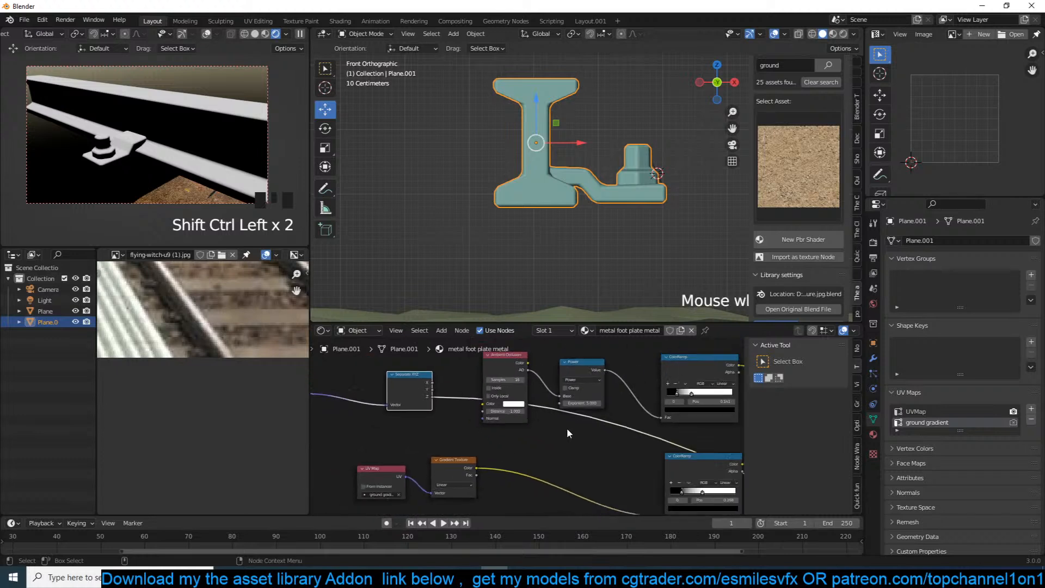
left_click(571, 448)
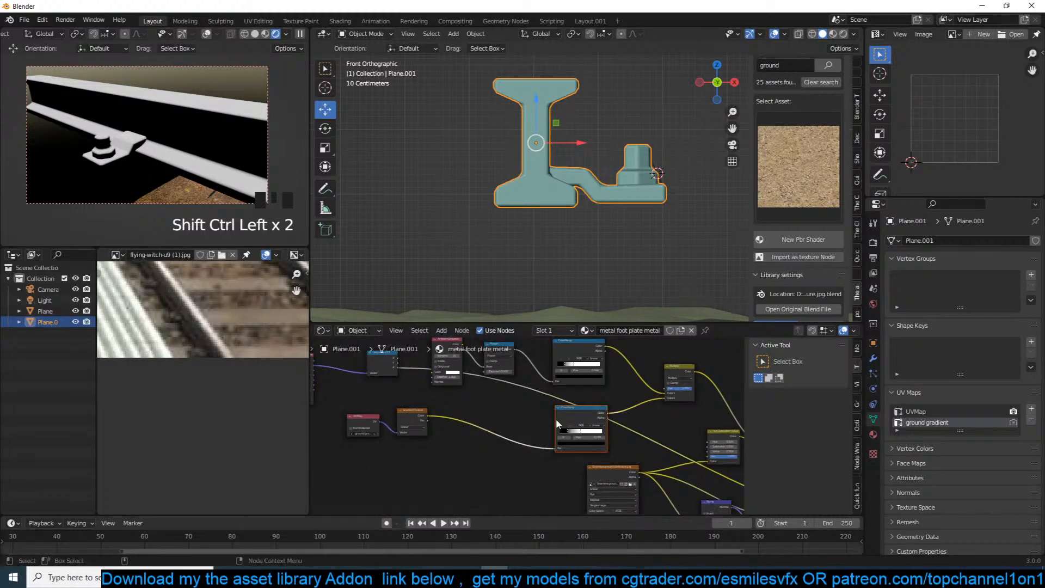
left_click_drag(465, 431, 618, 401)
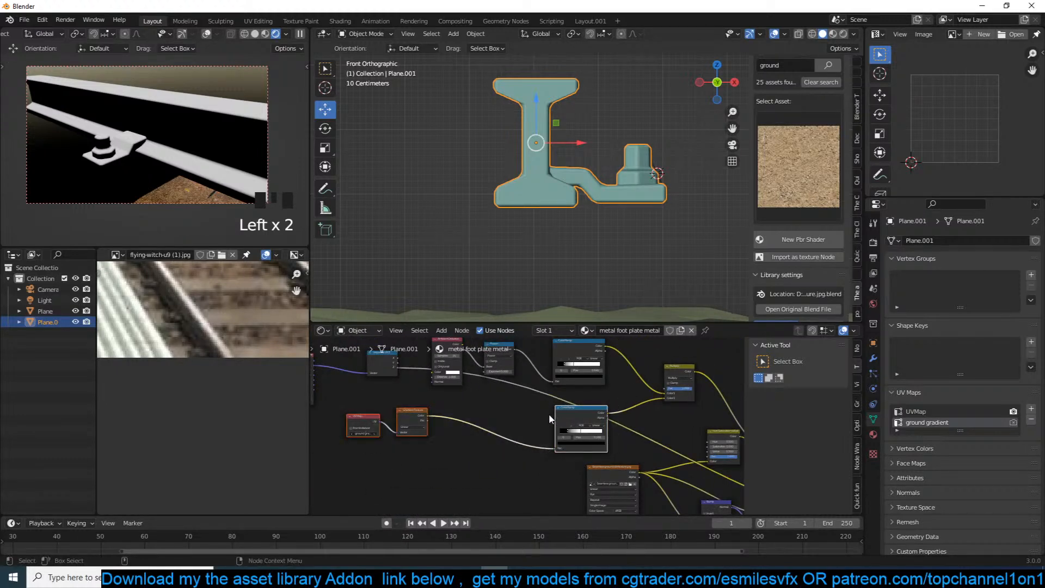
key("x")
left_click_drag(396, 367, 664, 398)
left_click(689, 373, "ctrl+shift")
Preview the Mix Shader on the rail with the normal-based dirt mask.
middle_click_drag(678, 422, 599, 410)
mouse_move(677, 434)
middle_mouse_down()
mouse_move(523, 404)
mouse_move(574, 444)
middle_mouse_up()
left_click(509, 417, "ctrl+shift")
scroll(523, 422, "up", 2)
middle_click_drag(400, 401, 482, 435)
middle_click_drag(338, 380, 505, 404)
middle_click_drag(376, 403, 419, 404)
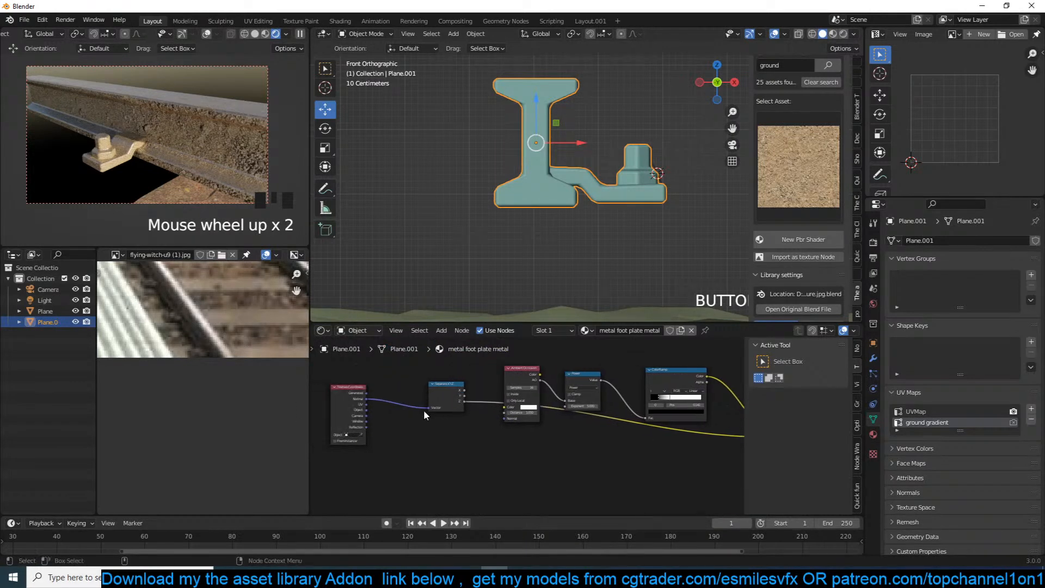
Recalculate the normals of the whole rail mesh and save the file.
key("Tab")
key("a")
key("shift+n")
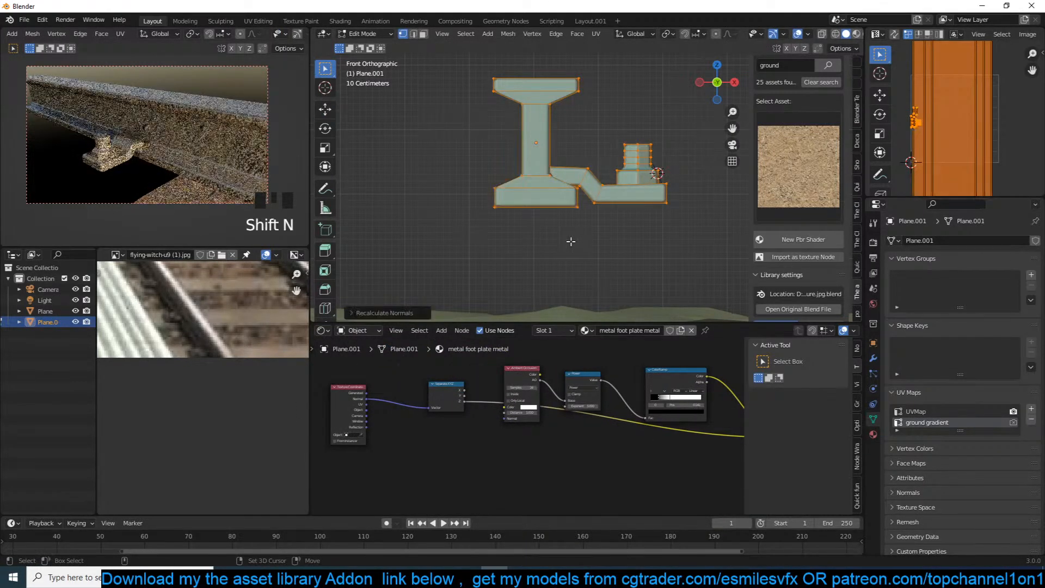
key("Tab")
middle_click_drag(607, 401, 451, 397)
scroll(529, 418, "down", 3)
middle_click_drag(649, 434, 544, 406)
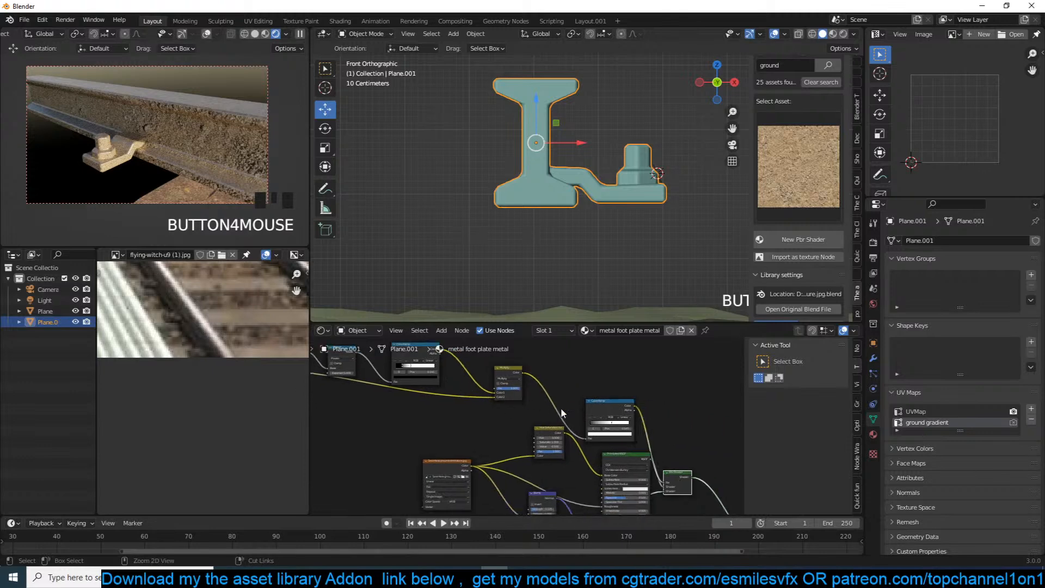
key("ctrl+s")
left_click(770, 442)
Extend the rail by moving its end vertices outward along its length in Edit Mode.
scroll(568, 443, "down", 4)
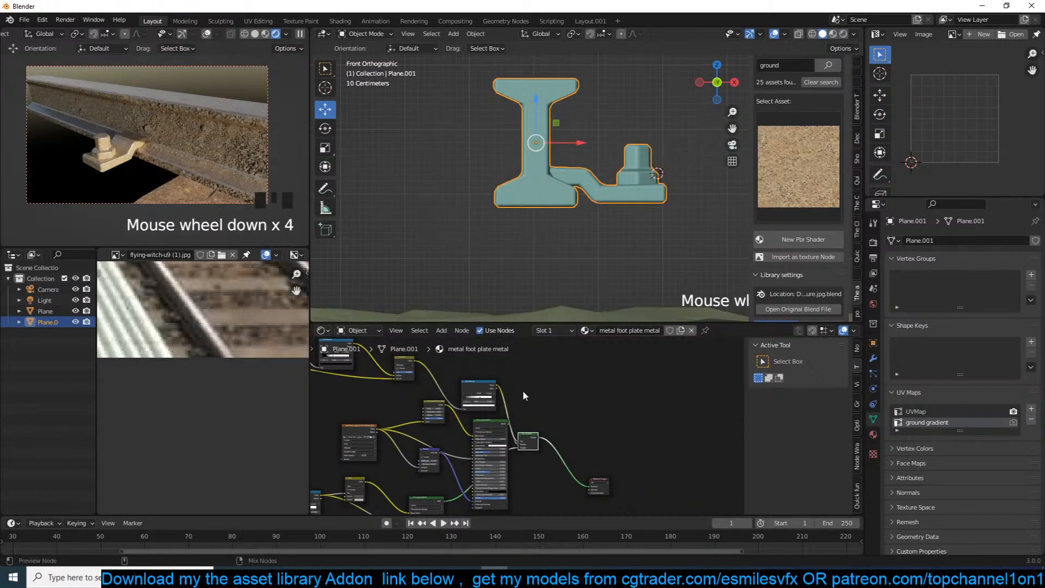
scroll(159, 149, "down", 6)
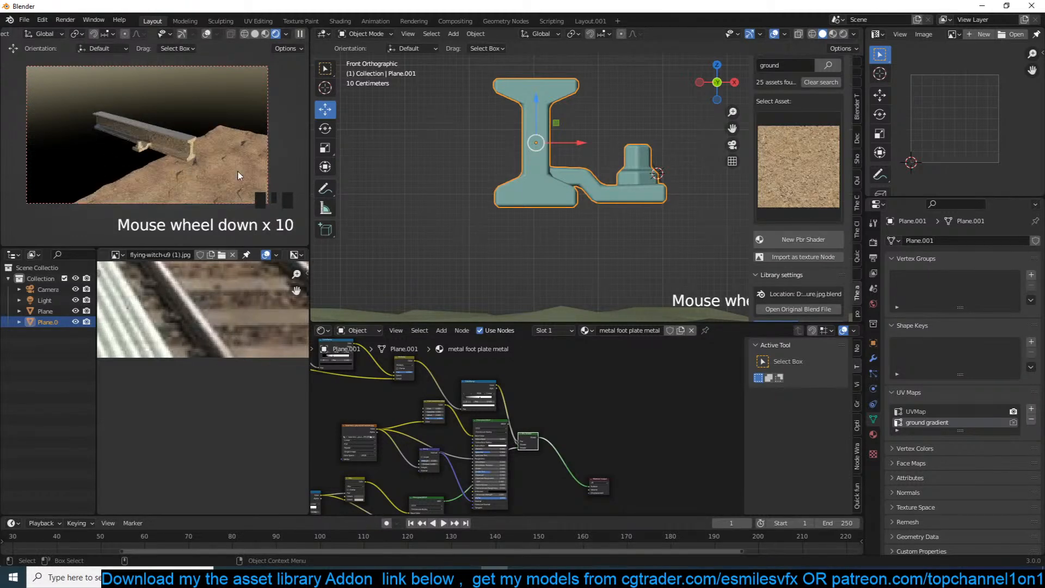
scroll(260, 341, "down", 4)
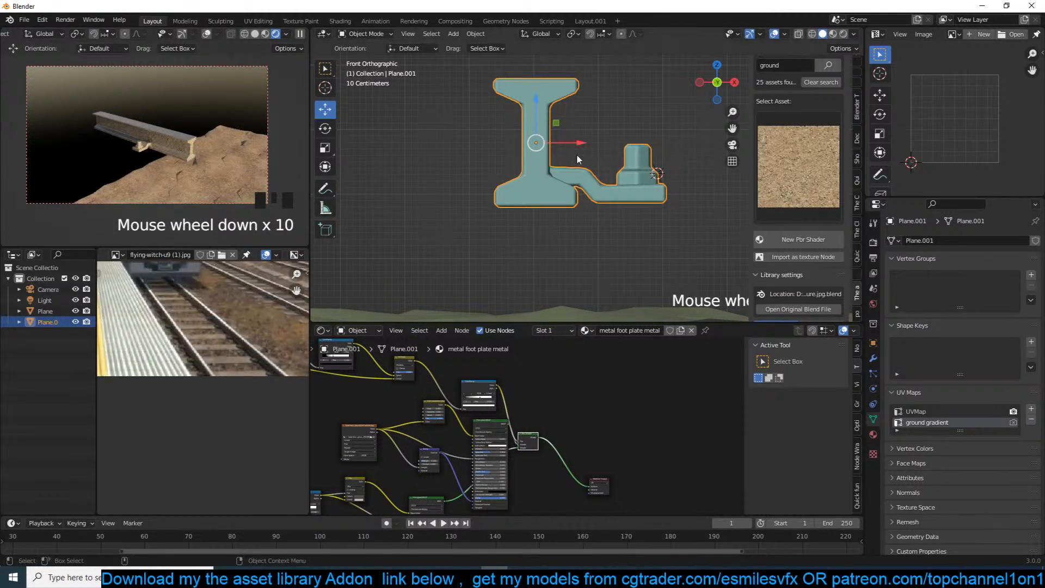
scroll(506, 187, "down", 3)
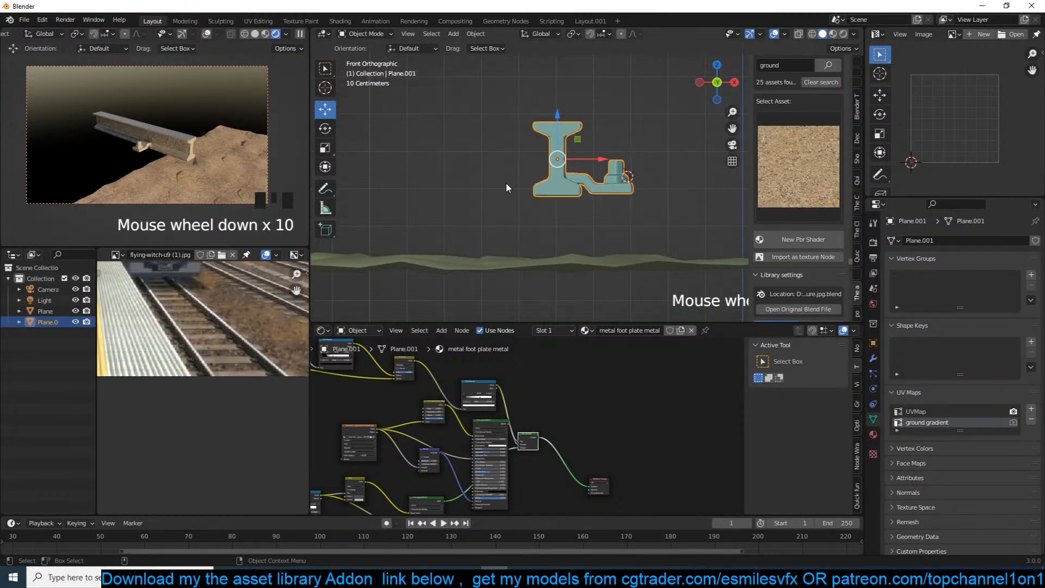
left_click(299, 38)
middle_click_drag(557, 161, 479, 210)
scroll(528, 194, "down", 6)
key("Tab")
left_click(406, 135)
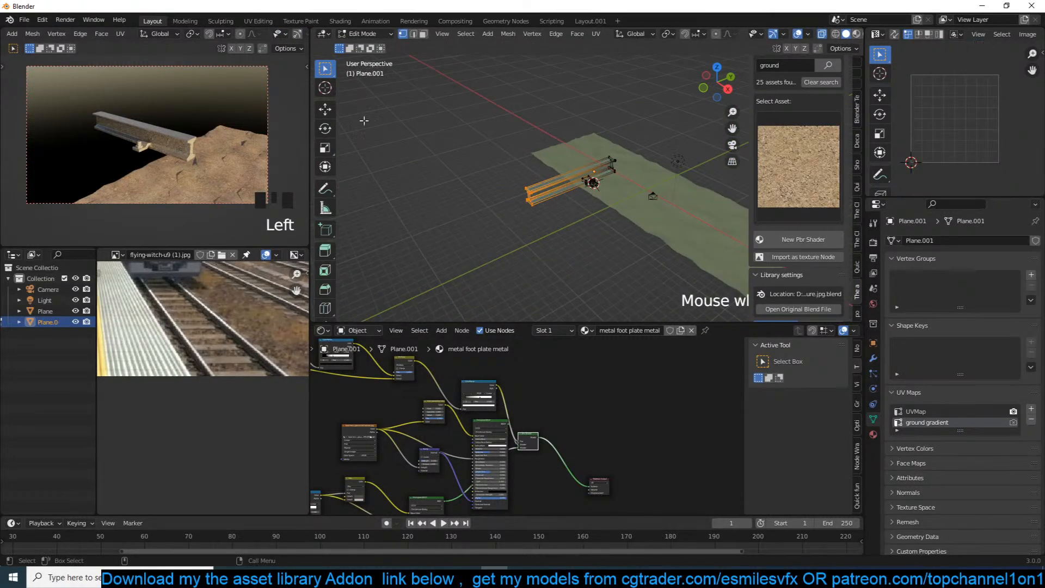
left_click(324, 109)
left_click_drag(560, 181, 422, 249)
Toggle X-ray and select the clip's whole plate beside the rail as linked geometry.
key("Tab")
key("alt+z")
scroll(658, 229, "up", 3)
middle_click_drag(535, 241, 708, 218)
scroll(658, 229, "up", 3)
key("Tab")
key("alt+a")
scroll(599, 212, "up", 3)
middle_click_drag(544, 212, 644, 169)
left_click(644, 169)
key("ctrl+l")
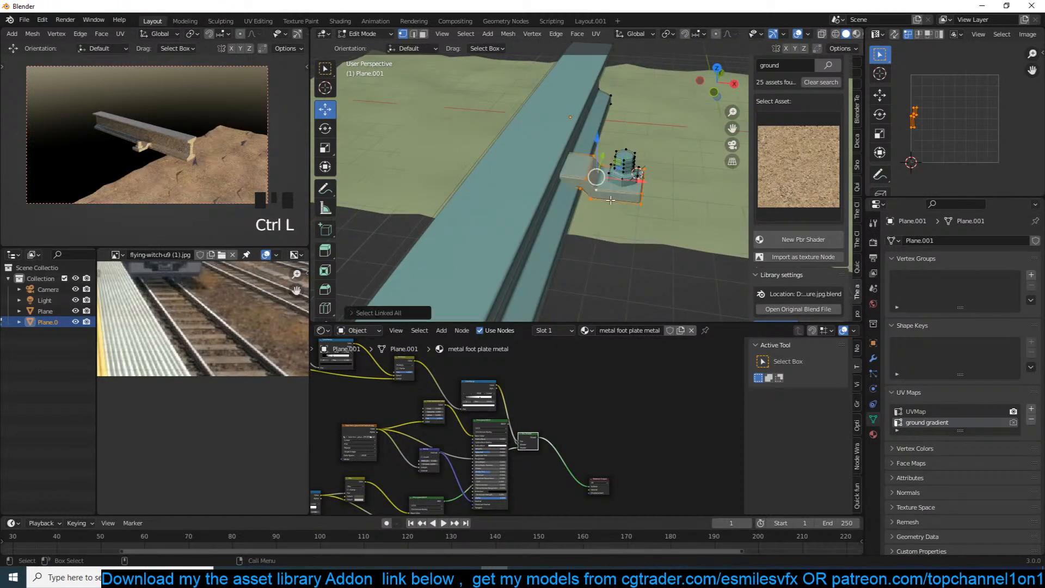
Try to duplicate the clip's plate in top view, and undo the duplicate along with its selection.
key("KP_7")
key("shift+d")
key("x")
left_click(611, 200)
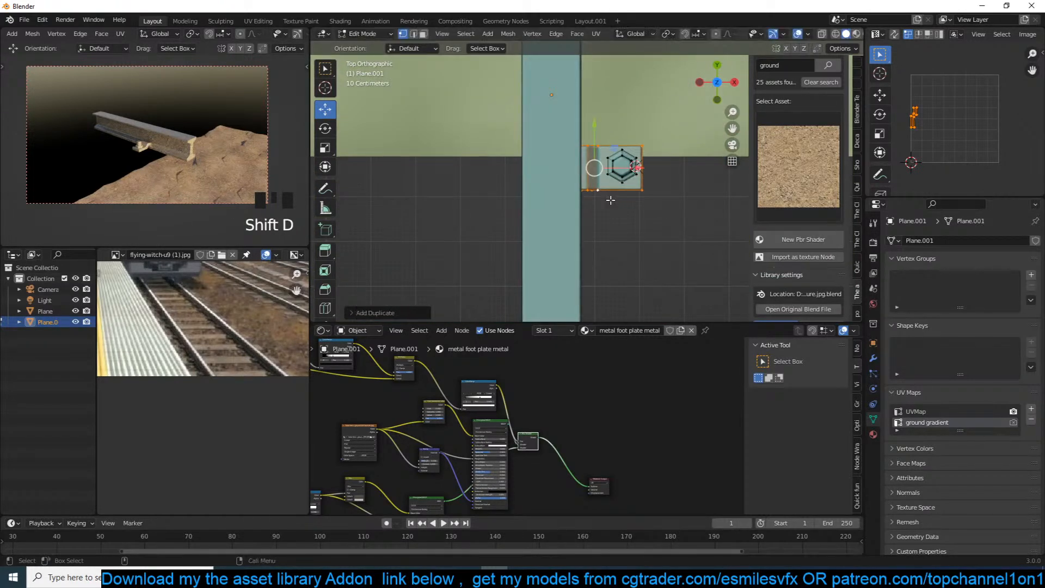
left_click(644, 164)
key("ctrl+z")
key("ctrl+z")
key("ctrl+z")
Duplicate the entire clip to the opposite side of the rail along X and mirror the copy across the X axis.
left_click_drag(653, 142, 619, 215)
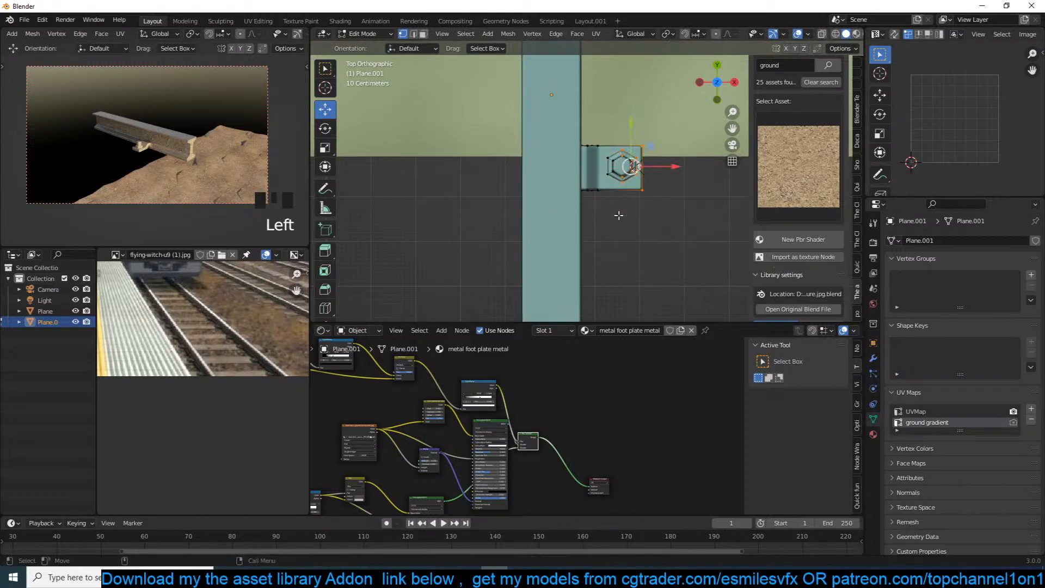
key("ctrl+l")
key("shift+d")
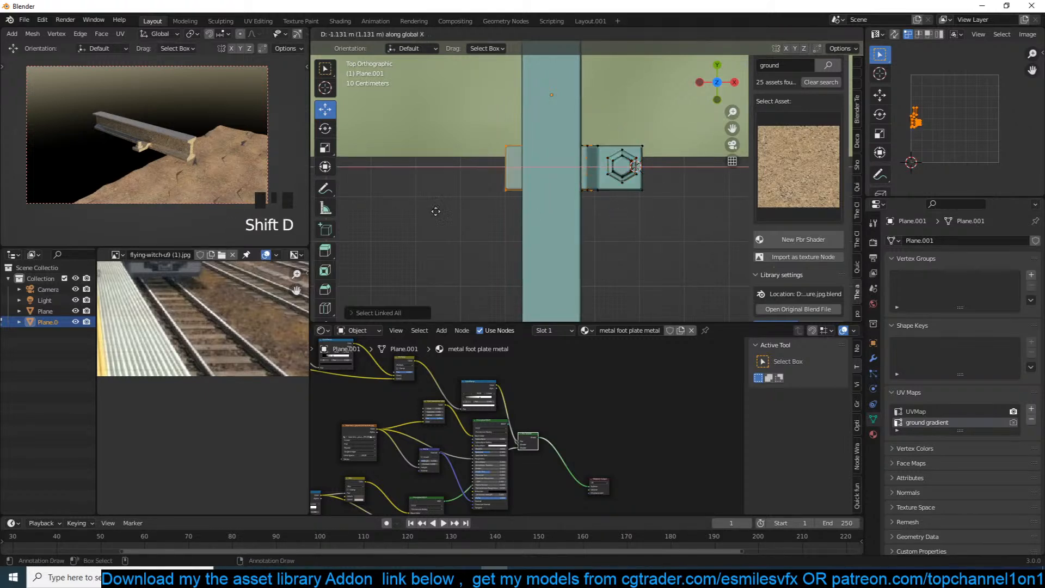
left_click(480, 207)
key("ctrl+m")
key("x")
left_click(486, 208)
Resize the mirrored clip and position it against the foot of the rail.
middle_click_drag(487, 207, 520, 130)
scroll(490, 202, "down", 3)
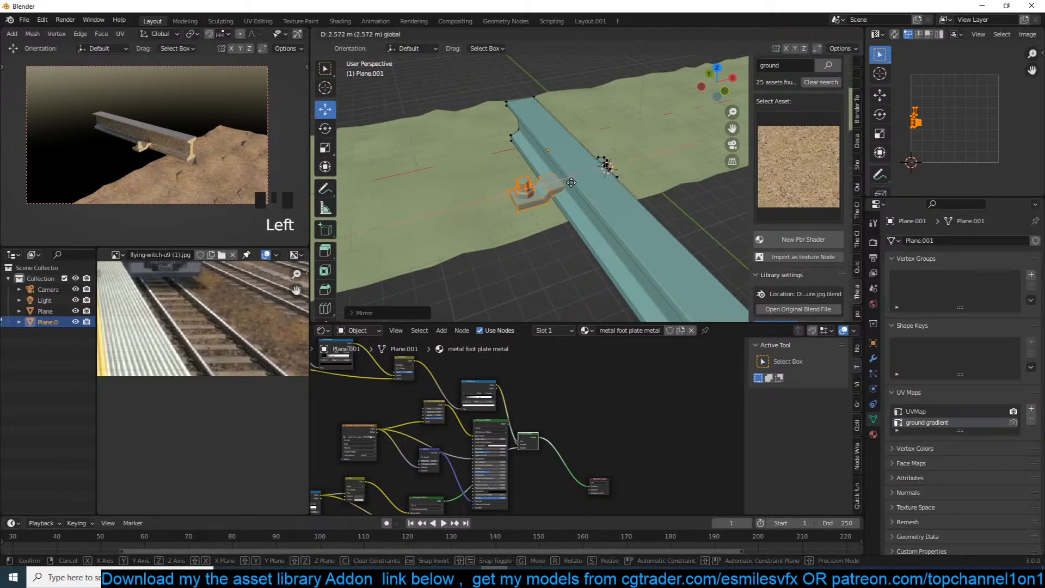
left_click(567, 185)
key("KP_7")
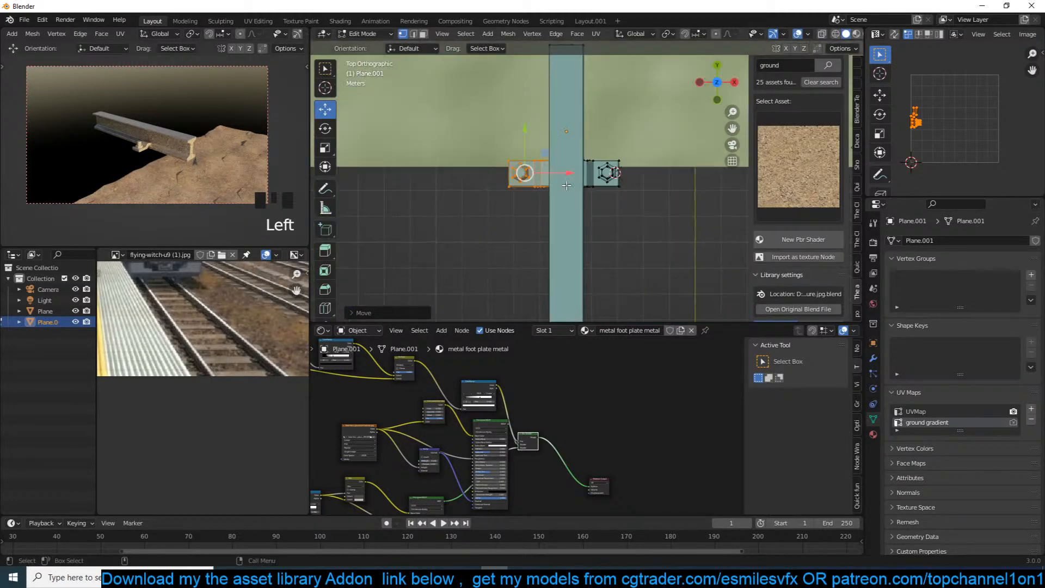
middle_click_drag(483, 252, 464, 116)
key("s")
left_click(546, 194)
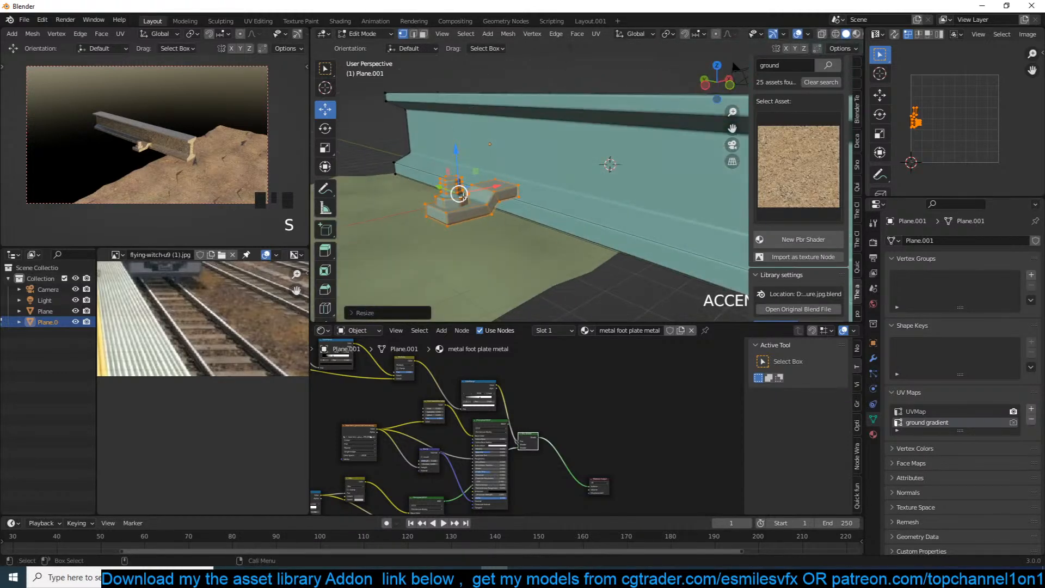
left_click_drag(460, 194, 494, 186)
left_click(507, 179)
Add a cube beneath the clip, shrink it, and scale it along Z and X to form a sleeper.
middle_click_drag(507, 179, 485, 169)
right_click(485, 170, "shift")
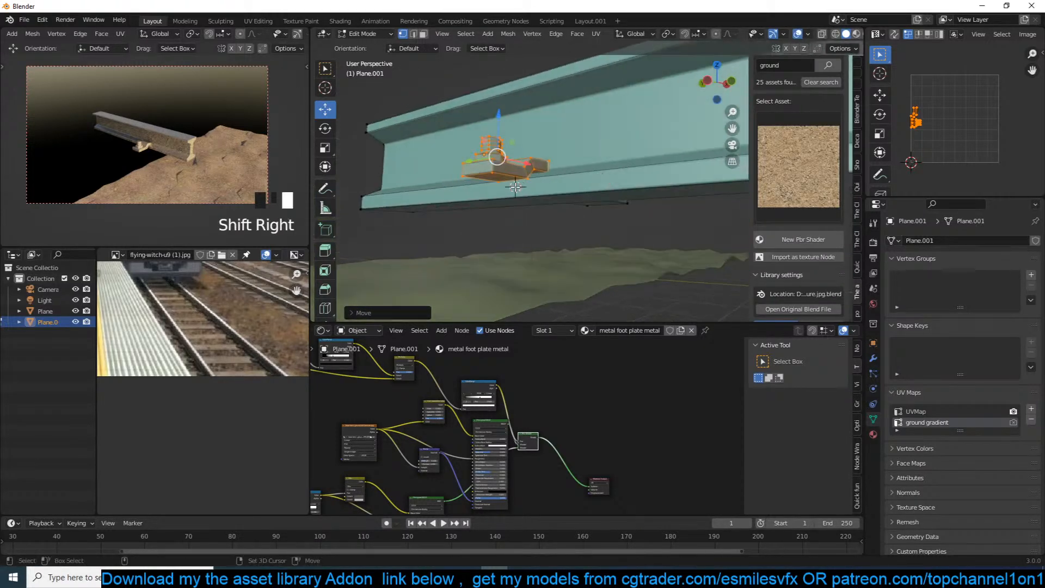
left_click(484, 176)
key("s")
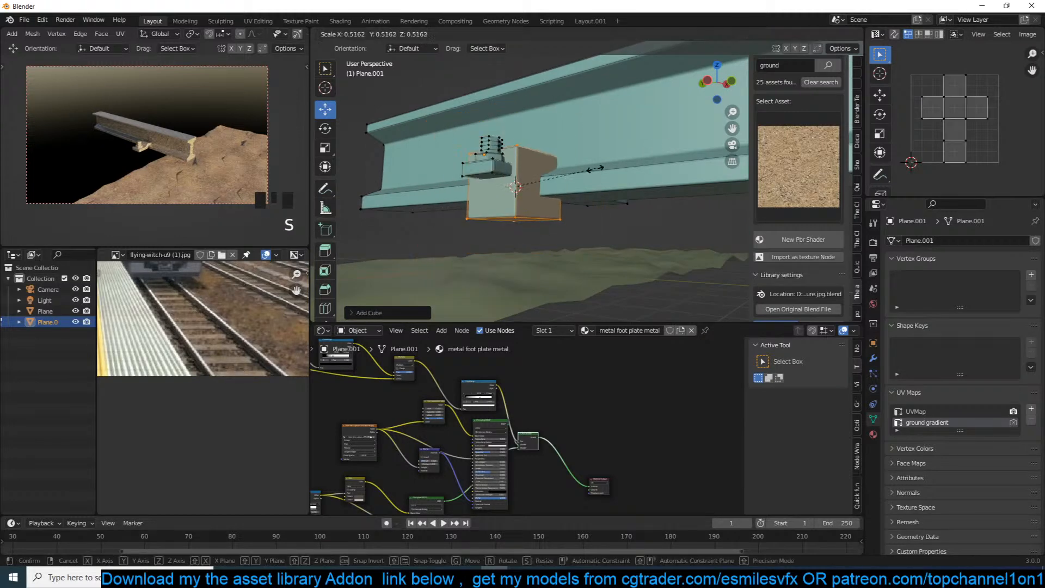
left_click(546, 175)
key("s")
key("z")
left_click(559, 163)
middle_click_drag(558, 163, 549, 210)
key("s")
key("x")
left_click(356, 176)
Reposition the sleeper under the rail and scale it along Y to adjust its width.
scroll(355, 175, "down", 4)
left_click_drag(549, 210, 540, 216)
scroll(540, 217, "down", 3)
key("s")
key("y")
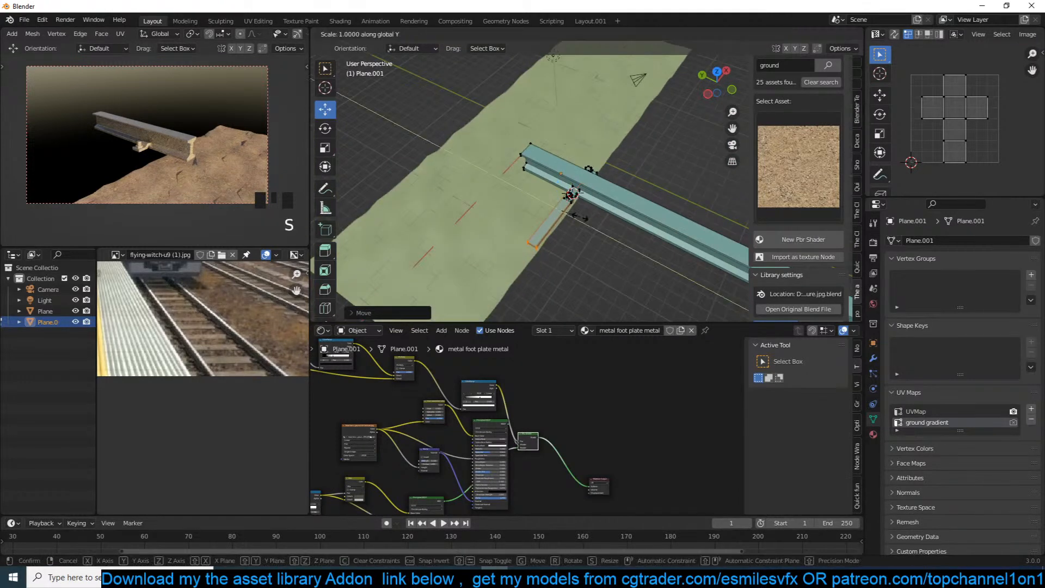
left_click(625, 245)
Adjust the sleeper's length by moving the end face farthest from the rail.
mouse_move(560, 191)
middle_mouse_down()
mouse_move(550, 182)
mouse_move(530, 191)
mouse_move(550, 195)
middle_mouse_up()
key("3")
left_click(476, 217)
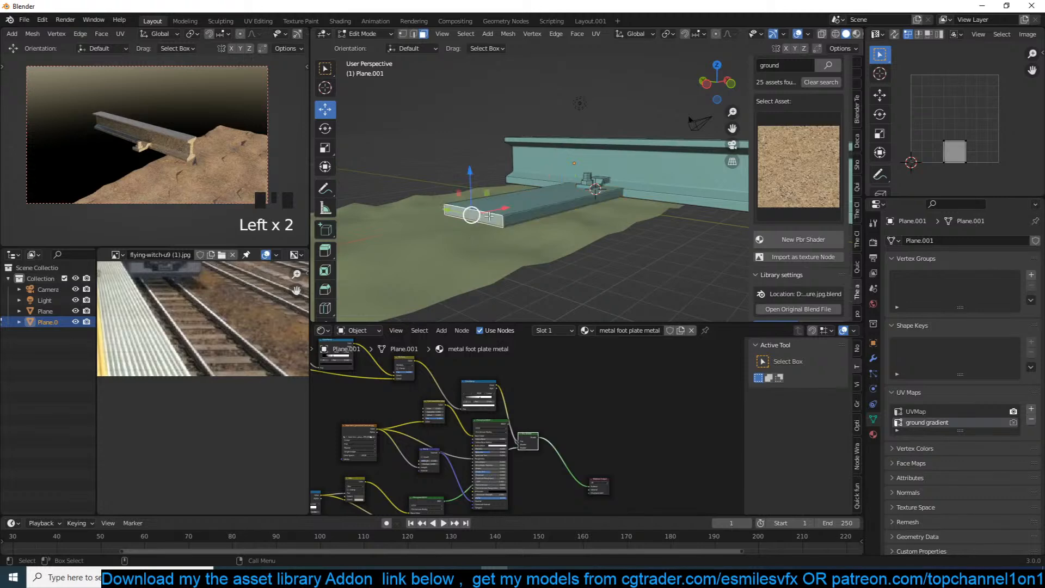
middle_click_drag(480, 215, 471, 223)
left_click_drag(470, 223, 537, 211)
Snap the 3D cursor to the sleeper's selected end face and delete that face.
key("x")
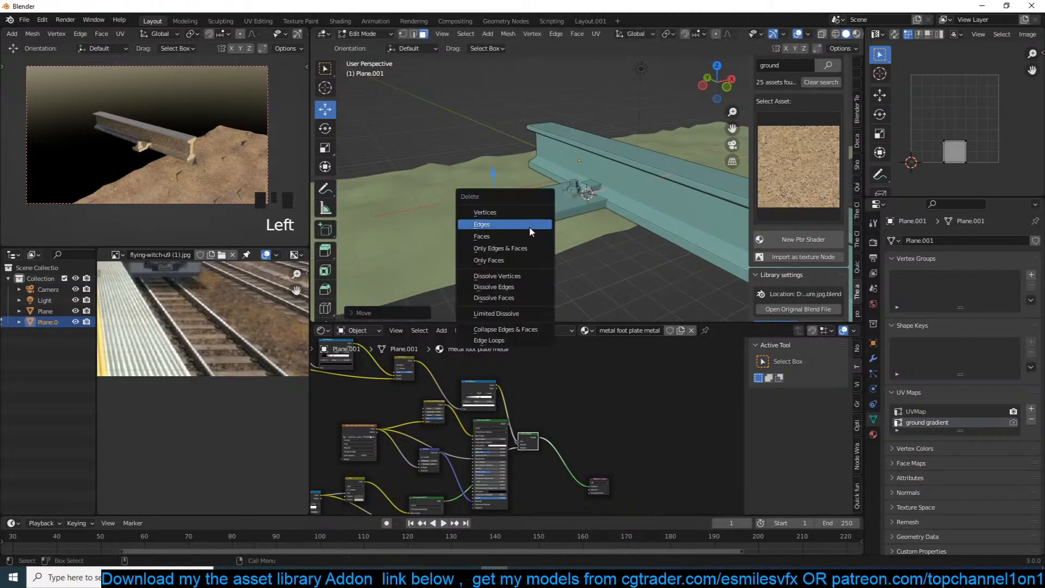
key("shift+s")
key("x")
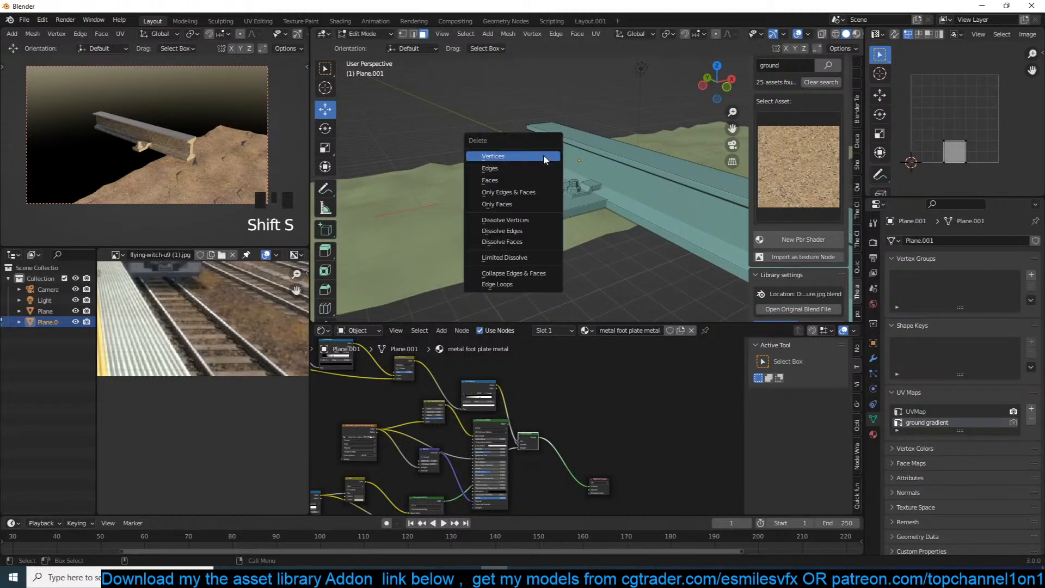
left_click(542, 180)
Set the rail object's origin to the 3D cursor and add a Mirror modifier to create the second rail.
key("Tab")
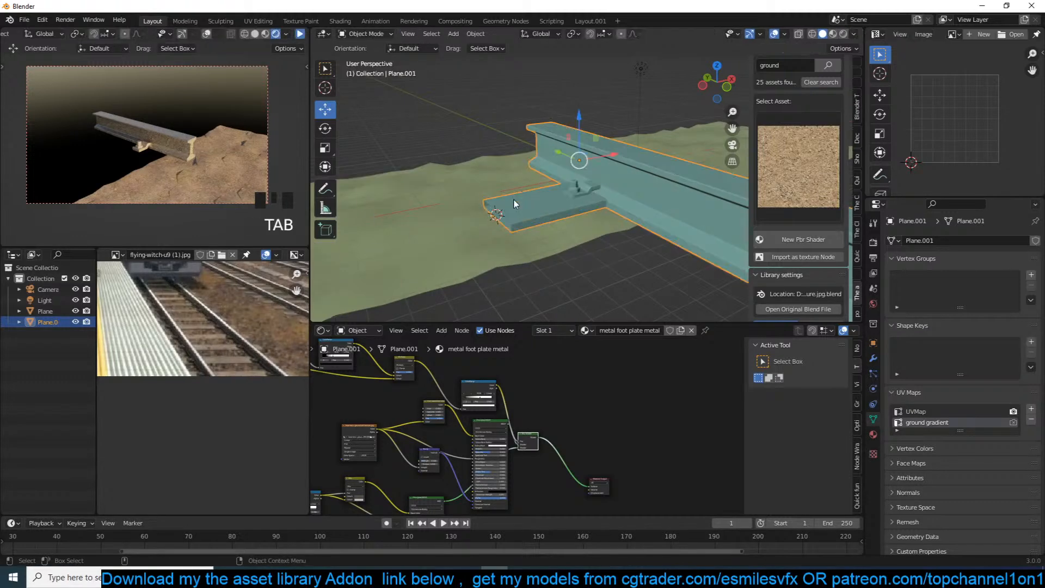
right_click(517, 201)
mouse_move(492, 240)
left_click(588, 264)
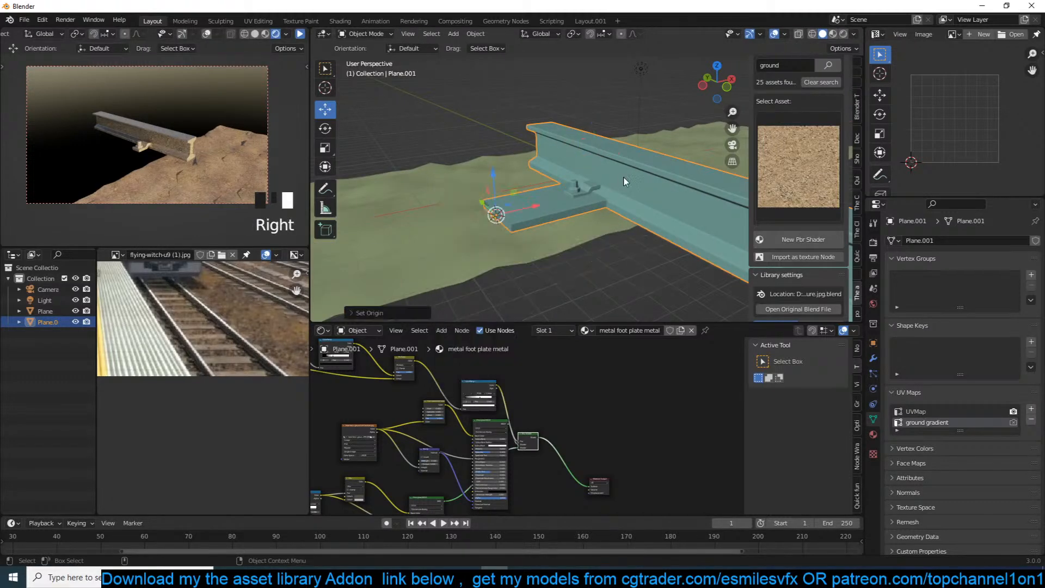
key("q")
left_click(456, 268)
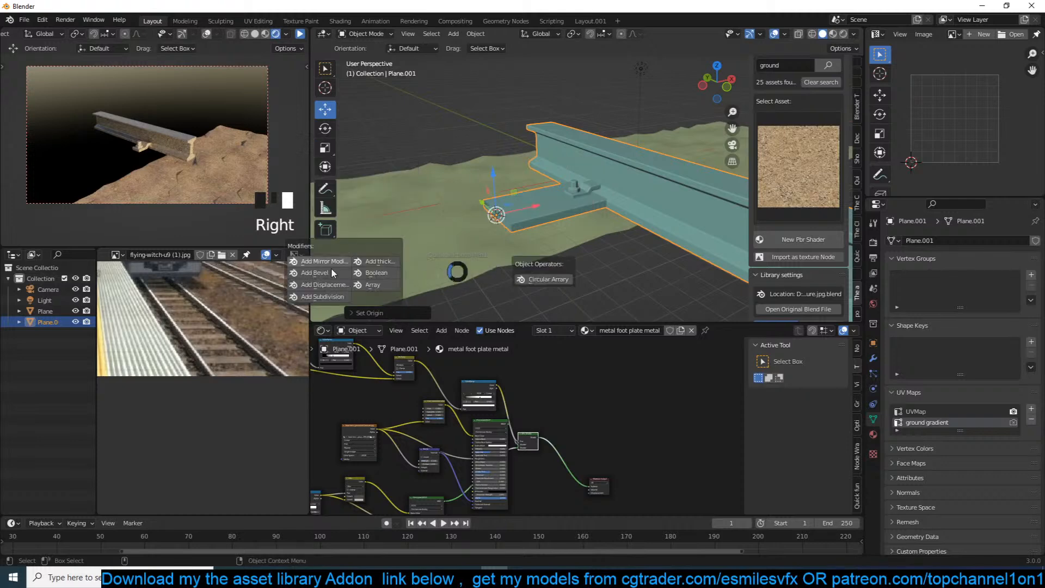
left_click(335, 265)
scroll(577, 201, "down", 5)
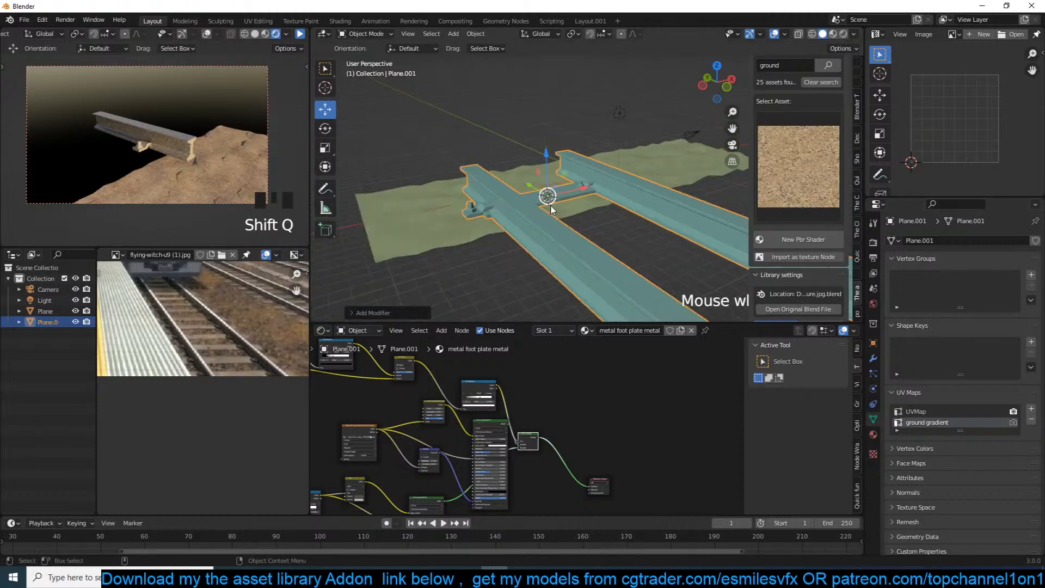
In X-ray top view, select the sleeper with its clips and duplicate them a short distance along the rail.
middle_click_drag(566, 201, 416, 233)
scroll(467, 212, "up", 3)
middle_click_drag(467, 212, 509, 150)
key("Tab")
key("KP_7")
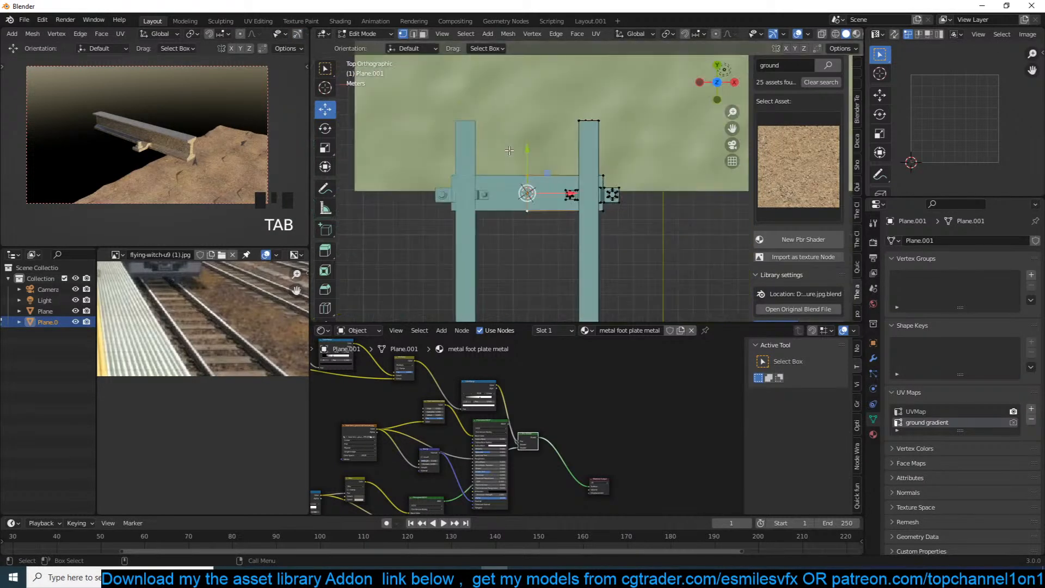
key("alt+z")
scroll(571, 210, "down", 1)
middle_click_drag(570, 205, 537, 145, "shift")
left_click_drag(482, 86, 629, 184)
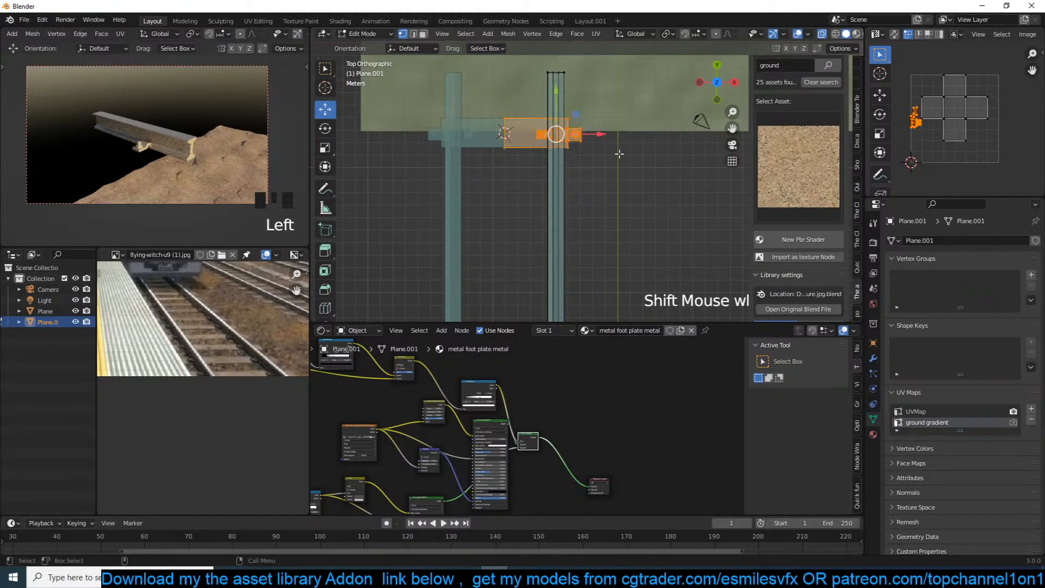
key("shift+d")
left_click(614, 207)
Repeat the sleeper duplication at equal spacing down the length of the track.
key("shift+r")
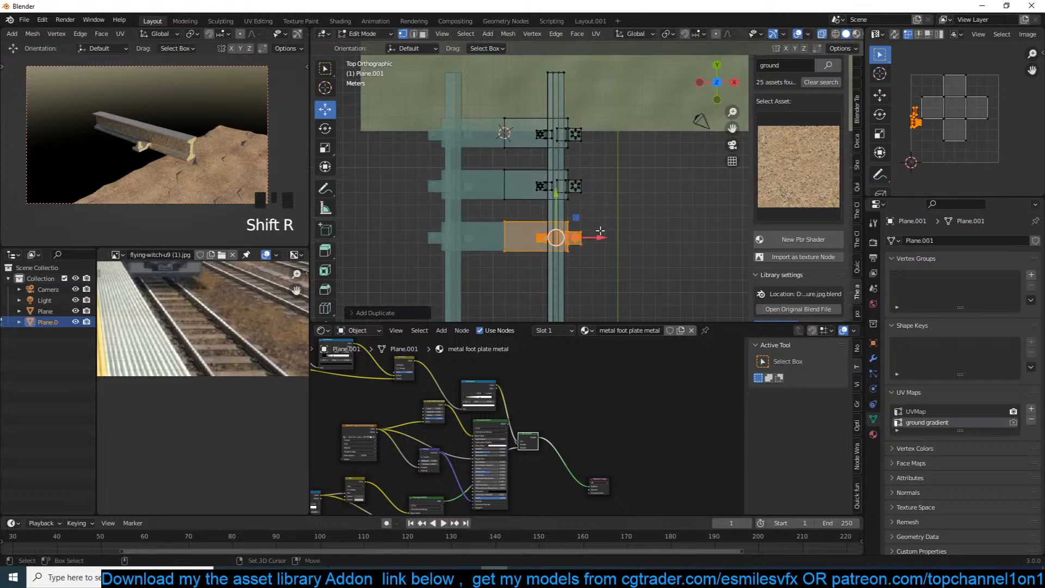
key("shift+r")
key("shift+r")
key("shift+r")
mouse_move(614, 206)
middle_mouse_down("shift")
mouse_move(627, 131)
mouse_move(577, 193)
mouse_move(521, 187)
mouse_move(596, 205)
middle_mouse_up("shift")
scroll(628, 130, "down", 2)
key("shift+r")
key("shift+r")
Duplicate the last sleeper with its clips and place the copy at the track end over the ground.
key("Tab")
key("Tab")
key("shift+d")
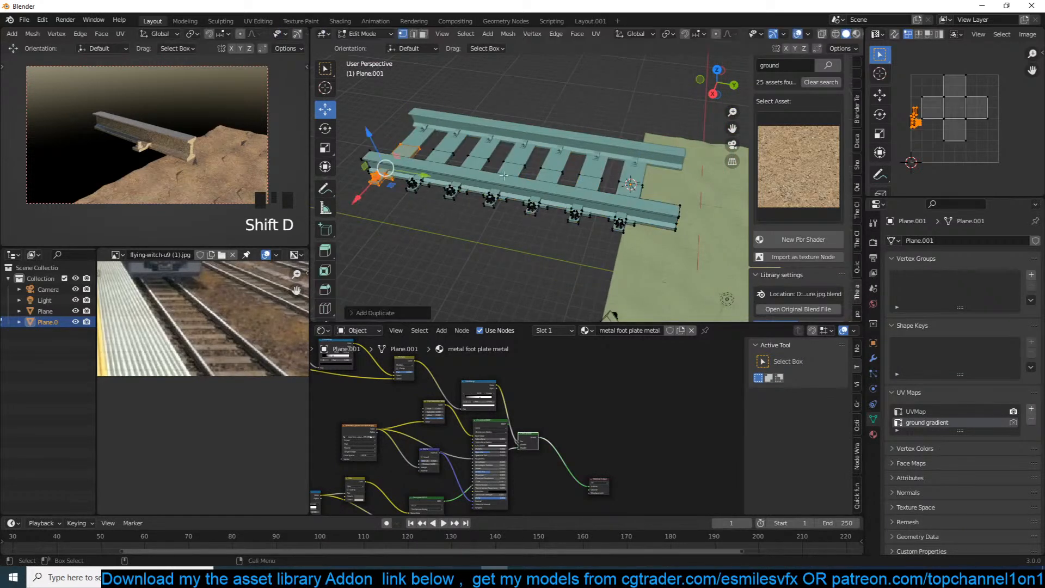
left_click(716, 218)
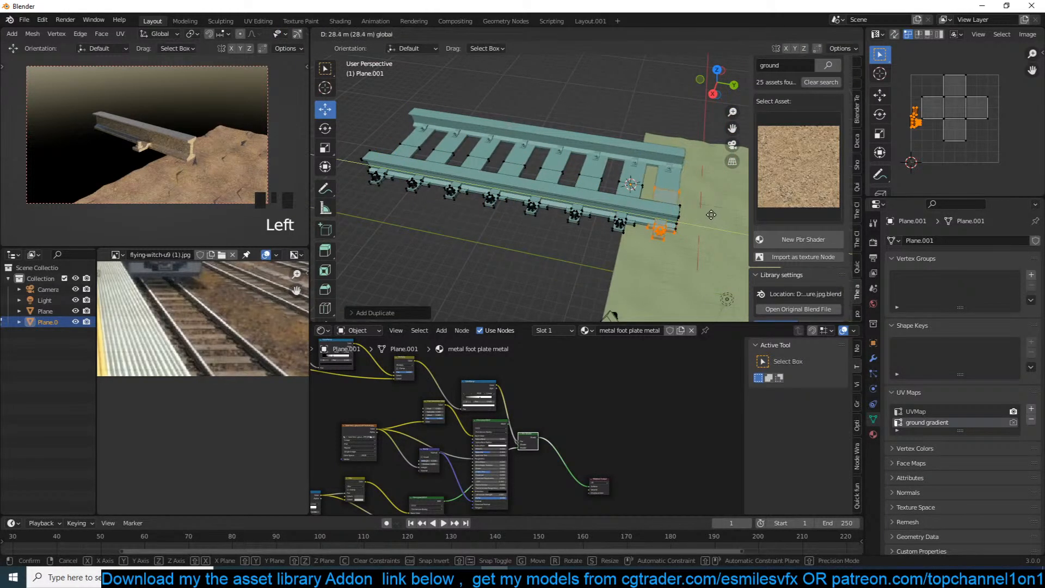
key("Tab")
scroll(654, 218, "down", 3)
scroll(653, 218, "up", 5)
Start saving the file and create a folder named "anime rail station" in D:\models\2022\march.
key("ctrl+s")
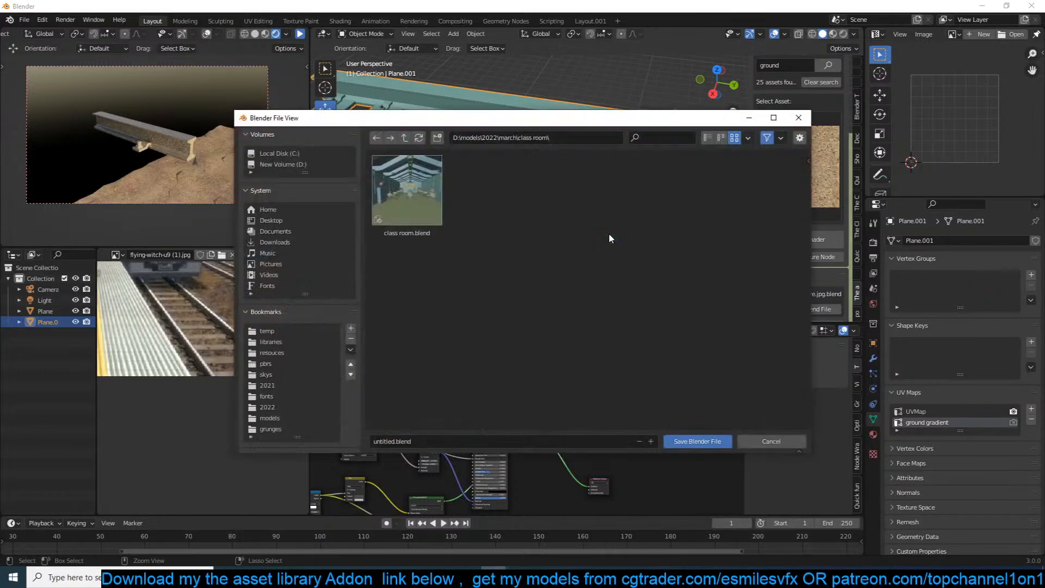
left_click(404, 138)
left_click(437, 137)
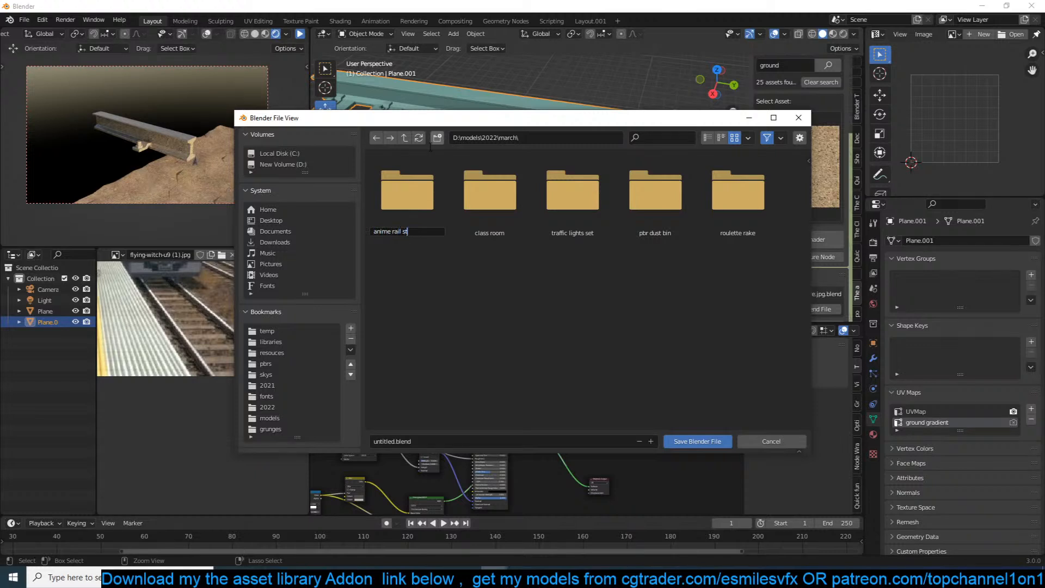
key("ctrl+c")
left_click(464, 237)
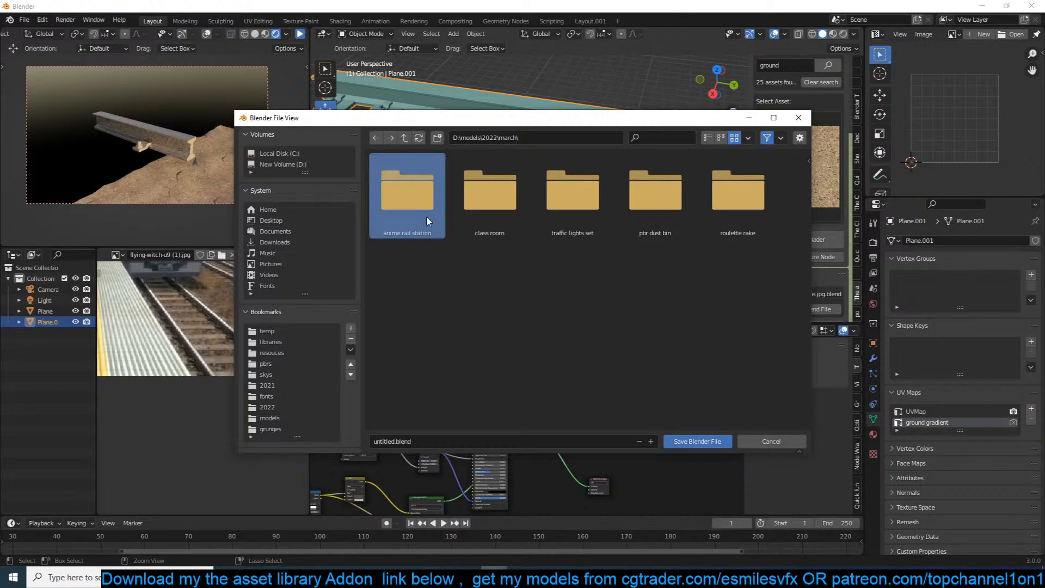
Save the file as "anime rail station.blend" inside the "anime rail station" folder.
double_click(427, 219)
left_click(521, 437)
key("ctrl+v")
left_click(536, 366)
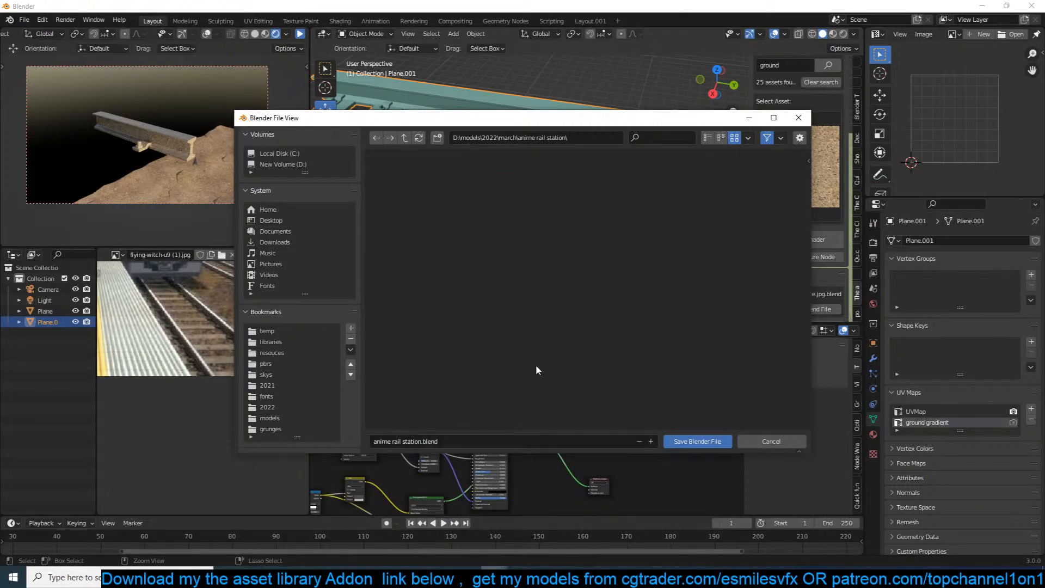
left_click(707, 442)
Show the track's modifiers and collapse the Bevel and Mirror settings.
scroll(452, 163, "down", 5)
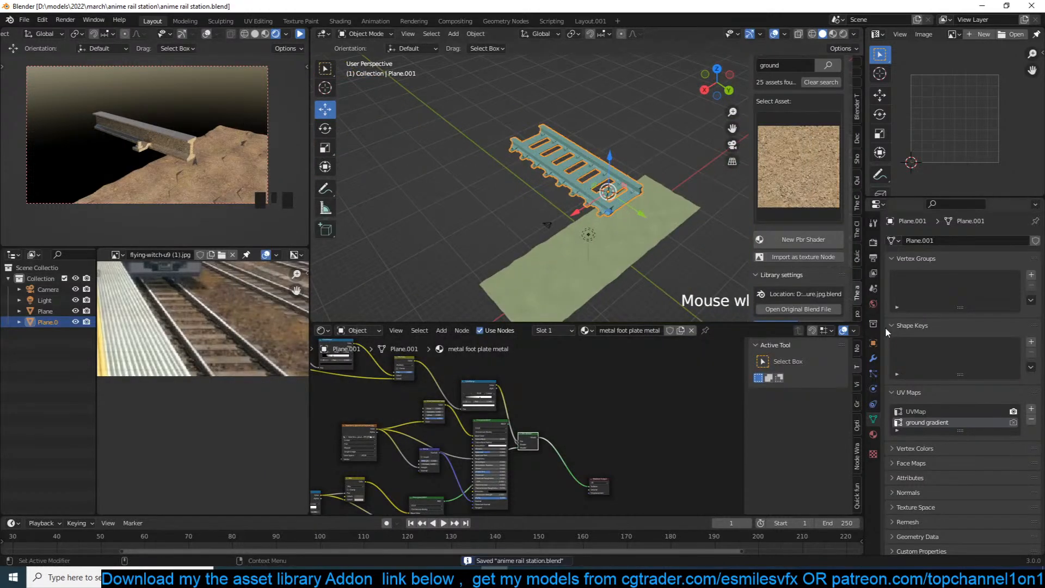
left_click(874, 358)
left_click(893, 259)
left_click(891, 273)
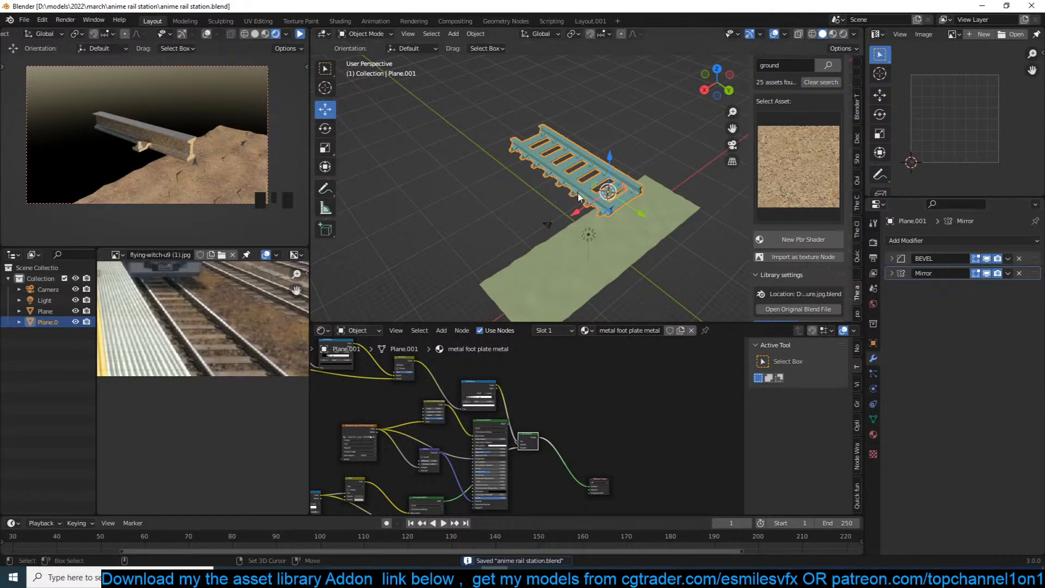
Add an Array modifier to the rail track and set its relative offset to 0 on X and 1 on Y.
key("q")
left_click(526, 233)
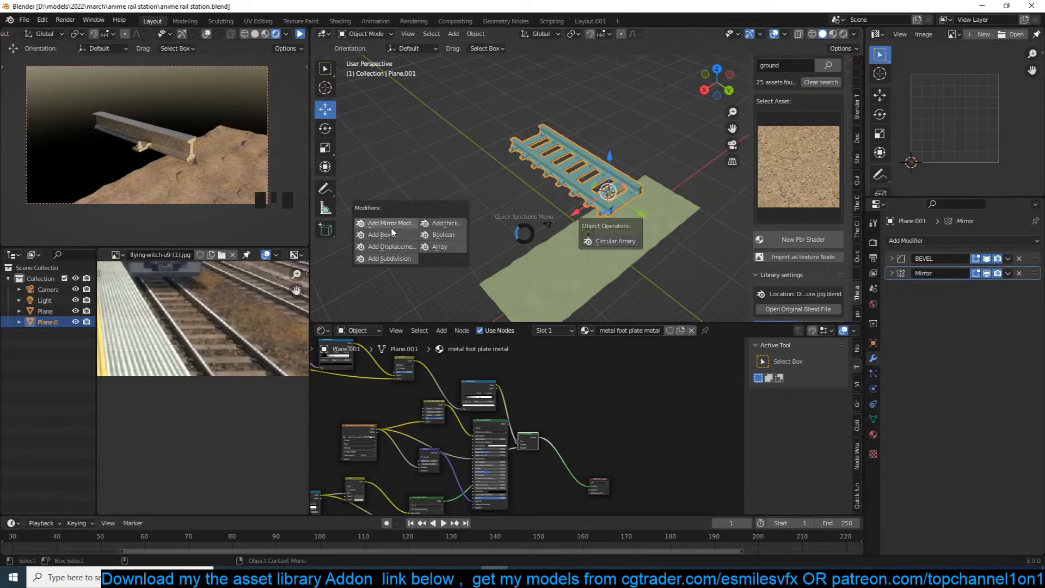
left_click(437, 247)
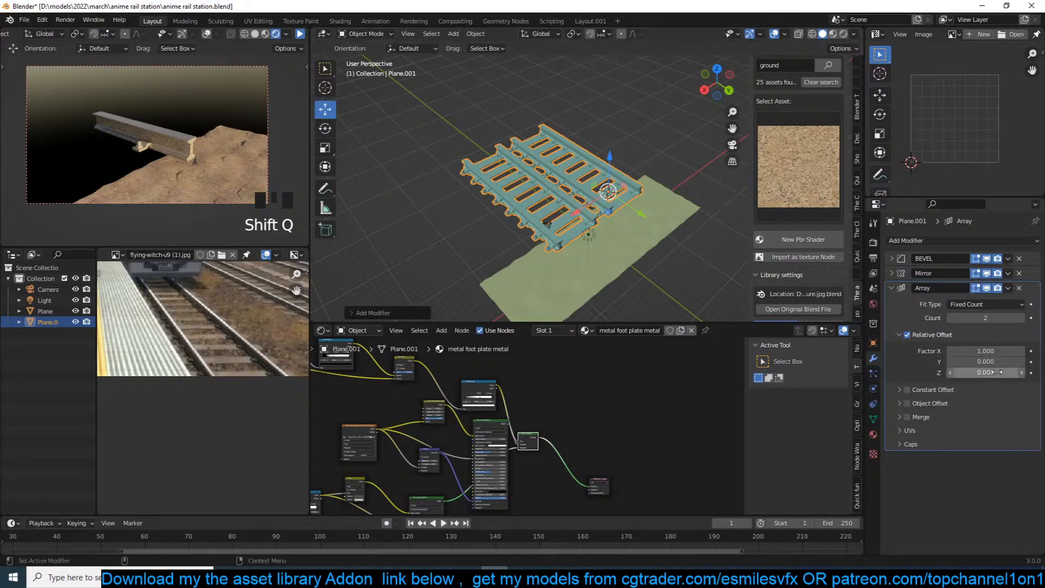
left_click(934, 357)
double_click(956, 352)
type("0")
left_click(929, 357)
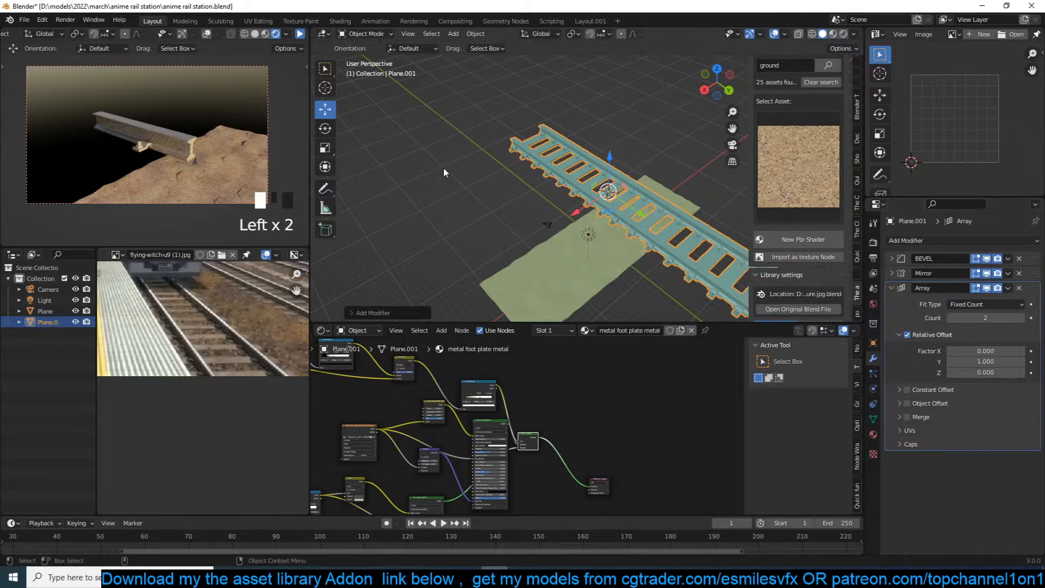
Scale the arrayed rail track down to a small strip relative to the ground plane.
key("KP_7")
scroll(543, 224, "up", 5)
middle_click_drag(544, 223, 506, 161)
key("s")
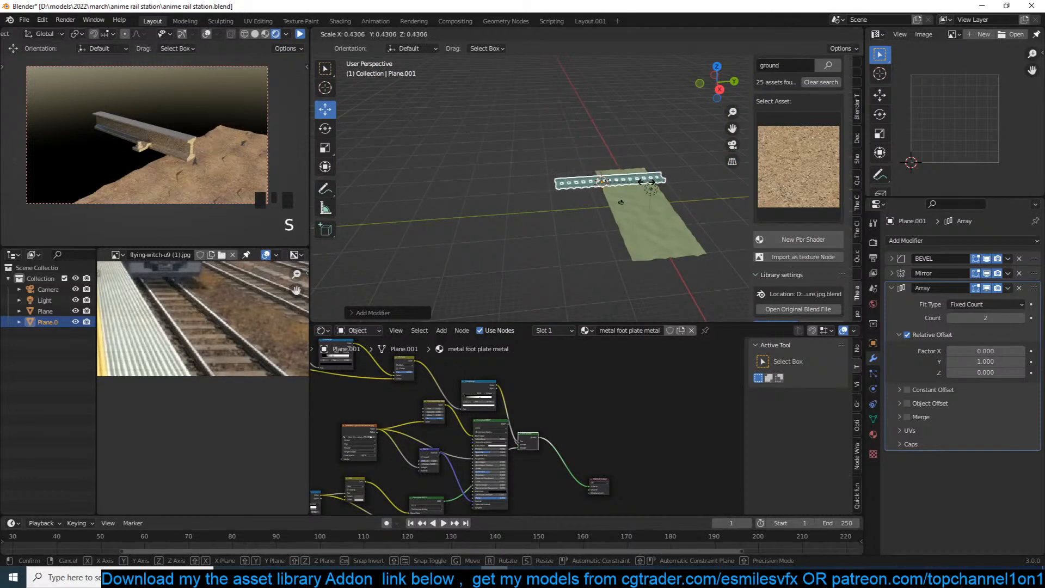
left_click(647, 183)
key("KP_7")
scroll(644, 178, "up", 3)
key("s")
left_click(603, 160)
key("s")
left_click(609, 158)
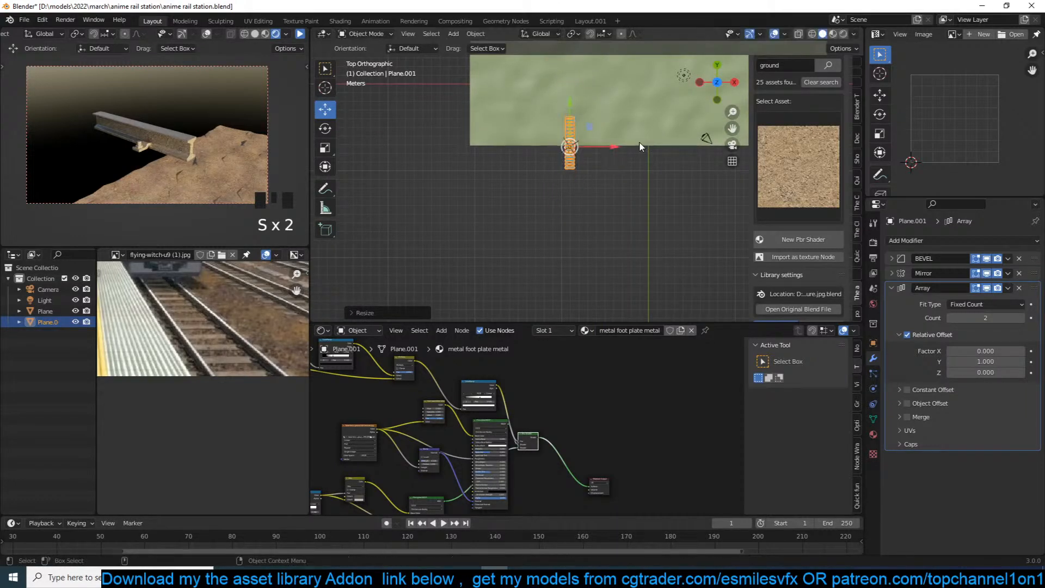
Rotate the track 90 degrees in top view and move it onto the ground plane.
type("r9")
left_click(640, 143)
key("g")
left_click(606, 97)
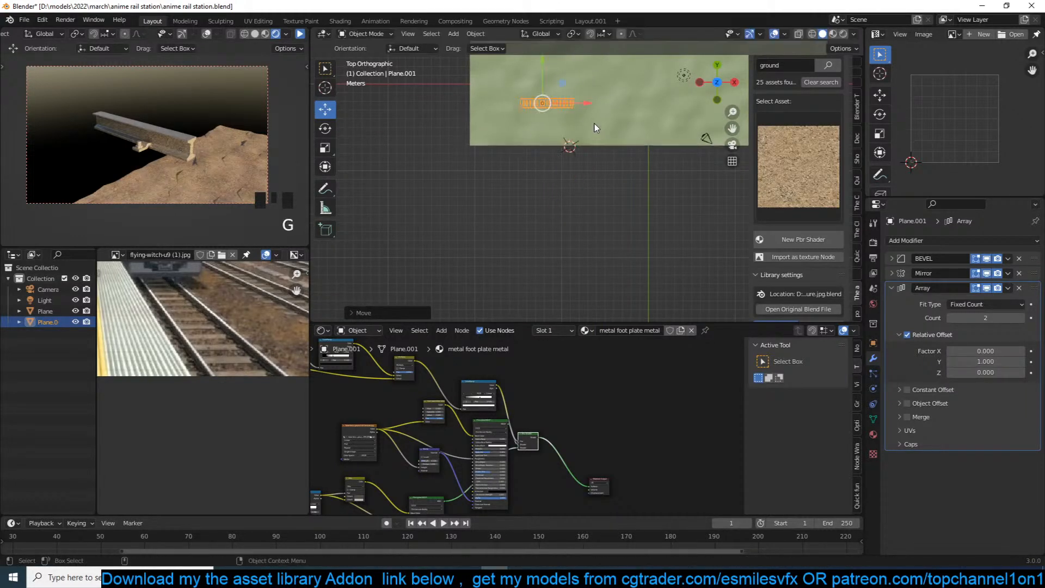
Resume the rendered preview and frame the track up close in the camera view.
key("KP_Decimal")
middle_click_drag(608, 127, 569, 119)
left_click(578, 178)
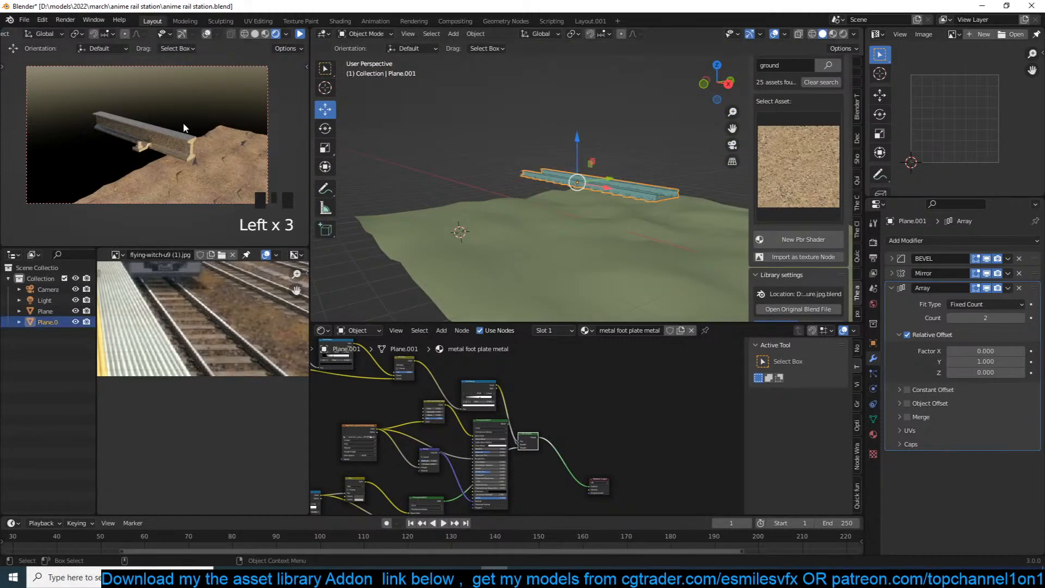
left_click(299, 35)
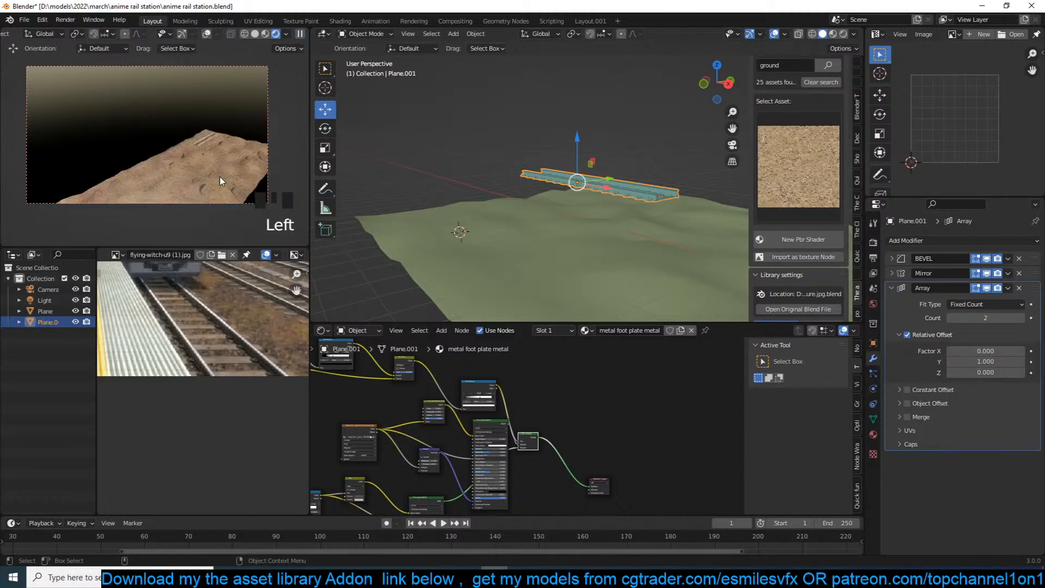
key("KP_Decimal")
key("grave")
scroll(280, 117, "up", 3)
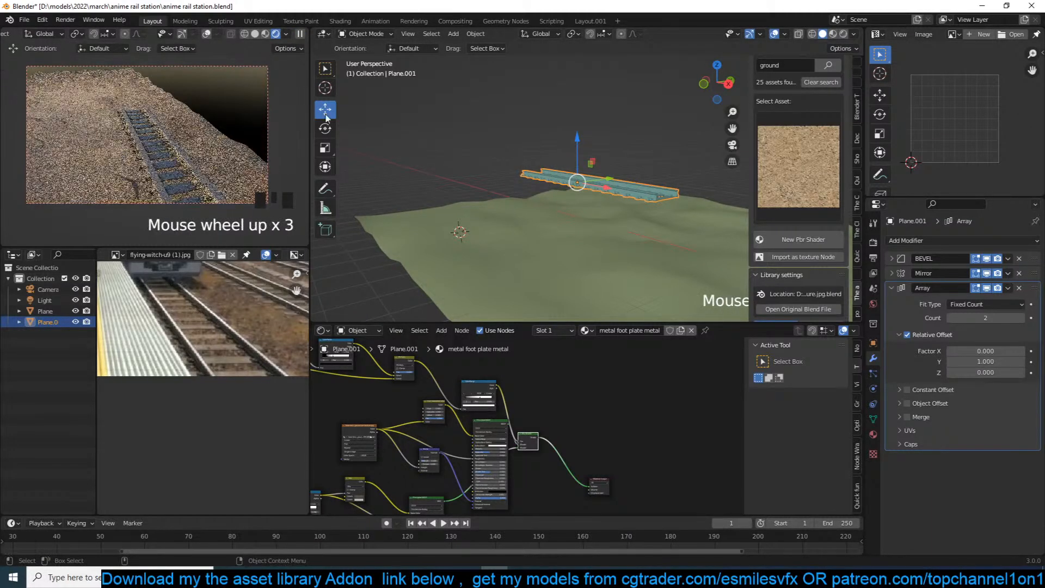
mouse_move(117, 142)
middle_mouse_down("shift")
mouse_move(98, 116)
mouse_move(120, 139)
middle_mouse_up("shift")
key("grave")
scroll(593, 117, "up", 5)
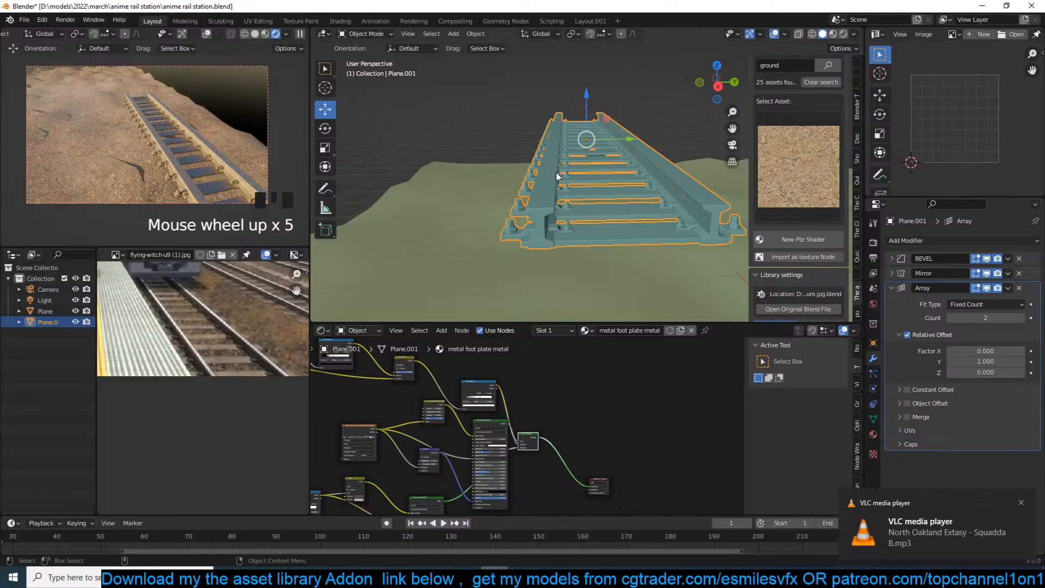
Widen the track by moving the rail and its fasteners outward along Y in the mesh.
key("KP_7")
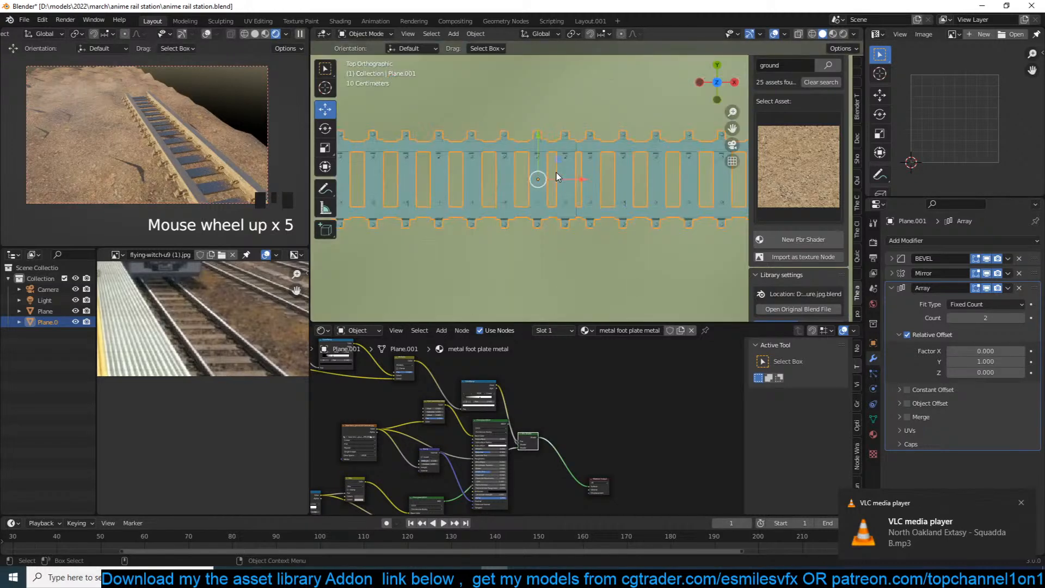
key("Tab")
scroll(542, 180, "down", 3)
key("alt+z")
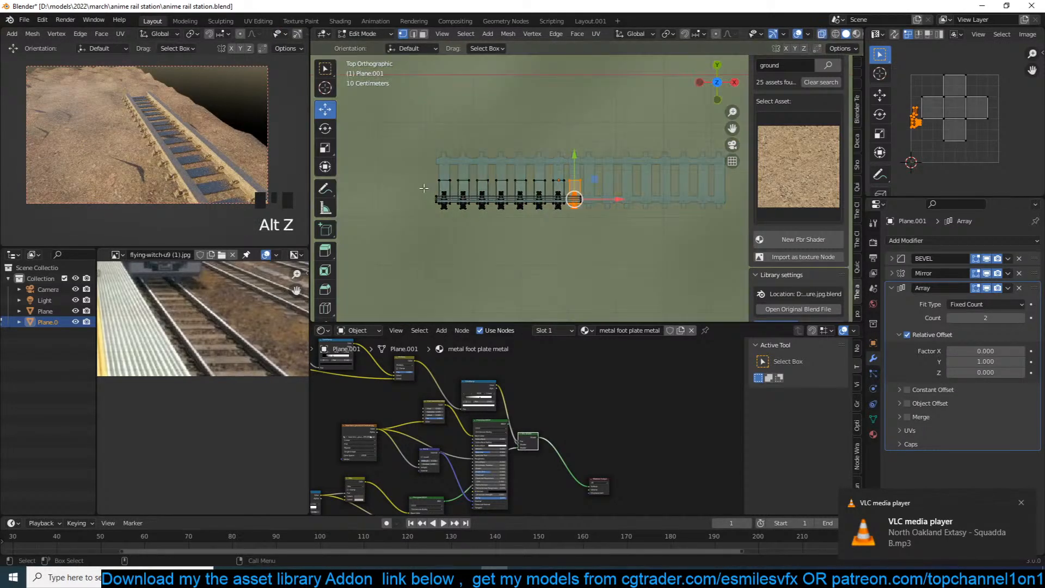
left_click_drag(428, 190, 587, 215)
left_click_drag(512, 159, 515, 188)
scroll(515, 187, "up", 2)
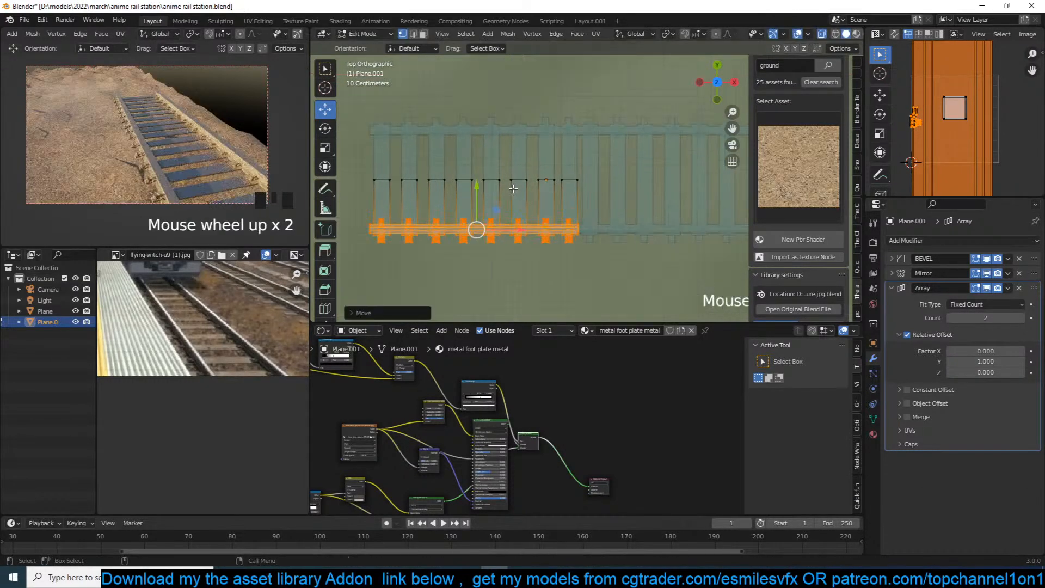
Delete the vertices of the second, fourth and sixth sleepers, including their fasteners, to widen the sleeper spacing.
left_click(418, 181)
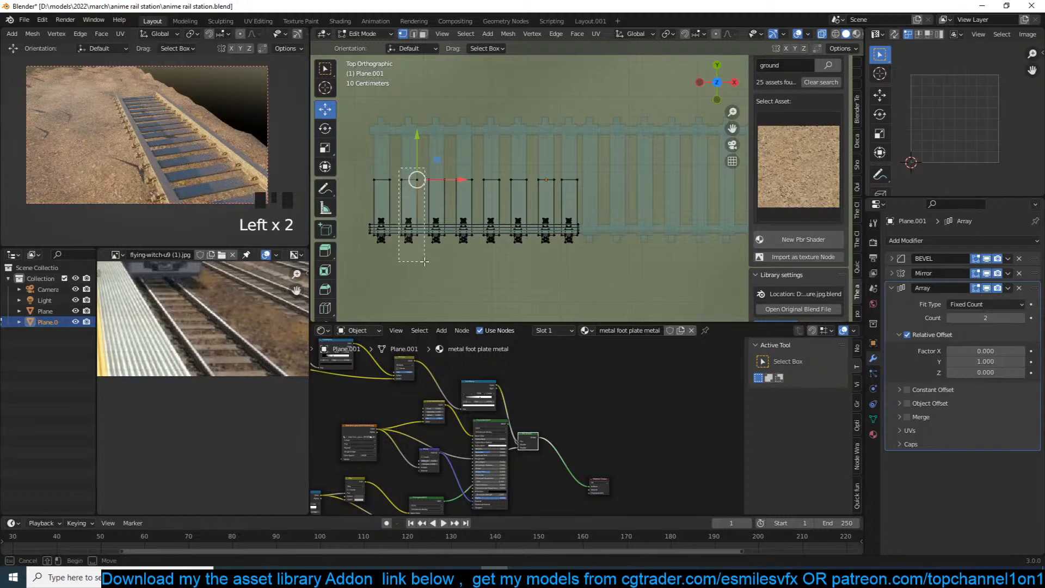
left_click_drag(424, 262, 425, 261)
left_click_drag(450, 166, 475, 255, "shift")
left_click_drag(510, 173, 533, 250, "shift")
right_click(523, 218)
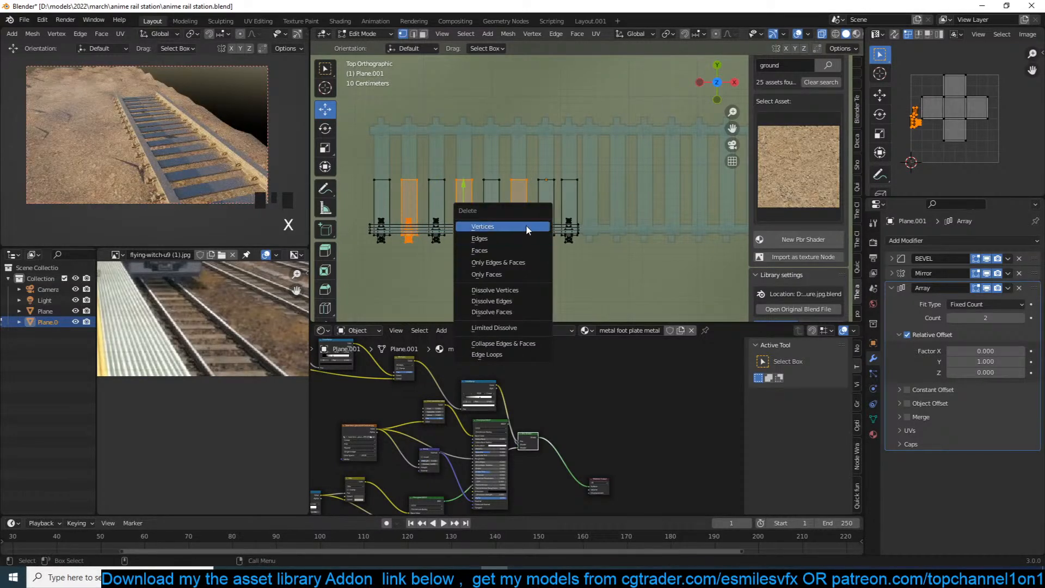
key("Tab")
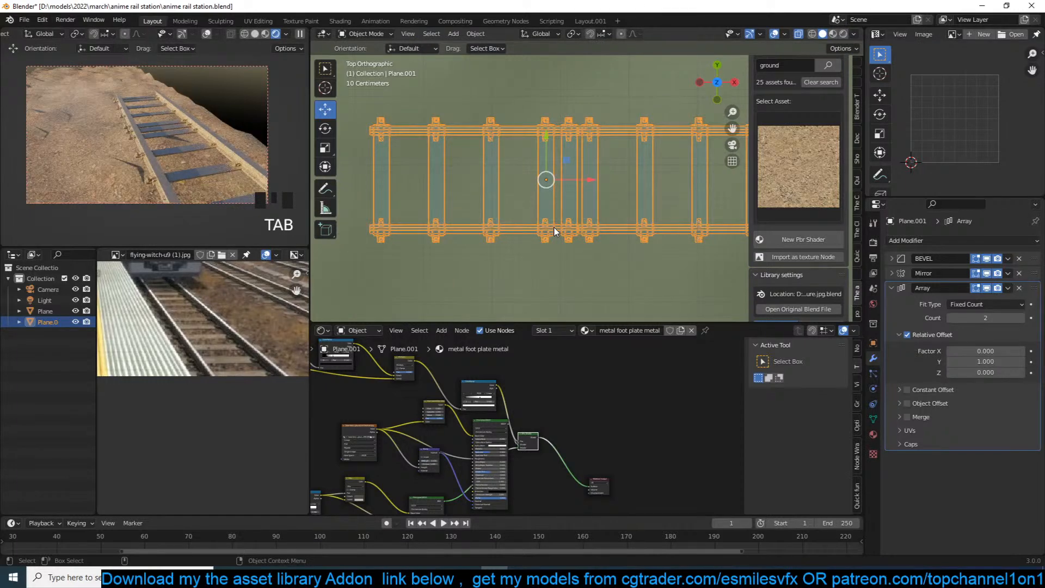
Delete the extra sleeper at the end of the segment, where the array copies join.
key("Tab")
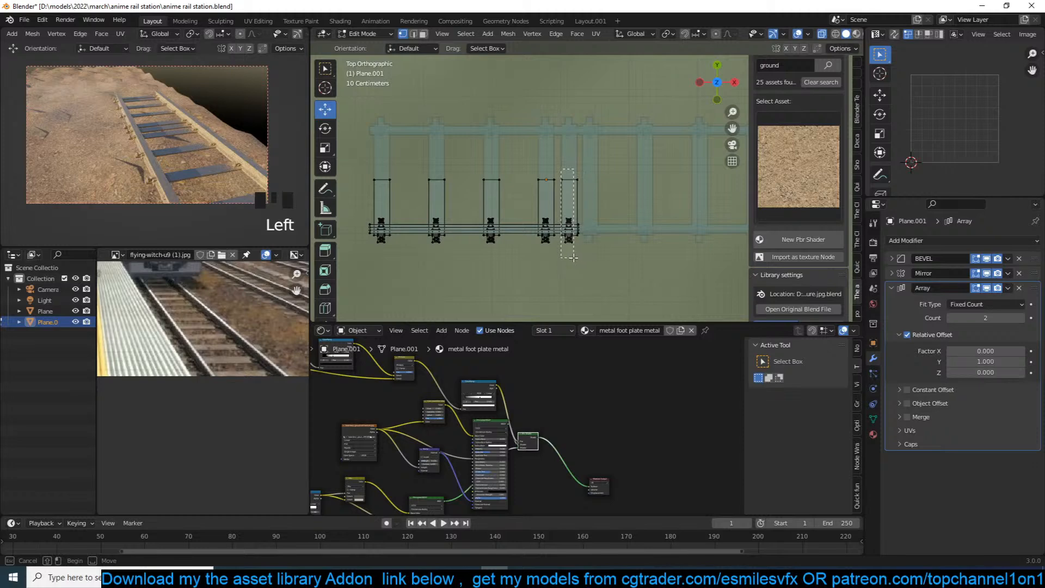
left_click_drag(574, 257, 575, 257)
key("ctrl+l")
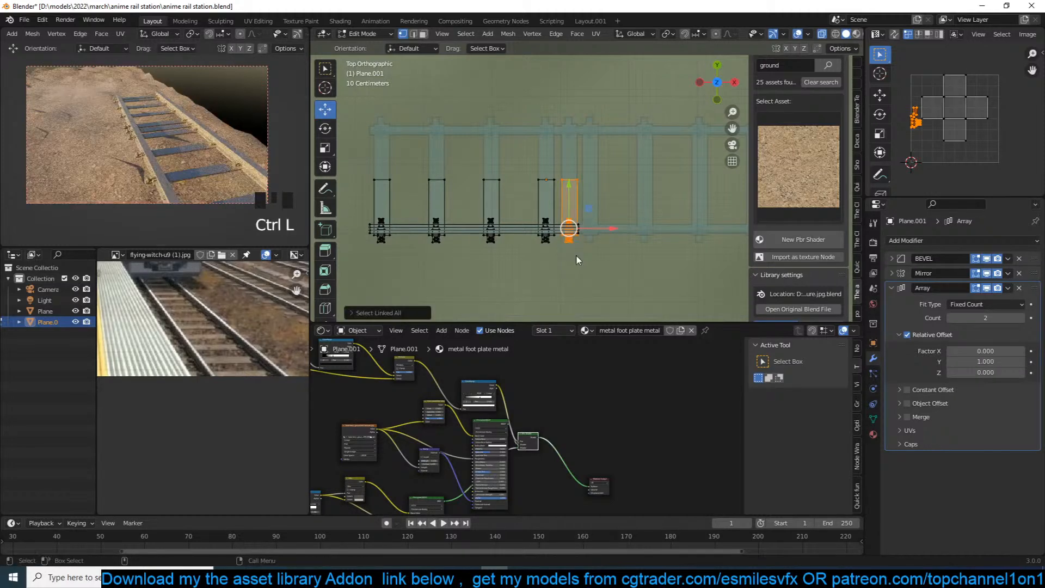
key("Tab")
Lower the track about 2 m along Z so it rests on the ground surface.
key("grave")
middle_click_drag(616, 226, 597, 123)
key("g")
key("z")
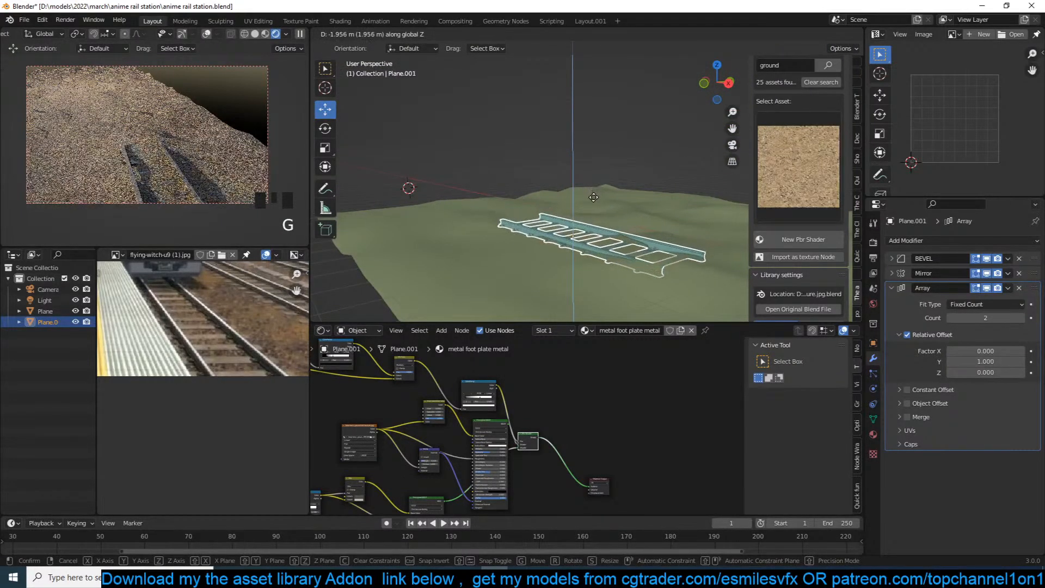
left_click(592, 195)
key("grave")
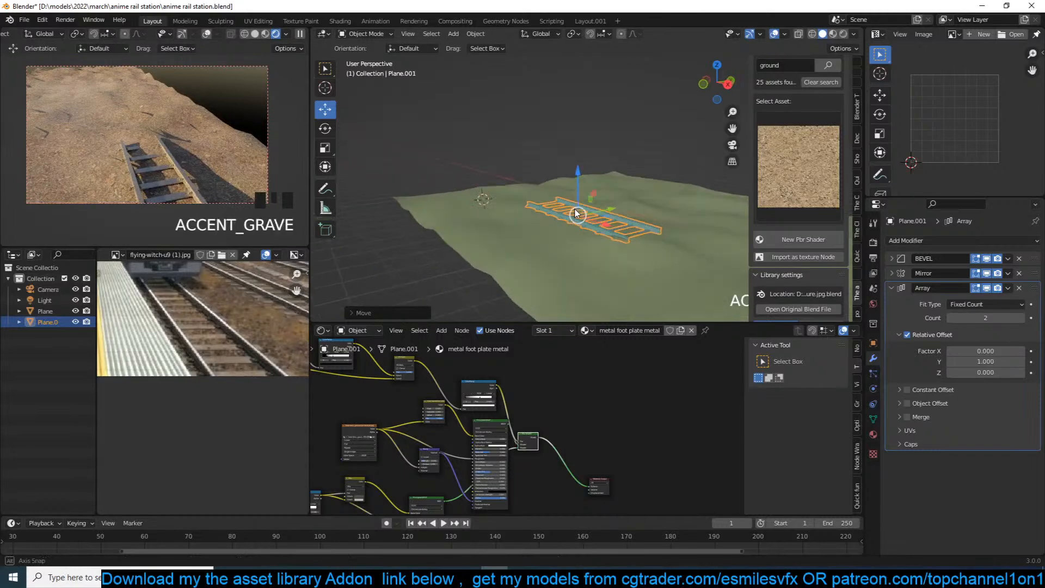
scroll(566, 169, "up", 4)
scroll(547, 149, "down", 3)
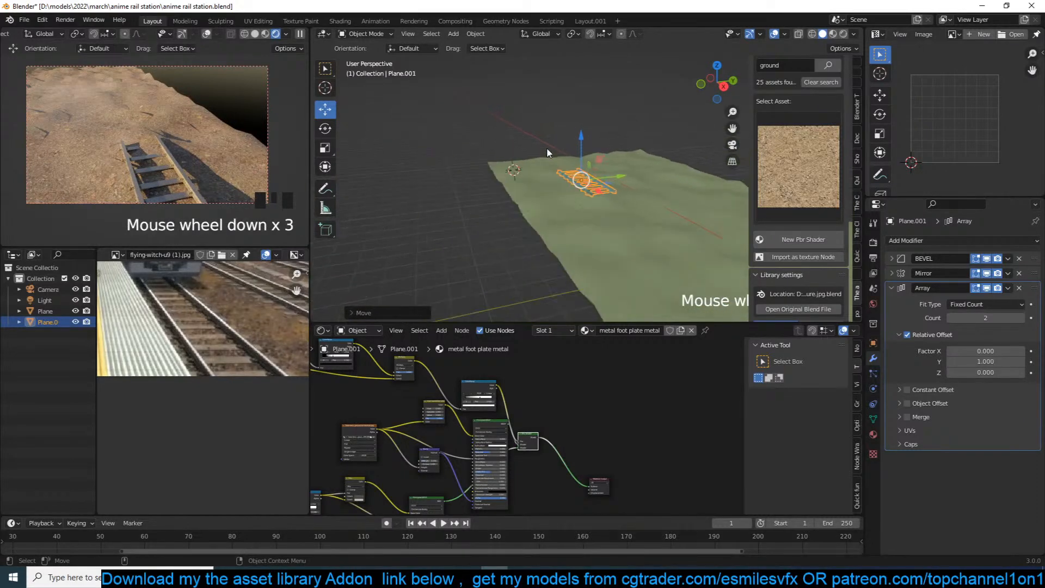
Set the track's Array count to 7.
key("KP_7")
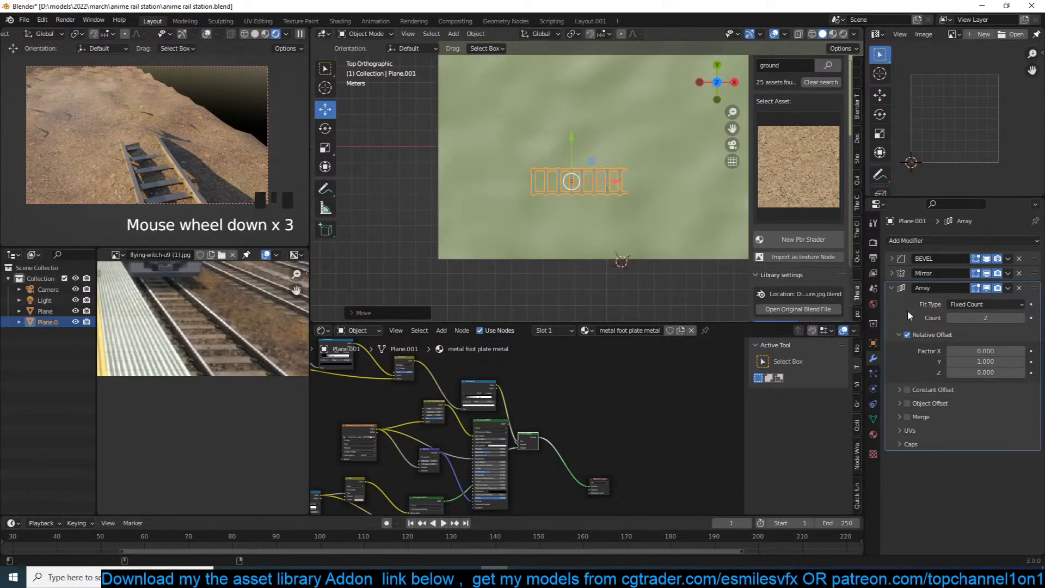
left_click_drag(986, 318, 1005, 318)
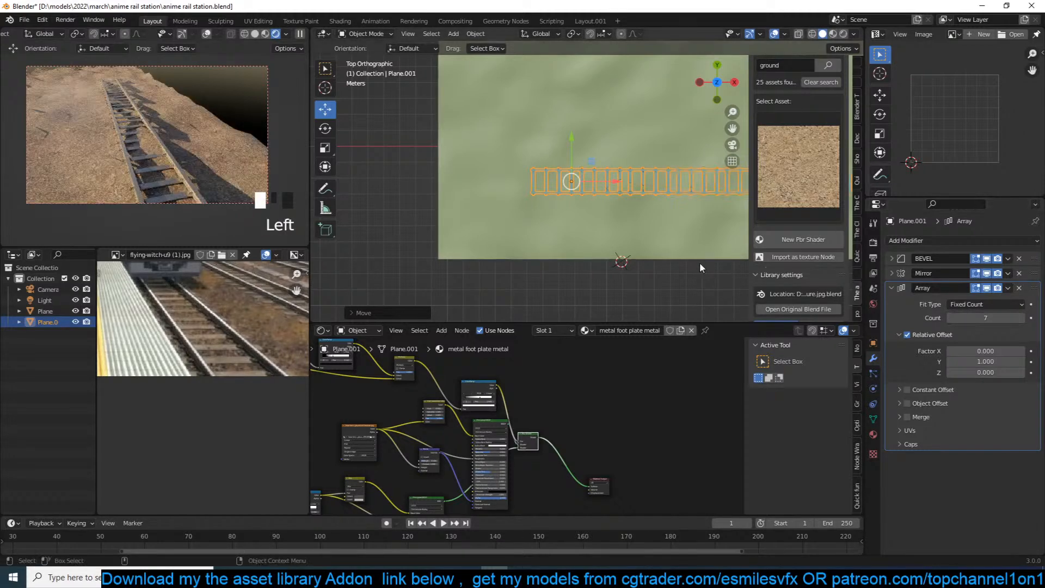
scroll(658, 256, "down", 3)
key("grave")
middle_click_drag(576, 230, 559, 129, "shift")
scroll(560, 129, "down", 1)
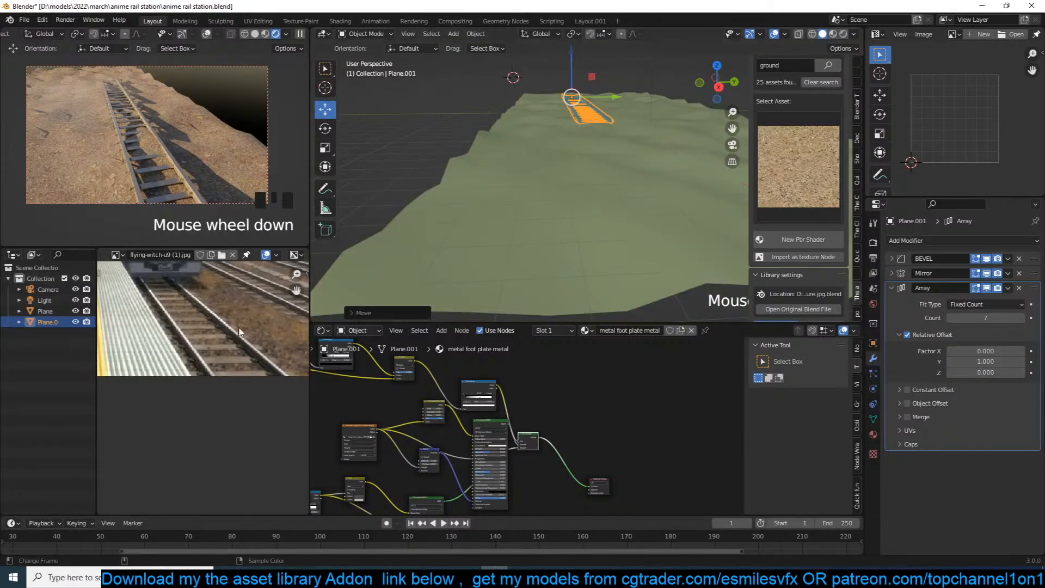
Show the whole reference image and move the track to the ground's long edge, starting near its corner.
scroll(212, 339, "down", 3)
mouse_move(205, 318)
middle_mouse_down()
mouse_move(215, 336)
mouse_move(208, 315)
middle_mouse_up()
scroll(207, 327, "up", 1)
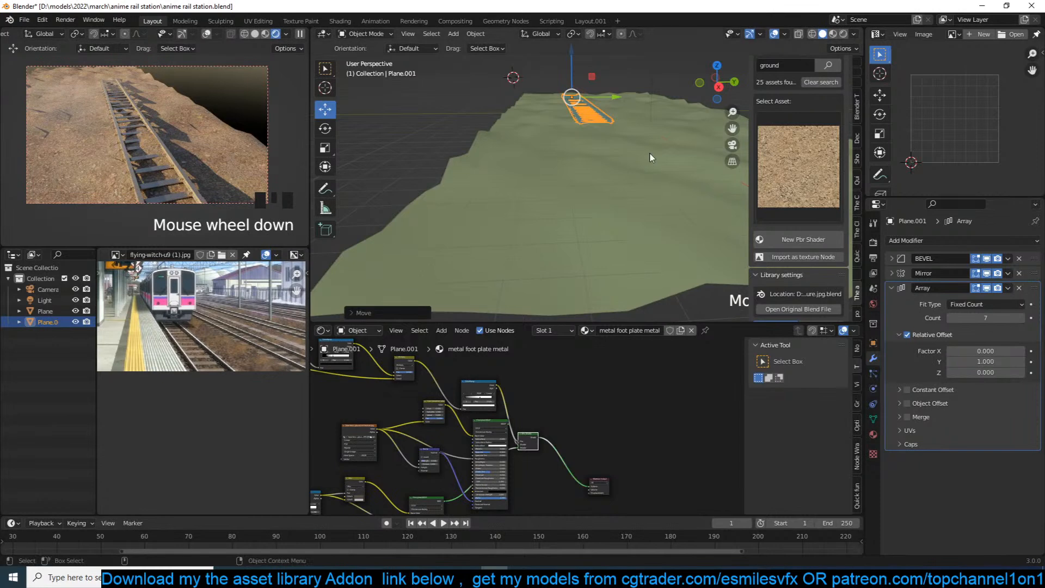
scroll(632, 186, "down", 2)
key("KP_7")
key("g")
left_click(573, 220)
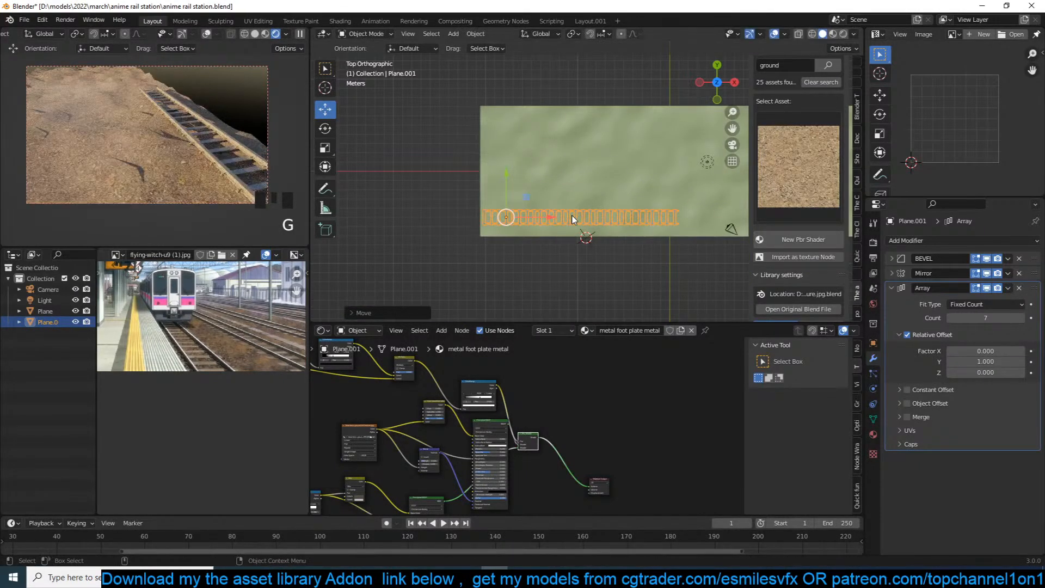
Align the scene camera to a perspective view showing the track and the full ground plane.
middle_click_drag(746, 195, 661, 97)
scroll(660, 97, "down", 2)
middle_click_drag(630, 142, 608, 197)
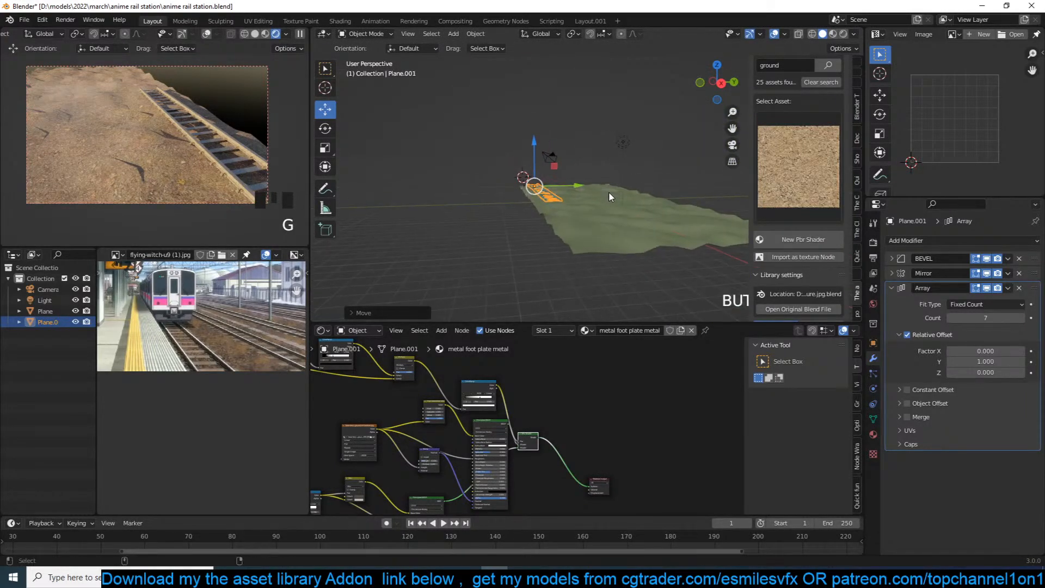
key("ctrl+alt+KP_0")
key("KP_0")
scroll(219, 170, "up", 4)
scroll(563, 195, "up", 4)
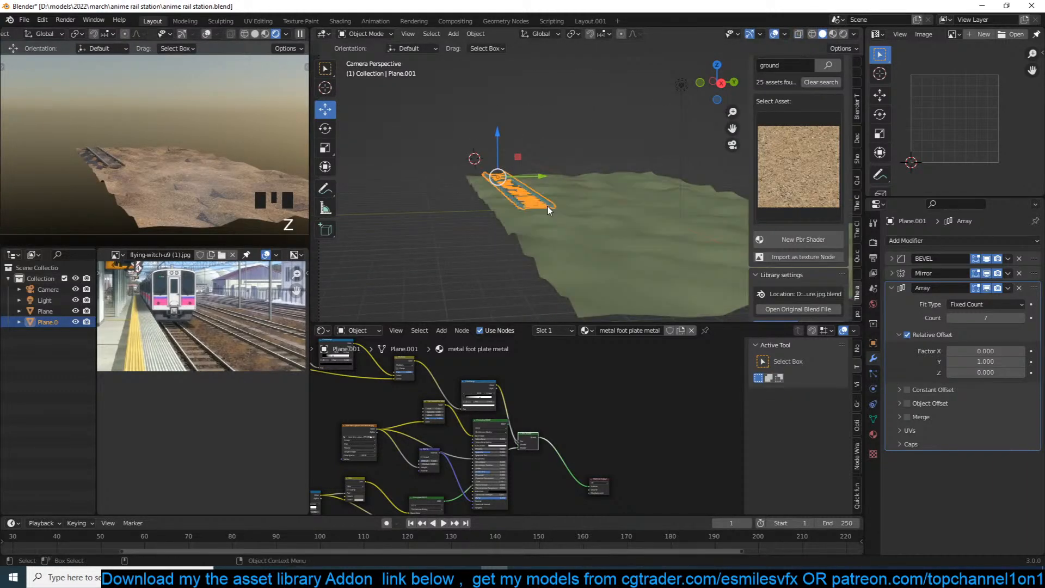
Shift the track slightly inward from the ground's long edge in top view.
key("alt+a")
left_click(583, 205)
middle_click_drag(583, 204, 576, 156)
key("KP_7")
scroll(605, 262, "up", 5)
left_click(590, 189)
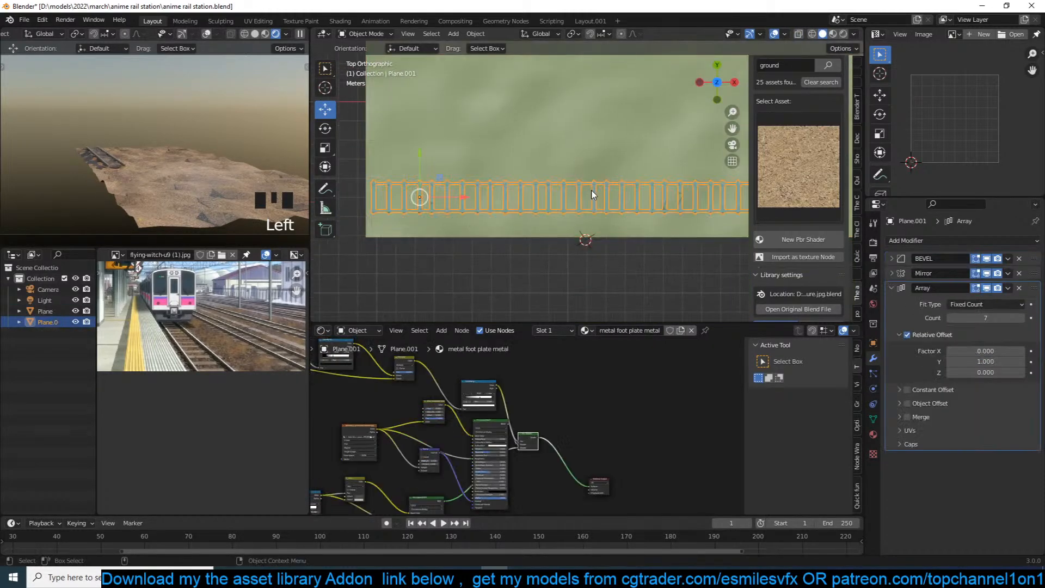
key("g")
left_click(590, 182)
Subdivide the entire mesh of the ground plane once and return to Object Mode.
key("alt+a")
middle_click_drag(615, 193, 515, 170)
left_click(593, 208)
scroll(619, 232, "down", 2)
scroll(556, 205, "up", 2)
middle_click_drag(621, 233, 564, 227, "shift")
scroll(564, 226, "down", 3)
left_click(565, 224)
key("grave")
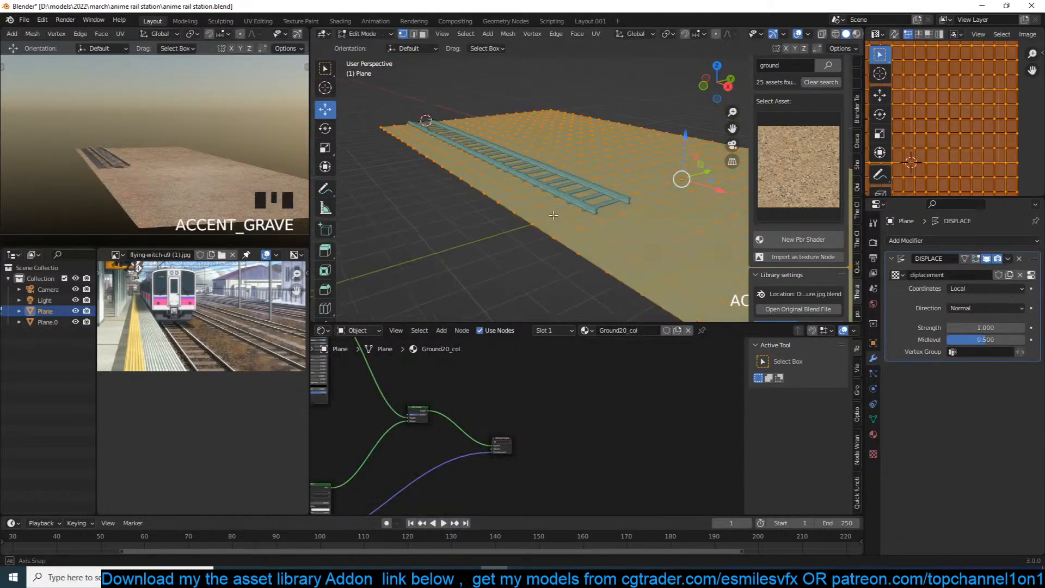
key("alt+a")
key("KP_7")
scroll(544, 217, "down", 3)
scroll(544, 218, "up", 2)
key("a")
right_click(611, 114)
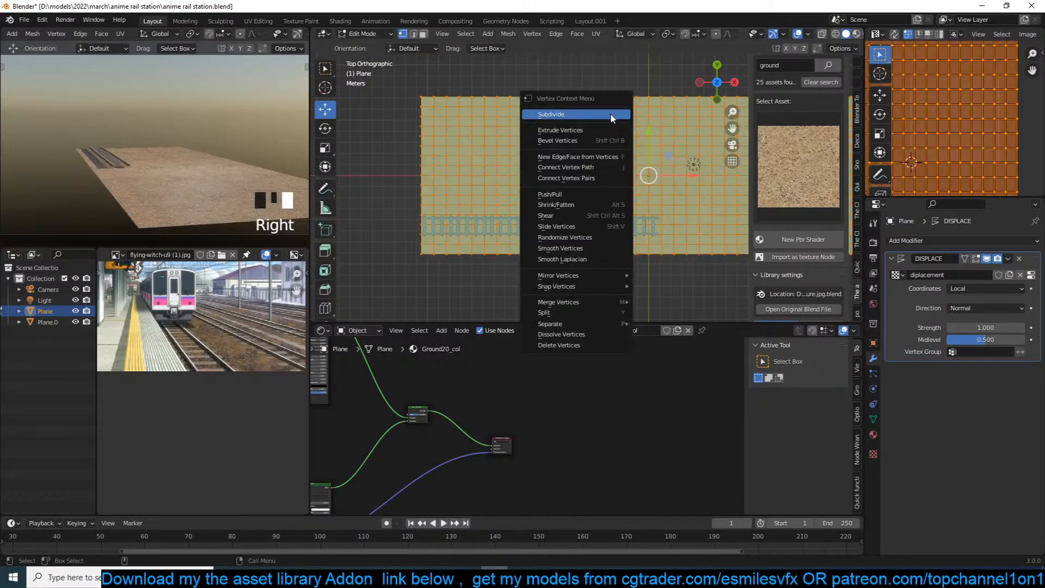
left_click(611, 114)
key("Tab")
middle_click_drag(602, 204, 579, 196, "shift")
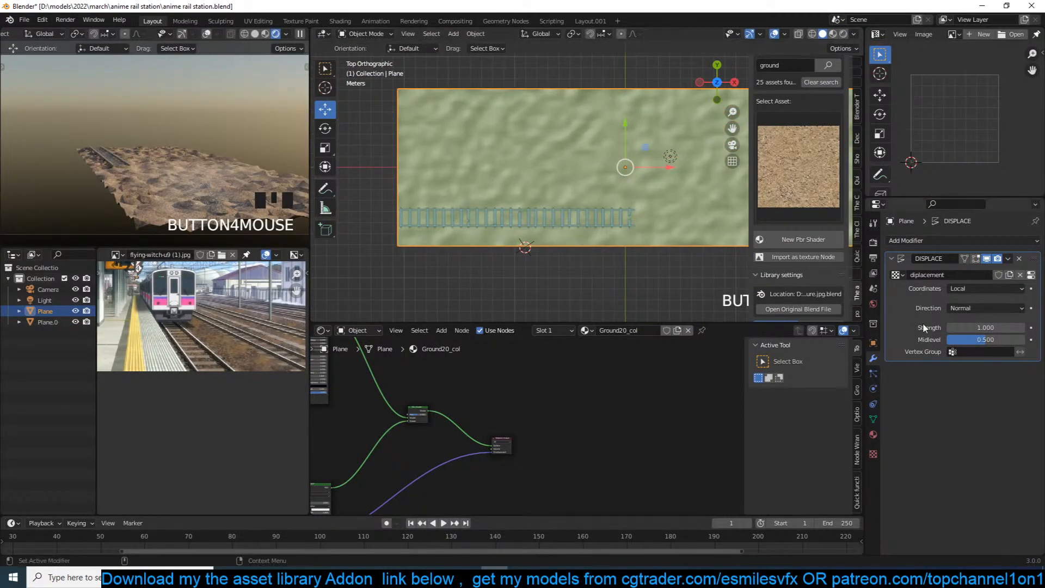
Set the ground's Clouds displacement texture size to 2.00 and return to the Displace modifier settings.
left_click(1030, 276)
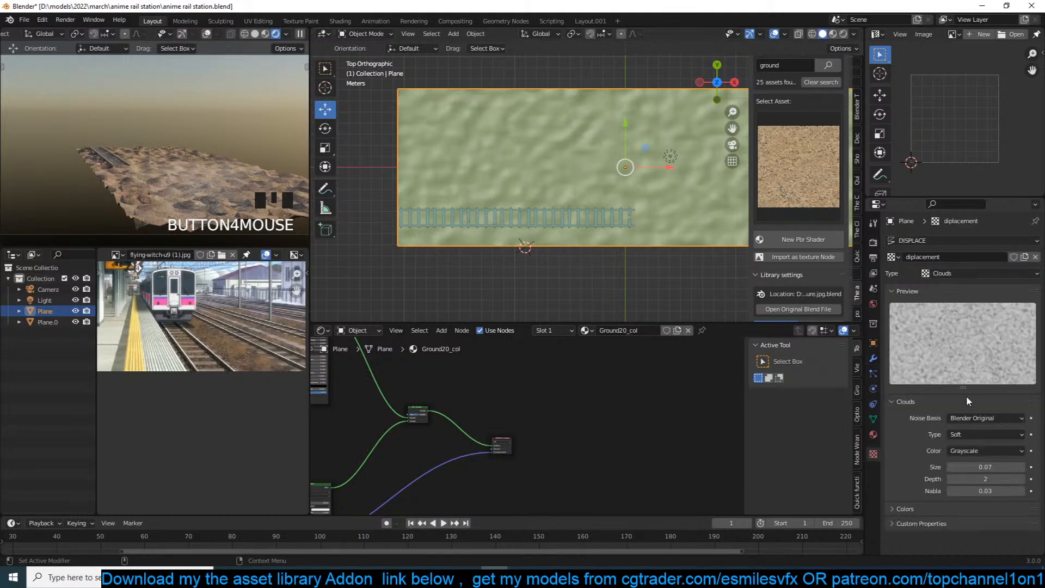
left_click_drag(986, 467, 1040, 468)
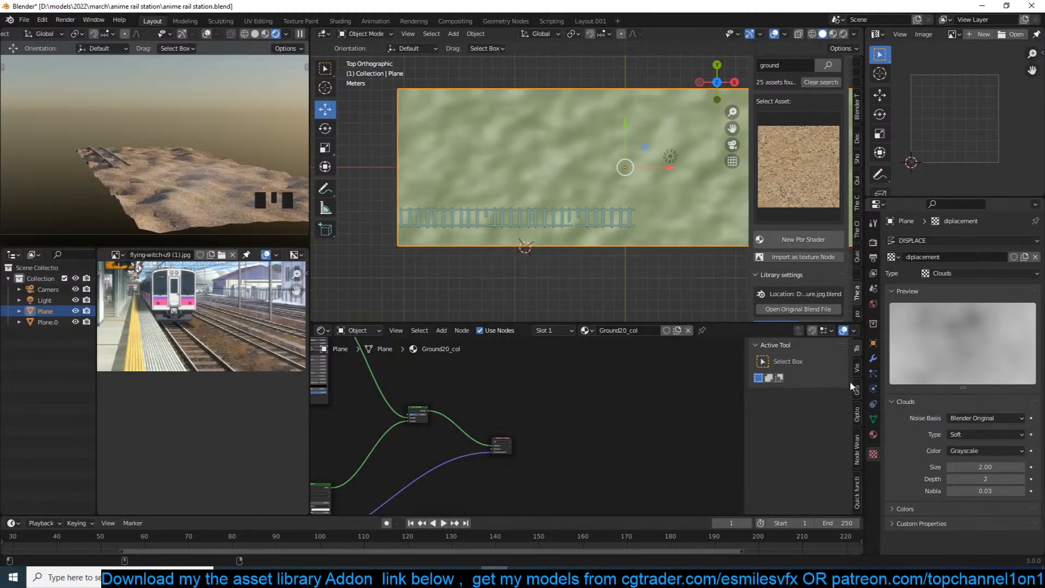
left_click(874, 358)
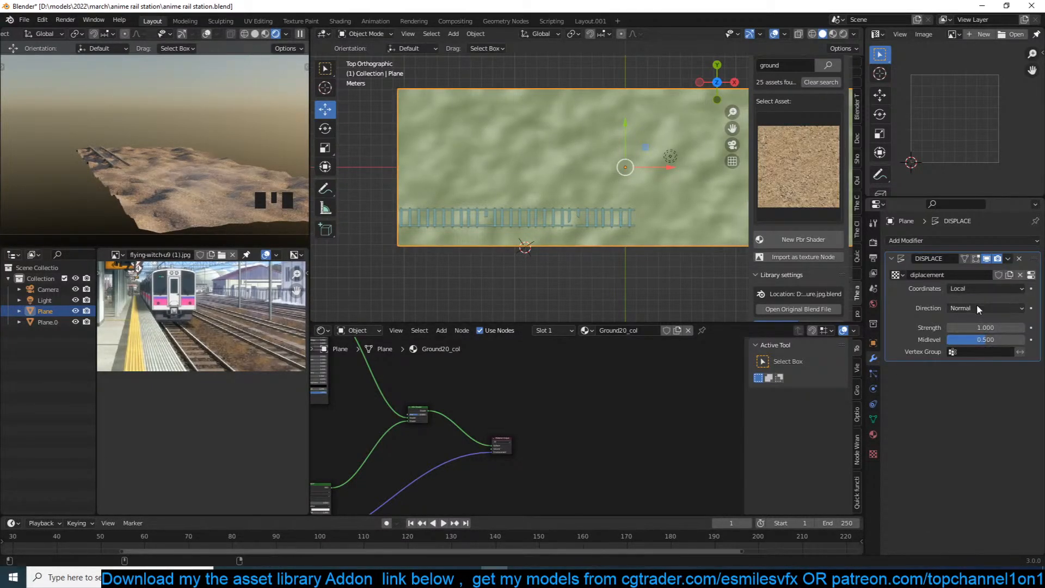
Set the strength of the ground's Displace modifier to 0.380 and clear the selection.
left_click_drag(986, 327, 967, 328, "shift")
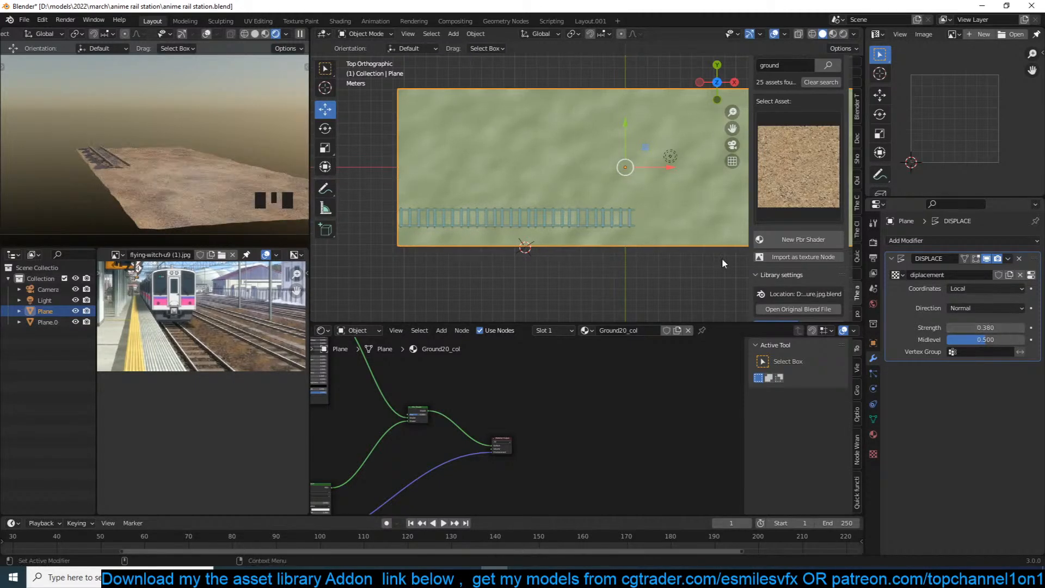
key("alt+a")
Lower the rail track along the Z axis so it sits partly sunk into the displaced ground.
middle_click_drag(531, 231, 520, 163)
scroll(497, 158, "up", 3)
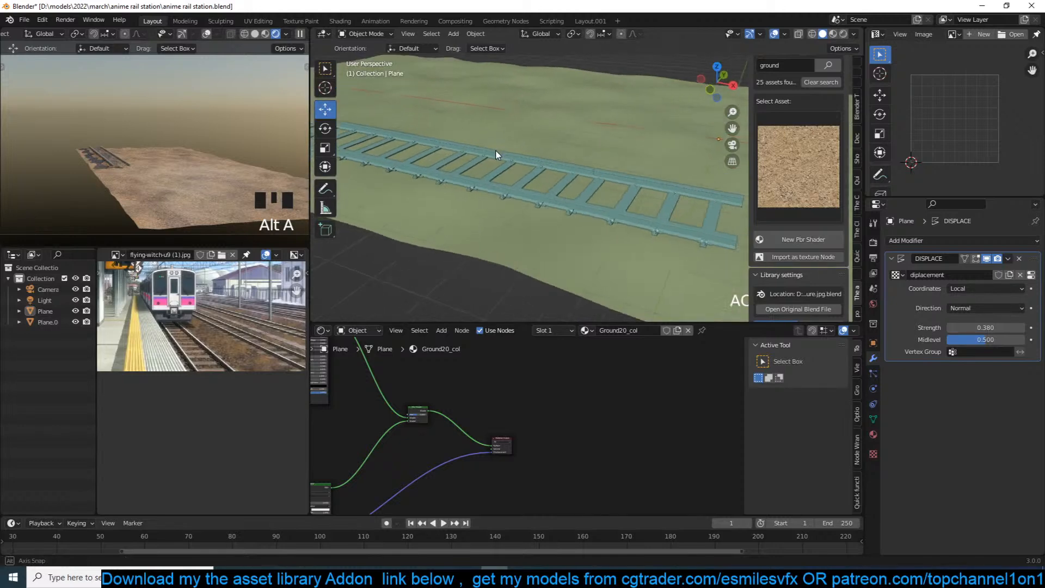
left_click(488, 157)
key("g")
key("z")
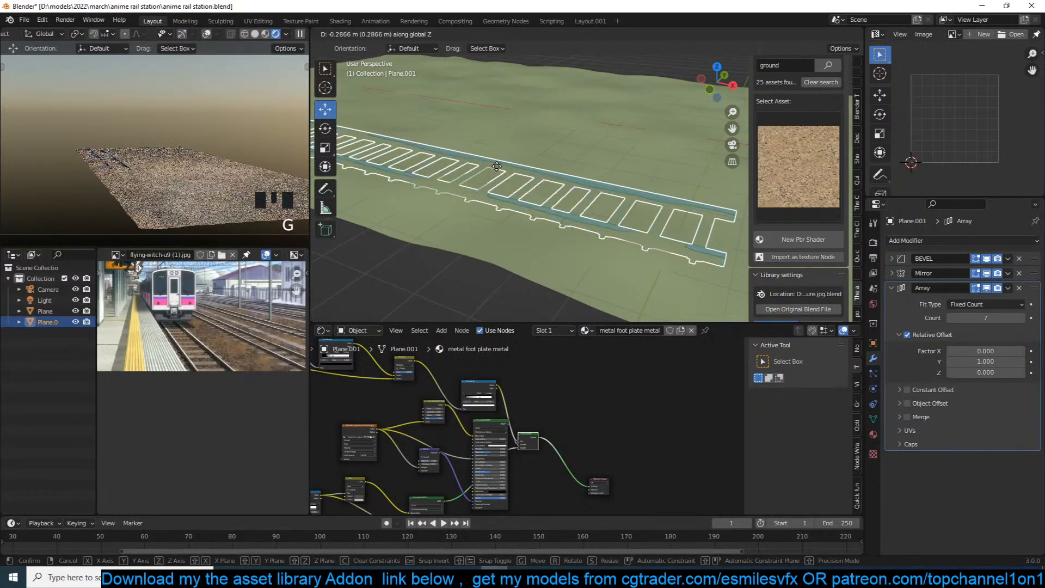
left_click(517, 198)
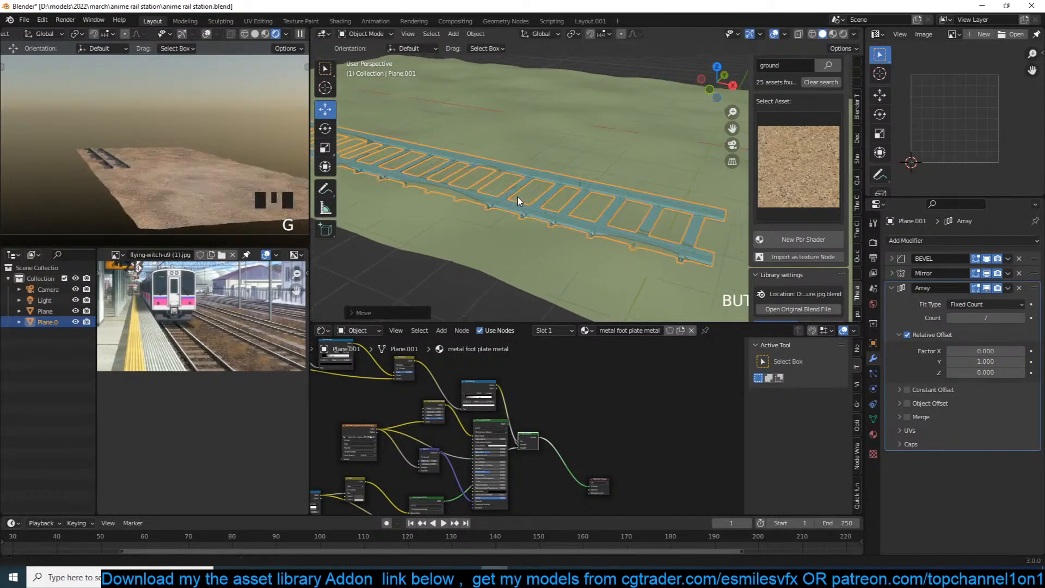
Raise the track's Array count to 15 so it runs along the ground's length, and select the ground.
left_click(1022, 318)
left_click(1021, 318)
left_click(1021, 318)
left_click(1021, 318)
left_click(1021, 318)
left_click(1021, 318)
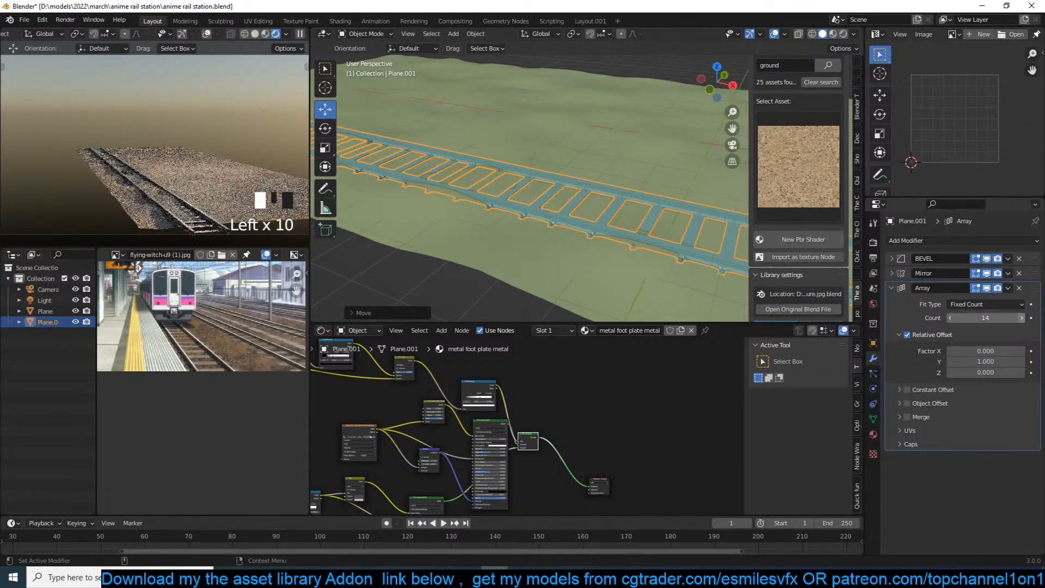
left_click(600, 237)
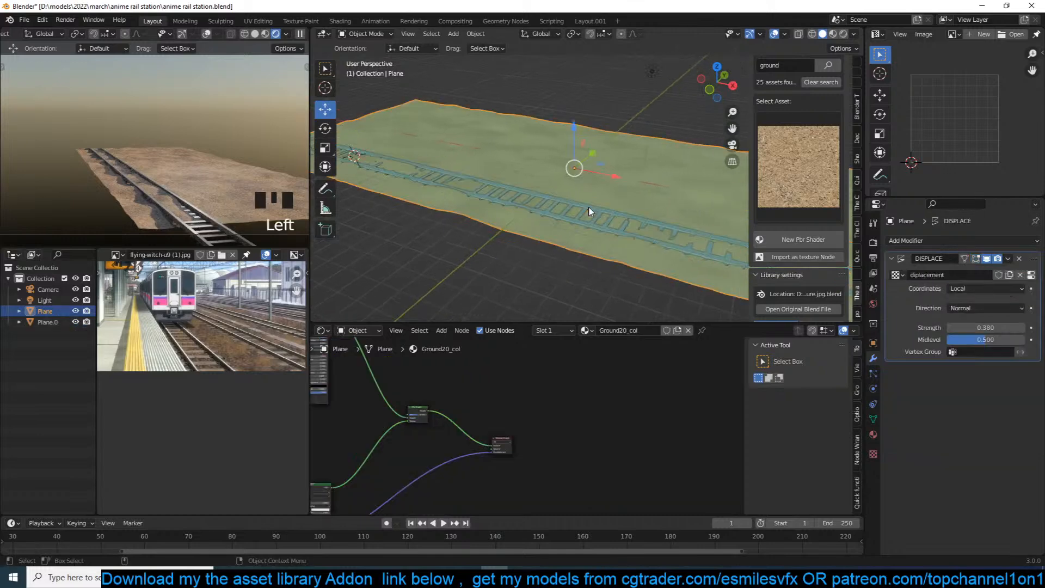
Make two linked duplicates of the track in top view, spaced in parallel across the ground's width, and save the file.
key("KP_7")
middle_click_drag(582, 220, 379, 276)
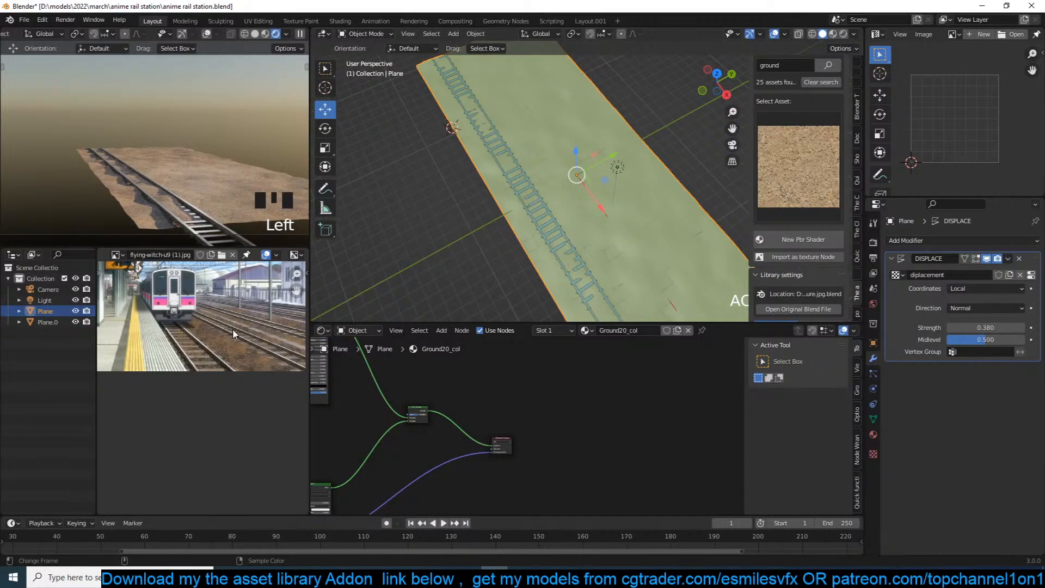
scroll(233, 334, "up", 4)
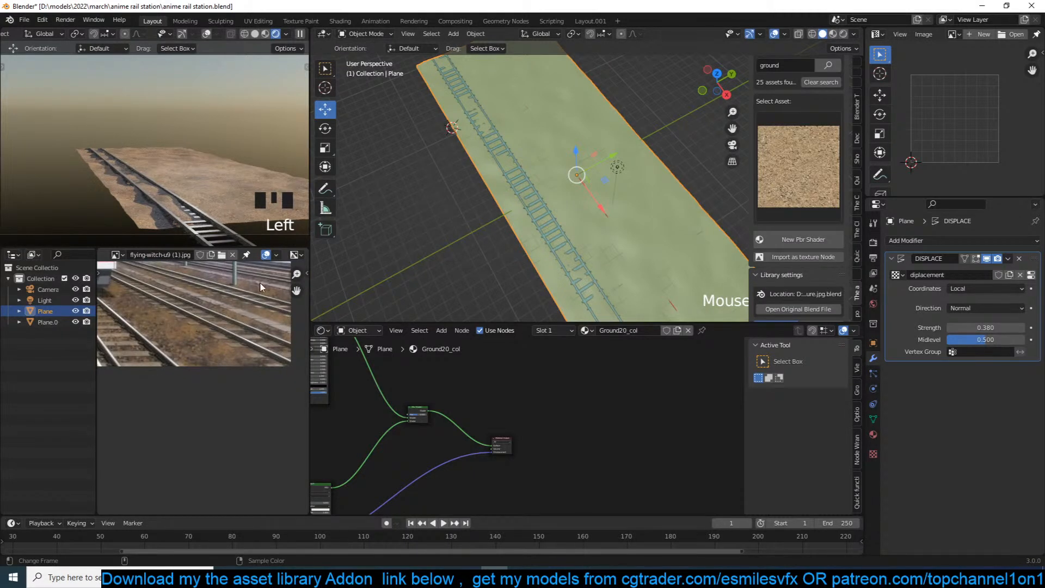
left_click(560, 214)
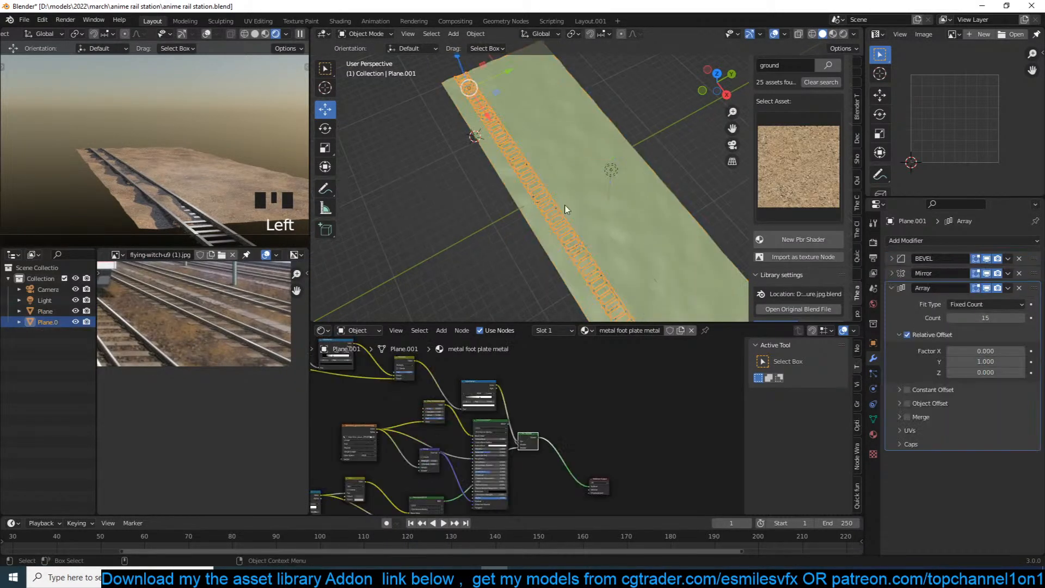
key("KP_7")
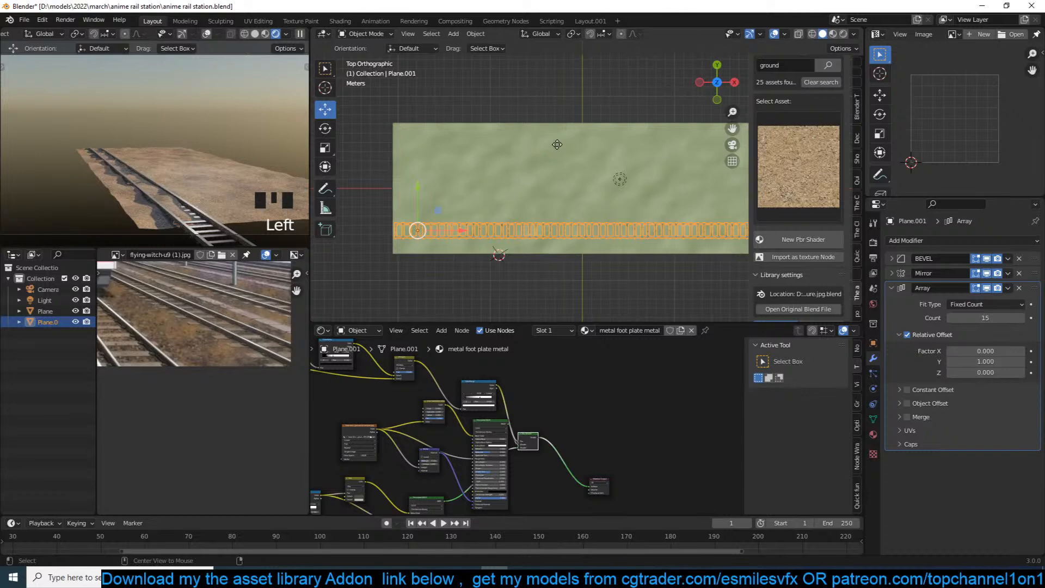
key("alt+d")
left_click(578, 103)
key("alt+d")
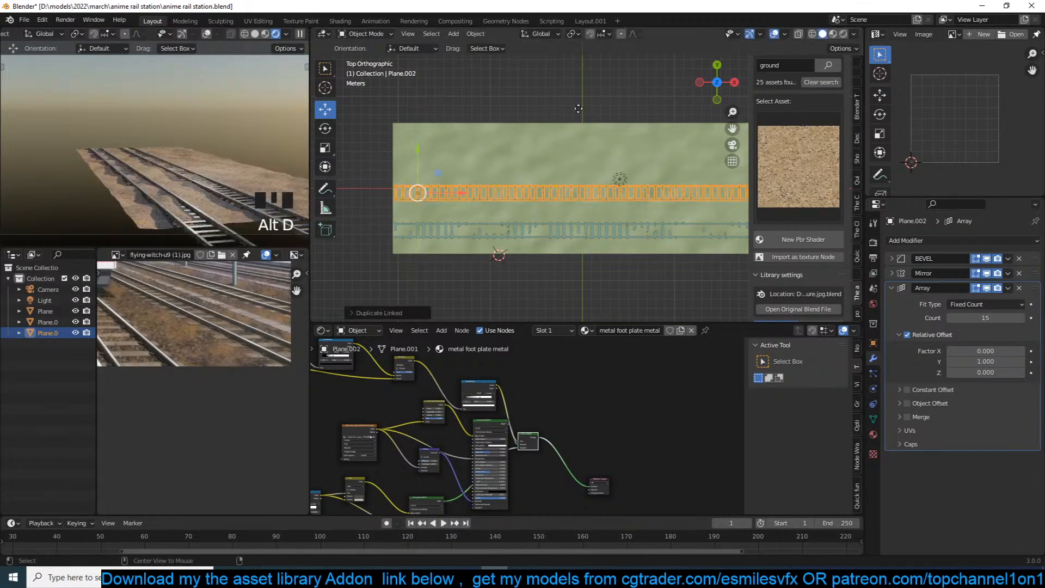
left_click(599, 60)
key("alt+a")
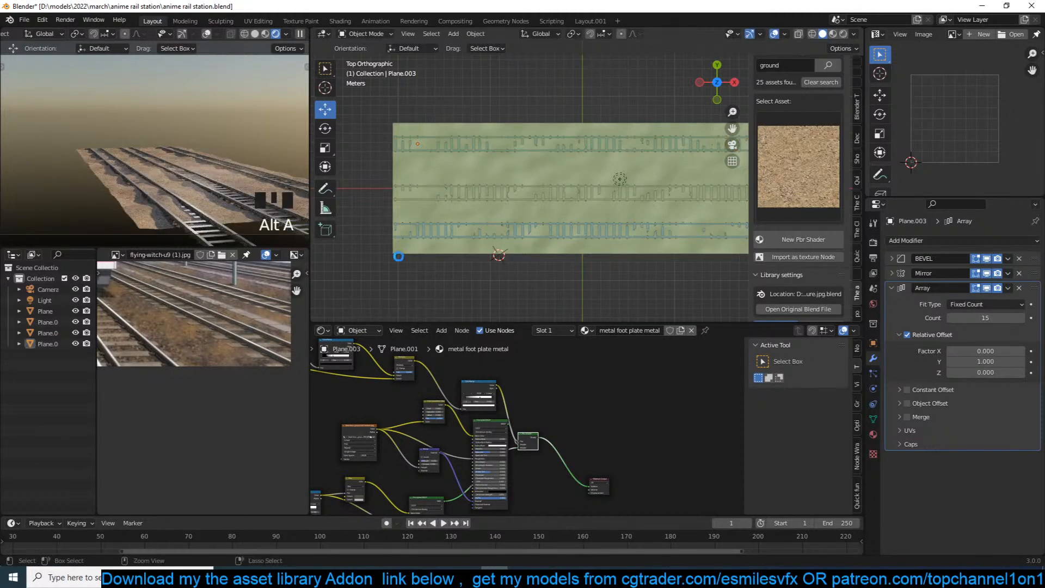
key("ctrl+s")
Select the ground plane to bring up its Ground20_col material nodes and save the file.
scroll(210, 338, "down", 5)
scroll(211, 348, "up", 2)
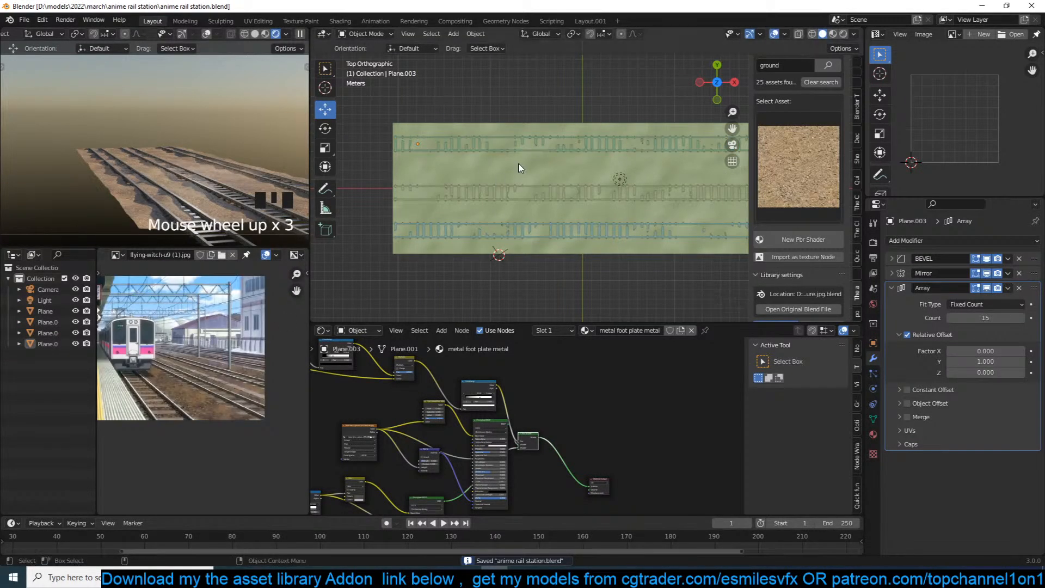
scroll(517, 169, "up", 2)
middle_click_drag(518, 168, 439, 98)
scroll(473, 131, "up", 2)
middle_click_drag(473, 131, 495, 159, "shift")
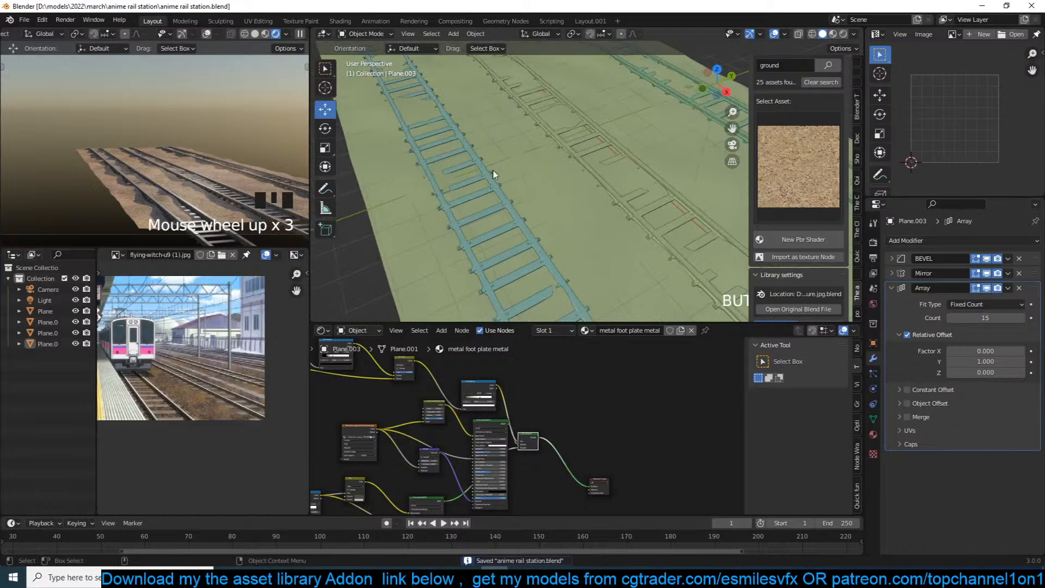
left_click(414, 244)
scroll(450, 385, "up", 1)
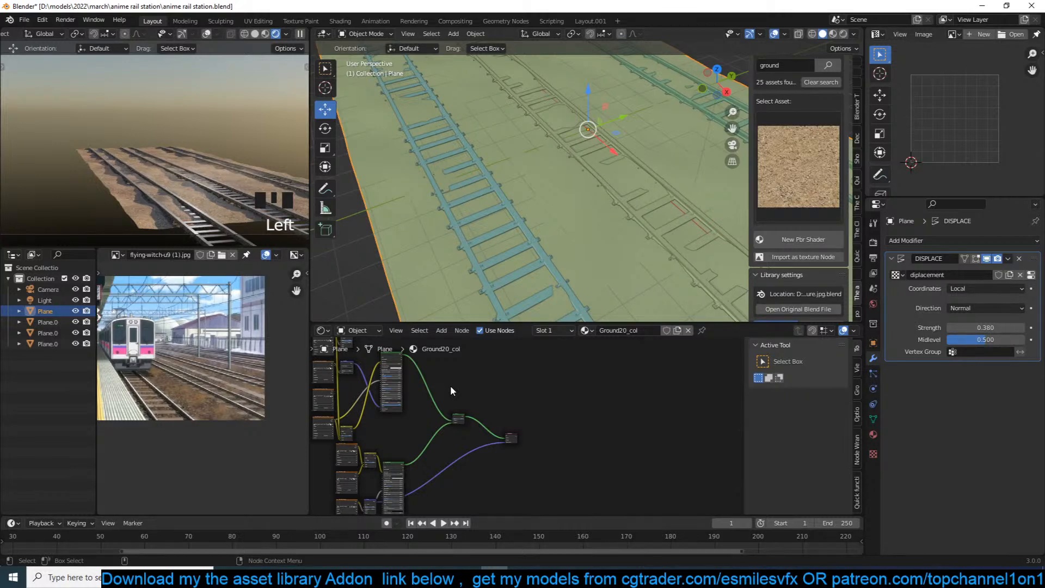
key("ctrl+s")
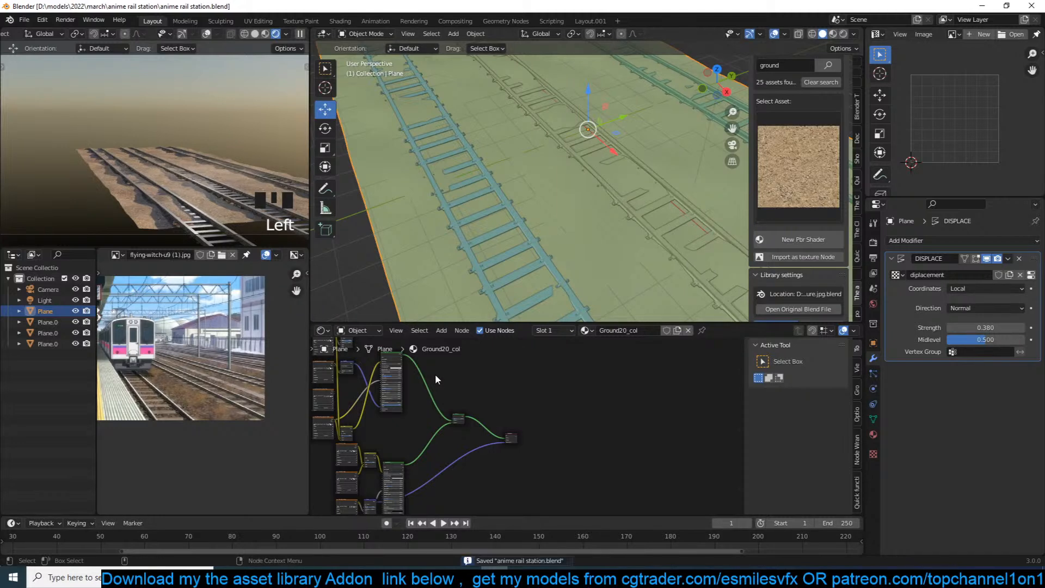
Preview each of the ground material's two Principled shaders on its own through the scene camera, and save the file.
middle_click_drag(461, 385, 541, 430)
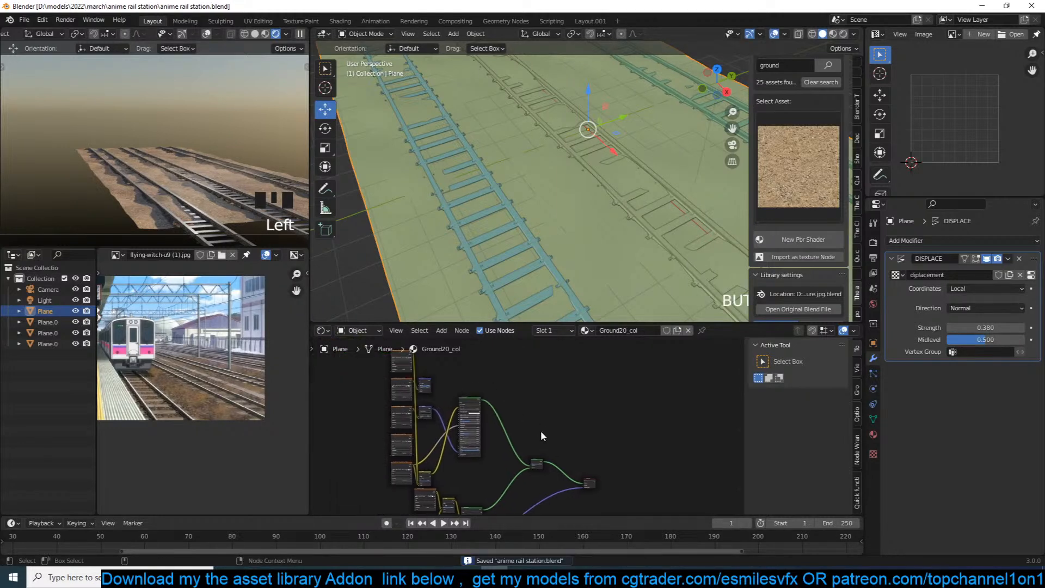
scroll(541, 430, "up", 2)
scroll(539, 423, "up", 1)
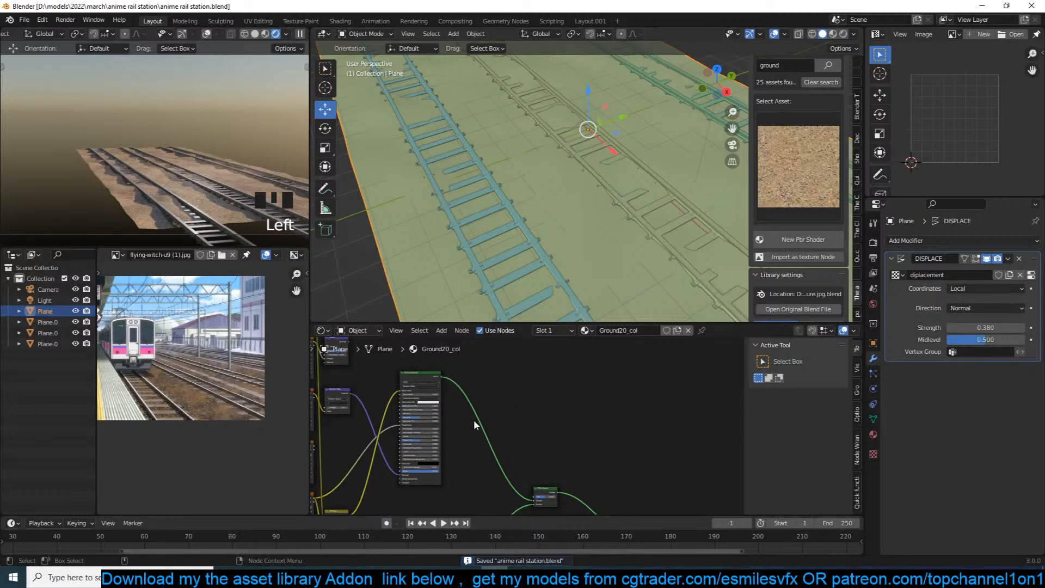
middle_click_drag(475, 420, 492, 439)
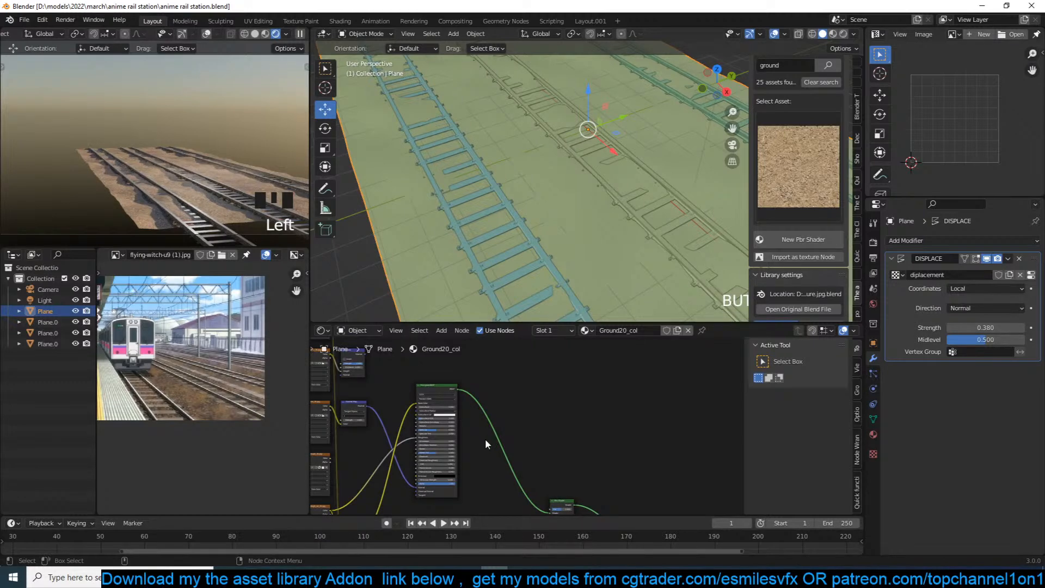
middle_click_drag(460, 404, 536, 403)
scroll(548, 377, "down", 3)
scroll(515, 439, "up", 2)
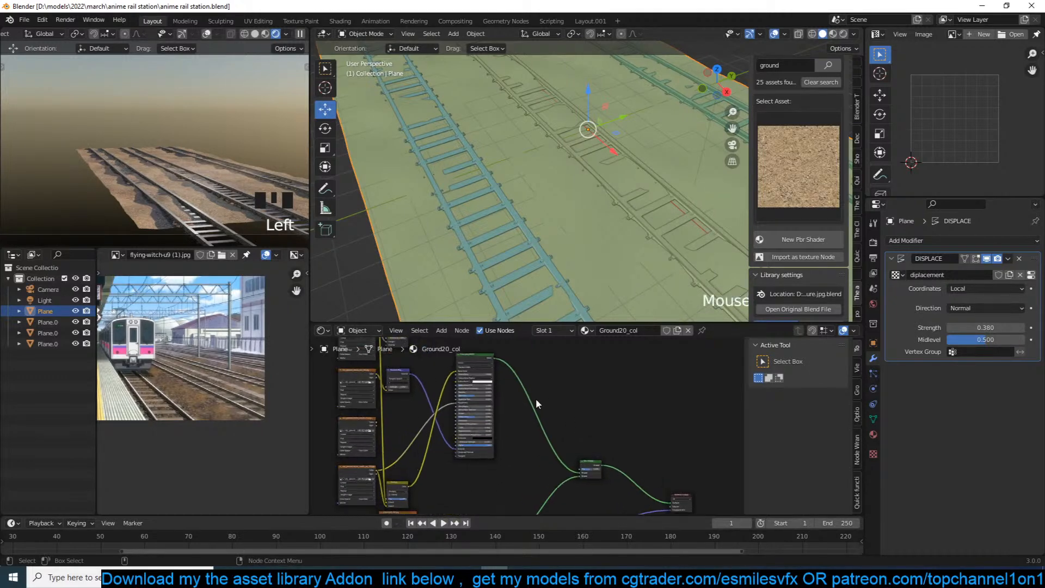
left_click(487, 363, "ctrl+shift")
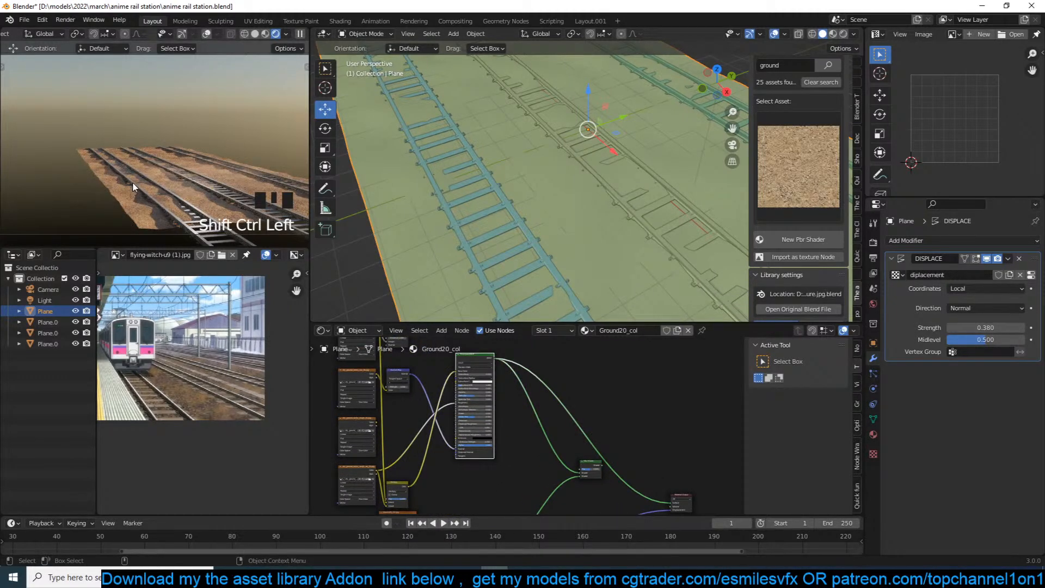
key("grave")
scroll(154, 214, "up", 7)
key("ctrl+s")
scroll(541, 427, "down", 5)
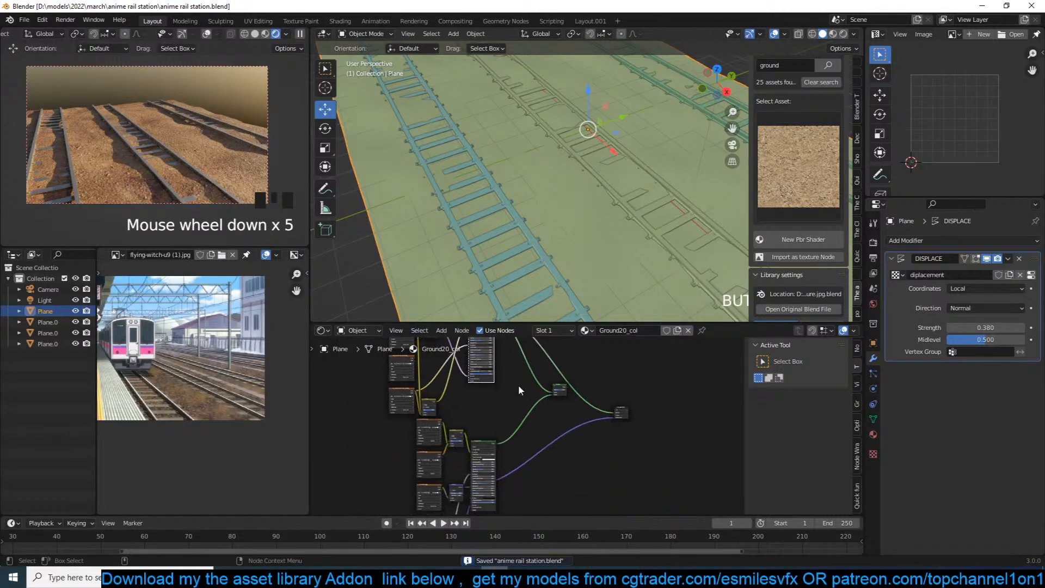
left_click(493, 446, "ctrl+shift")
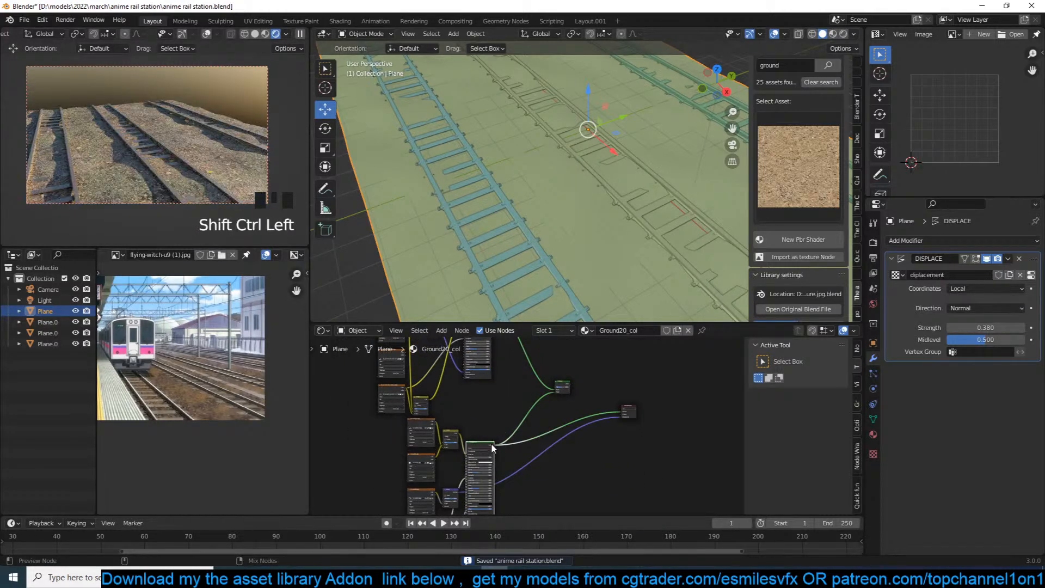
Add an Ambient Occlusion node to the ground material and preview its output on the ground.
scroll(545, 419, "down", 3)
middle_click_drag(551, 419, 528, 462)
middle_click_drag(530, 388, 517, 418)
scroll(521, 407, "up", 3)
key("shift+a")
mouse_move(497, 397)
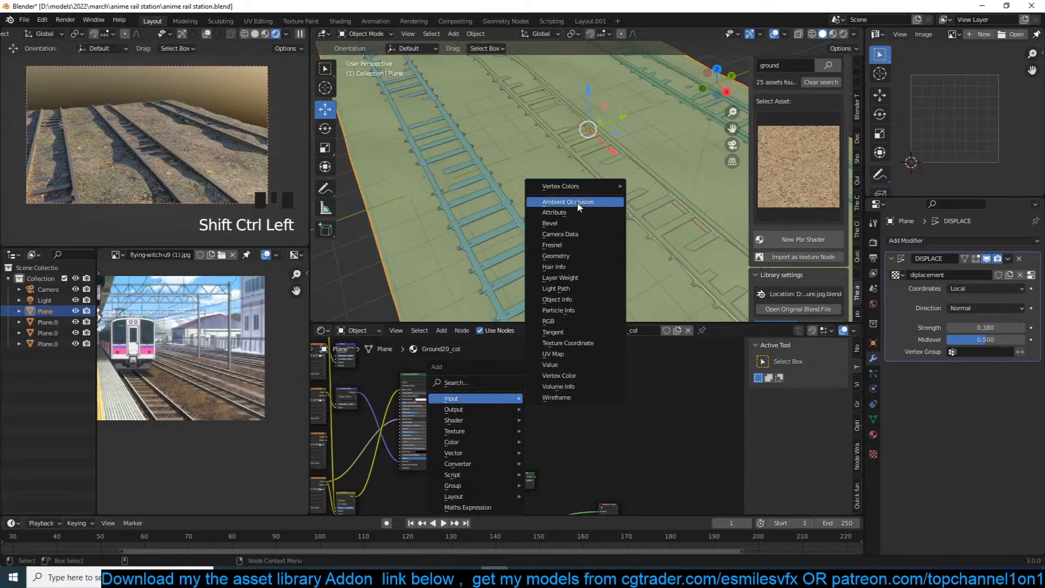
left_click(568, 202)
left_click(495, 374)
left_click(496, 375, "ctrl+shift")
Insert a Math node after the Ambient Occlusion node, set to Power with an exponent of 10.
scroll(501, 424, "up", 7)
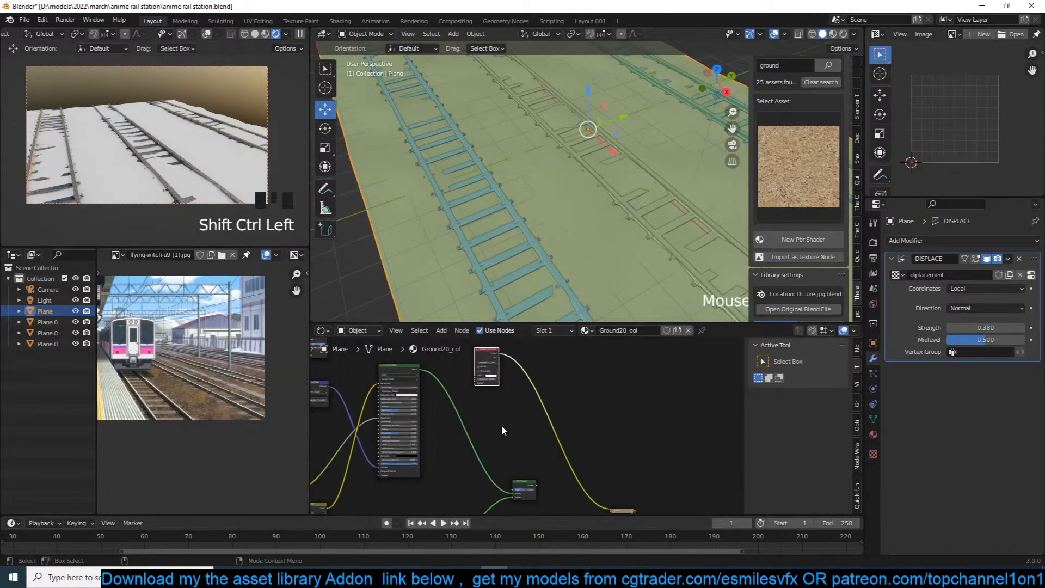
key("shift+a")
mouse_move(447, 500)
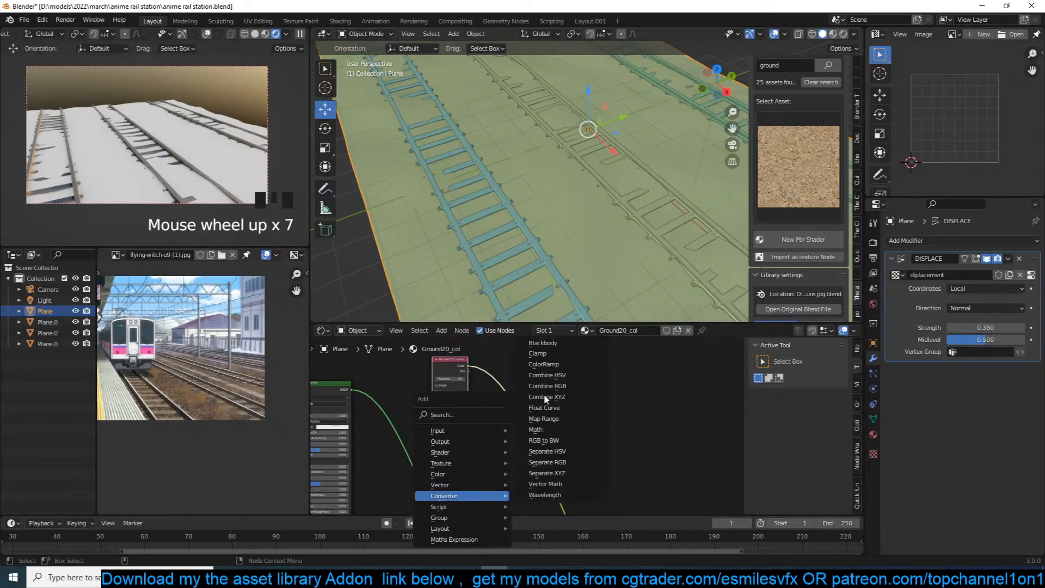
left_click(561, 431)
left_click(486, 370)
scroll(487, 382, "up", 5)
double_click(497, 399)
type("10")
key("Return")
left_click(485, 373)
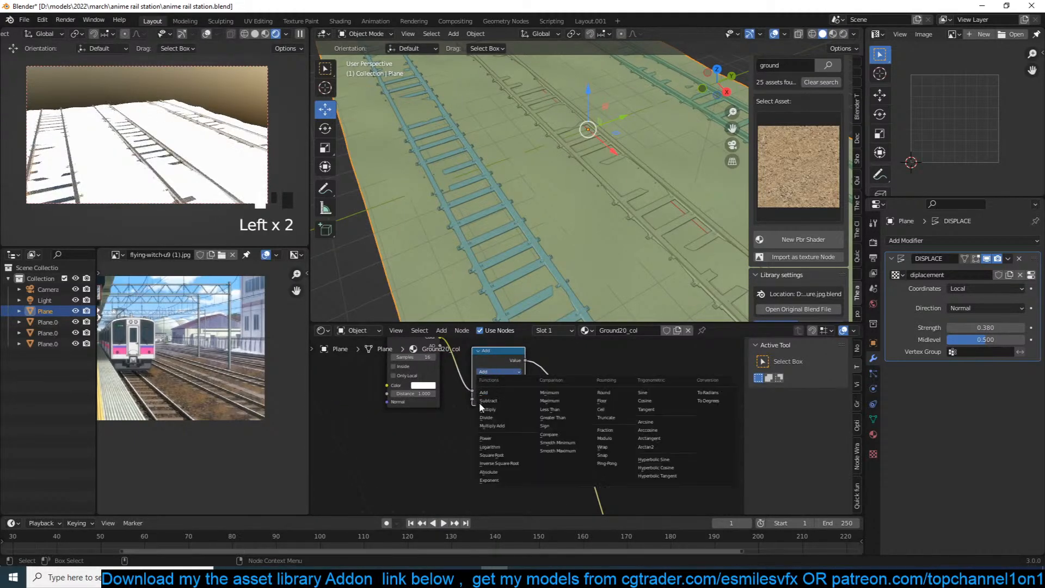
left_click(486, 438)
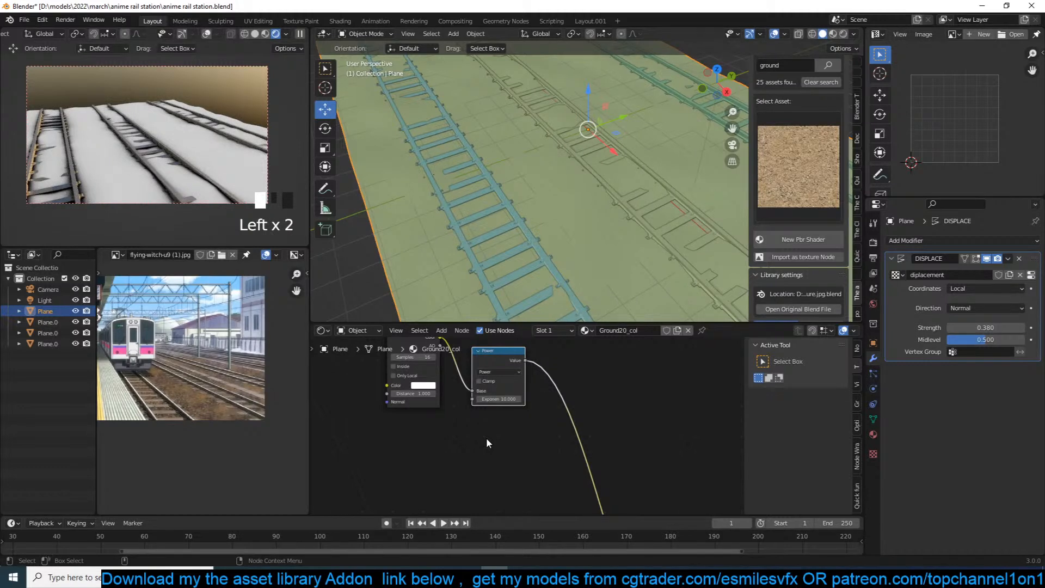
Set the Power node's exponent to 30 to strengthen the dark occlusion around the tracks.
scroll(517, 406, "up", 3)
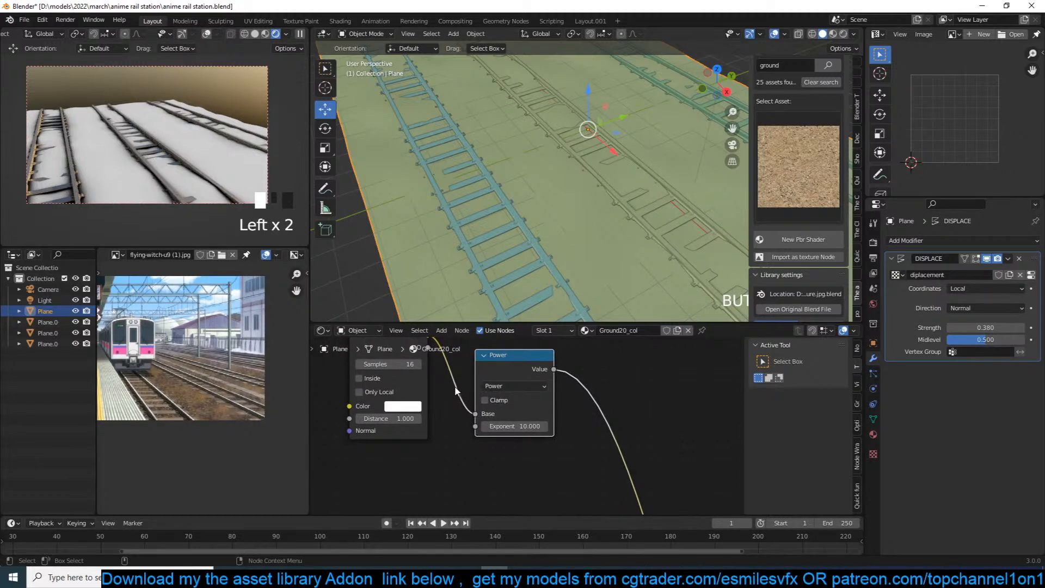
middle_click_drag(447, 398, 449, 408)
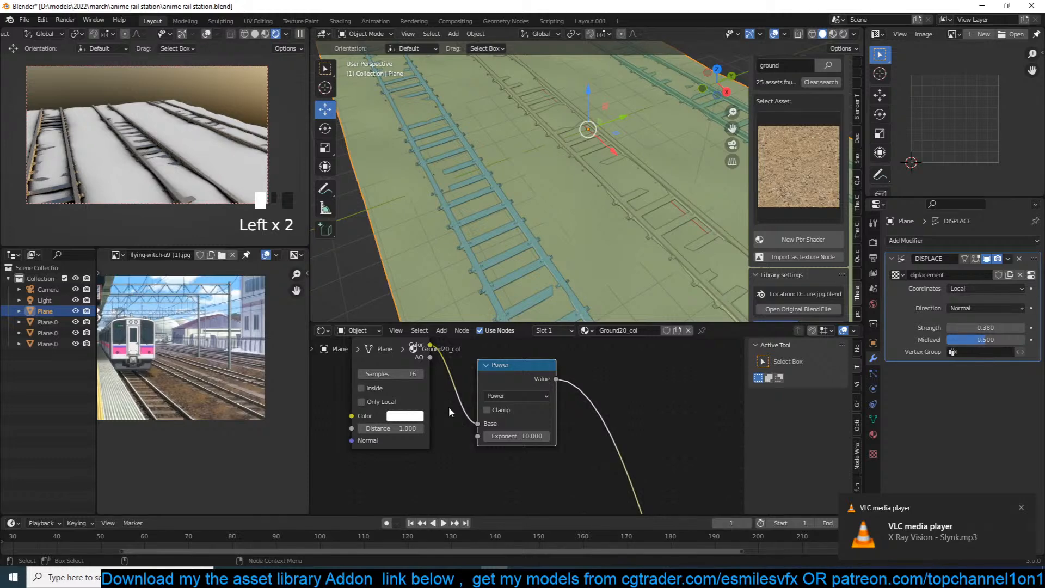
left_click(517, 435)
type("30")
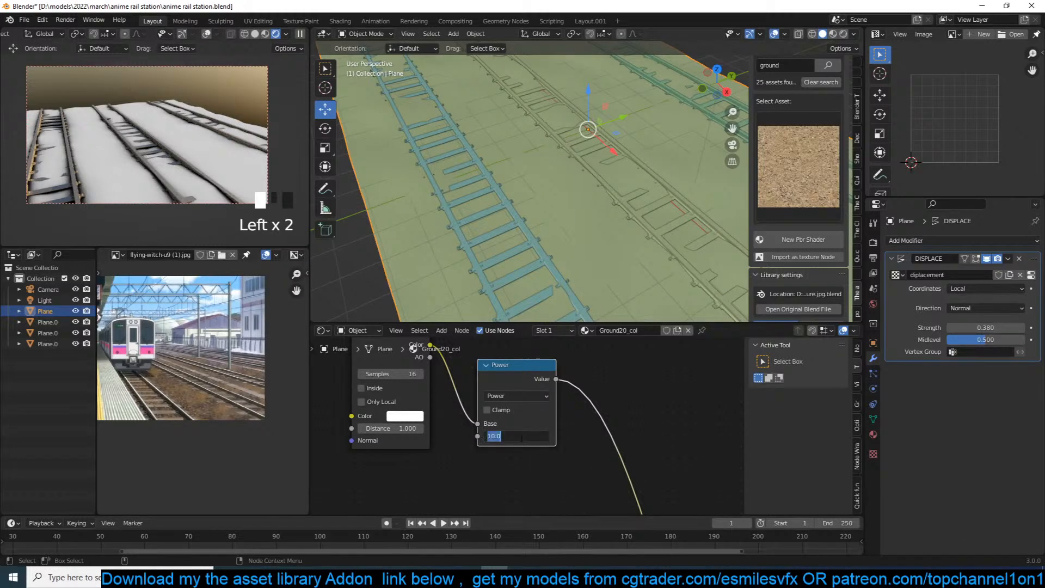
left_click(510, 463)
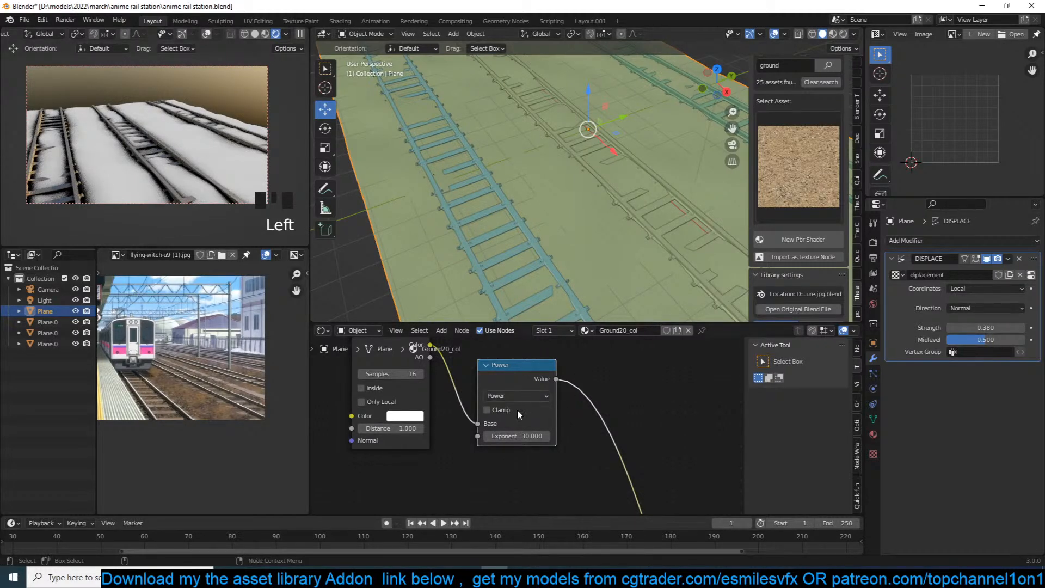
Set the Ambient Occlusion node's distance to 14.600.
left_click_drag(398, 427, 393, 428)
left_click(387, 401)
left_click(387, 401)
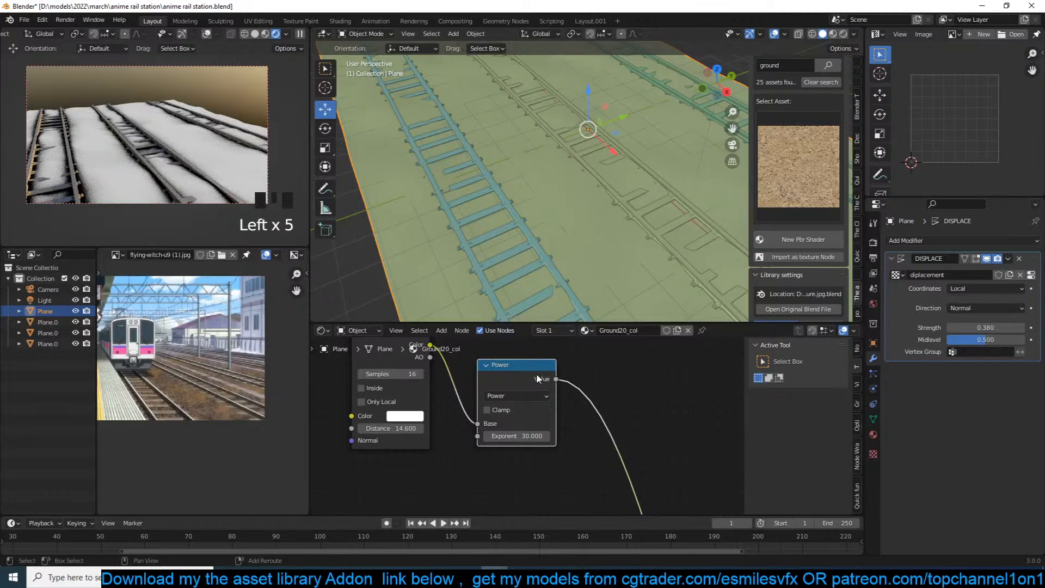
Duplicate the Power node, insert the copy after it, and set it to Multiply with a value of 50.
key("shift+d")
left_click(644, 376)
left_click(626, 395)
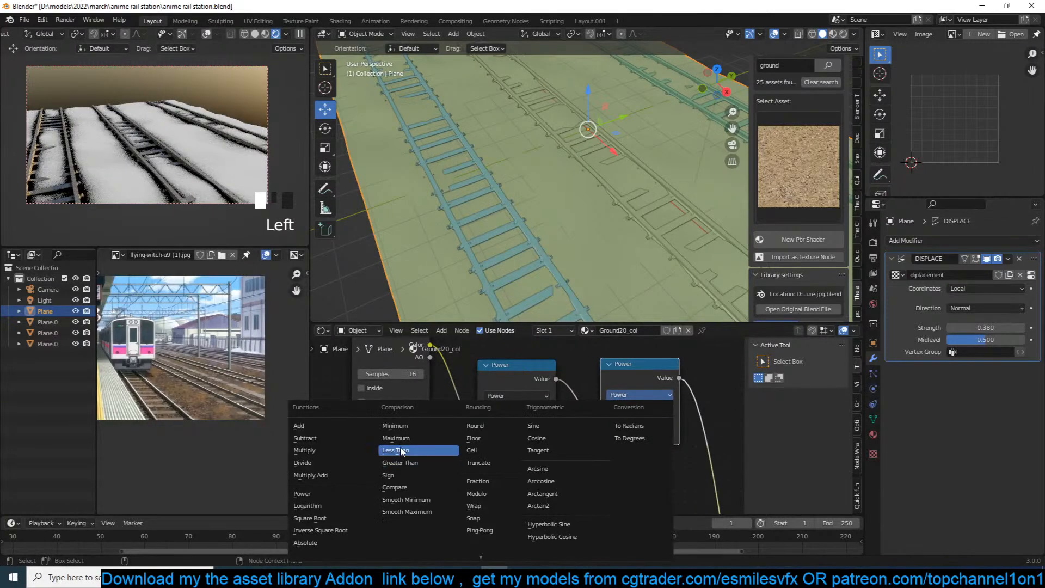
left_click(335, 452)
left_click(653, 435)
type("50.000")
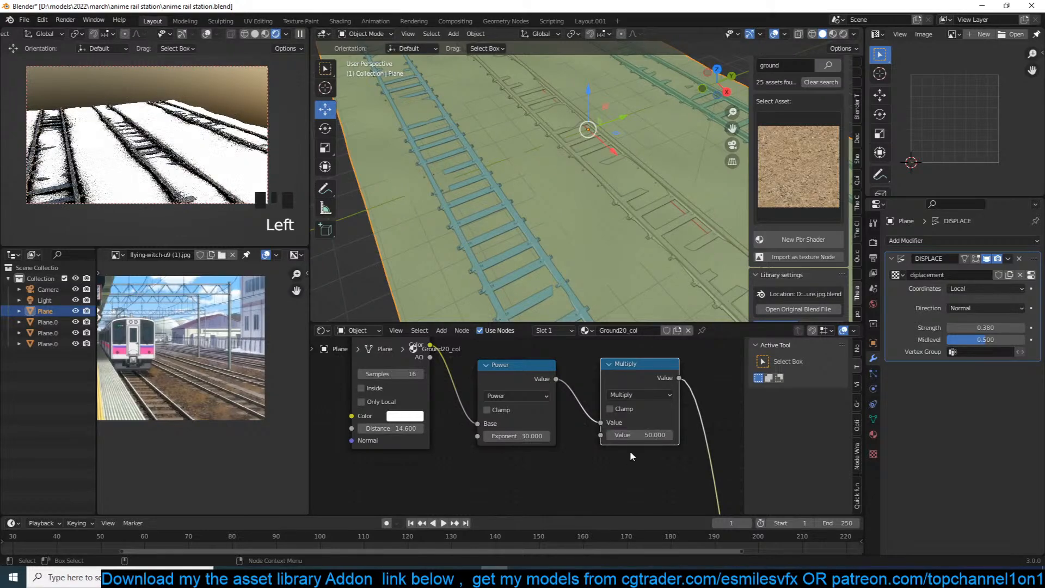
Switch the Multiply node to Divide and try divisor values of 10 and 5.
left_click(637, 395)
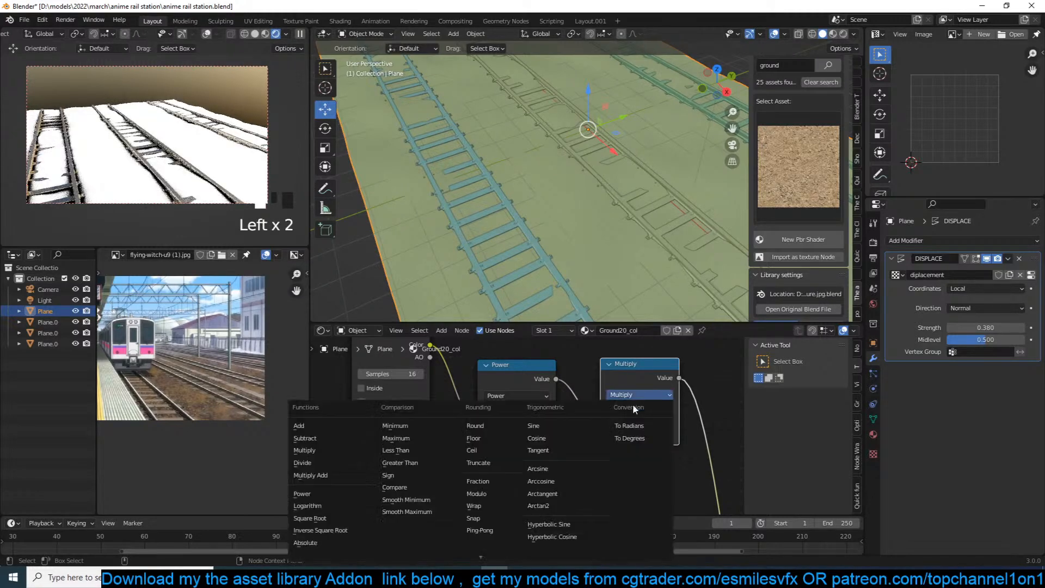
left_click(319, 463)
left_click(634, 436)
type("10")
key("Return")
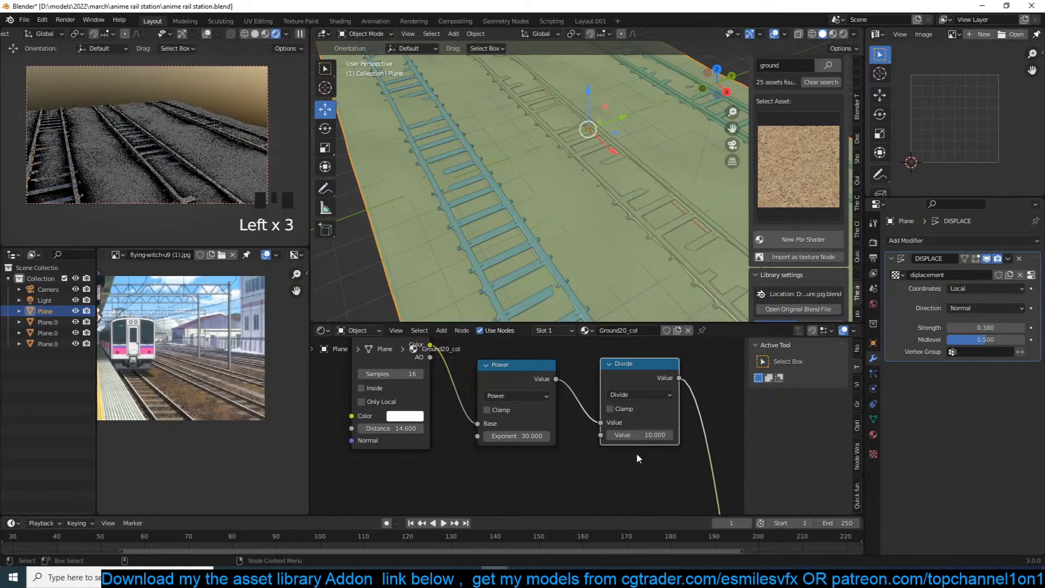
left_click(648, 434)
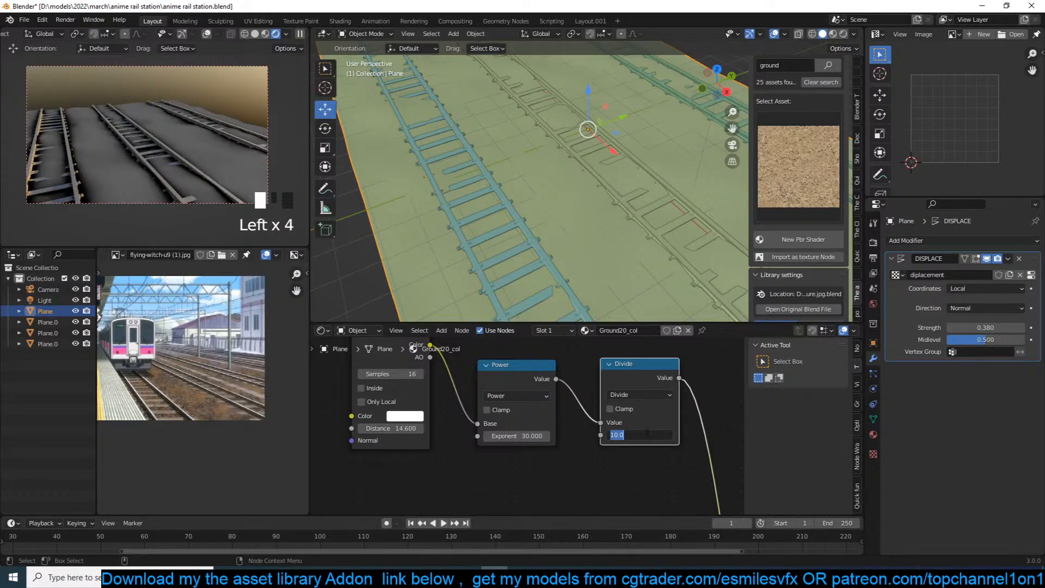
type("5")
key("Return")
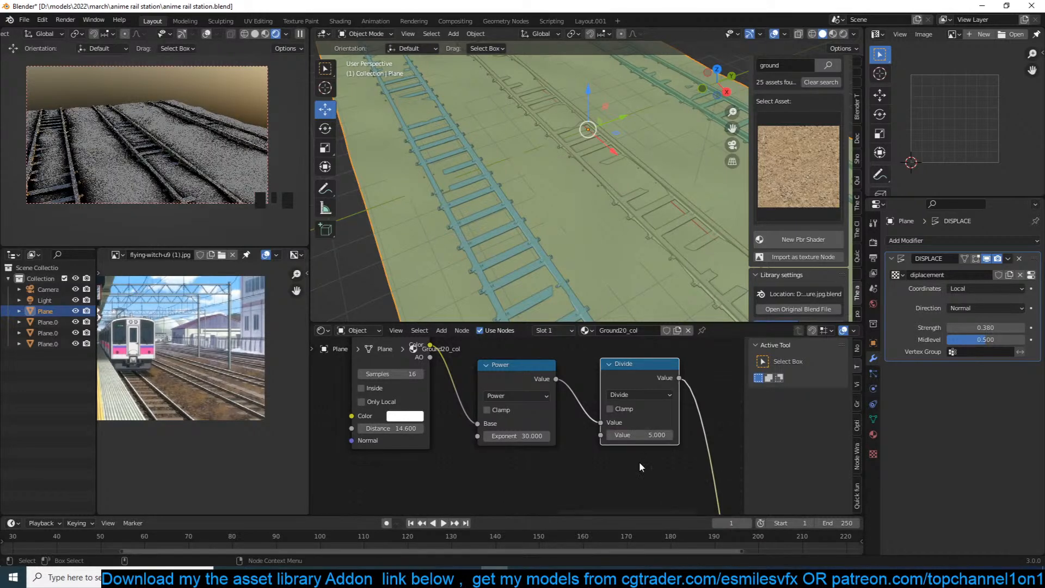
Undo the last divisor change and remove the Divide node, keeping the Power node's output link intact.
key("ctrl+z")
left_click(610, 364)
left_click(621, 370)
key("ctrl+x")
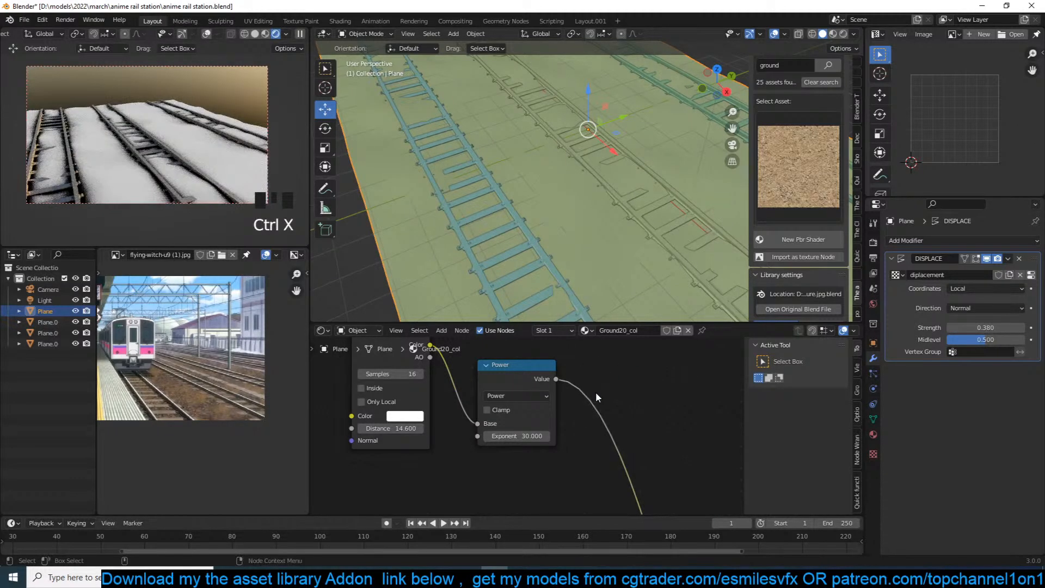
Move the Material Output and its preview node further along the node tree to make room for the Mix Shader.
scroll(604, 378, "down", 9)
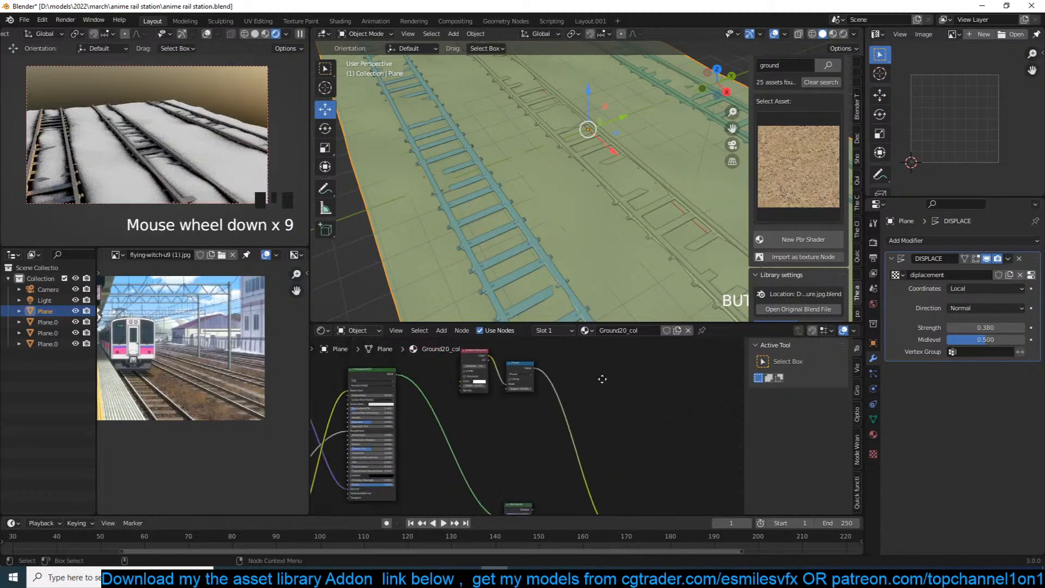
middle_click_drag(602, 379, 589, 325)
scroll(622, 376, "down", 4)
left_click(599, 490)
left_click(602, 469, "shift")
key("g")
left_click_drag(614, 455, 649, 406)
scroll(609, 420, "up", 4)
middle_click_drag(578, 421, 595, 450)
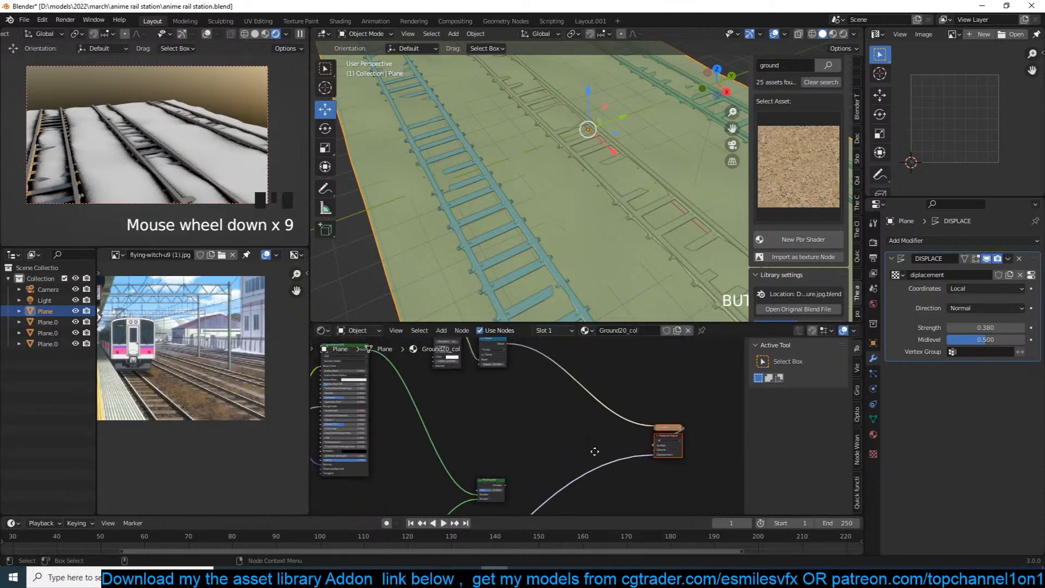
Feed the Mix Shader into the Material Output and drive its Fac with the Power node's value.
left_click_drag(500, 481, 585, 426)
left_click(585, 427, "ctrl+shift")
middle_click_drag(519, 394, 542, 418)
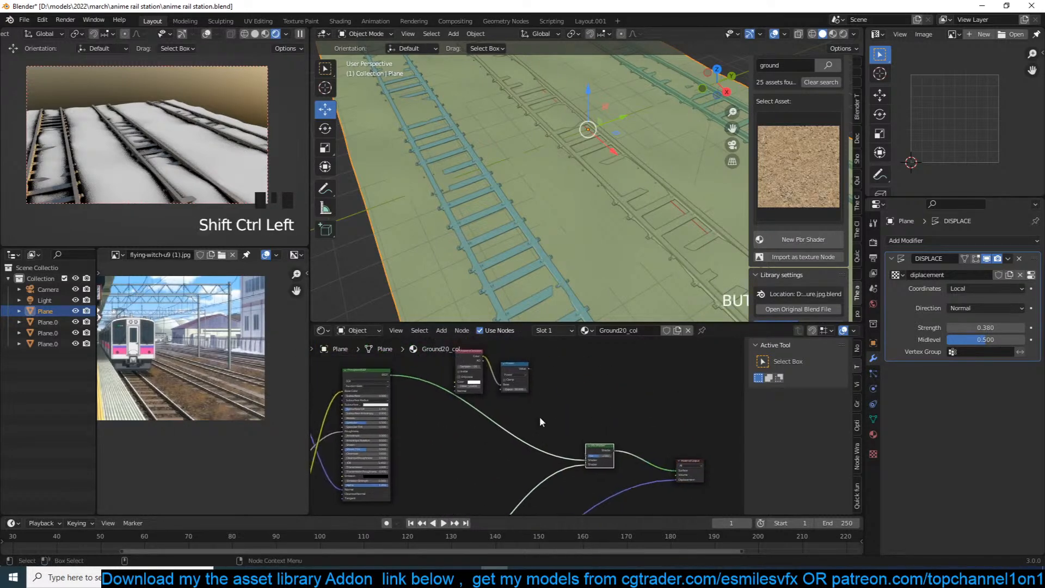
scroll(531, 416, "up", 3)
left_click_drag(530, 354, 603, 466)
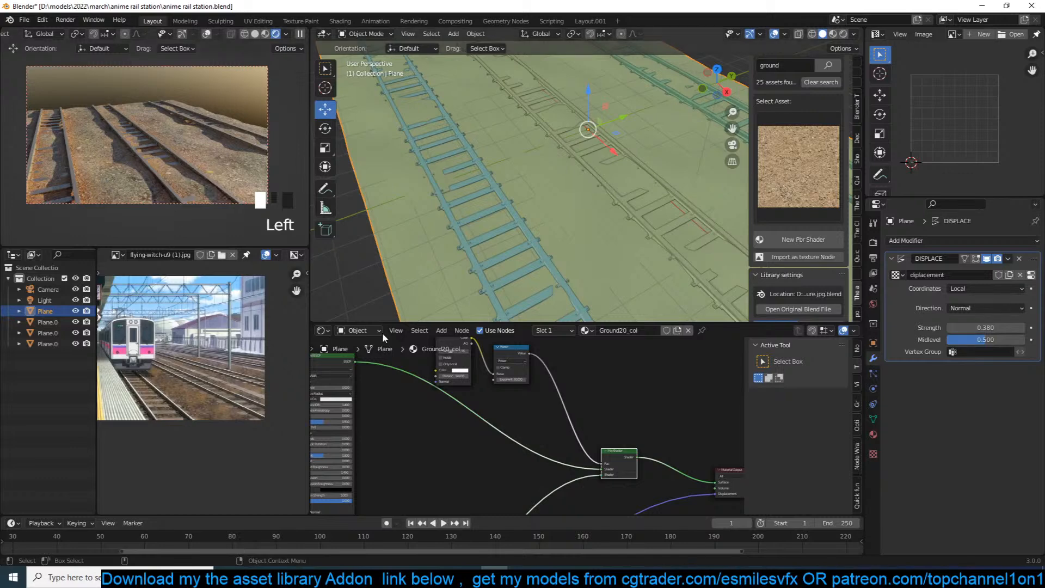
Swap the two shader inputs of the Mix Shader and save the file.
scroll(590, 388, "up", 4)
middle_click_drag(590, 389, 494, 329)
left_click_drag(517, 425, 527, 422)
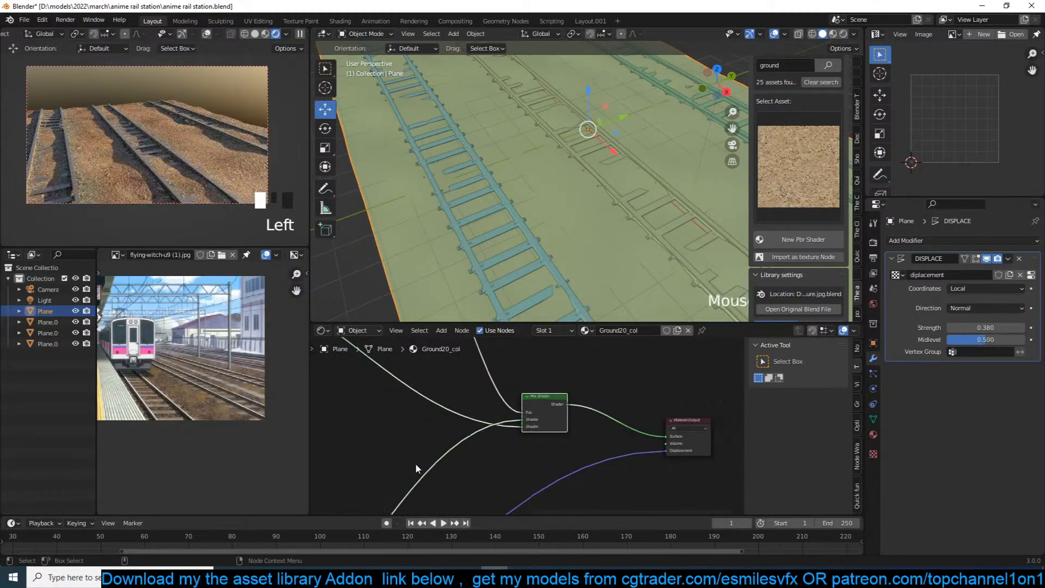
key("ctrl+s")
Insert a ColorRamp between the Power node and the Mix Shader, with the black stop moved inward and the white stop at about 0.79.
scroll(469, 479, "down", 2)
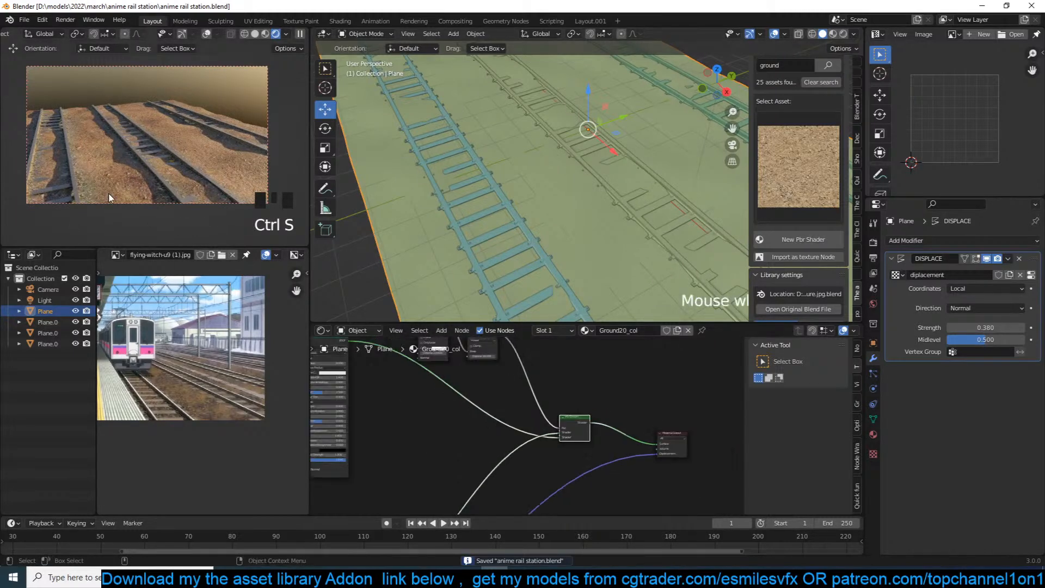
scroll(430, 244, "down", 3)
scroll(554, 429, "up", 4)
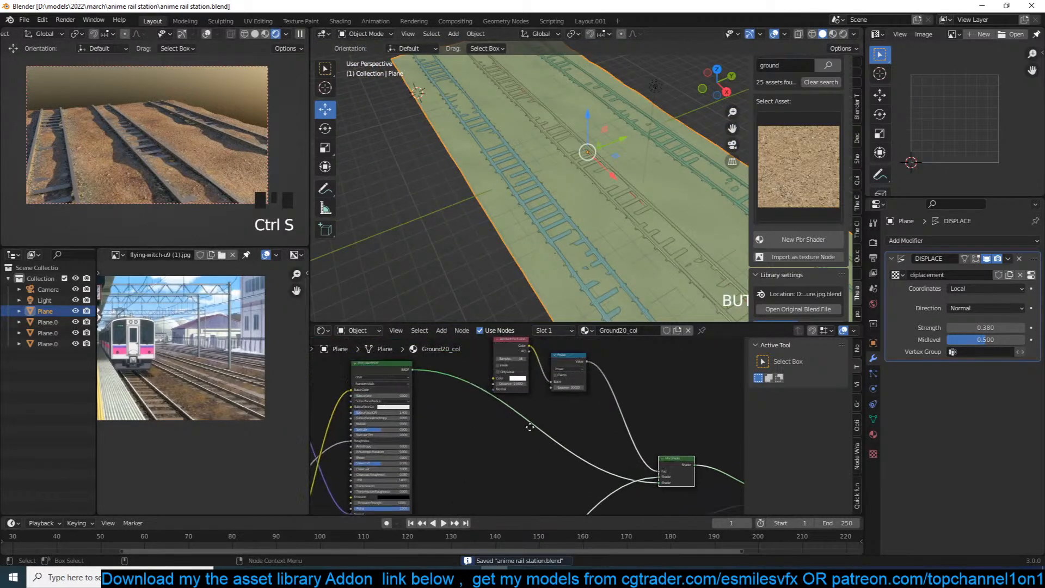
key("shift+a")
mouse_move(561, 409)
left_click(648, 268)
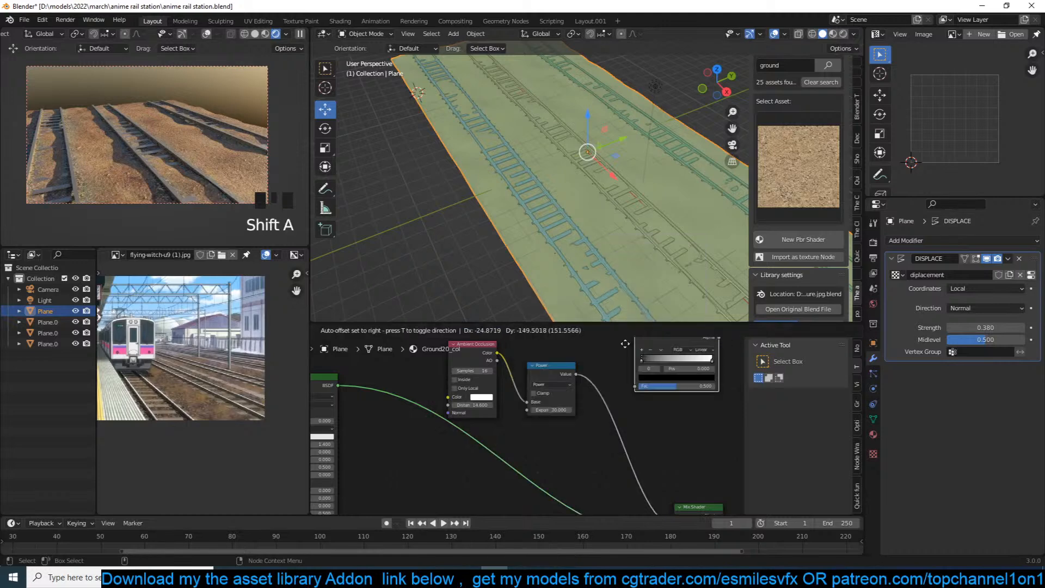
left_click(598, 408)
left_click_drag(613, 452, 666, 452)
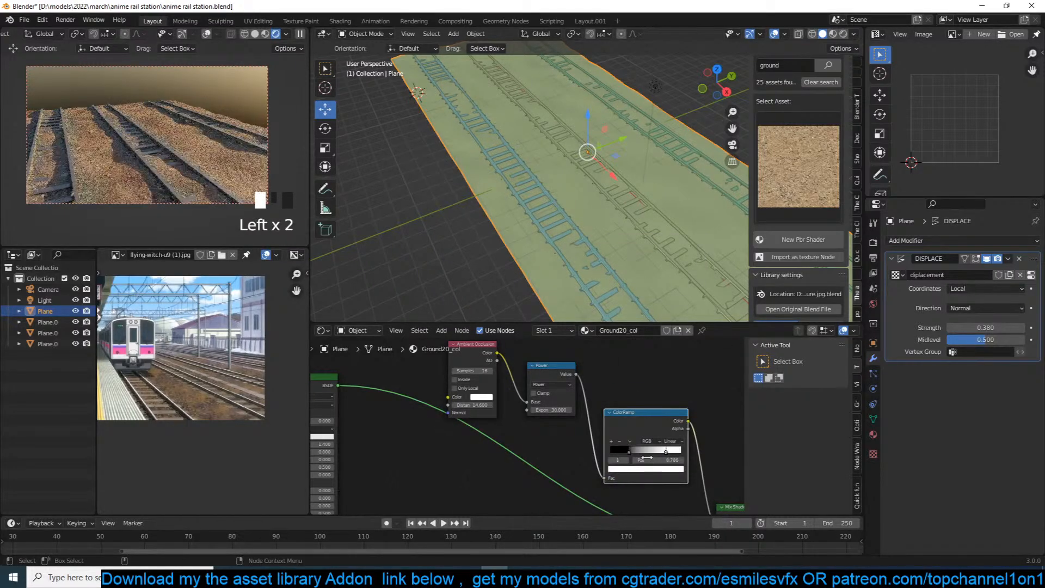
middle_click_drag(551, 498, 580, 453)
key("ctrl+s")
Preview the second ground texture's Principled BSDF on its own in the rendered view.
scroll(556, 456, "down", 3)
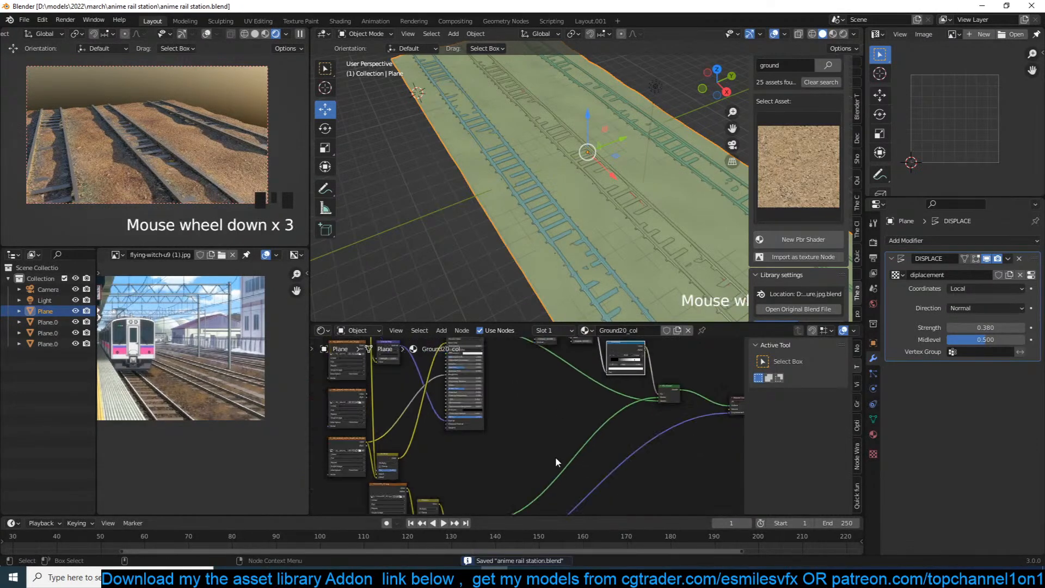
scroll(535, 418, "up", 3)
middle_click_drag(509, 459, 554, 457)
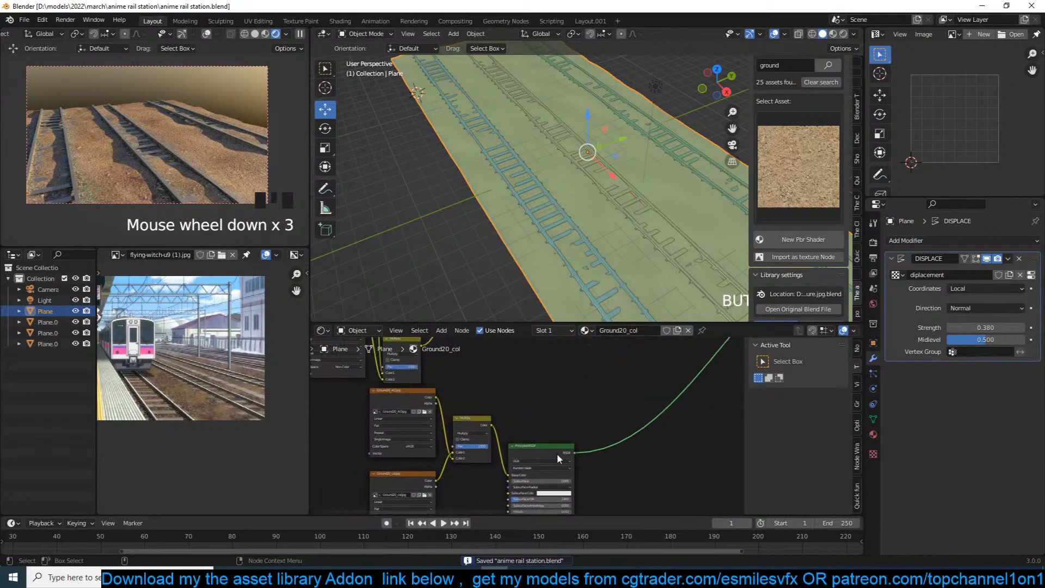
left_click(528, 445, "ctrl+shift")
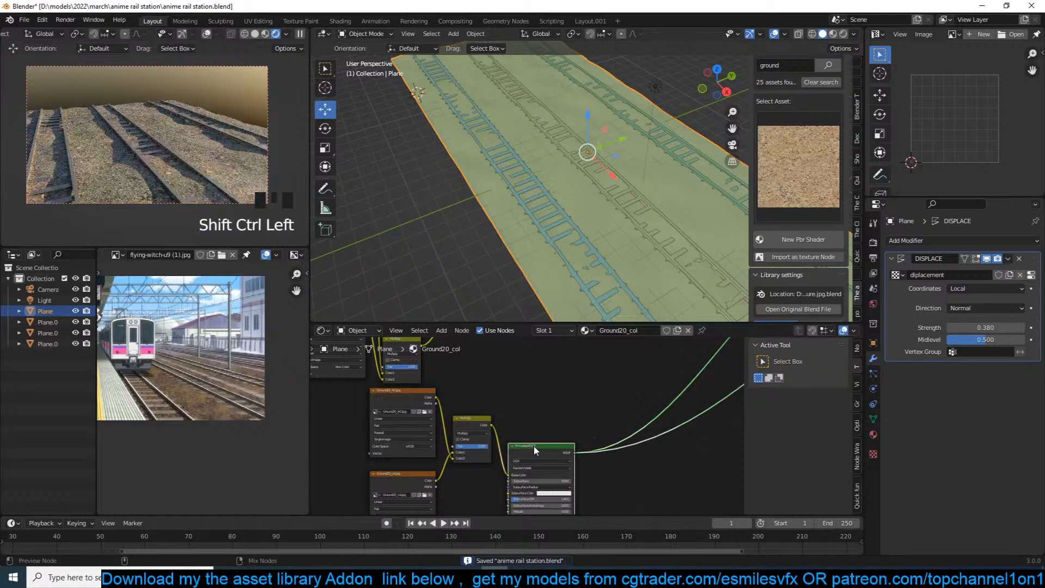
scroll(534, 446, "down", 1)
middle_click_drag(602, 412, 577, 418)
scroll(577, 417, "down", 3)
left_click(452, 443, "ctrl+shift")
Make room after the ground texture's Multiply node and insert a Hue Saturation Value node before the Principled BSDF's base color.
middle_click_drag(453, 442, 594, 391)
scroll(595, 391, "up", 7)
left_click_drag(621, 373, 509, 462)
left_click_drag(584, 400, 508, 425)
key("shift+a")
mouse_move(539, 393)
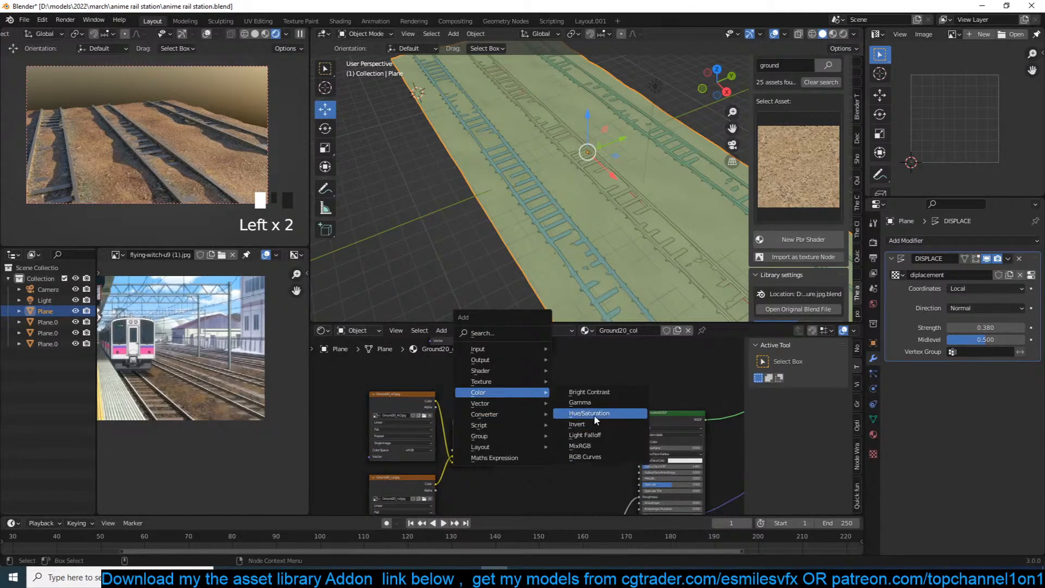
left_click(589, 414)
left_click(582, 457)
Raise the Hue Saturation Value node's saturation, first to 1.5 and finally to 2, and save the file.
scroll(583, 459, "up", 7)
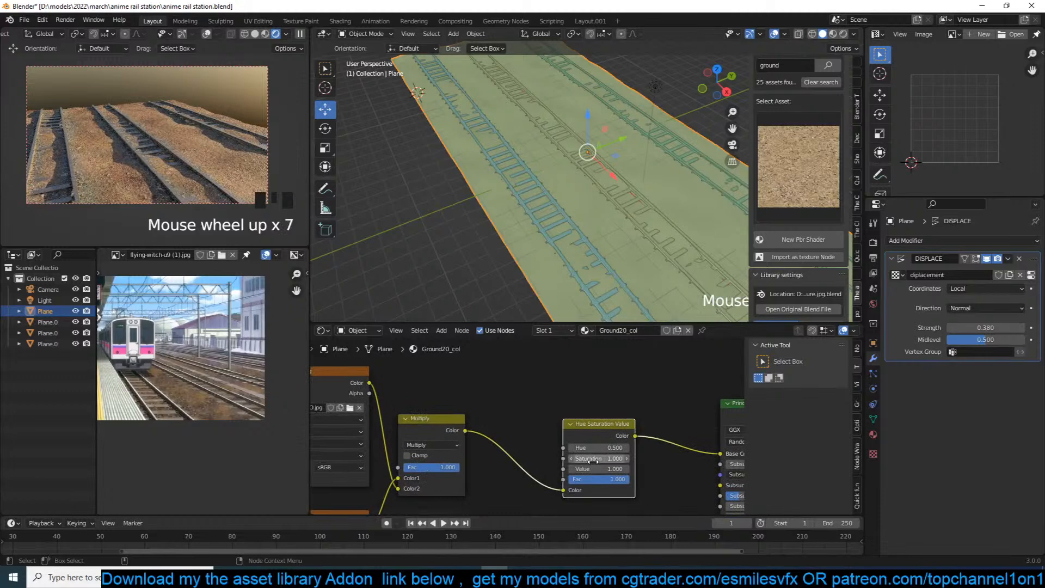
left_click(594, 461)
type("1.5")
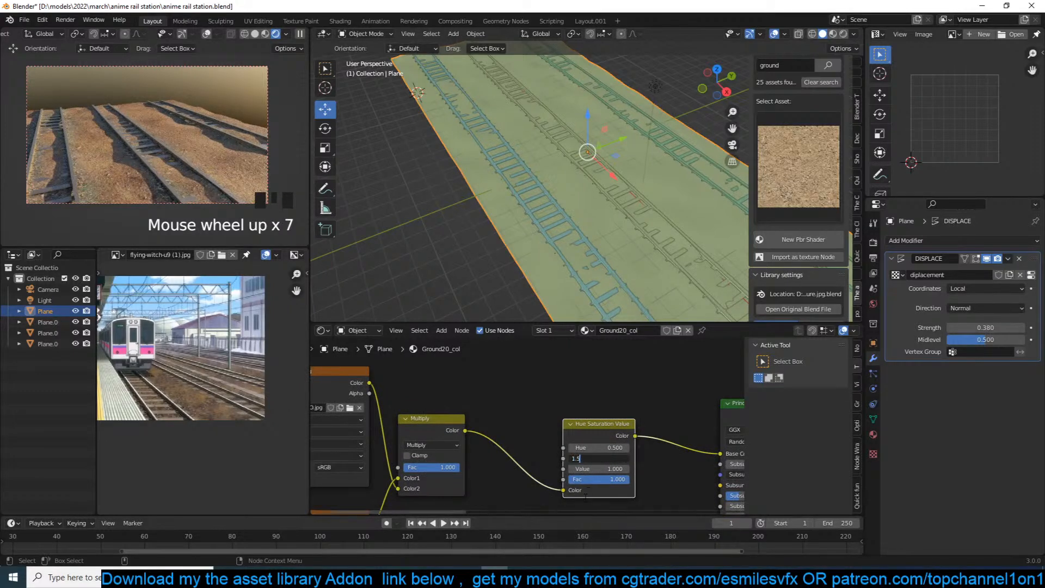
left_click(586, 497)
left_click(602, 458)
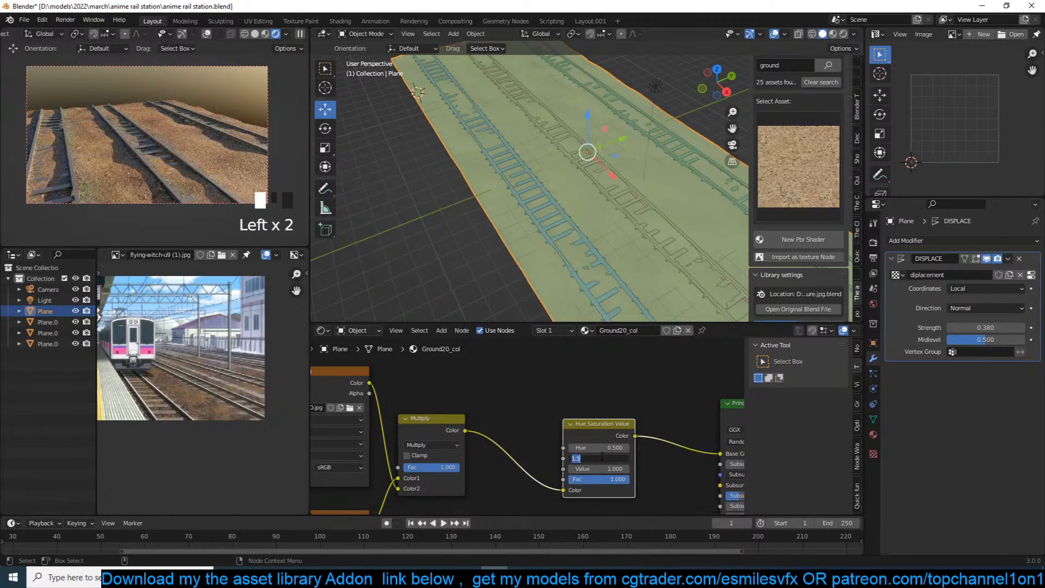
type("2")
left_click(555, 477)
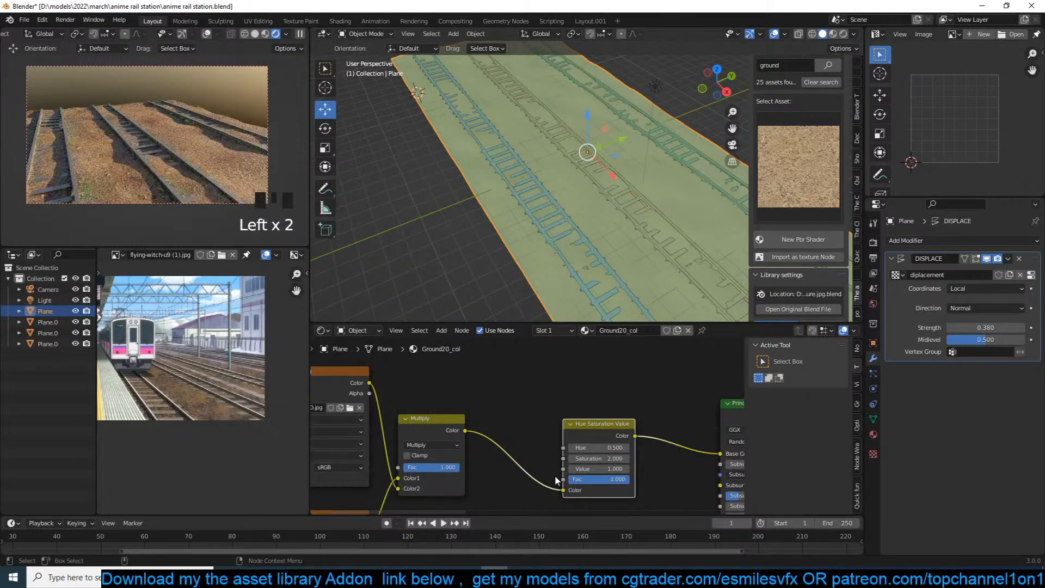
scroll(576, 165, "down", 3)
key("ctrl+s")
Examine the full extent of the ground plane and the rail tracks, selecting them in turn.
key("alt+a")
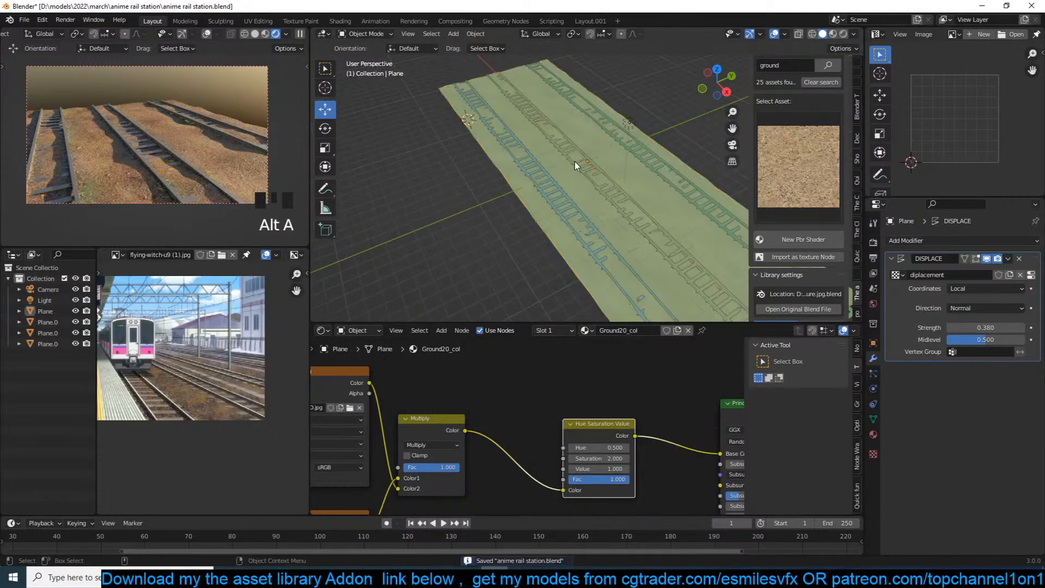
middle_click_drag(559, 179, 583, 183)
scroll(551, 173, "down", 6)
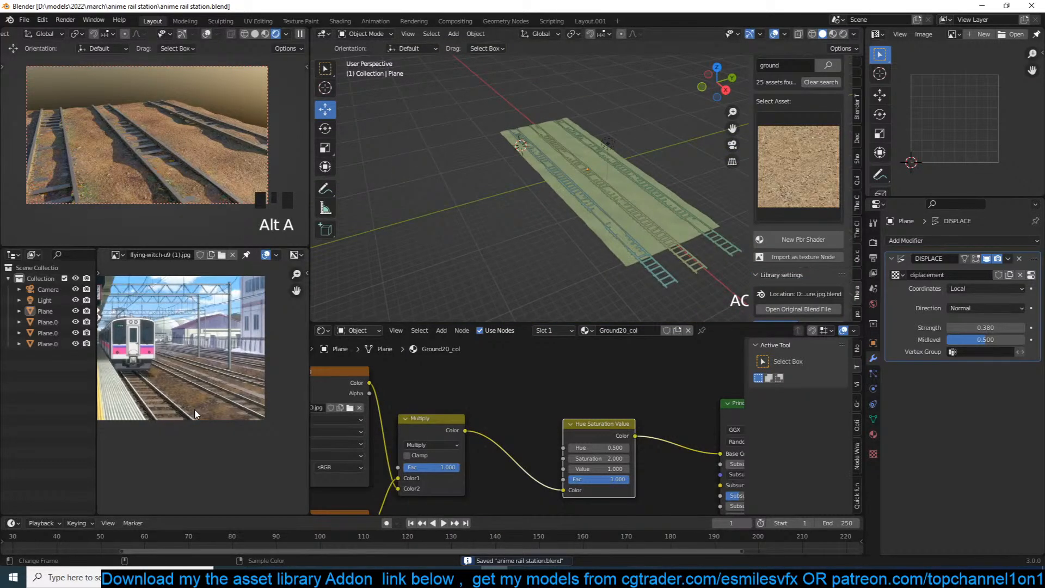
left_click(597, 252)
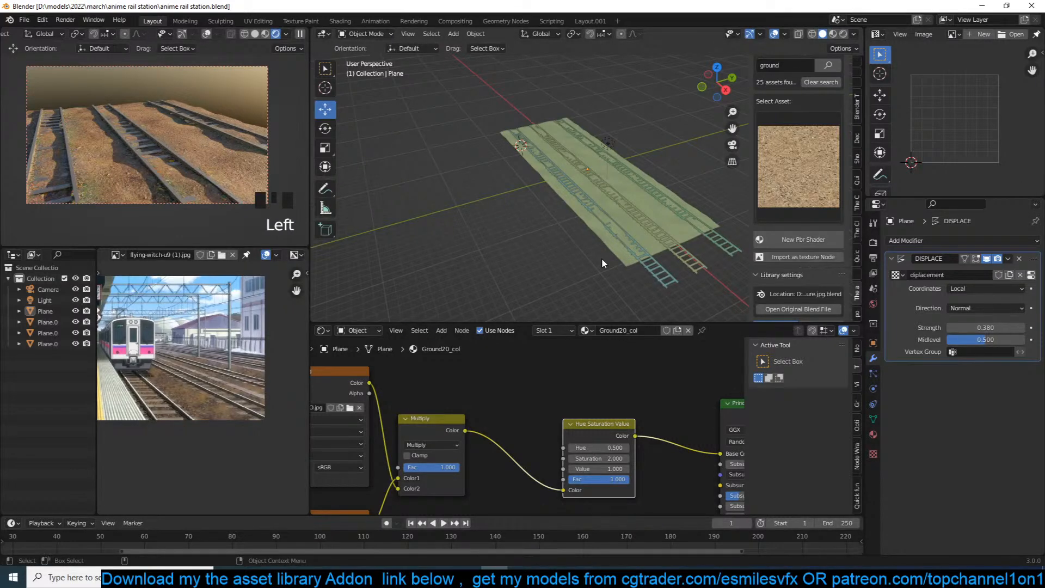
left_click(556, 141)
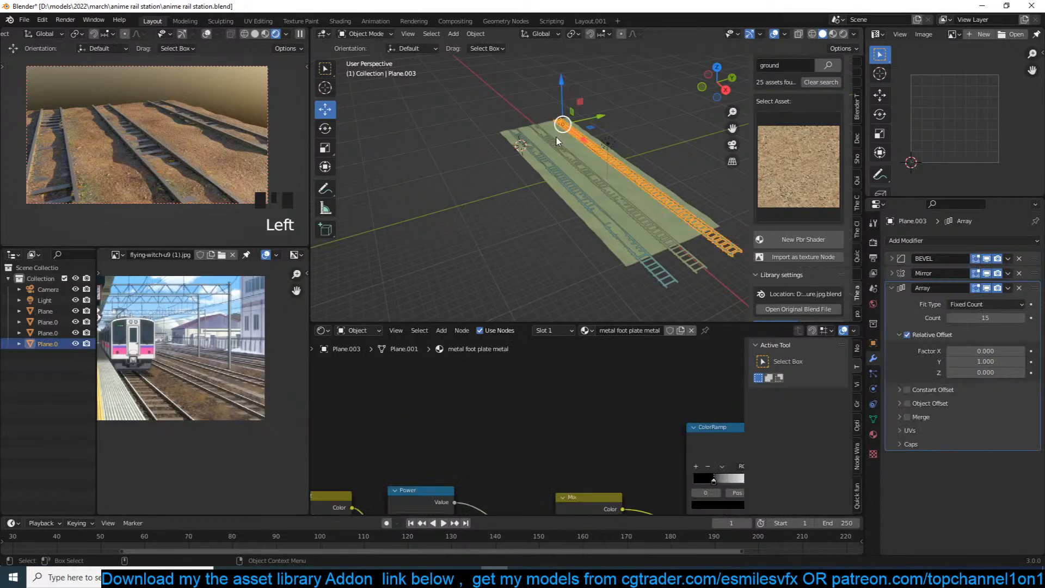
left_click(557, 141)
left_click(560, 181)
left_click(632, 184)
left_click(631, 184)
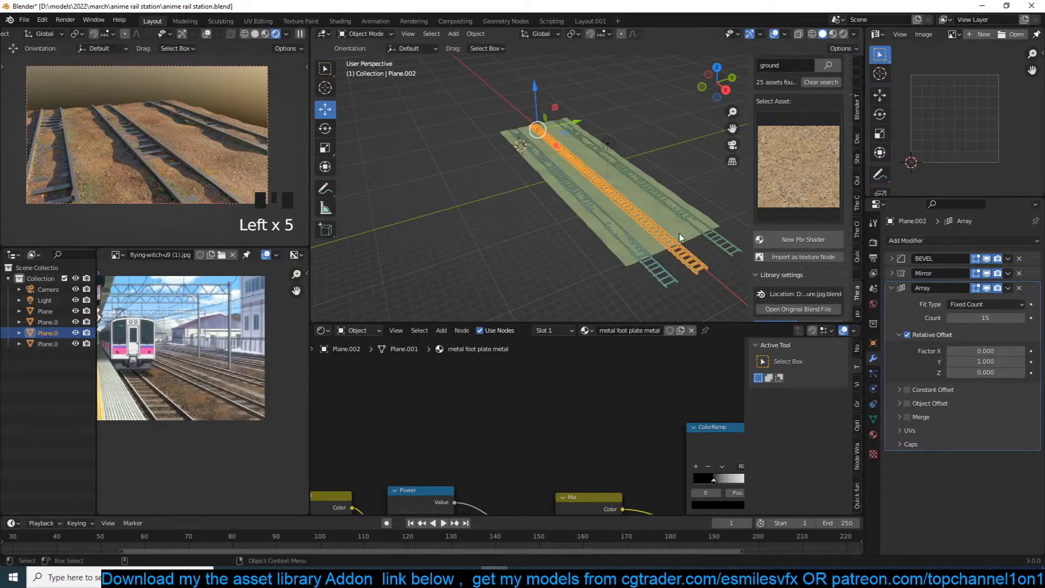
Delete the light from the scene and save the file.
left_click(610, 143)
key("x")
left_click(611, 143)
key("ctrl+s")
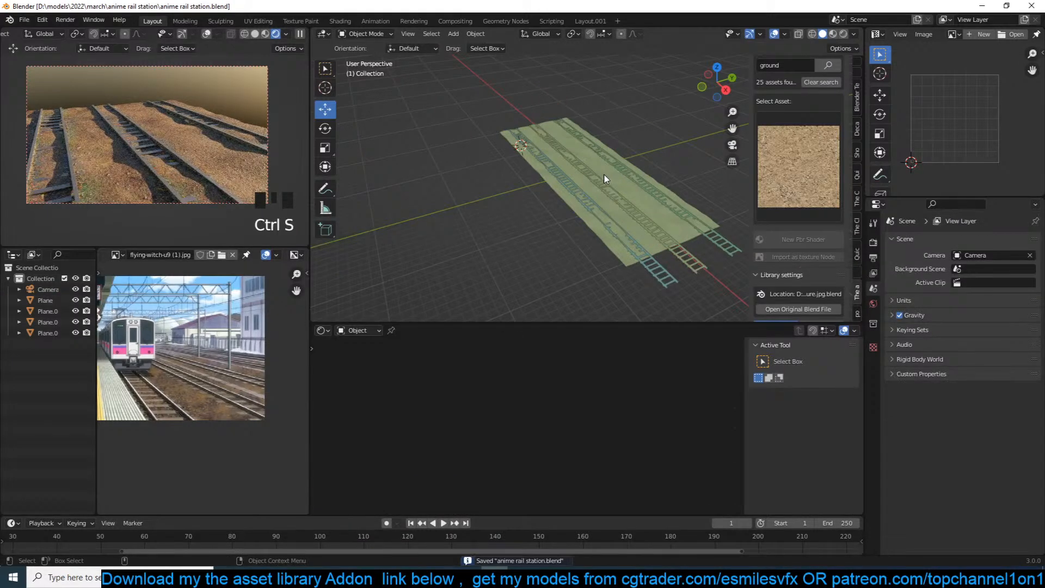
Move the ground plane and the three rail tracks into a new collection named "ground and rail" and save the file.
key("KP_7")
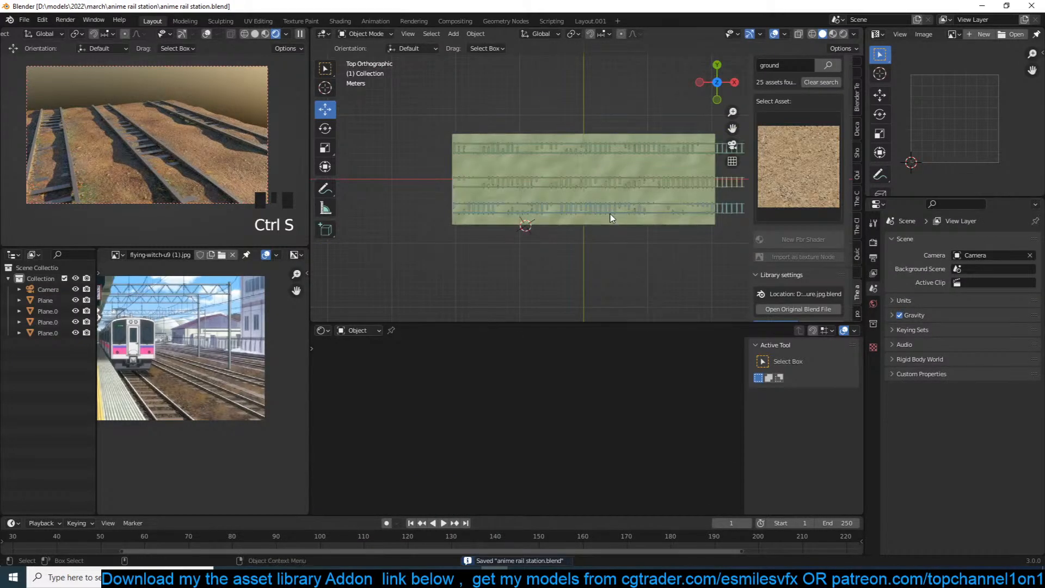
middle_click_drag(612, 217, 550, 226, "shift")
left_click_drag(655, 269, 656, 269)
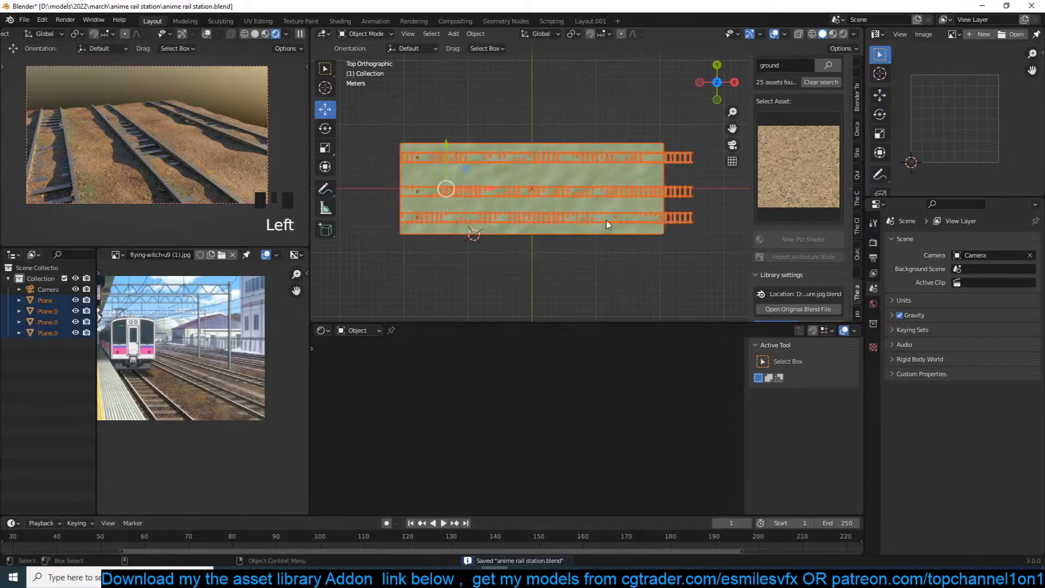
key("m")
left_click(547, 187)
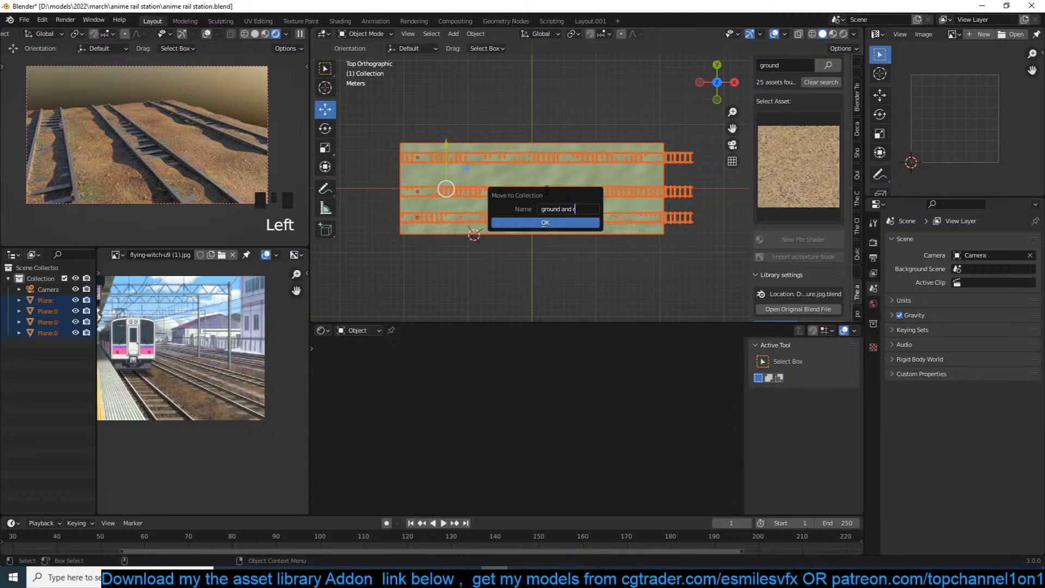
left_click(545, 222)
key("ctrl+s")
Add a collection instance of "ground and rail" and move it against the negative X end of the original ground.
key("alt+a")
key("shift+a")
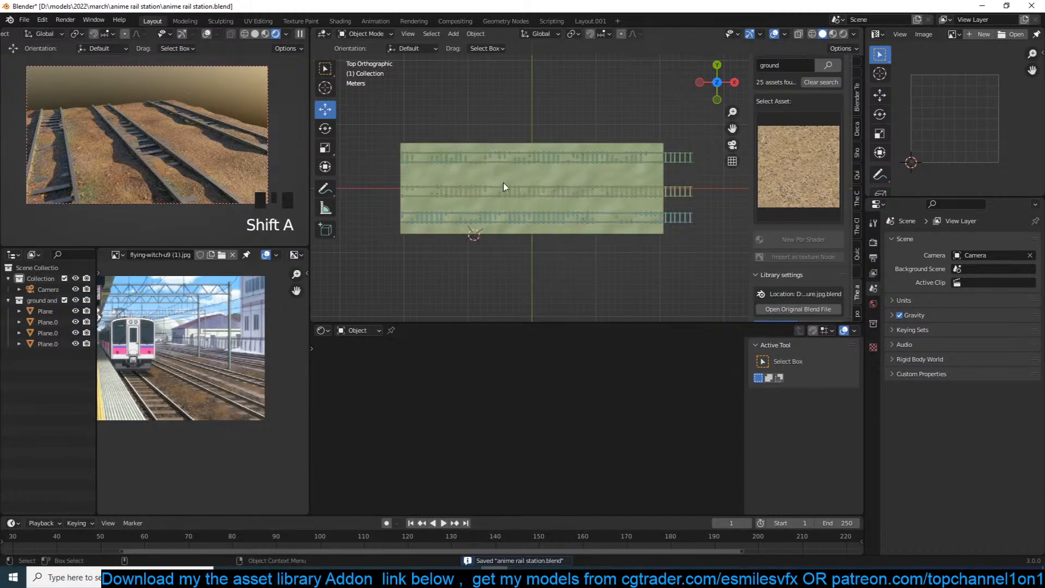
key("shift+a")
left_click(539, 404)
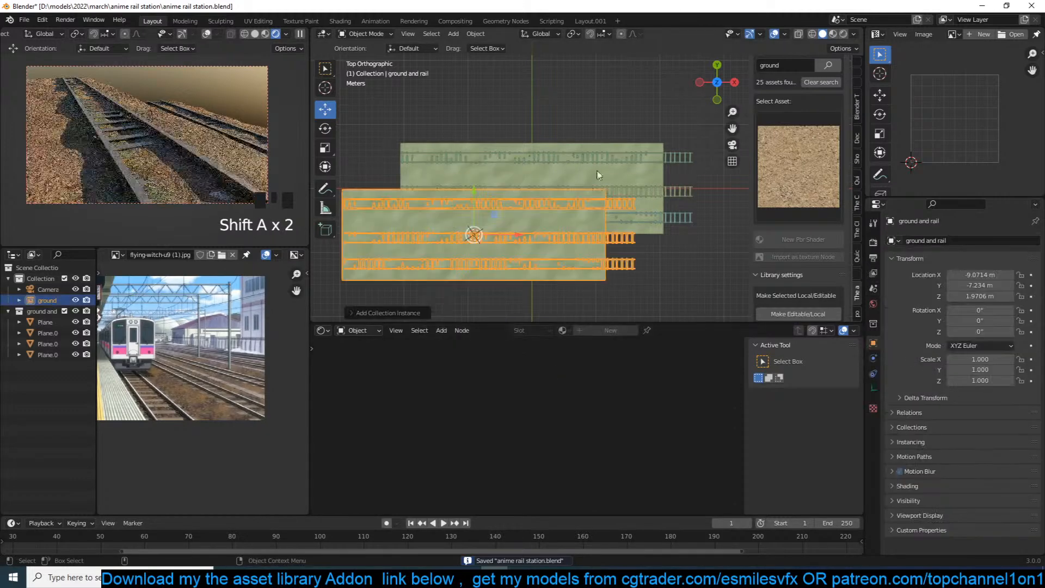
key("g")
left_click(400, 190)
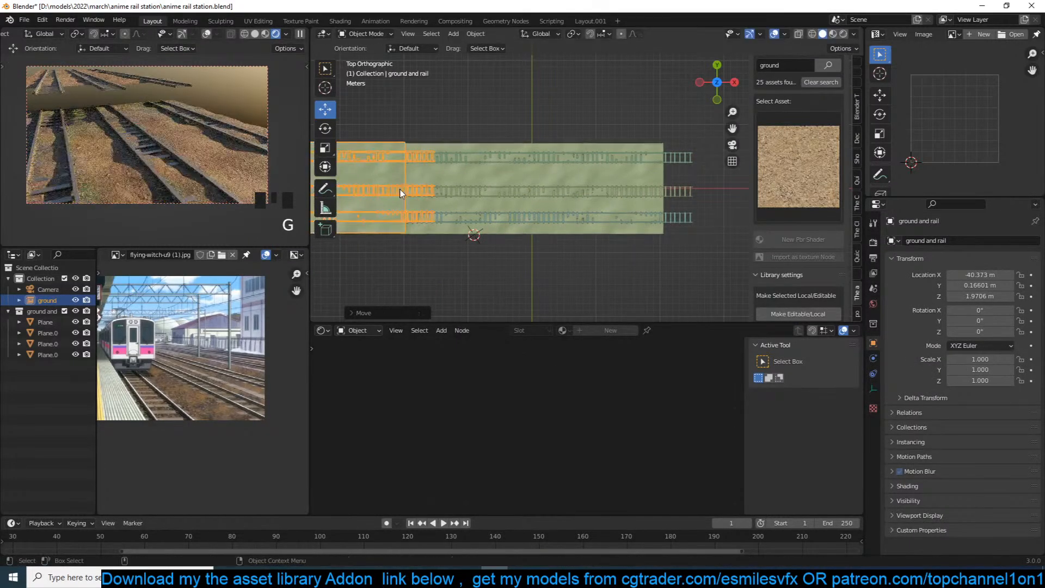
Clear the instance's location and move it along X to about -41 m, flush with the end of the original ground.
key("KP_1")
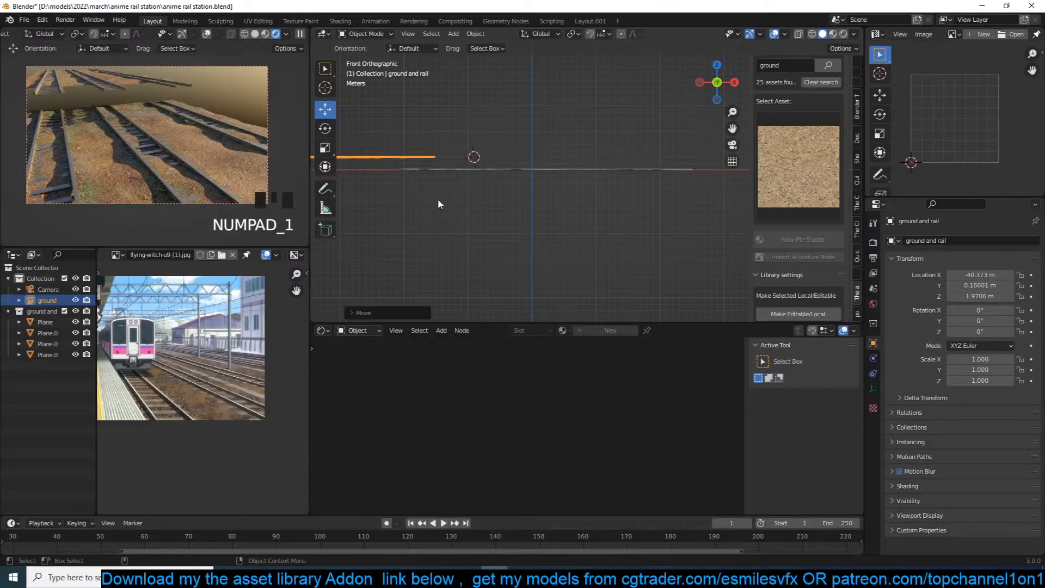
key("alt+g")
left_click_drag(571, 170, 850, 188)
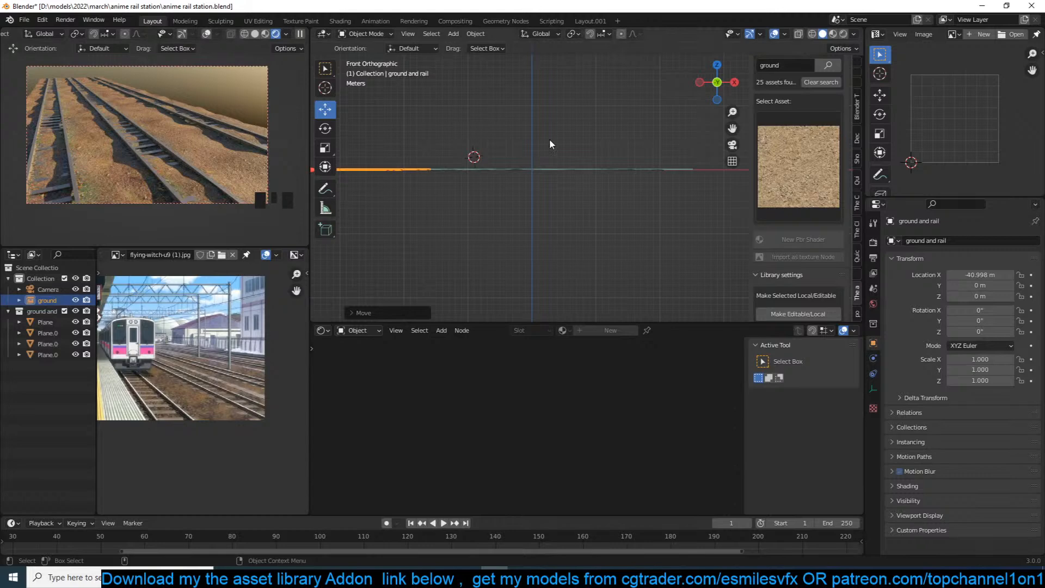
key("KP_7")
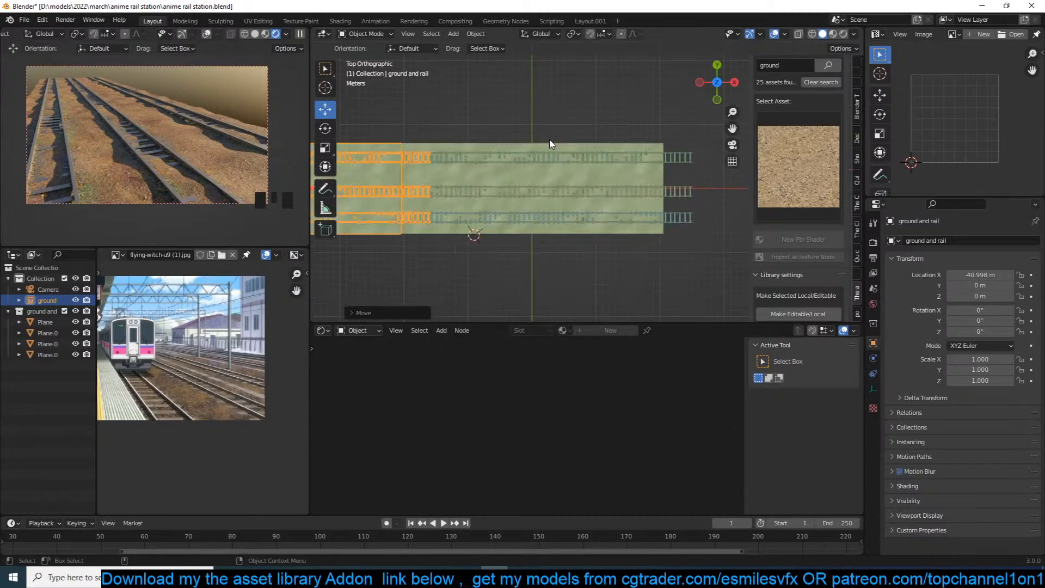
key("alt+a")
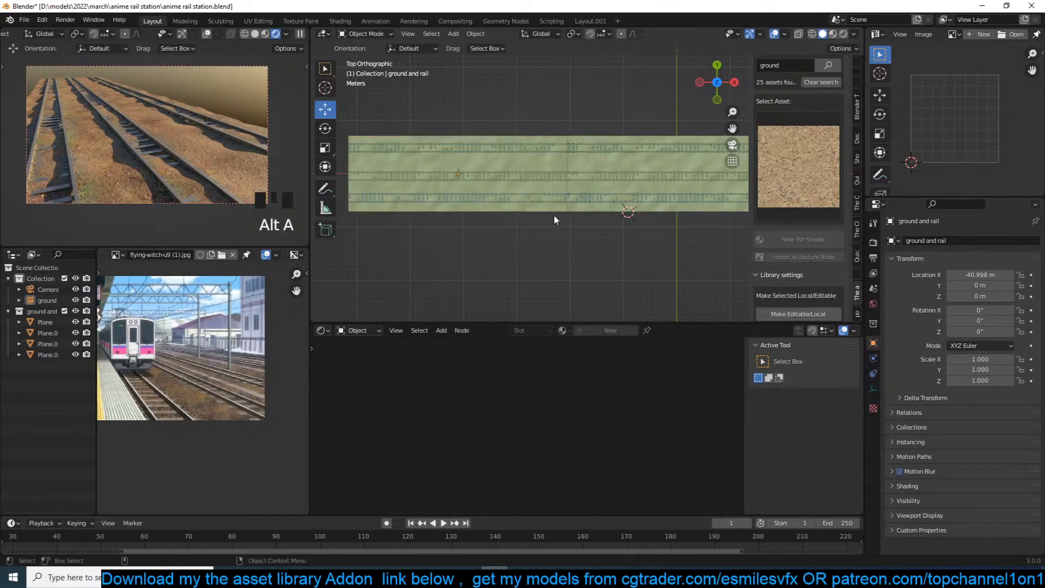
Make a linked duplicate of the ground and rail instance about 41 m further along negative X.
middle_click_drag(553, 215, 587, 214, "shift")
double_click(572, 188)
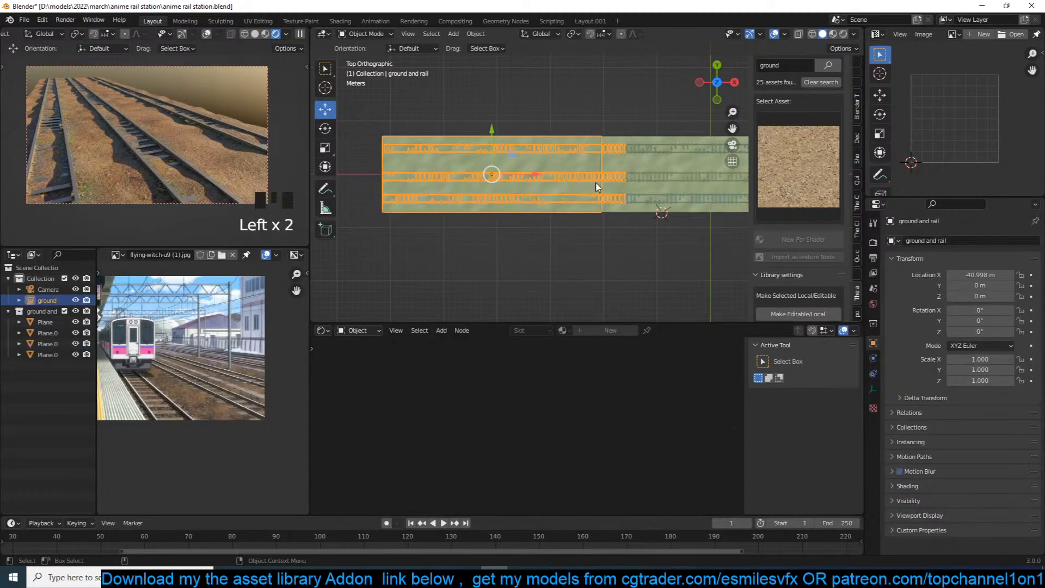
key("alt+d")
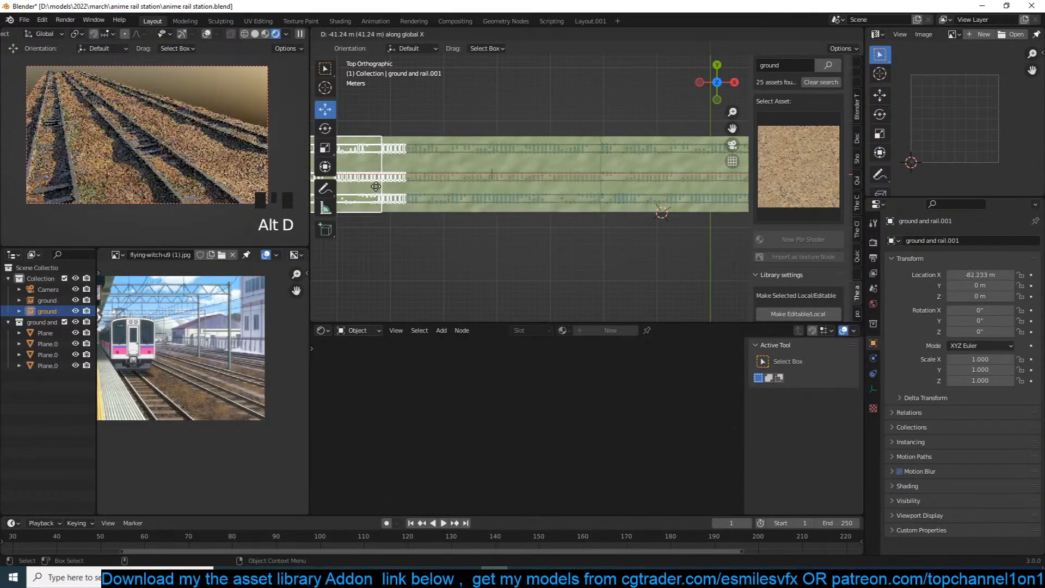
left_click(375, 187)
scroll(451, 190, "down", 1)
middle_click_drag(460, 189, 461, 249, "shift")
Make linked duplicates of both instances and align them as a second row at about 14.2 m in Y beside the original ground.
left_click(545, 195, "shift")
key("alt+d")
left_click(608, 169)
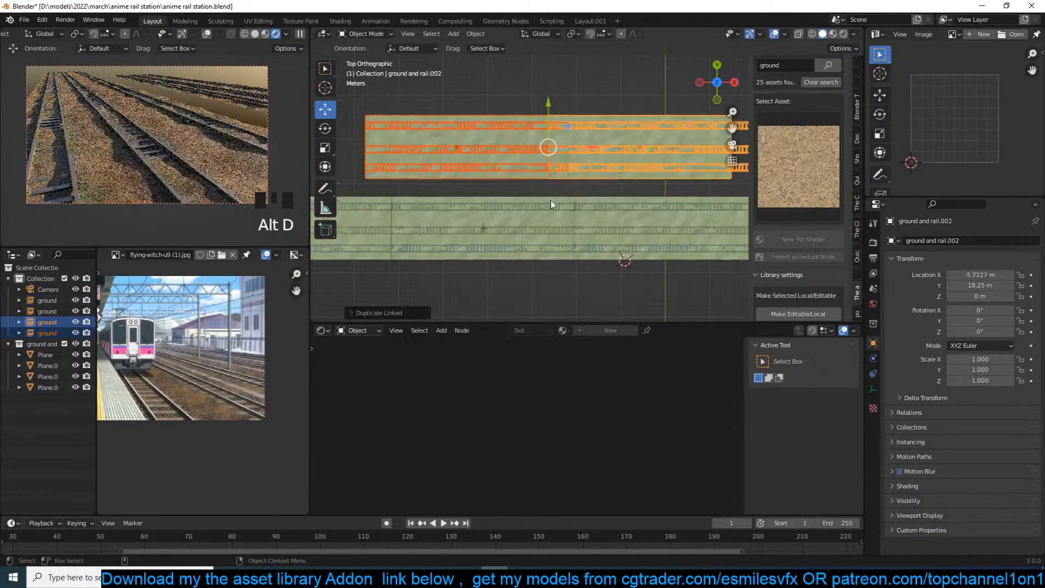
middle_click_drag(551, 145, 423, 154, "shift")
key("g")
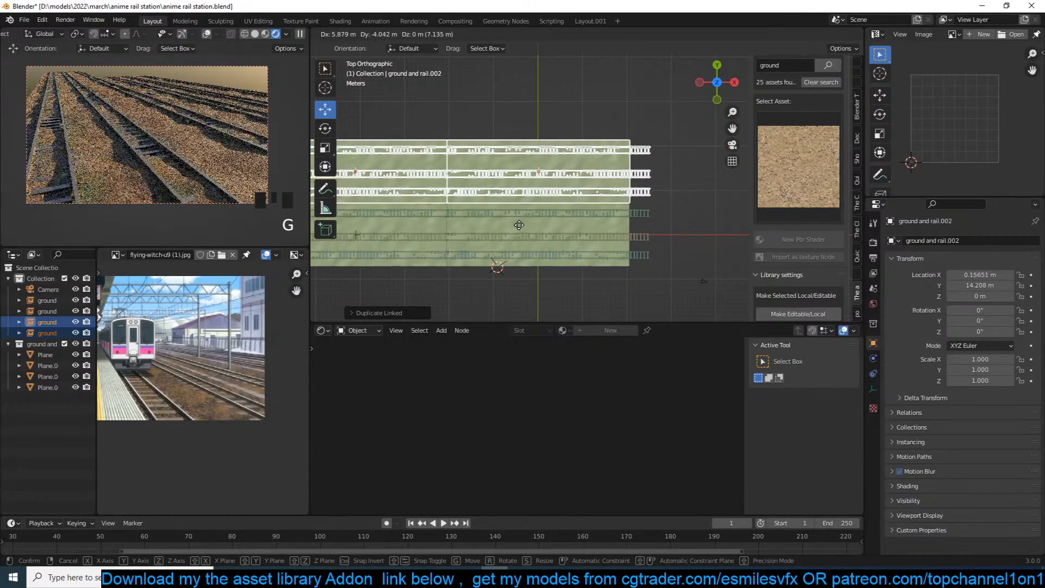
left_click(518, 223)
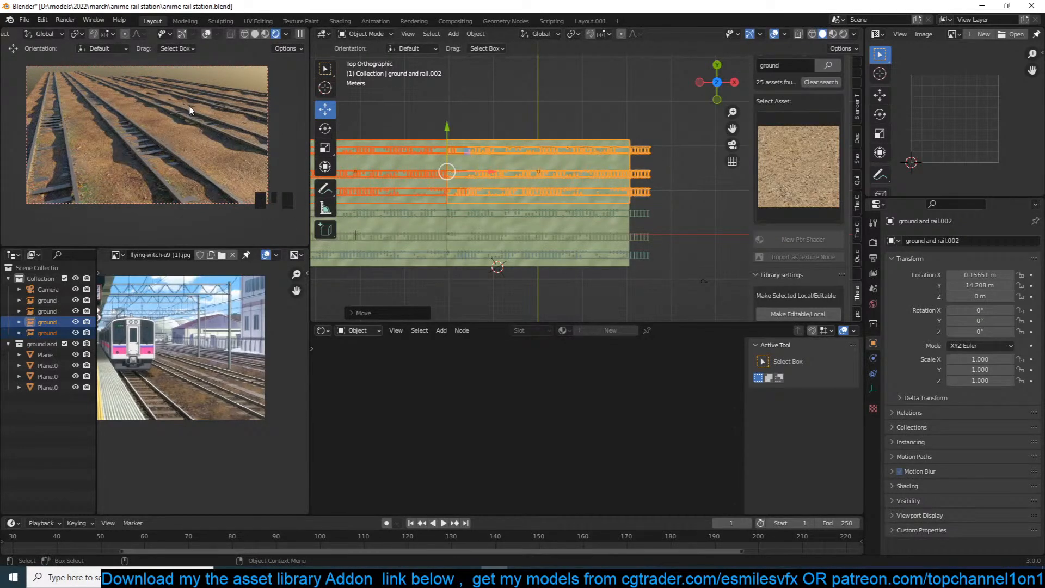
Extend the second row with linked duplicates of its two instances about 82 m along negative X, aligned with the row.
scroll(518, 225, "down", 3)
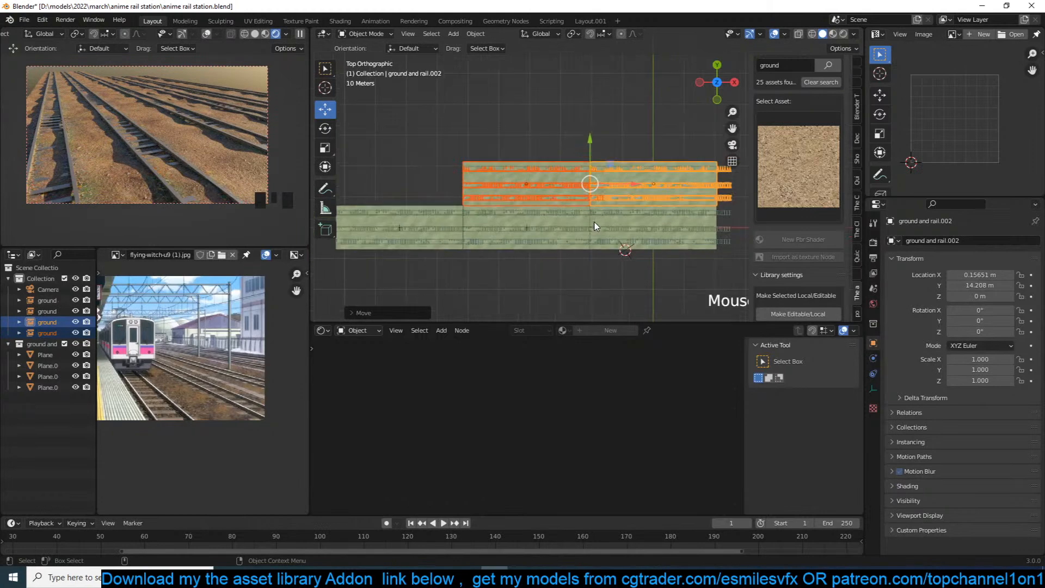
key("alt+d")
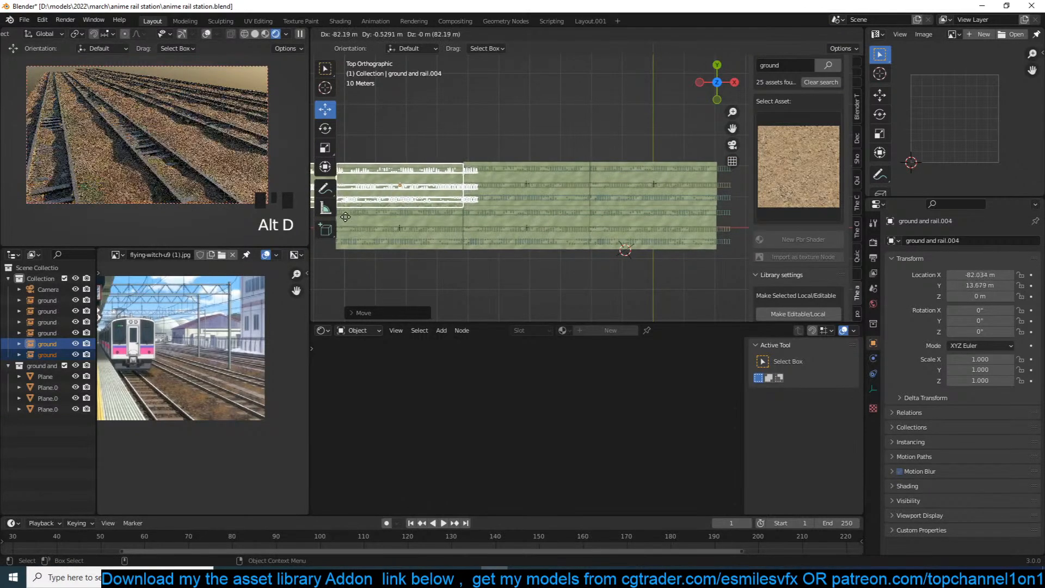
left_click(345, 215)
key("g")
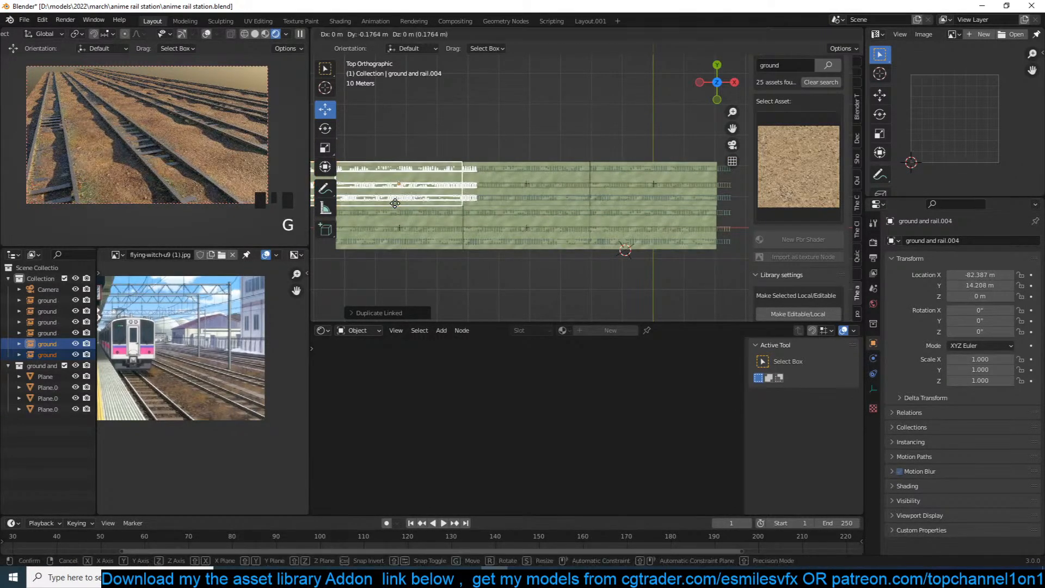
left_click(393, 205)
Build a third row at about 28 m in Y with two sets of linked duplicates and save the file.
key("alt+d")
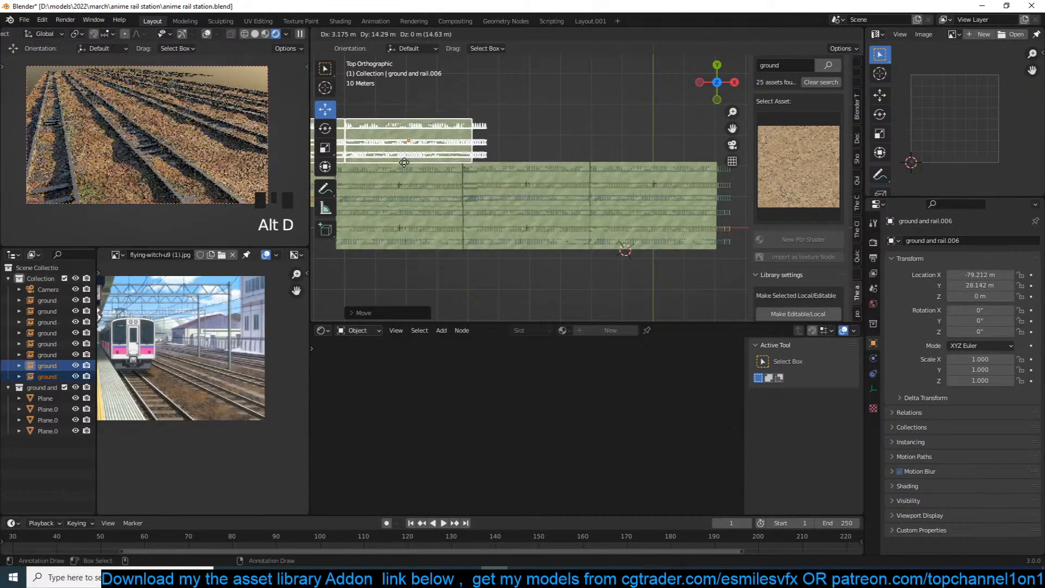
left_click(397, 161)
key("alt+d")
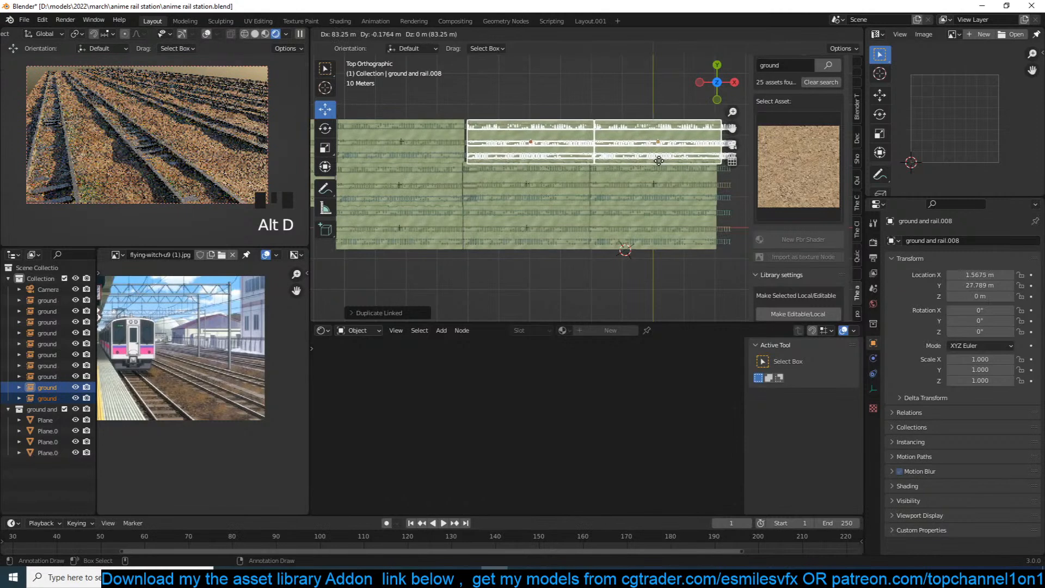
left_click(656, 161)
key("alt+a")
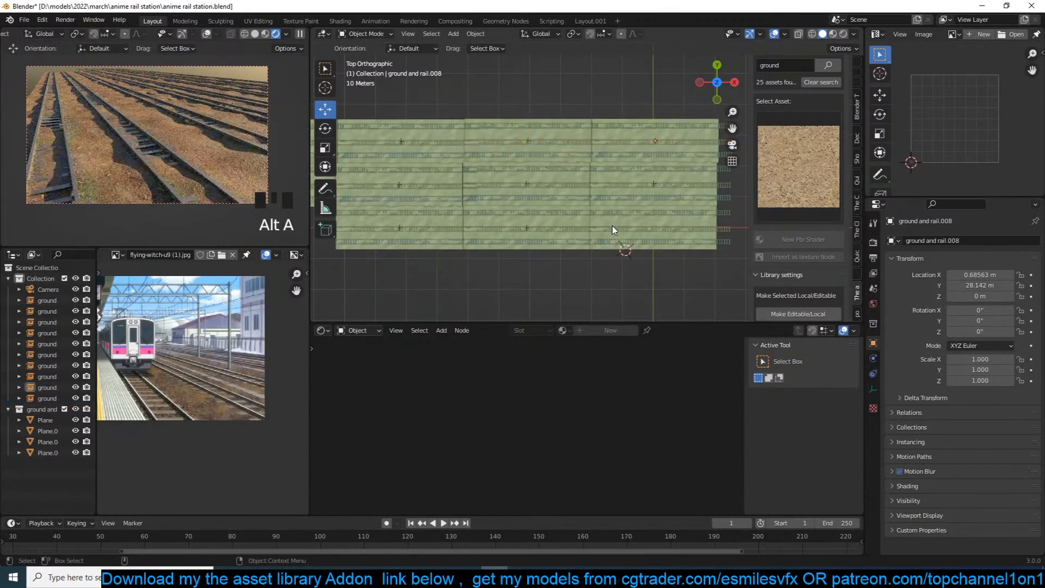
left_click(610, 299)
Enter Edit Mode on the original ground plane and select the edge loop along its negative Y border.
scroll(625, 256, "up", 3)
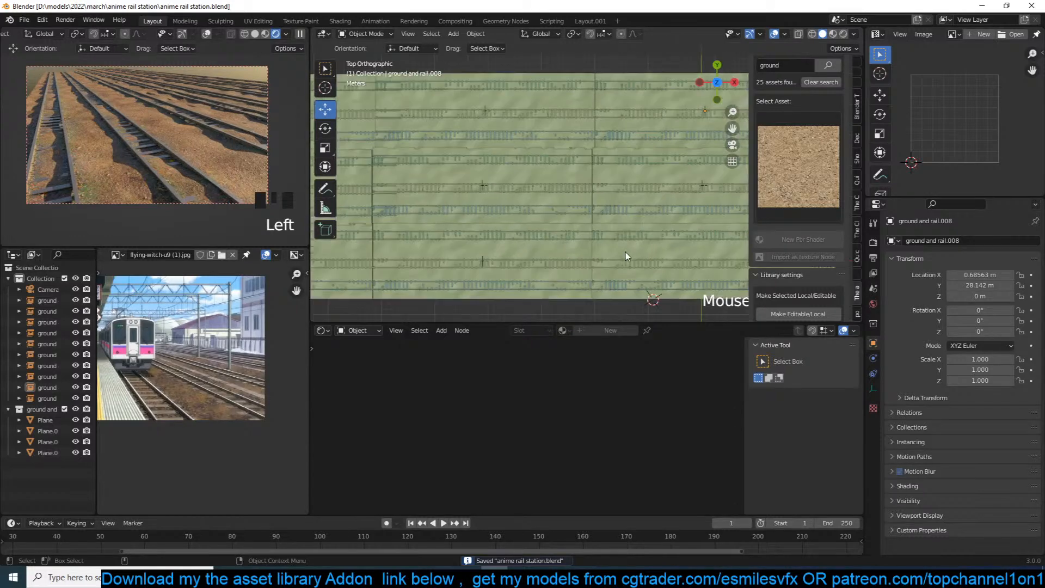
middle_click_drag(626, 256, 481, 210, "shift")
scroll(480, 228, "up", 2)
scroll(389, 296, "down", 2)
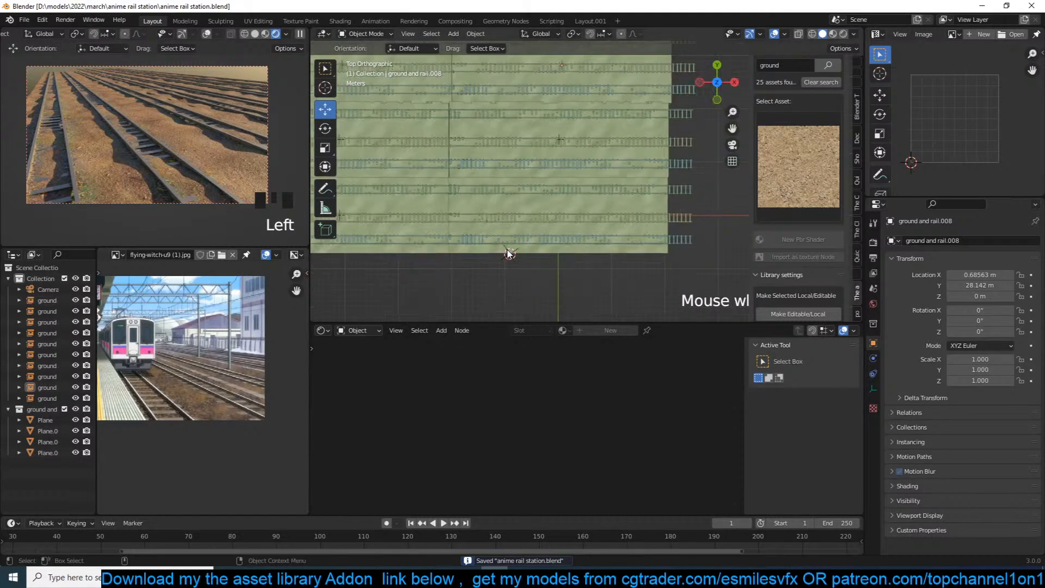
left_click(506, 251)
scroll(523, 249, "up", 3)
middle_click_drag(540, 257, 547, 232, "shift")
key("Tab")
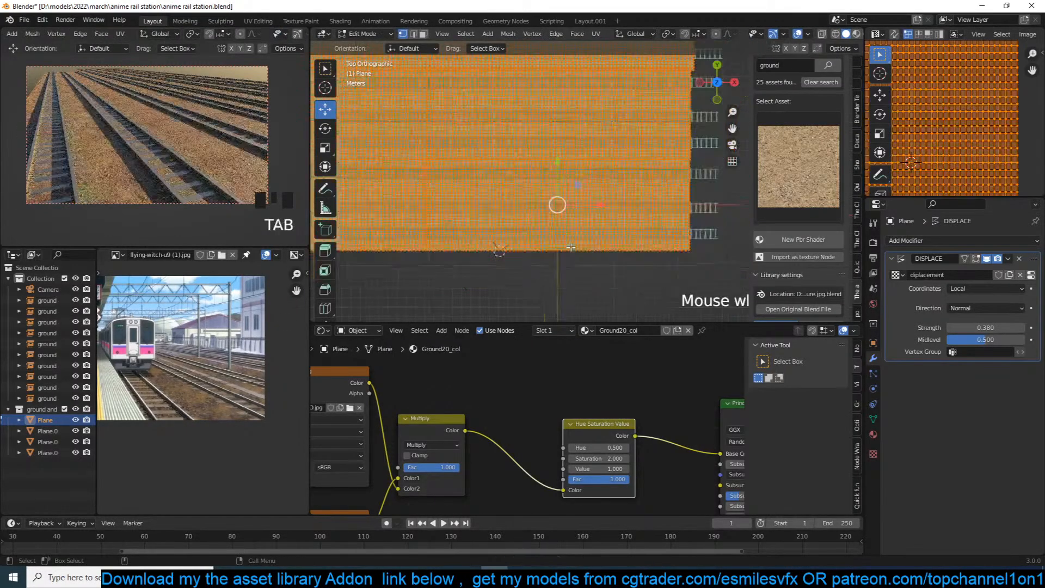
scroll(548, 231, "down", 3)
left_click(580, 200, "alt")
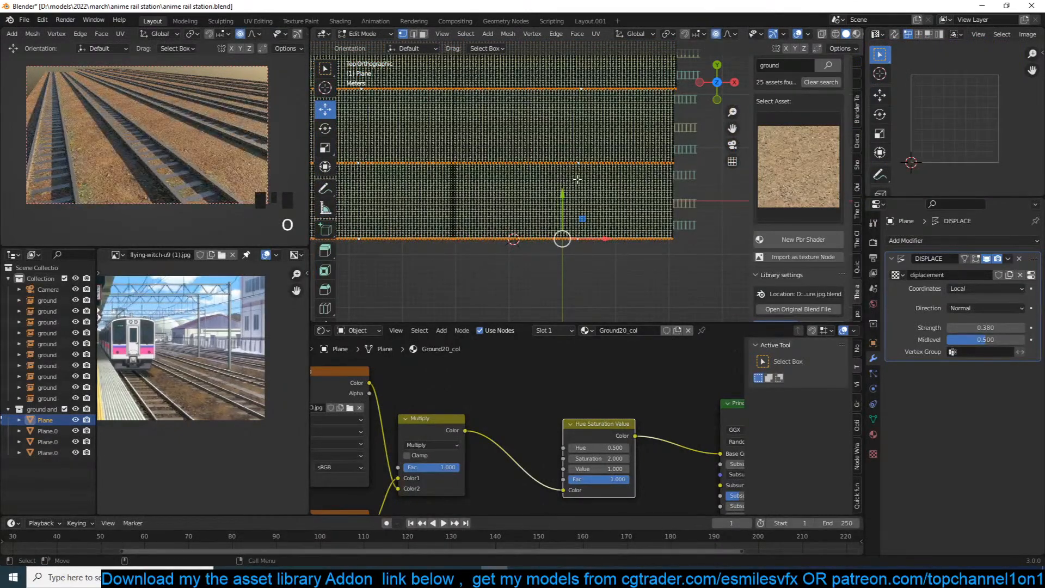
Widen the ground plane by moving the selected border edge outward along negative Y with proportional editing, then leave Edit Mode.
left_click(563, 195)
key("ctrl+z")
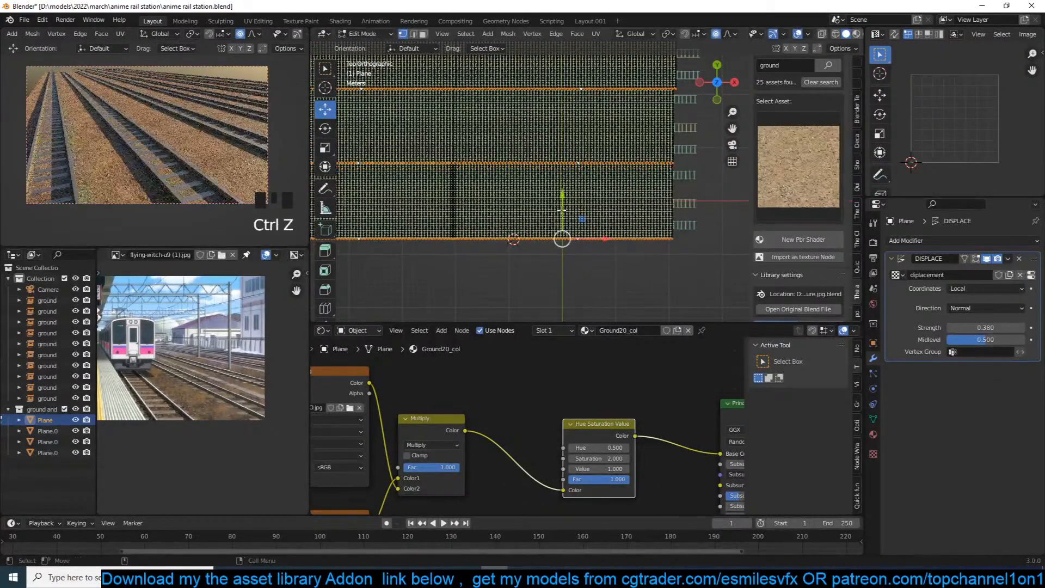
scroll(557, 244, "up", 3)
left_click_drag(545, 233, 546, 280)
scroll(546, 278, "down", 13)
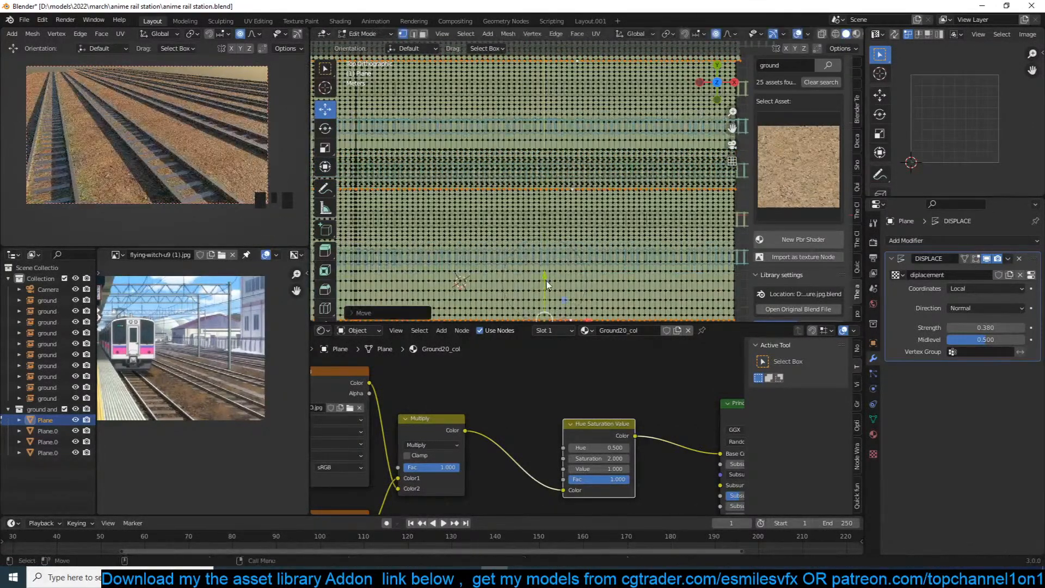
key("Tab")
Move the outermost rail track about 1.9 m along negative Y and shift the middle track slightly the same way.
scroll(550, 261, "down", 3)
left_click(562, 246)
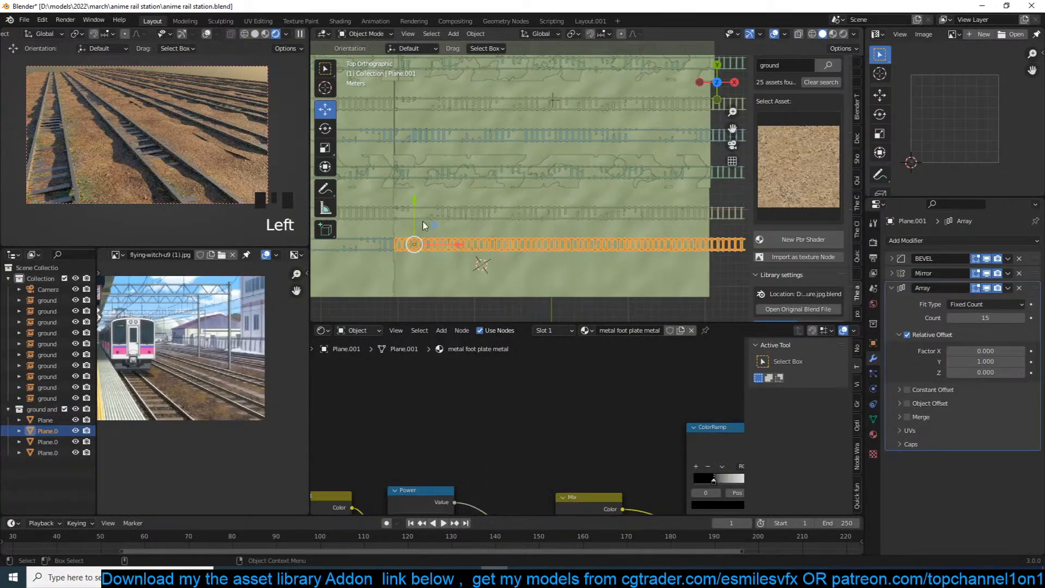
left_click_drag(414, 222, 415, 236)
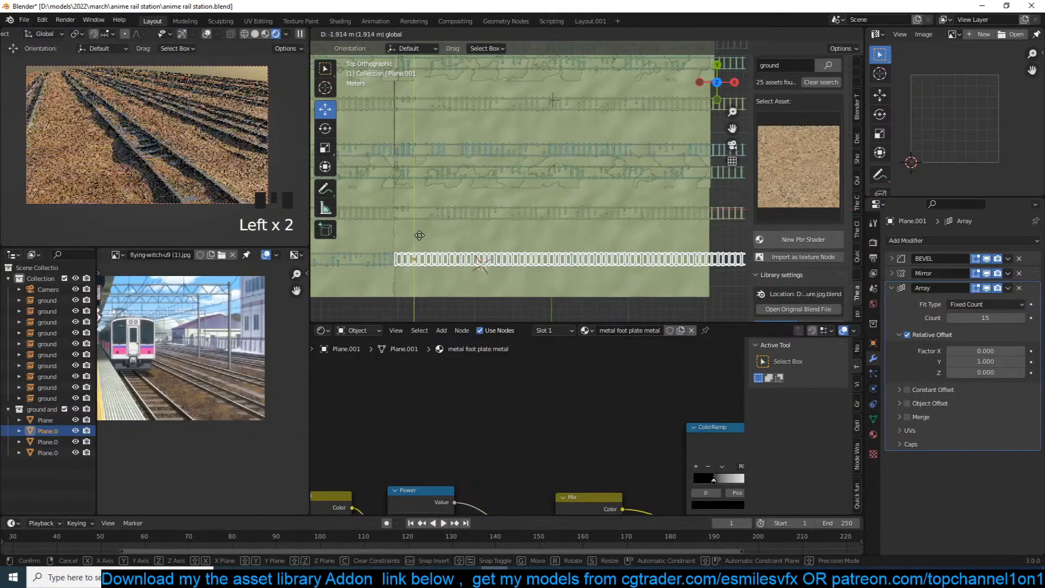
left_click(458, 212)
left_click_drag(415, 183, 415, 192)
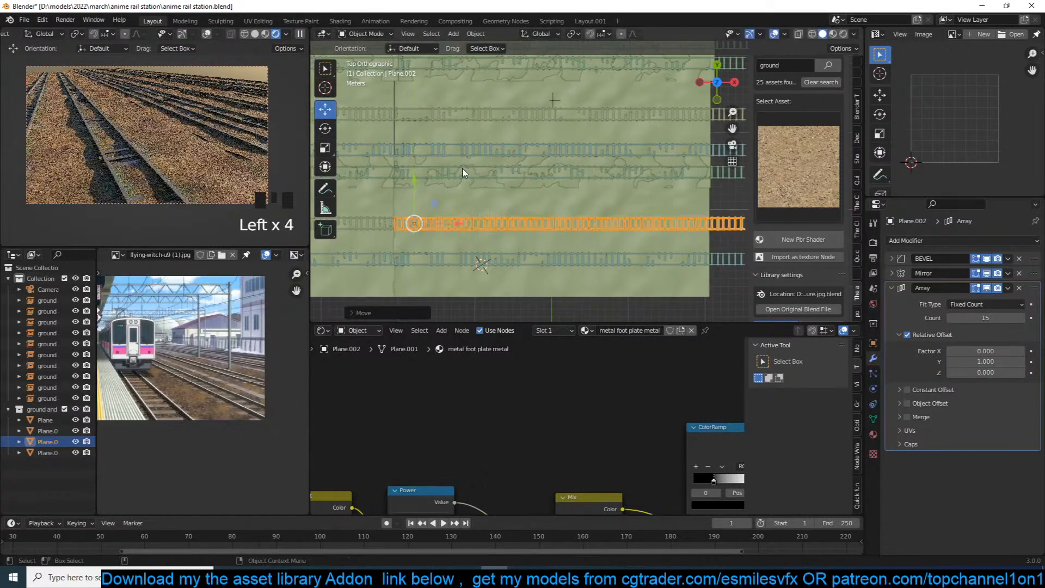
key("alt+a")
Select all instances of the second and third rows and move them along positive Y to clear the widened first row.
scroll(528, 125, "down", 5)
middle_click_drag(529, 125, 520, 158)
left_click(562, 183)
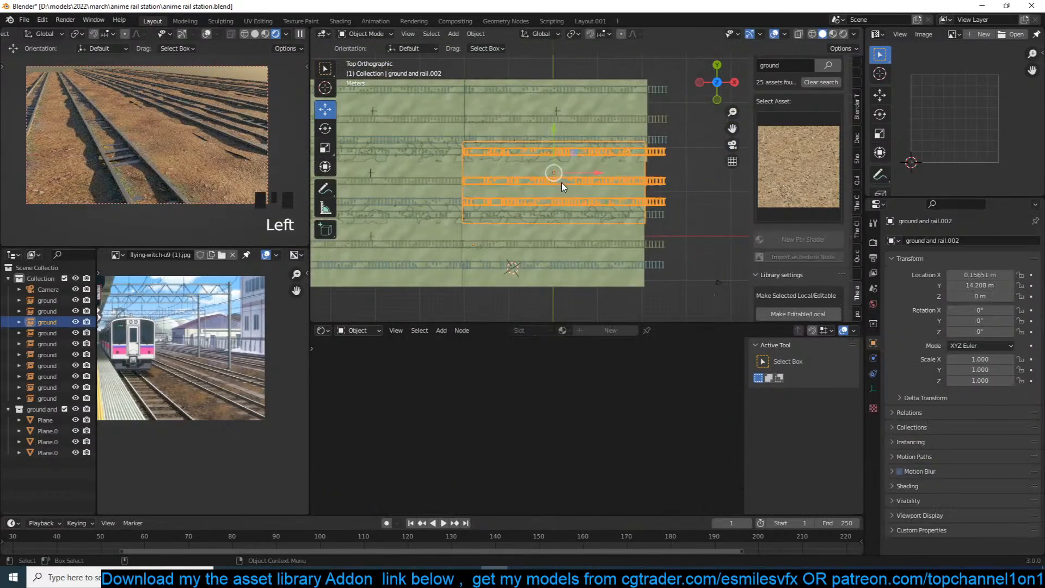
left_click(579, 125, "shift")
middle_click_drag(446, 115, 502, 114, "shift")
scroll(495, 99, "down", 3)
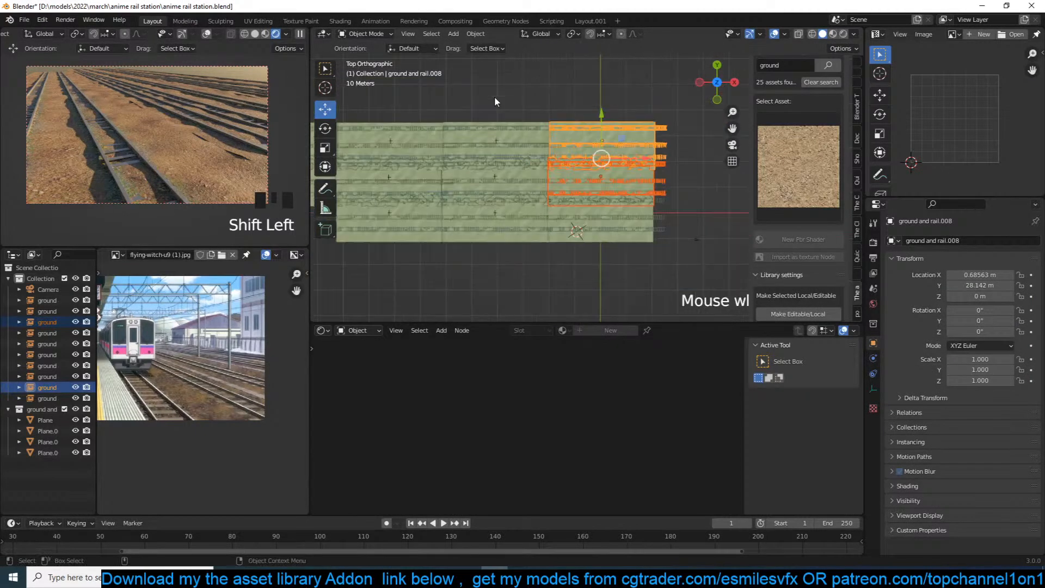
left_click_drag(432, 173, 413, 185)
scroll(518, 160, "up", 3)
scroll(517, 143, "down", 2)
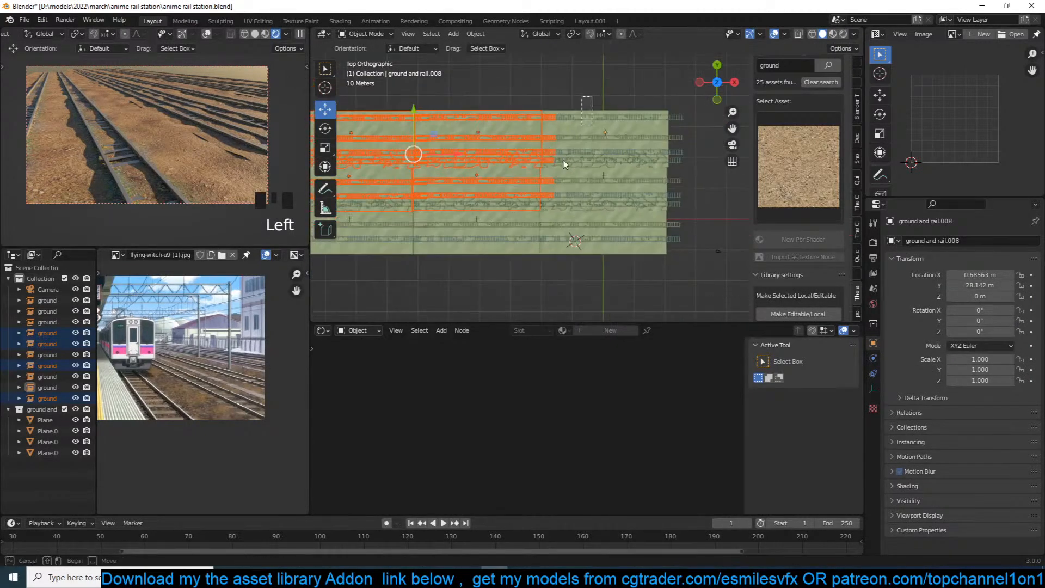
left_click_drag(583, 131, 562, 177, "shift")
left_click_drag(481, 117, 487, 96)
Move the third row of instances along positive Y to about 37.1 m and save the file.
left_click_drag(636, 77, 385, 134)
left_click_drag(479, 74, 484, 55)
left_click(602, 102)
key("alt+a")
key("ctrl+s")
Select the camera in camera view and move it slightly to reframe the tracks.
scroll(576, 212, "down", 1)
key("KP_0")
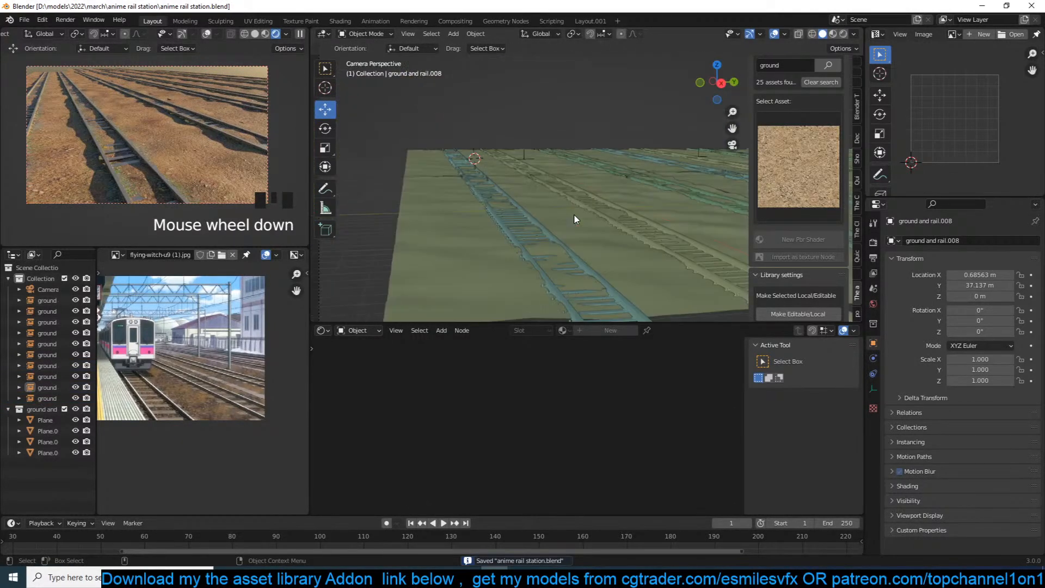
left_click(610, 97)
key("g")
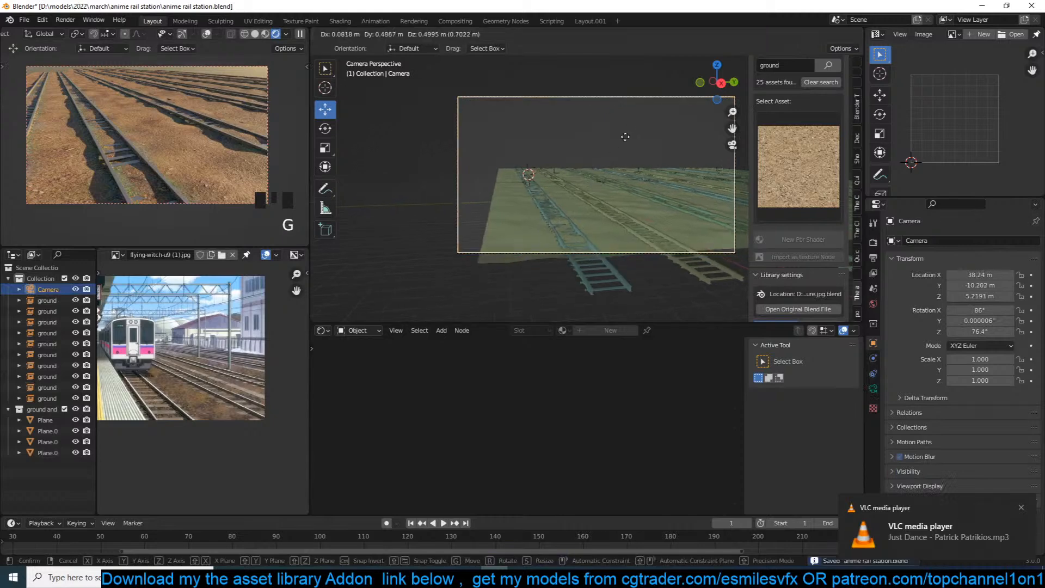
left_click(607, 185)
Set the camera's focal length to 25 mm.
left_click(874, 388)
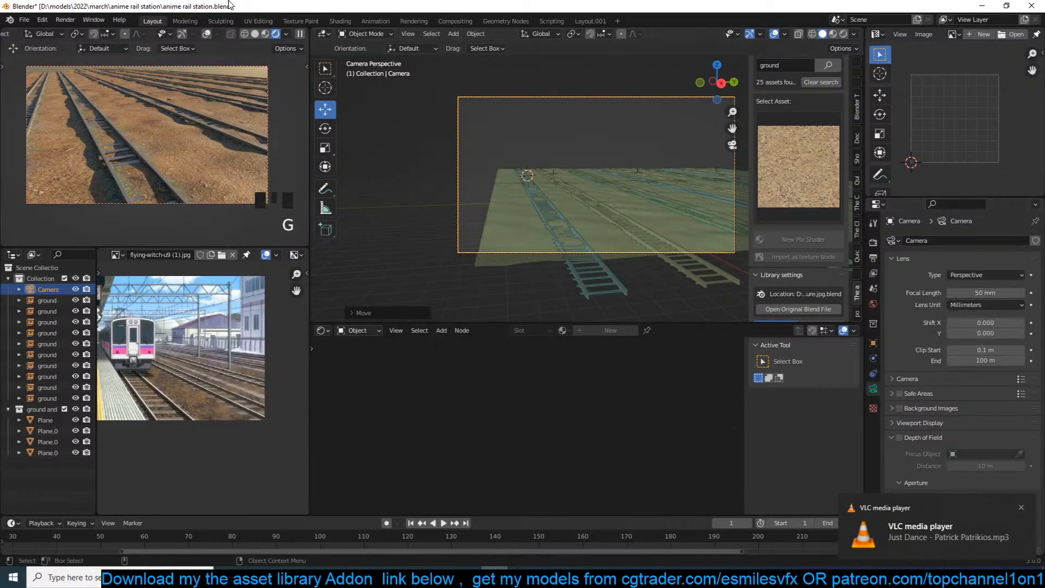
key("KP_0")
scroll(240, 157, "down", 3)
left_click(985, 293)
type("25")
key("Return")
Move the camera in top view to just off the ground's near corner beside the first track, deselect everything and save the file.
scroll(587, 224, "up", 2)
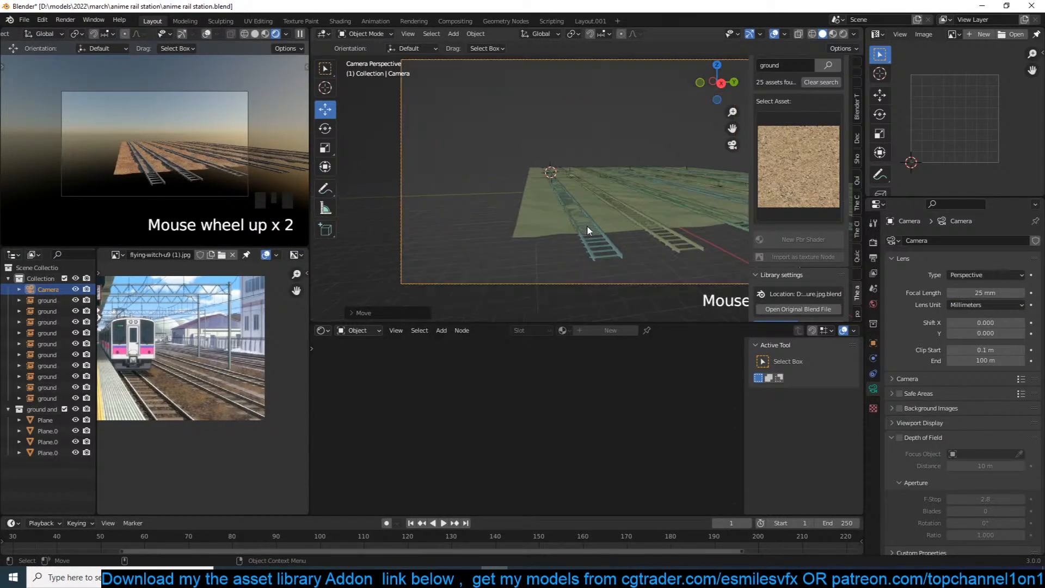
key("KP_7")
scroll(599, 217, "down", 2)
scroll(599, 218, "up", 2)
key("g")
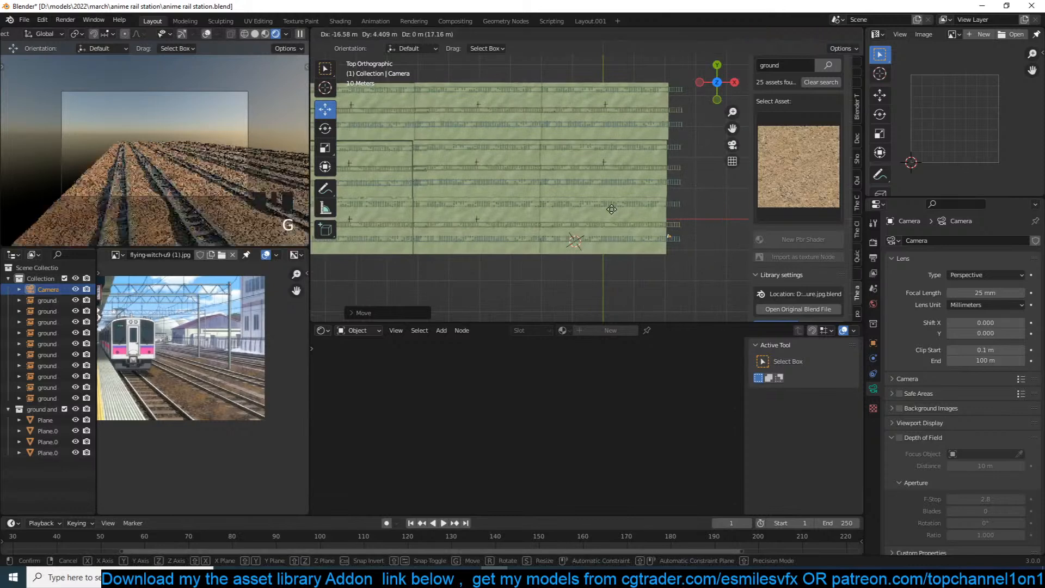
left_click(622, 220)
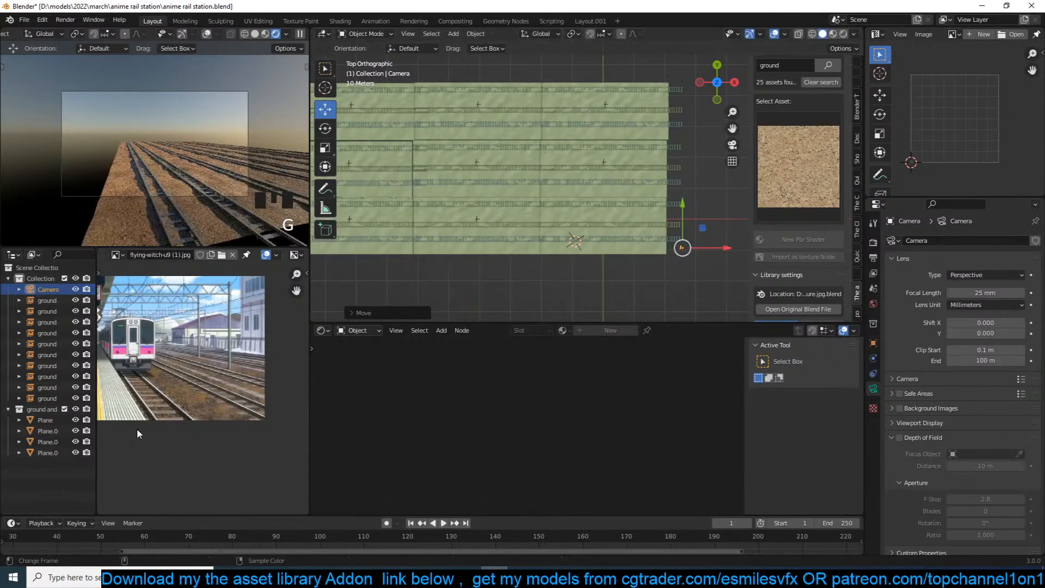
scroll(145, 414, "down", 4)
scroll(183, 405, "up", 5)
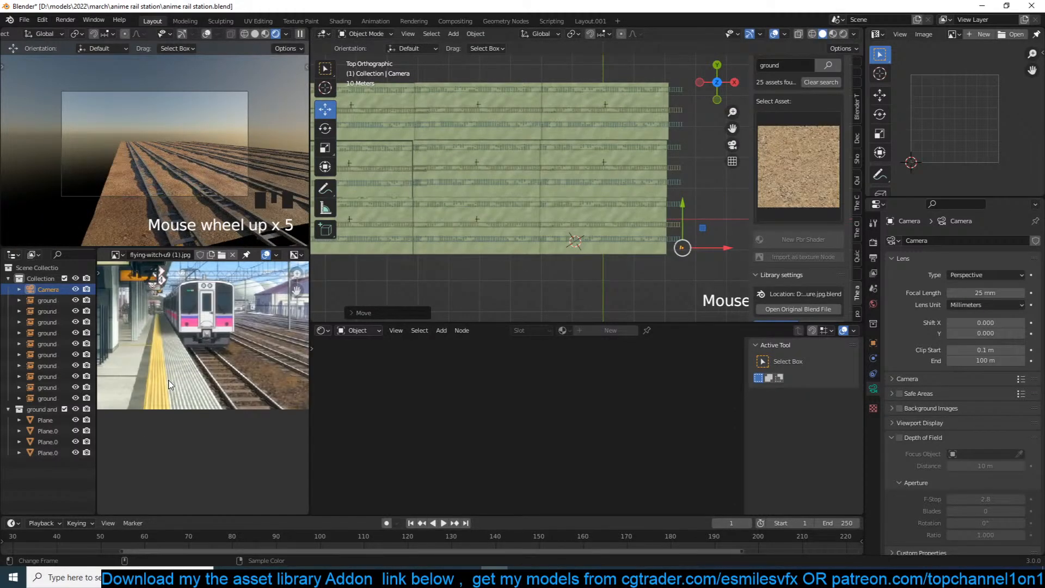
scroll(639, 217, "up", 4)
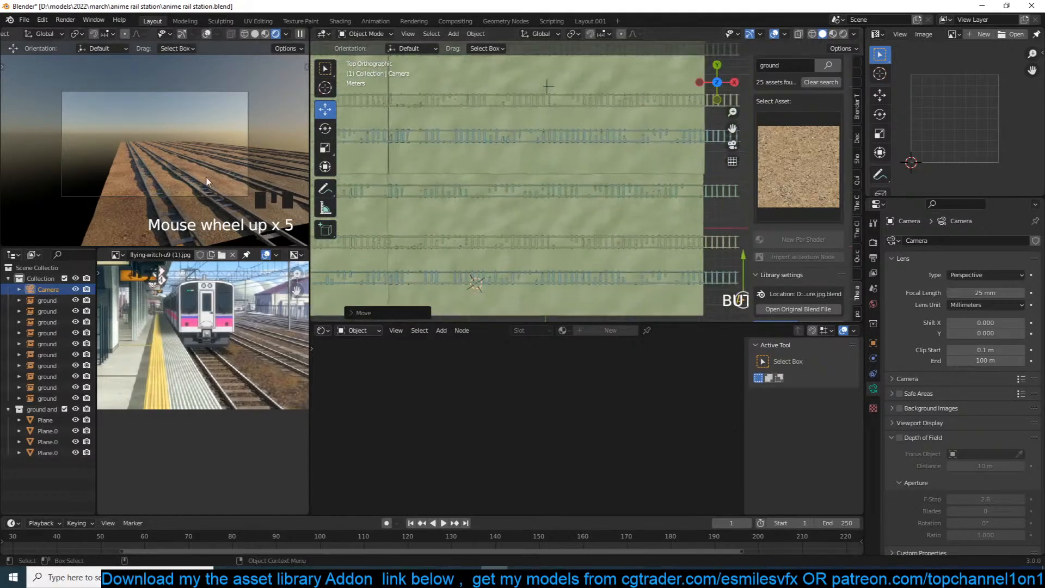
key("alt+a")
key("ctrl+s")
Place the 3D cursor between the first track and the ground's near edge, close to the camera.
scroll(620, 174, "up", 2)
middle_click_drag(606, 222, 554, 165, "shift")
scroll(640, 200, "down", 1)
scroll(640, 201, "up", 1)
middle_click_drag(636, 202, 632, 184, "shift")
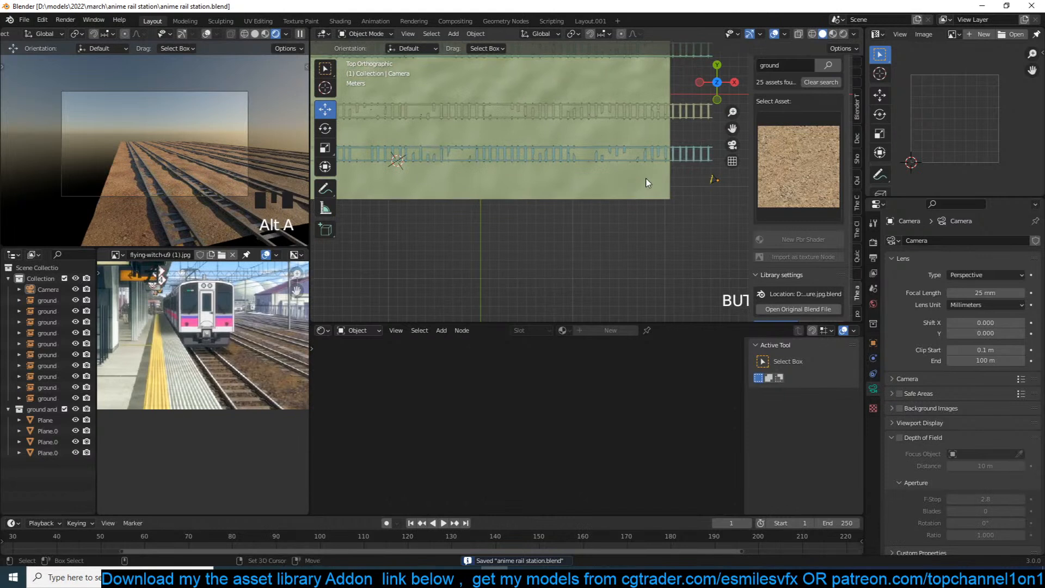
right_click(645, 182, "shift")
key("shift+a")
mouse_move(651, 42)
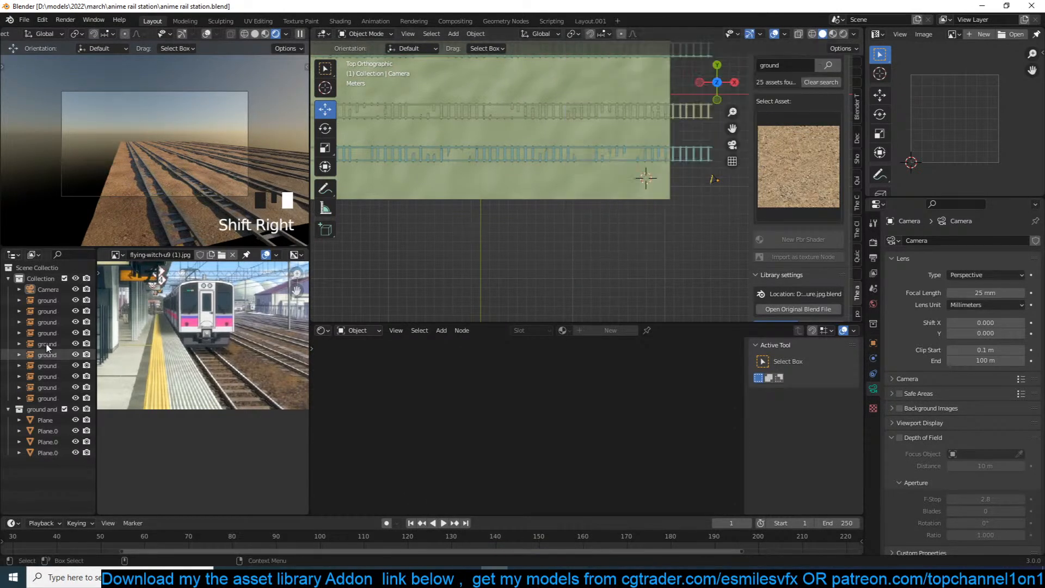
Make the main Collection active, add a cube at the 3D cursor and scale it up uniformly.
left_click(38, 280)
key("shift+a")
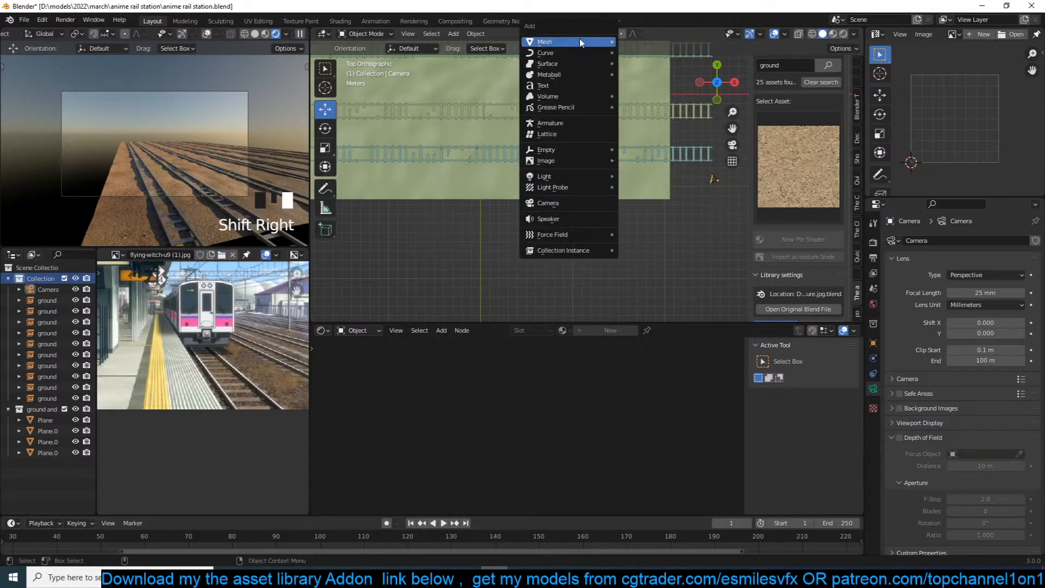
mouse_move(598, 41)
left_click(655, 51)
key("s")
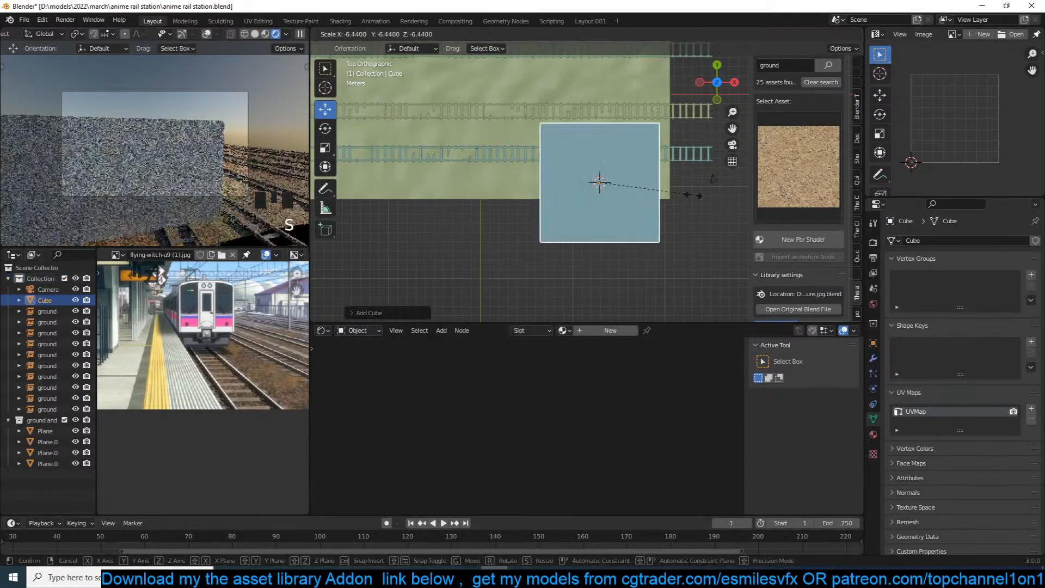
left_click(713, 179)
Enable viewport denoising for Cycles and save the file.
left_click(874, 242)
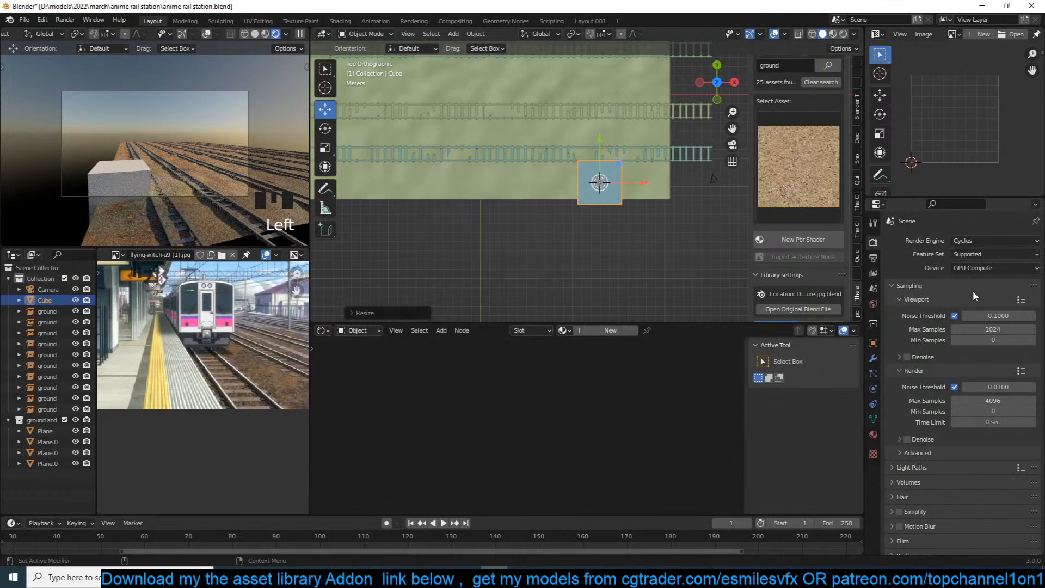
key("ctrl+s")
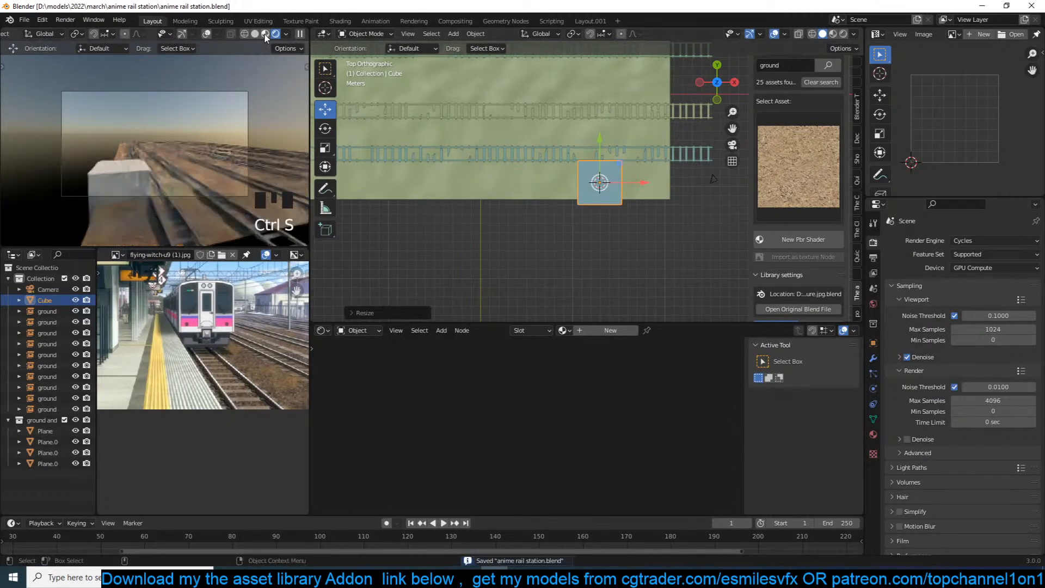
Limit the rendered preview to a region covering the camera frame, save the file and pause the preview.
scroll(99, 71, "up", 2)
key("ctrl+b")
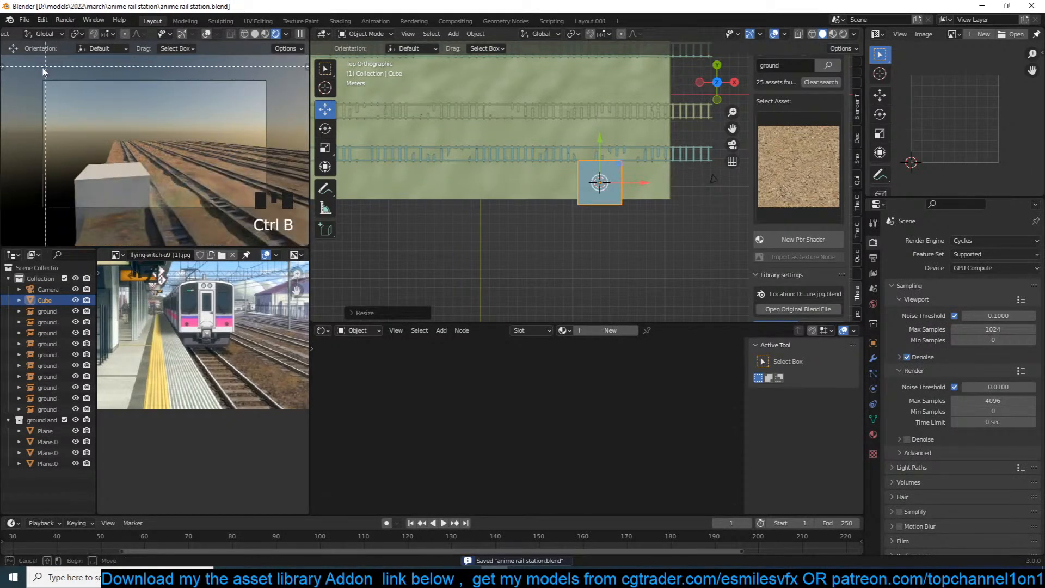
left_click_drag(44, 69, 296, 217)
key("ctrl+s")
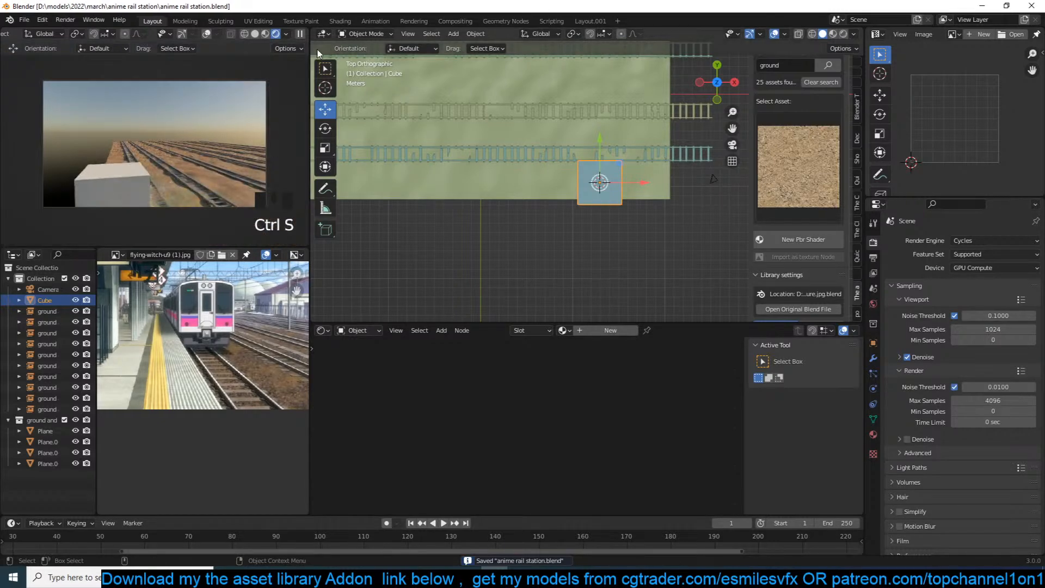
left_click(300, 33)
Scale the cube into a long box running along the tracks and move it in top view to beside the first track.
middle_click_drag(651, 191, 623, 178)
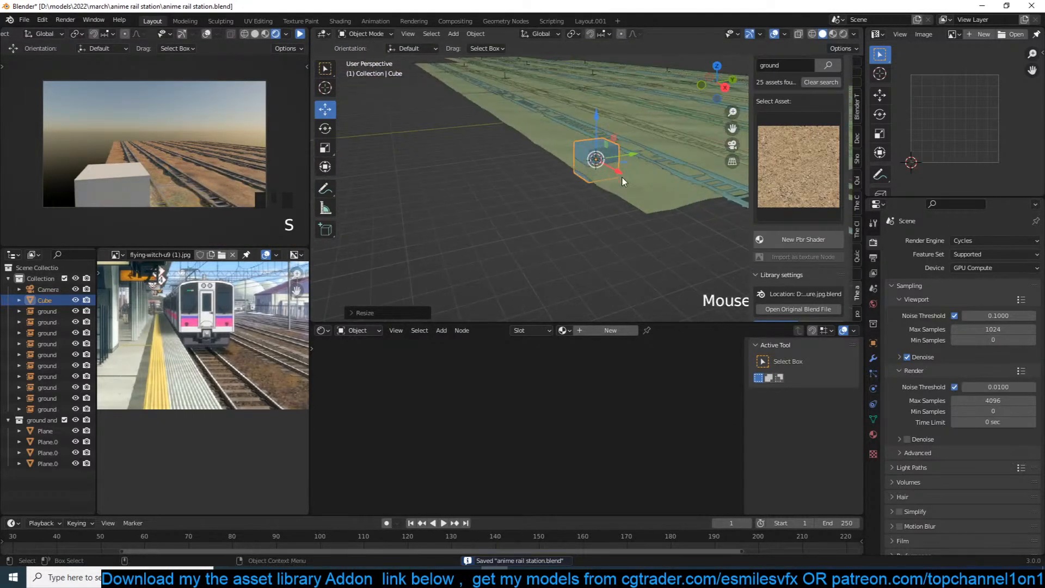
key("s")
left_click(656, 220)
key("KP_7")
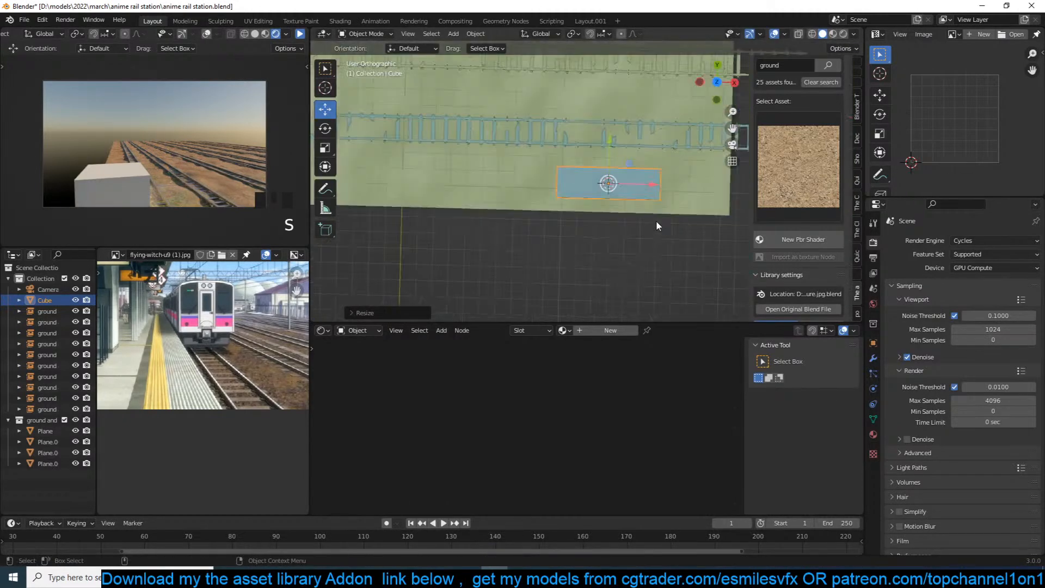
key("g")
left_click(716, 203)
Widen the box by moving its outer long side face along negative Y without proportional editing, and save the file.
middle_click_drag(714, 202, 581, 142)
key("Tab")
middle_click_drag(593, 197, 599, 155)
key("3")
left_click(597, 175)
left_click_drag(618, 174, 537, 187)
key("ctrl+z")
key("p")
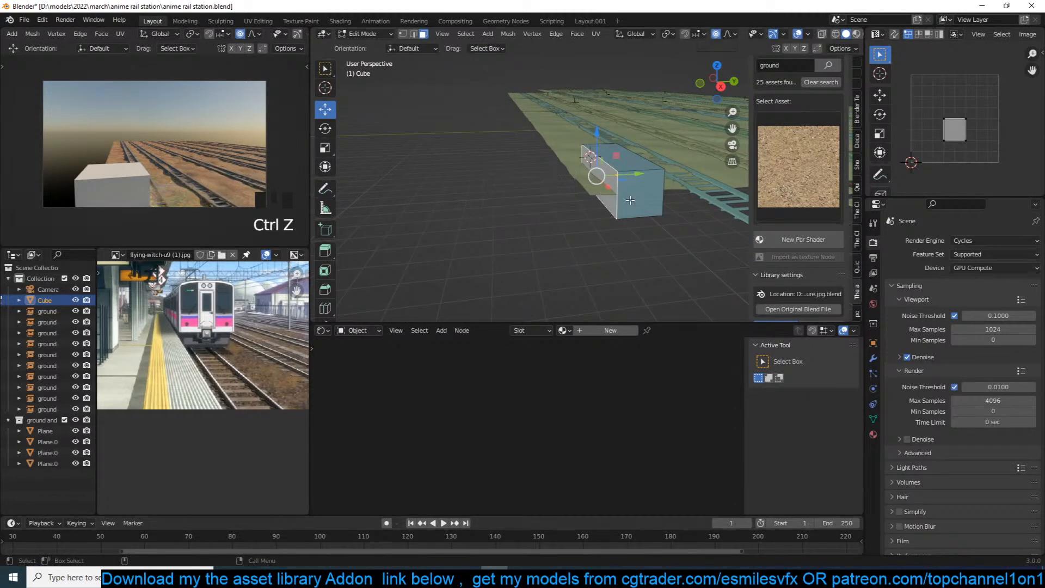
left_click_drag(639, 175, 576, 179)
middle_click_drag(575, 180, 624, 154)
scroll(624, 154, "up", 2)
key("ctrl+s")
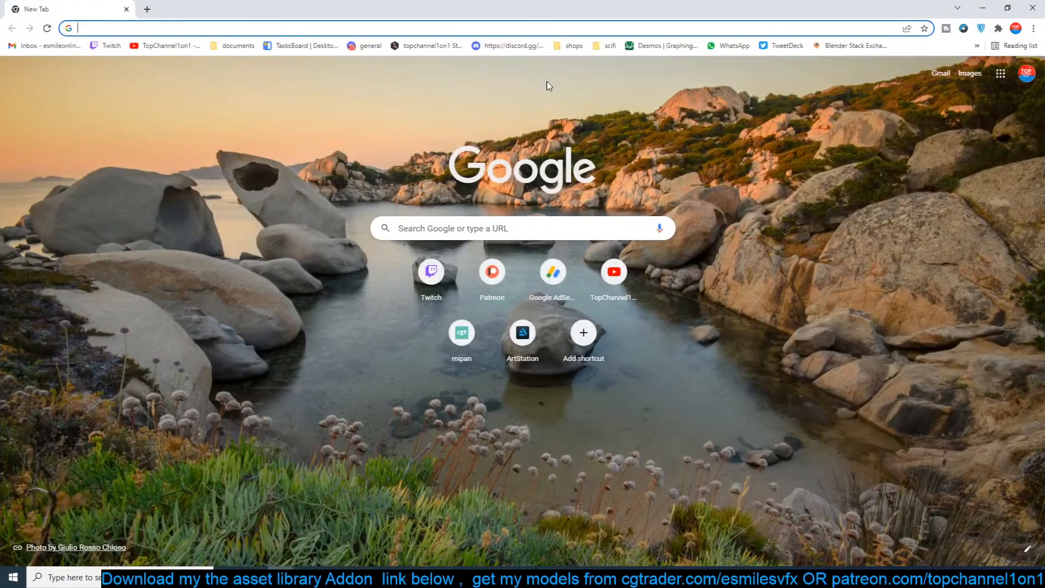
Switch to Chrome and search Google Images for "death note anime".
type("death not")
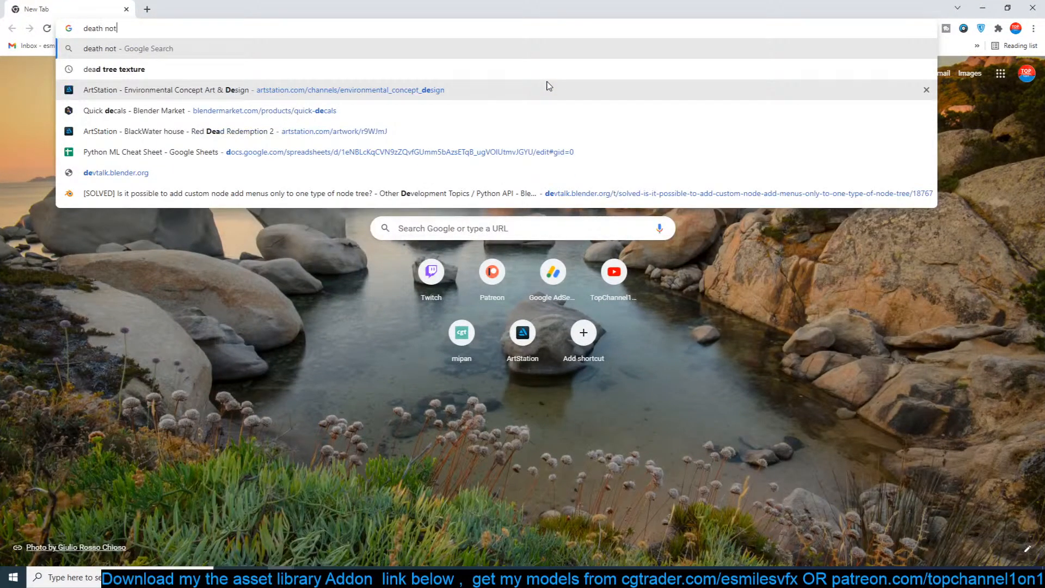
type("e anime")
key("Return")
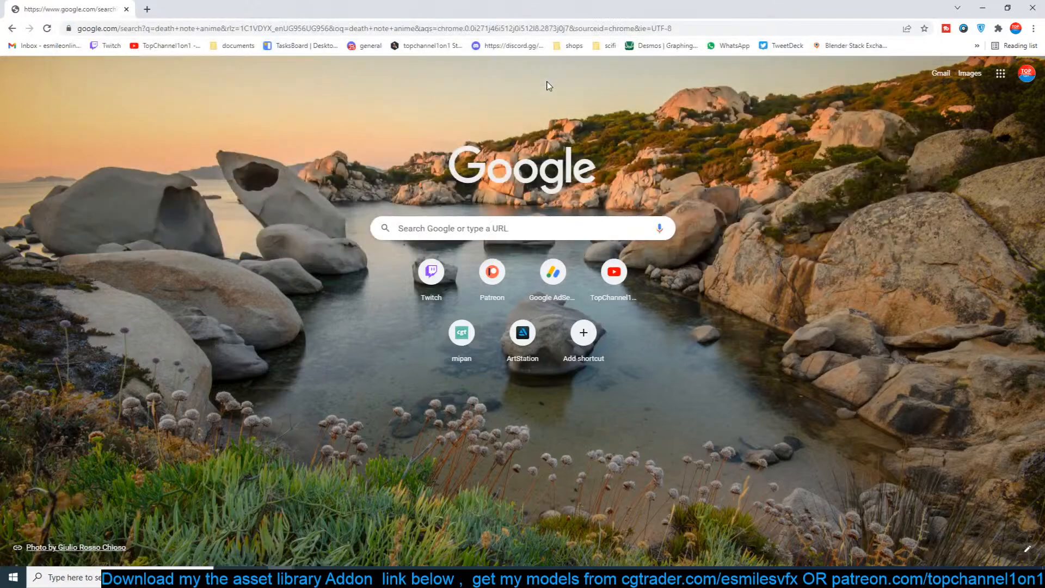
left_click(162, 119)
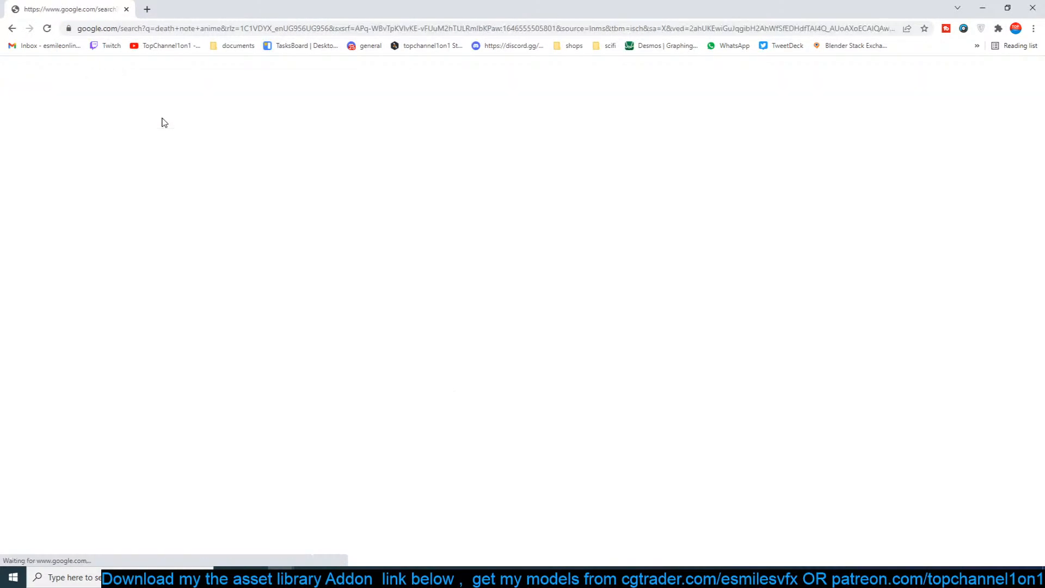
Examine the Death Note image results for examples of the anime's artwork.
scroll(211, 325, "down", 3)
scroll(211, 325, "down", 10)
scroll(210, 325, "down", 5)
scroll(211, 325, "down", 6)
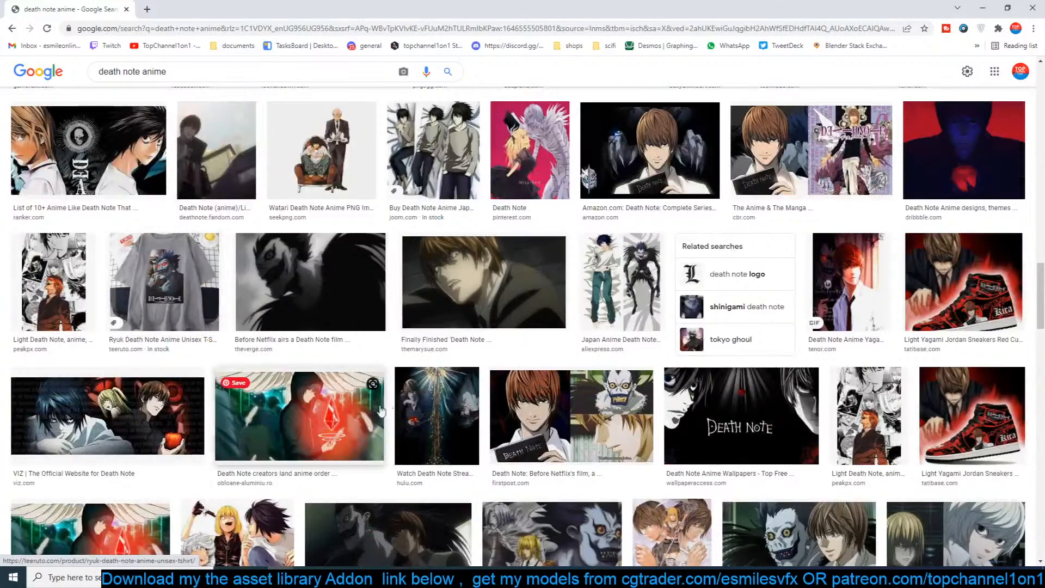
scroll(300, 414, "down", 5)
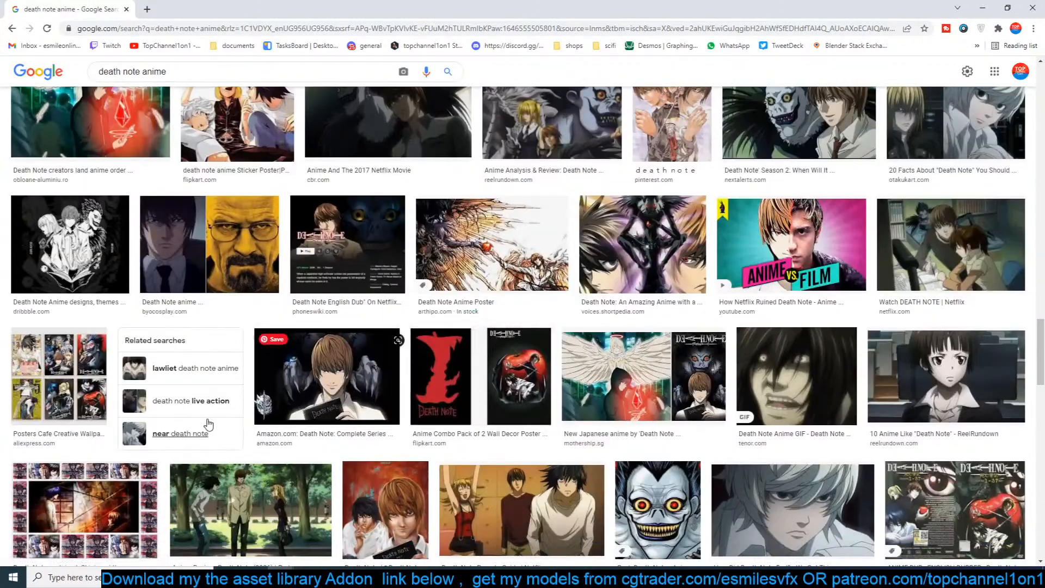
scroll(256, 305, "down", 6)
scroll(247, 241, "down", 15)
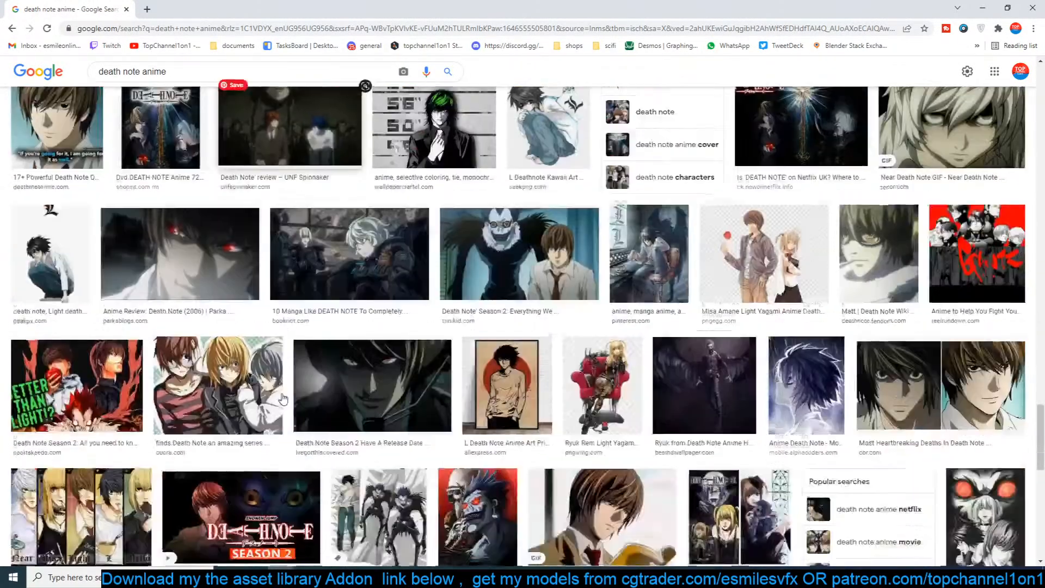
scroll(535, 377, "down", 5)
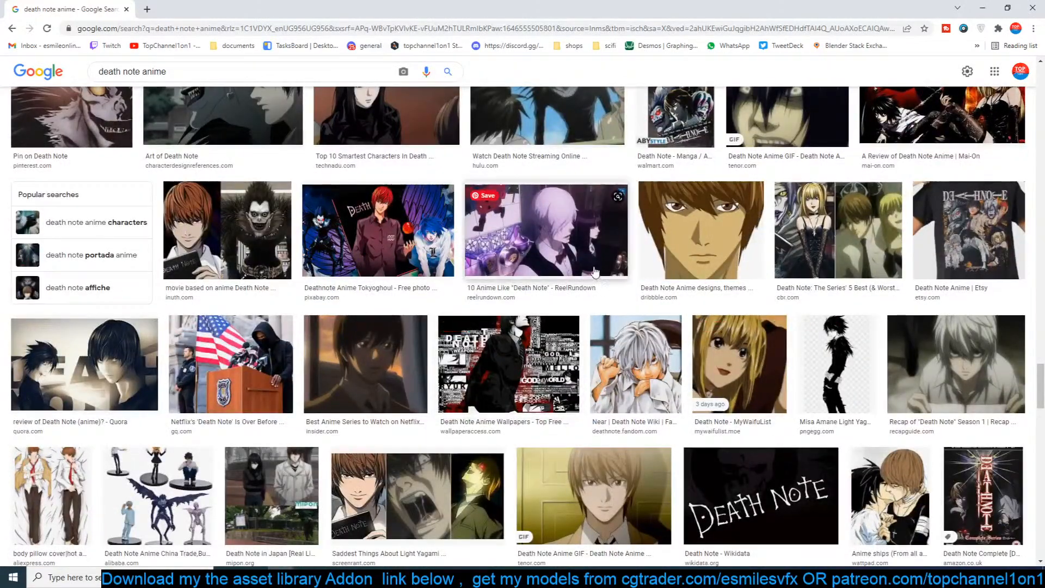
scroll(740, 186, "up", 7)
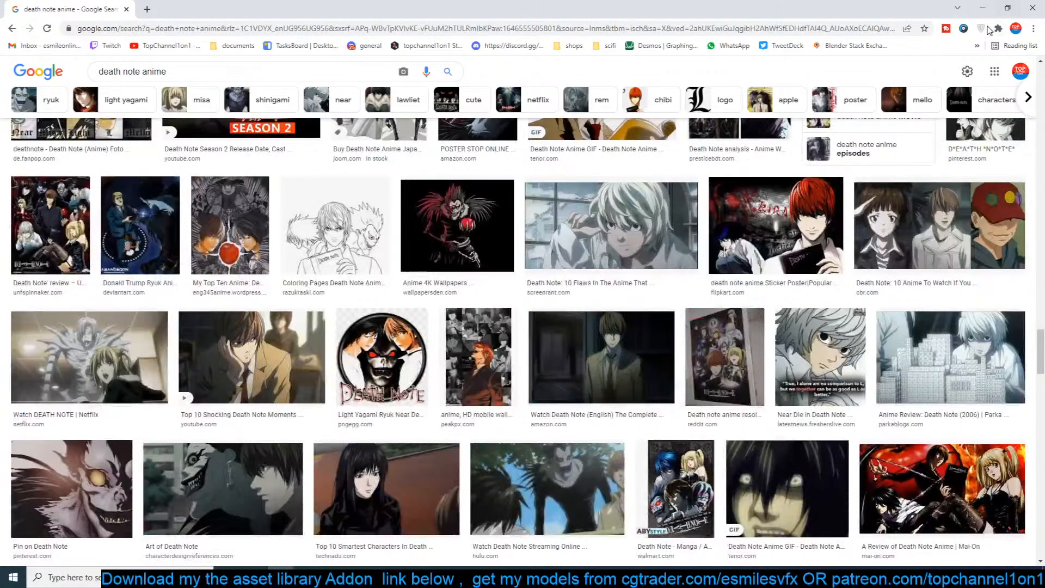
Return to Blender and leave Edit Mode on the platform box.
left_click(980, 9)
left_click(635, 180)
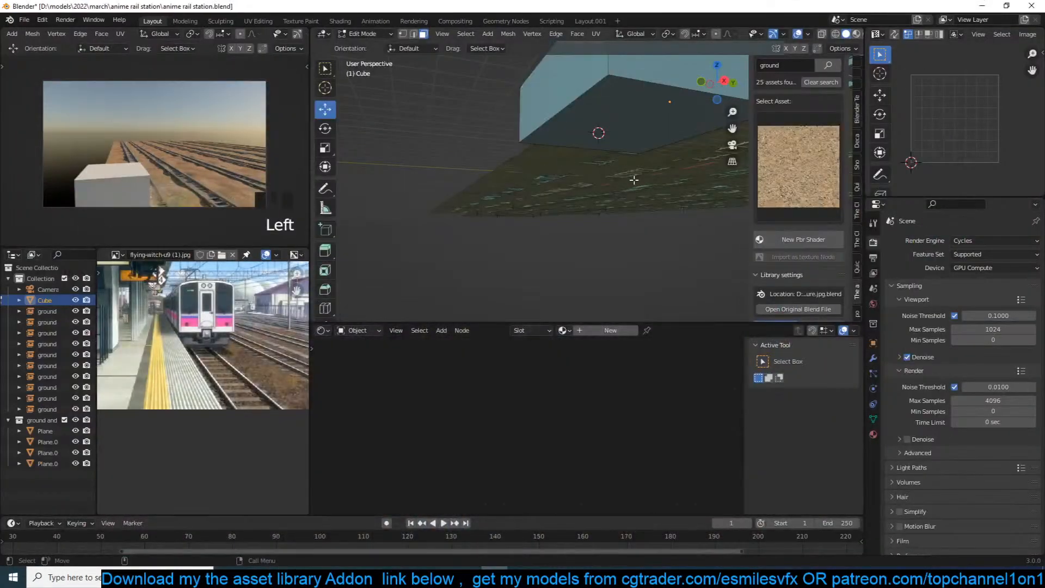
key("Tab")
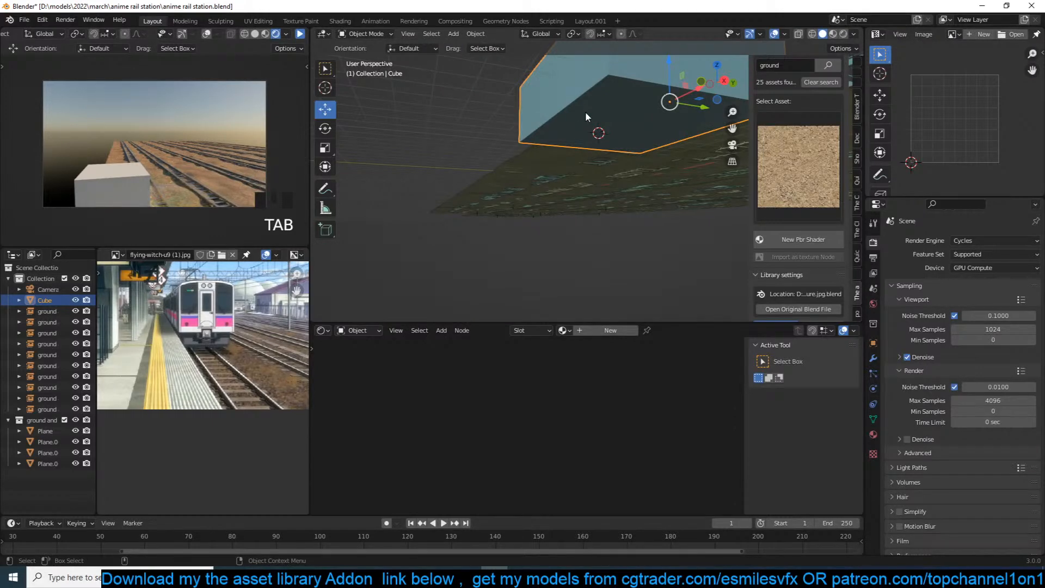
middle_click_drag(586, 107, 654, 136)
scroll(768, 109, "up", 3)
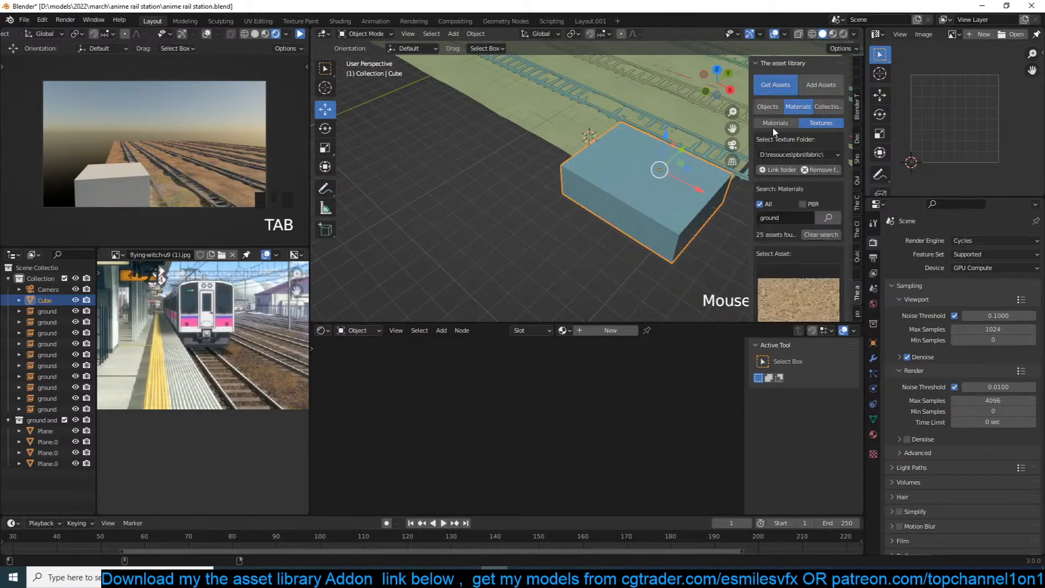
Search the asset library's materials for "concrete", add the smooth grey-beige concrete to the platform box and save the file.
left_click(775, 124)
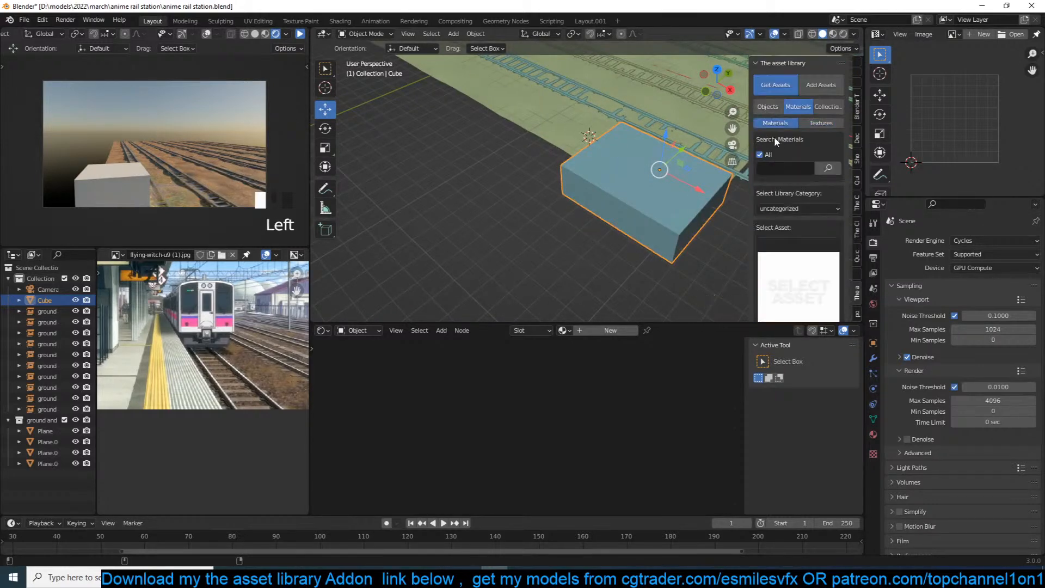
left_click(780, 169)
left_click(798, 267)
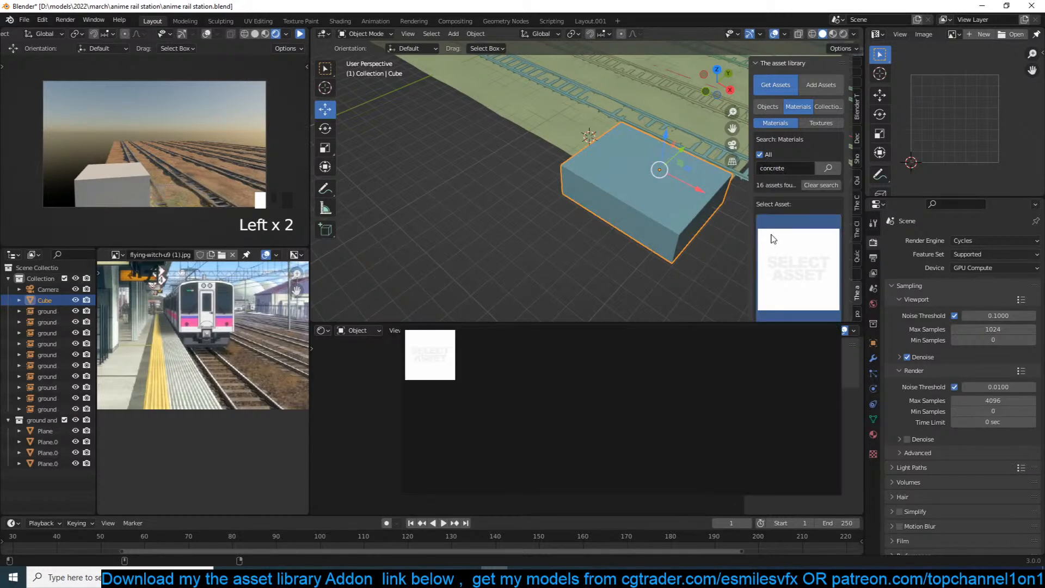
left_click(589, 367)
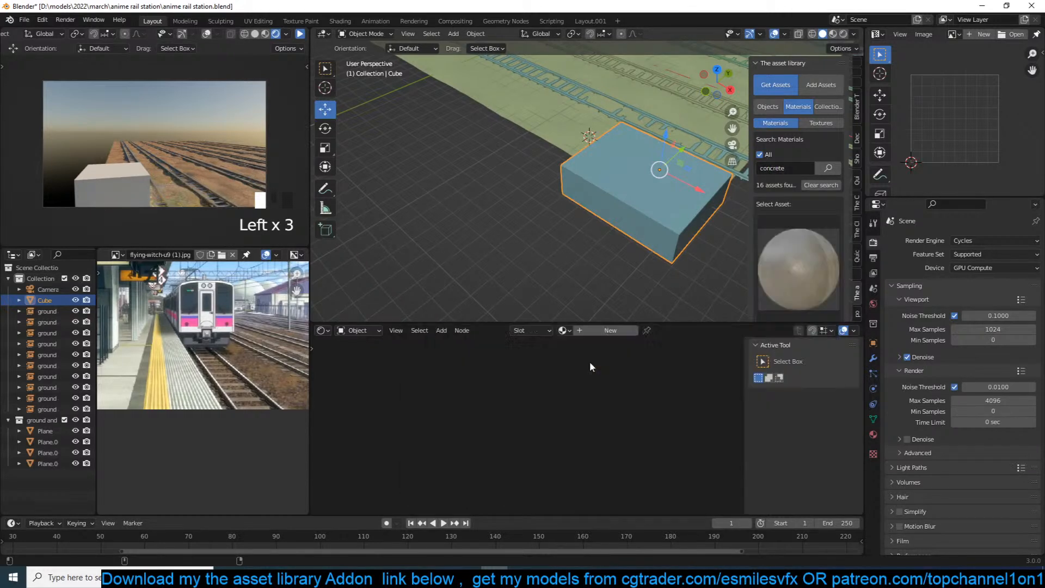
scroll(794, 298, "down", 3)
left_click(798, 294)
scroll(516, 170, "up", 2)
key("ctrl+s")
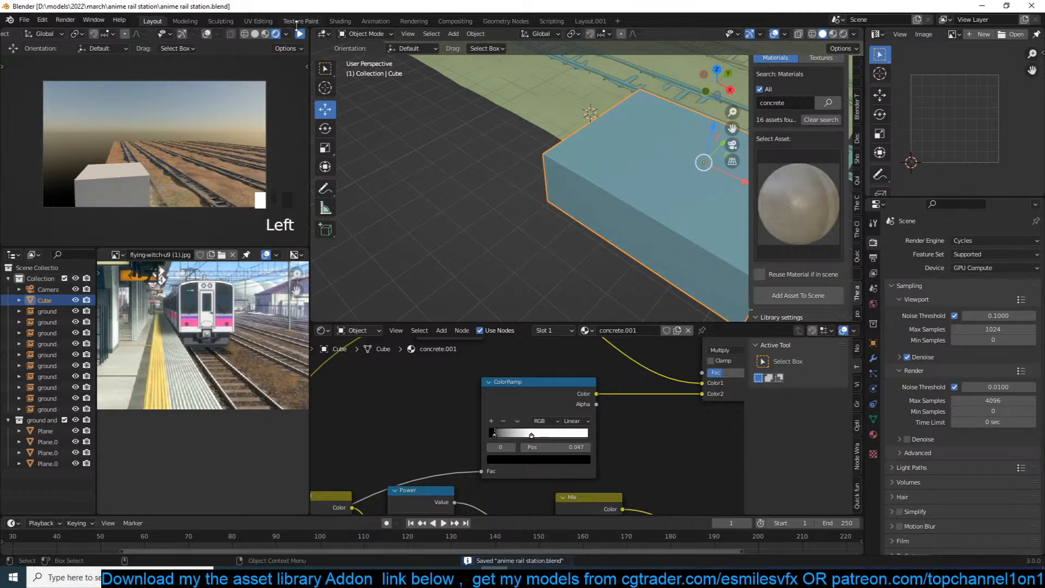
Refresh the rendered camera preview with the updated platform box and pause it again.
left_click(303, 34)
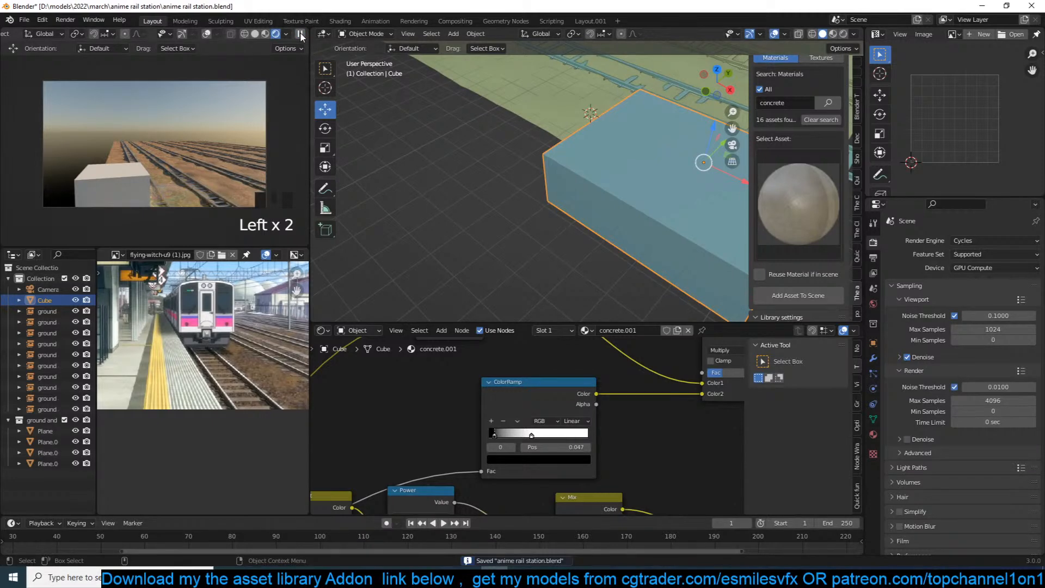
left_click(302, 34)
Add a Bevel modifier to the platform box, apply the box's transform and set the bevel amount to 0.048 m.
scroll(619, 210, "down", 3)
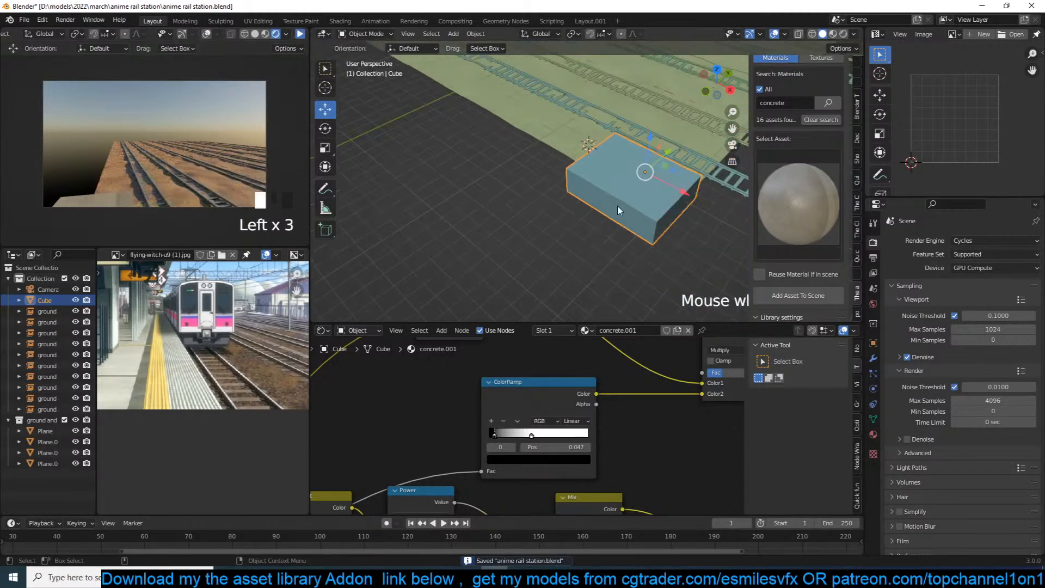
middle_click_drag(618, 210, 557, 188, "shift")
scroll(558, 188, "up", 1)
key("shift+q")
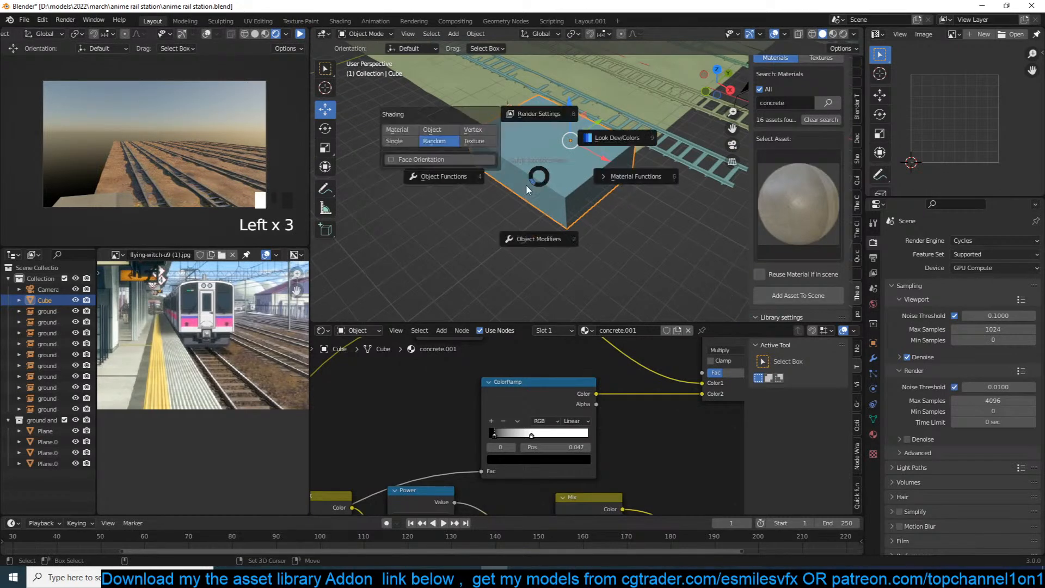
left_click(548, 240)
left_click(436, 250)
scroll(551, 212, "up", 1)
key("ctrl+a")
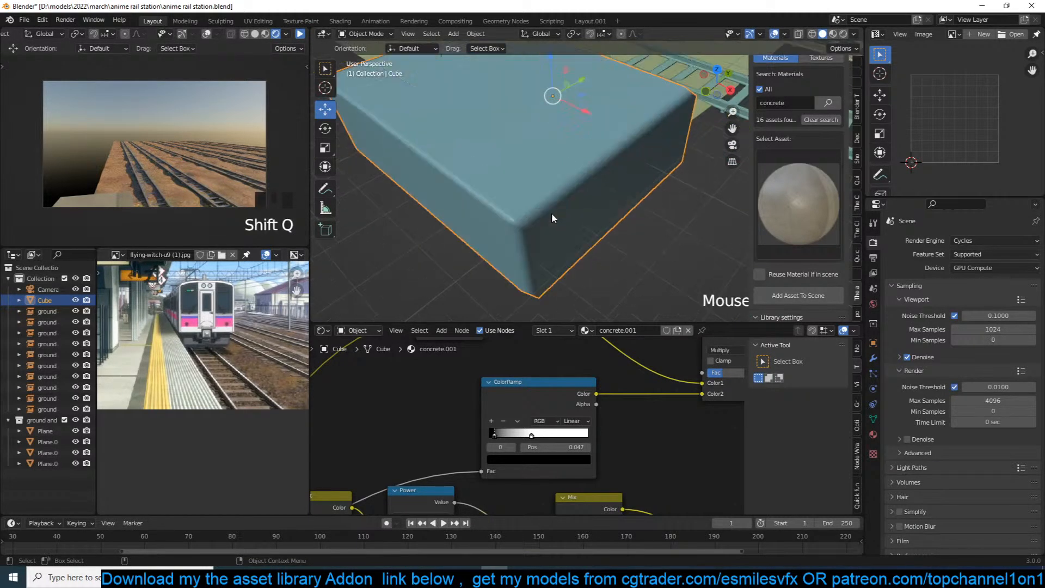
left_click(532, 218)
left_click(876, 355)
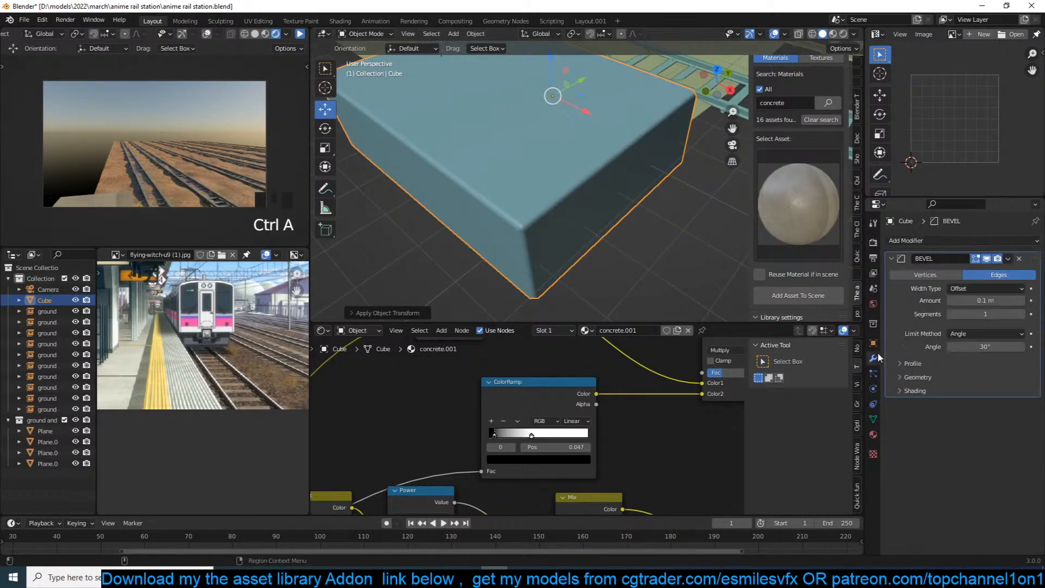
left_click_drag(986, 300, 958, 301, "shift")
Delete the platform box's unneeded faces, leaving only its top and track-side wall, and save the file.
scroll(535, 209, "down", 3)
key("Tab")
middle_click_drag(535, 209, 485, 160)
left_click(501, 118, "alt")
key("x")
left_click(575, 91)
key("Tab")
scroll(485, 160, "up", 3)
middle_click_drag(501, 220, 670, 175)
key("ctrl+s")
Add a Solidify modifier above the platform's Bevel with thickness -0.15 m and Only Rim enabled.
left_click(965, 241)
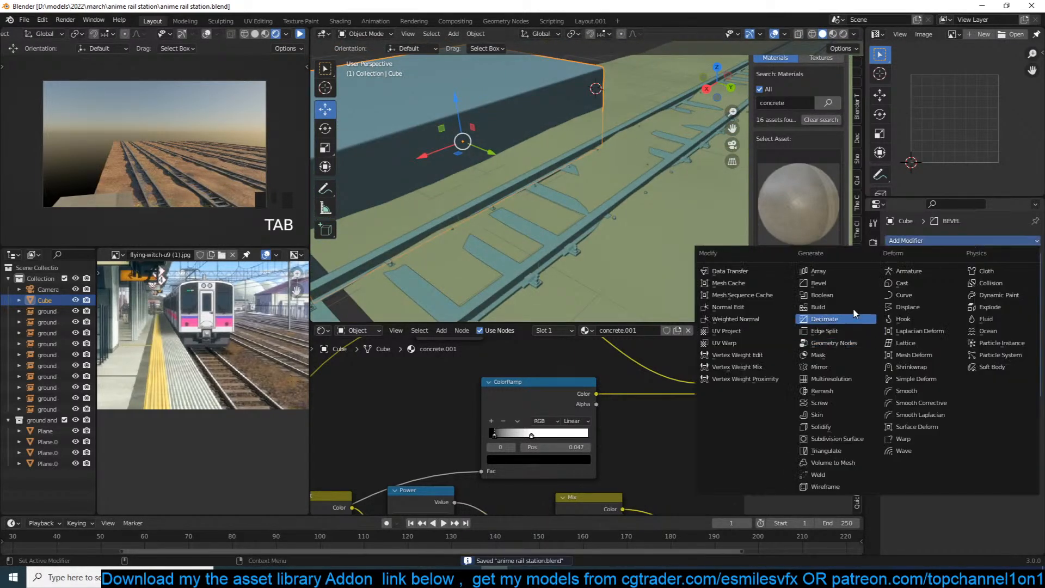
key("q")
left_click(540, 252)
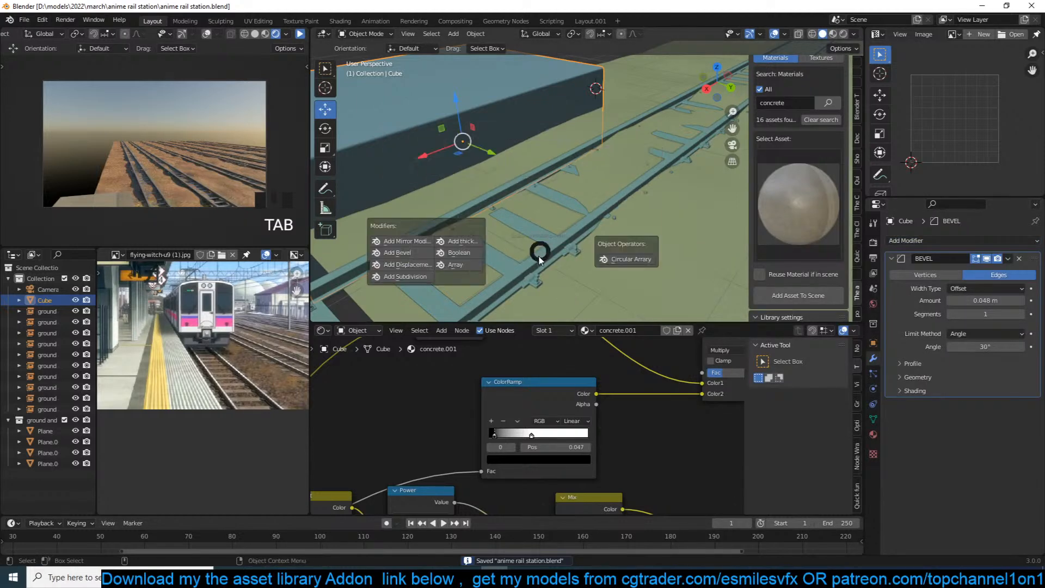
left_click(461, 242)
middle_click_drag(461, 244, 652, 233)
left_click(1020, 356)
left_click_drag(1033, 386, 1033, 258)
left_click_drag(982, 289, 940, 289)
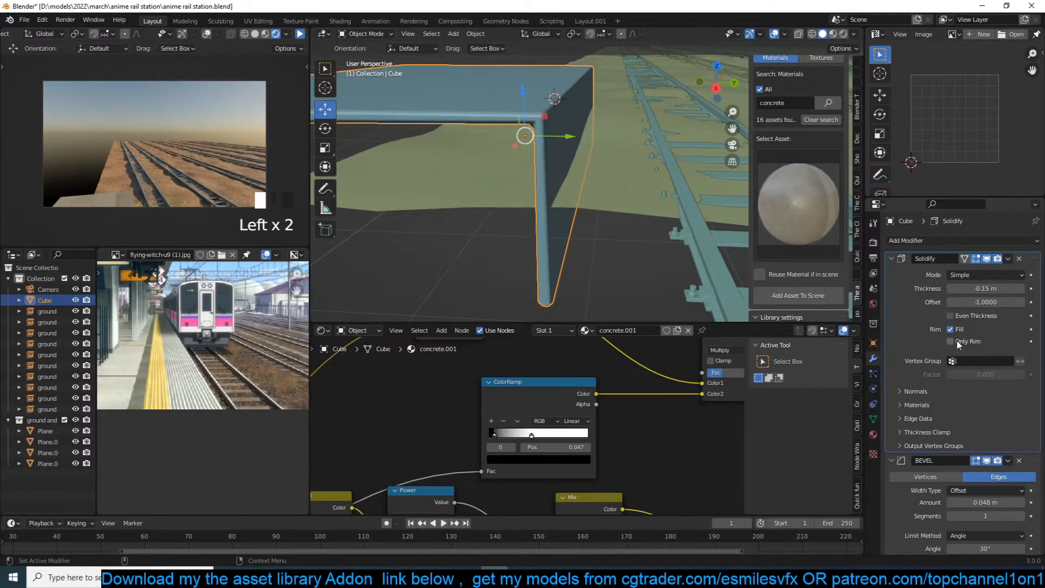
left_click(951, 341)
Recalculate the normals of the whole platform mesh and enable Even Thickness on its Solidify modifier.
key("Tab")
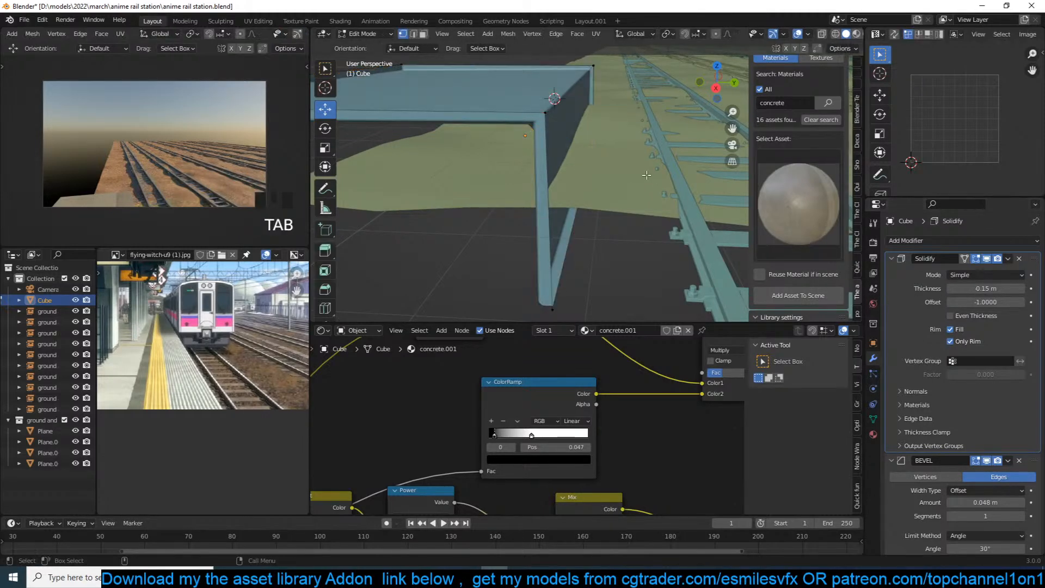
key("a")
key("shift+n")
key("Tab")
middle_click_drag(646, 175, 631, 201)
left_click(952, 315)
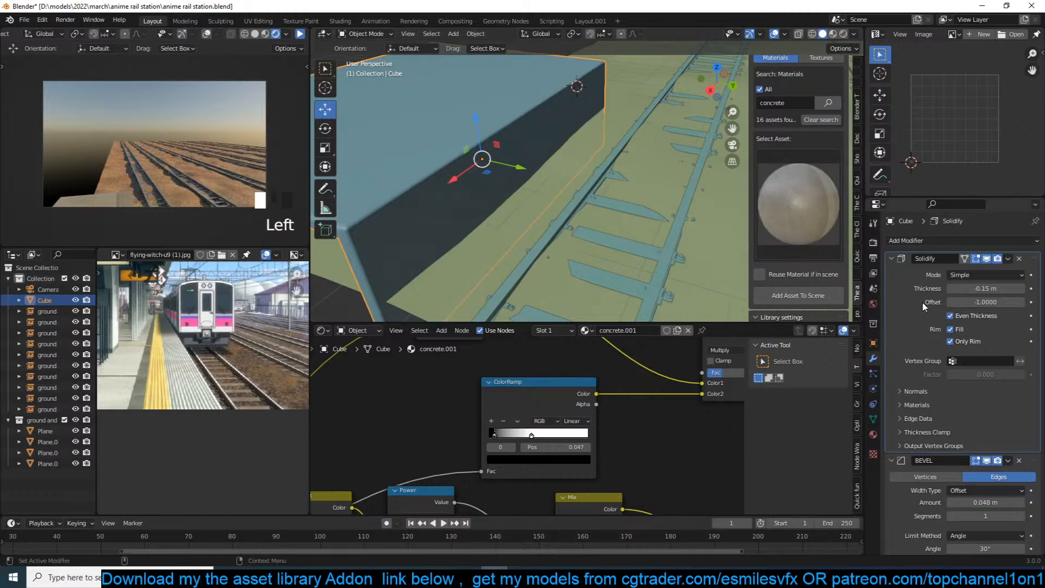
Apply the platform's object transform and collapse the settings of its Solidify and Bevel modifiers.
key("ctrl+a")
left_click(579, 183)
key("alt+a")
scroll(597, 223, "down", 5)
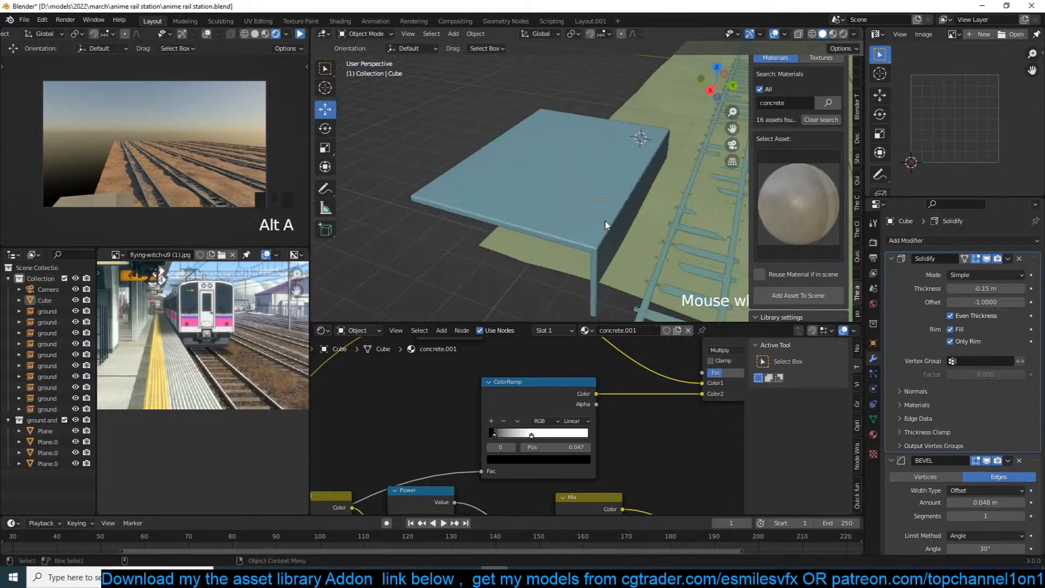
middle_click_drag(597, 222, 571, 188)
left_click(572, 189)
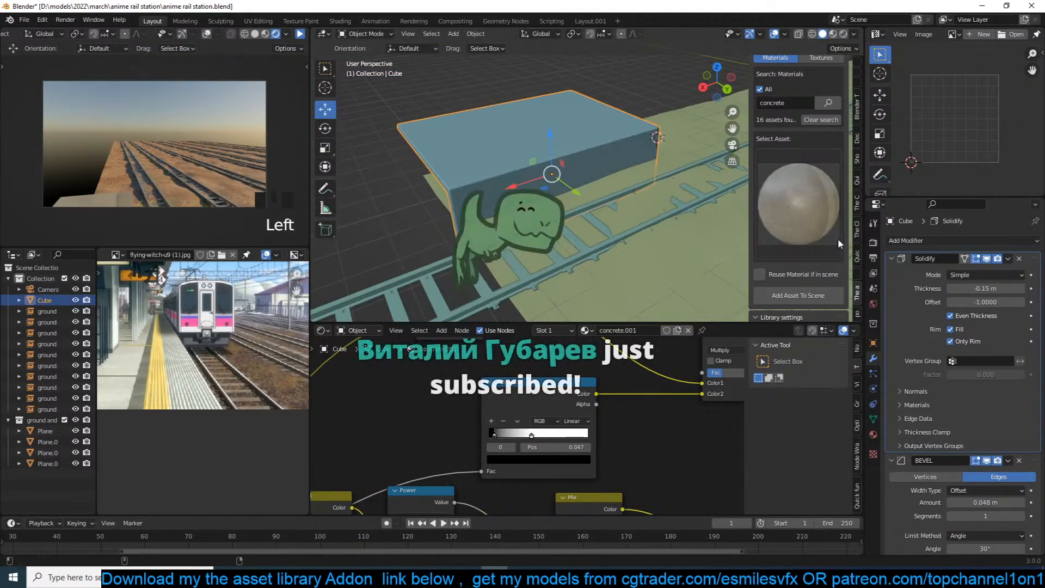
left_click(889, 259)
left_click(888, 269)
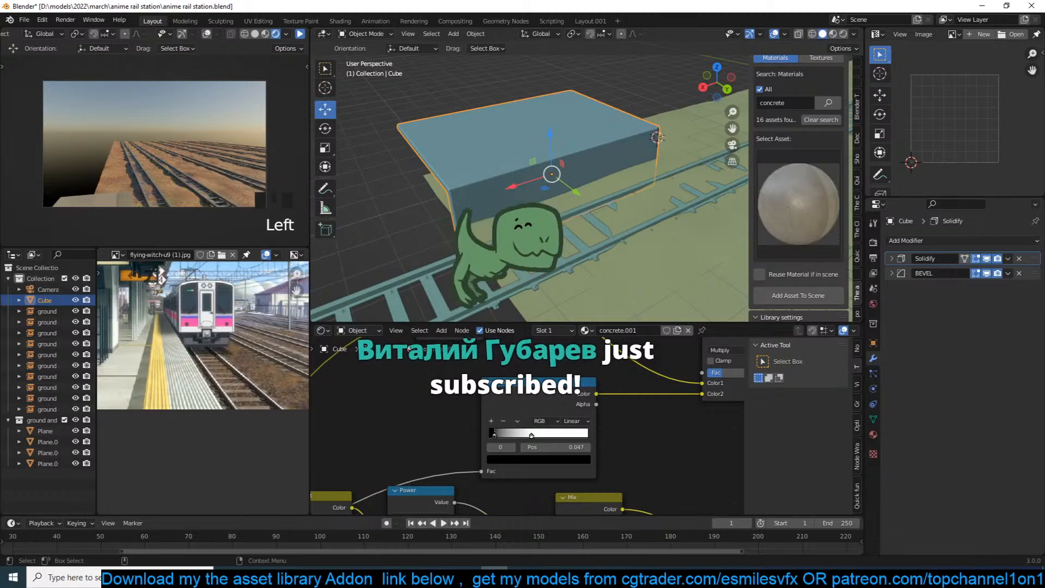
Add an Array modifier to the platform with a relative offset factor of -1 along X.
scroll(479, 176, "up", 3)
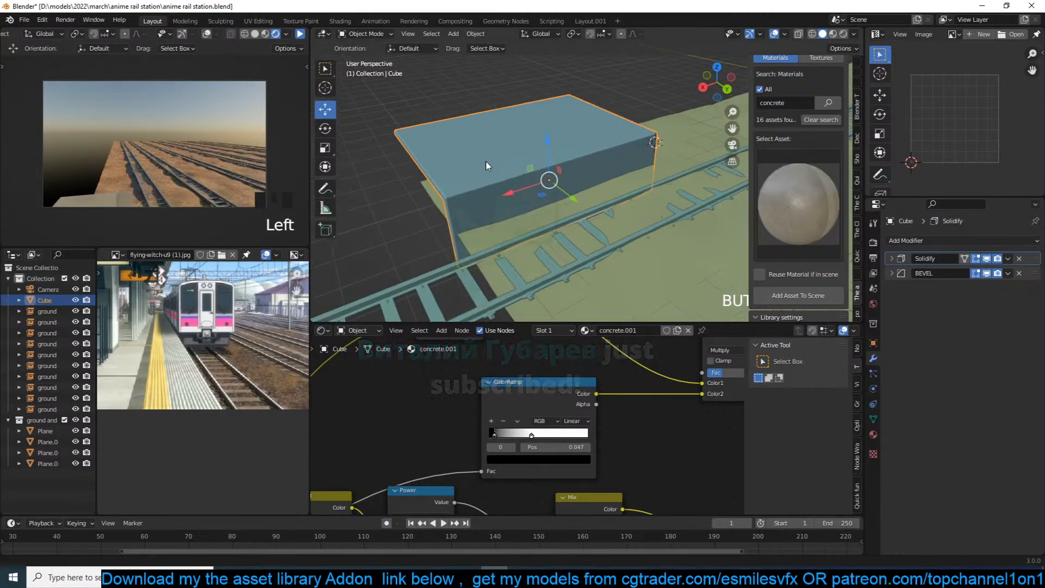
middle_click_drag(559, 82, 537, 121, "shift")
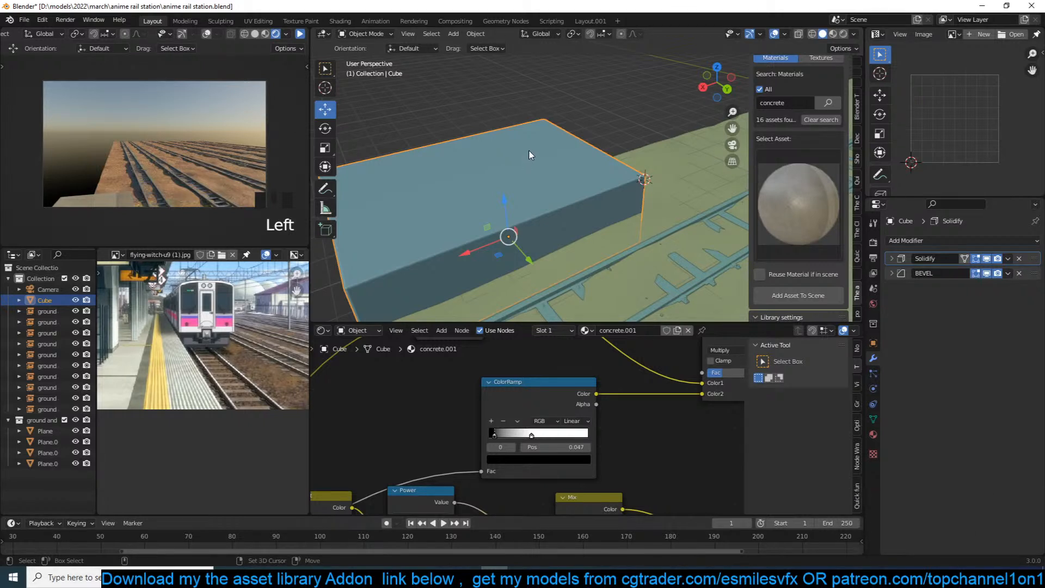
key("shift+a")
key("q")
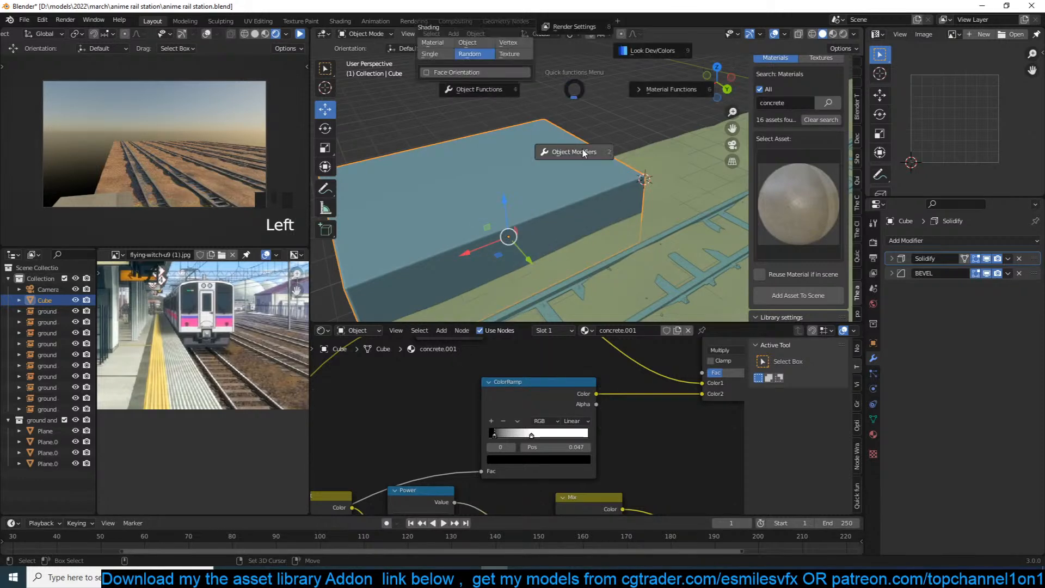
left_click(566, 151)
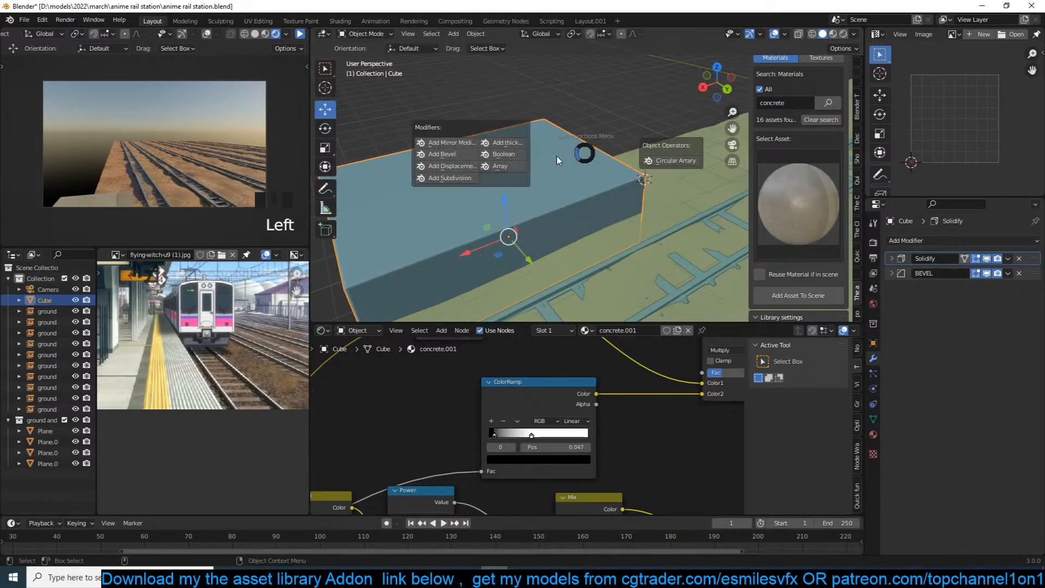
left_click(481, 166)
left_click(1005, 354)
type("-1")
key("Return")
Raise the platform's Array count to 16 so the copies run along the tracks.
left_click(1022, 318)
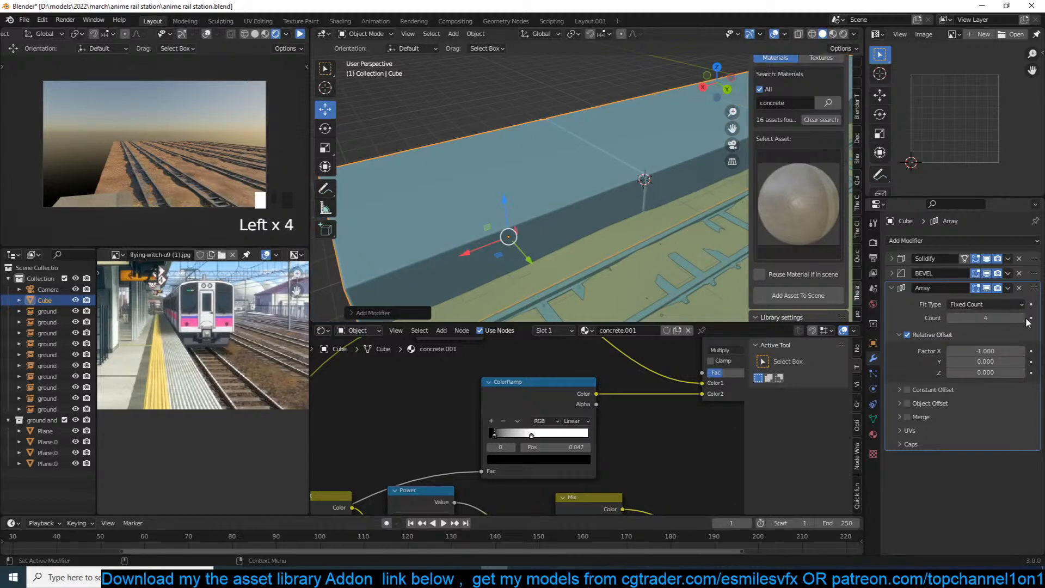
left_click(1022, 318)
left_click(1022, 318)
scroll(485, 199, "down", 1)
scroll(485, 199, "down", 3)
double_click(1022, 318)
left_click(1022, 318)
double_click(1022, 318)
left_click(1022, 318)
double_click(1022, 318)
double_click(1022, 318)
double_click(1022, 318)
double_click(1022, 318)
left_click(1022, 318)
left_click(1022, 318)
Cut an edge loop lengthwise through the platform's top surface, slid towards the track side.
scroll(566, 229, "up", 3)
key("Tab")
mouse_move(563, 227)
middle_mouse_down()
mouse_move(554, 204)
mouse_move(576, 212)
middle_mouse_up()
scroll(555, 205, "up", 4)
key("Tab")
key("Tab")
scroll(613, 240, "down", 2)
key("ctrl+r")
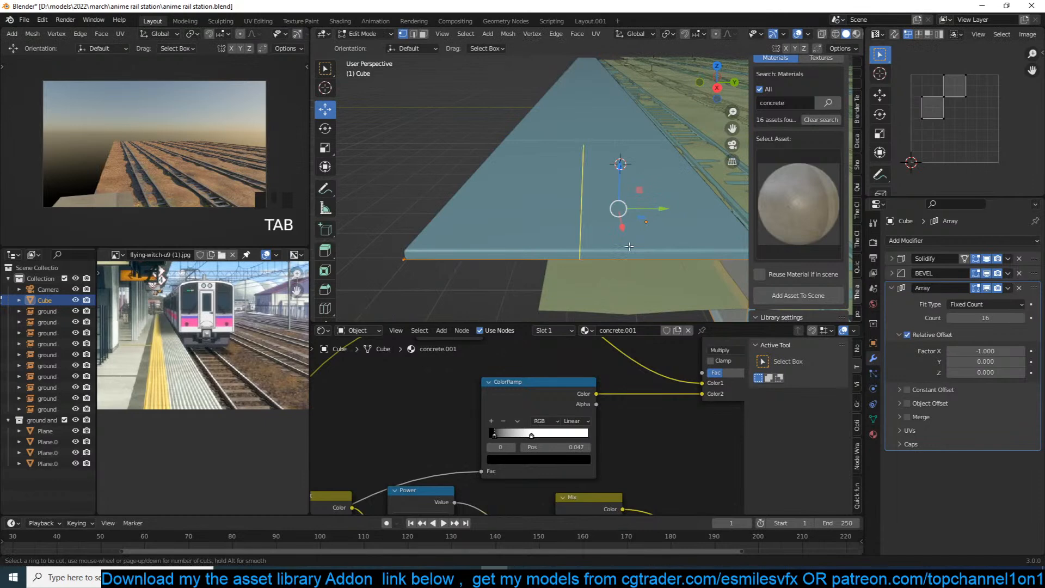
left_click(629, 246)
left_click(695, 230)
middle_click_drag(695, 229, 633, 216)
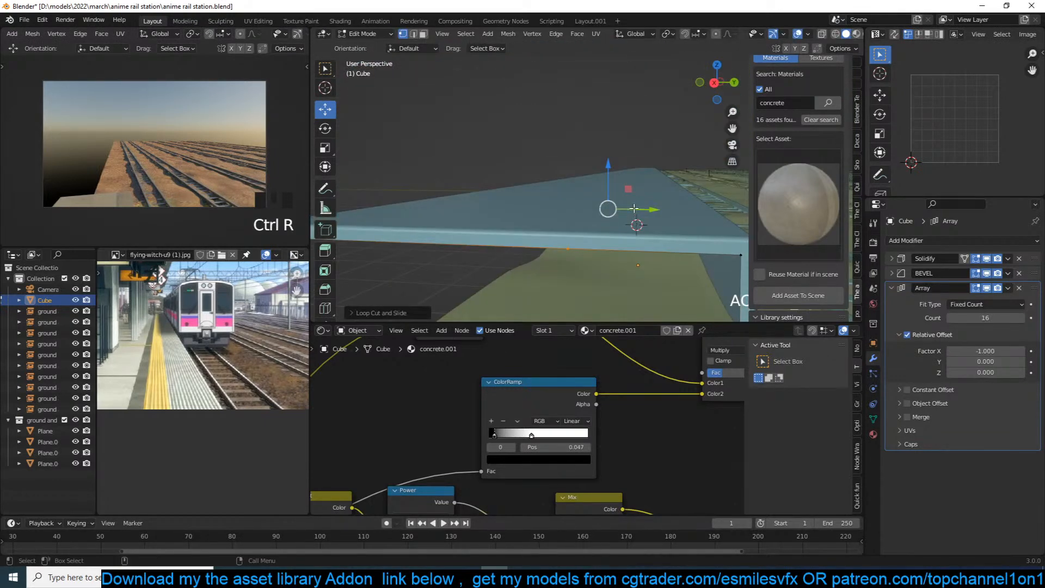
Set the thickness of the platform's Solidify modifier to 0.15 m.
key("Tab")
left_click(892, 259)
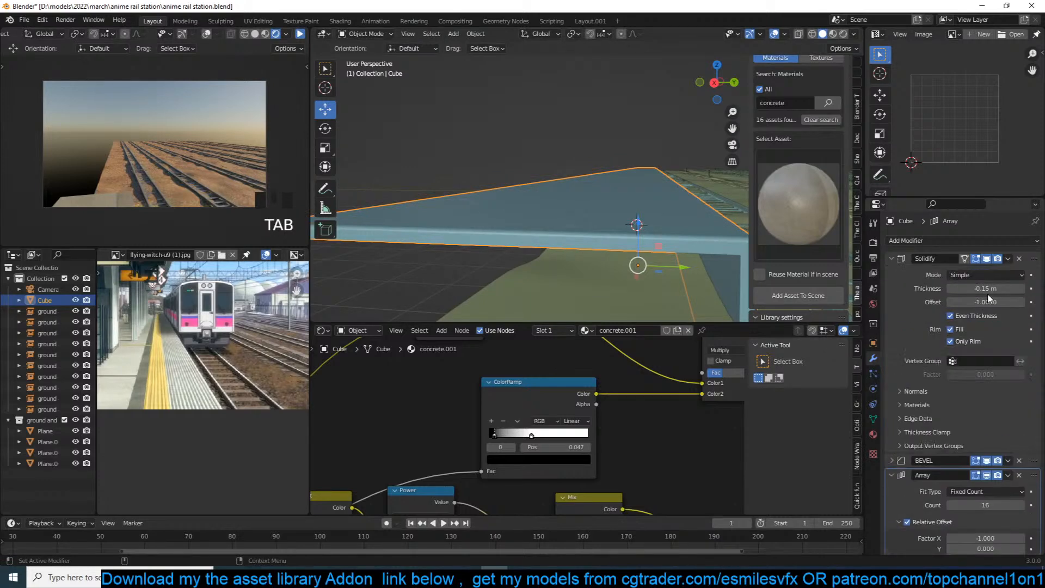
left_click_drag(987, 289, 1004, 289)
Reposition the lengthwise edge on the platform's top and bevel it into a strip parallel to the tracks.
key("Tab")
left_click_drag(659, 216, 630, 195)
key("ctrl+b")
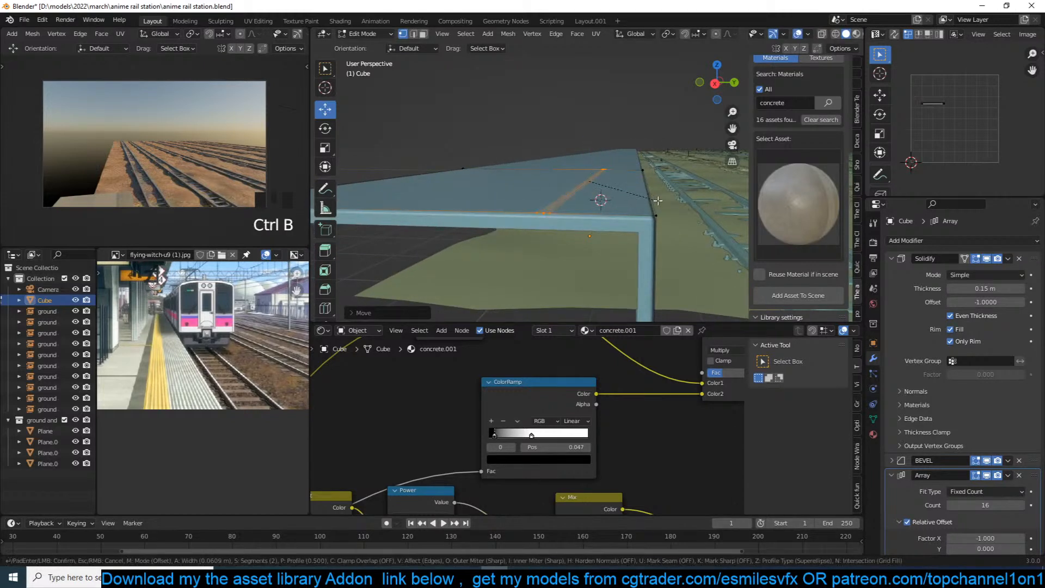
left_click(671, 200)
Extrude the strip downward into a groove and delete the groove's two end faces.
key("e")
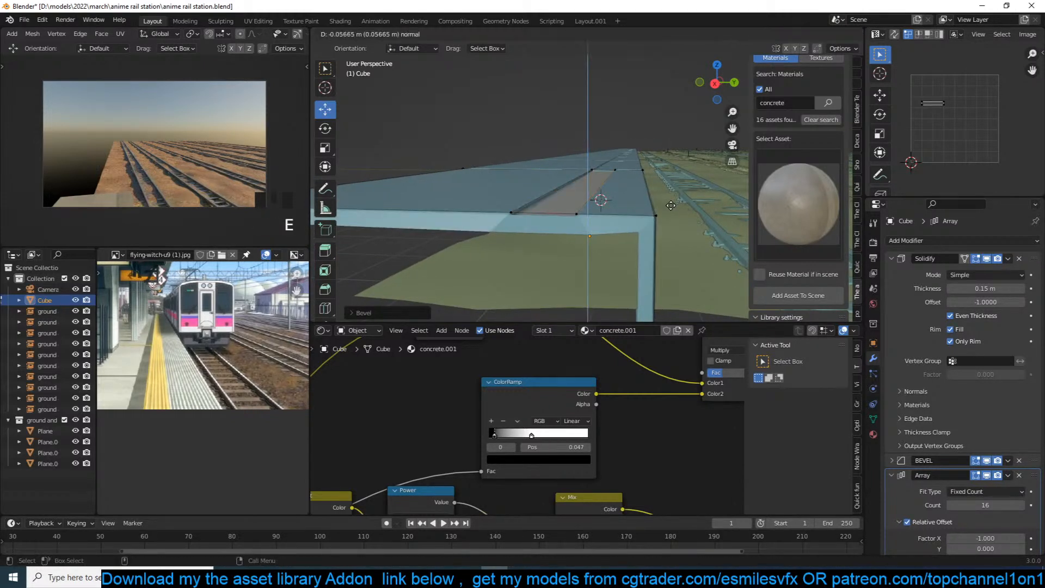
left_click(554, 215)
left_click(554, 214)
left_click(599, 172, "shift")
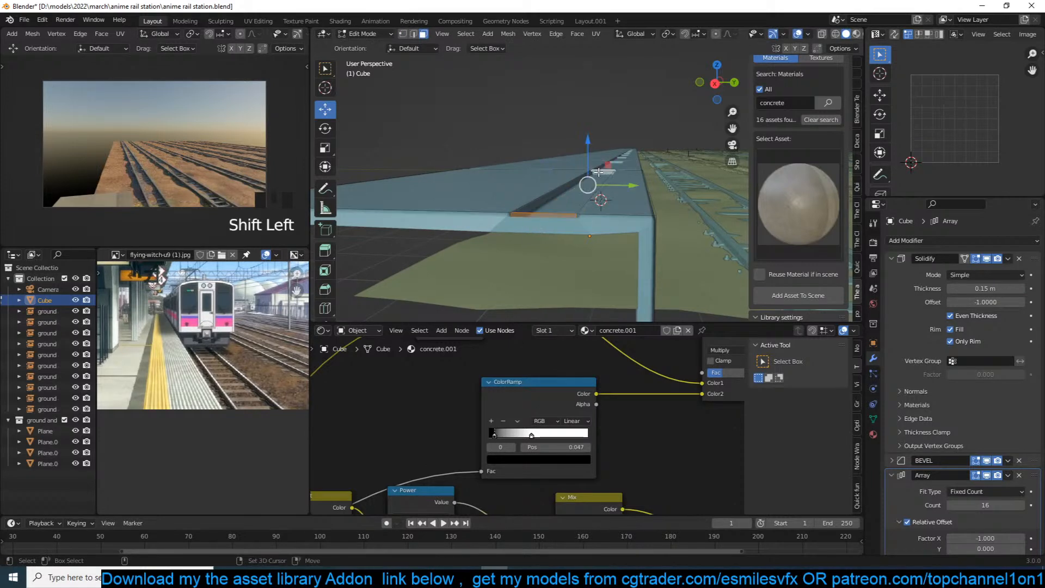
key("x")
left_click(588, 197)
key("Tab")
key("alt+a")
mouse_move(585, 192)
middle_mouse_down()
mouse_move(621, 209)
mouse_move(575, 184)
middle_mouse_up()
scroll(574, 183, "up", 4)
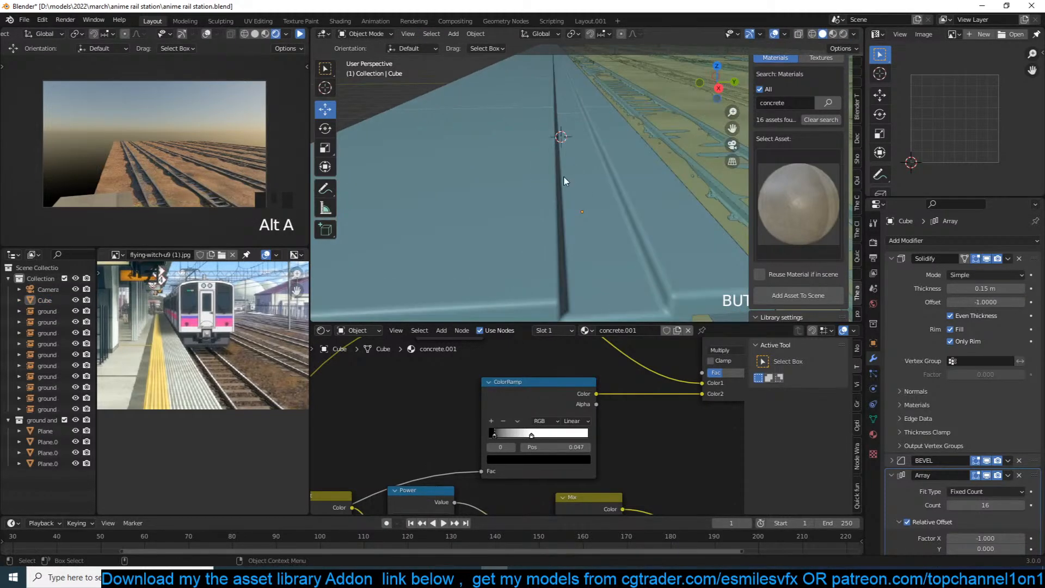
left_click(564, 177)
key("Tab")
key("Tab")
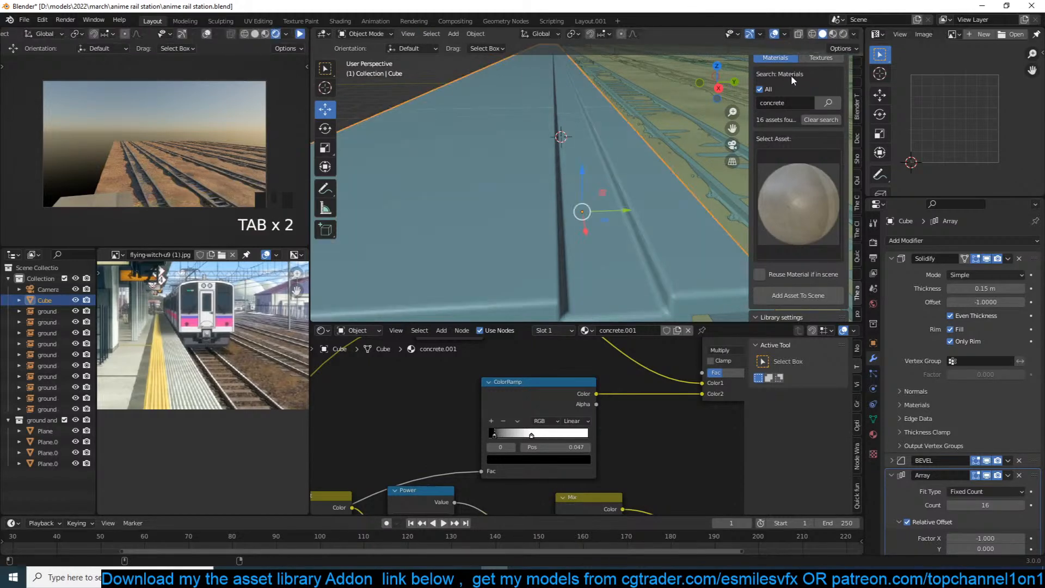
Search the asset library's objects for "vent" and pick the dark square grille with fine parallel slats.
scroll(793, 83, "up", 3)
left_click(767, 108)
left_click(775, 154)
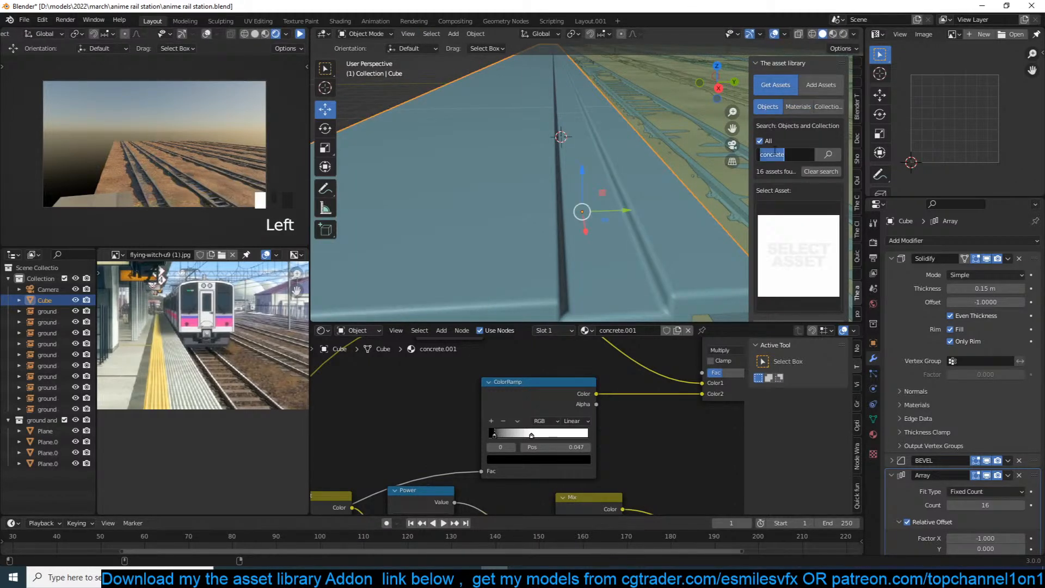
type("vent")
left_click(773, 152)
left_click(778, 237)
left_click(778, 237)
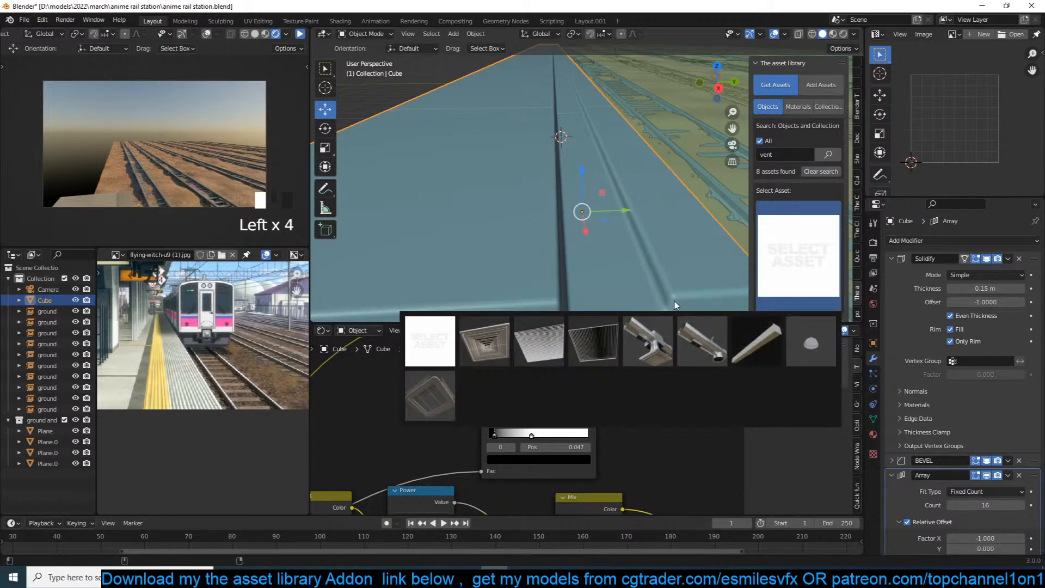
left_click(593, 352)
Place the 3D cursor in the platform's groove, add the vent asset there and scale it towards the groove's size.
right_click(587, 242, "shift")
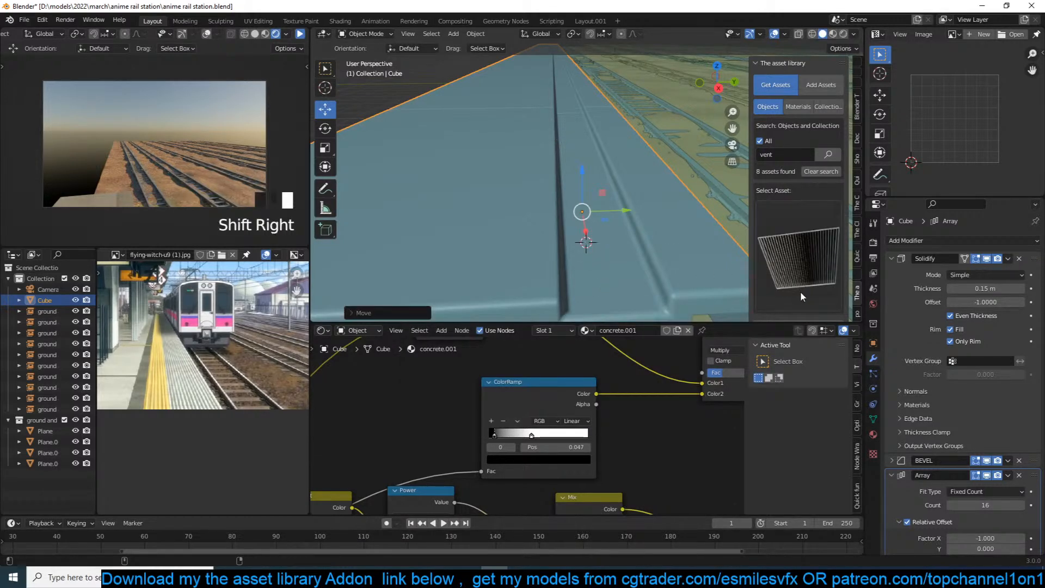
scroll(796, 286, "down", 3)
left_click(808, 268)
key("s")
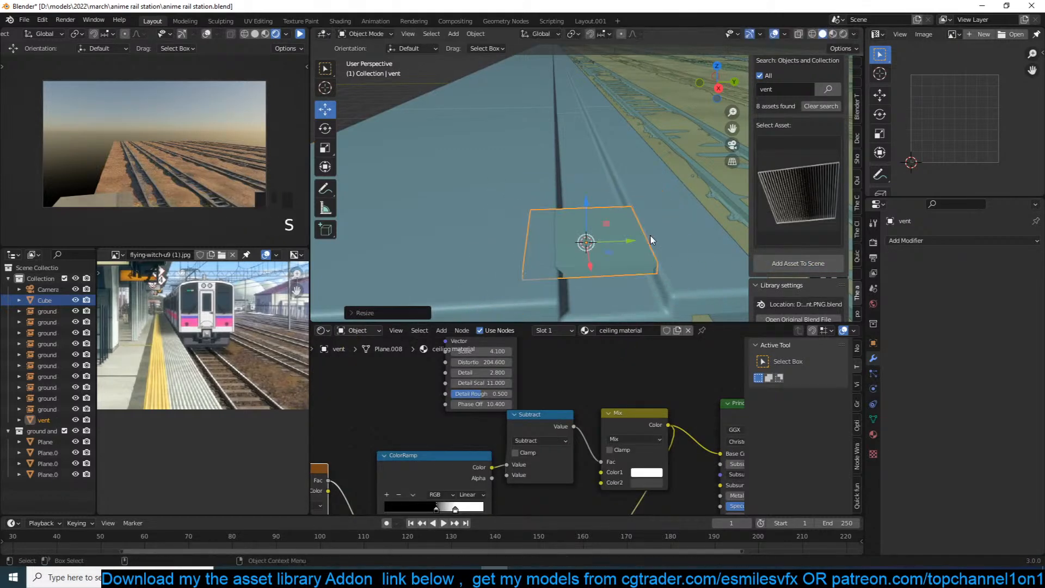
Try rotating the vent 180° about Y and 90° about Z, and delete it from the scene.
type("ry180")
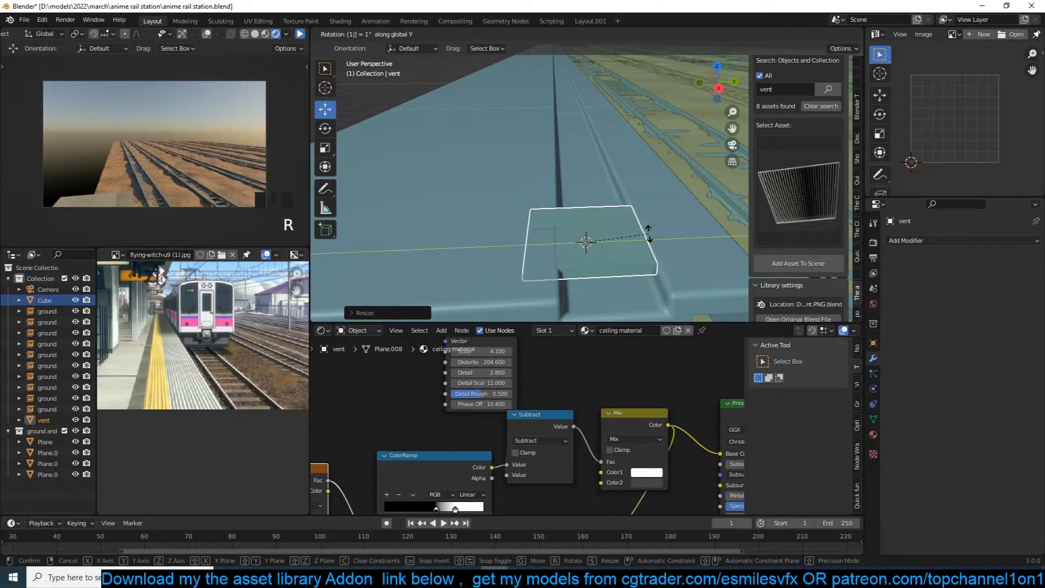
left_click(649, 232)
type("r")
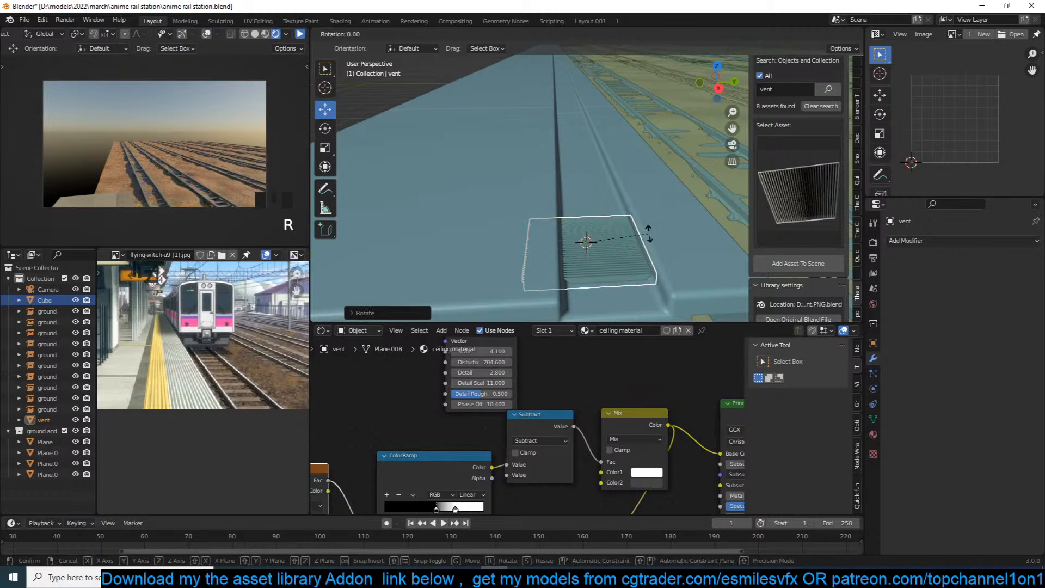
type("180")
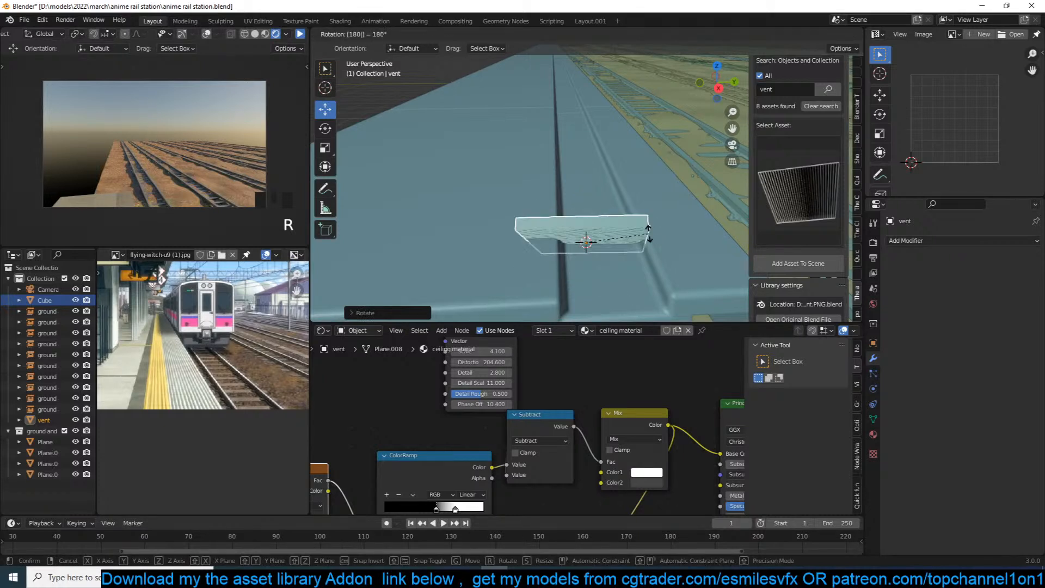
type("rz90")
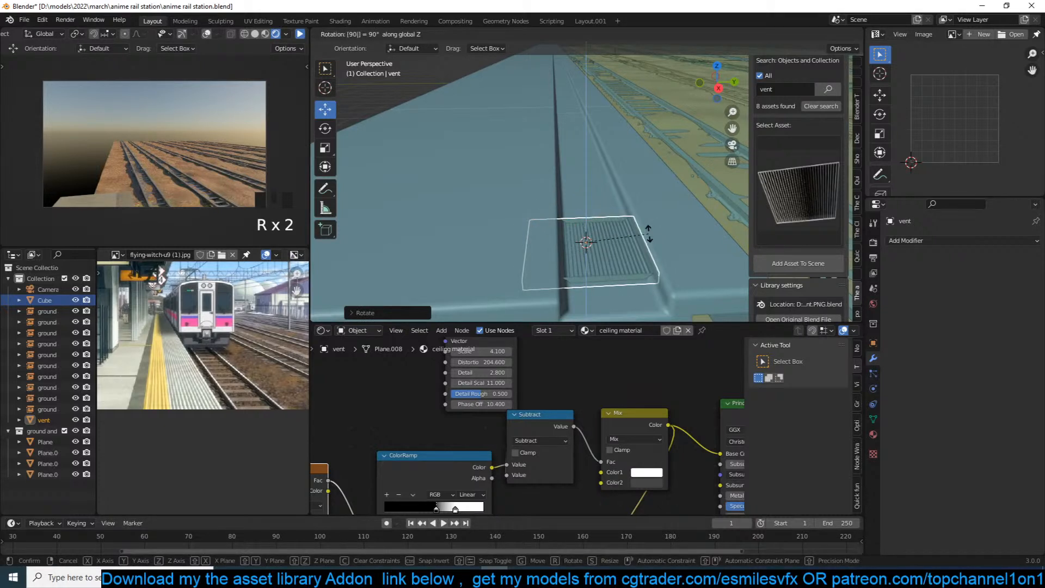
key("Return")
key("x")
left_click(604, 231)
Duplicate the groove's floor face about 0.12 m upward, separate it into its own object, and save the file.
right_click(595, 199, "shift")
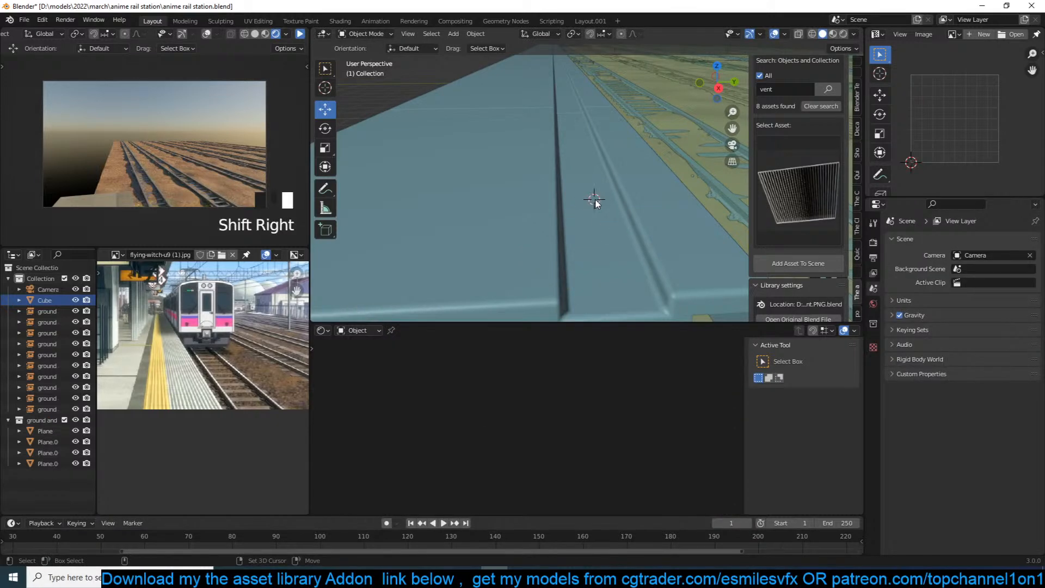
left_click(611, 224)
key("Tab")
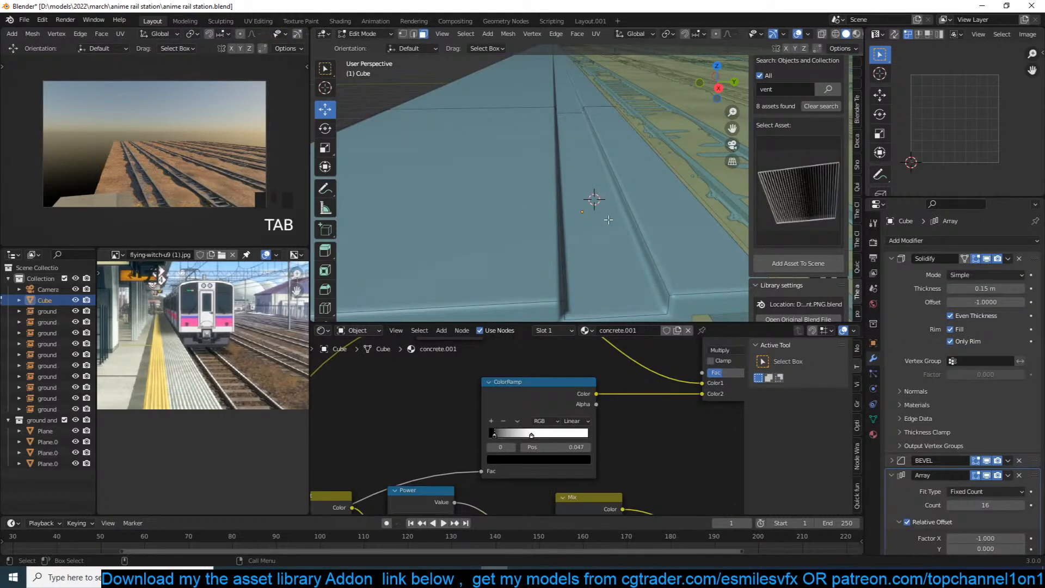
double_click(598, 245)
key("shift+d")
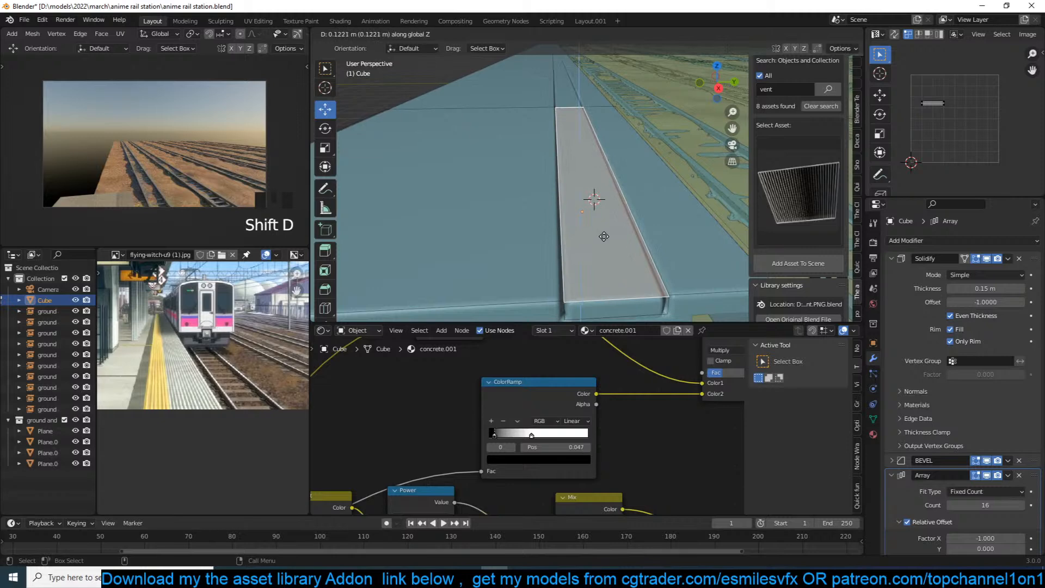
left_click(604, 237)
key("p")
left_click(605, 240)
key("Tab")
left_click(605, 238)
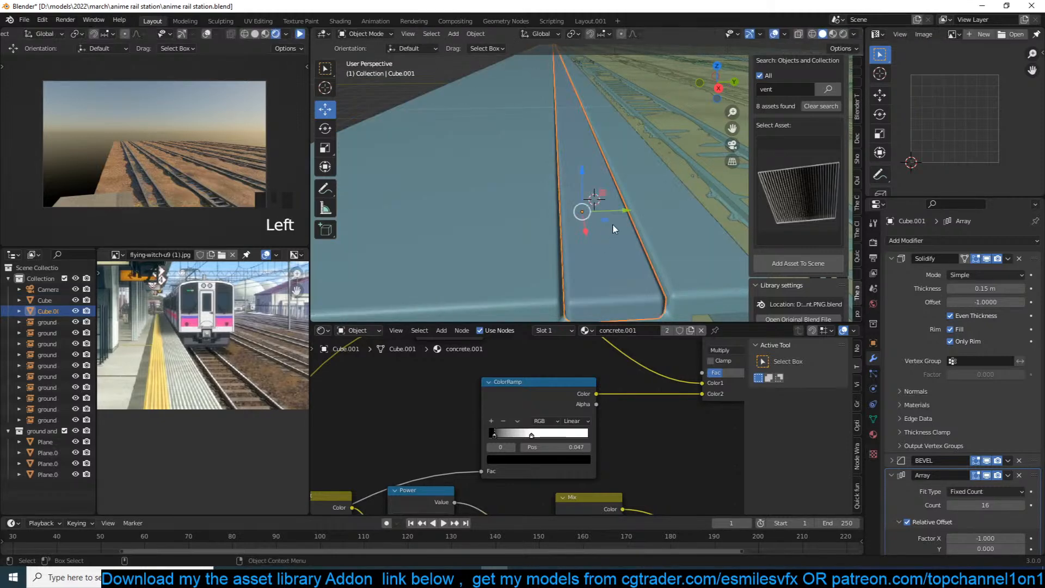
key("ctrl+s")
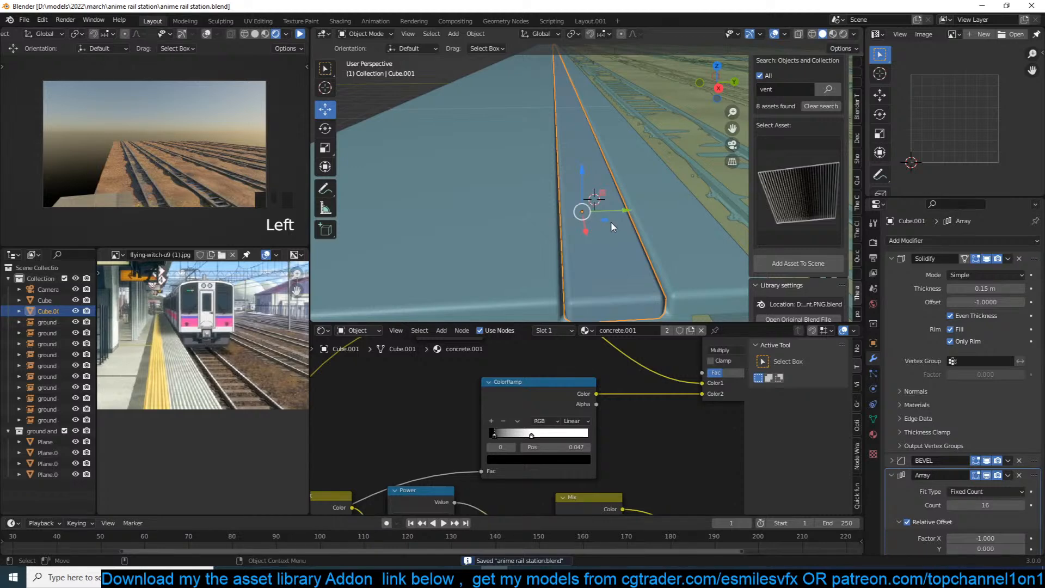
Slightly reduce the Solidify thickness of the separated strip.
middle_click_drag(605, 171, 651, 178)
scroll(652, 177, "up", 5)
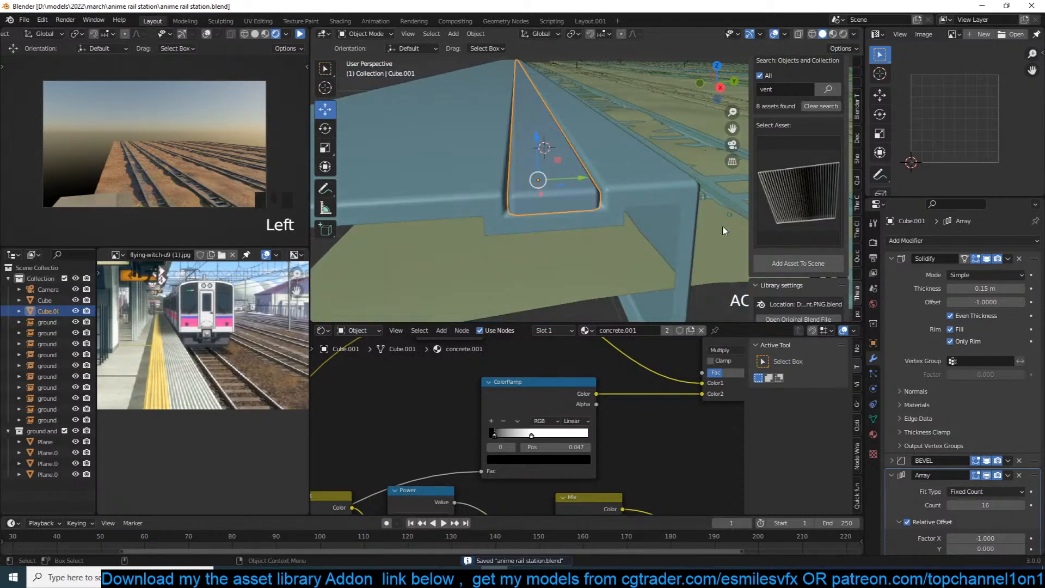
left_click_drag(986, 288, 982, 288, "shift")
left_click(894, 254)
Add several evenly spaced loop cuts running lengthwise along the separated strip.
key("Tab")
mouse_move(555, 156)
middle_mouse_down()
mouse_move(599, 177)
mouse_move(553, 160)
middle_mouse_up()
scroll(599, 177, "up", 2)
scroll(552, 160, "down", 2)
key("ctrl+r")
scroll(469, 88, "up", 3)
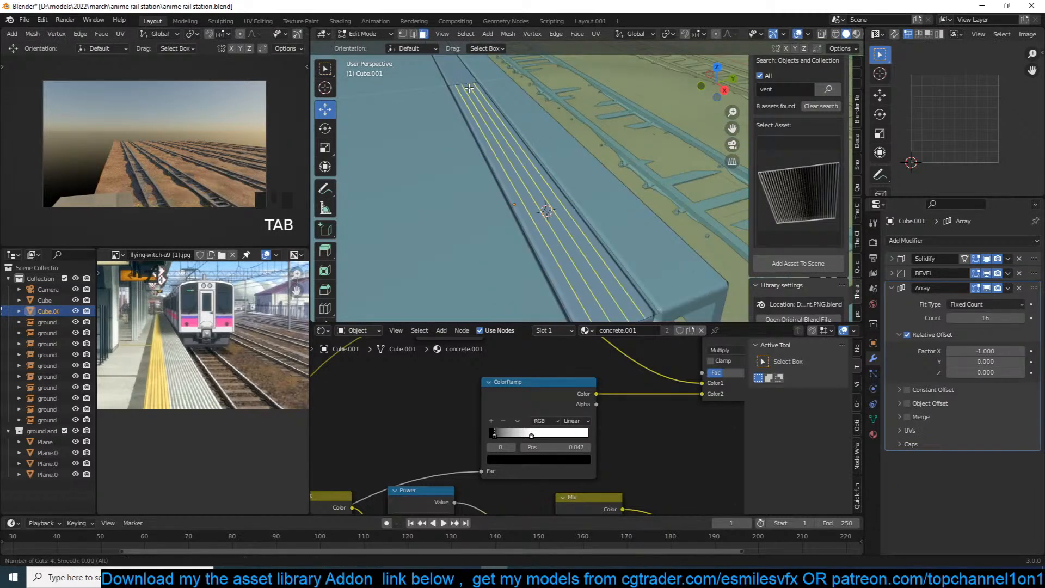
scroll(469, 89, "up", 2)
left_click(470, 89)
right_click(469, 89)
Add centred crosswise loop cuts to divide the strip into shorter sections, and save the file.
key("ctrl+r")
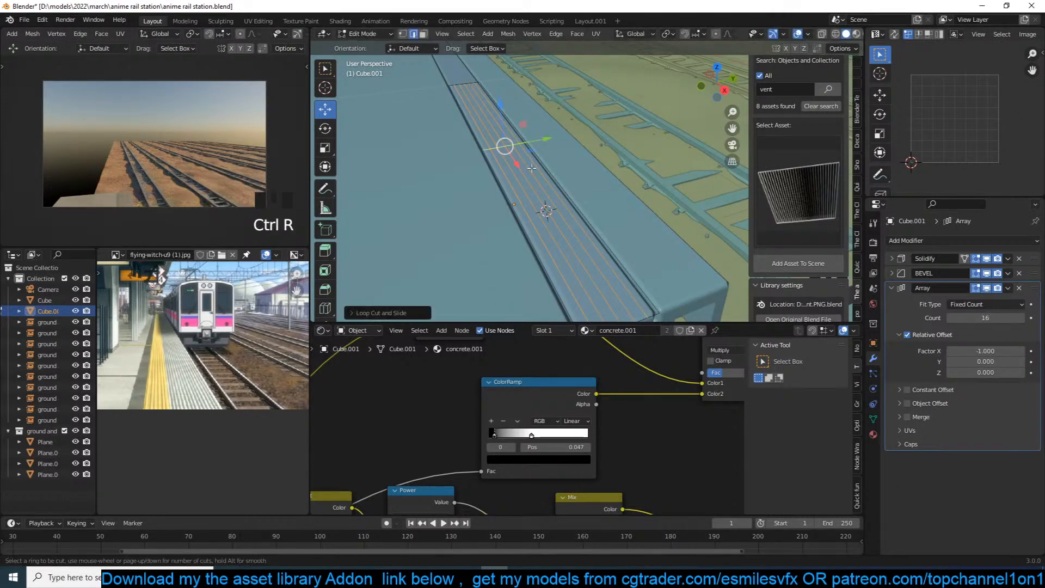
left_click(531, 167)
right_click(554, 200)
key("ctrl+r")
left_click(554, 201)
right_click(554, 201)
key("ctrl+r")
left_click(497, 120)
right_click(496, 120)
key("alt+a")
middle_click_drag(540, 182, 485, 187)
key("Tab")
key("ctrl+s")
Try a Wireframe modifier on the subdivided strip and remove it.
left_click(892, 288)
left_click(933, 241)
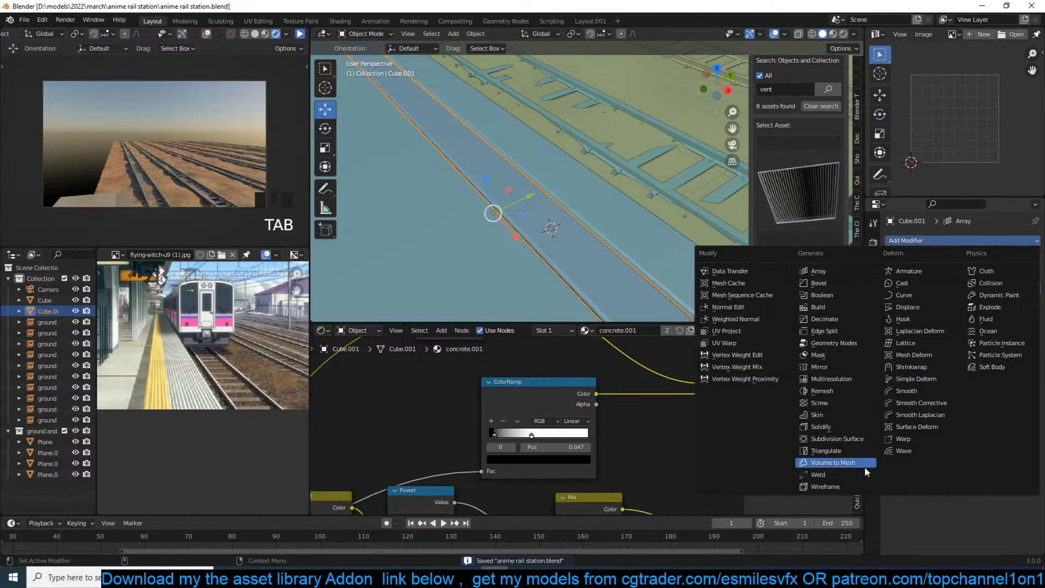
left_click(826, 486)
key("alt+a")
middle_click_drag(507, 218, 677, 232)
scroll(537, 233, "up", 5)
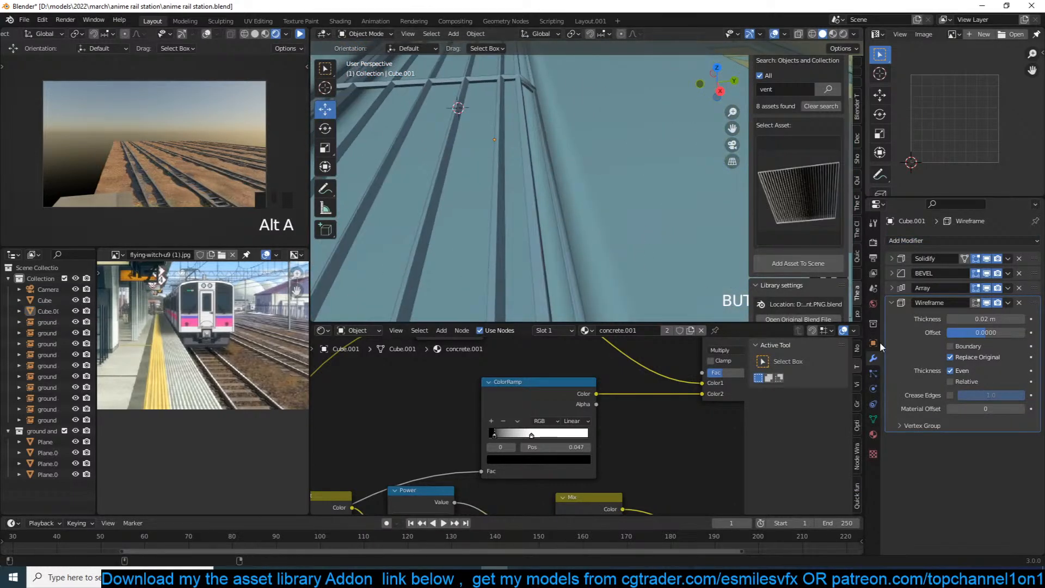
scroll(551, 208, "down", 5)
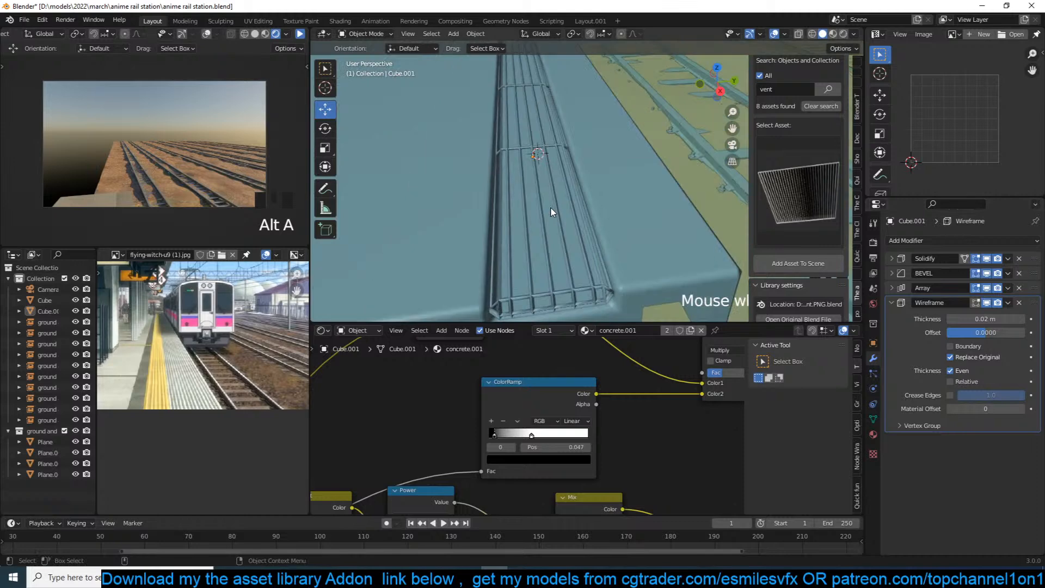
middle_click_drag(551, 208, 563, 234)
scroll(562, 234, "up", 3)
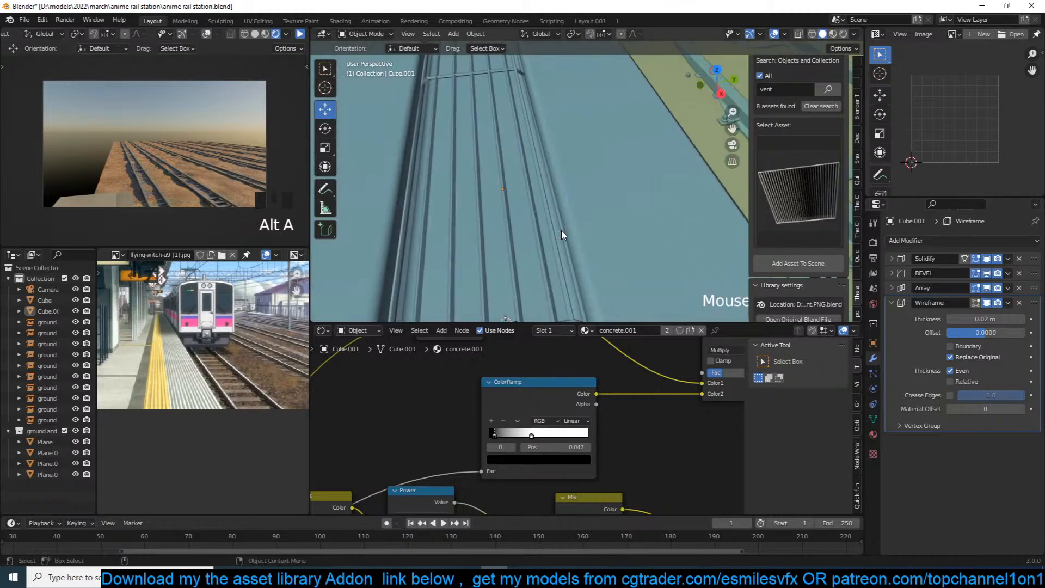
left_click(1019, 302)
Inset all of the strip's faces individually with thin borders, delete the inner faces to form an open grate, and save.
scroll(533, 201, "down", 3)
key("Tab")
left_click(538, 198, "alt")
key("a")
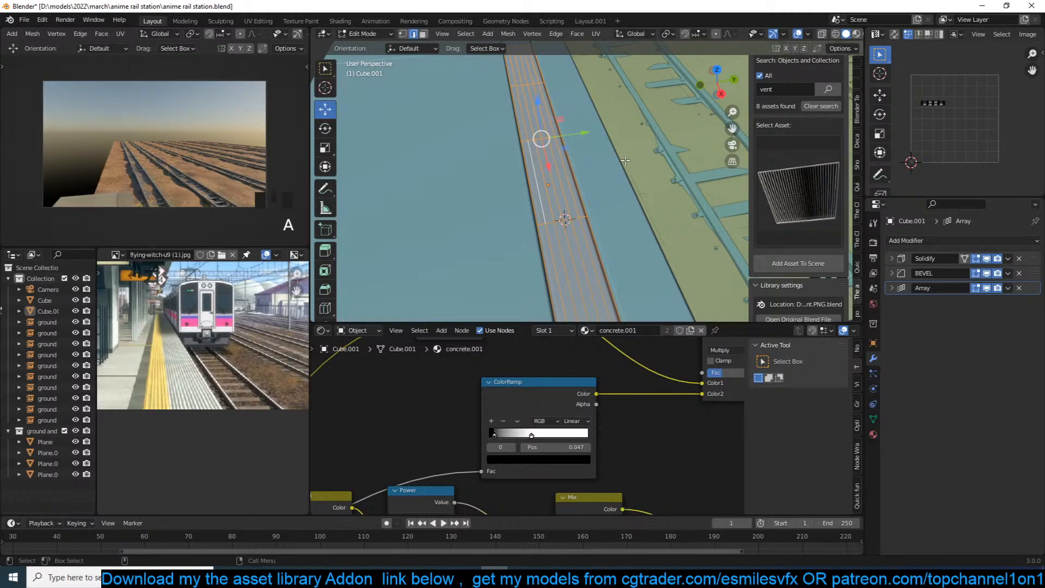
key("i")
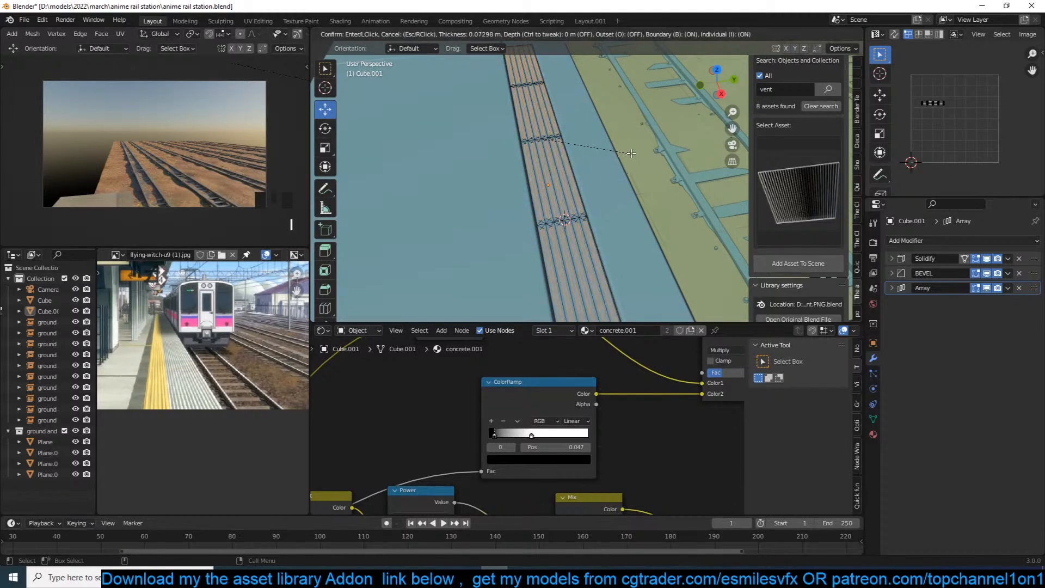
left_click(633, 153)
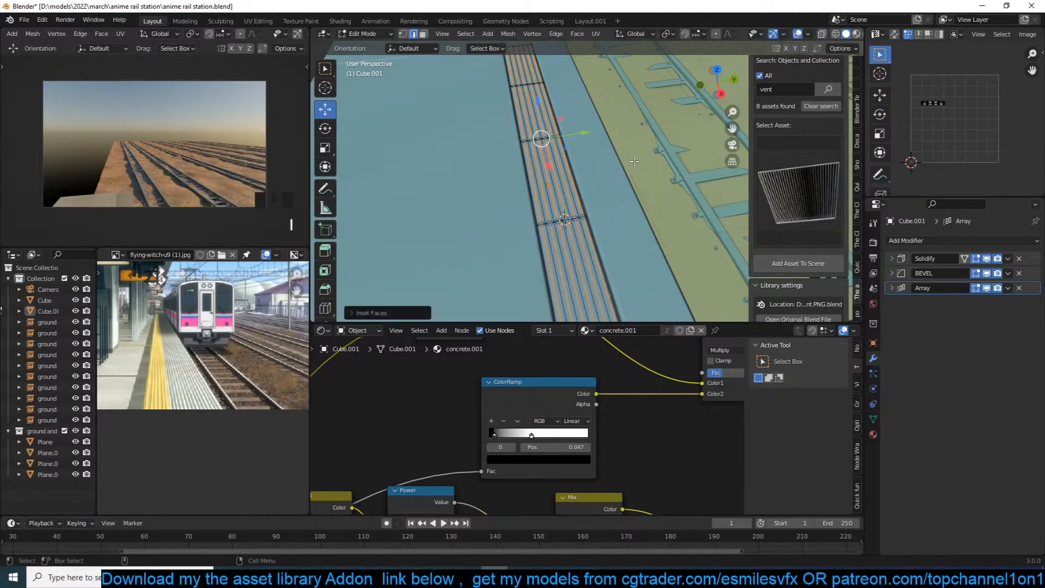
scroll(626, 150, "up", 4)
key("ctrl+z")
key("i")
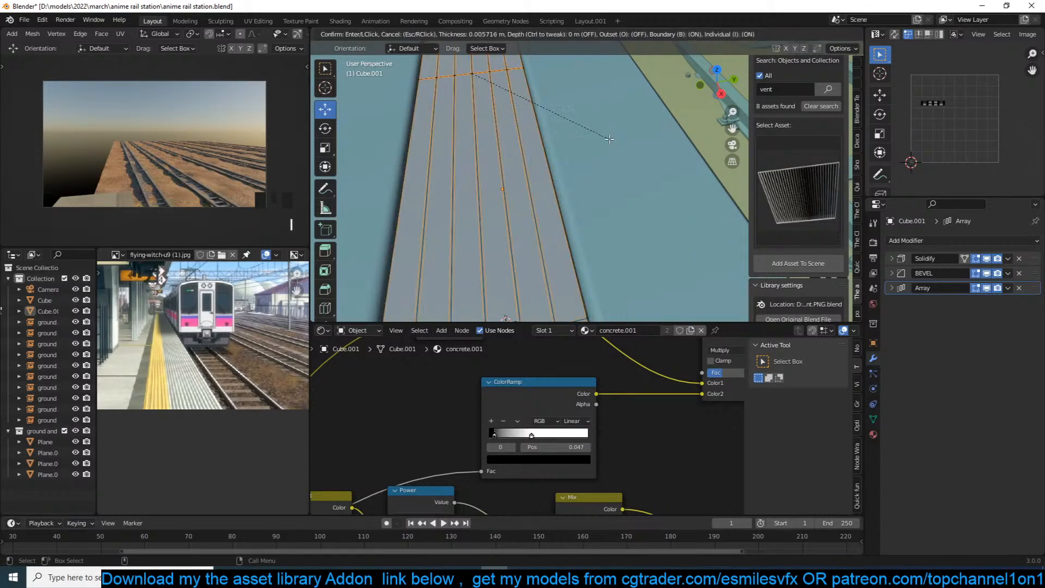
left_click(607, 140)
key("x")
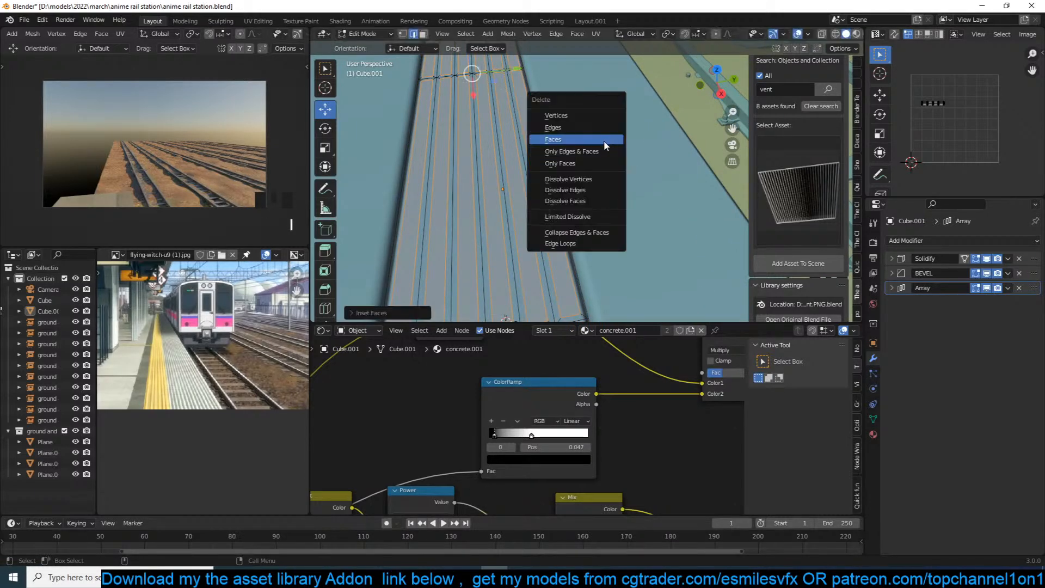
left_click(603, 141)
key("Tab")
scroll(580, 175, "down", 4)
scroll(600, 172, "down", 3)
middle_click_drag(580, 175, 610, 312)
key("ctrl+s")
Select the grate and remove its concrete material slot.
left_click(529, 193)
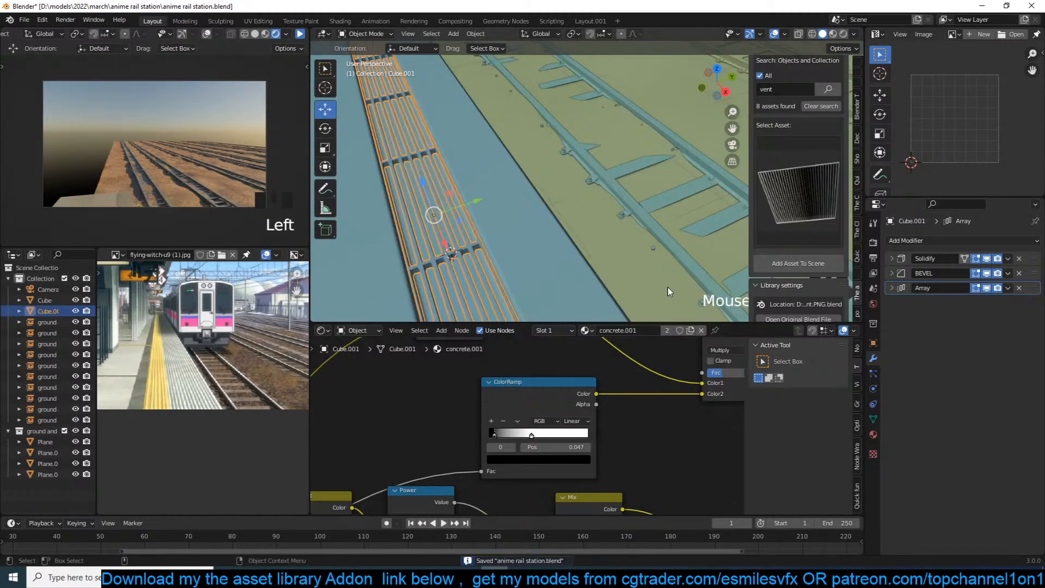
left_click(873, 434)
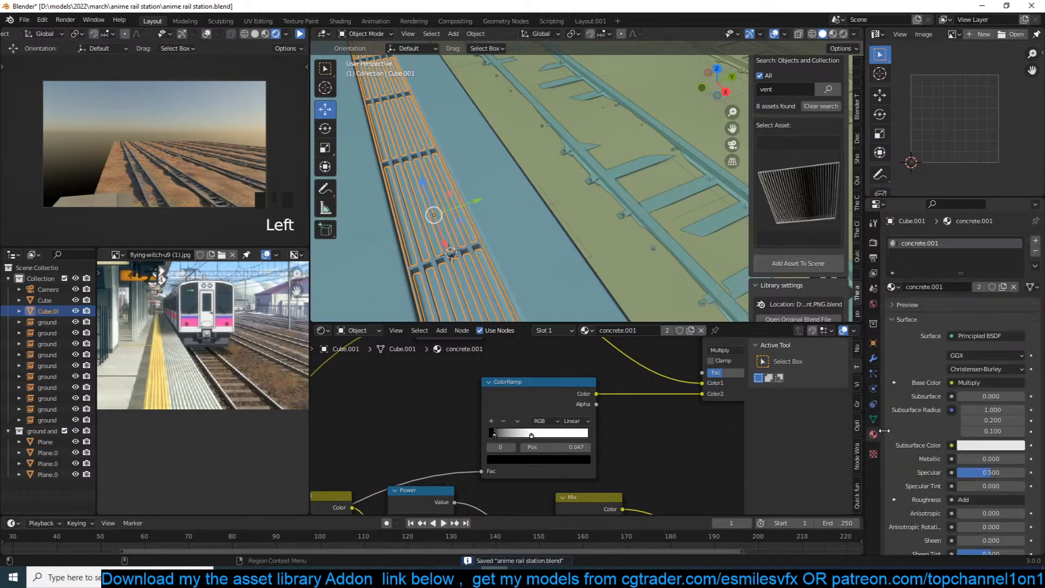
left_click(1036, 251)
Search the asset library's materials for "metal" and pick the orange copper sphere.
scroll(801, 113, "up", 3)
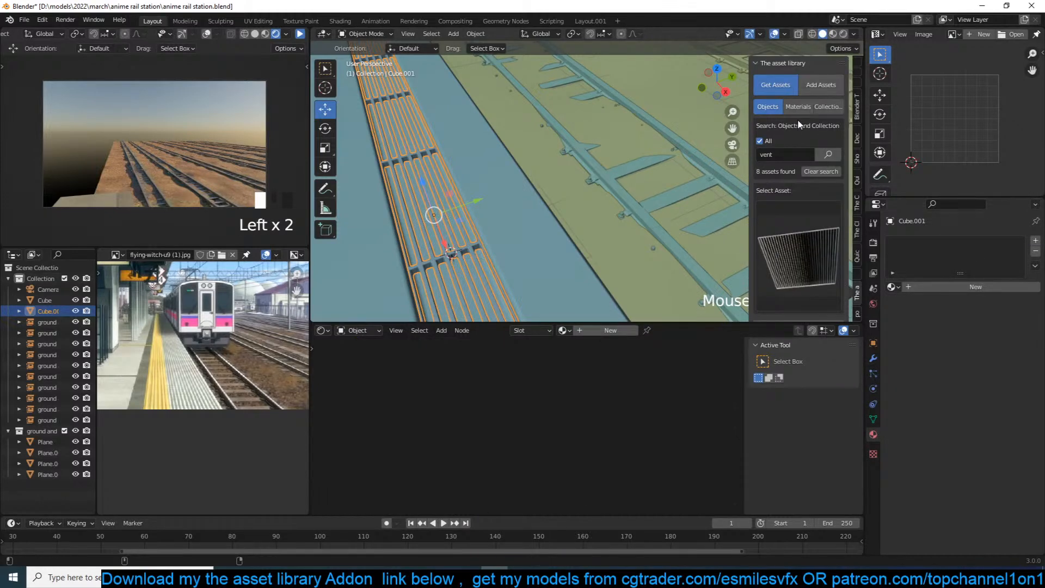
left_click(798, 107)
type("metal")
left_click(785, 161)
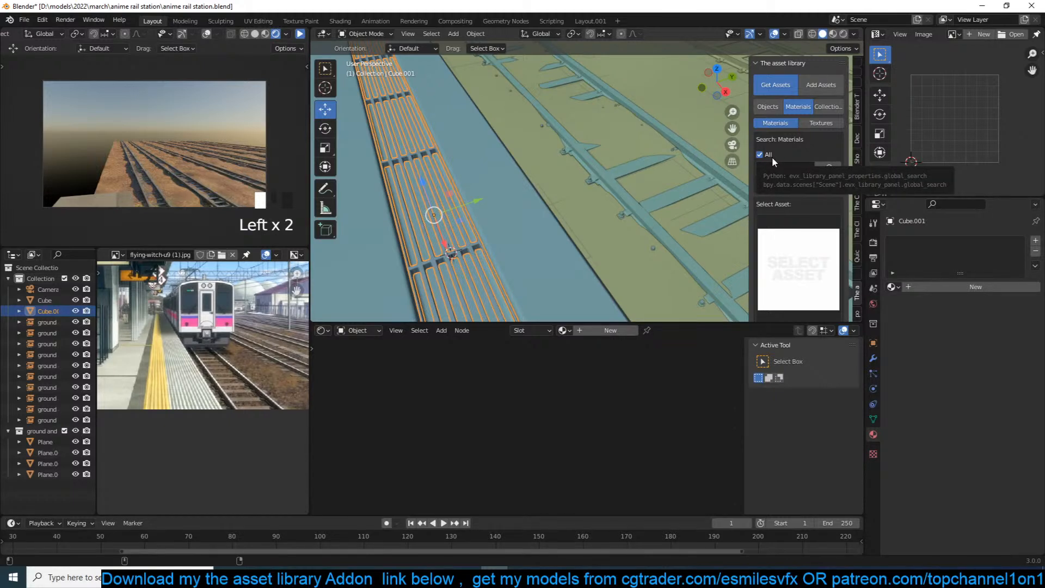
left_click(803, 254)
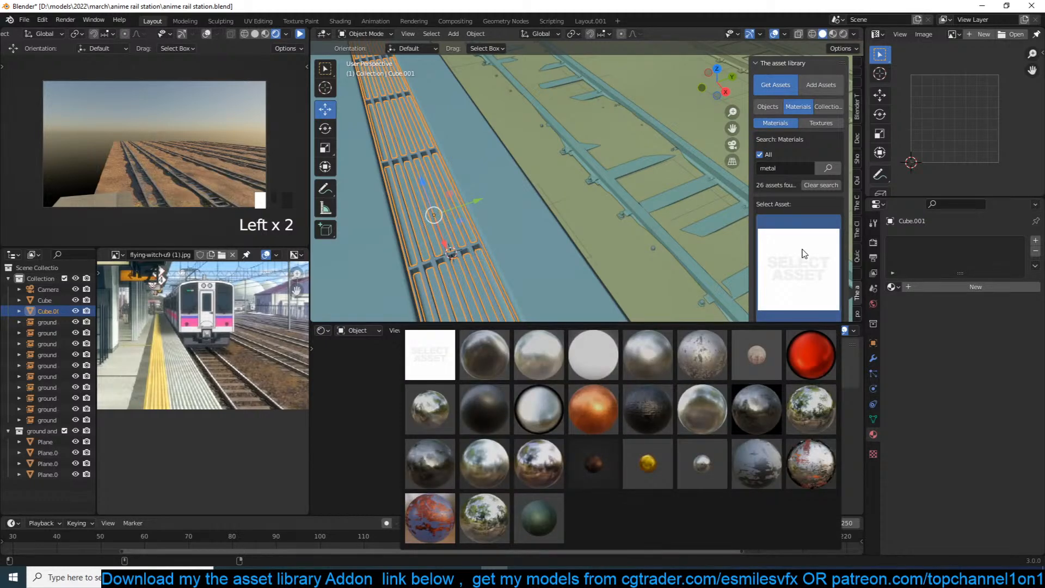
left_click(803, 253)
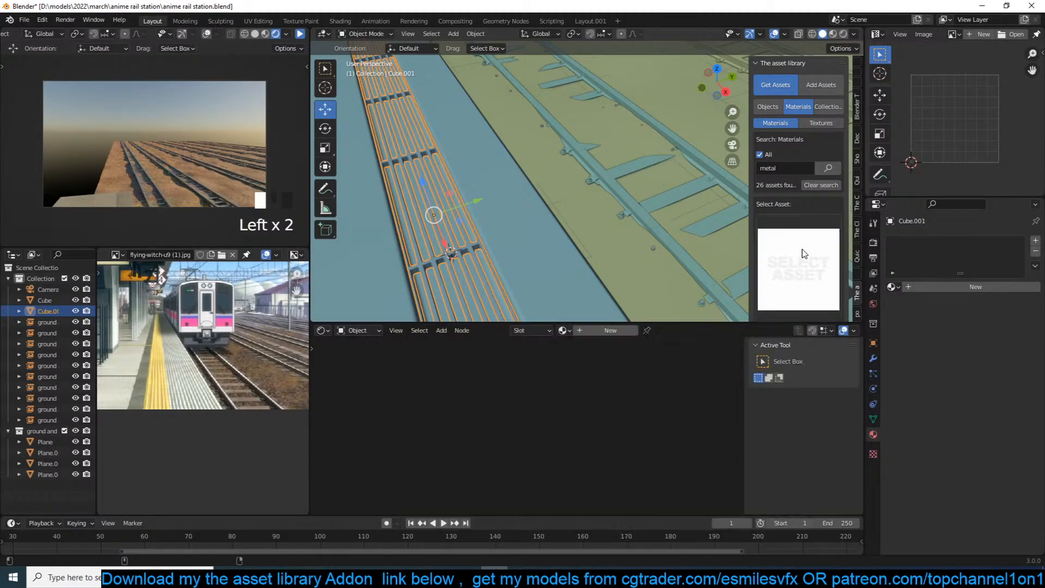
left_click(804, 253)
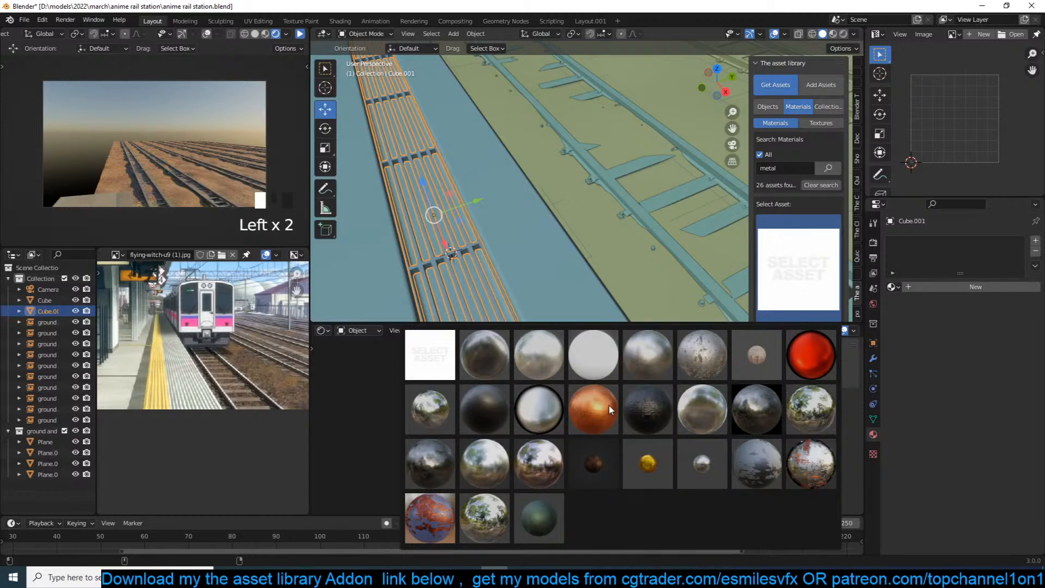
left_click(609, 404)
Add the chosen copper material to the grate and save the file.
scroll(793, 276, "down", 4)
left_click(799, 256)
scroll(481, 403, "up", 3)
middle_click_drag(491, 280, 532, 227)
key("ctrl+s")
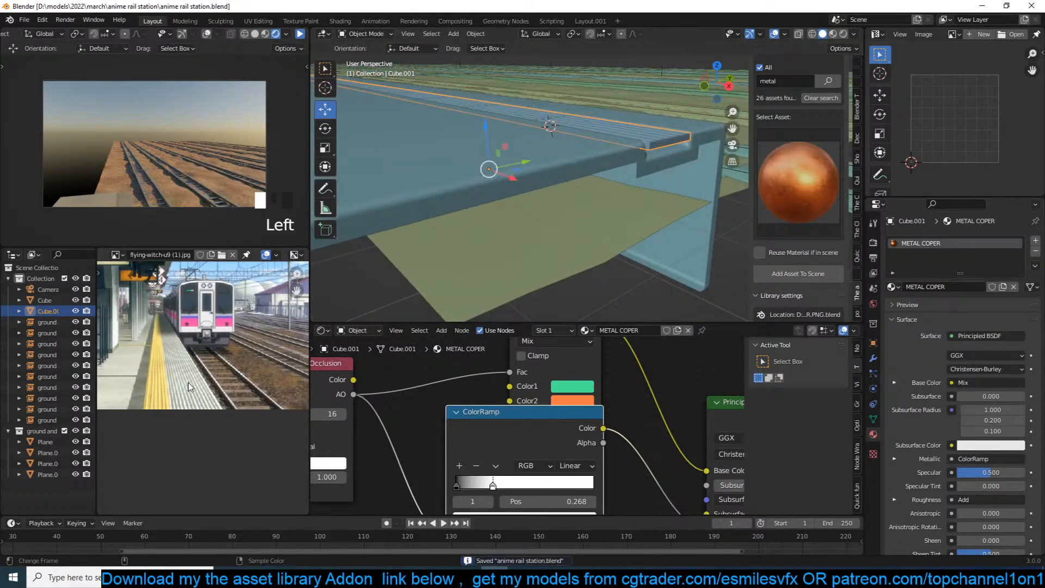
Set Color2 of the copper material's Mix node to yellow.
scroll(577, 427, "down", 5)
left_click_drag(510, 417, 483, 430)
left_click(501, 401)
left_click(504, 344)
scroll(571, 455, "up", 1)
scroll(570, 455, "up", 1)
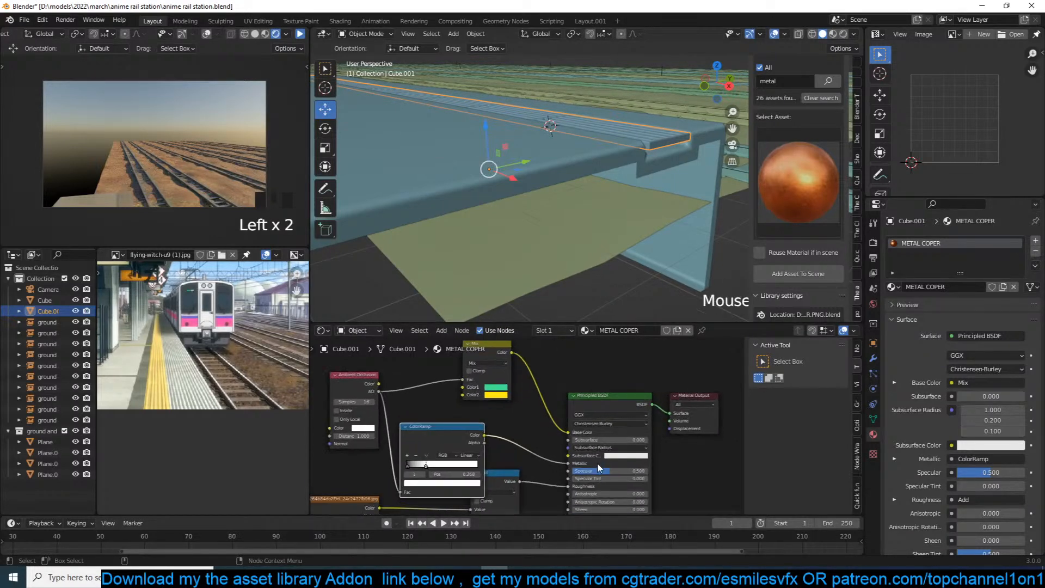
Disconnect the ColorRamp from the Principled BSDF's Metallic input and save the file.
middle_click_drag(570, 487, 557, 447)
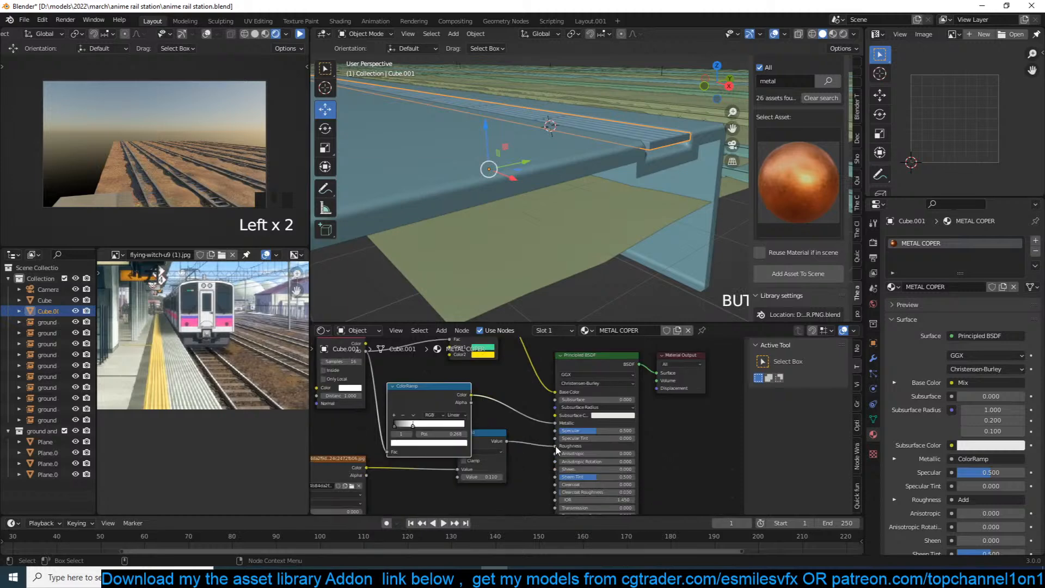
left_click_drag(554, 423, 545, 430)
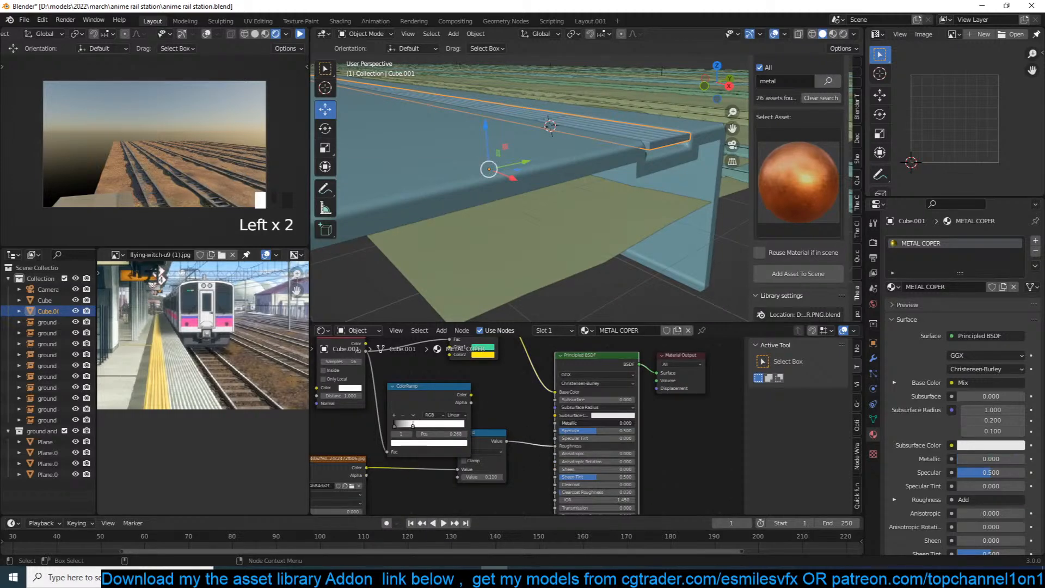
middle_click_drag(475, 368, 501, 428)
key("ctrl+s")
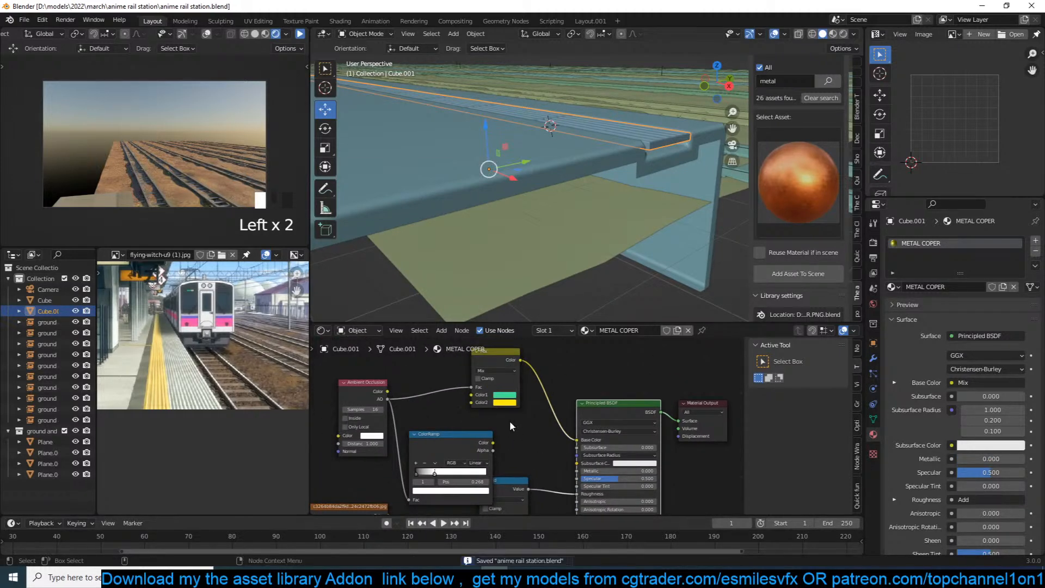
Delete the Mix, Ambient Occlusion and ColorRamp nodes from the grate's material.
key("Delete")
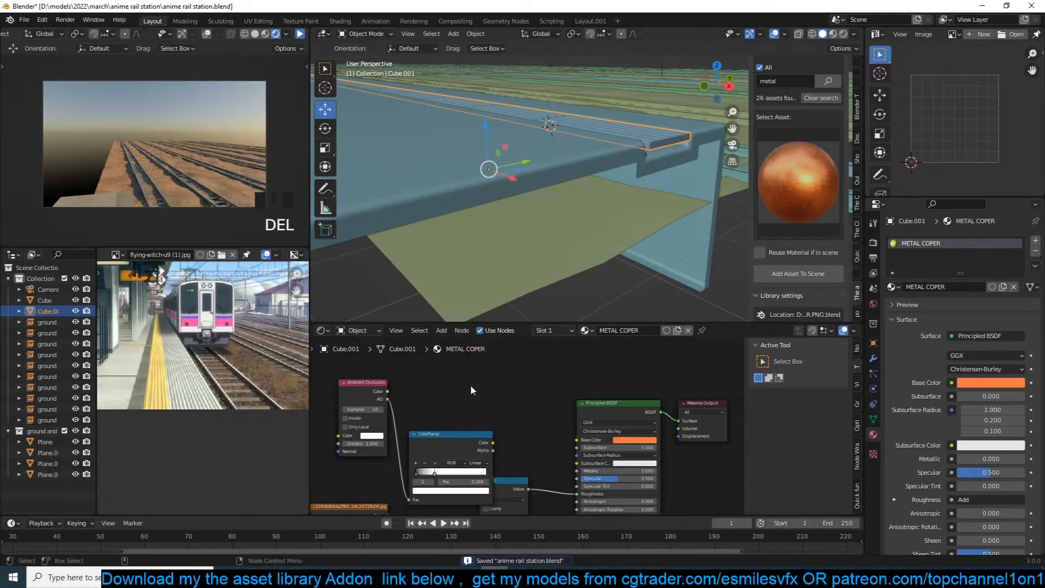
scroll(471, 384, "down", 2)
left_click_drag(486, 381, 355, 451)
key("Delete")
Set the grate material's Base Color to a yellow-orange and save the file.
left_click(604, 436)
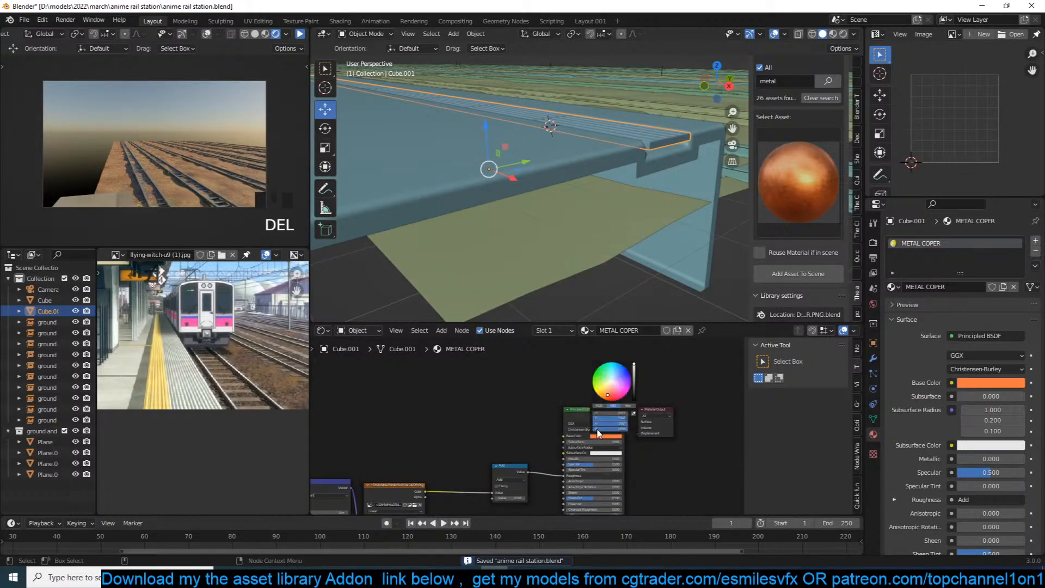
left_click(605, 383)
left_click_drag(604, 383, 602, 394)
key("ctrl+s")
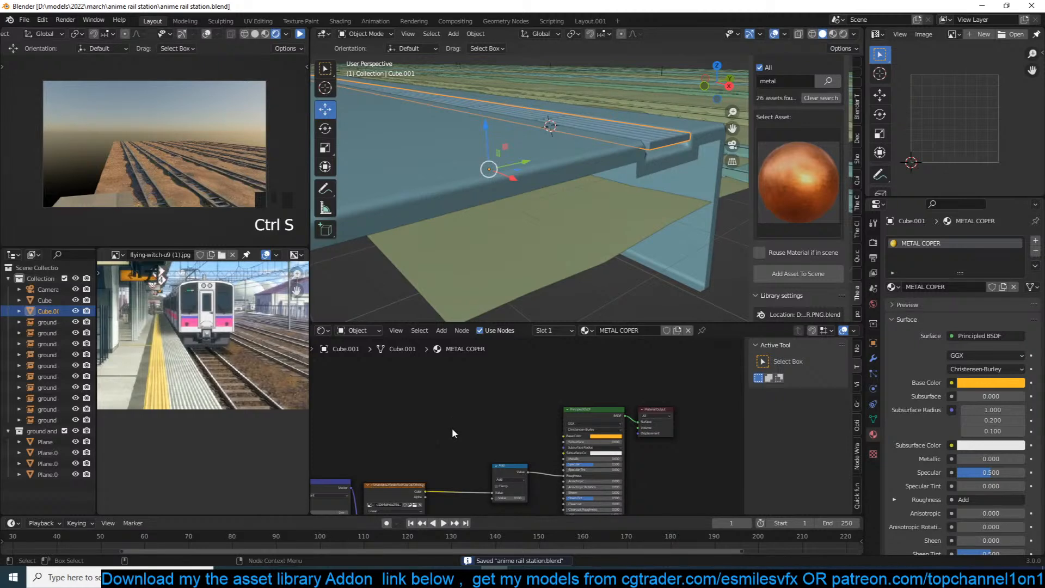
scroll(459, 400, "up", 1)
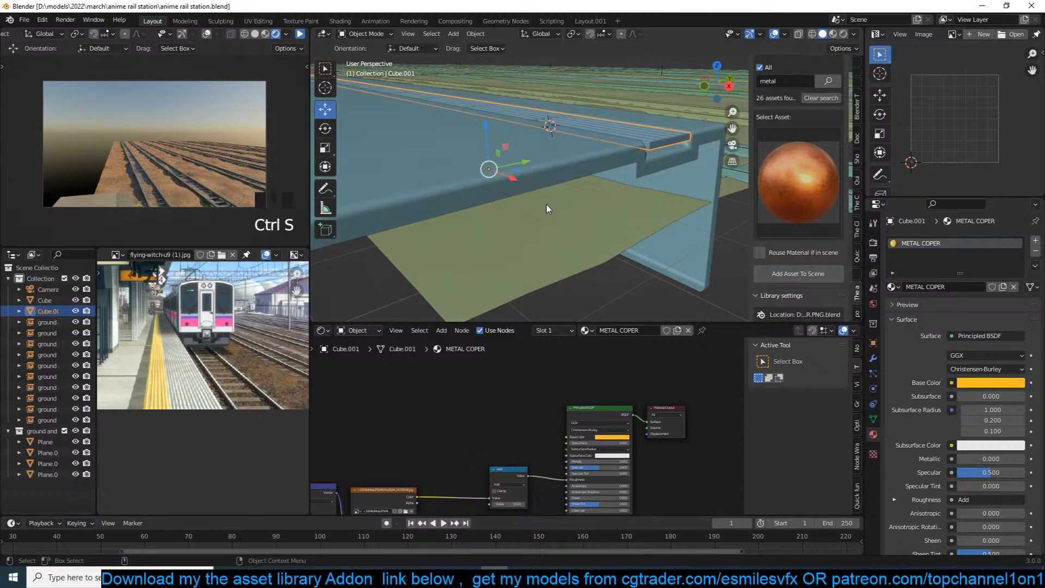
Deselect the grate, save the file and refresh the rendered preview in the camera view.
key("ctrl+s")
key("alt+a")
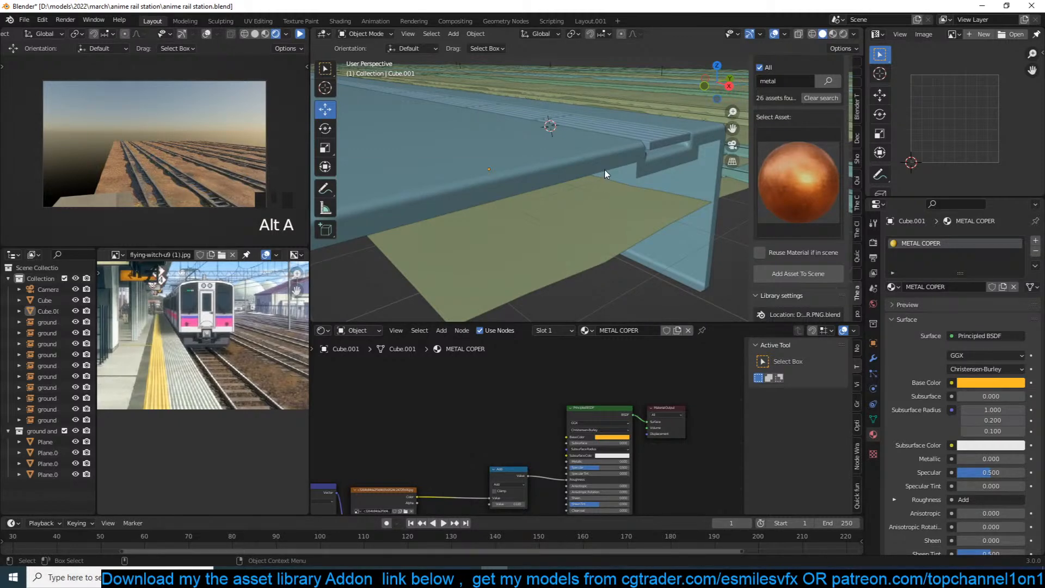
middle_click_drag(606, 173, 596, 186)
key("ctrl+s")
left_click(301, 34)
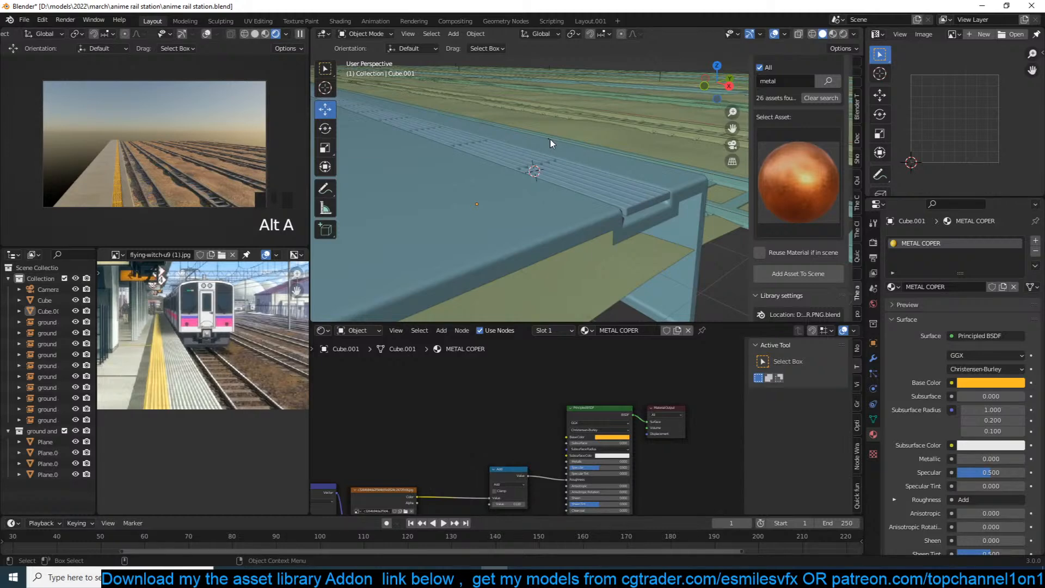
Widen the concrete platform by moving its long outer edge farther away from the tracks.
left_click(569, 162)
key("alt+a")
middle_click_drag(572, 160, 541, 173)
scroll(536, 174, "down", 2)
left_click(475, 200)
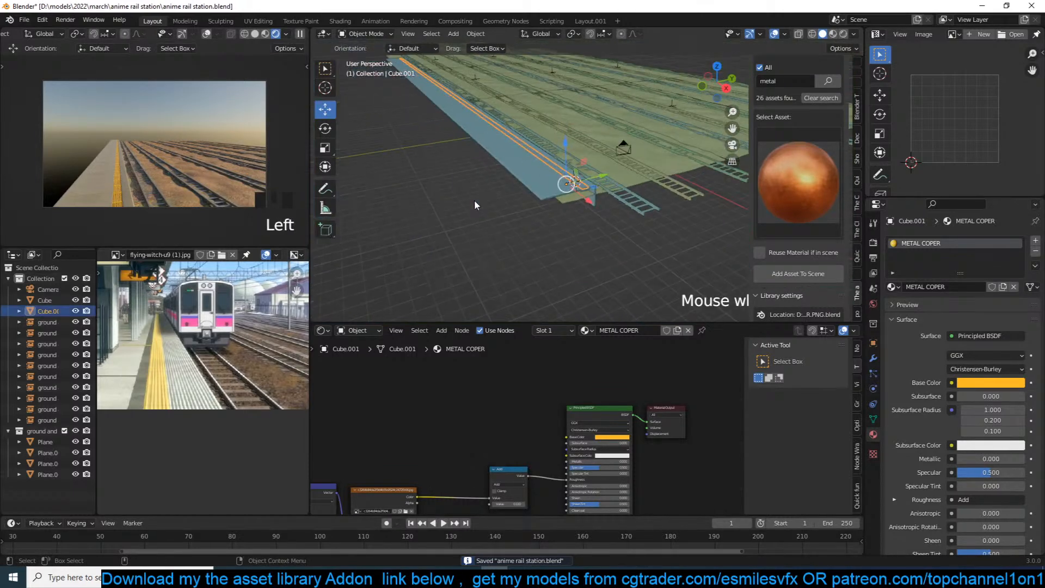
key("Tab")
key("1")
left_click(484, 206, "alt")
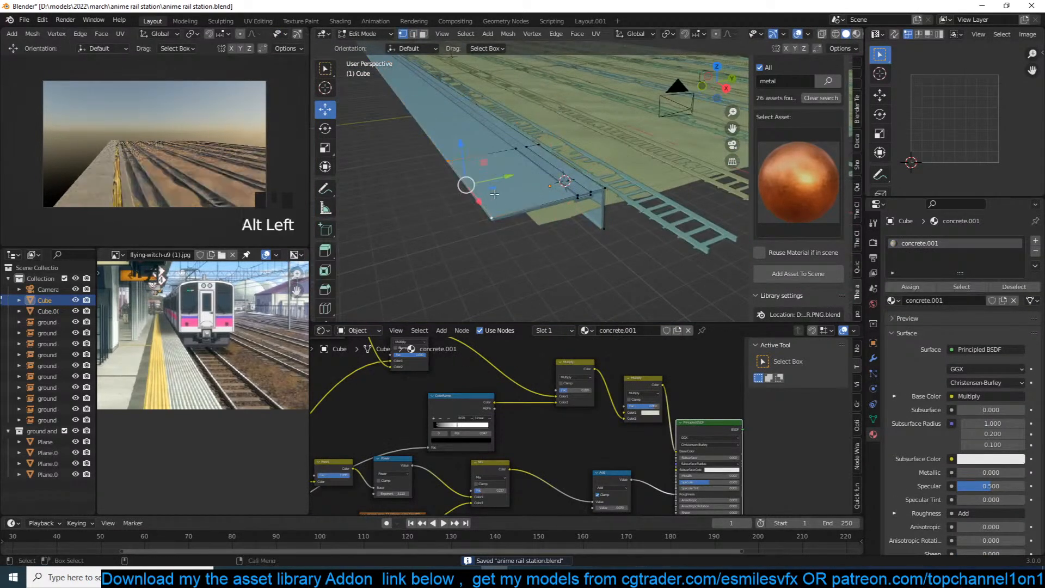
left_click_drag(504, 178, 455, 191)
key("grave")
middle_click_drag(475, 187, 529, 220)
key("Tab")
Move the platform's outer edge outward by about another 1.48 m and save the file.
scroll(600, 196, "down", 2)
key("Tab")
key("grave")
left_click(509, 198)
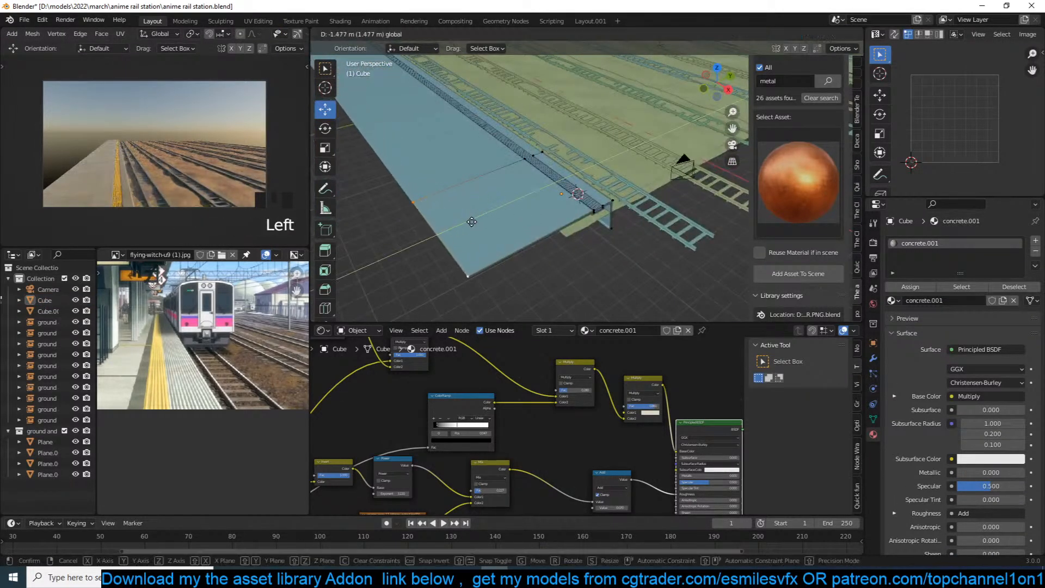
key("Tab")
key("ctrl+s")
Examine the platform edge, the grate and the tracks against the station reference image.
key("grave")
middle_click_drag(592, 194, 565, 184)
scroll(565, 187, "up", 2)
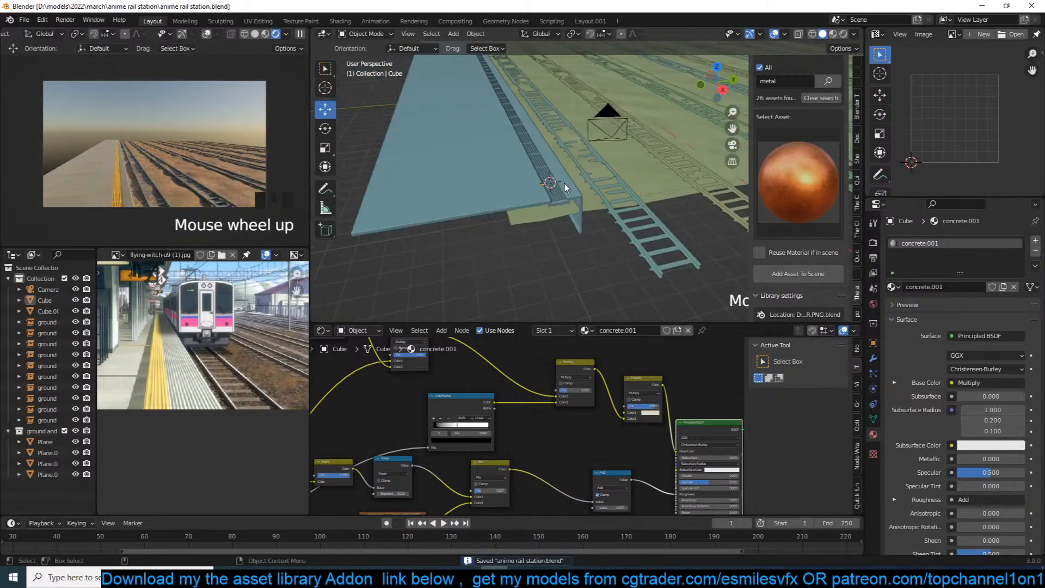
scroll(152, 329, "down", 1)
scroll(152, 328, "up", 3)
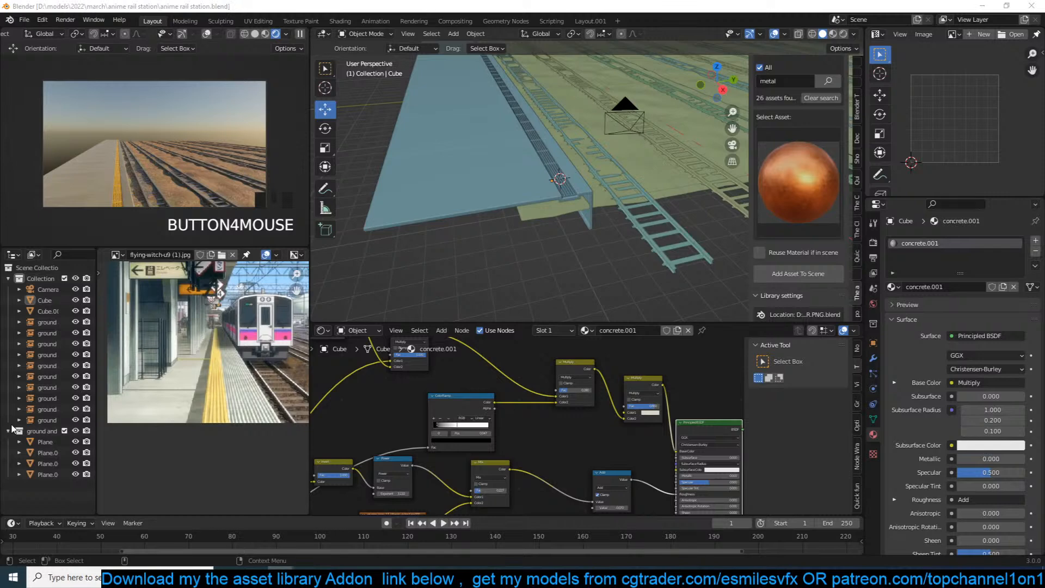
middle_click_drag(583, 215, 538, 221)
left_click(570, 247)
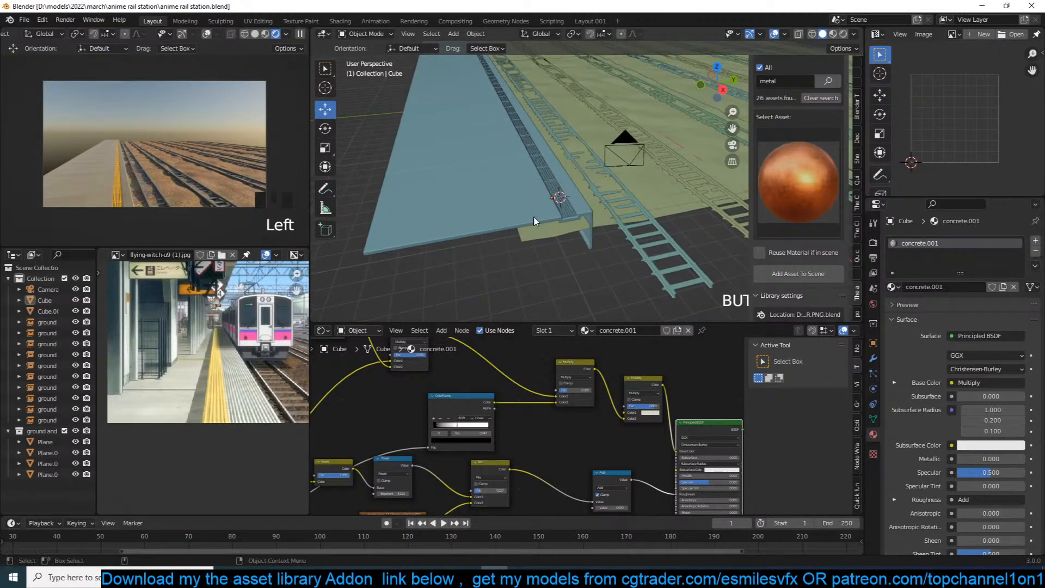
scroll(538, 225, "up", 2)
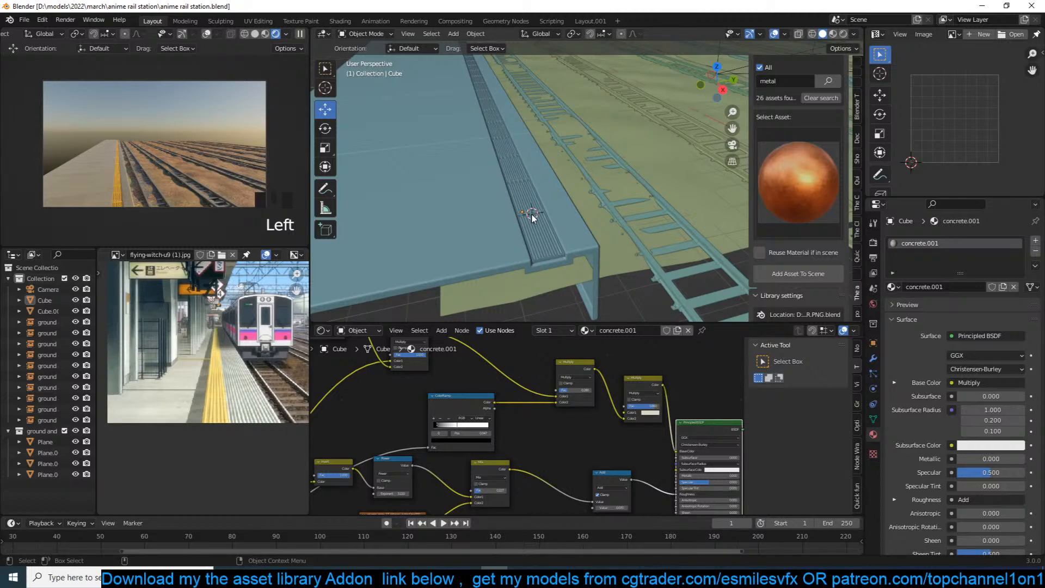
left_click(536, 217)
key("alt+a")
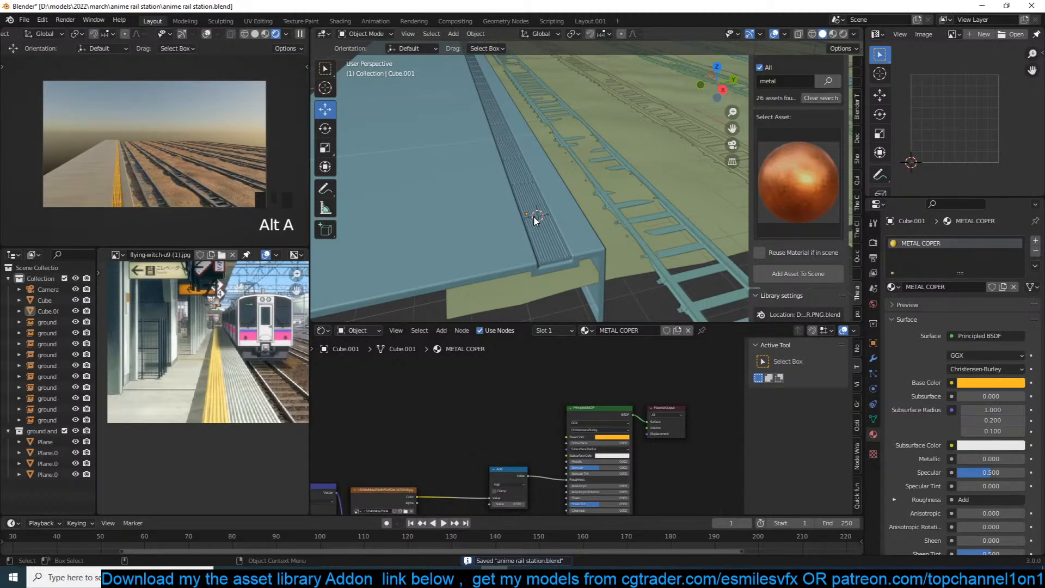
middle_click_drag(535, 220, 541, 221)
left_click(541, 221)
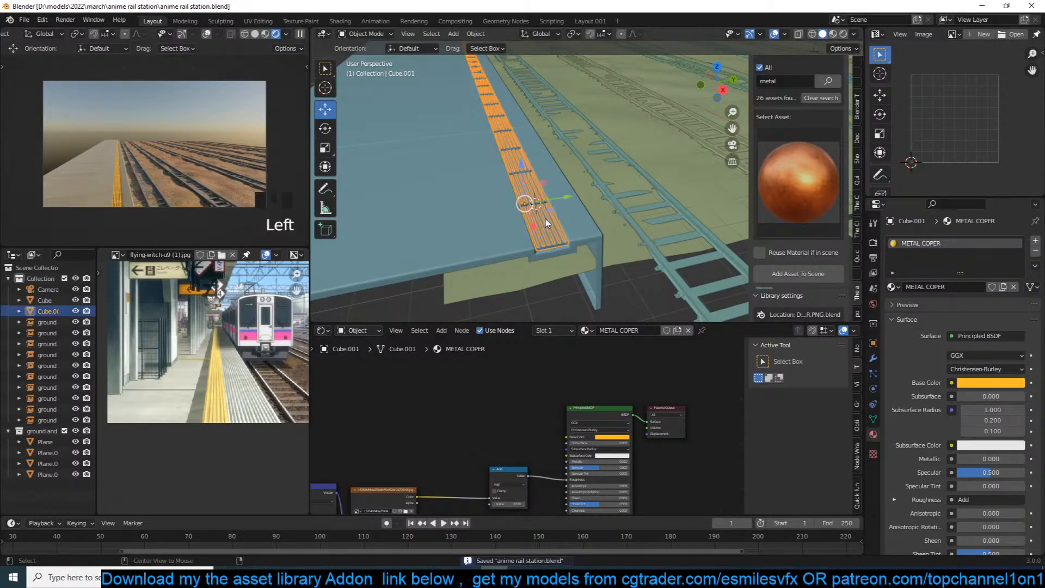
key("alt+a")
scroll(545, 222, "down", 2)
scroll(169, 344, "down", 4)
scroll(166, 344, "up", 3)
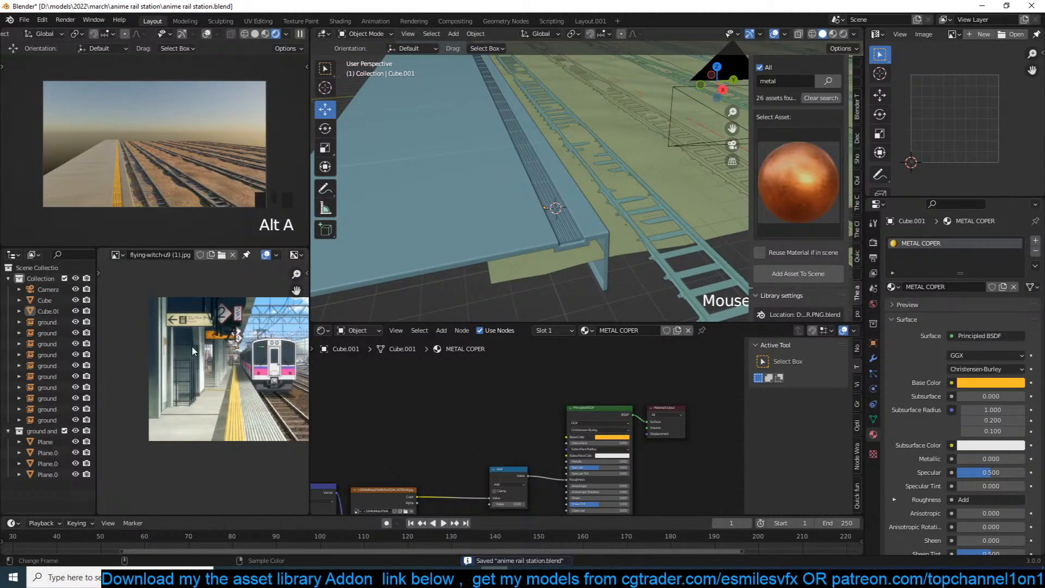
middle_click_drag(432, 207, 434, 221)
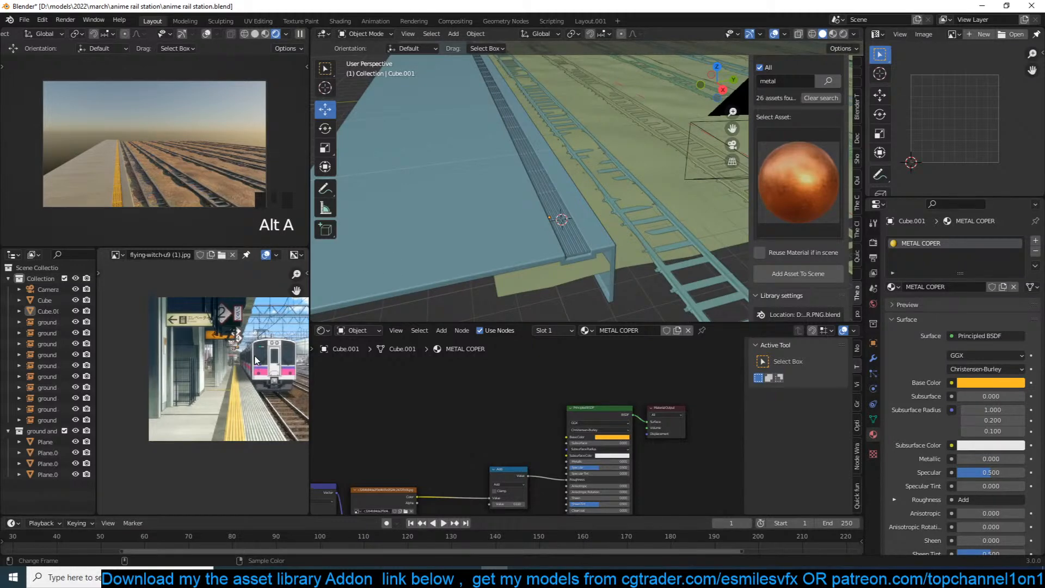
scroll(478, 189, "down", 3)
Duplicate the platform together with its grate and place the copies straight above along the Z axis as a roof.
left_click(531, 192)
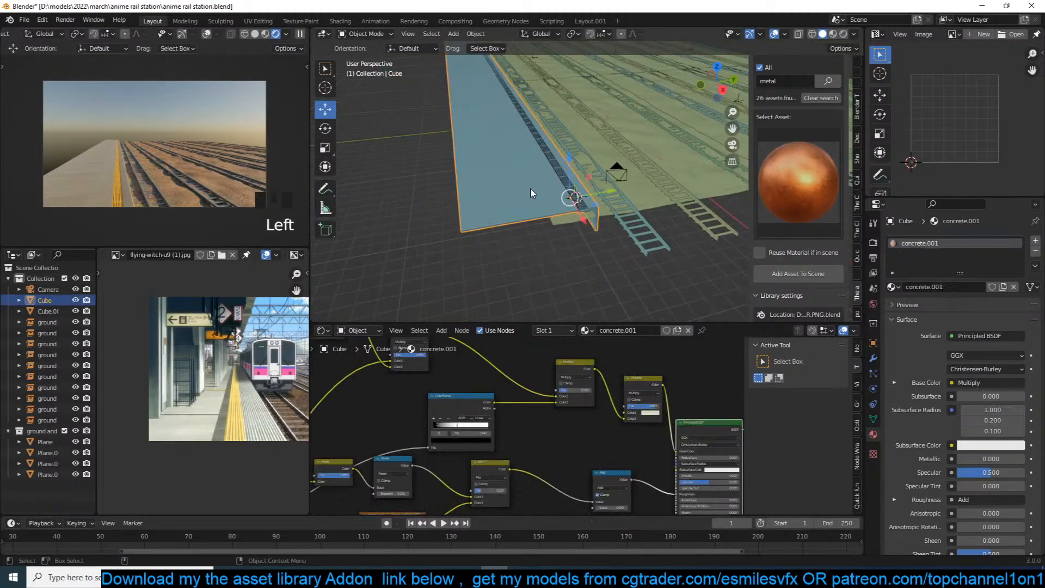
scroll(552, 220, "up", 2)
middle_click_drag(552, 220, 541, 250)
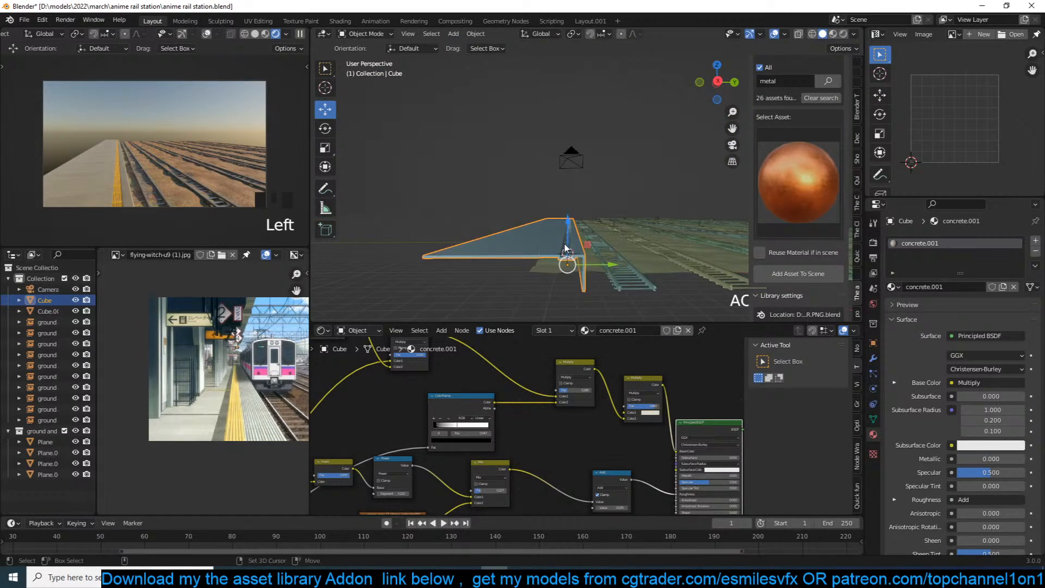
left_click(567, 250, "shift")
key("shift+d")
key("z")
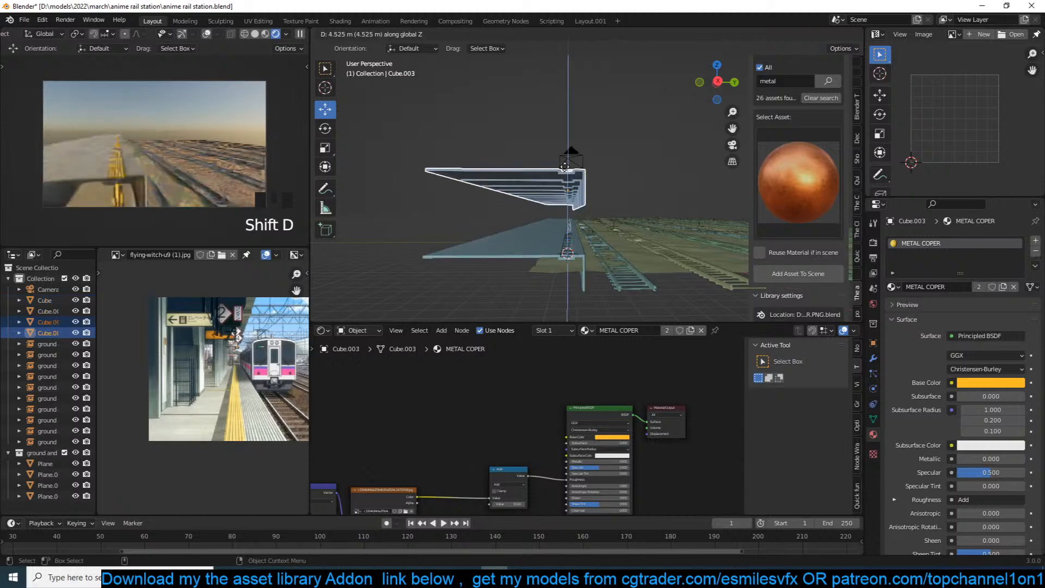
left_click(566, 139)
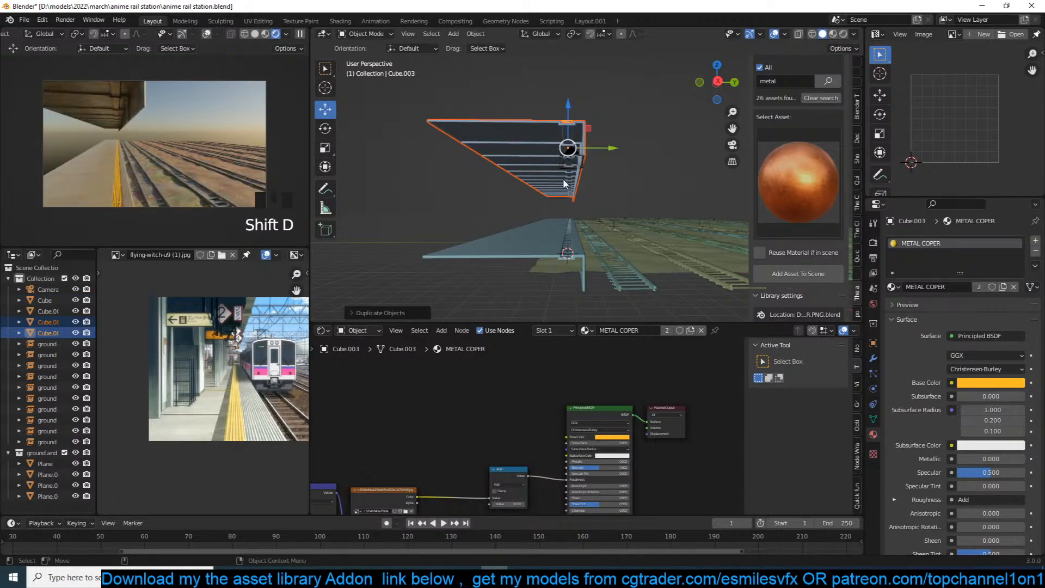
Raise the duplicated platform and grate by about another 3.8 m along Z and deselect them.
key("g")
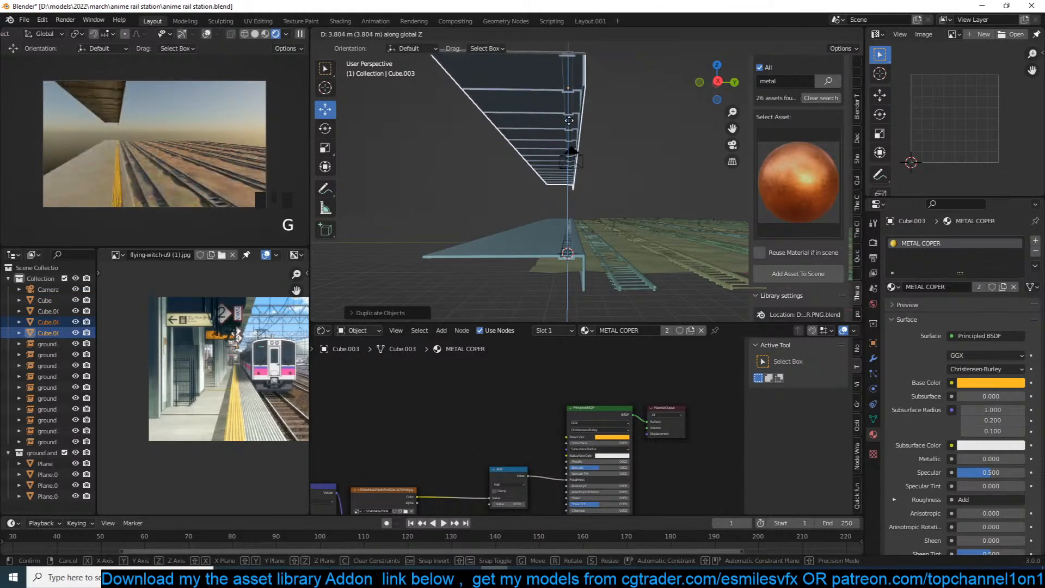
left_click(570, 124)
middle_click_drag(570, 122, 557, 182)
key("alt+a")
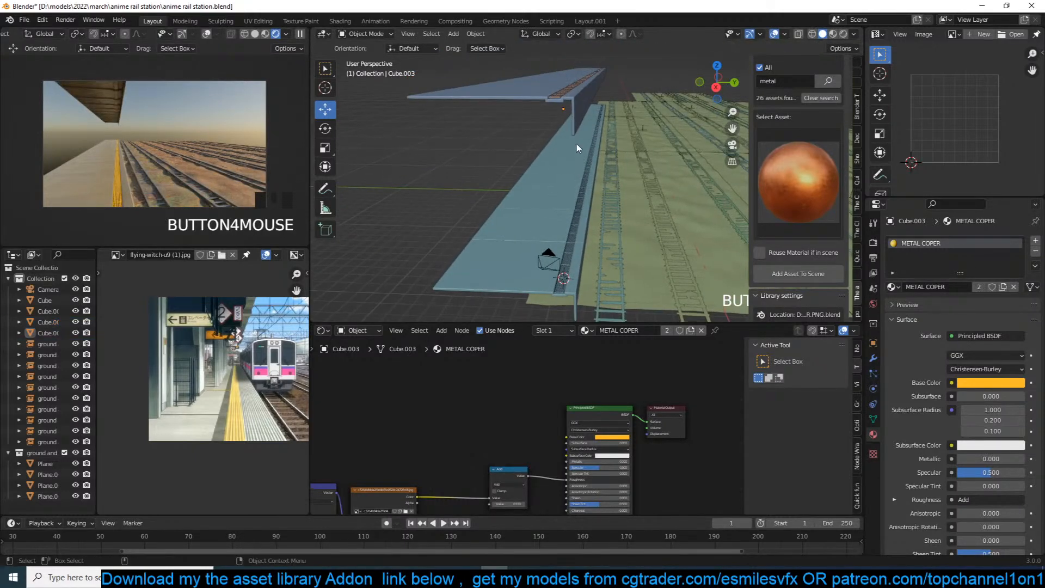
Select the groove's bottom vertices in the roof copy and move them up about 0.33 m along Z, turning the groove into a raised channel.
left_click(577, 96)
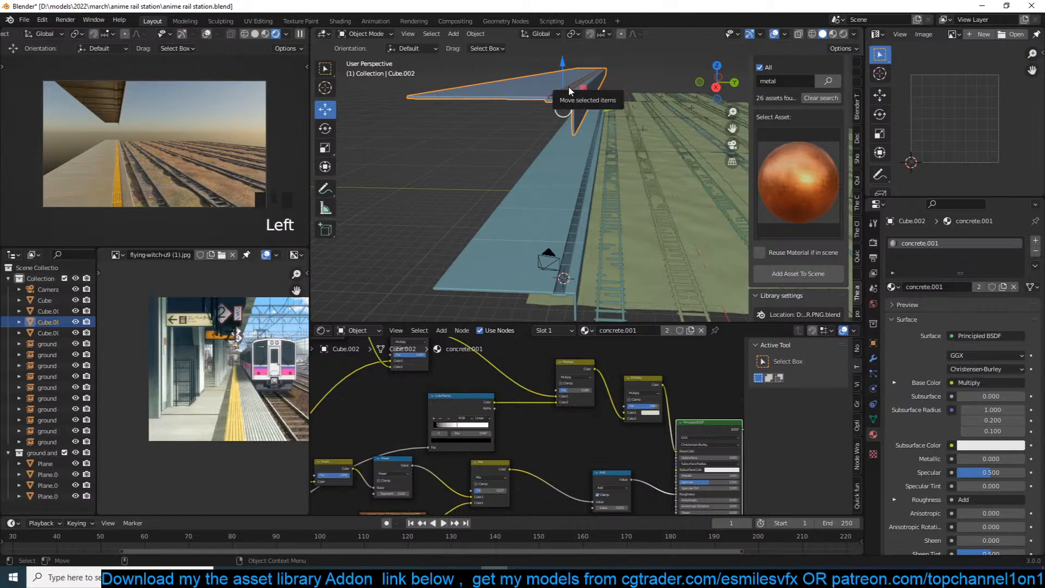
left_click(568, 86)
middle_click_drag(569, 86, 579, 160)
left_click(582, 158)
key("Tab")
key("3")
left_click(569, 191)
key("3")
left_click(566, 118, "alt")
key("1")
left_click(578, 131, "alt")
left_click(545, 131, "alt+shift")
middle_click_drag(548, 142, 557, 176)
key("grave")
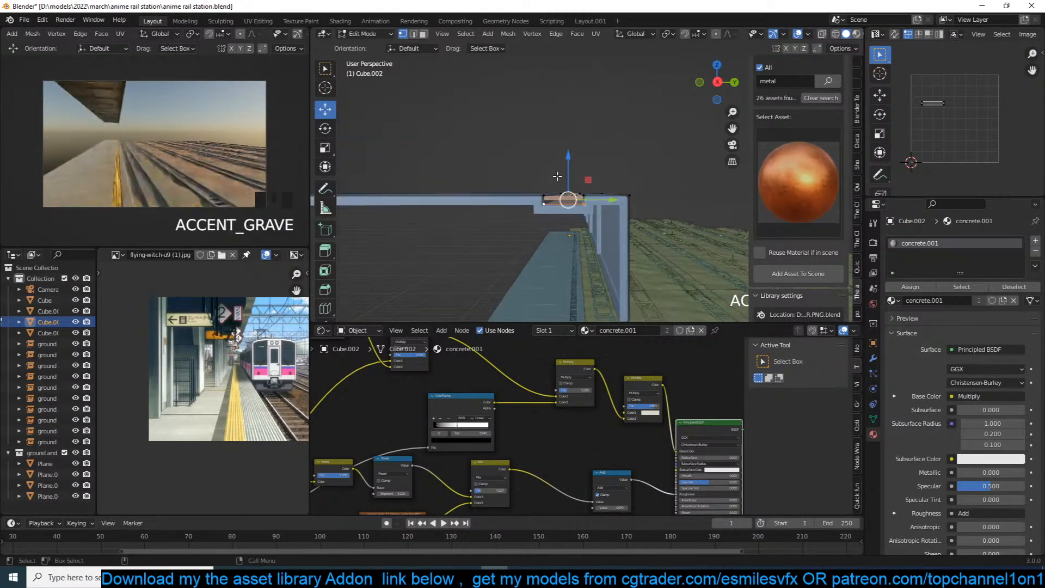
key("g")
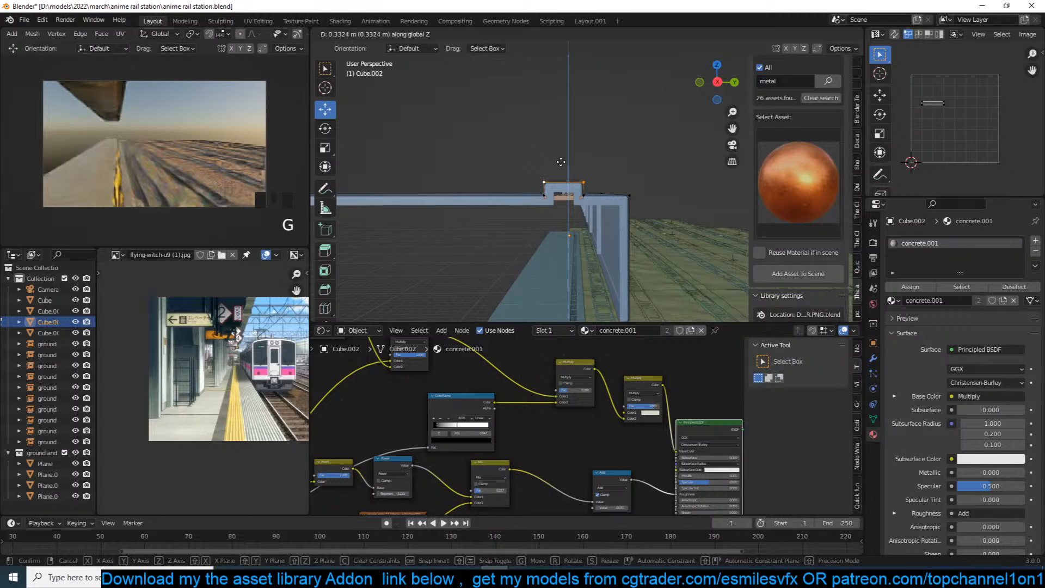
left_click(561, 162)
Finish editing the roof mesh, deselect everything and save the file.
key("Tab")
key("alt+a")
key("grave")
middle_click_drag(604, 167, 585, 206)
key("ctrl+s")
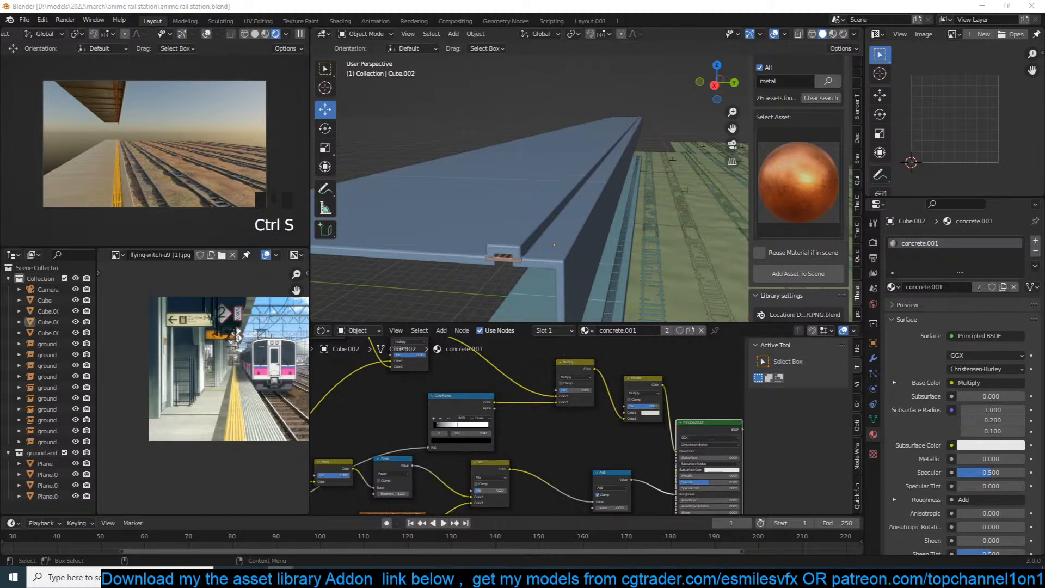
left_click(280, 577)
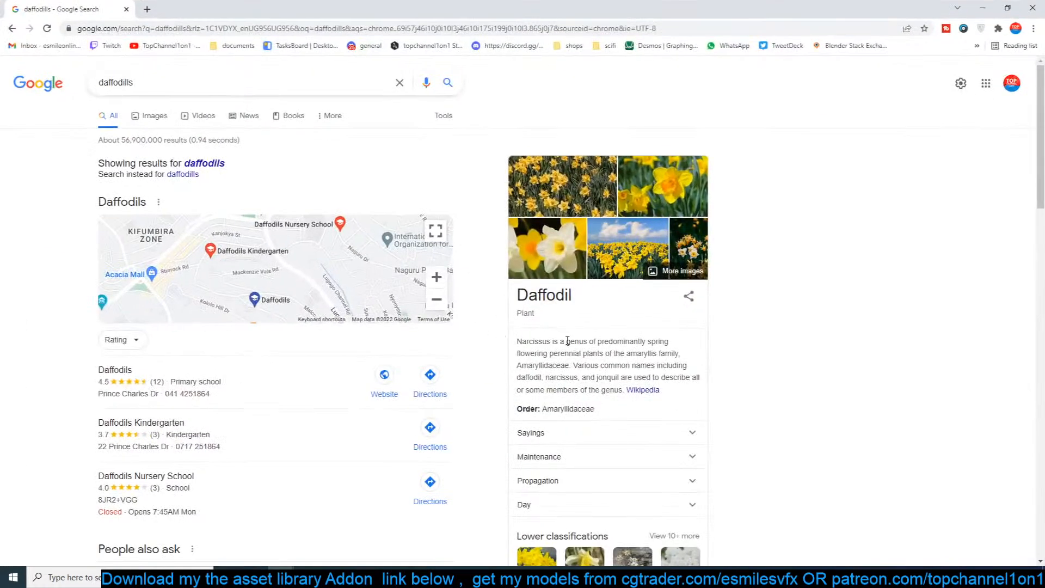
scroll(594, 309, "up", 1)
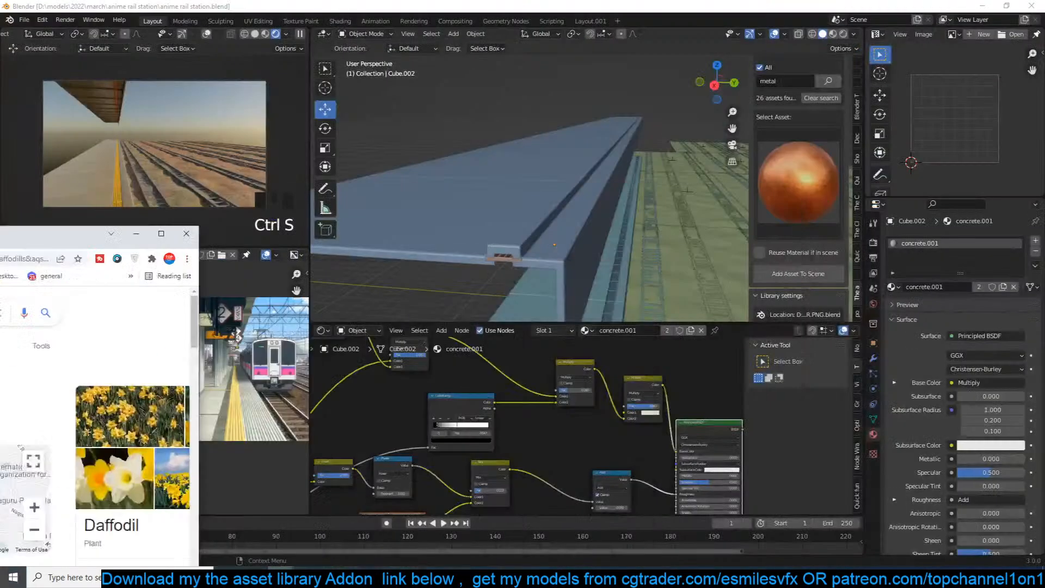
left_click(983, 8)
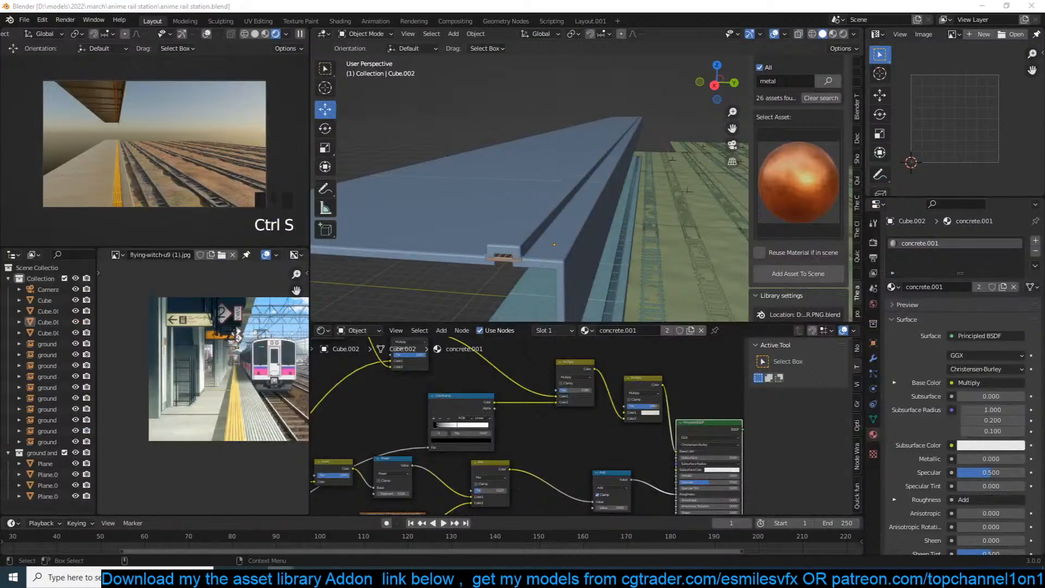
Open the roof mesh for editing from its underside and pause the rendered camera preview.
left_click(634, 242)
left_click(595, 221)
middle_click_drag(595, 227, 606, 209)
key("alt+a")
scroll(589, 88, "down", 4)
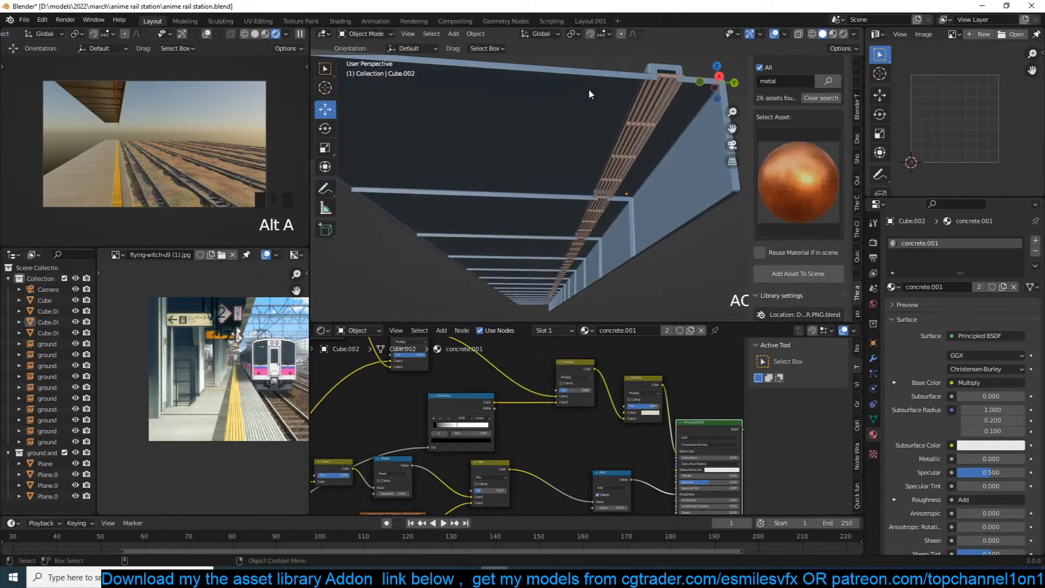
left_click(580, 130)
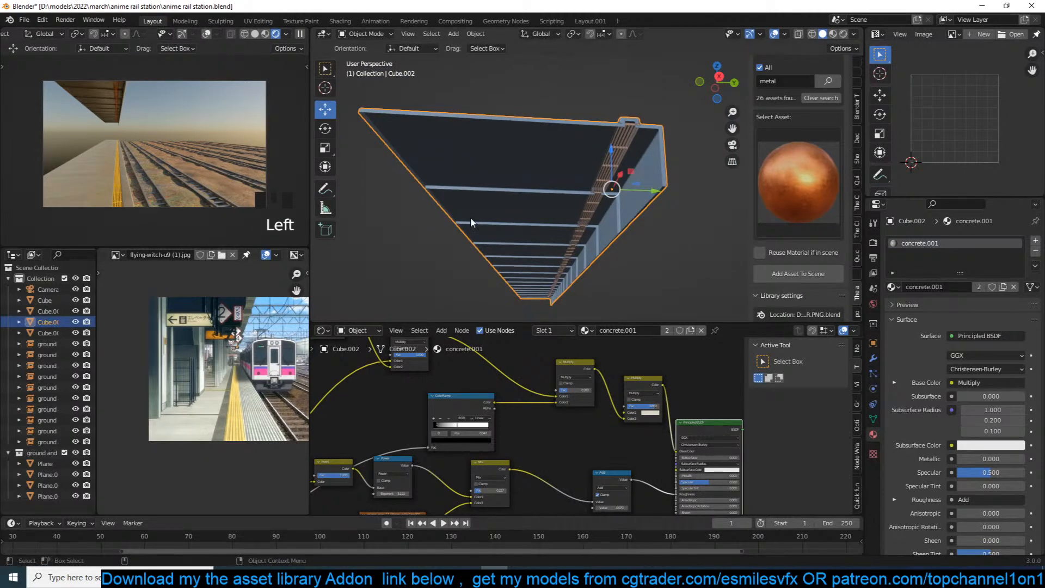
scroll(555, 130, "up", 5)
scroll(555, 145, "down", 3)
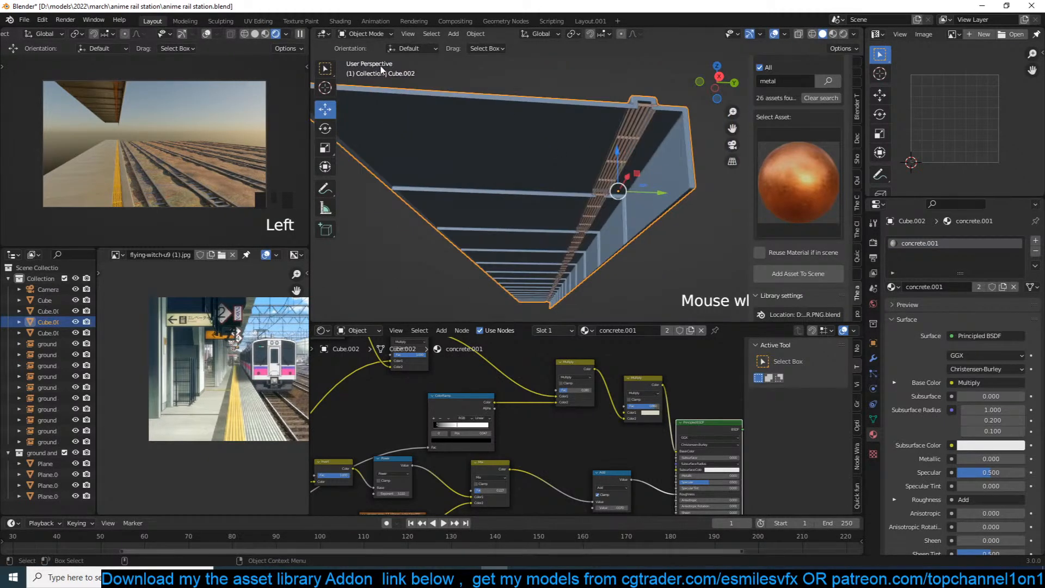
key("Tab")
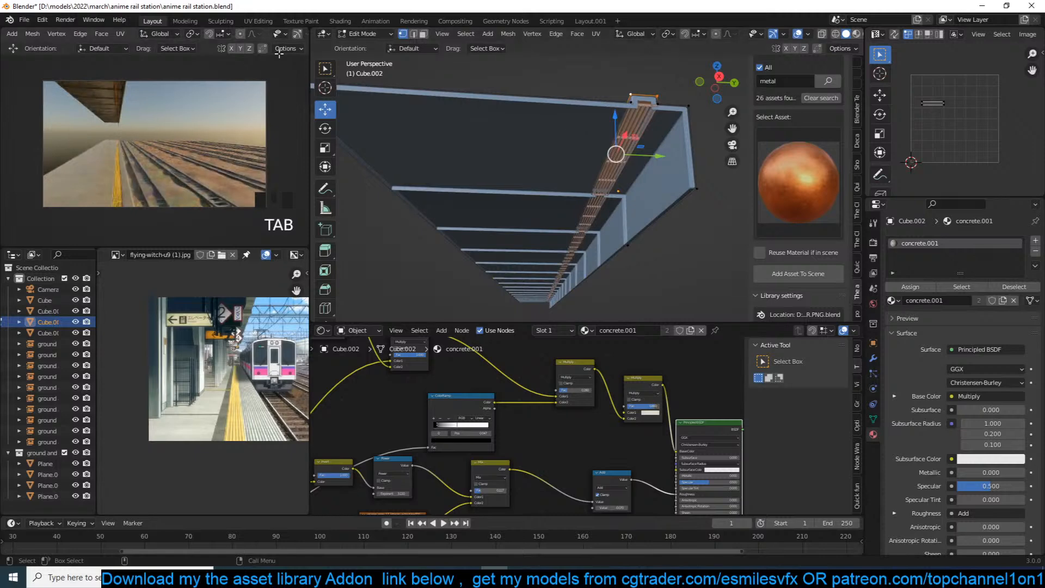
scroll(306, 31, "down", 7)
left_click(302, 35)
Duplicate the raised channel's face within the roof mesh and move the copy clear of the channel.
mouse_move(569, 90)
middle_mouse_down()
mouse_move(591, 166)
mouse_move(619, 187)
mouse_move(532, 154)
mouse_move(579, 154)
middle_mouse_up()
key("3")
key("shift+d")
left_click(625, 209)
left_click(635, 205)
In a wireframe top view, position the copied strip over the roof segment and rotate it diagonally, about 45 degrees.
key("KP_7")
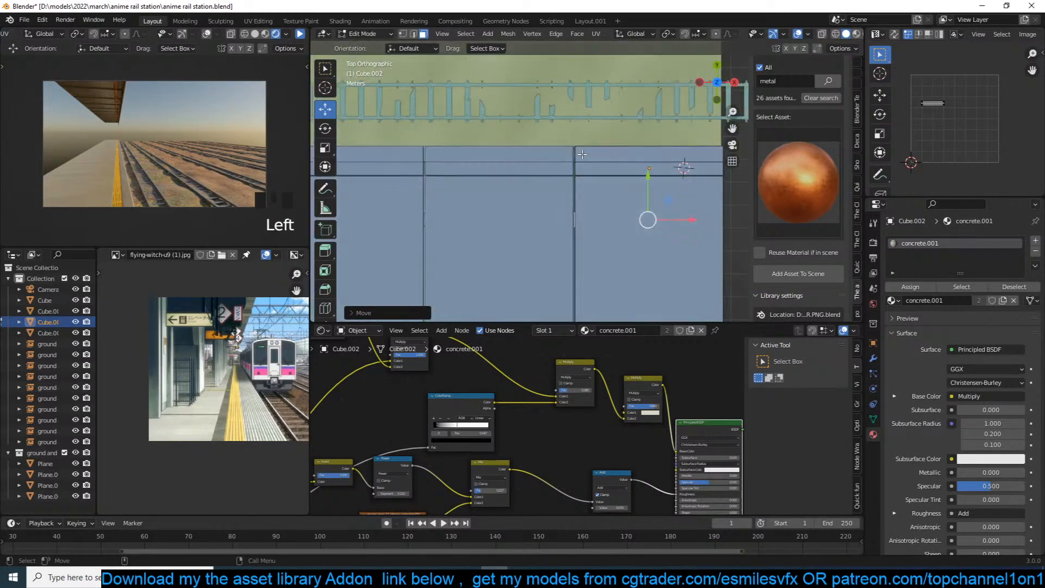
key("z")
left_click(526, 166)
left_click(607, 211)
key("r")
left_click(659, 217)
Move the vertices at the diagonal strip's outer end to the roof segment's corner farthest from the tracks.
key("1")
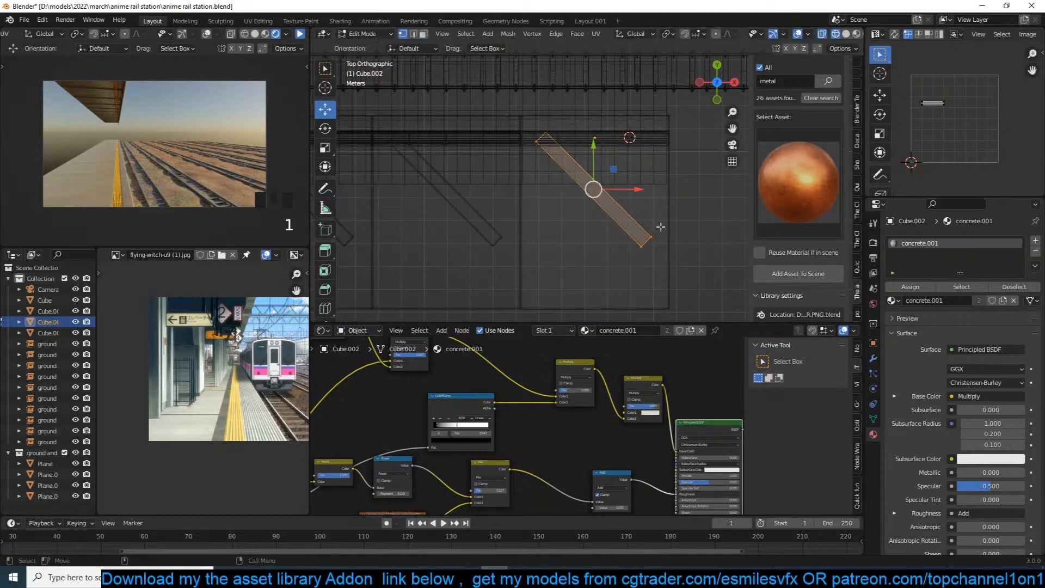
left_click(653, 244)
key("g")
left_click(665, 302)
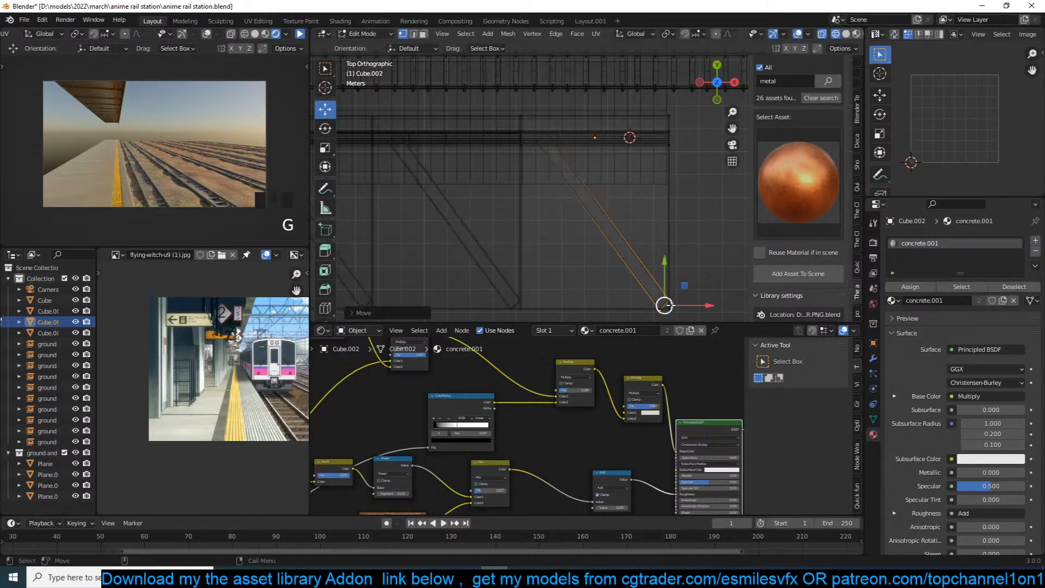
left_click_drag(666, 302, 668, 309)
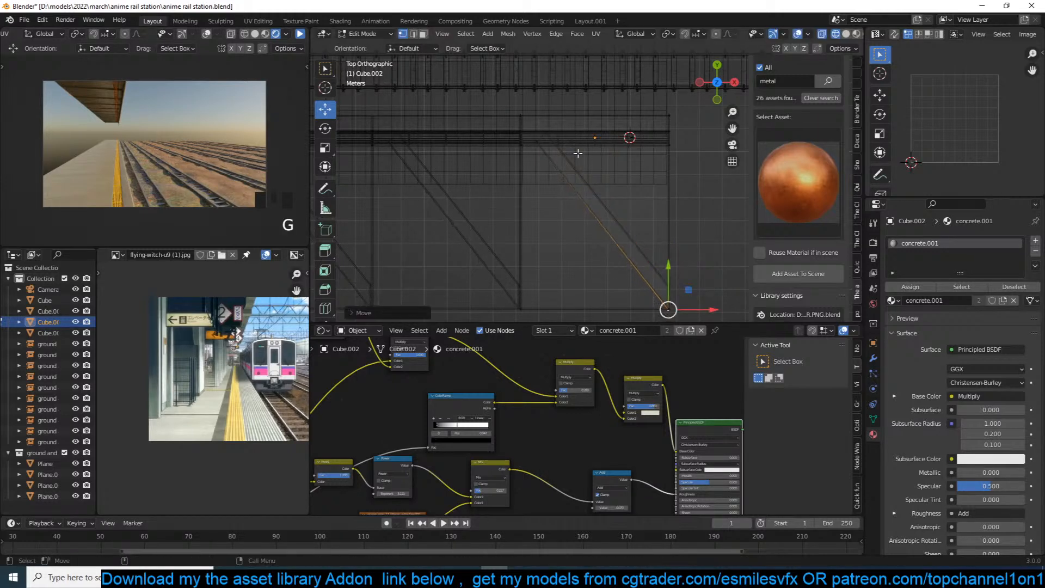
Move the vertices at the strip's other end to the diagonally opposite corner of the roof segment, on the track side.
key("g")
left_click(547, 130)
key("g")
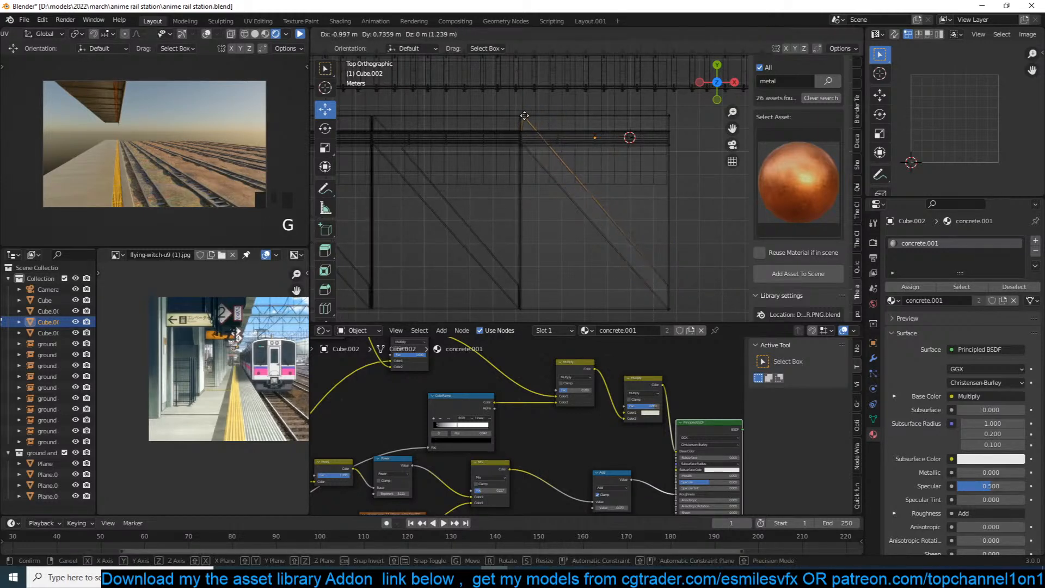
left_click(523, 116)
key("g")
left_click(532, 129)
Add a loop cut across the middle of the diagonal brace and shift its lower vertex toward the track side.
key("ctrl+r")
left_click(570, 202)
left_click(570, 203)
left_click(597, 227)
key("g")
left_click(575, 203)
Add a second loop cut to the brace and extrude the side edge between the cuts toward the segment's other outer corner.
key("ctrl+r")
left_click(599, 227)
left_click(584, 207)
key("2")
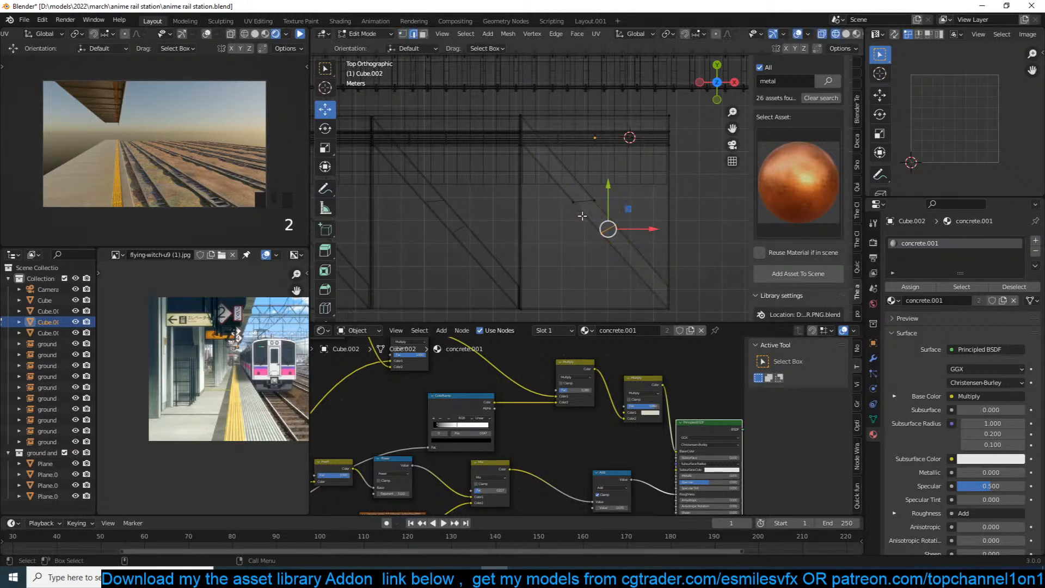
key("e")
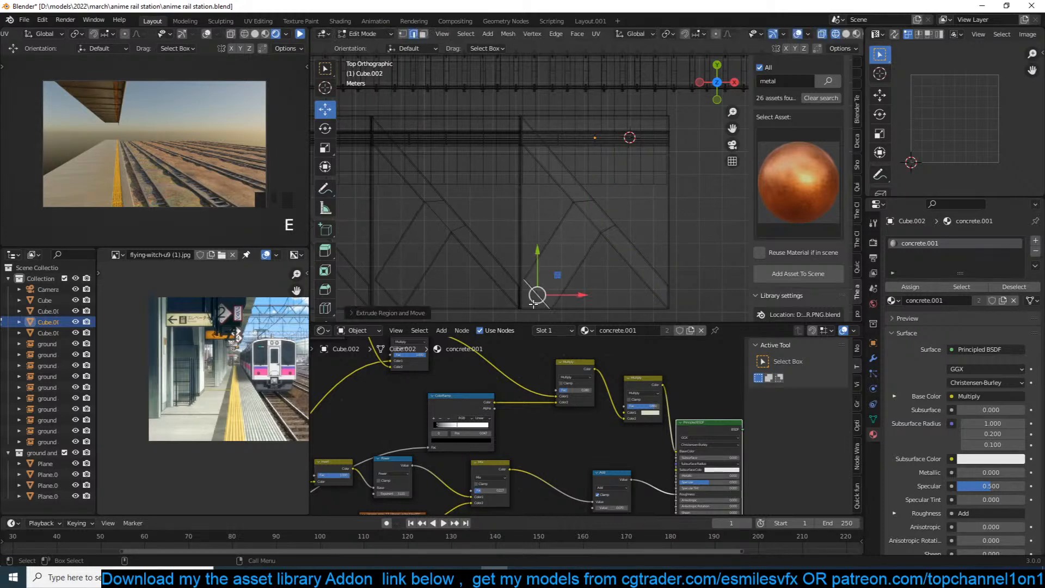
Adjust the end vertices of the brace's extruded branch at the roof segment's outer edge.
left_click(551, 306)
left_click(567, 250, "shift")
right_click(567, 250)
left_click(566, 249)
key("g")
key("Tab")
mouse_move(602, 273)
middle_mouse_down()
mouse_move(620, 168)
mouse_move(658, 136)
middle_mouse_up()
key("z")
scroll(623, 177, "up", 3)
middle_click_drag(622, 177, 597, 133)
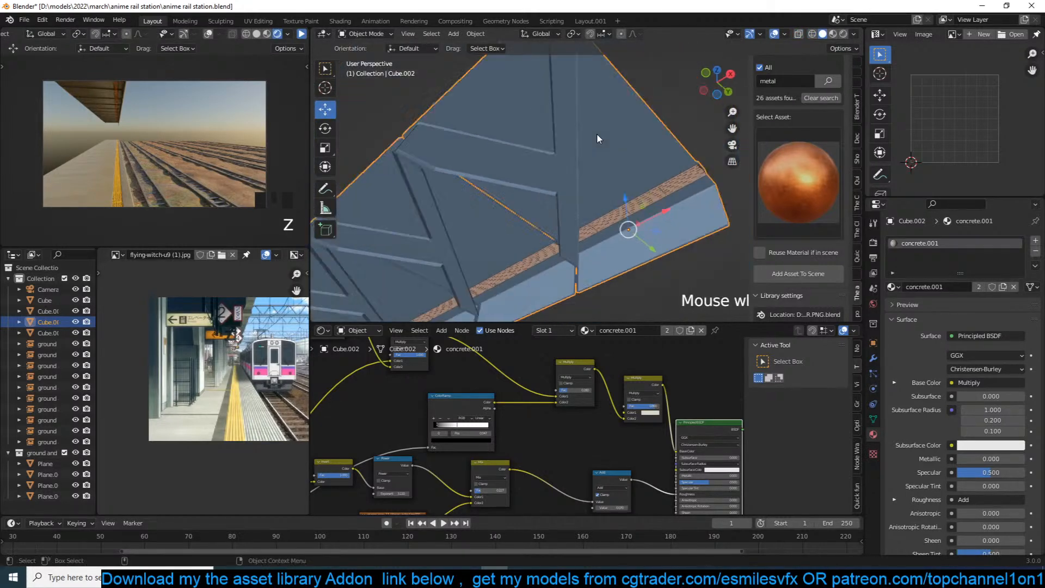
Select all the linked brace geometry under the roof and separate it into its own object.
key("Tab")
left_click(569, 180)
key("ctrl+l")
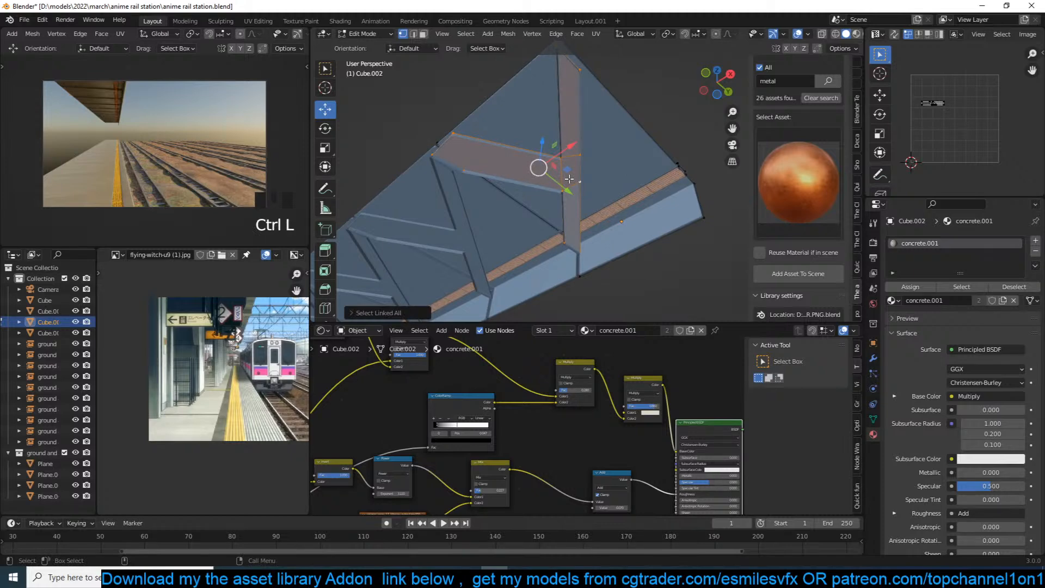
key("p")
left_click(576, 171)
key("Tab")
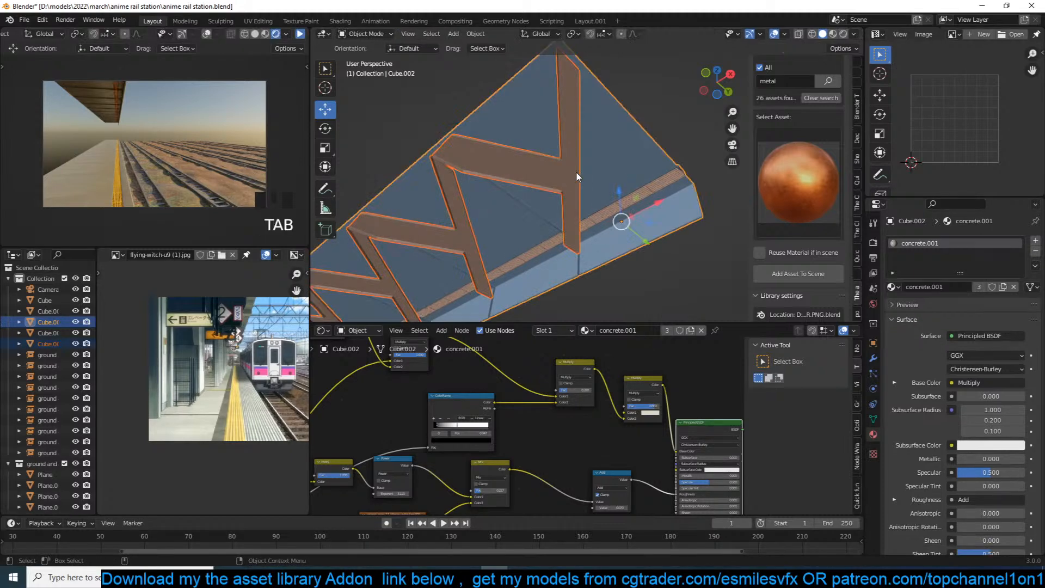
Save the file and turn off Only Rim in the Solidify modifier of the separated brace object.
left_click(576, 172)
key("Tab")
key("a")
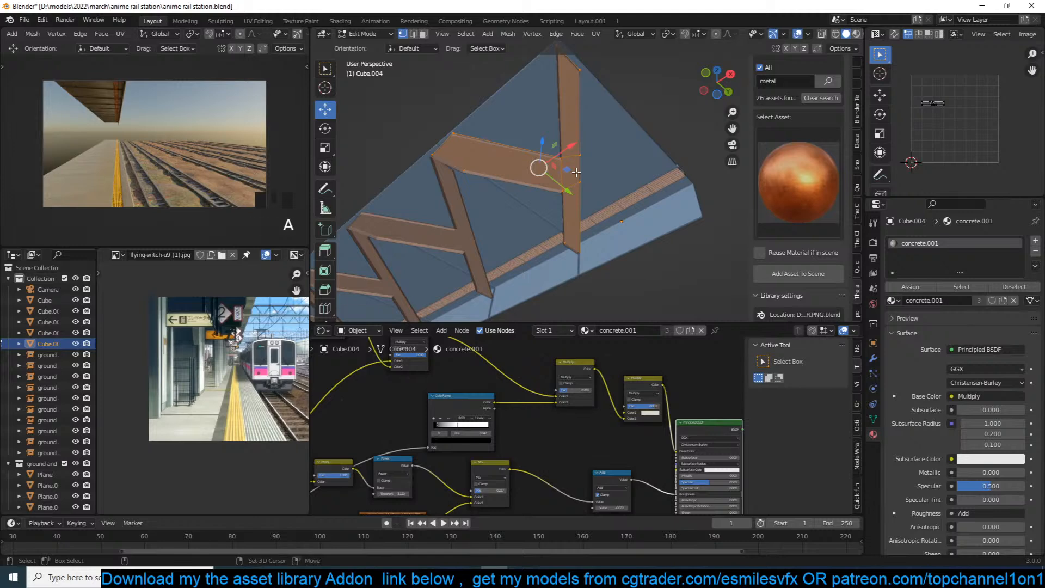
key("Tab")
left_click(874, 359)
left_click_drag(967, 289, 934, 289)
key("ctrl+z")
middle_click_drag(594, 177, 571, 217)
key("ctrl+s")
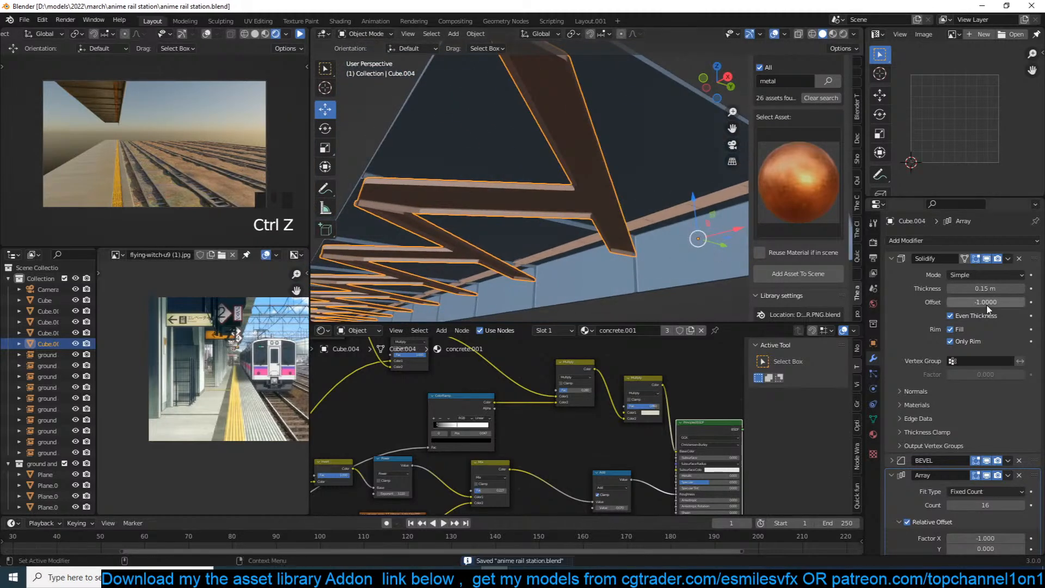
left_click(964, 342)
Shift the brace geometry vertically against the roof's underside and set its Solidify thickness to 0.28 m.
key("Tab")
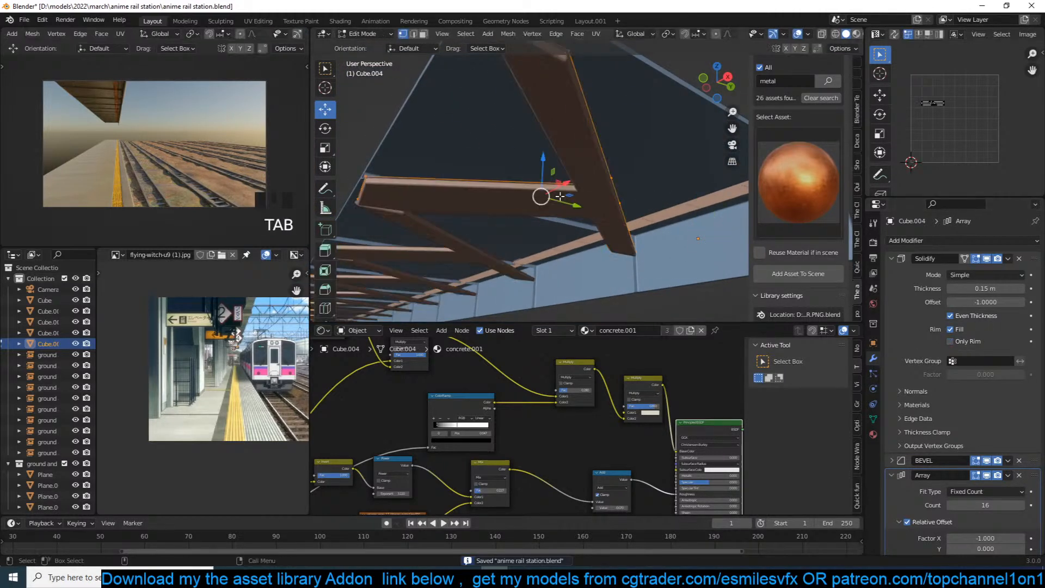
middle_click_drag(572, 191, 616, 187)
left_click_drag(599, 174, 598, 148)
middle_click_drag(598, 148, 596, 118)
left_click_drag(975, 288, 988, 288)
key("Tab")
middle_click_drag(679, 224, 312, 109)
key("alt+a")
scroll(626, 214, "down", 3)
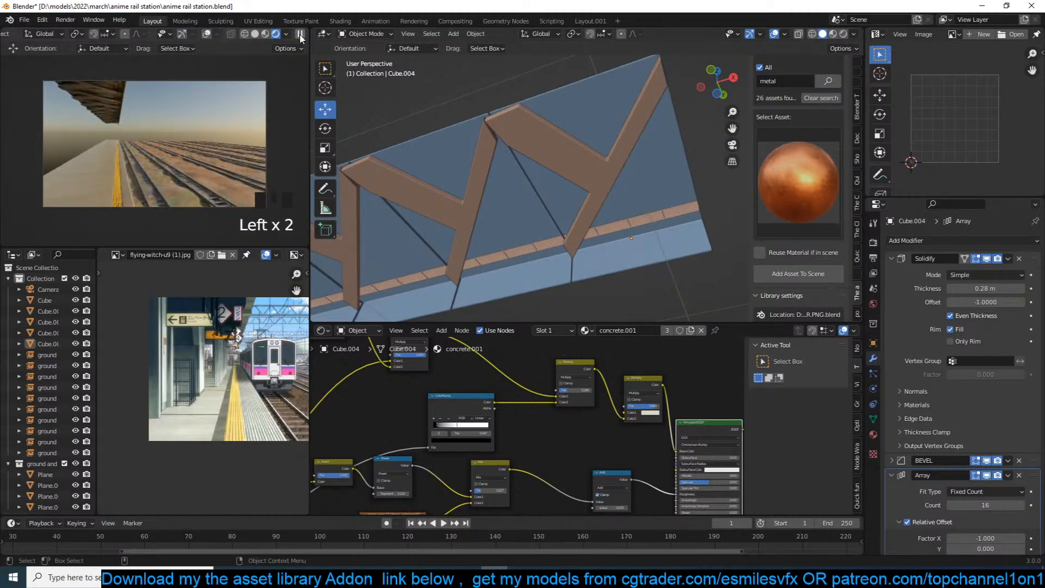
scroll(576, 171, "down", 3)
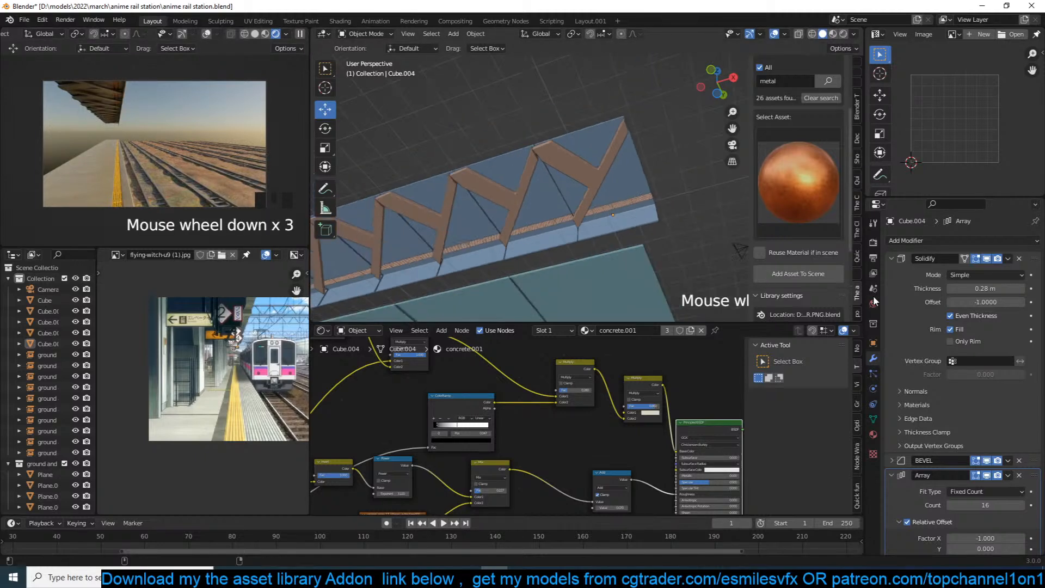
Duplicate the brace's end edge, extrude the copy diagonally to the roof's outer edge in top view, and save the file.
left_click(900, 258)
key("Tab")
scroll(562, 201, "up", 2)
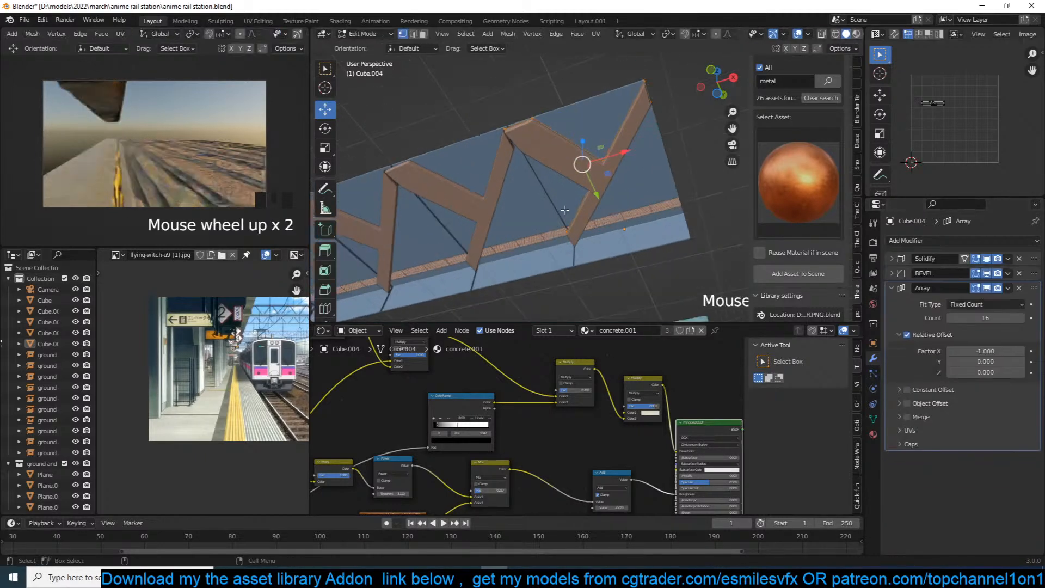
left_click(573, 236, "alt")
key("KP_7")
key("z")
scroll(523, 147, "up", 2)
key("alt+z")
key("shift+d")
left_click(554, 147)
scroll(552, 148, "down", 4)
right_click(486, 256, "ctrl")
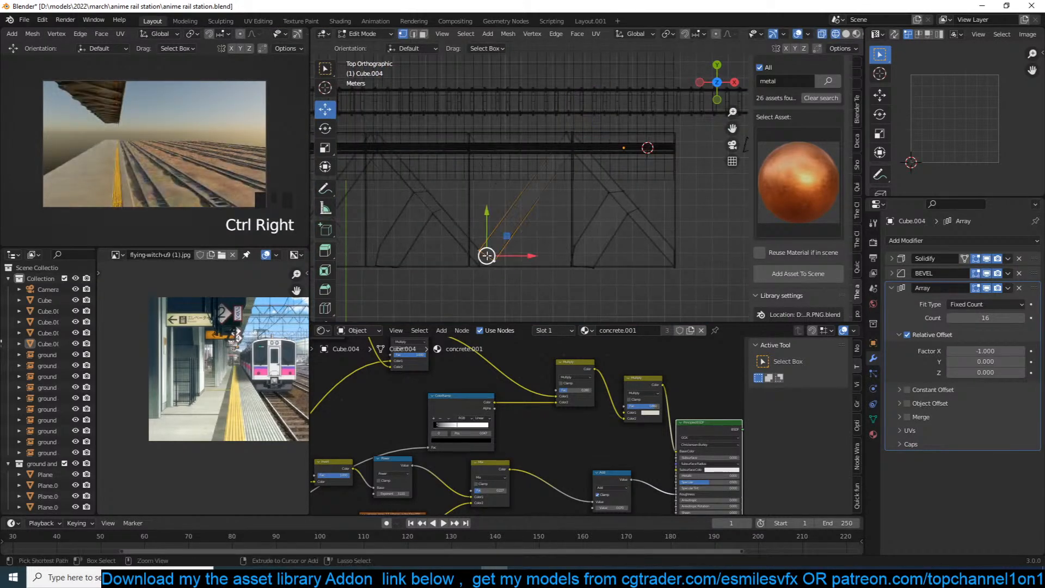
key("Tab")
key("z")
left_click(687, 241)
key("grave")
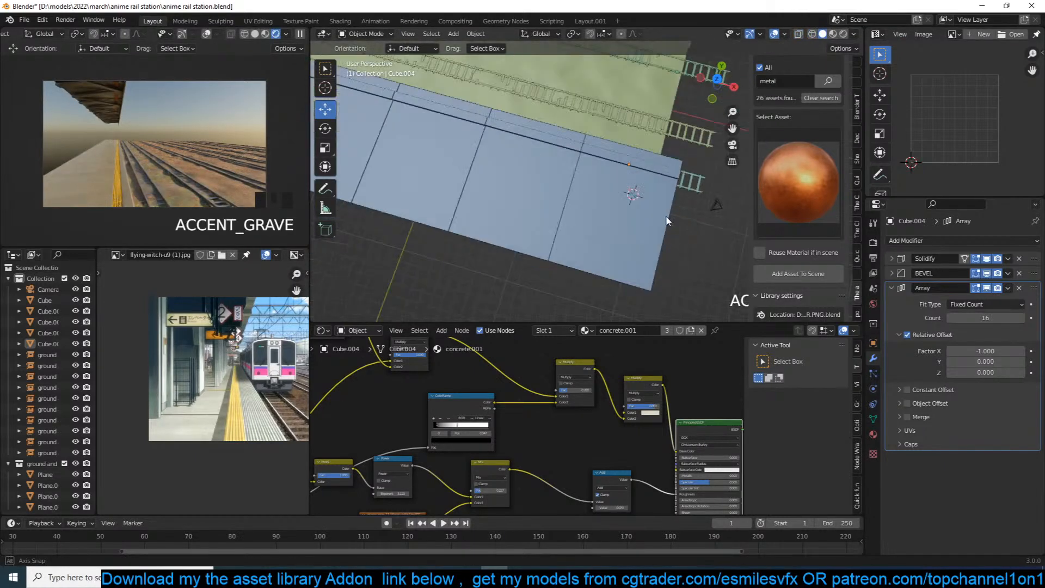
key("ctrl+s")
key("grave")
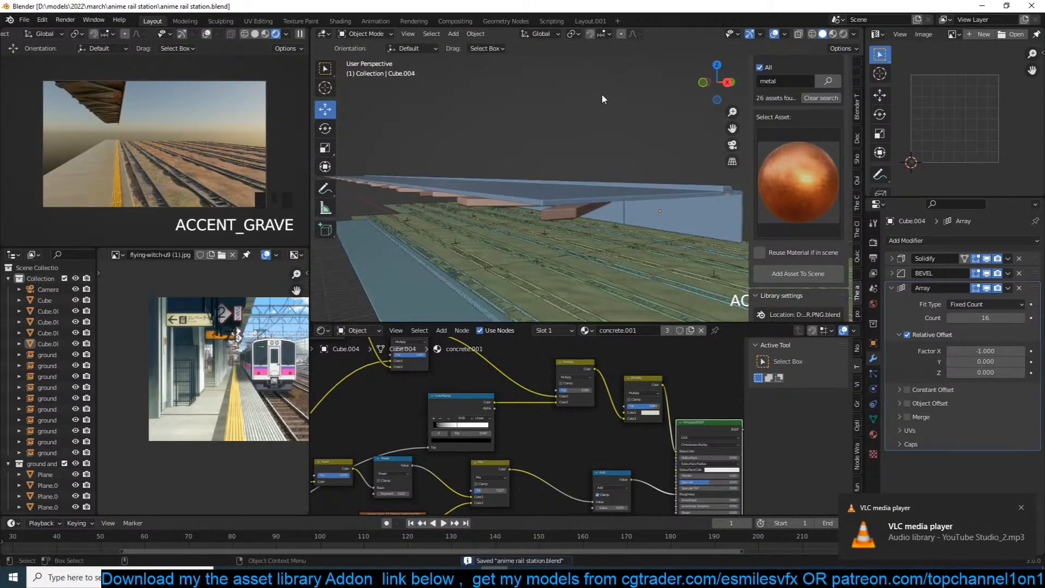
Extrude the new strip's outer end diagonally downward and away from the tracks in side view.
scroll(603, 93, "down", 2)
key("Tab")
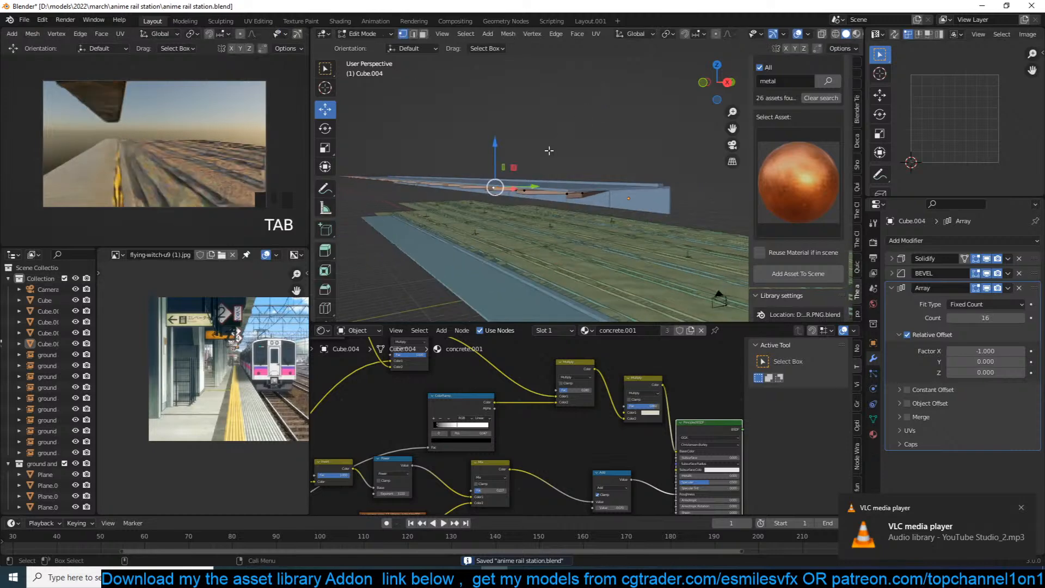
key("KP_1")
key("KP_3")
scroll(614, 273, "up", 3)
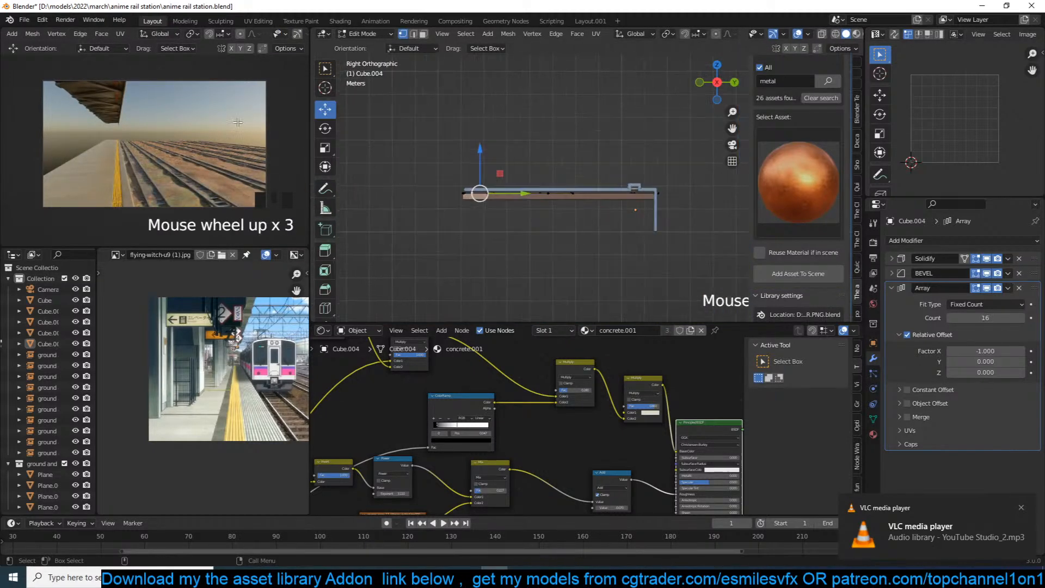
scroll(289, 37, "down", 5)
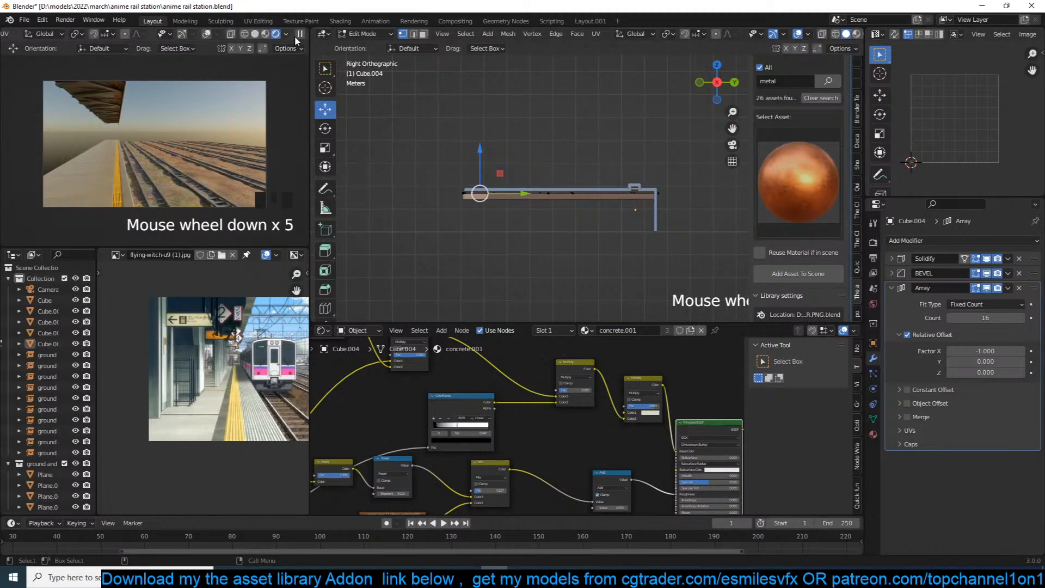
left_click(300, 35)
middle_click_drag(575, 181, 596, 142, "shift")
key("e")
left_click(539, 186)
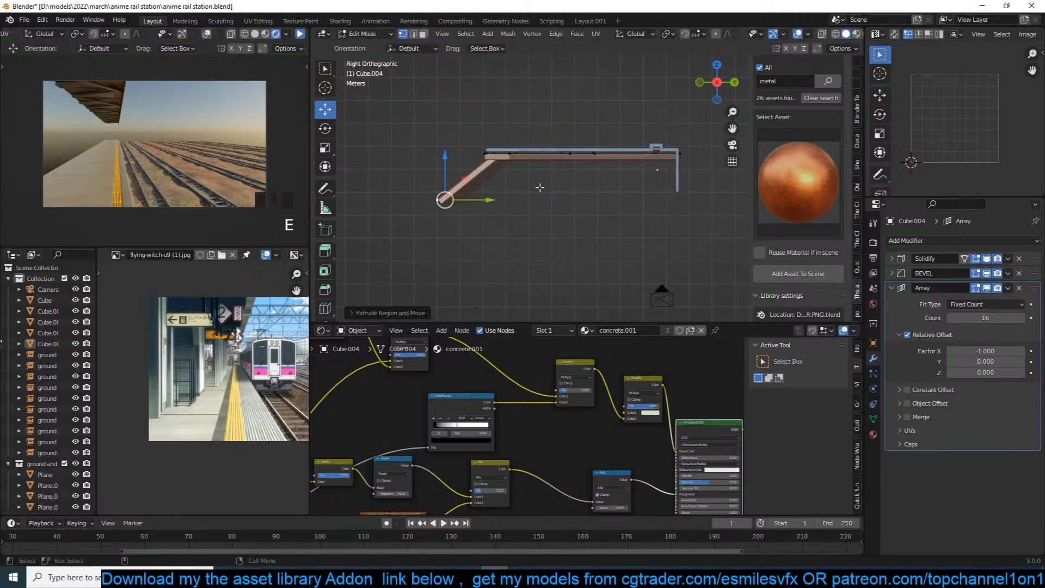
Extrude the strip's lower end straight down along Z and lower it to platform level to form a support post.
middle_click_drag(536, 172, 545, 118, "shift")
key("e")
key("z")
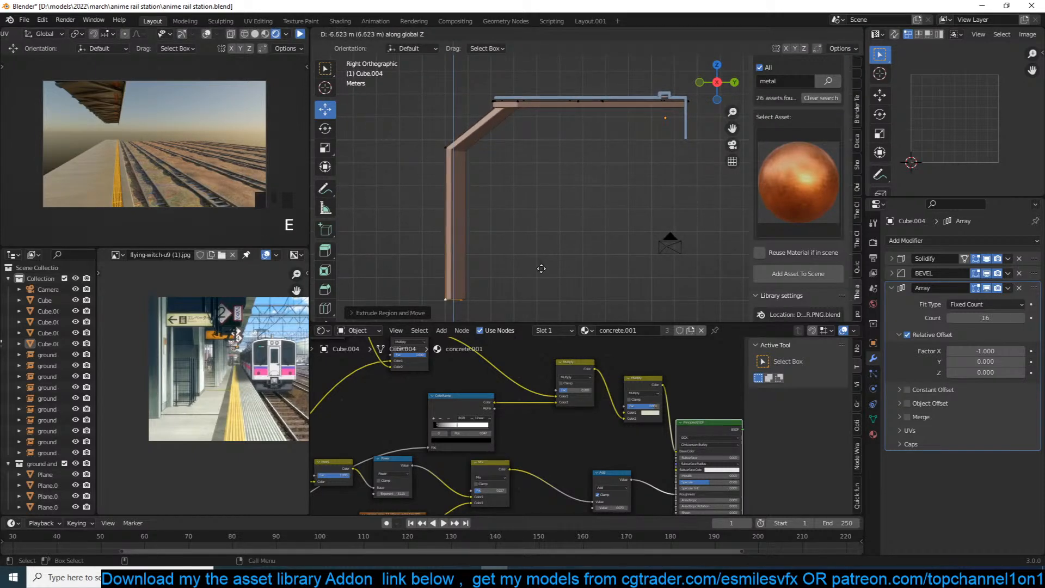
left_click(541, 268)
scroll(548, 236, "down", 5)
left_click_drag(532, 188, 540, 207)
key("Tab")
Set the Solidify thickness of the roof frame to 0.91 m.
left_click(892, 259)
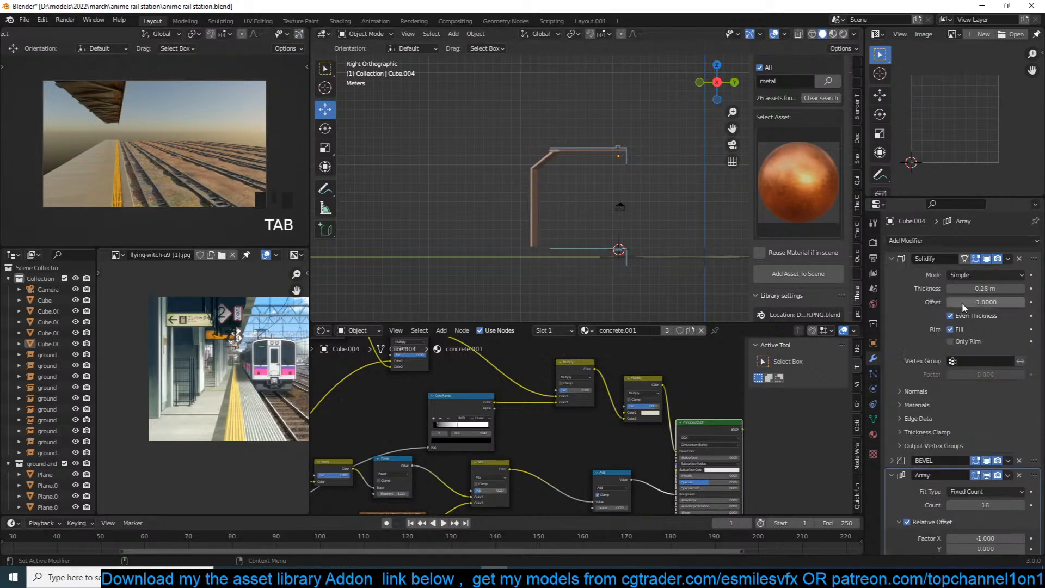
left_click(950, 288)
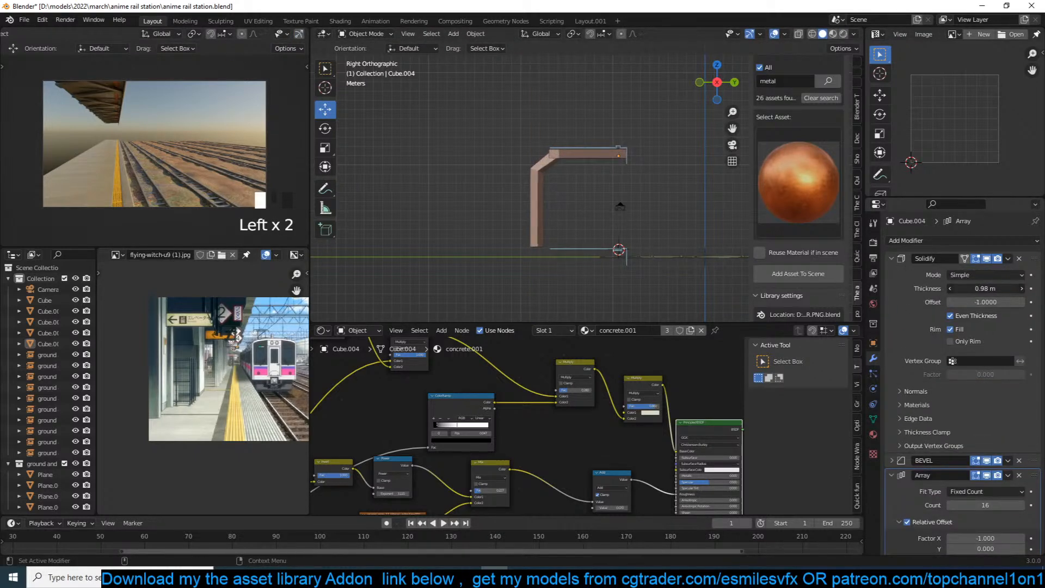
left_click_drag(985, 289, 974, 289)
middle_click_drag(615, 109, 553, 134)
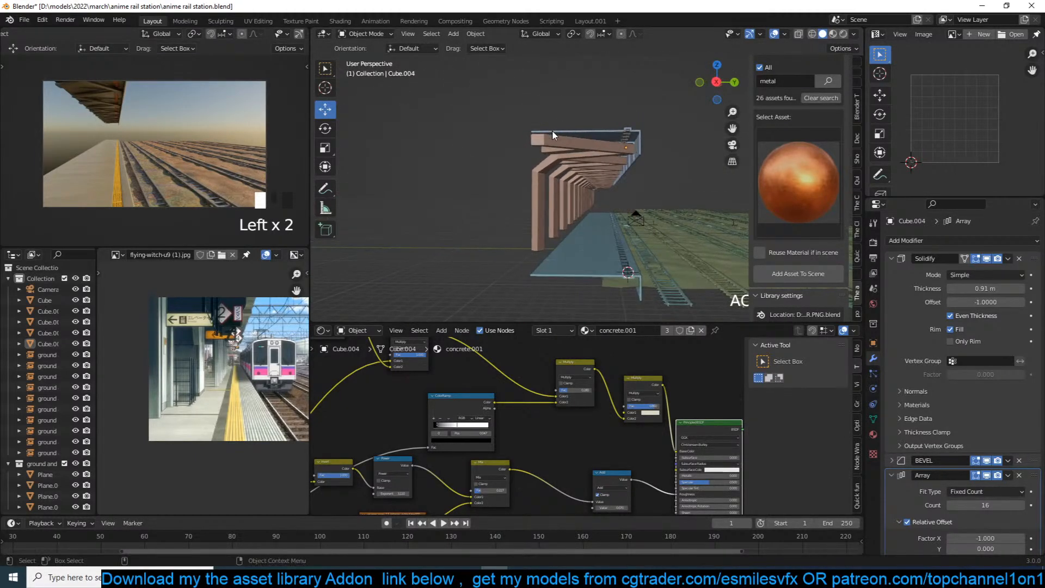
Move the platform's outer edge away from the tracks to extend it past the support posts.
left_click(592, 273)
key("Tab")
left_click_drag(569, 265, 532, 263)
key("Tab")
middle_click_drag(569, 245, 612, 217)
Adjust the bottom end of the support posts to meet the platform surface and save the file.
left_click(514, 227)
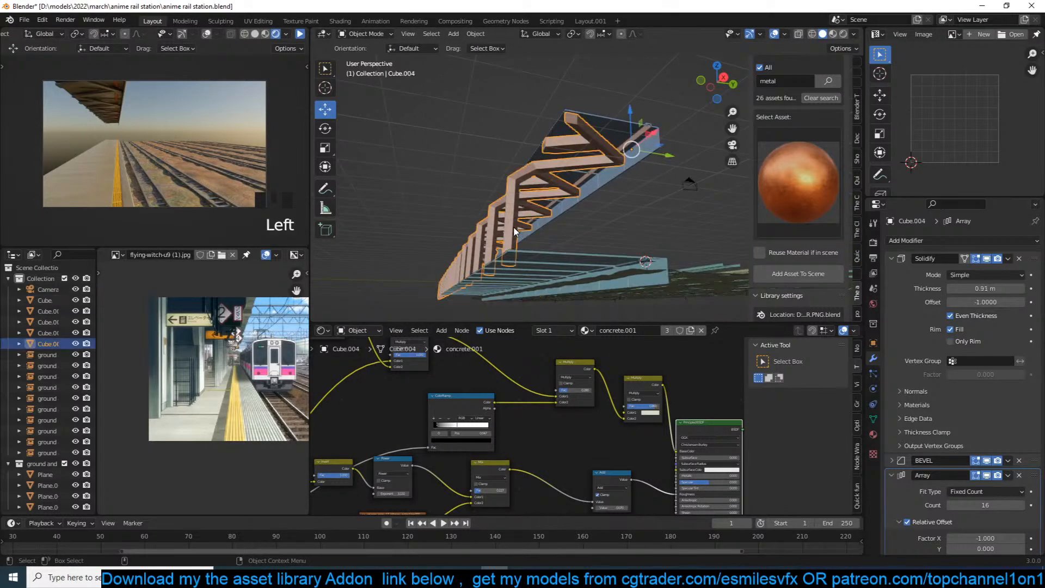
key("KP_1")
key("Tab")
left_click_drag(514, 232, 523, 239)
key("Tab")
middle_click_drag(583, 196, 482, 215)
key("alt+a")
key("ctrl+s")
scroll(490, 218, "down", 5)
Duplicate the post's bottom edge, offset the copy, and extrude it a short distance up along Z as a post base.
key("Tab")
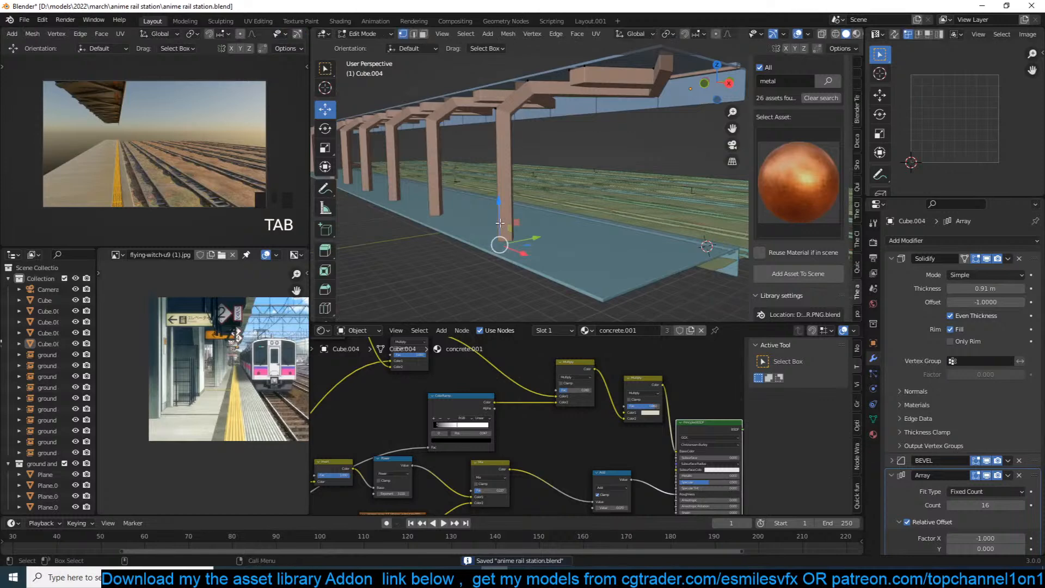
key("Tab")
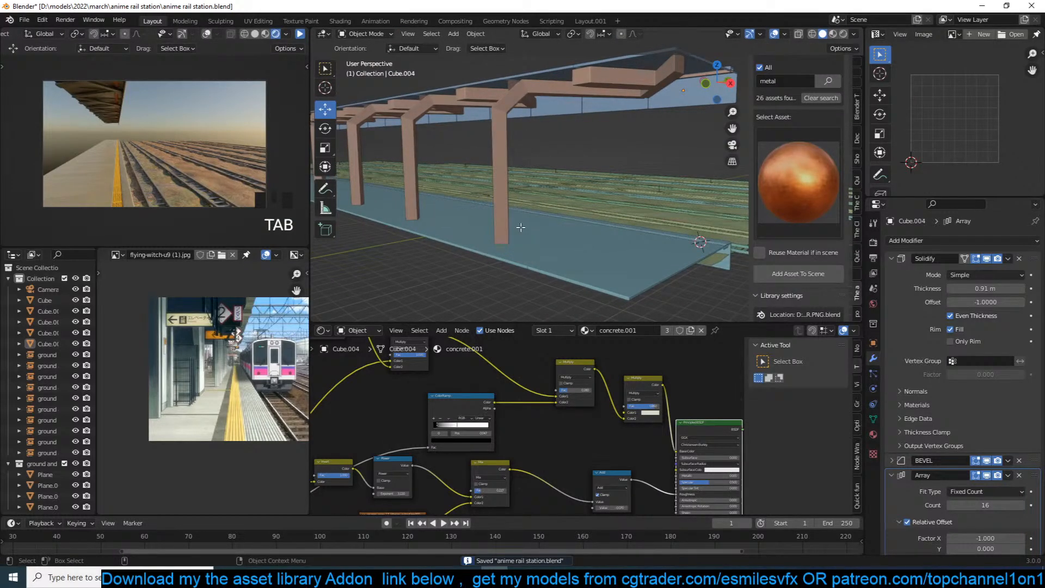
key("Tab")
key("shift+d")
right_click(521, 232)
left_click_drag(526, 239, 541, 239)
key("e")
key("z")
left_click(543, 219)
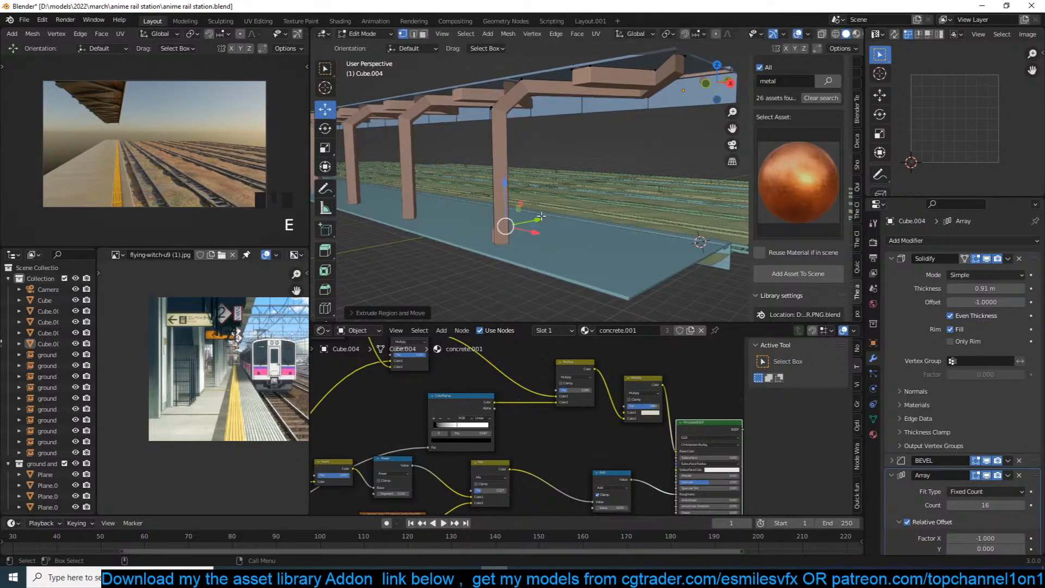
Select the linked post base in top view, then scale and position it around the foot of the post.
key("KP_7")
key("z")
left_click(291, 188)
scroll(437, 208, "up", 1)
scroll(437, 208, "up", 1)
key("ctrl+l")
key("g")
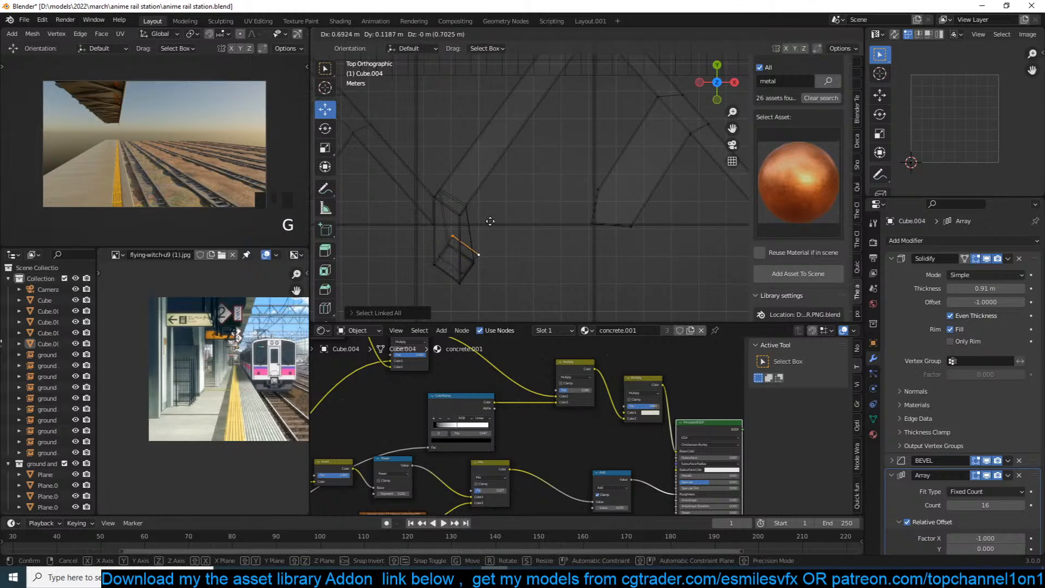
left_click(489, 223)
key("s")
left_click(507, 247)
key("g")
left_click(509, 249)
Save the file and refresh the rendered camera preview.
key("Tab")
middle_click_drag(529, 237, 503, 168)
key("z")
scroll(562, 175, "down", 5)
key("ctrl+s")
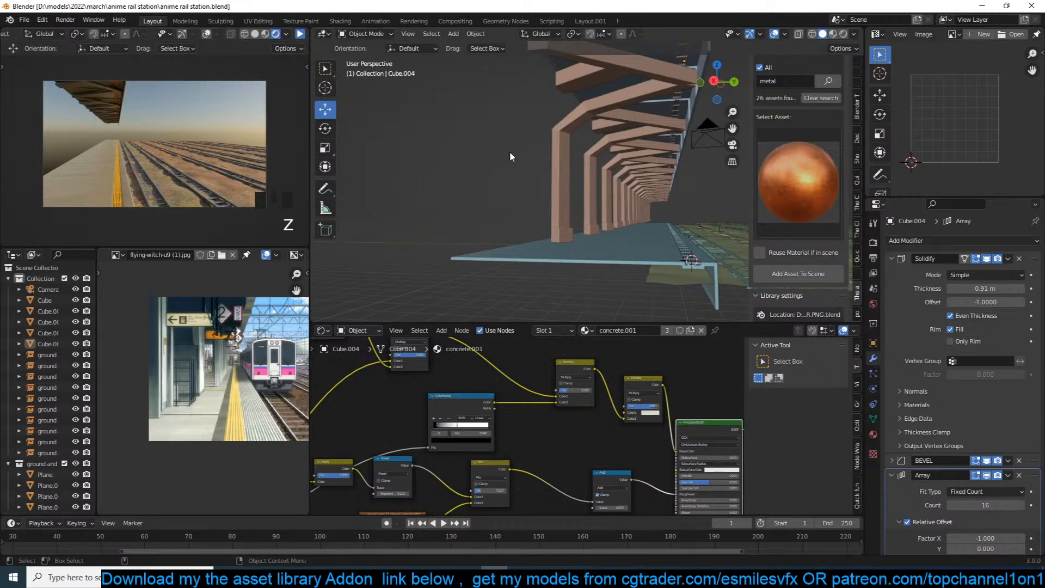
left_click(301, 34)
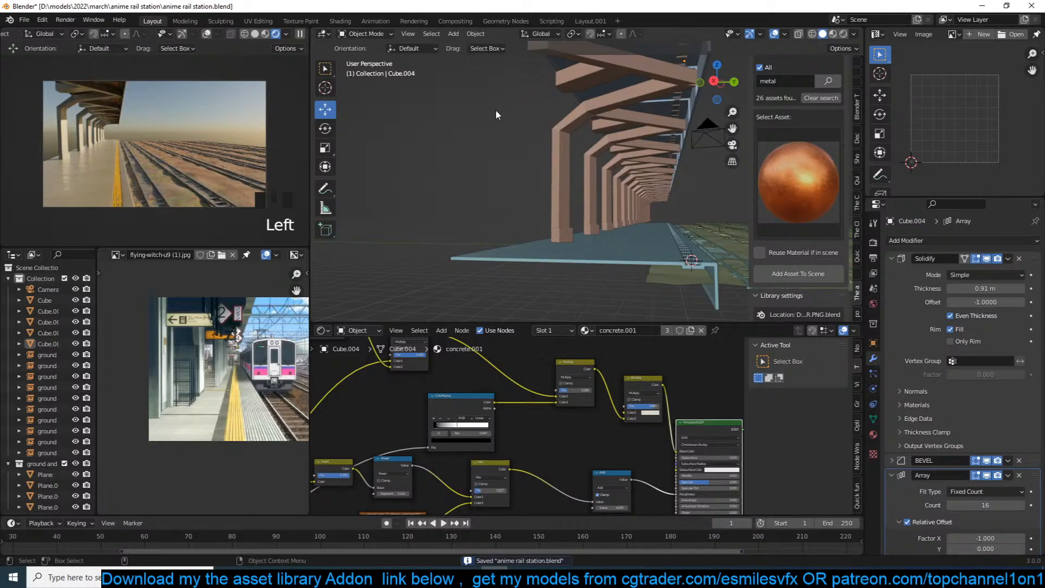
Move the frame's post, base and outer bend about 5.3 m away from the tracks in side view.
left_click(572, 147)
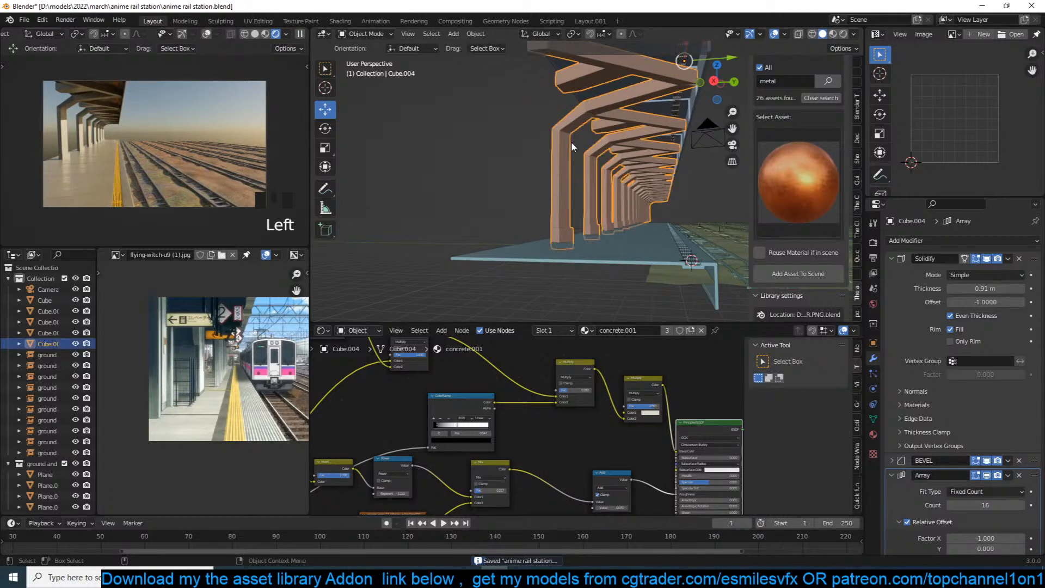
key("KP_3")
key("Tab")
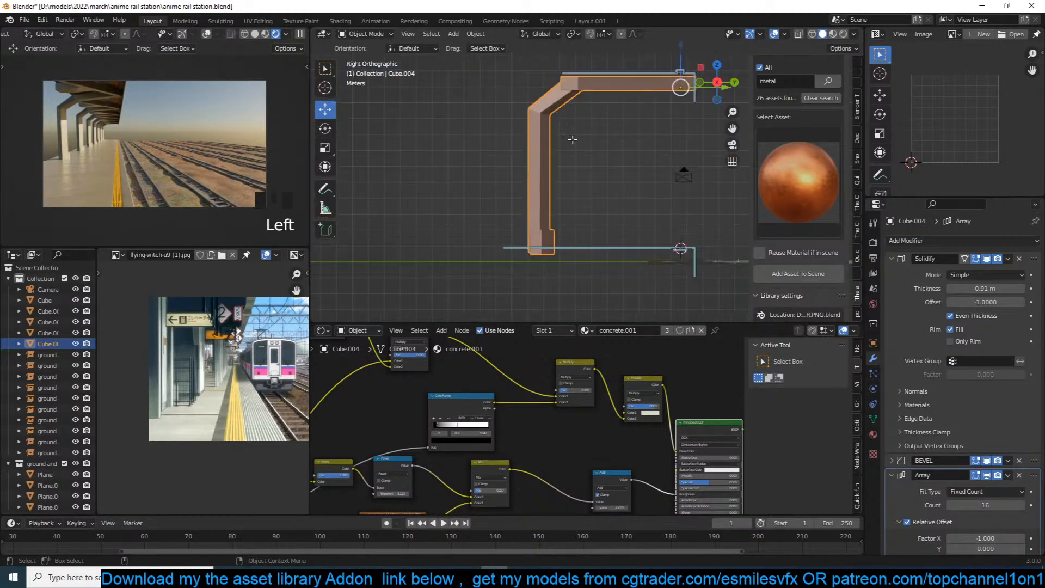
key("1")
key("alt+z")
scroll(583, 132, "down", 2)
left_click_drag(520, 87, 616, 257)
left_click_drag(605, 158, 546, 156)
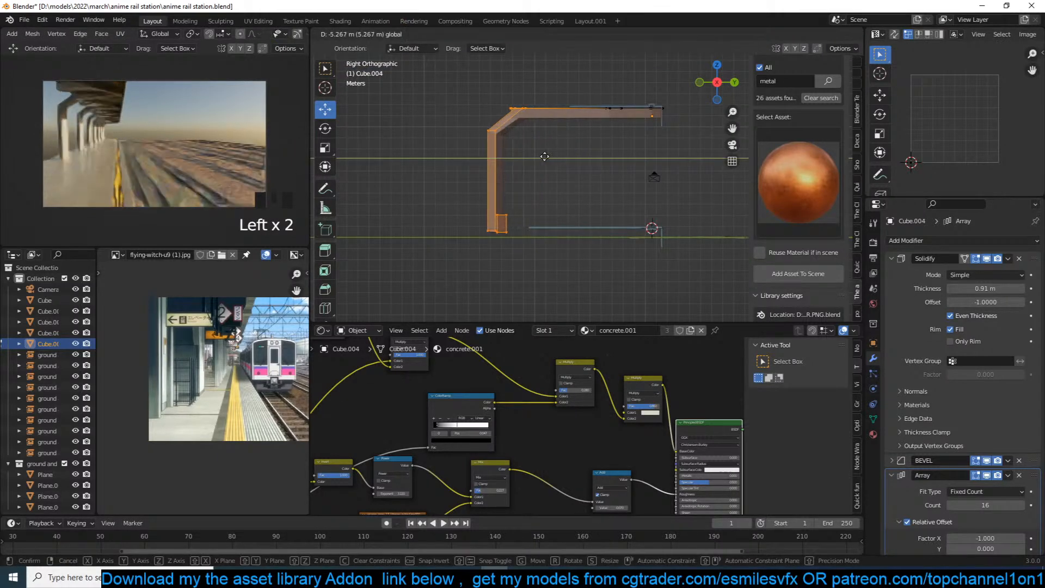
Move the platform's outer edge outward until it lies beneath the relocated posts, and save the file.
key("Tab")
left_click(563, 214)
left_click(567, 221)
key("Tab")
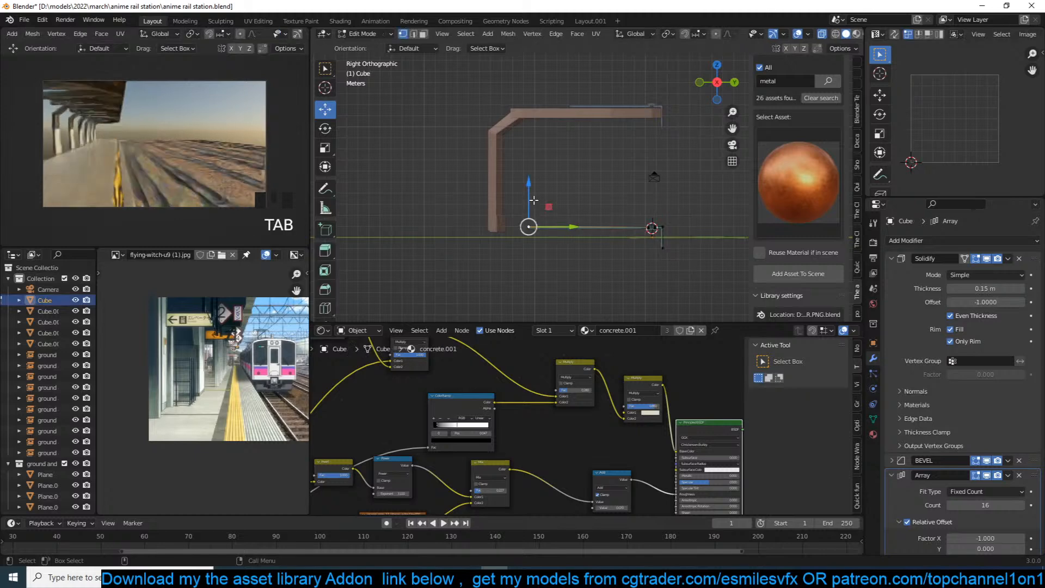
left_click_drag(567, 225, 527, 225)
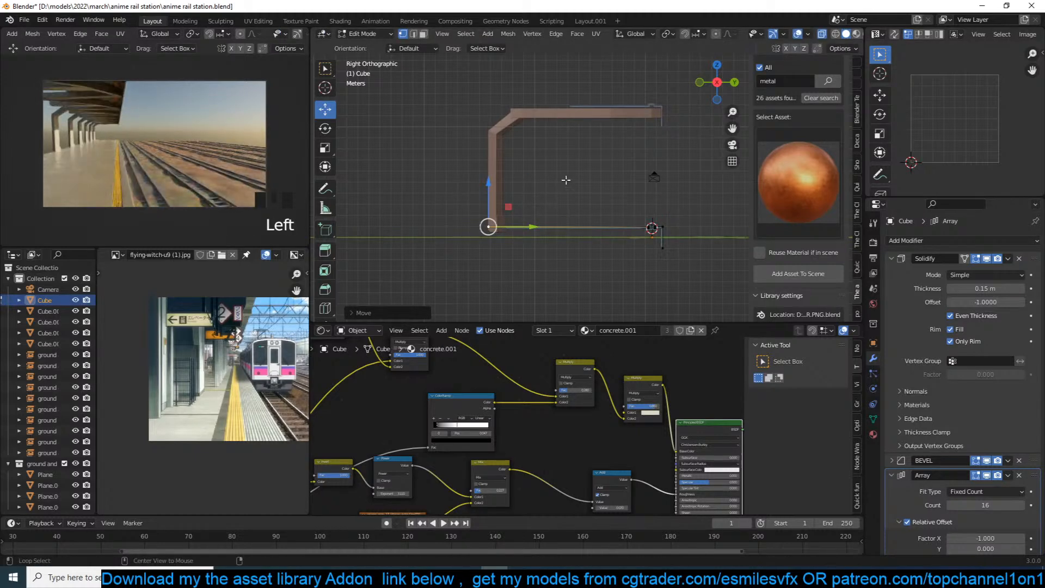
left_click(584, 171)
key("alt+a")
key("ctrl+s")
Return the platform to Object Mode, save the file, and turn off X-ray display.
key("grave")
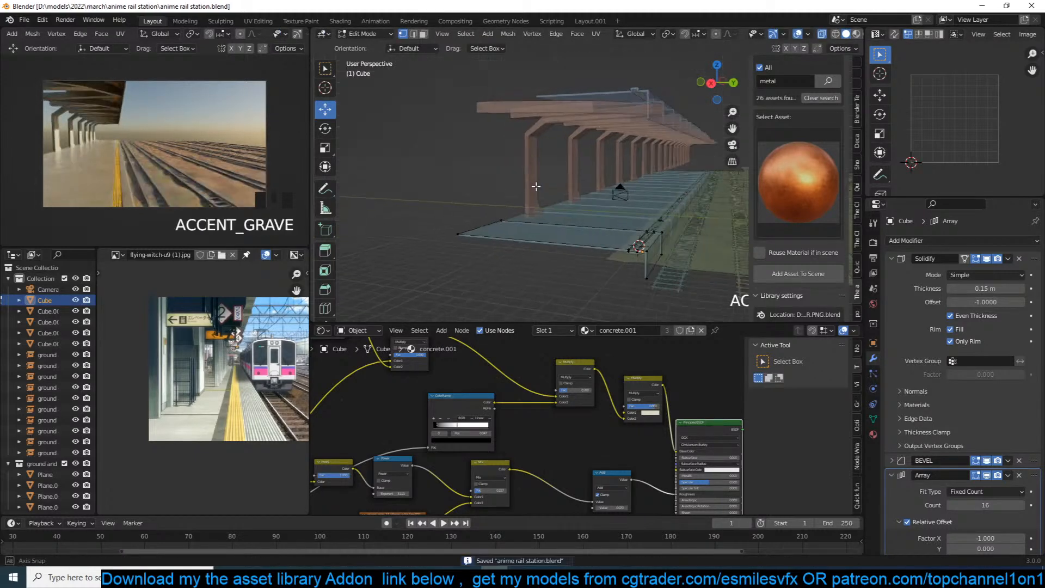
key("ctrl+s")
key("Tab")
left_click(470, 175)
left_click(478, 169)
key("ctrl+s")
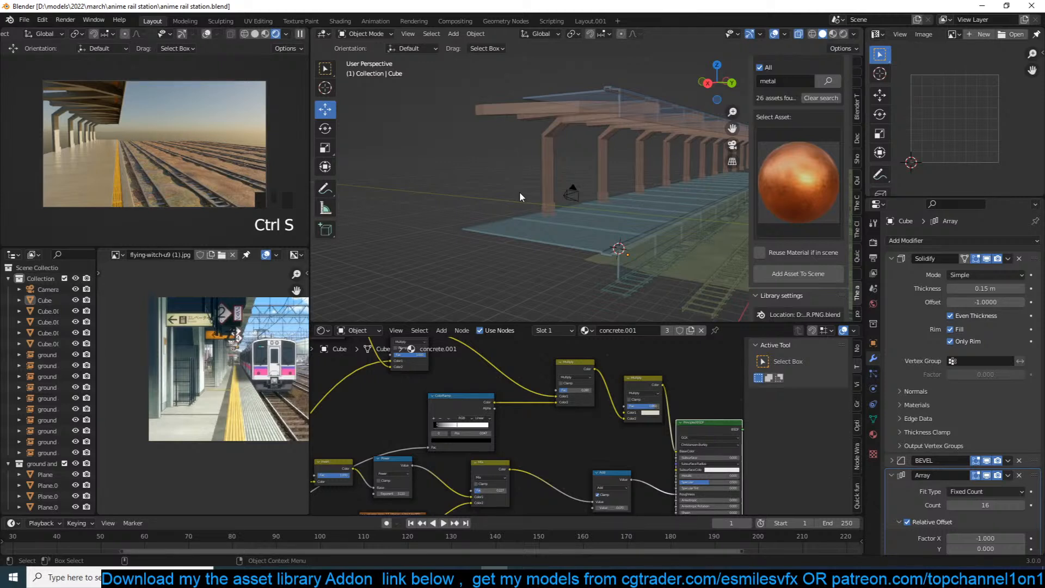
key("alt+z")
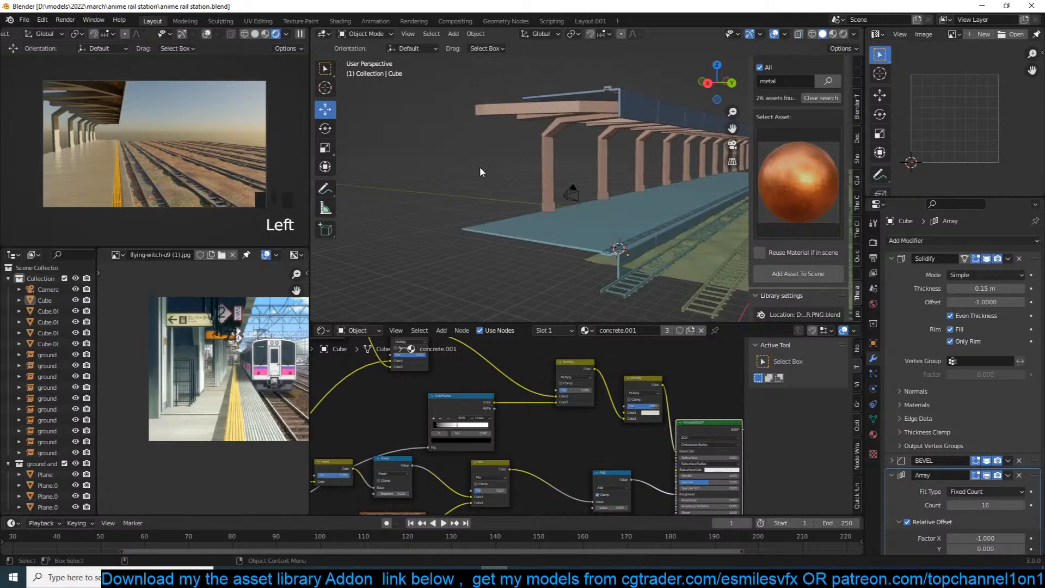
Inspect the roof panel's lower edge in Edit Mode, return to Object Mode, and save the file.
key("ctrl+s")
middle_click_drag(479, 167, 515, 169)
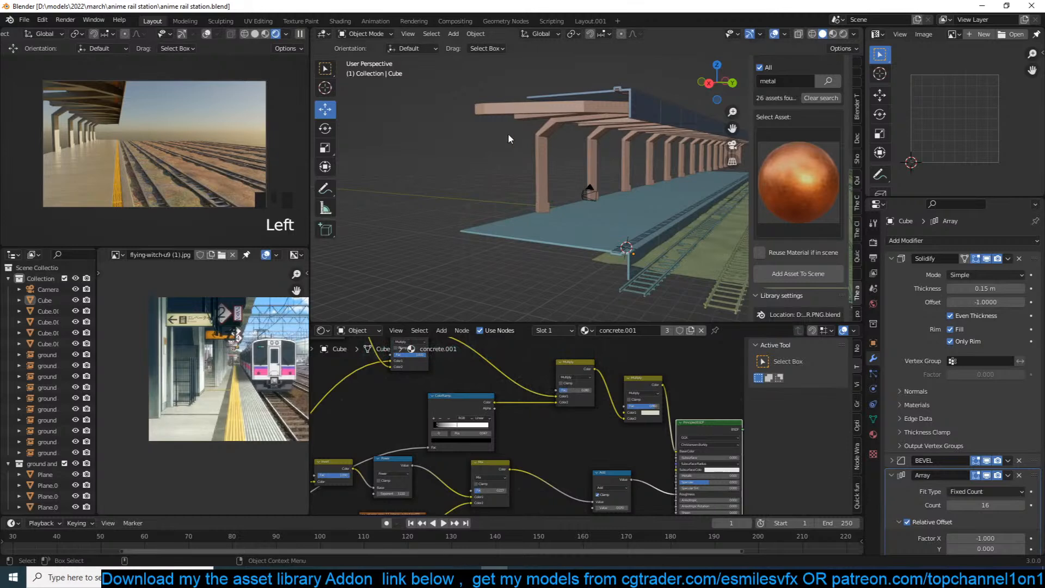
scroll(523, 155, "up", 2)
middle_click_drag(572, 136, 517, 172, "shift")
left_click(609, 87)
key("Tab")
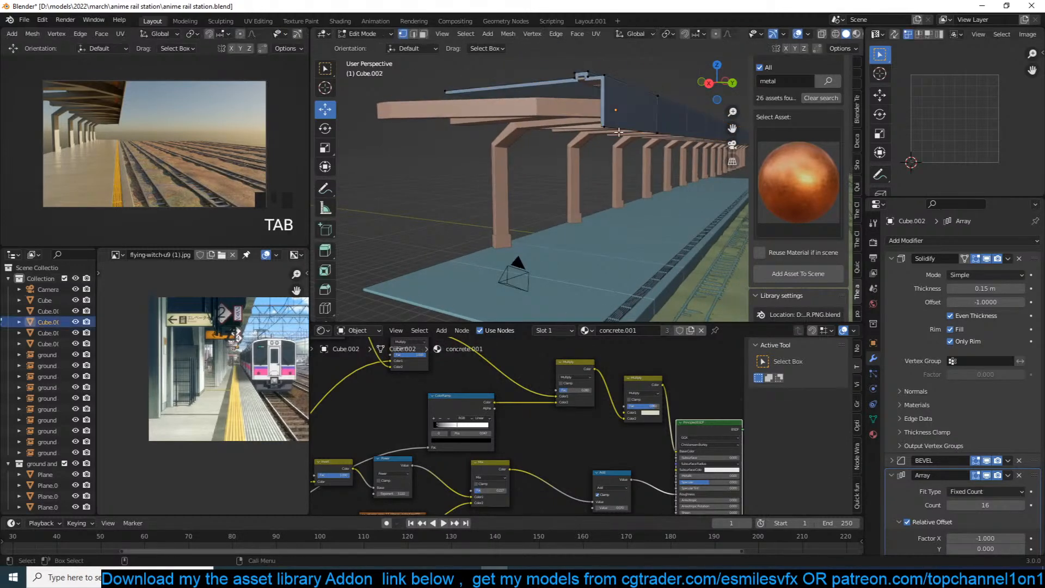
left_click(619, 131, "alt")
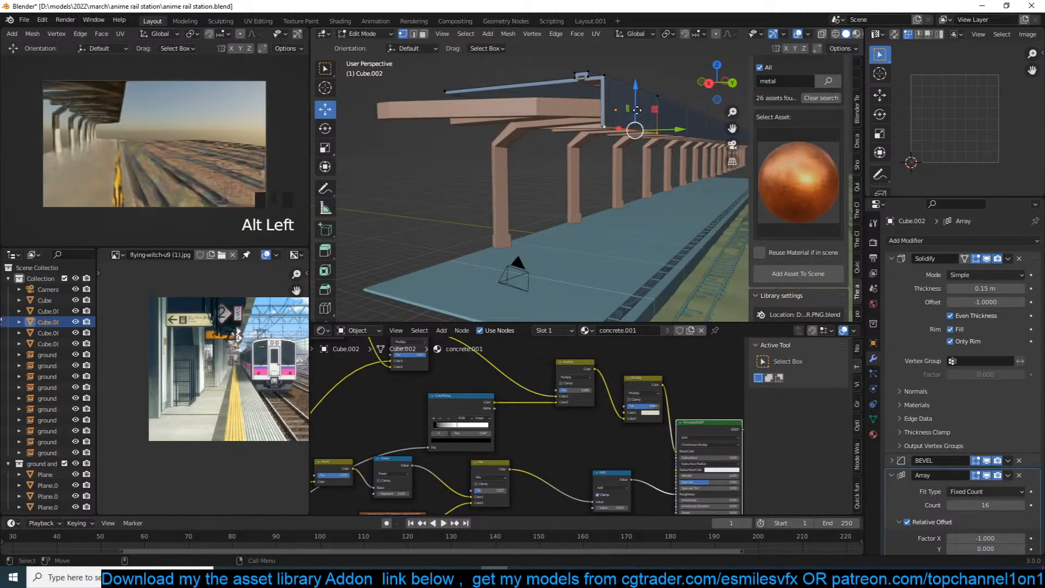
left_click(547, 165)
key("Tab")
left_click(545, 169)
key("ctrl+s")
key("alt+a")
middle_click_drag(543, 172, 566, 158)
key("ctrl+s")
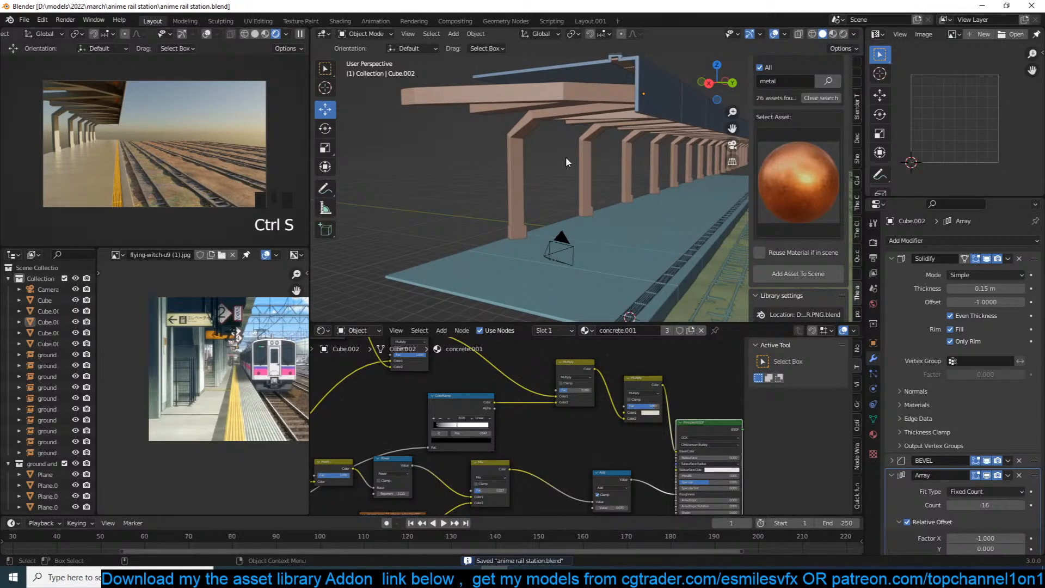
Examine the station wall and pillars in the reference image against the modelled support frame, and save the file.
scroll(259, 333, "up", 2)
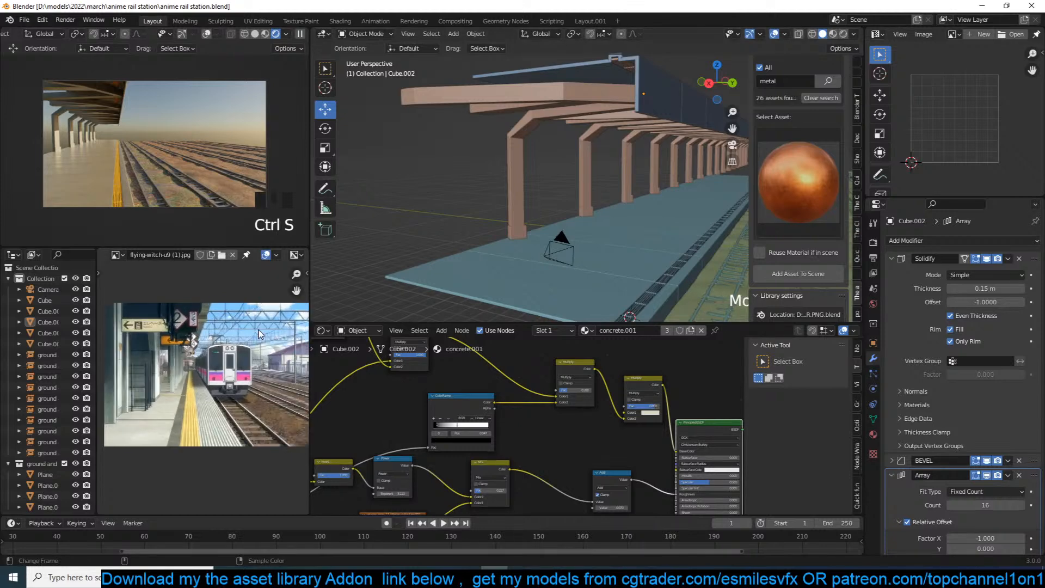
middle_click_drag(259, 334, 239, 325)
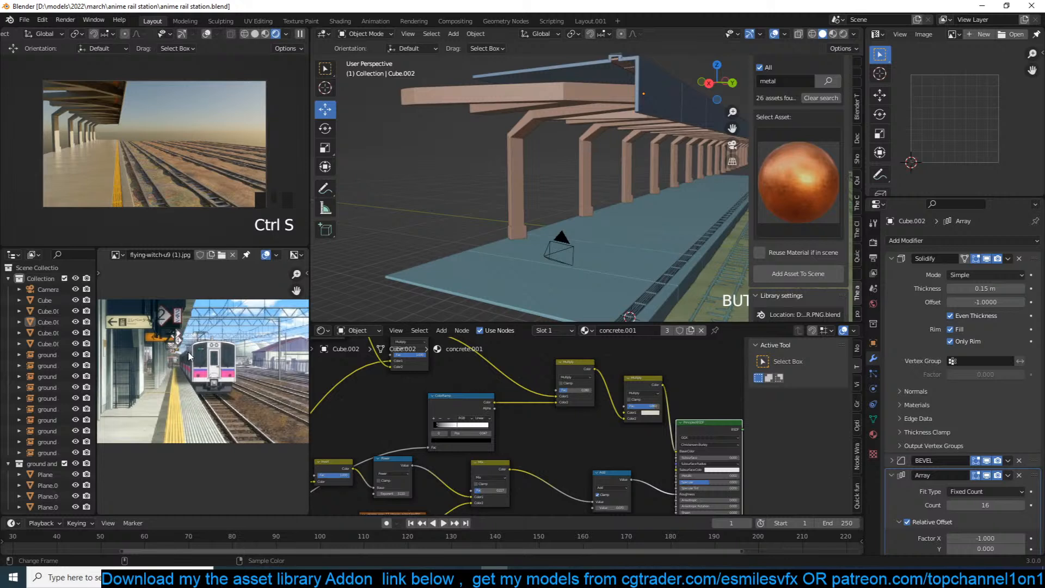
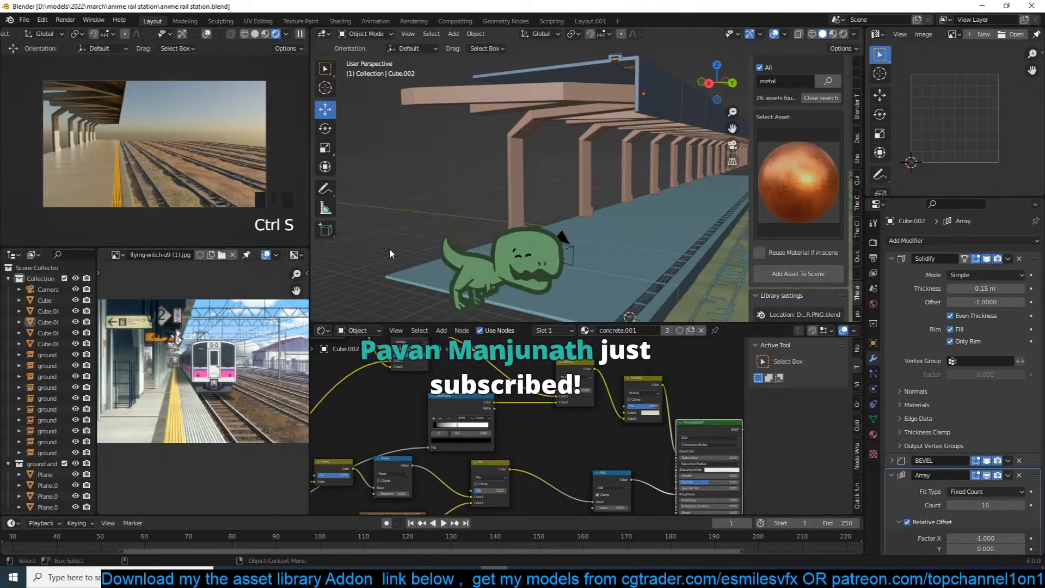
left_click(521, 181)
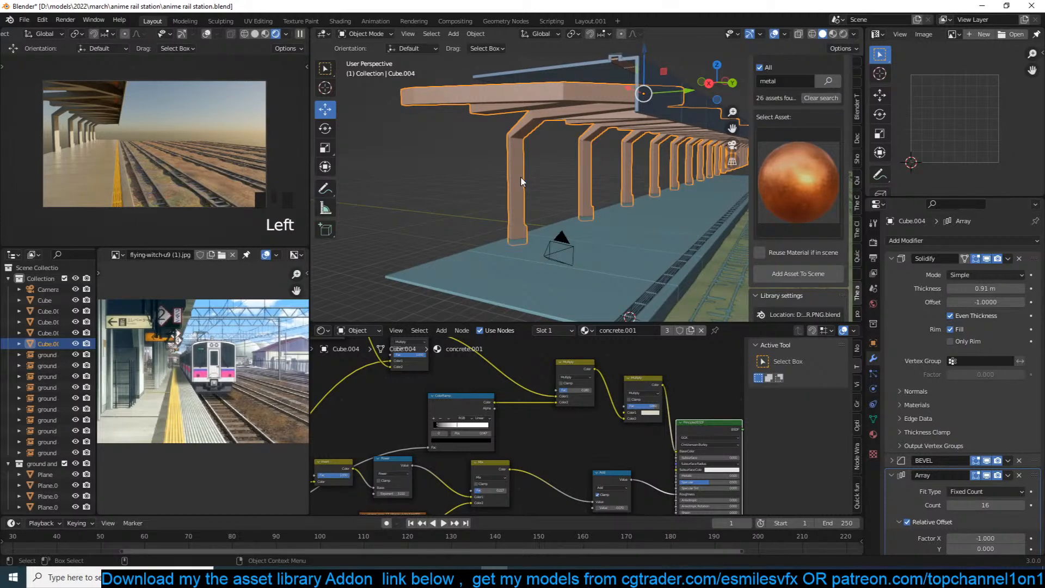
left_click(460, 212)
key("ctrl+s")
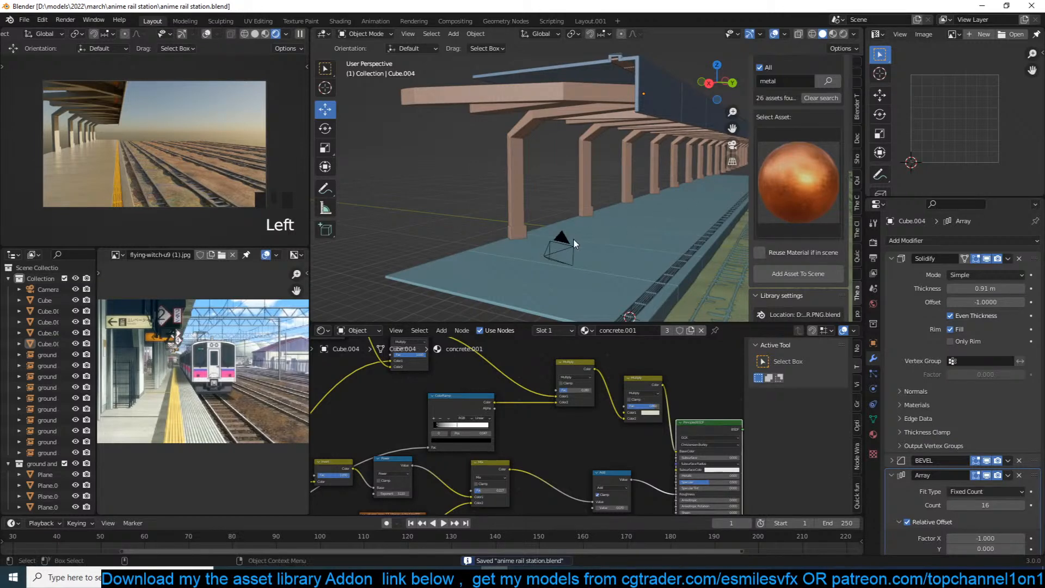
scroll(806, 170, "up", 4)
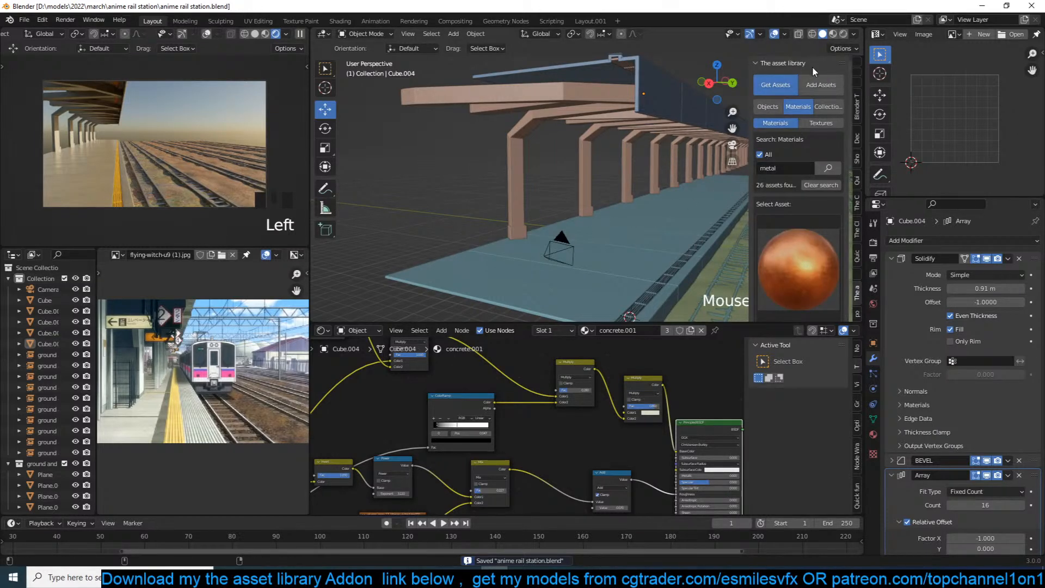
key("q")
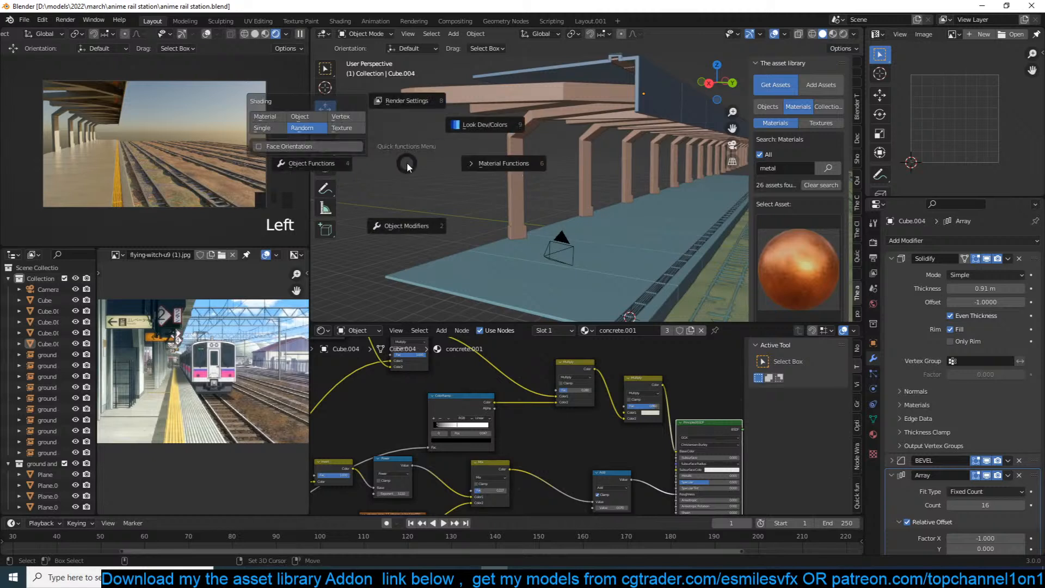
key("Escape")
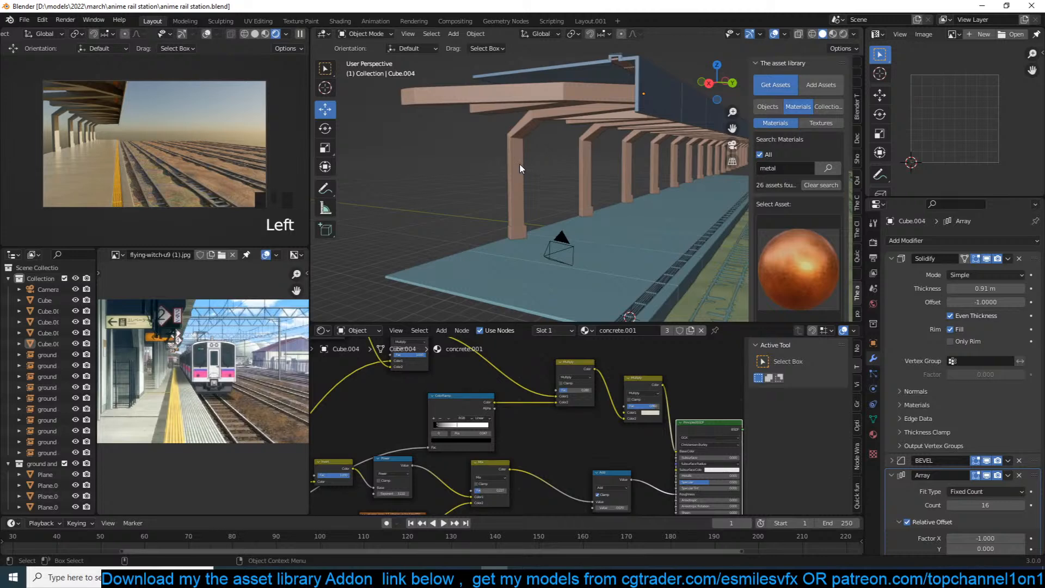
key("ctrl+s")
With the platform as the active object, place the 3D cursor at the base of the first support post.
mouse_move(586, 204)
middle_mouse_down()
mouse_move(547, 178)
mouse_move(587, 210)
mouse_move(583, 202)
mouse_move(590, 230)
mouse_move(594, 194)
middle_mouse_up()
left_click(597, 204)
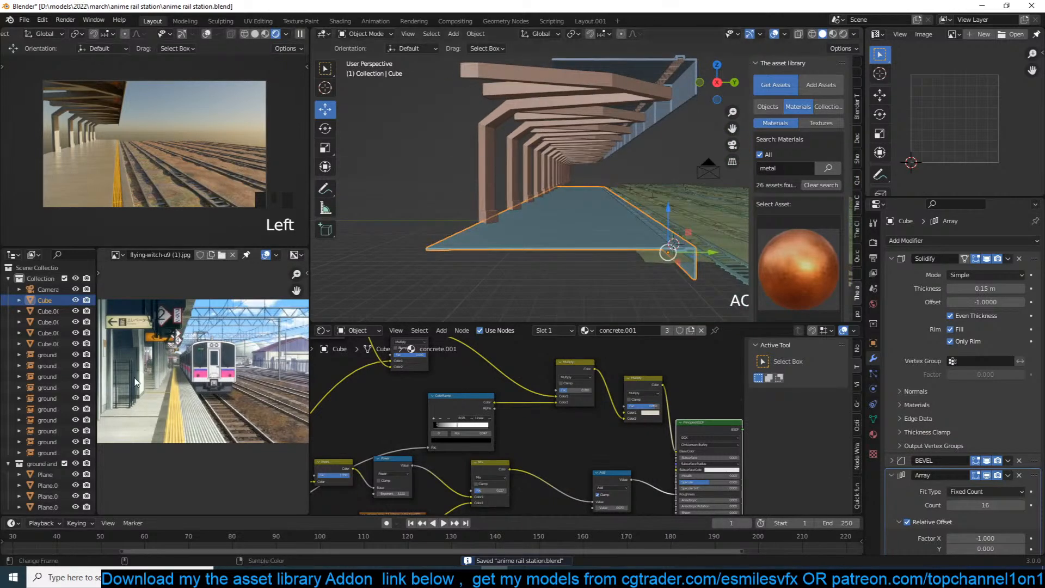
scroll(137, 380, "down", 2)
middle_click_drag(137, 380, 178, 373)
scroll(176, 362, "up", 3)
middle_click_drag(607, 169, 545, 184)
key("alt+a")
right_click(557, 178, "shift")
right_click(544, 186, "shift")
right_click(542, 186, "shift")
right_click(542, 186, "shift")
right_click(546, 188)
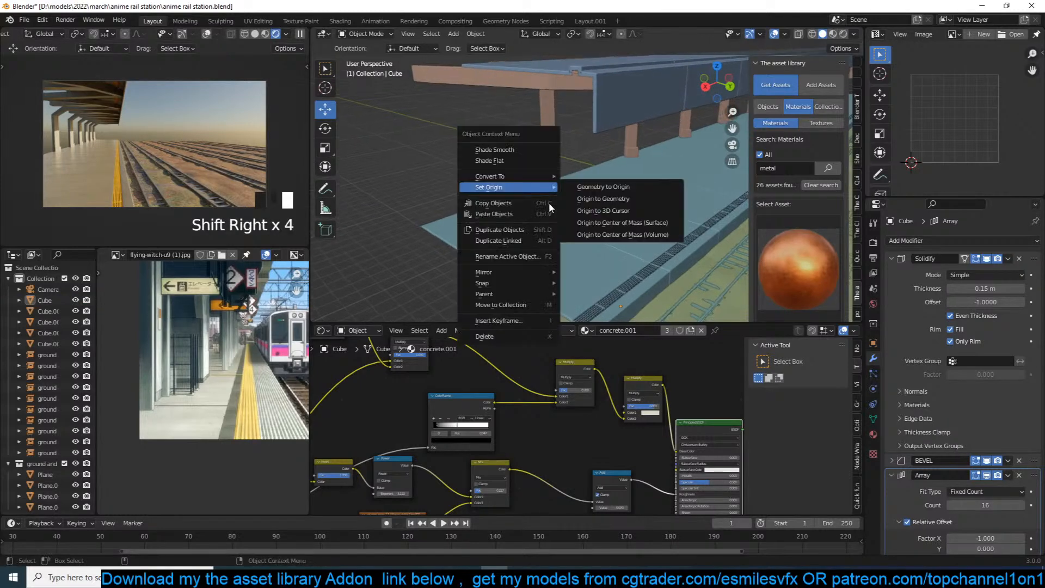
Extrude the platform's outer edge upward to roof-beam height to form a back wall.
key("Tab")
left_click(509, 217, "alt")
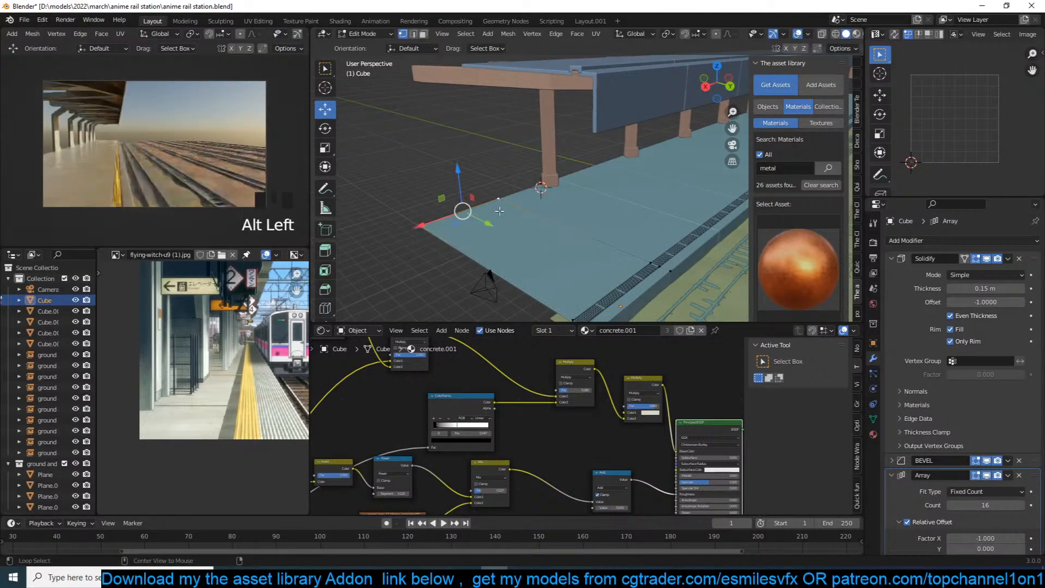
key("e")
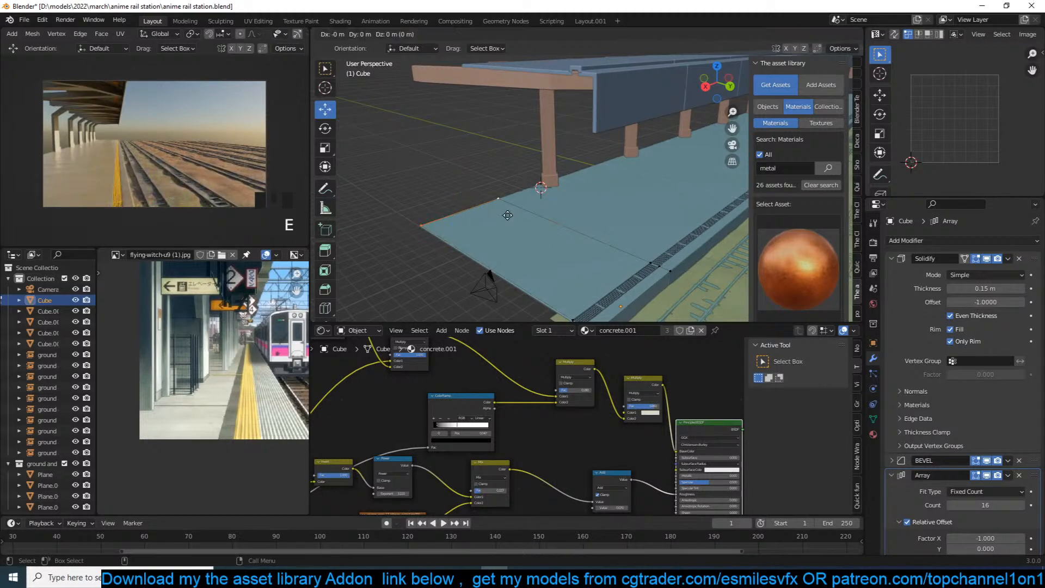
left_click(528, 71)
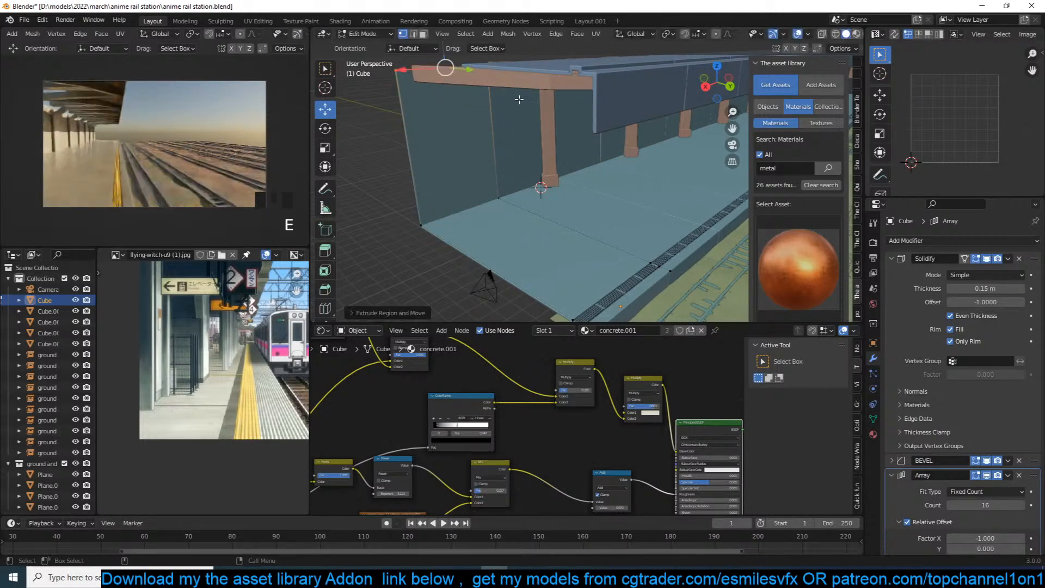
Separate the upright wall faces from the platform into their own object and return to Object Mode.
middle_click_drag(513, 126, 534, 100)
key("grave")
key("Tab")
key("Tab")
key("3")
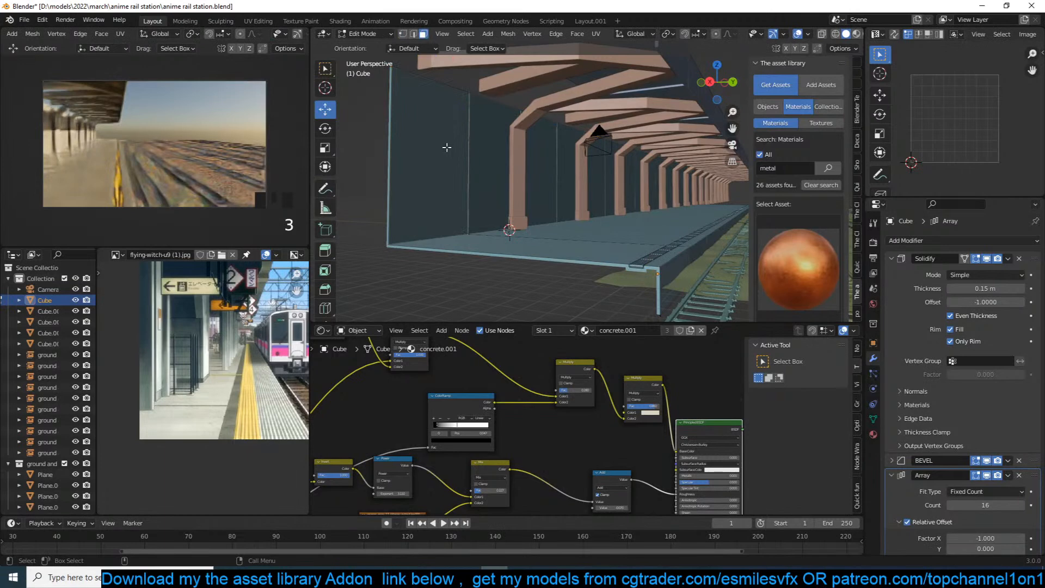
left_click(447, 148)
left_click(449, 147)
key("p")
left_click(470, 115)
key("Tab")
Move the new wall's middle vertical edge along X toward the first support post.
left_click(457, 128)
middle_click_drag(458, 130, 567, 181)
key("grave")
key("Tab")
key("1")
left_click(566, 180, "alt")
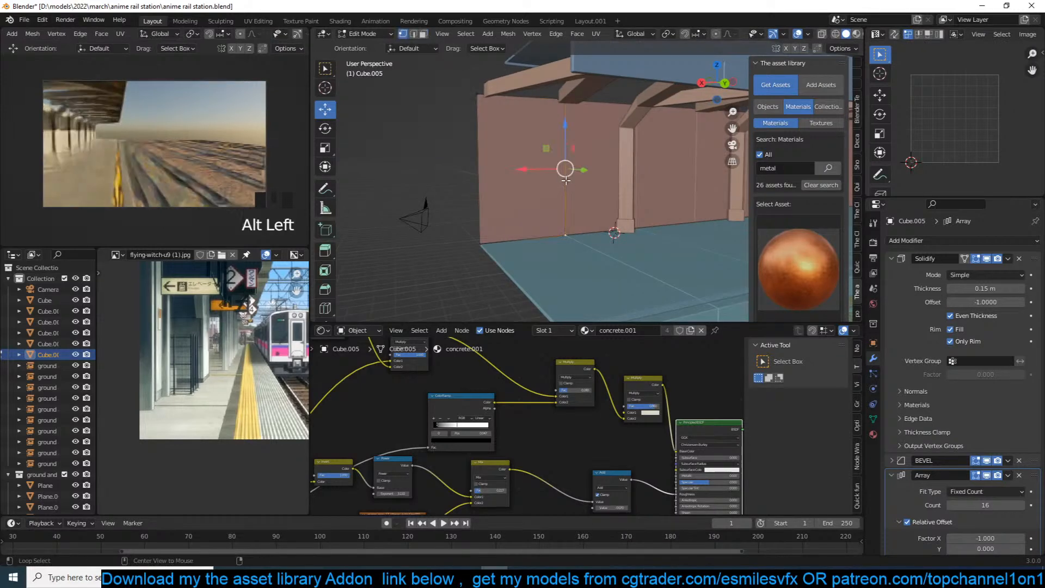
left_click_drag(556, 168, 591, 165)
Raise the wall's top edge above the ends of the roof beams and return to Object Mode.
left_click(569, 101, "alt")
key("grave")
middle_click_drag(569, 100, 523, 84)
left_click_drag(516, 69, 517, 46)
scroll(520, 55, "down", 4)
left_click(545, 118, "alt")
key("grave")
middle_click_drag(544, 118, 541, 172)
key("grave")
key("Tab")
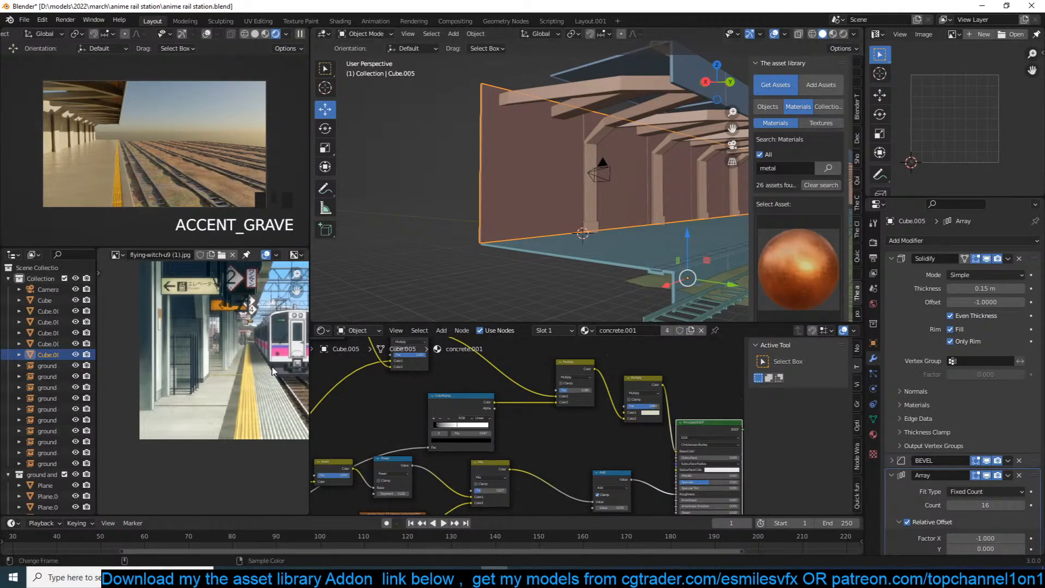
Duplicate the support frames, move the copy along Y toward the tracks, and view the scene from above.
scroll(267, 361, "down", 1)
scroll(549, 197, "down", 1)
key("grave")
middle_click_drag(549, 196, 572, 191)
left_click(582, 179)
key("shift+d")
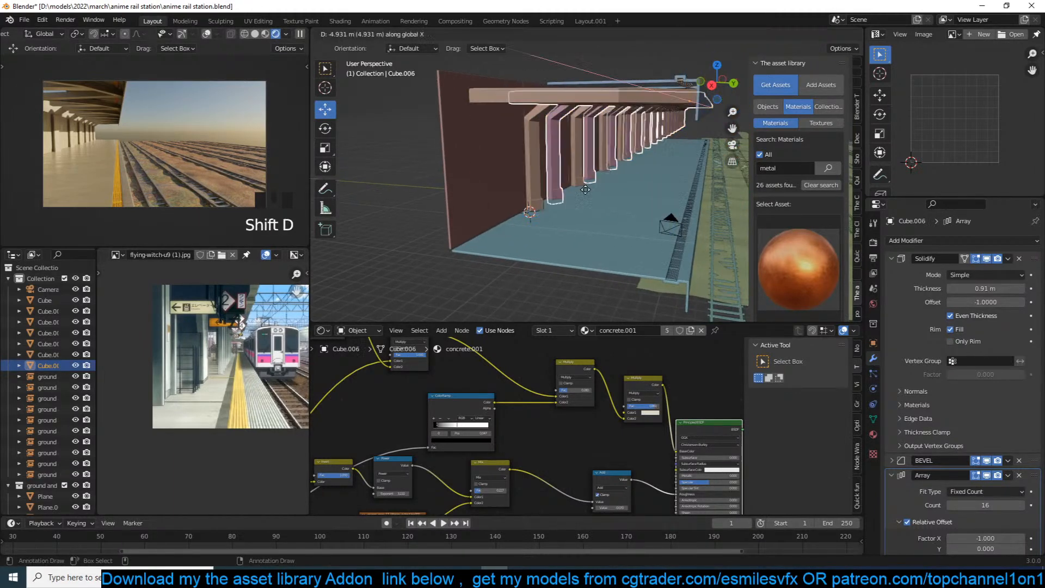
key("x")
key("y")
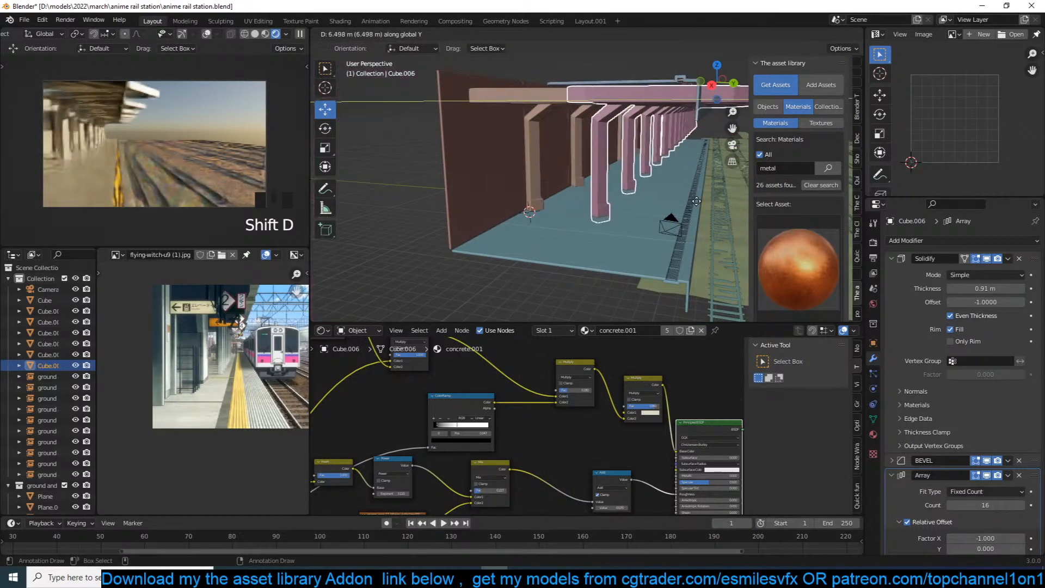
left_click(739, 200)
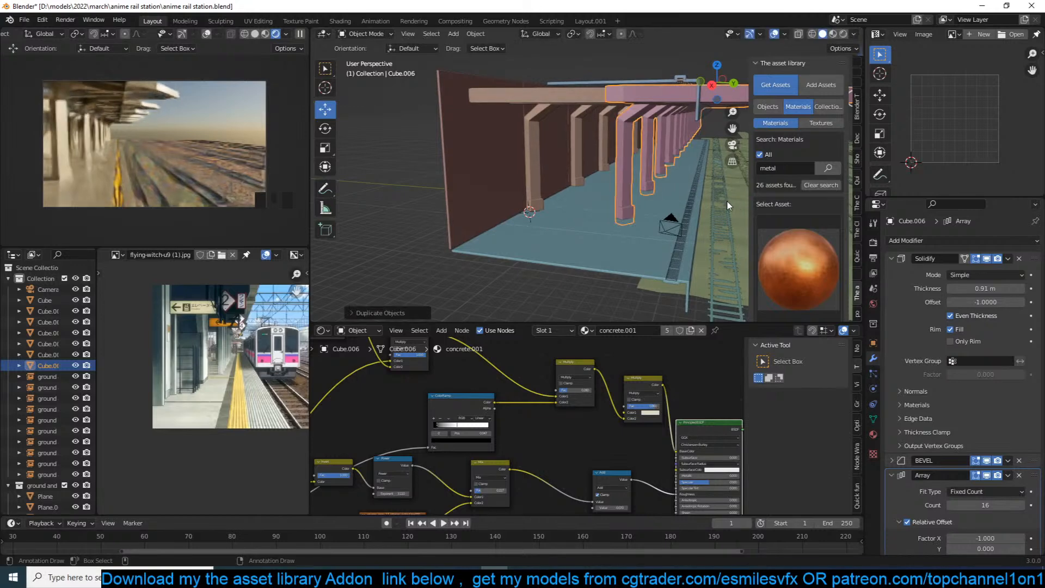
scroll(691, 195, "down", 2)
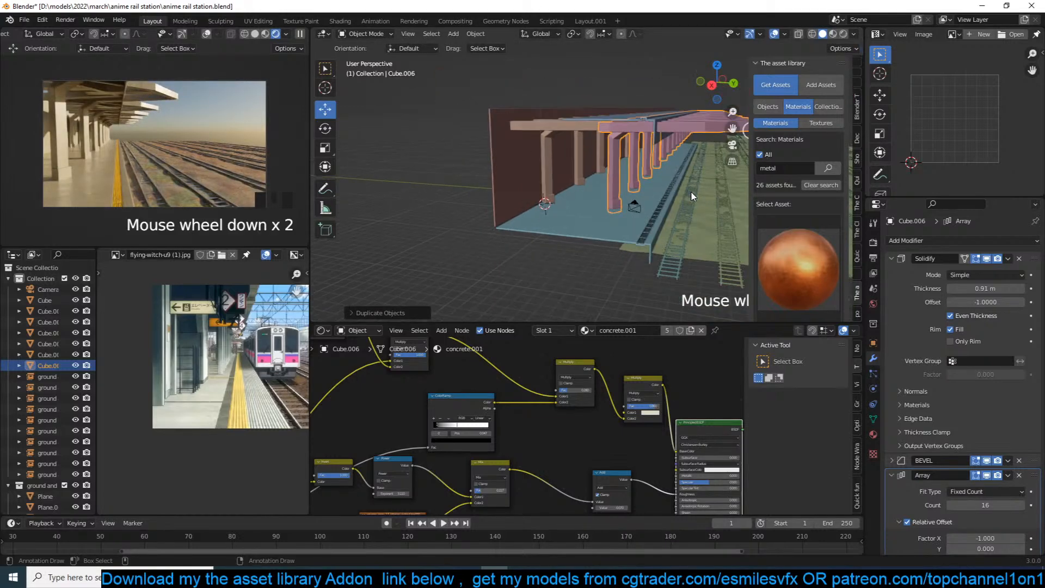
key("KP_7")
key("1")
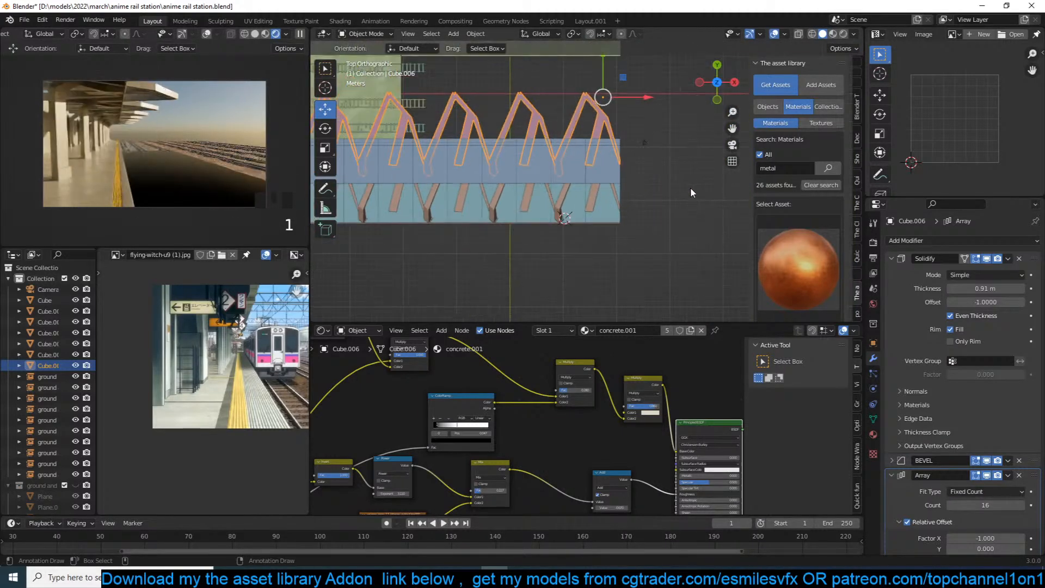
scroll(49, 381, "down", 3)
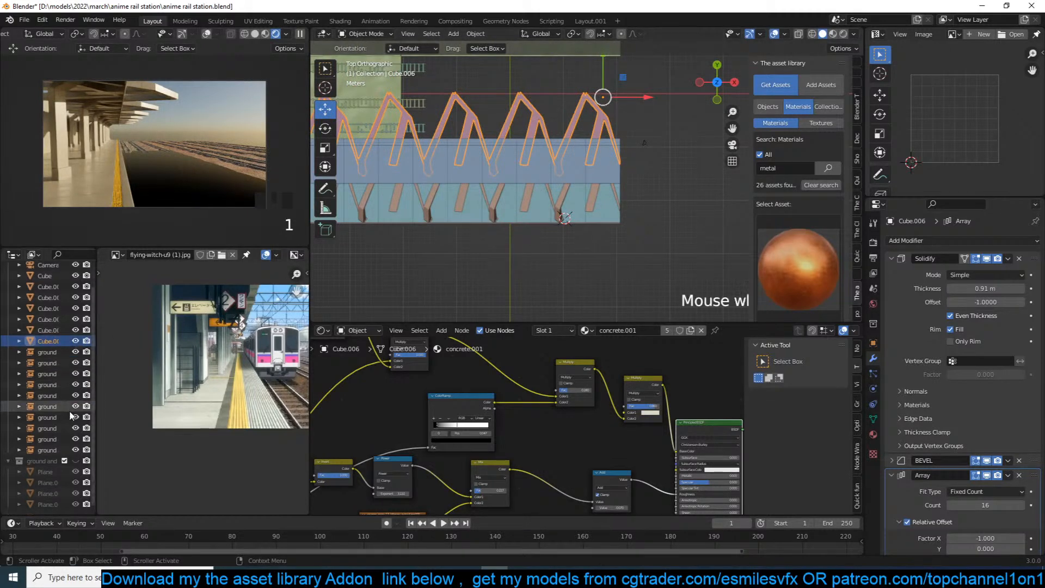
left_click(75, 461)
With X-ray on, delete the duplicated frame's vertices that extend past the roof over the tracks.
scroll(490, 207, "up", 2)
key("Tab")
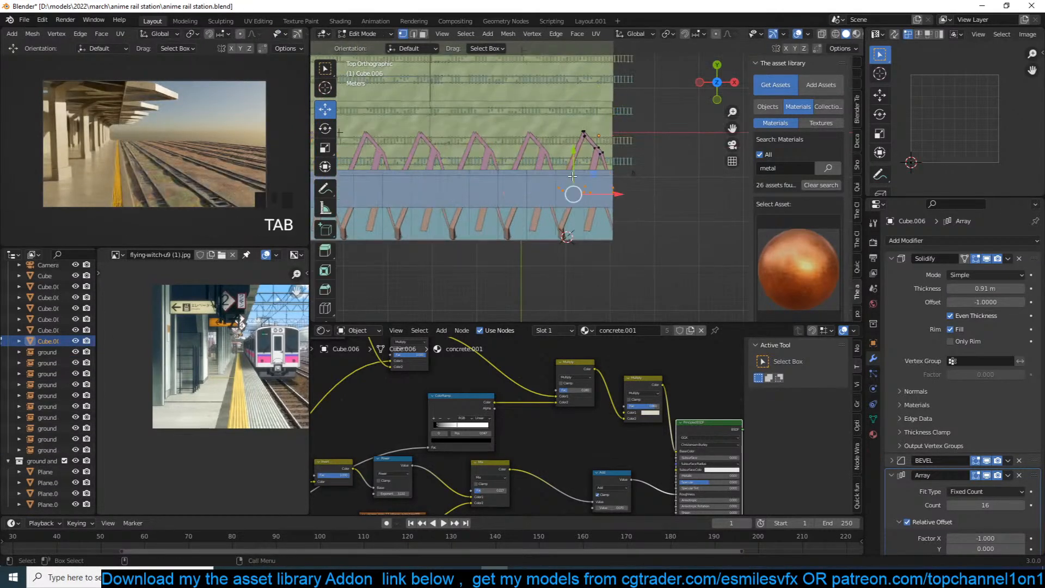
key("alt+z")
left_click_drag(571, 118, 622, 164)
key("x")
left_click(633, 113)
key("Tab")
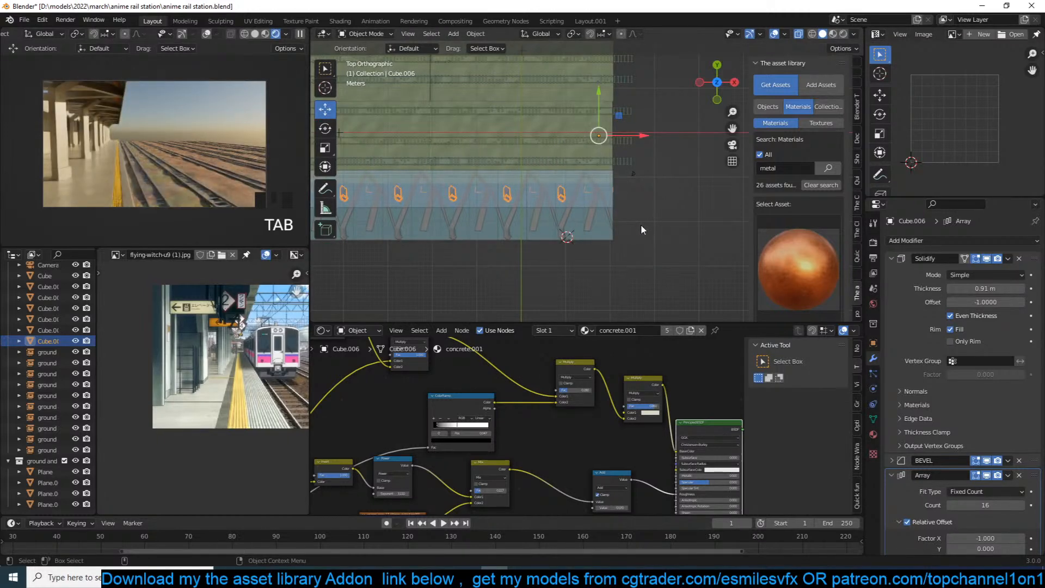
Turn off X-ray and delete the linked leftover brace piece from the duplicated frame, keeping its post.
middle_click_drag(642, 224, 542, 147)
scroll(605, 167, "up", 4)
middle_click_drag(604, 167, 553, 148)
key("alt+z")
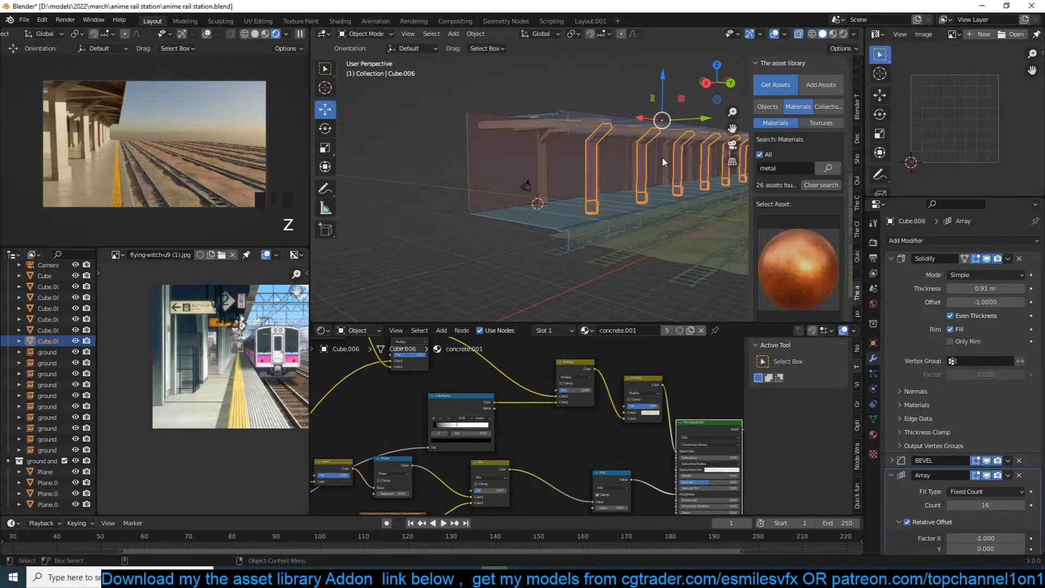
middle_click_drag(662, 157, 675, 112)
key("Tab")
scroll(642, 136, "up", 3)
left_click(603, 153)
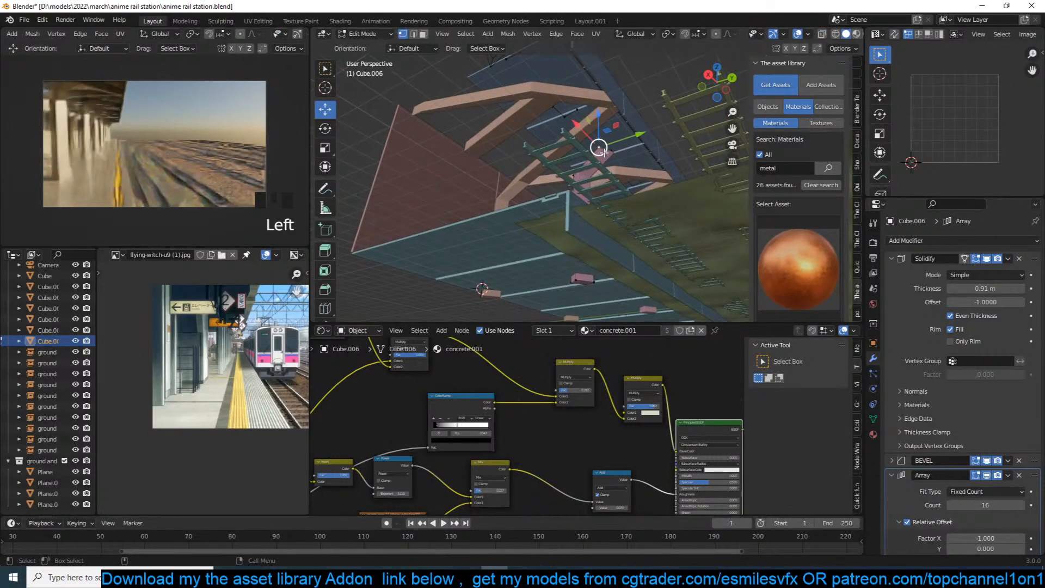
key("ctrl+l")
key("c")
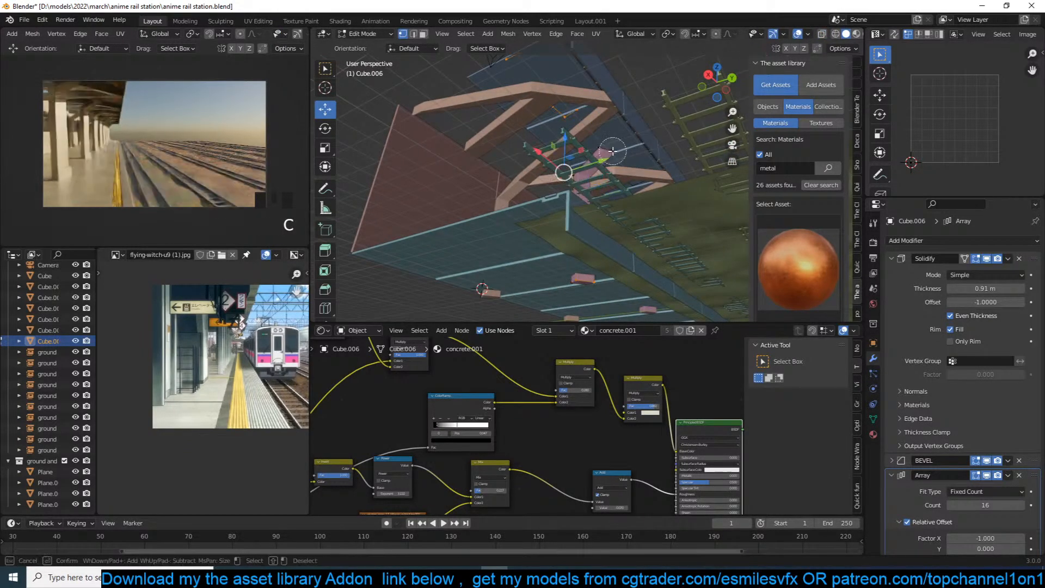
key("x")
left_click(612, 149)
key("Tab")
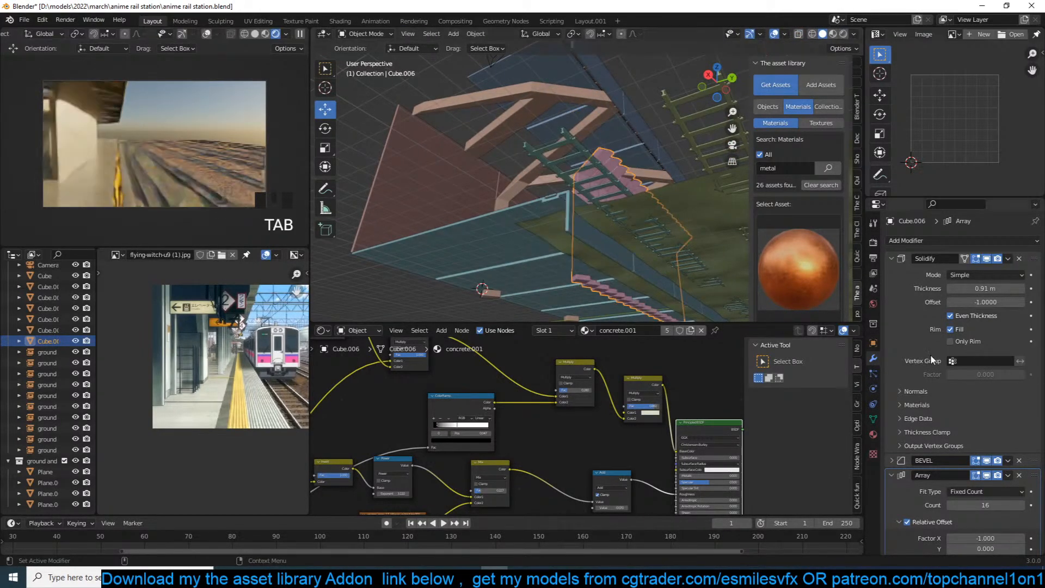
Set the duplicated post's Array relative offset Factor X to -17.500 and save the file.
left_click(891, 259)
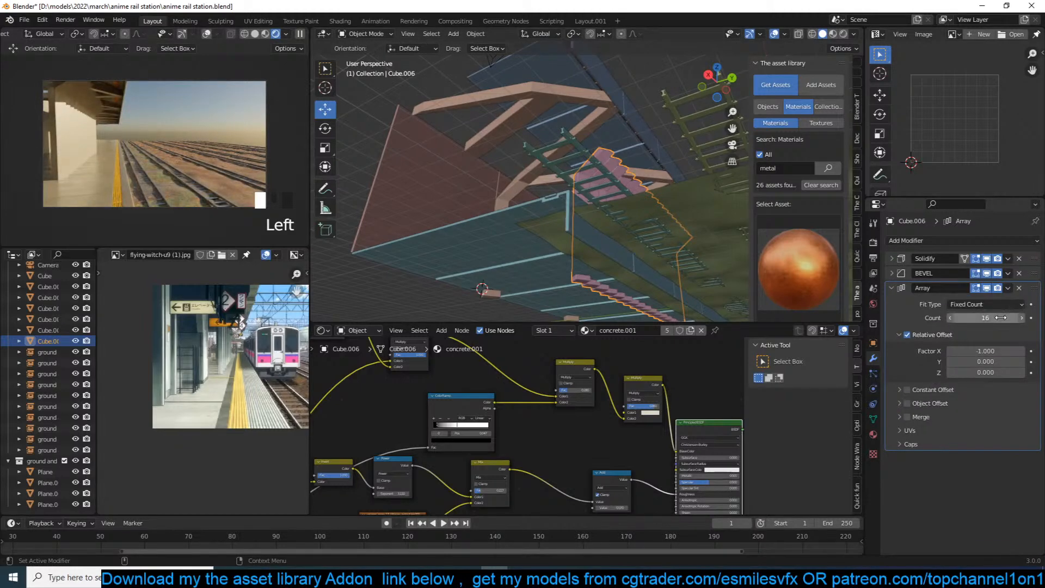
left_click_drag(978, 352, 898, 352)
scroll(645, 224, "down", 2)
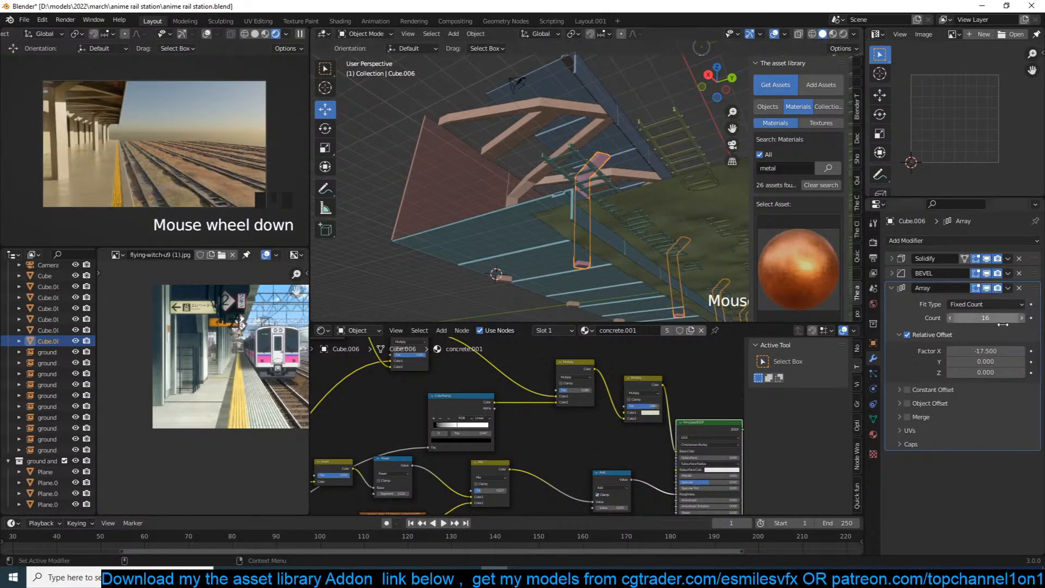
key("ctrl+s")
middle_click_drag(582, 216, 579, 238)
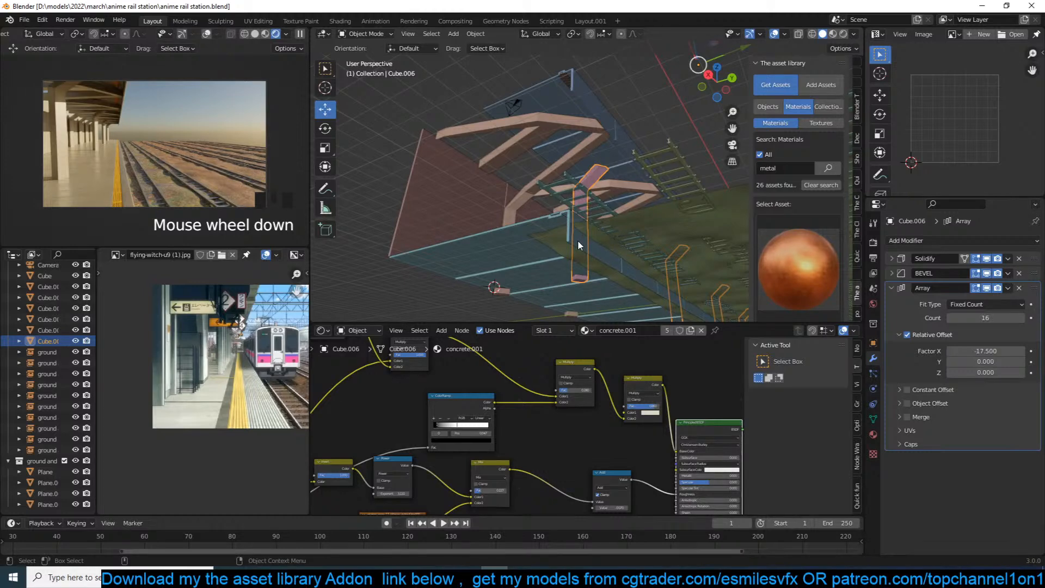
Set the duplicated post's Array Count to 7 and save the file.
middle_click_drag(590, 207, 733, 260)
middle_click_drag(648, 229, 537, 208)
scroll(483, 250, "down", 3)
left_click_drag(987, 322, 955, 322)
middle_click_drag(625, 218, 548, 208)
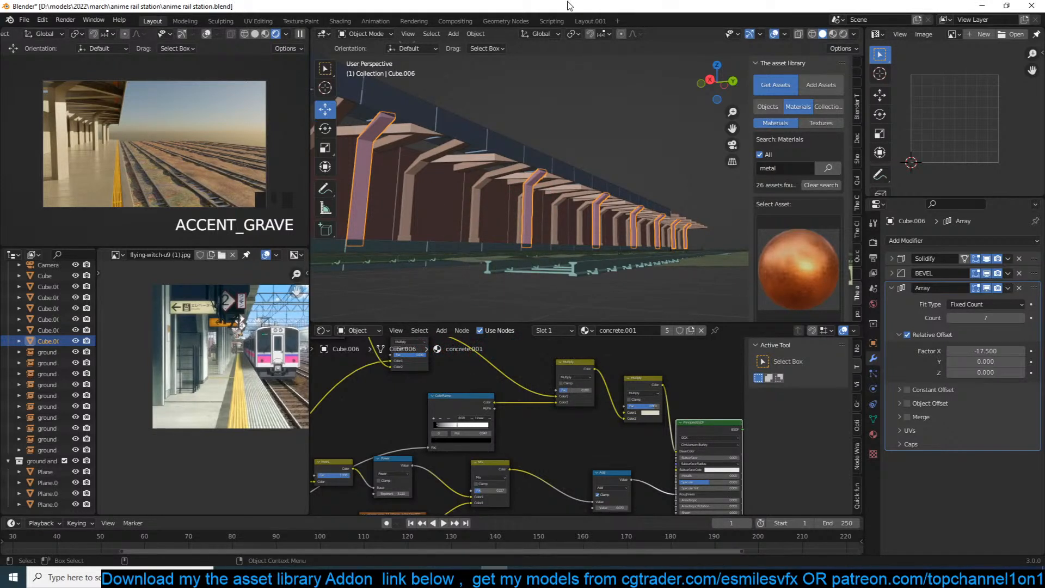
left_click(550, 116)
middle_click_drag(536, 116, 614, 124, "shift")
key("ctrl+s")
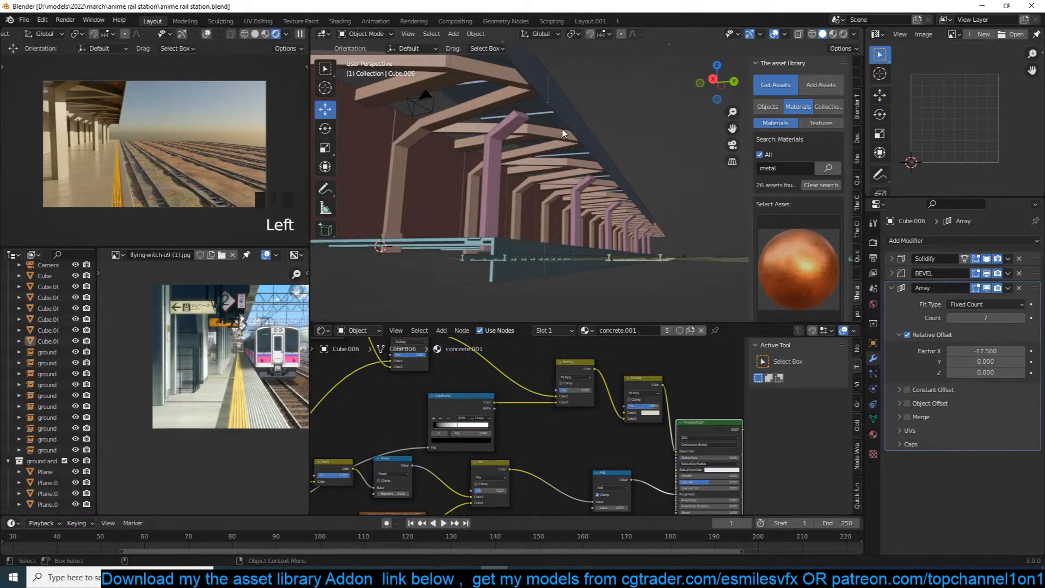
Save the file, clear the selection, and search the asset library's objects for "sign".
middle_click_drag(564, 134, 596, 166)
left_click(545, 157)
left_click(546, 159)
key("ctrl+s")
key("alt+a")
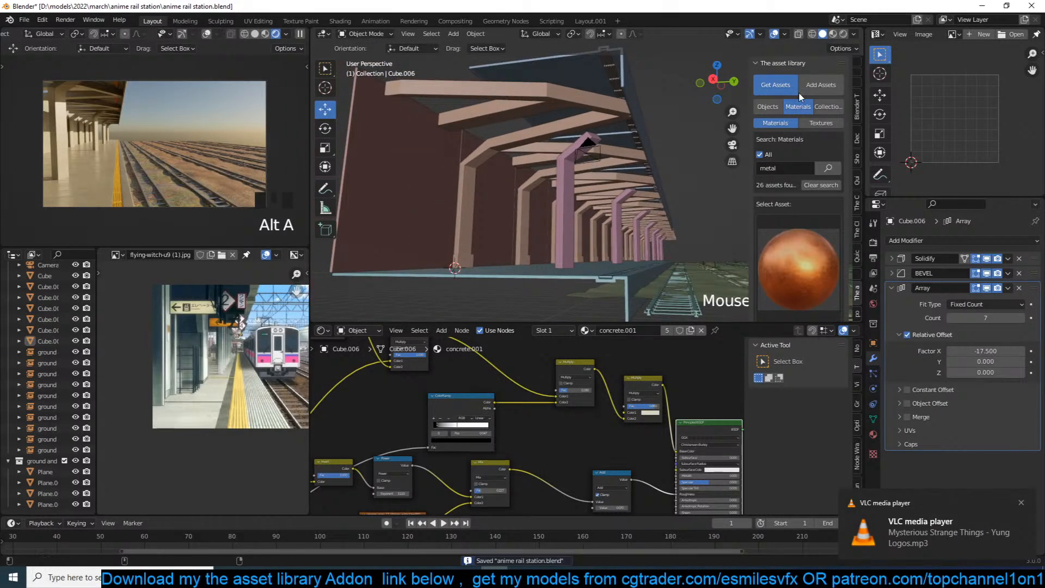
left_click(769, 107)
left_click(794, 154)
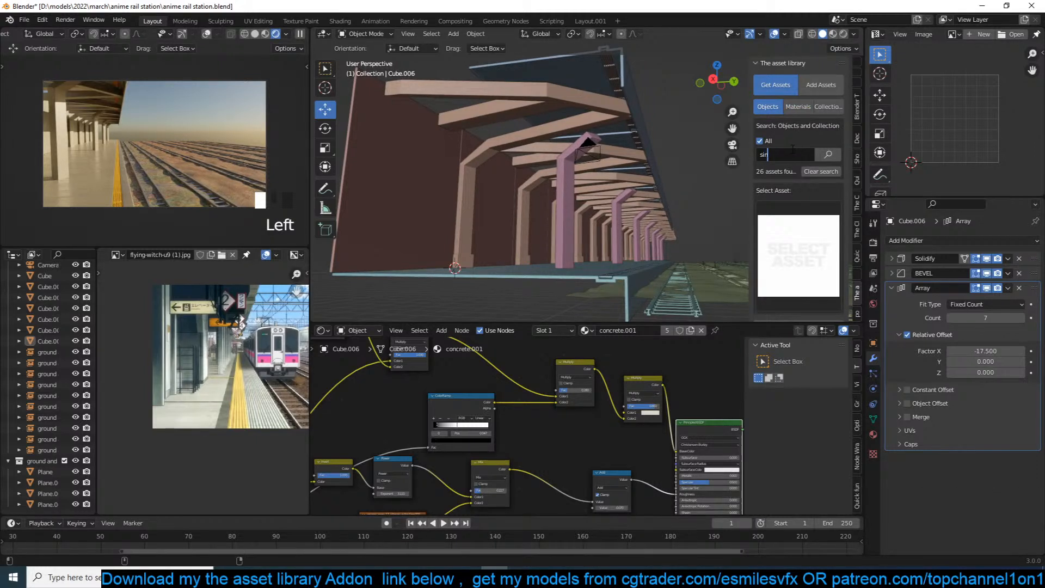
key("Return")
Choose the dark One Way sign asset, place the 3D cursor at a track-side post's upper end, and add the sign there.
left_click(798, 256)
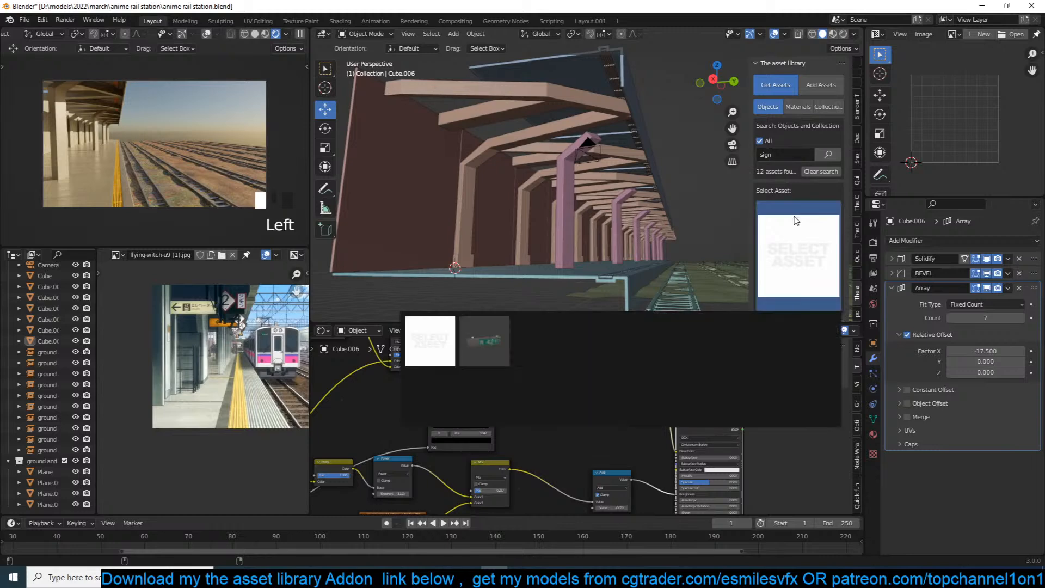
left_click(518, 333)
middle_click_drag(545, 302, 556, 189)
scroll(626, 204, "up", 3)
right_click(590, 184, "shift")
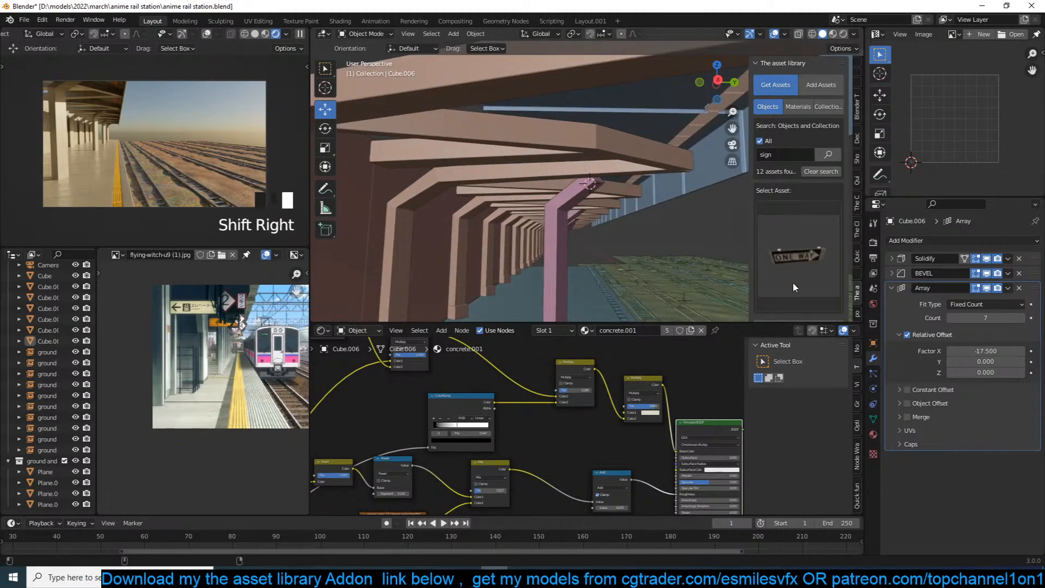
scroll(793, 282, "down", 3)
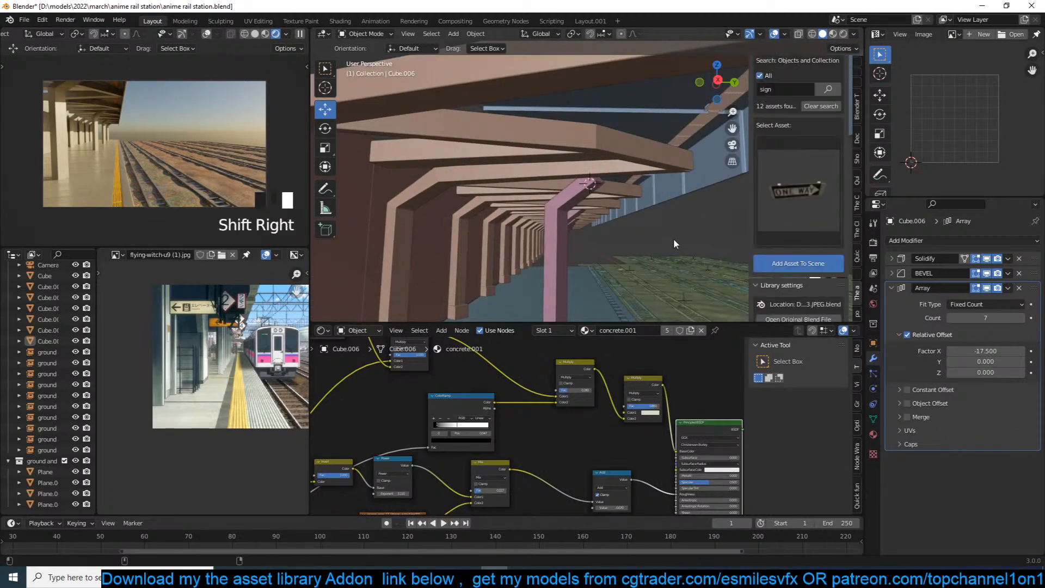
left_click(626, 175)
Scale up the new One Way sign and rotate it 90° around the global Z axis.
key("grave")
key("s")
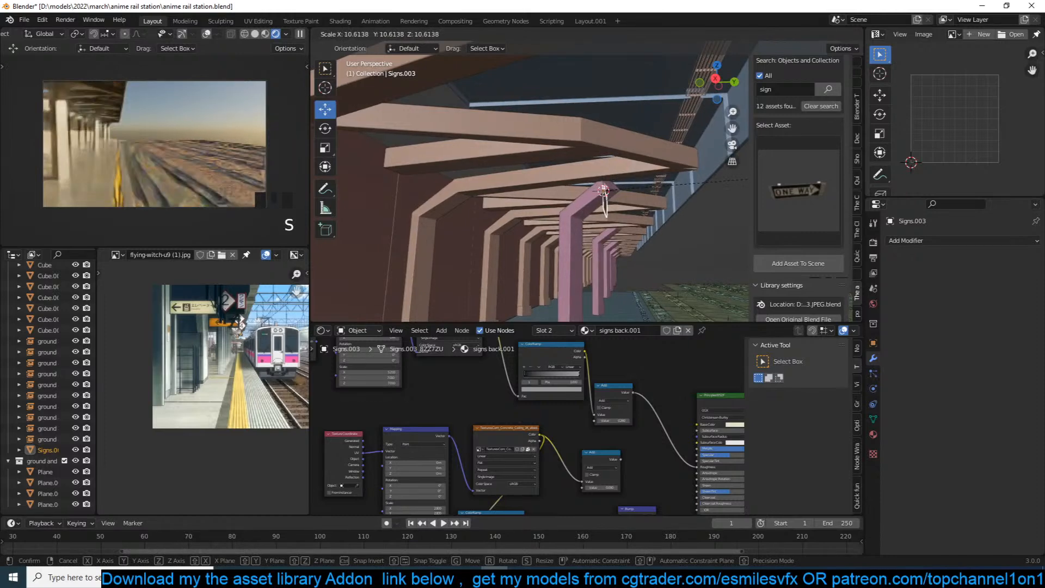
left_click(821, 172)
key("grave")
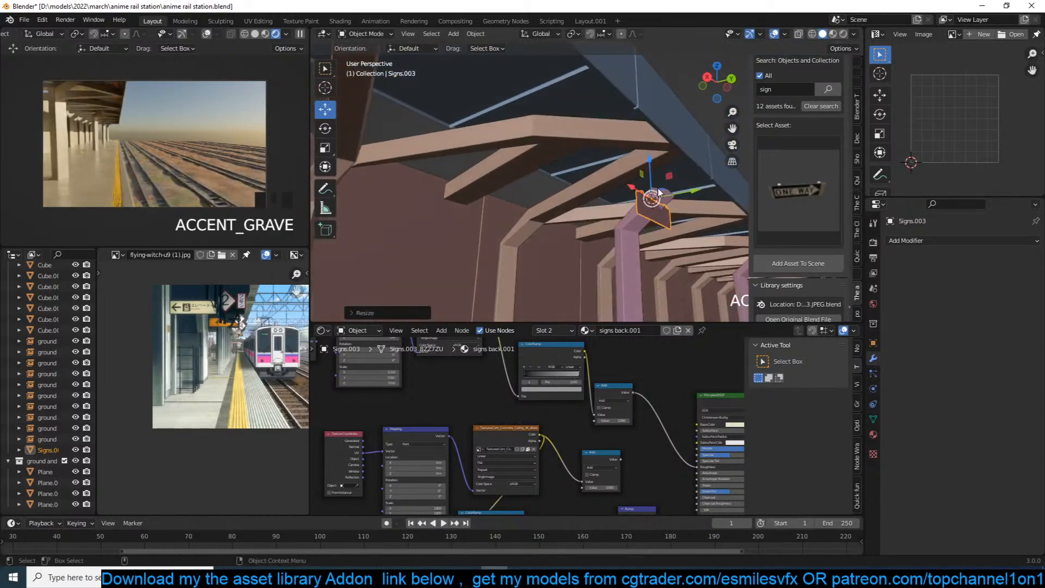
key("r")
key("z")
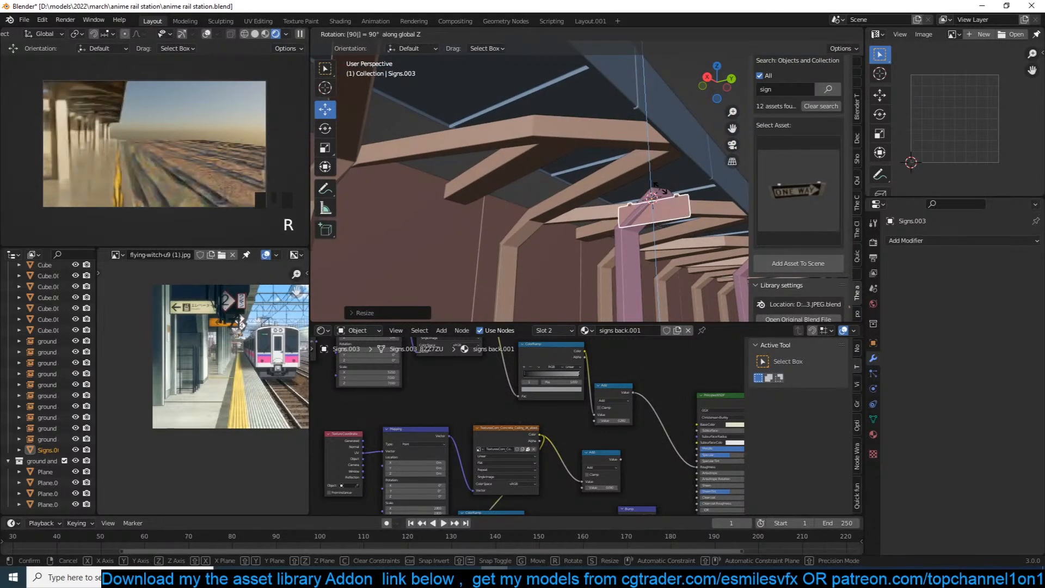
left_click(671, 202)
In camera view, move the sign along Y beyond the post, raise it along Z under the roof, and save.
key("KP_0")
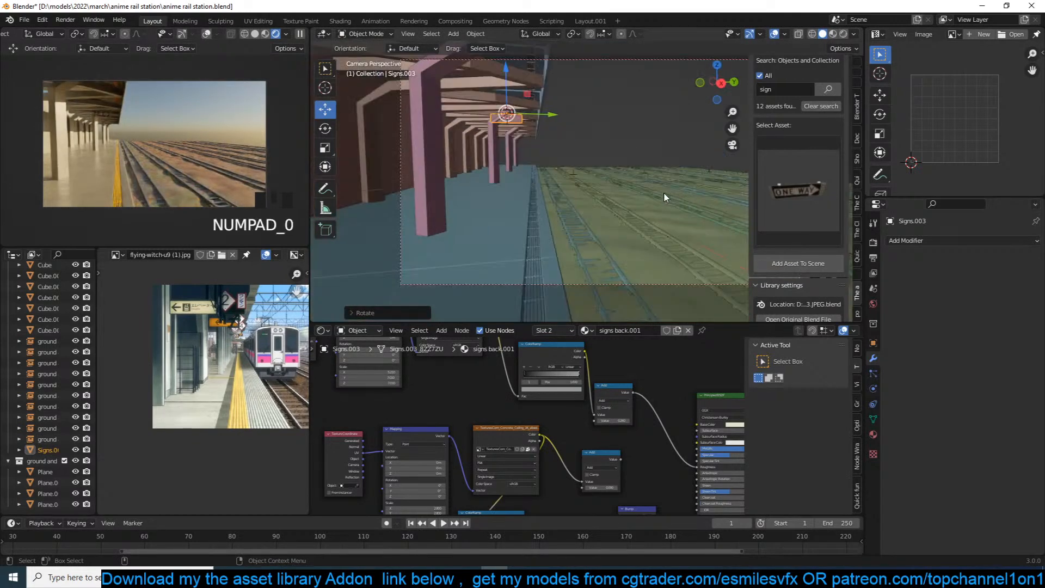
scroll(468, 73, "up", 5)
middle_click_drag(480, 134, 482, 138, "shift")
middle_click_drag(458, 86, 465, 103, "shift")
left_click_drag(465, 87, 503, 89)
key("g")
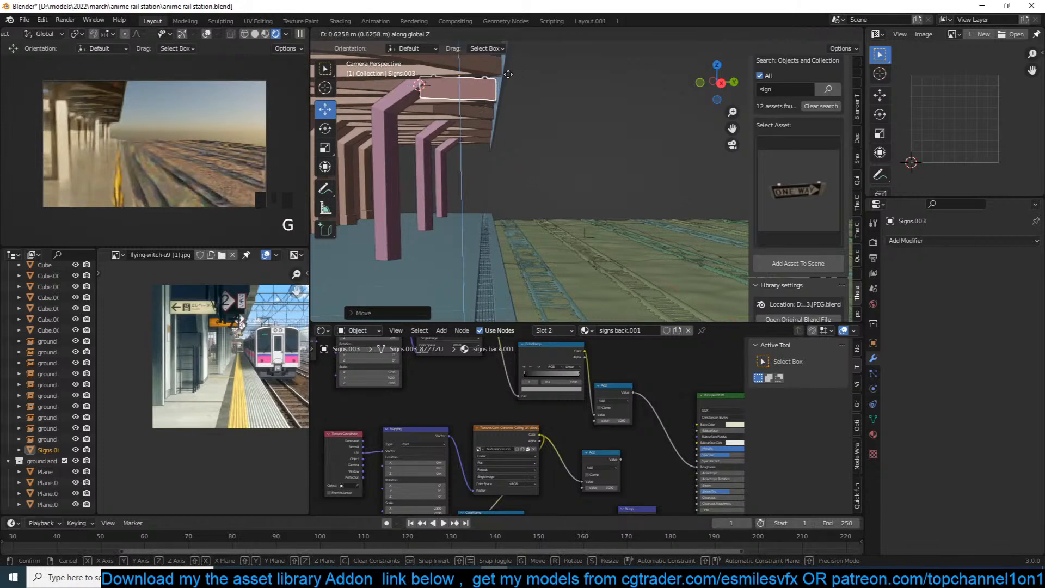
left_click(507, 91)
key("ctrl+s")
Choose the 42nd Street sign asset, place the 3D cursor on the nearest track-side post, and add the sign there.
left_click(776, 196)
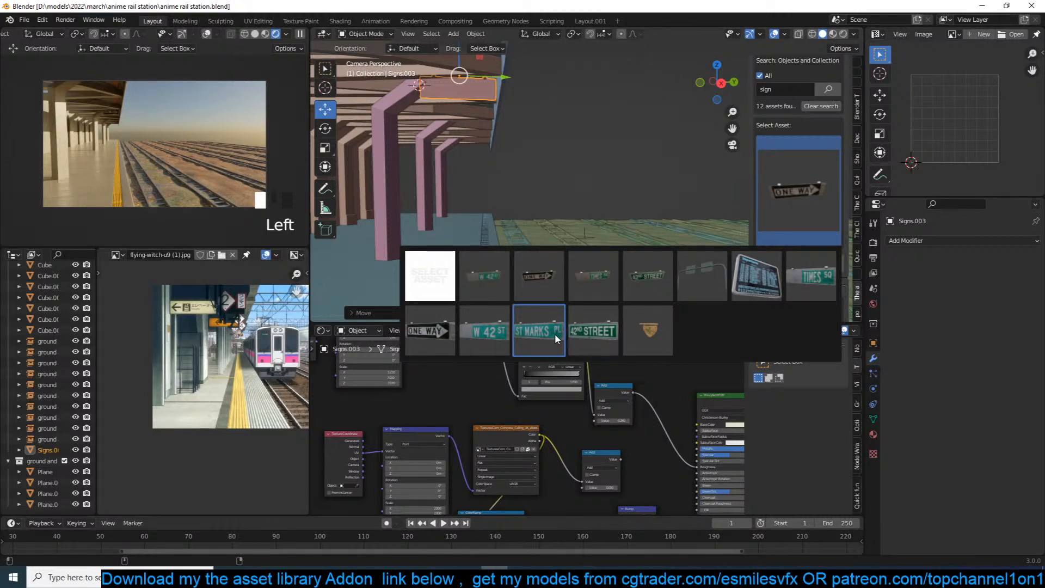
left_click(583, 331)
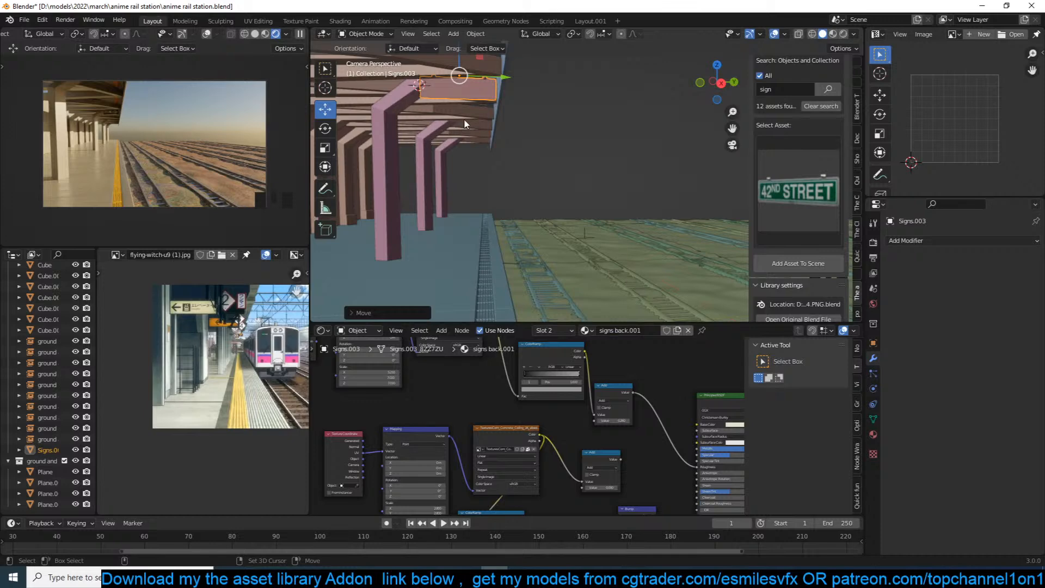
scroll(460, 127, "up", 10)
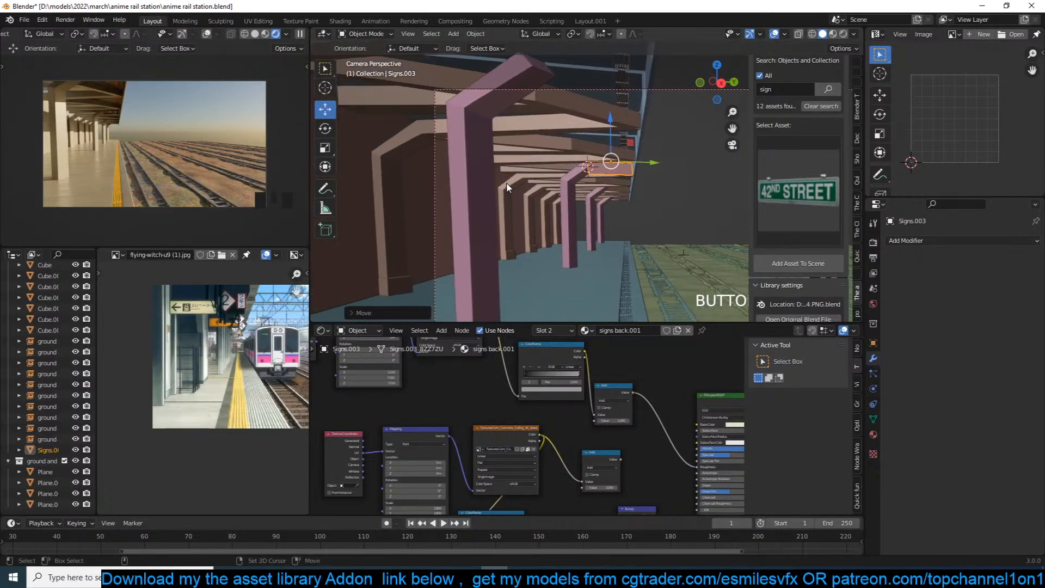
right_click(484, 180, "shift")
left_click(798, 263)
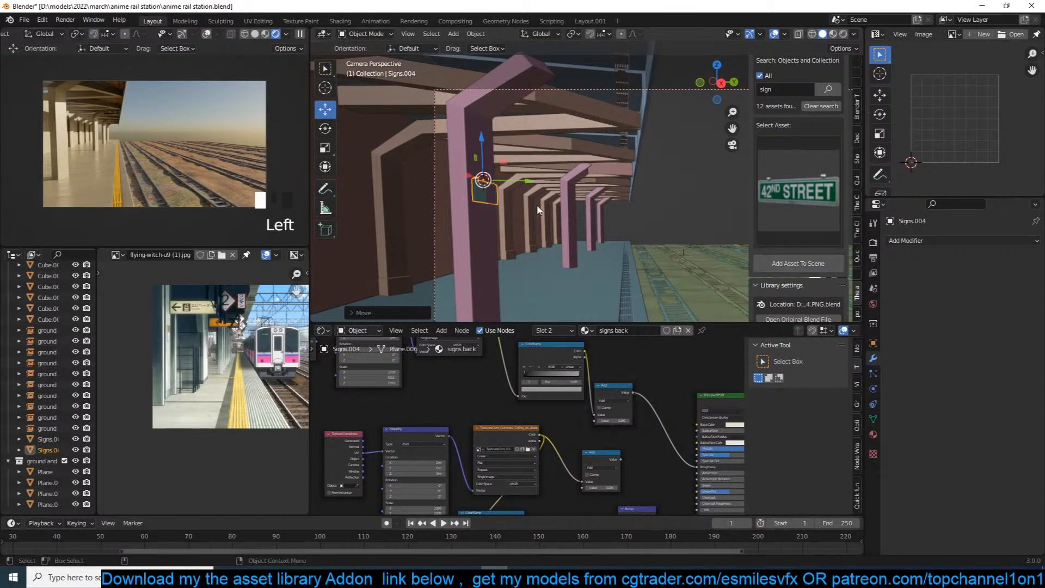
Rotate the 42nd Street sign about -26° around global Z so it lies across the post, and save the file.
key("KP_0")
scroll(614, 234, "down", 3)
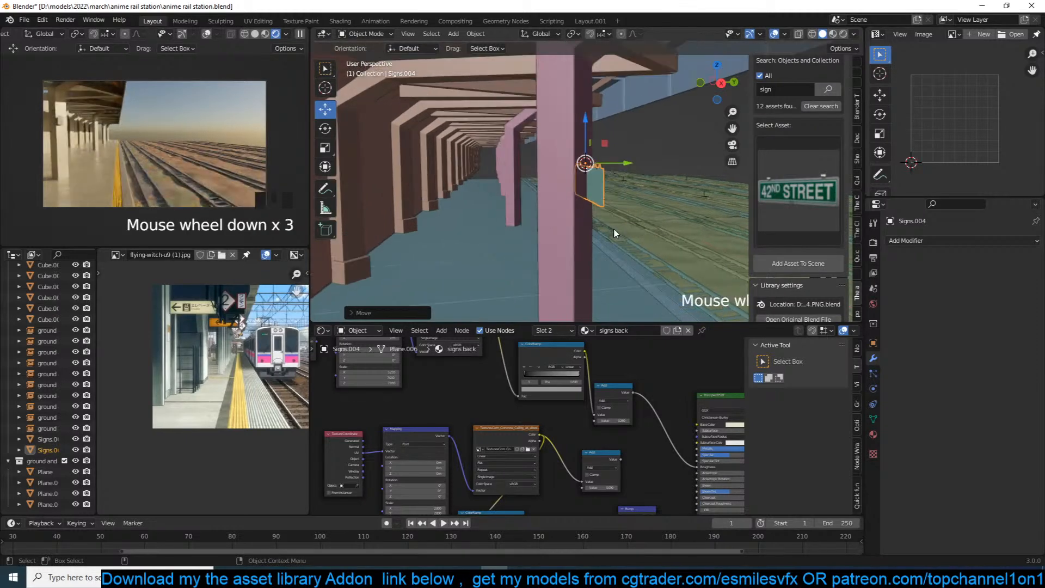
middle_click_drag(615, 230, 646, 186)
key("r")
key("z")
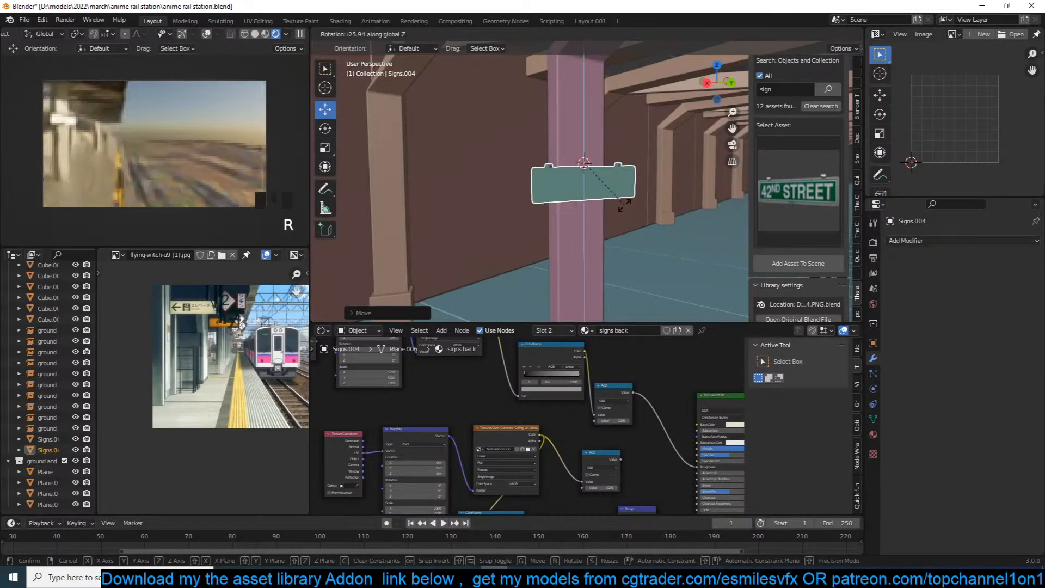
left_click(624, 206)
key("ctrl+s")
Choose the Departures board asset, place the 3D cursor on a roof beam above the track-side posts, and add the board.
left_click(815, 186)
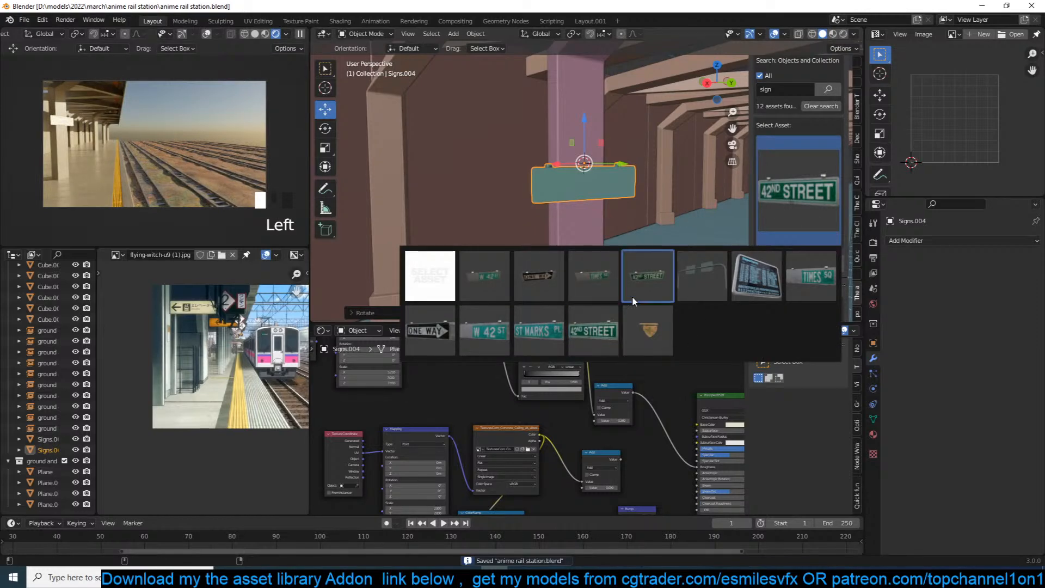
left_click(755, 281)
mouse_move(626, 173)
middle_mouse_down("shift")
mouse_move(589, 185)
mouse_move(610, 177)
middle_mouse_up("shift")
right_click(655, 159, "shift")
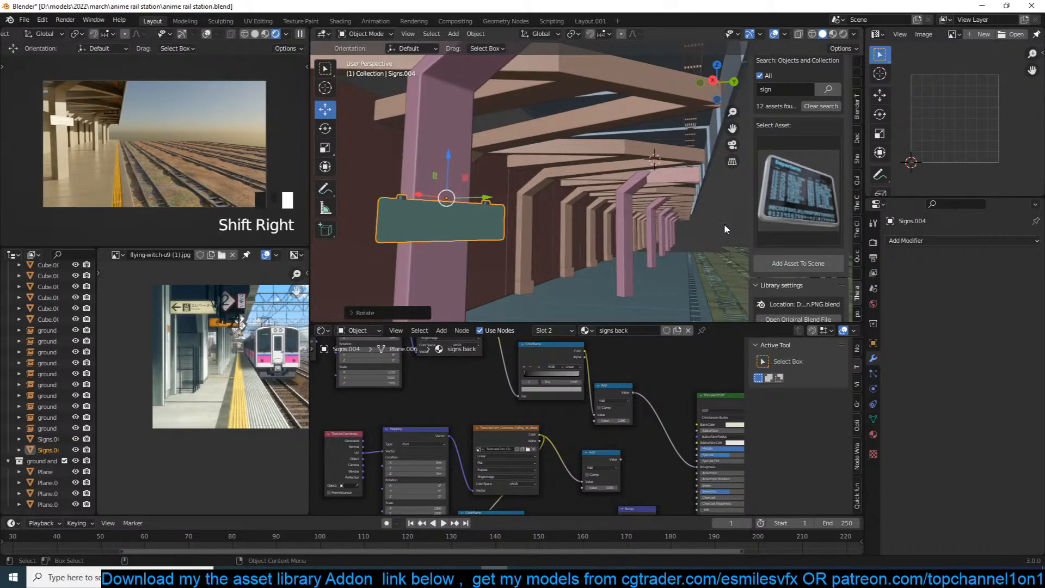
left_click(799, 263)
Scale down the Departures board and position it just below the roof beam beside the second track-side post.
key("s")
left_click(694, 189)
key("g")
key("z")
left_click(684, 195)
key("s")
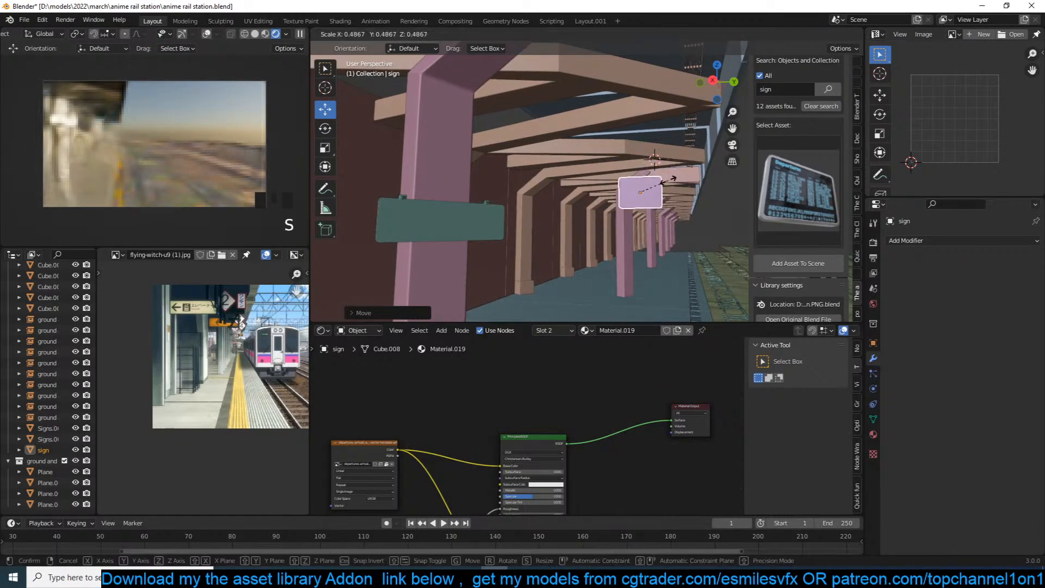
left_click(684, 182)
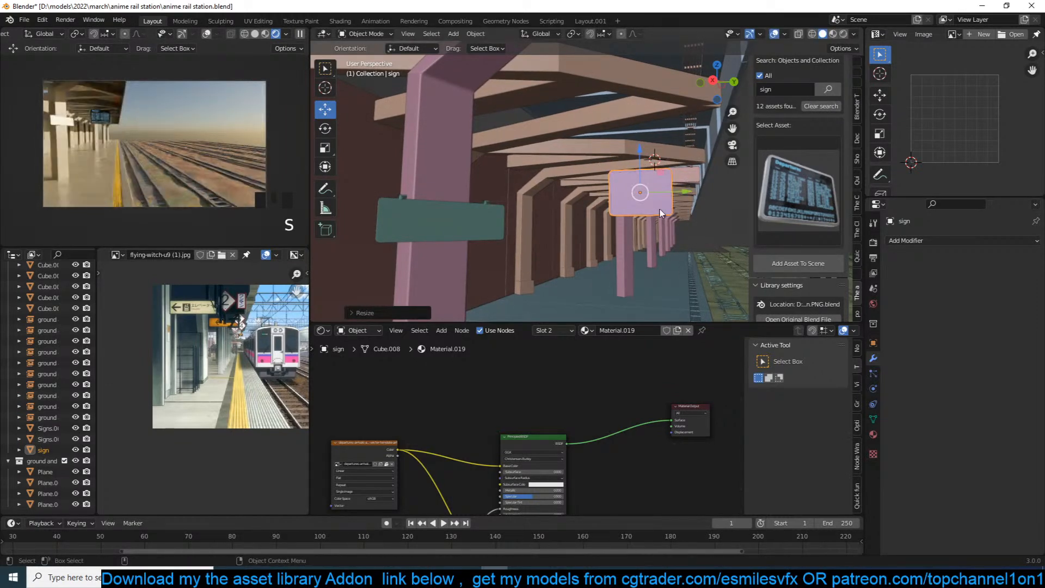
key("g")
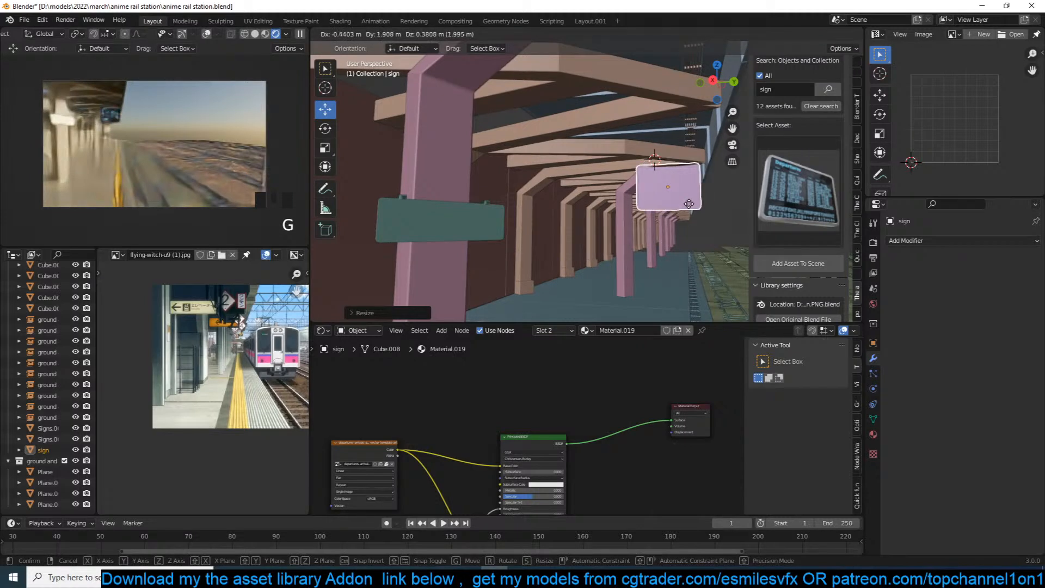
left_click(679, 223)
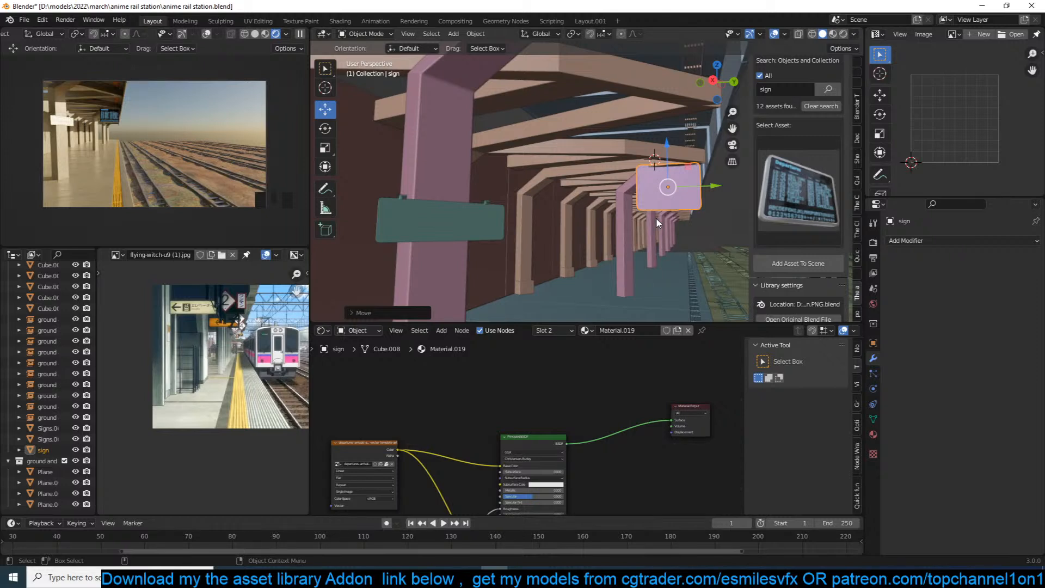
Shift the Departures board slightly along Y toward the post, save the file, and clear the selection.
left_click(613, 181)
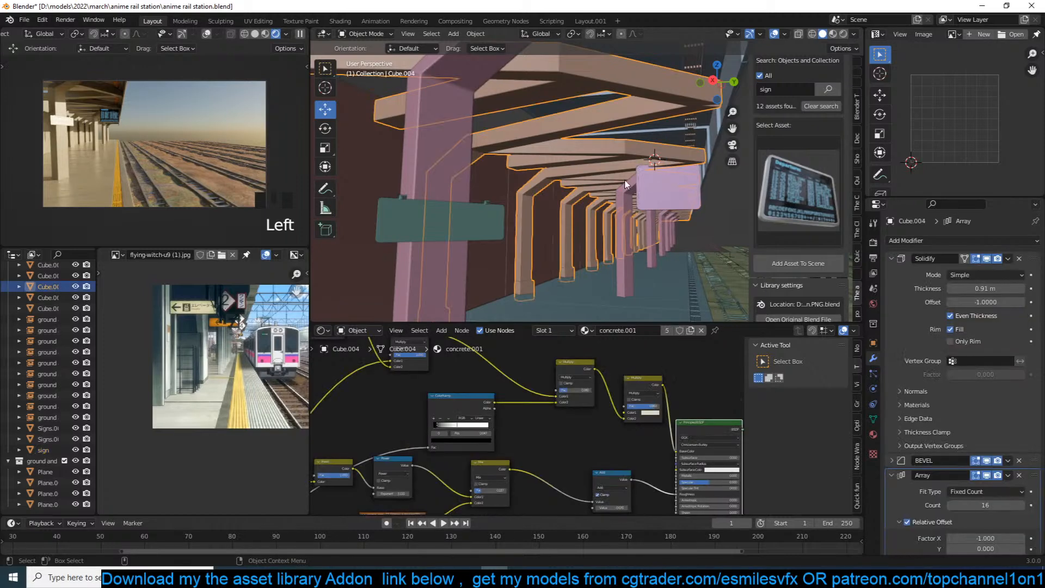
key("ctrl+s")
left_click(697, 193)
key("KP_Decimal")
middle_click_drag(695, 189, 600, 144)
left_click_drag(610, 180, 593, 186)
key("ctrl+s")
key("alt+a")
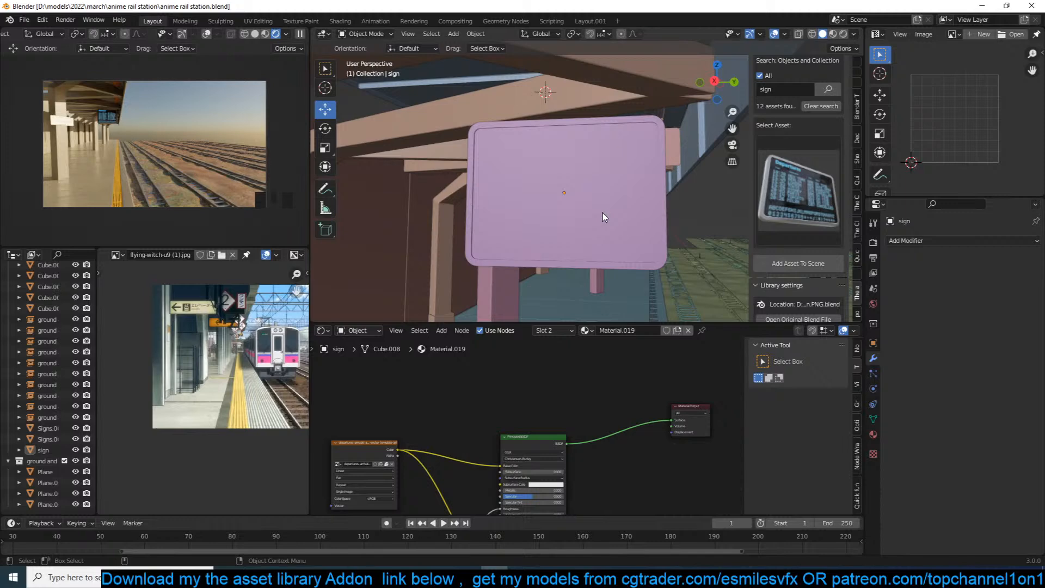
Examine the placed signs around the posts, save the file, and compare the layout with the reference image.
scroll(596, 214, "down", 3)
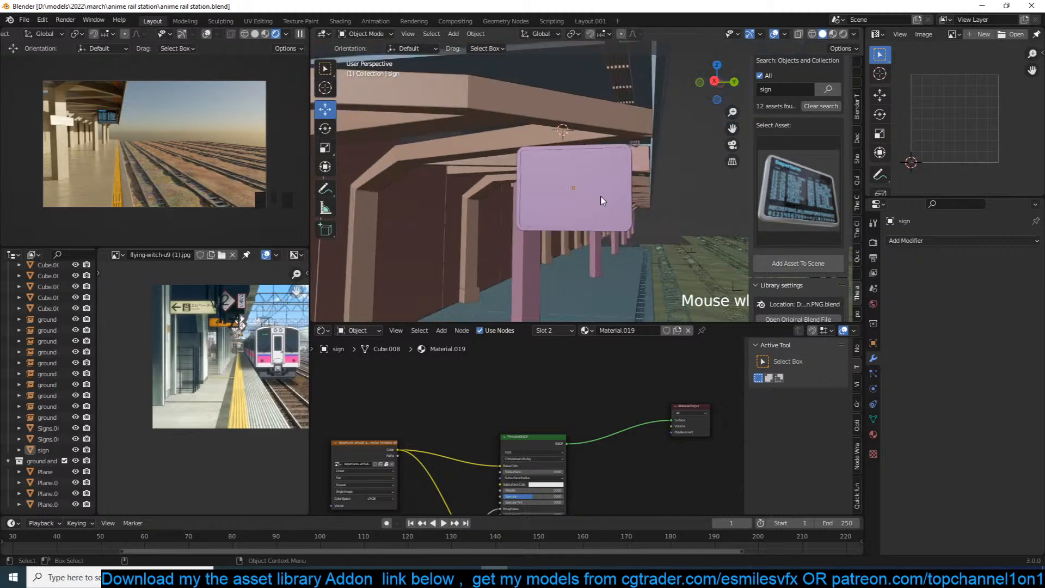
left_click(602, 199)
key("ctrl+s")
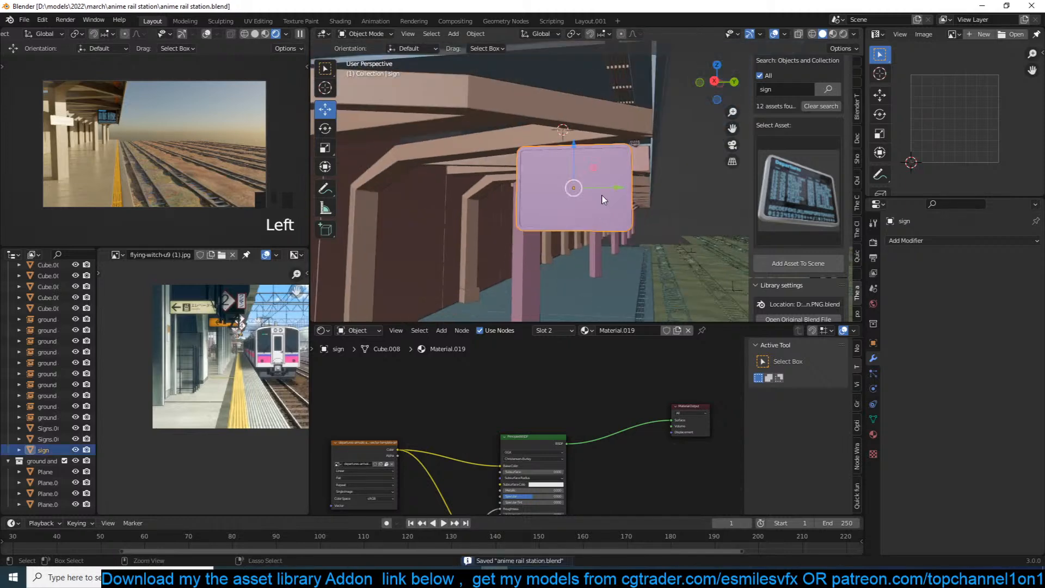
left_click(710, 201)
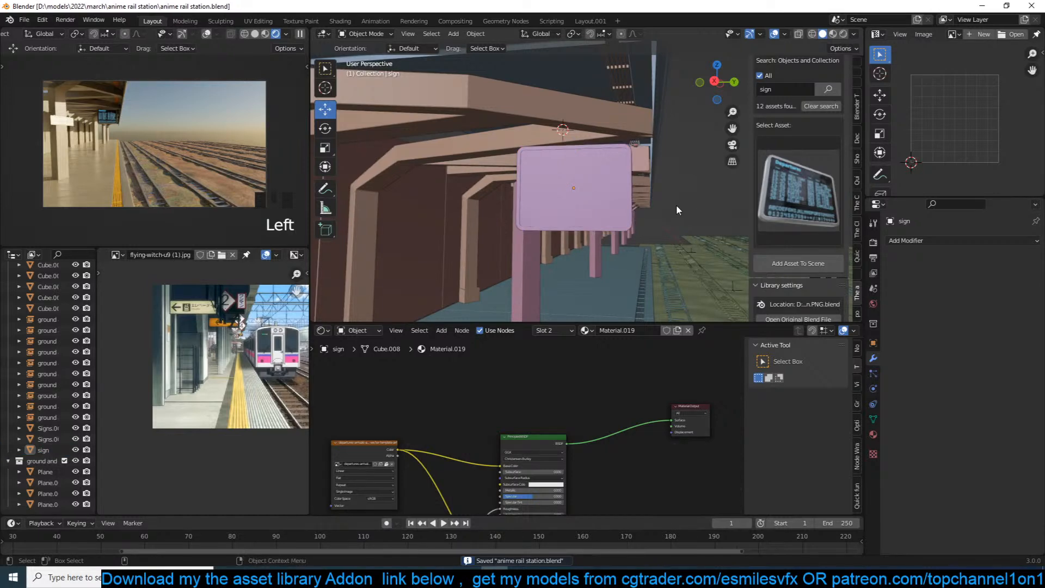
scroll(676, 208, "down", 3)
mouse_move(626, 207)
middle_mouse_down()
mouse_move(632, 175)
mouse_move(623, 201)
mouse_move(632, 210)
middle_mouse_up()
scroll(623, 200, "down", 1)
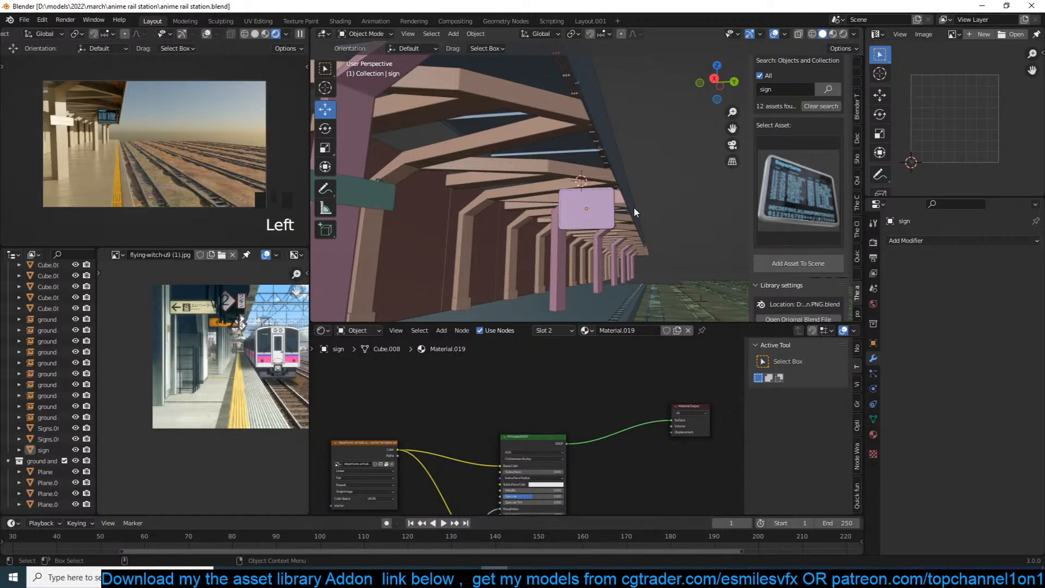
middle_click_drag(634, 207, 637, 213)
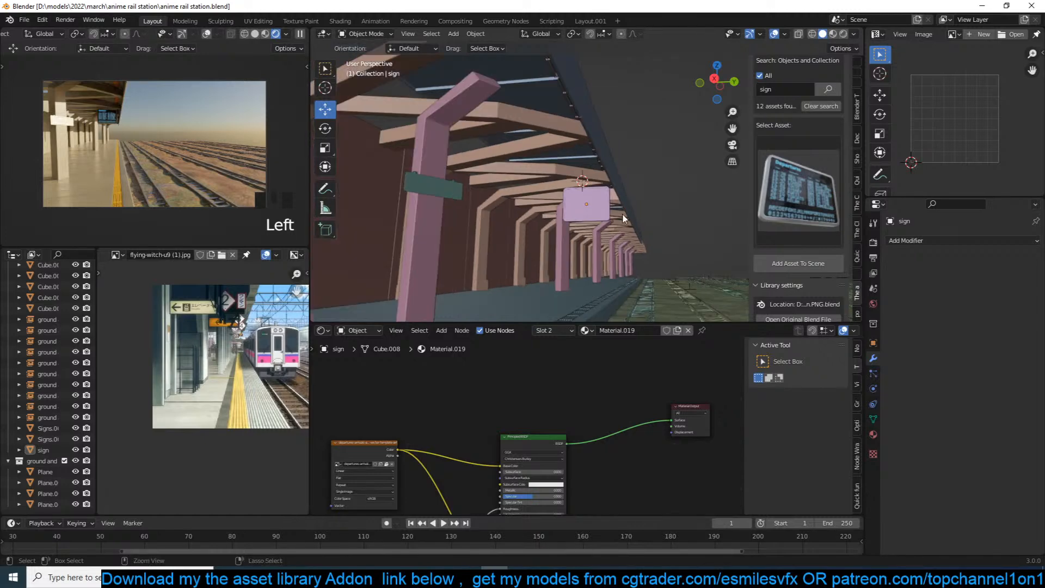
key("ctrl+s")
scroll(270, 331, "down", 1)
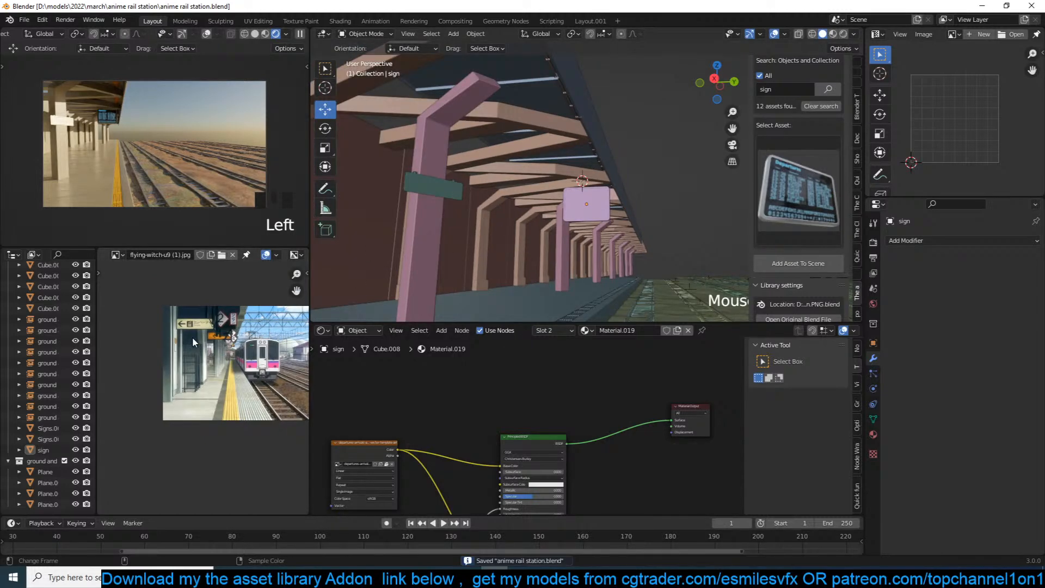
Duplicate the Multiply node in the track-side posts' concrete.001 material and insert the copy before the Principled BSDF base color.
middle_click_drag(459, 196, 516, 191)
left_click(547, 245)
scroll(611, 381, "down", 4)
middle_click_drag(665, 408, 558, 403)
scroll(605, 425, "up", 4)
scroll(567, 409, "up", 3)
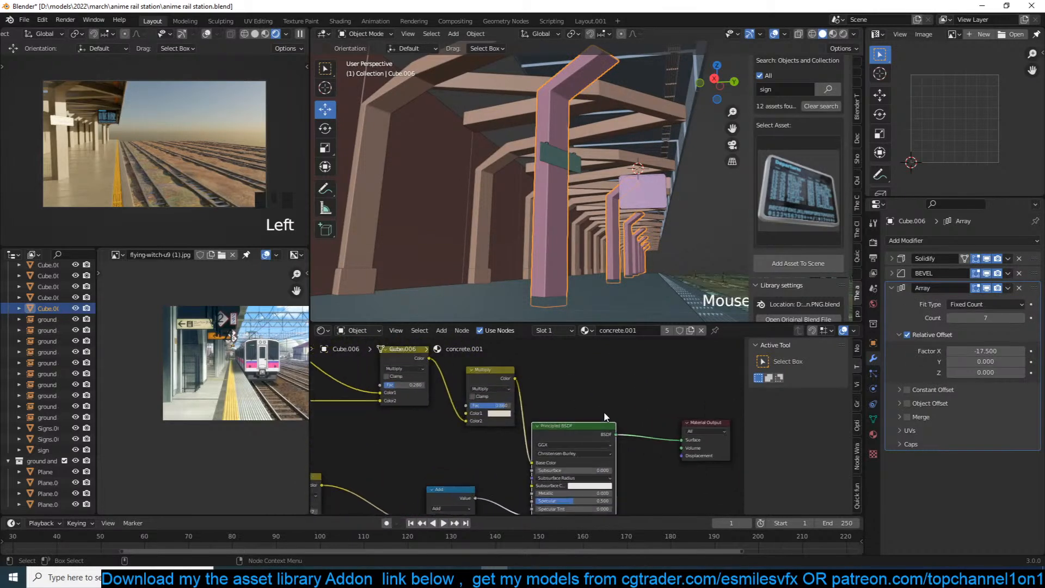
scroll(659, 407, "down", 2)
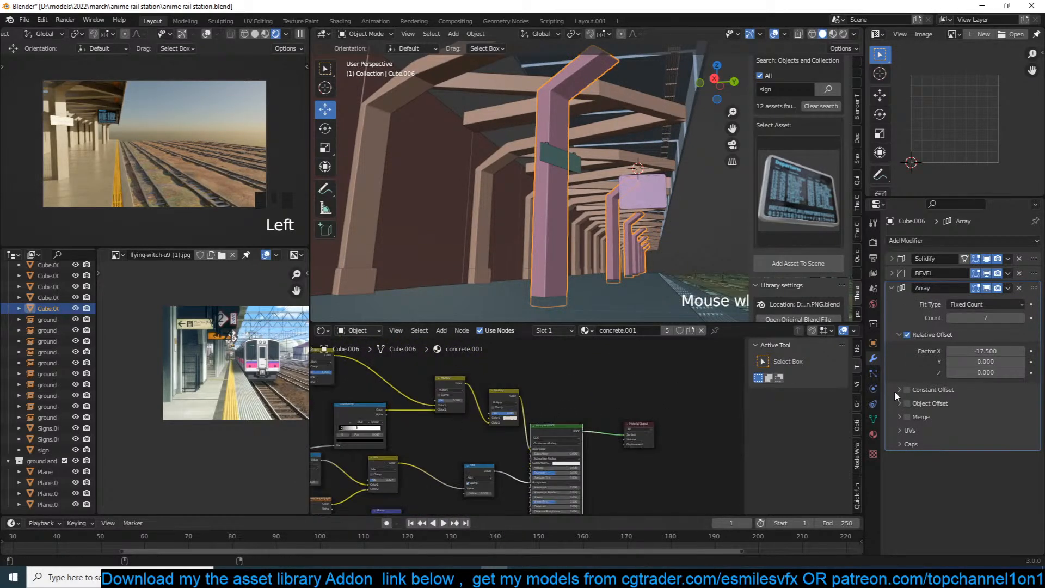
left_click(873, 434)
key("shift+d")
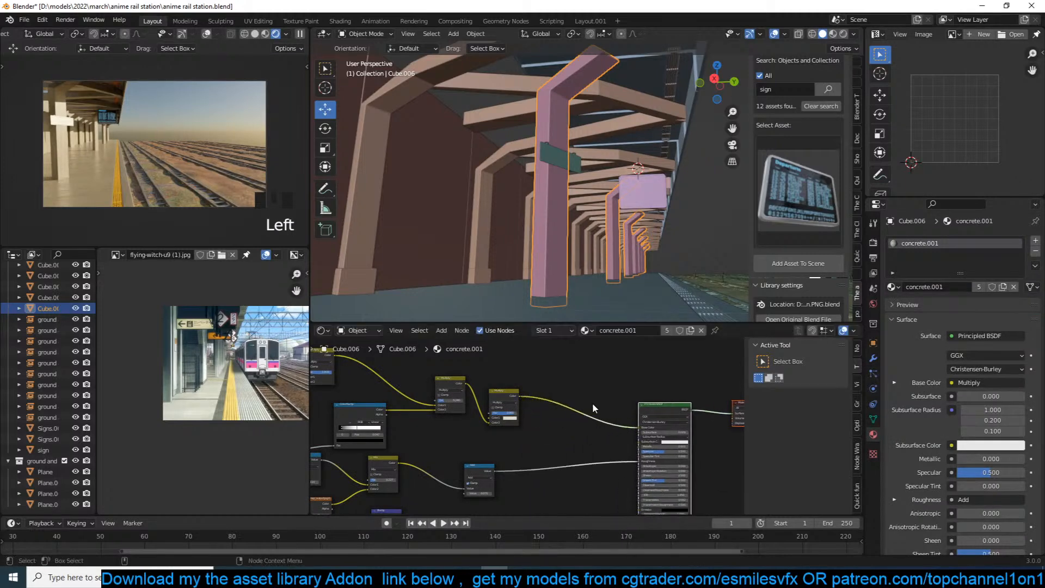
left_click(578, 407)
scroll(579, 406, "up", 6)
Set the duplicated mix node's blending to Overlay with a light blue second color, and save the file.
left_click(595, 402)
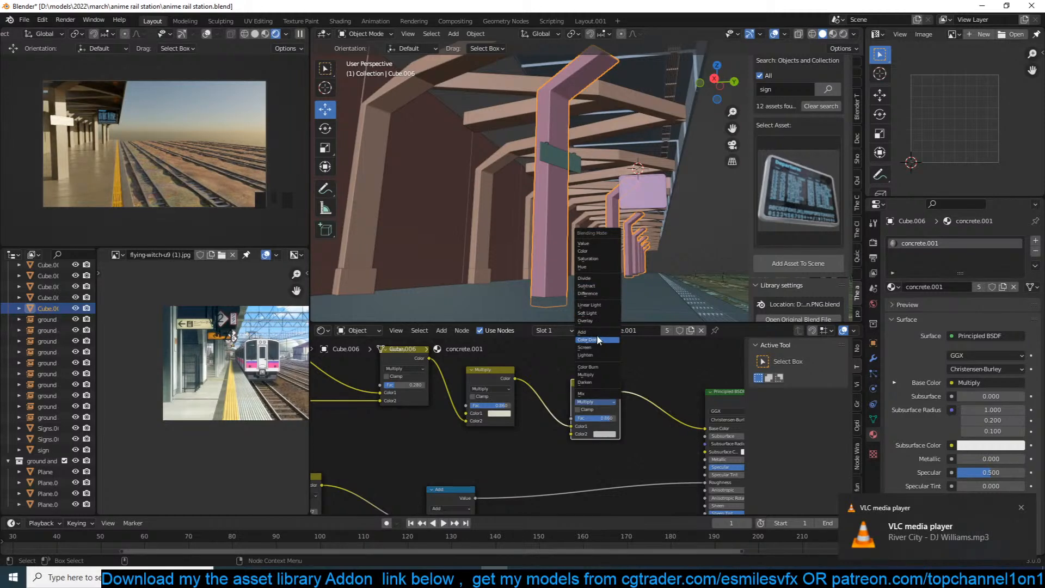
left_click(599, 320)
scroll(603, 381, "up", 4)
left_click(626, 436)
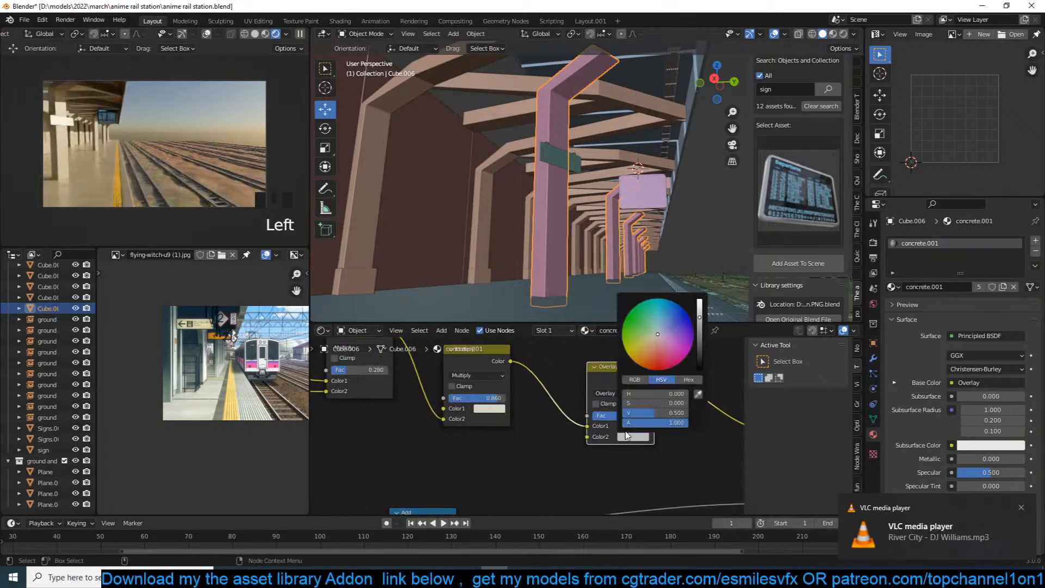
left_click(661, 326)
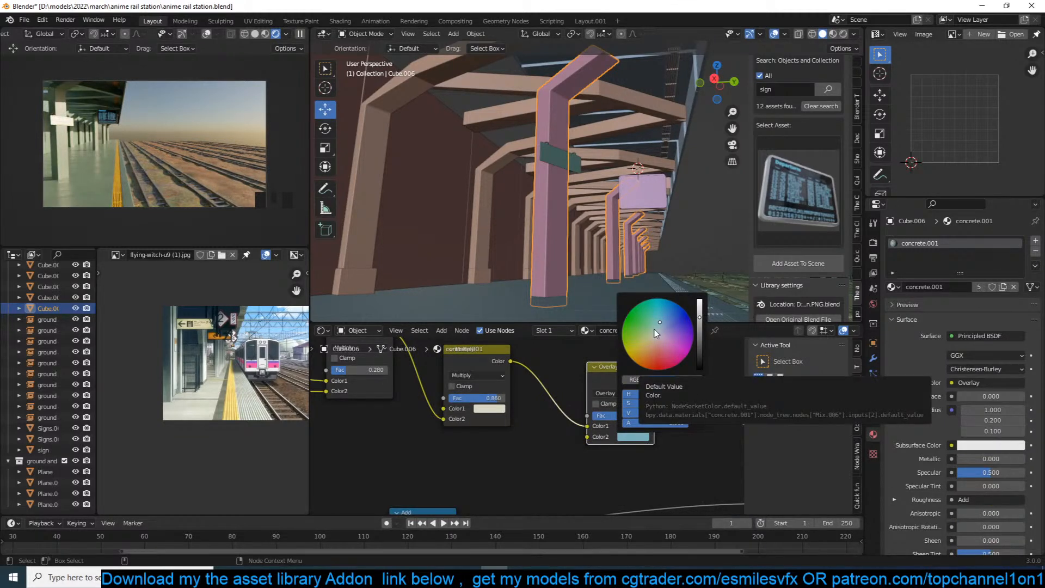
key("ctrl+s")
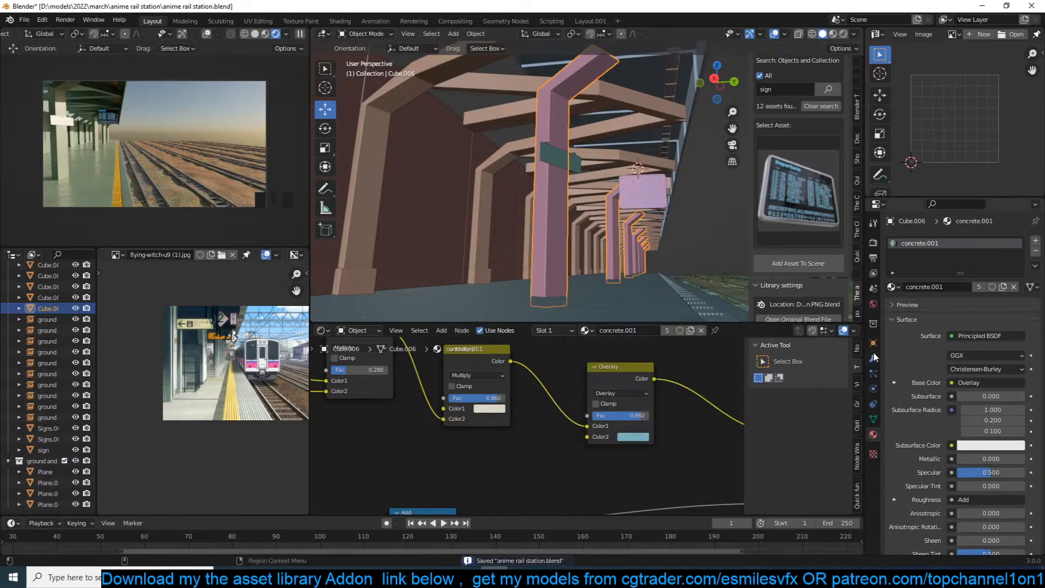
Try a sun rotation of 45° in the world's Sky Texture, and settle on -45°.
left_click(874, 305)
left_click(986, 385)
type("45")
left_click(923, 395)
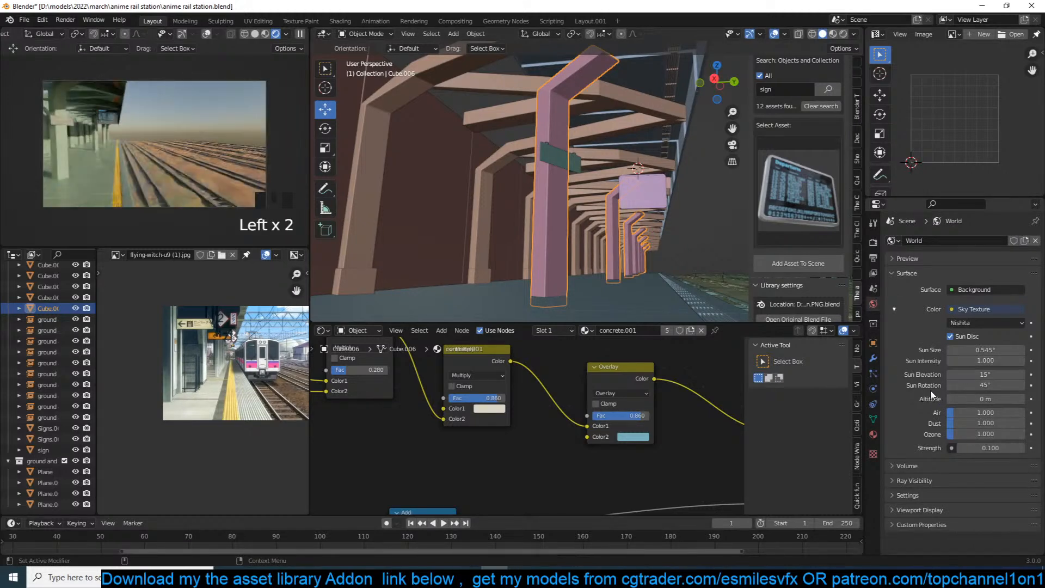
left_click(984, 388)
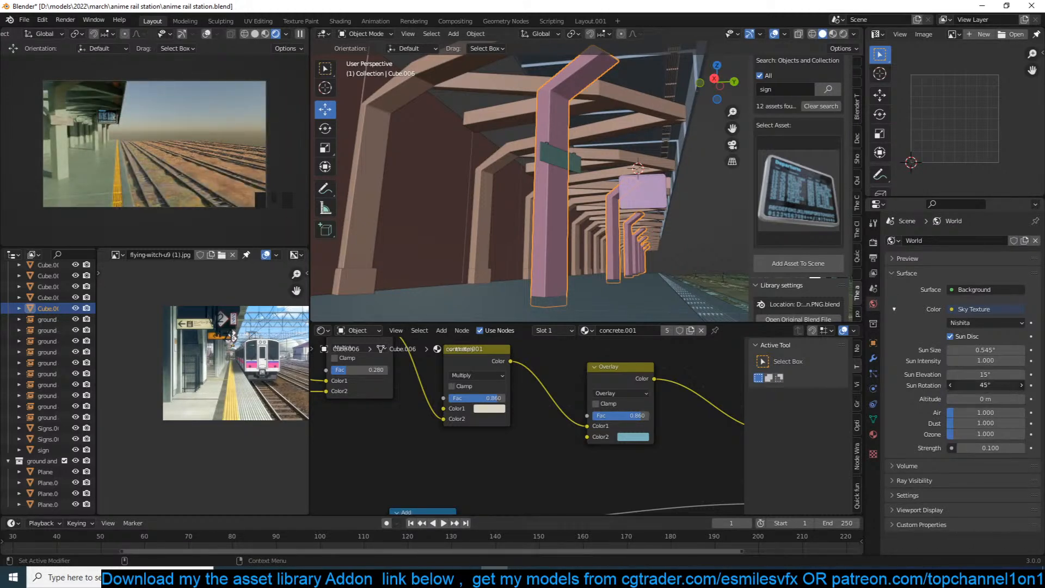
type("-45")
left_click(918, 396)
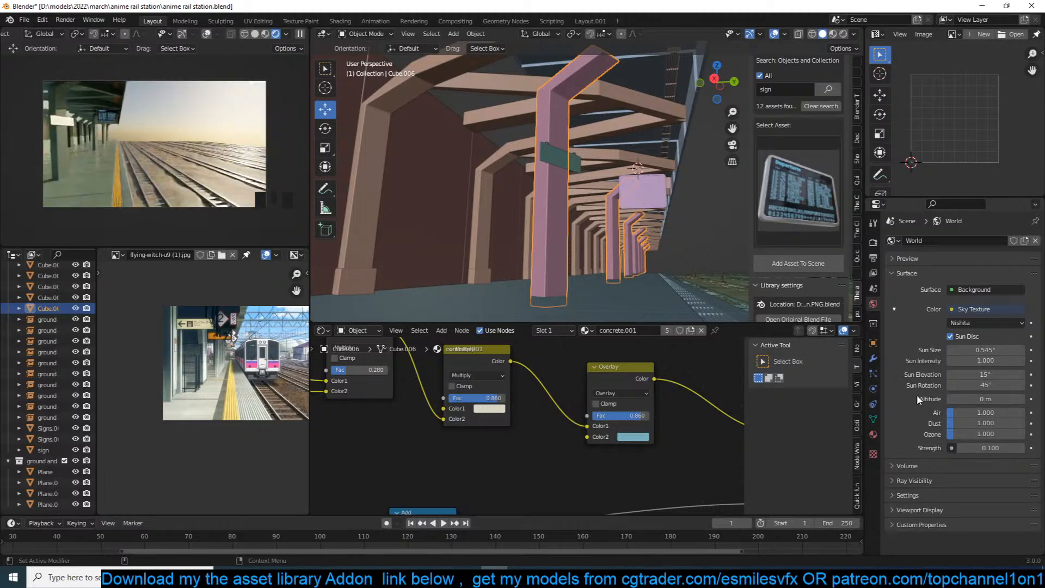
Examine the station structure from outside and below, clear the selection, and save the file.
scroll(659, 233, "down", 3)
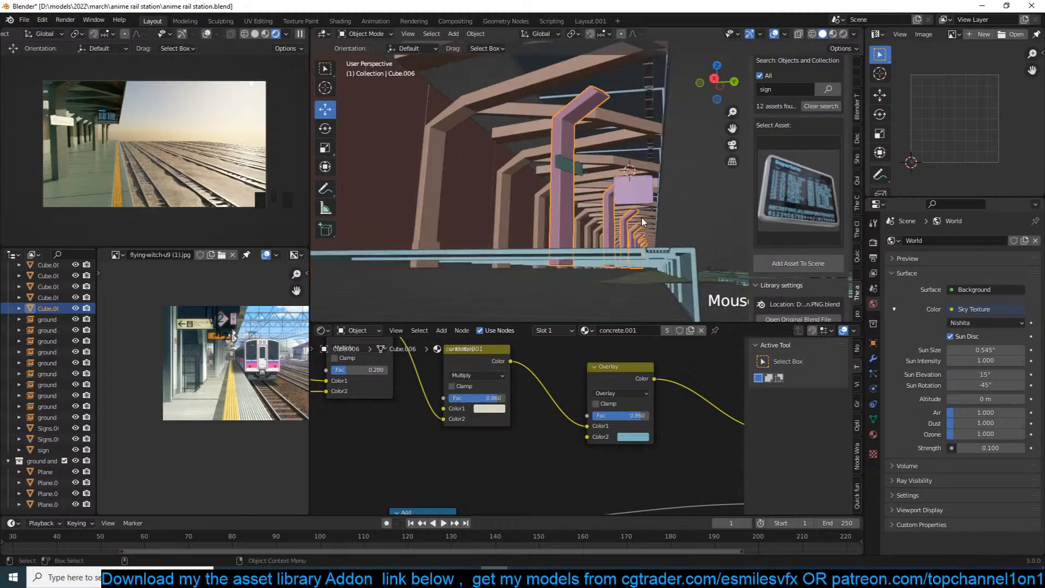
left_click(666, 205)
key("ctrl+s")
key("alt+a")
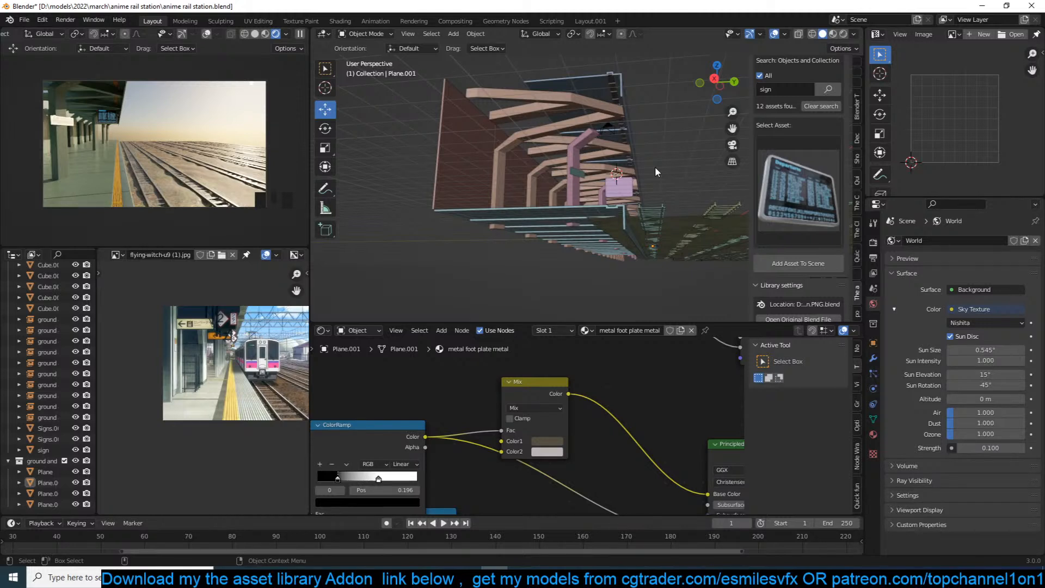
left_click(645, 136)
key("ctrl+s")
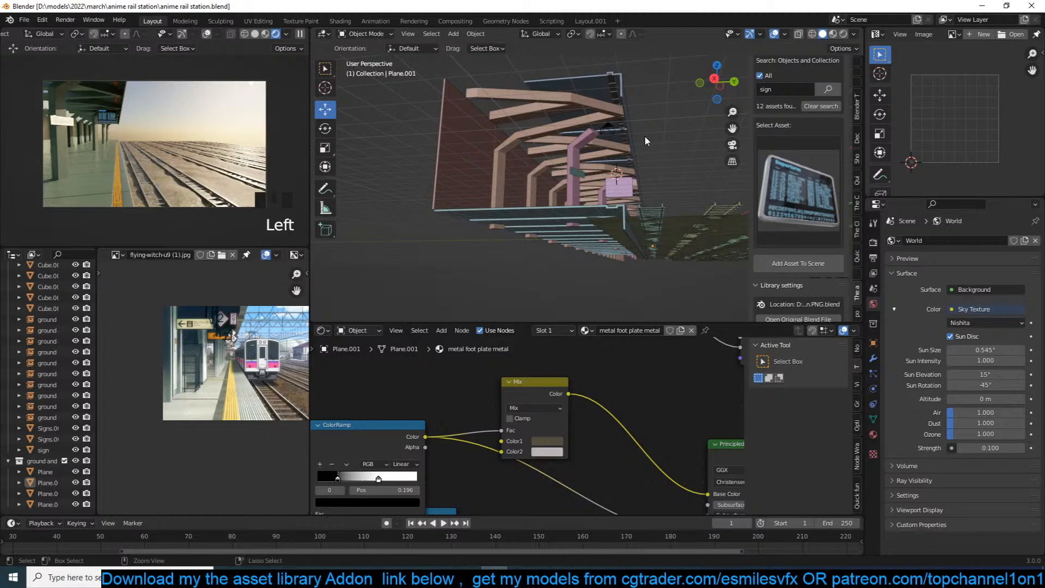
Extend the roof slab's inner edge along Y over the beams to the back wall.
middle_click_drag(648, 131, 660, 161)
left_click(619, 174)
key("Tab")
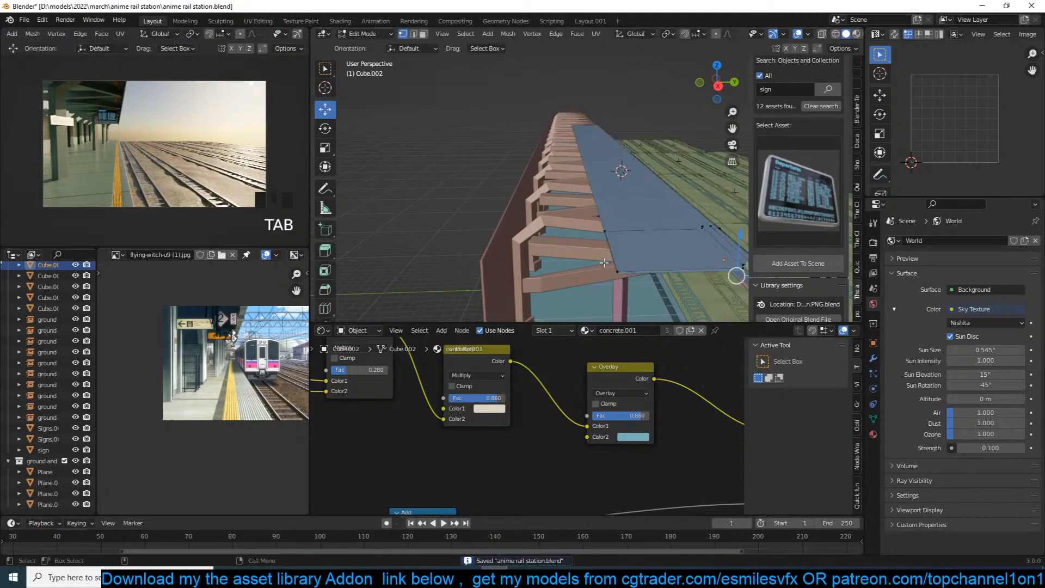
left_click(612, 260, "alt")
left_click(568, 253)
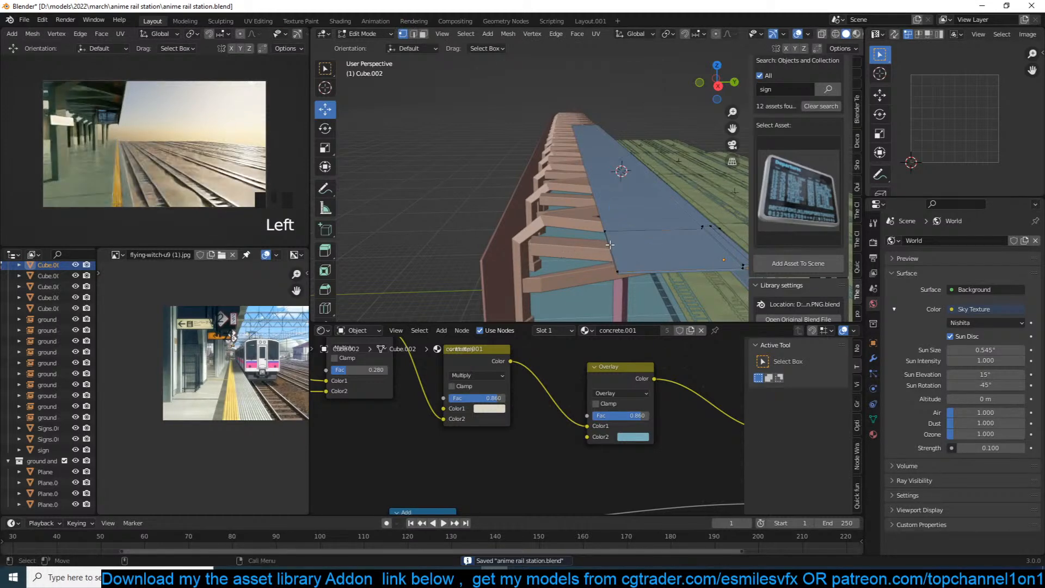
left_click(607, 245, "alt")
left_click_drag(638, 244, 528, 253)
key("Tab")
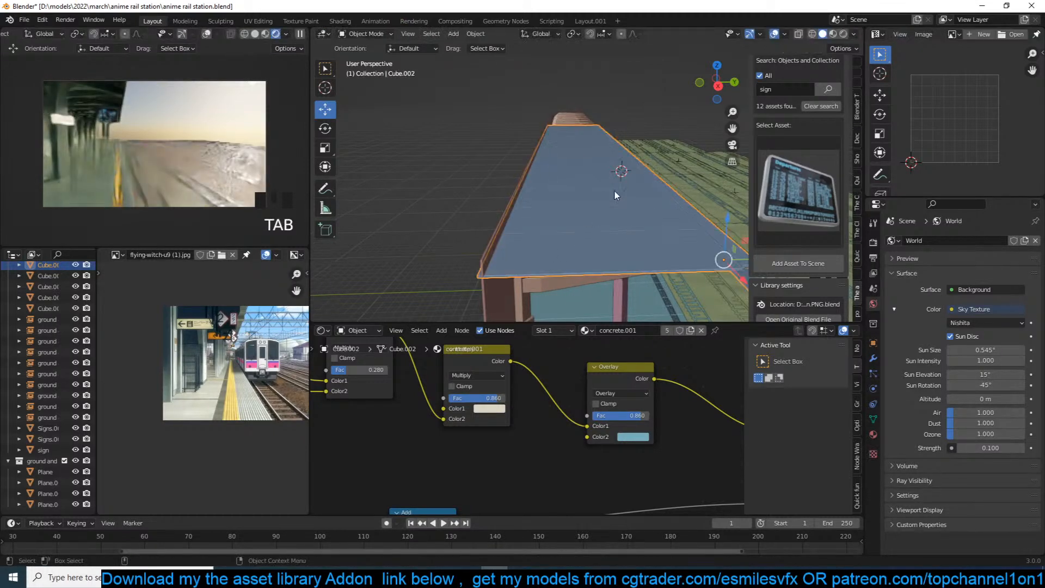
Save the file, clear the selection, and examine the extended roof along its track-side edge.
left_click(635, 110)
key("ctrl+s")
key("alt+a")
middle_click_drag(636, 118, 605, 117)
scroll(605, 116, "up", 1)
key("ctrl+s")
scroll(217, 388, "up", 4)
scroll(217, 387, "down", 2)
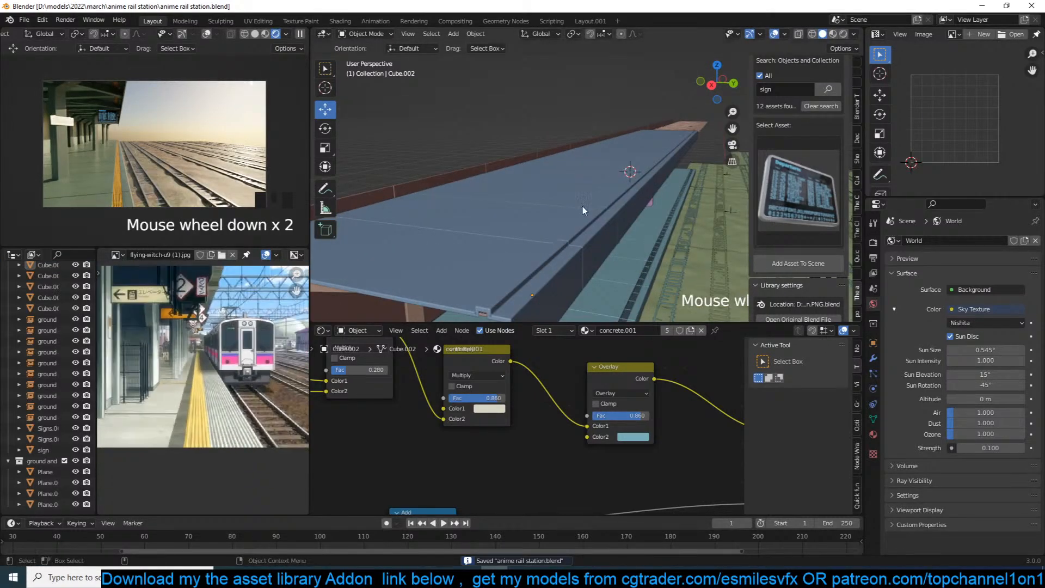
Show the station and the area above the tracks in the right side view, pause the rendered preview, and save the file.
left_click(567, 164)
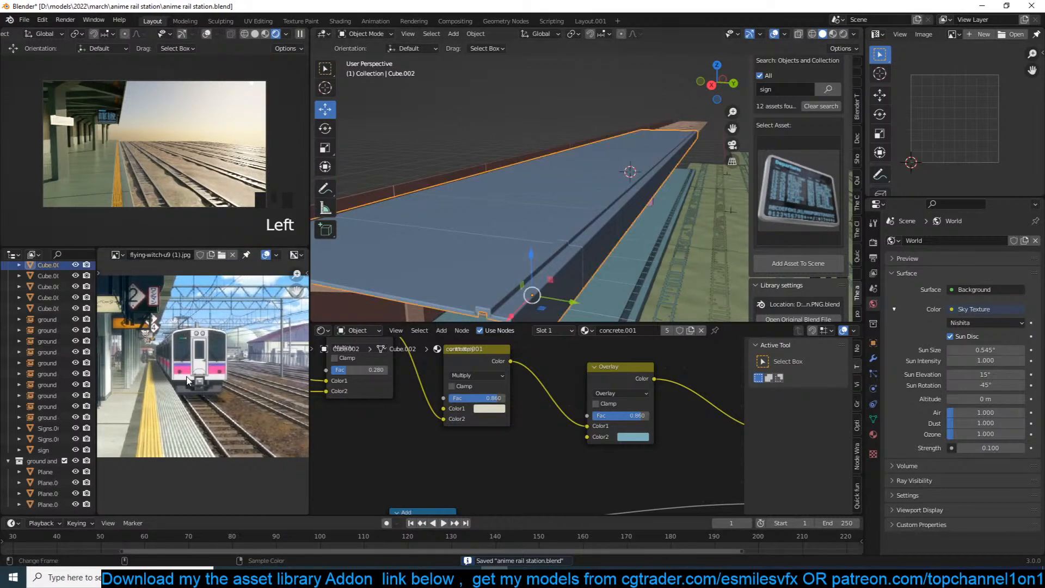
key("KP_1")
key("KP_3")
middle_click_drag(579, 168, 448, 132, "shift")
scroll(409, 229, "up", 2)
key("ctrl+s")
left_click(300, 34)
scroll(416, 198, "down", 3)
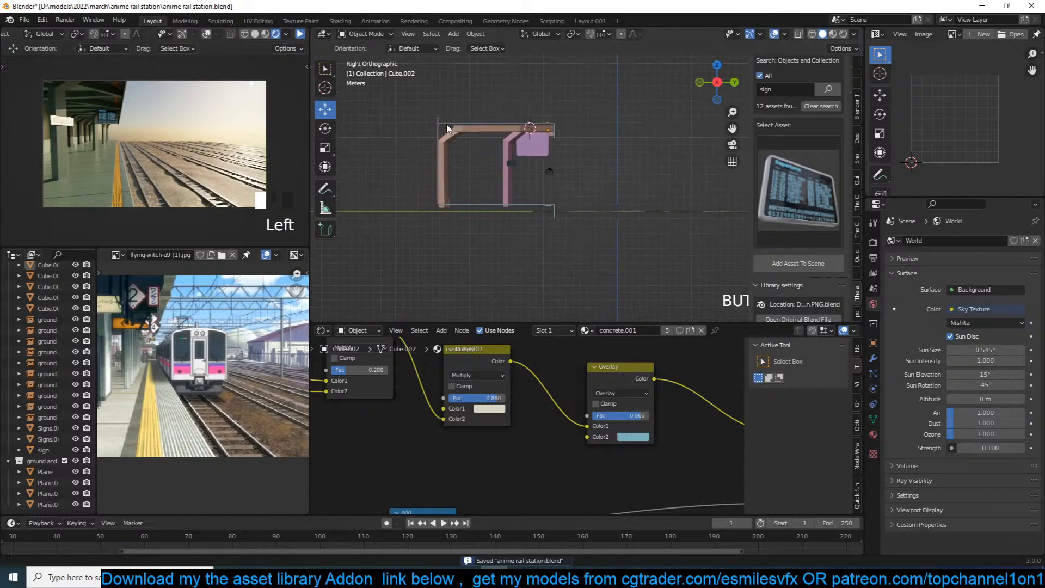
scroll(479, 147, "up", 3)
key("ctrl+s")
middle_click_drag(473, 172, 459, 181, "shift")
scroll(267, 354, "up", 2)
middle_click_drag(606, 153, 538, 162, "shift")
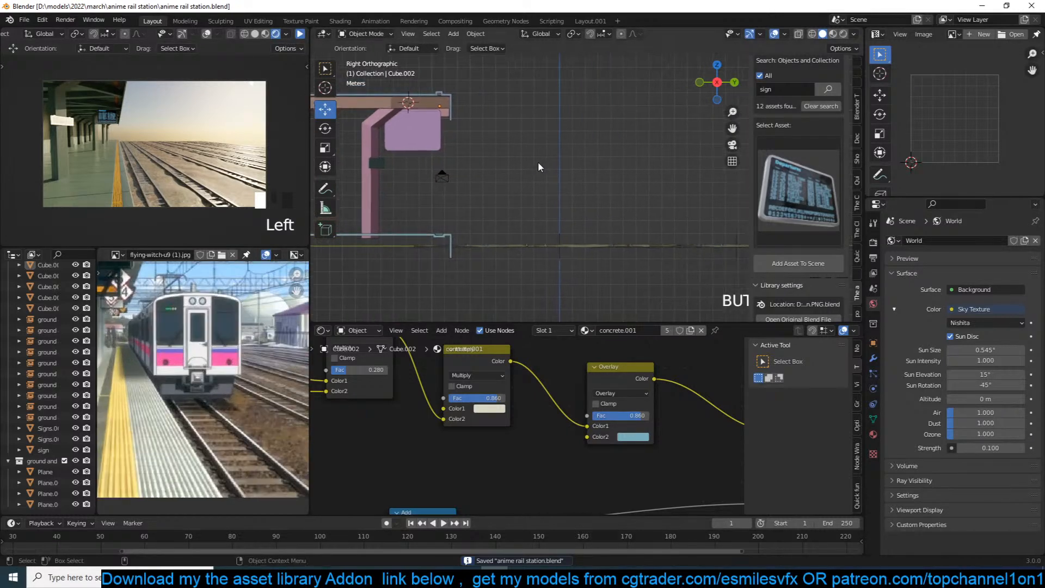
Place the 3D cursor above the tracks, add a plane there, and rotate it upright about X and 90° about Z.
right_click(538, 162, "shift")
key("shift+a")
mouse_move(538, 162)
left_click(581, 162)
key("r")
key("x")
key("Return")
type("rz90")
key("Return")
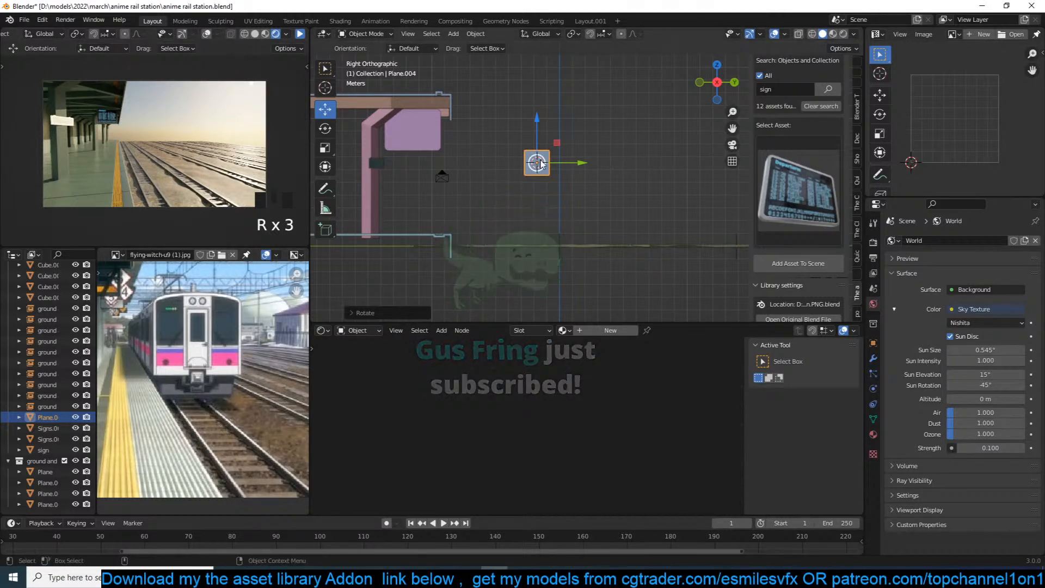
scroll(532, 133, "up", 1)
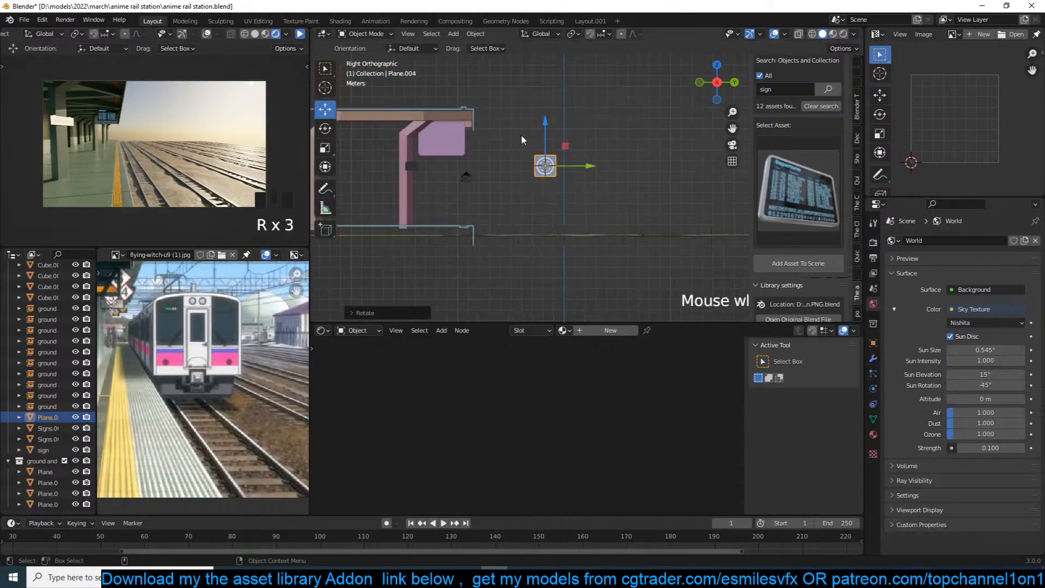
Enlarge the upright plane, reposition it over the tracks, scale it on X, and apply its transforms.
key("s")
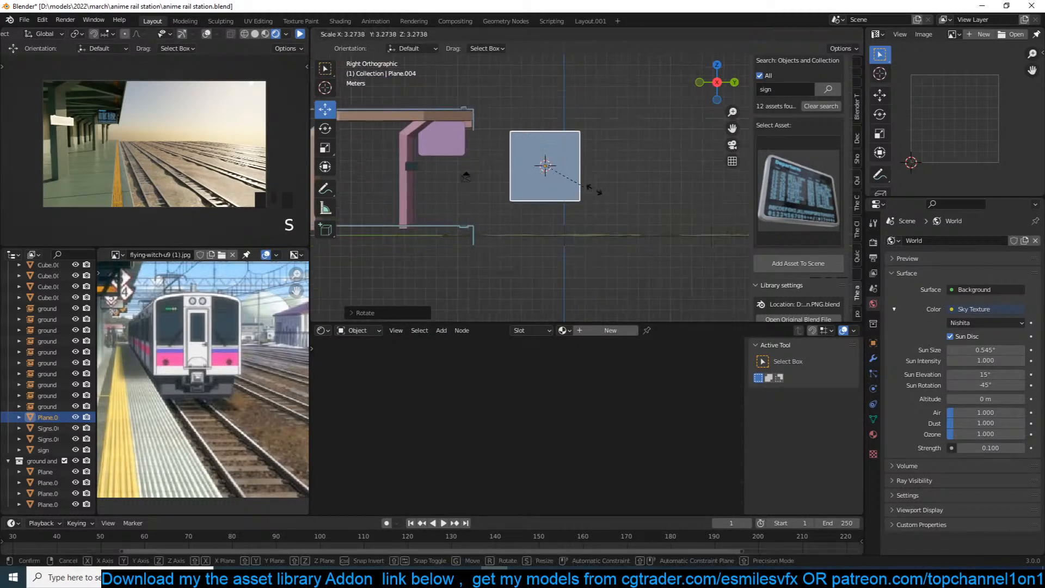
left_click(598, 182)
key("g")
left_click(574, 213)
key("s")
key("x")
left_click(598, 194)
key("ctrl+a")
left_click(589, 213)
Refine the plane's position and size above the tracks, and scale it along Y to the train front's proportions.
key("g")
left_click(573, 197)
key("s")
left_click(567, 200)
key("g")
left_click(572, 207)
key("s")
key("y")
left_click(572, 195)
scroll(611, 188, "up", 2)
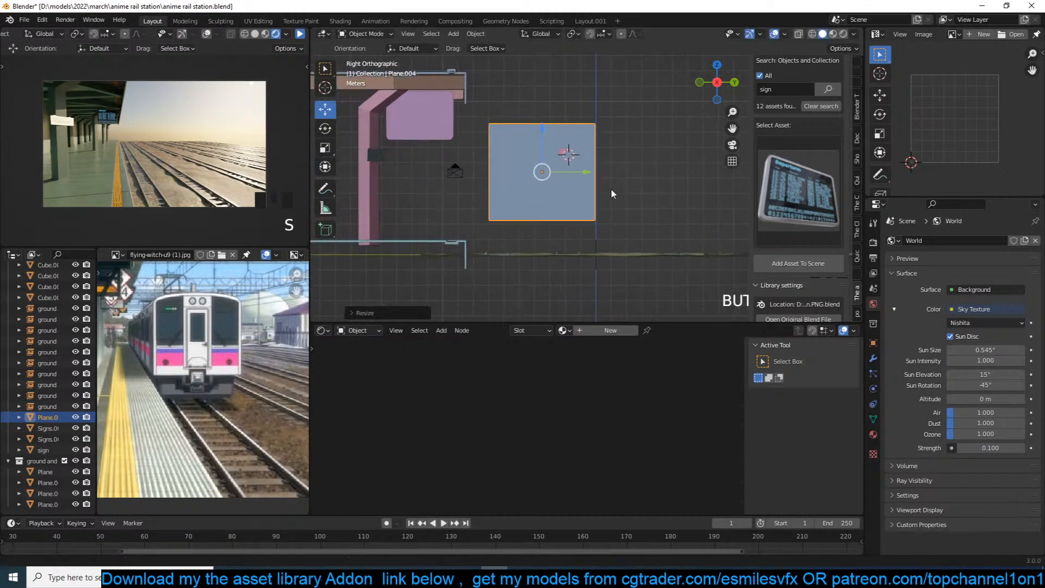
Add a vertical loop cut through the plane's center and delete its platform-side half.
key("Tab")
key("ctrl+r")
left_click(505, 157)
left_click(491, 156, "alt")
key("x")
left_click(550, 96)
key("Tab")
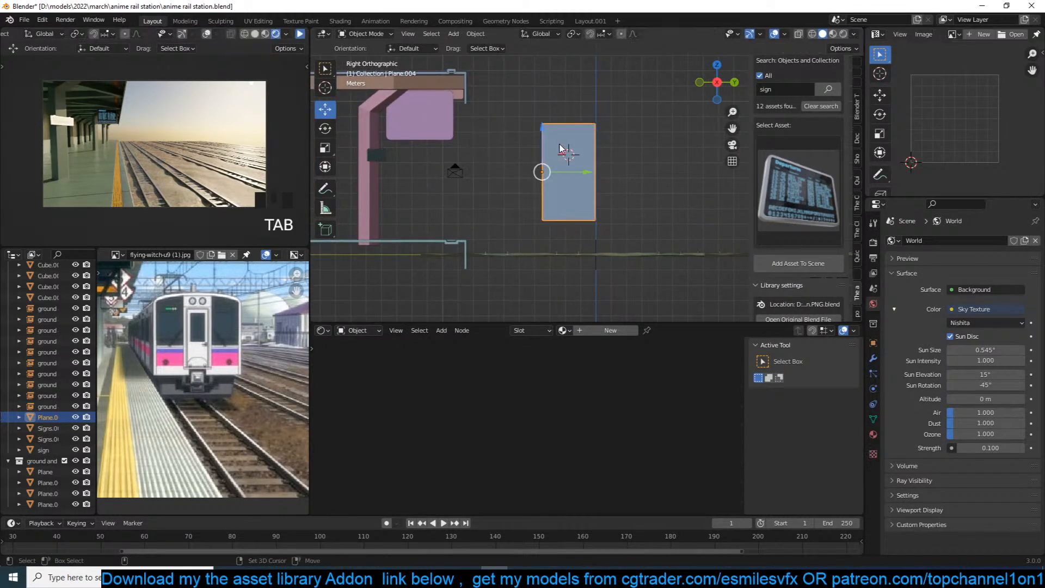
Add a Mirror modifier to the blue plane so its half profile is mirrored across the centre.
key("q")
left_click(546, 210)
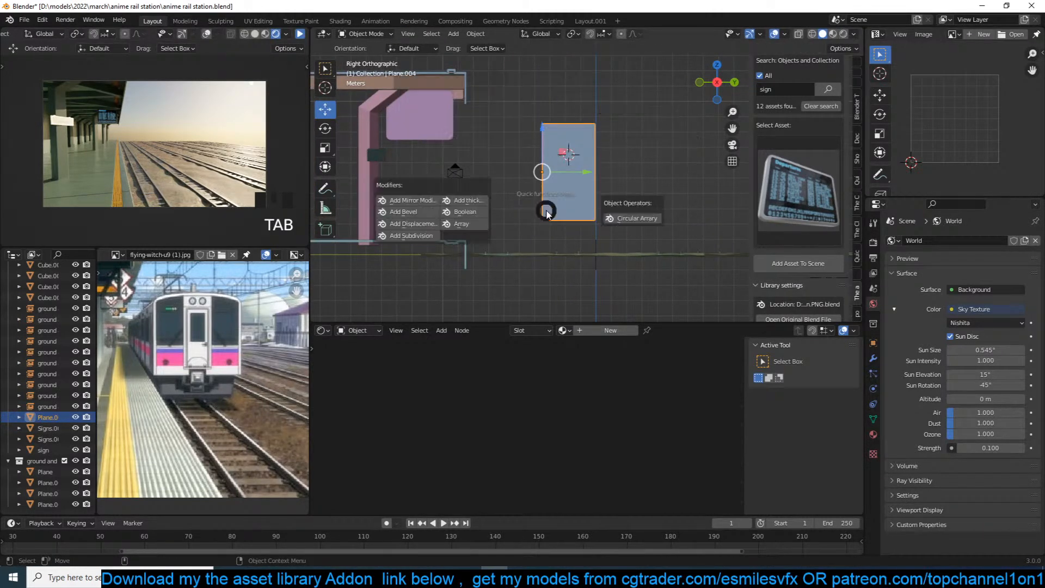
left_click(409, 201)
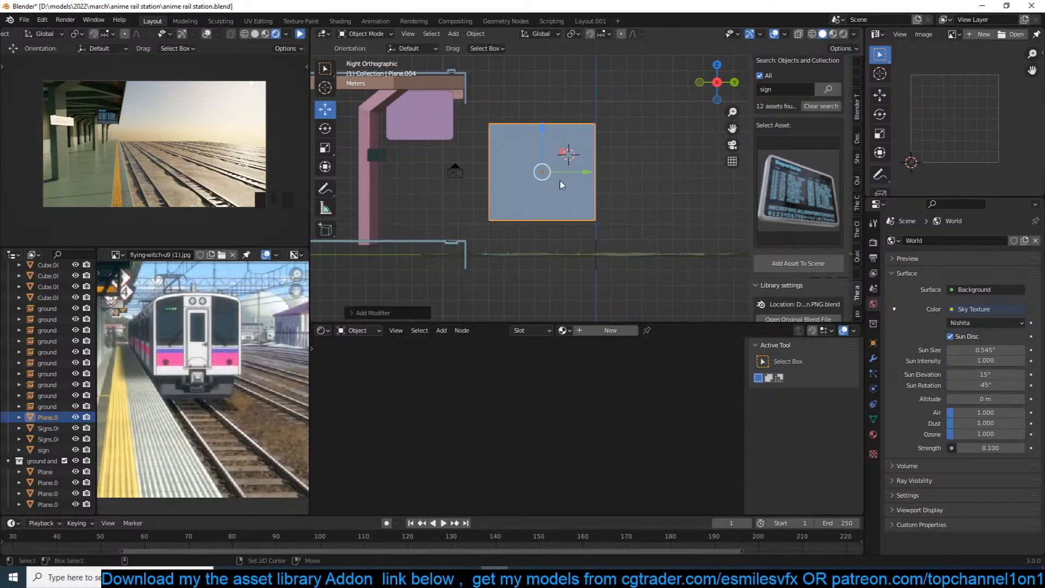
Add a Bevel modifier and a Solidify modifier to the mirrored plane.
key("q")
key("Escape")
key("q")
key("q")
left_click(564, 246)
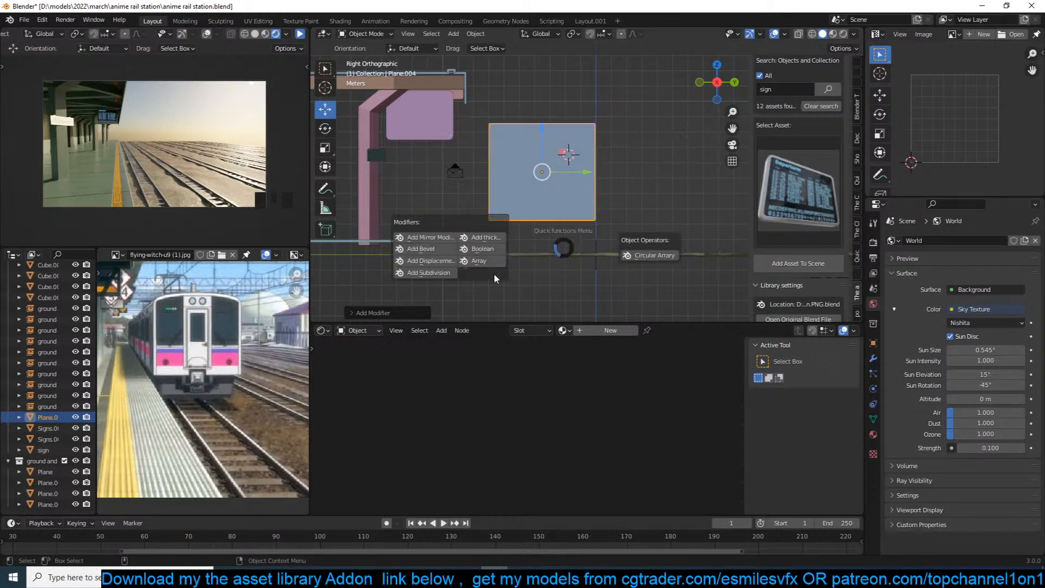
key("shift+q")
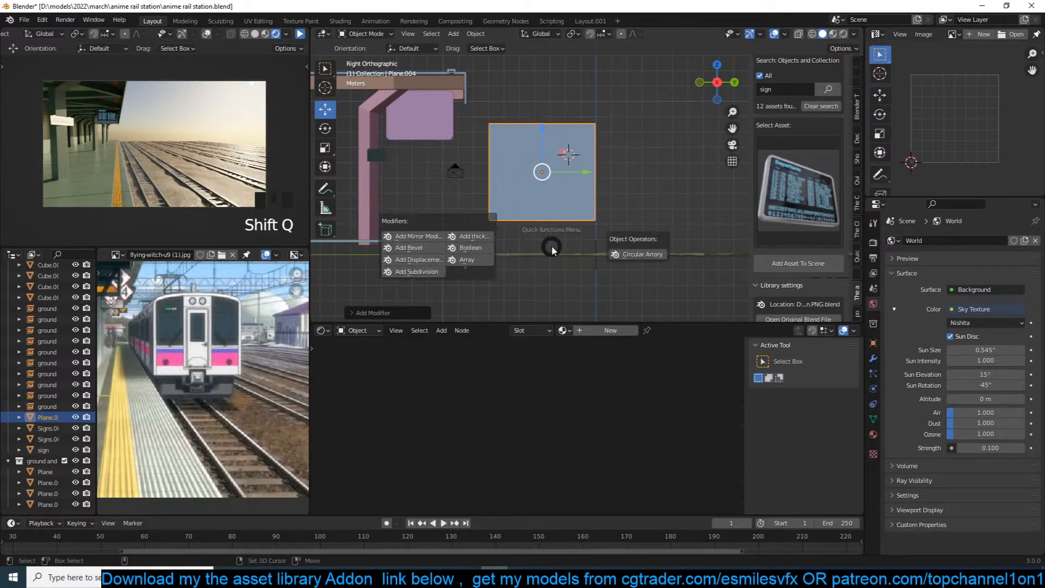
left_click(475, 239)
Collapse the Mirror modifier and move the Solidify modifier to the first place in the plane's modifier stack.
left_click(874, 359)
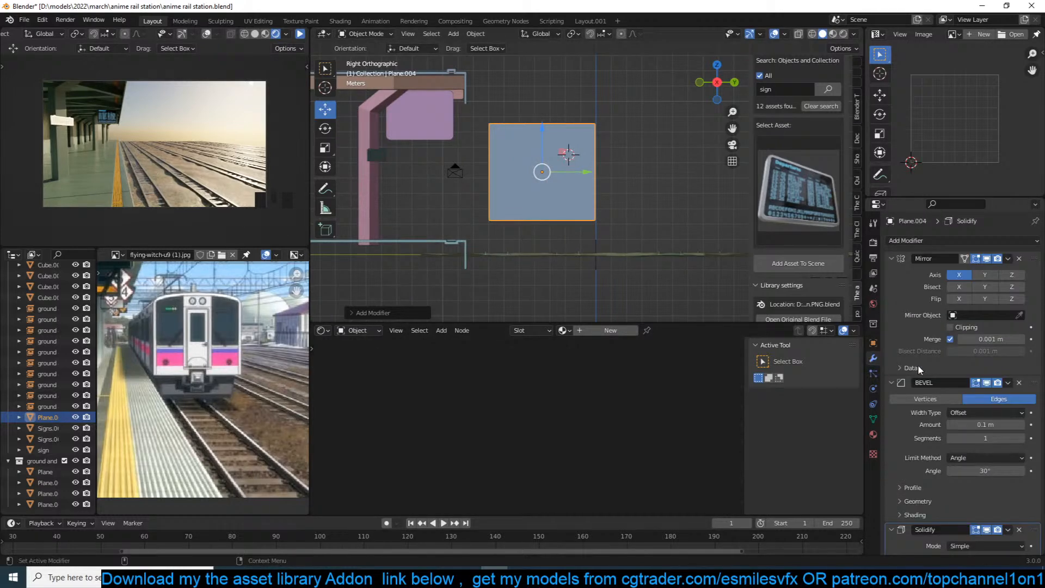
left_click(892, 258)
left_click_drag(1031, 420, 1030, 258)
Apply the plane's object transform.
middle_click_drag(490, 180, 470, 217)
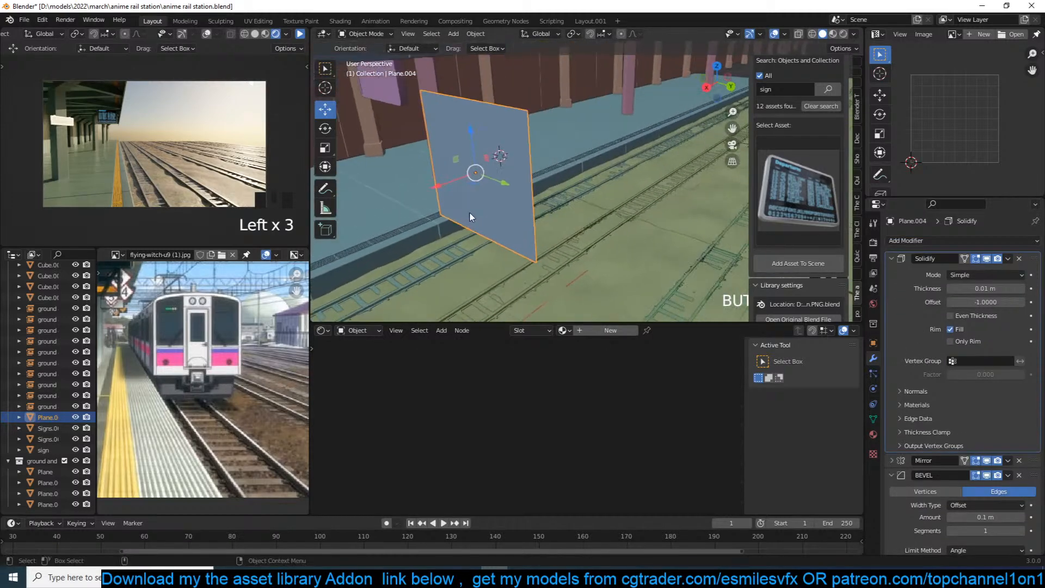
key("KP_Decimal")
key("ctrl+a")
left_click(645, 252)
Set the Solidify thickness to 0.234 m and enable Only Rim.
middle_click_drag(626, 245, 381, 294, "shift")
left_click_drag(985, 288, 1024, 289)
left_click(951, 341)
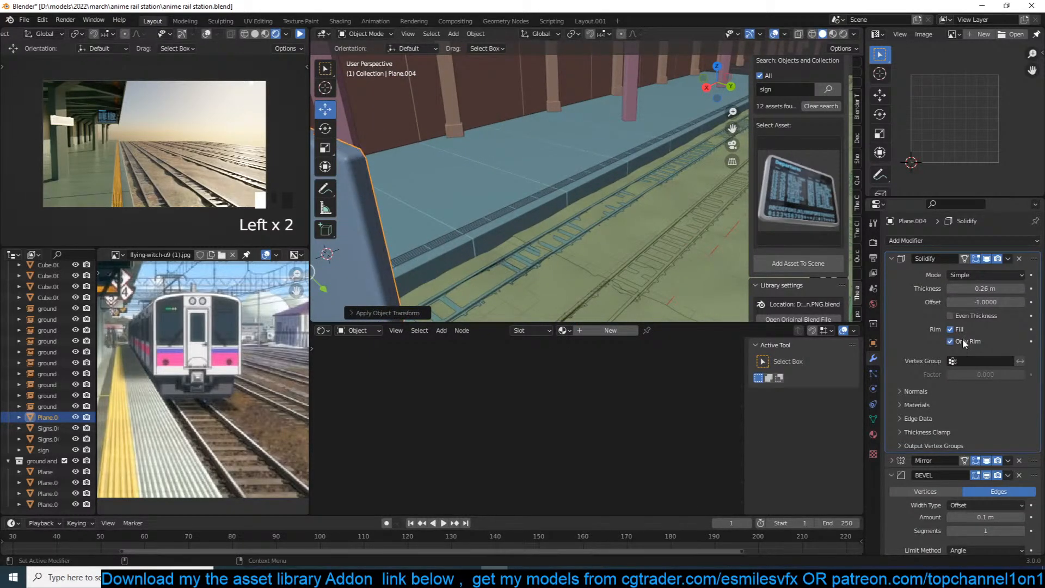
scroll(474, 224, "down", 3)
middle_click_drag(485, 220, 541, 209, "shift")
scroll(579, 222, "down", 1)
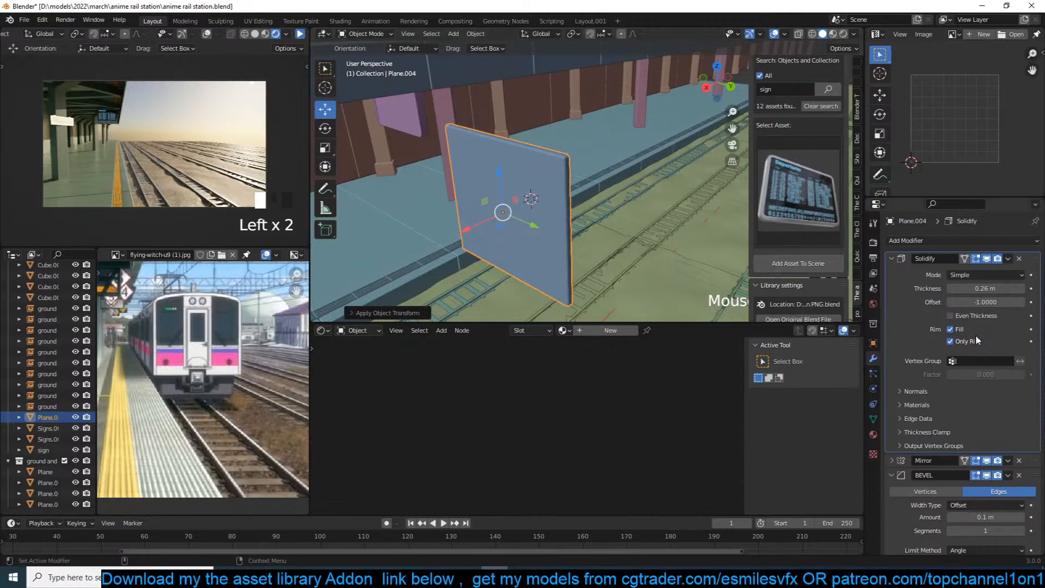
left_click_drag(986, 288, 972, 289, "shift")
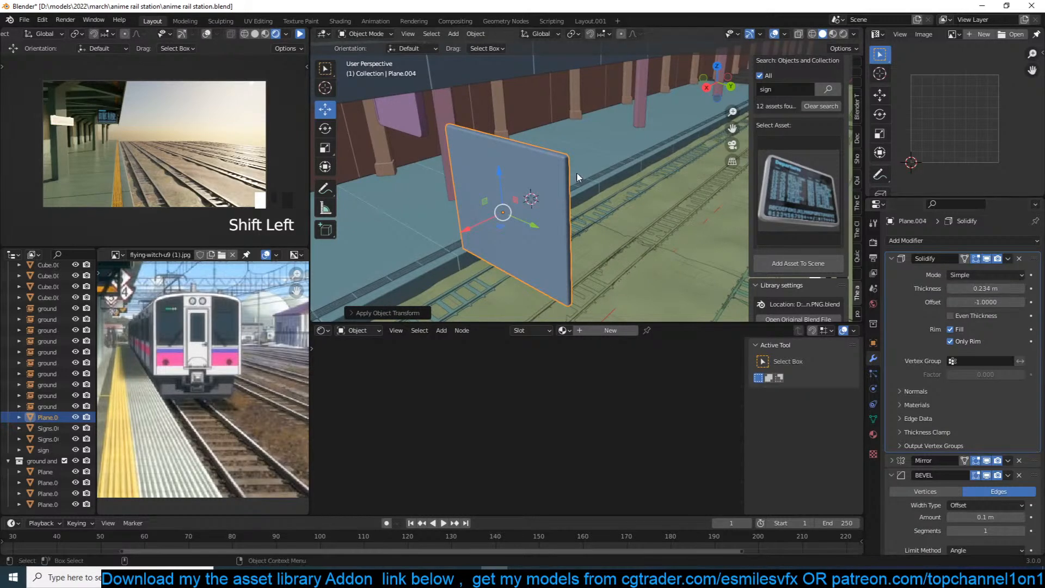
Widen the plane in side view by moving its outer vertical edge outward along Y in Edit Mode.
middle_click_drag(577, 173, 590, 156)
key("KP_1")
key("KP_3")
scroll(593, 181, "up", 2)
scroll(404, 267, "down", 2)
key("Tab")
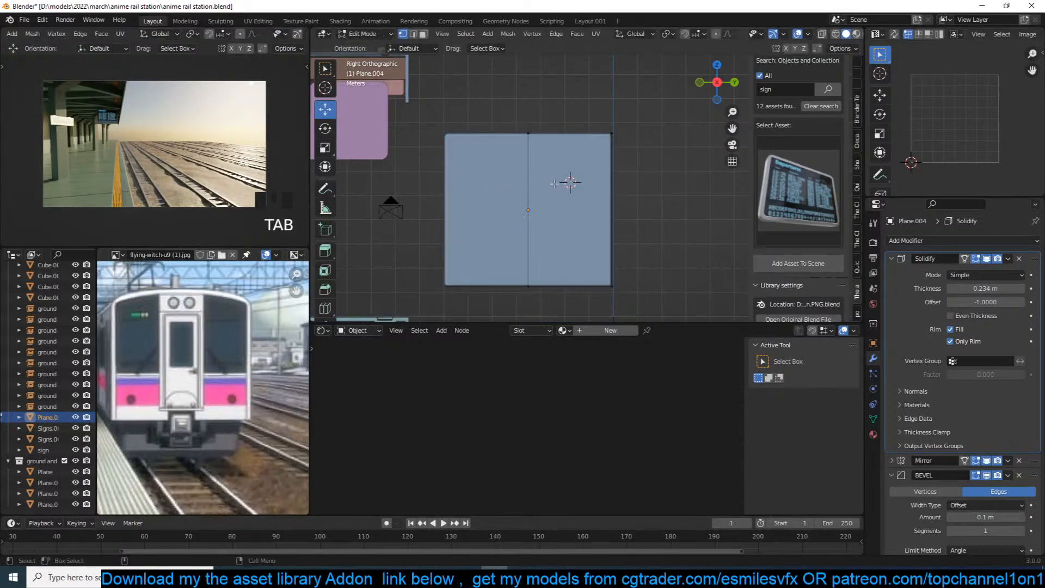
left_click(612, 173, "alt")
left_click_drag(649, 211, 683, 212)
Add a vertical loop cut to the plane's editable half and shift it toward the outer edge.
left_click(603, 136, "alt")
key("ctrl+r")
left_click(607, 129)
right_click(607, 129)
left_click(595, 163, "alt")
left_click(596, 165, "alt")
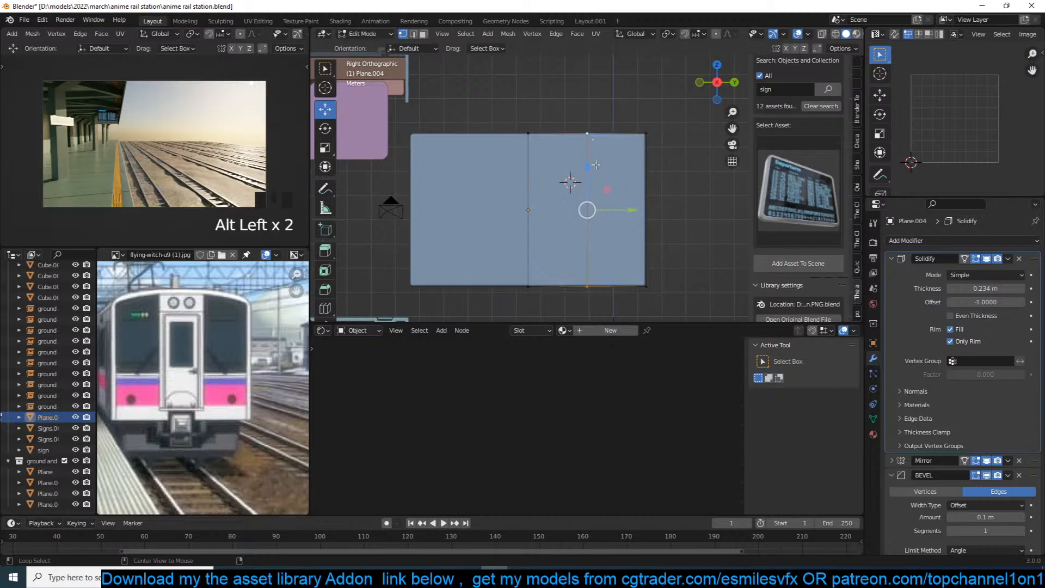
left_click_drag(622, 208, 634, 207)
Raise the inner vertices of the plane's upper edge to give the train front a sloped roof corner.
left_click(588, 131, "alt")
left_click_drag(594, 88, 600, 54)
middle_click_drag(606, 87, 609, 123, "shift")
left_click(604, 136)
left_click(533, 136, "shift")
left_click_drag(570, 96, 571, 73)
Add a horizontal loop cut in the upper part of the train front, flatten it along Z and move it up slightly.
scroll(593, 170, "down", 2)
key("ctrl+r")
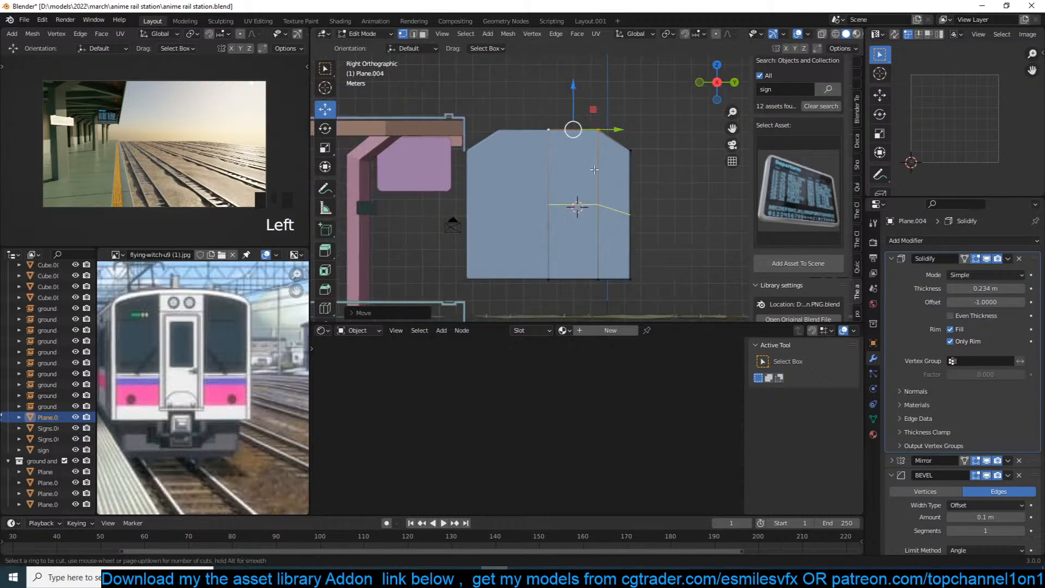
left_click(595, 170)
left_click(595, 166)
key("s")
key("z")
key("Return")
left_click_drag(592, 127, 593, 119)
scroll(592, 164, "up", 1)
key("alt+a")
Add a vertical loop cut between the centre line and the next edge line, and adjust the roof vertices into an arch.
key("ctrl+r")
left_click(575, 123)
left_click(575, 123)
left_click(541, 119)
left_click(601, 119, "ctrl")
left_click_drag(574, 85, 623, 85)
key("alt+a")
left_click(569, 111)
left_click(542, 111)
left_click(570, 112)
Add a vertical loop cut in the outermost column and raise its roof vertex to round the corner.
key("ctrl+r")
left_click(620, 142)
left_click(620, 142)
left_click(623, 127)
key("alt+a")
scroll(651, 150, "up", 2)
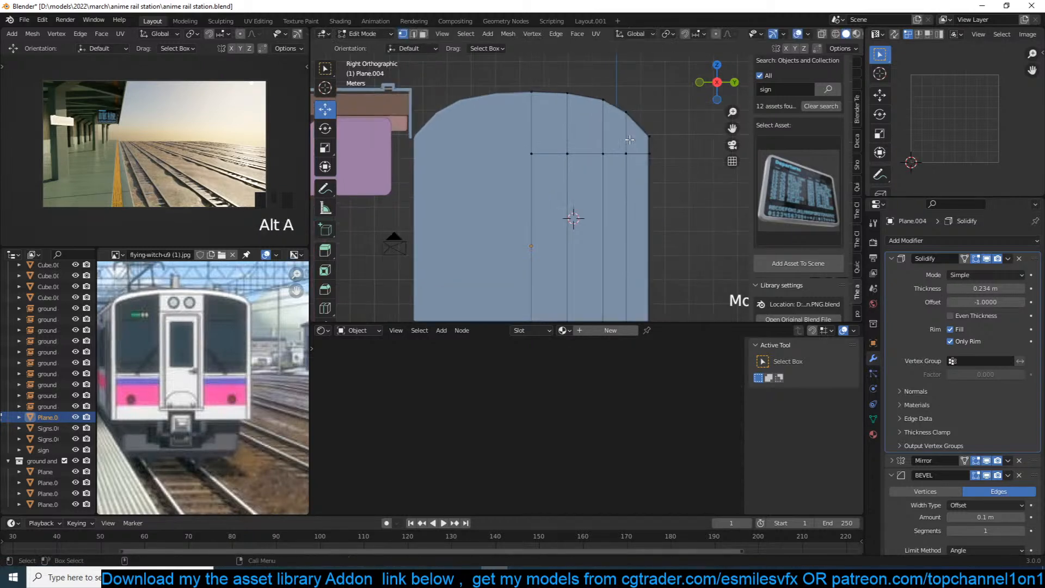
Add a horizontal loop cut across the train front and slide it down close to the lower edge.
scroll(652, 157, "down", 1)
scroll(644, 171, "up", 1)
middle_click_drag(642, 198, 646, 171, "shift")
key("ctrl+r")
left_click(660, 222)
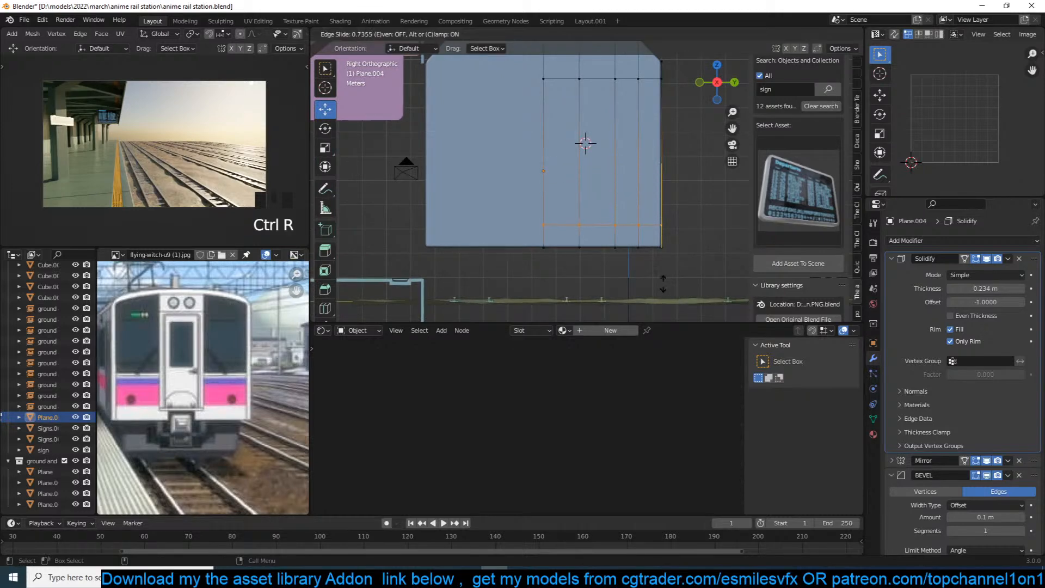
left_click(664, 285)
key("alt+a")
scroll(627, 236, "up", 1)
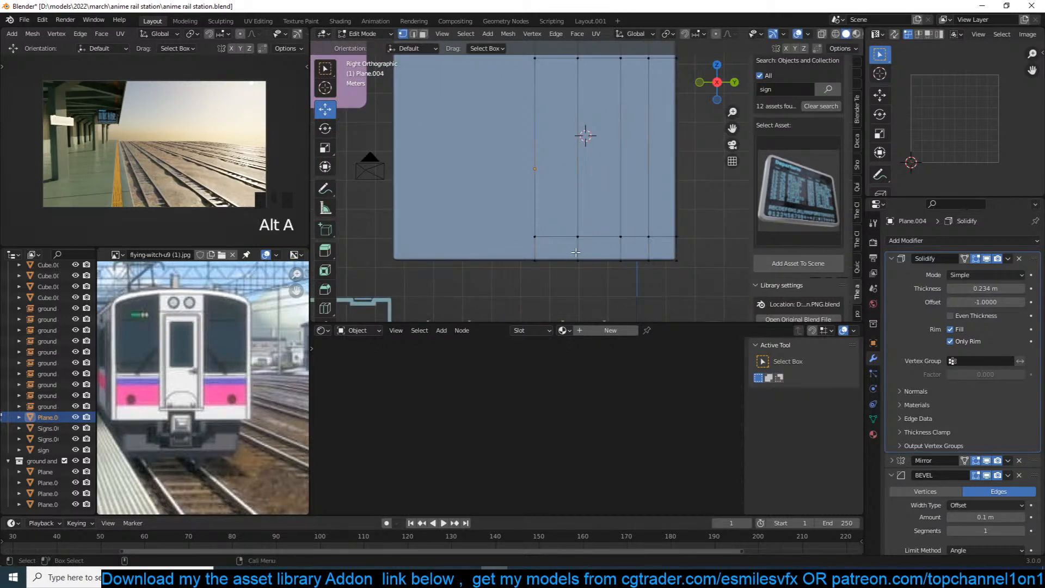
key("2")
scroll(577, 252, "down", 2)
middle_click_drag(557, 92, 556, 115, "shift")
key("ctrl+r")
right_click(561, 117)
key("1")
left_click(637, 125)
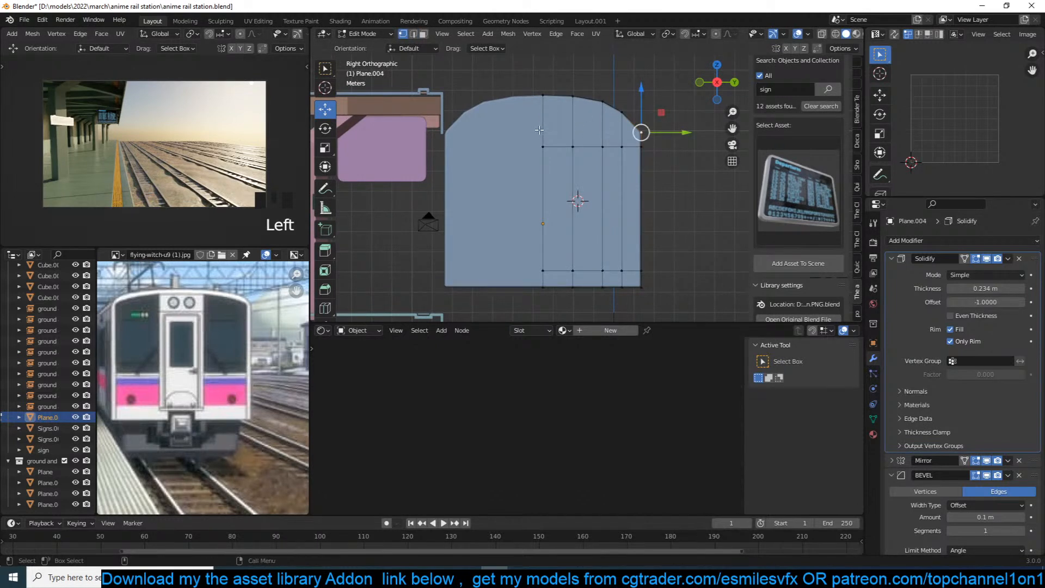
Add a horizontal loop cut between the roof edge and the upper row, and scale it flat.
key("ctrl+r")
left_click(550, 130)
right_click(550, 130)
scroll(626, 154, "up", 3)
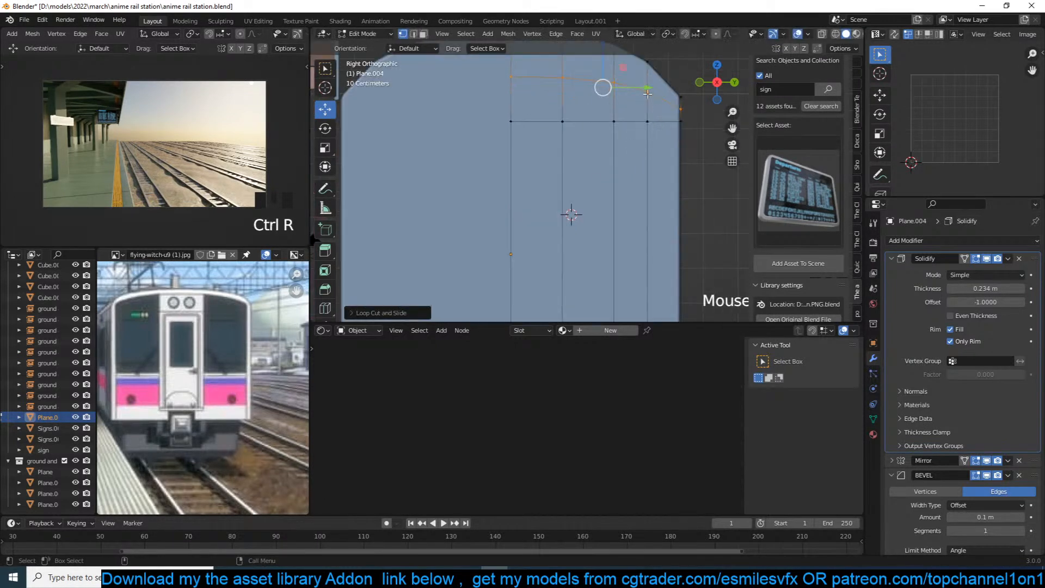
key("s")
left_click(655, 91)
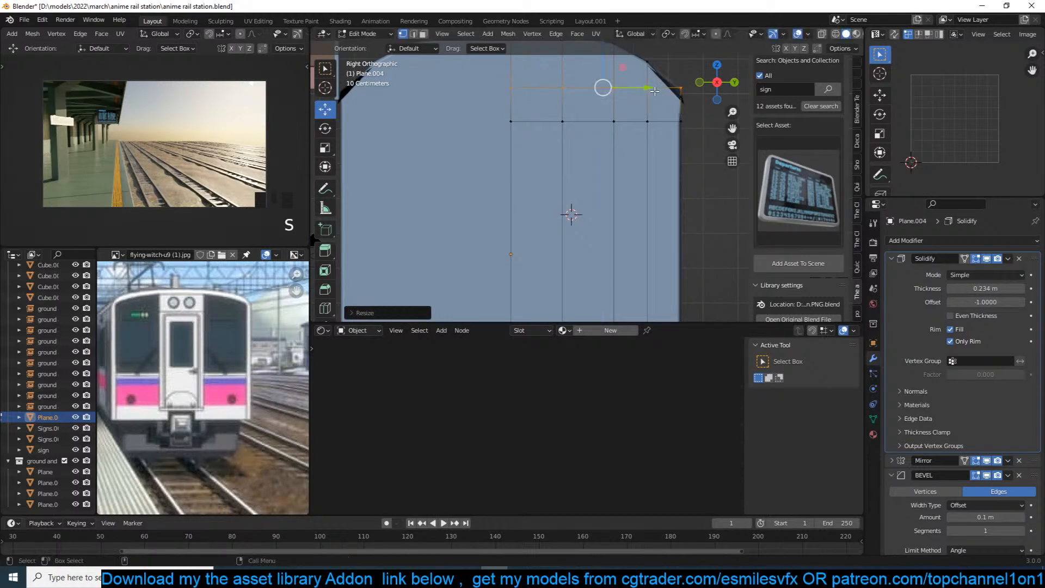
Dissolve the new loop's outermost vertex and connect the neighbouring vertex to the roof corner vertex.
left_click(681, 88)
key("ctrl+x")
left_click(663, 92, "shift")
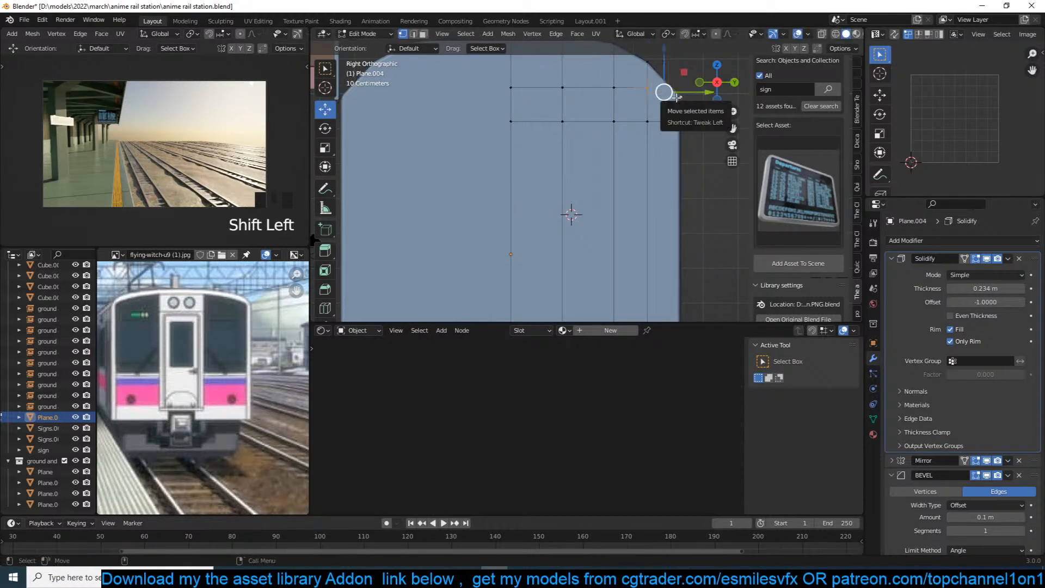
key("alt+a")
Examine the shape of the train front from an angle and compare it with the reference image.
scroll(614, 200, "down", 4)
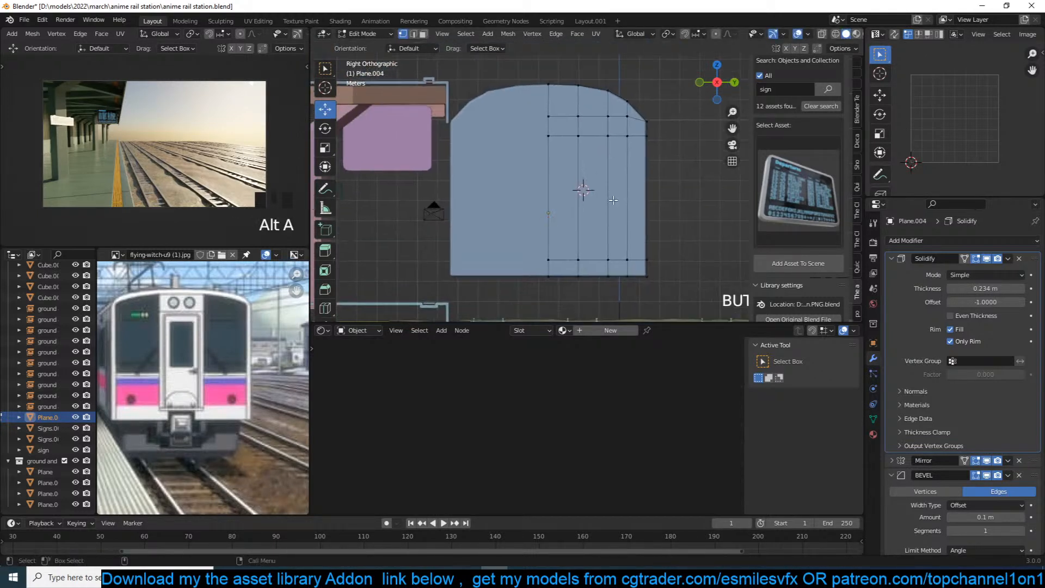
middle_click_drag(634, 156, 615, 161)
scroll(545, 191, "up", 1)
middle_click_drag(395, 226, 414, 267, "shift")
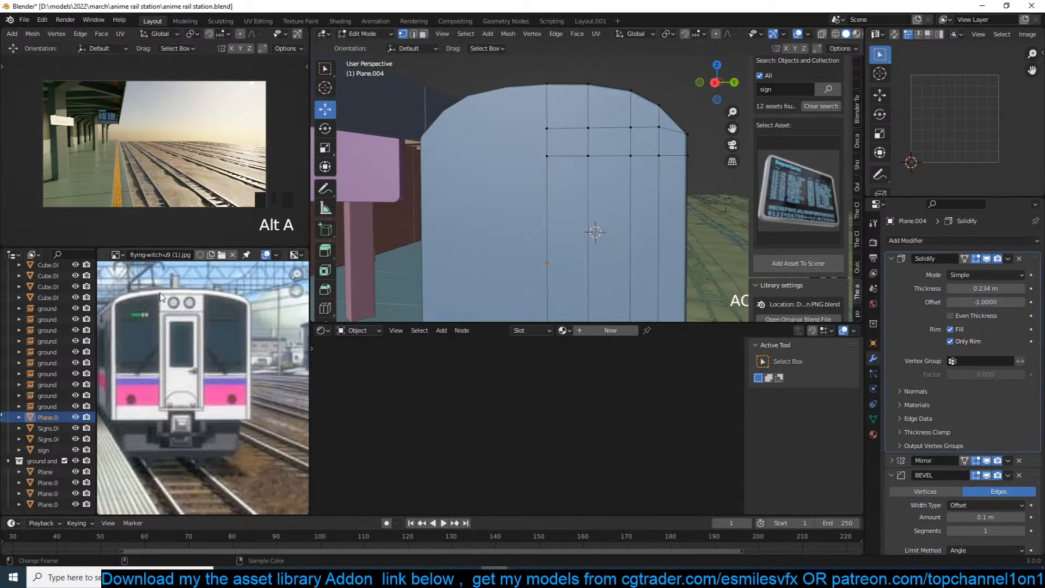
scroll(621, 213, "down", 3)
middle_click_drag(620, 212, 627, 161)
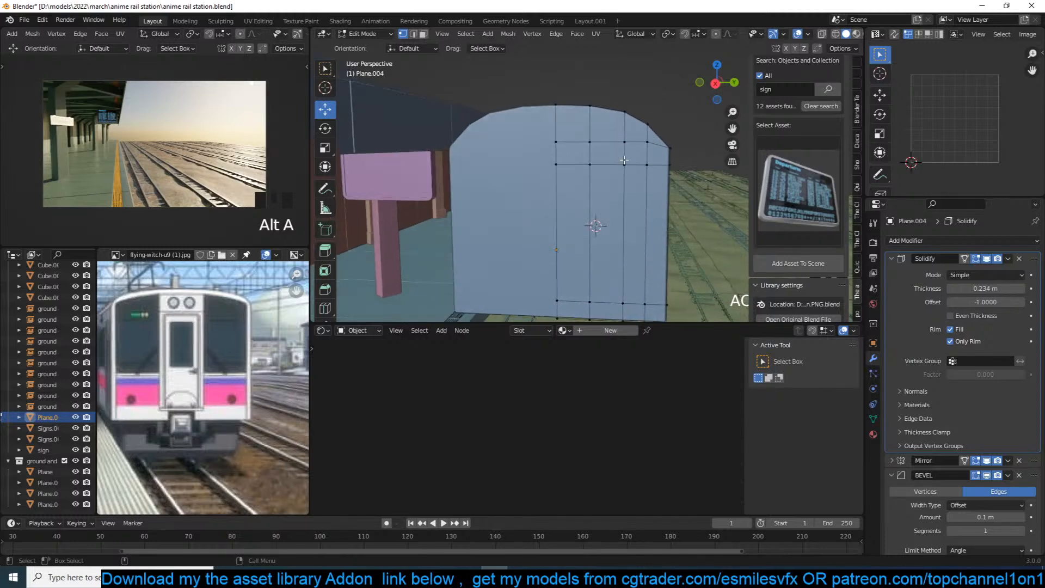
middle_click_drag(607, 124, 521, 166, "alt")
scroll(650, 150, "up", 1)
Add two loop cuts to the train front, one just inside the side edge and one just inside the roof edge.
key("ctrl+r")
left_click(573, 122)
left_click(580, 126)
key("ctrl+r")
left_click(556, 109)
left_click(554, 114)
Connect the two border loops at the roof corner and dissolve the leftover edge there.
scroll(553, 115, "up", 3)
scroll(521, 166, "up", 2)
left_click(464, 109)
left_click(517, 168, "shift")
key("2")
key("ctrl+x")
left_click(467, 100, "alt")
Lower the two border-loop vertices at the roof corner slightly to even out the border width.
scroll(524, 156, "down", 1)
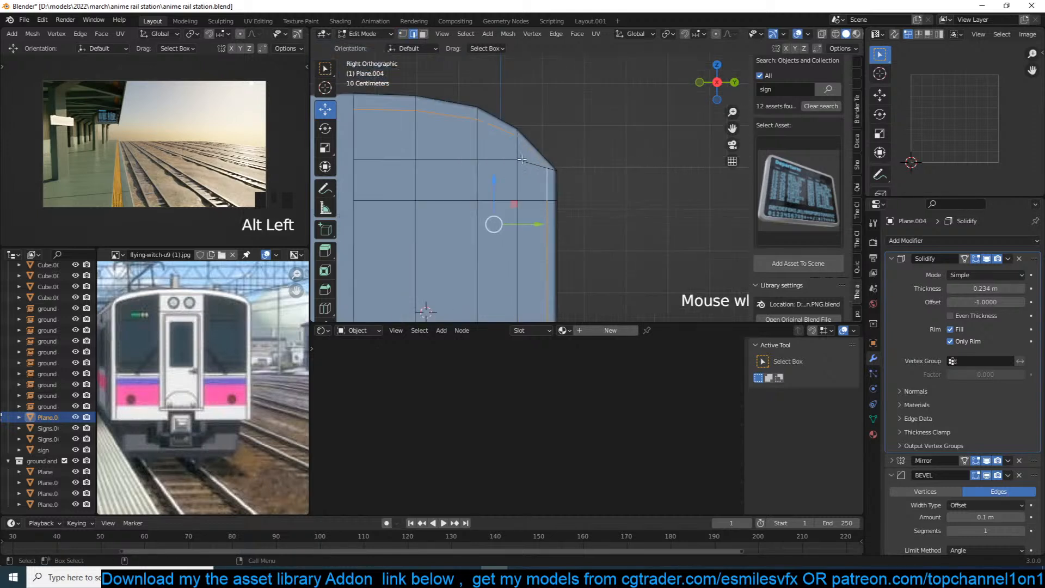
scroll(527, 150, "up", 2)
key("1")
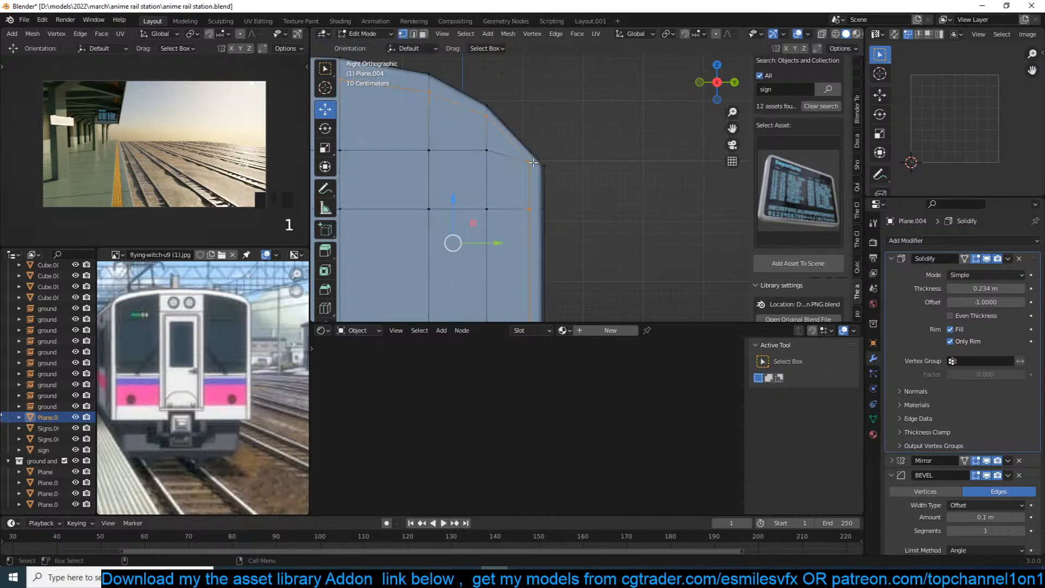
left_click(497, 123)
left_click(521, 162, "shift")
left_click_drag(506, 101, 507, 113)
Try to split the mesh along the border loop of the train front.
key("2")
left_click(511, 146, "alt")
scroll(526, 146, "down", 2)
middle_click_drag(531, 146, 511, 158)
scroll(511, 159, "up", 3)
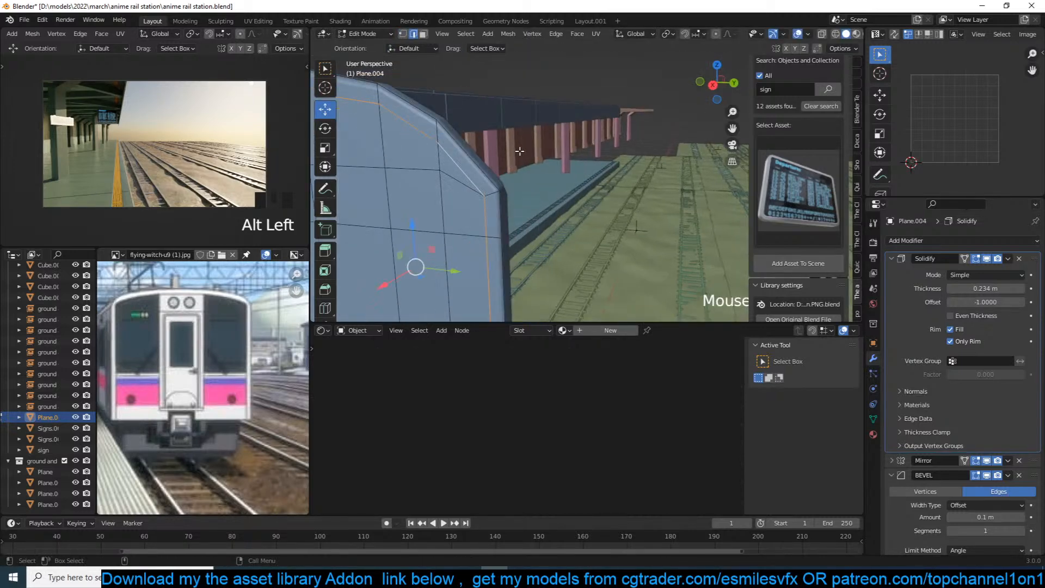
key("y")
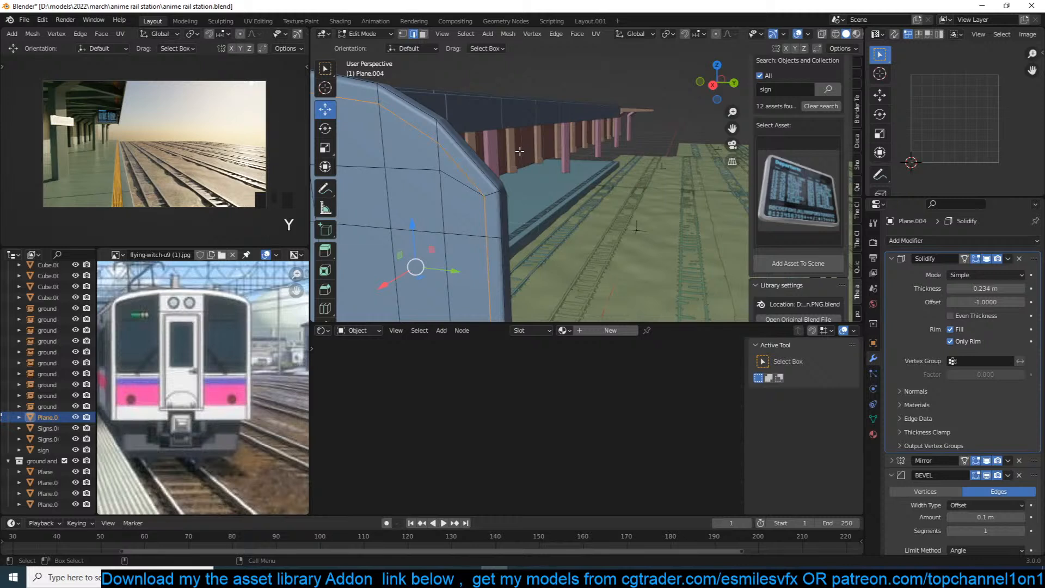
key("g")
key("ctrl+z")
Try to rip the border loop of the train front, and undo back to the earlier selection.
left_click(480, 222, "alt")
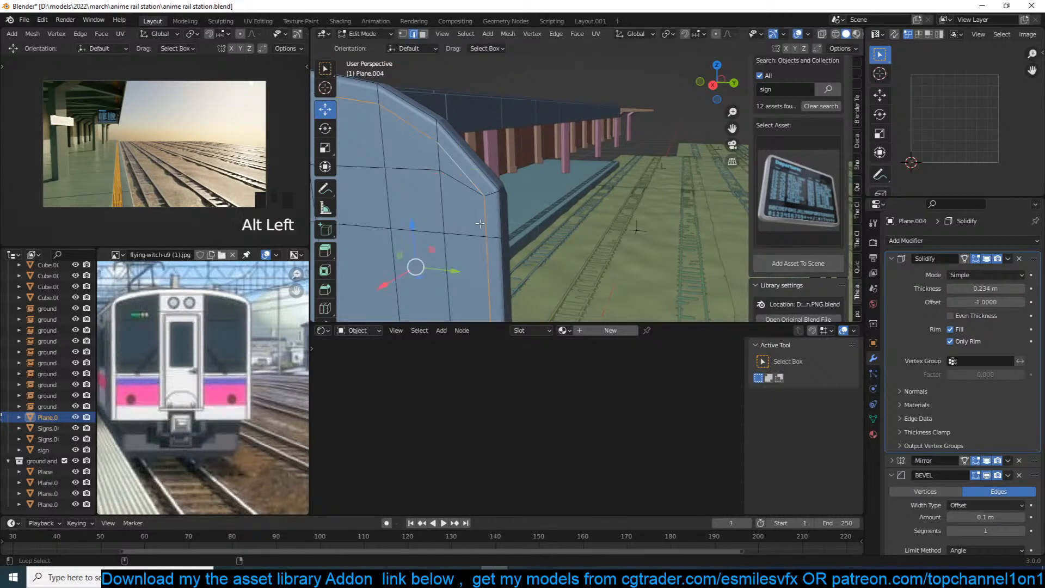
key("v")
key("ctrl+z")
key("ctrl+z")
key("ctrl+z")
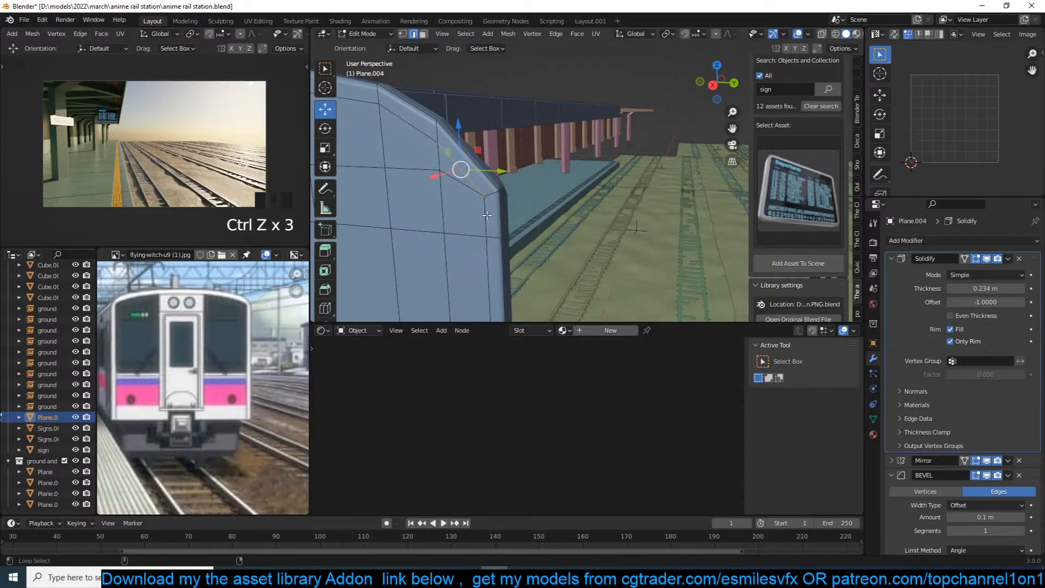
Rip the mesh along the whole border loop to separate the rim from the front panel, and return to Object Mode.
left_click(487, 215, "alt+shift")
key("v")
key("Tab")
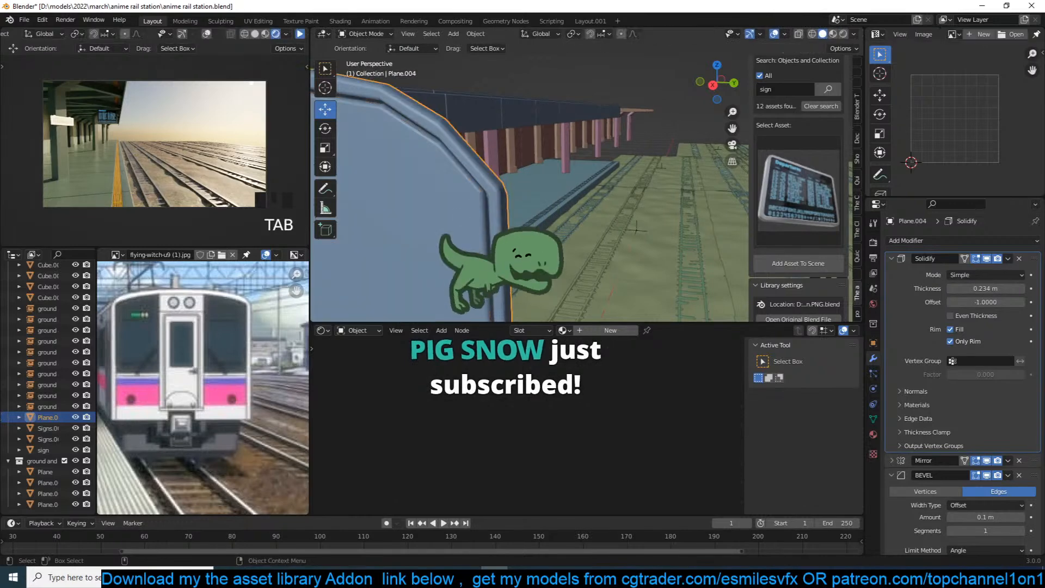
left_click(562, 126)
left_click(450, 197)
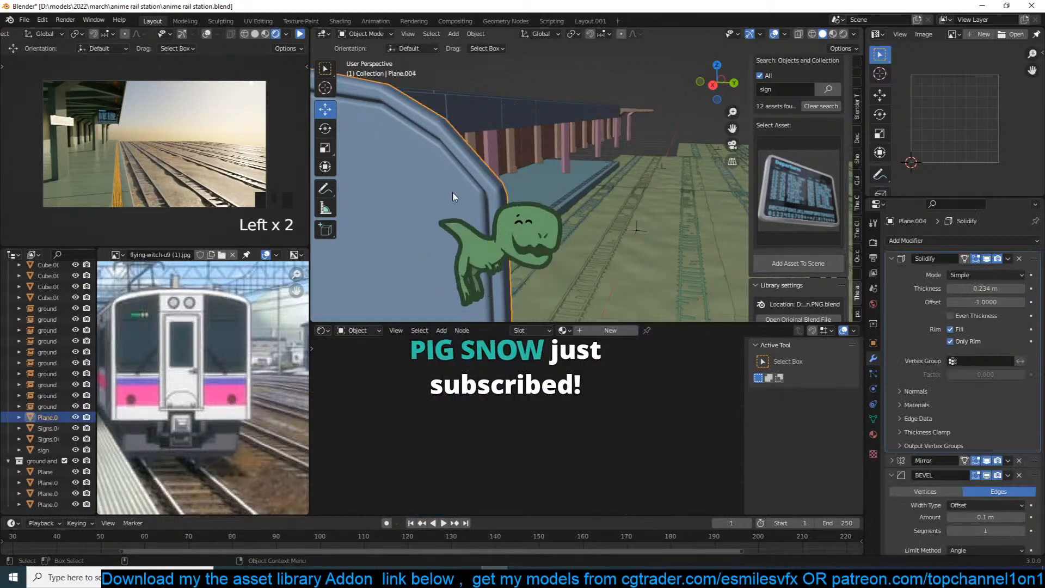
Set the Bevel modifier's amount to 0.058 m.
key("KP_1")
key("KP_3")
scroll(570, 197, "up", 3)
scroll(551, 197, "down", 2)
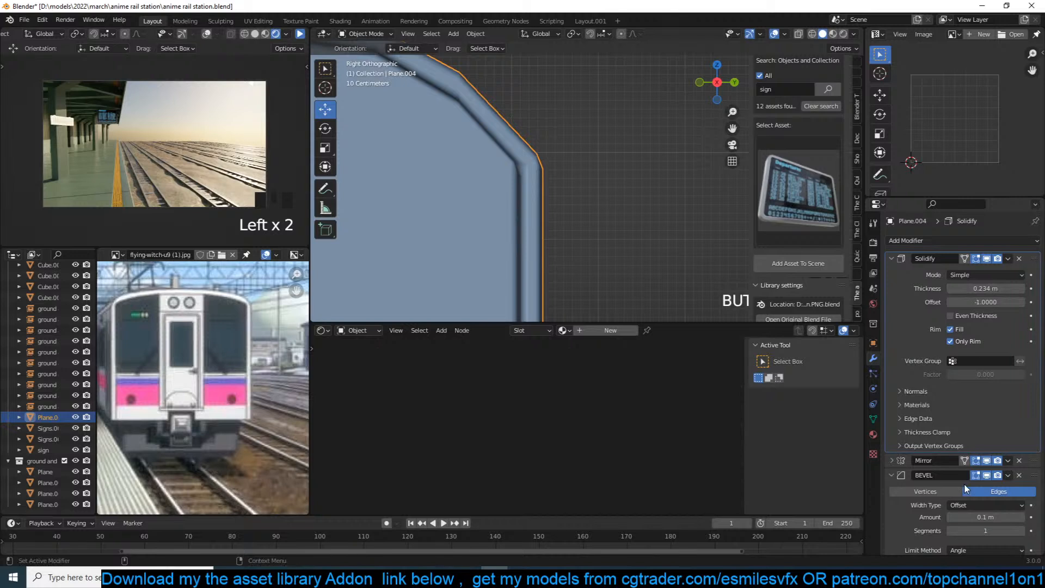
scroll(965, 488, "down", 2)
left_click_drag(976, 474, 959, 474, "shift")
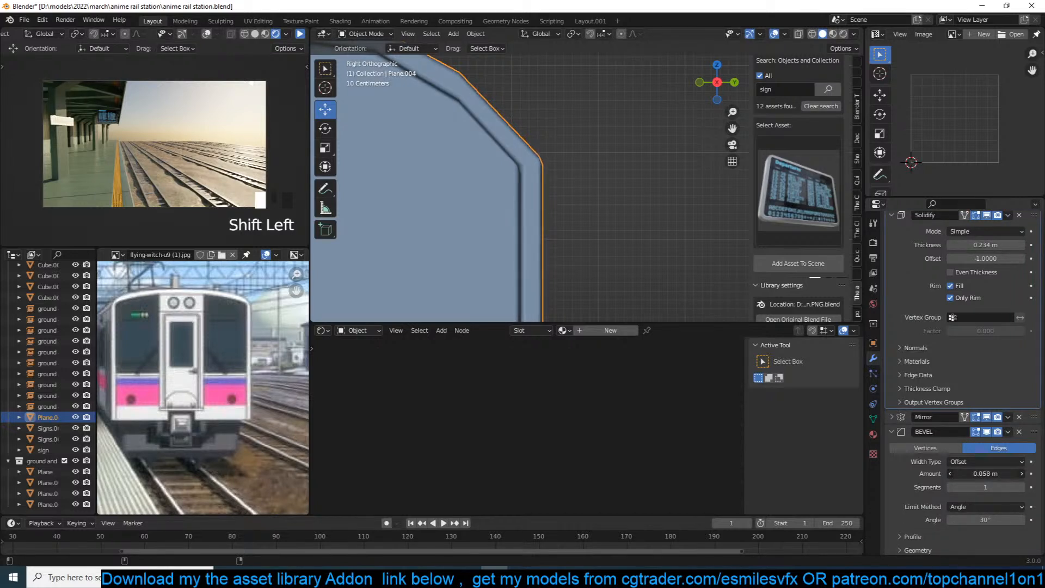
Move the topmost interior row of vertices on the train's front panel lower along Z.
scroll(558, 210, "down", 3)
middle_click_drag(523, 192, 581, 224, "shift")
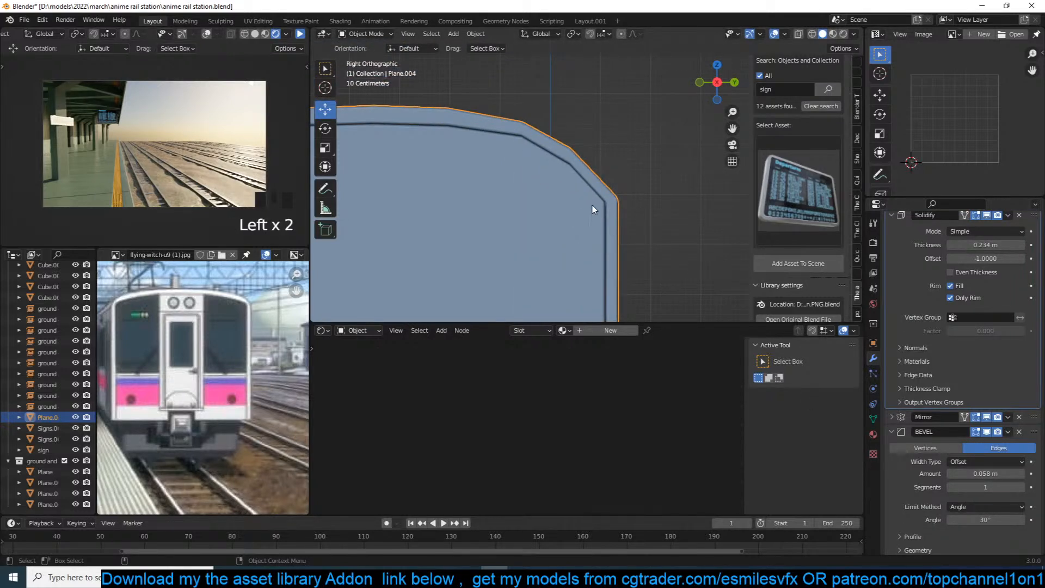
key("Tab")
key("1")
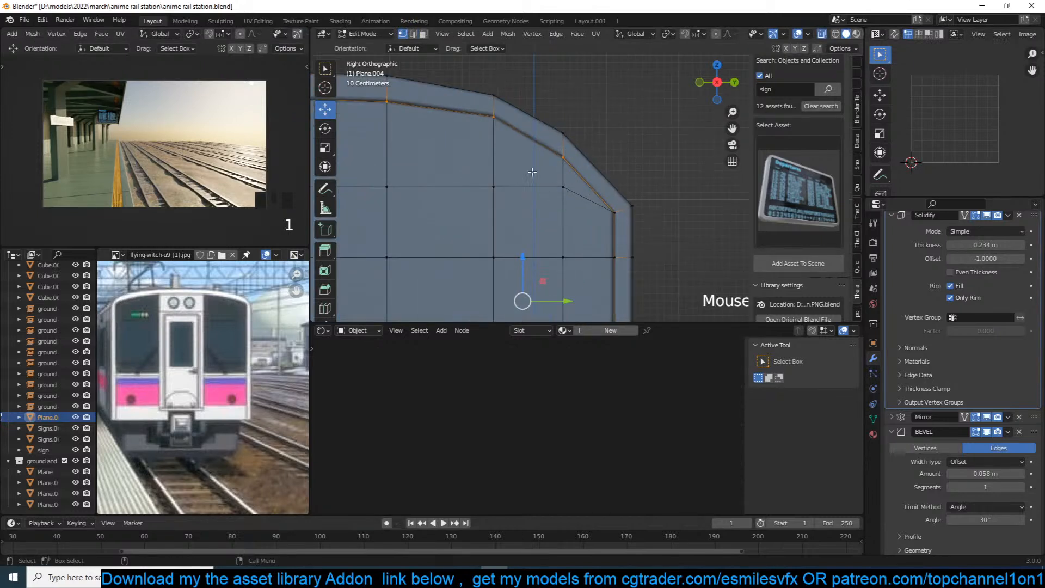
scroll(543, 182, "down", 1)
left_click(559, 186)
middle_click_drag(551, 195, 652, 202, "shift")
left_click(429, 194, "ctrl")
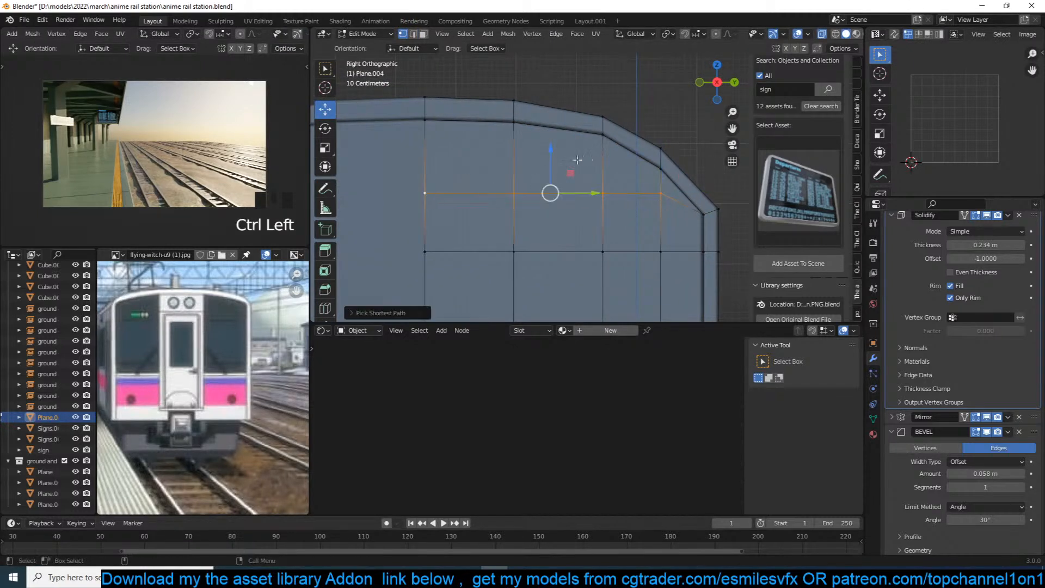
left_click_drag(552, 162, 553, 182)
key("alt+a")
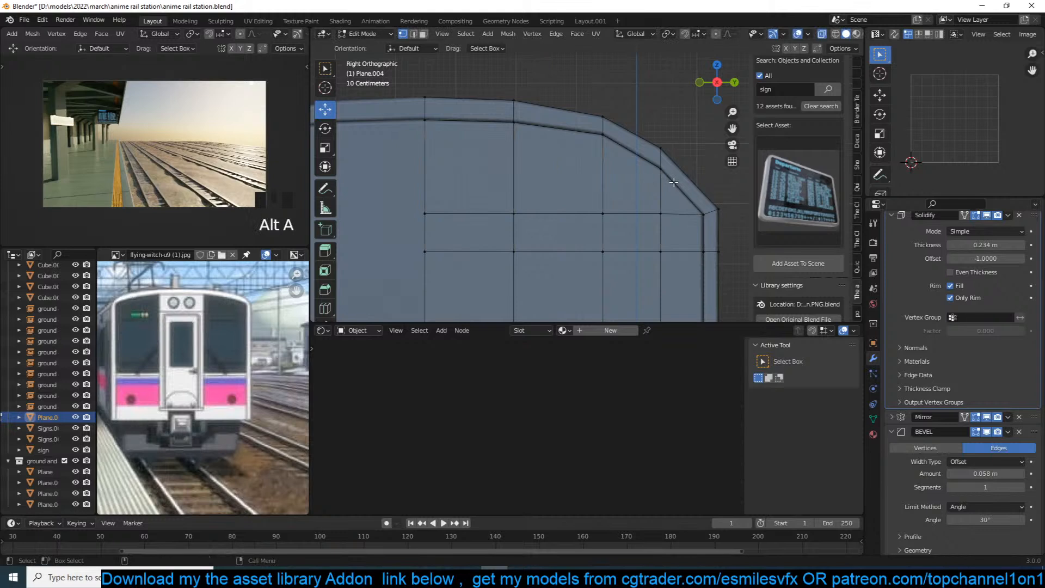
Shift the outer vertex of the lowered row inward along Y and reposition the inner rim vertex above it on the curved corner.
scroll(672, 181, "up", 1)
middle_click_drag(673, 182, 641, 175, "shift")
left_click(648, 210)
left_click_drag(679, 214, 645, 214)
key("alt+a")
left_click(655, 169)
key("g")
left_click(647, 169)
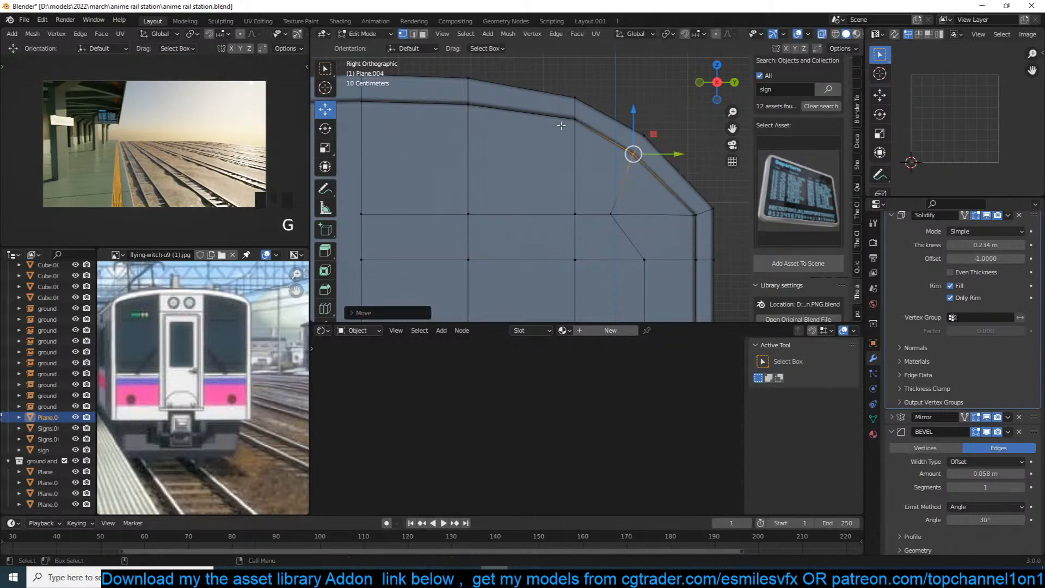
Reposition the next inner rim vertex on the curve, raise the two topmost ones slightly, and return to Object Mode.
middle_click_drag(555, 118, 573, 131, "shift")
left_click(593, 131)
key("g")
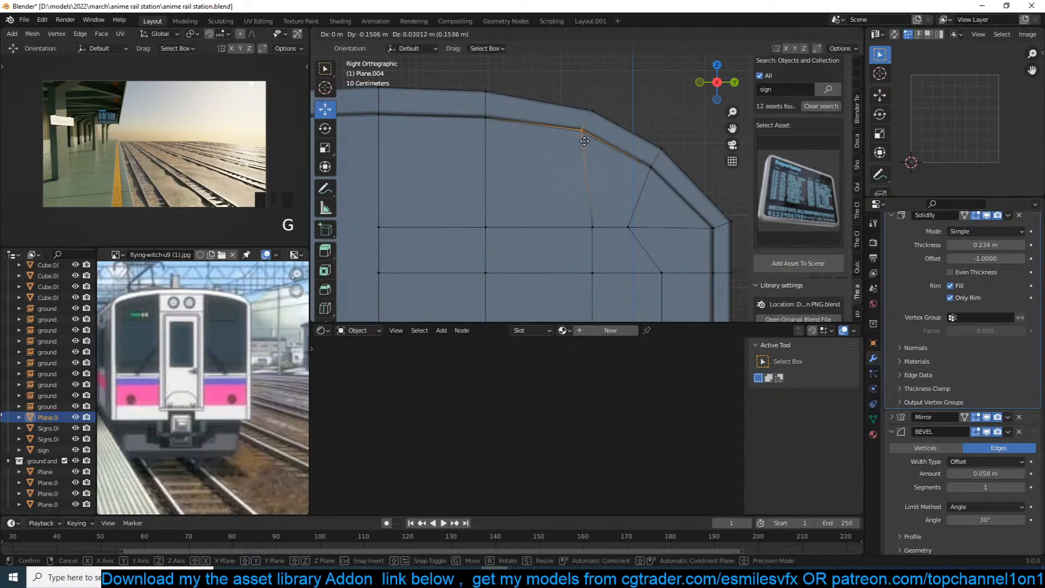
left_click(584, 141)
left_click_drag(370, 110, 507, 152)
left_click_drag(431, 84, 430, 78)
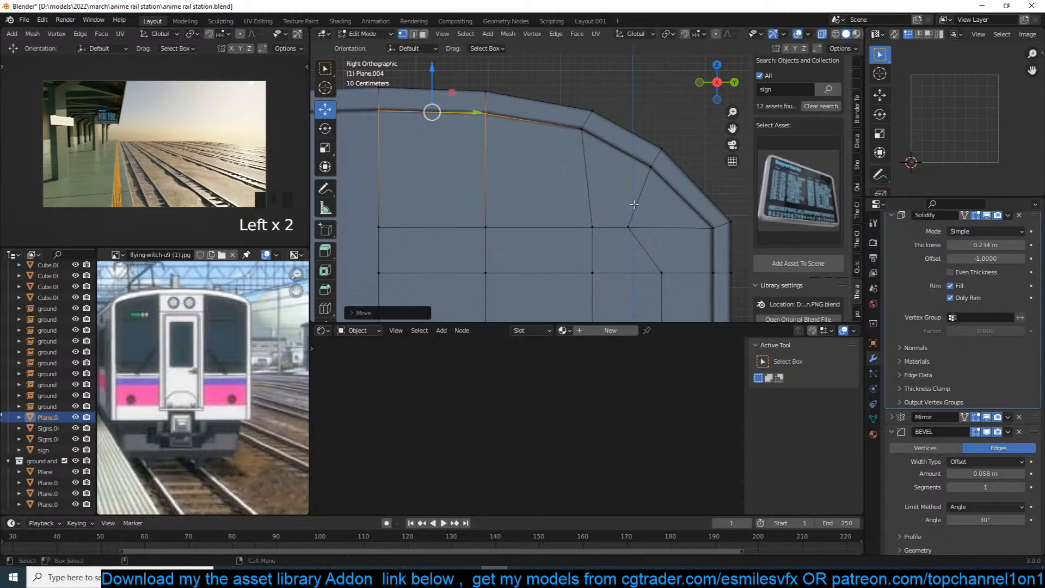
middle_click_drag(644, 209, 618, 170, "shift")
scroll(619, 171, "down", 4)
key("Tab")
scroll(640, 185, "down", 2)
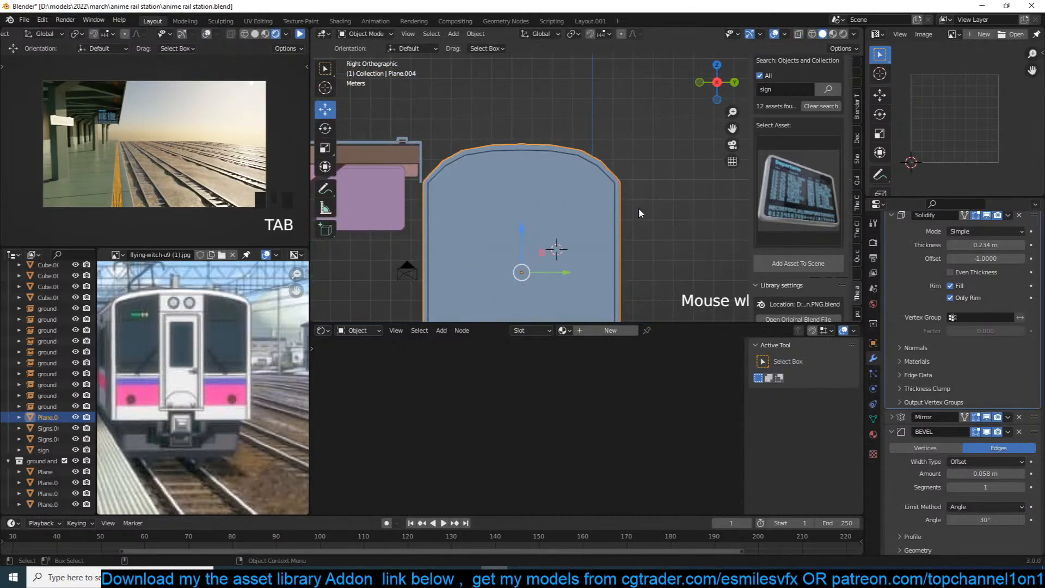
middle_click_drag(639, 208, 644, 158, "shift")
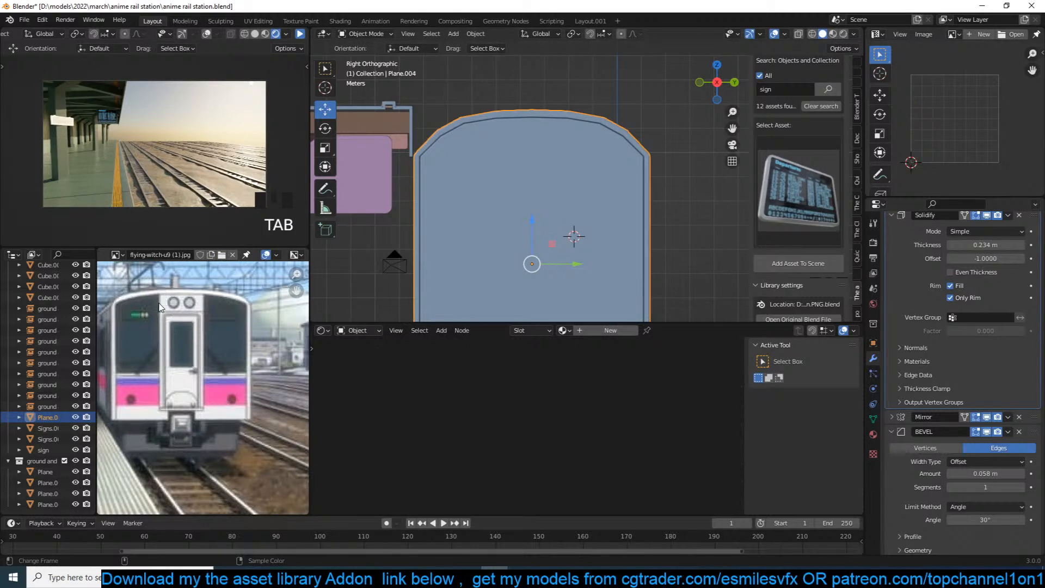
Trace the central door outline on the reference image with the Annotate tool and erase the strokes.
key("t")
left_click(112, 294)
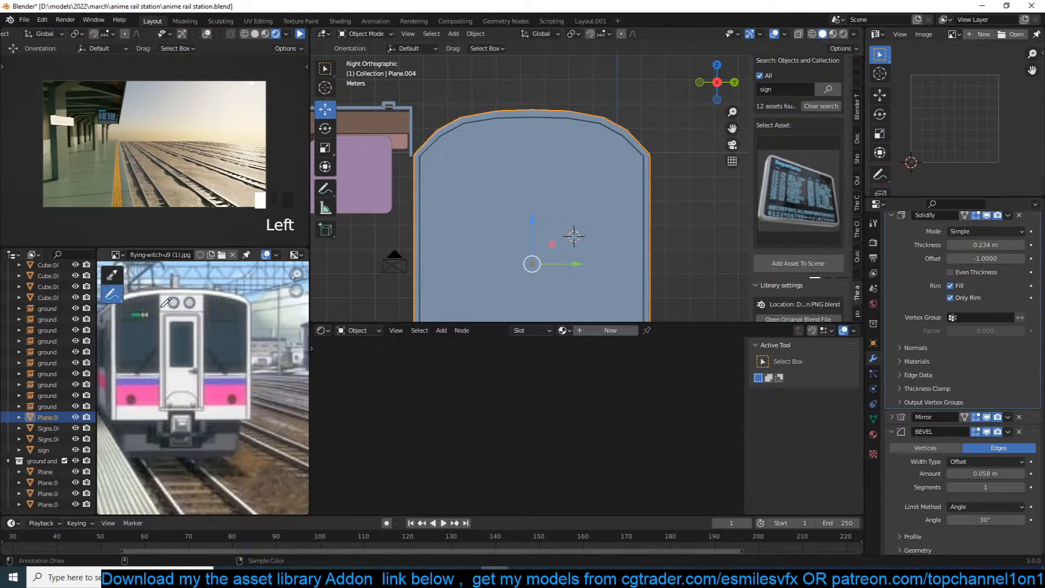
left_click_drag(162, 292, 161, 384)
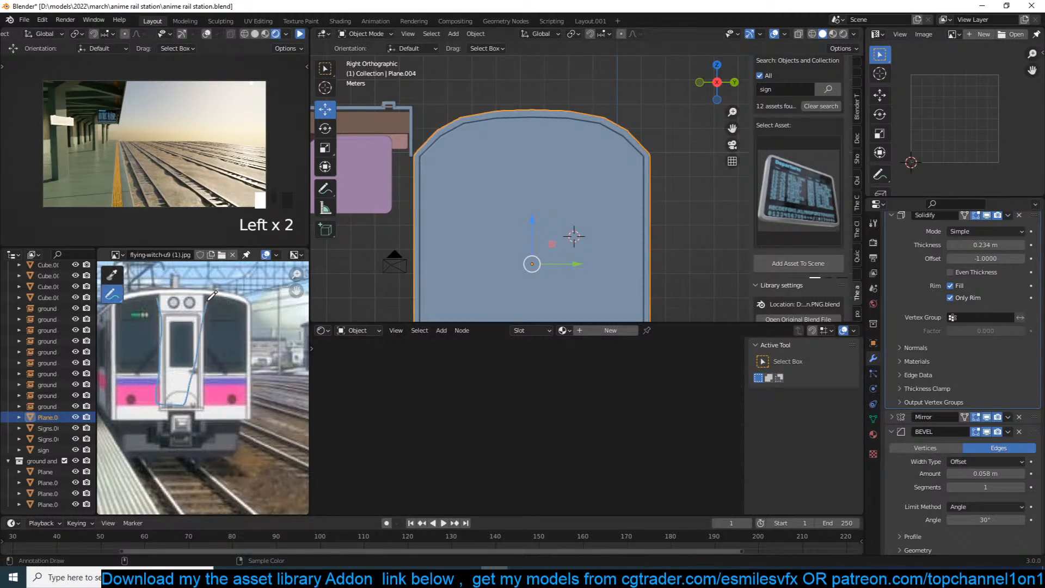
left_click_drag(212, 303, 192, 362, "ctrl")
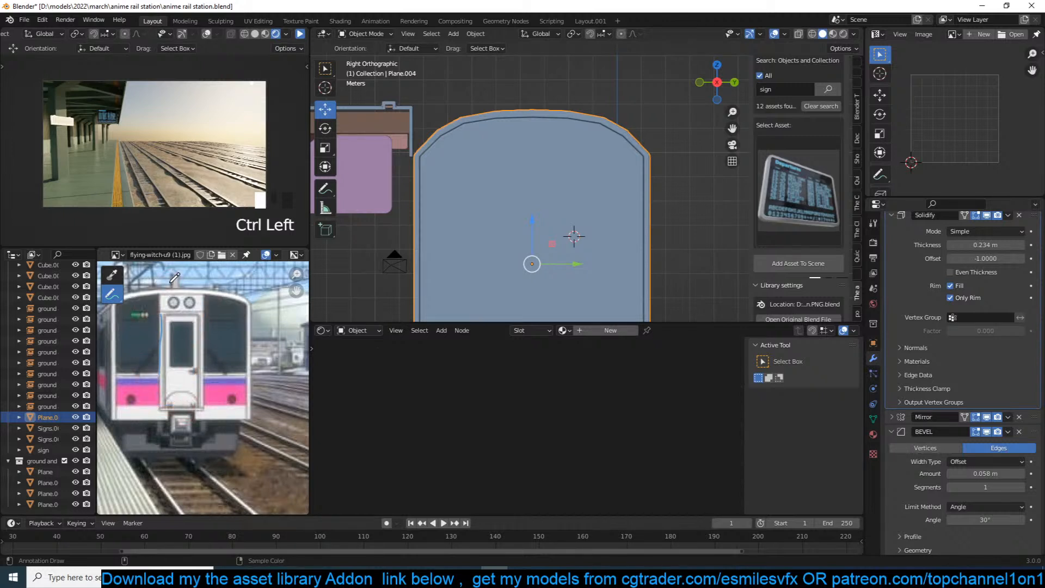
left_click_drag(162, 301, 161, 362, "ctrl")
Open the train front in Edit Mode, clear the selection and switch to edge selection.
key("Tab")
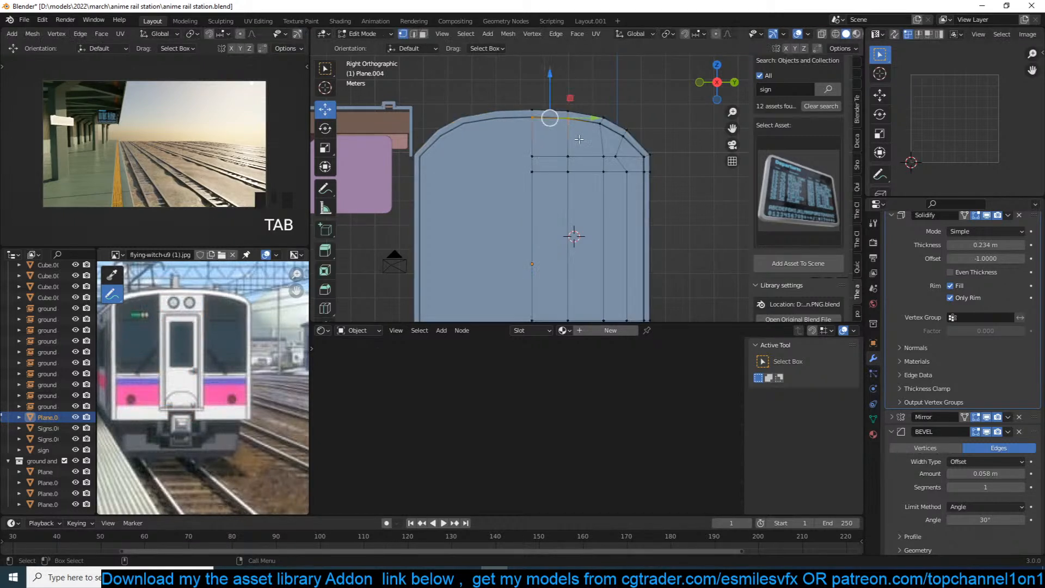
middle_click_drag(582, 146, 580, 129, "shift")
key("alt+a")
key("2")
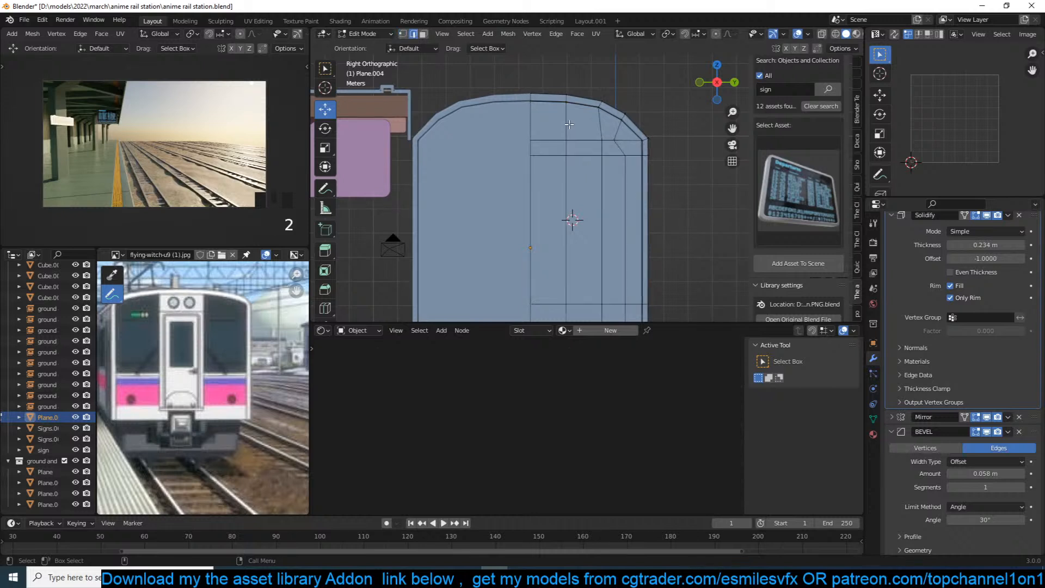
middle_click_drag(555, 232, 569, 165, "shift")
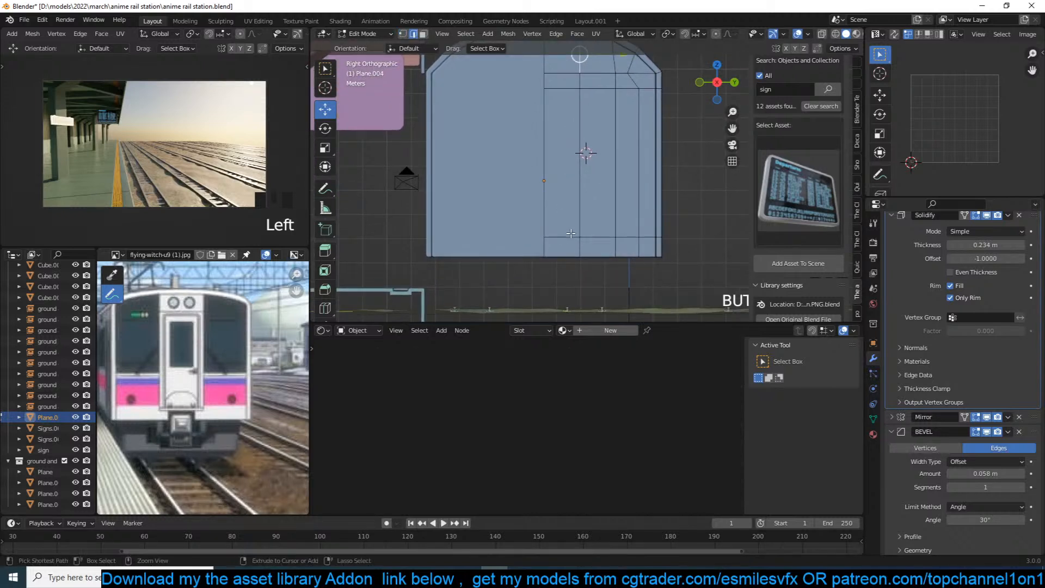
key("ctrl+r")
left_click(574, 206)
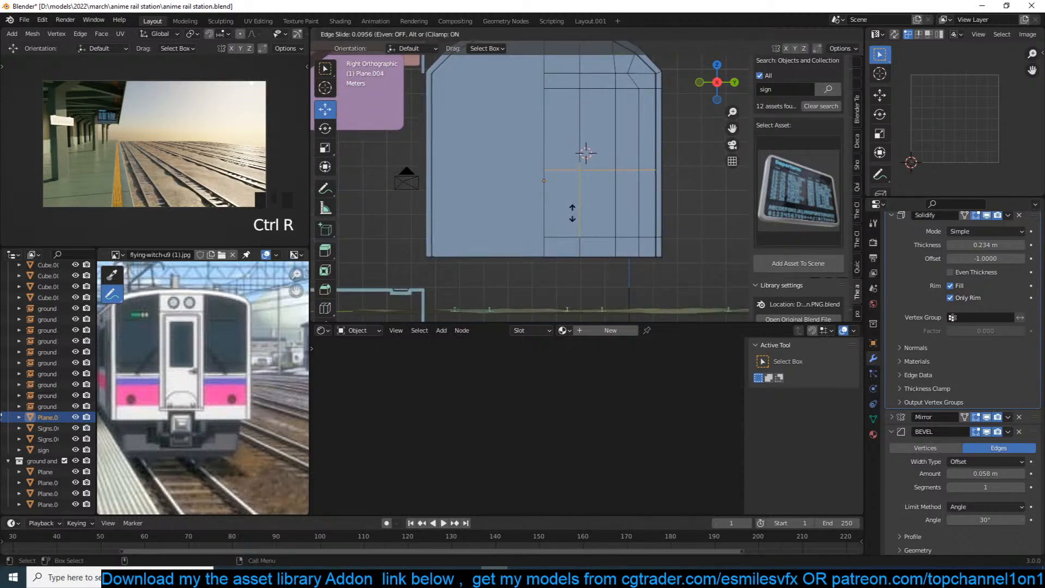
left_click(571, 240)
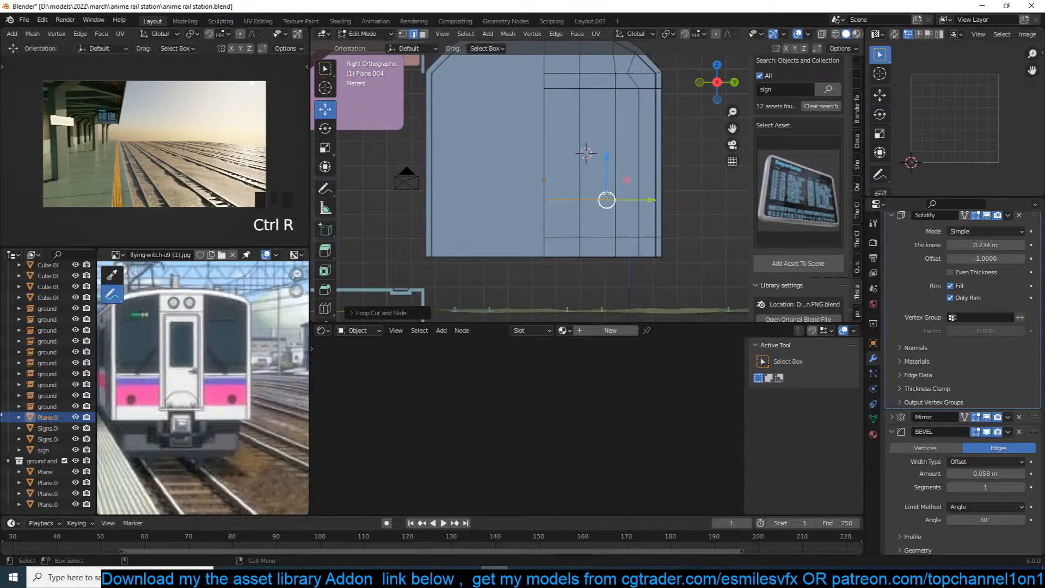
key("ctrl+z")
Rip the mesh along the side and bottom edges that outline the central door strip, and return to Object Mode.
left_click(584, 208)
middle_click_drag(581, 225, 579, 256, "shift")
left_click(559, 266, "shift")
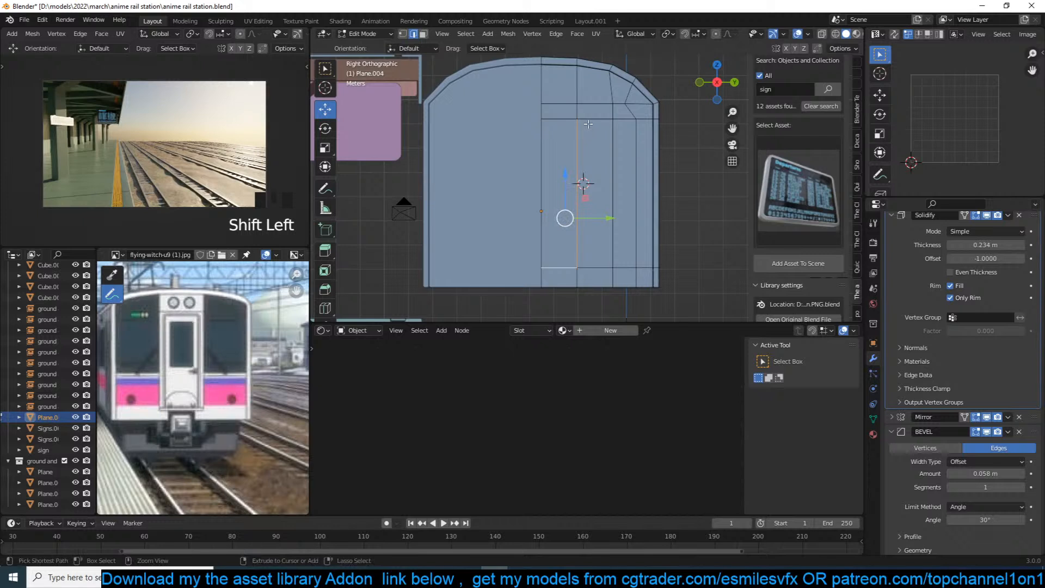
left_click(581, 88, "ctrl")
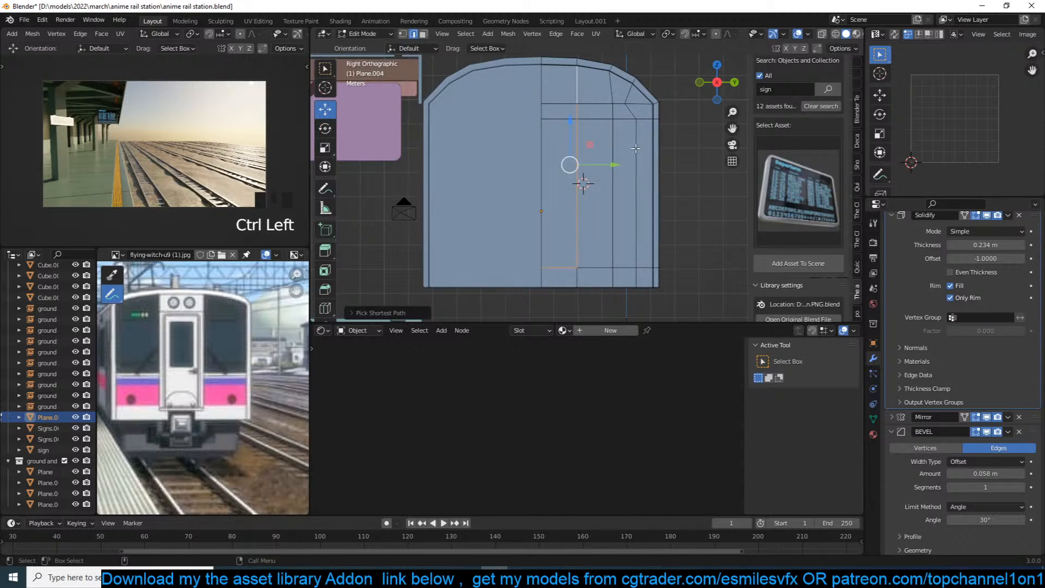
left_click(580, 90, "alt+shift")
left_click(577, 126, "alt+shift")
key("ctrl+z")
left_click(579, 214, "shift")
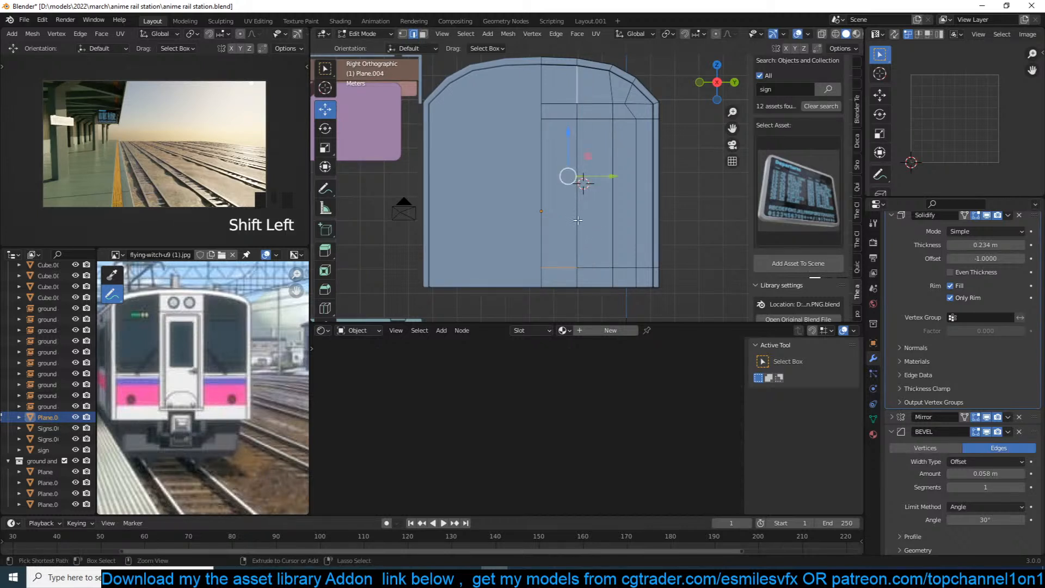
left_click(602, 190, "ctrl")
key("v")
left_click(637, 174)
key("Tab")
left_click(695, 169)
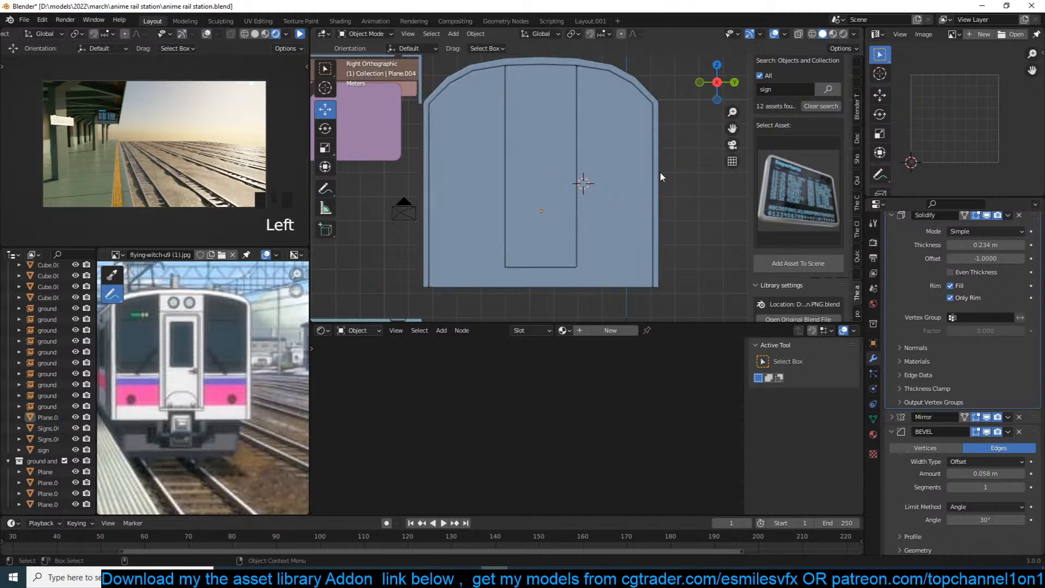
Add a horizontal loop cut across the panel beside the door, slightly below its middle, and save the file.
middle_click_drag(629, 184, 630, 199, "shift")
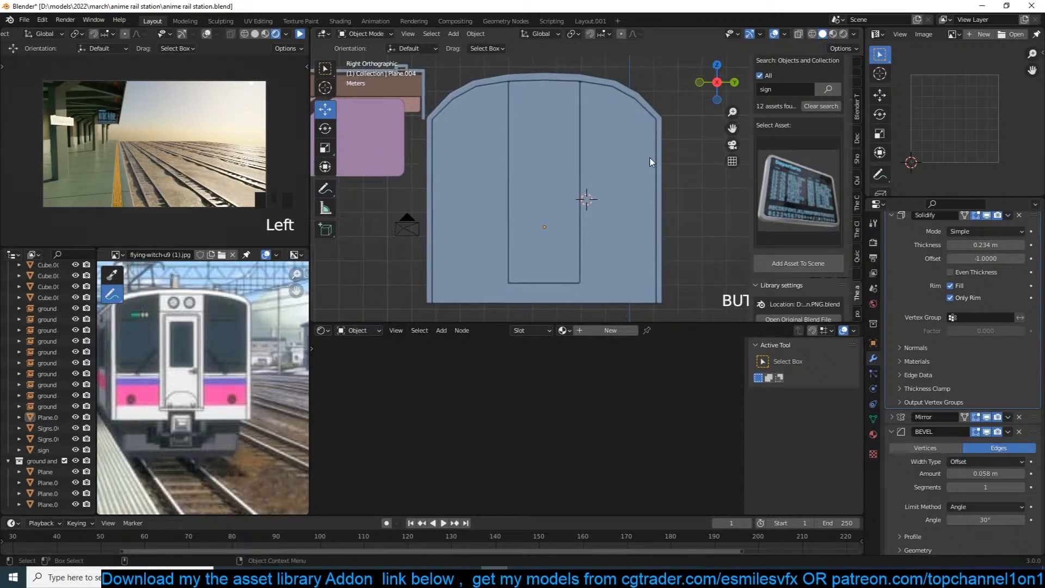
middle_click_drag(611, 157, 631, 189, "shift")
scroll(626, 183, "down", 1)
left_click(643, 260)
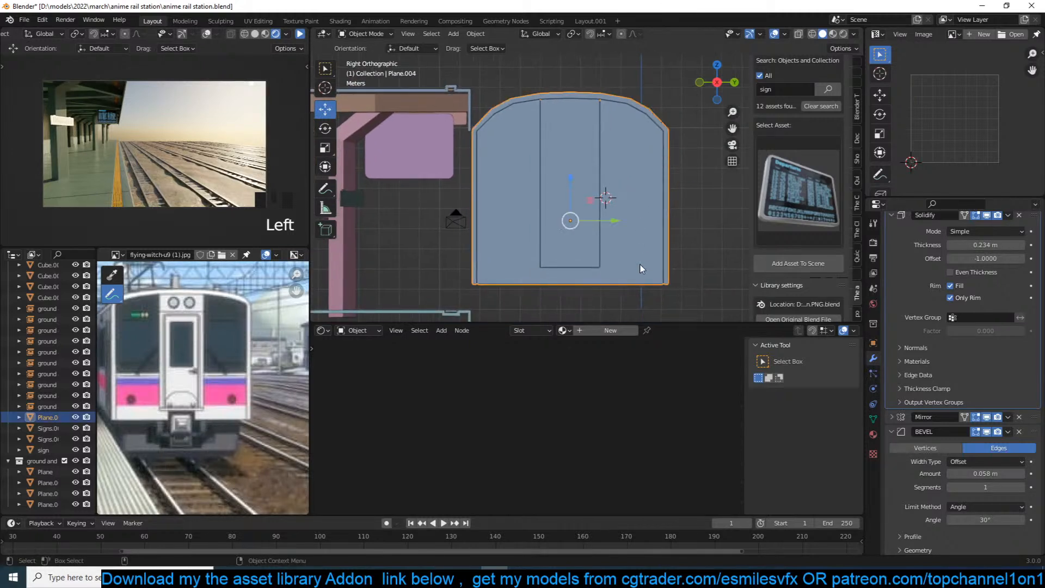
middle_click_drag(642, 260, 635, 211, "shift")
scroll(630, 214, "up", 3)
key("Tab")
key("alt+a")
middle_click_drag(666, 192, 659, 203, "shift")
middle_click_drag(629, 124, 627, 158, "shift")
key("ctrl+r")
left_click(626, 157)
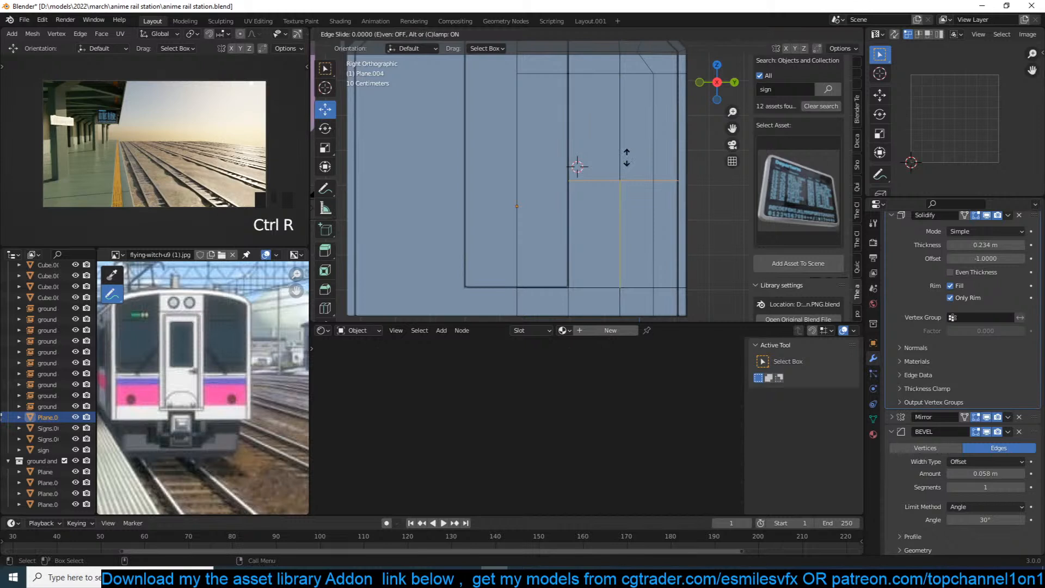
left_click(627, 173)
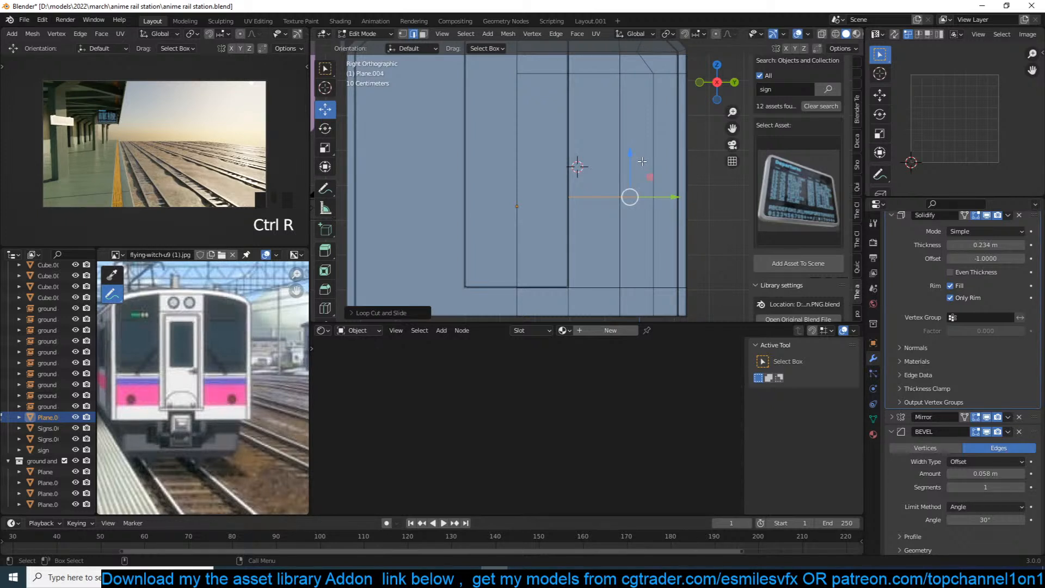
key("ctrl+s")
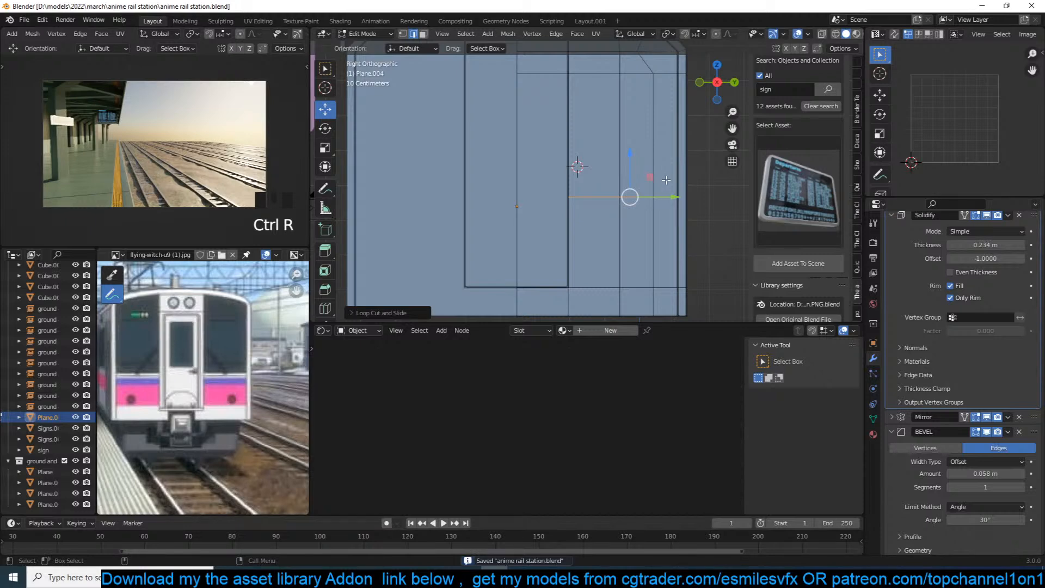
Rip the mesh along the new horizontal loop beside the door and inspect the seam in Object Mode.
middle_click_drag(668, 179, 643, 178)
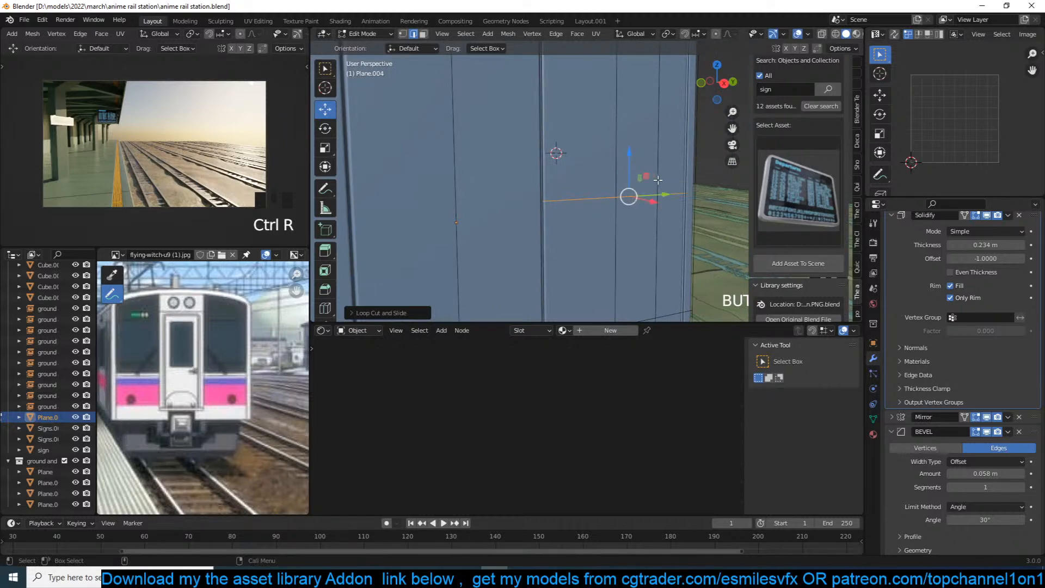
key("v")
left_click(658, 180)
key("Tab")
middle_click_drag(658, 180, 623, 159)
Add a loop cut just below the horizontal seam and bevel it into a narrow band.
key("Tab")
scroll(615, 169, "up", 1)
key("alt+a")
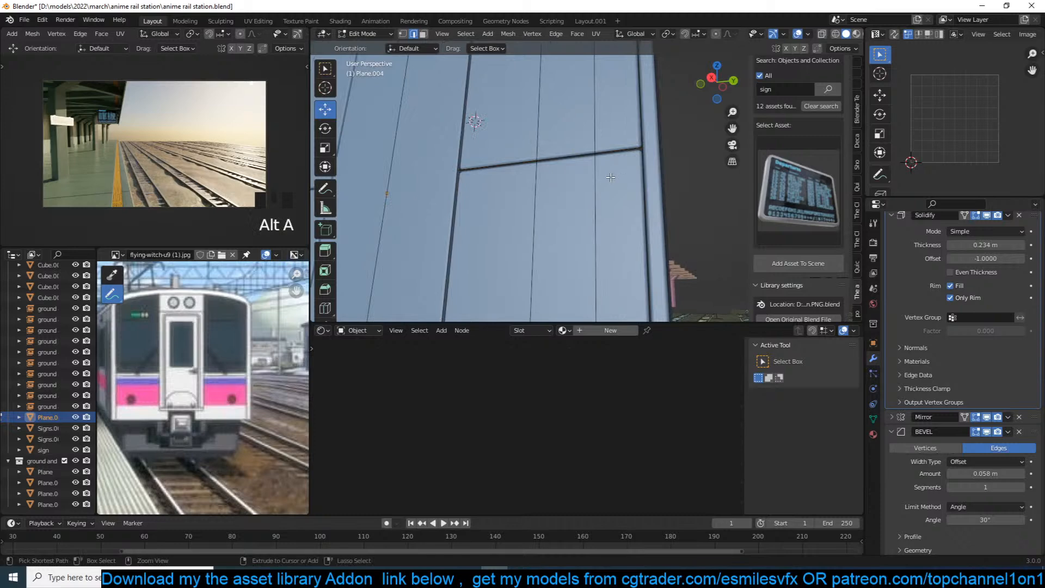
key("ctrl+r")
left_click(610, 177)
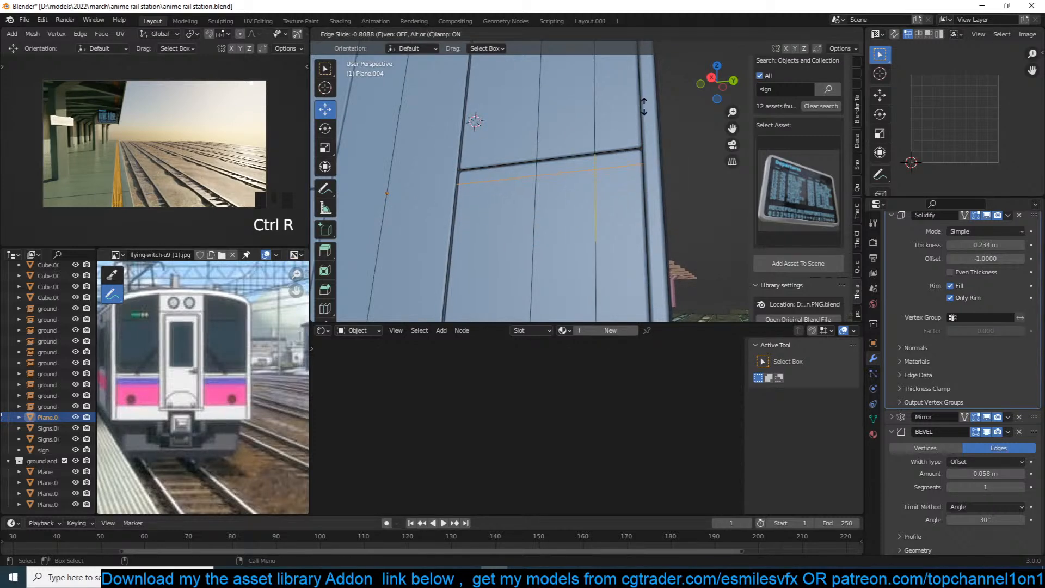
left_click(644, 107)
key("ctrl+b")
left_click(673, 124)
middle_click_drag(673, 124, 644, 141)
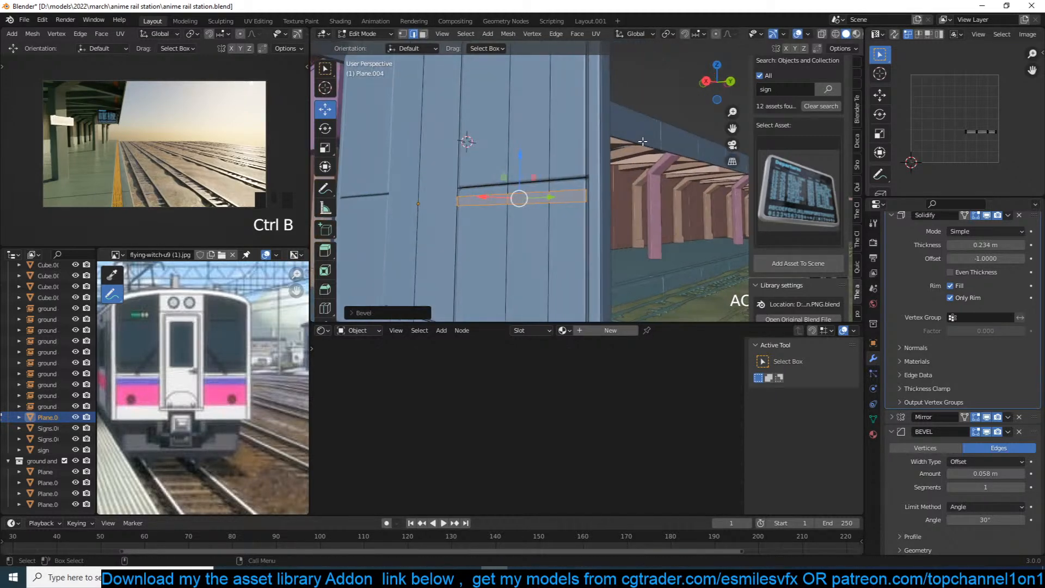
Extrude the narrow band below the seam, return to Object Mode and save the file.
key("e")
left_click(633, 144)
key("Tab")
key("alt+a")
scroll(668, 187, "down", 3)
scroll(668, 188, "up", 5)
key("ctrl+s")
Add a horizontal loop cut near the bottom of the side panel and rip the mesh along it.
key("Tab")
key("ctrl+r")
left_click(604, 219)
left_click(604, 240)
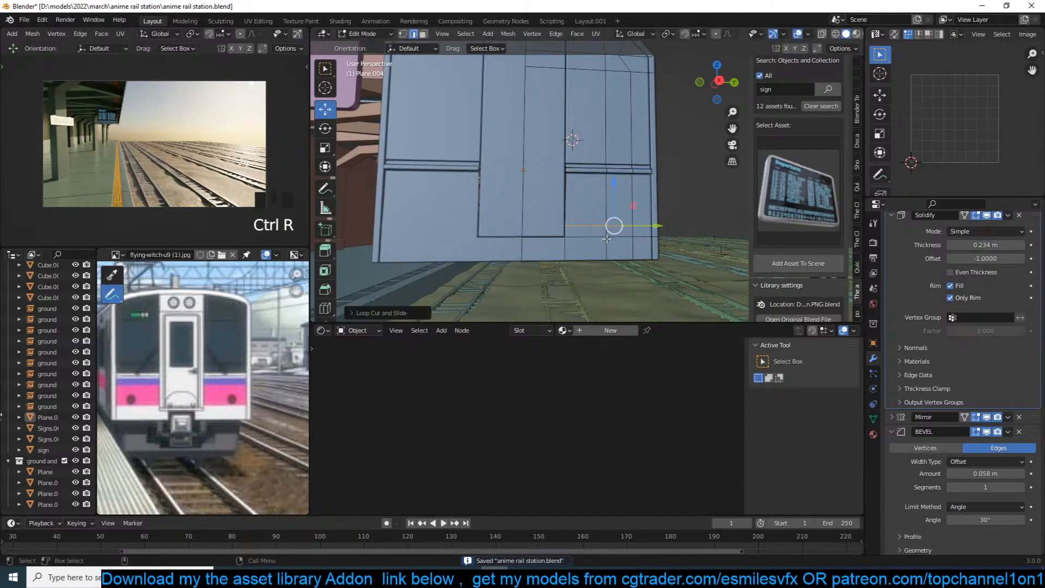
key("v")
key("Tab")
scroll(649, 210, "up", 4)
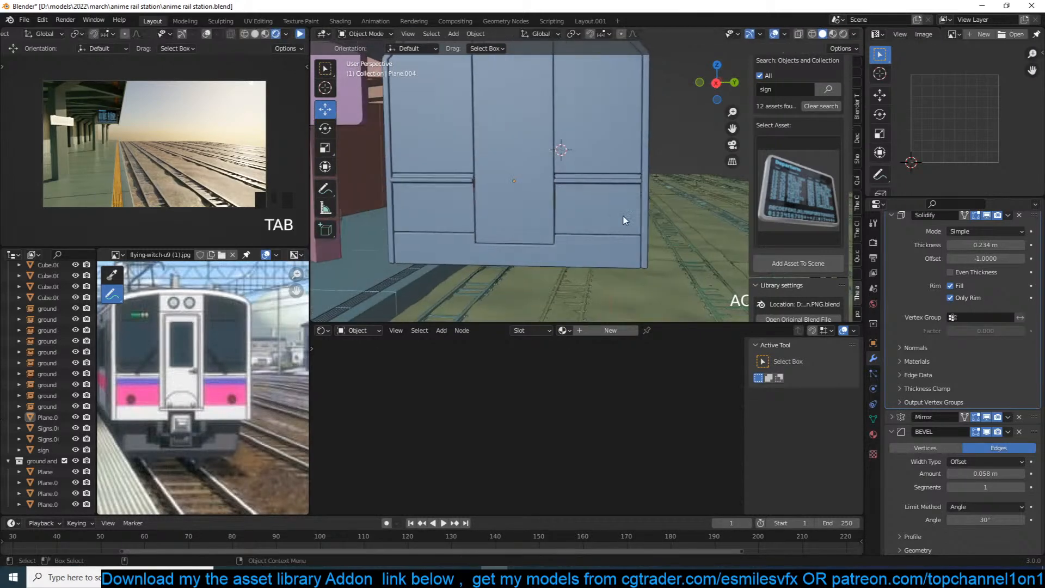
Add another horizontal loop cut a little above the lower seam of the side panel.
key("Tab")
scroll(537, 266, "up", 3)
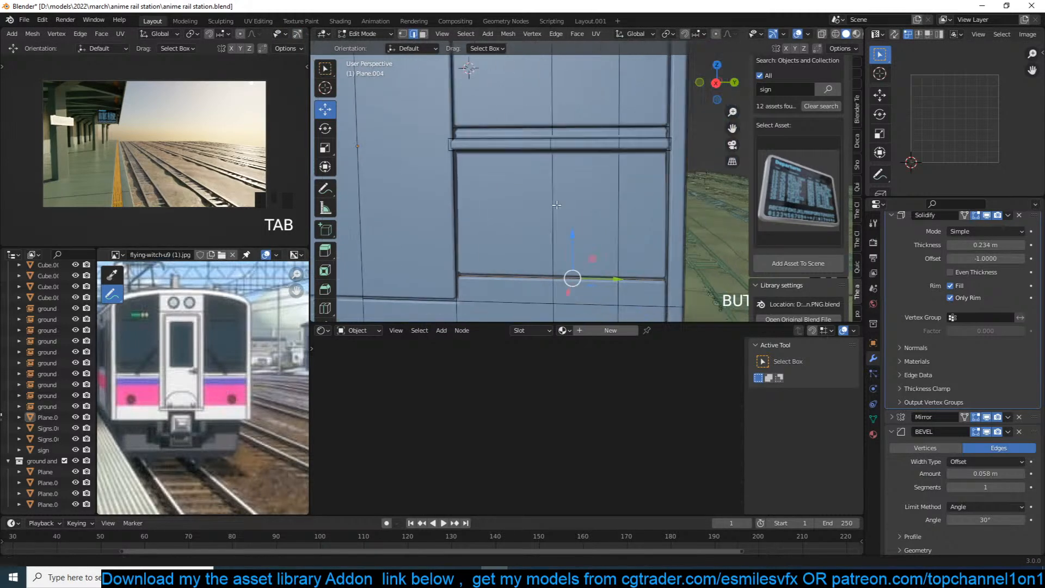
key("alt+a")
key("ctrl+r")
left_click(614, 272)
left_click(614, 249)
Vertex-bevel the loop intersection near the side panel's lower outer corner with width 0.368 m, 3 segments and shape 0.136.
key("1")
left_click(624, 240)
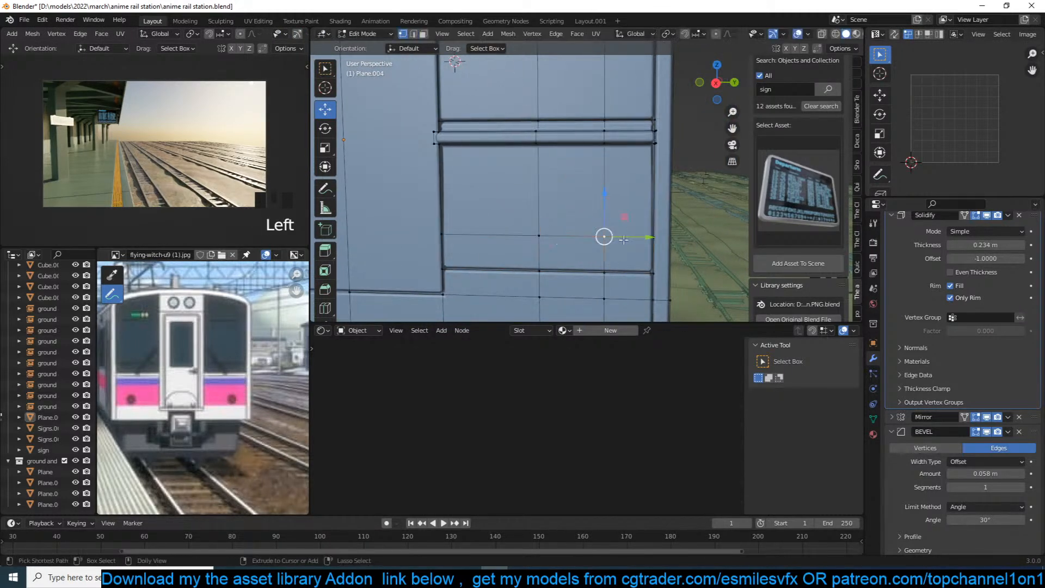
key("ctrl+shift+b")
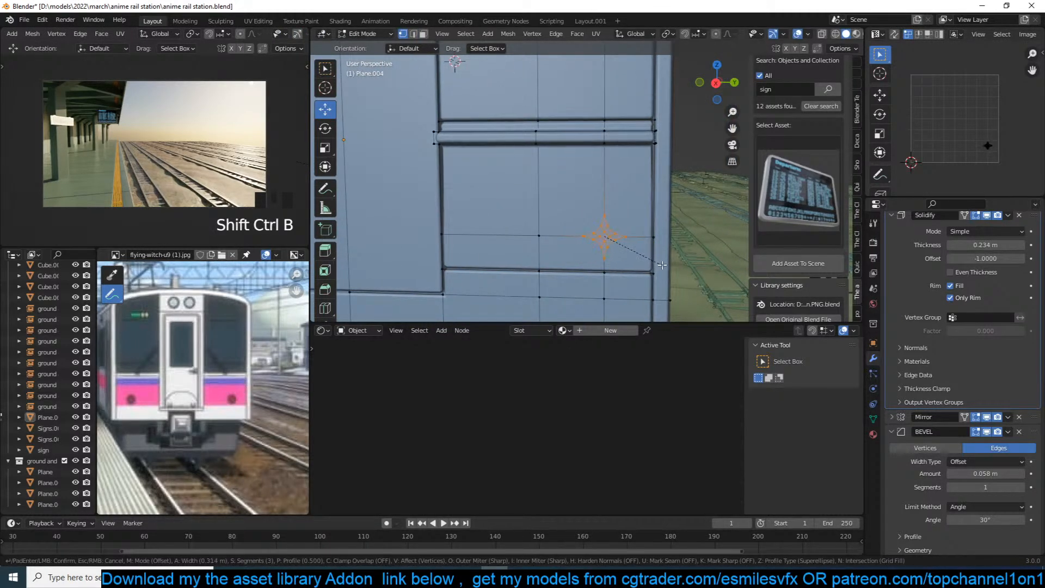
left_click(664, 266)
left_click(364, 313)
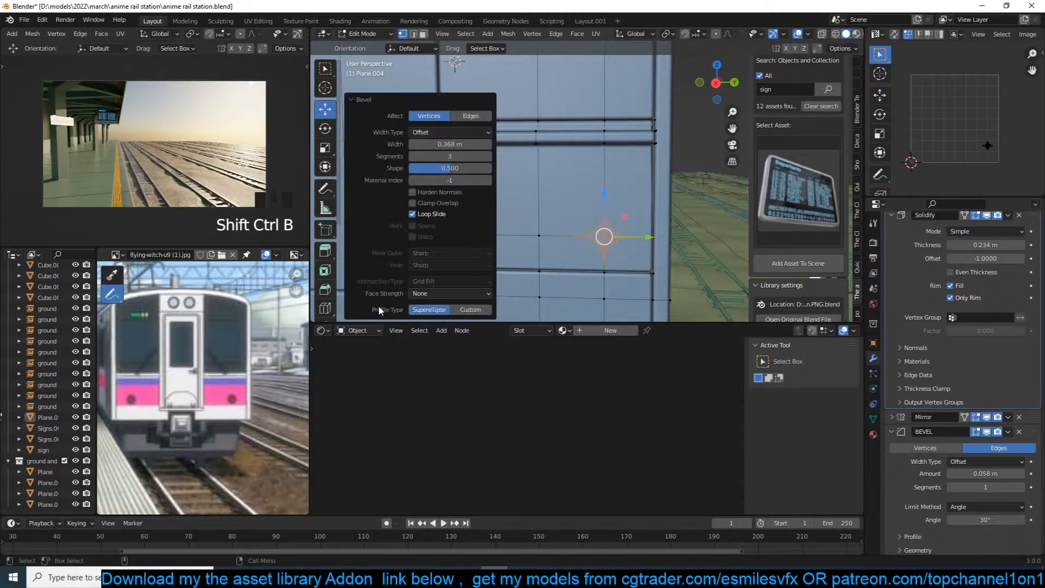
left_click_drag(450, 168, 430, 169)
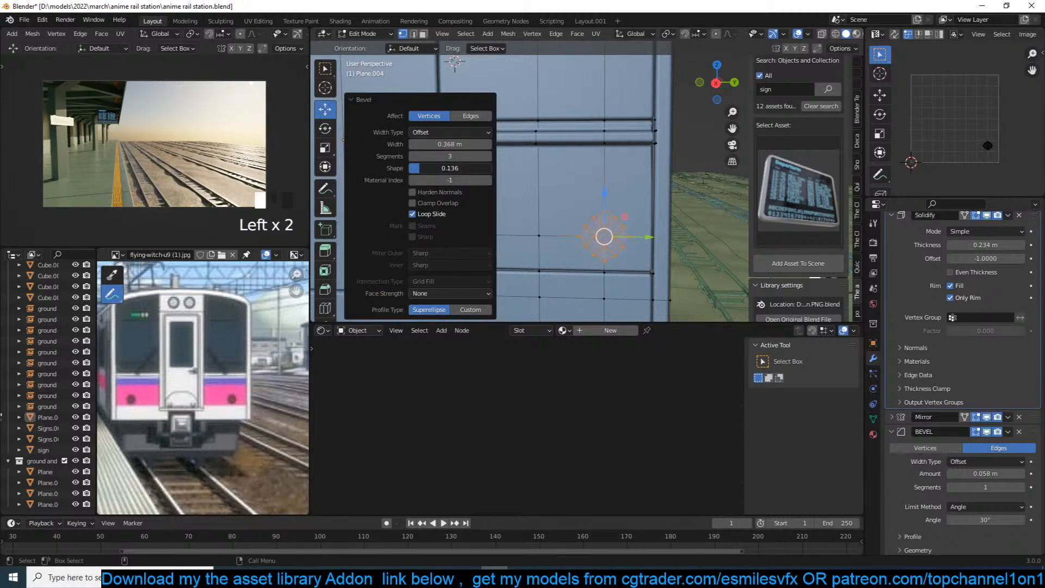
Make the beveled outline a single face, round it into a circle with To Sphere at factor 1, and scale it down.
key("f")
key("shift+alt+s")
key("s")
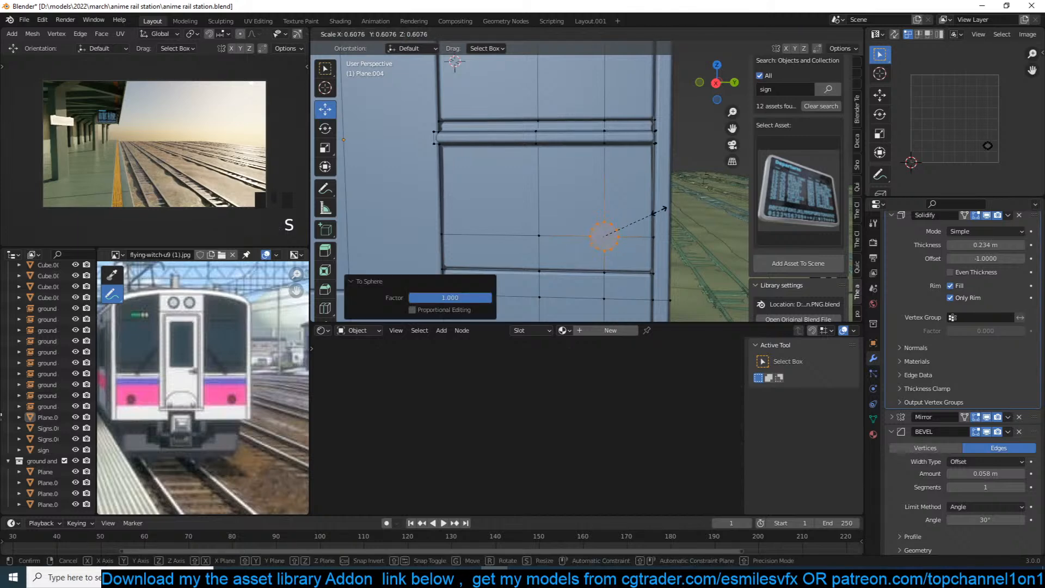
left_click(653, 213)
Extrude the circular face inward to form a round headlight recess, return to Object Mode and save the file.
middle_click_drag(653, 213, 687, 196)
scroll(595, 208, "up", 1)
key("e")
left_click(594, 218)
key("Tab")
key("ctrl+s")
scroll(767, 118, "up", 3)
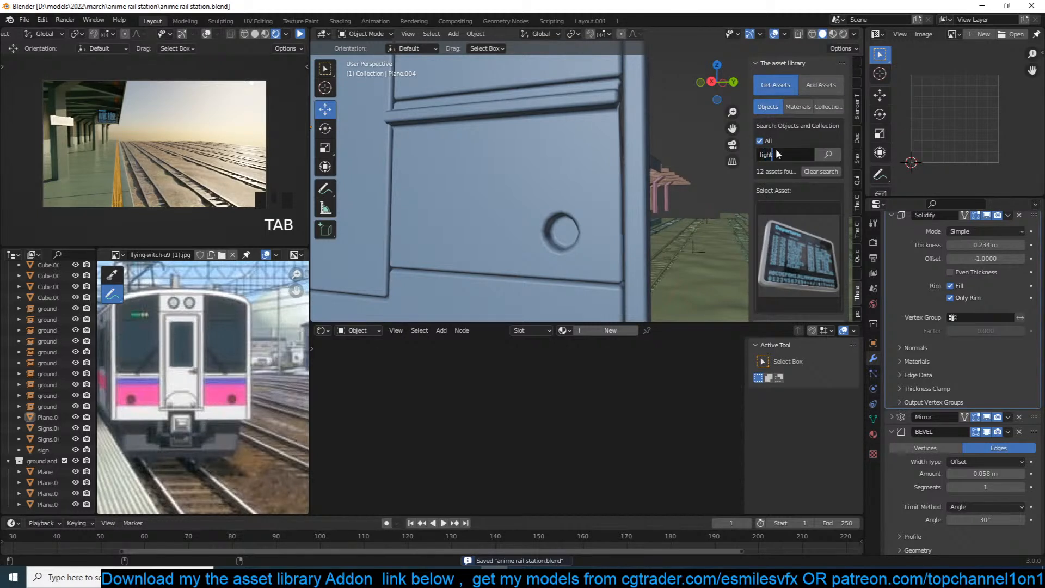
Search the asset library for "light" and choose the round recessed lamp asset.
left_click(776, 150)
left_click(799, 256)
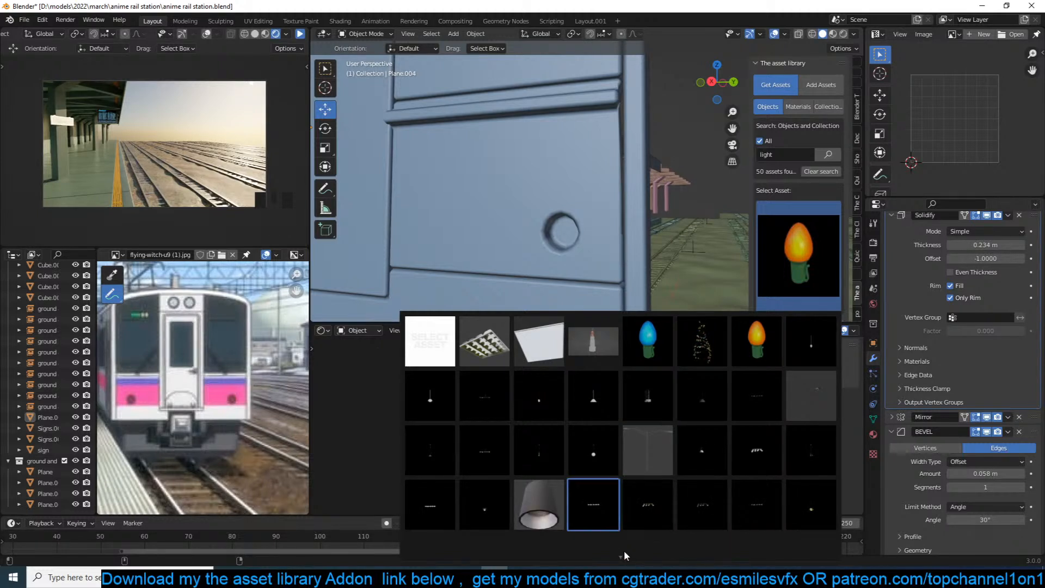
mouse_move(618, 553)
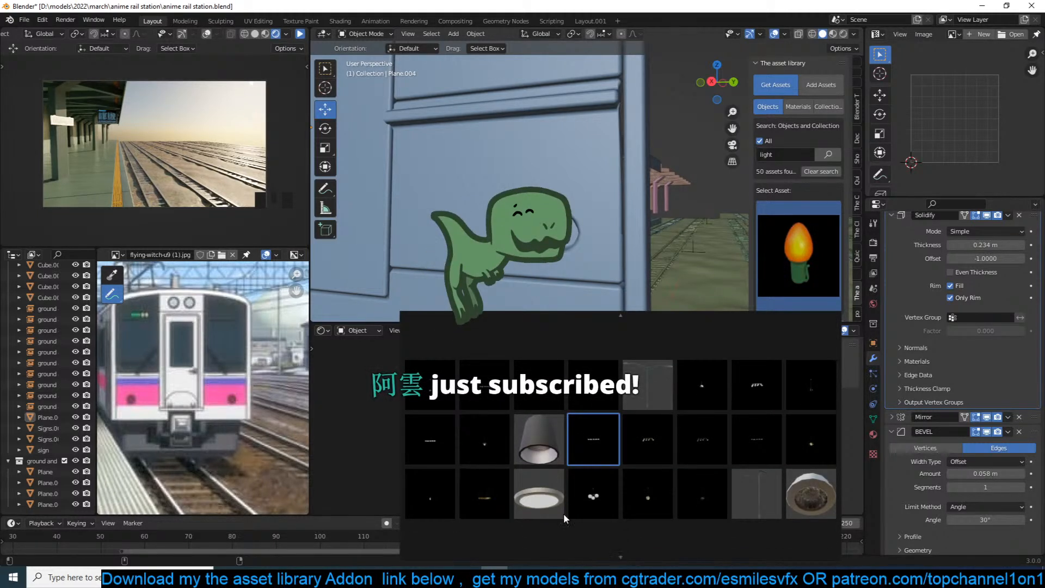
left_click(803, 503)
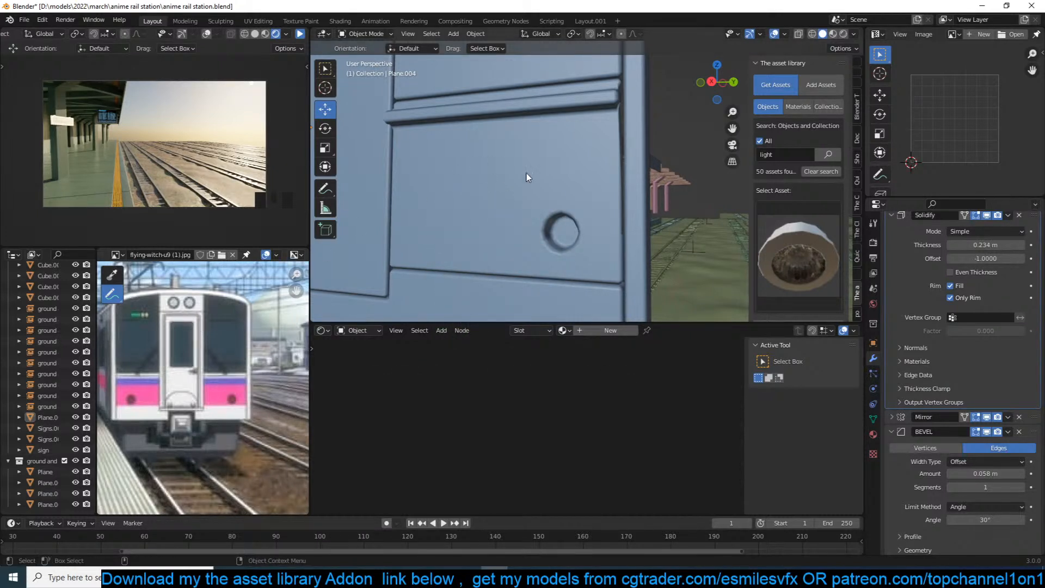
left_click(549, 186)
left_click(561, 171)
left_click(564, 168)
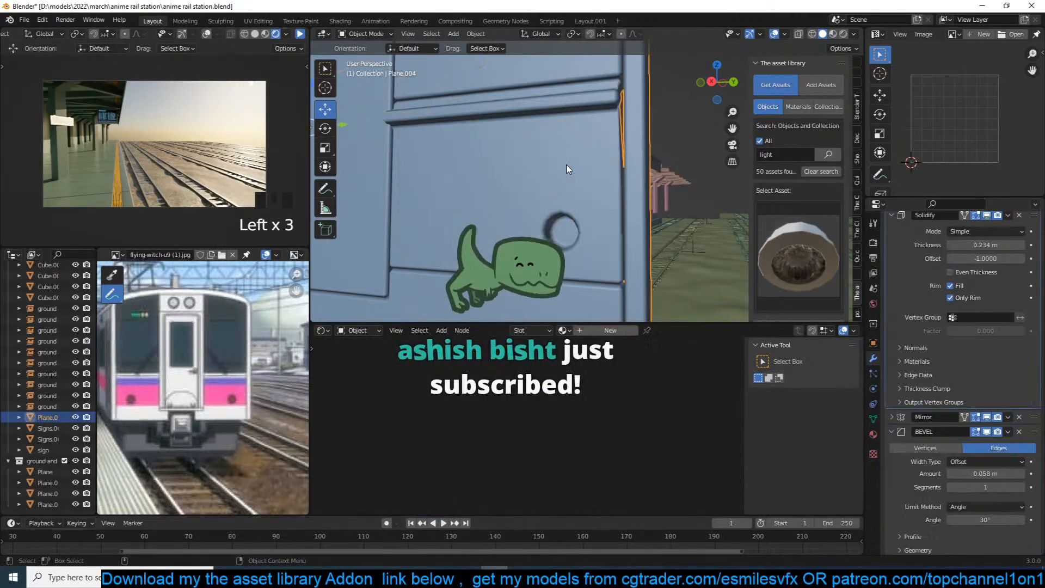
key("ctrl+s")
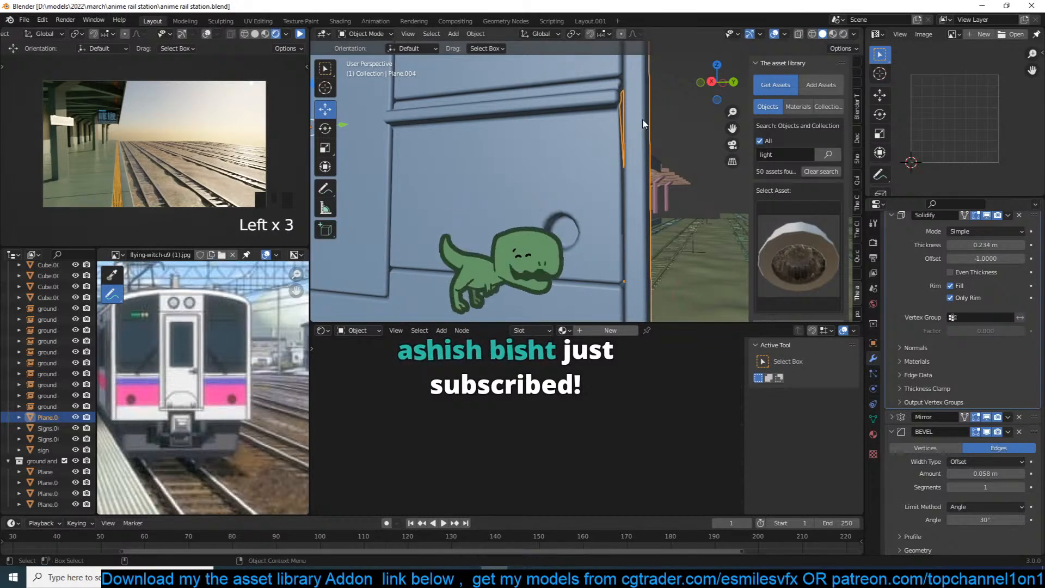
Choose the multi-lamp ceiling light strip asset instead and add it to the scene.
left_click(794, 254)
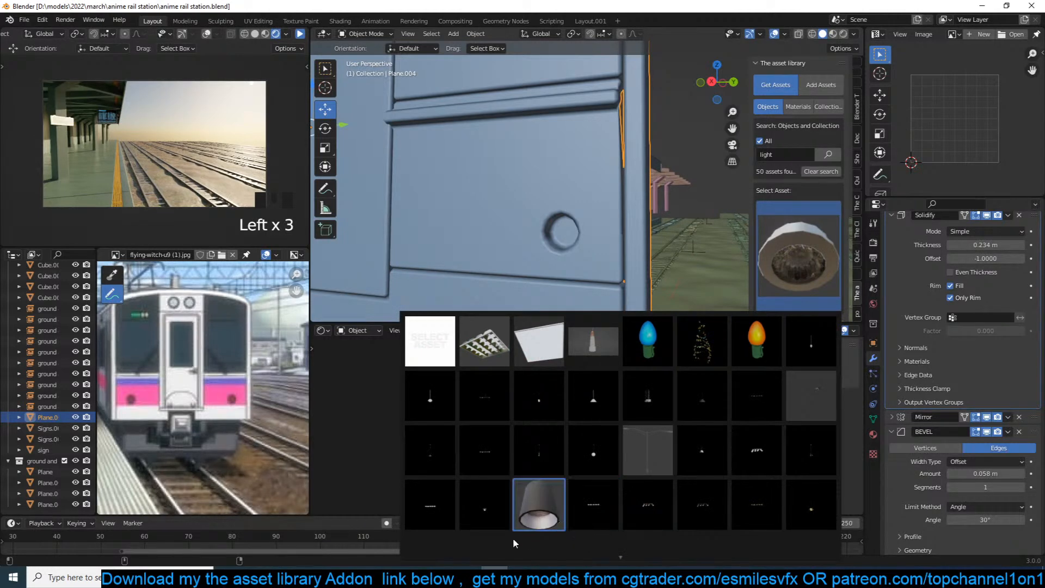
scroll(447, 442, "down", 1)
left_click(437, 450)
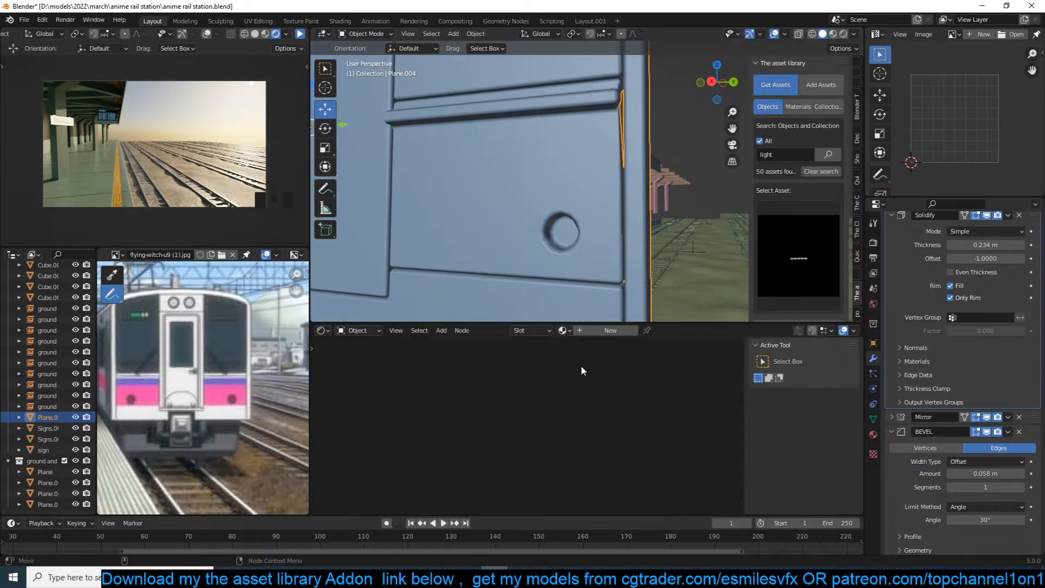
scroll(792, 250, "down", 4)
left_click(793, 242)
scroll(664, 253, "down", 4)
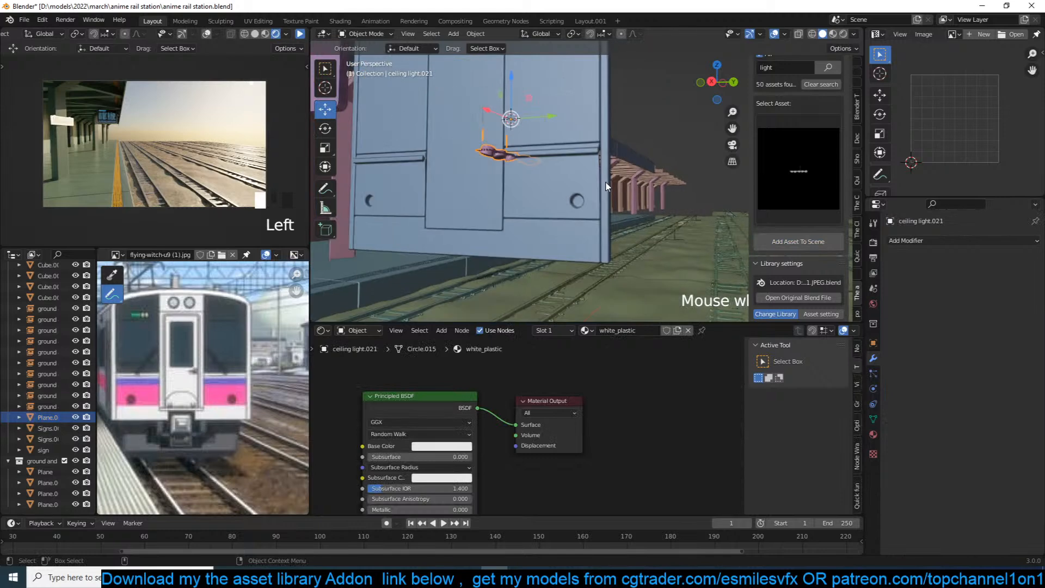
Isolate the ceiling light strip and delete all its faces except one complete round lamp head.
key("KP_Divide")
middle_click_drag(608, 174, 638, 107)
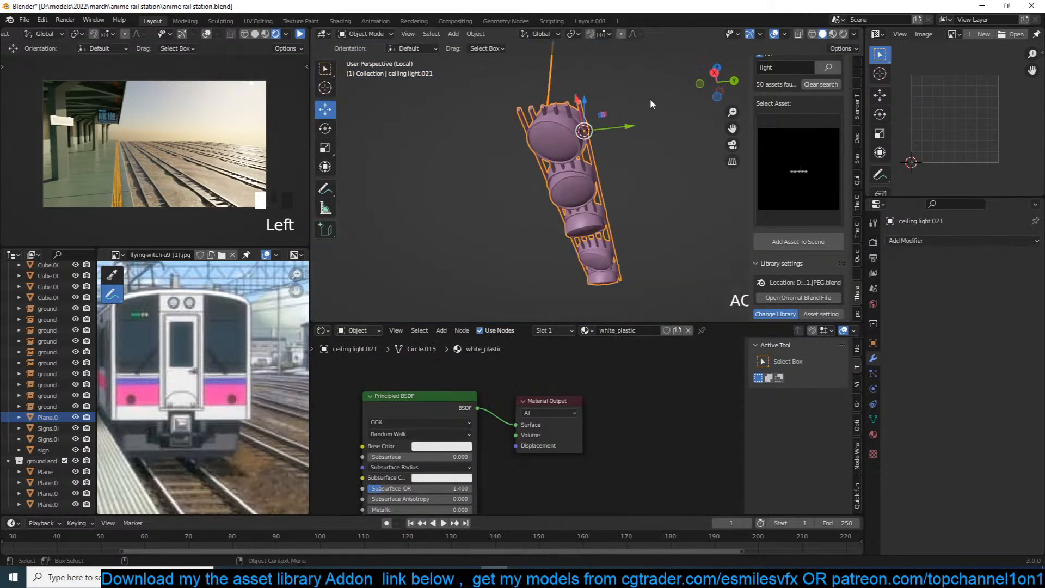
scroll(604, 150, "up", 3)
key("Tab")
key("3")
left_click(522, 108)
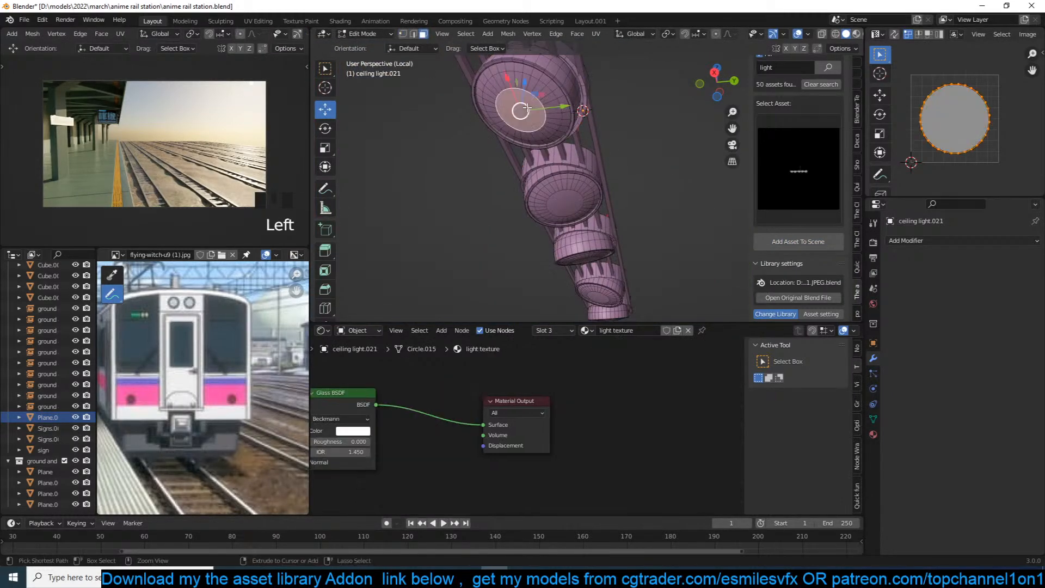
key("ctrl+l")
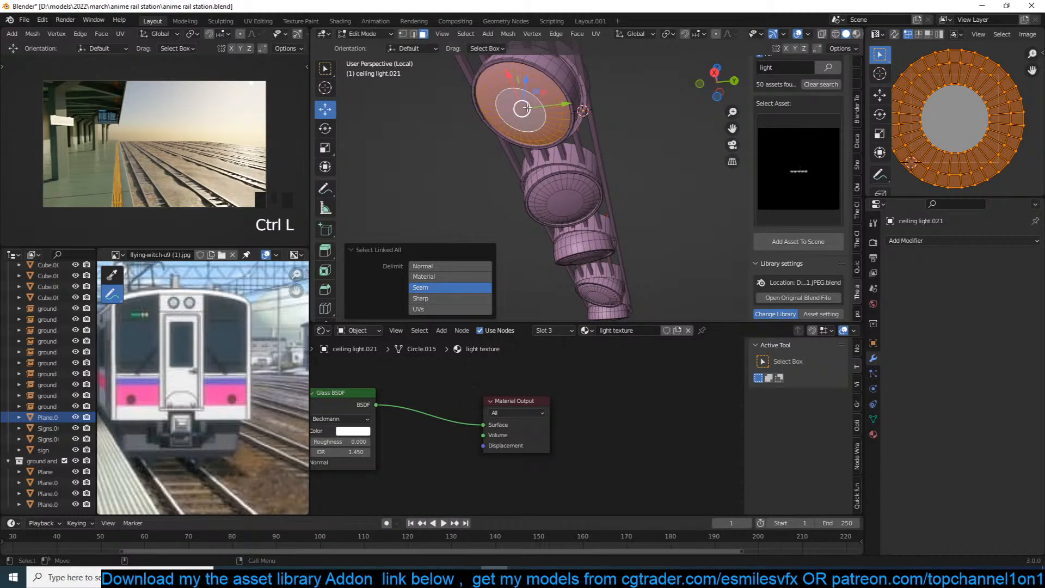
left_click(561, 83, "shift")
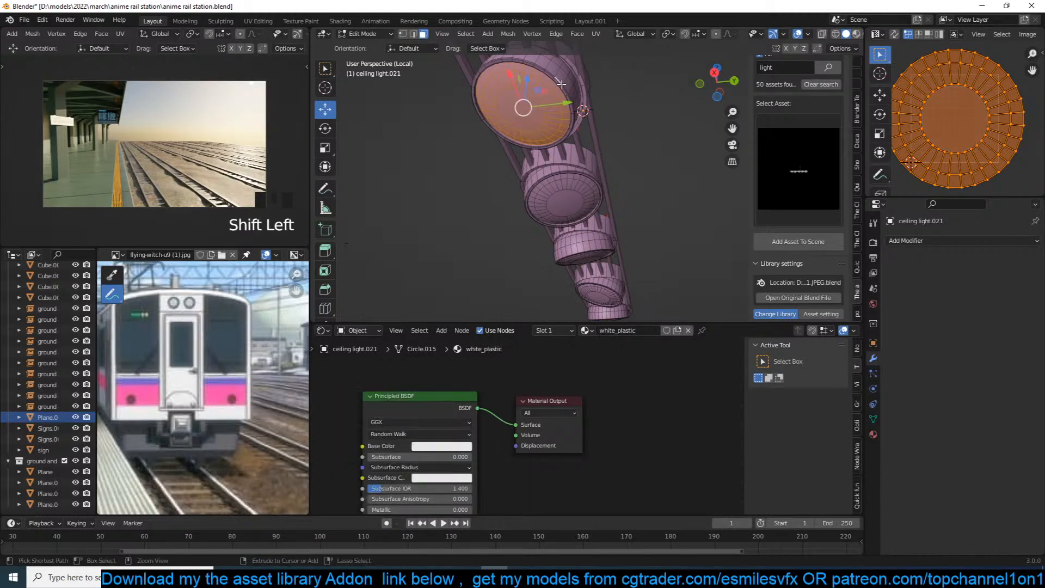
key("ctrl+i")
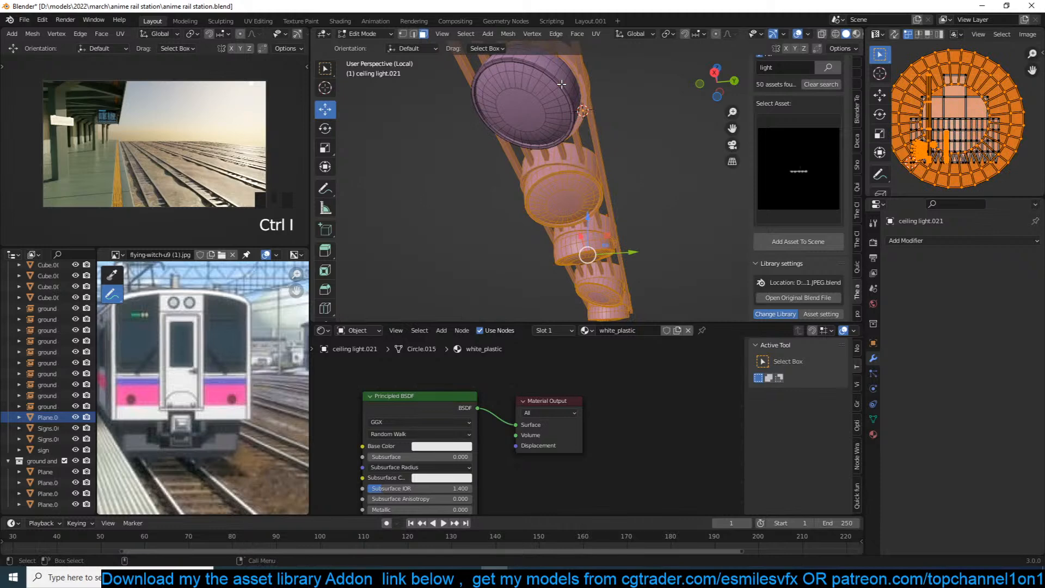
key("x")
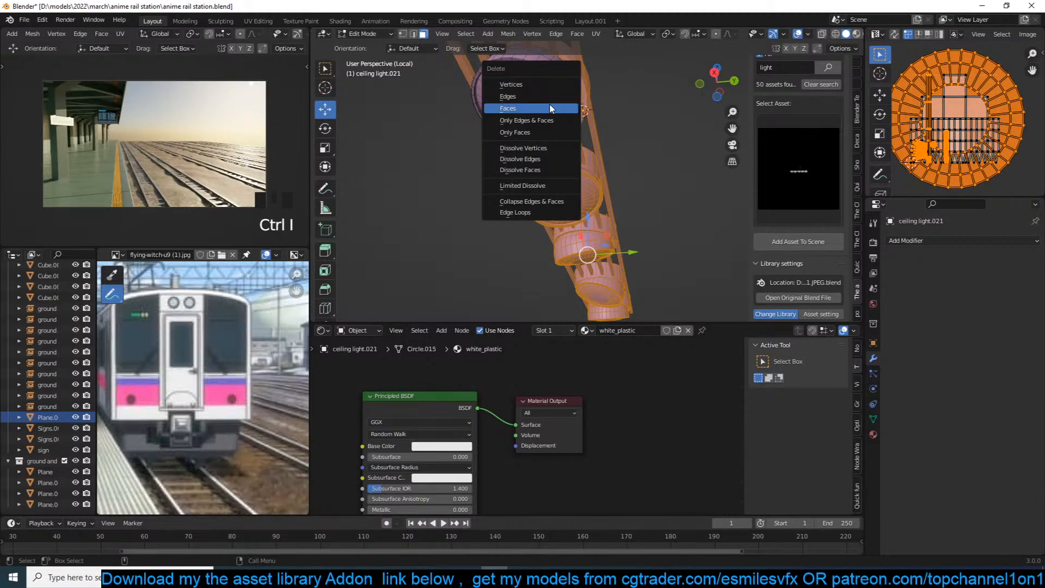
left_click(550, 109)
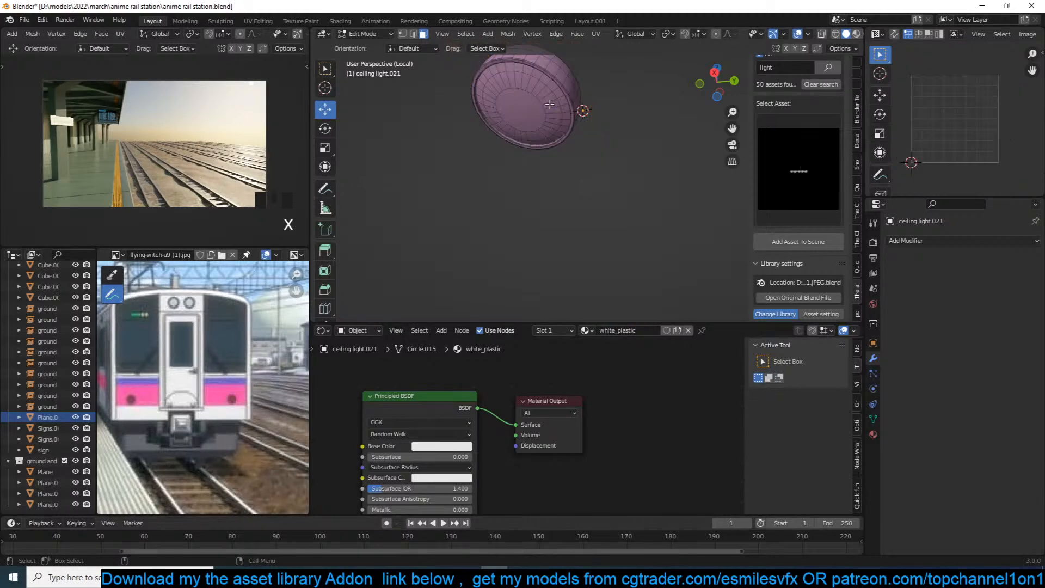
Select the whole remaining lamp head and rotate it in front view until its tilt is nearly level.
key("a")
scroll(549, 106, "down", 3)
key("KP_1")
key("KP_Decimal")
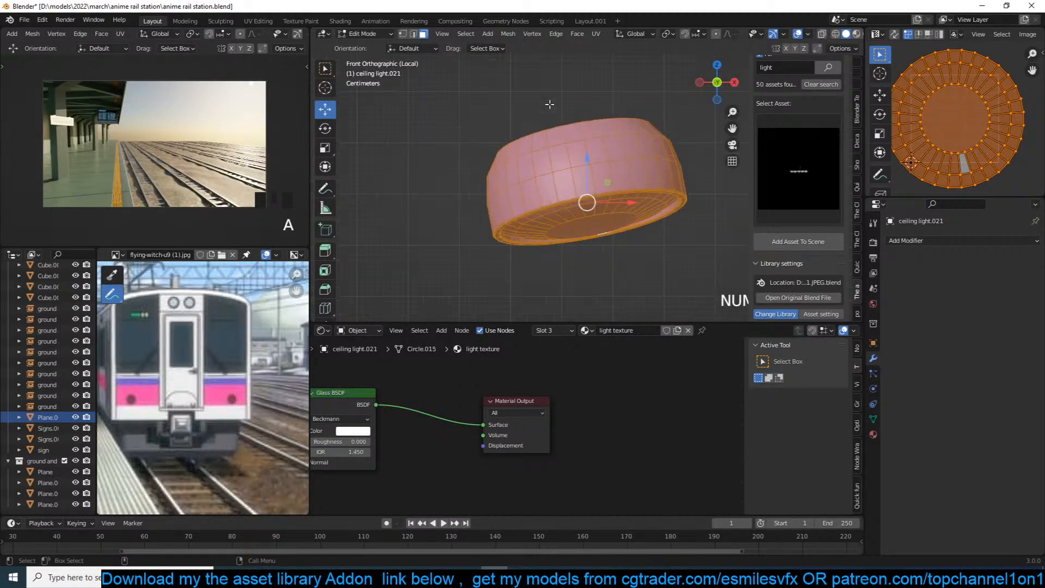
key("r")
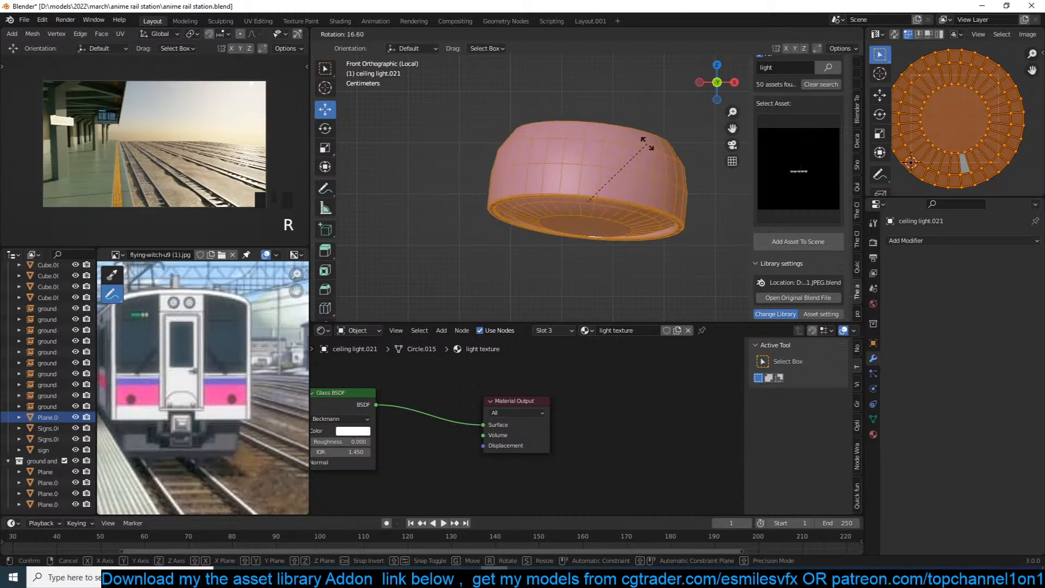
left_click(648, 141)
key("r")
key("r")
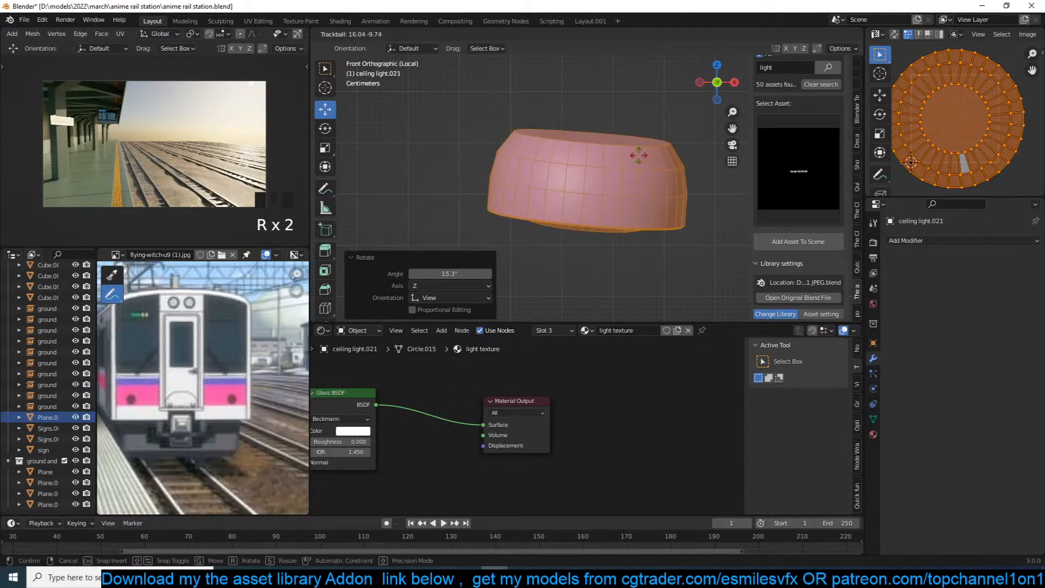
left_click(639, 156)
key("r")
left_click(698, 170)
Level the lamp head by rotating it 5.72° in right view and fine-tuning its rotation in front view.
key("KP_3")
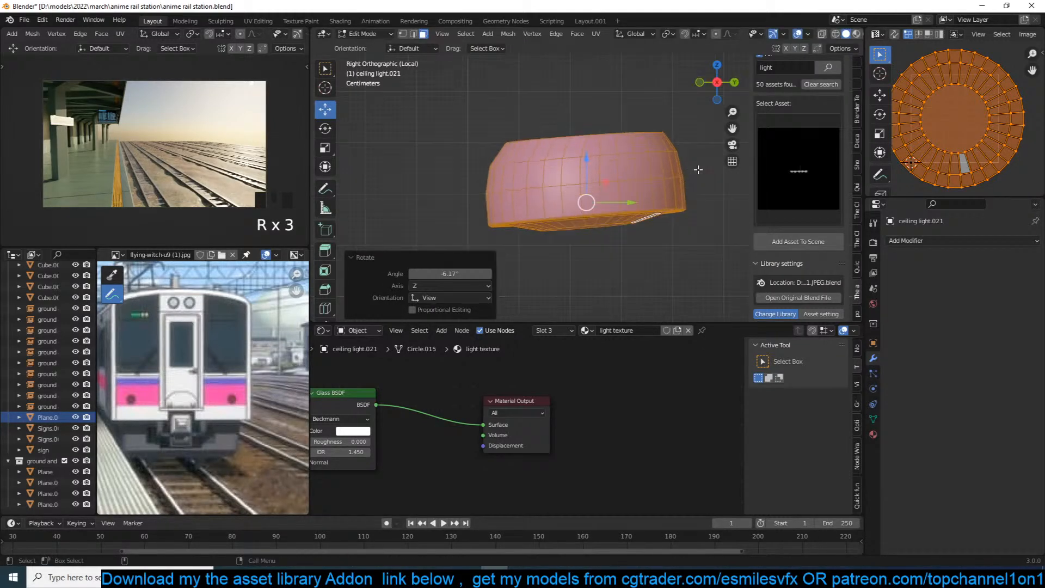
key("r")
left_click(705, 195)
key("KP_1")
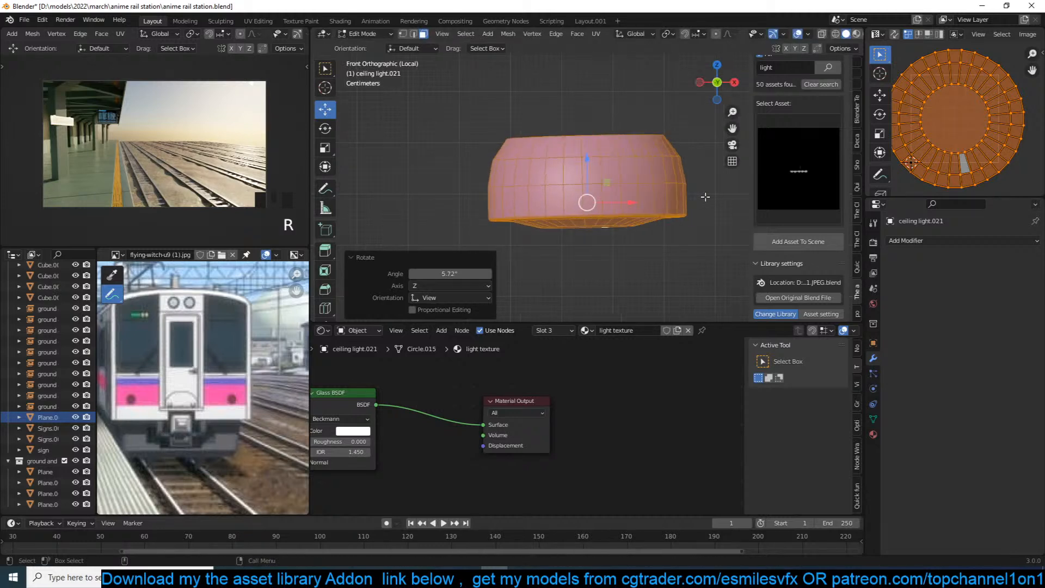
key("r")
key("r")
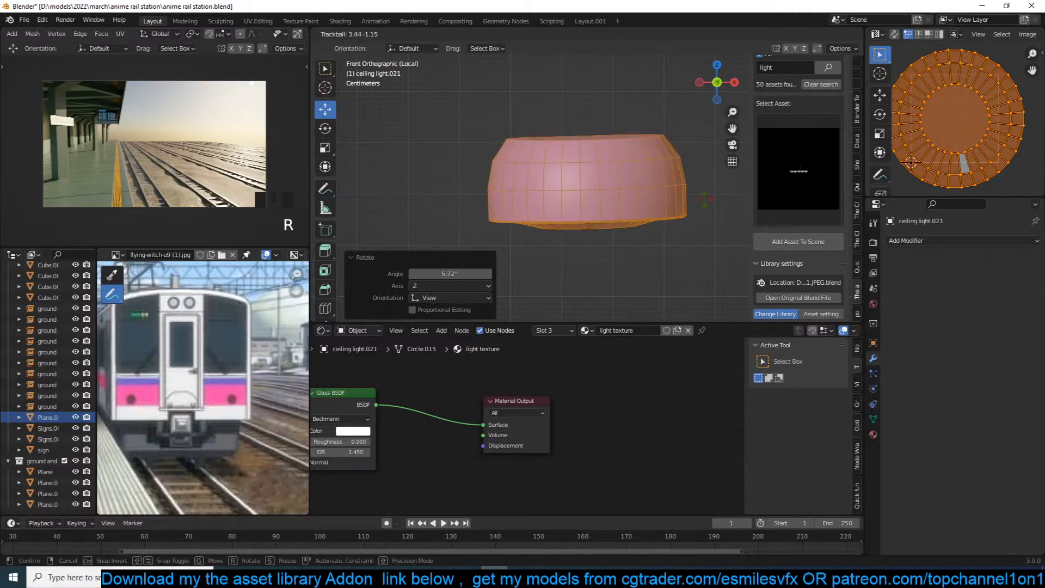
left_click(704, 199)
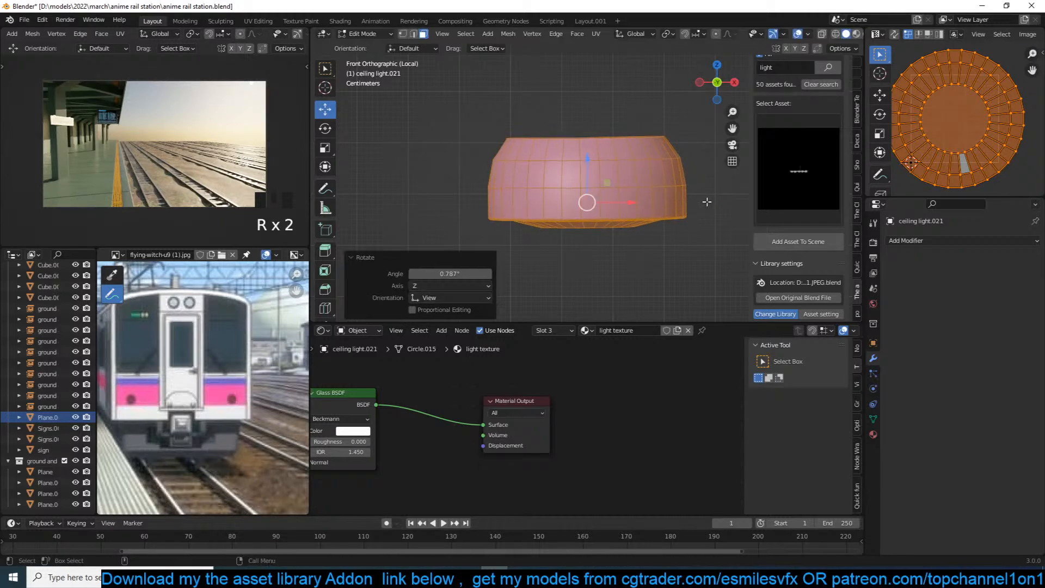
Apply the lamp head's scale in Object Mode and set its origin to its geometry.
key("Tab")
right_click(613, 205)
key("ctrl+a")
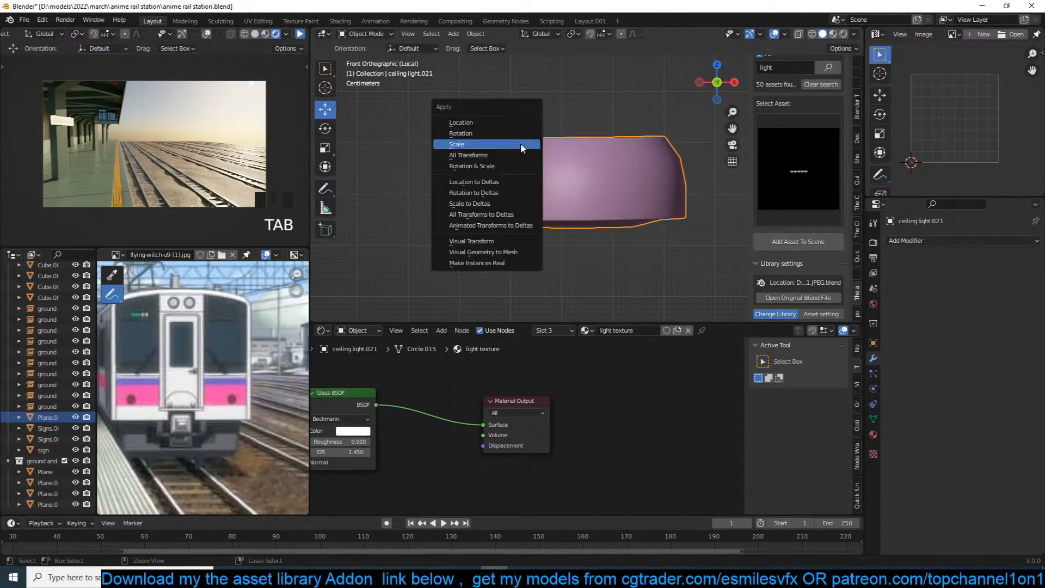
left_click(520, 144)
right_click(602, 165)
mouse_move(603, 165)
key("Right")
left_click(643, 169)
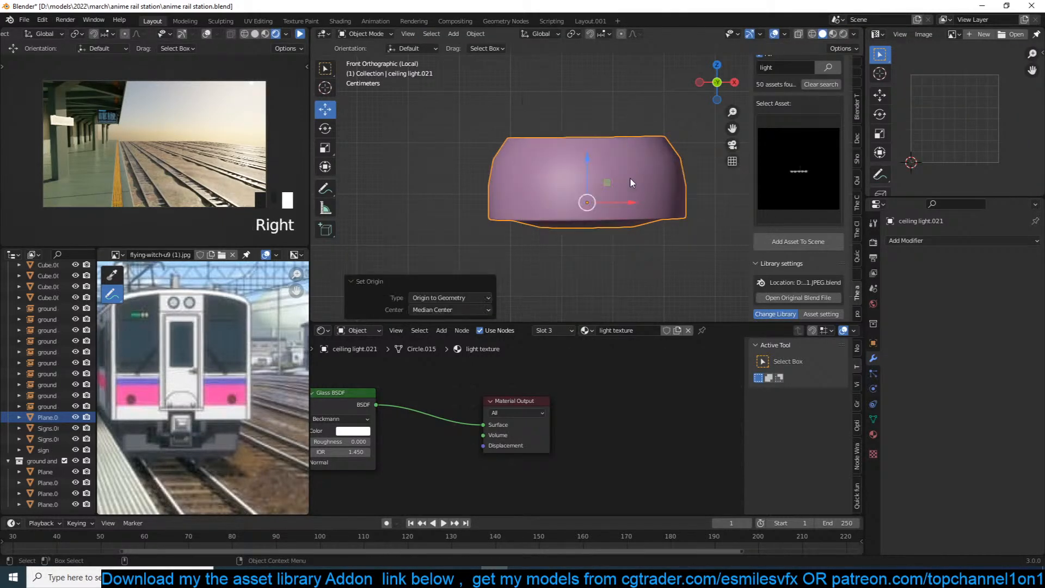
Leave the isolated view of the lamp head and save the file.
scroll(591, 225, "down", 2)
key("KP_Divide")
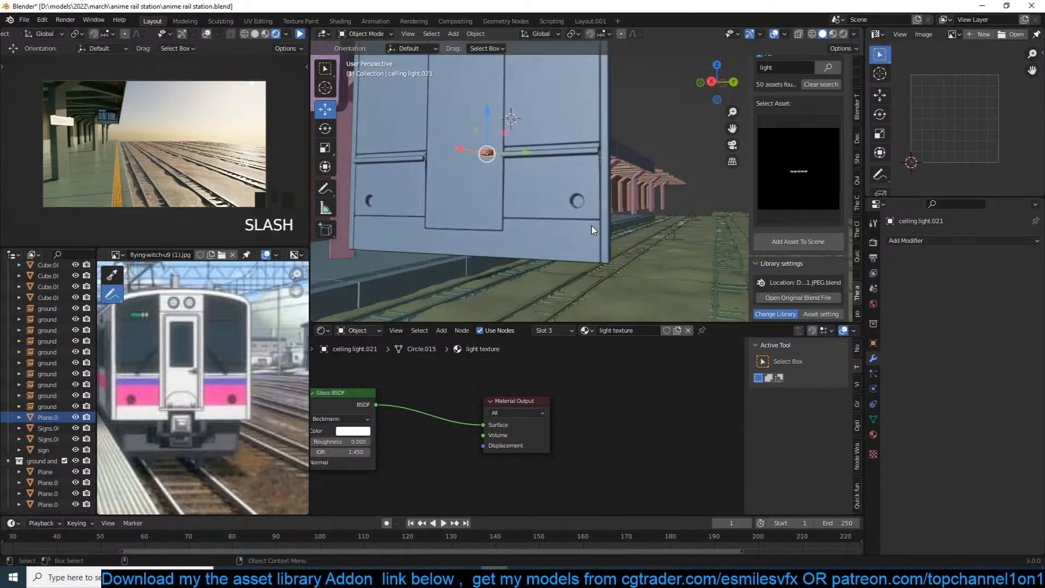
key("ctrl+s")
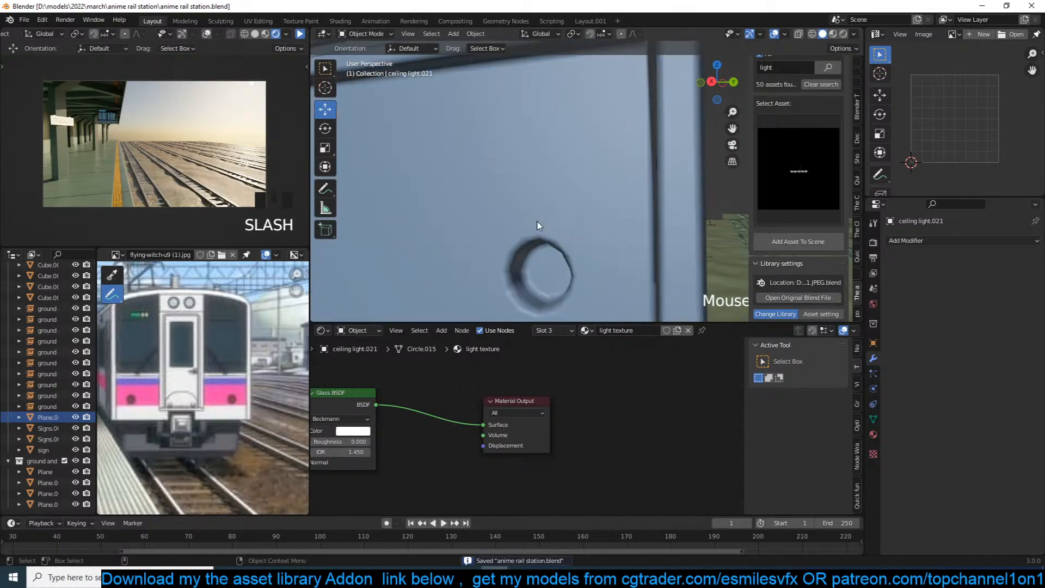
Place the 3D cursor inside the round recess on the train's side panel and snap the lamp head to it.
right_click(541, 267, "shift")
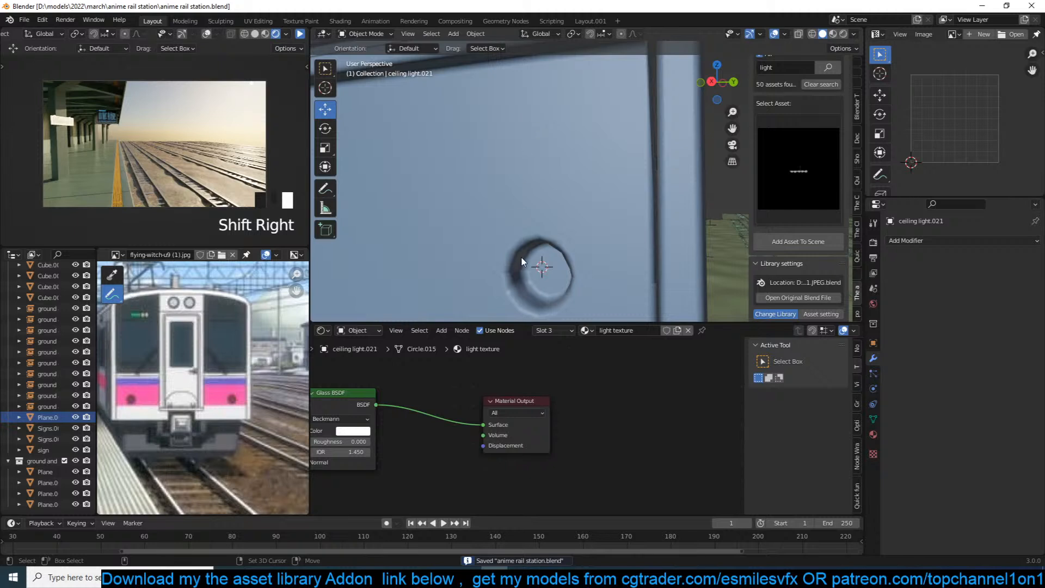
key("shift+a")
key("shift+s")
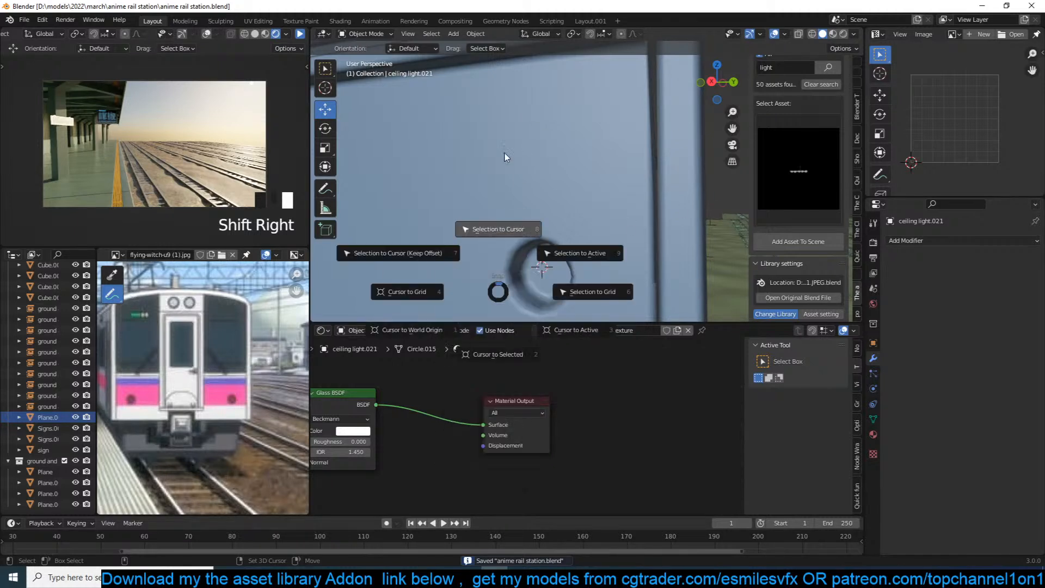
left_click(507, 180)
Rotate the lamp head 90° around the global Y axis so it faces out of the train front.
key("r")
key("x")
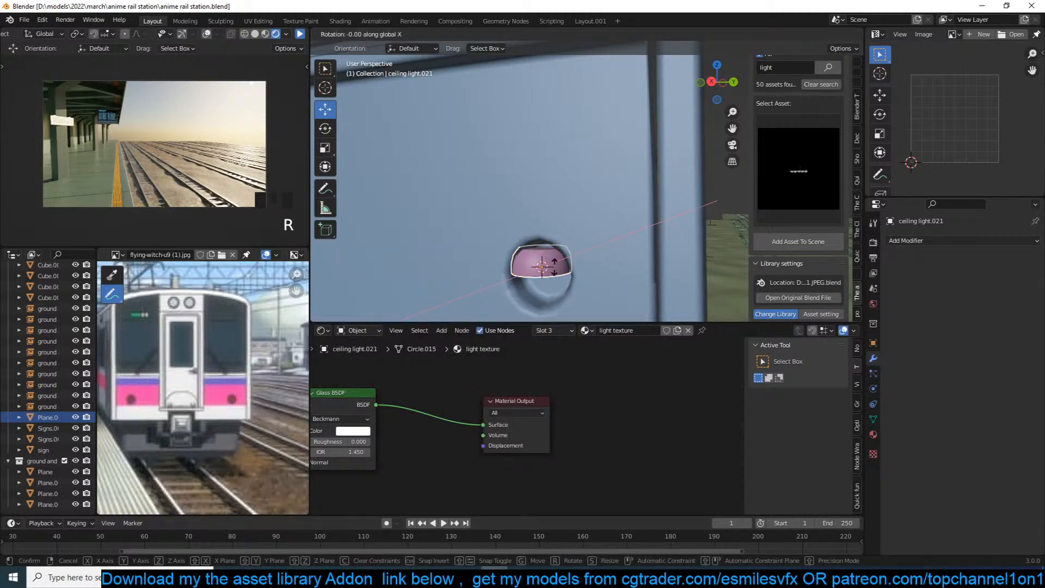
type("y90")
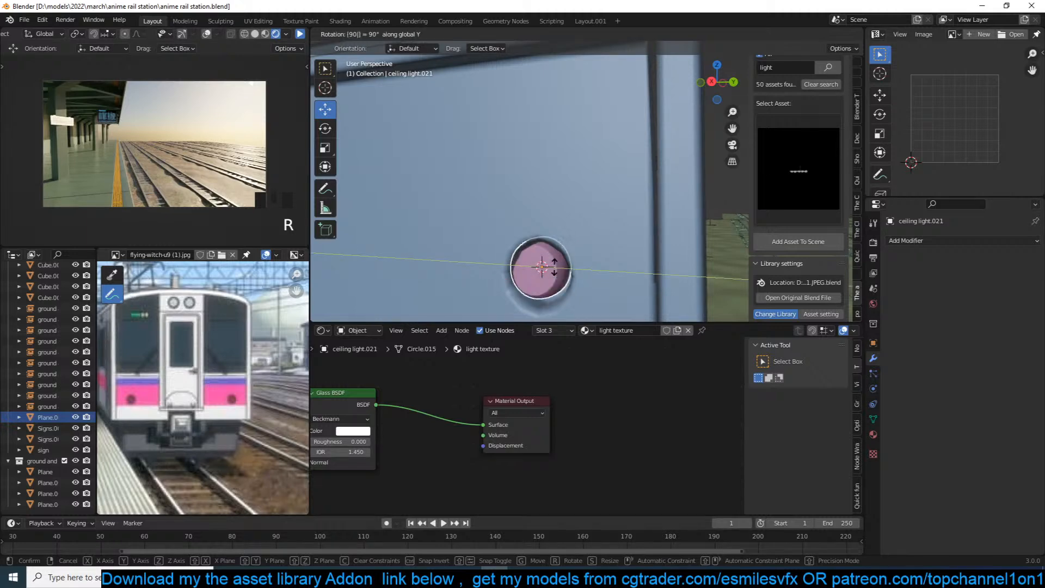
key("Return")
Move the lamp head along X and about 0.094 m along Y into the round recess, and resume the rendered preview.
key("KP_Decimal")
scroll(561, 272, "down", 5)
middle_click_drag(561, 272, 473, 273)
left_click_drag(580, 180, 547, 188)
middle_click_drag(548, 189, 620, 188)
left_click_drag(604, 190, 629, 191)
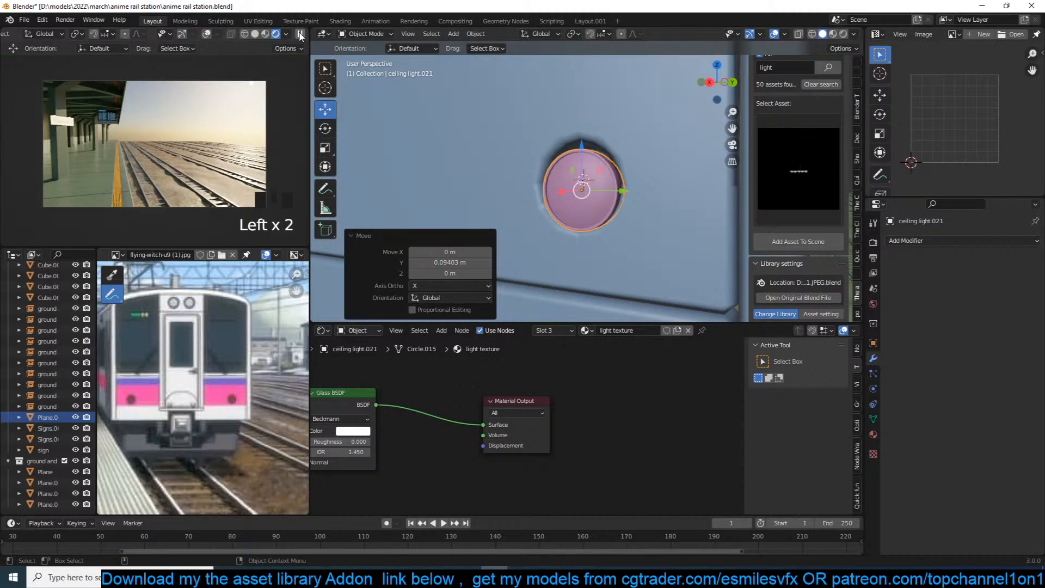
left_click(300, 35)
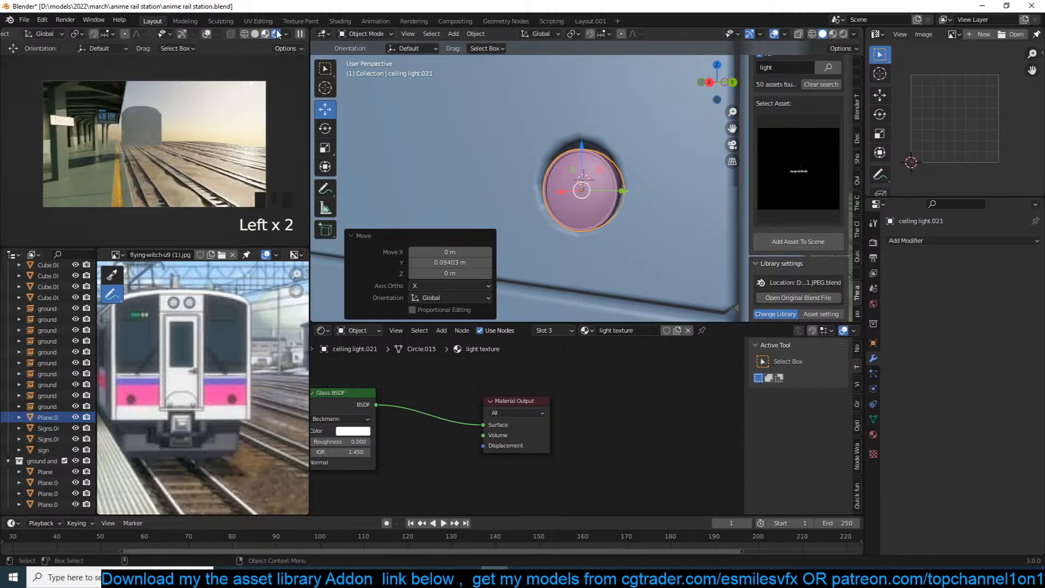
Scale the lamp head up by about 1.082 and 1.039 and nudge it until it is centred in the recess.
key("s")
left_click(578, 159)
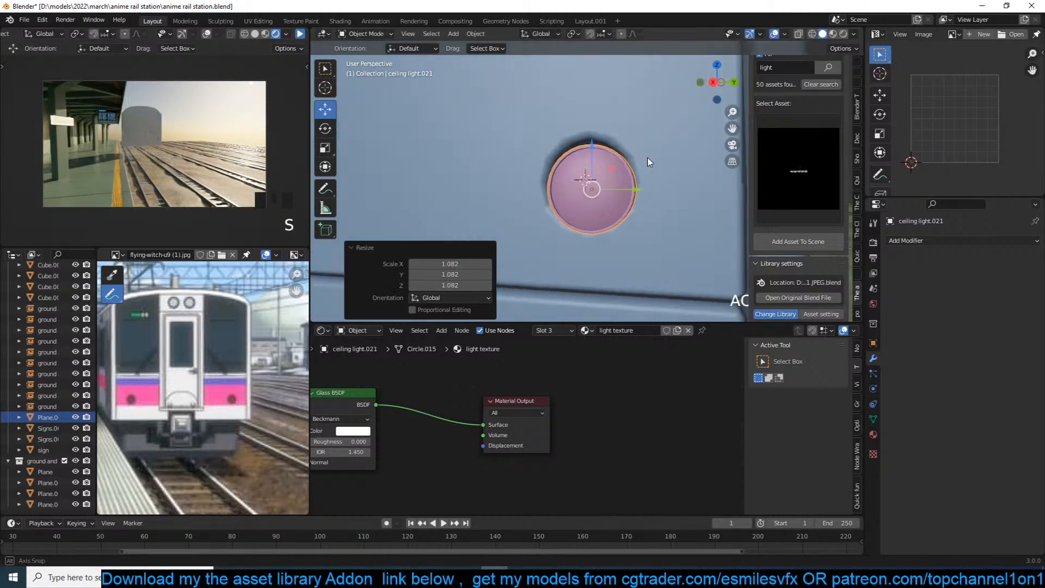
left_click_drag(600, 147, 610, 155)
left_click(626, 186)
key("s")
left_click(632, 189)
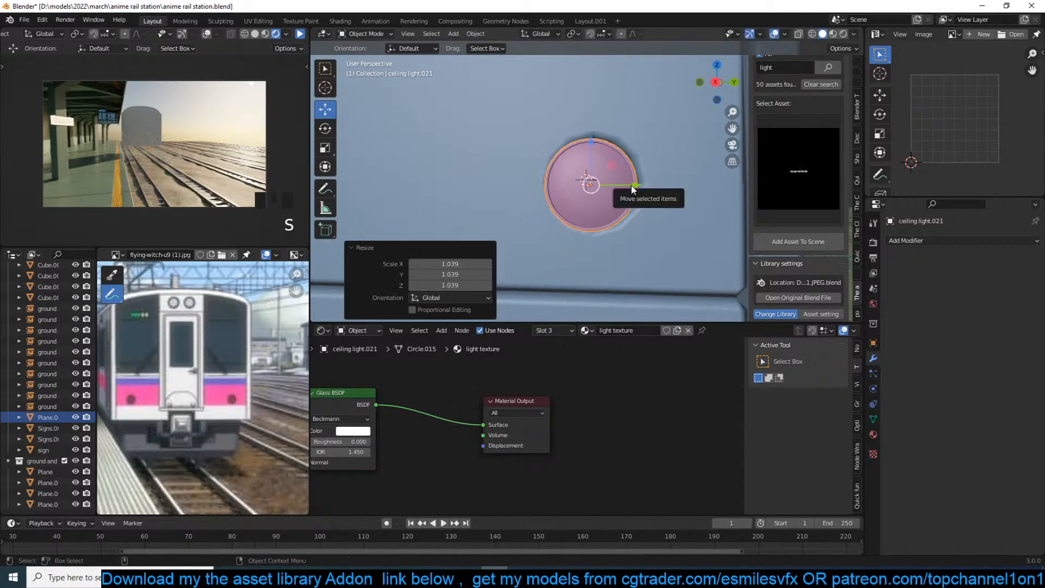
left_click_drag(632, 189, 635, 189)
Duplicate the lamp head's whole mesh in Edit Mode and place the copy in the recess on the opposite side panel.
scroll(662, 196, "down", 5)
scroll(605, 184, "down", 2)
key("Tab")
key("a")
key("shift+d")
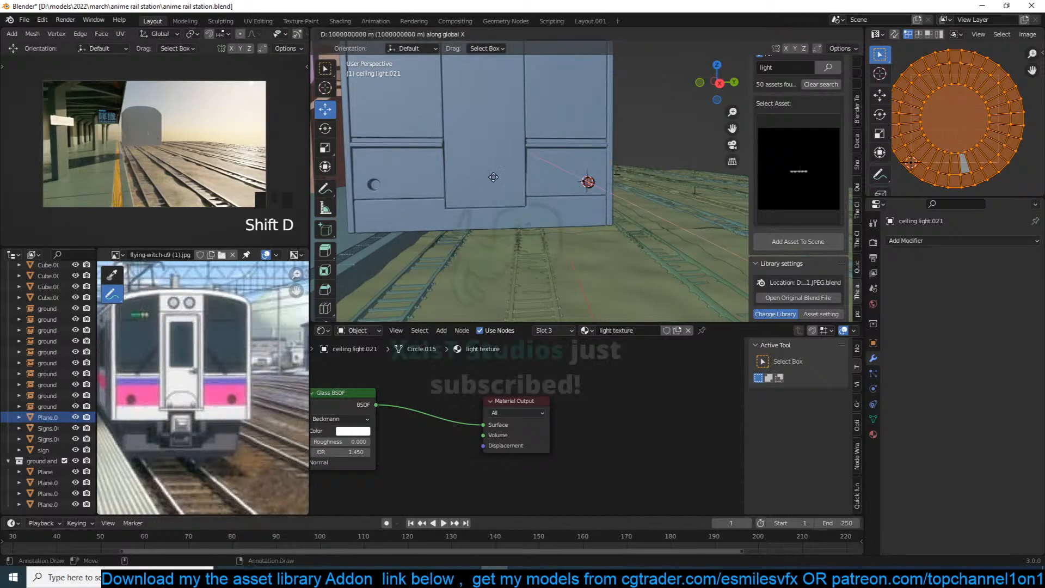
left_click(396, 178)
key("Tab")
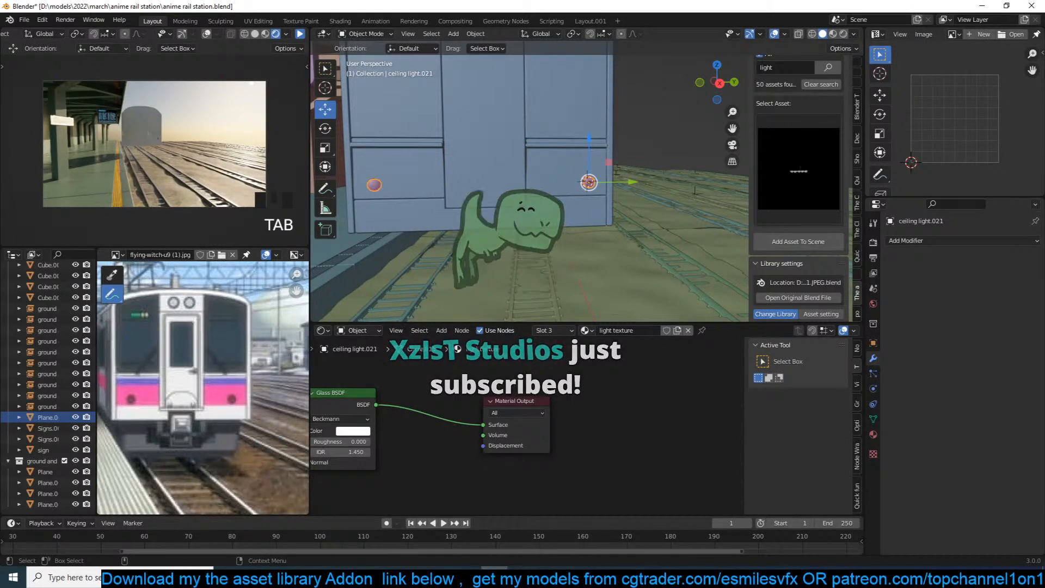
Deselect everything and save the file.
middle_click_drag(555, 114, 568, 155, "shift")
scroll(628, 177, "up", 2)
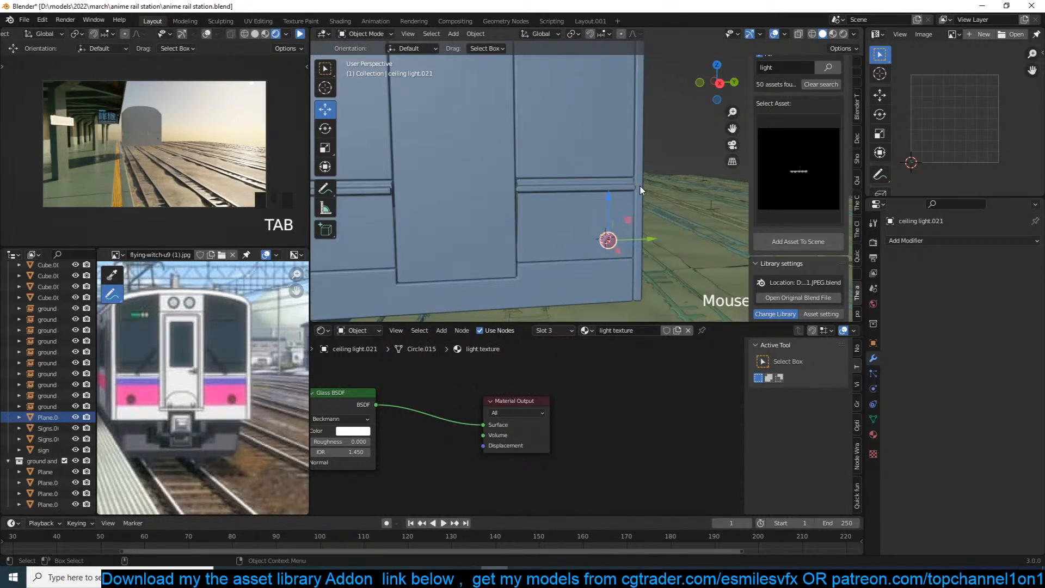
key("ctrl+s")
key("alt+a")
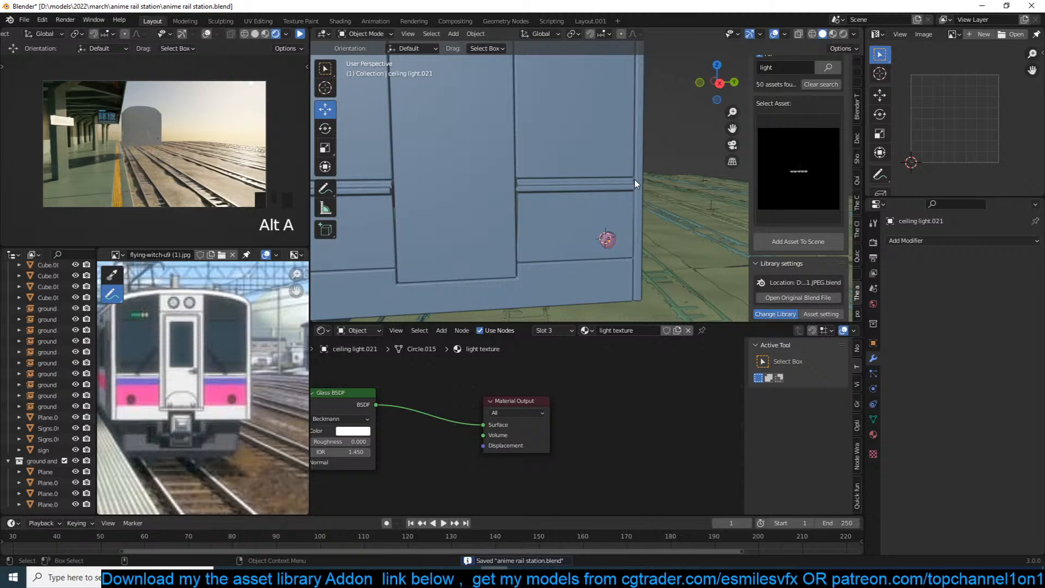
middle_click_drag(637, 184, 610, 232, "shift")
scroll(628, 200, "up", 1)
key("ctrl+s")
Rip the horizontal edge above the train front's centre door panel to separate a header panel with a seam.
scroll(596, 178, "down", 1)
scroll(610, 230, "down", 2)
middle_click_drag(611, 154, 606, 212)
scroll(599, 184, "up", 1)
scroll(604, 210, "up", 1)
left_click(534, 132)
key("Tab")
key("2")
left_click(587, 128, "alt")
key("Tab")
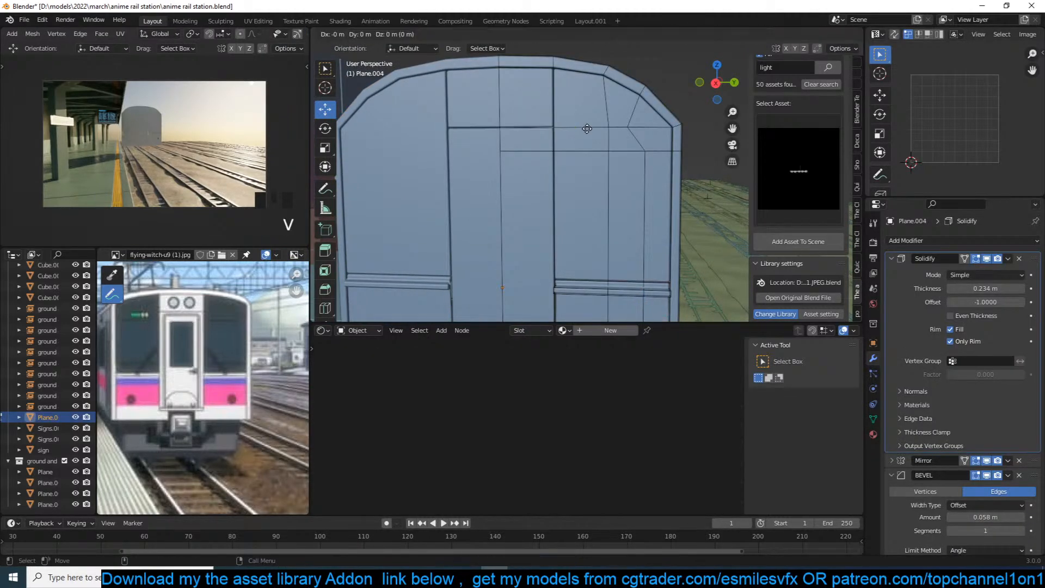
key("Tab")
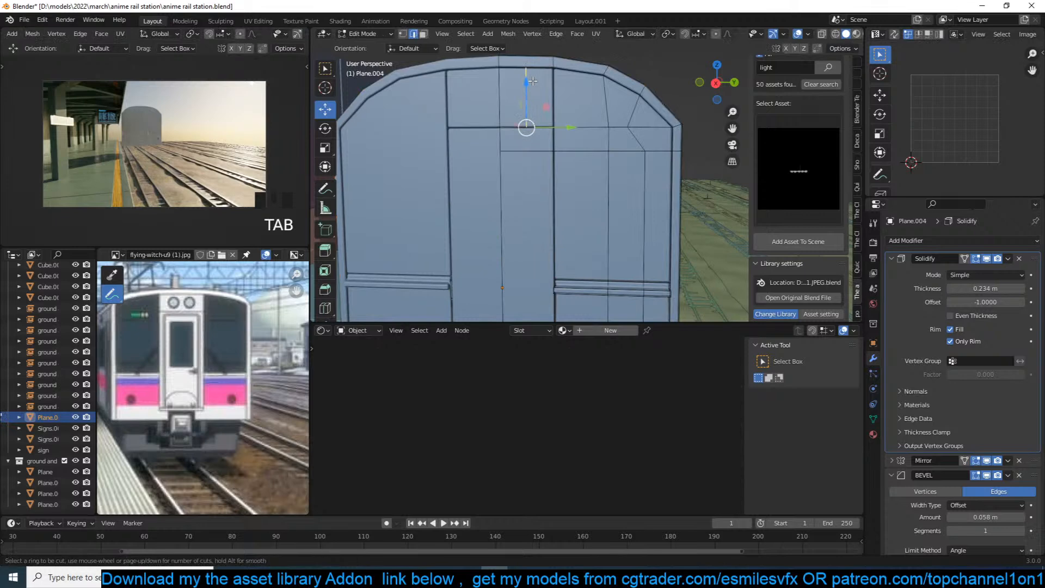
Add a vertical and a horizontal loop cut that cross in the middle of the header panel's editable half.
key("ctrl+r")
left_click(526, 98)
right_click(526, 98)
key("ctrl+r")
left_click(527, 97)
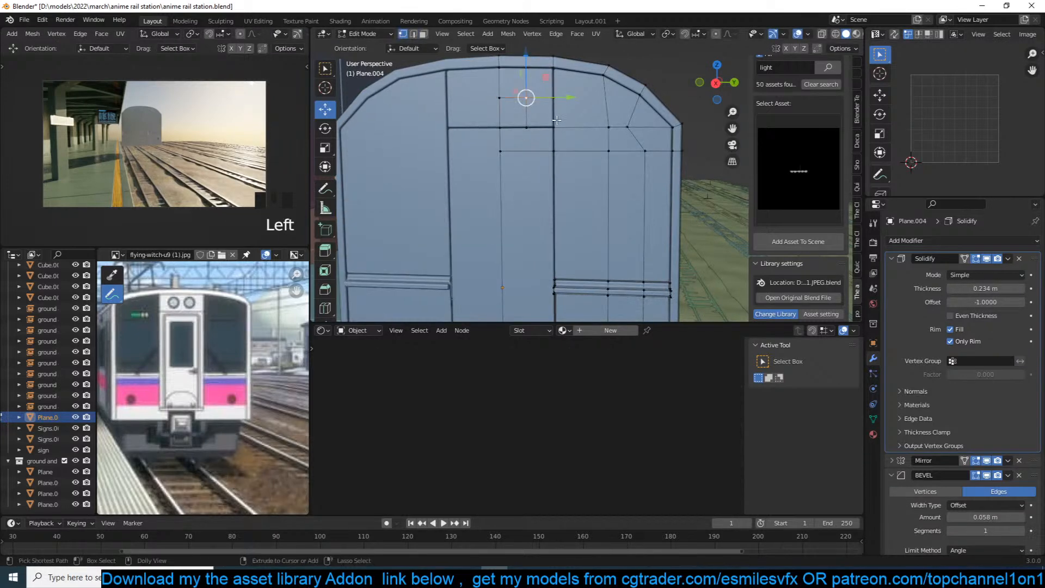
Vertex-bevel the crossing point about 0.35 m wide with 3 segments and adjust it into a circle using To Sphere and scaling.
key("shift+ctrl+b")
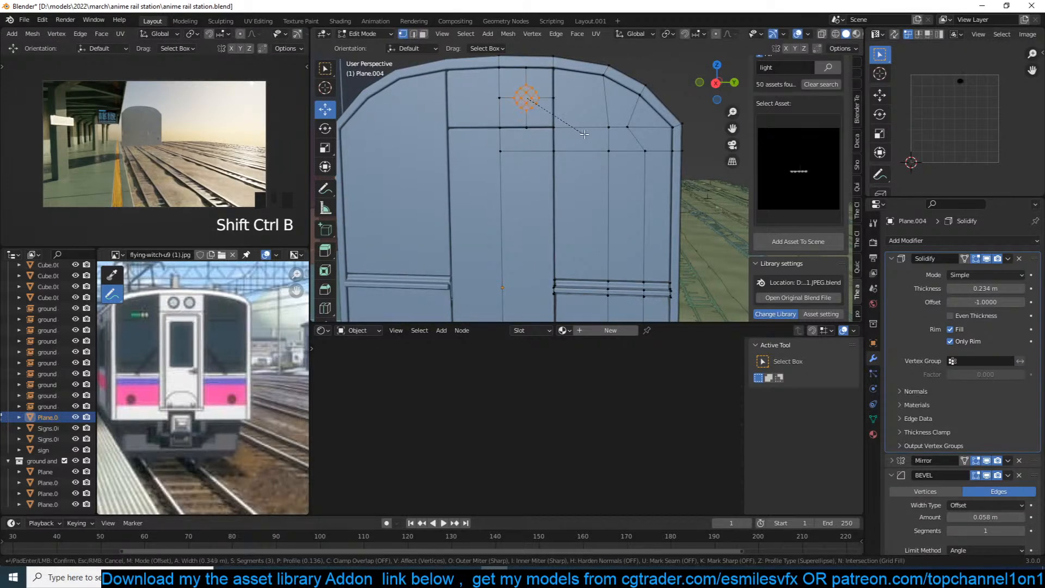
left_click(586, 134)
key("shift+alt+s")
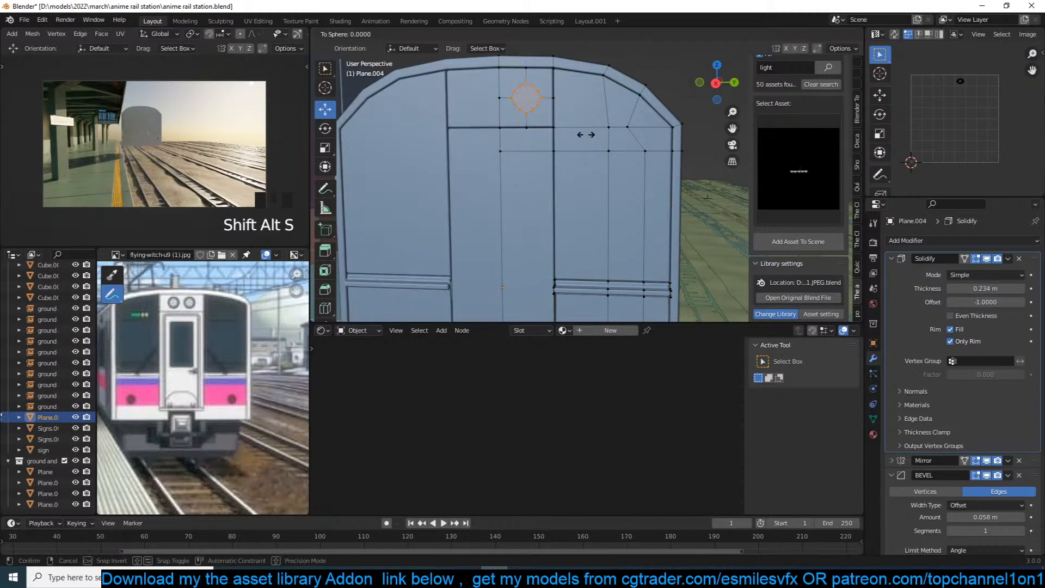
left_click(586, 135)
key("s")
left_click(581, 132)
Extrude the circle inward to form a round headlight recess in the header panel and return to Object Mode.
middle_click_drag(581, 133, 586, 156)
key("e")
left_click(553, 143)
key("Tab")
scroll(553, 145, "down", 5)
right_click(586, 155)
left_click(582, 111)
Duplicate one lower lamp's mesh in right view, moving it about 3.95 m along Y and 3.81 m up Z.
scroll(628, 235, "up", 4)
left_click(642, 293)
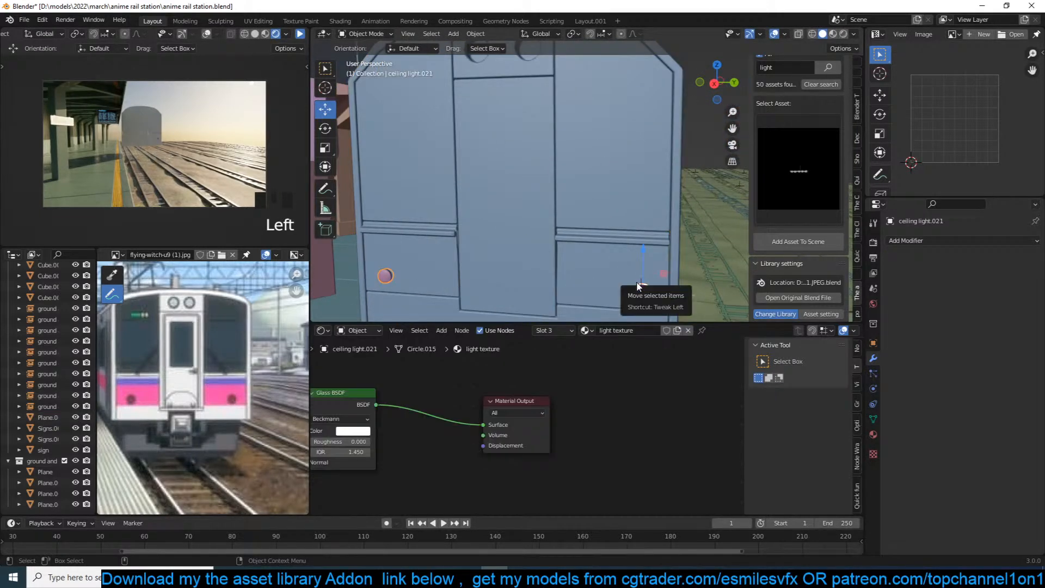
key("KP_3")
key("Tab")
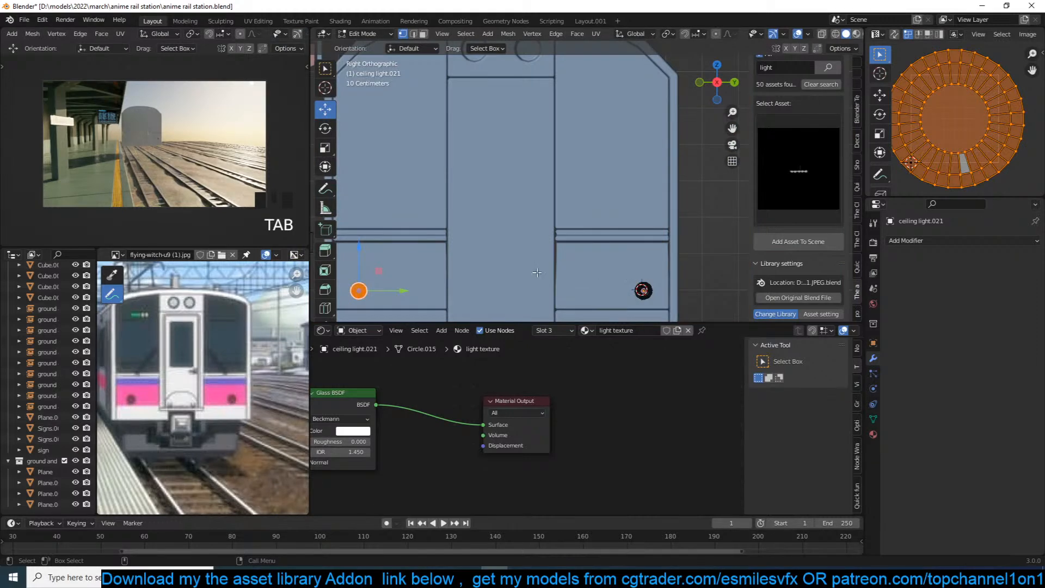
scroll(474, 272, "down", 1)
key("shift+d")
left_click(519, 158)
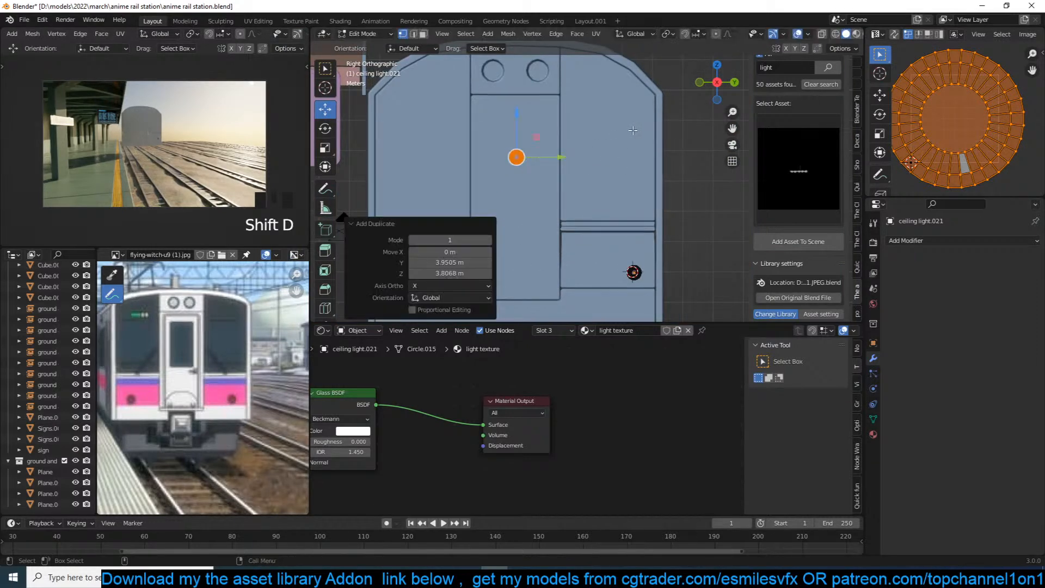
Separate the duplicated lamp into its own object and set its origin to its geometry.
key("p")
left_click(520, 159)
key("Tab")
left_click(520, 159)
right_click(520, 159)
mouse_move(518, 194)
left_click(594, 219)
middle_click_drag(537, 125, 536, 162, "shift")
right_click(518, 181)
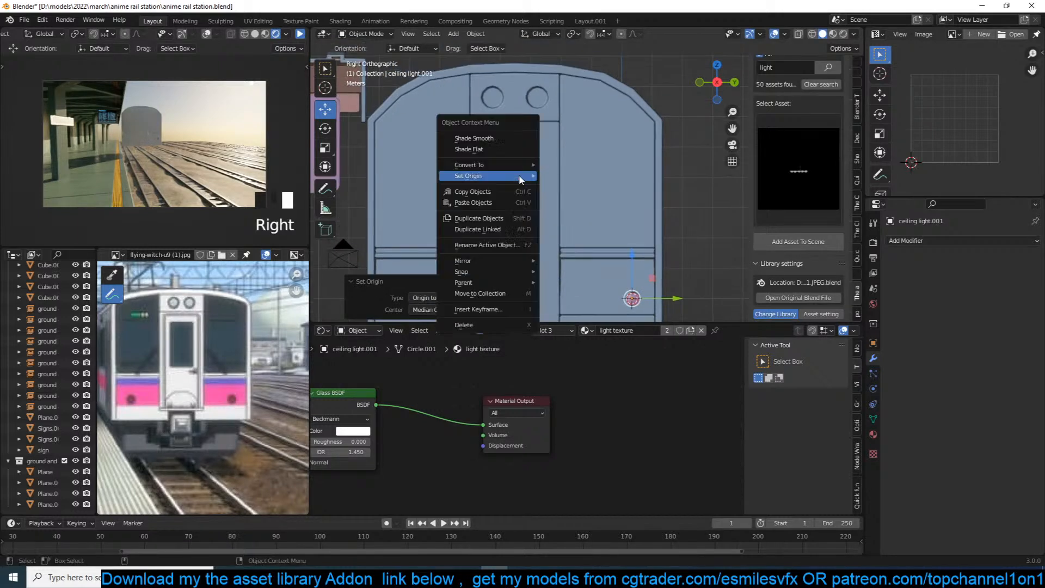
mouse_move(534, 174)
left_click(586, 196)
Move the separated lamp into the header recess on the positive Y side and scale it up by about 1.561.
key("g")
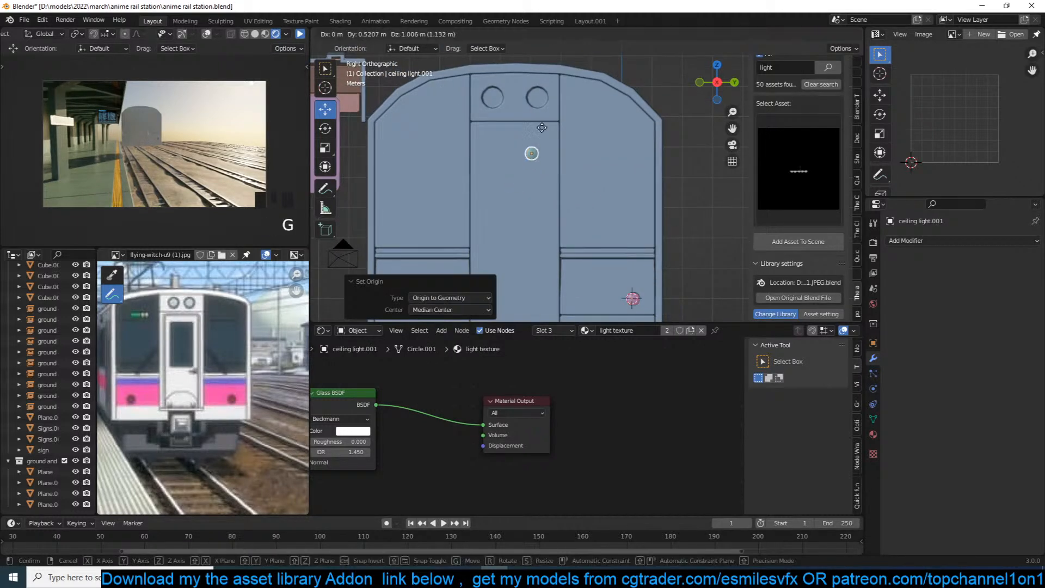
left_click(537, 95)
left_click(549, 101)
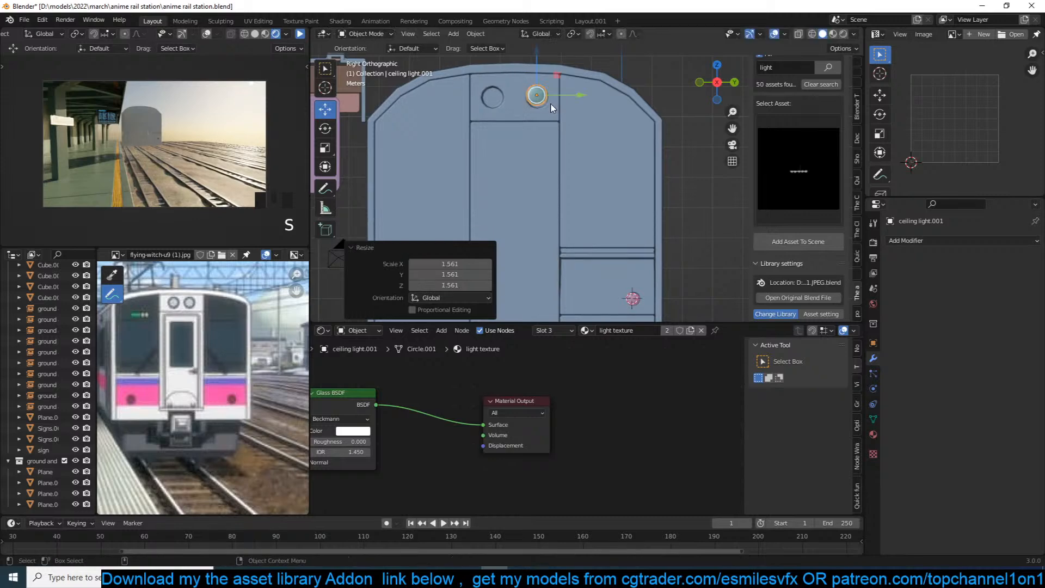
key("KP_Decimal")
scroll(570, 137, "down", 2)
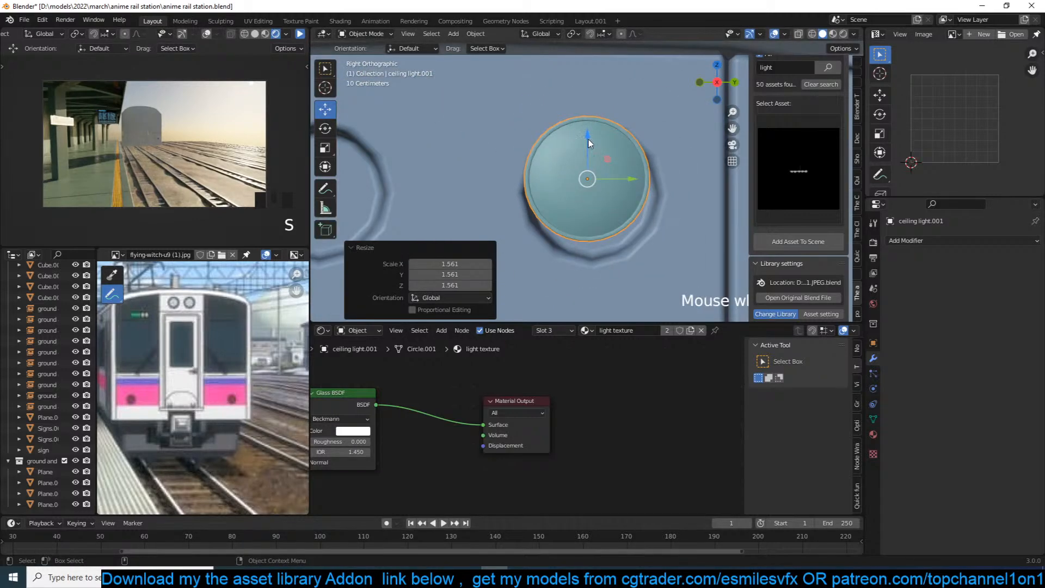
Centre the header lamp in its recess and enlarge it slightly by about 1.042 and 1.012 to fill the opening.
left_click_drag(589, 141, 589, 155)
key("s")
key("g")
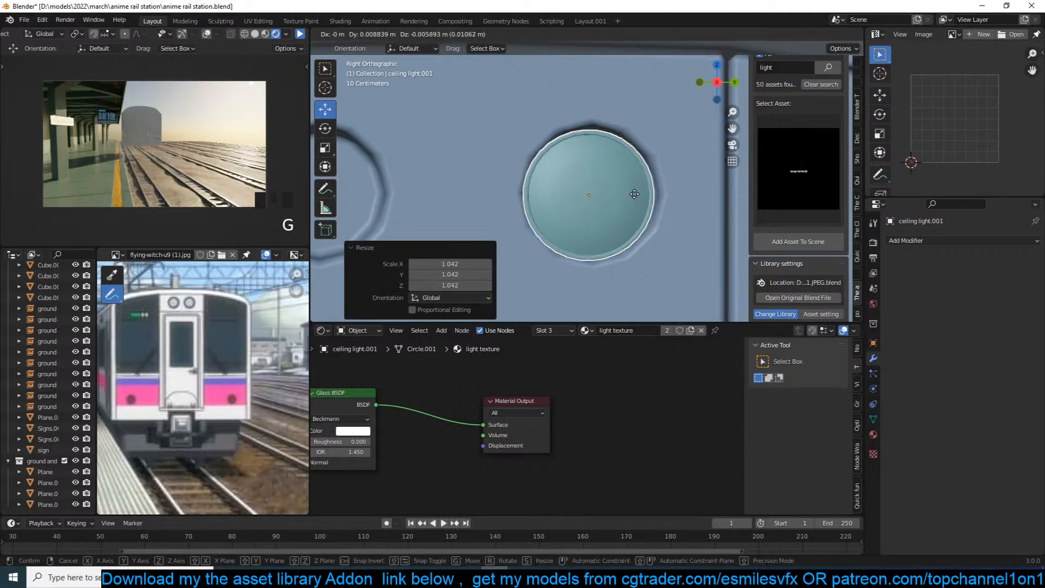
key("s")
left_click(637, 196)
Make a linked duplicate of the header lamp about 1.5 m along negative Y in the other header recess and save the file.
scroll(639, 198, "down", 2)
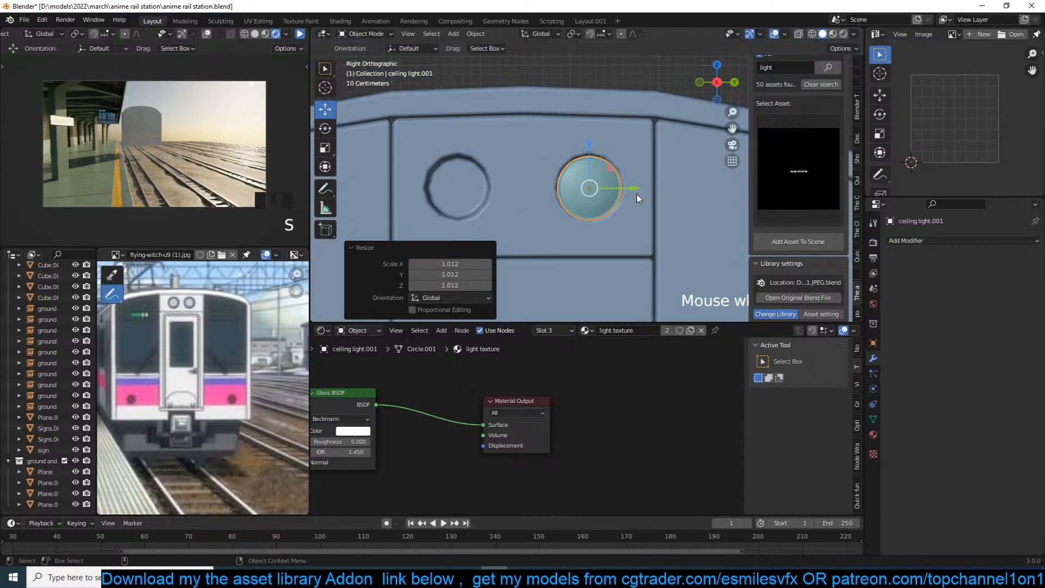
key("alt+d")
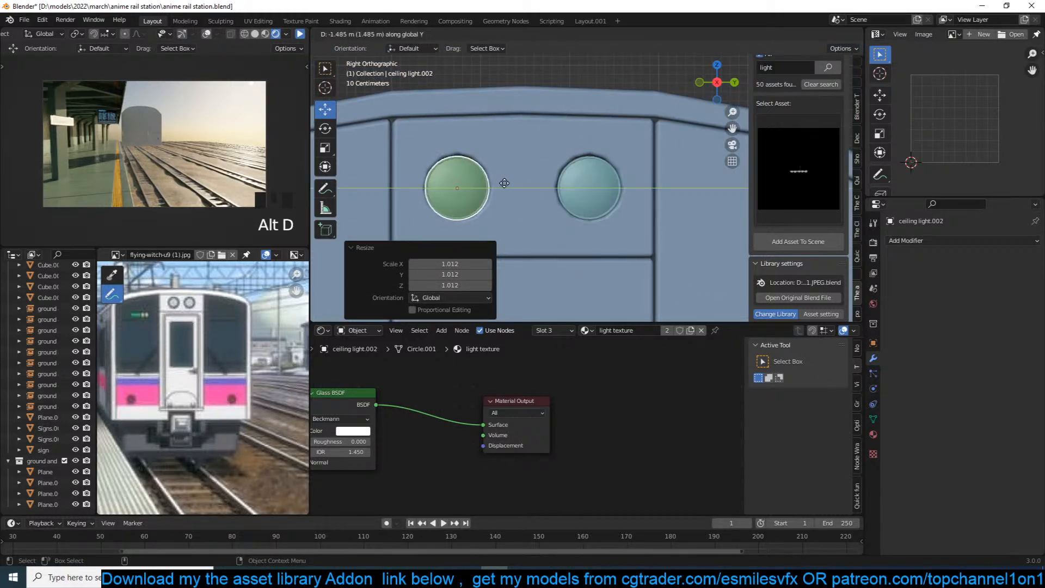
left_click(508, 183)
key("ctrl+s")
key("alt+a")
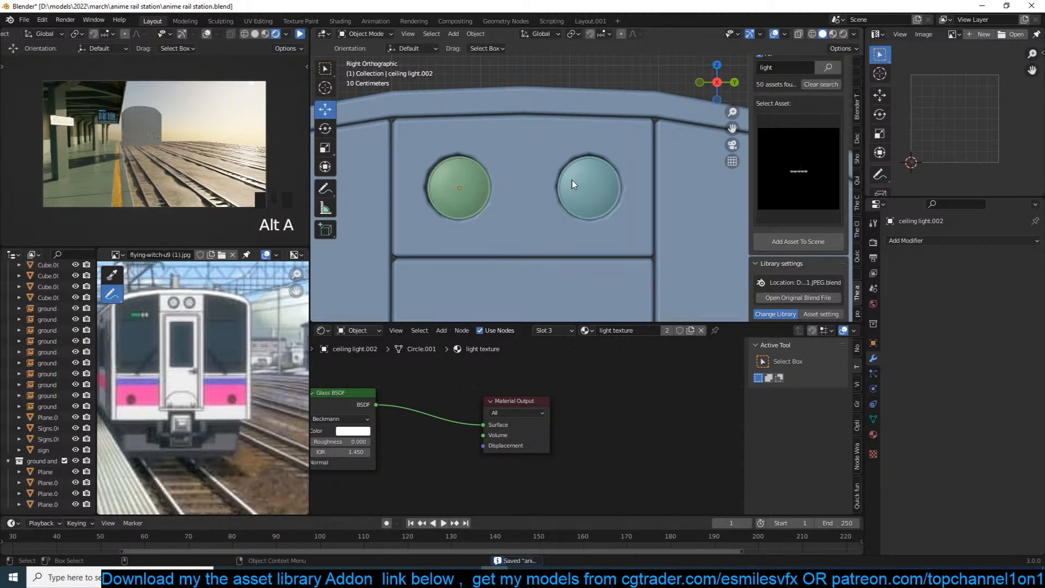
left_click(580, 178)
key("ctrl+s")
Add a vertical loop cut to the train front's centre door panel between its centre line and outer edge.
scroll(580, 178, "down", 5)
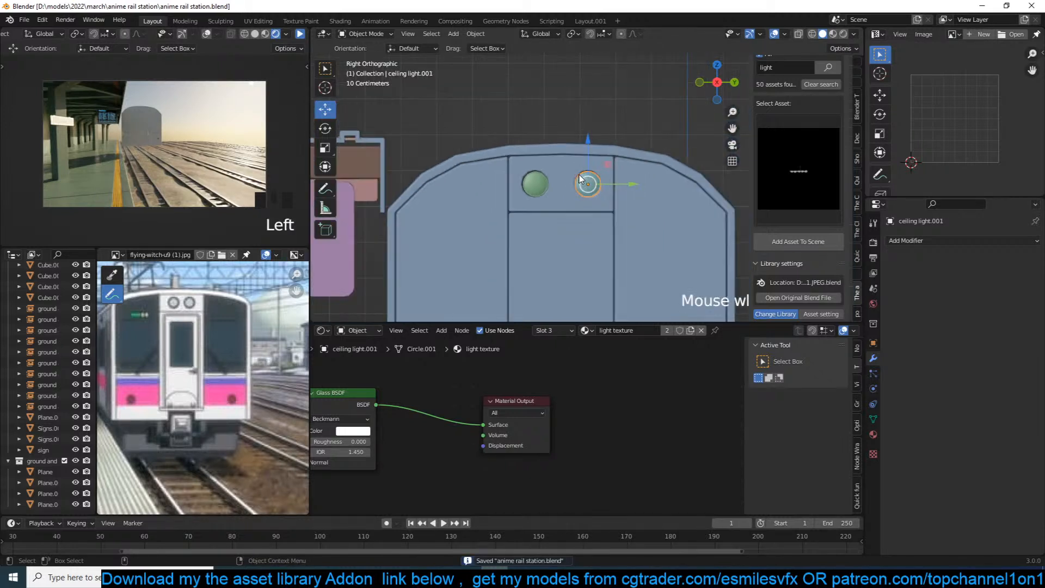
scroll(583, 199, "up", 3)
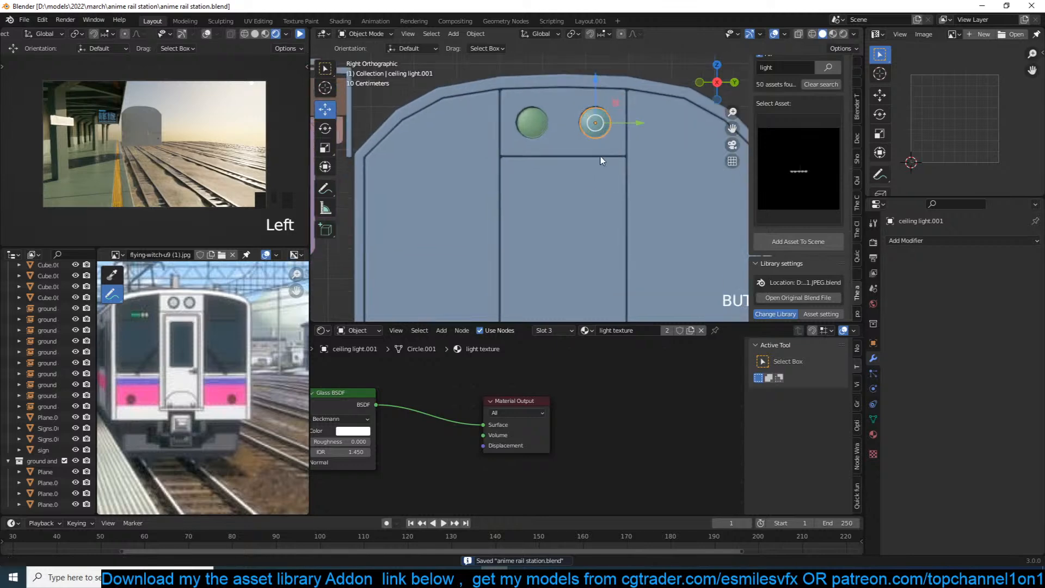
left_click(570, 202)
key("Tab")
middle_click_drag(579, 174, 579, 152, "shift")
key("alt+a")
key("ctrl+r")
left_click(632, 119)
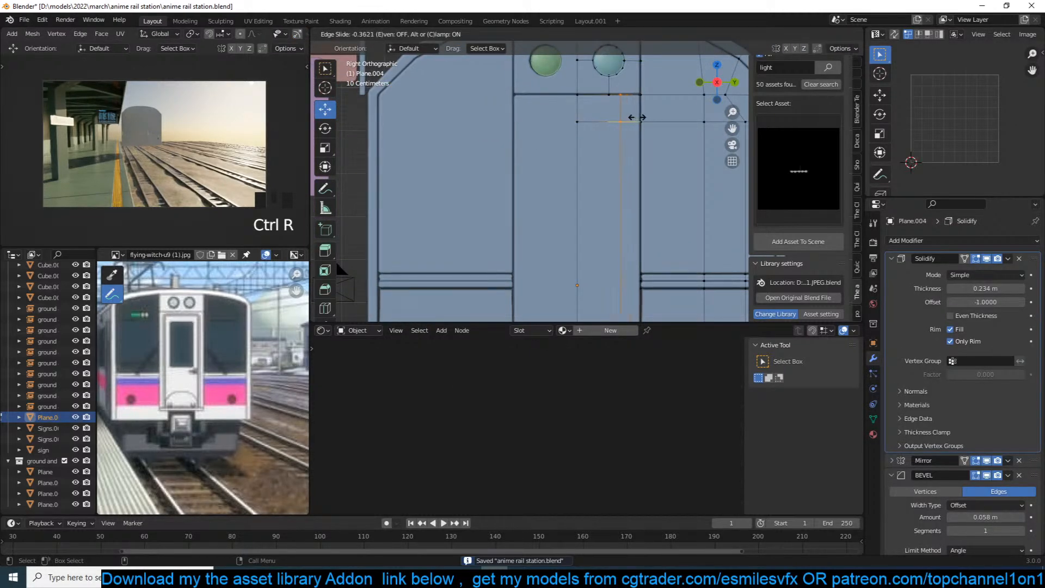
left_click(638, 119)
Add a horizontal loop cut near the bottom of the centre door panel with a slide factor of about 0.921.
scroll(610, 135, "down", 4)
scroll(588, 180, "up", 4)
key("alt+a")
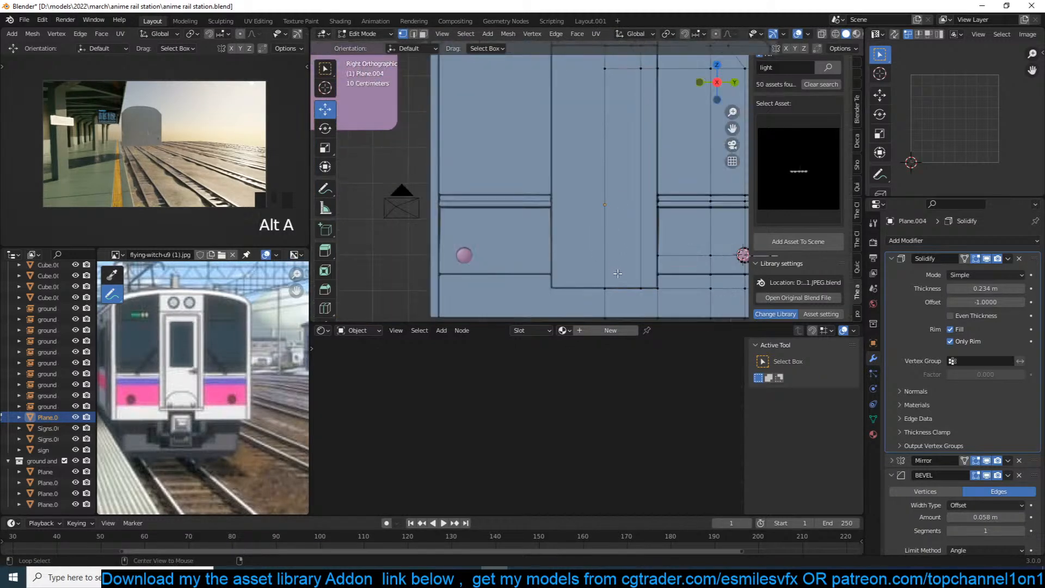
key("ctrl+r")
left_click(629, 87)
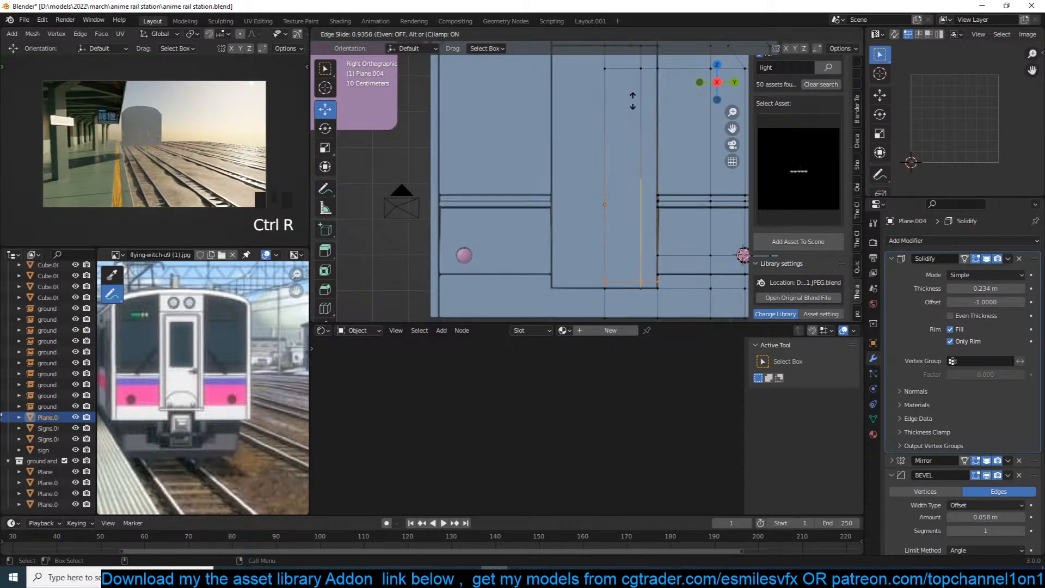
left_click(629, 87)
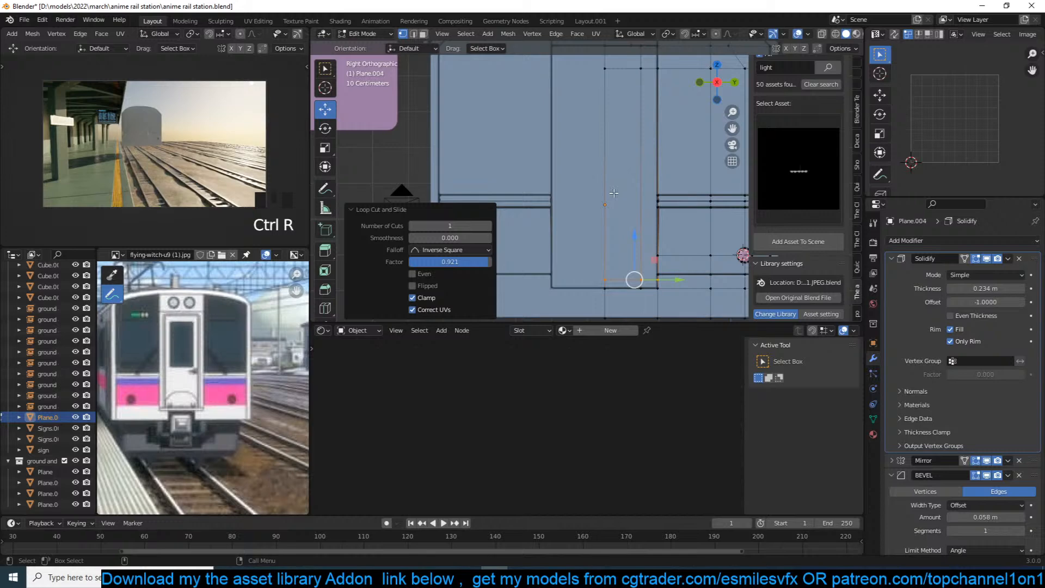
Extrude the narrow strip of faces at the bottom of the centre door panel outward by about 0.141 m.
scroll(640, 289, "up", 1)
key("3")
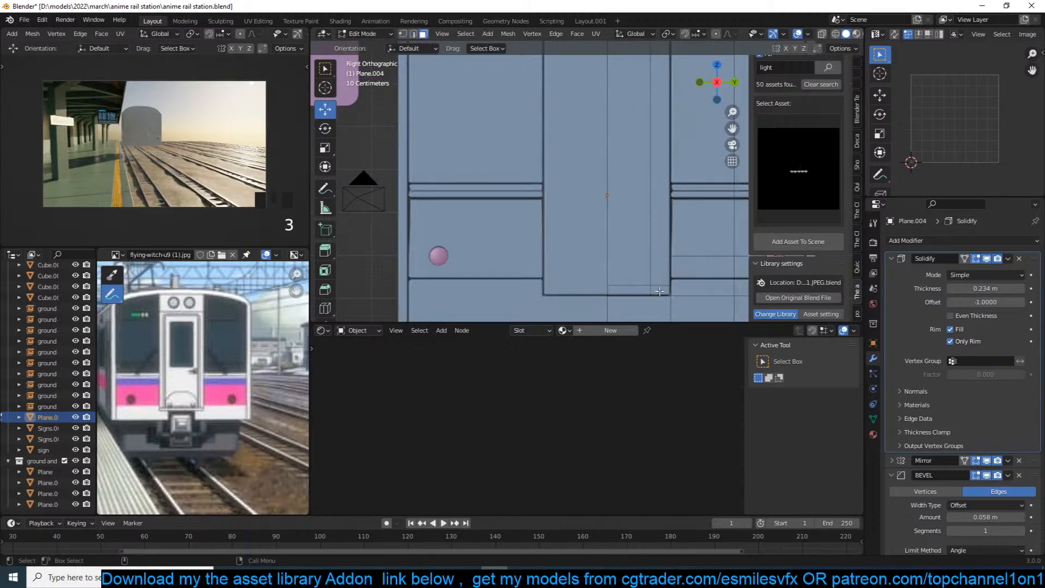
left_click(658, 294, "shift")
key("KP_Decimal")
middle_click_drag(660, 259, 605, 240)
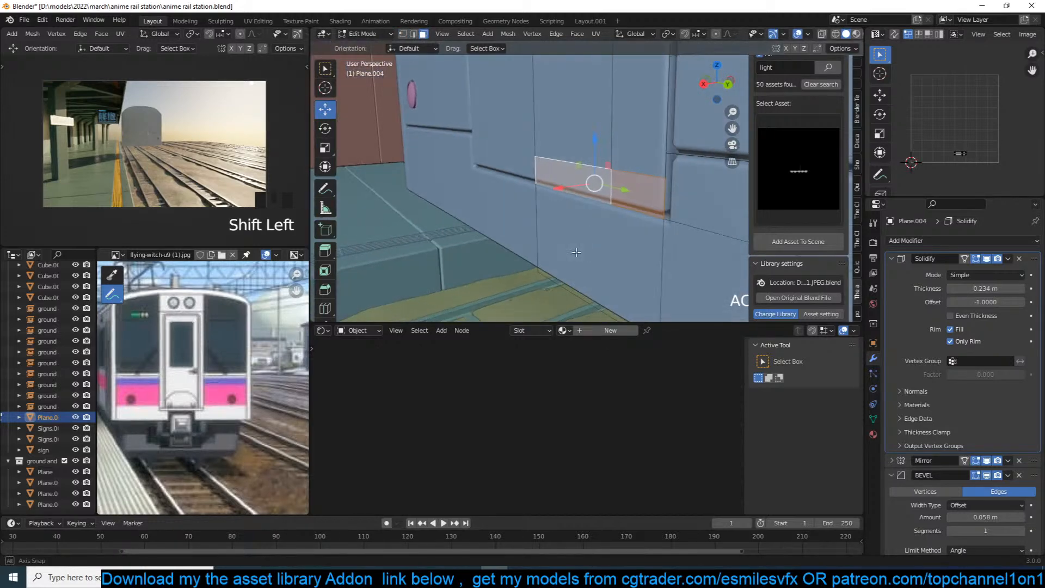
key("e")
left_click(591, 233)
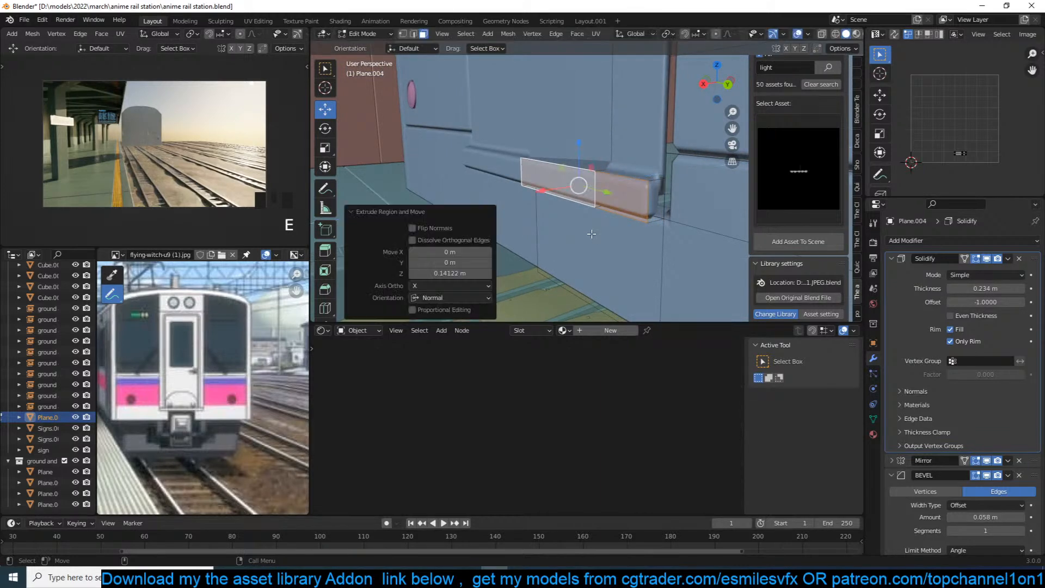
Scale the extruded strip of faces at the bottom of the centre door panel along Z.
key("s")
key("z")
left_click(631, 174)
key("Tab")
middle_click_drag(632, 174, 678, 169)
scroll(678, 168, "up", 2)
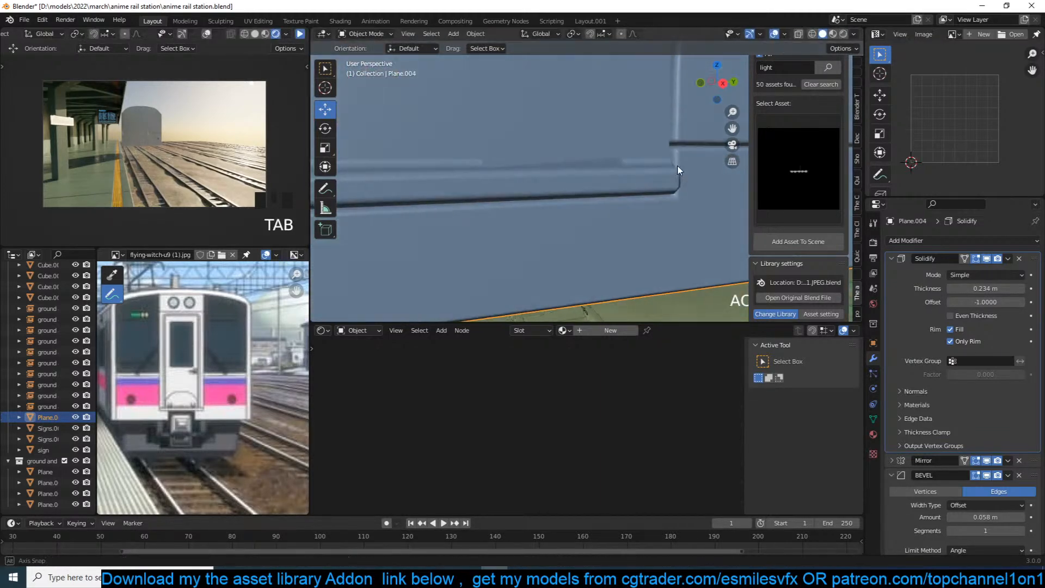
Set the train front's Solidify thickness to 0.177 m.
key("Tab")
middle_click_drag(617, 128, 783, 263)
key("Tab")
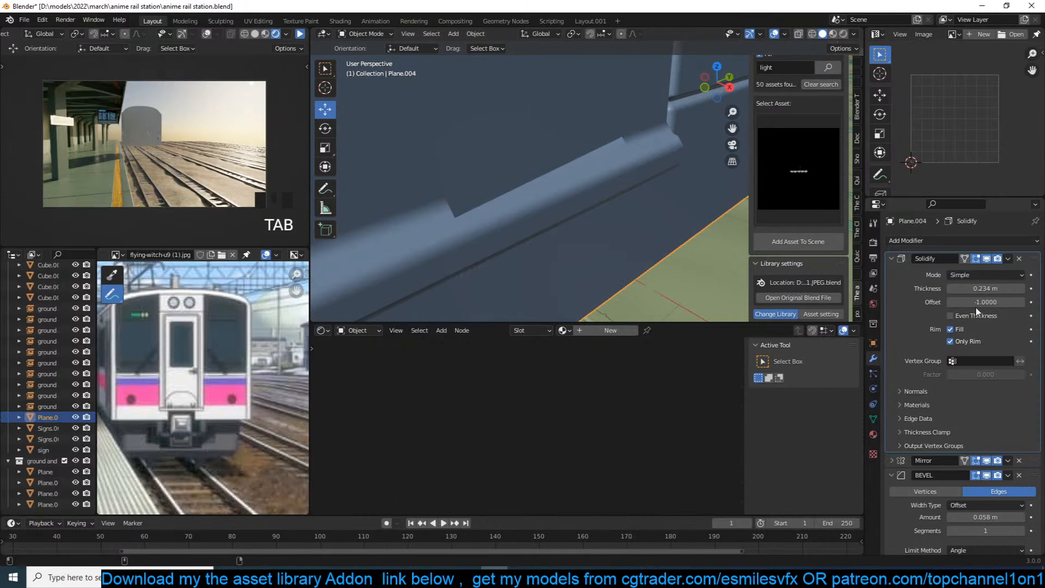
left_click_drag(986, 288, 953, 288, "shift")
Recalculate the normals of the entire train front mesh.
key("Tab")
key("a")
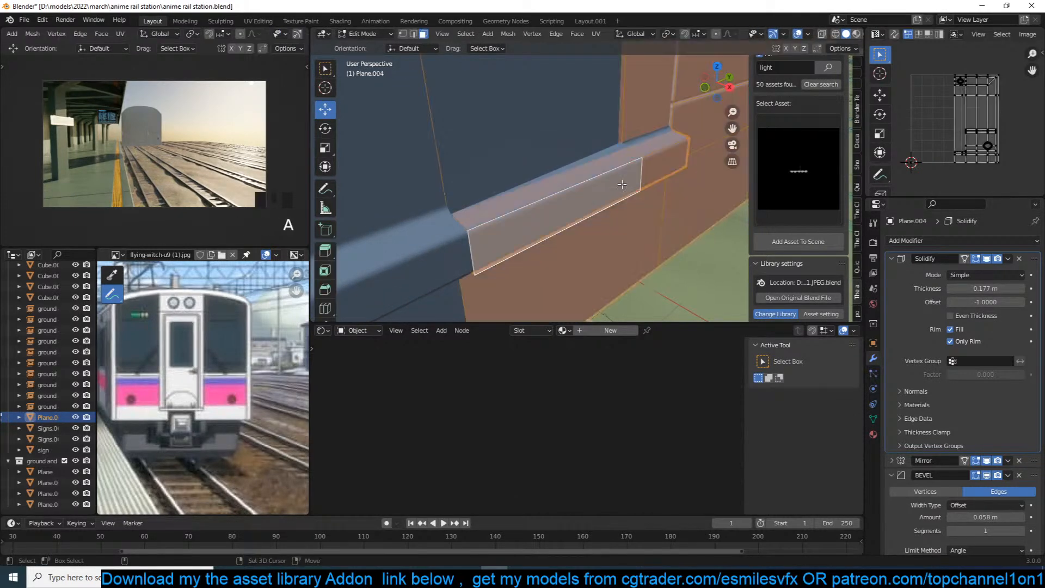
key("shift+n")
left_click(459, 242)
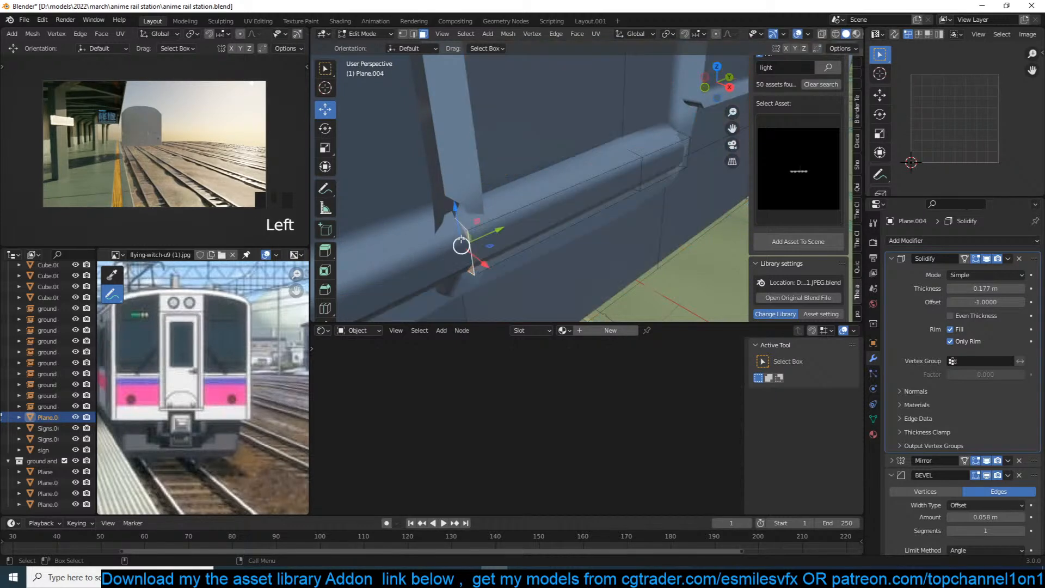
key("Tab")
middle_click_drag(499, 181, 553, 67)
key("Tab")
middle_click_drag(578, 147, 580, 148)
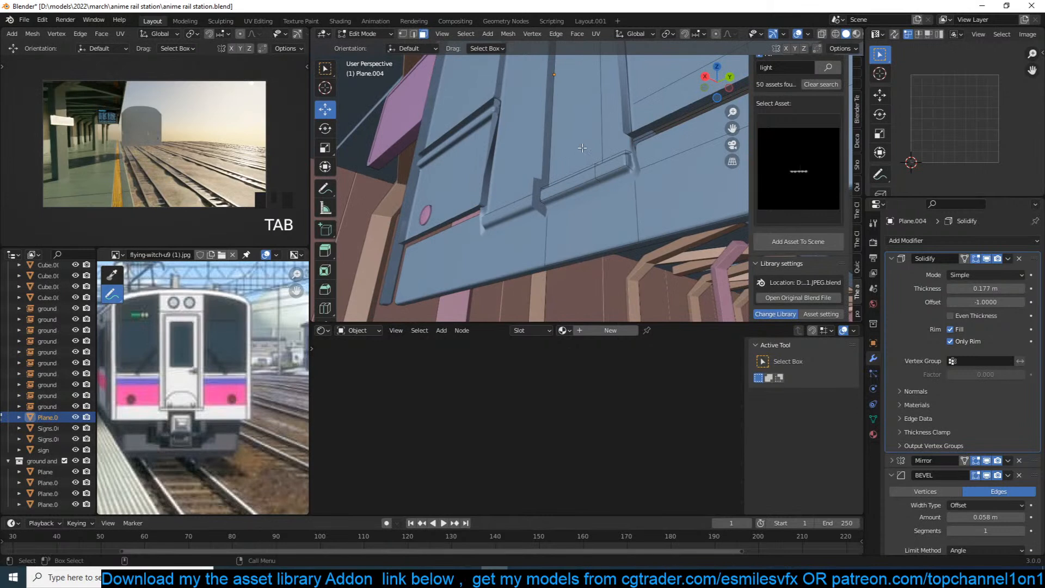
Try recalculating the normals of only the linked centre door faces toward the inside, and undo the attempt.
left_click(582, 147)
key("ctrl+l")
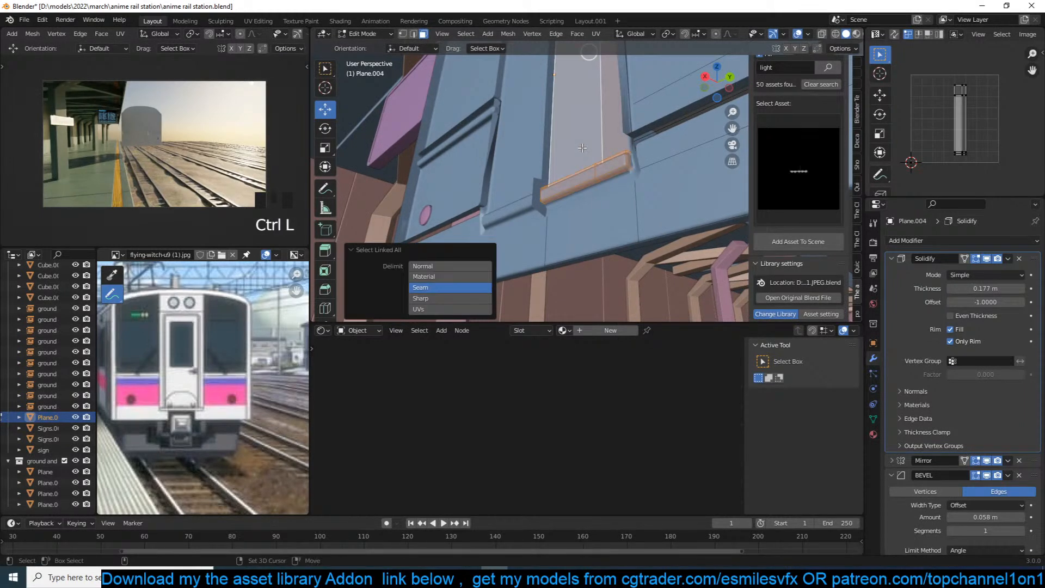
key("shift+n")
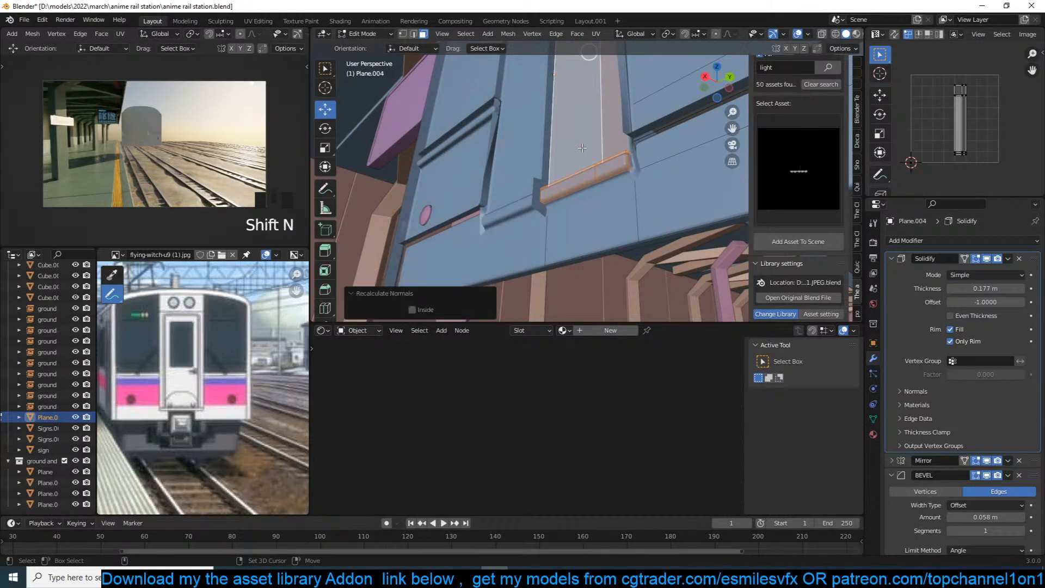
middle_click_drag(582, 148, 612, 223)
left_click(429, 306)
key("Tab")
scroll(626, 175, "down", 3)
key("alt+a")
scroll(637, 195, "down", 2)
key("ctrl+z")
key("ctrl+z")
key("ctrl+z")
key("ctrl+z")
key("ctrl+z")
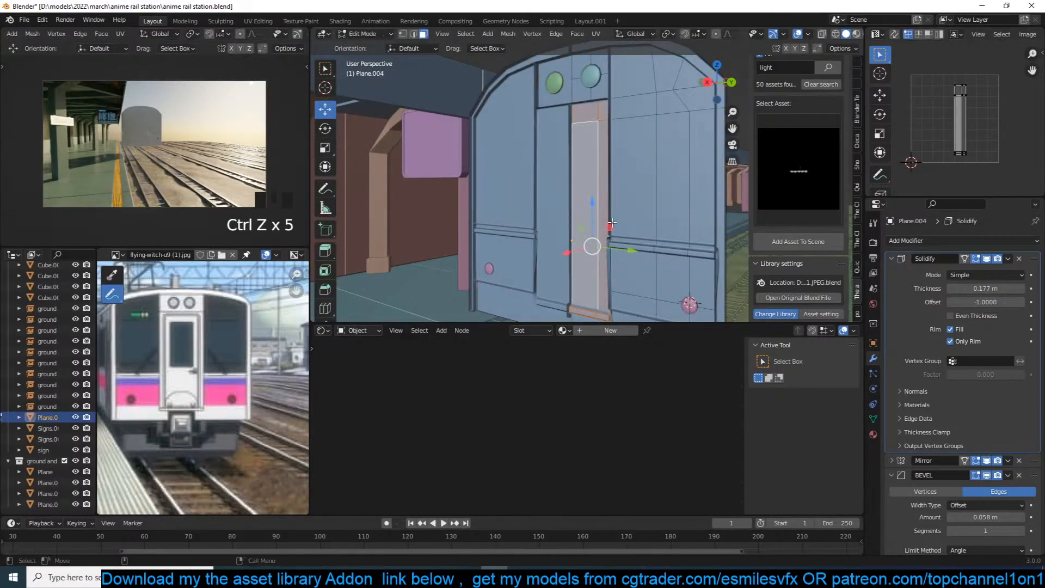
Recalculate the normals of all the train front's faces together.
key("a")
key("shift+n")
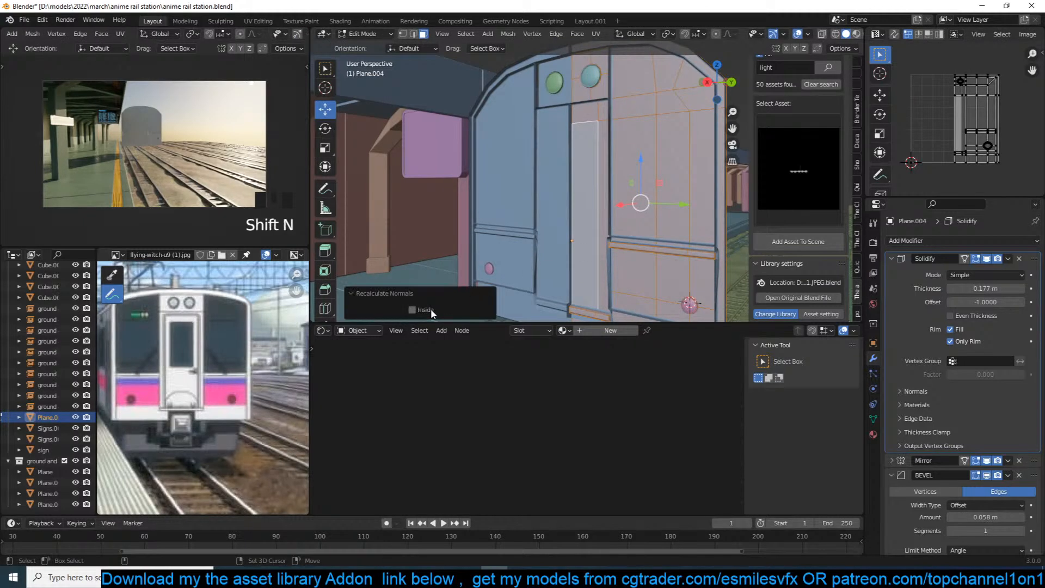
key("Tab")
scroll(599, 207, "up", 4)
key("alt+a")
middle_click_drag(650, 179, 583, 160)
Recalculate the normals of the linked header panel around the two top lamps and save the file.
key("Tab")
left_click(584, 159)
left_click(587, 155)
key("ctrl+l")
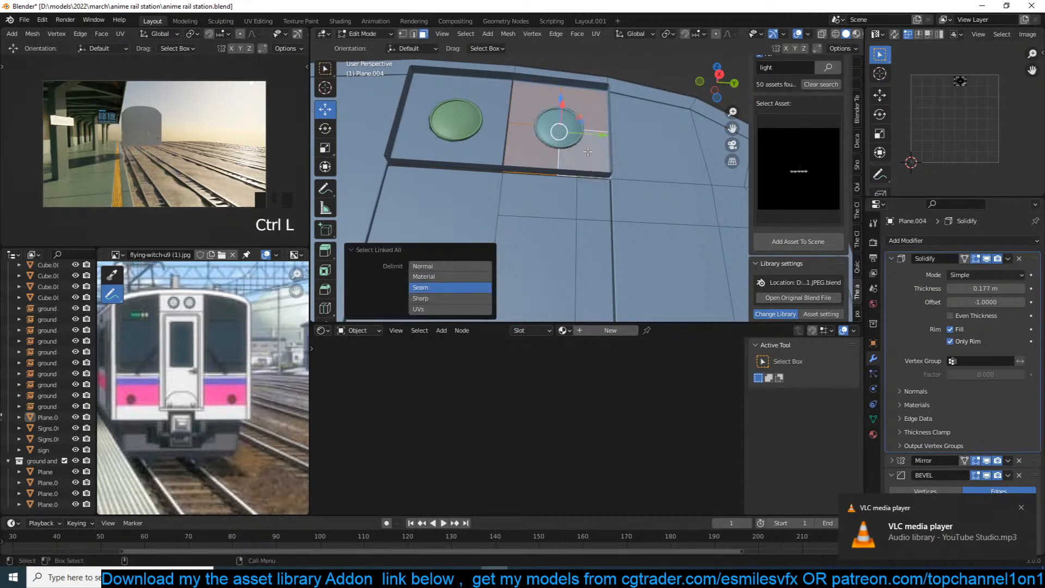
key("shift+n")
key("Tab")
scroll(563, 226, "down", 4)
middle_click_drag(562, 227, 542, 166)
key("ctrl+s")
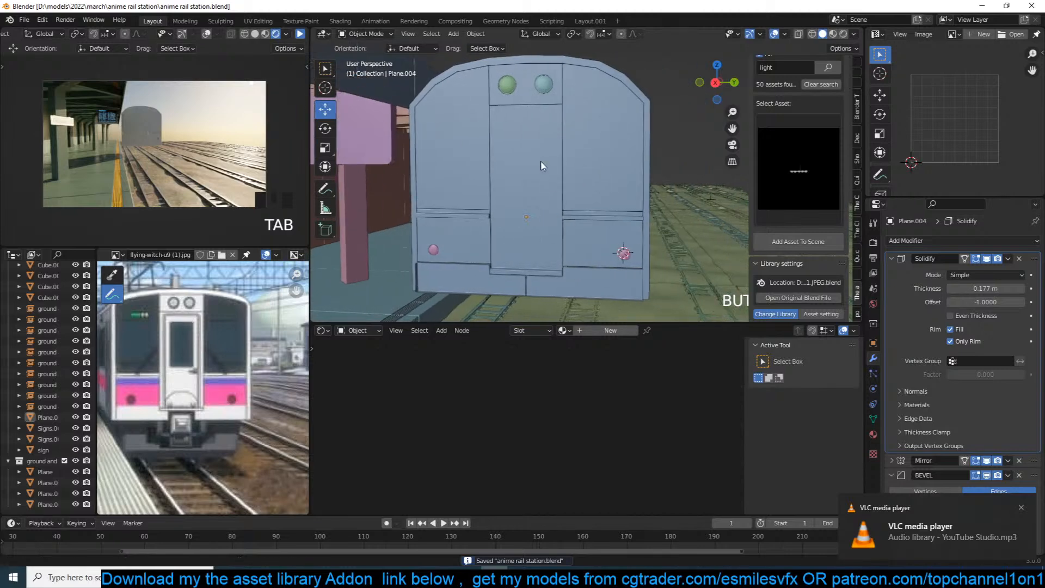
Select the train front and search the asset library's materials for "plastic".
scroll(542, 166, "up", 3)
left_click(557, 178)
scroll(557, 179, "down", 3)
scroll(556, 193, "up", 3)
middle_click_drag(513, 247, 516, 218, "shift")
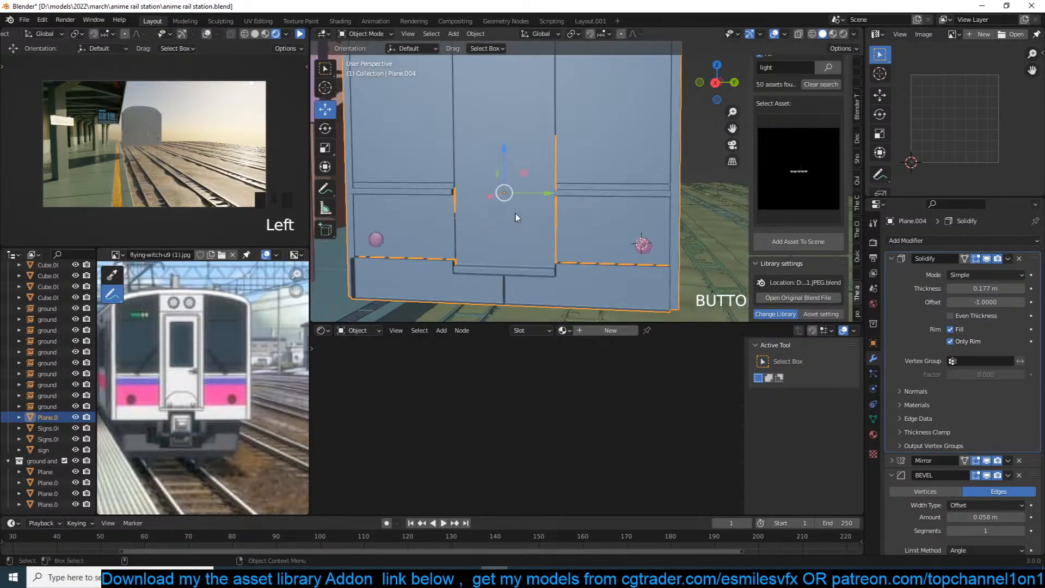
scroll(517, 217, "down", 4)
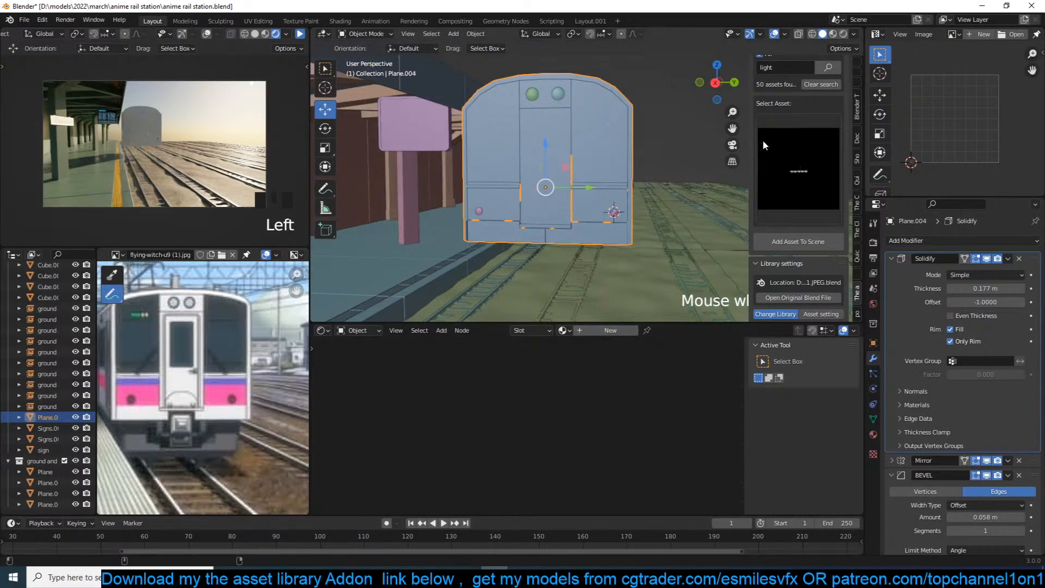
scroll(773, 134, "up", 5)
type("plastic")
key("Return")
Choose the glossy black plastic asset and add it to the train front as its material.
left_click(794, 234)
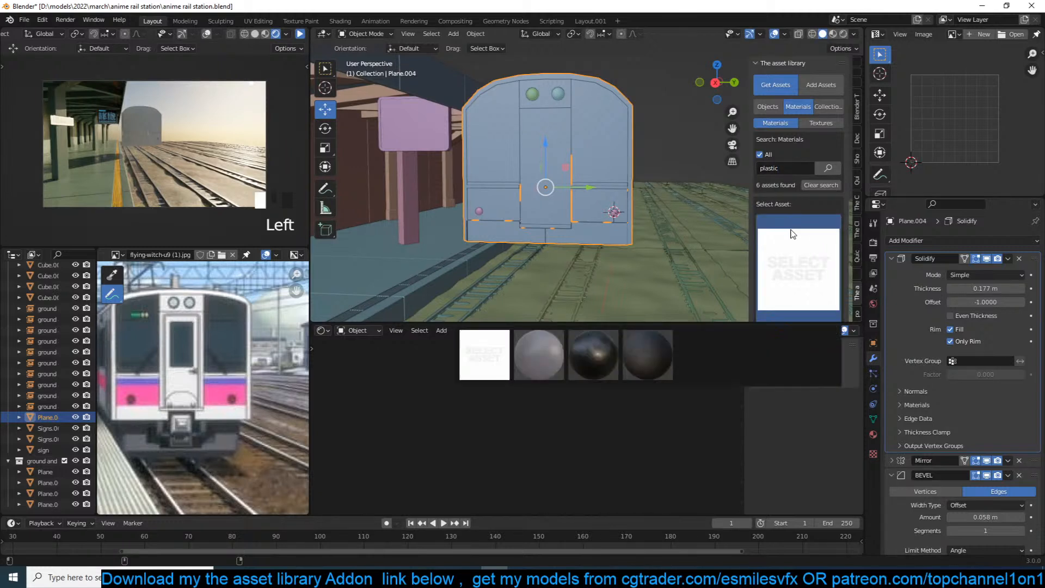
left_click(587, 360)
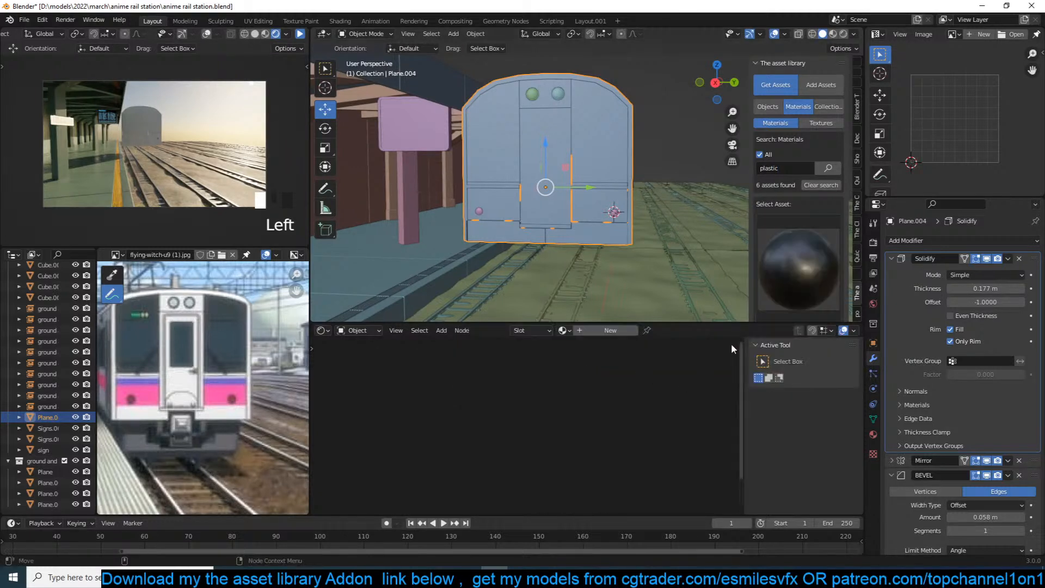
scroll(794, 296, "down", 4)
left_click(803, 260)
scroll(579, 188, "down", 3)
Scale the train front by 1.018, raise it along Z with a final move of about 0.304 m, and save the file.
key("KP_0")
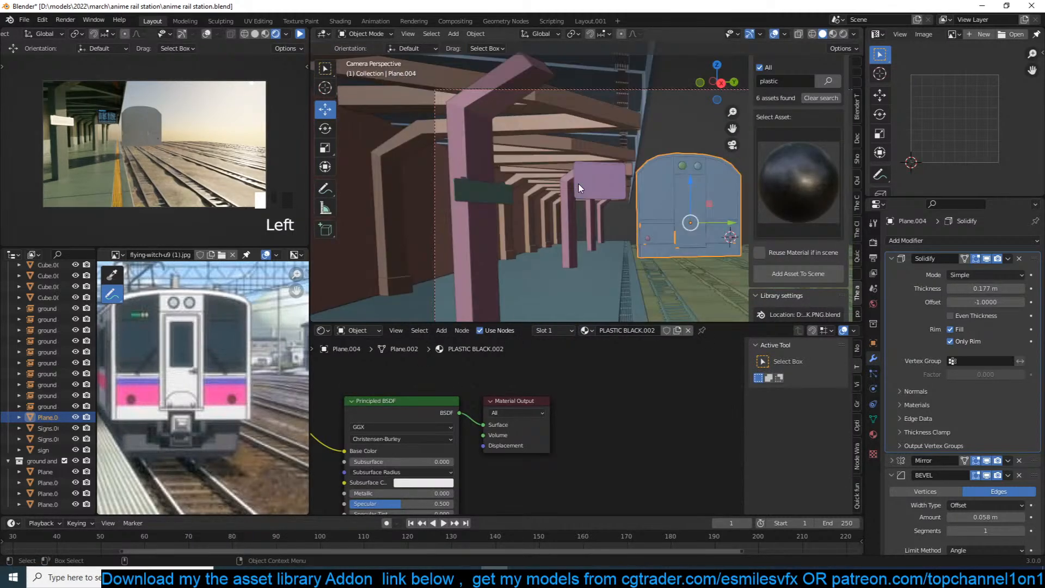
middle_click_drag(580, 188, 513, 178, "shift")
key("s")
left_click(677, 173)
key("g")
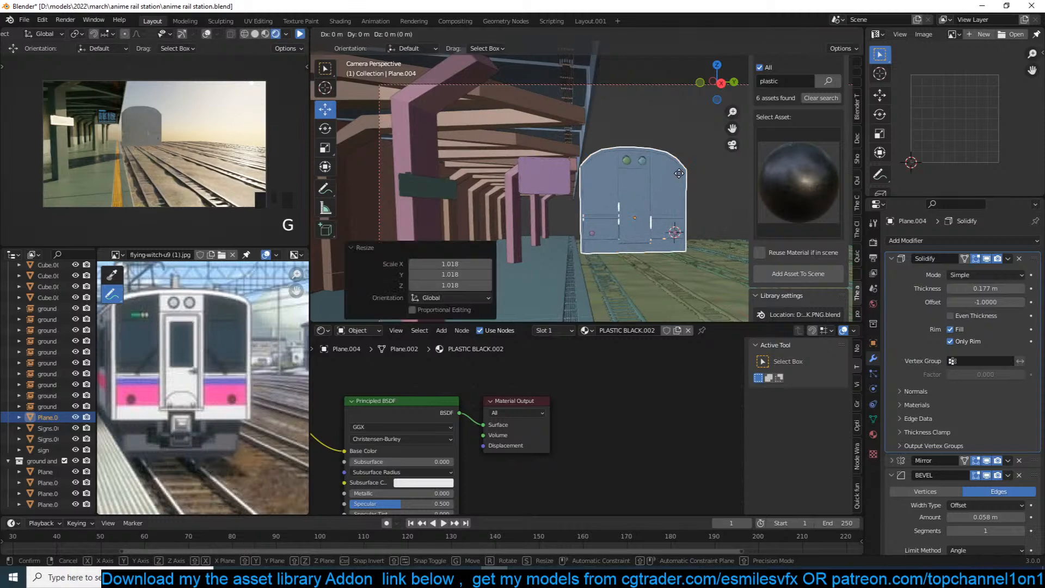
key("z")
left_click(642, 188)
left_click_drag(639, 194, 640, 192)
key("ctrl+s")
middle_click_drag(615, 184, 603, 185)
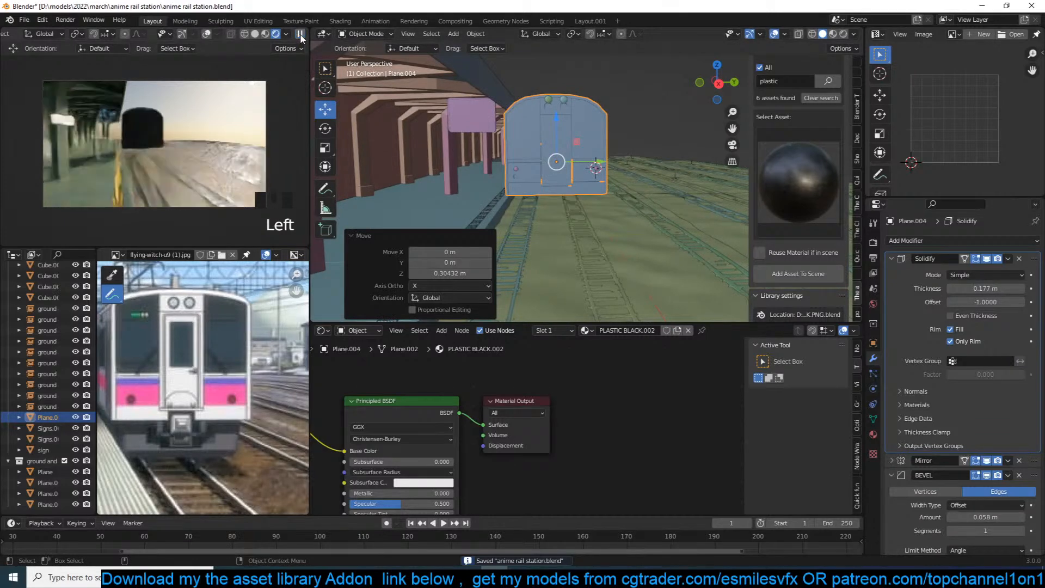
Save the file and disconnect the Overlay node from the Base Color of the train front's Principled BSDF.
scroll(539, 131, "up", 4)
middle_click_drag(567, 134, 591, 158, "shift")
scroll(592, 158, "up", 3)
key("ctrl+s")
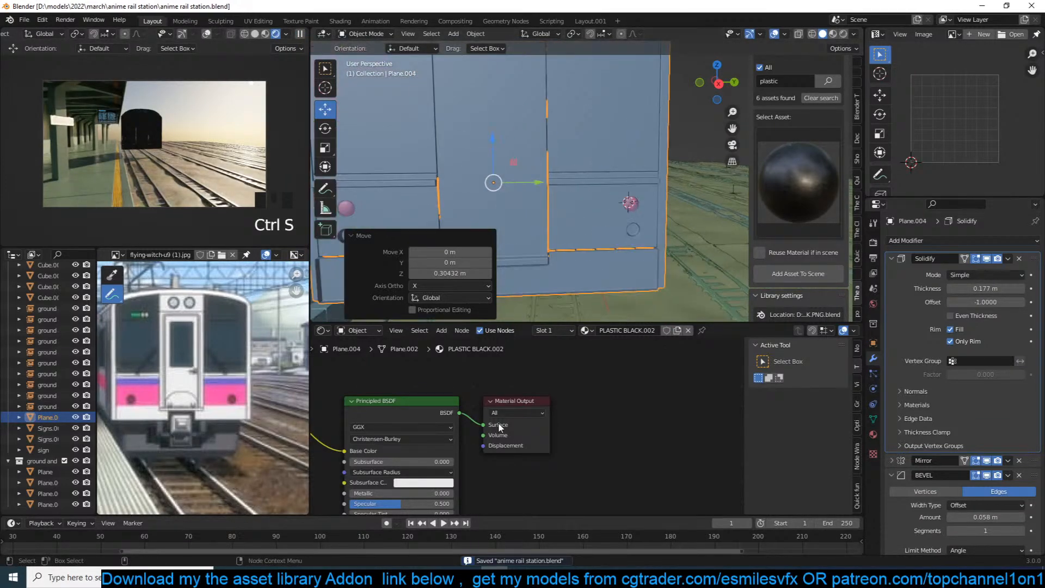
middle_click_drag(392, 468, 535, 457)
scroll(501, 434, "down", 4)
middle_click_drag(463, 436, 550, 435)
scroll(522, 428, "up", 5)
mouse_move(603, 440)
left_mouse_down()
mouse_move(572, 419)
mouse_move(590, 431)
left_mouse_up()
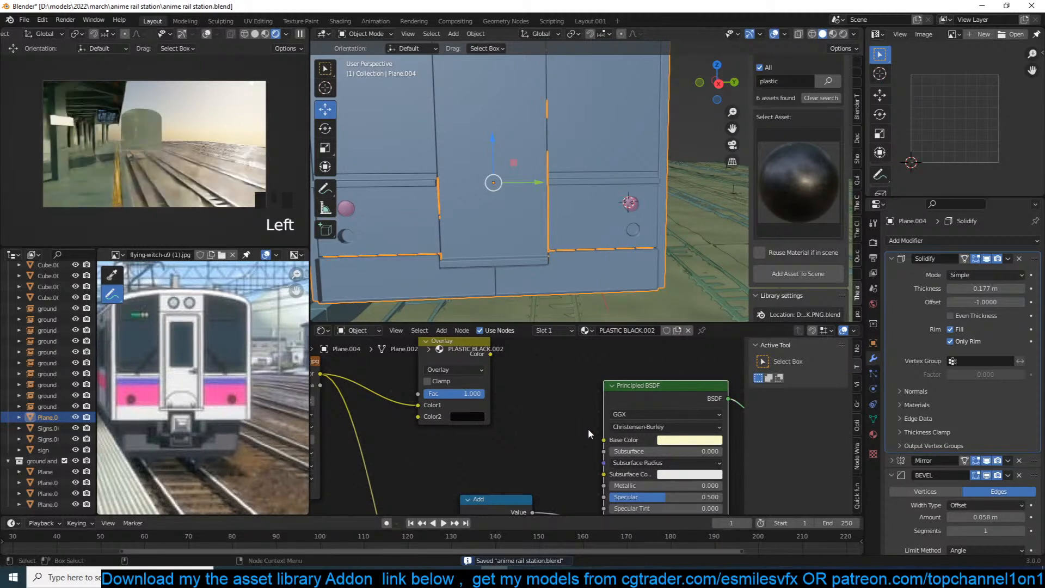
Set the train body material's base color to a pale pinkish white (H 0.983, S 0.138, V 0.960) and save the file.
left_click(683, 440)
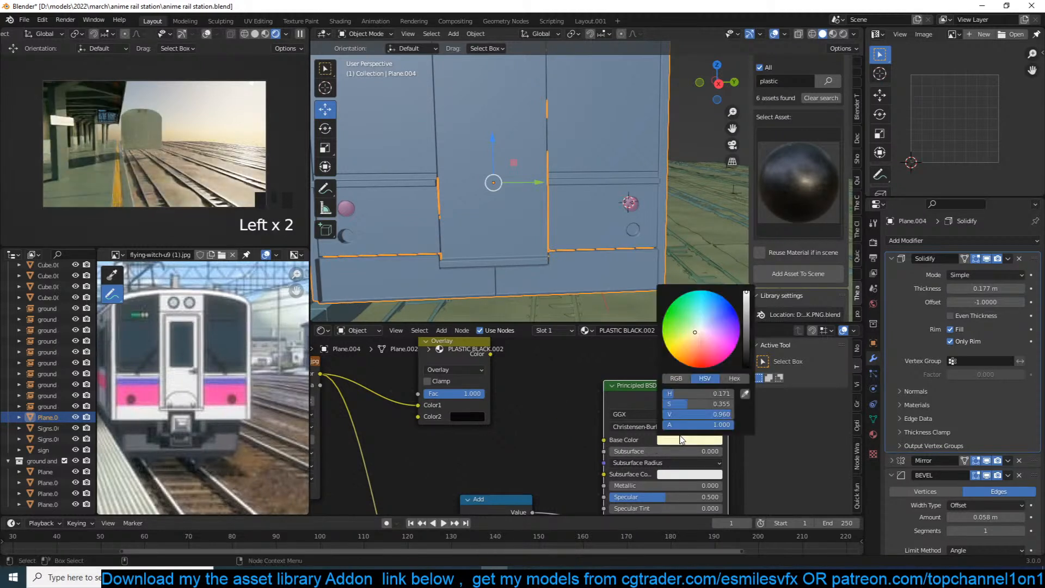
left_click(702, 331)
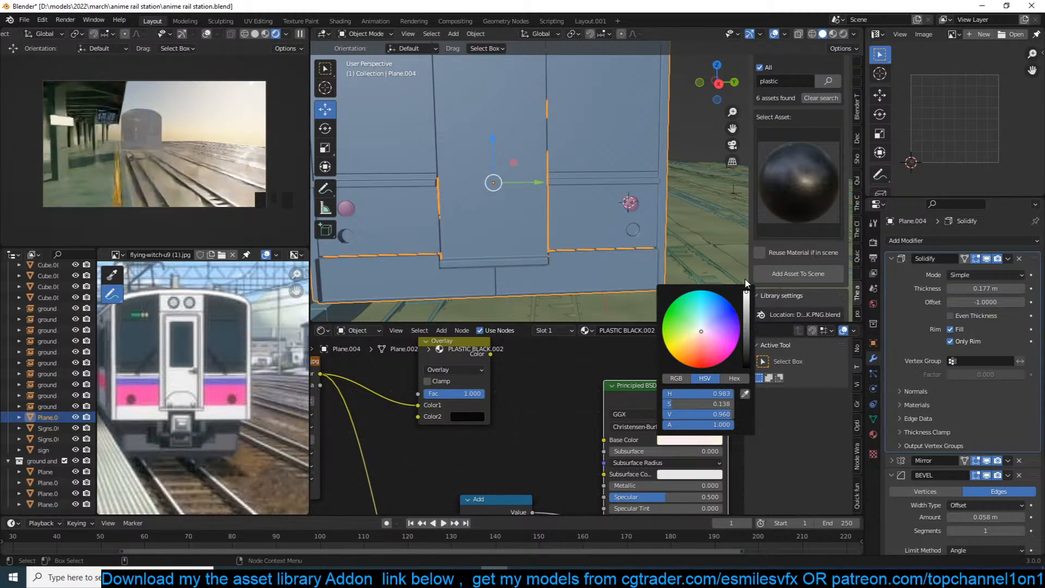
middle_click_drag(620, 145, 611, 172, "shift")
key("ctrl+s")
Add a second material slot to the train front and browse the existing materials for PLASTIC BLACK.
left_click(873, 434)
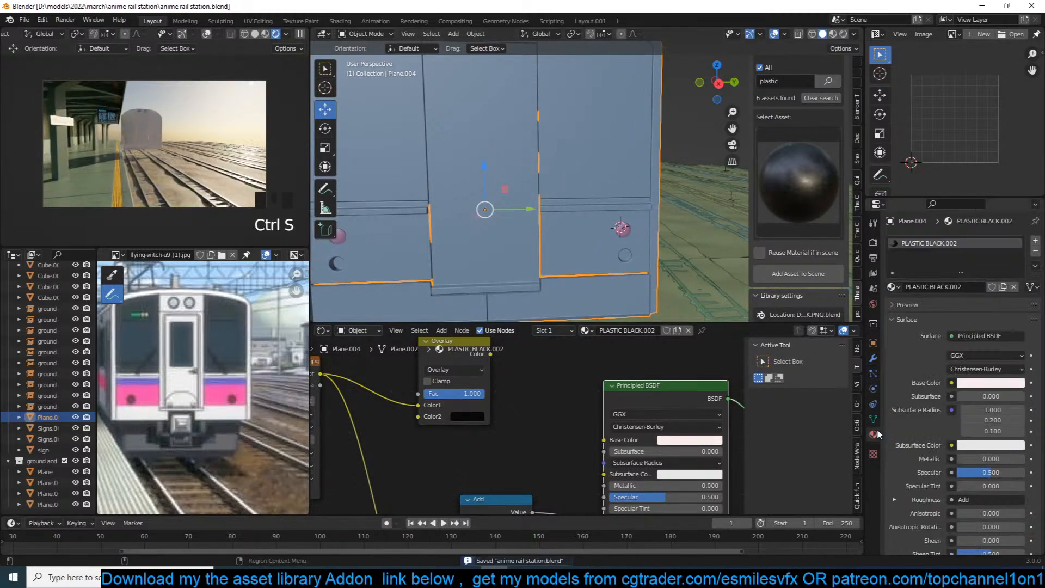
left_click(1035, 240)
left_click(893, 304)
scroll(933, 341, "down", 5)
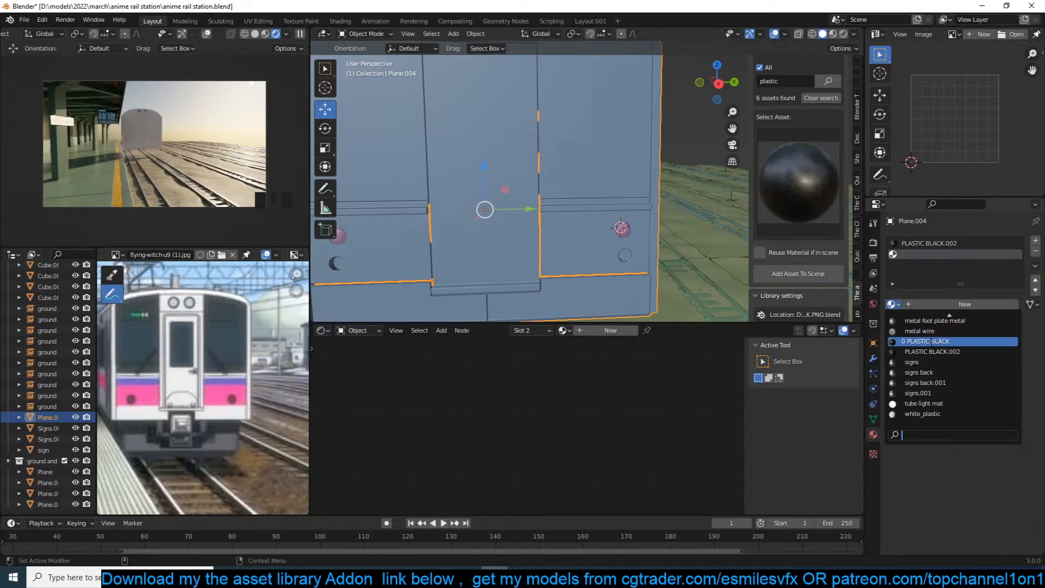
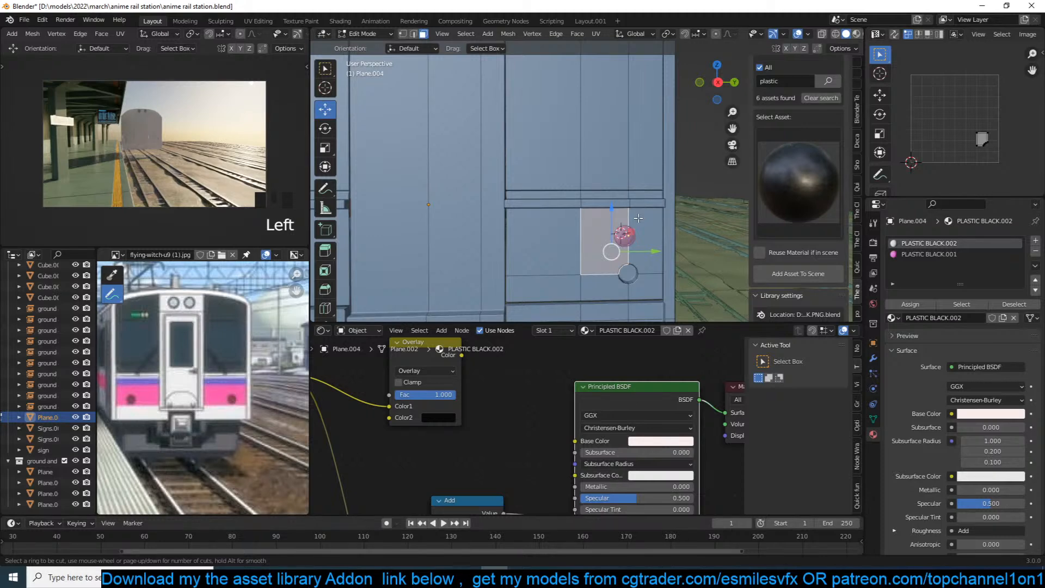
right_click(673, 212)
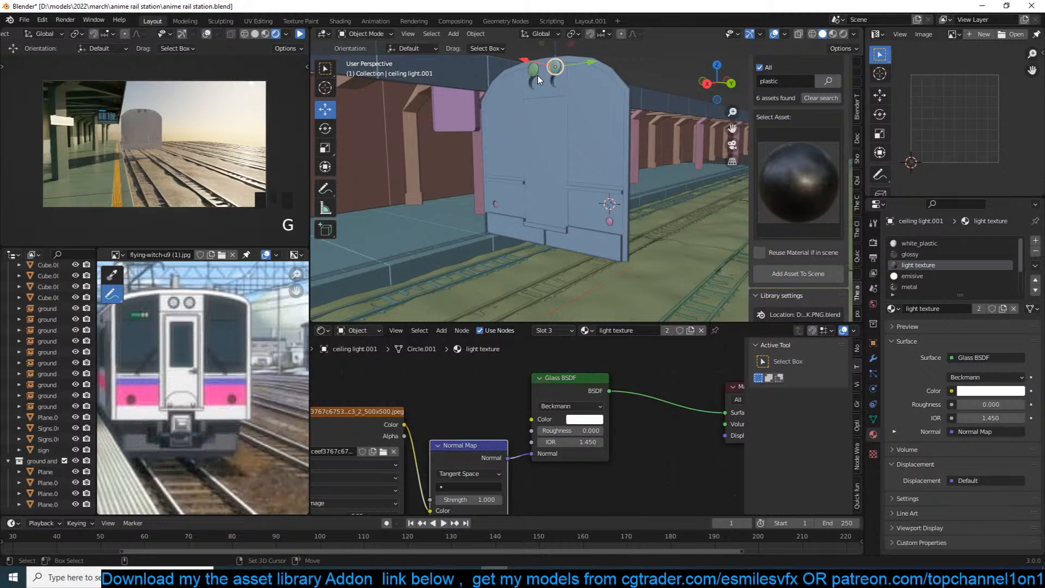
key("alt+a")
middle_click_drag(539, 80, 600, 165)
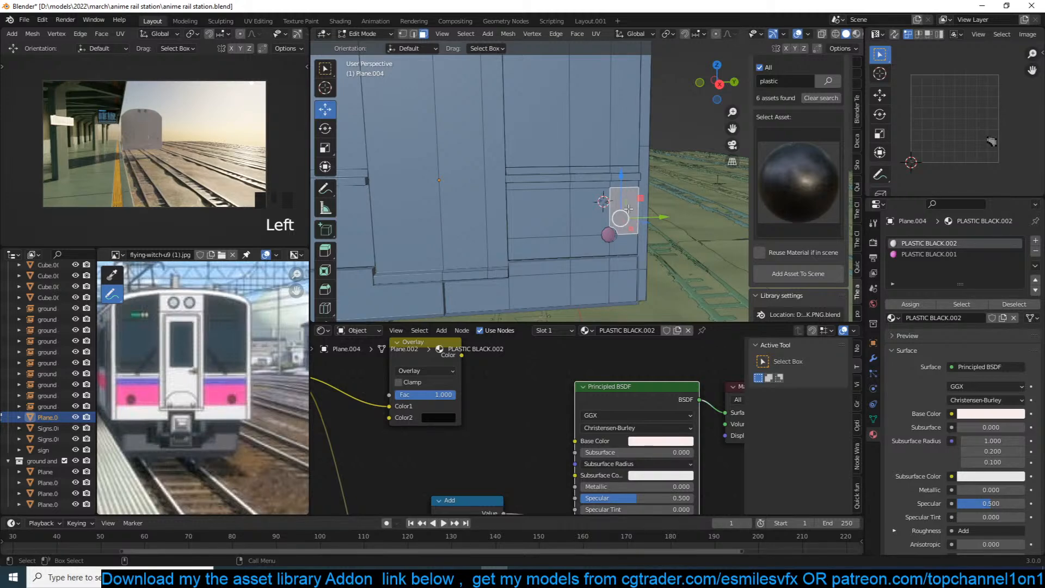
Select the faces of the upper window area beside the centre door and create a new material in a third slot.
left_click(638, 122, "ctrl")
left_click(639, 122, "ctrl")
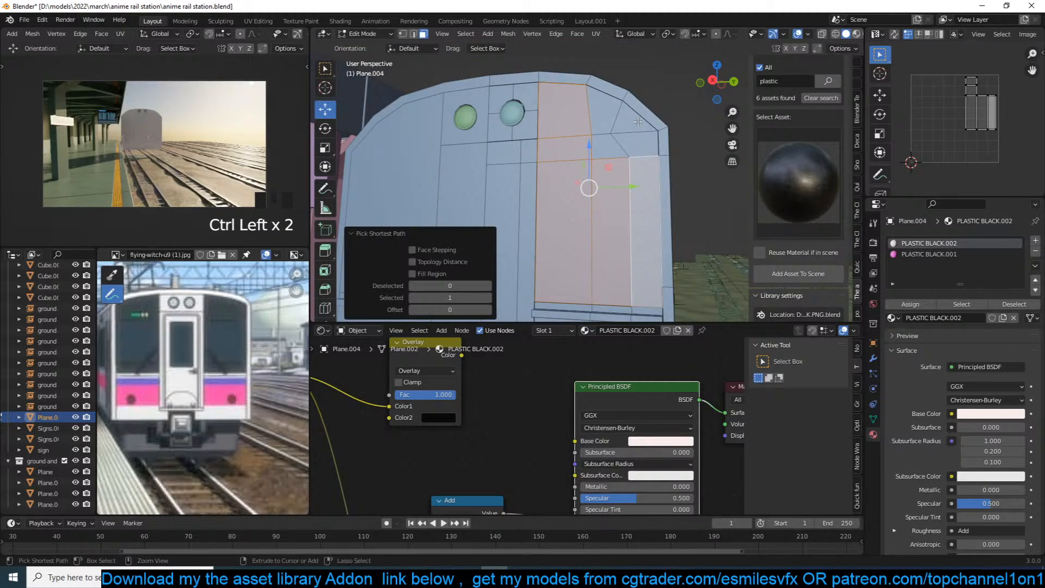
left_click(638, 122, "ctrl")
left_click(638, 122, "ctrl")
left_click(639, 122, "ctrl")
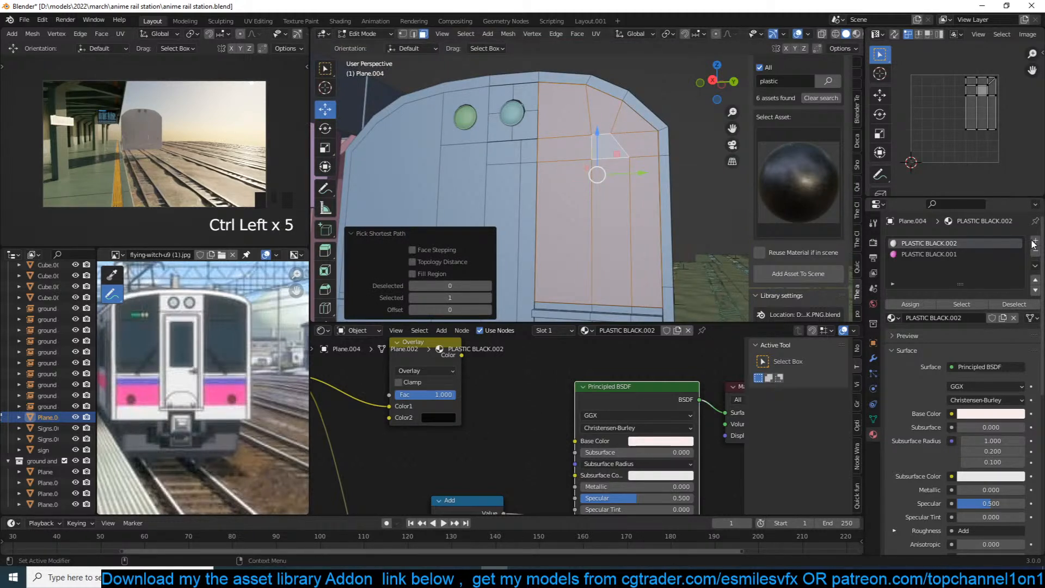
left_click(1035, 241)
left_click(926, 318)
key("Tab")
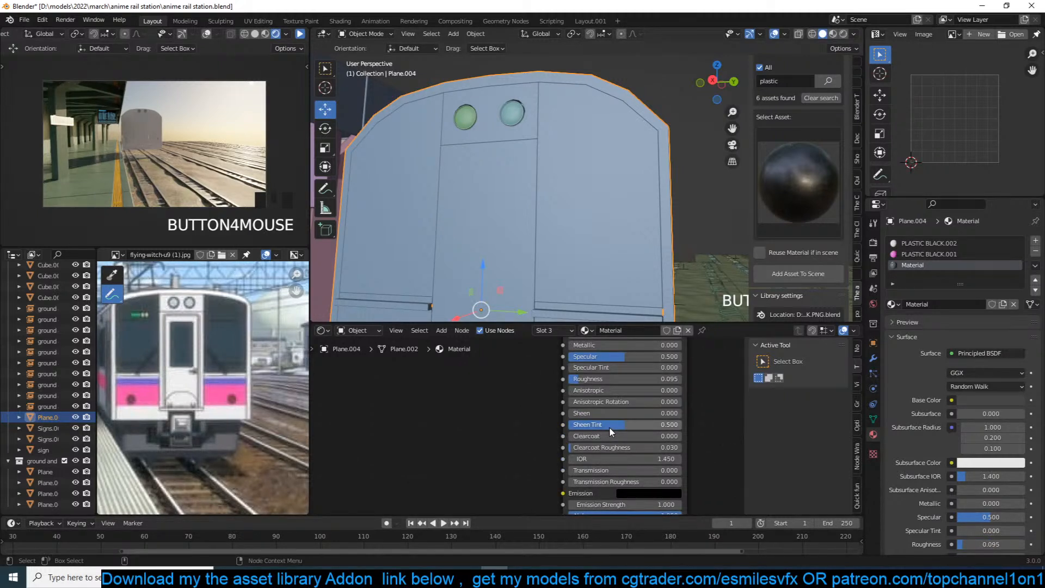
Set the new material's Sheen to 0.005 and Clearcoat to 1.000, and save the file.
left_click_drag(610, 414, 651, 415)
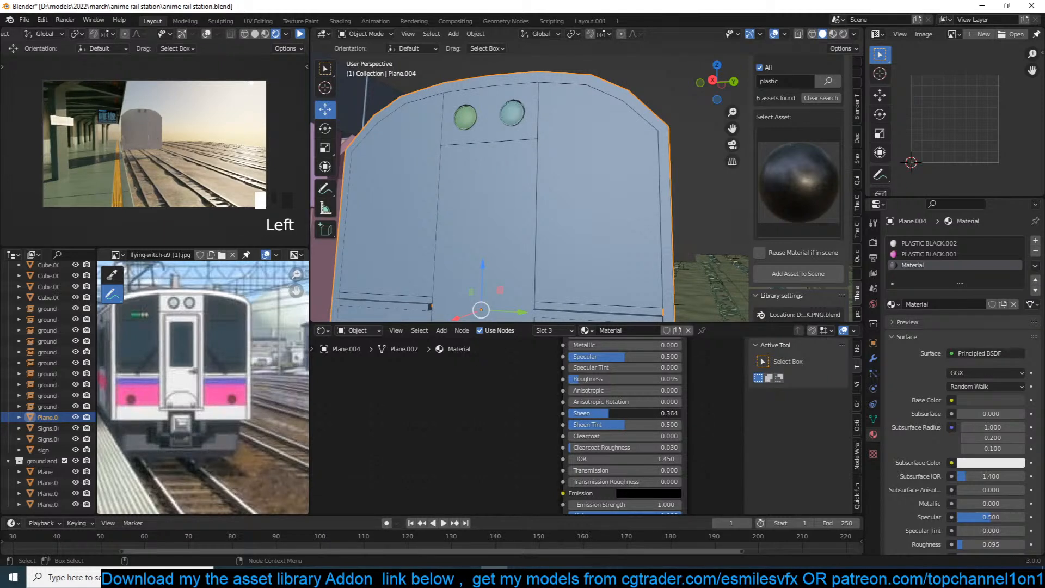
key("ctrl+s")
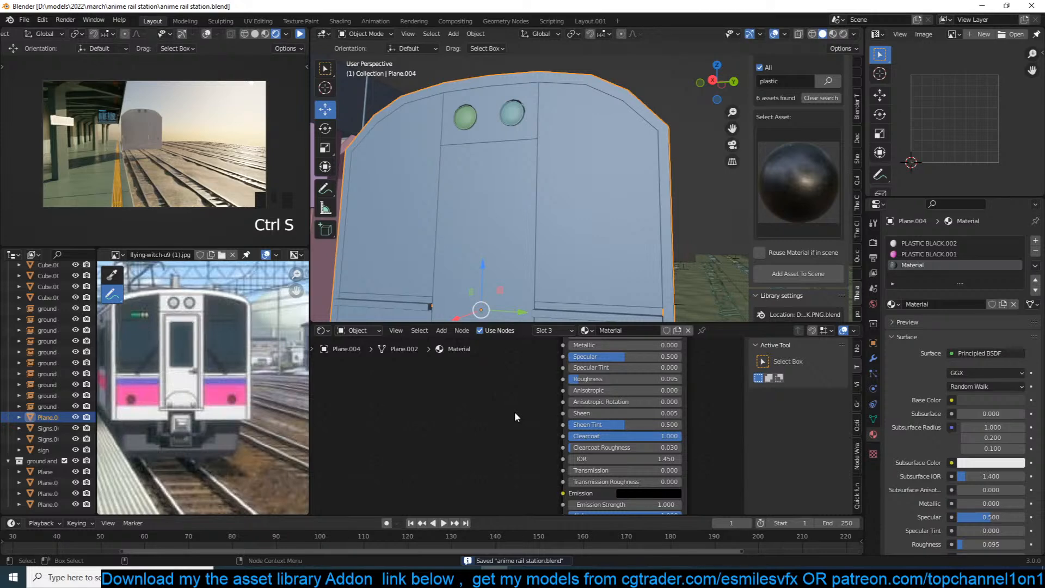
Duplicate the outer edge loop of the train front and extrude it backward along the track as a carriage body shell.
left_click(515, 194)
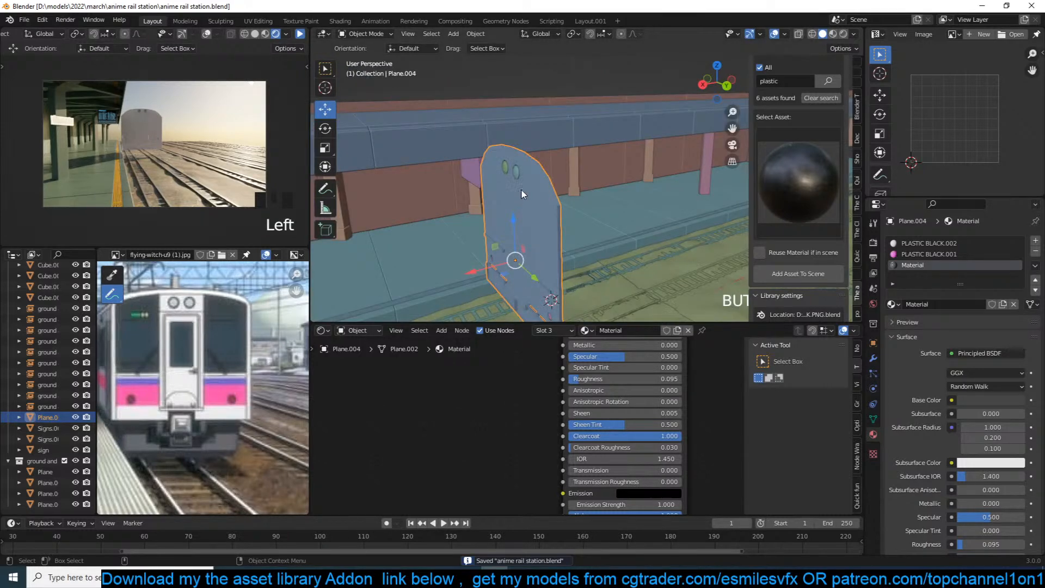
middle_click_drag(521, 191, 507, 163)
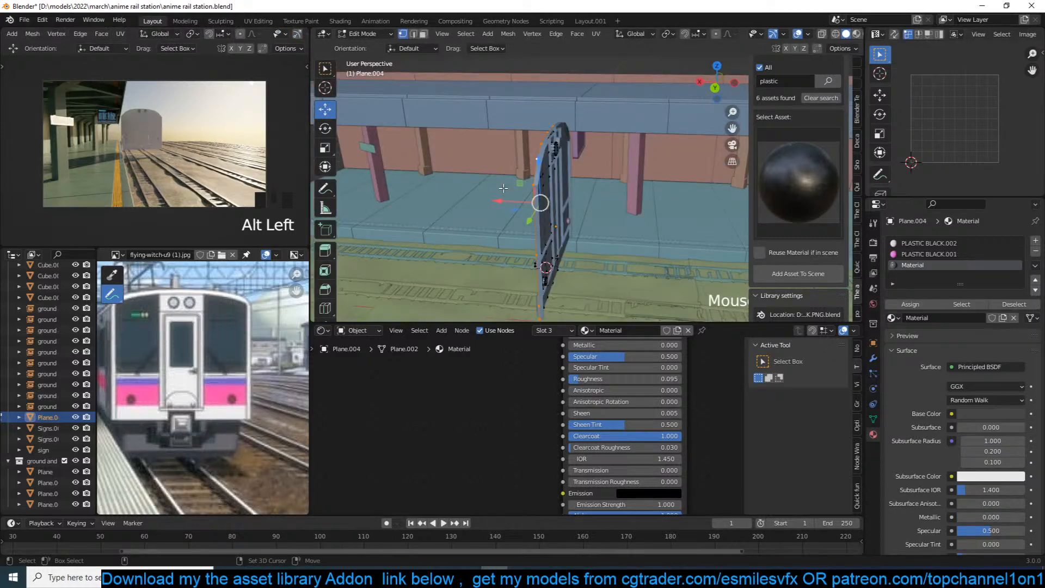
key("shift+d")
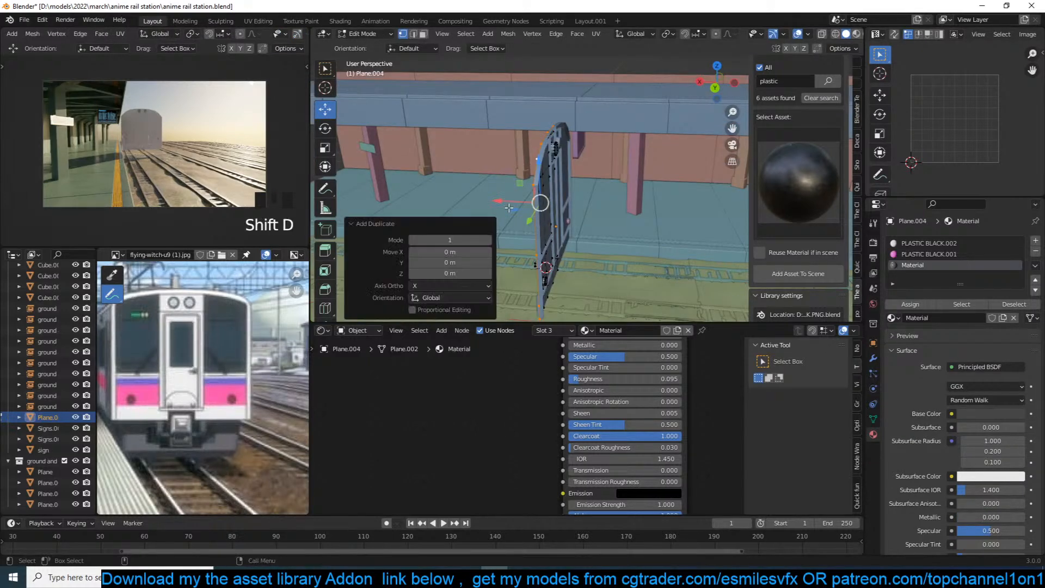
key("e")
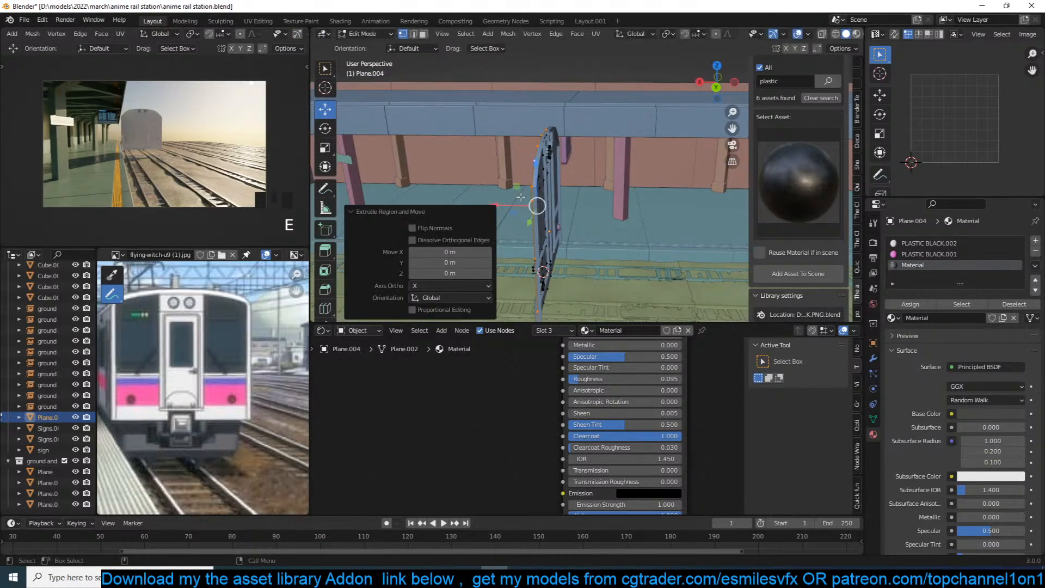
left_click(656, 204)
scroll(656, 204, "down", 5)
middle_click_drag(643, 218, 621, 190)
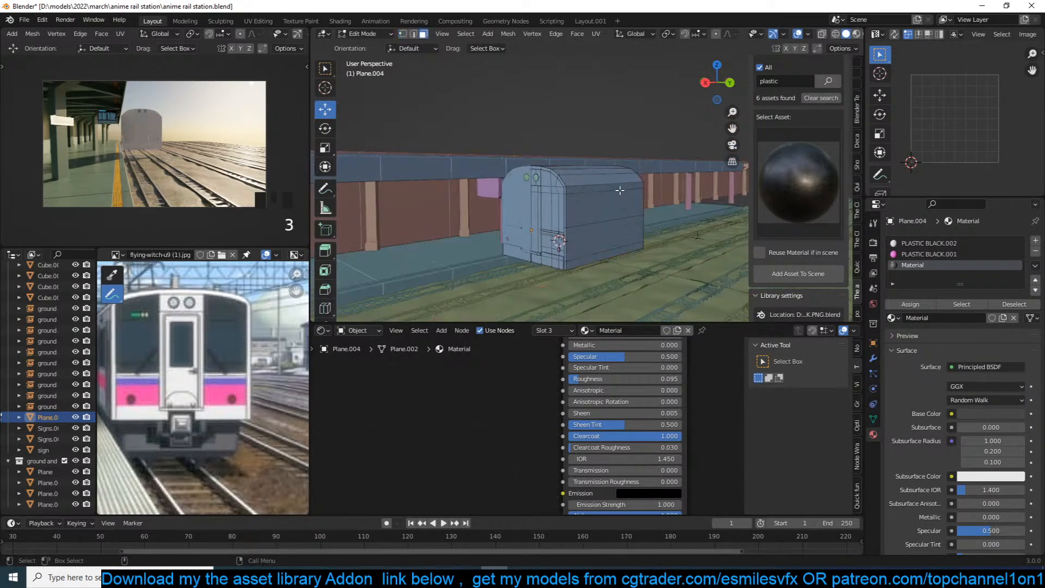
Separate all linked faces of the extruded carriage shell from the train front into their own object.
left_click(619, 189)
key("ctrl+l")
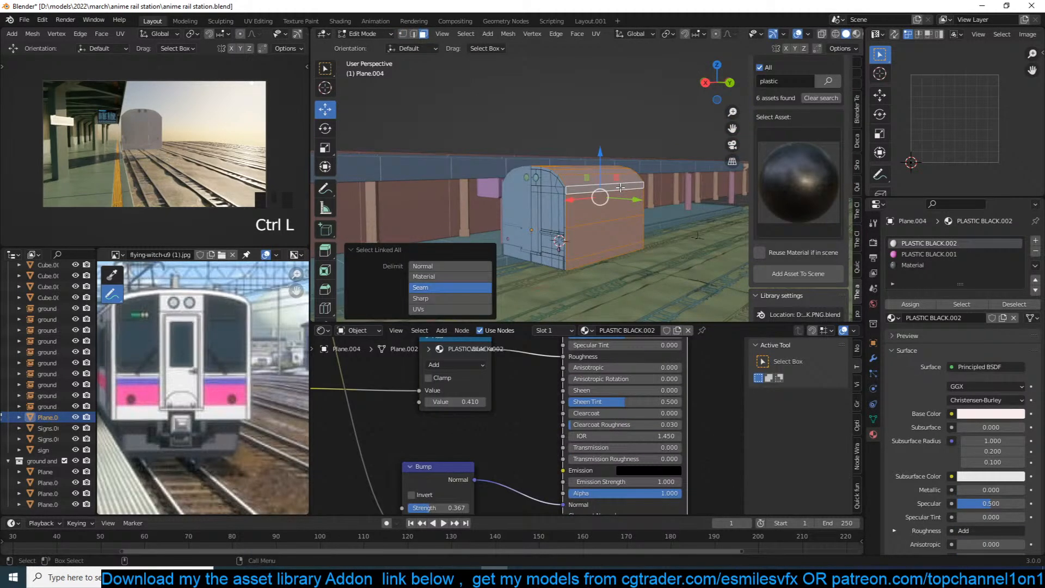
key("p")
key("Tab")
scroll(202, 387, "down", 3)
scroll(616, 148, "up", 2)
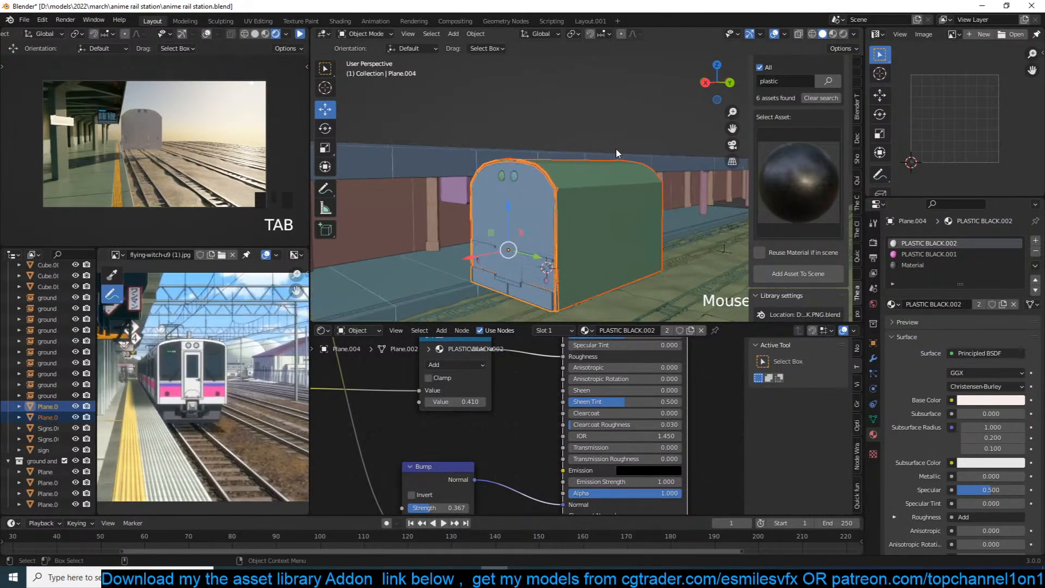
key("alt+a")
Move the separated carriage shell about -0.18 m along X, slightly behind the train front.
scroll(606, 163, "up", 3)
left_click(542, 190)
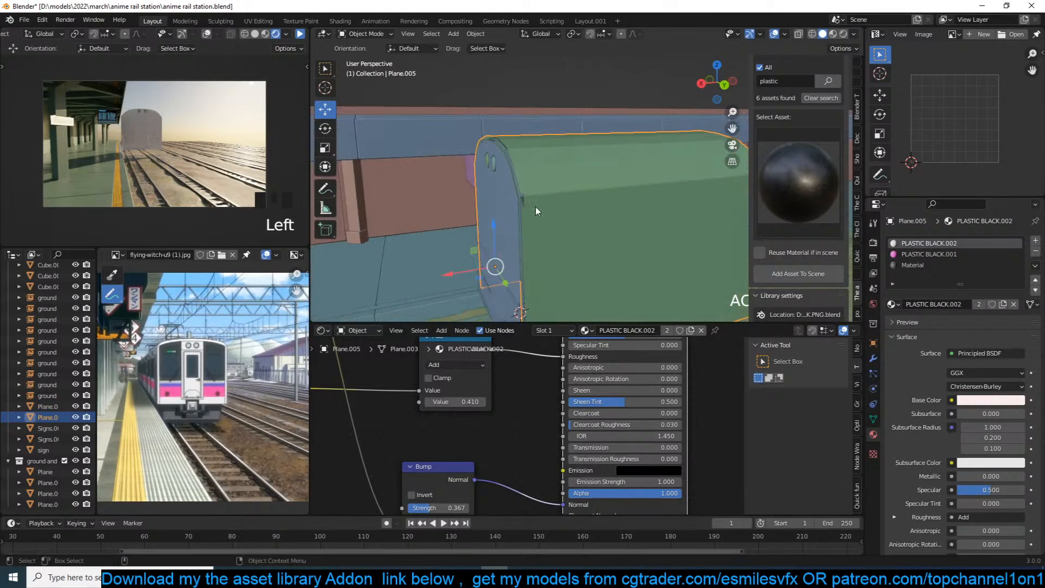
scroll(500, 245, "up", 2)
left_click_drag(440, 292, 448, 292)
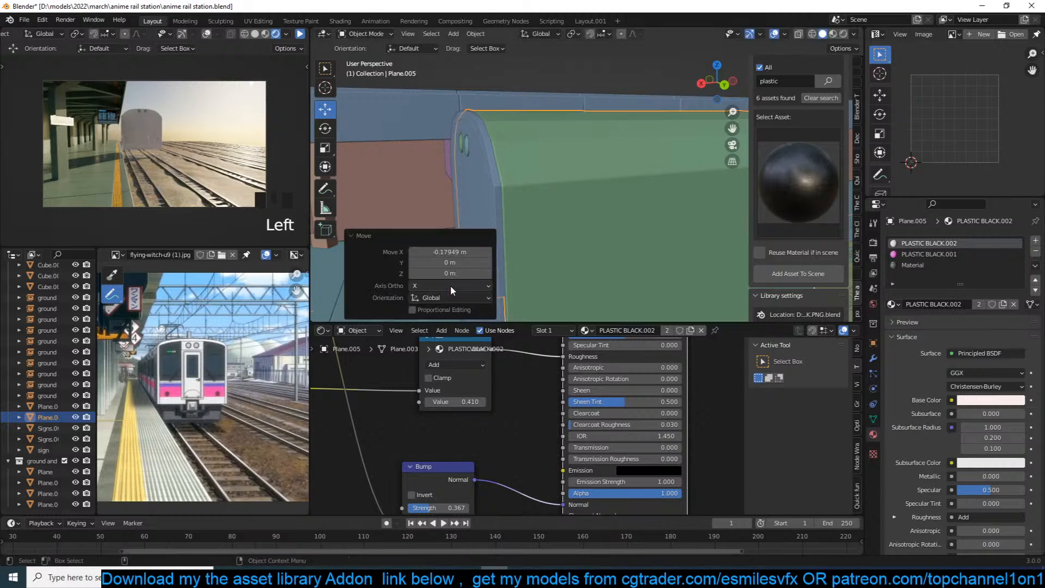
key("alt+a")
Add an Array modifier to the carriage shell, after its existing Solidify, Mirror and Bevel modifiers.
scroll(531, 207, "down", 4)
left_click(627, 176)
scroll(627, 176, "down", 1)
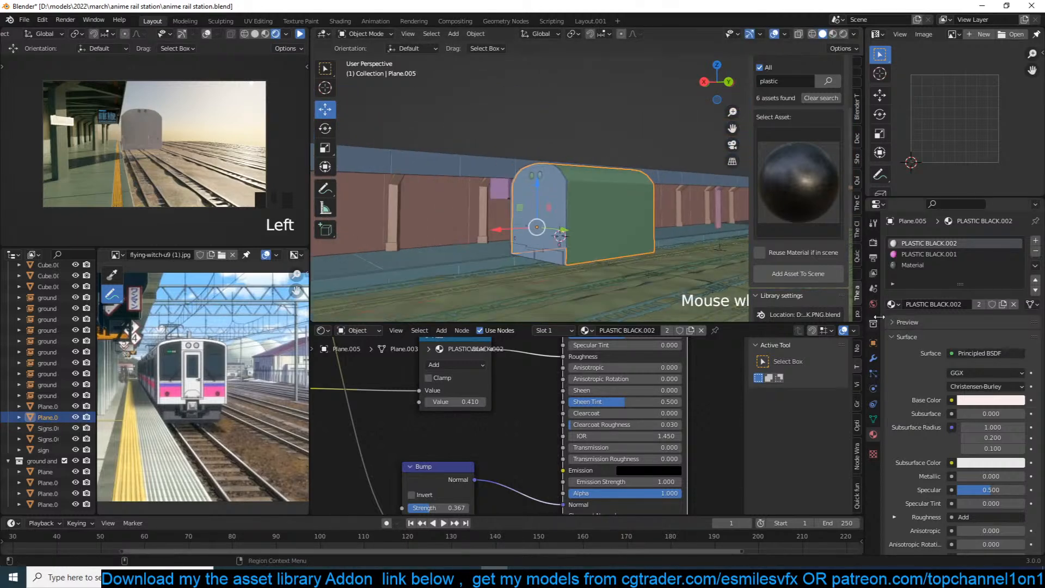
left_click(873, 357)
left_click(893, 259)
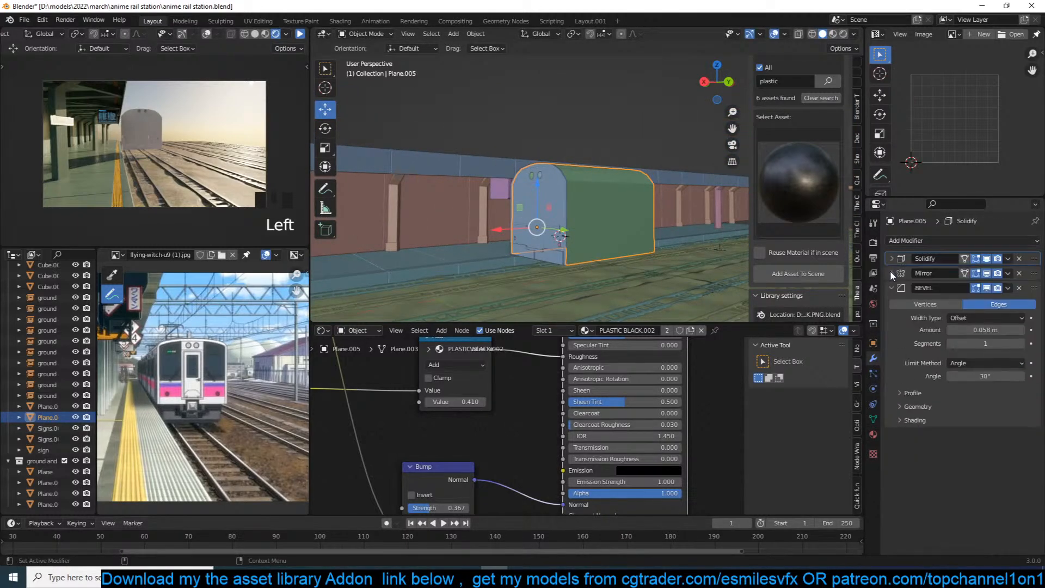
left_click(892, 287)
key("q")
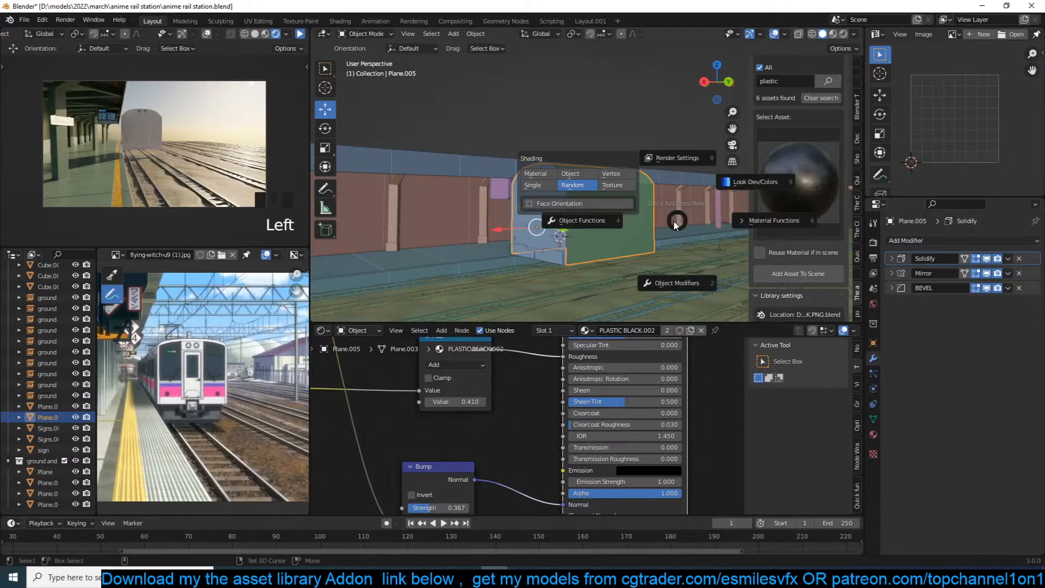
left_click(674, 287)
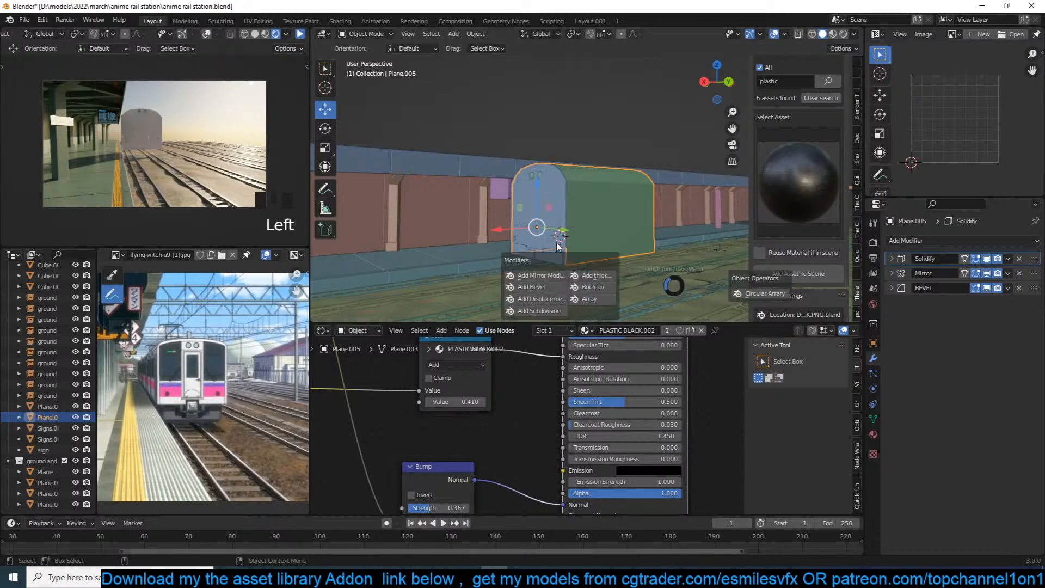
left_click(587, 299)
Set the carriage array's relative offset to X 0 and Y 1.
left_click(983, 376)
type("1")
left_click(959, 365)
type("0")
left_click(917, 373)
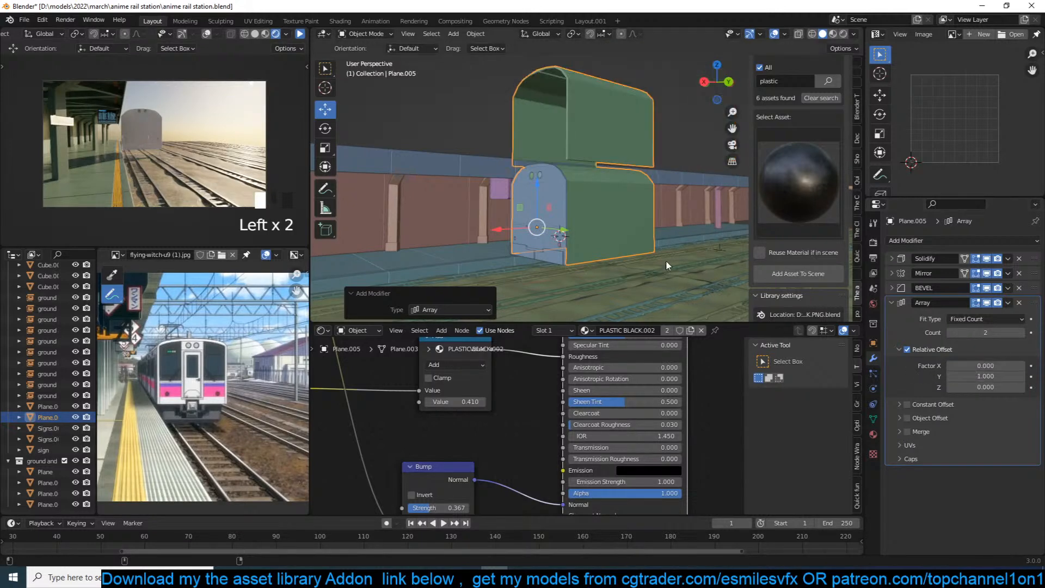
Apply the carriage shell's rotation.
key("ctrl+a")
left_click(566, 107)
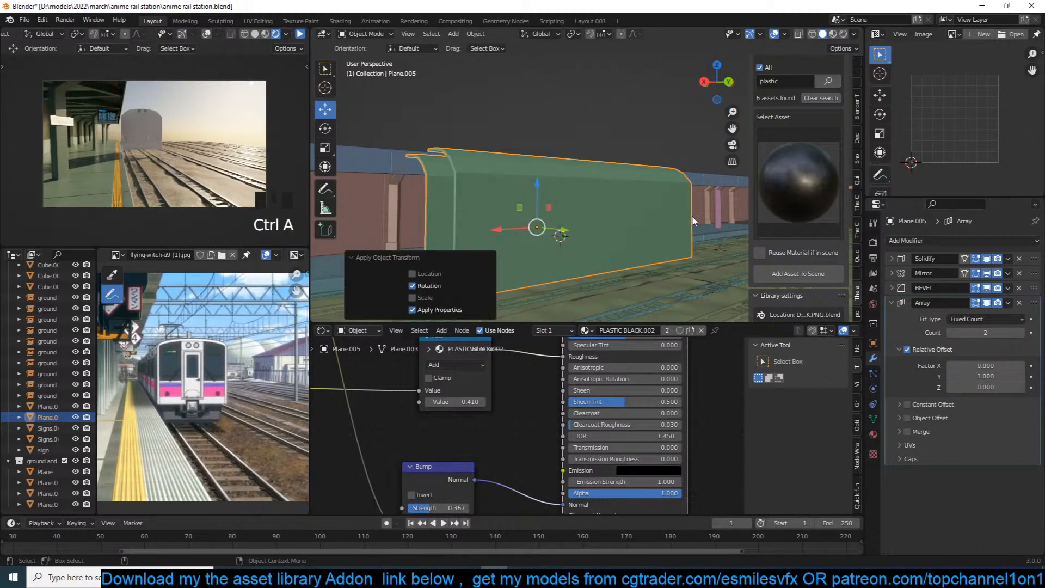
key("ctrl+z")
key("ctrl+a")
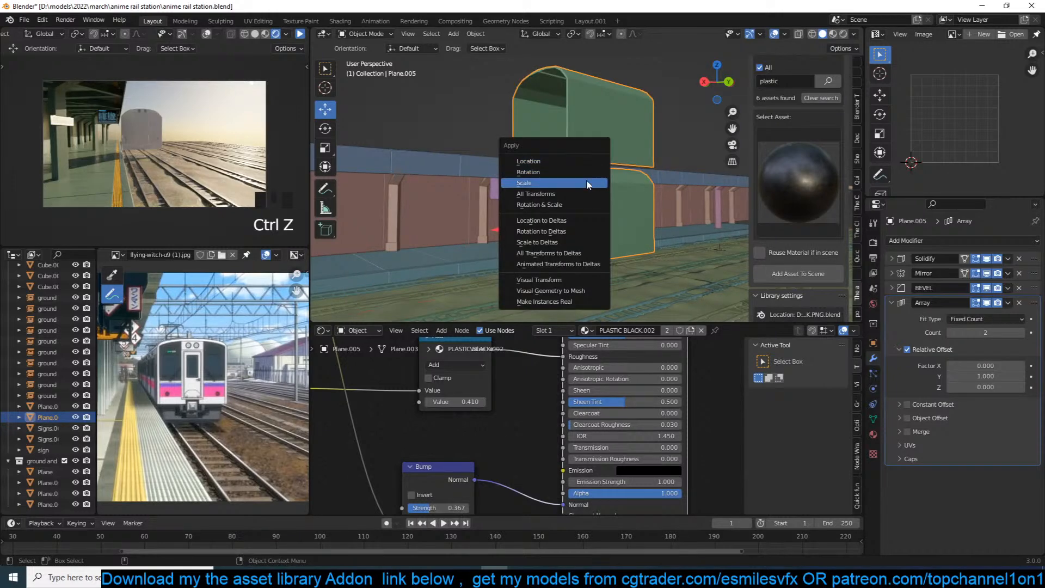
left_click(587, 173)
middle_click_drag(587, 176, 636, 205)
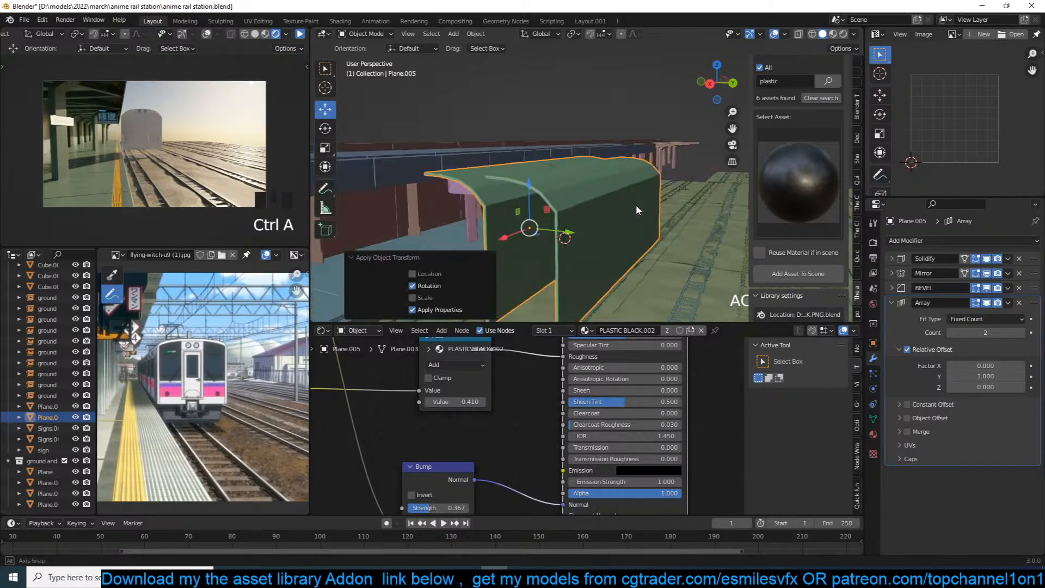
Change the carriage shell's Mirror modifier to mirror across the Y axis only.
left_click(892, 272)
left_click(985, 289)
left_click(960, 290)
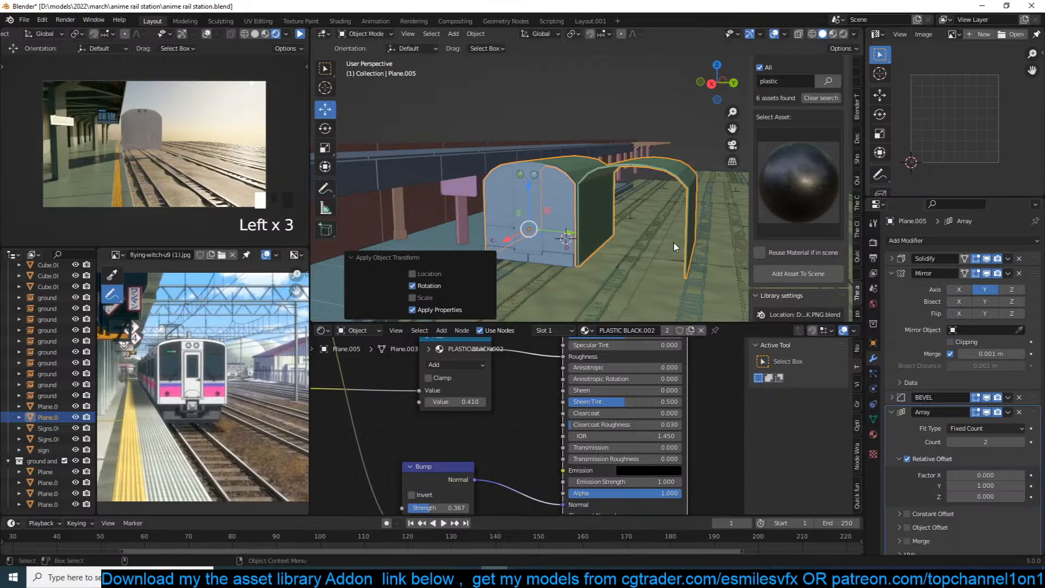
left_click(893, 274)
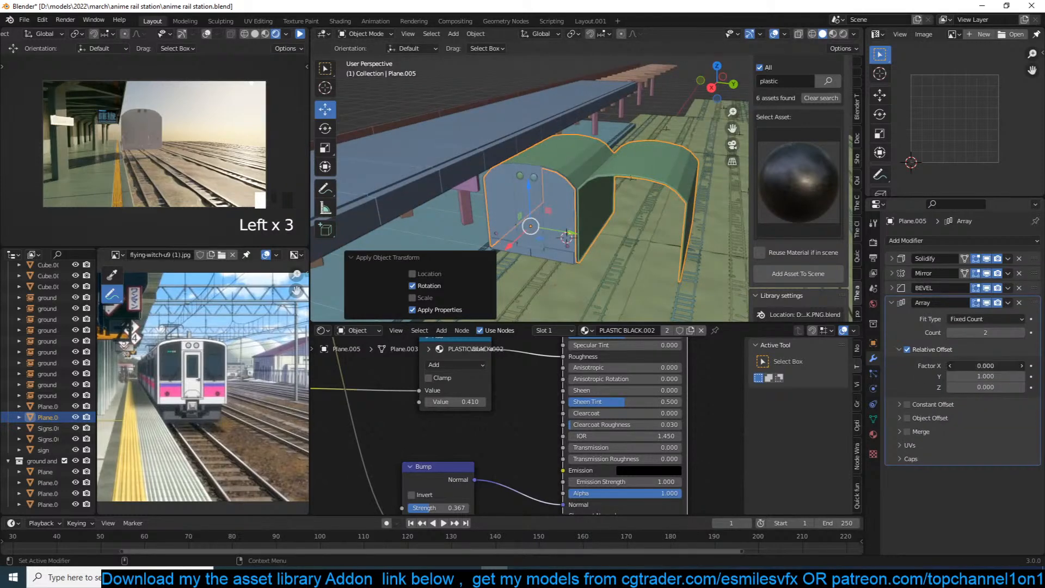
Set the carriage array's relative offset to X -1 and Y 0 so the copies line up behind the front.
double_click(972, 366)
type("1")
key("Return")
double_click(966, 368)
type("0")
left_click(965, 375)
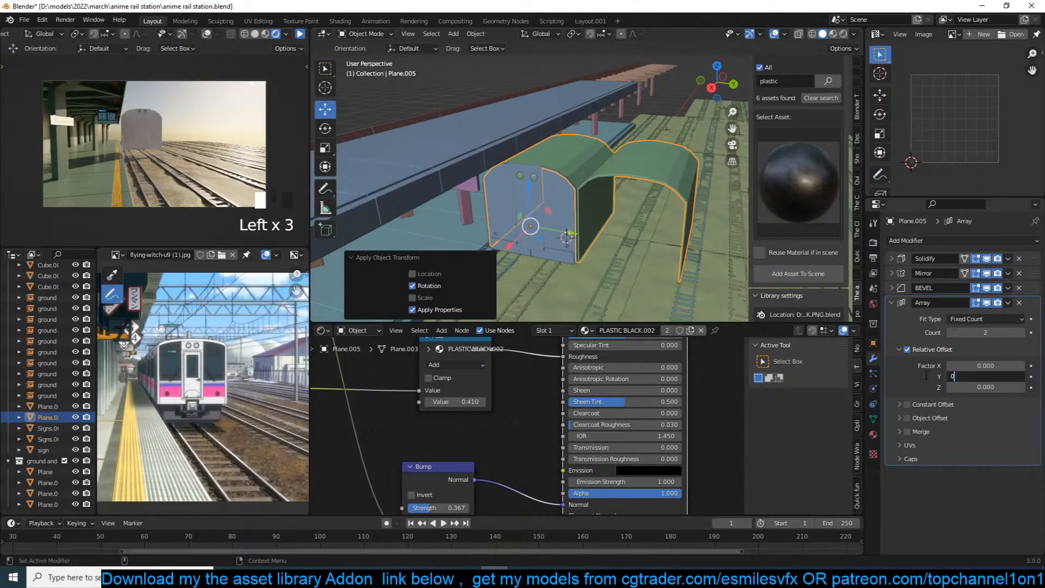
type("0")
double_click(971, 366)
type("-1")
left_click(928, 366)
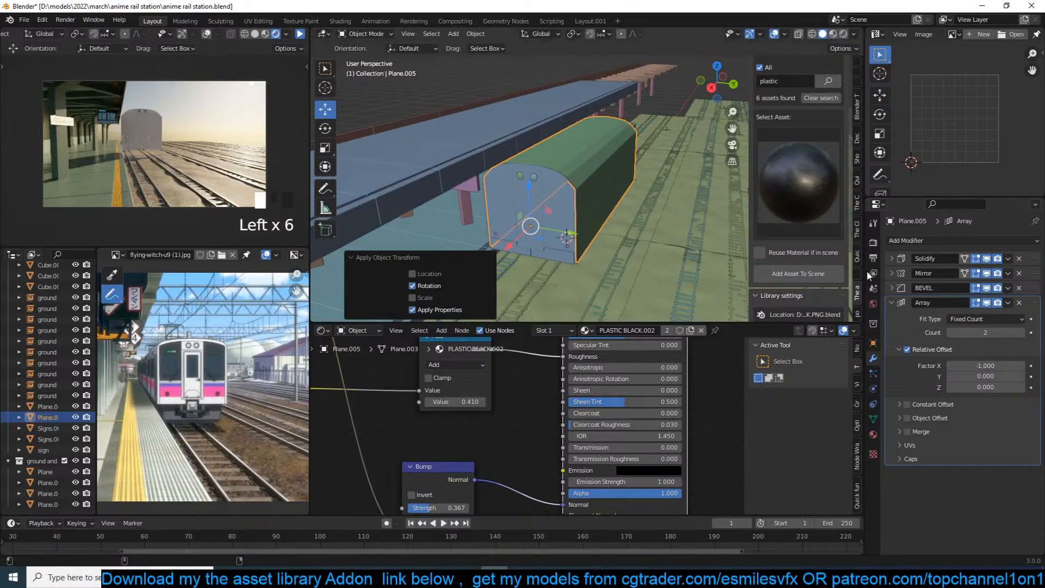
Lengthen the carriage shell by moving its rear edge loop farther back along the track.
key("Tab")
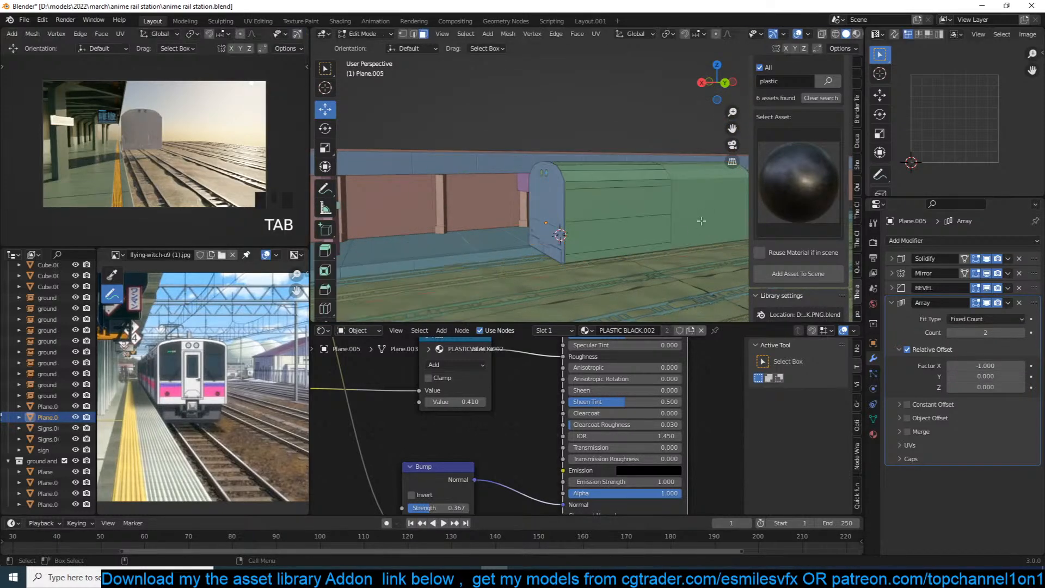
left_click(666, 202, "alt")
left_click(667, 202, "alt")
middle_click_drag(667, 202, 554, 219, "shift")
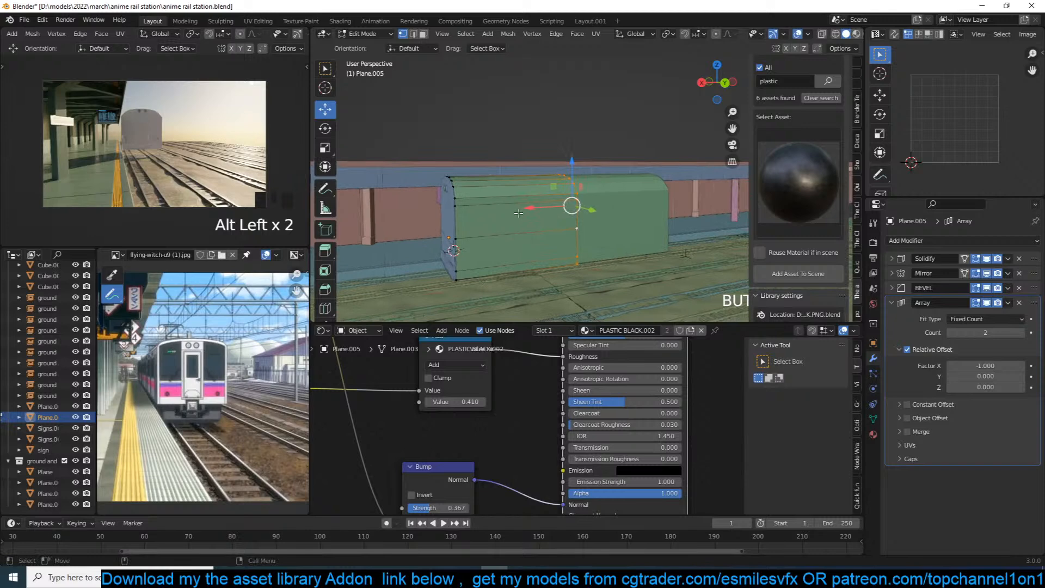
key("Tab")
middle_click_drag(631, 198, 625, 226)
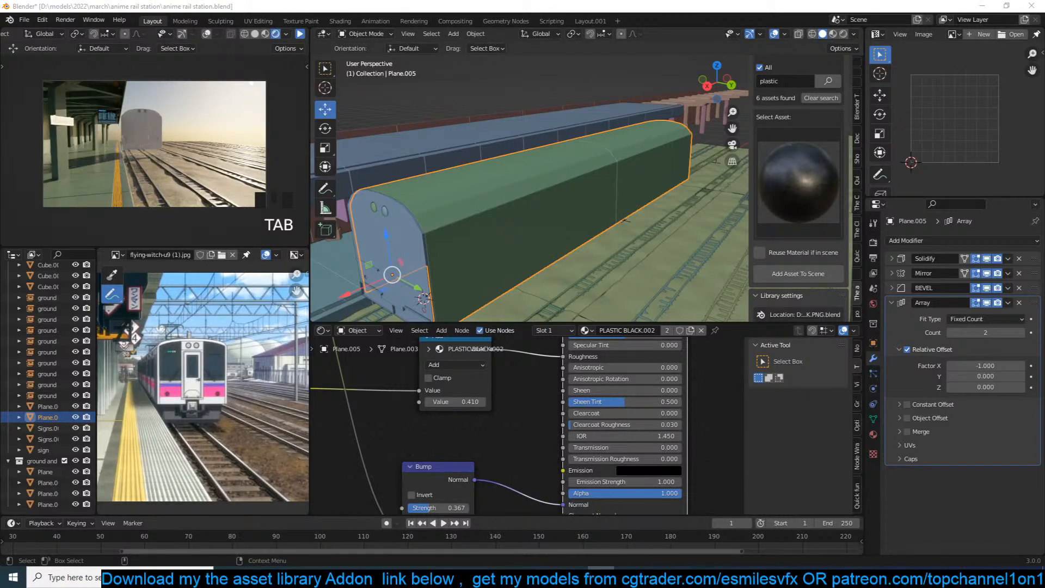
Resume the rendered camera preview so it updates with the train.
left_click(490, 184)
key("grave")
mouse_move(496, 183)
middle_mouse_down()
mouse_move(587, 165)
mouse_move(492, 170)
middle_mouse_up()
left_click(539, 158)
left_click(491, 208)
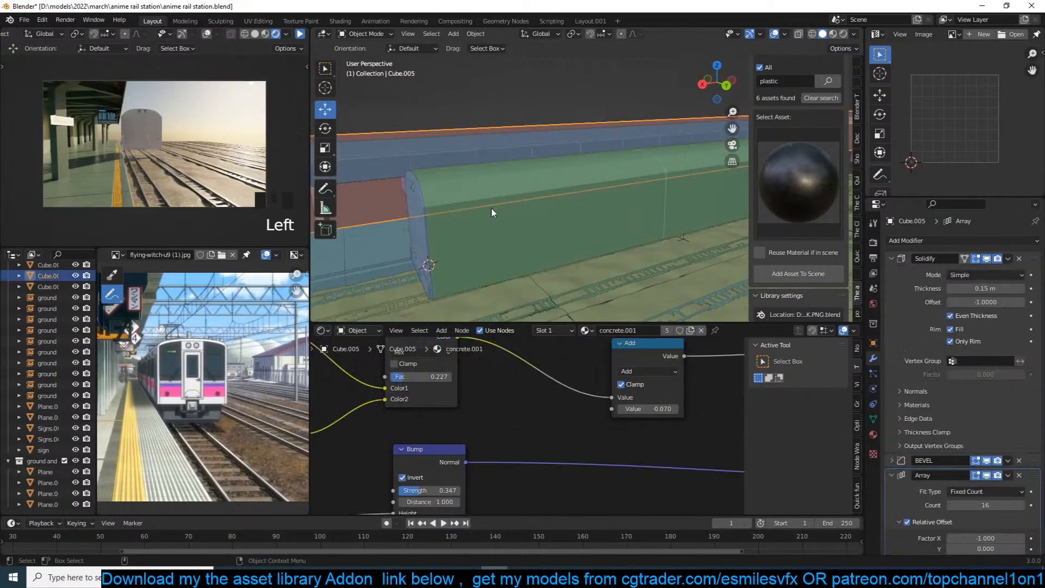
left_click(300, 34)
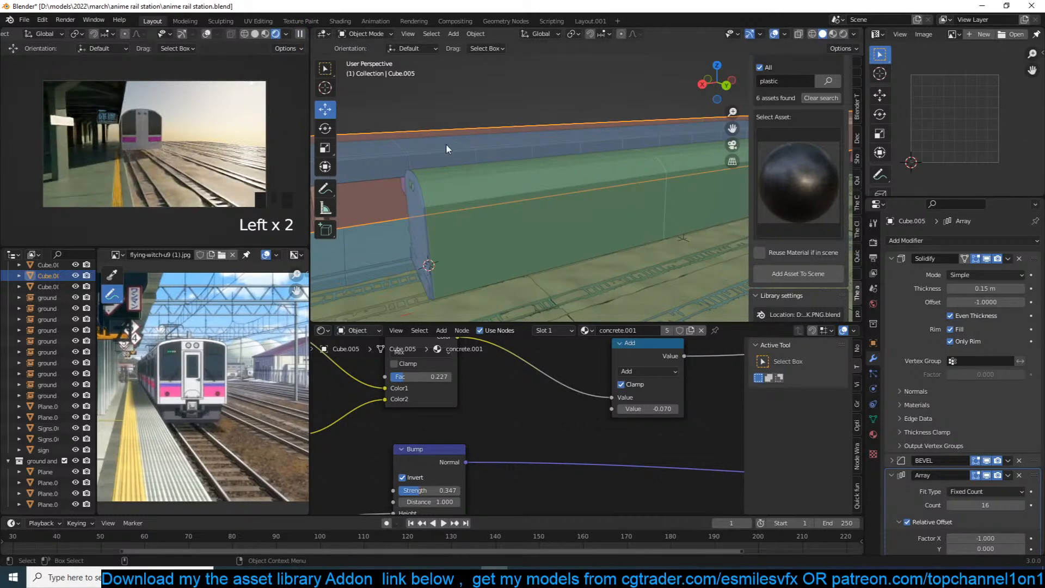
Parent the upper and lower front lights to the train front with Object (Keep Transform).
scroll(512, 204, "down", 2)
key("grave")
mouse_move(514, 204)
middle_mouse_down()
mouse_move(579, 205)
mouse_move(586, 189)
mouse_move(545, 194)
mouse_move(562, 179)
mouse_move(528, 190)
middle_mouse_up()
left_click(522, 198)
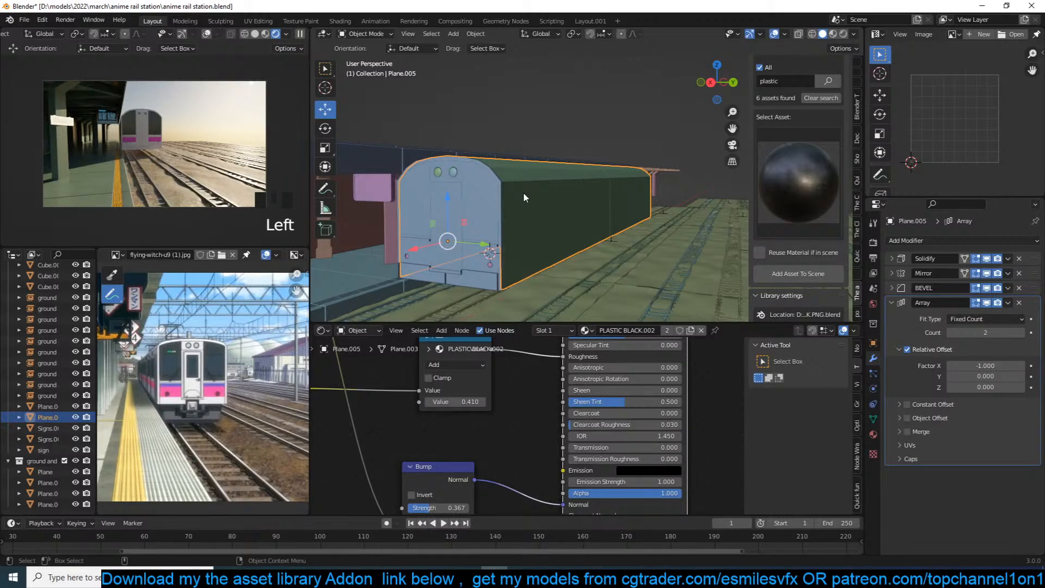
middle_click_drag(460, 190, 495, 185)
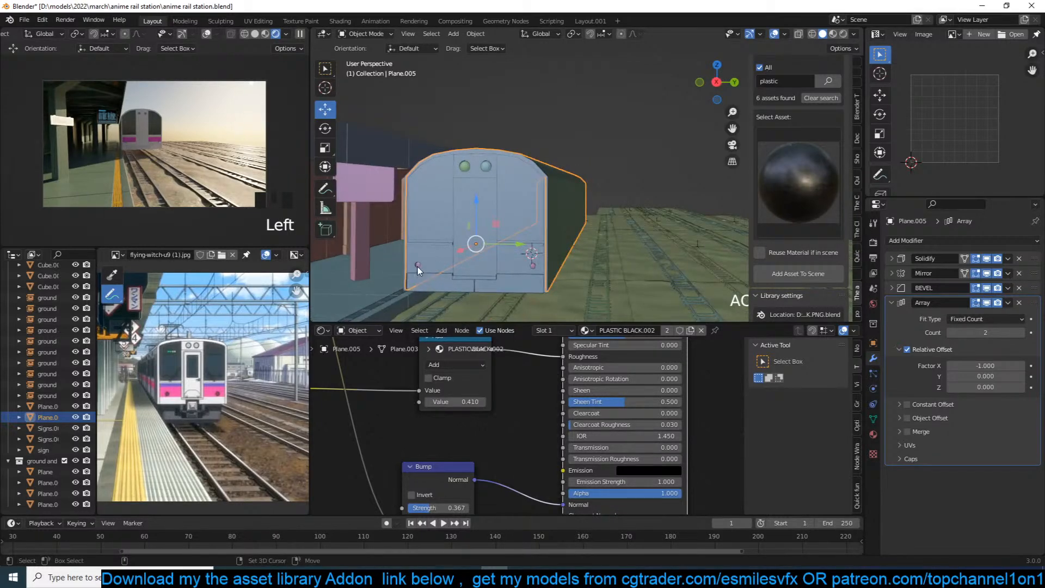
left_click(534, 258)
left_click(533, 266)
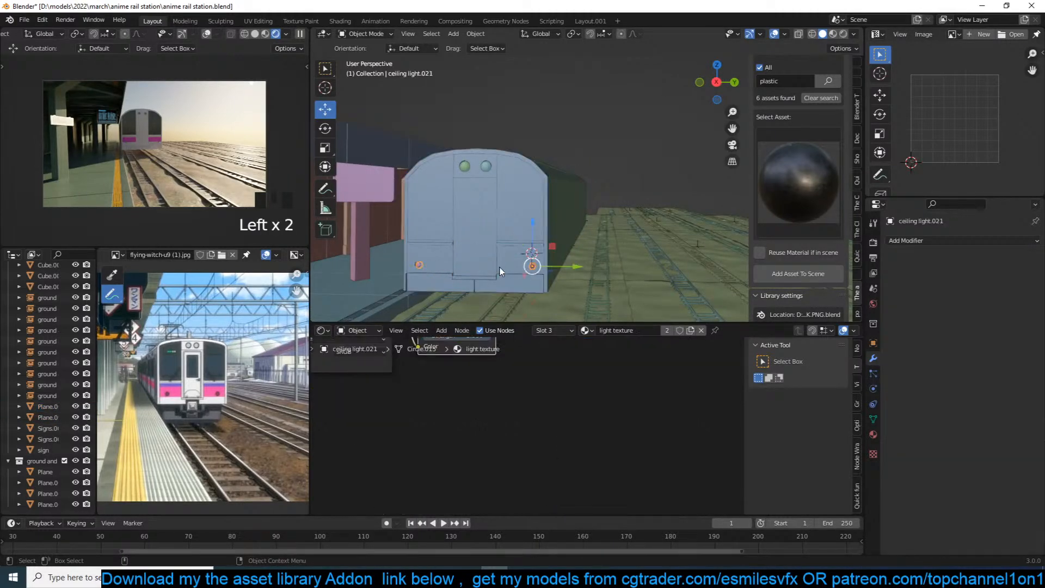
left_click(419, 269, "shift")
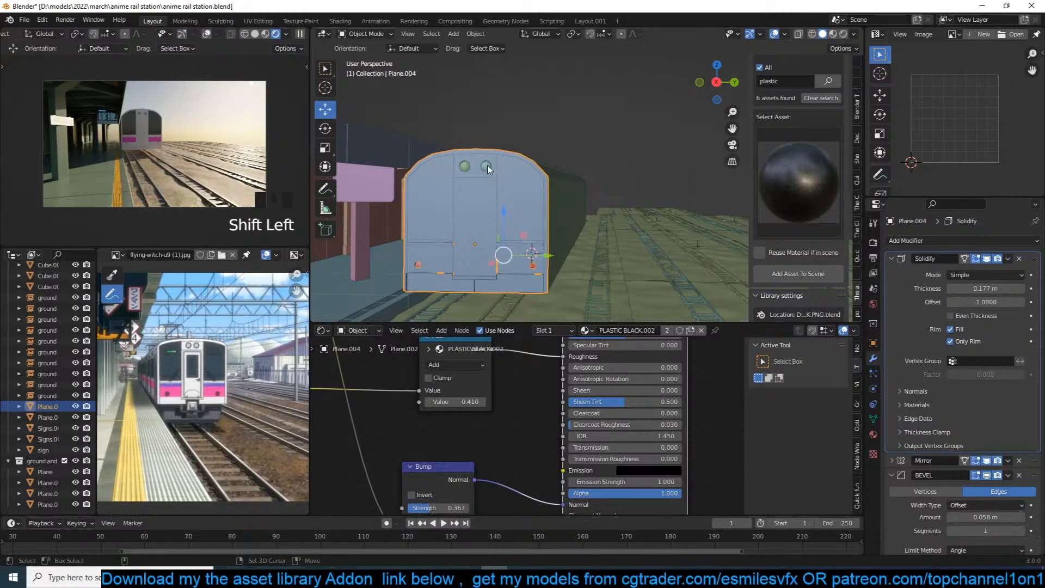
left_click(487, 167, "shift")
left_click(465, 166, "shift")
left_click(471, 187, "shift")
key("ctrl+p")
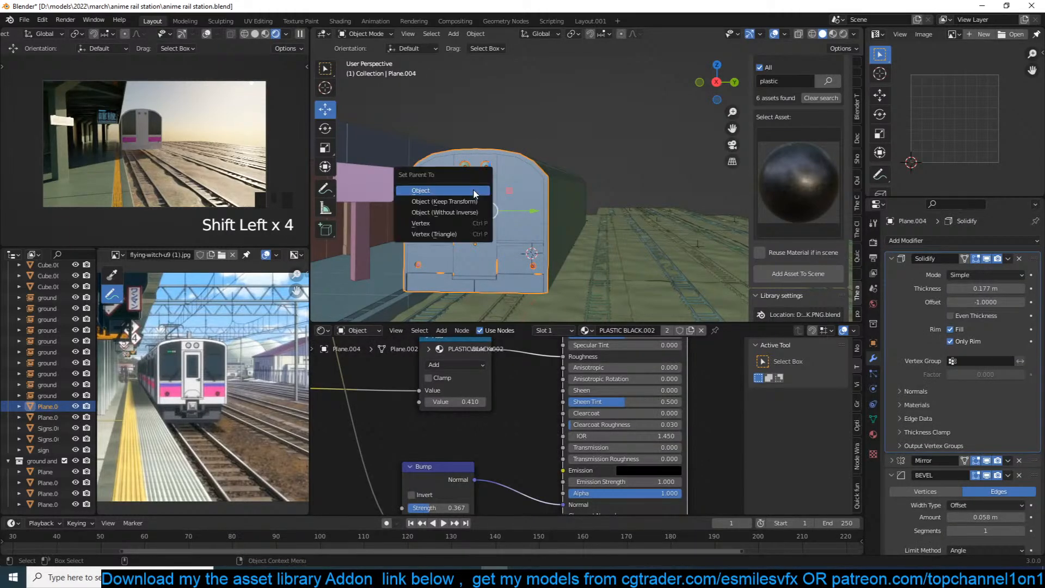
left_click(472, 202)
Parent the carriage shell to the train front with Object (Keep Transform).
left_click(531, 193, "shift")
key("ctrl+p")
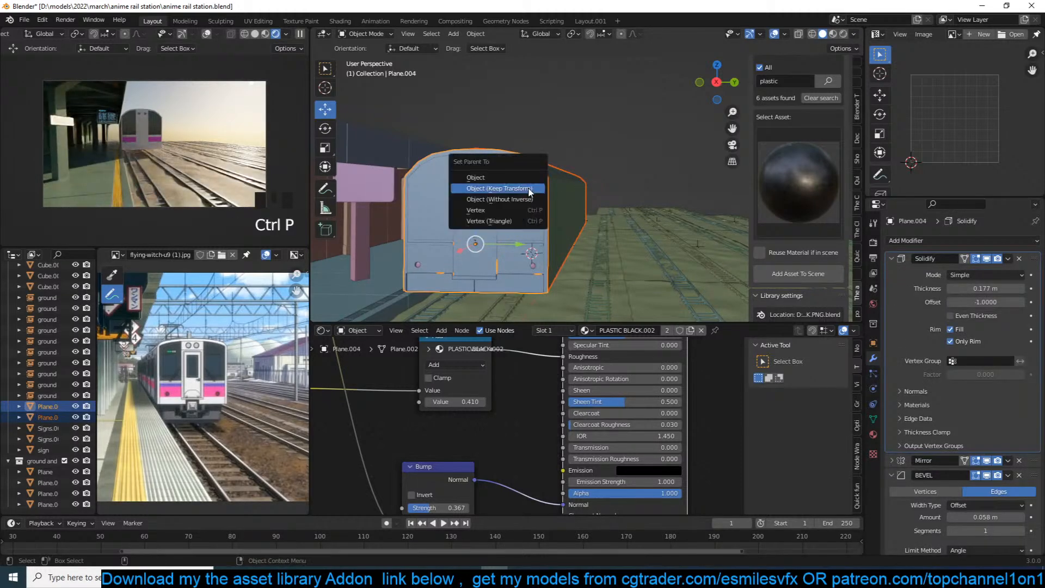
left_click(529, 189)
key("alt+a")
Lower the train front slightly along Z together with its parented lights and carriage shell.
left_click(510, 189)
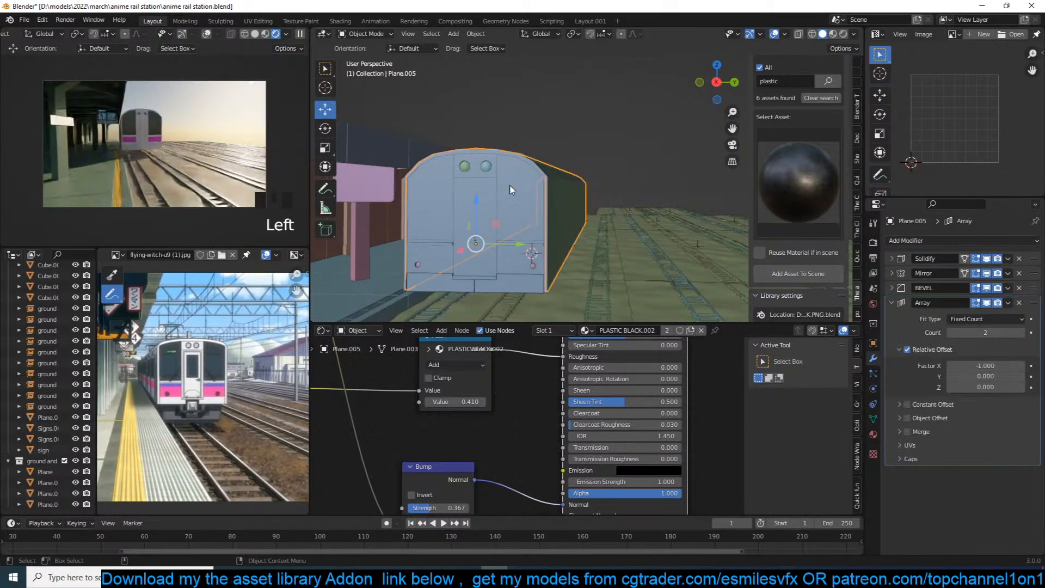
left_click(510, 189)
key("grave")
key("g")
key("z")
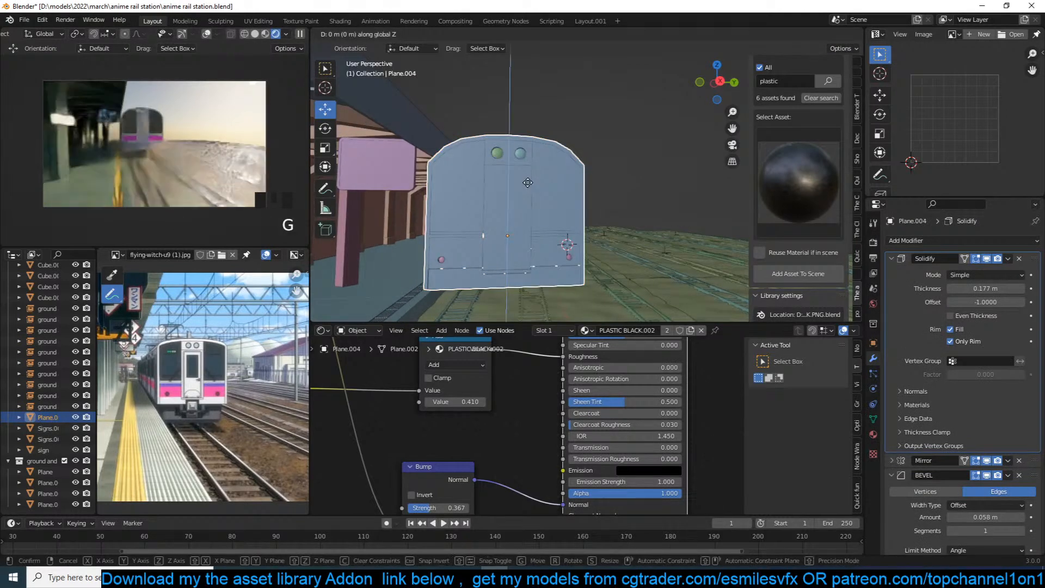
left_click(530, 190)
key("alt+a")
key("grave")
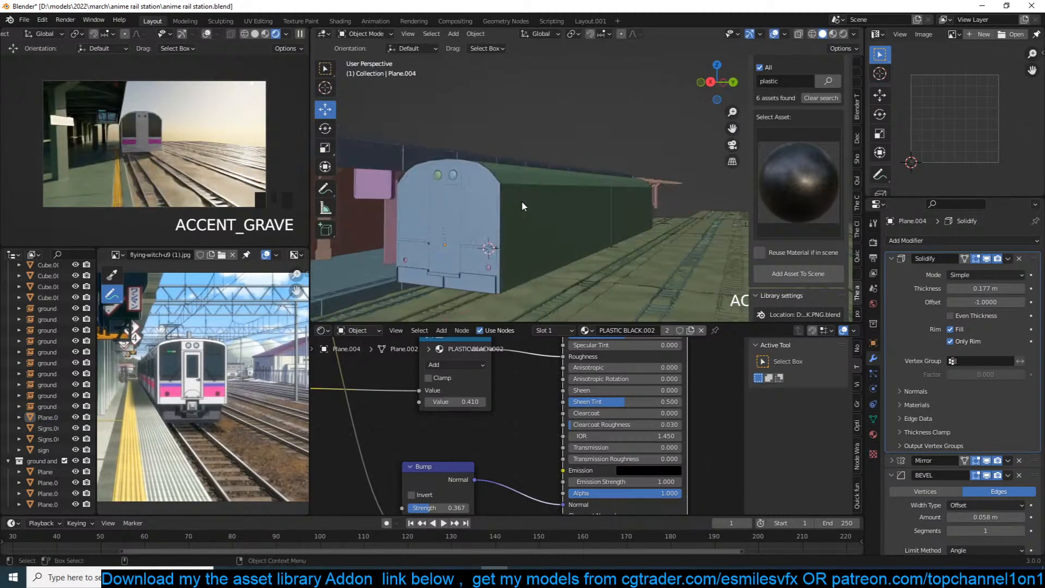
Select the narrow face strip just below the train front's horizontal ledge and add a new material to the train front.
middle_click_drag(521, 201, 580, 152, "ctrl")
scroll(581, 155, "up", 3)
middle_click_drag(447, 256, 553, 177, "shift")
scroll(553, 179, "down", 2)
left_click(552, 182)
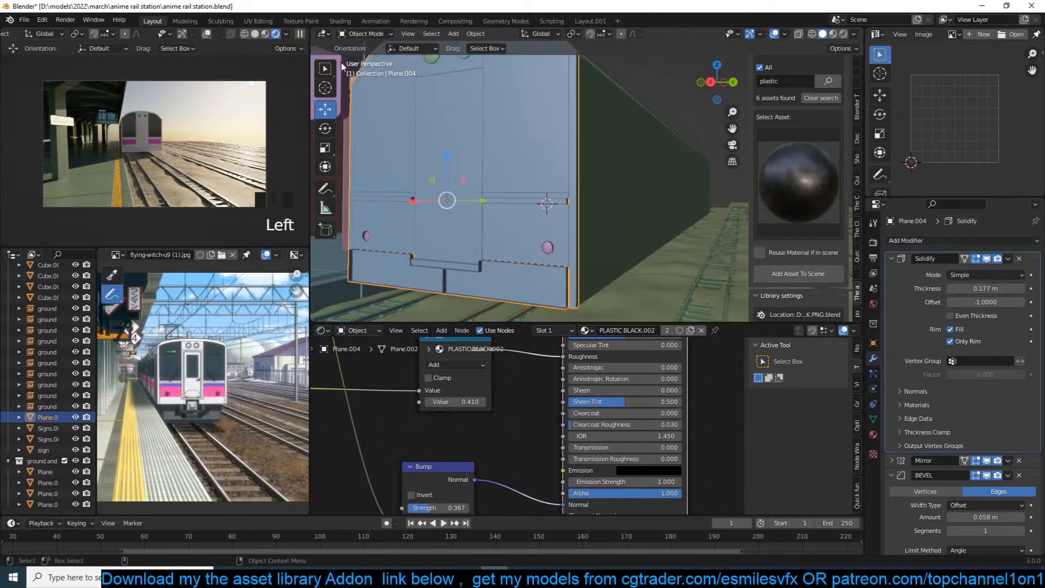
left_click(390, 103)
key("Tab")
key("grave")
scroll(572, 197, "up", 3)
key("3")
scroll(574, 199, "up", 2)
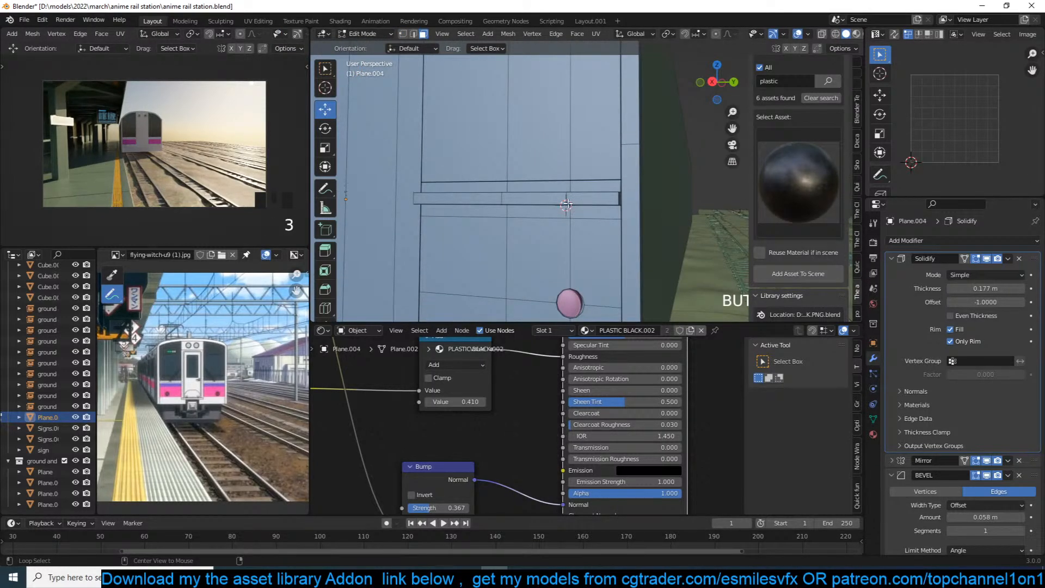
left_click(567, 204, "alt")
middle_click_drag(566, 206, 558, 225)
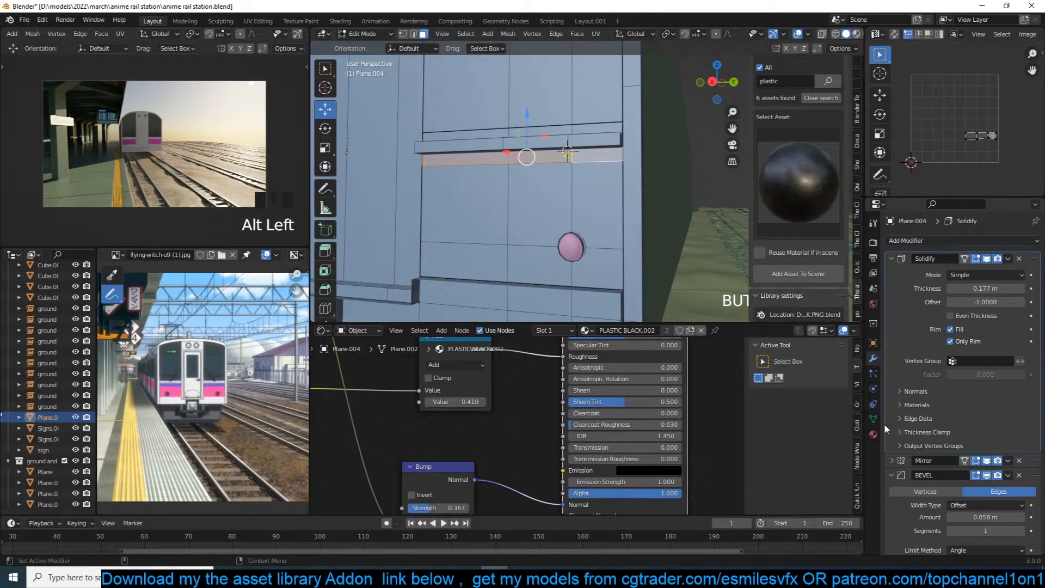
left_click(873, 434)
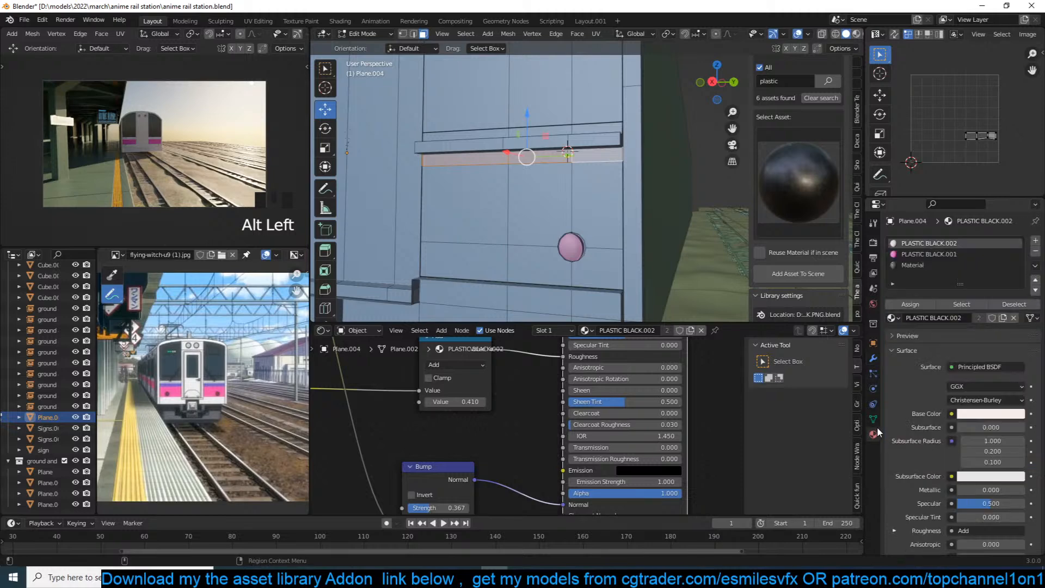
left_click(1035, 241)
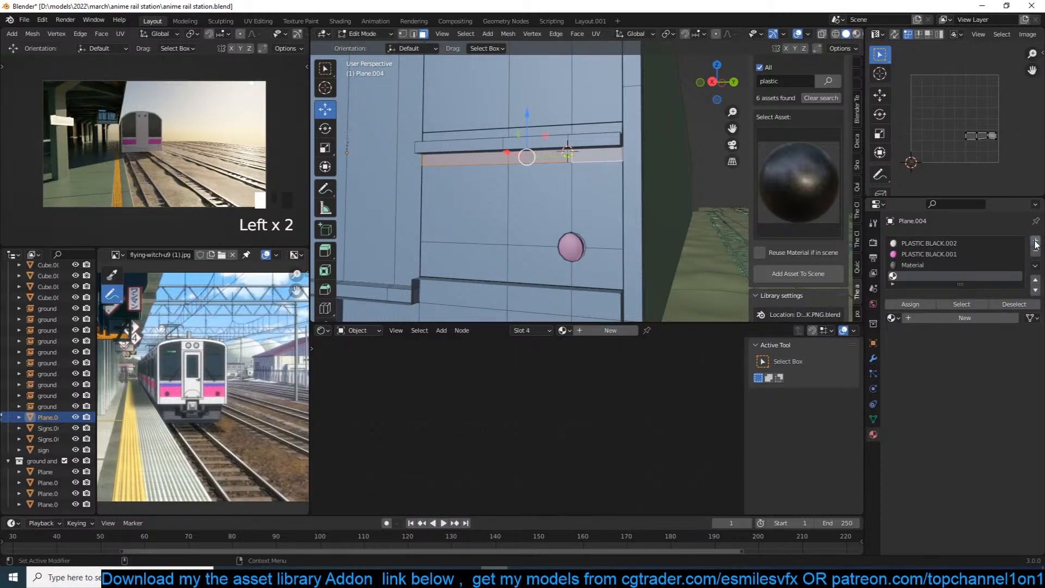
left_click(959, 318)
Set the new material's base color to blue and assign it to the selected strip.
middle_click_drag(652, 407, 603, 497)
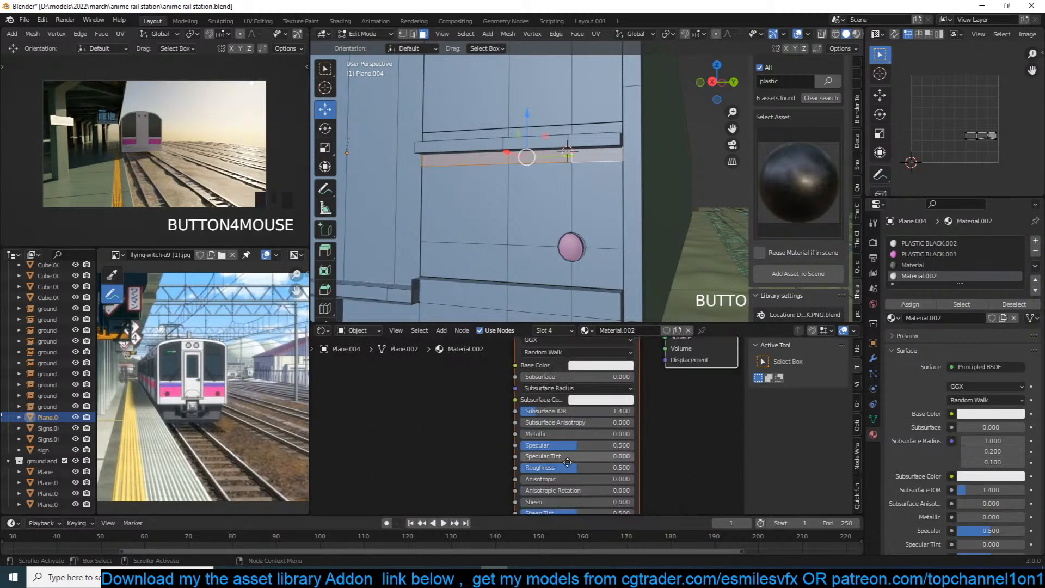
left_click(604, 366)
left_click_drag(634, 240, 632, 246)
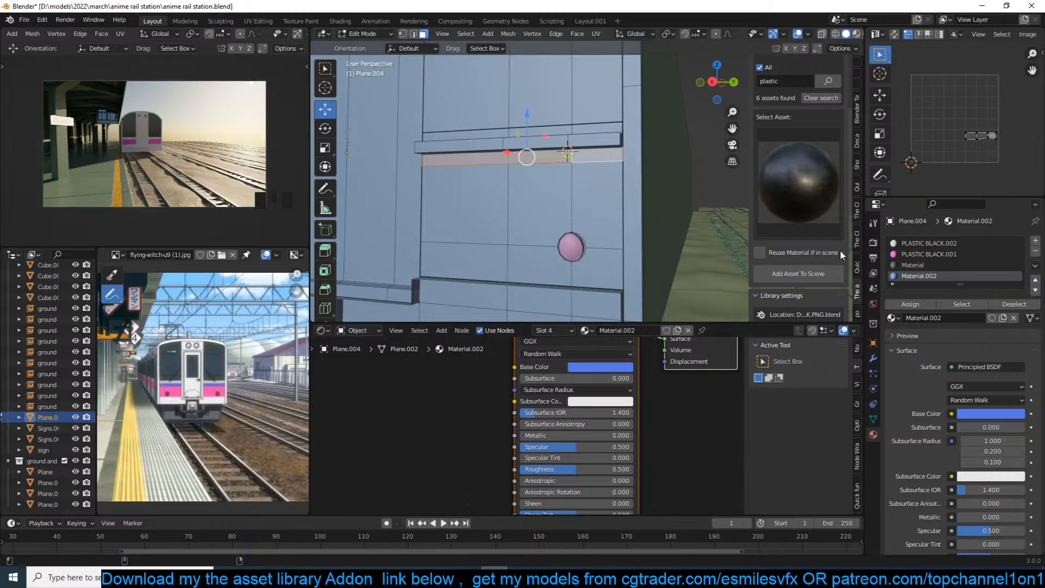
left_click(914, 303)
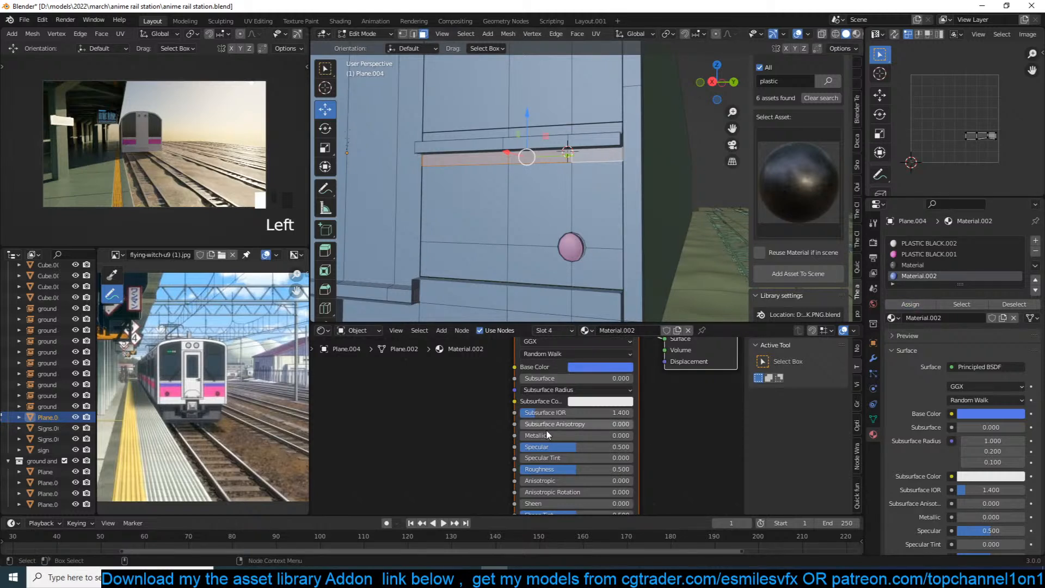
Set the blue material's roughness to about 0.295, finish editing the train front and save the file.
left_click_drag(568, 471, 518, 471)
middle_click_drag(545, 476, 556, 436)
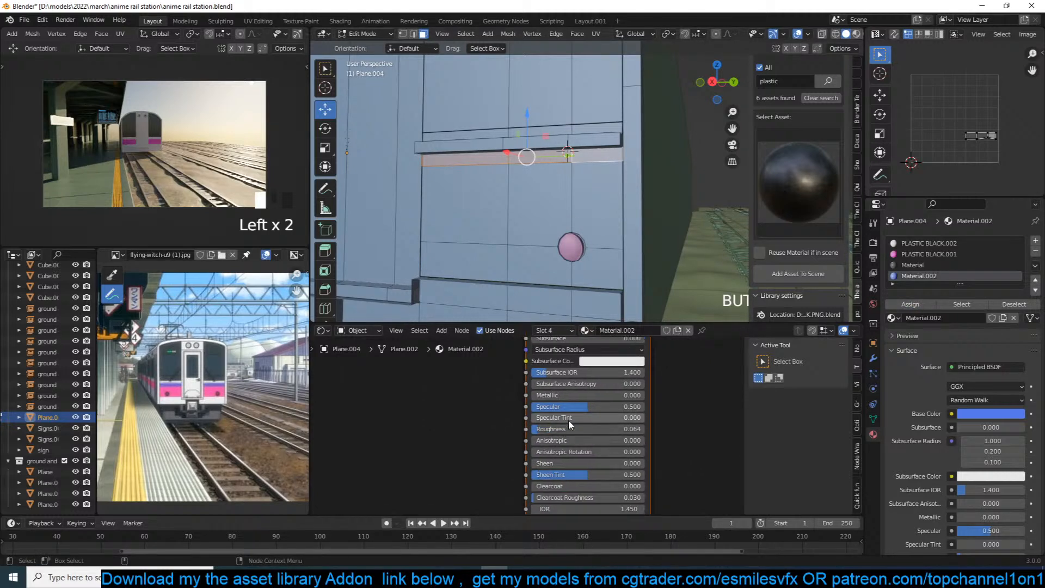
left_click_drag(553, 428, 579, 428)
key("Tab")
scroll(518, 293, "down", 2)
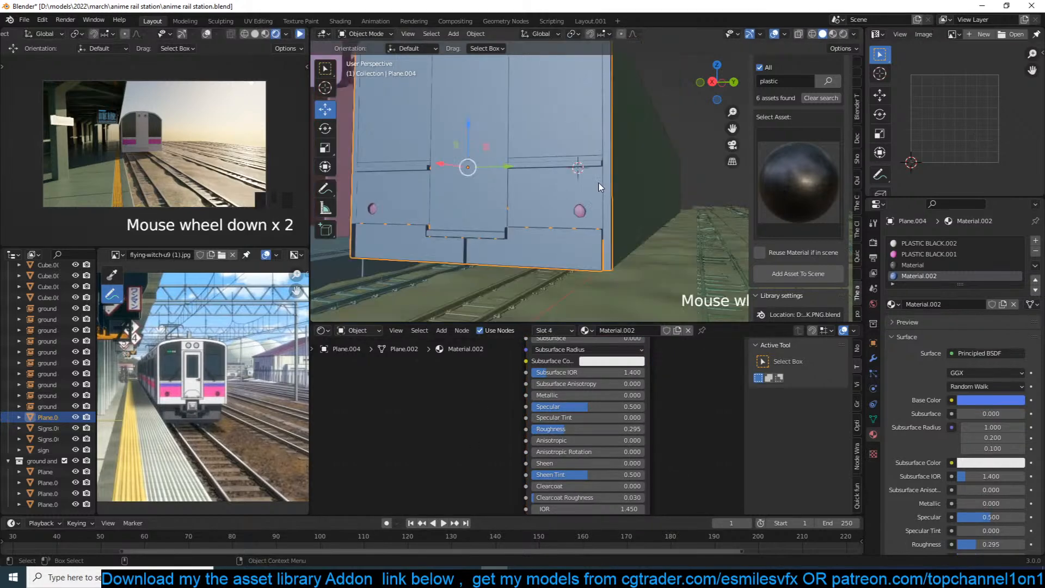
key("ctrl+s")
Add two lengthwise loop cuts along the middle of the carriage shell's side to form a narrow stripe.
left_click(592, 154)
key("Tab")
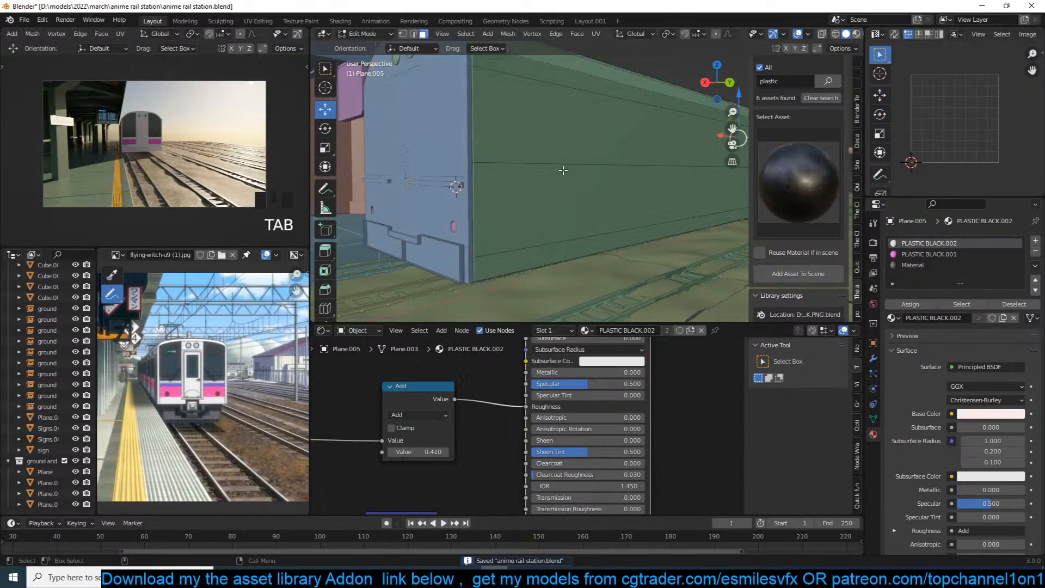
middle_click_drag(564, 166, 549, 199)
scroll(538, 198, "up", 3)
key("ctrl+r")
left_click(475, 200)
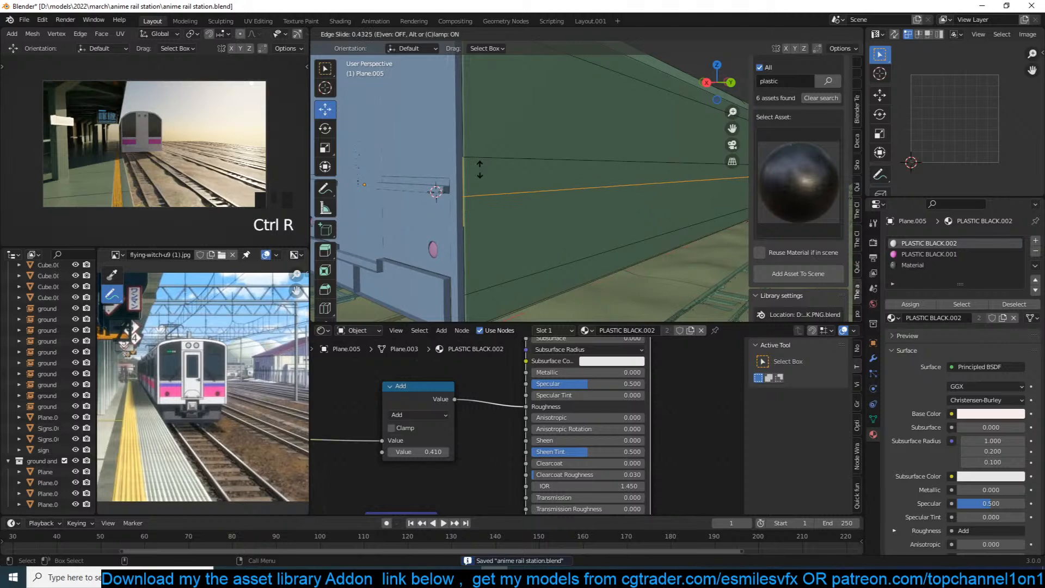
left_click(479, 169)
key("ctrl+r")
left_click(472, 176)
left_click(472, 179)
Add another lengthwise loop cut low on the carriage side to bound a wide band below the narrow stripe.
middle_click_drag(530, 217, 541, 205, "shift")
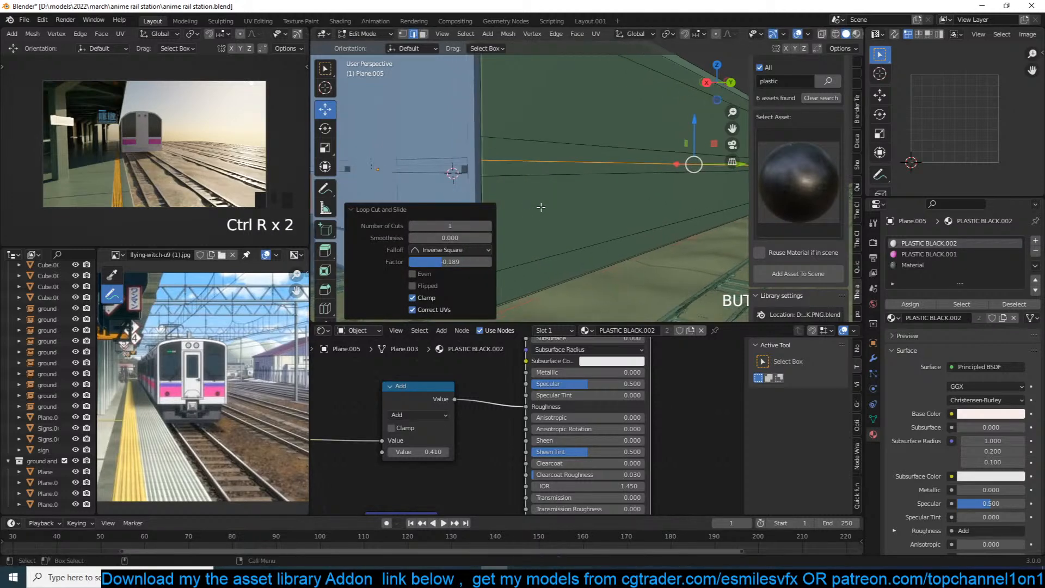
key("3")
left_click(548, 205)
key("ctrl+r")
left_click(479, 228)
left_click(480, 247)
Assign the pink PLASTIC BLACK.001 material to the wide lower band on the carriage side.
key("3")
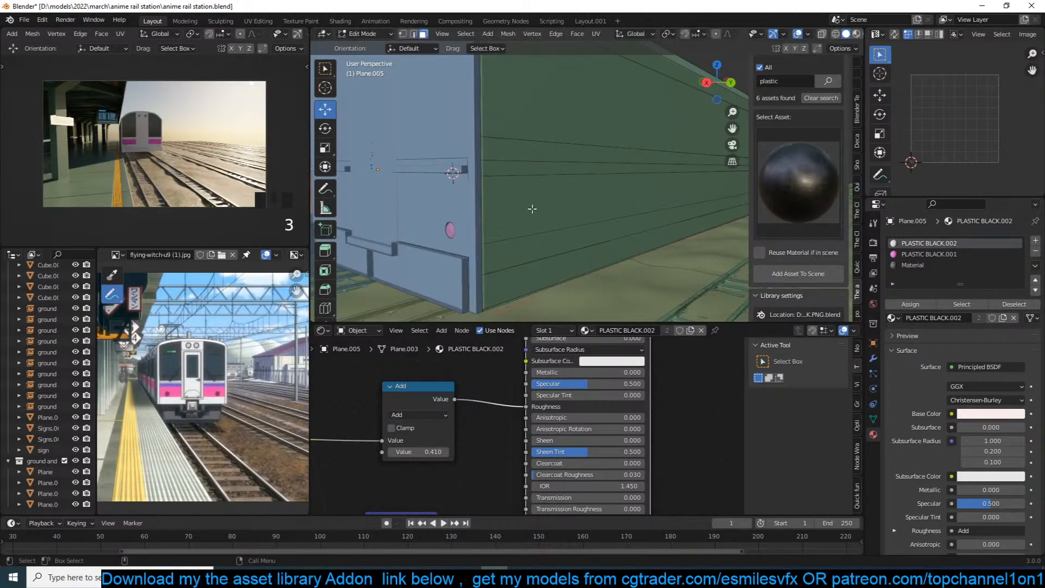
left_click(534, 209)
left_click(899, 254)
left_click(914, 303)
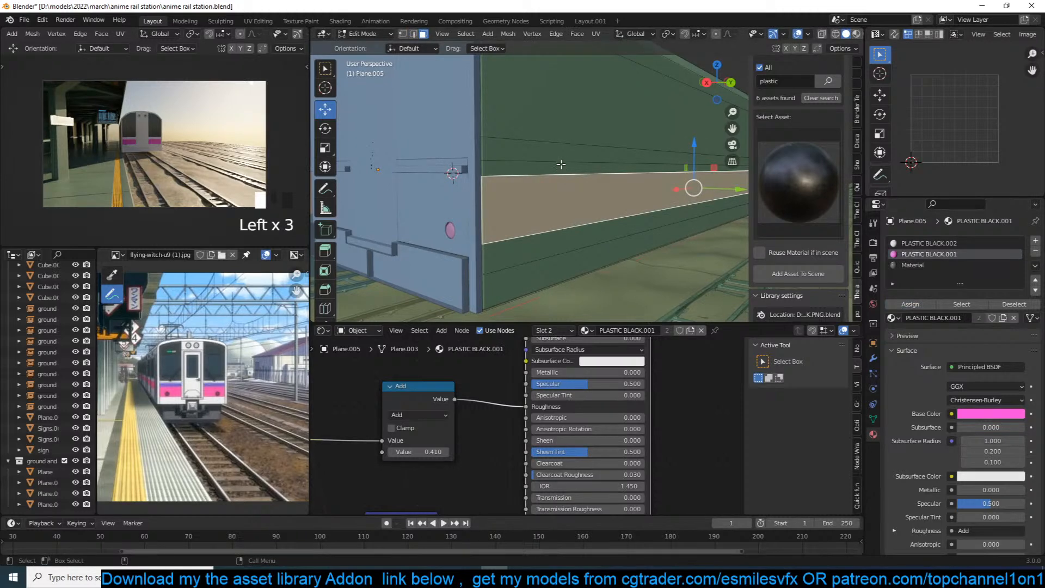
Add a material slot with the blue Material.002, assign it to the narrow stripe above the pink band, and save.
left_click(562, 164)
left_click(912, 266)
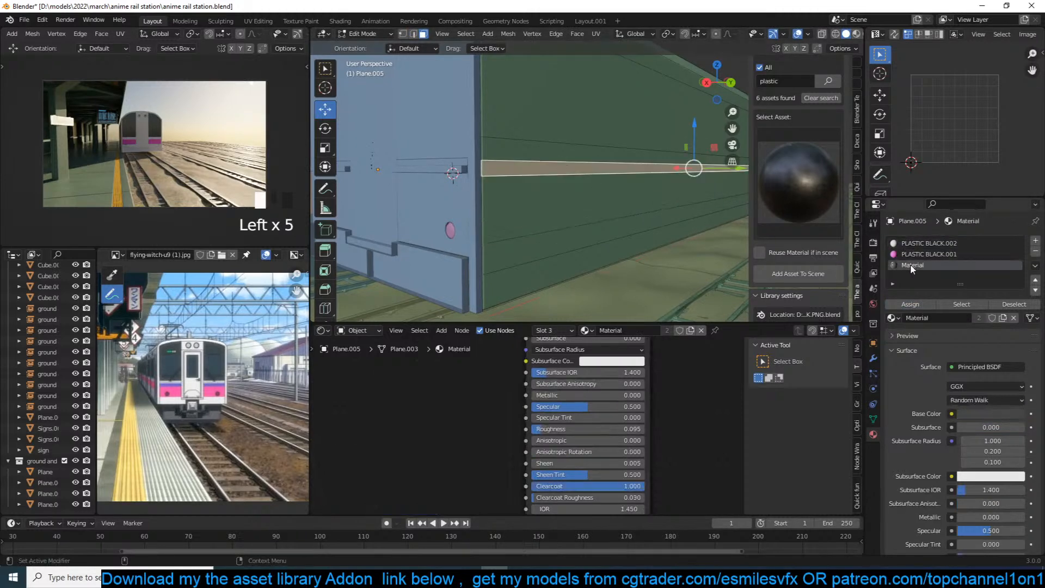
left_click(1036, 241)
left_click(893, 317)
scroll(904, 332, "down", 10)
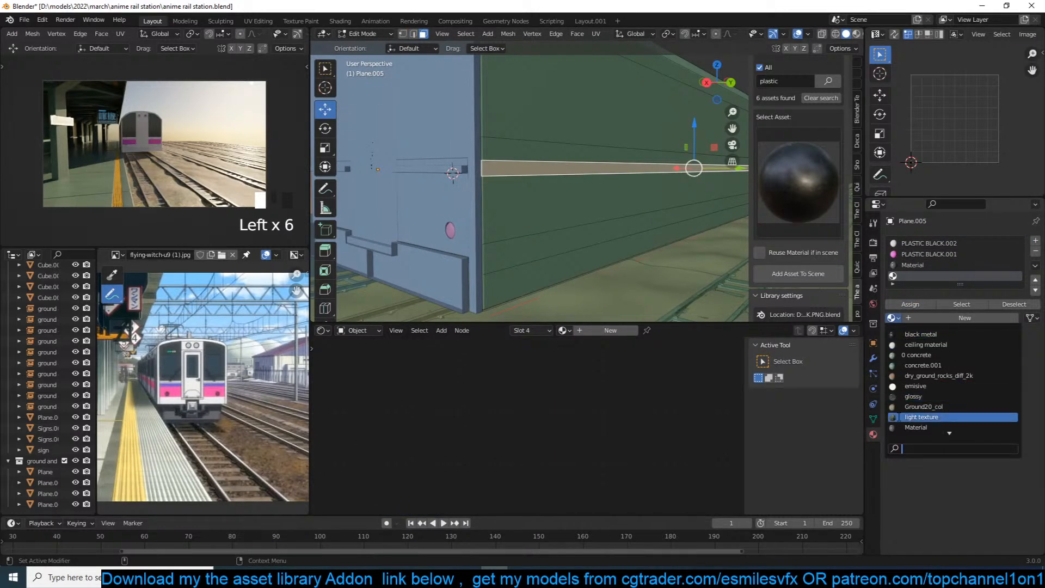
scroll(919, 367, "up", 10)
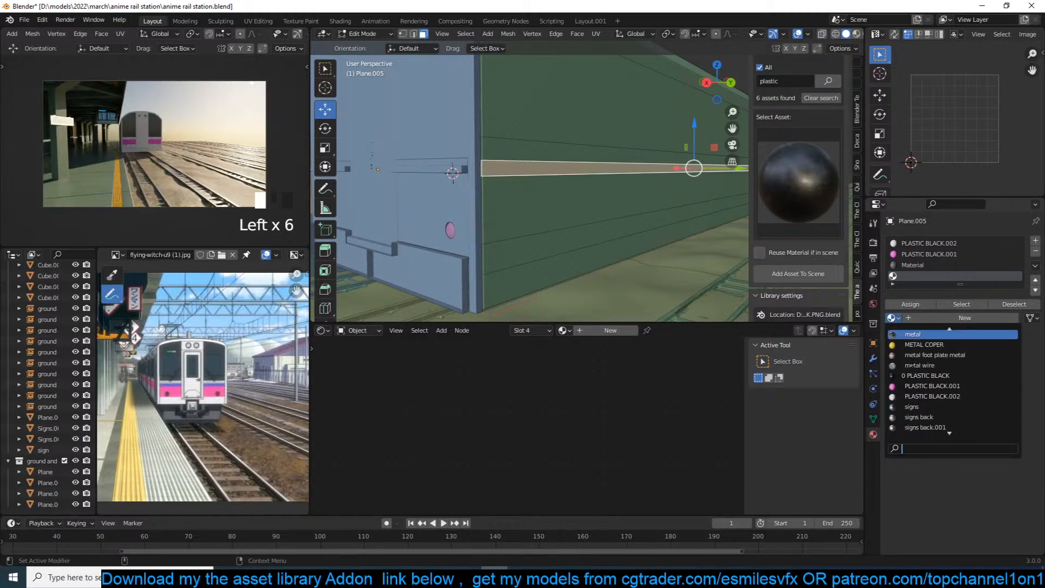
left_click(908, 397)
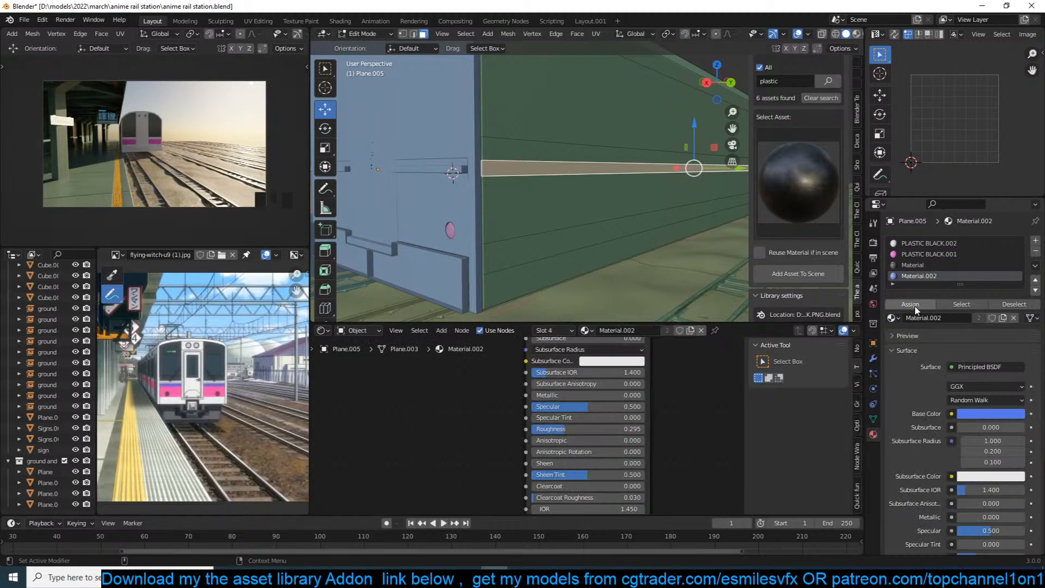
key("Tab")
key("ctrl+s")
Divide the carriage shell along its length with three evenly spaced crosswise loop cuts.
scroll(577, 193, "down", 4)
key("alt+a")
mouse_move(577, 193)
middle_mouse_down()
mouse_move(583, 173)
mouse_move(578, 193)
middle_mouse_up()
scroll(576, 194, "down", 1)
key("Tab")
key("alt+a")
key("ctrl+r")
scroll(570, 160, "up", 3)
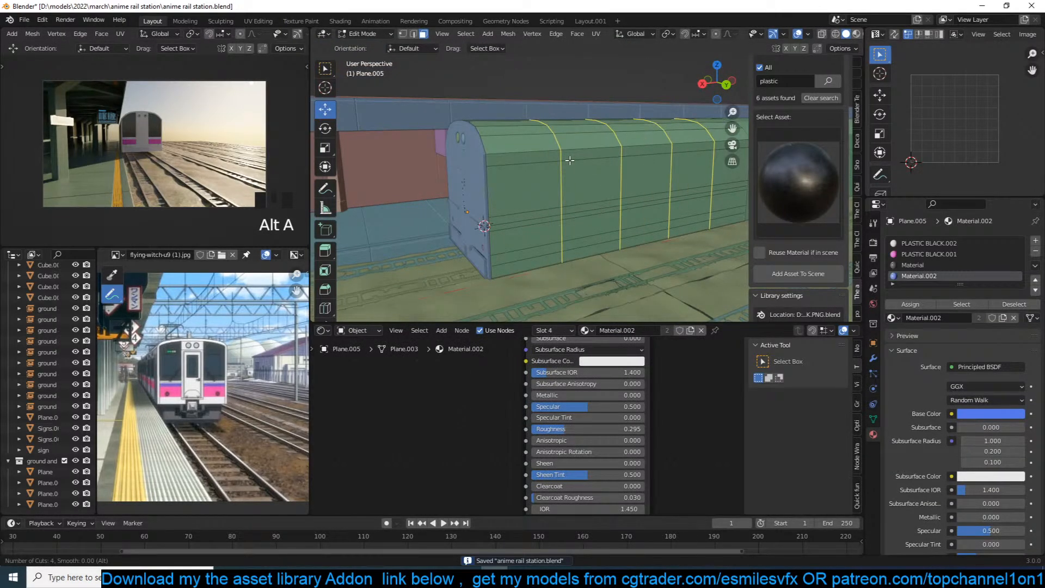
scroll(570, 160, "down", 1)
left_click(570, 160)
right_click(570, 160)
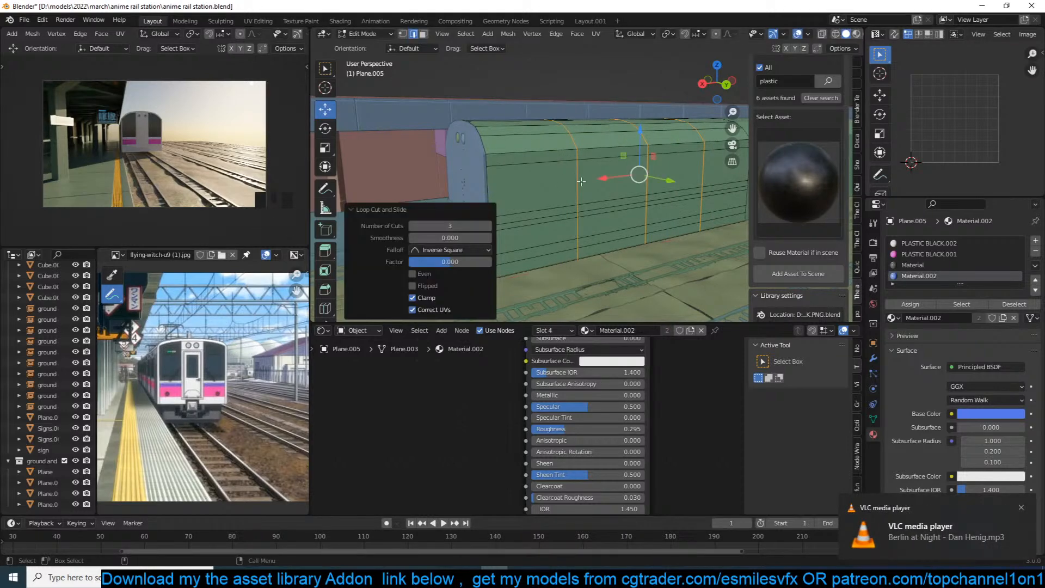
Rip the carriage shell apart along the three new crosswise cuts without moving the edges.
middle_click_drag(581, 182, 643, 159)
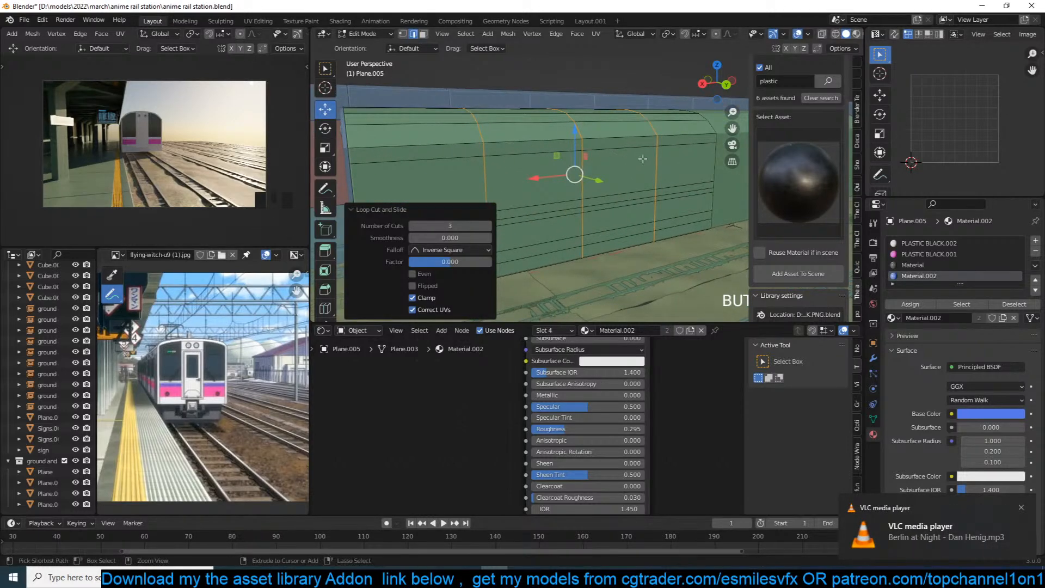
key("v")
right_click(643, 158)
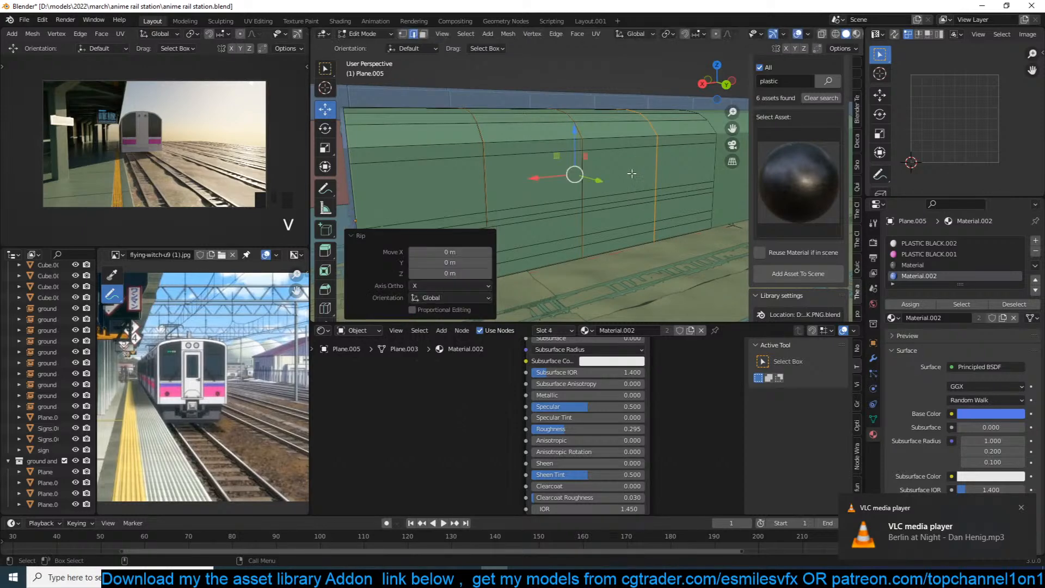
key("Tab")
middle_click_drag(616, 178, 568, 151)
key("Tab")
middle_click_drag(611, 182, 479, 158)
key("alt+a")
key("ctrl+r")
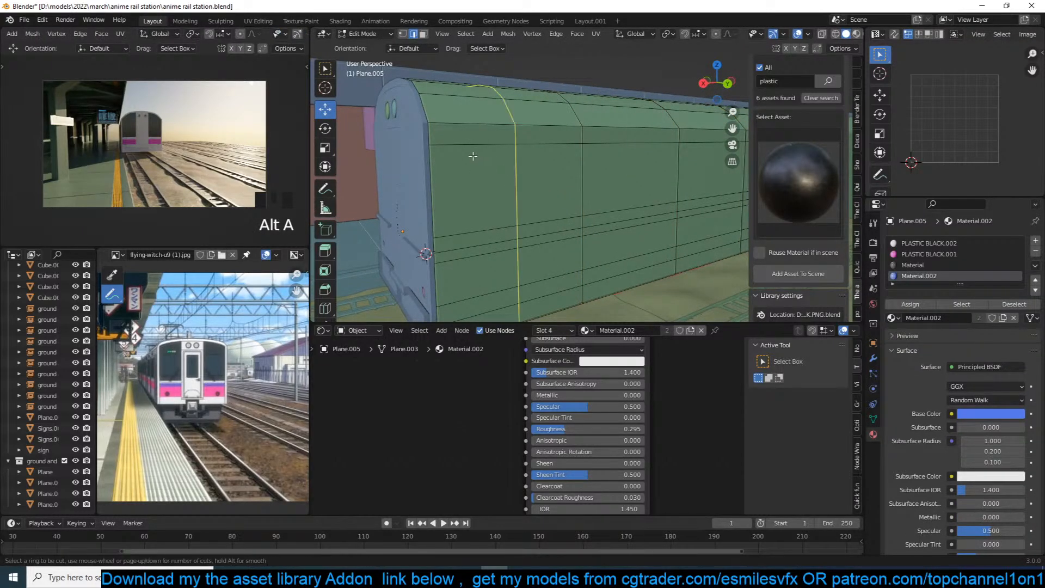
scroll(473, 156, "up", 1)
scroll(473, 156, "down", 1)
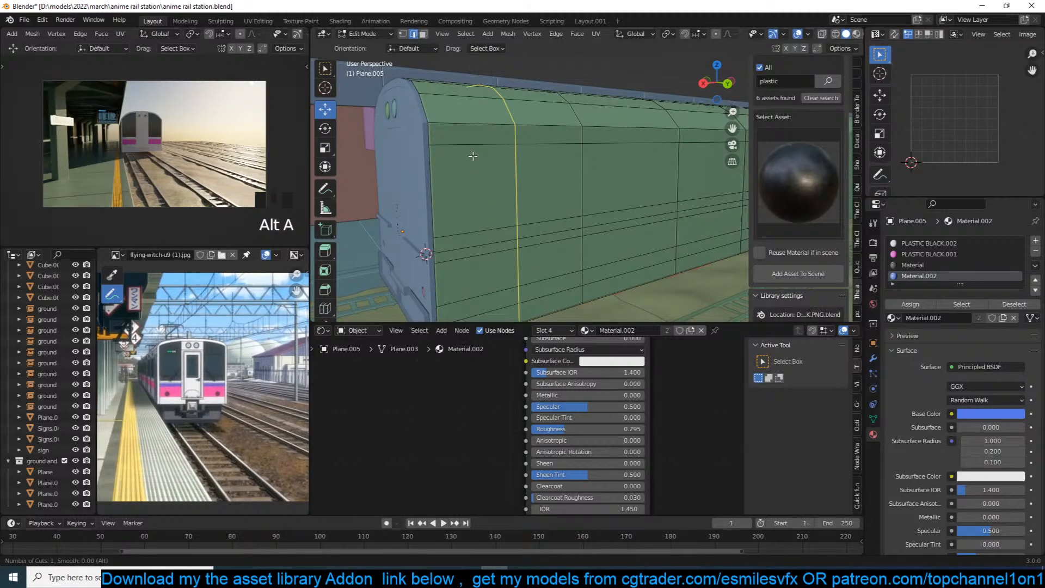
scroll(473, 156, "up", 1)
key("Escape")
Delete the faces of the three rear sections of the carriage shell, keeping only the section behind the train front.
scroll(473, 156, "down", 4)
middle_click_drag(473, 156, 449, 157)
key("3")
middle_click_drag(576, 161, 566, 180)
left_click(562, 166, "alt")
left_click(636, 172, "alt+shift")
left_click(698, 167, "alt+shift")
key("x")
left_click(657, 164)
key("Tab")
Set the Array modifier's count on the shortened carriage section to 19.
left_click(566, 180)
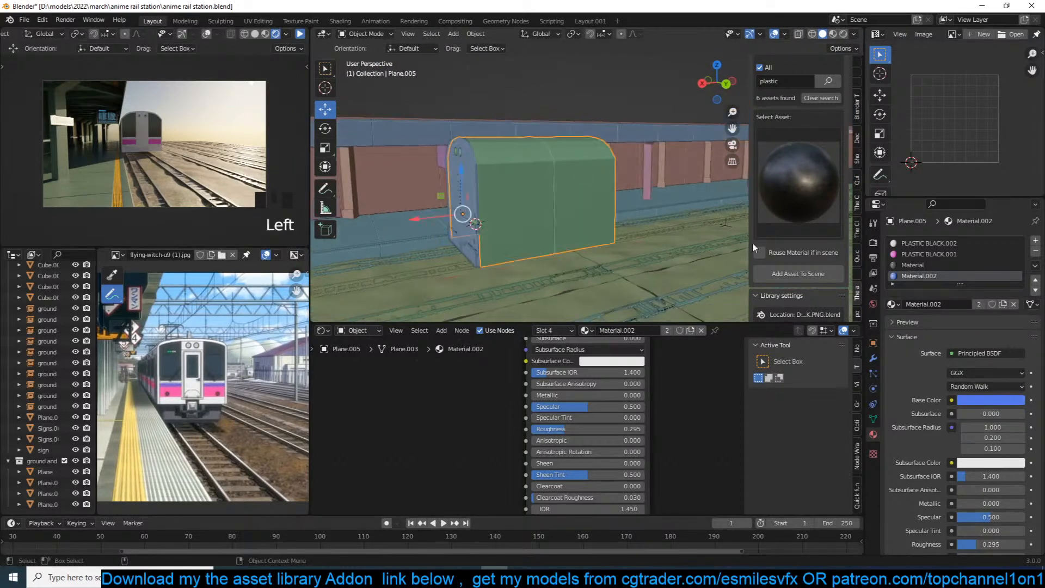
left_click(874, 359)
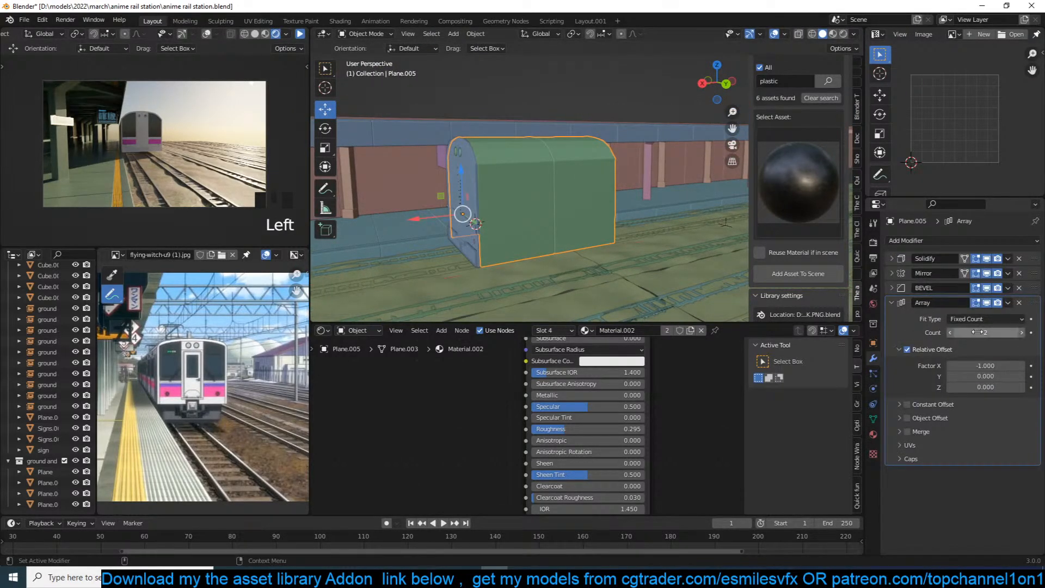
left_click_drag(980, 332, 1010, 332)
scroll(593, 216, "down", 4)
scroll(592, 211, "up", 6)
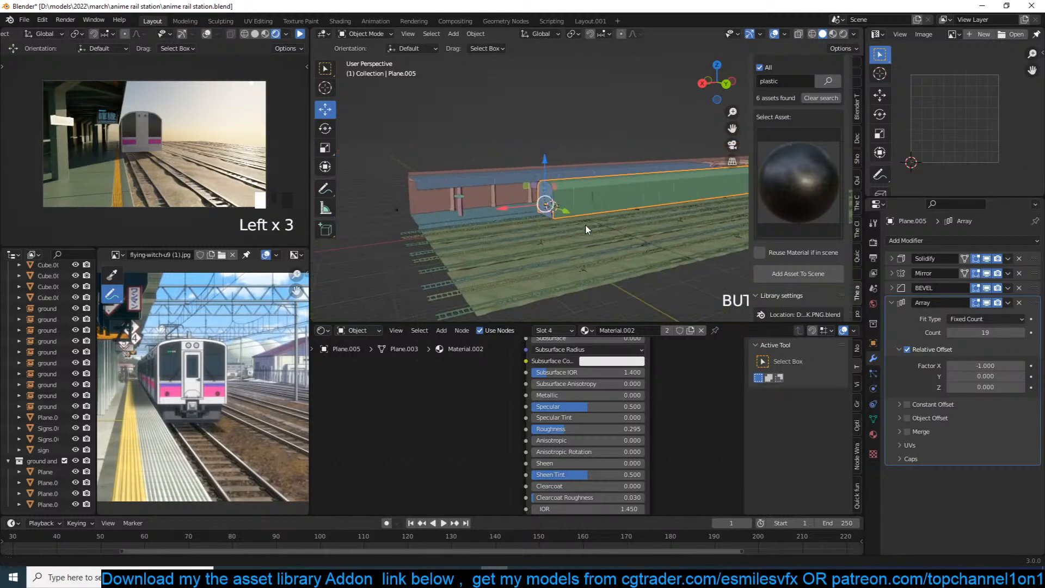
Add two crosswise loop cuts near the ends of the carriage section to outline a window panel.
key("Tab")
middle_click_drag(575, 203, 571, 198)
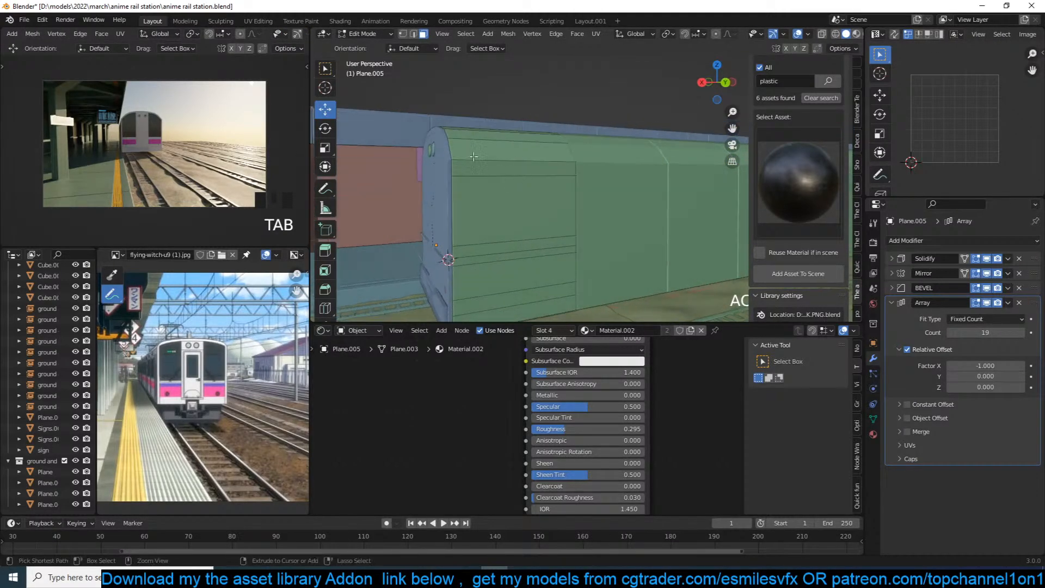
key("ctrl+r")
left_click(472, 158)
left_click(537, 153)
left_click(553, 185)
Round the window panel's four corners with a vertex bevel about 0.26 m wide, 3 segments and shape 0.5.
key("3")
scroll(552, 190, "up", 4)
left_click(481, 190)
scroll(481, 190, "down", 4)
key("1")
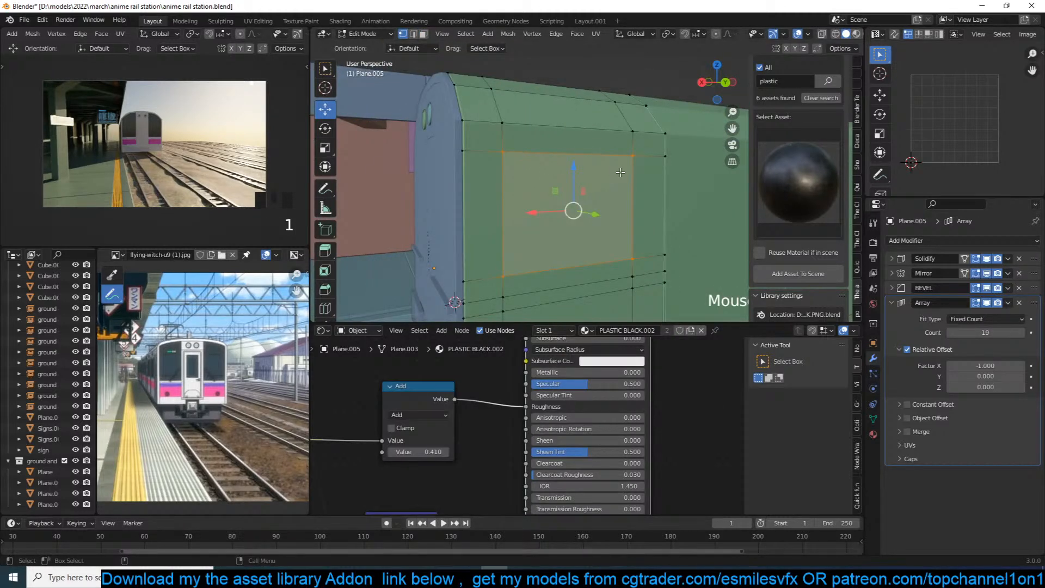
key("ctrl+shift+b")
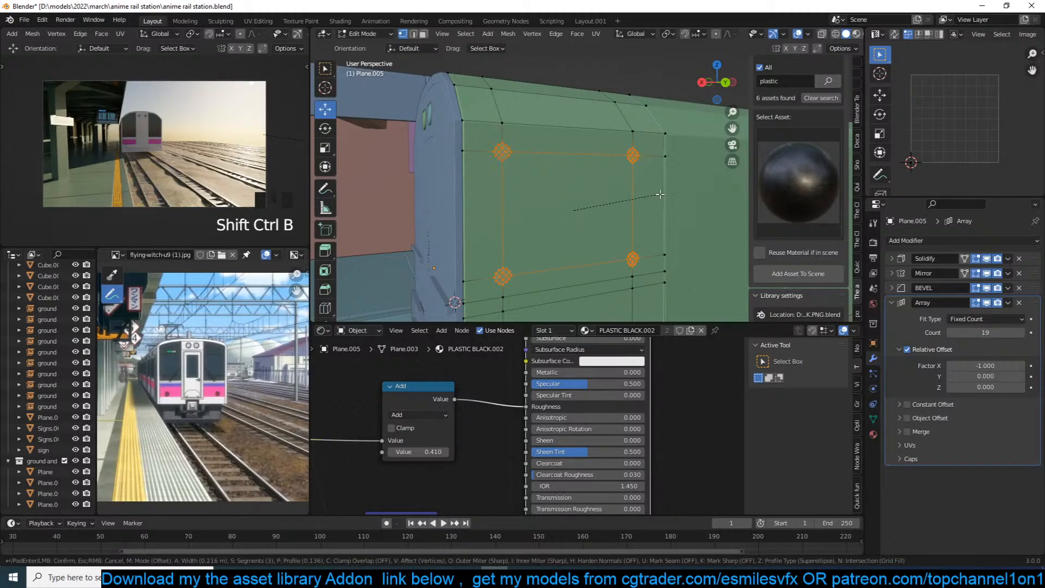
left_click(661, 195)
left_click(429, 167)
key("BackSpace")
type("0.5")
left_click(384, 191)
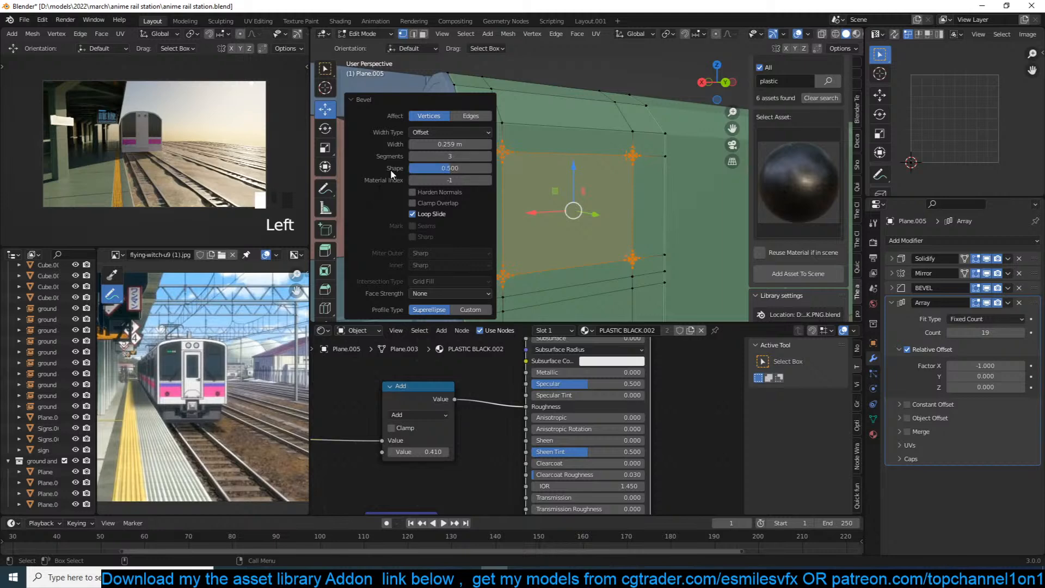
left_click(397, 101)
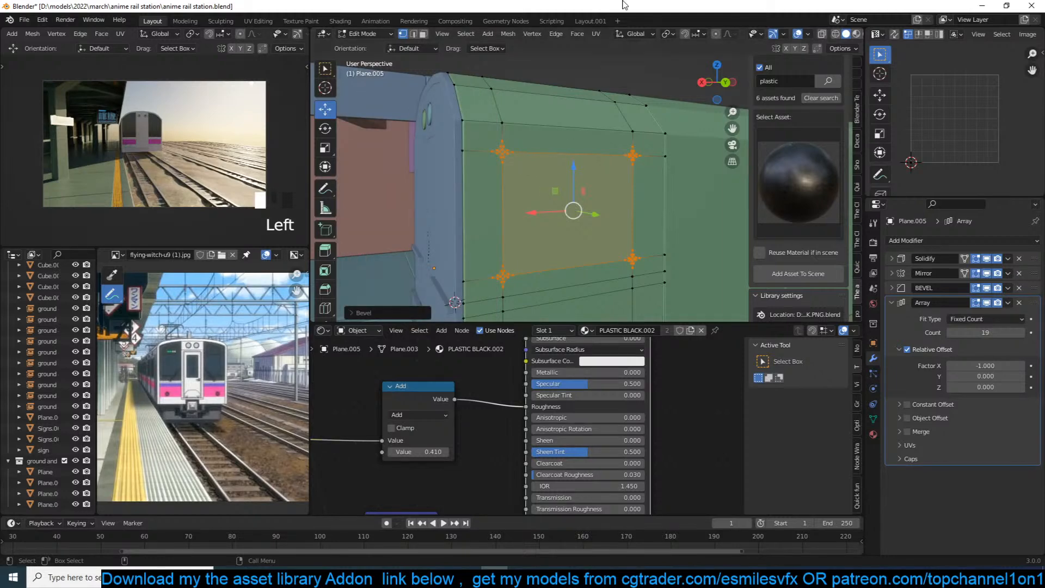
Select the rounded window panel face and extrude it inward about 0.27 m to form a recess.
scroll(531, 185, "up", 4)
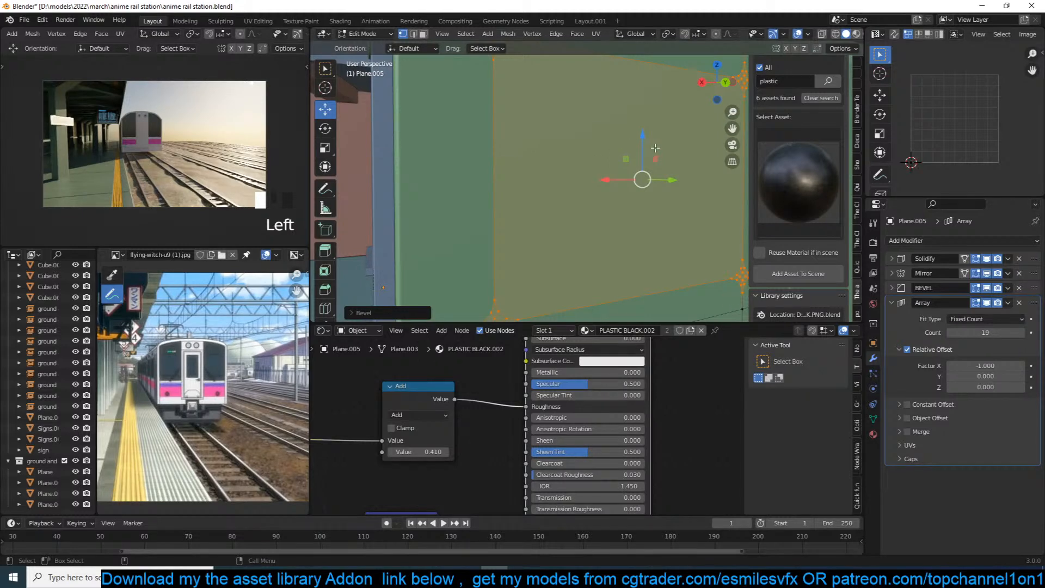
key("3")
left_click(676, 154)
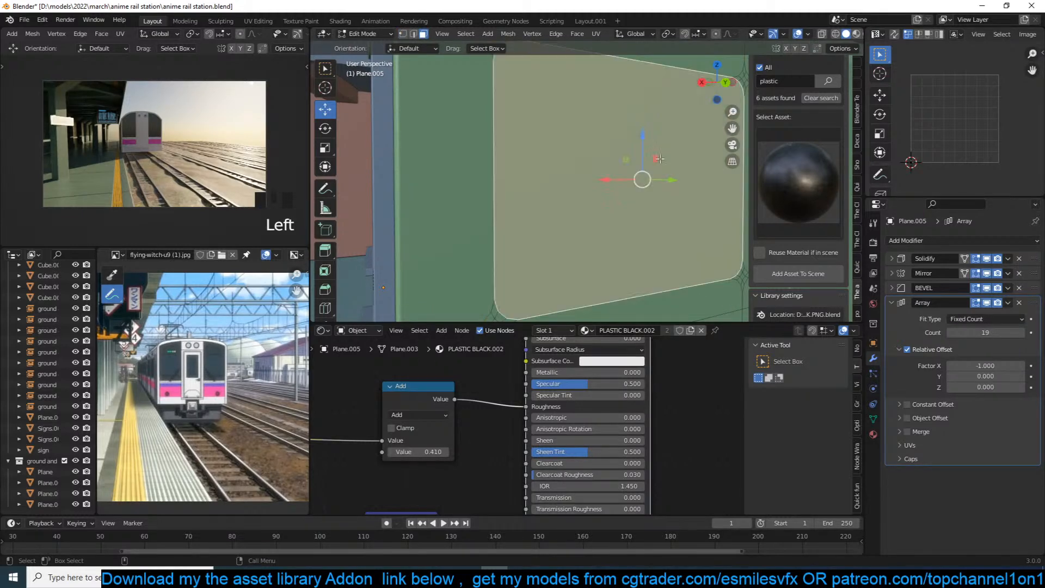
key("KP_Decimal")
middle_click_drag(659, 159, 675, 180)
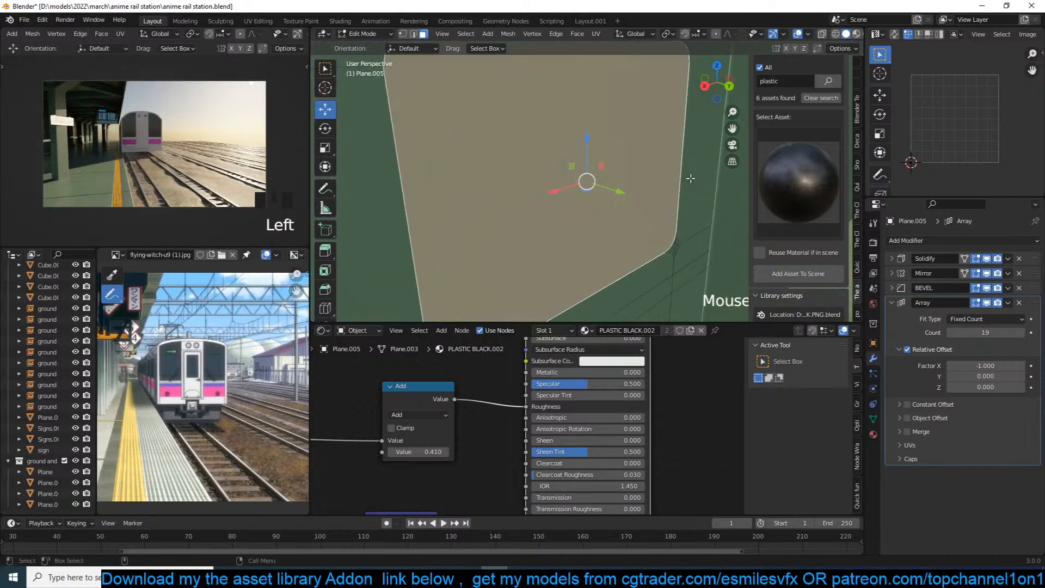
key("e")
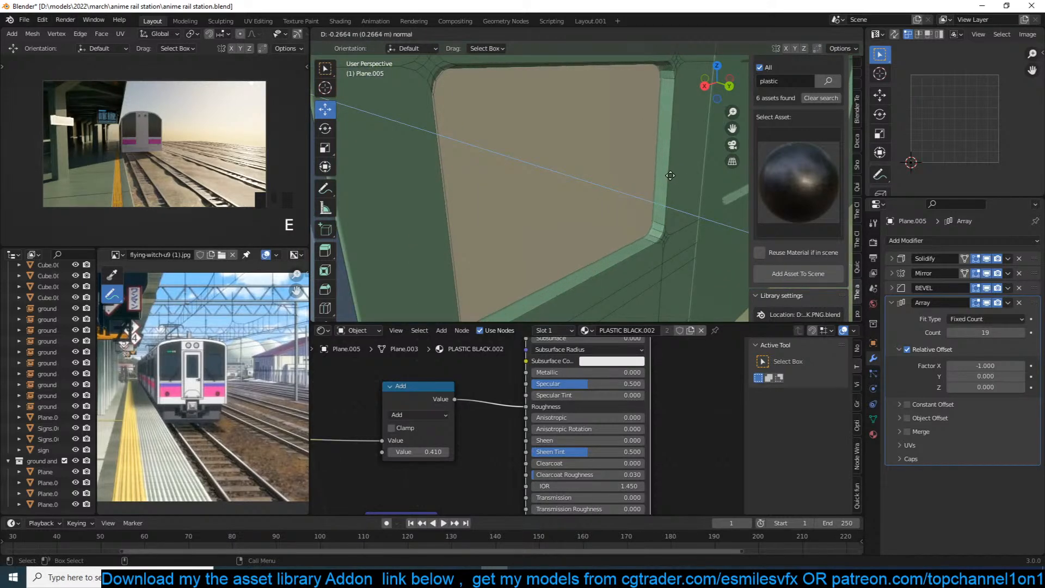
left_click(668, 177)
Apply smooth shading to the carriage section with the recessed window.
middle_click_drag(668, 177, 626, 113)
left_click(662, 146, "alt")
key("Tab")
right_click(670, 108)
left_click(660, 68)
key("Tab")
Select the recessed window face and add a new material in an additional slot for it.
left_click(595, 151)
left_click(873, 434)
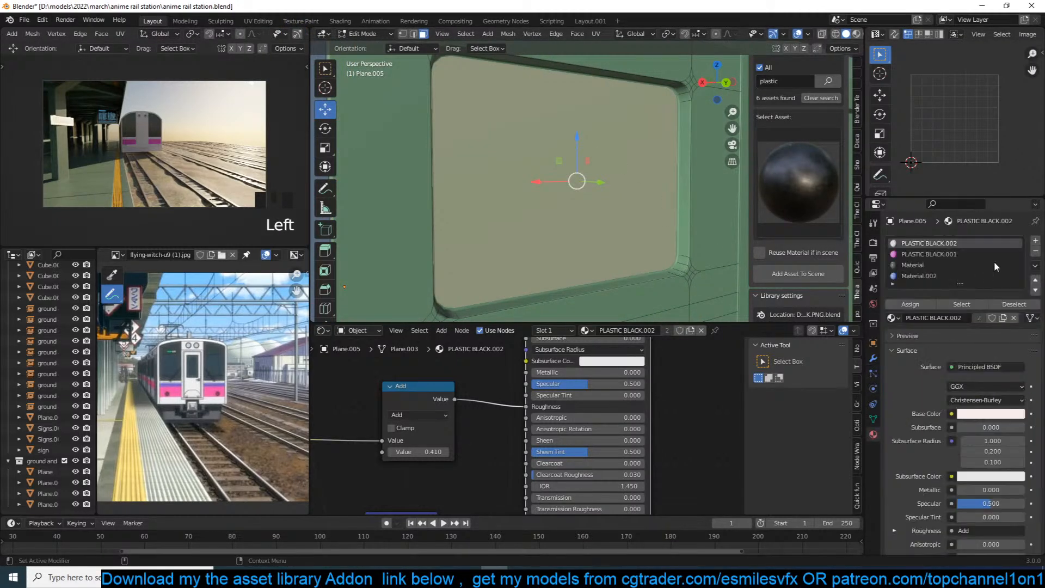
left_click(1034, 242)
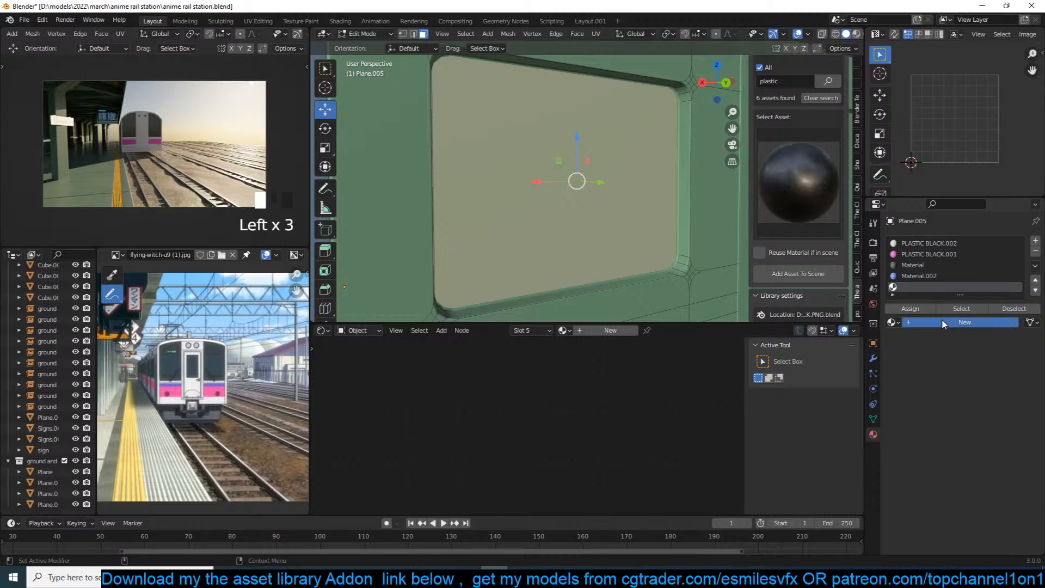
left_click(944, 323)
middle_click_drag(615, 347, 612, 368)
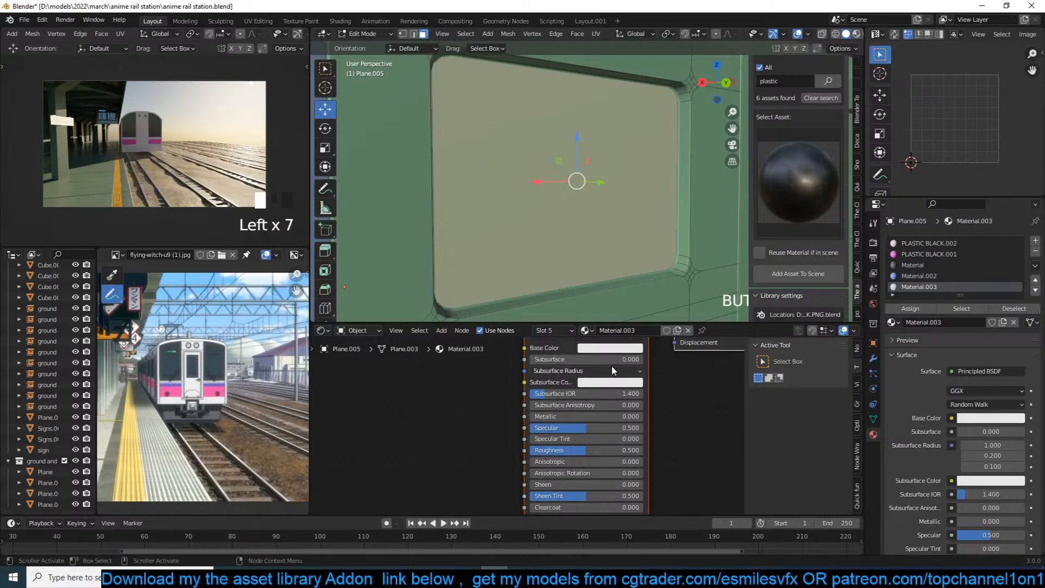
Set the window material's base color to near-black and its roughness to 0.073, and save the file.
left_click(623, 355)
left_click(665, 244)
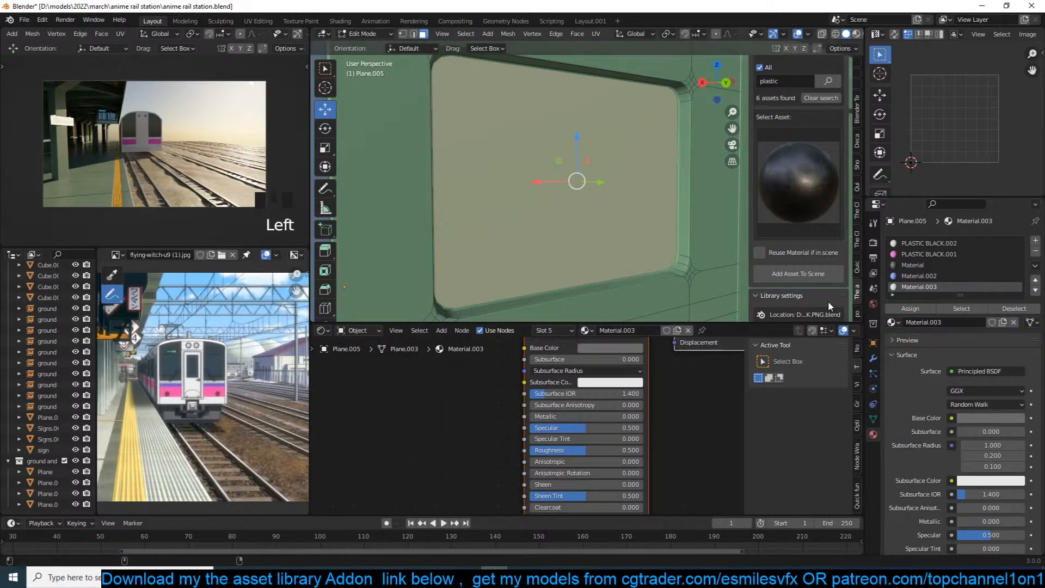
left_click(629, 348)
left_click(666, 268)
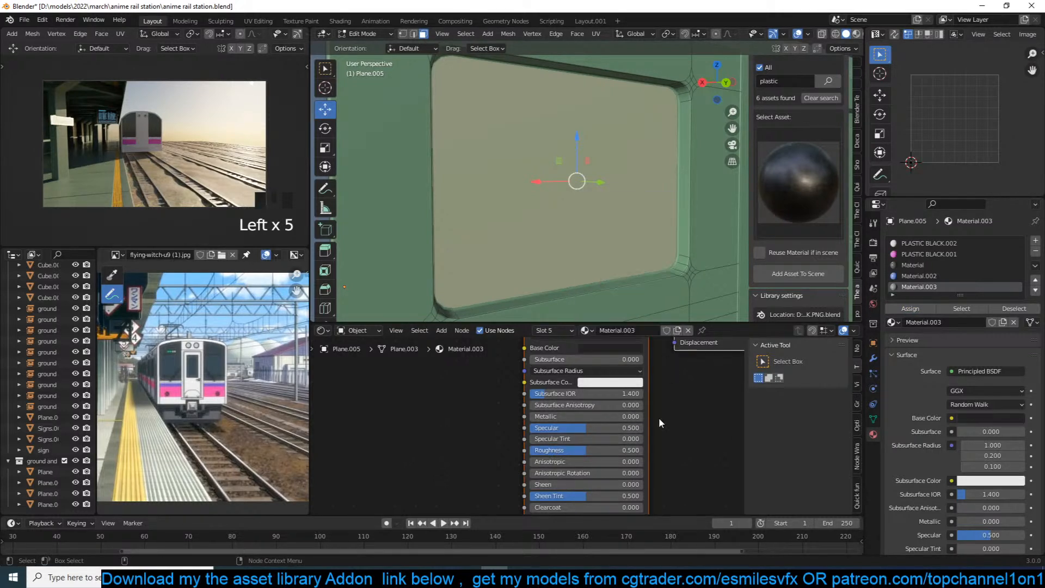
left_click_drag(555, 450, 536, 450)
key("ctrl+s")
Leave mesh editing, shift the camera slightly along Y toward the platform, and resume the rendered preview.
scroll(609, 207, "down", 10)
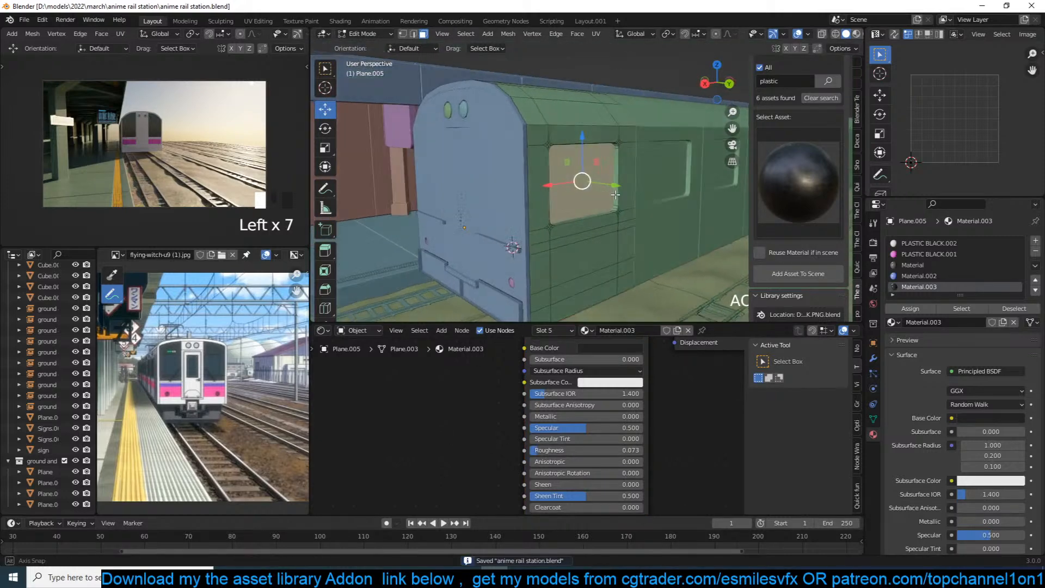
middle_click_drag(609, 207, 499, 216)
key("Tab")
left_click(556, 189)
left_click(522, 241)
left_click_drag(548, 241, 538, 242)
left_click(301, 34)
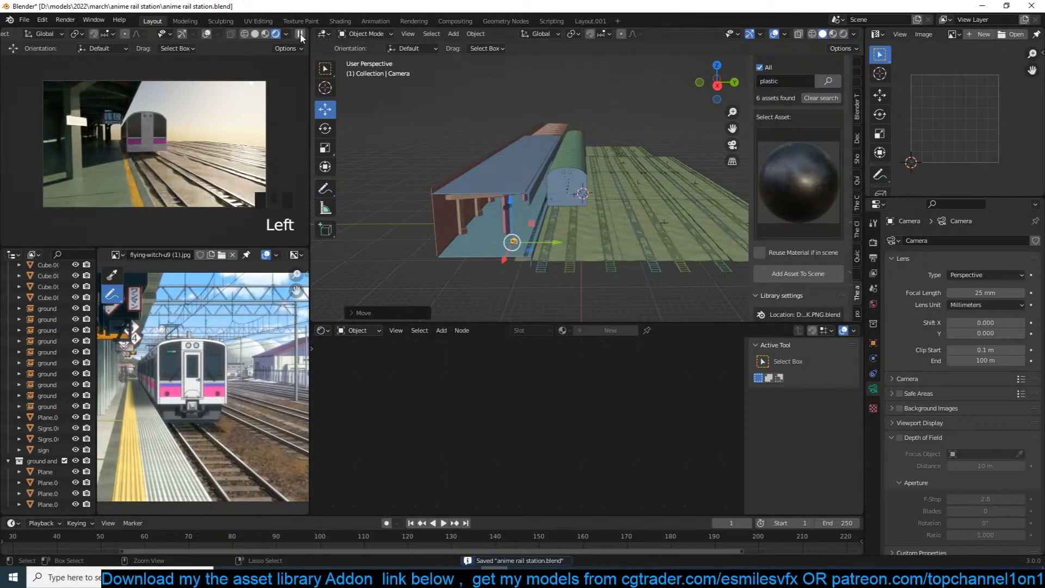
Examine the train's front and its lower bodywork up close, and save the file.
scroll(532, 163, "up", 3)
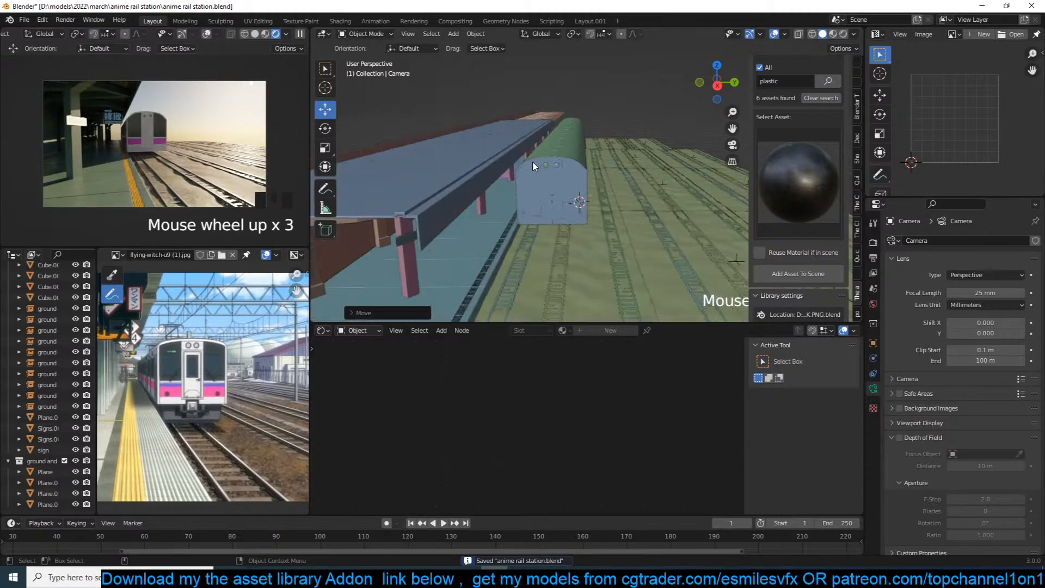
scroll(551, 168, "up", 2)
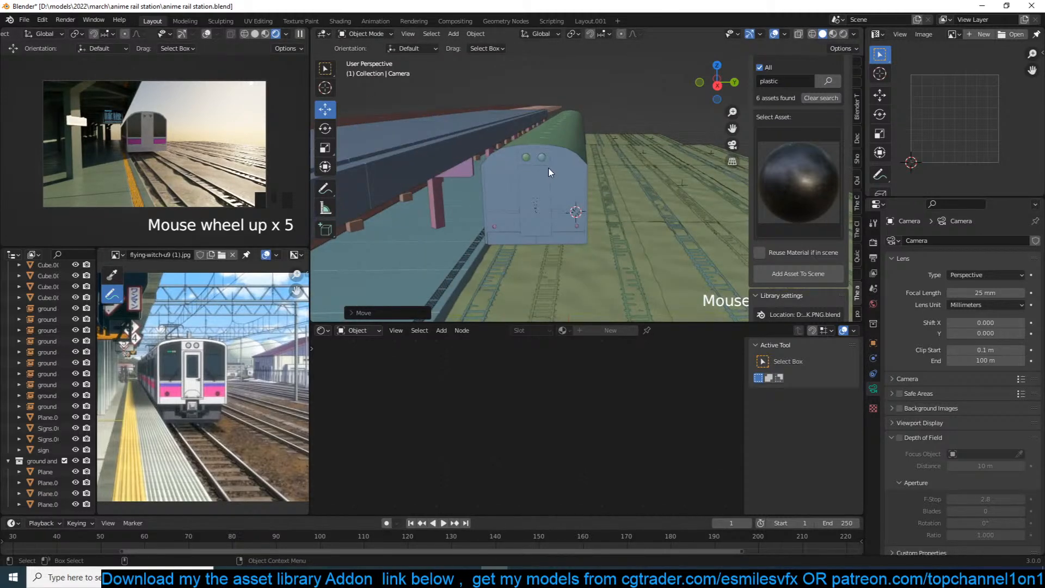
scroll(549, 172, "up", 2)
key("grave")
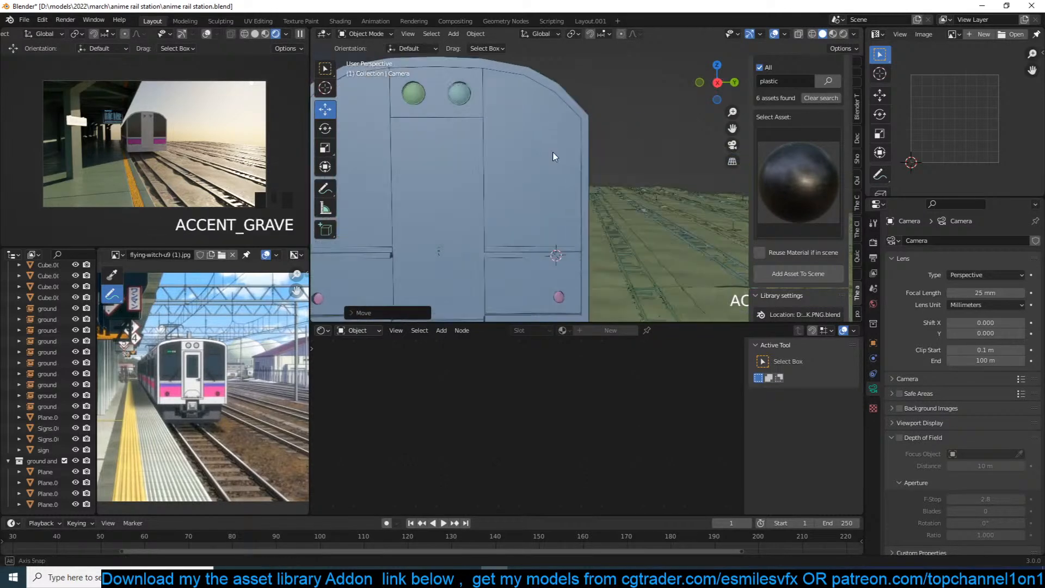
scroll(562, 154, "down", 1)
key("KP_1")
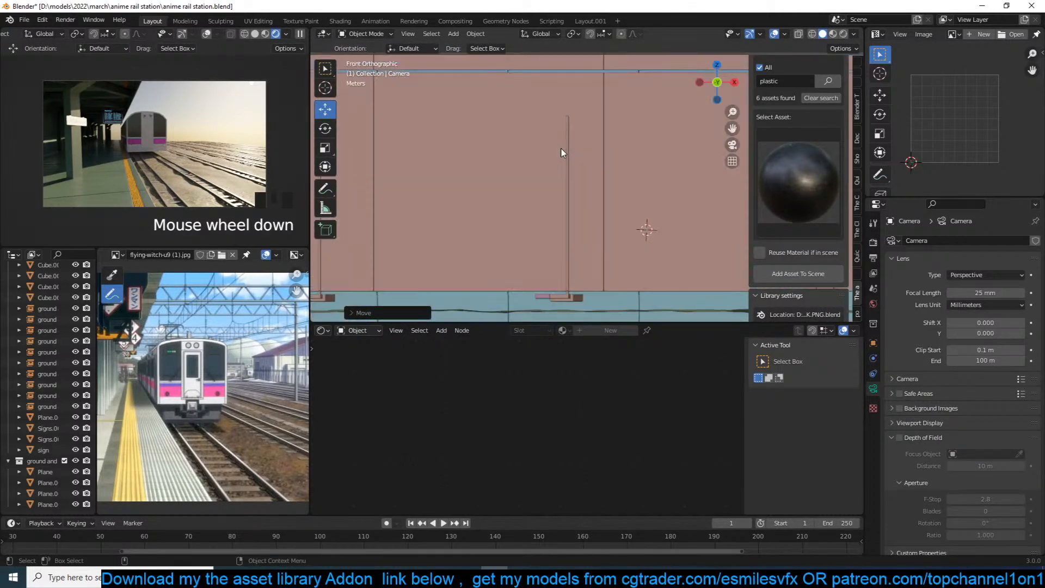
middle_click_drag(563, 152, 498, 139)
scroll(656, 145, "down", 5)
scroll(653, 151, "down", 3)
left_click(498, 135)
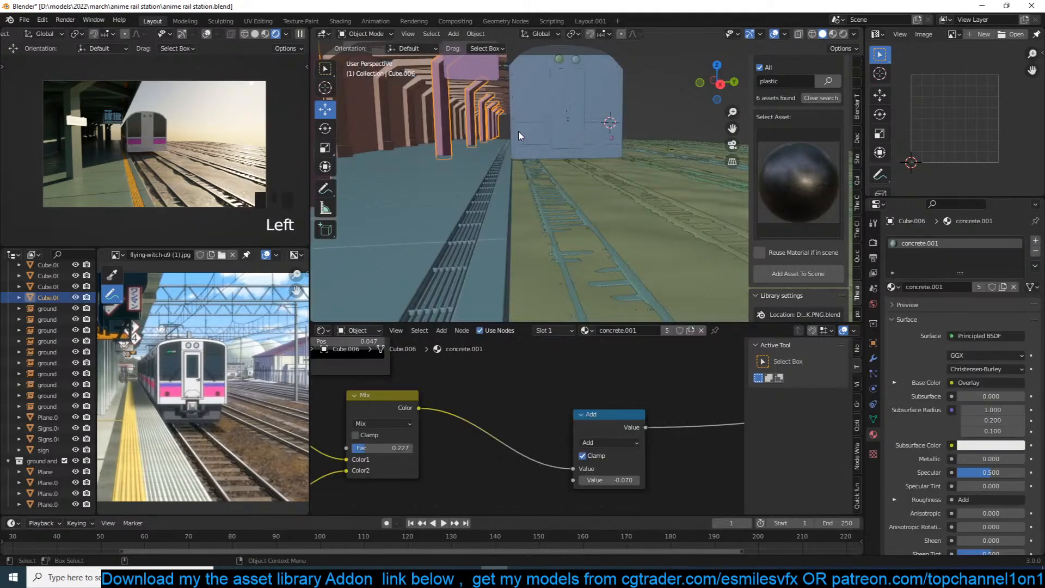
left_click(519, 136)
key("KP_Decimal")
key("alt+a")
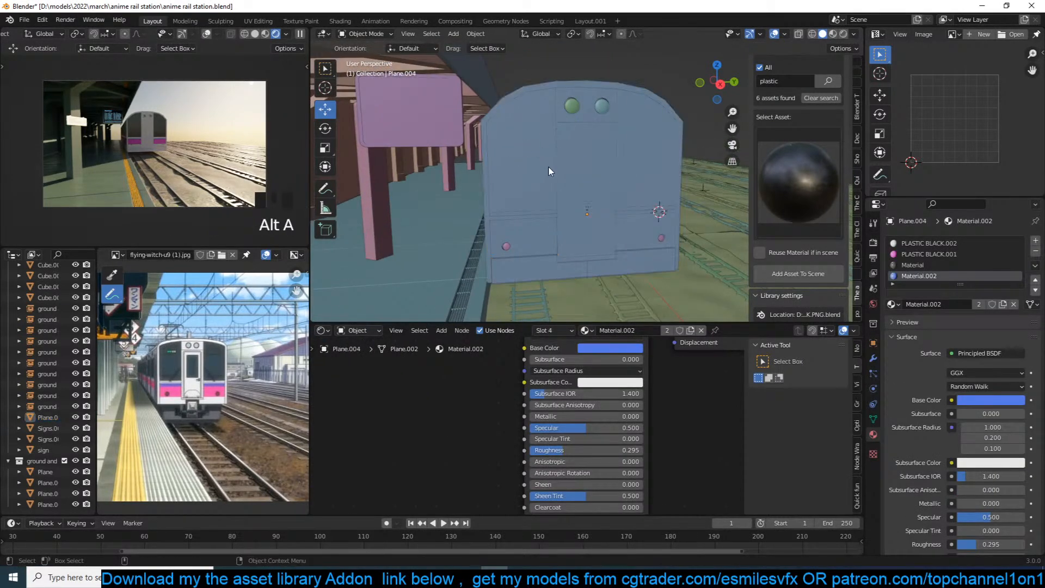
scroll(539, 164, "up", 6)
mouse_move(545, 173)
middle_mouse_down()
mouse_move(524, 174)
mouse_move(526, 161)
mouse_move(530, 188)
mouse_move(517, 158)
mouse_move(537, 170)
middle_mouse_up()
key("ctrl+s")
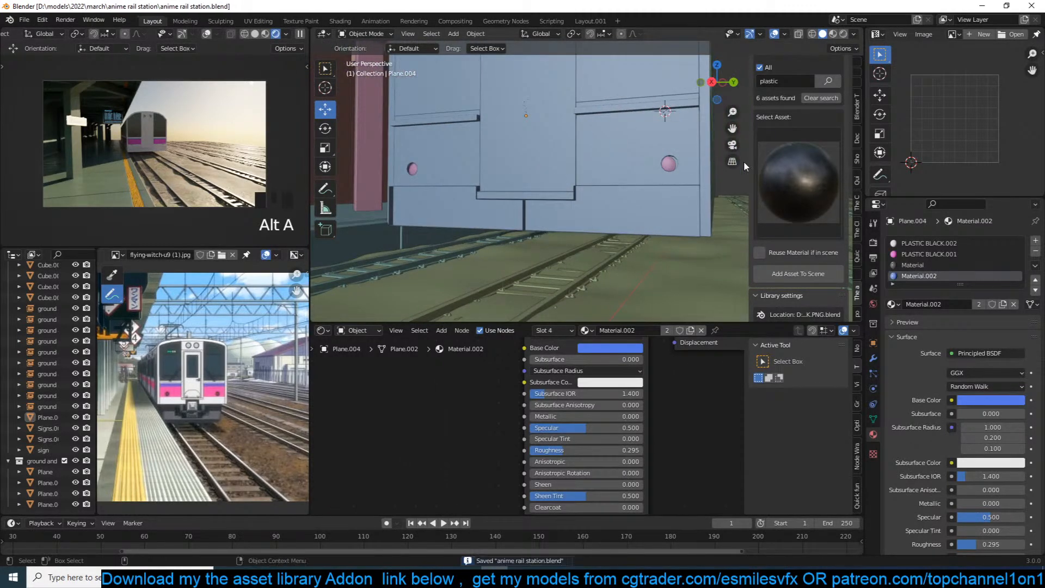
Search the asset library's objects for "train" and choose the dark green and red carriage asset.
scroll(800, 162, "up", 4)
left_click(773, 107)
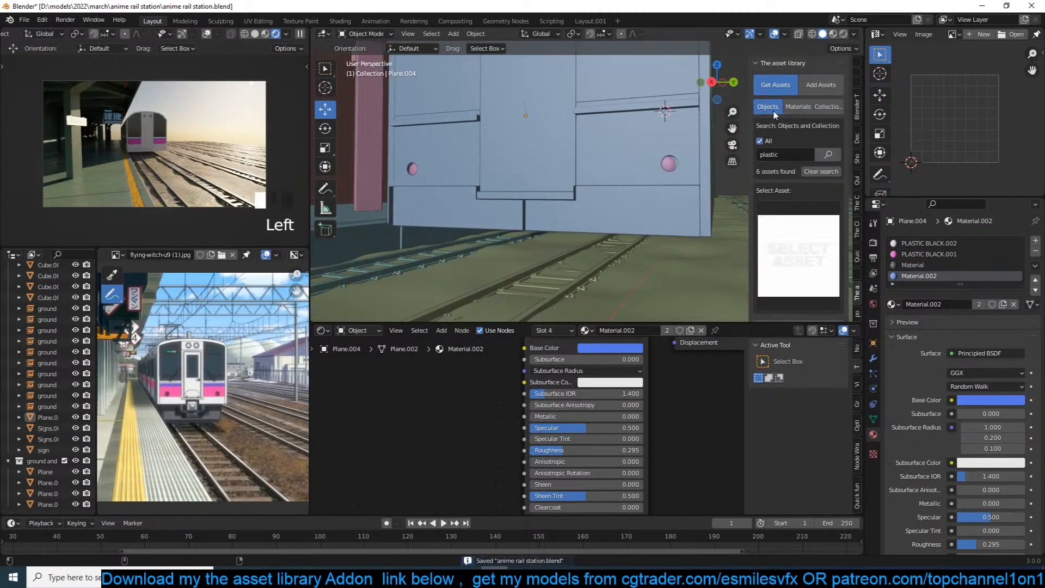
left_click(792, 148)
left_click(784, 203)
left_click(895, 341)
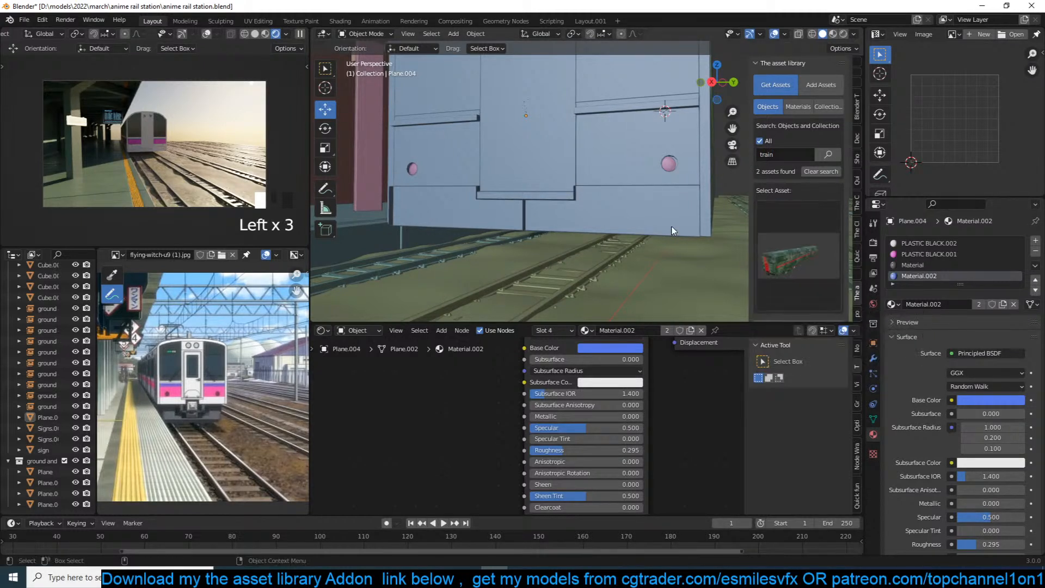
Place the 3D cursor on the far tracks in top view and add the train asset to the scene.
left_click(636, 178)
key("KP_7")
scroll(639, 175, "down", 4)
middle_click_drag(639, 174, 625, 226, "shift")
scroll(587, 178, "down", 7)
scroll(594, 182, "up", 5)
right_click(519, 155, "shift")
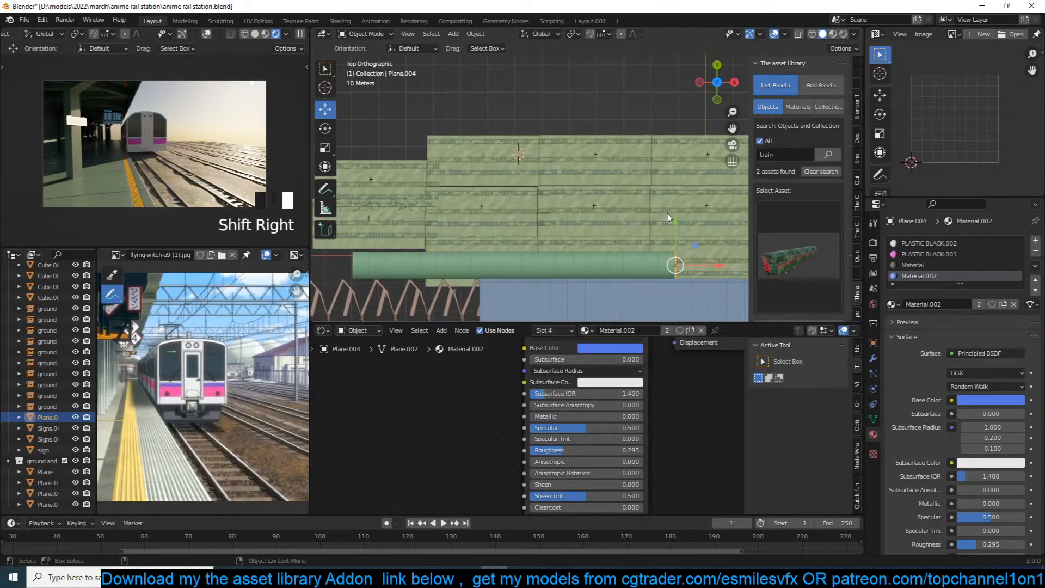
scroll(781, 286, "down", 4)
left_click(822, 244)
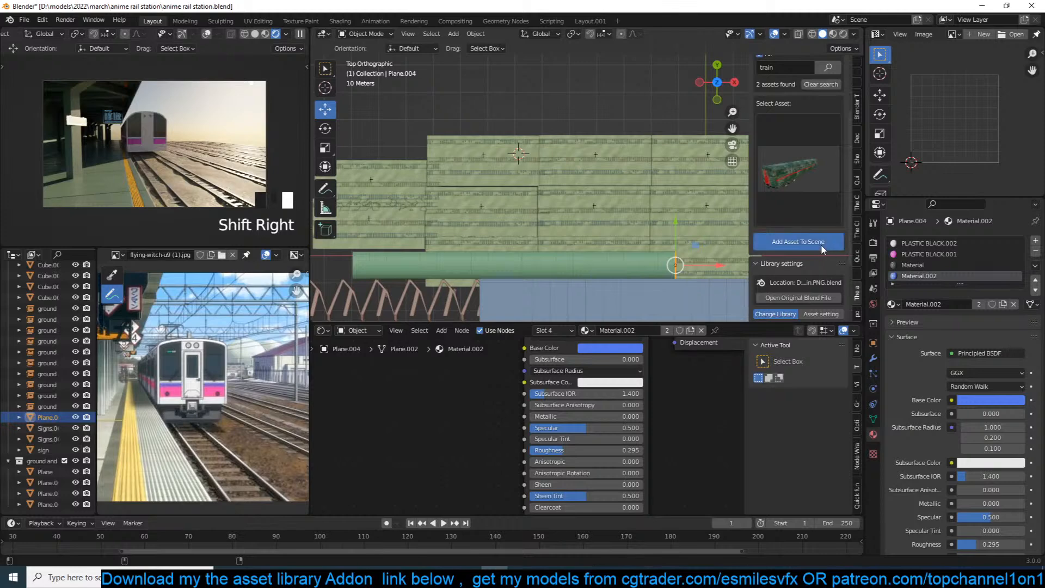
Rotate the added train 90° so it runs parallel to the tracks.
type("r")
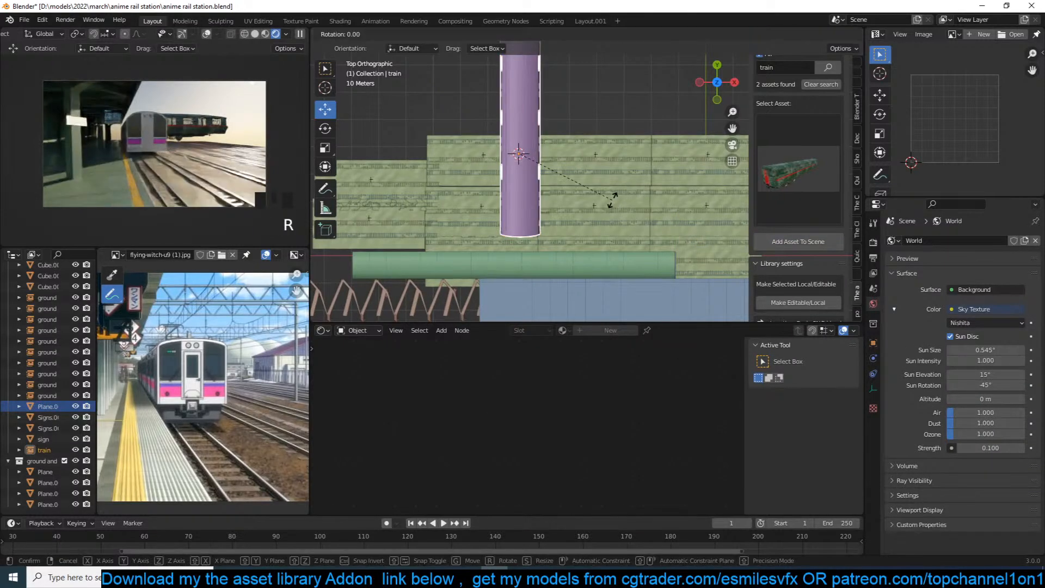
type("90")
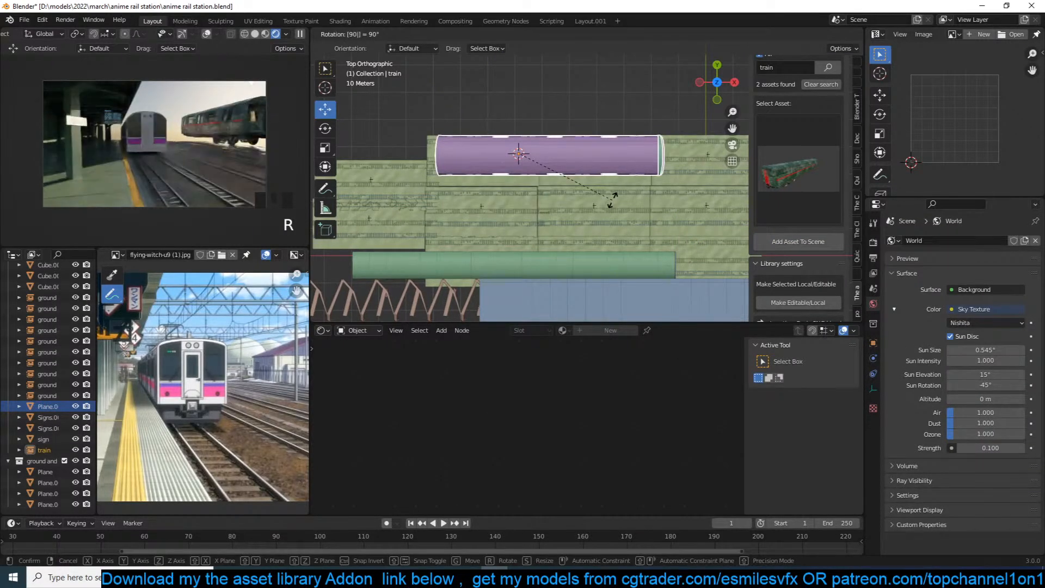
key("Return")
Scale the added train down and lower it along Z toward the rails.
key("shift+grave")
scroll(569, 93, "up", 4)
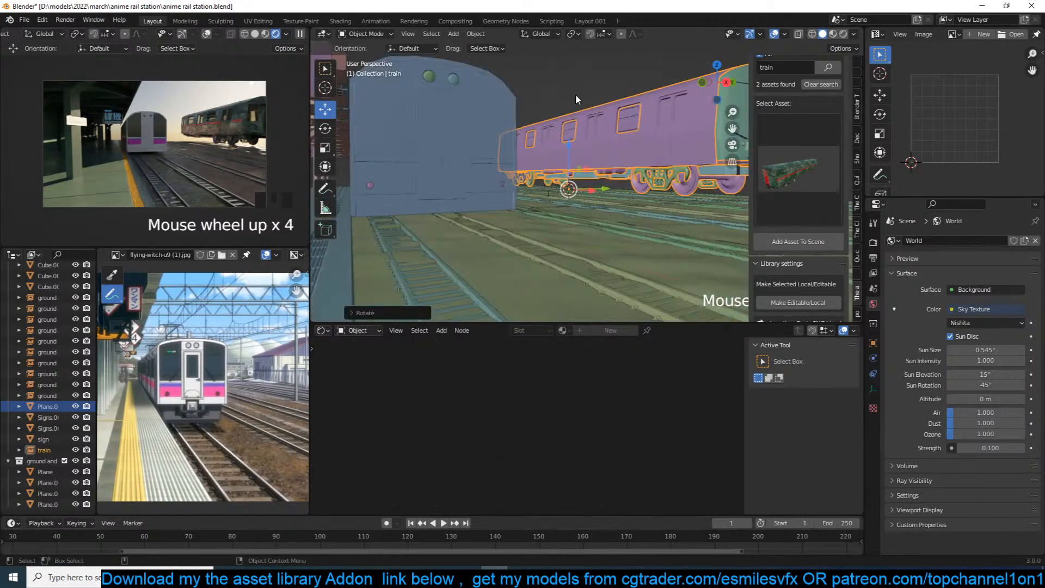
key("s")
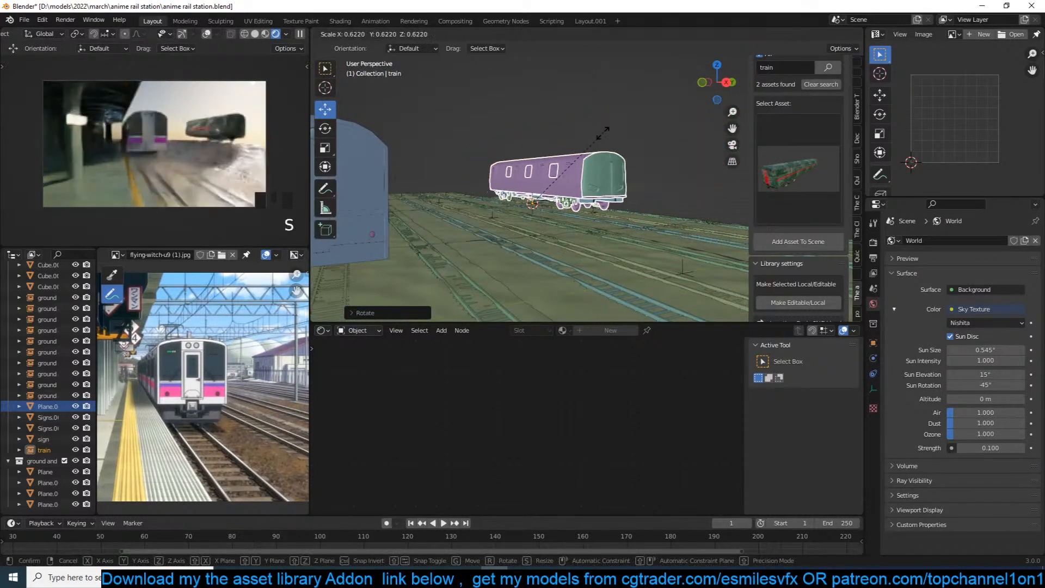
left_click(621, 114)
key("g")
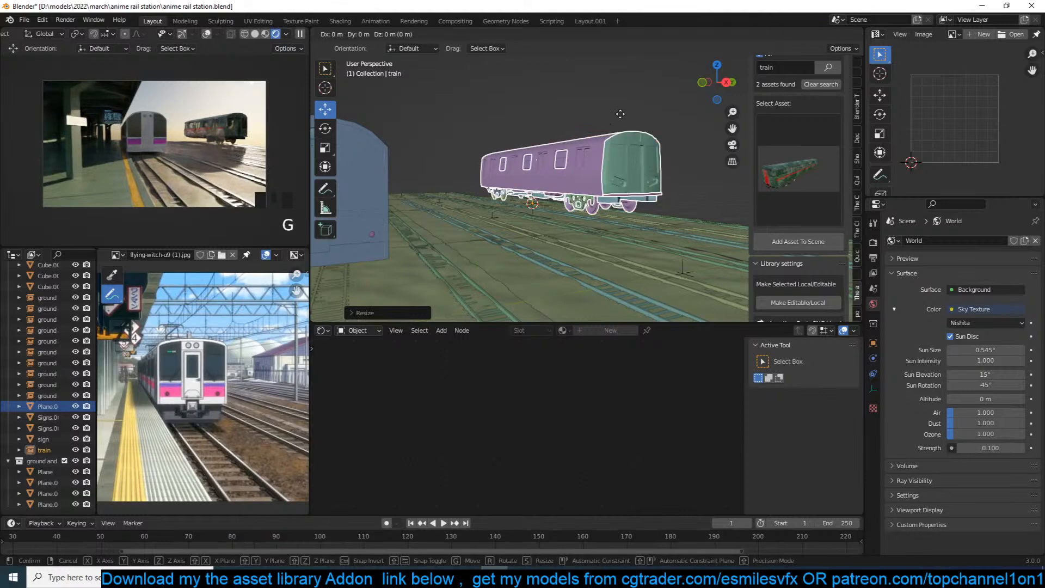
key("z")
left_click(624, 120)
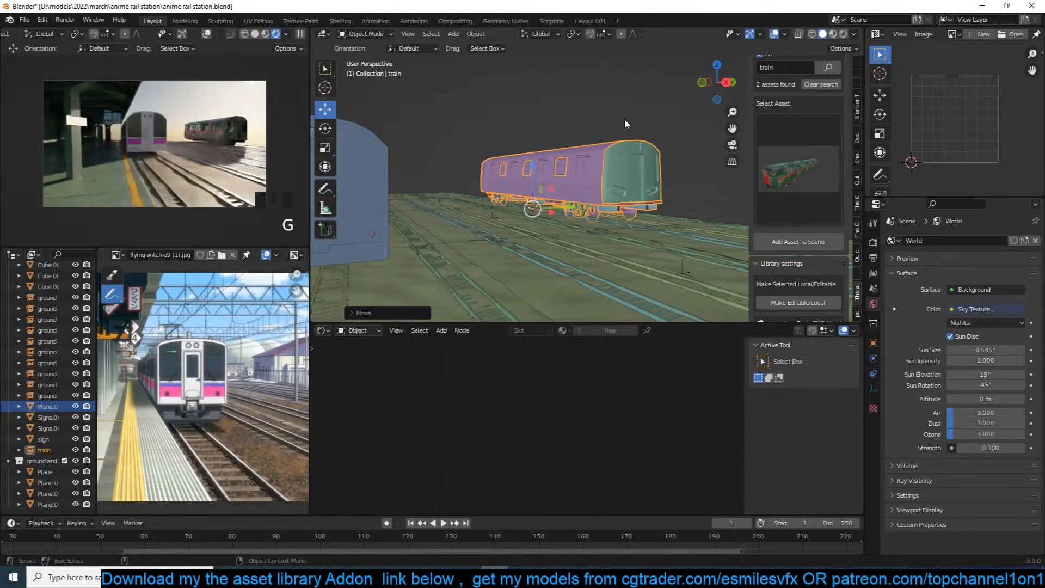
Reposition the added train on the far tracks and fine-tune its height along Z in the camera view.
key("grave")
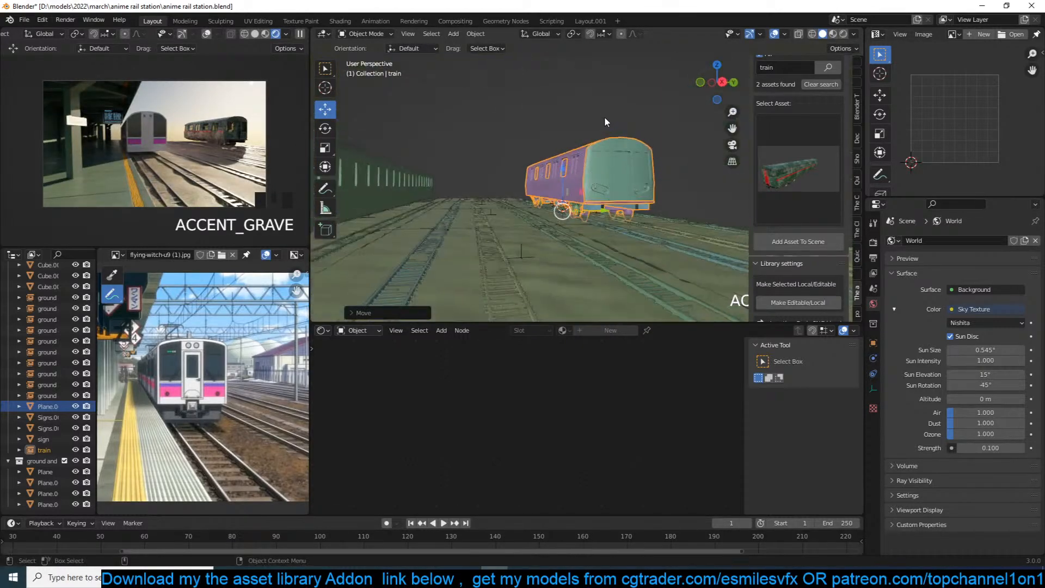
key("g")
left_click(605, 117)
key("KP_0")
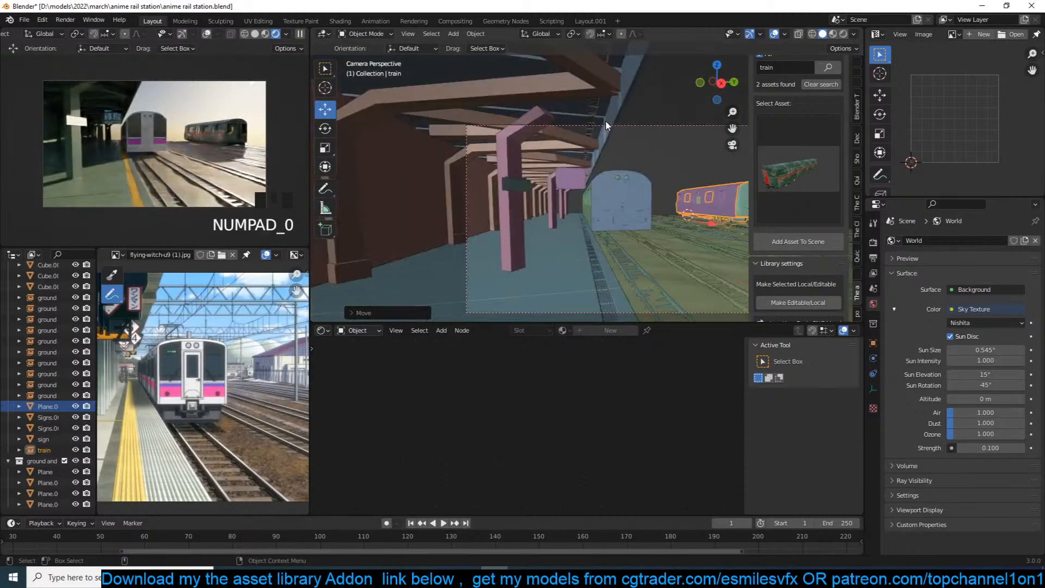
scroll(548, 140, "up", 2)
key("g")
key("z")
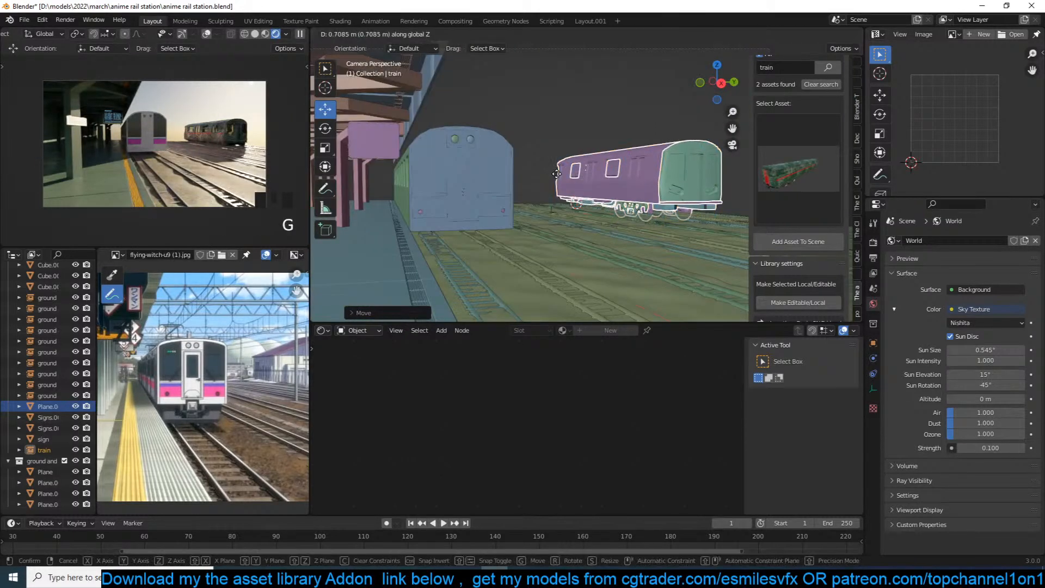
left_click(567, 196)
In top view, move the two offset ground-and-rail tiles at the far end along Y into line with their neighbouring rows.
left_click(575, 214)
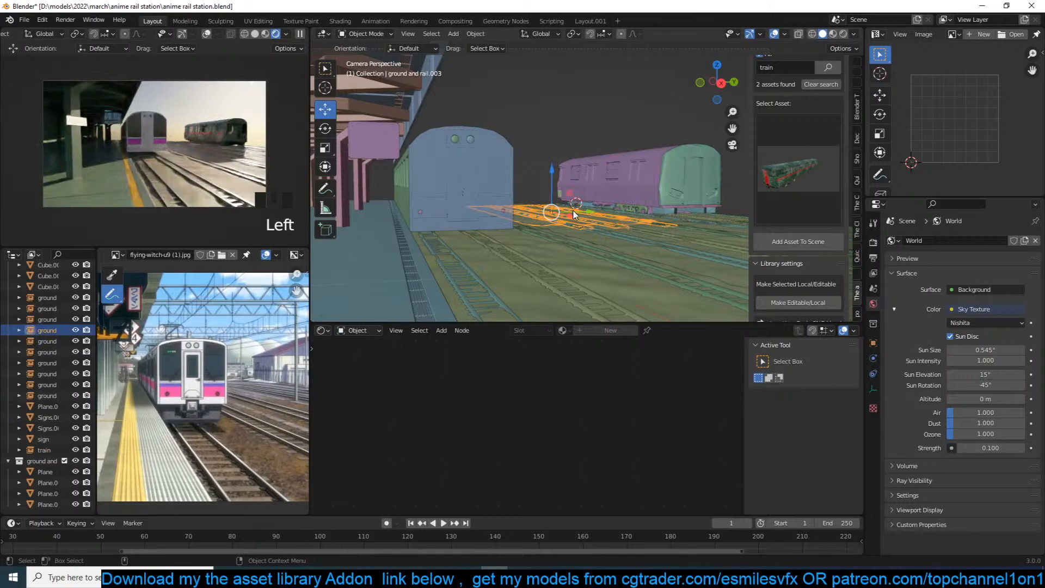
key("KP_7")
scroll(441, 220, "down", 4)
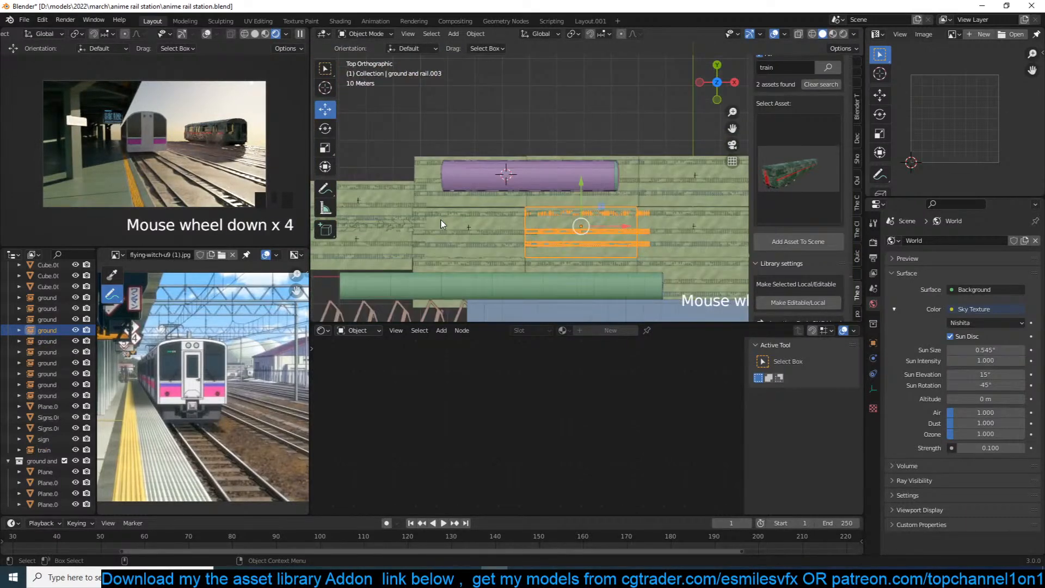
middle_click_drag(441, 220, 527, 204)
left_click(493, 218)
scroll(486, 226, "up", 2)
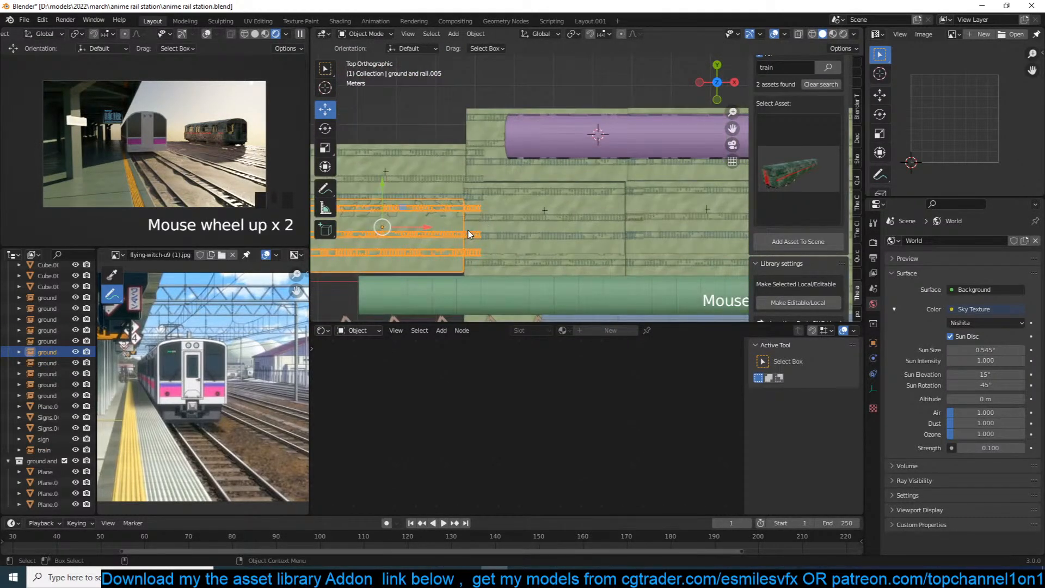
key("g")
key("Escape")
left_click(442, 187)
key("g")
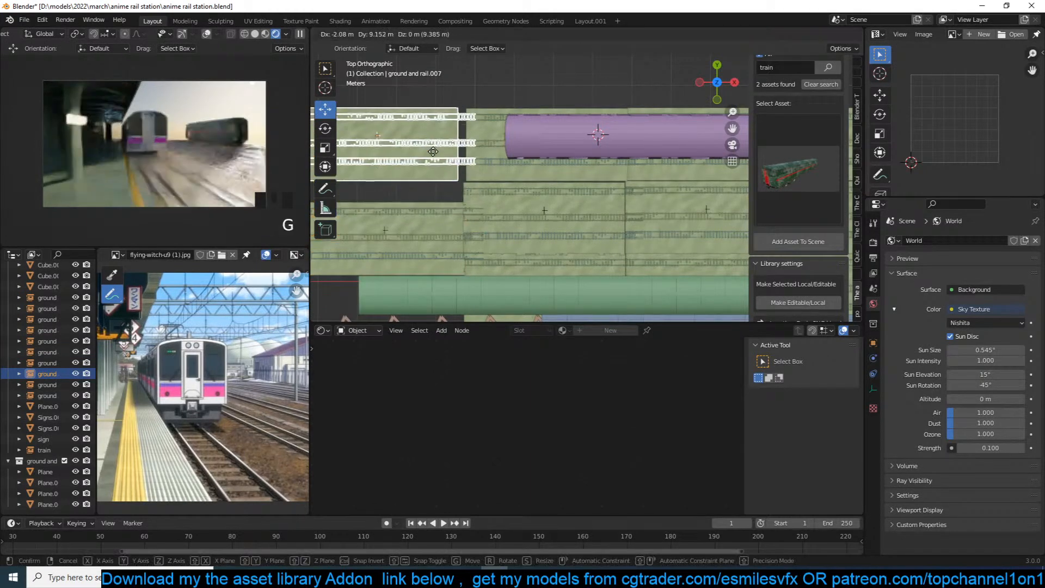
left_click(444, 153)
left_click(431, 225)
key("g")
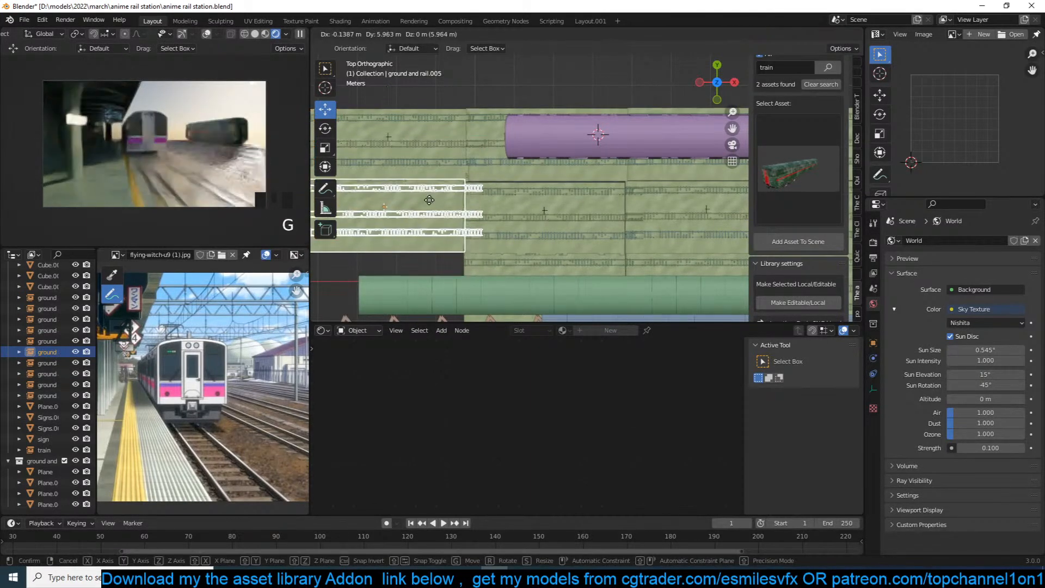
left_click(429, 200)
Select the four end ground-and-rail tiles and place linked duplicates about 82 m along negative X to lengthen the tracks.
scroll(495, 242, "down", 2)
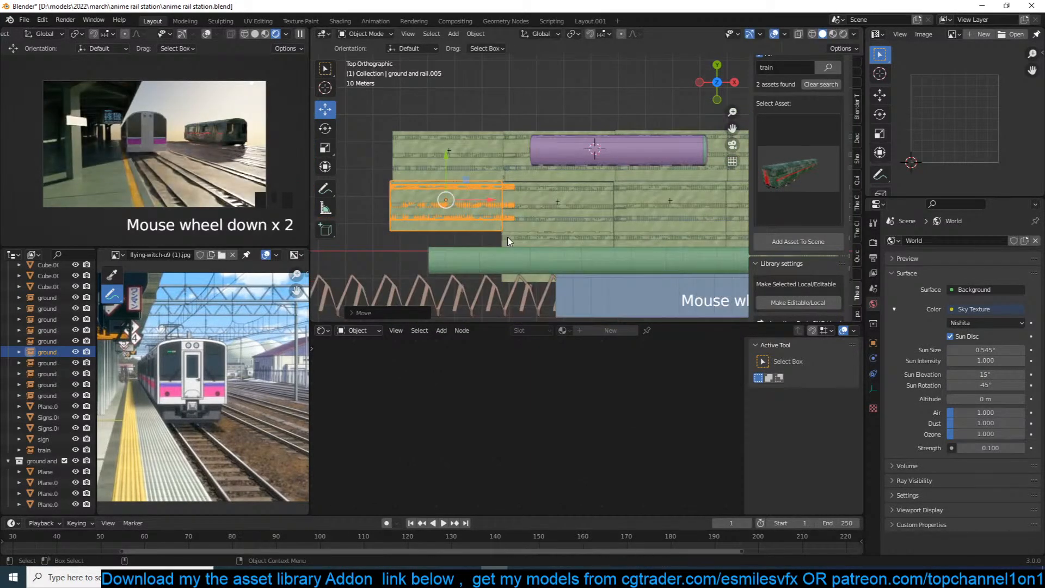
left_click(526, 209, "shift")
left_click(531, 203, "shift")
left_click(523, 206, "shift")
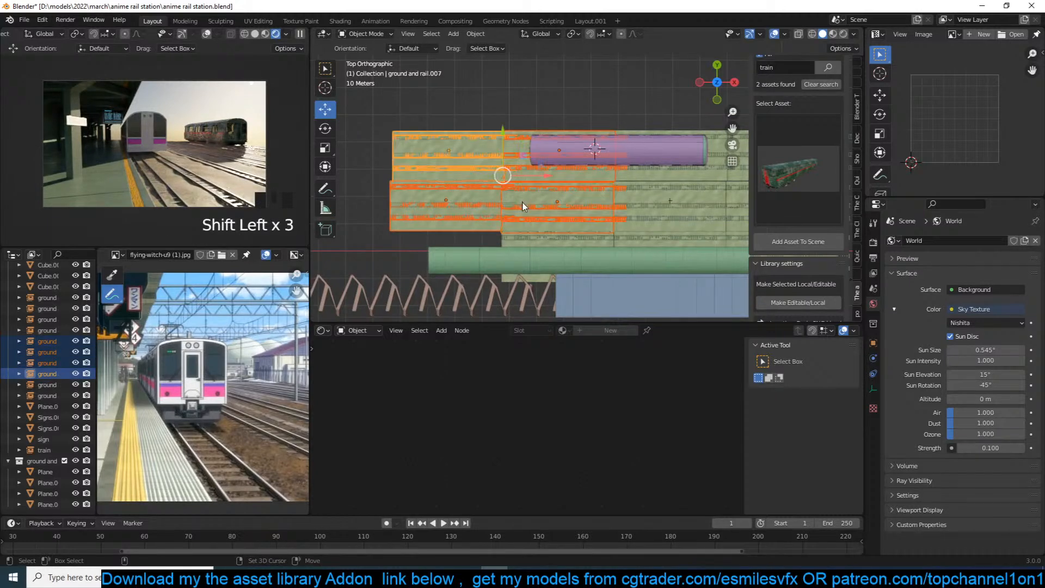
scroll(555, 196, "down", 2)
key("alt+d")
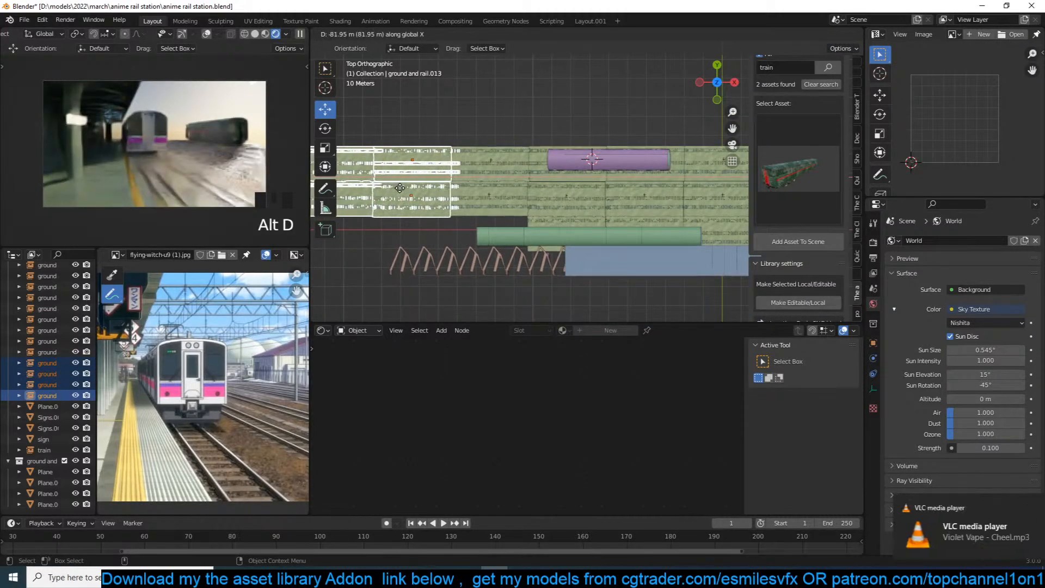
left_click(401, 195)
Select the two long rows of ground-and-rail tiles and place linked duplicates beside them along positive Y, beyond the far train.
middle_click_drag(506, 196, 442, 202, "shift")
left_click(444, 206, "shift")
left_click(507, 206, "shift")
left_click(596, 208, "shift")
left_click(653, 204, "shift")
left_click(626, 179, "shift")
left_click(599, 182, "shift")
left_click(515, 184, "shift")
left_click(590, 182)
left_click(648, 177, "shift")
left_click(467, 175, "shift")
left_click(466, 177, "shift")
left_click(474, 196, "shift")
left_click(468, 174, "shift")
left_click(456, 180, "shift")
left_click(444, 204, "shift")
left_click(579, 211, "shift")
left_click(627, 207, "shift")
middle_click_drag(432, 186, 501, 189, "shift")
left_click(428, 181, "shift")
left_click(418, 216, "shift")
left_click(362, 202, "shift")
left_click(366, 177, "shift")
middle_click_drag(476, 156, 460, 184, "shift")
key("alt+d")
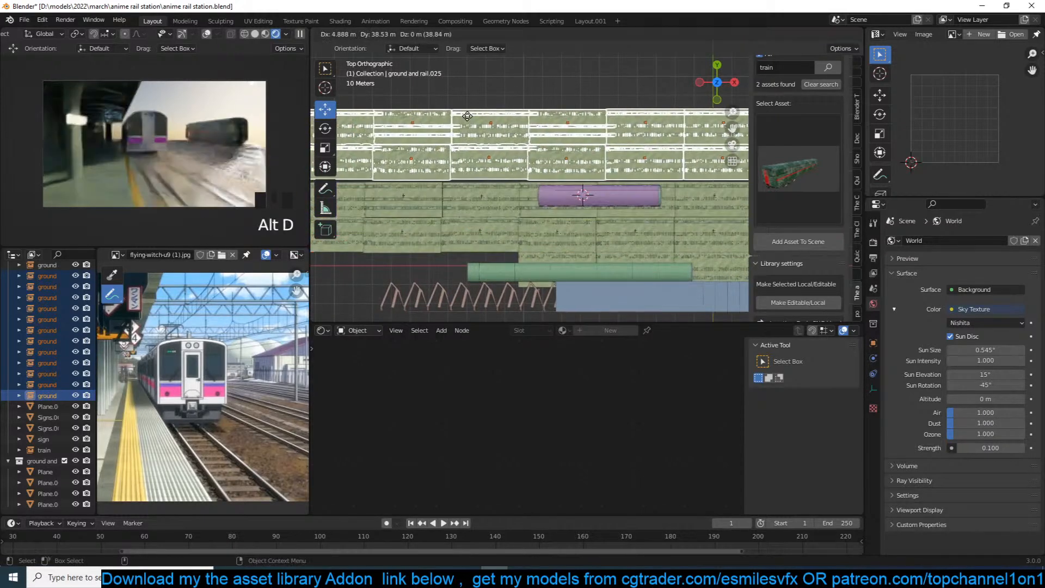
left_click(467, 119)
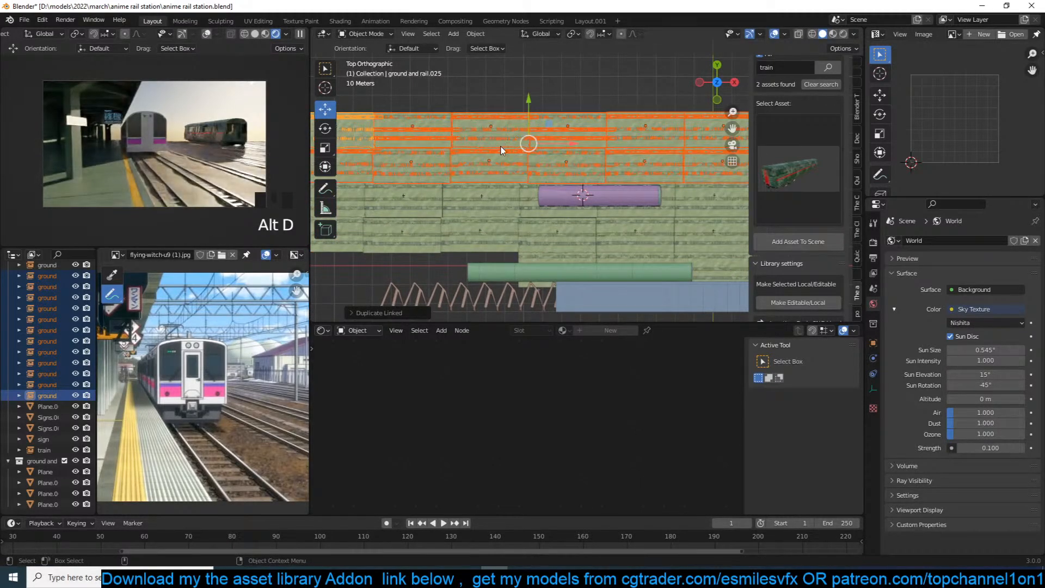
Return to the camera view, clear the selection and save the scene file.
scroll(538, 191, "down", 3)
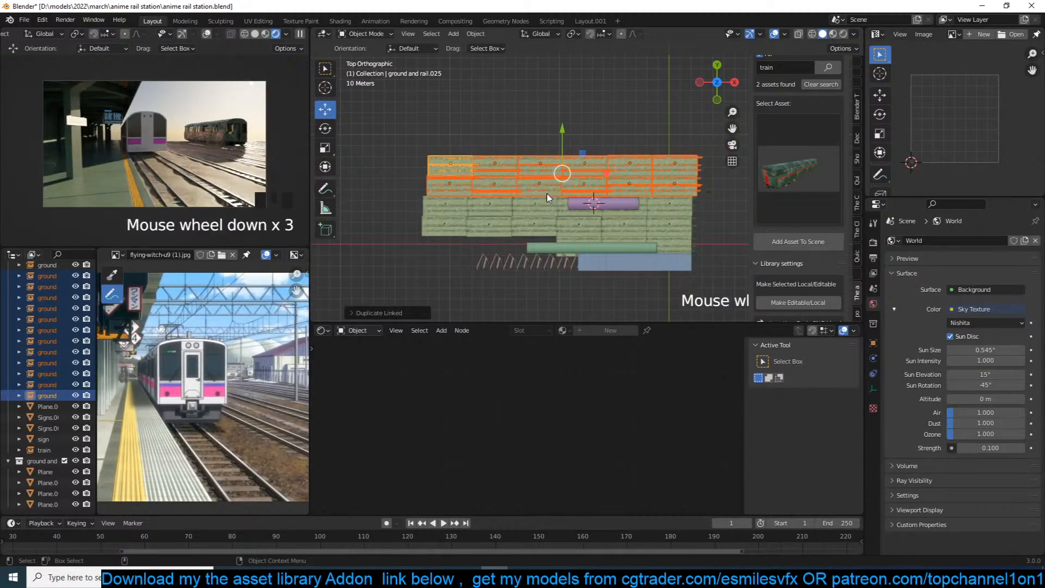
key("KP_0")
key("alt+a")
key("ctrl+s")
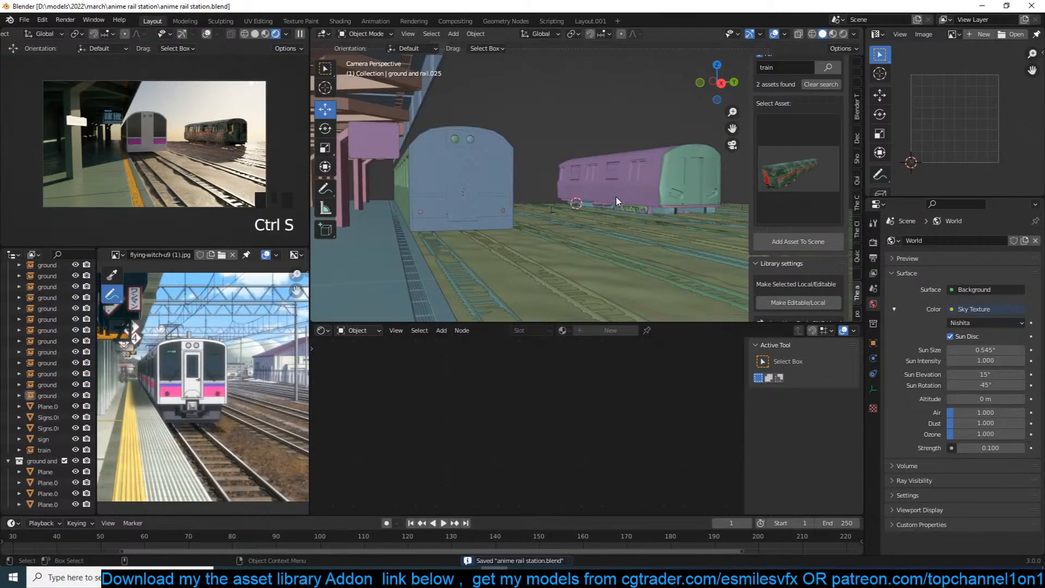
In top view, box-select the end tiles of the new rows and make two sets of linked duplicates filling the far end of the ground.
key("KP_7")
left_click_drag(460, 142, 553, 192)
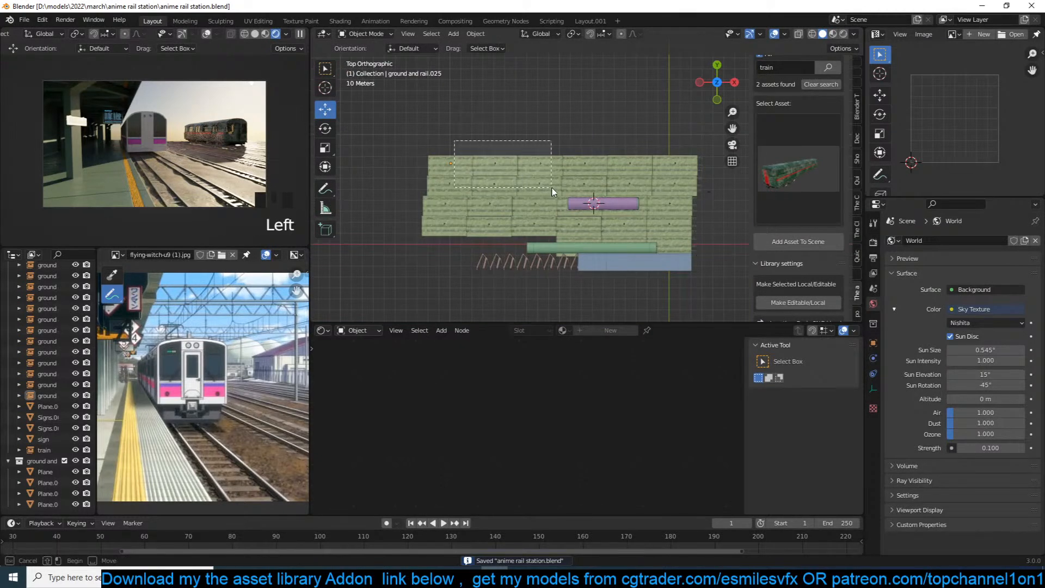
key("alt+d")
left_click(415, 186)
key("alt+d")
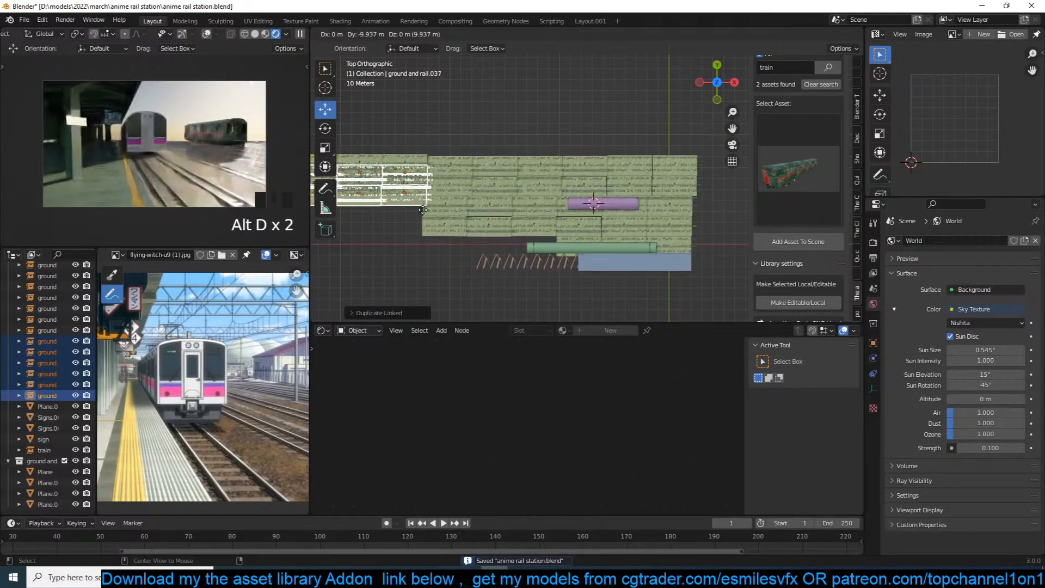
left_click(465, 229)
Clear the tile selection, go back to the camera view and save the scene file.
key("alt+a")
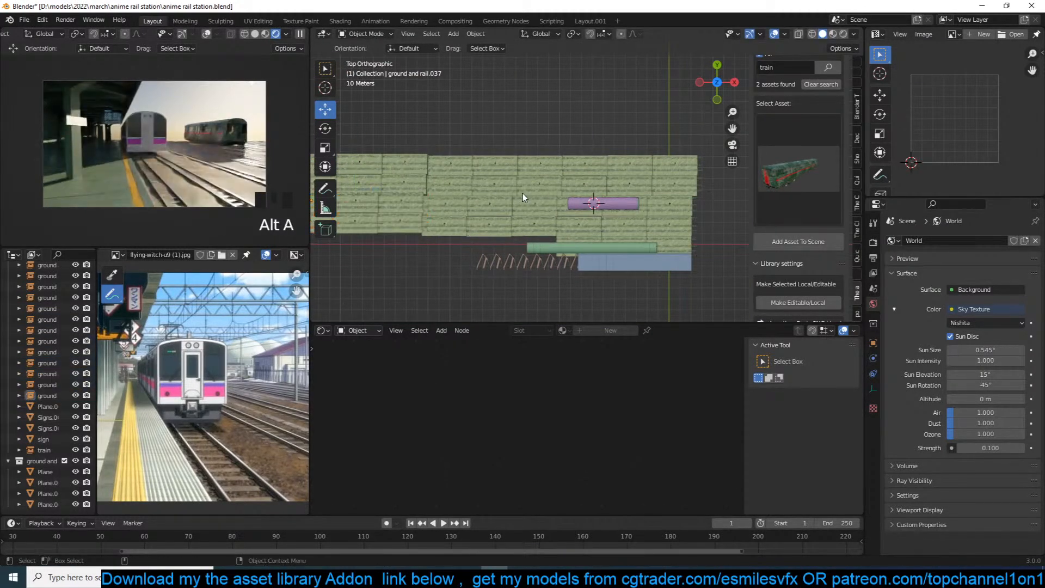
key("ctrl+s")
key("KP_0")
key("ctrl+s")
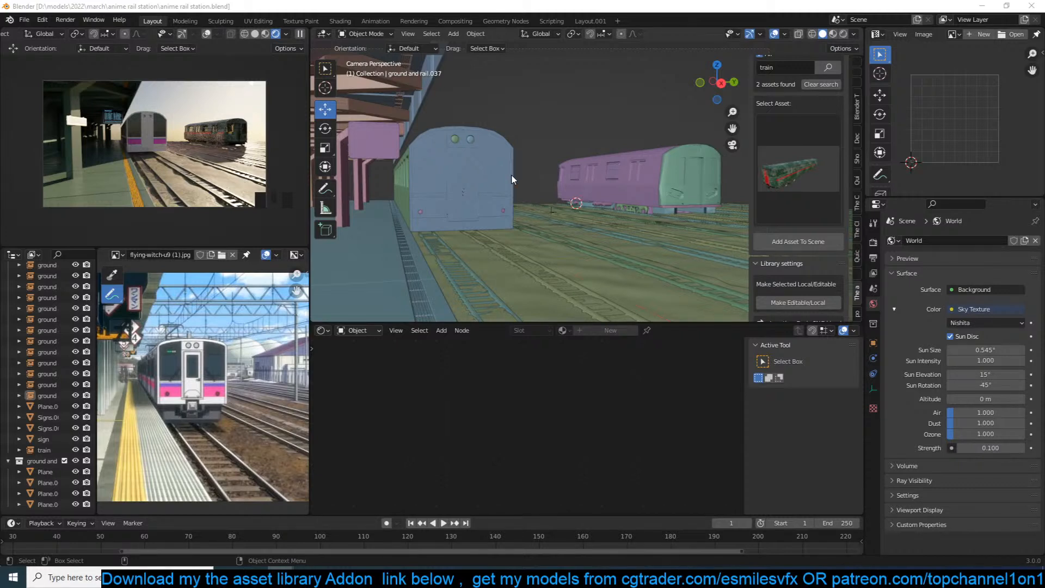
left_click(529, 146)
scroll(531, 162, "up", 2)
key("ctrl+s")
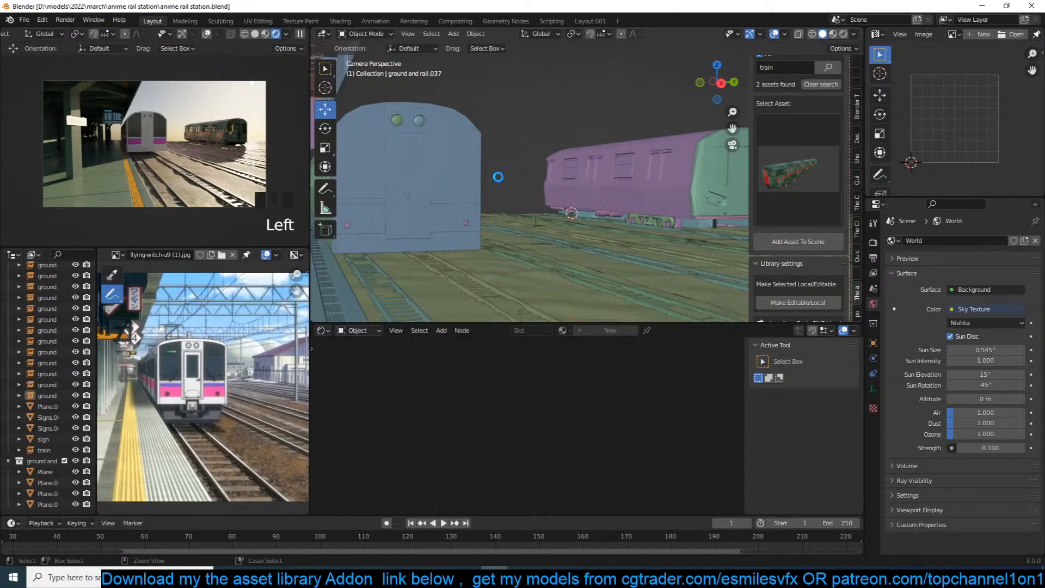
Select the main train's front and frame the view on it to inspect its underside.
left_click(464, 175)
middle_click_drag(433, 188, 484, 191, "shift")
scroll(485, 180, "up", 5)
middle_click_drag(428, 169, 550, 186, "shift")
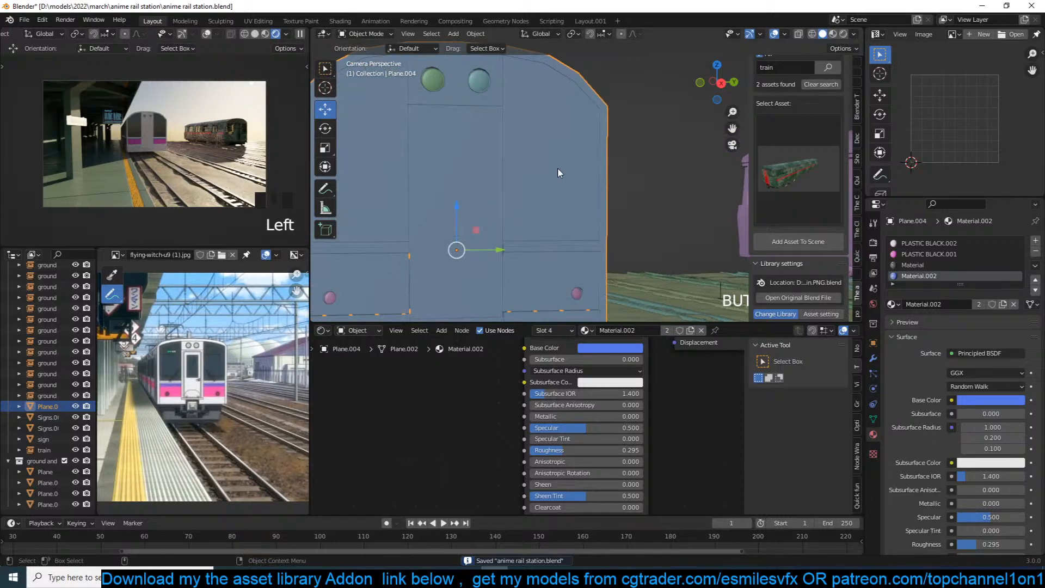
key("KP_Decimal")
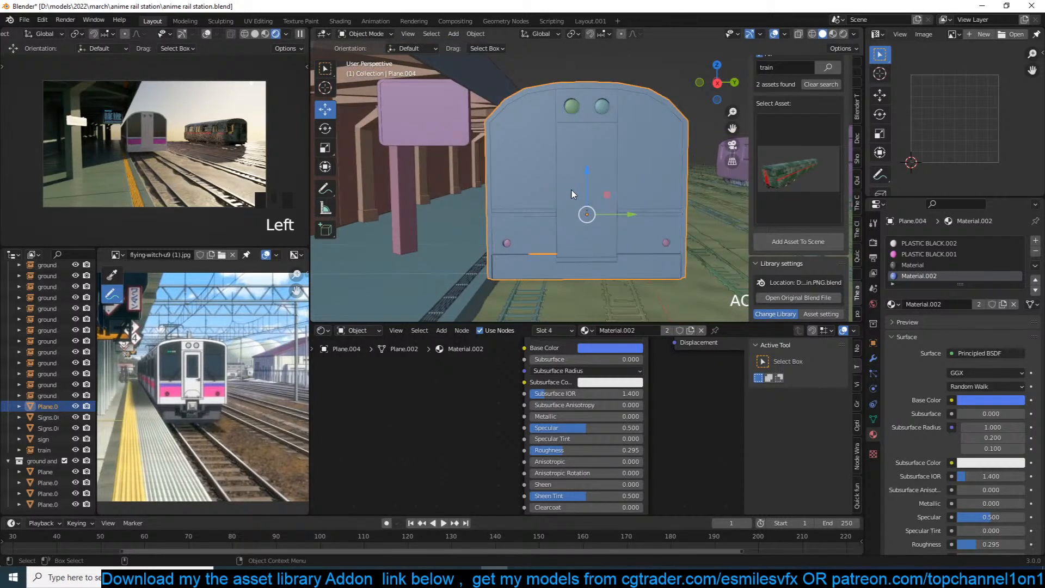
scroll(572, 194, "down", 3)
Place the 3D cursor on the ground below the main train's front and add the train wheels library asset there.
left_click(786, 68)
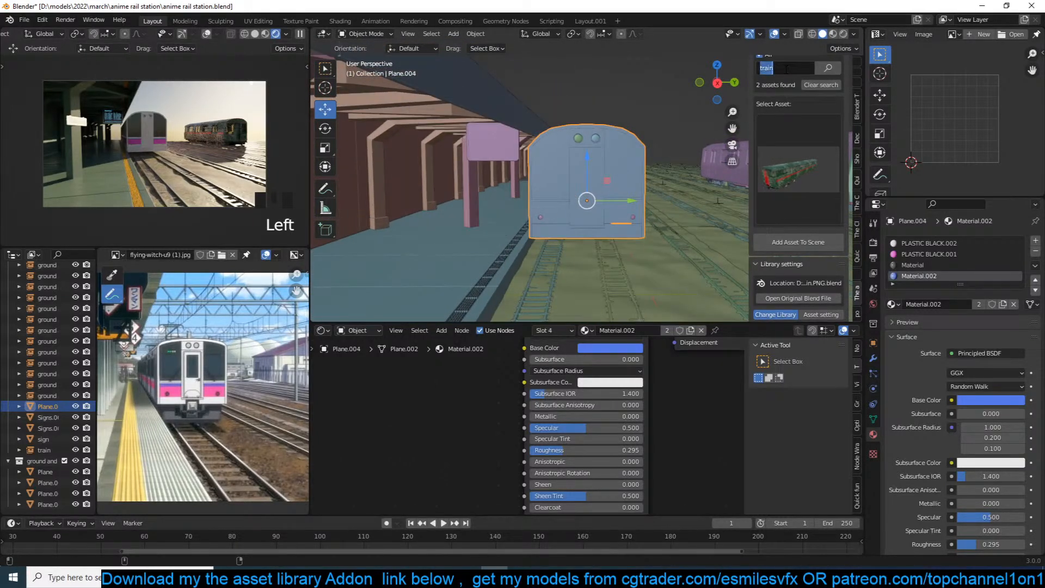
left_click(790, 148)
left_click(789, 149)
left_click(808, 237)
middle_click_drag(625, 233, 607, 230, "shift")
left_click(617, 136)
left_click(810, 194)
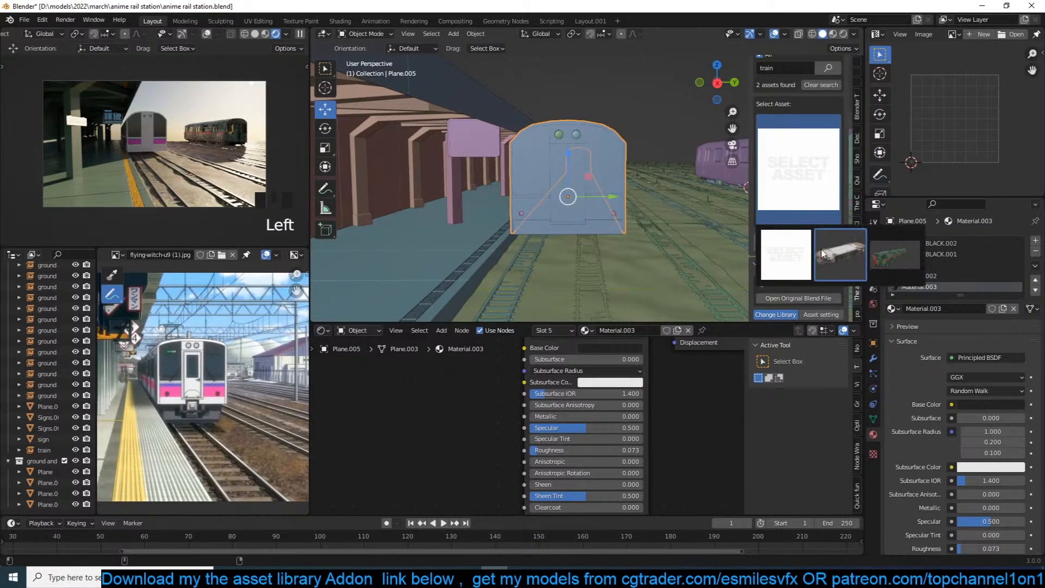
left_click(819, 233)
right_click(576, 245, "shift")
key("alt+a")
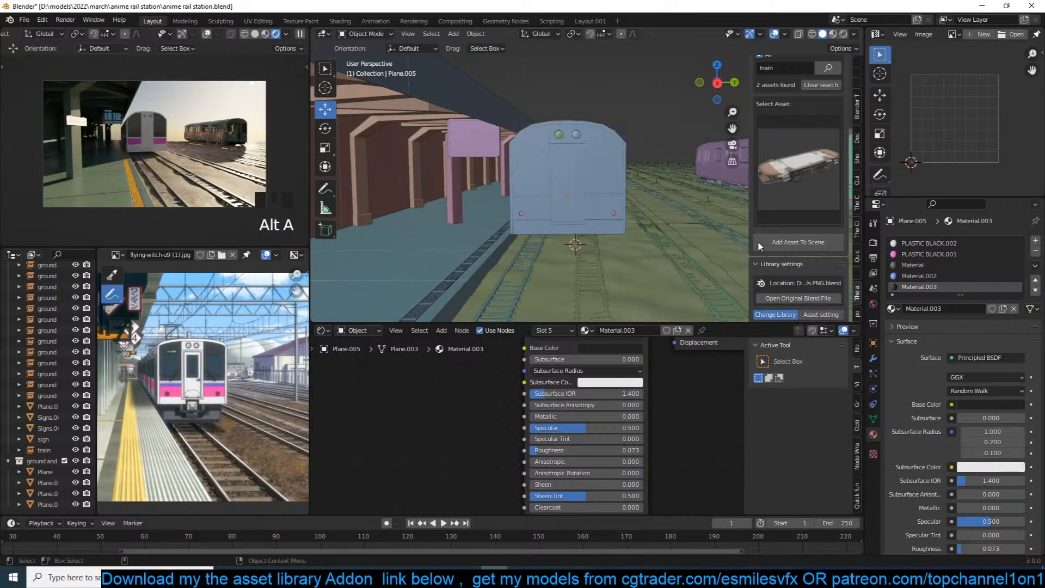
left_click(787, 246)
left_click(605, 228)
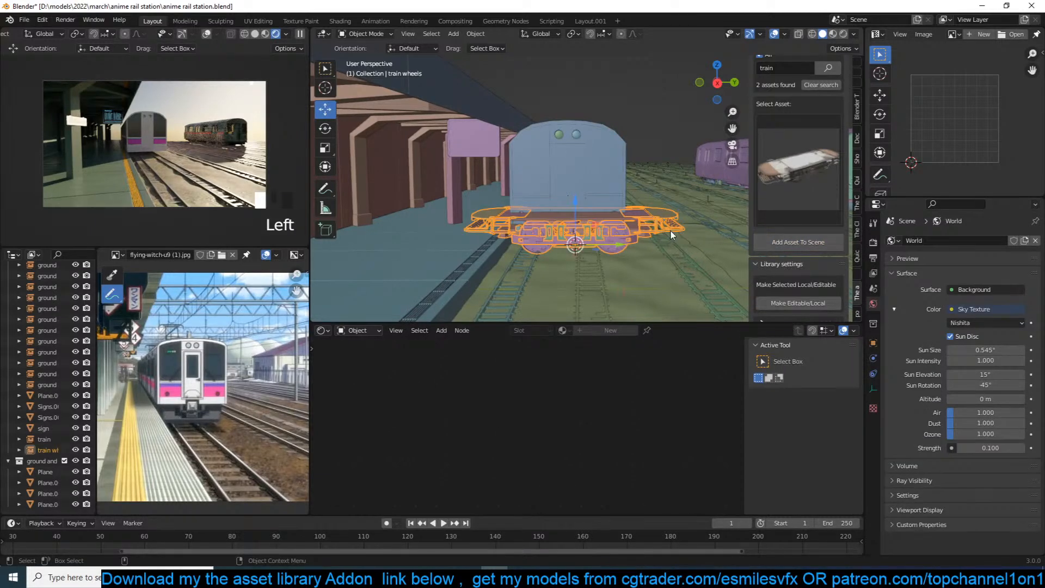
Rotate the train wheels 90° about Z so they run parallel to the main train.
key("z")
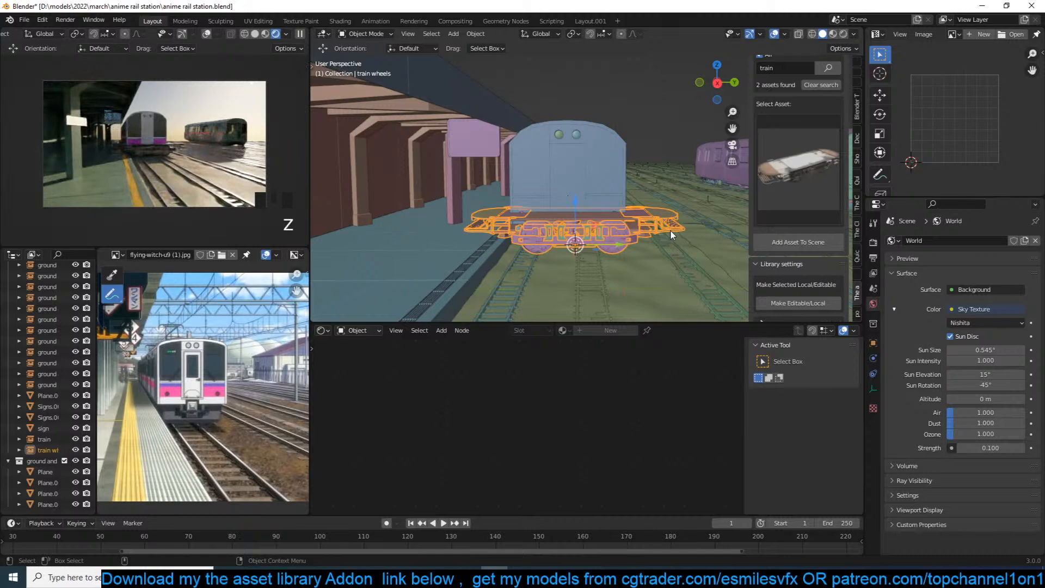
right_click(632, 218)
type("rz")
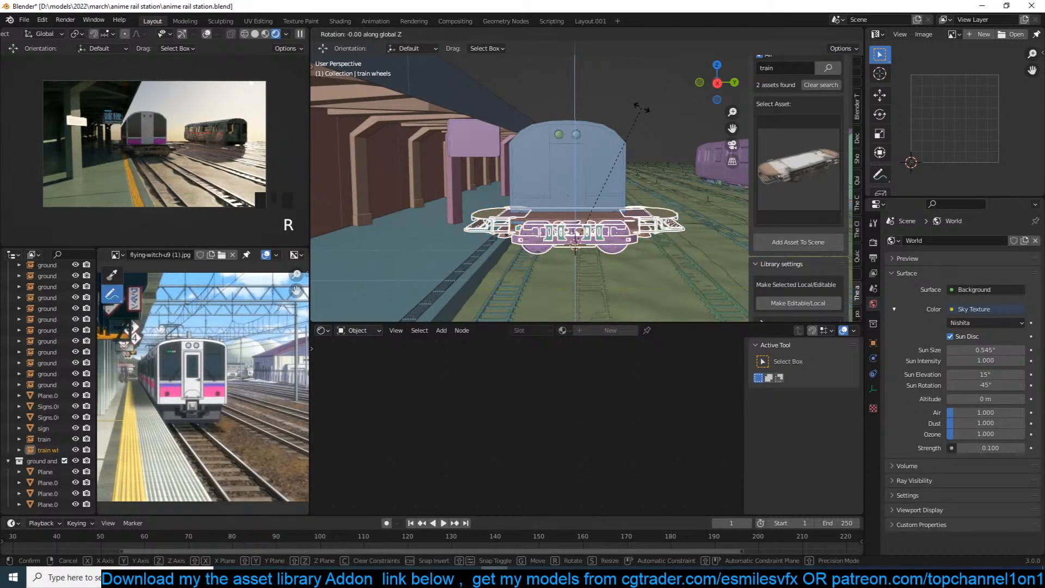
type("90")
key("Return")
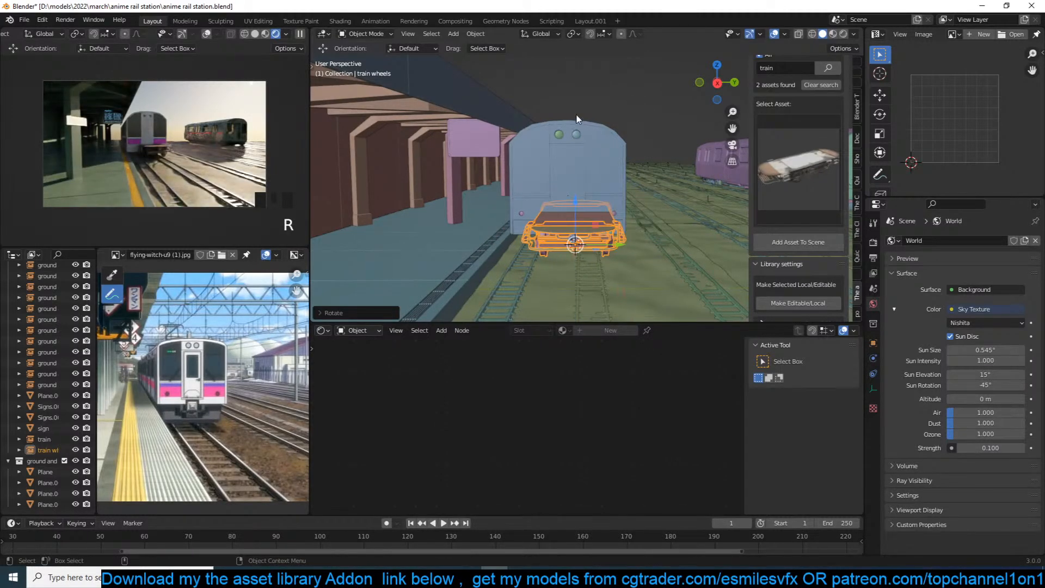
Move the train wheels back along X so they sit beneath the front of the main train's body.
key("grave")
scroll(514, 149, "up", 3)
scroll(597, 303, "up", 1)
scroll(595, 302, "down", 1)
key("grave")
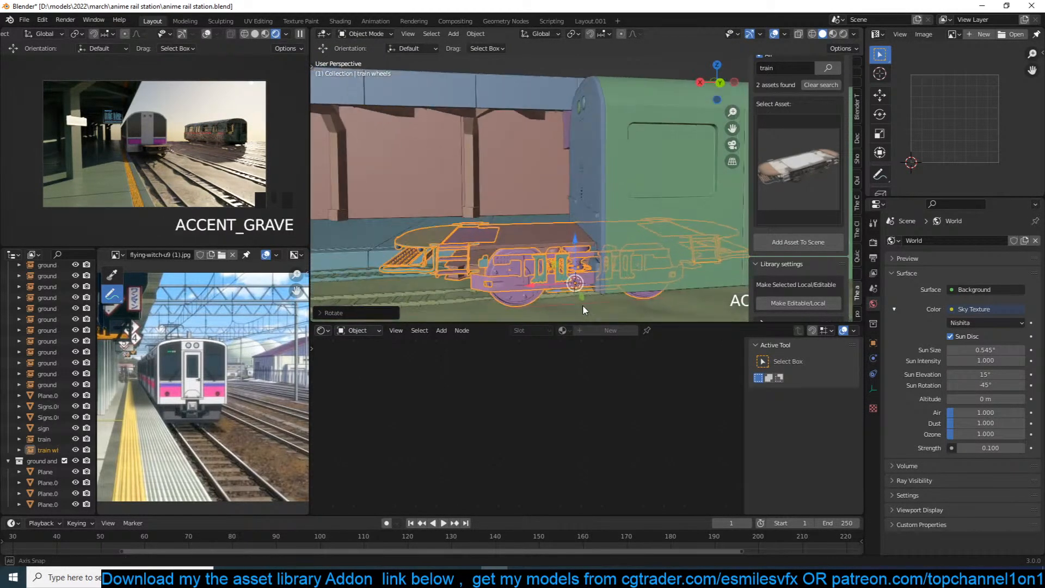
left_click_drag(541, 287, 566, 287)
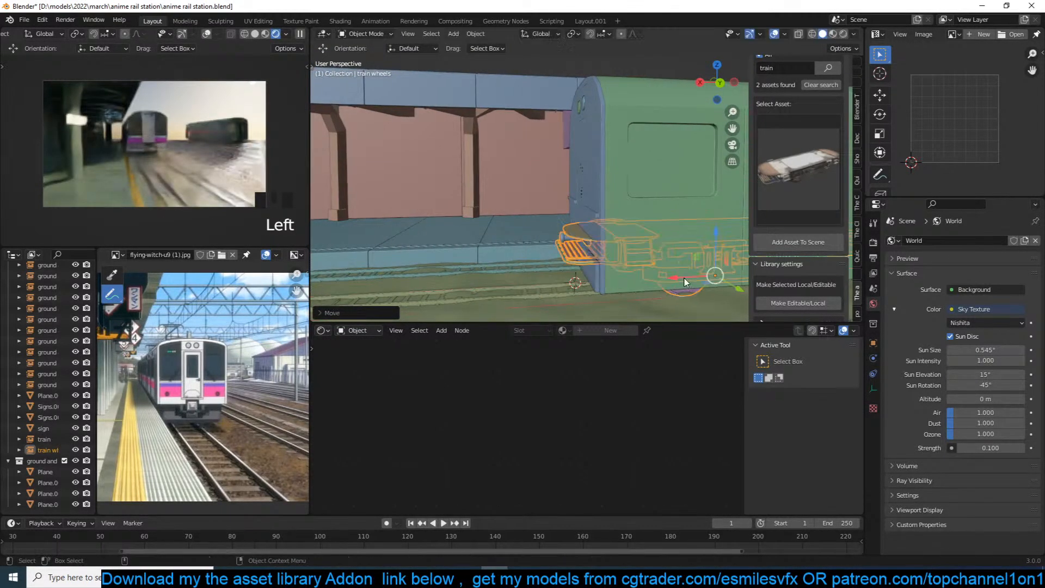
Shift the train wheels sideways to centre them under the main train.
key("grave")
key("grave")
key("g")
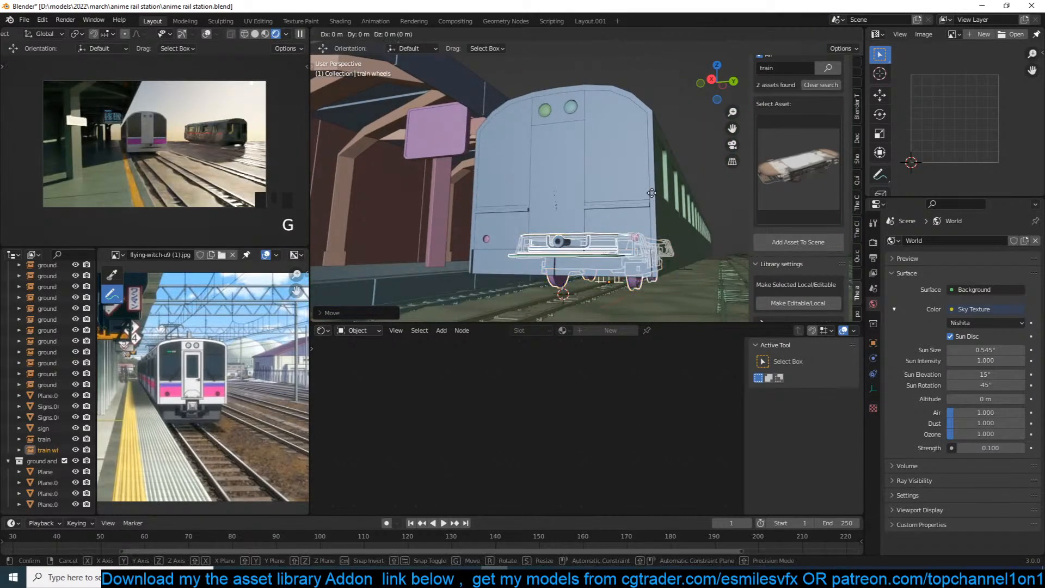
key("grave")
left_click_drag(630, 276, 602, 269)
key("grave")
key("grave")
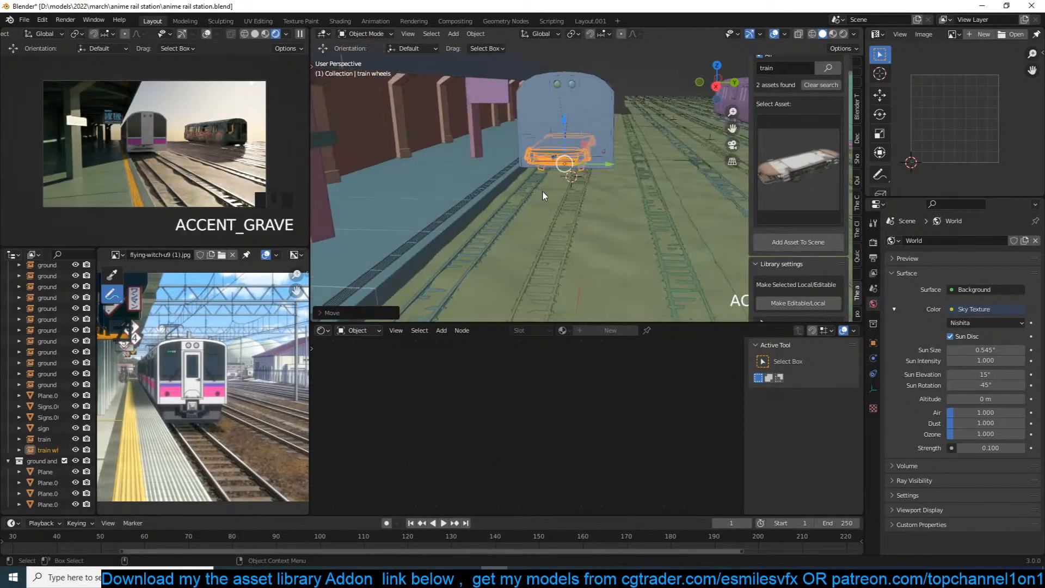
Delete the separate rail track object directly in front of the main train.
scroll(574, 205, "down", 1)
left_click(573, 205)
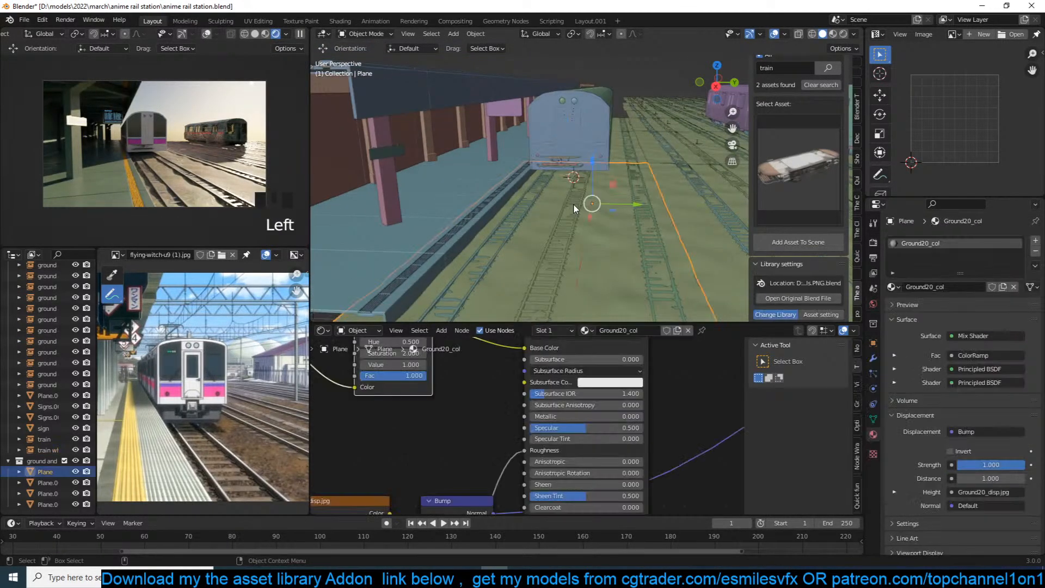
left_click(574, 205)
scroll(554, 208, "down", 3)
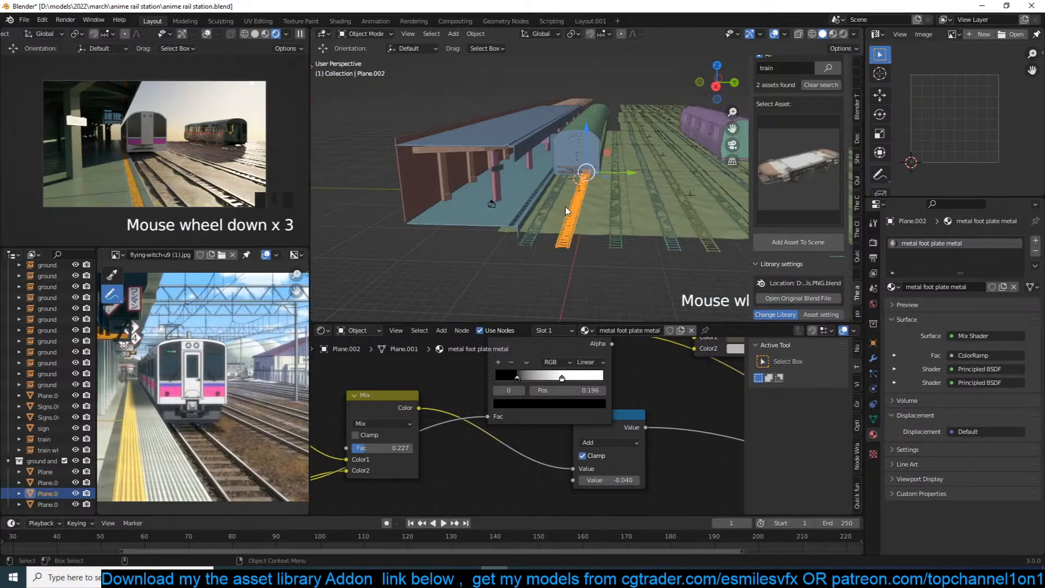
key("x")
Scale up the rail track beside the platform and move it sideways under the main train.
left_click(544, 220)
key("KP_7")
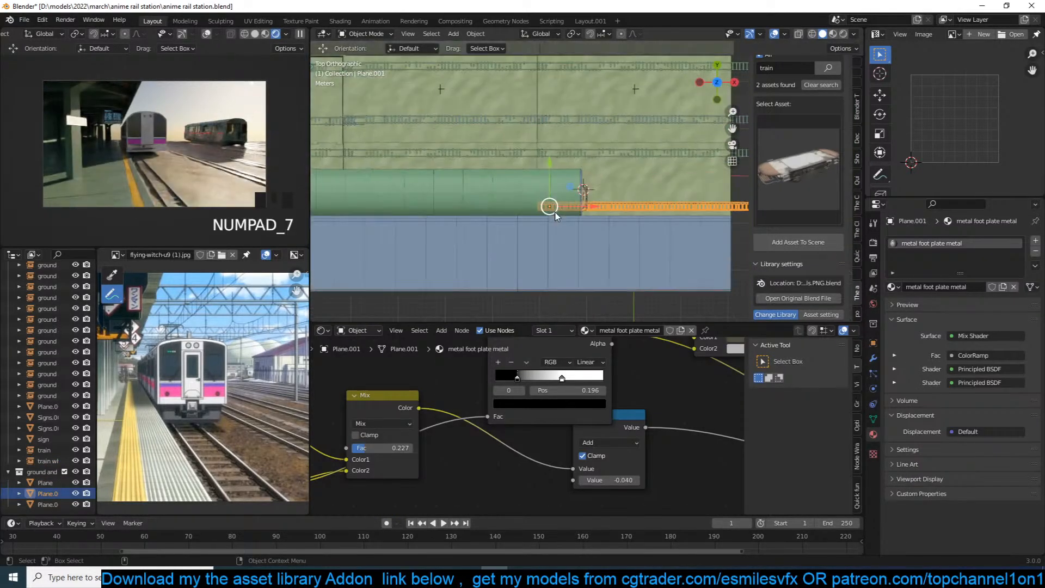
key("s")
left_click(654, 212)
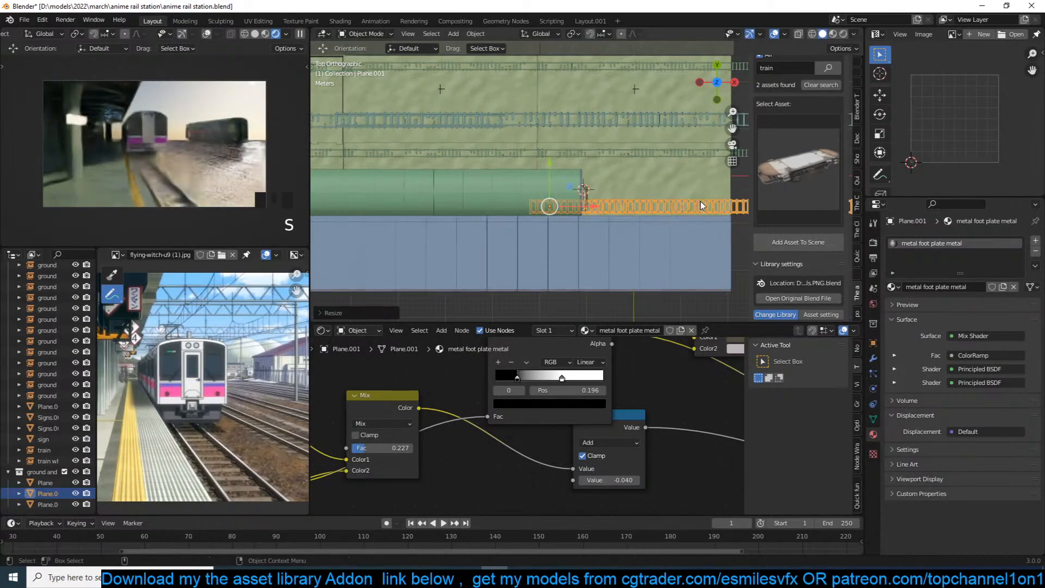
key("g")
left_click(651, 201)
Enlarge the main train's rail track further and adjust its position so it is centred on the train.
key("s")
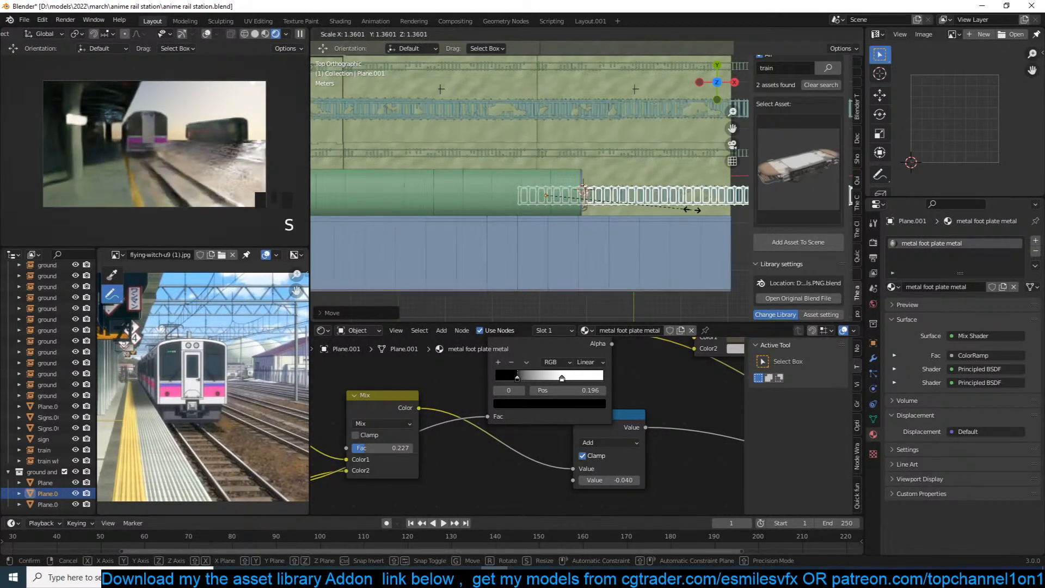
left_click(672, 207)
scroll(672, 207, "down", 2)
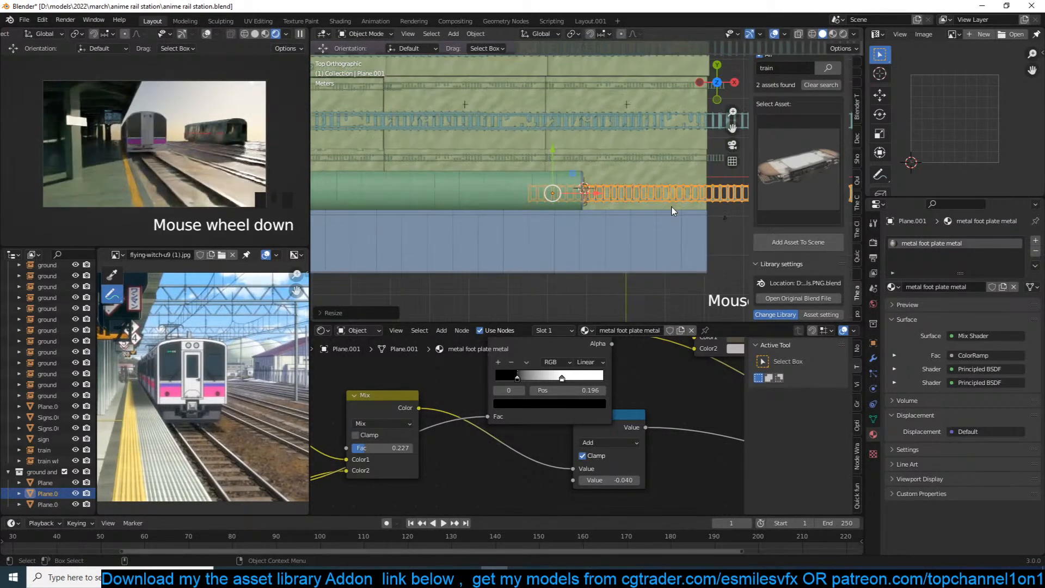
mouse_move(615, 195)
left_mouse_down()
mouse_move(456, 197)
mouse_move(619, 194)
left_mouse_up()
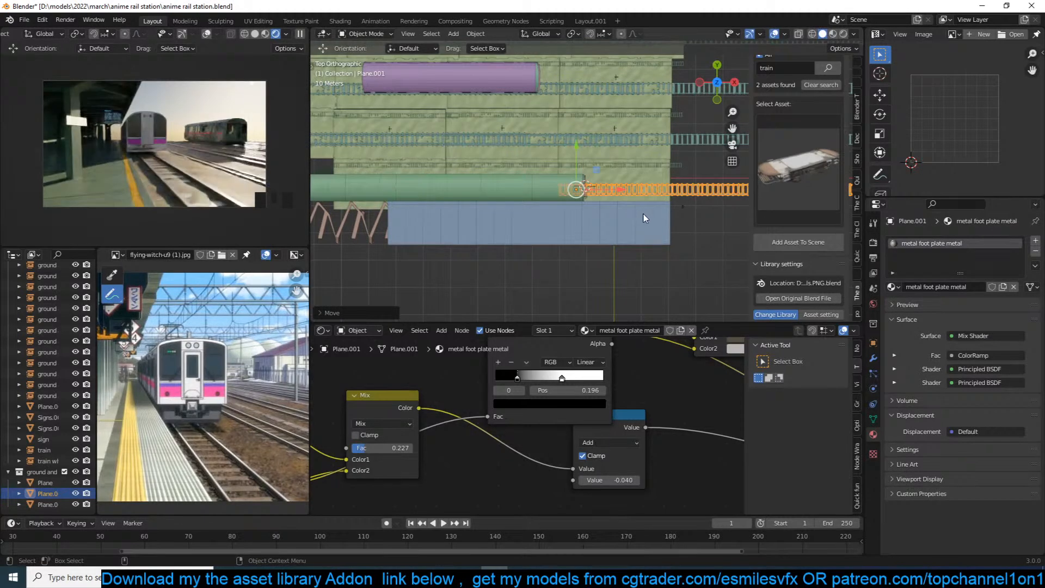
key("s")
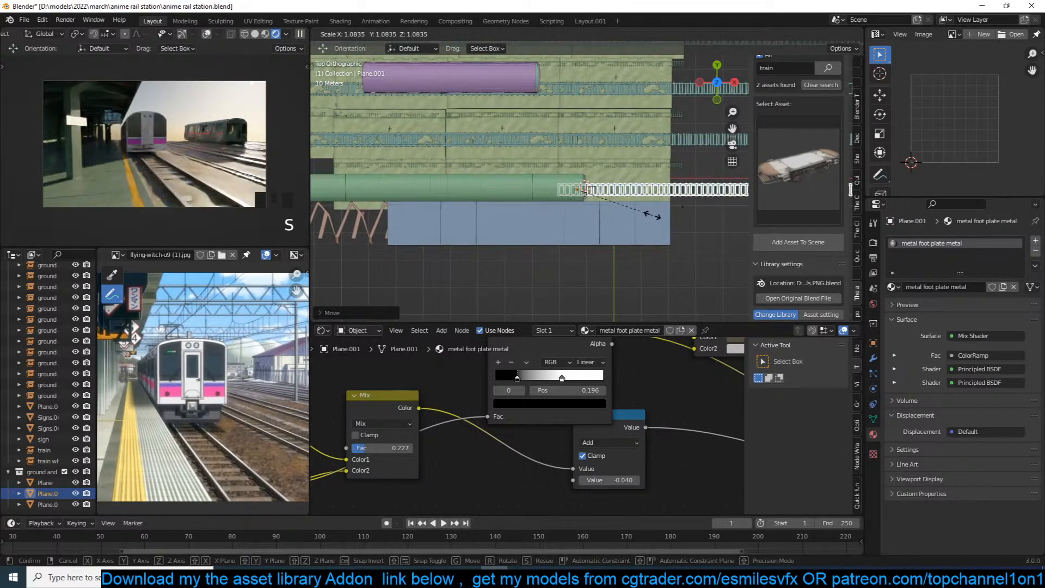
left_click(651, 220)
Set the Array modifier count of the main train's rail track to 6 and save the file.
left_click(874, 358)
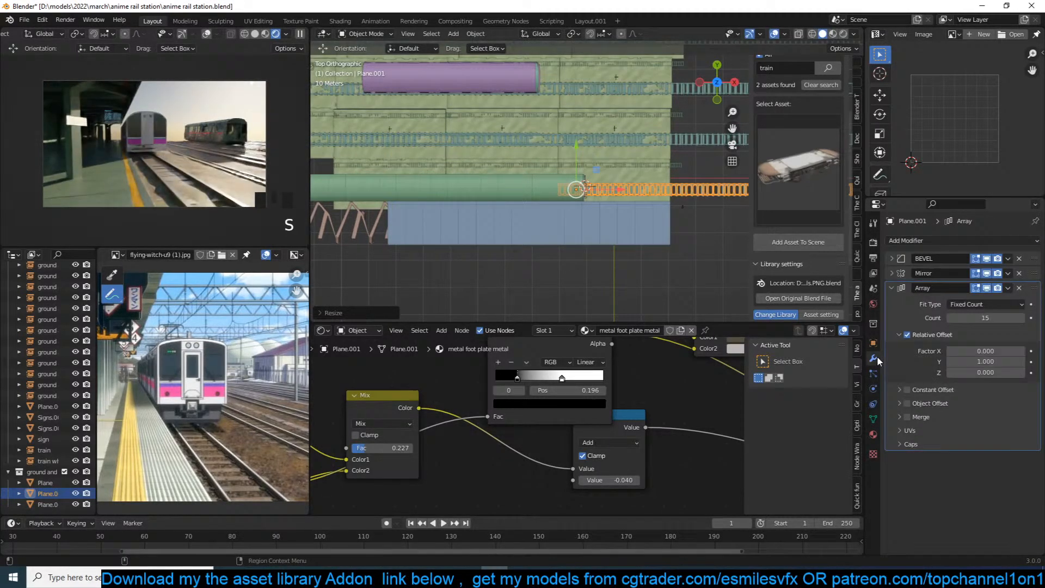
left_click(951, 318)
left_click(951, 318)
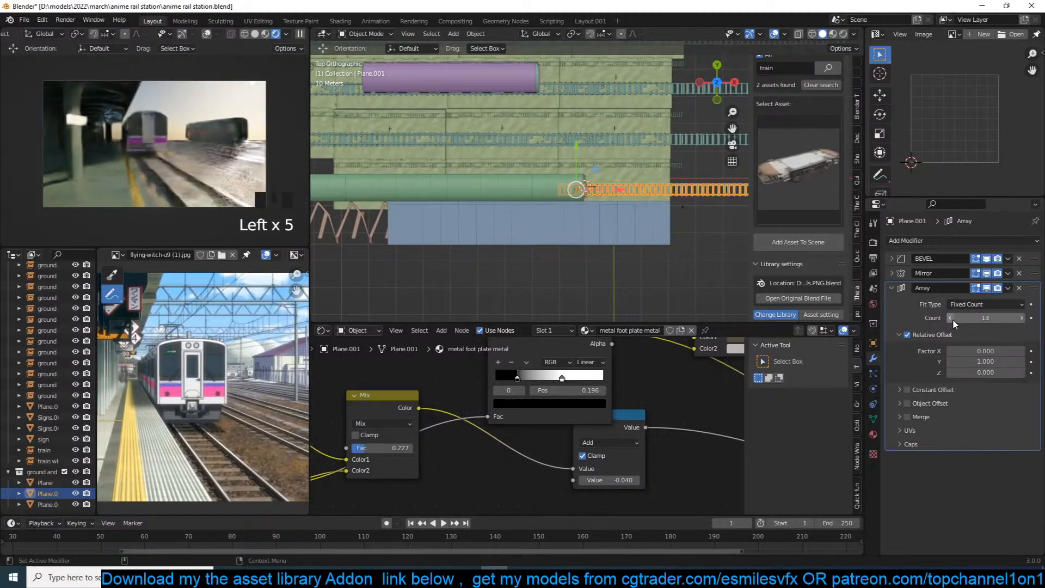
left_click(951, 318)
left_click(952, 318)
left_click(951, 318)
left_click(951, 317)
left_click(951, 318)
left_click(951, 318)
left_click(951, 318)
left_click(951, 318)
left_click(951, 318)
left_click(951, 318)
left_click(951, 318)
left_click(952, 318)
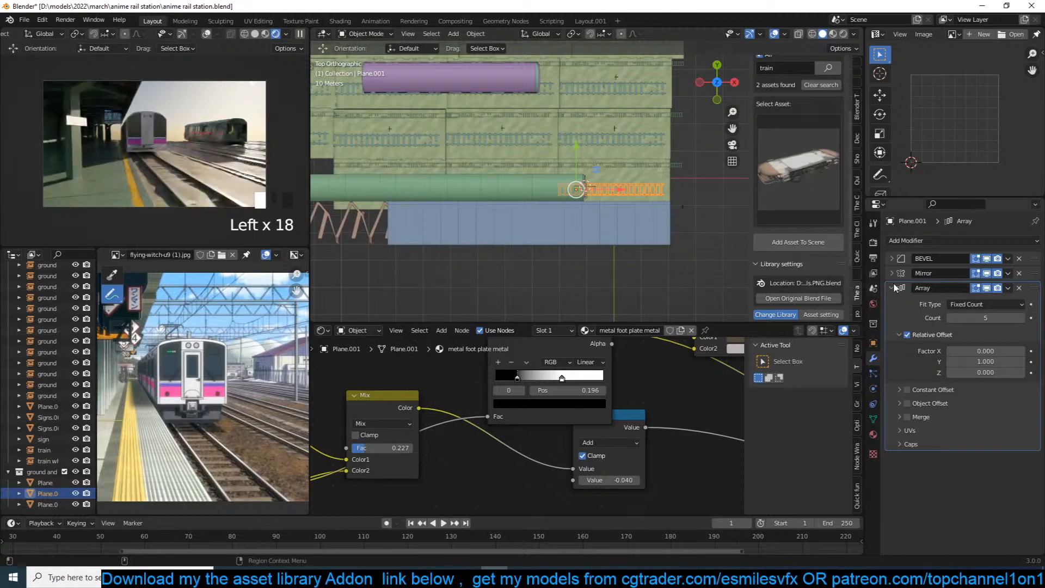
left_click(1021, 319)
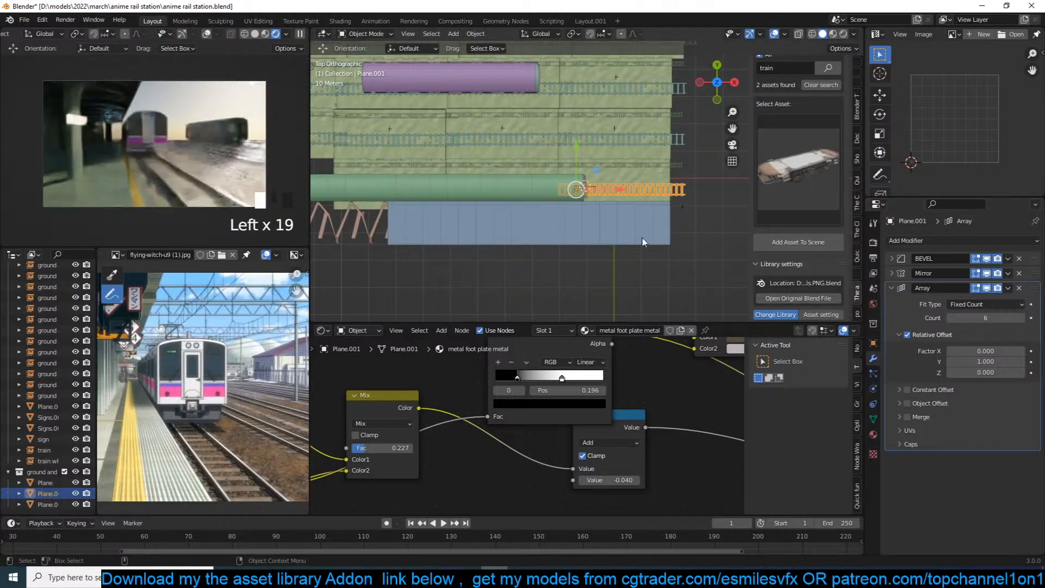
left_click(688, 249)
key("ctrl+s")
Delete the rail track row immediately next to the main train's track.
scroll(688, 245, "up", 2)
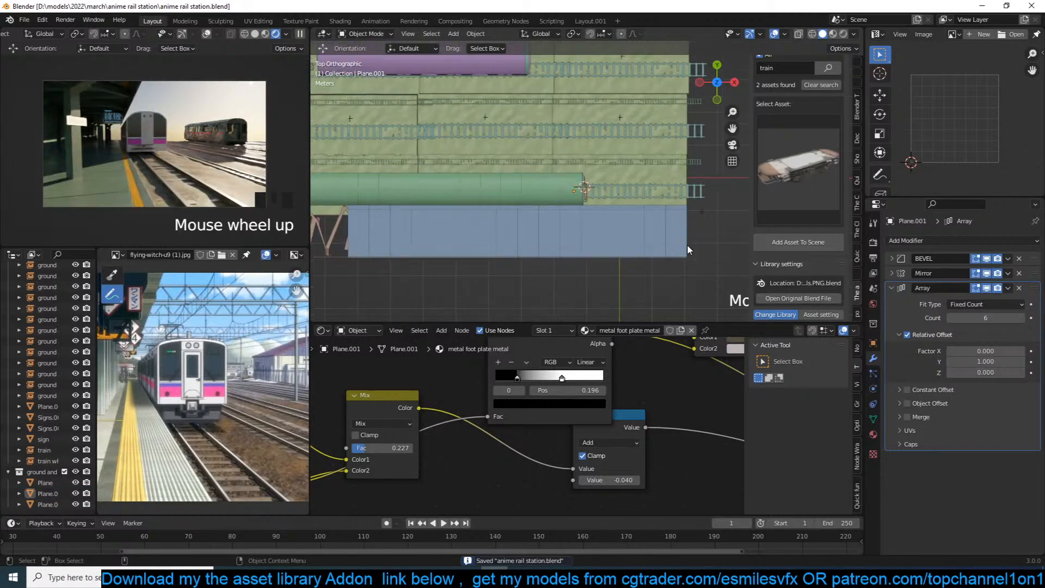
left_click(695, 162)
key("x")
left_click(698, 164)
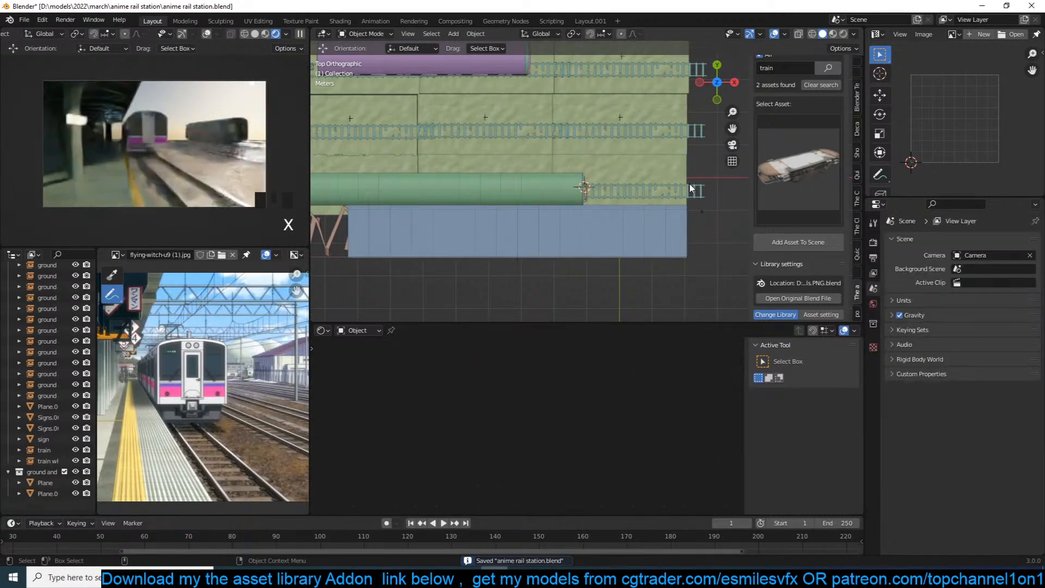
Make a linked duplicate of the main train's rail track, offset about 11 m along Y, and save the file.
left_click(692, 191)
key("alt+d")
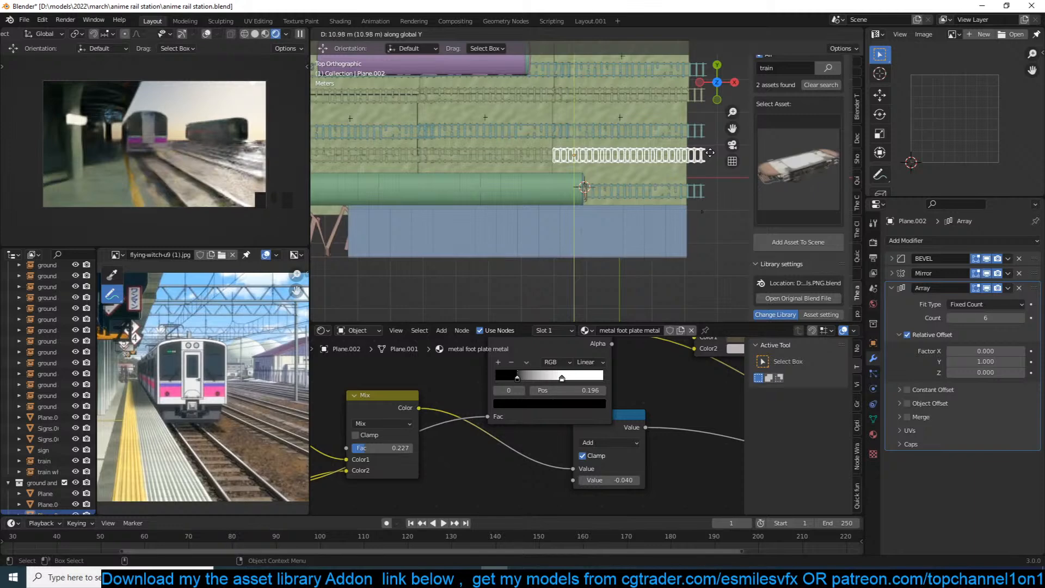
left_click(707, 155)
left_click(713, 196)
key("ctrl+s")
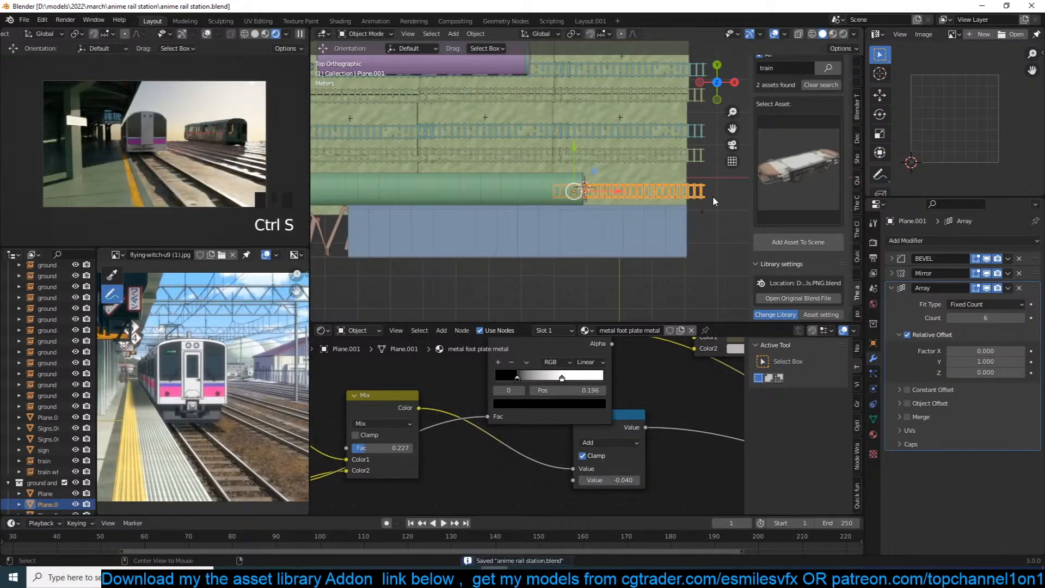
key("alt+a")
key("ctrl+s")
Save the file and delete the main train together with its wheels.
key("grave")
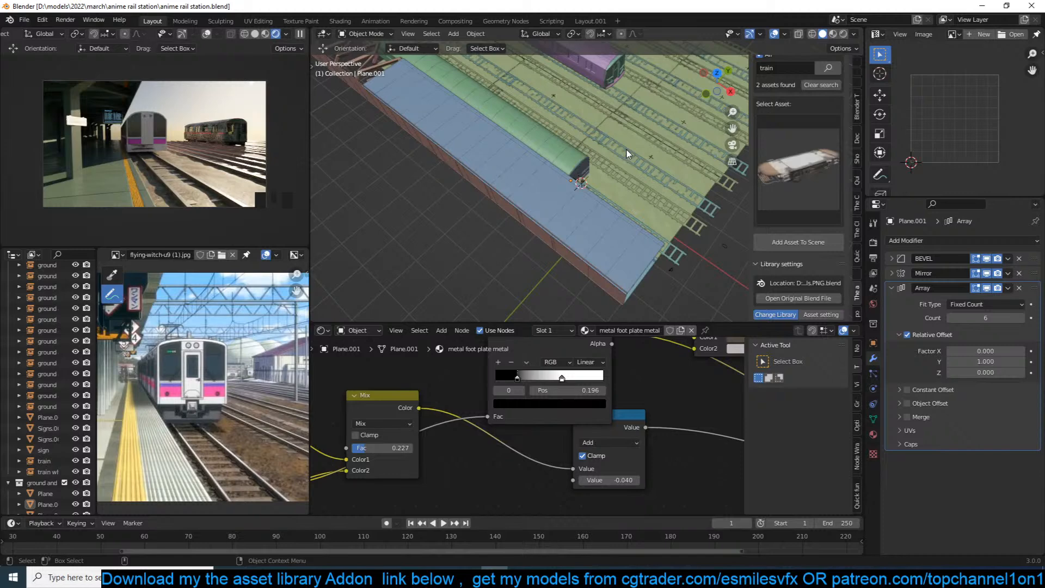
scroll(621, 136, "up", 2)
key("grave")
scroll(598, 166, "up", 5)
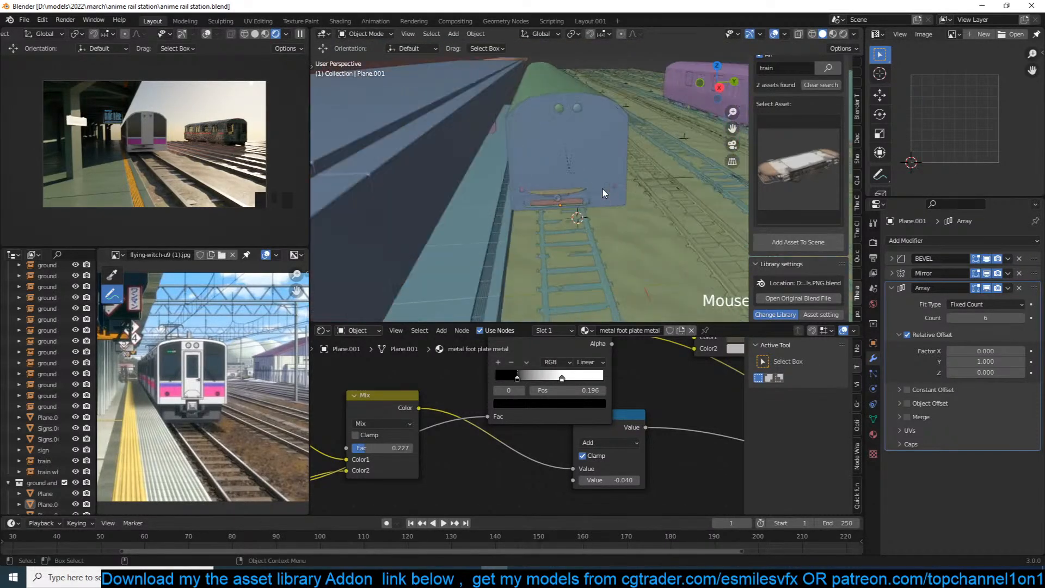
key("grave")
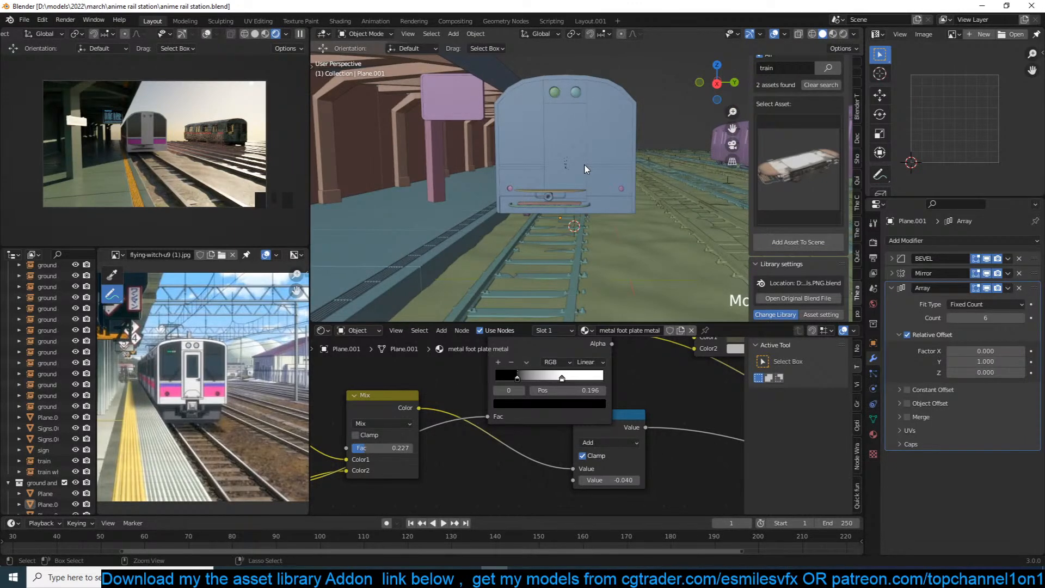
key("ctrl+s")
key("KP_3")
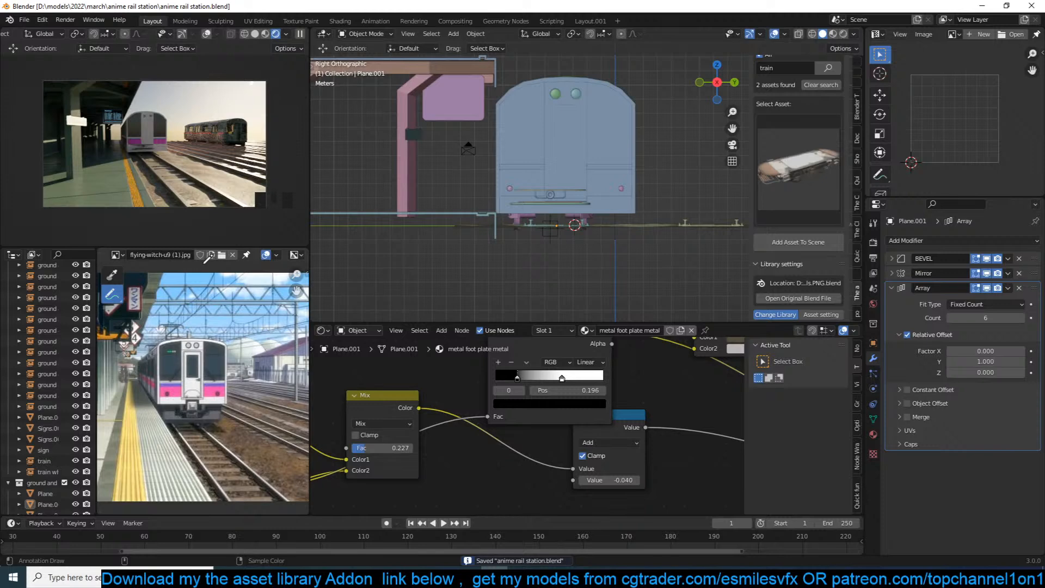
left_click(656, 129)
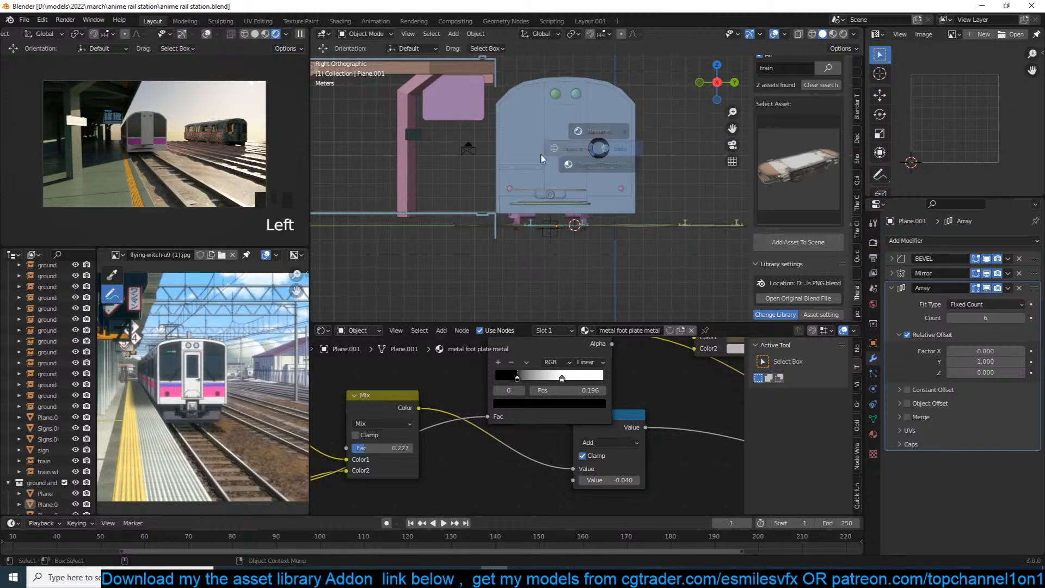
key("z")
key("z")
left_click_drag(608, 71, 519, 196)
key("x")
left_click(524, 195)
Make a linked duplicate of the background train and place it on the track beside the platform.
scroll(632, 163, "down", 3)
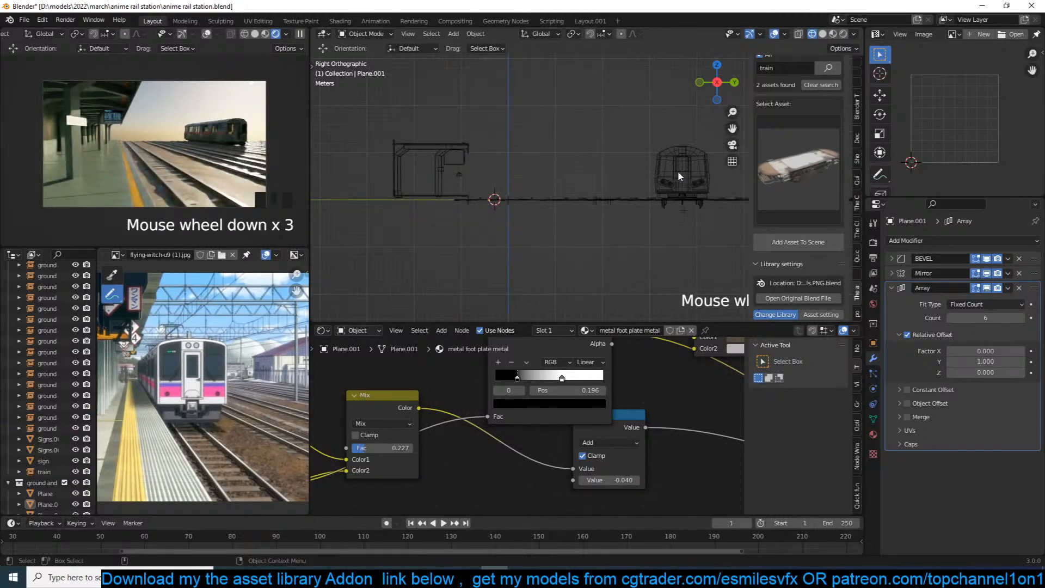
left_click(679, 174)
key("alt+d")
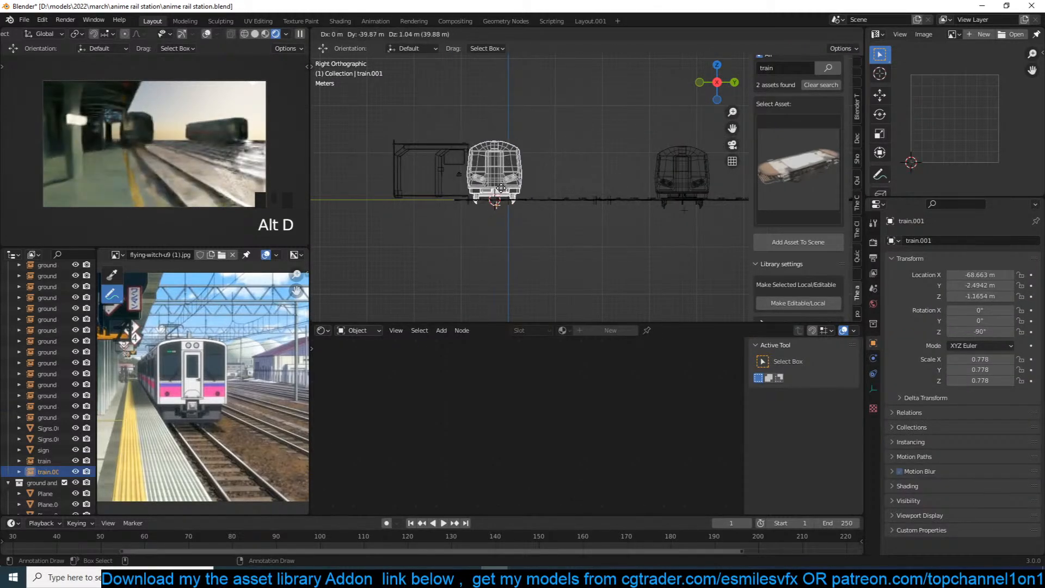
left_click(500, 188)
Move the duplicated train about 20 m forward along X beside the platform.
scroll(508, 186, "up", 3)
key("z")
key("grave")
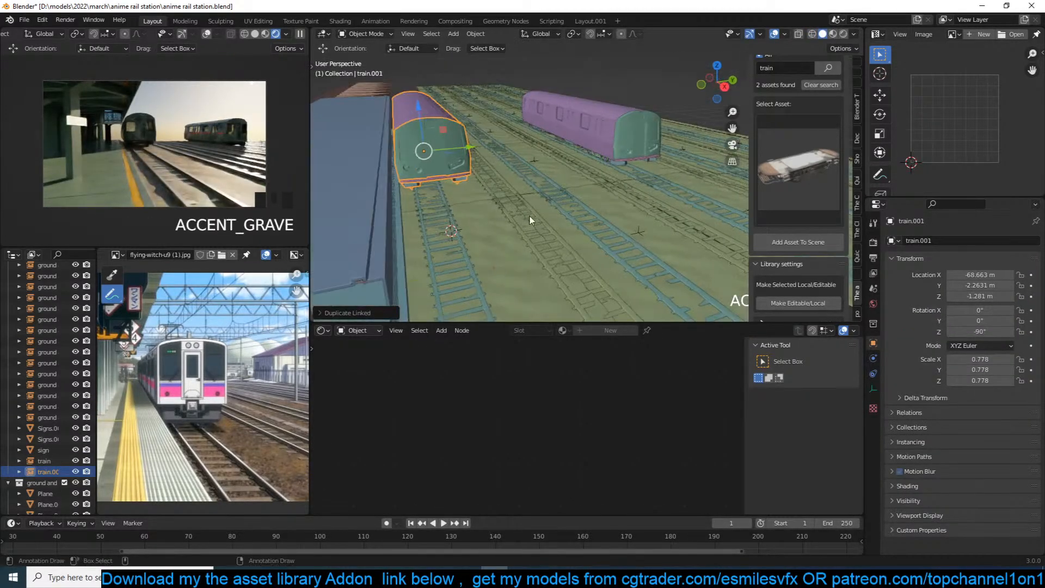
key("grave")
key("grave")
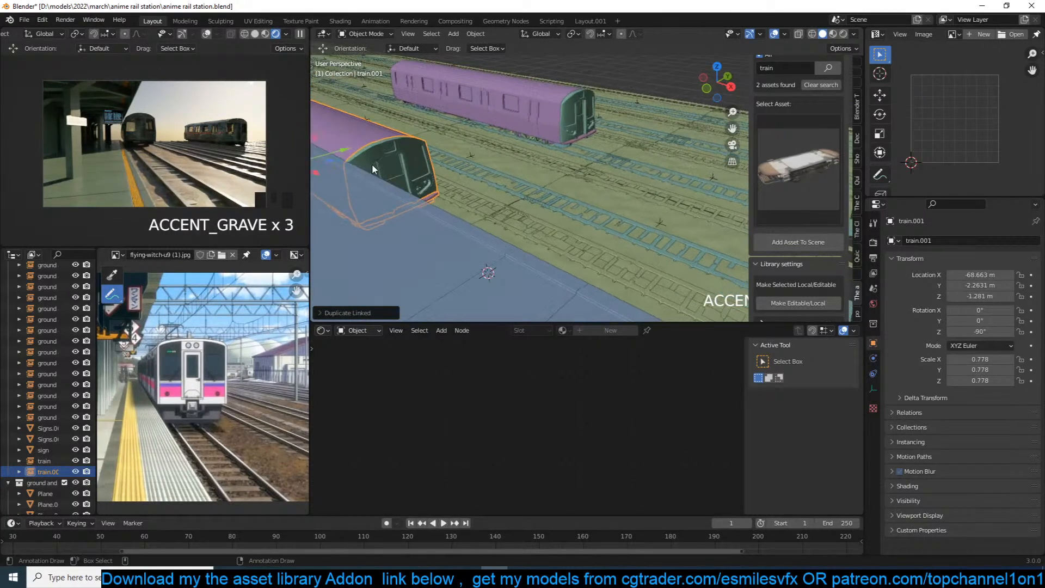
middle_click_drag(372, 163, 470, 173)
left_click_drag(403, 180, 471, 210)
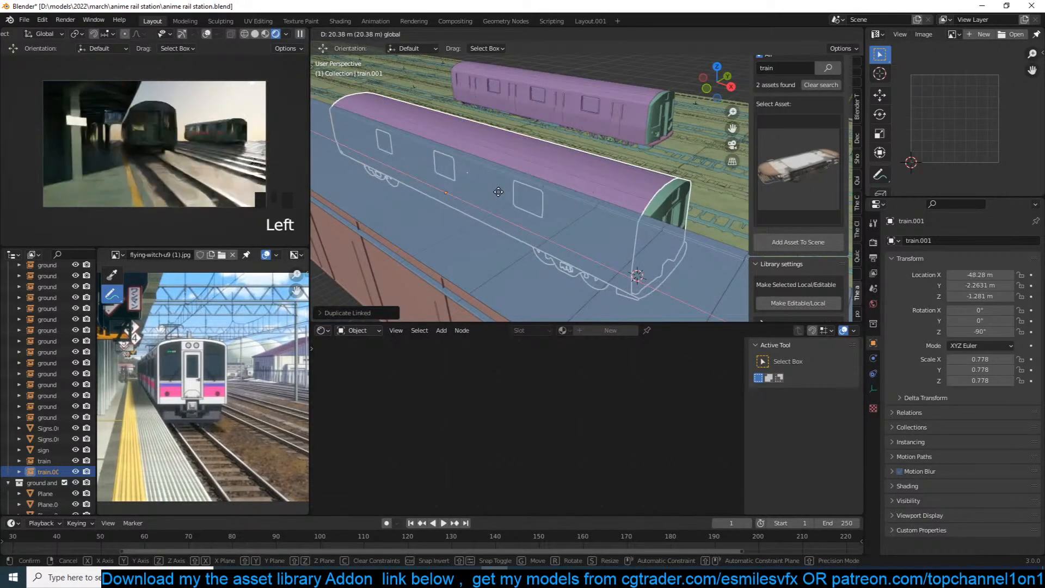
Scale the platform-side train down to about 0.509 and reposition it to sit centred on its rails.
key("KP_3")
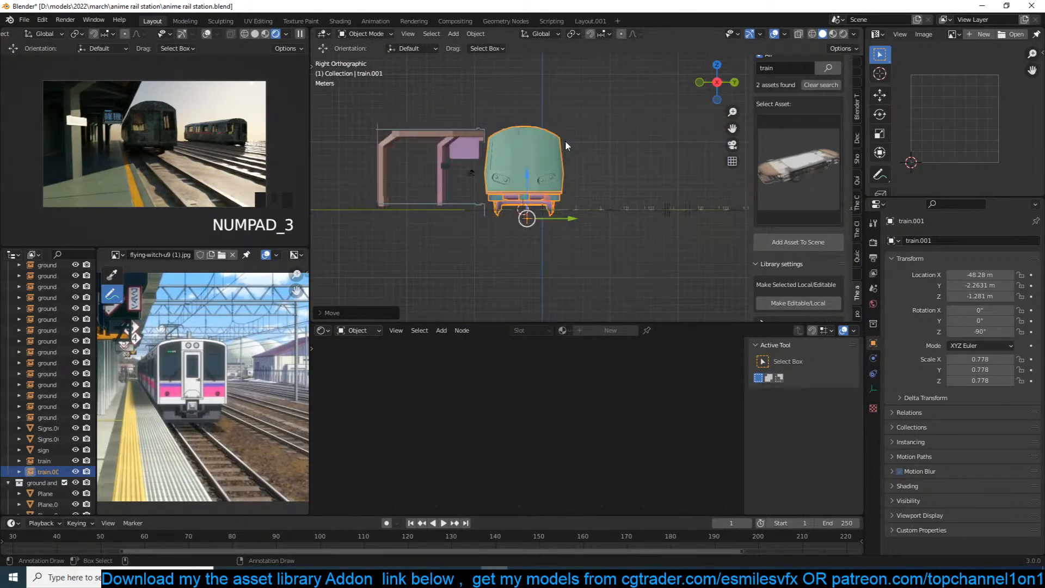
scroll(565, 141, "up", 3)
key("s")
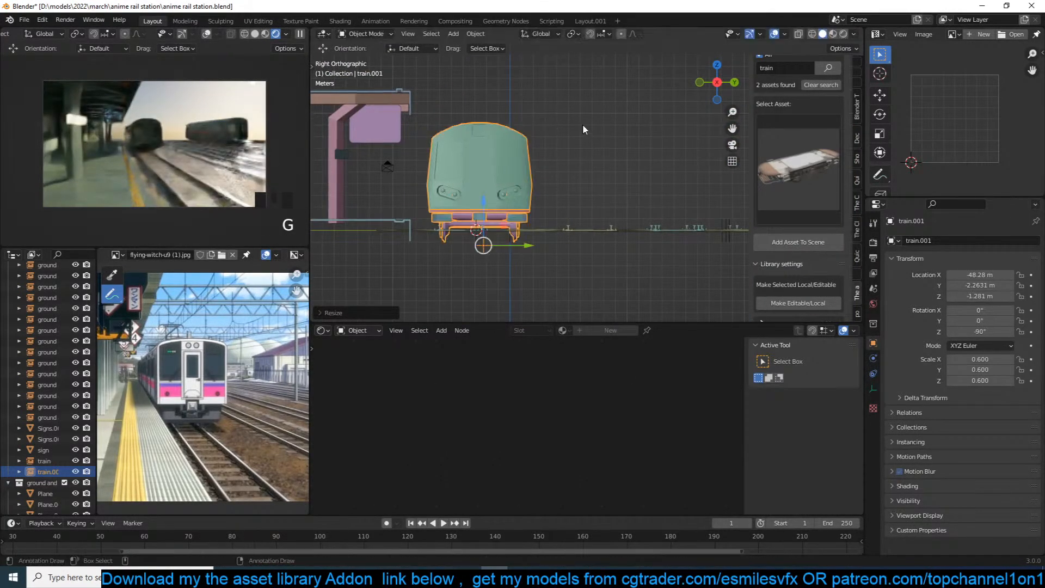
left_click(550, 137)
key("g")
left_click(544, 126)
key("s")
left_click(543, 130)
Scale the platform-side train up to about 0.548 and move it about 20 m further forward along X.
key("KP_7")
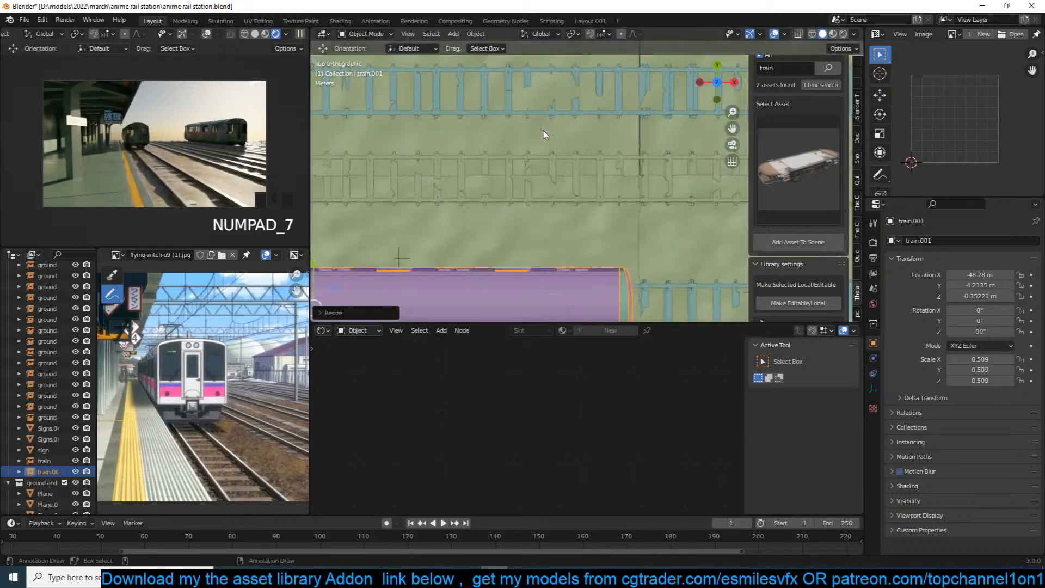
scroll(543, 132, "down", 4)
middle_click_drag(473, 142, 462, 126, "shift")
key("s")
left_click(643, 191)
left_click_drag(495, 226, 603, 227)
Make a linked duplicate of the platform-side train car about 46 m back along X, forming a second car behind it.
scroll(603, 226, "down", 3)
key("alt+d")
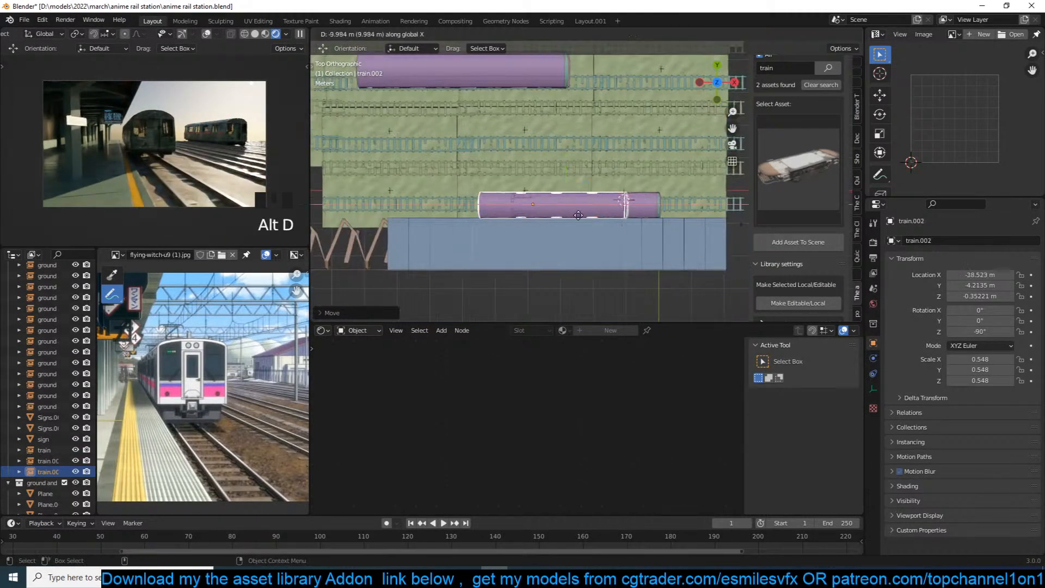
key("x")
left_click(481, 209)
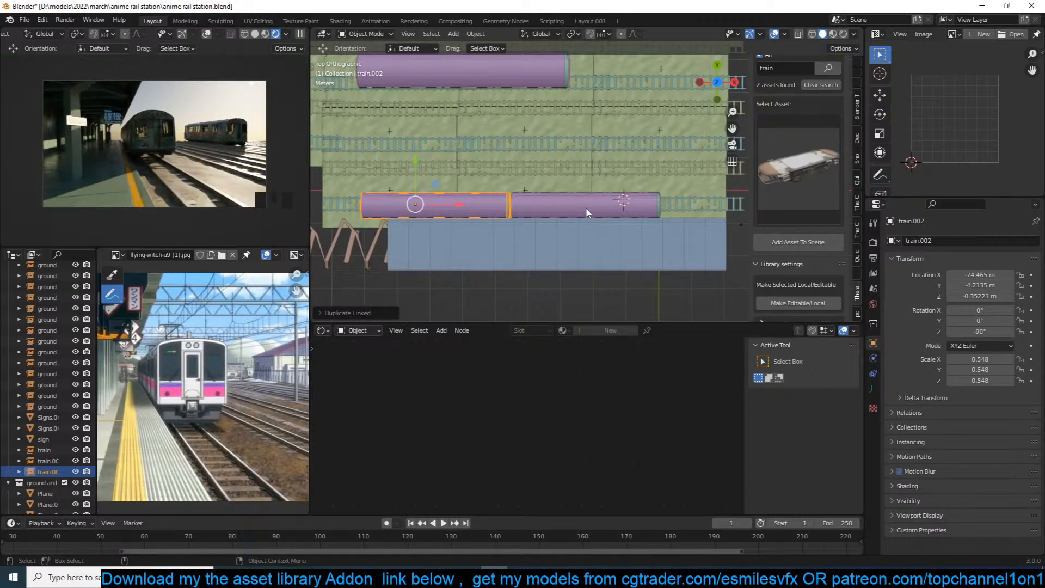
key("alt+a")
Make the front train car beside the platform local and editable.
key("grave")
middle_click_drag(604, 214, 519, 112)
scroll(490, 116, "up", 5)
left_click(546, 163)
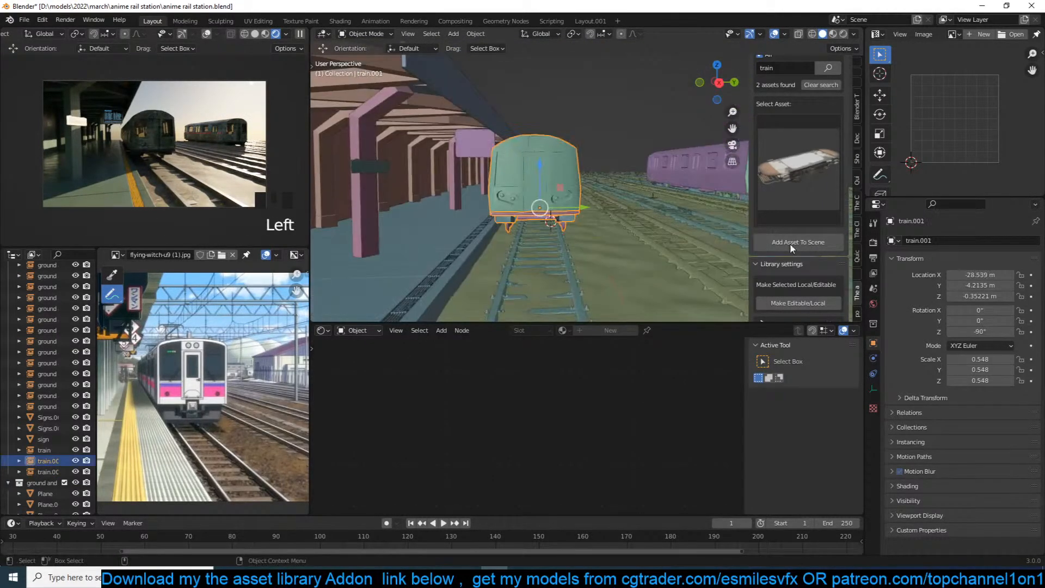
scroll(803, 276, "down", 4)
left_click(814, 217)
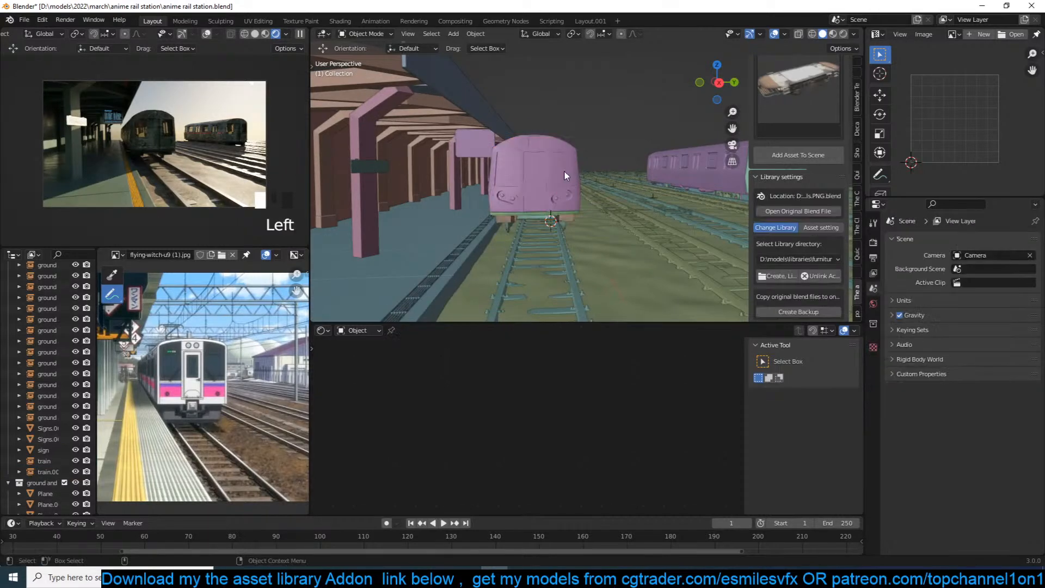
Select the front train car's body shell and bring up its material slots and the not refractive glass node tree.
left_click(566, 164)
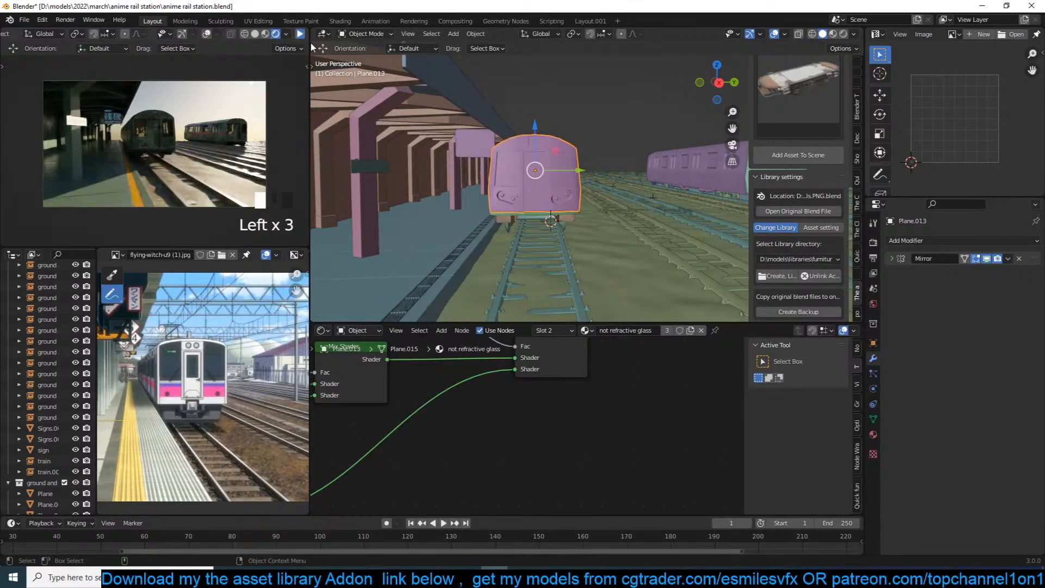
scroll(508, 168, "up", 3)
key("KP_Decimal")
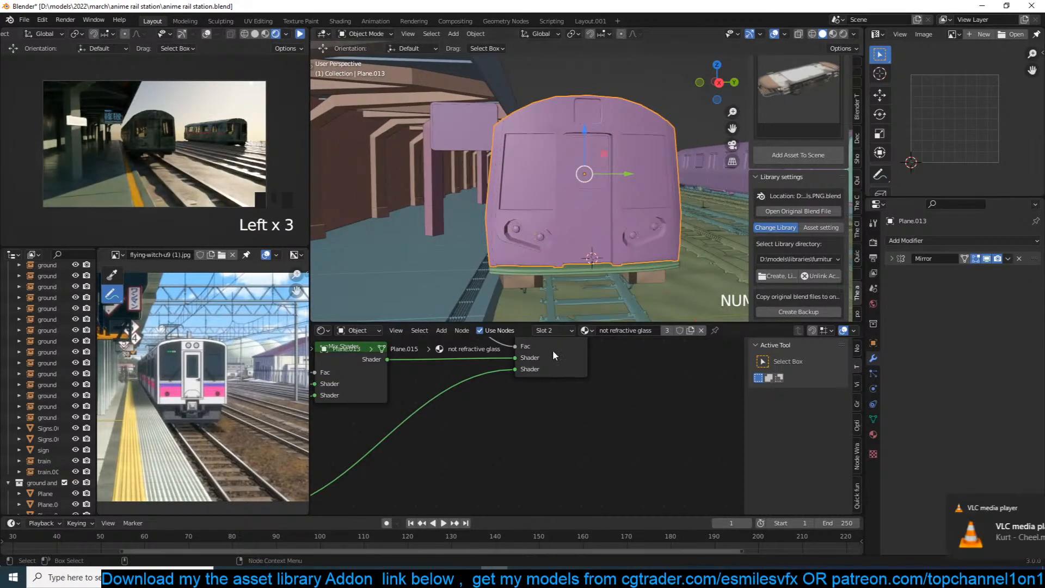
scroll(553, 351, "down", 8)
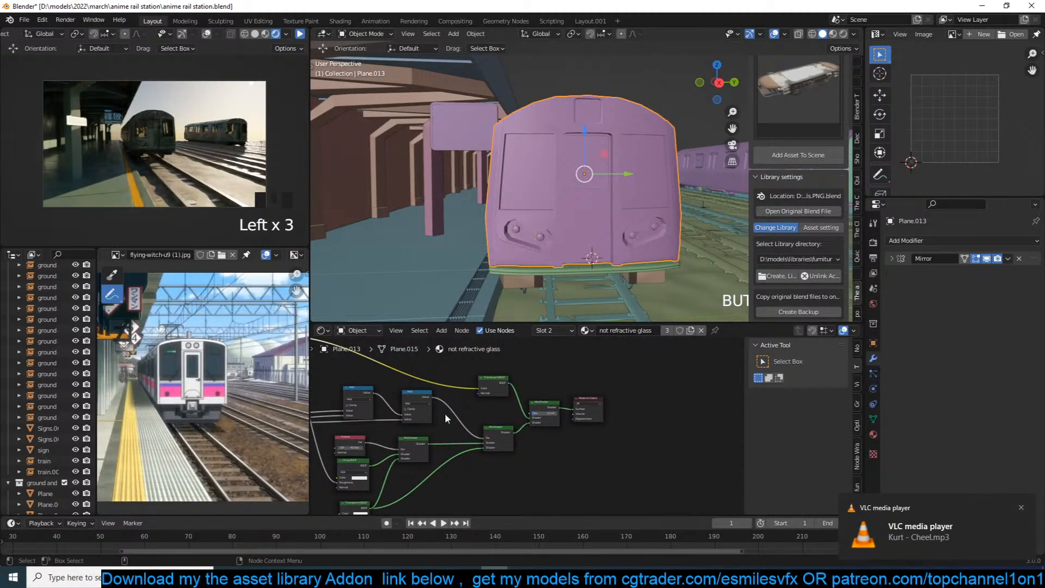
middle_click_drag(442, 413, 591, 422)
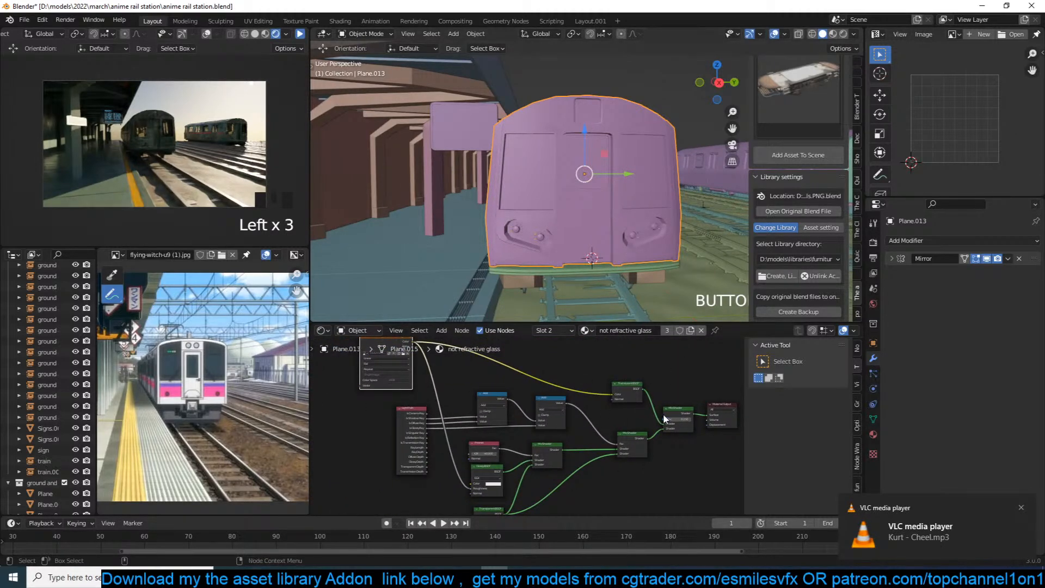
left_click(874, 435)
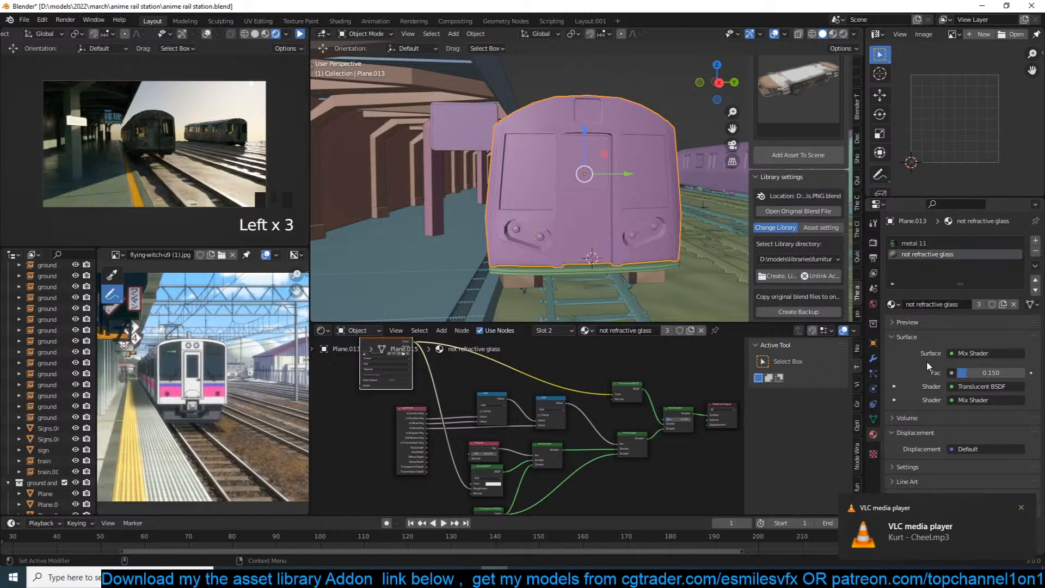
Add a Principled BSDF to the not refractive glass material, connect it to the Material Output, and place the output node beyond it.
scroll(658, 423, "up", 1)
middle_click_drag(667, 423, 520, 431)
scroll(576, 427, "up", 1)
middle_click_drag(642, 409, 605, 383)
key("shift+a")
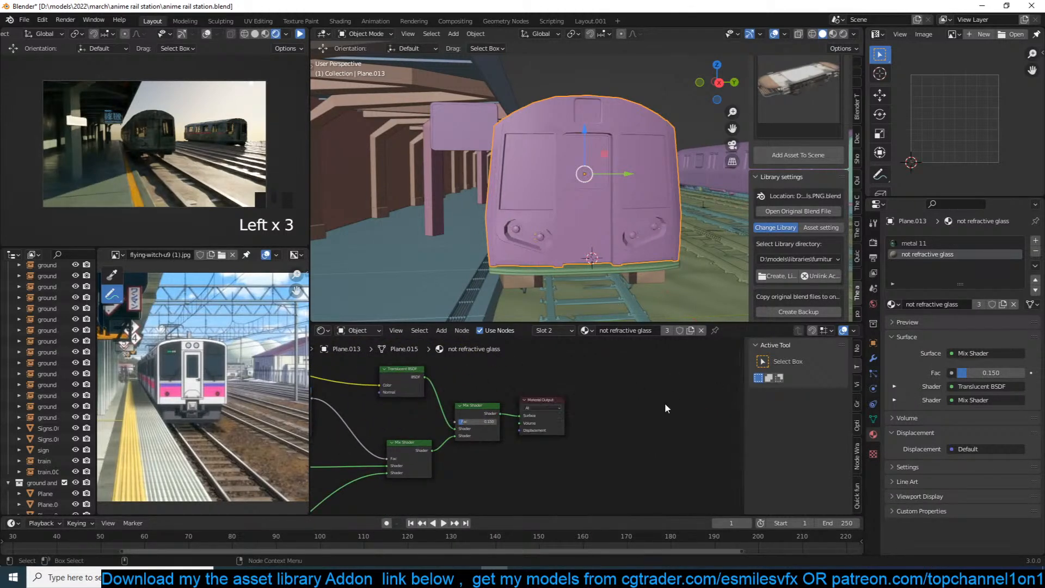
mouse_move(519, 445)
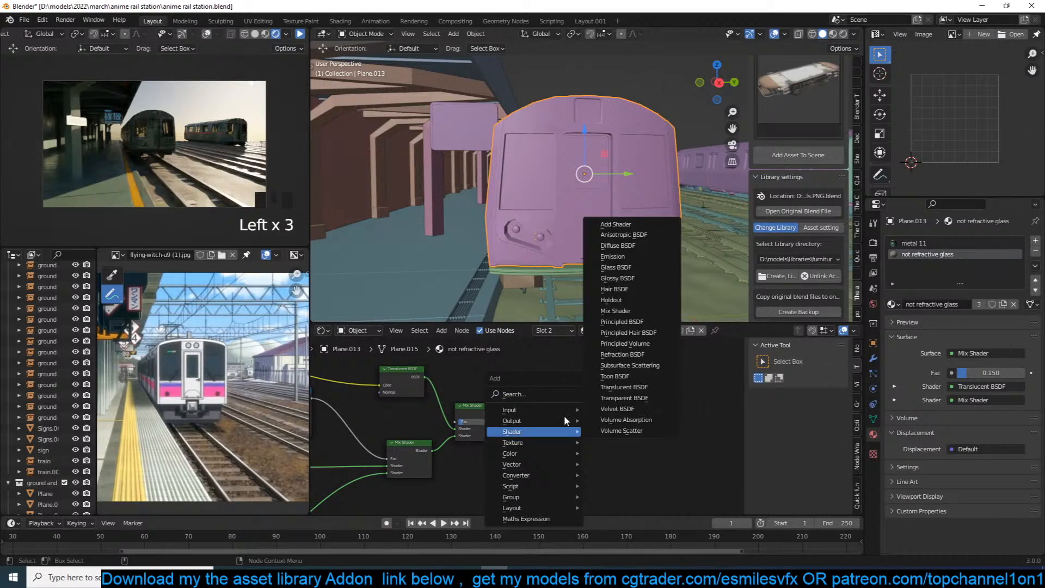
left_click(660, 325)
left_click(636, 403, "ctrl+shift")
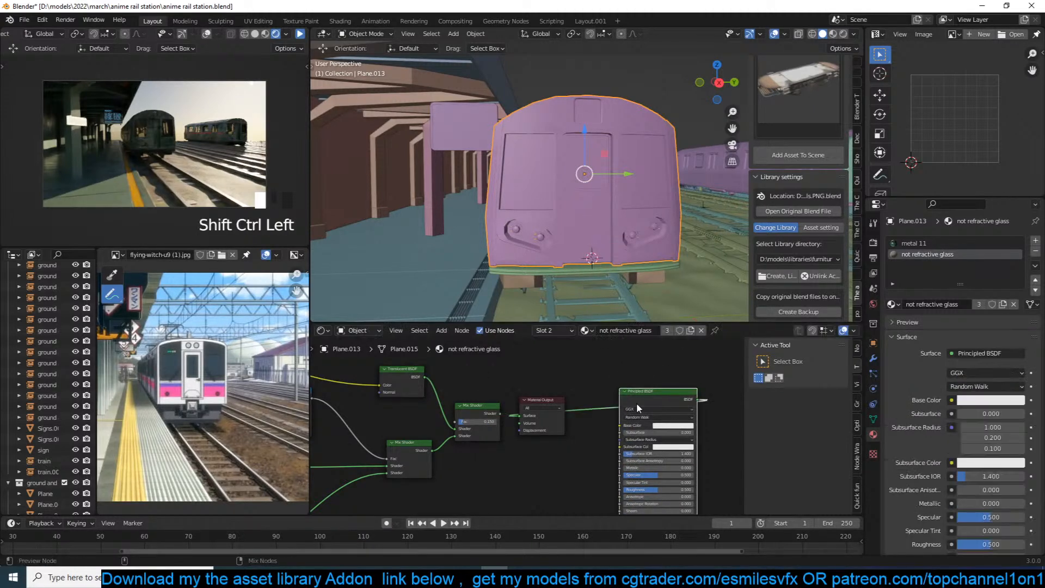
left_click_drag(538, 400, 708, 370)
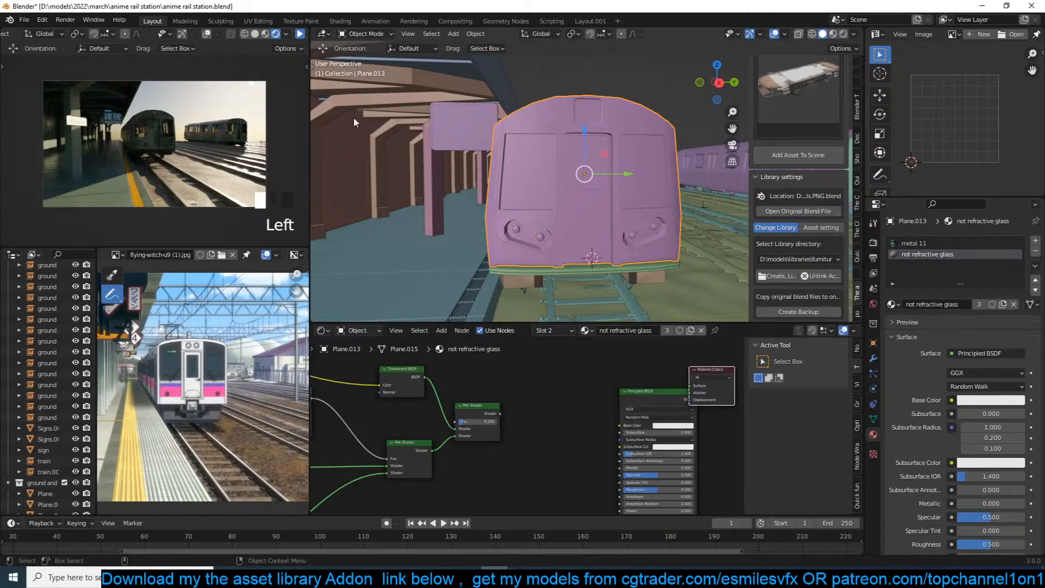
Darken the glass material's base colour to near black, set its roughness to 0.123, and save the file.
scroll(538, 363, "up", 4)
scroll(484, 388, "up", 3)
left_click(627, 360)
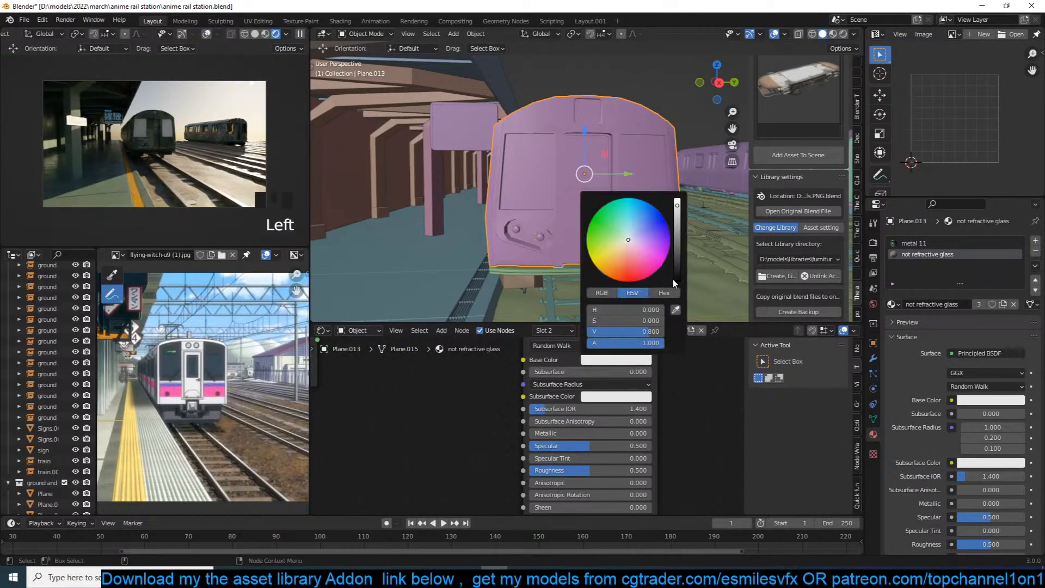
left_click(677, 271)
middle_click_drag(507, 434, 481, 395)
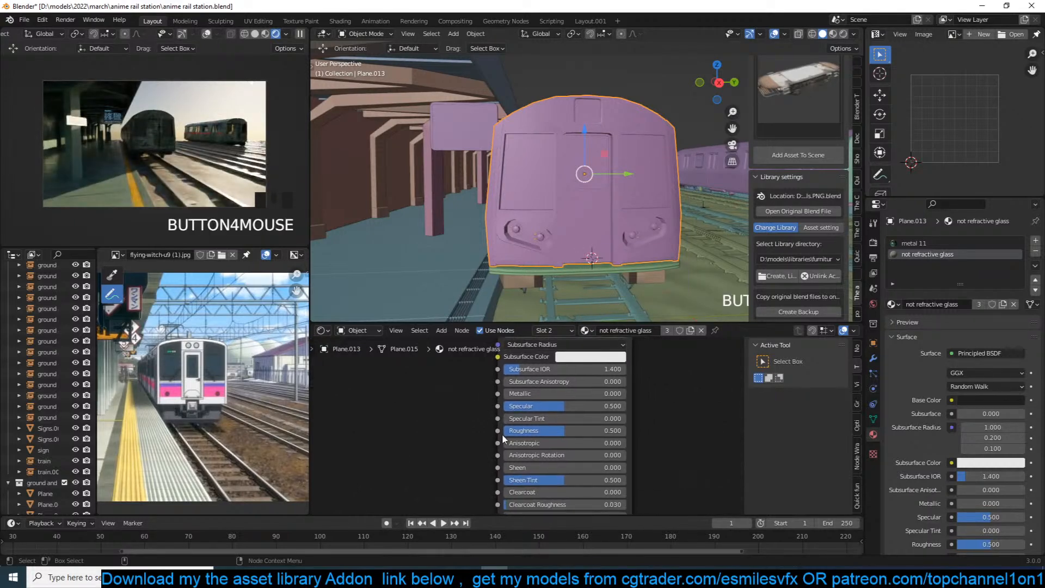
left_click_drag(556, 431, 510, 431)
left_click(443, 420)
key("ctrl+s")
Delete all texture and mix nodes feeding the Principled BSDF in the metal 11 material and save the file.
left_click(925, 243)
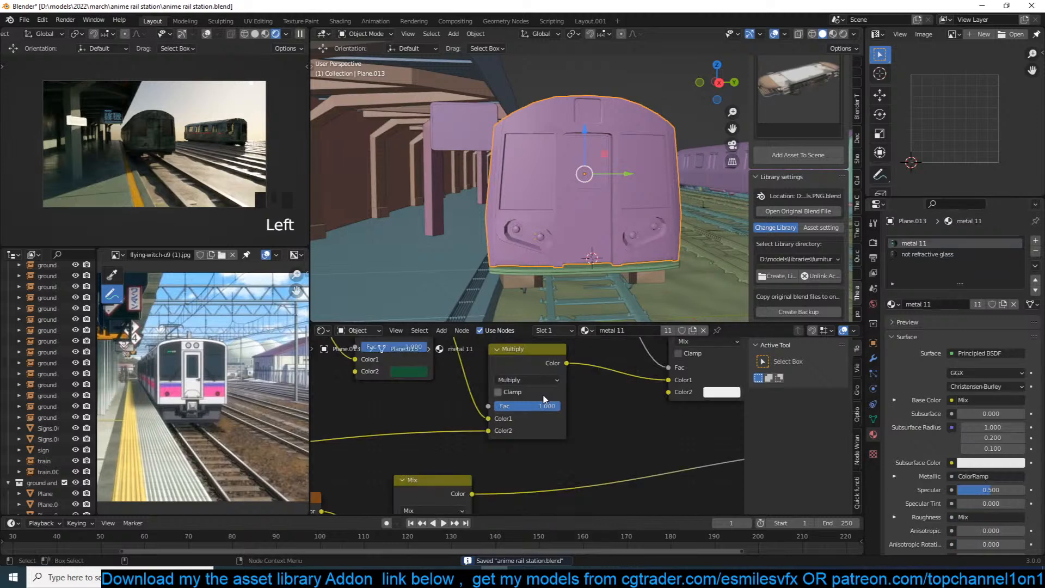
scroll(518, 465, "down", 16)
scroll(531, 461, "down", 6)
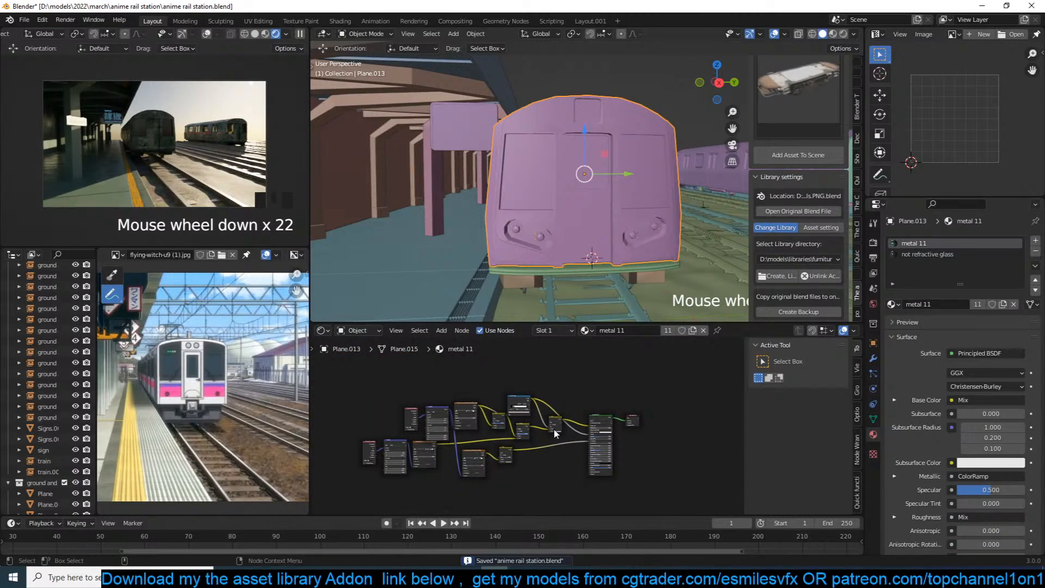
scroll(554, 429, "up", 2)
left_click_drag(582, 376, 341, 488)
key("x")
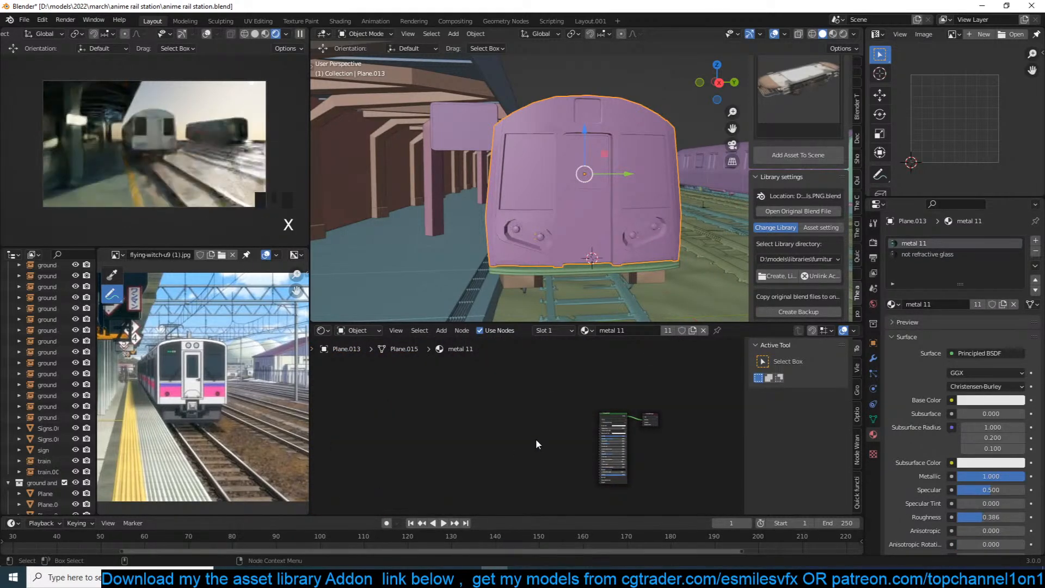
scroll(464, 401, "up", 4)
key("ctrl+s")
Set the metal 11 material's roughness to 0.254 and save the file.
scroll(473, 420, "up", 6)
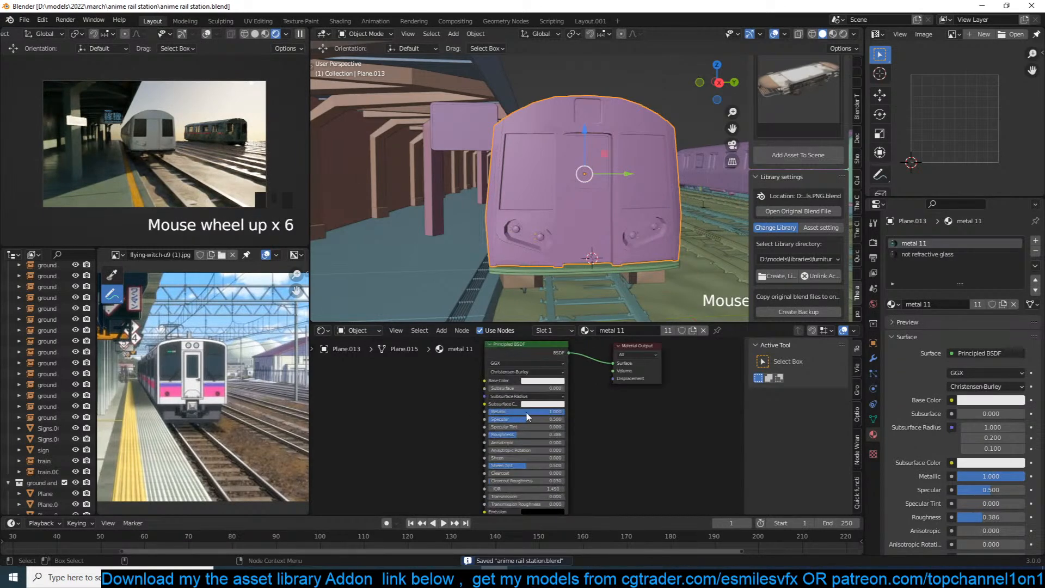
left_click(555, 381)
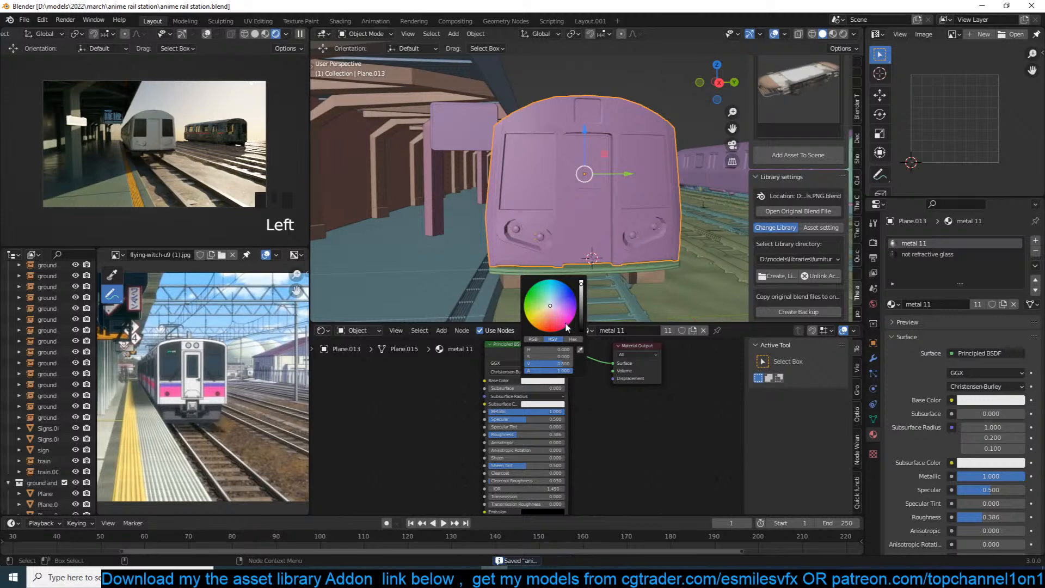
left_click_drag(520, 428, 517, 427)
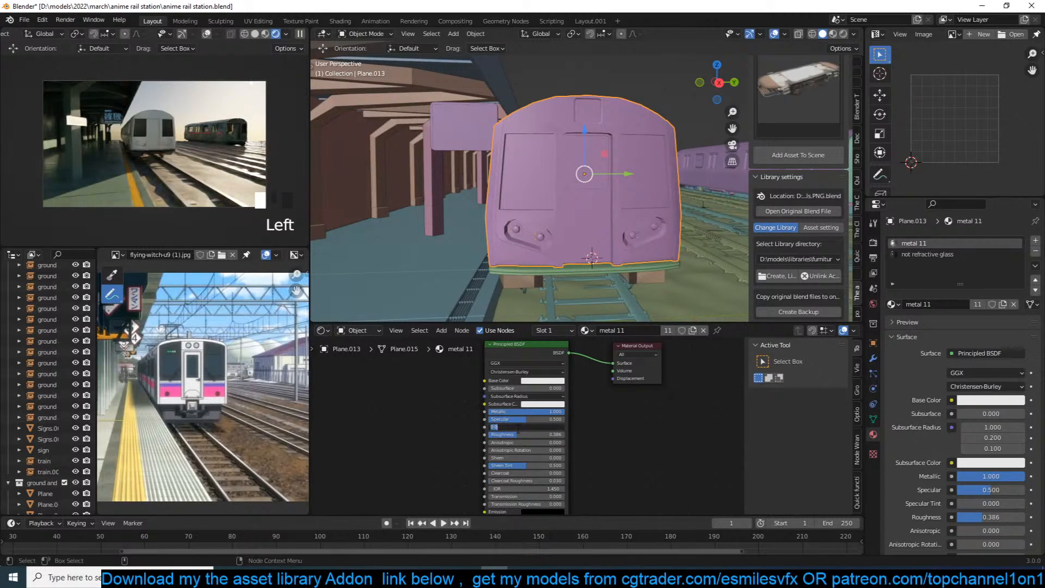
left_click_drag(514, 434, 504, 434)
key("ctrl+s")
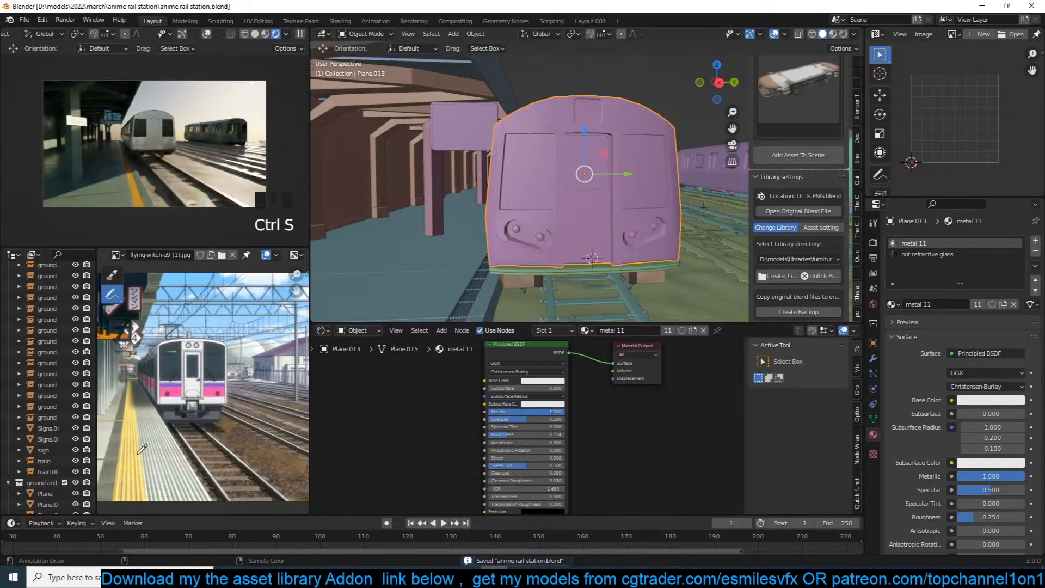
Reselect the front train car's body shell and open its mesh for editing.
left_click(130, 131)
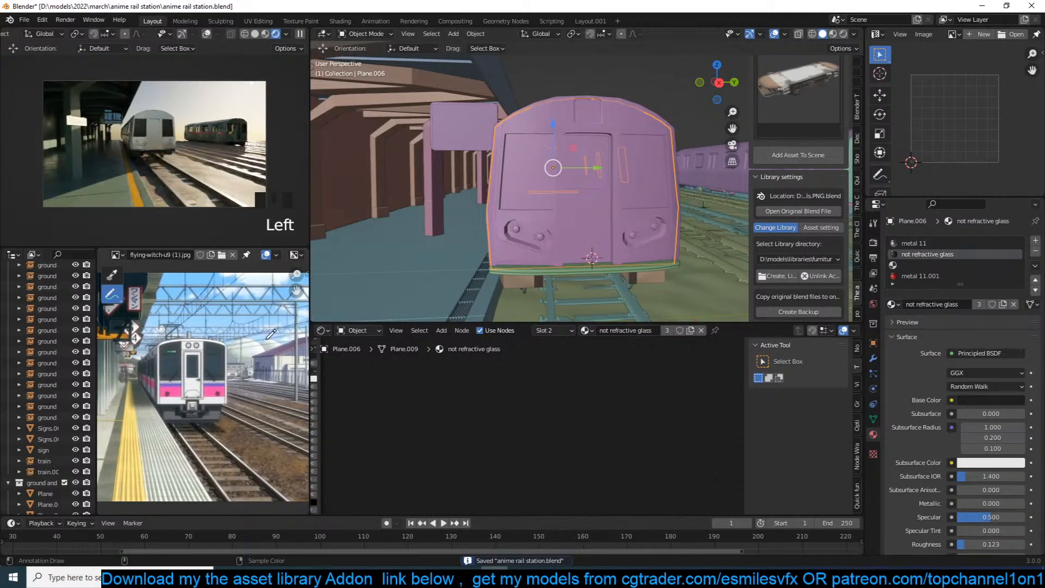
left_click(300, 34)
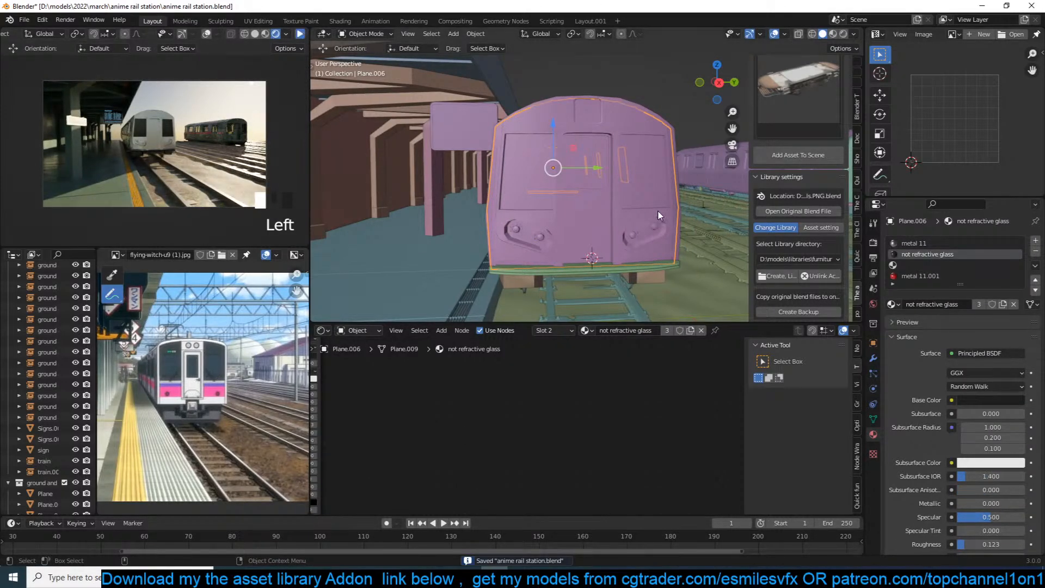
left_click(655, 217)
left_click(653, 220)
left_click(653, 220)
key("Tab")
Connect the vertices beside the upper outer corner of the headlight recess on the train's front.
scroll(614, 224, "up", 3)
left_click(632, 256, "alt")
middle_click_drag(699, 257, 622, 237)
left_click(673, 247, "shift")
key("1")
left_click(612, 234)
left_click(624, 233, "shift")
key("j")
left_click(625, 234)
Add a loop cut between the headlight recess and the car's side, and select the vertices linking it to the recess corner.
middle_click_drag(704, 232, 661, 234)
key("ctrl+r")
left_click(674, 231)
left_click(661, 234)
left_click(661, 233)
left_click(626, 232, "shift")
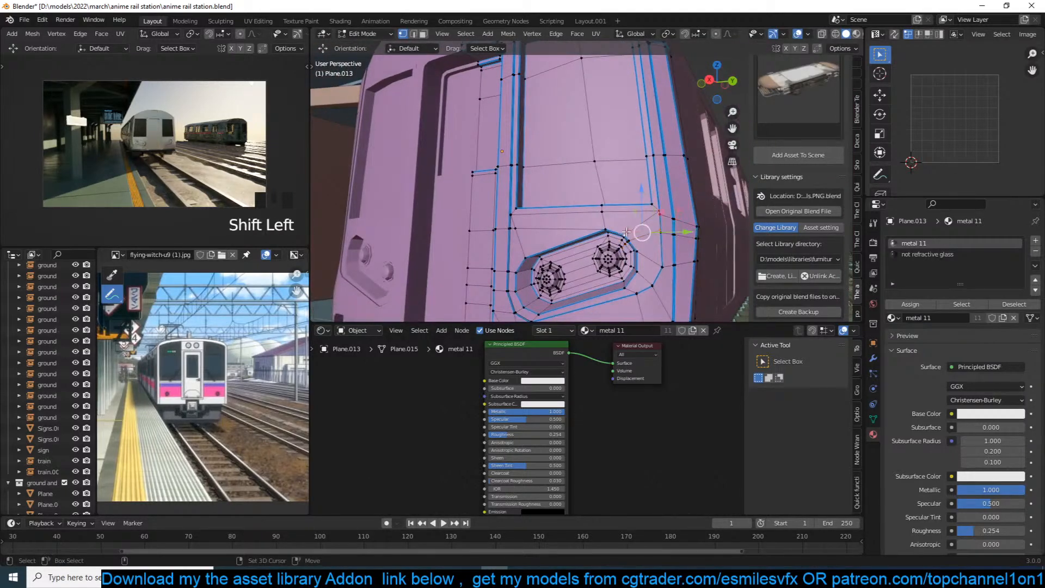
left_click(660, 230)
left_click(625, 228, "shift")
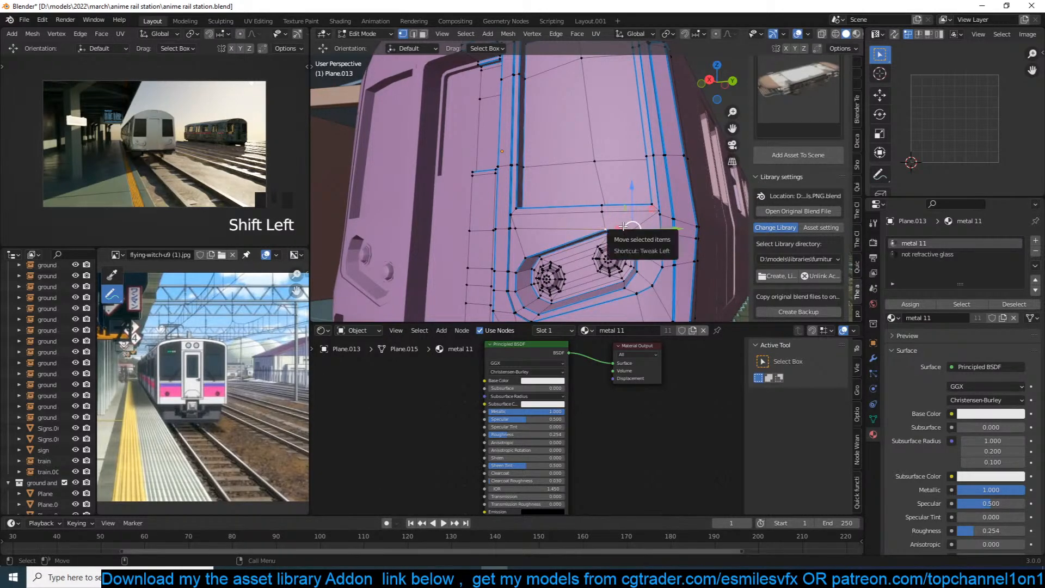
Select the band of faces running above the headlight recess from the door area to the car's side edge.
middle_click_drag(592, 243, 624, 244)
key("3")
left_click(558, 243)
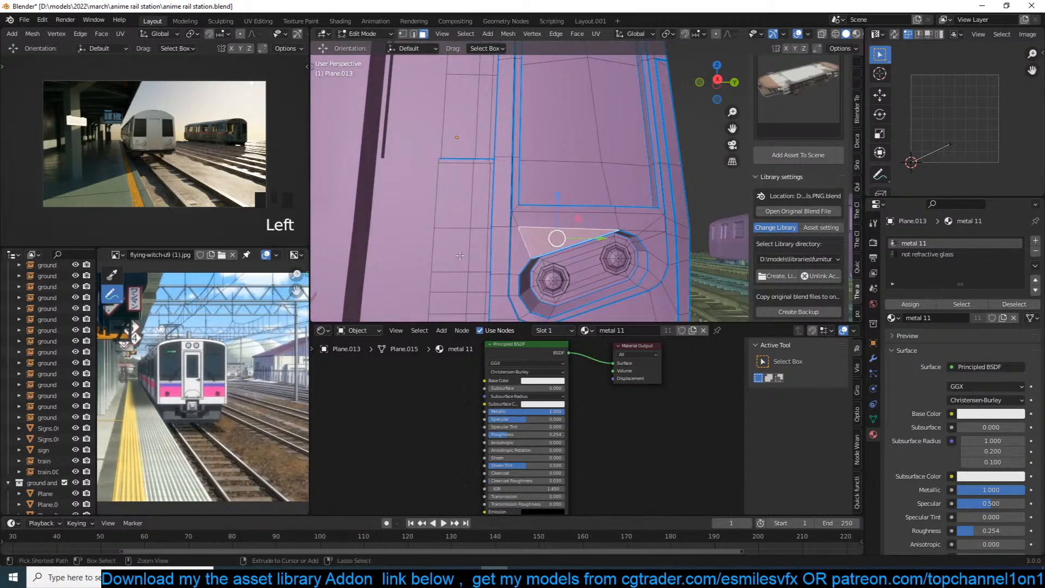
left_click(462, 257, "ctrl")
middle_click_drag(462, 257, 525, 244)
left_click(599, 206, "shift")
left_click(619, 219, "ctrl")
middle_click_drag(627, 221, 597, 222)
left_click(647, 222, "ctrl")
left_click(653, 223, "ctrl")
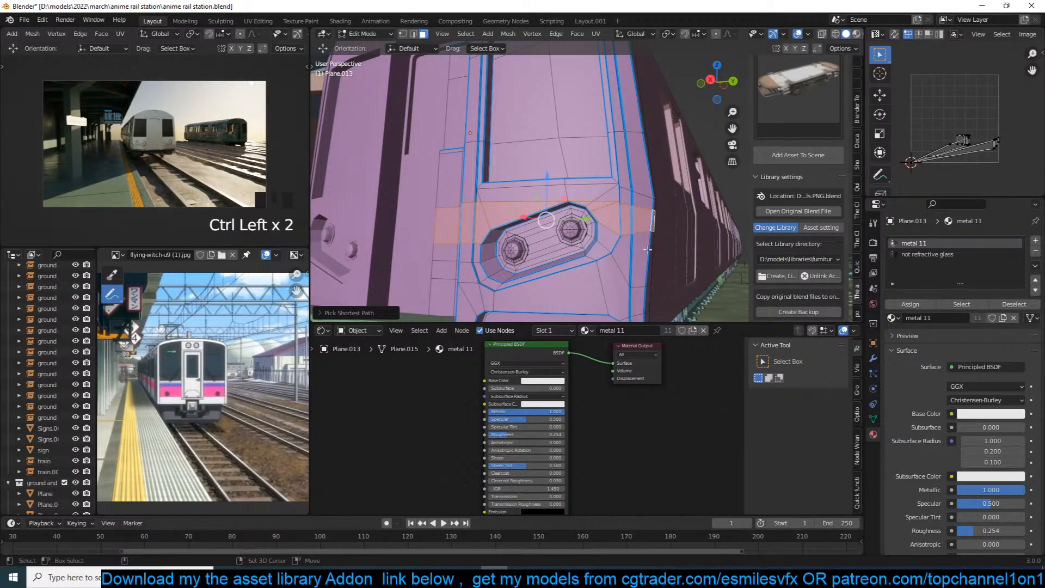
Extend the face selection down the outer side of the headlight recess and along its lower rim.
left_click(643, 254, "shift")
left_click(615, 246, "ctrl")
left_click(610, 242, "shift")
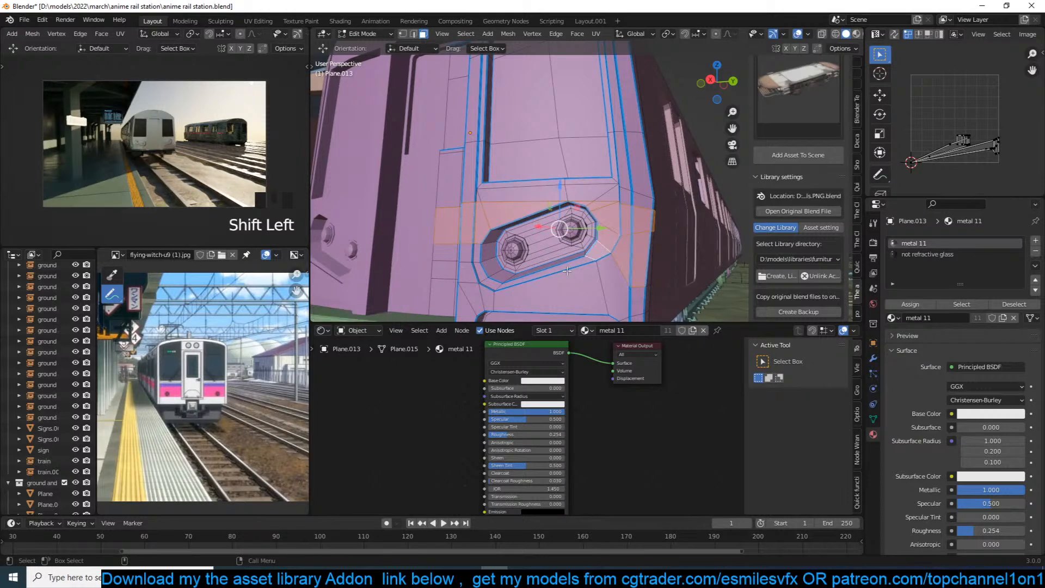
left_click(527, 284, "ctrl")
key("ctrl+z")
left_click(531, 282, "shift")
middle_click_drag(541, 279, 545, 281)
key("ctrl+z")
Add the recess's inner rim faces and the two face rows reaching toward the door to the selection.
left_click(490, 283, "shift")
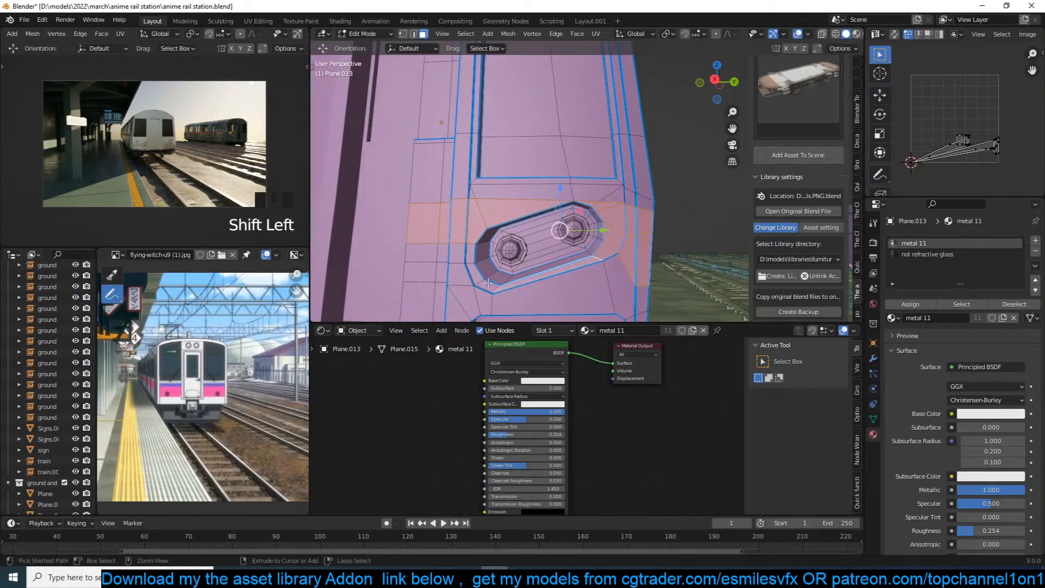
left_click(471, 256, "ctrl")
middle_click_drag(455, 255, 465, 260)
left_click(464, 259, "shift")
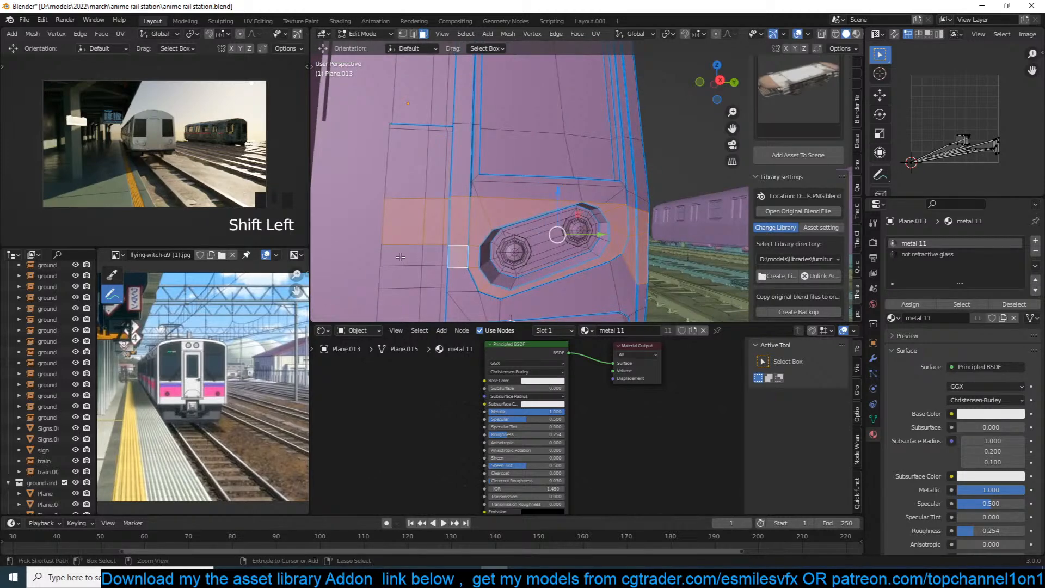
left_click(403, 261, "ctrl")
left_click(401, 279, "shift")
left_click(462, 279, "ctrl")
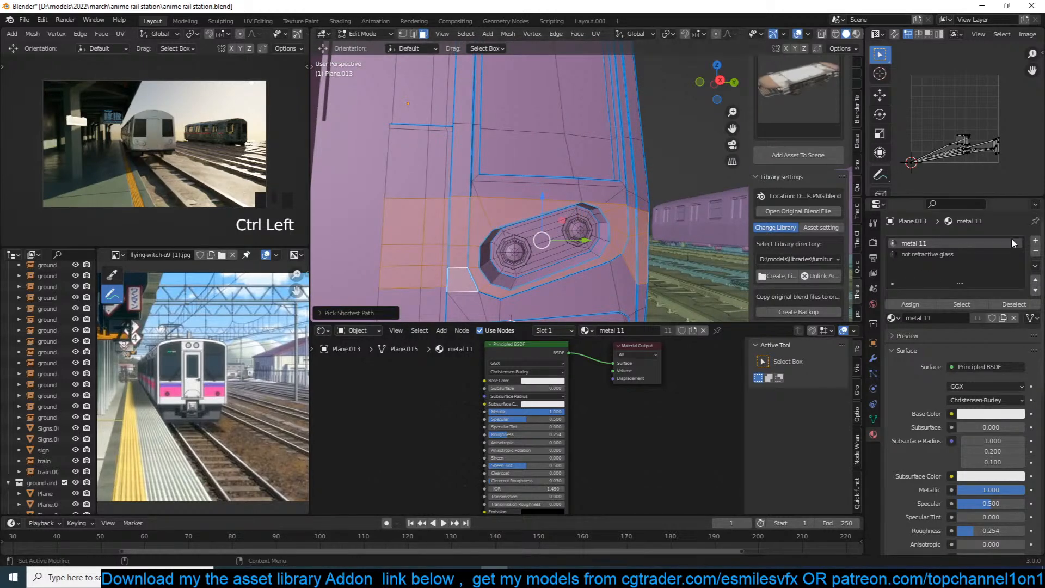
Add a third material slot to the train body and load the existing pink PLASTIC BLACK.001 material into it.
left_click(1034, 240)
left_click(992, 265)
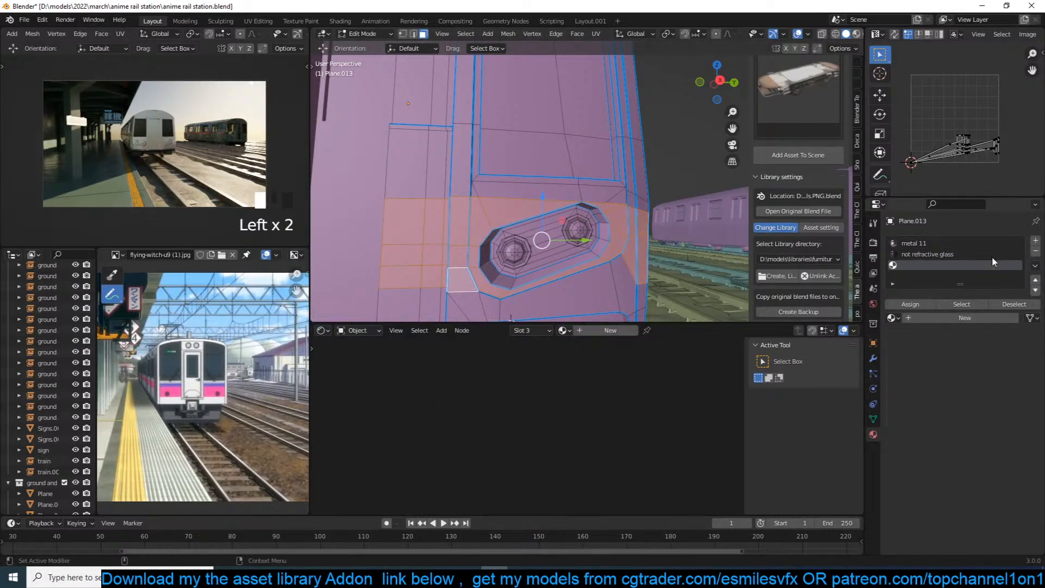
left_click(891, 319)
scroll(926, 427, "down", 3)
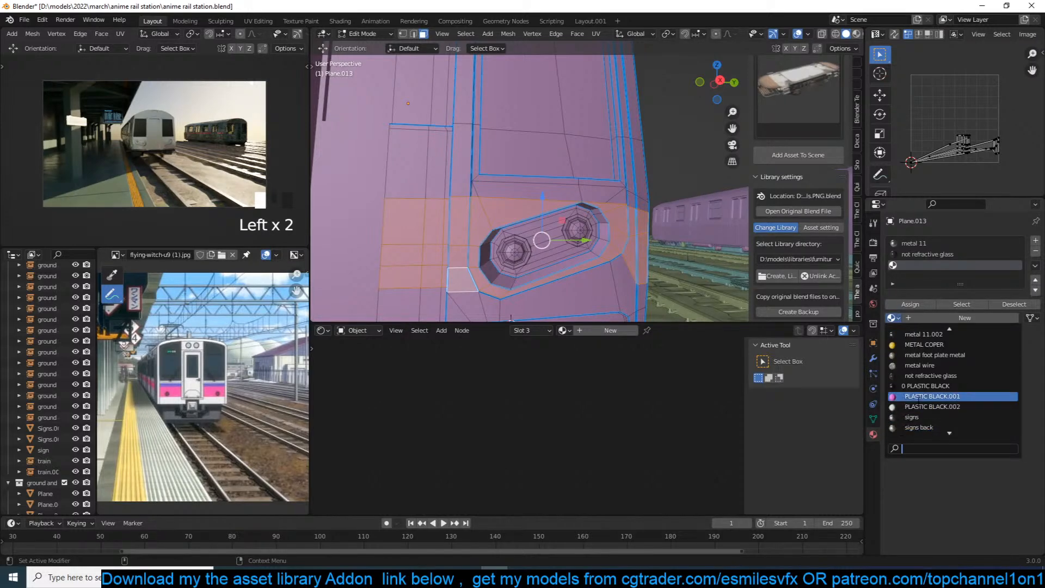
left_click(919, 397)
scroll(588, 256, "down", 3)
Try to connect the vertices below the headlight recess across to the front's outer edge.
middle_click_drag(594, 270, 609, 290)
scroll(593, 261, "up", 3)
key("1")
left_click(633, 276)
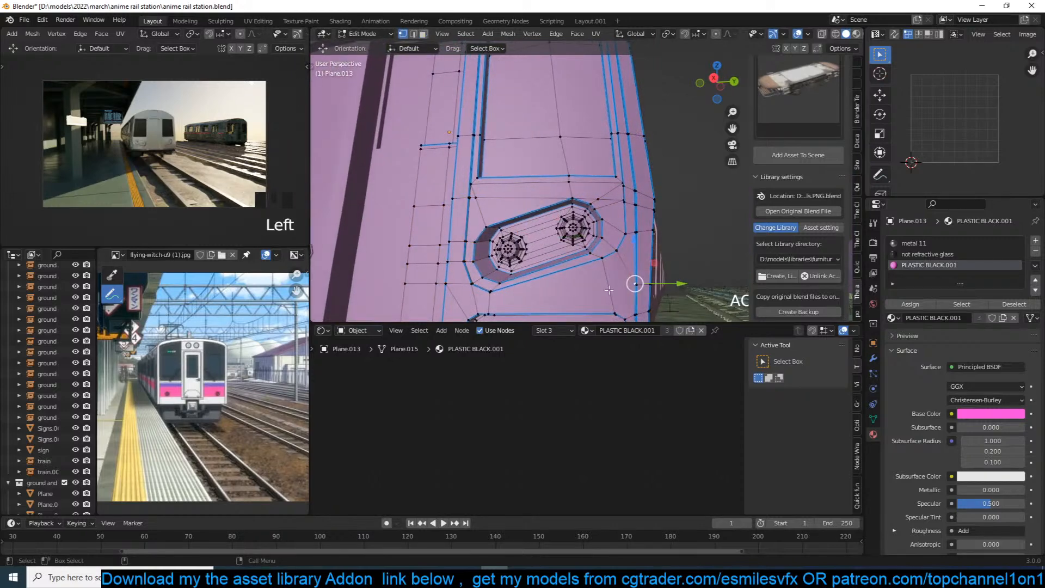
key("ctrl+z")
left_click(506, 296, "shift")
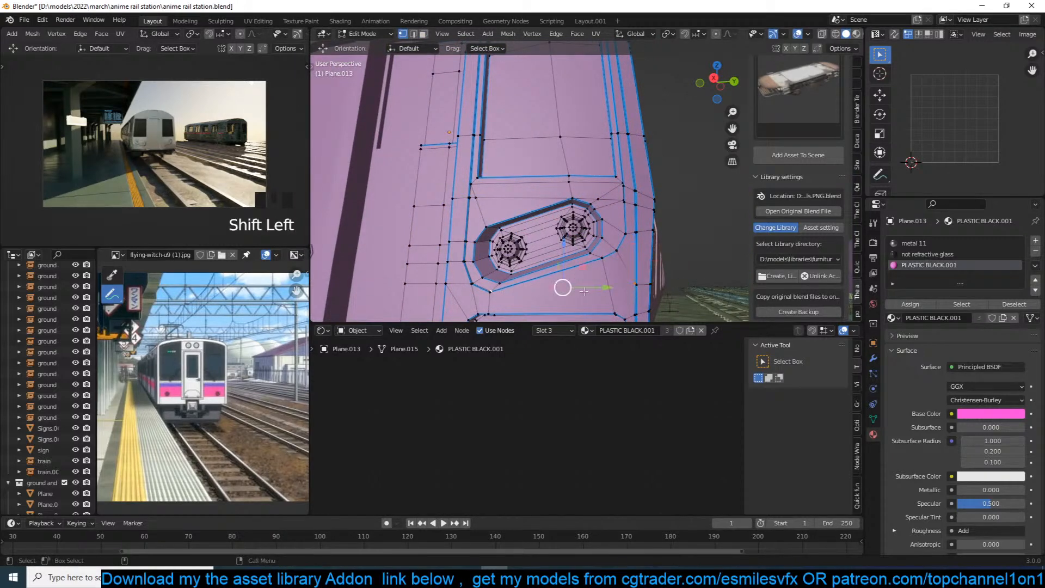
key("j")
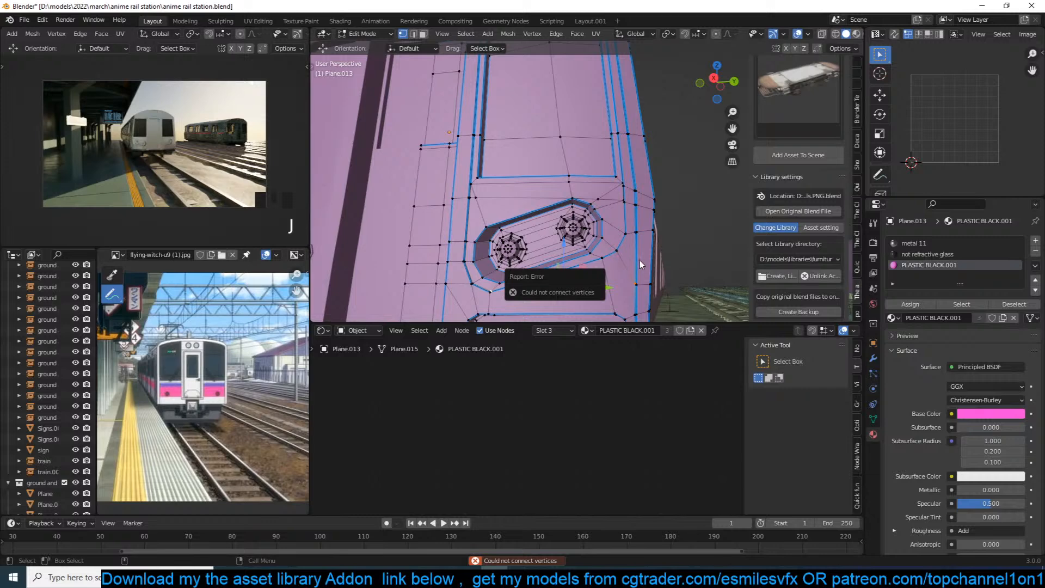
Connect the vertex at the headlight recess's lower rim across to the front's outer edge.
middle_click_drag(626, 284, 638, 287)
middle_click_drag(493, 306, 514, 224, "shift")
scroll(514, 223, "up", 3)
key("alt+a")
left_click(412, 245)
middle_click_drag(443, 257, 488, 250)
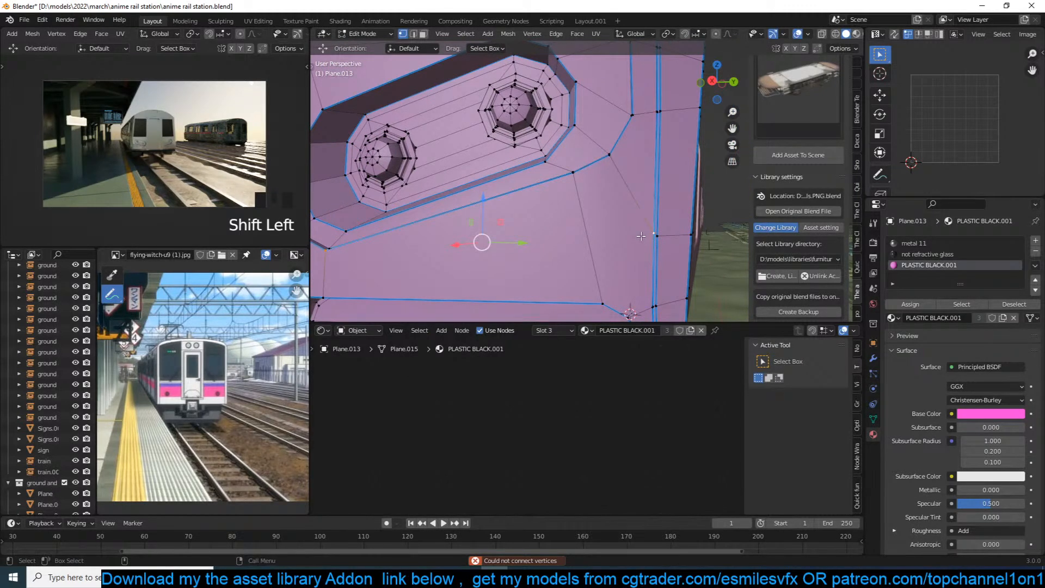
Select the faces between the recess's lower rim and the new cross edge and assign them PLASTIC BLACK.001.
key("3")
left_click(421, 237)
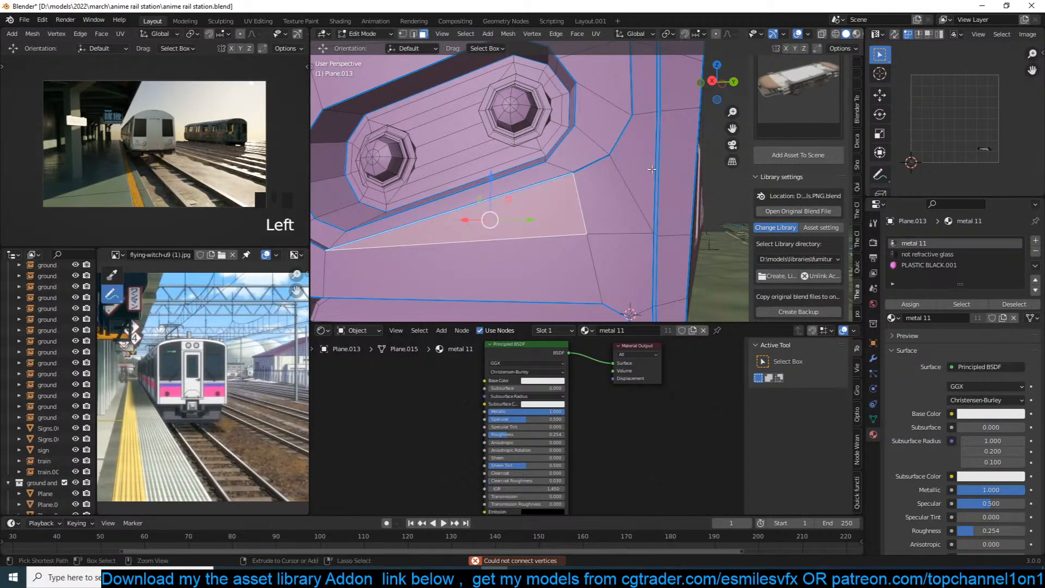
left_click(625, 205, "ctrl")
left_click(932, 267)
key("Tab")
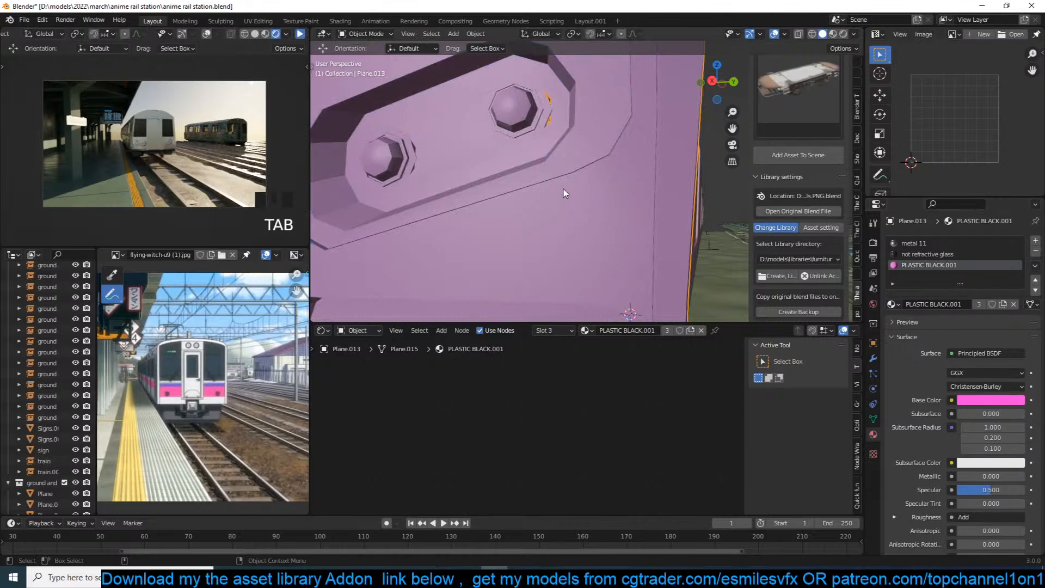
left_click(576, 218)
scroll(576, 212, "down", 3)
Select the narrow horizontal face strip between the front window and the headlight recess, from the outer corner inward.
key("Tab")
key("Tab")
left_click(606, 156)
key("Tab")
middle_click_drag(607, 156, 652, 166, "shift")
scroll(610, 167, "up", 1)
left_click(628, 177)
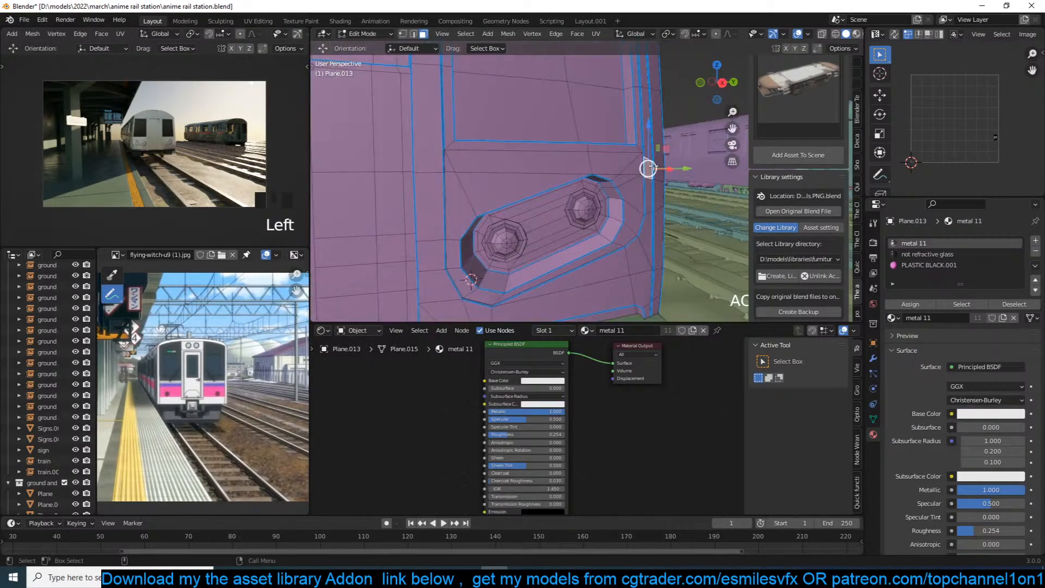
left_click(663, 169)
left_click(466, 158, "ctrl")
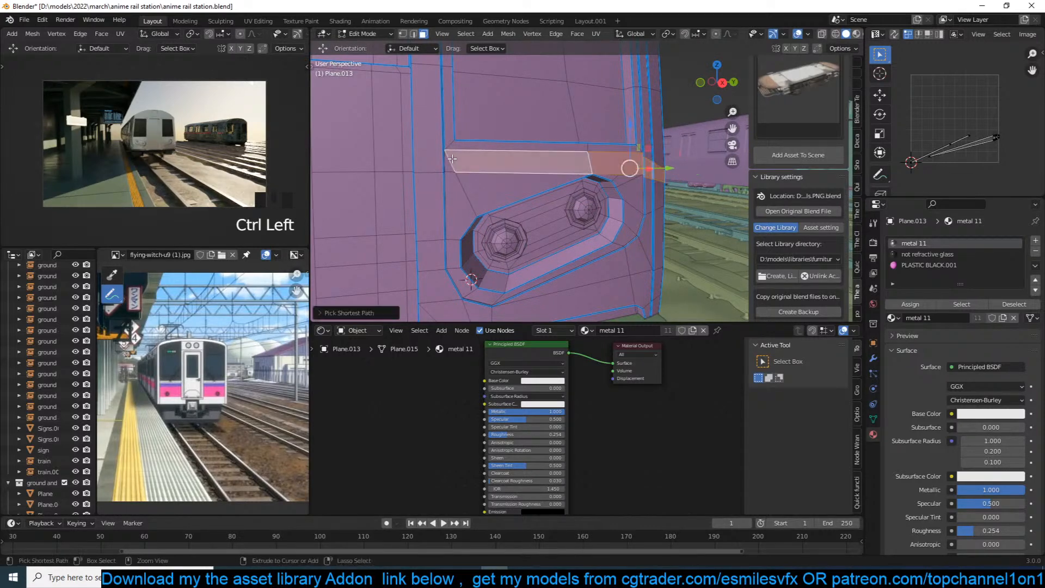
left_click(454, 168, "ctrl")
left_click(478, 161, "shift")
left_click(496, 169, "shift")
Add a fourth material slot to the train front, load the blue Material.002 and assign it to the selected strip.
left_click(1034, 241)
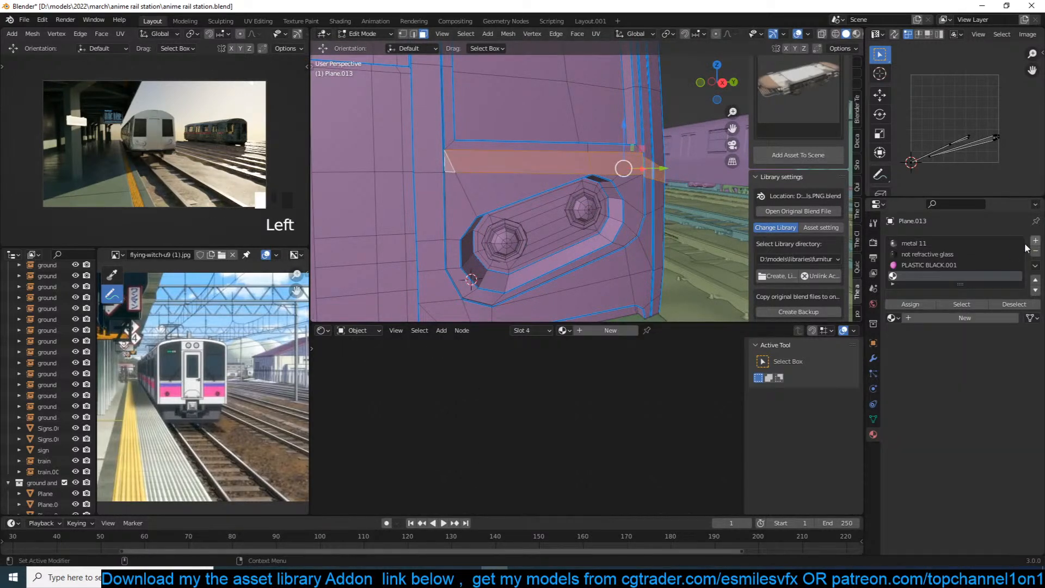
left_click(893, 318)
scroll(911, 444, "up", 10)
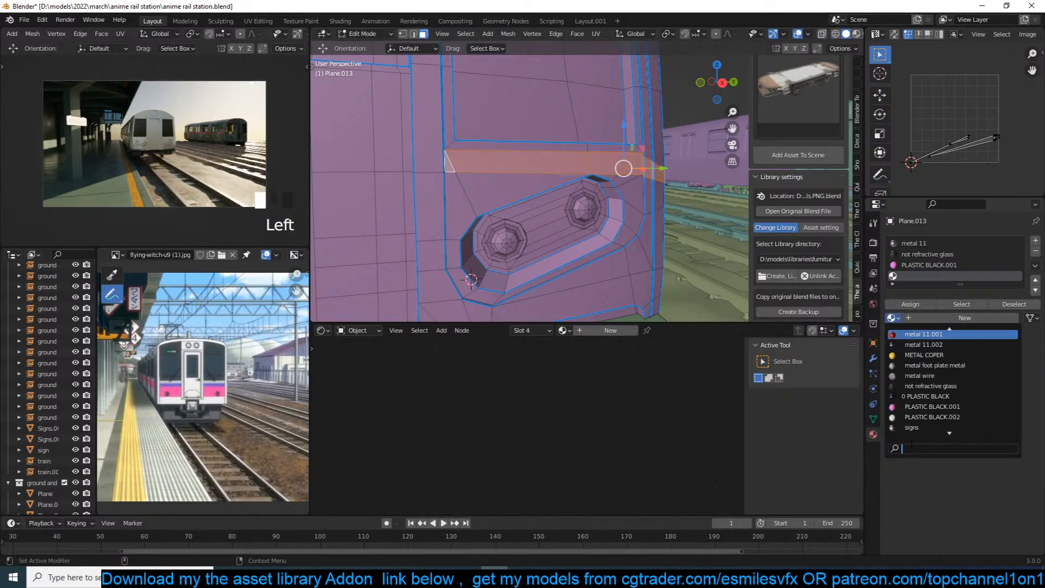
left_click(917, 317)
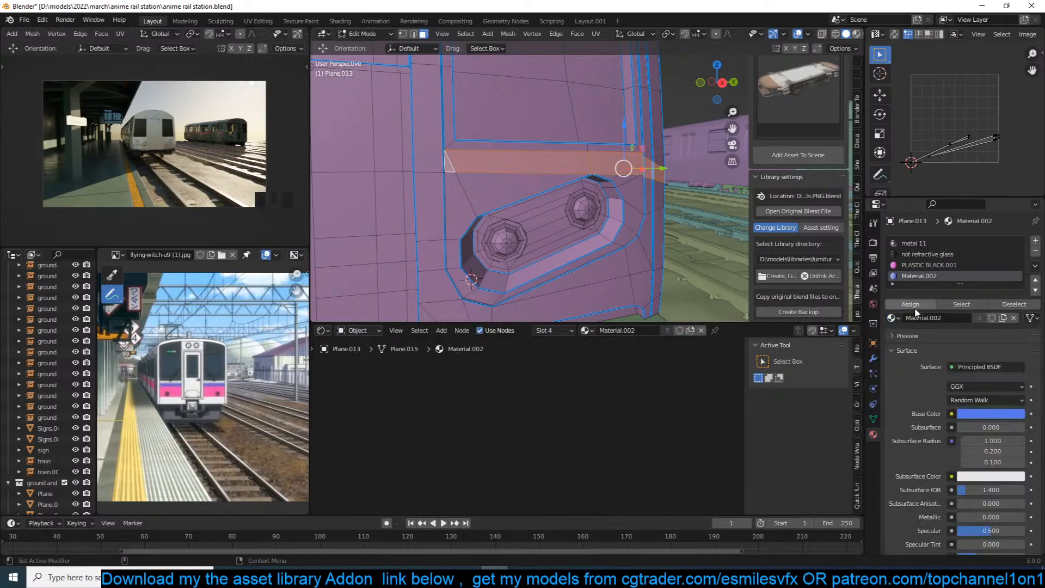
left_click(551, 225)
scroll(551, 225, "down", 5)
key("Tab")
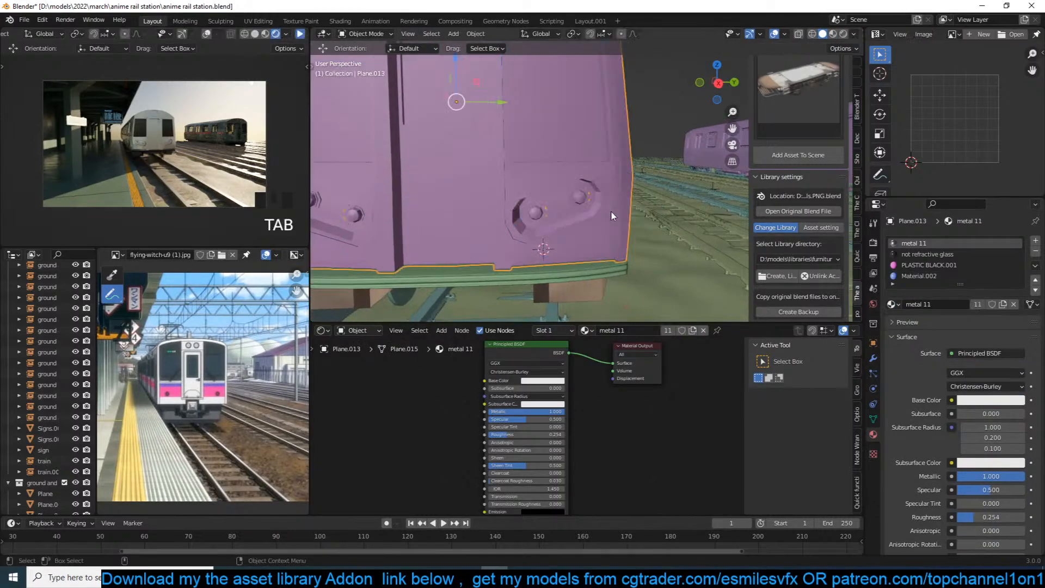
Switch to face editing on the train's side body and try a loop cut between its front end and first door.
left_click(627, 188)
key("Tab")
scroll(595, 197, "up", 2)
key("2")
key("3")
key("ctrl+r")
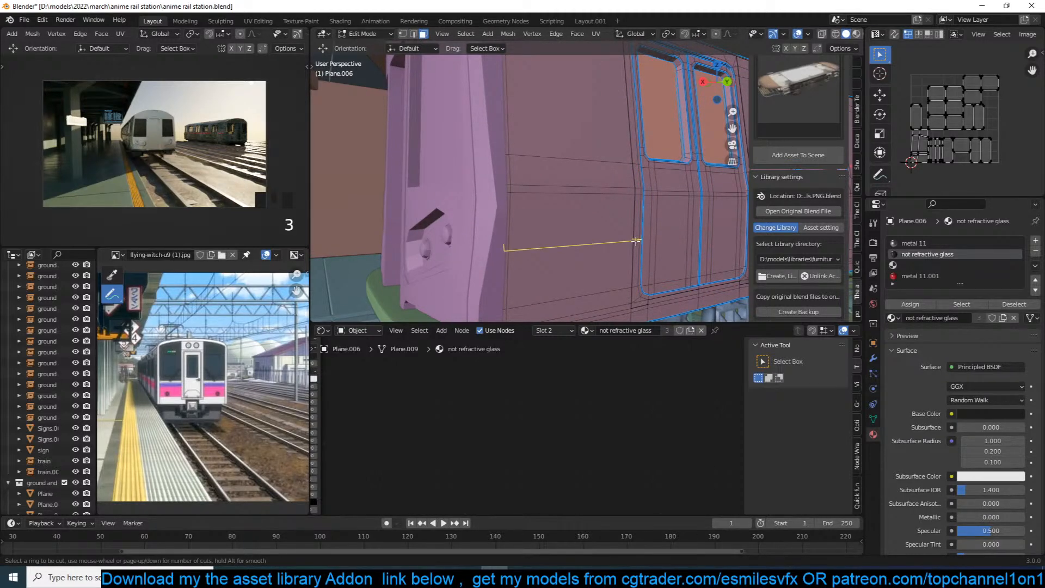
key("Escape")
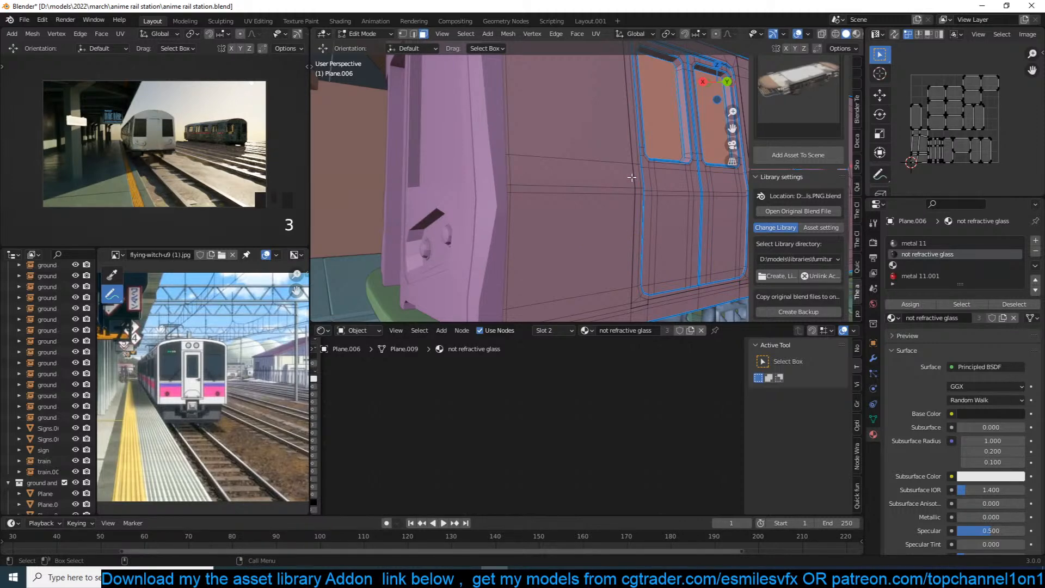
Select the side body's horizontal face strip below the windows, from the front end across the first double door.
left_click(602, 170, "alt")
middle_click_drag(602, 171, 518, 180)
left_click(569, 196, "alt+shift")
key("ctrl+z")
left_click(615, 193, "alt+shift")
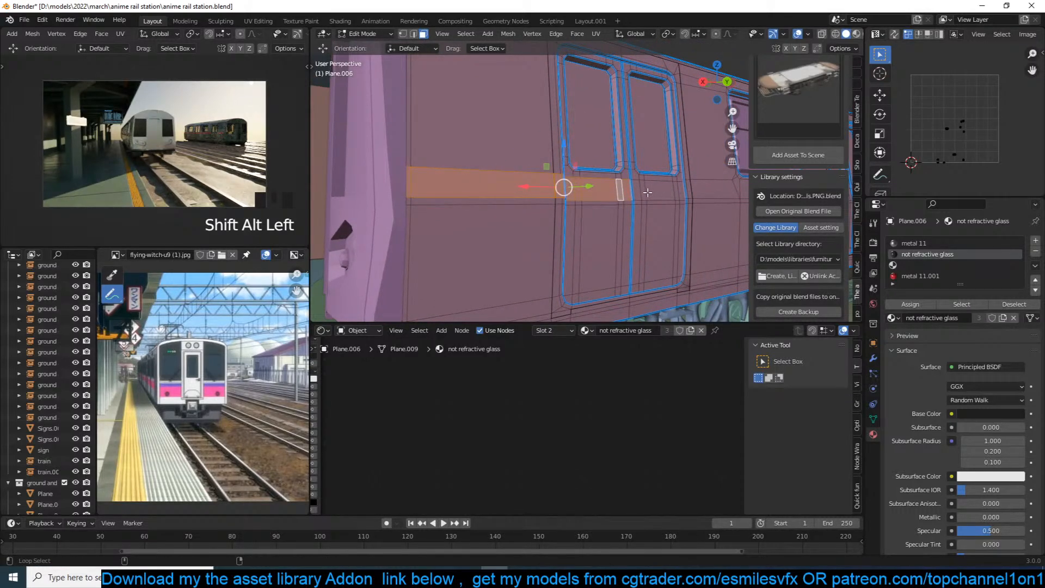
left_click(650, 192, "alt+shift")
Extend the side strip selection rearward under the first window and onto the next double door.
middle_click_drag(650, 192, 588, 197, "shift")
left_click(610, 196, "alt+shift")
left_click(660, 193, "alt+shift")
middle_click_drag(660, 194, 610, 196, "shift")
left_click(683, 192, "alt+shift")
middle_click_drag(683, 192, 571, 197, "shift")
left_click(630, 198, "alt+shift")
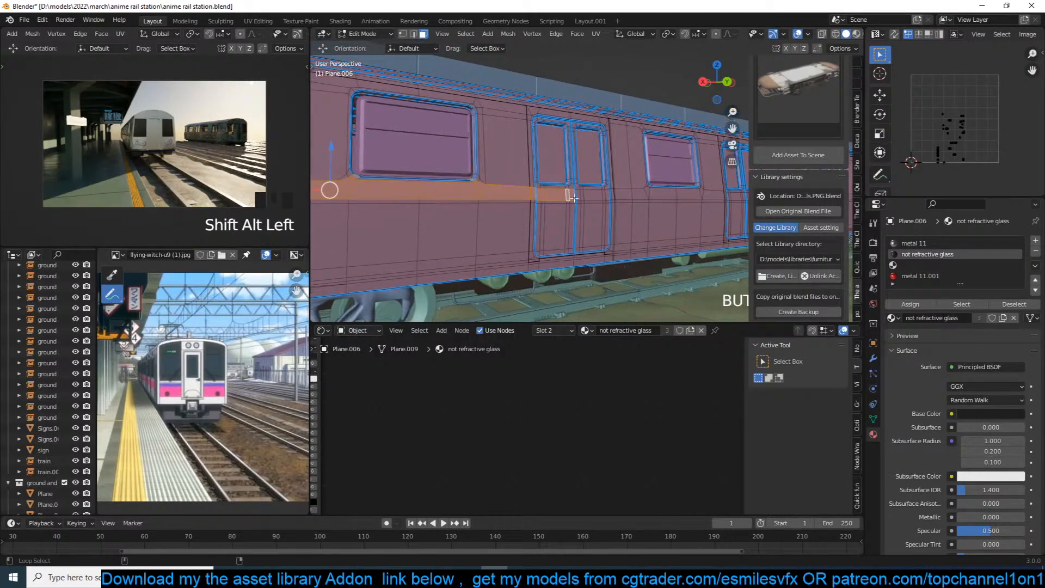
Continue the strip selection past that door and under the following window toward the rear doors.
left_click(635, 199, "alt+shift")
left_click(702, 197, "alt+shift")
middle_click_drag(701, 197, 616, 200, "shift")
left_click(687, 197, "alt+shift")
left_click(737, 198, "ctrl")
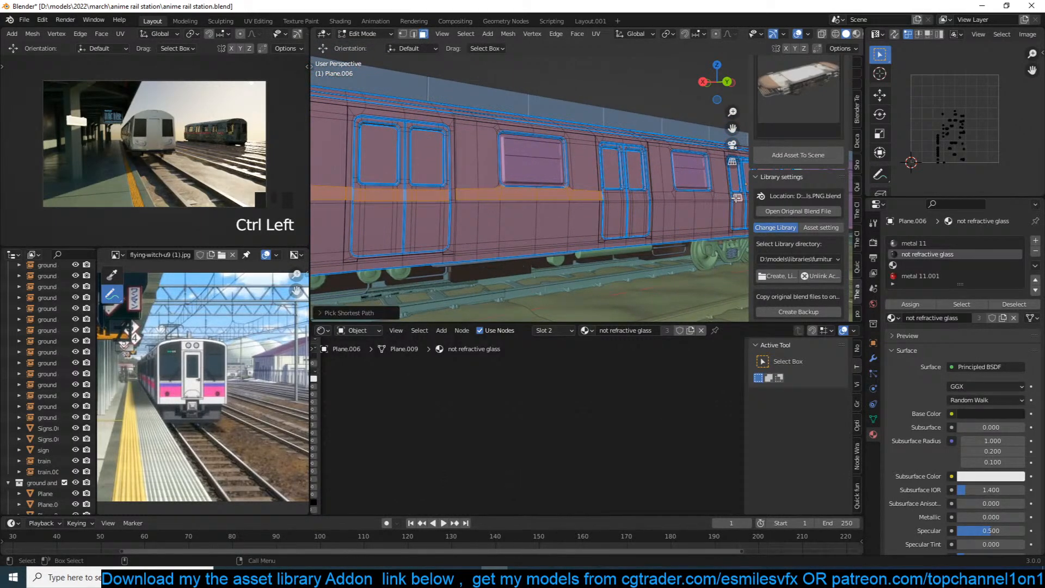
Complete the strip selection across the farther double door and under the window beyond it.
left_click(606, 198, "shift")
left_click(629, 197, "alt+shift")
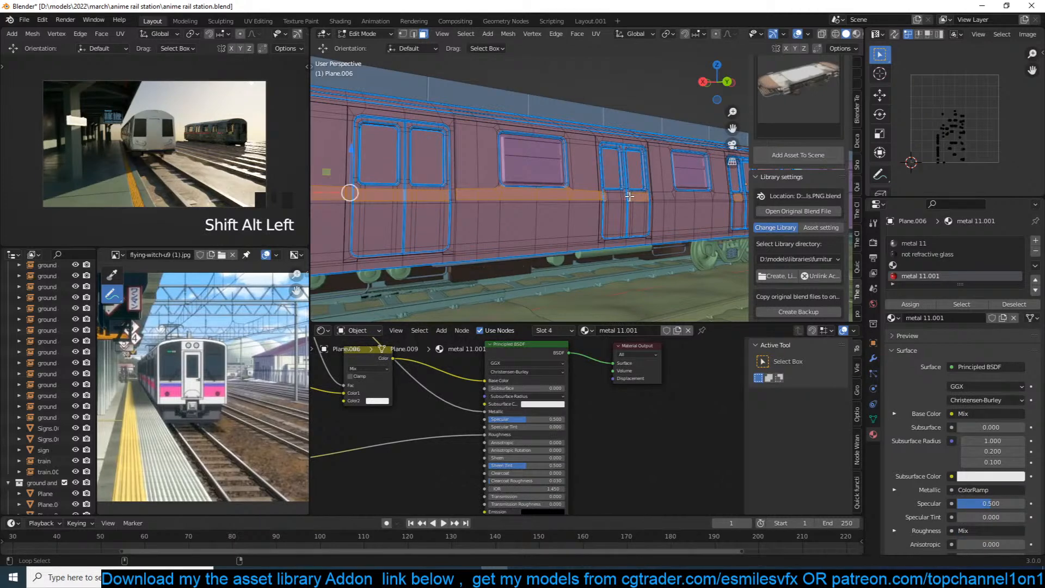
left_click(621, 197, "alt+shift")
left_click(701, 197, "alt+shift")
left_click(702, 197, "alt+shift")
key("ctrl+z")
left_click(723, 196, "alt+shift")
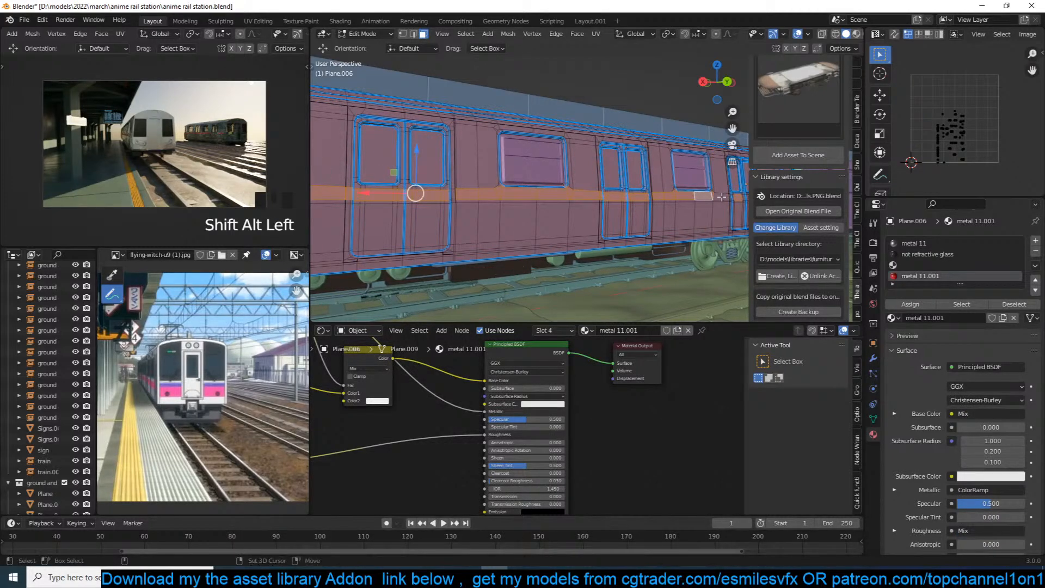
left_click(721, 196, "shift")
scroll(983, 253, "down", 1)
scroll(992, 247, "up", 1)
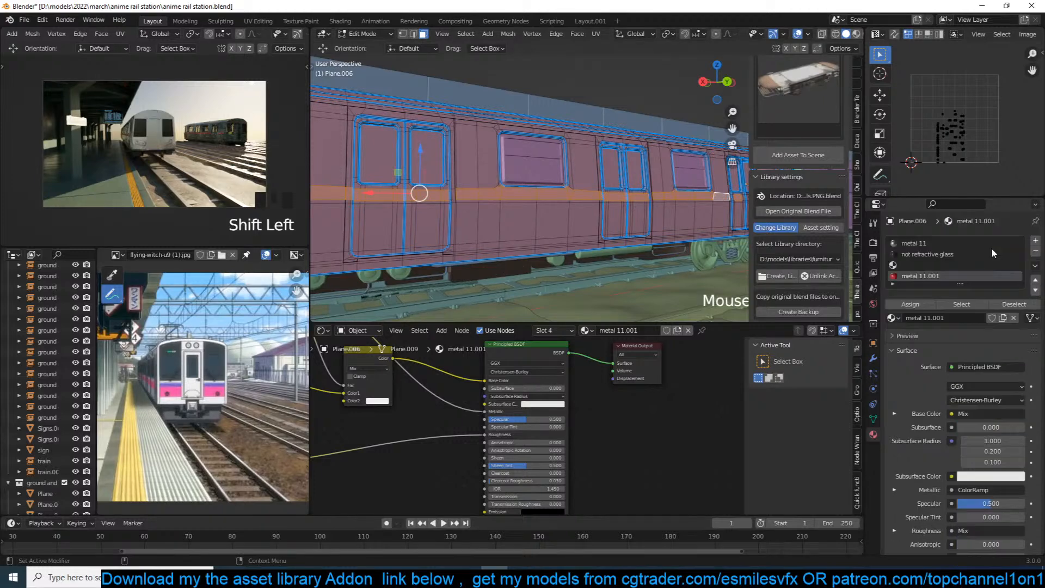
Add a material slot to the side body, assign PLASTIC BLACK.001 to the selected strip and save the file.
left_click(1037, 240)
left_click(891, 321)
scroll(926, 372, "down", 9)
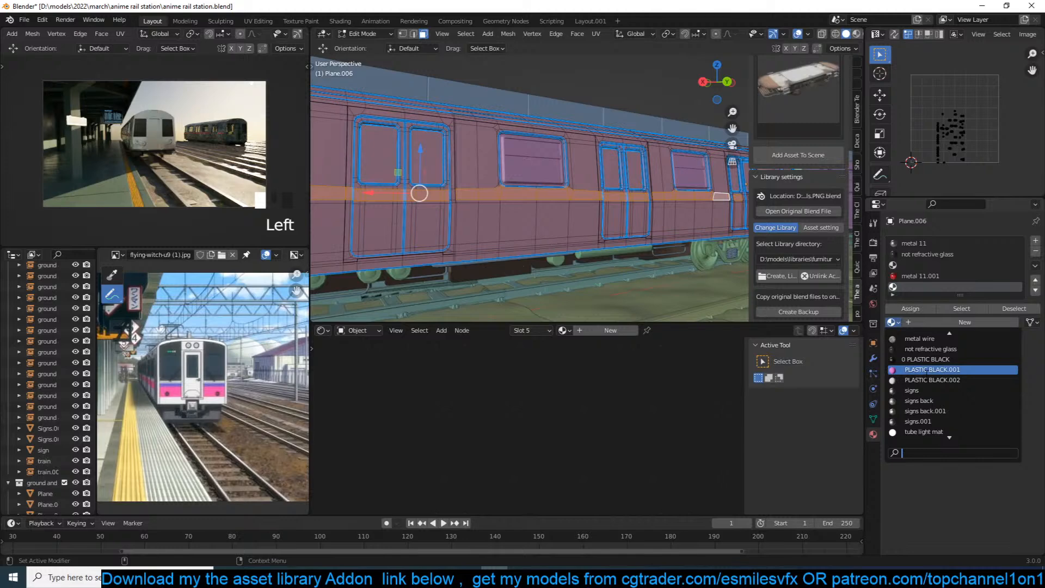
left_click(926, 370)
left_click(910, 308)
key("Tab")
key("ctrl+s")
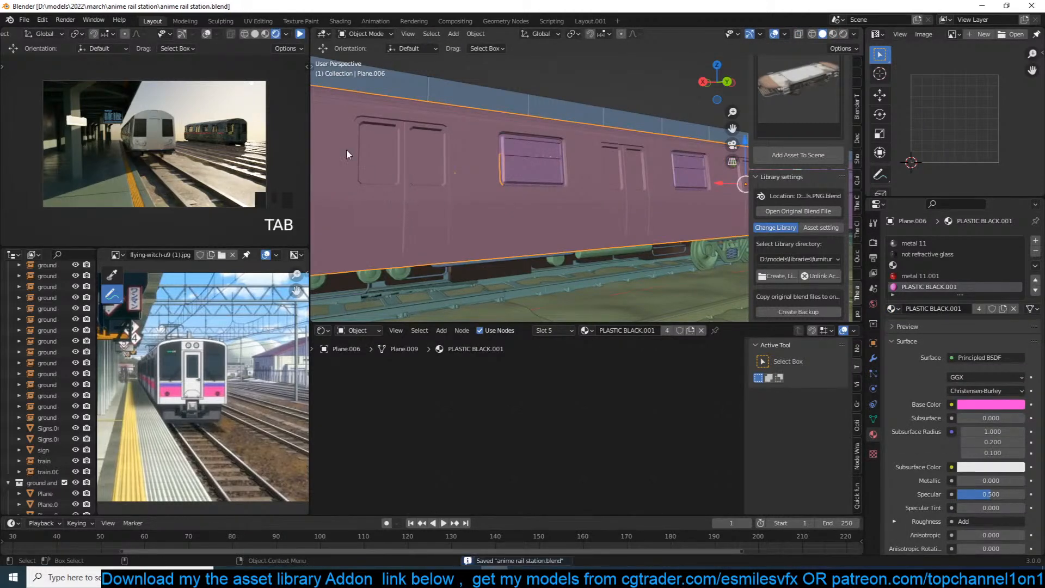
Resume rendering in the camera preview and save the file.
left_click(300, 34)
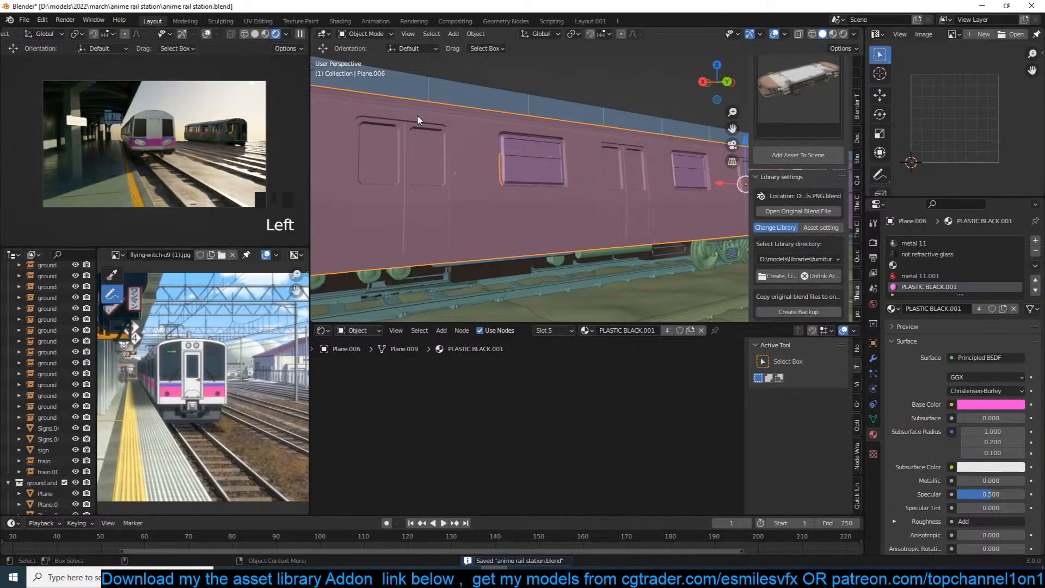
scroll(469, 171, "down", 3)
key("ctrl+s")
Set the metal 11 material's Metallic value to 0.000 and save the file.
key("grave")
scroll(901, 283, "up", 5)
left_click(928, 244)
scroll(606, 408, "up", 4)
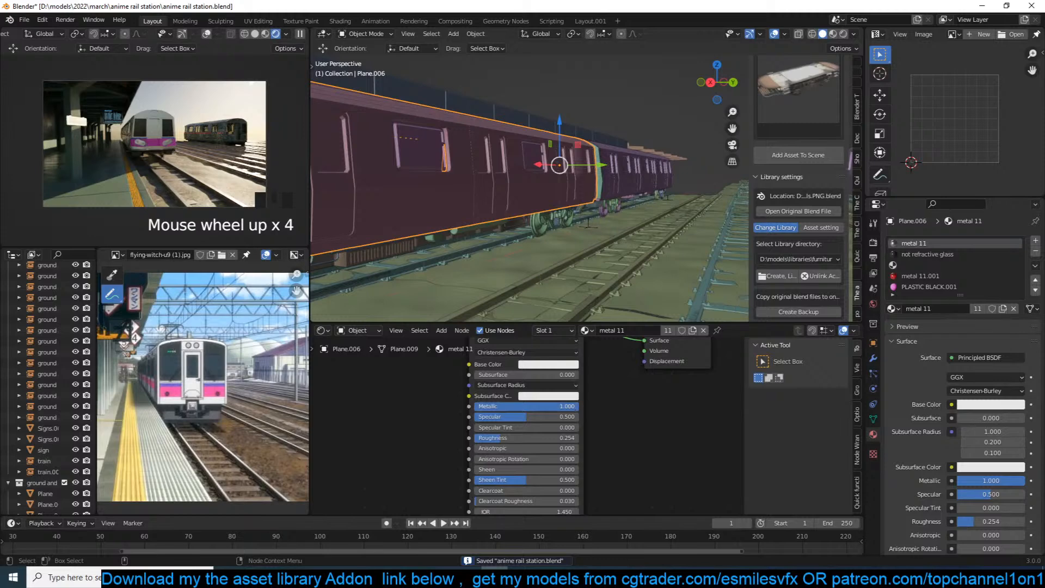
left_click_drag(567, 407, 458, 407)
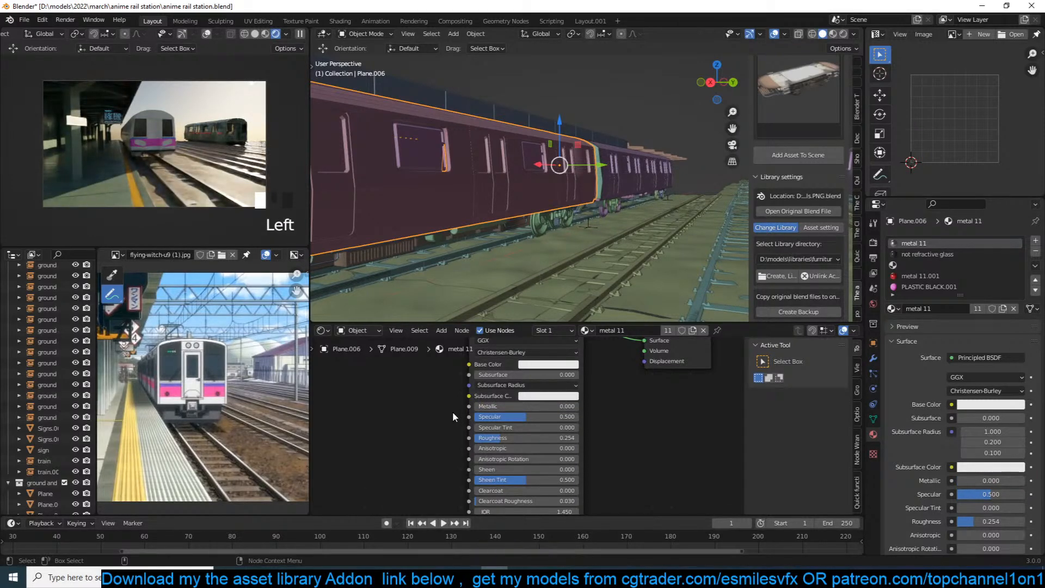
middle_click_drag(452, 413, 483, 426)
key("ctrl+s")
Select the window faces in the upper part of the train front's central door.
key("shift+grave")
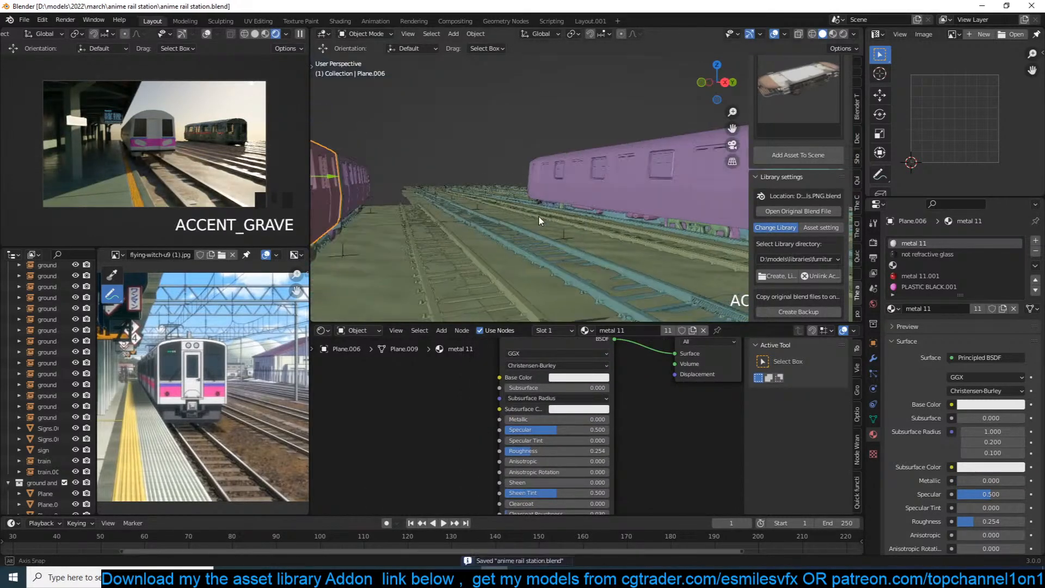
scroll(540, 221, "down", 2)
scroll(608, 228, "up", 1)
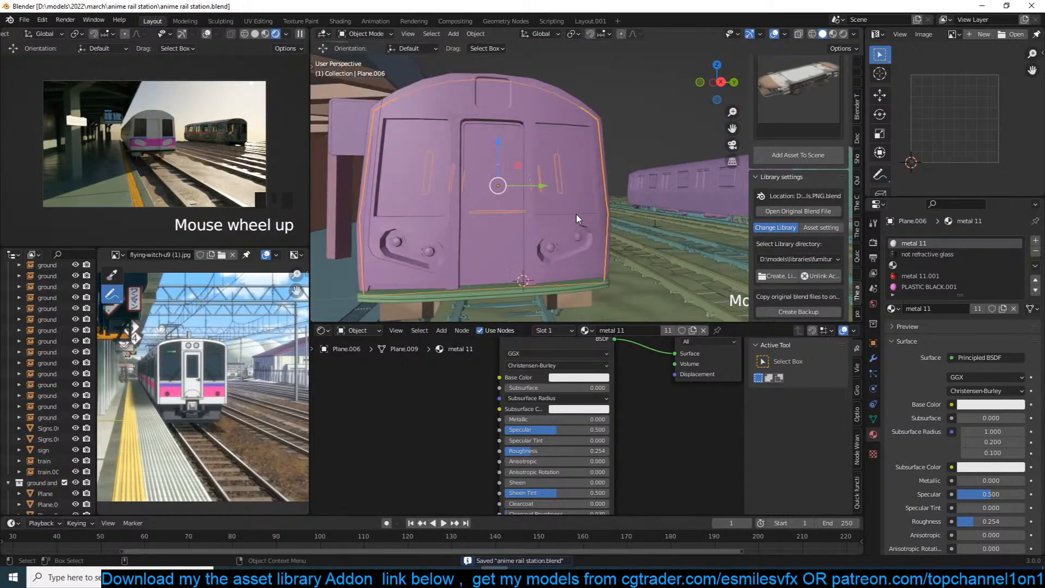
left_click(512, 158)
key("Tab")
left_click(512, 155)
scroll(512, 155, "up", 1)
left_click(463, 185, "ctrl")
left_click(471, 100, "ctrl")
left_click(467, 131, "ctrl")
left_click(444, 151, "ctrl")
left_click(477, 175, "ctrl")
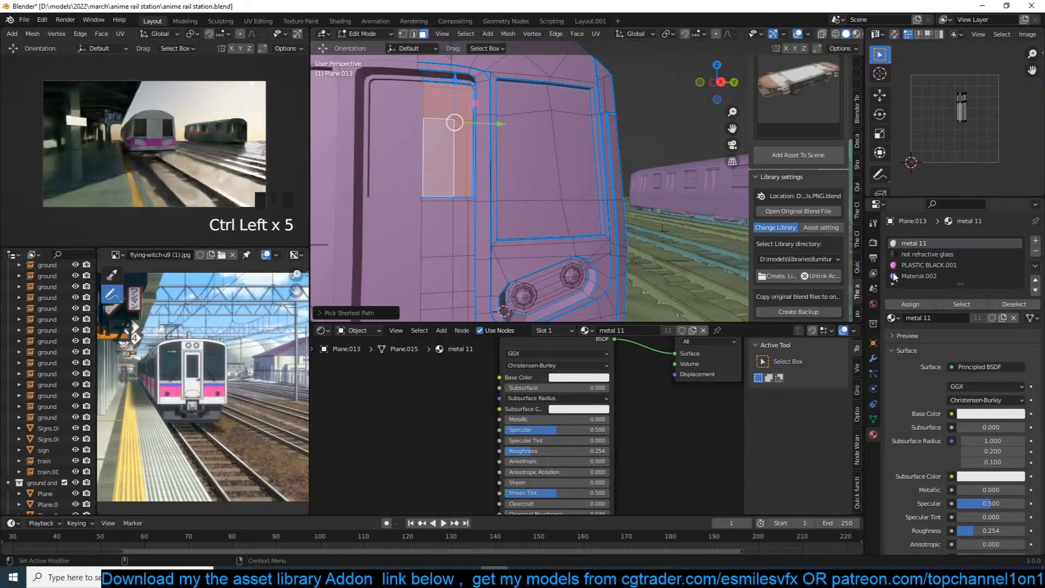
Assign the not refractive glass material to the door's window faces and save the file.
left_click(920, 254)
left_click(916, 302)
left_click(916, 304)
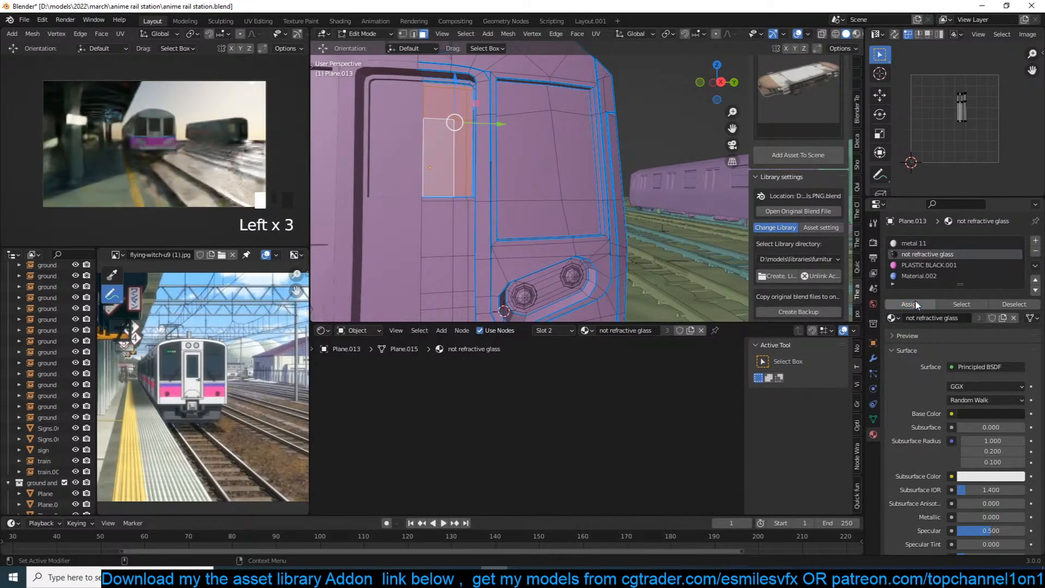
middle_click_drag(461, 202, 473, 187, "shift")
key("Tab")
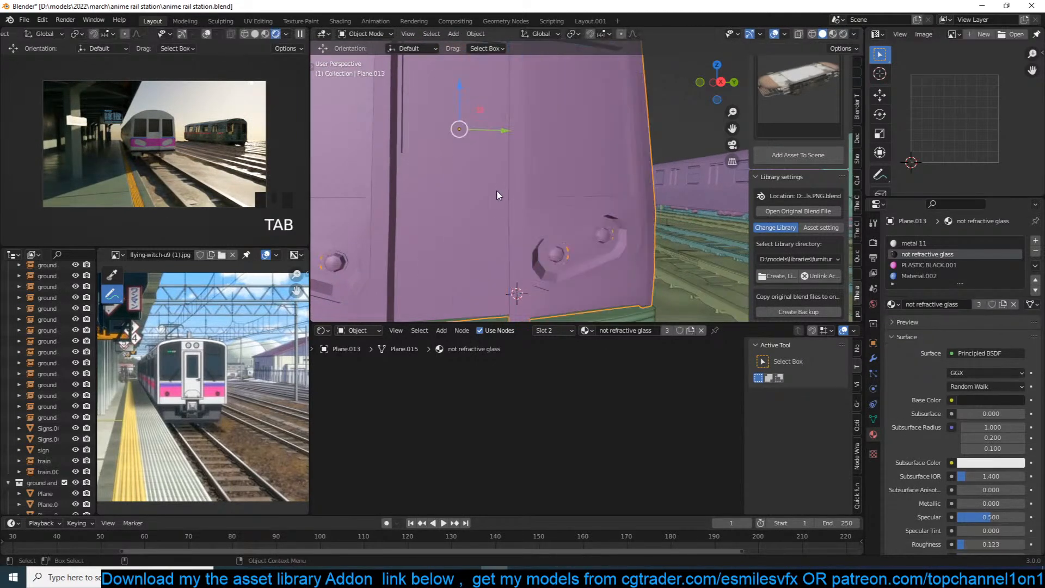
key("ctrl+s")
Select all faces of the central door below its window, down to the bottom edge.
key("alt+a")
key("Tab")
left_click(496, 277)
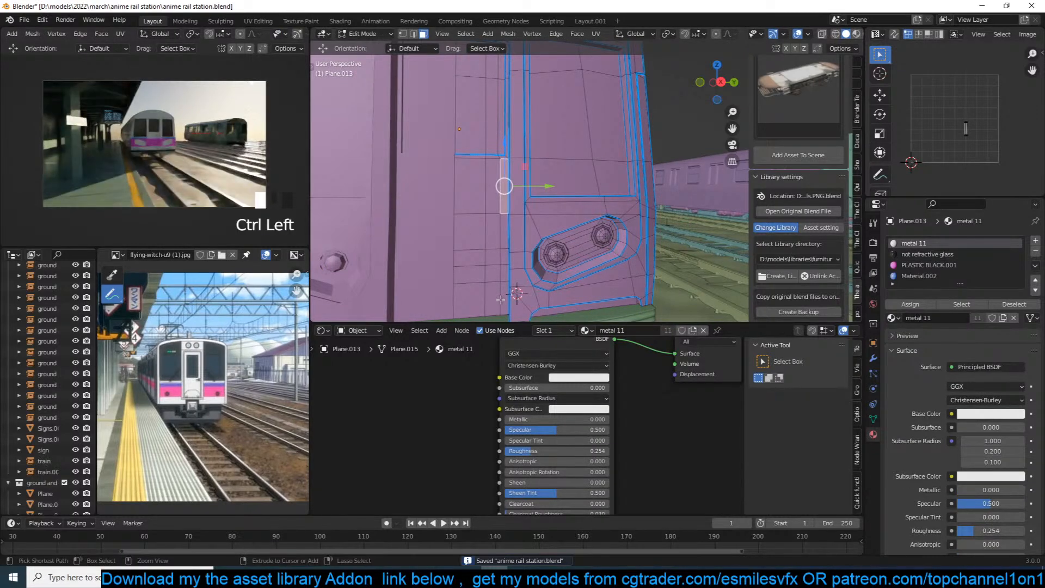
left_click(499, 228, "ctrl")
left_click(479, 300, "ctrl")
left_click(500, 201, "ctrl")
left_click(474, 185, "ctrl")
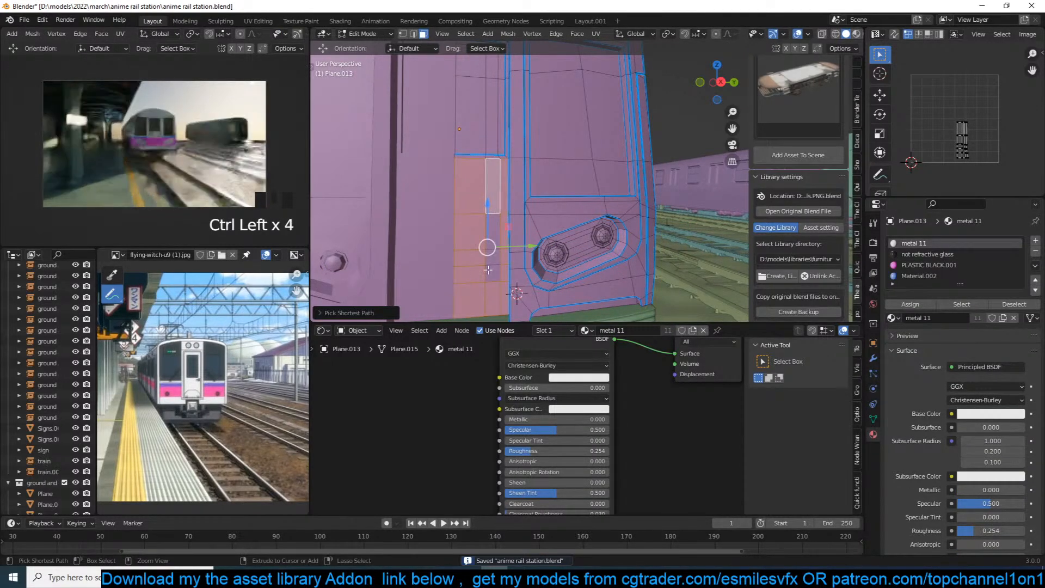
left_click(492, 262, "ctrl")
Assign the metal 11 material to the lower door faces and save the file.
left_click(915, 306)
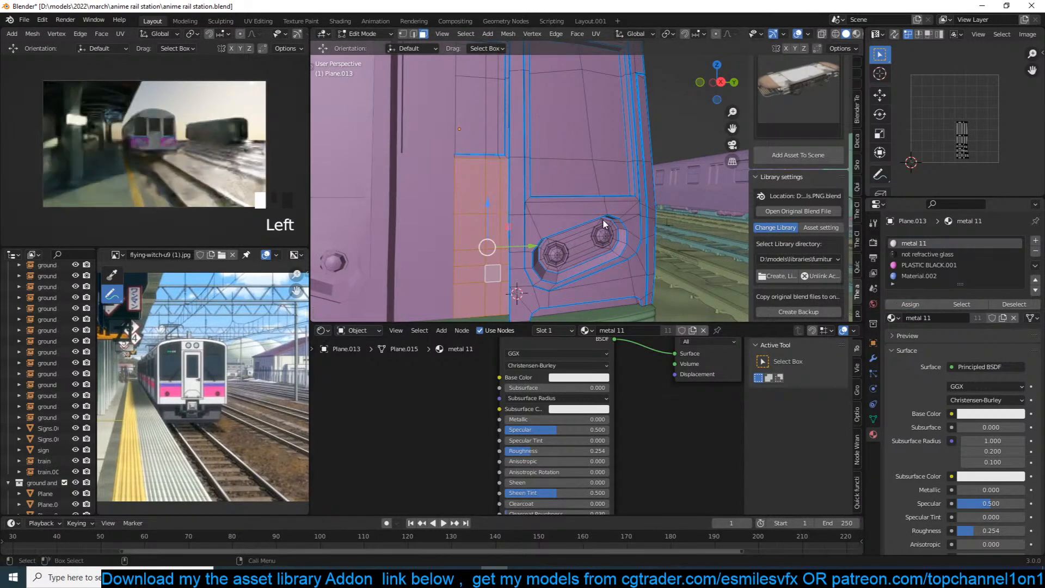
key("Tab")
key("ctrl+s")
key("alt+a")
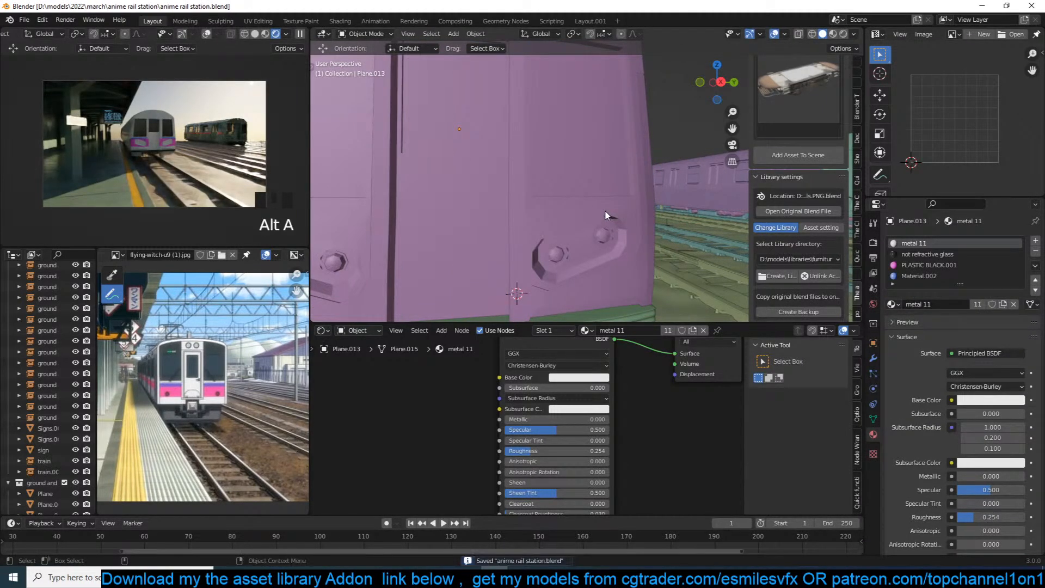
Select the face loop inside the train front's headlight recess and assign it the not refractive glass material.
left_click(346, 287)
key("grave")
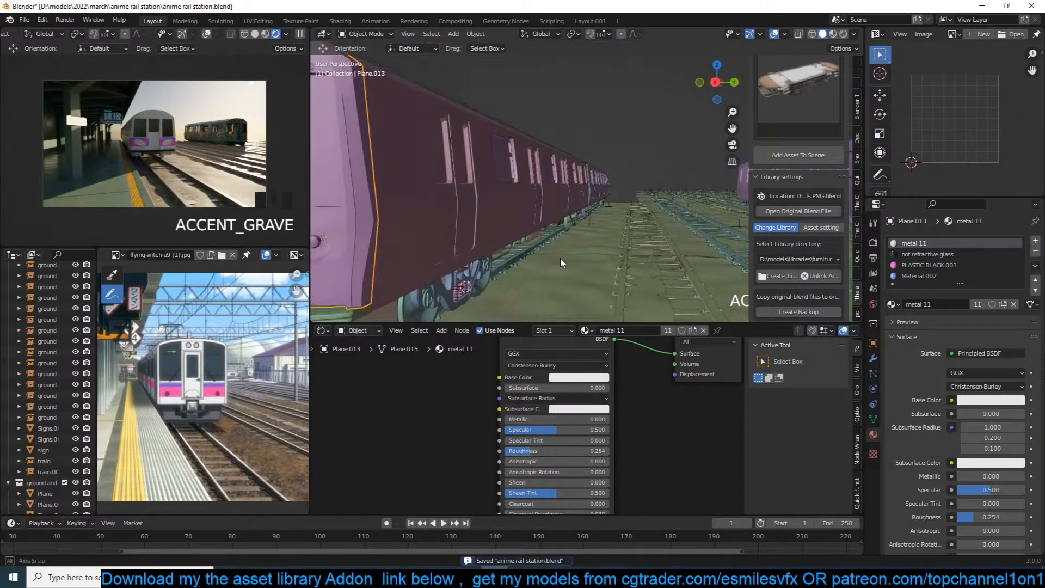
key("Tab")
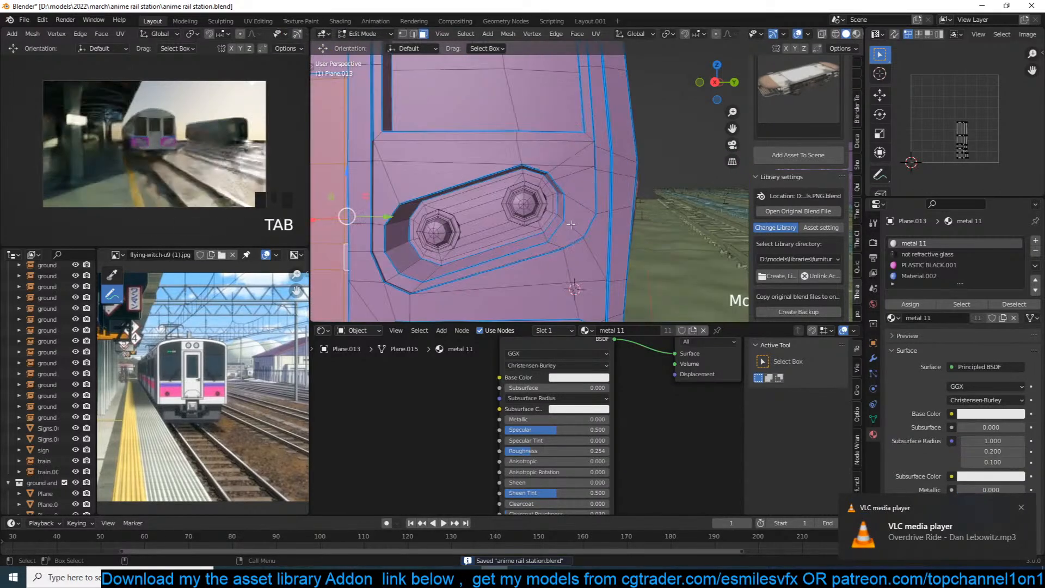
scroll(571, 225, "down", 2)
middle_click_drag(561, 193, 582, 195, "shift")
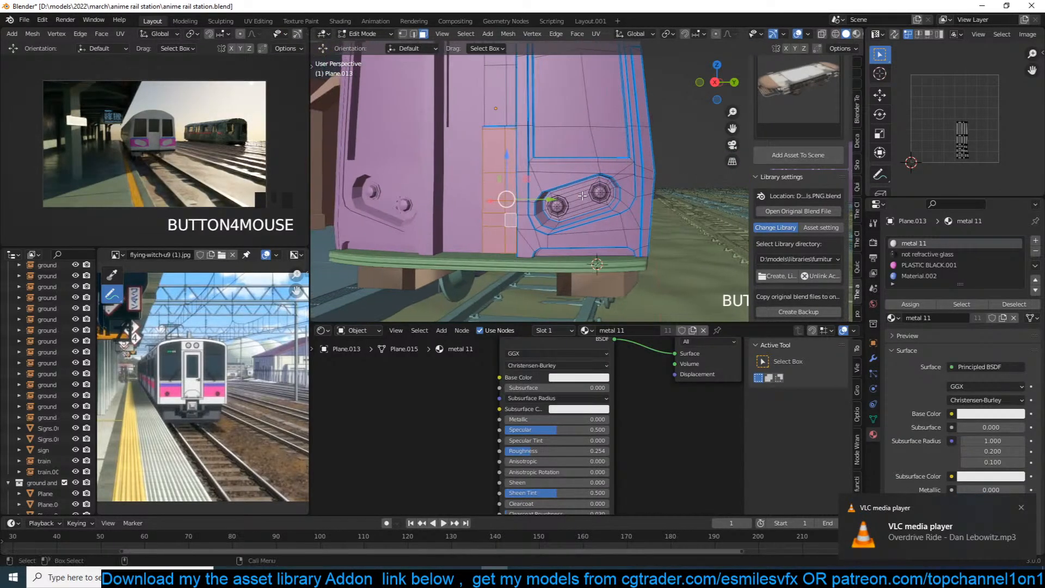
left_click(604, 206, "alt")
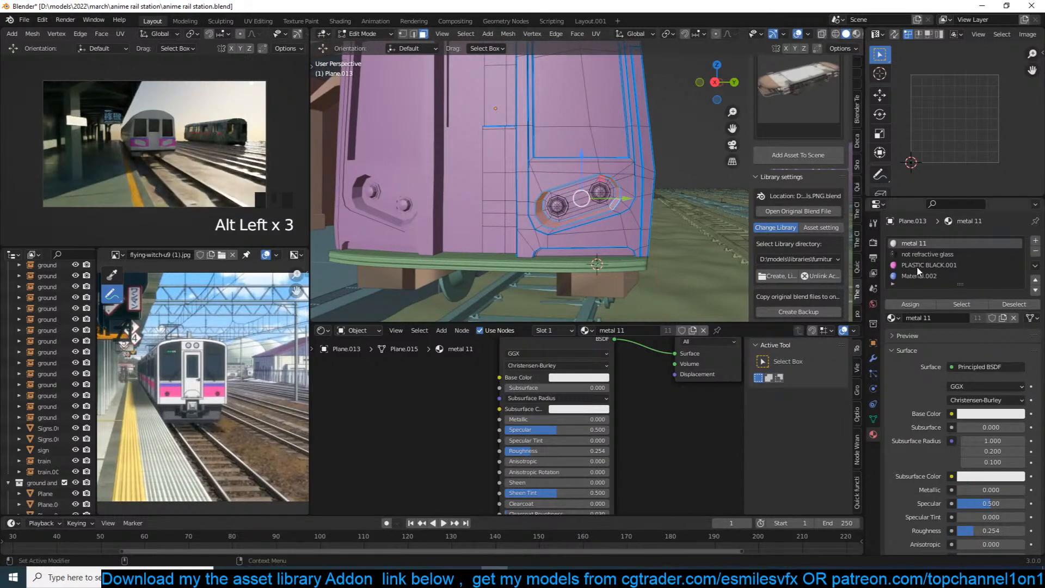
left_click(928, 254)
left_click(915, 303)
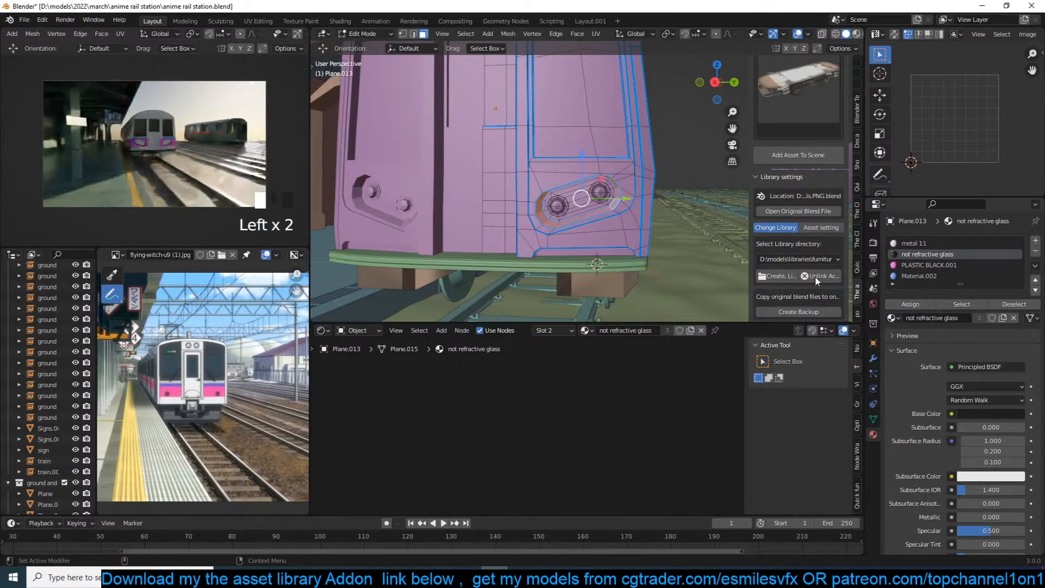
Select the center face of the outer headlight inside the recess.
scroll(629, 219, "up", 3)
left_click(615, 205)
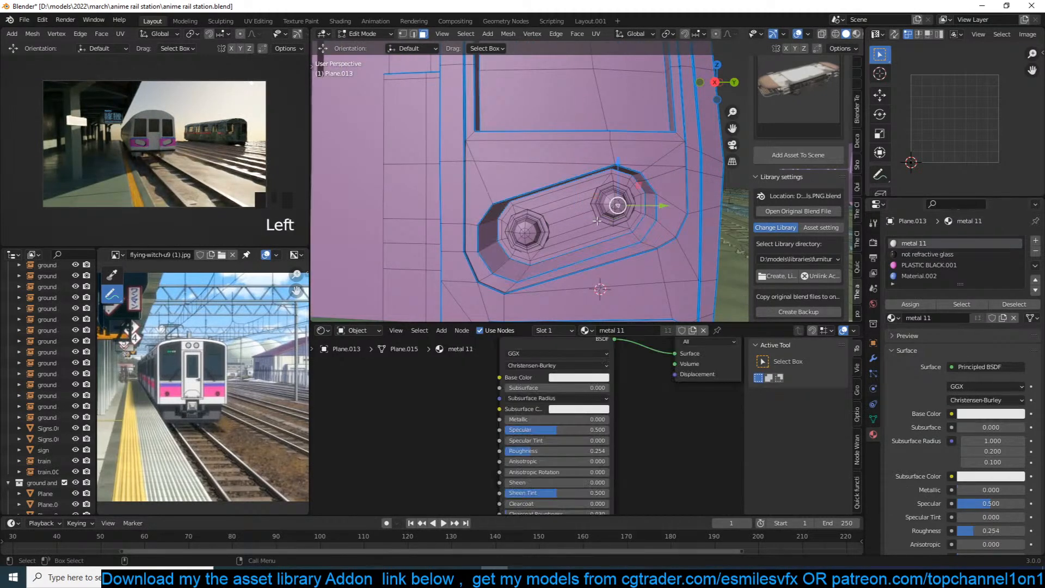
Select both round headlight bulbs on the train front and assign the not refractive glass material to them.
left_click(528, 233, "shift")
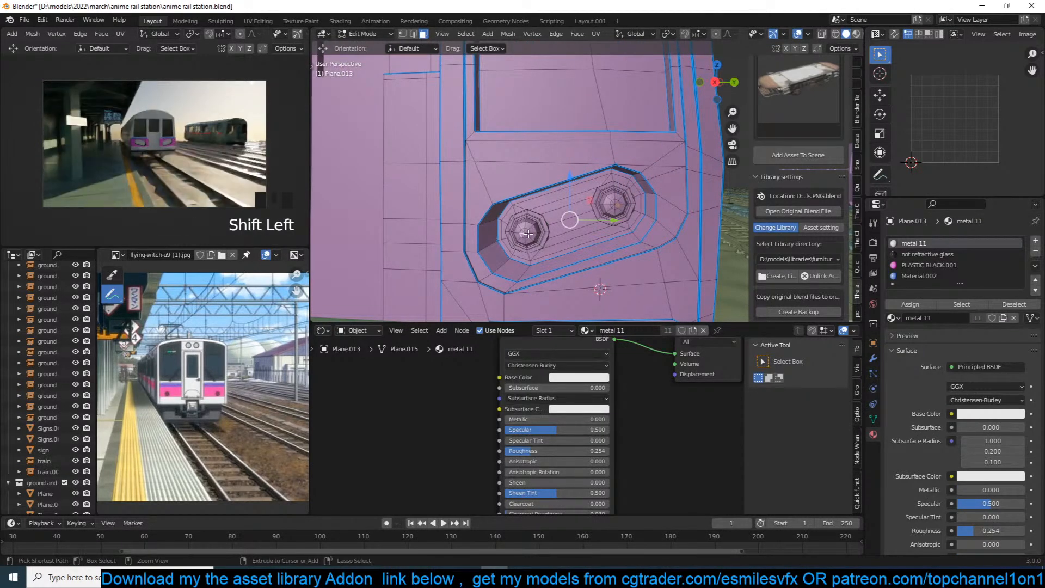
key("ctrl+KP_Add")
key("ctrl+KP_Add")
key("ctrl+KP_Add")
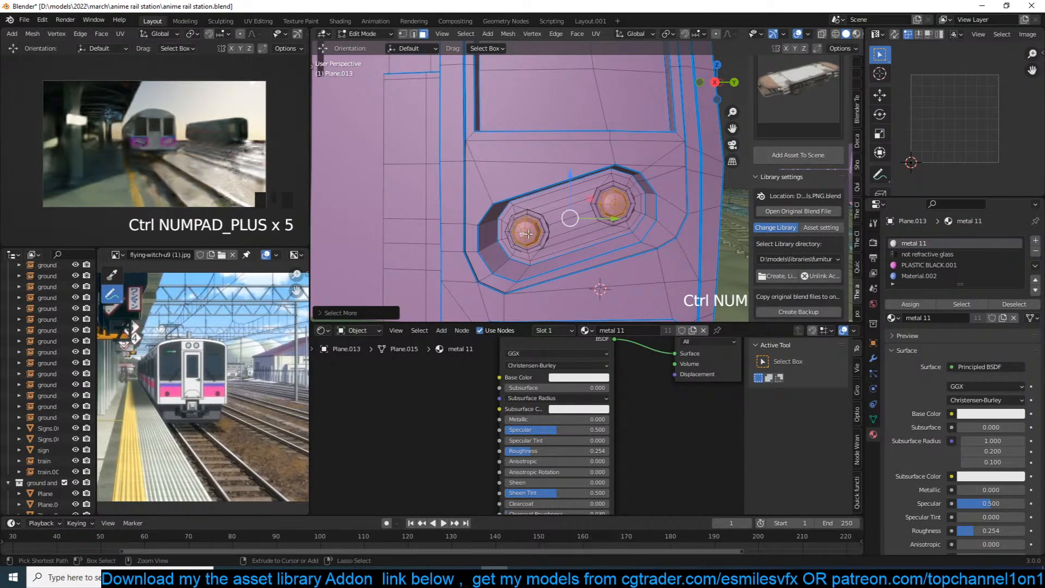
left_click(921, 251)
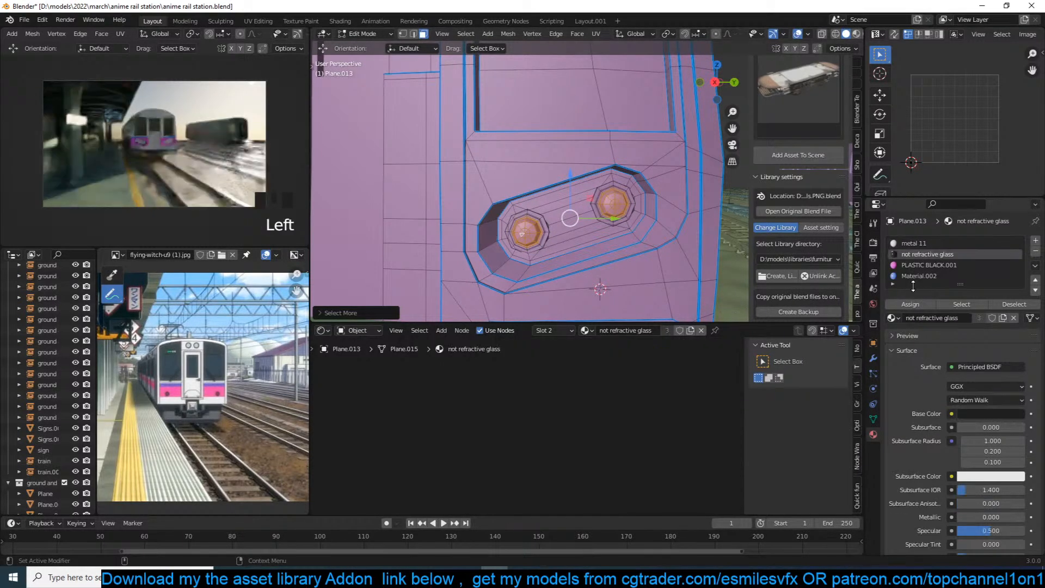
left_click(917, 305)
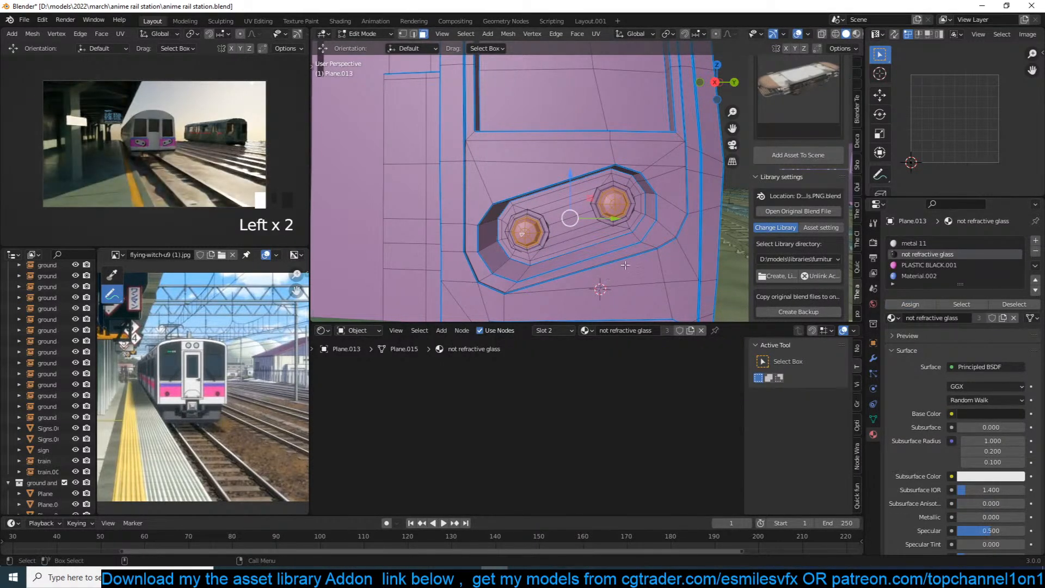
left_click(631, 213, "alt")
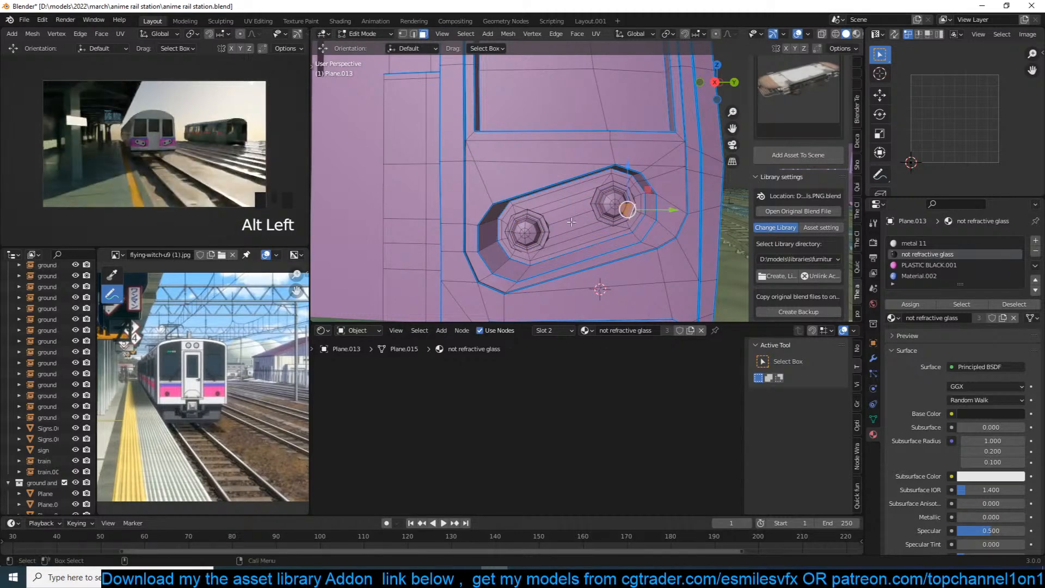
left_click(509, 263, "alt")
key("ctrl+KP_Add")
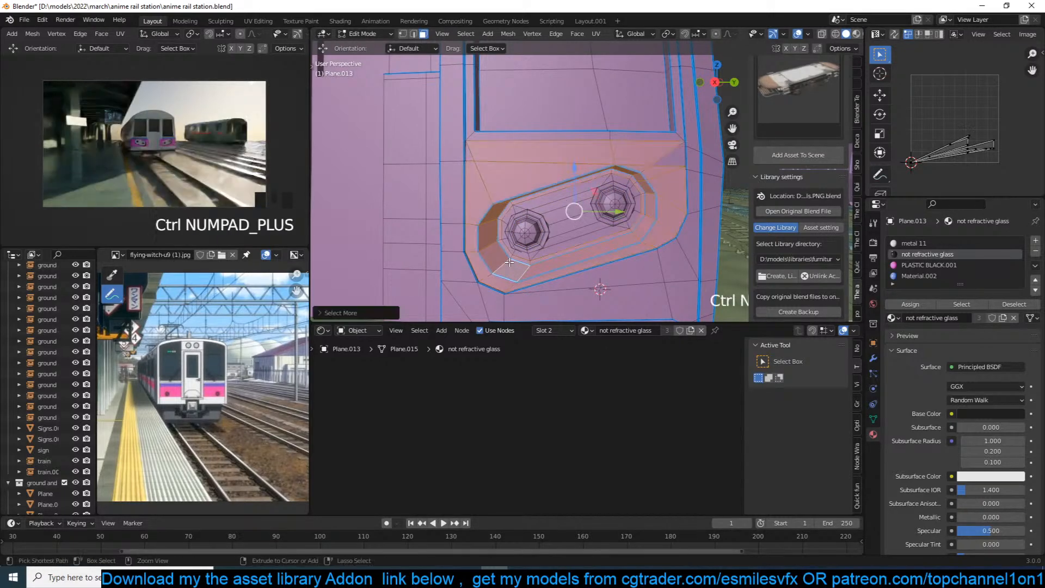
key("ctrl+KP_Add")
key("alt+a")
Assign the not refractive glass material to all faces inside the headlight recess, leave mesh editing and save the file.
key("c")
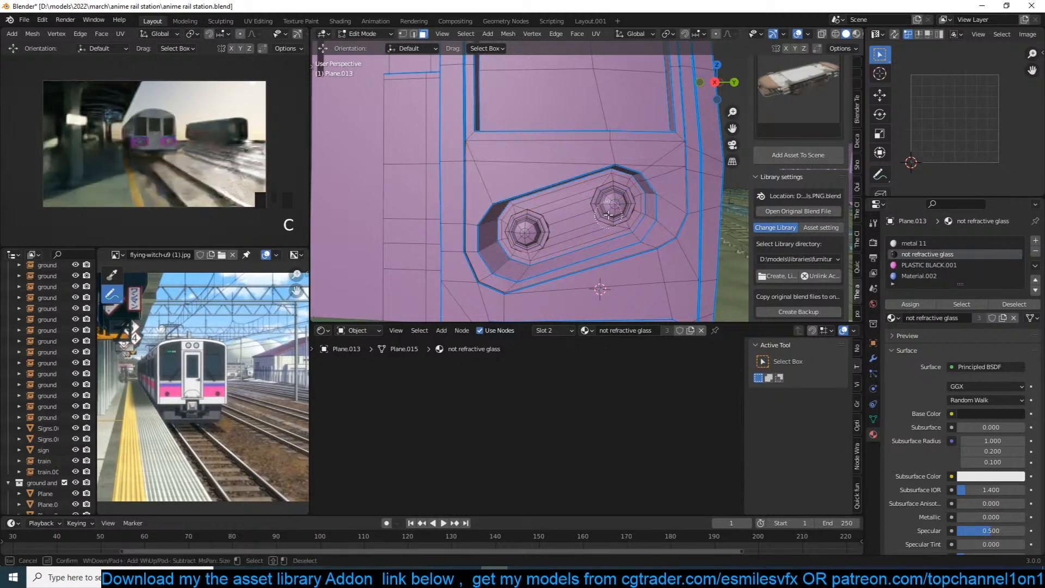
left_click_drag(615, 203, 536, 230)
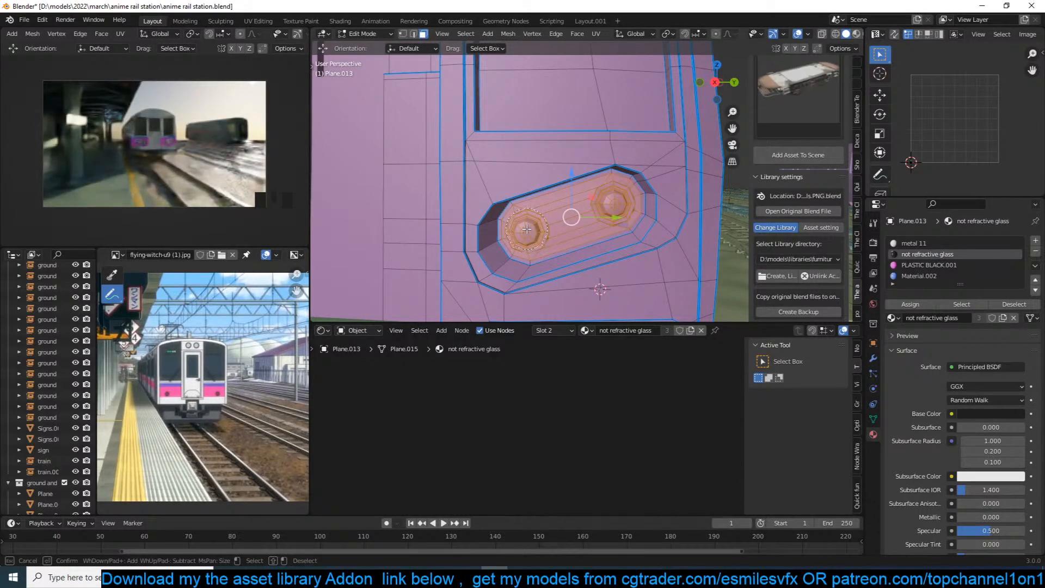
right_click(526, 228)
key("ctrl+KP_Add")
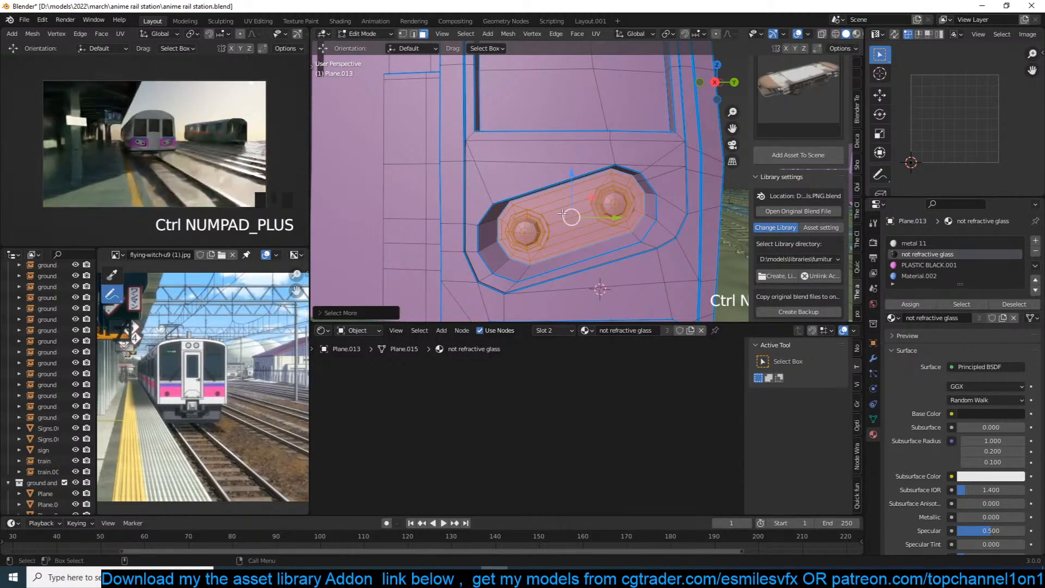
left_click(905, 305)
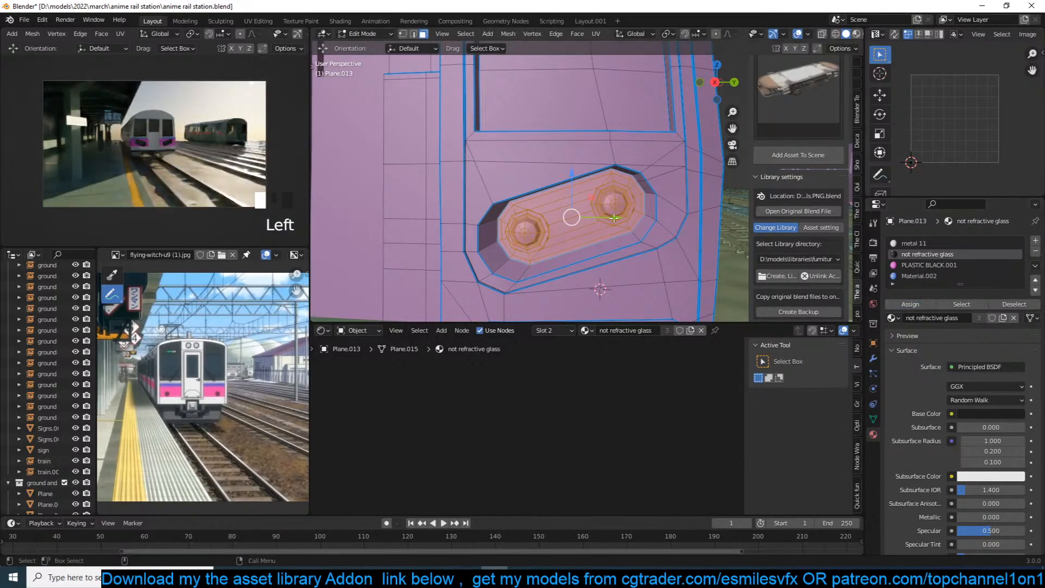
key("Tab")
scroll(634, 196, "down", 3)
key("alt+a")
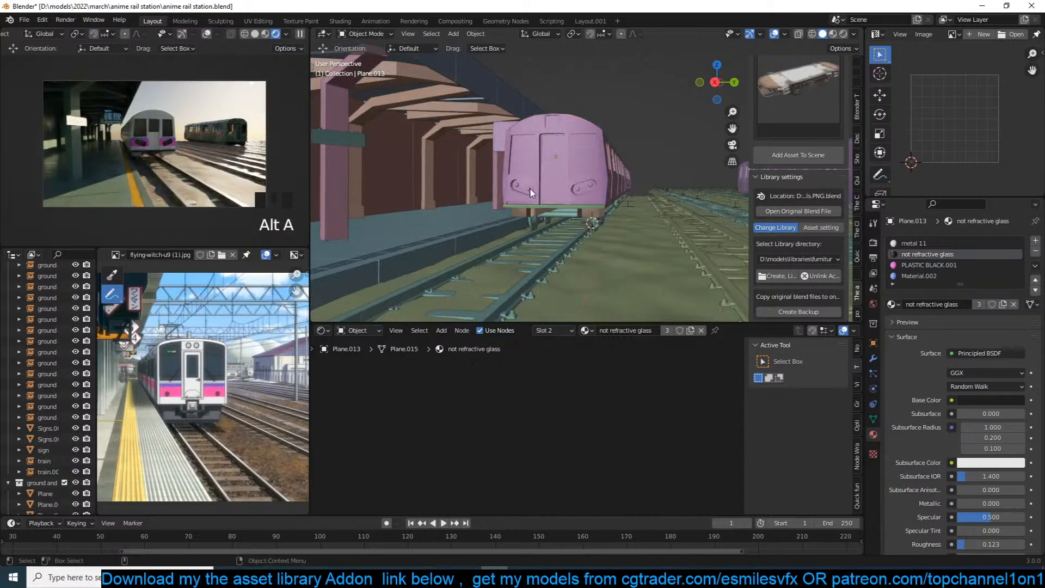
key("ctrl+s")
Give the train's underframe its own copy of the metal 11 material and darken its base colour to a value of about 0.135.
key("grave")
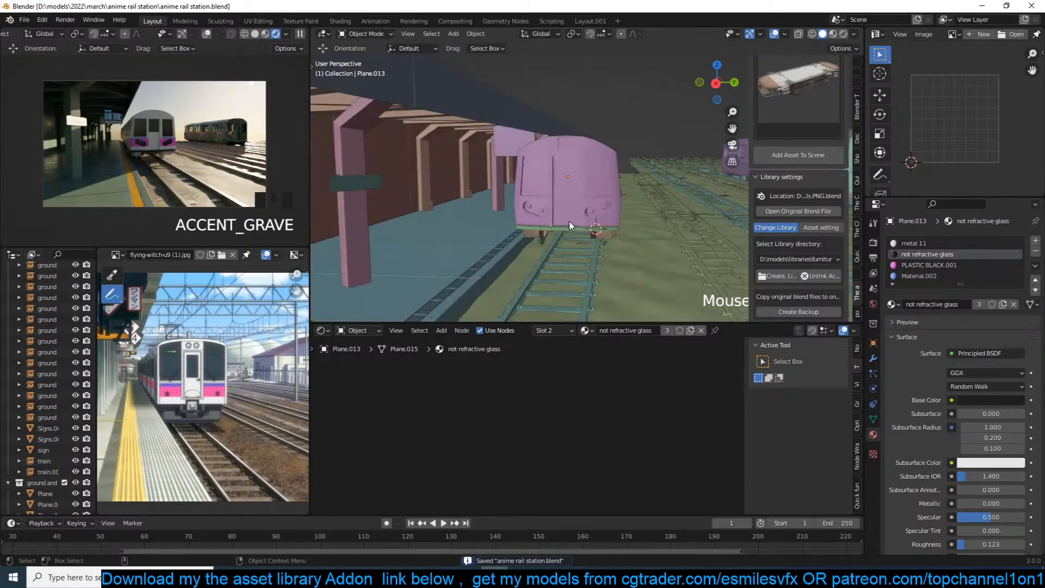
left_click(564, 226)
left_click(565, 226)
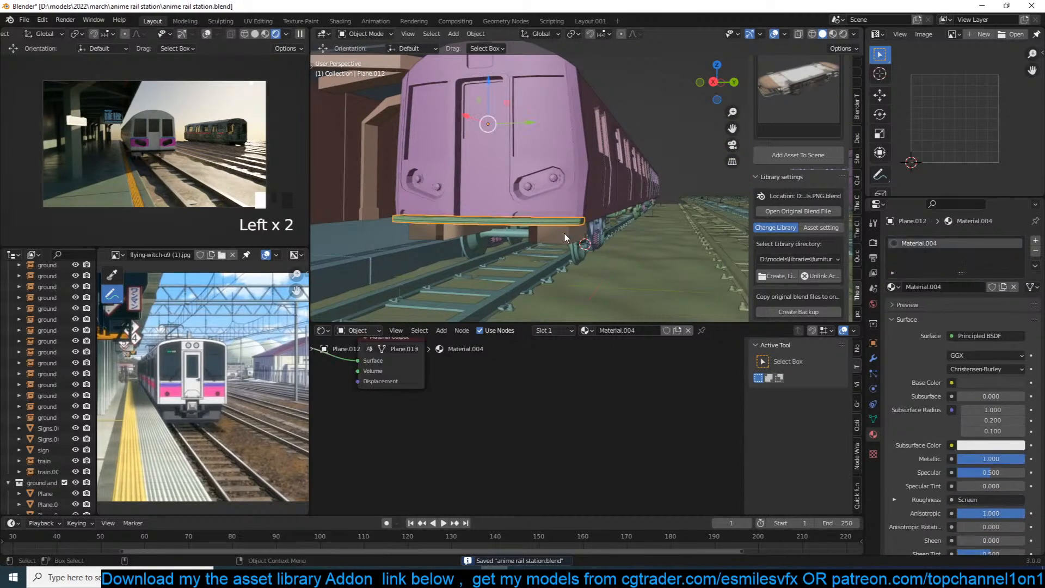
left_click(564, 232)
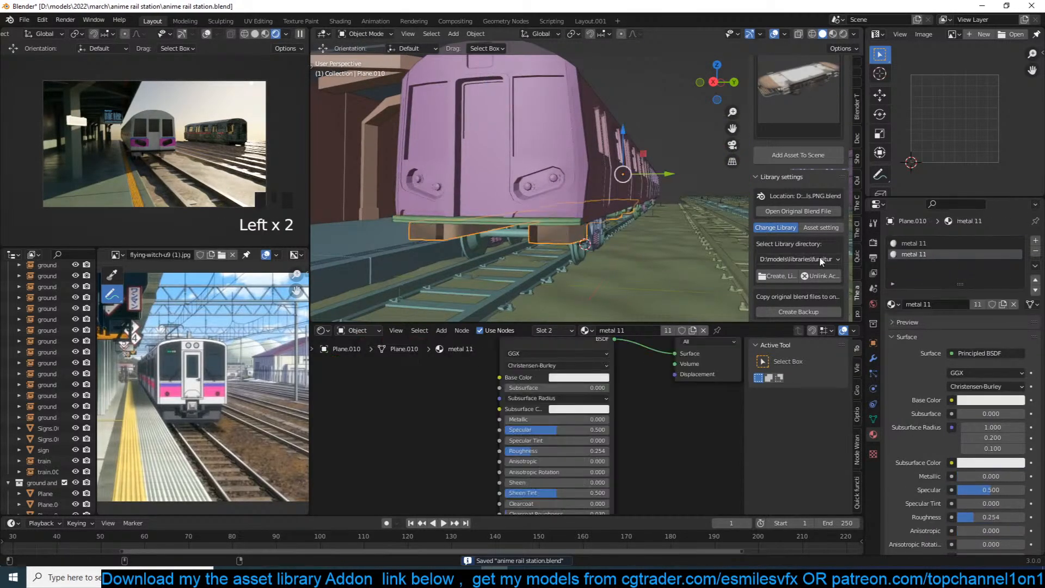
left_click(668, 332)
left_click(604, 377)
left_click_drag(631, 293, 629, 283)
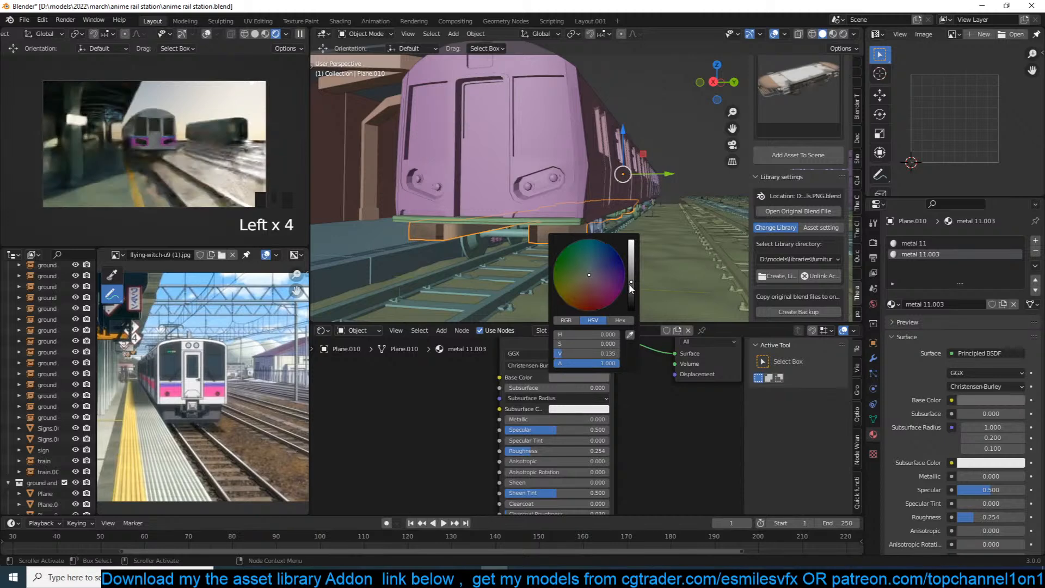
Link the underframe's materials to the front wheel set and save the file.
left_click(503, 236)
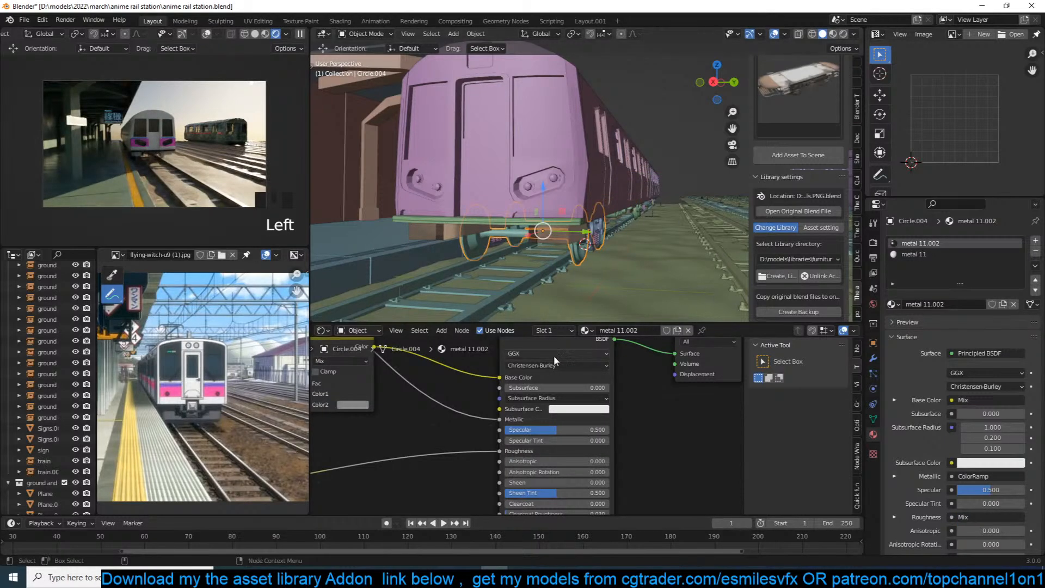
key("grave")
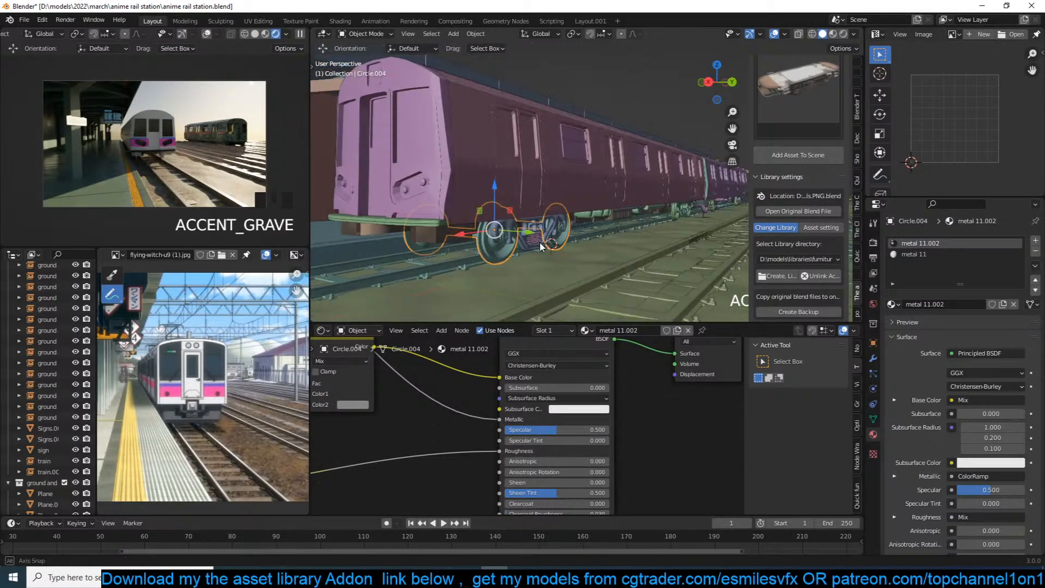
left_click(896, 254)
left_click(428, 244, "shift")
key("ctrl+l")
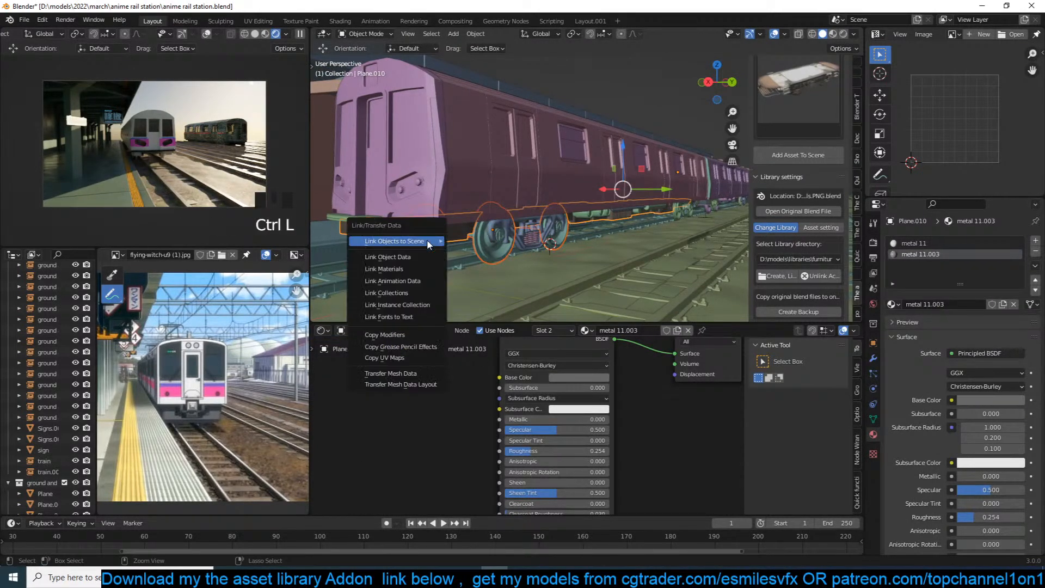
left_click(423, 260)
key("alt+a")
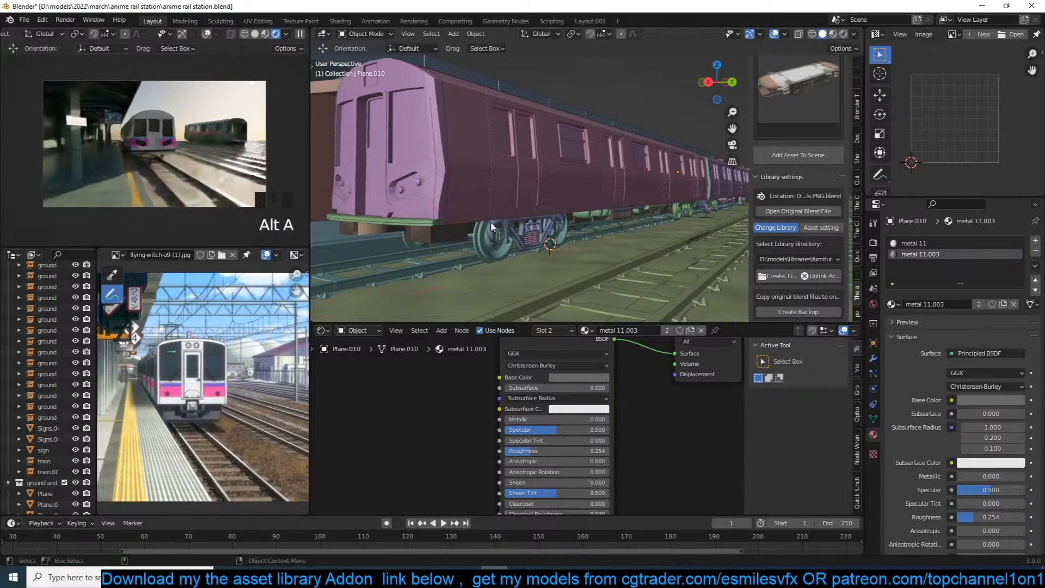
key("ctrl+s")
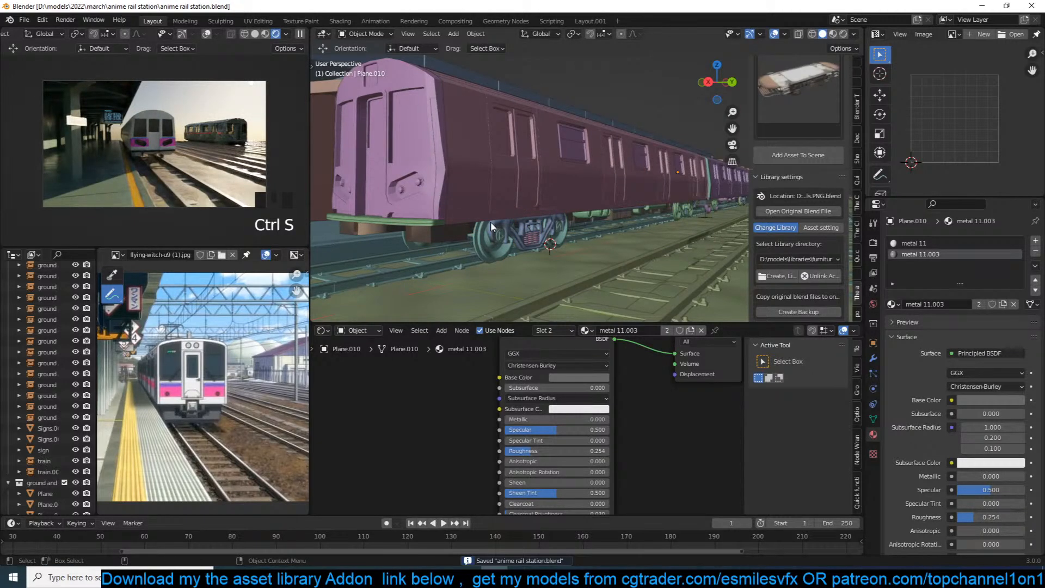
Darken the train body's metal 11 base colour to a value of about 0.404 and save the file.
left_click(541, 170)
left_click(593, 378)
mouse_move(631, 243)
left_mouse_down()
mouse_move(632, 280)
mouse_move(631, 263)
left_mouse_up()
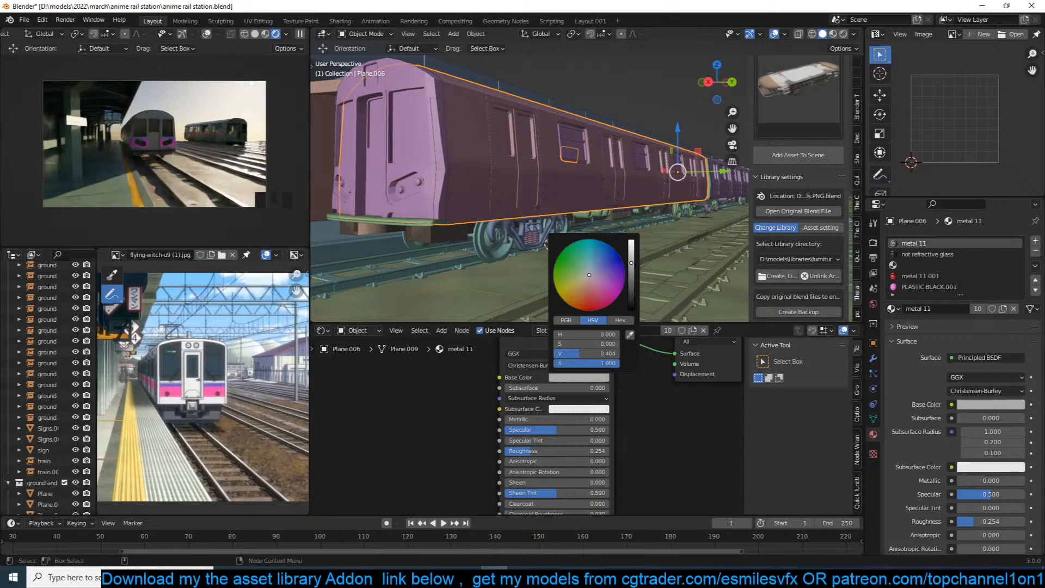
key("grave")
scroll(638, 180, "up", 2)
key("ctrl+s")
scroll(585, 200, "down", 2)
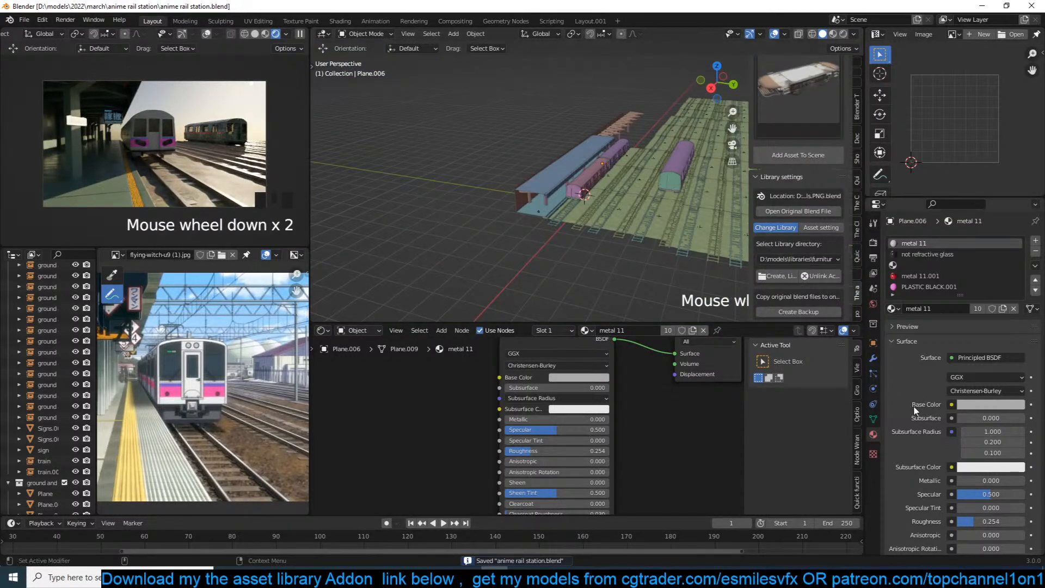
Set the world sky texture's sun rotation to 35° and save the file.
left_click(873, 304)
left_click(994, 375)
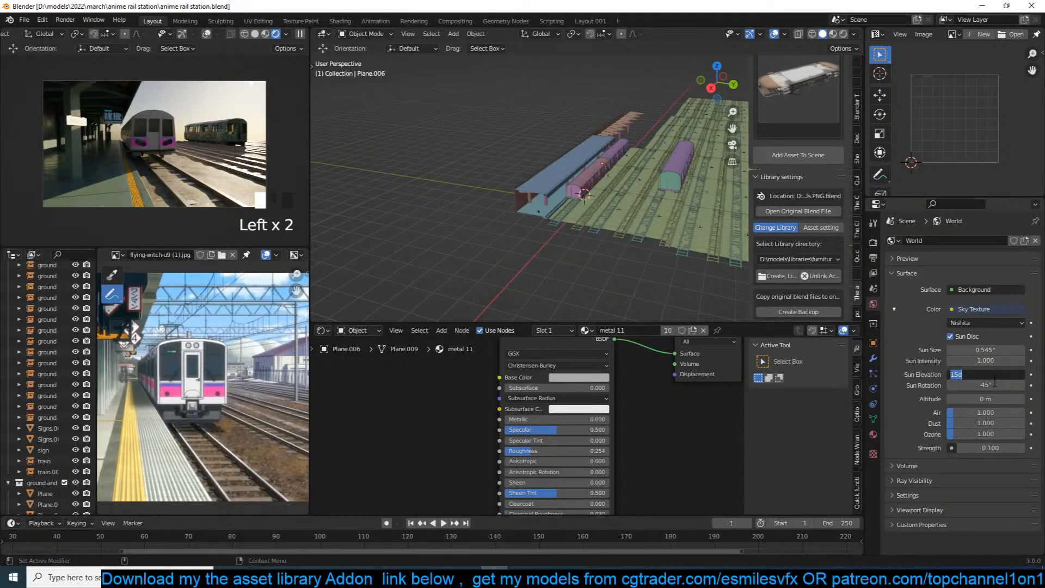
left_click(995, 383)
left_click(995, 384)
type("35")
key("Return")
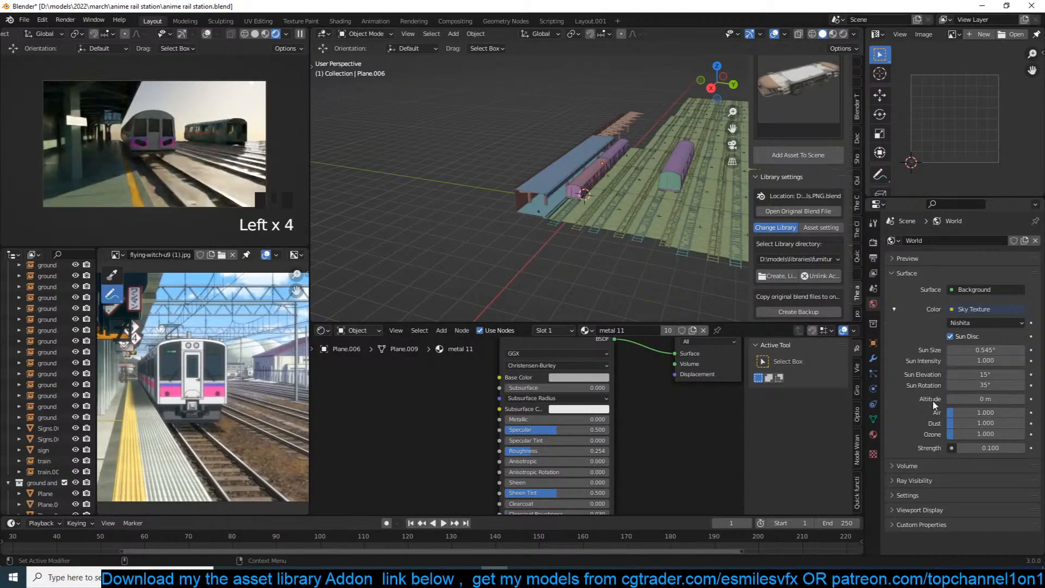
left_click(520, 131)
key("ctrl+s")
key("alt+a")
Save the station scene and launch a second Blender instance.
scroll(219, 289, "down", 2)
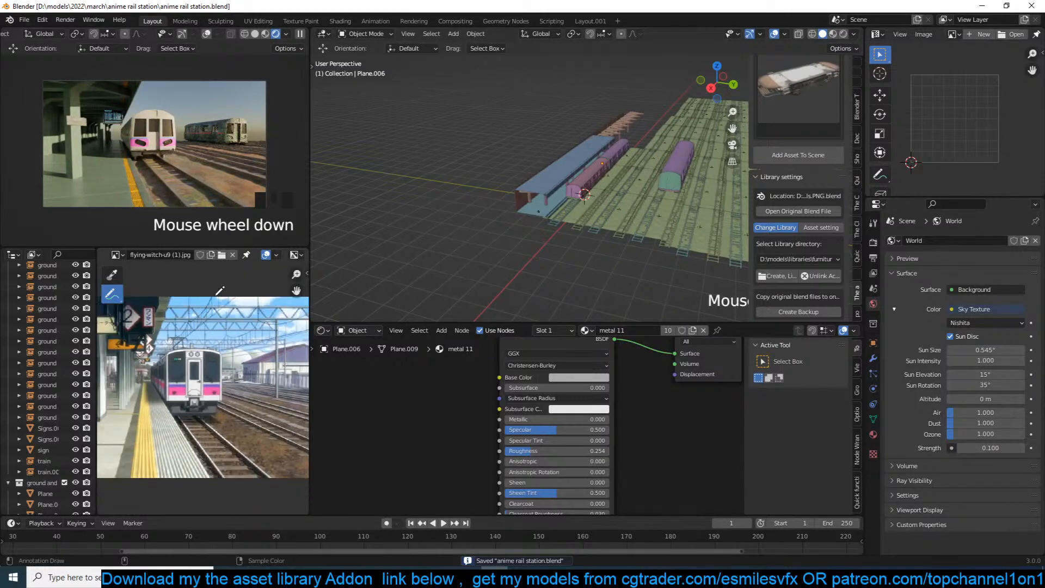
middle_click_drag(190, 352, 163, 359)
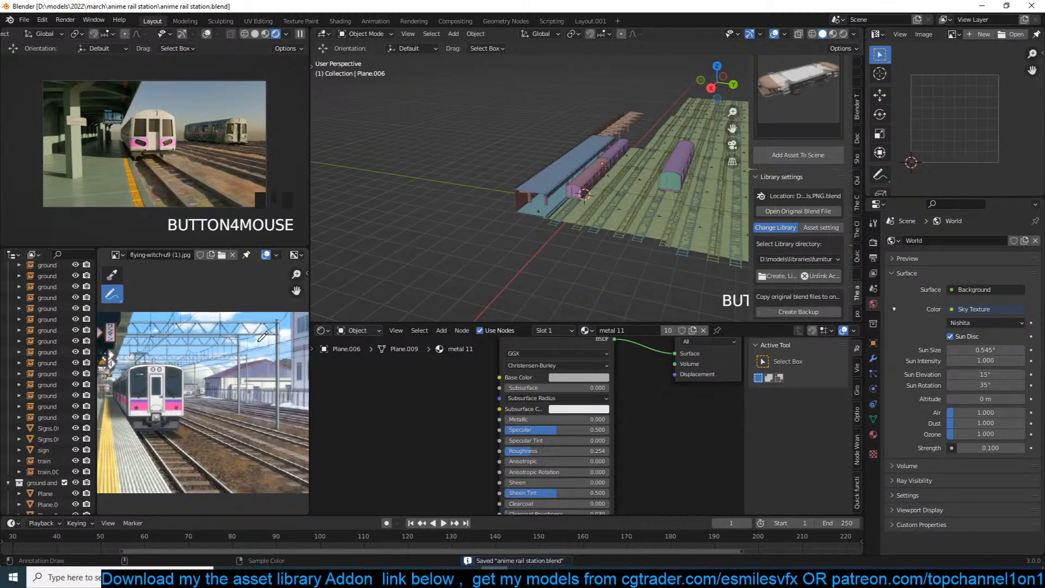
scroll(561, 196, "up", 5)
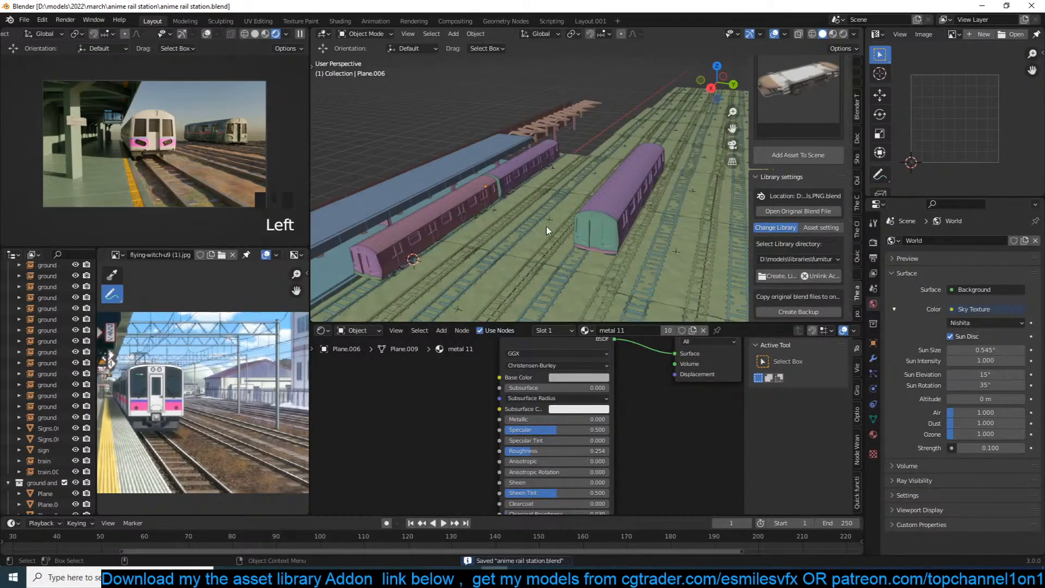
middle_click_drag(547, 231, 556, 209, "shift")
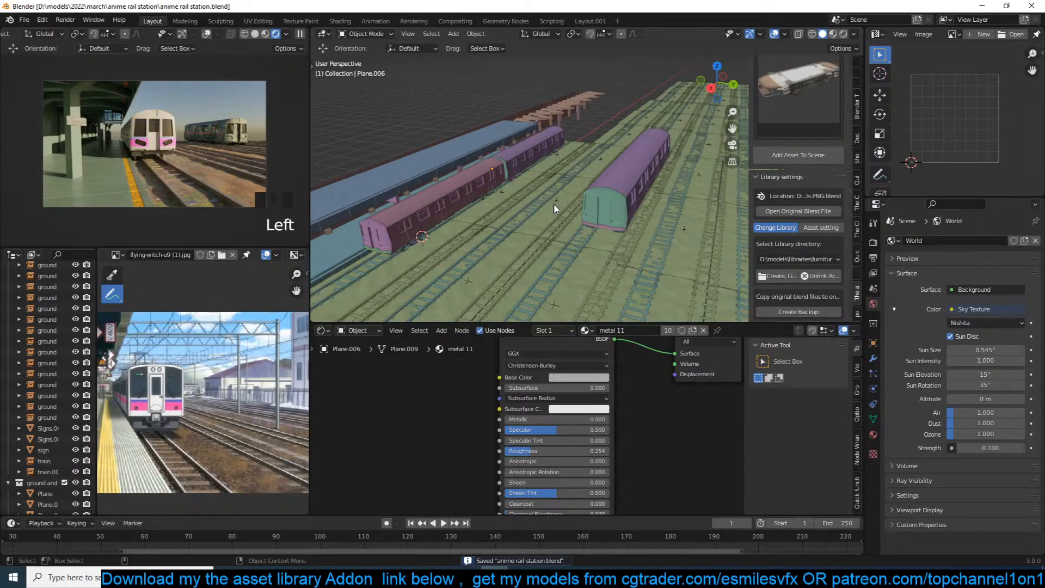
middle_click_drag(554, 205, 557, 209, "shift")
key("ctrl+s")
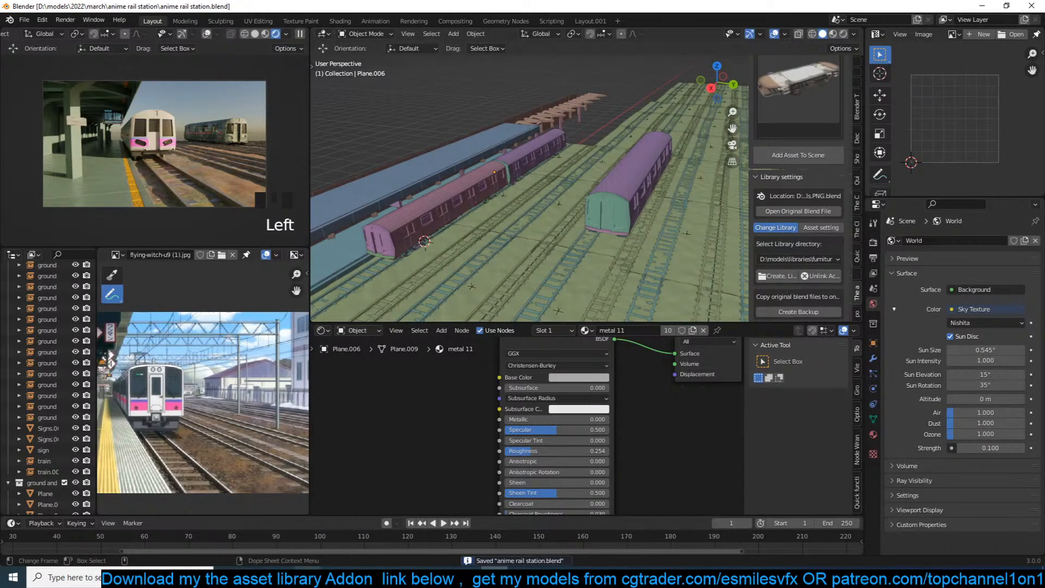
left_click(494, 578)
left_click(494, 577)
right_click(495, 576)
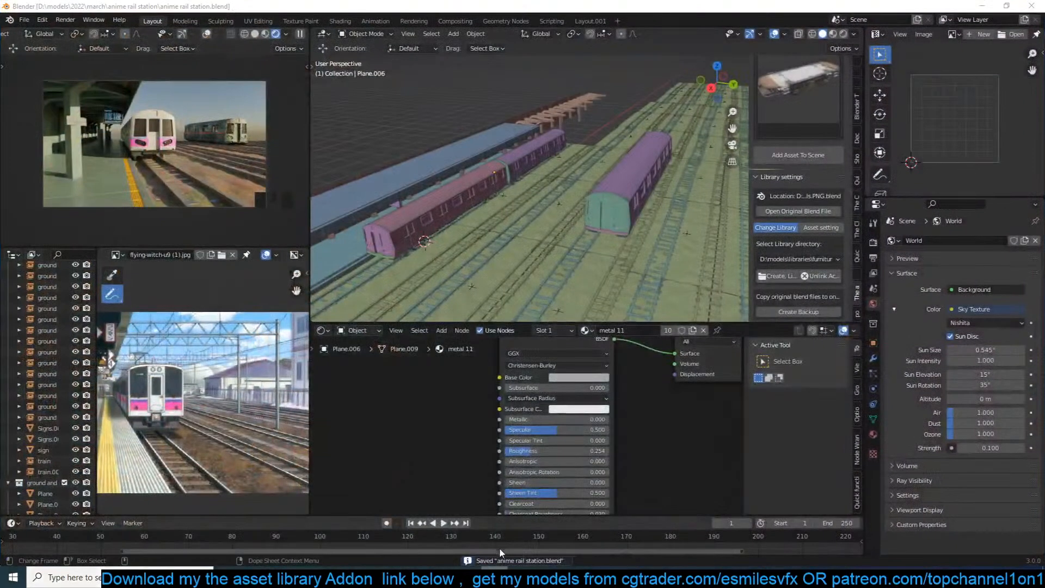
left_click(489, 519)
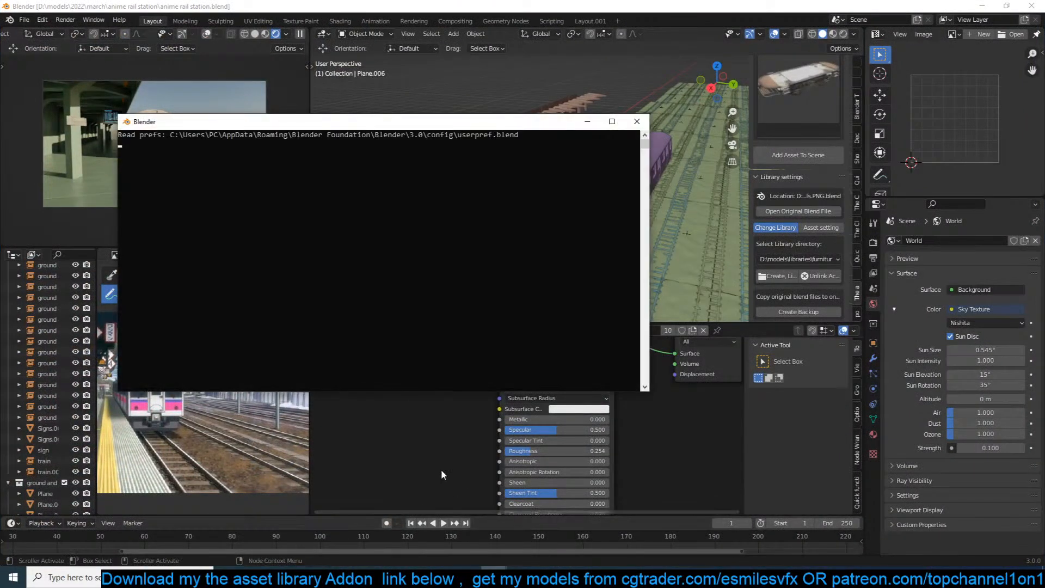
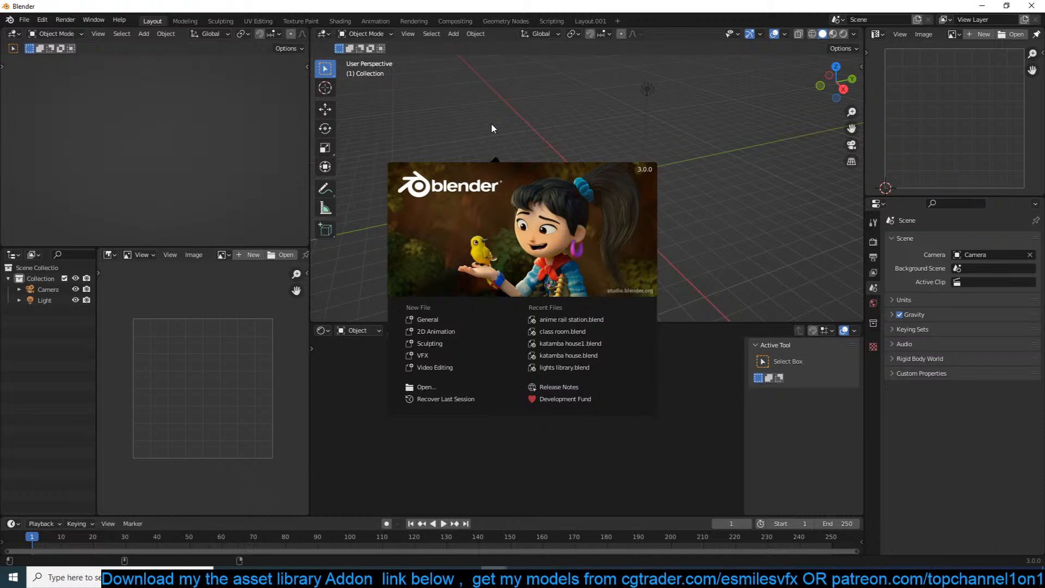
Open traffic lights assets1.blend from the traffic lights set folder in the 2022 march models.
left_click(337, 65)
left_click(16, 22)
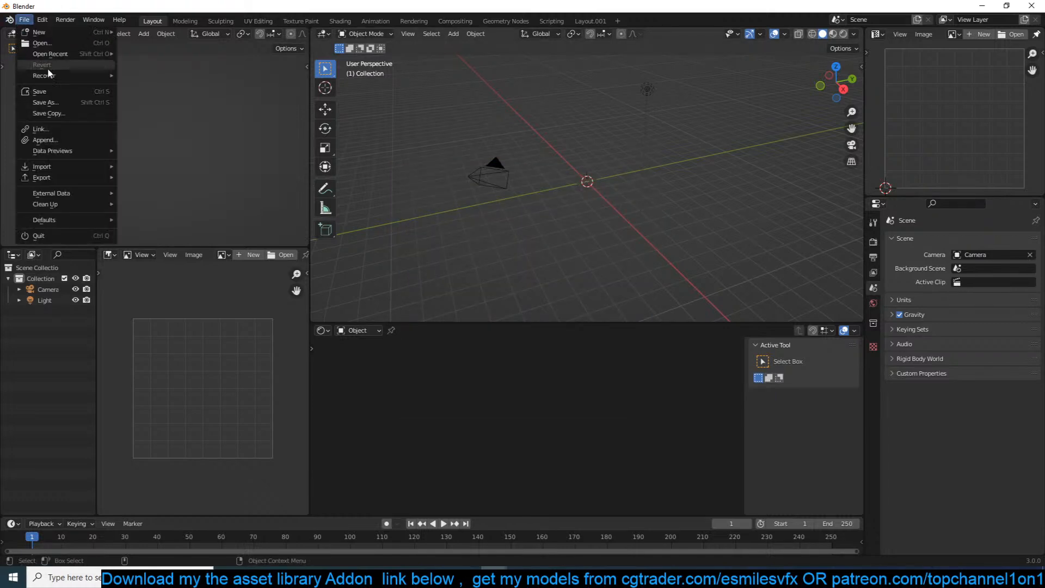
left_click(70, 46)
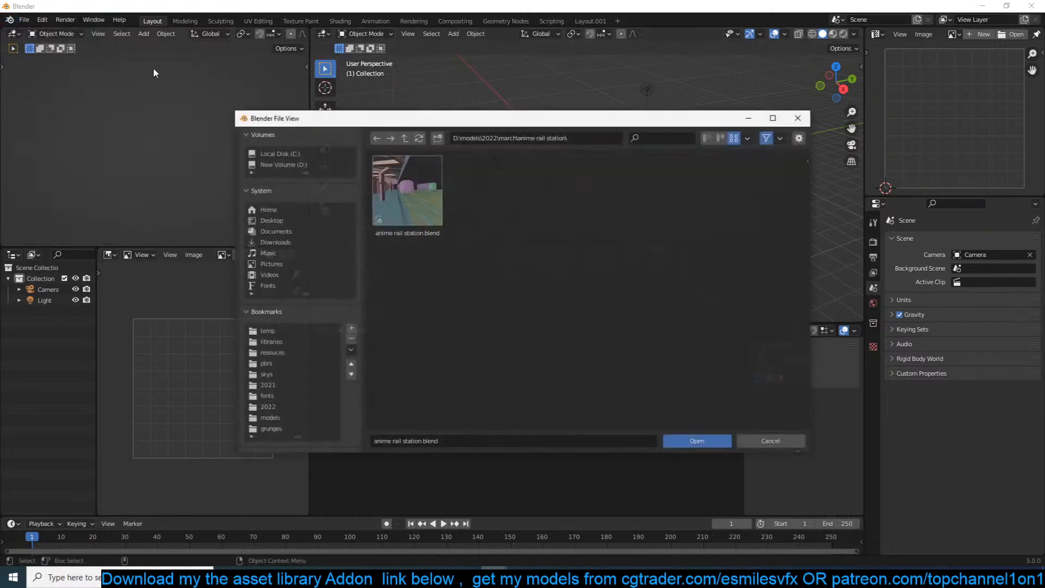
left_click(405, 138)
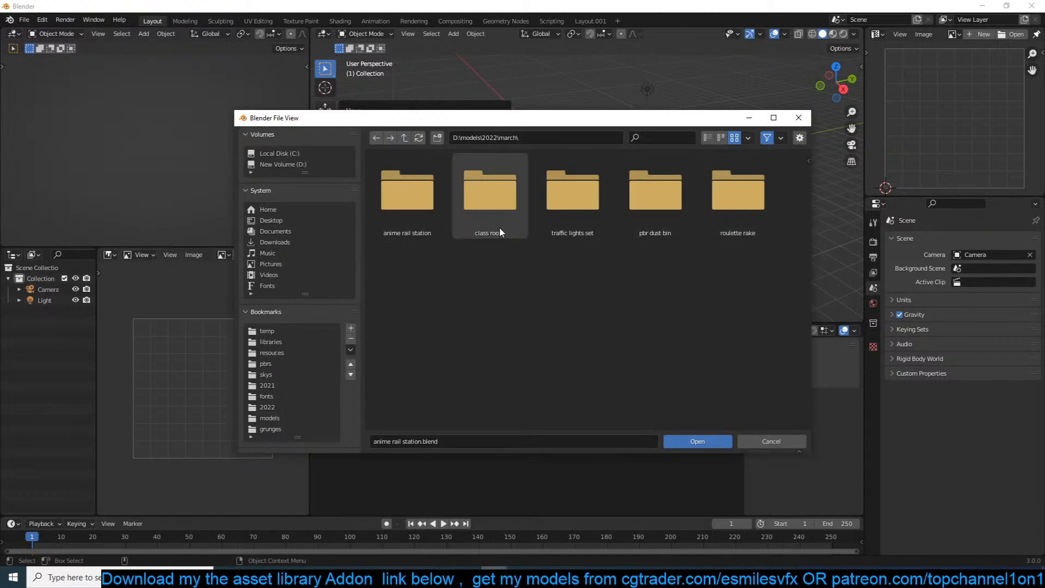
double_click(537, 219)
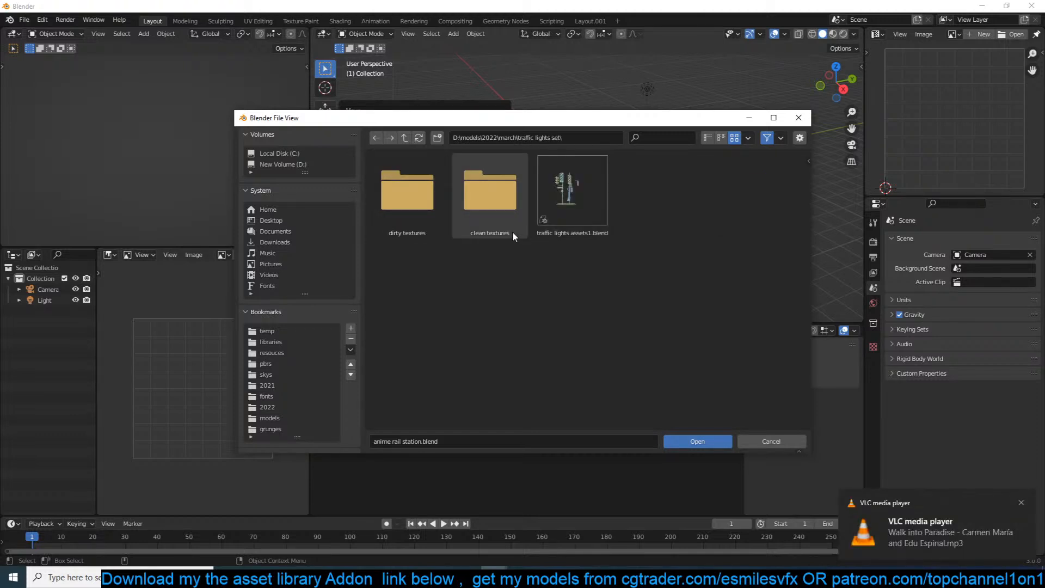
double_click(586, 204)
Examine the three traffic light models up close in material preview shading.
scroll(466, 226, "up", 3)
middle_click_drag(464, 226, 494, 203)
left_click(637, 34)
left_click(431, 204)
left_click(398, 188)
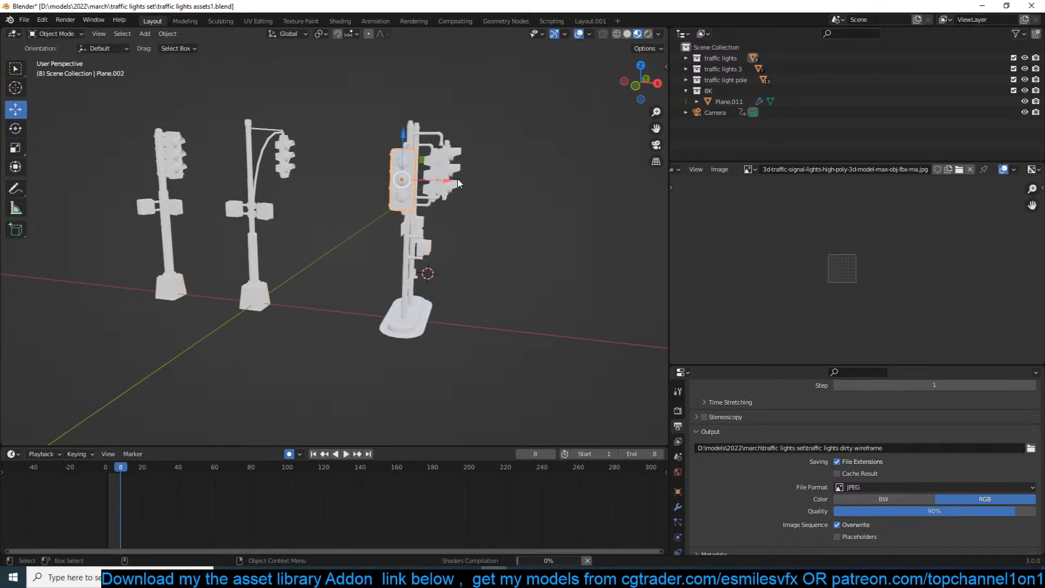
left_click(455, 195)
middle_click_drag(455, 195, 234, 102)
scroll(390, 165, "up", 3)
scroll(257, 192, "up", 3)
scroll(353, 188, "down", 3)
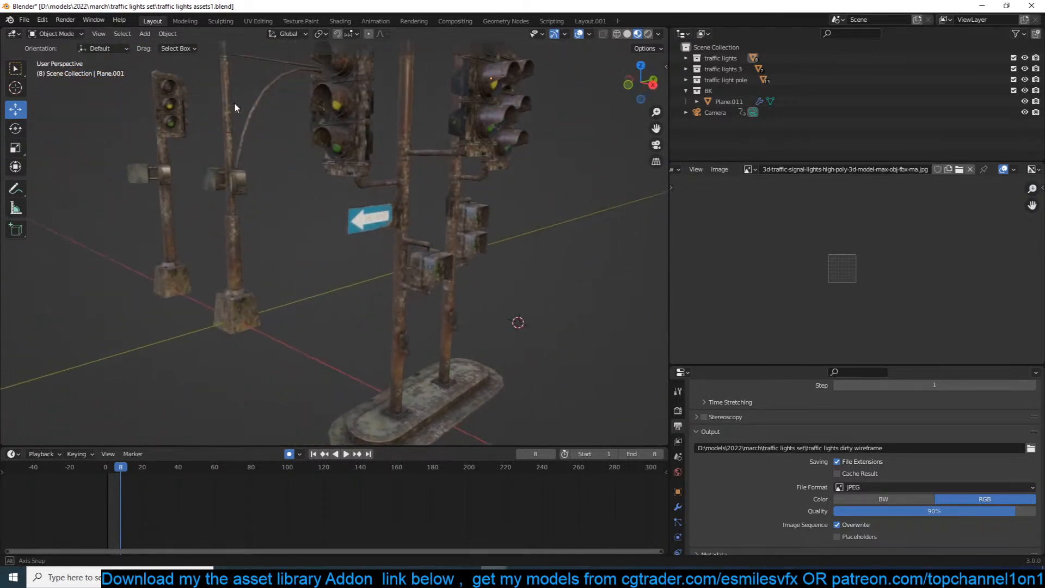
Discard the changes and open traffic lights assets.blend from the traffic lights assets folder in the 2022 feb models.
left_click(25, 20)
left_click(41, 43)
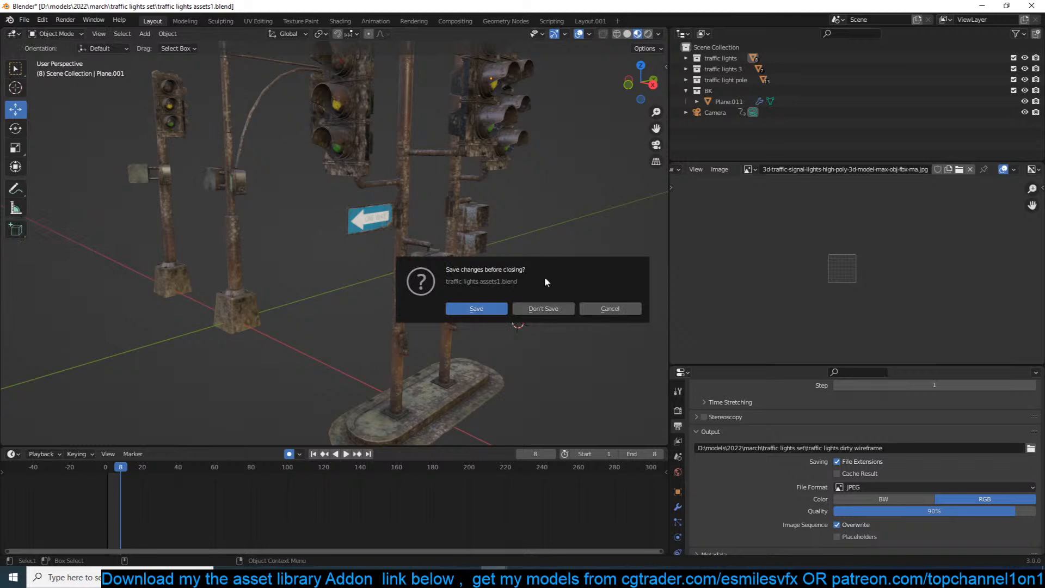
left_click(541, 306)
double_click(478, 232)
key("BackSpace")
key("BackSpace")
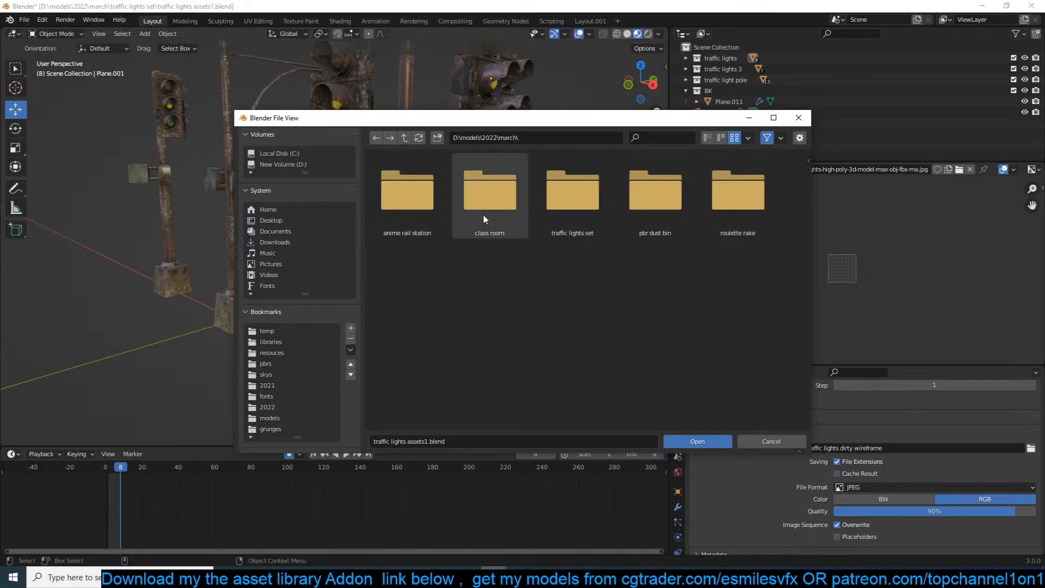
left_click(404, 137)
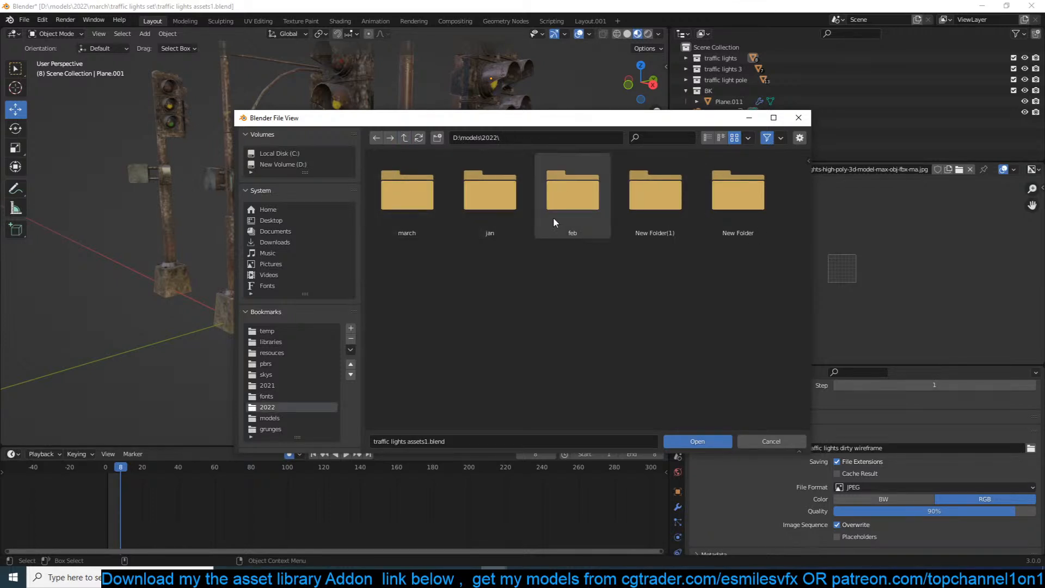
double_click(546, 220)
double_click(414, 217)
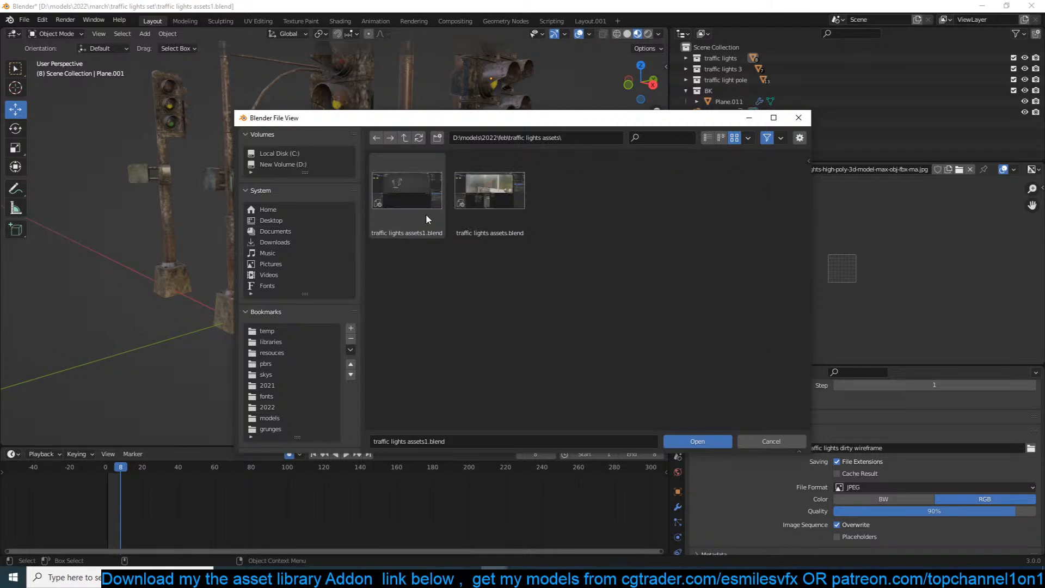
double_click(486, 197)
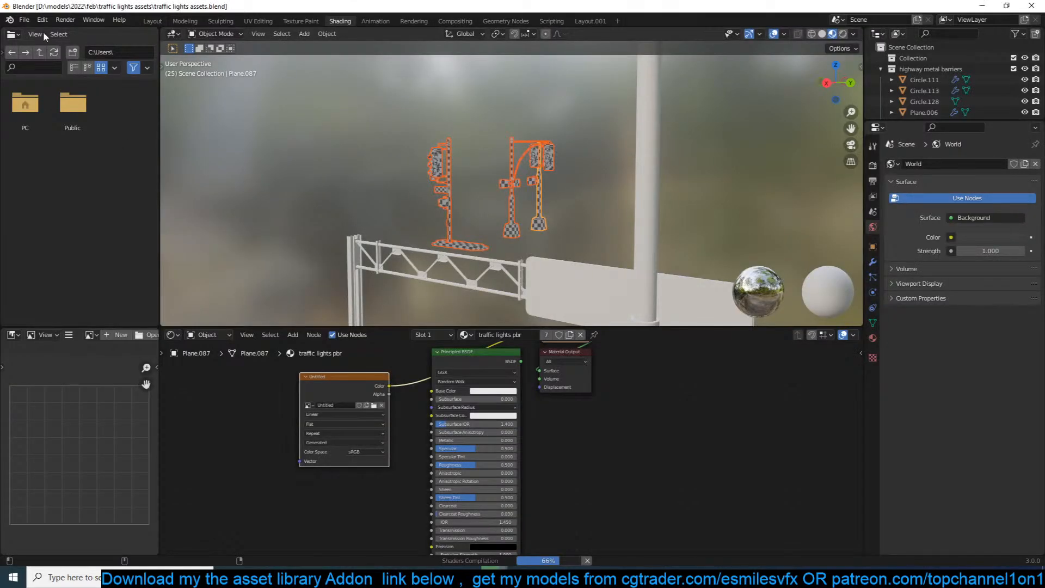
Open traffic lights assets1.blend from the feb traffic lights assets folder and inspect its models.
left_click(24, 19)
left_click(40, 43)
double_click(409, 191)
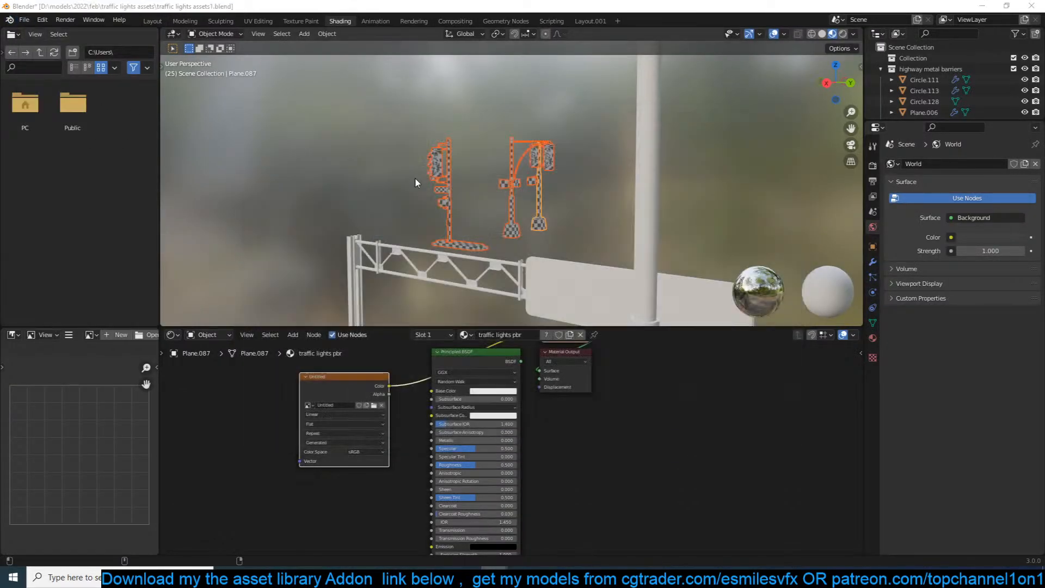
left_click(389, 164)
middle_click_drag(389, 164, 335, 113)
Discard the changes and open street billboards1.blend from the street billboards folder in the 2022 feb models.
left_click(25, 20)
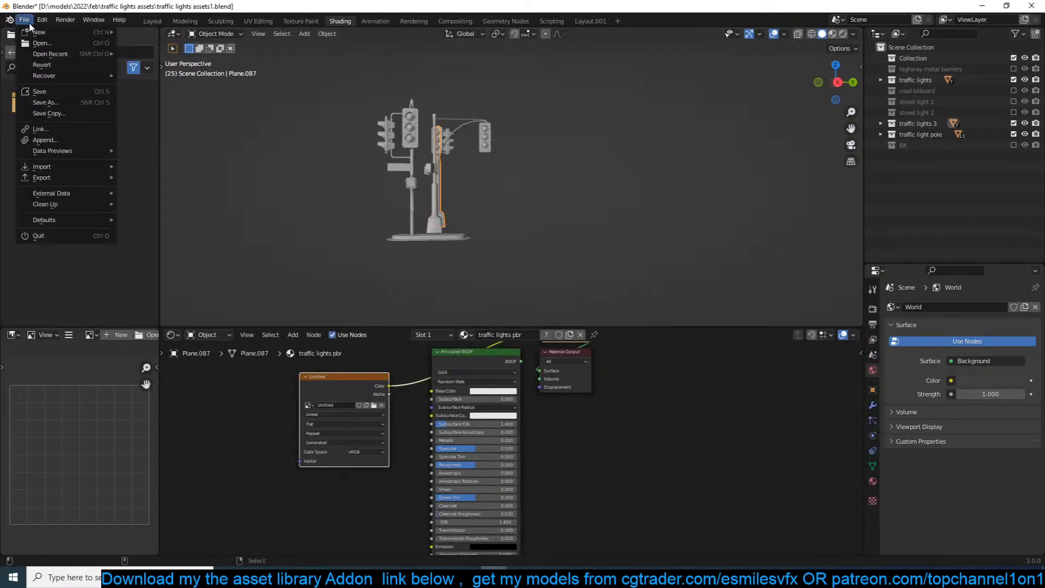
left_click(45, 43)
left_click(535, 309)
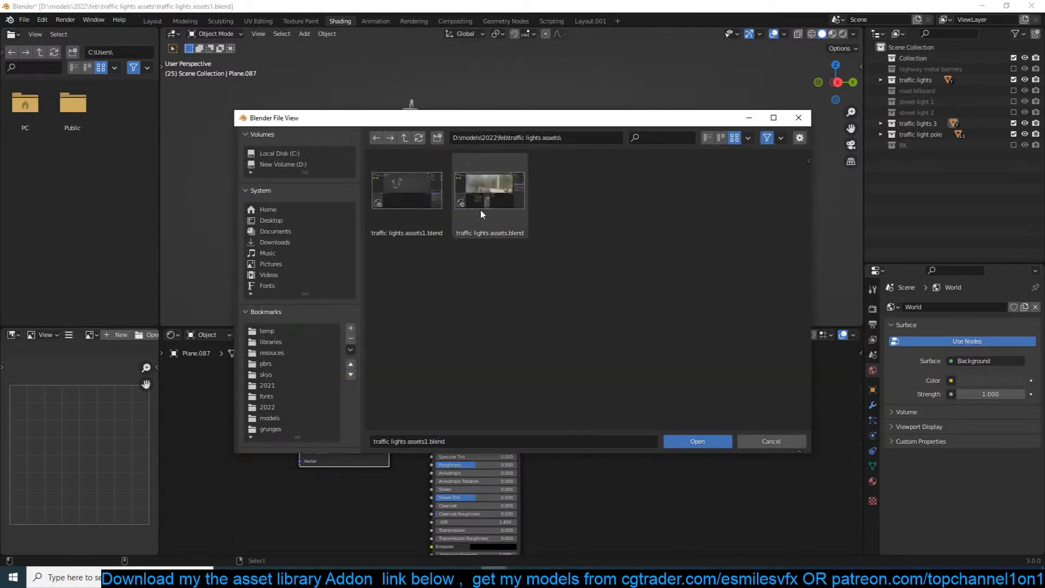
left_click(404, 140)
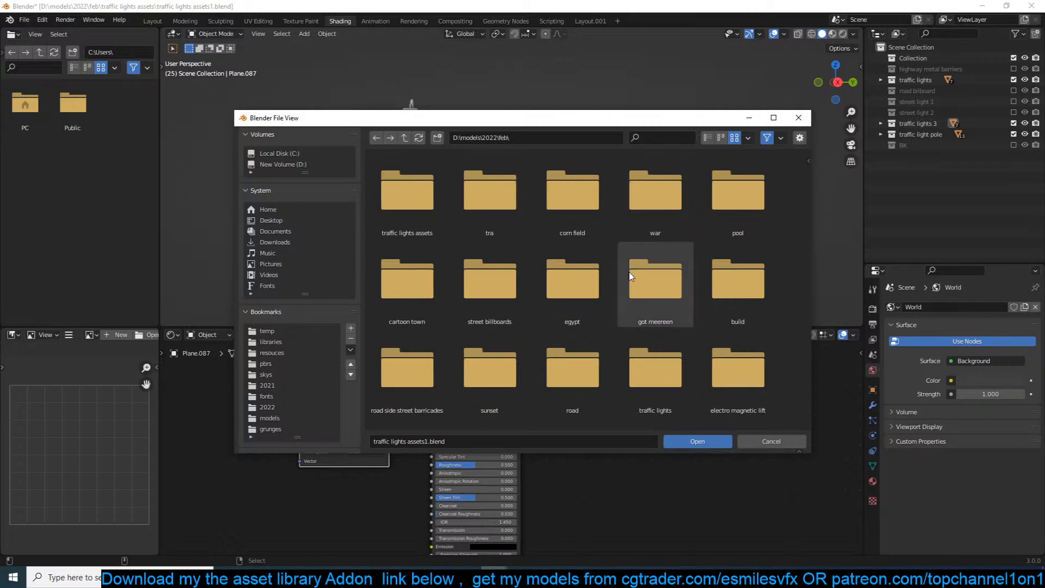
left_click(521, 299)
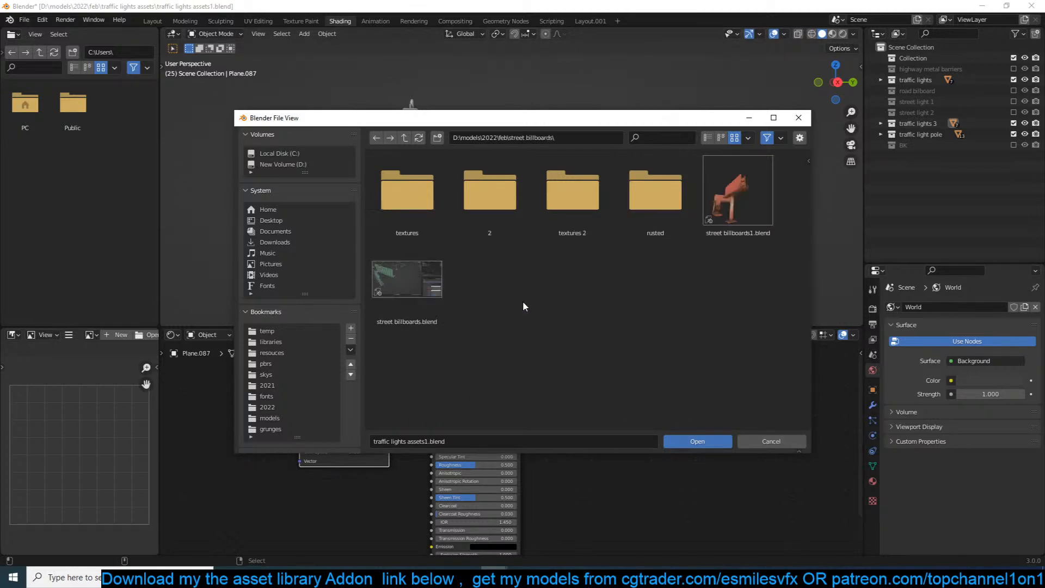
double_click(751, 201)
Examine the three street billboard models from several angles.
scroll(480, 185, "down", 2)
middle_click_drag(481, 188, 457, 216)
scroll(457, 216, "down", 4)
middle_click_drag(512, 186, 505, 233, "shift")
scroll(505, 233, "up", 2)
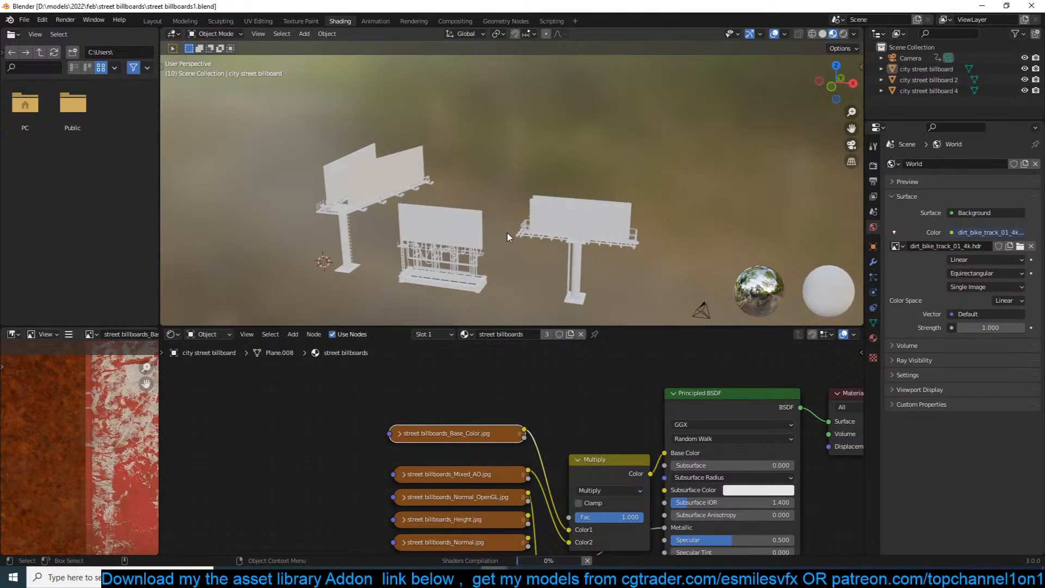
middle_click_drag(508, 233, 525, 195)
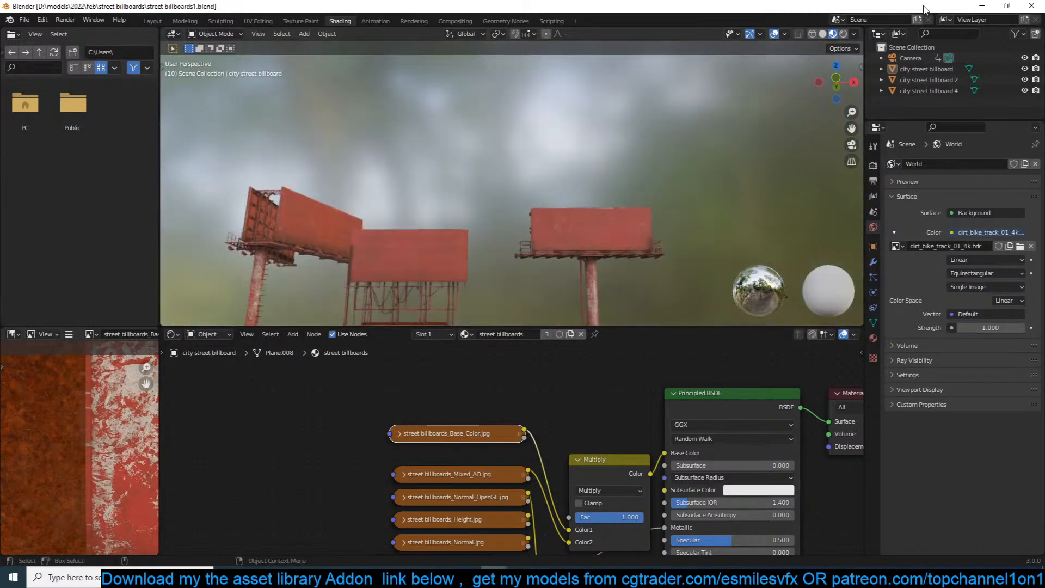
Return to the anime rail station scene and study the fence, pylons and buildings in the reference image's background.
left_click(980, 5)
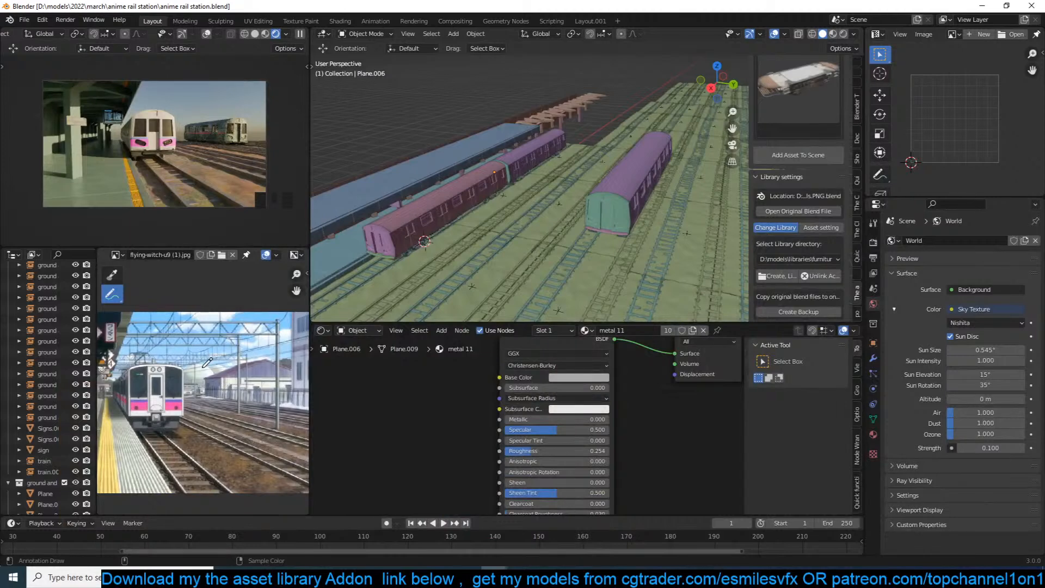
left_click(469, 184)
left_click(469, 180)
middle_click_drag(469, 178, 443, 253)
scroll(208, 363, "down", 3)
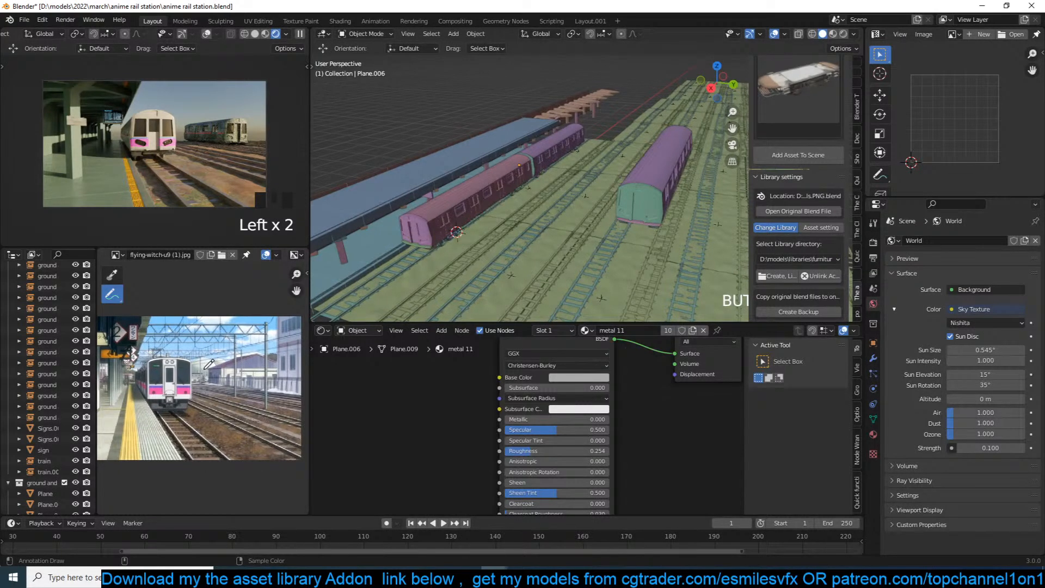
scroll(240, 384, "up", 4)
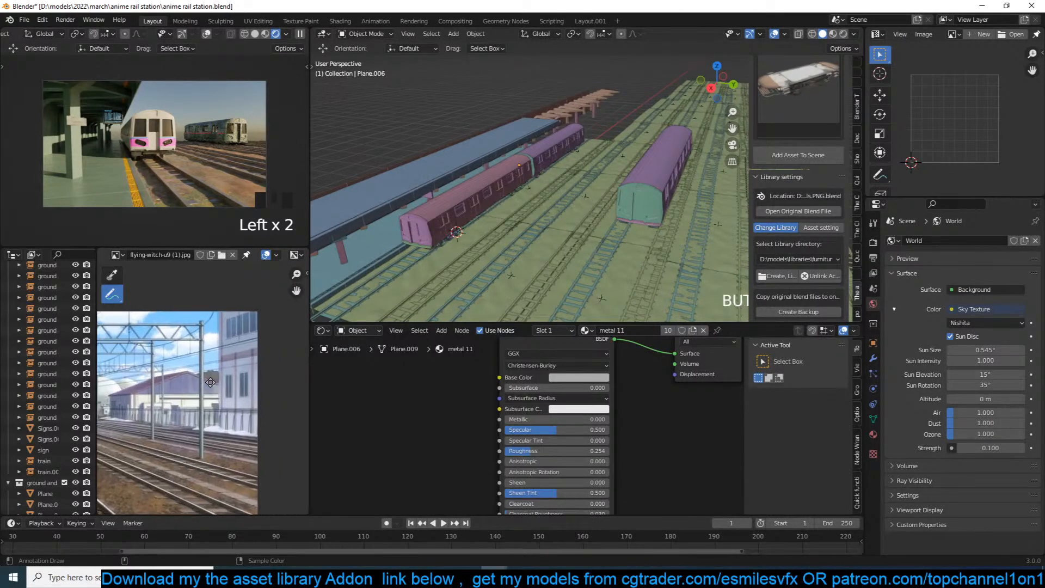
scroll(295, 387, "up", 4)
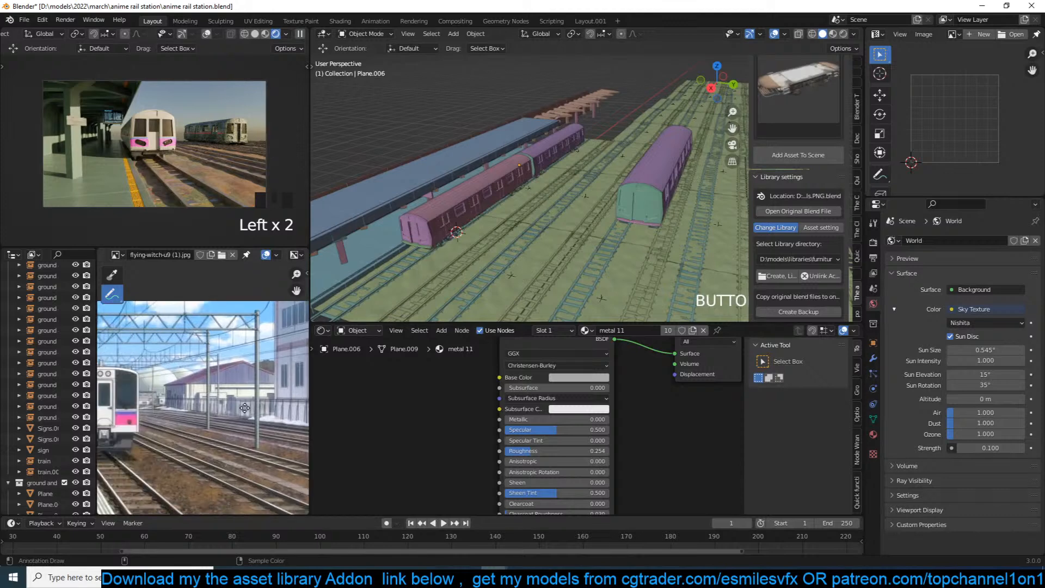
scroll(542, 208, "down", 3)
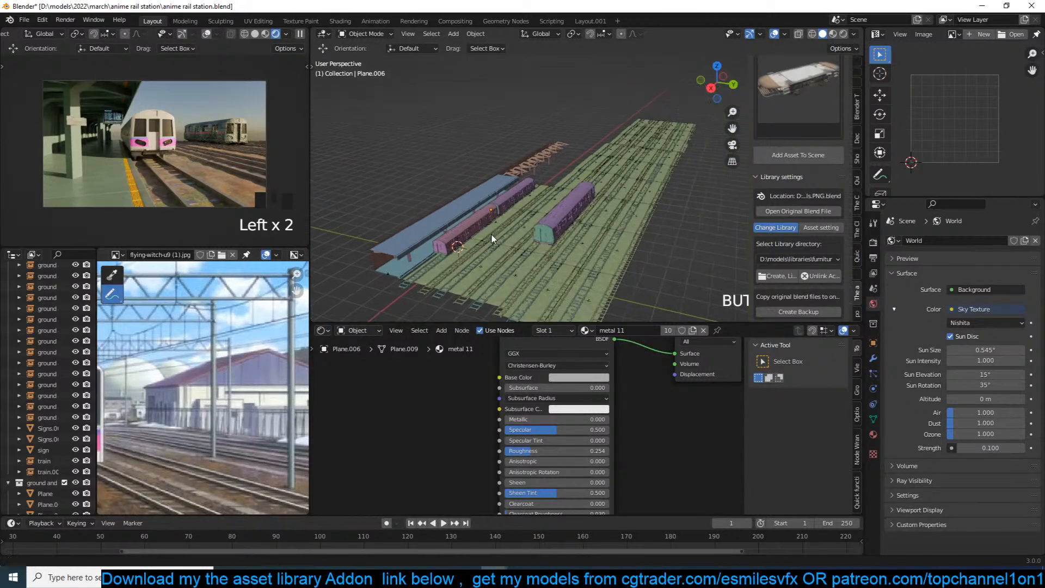
left_click(619, 206)
scroll(392, 294, "down", 1)
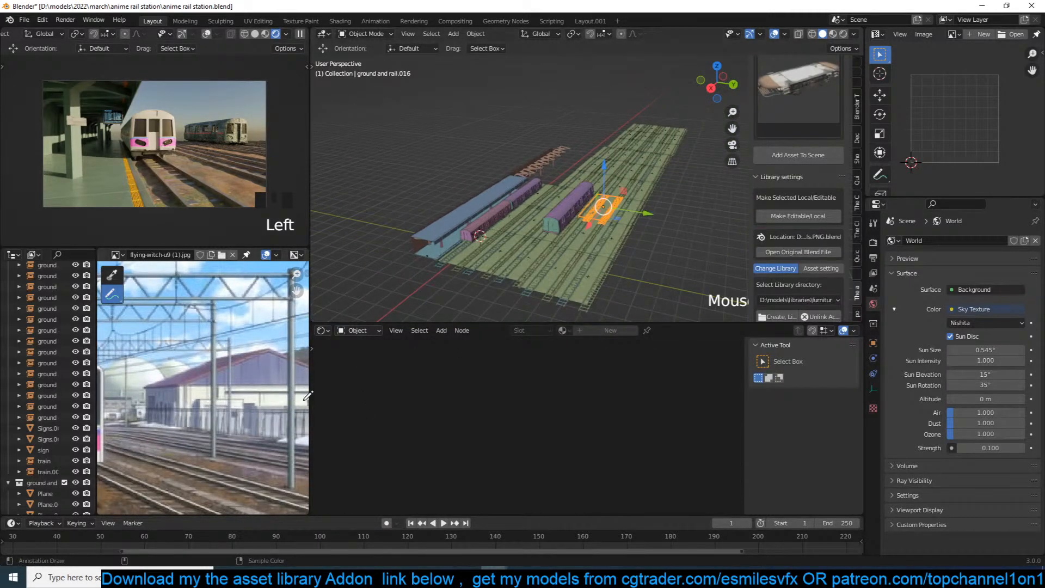
left_click(599, 240)
key("KP_7")
scroll(198, 456, "down", 2)
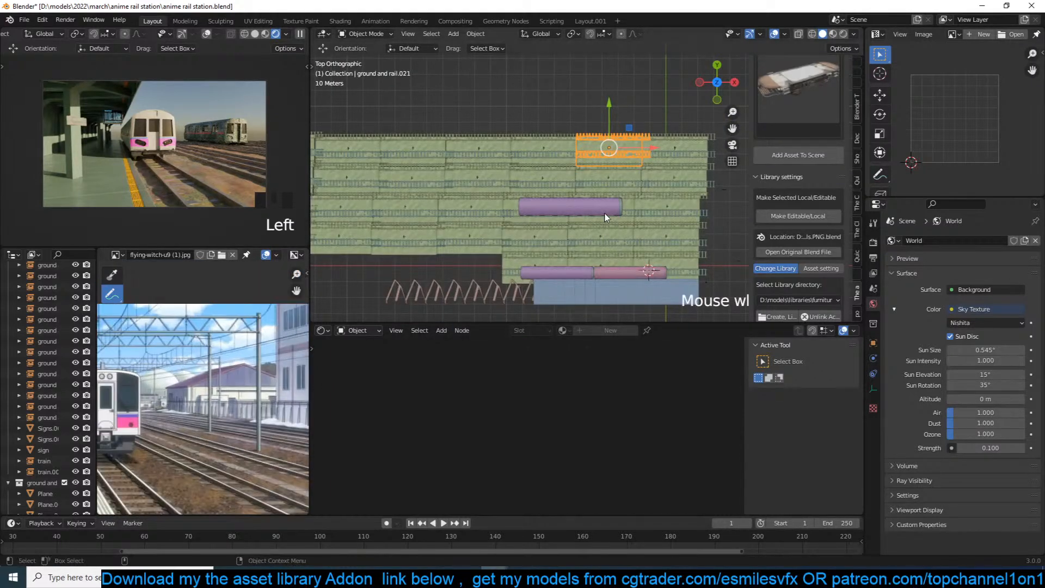
left_click(675, 149, "shift")
left_click(544, 150, "shift")
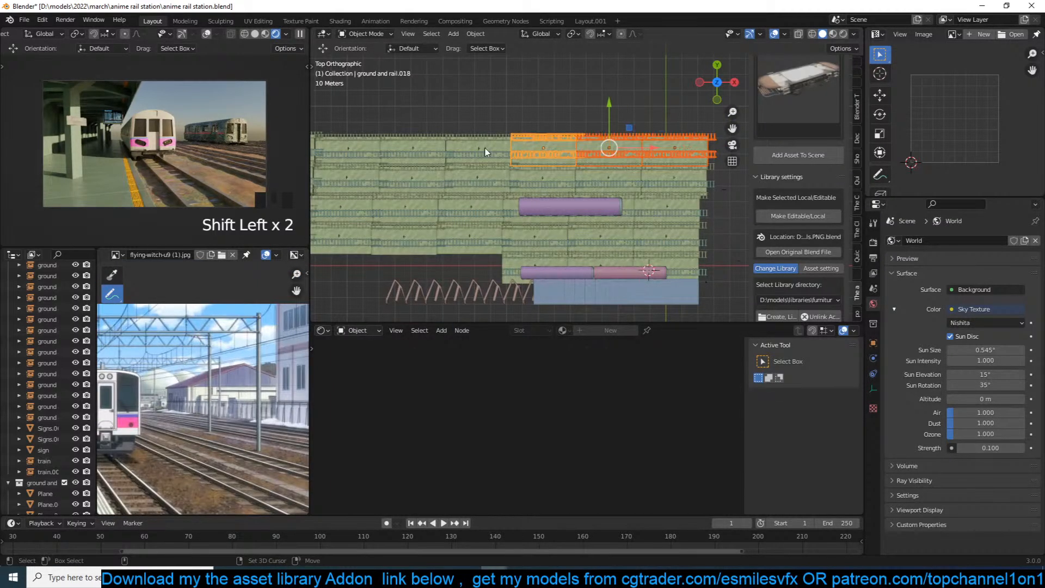
left_click(479, 151, "shift")
left_click(434, 152, "shift")
middle_click_drag(521, 161, 561, 167, "shift")
scroll(278, 361, "down", 2)
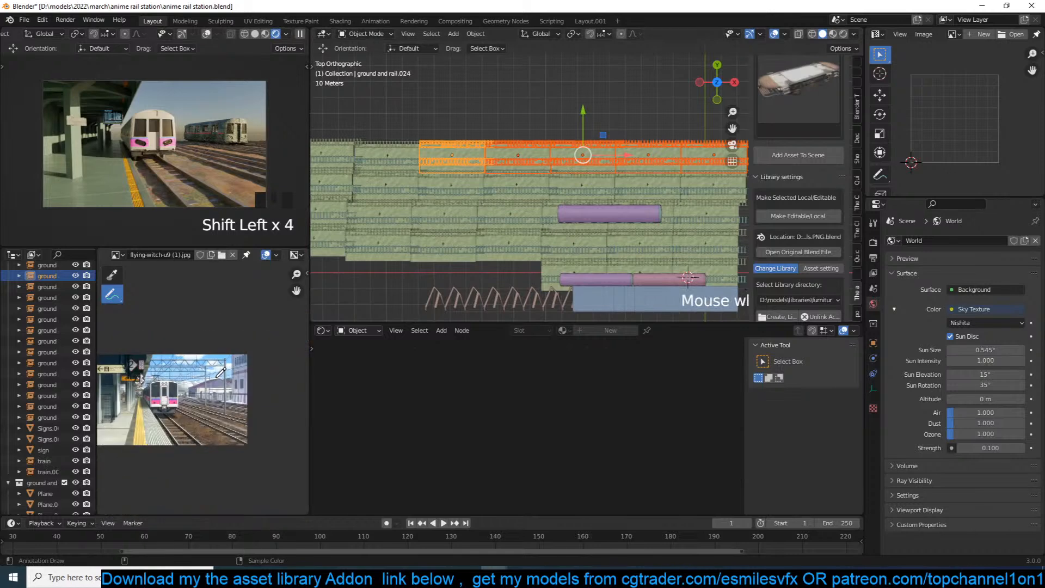
left_click(592, 87)
Rotate the camera about 3.5° in top view and deselect everything.
scroll(496, 244, "up", 2)
left_click(664, 246)
key("r")
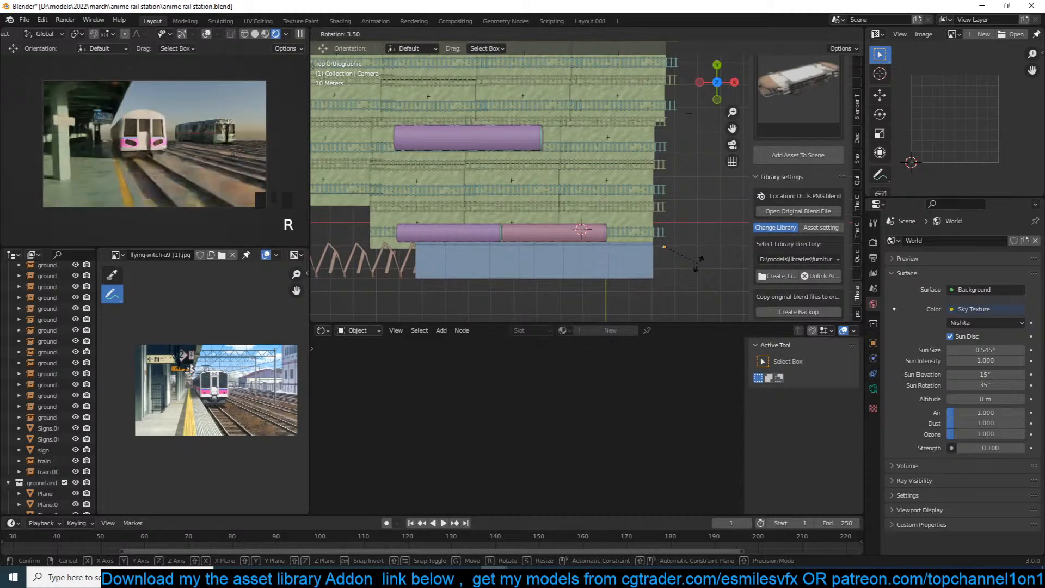
left_click(696, 263)
key("alt+a")
Check the fence in the reference image and search all asset library objects for "fence".
scroll(274, 415, "up", 5)
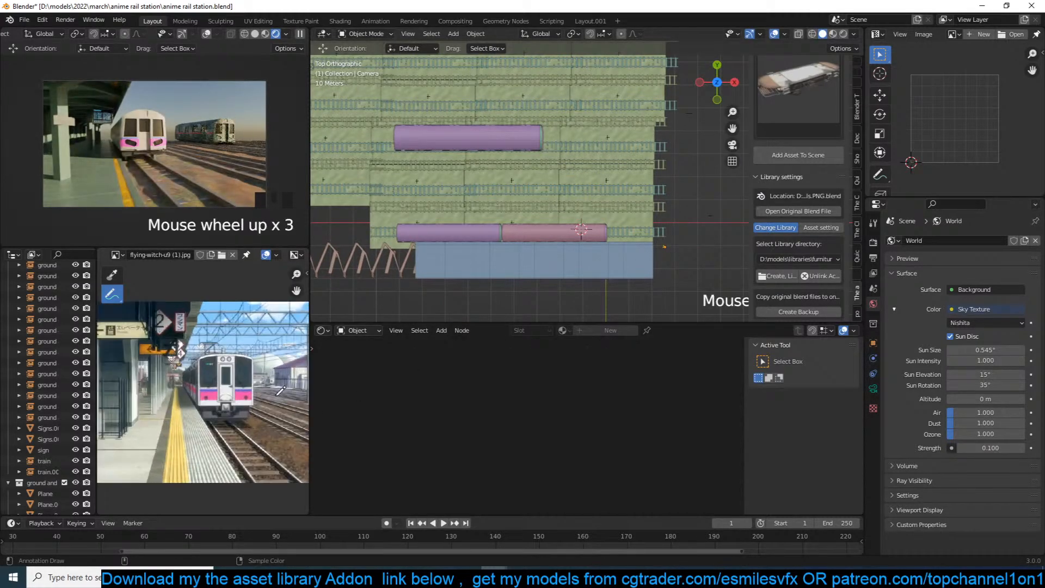
scroll(791, 132, "up", 9)
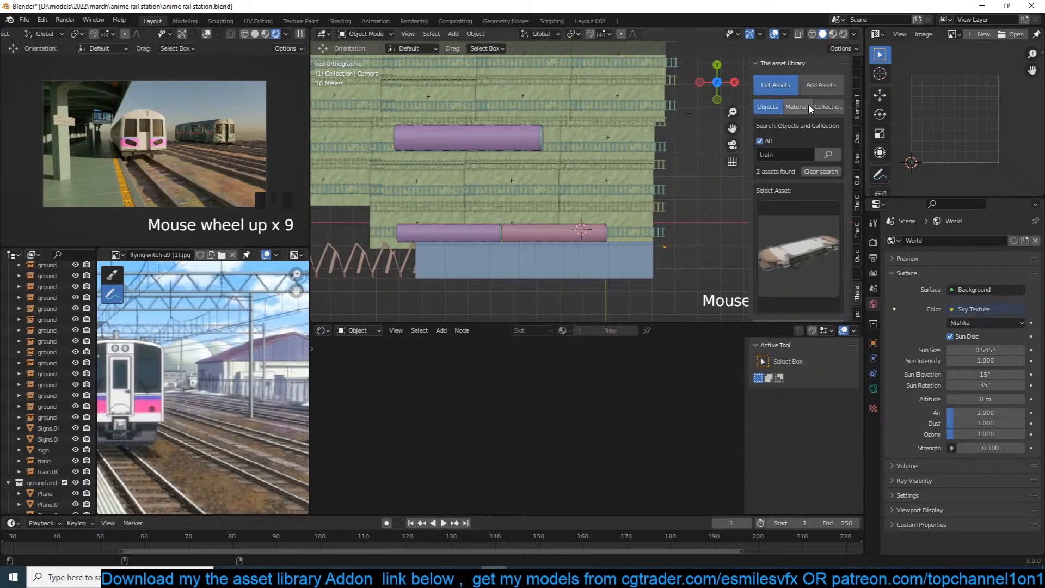
left_click(793, 153)
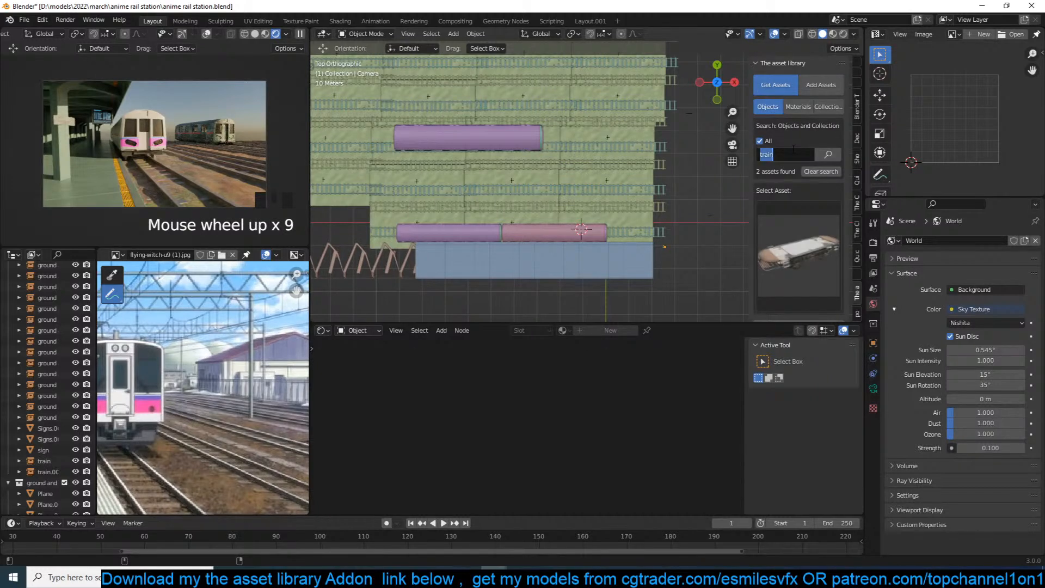
type("femce")
key("BackSpace")
key("BackSpace")
key("BackSpace")
type("nce")
key("Return")
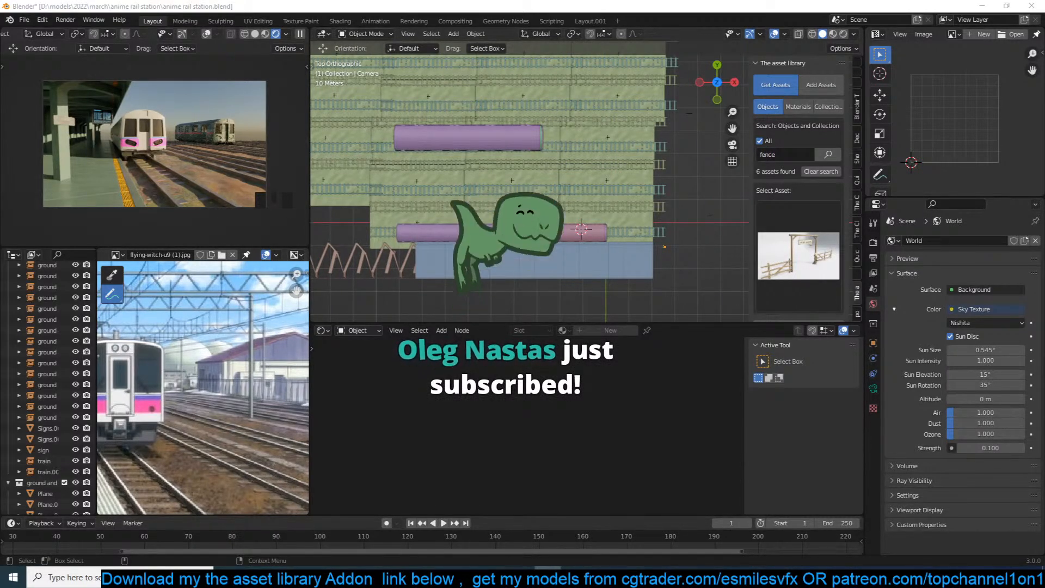
Add the barbed-wire fence asset to the scene at the outer end corner of the track ground.
left_click(771, 231)
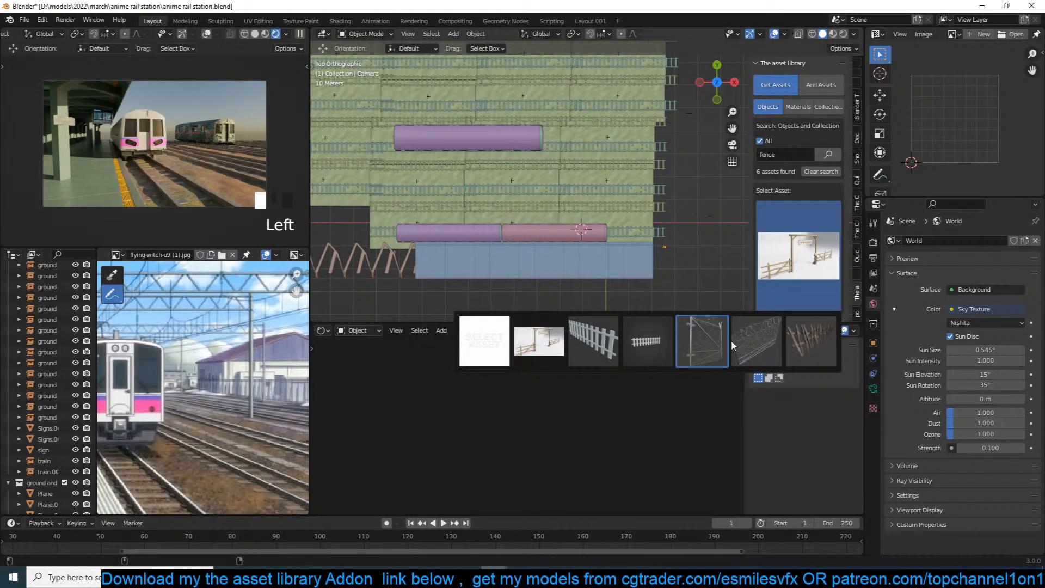
left_click(775, 349)
middle_click_drag(681, 307, 644, 165)
right_click(644, 166, "shift")
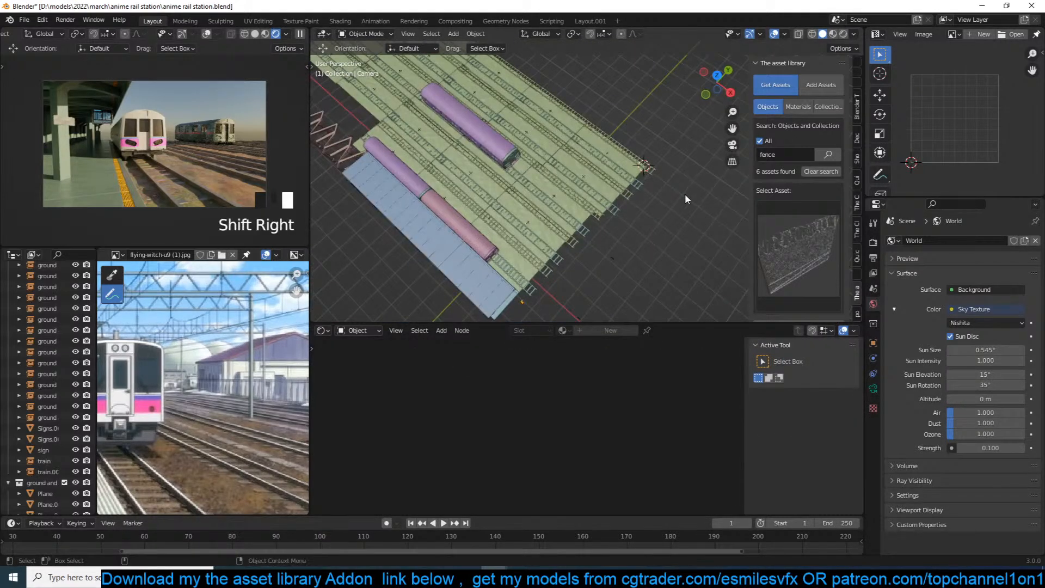
key("KP_7")
scroll(821, 266, "down", 3)
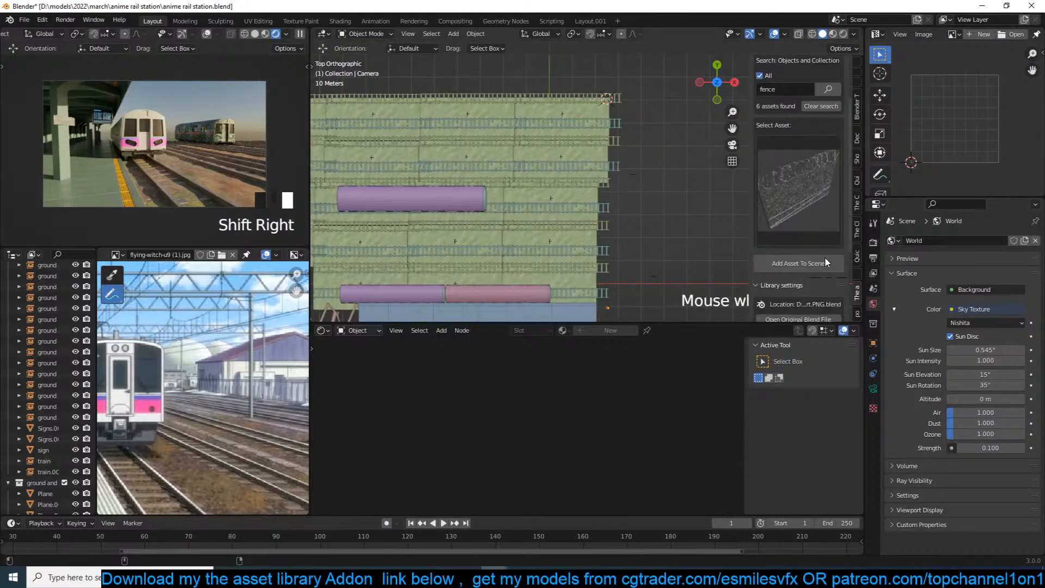
left_click(549, 131)
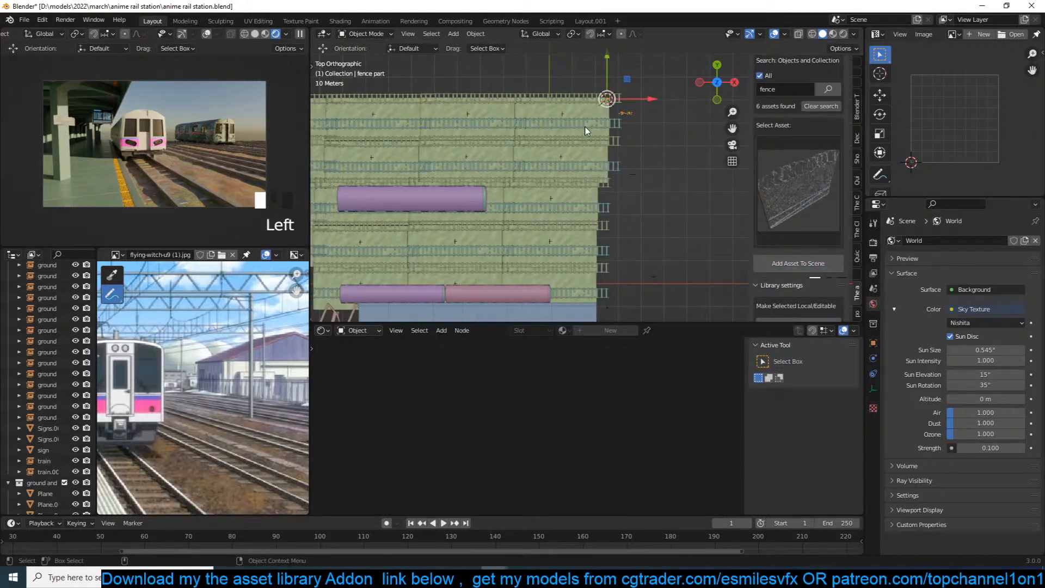
Scale up the fence section and position it upright over the outermost track at the ground's corner.
key("s")
key("g")
left_click(645, 98)
key("KP_3")
key("g")
left_click(644, 119)
key("grave")
middle_click_drag(538, 133, 660, 149)
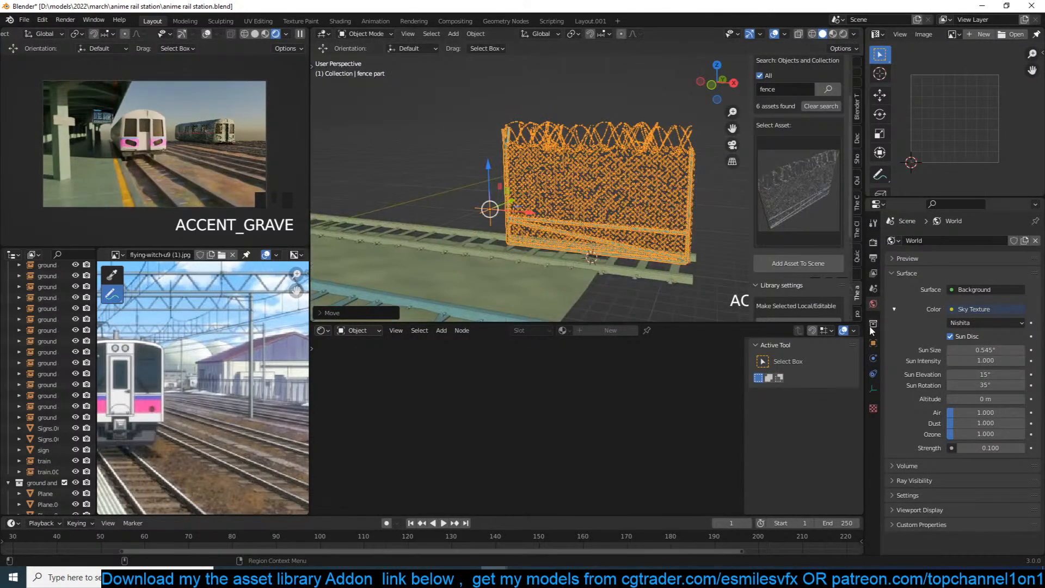
Place two linked duplicates of the fence section end to end along the X axis.
scroll(640, 218, "down", 3)
key("KP_7")
scroll(638, 213, "down", 1)
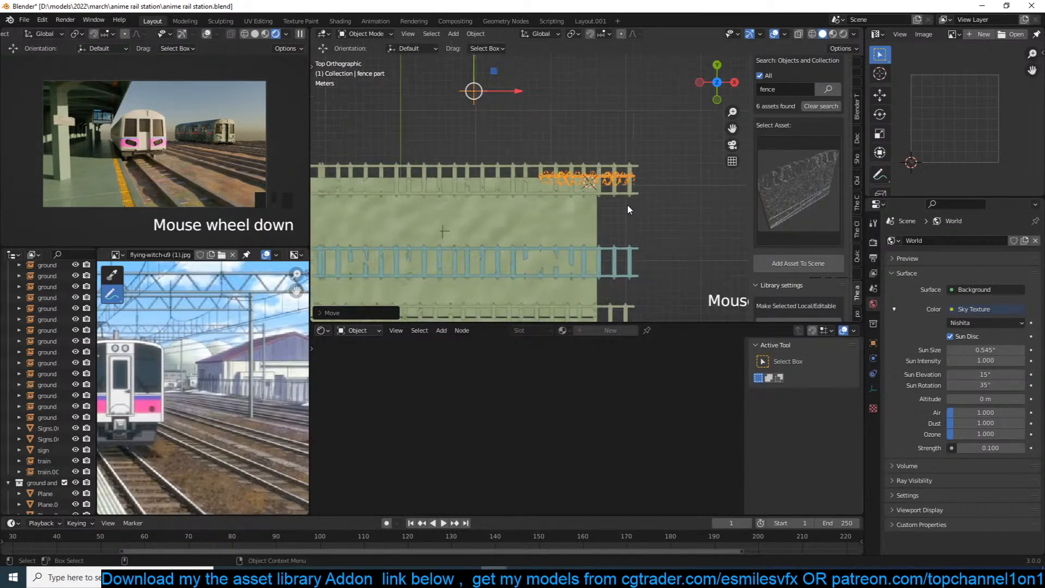
key("alt+d")
key("x")
left_click(543, 207)
middle_click_drag(539, 207, 606, 208, "shift")
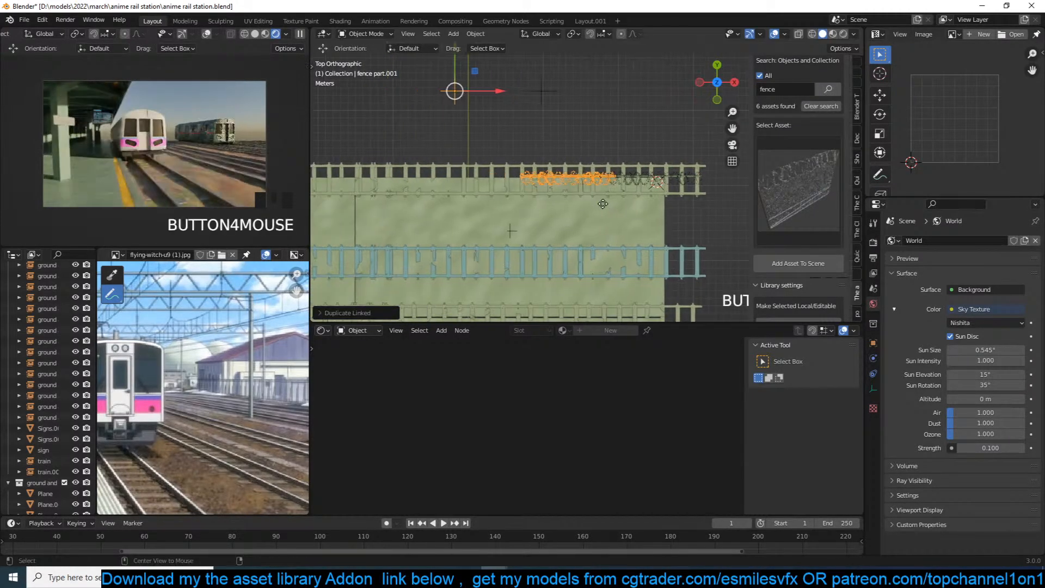
key("alt+d")
key("x")
left_click(521, 207)
middle_click_drag(521, 207, 518, 140)
key("grave")
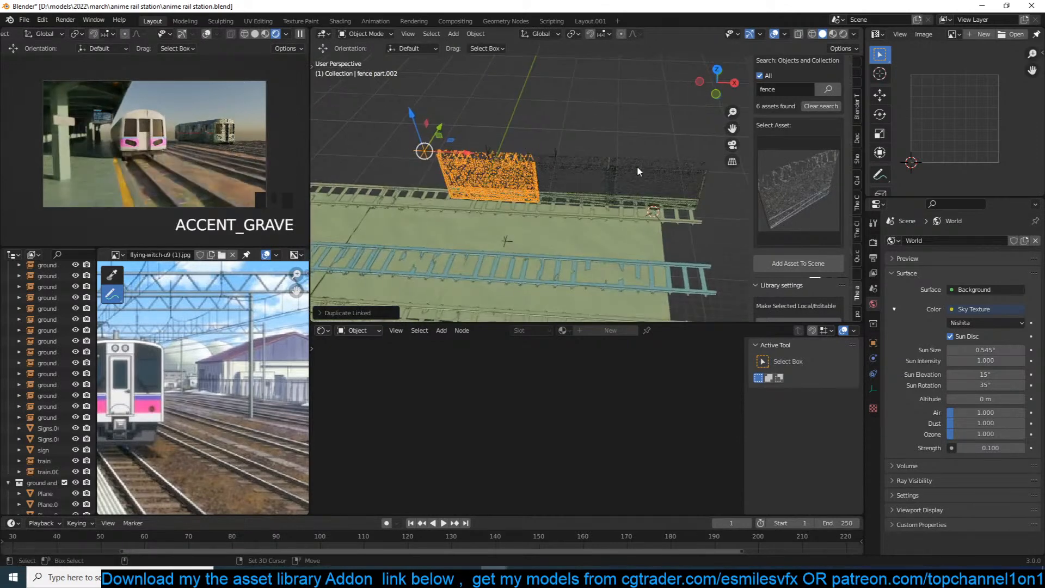
Select all three fence sections and make a linked duplicate of them farther along the X axis.
left_click(608, 169, "shift")
left_click(643, 170, "shift")
key("KP_7")
key("KP_7")
key("alt+d")
key("x")
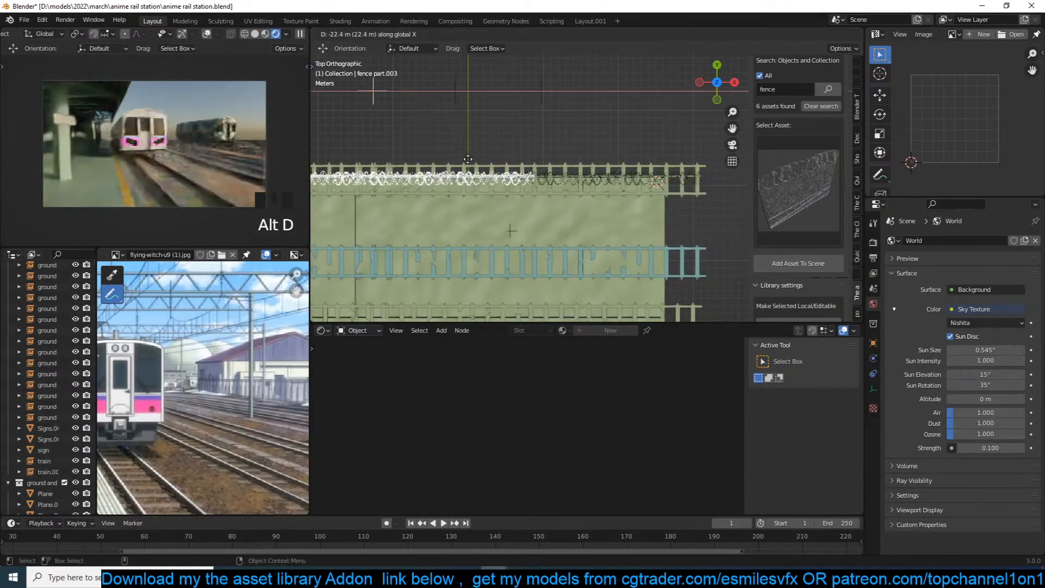
left_click(392, 158)
Extend the fence row along X with two more linked sets of three sections.
middle_click_drag(440, 188, 687, 239, "shift")
key("alt+d")
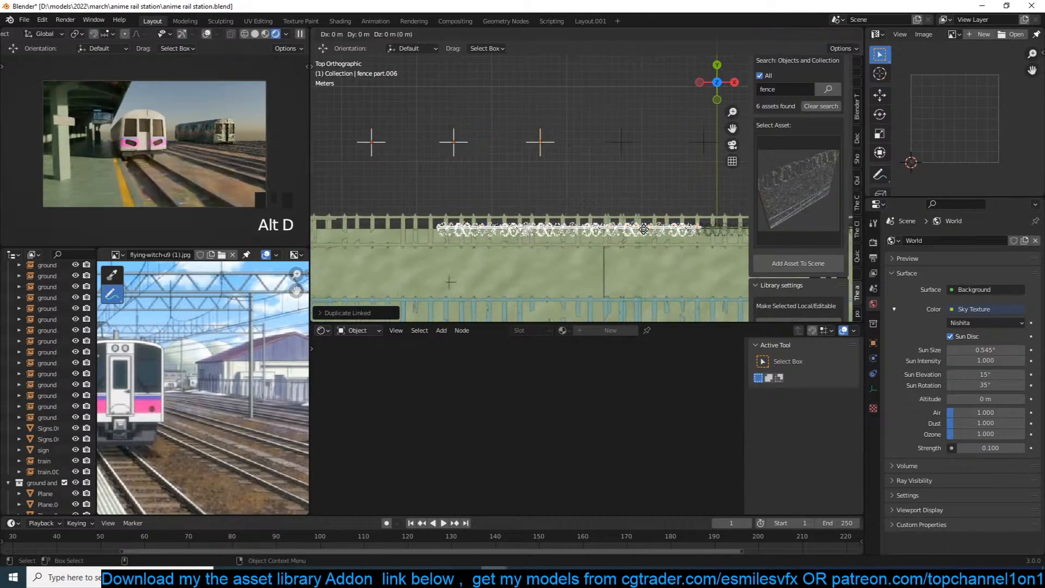
key("x")
left_click(378, 231)
middle_click_drag(388, 233, 513, 234, "shift")
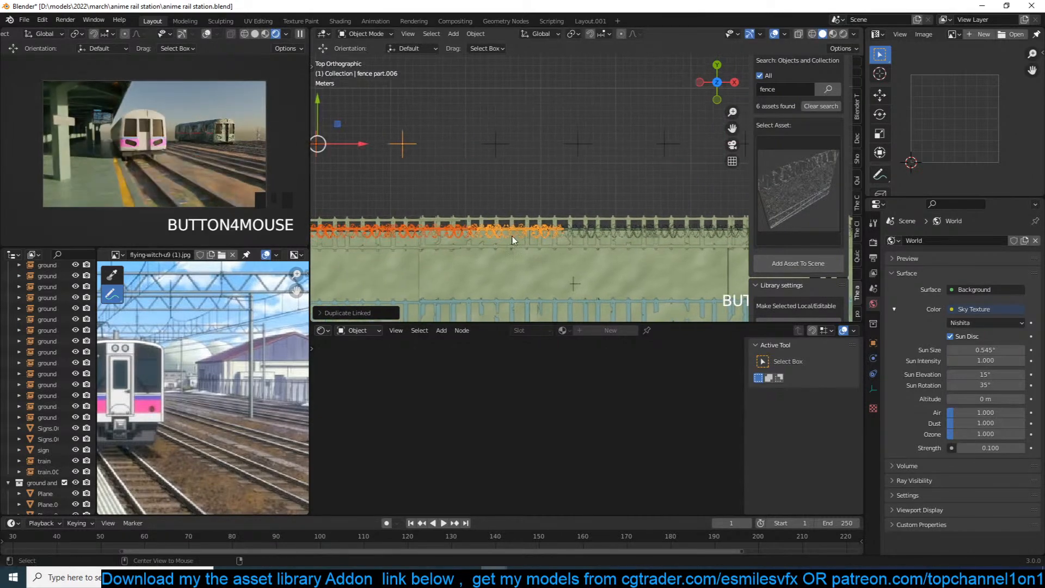
key("alt+d")
key("x")
left_click(856, 235)
Add one more linked set of three fence sections and line it up along X with the row.
middle_click_drag(364, 240, 610, 231, "shift")
scroll(613, 229, "down", 3)
key("alt+d")
key("x")
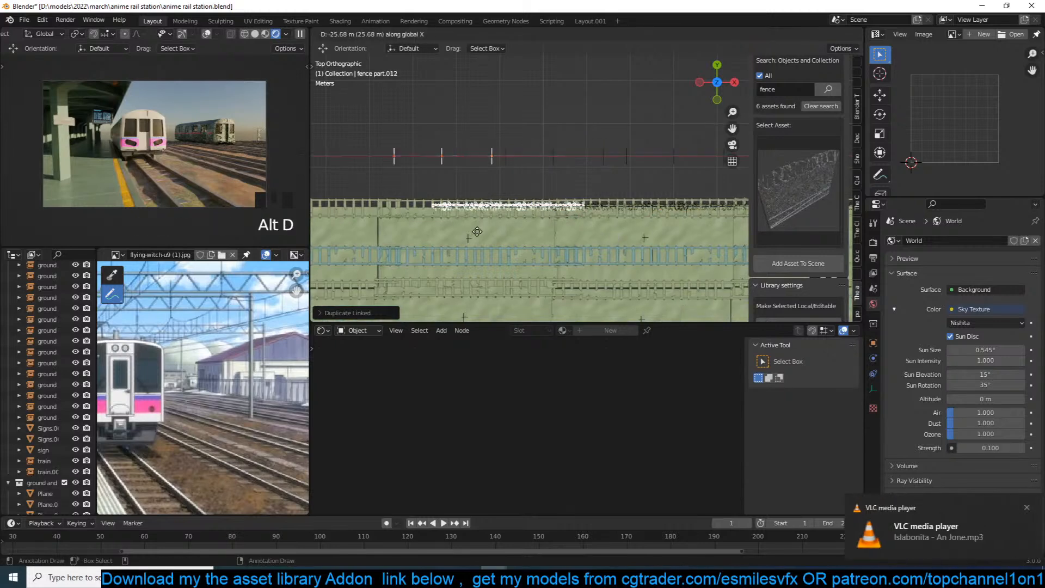
left_click(459, 227)
key("grave")
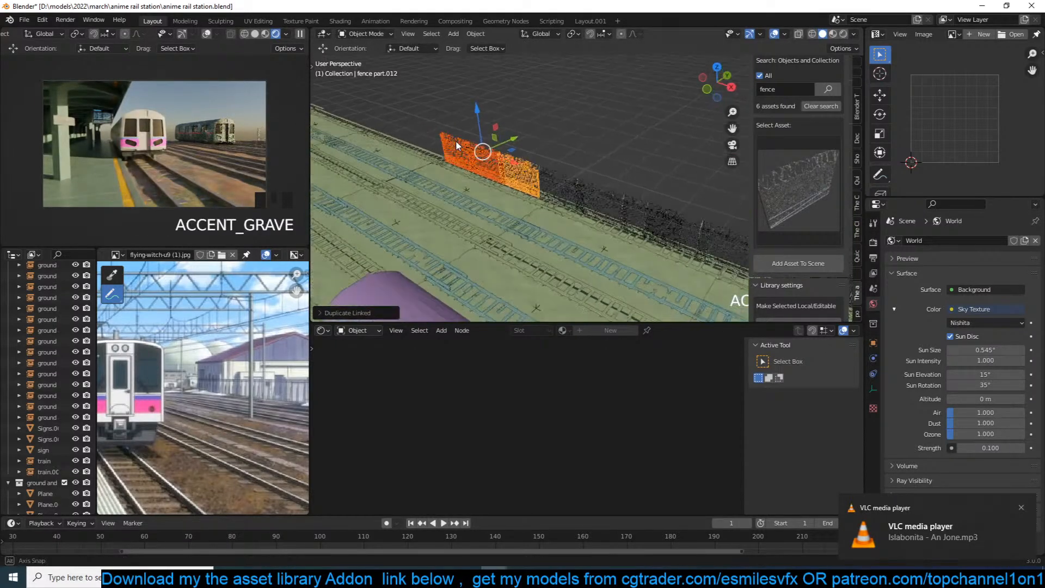
key("grave")
mouse_move(488, 171)
left_mouse_down()
mouse_move(440, 163)
mouse_move(491, 173)
left_mouse_up()
key("grave")
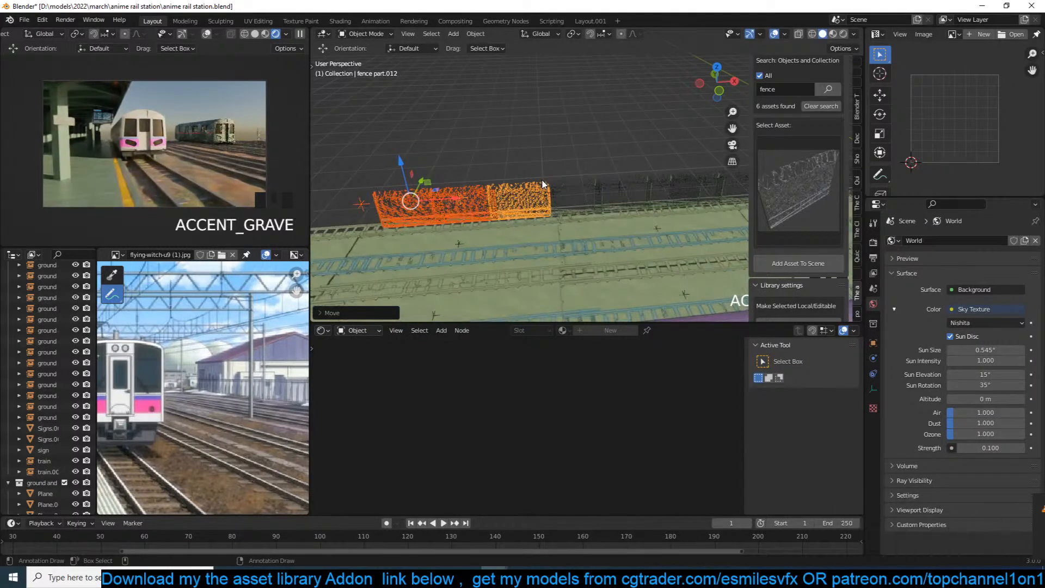
Select the whole fence row and slide it along X toward the far end of the tracks.
key("KP_0")
scroll(706, 206, "down", 10)
scroll(697, 201, "up", 1)
middle_click_drag(661, 201, 483, 170, "shift")
key("KP_7")
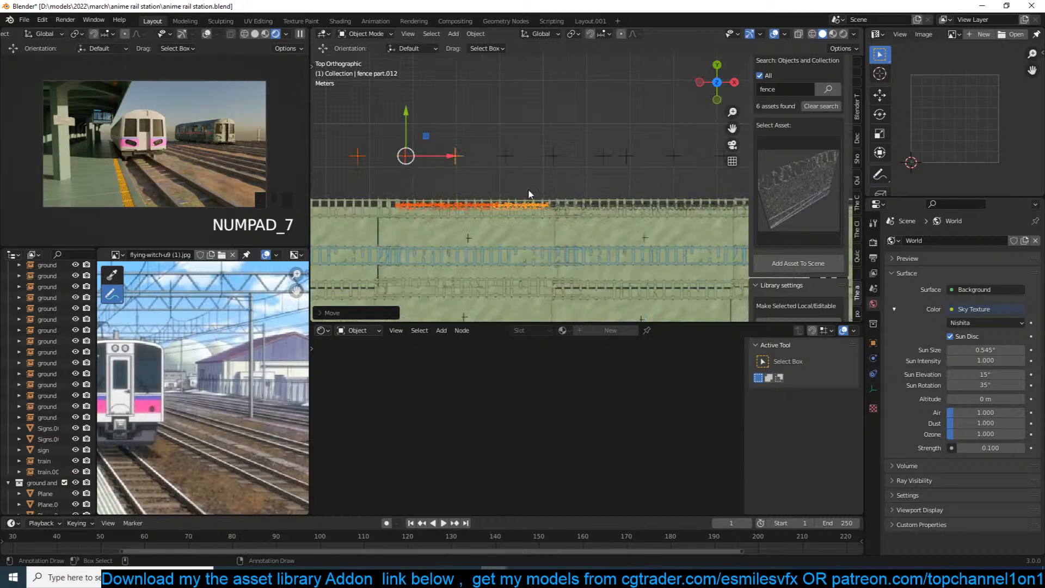
scroll(568, 177, "down", 3)
key("alt+a")
scroll(626, 164, "down", 3)
left_click_drag(705, 164, 452, 179)
left_click_drag(609, 175, 491, 174)
key("KP_Decimal")
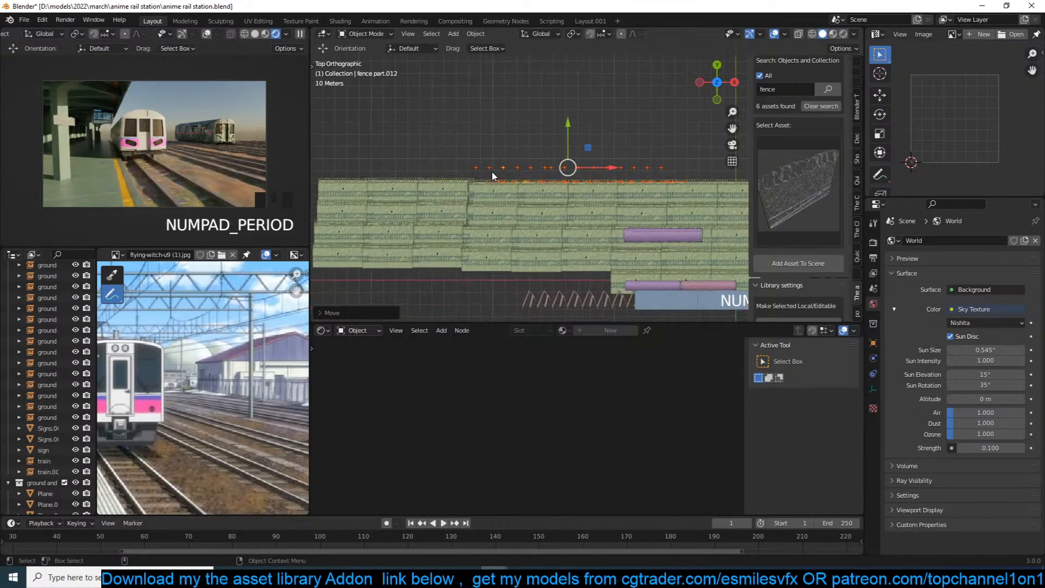
Set the camera's clip end distance to 200 m.
key("KP_0")
key("alt+a")
scroll(551, 175, "up", 2)
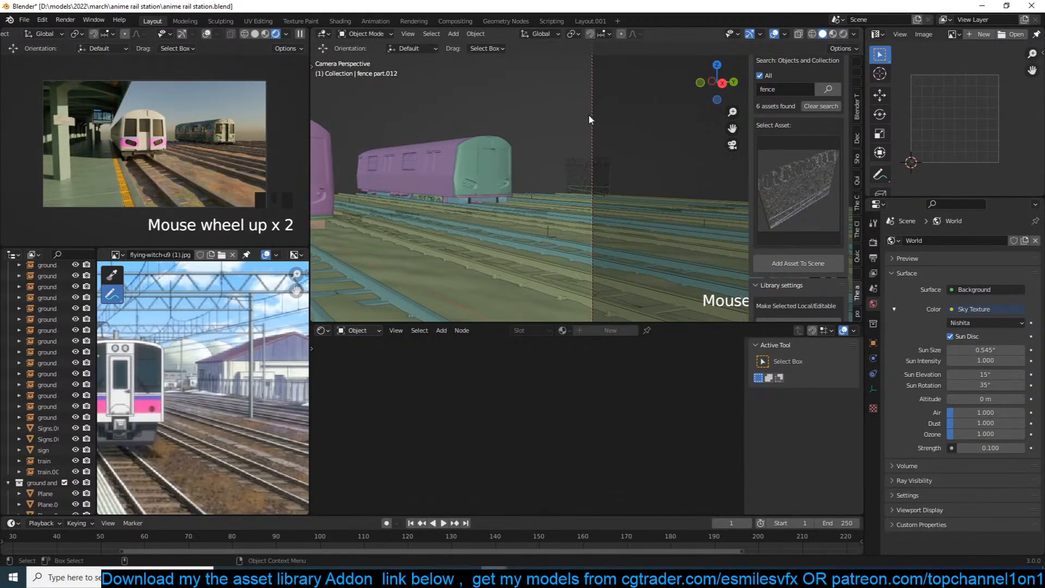
left_click(591, 119)
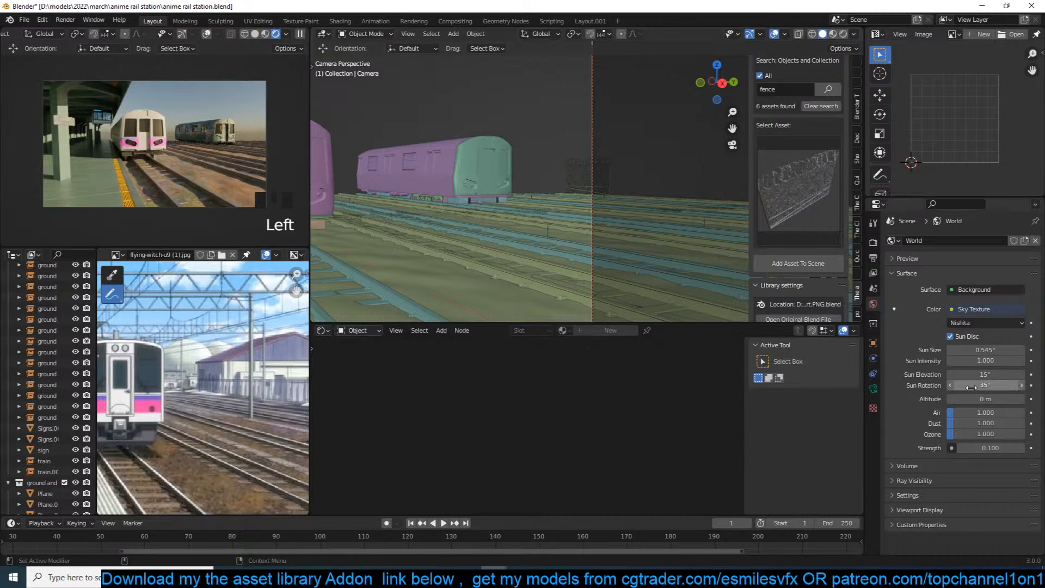
left_click(873, 389)
left_click(986, 361)
type("20")
left_click(943, 361)
Save the rail station project with the full camera frame in view.
scroll(525, 168, "down", 3)
middle_click_drag(525, 167, 576, 164, "shift")
key("ctrl+s")
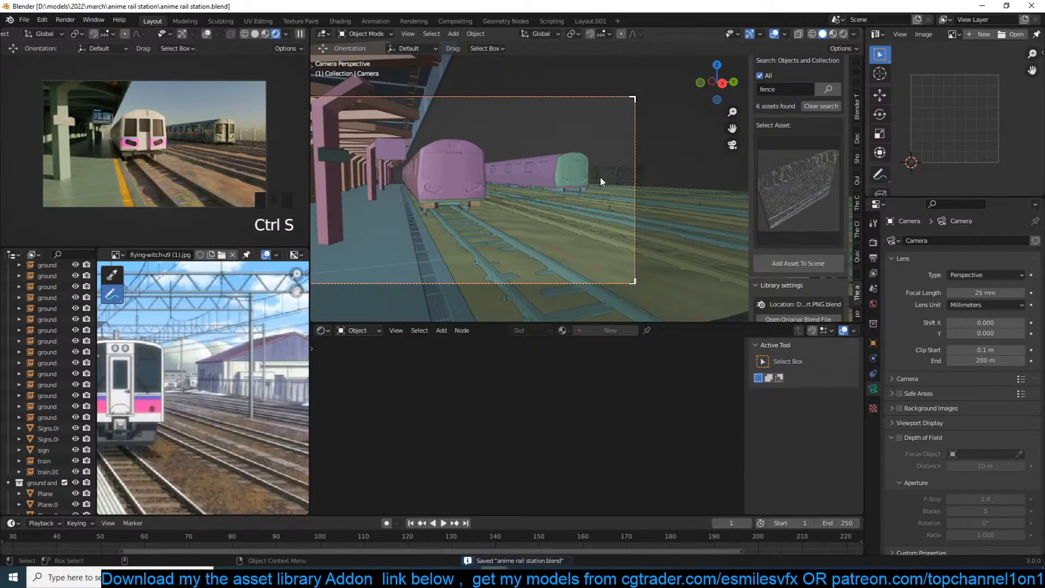
key("ctrl+s")
left_click(281, 577)
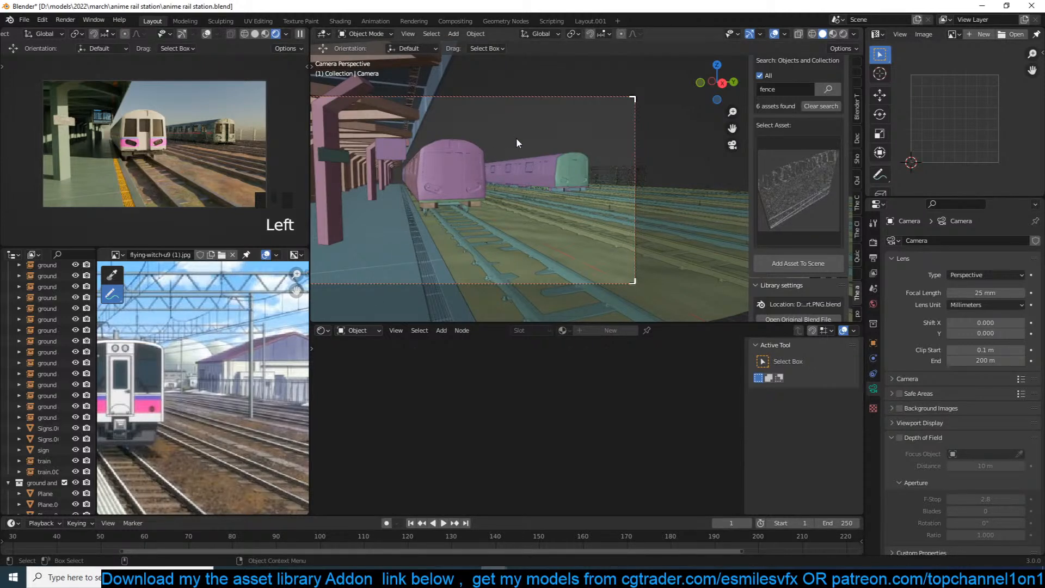
left_click(557, 139)
key("ctrl+s")
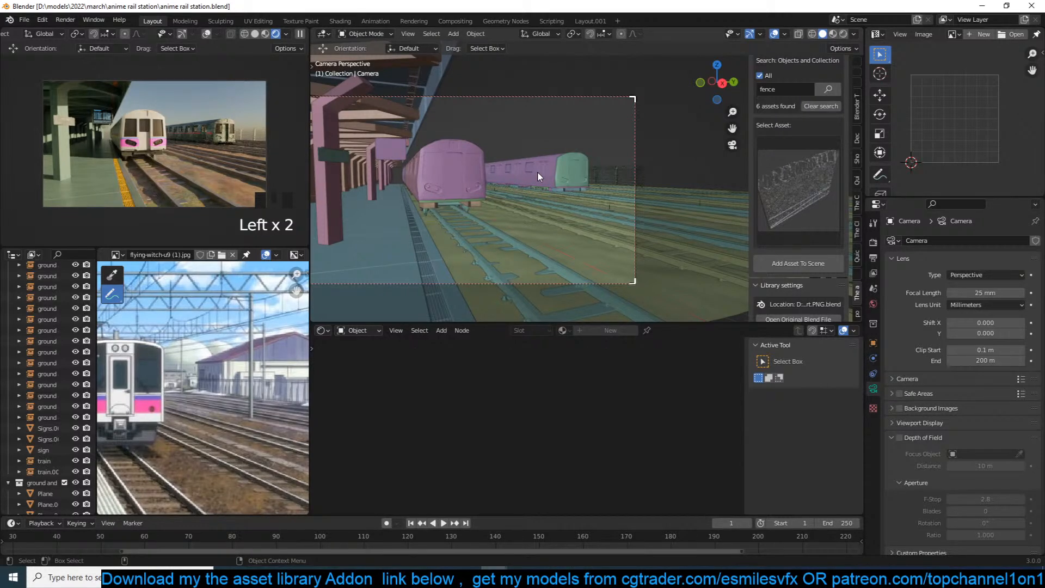
left_click(606, 144)
key("ctrl+s")
Move the far-end block of ground and rail tiles about 3.6 m, mostly along negative Y, and save the file.
key("KP_7")
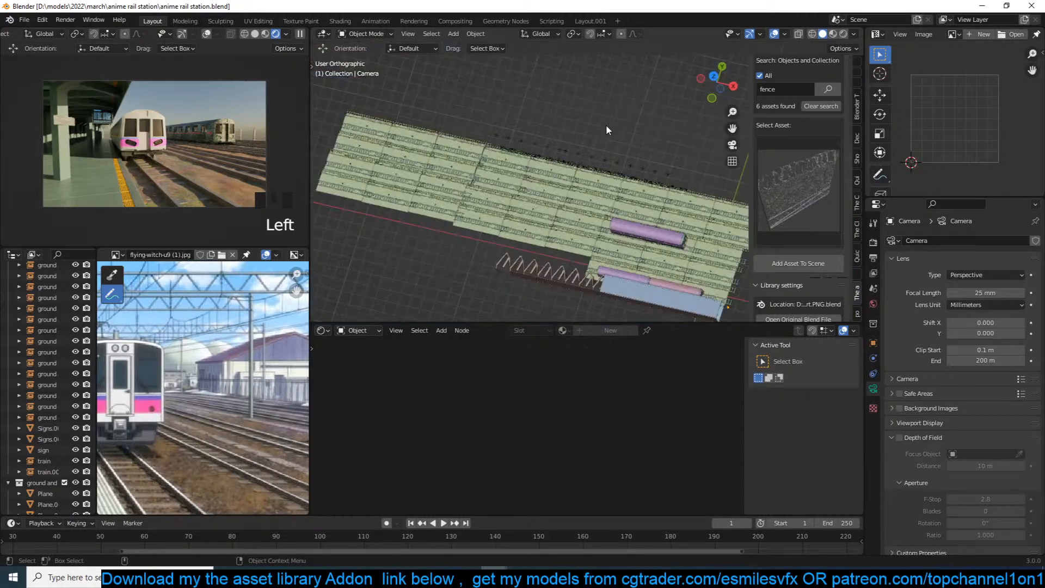
scroll(579, 169, "up", 2)
left_click_drag(531, 136, 396, 250)
key("g")
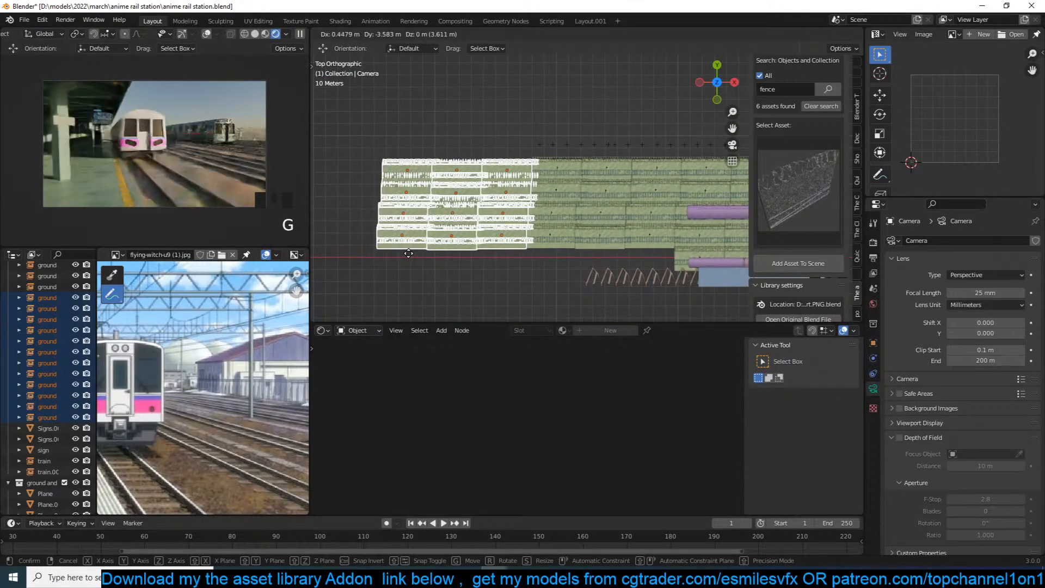
left_click(408, 252)
key("alt+a")
key("ctrl+s")
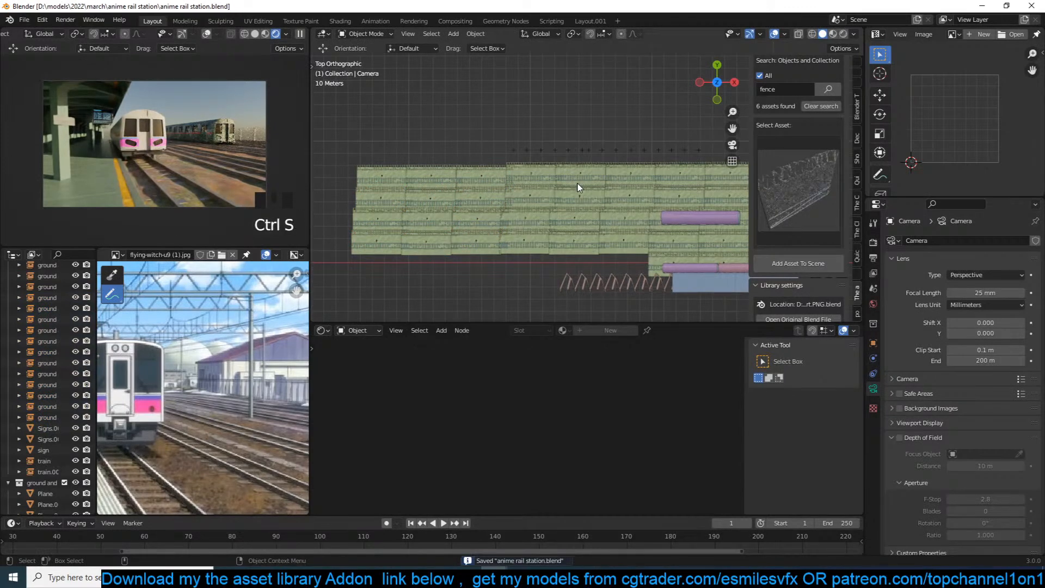
key("ctrl+s")
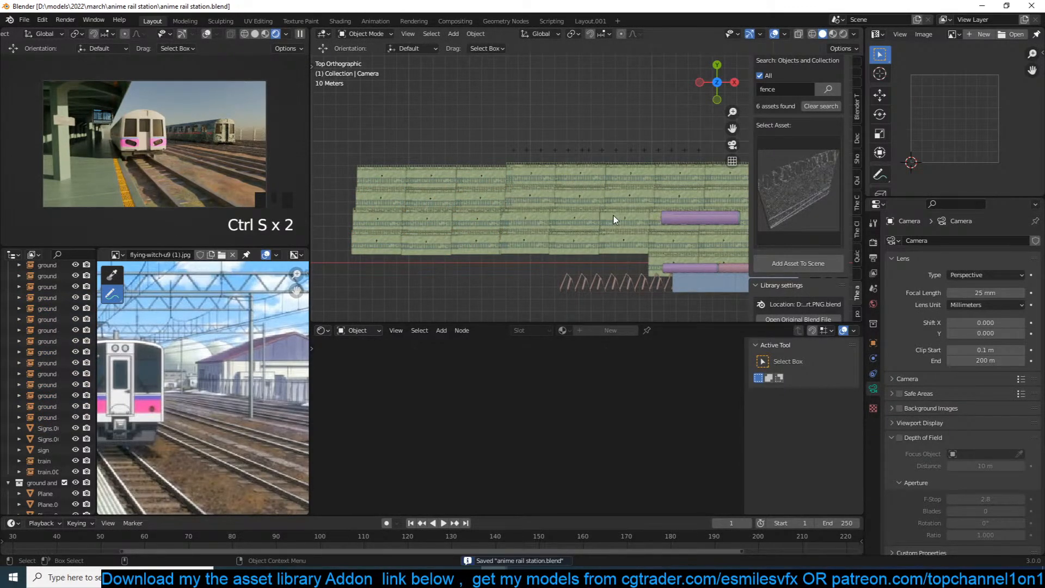
Check the reference image, save, and add a 6-vertex mesh circle with 1 m radius between the tracks.
scroll(605, 220, "down", 2)
scroll(580, 224, "up", 4)
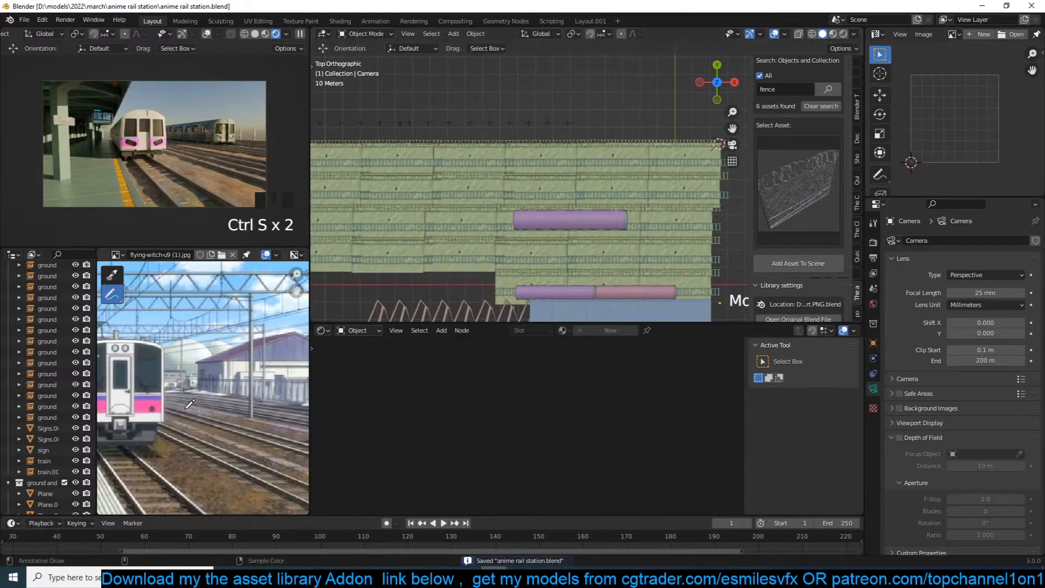
scroll(190, 404, "down", 4)
scroll(618, 196, "up", 2)
middle_click_drag(609, 228, 568, 214)
key("ctrl+s")
key("shift+a")
mouse_move(566, 210)
left_click(610, 235)
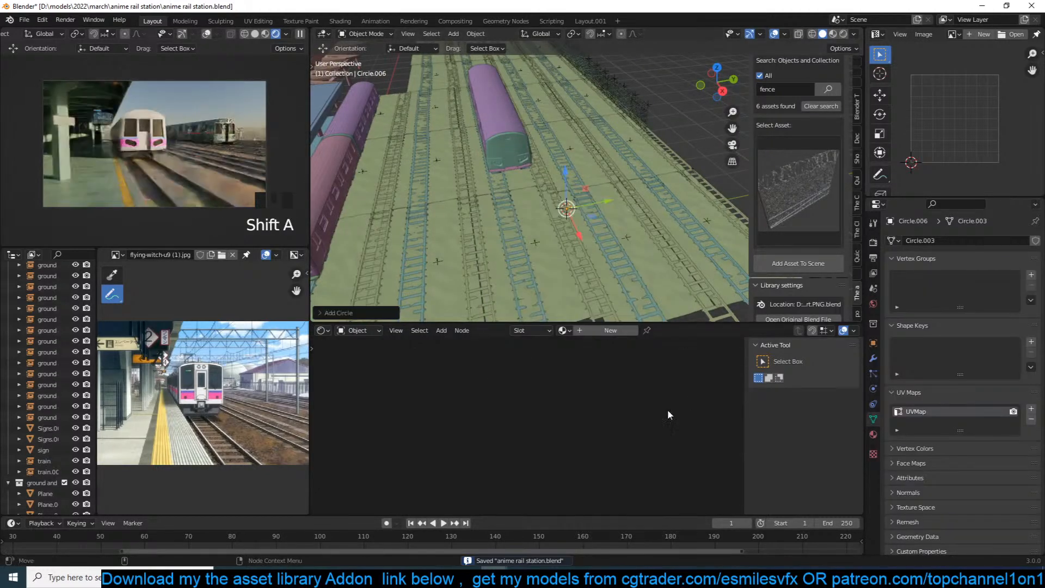
left_click(349, 315)
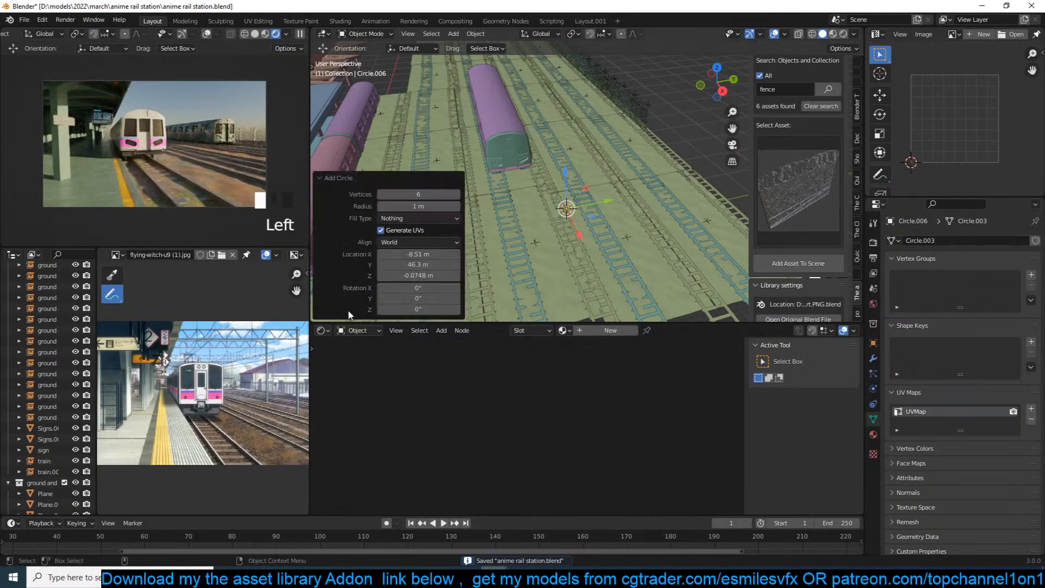
left_click(364, 181)
Extrude the six-sided circle upward into a tall pole and shade it smooth.
key("Tab")
scroll(577, 205, "up", 2)
scroll(576, 205, "up", 1)
scroll(577, 205, "down", 1)
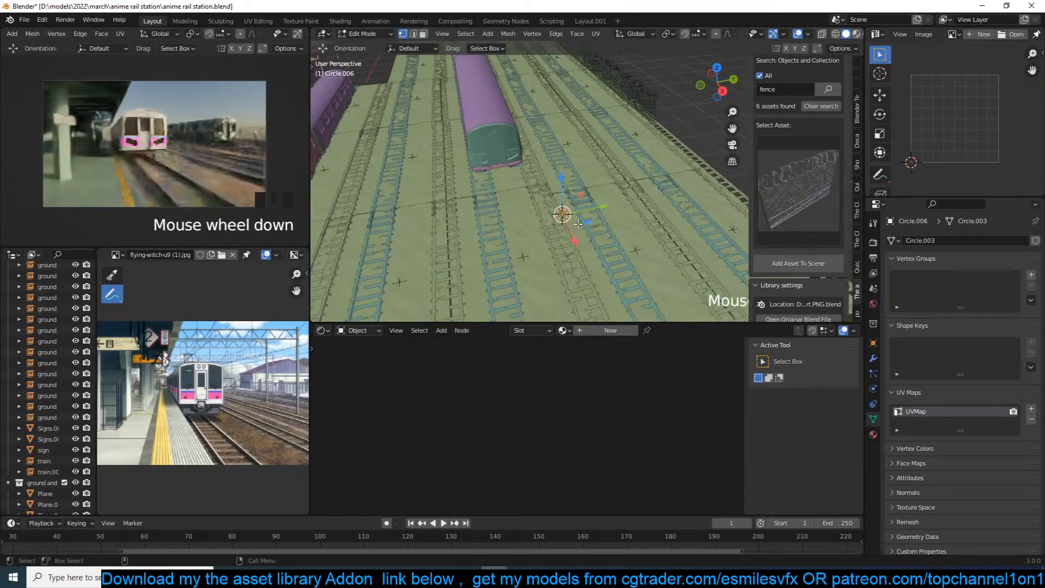
key("e")
left_click(602, 84)
key("Tab")
right_click(600, 115)
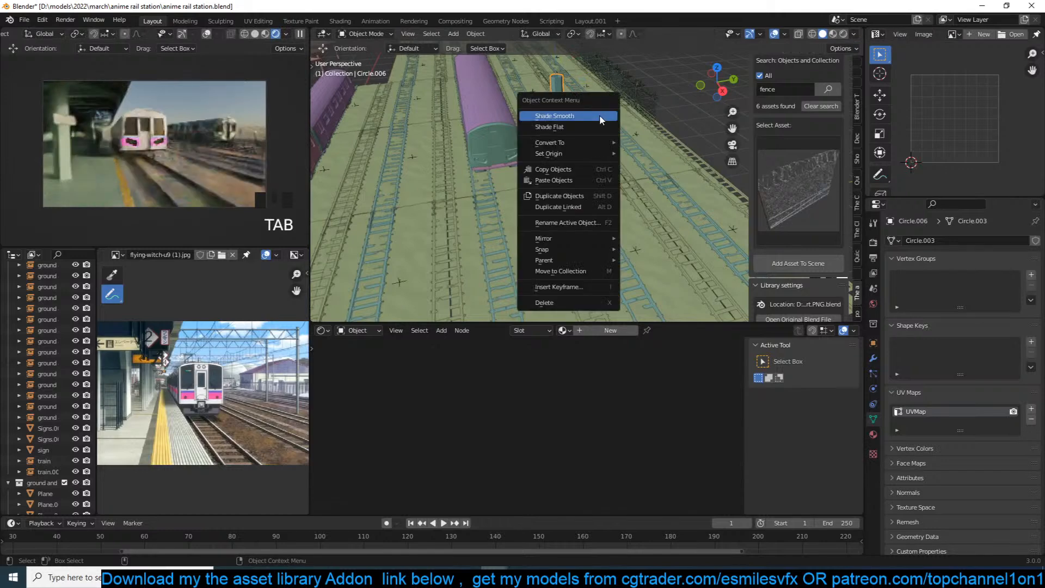
left_click(600, 115)
Search all asset library materials for "metal".
scroll(799, 86, "up", 3)
left_click(798, 106)
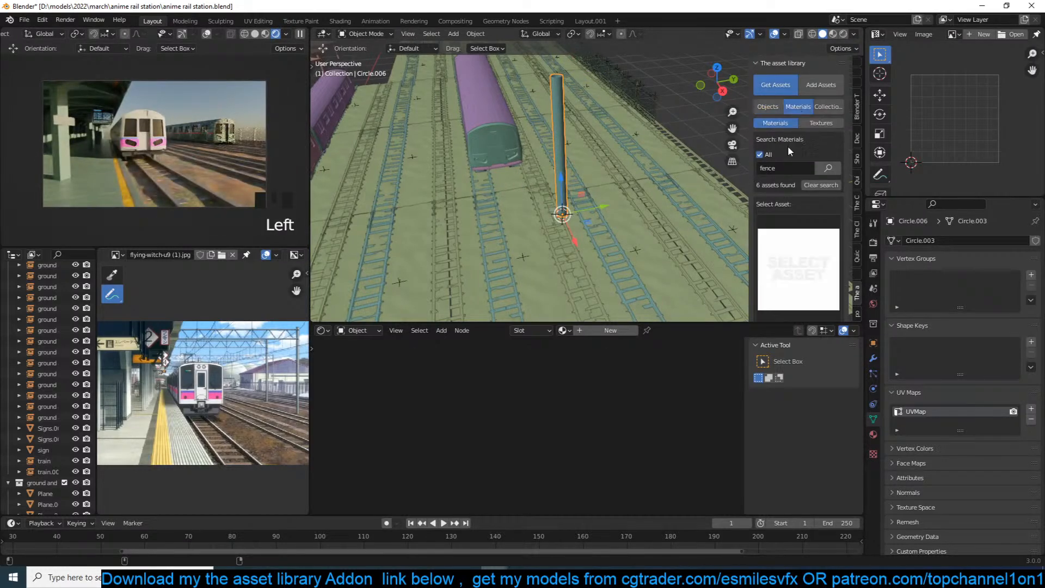
left_click(790, 170)
type("metal")
key("Return")
Try the worn and rusty metal materials for the pole, settling on the plain brushed silver one.
left_click(801, 269)
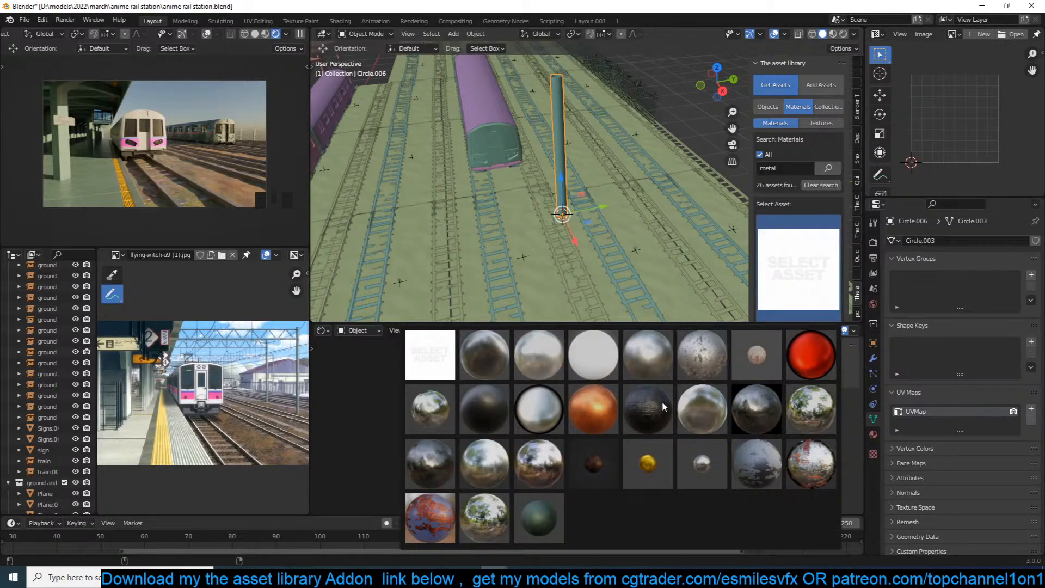
left_click(757, 463)
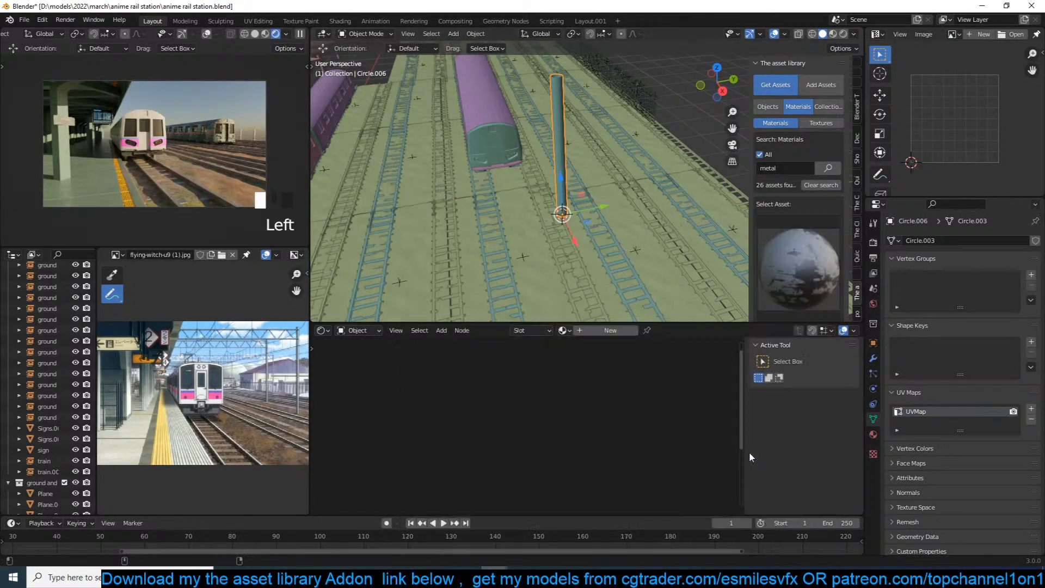
scroll(805, 218, "down", 4)
left_click(804, 220)
left_click(800, 378)
left_click(771, 231)
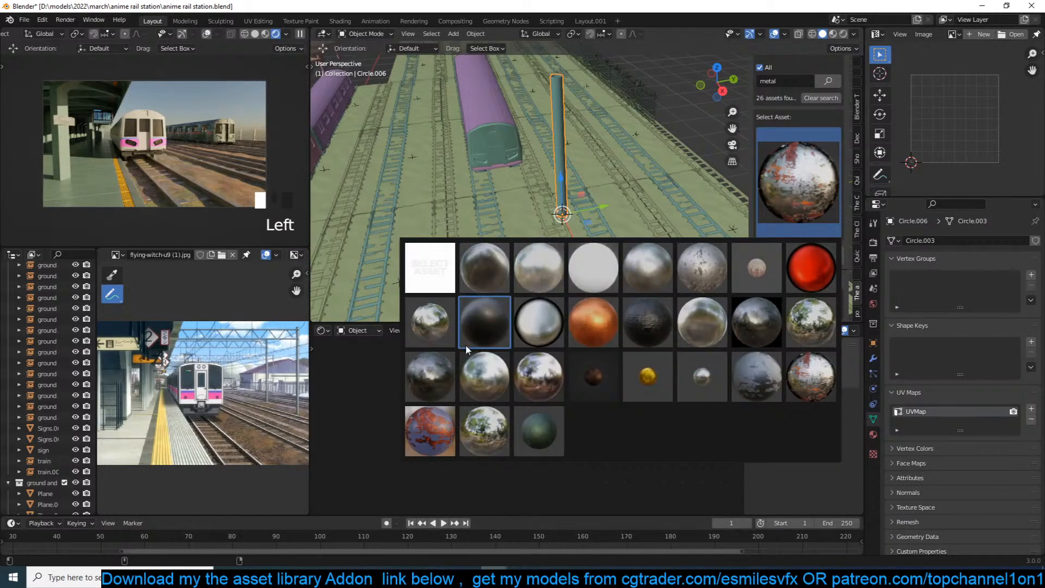
left_click(648, 279)
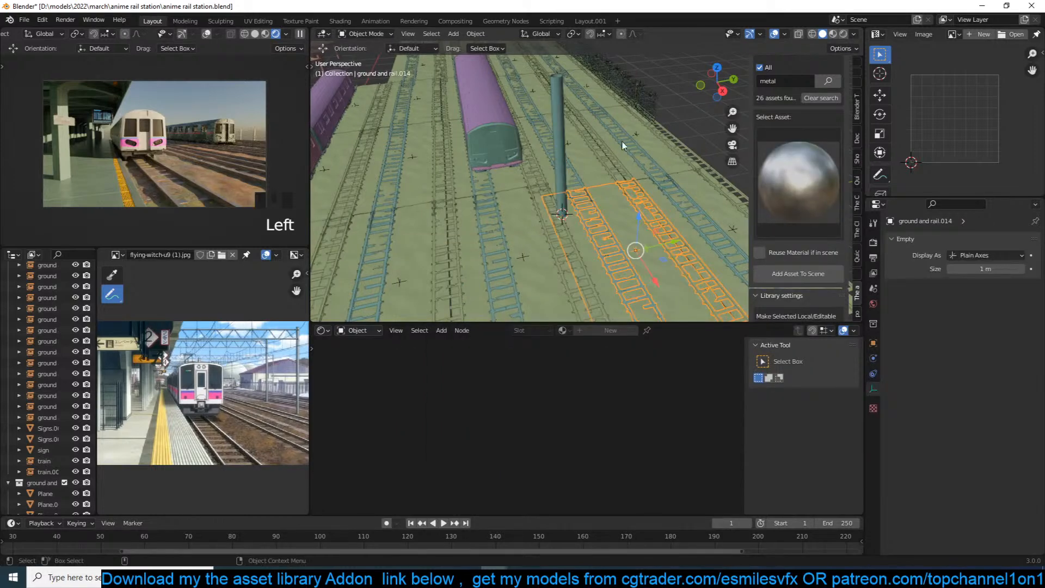
Apply the plain silver metal material from the asset library to the pole and save the file.
left_click(801, 274)
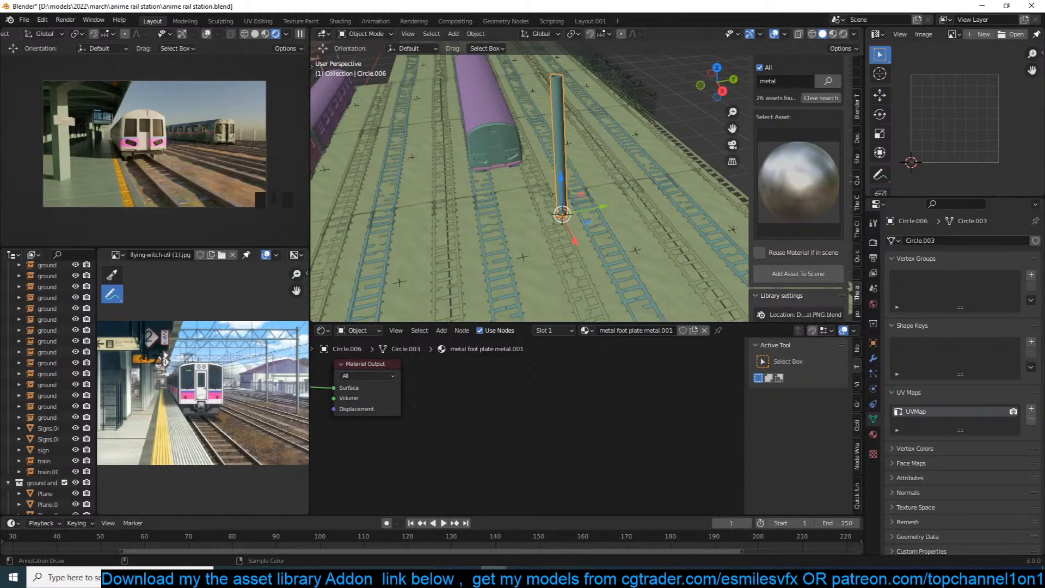
left_click(652, 100)
scroll(652, 100, "down", 3)
key("ctrl+s")
key("alt+a")
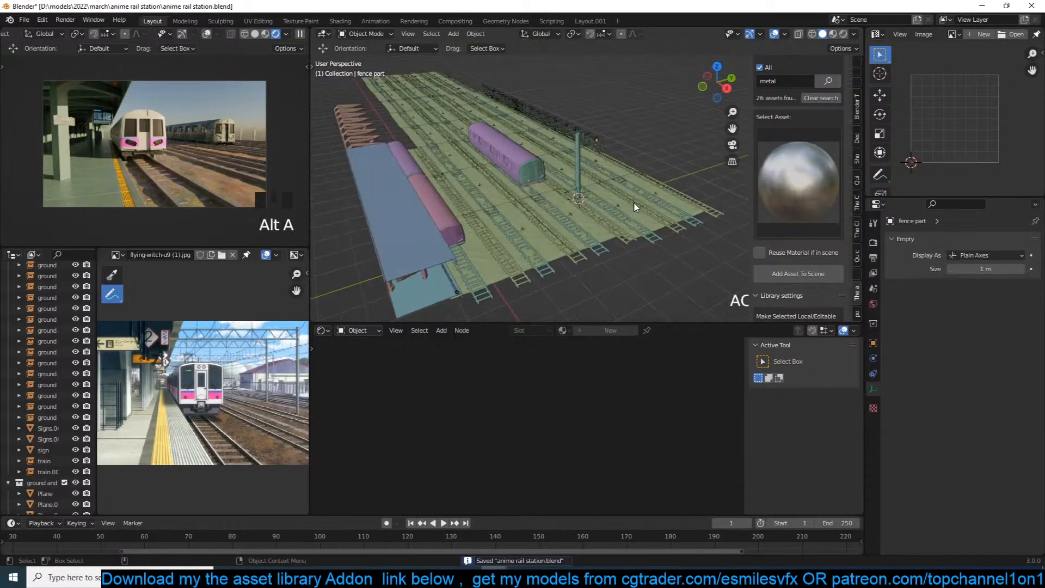
Try shorter clip end distances for the camera, then set the clip end to 200 m.
left_click(456, 295)
key("KP_0")
scroll(488, 268, "up", 2)
scroll(495, 256, "down", 3)
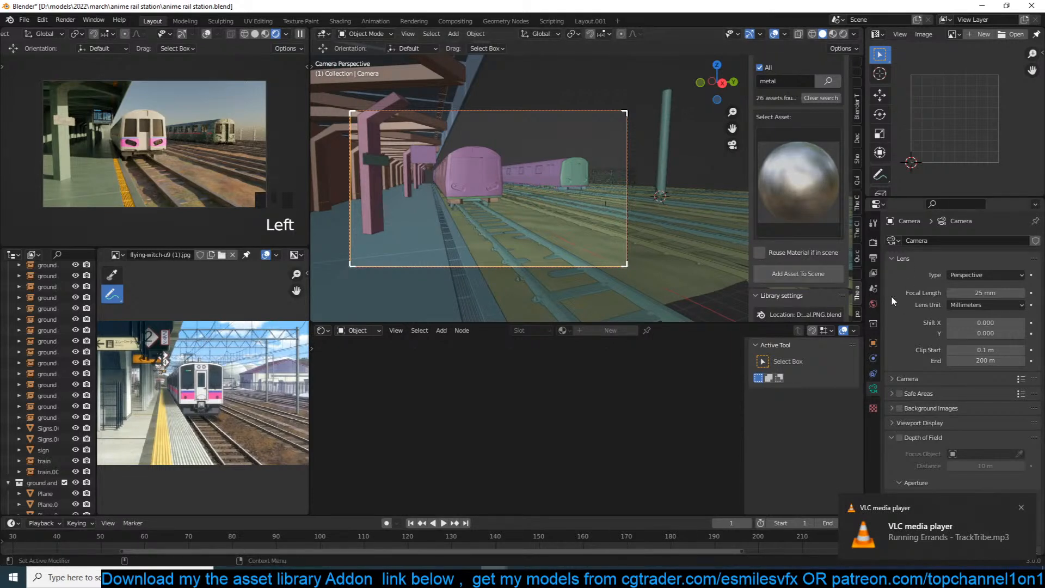
left_click_drag(1001, 361, 947, 361)
left_click(302, 34)
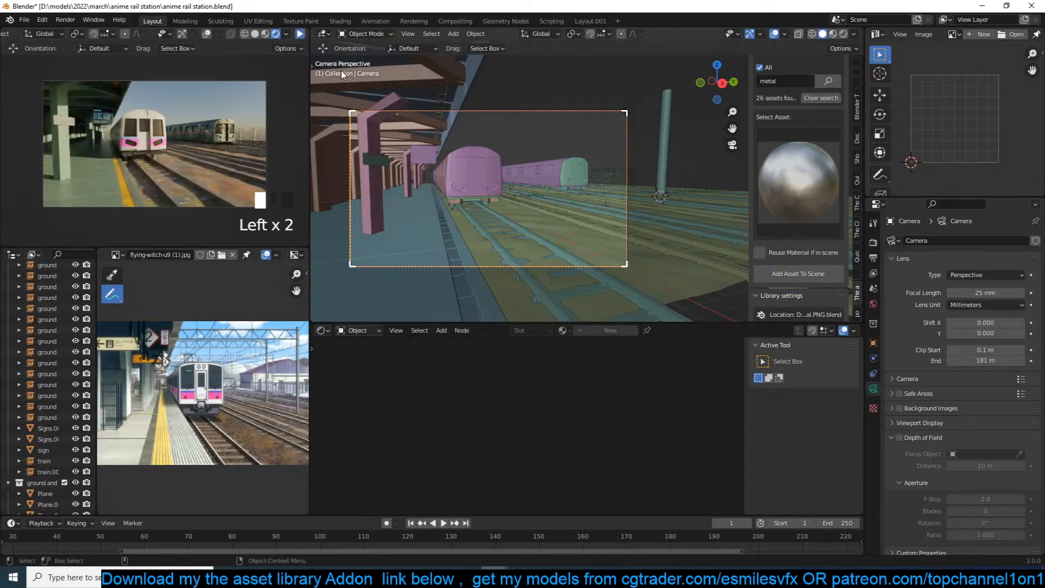
left_click(996, 361)
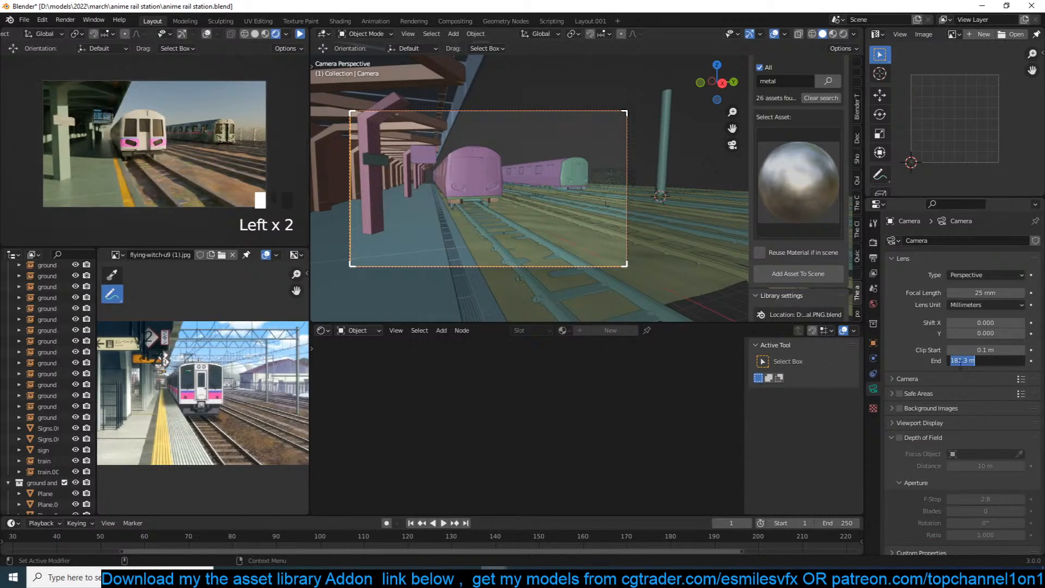
type("1")
left_click(910, 358)
mouse_move(971, 361)
left_mouse_down()
mouse_move(1044, 361)
mouse_move(985, 361)
left_mouse_up()
left_click(985, 357)
type("200")
left_click(897, 363)
Save the file and inspect the barbed-wire fence through the camera and from above.
scroll(498, 159, "down", 1)
middle_click_drag(498, 160, 498, 169, "shift")
key("ctrl+s")
scroll(640, 217, "up", 2)
left_click(632, 181)
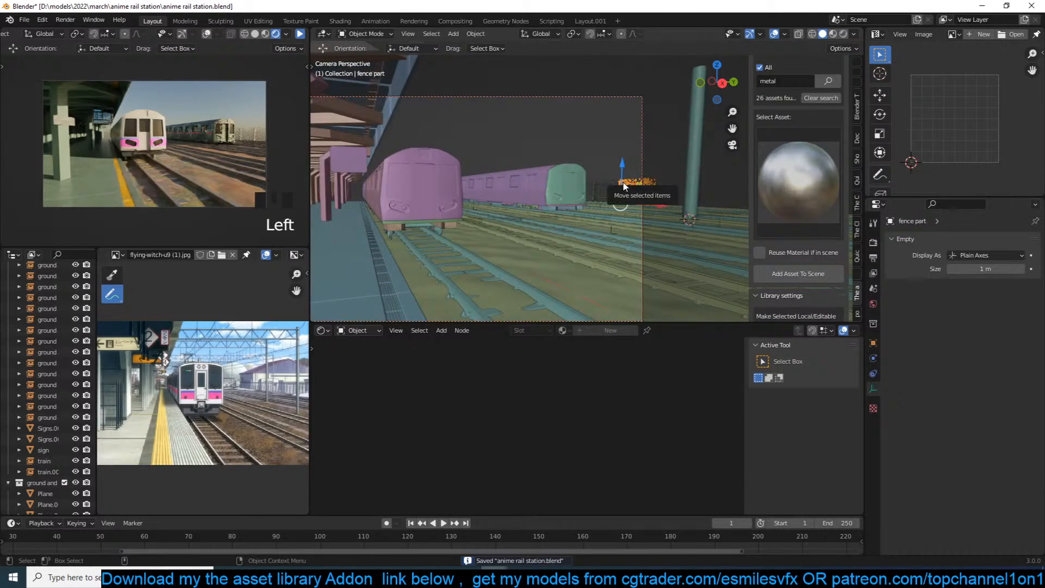
scroll(623, 187, "up", 5)
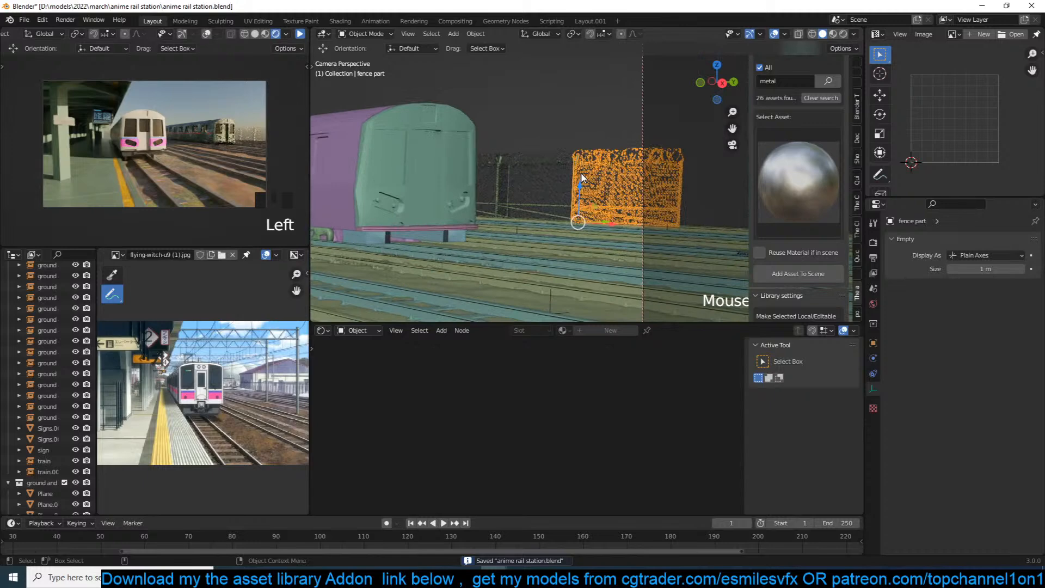
key("KP_7")
middle_click_drag(583, 175, 584, 240, "shift")
key("alt+a")
Search all asset library objects and collections for "wall" and browse the matching assets.
scroll(767, 111, "up", 3)
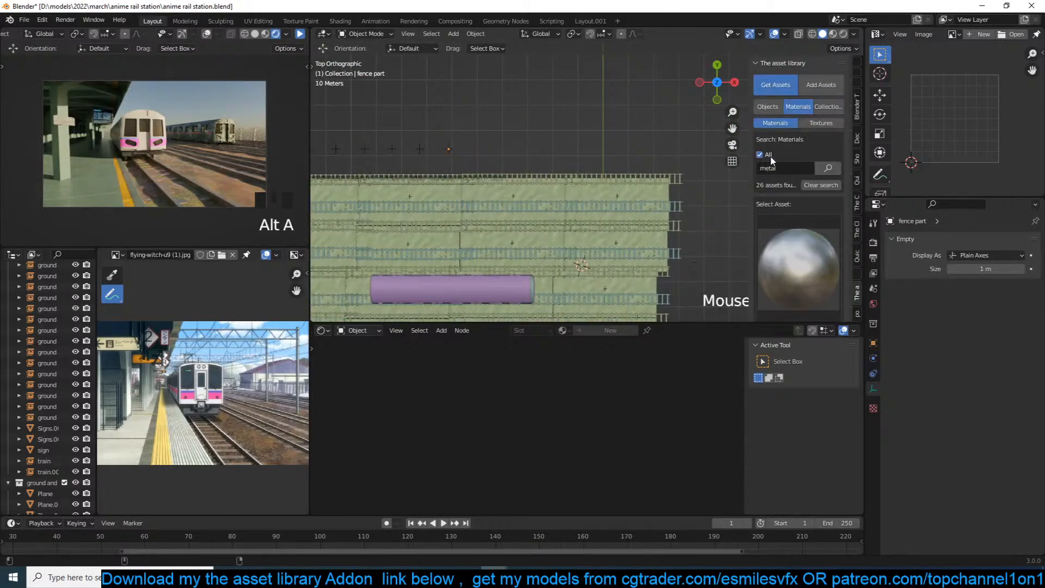
left_click(767, 112)
left_click(799, 256)
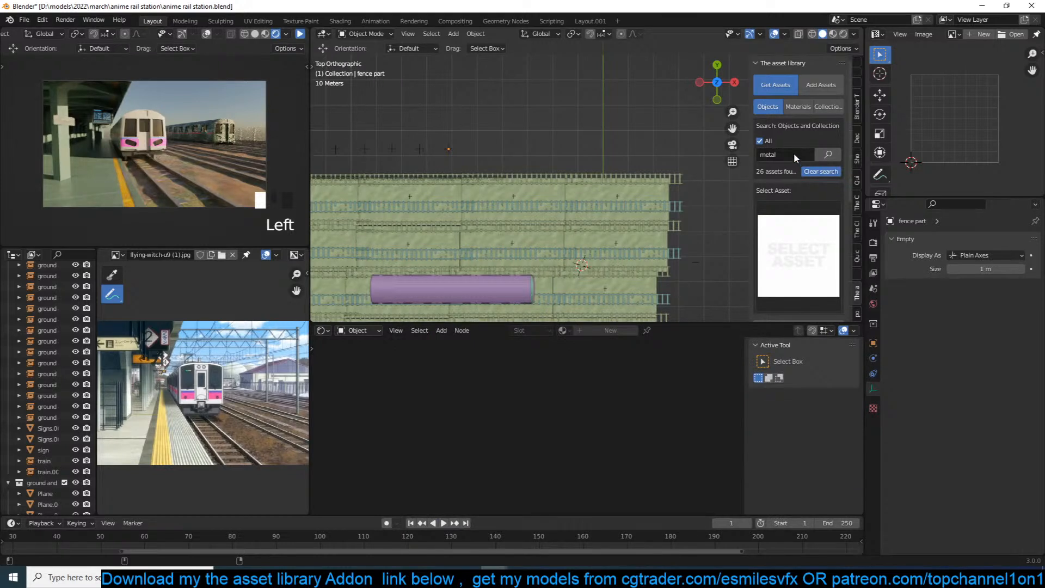
double_click(794, 155)
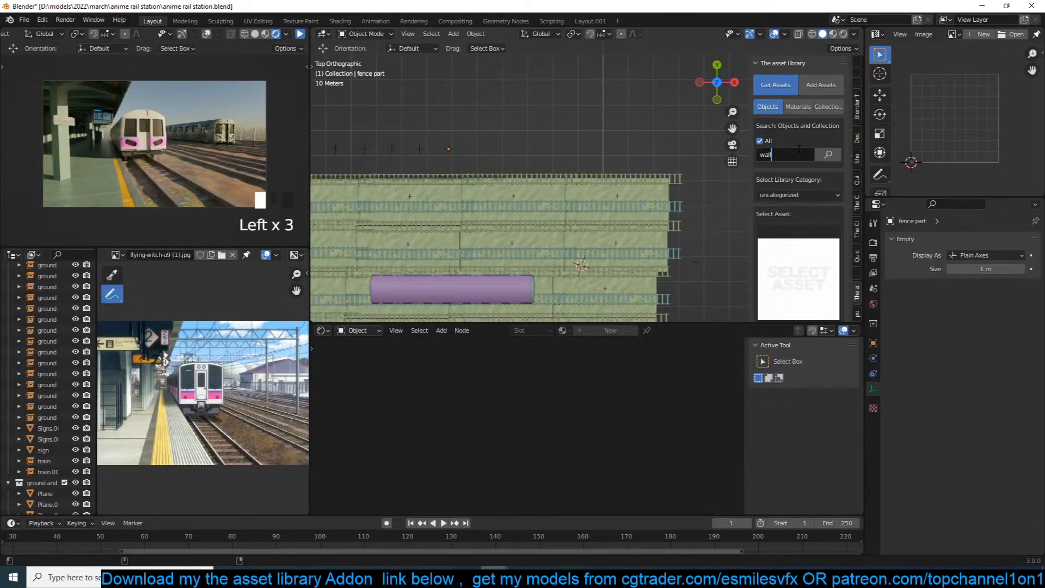
key("Return")
left_click(795, 254)
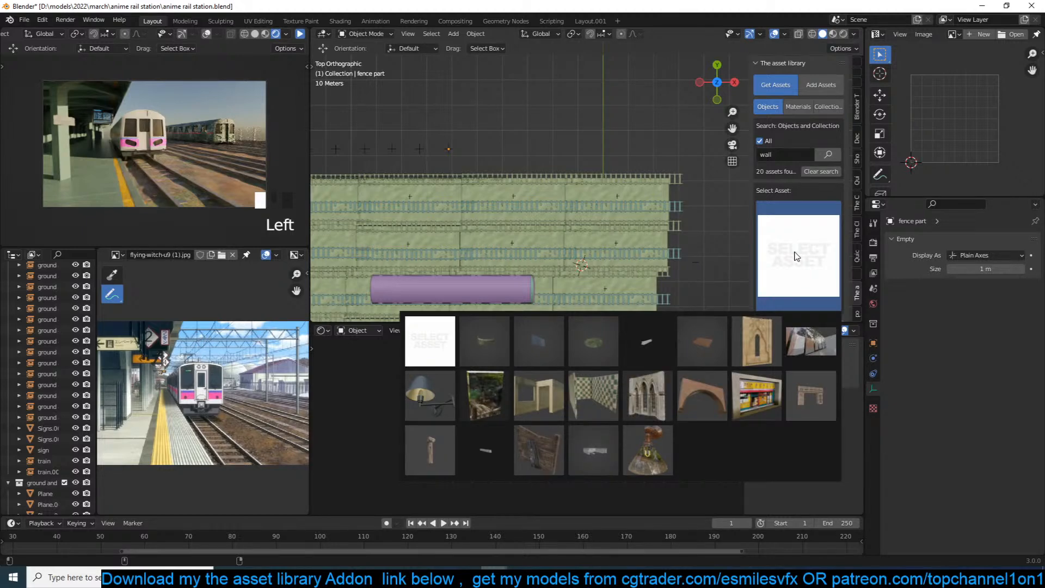
Examine the outer track edge and the end of the fence up close and from above.
scroll(540, 200, "up", 3)
middle_click_drag(513, 205, 487, 202, "shift")
middle_click_drag(569, 206, 506, 128)
middle_click_drag(506, 128, 551, 256, "shift")
scroll(500, 192, "up", 2)
scroll(476, 221, "up", 2)
middle_click_drag(477, 221, 584, 248, "shift")
scroll(585, 248, "up", 2)
middle_click_drag(487, 110, 507, 94)
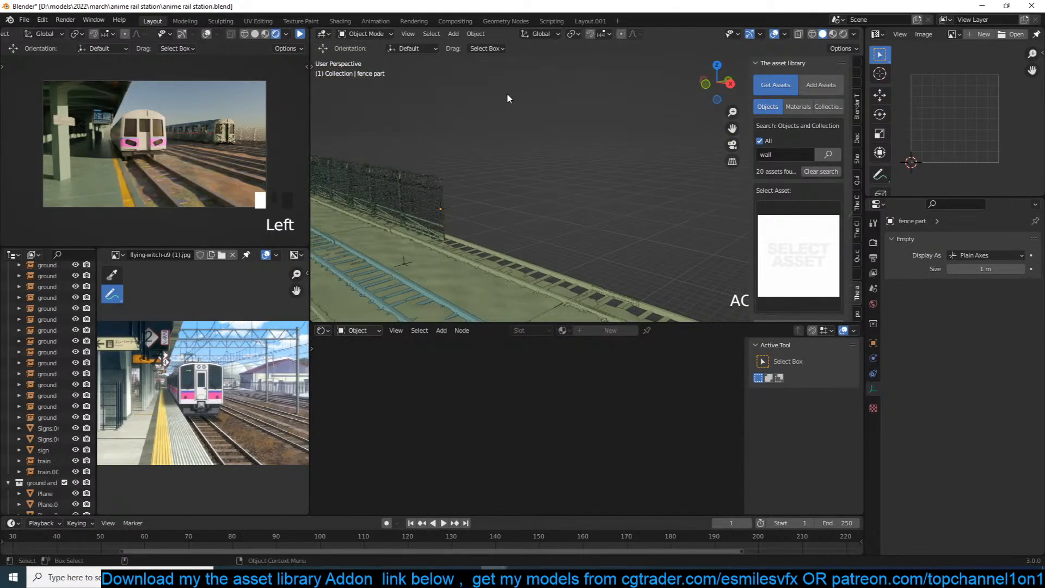
scroll(541, 184, "down", 2)
scroll(541, 183, "up", 1)
scroll(541, 183, "down", 2)
key("KP_7")
scroll(502, 266, "down", 2)
left_click(625, 242)
scroll(595, 211, "down", 1)
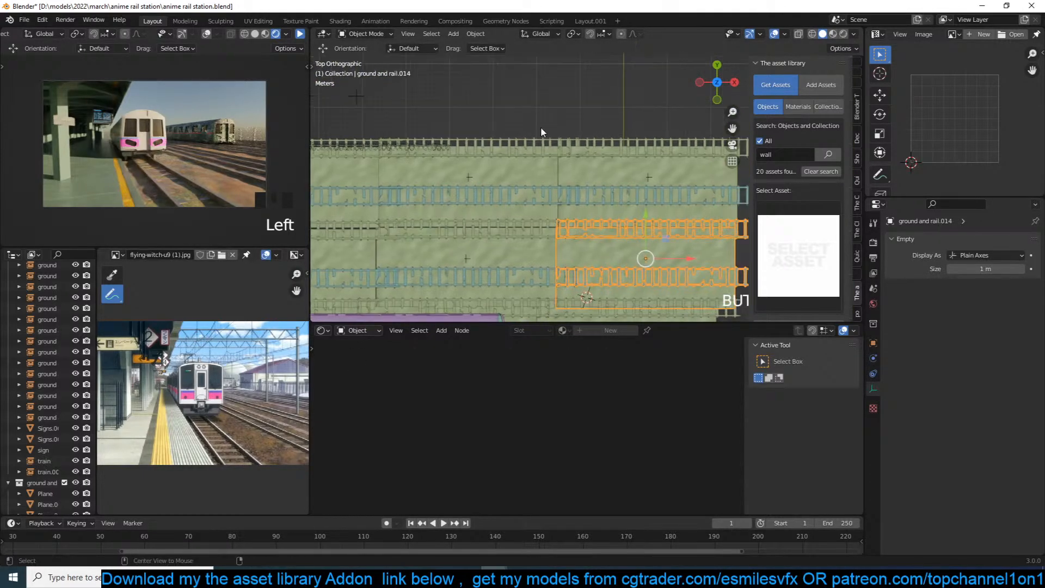
Add a mesh plane just beyond the fenced edge of the tracks and scale it up.
key("alt+a")
middle_click_drag(495, 113, 527, 139, "shift")
right_click(514, 134, "shift")
key("shift+a")
mouse_move(514, 135)
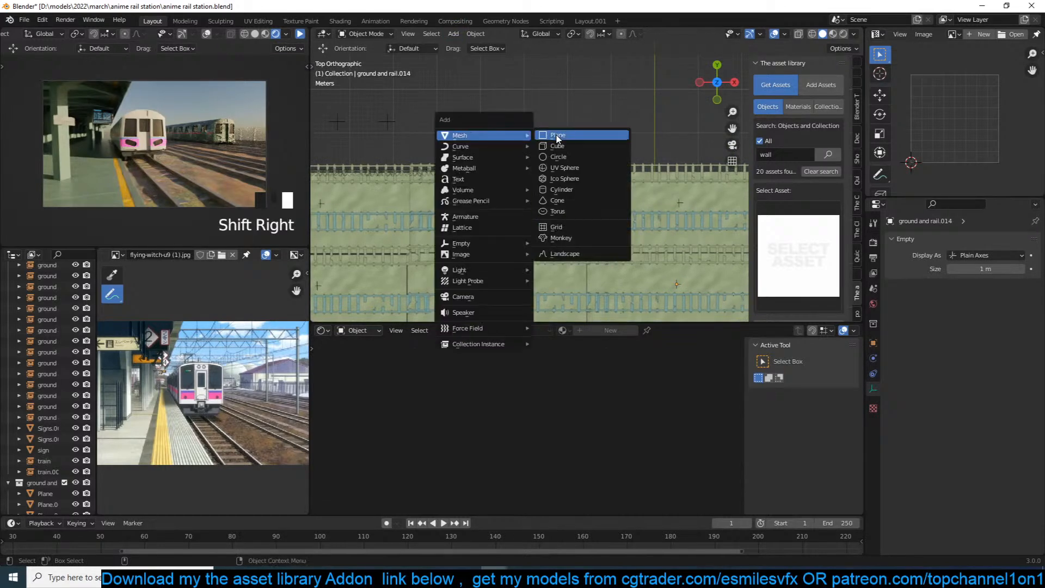
left_click(557, 135)
key("s")
left_click(347, 143)
scroll(537, 187, "down", 3)
scroll(211, 425, "up", 5)
scroll(210, 425, "down", 3)
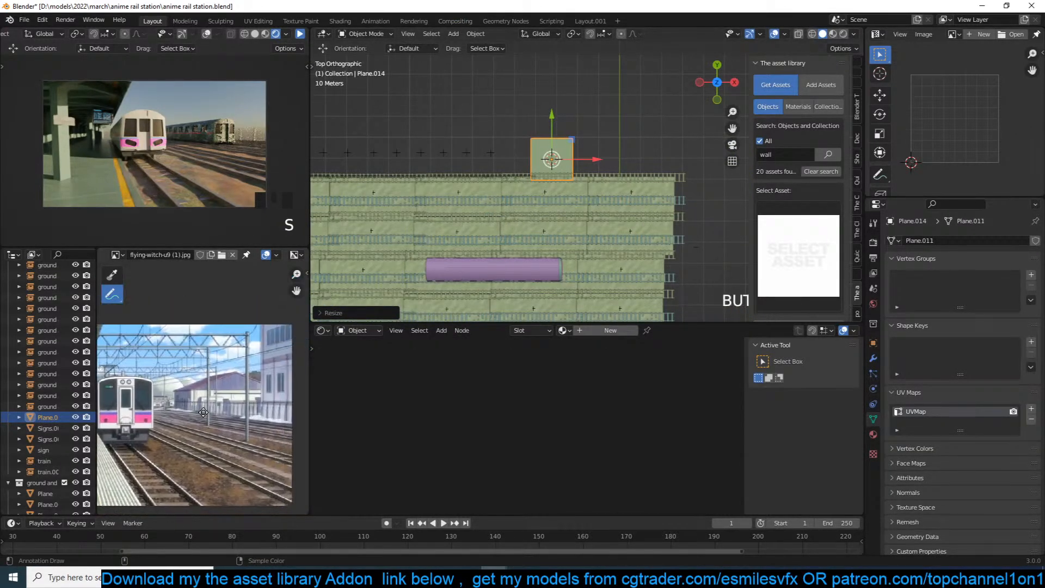
Enlarge the plane, stretch it along X and move it against the outer edge of the tracks.
key("s")
key("g")
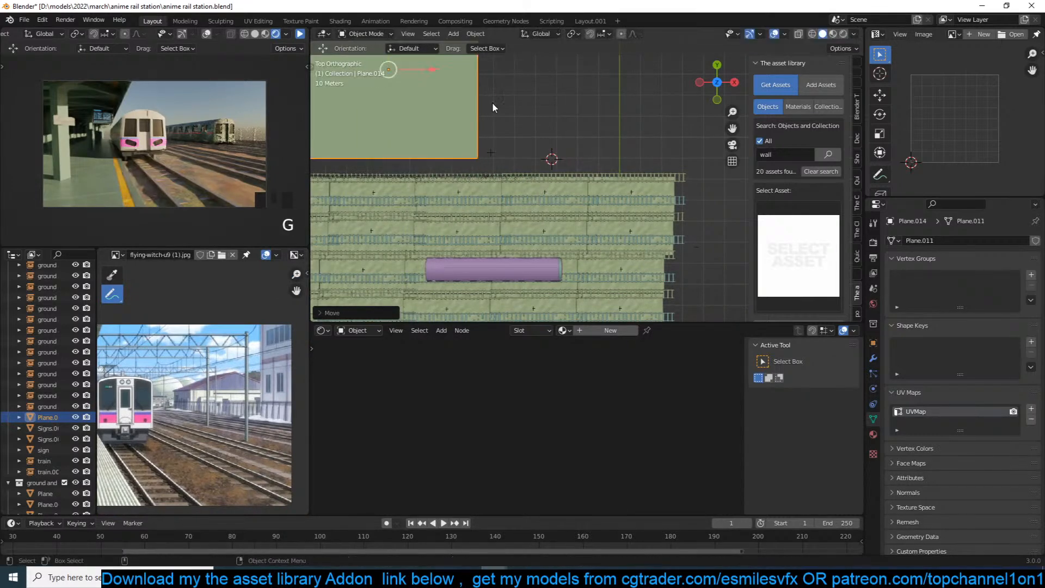
left_click(492, 103)
scroll(492, 102, "down", 3)
key("s")
key("x")
left_click(558, 144)
key("g")
left_click(529, 152)
key("s")
left_click(605, 144)
key("g")
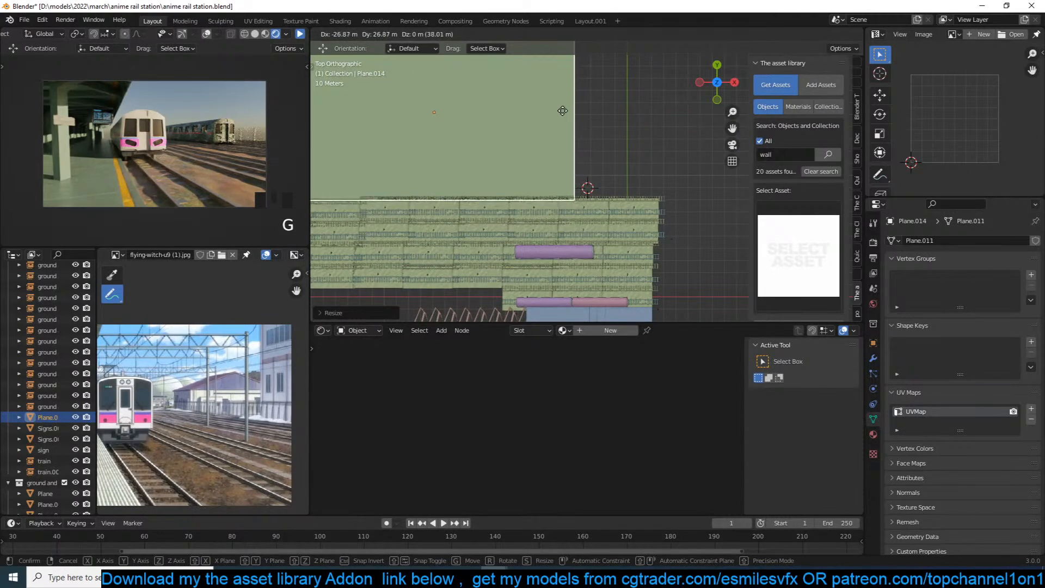
left_click(546, 169)
Enlarge the plane further, align it with the track edge and widen it along X past both track ends.
scroll(546, 168, "down", 3)
key("s")
left_click(598, 163)
key("g")
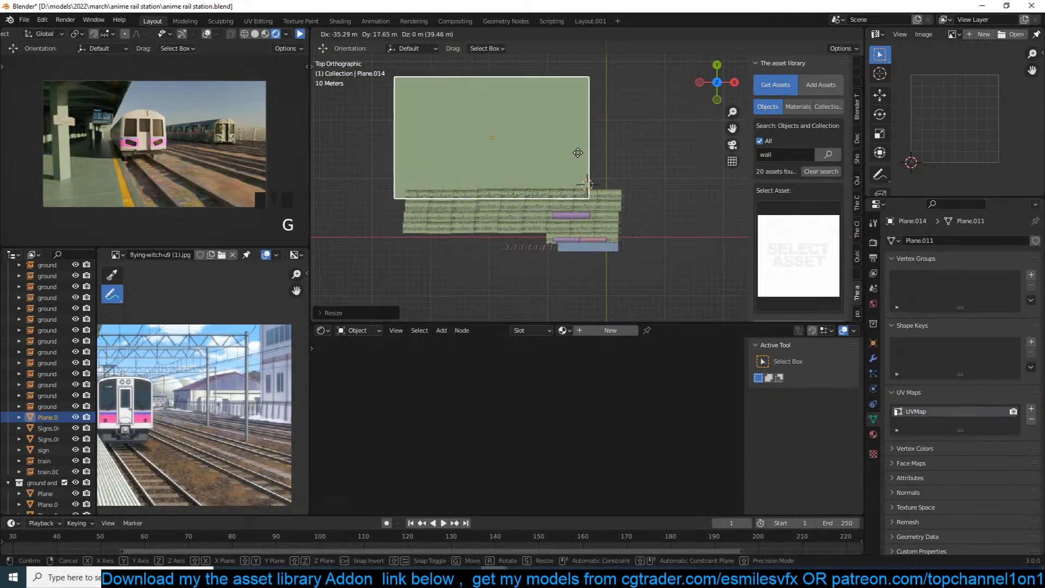
left_click(583, 153)
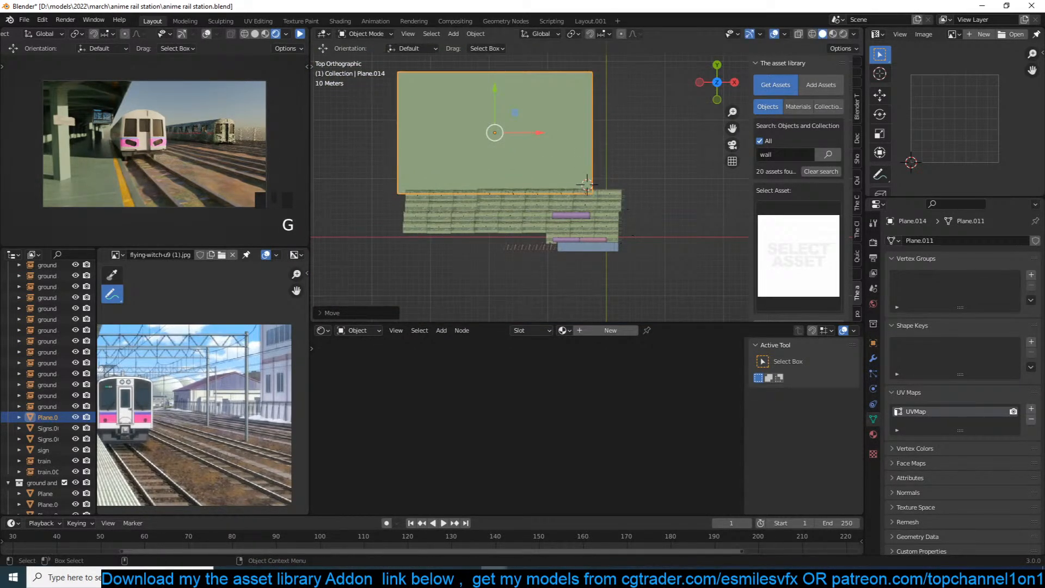
key("s")
key("x")
left_click(643, 168)
Search all asset library materials for "concrete".
left_click(793, 155)
type("c")
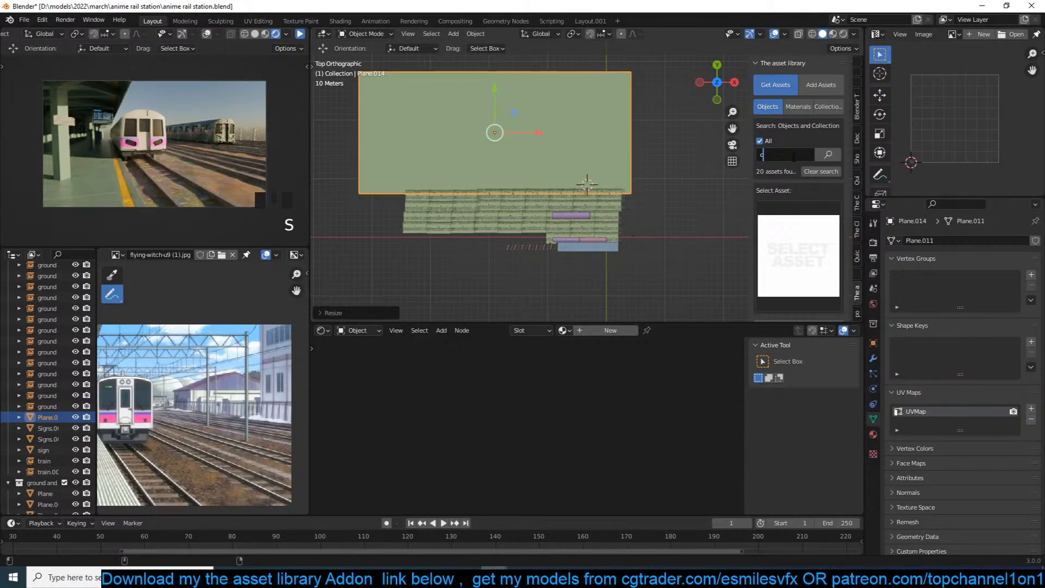
left_click(798, 106)
left_click(795, 166)
type("comc")
key("BackSpace")
key("BackSpace")
key("BackSpace")
key("BackSpace")
type("x")
type("oncrete")
key("Return")
Apply the concrete material to the ground plane with reuse of existing materials enabled, and save the file.
left_click(784, 287)
left_click(840, 355)
scroll(800, 229, "down", 5)
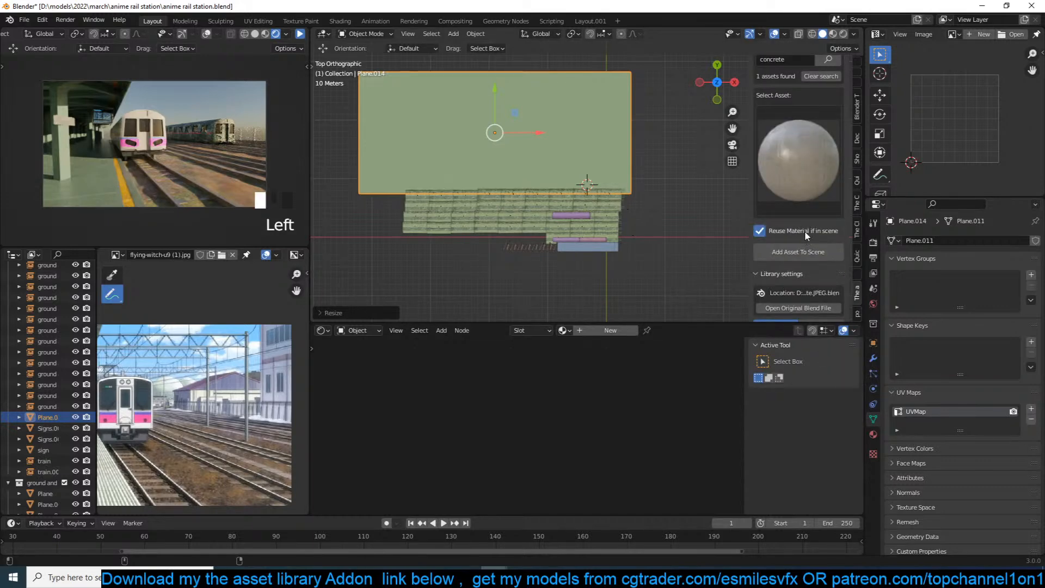
left_click(806, 253)
left_click(662, 195)
scroll(663, 194, "up", 5)
key("ctrl+s")
Place the 3D cursor on the concrete ground plane behind the far stretch of the tracks.
middle_click_drag(665, 198, 636, 161)
scroll(197, 386, "up", 2)
scroll(494, 248, "down", 5)
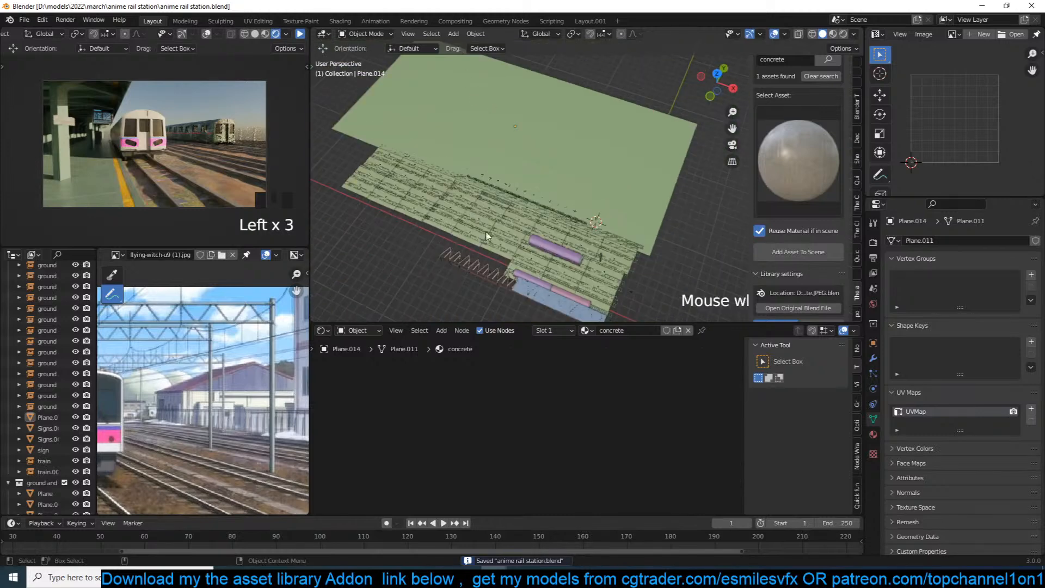
middle_click_drag(494, 249, 531, 246)
scroll(535, 245, "up", 4)
key("KP_7")
scroll(532, 161, "down", 3)
right_click(477, 147, "shift")
key("shift+a")
left_click(524, 152)
key("x")
left_click(510, 152)
Add a mesh cube on the concrete ground, scale it up to building size and adjust its X width.
key("shift+a")
mouse_move(503, 151)
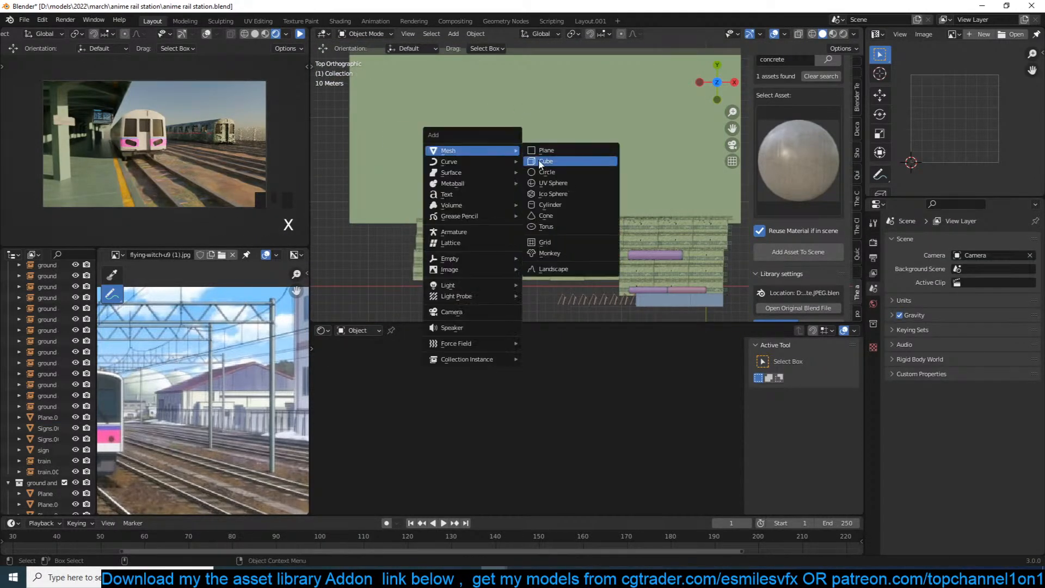
left_click(541, 161)
key("s")
left_click(641, 168)
key("s")
left_click(646, 168)
key("s")
key("x")
left_click(549, 164)
Move the cube to the edge of the tracks and scale it about 2 times along Y.
key("g")
left_click(544, 205)
key("s")
key("y")
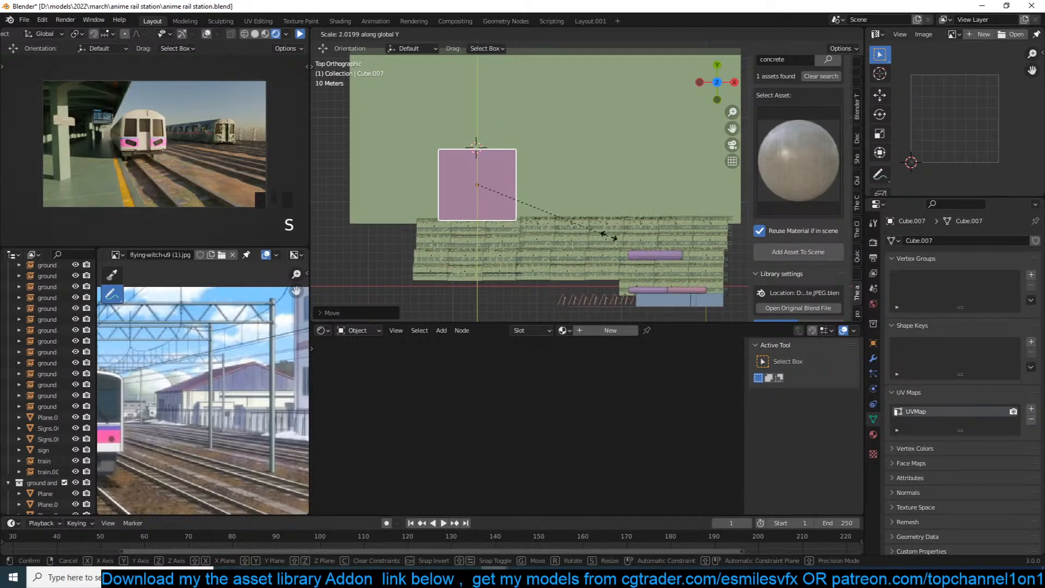
left_click(608, 237)
Raise the cube along Z so the block stands on the concrete ground.
middle_click_drag(595, 231, 511, 136)
key("KP_Decimal")
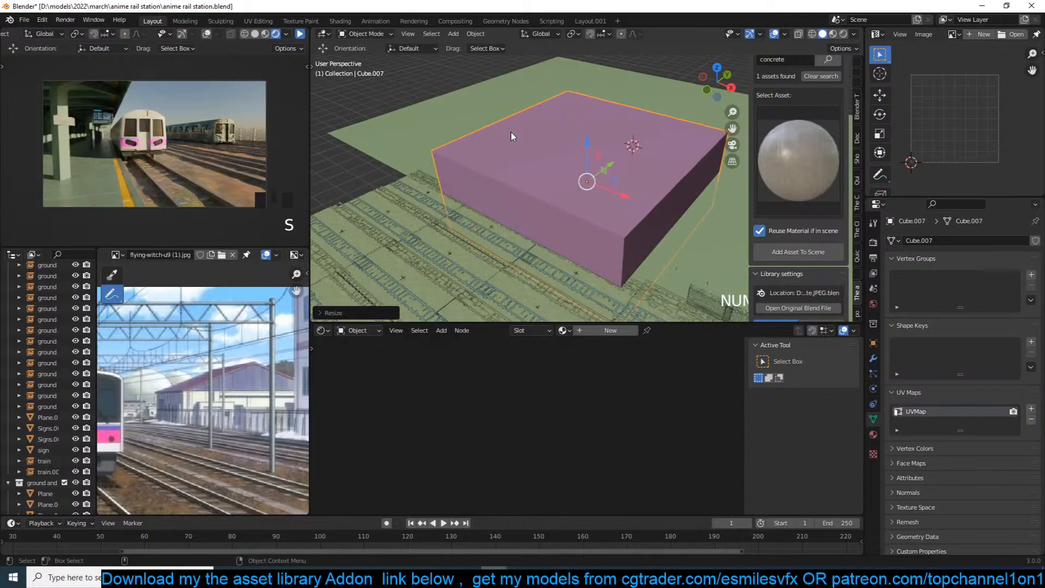
scroll(512, 137, "down", 5)
key("g")
key("z")
middle_click_drag(564, 126, 589, 142)
Add a loop cut through the middle of the block and raise its top edge into a gable roof.
key("Tab")
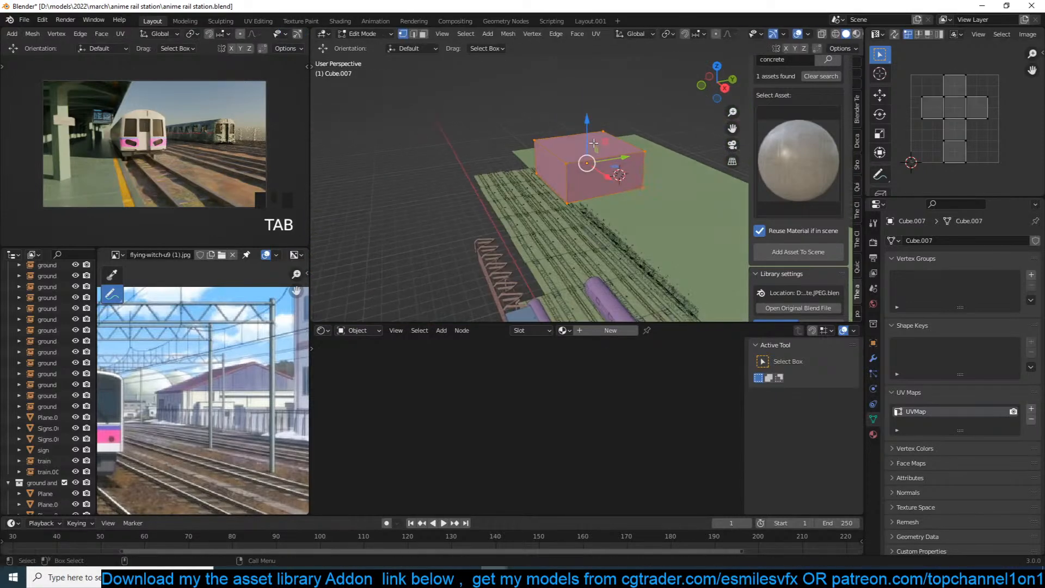
key("ctrl+r")
left_click(593, 145)
left_click_drag(589, 107, 589, 82)
middle_click_drag(663, 154, 643, 143)
Scale the whole gabled building mesh up along X and check it through the camera in Object Mode.
key("a")
scroll(643, 143, "down", 1)
key("s")
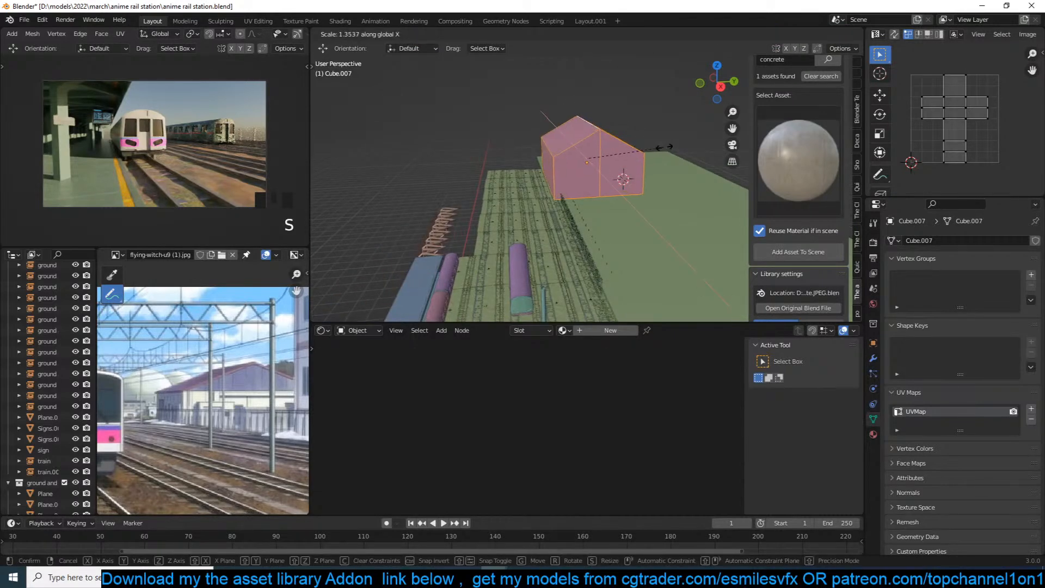
left_click(651, 147)
key("KP_0")
scroll(651, 147, "down", 3)
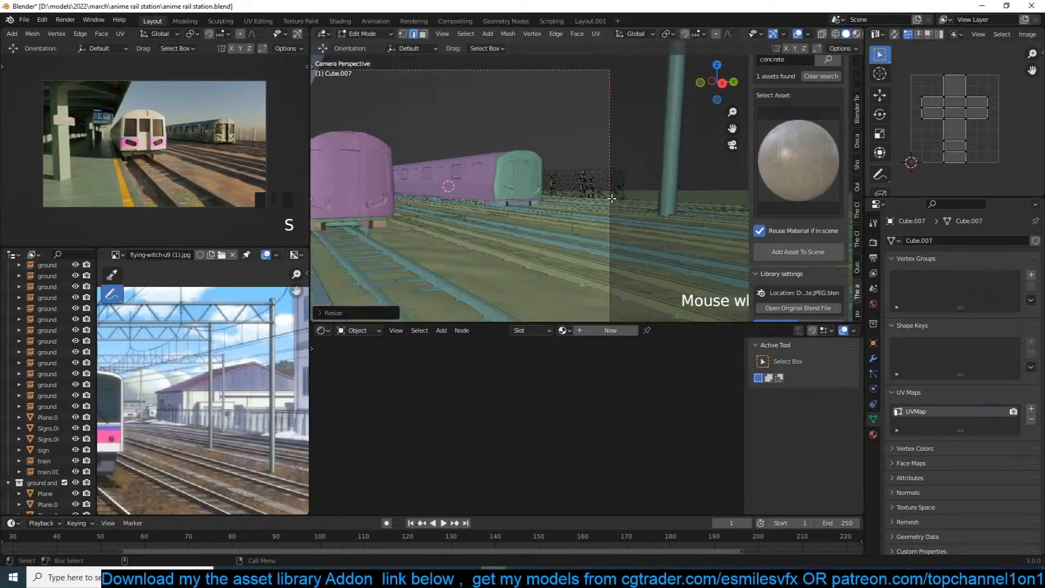
key("Tab")
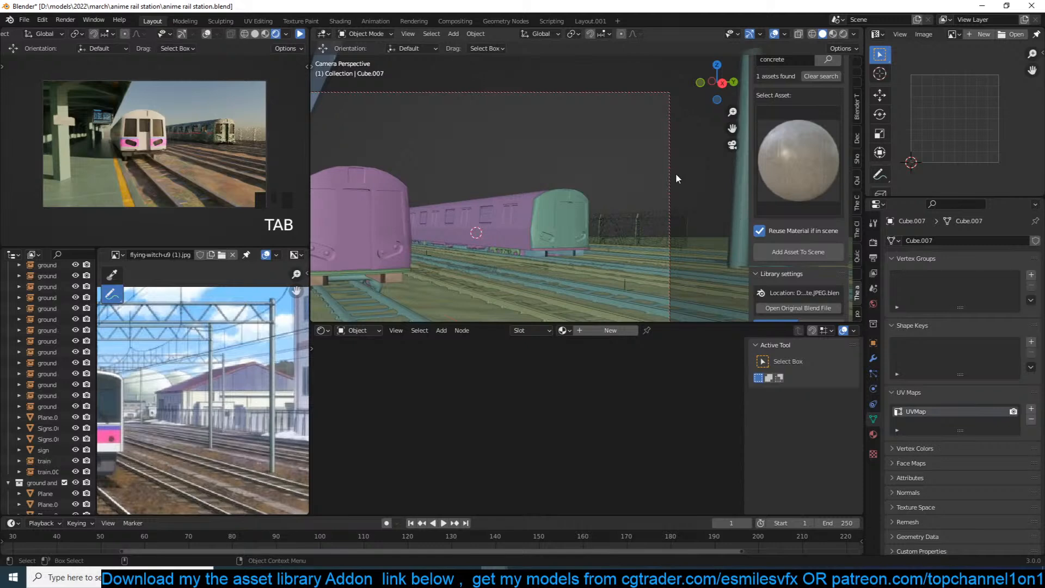
Set the camera's clip end distance to 300 m.
left_click(672, 177)
left_click(981, 361)
type("3")
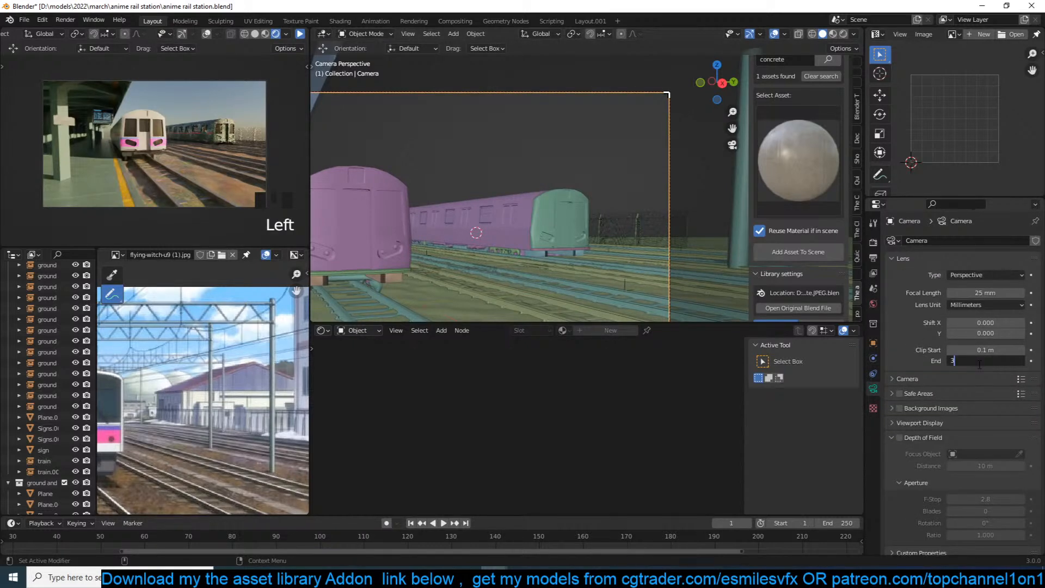
type("00")
key("Return")
Move the gabled building back from the tracks onto the middle of the concrete ground and check the camera framing.
left_click(418, 166)
scroll(521, 156, "down", 3)
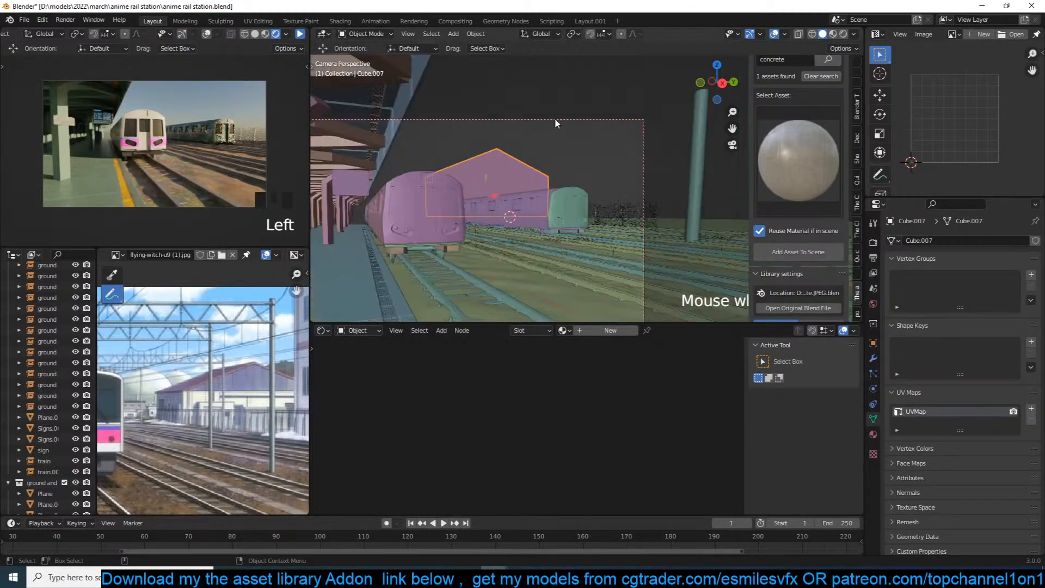
scroll(477, 181, "up", 2)
key("KP_7")
scroll(478, 183, "down", 1)
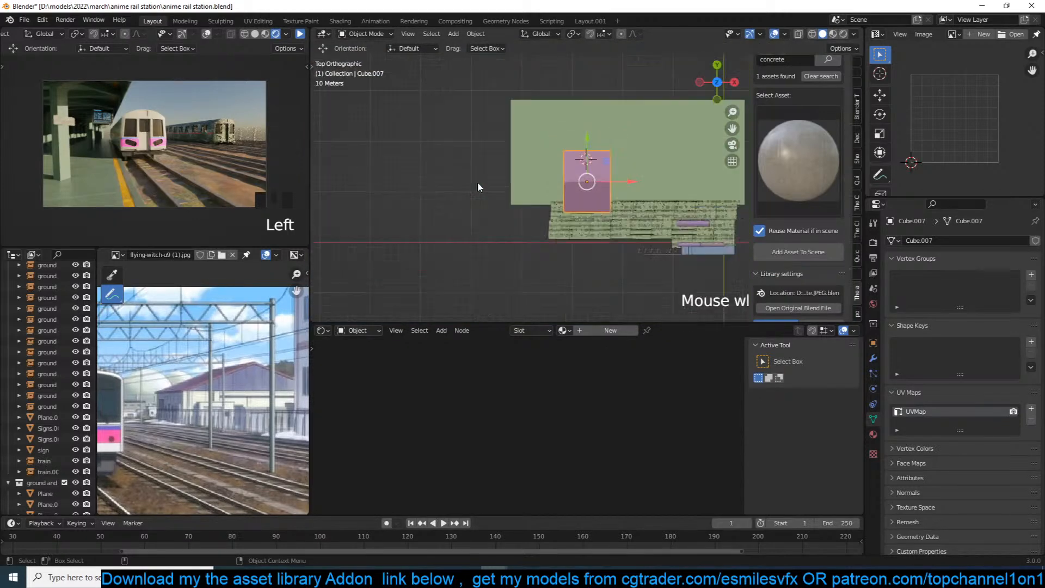
scroll(479, 184, "down", 3)
key("g")
left_click(586, 167)
key("KP_0")
key("KP_7")
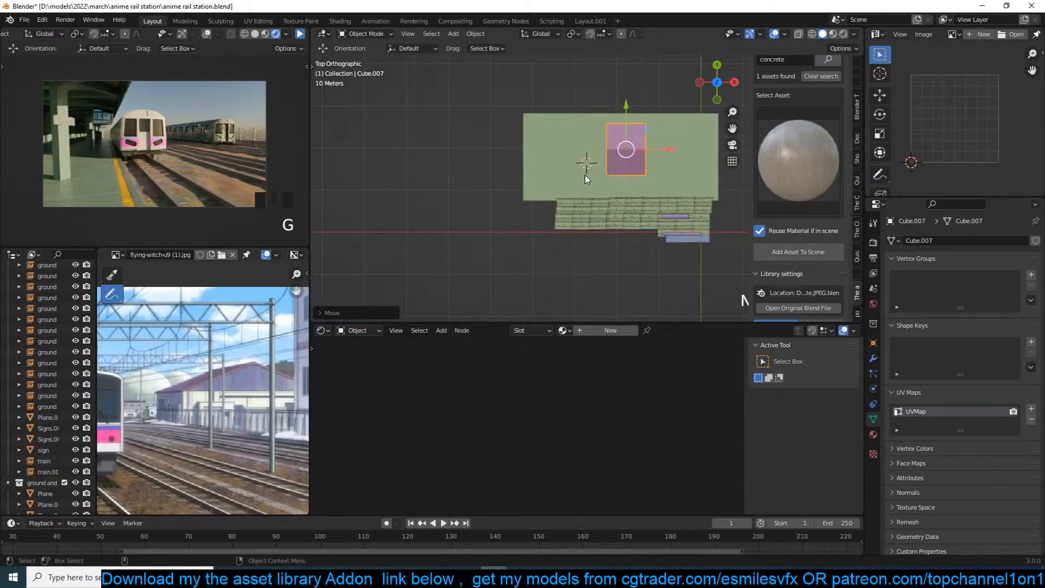
Adjust the gabled building's height through the camera and slide the green-fronted train back along its track.
key("KP_0")
key("s")
key("z")
left_click(606, 135)
left_click_drag(598, 156, 601, 170)
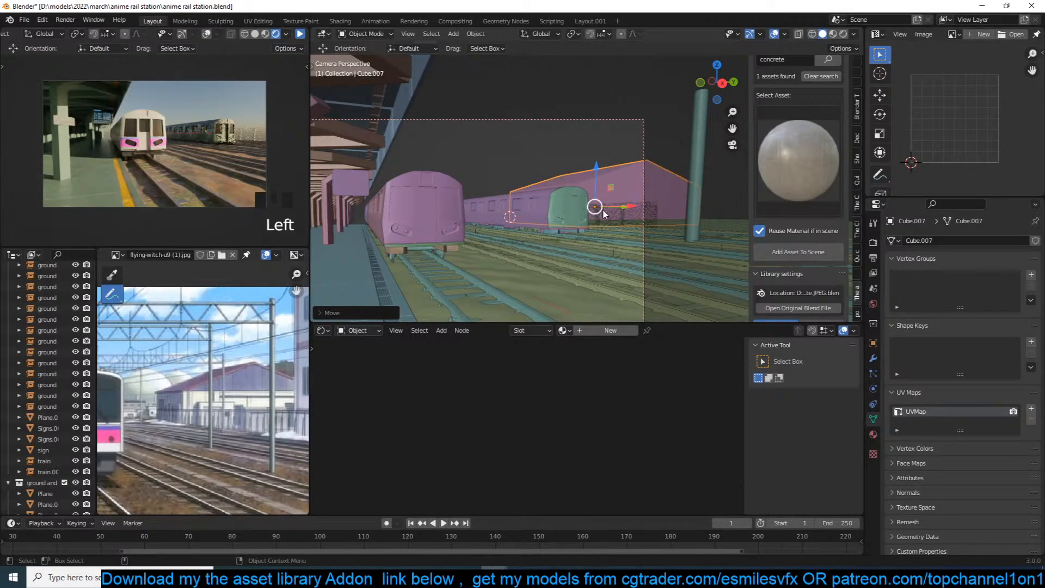
left_click(545, 221)
left_click_drag(533, 233, 483, 233)
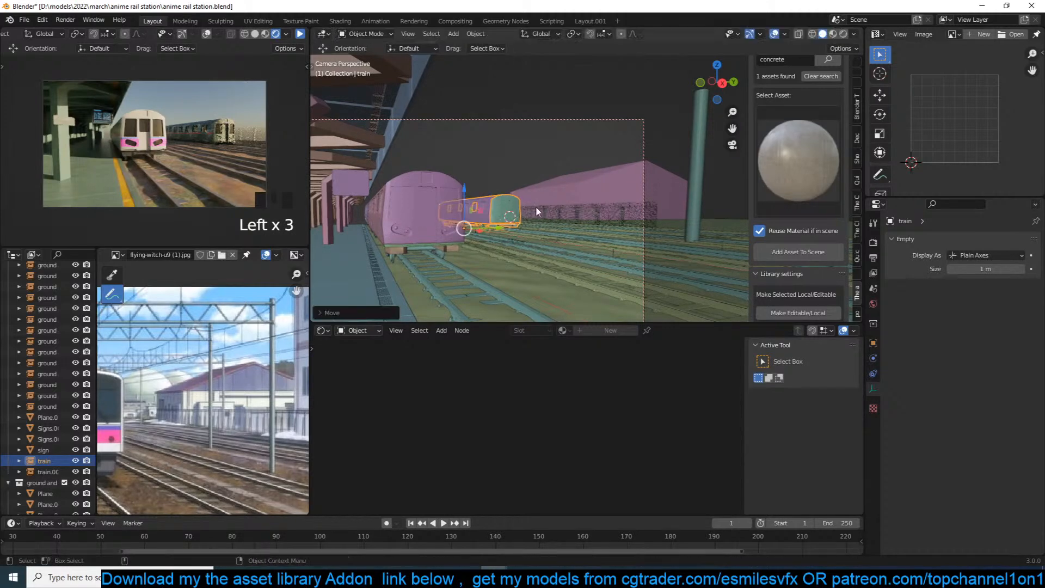
Separate the gabled building's two sloping roof faces into their own object and select that object.
left_click(599, 174)
key("KP_Decimal")
middle_click_drag(599, 174, 648, 162)
scroll(625, 213, "down", 2)
key("Tab")
scroll(625, 218, "up", 5)
left_click(599, 200)
key("3")
left_click(604, 194)
scroll(615, 191, "down", 5)
left_click(606, 170, "shift")
key("p")
left_click(602, 171)
key("Tab")
left_click(624, 178)
Scale the whole roof mesh along X and then overall so it overhangs the building walls.
scroll(665, 186, "up", 3)
key("Tab")
key("a")
key("s")
key("x")
left_click(670, 201)
key("s")
left_click(661, 144)
Add many evenly spaced loop cuts across both roof slopes and bevel them into narrow parallel strips.
key("ctrl+r")
scroll(648, 163, "up", 10)
left_click(648, 163)
right_click(648, 163)
scroll(650, 198, "up", 4)
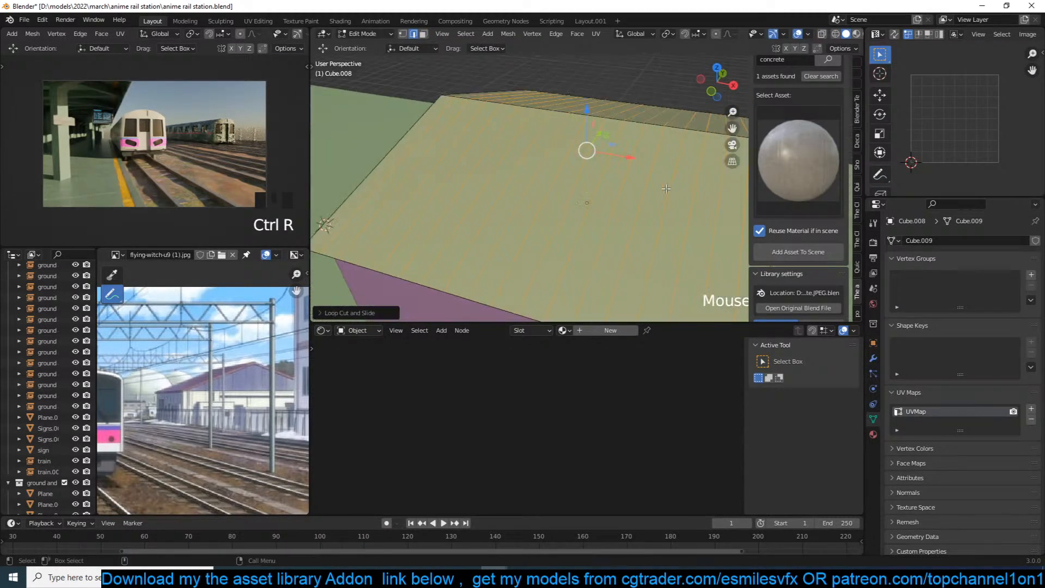
key("ctrl+b")
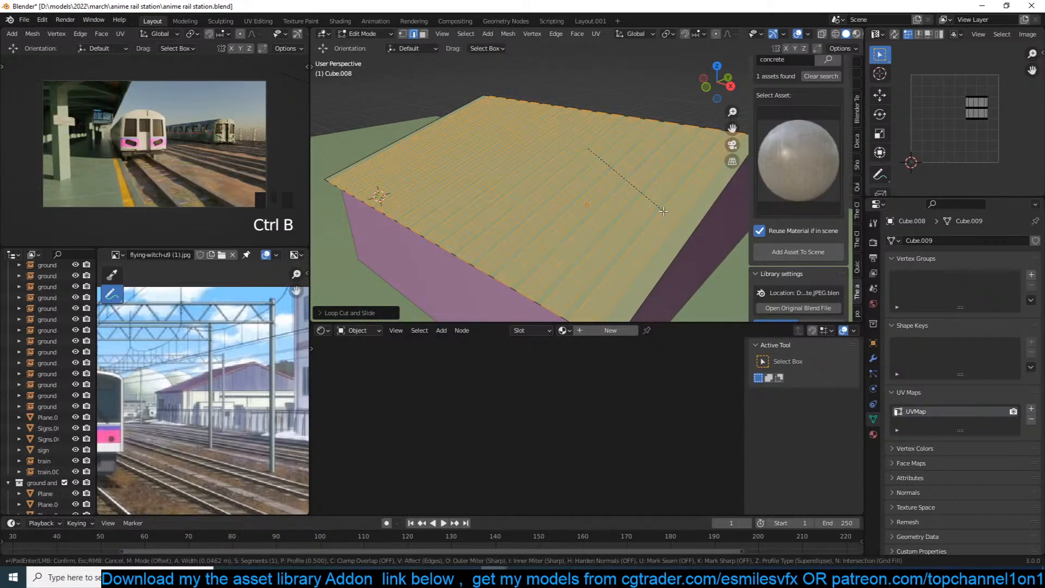
left_click(665, 211)
Extrude the beveled roof strips along their normals, leaving the new faces in place.
key("alt+e")
left_click(656, 177)
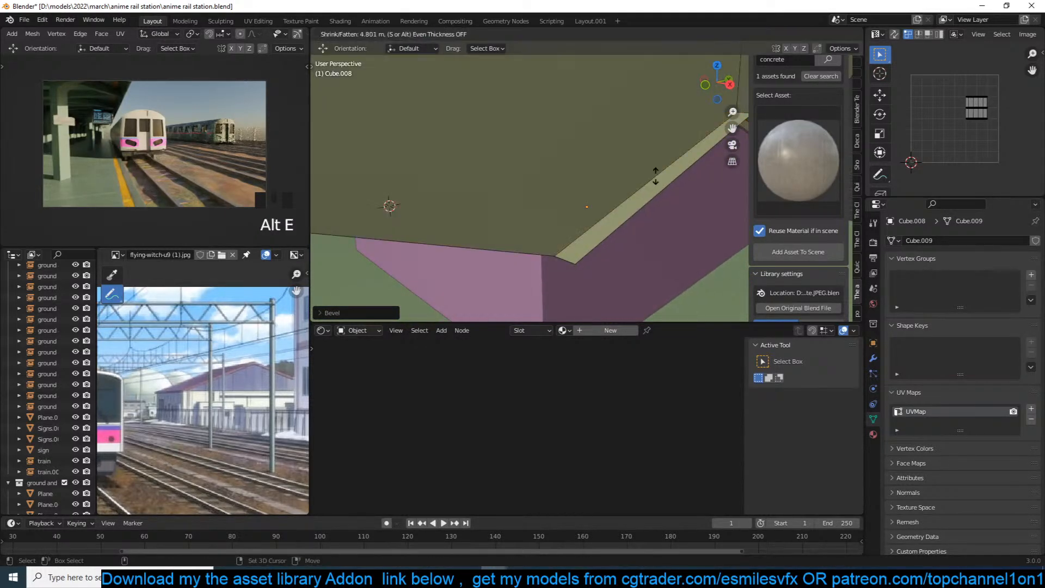
right_click(669, 207)
key("alt+s")
right_click(676, 207)
Apply the roof object's scale and push the extruded strips outward with Shrink/Fatten to form raised ribs.
key("alt+z")
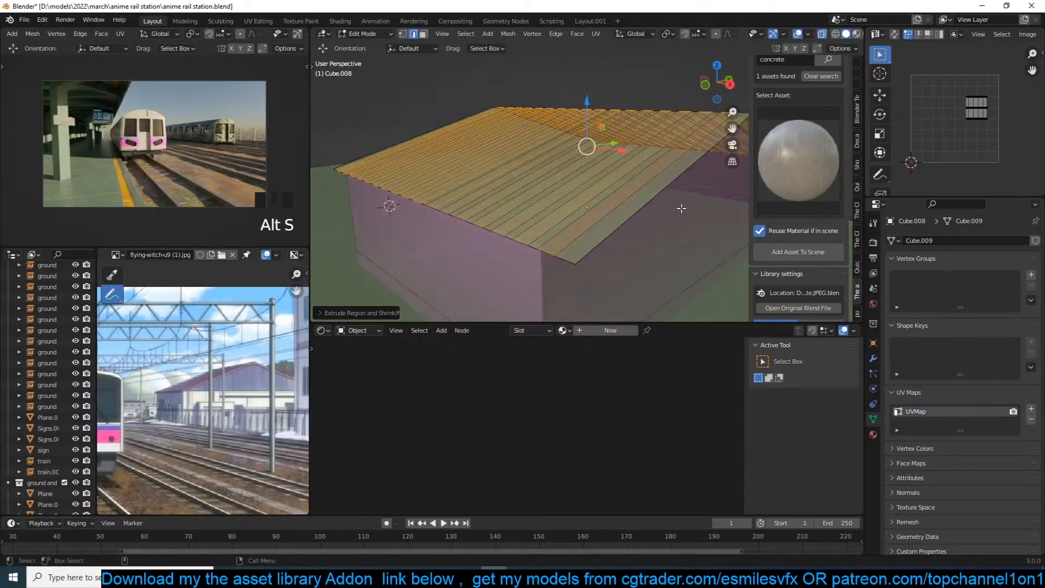
key("Tab")
key("ctrl+a")
left_click(674, 211)
key("Tab")
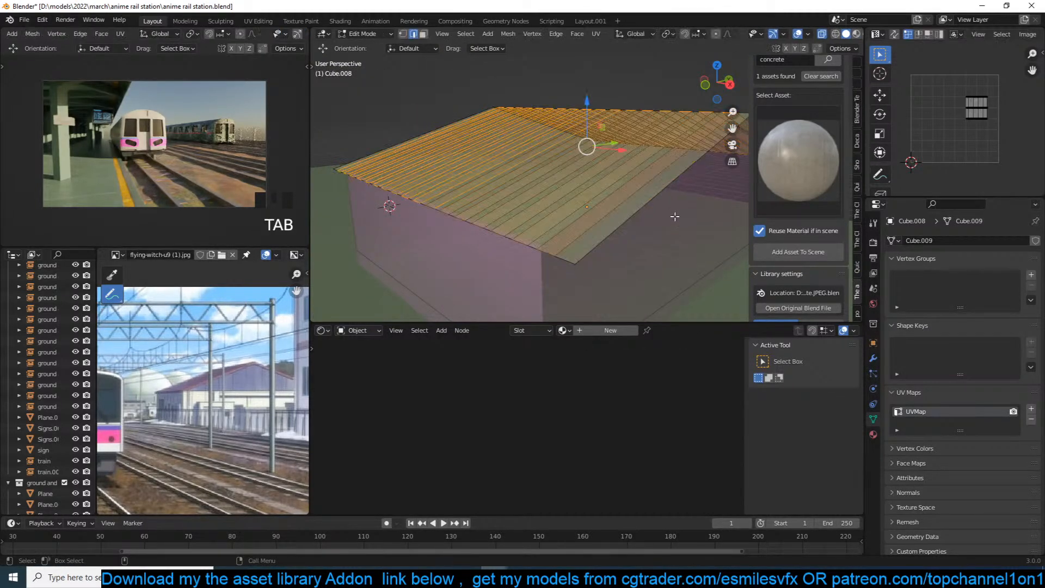
key("alt+z")
key("alt+s")
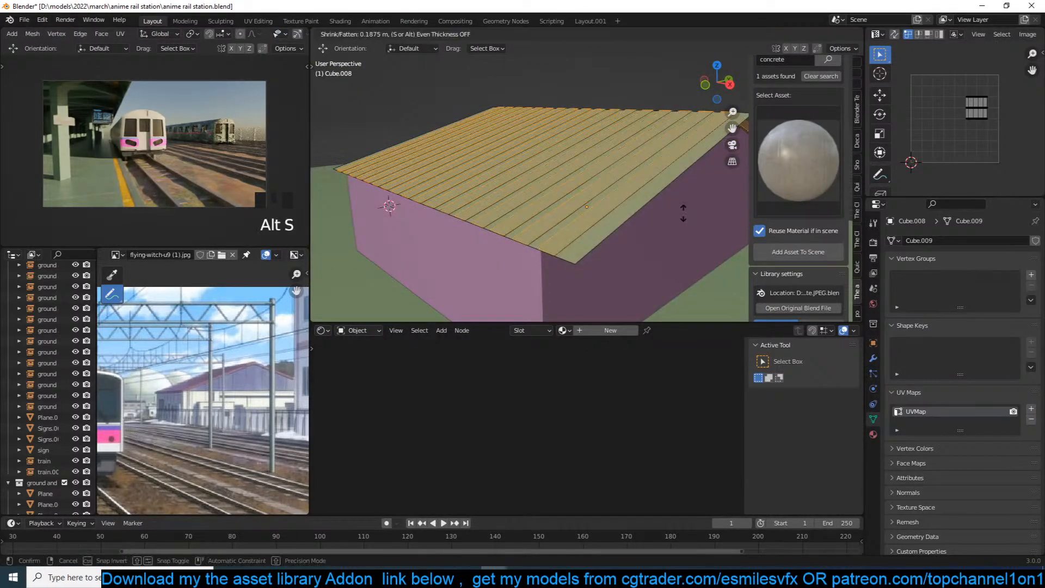
left_click(689, 205)
Delete the unneeded roof geometry from the right orthographic view and return to Object Mode.
key("KP_3")
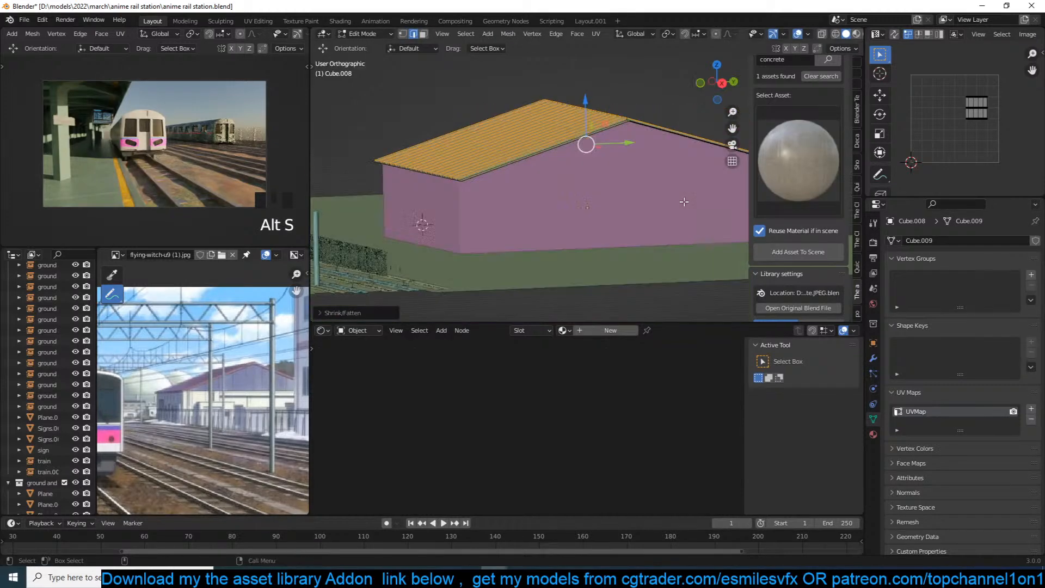
left_click(409, 162)
middle_click_drag(410, 162, 214, 124, "shift")
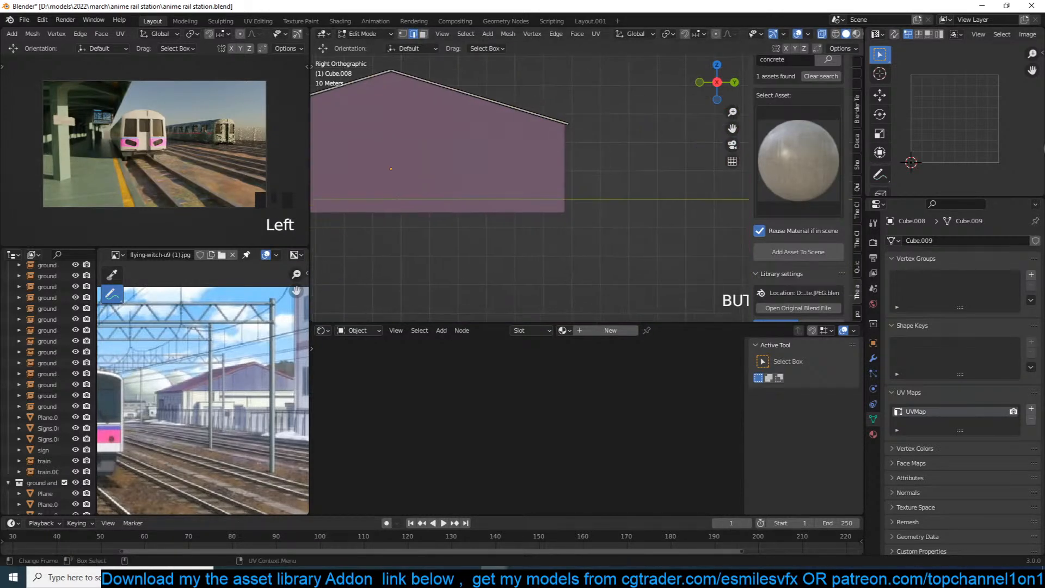
key("x")
left_click(617, 182)
key("Tab")
middle_click_drag(509, 166, 583, 170)
key("q")
left_click(571, 228)
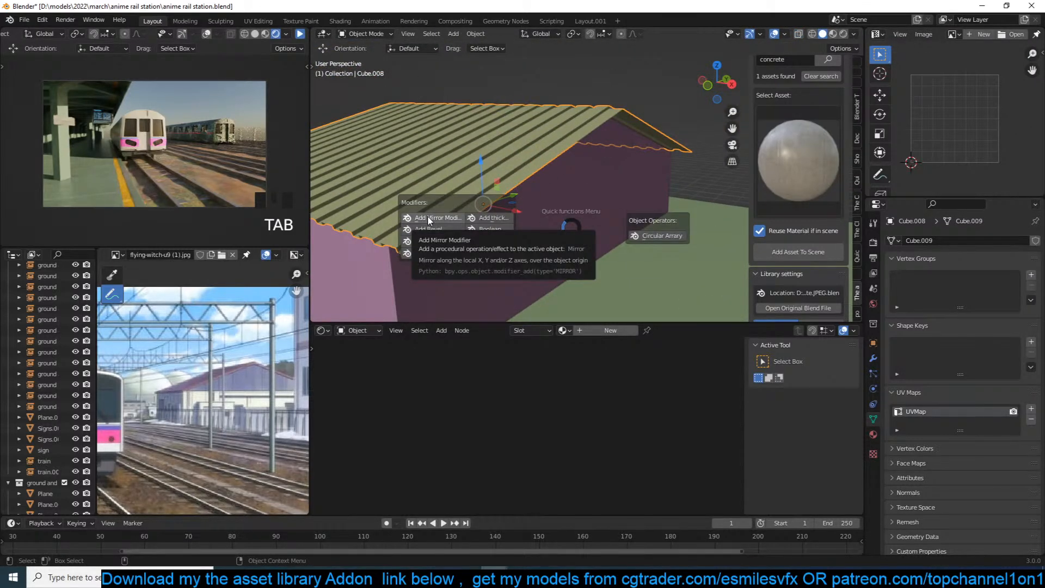
left_click(628, 72)
Select the roof's gable-end edges on both slopes and extrude them.
key("Tab")
left_click(588, 132, "alt")
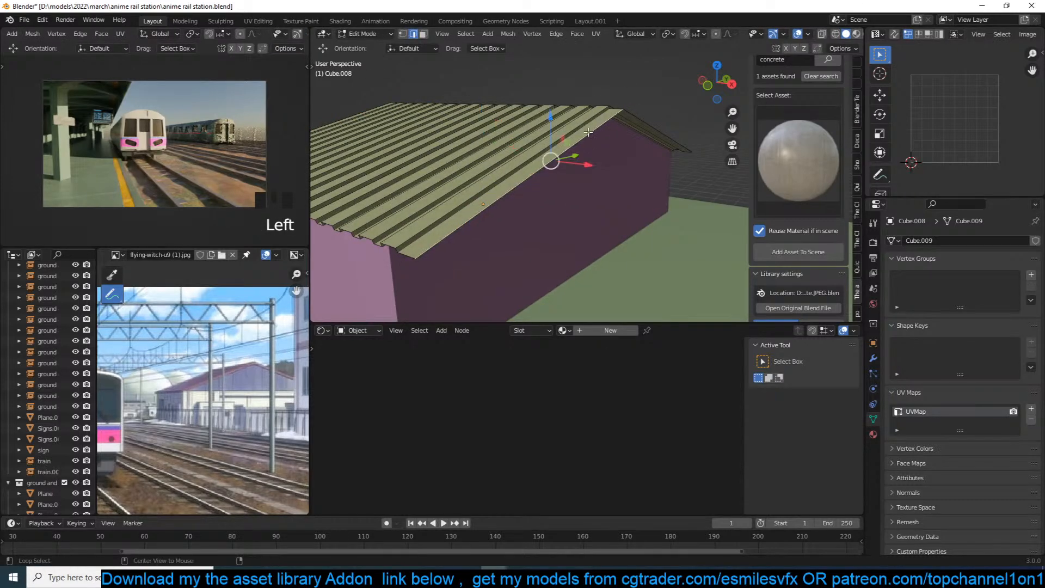
left_click(637, 120, "alt+shift")
mouse_move(637, 120)
middle_mouse_down()
mouse_move(616, 140)
mouse_move(624, 126)
middle_mouse_up()
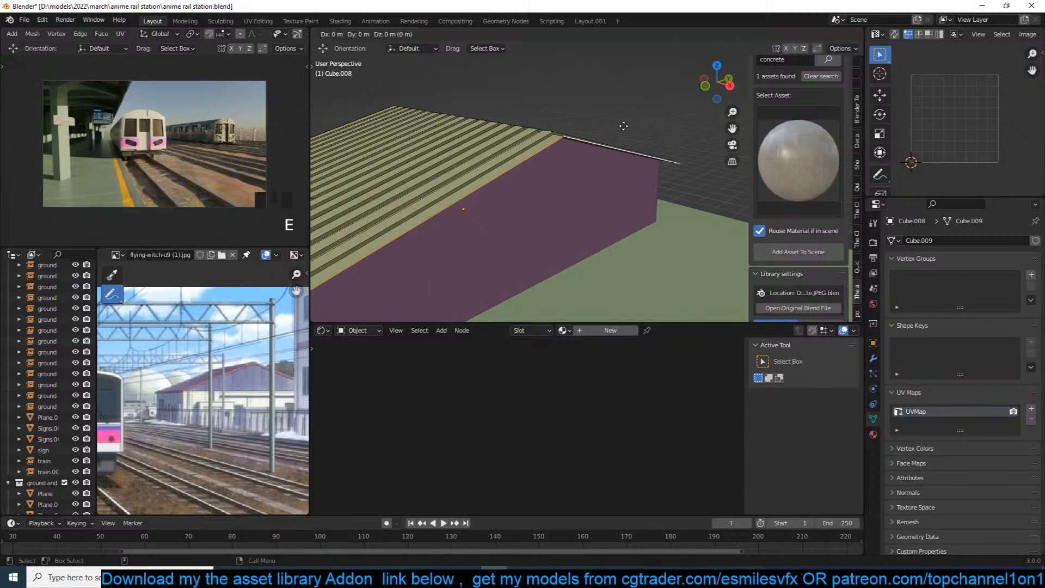
key("Tab")
Give the ribbed roof a new material with a dark red base color, hue 0.954 and value 0.257.
scroll(623, 141, "down", 5)
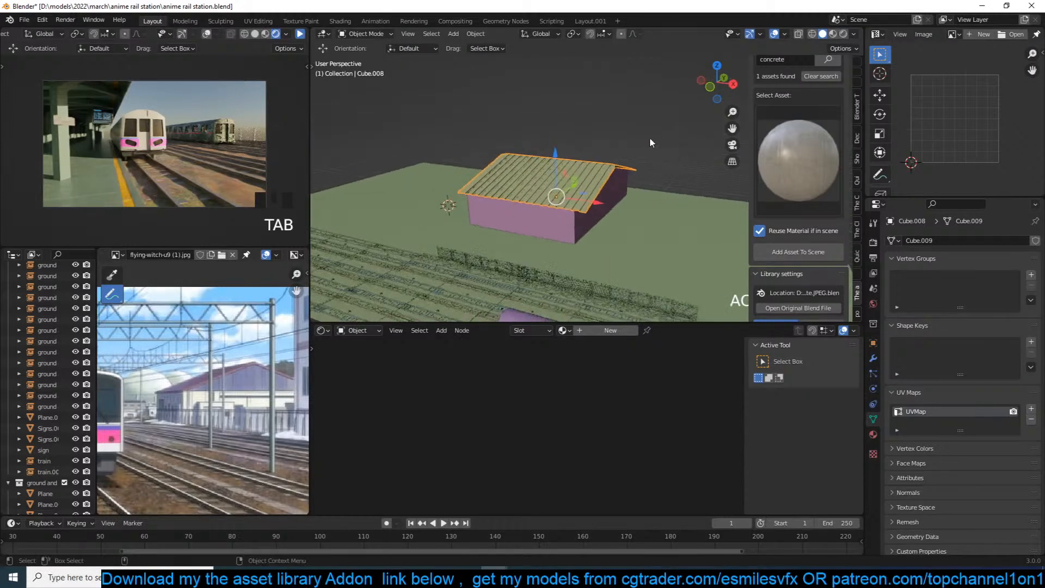
scroll(599, 174, "up", 3)
scroll(812, 289, "down", 5)
left_click(576, 372)
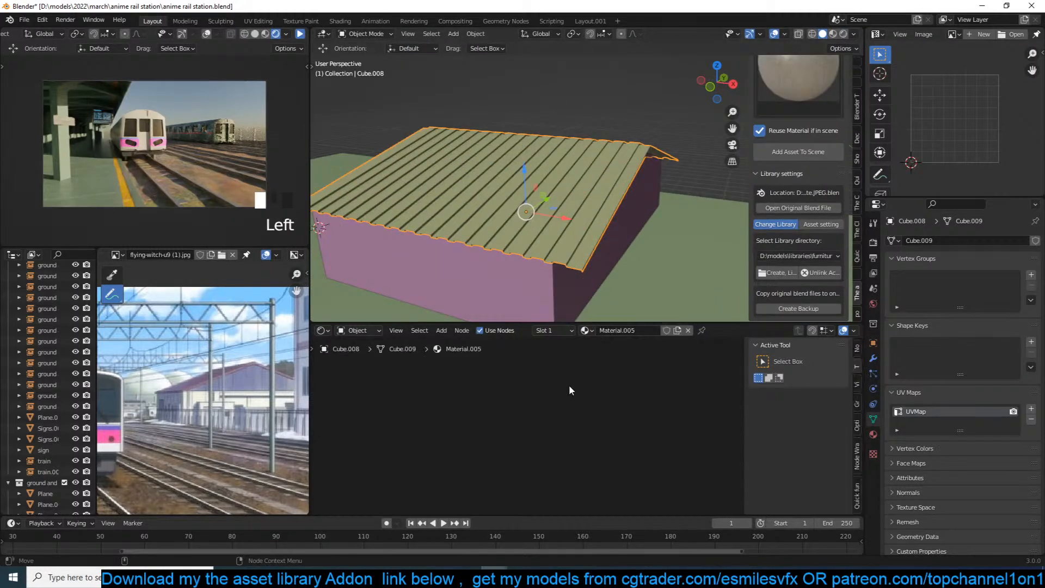
scroll(564, 392, "up", 5)
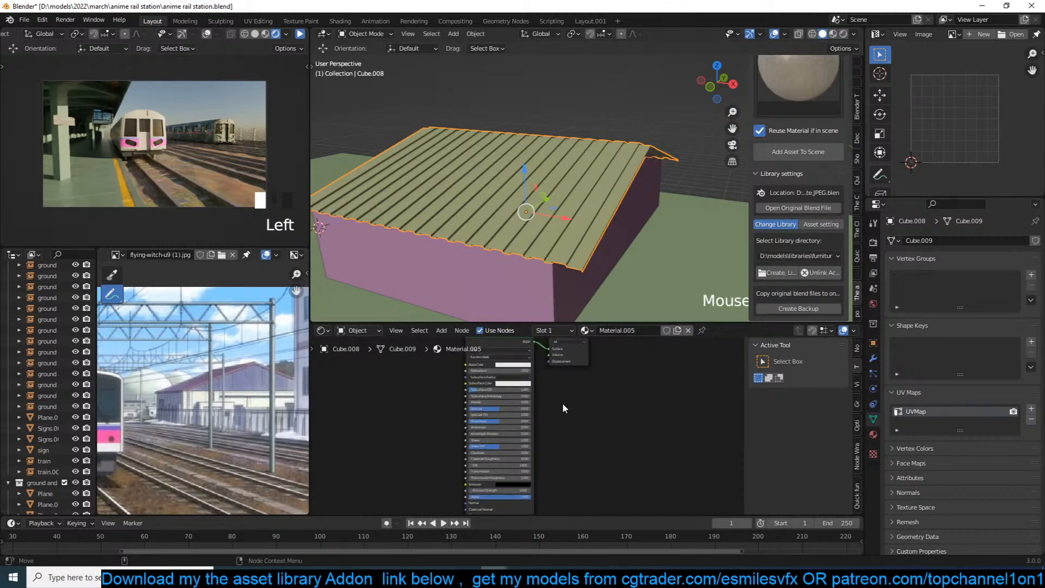
left_click(595, 407)
left_click_drag(606, 293, 601, 316)
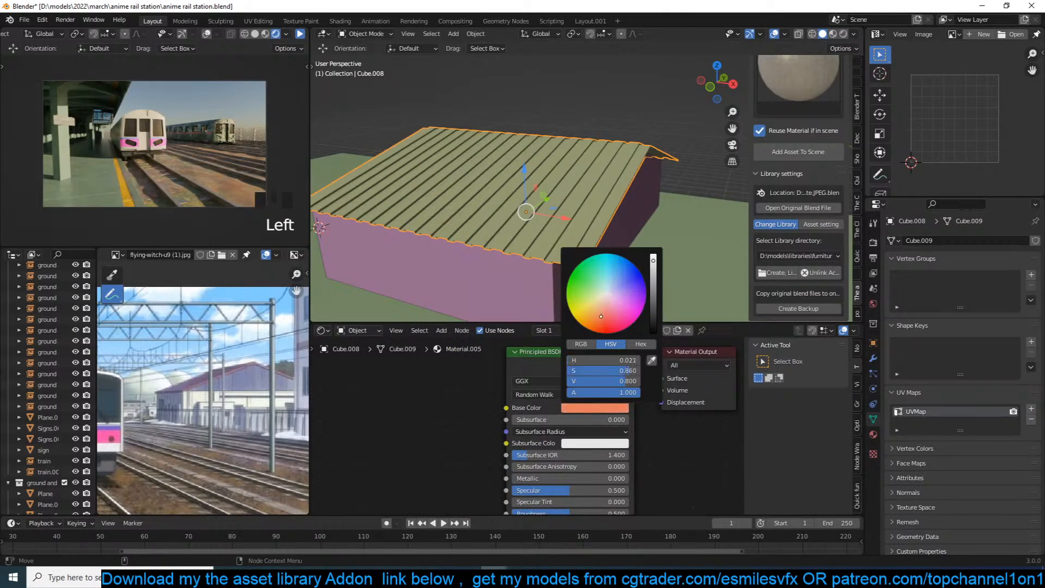
left_click(654, 292)
left_click_drag(591, 320, 615, 313)
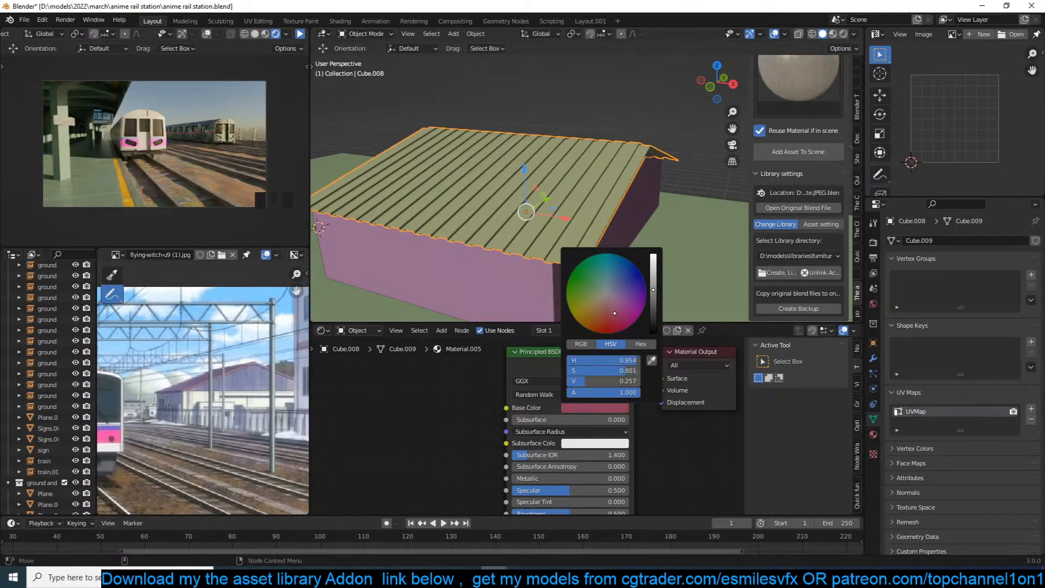
Add the grunge_map_004_bitmap_output image from the grunges folder as an image texture in the roof material.
middle_click_drag(474, 412, 521, 406)
key("shift+a")
key("shift+q")
key("shift+q")
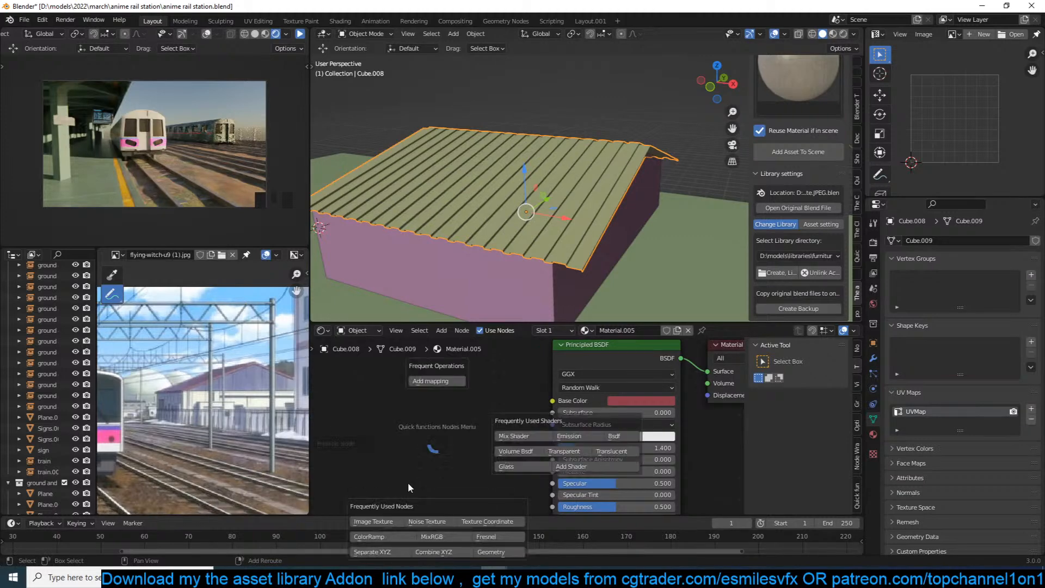
left_click(401, 523)
scroll(275, 392, "down", 2)
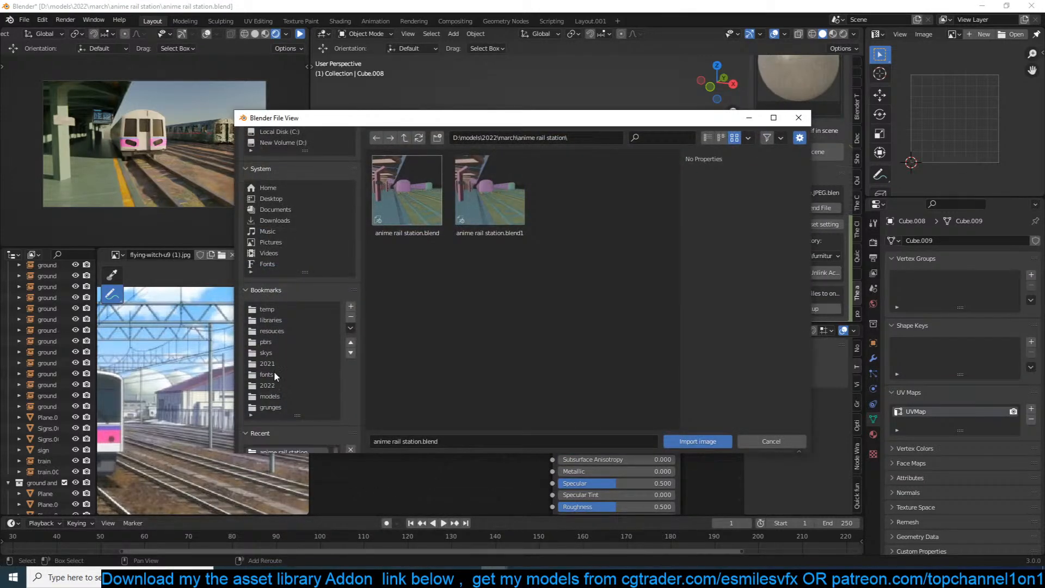
left_click(270, 408)
scroll(557, 362, "down", 2)
left_click(557, 362)
double_click(557, 363)
Place the grunge texture node beside the Principled BSDF and connect its Color output to Roughness.
scroll(574, 407, "down", 5)
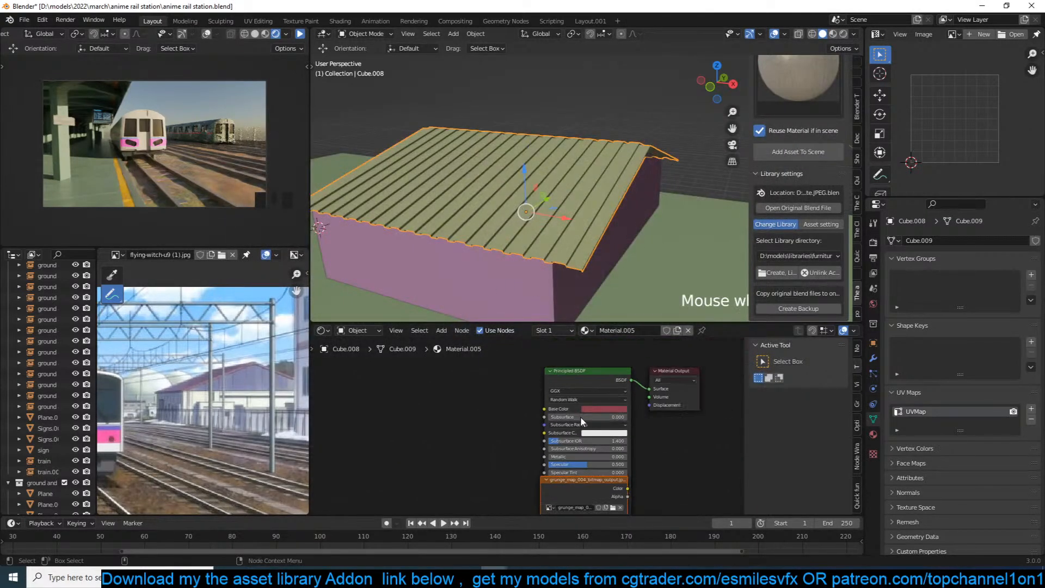
left_click_drag(599, 482, 468, 449)
scroll(527, 459, "up", 4)
middle_click_drag(528, 458, 526, 396)
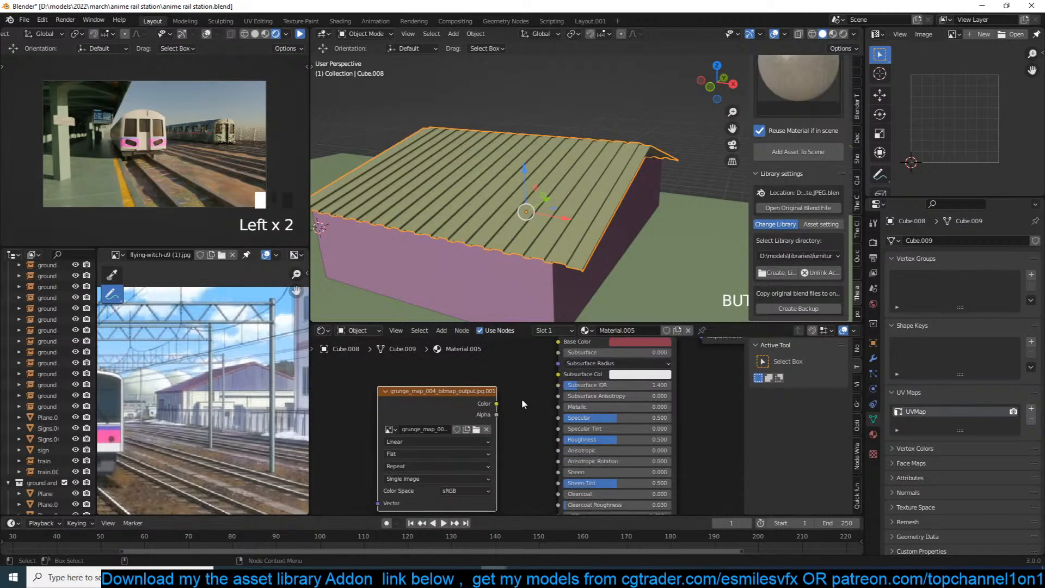
left_click_drag(567, 444, 568, 442)
Unwrap the entire roof mesh with Cube Projection.
key("Tab")
key("a")
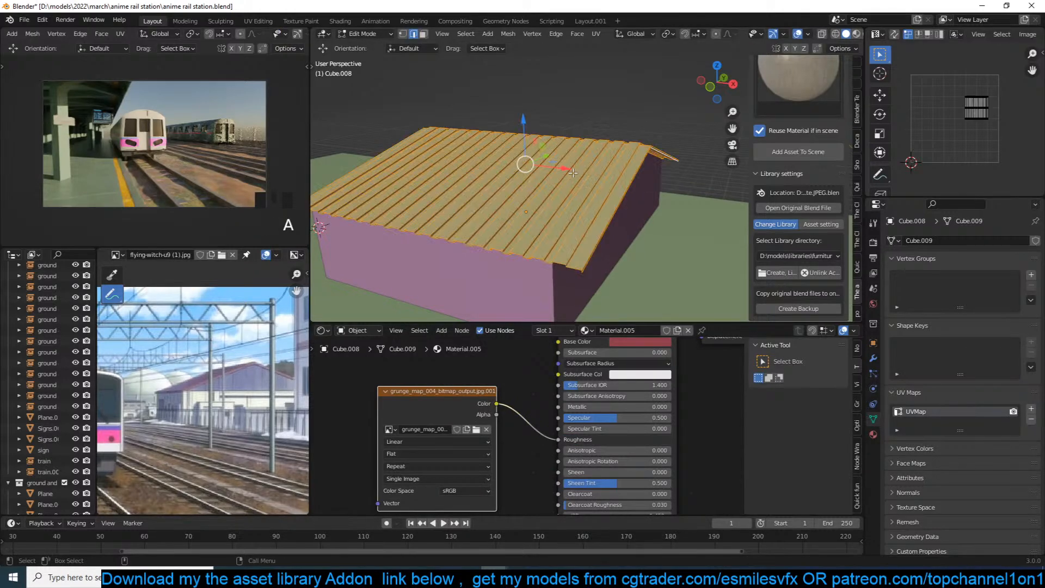
key("u")
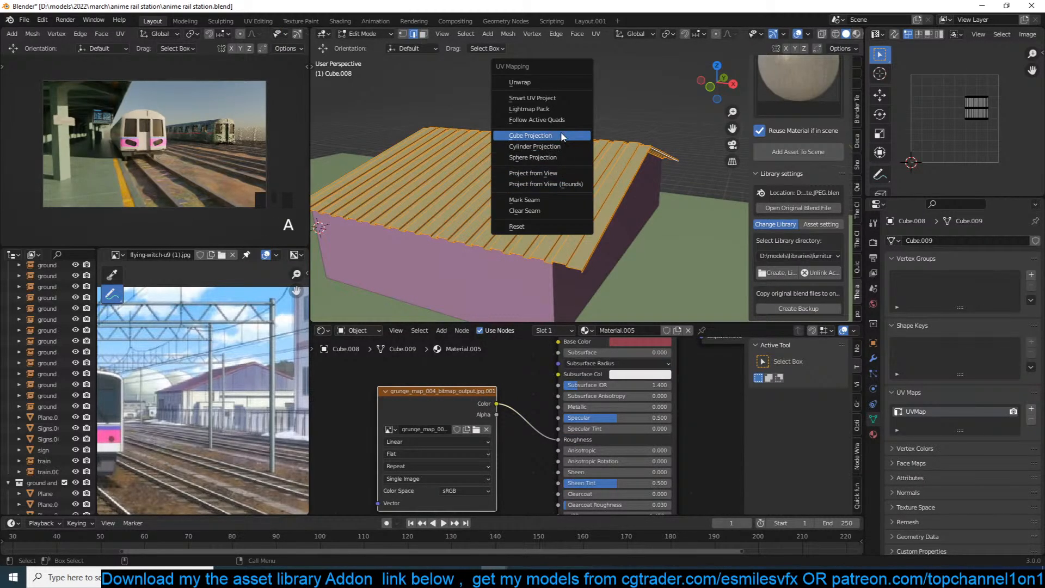
left_click(566, 136)
key("Tab")
Select the building body and unwrap all of its faces with Cube Projection.
left_click(592, 189)
key("Tab")
key("a")
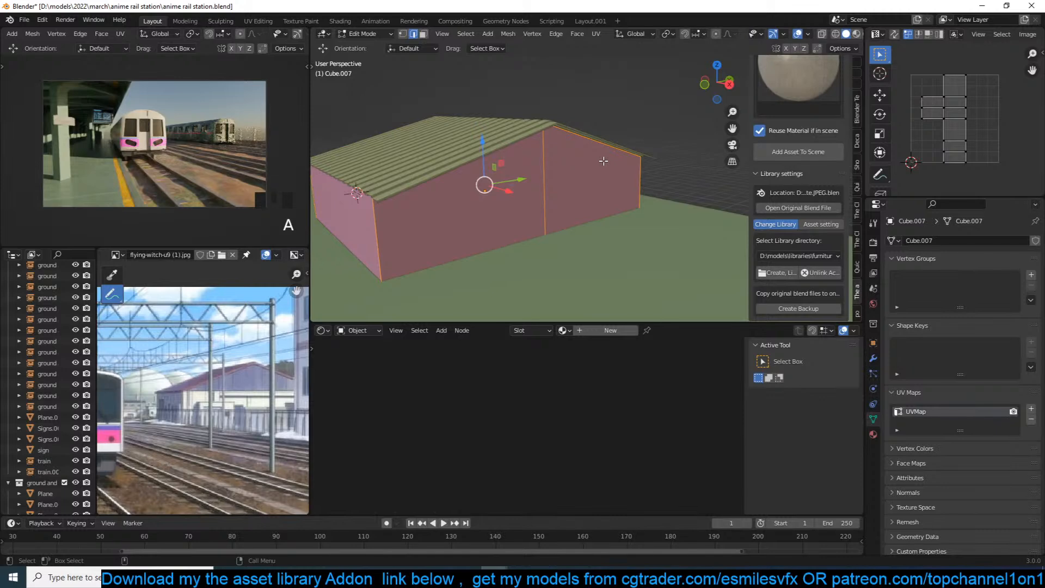
key("u")
left_click(606, 165)
key("Tab")
Cut a horizontal edge loop around the upper part of the building walls and flatten it along Z.
middle_click_drag(617, 181, 648, 188)
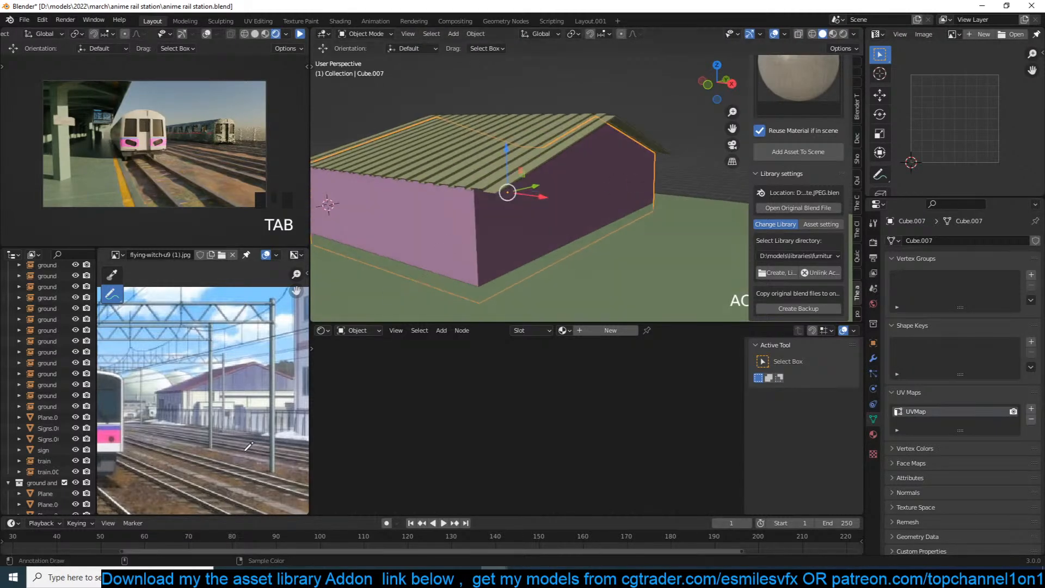
scroll(252, 403, "up", 2)
scroll(496, 243, "up", 2)
scroll(497, 243, "down", 3)
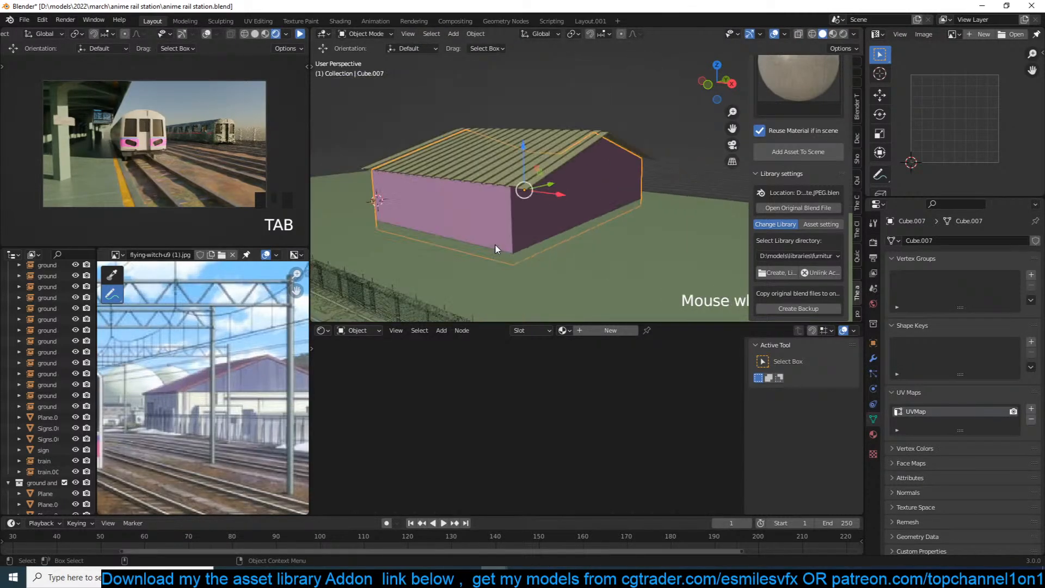
scroll(498, 243, "up", 1)
key("Tab")
key("alt+a")
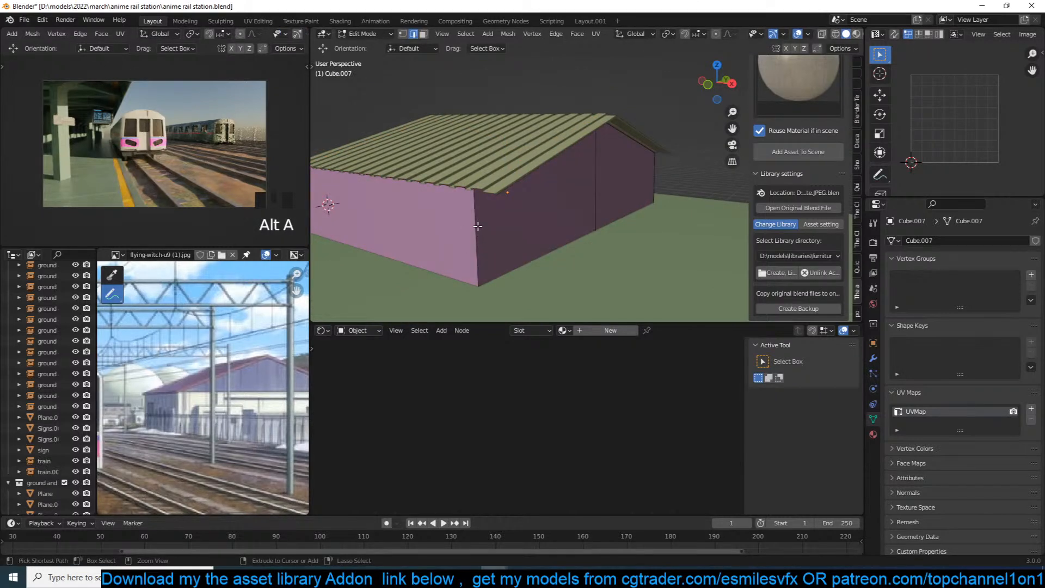
key("ctrl+r")
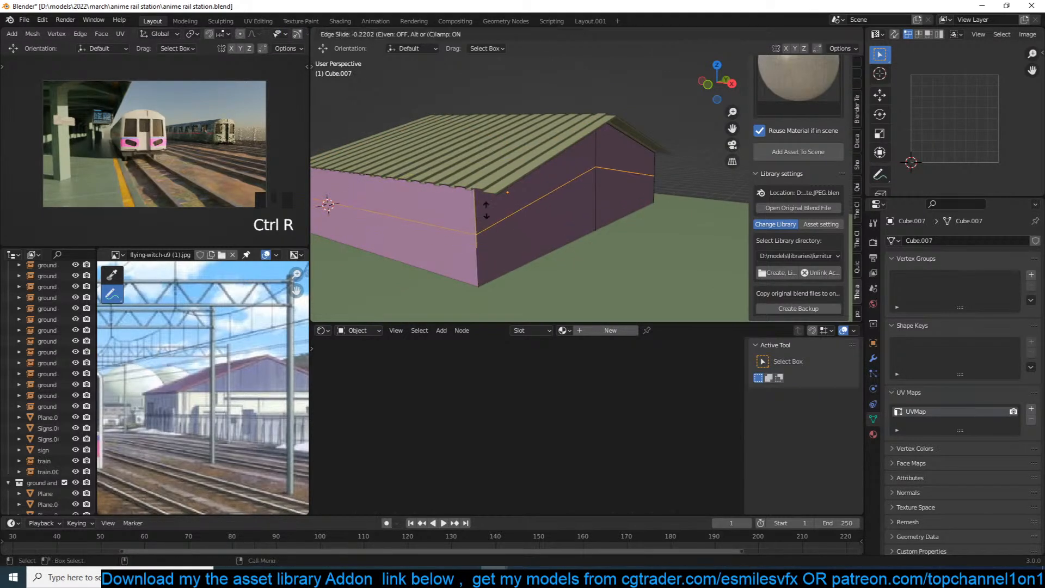
left_click(479, 223)
right_click(479, 223)
key("s")
key("z")
key("Return")
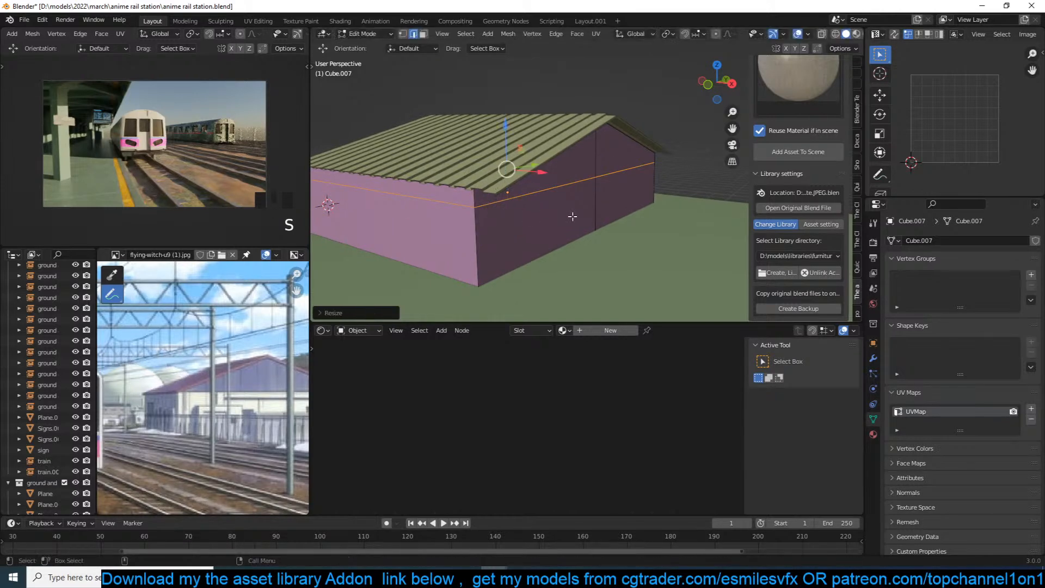
key("alt+e")
left_click(691, 197)
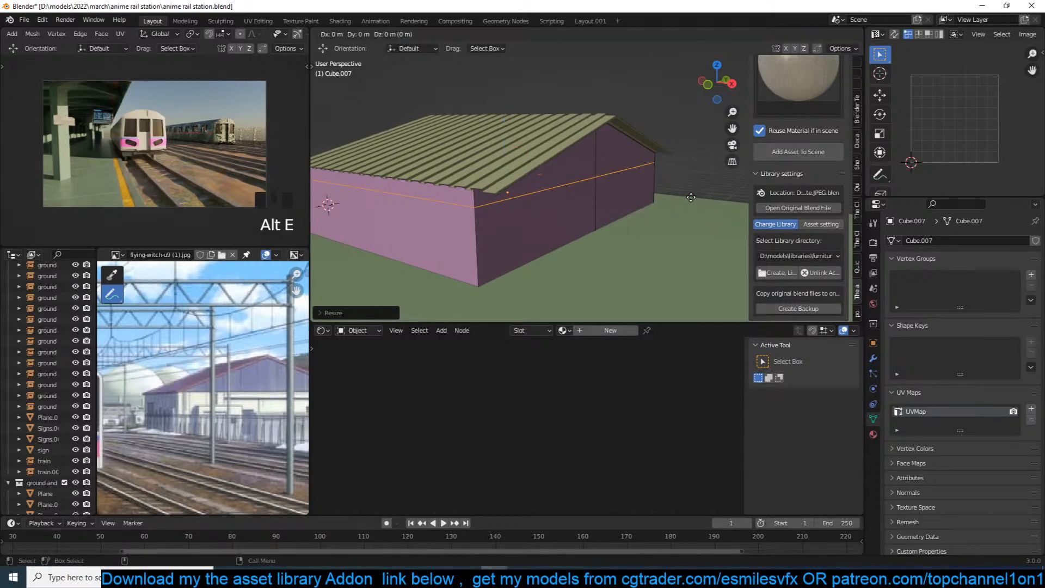
key("ctrl+z")
Bevel the upper wall edge loop into a narrow band and extrude its faces along their normals by 0.0489 m.
key("ctrl+b")
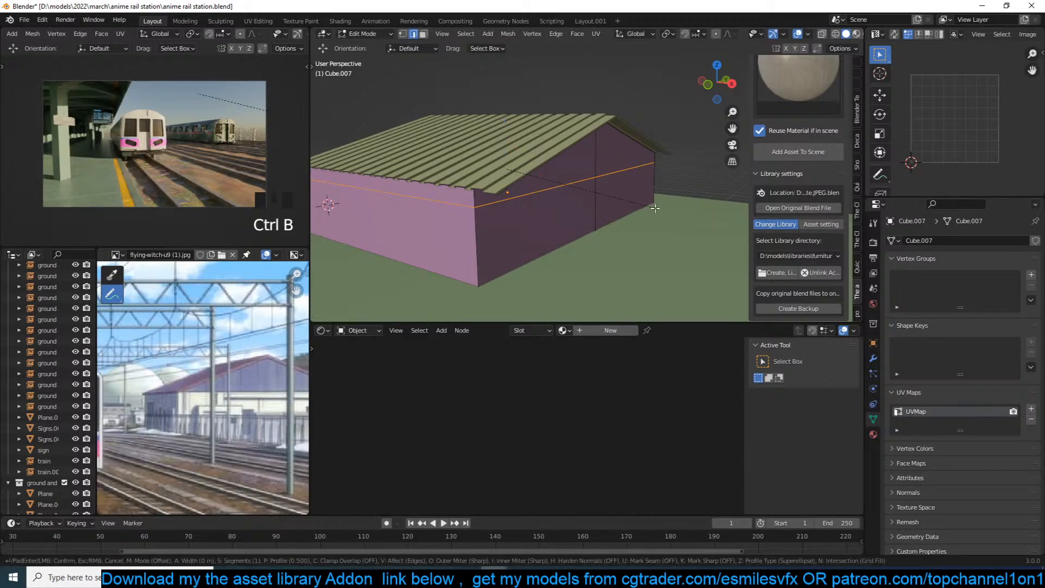
left_click(584, 191)
key("alt+e")
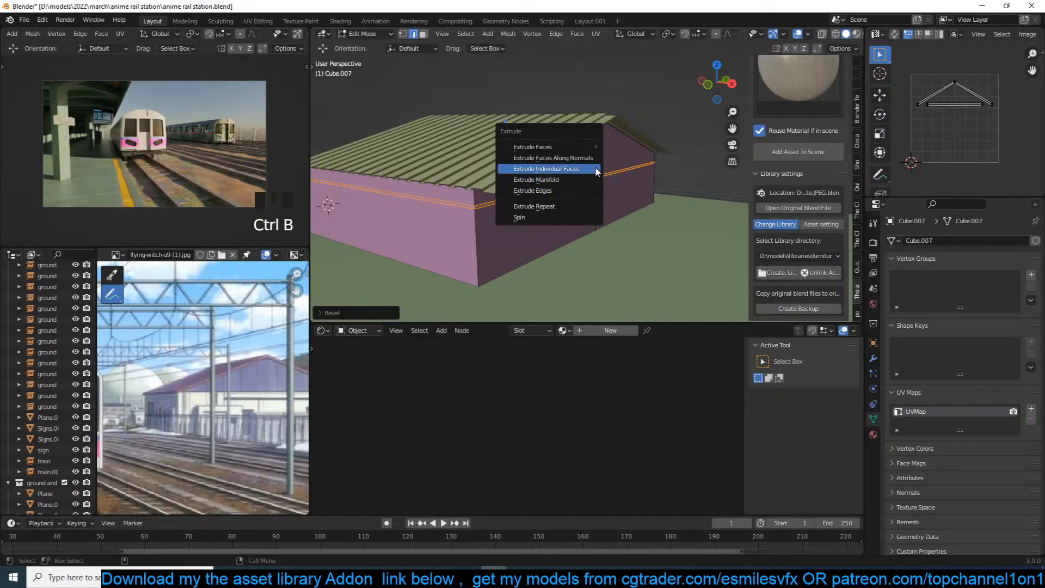
left_click(598, 169)
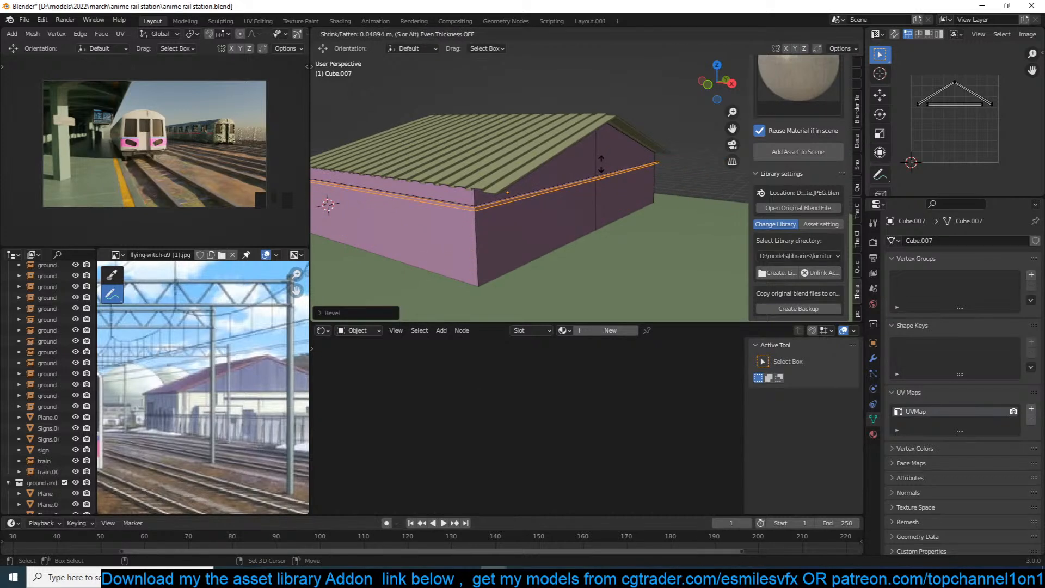
left_click(601, 164)
left_click(369, 315)
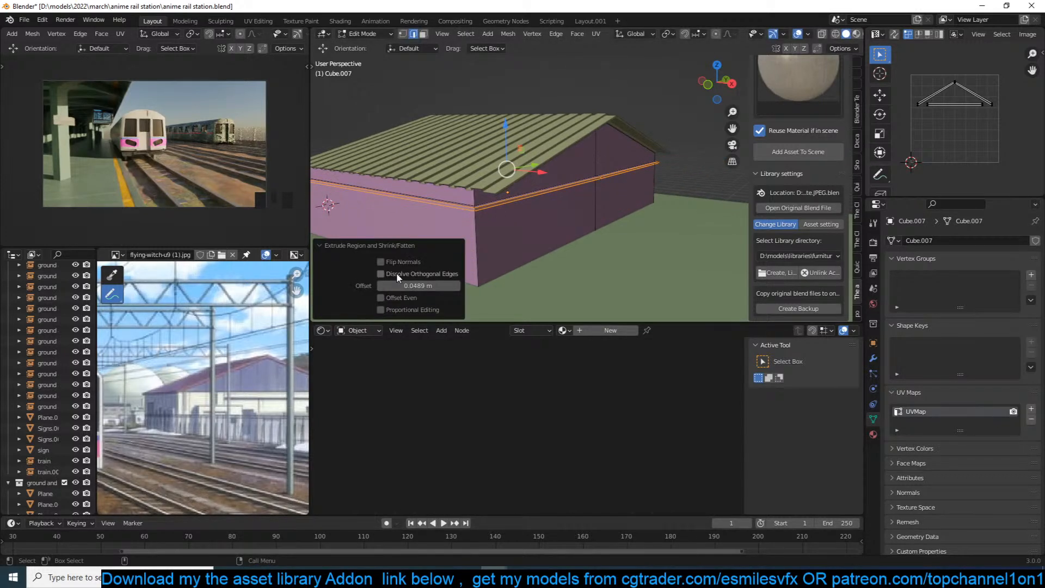
key("Tab")
middle_click_drag(533, 204, 472, 240)
key("g")
key("z")
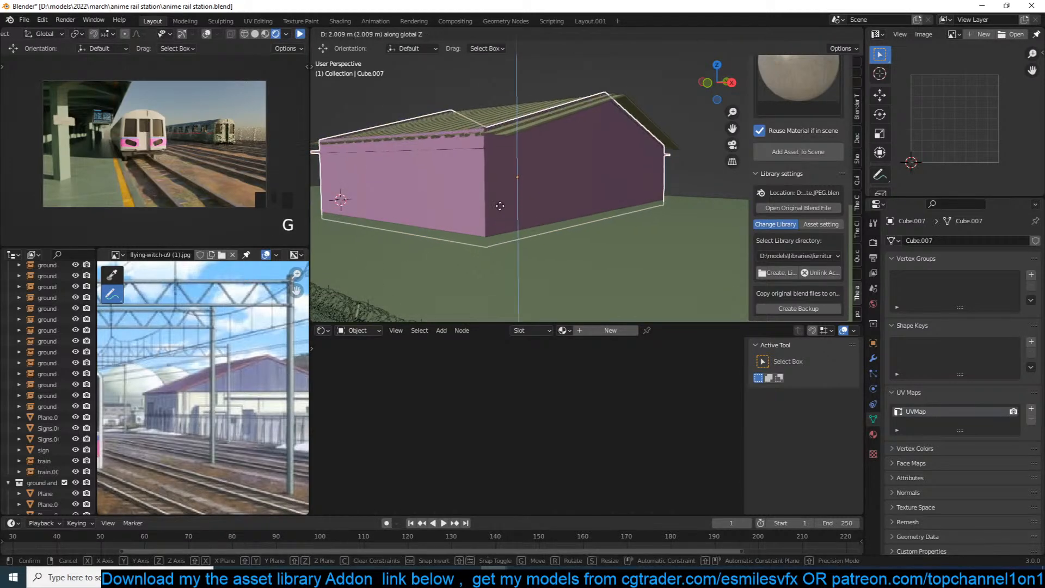
left_click(507, 195)
key("ctrl+z")
Select the roof together with the building body and raise both 3.2247 m along Z.
left_click(540, 159)
left_click(540, 159, "shift")
key("g")
left_click(556, 152)
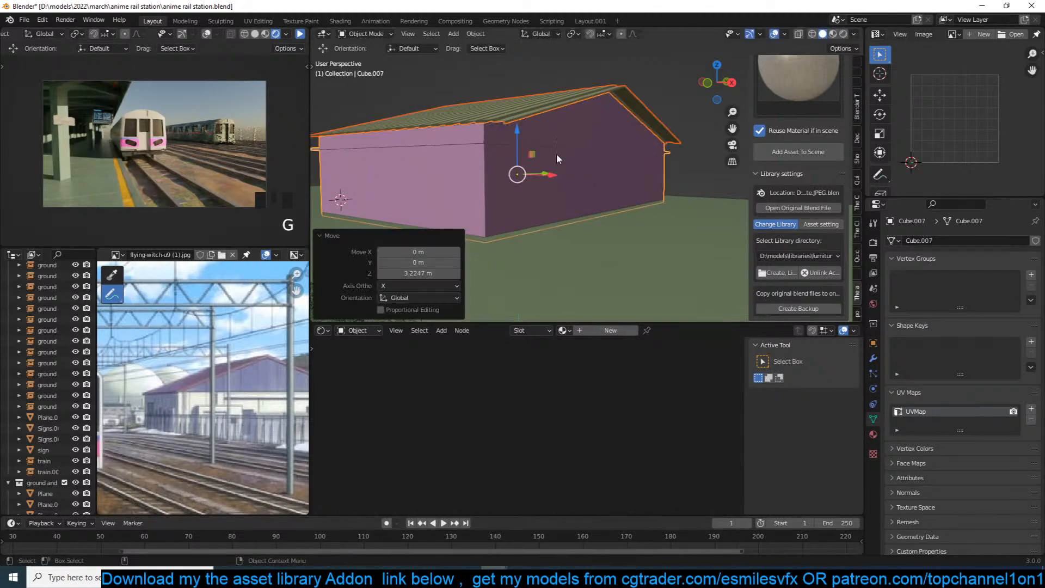
Apply the concrete material from the asset library to the building body.
left_click(566, 330)
left_click(565, 331)
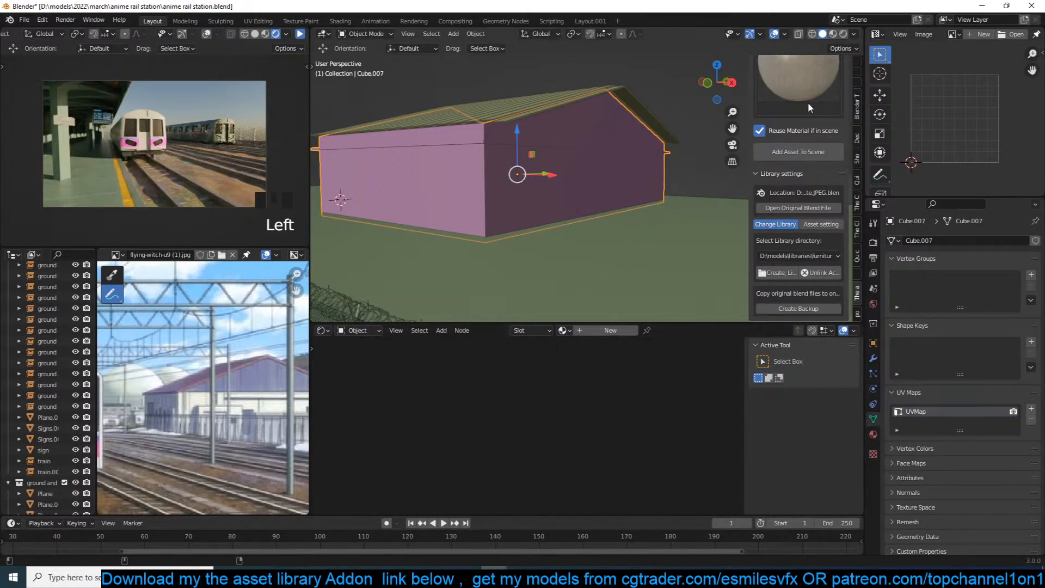
left_click(800, 152)
left_click(800, 152)
Unwrap all faces of the building body again, save the file and refresh the camera preview render.
key("alt+a")
key("Tab")
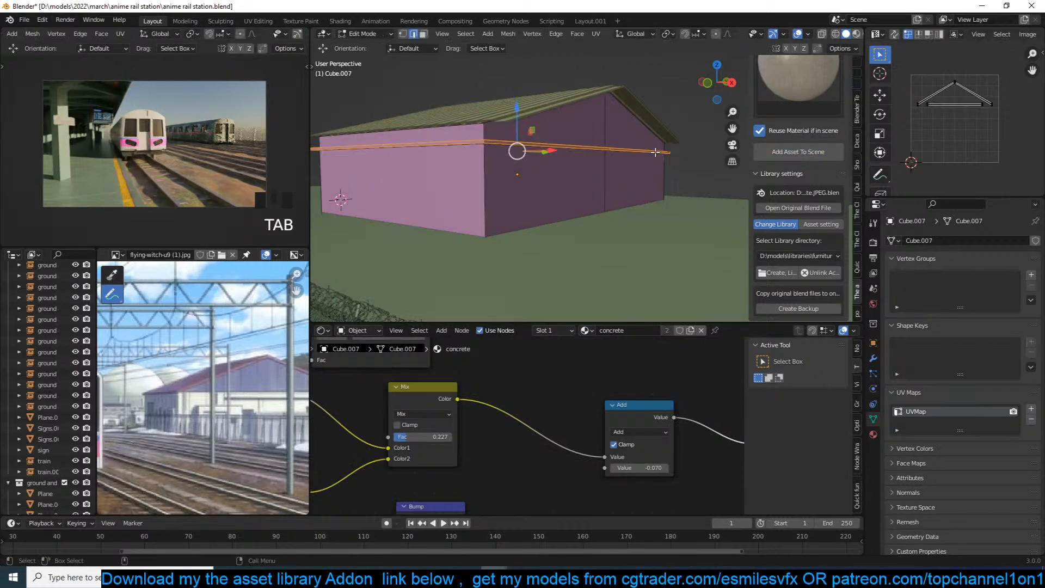
key("a")
key("u")
left_click(651, 153)
key("Tab")
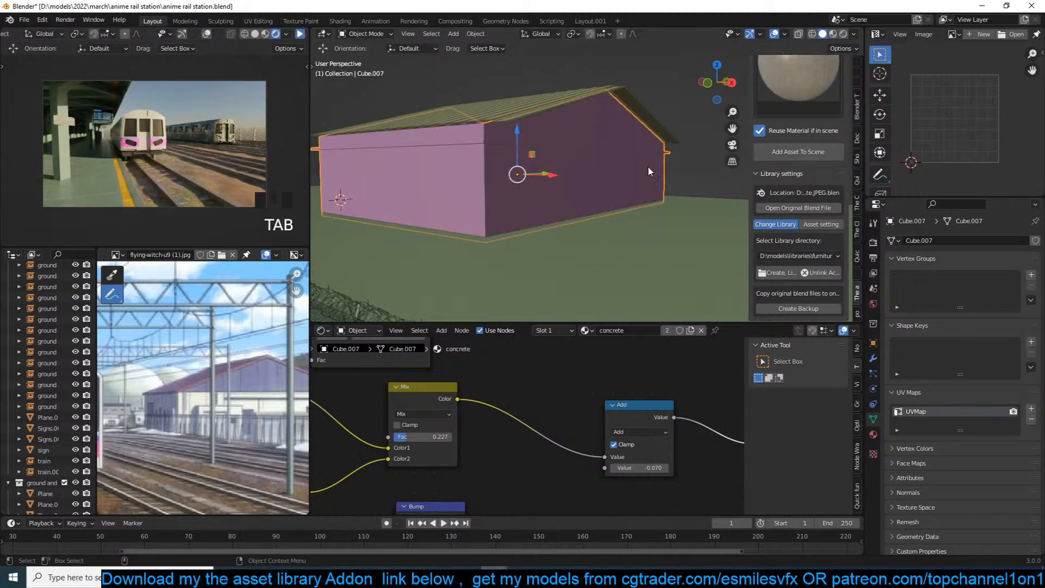
key("ctrl+s")
left_click(302, 34)
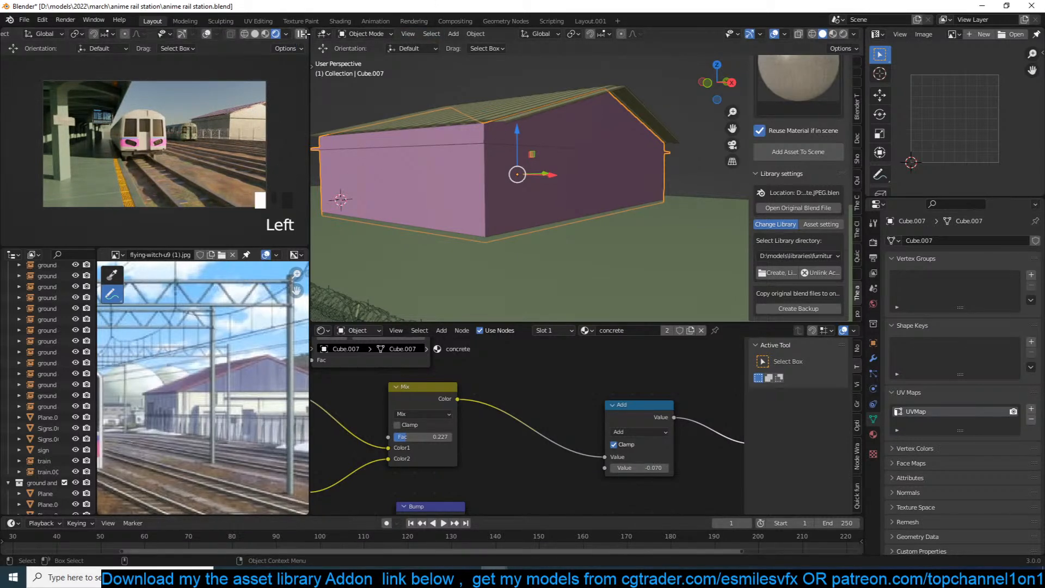
Cut three evenly spaced horizontal edge loops around the building walls below the protruding band.
key("grave")
left_click(547, 195)
key("grave")
left_click(556, 184)
key("Tab")
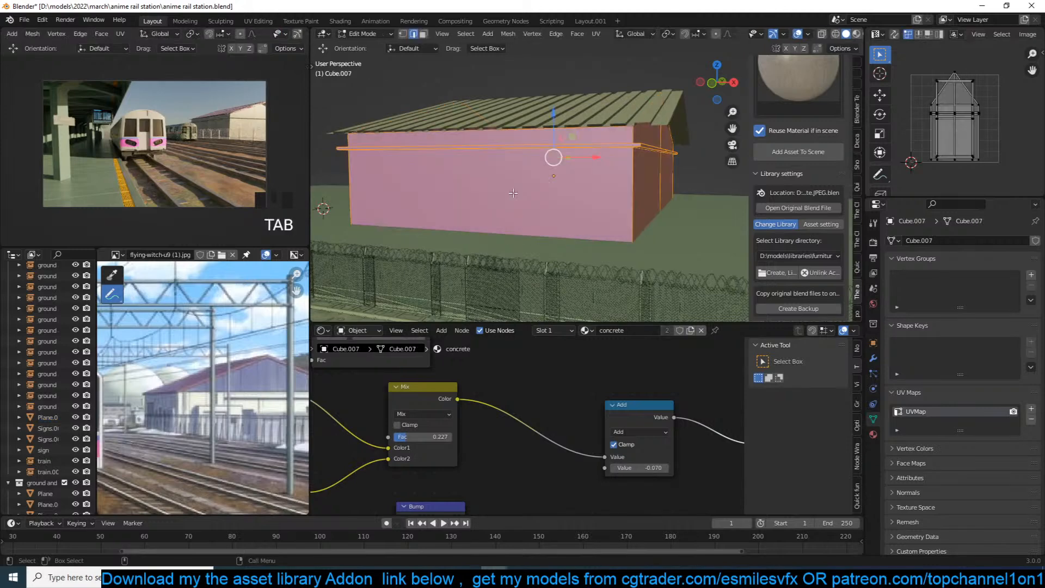
key("grave")
key("ctrl+r")
scroll(634, 210, "up", 4)
scroll(634, 209, "down", 4)
scroll(634, 210, "up", 2)
left_click(635, 209)
left_click(634, 210)
scroll(297, 40, "down", 7)
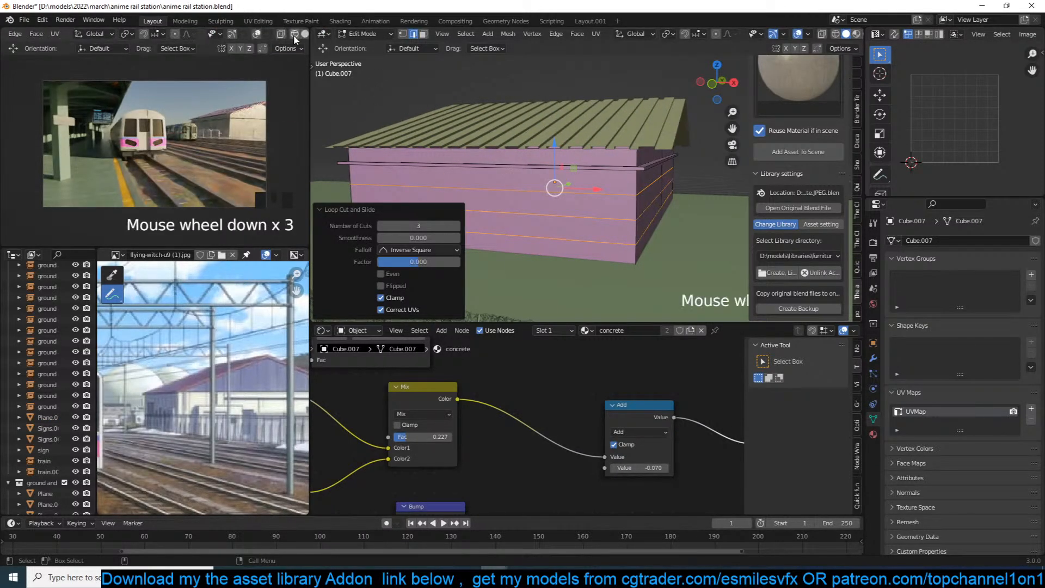
left_click(298, 35)
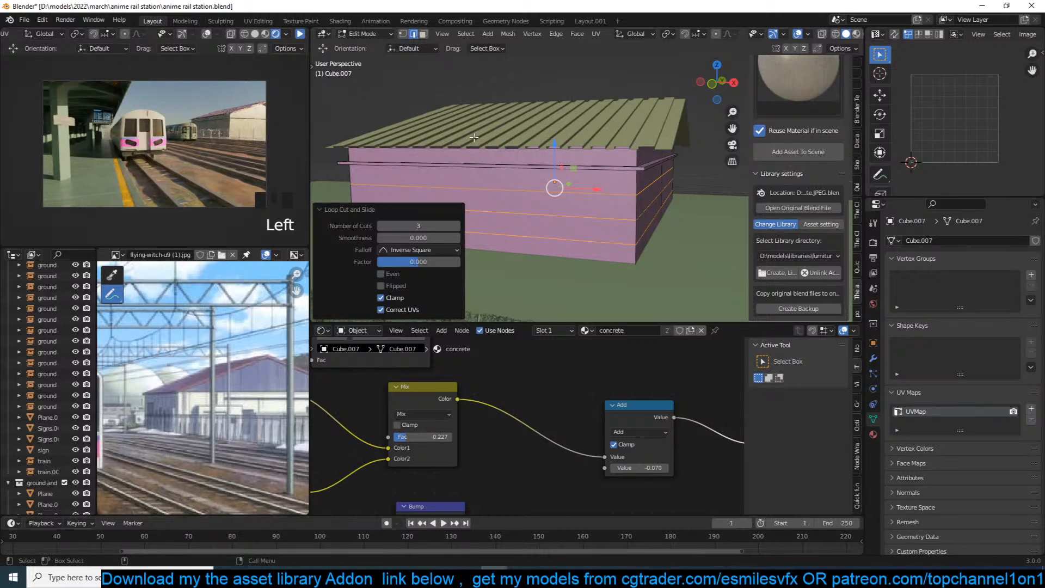
Box-select the lower vertices of the building body through the mesh in side view and remove the unneeded geometry.
key("KP_3")
key("1")
key("alt+z")
left_click_drag(367, 191, 635, 253)
key("x")
left_click(603, 219)
key("alt+z")
middle_click_drag(370, 178, 461, 195)
Cut a row of evenly spaced vertical edge loops across the building's long wall without sliding them.
key("ctrl+r")
scroll(460, 196, "up", 5)
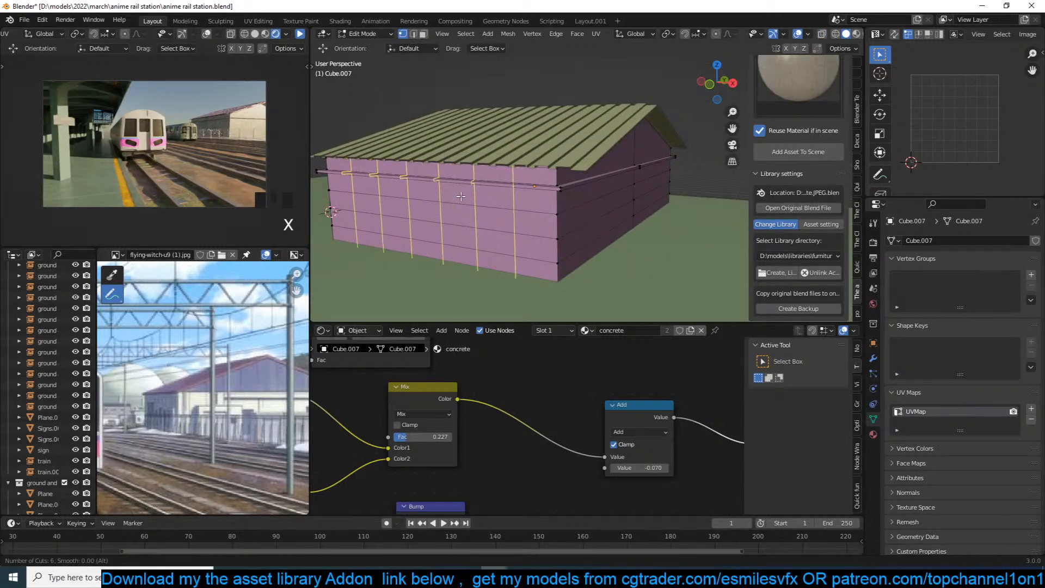
scroll(461, 196, "up", 1)
left_click(460, 196)
right_click(460, 196)
Select the three lower faces in the long wall's second column and extrude them about 1.37 m inward as a doorway.
key("alt+a")
key("2")
left_click(371, 208)
key("3")
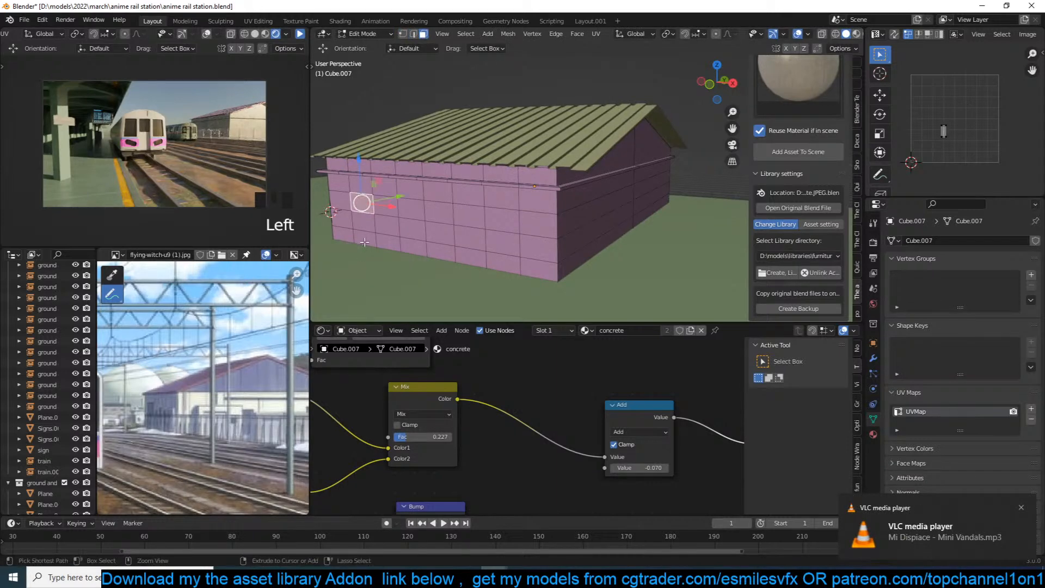
left_click(364, 241, "ctrl")
key("KP_Decimal")
middle_click_drag(364, 242, 593, 175)
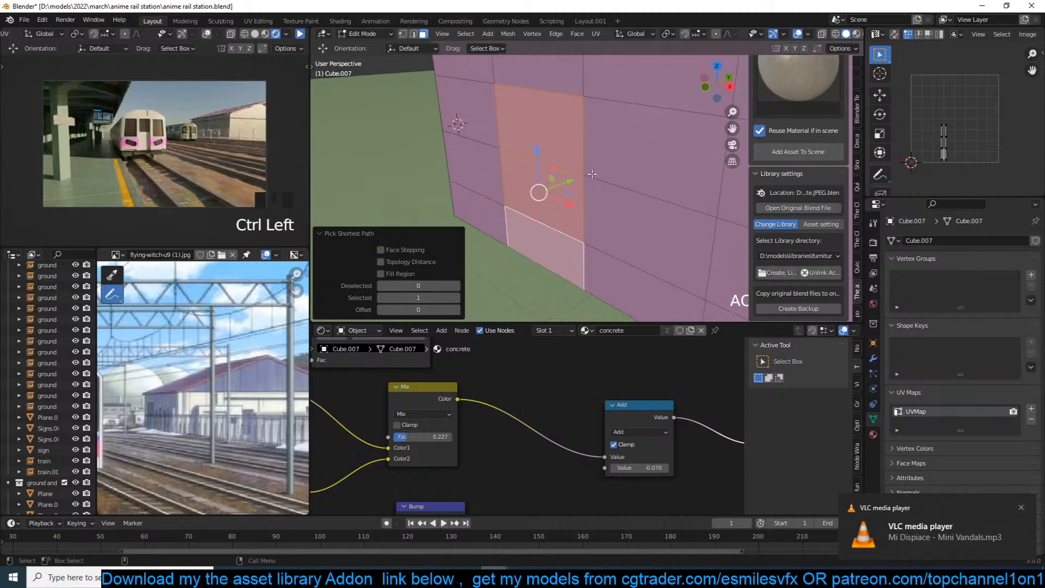
key("e")
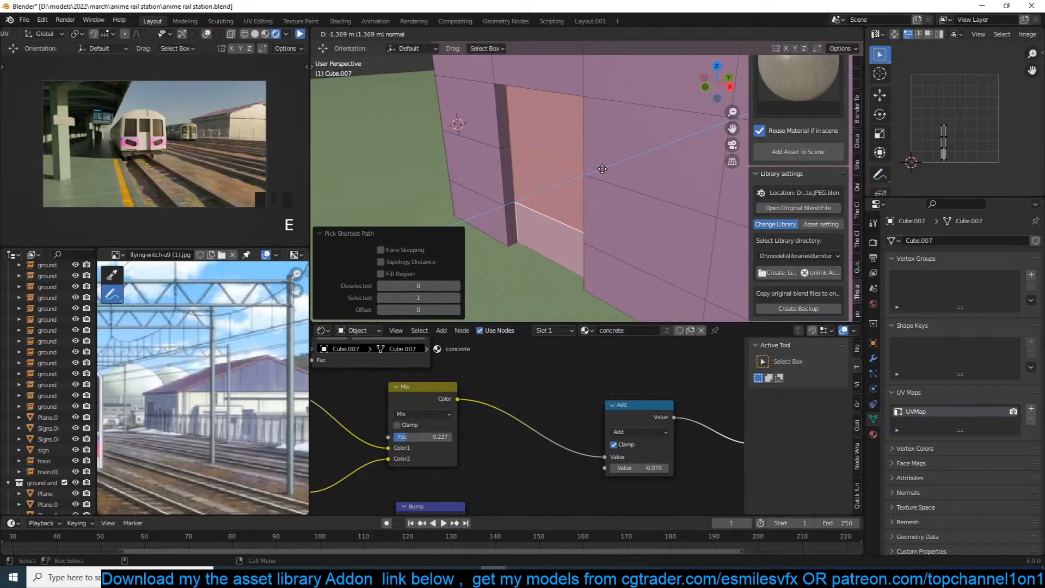
left_click(602, 169)
key("Tab")
scroll(610, 173, "down", 3)
middle_click_drag(604, 177, 574, 173)
scroll(575, 173, "down", 4)
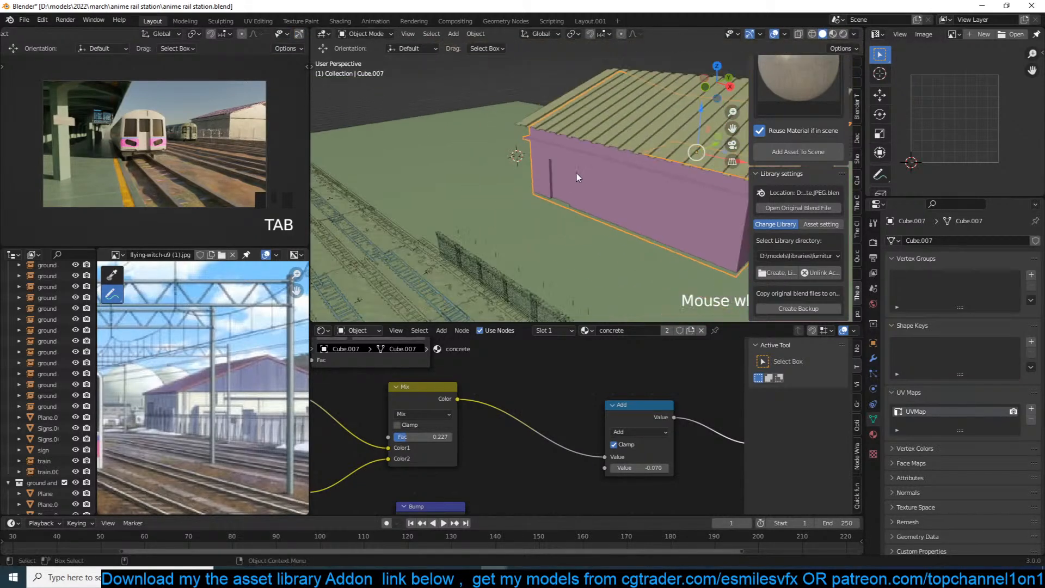
Select a two-column block of lower faces near the middle of the long wall and extrude it inward as a doorway.
key("Tab")
scroll(574, 159, "up", 4)
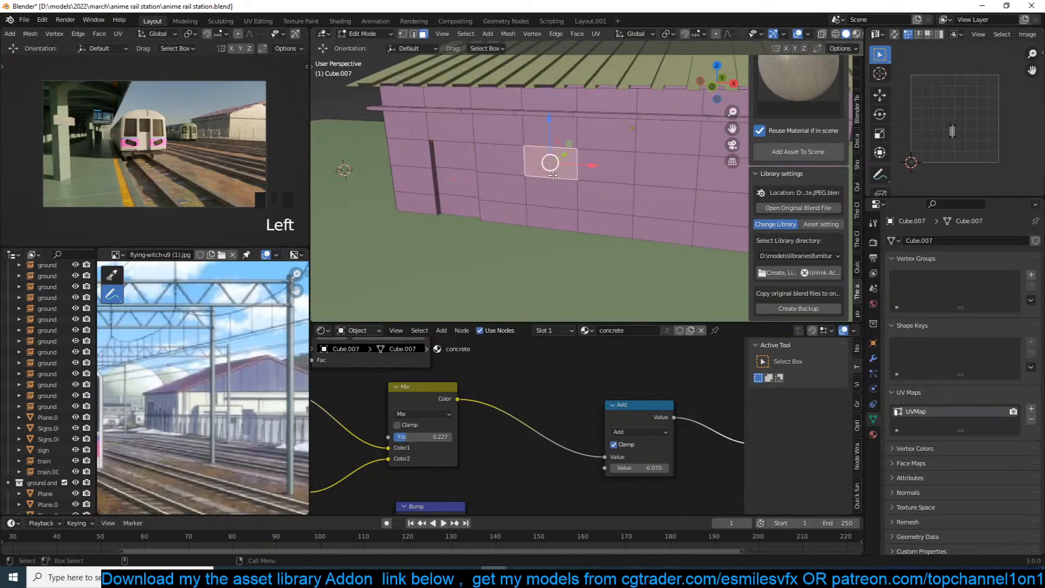
left_click(556, 164, "ctrl")
left_click(619, 181, "ctrl")
left_click(609, 226, "ctrl")
middle_click_drag(617, 216, 610, 162)
key("e")
left_click(604, 193)
Cut a centred vertical edge loop through the end column of the long wall near the gable corner.
left_click(610, 171)
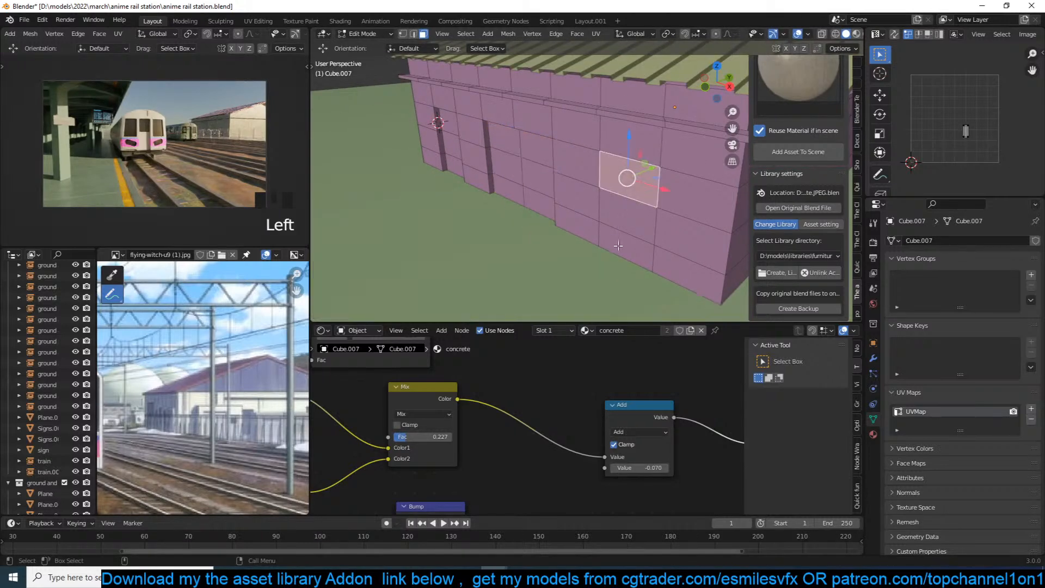
left_click(649, 233, "ctrl")
key("ctrl+r")
left_click(694, 210)
left_click(694, 210)
Select the lower face block beside the new vertical loop and extrude it inward as another long-wall doorway.
key("3")
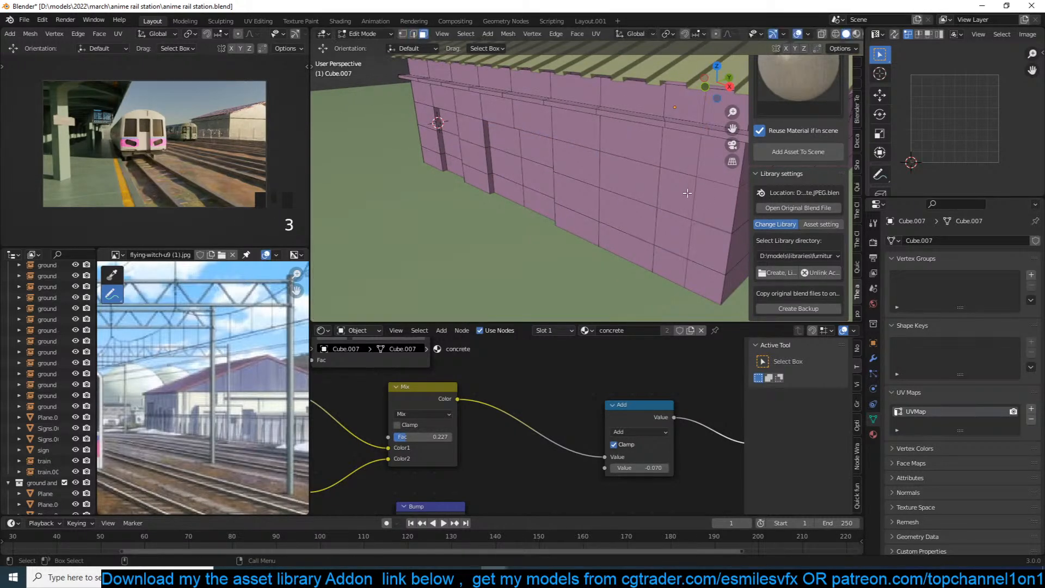
left_click(678, 192)
left_click(673, 262, "ctrl")
left_click(630, 243, "ctrl")
left_click(633, 181, "ctrl")
key("e")
middle_click_drag(662, 200, 572, 181)
left_click(668, 195)
Cut evenly spaced vertical edge loops across both halves of the gable wall.
scroll(669, 195, "down", 4)
key("ctrl+r")
scroll(569, 178, "up", 5)
scroll(569, 177, "down", 3)
left_click(569, 178)
left_click(569, 178)
scroll(578, 176, "down", 5)
key("ctrl+r")
scroll(647, 165, "up", 4)
scroll(681, 155, "up", 3)
left_click(553, 176)
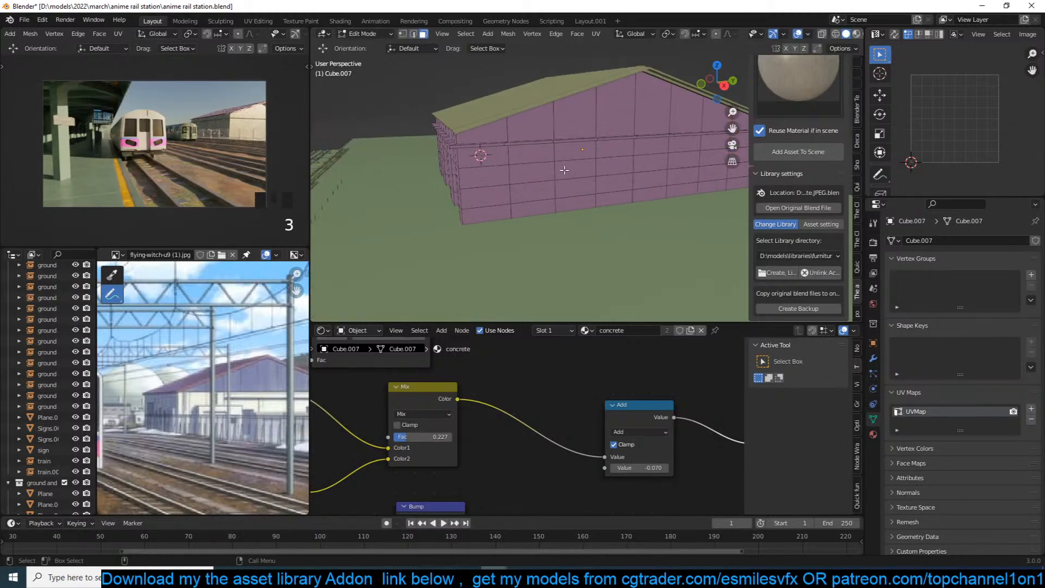
Select a two-column block of lower gable-wall faces near the front corner and extrude it inward as a doorway.
left_click(563, 220, "ctrl")
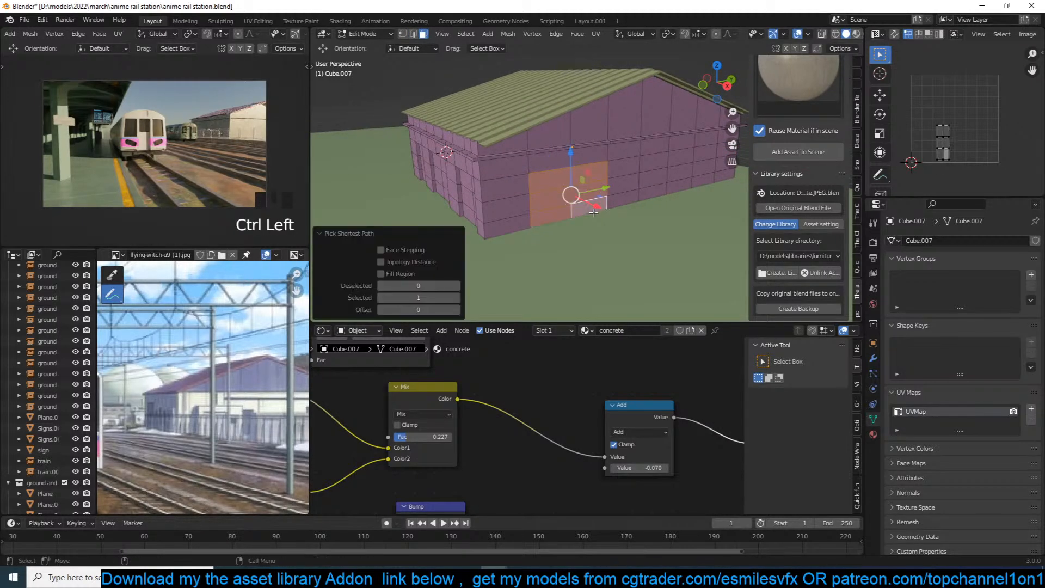
key("e")
left_click(592, 211)
Extrude a second block of lower faces farther along the gable wall inward and save the file.
left_click(664, 164)
left_click(661, 185, "ctrl")
left_click(680, 162, "shift")
left_click(680, 162, "shift")
key("e")
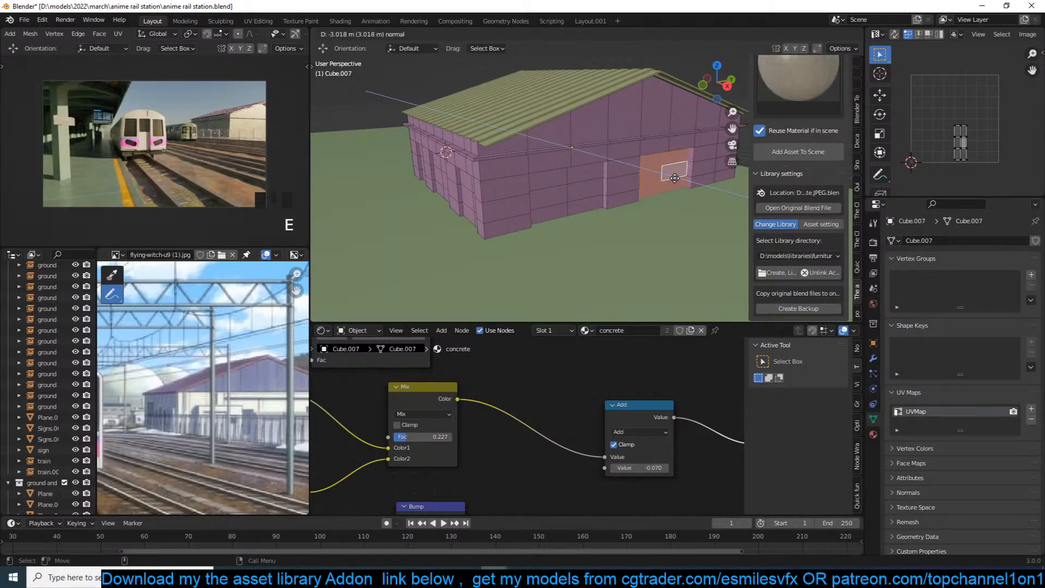
left_click(678, 187)
key("Tab")
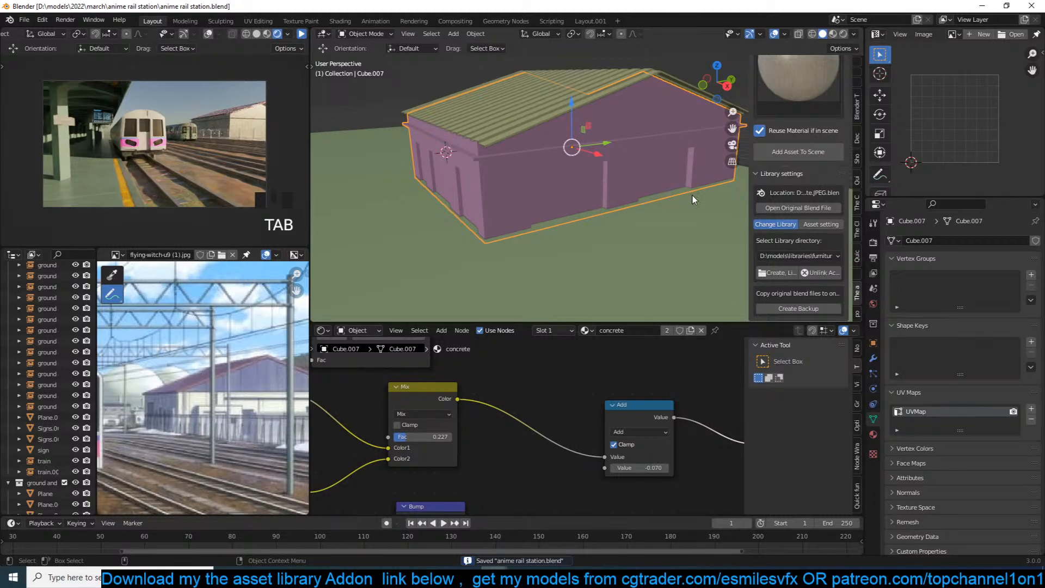
Search all objects in the asset library for "gate" and choose the corrugated door asset.
scroll(800, 187, "up", 6)
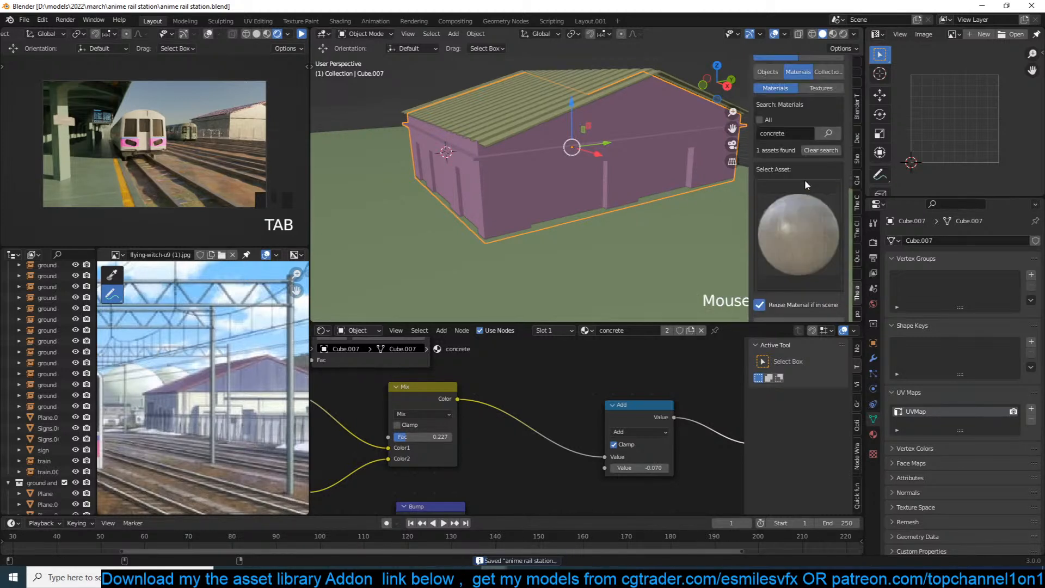
left_click(798, 133)
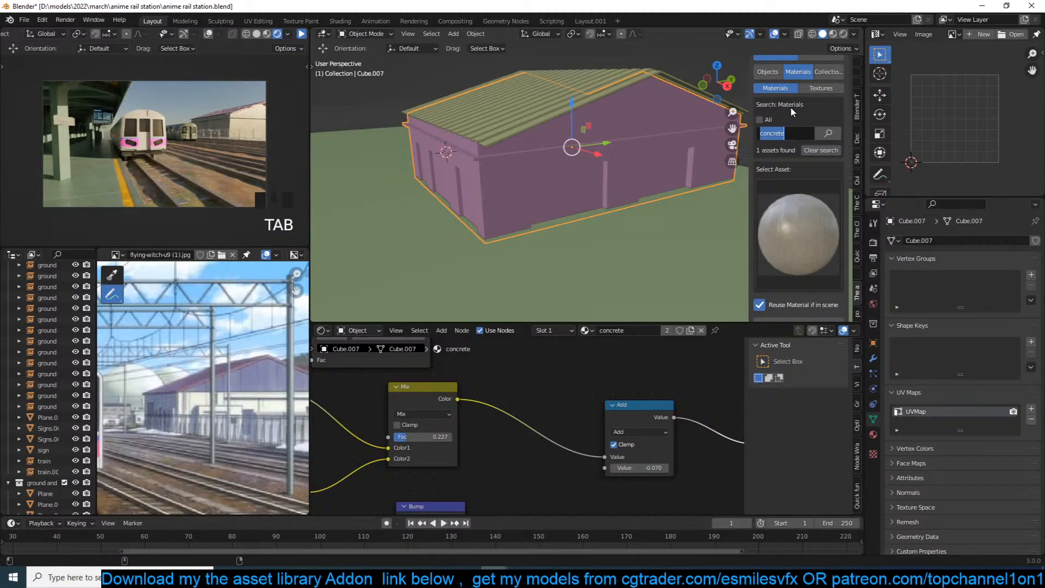
left_click(784, 84)
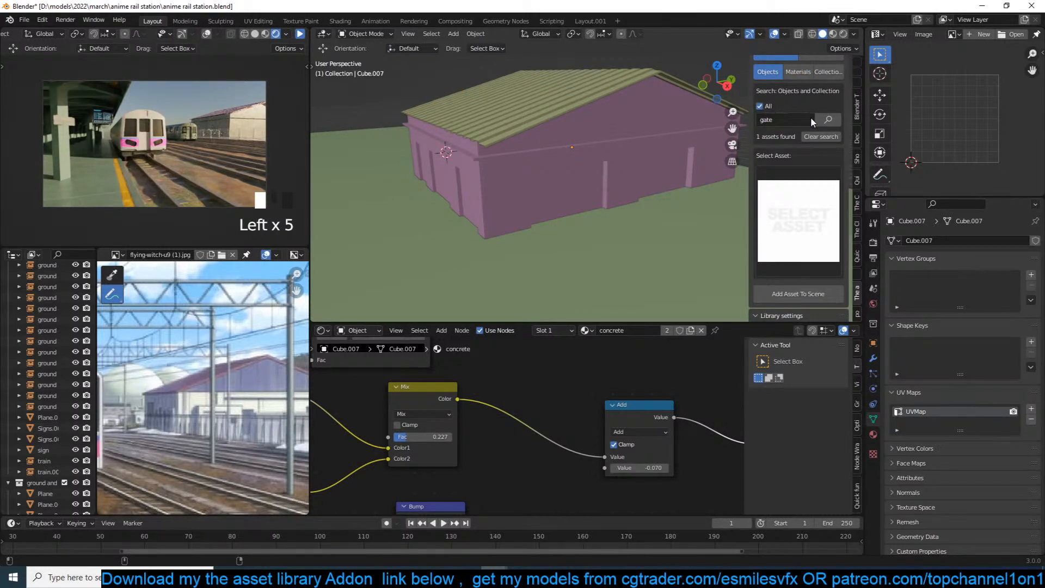
left_click(828, 129)
left_click(813, 205)
left_click(757, 306)
Add the corrugated door asset at a doorway in the building's long wall and scale it by 4.744.
middle_click_drag(708, 261, 662, 228)
scroll(662, 228, "up", 3)
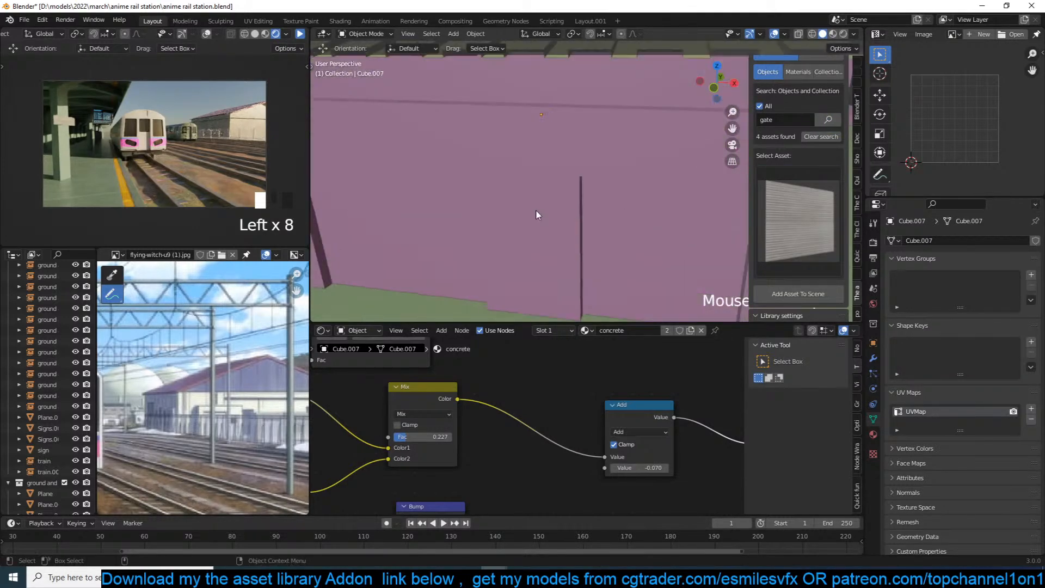
scroll(572, 207, "down", 5)
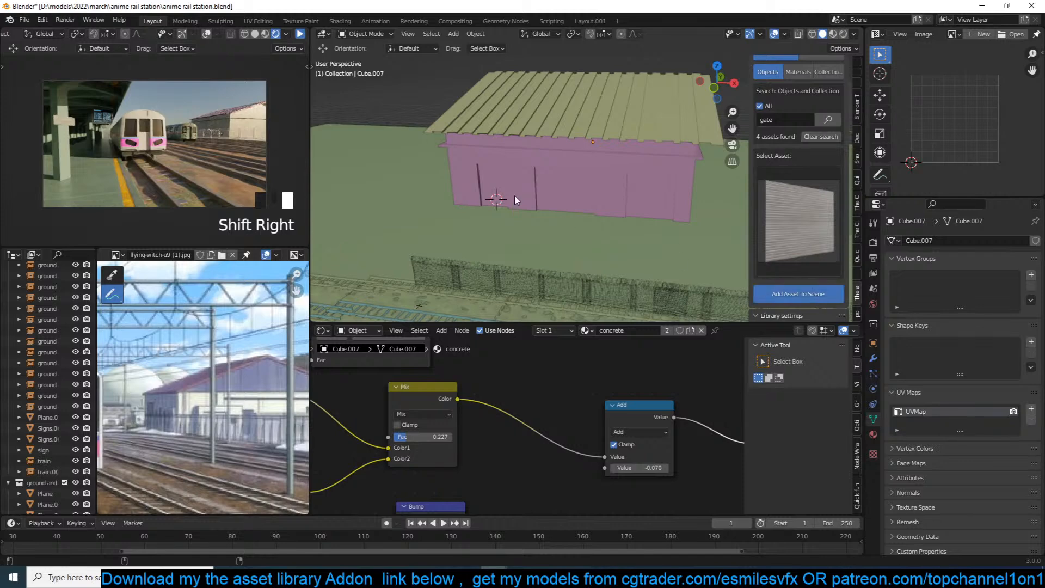
scroll(550, 211, "up", 3)
middle_click_drag(515, 189, 532, 173, "shift")
key("s")
left_click(751, 119)
Examine the placed corrugated door up close in rendered shading and from around the doorway.
scroll(644, 156, "up", 3)
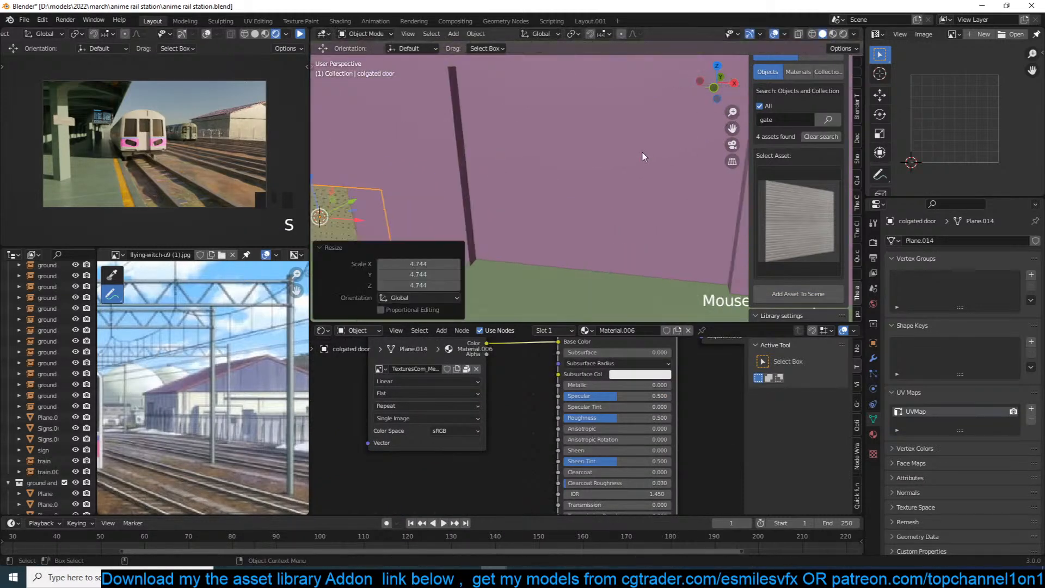
scroll(644, 157, "up", 1)
middle_click_drag(644, 157, 696, 142)
key("grave")
key("z")
right_click(621, 103)
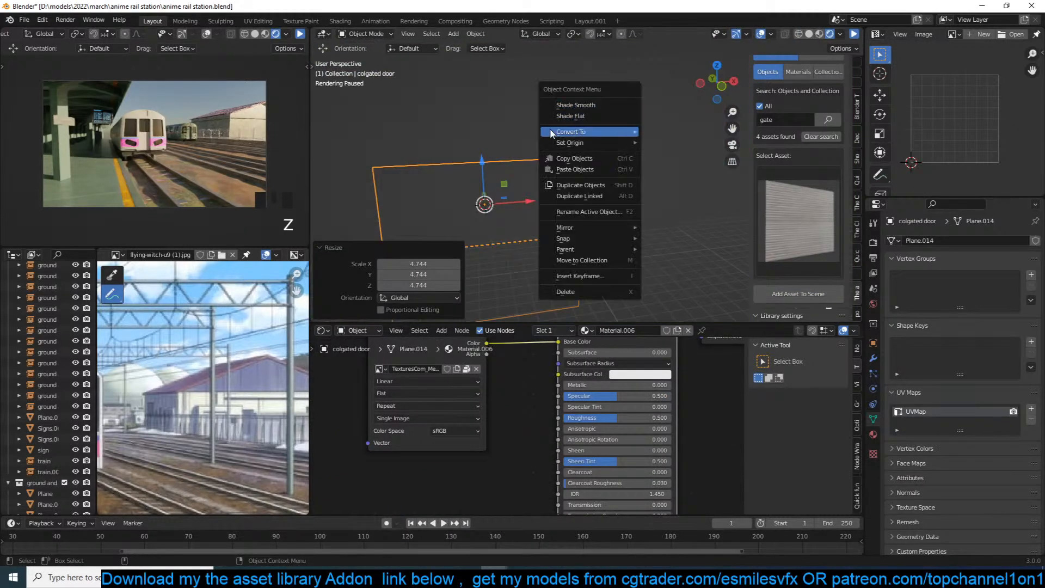
key("z")
key("grave")
middle_click_drag(619, 115, 561, 175)
scroll(625, 169, "down", 4)
scroll(561, 174, "up", 3)
Move the corrugated door -0.9837 m along Y and rescale it to suit the doorway.
left_click_drag(590, 215, 613, 210)
key("s")
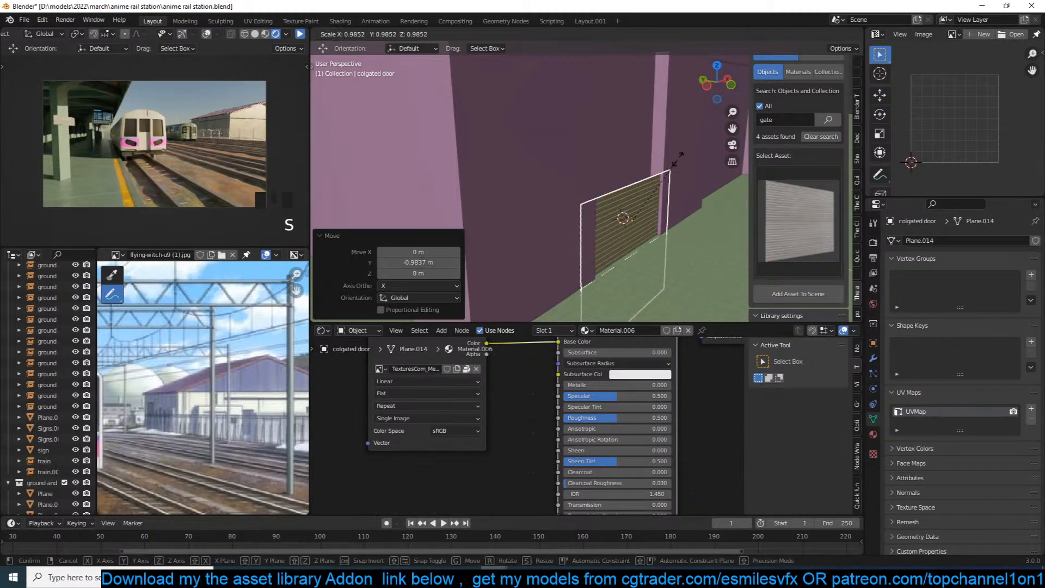
left_click(680, 171)
Raise the corrugated door 11.846 m along Z against the doorway.
middle_click_drag(680, 171, 599, 169)
scroll(599, 169, "down", 2)
key("g")
key("z")
left_click(590, 93)
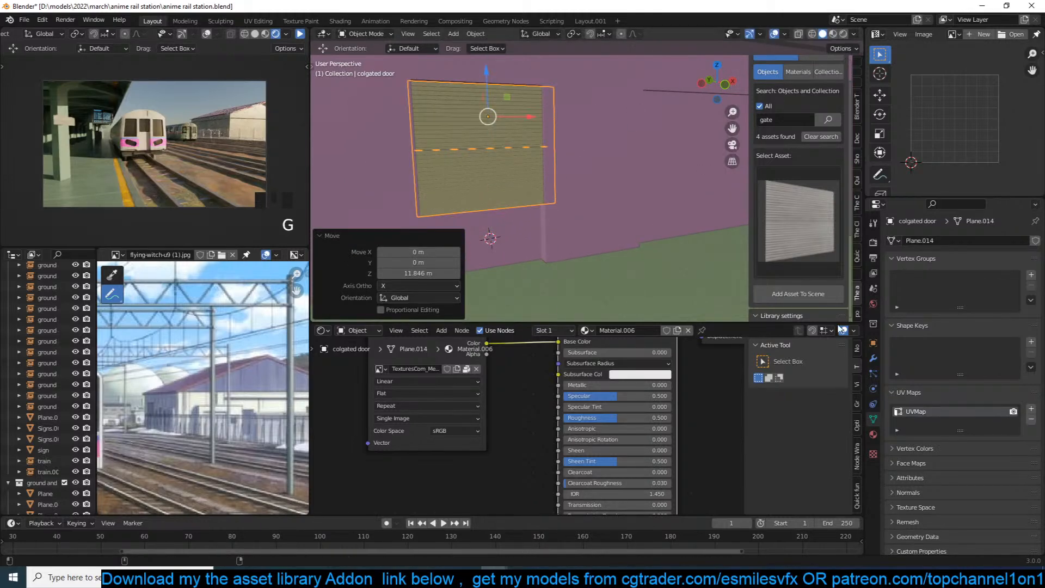
Duplicate the corrugated door's mesh straight down along Z to extend the door to the bottom of its doorway.
left_click(876, 358)
key("Tab")
key("shift+d")
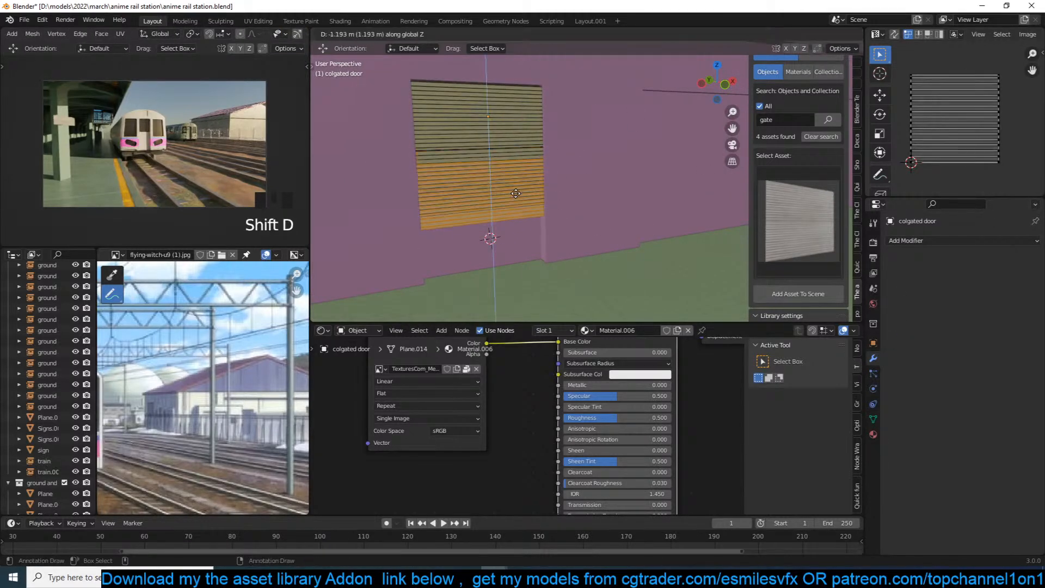
left_click(520, 227)
key("Tab")
scroll(532, 210, "down", 5)
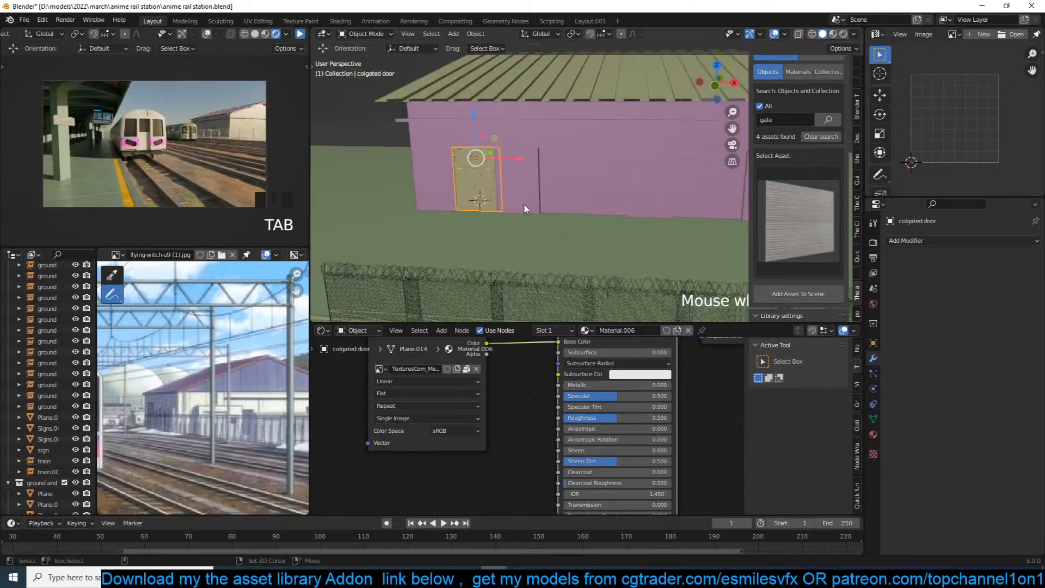
Duplicate the extended corrugated door along X to the second doorway in the long wall.
key("shift+d")
key("x")
left_click(609, 204)
Widen the second door to fill its doorway by moving its side-edge vertices, checking the fit with wireframe and x-ray display.
key("Tab")
key("1")
left_click_drag(603, 134, 575, 223)
middle_click_drag(612, 186, 569, 197, "shift")
key("Tab")
key("q")
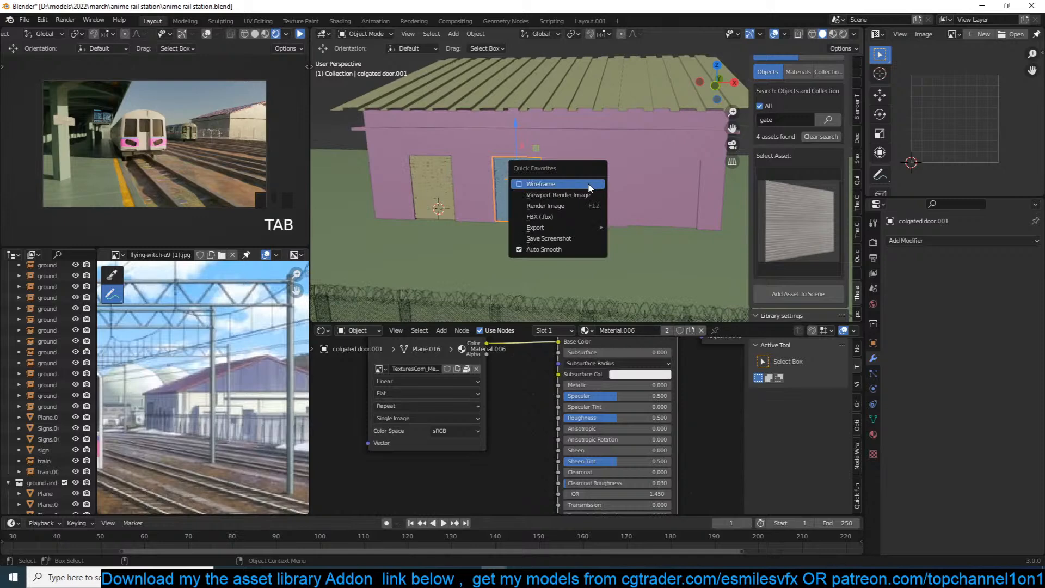
key("Escape")
scroll(576, 198, "up", 5)
key("Tab")
key("Tab")
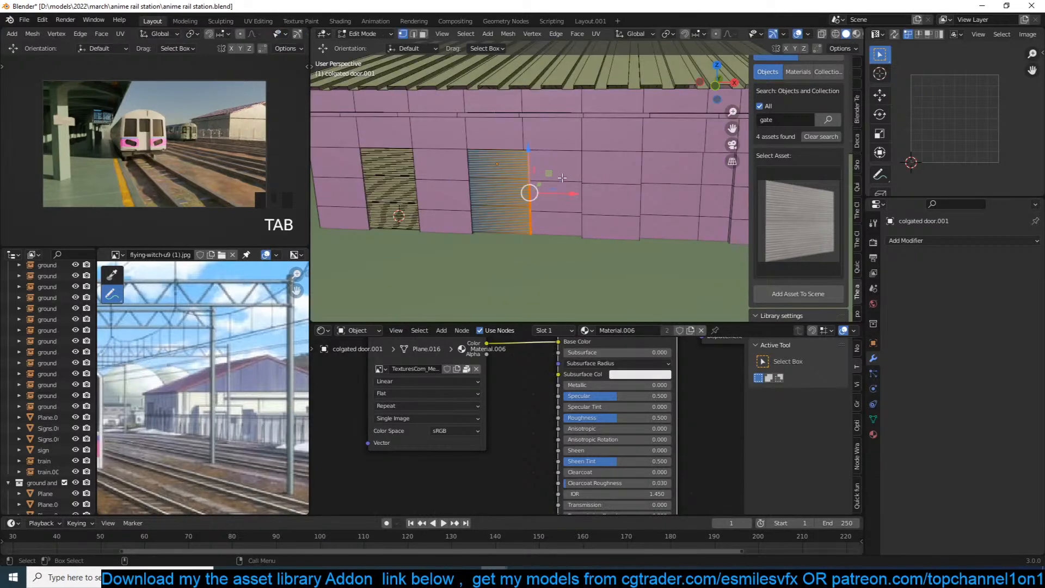
key("alt+z")
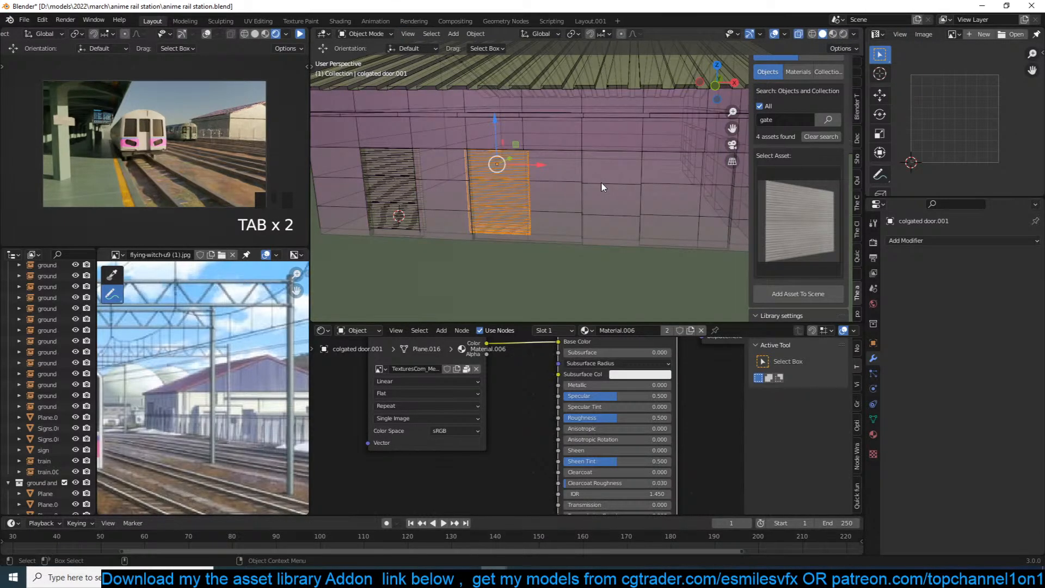
key("q")
left_click(599, 188)
mouse_move(555, 193)
middle_mouse_down()
mouse_move(534, 175)
mouse_move(577, 202)
mouse_move(552, 203)
middle_mouse_up()
key("Tab")
left_click(583, 171)
key("Tab")
Duplicate the widened door about 31.8 m along X to the third doorway.
key("shift+d")
key("x")
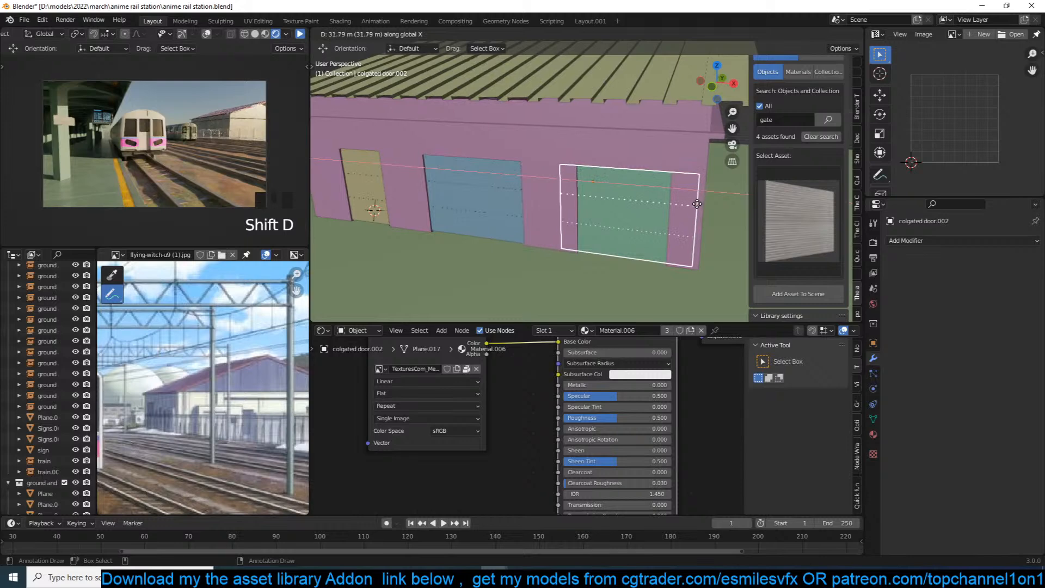
left_click(698, 204)
Make a linked duplicate of the third door and rotate it 90° about Z.
middle_click_drag(698, 204, 640, 208)
key("alt+d")
type("r")
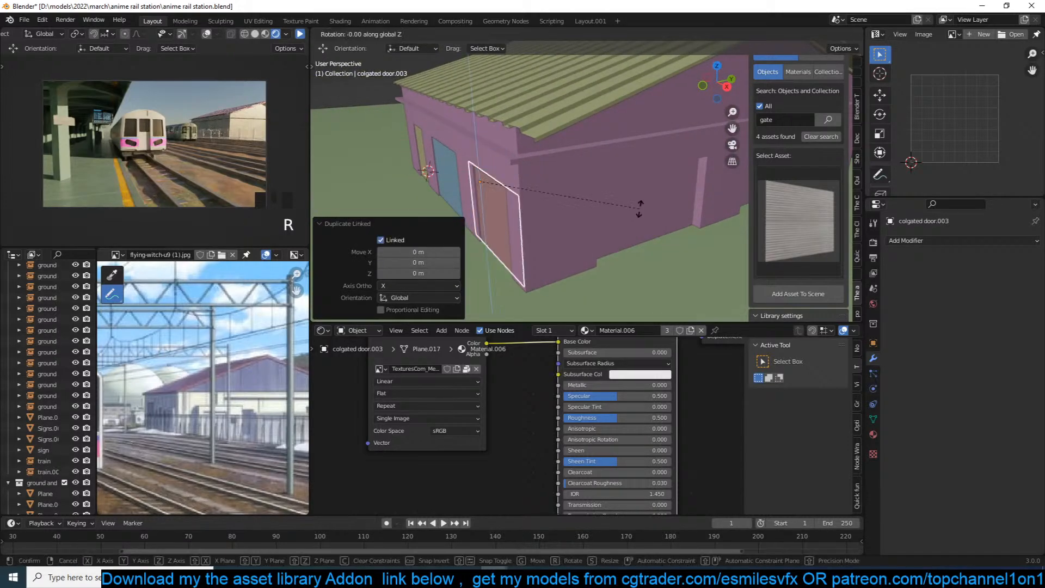
type("90")
key("Return")
Move the rotated door onto the gable-end wall, fine-tuning it by -0.38145 m along X and 8.089 m along Y.
left_click_drag(512, 193, 635, 202)
mouse_move(635, 201)
middle_mouse_down()
mouse_move(625, 190)
mouse_move(640, 199)
middle_mouse_up()
left_click_drag(658, 192, 654, 191)
middle_click_drag(652, 190, 611, 192)
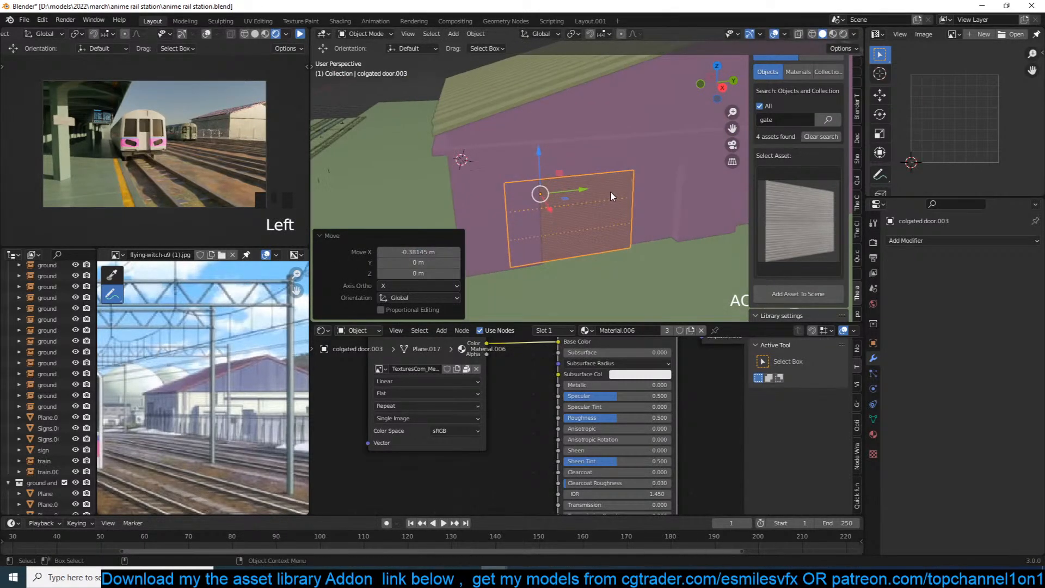
left_click_drag(589, 191, 633, 185)
Scale the gable-end door up uniformly to cover its doorway and check it against the whole building.
key("s")
key("x")
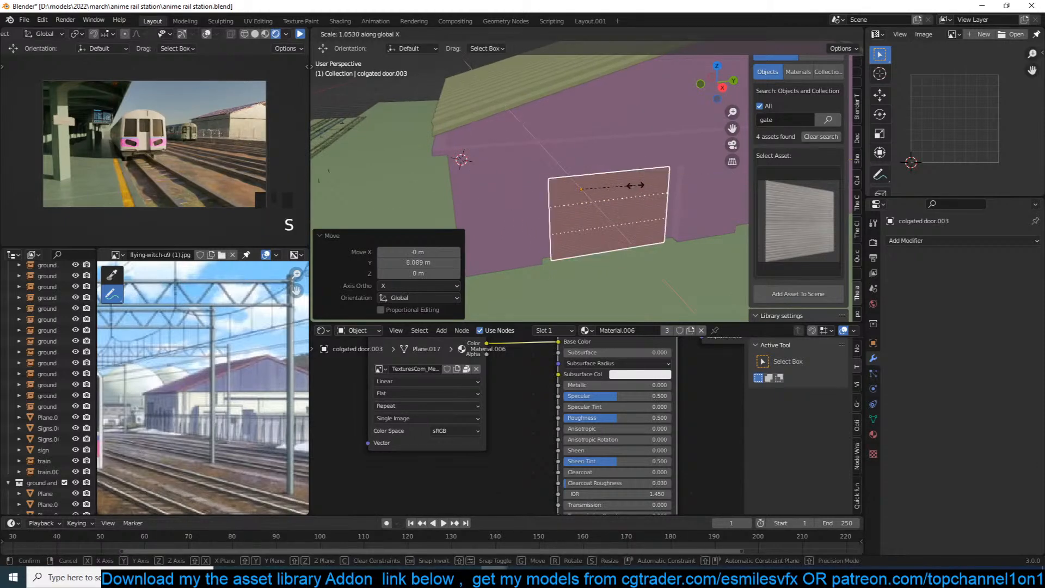
key("s")
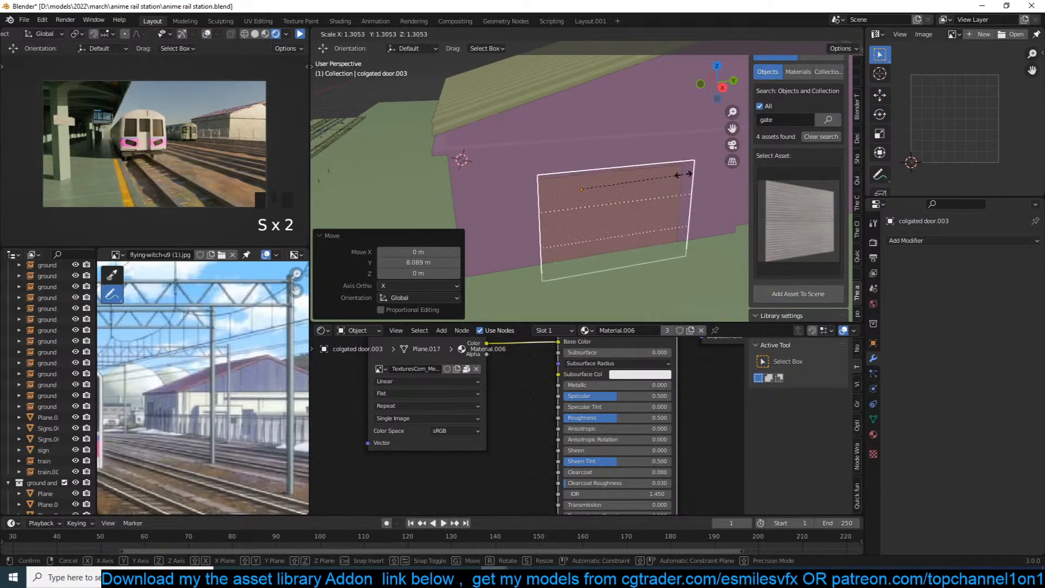
left_click(604, 219)
key("alt+a")
scroll(603, 219, "down", 2)
middle_click_drag(603, 219, 644, 250)
scroll(631, 250, "down", 2)
scroll(558, 250, "up", 2)
middle_click_drag(555, 250, 612, 209)
left_click(593, 222)
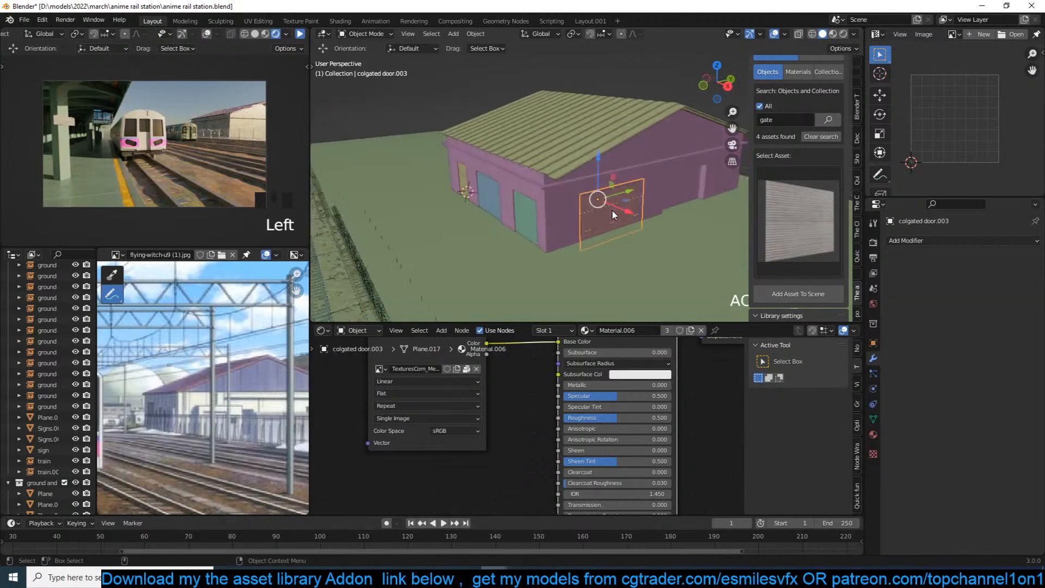
Duplicate the corrugated roof and move the copy off to the side of the building in top view.
left_click(605, 157)
left_click(598, 163)
key("Tab")
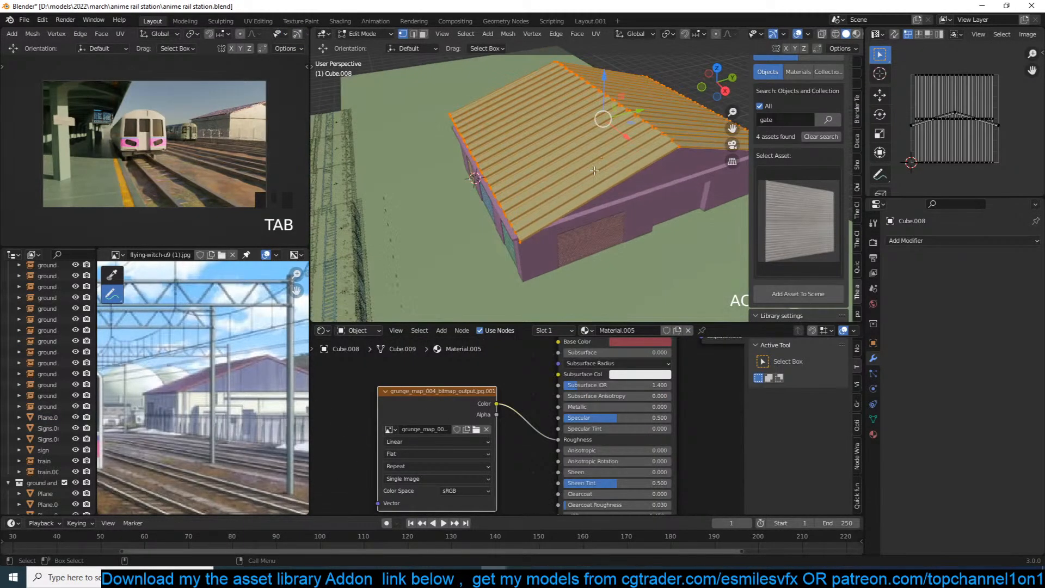
key("Tab")
key("shift+d")
scroll(587, 207, "down", 3)
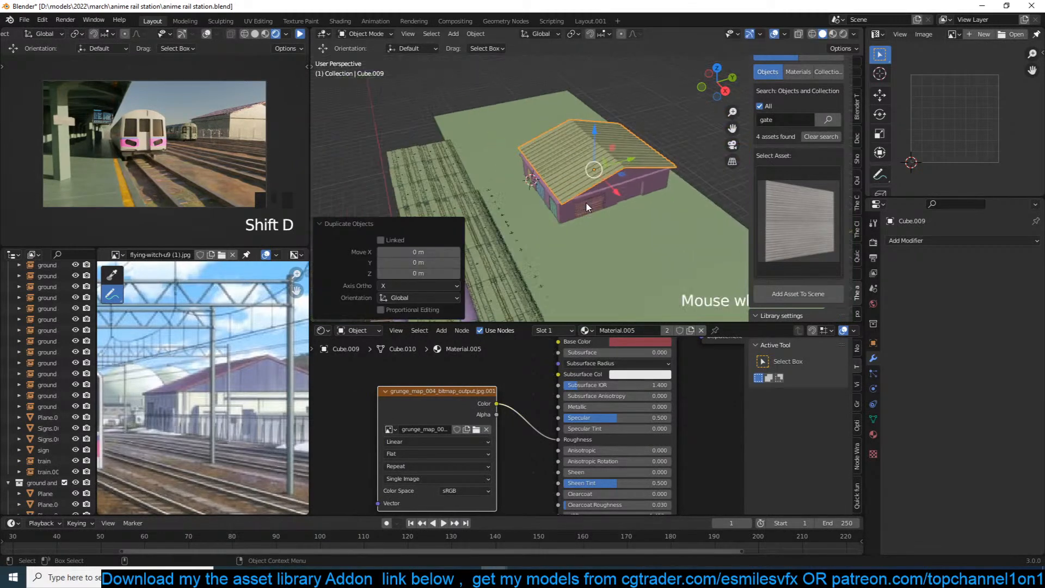
key("KP_7")
key("g")
left_click(632, 200)
Delete one slope of the duplicated roof's mesh, leaving a single corrugated panel.
key("Tab")
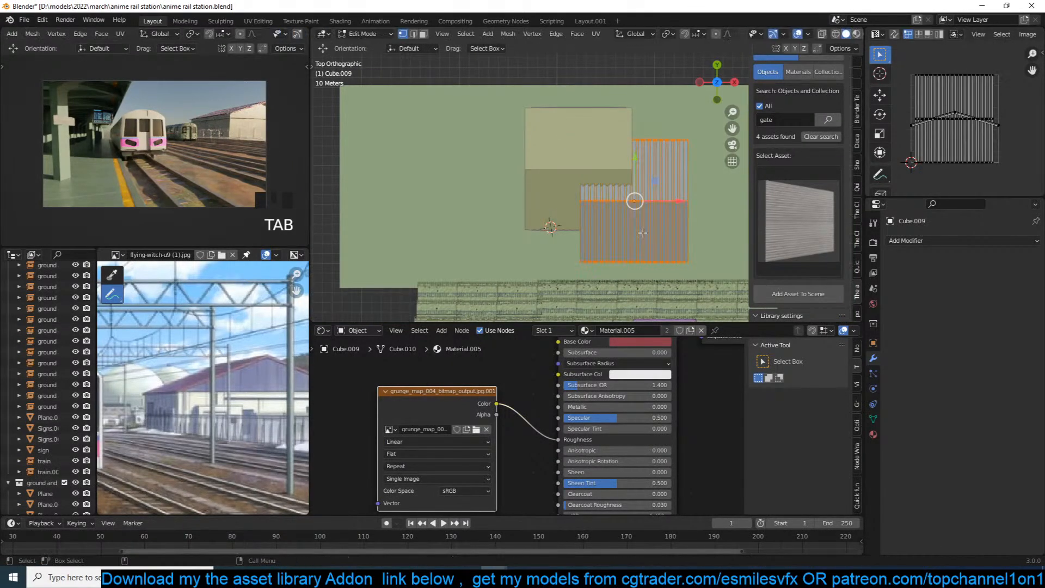
left_click_drag(713, 204, 713, 203)
key("x")
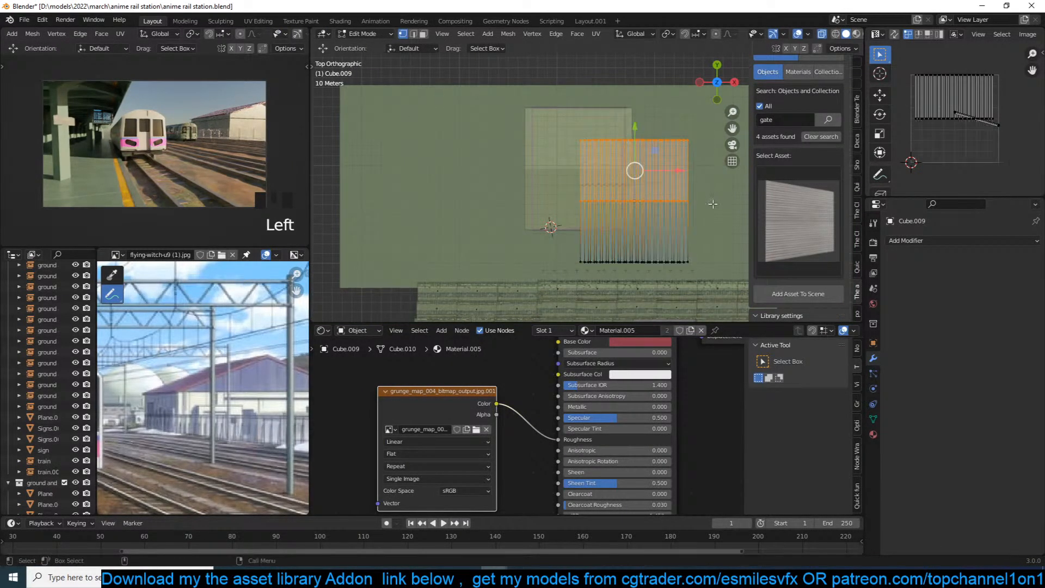
left_click(708, 203)
key("Tab")
Set the corrugated panel's origin to its geometry in the right view.
key("r")
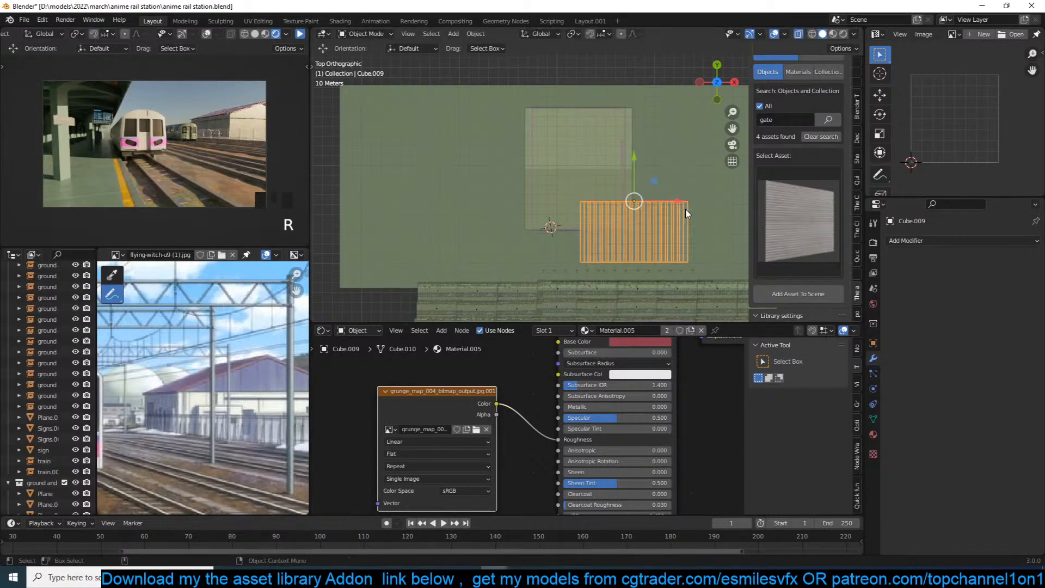
key("KP_3")
scroll(484, 193, "up", 2)
right_click(479, 193)
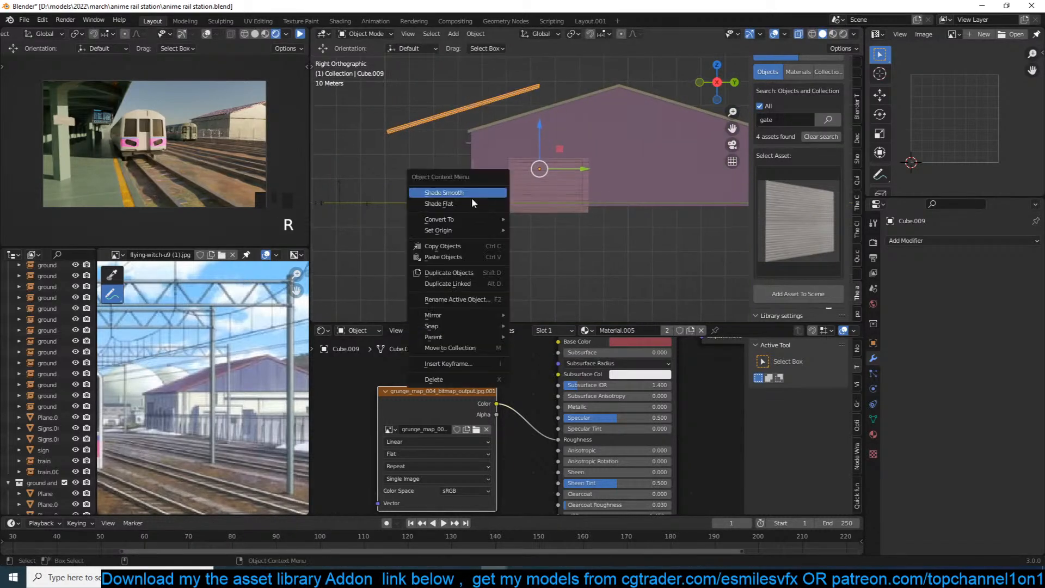
left_click(473, 246)
right_click(481, 215)
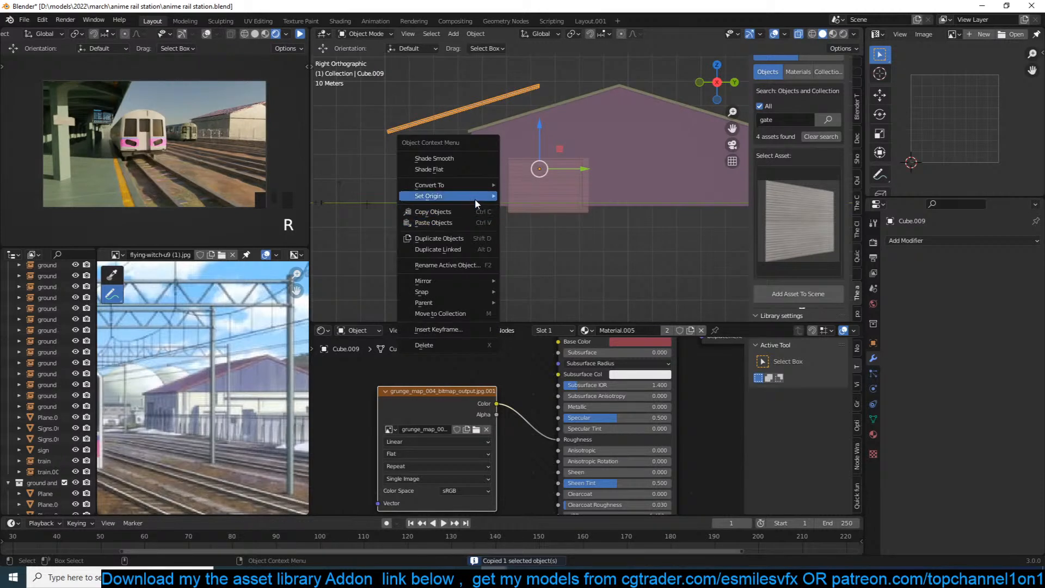
left_click(521, 207)
Rotate the corrugated panel -73.4° in the right view and fine-tune the angle so it stands vertical.
scroll(517, 185, "up", 2)
middle_click_drag(508, 145, 509, 174, "shift")
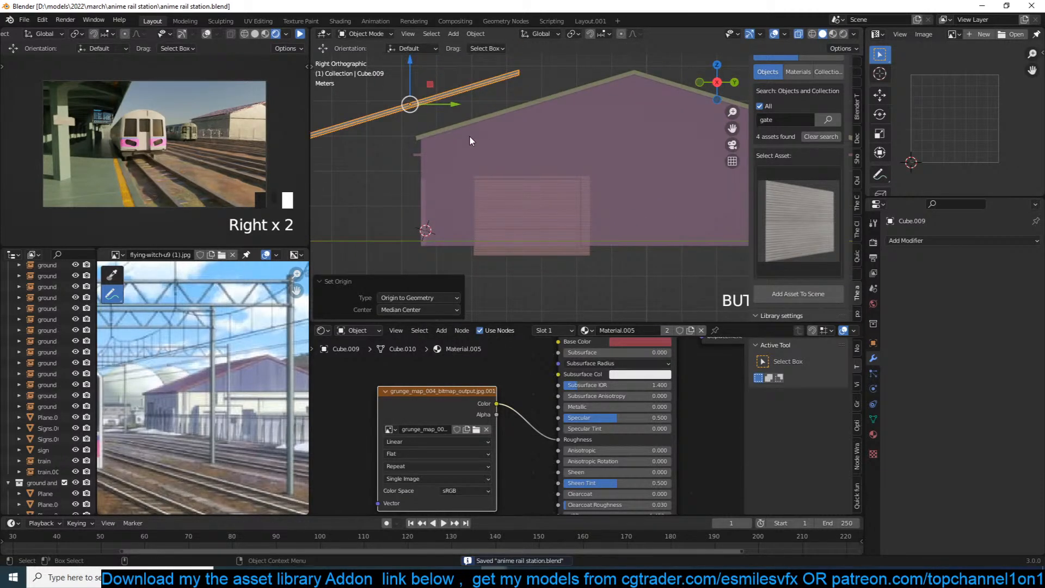
middle_click_drag(425, 143, 526, 178, "shift")
scroll(469, 176, "up", 2)
scroll(481, 172, "down", 2)
scroll(501, 167, "up", 2)
scroll(528, 177, "up", 1)
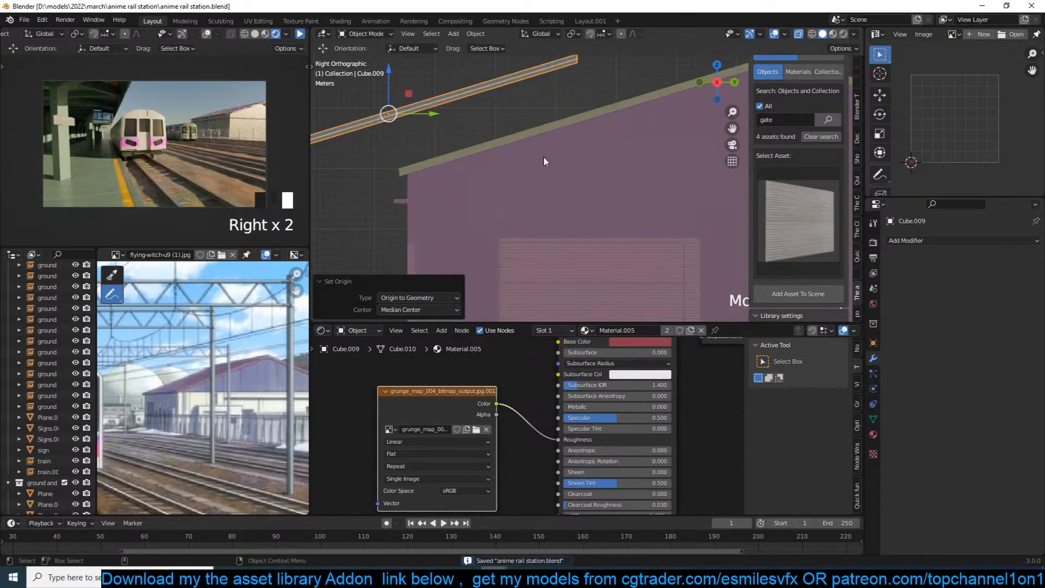
key("r")
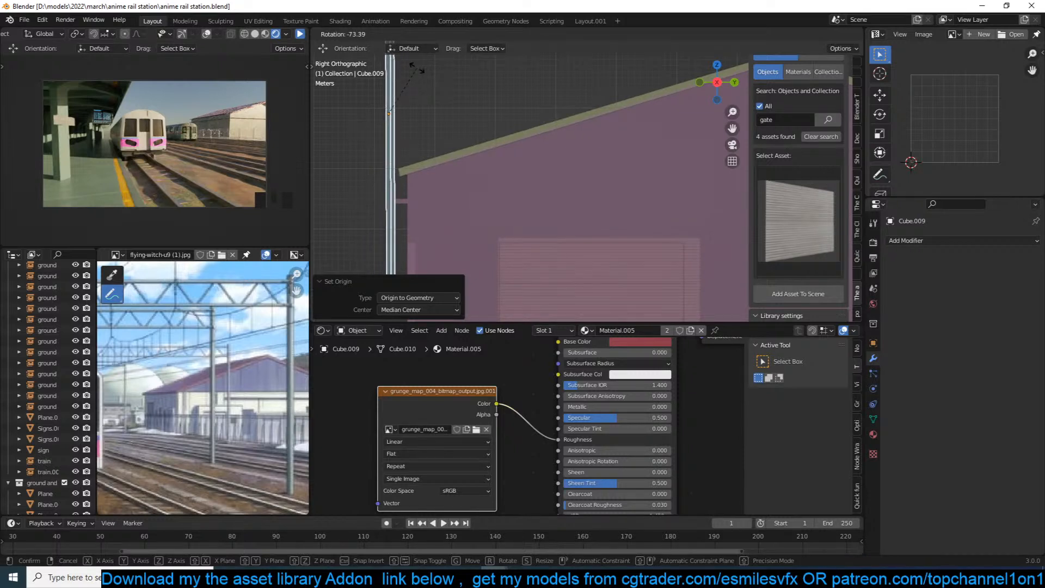
left_click(417, 68)
scroll(447, 128, "down", 3)
middle_click_drag(564, 126, 566, 161, "shift")
key("r")
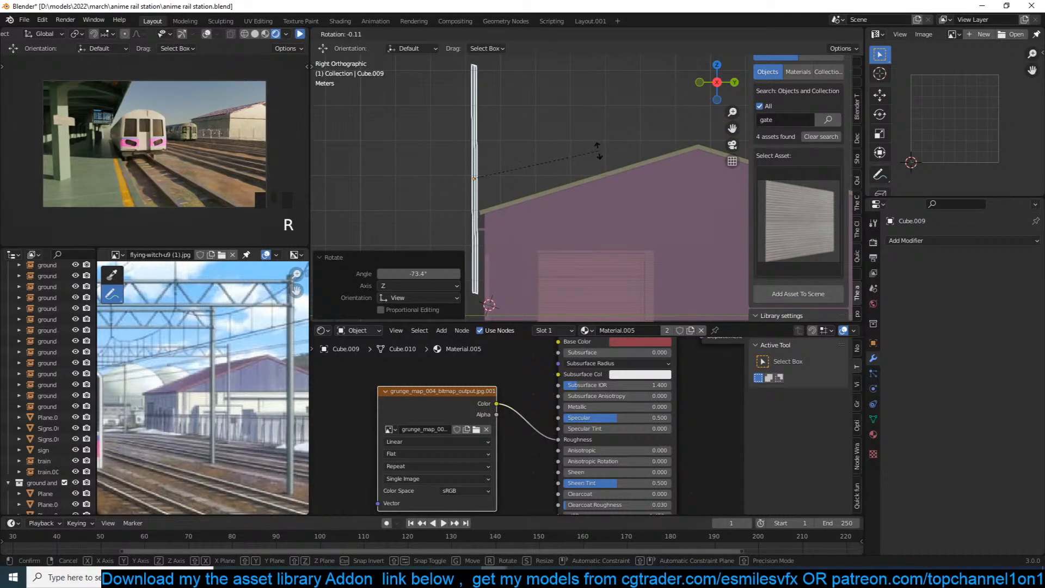
left_click(613, 127)
Scale the upright corrugated panel down and apply its transforms.
key("s")
left_click(543, 168)
key("ctrl+a")
left_click(543, 169)
Flatten the panel's lower and upper end vertices by scaling each set to 0 along Z, and save the file.
key("Tab")
scroll(439, 203, "up", 2)
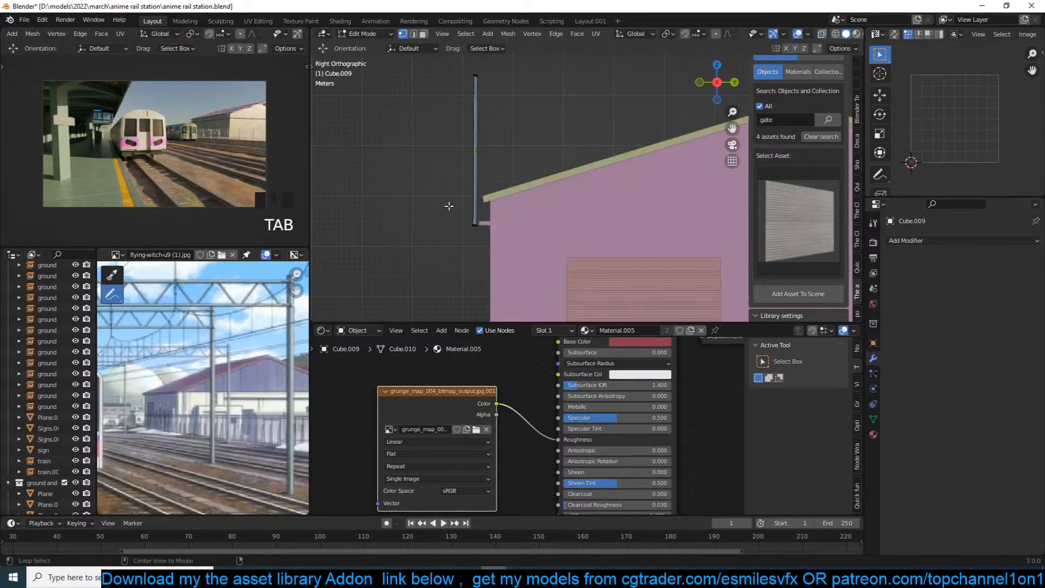
key("a")
key("s")
key("z")
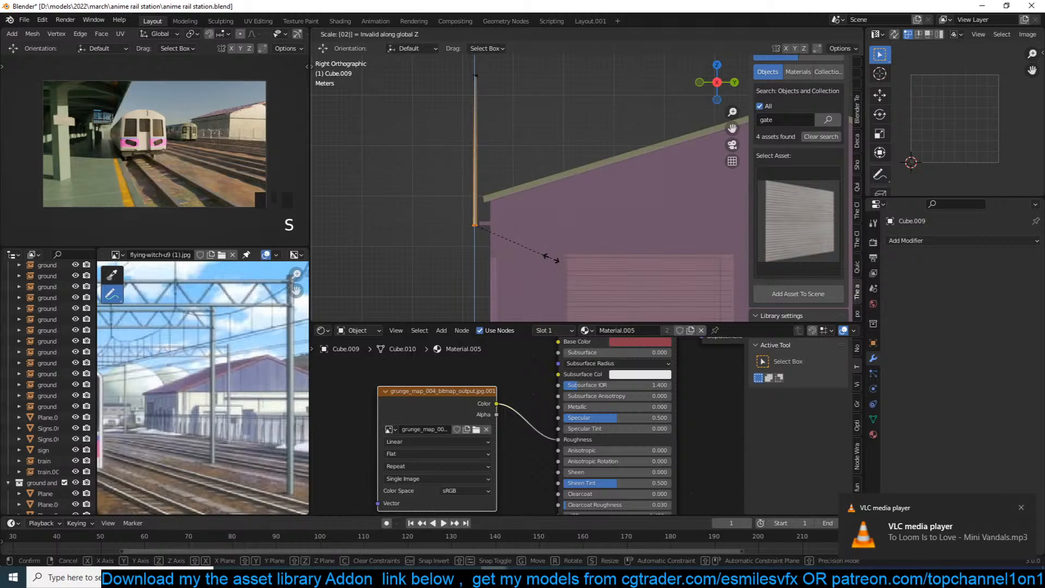
key("Return")
left_click_drag(525, 102, 526, 103)
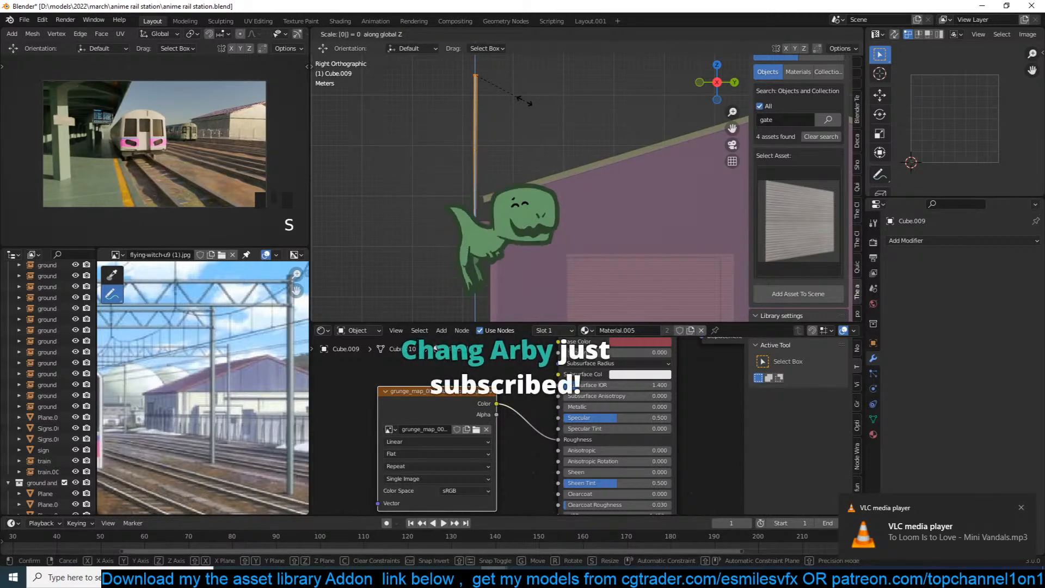
key("Tab")
key("ctrl+s")
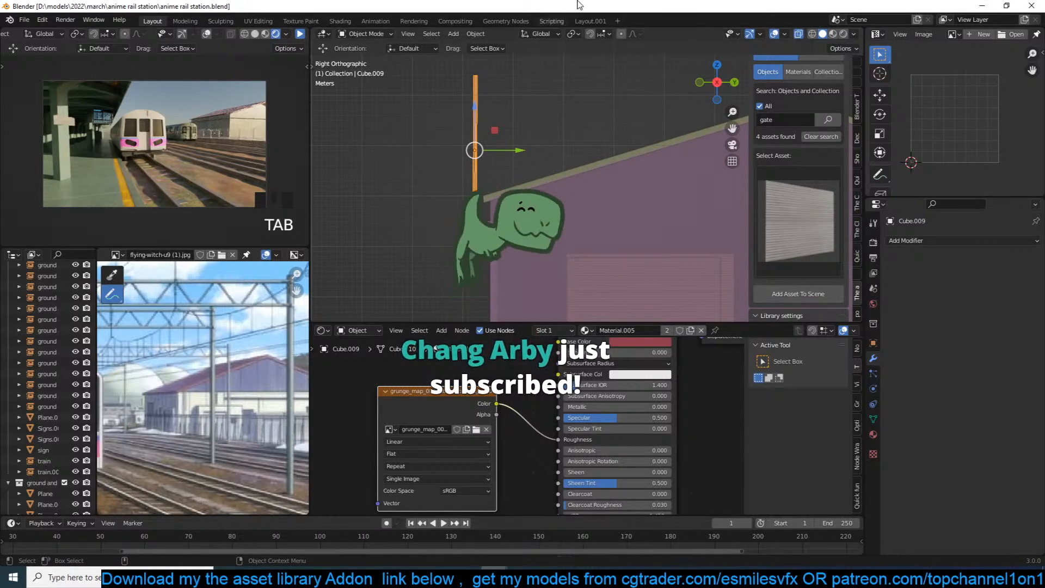
Snap the 3D cursor to the panel's lower corner vertex, set the panel's origin to the cursor, and save the file.
middle_click_drag(577, 145, 645, 187)
scroll(608, 191, "down", 3)
key("Tab")
left_click(622, 246)
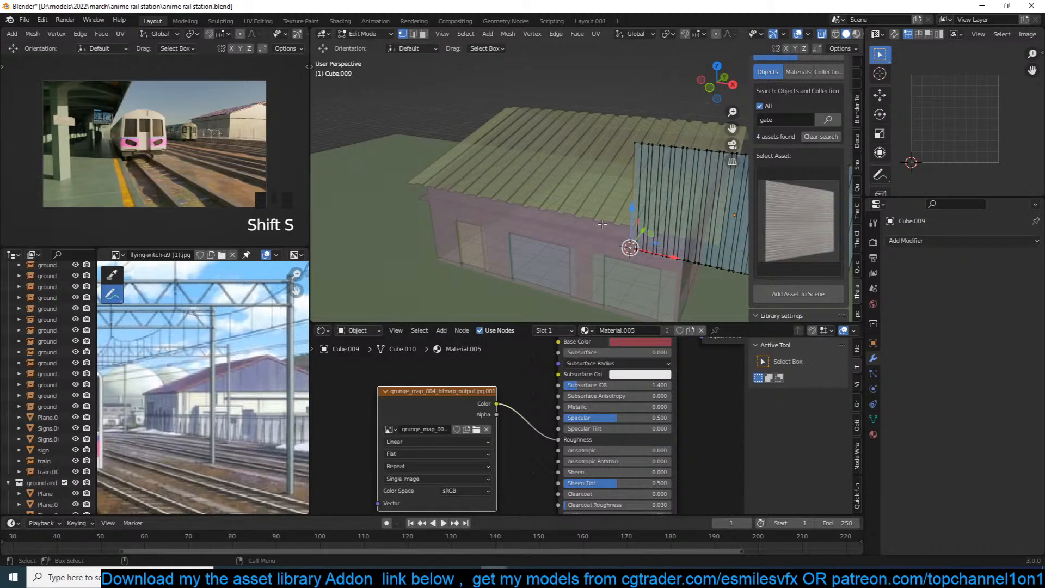
key("Tab")
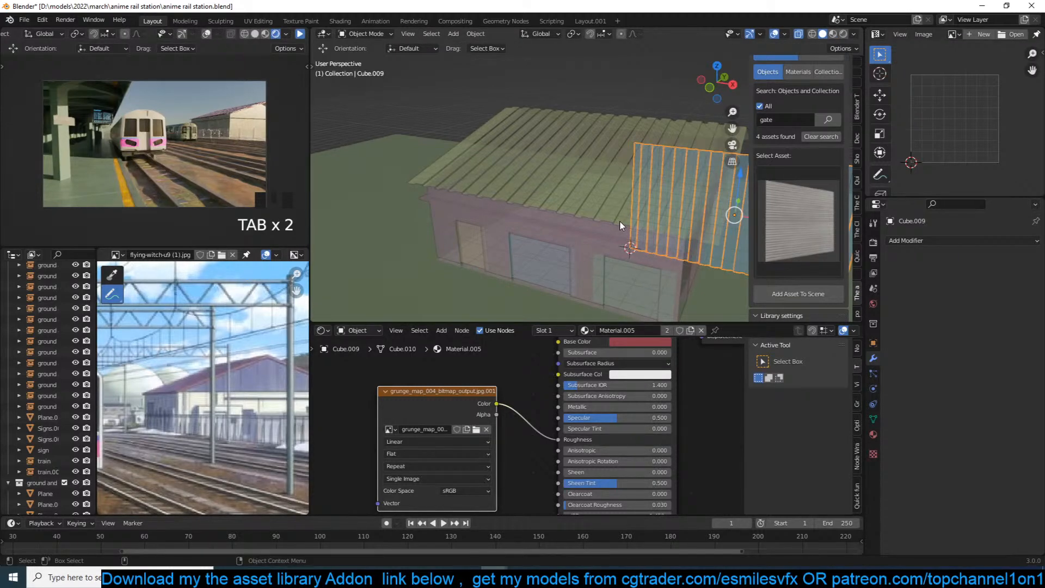
right_click(621, 221)
mouse_move(608, 224)
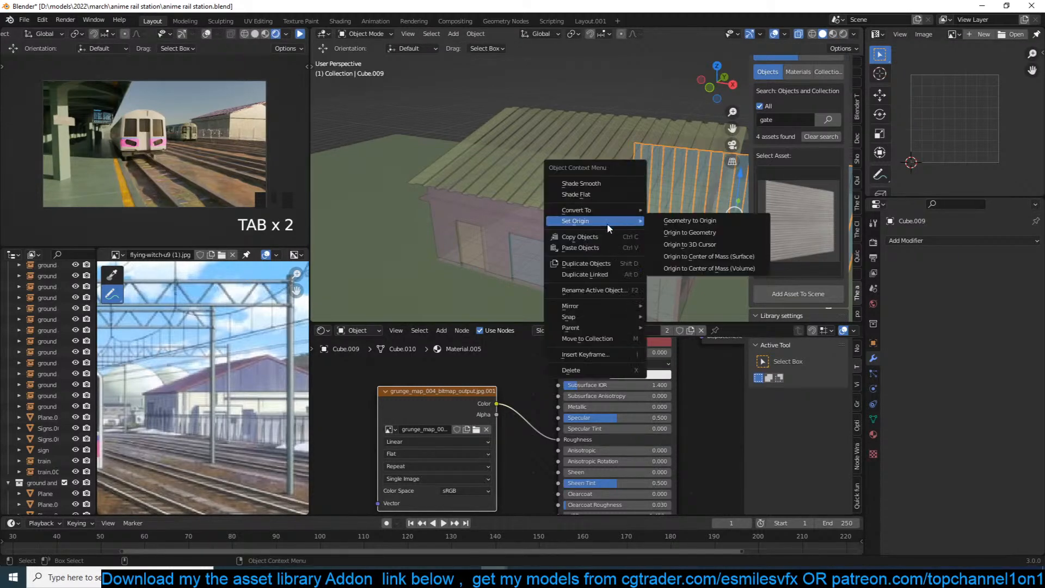
left_click(691, 248)
key("ctrl+s")
Place the 3D cursor on the ground beside the building near the track fence and snap the corrugated panel to it.
middle_click_drag(668, 241, 563, 240, "shift")
key("z")
left_click(675, 241)
scroll(667, 239, "down", 5)
mouse_move(659, 236)
middle_mouse_down()
mouse_move(539, 190)
mouse_move(506, 251)
mouse_move(474, 258)
mouse_move(497, 234)
middle_mouse_up()
right_click(498, 234, "shift")
key("shift+s")
key("s")
Link the building's concrete material to the corrugated panel.
left_click(485, 127)
left_click(486, 107, "shift")
key("ctrl+l")
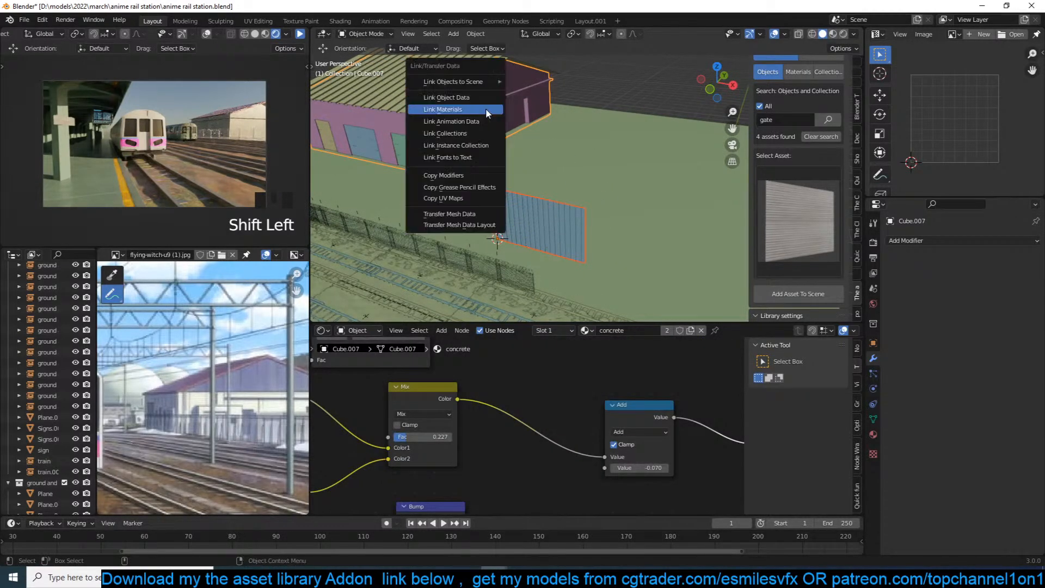
left_click(486, 108)
Move the corrugated panel in top view to the track-side fence line.
left_click(536, 211)
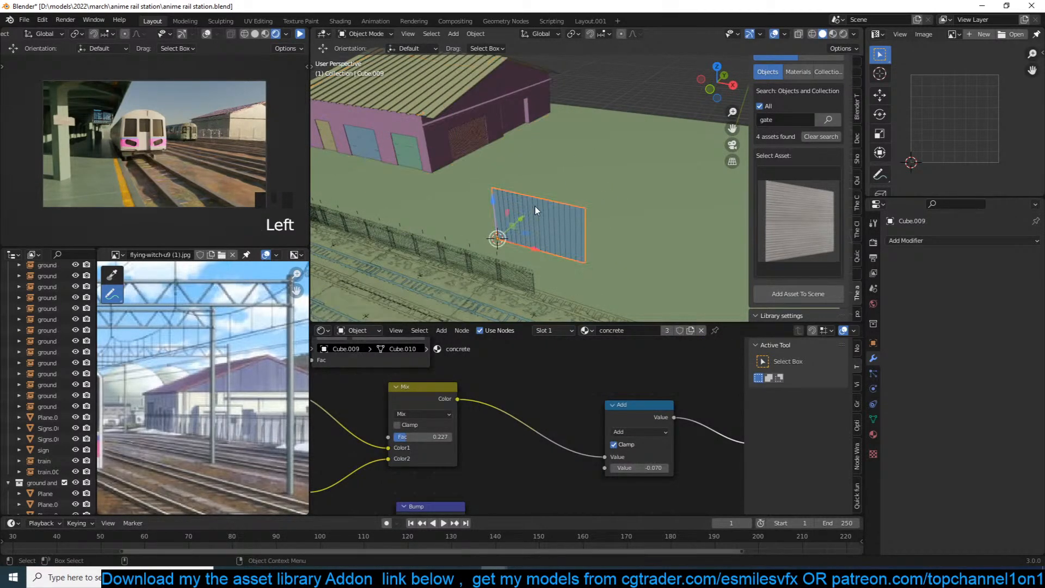
key("KP_7")
middle_click_drag(536, 211, 538, 197, "shift")
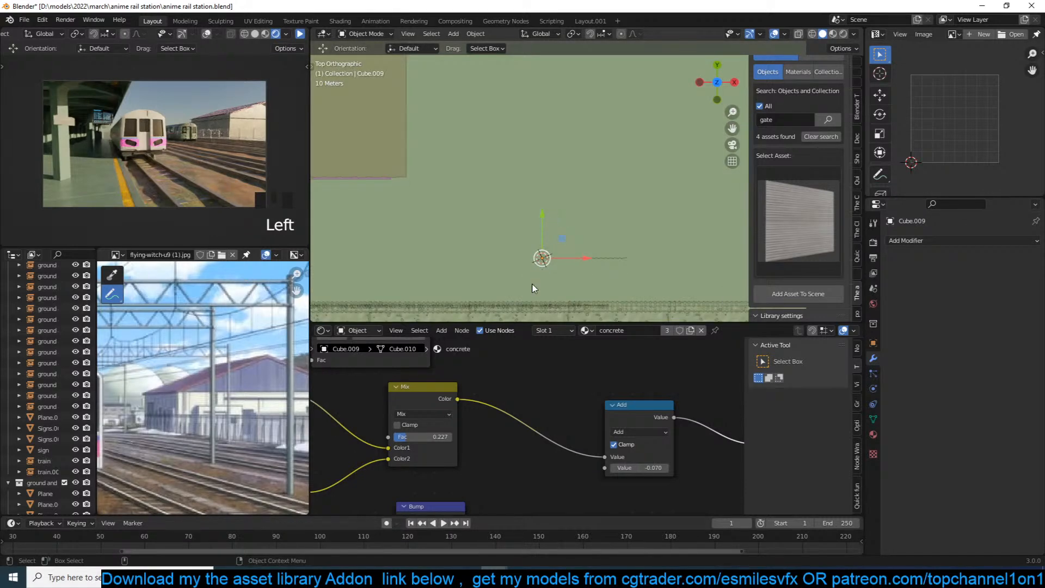
key("g")
left_click(545, 292)
Scale the corrugated panel to 0.625 and reduce its height along Z to suit the fence.
middle_click_drag(544, 292, 546, 173)
scroll(546, 173, "up", 2)
key("s")
left_click(526, 232)
middle_click_drag(526, 232, 548, 203)
key("s")
key("z")
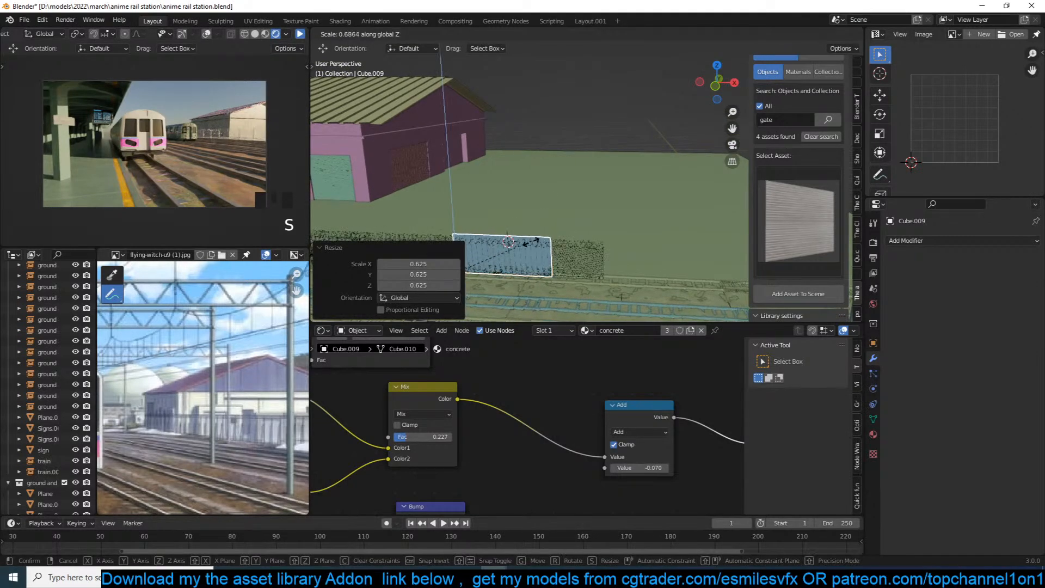
left_click(532, 247)
Move the corrugated panel 0.62865 m along Y to sit against the wire fence.
key("KP_Decimal")
middle_click_drag(531, 244, 534, 194)
left_click_drag(535, 194, 549, 202)
Adjust the corrugated panel's height against the wire fence, scaling it to 0.837 along Z.
key("s")
key("z")
left_click(601, 105)
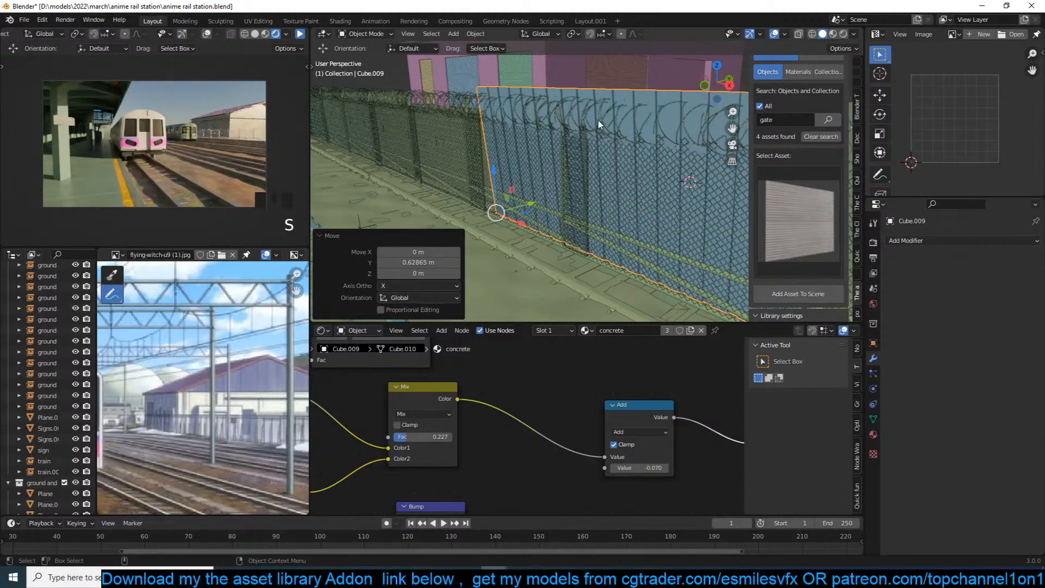
key("s")
right_click(628, 130)
key("s")
key("z")
left_click(630, 209)
Rotate the corrugated panel -5.96° about X and apply its scale.
key("r")
key("x")
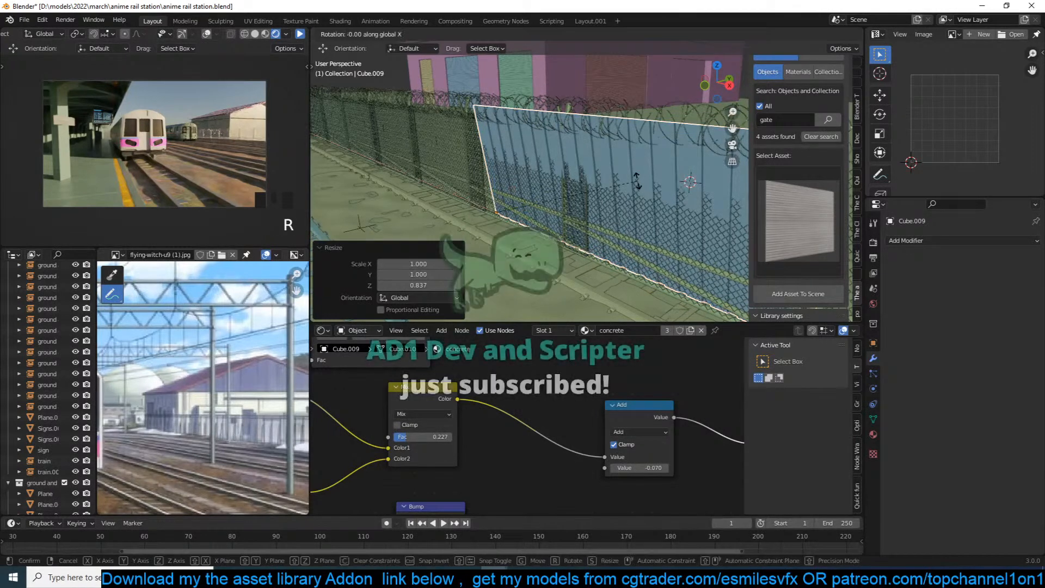
left_click(634, 188)
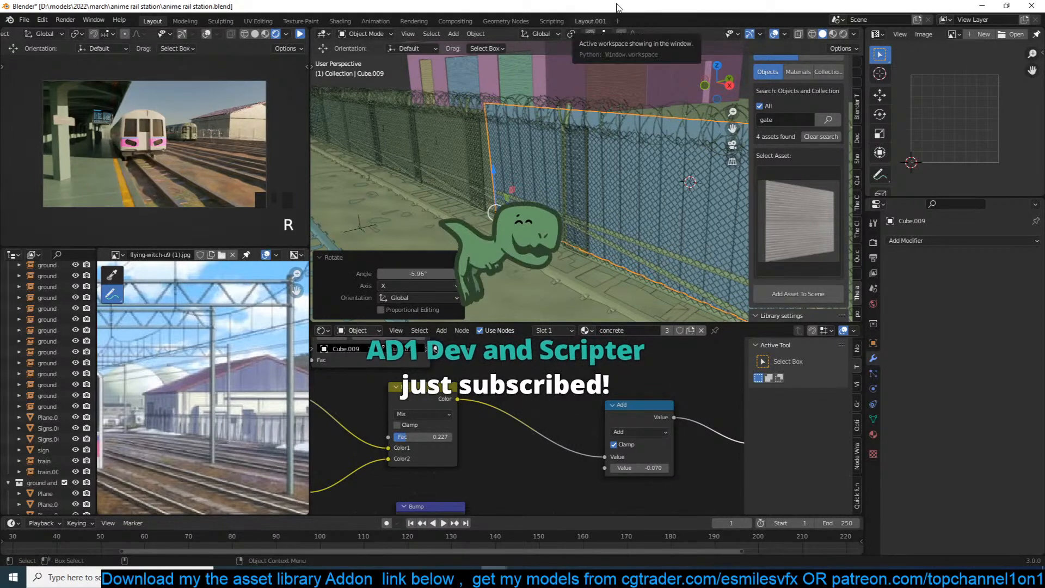
key("ctrl+a")
left_click(558, 182)
Place a linked duplicate of the corrugated panel further along the wire fence, offset -126.61 m in X and 3.3559 m in Y.
key("KP_7")
scroll(561, 185, "down", 4)
key("alt+d")
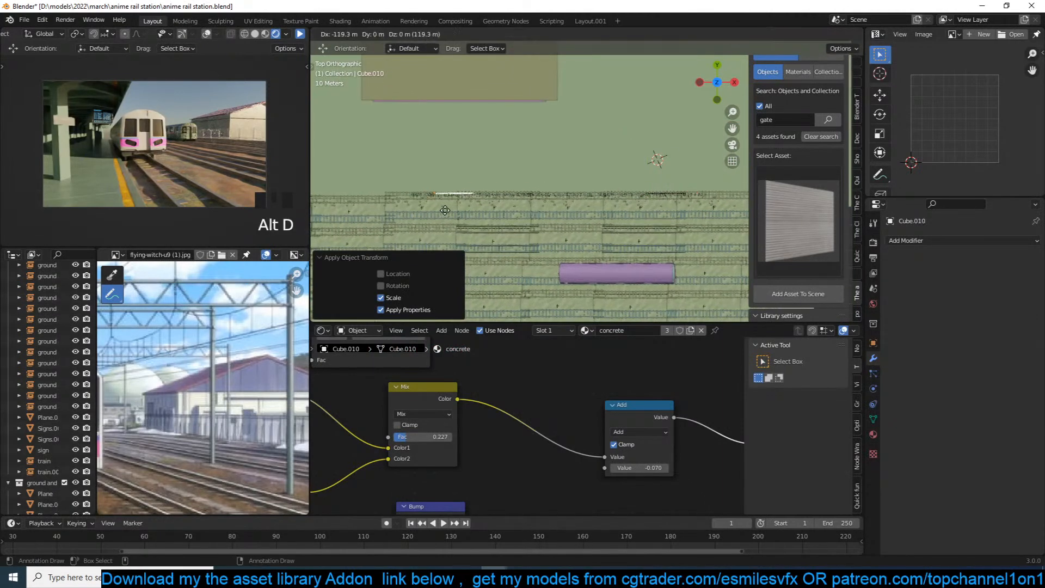
scroll(490, 187, "down", 3)
left_click(492, 222)
Make another linked duplicate of the panel, turn it perpendicular to the wire fence and position it at the fence's end.
key("alt+d")
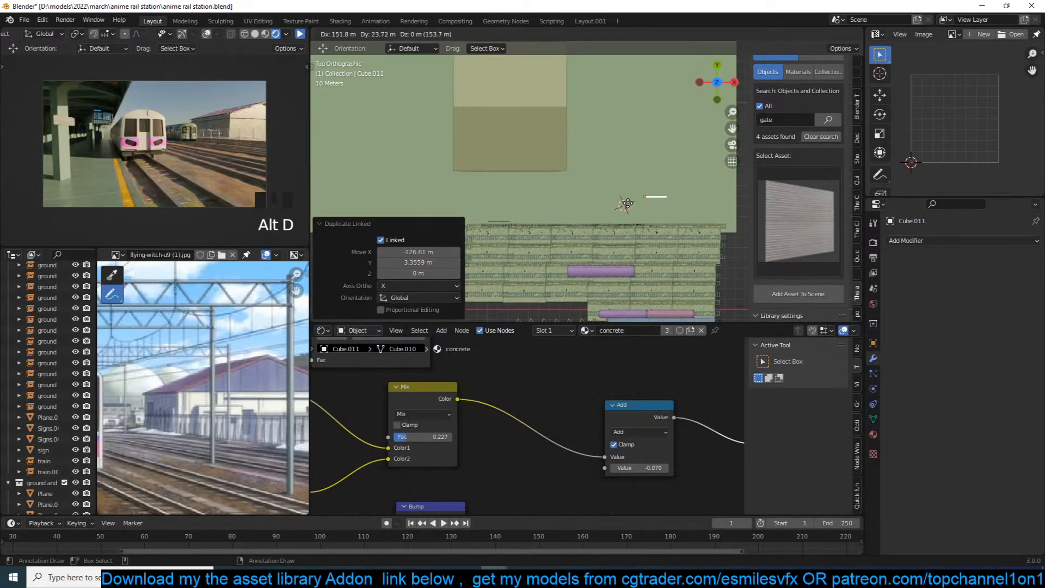
key("r")
key("9")
left_click(626, 204)
key("g")
left_click(618, 213)
Add two more linked duplicates of the perpendicular panel in a row along Y, the last one offset 22.669 m.
key("alt+d")
left_click(639, 193)
key("alt+d")
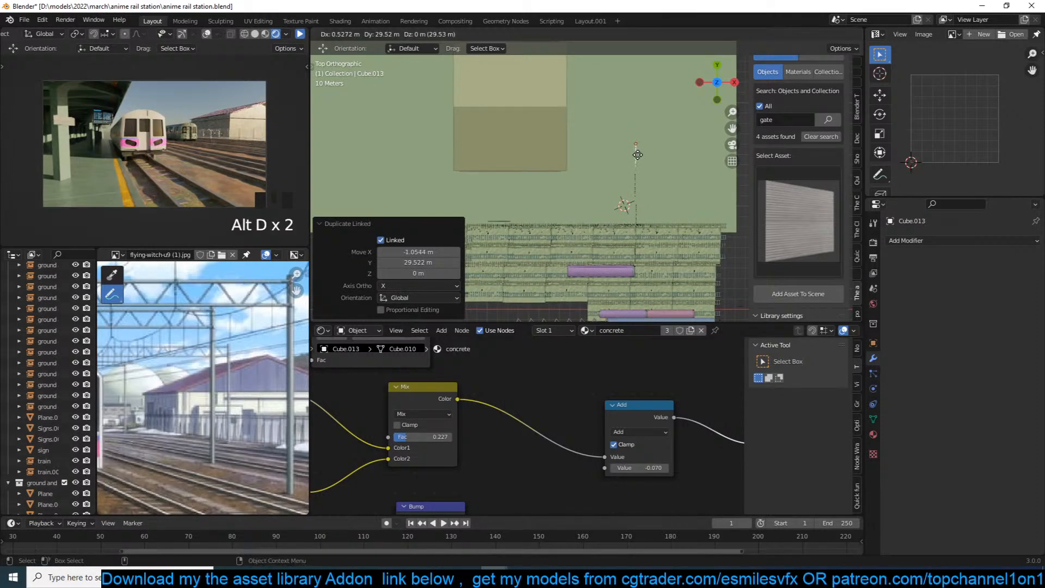
left_click(636, 162)
Select the three perpendicular panels and shift them together along X towards the warehouse.
key("KP_0")
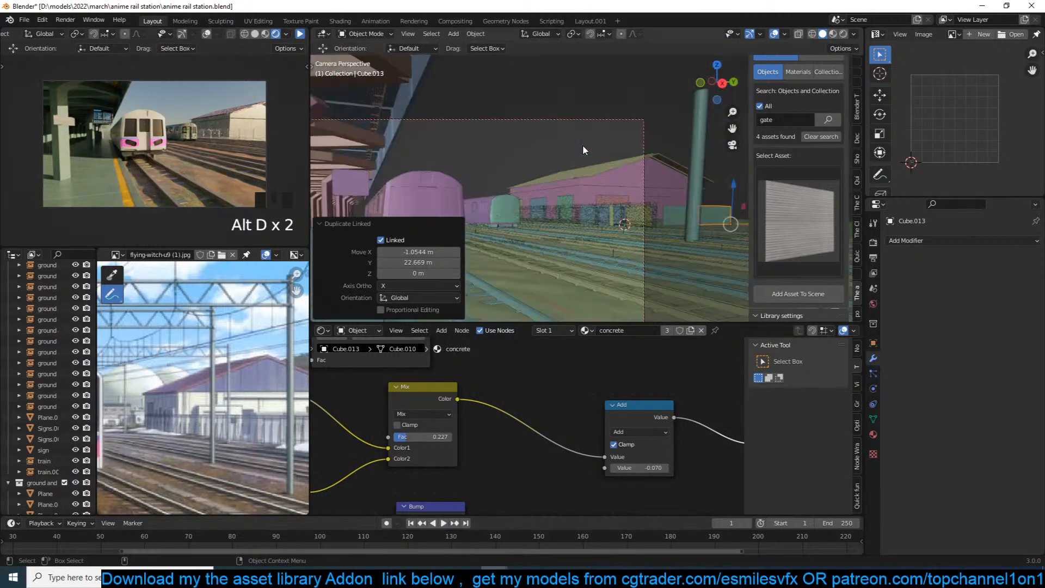
scroll(602, 179, "up", 2)
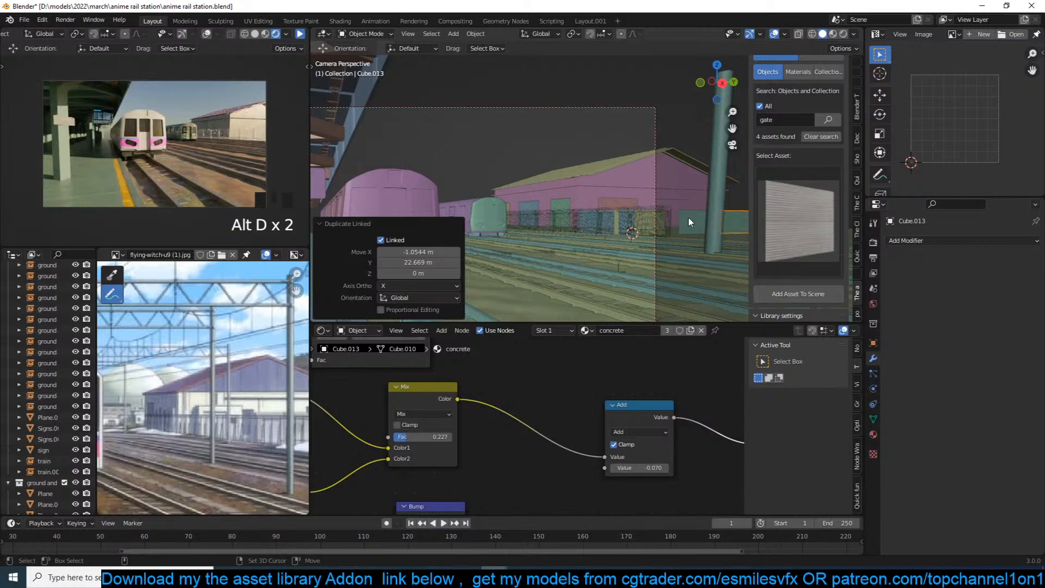
left_click(689, 217, "shift")
middle_click_drag(715, 236, 597, 210)
scroll(705, 254, "down", 5)
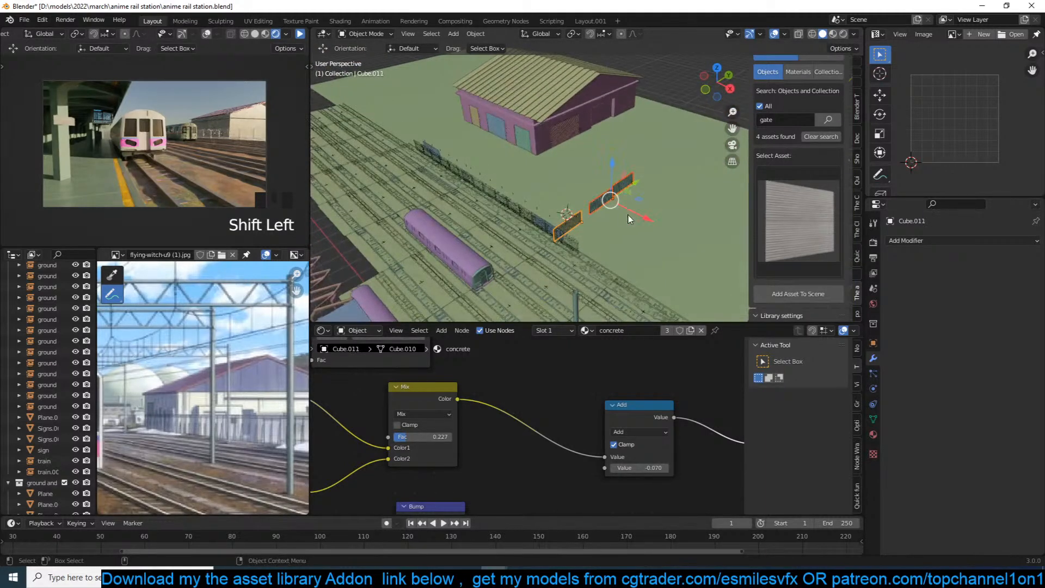
left_click_drag(637, 210, 613, 200)
Move the original corrugated panel along the wire fence closer to its duplicate and save the file.
scroll(590, 222, "up", 3)
middle_click_drag(590, 221, 475, 199)
scroll(475, 198, "up", 2)
left_click(369, 224, "shift")
left_click(381, 228)
left_click(385, 230)
middle_click_drag(406, 226, 393, 231)
left_click_drag(383, 232, 539, 171)
key("alt+a")
key("ctrl+s")
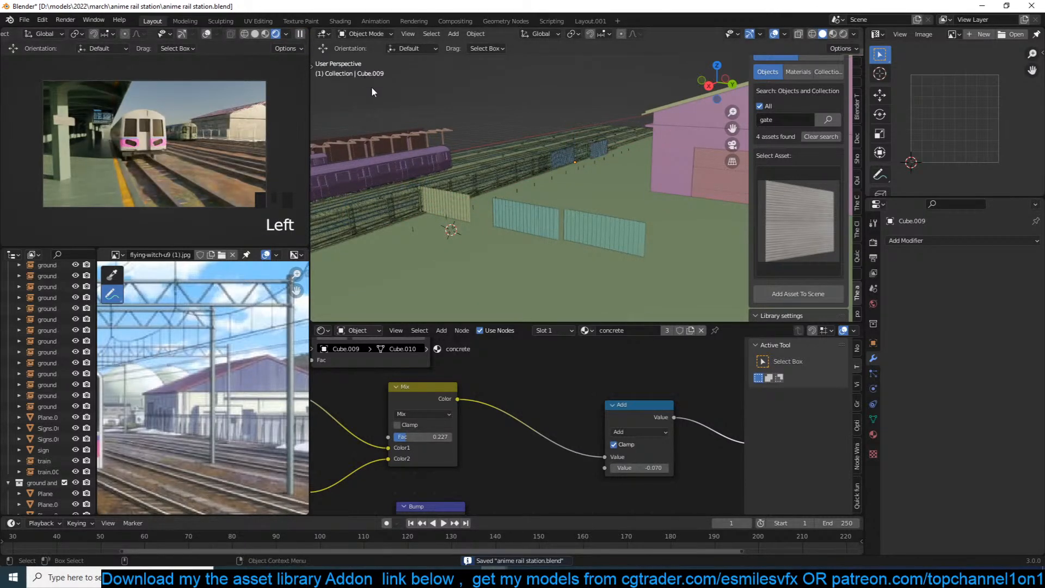
Select the three perpendicular panels and check their placement beside the wire fence and warehouse.
scroll(425, 142, "down", 3)
key("grave")
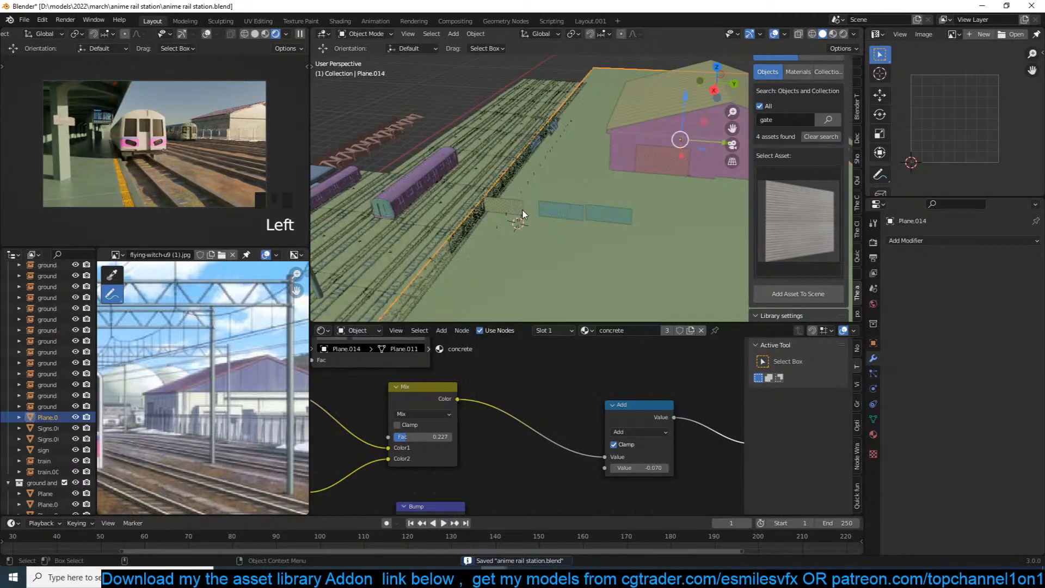
left_click(521, 208)
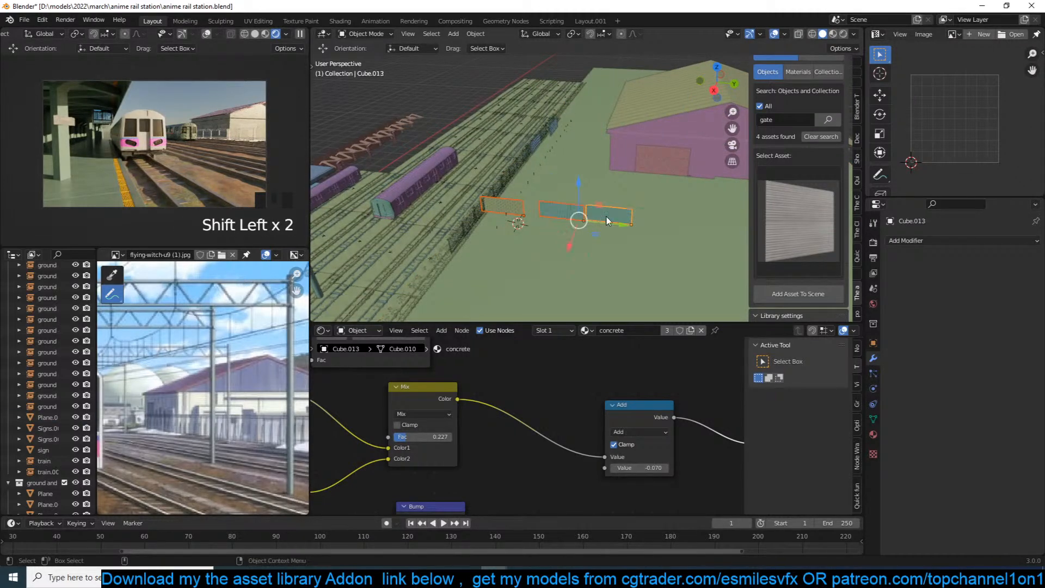
key("grave")
left_click_drag(595, 247, 593, 228)
key("grave")
middle_click_drag(662, 152, 641, 154)
middle_click_drag(598, 183, 628, 186, "shift")
scroll(579, 175, "up", 2)
key("alt+a")
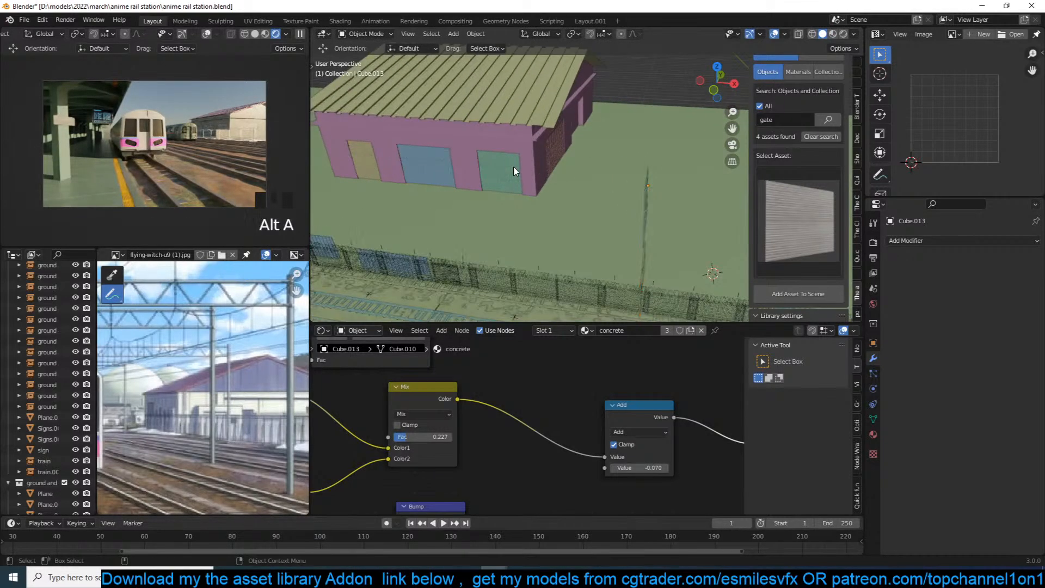
Insert a Hue Saturation Value node between the warehouse rolling door's image texture and the Principled BSDF base color.
left_click(514, 169)
scroll(558, 388, "down", 4)
middle_click_drag(558, 390, 517, 404)
scroll(569, 404, "up", 3)
left_click_drag(491, 392, 418, 393)
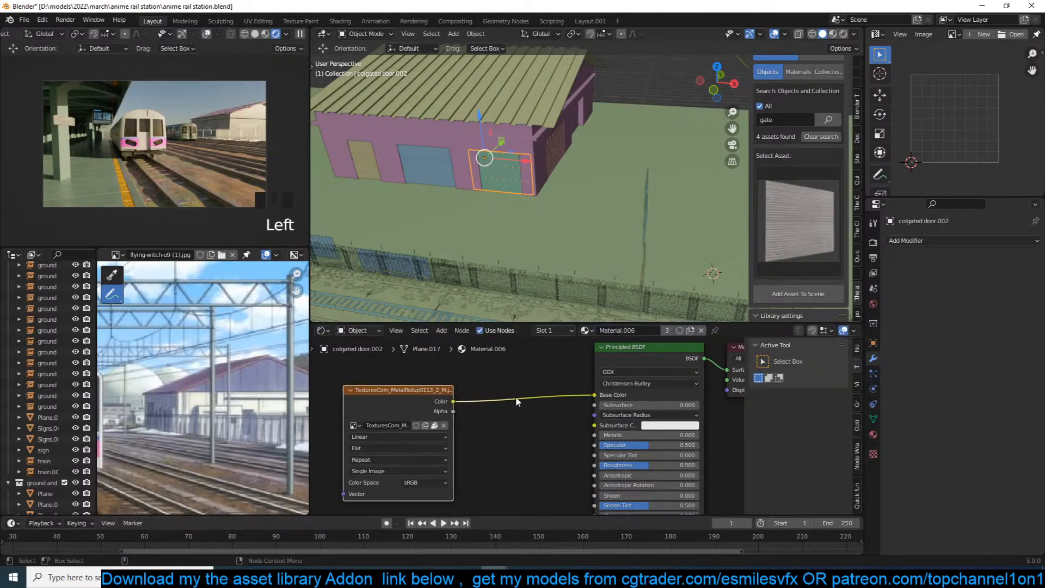
key("shift+a")
mouse_move(438, 446)
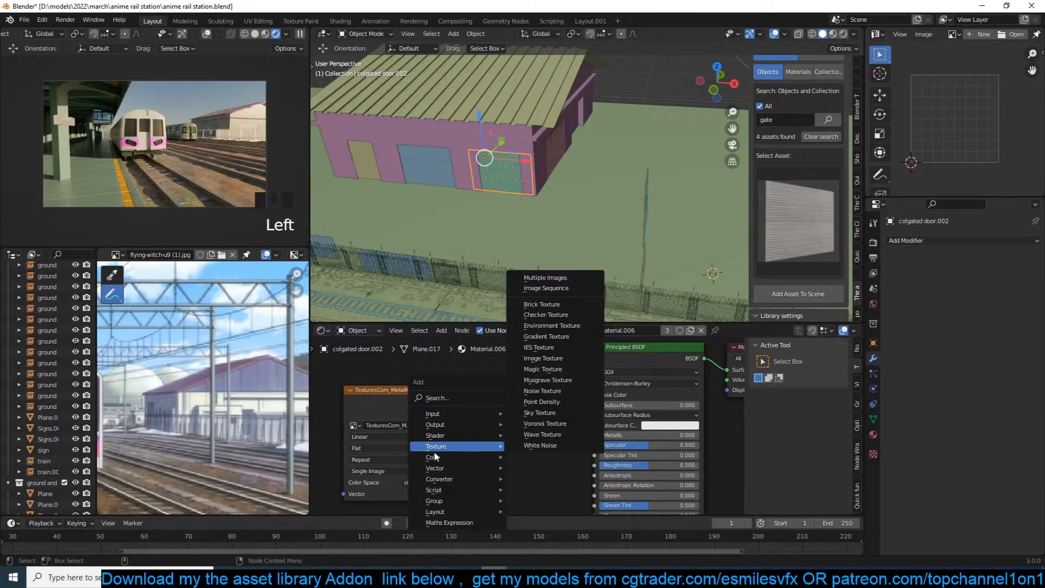
left_click(543, 478)
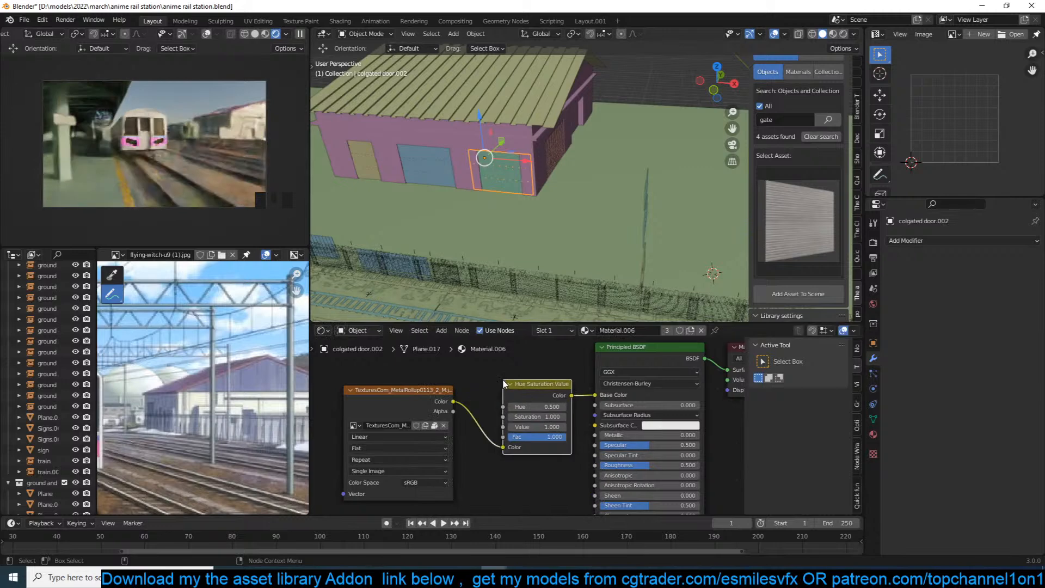
Darken the rolling door by setting the Hue Saturation Value node's value to 0.5 and save the file.
left_click(513, 427)
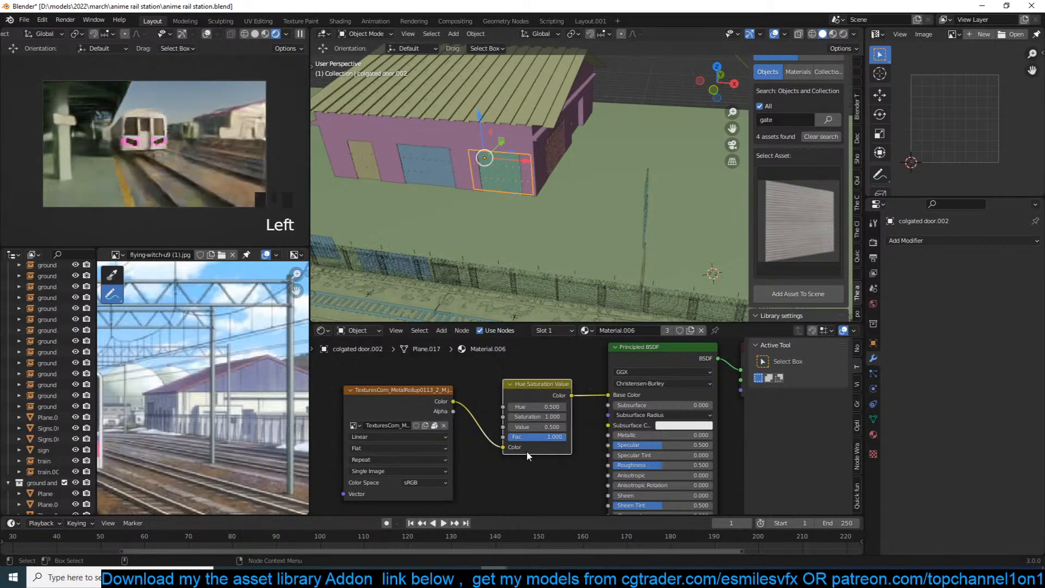
left_click(527, 468)
key("ctrl+s")
key("alt+a")
key("ctrl+s")
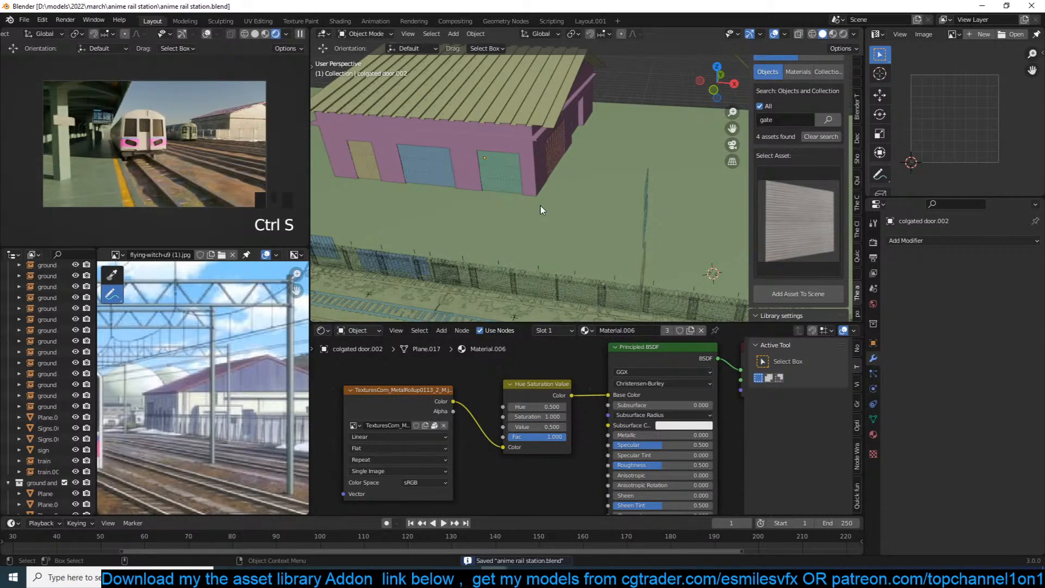
Inspect the warehouse roof and ground against the reference image and save the file.
left_click(301, 34)
left_click(458, 112)
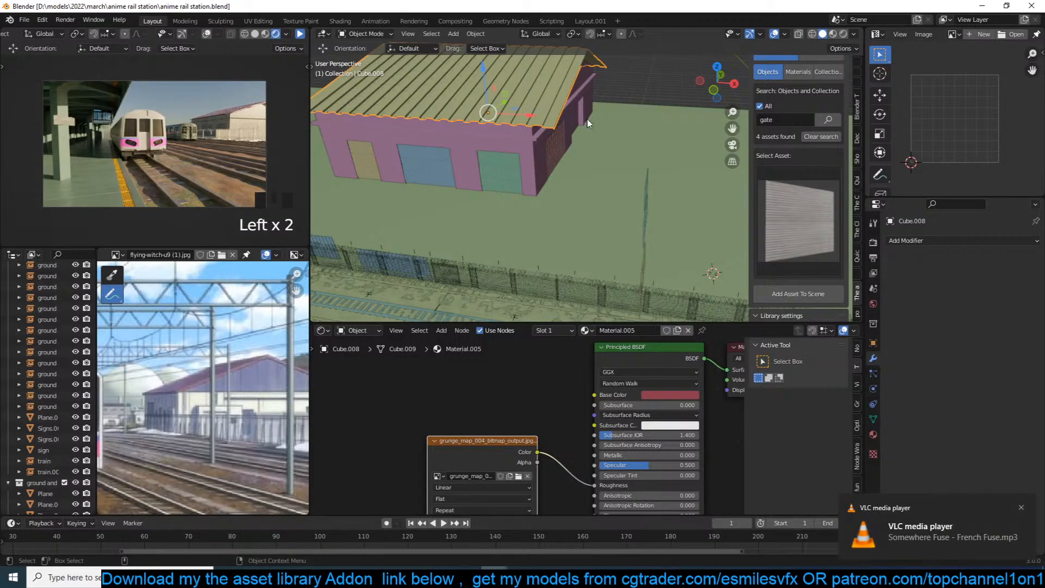
left_click(600, 103)
left_click(615, 92)
scroll(572, 136, "down", 4)
key("ctrl+s")
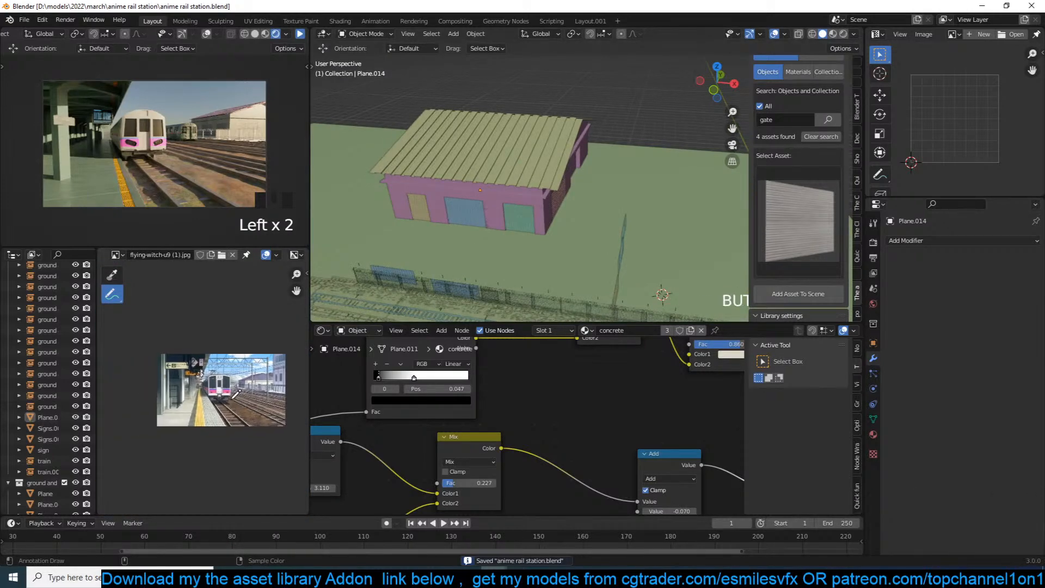
scroll(490, 190, "up", 3)
scroll(490, 193, "down", 4)
middle_click_drag(518, 198, 480, 152)
scroll(464, 252, "down", 4)
middle_click_drag(464, 253, 471, 212)
scroll(469, 208, "down", 4)
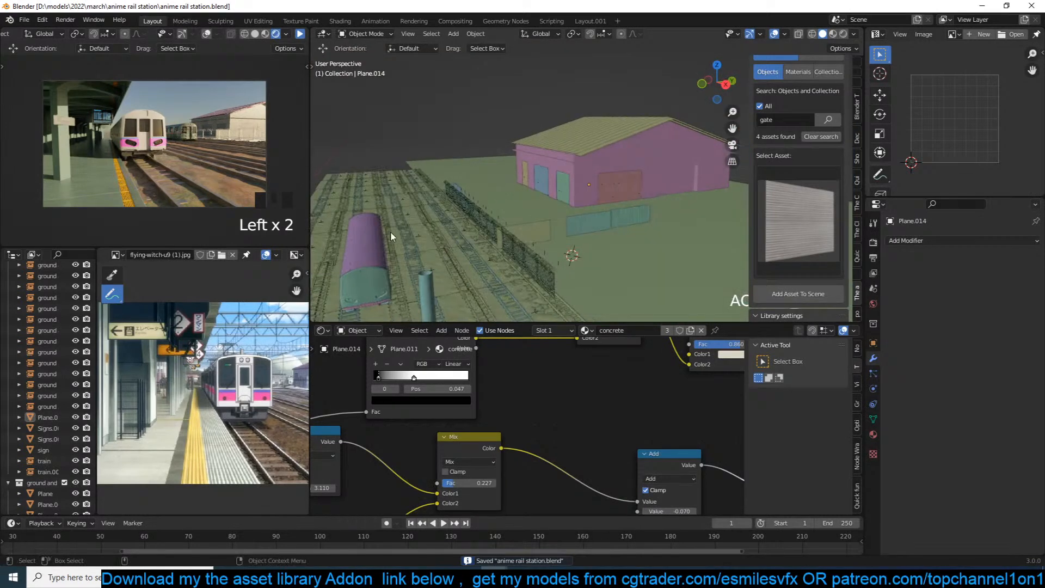
Select the front end of the train beside the platform and enter Edit Mode on its mesh.
middle_click_drag(409, 231, 466, 169)
scroll(466, 169, "up", 2)
left_click(482, 121)
scroll(482, 121, "up", 3)
middle_click_drag(482, 121, 517, 142)
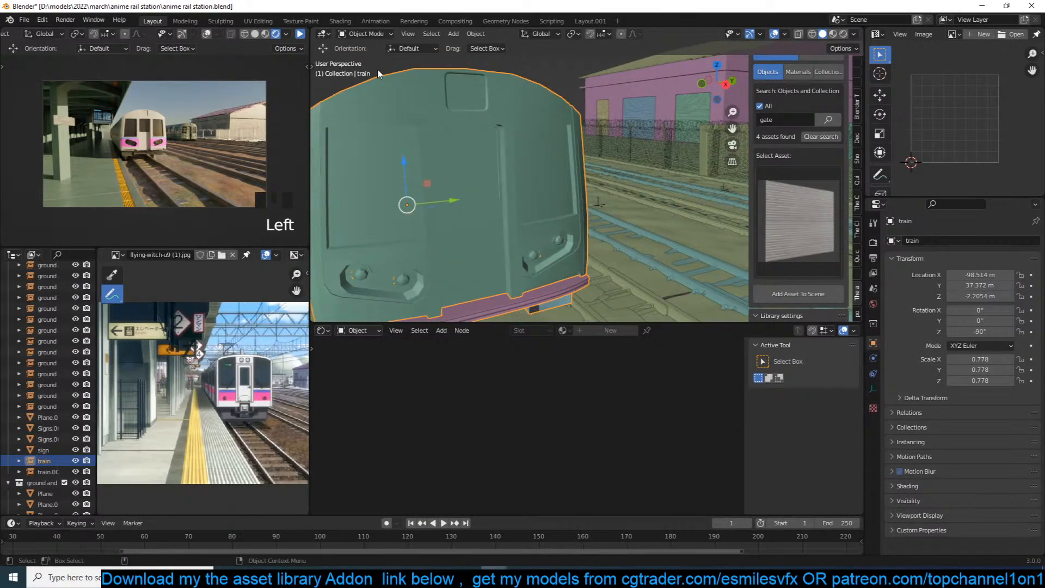
scroll(466, 114, "down", 6)
left_click(524, 246)
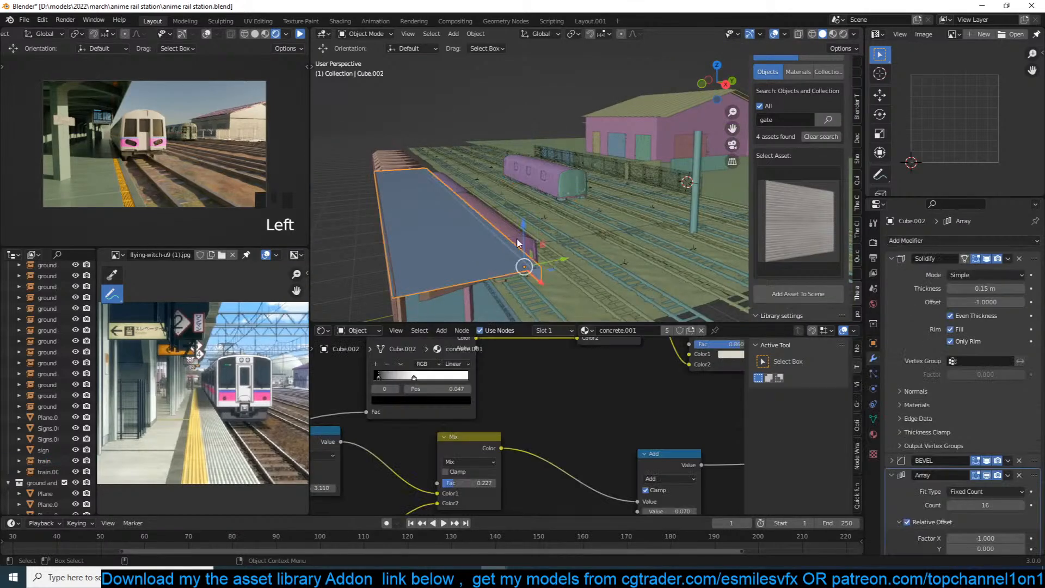
left_click(530, 243)
key("KP_Decimal")
key("Tab")
middle_click_drag(534, 174, 543, 157)
scroll(543, 158, "up", 2)
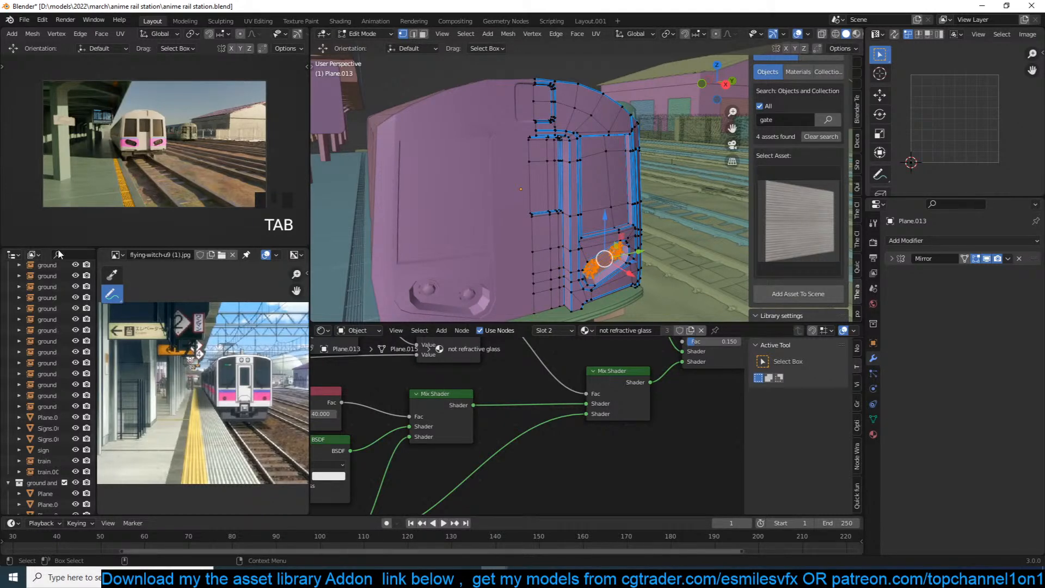
Select the faces above the side window on the train front's upper corner and duplicate them in place.
scroll(524, 90, "up", 2)
middle_click_drag(549, 79, 502, 165, "shift")
left_click(473, 177)
left_click(469, 75, "shift")
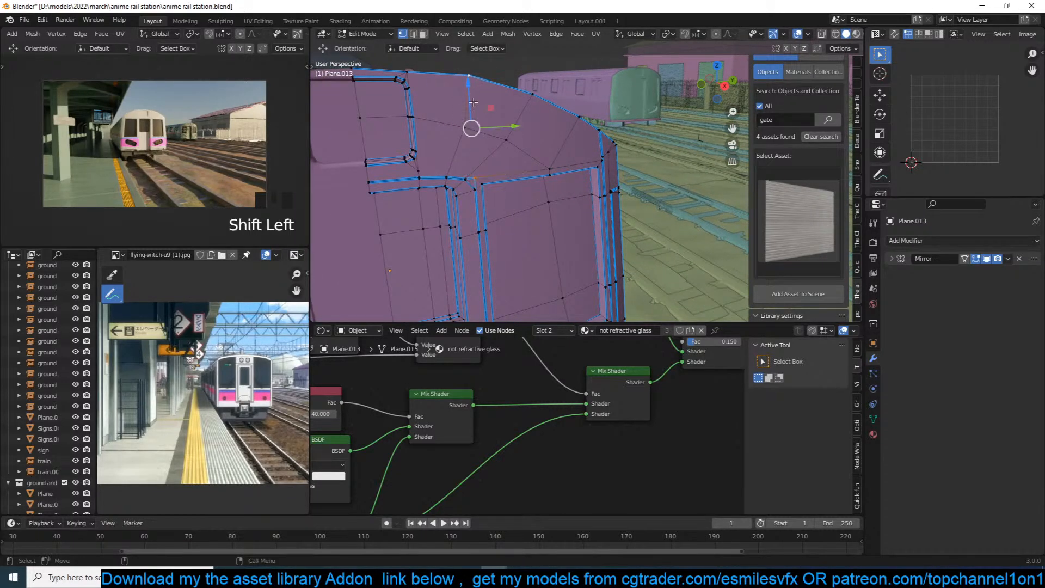
key("3")
left_click(481, 106)
left_click(510, 163, "ctrl")
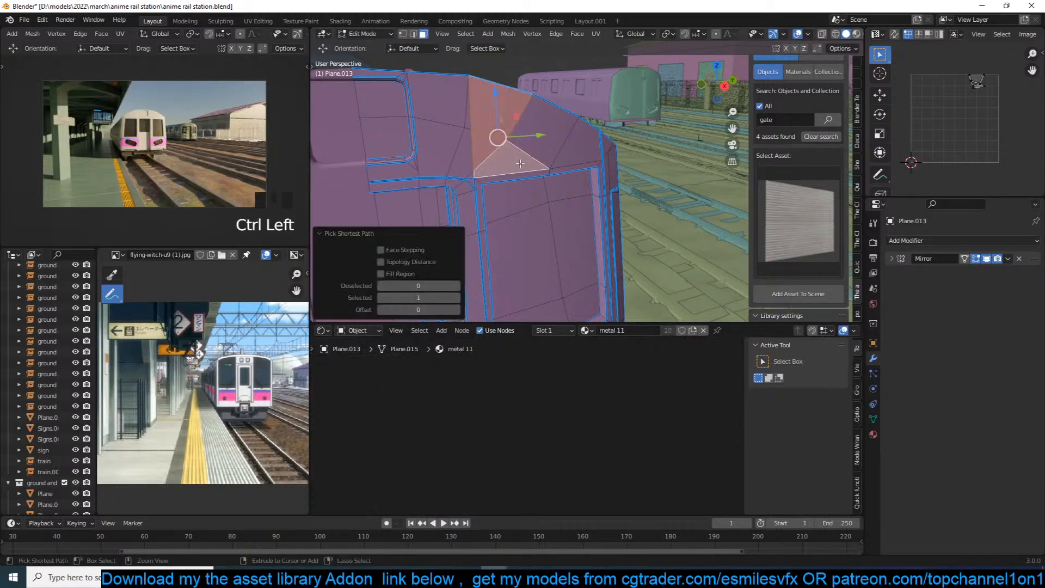
middle_click_drag(599, 158, 624, 158)
key("shift+d")
right_click(577, 148)
left_click_drag(565, 160, 567, 161)
Stretch the duplicated faces down over the window area by moving their lower vertices -3.244 m along Z.
key("1")
left_click(551, 174, "alt")
scroll(551, 174, "down", 3)
middle_click_drag(551, 174, 537, 122, "shift")
scroll(532, 88, "up", 2)
key("g")
key("z")
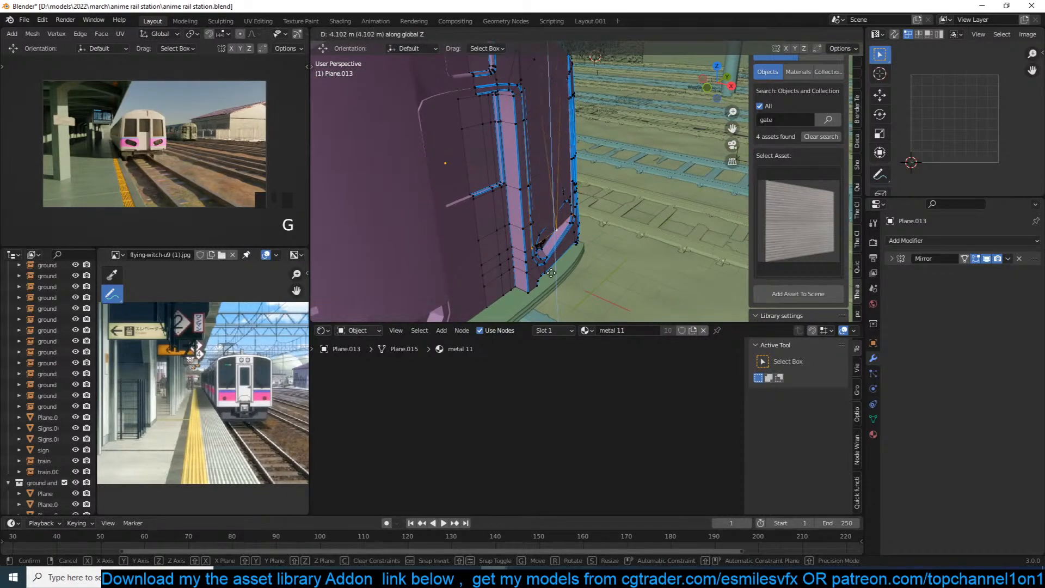
left_click(562, 244)
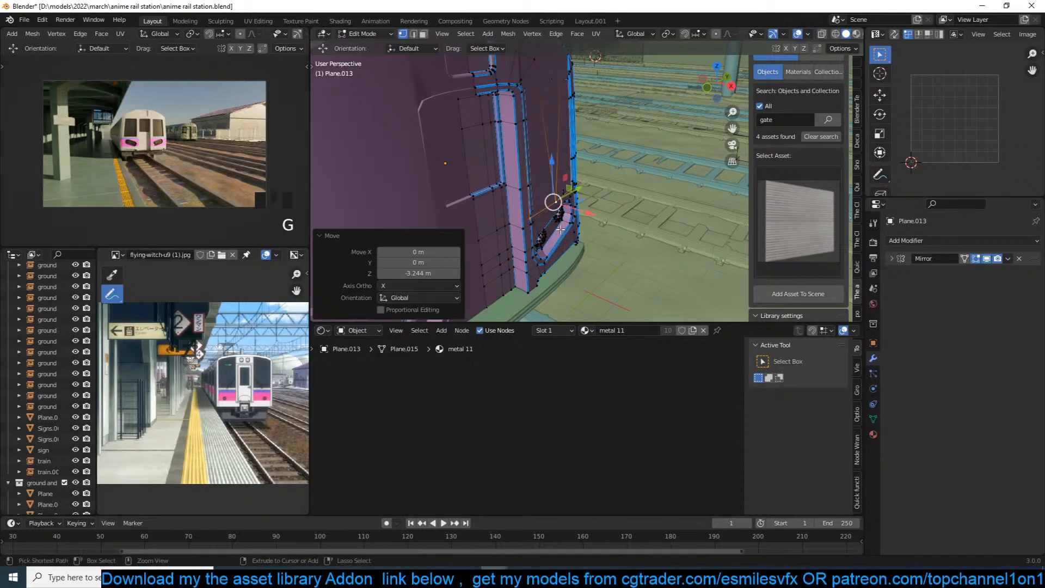
Assign a new material in a new slot to the whole duplicated window patch, leave Edit Mode and save the file.
key("ctrl+l")
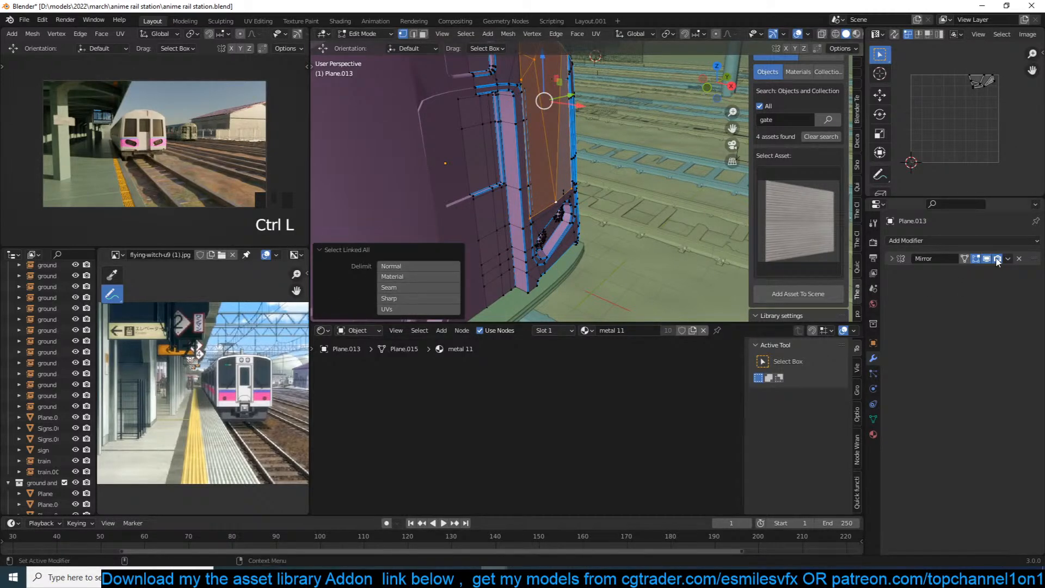
left_click(873, 434)
left_click(1035, 240)
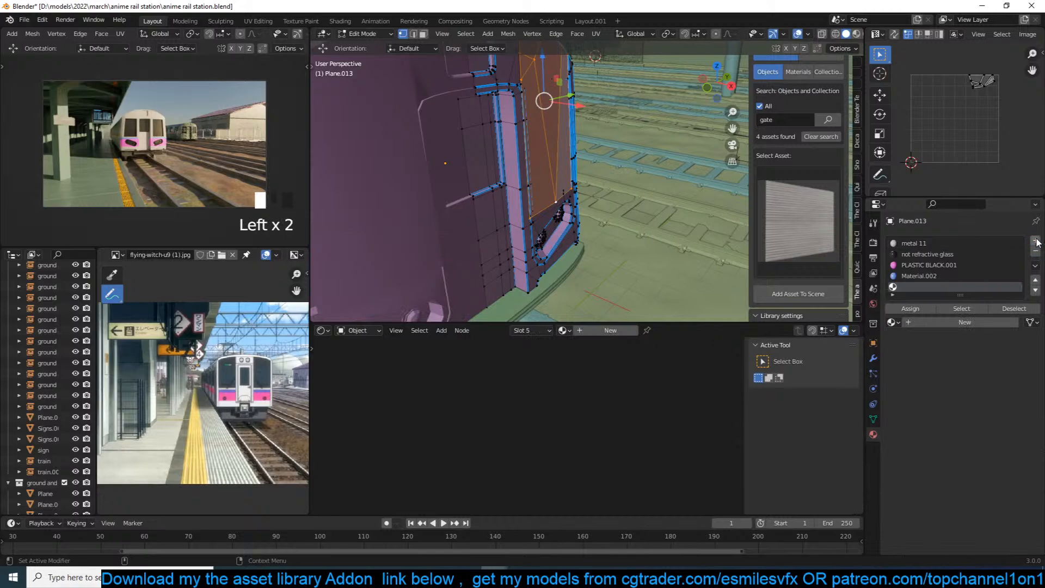
left_click(946, 322)
left_click(930, 313)
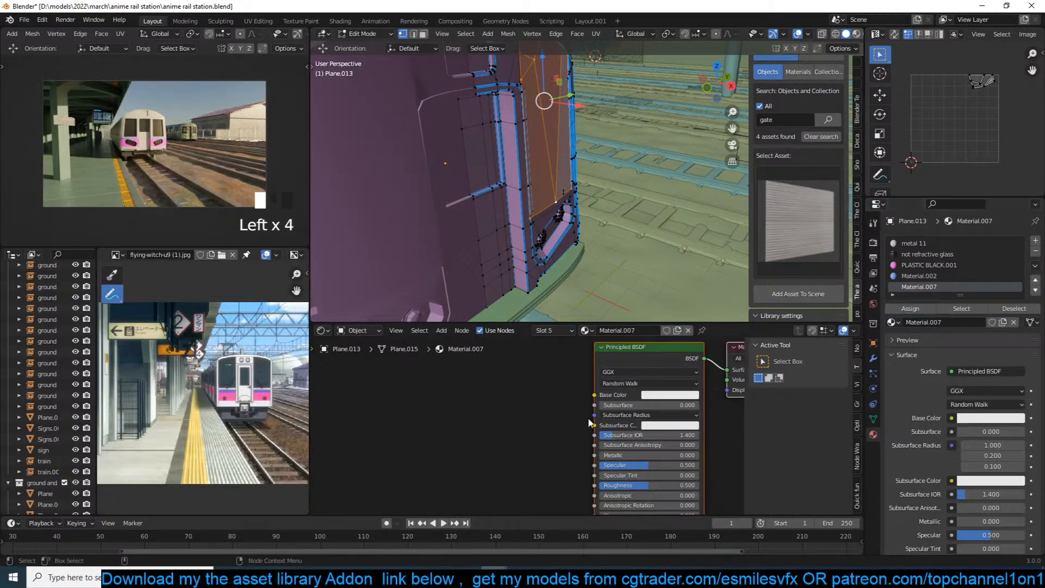
scroll(514, 422, "down", 2)
scroll(514, 422, "up", 2)
key("Tab")
key("ctrl+s")
Search the asset library's materials for glass and apply "not refractive glass" to the window patch's material slot.
middle_click_drag(744, 258, 590, 187)
middle_click_drag(599, 397, 491, 407)
scroll(492, 407, "up", 1)
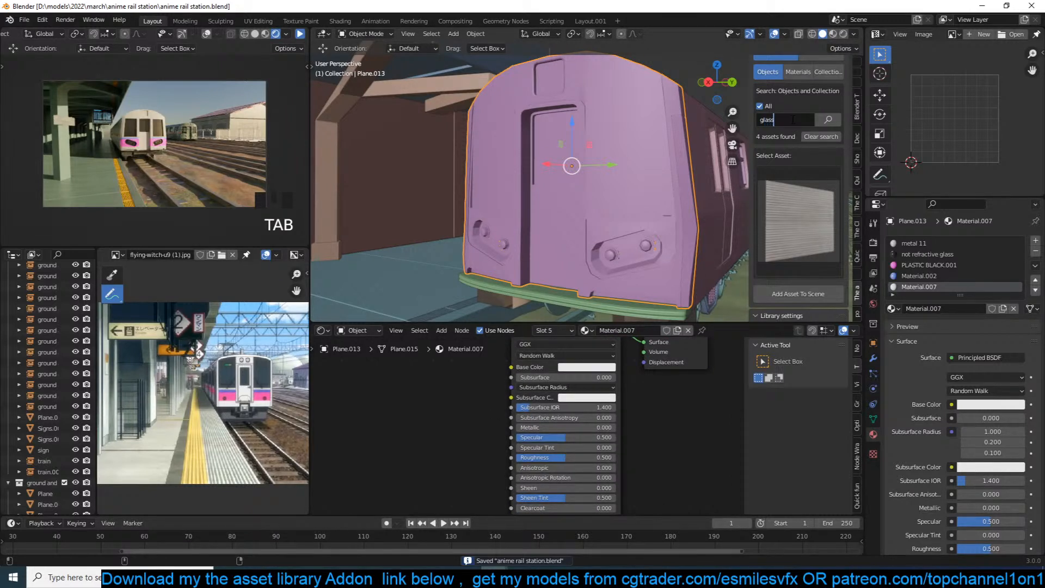
key("Return")
left_click(803, 223)
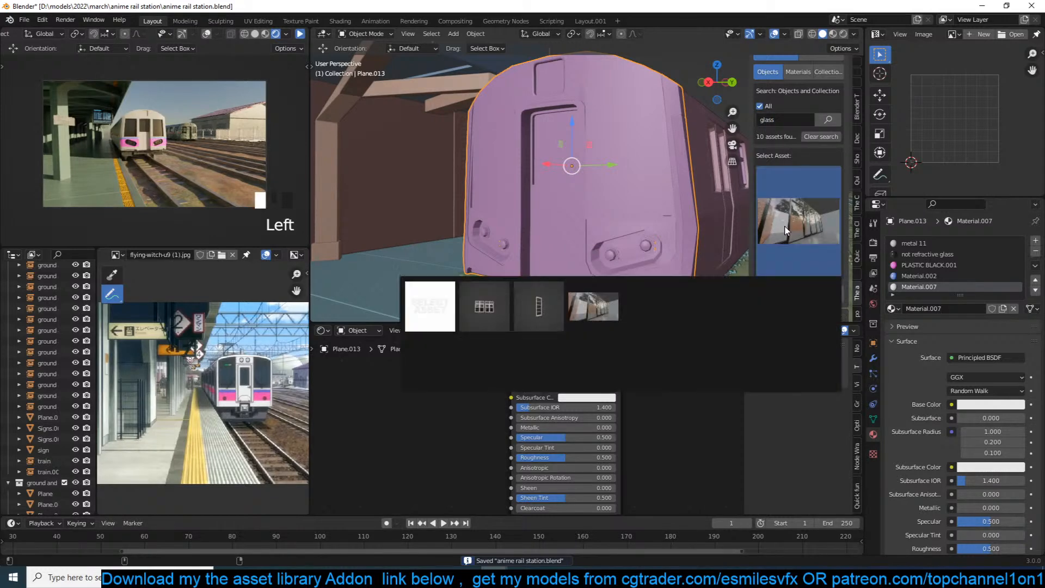
left_click(798, 72)
left_click(798, 234)
left_click(600, 333)
scroll(790, 266, "down", 3)
left_click(793, 240)
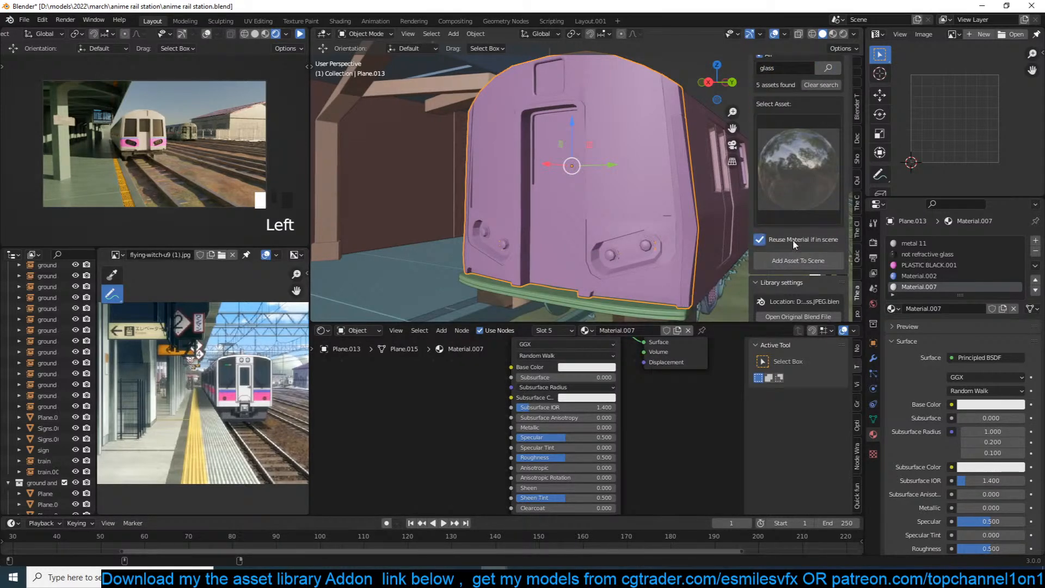
left_click(795, 260)
Examine the train front and the node tree of the "not refractive glass" material.
scroll(632, 233, "down", 2)
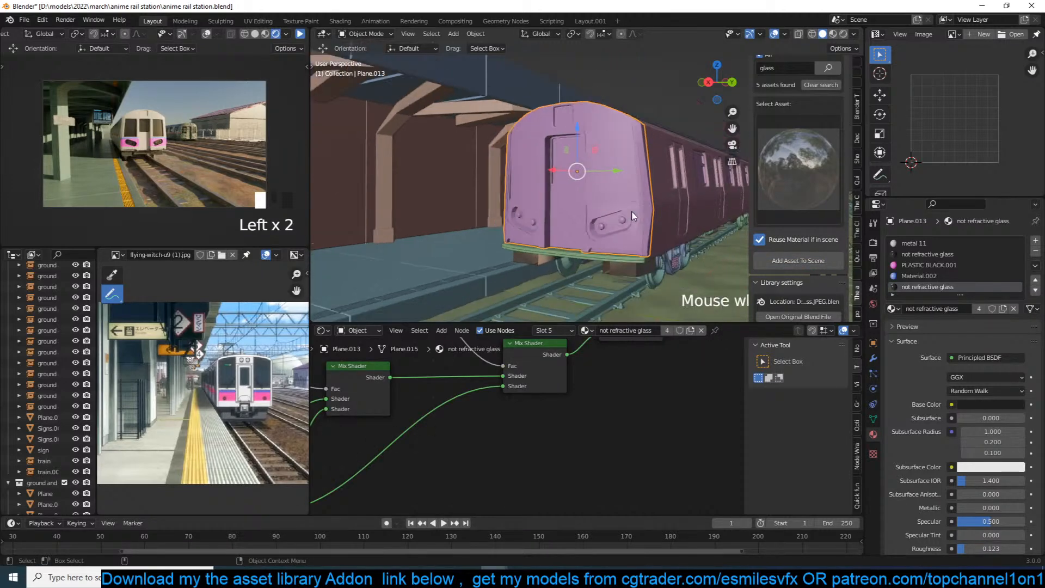
middle_click_drag(634, 220, 648, 224)
scroll(648, 225, "up", 3)
scroll(543, 426, "down", 3)
middle_click_drag(582, 359, 501, 425)
scroll(561, 393, "up", 1)
scroll(511, 412, "down", 3)
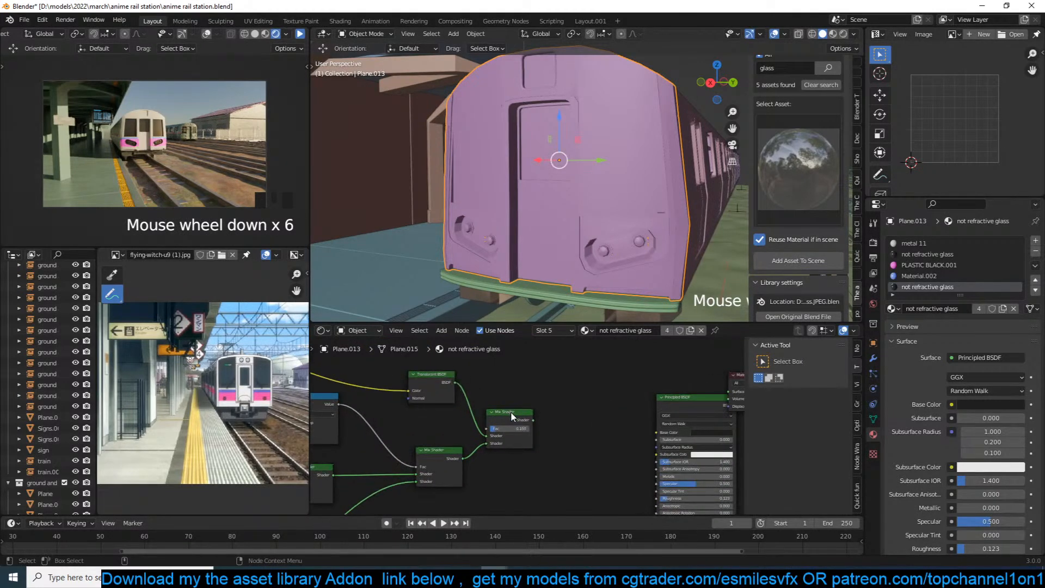
Apply a fresh copy of the "not refractive glass" asset to the window slot, with reuse of the scene's existing material turned off.
left_click(516, 421, "ctrl+shift")
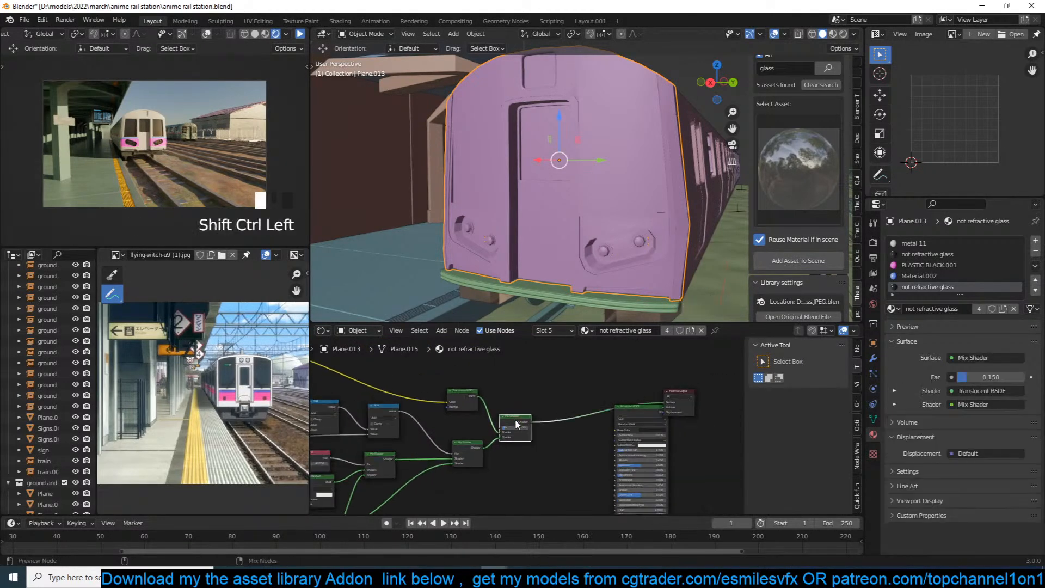
left_click(625, 415, "ctrl+shift")
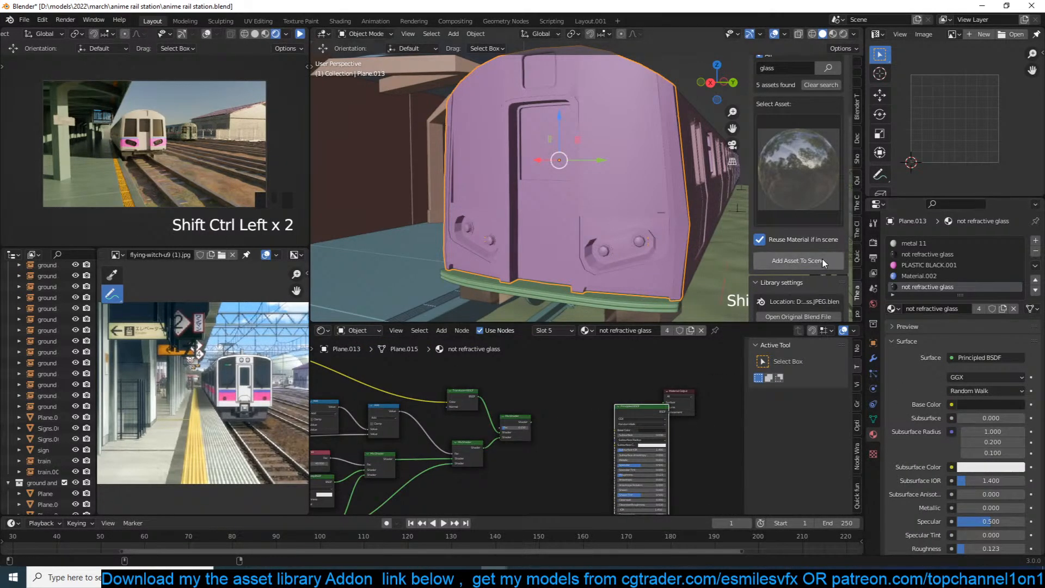
left_click(800, 240)
left_click(804, 261)
scroll(604, 402, "up", 4)
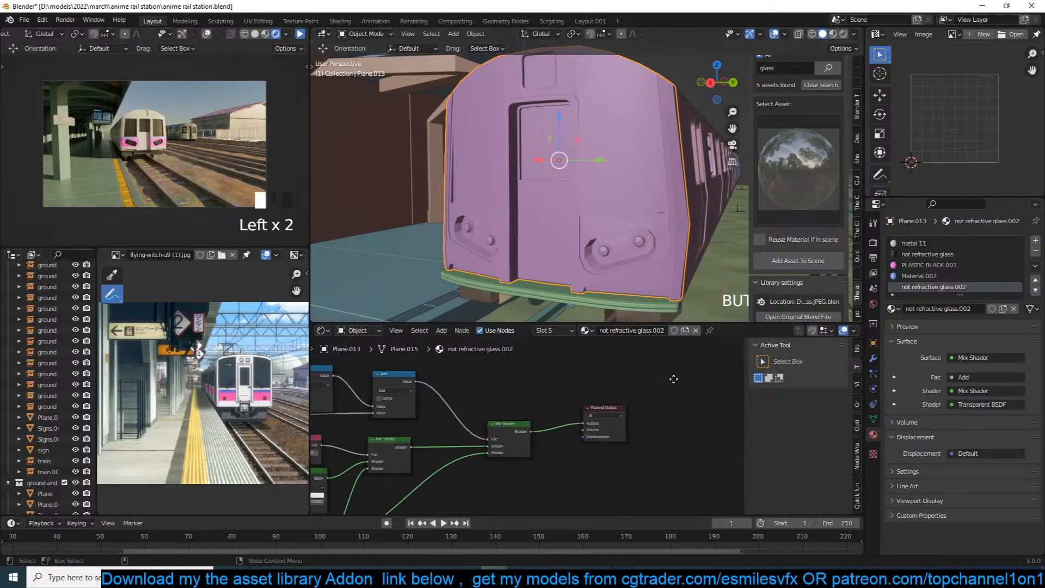
Darken the Glossy BSDF colour in the new glass material to grey and save the file.
middle_click_drag(421, 481, 521, 435)
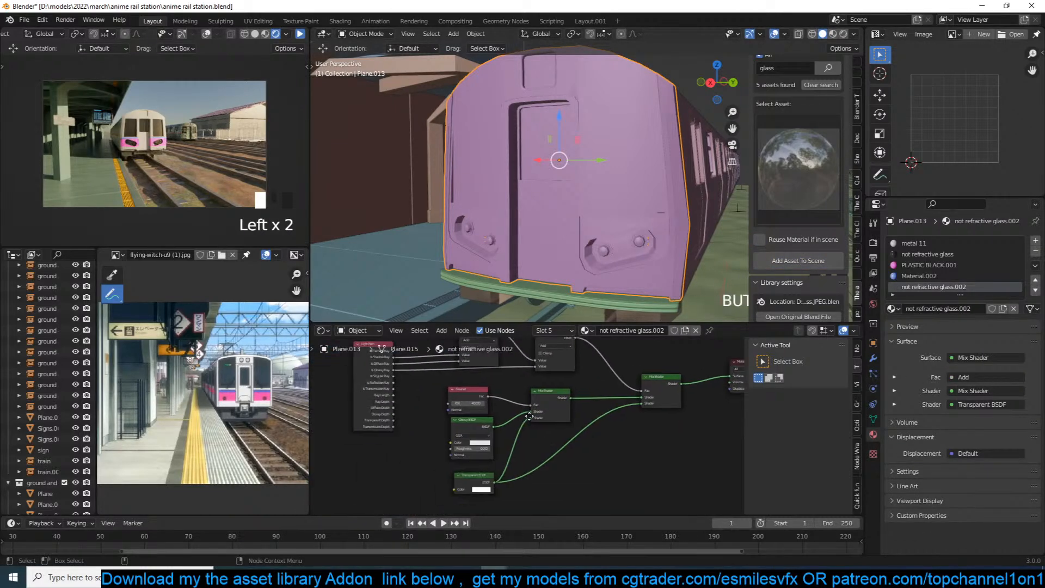
scroll(521, 434, "up", 4)
left_click(479, 442)
left_click(477, 450)
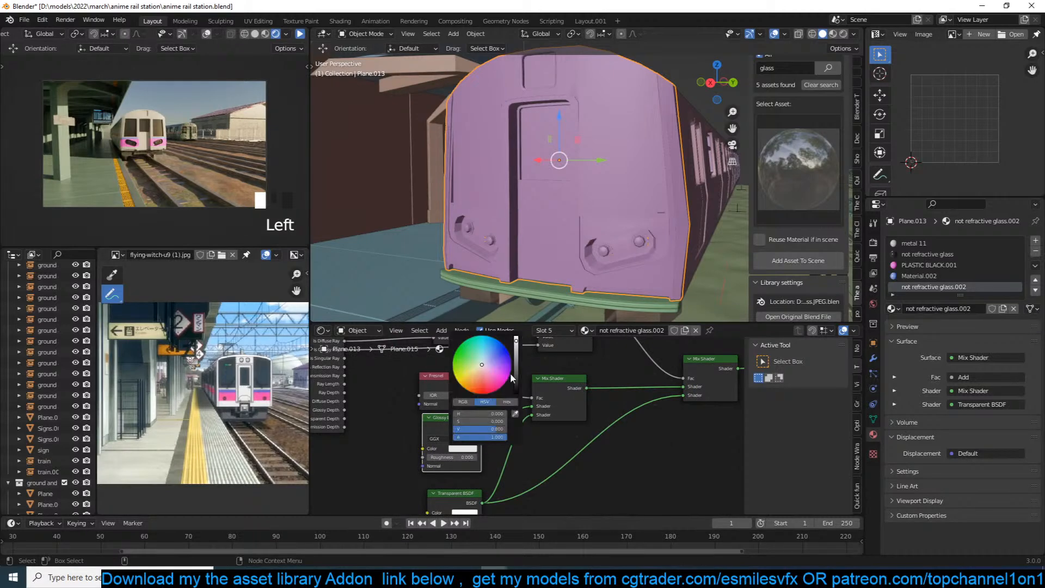
left_click(516, 377)
middle_click_drag(565, 452, 532, 426)
key("ctrl+s")
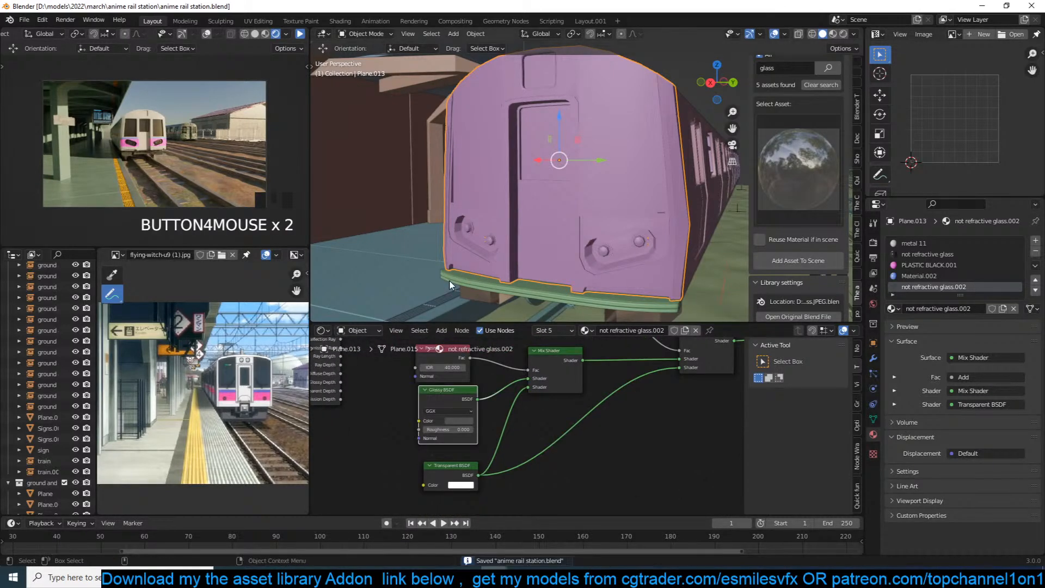
Inspect the window patch's geometry on the train front in Edit Mode, save the file and refresh the rendered preview.
middle_click_drag(483, 280, 511, 277)
key("Tab")
left_click(781, 283)
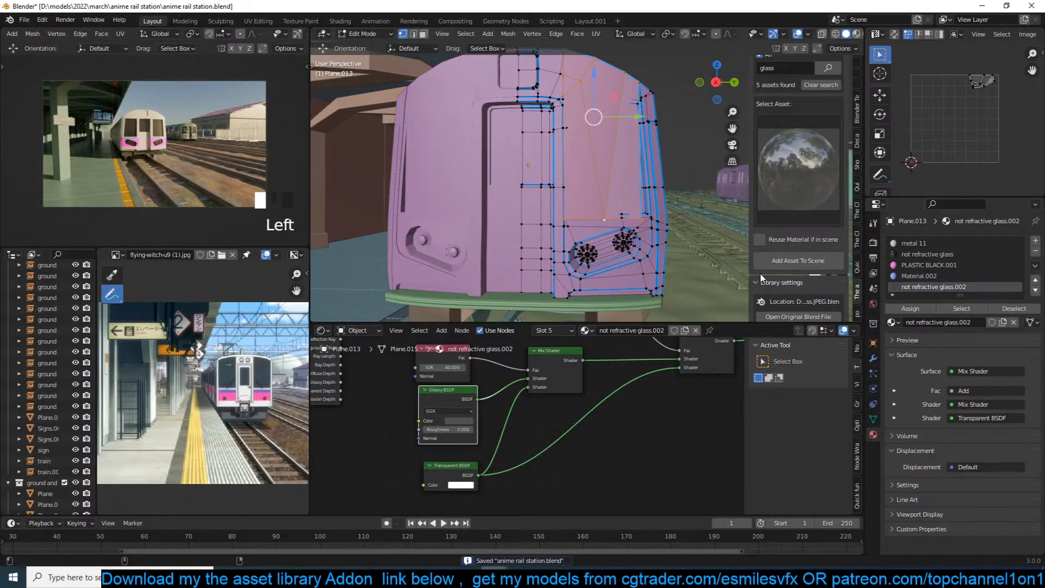
key("Tab")
key("ctrl+s")
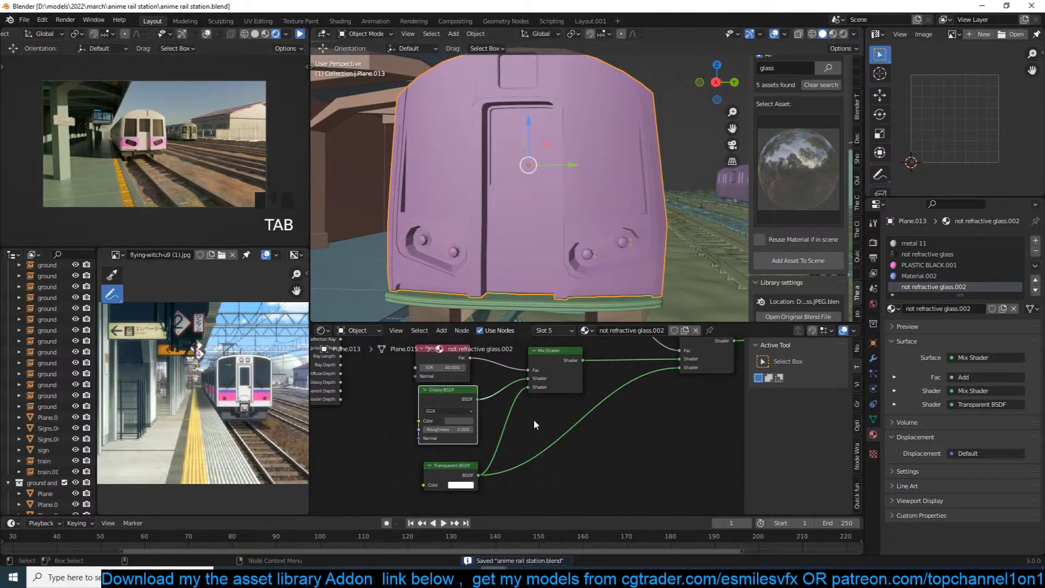
left_click(303, 33)
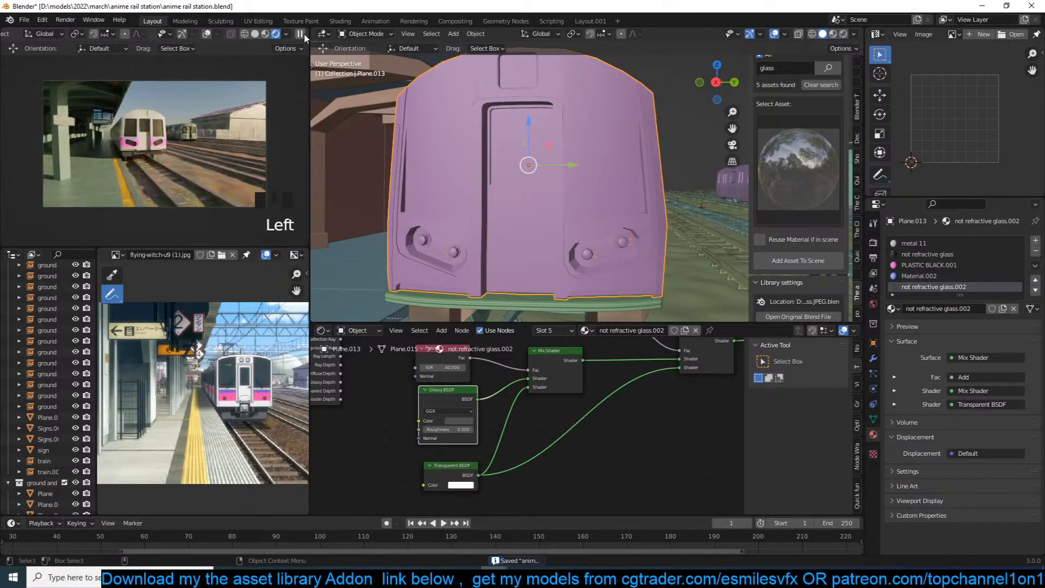
Remove the glass material from the window patch so that its material slot is empty, and save the file.
left_click(1014, 309)
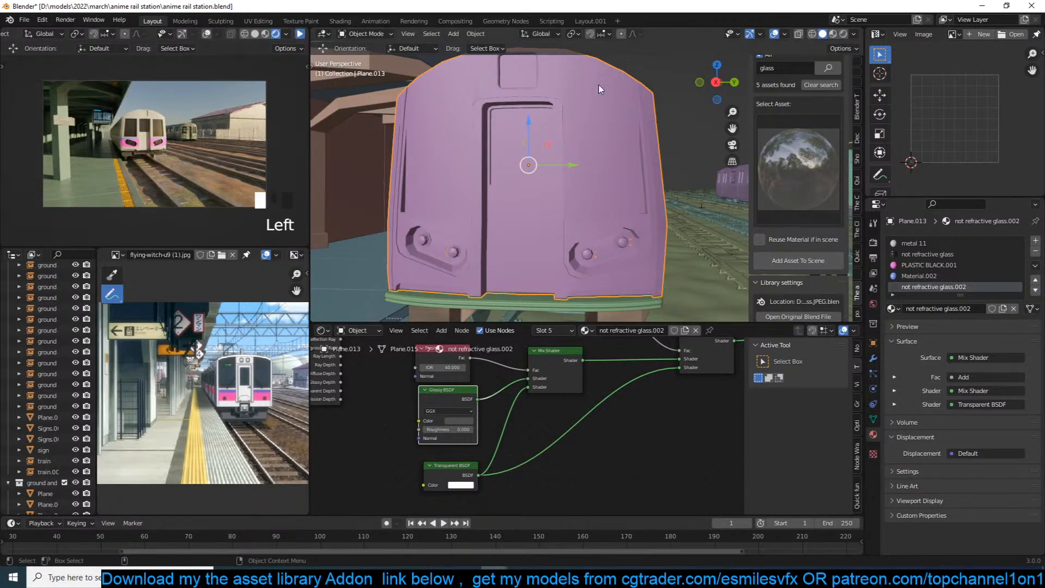
left_click(1036, 240)
left_click(1037, 240)
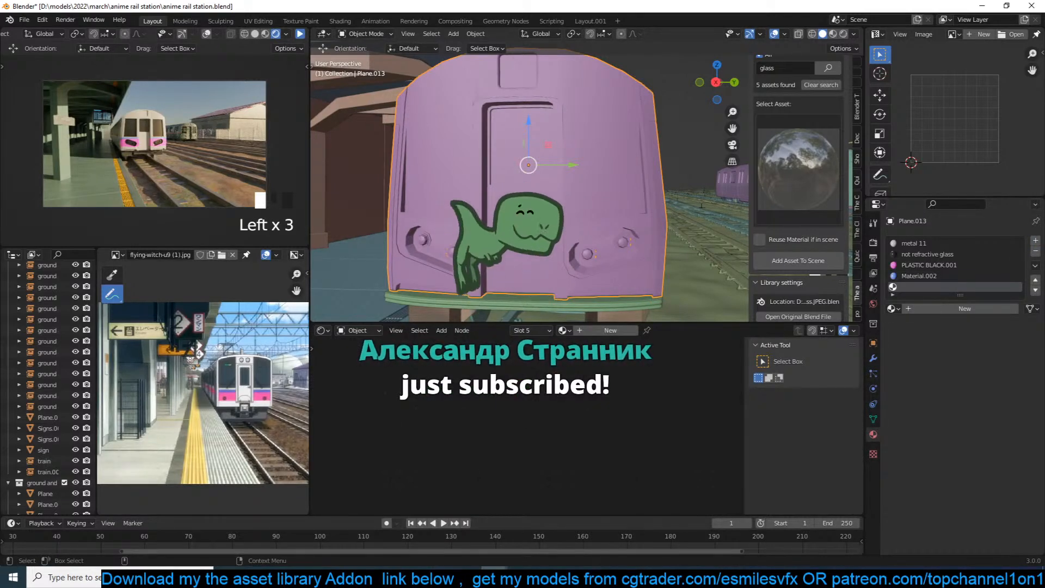
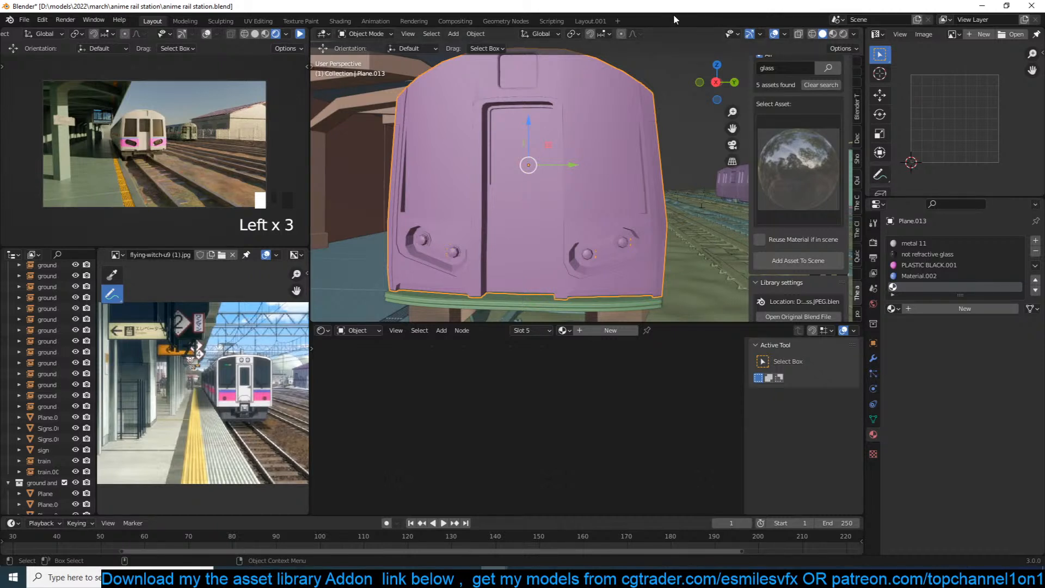
middle_click_drag(586, 158, 595, 157)
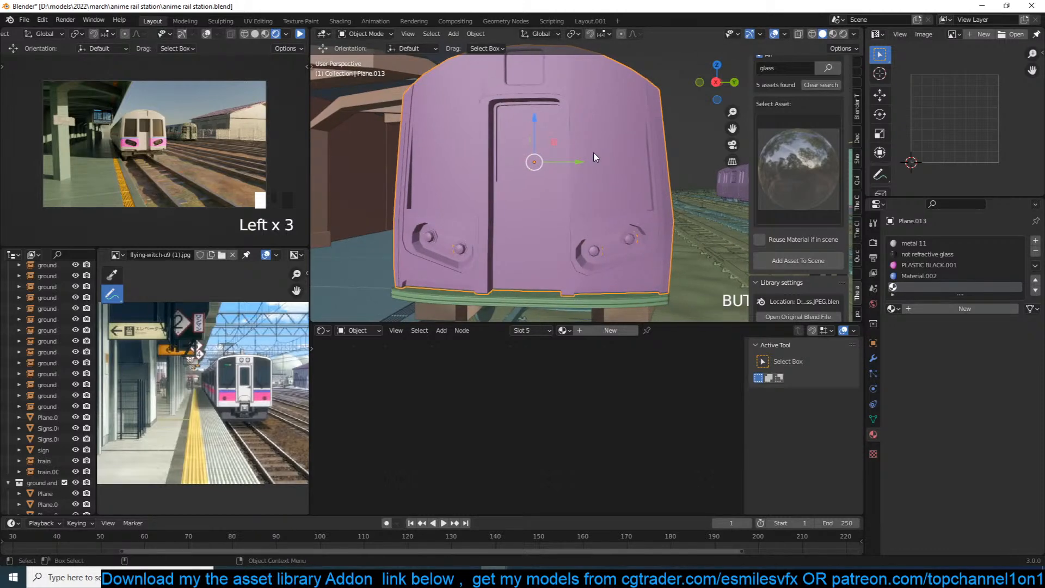
middle_click_drag(595, 162, 607, 223)
key("ctrl+s")
Create a new Principled BSDF material in the empty slot, assign it to the window patch faces and save the file.
key("Tab")
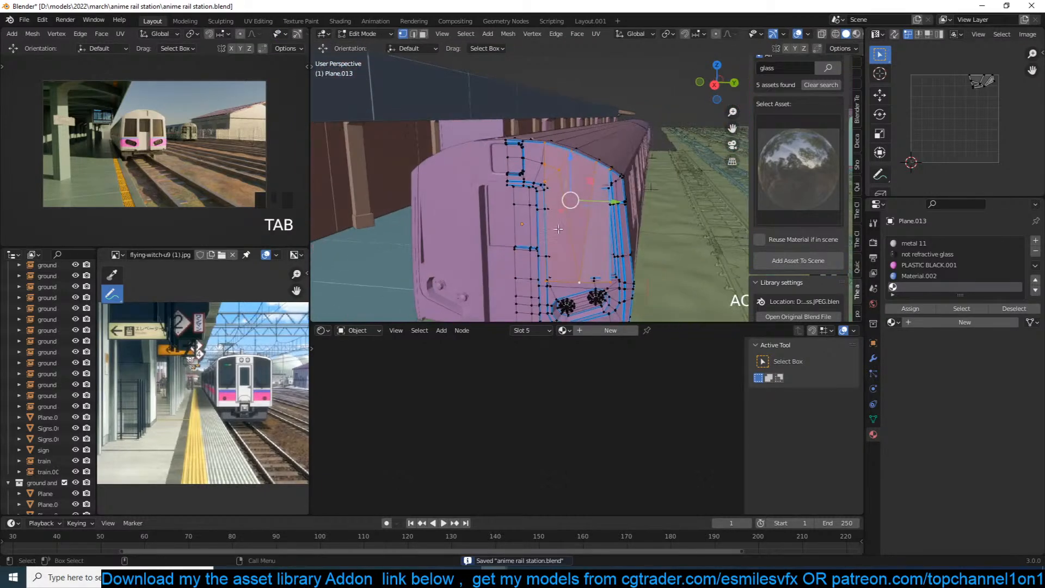
left_click(612, 330)
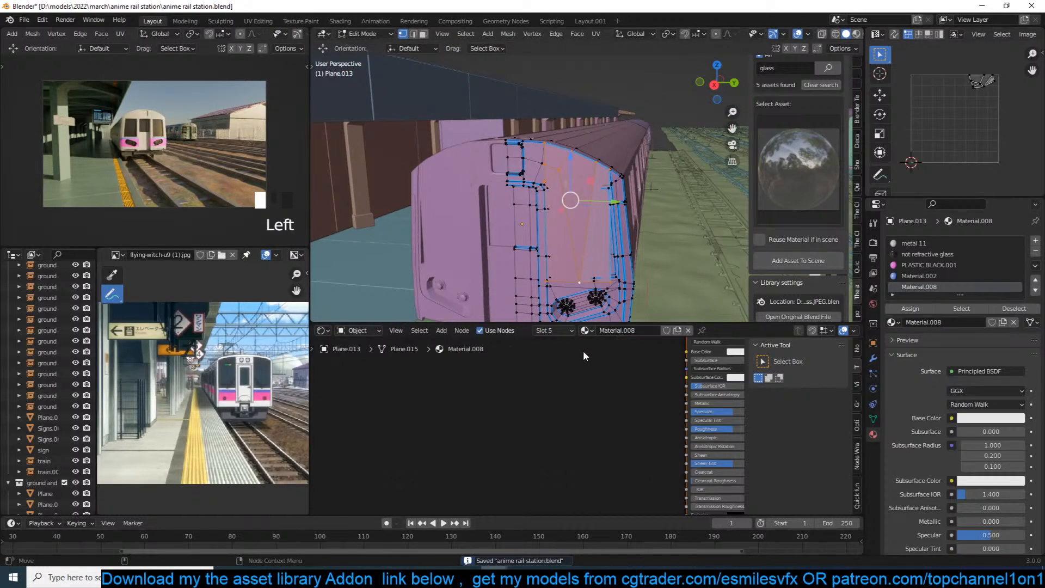
middle_click_drag(584, 351, 543, 412)
triple_click(929, 310)
key("Tab")
mouse_move(550, 175)
middle_mouse_down()
mouse_move(597, 165)
mouse_move(576, 199)
mouse_move(604, 235)
mouse_move(614, 227)
mouse_move(609, 239)
mouse_move(550, 186)
middle_mouse_up()
key("ctrl+s")
Move the window patch 0.02881 m along X, extrude it -0.0345 m along its normal, and save the file.
key("Tab")
scroll(605, 234, "up", 3)
key("Tab")
key("Tab")
key("KP_Decimal")
left_click_drag(554, 161, 548, 162)
key("e")
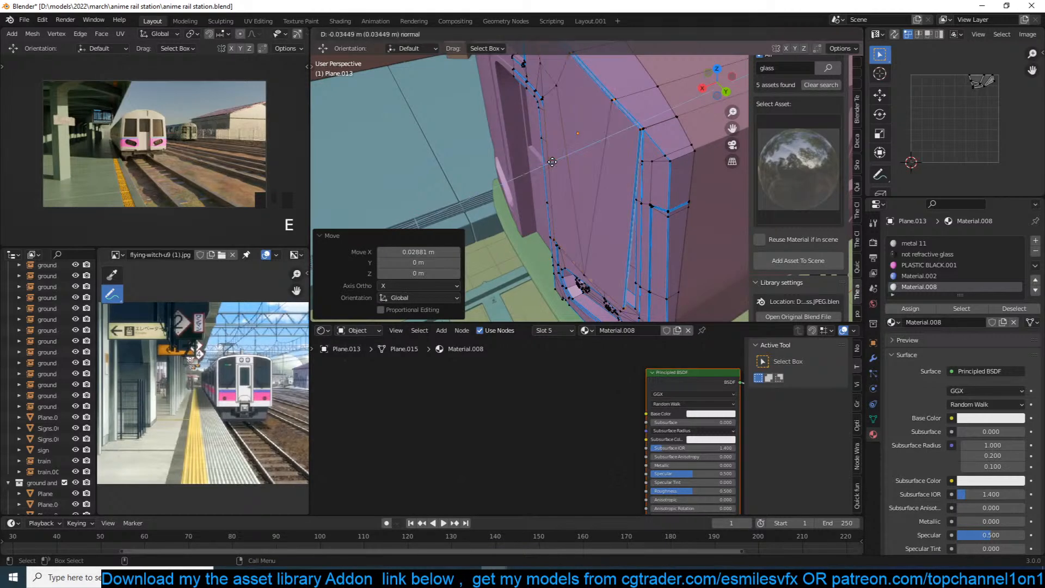
left_click(553, 162)
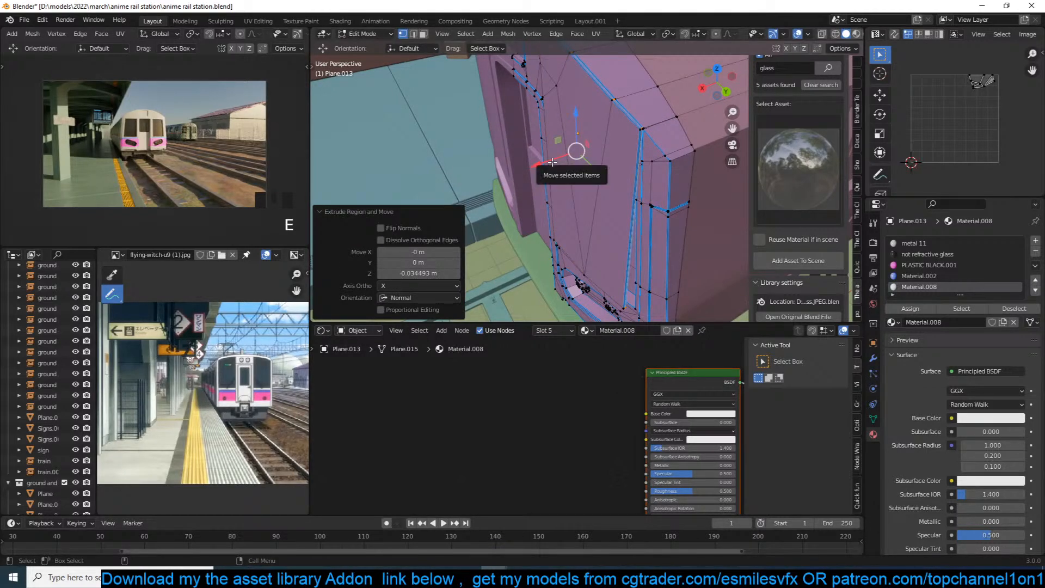
key("ctrl+l")
key("Tab")
middle_click_drag(625, 194, 648, 179)
key("ctrl+s")
Select faces around the extruded window patch's lower edge, shift them slightly along X and save the file.
middle_click_drag(589, 294, 631, 203)
scroll(579, 250, "down", 2)
key("Tab")
scroll(579, 249, "up", 3)
key("3")
left_click(631, 204)
left_click(565, 286, "shift")
middle_click_drag(565, 286, 577, 278)
key("ctrl+z")
left_click(576, 278, "shift")
left_click_drag(578, 270, 561, 269)
middle_click_drag(577, 244, 621, 257)
key("ctrl+s")
Give the window material a near-black base colour, roughness 0 and clearcoat 1.
middle_click_drag(617, 410, 474, 397)
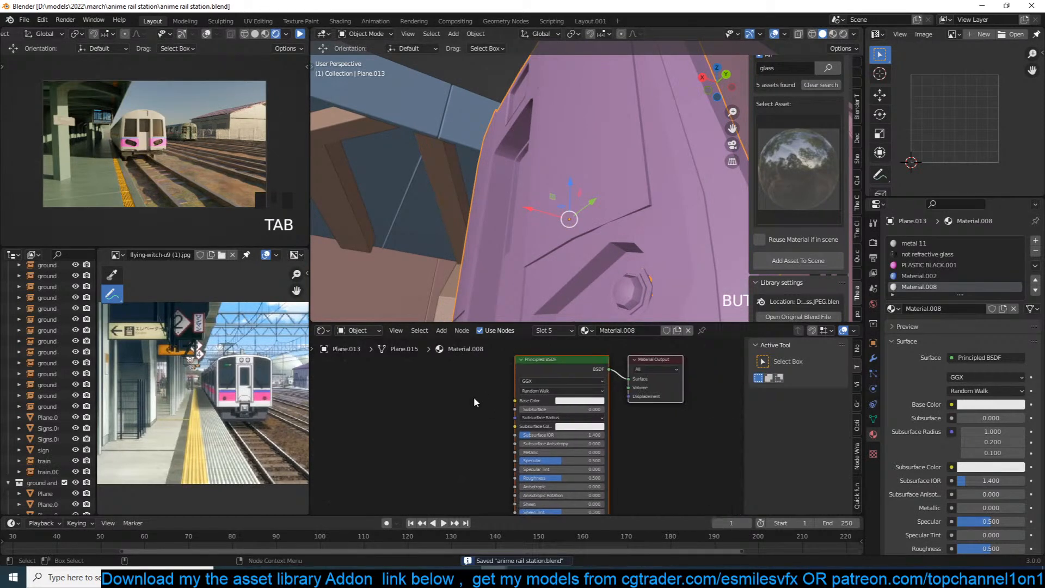
scroll(564, 453, "up", 1)
scroll(566, 423, "up", 2)
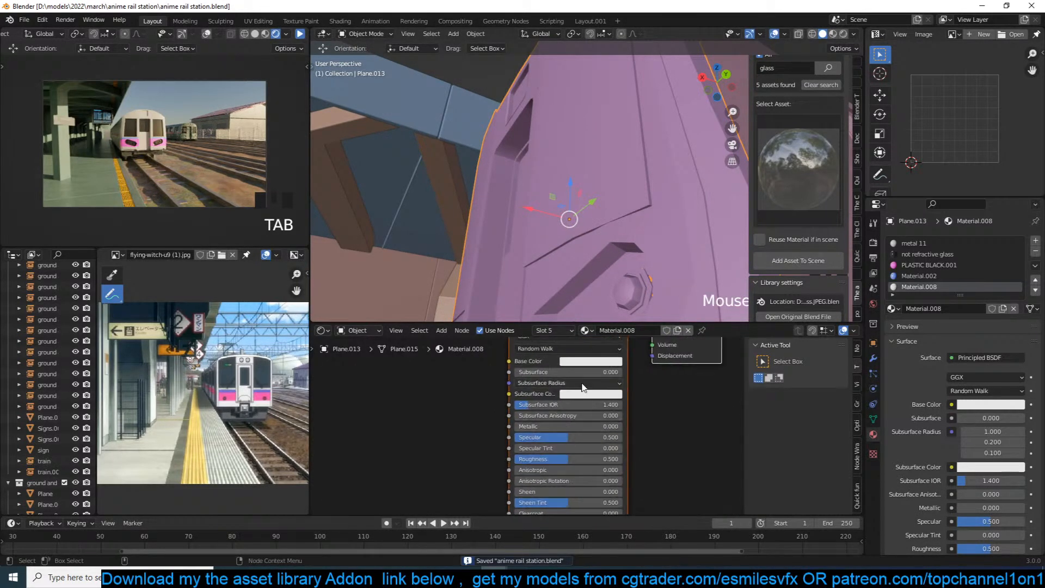
left_click(589, 392)
left_click_drag(642, 298, 642, 314)
left_click_drag(565, 489, 509, 489)
middle_click_drag(540, 514, 570, 435)
left_click(563, 467)
type("1")
left_click(502, 438)
middle_click_drag(501, 439, 516, 360)
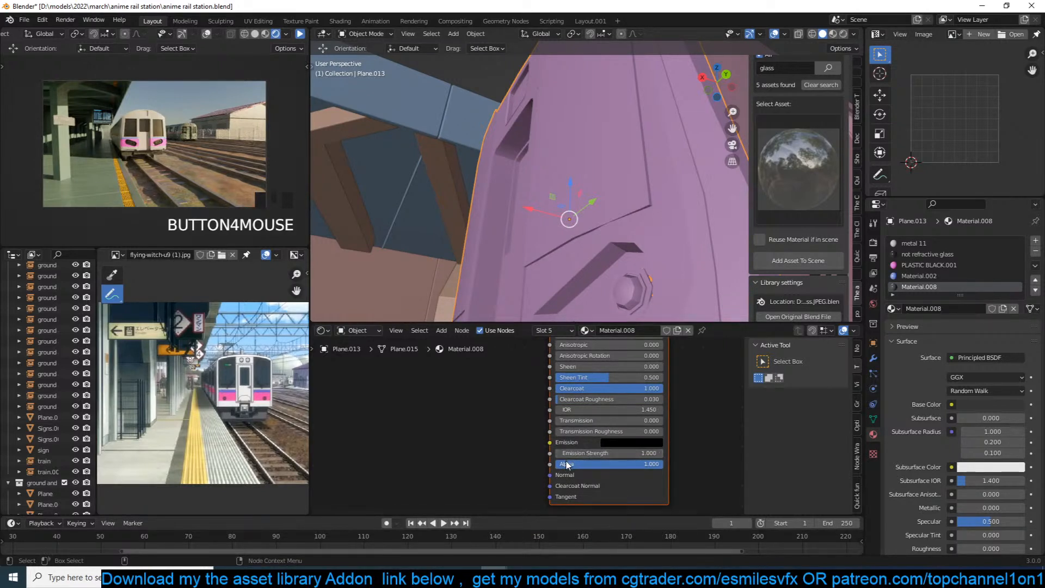
Set the window material's alpha to 0.195 and transmission to 1, and save the file.
left_click_drag(574, 465, 489, 464)
key("ctrl+s")
scroll(899, 449, "down", 20)
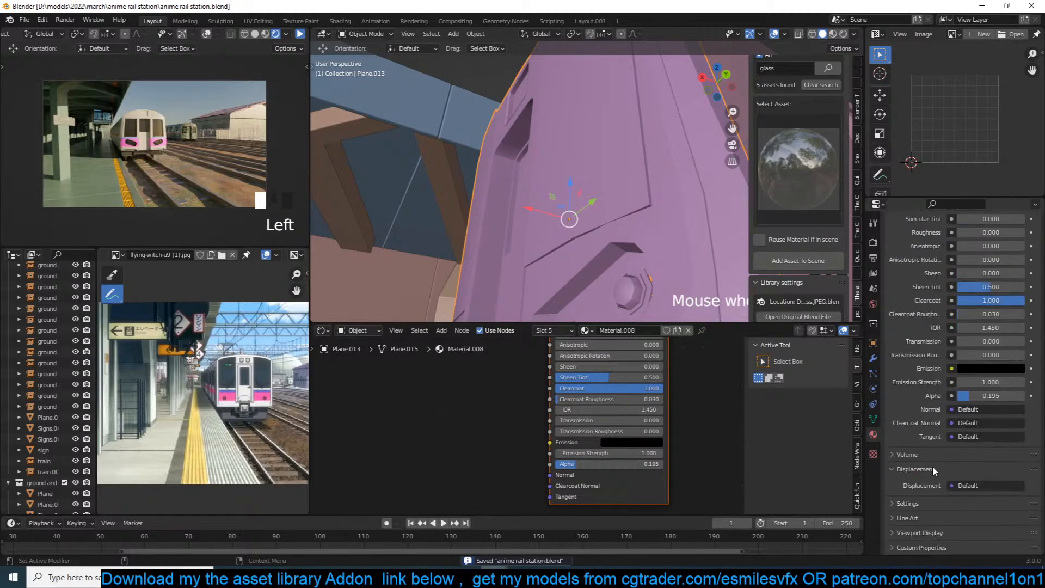
left_click(570, 423)
type("1")
key("Return")
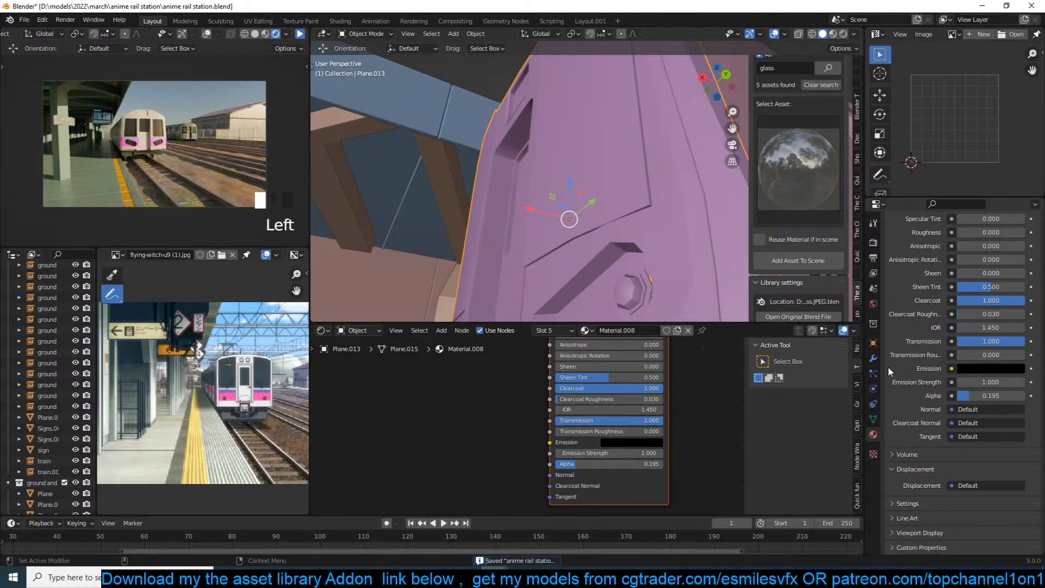
key("ctrl+s")
Refresh the rendered preview and adjust the window material's alpha to 0.636.
left_click(303, 33)
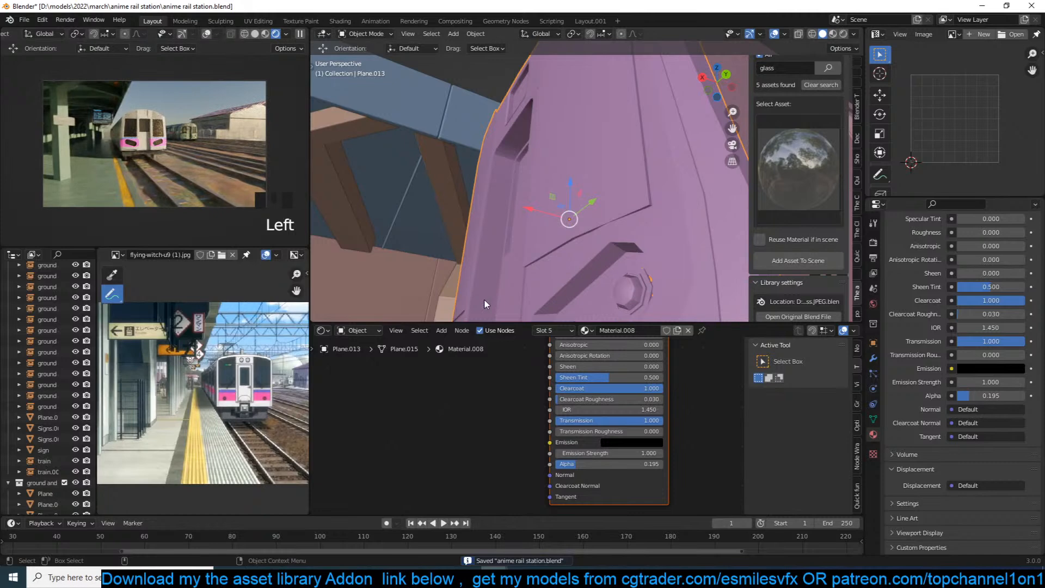
middle_click_drag(488, 297, 444, 104, "shift")
scroll(553, 420, "down", 2)
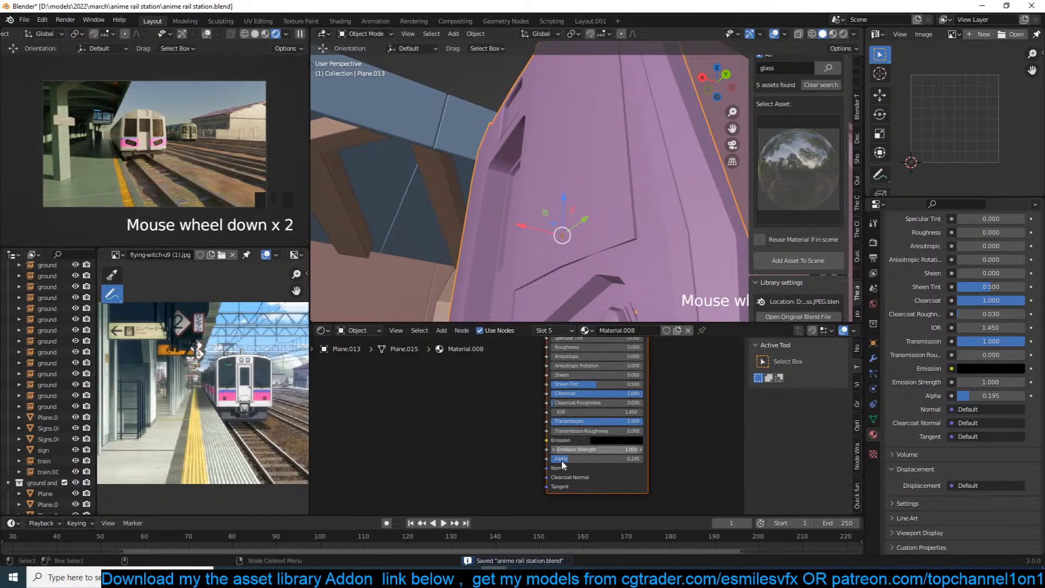
left_click_drag(576, 458, 619, 458)
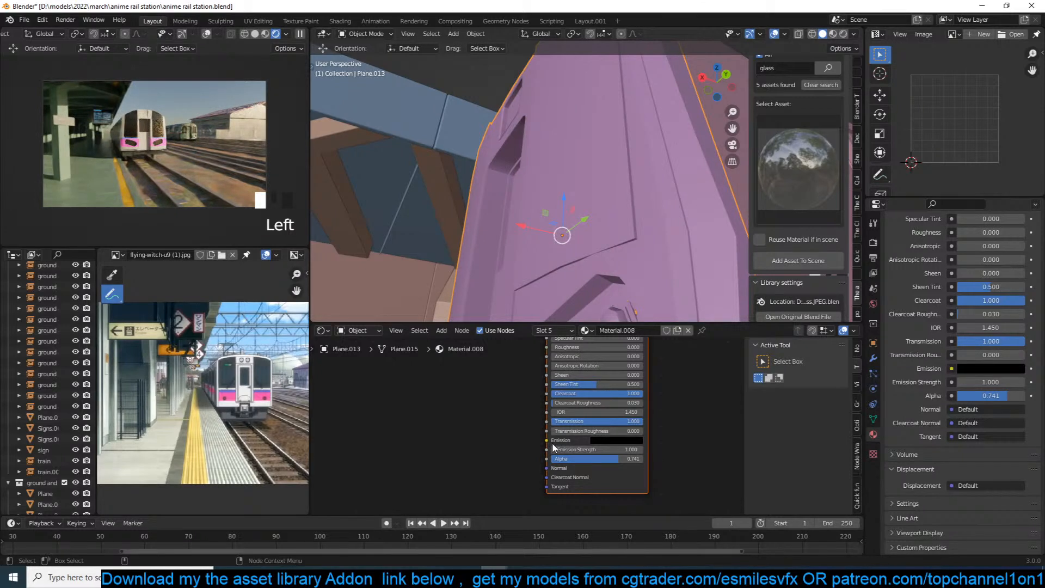
left_click_drag(554, 459, 548, 458)
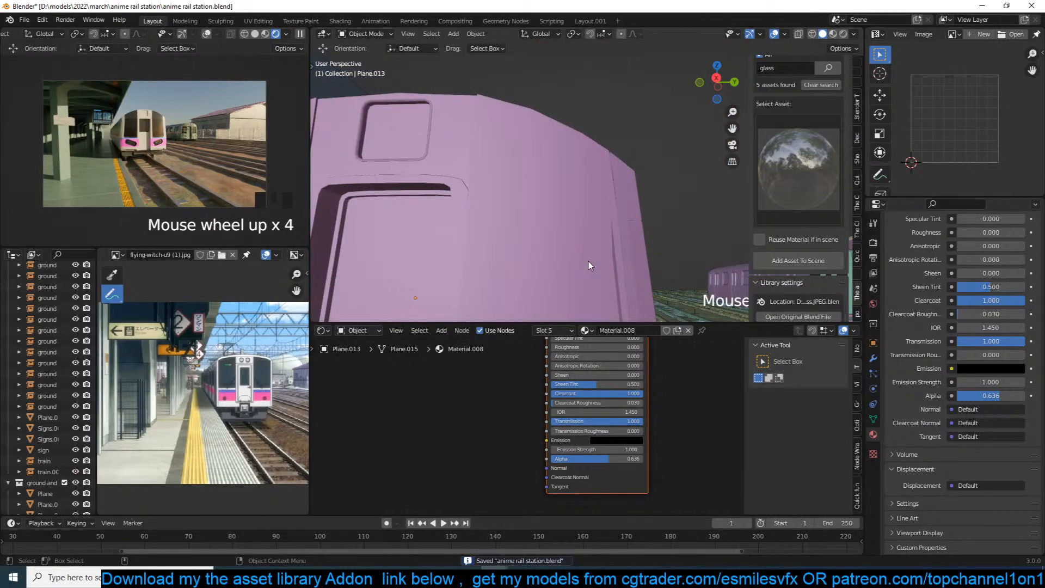
Examine the train's front in the reference image against the modelled train front.
left_click(584, 178)
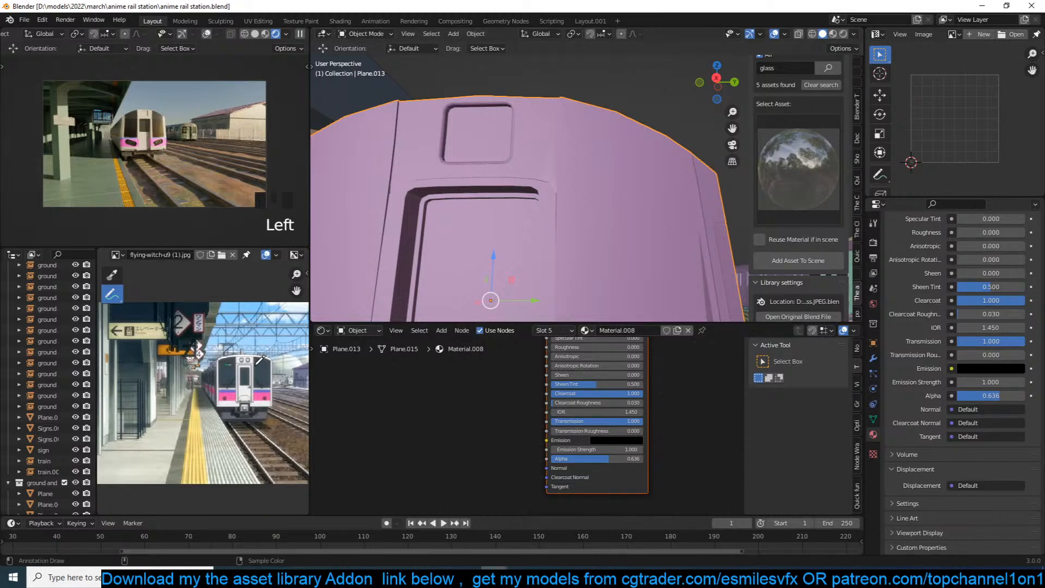
scroll(256, 362, "up", 2)
middle_click_drag(291, 367, 246, 362)
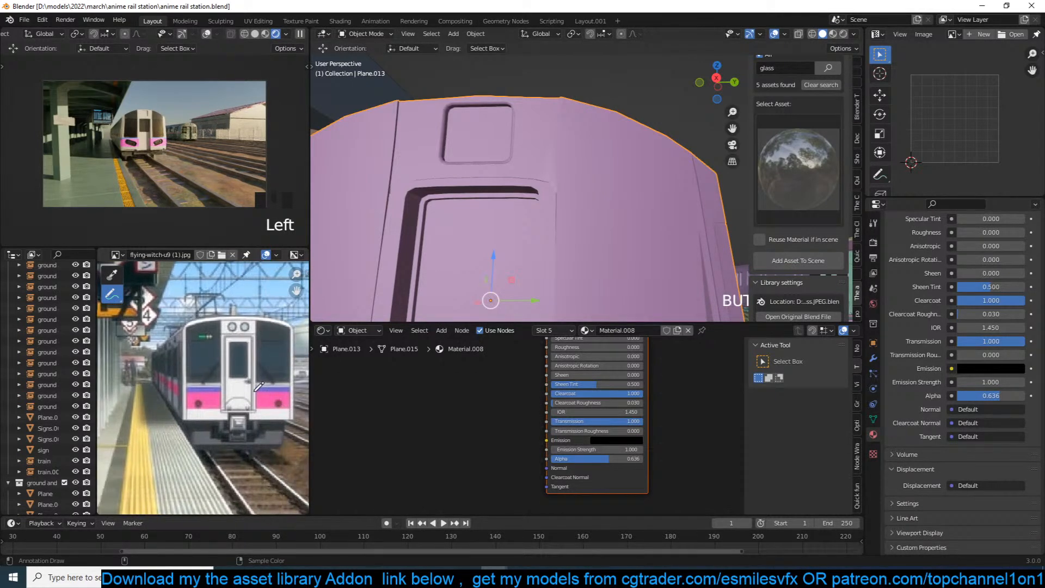
scroll(204, 411, "down", 1)
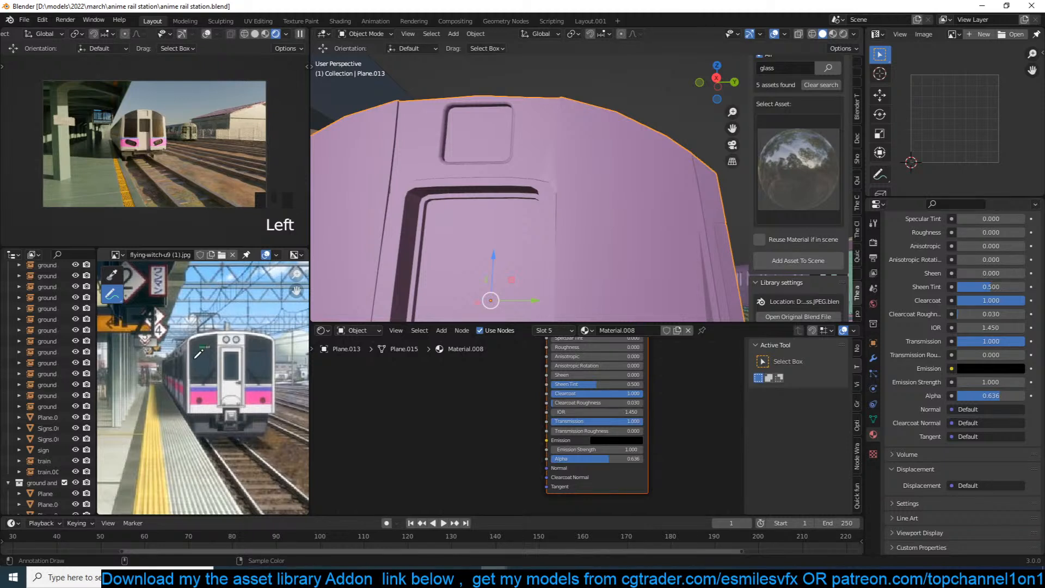
Review the Freestyle line options in the render settings and save the file.
left_click(873, 242)
scroll(922, 416, "up", 2)
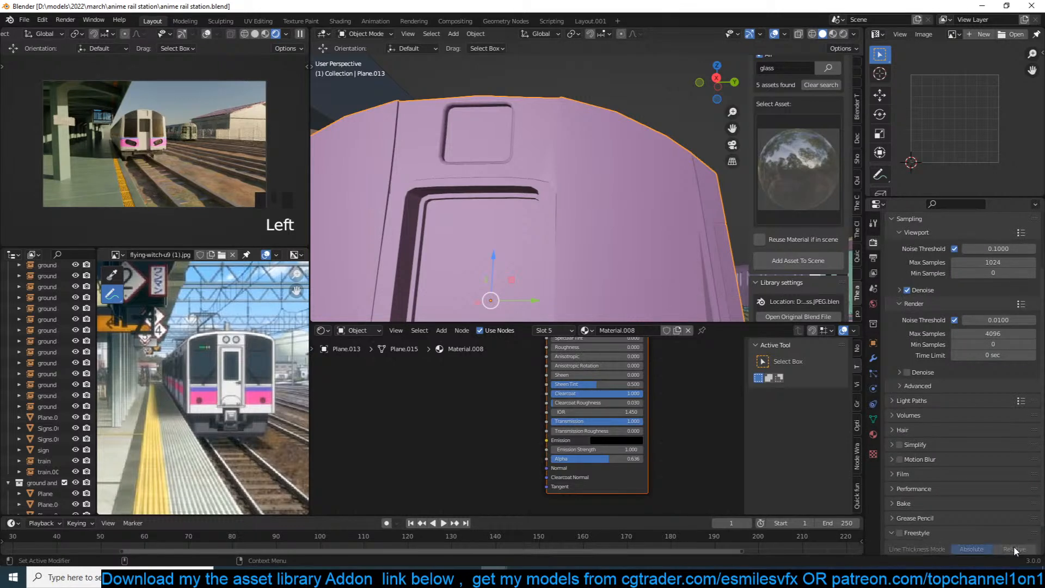
scroll(911, 530, "down", 2)
left_click(928, 500)
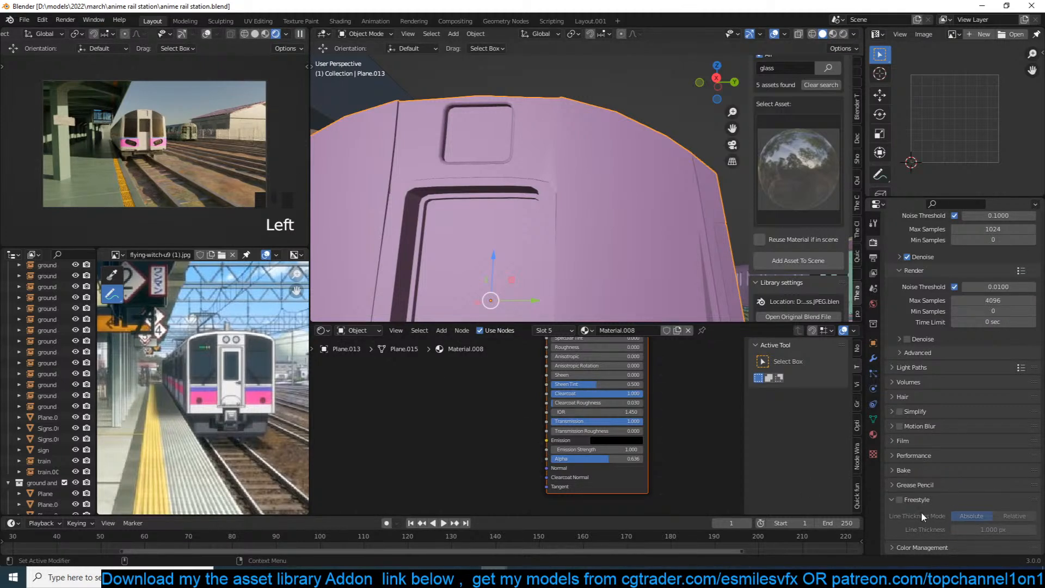
left_click(525, 411)
key("ctrl+s")
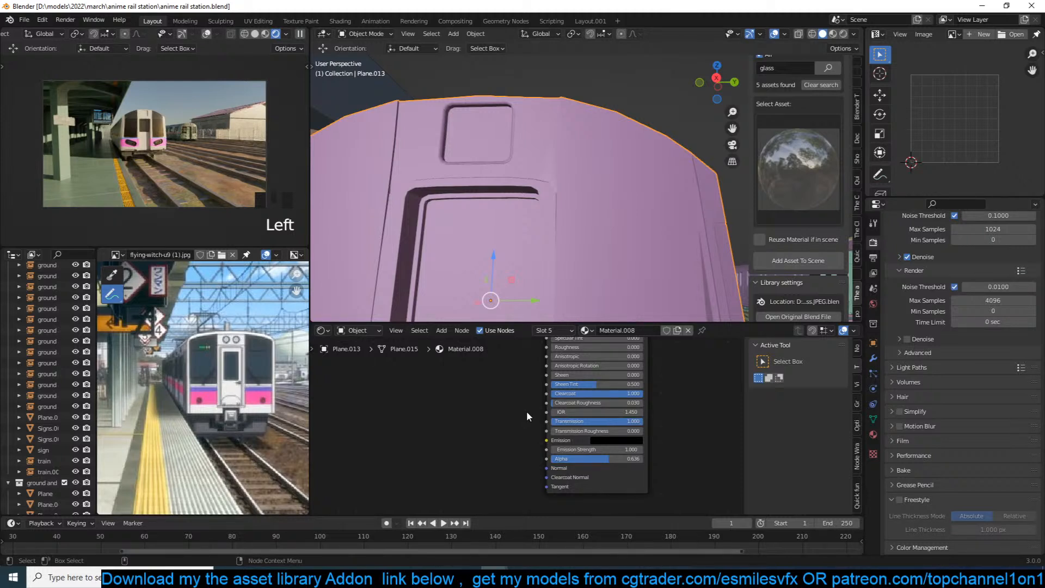
Save the file and delete the background train instance standing alone on the far tracks.
middle_click_drag(531, 64, 578, 136, "ctrl")
key("ctrl+s")
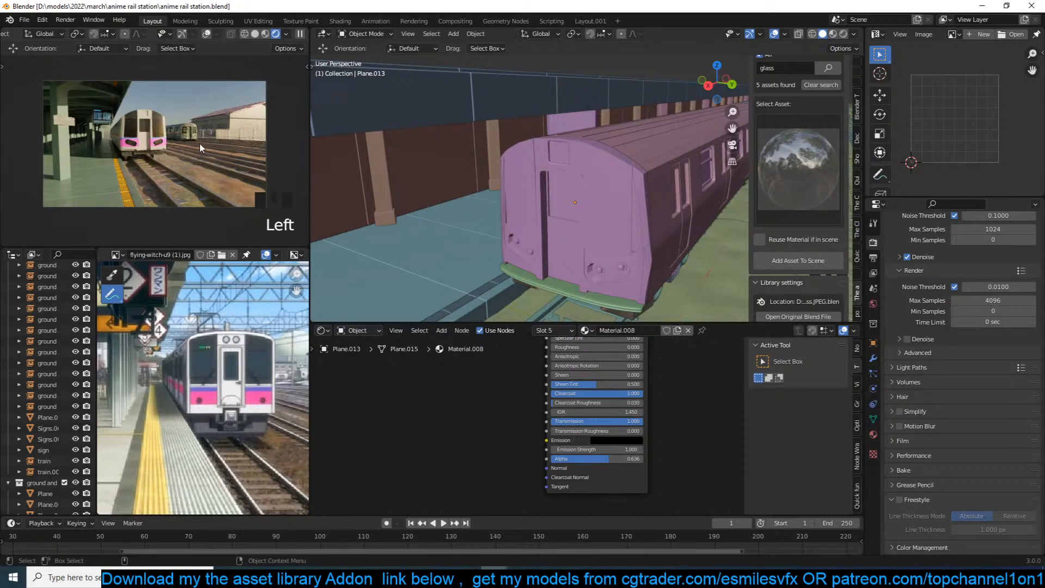
scroll(141, 326, "down", 2)
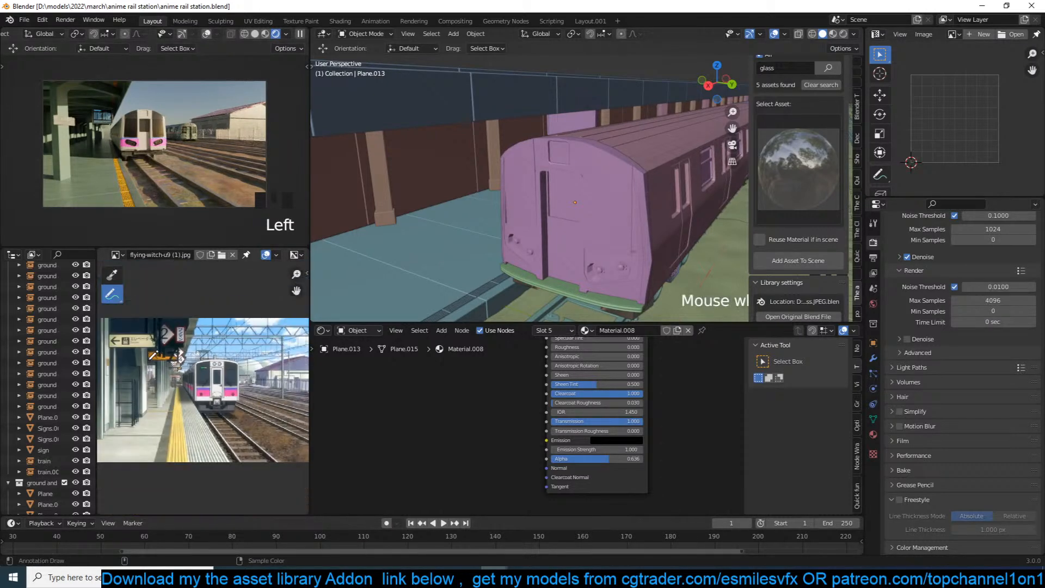
scroll(616, 173, "down", 9)
middle_click_drag(615, 172, 635, 130)
left_click(635, 131)
key("x")
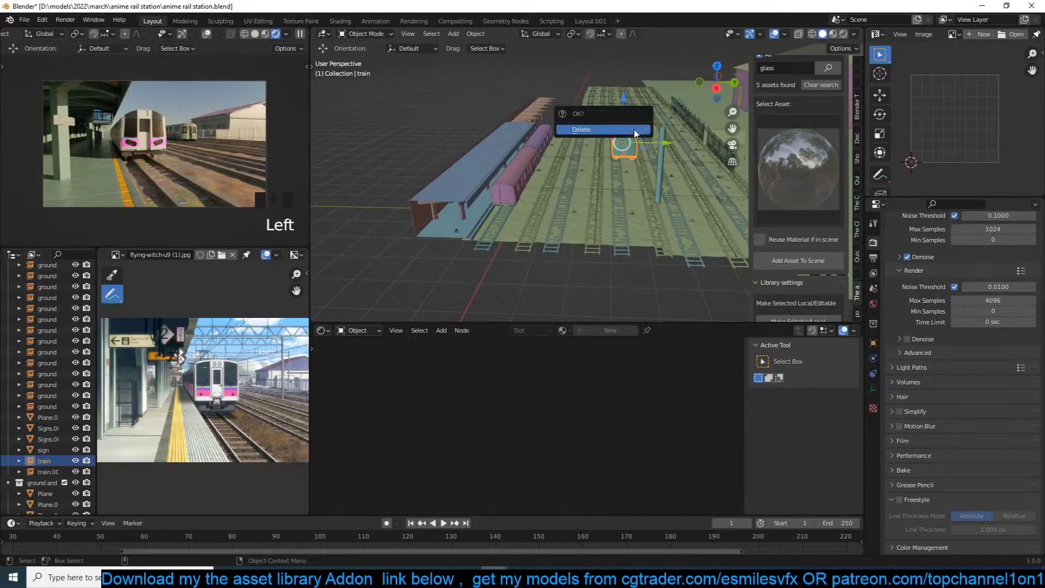
left_click(635, 131)
Locate the platform train's collection and add a collection instance of train.001 to the scene in top view.
left_click(536, 163)
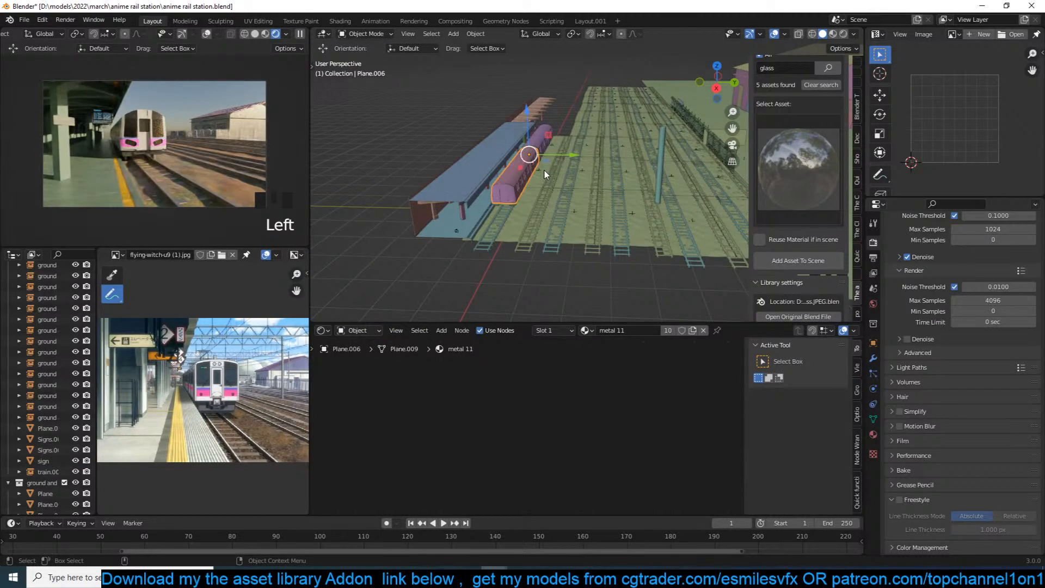
scroll(54, 463, "down", 14)
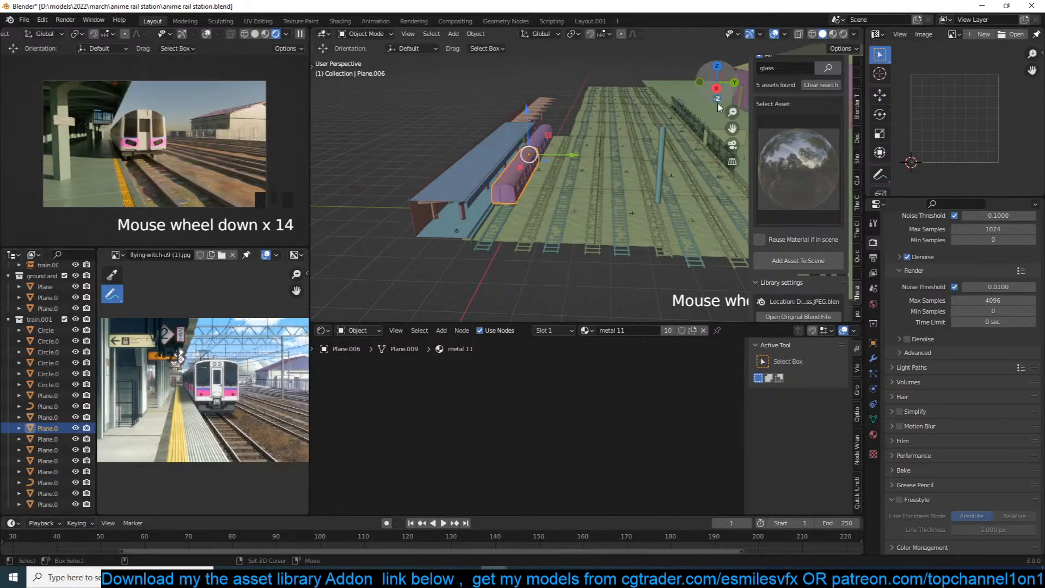
key("KP_7")
key("shift+a")
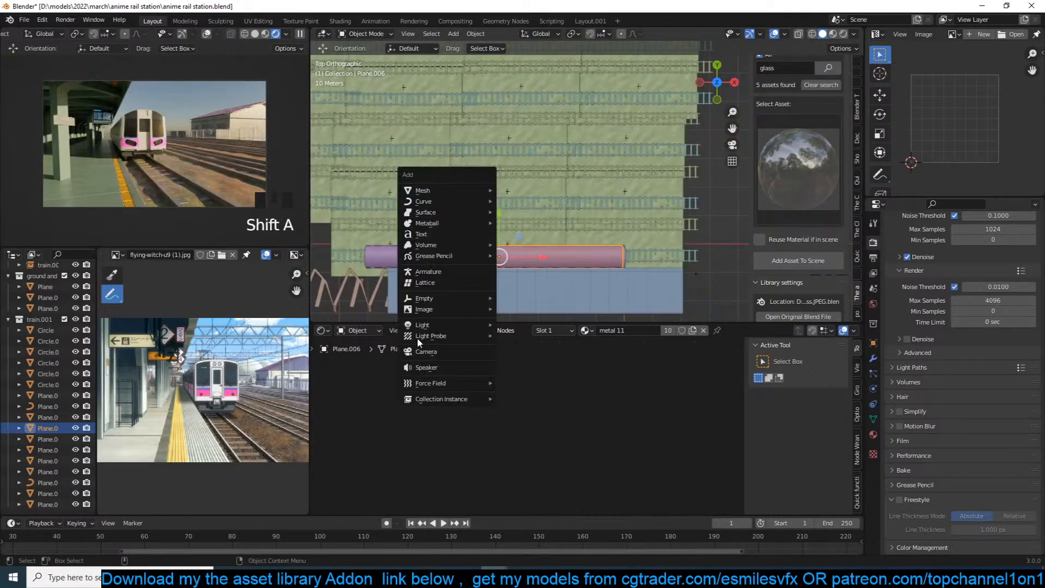
mouse_move(447, 400)
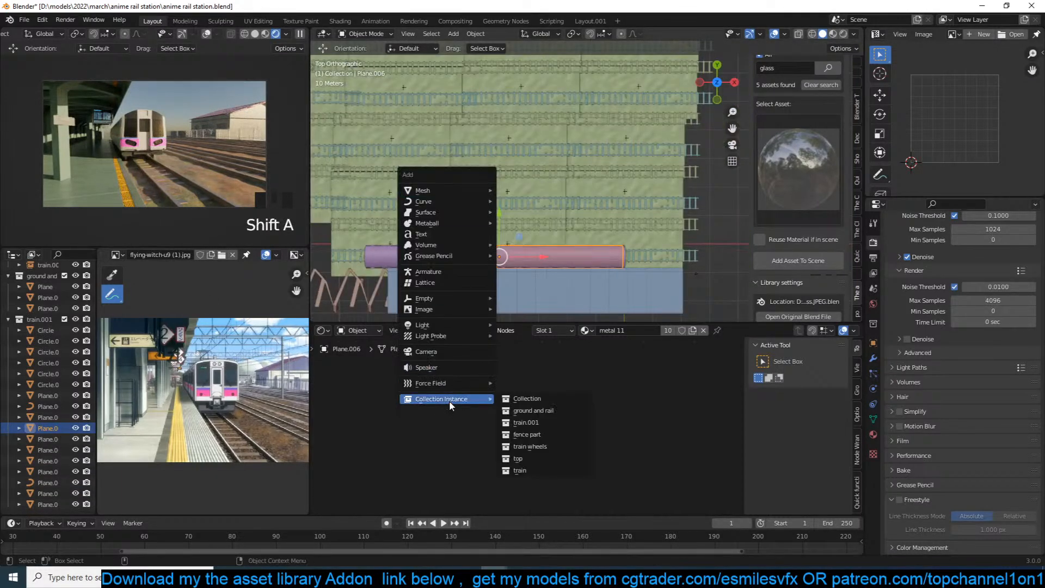
left_click(532, 471)
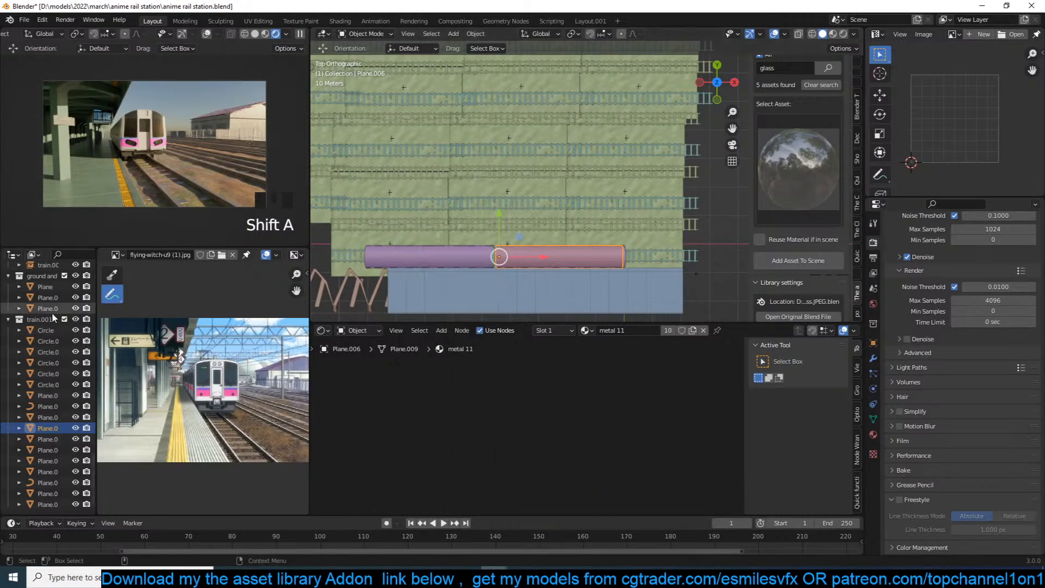
left_click(8, 320)
key("shift+a")
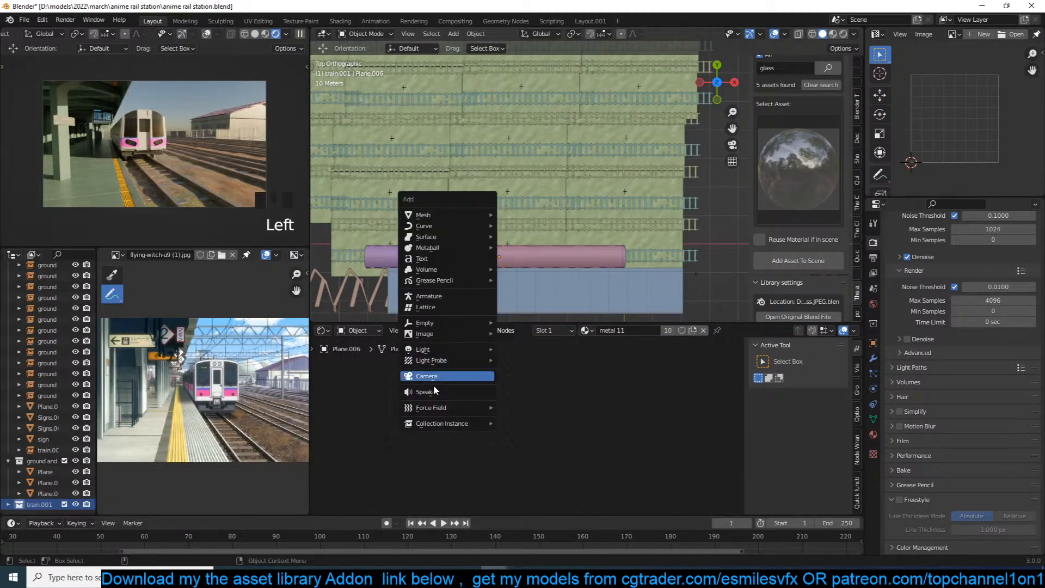
mouse_move(446, 423)
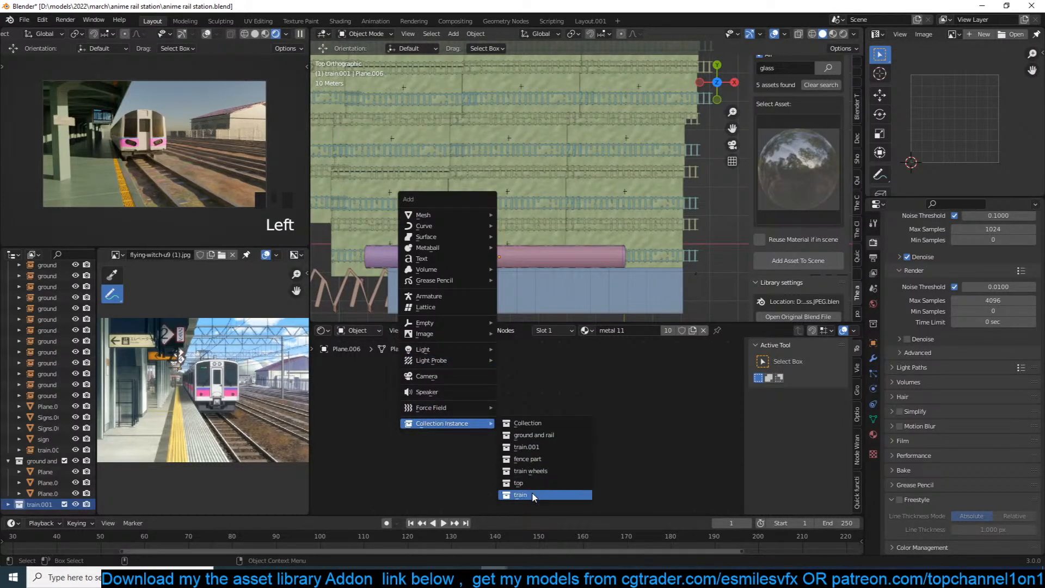
left_click(546, 447)
Move the new train instance onto a track in the middle of the rail yard, deselect it and save the file.
key("g")
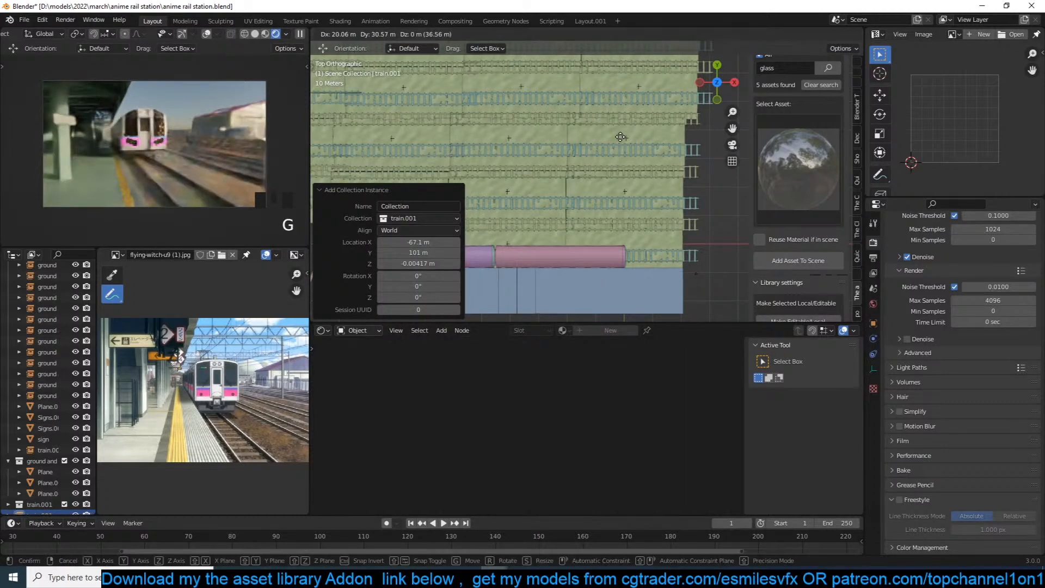
scroll(617, 163, "down", 8)
scroll(597, 156, "up", 6)
key("g")
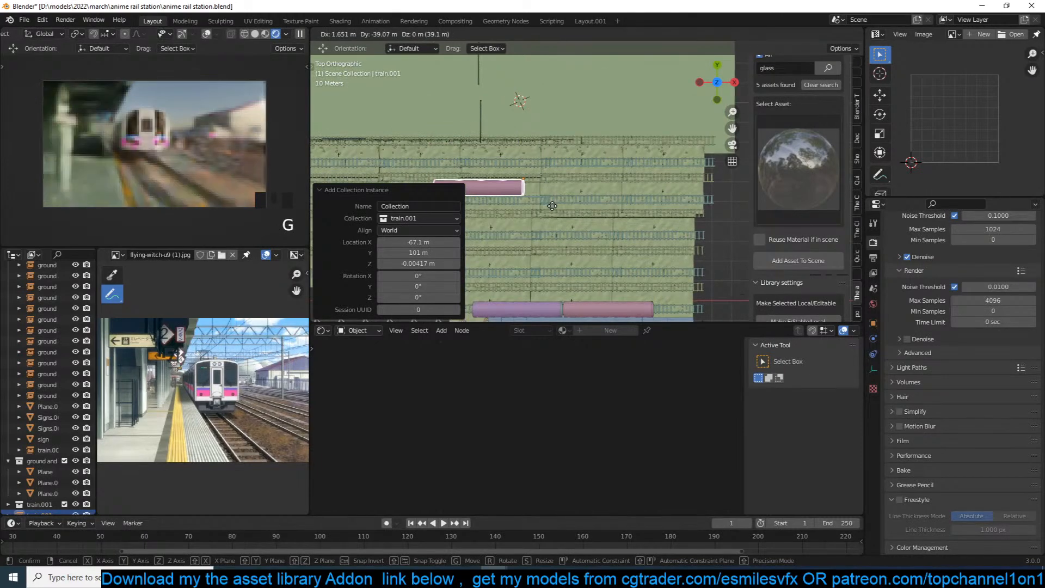
left_click(555, 202)
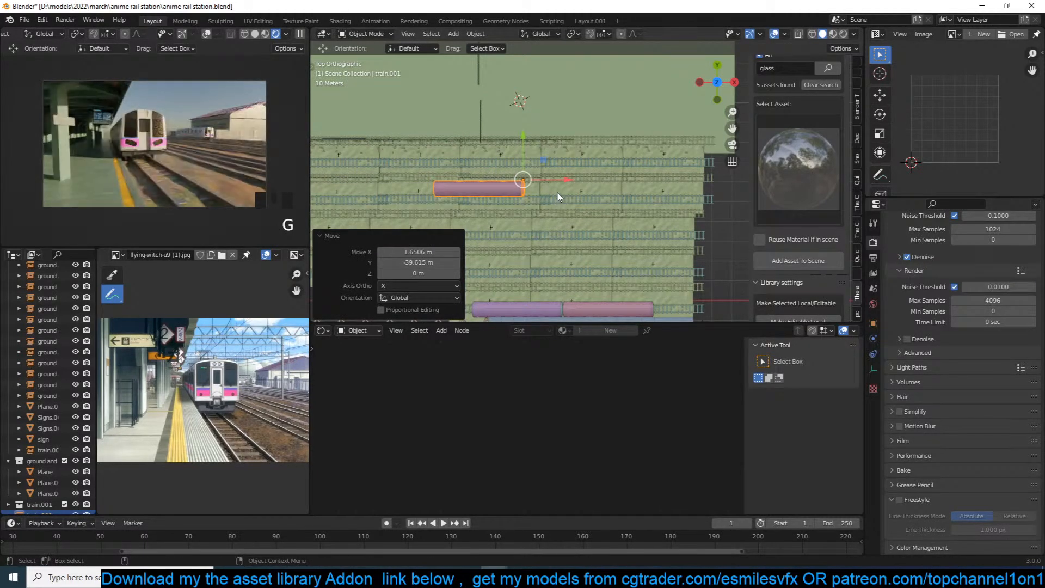
key("g")
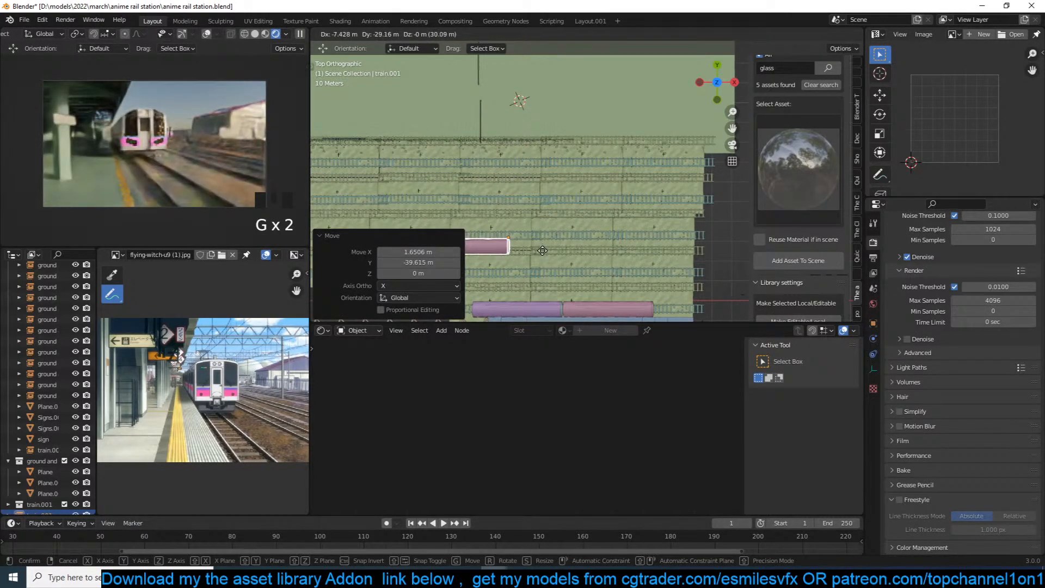
left_click(574, 241)
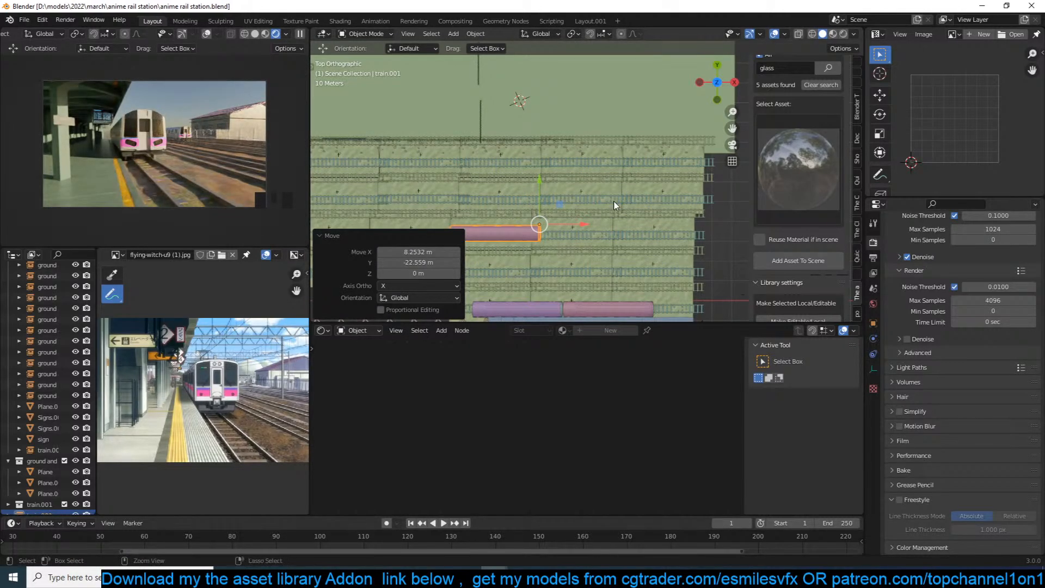
key("ctrl+s")
key("alt+a")
key("grave")
middle_click_drag(635, 184, 524, 110)
scroll(536, 111, "up", 4)
key("ctrl+s")
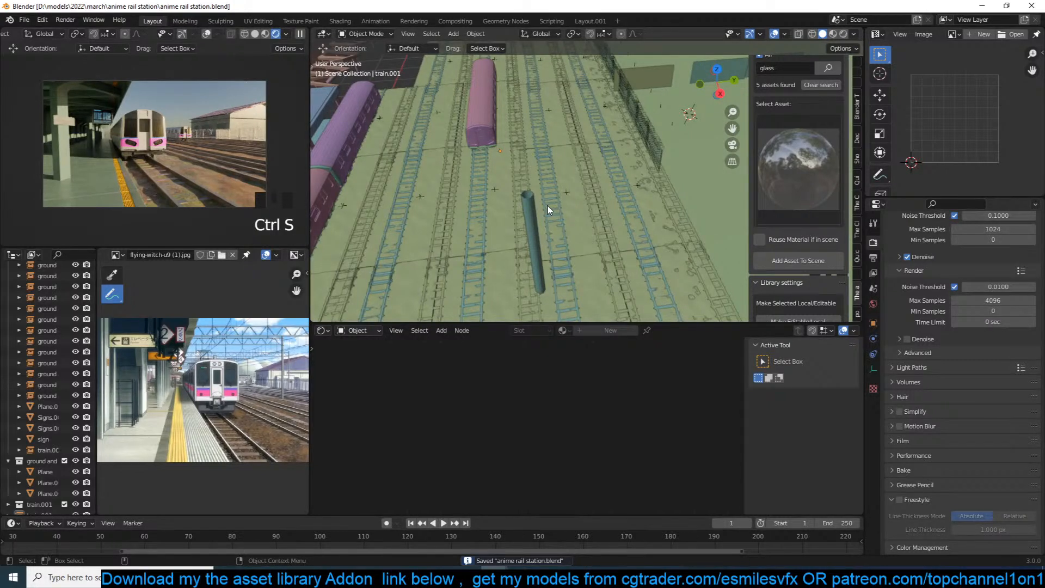
middle_click_drag(556, 210, 583, 200, "shift")
key("ctrl+s")
Compare the reference's tall background building with the scene and place the 3D cursor on the empty ground beyond the wire fence.
scroll(226, 364, "down", 2)
middle_click_drag(226, 364, 188, 384)
scroll(194, 364, "up", 2)
scroll(197, 384, "up", 2)
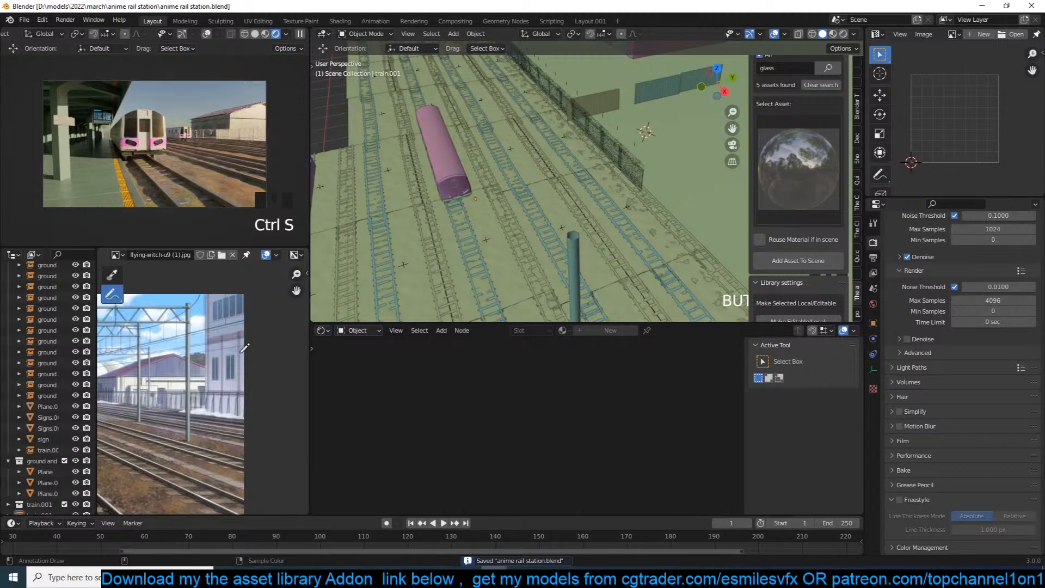
scroll(536, 170, "down", 2)
middle_click_drag(536, 170, 632, 169)
scroll(560, 198, "up", 2)
middle_click_drag(453, 184, 474, 186, "shift")
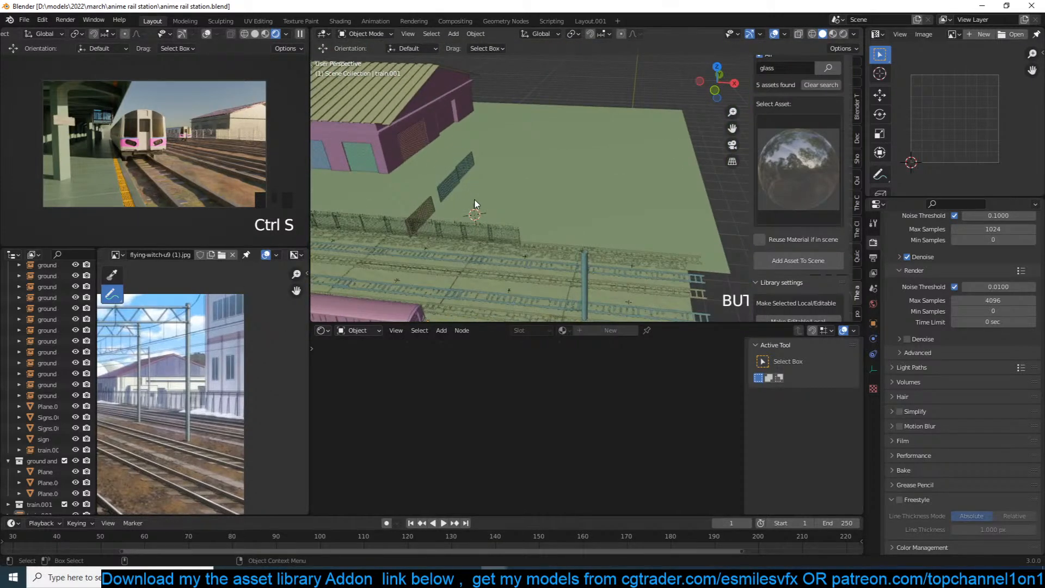
scroll(496, 202, "up", 3)
right_click(471, 215, "shift")
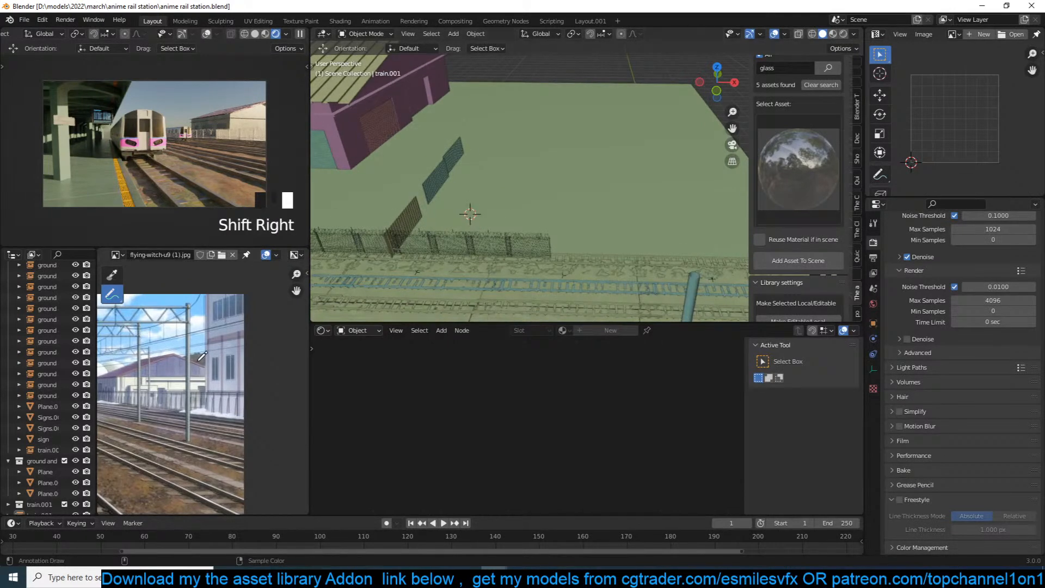
Add a plane at the 3D cursor and rotate it 90° about the X axis to stand upright.
key("shift+a")
mouse_move(446, 39)
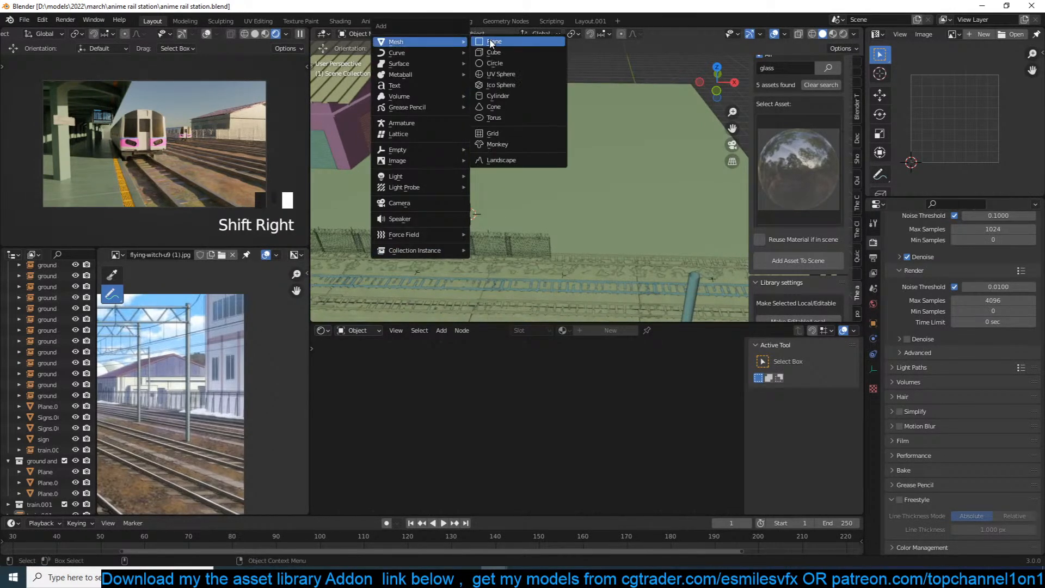
left_click(493, 42)
key("r")
key("x")
key("9")
key("0")
key("Return")
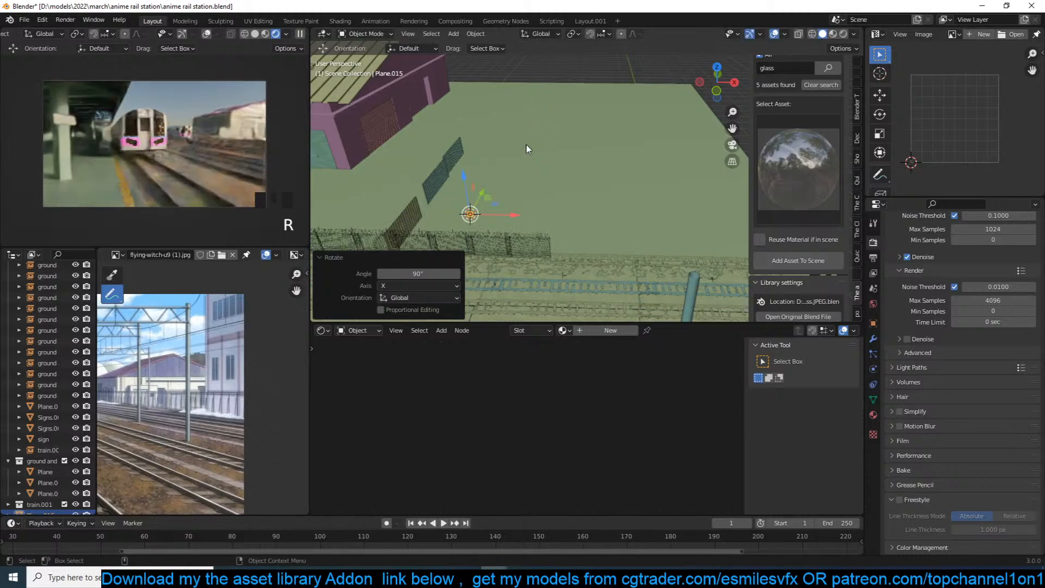
Scale the upright plane by about 2.78 and raise it about 5.38 m along Z.
key("KP_Decimal")
scroll(527, 145, "down", 7)
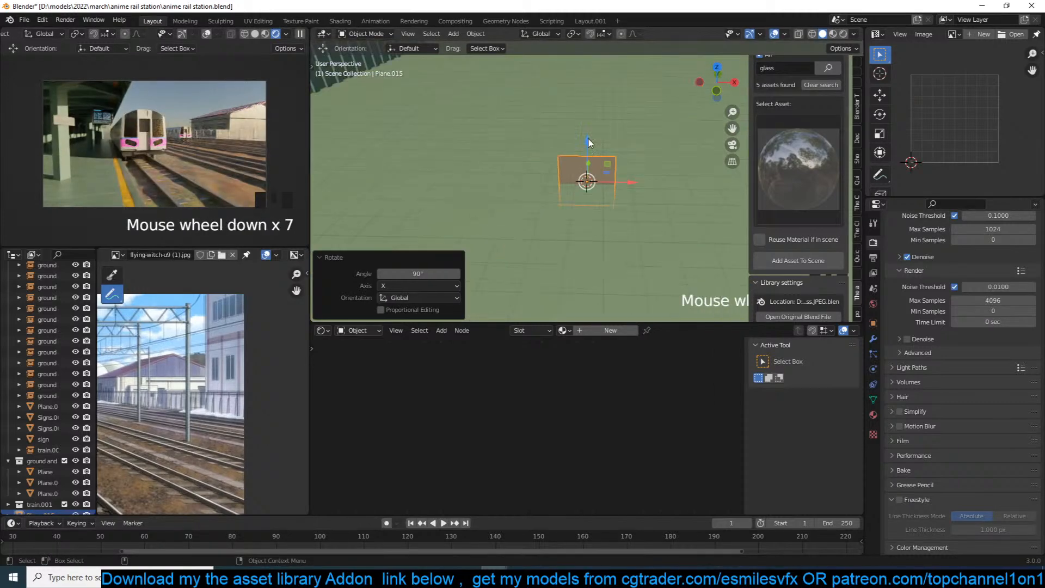
key("s")
left_click(684, 93)
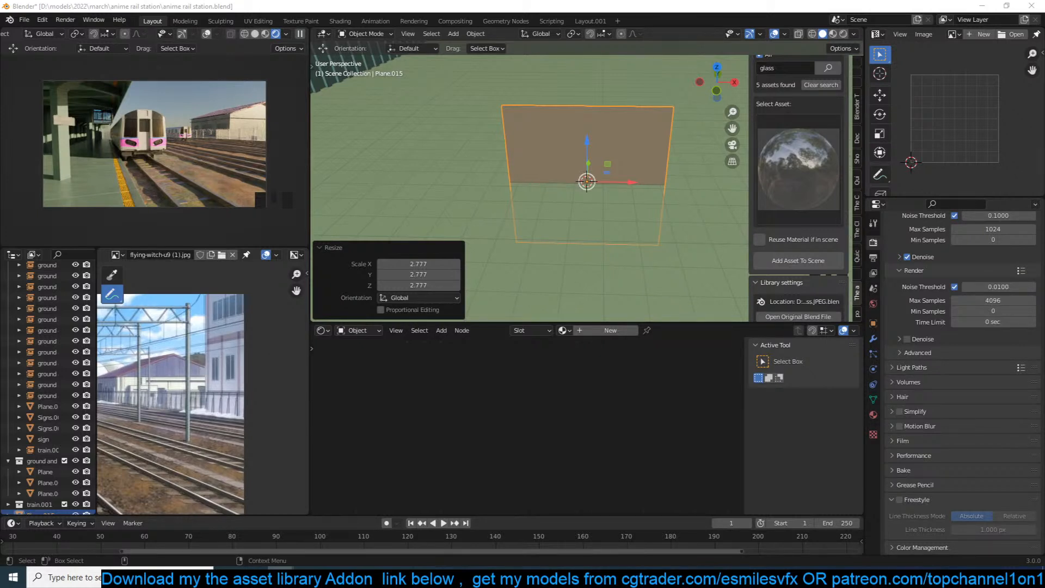
scroll(521, 185, "down", 3)
middle_click_drag(521, 186, 522, 184)
key("g")
key("z")
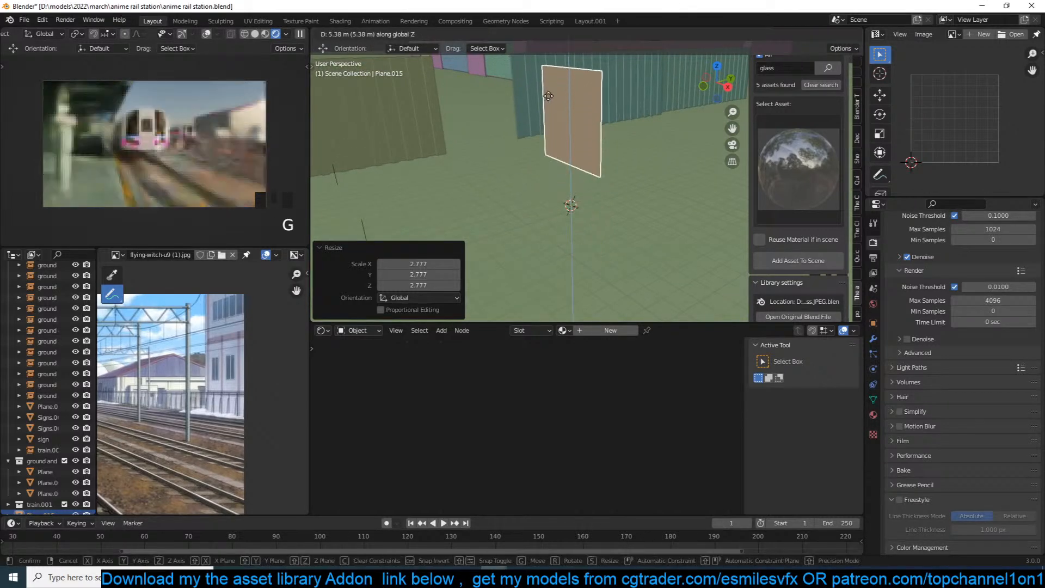
left_click(550, 99)
middle_click_drag(550, 99, 622, 111)
key("grave")
key("grave")
middle_click_drag(264, 161, 262, 161)
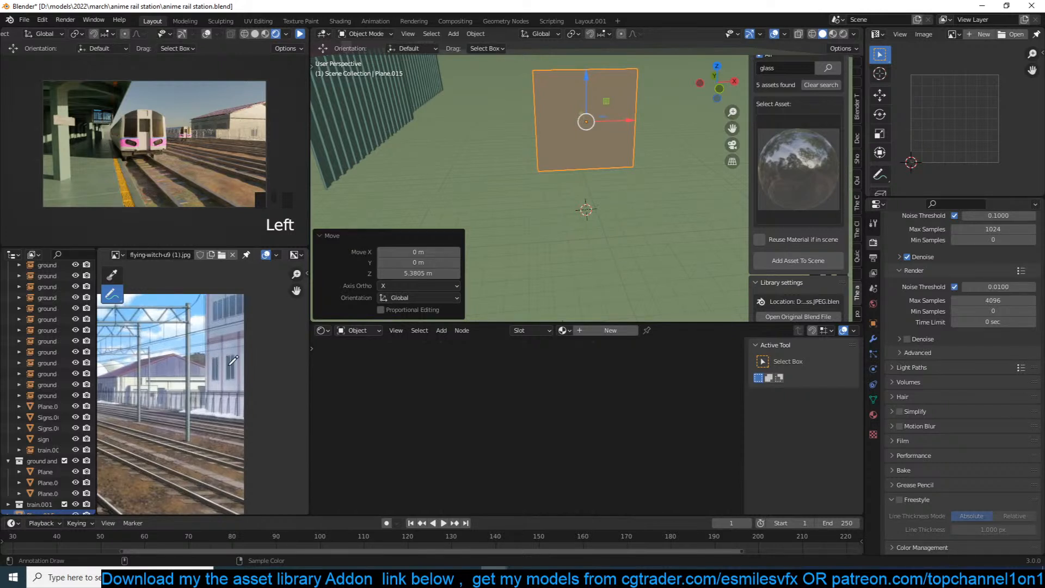
Search the texture library for "building" and apply the seamless residential facade texture to the plane as a new PBR shader.
scroll(841, 272, "up", 8)
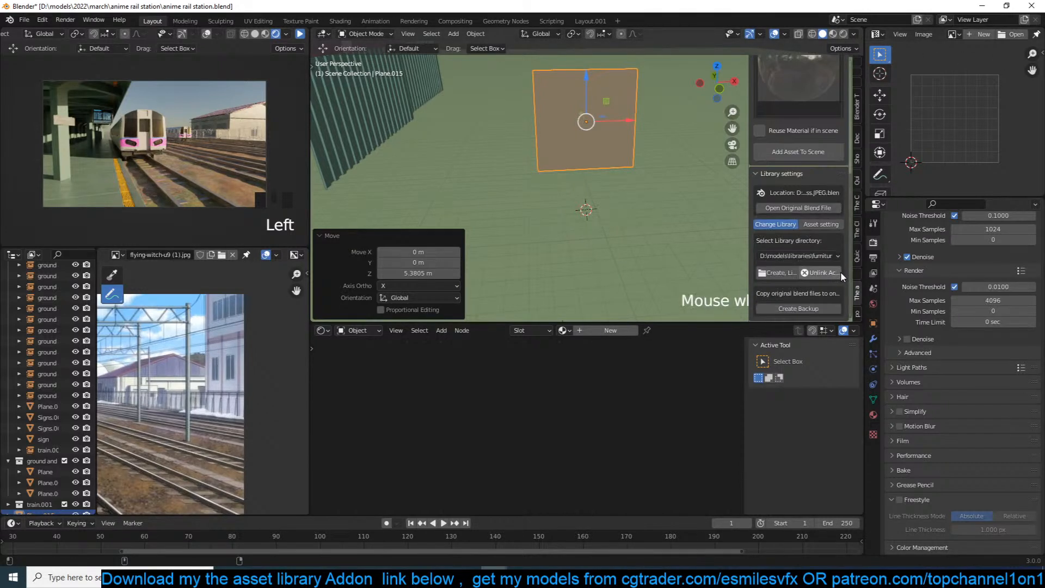
left_click(821, 111)
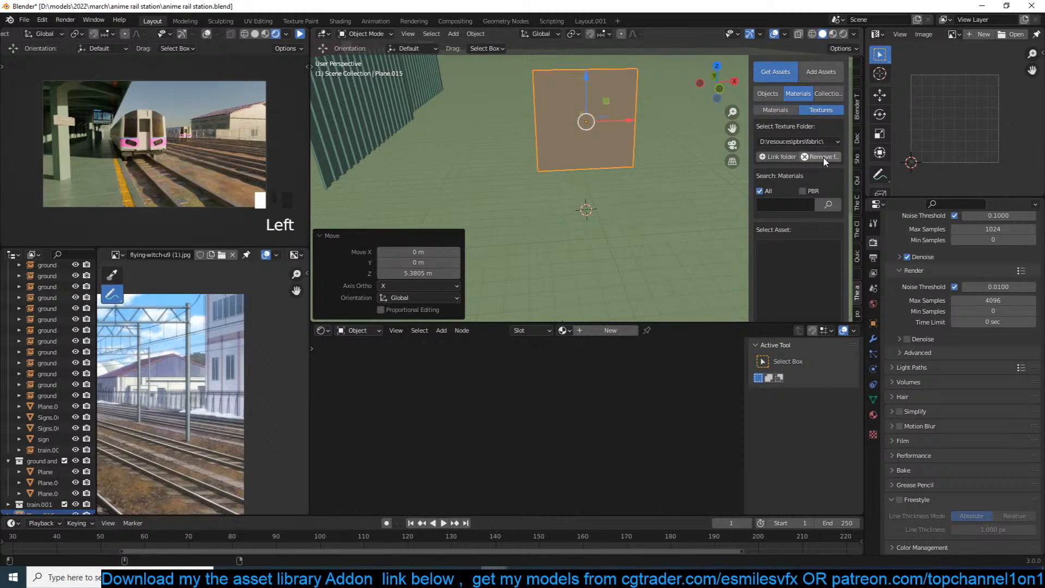
type("building")
left_click(795, 202)
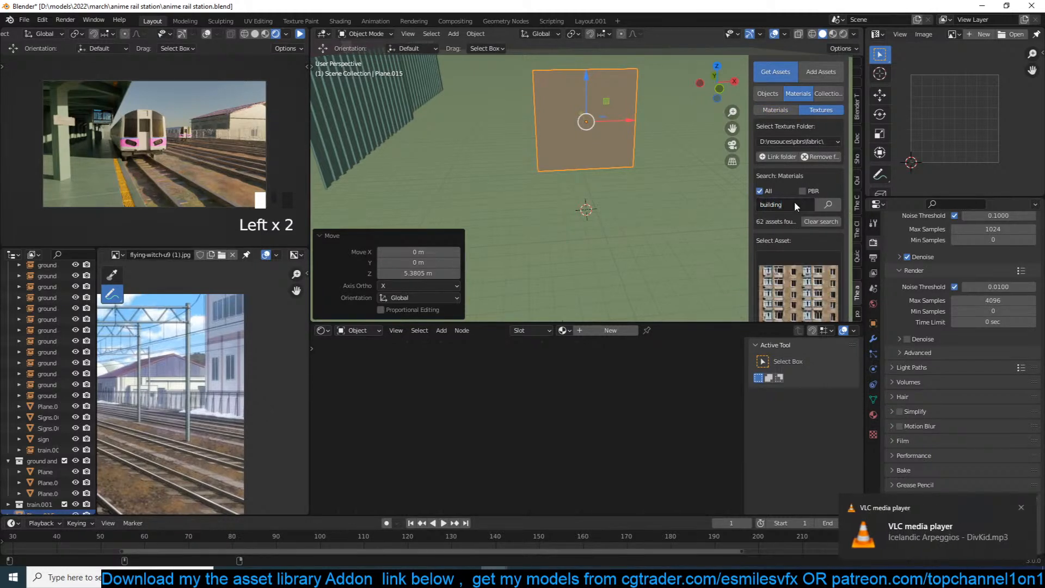
left_click(799, 292)
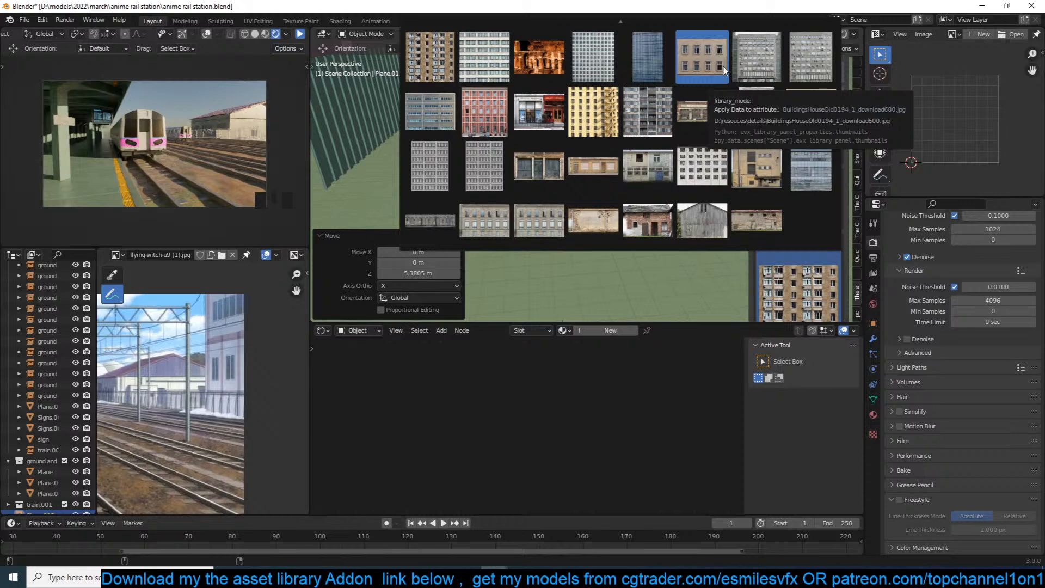
left_click(472, 58)
scroll(815, 289, "down", 2)
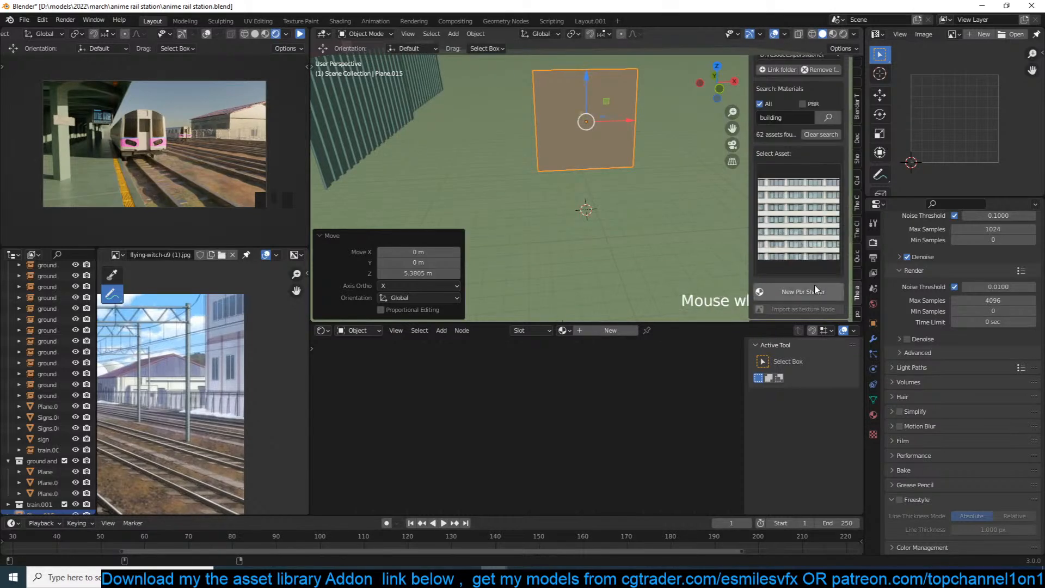
scroll(815, 295, "down", 1)
left_click(821, 272)
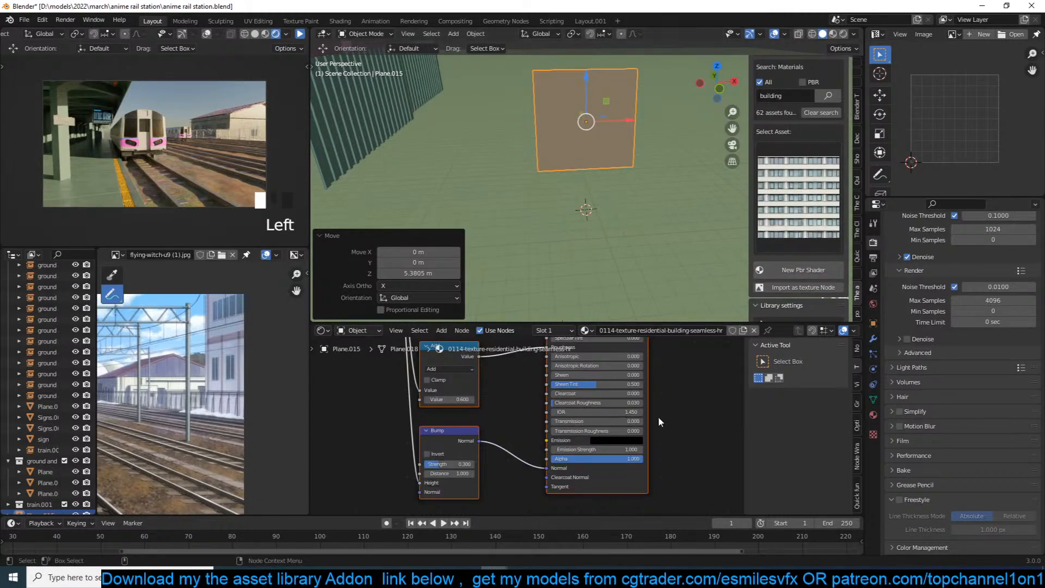
Remove the facade material's Bump node, save the file, and view the plane isolated in Material Preview shading.
key("ctrl+x")
scroll(408, 87, "down", 4)
key("ctrl+s")
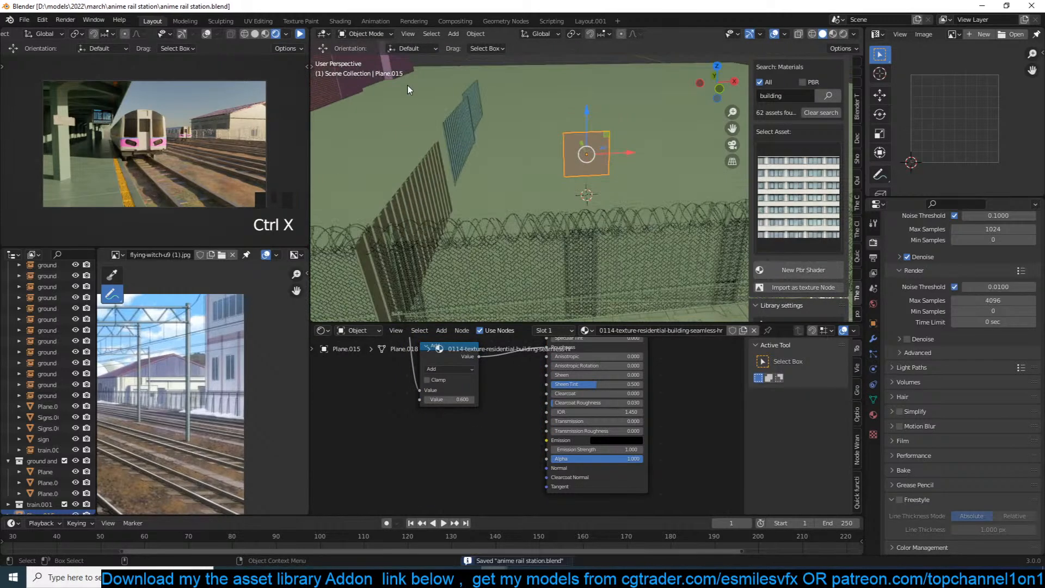
key("KP_Divide")
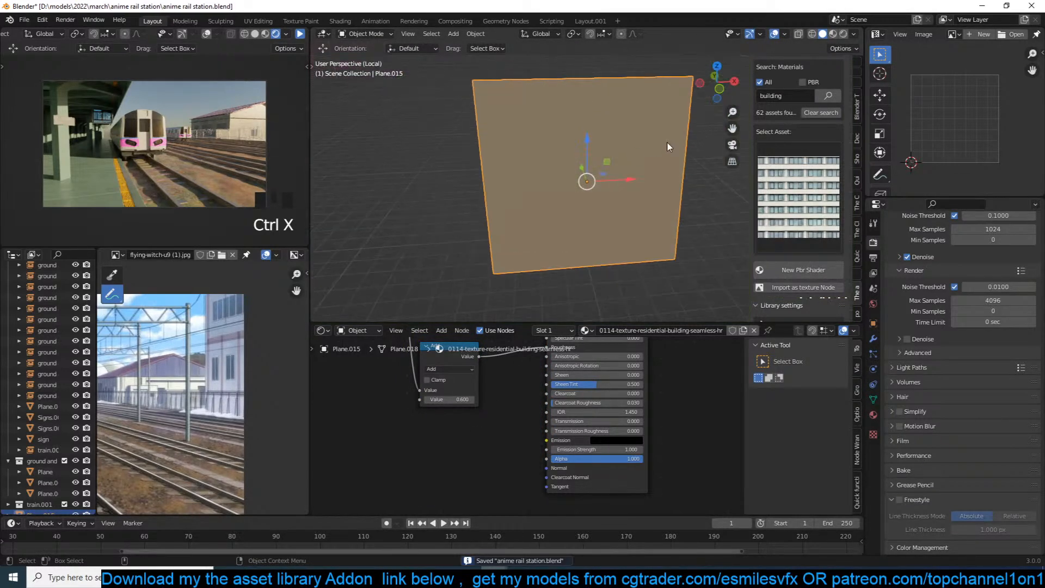
left_click(824, 35)
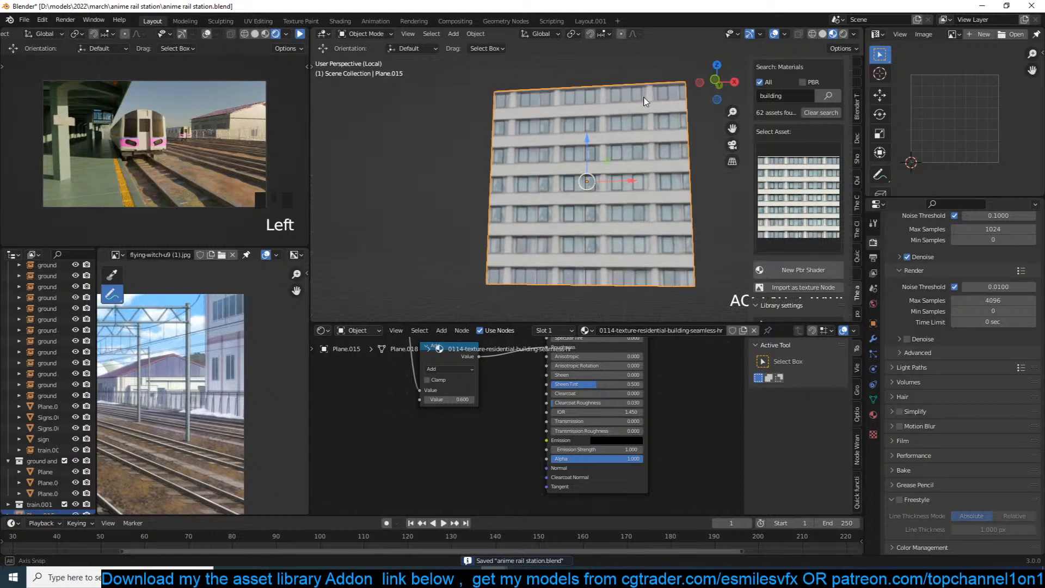
key("Tab")
scroll(656, 148, "down", 2)
key("s")
key("Escape")
key("Tab")
scroll(810, 227, "up", 3)
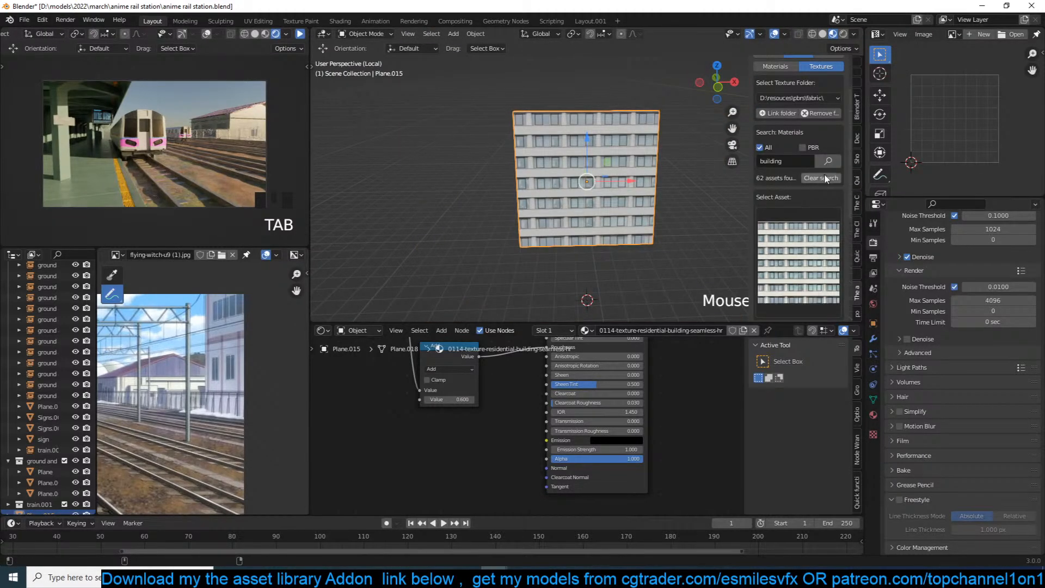
Apply the TexturesCom_BuildingsIndustrial0087_1_S facade texture to the upright plane as a new PBR shader and rescale the plane.
left_click(822, 259)
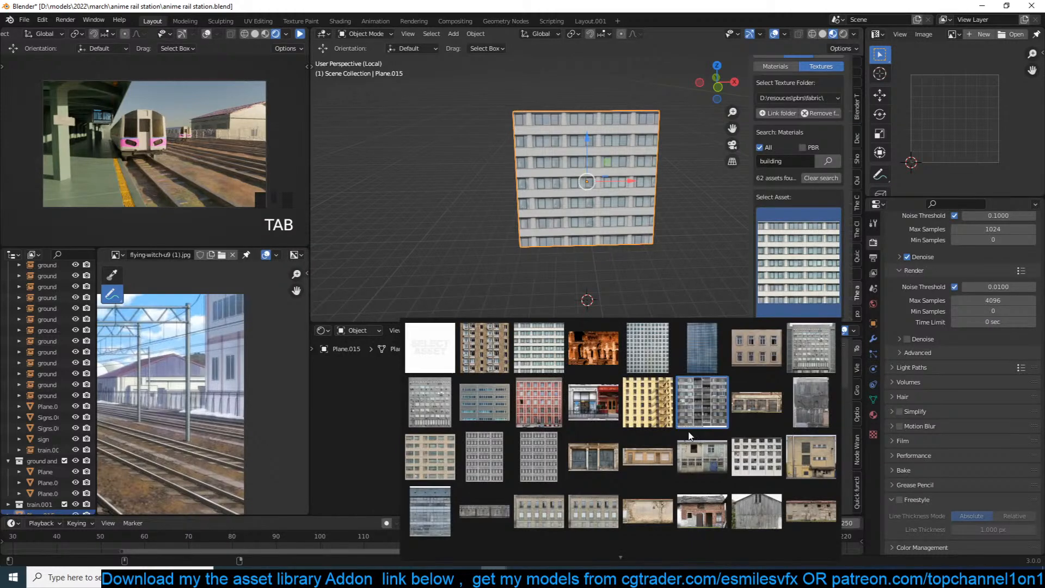
left_click(751, 464)
scroll(821, 309, "down", 2)
left_click(803, 292)
scroll(601, 155, "down", 2)
key("s")
left_click(489, 159)
key("Tab")
key("alt+a")
scroll(512, 120, "up", 3)
key("ctrl+r")
right_click(479, 156)
middle_click_drag(479, 157, 504, 130)
key("ctrl+r")
right_click(496, 115)
right_click(497, 115)
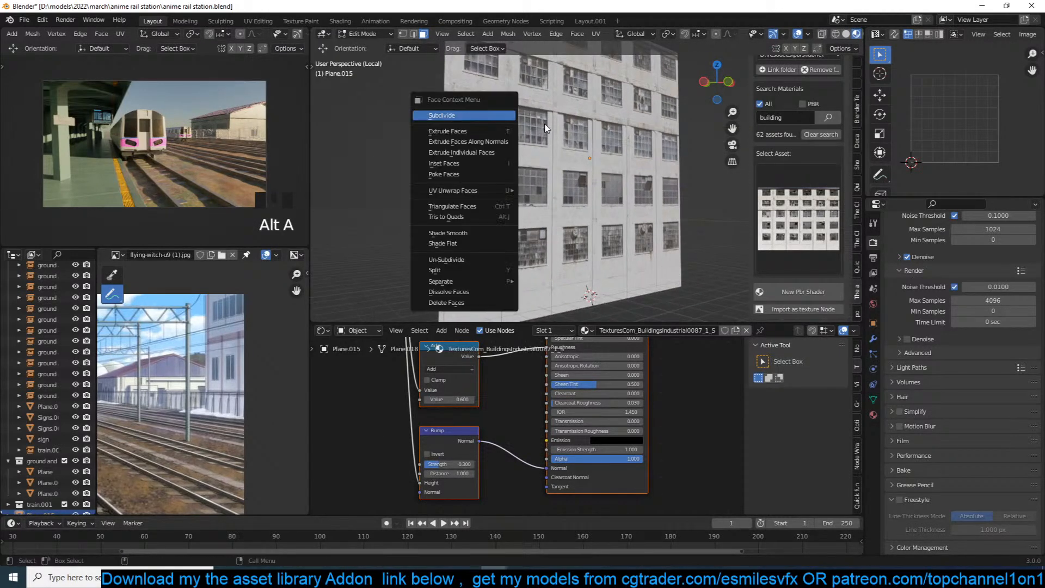
left_click(610, 142)
key("Tab")
middle_click_drag(580, 144, 501, 228)
Add a horizontal loop cut just under the facade's roof edge, with a slide factor of about -0.975.
key("Tab")
key("alt+a")
key("ctrl+r")
left_click(490, 245)
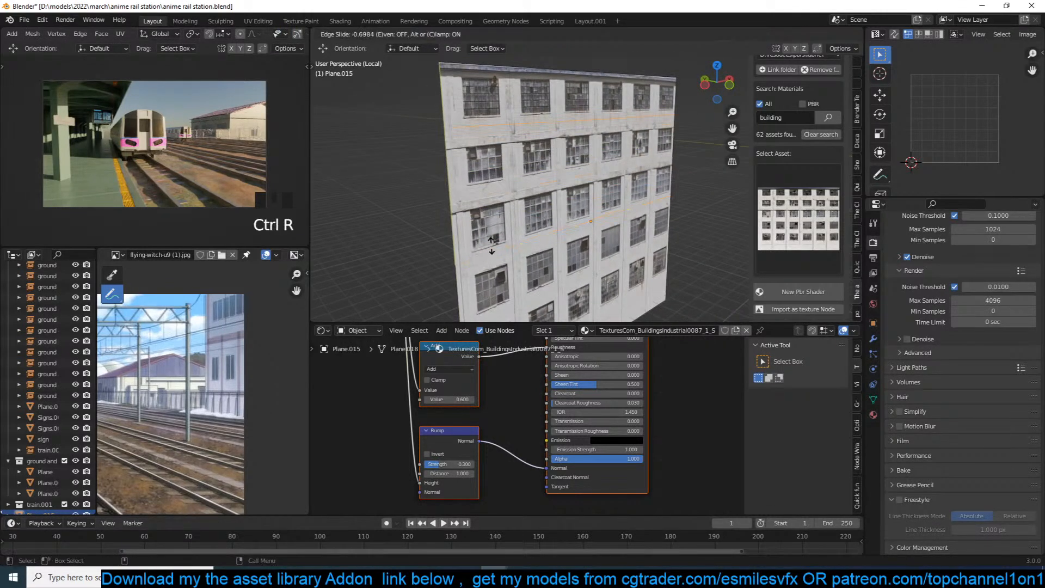
left_click(520, 193)
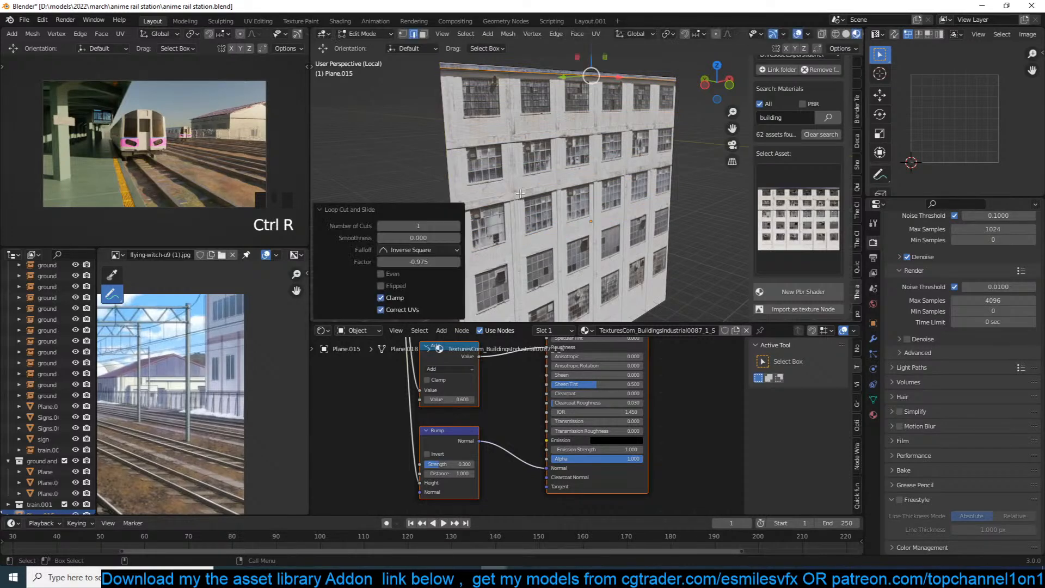
Extrude the thin strip along the facade's roof edge outward as a cornice.
middle_click_drag(526, 214, 547, 267, "shift")
scroll(550, 261, "up", 2)
key("3")
left_click(624, 101)
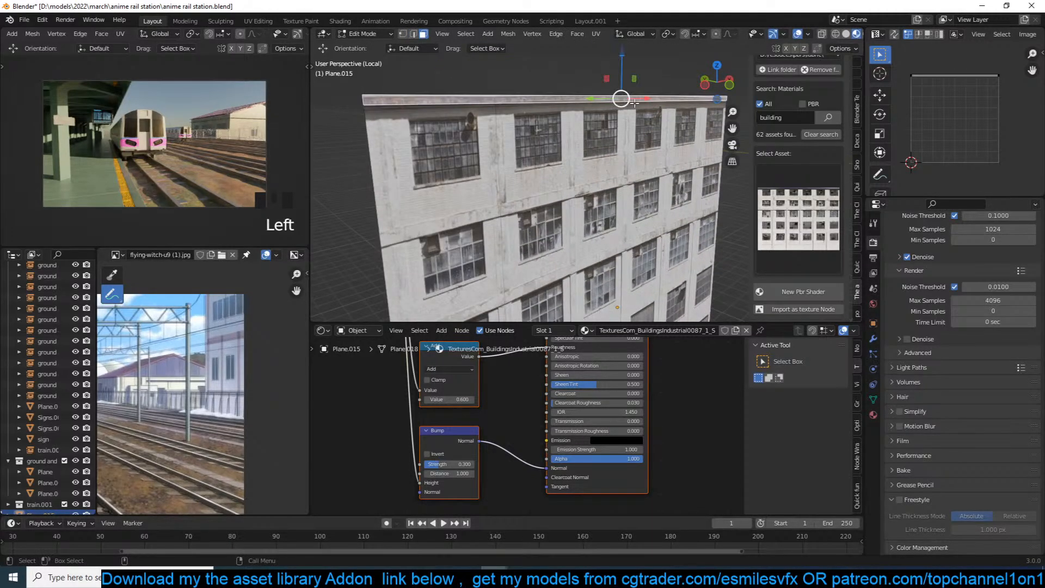
key("e")
middle_click_drag(628, 91, 616, 93)
scroll(615, 92, "down", 2)
Add two vertical loop cuts to the facade along the pilasters between window columns.
key("alt+a")
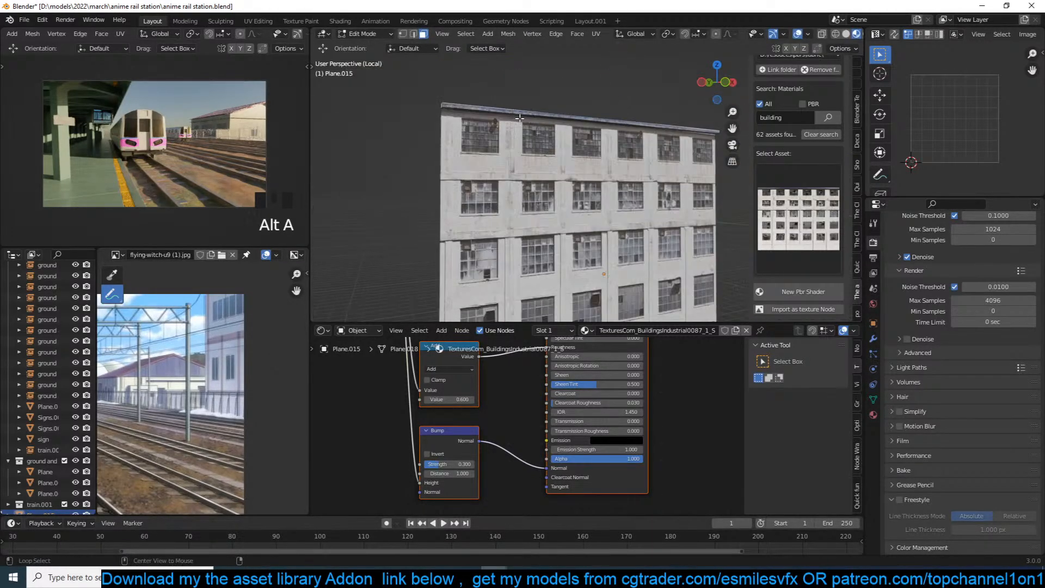
key("ctrl+r")
left_click(513, 113)
left_click(427, 125)
middle_click_drag(526, 126, 555, 178)
key("ctrl+r")
left_click(530, 116)
left_click(455, 133)
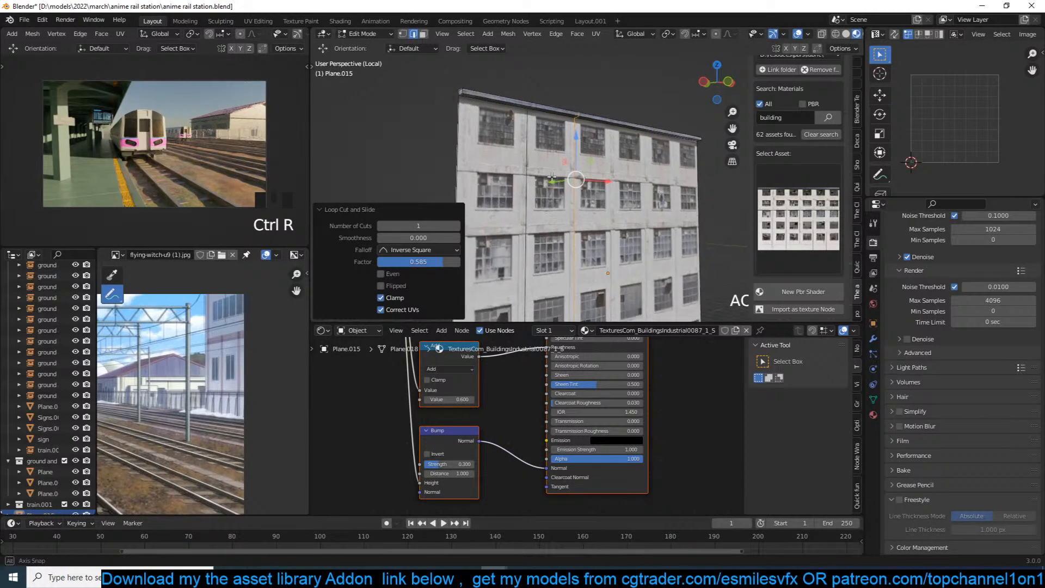
Add a horizontal loop cut on the ledge below the top floor and fine-tune its position with an edge slide of about -0.029.
scroll(596, 230, "down", 3)
scroll(612, 208, "up", 2)
middle_click_drag(596, 230, 609, 248, "shift")
key("alt+a")
key("ctrl+r")
left_click(618, 212)
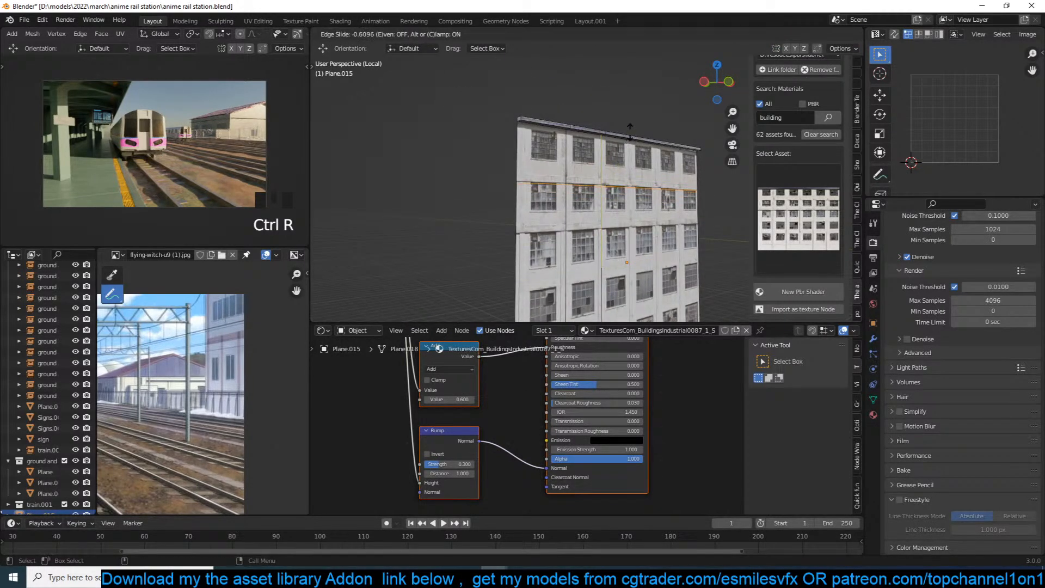
left_click(630, 131)
scroll(588, 190, "up", 3)
key("g")
key("g")
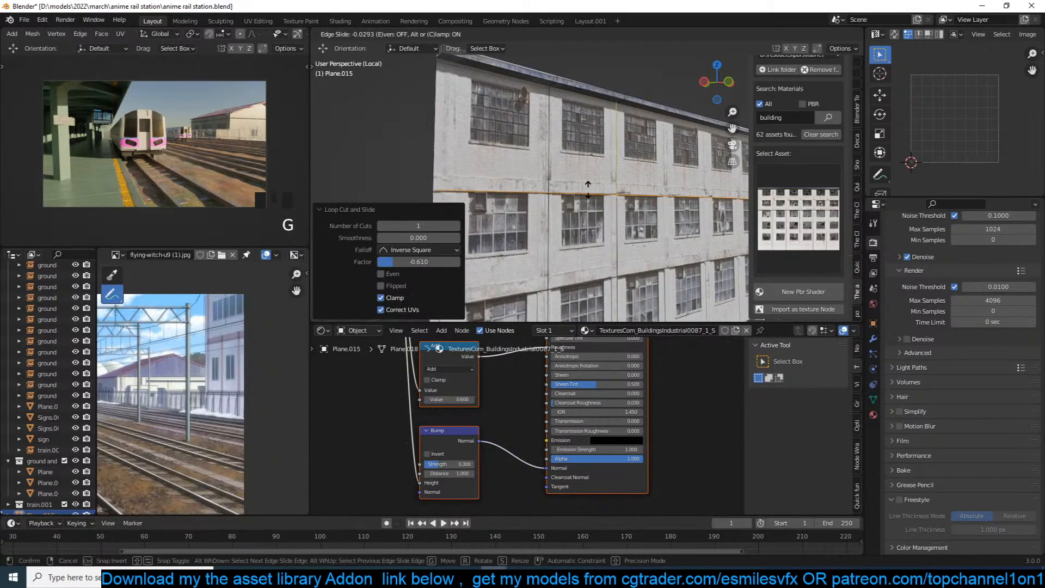
left_click(588, 191)
Cut a second loop just above that edge and extrude the resulting ledge band outward about 0.156 m.
key("ctrl+r")
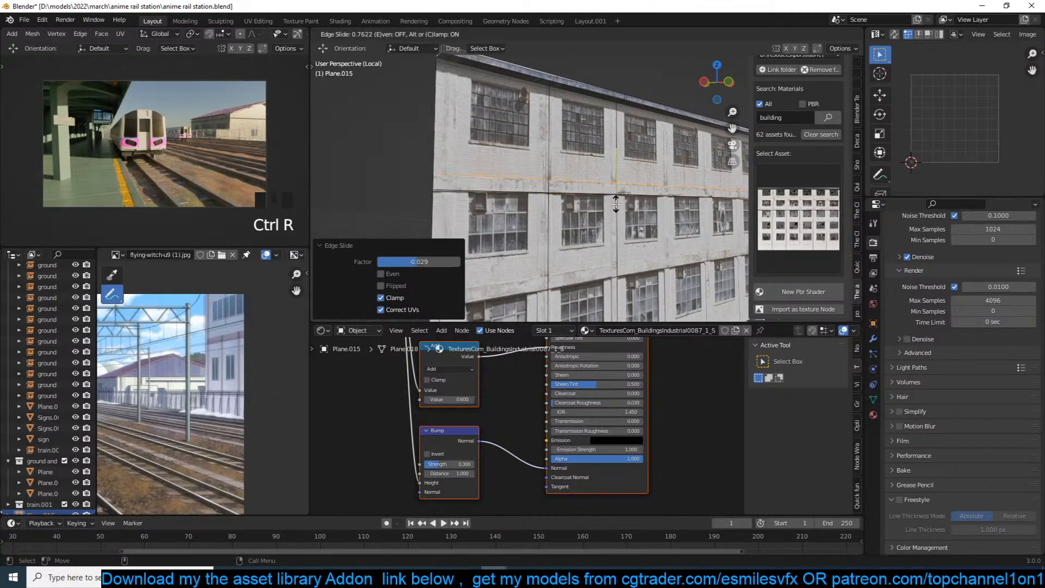
key("3")
left_click(614, 188)
left_click(616, 188, "alt")
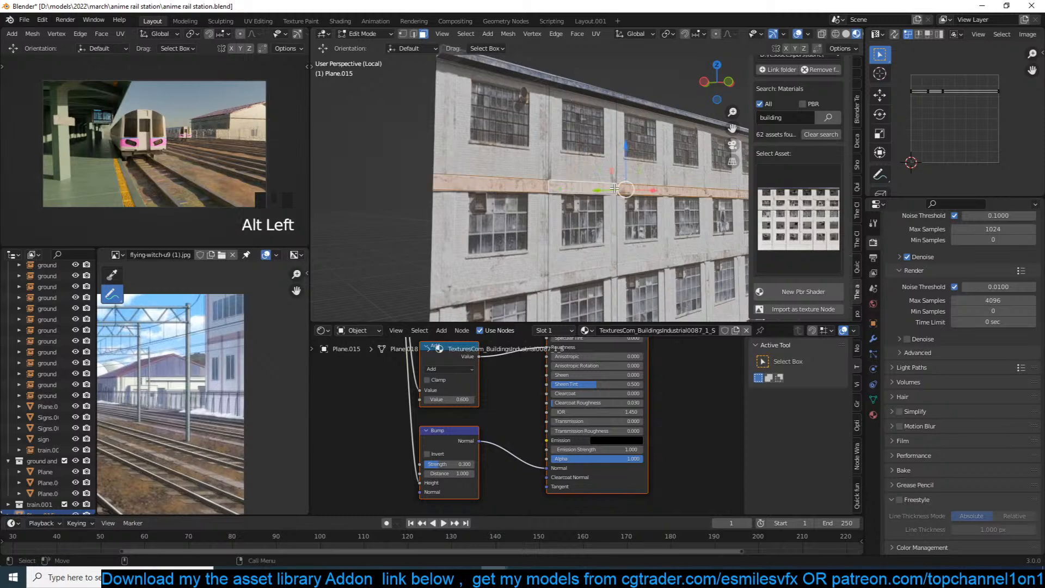
key("e")
left_click(611, 267)
Add another horizontal loop cut and slide it up to the ledge above the third row of windows.
key("ctrl+r")
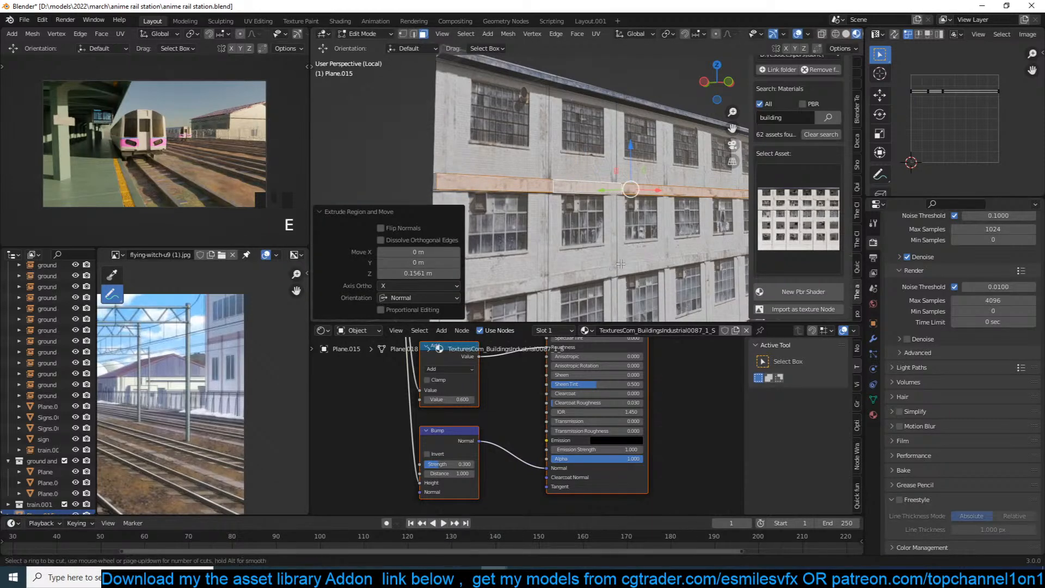
left_click(620, 251)
left_click(616, 246)
scroll(618, 256, "down", 3)
middle_click_drag(621, 291, 623, 260, "shift")
key("alt+a")
left_click(632, 306, "alt")
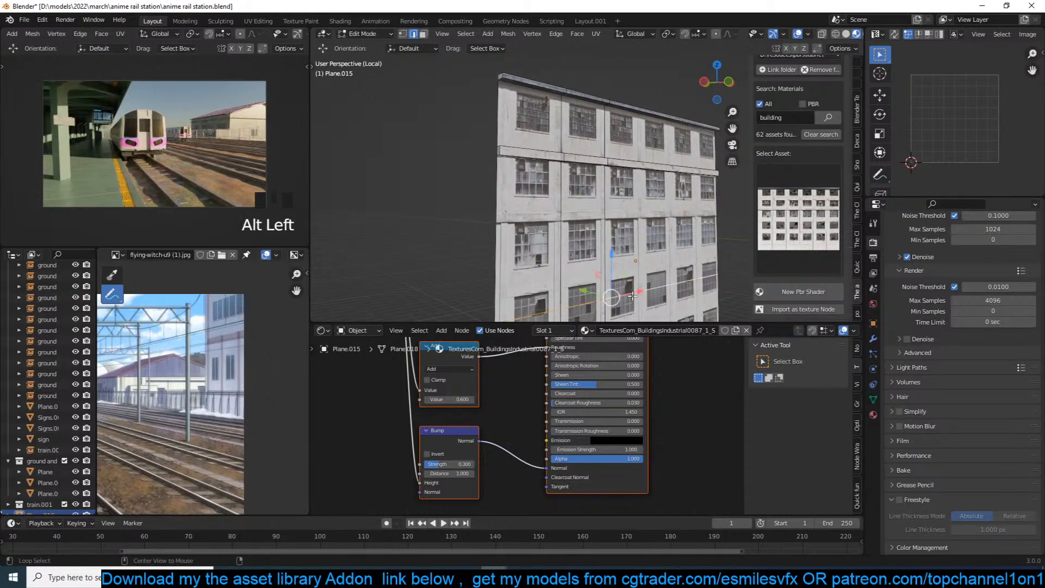
key("g")
key("g")
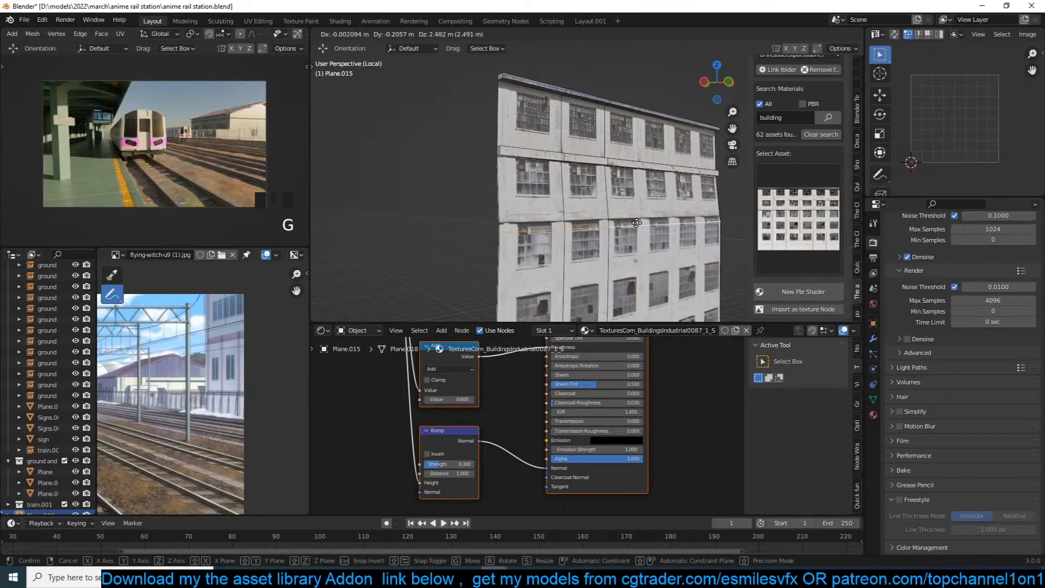
left_click(666, 119)
Cut a second loop above the third-row ledge edge and extrude that band outward about 0.147 m.
key("ctrl+r")
left_click(596, 201)
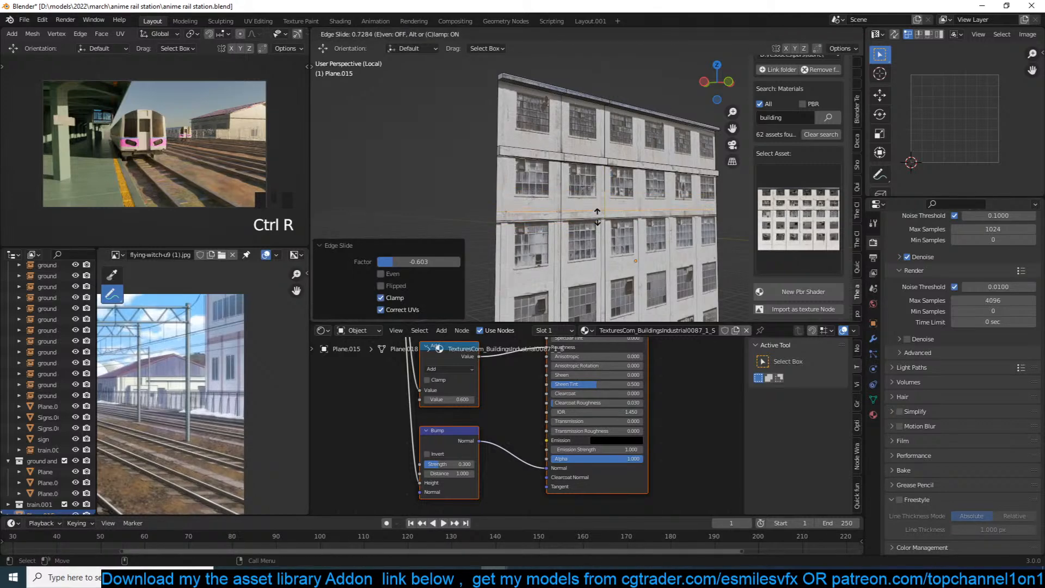
left_click(597, 216)
key("3")
left_click(607, 216)
middle_click_drag(566, 218, 583, 264)
left_click(591, 214, "ctrl")
key("e")
left_click(608, 229)
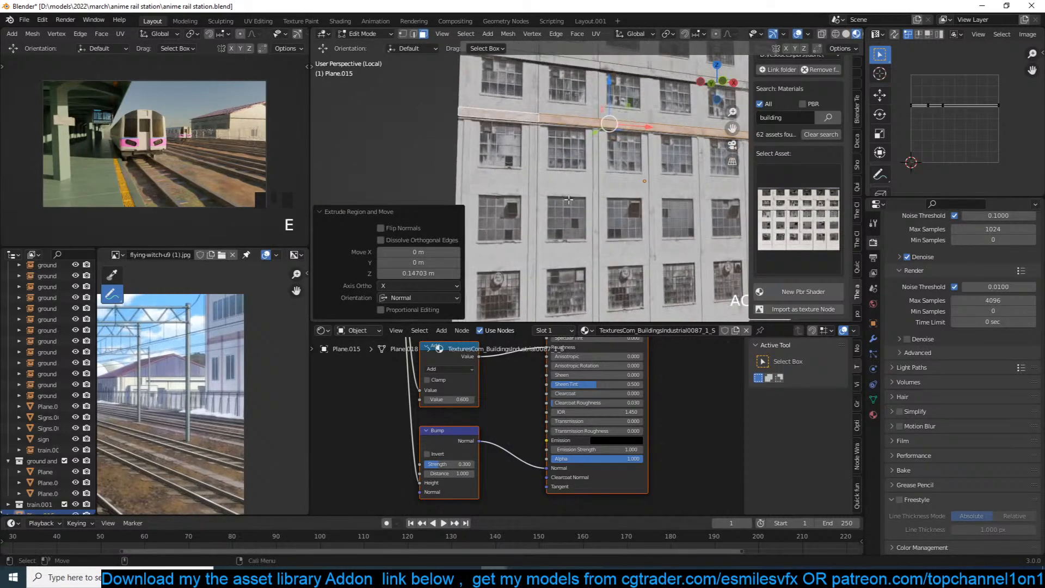
Add horizontal loop cuts along the window edges of the three lower floors.
scroll(581, 270, "down", 2)
key("ctrl+r")
left_click(554, 278)
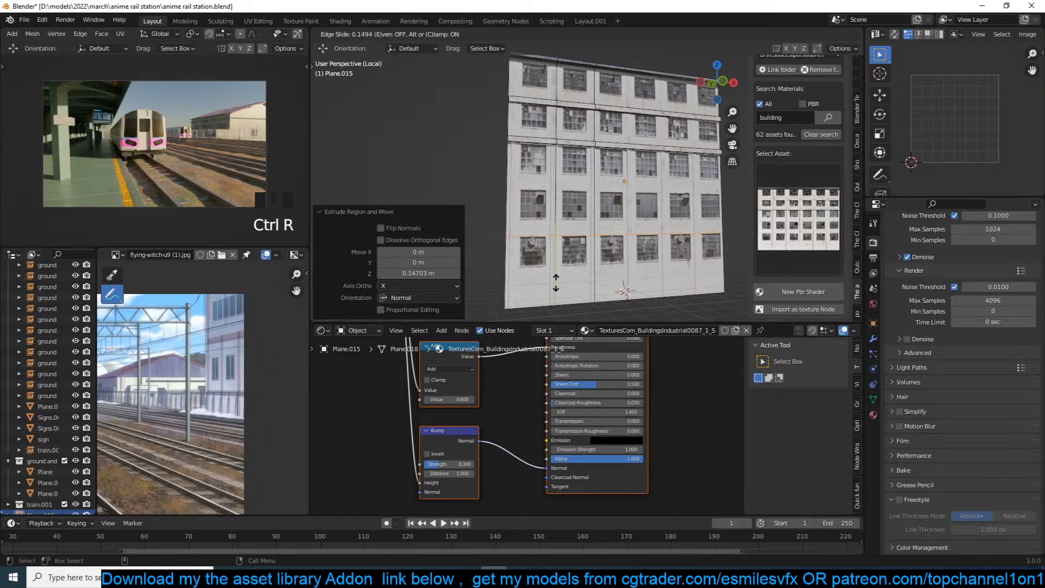
left_click(556, 283)
key("ctrl+r")
left_click(556, 281)
left_click(556, 277)
key("ctrl+r")
left_click(556, 188)
left_click(556, 189)
key("ctrl+r")
left_click(552, 213)
left_click(551, 222)
key("ctrl+r")
left_click(549, 177)
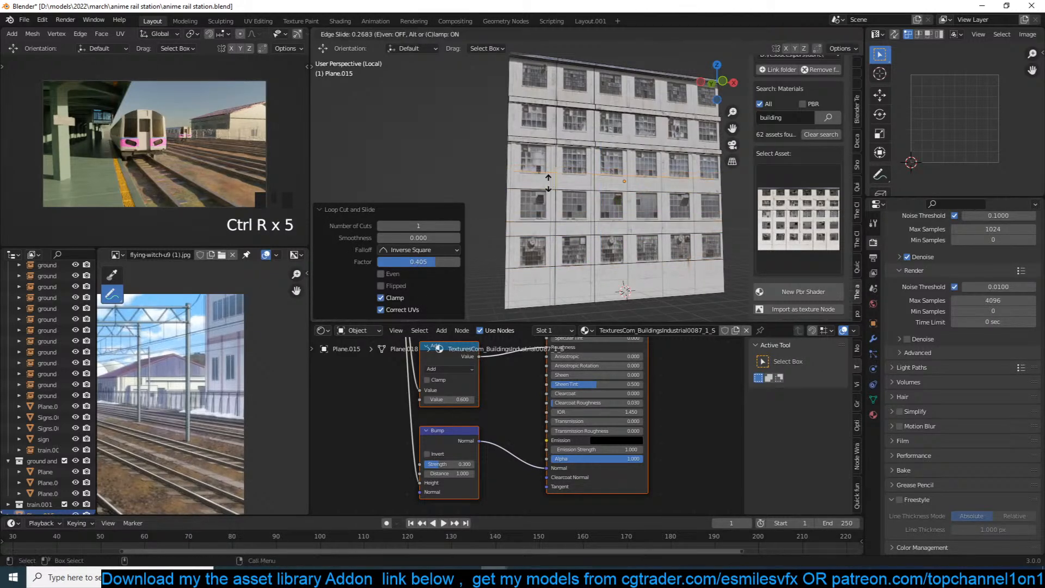
left_click(548, 184)
Add horizontal loop cuts along the window edges of the two upper floors, undoing a stray vertical cut.
key("ctrl+r")
left_click(557, 124)
left_click(556, 130)
key("ctrl+r")
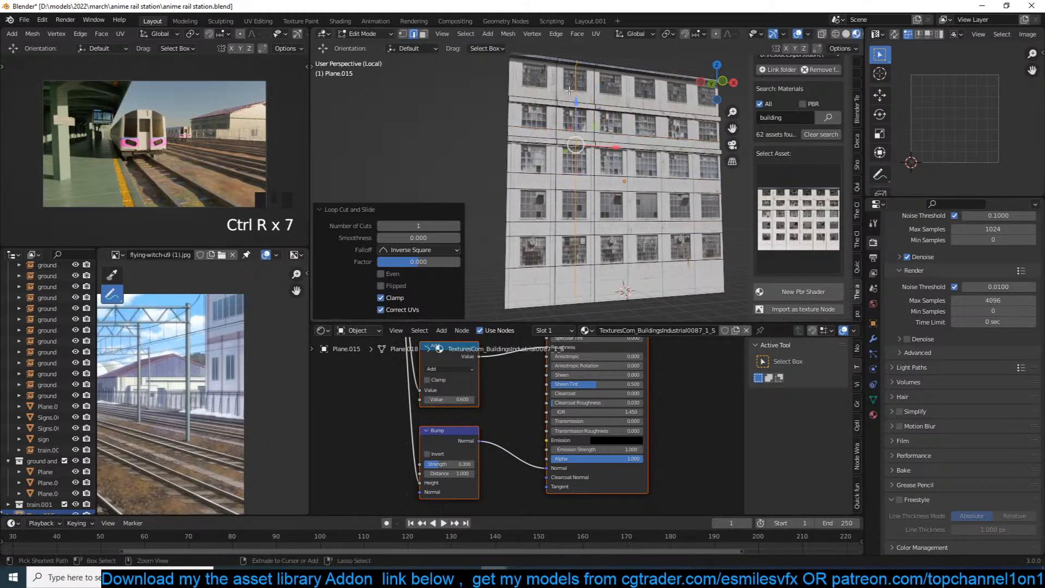
key("ctrl+z")
key("ctrl+r")
left_click(554, 89)
left_click(554, 98)
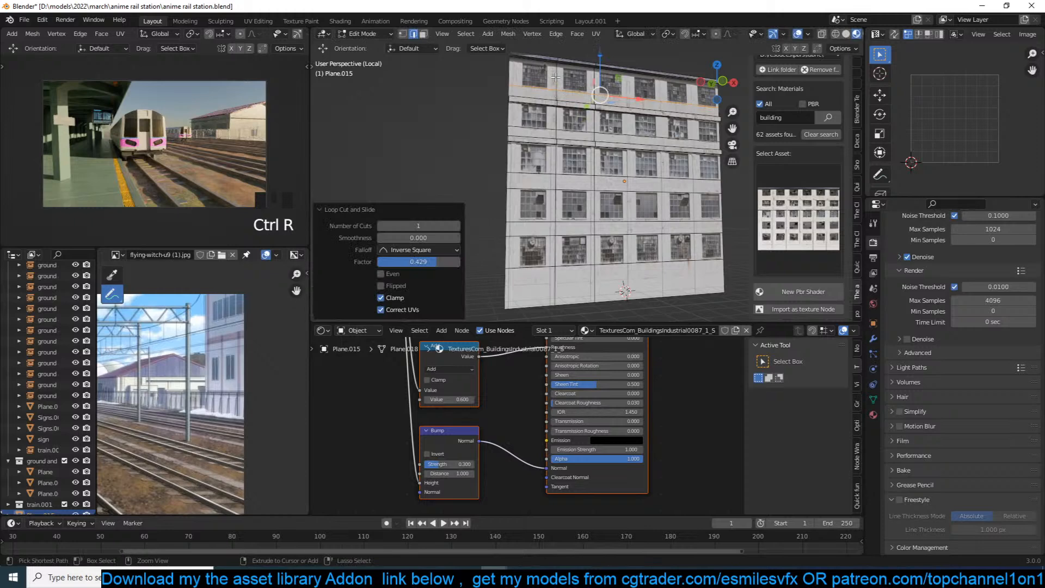
key("ctrl+r")
left_click(559, 70)
left_click(561, 63)
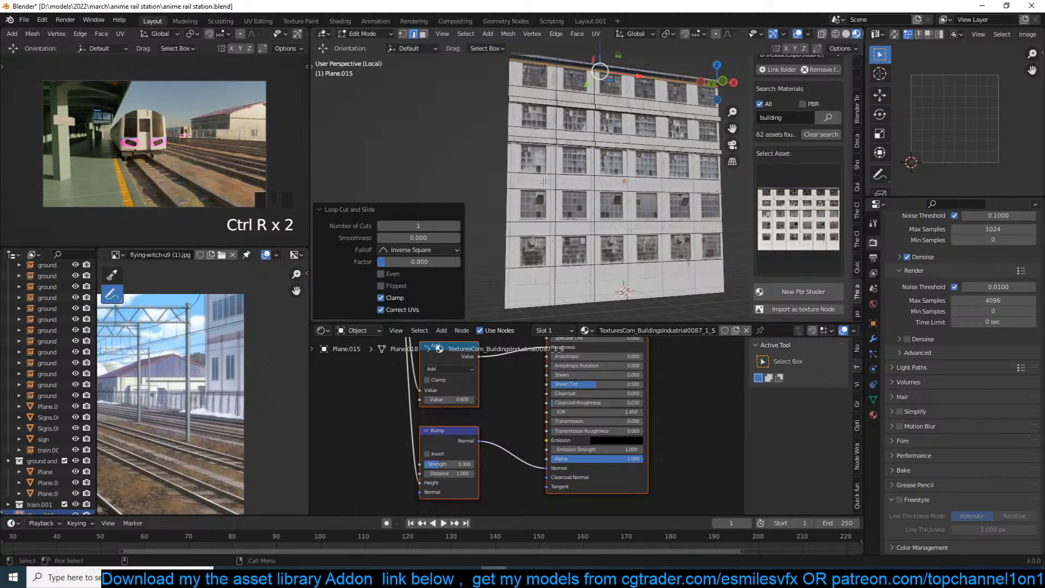
Add vertical loop cuts along both sides of the first window column, with factors of about -0.469 and -0.427.
middle_click_drag(577, 134, 564, 161, "shift")
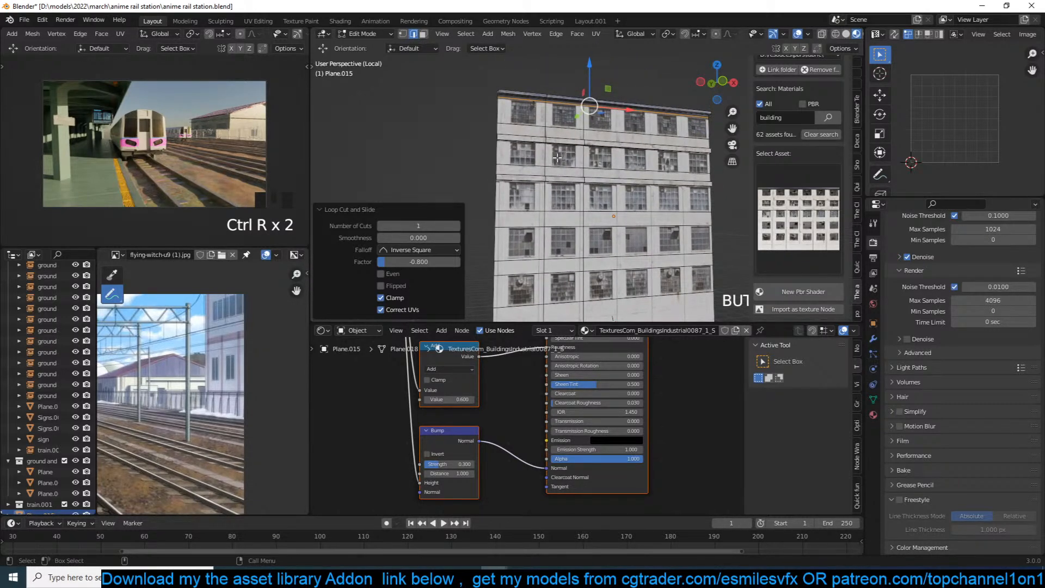
middle_click_drag(553, 168, 525, 185)
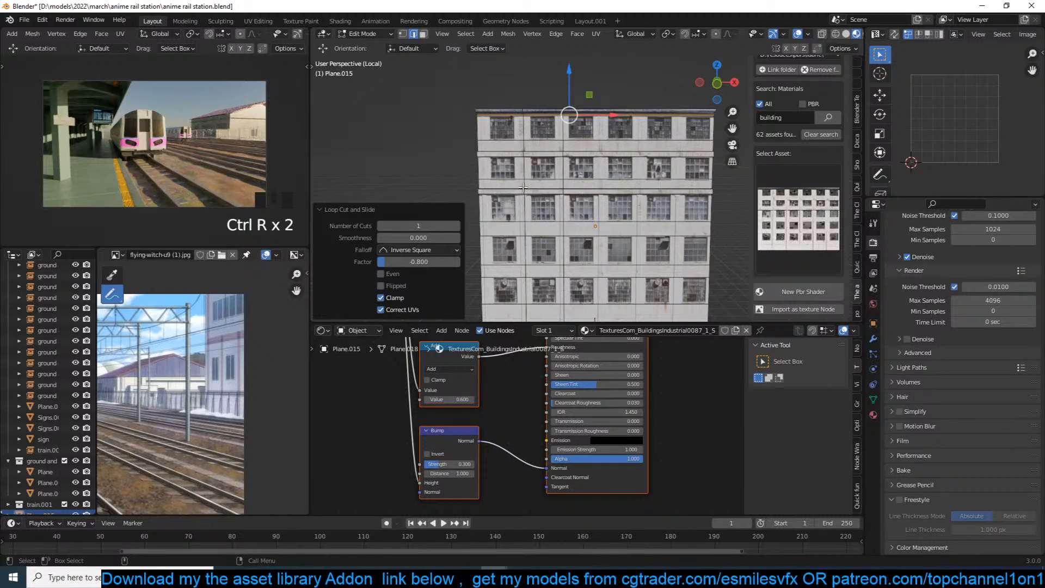
middle_click_drag(520, 188, 592, 174, "shift")
scroll(287, 358, "up", 2)
scroll(595, 164, "up", 1)
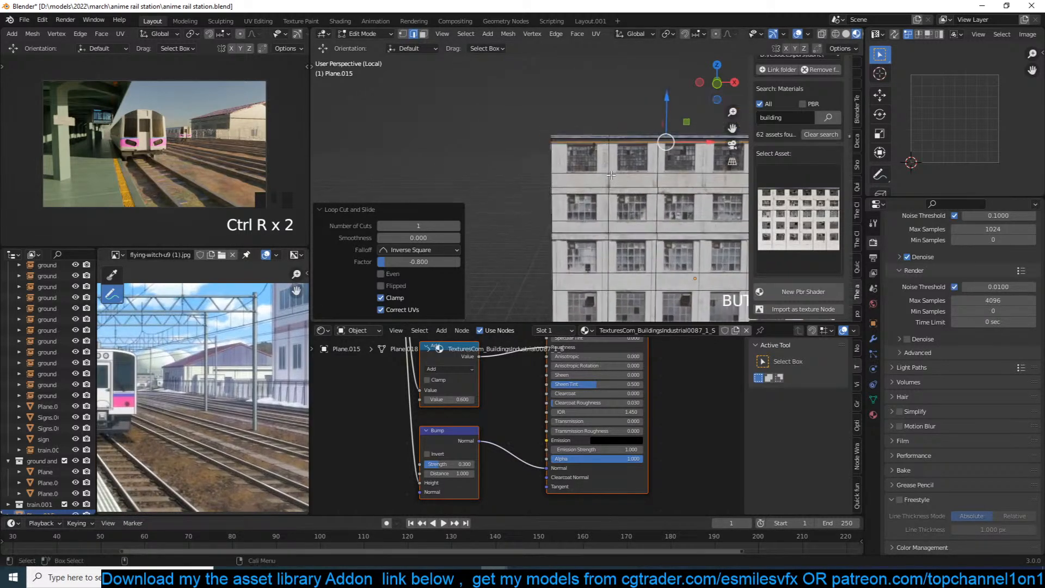
scroll(588, 174, "up", 3)
key("ctrl+r")
left_click(559, 91)
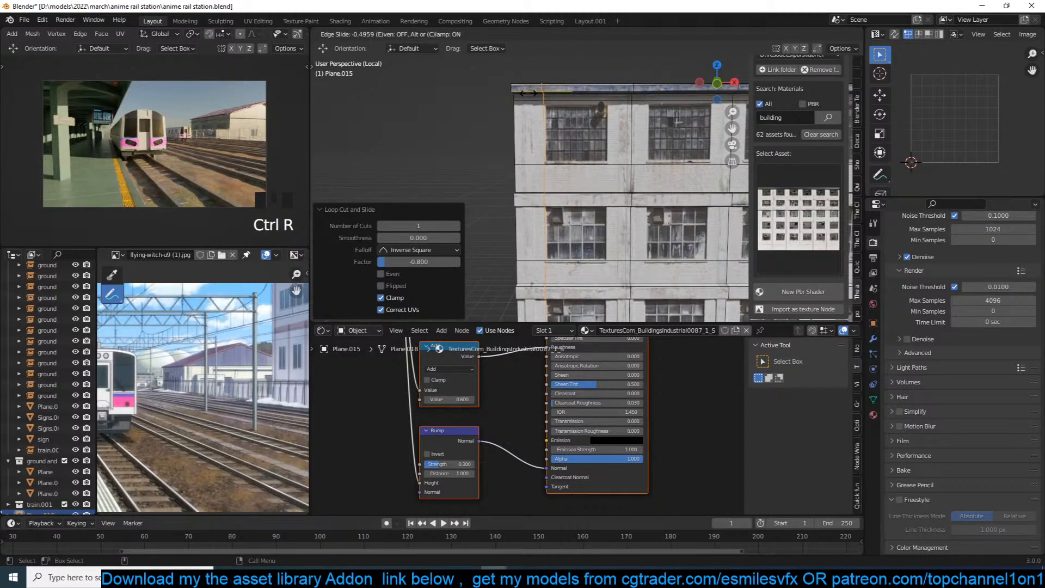
left_click(528, 92)
key("ctrl+r")
left_click(612, 86)
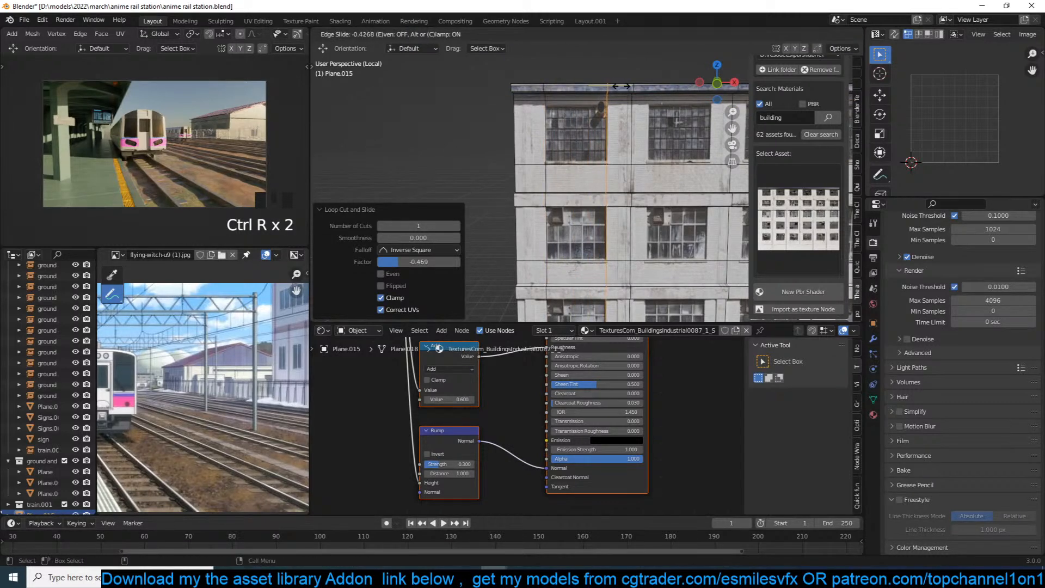
left_click(621, 86)
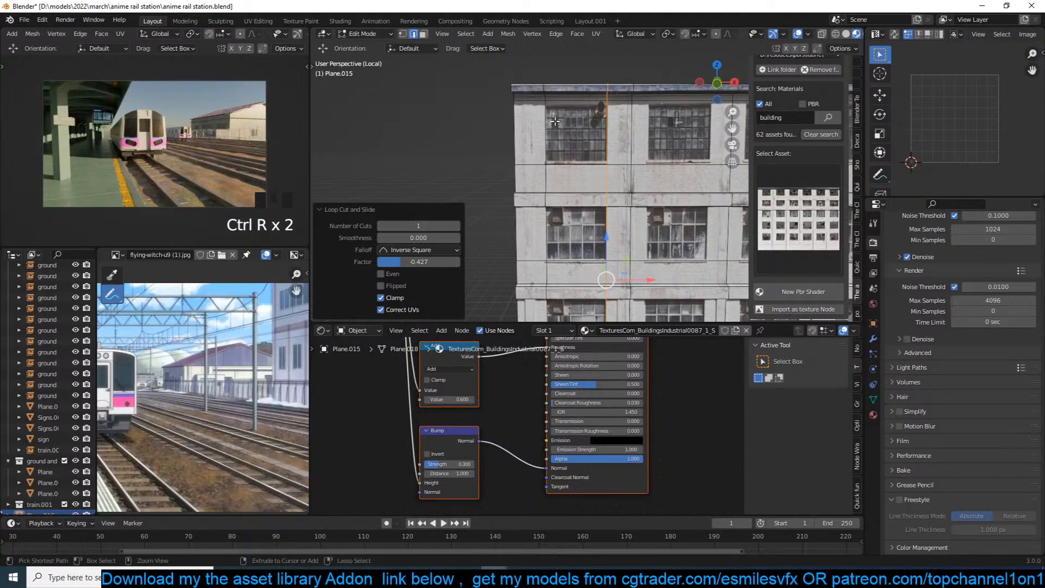
key("ctrl+r")
Select the five window faces in the first column and extrude them inward about 0.438 m.
key("3")
left_click(577, 134)
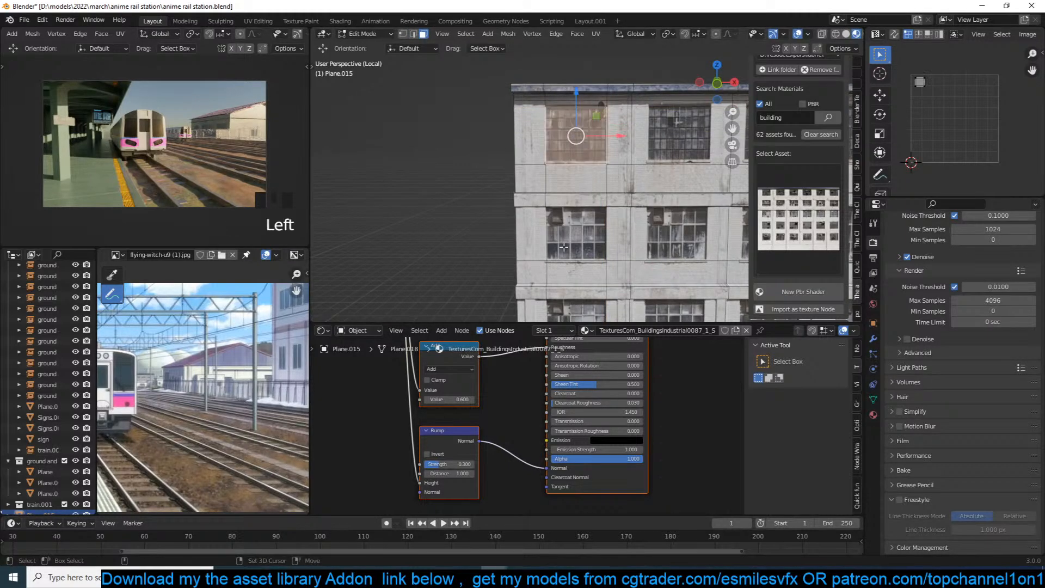
left_click(560, 248, "shift")
scroll(564, 244, "down", 5)
middle_click_drag(581, 212, 593, 189)
left_click(592, 188, "shift")
left_click(598, 255, "shift")
middle_click_drag(598, 302, 607, 258, "shift")
left_click(607, 258, "shift")
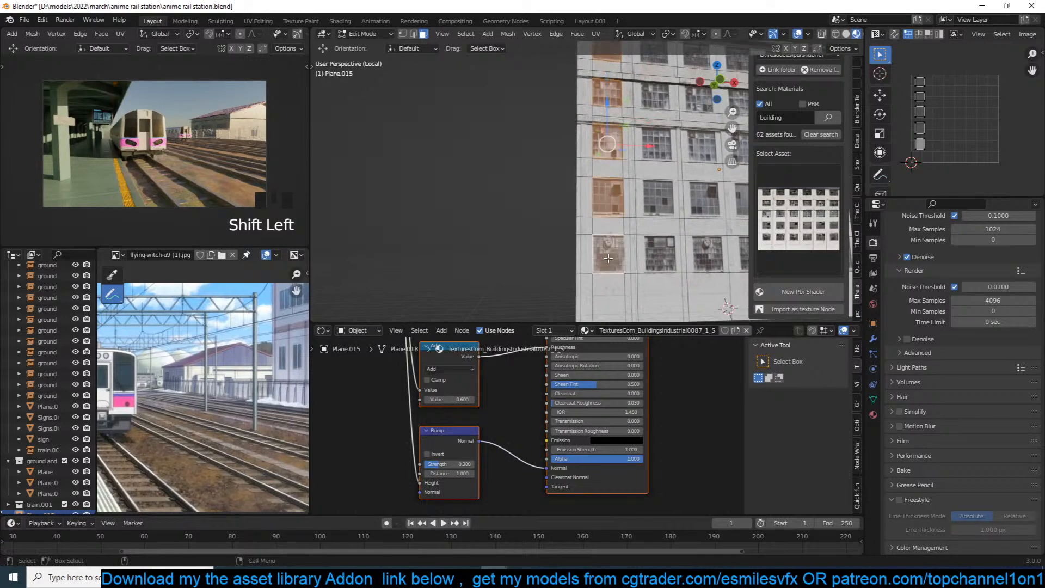
key("e")
left_click(606, 261)
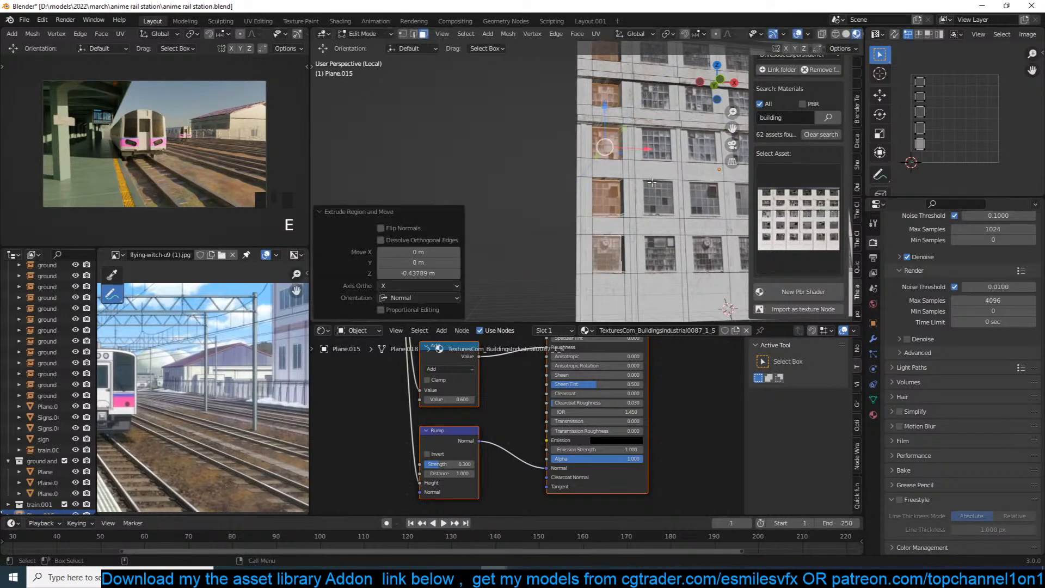
Add vertical loop cuts along both sides of the second window column.
middle_click_drag(632, 144, 613, 157)
key("ctrl+r")
left_click(620, 142)
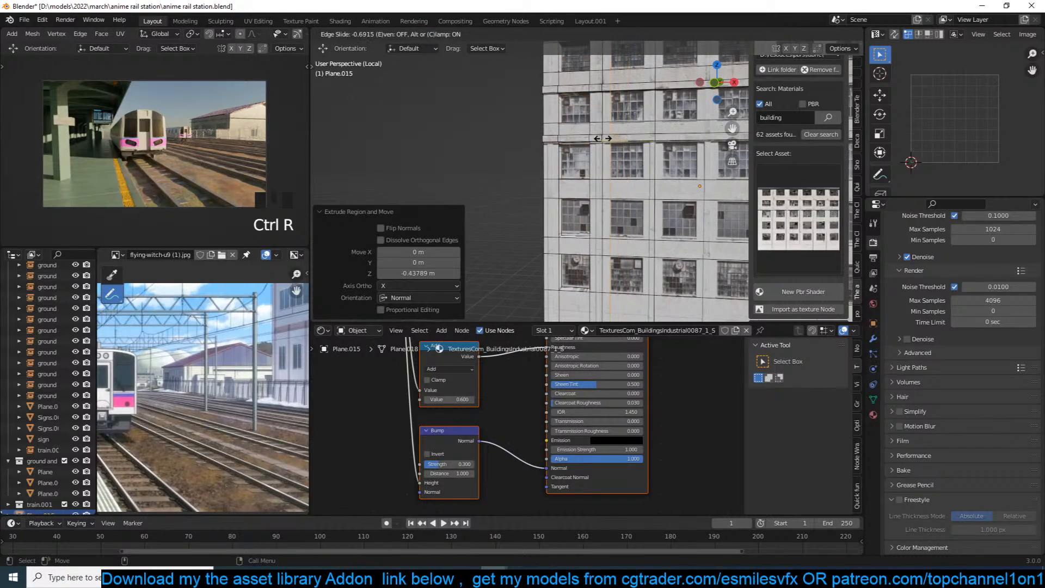
left_click(606, 142)
key("ctrl+r")
left_click(621, 141)
left_click(628, 141)
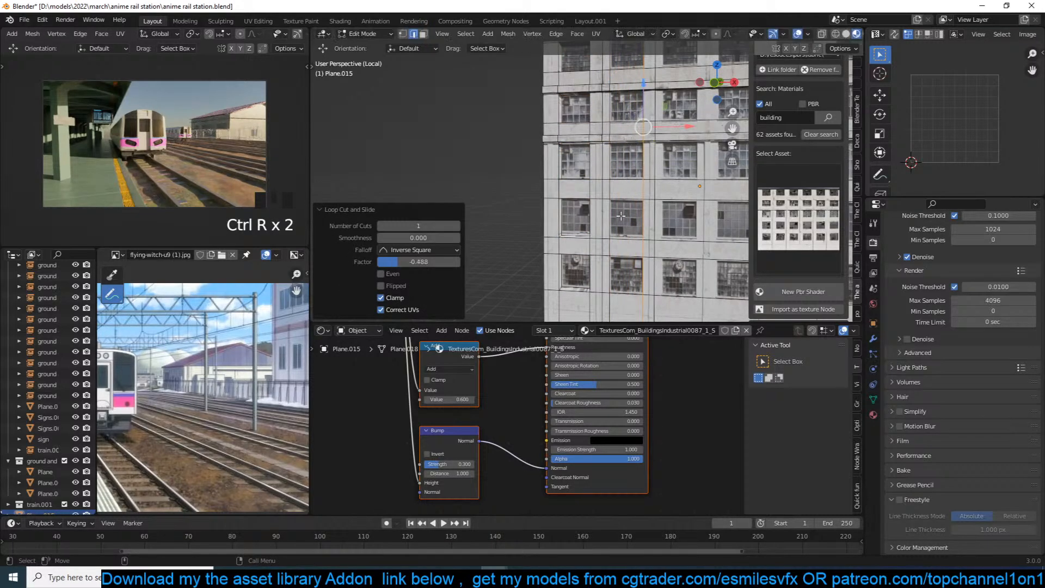
Select the five window faces in the second column and extrude them inward.
key("3")
left_click(623, 218)
left_click(626, 273, "shift")
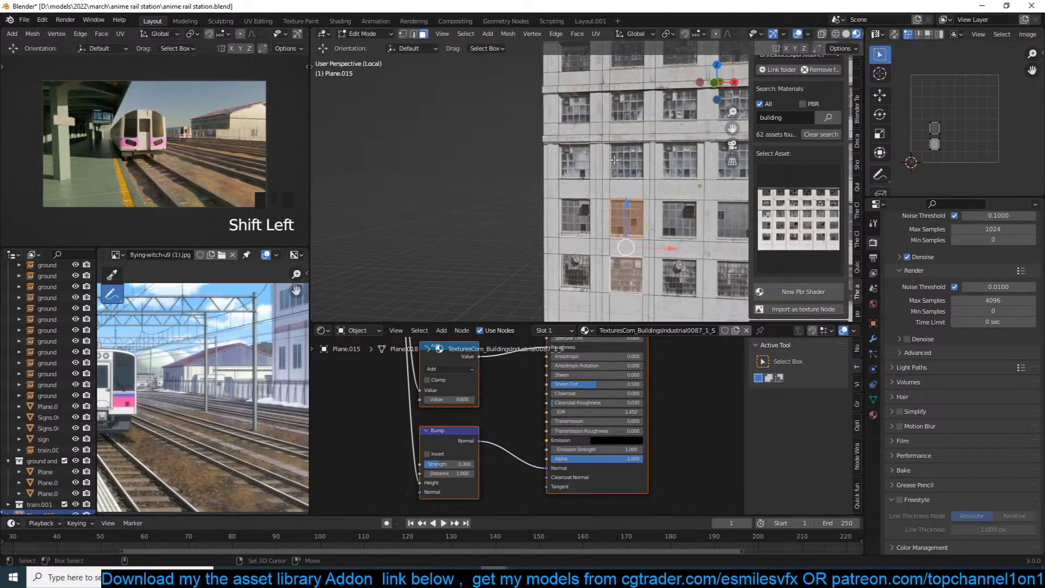
left_click(622, 155, "shift")
left_click(632, 112, "shift")
middle_click_drag(632, 112, 614, 215, "shift")
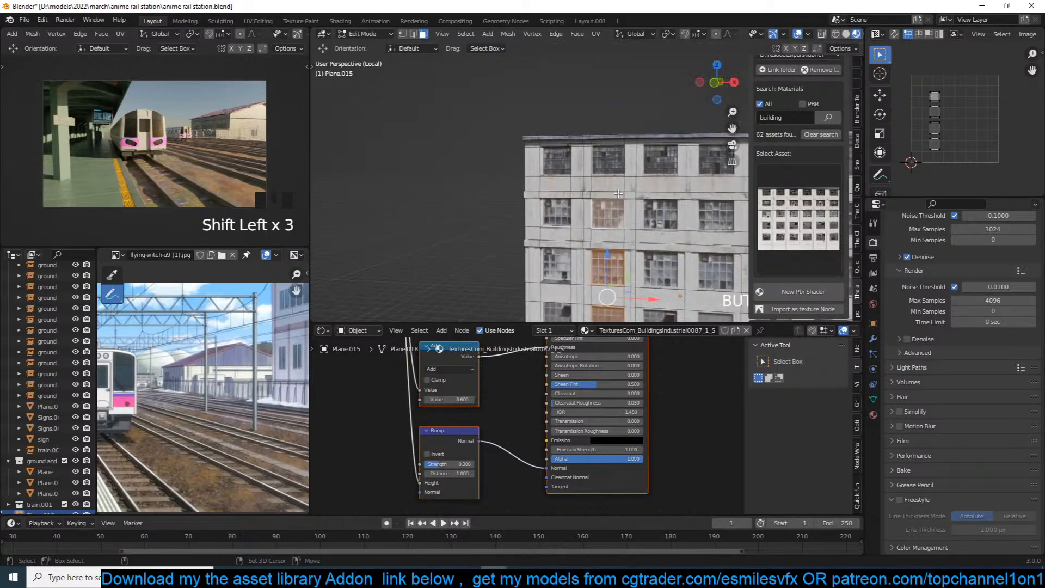
left_click(614, 156, "shift")
key("e")
left_click(640, 176)
Delete the facade section beyond the first two window columns and switch to vertex selection.
scroll(643, 184, "down", 5)
middle_click_drag(646, 191, 632, 155, "shift")
left_click_drag(600, 104, 724, 281)
key("x")
left_click(693, 224)
middle_click_drag(692, 228, 696, 251)
key("Tab")
key("Tab")
key("1")
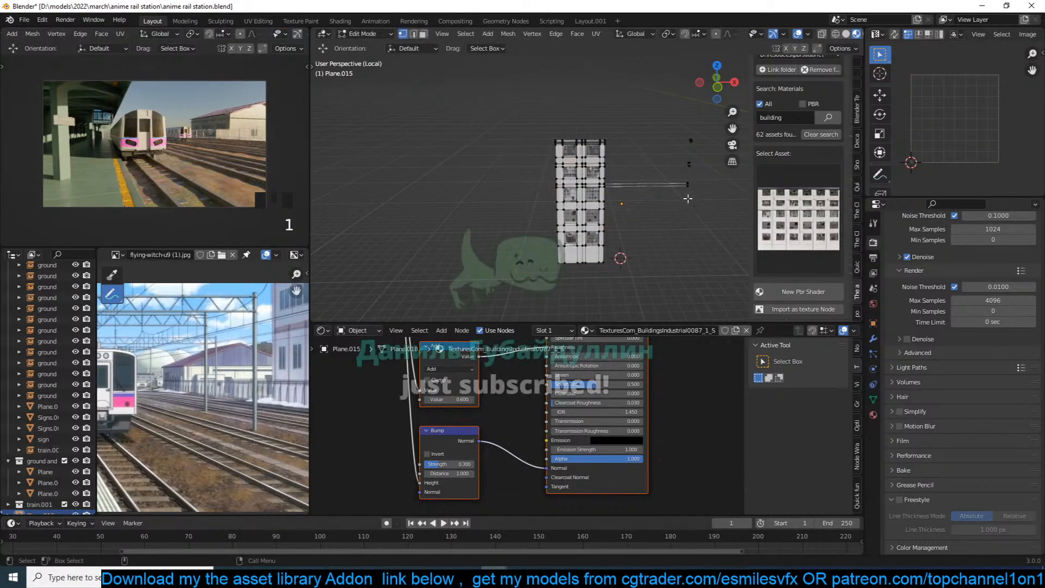
Delete the stray vertices left beyond the two-column facade section and return to Object Mode.
left_click_drag(668, 121, 701, 211)
key("x")
left_click(696, 190)
key("Tab")
middle_click_drag(627, 193, 622, 190)
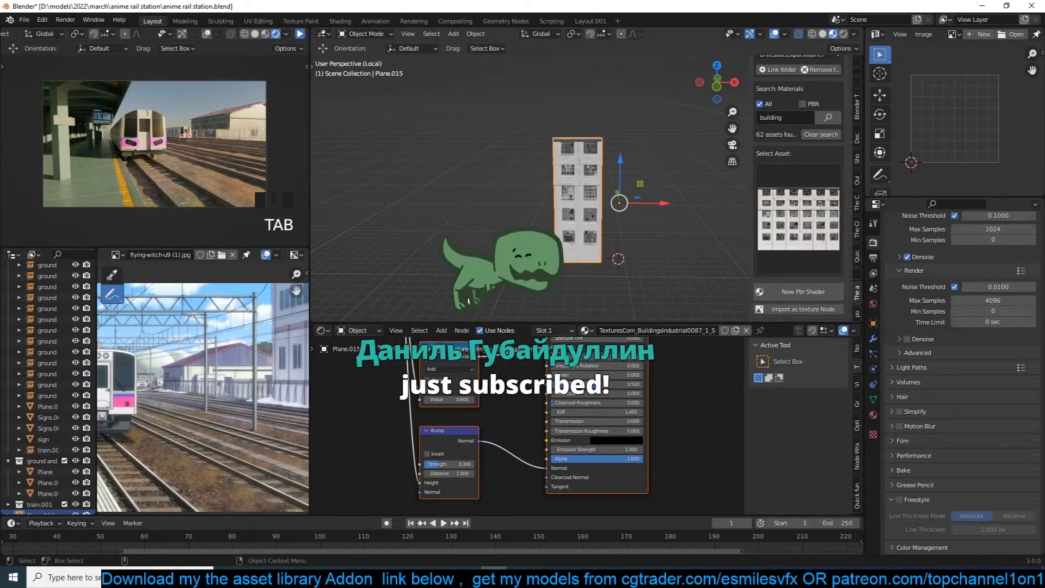
Snap the 3D cursor to the facade's selected lower outer corner and set the object's origin to the 3D cursor.
key("Tab")
key("shift+s")
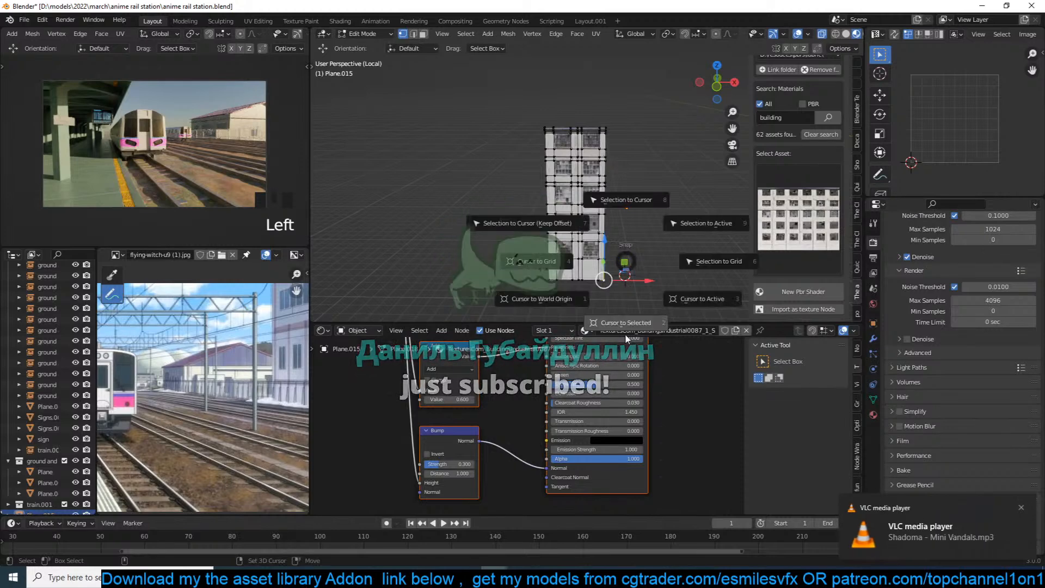
key("Escape")
key("Tab")
right_click(686, 172)
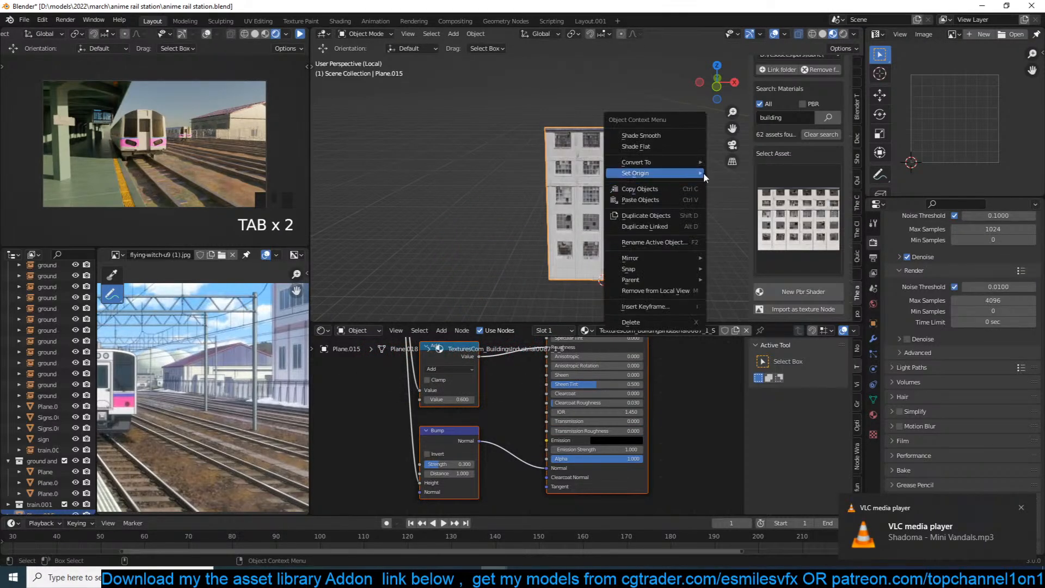
mouse_move(703, 173)
right_click(742, 197)
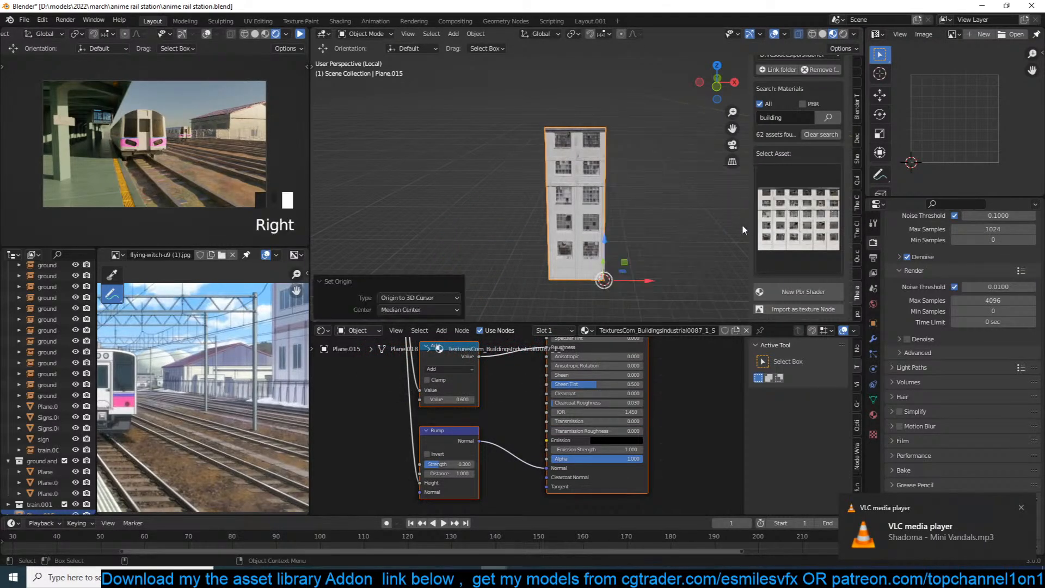
Add an Array modifier to the facade with a count of 3.
left_click(873, 339)
left_click(961, 240)
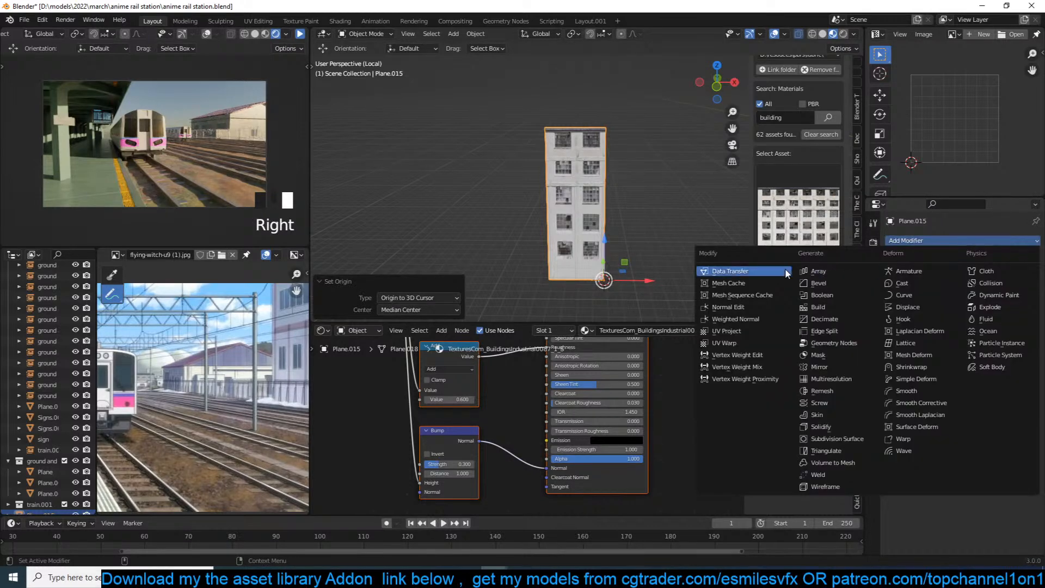
left_click(814, 272)
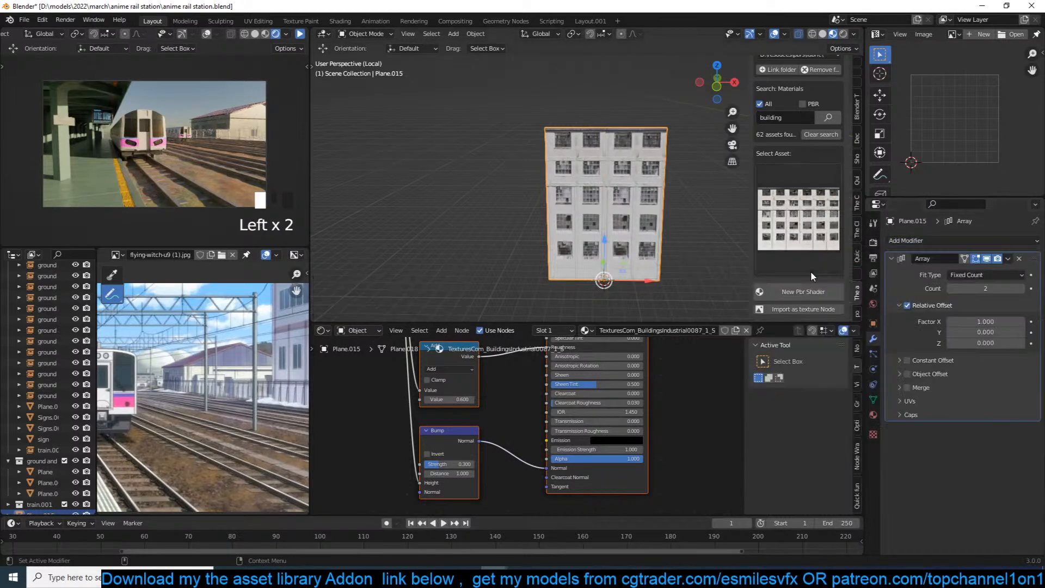
left_click(1022, 288)
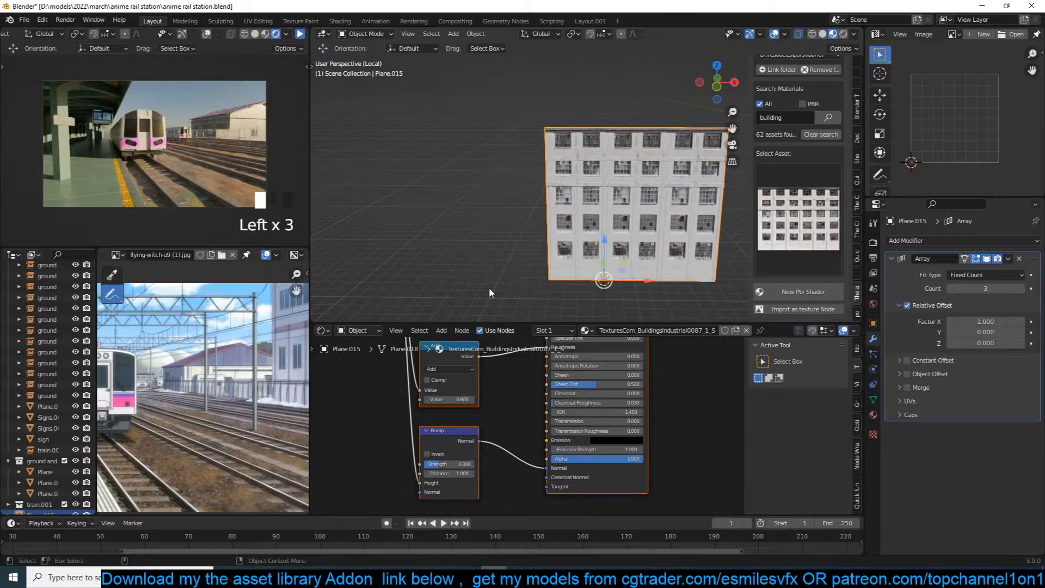
Exit local view in solid shading, scale the facade uniformly by about 3.463, and stretch it along Z by about 1.351.
key("z")
left_click(704, 242)
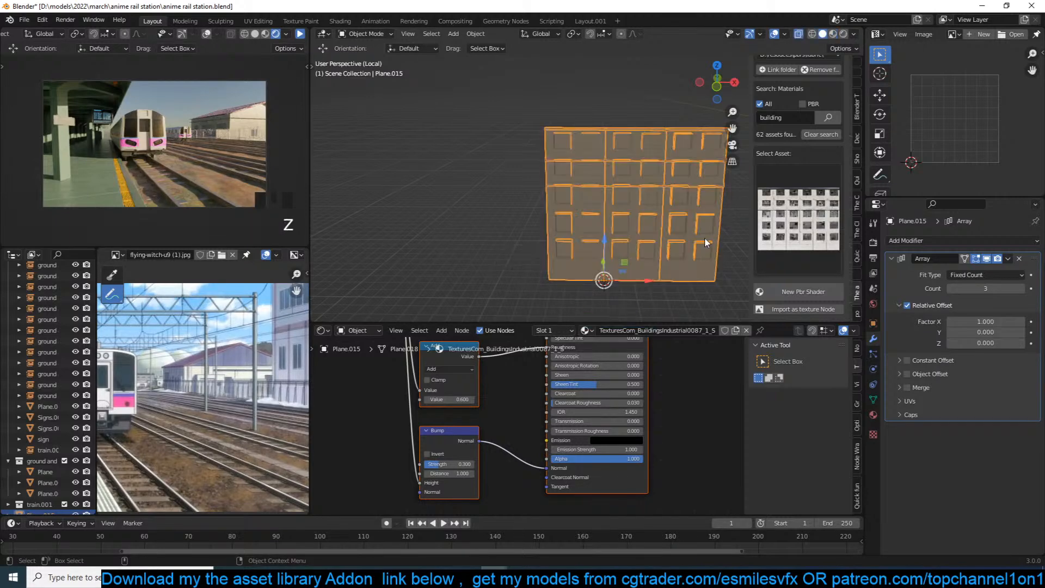
key("slash")
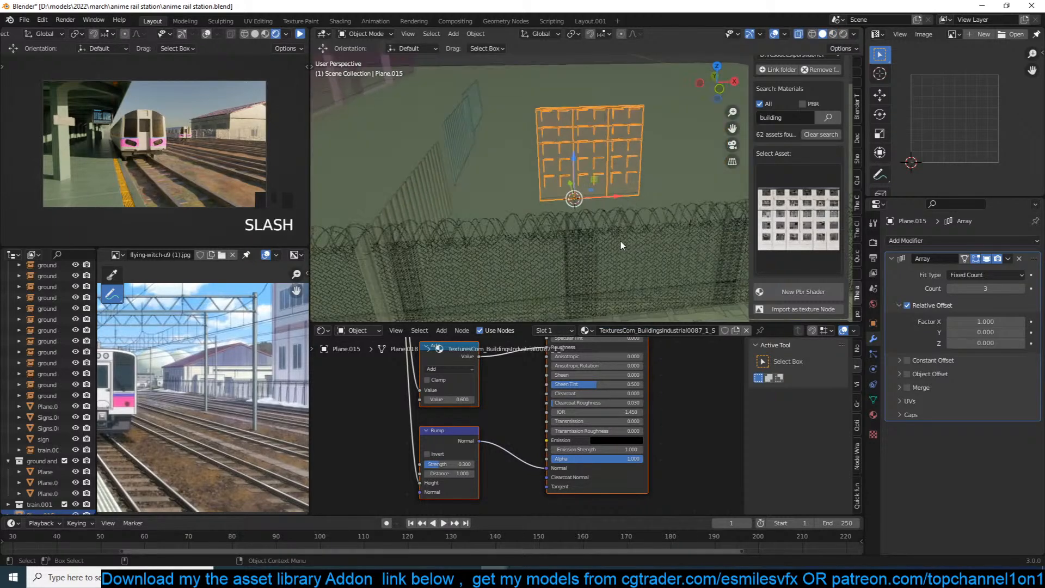
key("s")
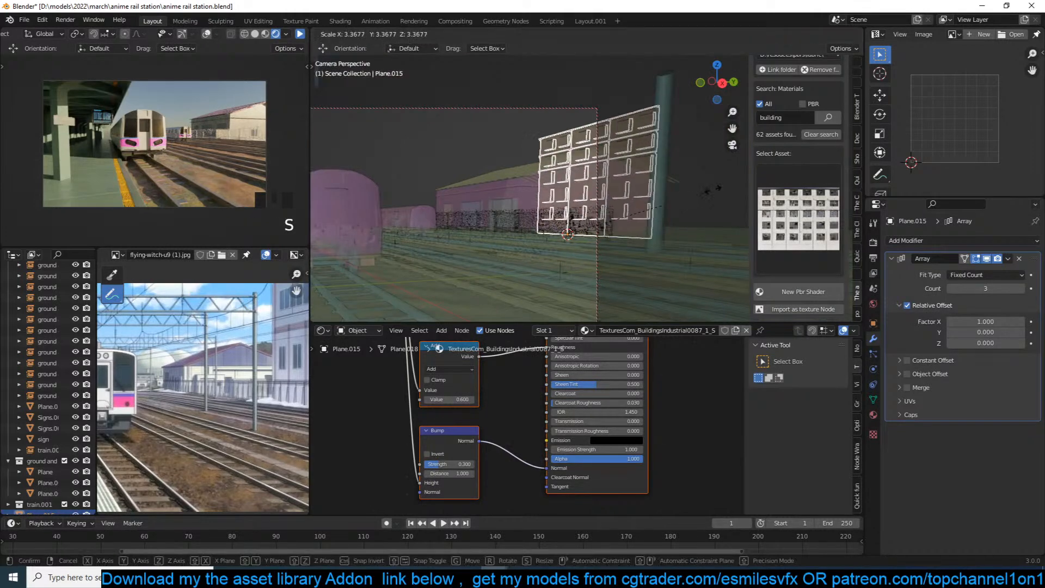
left_click(651, 211)
key("s")
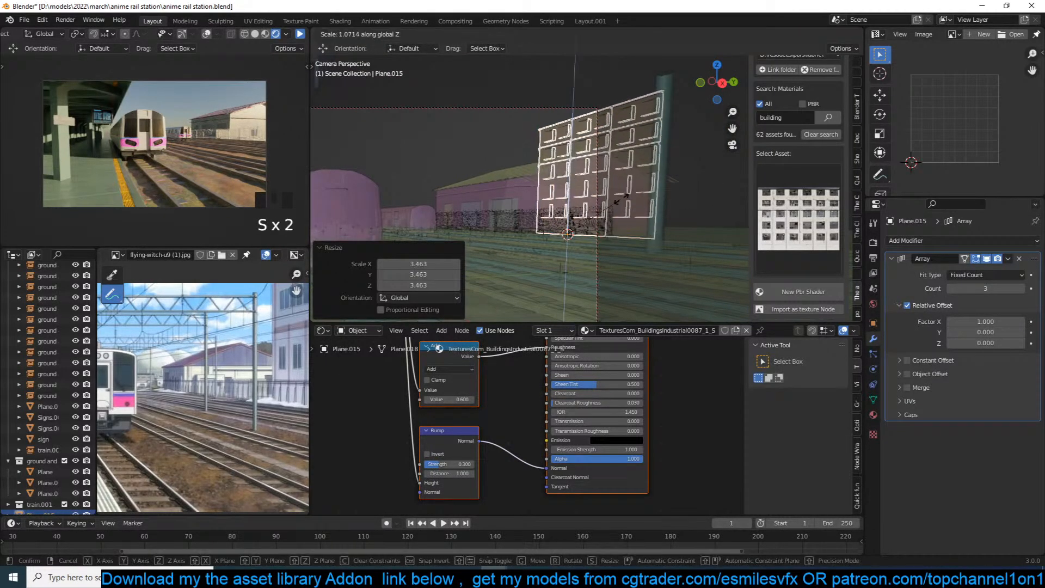
left_click(634, 191)
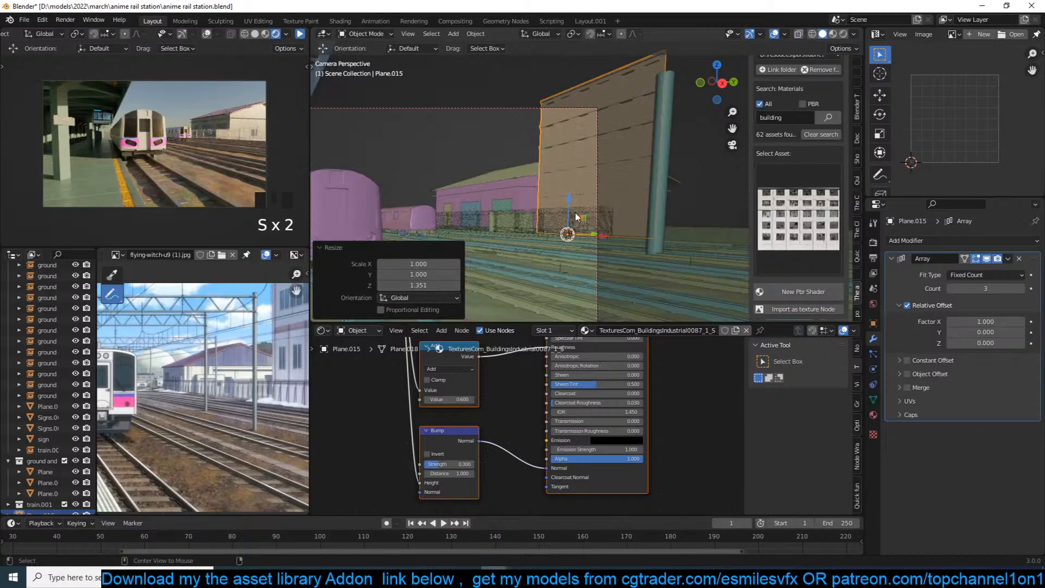
Save the file, move the building facade about 12.78 m along Y, and compare the placement with the reference image.
key("alt+a")
key("ctrl+s")
left_click(556, 165)
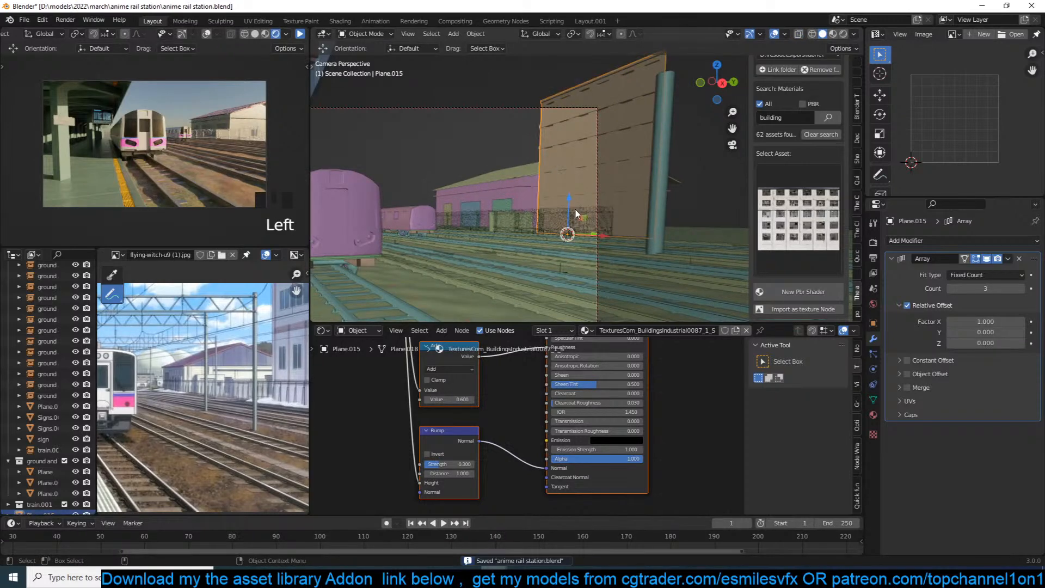
left_click_drag(588, 236, 616, 238)
left_click(302, 35)
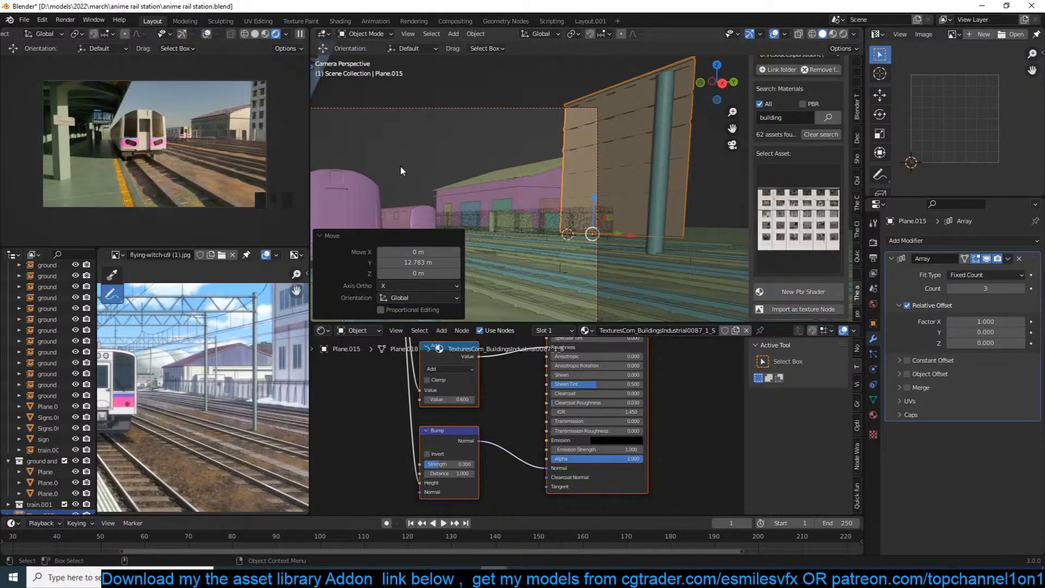
scroll(218, 399, "down", 3)
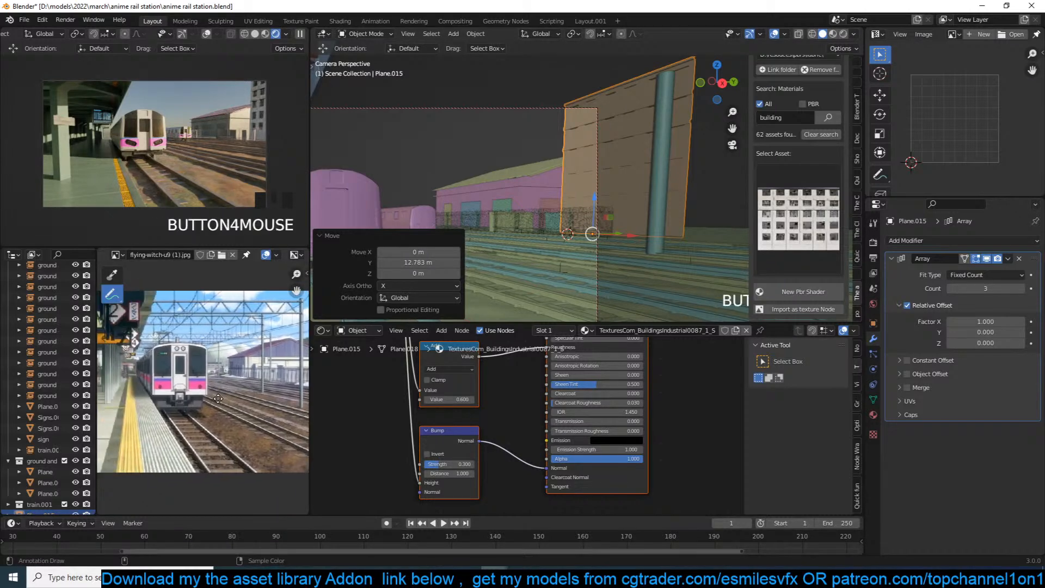
scroll(250, 322, "up", 3)
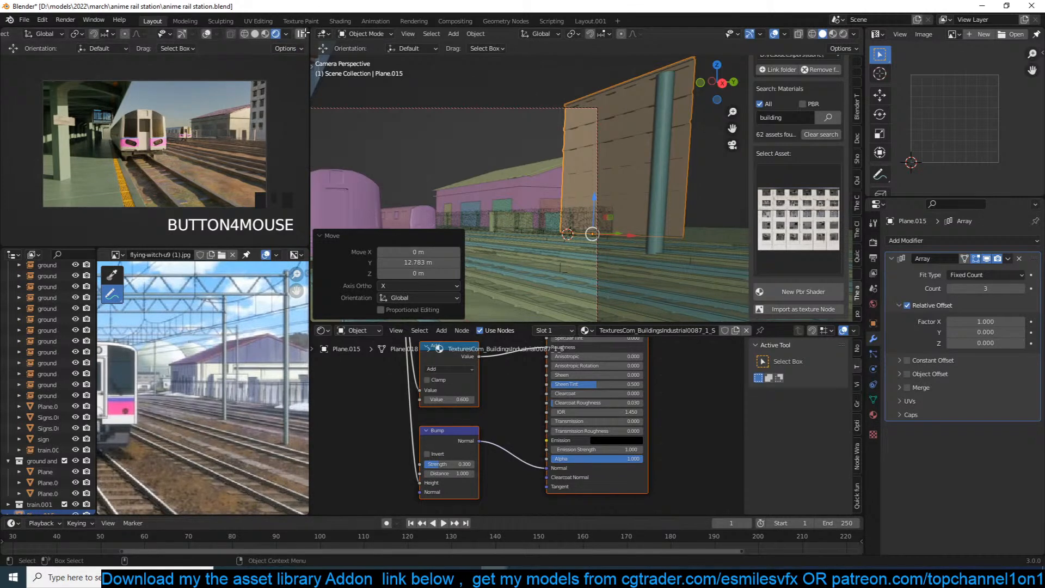
double_click(300, 34)
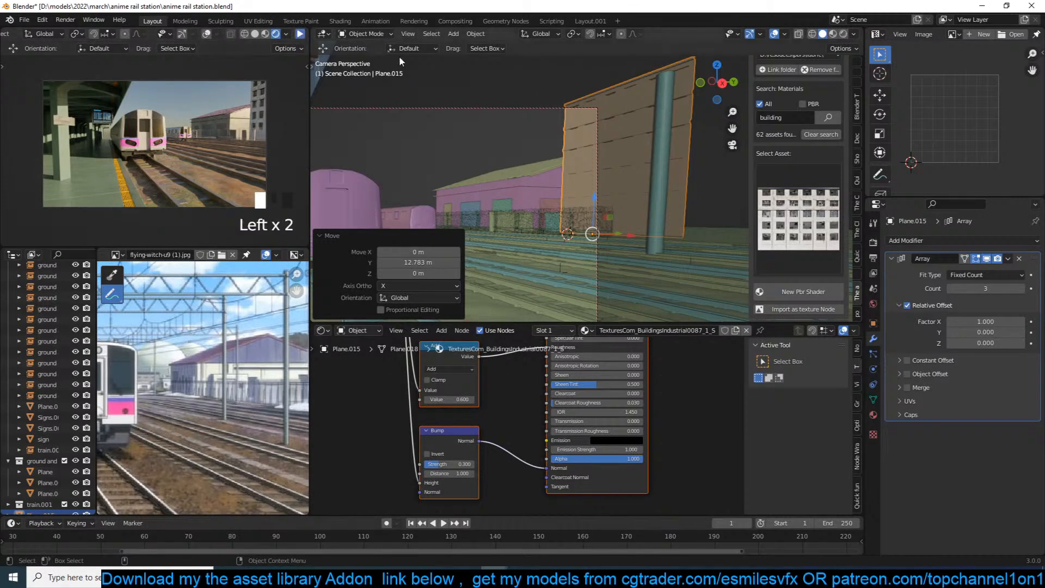
Thin the tall pole to about 0.406 in X and Y and move it about -4.6 m in X and -16.2 m in Y.
left_click(661, 146)
key("s")
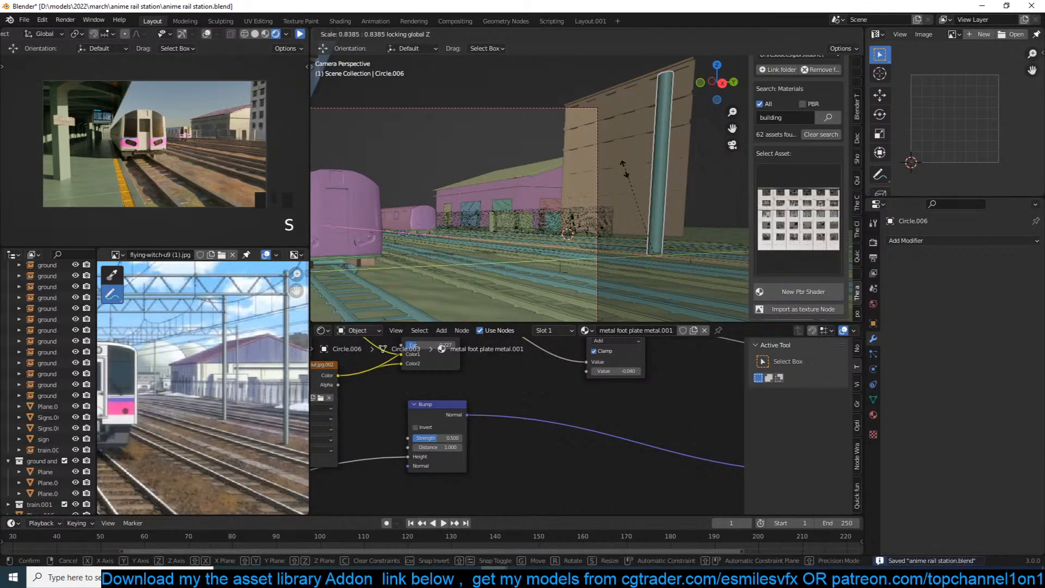
left_click(692, 160)
key("g")
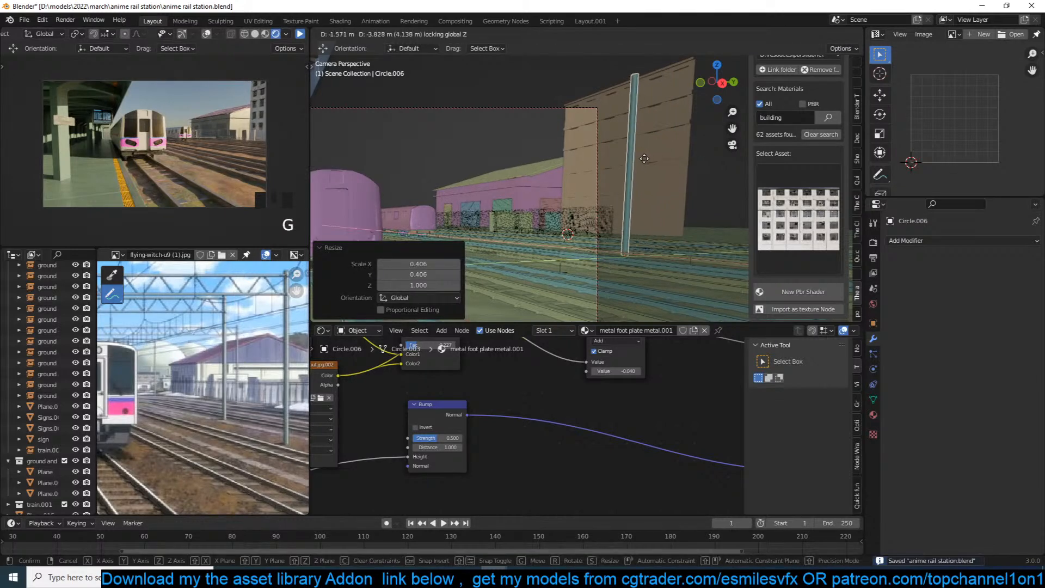
left_click(609, 104)
Shorten the pole along Z and apply its scale.
key("s")
key("z")
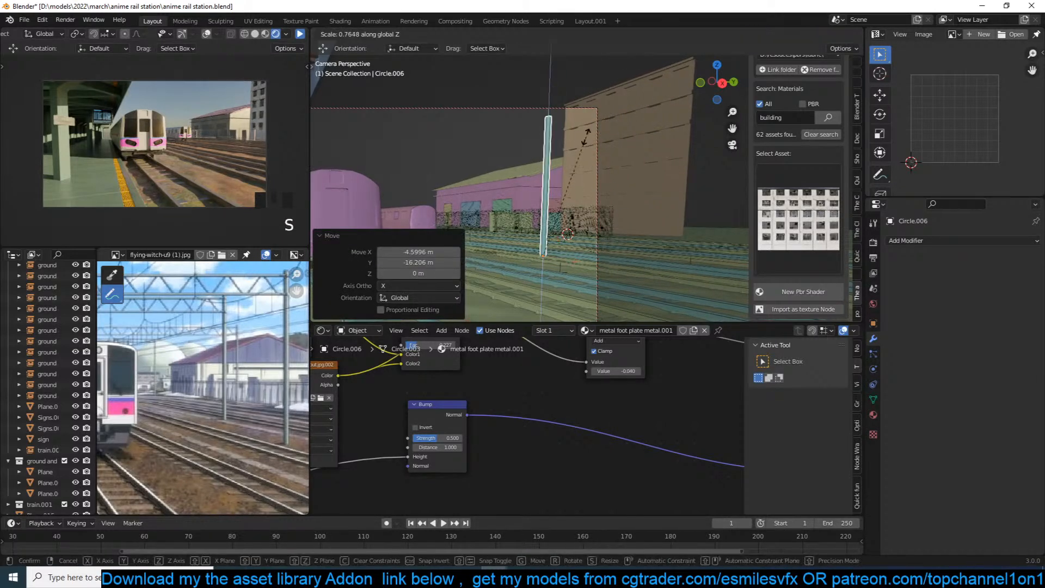
left_click(584, 141)
key("ctrl+a")
left_click(584, 142)
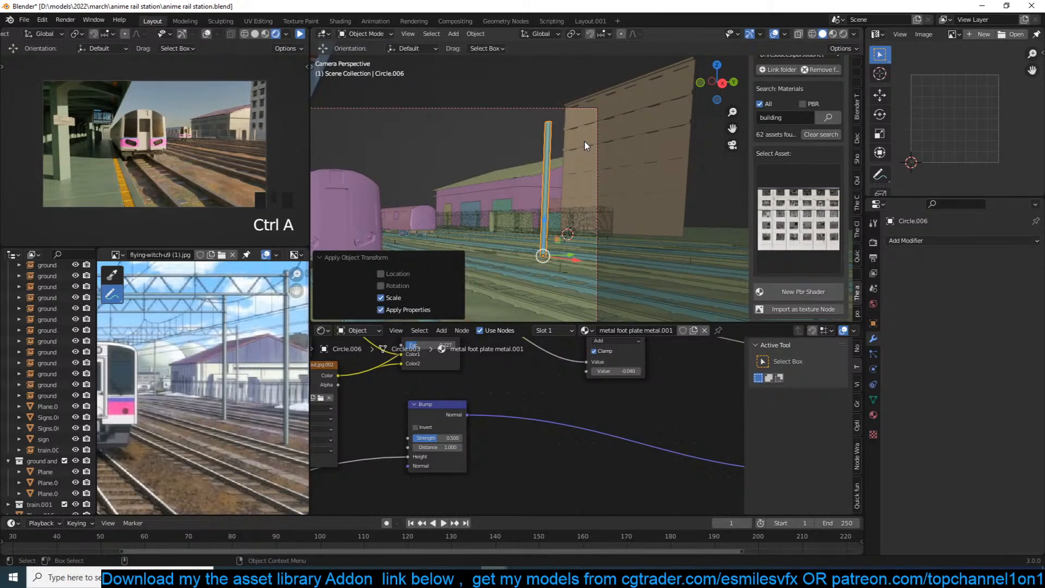
Enter Edit Mode on the pole and fill its open top with a face.
key("KP_Decimal")
key("KP_1")
key("KP_3")
key("KP_1")
key("Tab")
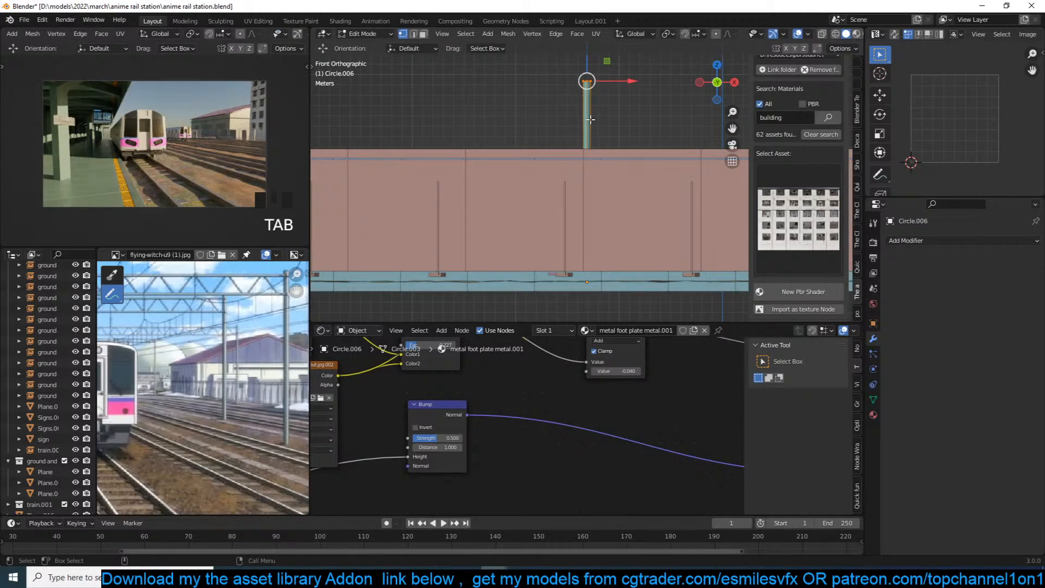
key("KP_Decimal")
scroll(591, 120, "down", 1)
key("f")
Bevel the edges around the pole's top rim with a single segment about 0.08 m wide.
middle_click_drag(595, 131, 642, 164)
key("2")
key("ctrl+b")
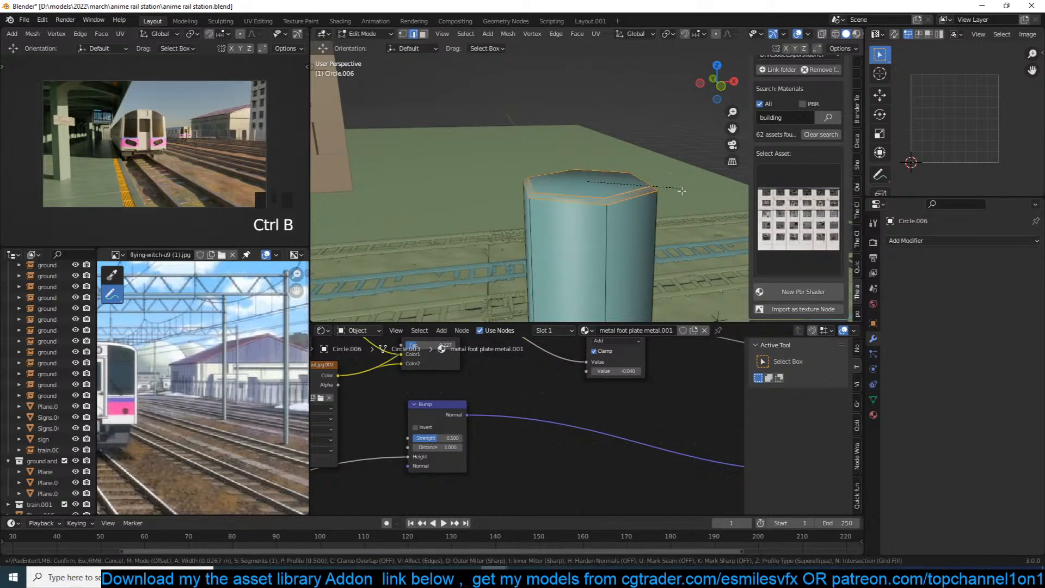
left_click(685, 218)
key("r")
right_click(684, 217)
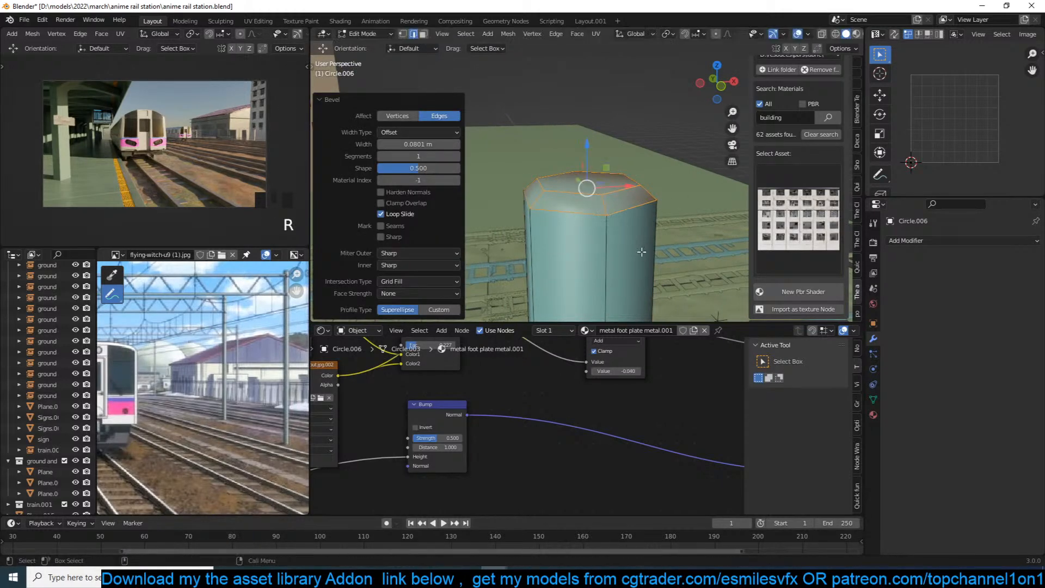
Add a horizontal loop cut around the pole just below its beveled top.
scroll(654, 229, "down", 2)
key("ctrl+r")
left_click(598, 260)
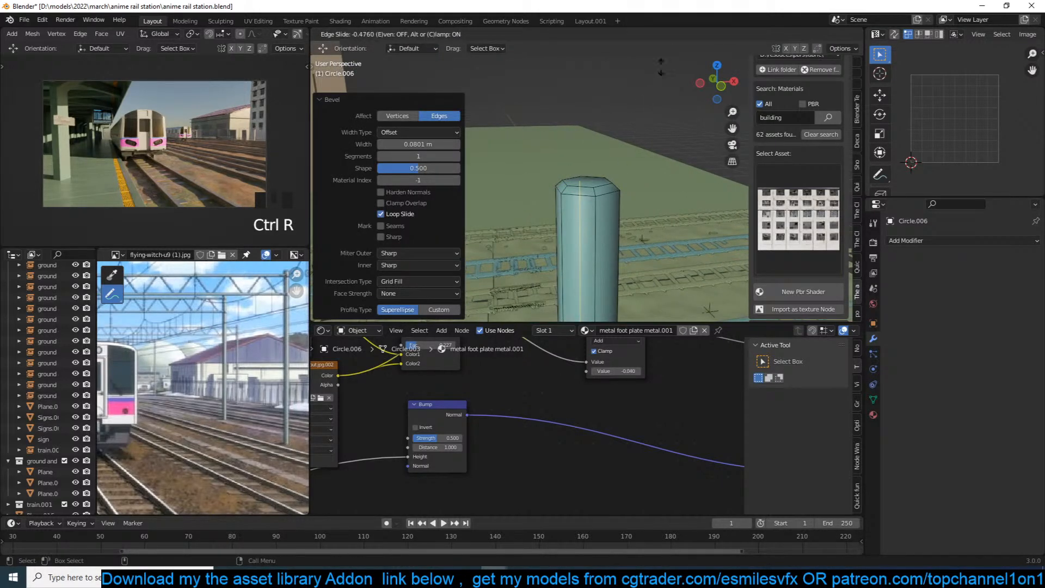
left_click(575, 233)
scroll(574, 233, "down", 3)
left_click_drag(586, 247, 610, 172)
Select the ring of faces below the beveled top and extrude it outward along normals by about 0.27 m.
scroll(598, 206, "up", 5)
key("3")
left_click(598, 211, "alt")
key("alt+e")
left_click(599, 213)
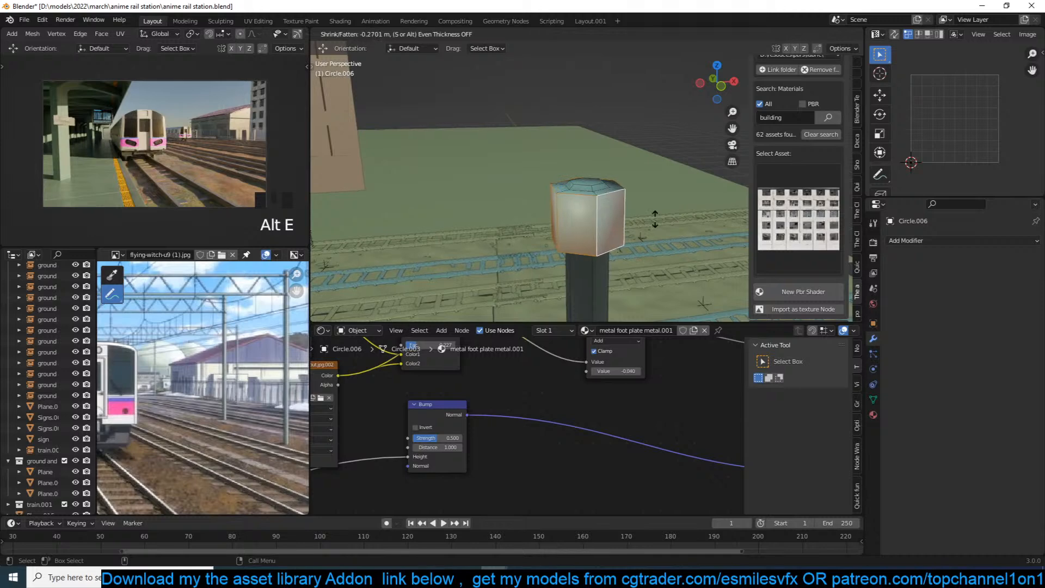
left_click(655, 219)
Return to Object Mode, shade the pole smooth, and enable Auto Smooth with a 60° angle.
scroll(655, 219, "down", 4)
middle_click_drag(655, 219, 702, 59, "shift")
scroll(670, 357, "down", 3)
key("Tab")
key("Tab")
key("Tab")
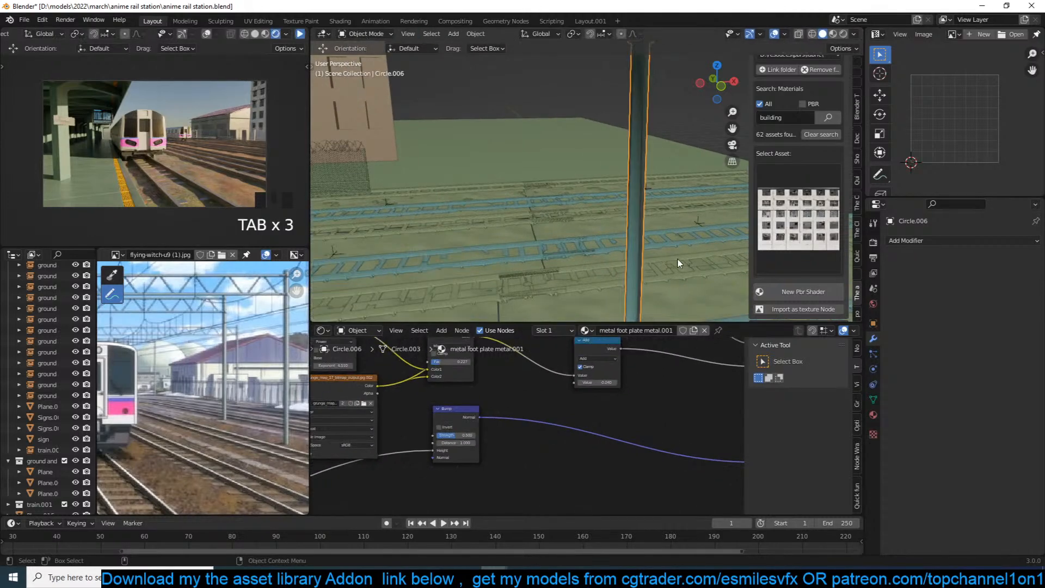
key("q")
left_click(648, 318)
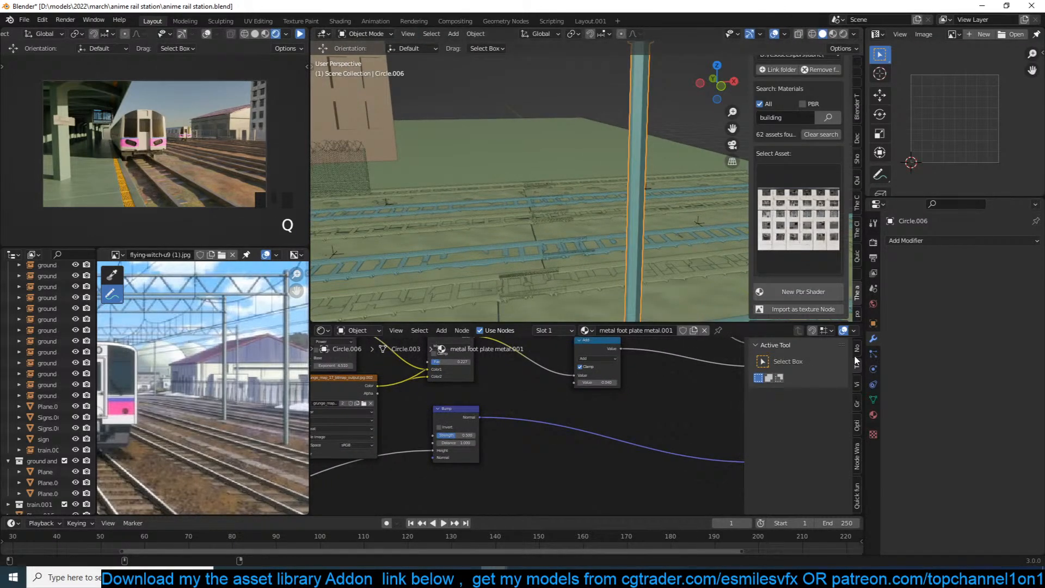
left_click(869, 390)
left_click(926, 494)
left_click(950, 508)
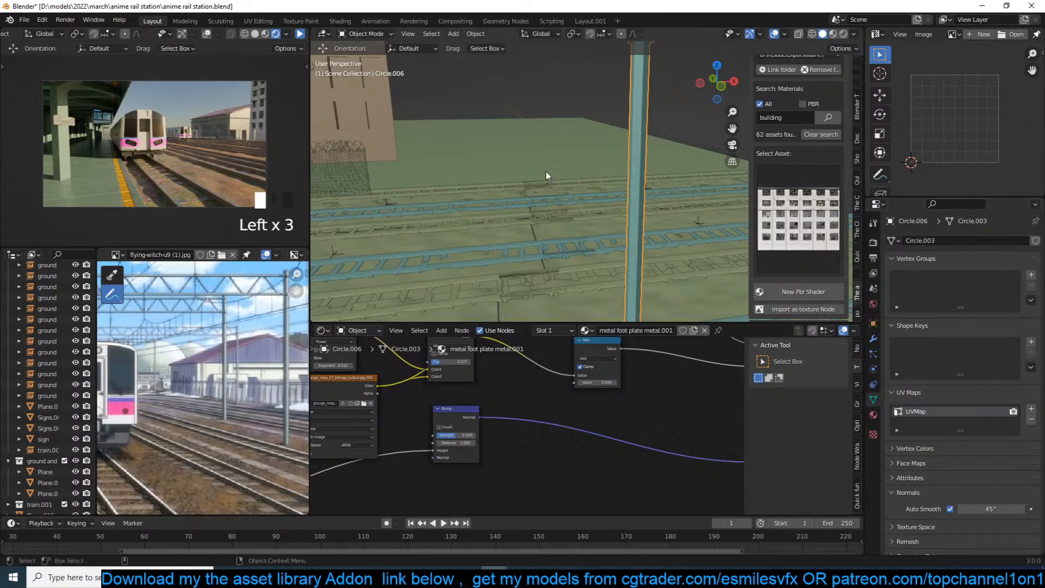
left_click(1002, 510)
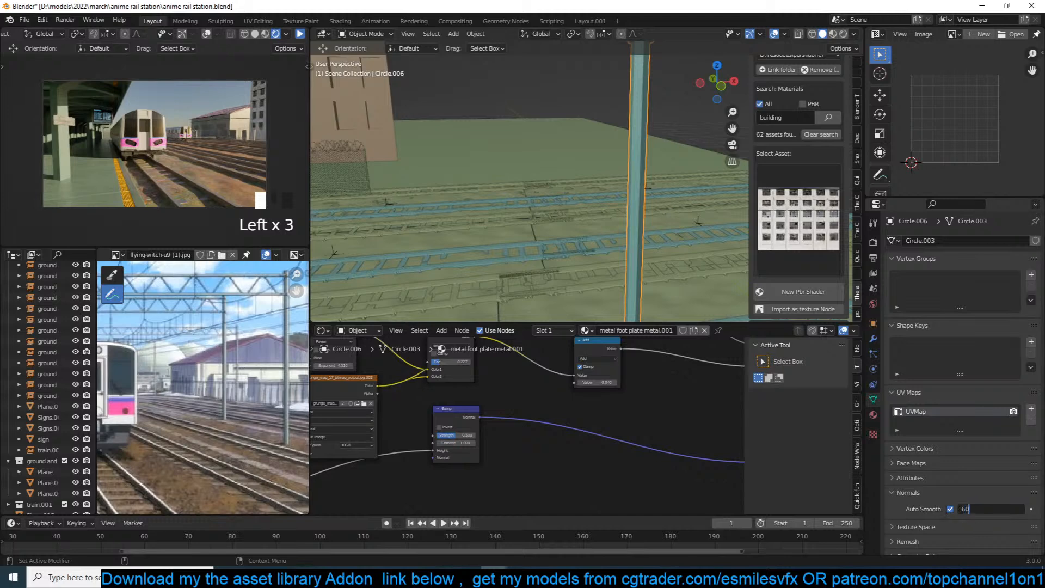
Set the pole's Auto Smooth angle to 60°.
type("60")
left_click(518, 187)
scroll(662, 99, "down", 3)
middle_click_drag(662, 99, 639, 109)
Add a loop cut around the middle of the pole and bevel it about 0.37 m wide into a band.
key("Tab")
key("ctrl+r")
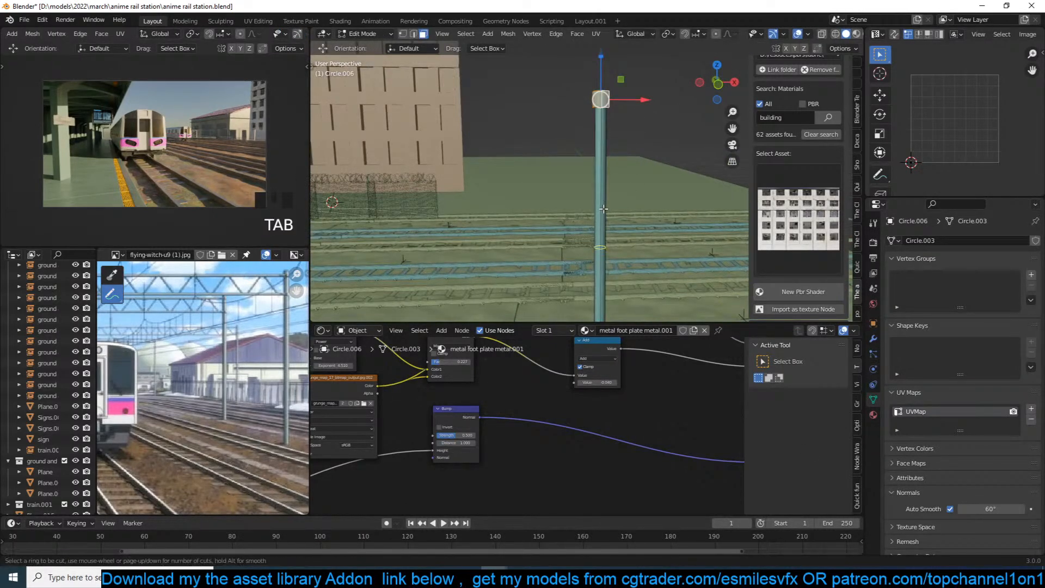
left_click(604, 209)
right_click(604, 208)
key("ctrl+b")
left_click(644, 196)
Extrude the pole's middle band outward along its normals by about 0.17 m to form a collar.
key("alt+e")
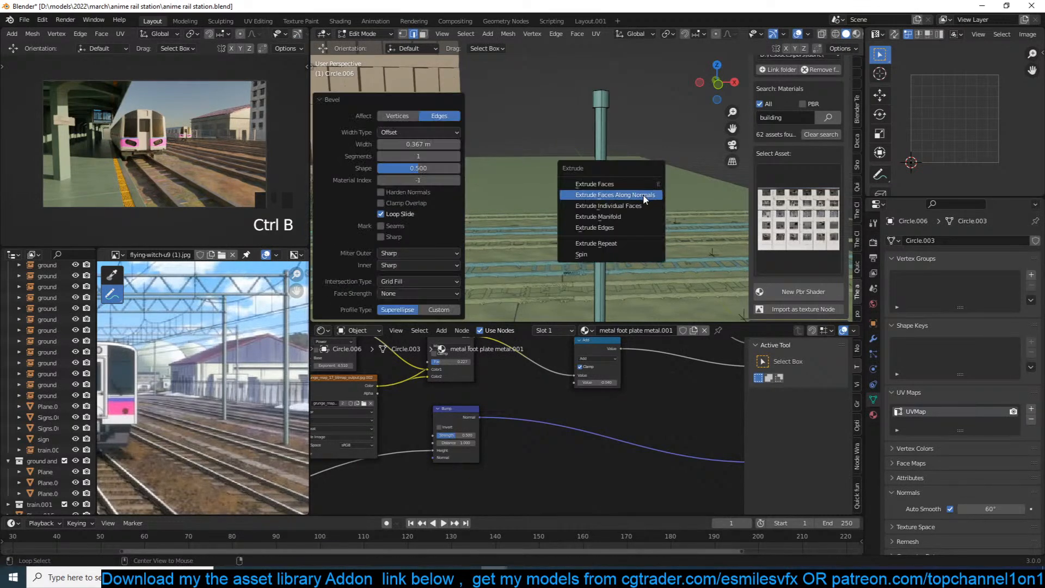
left_click(644, 195)
left_click(651, 208)
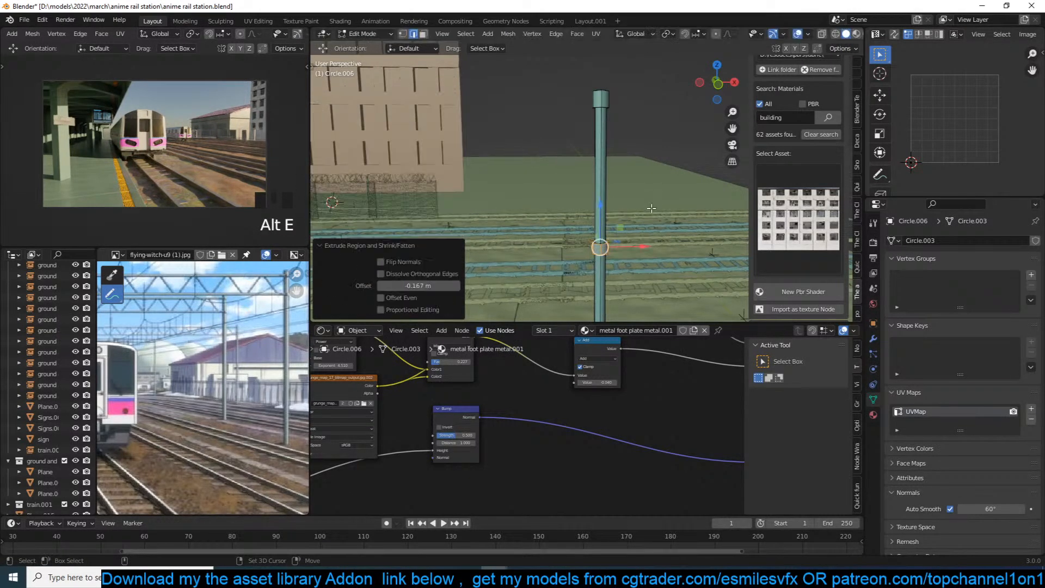
key("Tab")
scroll(600, 201, "down", 3)
scroll(599, 201, "up", 3)
key("Tab")
middle_click_drag(600, 201, 593, 194)
key("Tab")
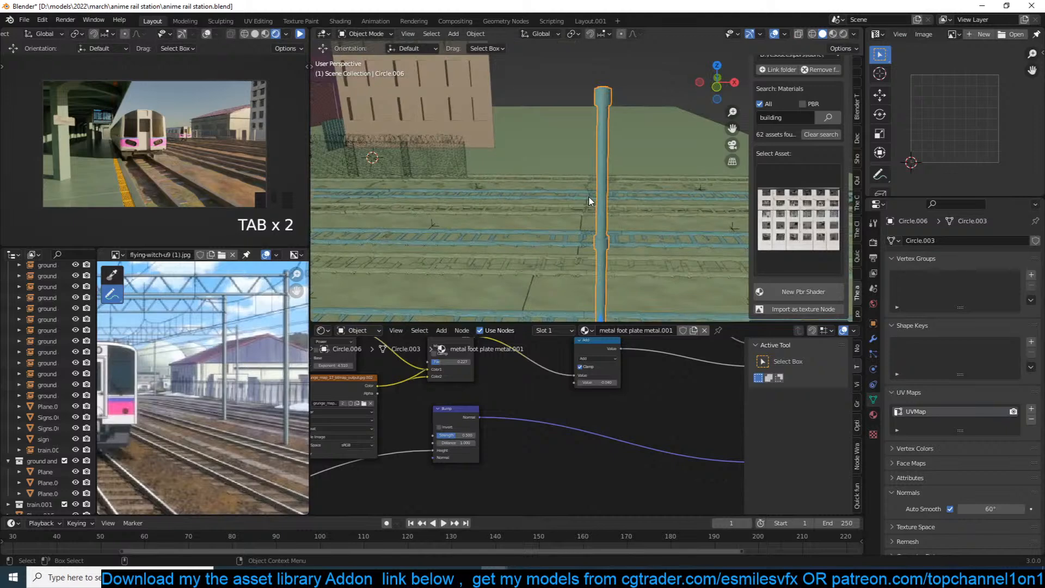
Add a small plane beside the upper pole inside the same mesh and rotate it upright about the X axis.
key("KP_3")
key("Tab")
right_click(589, 181, "shift")
key("shift+a")
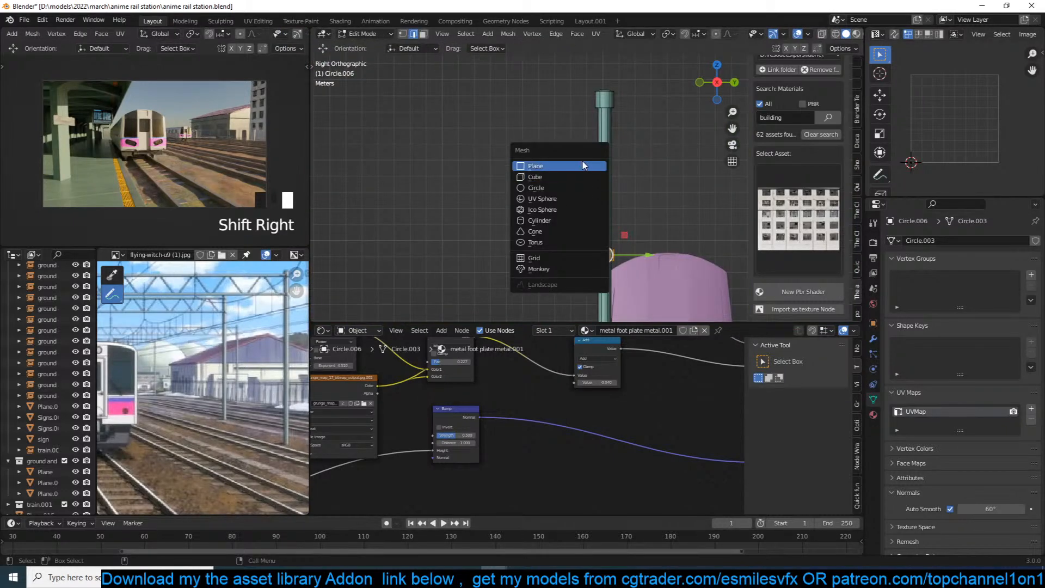
left_click(584, 165)
key("s")
left_click(590, 175)
key("r")
key("x")
key("9")
left_click(645, 189)
In the front view, move the plane next to the pole just below its top cap.
middle_click_drag(646, 188, 676, 187)
key("1")
key("KP_1")
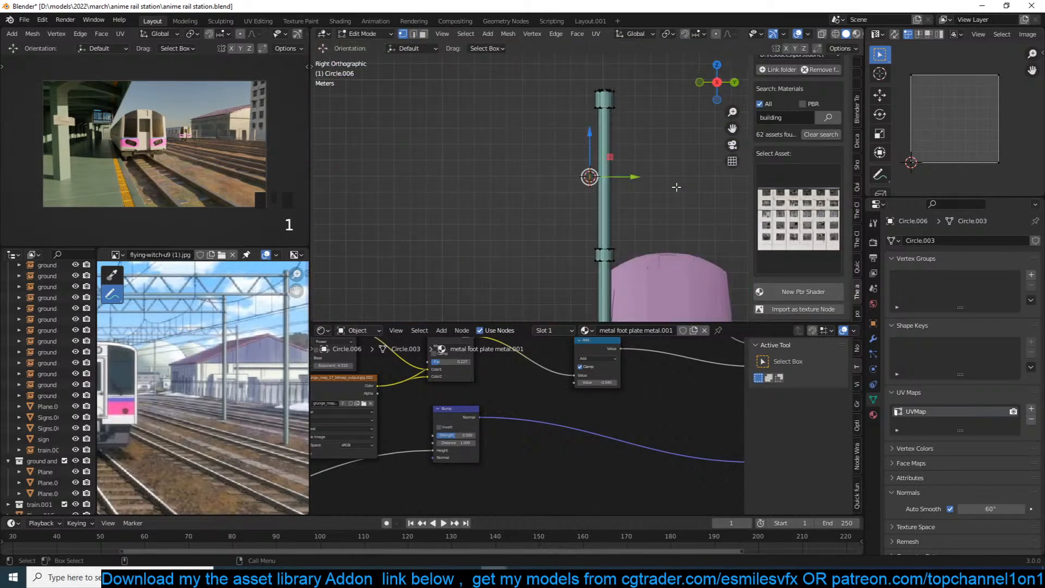
key("g")
left_click(610, 150)
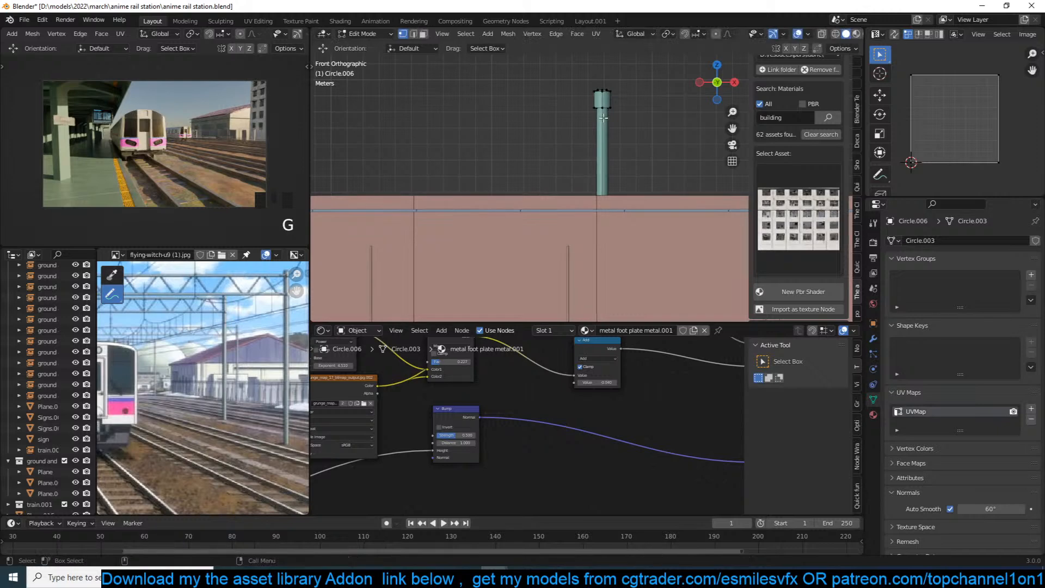
scroll(447, 144, "down", 5)
key("shift+z")
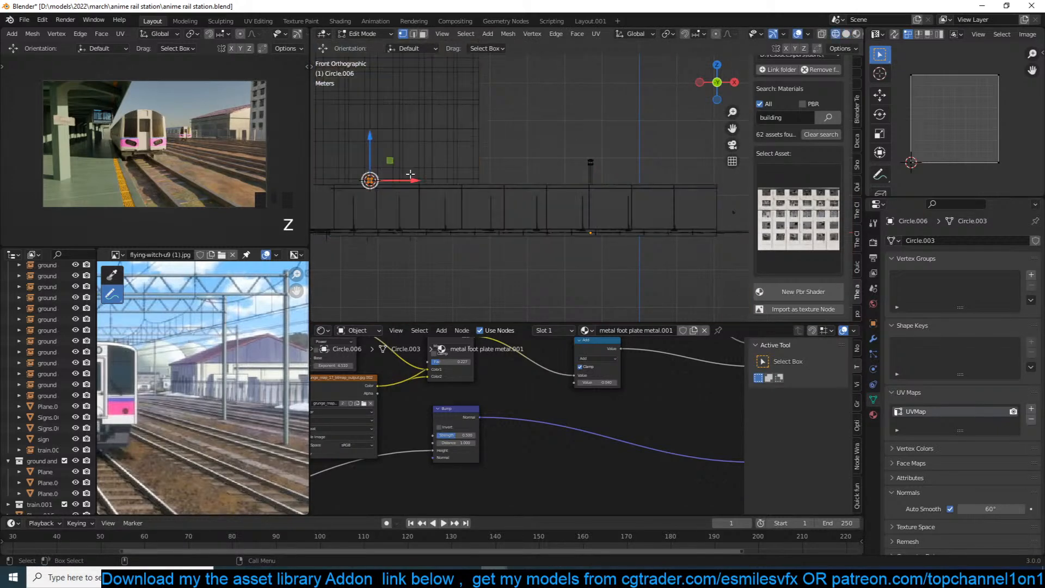
key("g")
left_click(638, 162)
key("KP_Decimal")
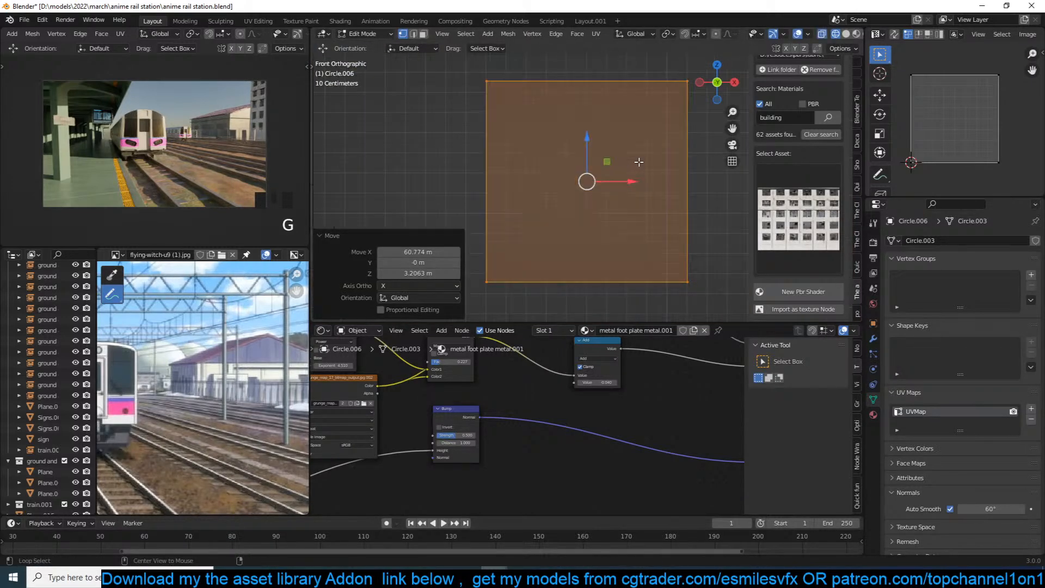
scroll(637, 162, "down", 8)
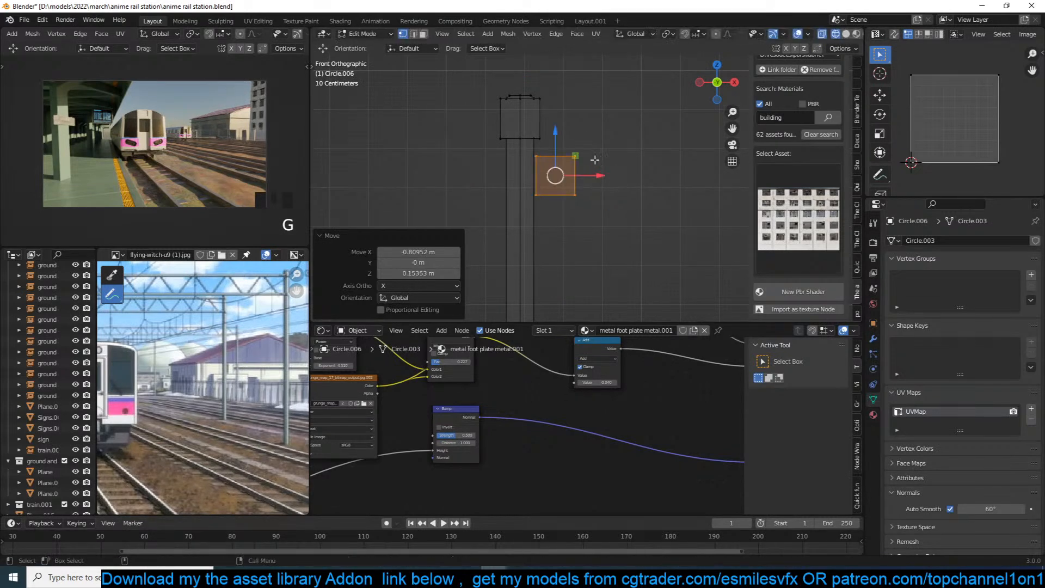
left_click(587, 158)
Delete part of the small square plane and adjust its lower edge to form the beam's profile.
key("ctrl+x")
key("2")
left_click(555, 170)
key("x")
left_click(550, 181)
left_click(558, 194, "alt")
scroll(588, 180, "down", 1)
key("1")
left_click(580, 193)
left_click_drag(598, 194, 579, 191)
left_click(551, 192, "alt")
key("z")
Extrude the profile along the Y axis into a long horizontal beam spanning the tracks.
scroll(678, 171, "down", 4)
middle_click_drag(673, 172, 547, 200)
scroll(560, 188, "down", 3)
left_click_drag(624, 181, 633, 181)
key("e")
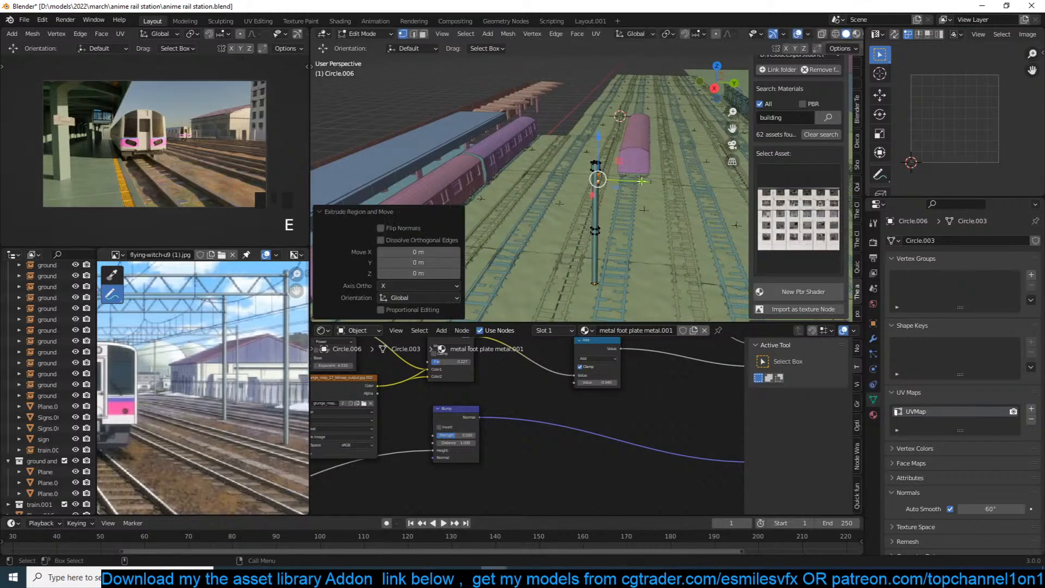
key("y")
left_click(375, 168)
middle_click_drag(465, 169, 511, 155)
Duplicate the whole beam about 4.12 m straight down along the Z axis.
key("ctrl+l")
middle_click_drag(576, 257, 594, 231)
key("shift+d")
key("z")
left_click(590, 266)
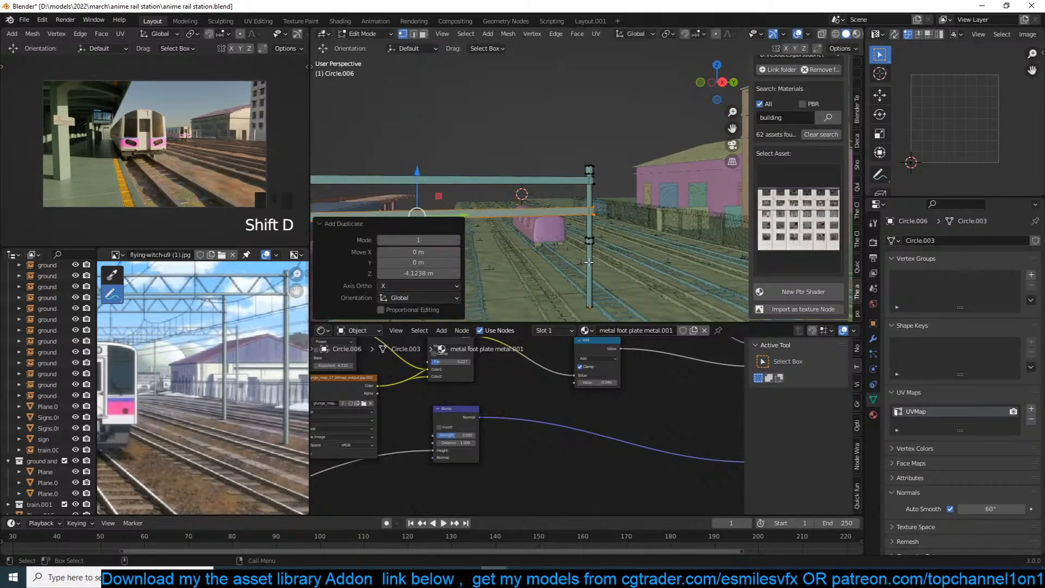
Scale both beams together to 0.44 and move them about 12.16 m along Y to meet the pole.
left_click(604, 187, "shift")
key("ctrl+l")
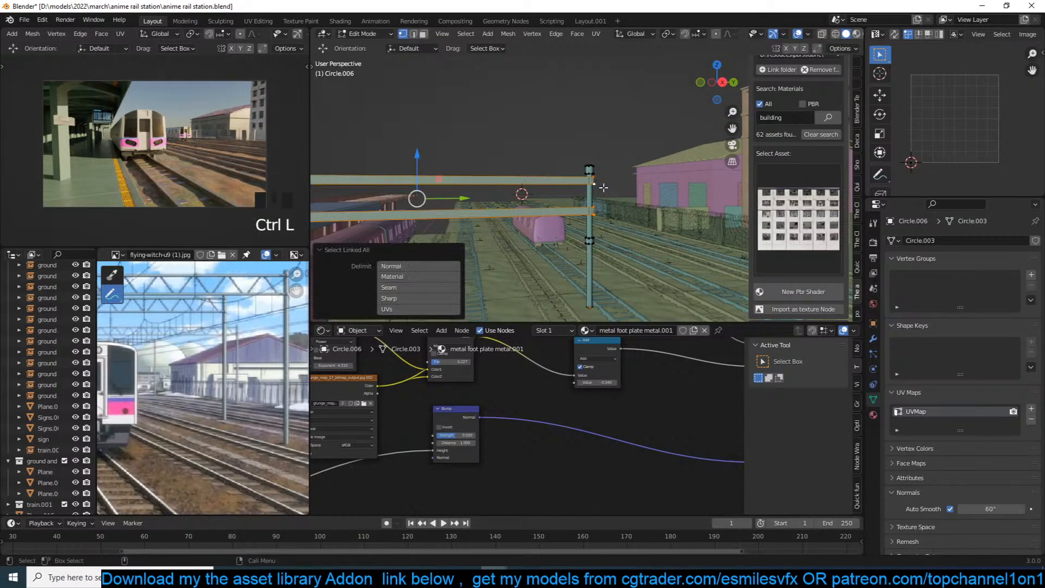
key("a")
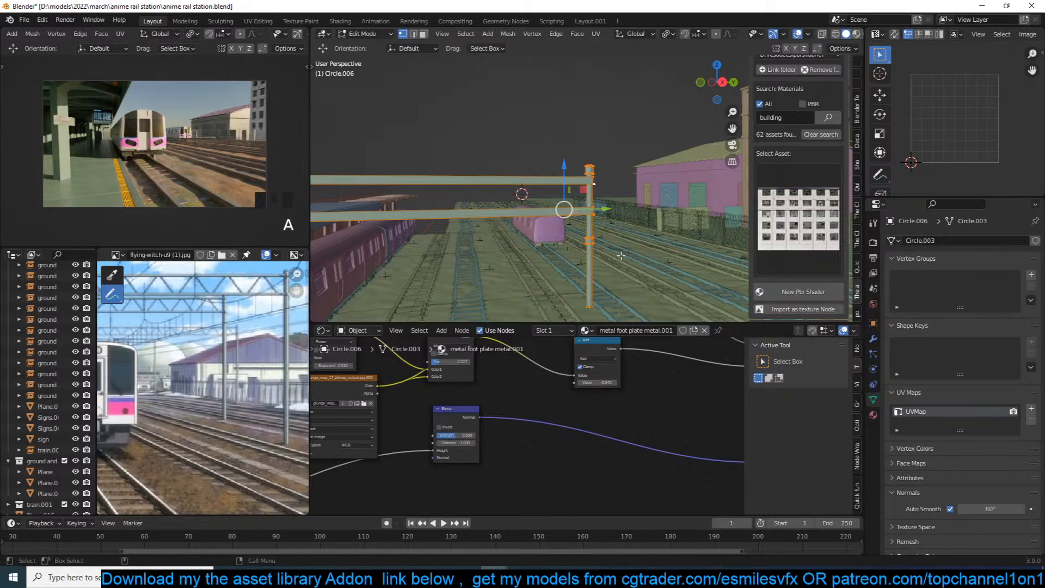
key("ctrl+z")
key("s")
left_click(512, 240)
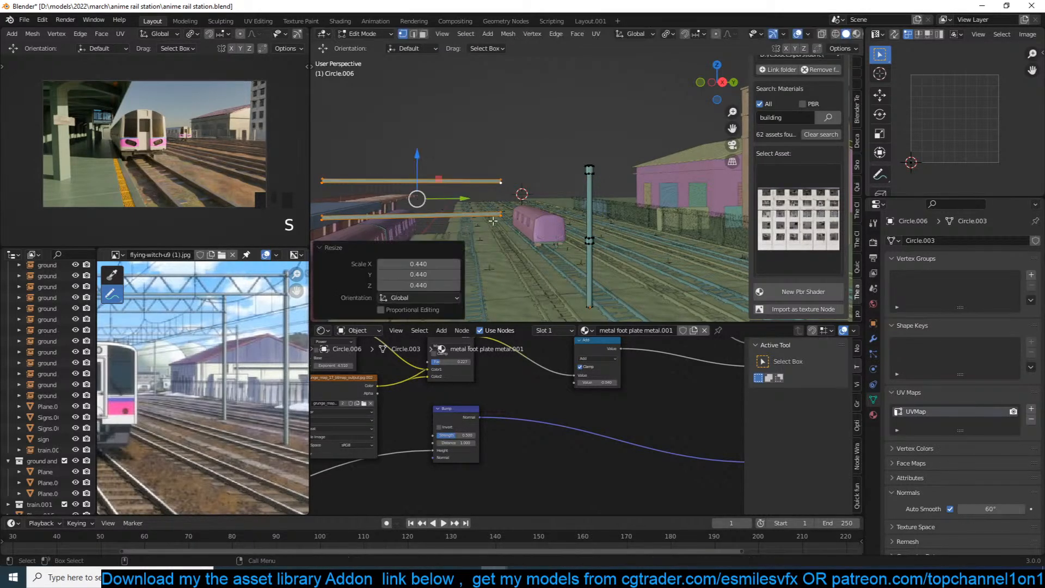
left_click_drag(463, 201, 572, 184)
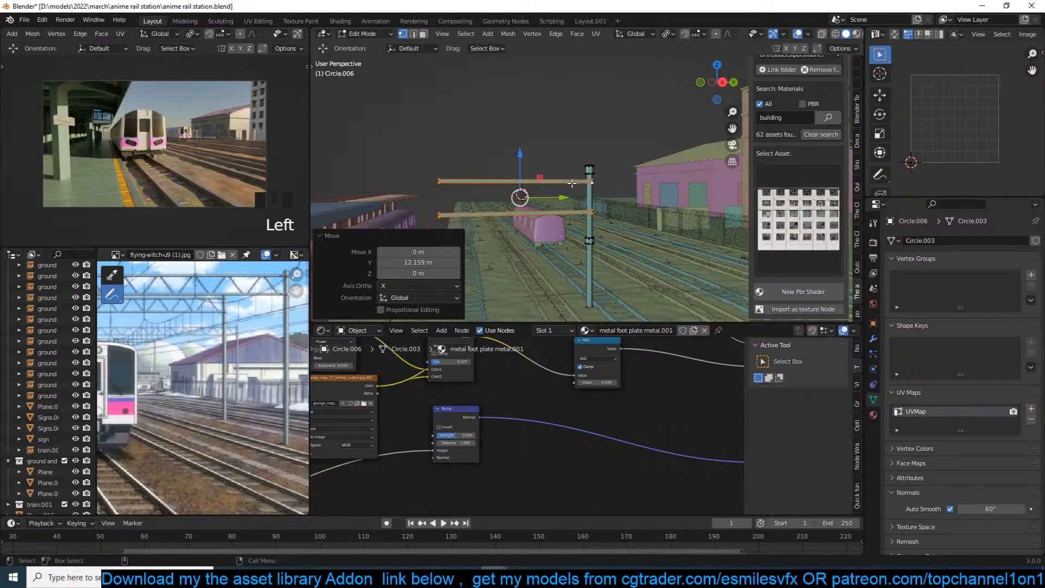
Stretch the free ends of both beams along the Y axis until they reach over the station platform.
key("KP_3")
scroll(573, 183, "up", 4)
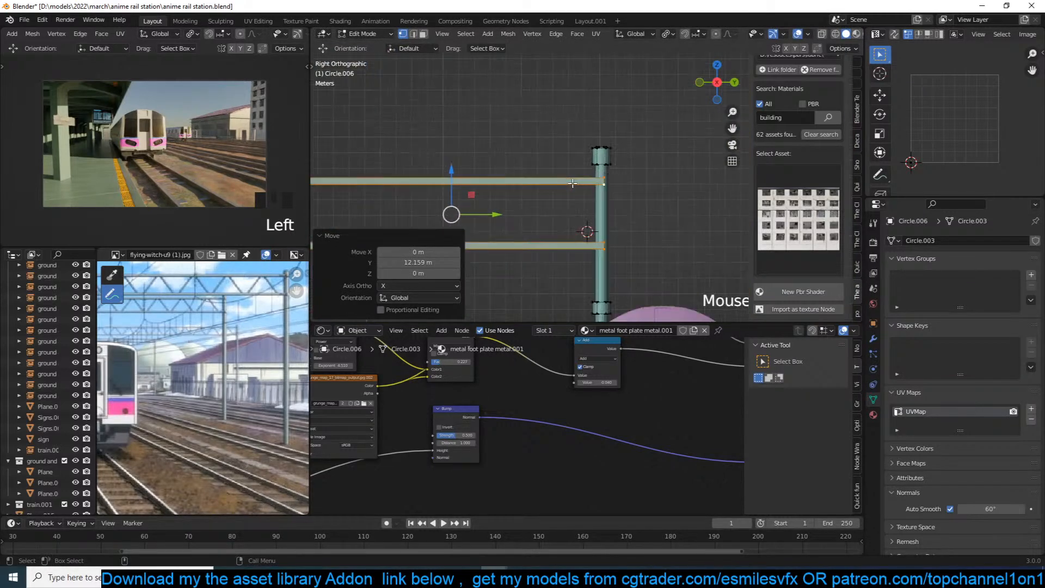
middle_click_drag(599, 182, 618, 168, "shift")
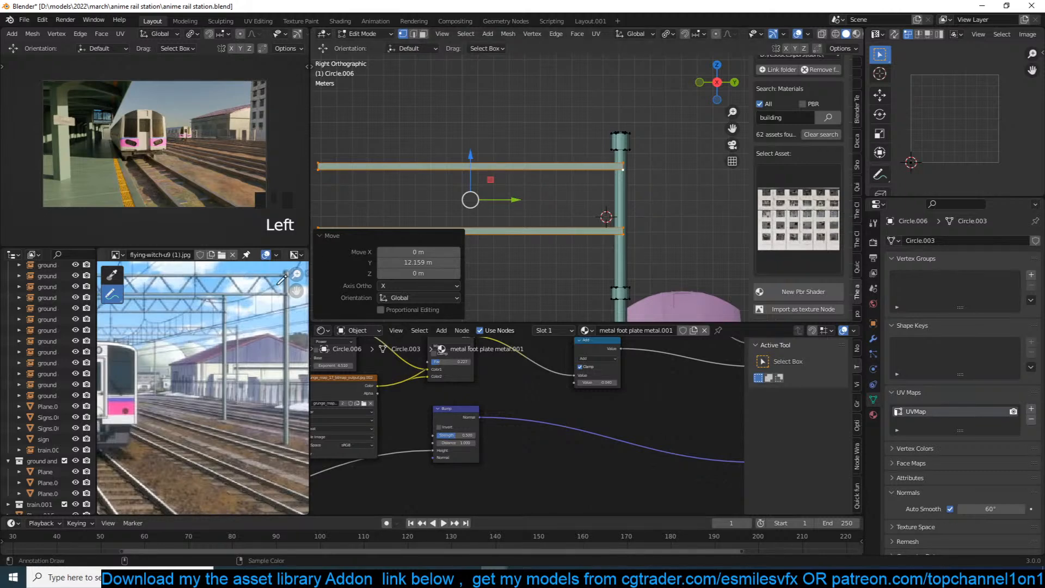
scroll(251, 305, "down", 3)
middle_click_drag(255, 304, 246, 302)
scroll(251, 297, "up", 1)
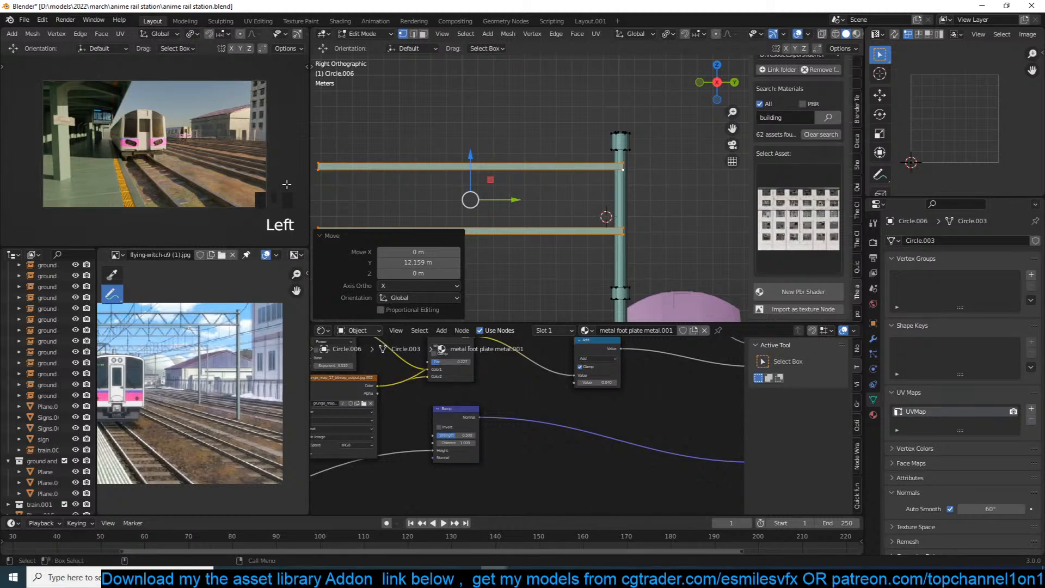
left_click(624, 227)
middle_click_drag(509, 225, 597, 218, "shift")
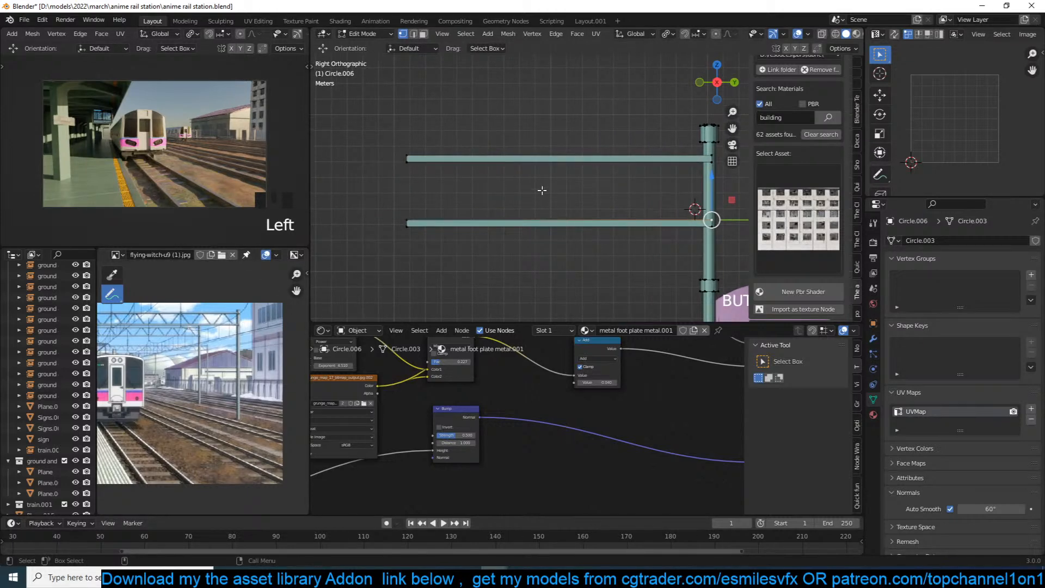
scroll(542, 190, "down", 4)
left_click_drag(493, 166, 409, 214)
key("ctrl+z")
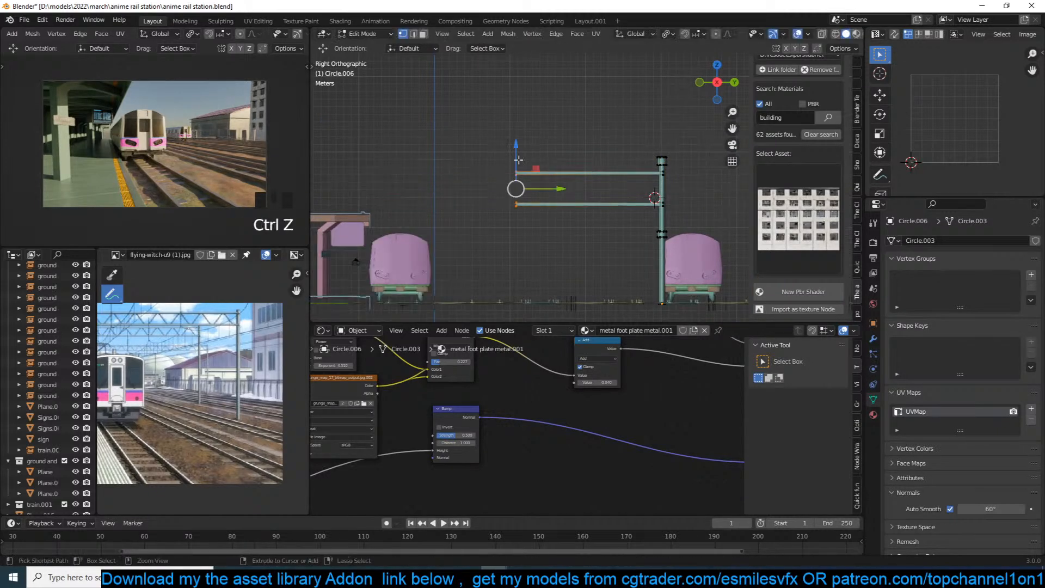
key("alt+z")
left_click_drag(500, 152, 545, 230)
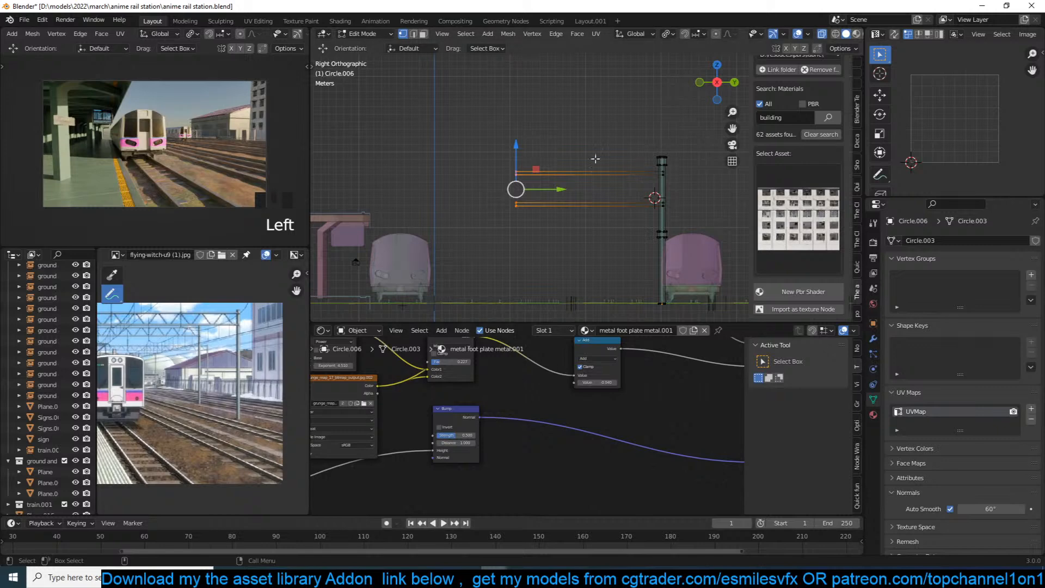
left_click_drag(565, 187, 385, 188)
Duplicate the upper beam in place and shorten the copy along Y into a brace piece.
left_click(338, 176)
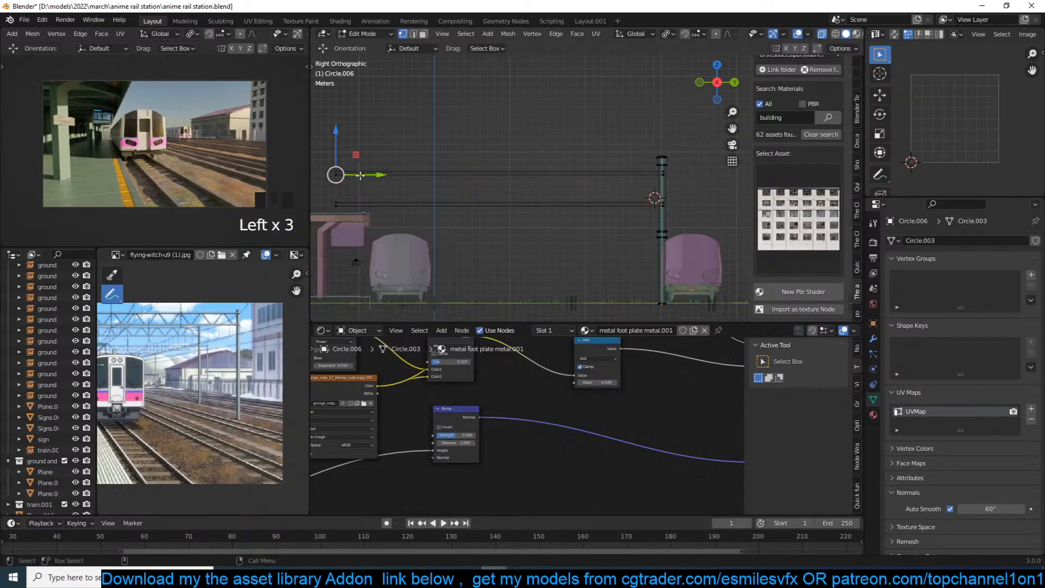
key("ctrl+l")
key("shift+d")
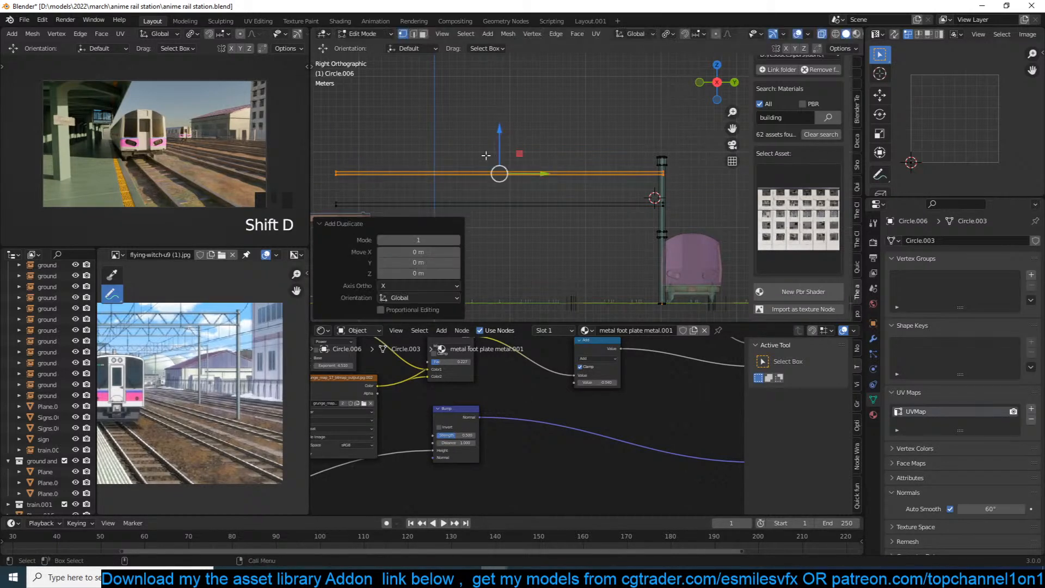
key("Escape")
key("s")
key("y")
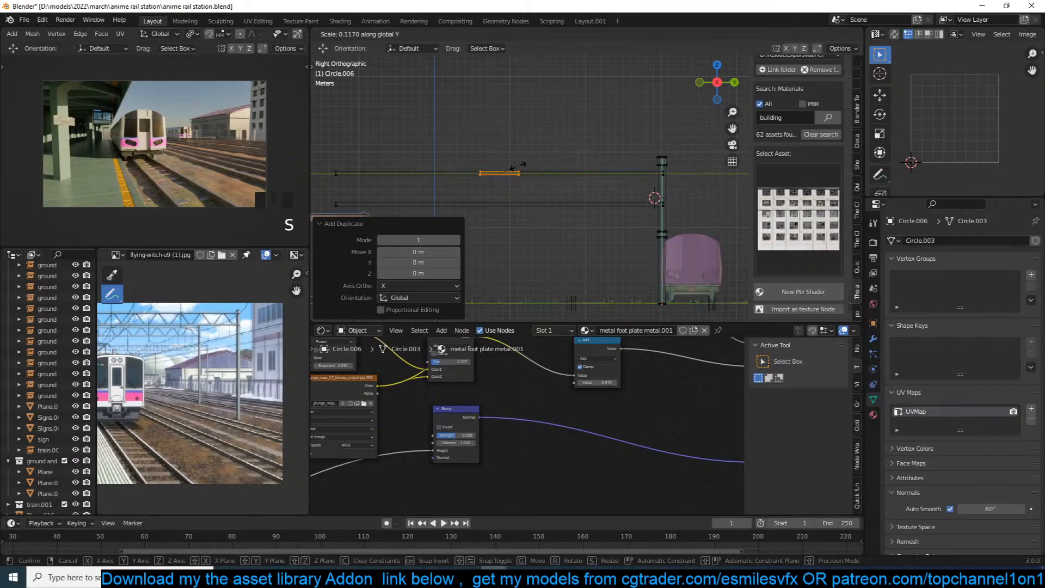
left_click(513, 168)
key("s")
key("y")
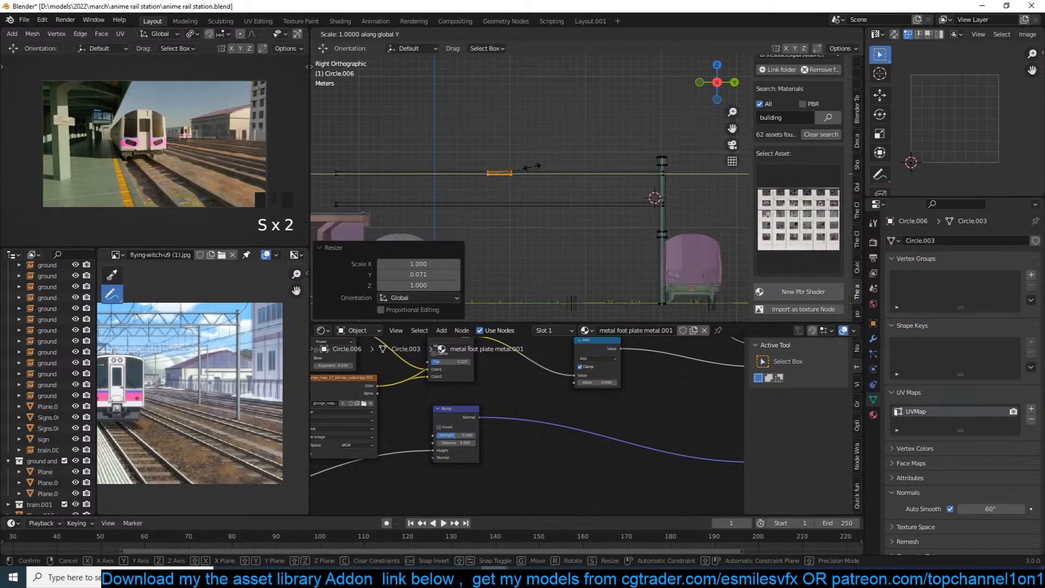
left_click(569, 164)
Rotate the brace piece diagonally and move it between the two beams near their free ends.
key("r")
right_click(569, 164)
key("r")
left_click(580, 240)
key("g")
left_click(450, 246)
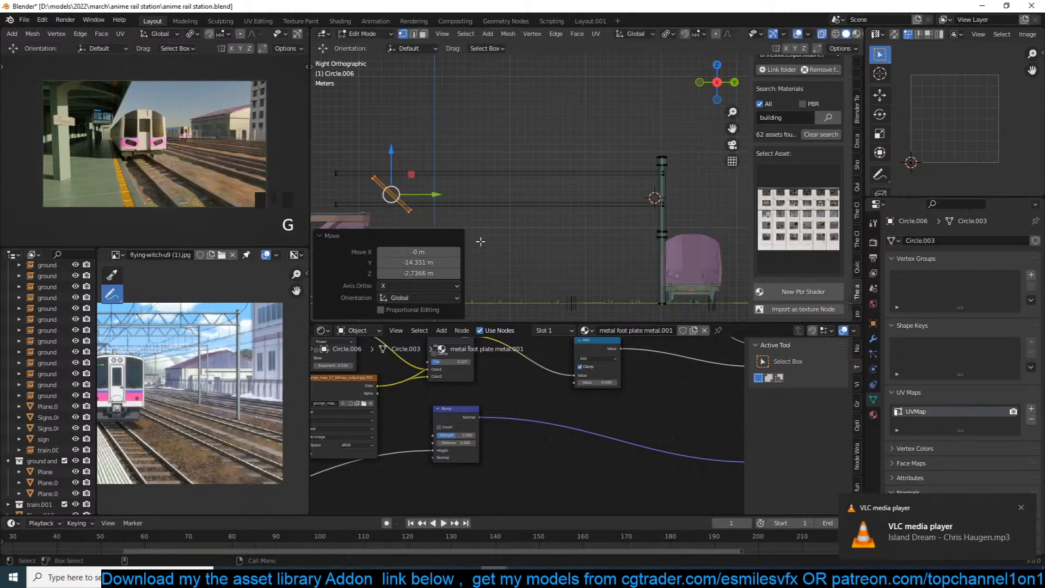
Scale the diagonal brace to about 0.79 and fit it between the beams at their free ends.
scroll(514, 234, "up", 2)
middle_click_drag(514, 235, 609, 204, "shift")
key("s")
left_click(570, 187)
key("g")
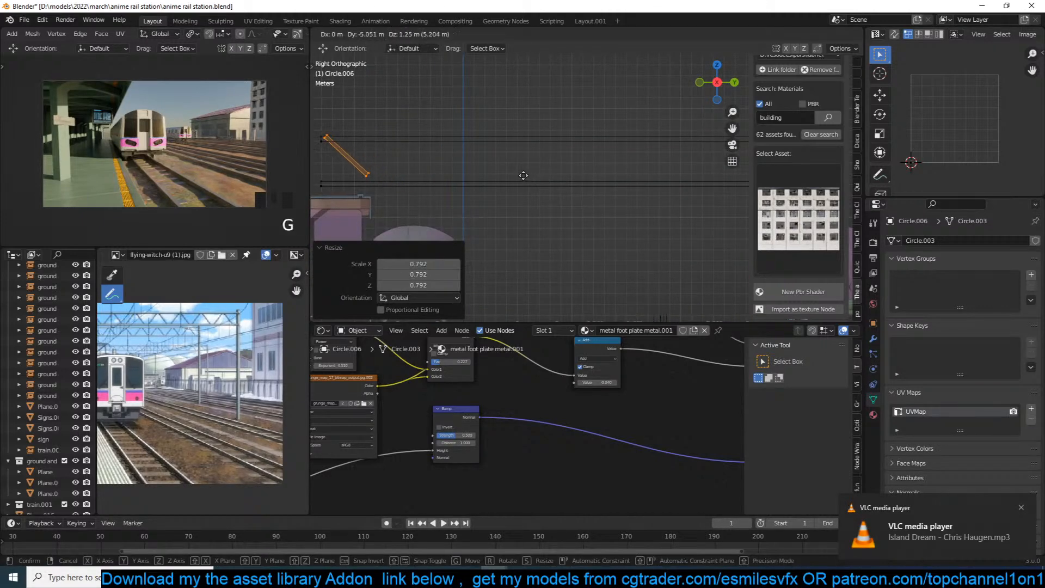
left_click(526, 181)
Duplicate the diagonal brace, rotate the copy the opposite way and place it to complete a V shape.
key("shift+d")
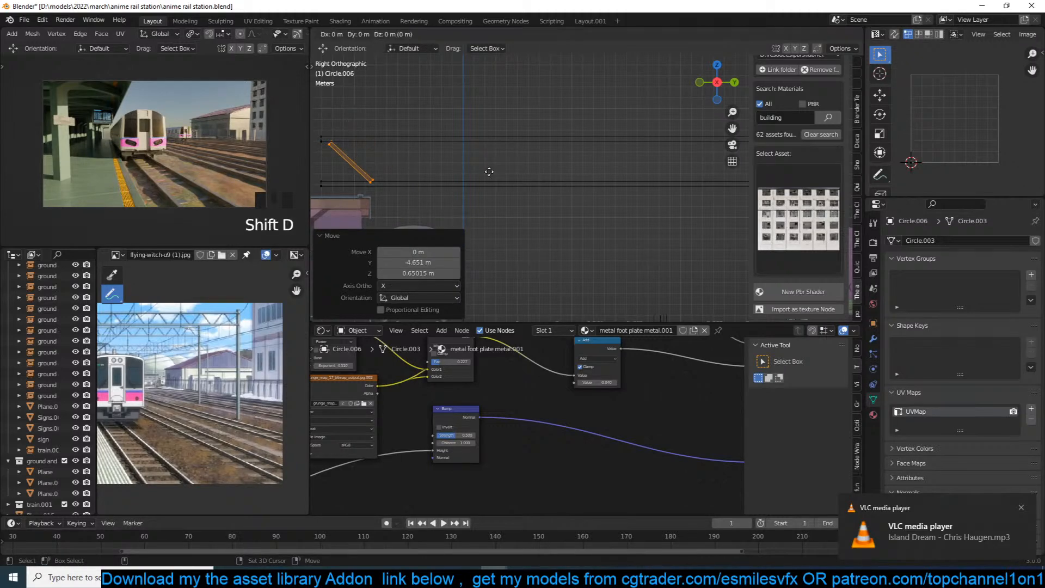
key("r")
left_click(365, 68)
key("g")
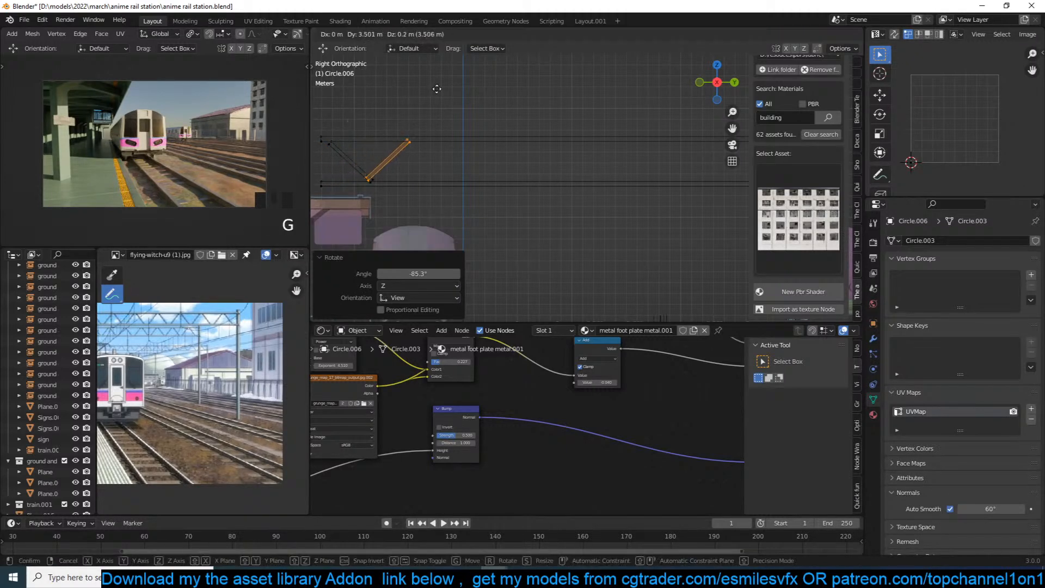
left_click(438, 91)
key("r")
left_click(486, 84)
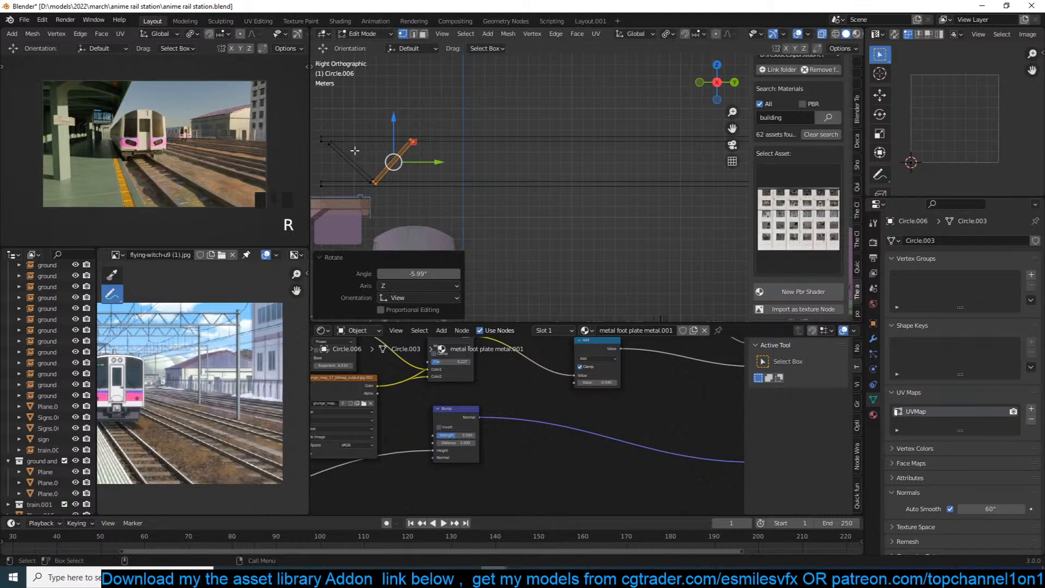
Duplicate the V-shaped brace pair about 8.3 m along Y and repeat the duplication four times toward the pole.
left_click(325, 142, "shift")
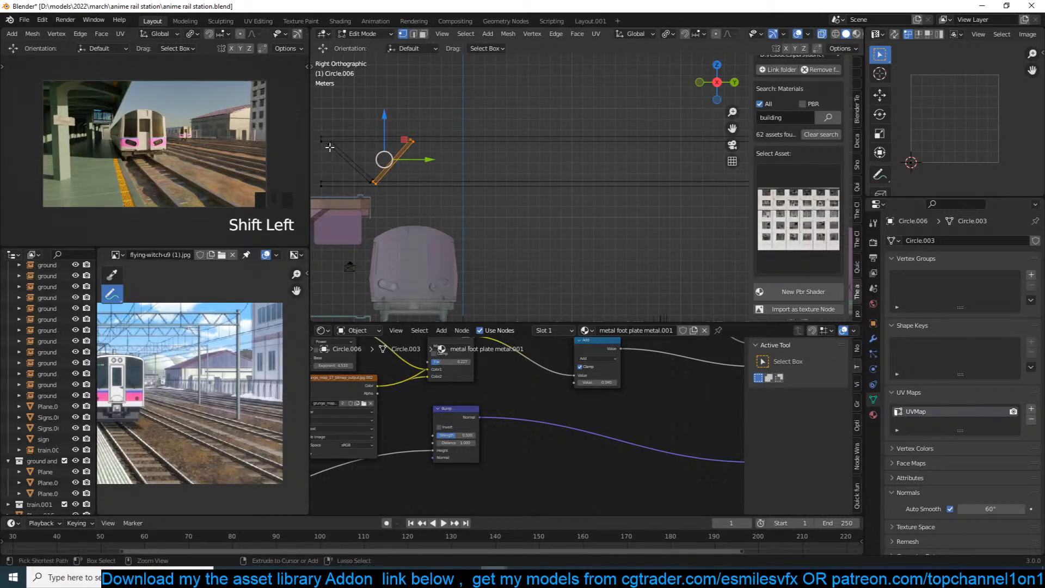
key("ctrl+l")
scroll(330, 147, "down", 3)
key("shift+d")
key("x")
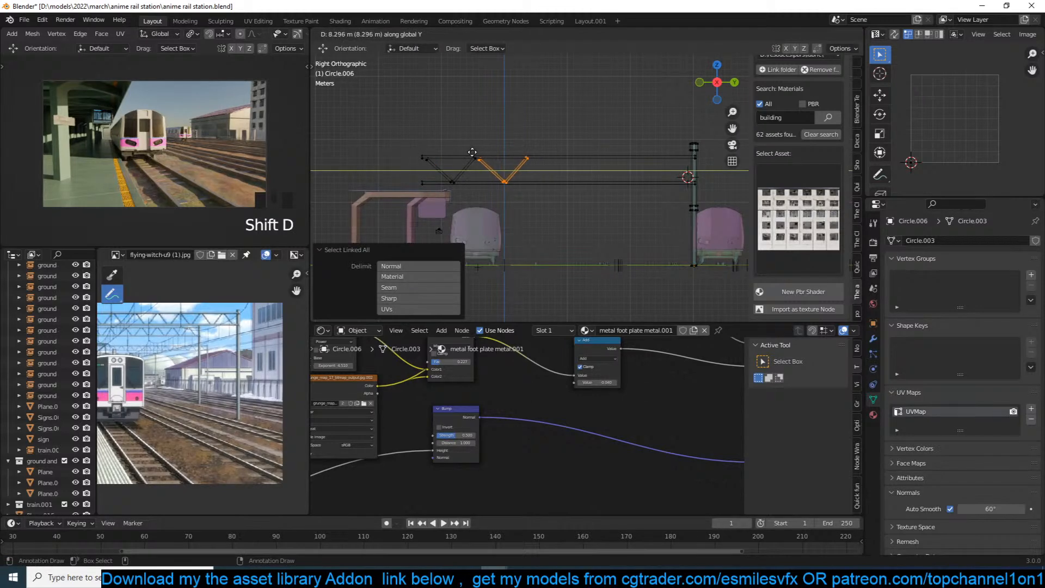
left_click(472, 151)
key("shift+r")
key("shift+r")
key("shift+r")
key("shift+r")
Return the gantry to Object Mode with the X-ray display off, and save the file.
key("Tab")
key("z")
left_click(632, 188)
middle_click_drag(632, 188, 671, 206)
scroll(588, 210, "down", 1)
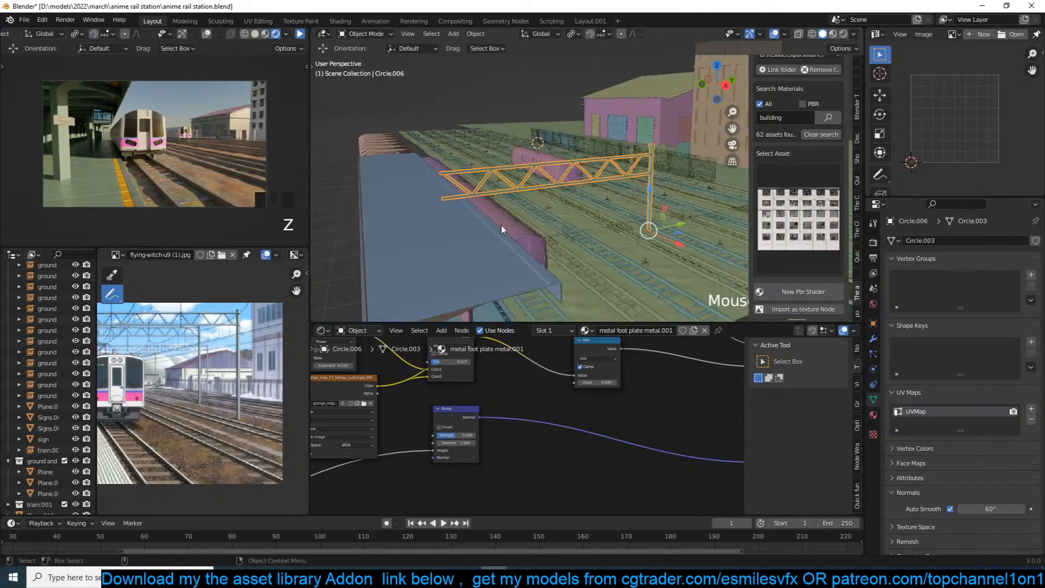
scroll(209, 387, "down", 3)
middle_click_drag(250, 353, 262, 350)
key("ctrl+s")
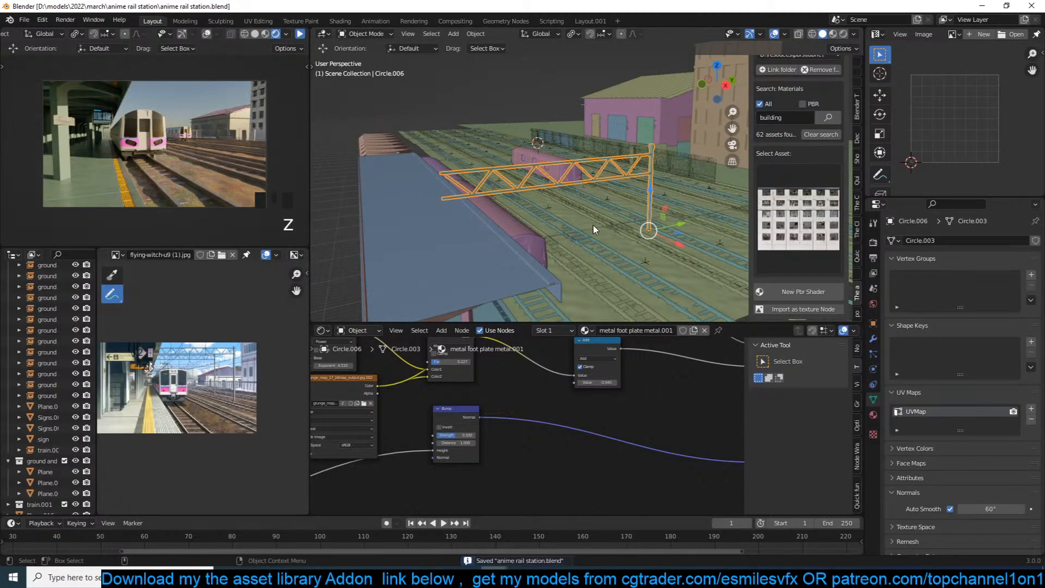
Create four evenly spaced linked copies of the gantry along the X axis, return to the camera view and save the file.
middle_click_drag(579, 231, 629, 237)
key("alt+d")
key("x")
left_click(515, 202)
key("shift+r")
key("shift+r")
key("shift+r")
key("shift+r")
key("alt+a")
key("KP_0")
scroll(516, 202, "down", 5)
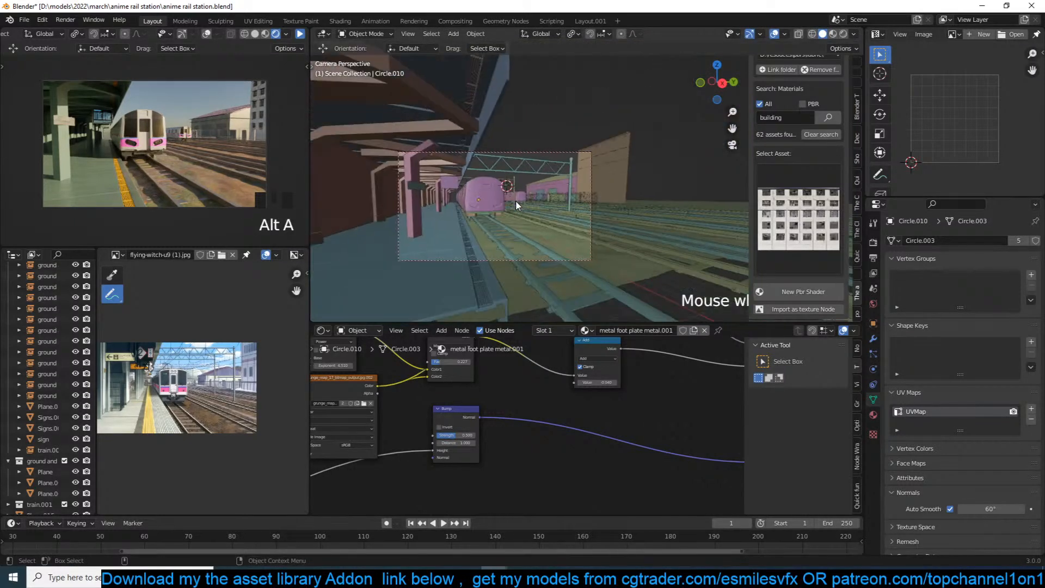
middle_click_drag(517, 202, 570, 194, "shift")
key("ctrl+s")
Compare the nearest gantry in the camera view with the overhead structures in the enlarged reference image.
scroll(570, 194, "up", 5)
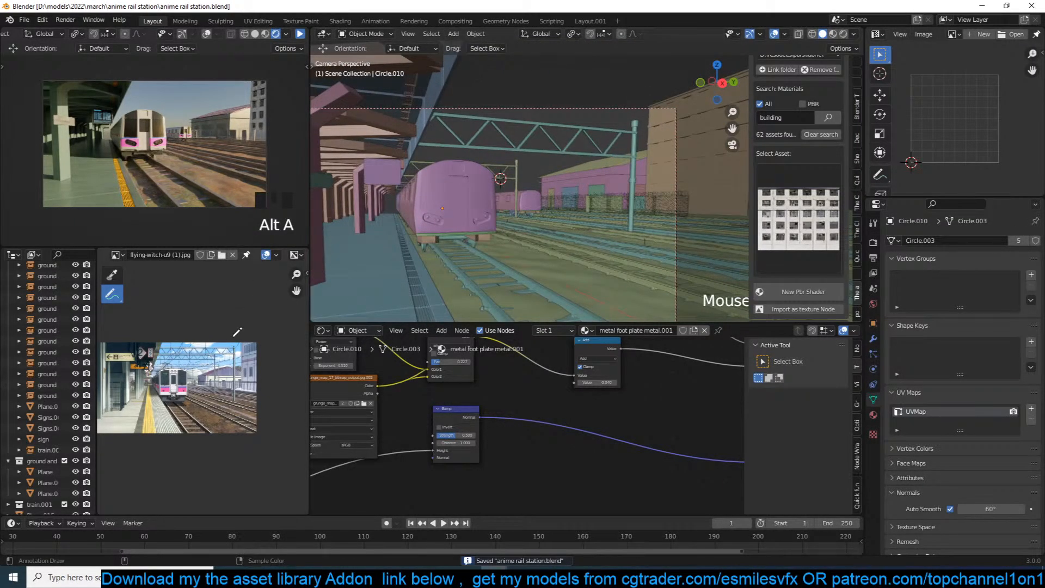
scroll(190, 373, "up", 3)
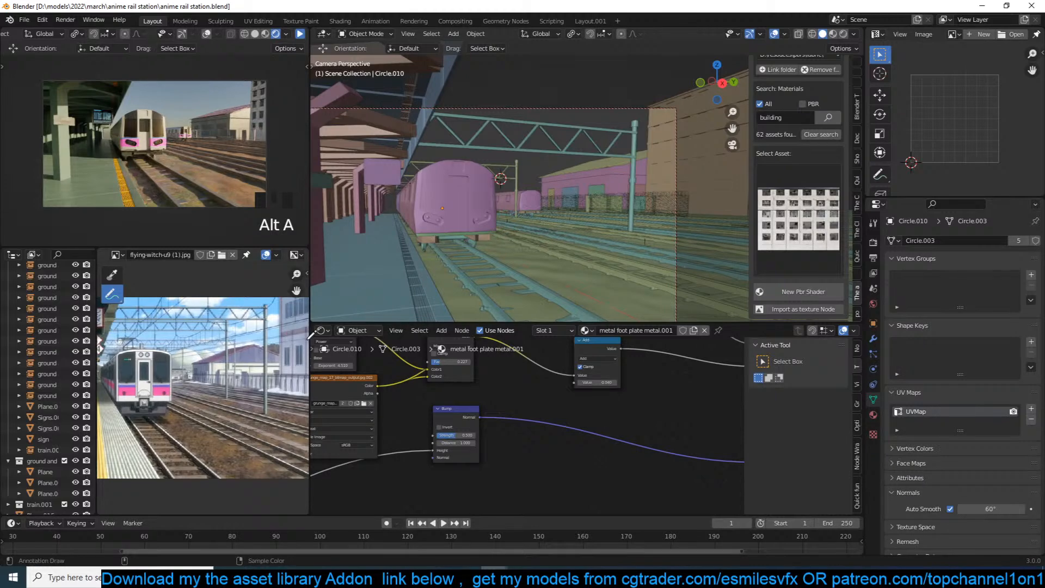
left_click(629, 152)
scroll(629, 152, "up", 2)
scroll(629, 152, "up", 3)
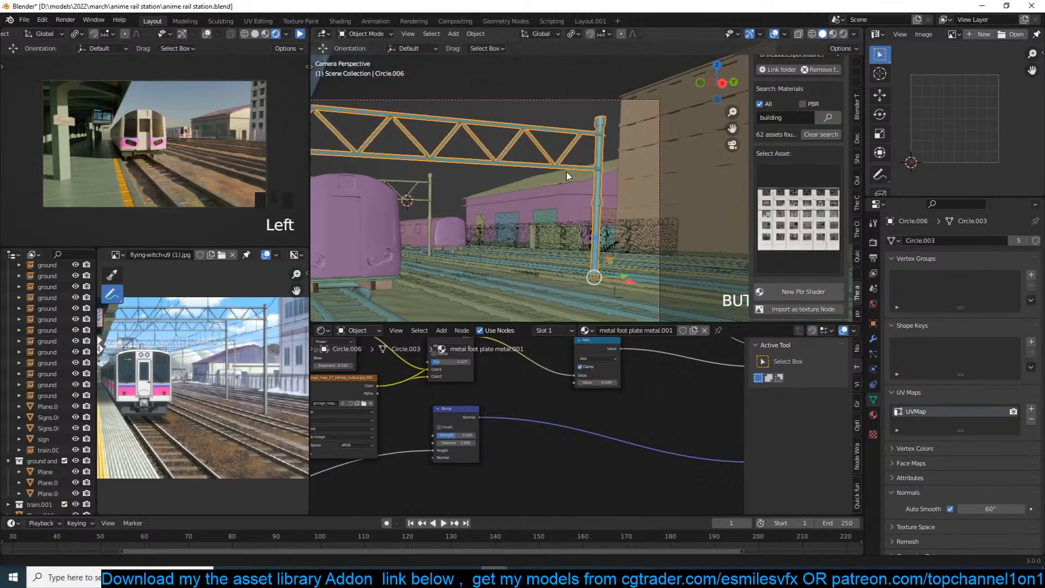
key("ctrl+s")
key("alt+a")
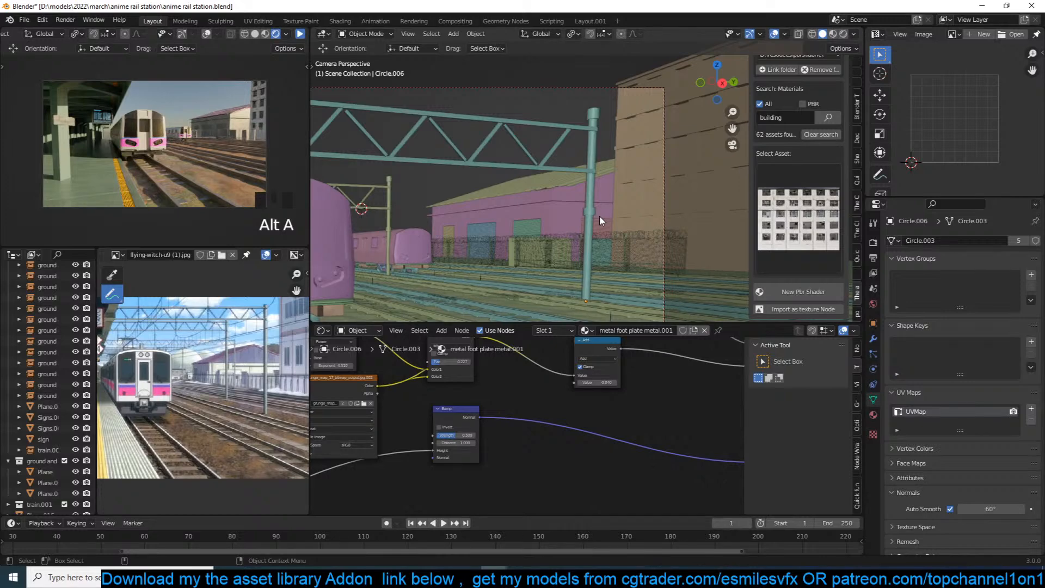
Refresh the rendered preview, select the nearest gantry and save the file.
left_click(300, 35)
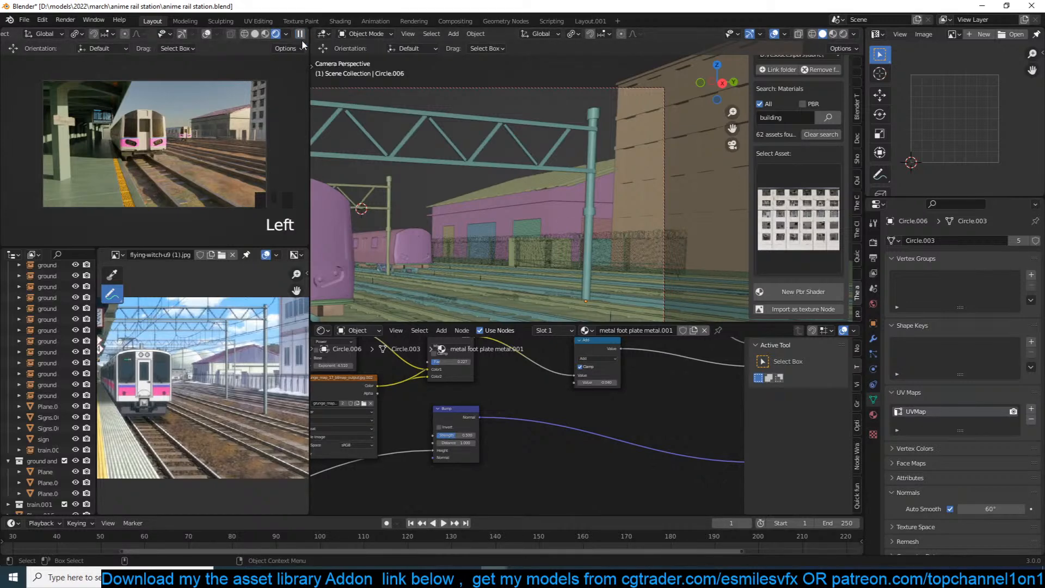
left_click(434, 120)
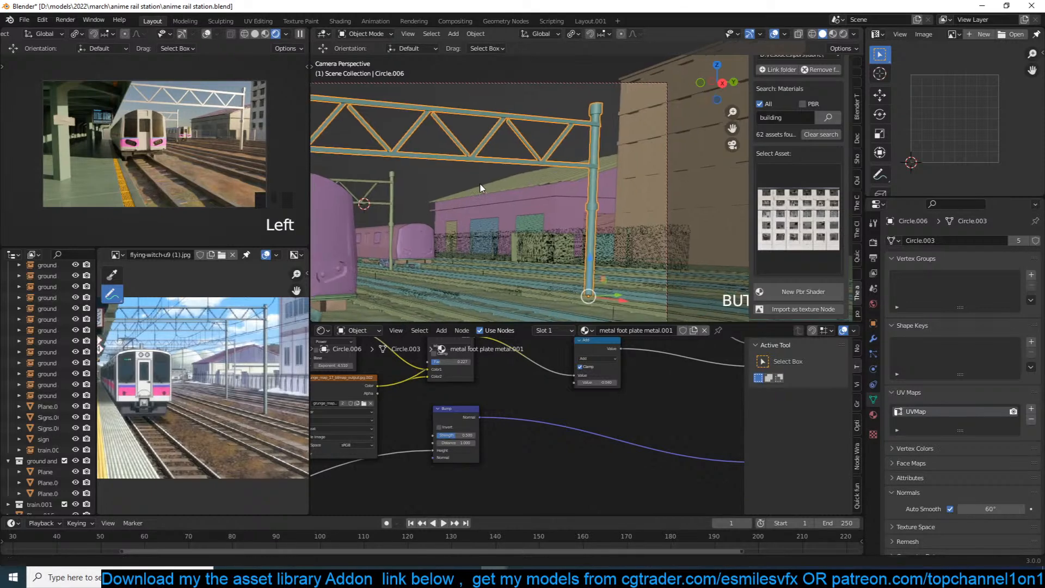
key("ctrl+s")
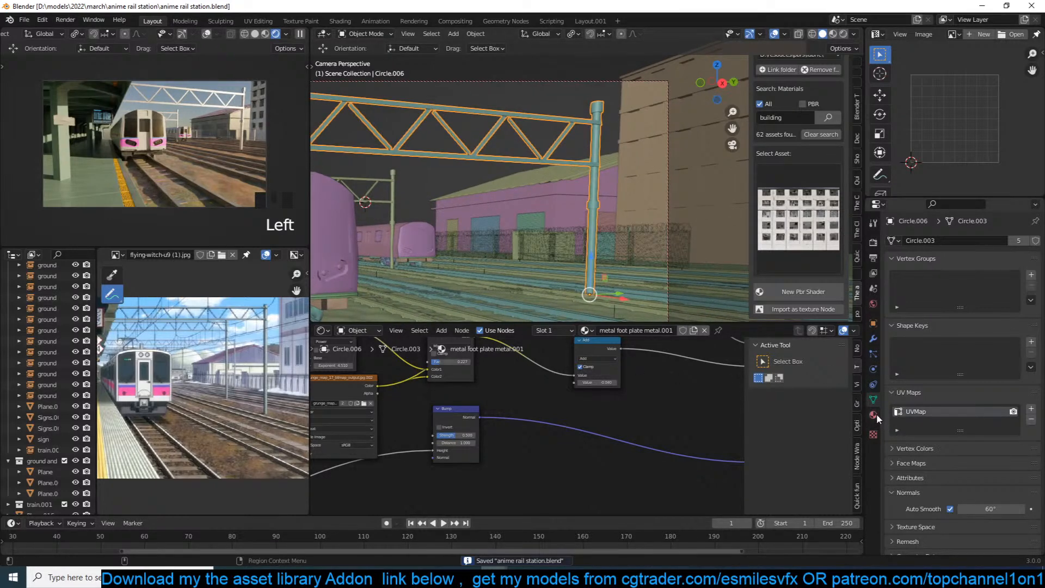
Replace the selected gantry's material with signs.001 and save the file.
left_click(874, 415)
left_click(894, 287)
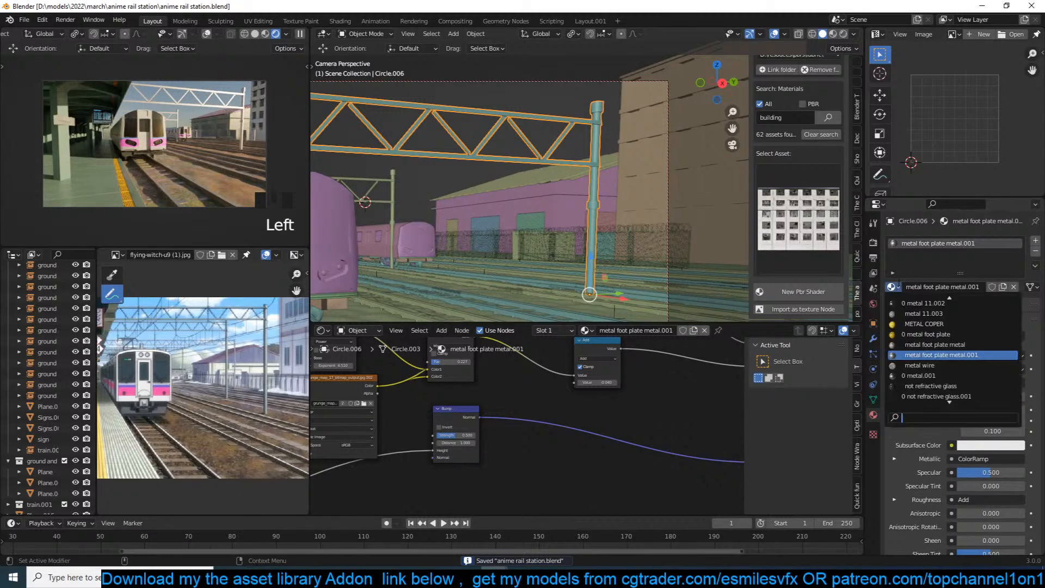
scroll(950, 370, "down", 5)
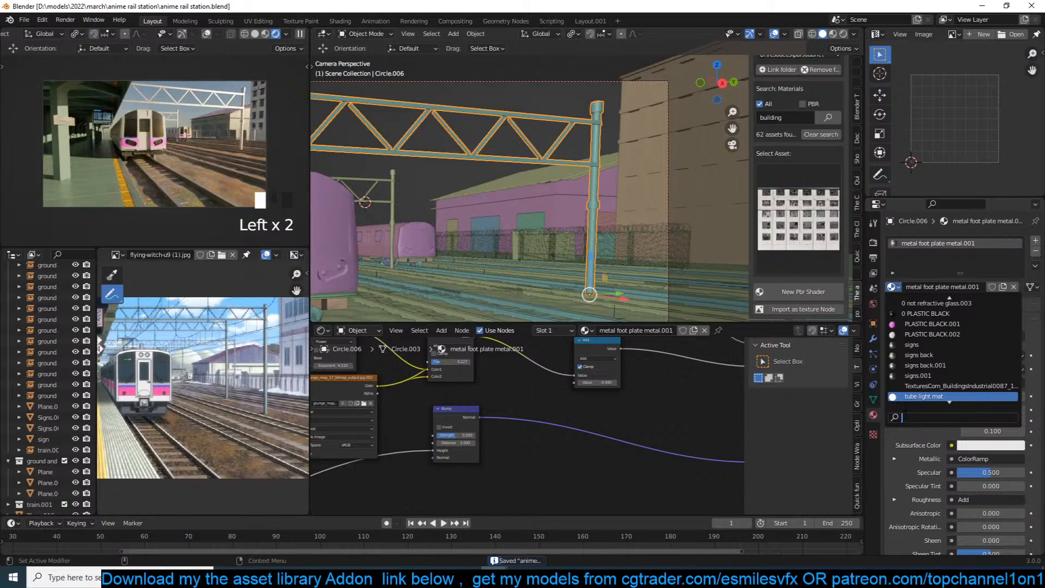
left_click(918, 376)
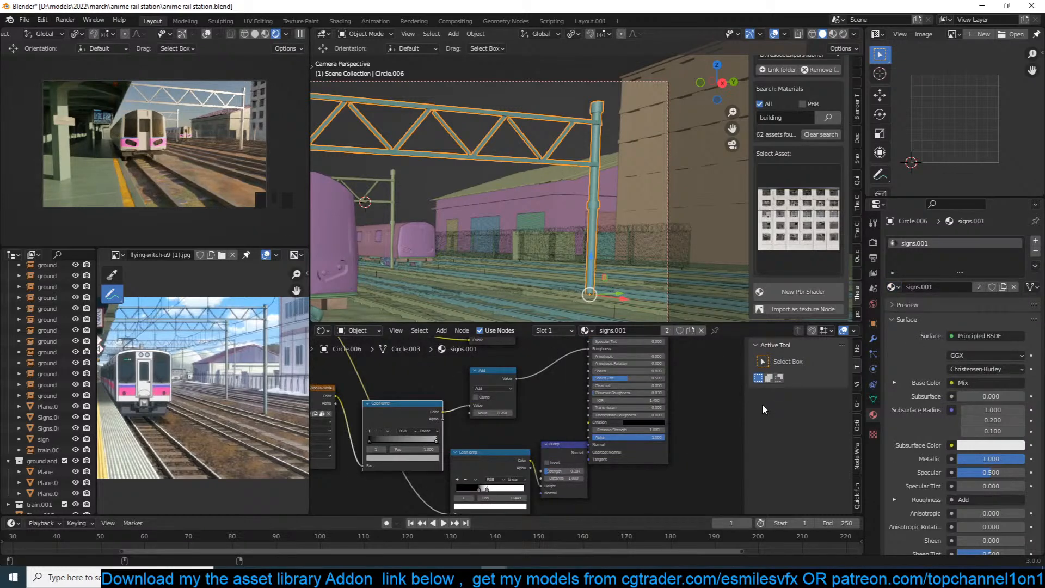
key("ctrl+s")
key("n")
scroll(616, 456, "down", 2)
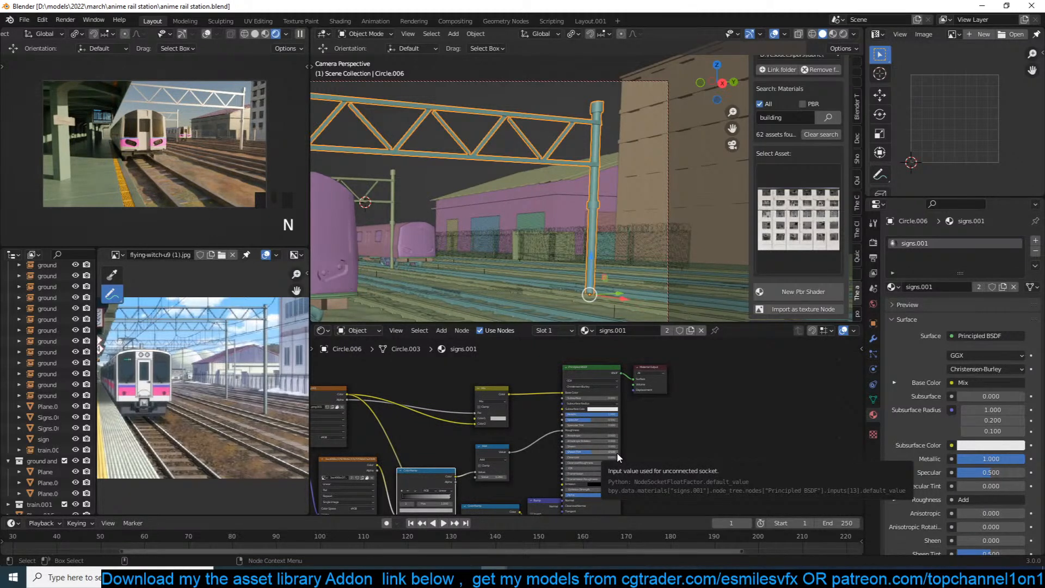
Raise the truss and pole top in the gantry mesh from the side view, refreshing the rendered preview.
scroll(674, 215, "down", 5)
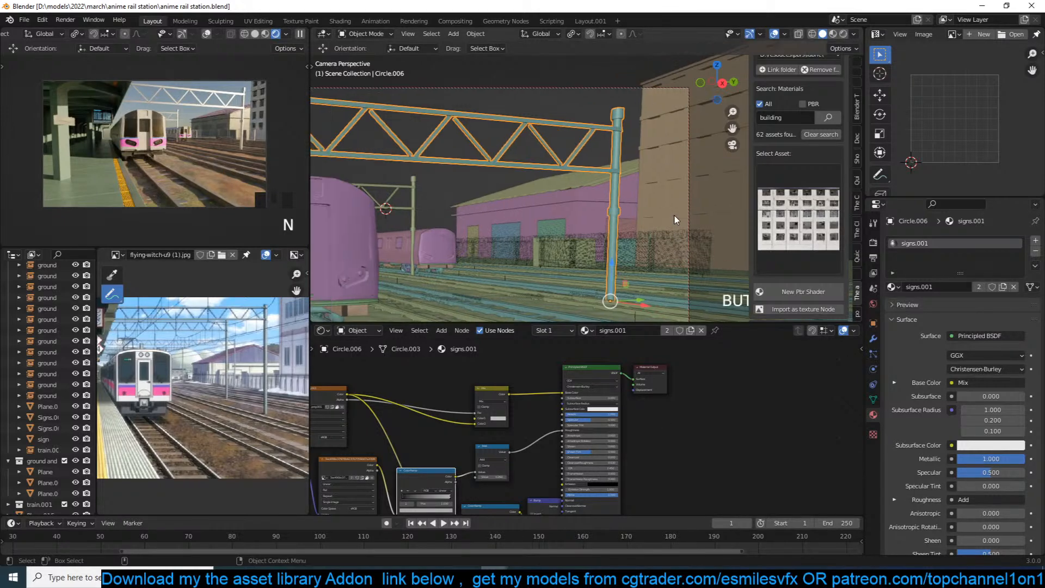
key("KP_3")
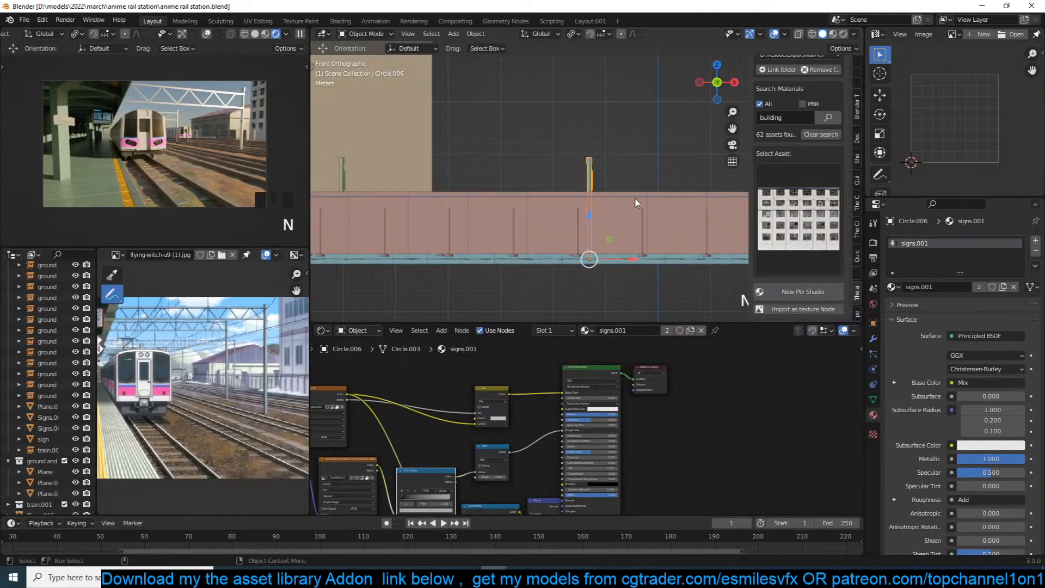
key("KP_Decimal")
middle_click_drag(625, 189, 603, 203, "shift")
left_click(300, 35)
key("Tab")
key("alt+z")
left_click_drag(382, 120, 697, 214)
left_click_drag(574, 140, 579, 104)
key("Tab")
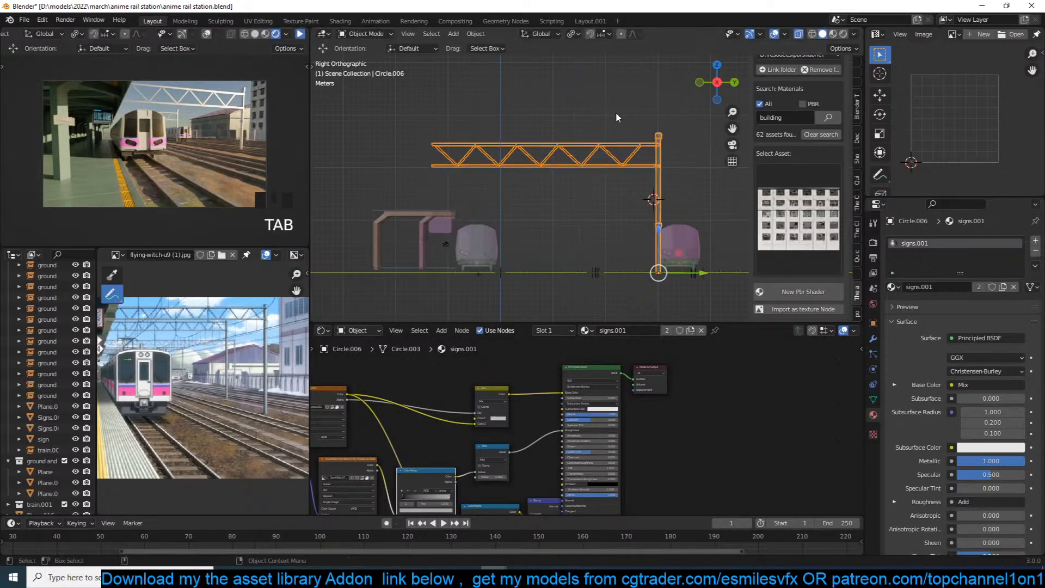
Lower the truss and pole top of the gantry mesh along Z, judging the height from the camera view.
key("KP_0")
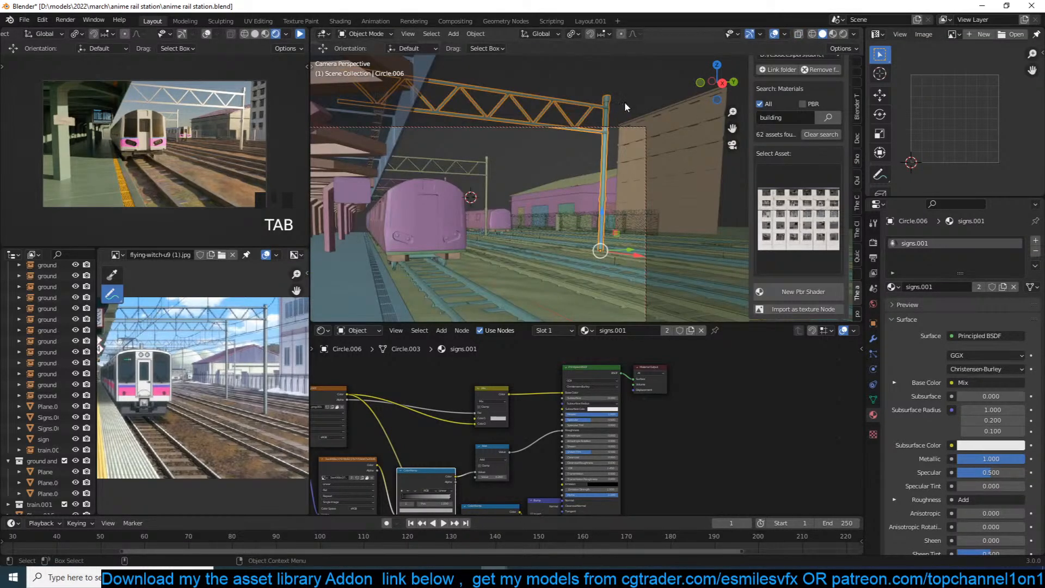
key("Tab")
key("g")
key("z")
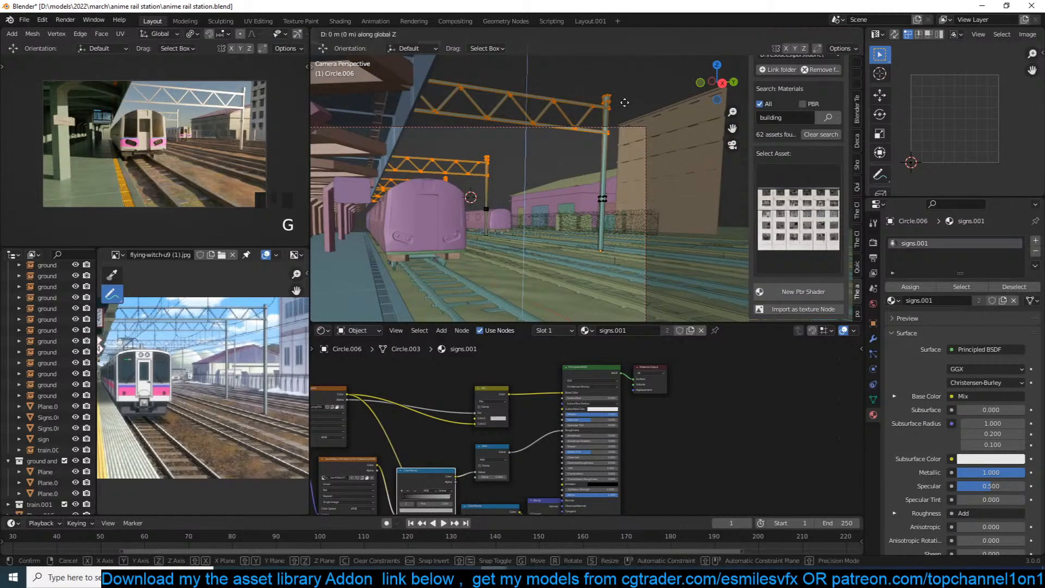
left_click(626, 118)
key("Tab")
Scale the nearest gantry object to about 0.90, deselect it and save the file.
key("s")
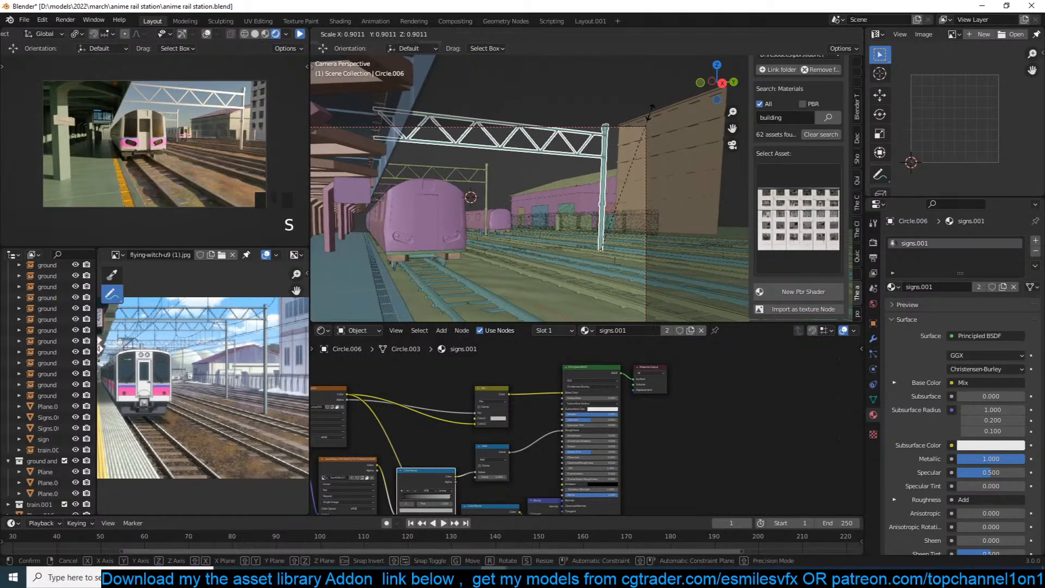
left_click(650, 111)
key("alt+a")
key("ctrl+s")
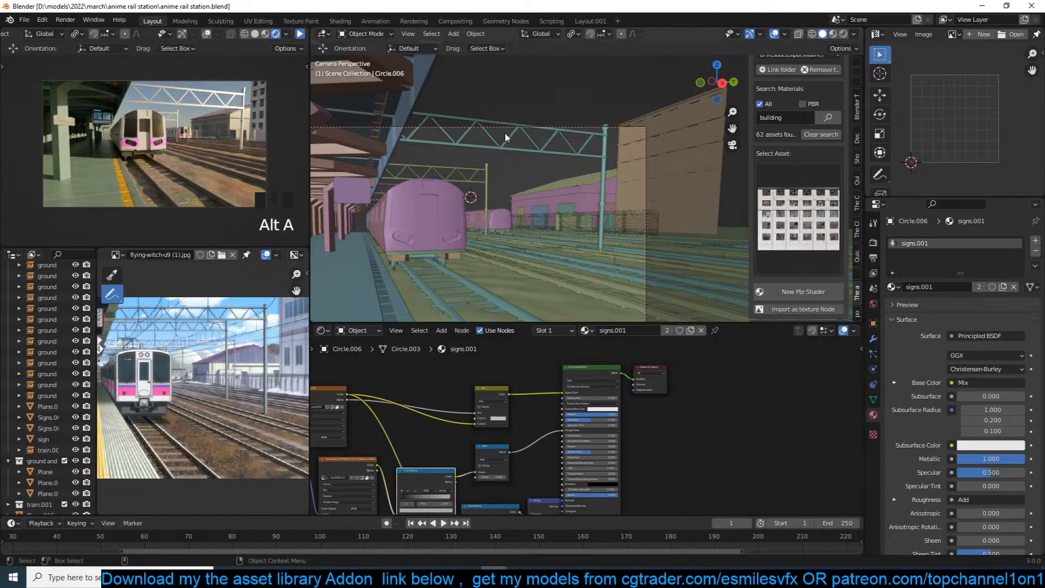
left_click(602, 246)
key("Tab")
key("Tab")
key("alt+a")
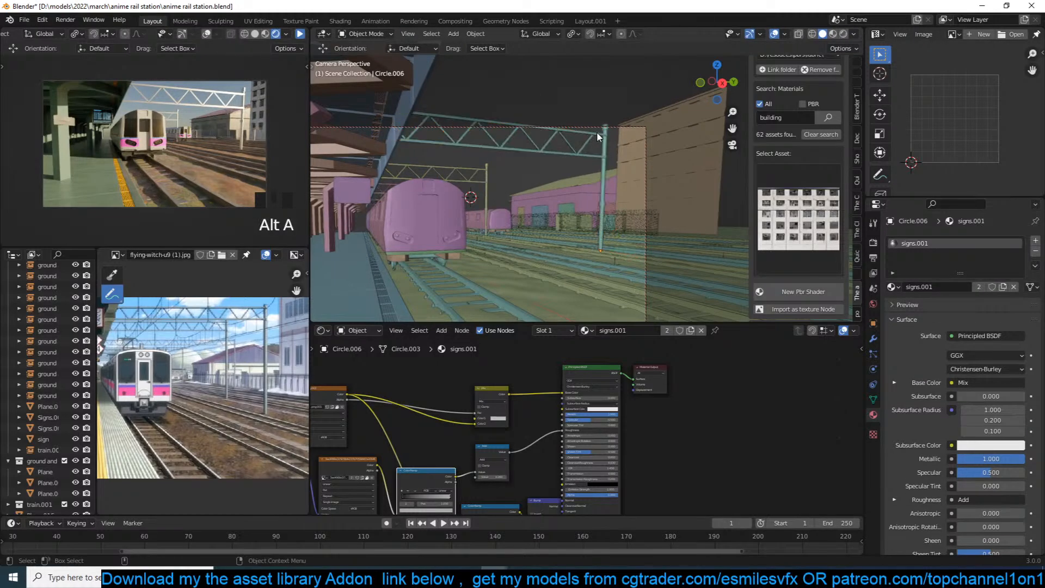
Place the 3D cursor at the top of the nearest gantry pole, add a Bezier curve there and enter Edit Mode.
right_click(593, 132, "shift")
key("shift+a")
mouse_move(593, 143)
left_click(637, 144)
key("Tab")
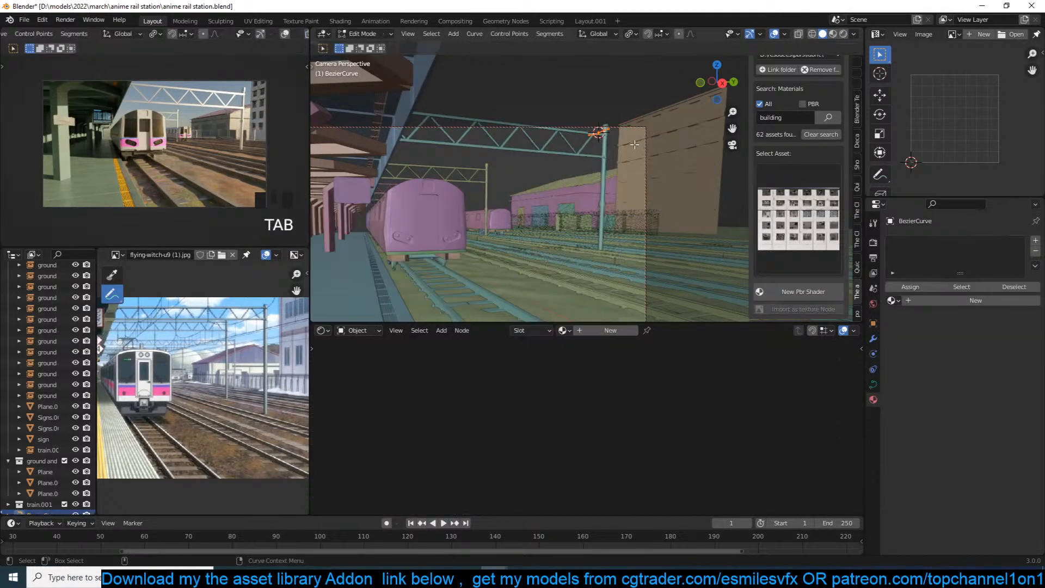
Move the curve's free end about 44.8 m and another 49.8 m along negative X to the second gantry pole beyond.
key("KP_7")
scroll(609, 144, "up", 2)
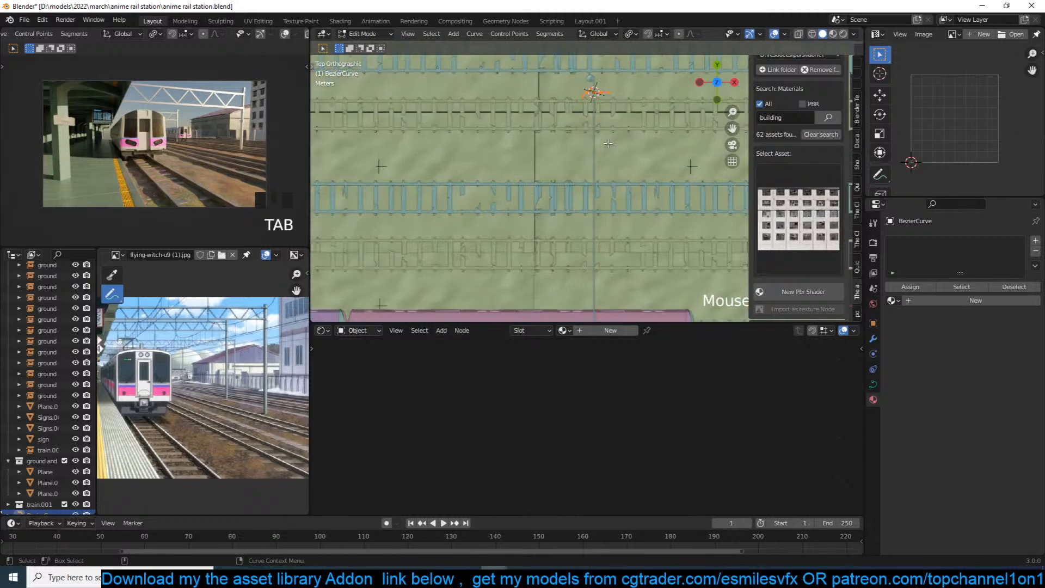
left_click(586, 94)
middle_click_drag(579, 113, 690, 183, "shift")
key("g")
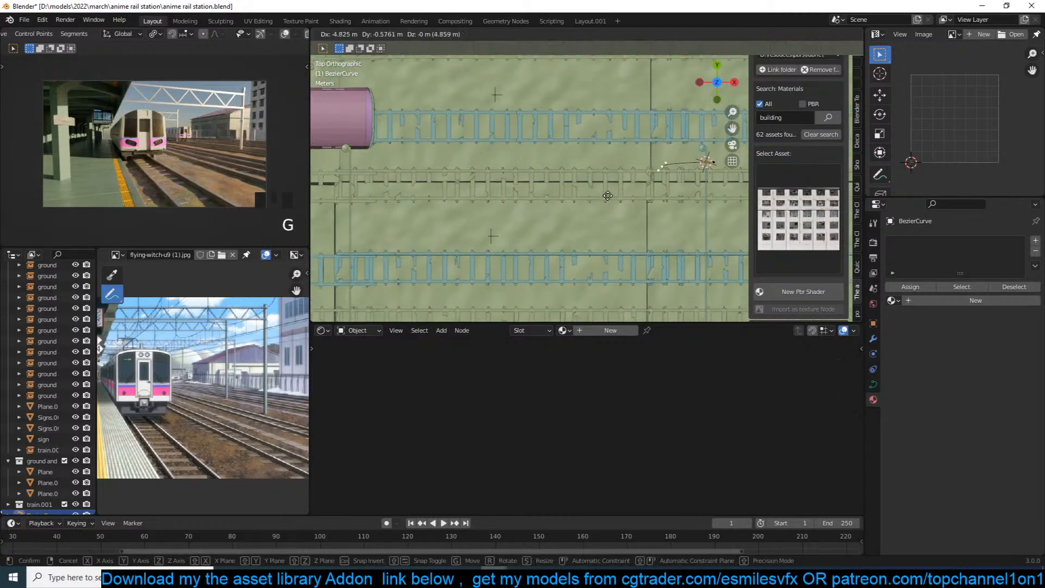
left_click(375, 190)
scroll(552, 168, "down", 3)
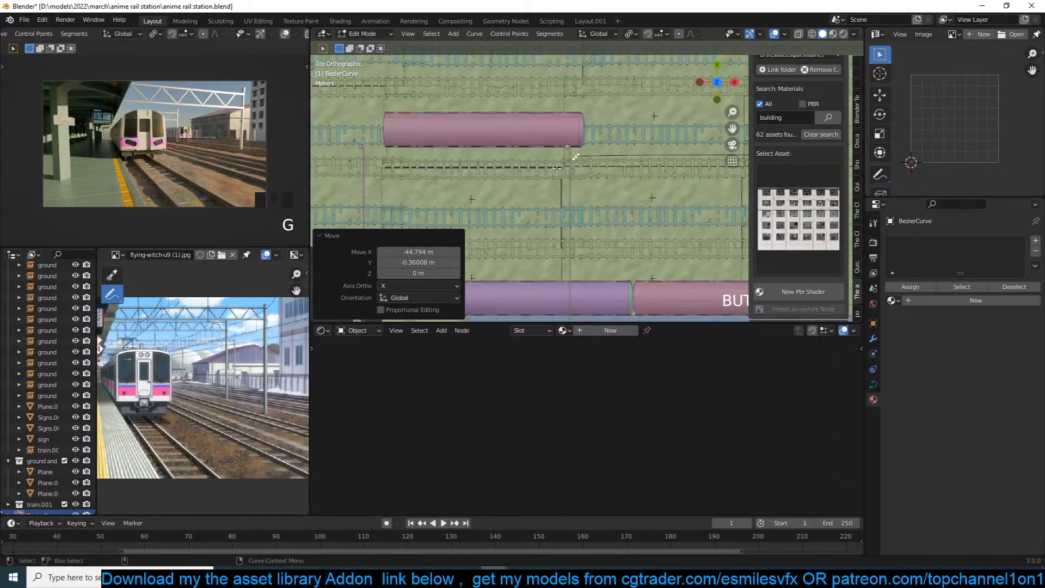
Set all of the curve's handles to Vector, subdivide the curve and select its new middle point.
key("a")
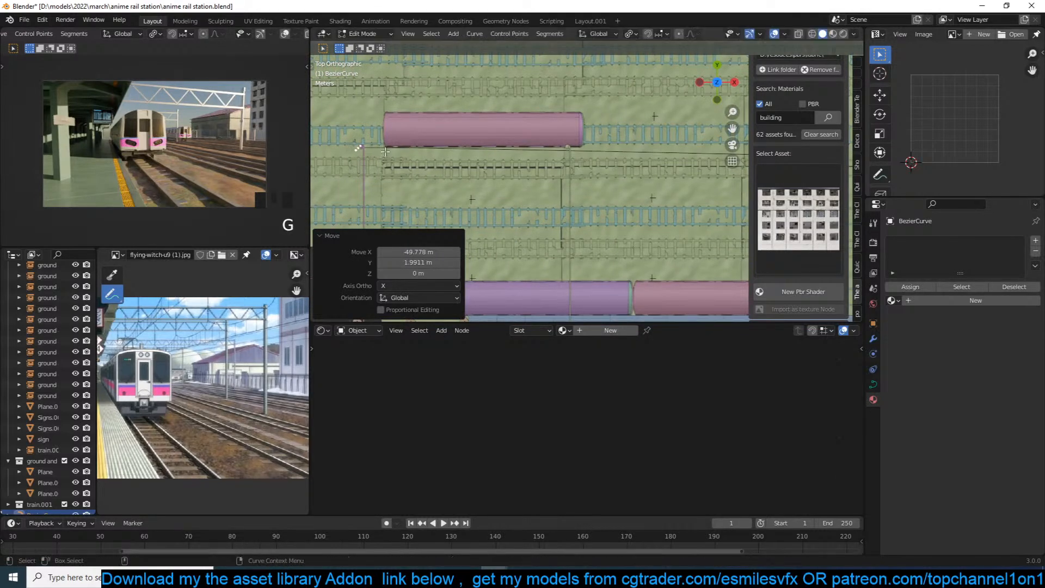
key("v")
key("v")
left_click(582, 148)
right_click(626, 139)
left_click(626, 140)
left_click(575, 155)
Lower the curve's middle point about 7.4 m along Z so the cable sags, and select its far end point.
middle_click_drag(575, 155, 536, 71)
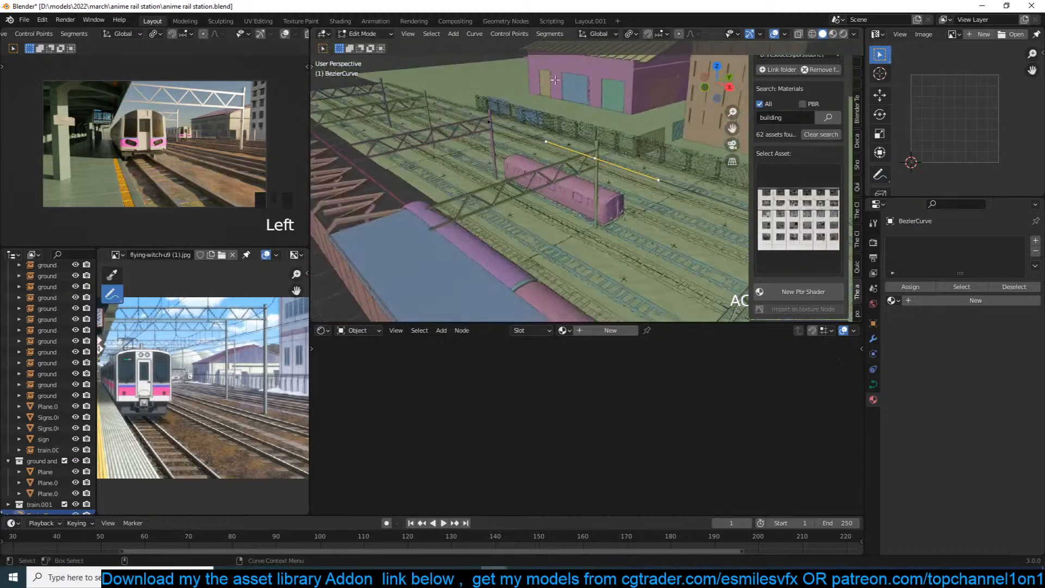
key("g")
key("z")
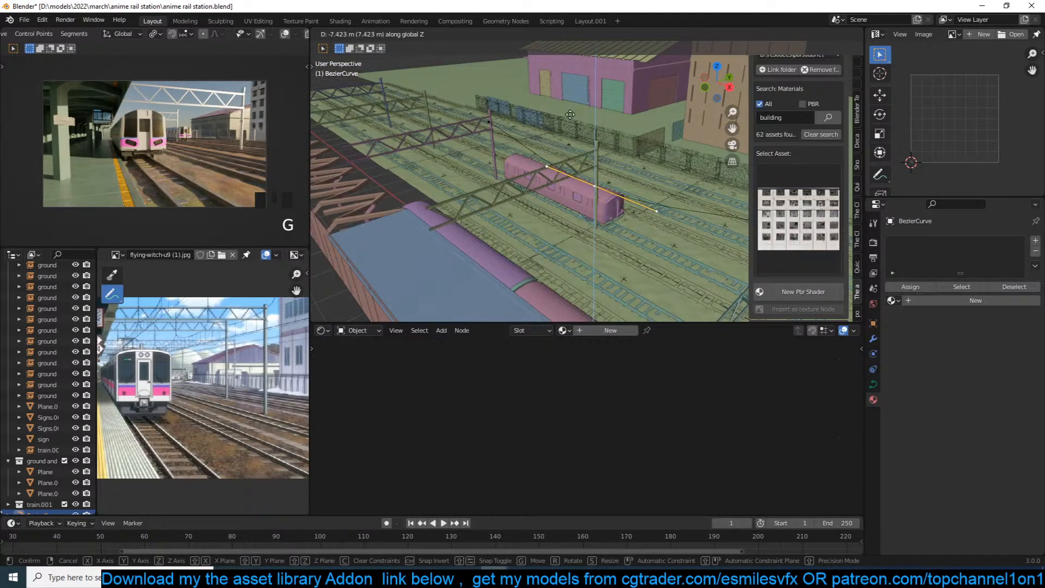
left_click(570, 115)
left_click(482, 120)
middle_click_drag(482, 121, 548, 125)
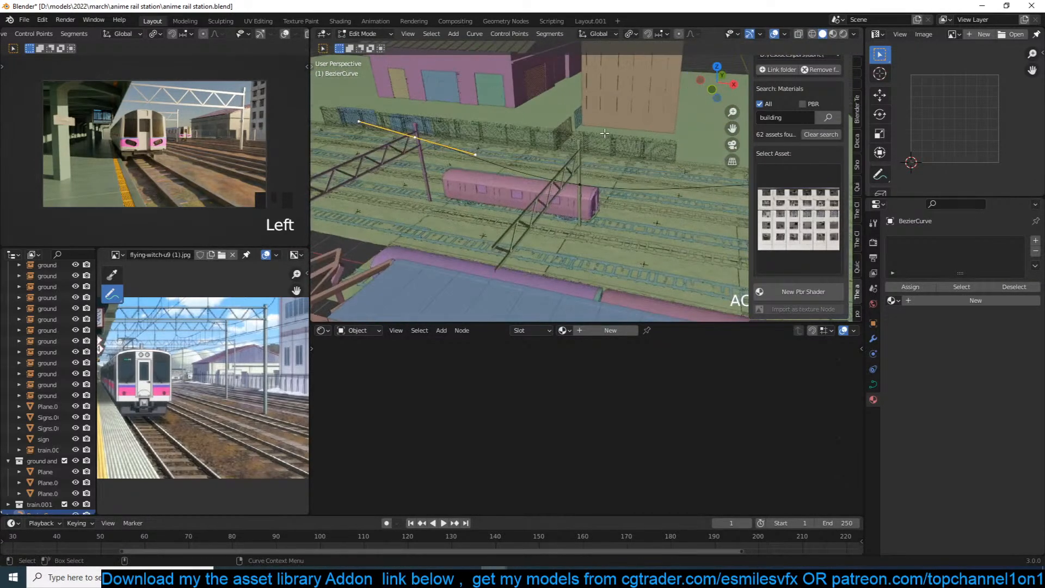
Scale the handles of the curve's point at the nearest gantry pole to 0.201 and shrink them once more.
key("Tab")
middle_click_drag(598, 189, 547, 182)
key("Tab")
left_click(644, 160)
key("s")
key("s")
left_click(646, 221)
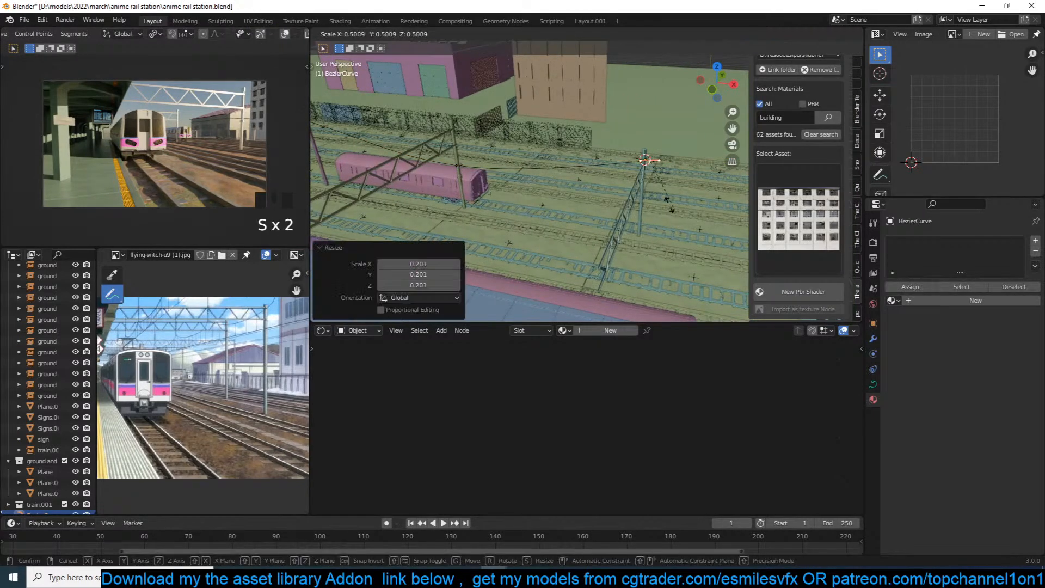
Give the cable curve a round bevel with a depth of 0.11 m.
key("Tab")
left_click(873, 384)
scroll(921, 389, "down", 2)
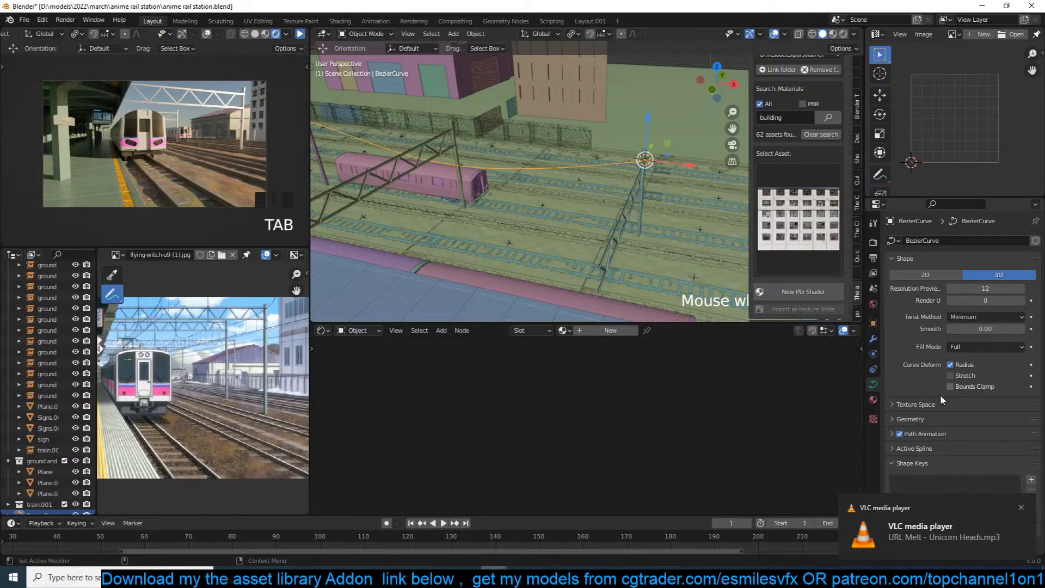
left_click(912, 420)
scroll(947, 415, "down", 5)
left_click_drag(969, 421, 984, 421)
Duplicate the whole cable inside the curve and place the copy about 16.1 m along negative Y.
key("KP_7")
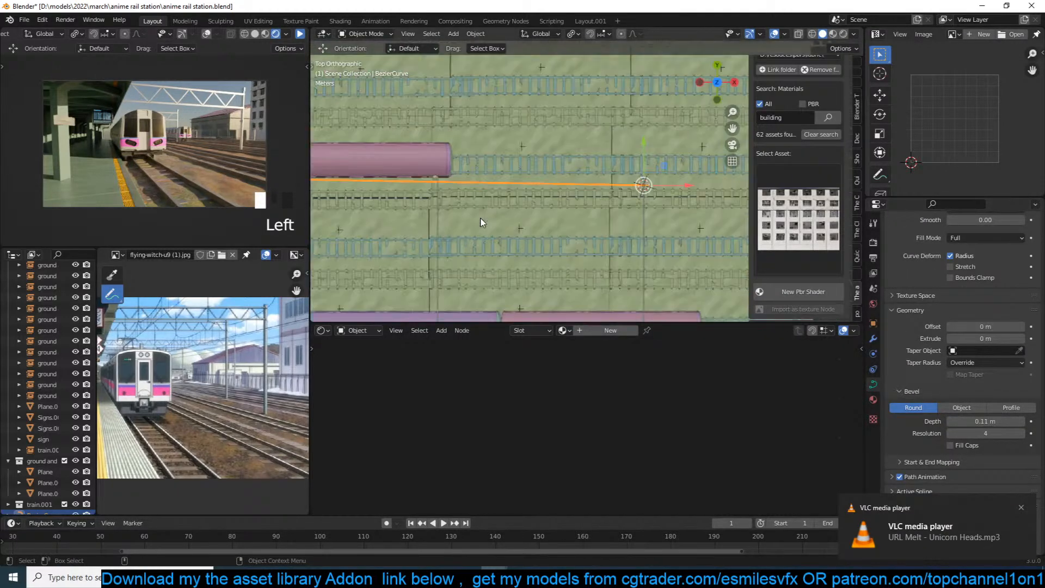
key("Tab")
scroll(482, 219, "down", 3)
scroll(482, 219, "down", 2)
key("a")
key("shift+d")
left_click(601, 227)
Change the pivot point, rotate the cable copy by 8.81° about its centre, scale it to about 1.09 and position it.
key("r")
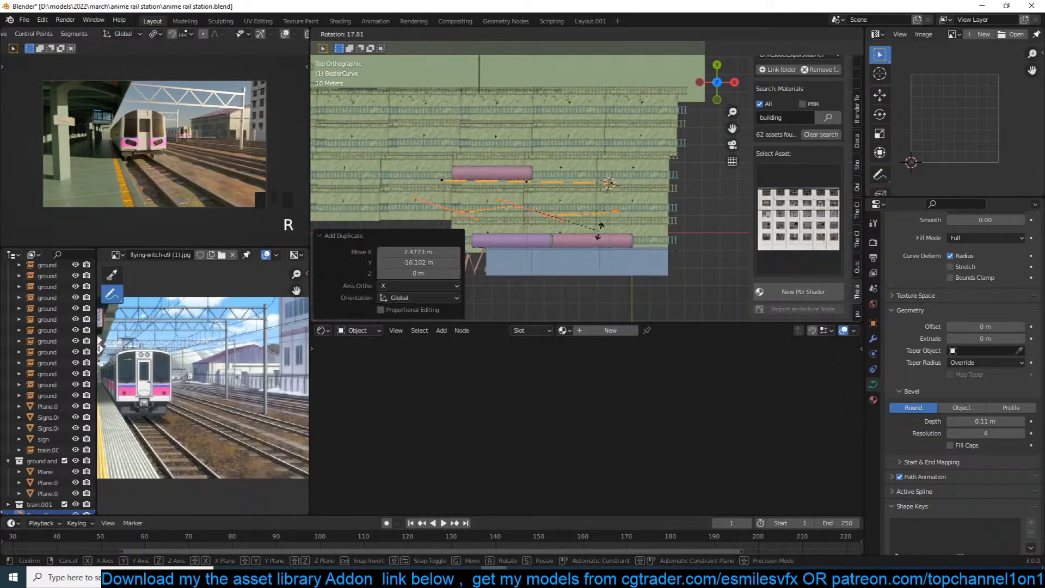
right_click(602, 229)
key("period")
key("r")
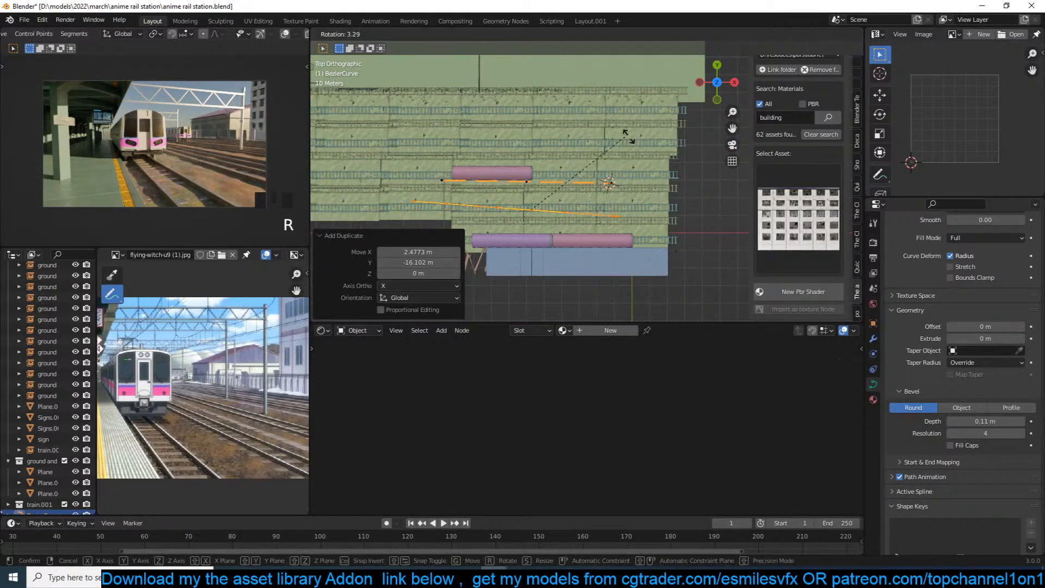
left_click(604, 169)
key("s")
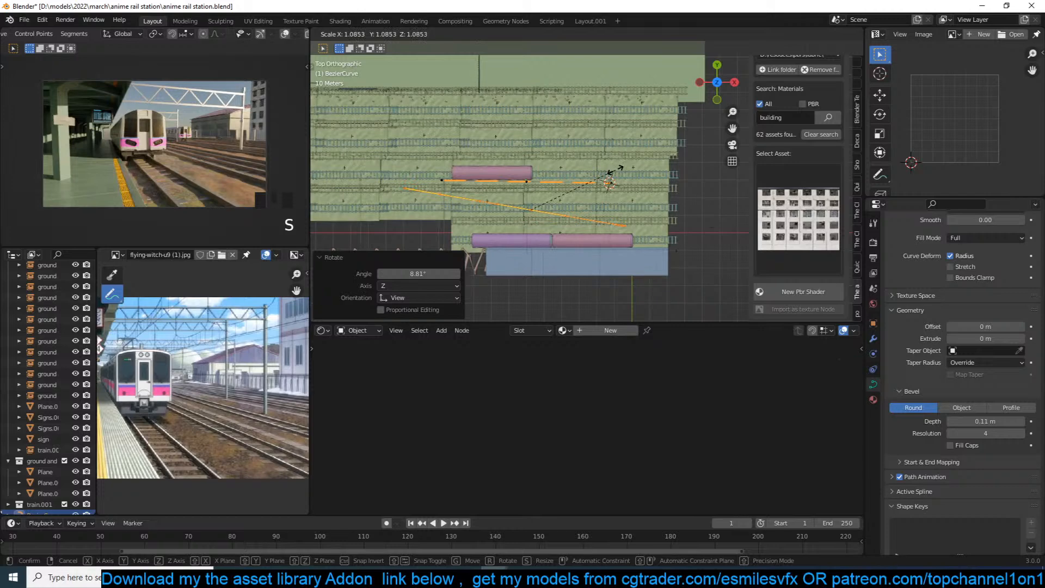
left_click(615, 173)
key("g")
left_click(603, 189)
Duplicate the angled cable inside the curve about 5 m along X and 7.7 m along Y, and rotate the copy by about −10.6°.
key("shift+d")
left_click(603, 189)
key("r")
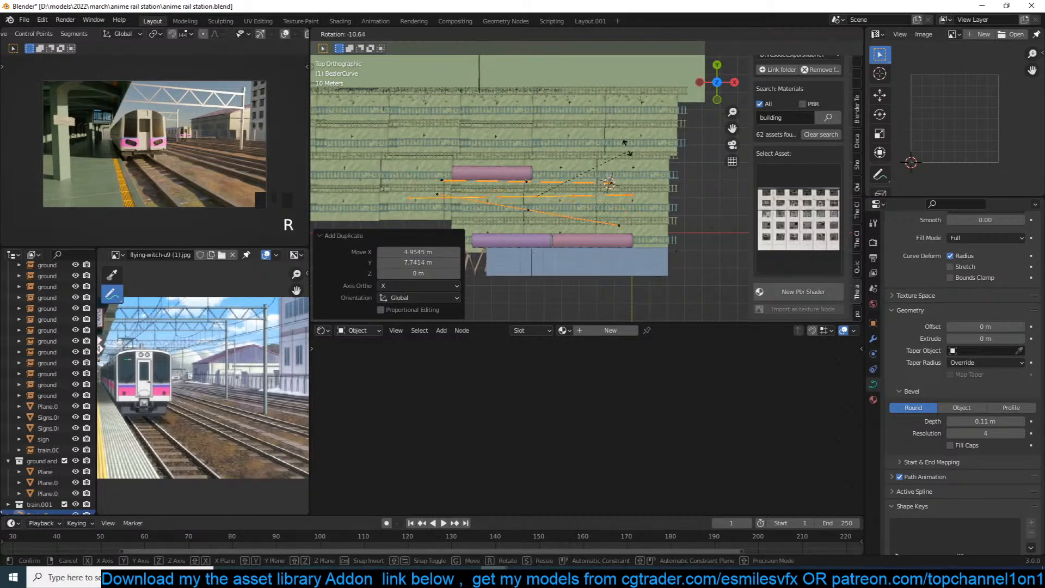
left_click(628, 144)
Duplicate the cable again inside the curve with a different rotation, and place one more duplicate across the tracks.
key("shift+d")
left_click(607, 192)
key("r")
left_click(609, 205)
key("shift+d")
left_click(609, 192)
Lower the selected cables about 5.8 m along Z, leave curve editing and deselect everything.
middle_click_drag(609, 192, 572, 134)
scroll(572, 134, "up", 2)
left_click(498, 204)
key("g")
key("z")
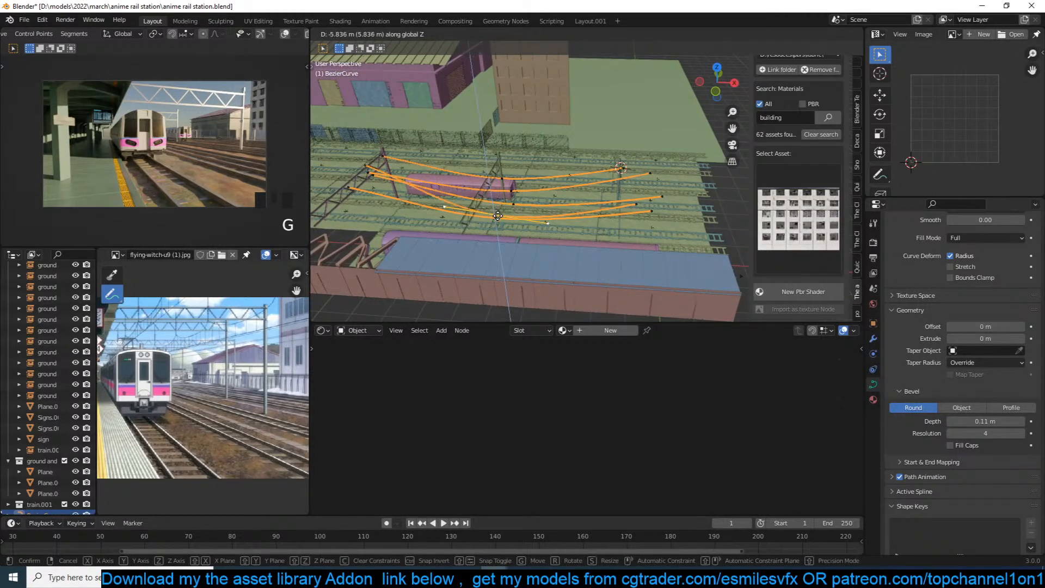
left_click(506, 215)
key("Tab")
middle_click_drag(507, 213, 493, 169)
key("alt+a")
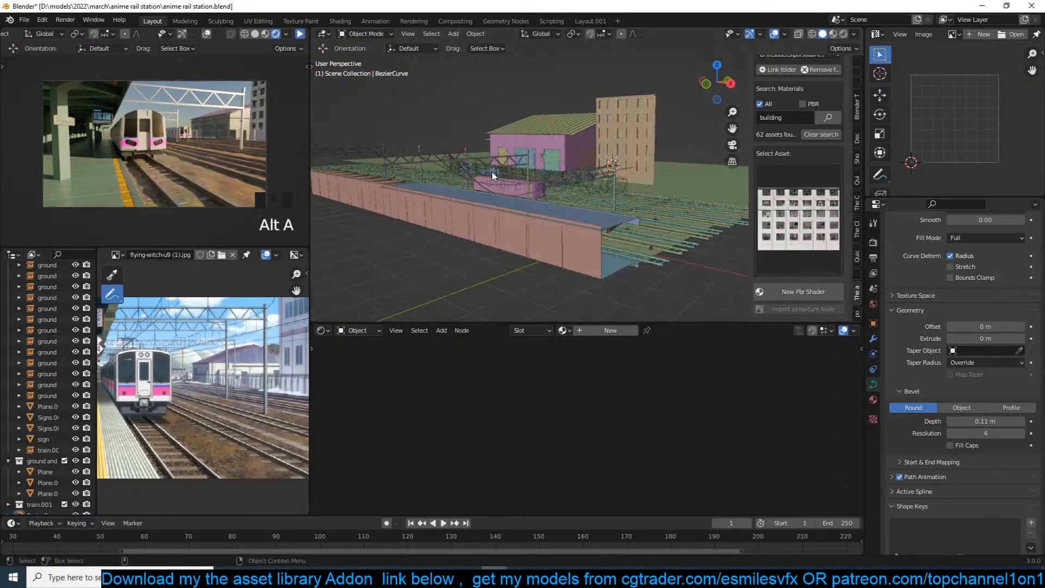
Duplicate the cable object, mirror the copy along global X and move it about −84.7 m in X and 6.2 m in Y.
key("KP_0")
left_click(530, 100)
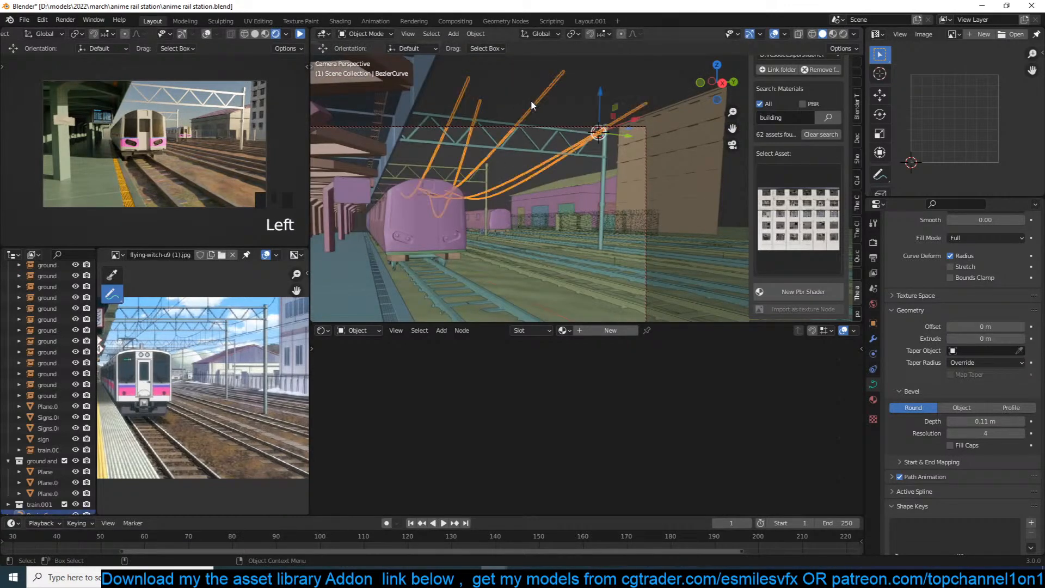
key("KP_7")
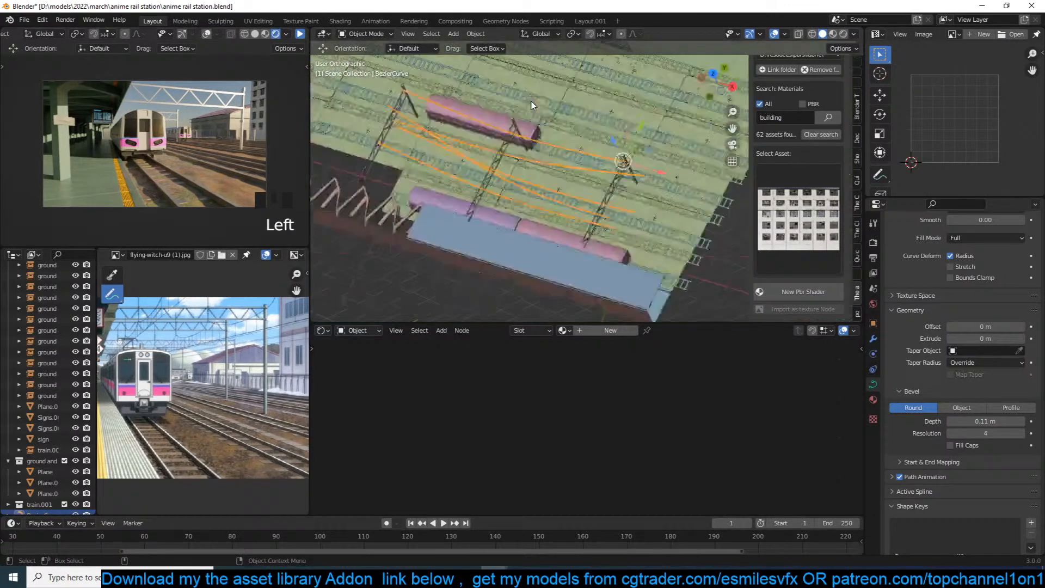
key("shift+d")
right_click(560, 97)
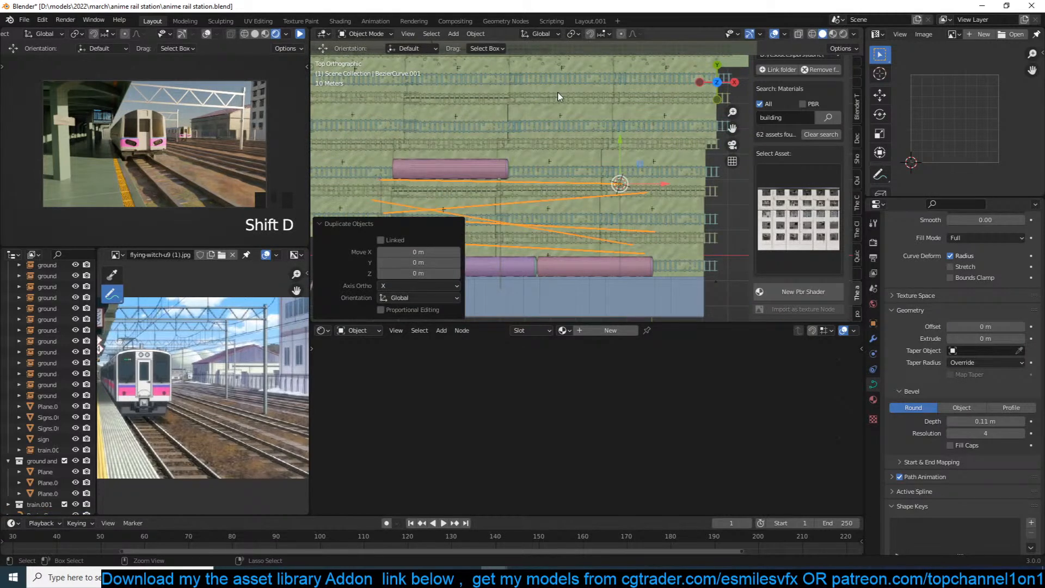
key("ctrl+m")
key("x")
key("Return")
key("g")
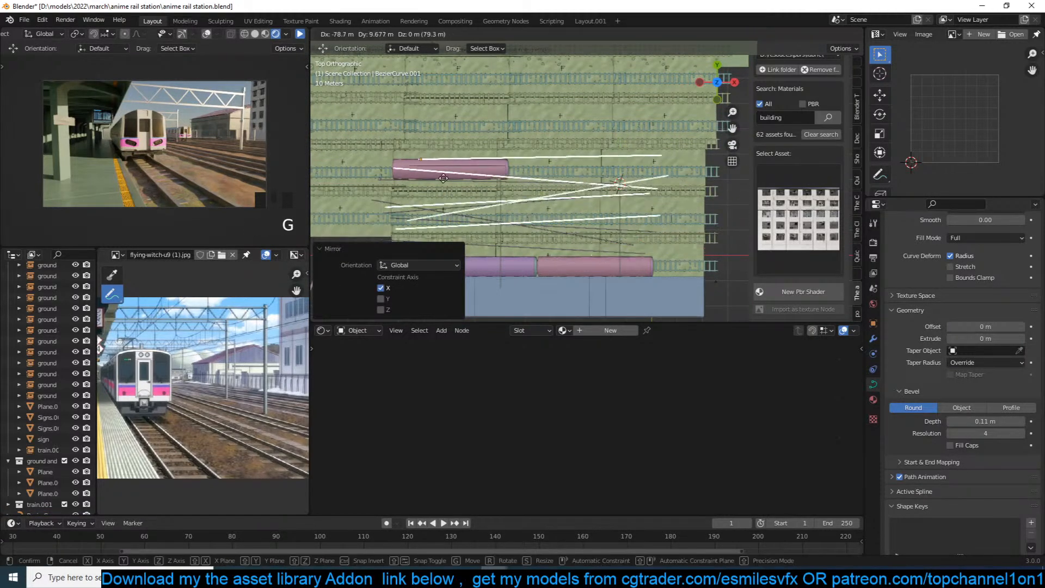
left_click(512, 219)
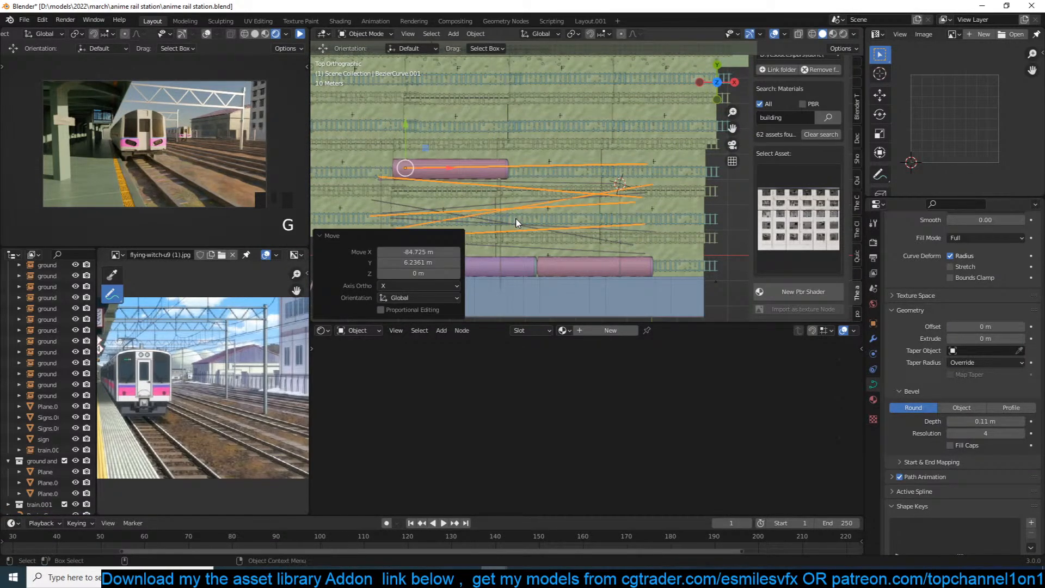
Duplicate the mirrored cable set and place the copy about 98 m along negative X.
scroll(578, 201, "down", 3)
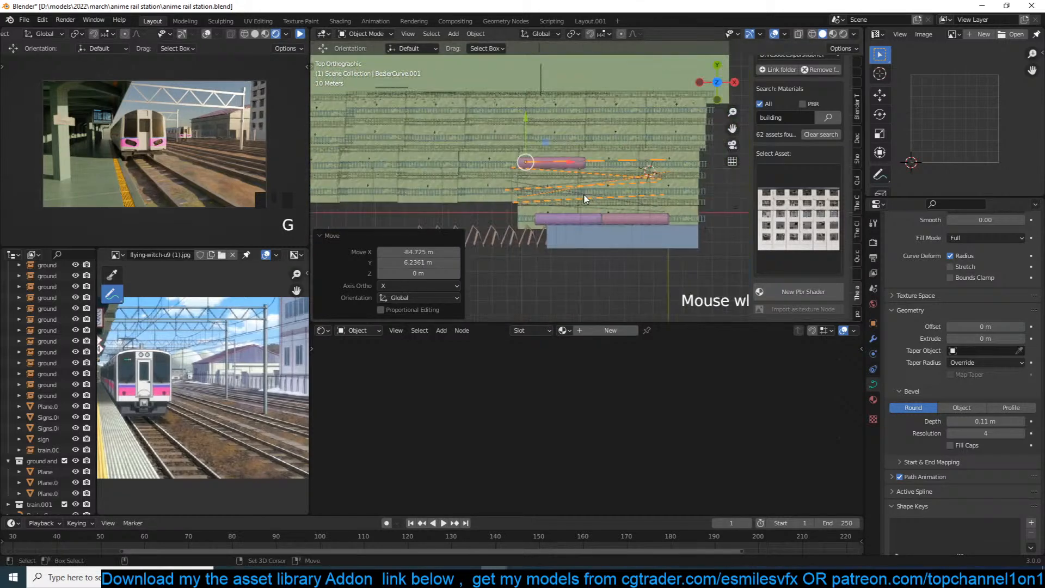
key("shift+d")
left_click(512, 114)
Make another copy of the cable set, rotate it diagonally across the tracks, scale it to 1.269 and position it.
key("shift+d")
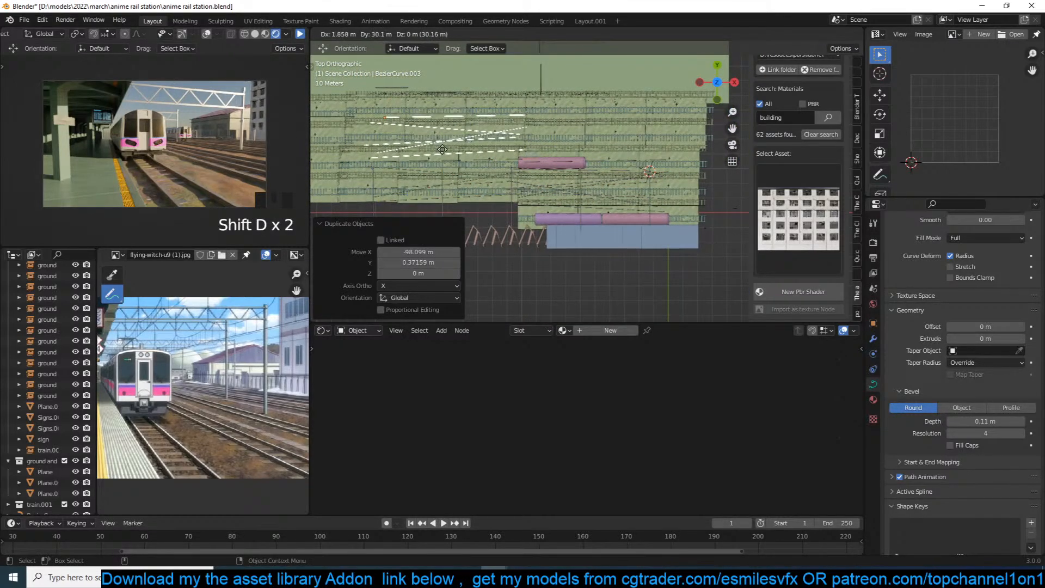
key("r")
left_click(510, 113)
key("s")
left_click(535, 107)
key("g")
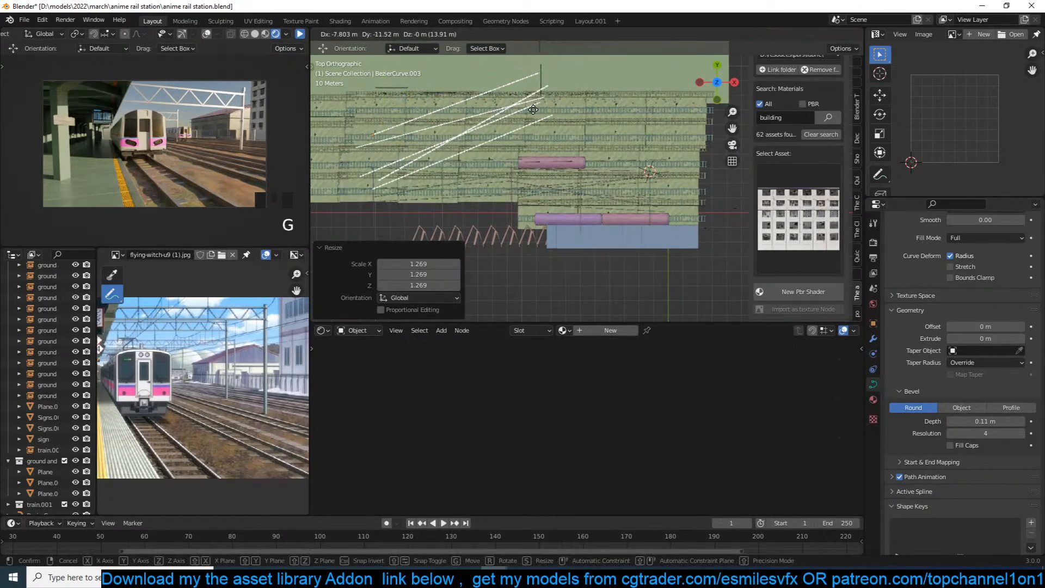
left_click(520, 125)
Duplicate the diagonal cable set once more, rotate and move the copy into place, and check it from the camera.
key("shift+d")
left_click(581, 129)
key("r")
left_click(588, 130)
key("g")
left_click(594, 136)
key("r")
left_click(599, 138)
key("g")
left_click(600, 140)
key("alt+a")
key("KP_0")
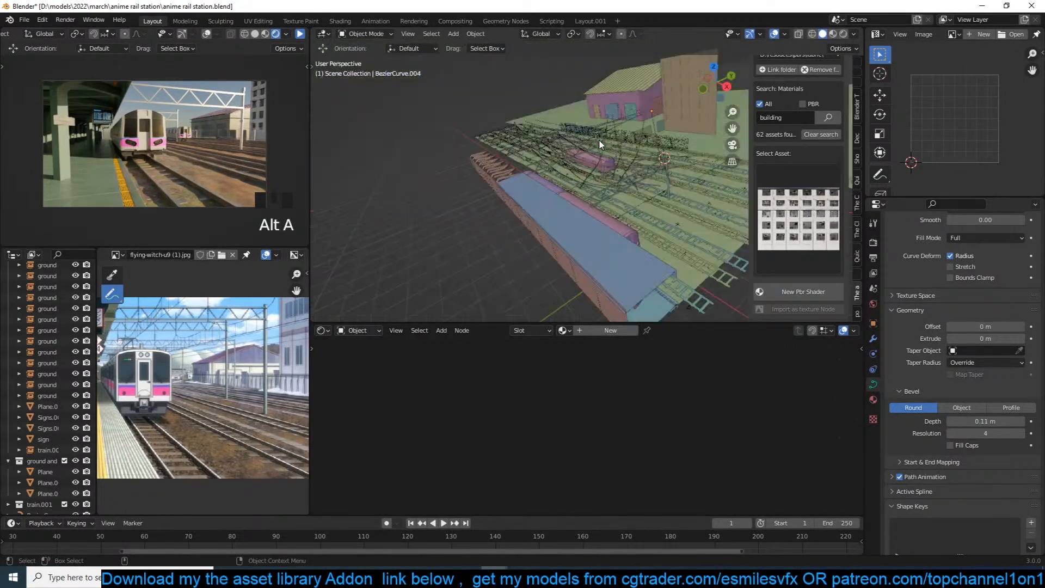
Move the newest cable set about 8 m in X, 31.6 m in Y and 23.2 m in Z, and rotate it −20° about Z.
left_click(549, 199)
key("g")
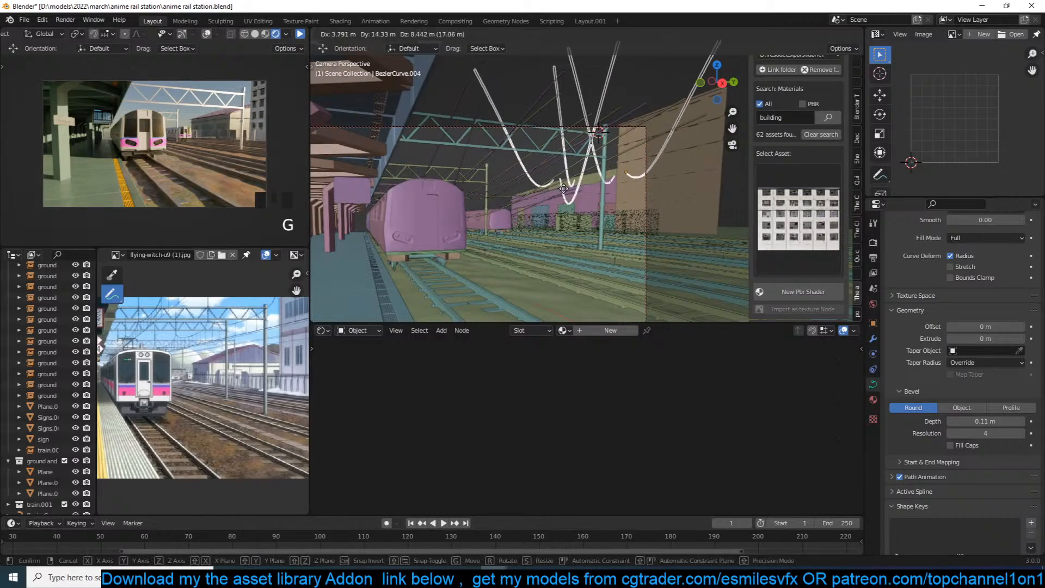
left_click(599, 161)
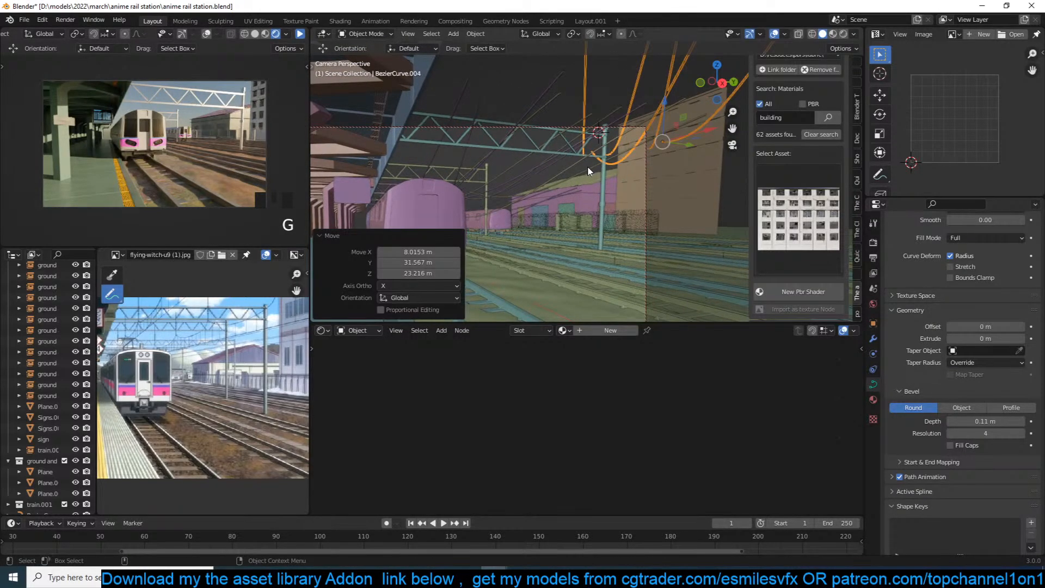
key("r")
key("r")
key("r")
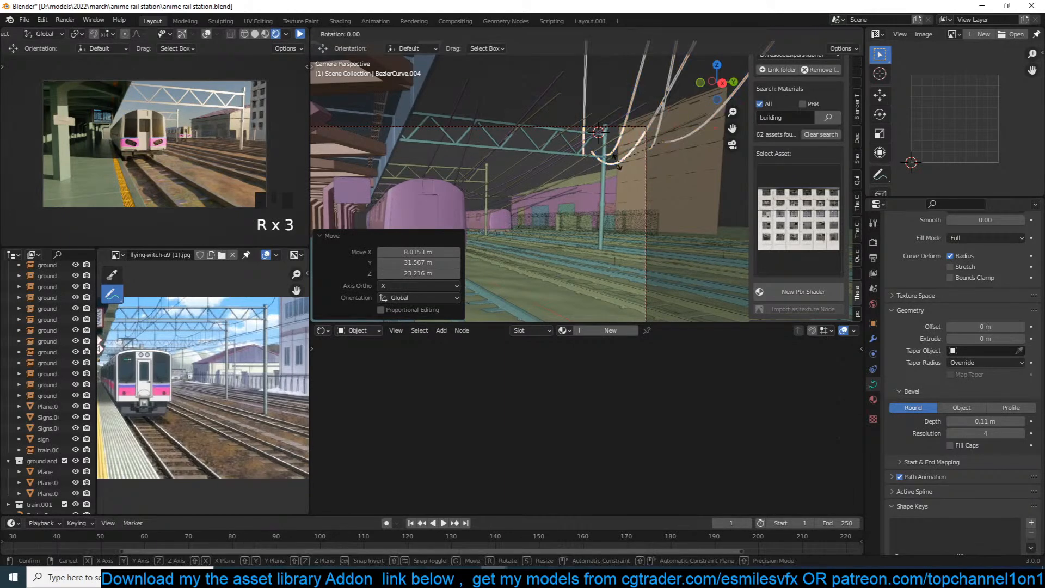
key("z")
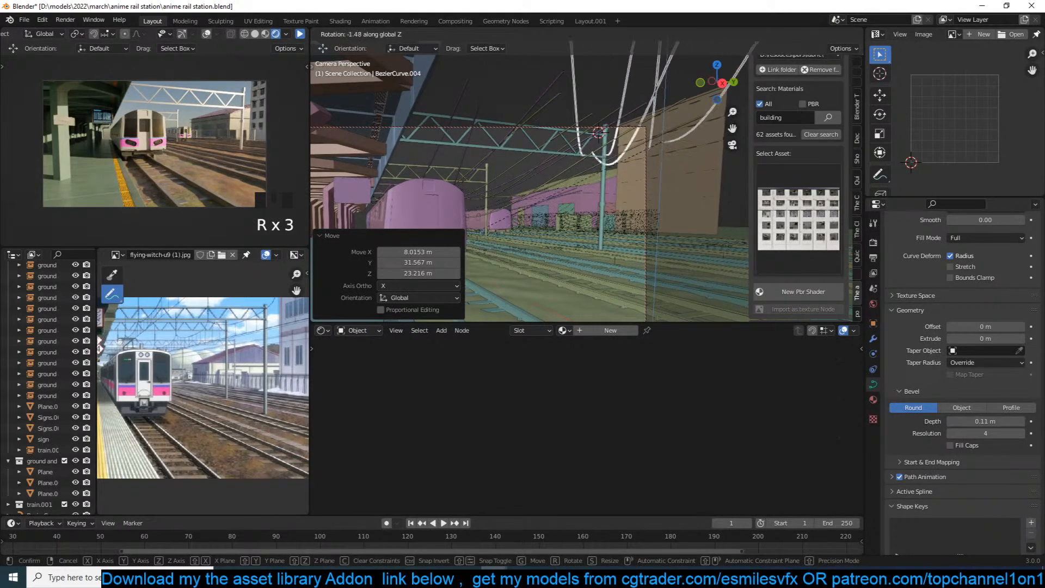
key("Return")
Reposition the rotated cable set beside the nearest gantry in the camera view and save the file.
key("g")
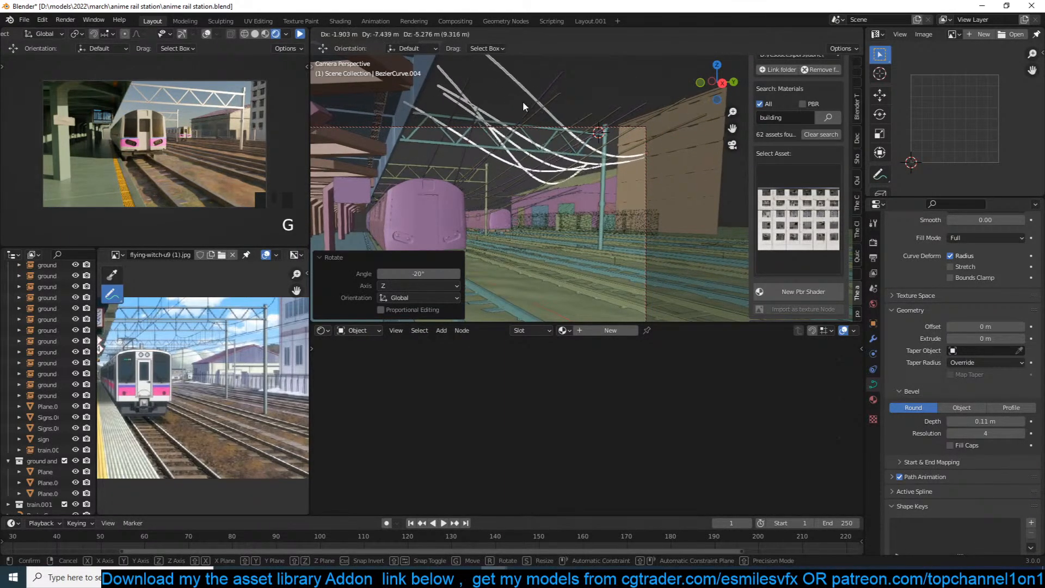
left_click(523, 102)
key("alt+a")
key("ctrl+s")
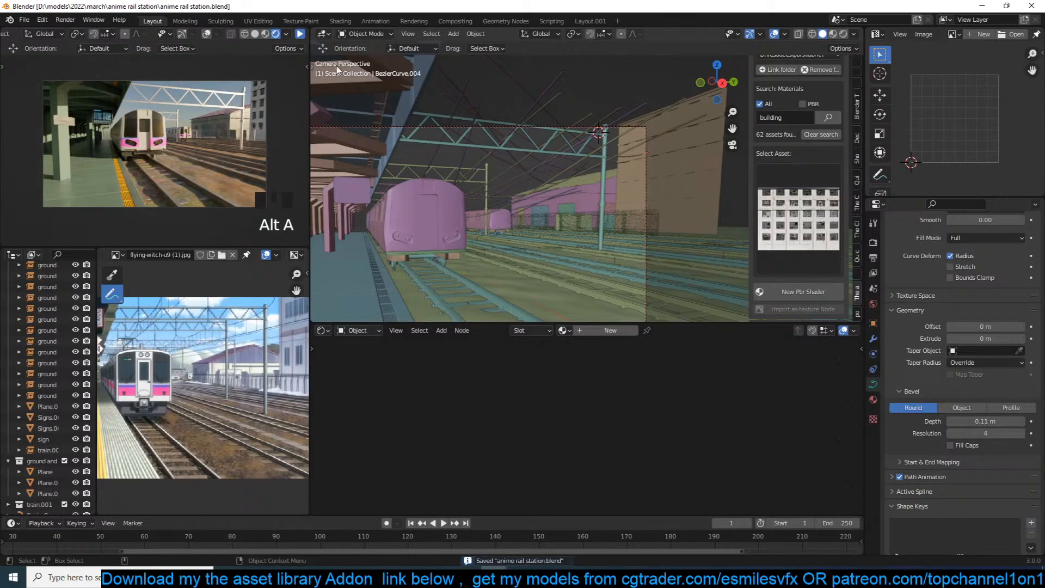
Select several cable sets and extend the selection to all curves using Select Grouped by Type.
left_click(520, 124)
left_click(540, 91, "shift")
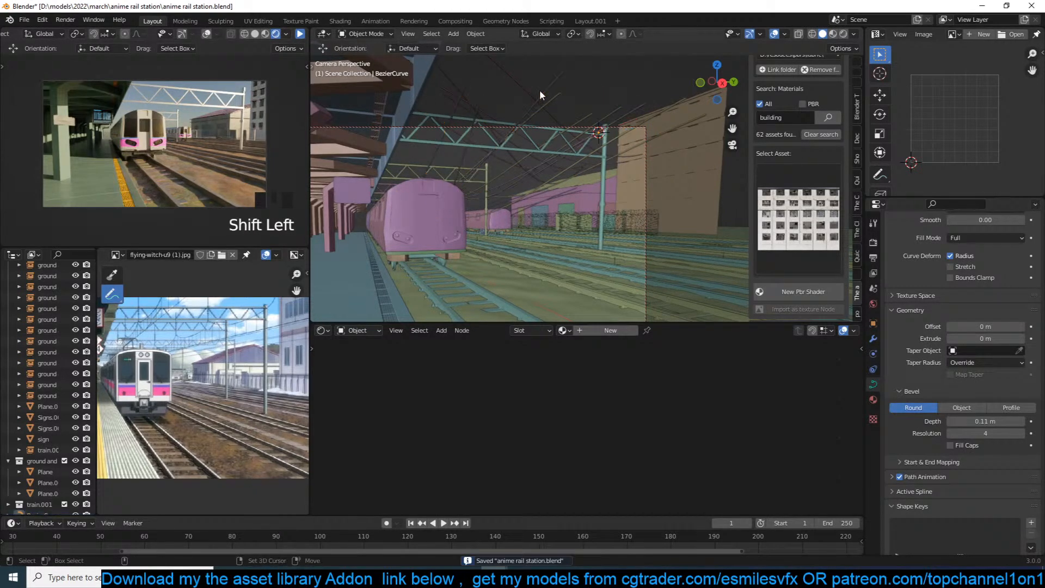
left_click(516, 86, "shift")
left_click(590, 93, "shift")
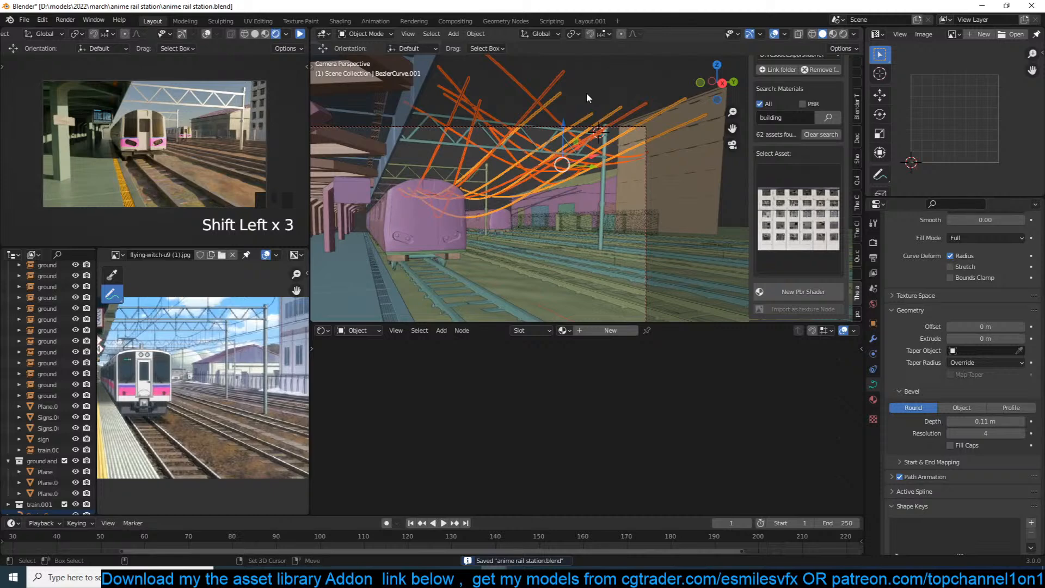
key("shift+g")
left_click(530, 143)
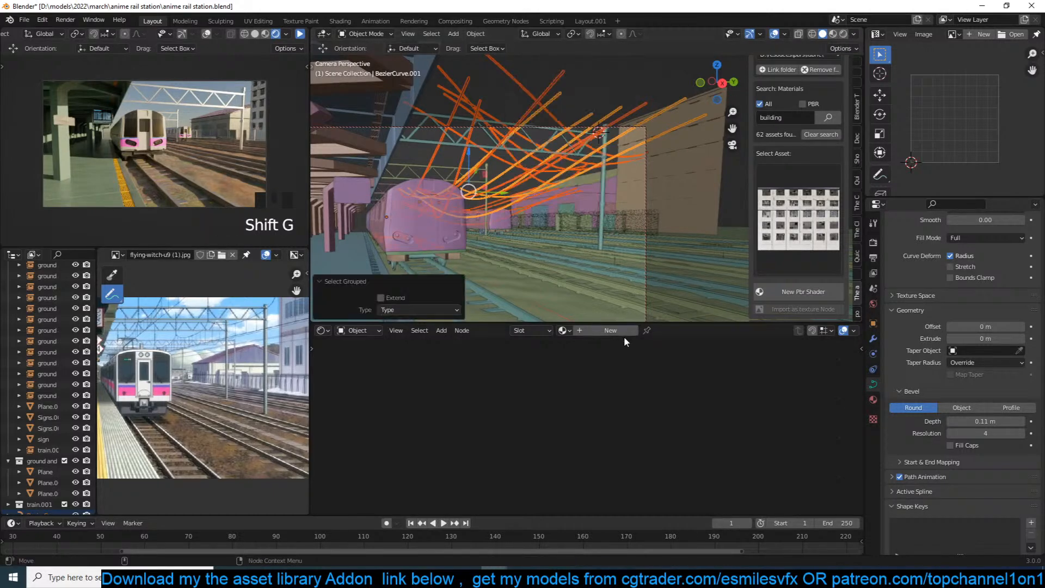
Create a new material on the active cable set, give it a black base color and save the file.
left_click(623, 334)
scroll(590, 416, "up", 2)
scroll(590, 416, "up", 1)
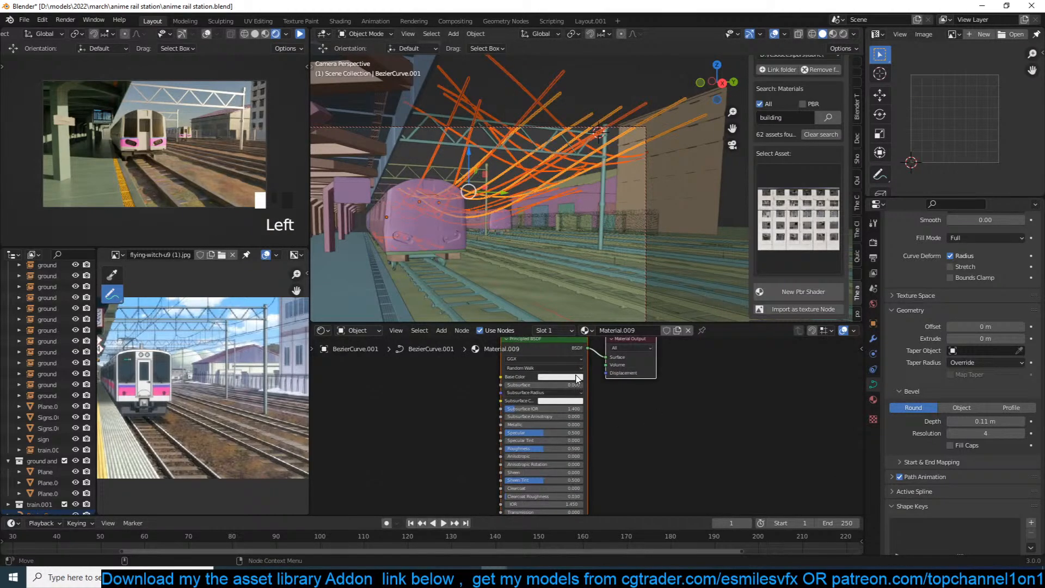
left_click(577, 379)
left_click_drag(599, 315, 600, 325)
key("ctrl+s")
key("alt+a")
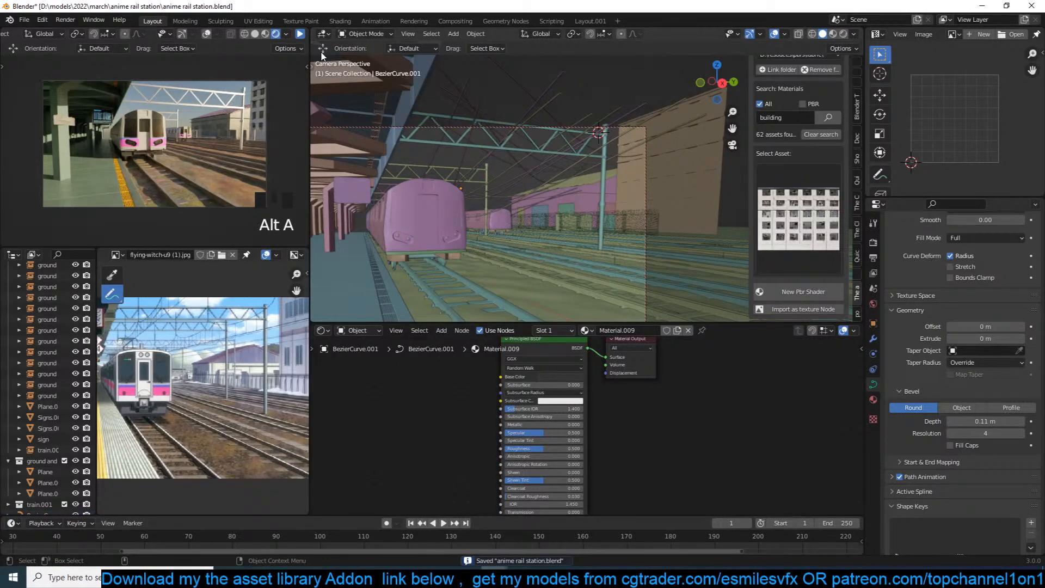
Resume the rendered preview, adjust the Add node value feeding roughness in the gantry's signs.001 material, and save the file.
left_click(300, 36)
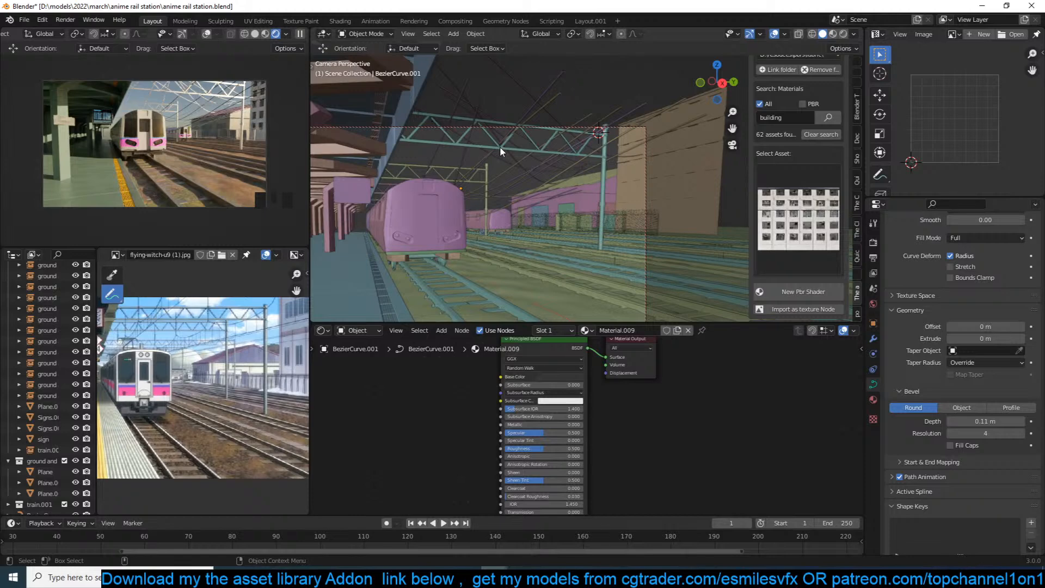
left_click(534, 144)
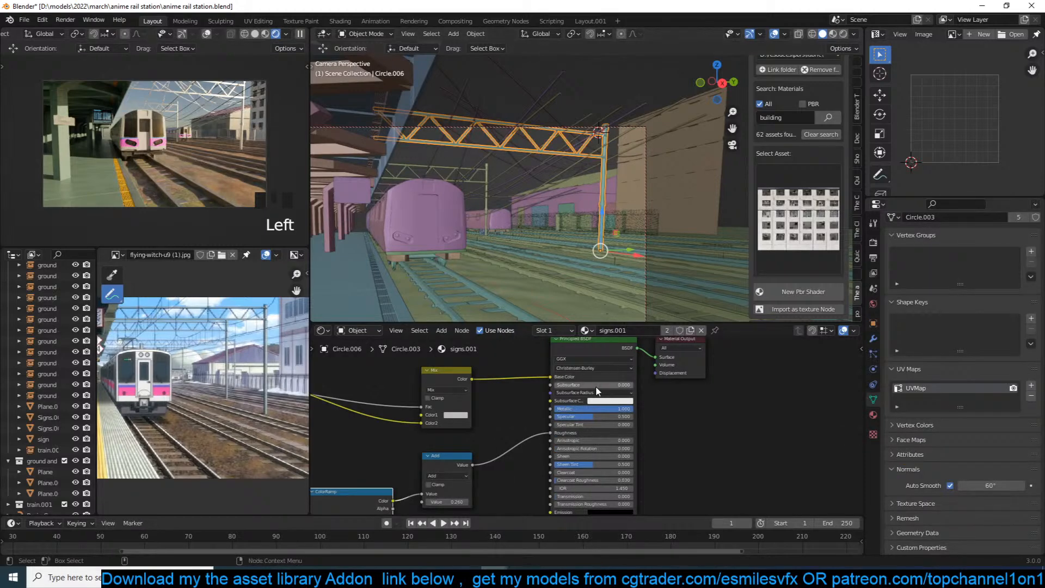
left_click_drag(456, 502, 484, 501)
left_click(428, 501)
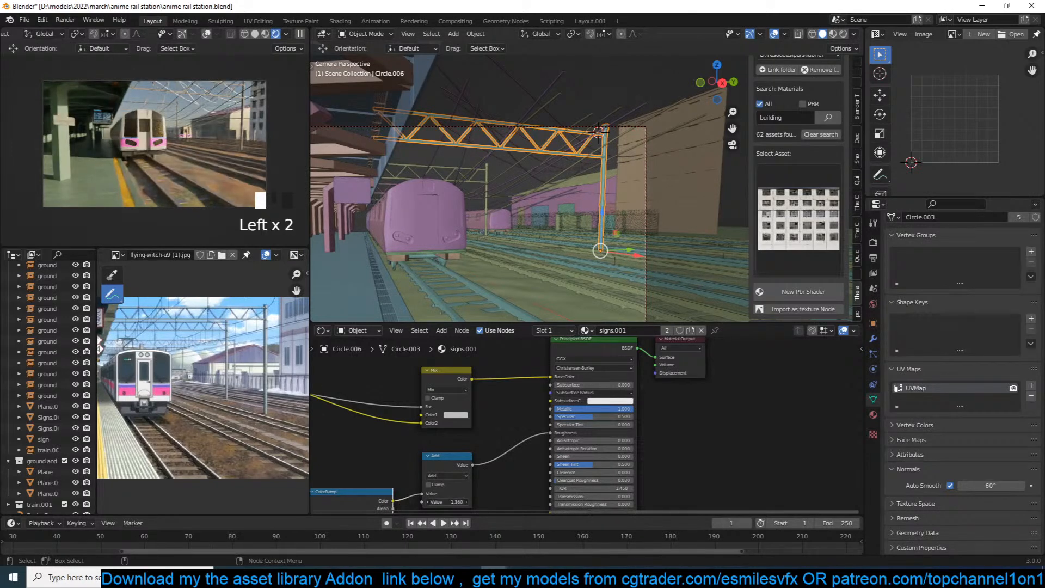
left_click(428, 501)
left_click_drag(457, 502, 455, 501)
left_click(523, 448)
key("ctrl+s")
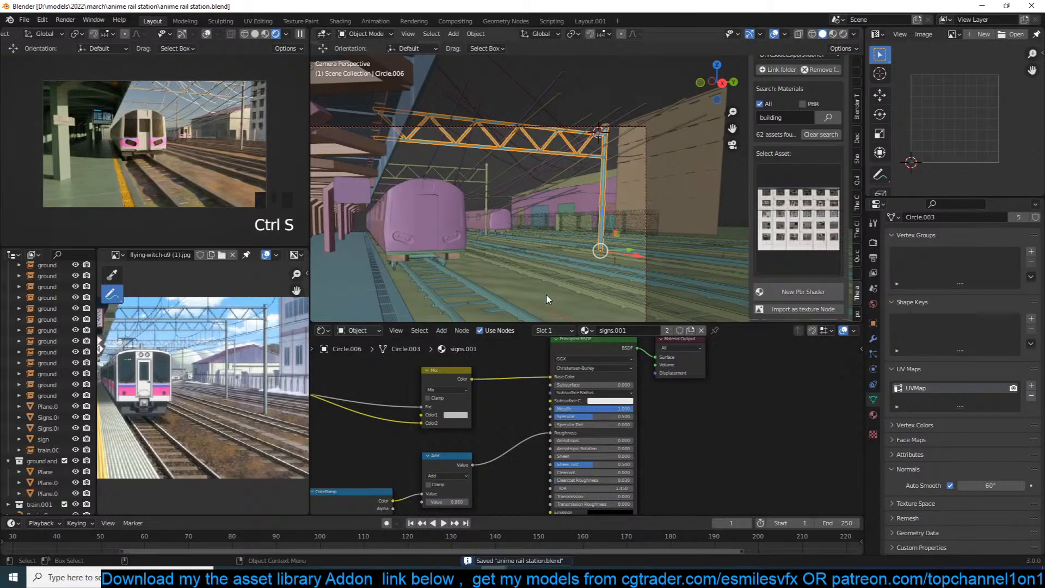
key("ctrl+s")
key("alt+a")
Select the tall building beside the warehouse, bring its windowed facade into close view and toggle the rendered preview's pause.
scroll(560, 206, "up", 3)
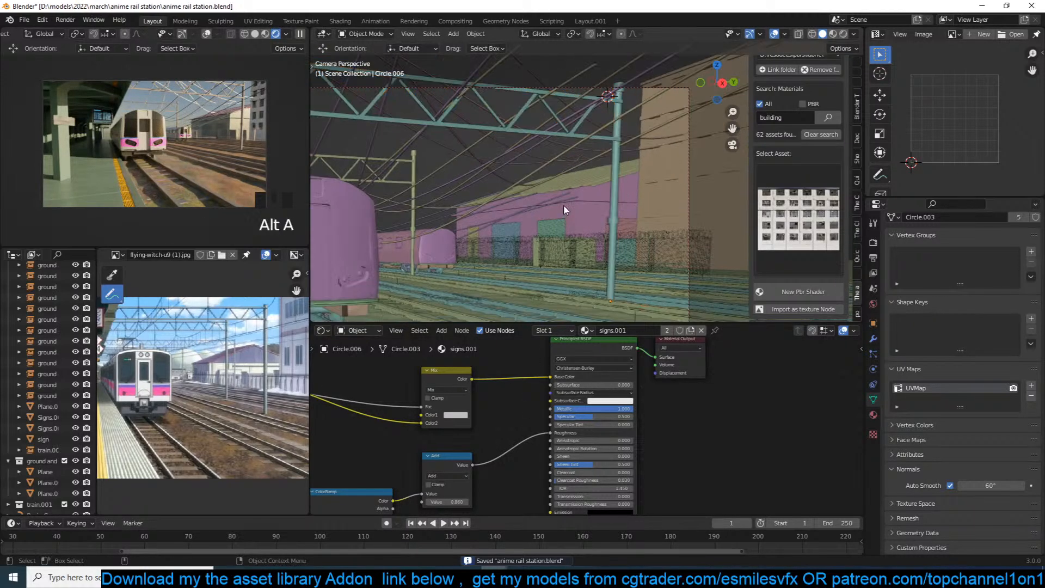
left_click(648, 185)
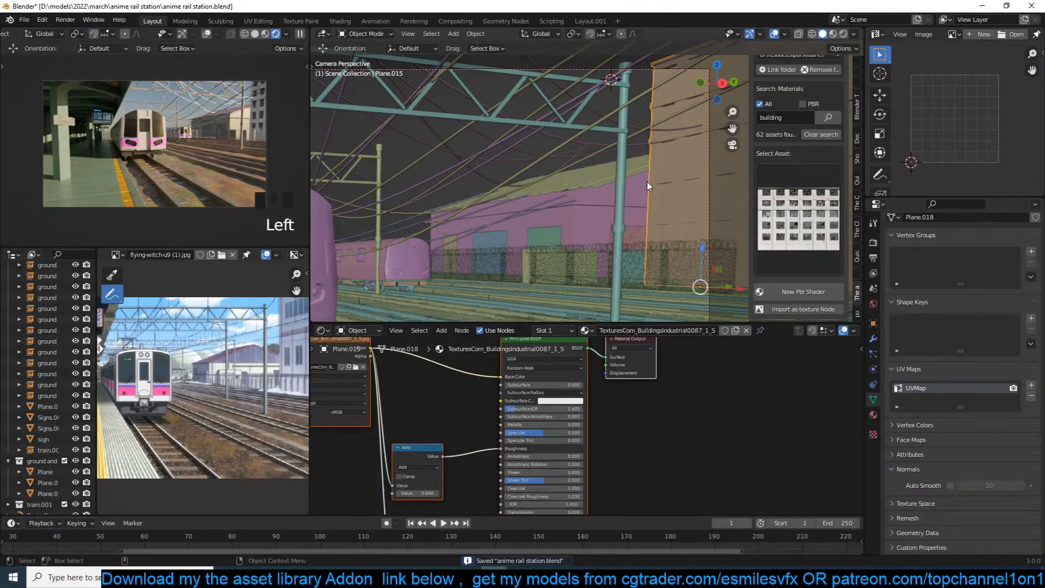
key("KP_Decimal")
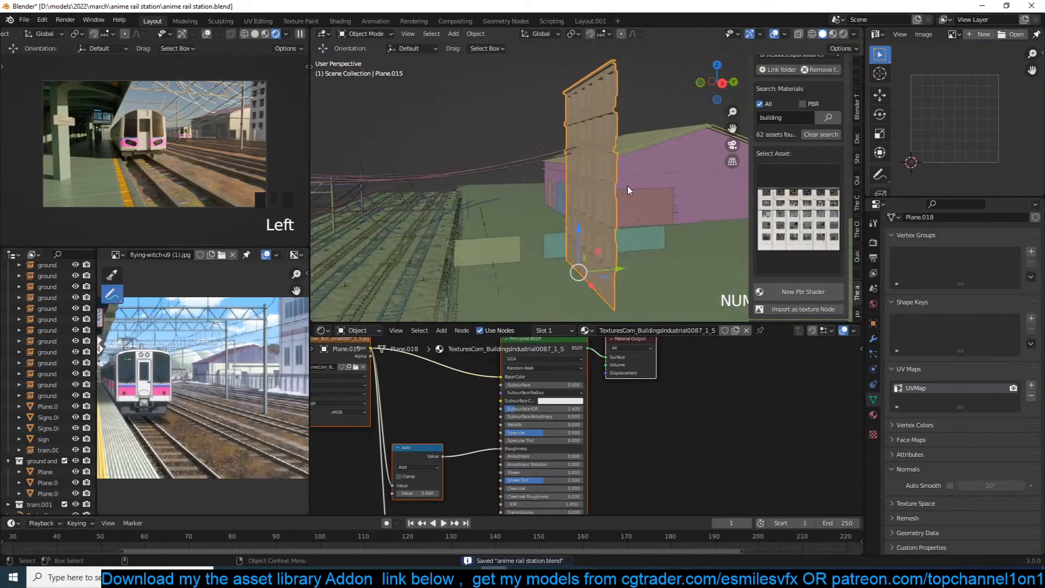
key("grave")
key("Tab")
key("Tab")
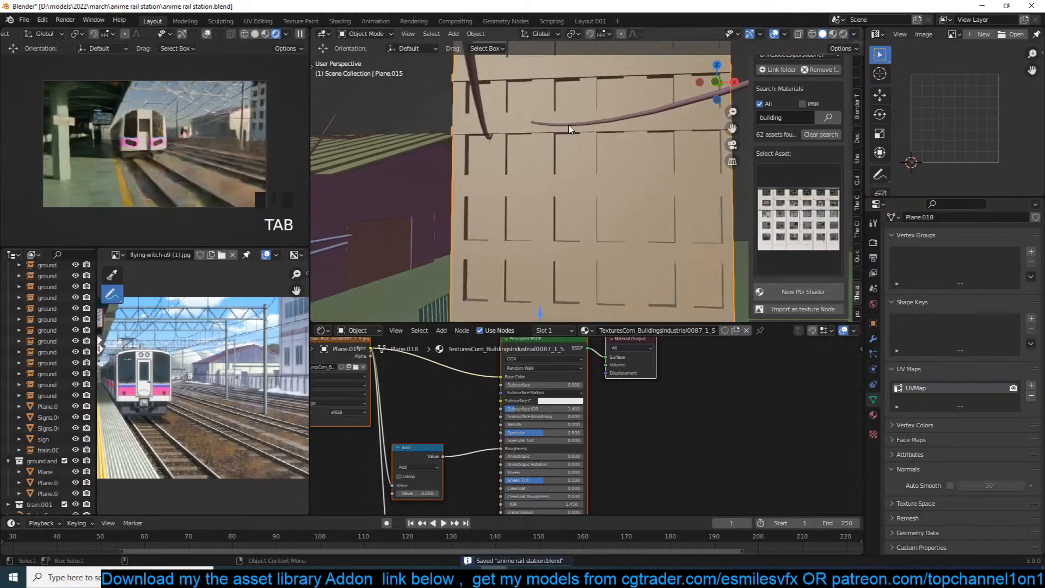
left_click(300, 35)
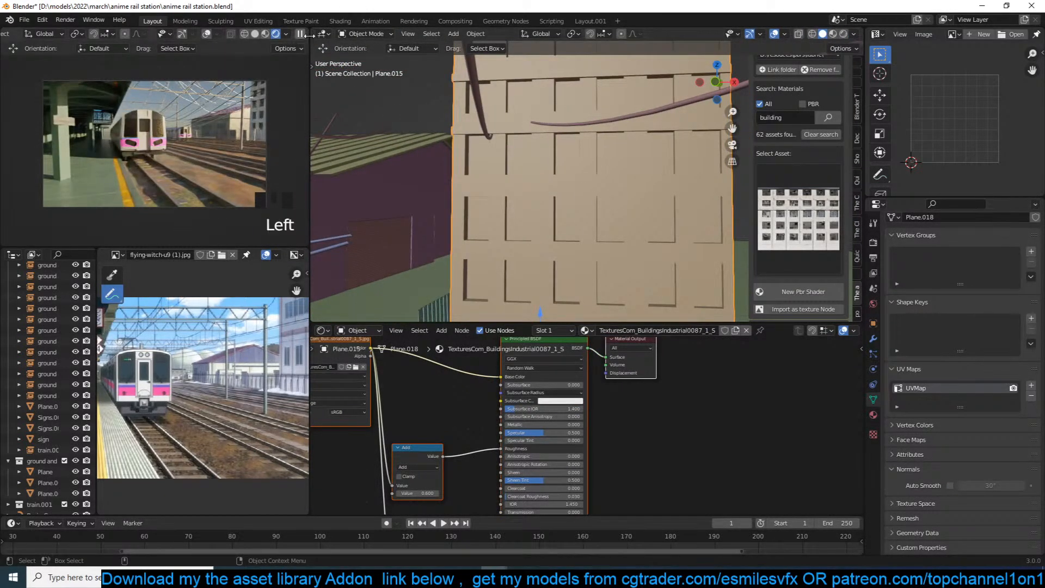
left_click(302, 35)
Narrow the vertical divider between two upper-row windows on the tall building's facade by scaling its face along X.
key("Tab")
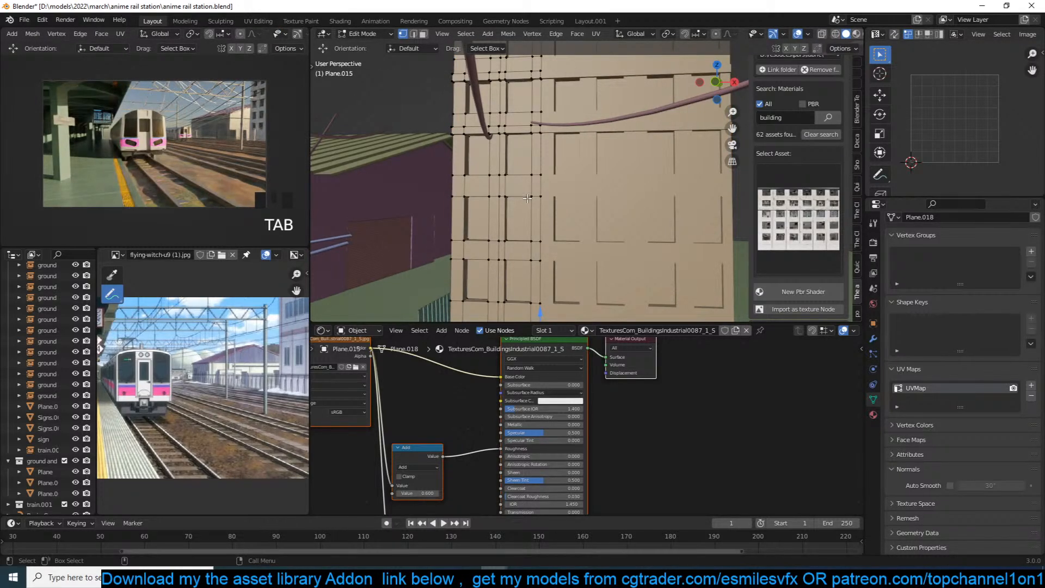
key("grave")
scroll(563, 185, "up", 4)
key("grave")
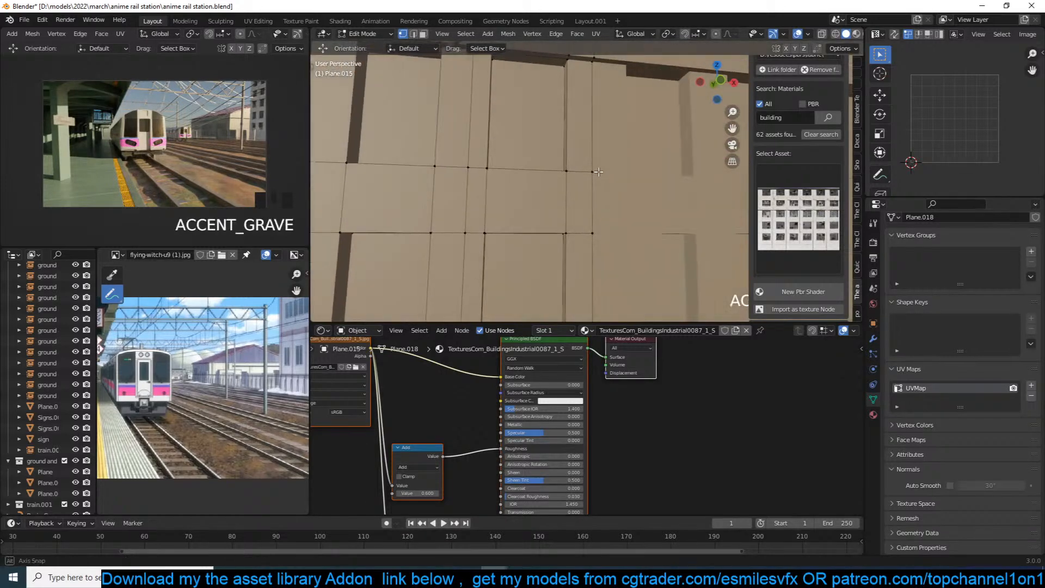
key("3")
key("grave")
middle_click_drag(467, 172, 341, 120)
scroll(298, 33, "down", 3)
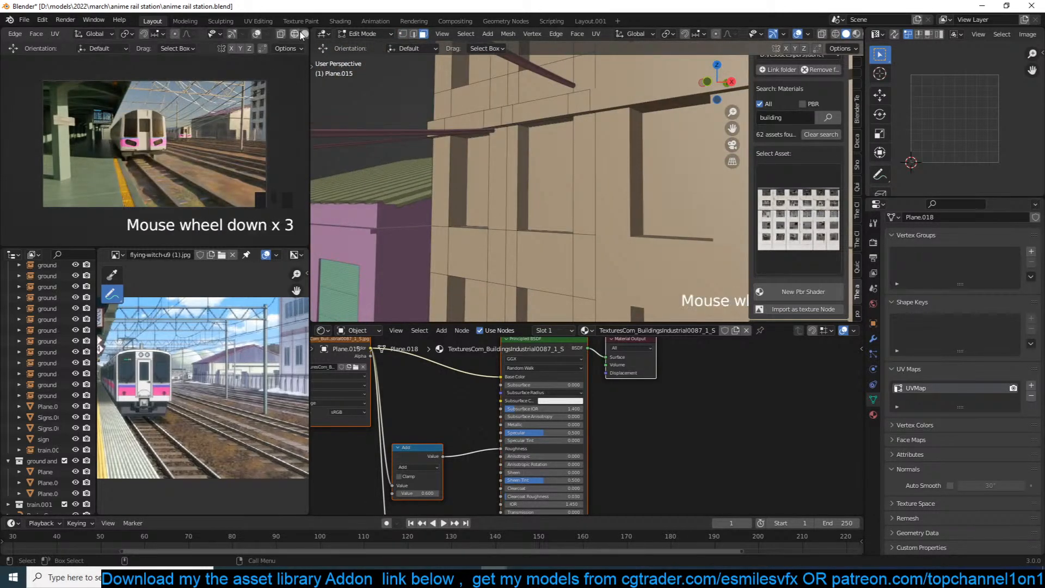
left_click(303, 36)
key("grave")
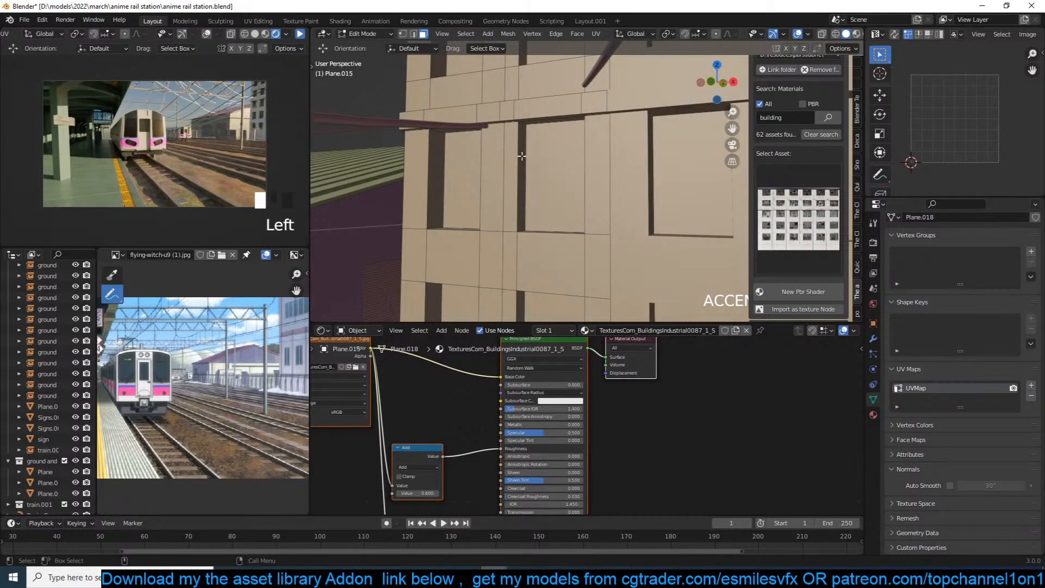
left_click(597, 142, "ctrl")
key("s")
key("y")
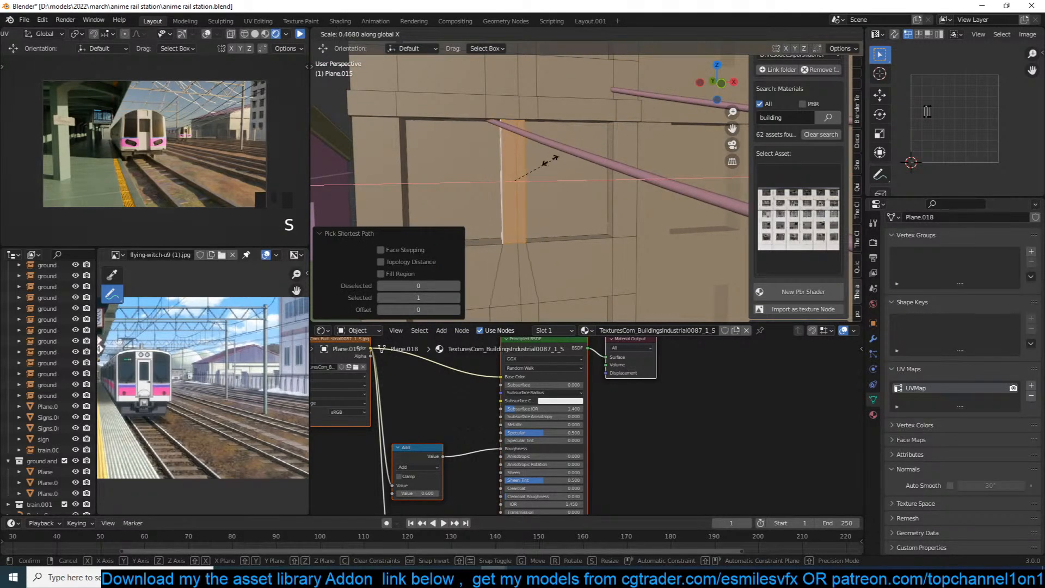
left_click(534, 170)
key("Tab")
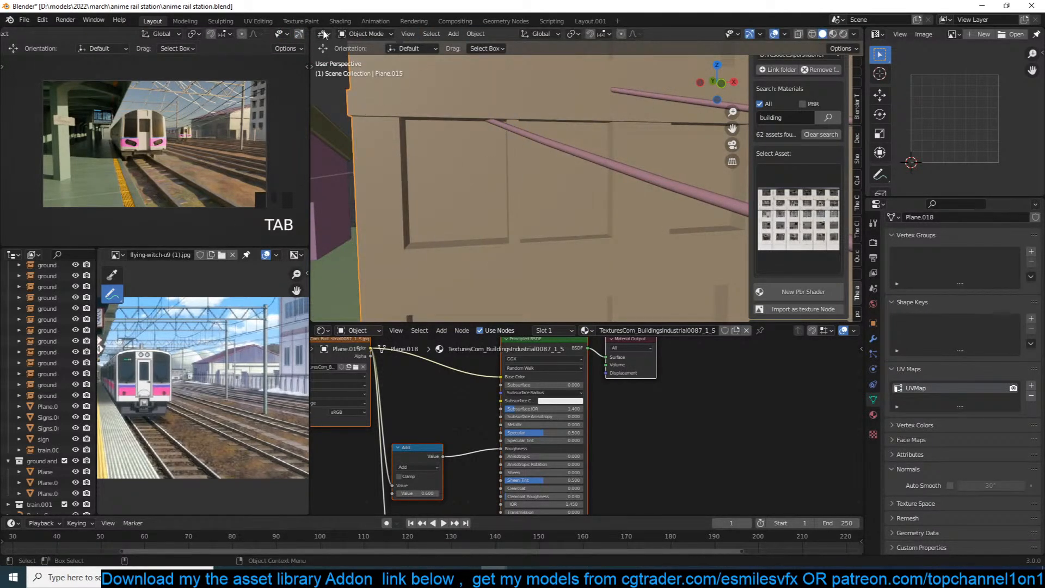
Duplicate the narrowed window divider twice along X, placing one copy on either side of the original.
scroll(301, 36, "down", 5)
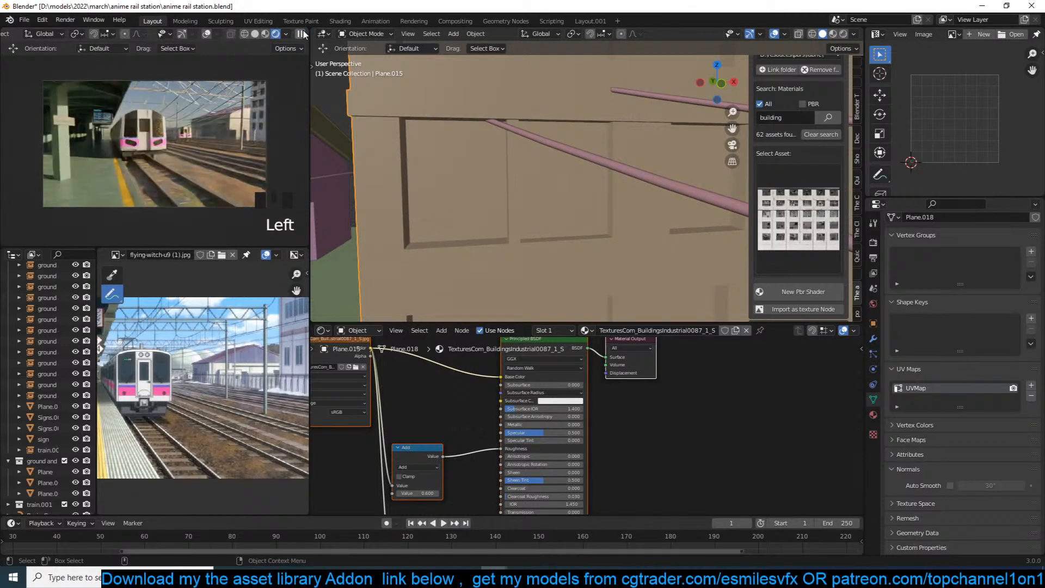
left_click(301, 34)
key("Tab")
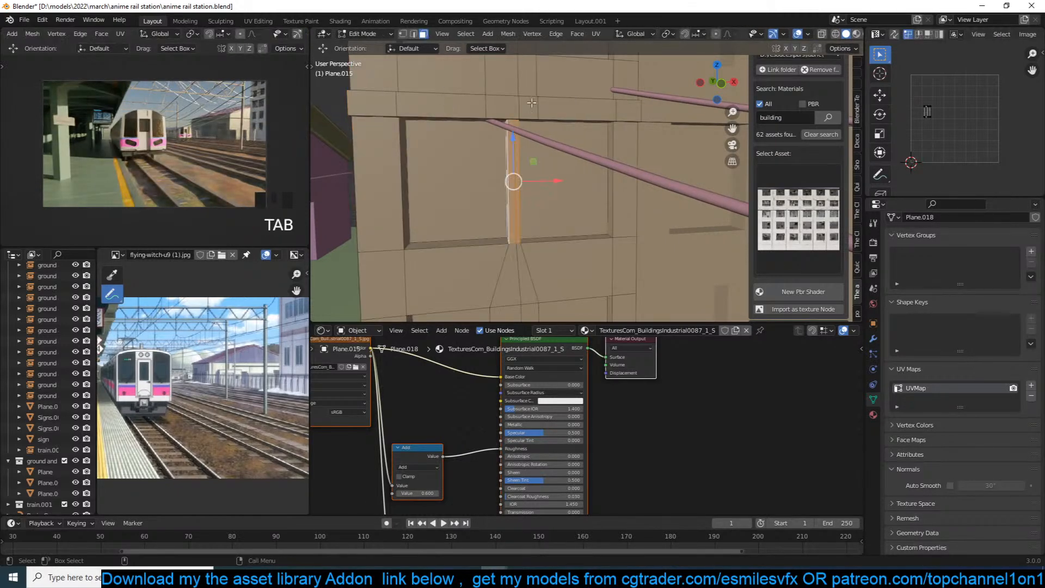
scroll(605, 155, "up", 2)
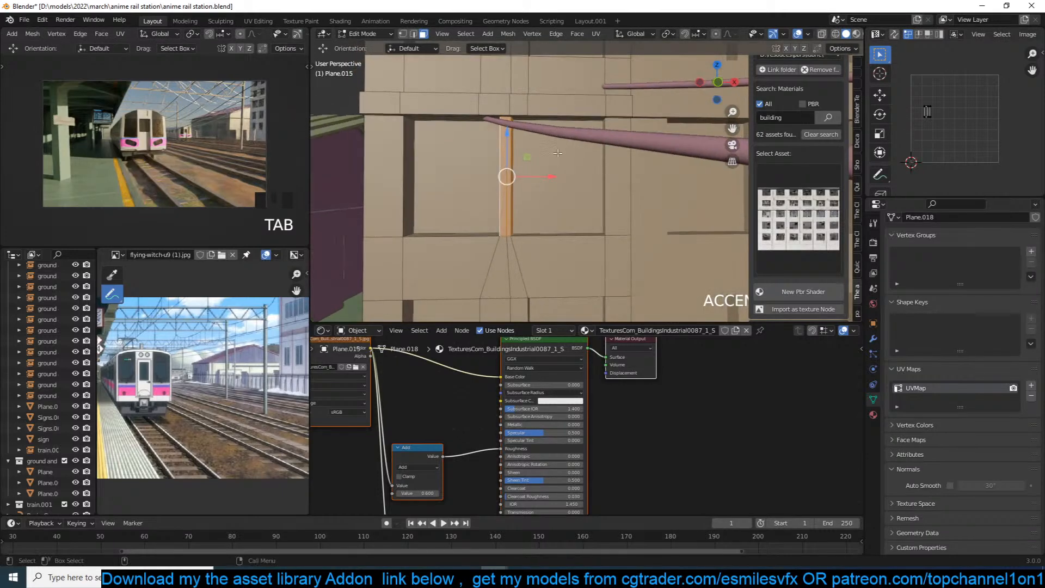
middle_click_drag(428, 169, 454, 162)
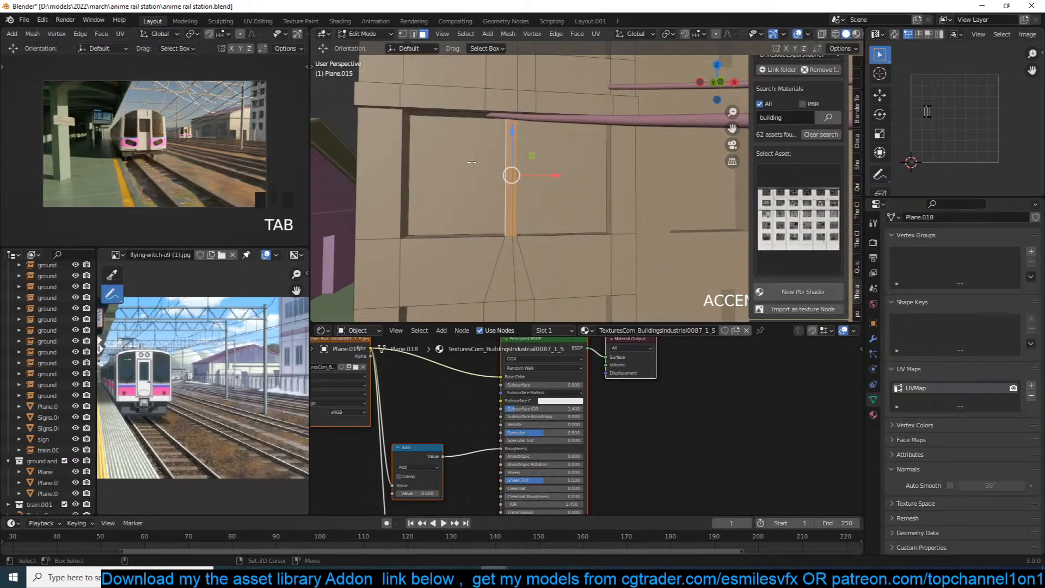
key("shift+d")
left_click_drag(556, 175, 498, 180)
key("shift+d")
left_click(478, 179)
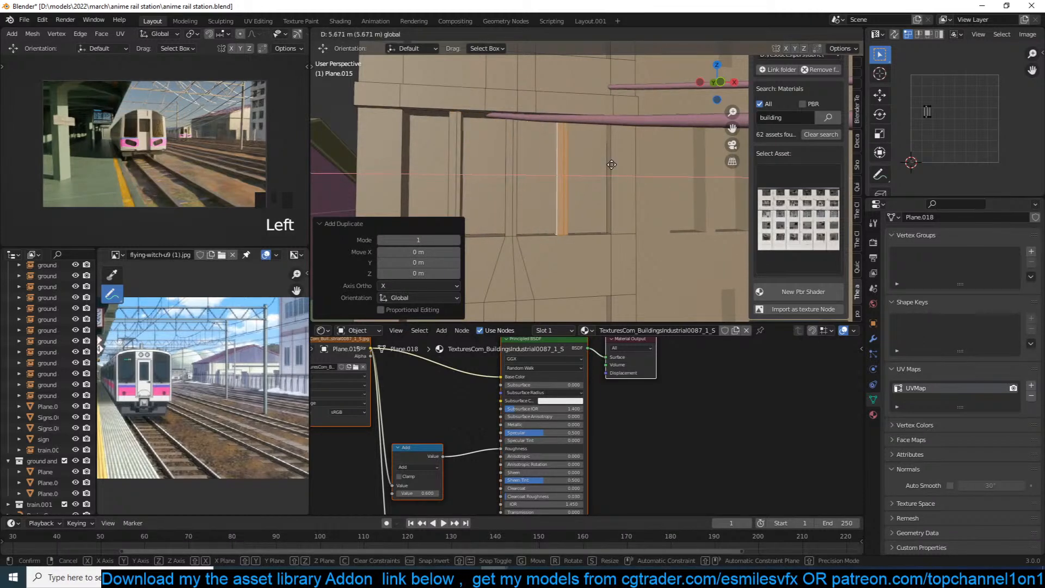
Finish editing the facade, toggle the rendered preview's pause, save the file and clear the selection.
key("Tab")
left_click(301, 34)
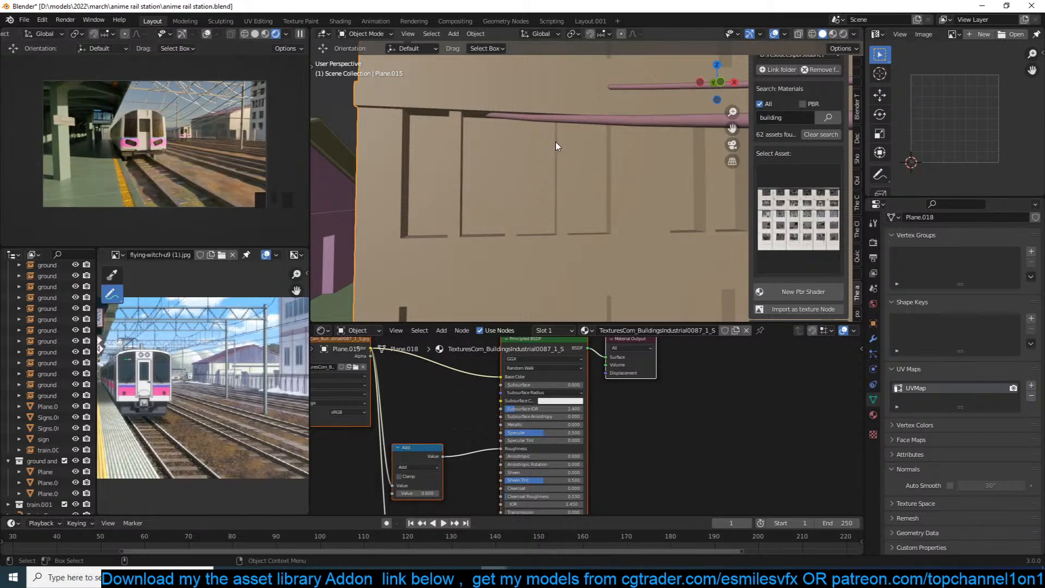
scroll(556, 146, "down", 2)
key("ctrl+s")
key("alt+a")
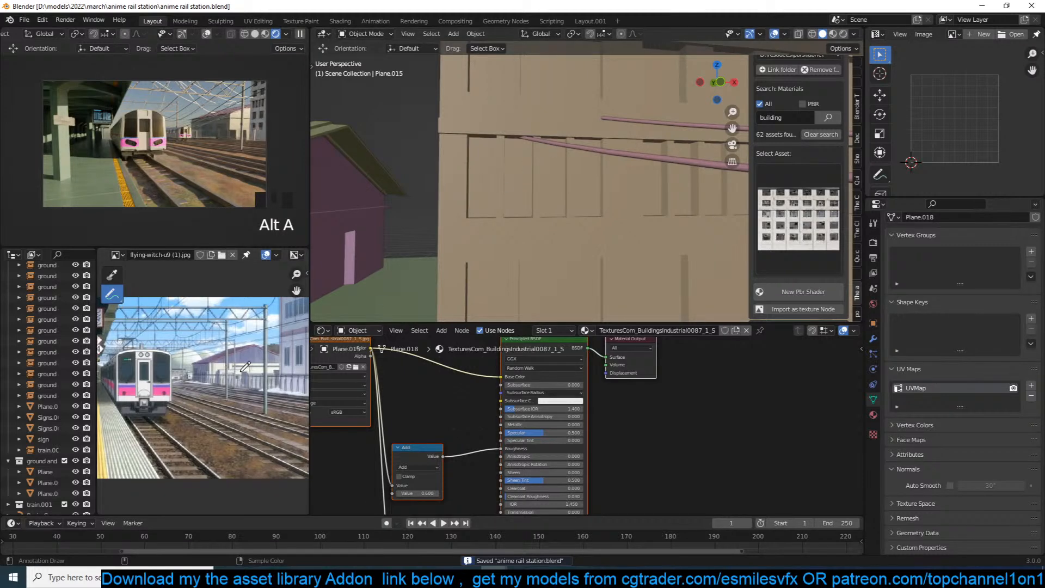
Select the rail track next to the one the front train stands on and raise it slightly along Z.
left_click(637, 200)
scroll(600, 169, "down", 6)
middle_click_drag(599, 169, 591, 76)
middle_click_drag(436, 245, 523, 193, "shift")
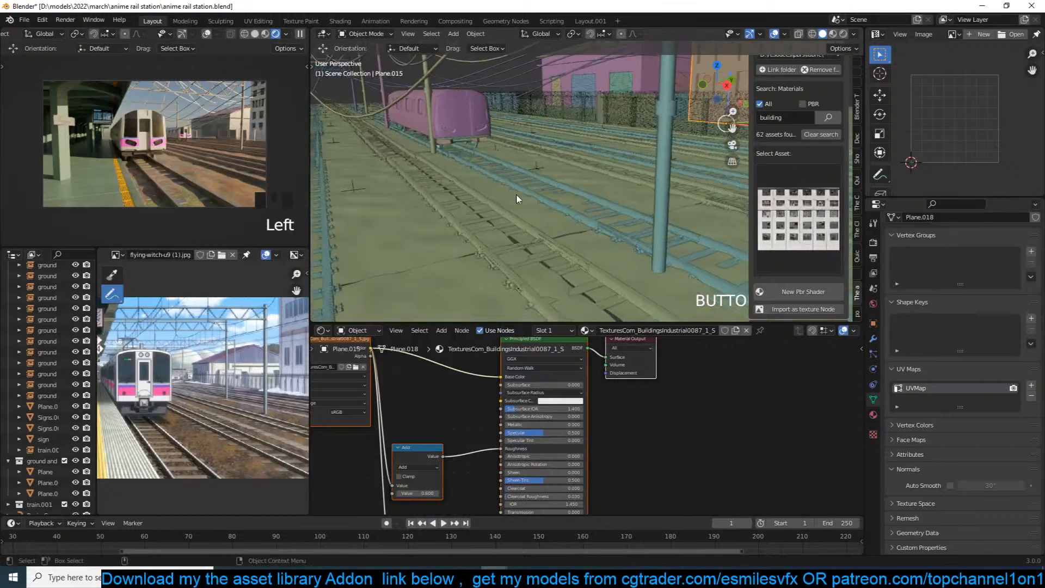
left_click(522, 189)
middle_click_drag(441, 233, 466, 225)
left_click(507, 263)
middle_click_drag(507, 263, 626, 248)
left_click(674, 239)
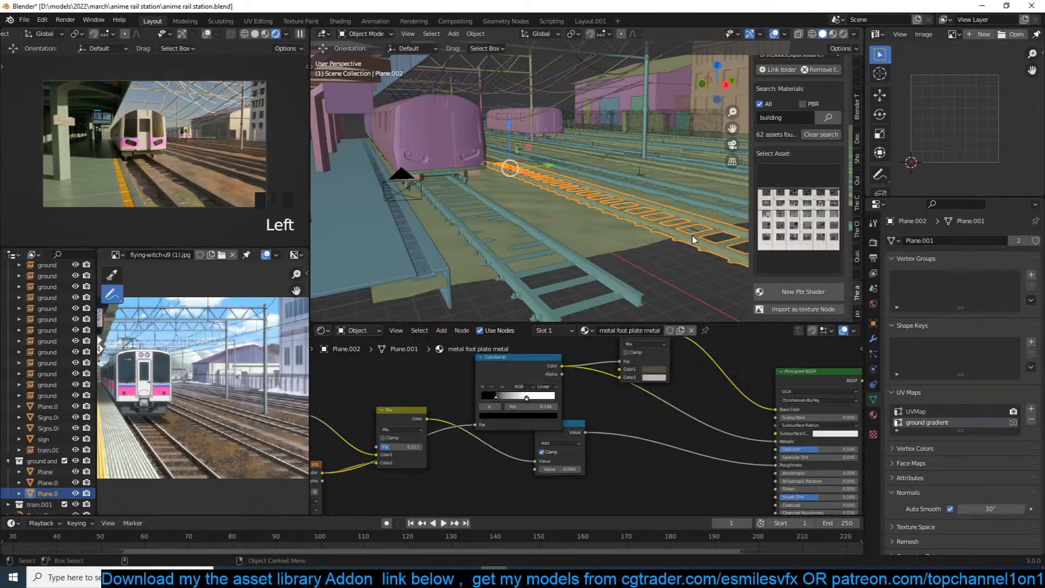
key("g")
left_click(692, 235)
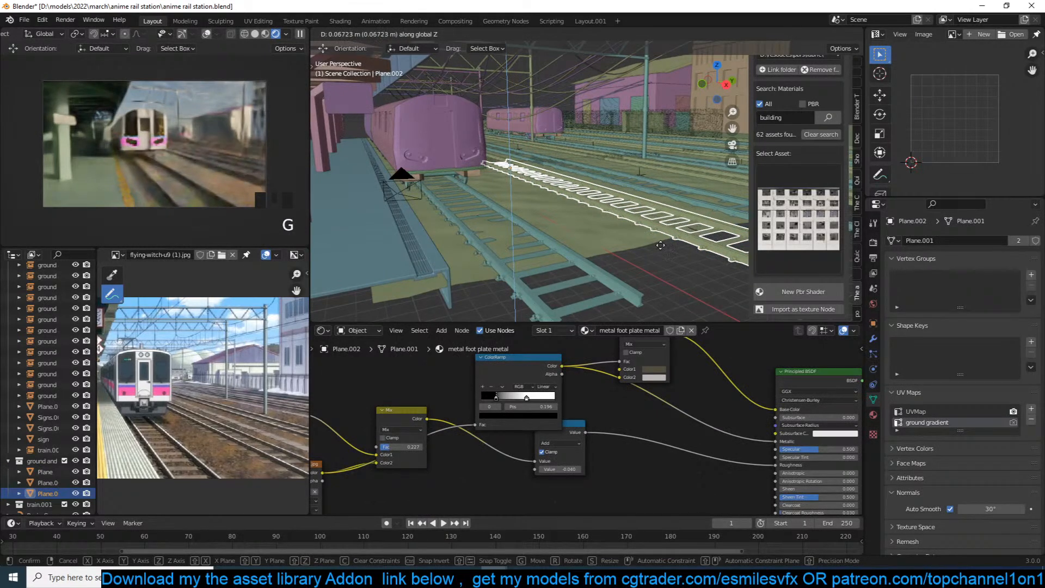
key("alt+a")
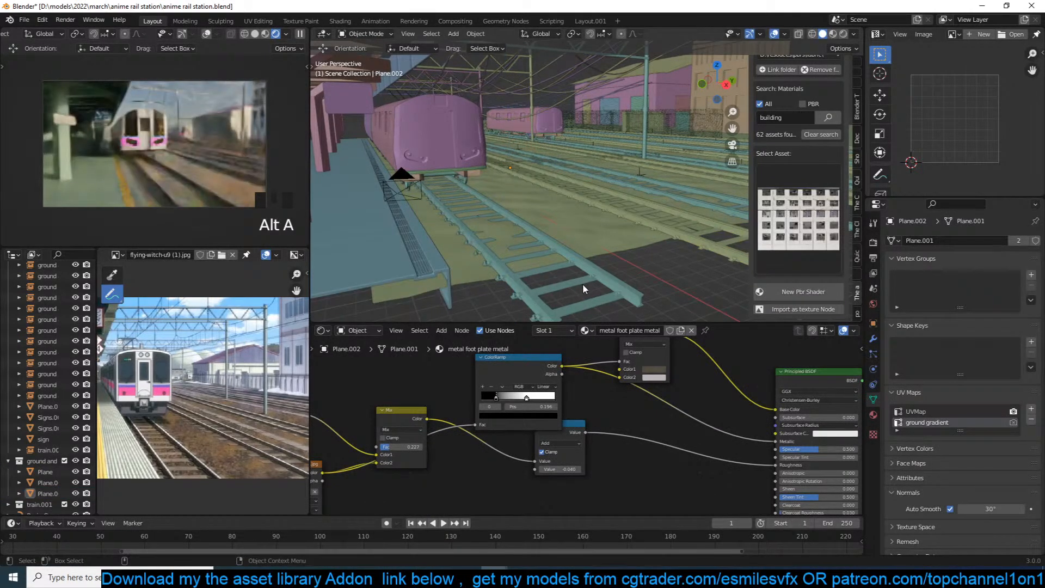
Open the front train's track mesh for editing in face mode, with its rail and sleepers framed beneath the train.
left_click(524, 254)
key("Tab")
key("a")
key("KP_Decimal")
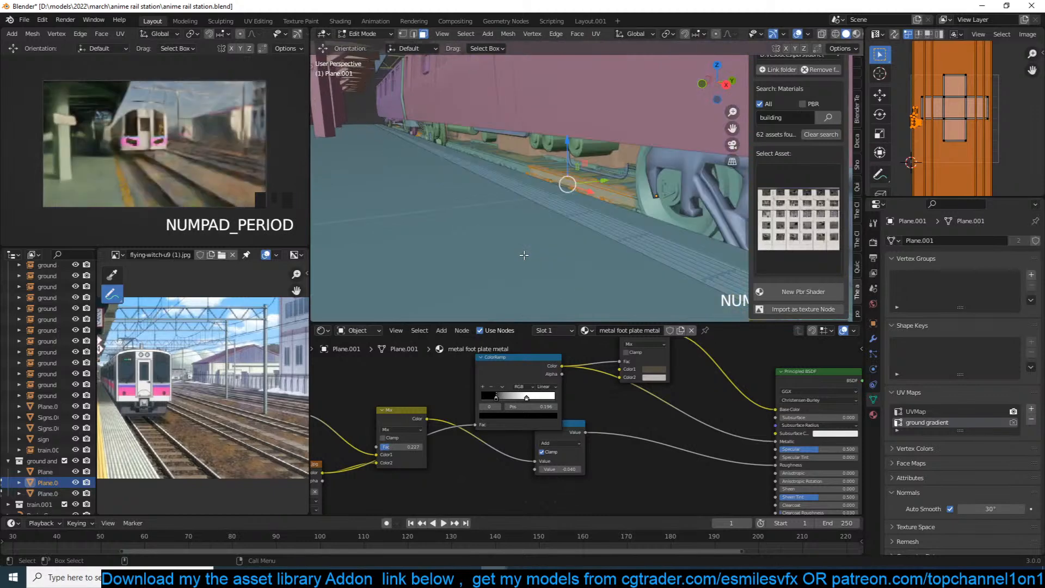
key("shift+grave")
scroll(524, 255, "up", 3)
key("shift+grave")
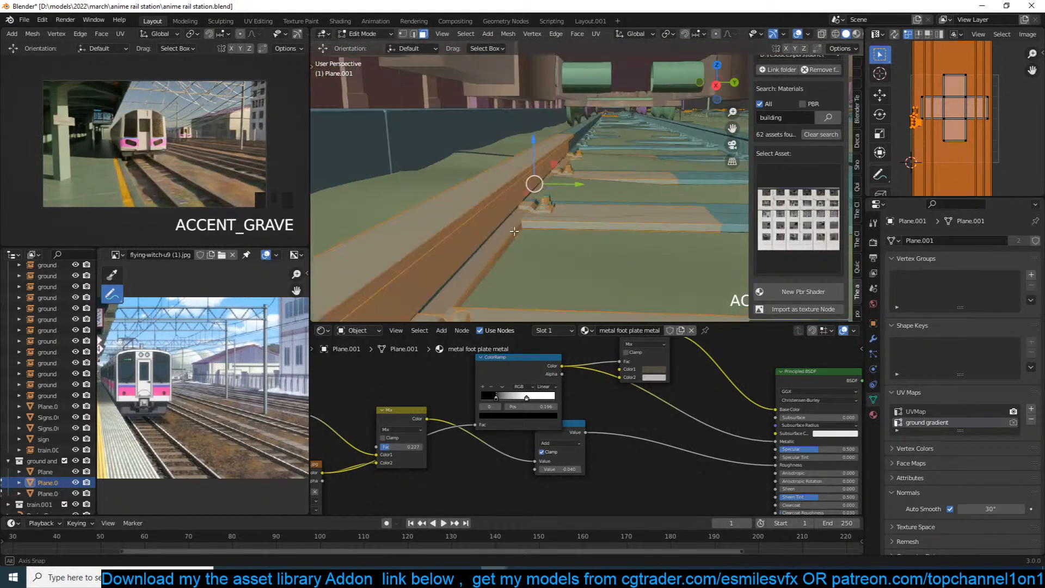
key("shift+grave")
key("shift+grave")
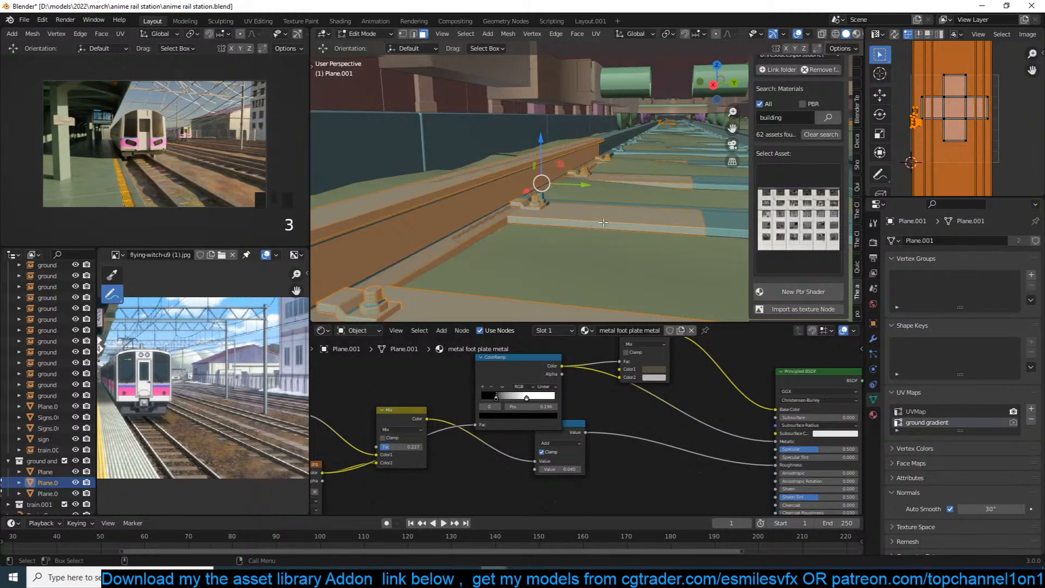
Select the faces of several sleeper halves along the track and scale them about 3.22 along Z.
left_click(632, 192, "alt")
left_click(632, 192, "alt+shift")
left_click(660, 165, "alt+shift")
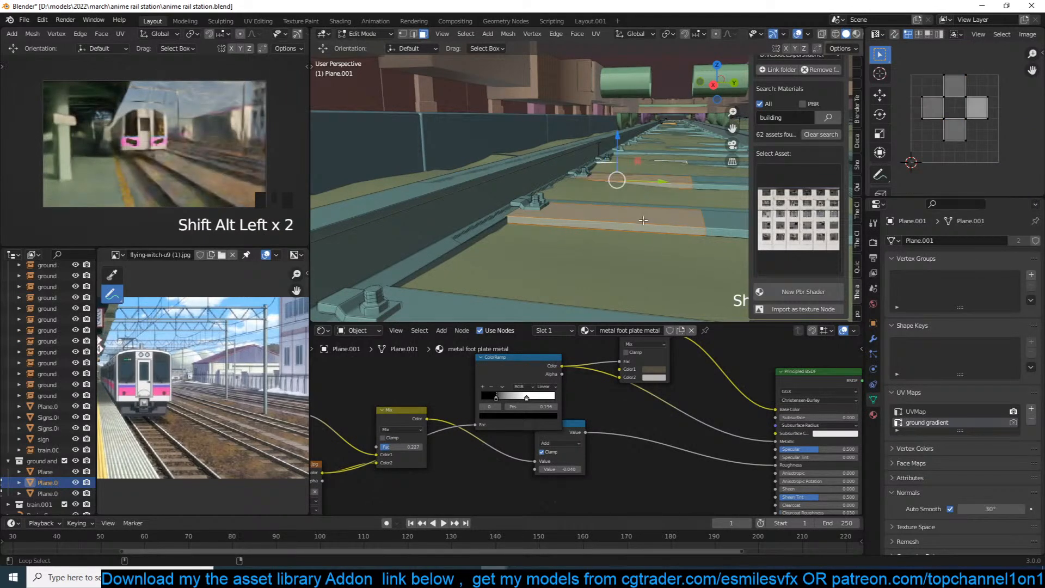
scroll(642, 221, "down", 4)
key("shift+grave")
scroll(605, 240, "up", 2)
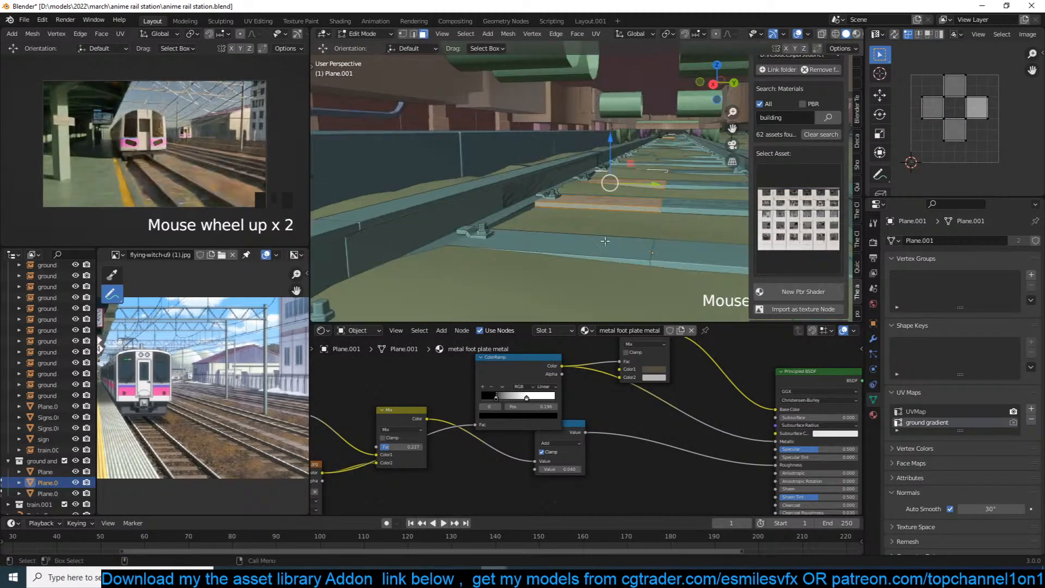
left_click(605, 239, "alt+shift")
key("s")
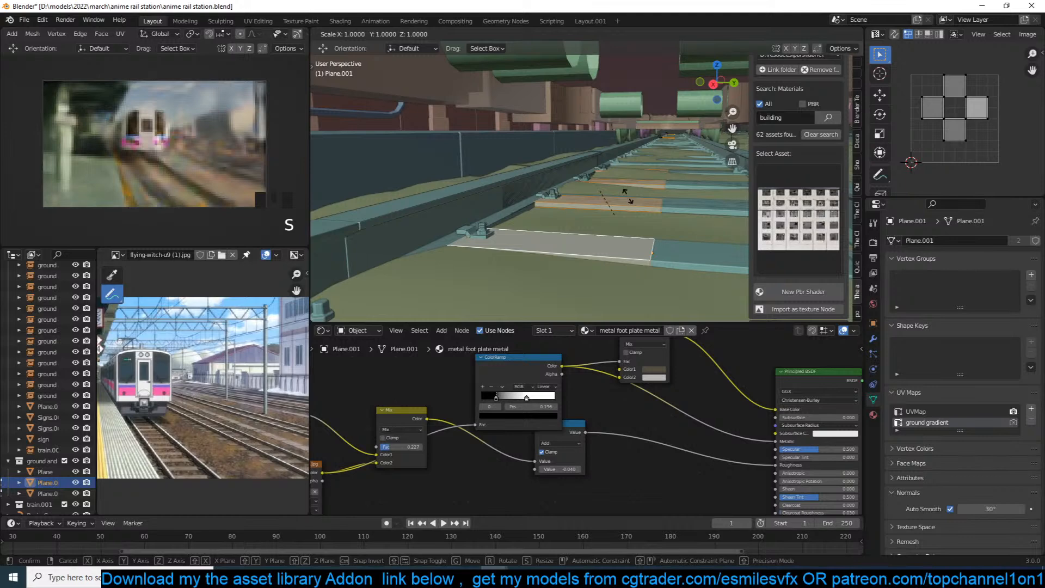
key("z")
left_click(637, 185)
Lower the thickened sleeper halves slightly along Z, then leave mesh editing and check them against the ground.
key("g")
key("z")
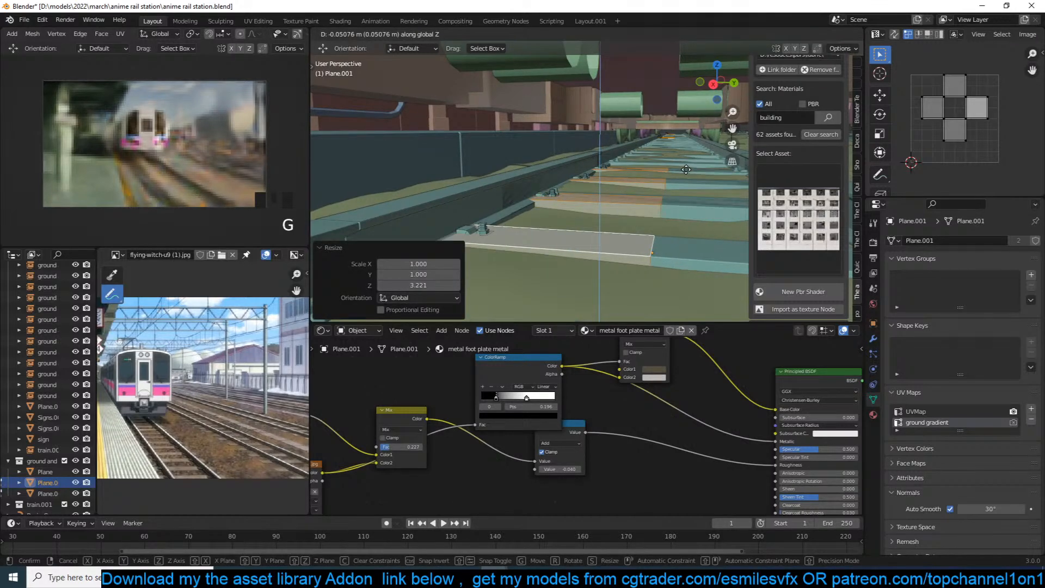
left_click(670, 144)
key("Tab")
key("alt+a")
scroll(586, 202, "down", 5)
scroll(587, 197, "up", 2)
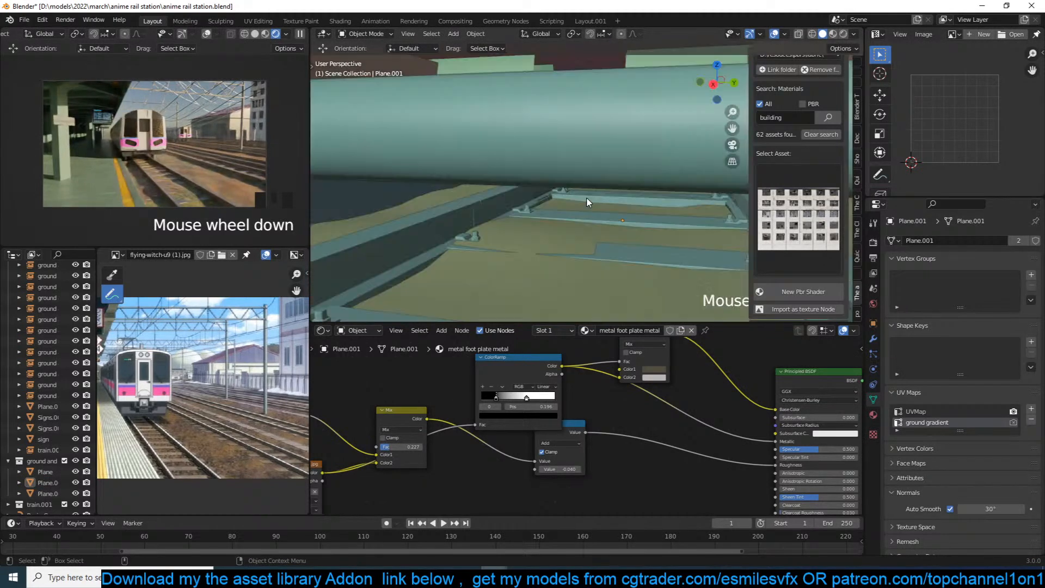
Raise the thickened sleeper halves along Z so they clear the ground, and save the file.
key("Tab")
key("g")
key("z")
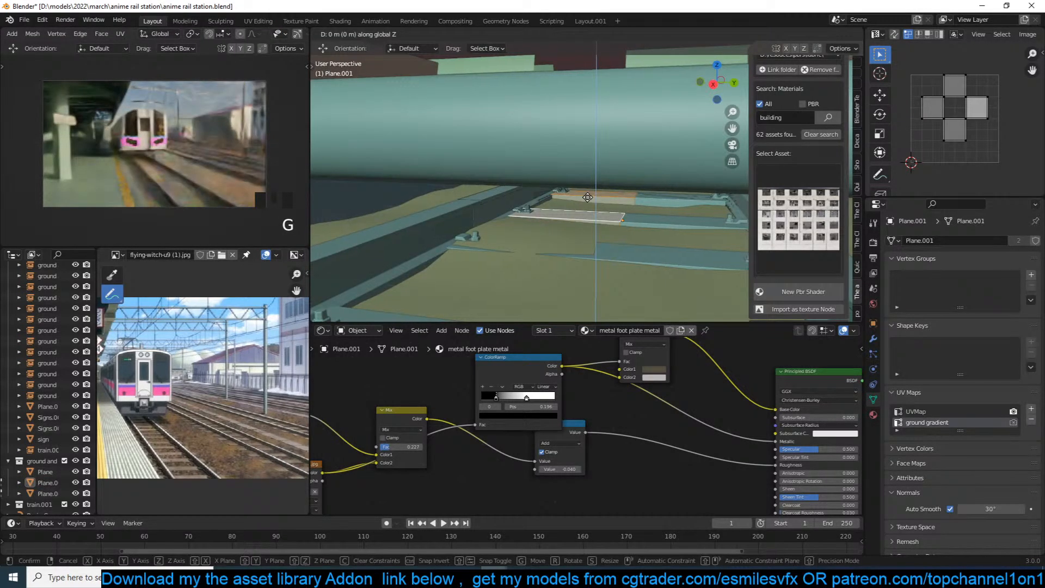
left_click(590, 196)
key("Tab")
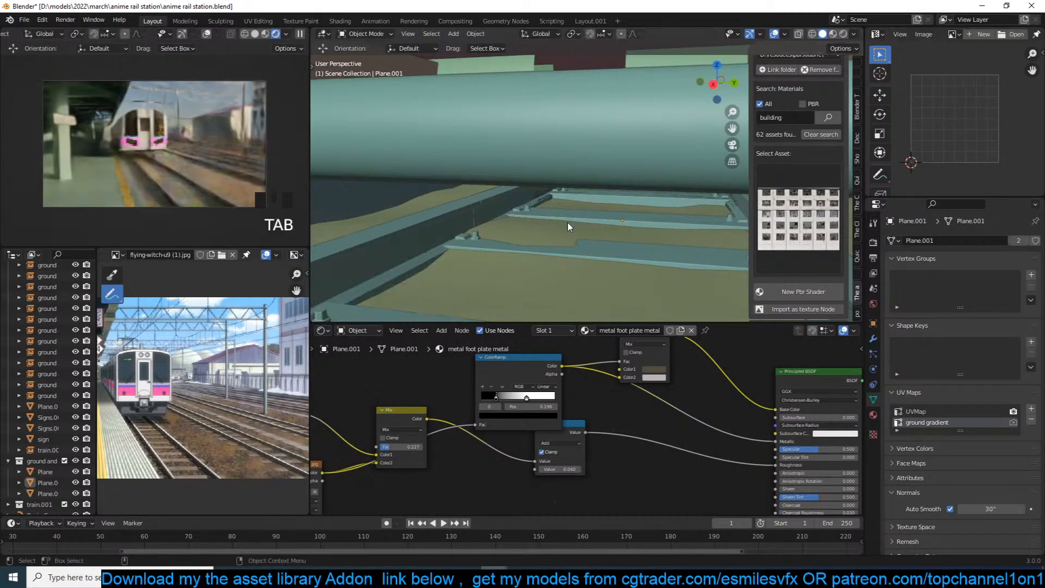
key("alt+a")
key("ctrl+s")
scroll(558, 238, "down", 2)
scroll(558, 238, "up", 5)
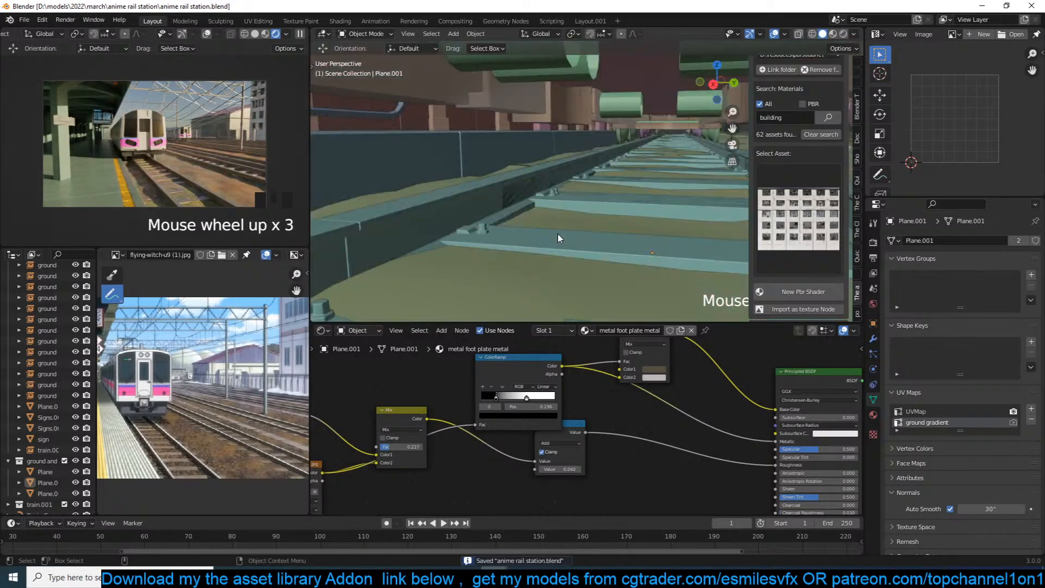
Examine the platform and train front, check the strip under the train's nose, and save the file.
scroll(490, 232, "down", 6)
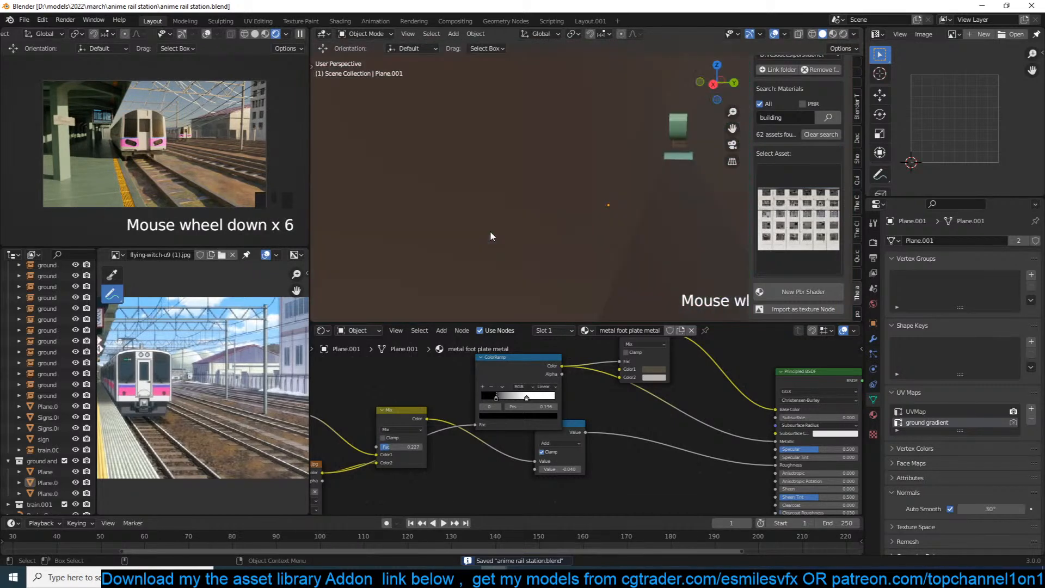
middle_click_drag(491, 231, 530, 236)
scroll(530, 236, "down", 4)
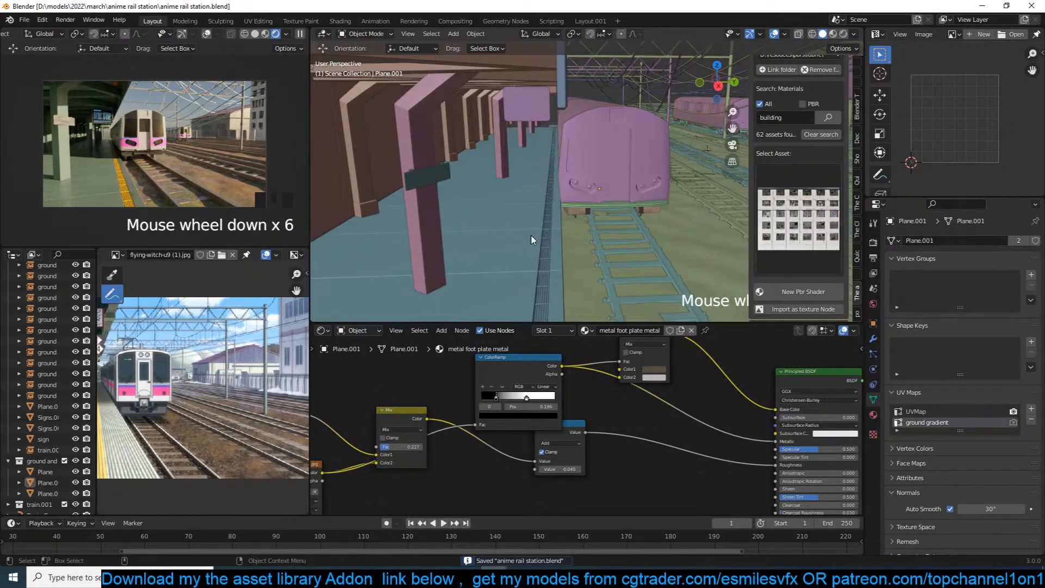
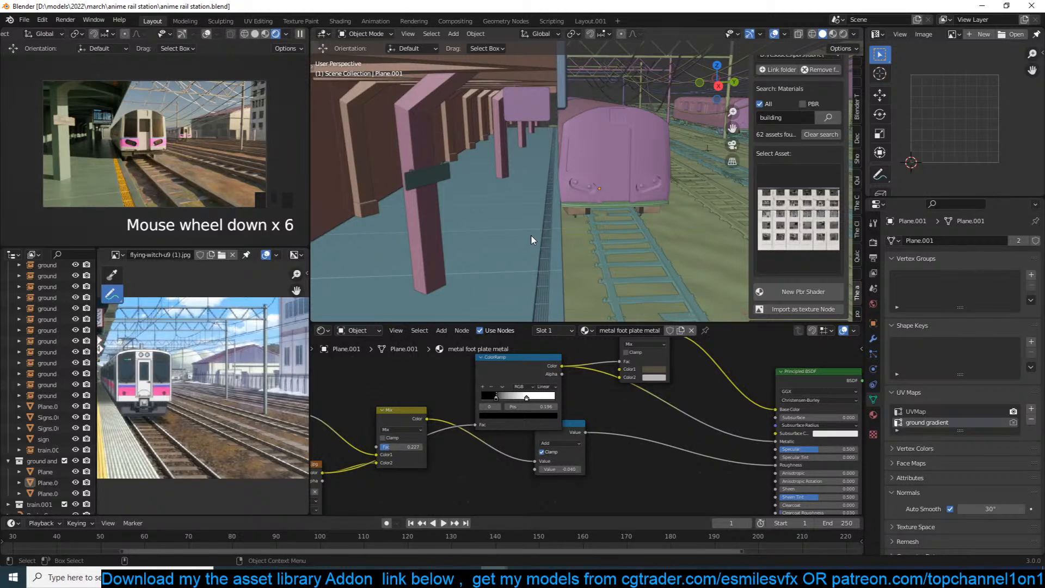
middle_click_drag(597, 215, 573, 214, "shift")
key("ctrl+s")
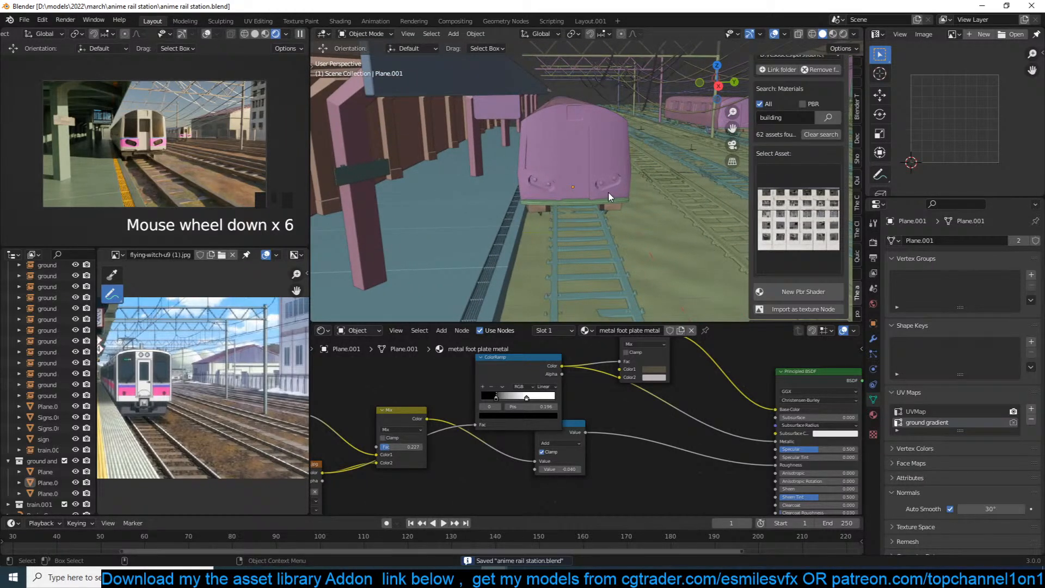
middle_click_drag(630, 179, 629, 179, "shift")
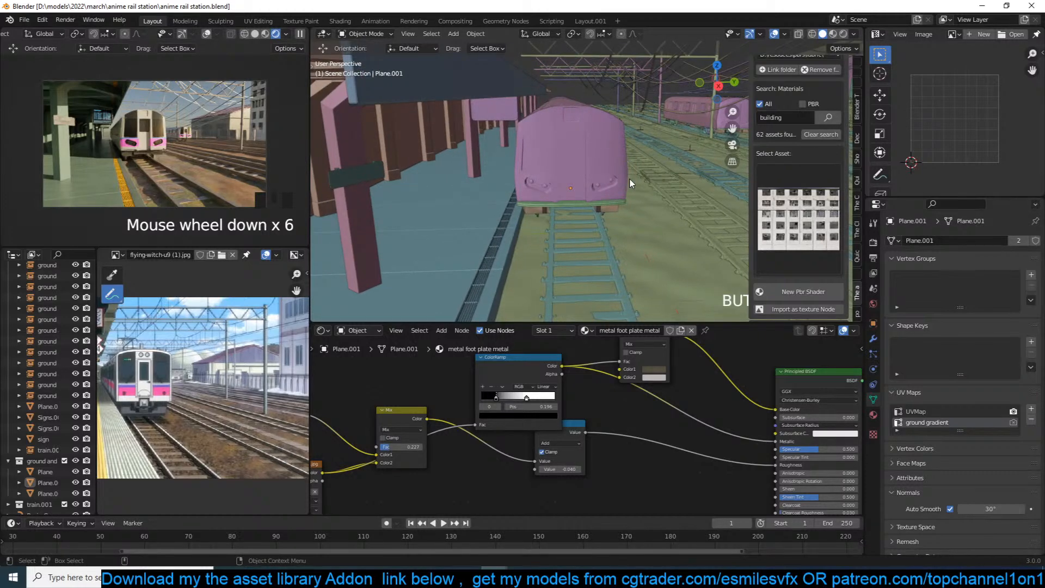
left_click(601, 210)
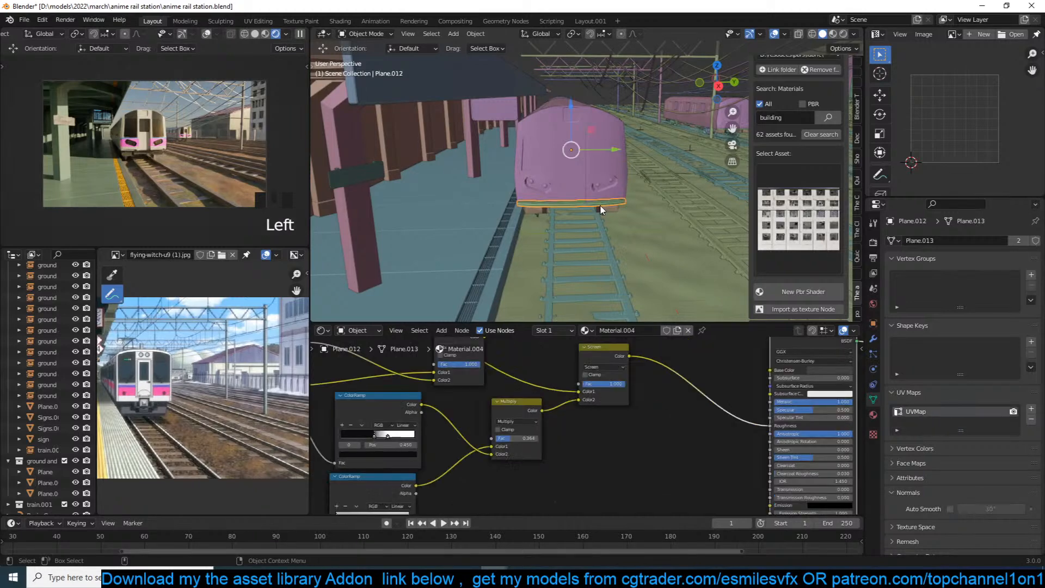
key("ctrl+s")
key("alt+a")
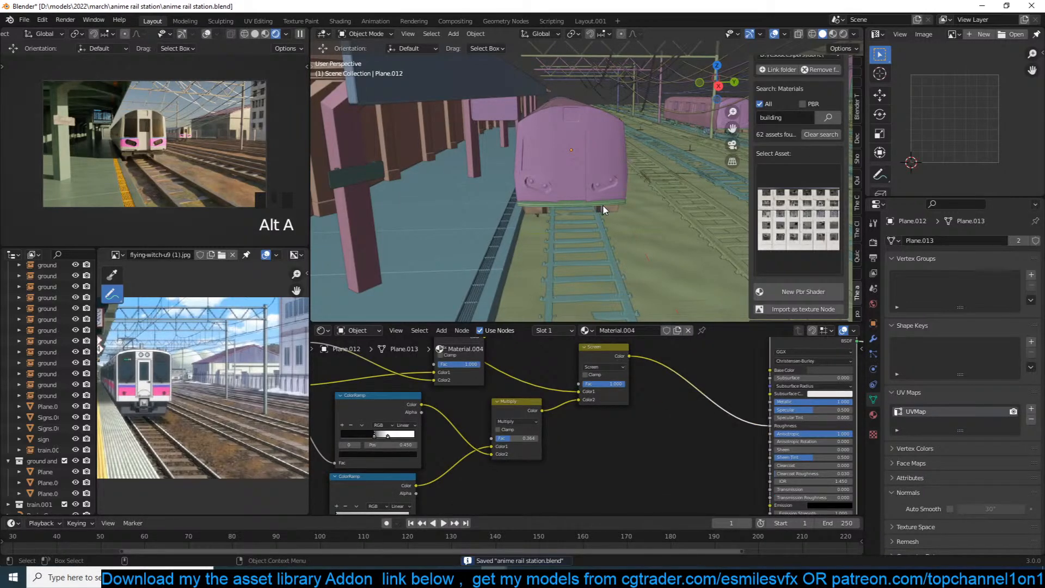
Select the train car body beside the platform and open its mesh for editing.
scroll(603, 210, "up", 2)
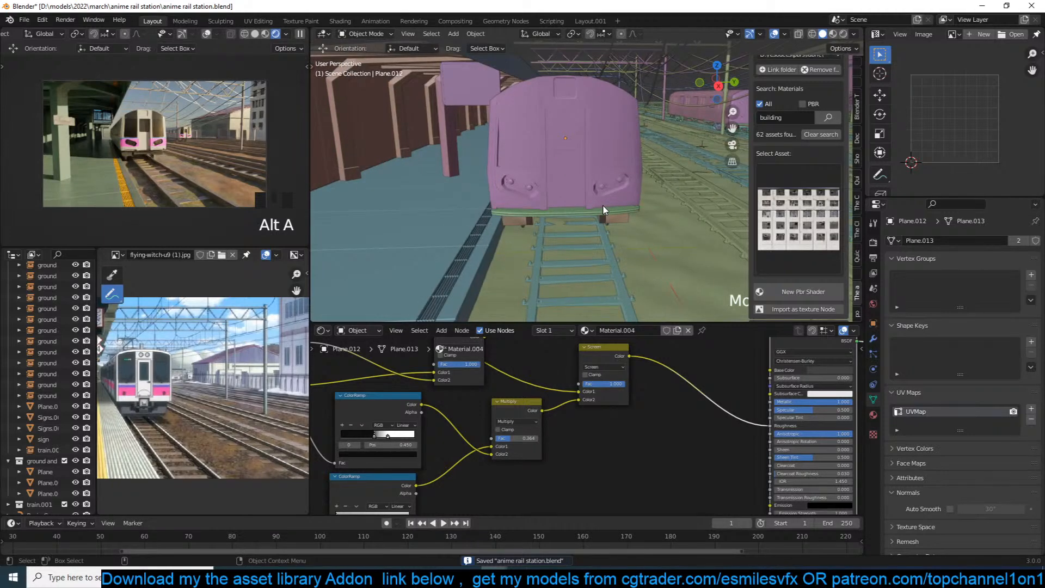
middle_click_drag(603, 210, 544, 199)
left_click(574, 165)
mouse_move(574, 164)
middle_mouse_down()
mouse_move(630, 163)
mouse_move(588, 172)
middle_mouse_up()
key("Tab")
scroll(490, 201, "up", 3)
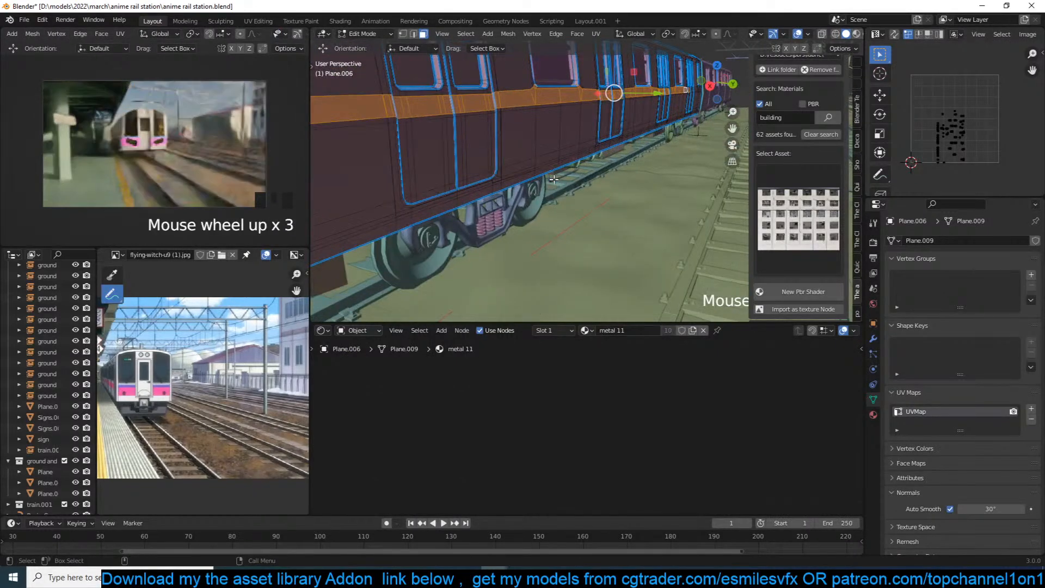
In the right orthographic view with X-ray on, select only the band of side faces below the train car's windows.
key("grave")
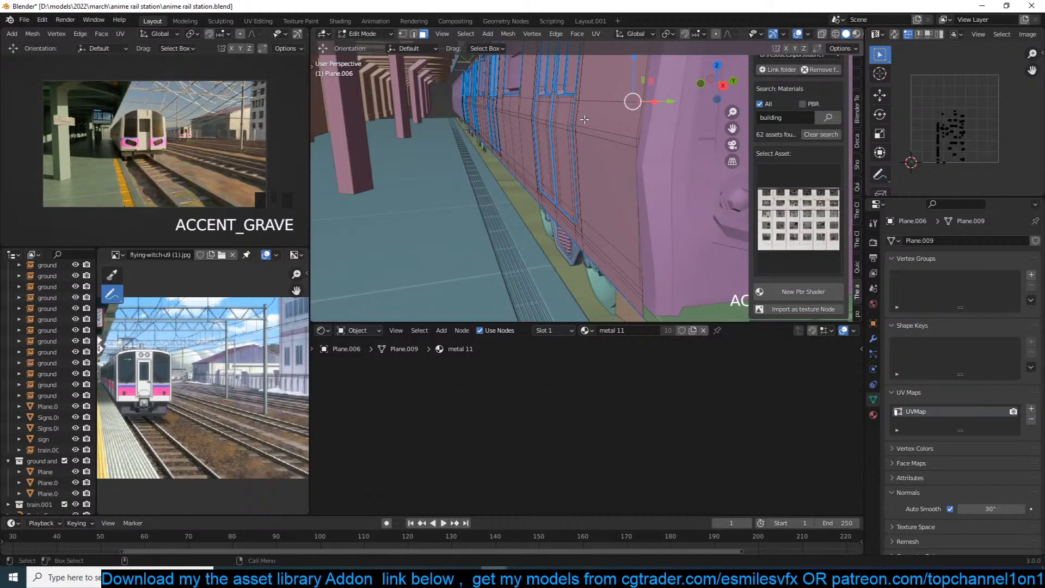
key("KP_1")
key("KP_3")
scroll(589, 115, "up", 3)
middle_click_drag(589, 115, 585, 211, "shift")
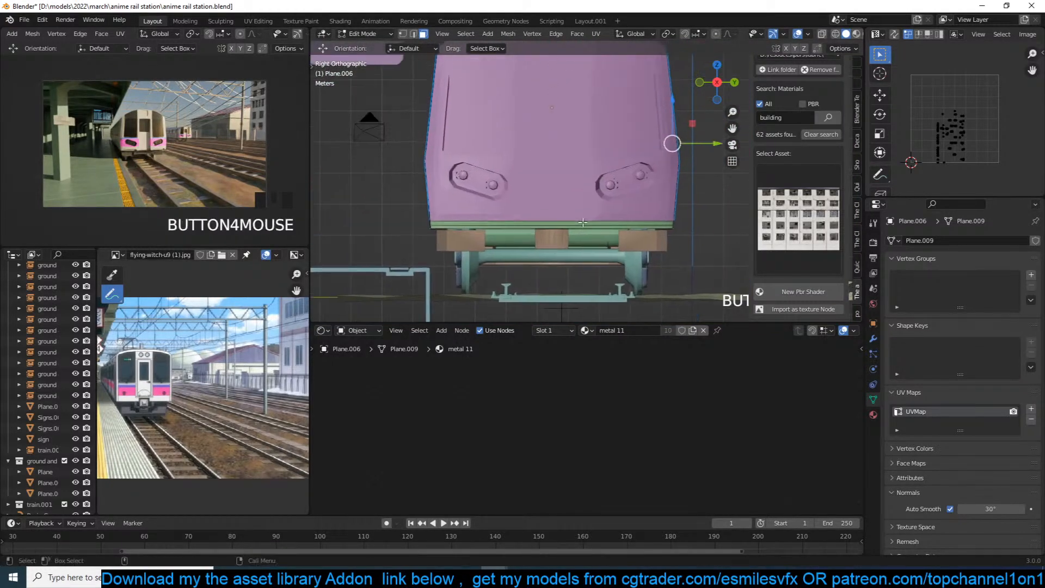
key("alt+z")
scroll(478, 213, "up", 5)
middle_click_drag(436, 185, 583, 229, "shift")
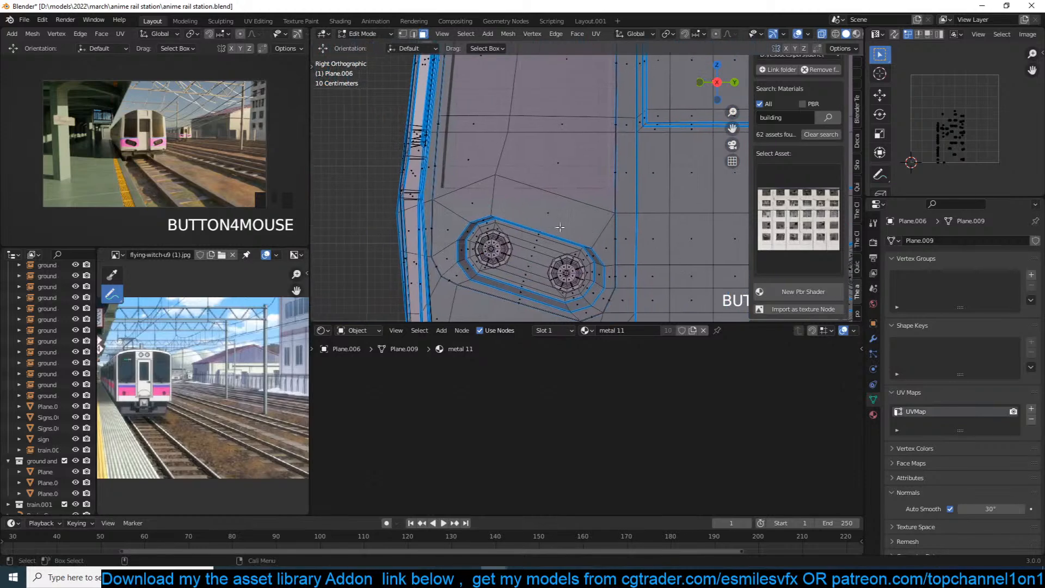
key("alt+a")
left_click(408, 159)
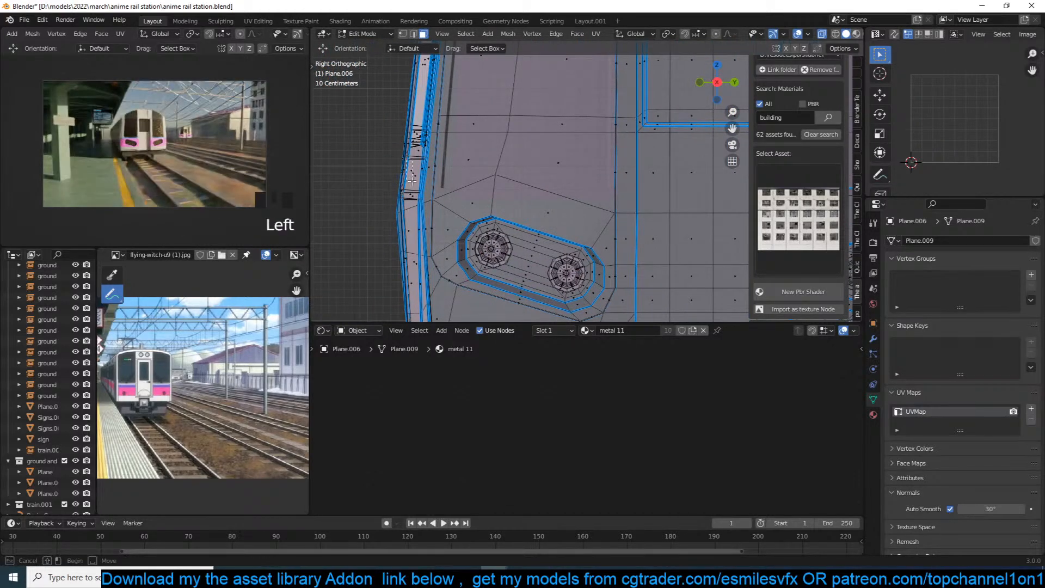
key("alt+a")
left_click_drag(390, 146, 409, 183)
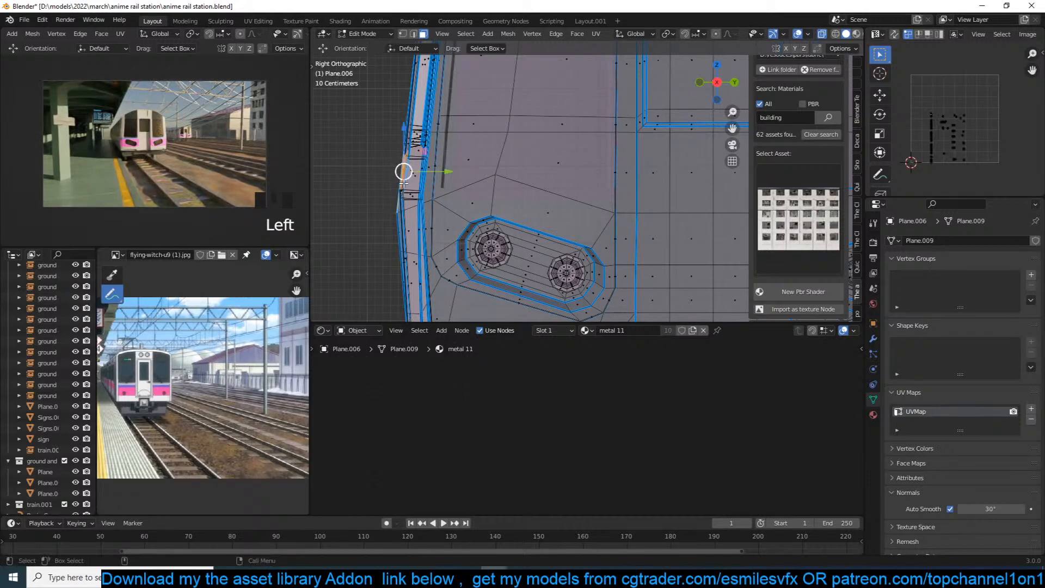
Assign the PLASTIC BLACK.001 material to the selected side band of the train car, then leave mesh editing and save the file.
scroll(409, 182, "down", 4)
key("grave")
key("z")
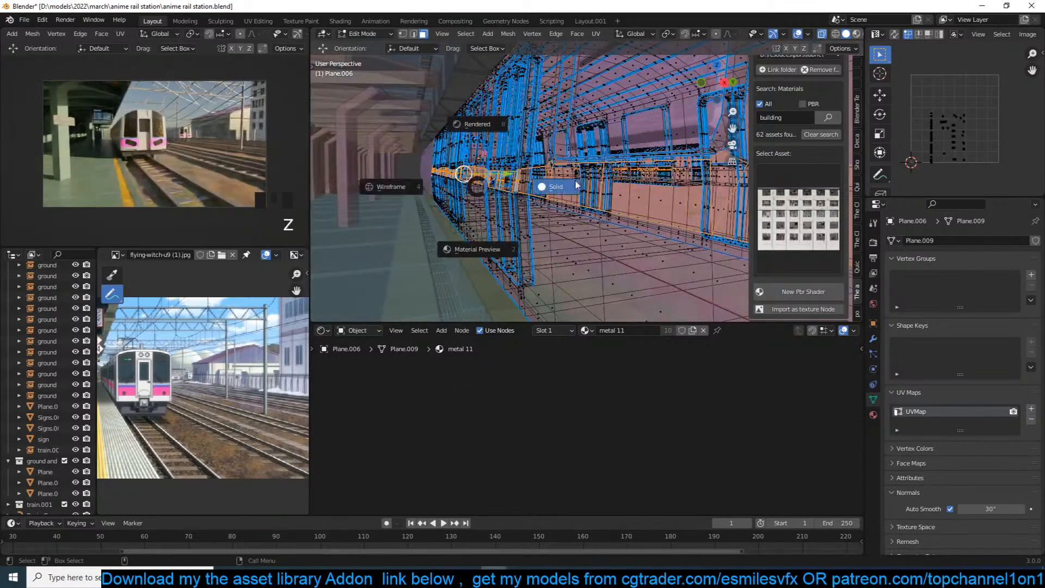
key("alt+z")
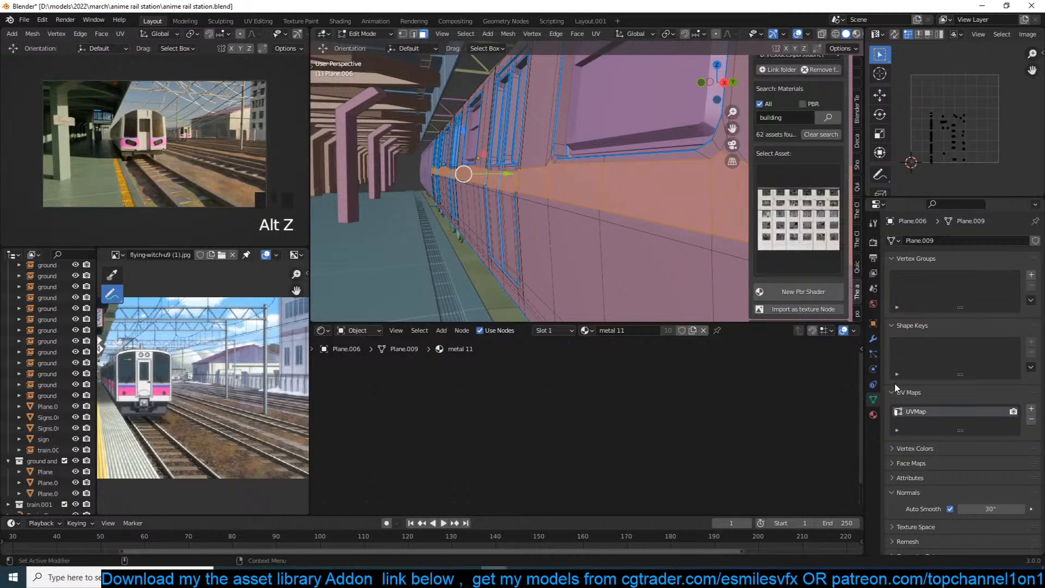
left_click(875, 415)
left_click(947, 286)
double_click(947, 287)
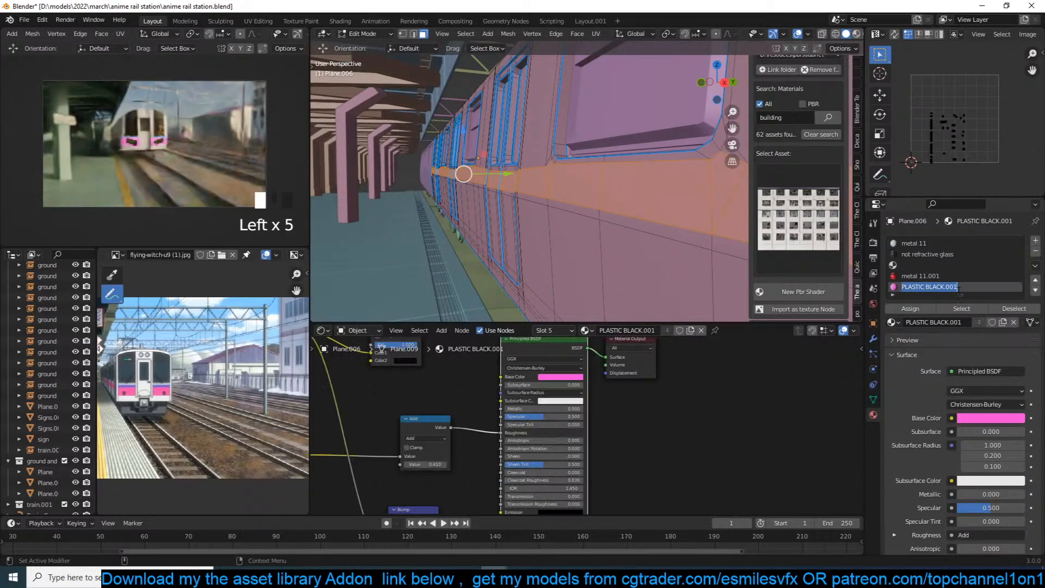
left_click(946, 295)
left_click(917, 310)
left_click(651, 348)
left_click(704, 275)
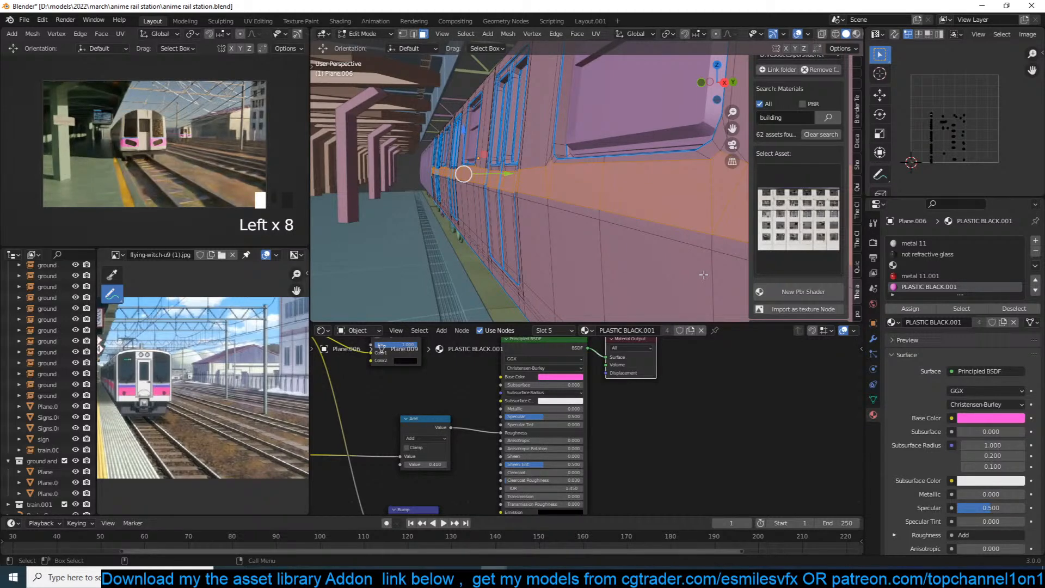
key("Tab")
key("ctrl+s")
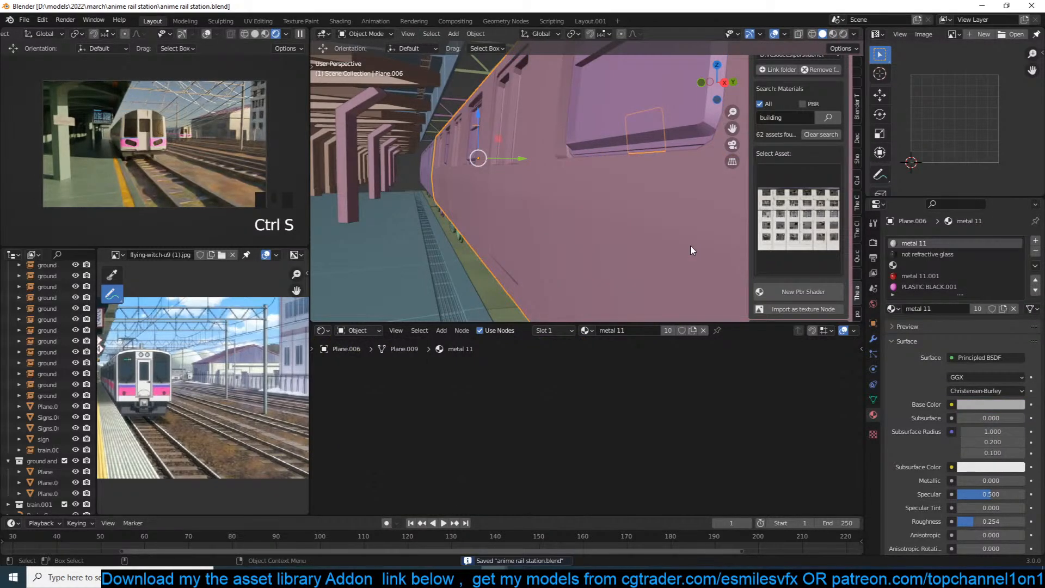
Check the window parts and faces on the train car's platform side, then deselect everything and save the file.
scroll(693, 250, "down", 2)
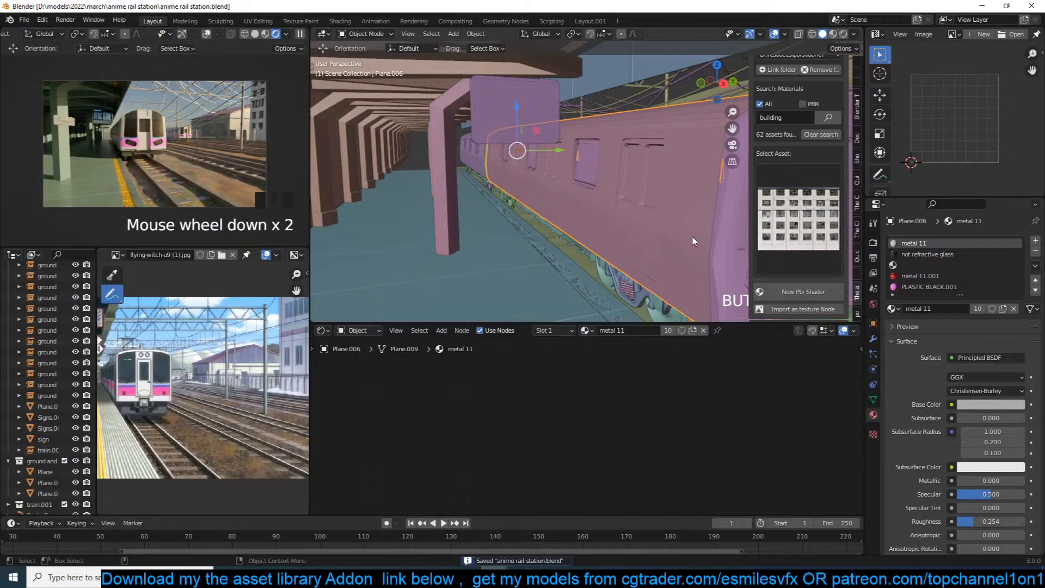
key("Tab")
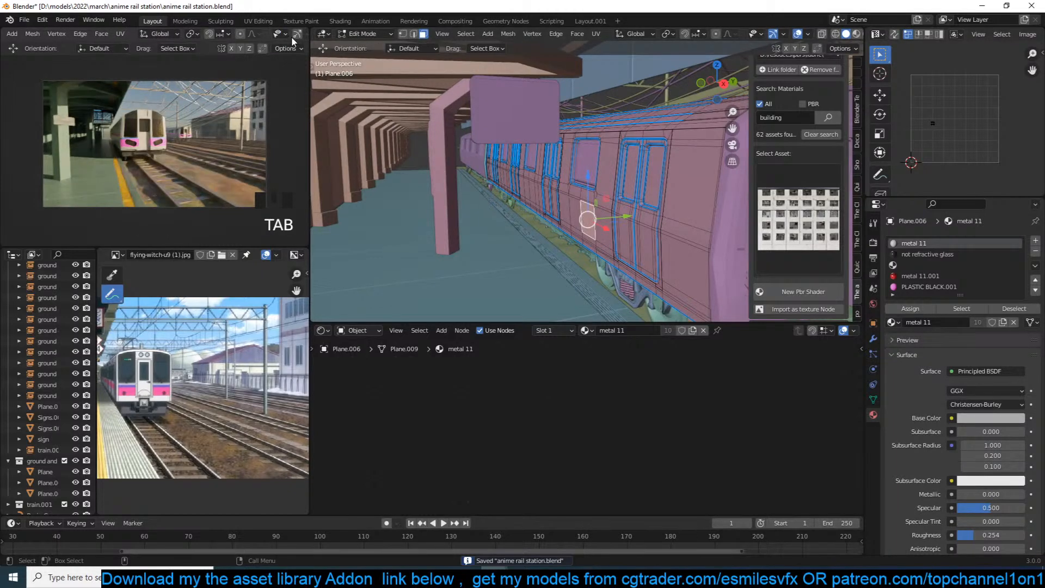
scroll(292, 40, "down", 11)
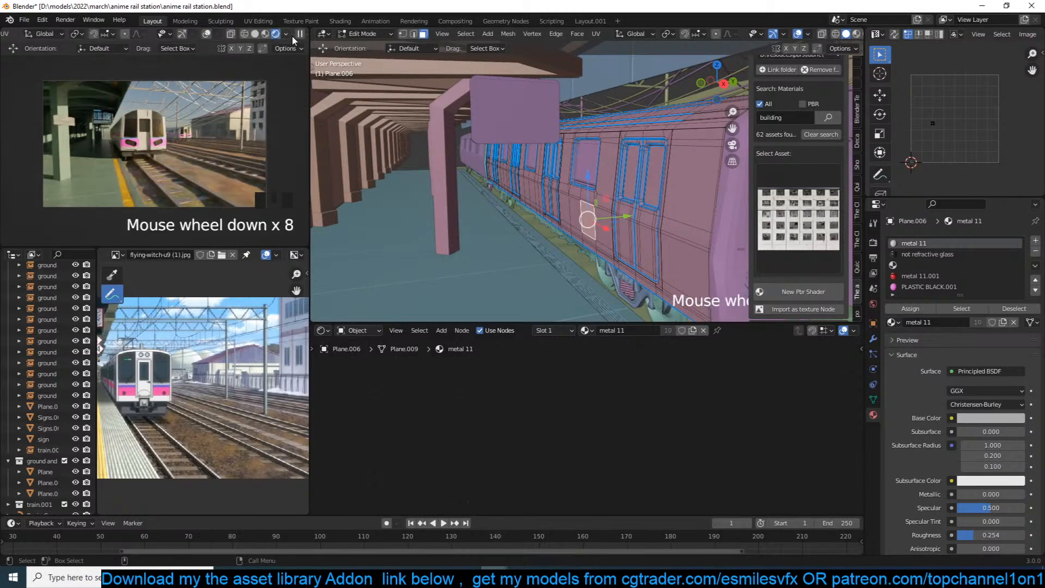
left_click(650, 155)
left_click(591, 161)
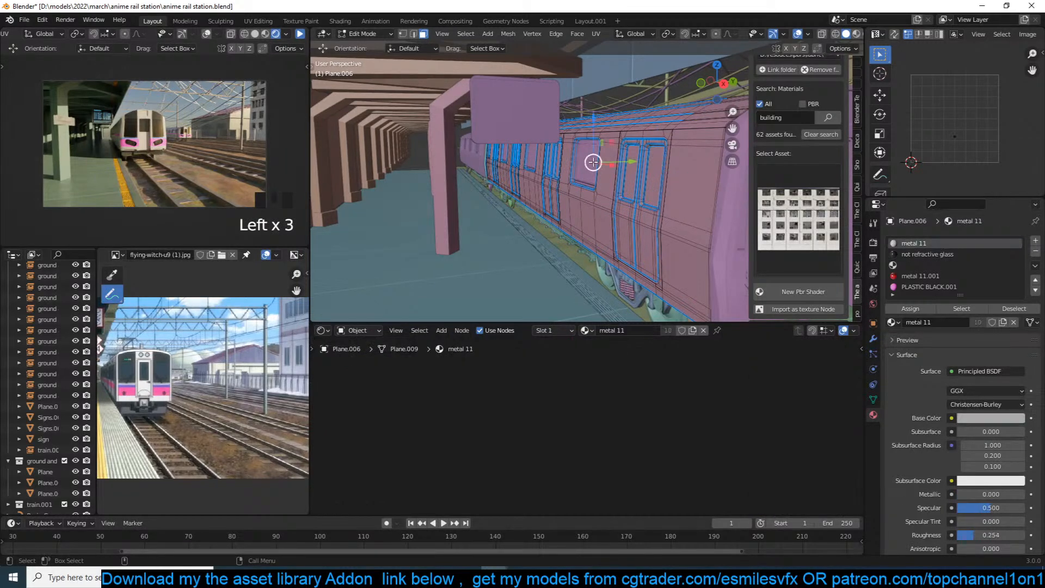
key("Tab")
left_click(591, 162)
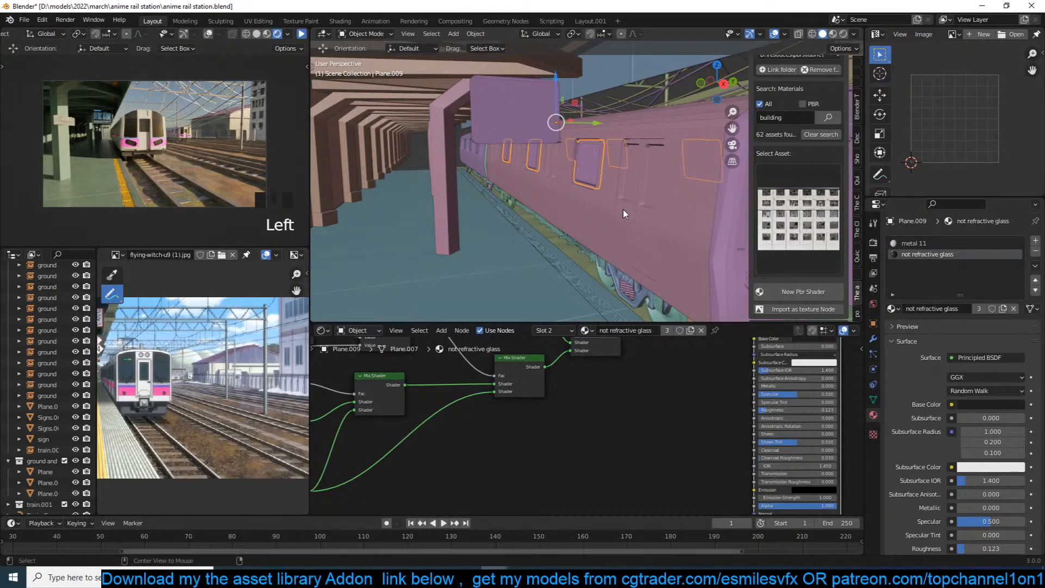
key("alt+a")
key("ctrl+s")
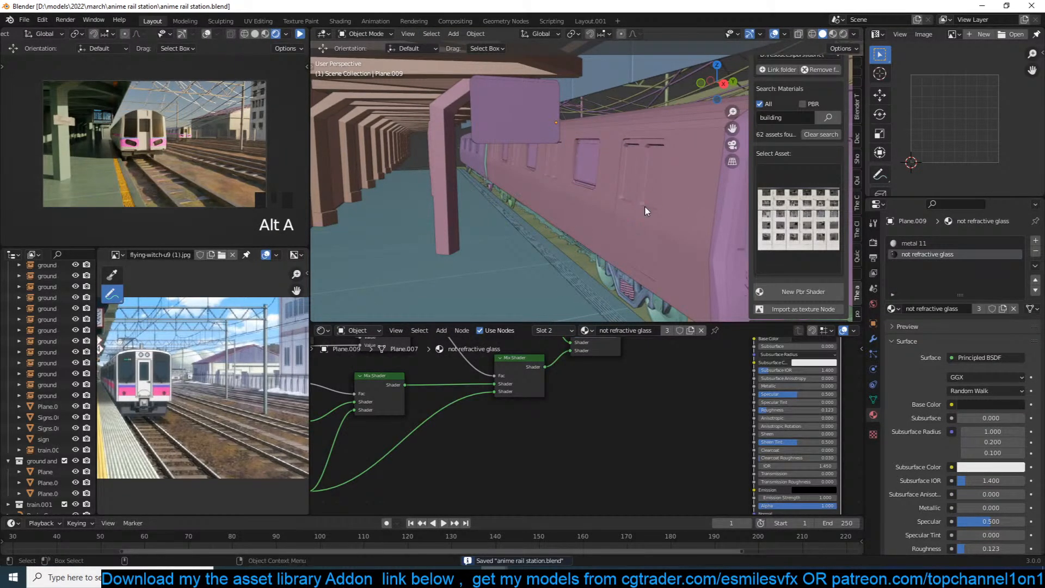
In top view, move the camera about 0.39 m along X and -1.69 m along Y, and rotate it 5.88°.
scroll(646, 211, "down", 8)
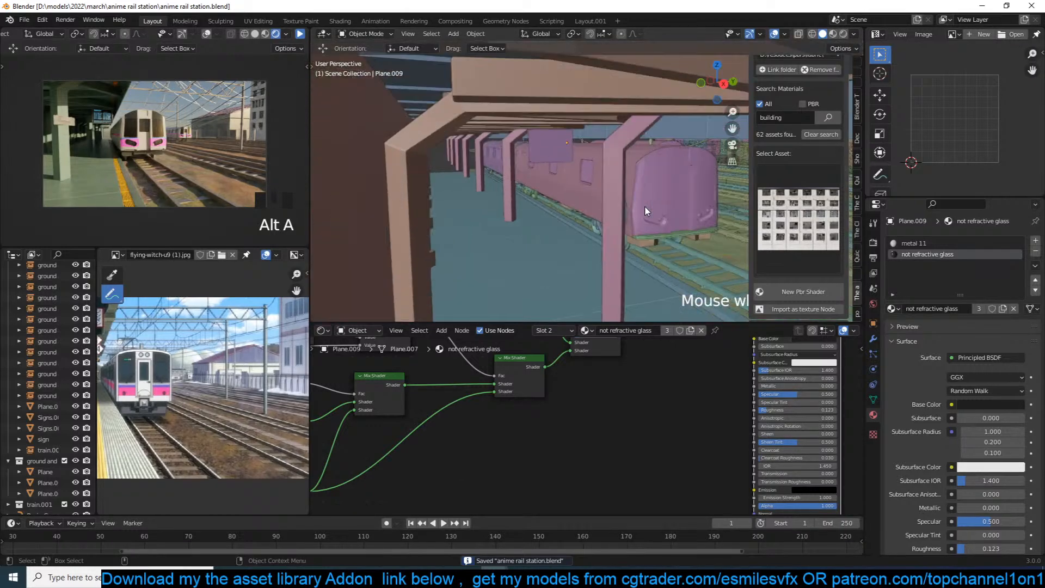
key("KP_7")
scroll(649, 212, "down", 9)
middle_click_drag(692, 216, 656, 217, "shift")
scroll(656, 218, "up", 4)
scroll(655, 217, "up", 1)
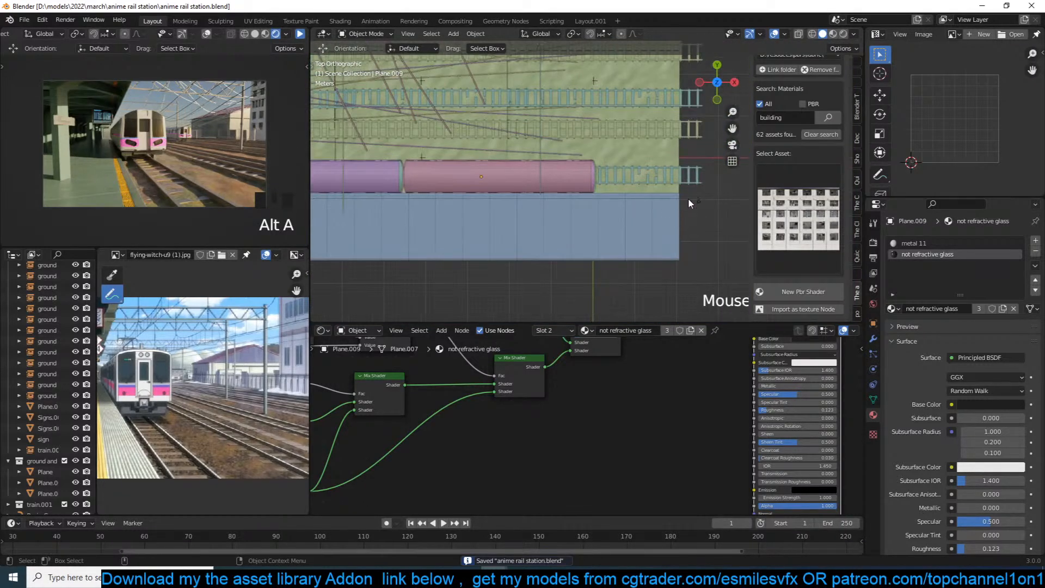
left_click(699, 201)
key("g")
left_click(710, 210)
key("r")
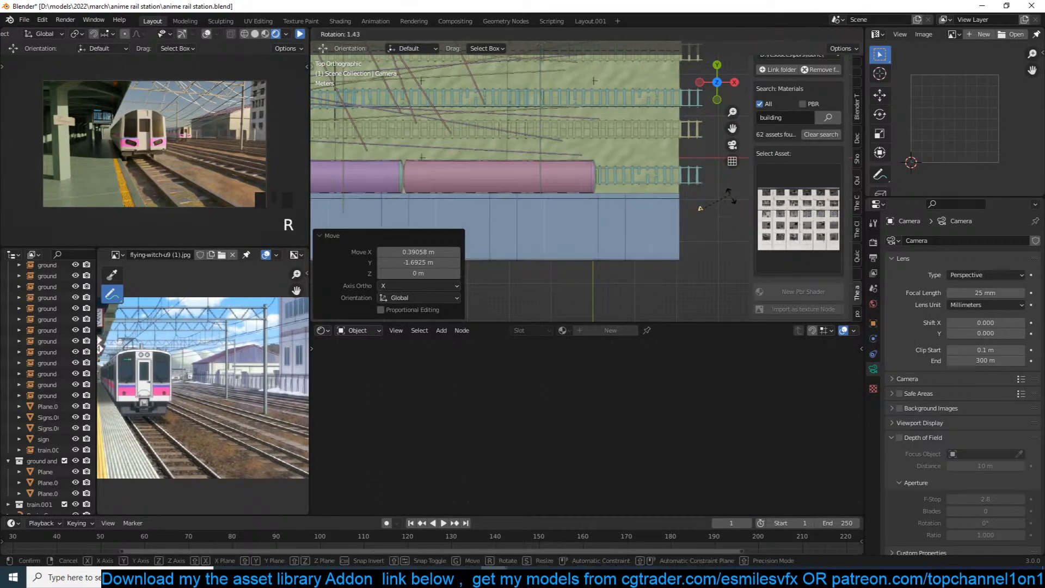
left_click(703, 207)
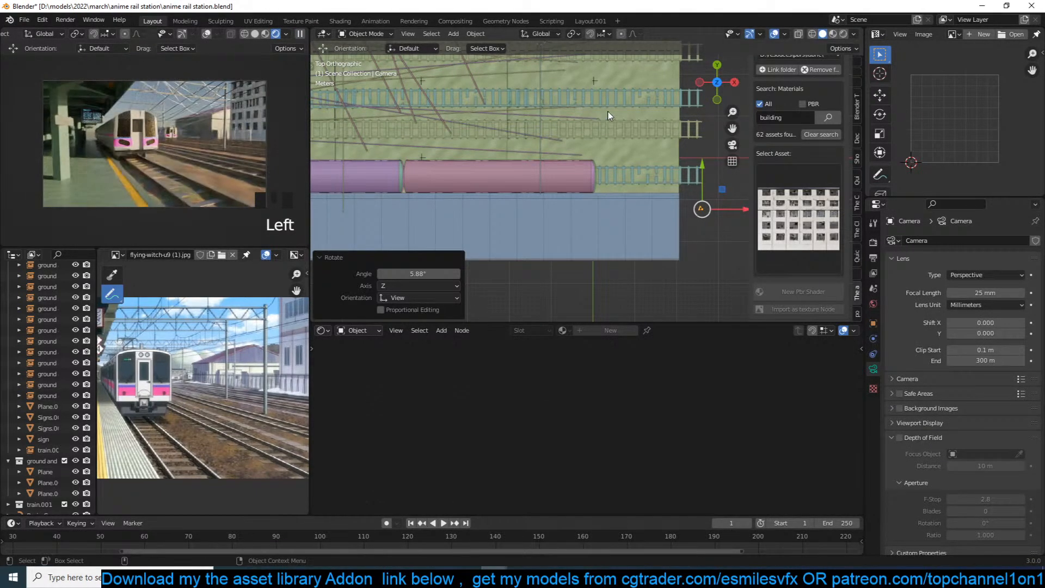
Refine the camera's heading with rotations of 3.75° and -1.98°, then deselect it.
key("r")
left_click(638, 109)
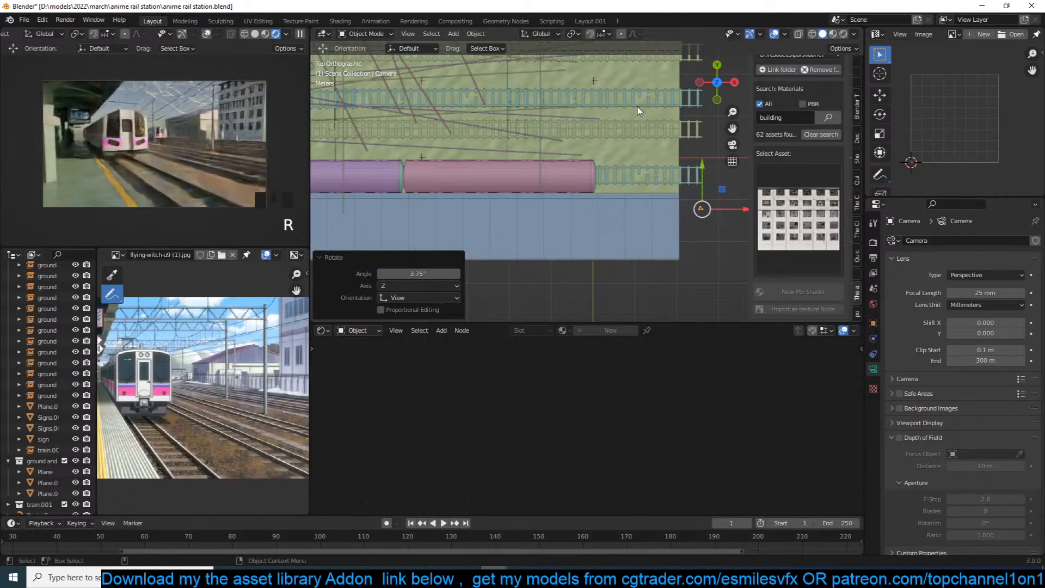
key("r")
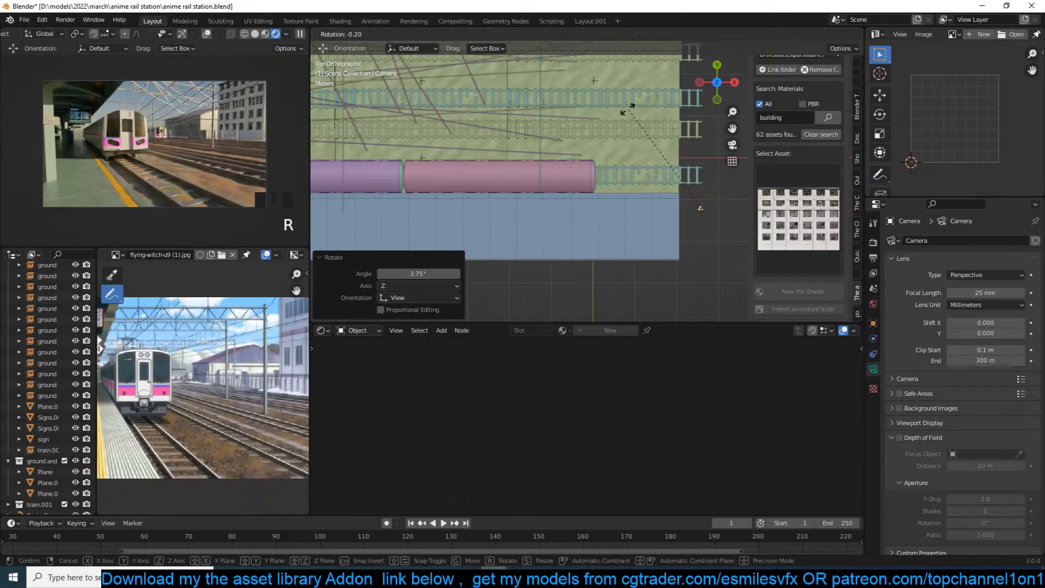
left_click(624, 108)
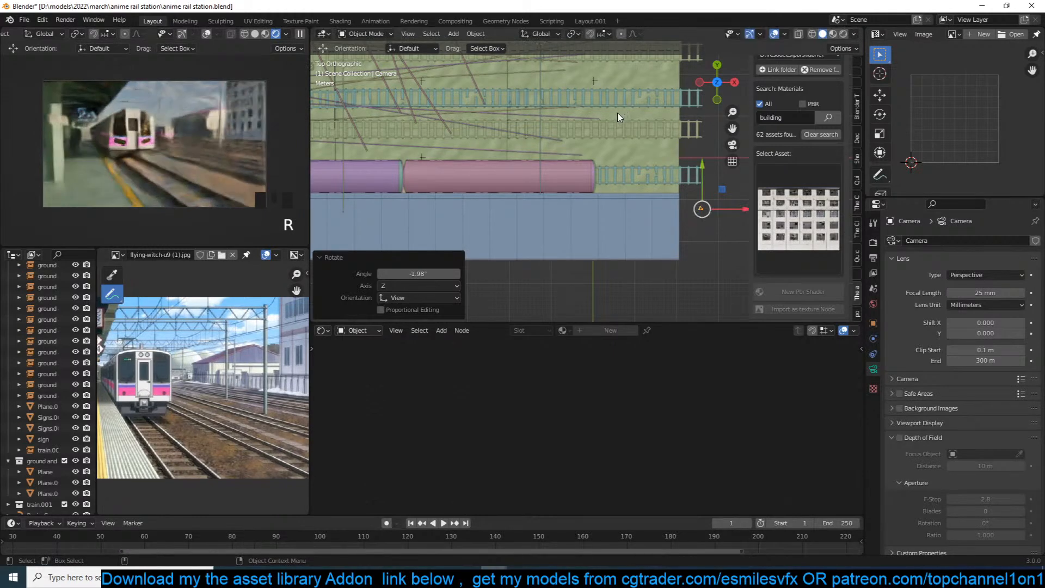
key("alt+a")
Select the platform, bring its track-side edge into the right orthographic view, and save the file.
scroll(579, 156, "down", 3)
middle_click_drag(579, 155, 517, 138)
scroll(587, 188, "up", 5)
middle_click_drag(588, 188, 501, 201)
scroll(501, 201, "up", 3)
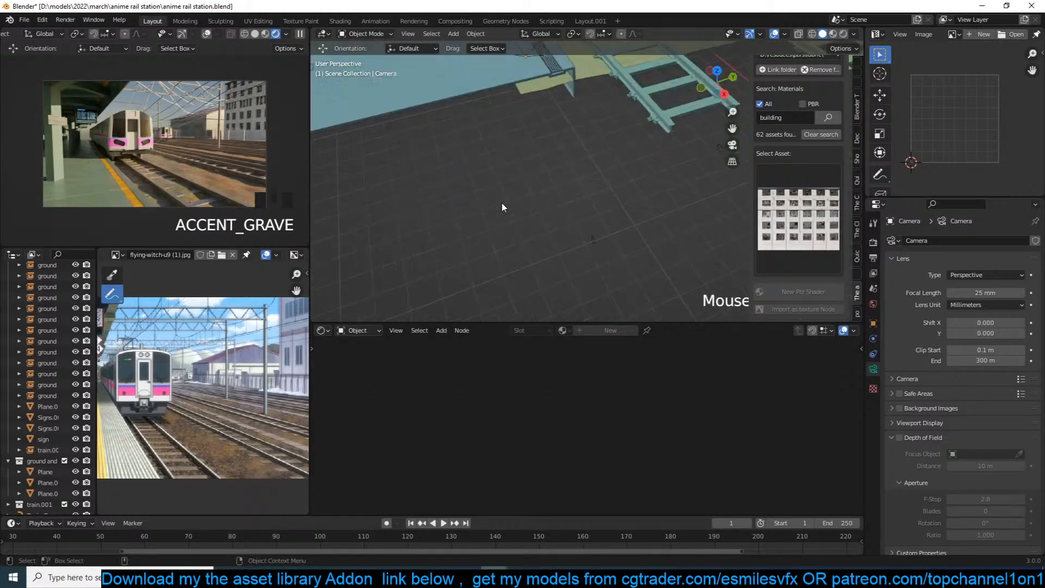
scroll(564, 185, "up", 1)
middle_click_drag(567, 72, 537, 142, "shift")
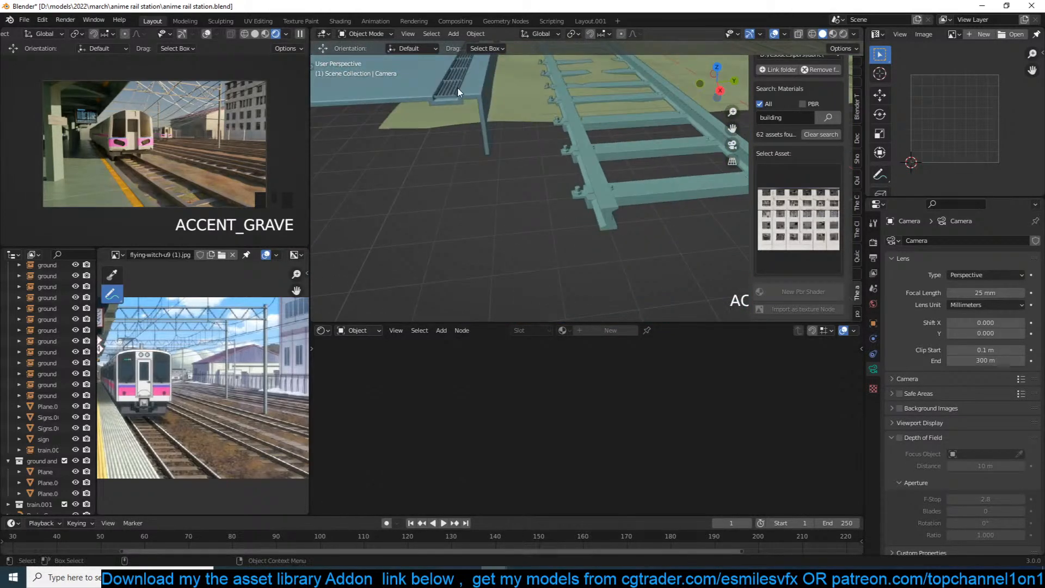
left_click(458, 88)
key("KP_1")
key("KP_3")
scroll(632, 157, "up", 4)
middle_click_drag(631, 157, 412, 191, "shift")
key("ctrl+s")
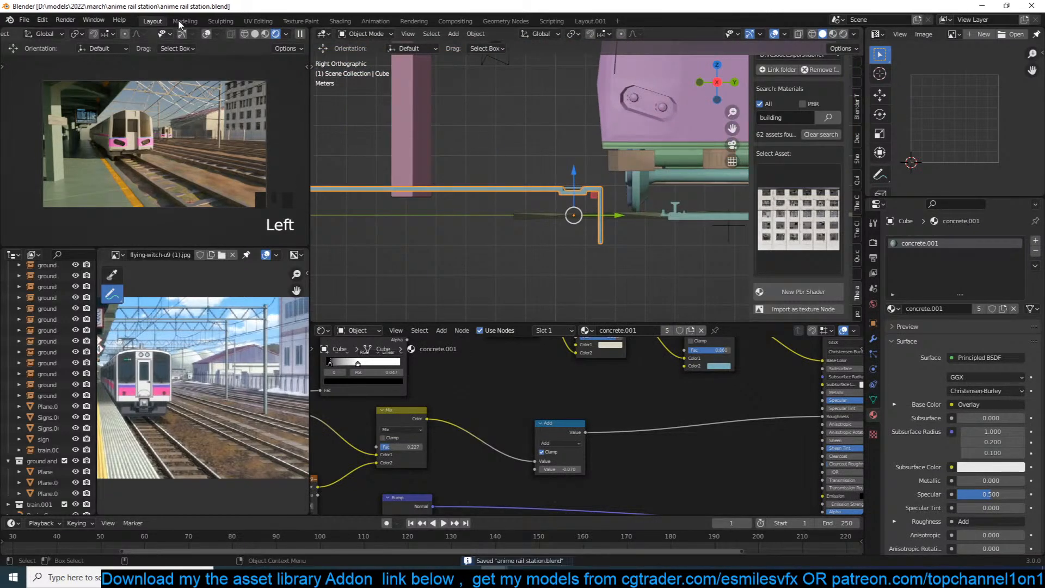
Open the platform mesh for editing with X-ray and vertex selection enabled.
key("Tab")
scroll(623, 174, "up", 3)
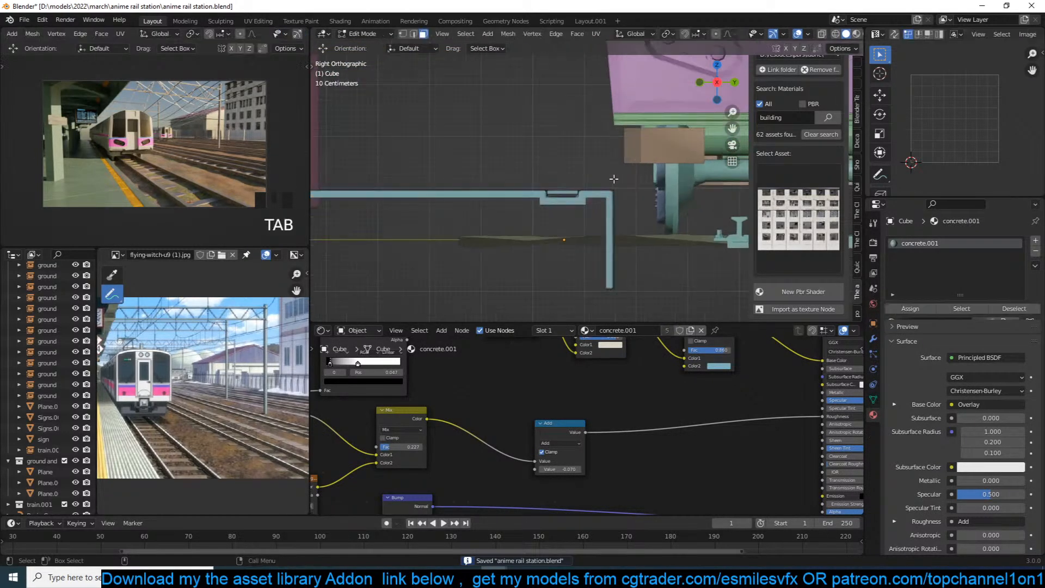
key("alt+z")
key("1")
left_click_drag(518, 170, 591, 224)
key("s")
key("x")
right_click(622, 182)
Edit the platform and drain grate together, scaling the channel vertices about 1.98 along Y and moving them about -0.82 m along Y.
key("Tab")
left_click(552, 191)
left_click(537, 196, "shift")
key("Tab")
key("alt+z")
key("alt+z")
left_click_drag(518, 159, 591, 225)
key("s")
key("y")
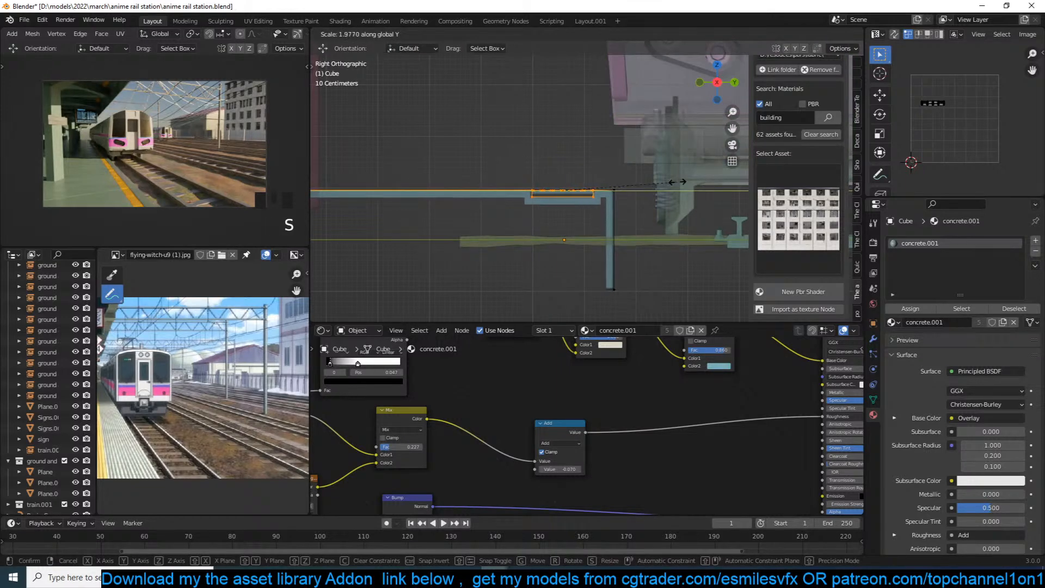
left_click(677, 182)
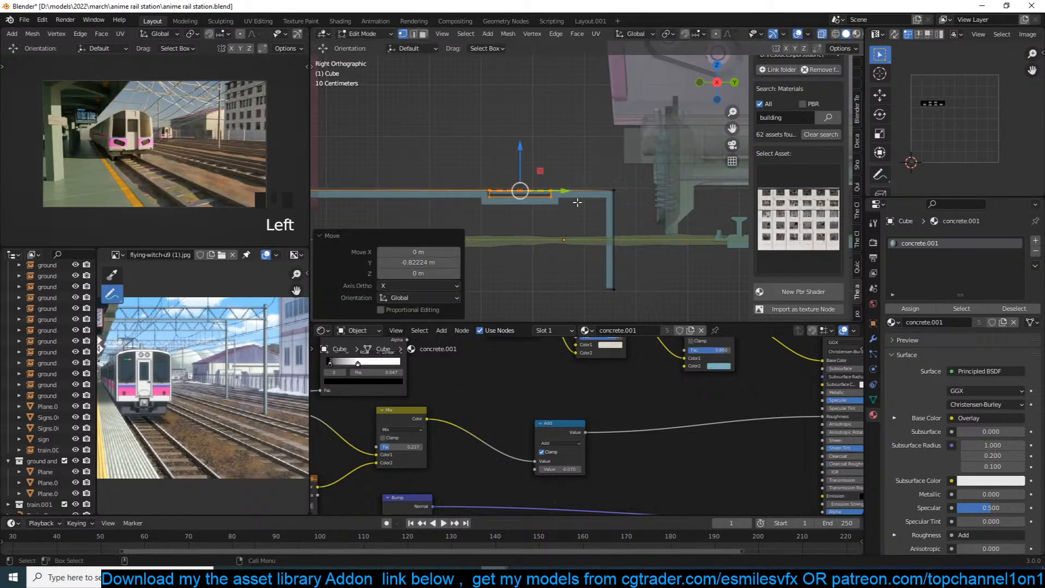
key("Tab")
Examine the widened drain channel and the platform edge, and compare them with the platform paving in the reference image.
middle_click_drag(590, 199, 591, 162)
key("alt+z")
scroll(600, 213, "down", 3)
scroll(602, 211, "up", 3)
key("alt+a")
scroll(607, 213, "down", 2)
left_click(609, 222)
scroll(609, 222, "down", 3)
scroll(591, 162, "down", 4)
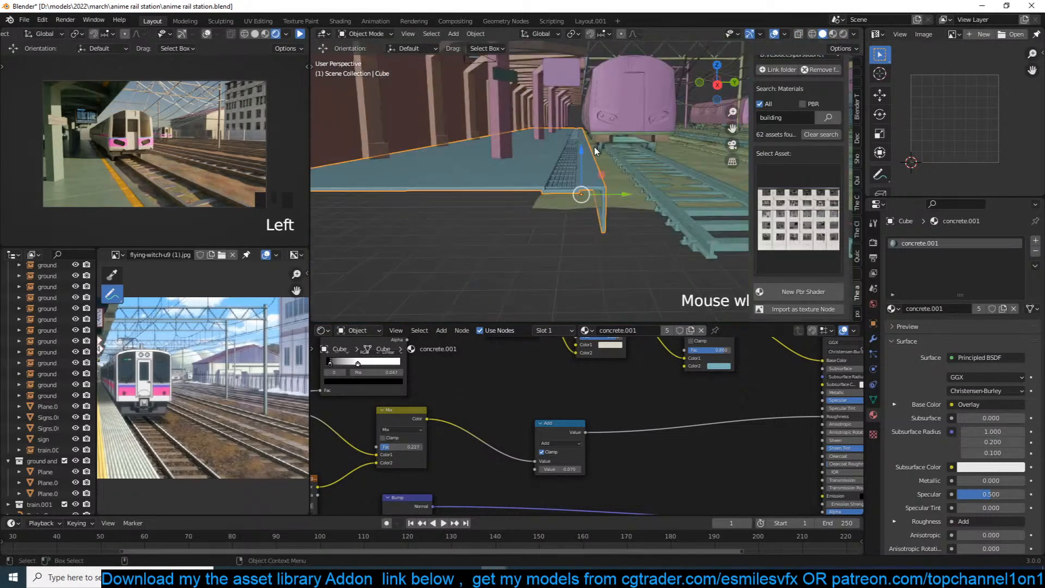
scroll(182, 383, "down", 2)
scroll(561, 196, "up", 3)
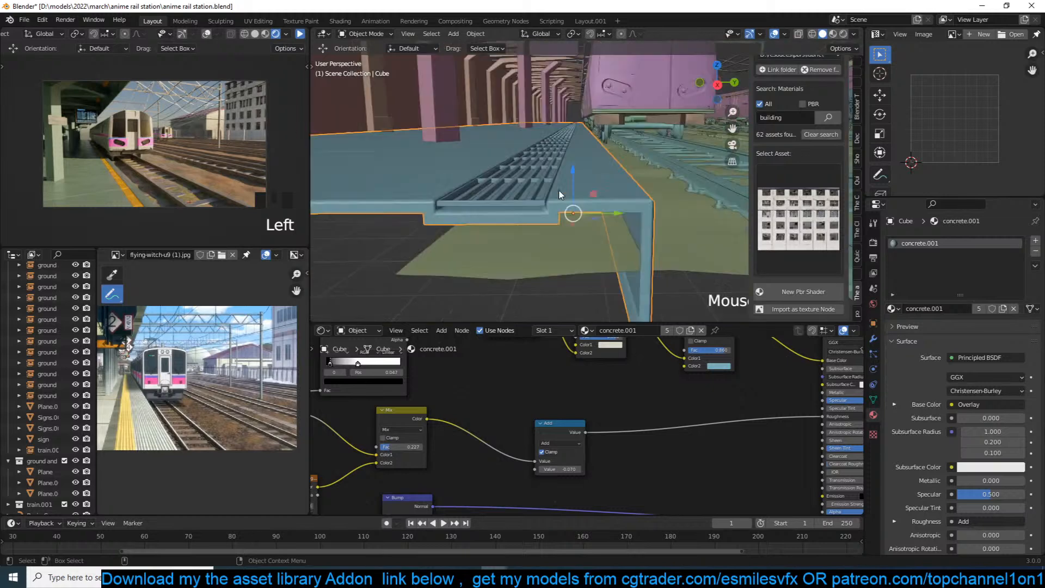
scroll(572, 191, "down", 3)
Add multiple lengthwise loop cuts to the platform strip between the drain channel and the track-side edge.
key("Tab")
scroll(590, 186, "up", 3)
key("ctrl+r")
scroll(589, 195, "up", 10)
left_click(589, 195)
Select four alternate edge loops on the platform's edge strip and raise them about 0.06 m along Z to form ridges.
key("2")
left_click(569, 186, "alt")
left_click(591, 185, "shift")
left_click(608, 184, "shift")
left_click(620, 181, "shift")
key("g")
key("z")
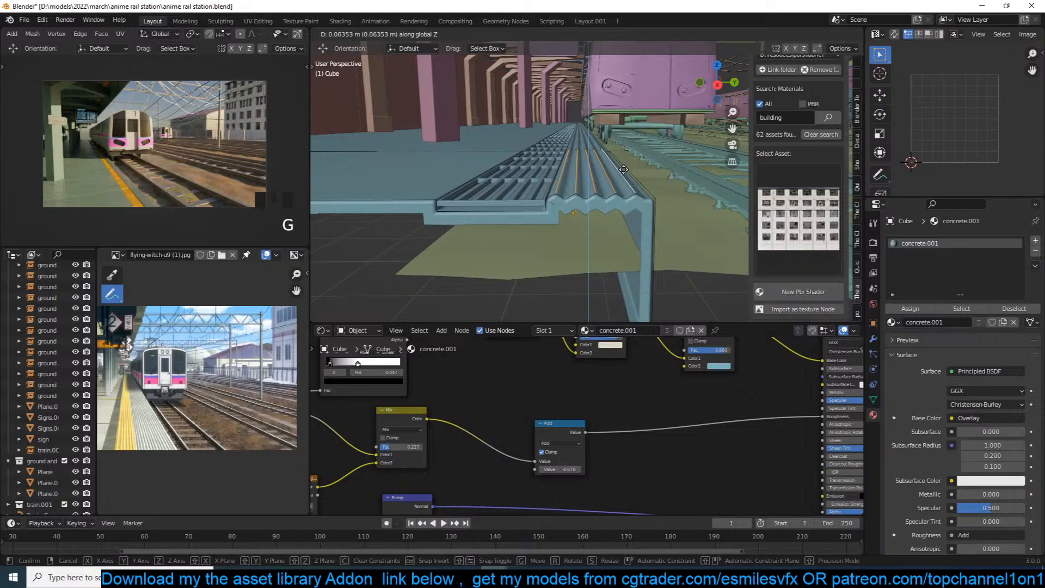
left_click(622, 173)
key("Tab")
middle_click_drag(619, 188, 616, 215)
key("alt+a")
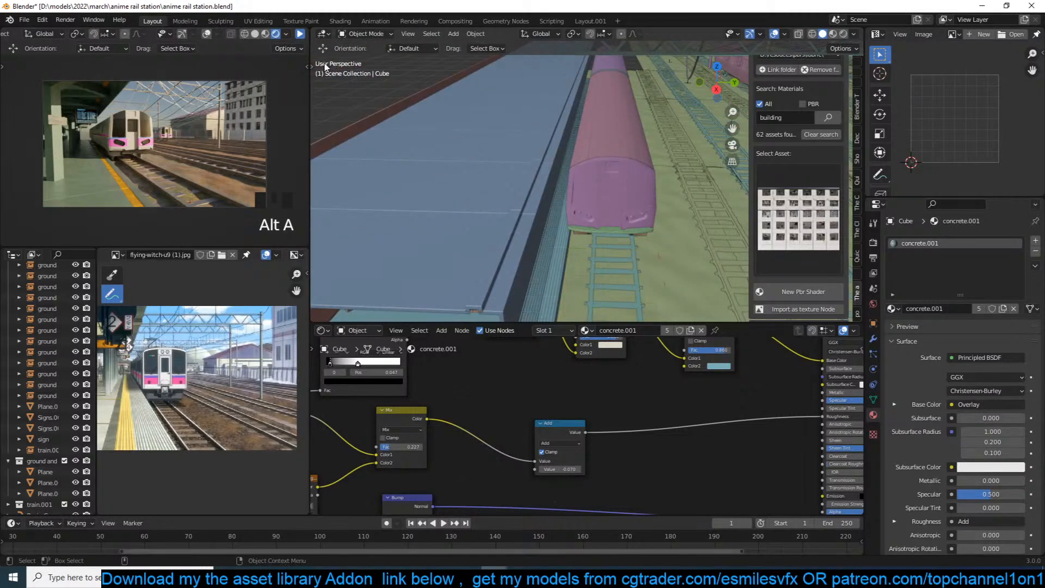
Resume the rendered camera preview and save the file.
left_click(300, 35)
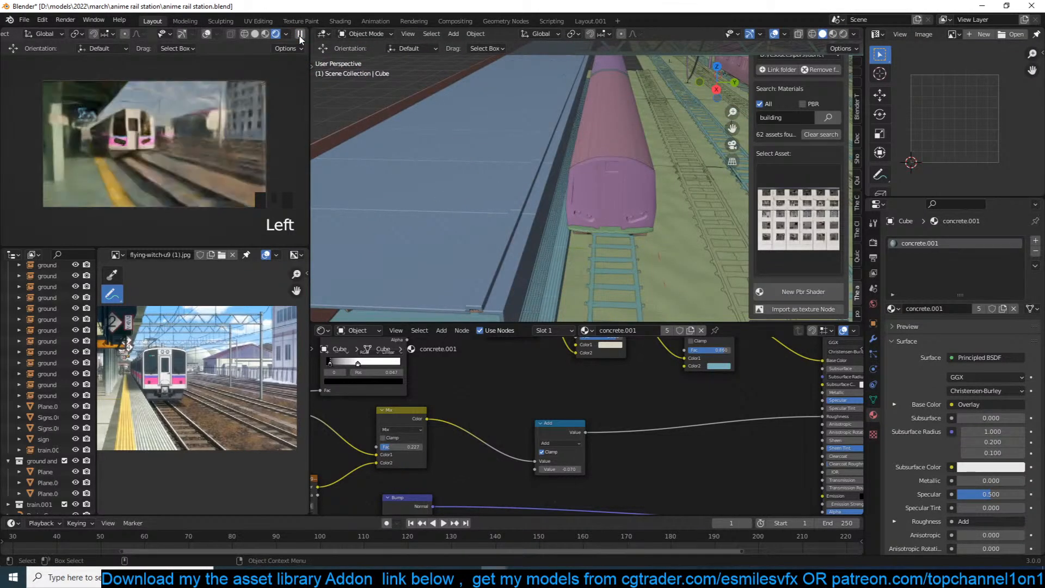
key("ctrl+s")
scroll(540, 174, "down", 2)
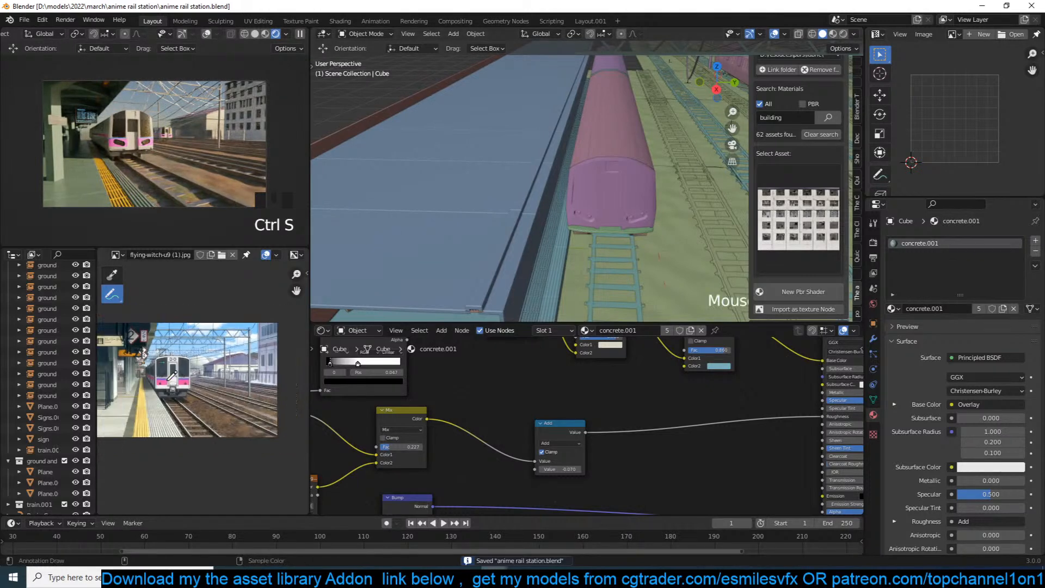
scroll(541, 174, "down", 1)
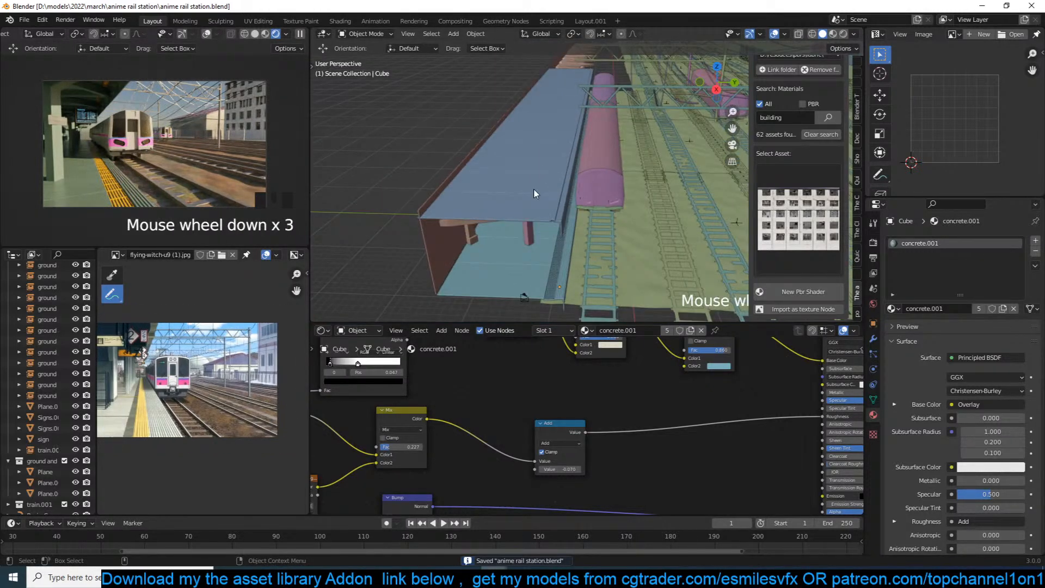
Lower the camera by about 0.19 m and another 0.49 m along Z, with a trackball rotation of about 2.3 degrees between the moves.
left_click(525, 299)
key("g")
key("z")
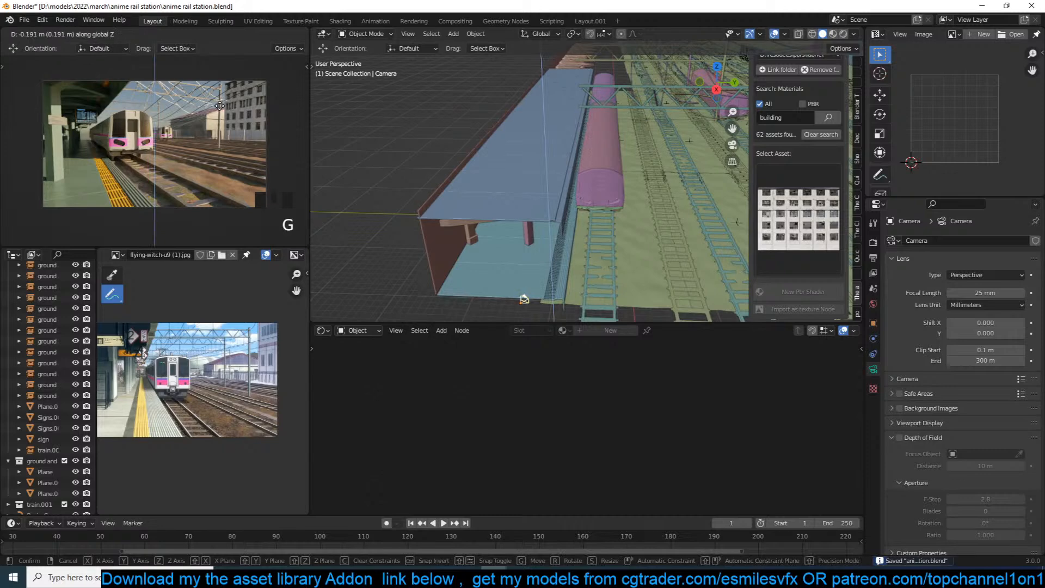
left_click(220, 106)
key("r")
key("r")
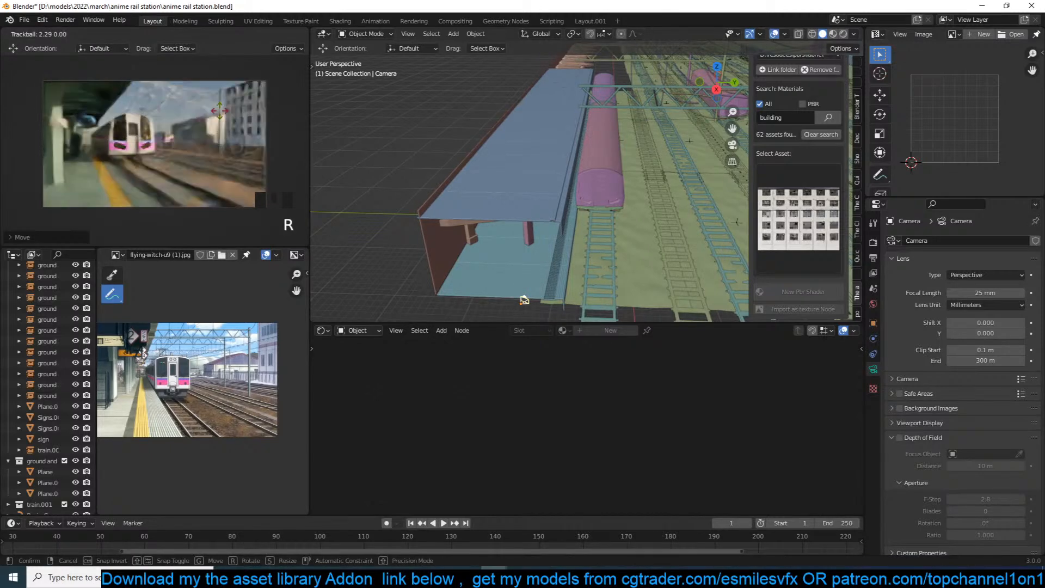
left_click(220, 111)
key("g")
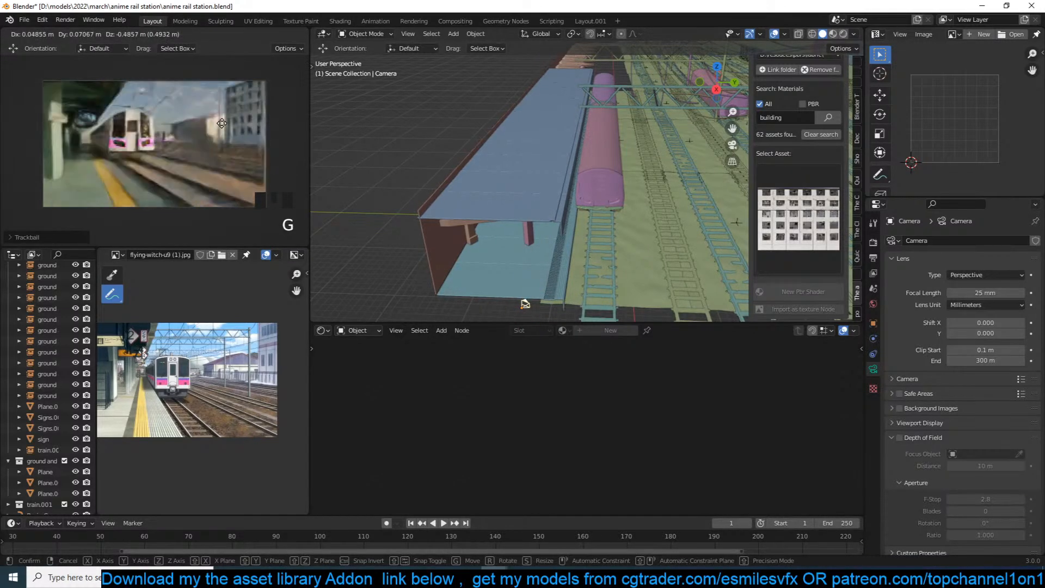
left_click(504, 182)
Reduce the teal overlay factor in the platform canopy's concrete.001 material to about 0.318 and save the file.
left_click(509, 198)
scroll(572, 417, "down", 7)
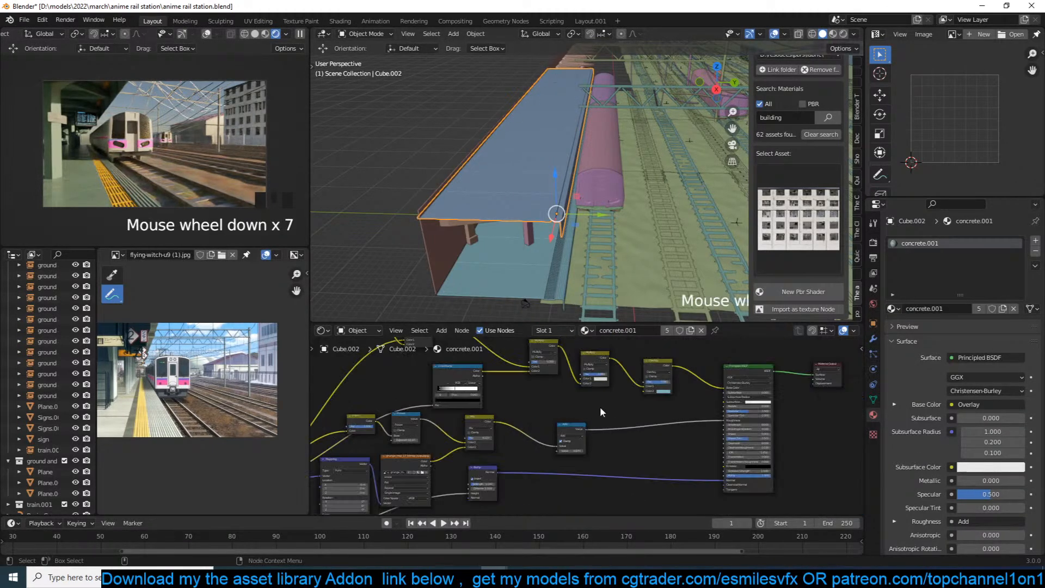
scroll(544, 386, "up", 9)
left_click_drag(500, 374, 472, 371)
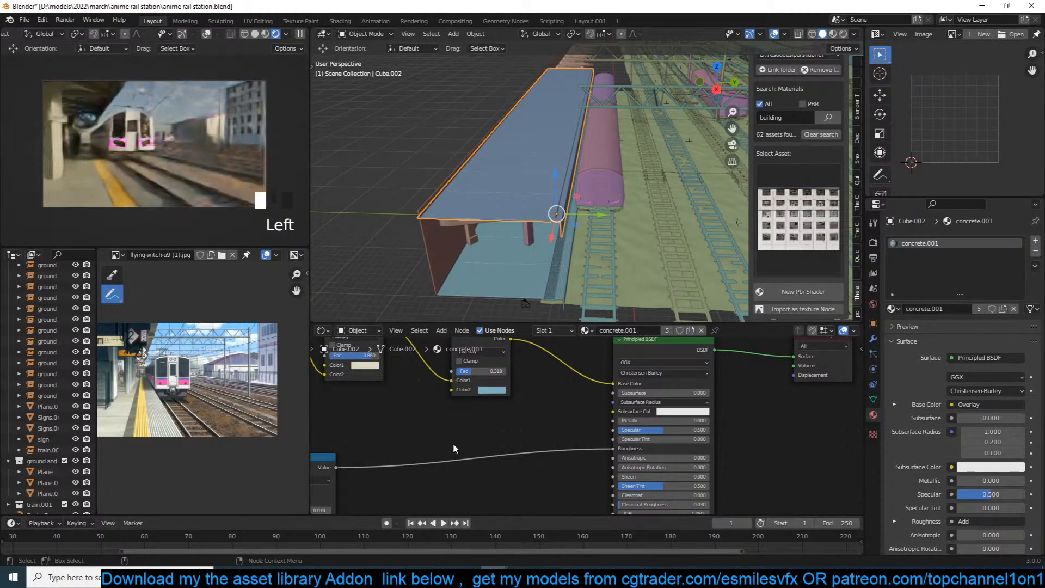
key("ctrl+s")
key("alt+a")
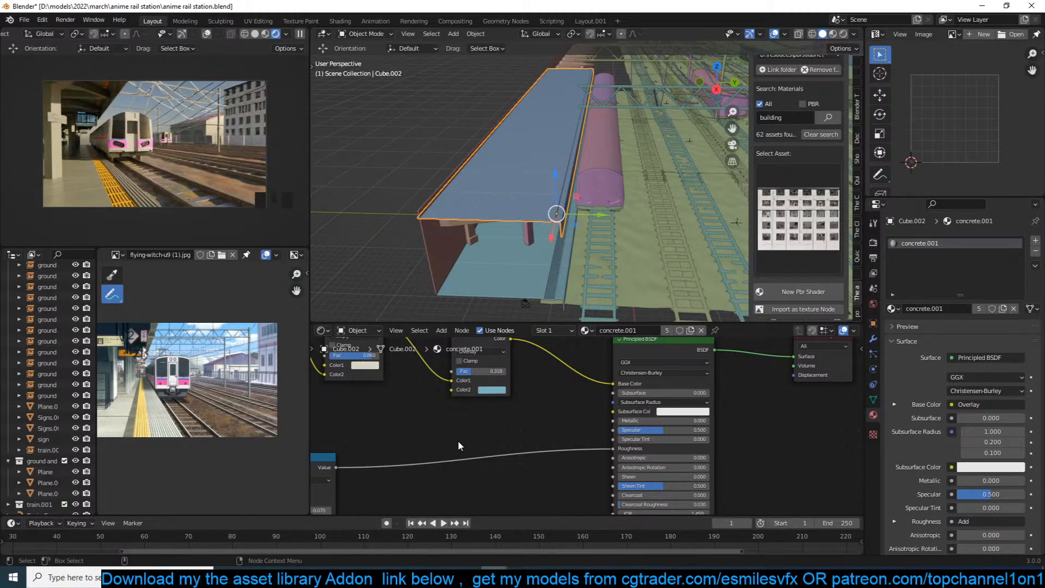
key("ctrl+s")
key("alt+a")
Duplicate the warehouse walls and roof beyond the tracks, offsetting the copy -227.66 m along X and -125.7 m along Y.
scroll(598, 213, "up", 3)
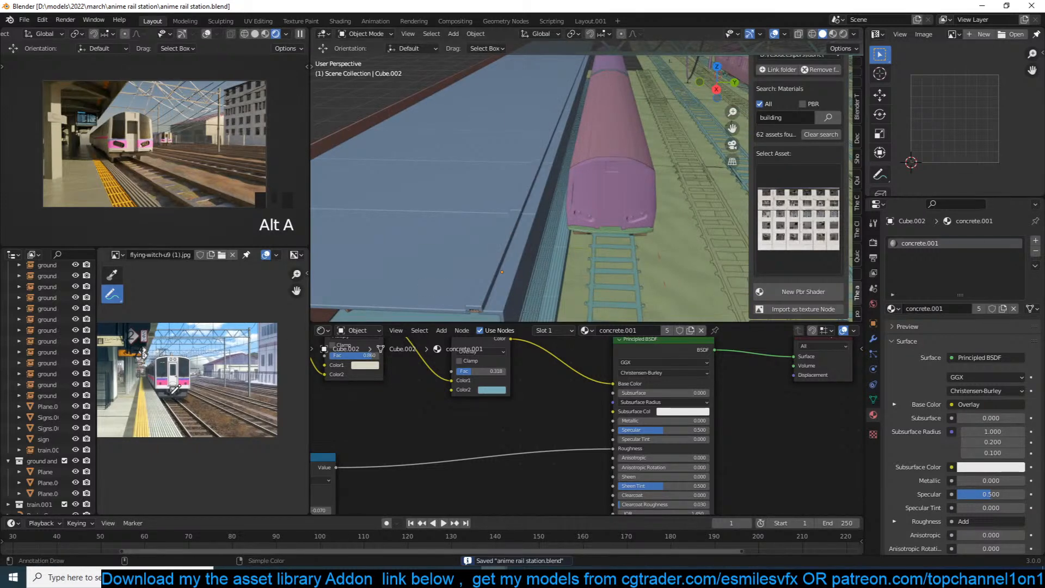
left_click(606, 128)
scroll(622, 142, "down", 4)
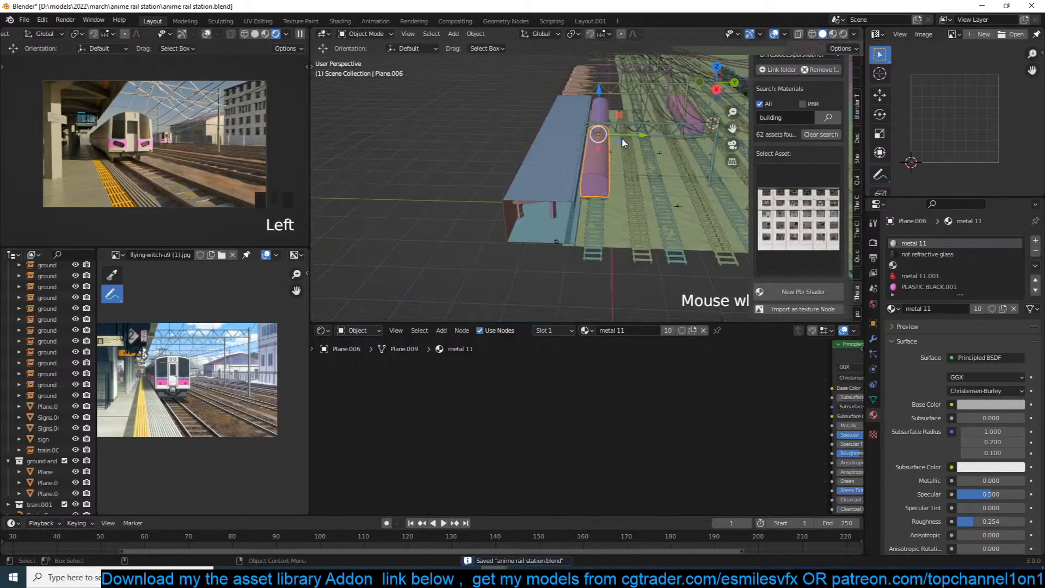
key("KP_7")
scroll(610, 135, "down", 5)
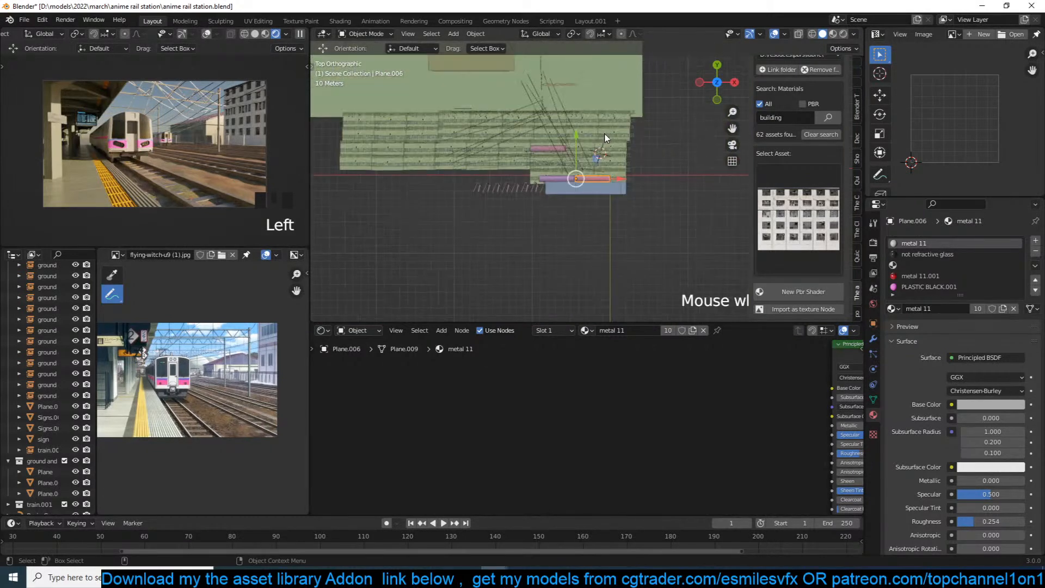
middle_click_drag(649, 235, 531, 131)
left_click(529, 127)
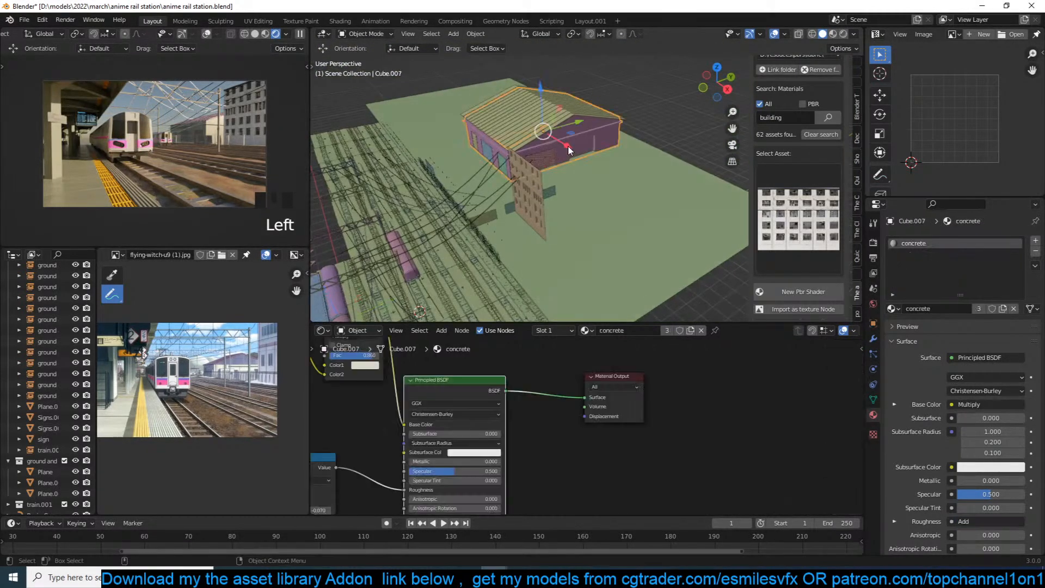
left_click(529, 127, "shift")
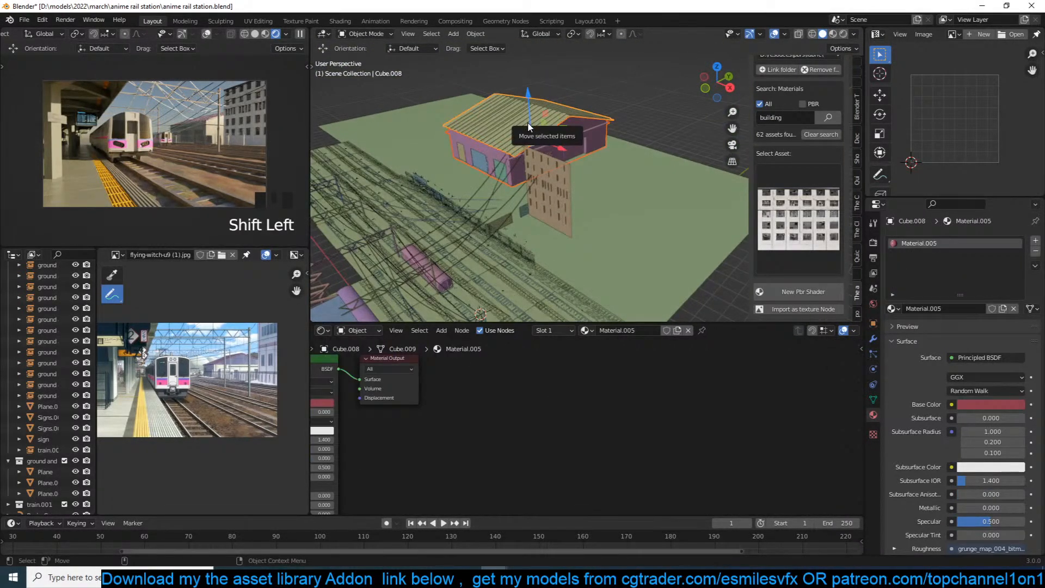
key("KP_7")
middle_click_drag(529, 127, 566, 103)
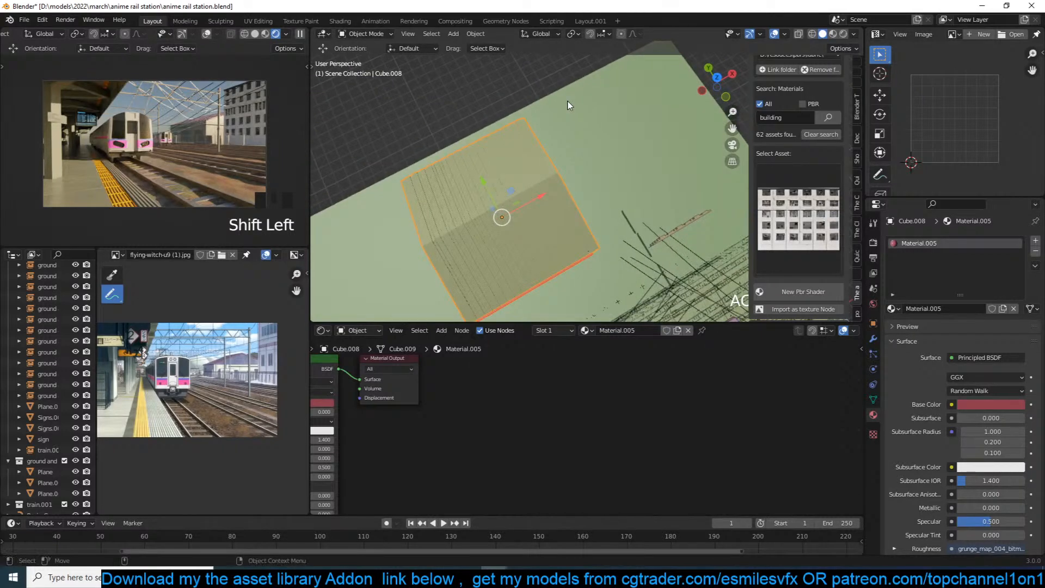
key("KP_7")
scroll(545, 109, "down", 3)
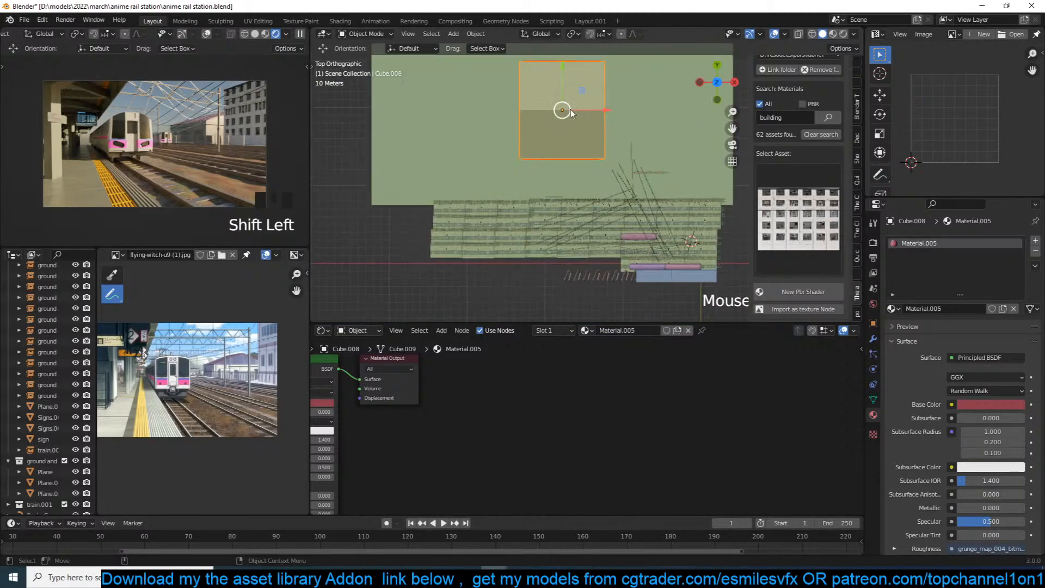
key("shift+d")
left_click(412, 207)
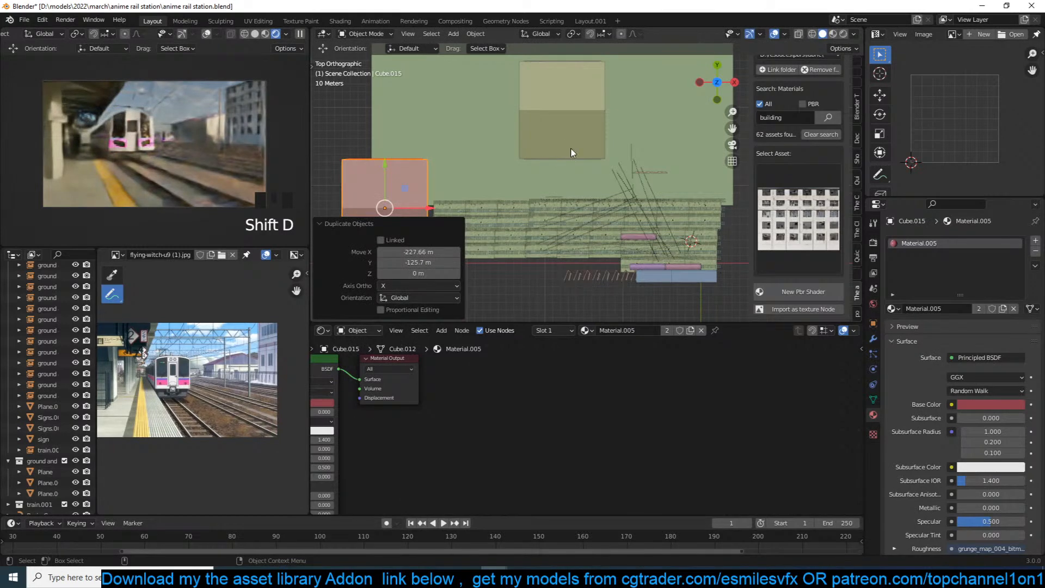
middle_click_drag(570, 149, 571, 149, "shift")
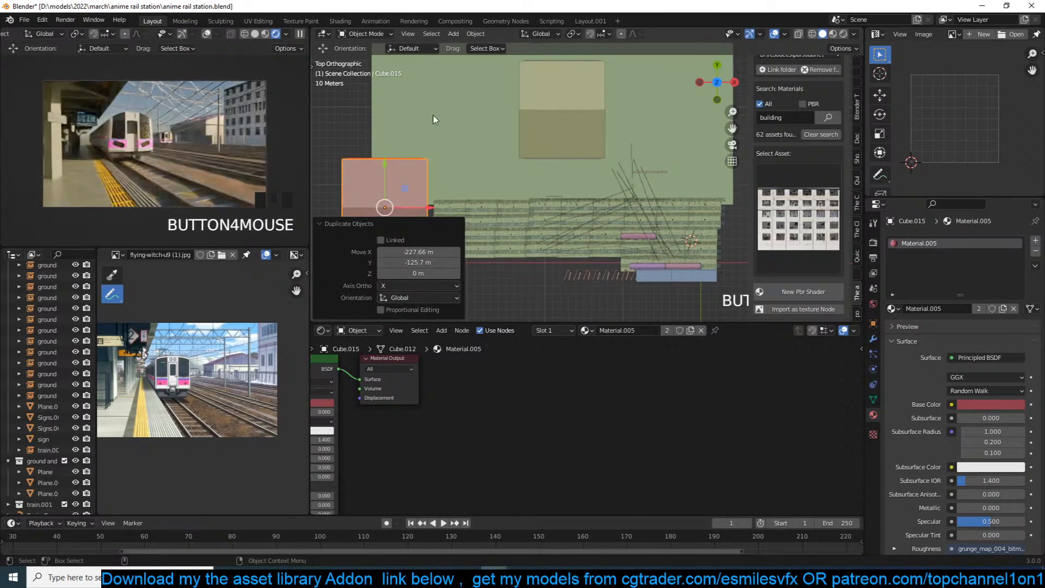
Pause the rendered preview and shift the duplicated warehouse about -176 m in X and -30 m in Y without changing its height.
left_click(300, 34)
key("KP_0")
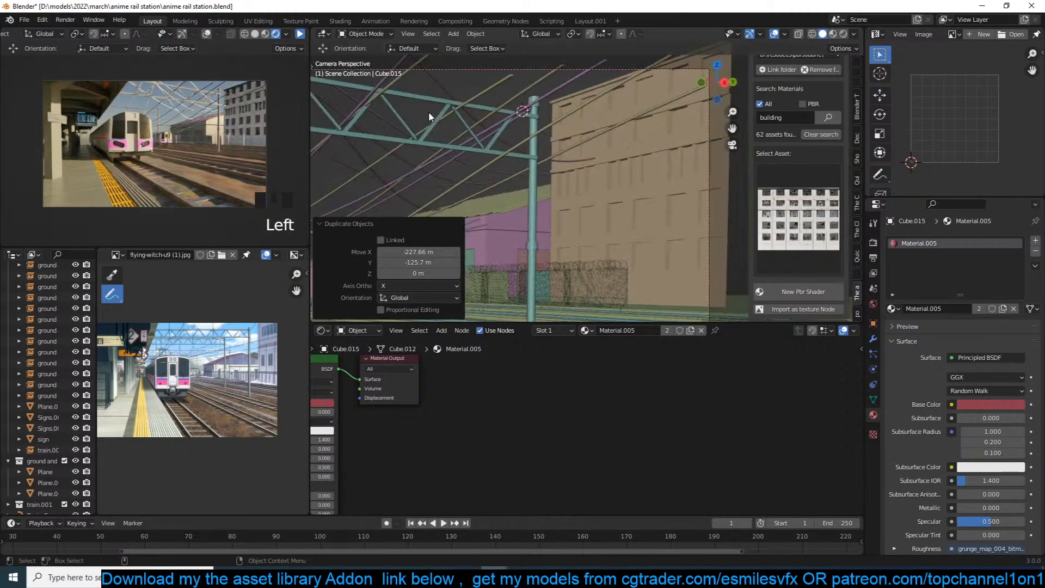
scroll(429, 113, "down", 5)
middle_click_drag(444, 129, 535, 123, "shift")
scroll(535, 128, "up", 3)
key("g")
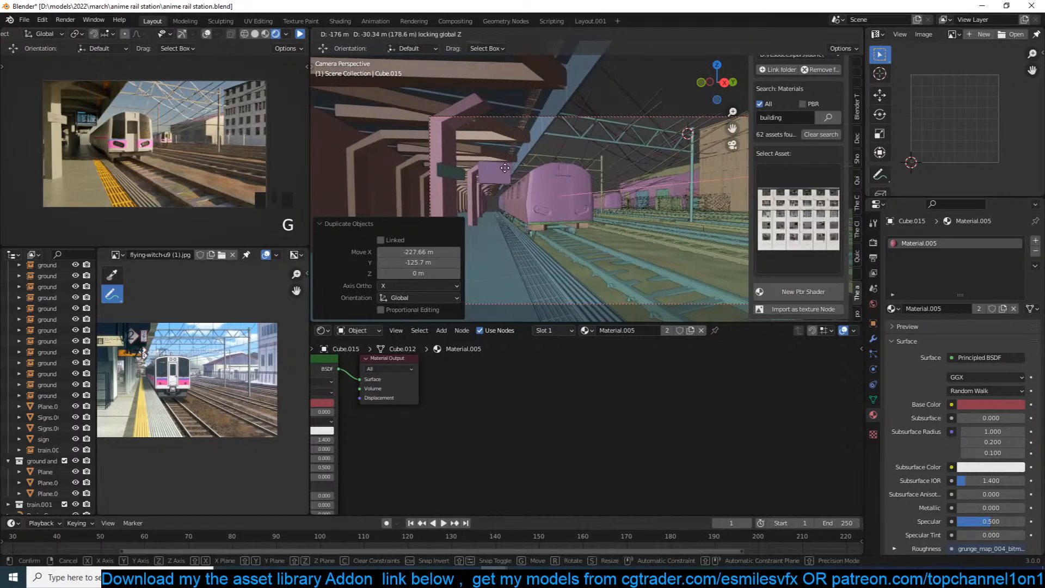
left_click(504, 172)
Set the camera's clip end distance to 500 m.
left_click(659, 114)
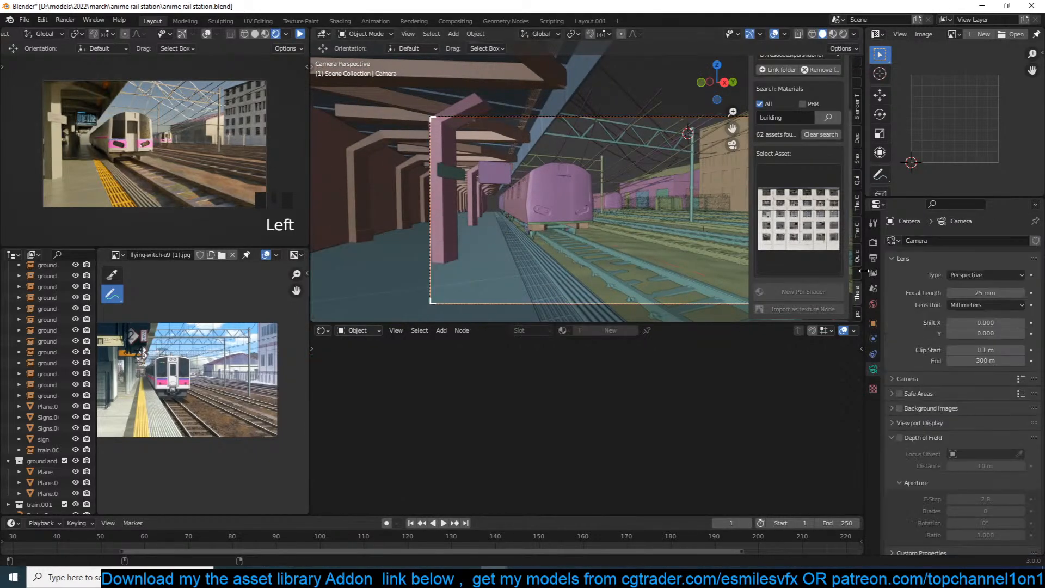
left_click(980, 361)
type("500")
key("Return")
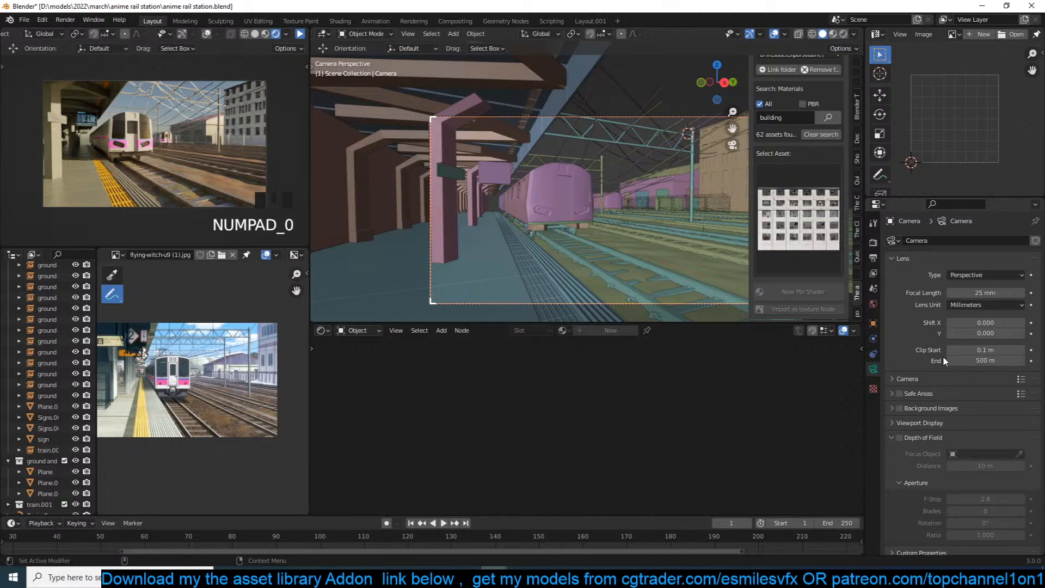
Reselect the duplicated warehouse from above and move it 58.326 m along X and -61.343 m along Y.
scroll(467, 221, "down", 2)
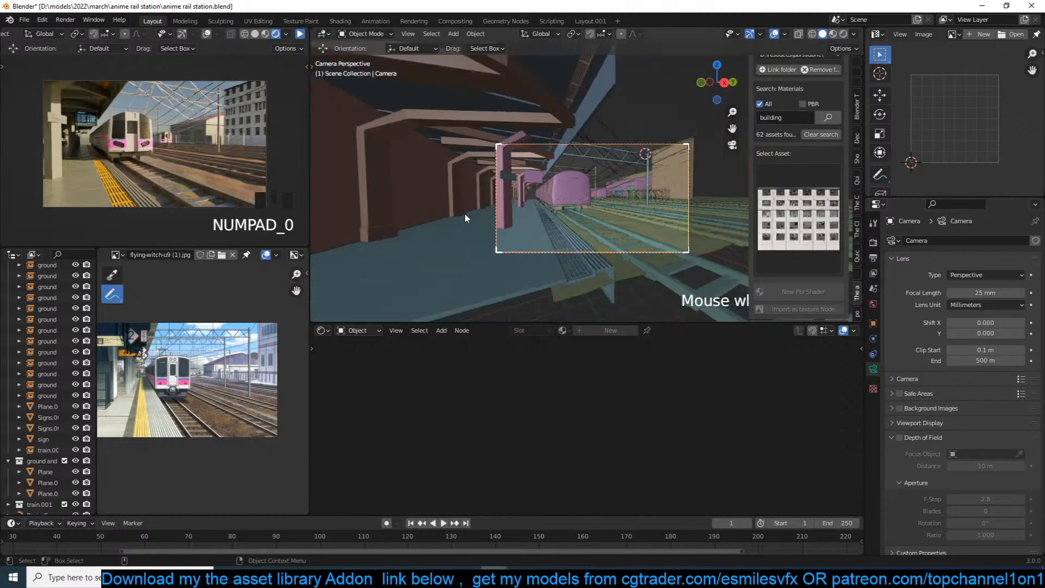
key("KP_7")
left_click_drag(416, 160, 479, 229)
scroll(477, 212, "up", 3)
key("g")
left_click(509, 245)
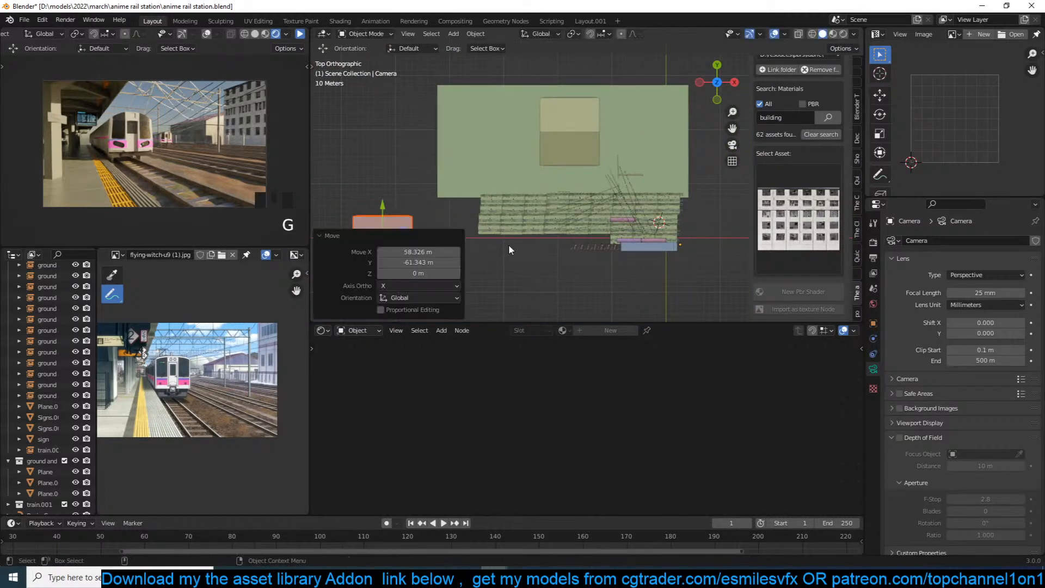
Scale the duplicated warehouse uniformly to 0.542 while checking it through the camera.
key("KP_0")
scroll(508, 243, "up", 4)
middle_click_drag(504, 206, 551, 193, "shift")
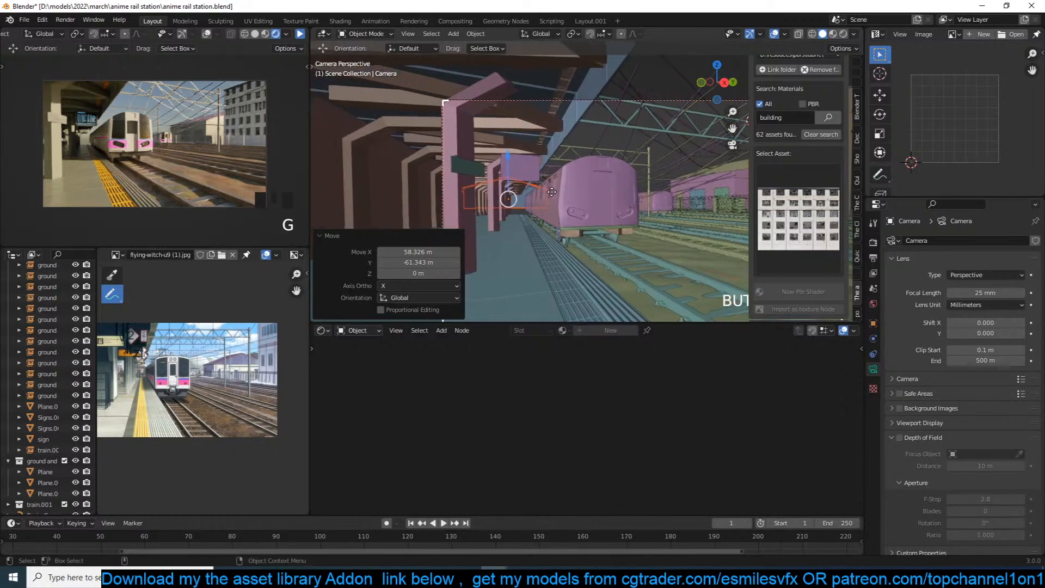
key("s")
left_click(531, 198)
Move the scaled warehouse beside the distant end of the train, lower it about 5.8 m, and save the file.
key("g")
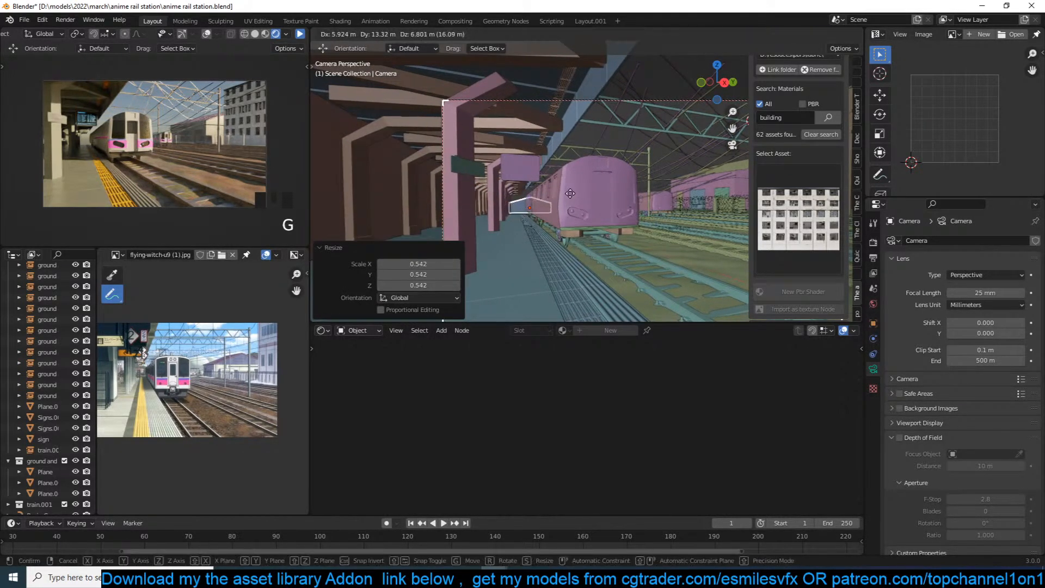
left_click(572, 194)
key("g")
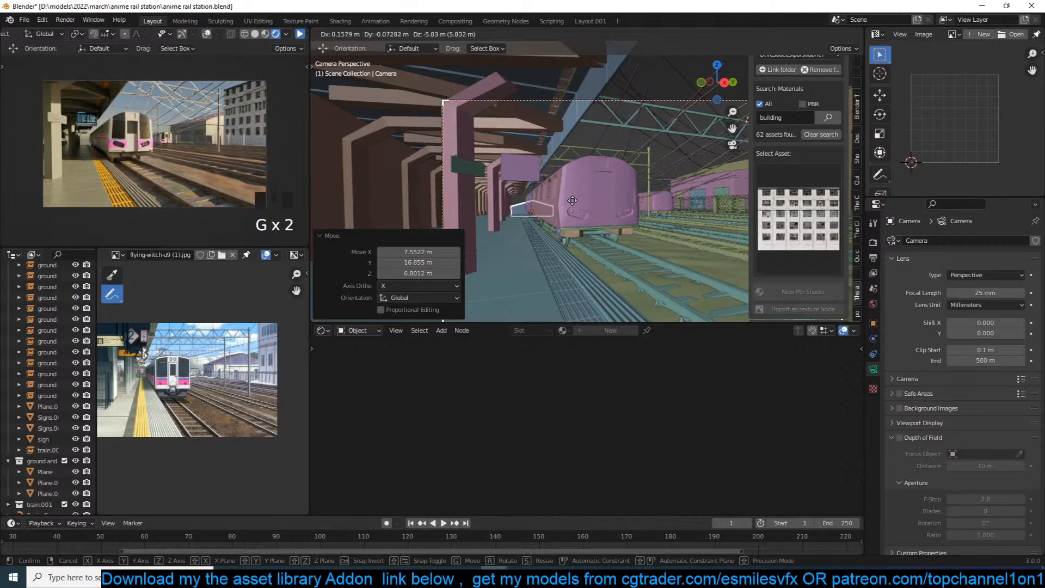
left_click(573, 200)
key("alt+a")
key("ctrl+s")
Browse the asset library's building objects and choose the red-roofed building.
scroll(774, 154, "up", 4)
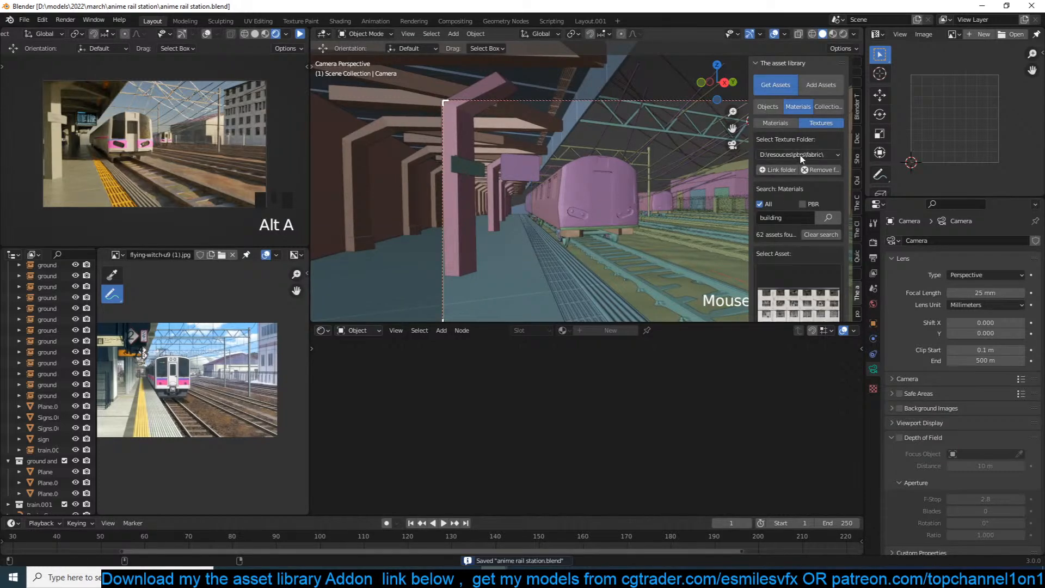
left_click(768, 106)
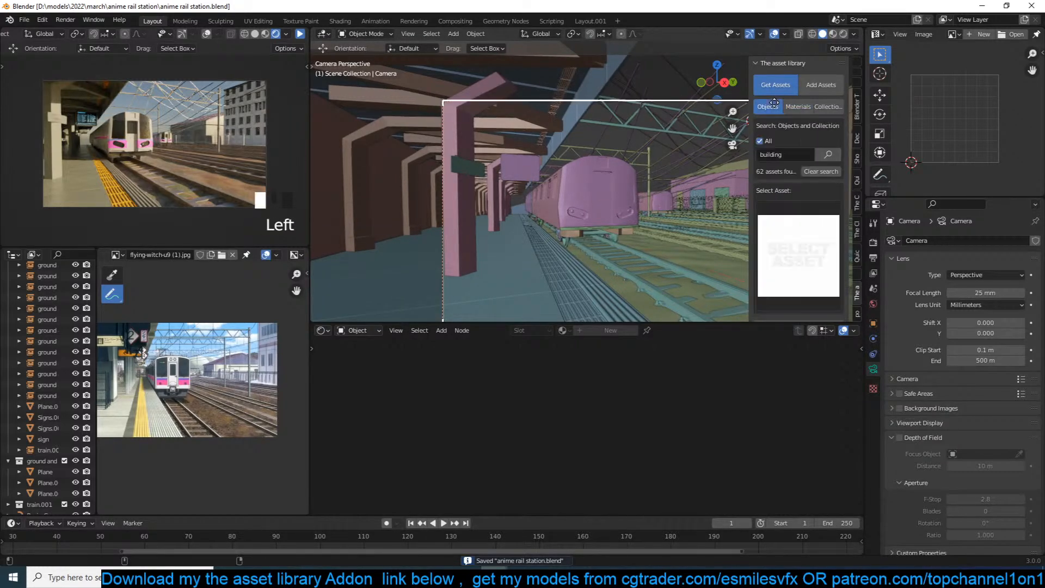
left_click(811, 246)
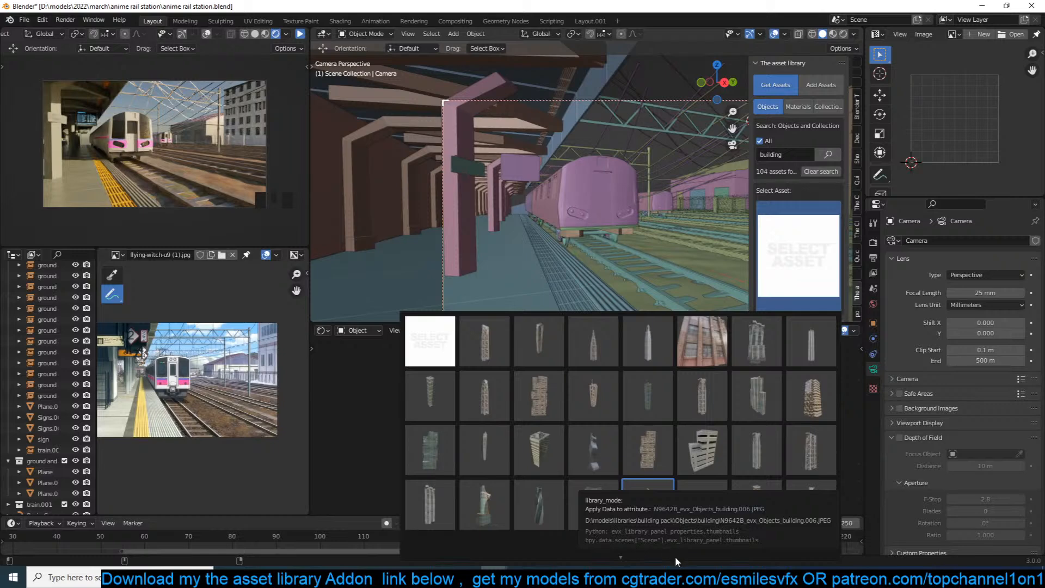
scroll(637, 549, "down", 1)
scroll(619, 554, "down", 2)
scroll(619, 553, "down", 2)
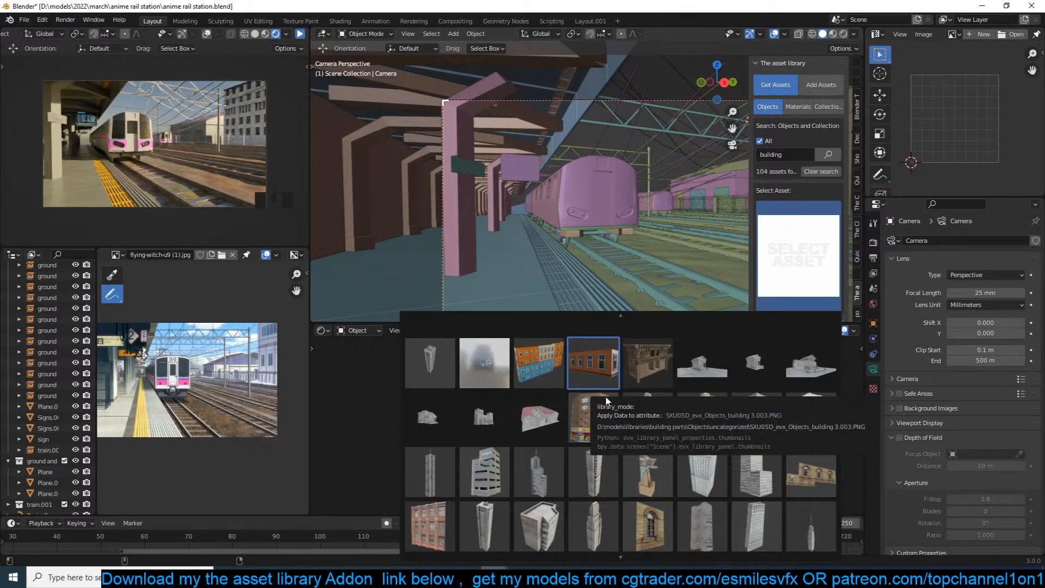
left_click(539, 417)
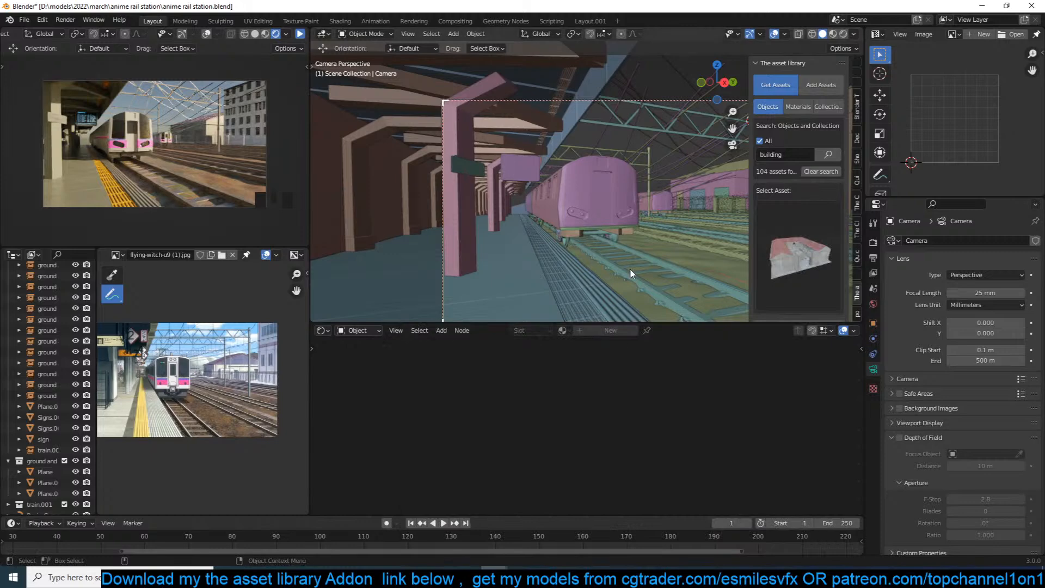
From above, set the 3D cursor beyond the ground plane's far end and add the red-roofed building asset there.
key("KP_7")
scroll(600, 199, "down", 3)
scroll(598, 195, "up", 4)
right_click(492, 194, "shift")
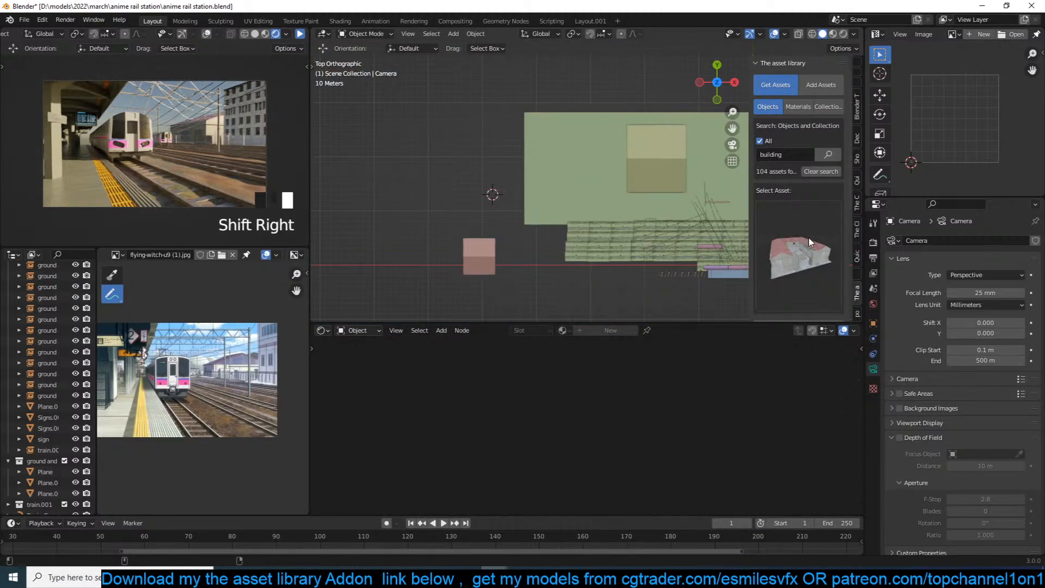
scroll(793, 269, "down", 1)
scroll(795, 274, "down", 2)
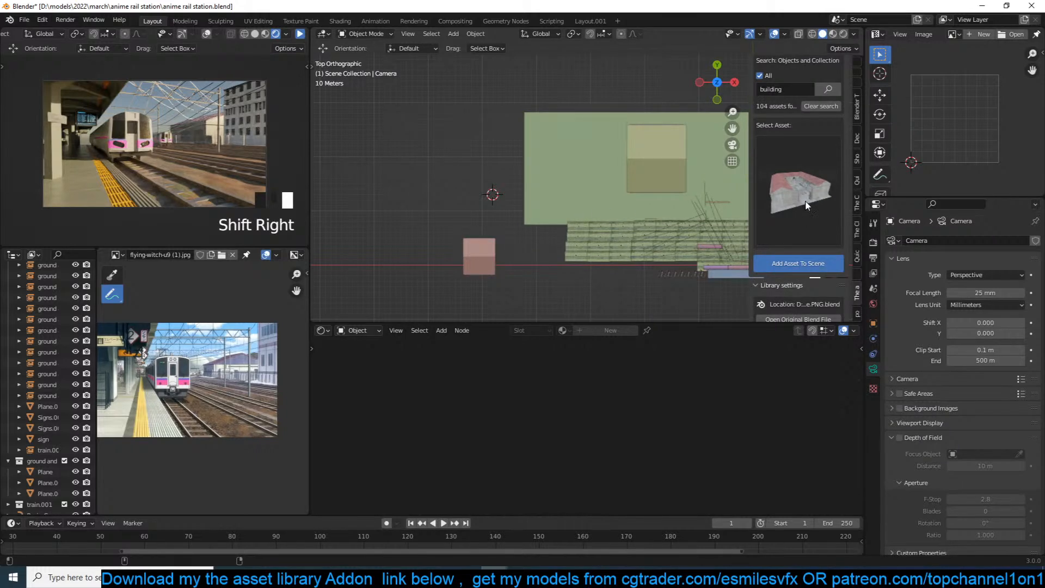
Scale up the added red-roofed building and rotate it -88.3° in the top view.
key("s")
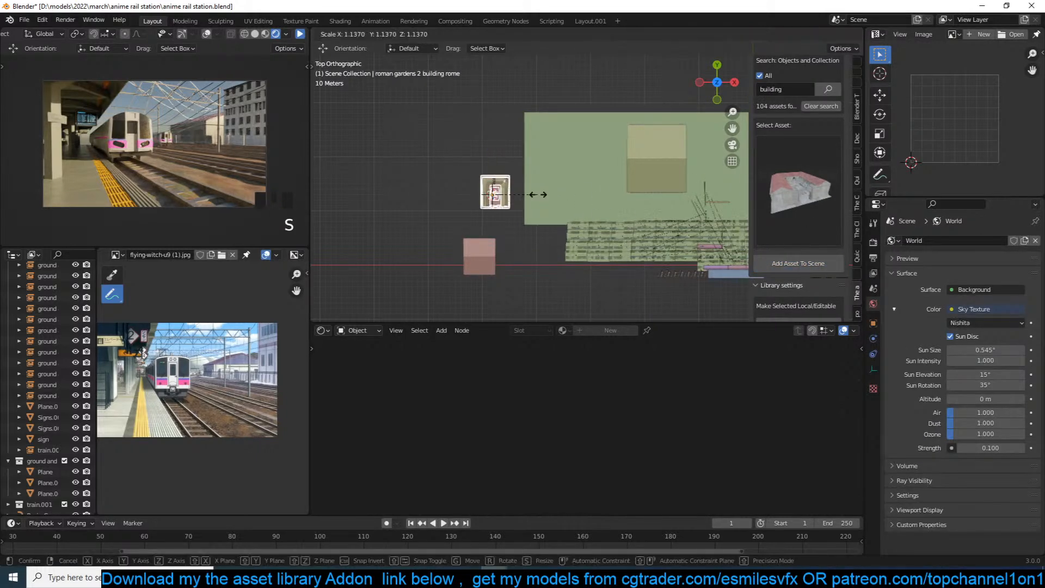
left_click(564, 185)
key("r")
left_click(484, 103)
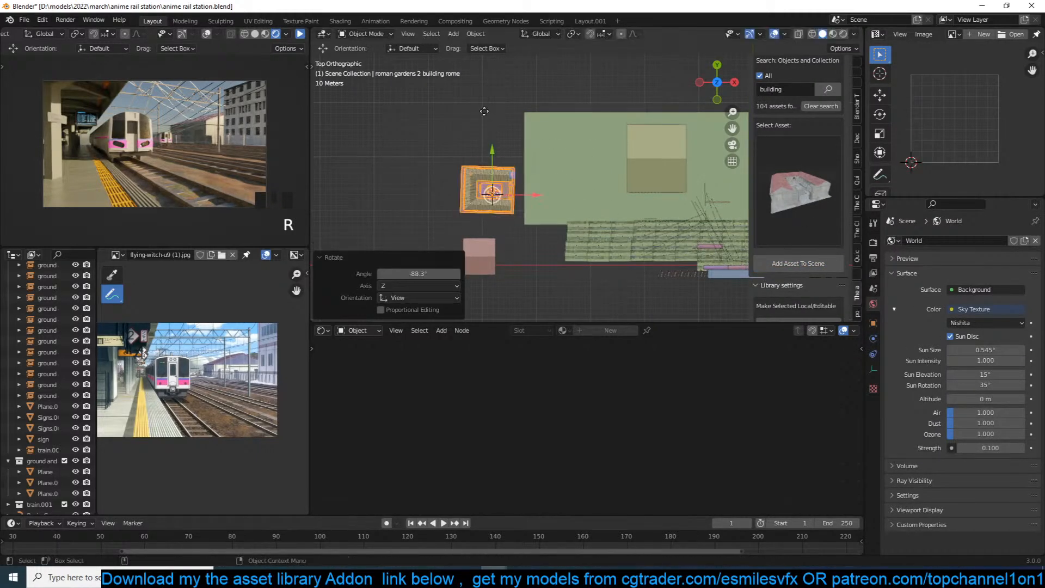
Move the red-roofed building -8.045 m along X and -31.174 m along Y and check it through the camera.
key("g")
left_click(480, 120)
middle_click_drag(480, 120, 481, 122)
key("KP_0")
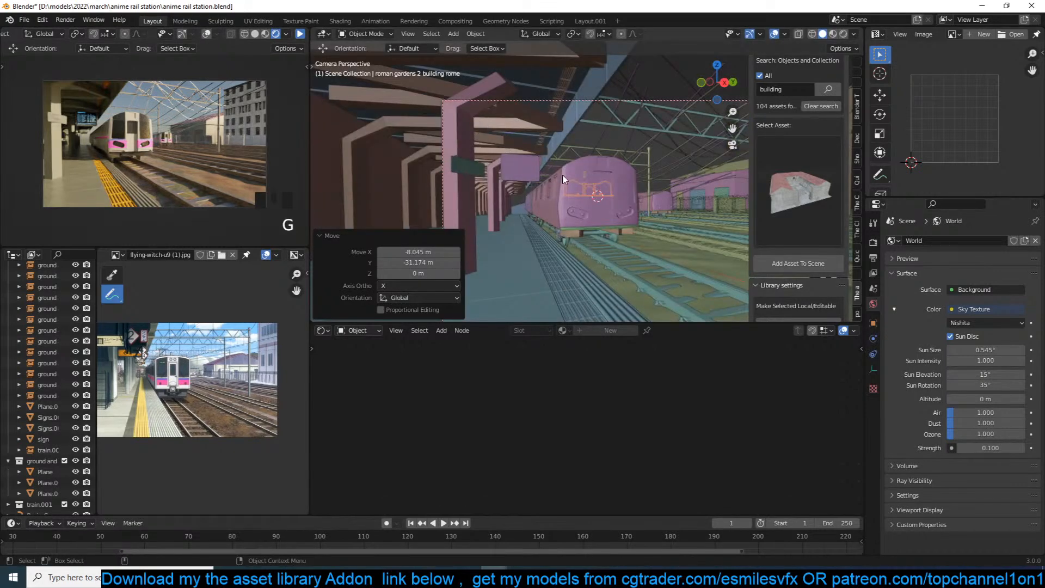
Move the building 45.891 m in X, 98.976 m in Y and -7.0679 m in Z, and place a linked duplicate on the train's platform side.
key("g")
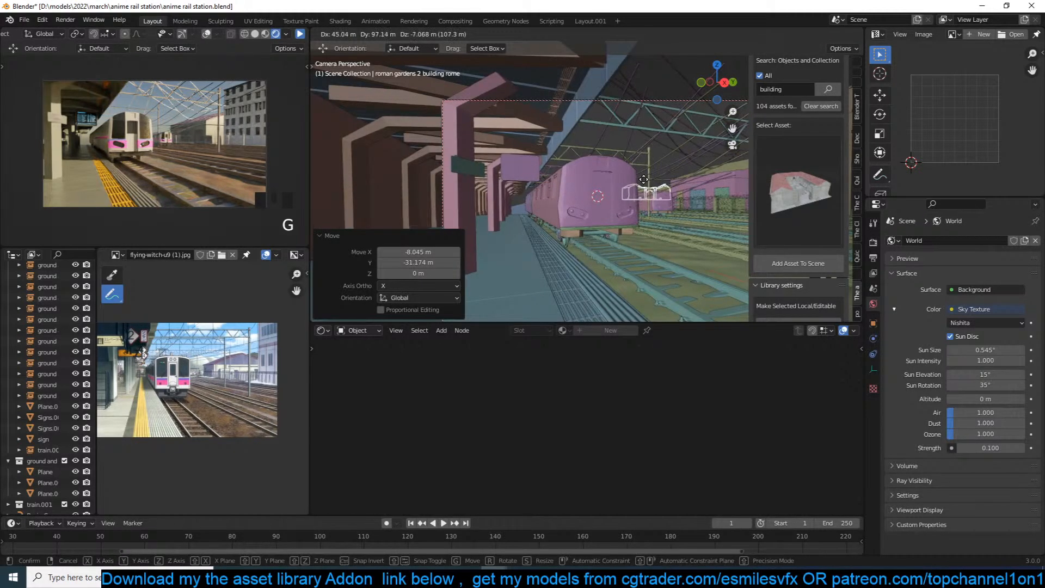
left_click(647, 183)
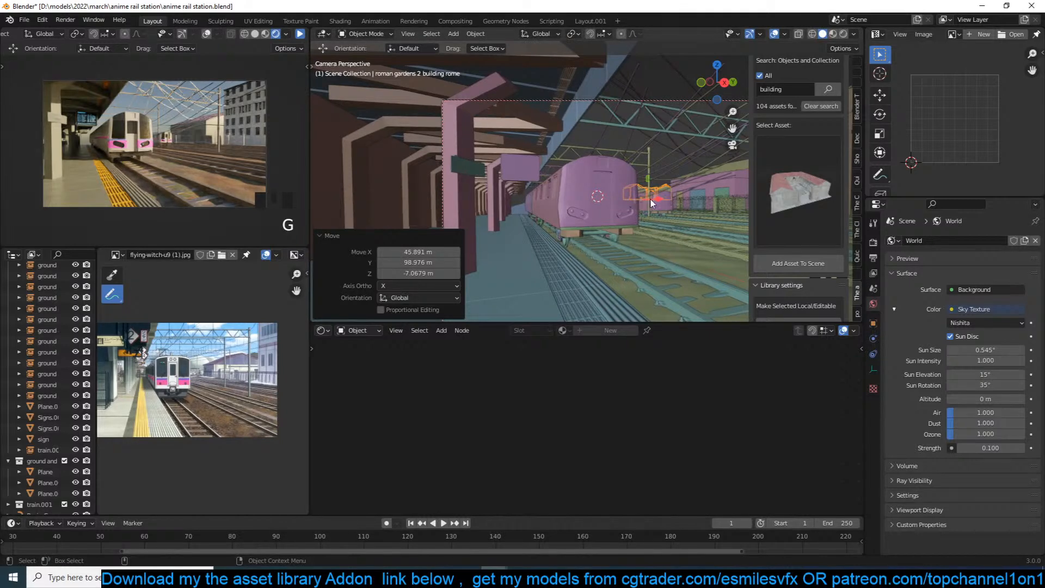
key("alt+d")
left_click(530, 208)
Select the small distant warehouse's walls and roof together and raise them along Z.
left_click(525, 208)
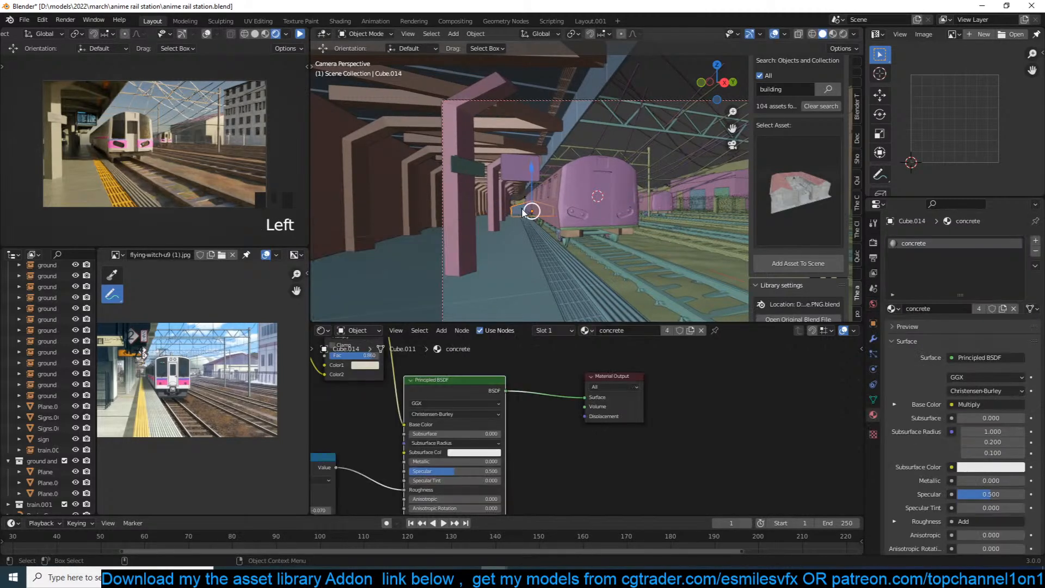
key("KP_Decimal")
middle_click_drag(522, 210, 614, 160)
left_click(614, 157, "shift")
key("g")
key("z")
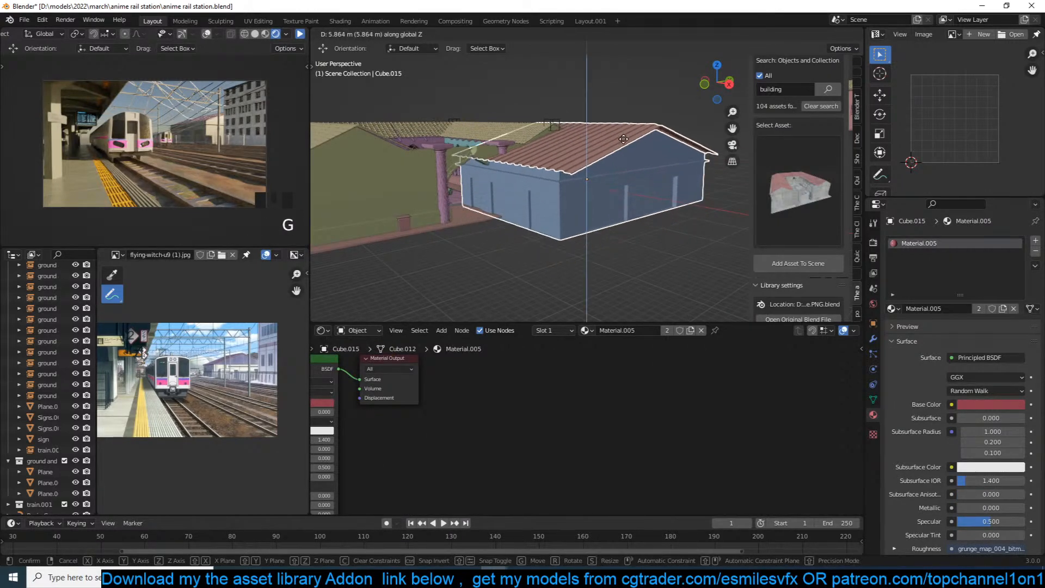
left_click(612, 134)
Move the duplicated red-roofed building 6.9218 m along X and -33.224 m along Y in the top view, and deselect it.
left_click(442, 149)
key("KP_7")
scroll(473, 109, "down", 5)
key("g")
left_click(527, 177)
scroll(598, 174, "down", 2)
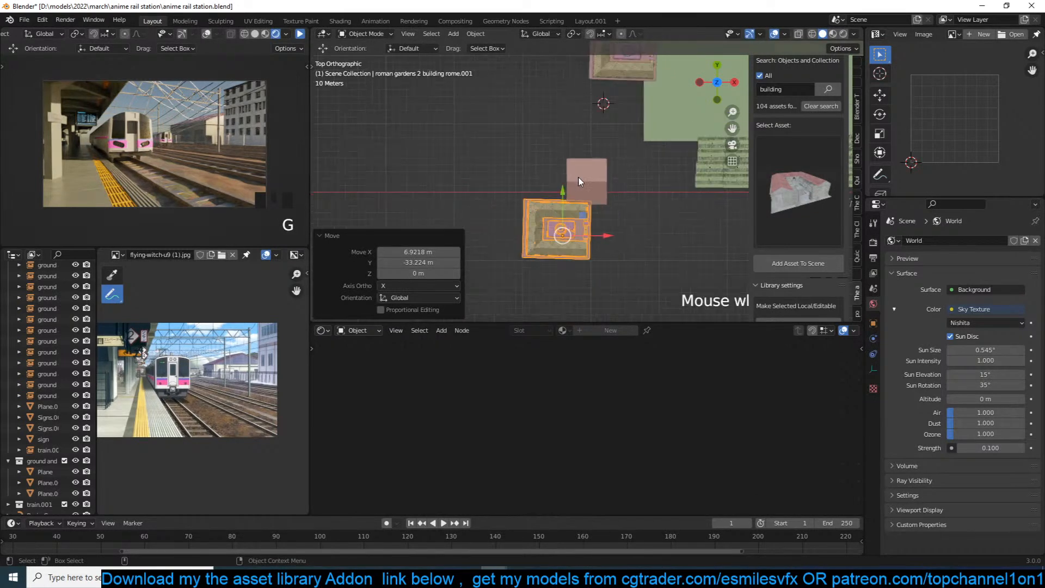
key("alt+a")
scroll(819, 188, "up", 3)
Spawn the deciduous lemon tree Citrus limon (C) from the botaniq library.
left_click(859, 320)
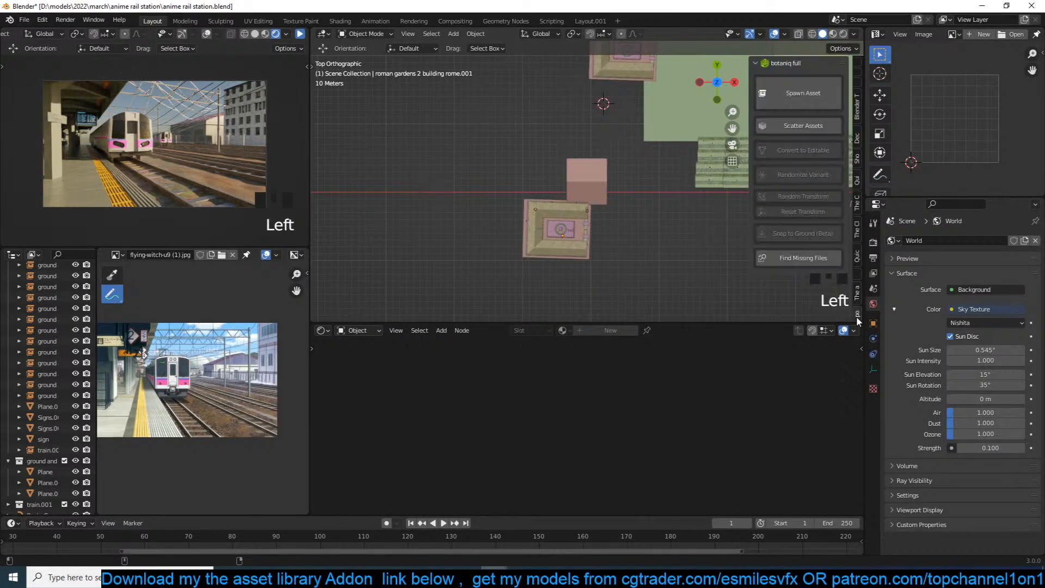
left_click(802, 103)
left_click(761, 188)
left_click(864, 151)
left_click(859, 151)
left_click(815, 201)
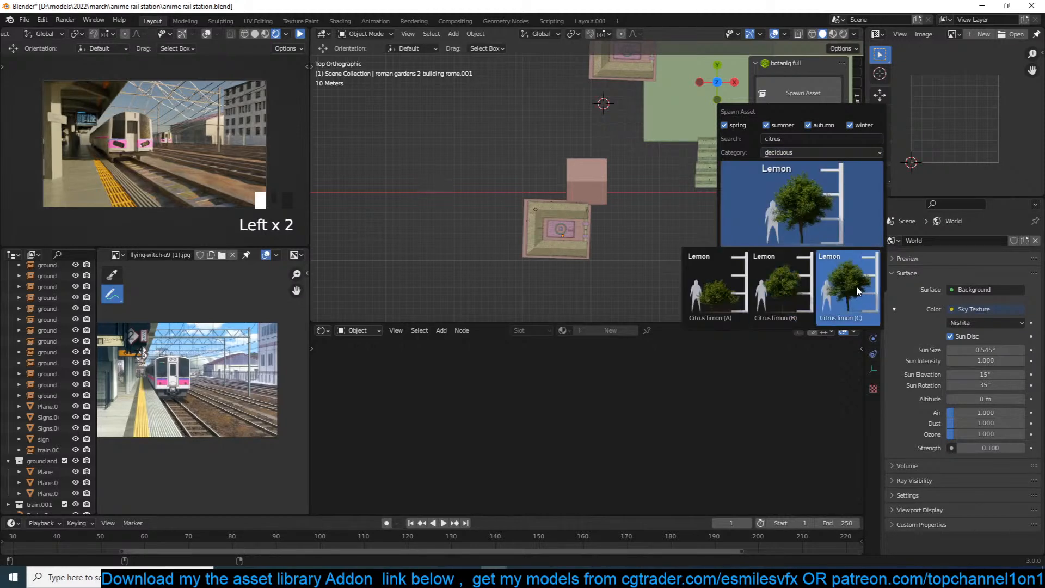
left_click(812, 286)
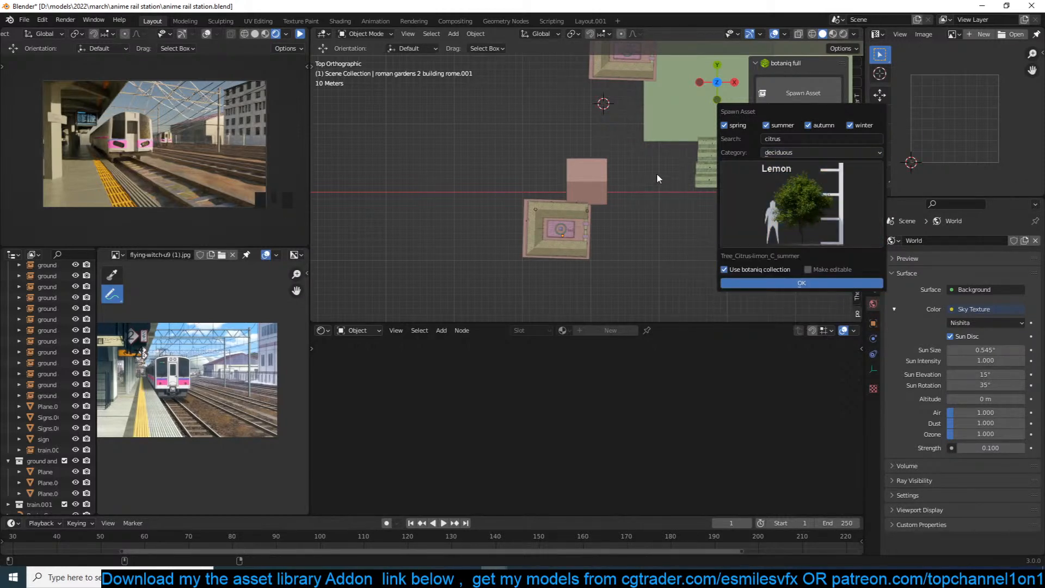
key("Return")
Enlarge the lemon tree in two passes while viewing through the camera, the second by a factor of 2.515.
middle_click_drag(642, 151, 612, 196, "shift")
key("KP_0")
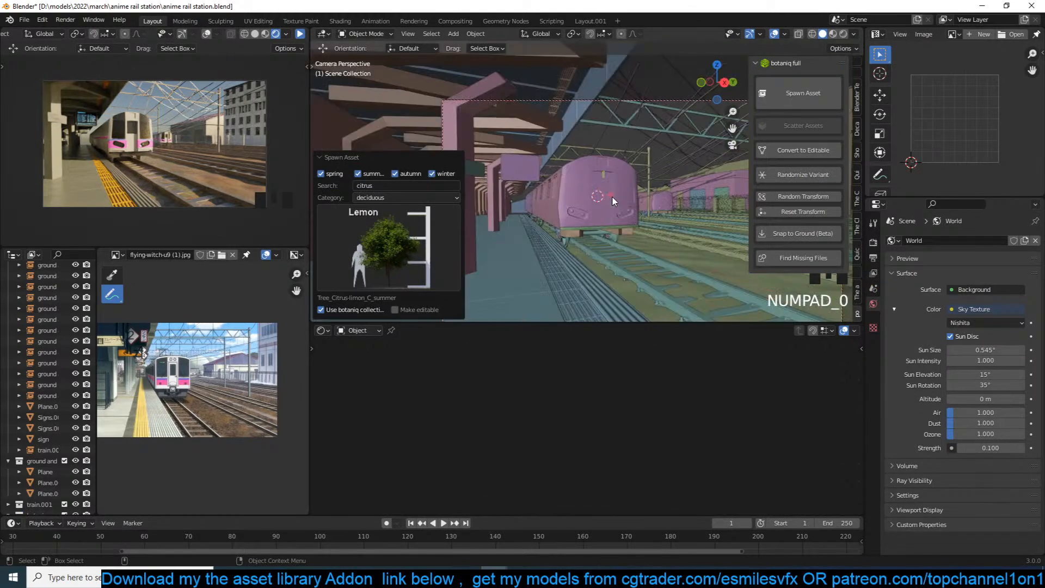
key("s")
left_click(732, 76)
key("s")
left_click(644, 178)
Move the lemon tree behind the train by -5.7823 m in X, -14.206 m in Y and -23.483 m in Z.
key("g")
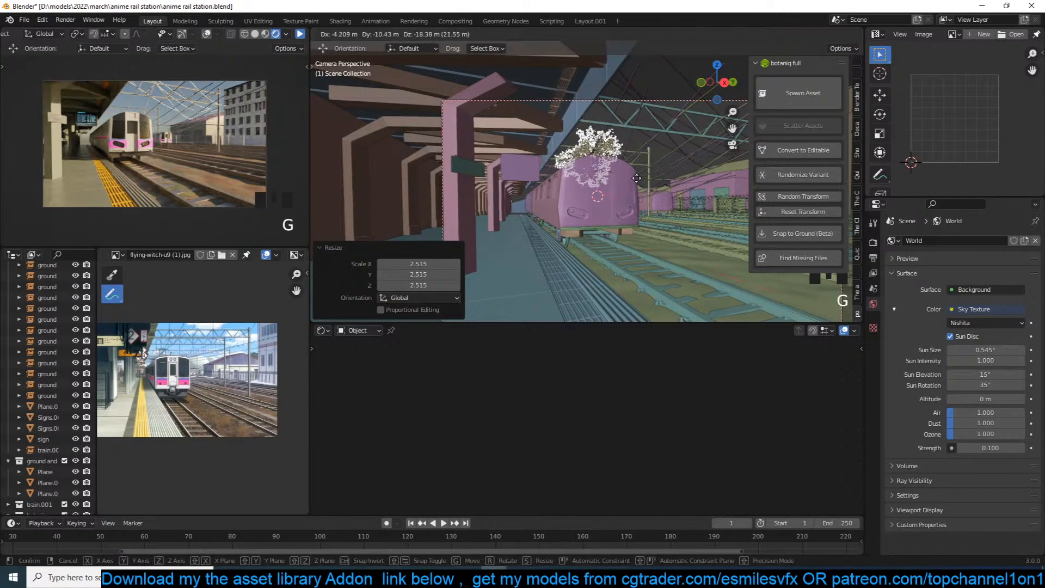
left_click(636, 193)
key("grave")
mouse_move(606, 192)
middle_mouse_down()
mouse_move(575, 212)
mouse_move(603, 199)
middle_mouse_up()
key("KP_0")
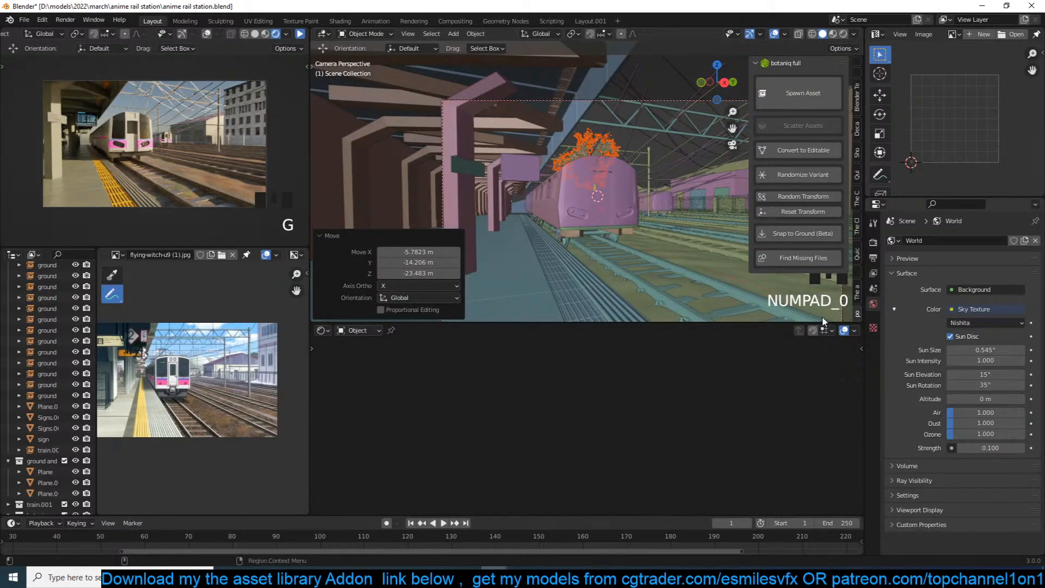
Select the camera and set its clip end to 1000 m.
left_click(656, 100)
left_click(655, 100)
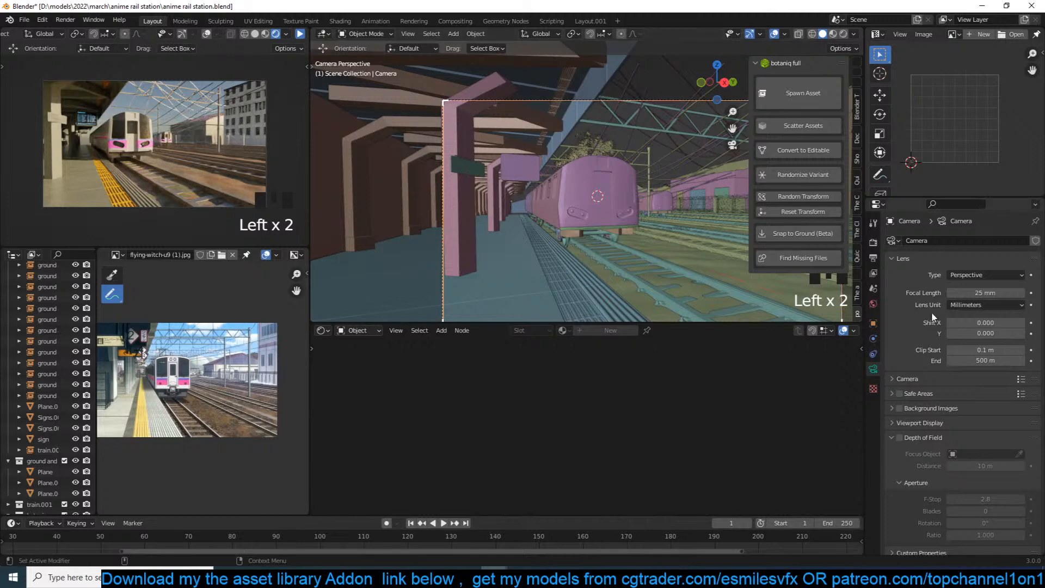
left_click(970, 361)
type("1.000")
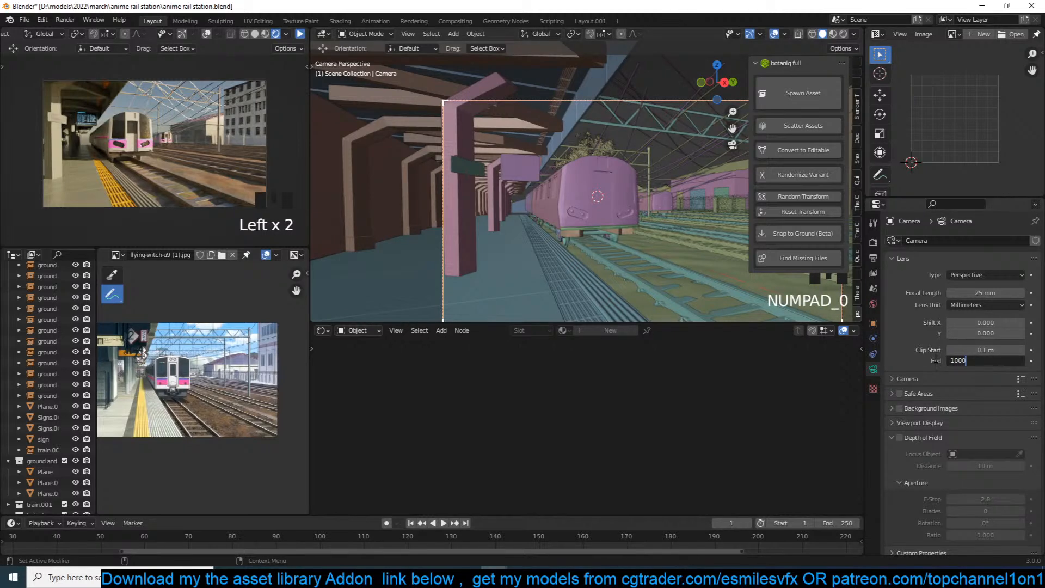
Shift the lemon tree behind the train by -1.9182 m in X, -4.7396 m in Y and -8.1679 m in Z.
left_click(596, 143)
key("g")
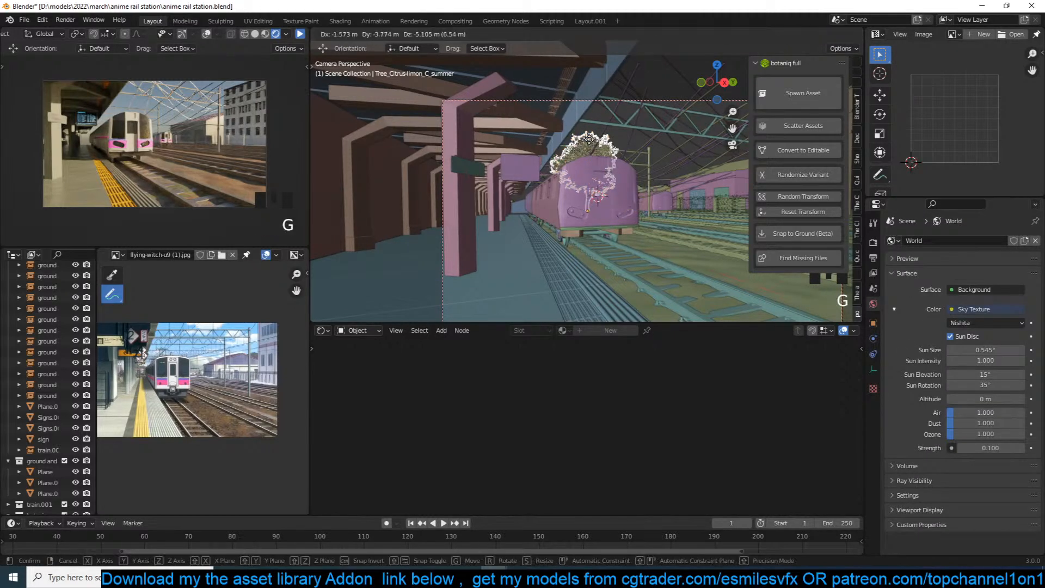
left_click(589, 139)
Make a linked duplicate of the lemon tree in top view, offset 227.2 m along X and 159.33 m along Y.
key("KP_7")
scroll(593, 143, "down", 3)
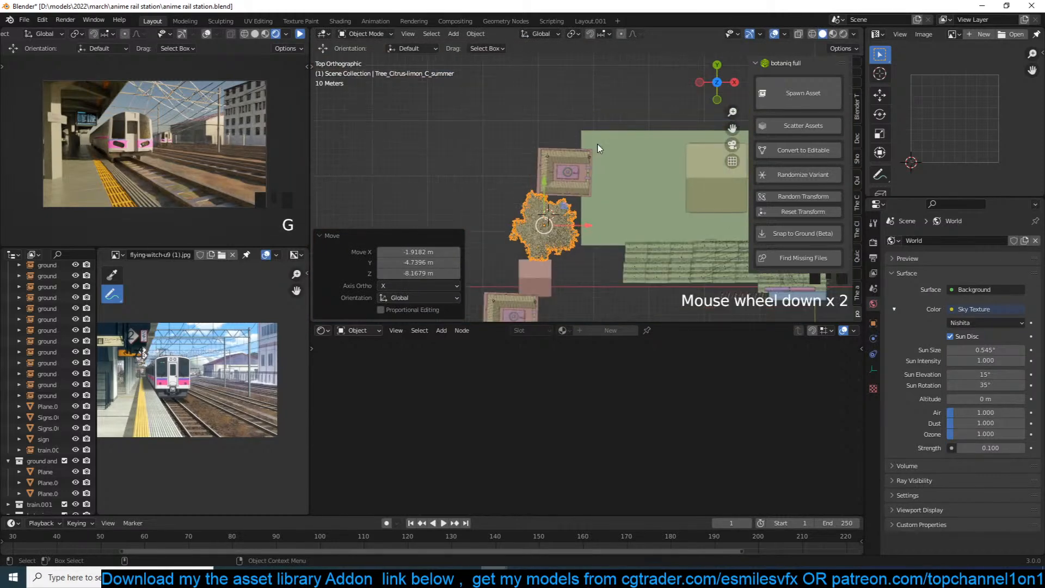
middle_click_drag(598, 144, 570, 164, "shift")
key("alt+d")
left_click(694, 87)
Scale the duplicated tree to about 0.71, move it 3.9283 m, 8.8877 m and 5.2294 m in X, Y and Z, and save the file.
key("KP_0")
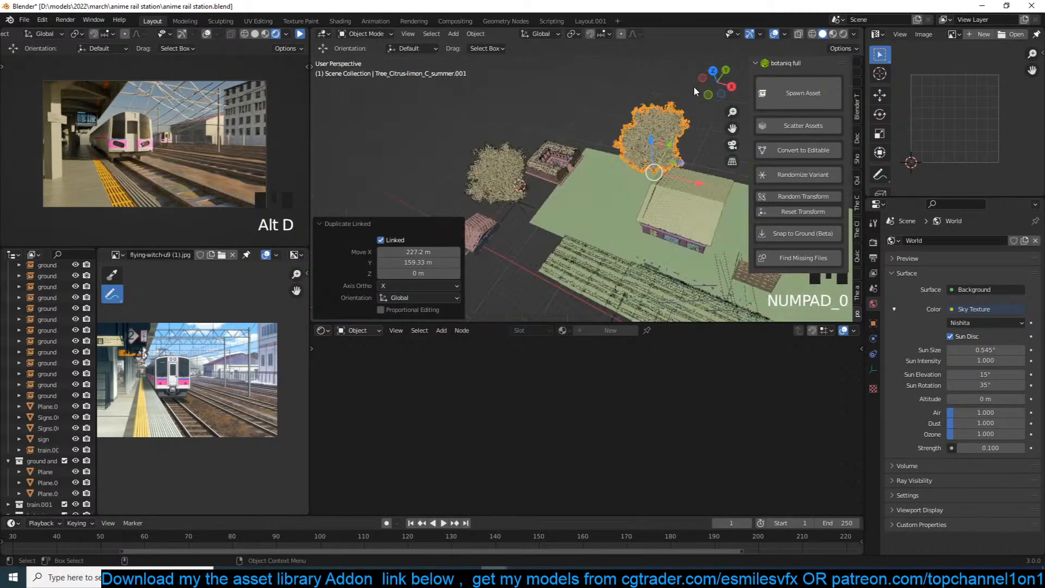
scroll(693, 86, "down", 3)
key("s")
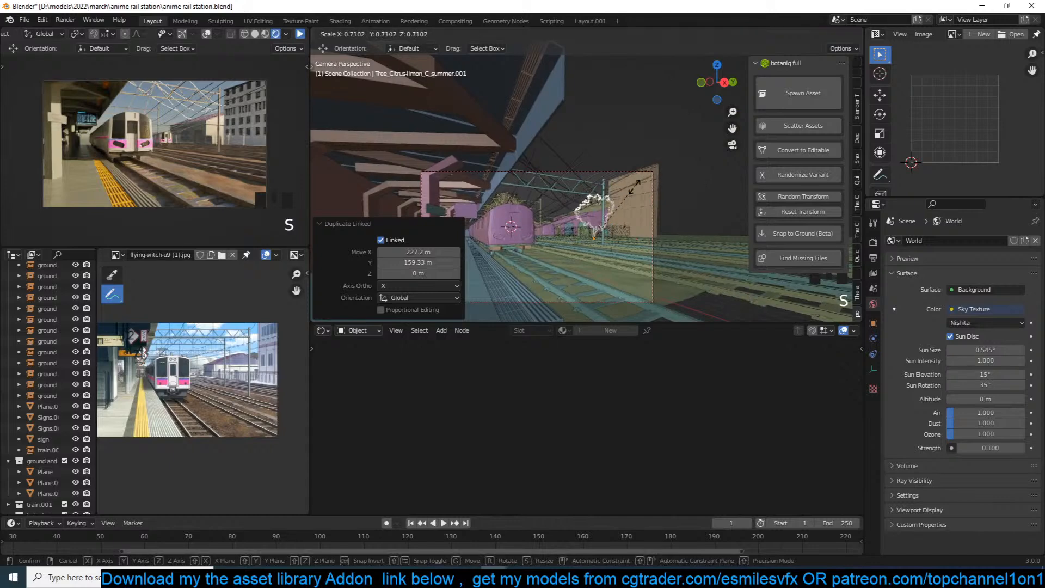
left_click(636, 186)
scroll(636, 188, "up", 2)
key("g")
left_click(636, 193)
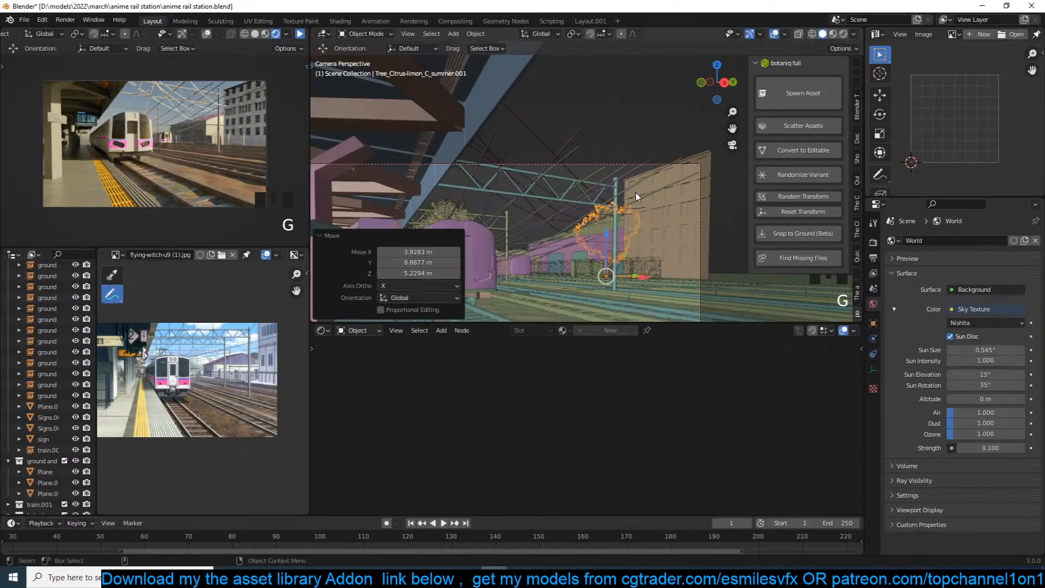
key("alt+a")
key("ctrl+s")
key("ctrl+s")
key("ctrl+s")
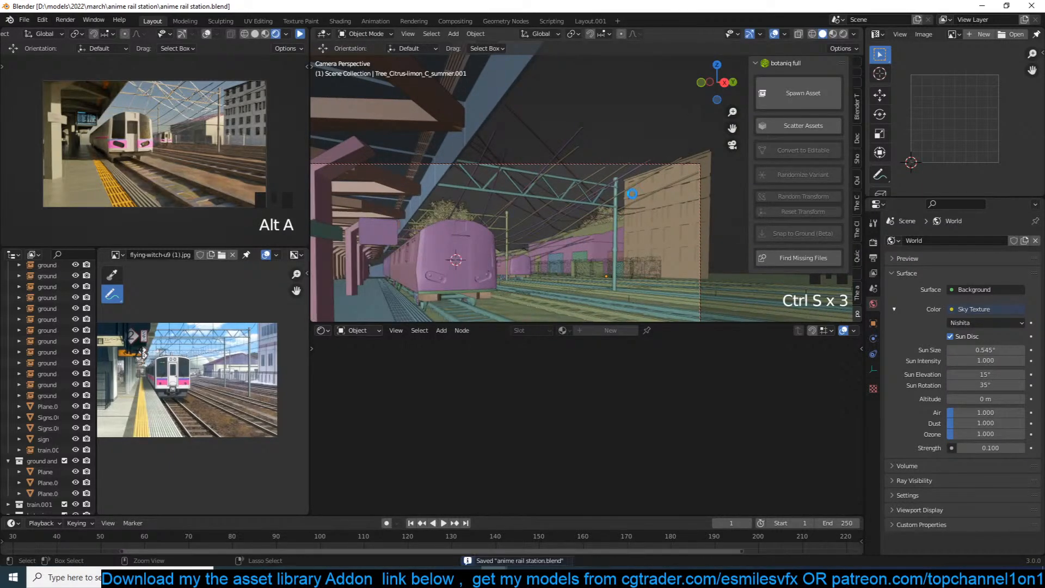
Make a linked duplicate of the industrial building facade, offset 59.996 m along X and -11.803 m along Y, and save.
left_click(633, 194)
left_click(633, 195)
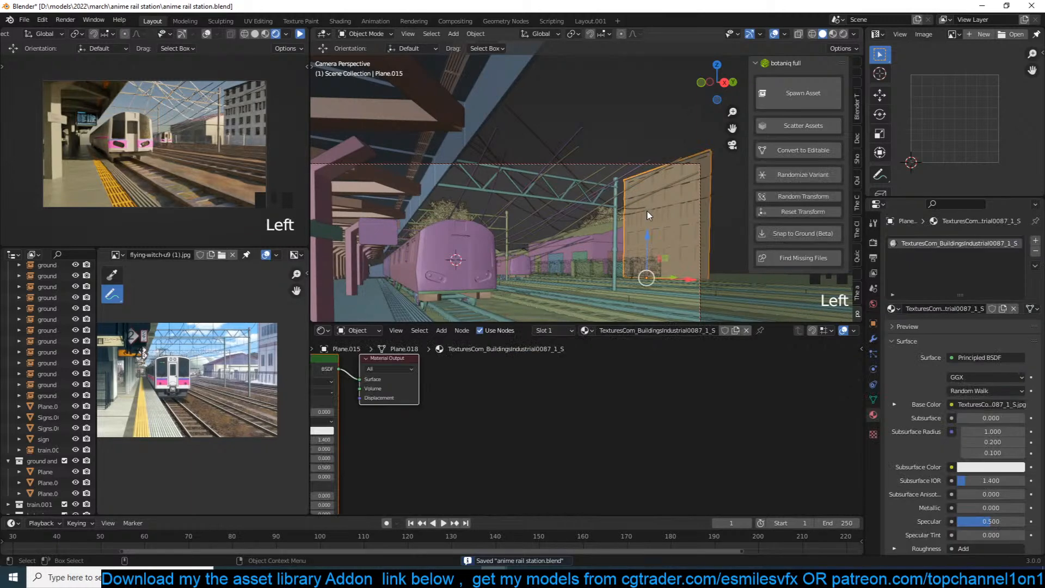
key("KP_7")
scroll(675, 213, "down", 2)
scroll(675, 213, "down", 2)
scroll(545, 207, "up", 4)
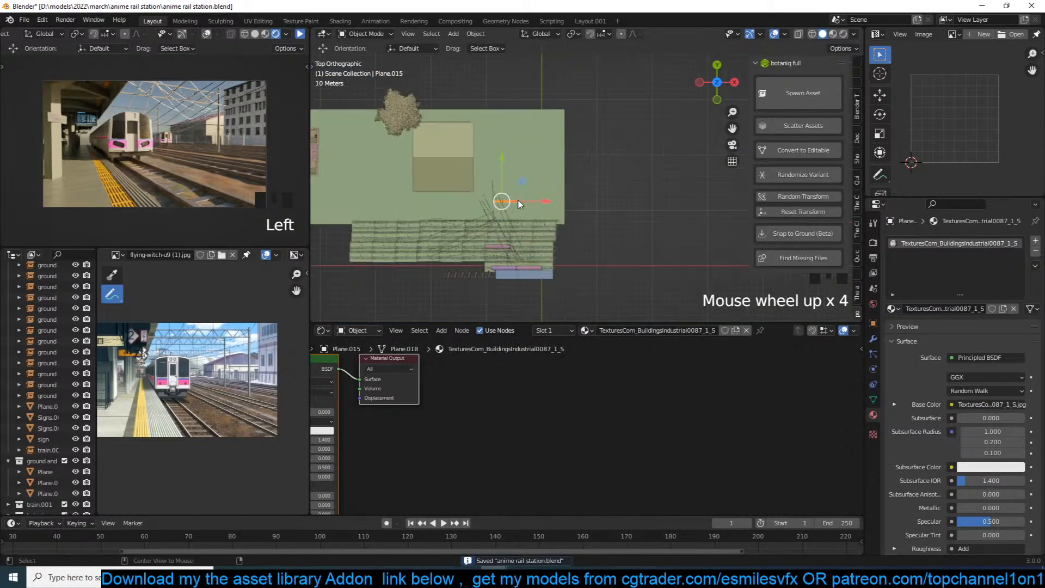
key("alt+d")
left_click(553, 208)
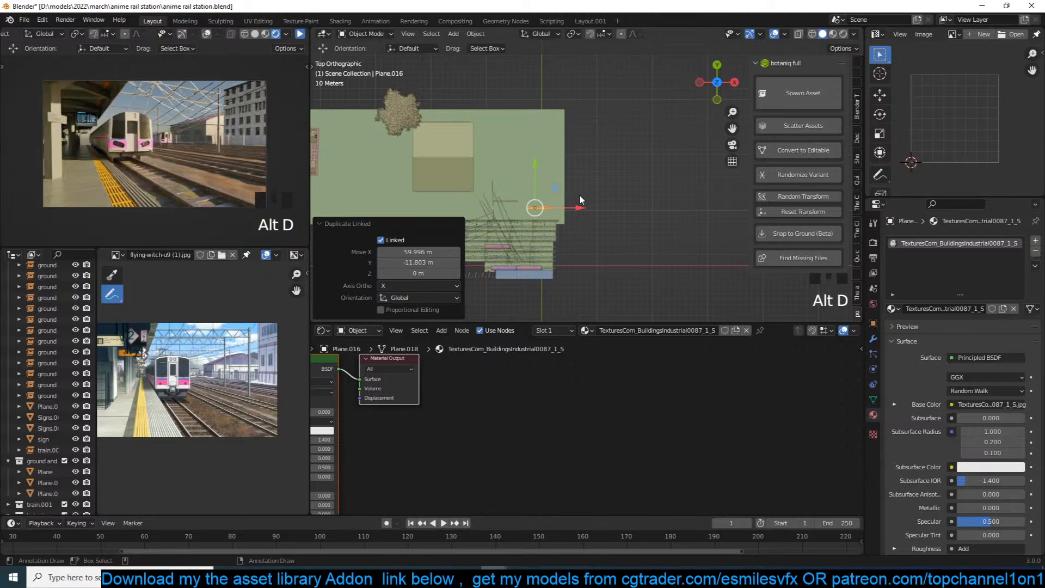
key("alt+a")
key("ctrl+s")
Save the file from the camera view and refresh the rendered preview, pausing it once updated.
key("KP_0")
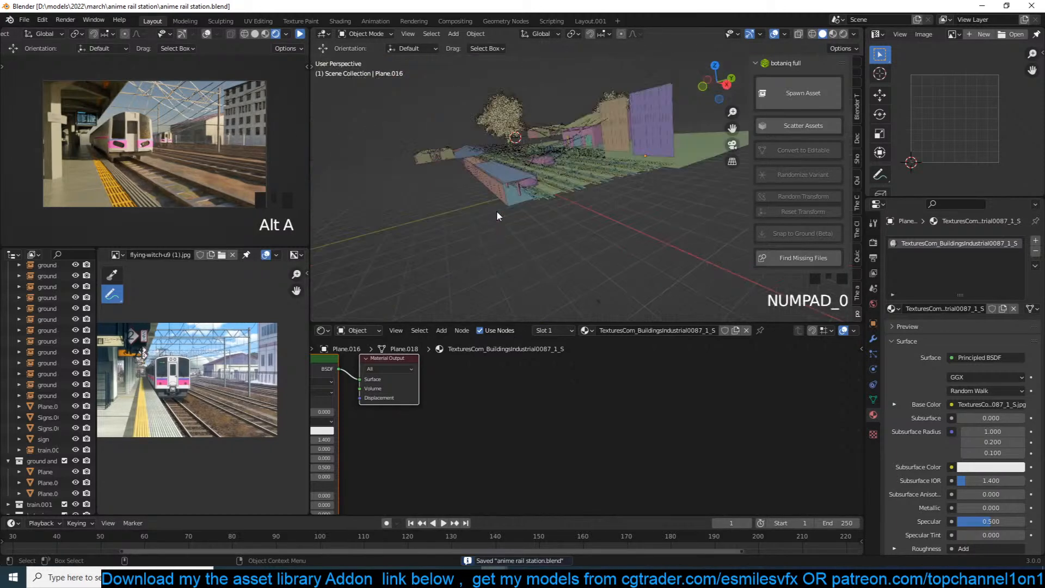
key("ctrl+s")
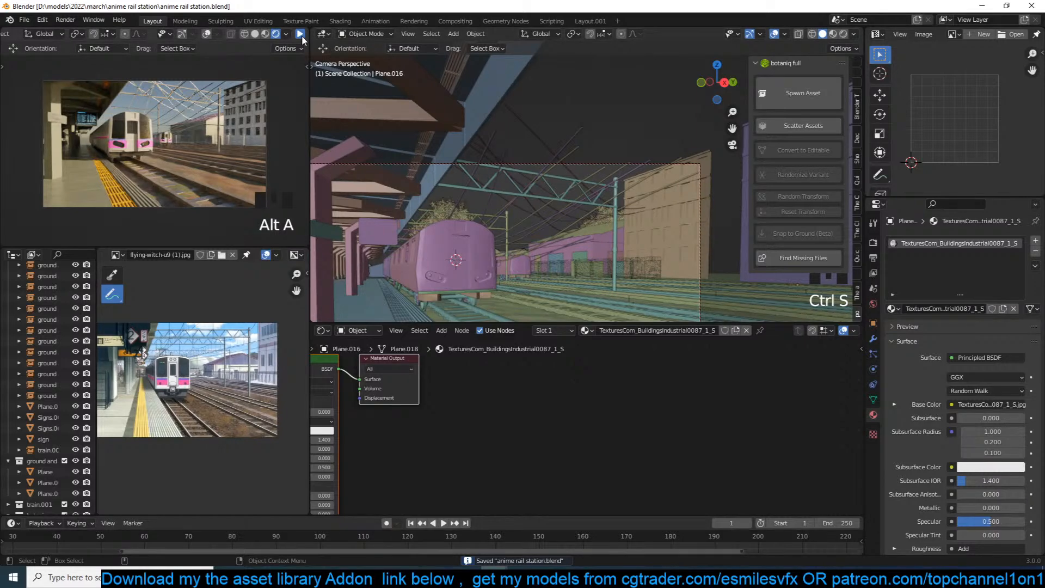
left_click(301, 34)
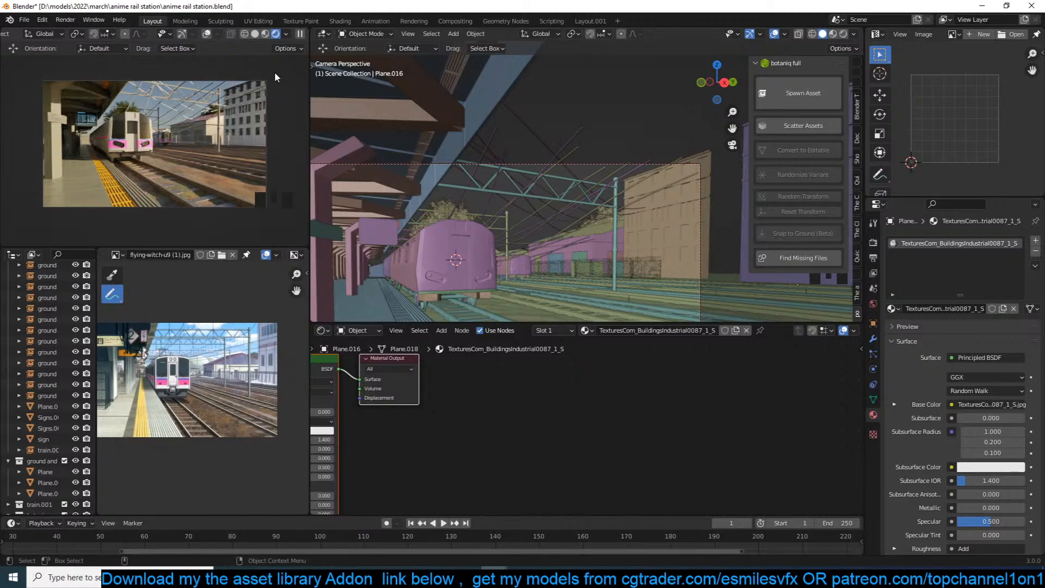
left_click(300, 34)
Make two linked duplicates of the overhead line gantry beside the train along X, the first offset 29.758 m, and save the file.
left_click(508, 219)
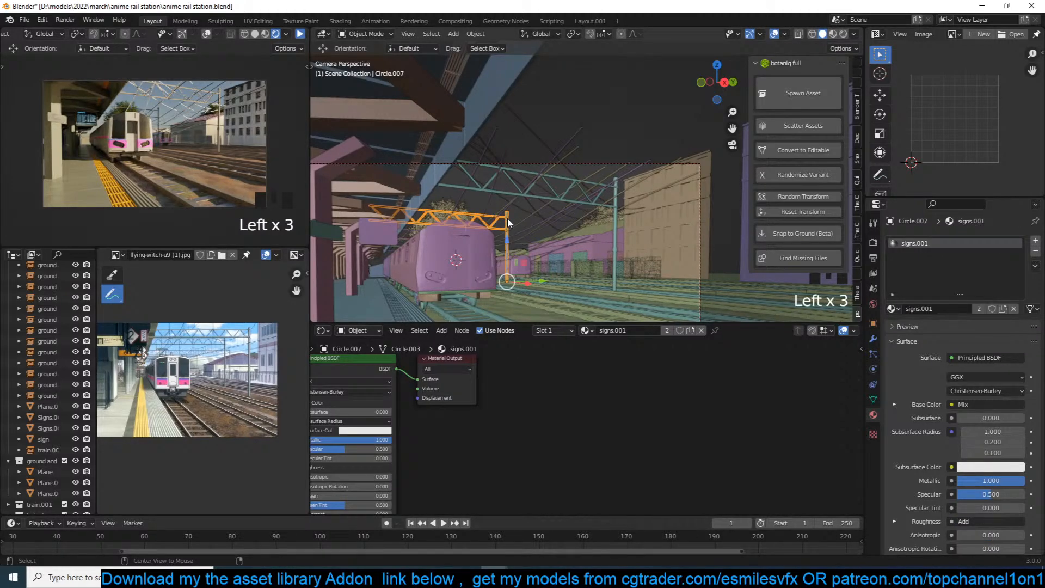
key("alt+d")
key("x")
left_click(562, 201)
key("alt+d")
key("x")
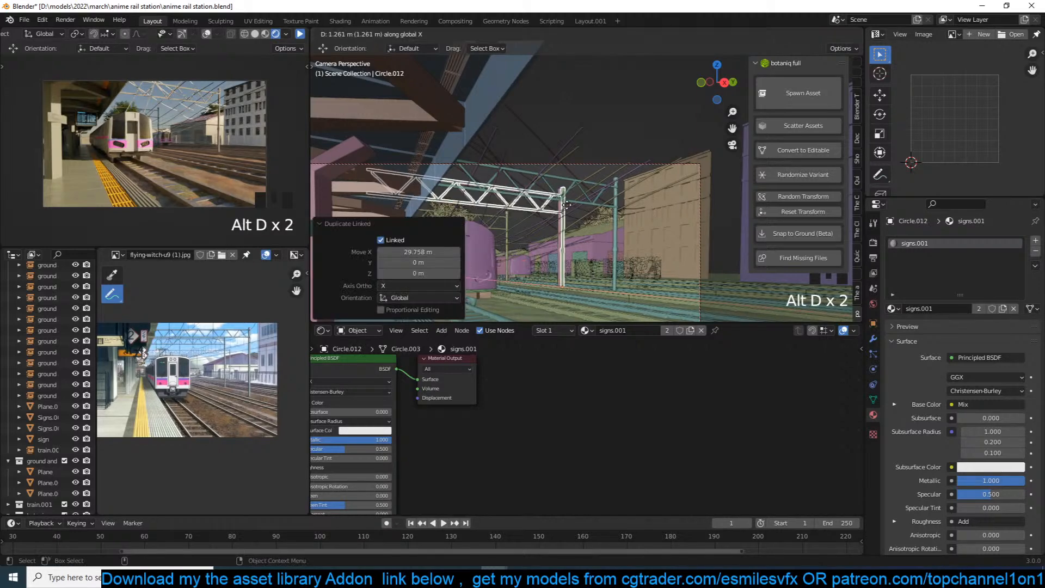
left_click(652, 165)
key("alt+a")
key("ctrl+s")
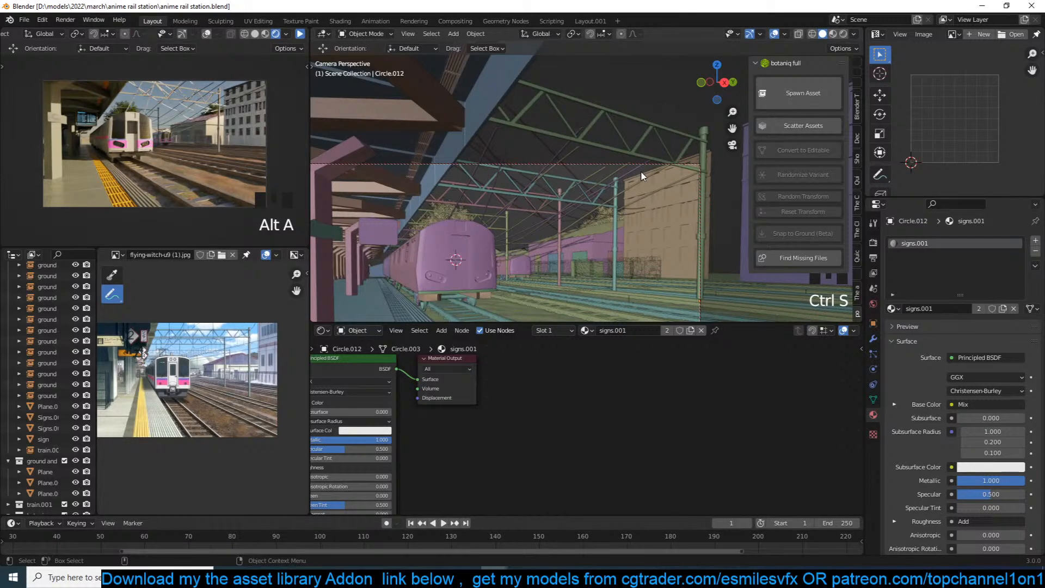
Open the asset library and search all objects and collections for sign.
middle_click_drag(536, 206, 613, 190, "shift")
scroll(584, 191, "down", 2)
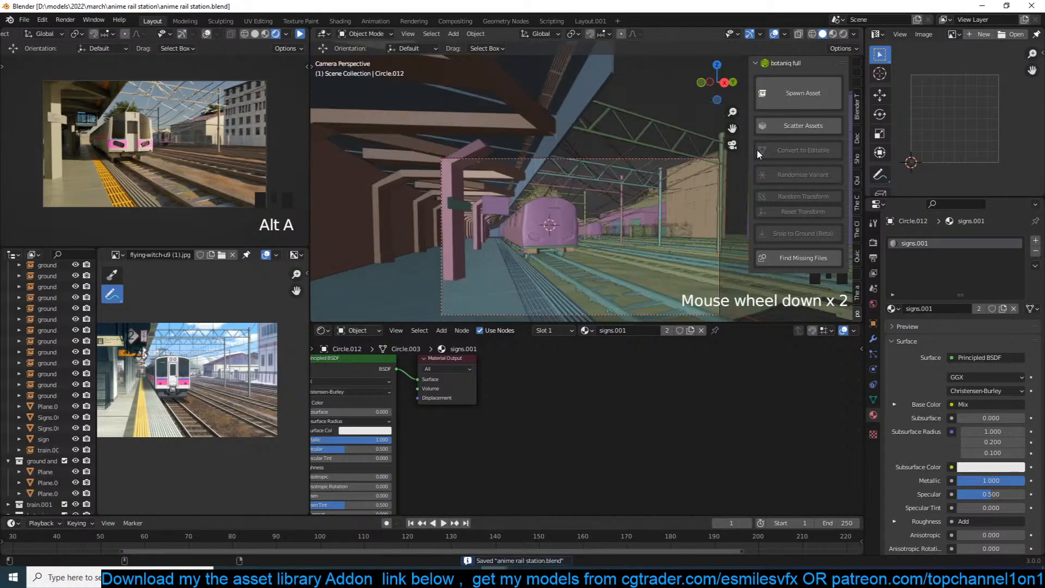
left_click(857, 204)
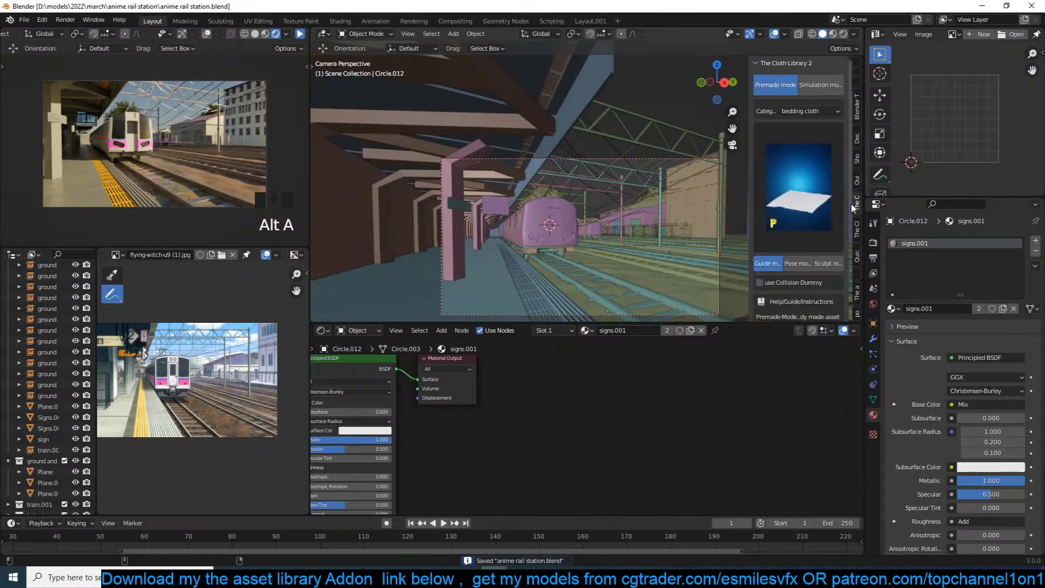
left_click(857, 228)
left_click(857, 294)
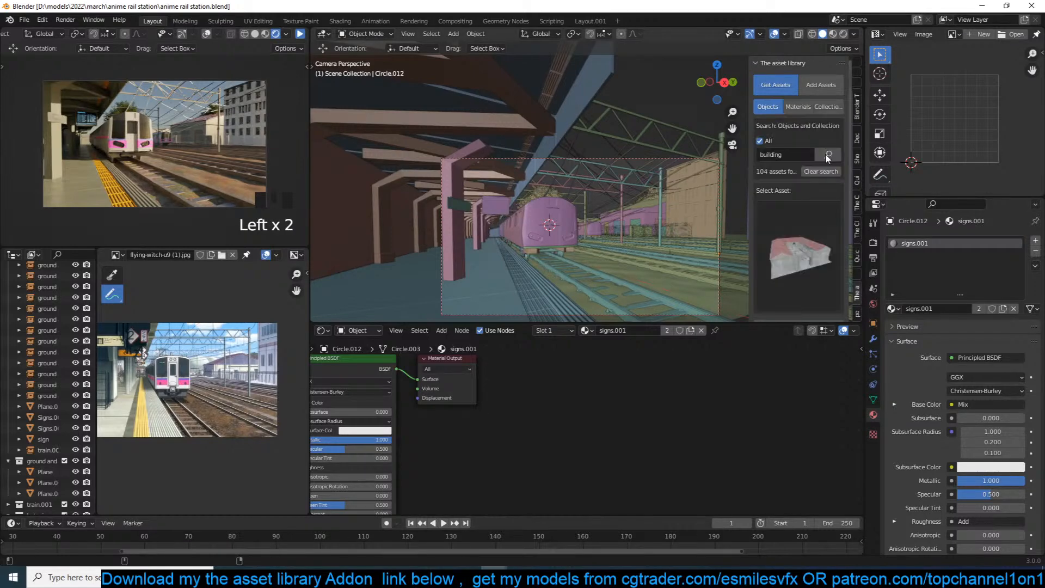
type("ign")
key("Return")
left_click(812, 238)
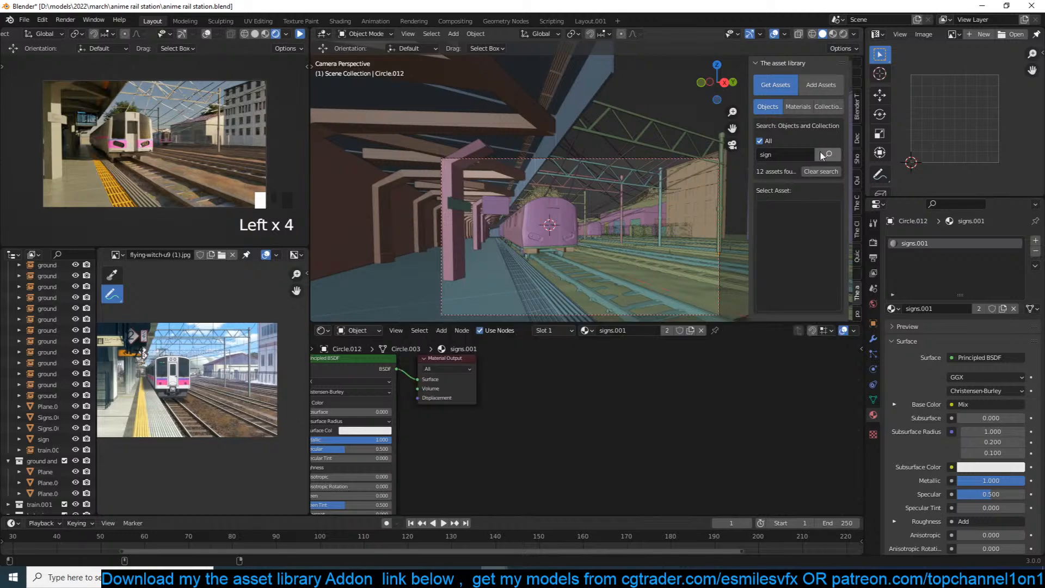
Search the asset library for poster and for banner, looking through the thumbnails of each.
left_click(795, 154)
type("poster")
key("Return")
left_click(784, 234)
left_click(784, 234)
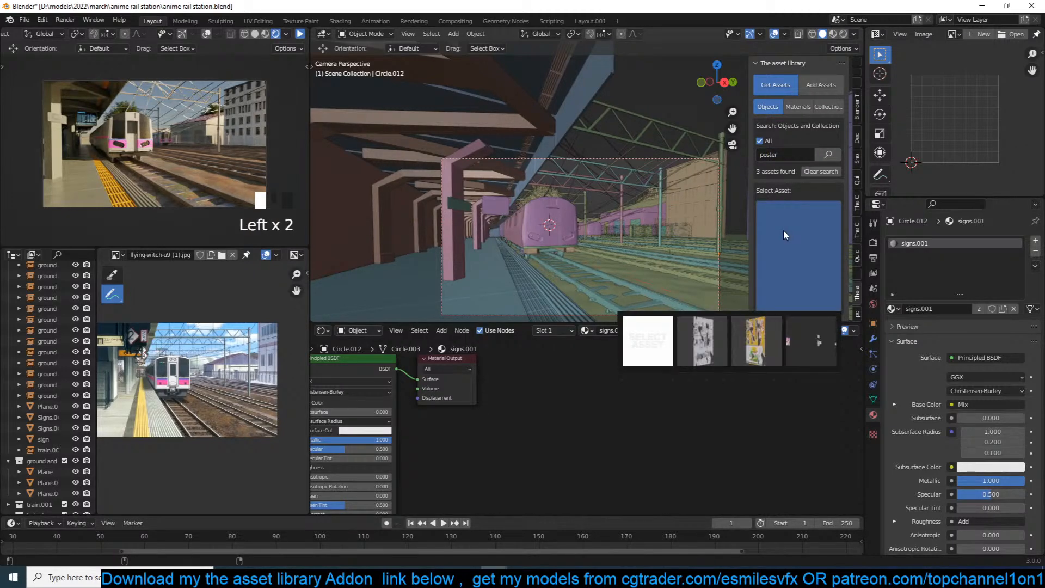
type("banner")
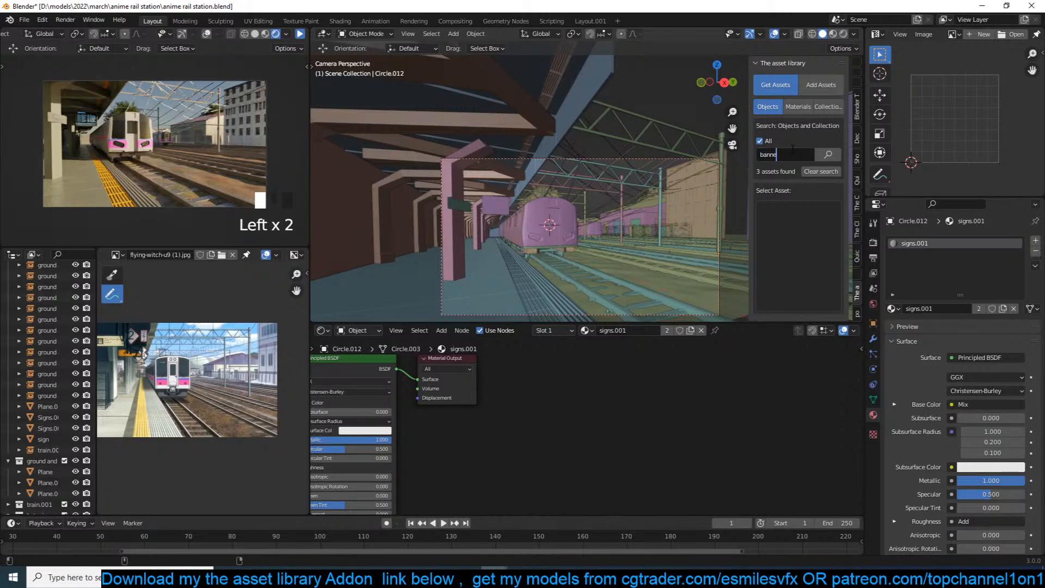
left_click(792, 259)
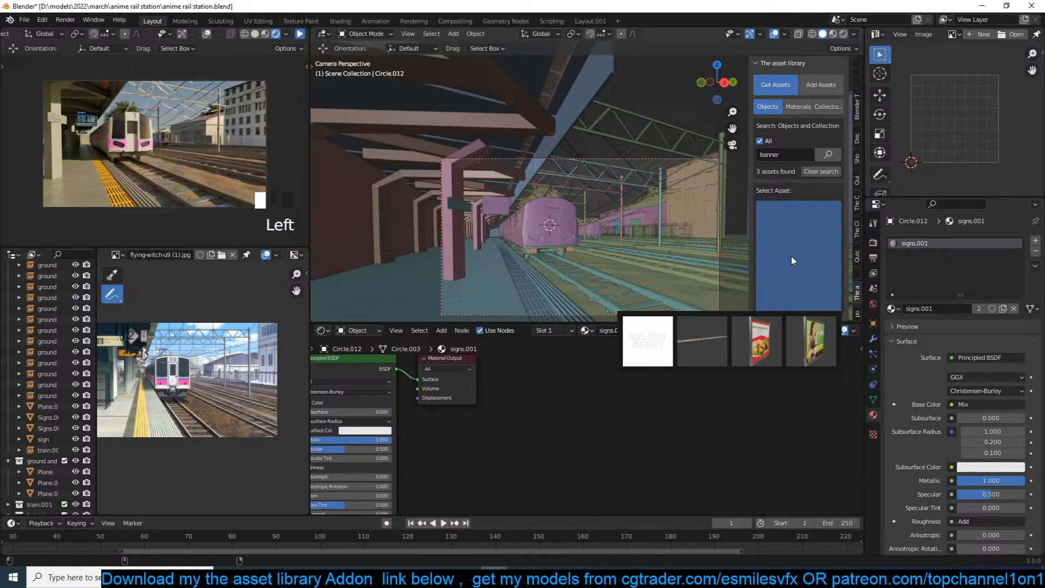
Search the asset library for fence, look through the thumbnails and save the file.
left_click(799, 152)
type("t")
type("fence")
key("Return")
left_click(797, 230)
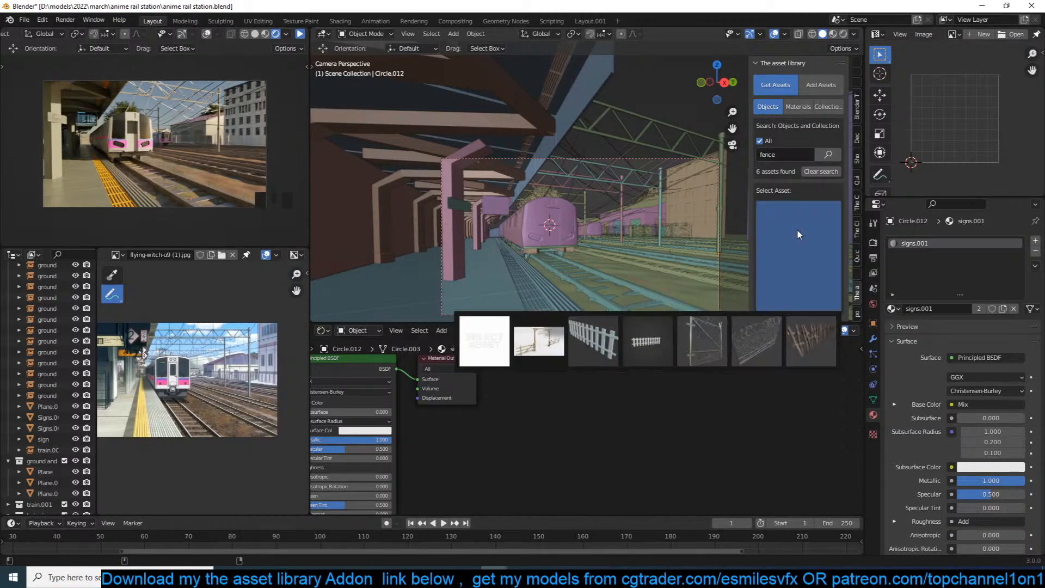
left_click(588, 342)
key("ctrl+s")
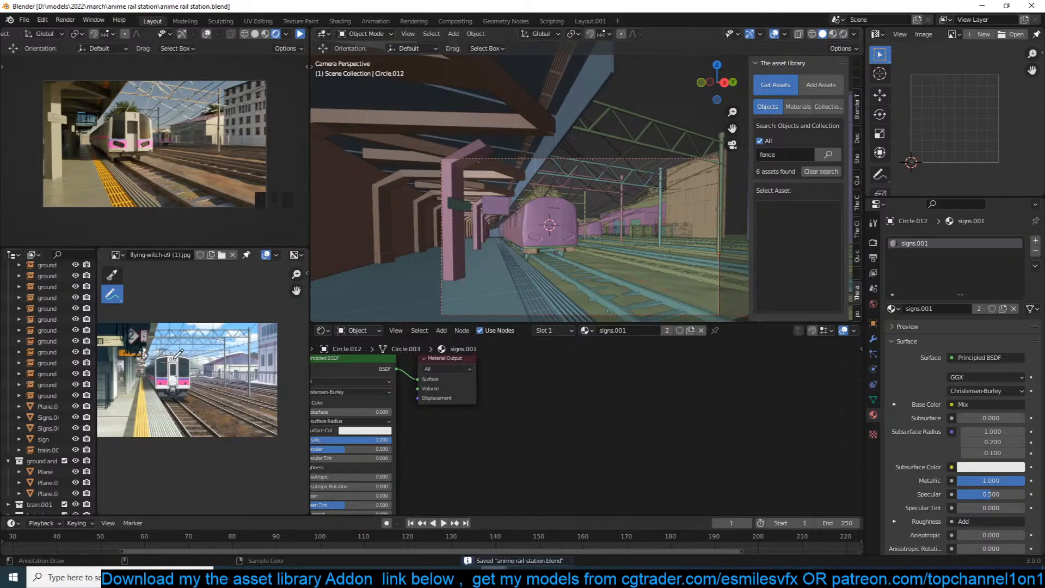
Look through the library directories, clear the fence search and browse the uncategorized assets.
scroll(820, 250, "down", 5)
left_click(820, 254)
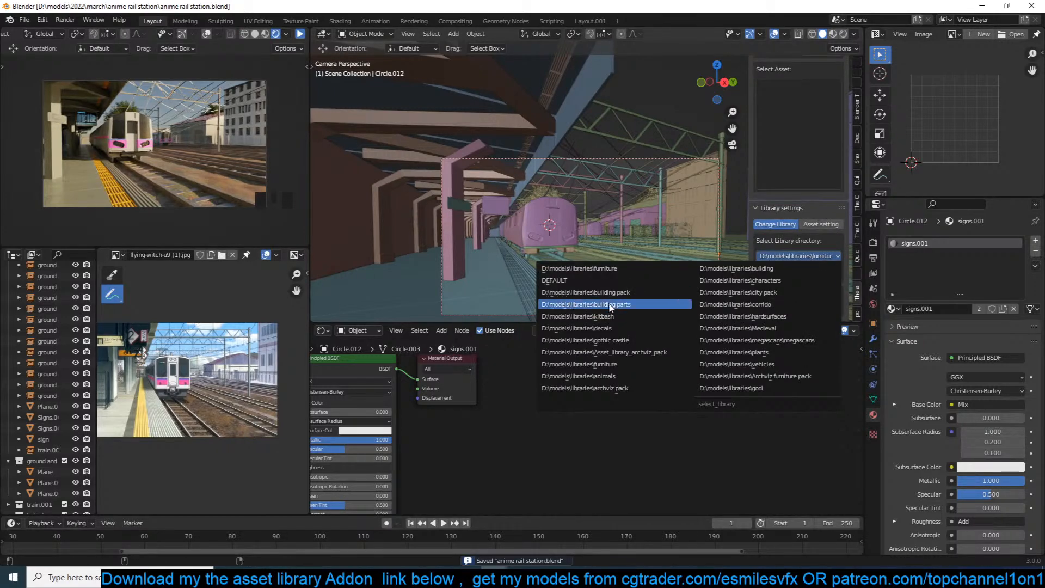
left_click(612, 341)
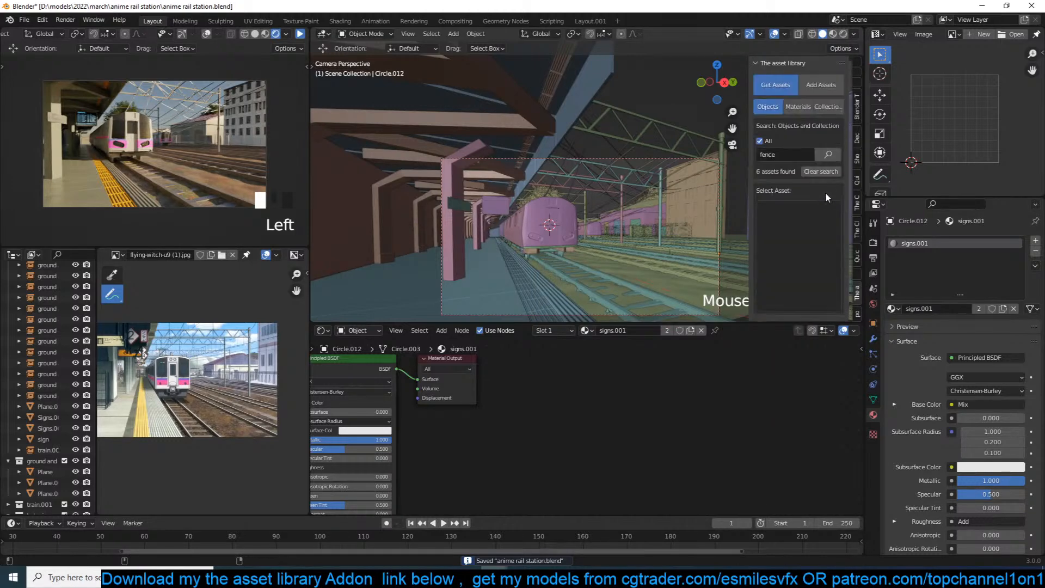
left_click(812, 172)
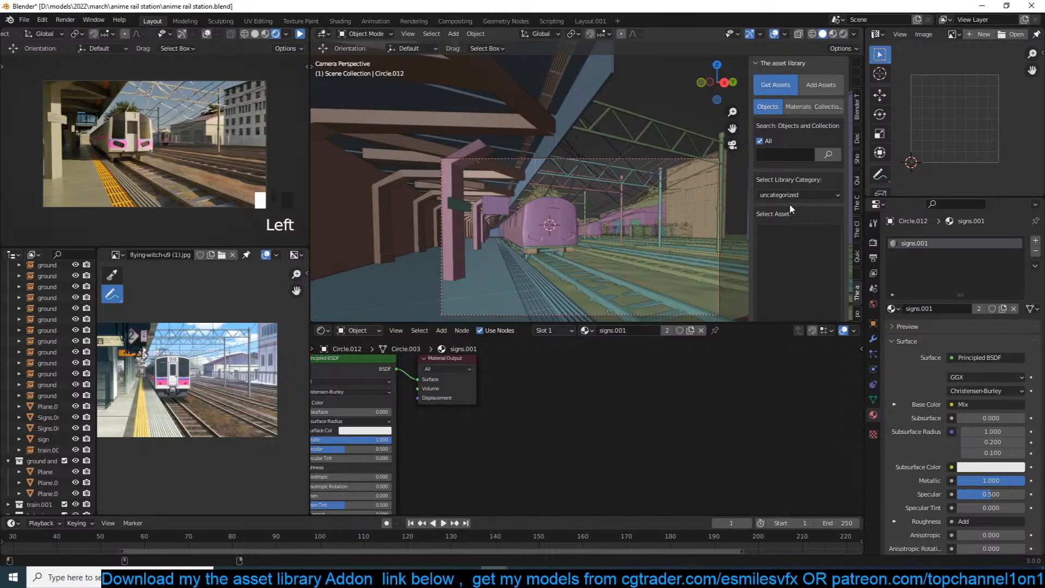
scroll(790, 204, "down", 2)
left_click(790, 204)
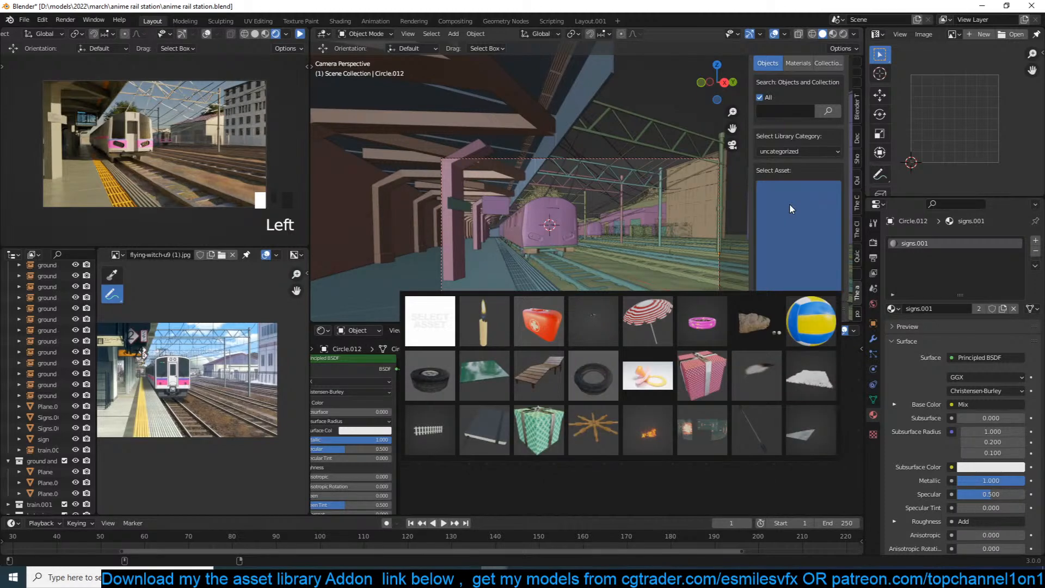
left_click(790, 206)
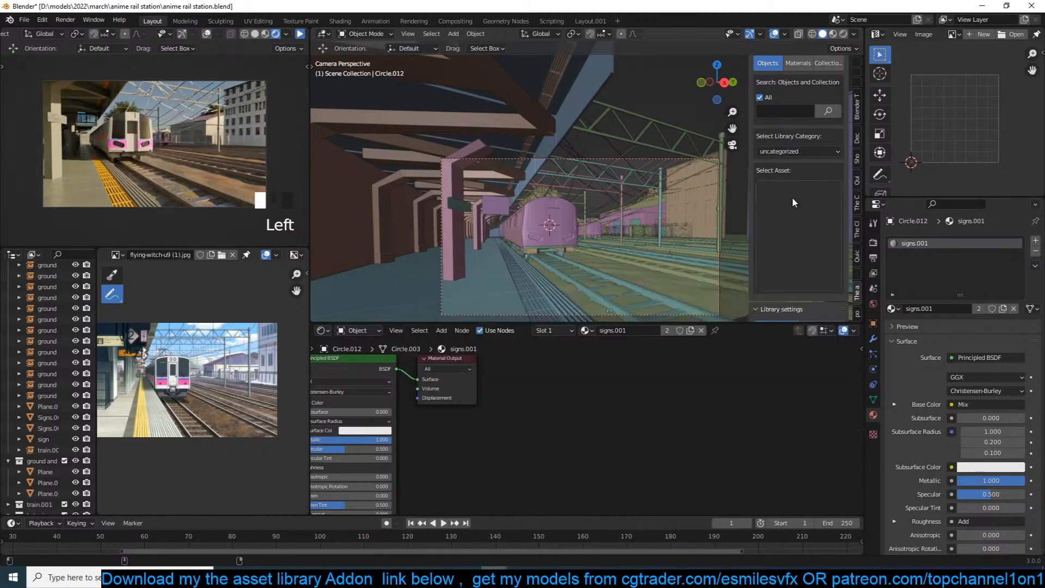
Browse the asset thumbnails in the baloon letters category and switch to the birds category.
left_click(811, 152)
left_click(791, 164)
left_click(791, 205)
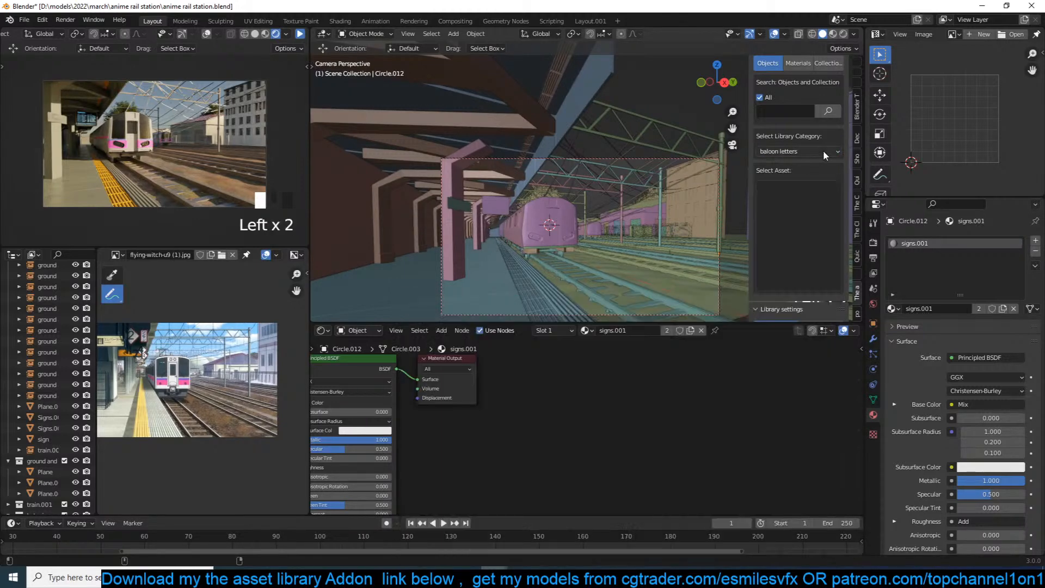
left_click(806, 198)
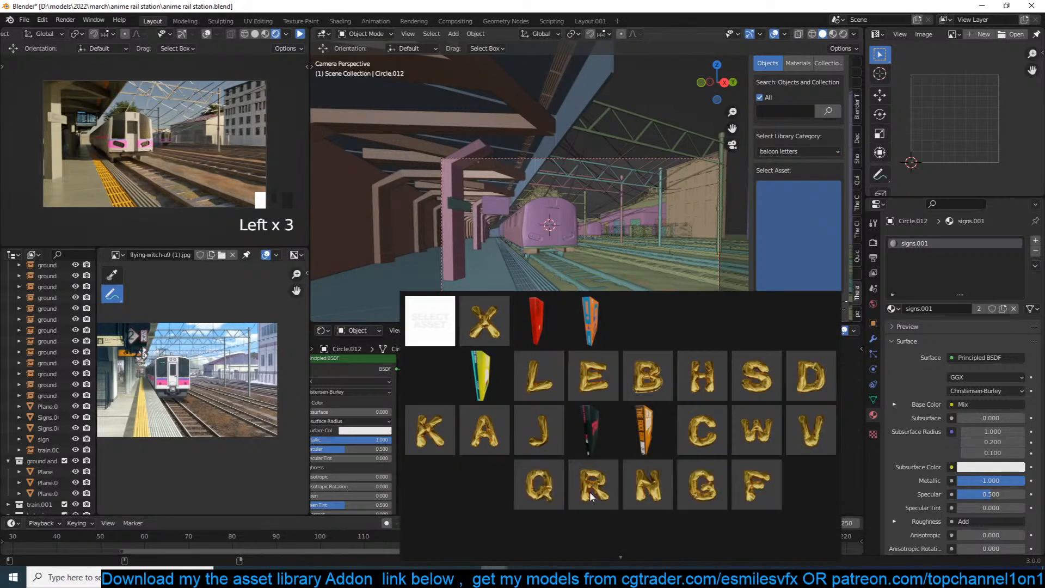
scroll(698, 440, "down", 1)
left_click(812, 149)
left_click(797, 170)
left_click(792, 189)
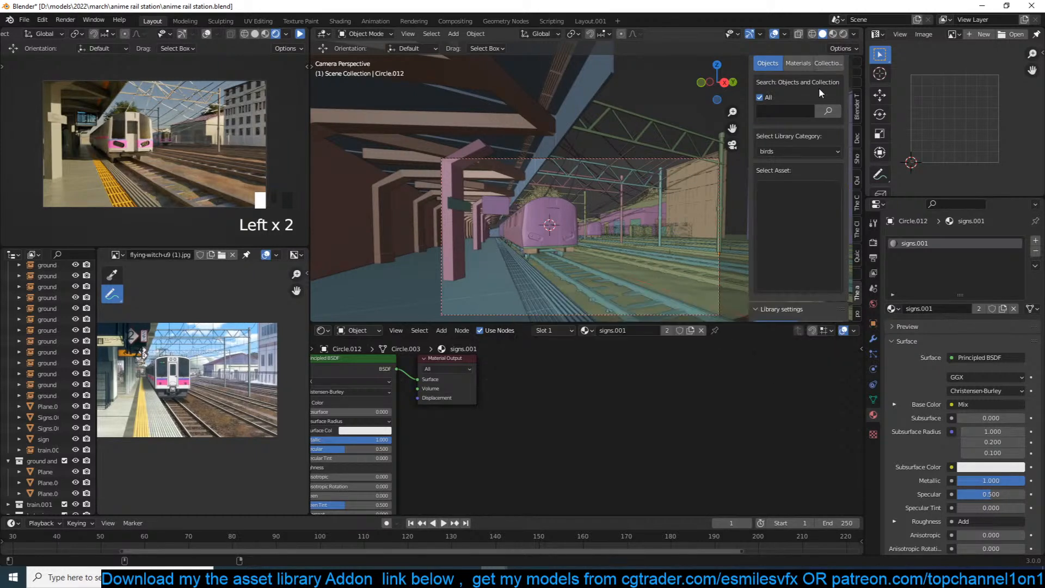
Search the asset library for clouds and choose the wide, scattered cloud asset.
left_click(797, 111)
type("clouds")
key("Return")
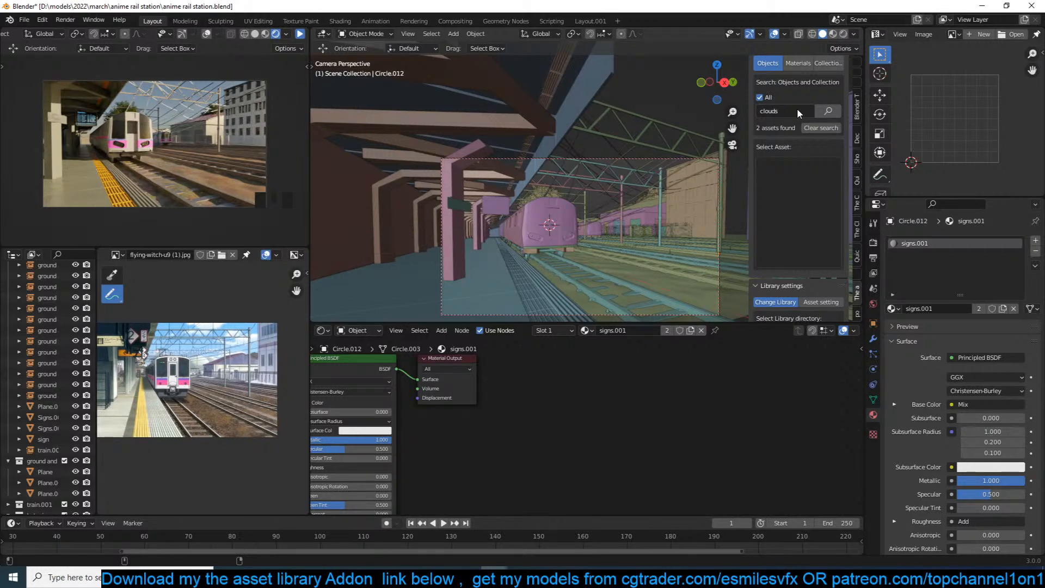
left_click(793, 188)
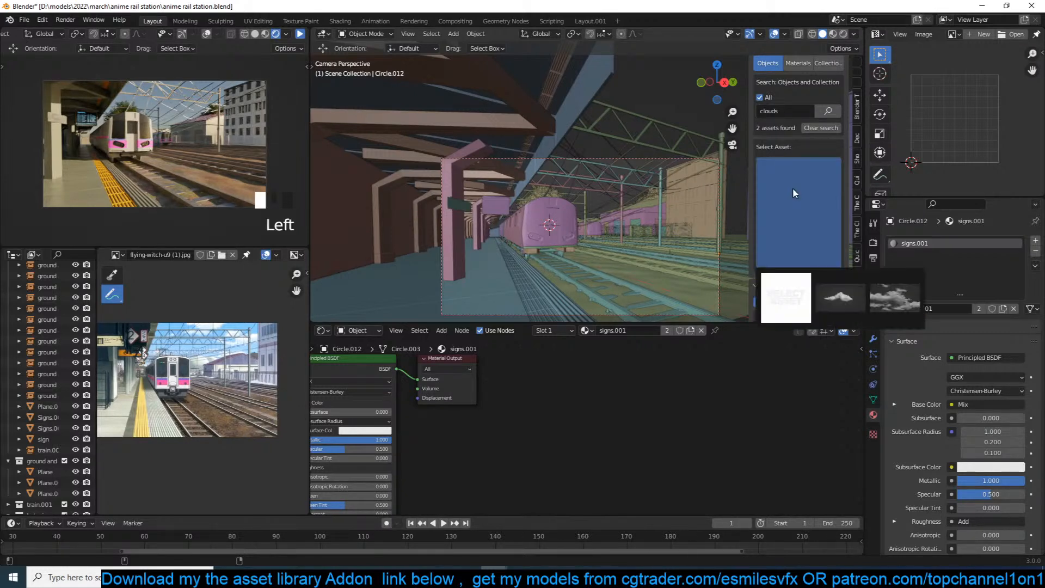
left_click(895, 305)
Place the 3D cursor in the sky above the train and add the chosen clouds asset to the scene there.
scroll(536, 184, "up", 2)
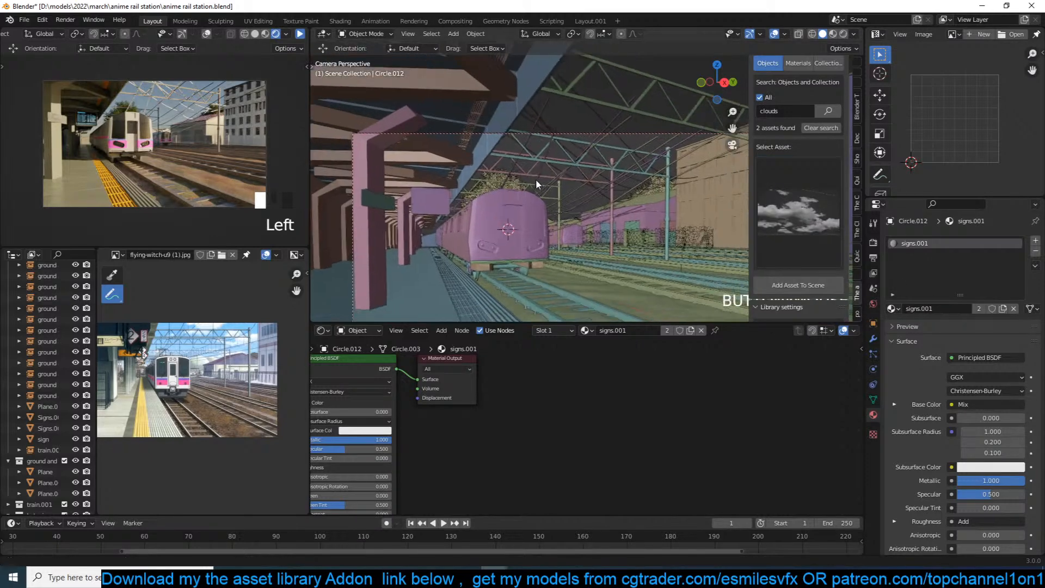
scroll(536, 184, "up", 3)
right_click(505, 162, "shift")
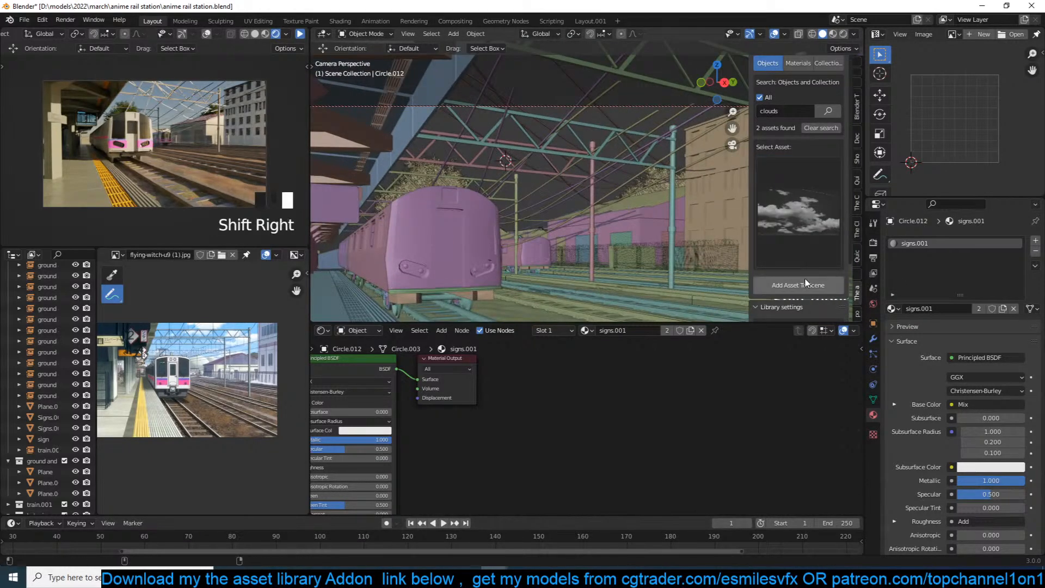
left_click(807, 283)
left_click(524, 176)
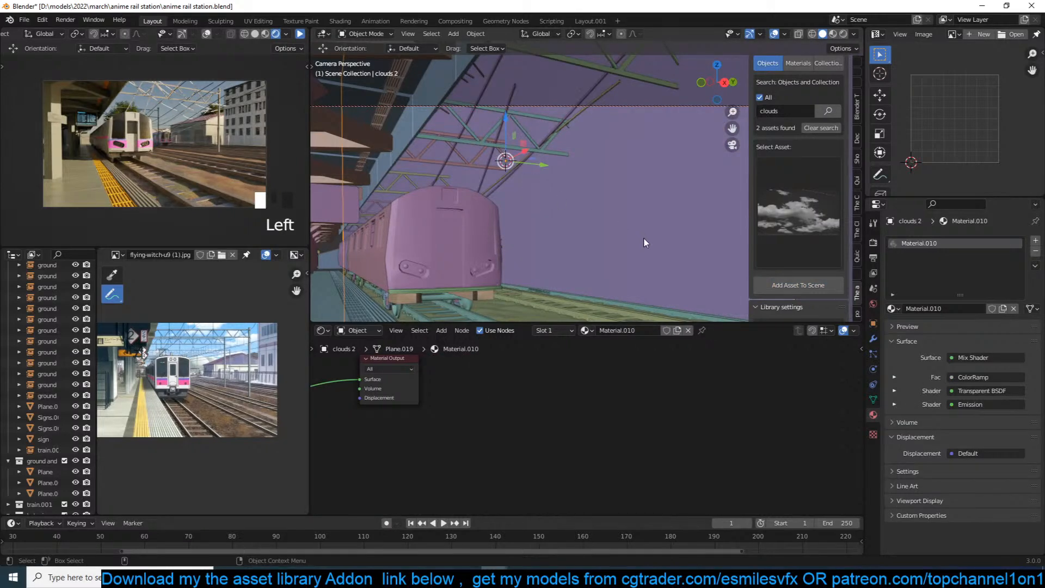
Scale the clouds plane down by 0.355 and shrink it further with a second scale.
key("s")
left_click(567, 196)
key("s")
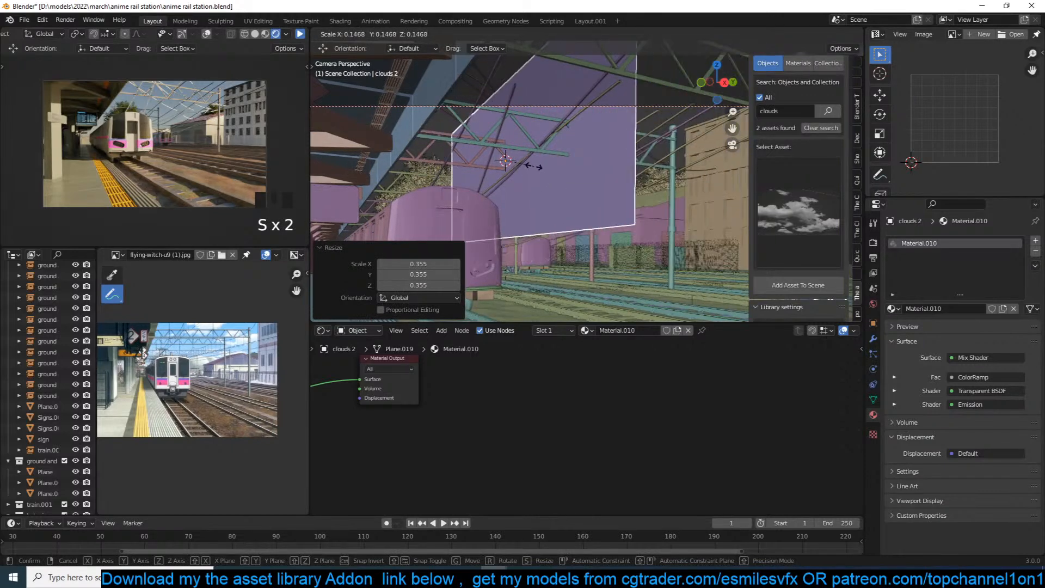
left_click(551, 175)
Rotate the clouds plane -42.3° in top view, and tilt it from the camera view with a trackball rotation of 25.2° and 10.3°.
key("KP_7")
key("r")
left_click(541, 80)
key("KP_0")
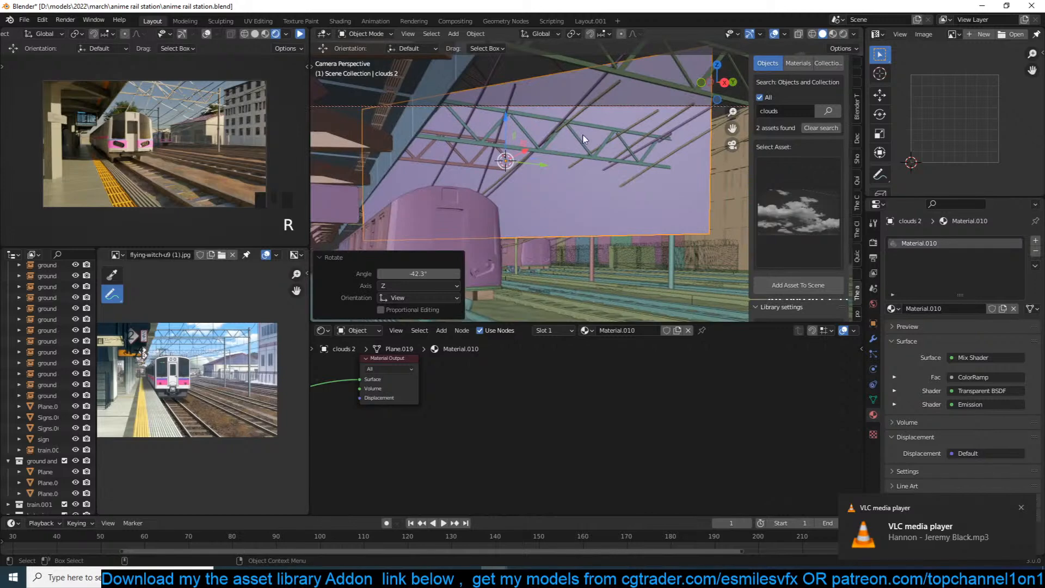
key("r")
key("r")
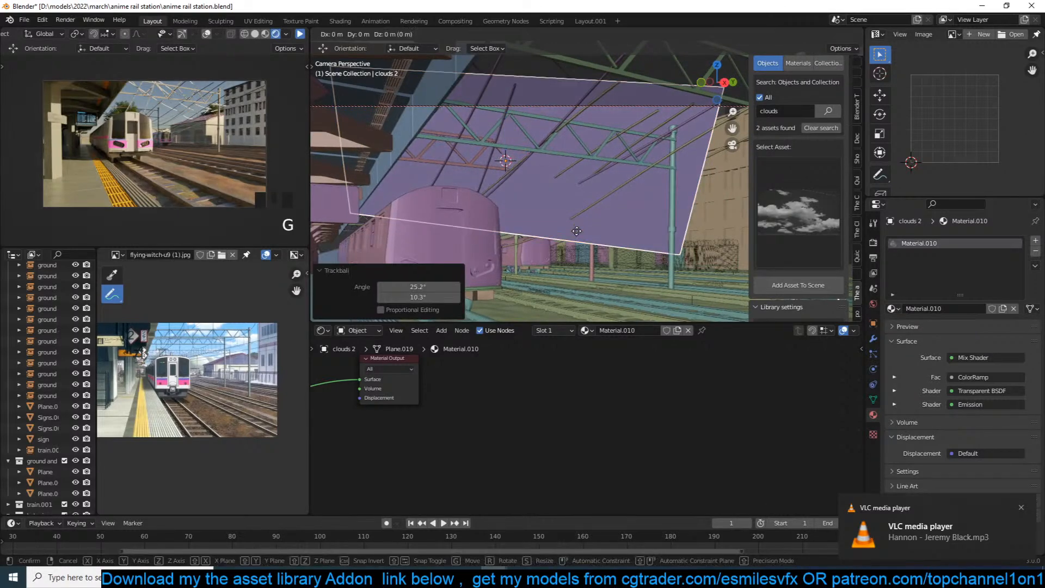
left_click(575, 229)
Move the clouds plane away along its local Z axis and scale it up by 2.834.
key("g")
key("z")
key("z")
left_click(578, 156)
key("s")
left_click(685, 144)
Move the clouds plane behind the background in top view, reposition it in the camera view and scale it up by 2.597.
key("KP_7")
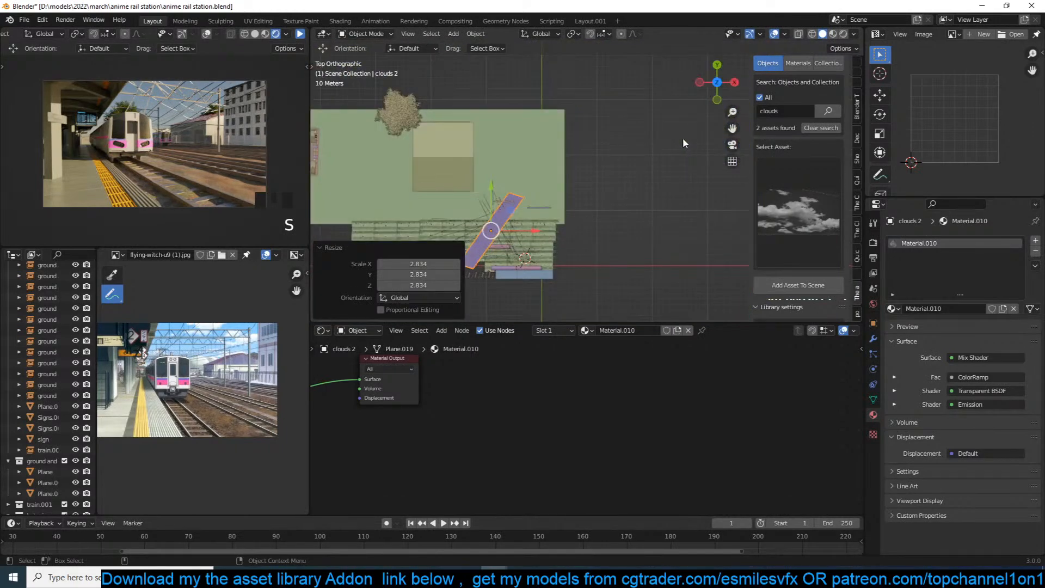
key("g")
left_click(475, 100)
key("KP_0")
key("g")
left_click(523, 136)
key("s")
left_click(583, 156)
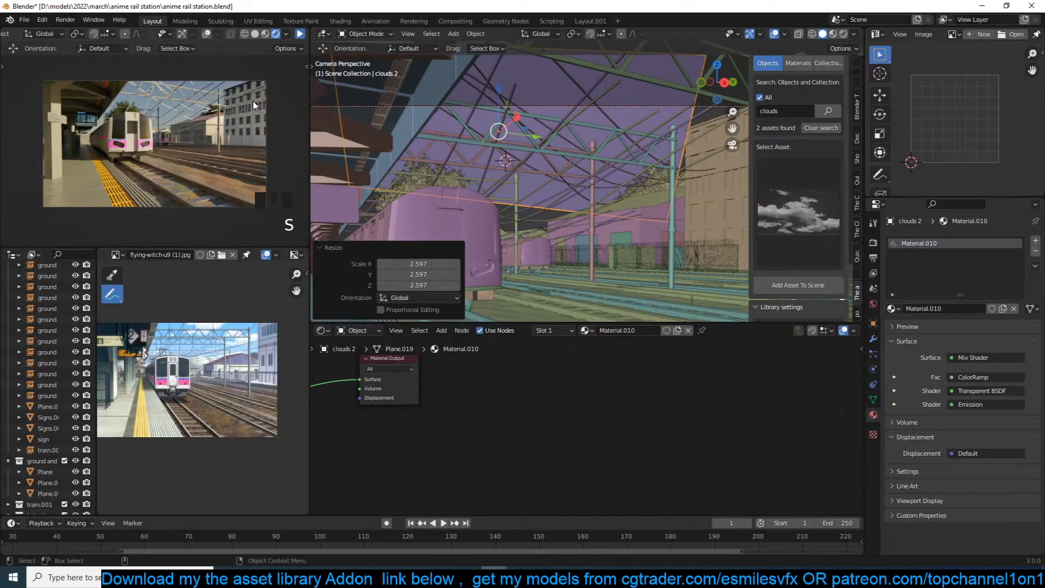
Resume the rendered preview, set the clouds material's Emission strength to 3.000 and save the file.
left_click(301, 34)
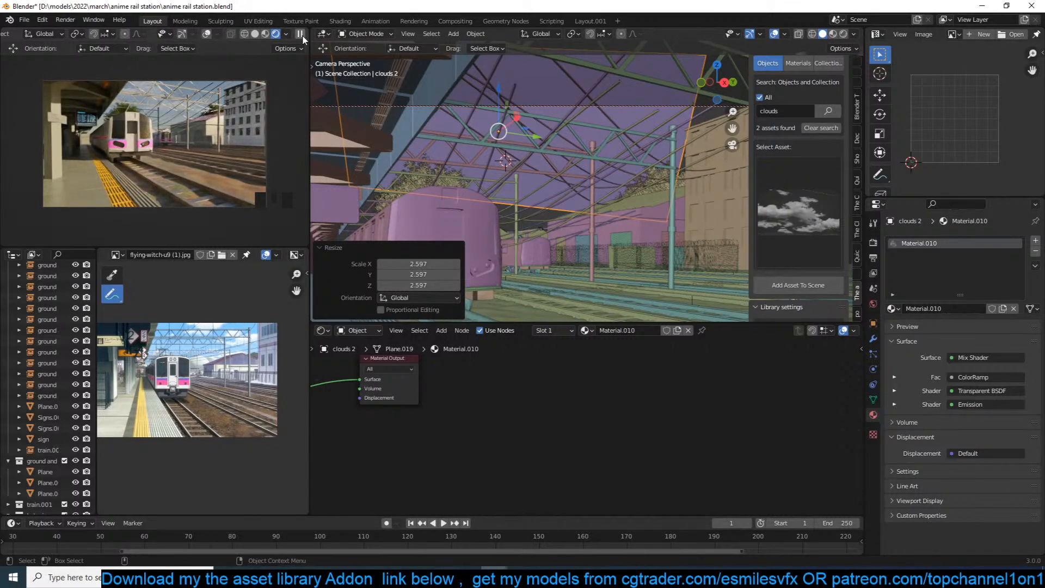
middle_click_drag(580, 387, 747, 399)
middle_click_drag(333, 430, 554, 423)
scroll(551, 424, "up", 4)
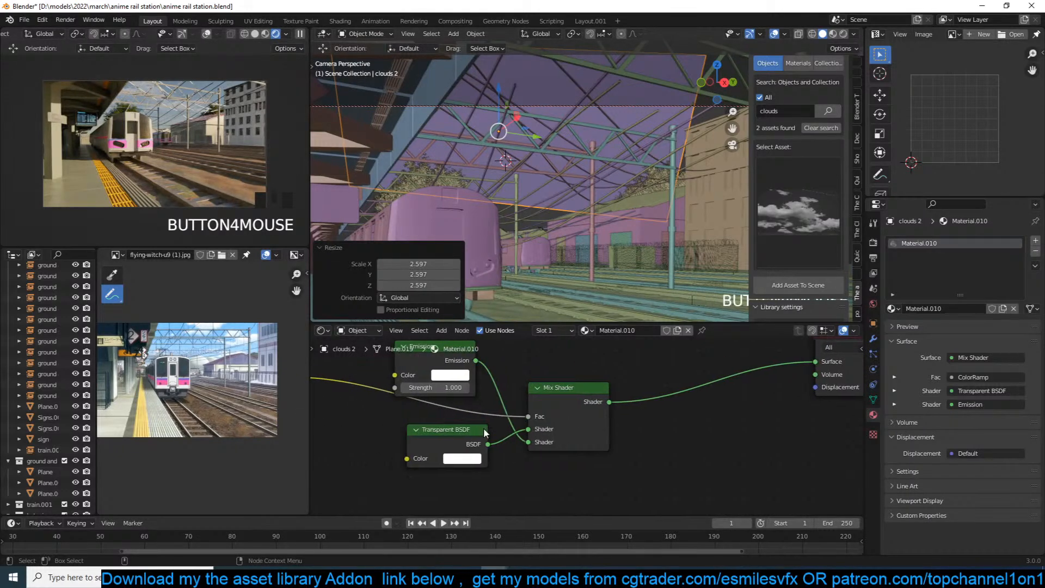
left_click(441, 389)
type("3")
key("Return")
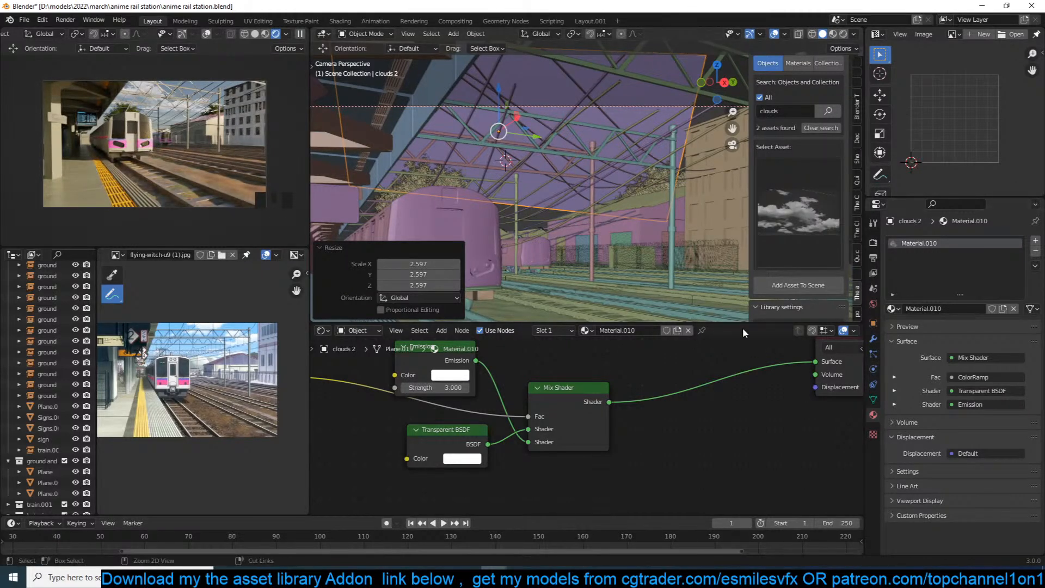
key("ctrl+s")
Raise the world Sky Texture's Ozone to 6.890 and save the file.
left_click(874, 304)
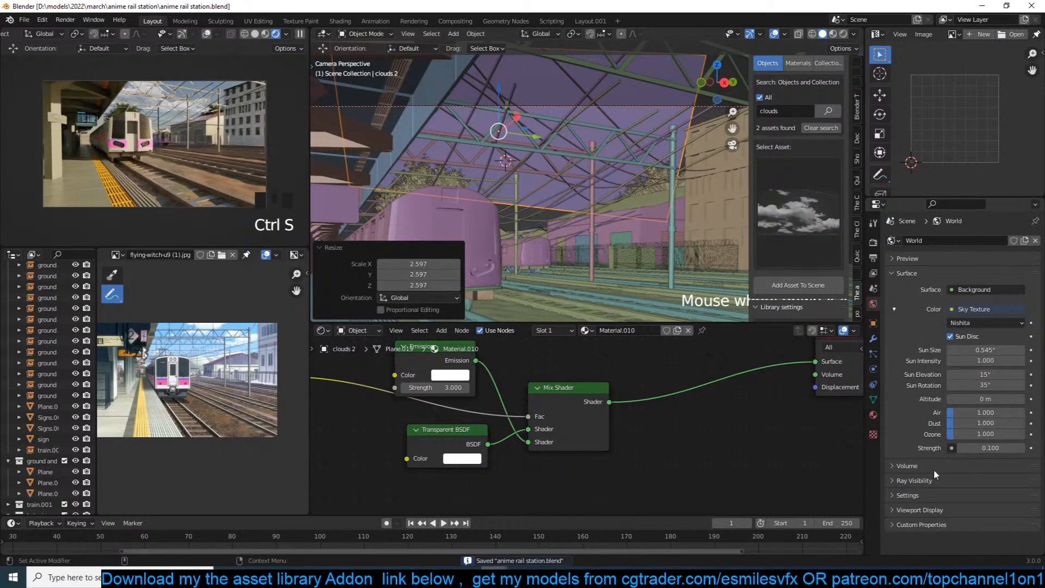
left_click_drag(965, 434, 1000, 433)
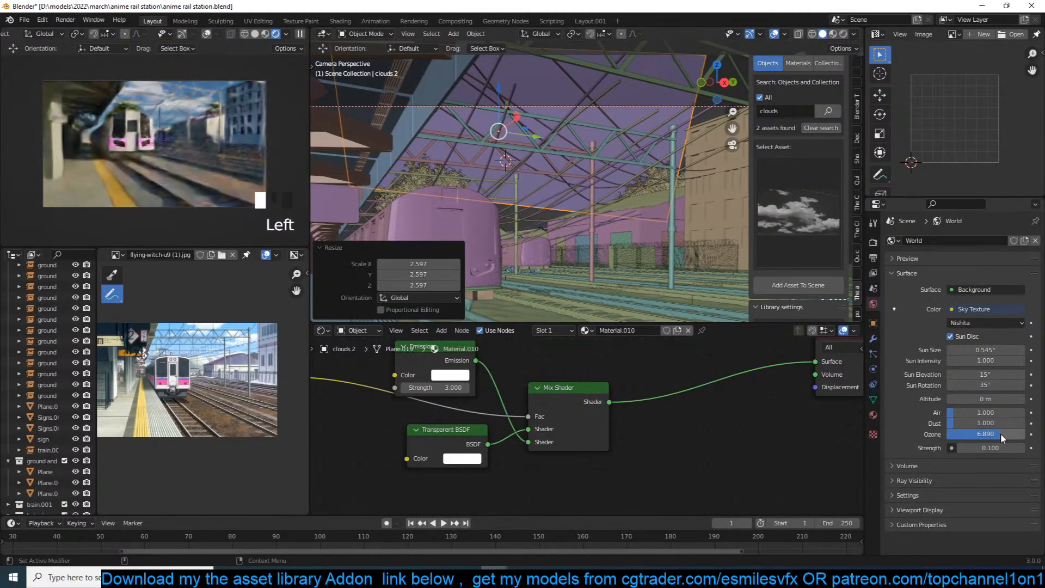
left_click(753, 452)
key("ctrl+s")
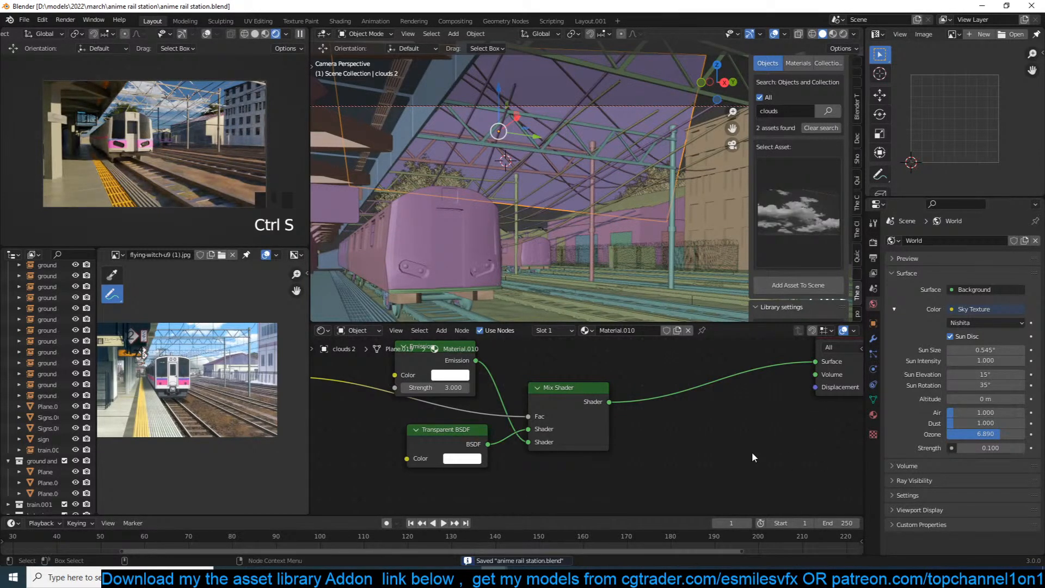
In top view, rotate the roman gardens 2 building at the lower end of the clouds plane by 15.6° about the Z axis.
left_click(341, 270)
key("KP_7")
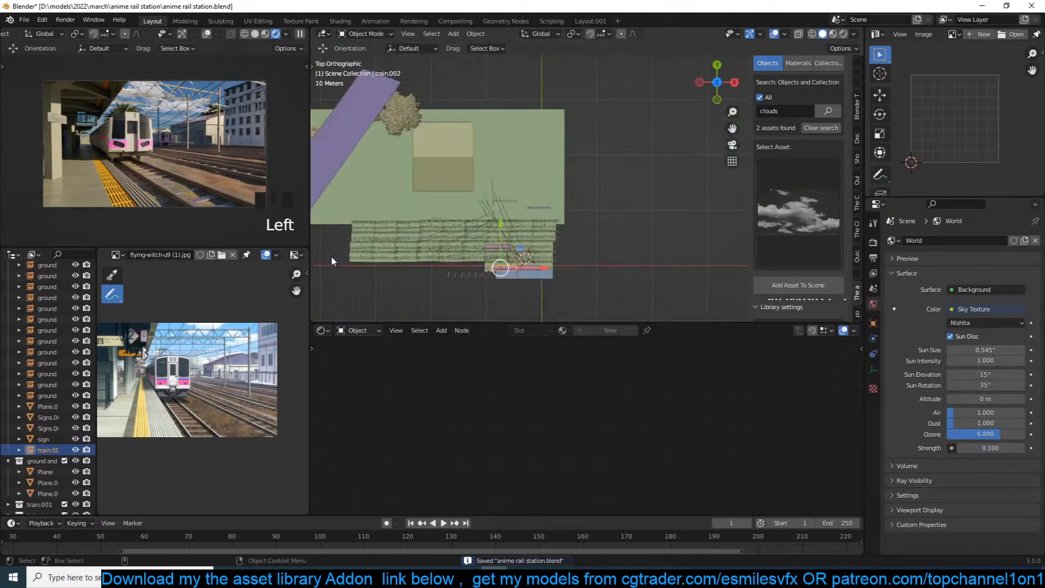
scroll(332, 257, "down", 4)
scroll(452, 216, "up", 4)
left_click(430, 249)
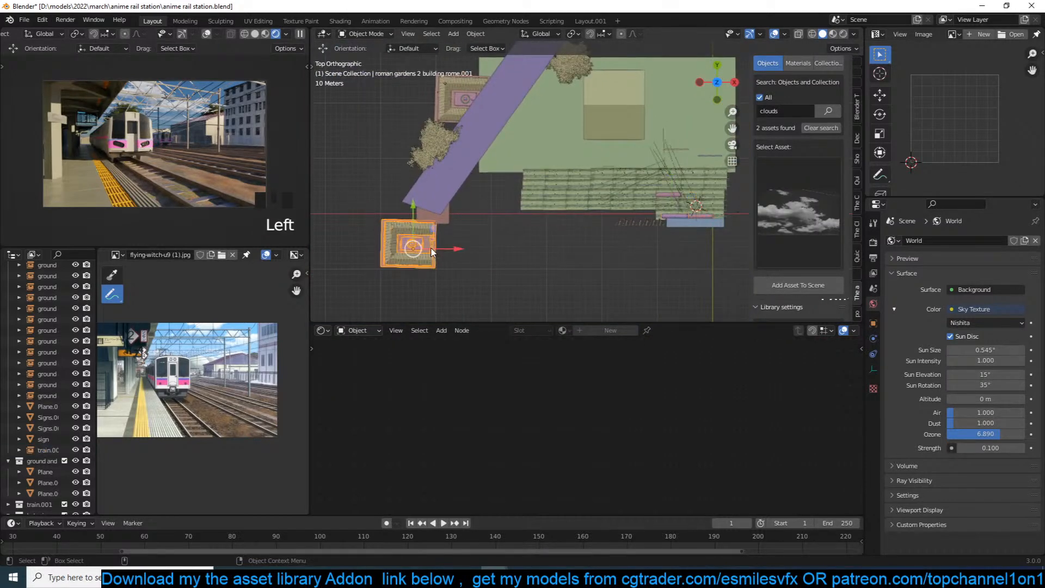
key("r")
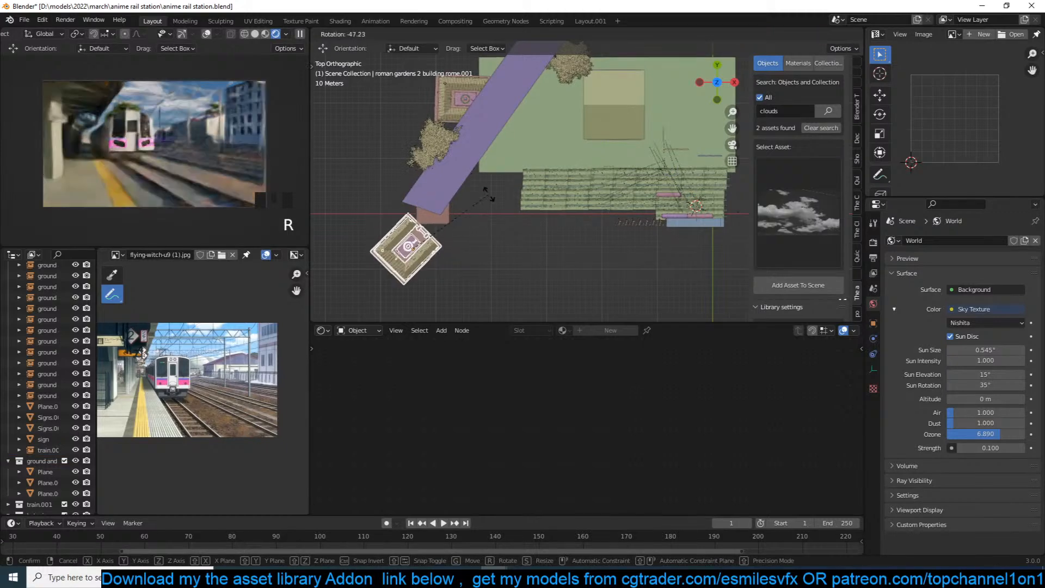
left_click(489, 194)
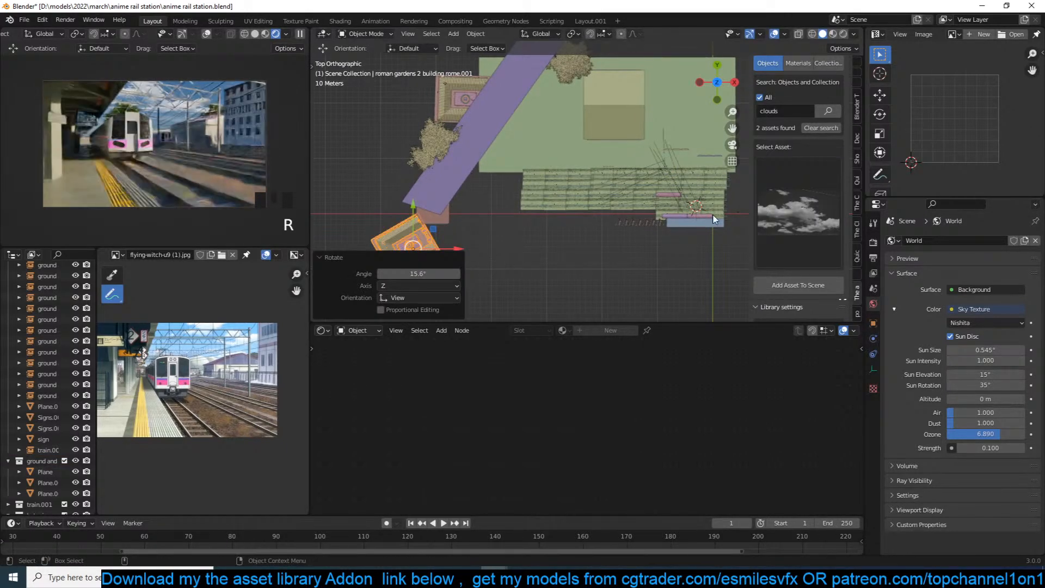
Duplicate the industrial building facade plane in top view and place the copy just beyond the platform's camera end.
left_click(789, 111)
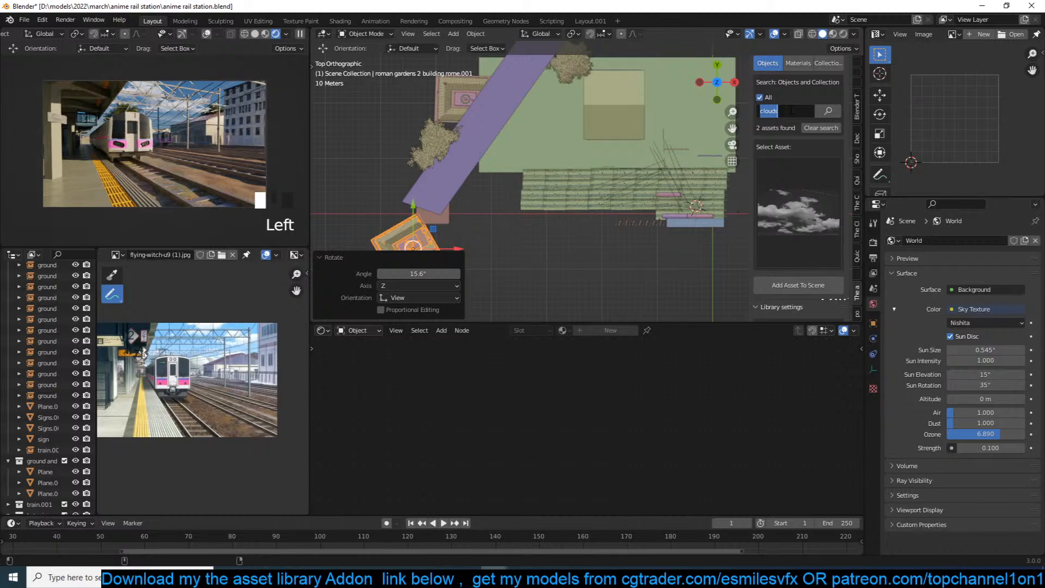
left_click(674, 119)
scroll(619, 140, "down", 3)
middle_click_drag(617, 140, 534, 143, "shift")
scroll(534, 142, "up", 4)
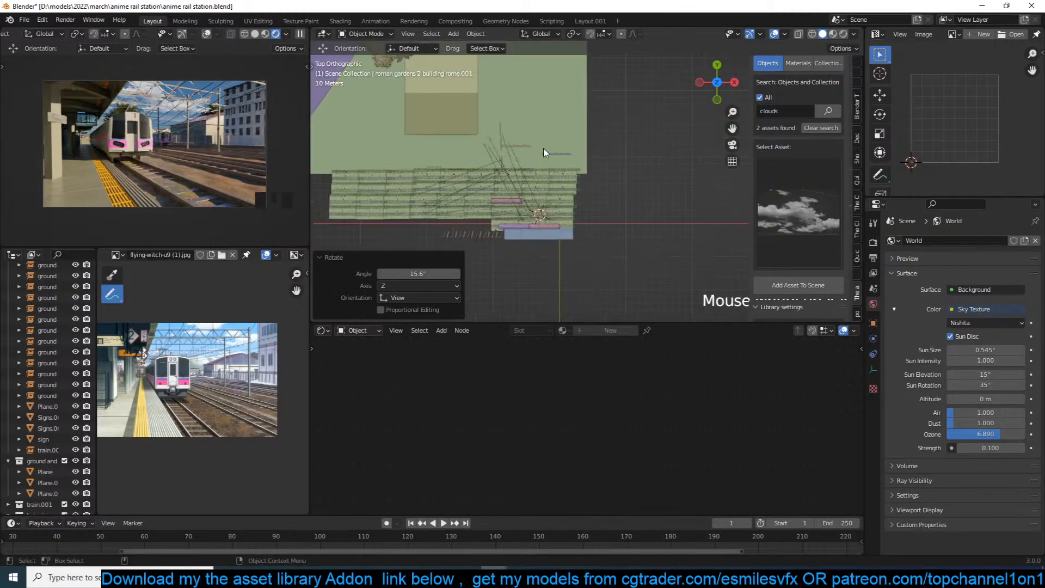
left_click(566, 156)
key("shift+d")
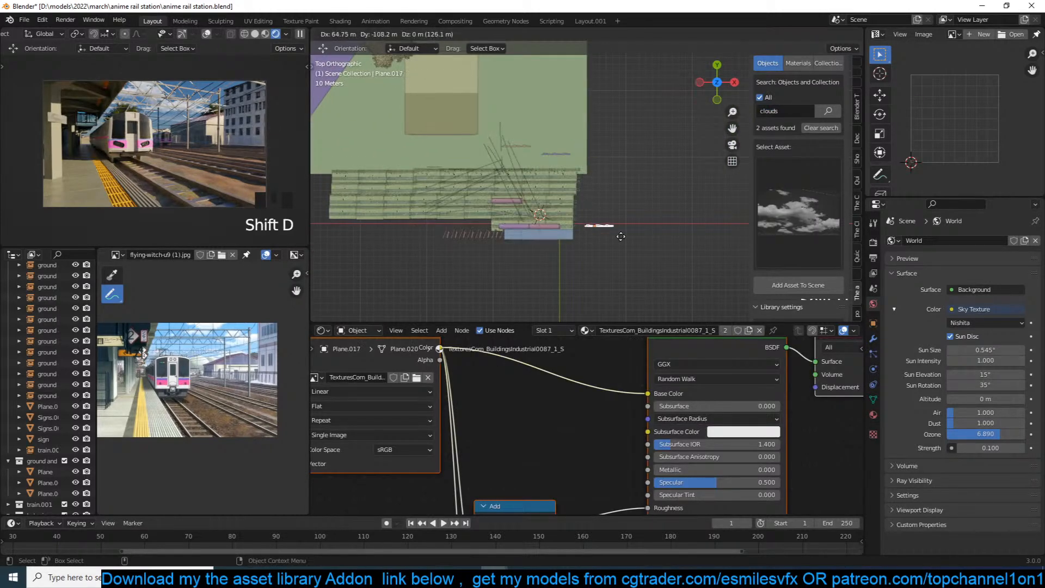
left_click(616, 229)
Rotate the duplicated facade 62.2° about Z, move it 24.589 m in X and 60.652 m in Y, and save the file.
key("r")
left_click(626, 209)
key("g")
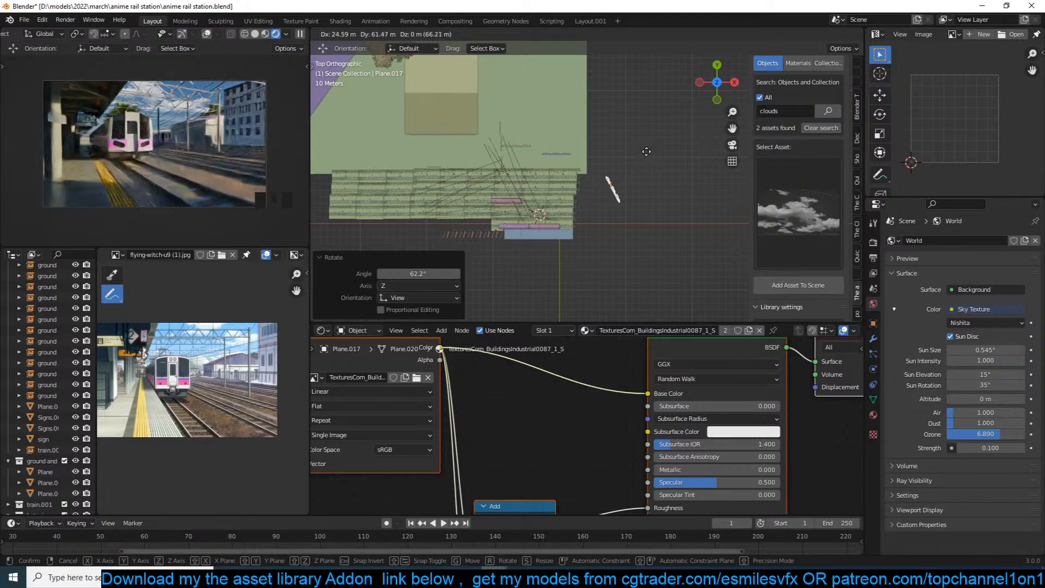
left_click(646, 151)
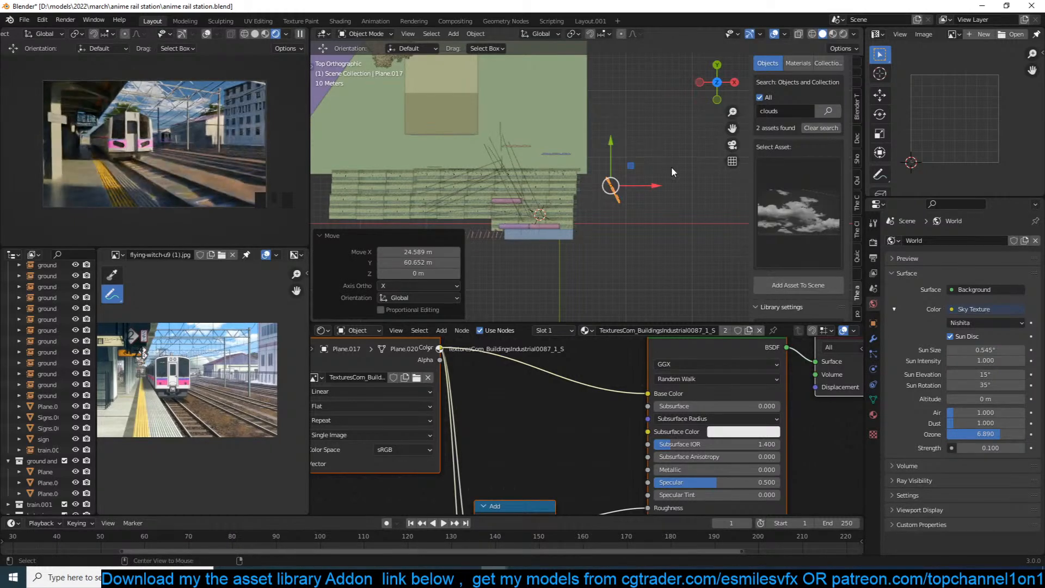
key("alt+a")
key("ctrl+s")
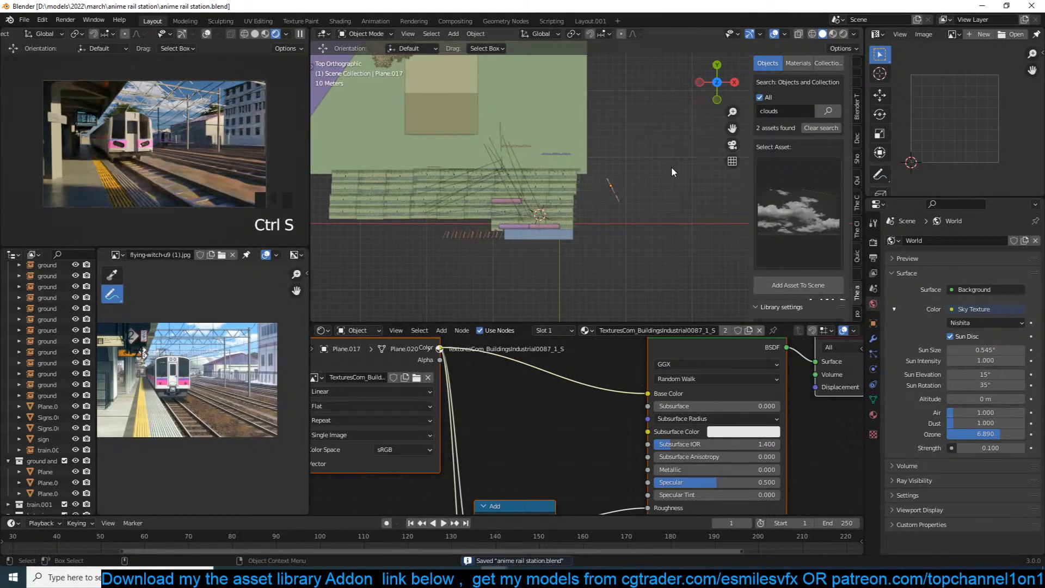
key("ctrl+s")
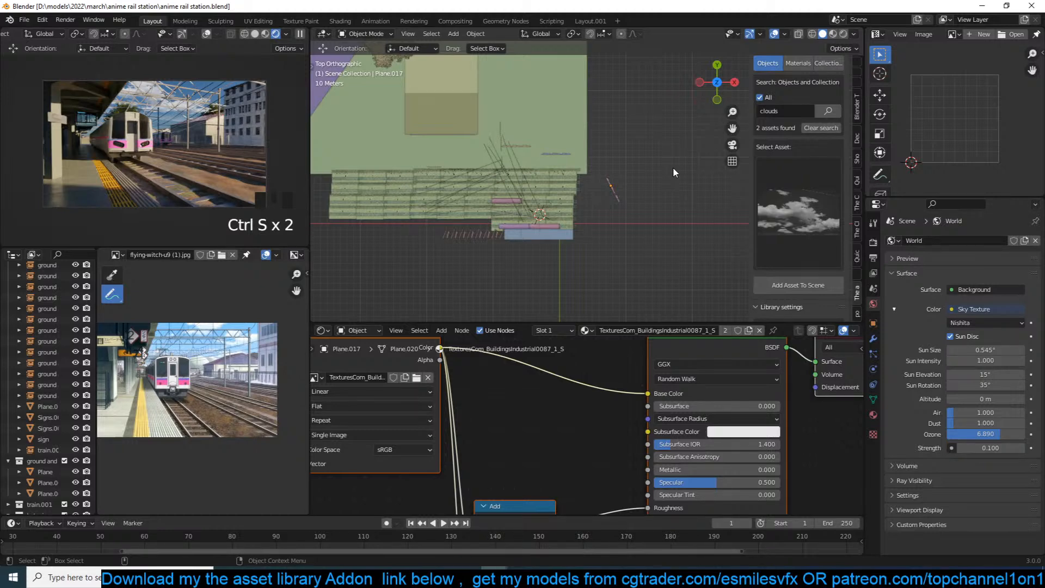
Try a focal length of 90 mm on the camera.
scroll(256, 397, "down", 1)
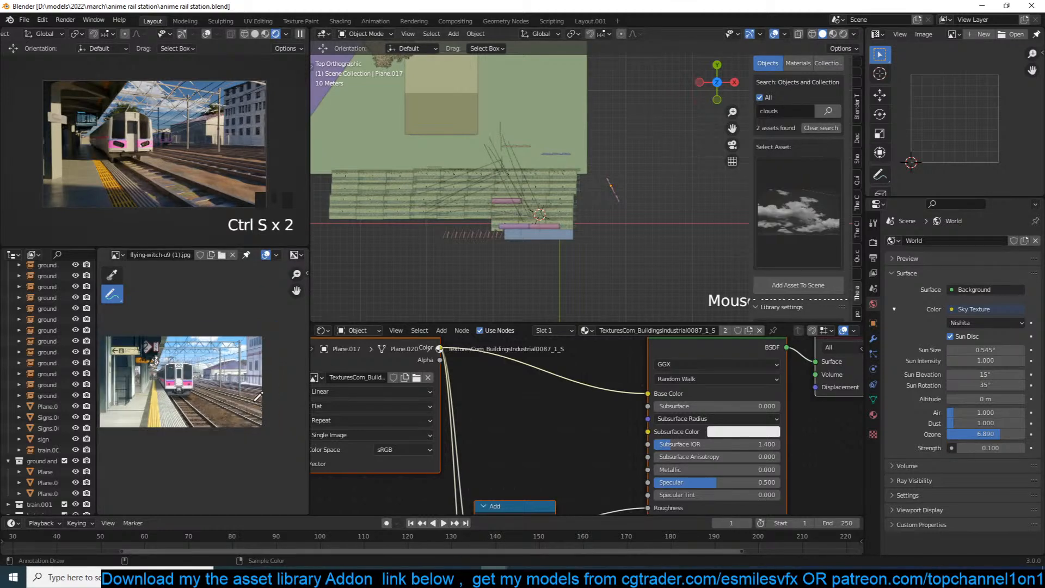
scroll(591, 217, "up", 4)
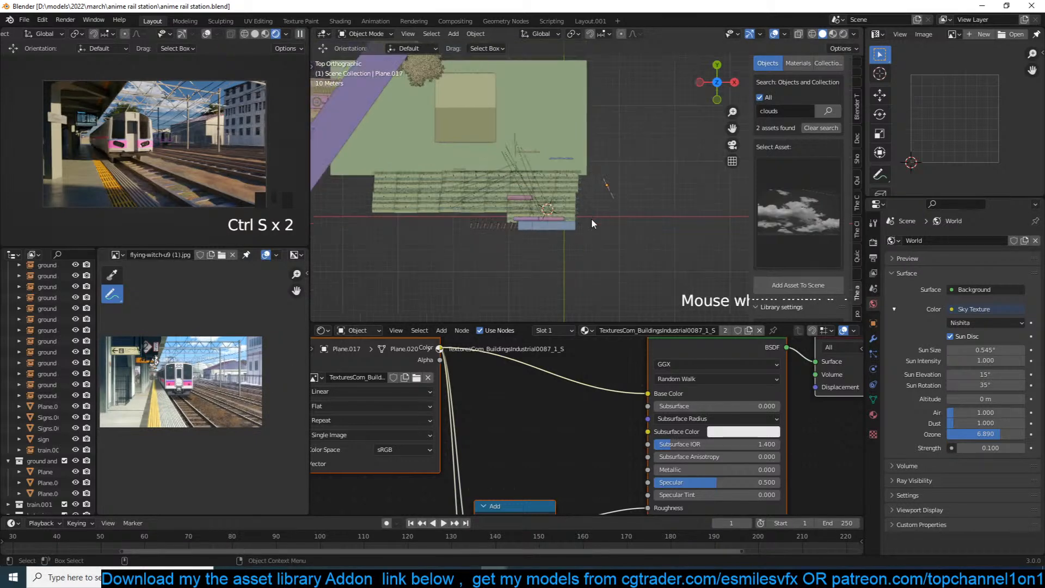
left_click(422, 251)
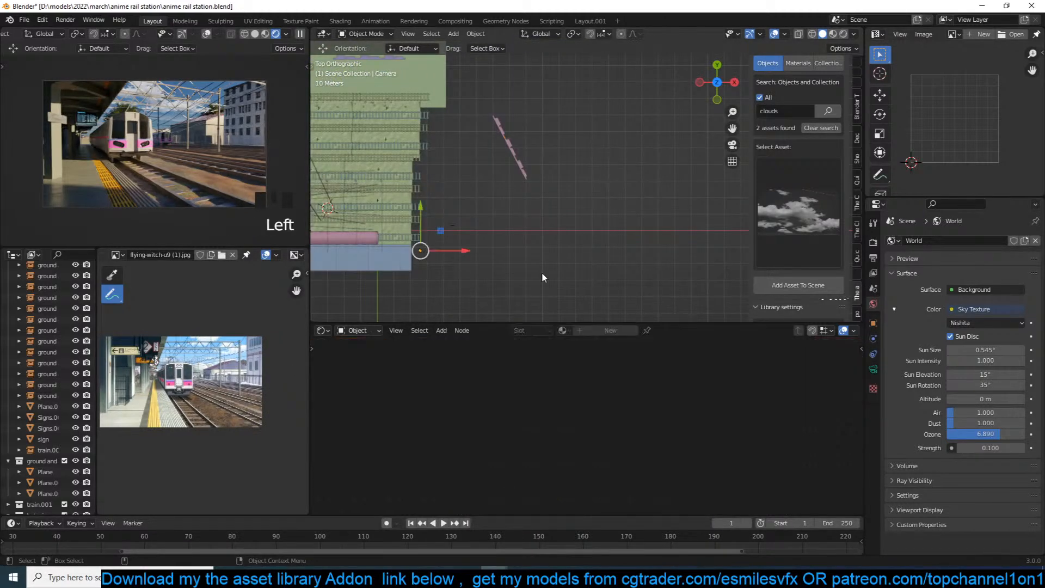
left_click(873, 370)
double_click(1008, 293)
type("90")
left_click(927, 320)
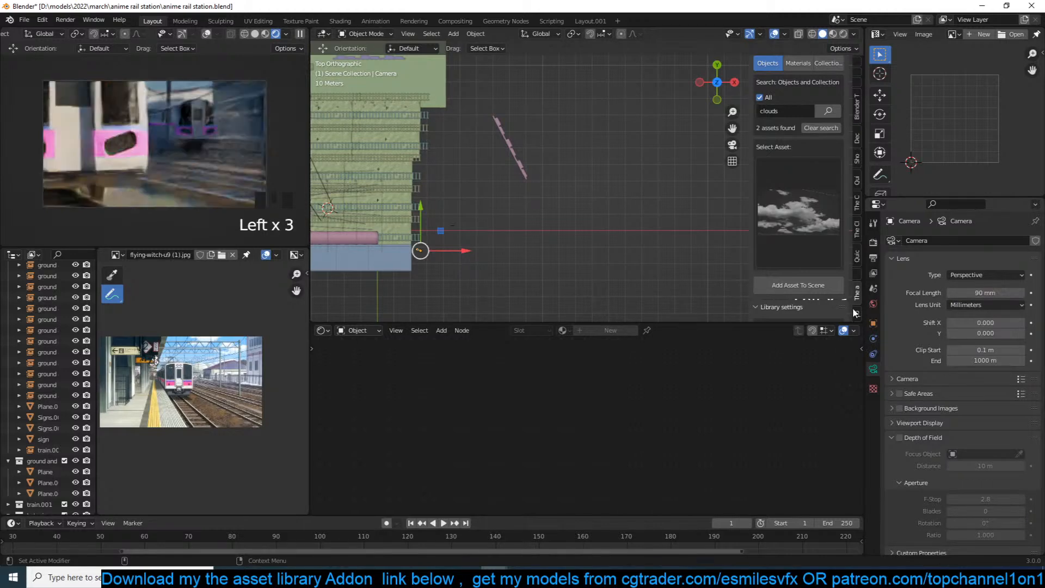
Try moving the camera back from the platform, rotating it -13.1° and reframing the train in the camera view.
scroll(496, 218, "down", 1)
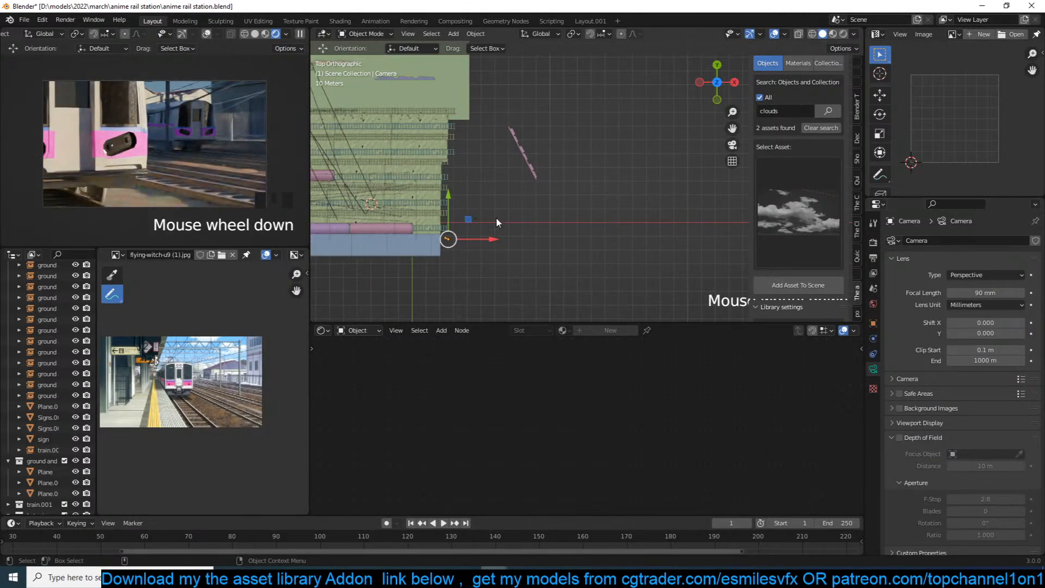
key("g")
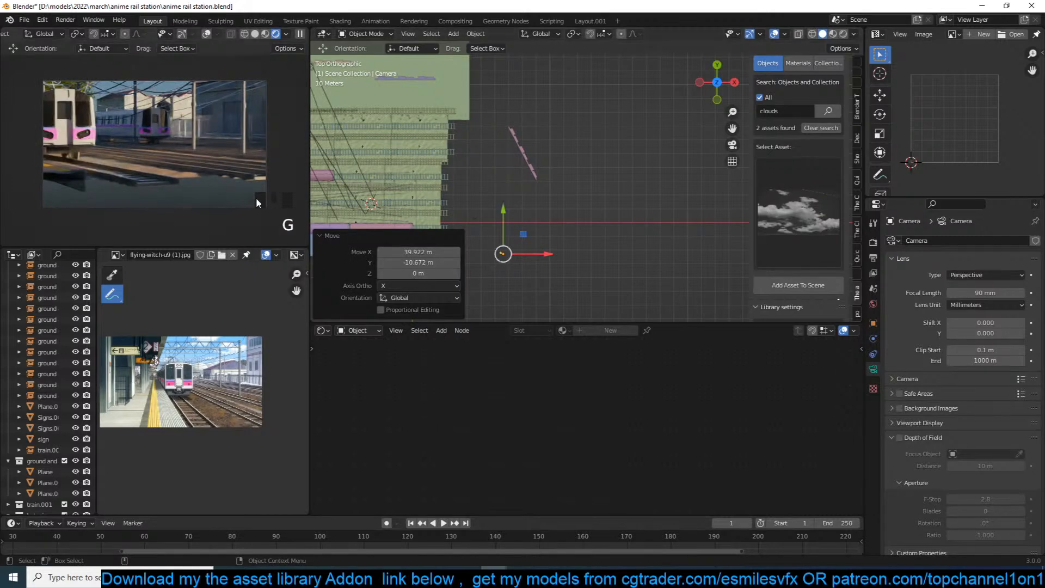
key("g")
left_click(542, 198)
key("r")
left_click(179, 170)
key("g")
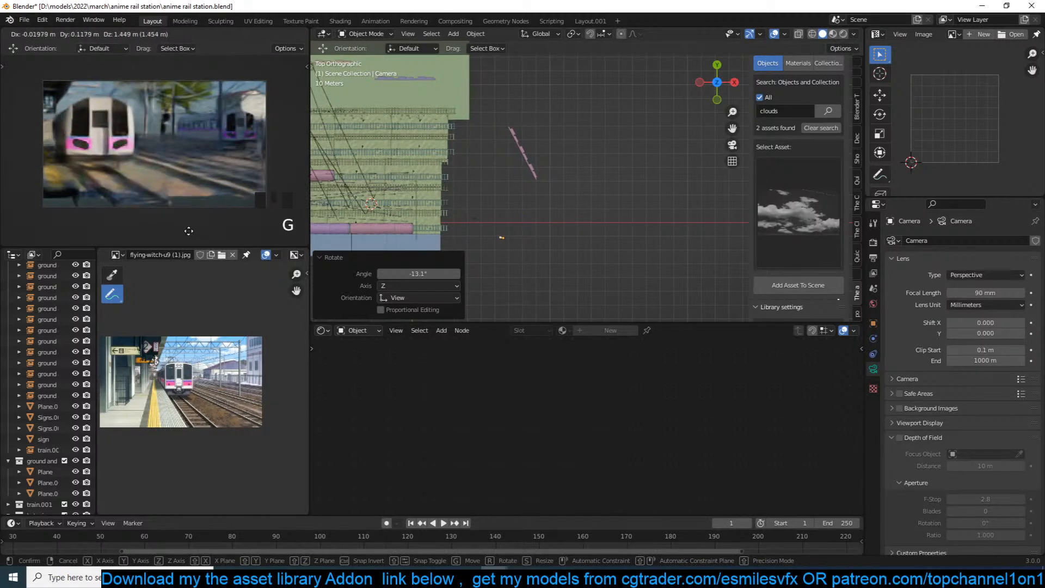
left_click(19, 212)
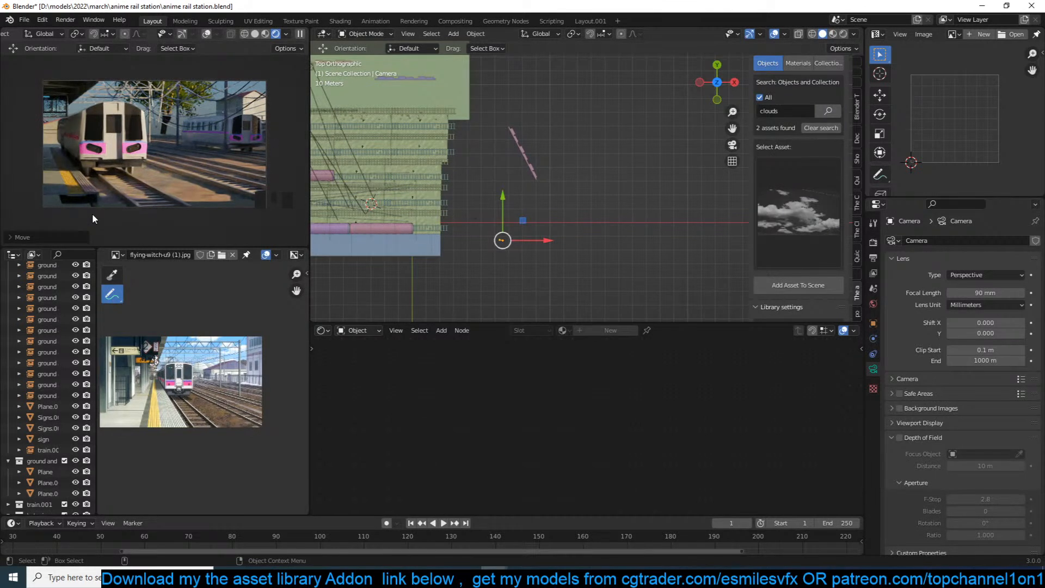
Try focal lengths of 50 mm and 25 mm from the new camera position.
left_click(989, 293)
type("50")
key("Return")
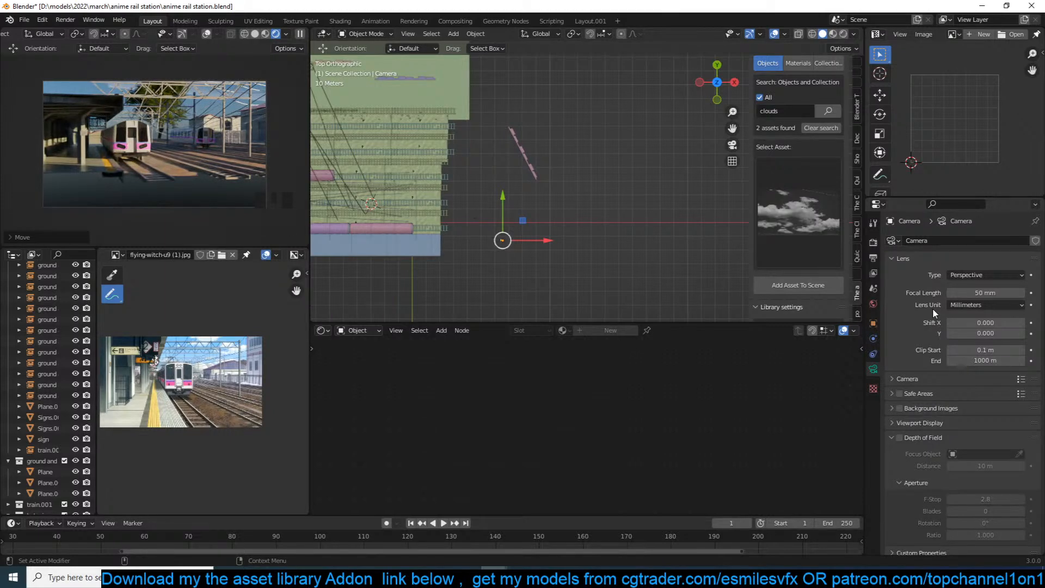
left_click(961, 293)
type("25")
key("Return")
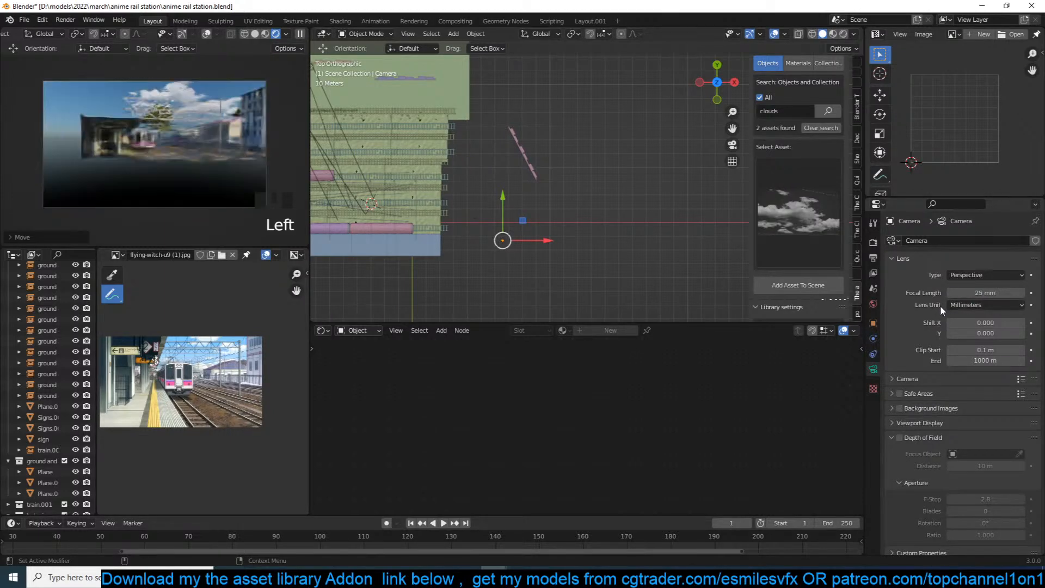
Undo all the camera moves, rotation and focal length changes, and save the file.
scroll(568, 282, "up", 4)
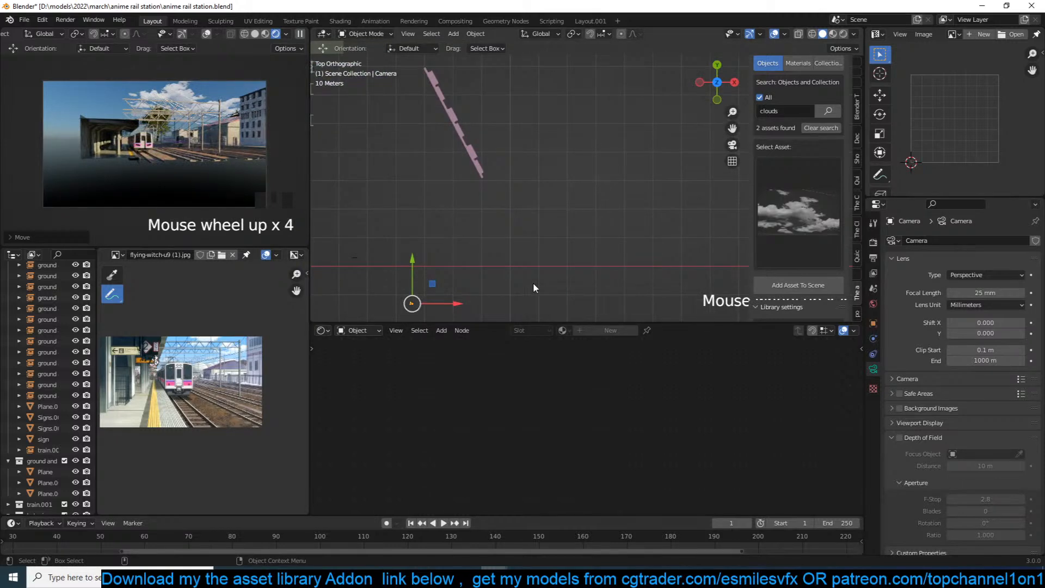
scroll(535, 283, "down", 4)
scroll(581, 270, "up", 2)
key("ctrl+z")
key("ctrl+z")
key("ctrl+z")
key("ctrl+z")
key("ctrl+z")
key("ctrl+z")
key("ctrl+z")
key("ctrl+z")
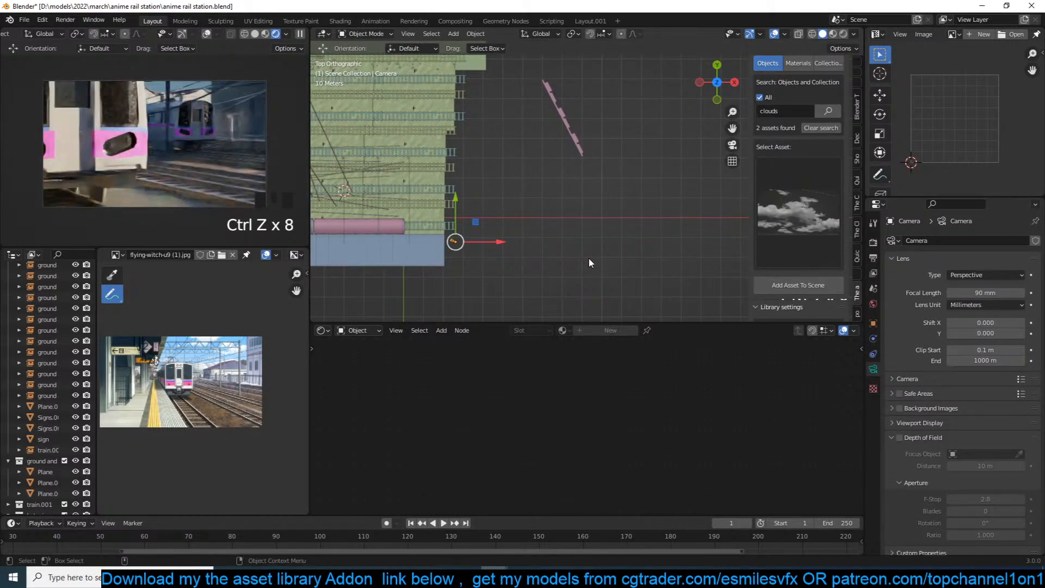
key("ctrl+z")
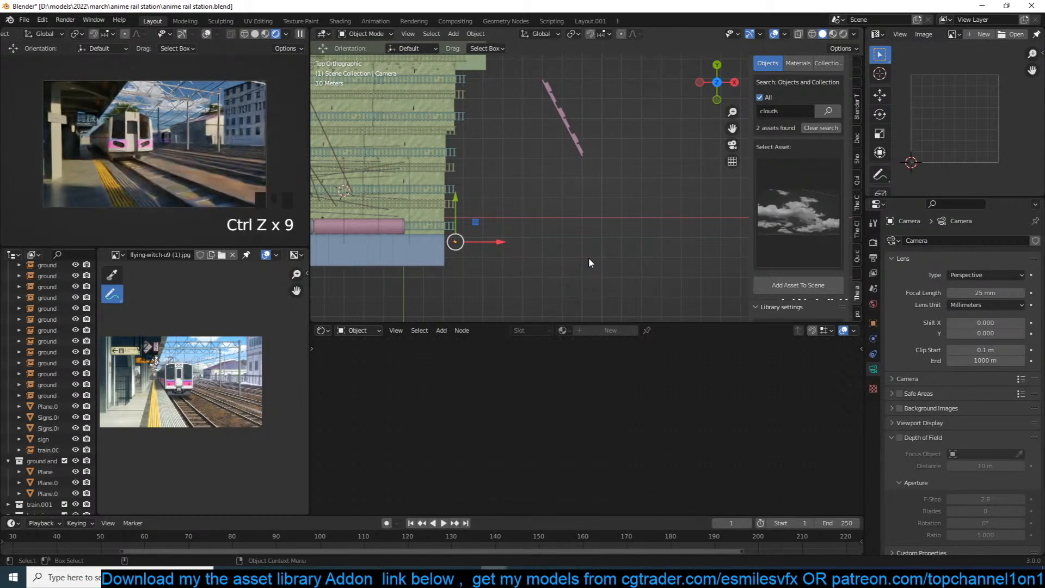
key("ctrl+s")
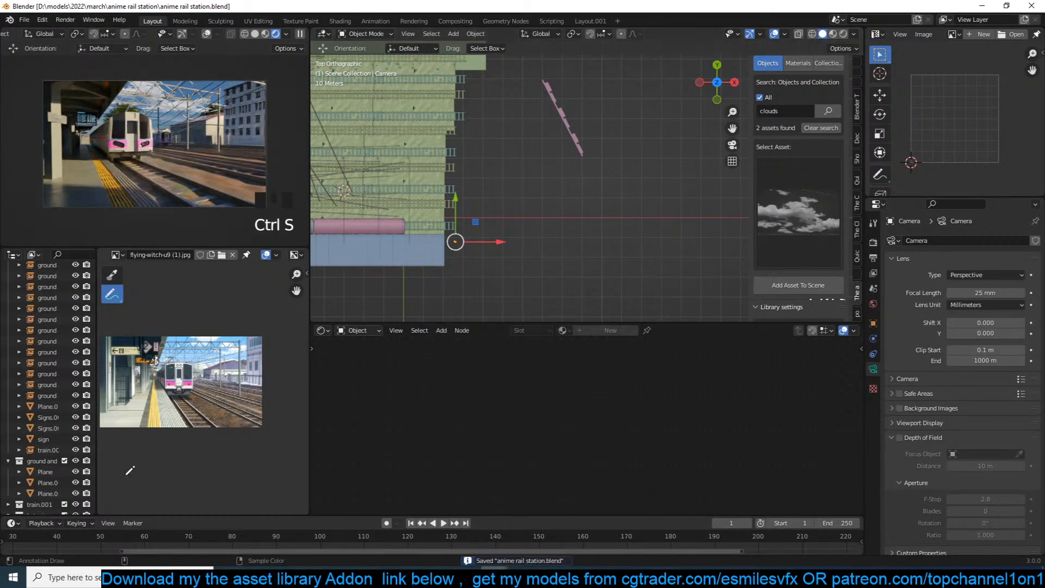
In the camera view, move the clouds plane behind the gantries by -13.444 m in X, -31.91 m in Y and -38.85 m in Z.
scroll(189, 427, "up", 3)
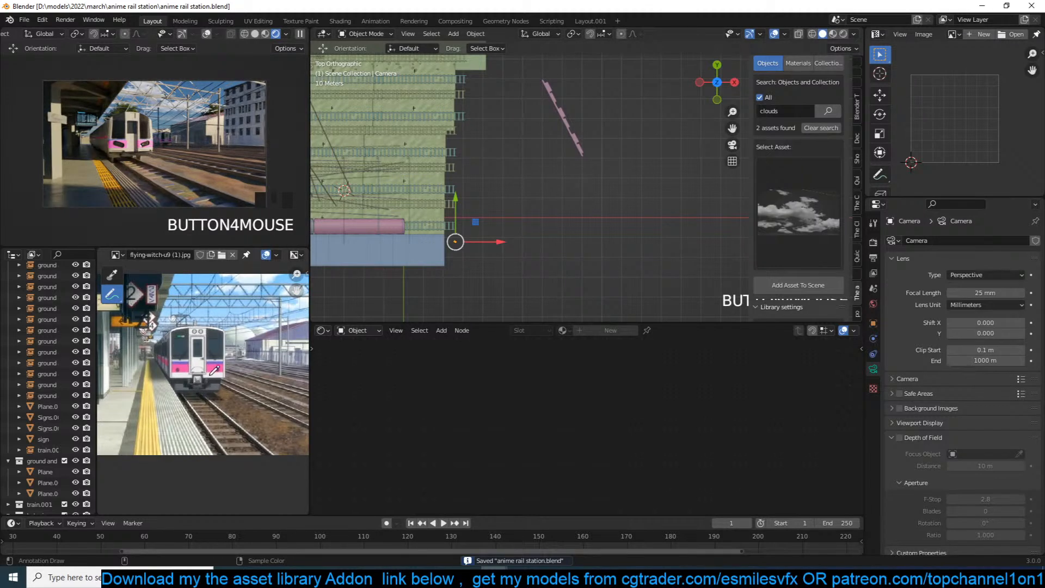
scroll(215, 353, "up", 1)
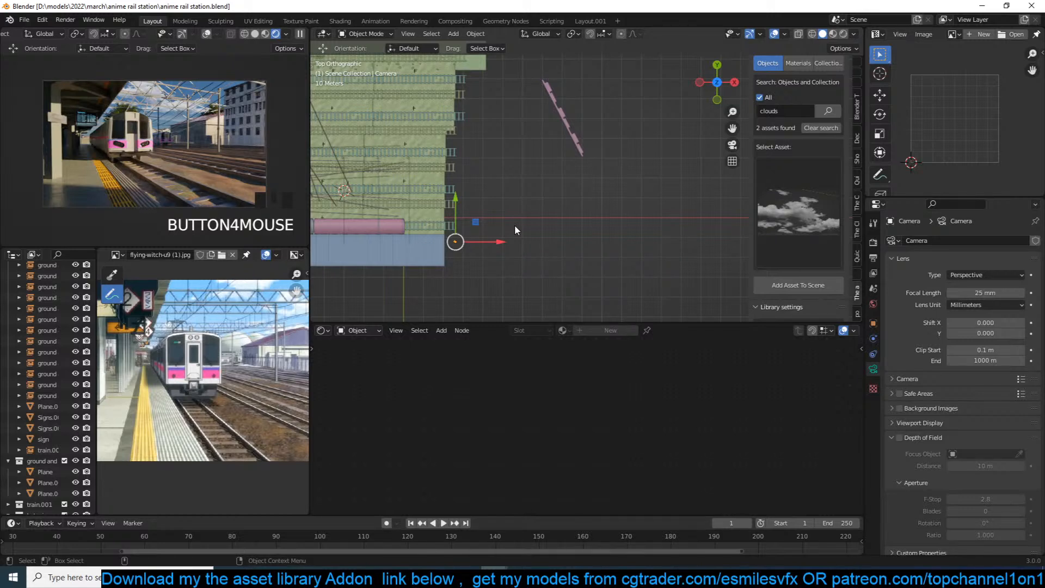
left_click(560, 193)
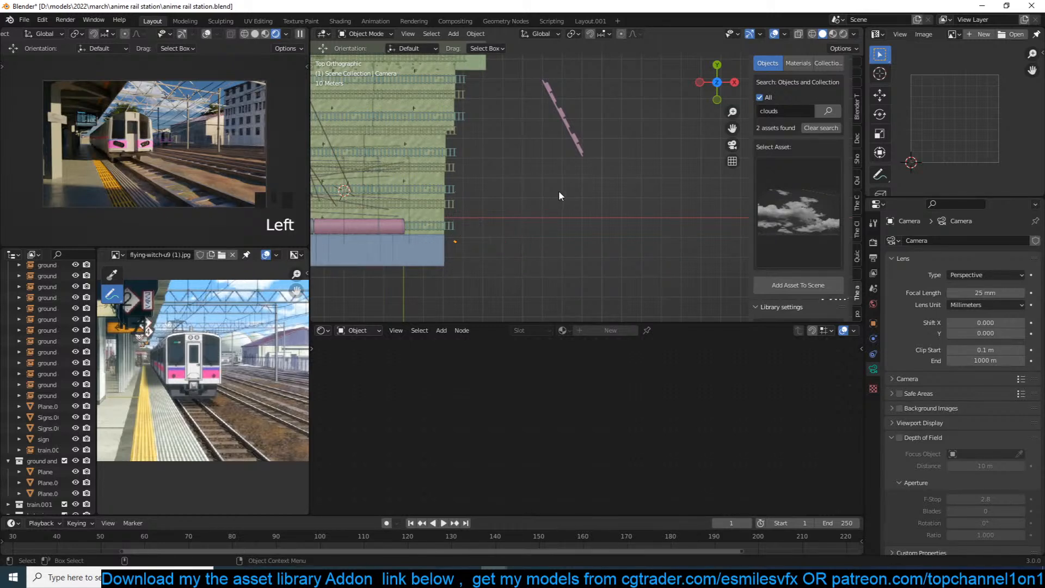
key("ctrl+s")
key("KP_0")
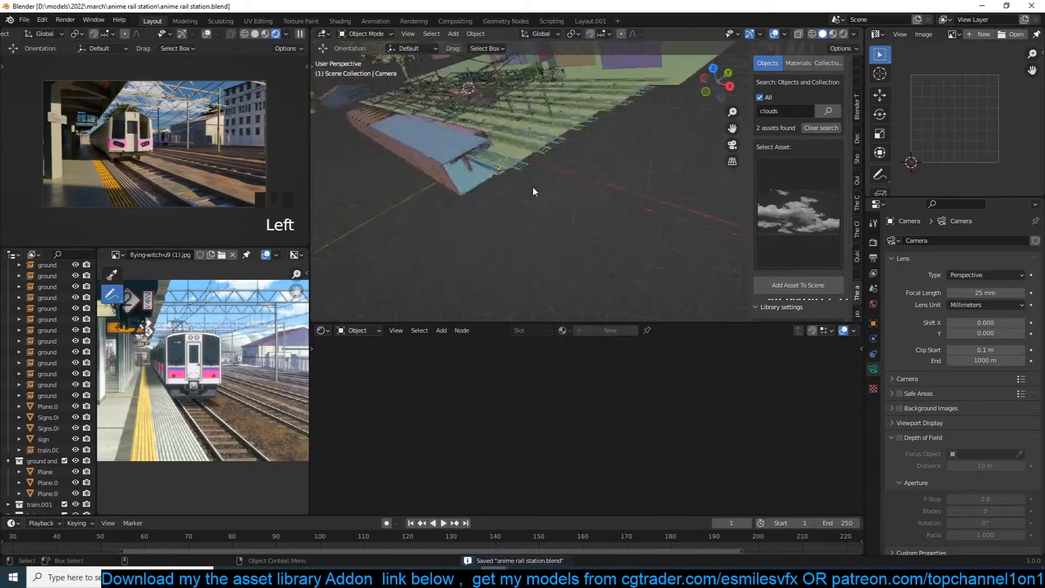
scroll(534, 190, "down", 2)
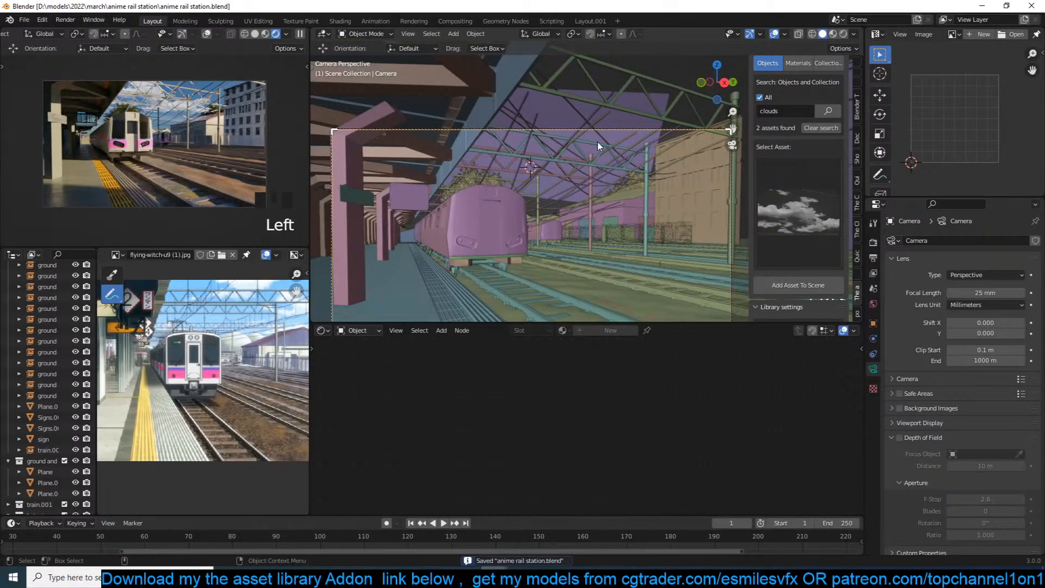
left_click(618, 131)
scroll(618, 131, "up", 2)
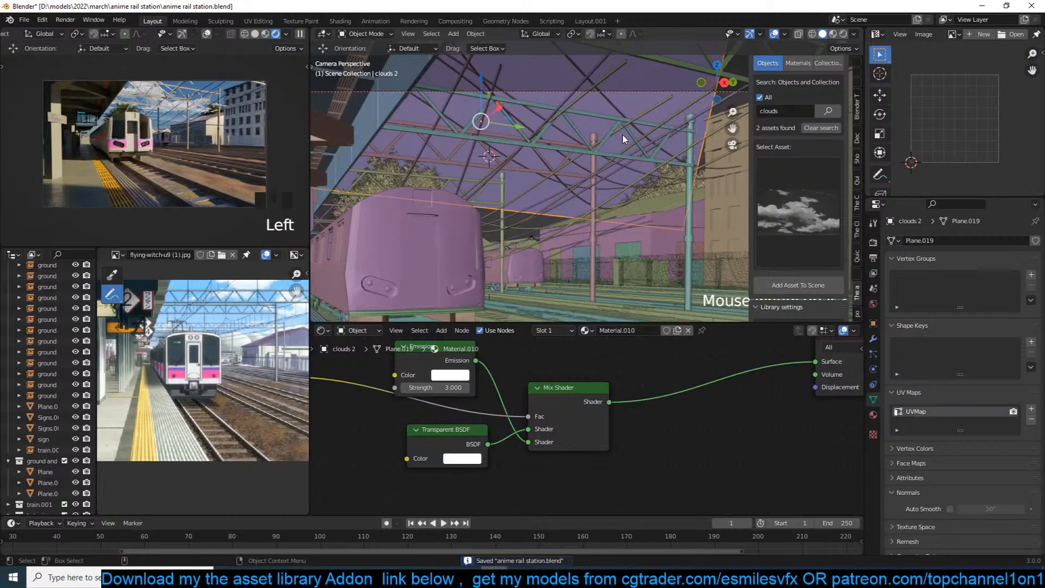
key("g")
left_click(591, 174)
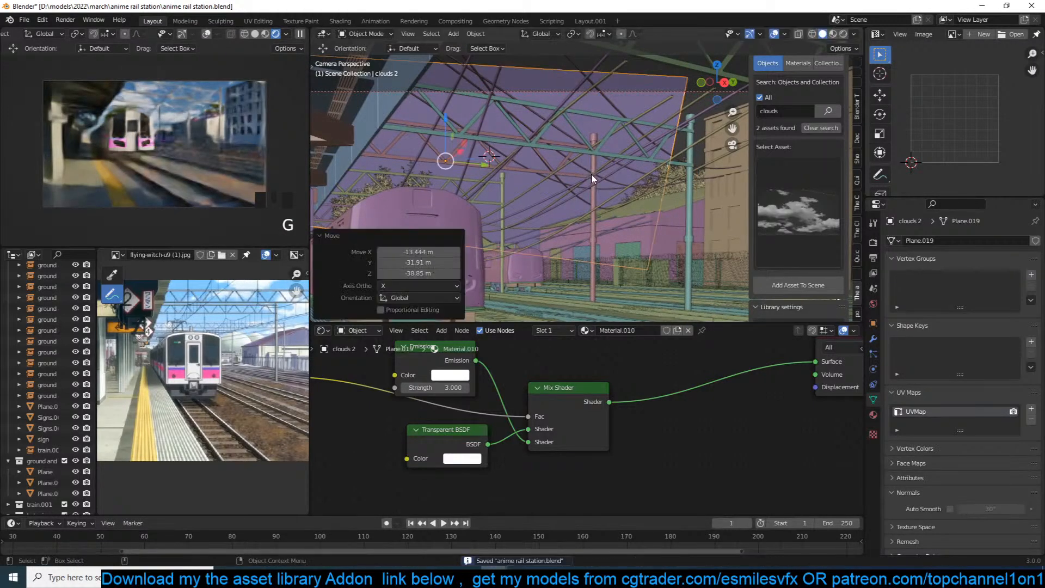
Scale the clouds plane down by 0.936 and again by 0.977, and save the file.
key("s")
left_click(621, 152)
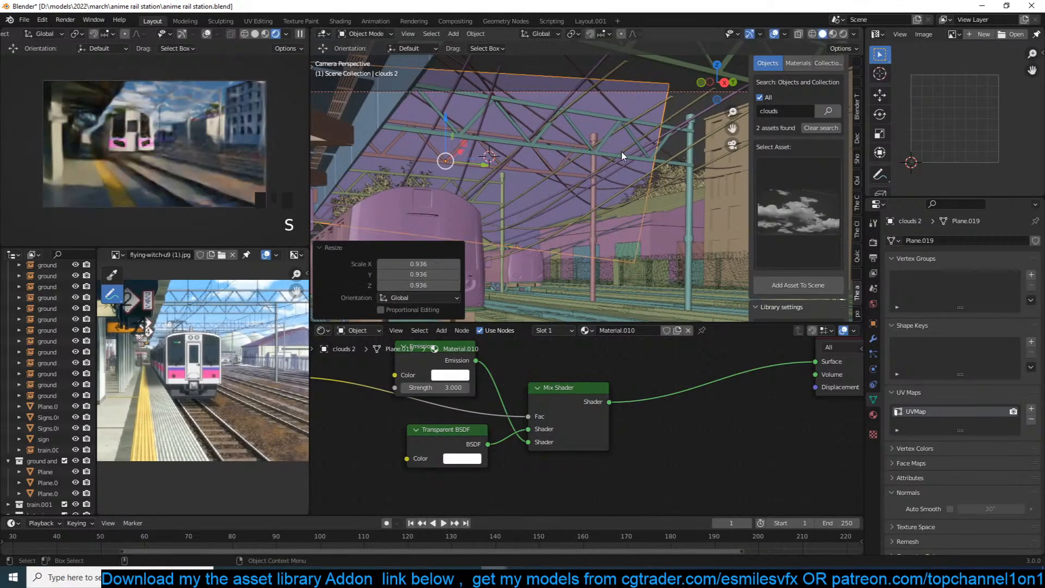
key("s")
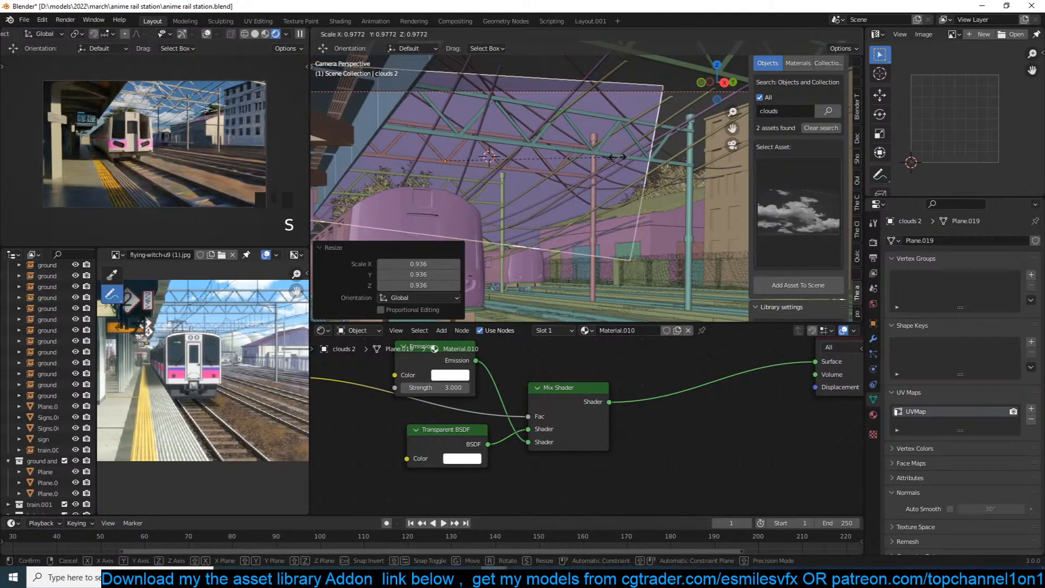
left_click(617, 158)
key("ctrl+s")
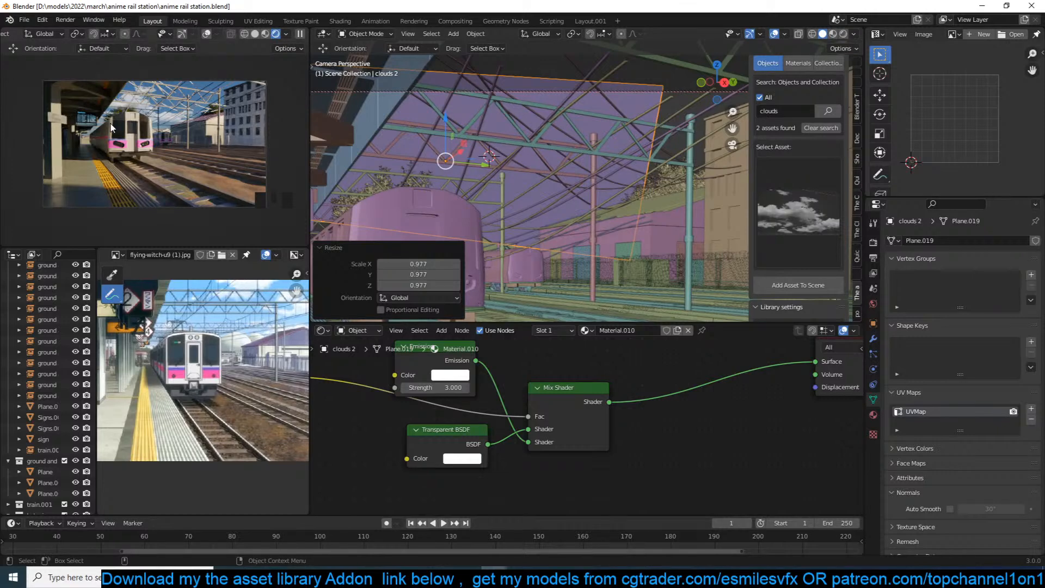
Move the near end point of the overhead wire curve beside the gantries, and save the file.
left_click(675, 97)
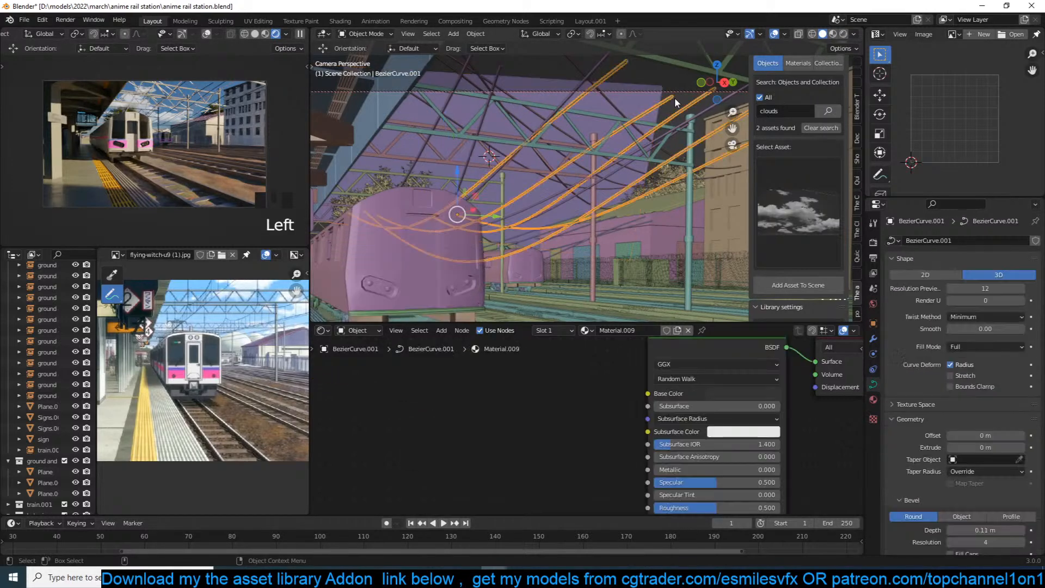
key("Tab")
left_click(675, 98)
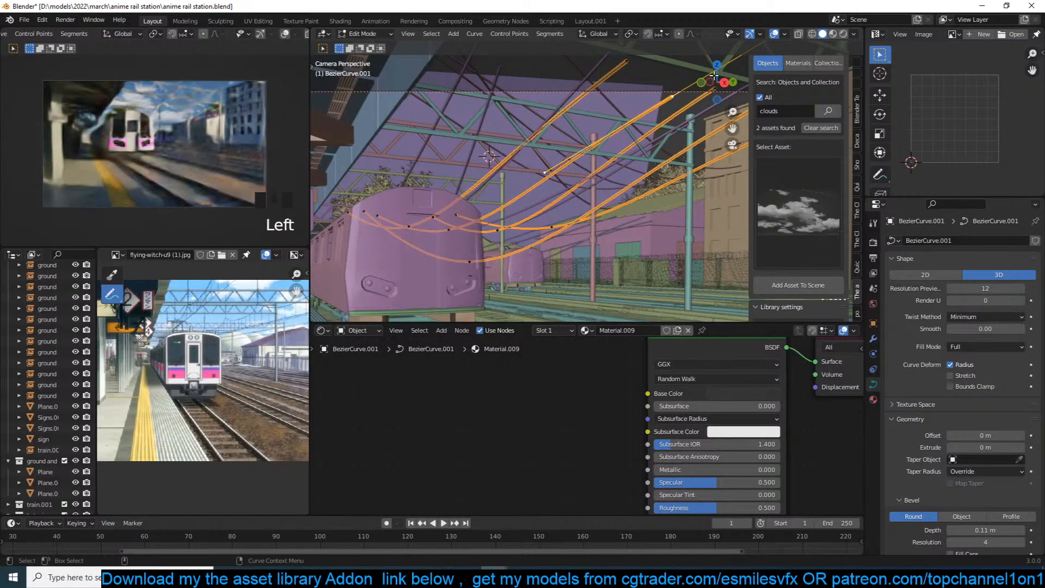
key("g")
left_click(722, 69)
key("Tab")
left_click(660, 117)
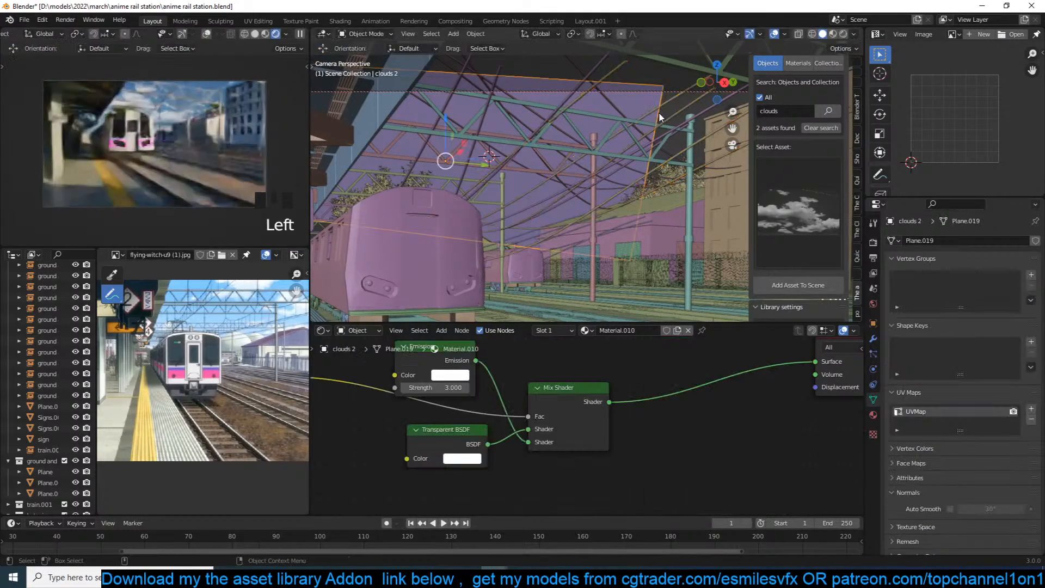
key("ctrl+s")
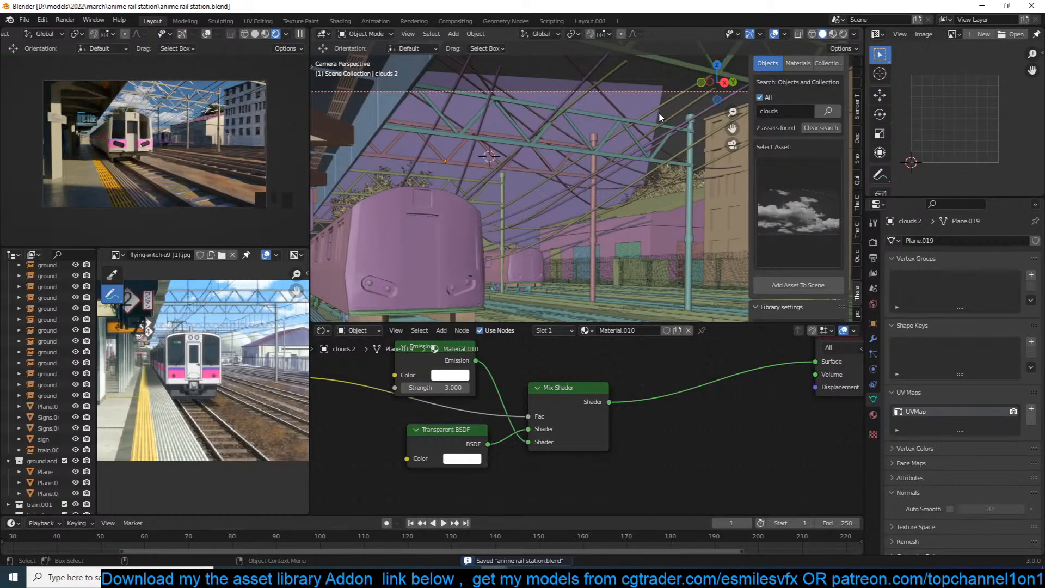
Set the world sky texture's sun elevation to 45° and the background strength to 0.050, and save the file.
left_click(873, 304)
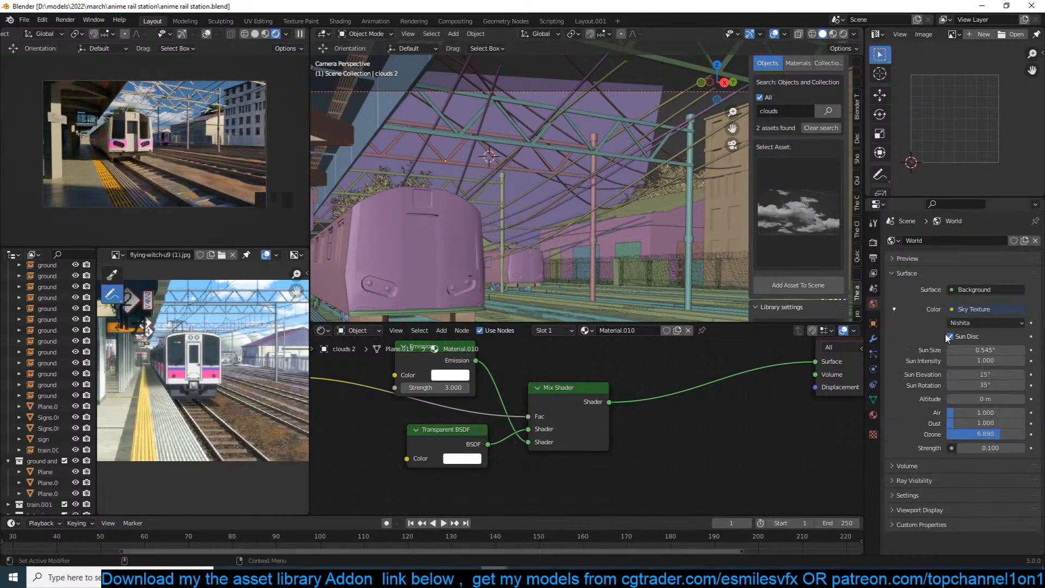
left_click(987, 374)
type("45")
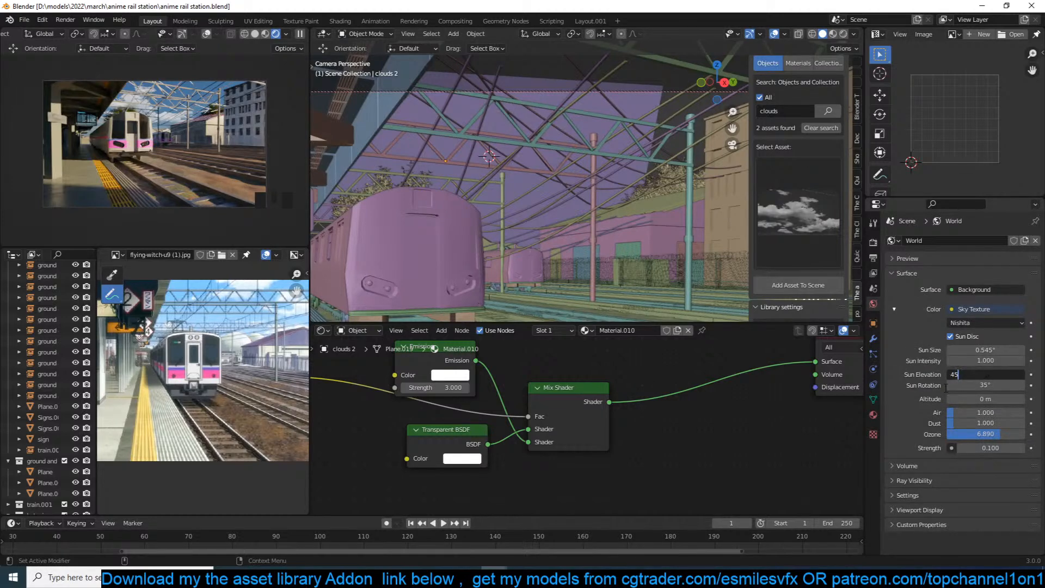
left_click(945, 387)
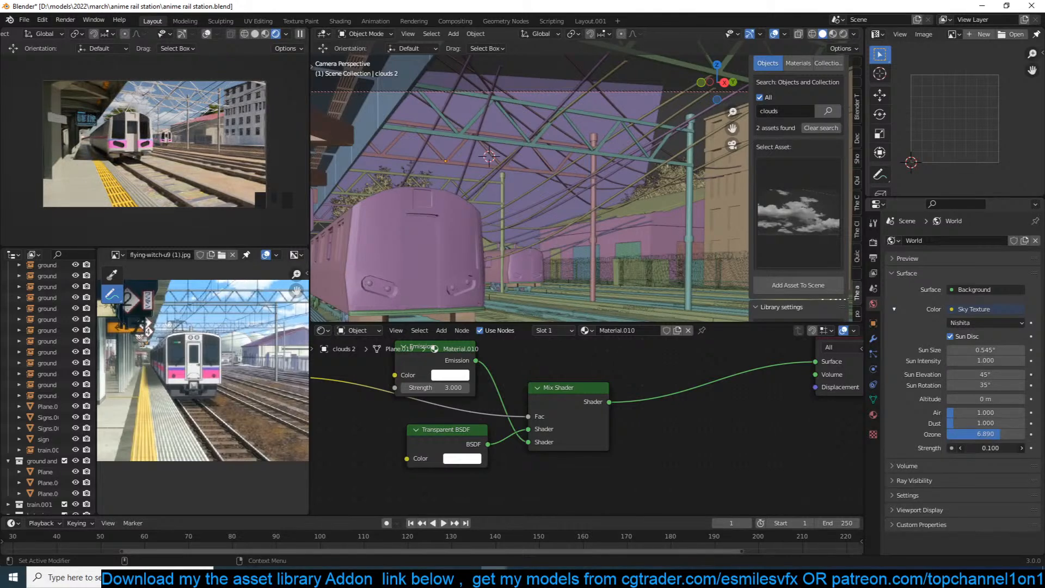
left_click(961, 448)
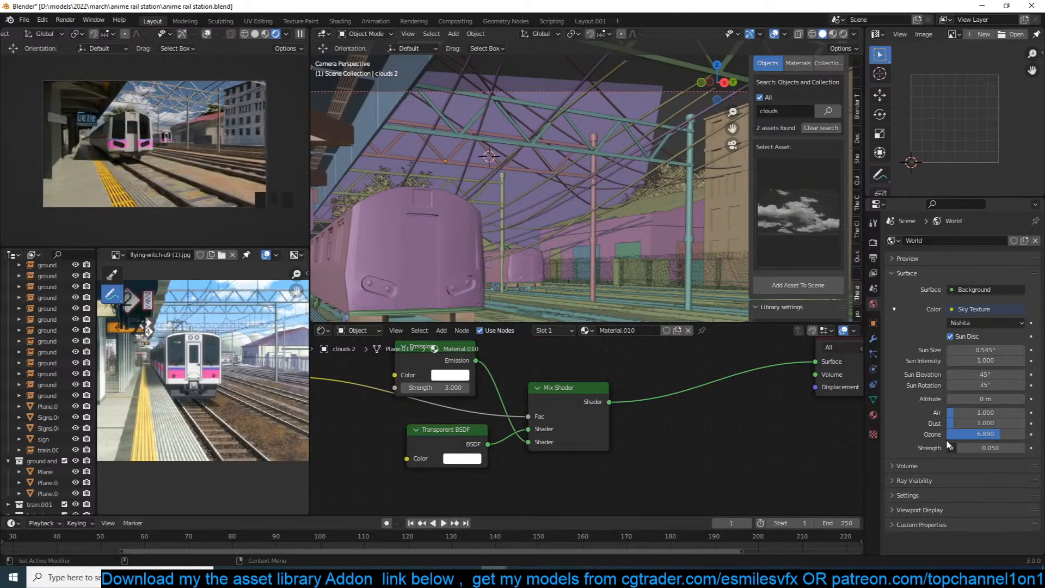
key("ctrl+s")
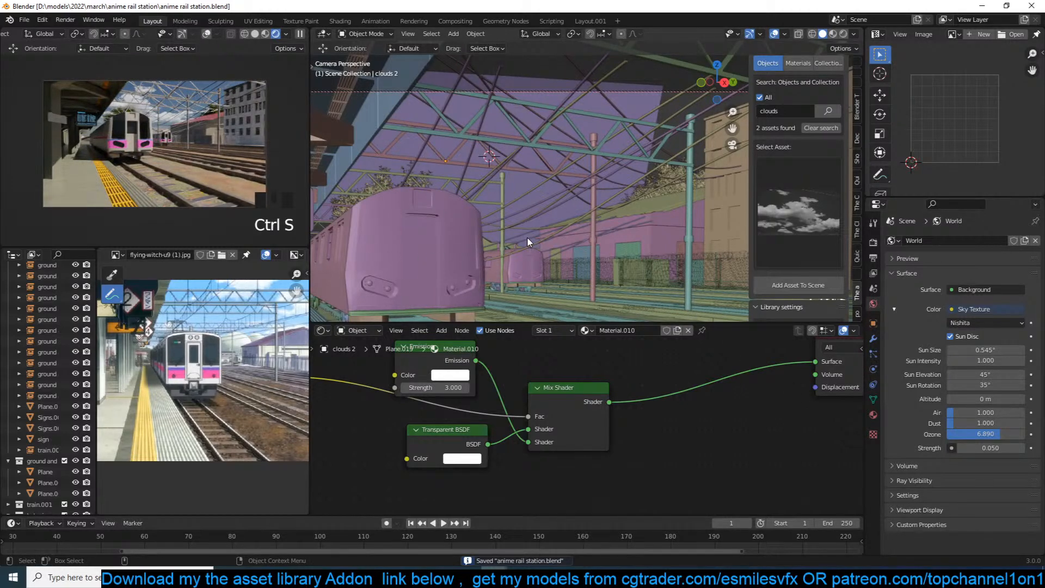
Change the Multiply node's first colour to pale blue-green in the concrete material of the background building beyond the tracks, and save the file.
left_click(615, 236)
scroll(648, 305, "down", 2)
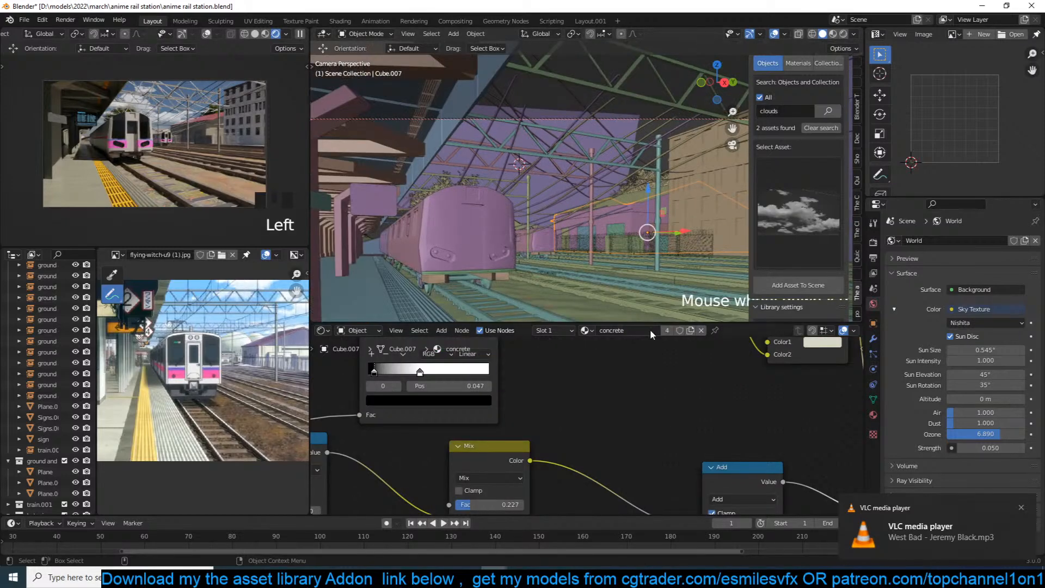
scroll(677, 373, "down", 3)
middle_click_drag(678, 372, 554, 394)
scroll(594, 408, "up", 3)
scroll(576, 407, "down", 3)
left_click(873, 416)
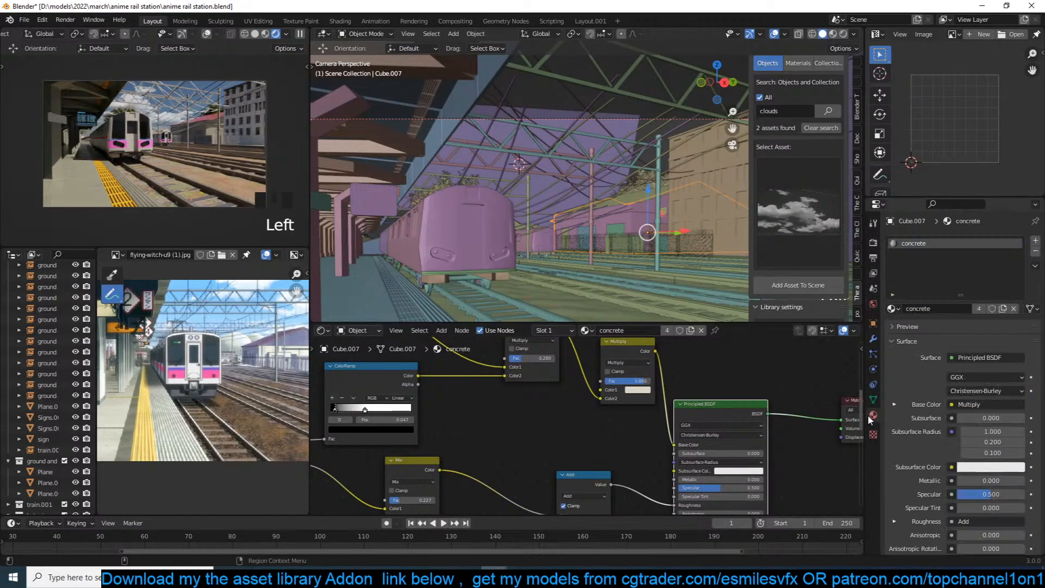
scroll(563, 411, "up", 3)
left_click(652, 380)
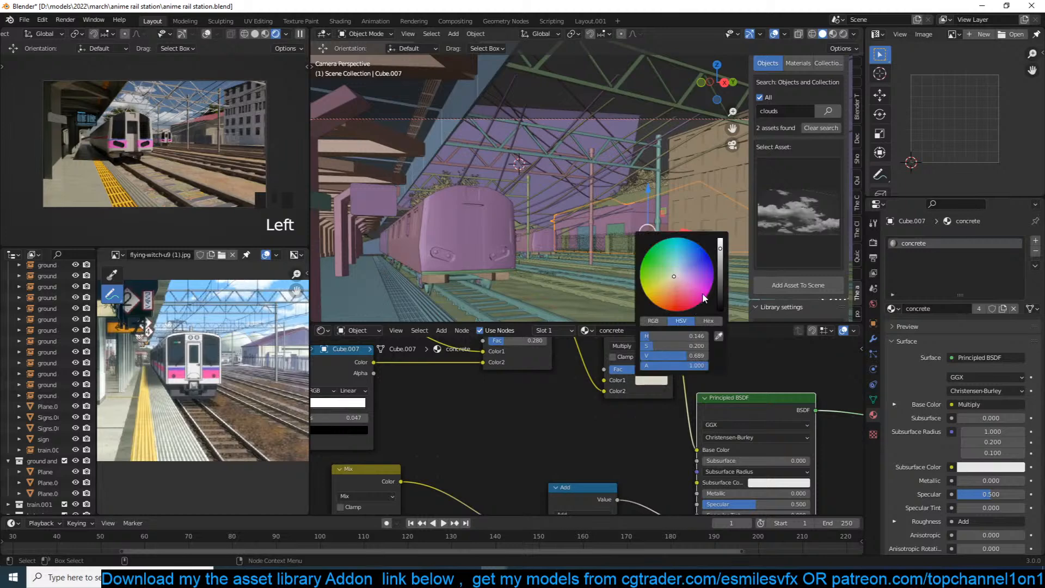
left_click(677, 271)
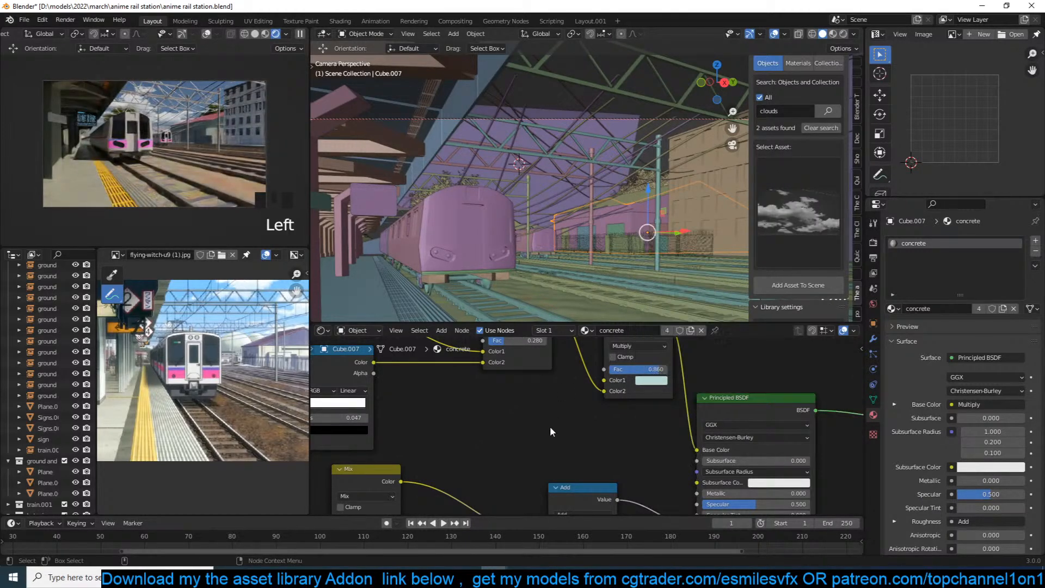
key("ctrl+s")
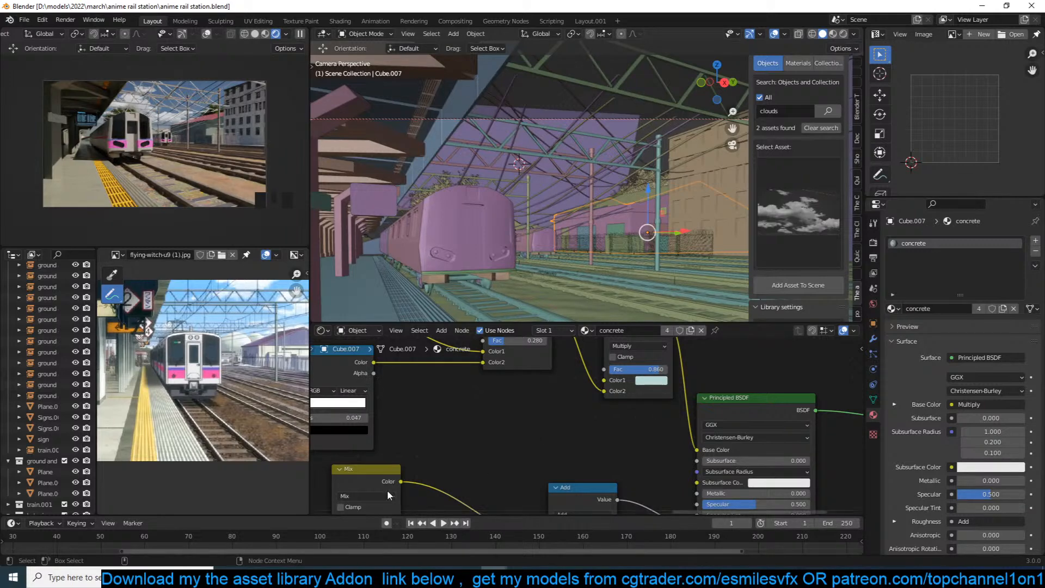
Compare the front of the train and the platform with the reference image, and save the file.
scroll(417, 234, "up", 4)
middle_click_drag(417, 234, 552, 175, "shift")
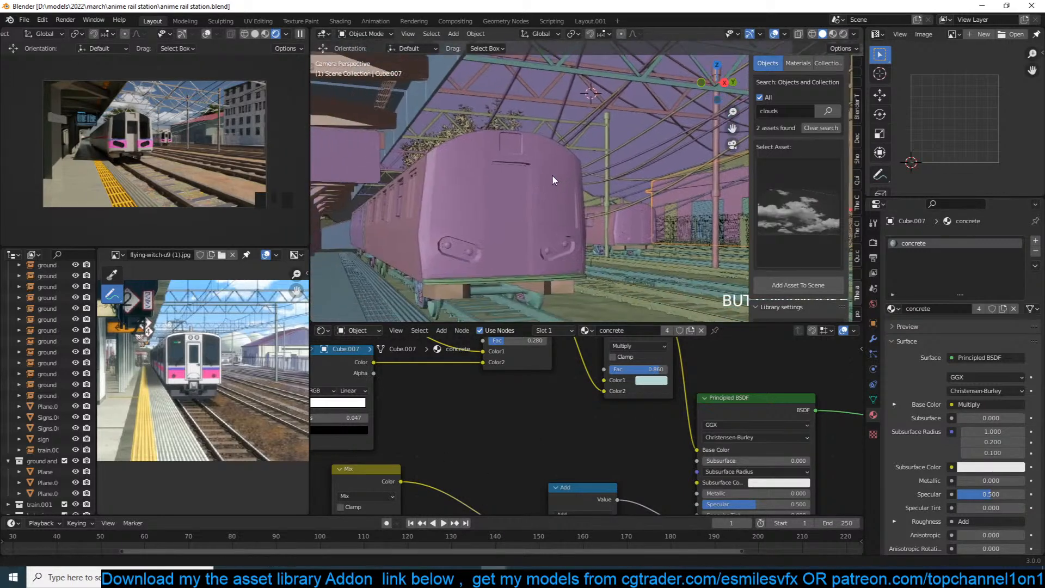
scroll(552, 174, "up", 1)
key("ctrl+s")
key("alt+a")
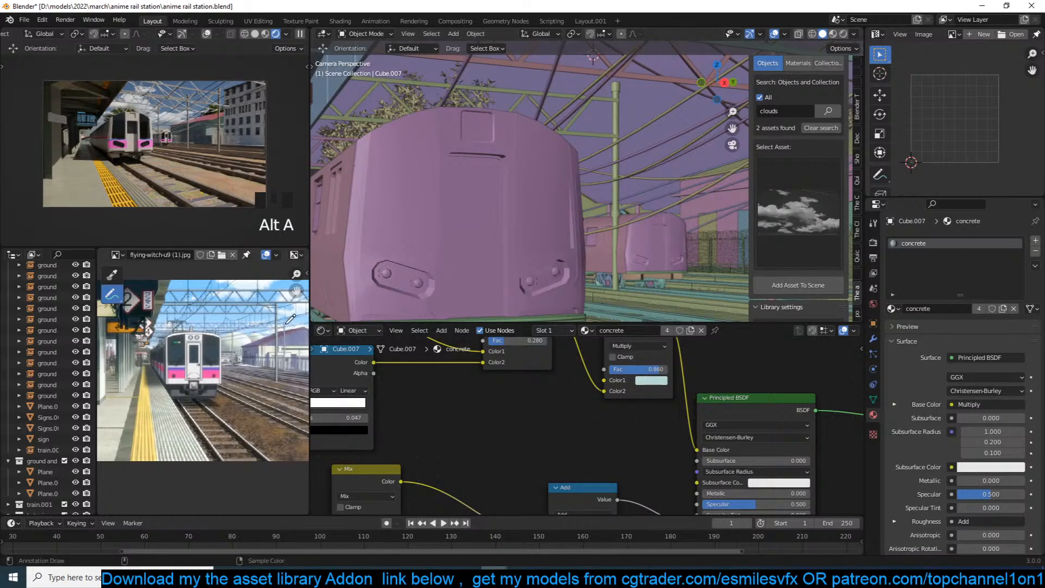
scroll(257, 359, "down", 2)
middle_click_drag(254, 363, 273, 360)
middle_click_drag(485, 244, 624, 240, "shift")
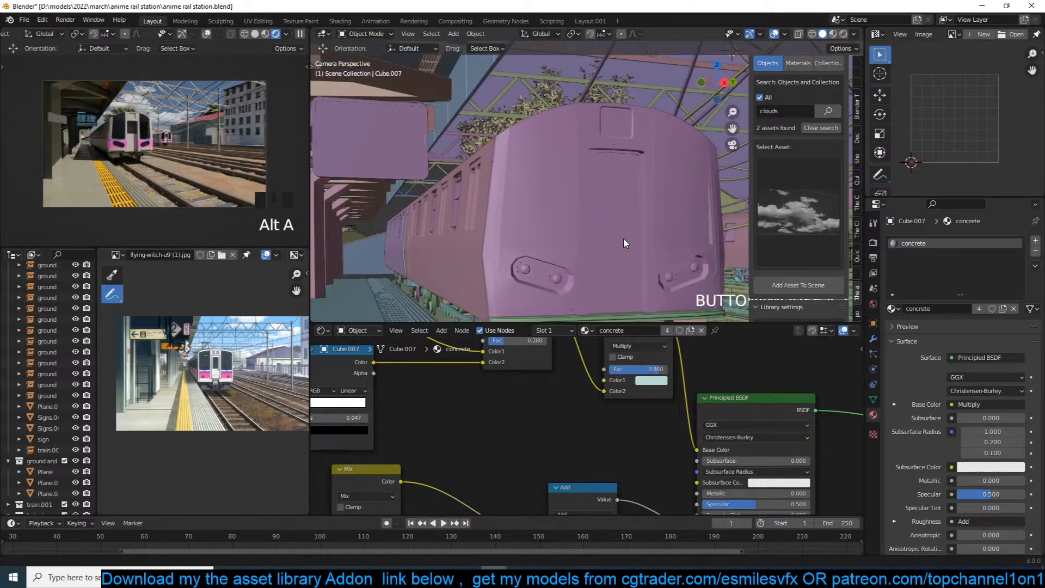
scroll(625, 240, "down", 3)
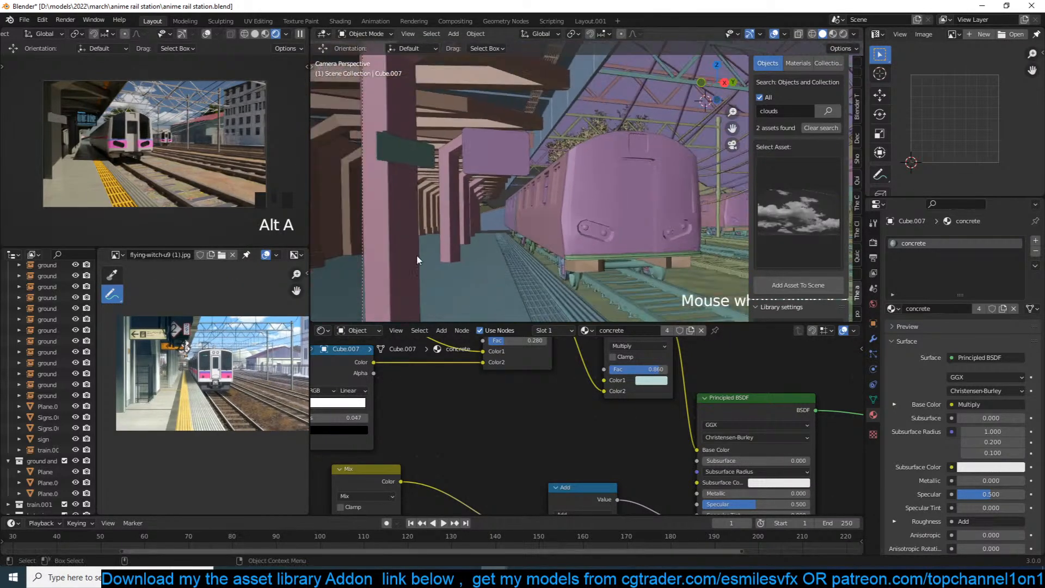
Open the concrete platform pillars' mesh in edge select mode and select an edge loop on the nearest pillar.
middle_click_drag(423, 253, 493, 240, "shift")
scroll(493, 240, "up", 1)
left_click(420, 220)
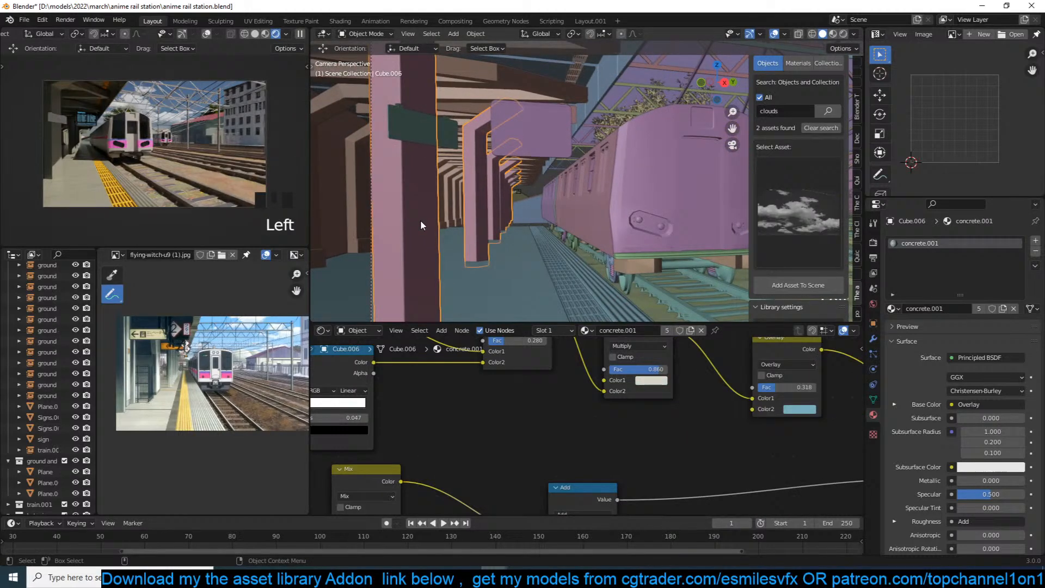
scroll(420, 225, "down", 1)
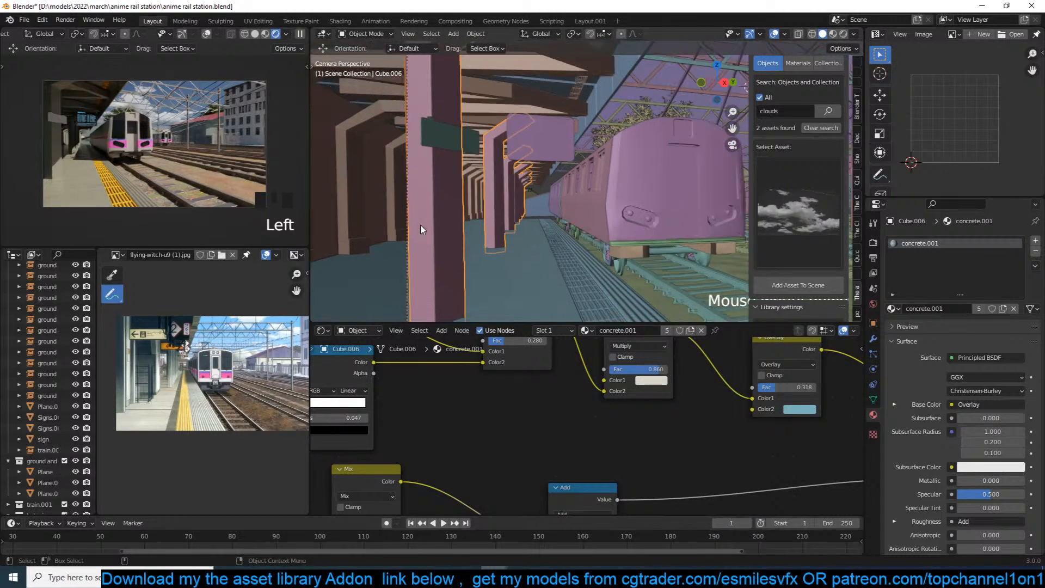
key("Tab")
key("2")
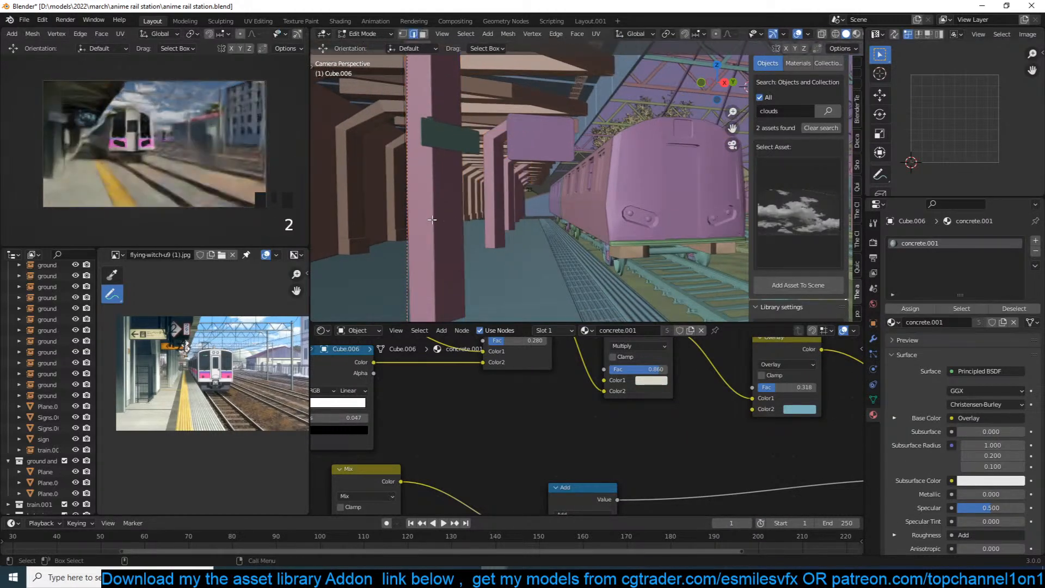
left_click(425, 220, "alt")
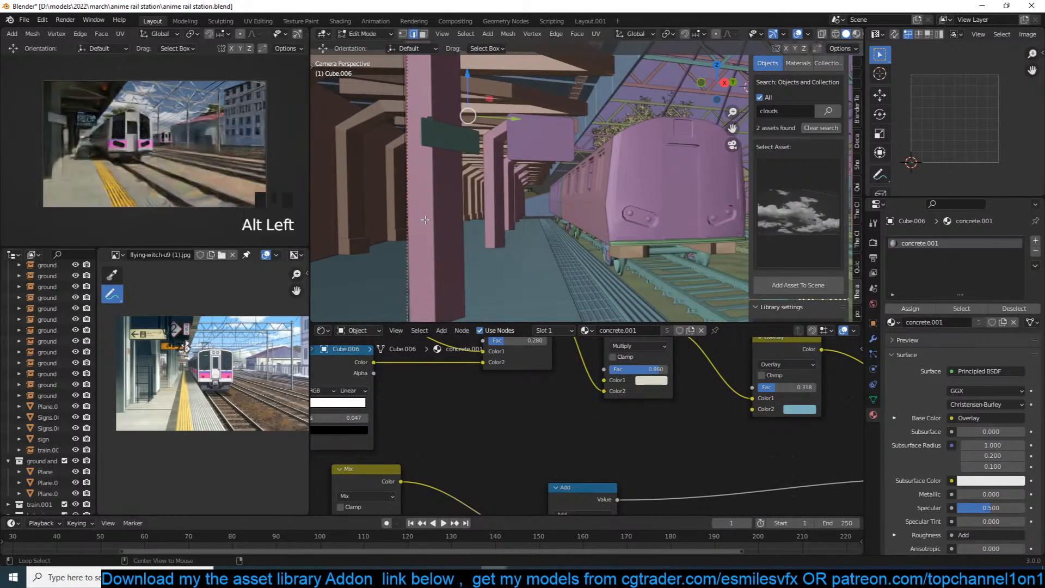
key("z")
key("alt+z")
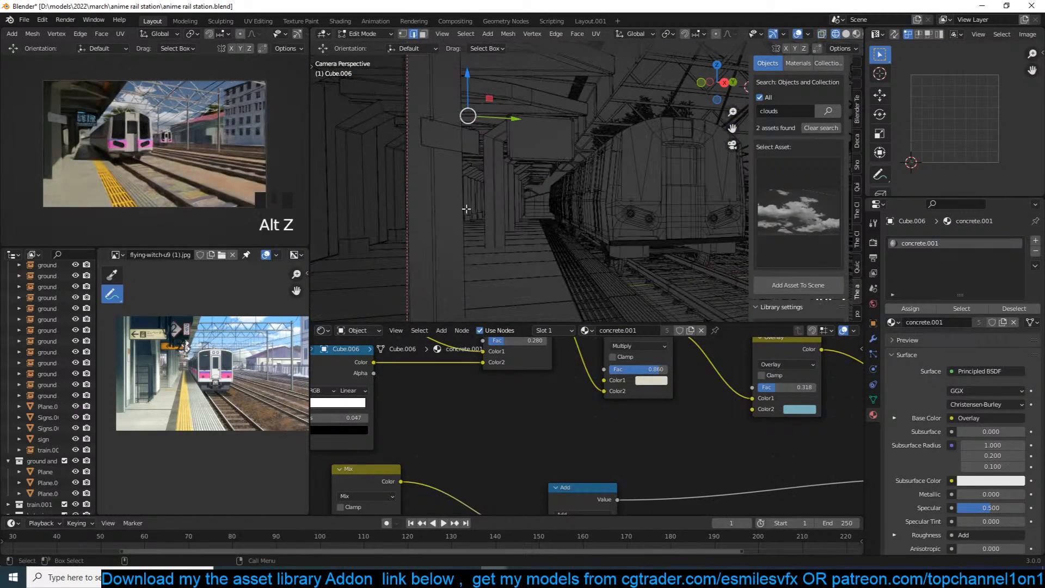
Cut two evenly spaced edge loops around the nearest platform pillar and rip the mesh along them.
middle_click_drag(466, 213, 517, 214)
key("grave")
key("z")
scroll(622, 216, "up", 1)
key("a")
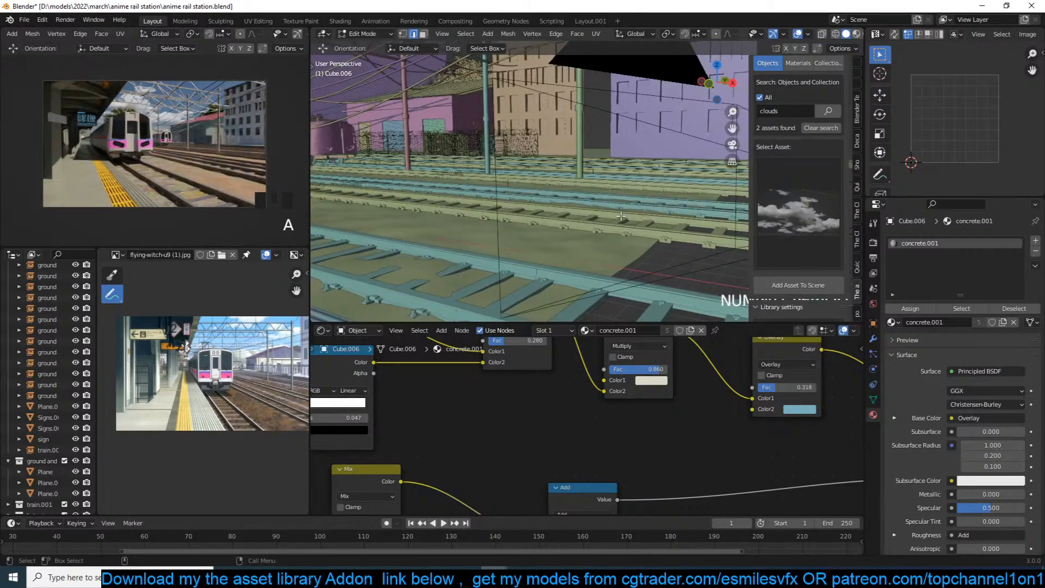
key("KP_Decimal")
scroll(621, 216, "down", 4)
key("grave")
scroll(599, 186, "up", 9)
key("grave")
key("grave")
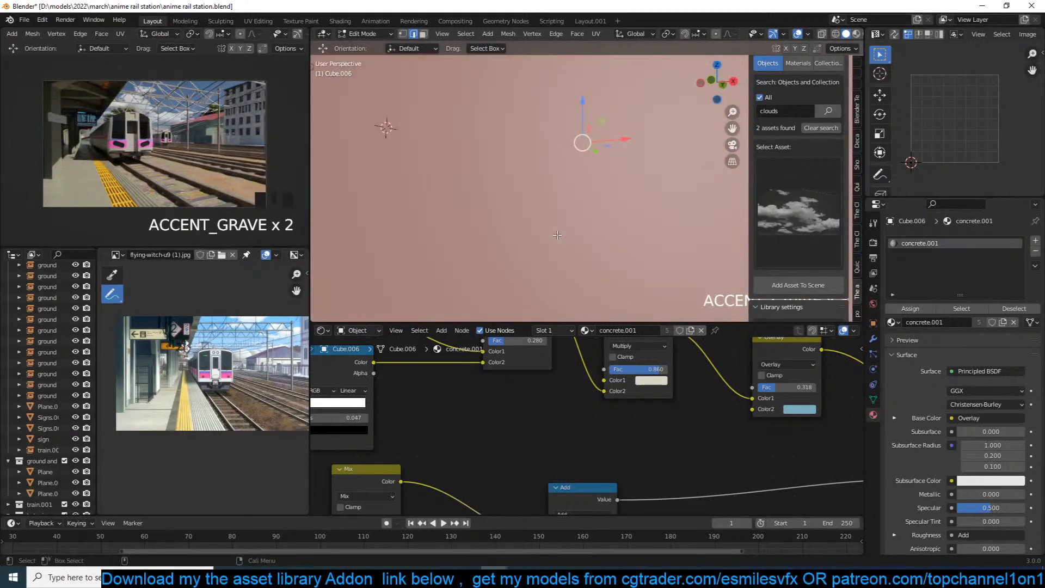
scroll(557, 235, "up", 1)
key("ctrl+r")
left_click(584, 217)
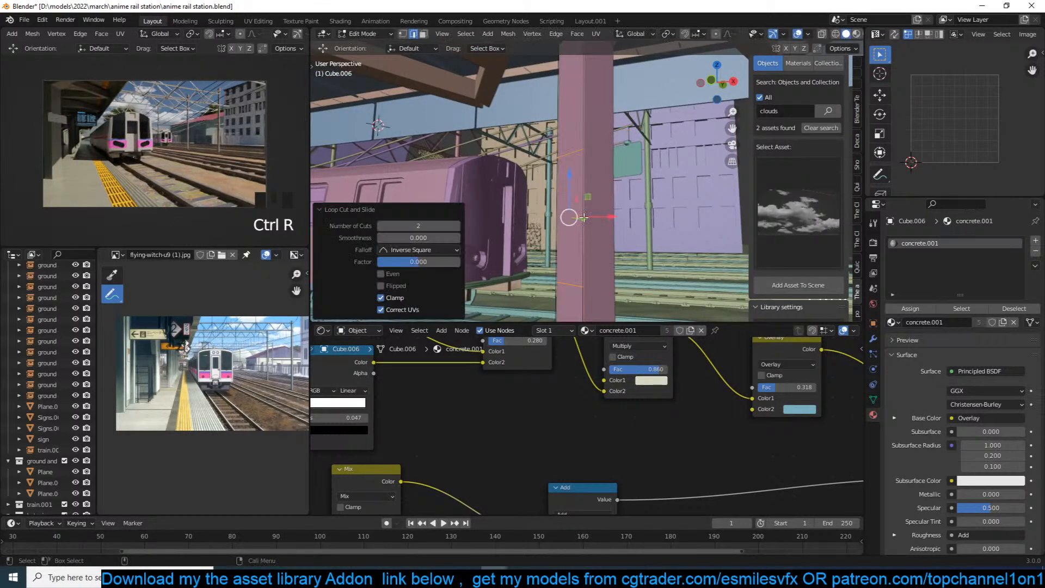
key("v")
key("Tab")
key("grave")
key("alt+a")
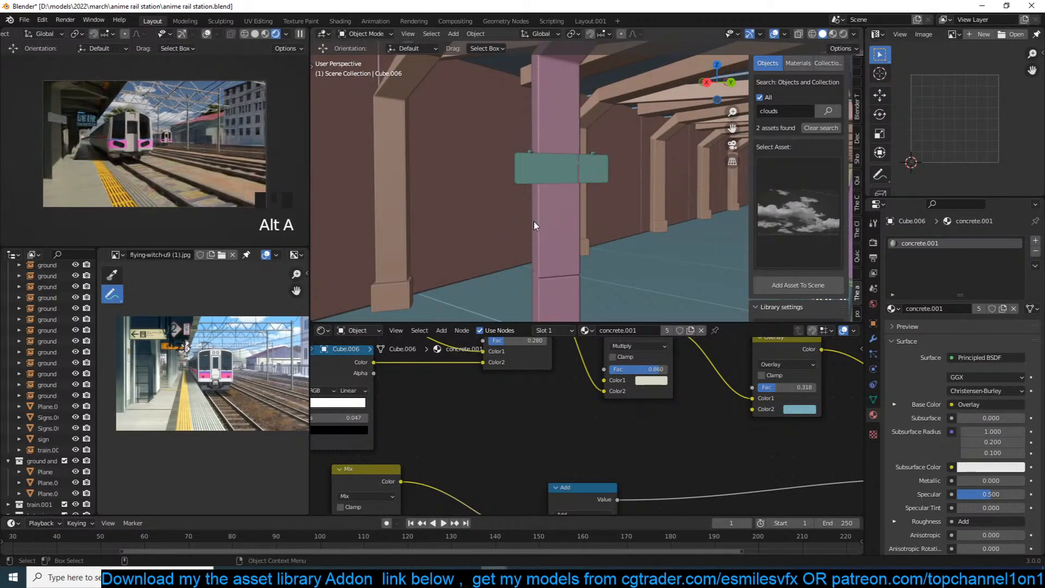
Inspect the sign mounted on the nearest pillar and the pillars around it, and save the file.
scroll(575, 183, "down", 3)
scroll(575, 182, "up", 2)
key("grave")
scroll(567, 170, "up", 3)
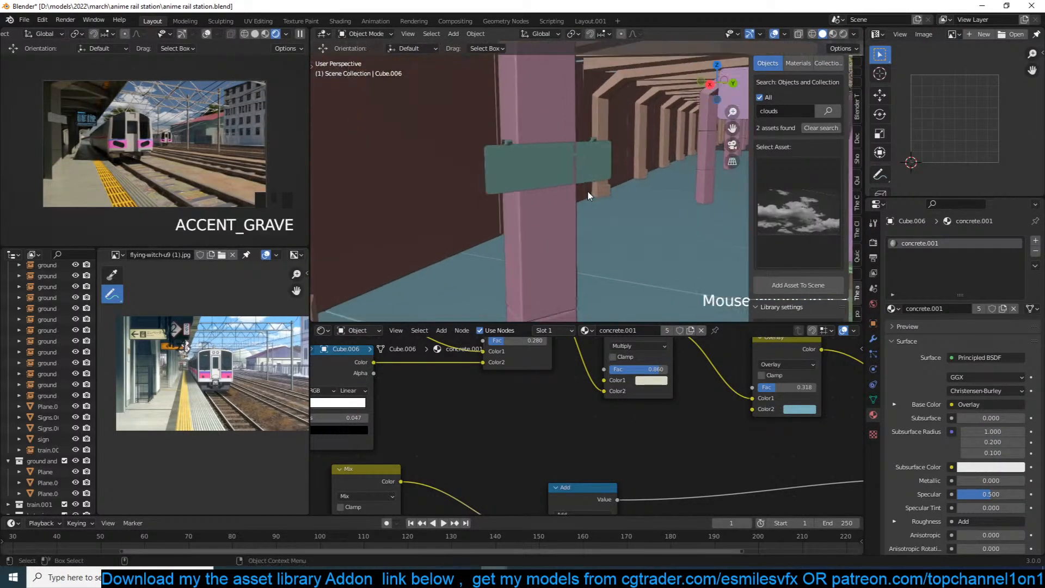
left_click(564, 170)
key("grave")
left_click(597, 146)
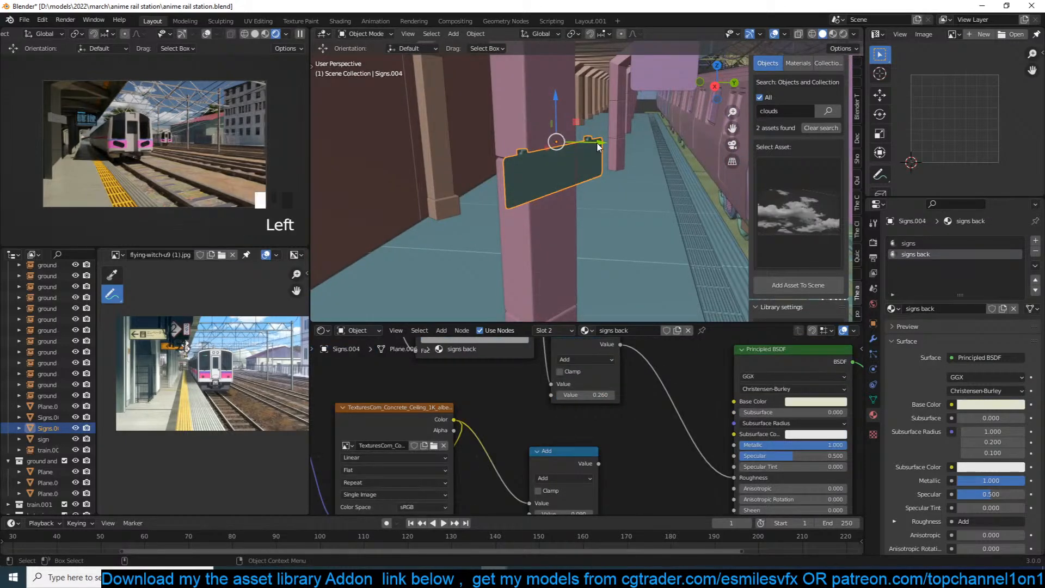
key("alt+a")
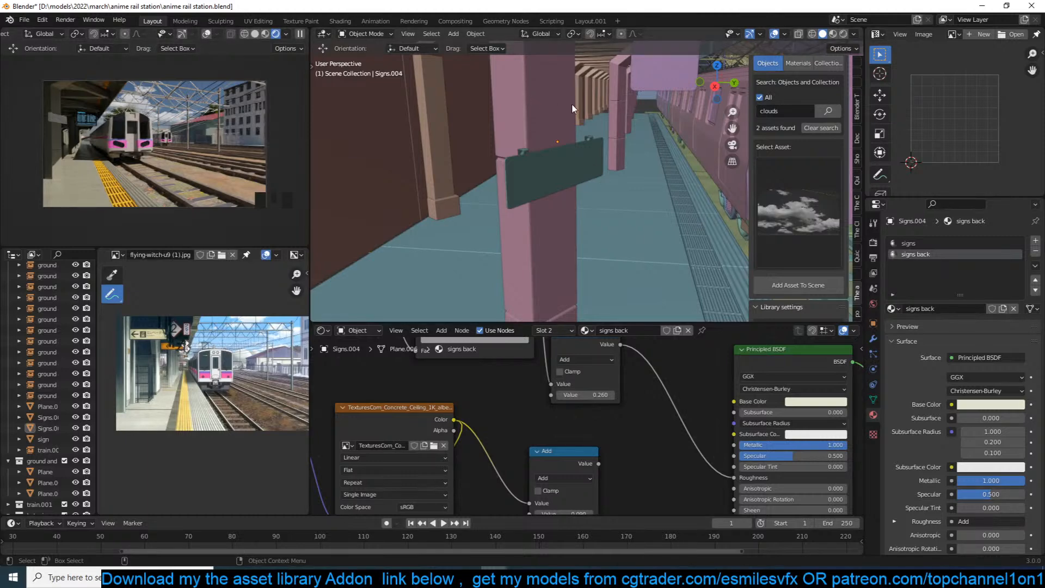
left_click(602, 136)
key("ctrl+s")
key("alt+a")
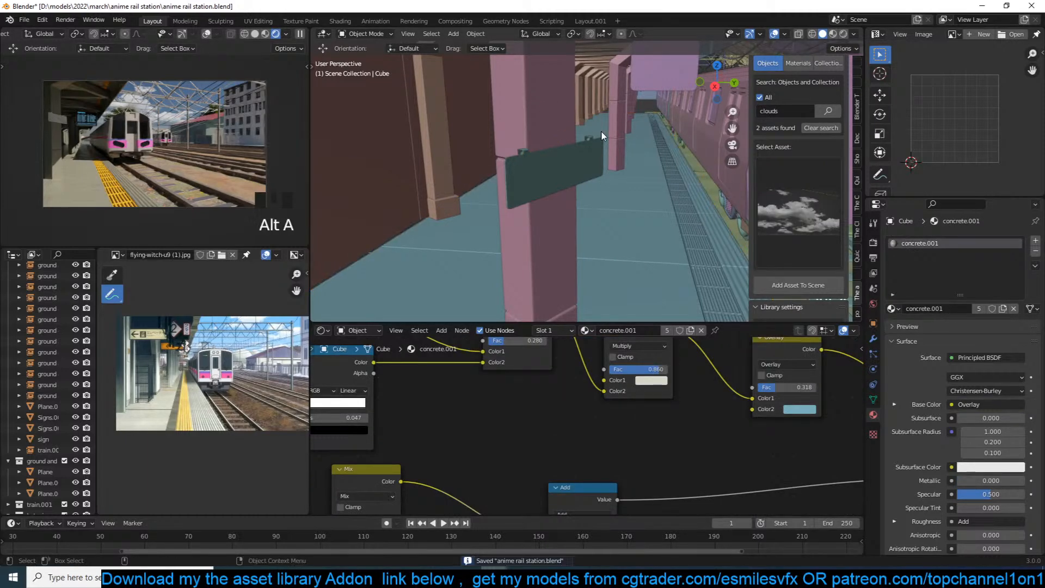
Disconnect the emission input of Material.019 on the sign hanging above the platform, and save the file.
middle_click_drag(673, 105, 644, 150, "shift")
left_click(674, 91)
scroll(593, 361, "down", 4)
middle_click_drag(606, 352, 745, 414)
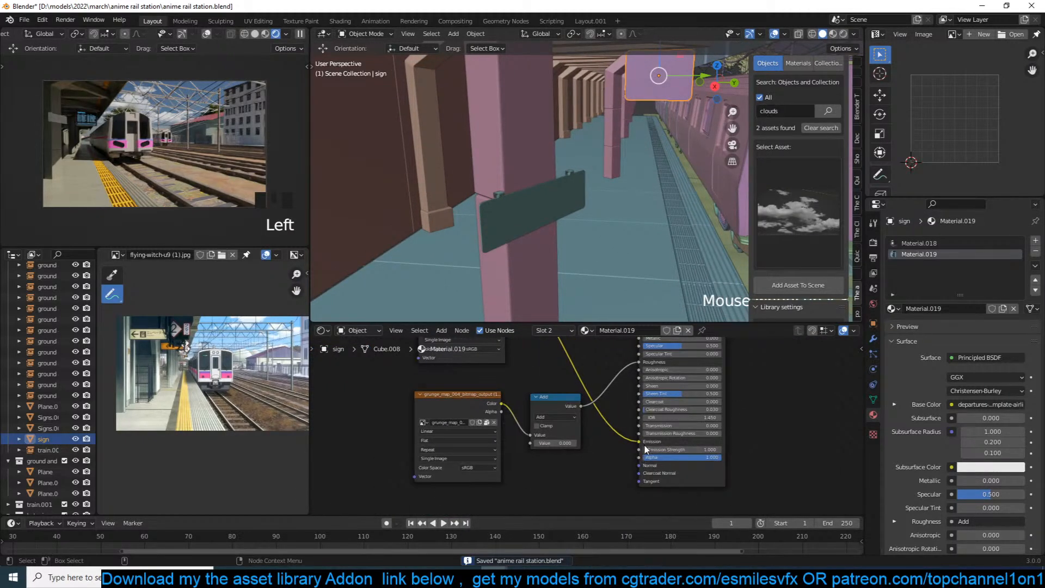
left_click_drag(645, 445, 601, 444)
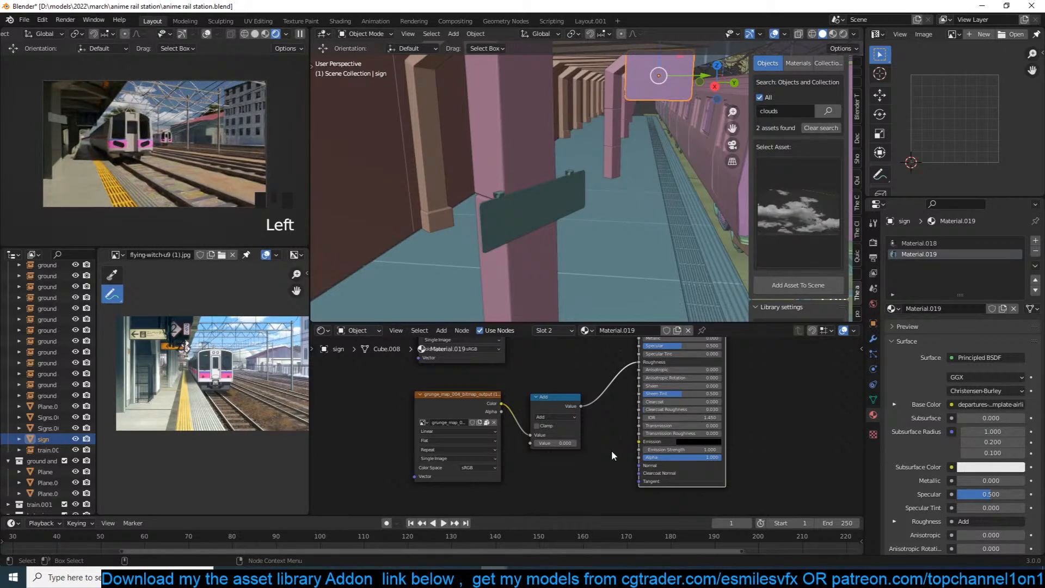
key("ctrl+s")
key("alt+a")
key("ctrl+s")
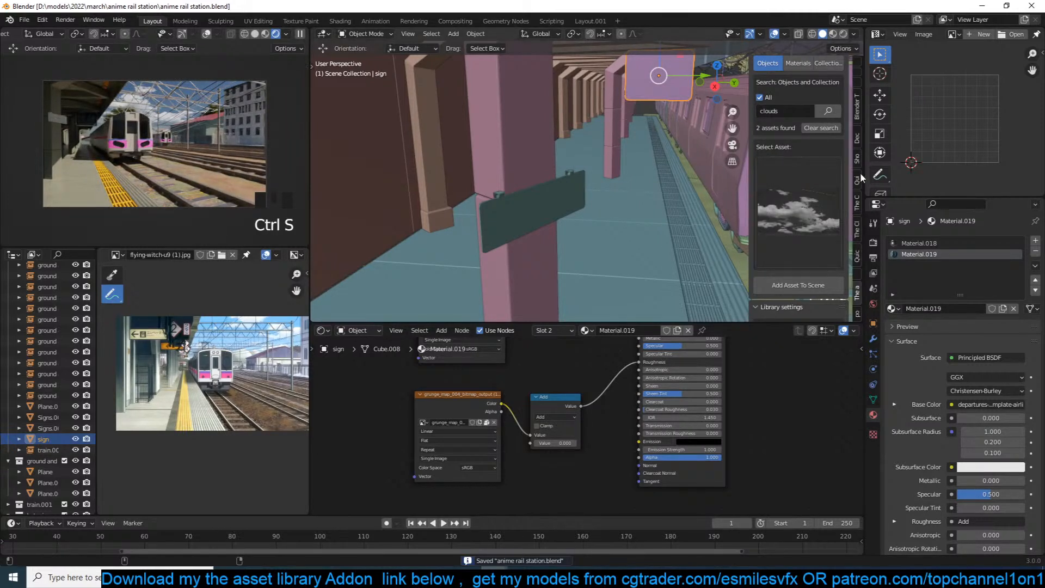
Clear the asset search and set the image brightness to exposure -2.278 and gamma 2.171.
left_click(832, 127)
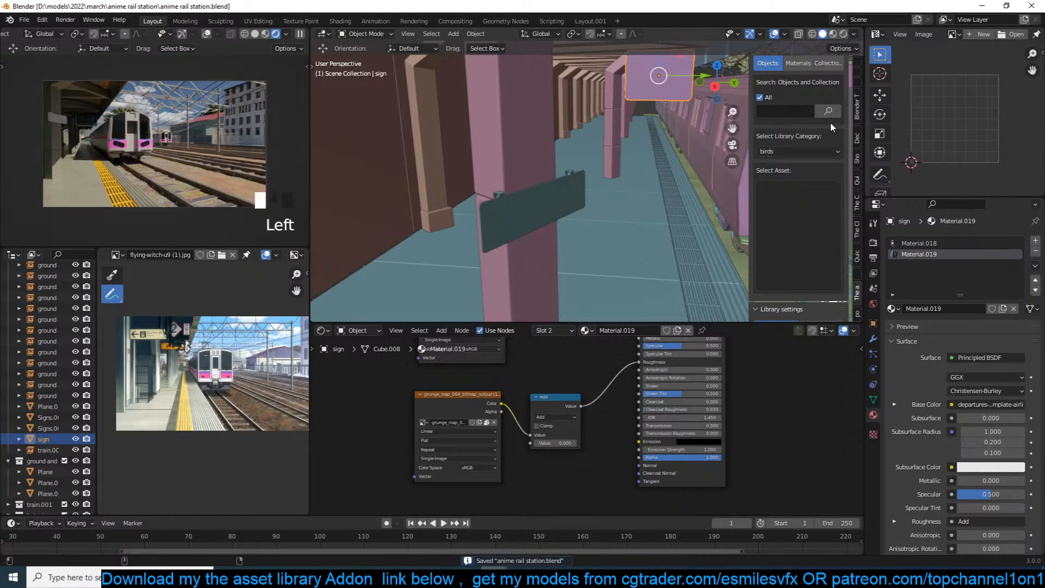
middle_click_drag(170, 402, 166, 399)
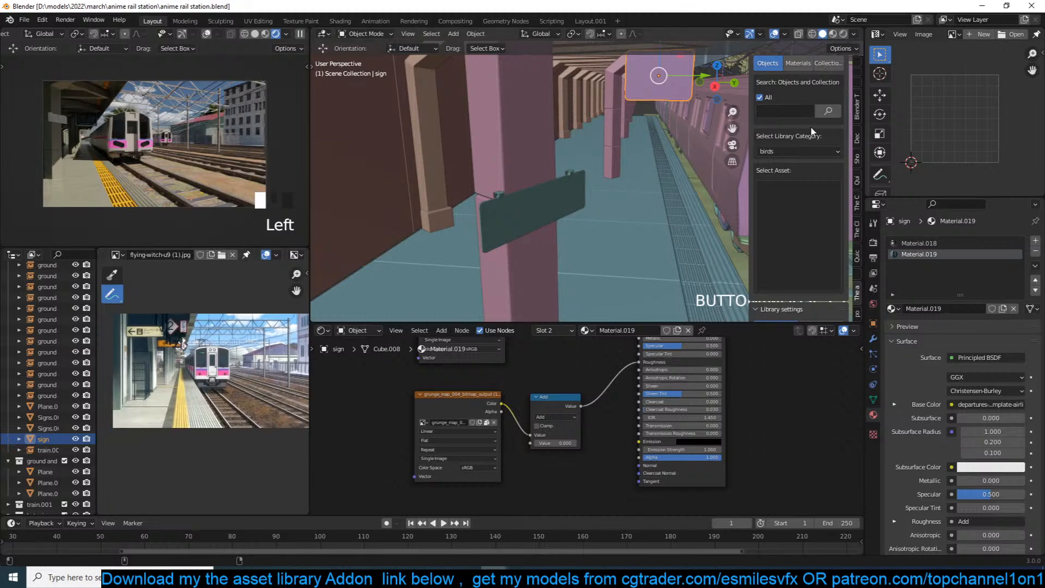
left_click(859, 261)
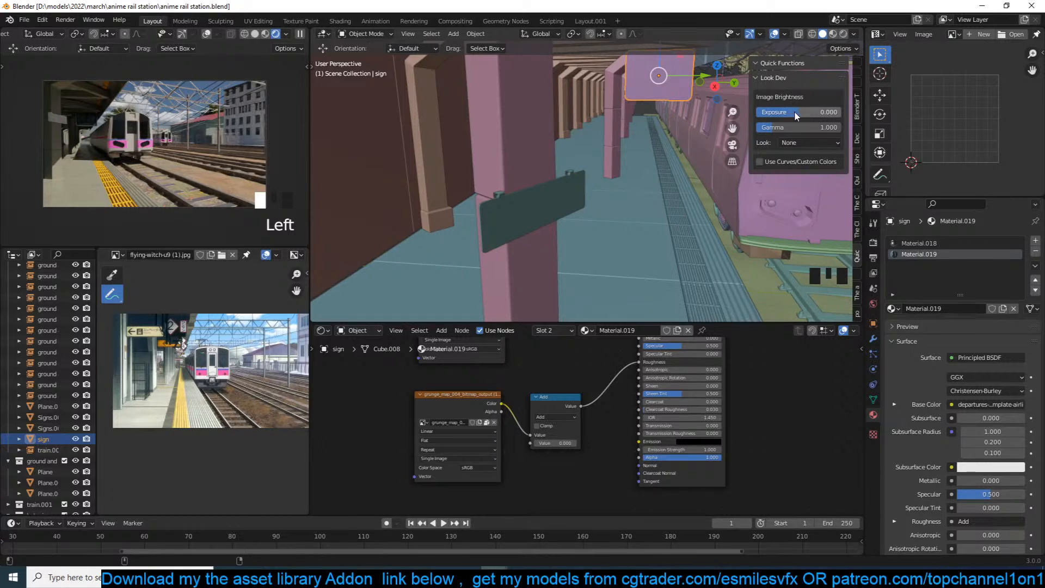
mouse_move(795, 113)
left_mouse_down()
mouse_move(811, 113)
mouse_move(790, 127)
mouse_move(833, 127)
mouse_move(775, 127)
mouse_move(790, 128)
mouse_move(793, 113)
mouse_move(773, 113)
mouse_move(798, 111)
mouse_move(794, 125)
mouse_move(787, 114)
left_mouse_up()
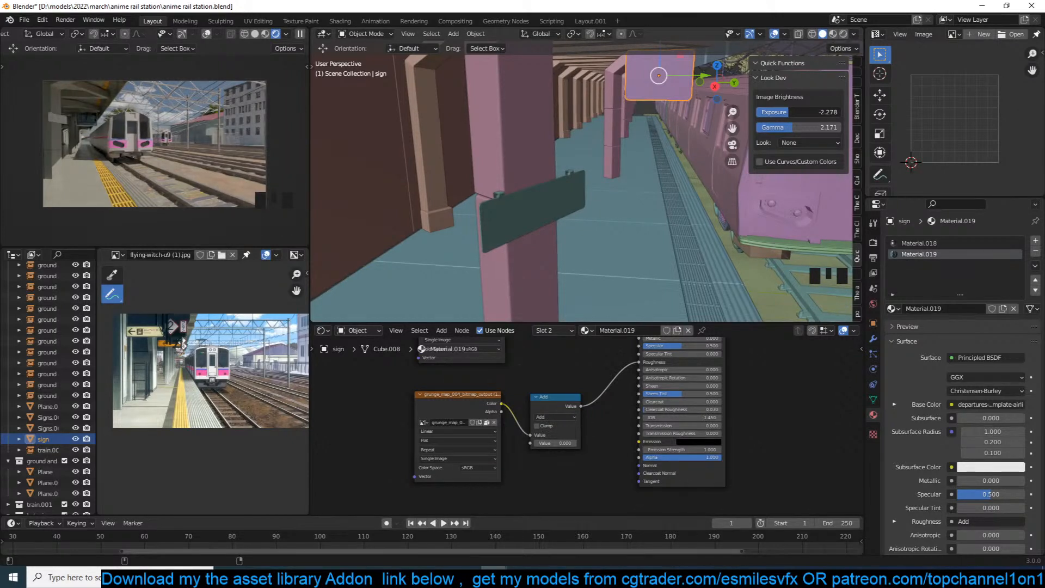
Try the Very High Contrast and Low Contrast looks on the render, and return the look to None.
left_click(803, 141)
left_click(796, 162)
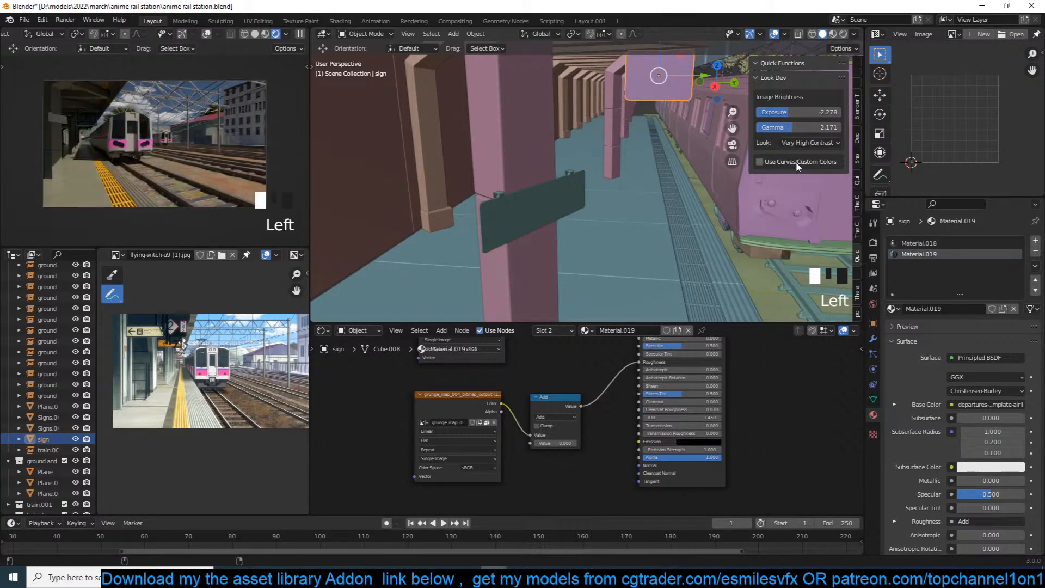
left_click(809, 143)
left_click(794, 229)
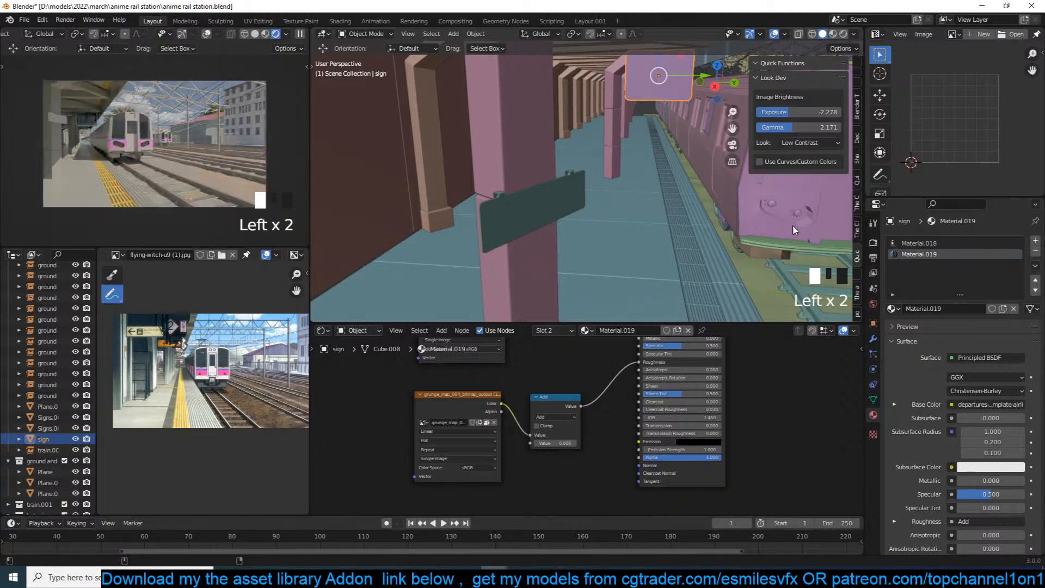
left_click(833, 143)
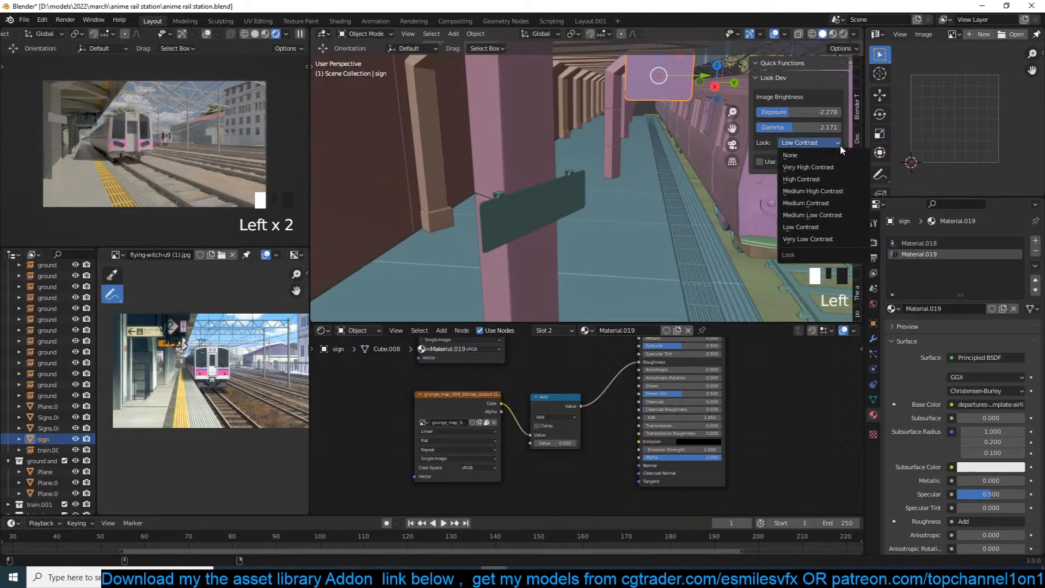
left_click(819, 156)
left_click(770, 177)
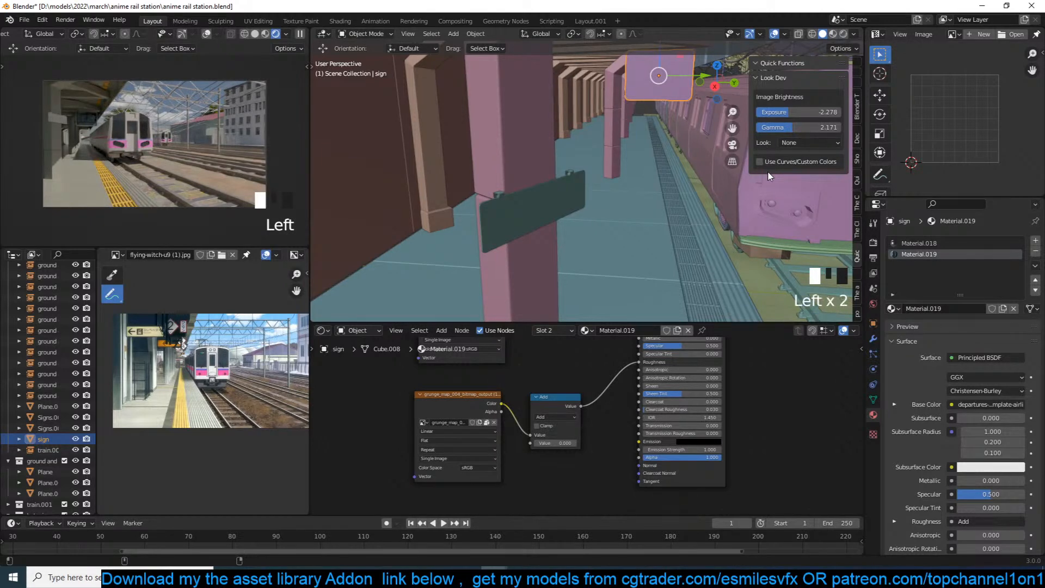
Enable custom curves and colors, tint the white level a pale peach, and save the file.
left_click(760, 162)
scroll(773, 205, "down", 2)
scroll(784, 207, "down", 2)
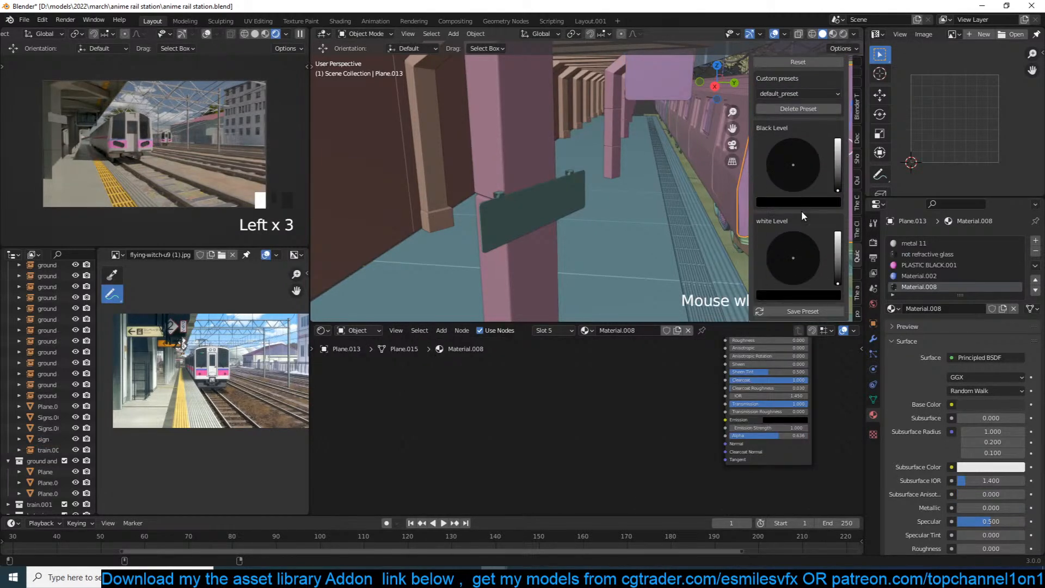
left_click_drag(837, 269, 790, 264)
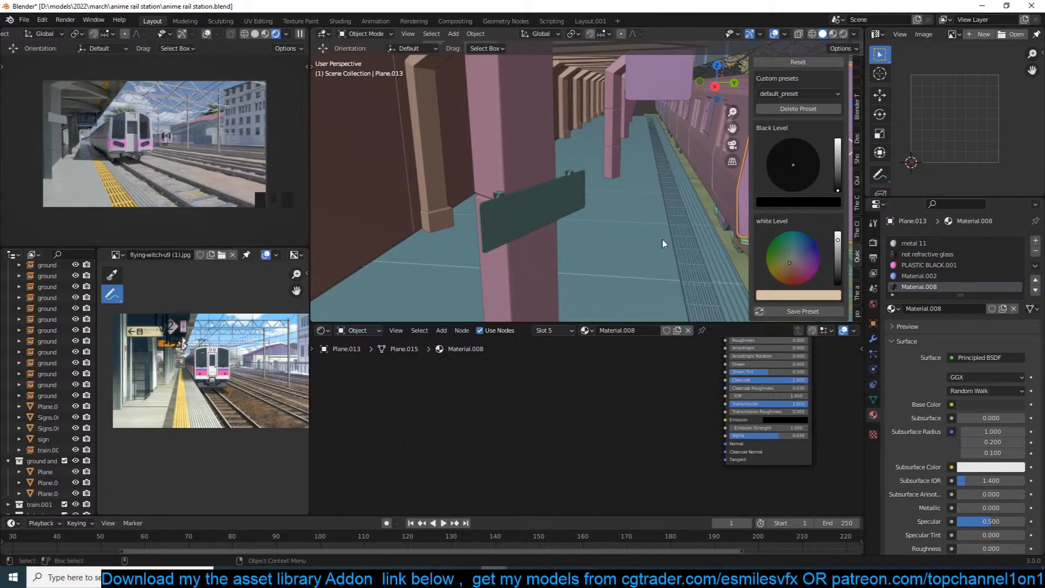
left_click(686, 209)
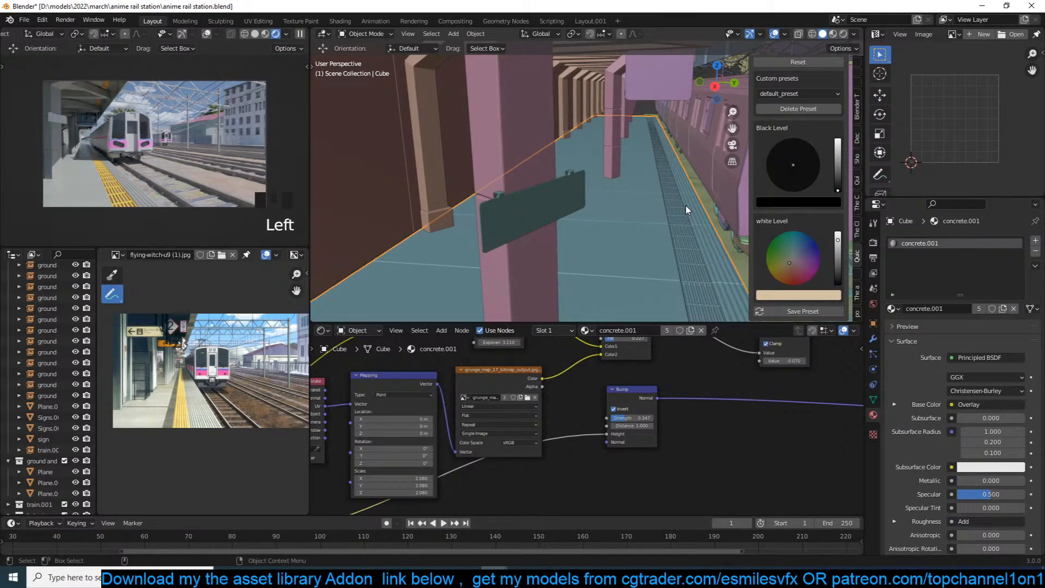
key("n")
key("ctrl+s")
key("alt+a")
Search the asset library's objects for "bird".
key("n")
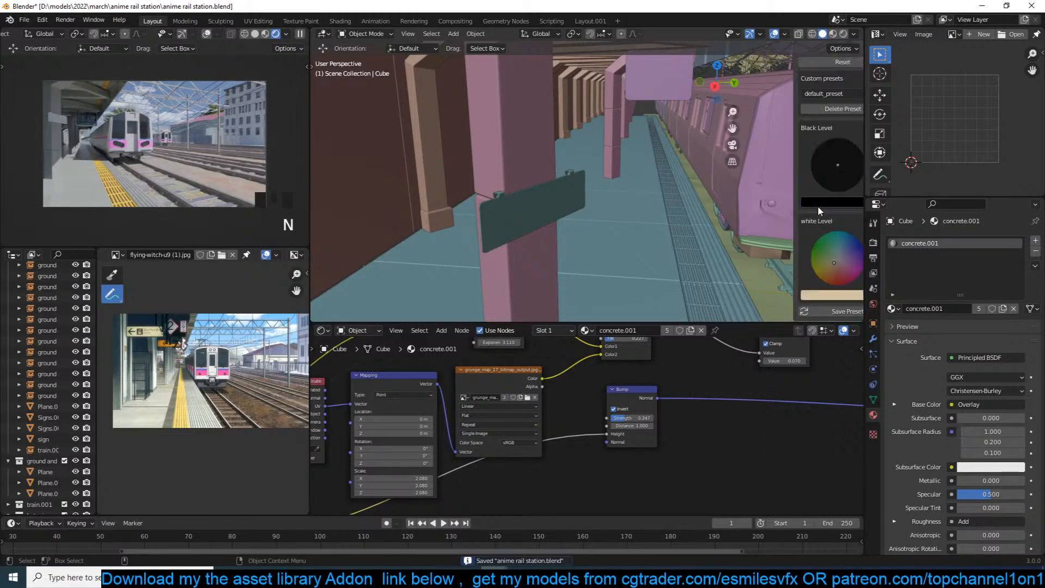
left_click(858, 294)
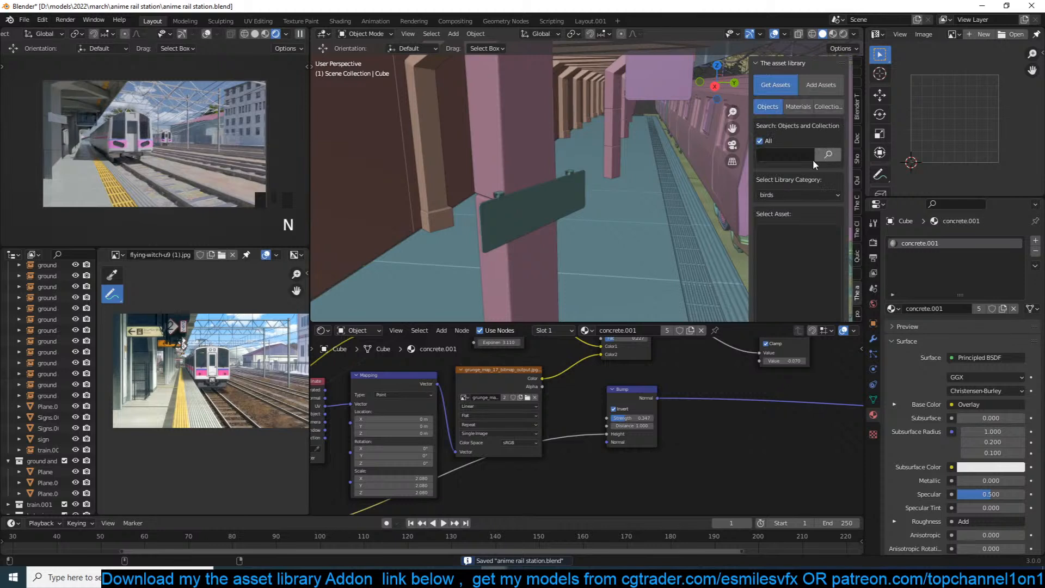
left_click(812, 157)
type("bir")
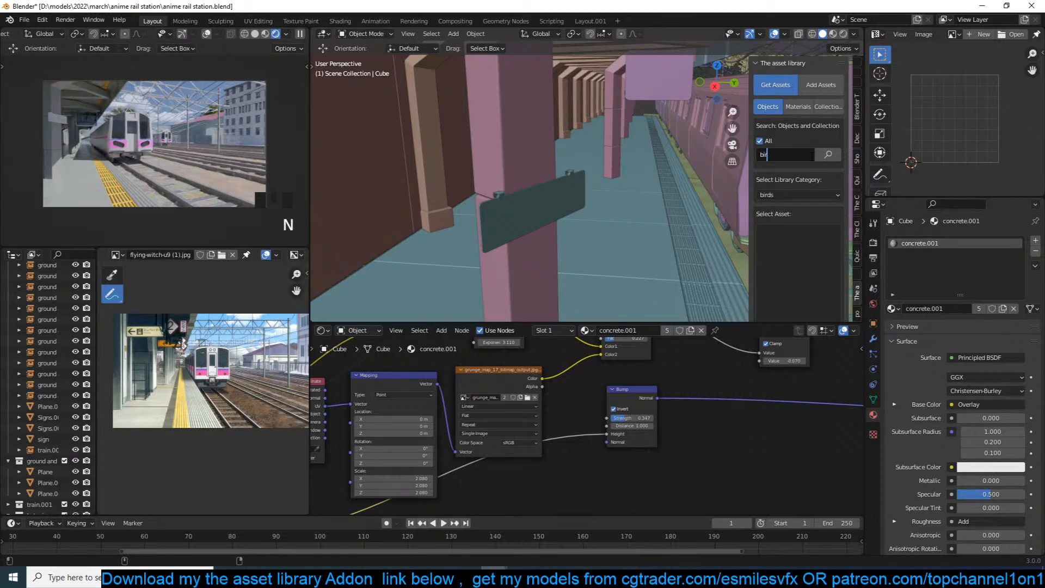
type("d")
key("Return")
Change the object search to "birds", check for matching assets, and clear the search.
left_click(764, 222)
left_click(815, 171)
left_click(797, 214)
left_click(790, 154)
left_click(790, 153)
type("s")
double_click(823, 155)
left_click(805, 160)
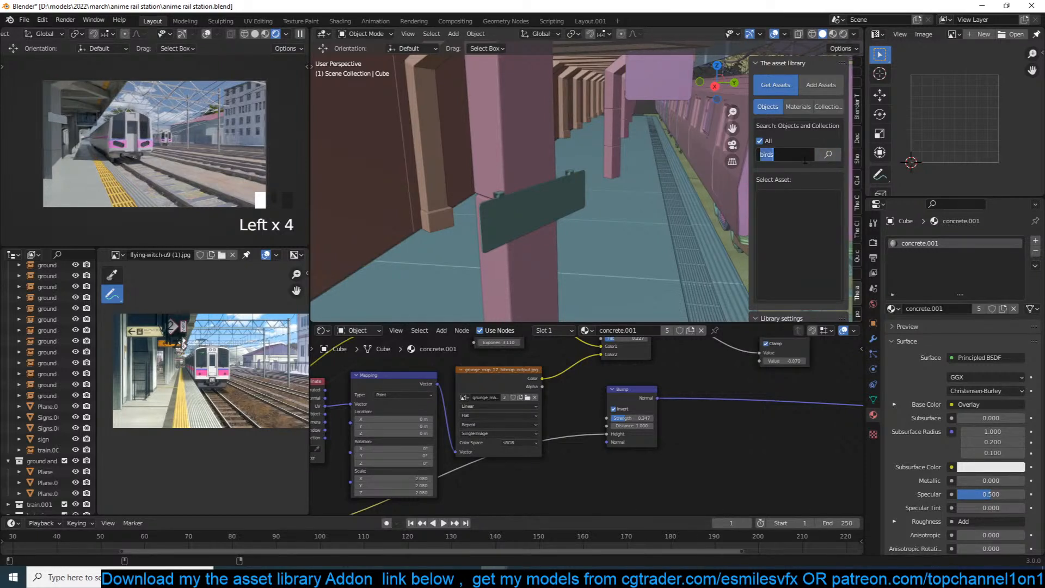
type("b")
double_click(804, 159)
Choose the bird with raised wings from the birds category and add it at a 3D cursor placed on the near train's roof.
scroll(801, 194, "down", 4)
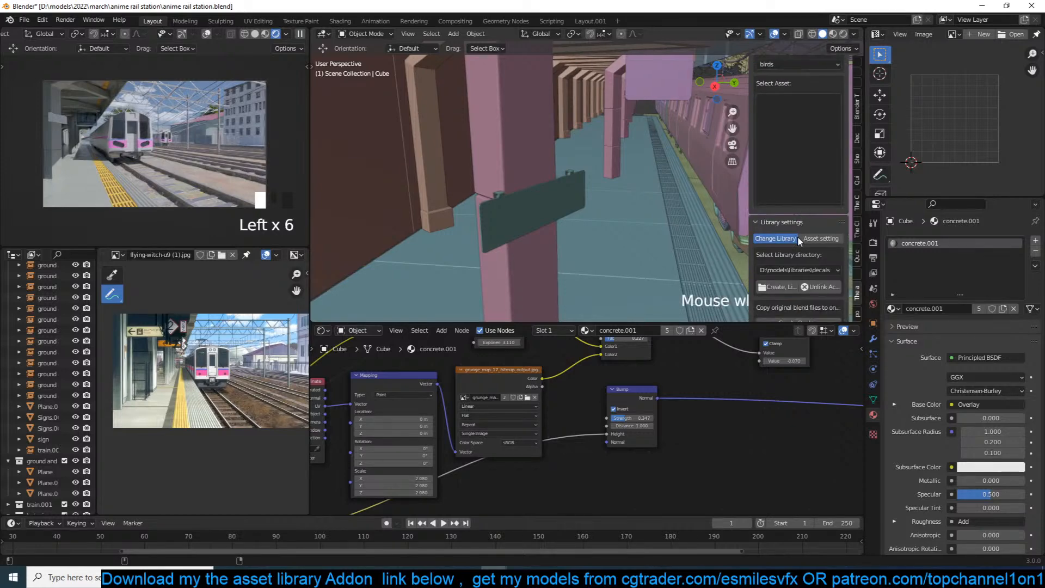
left_click(802, 156)
left_click(619, 237)
middle_click_drag(649, 200, 560, 249, "shift")
scroll(560, 249, "down", 2)
middle_click_drag(649, 191, 539, 278, "shift")
scroll(539, 278, "down", 1)
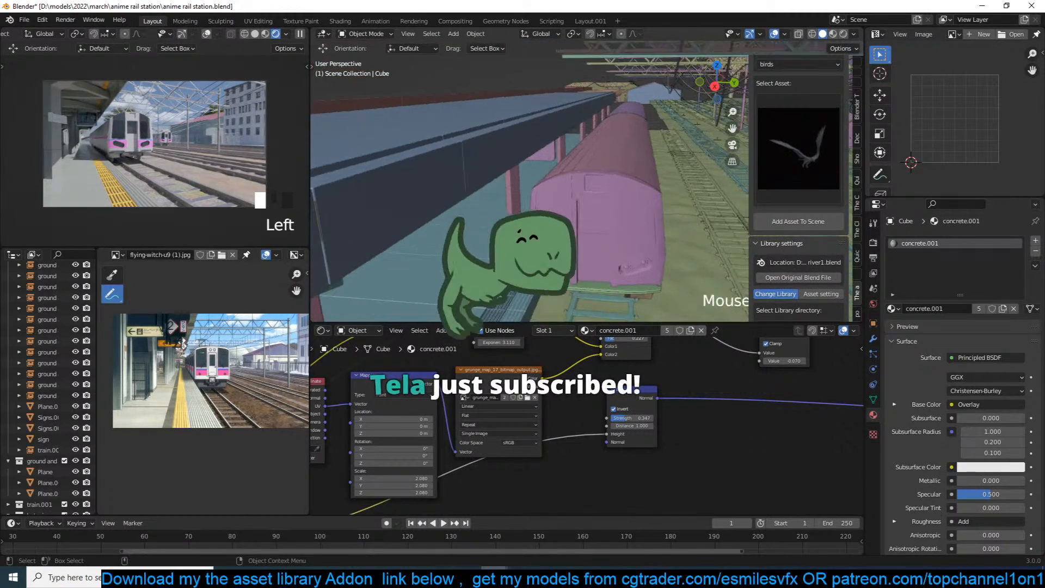
key("ctrl+s")
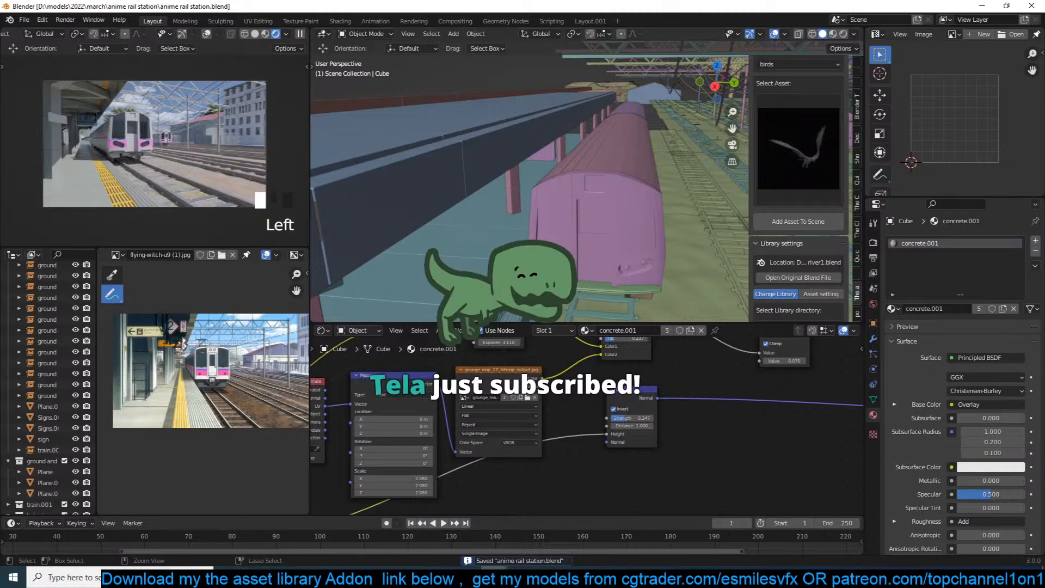
right_click(631, 159, "shift")
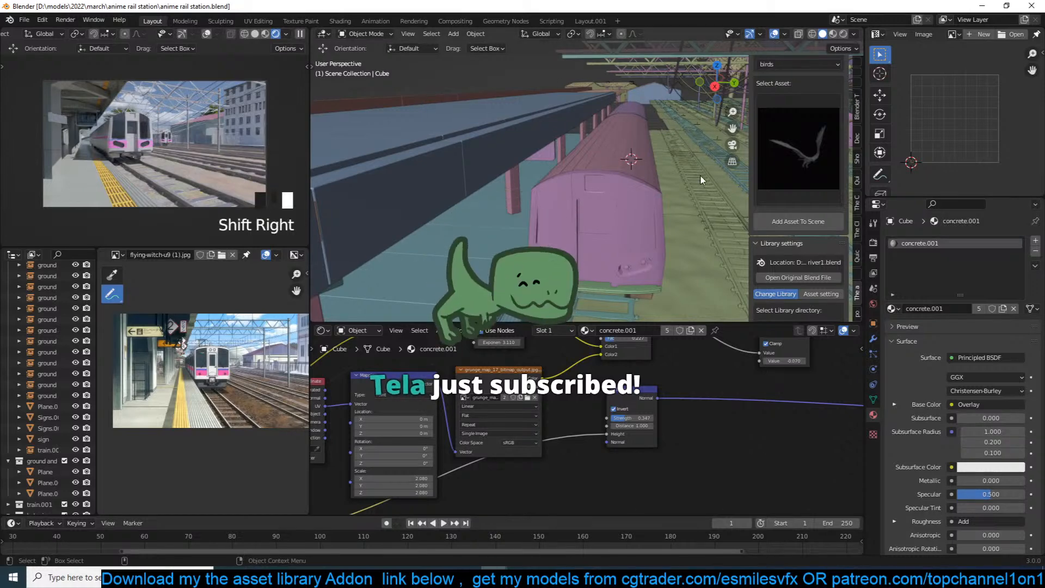
left_click(789, 219)
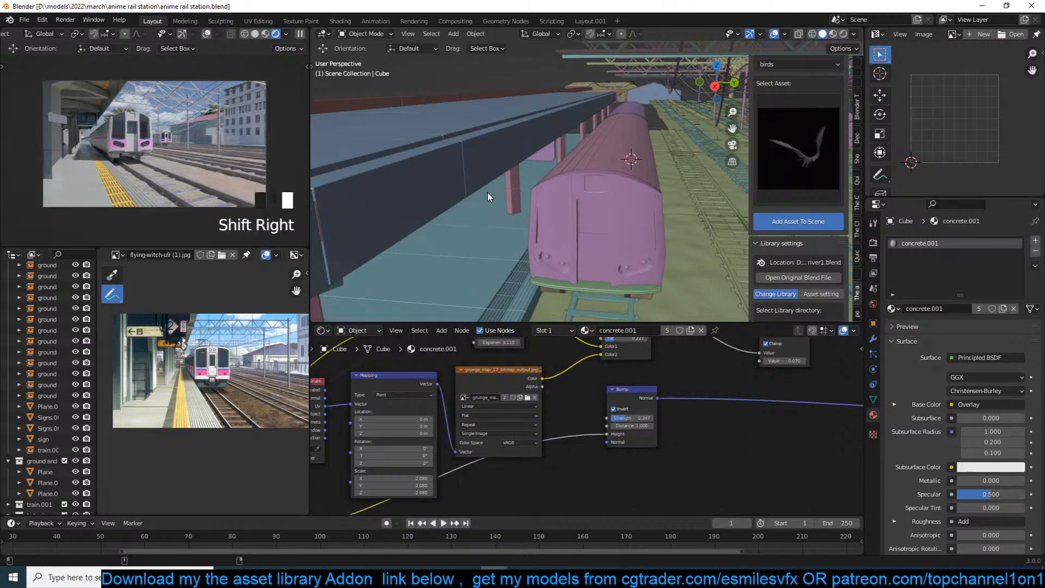
Pause the rendered preview and, in camera view, move the new bird about 1.36 m in X, 3.09 m in Y and 2.02 m in Z.
key("ctrl+s")
left_click(300, 34)
middle_click_drag(524, 151, 503, 228)
key("KP_0")
key("g")
left_click(492, 215)
Enlarge the bird in two passes, the second by about 8.4, and rotate it freely in the sky above the train.
key("s")
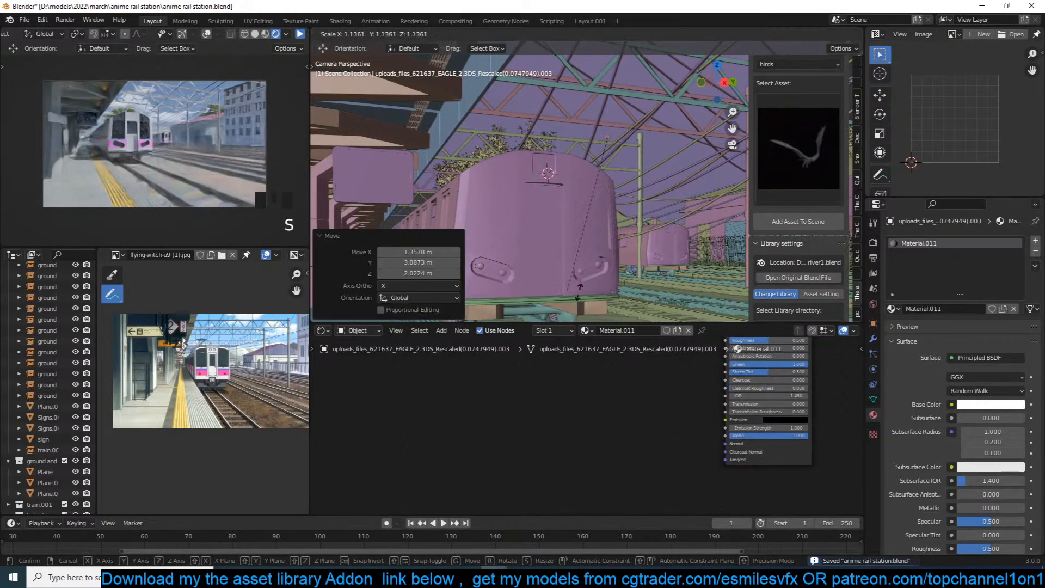
left_click(523, 240)
key("s")
left_click(550, 252)
scroll(581, 181, "up", 2)
key("r")
key("r")
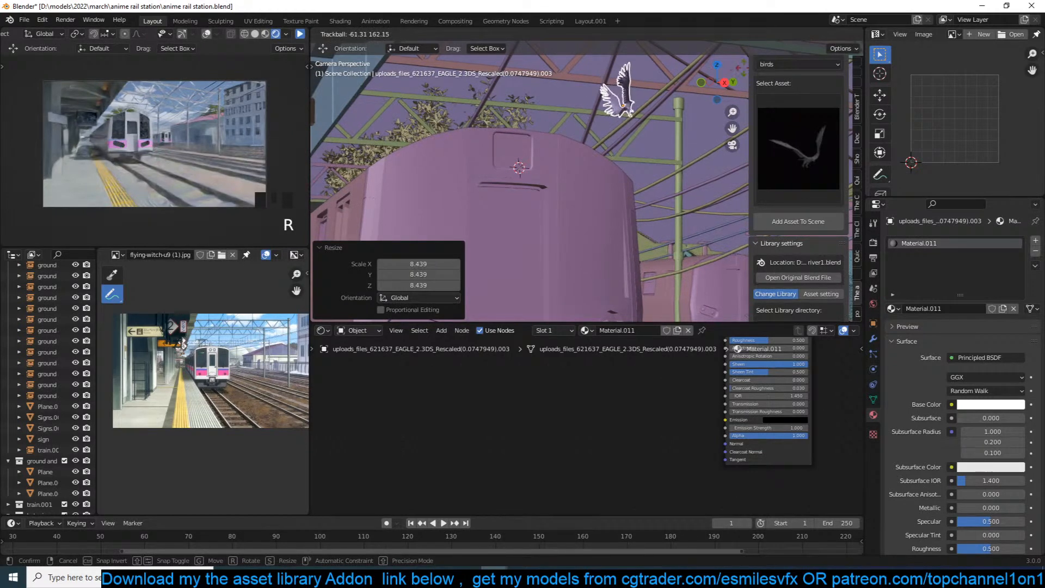
left_click(681, 92)
key("alt+a")
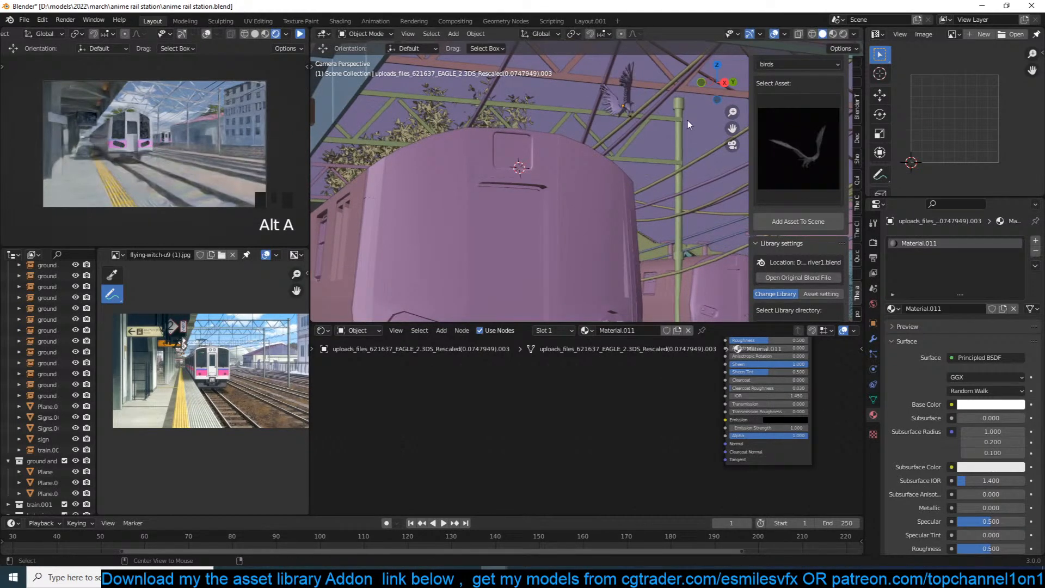
Choose the second bird asset and add it to the scene at a 3D cursor placed on the near train's front.
left_click(804, 134)
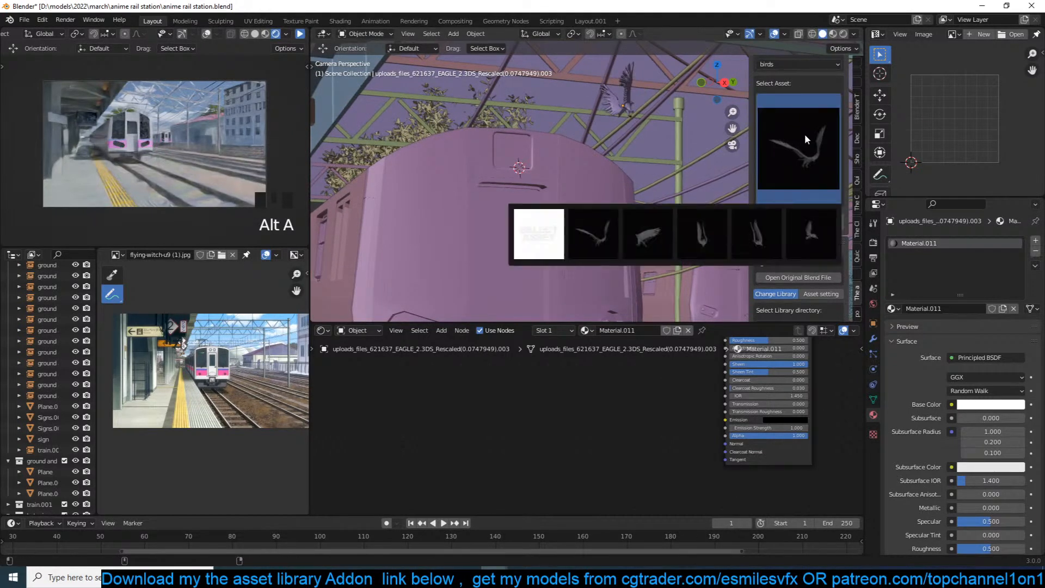
left_click(635, 231)
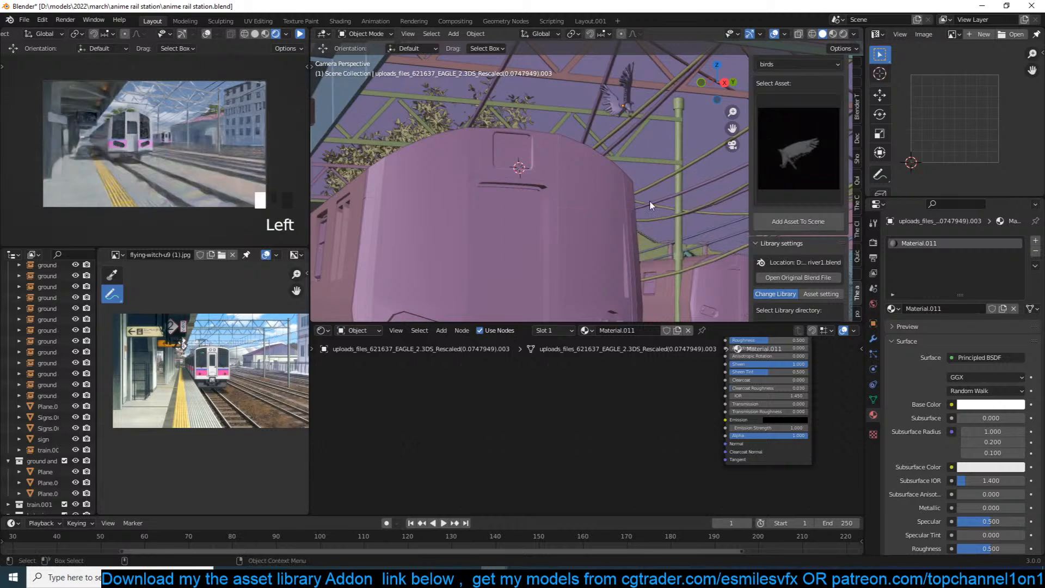
right_click(694, 115, "shift")
right_click(596, 192, "shift")
left_click(777, 225)
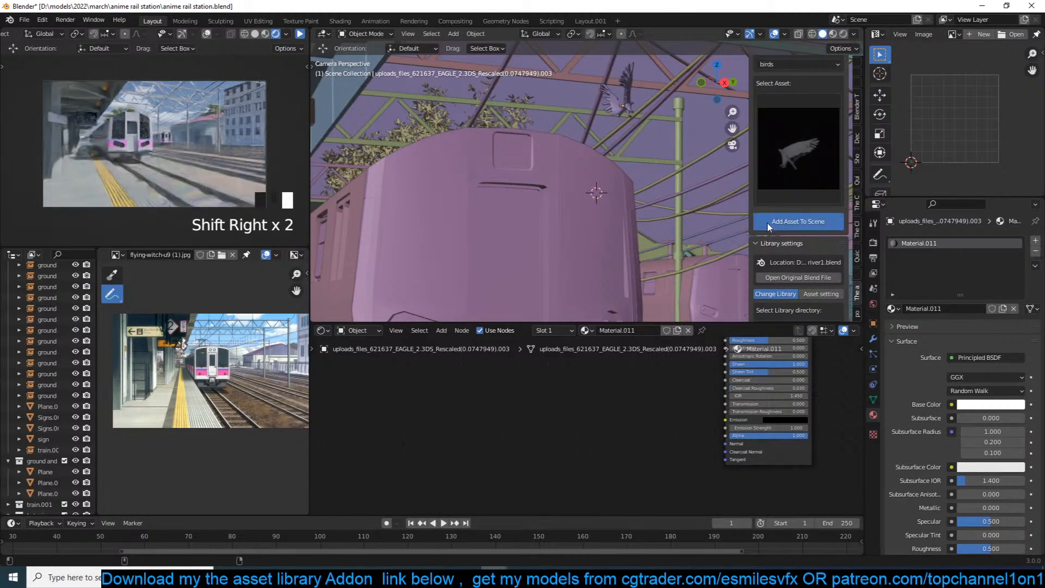
Enlarge the second bird, move it beside the first bird above the train, and rotate it freely by about 5.73° and 65.3°.
key("s")
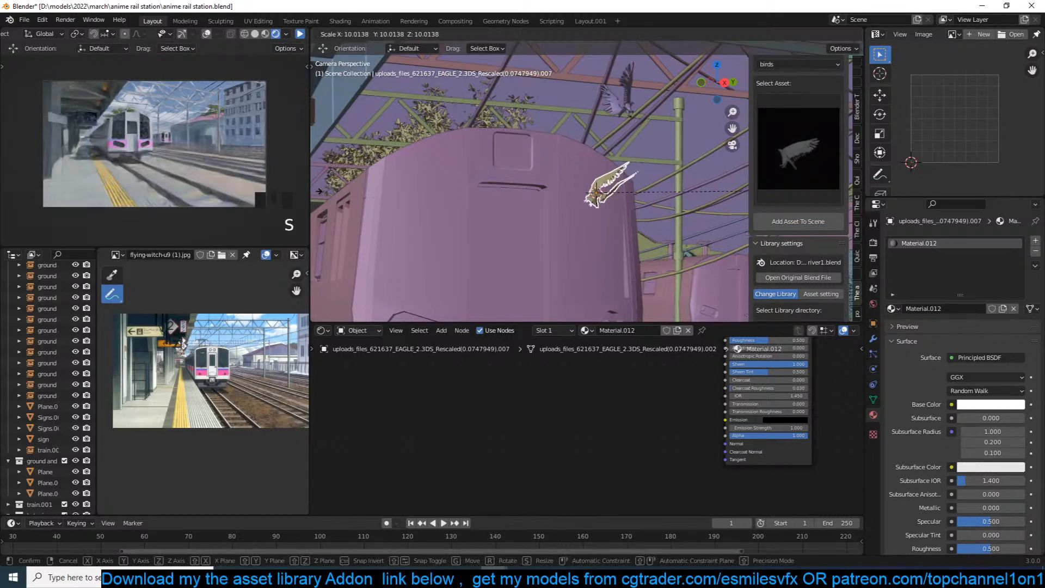
left_click(757, 217)
key("g")
left_click(714, 161)
key("r")
key("r")
left_click(631, 155)
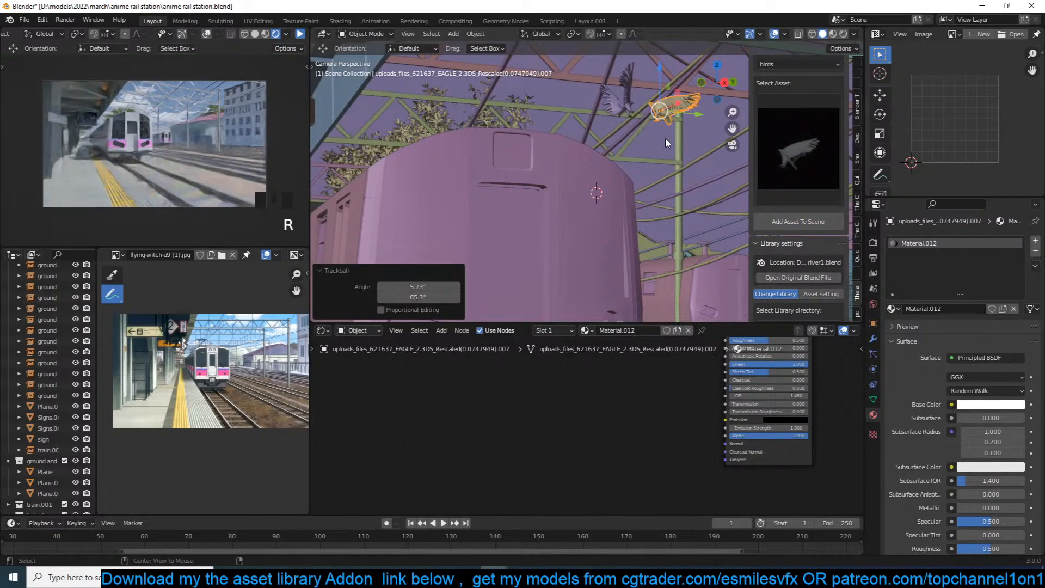
key("alt+a")
Save the file and run the rendered preview to check the birds in the sky, pausing it again.
scroll(654, 168, "down", 3)
scroll(654, 168, "down", 2)
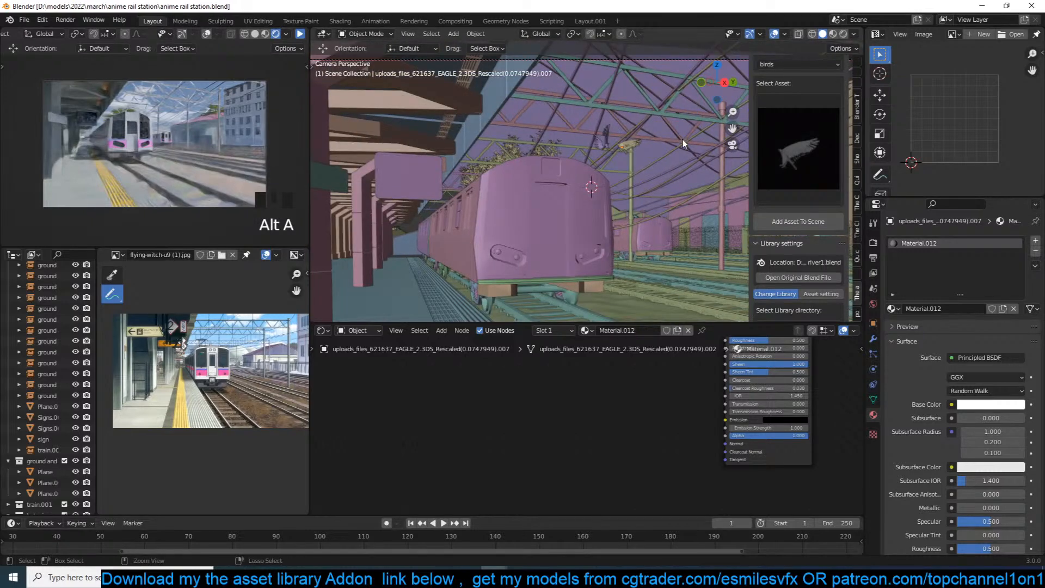
key("ctrl+s")
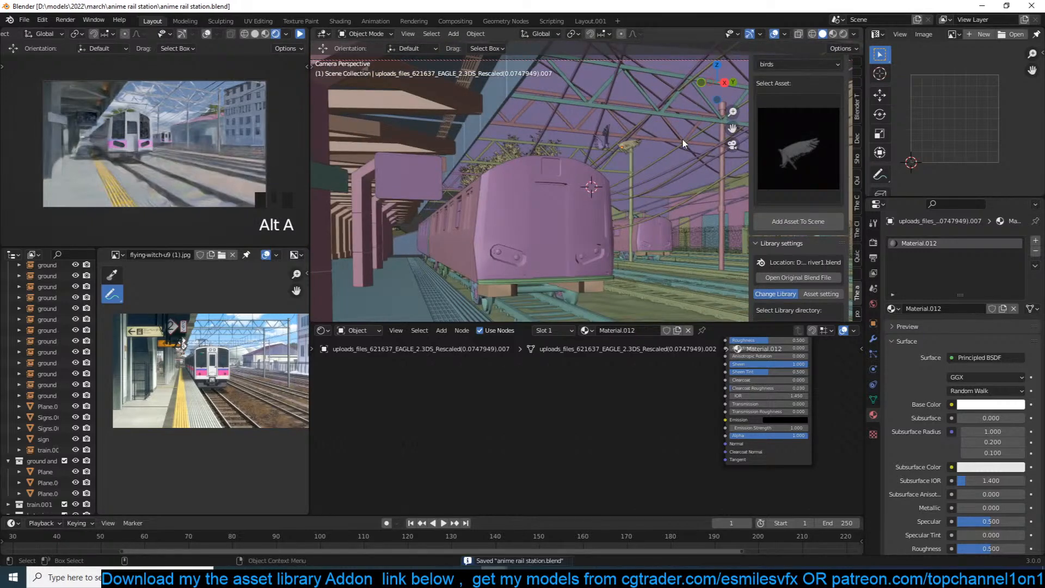
left_click(300, 34)
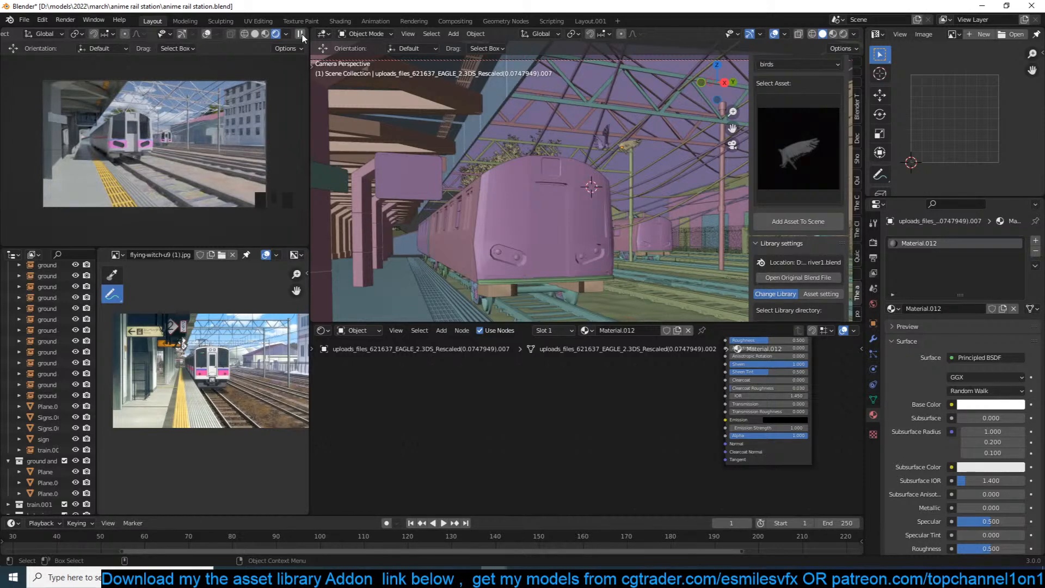
left_click(300, 34)
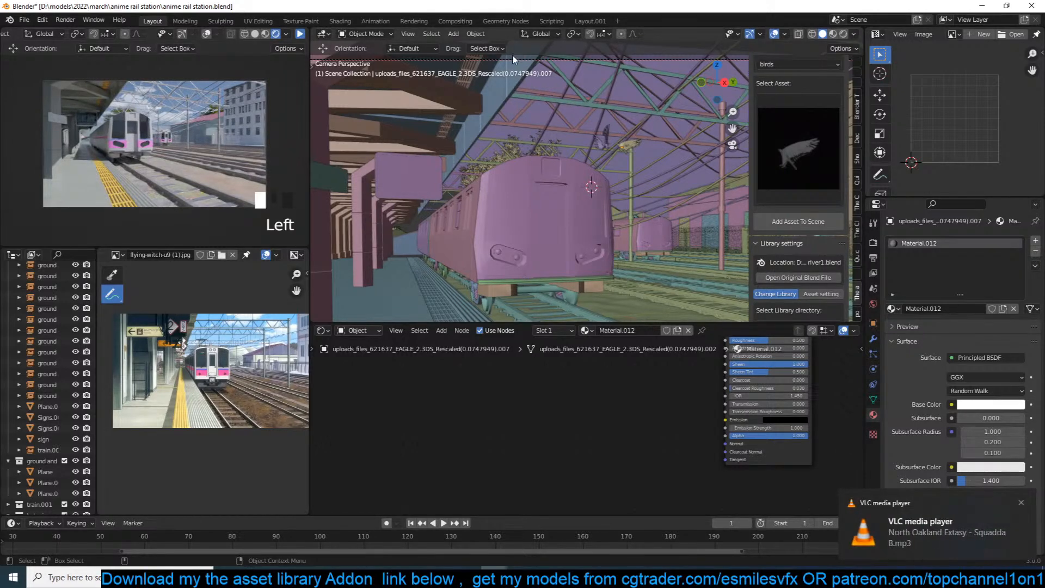
left_click(564, 98)
key("alt+a")
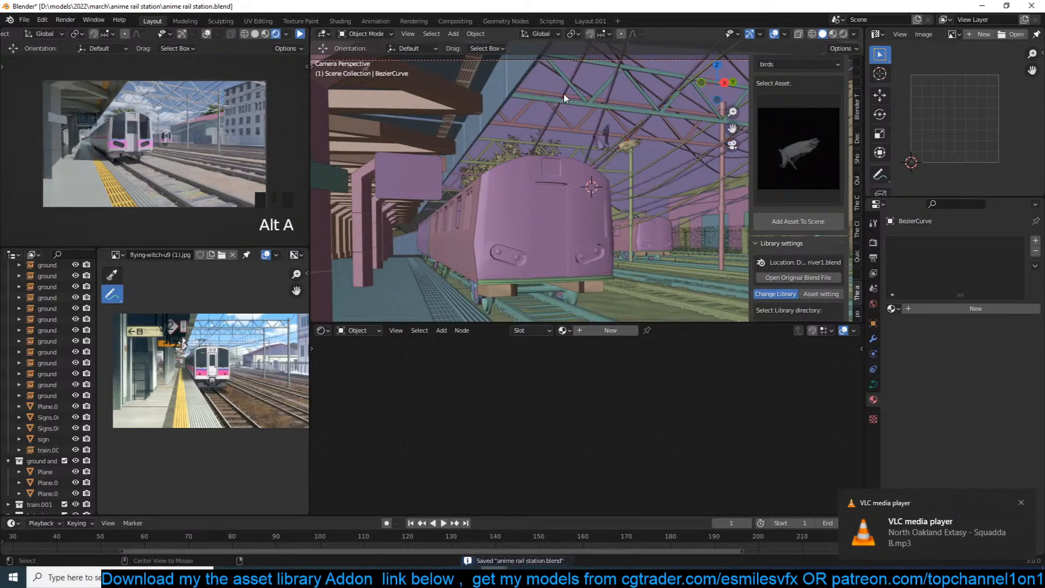
Search the asset library's objects for "man" and choose the standing figure in dark clothes, with the platform brought into view.
left_click(779, 118)
scroll(794, 102, "up", 5)
left_click(780, 130)
type("man")
left_click(779, 129)
double_click(774, 205)
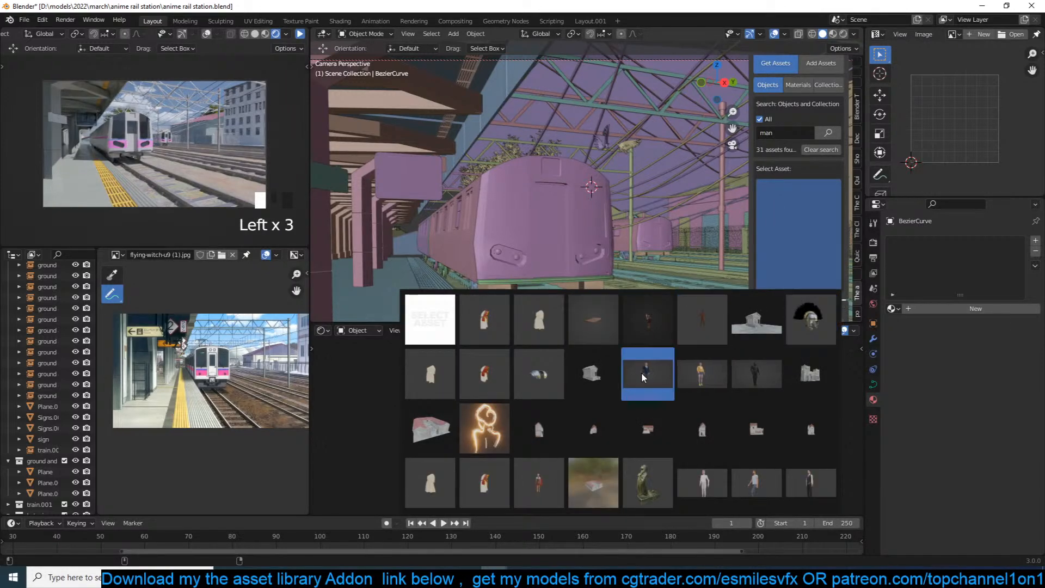
left_click(641, 378)
middle_click_drag(534, 292, 595, 265, "shift")
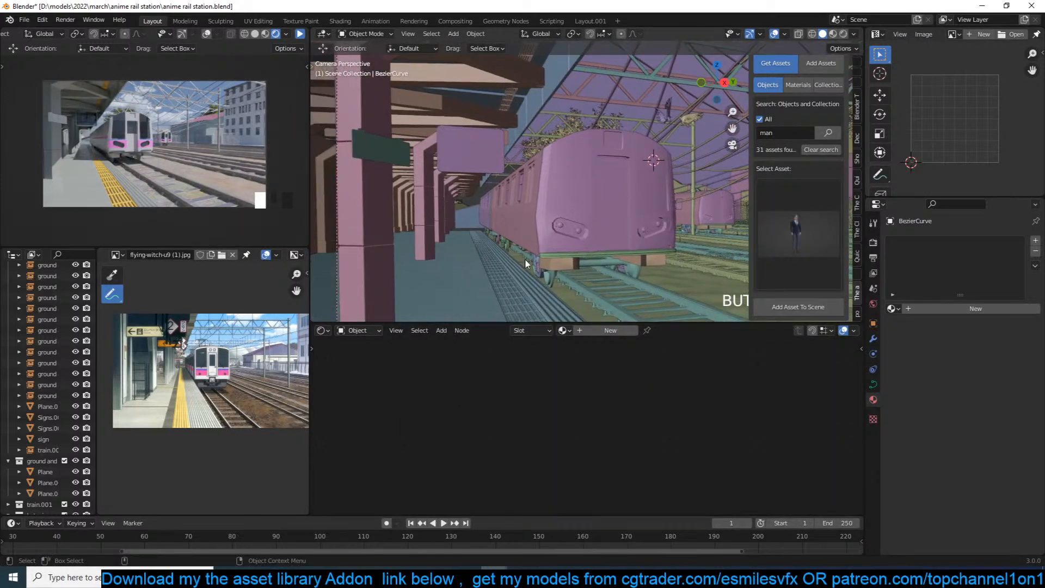
Add the businessman asset on the platform beside the train, enlarge him, rotate him 180° about Z, and make the asset local.
right_click(467, 252, "shift")
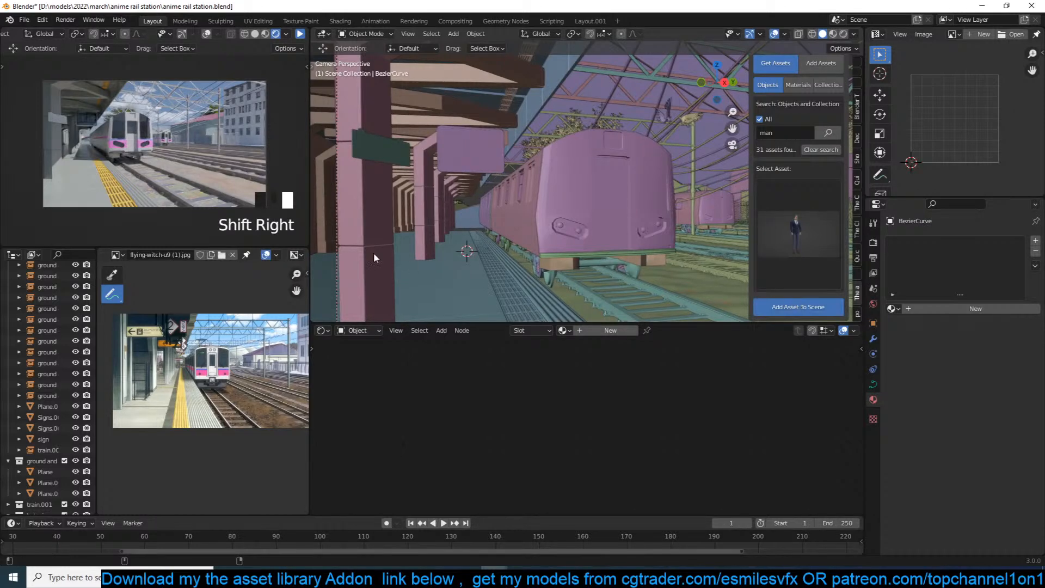
key("s")
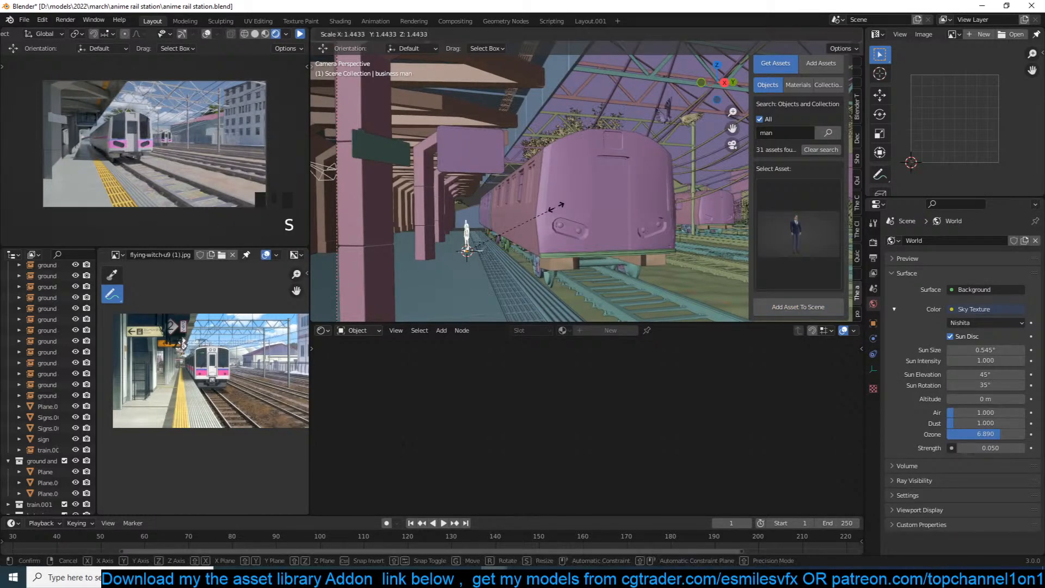
left_click(577, 193)
type("r180")
key("Return")
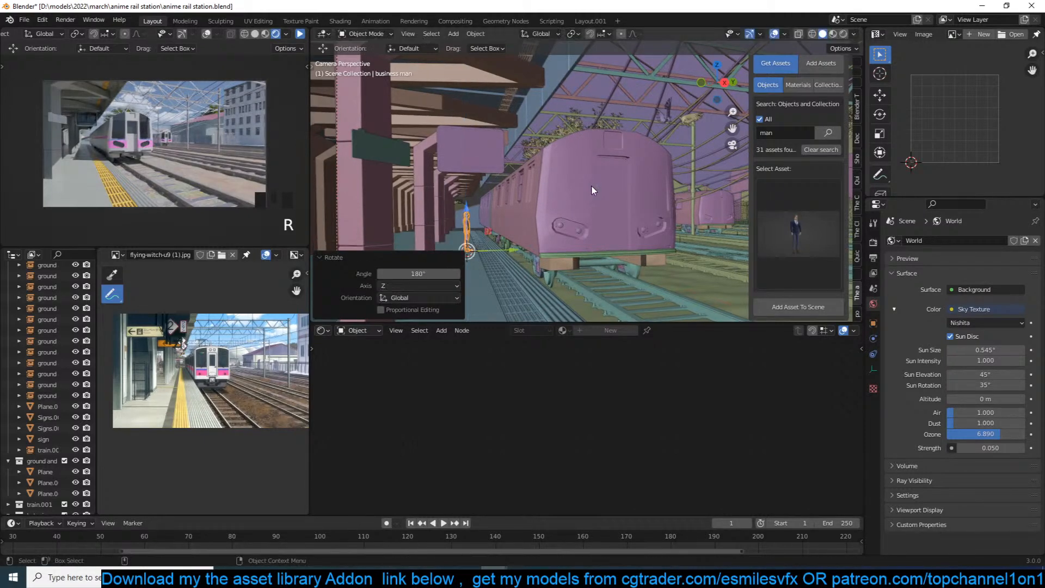
scroll(789, 226, "down", 4)
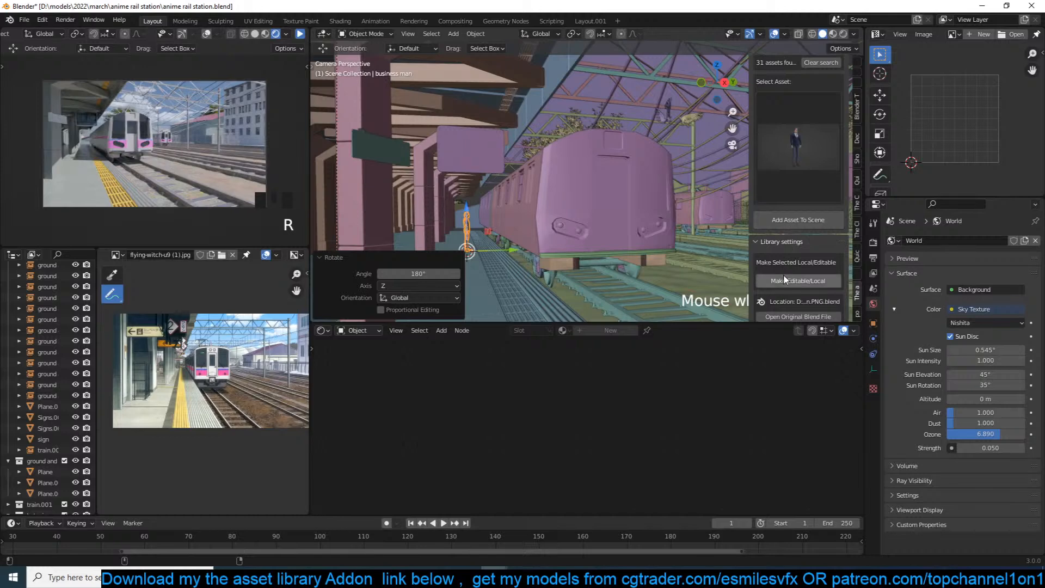
left_click(718, 271)
Delete the stray object above the platform roof and the extra camera near the train, and save the file.
middle_click_drag(560, 247, 522, 233)
scroll(522, 233, "down", 4)
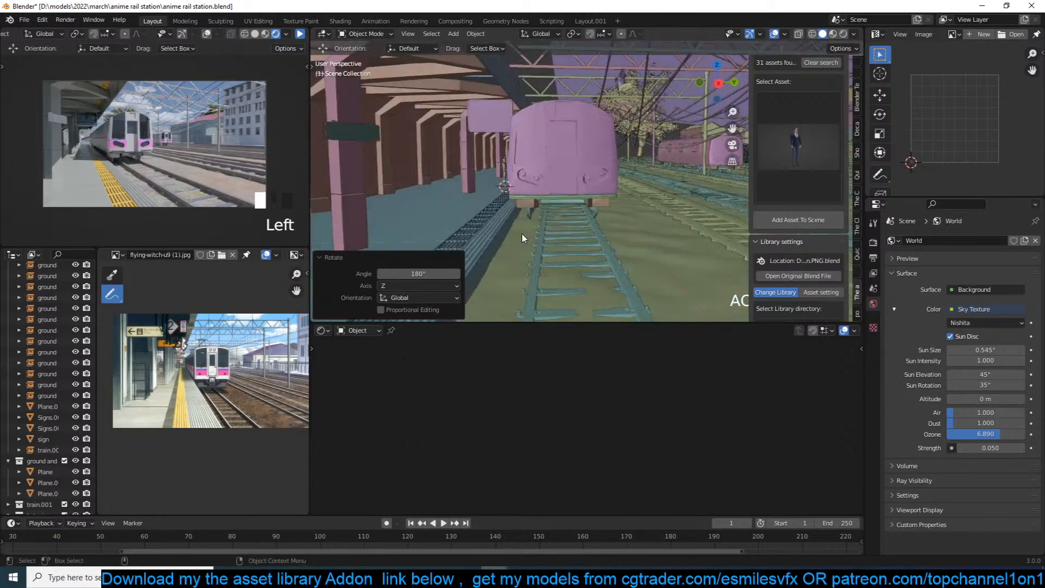
middle_click_drag(577, 162, 590, 194)
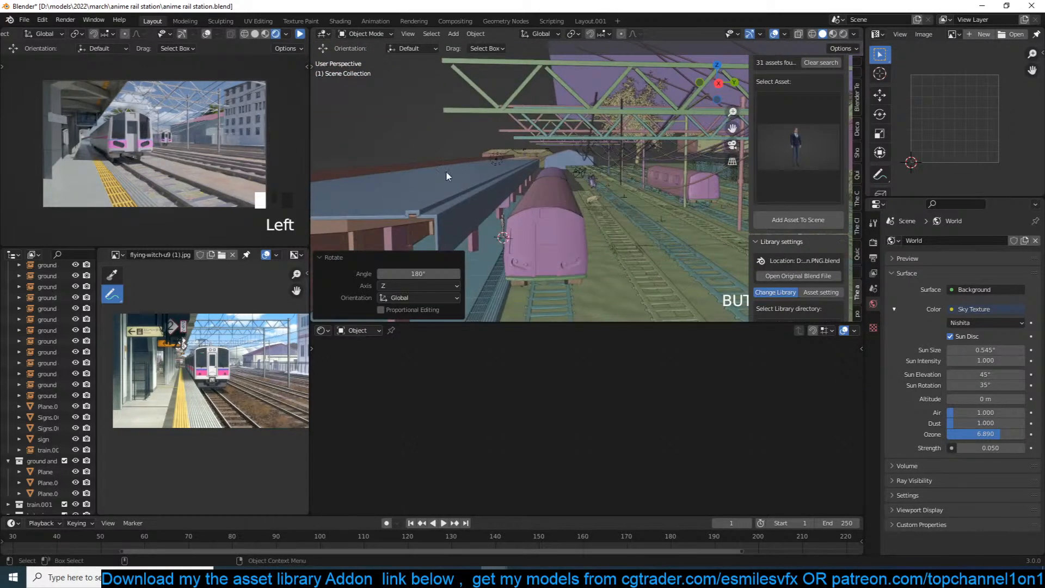
left_click(506, 158)
key("x")
left_click(503, 158)
left_click(579, 172)
middle_click_drag(580, 172, 529, 189)
key("KP_0")
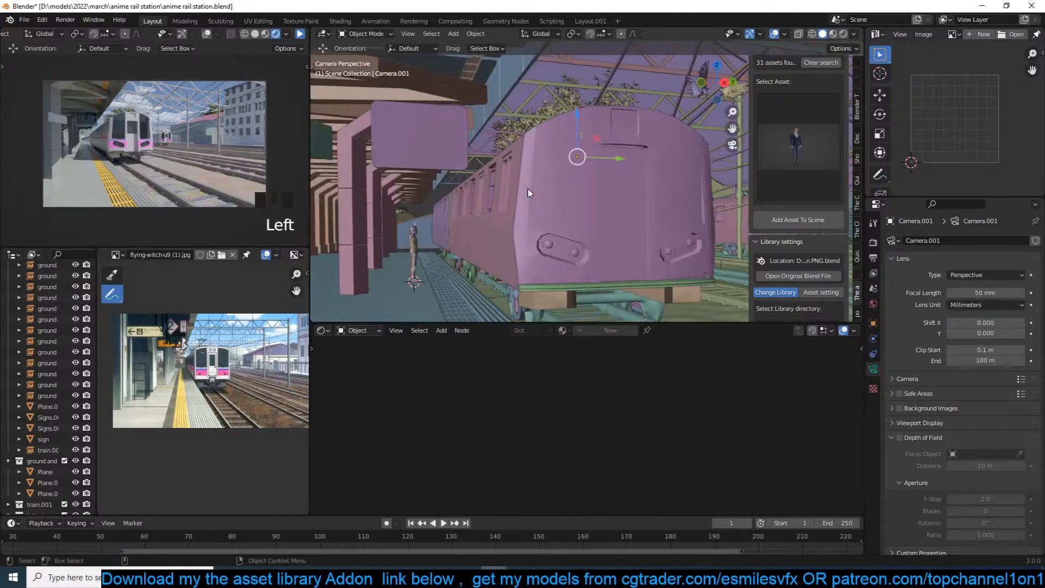
key("x")
left_click(527, 191)
key("ctrl+s")
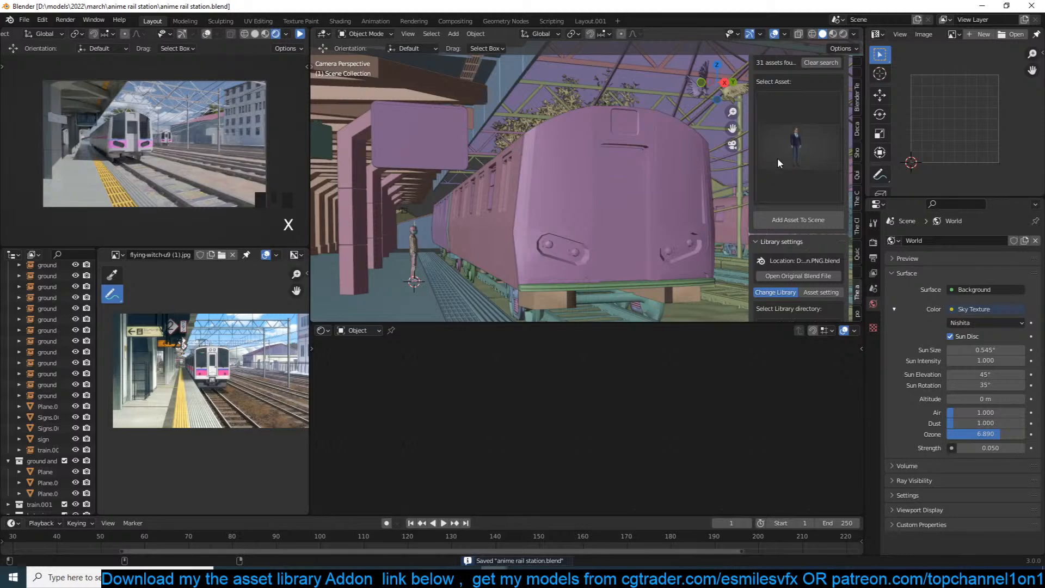
Choose the woman in the yellow top from the asset library and add her at a 3D cursor placed on the near platform.
left_click(778, 158)
left_click(760, 158)
left_click(795, 161)
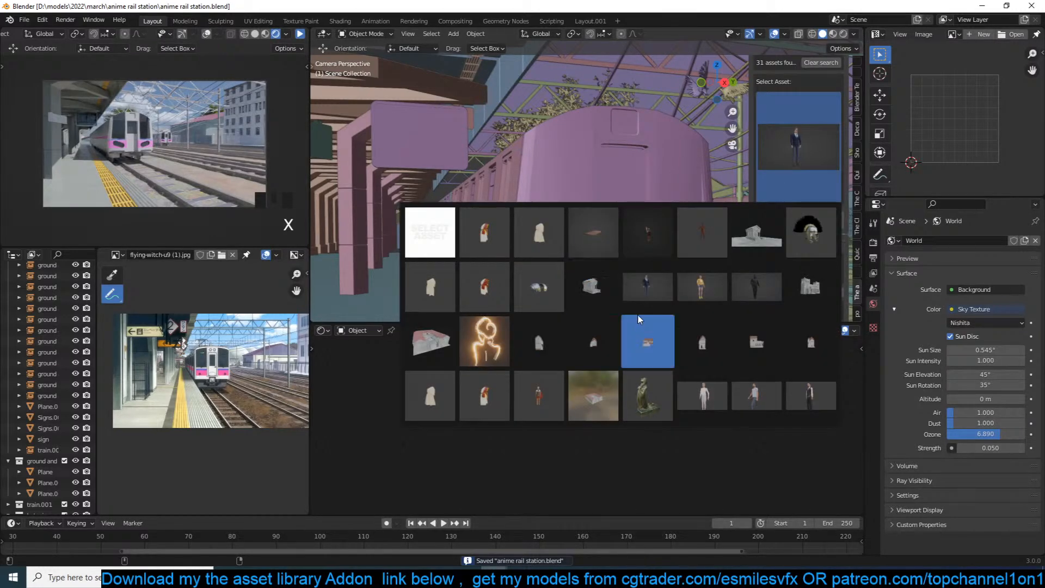
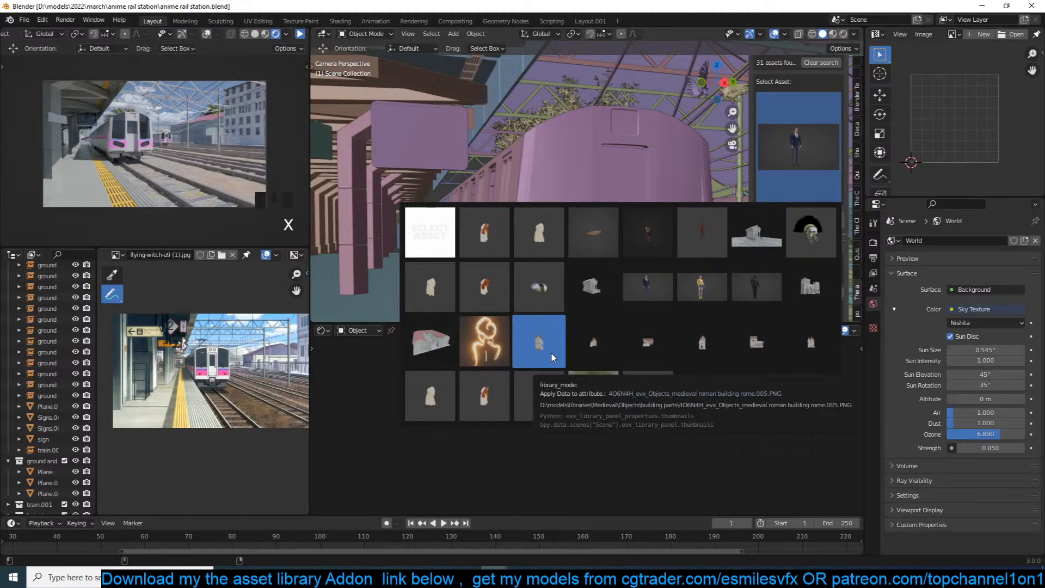
left_click(707, 289)
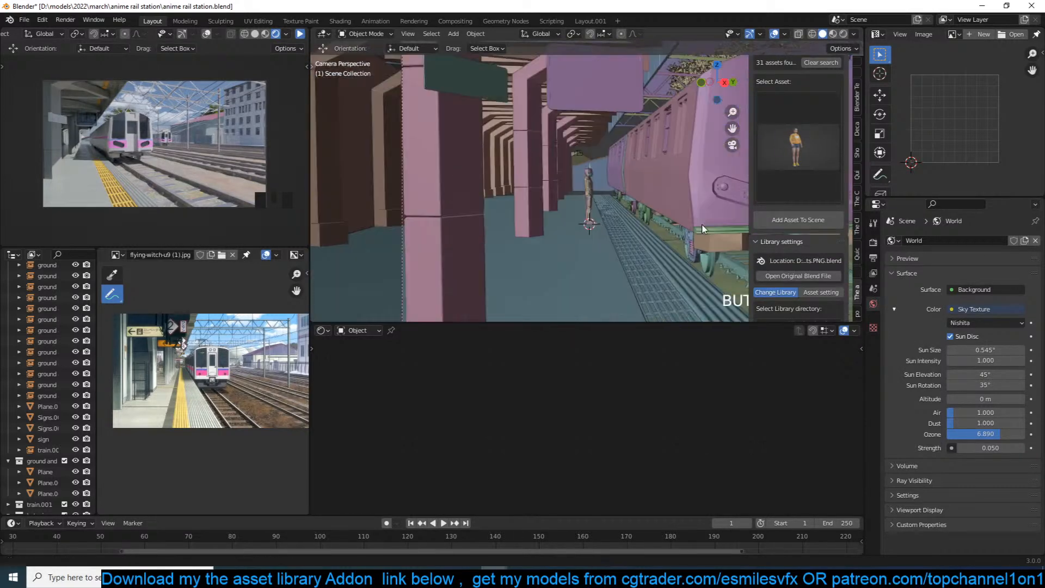
right_click(546, 257, "shift")
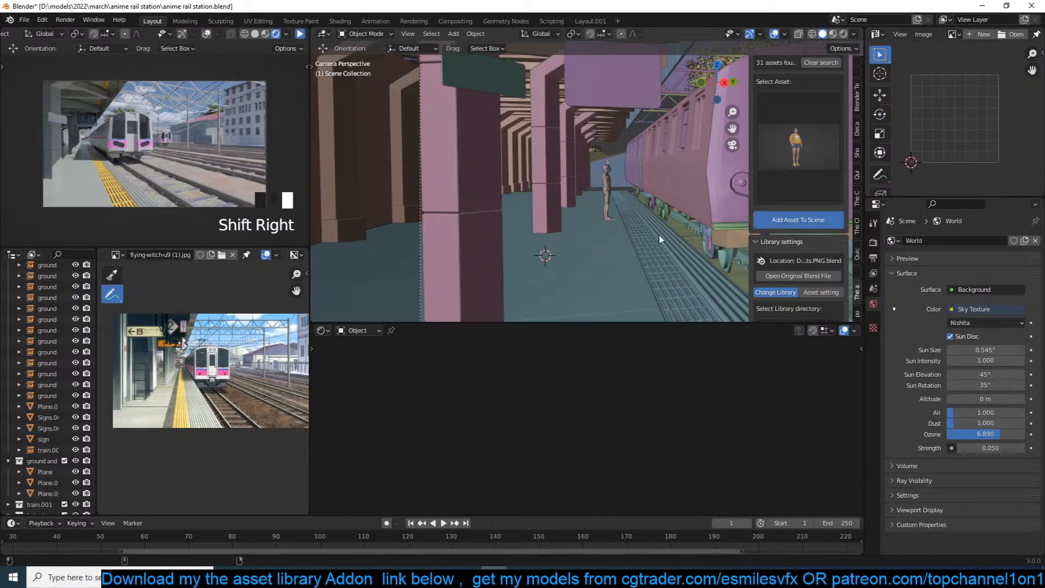
Enlarge the woman, scale her back by about 0.827, and rotate her 180° about Z.
key("s")
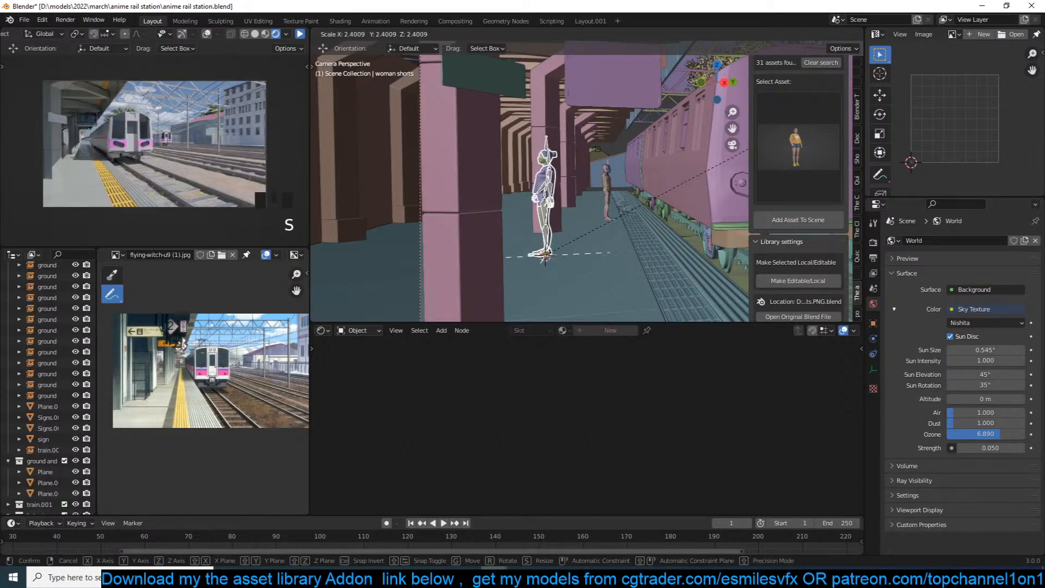
left_click(699, 165)
key("s")
left_click(664, 184)
type("r180")
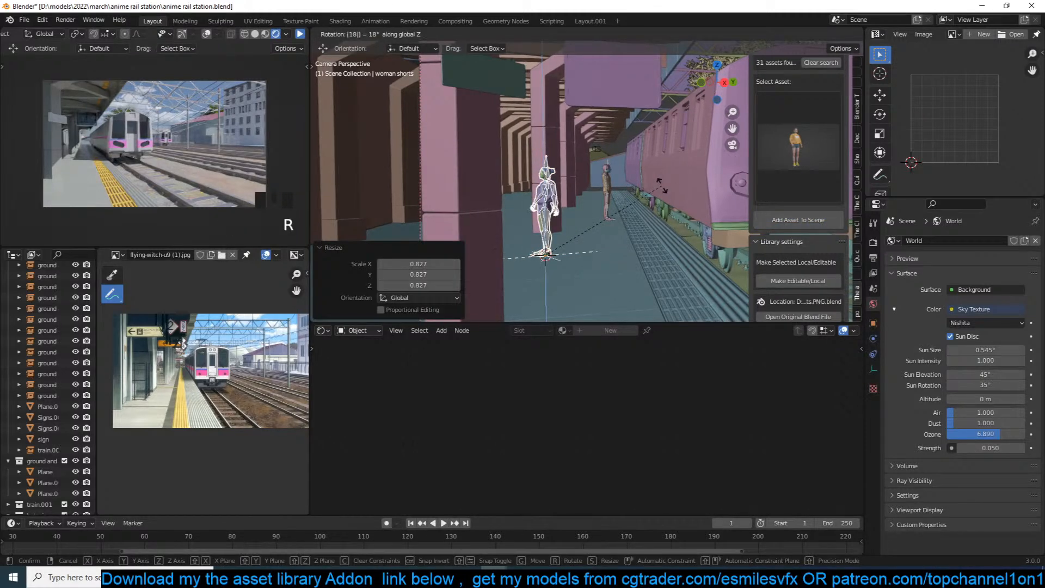
key("Return")
Move the woman in top view about -35.3 m along X and 3.03 m along Y, towards the businessman.
key("KP_7")
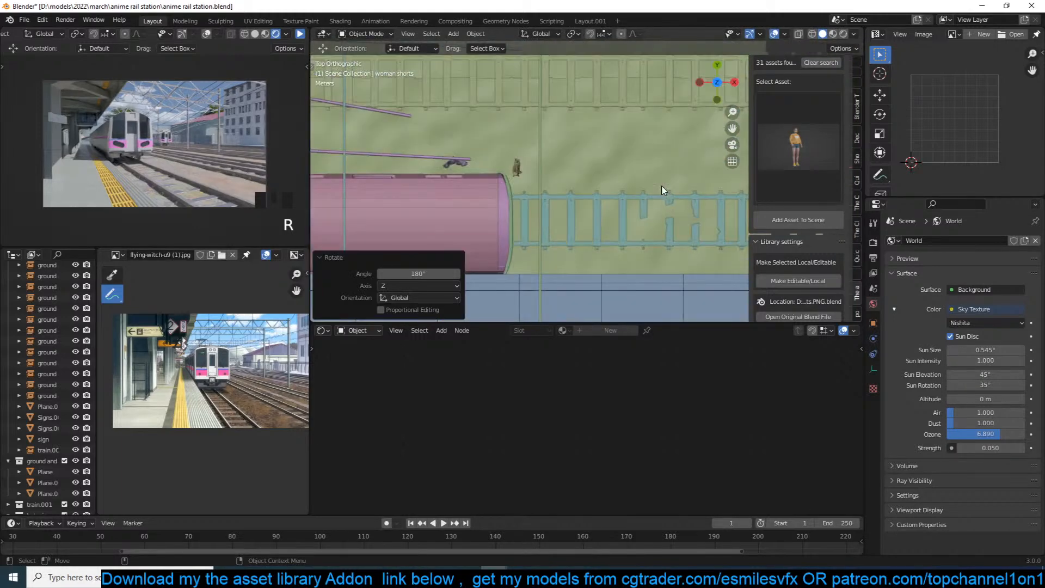
scroll(662, 187, "down", 4)
middle_click_drag(590, 199, 662, 167, "shift")
key("g")
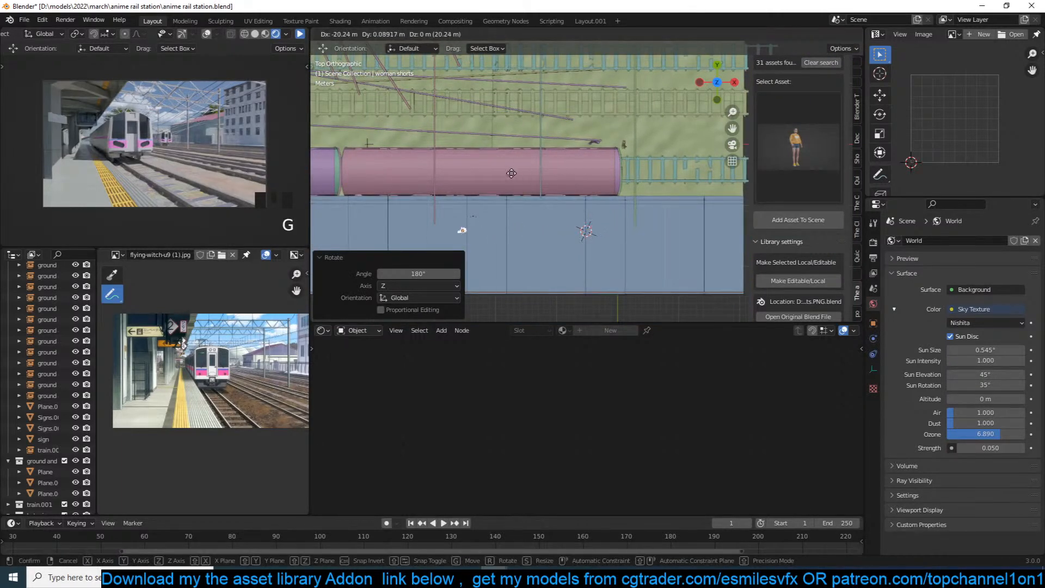
left_click(431, 159)
key("KP_0")
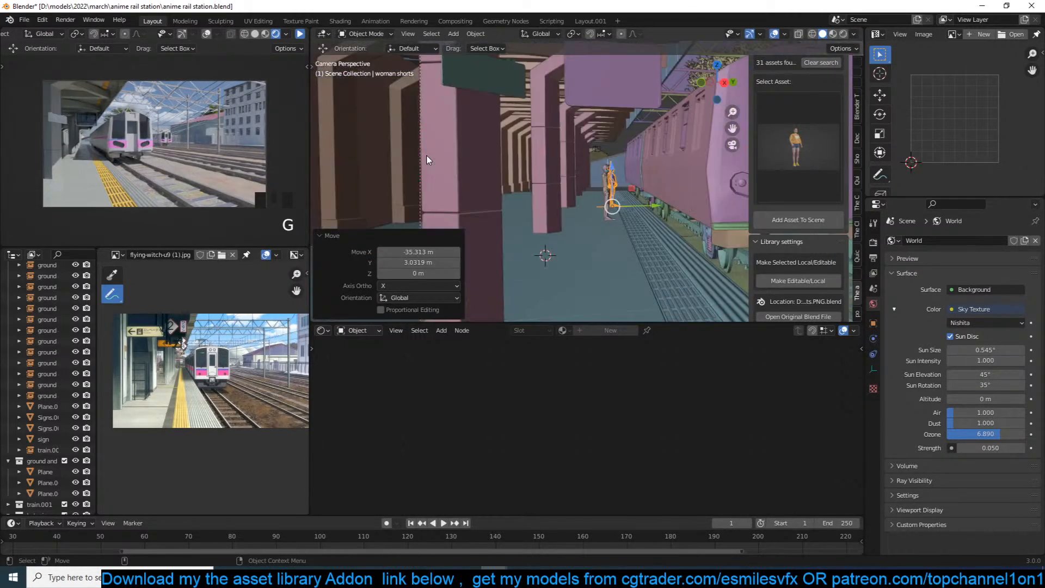
Shift the woman slightly behind the businessman on the platform, turn her freely, and clear the selection.
middle_click_drag(554, 181, 648, 204)
key("g")
left_click(627, 220)
key("r")
left_click(639, 231)
key("alt+a")
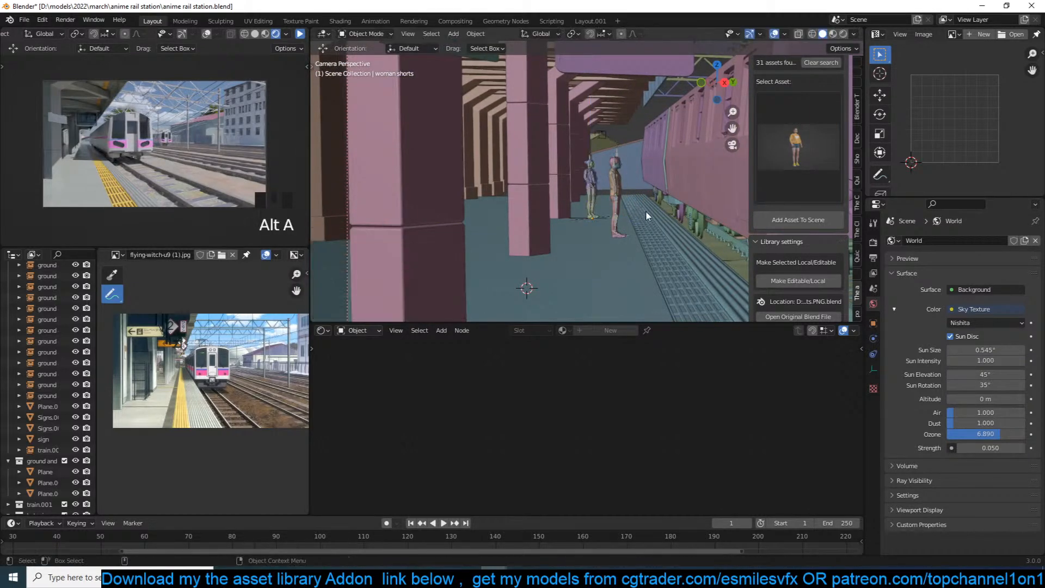
Save the file and resume the rendered preview to check the two people on the platform.
key("ctrl+s")
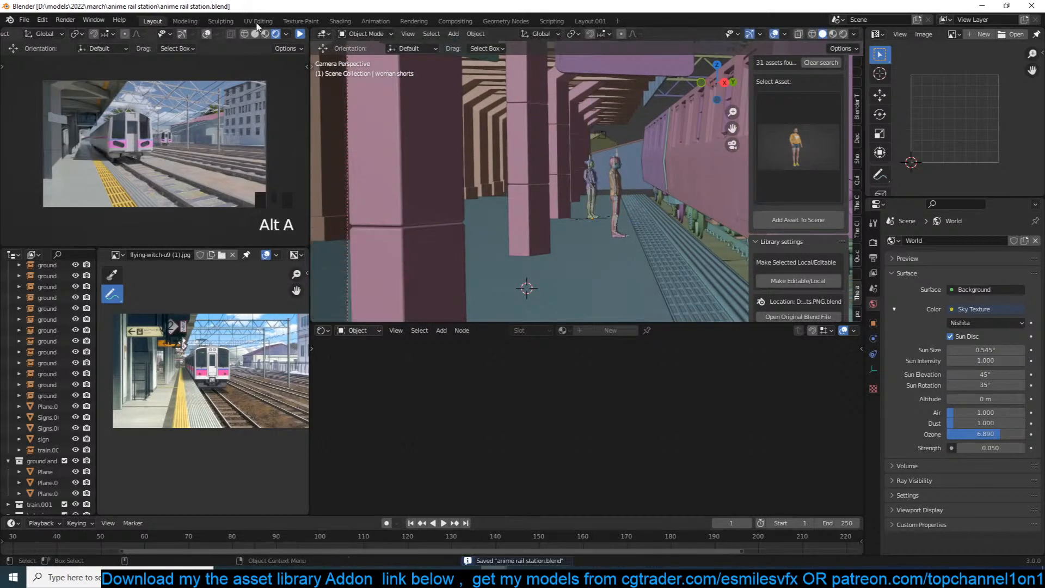
double_click(303, 38)
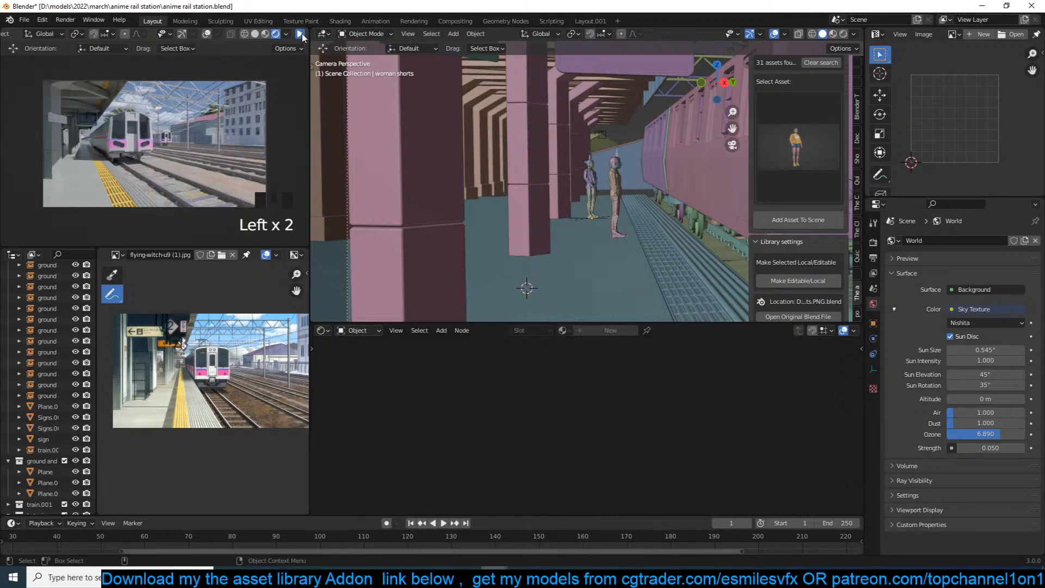
left_click(301, 34)
left_click(615, 215)
key("g")
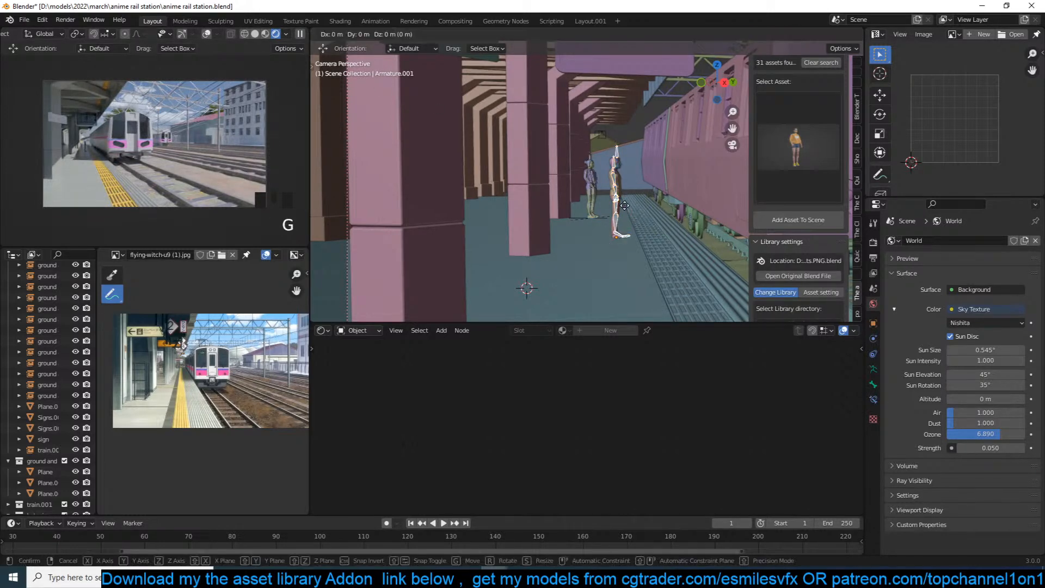
left_click(621, 180)
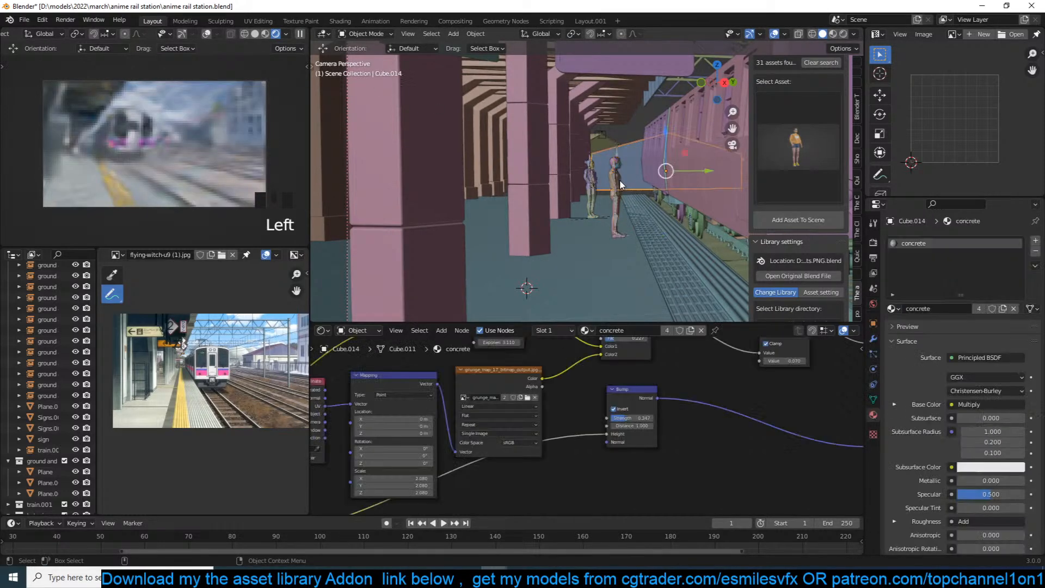
Pick the businessman's mesh and extend the selection to every object in its collection.
left_click(619, 179)
left_click(619, 178)
left_click(620, 179)
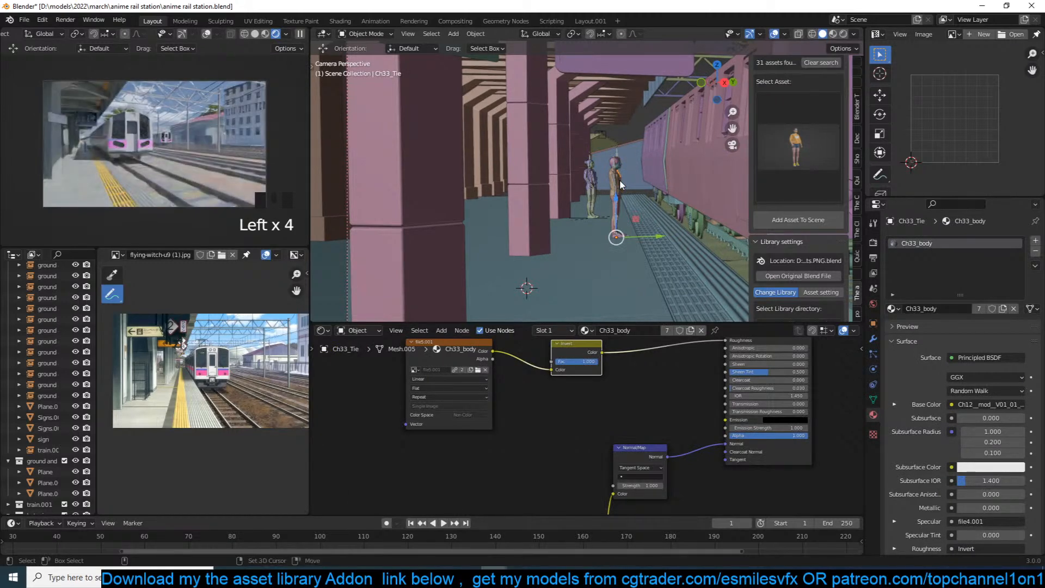
key("shift+g")
left_click(603, 193)
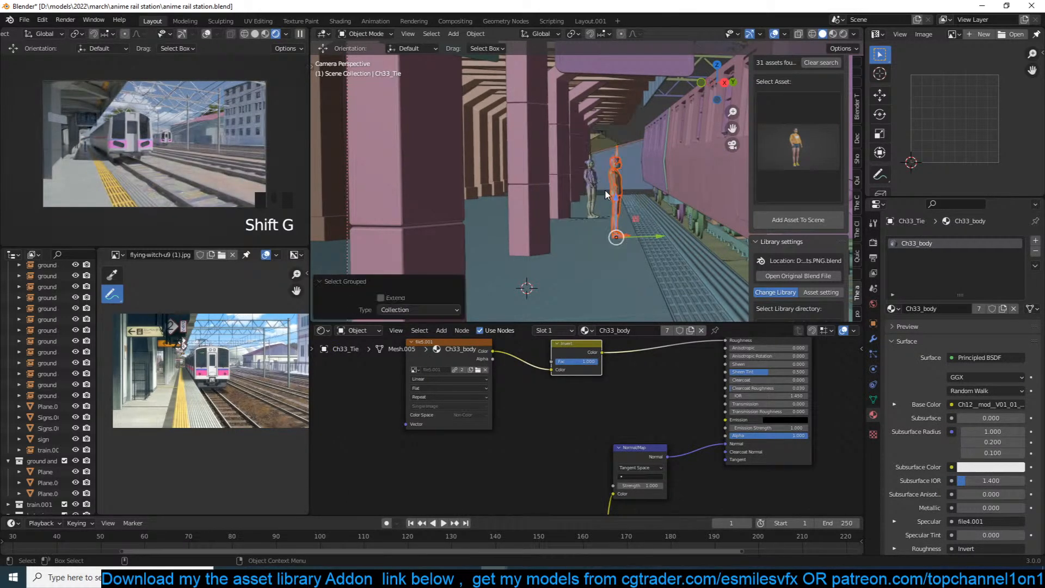
Parent the grouped meshes of the figure nearest the camera to its armature using the Object option.
left_click(618, 159, "shift")
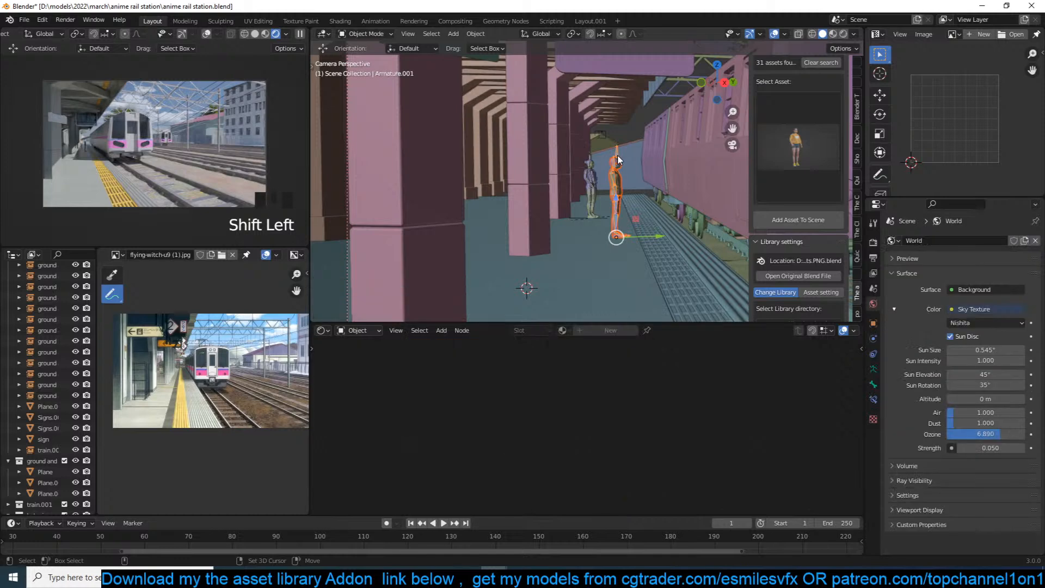
key("ctrl+p")
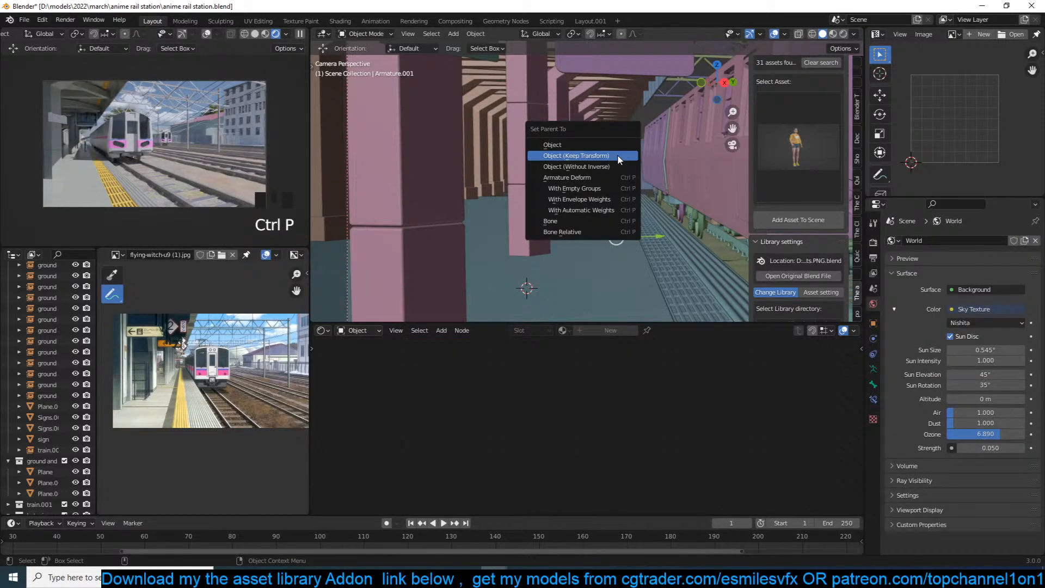
left_click(623, 147)
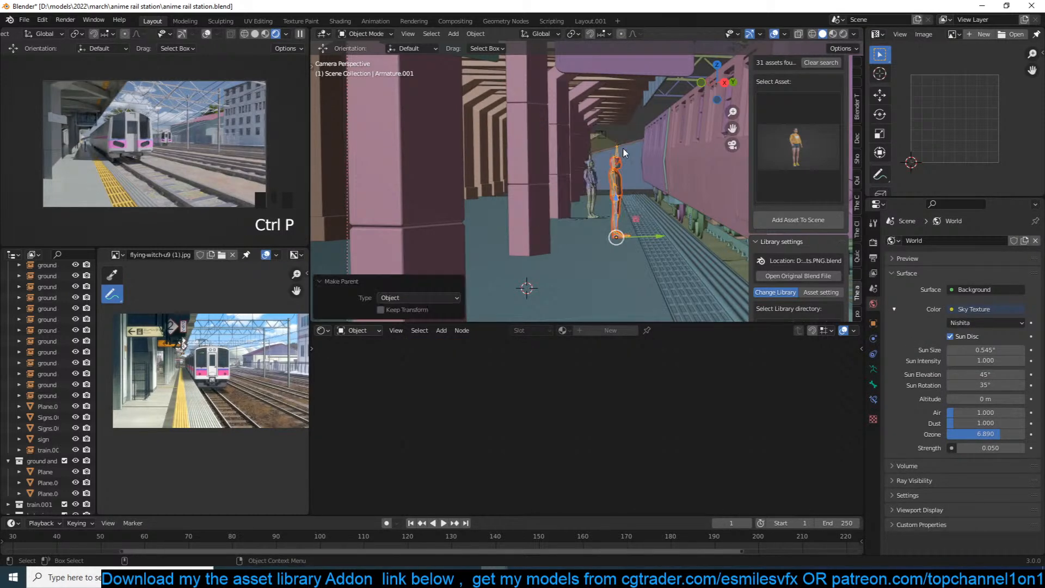
Move the parented figure forward along the platform to stand beside the front pillars, and save the file.
left_click(620, 149)
left_click(618, 149)
key("g")
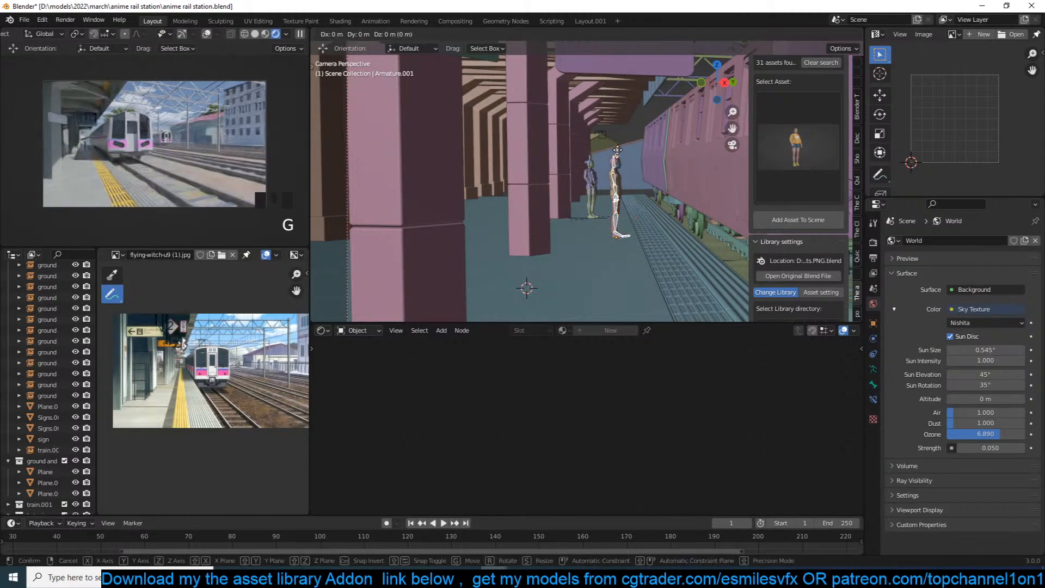
left_click(582, 194)
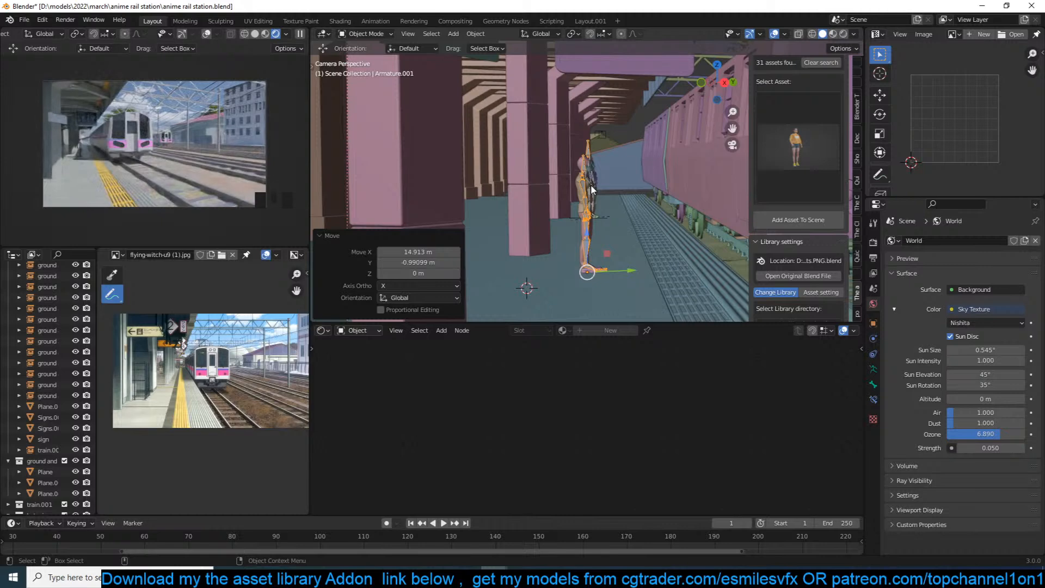
scroll(591, 185, "down", 8)
scroll(599, 188, "up", 2)
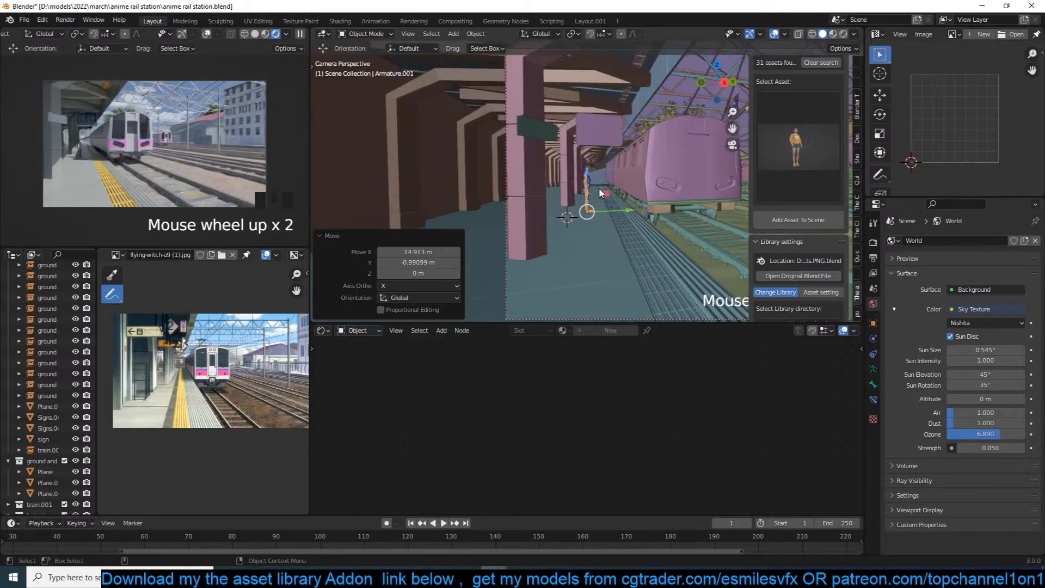
key("g")
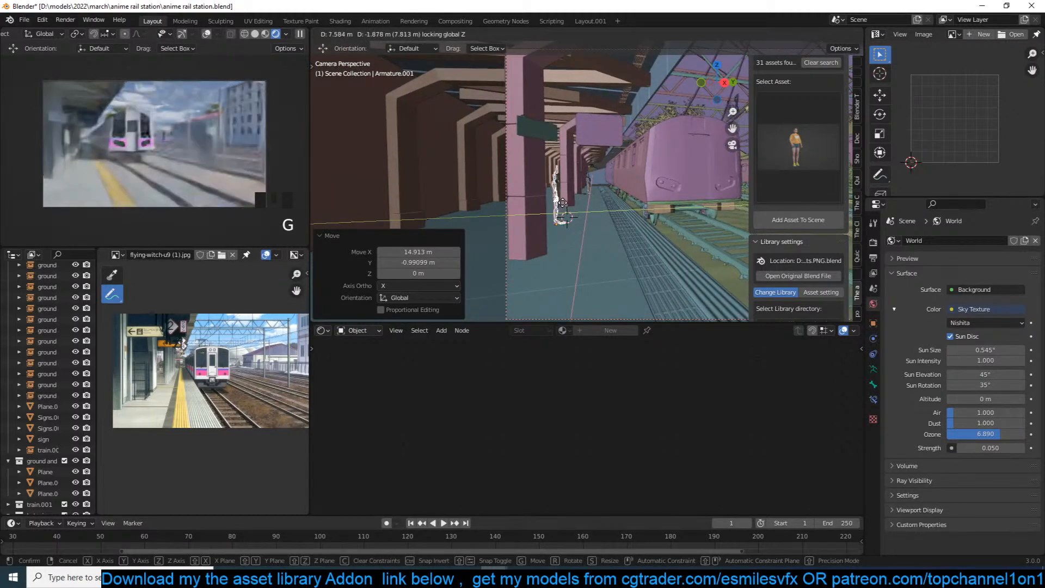
left_click(566, 203)
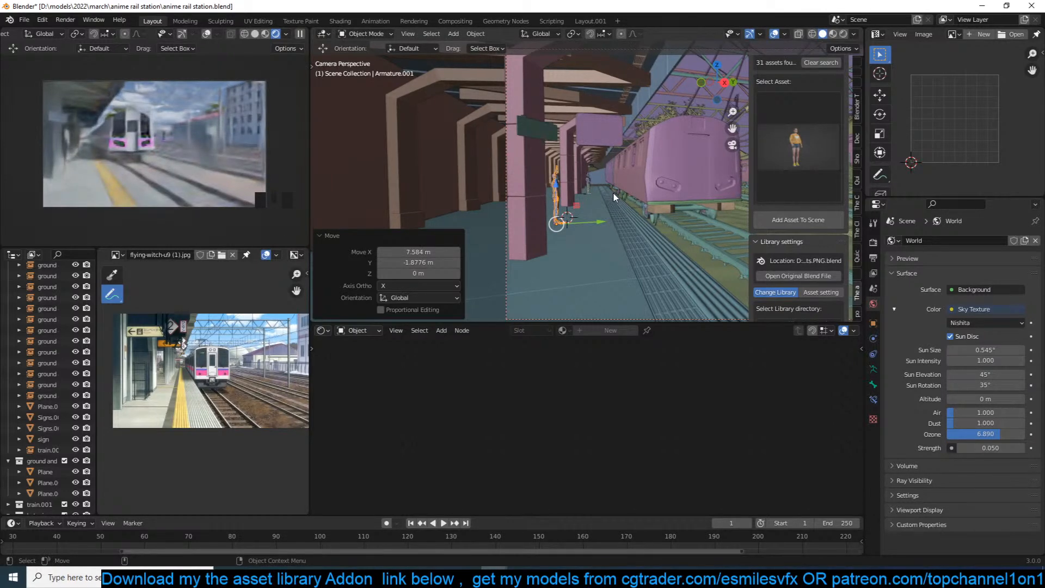
left_click(637, 179)
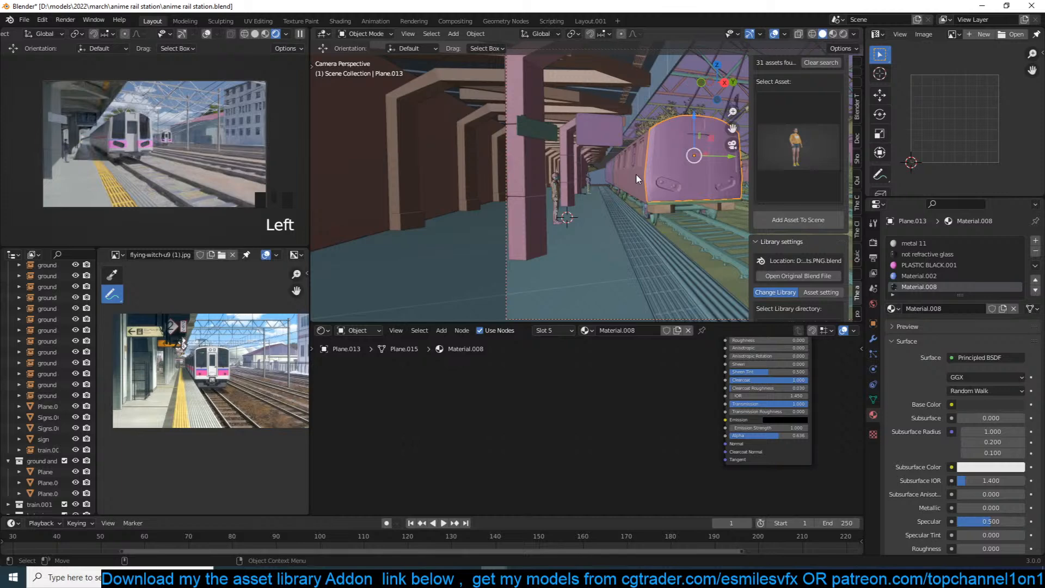
key("ctrl+s")
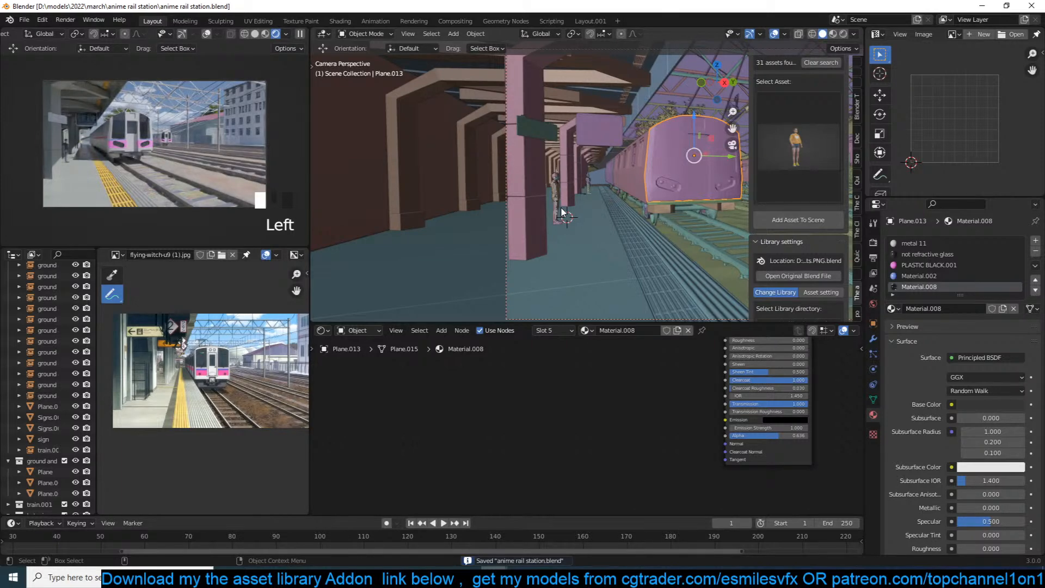
Scale up the repositioned figure by about 1.295 and enlarge the woman further down the platform slightly.
left_click(561, 207)
key("s")
left_click(597, 184)
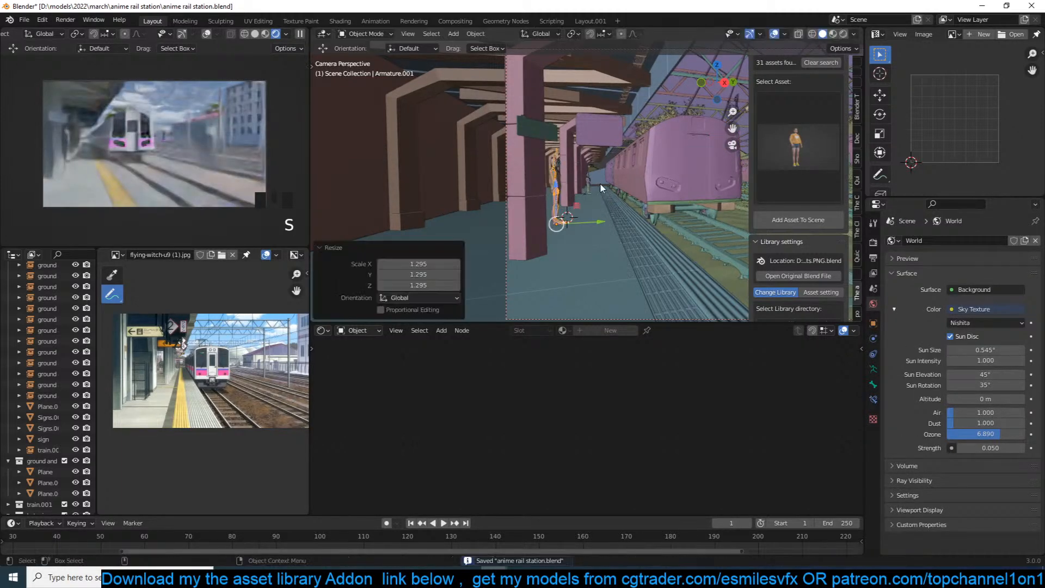
left_click(588, 183)
key("s")
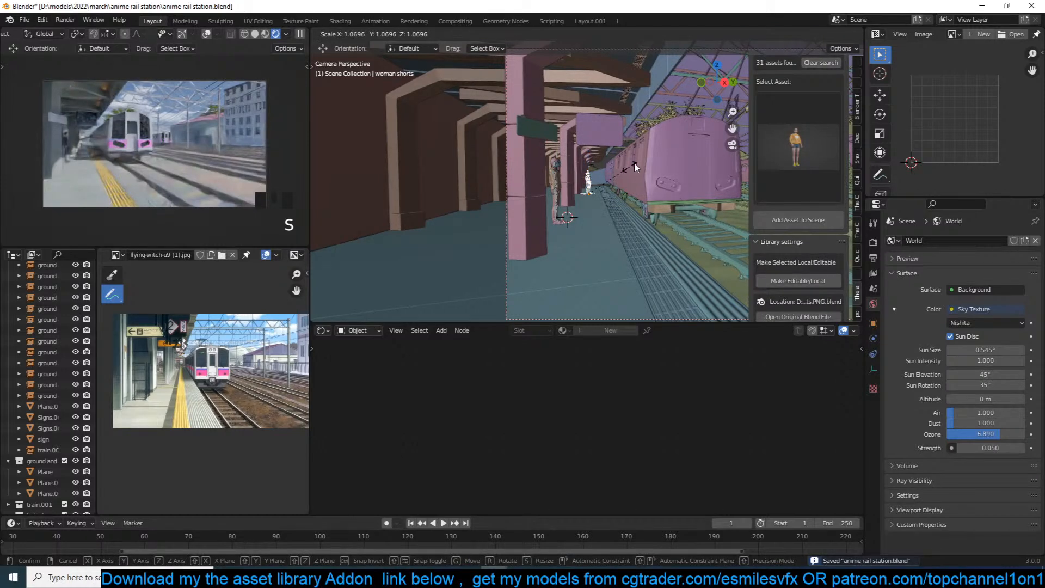
left_click(635, 164)
key("alt+a")
Save the file and, in top view, place two linked duplicates of a ground and rail section in the empty strip below the tracks.
left_click(651, 234)
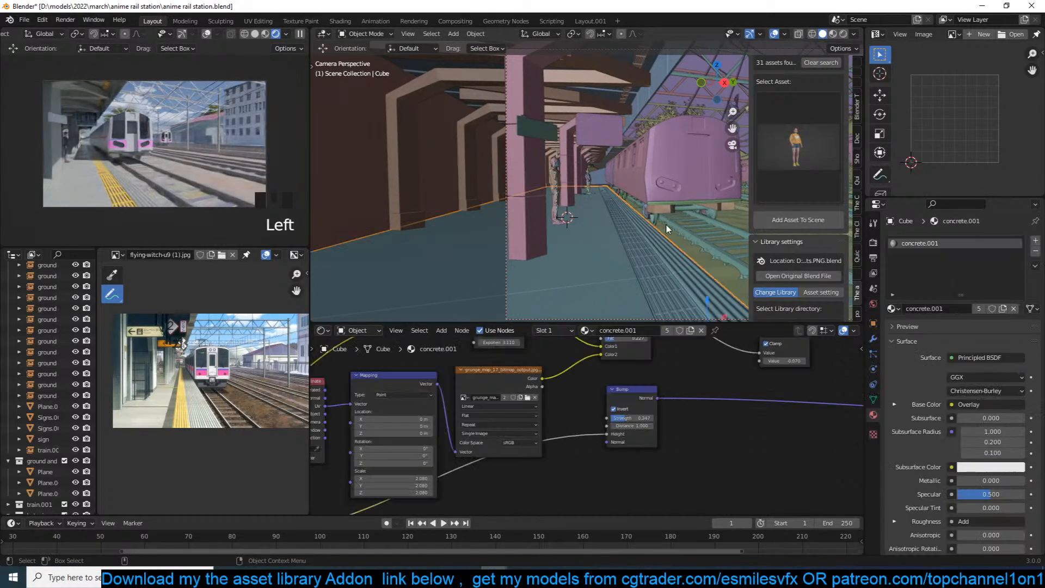
left_click(672, 223)
key("KP_7")
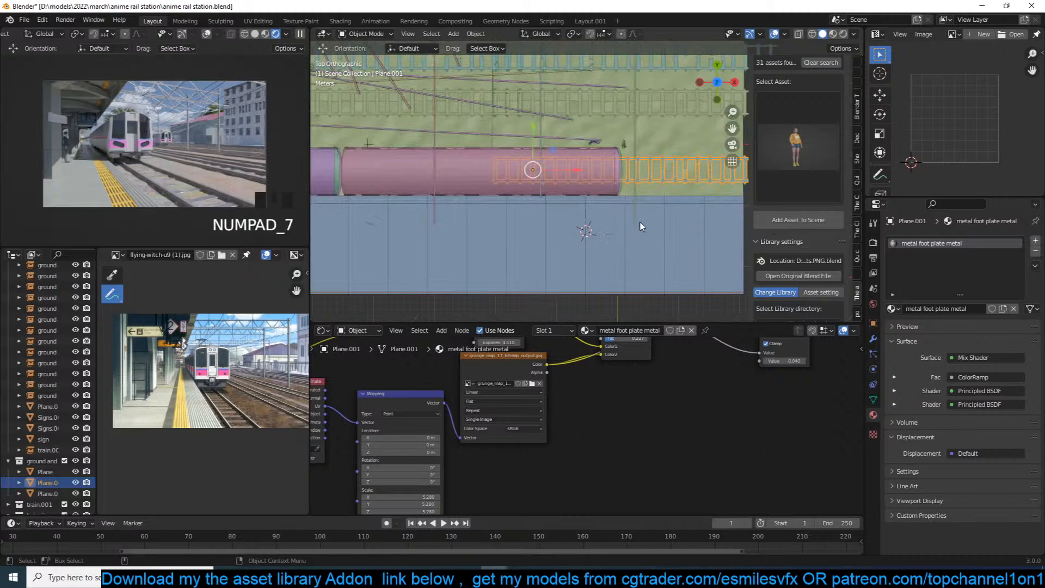
scroll(656, 219, "down", 4)
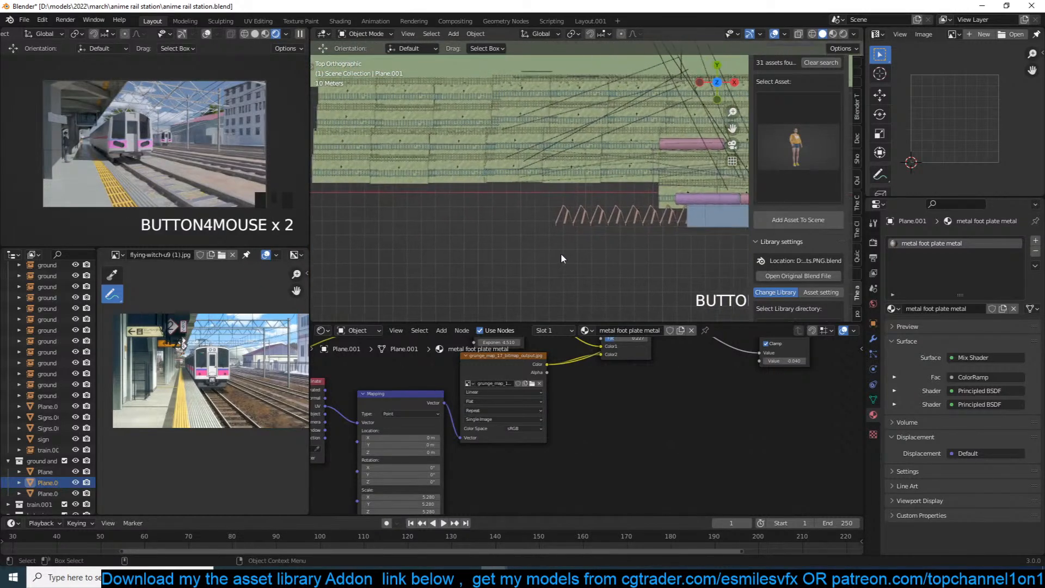
key("ctrl+s")
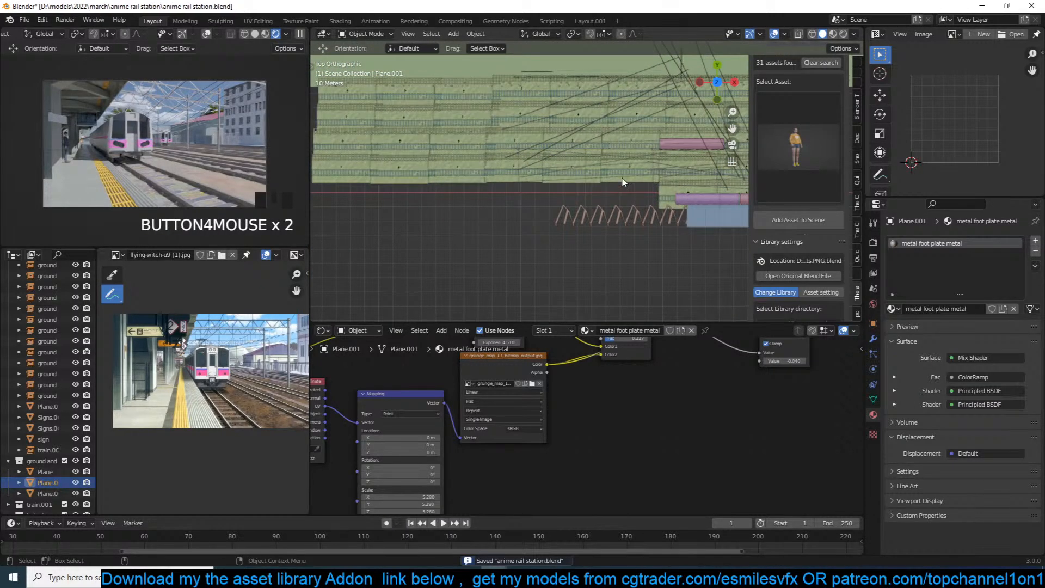
left_click(623, 182)
left_click(624, 181)
key("alt+d")
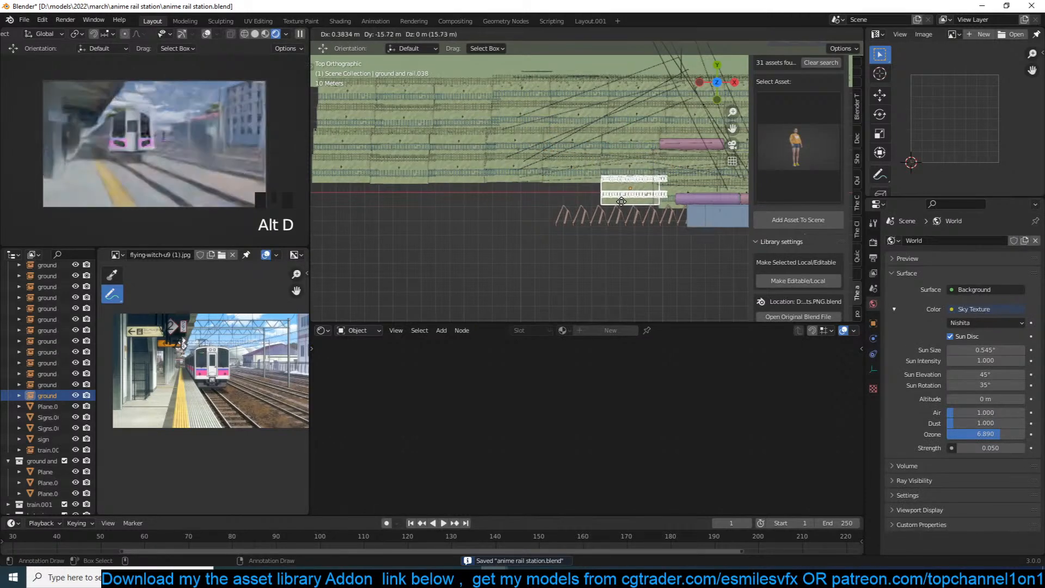
left_click(622, 203)
key("alt+d")
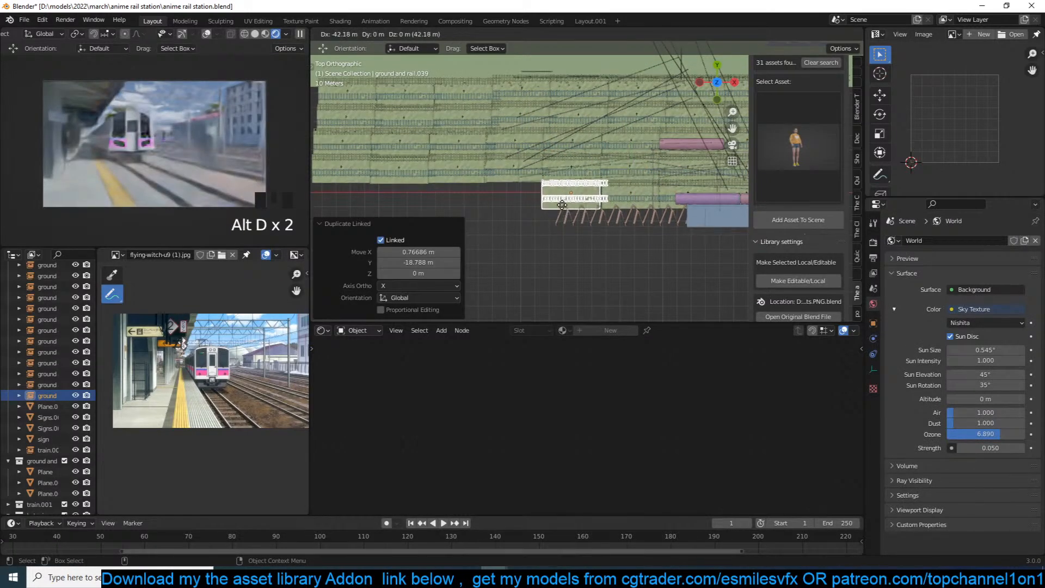
left_click(607, 201)
Make two linked duplicates of the new pair of ground and rail sections to start another row below, extending it away from the platform.
left_click(607, 201, "shift")
key("alt+d")
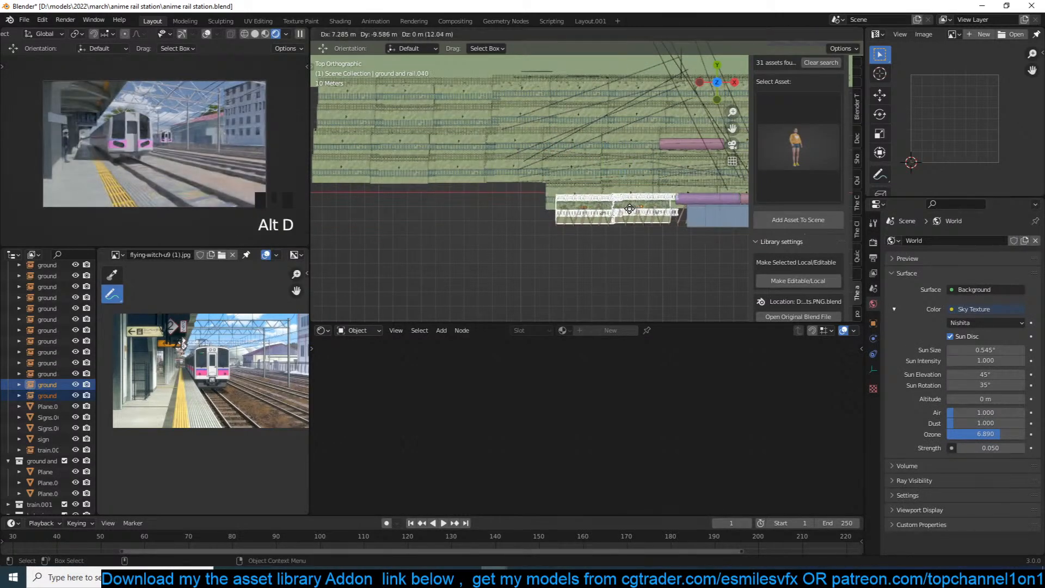
left_click(632, 218)
key("alt+d")
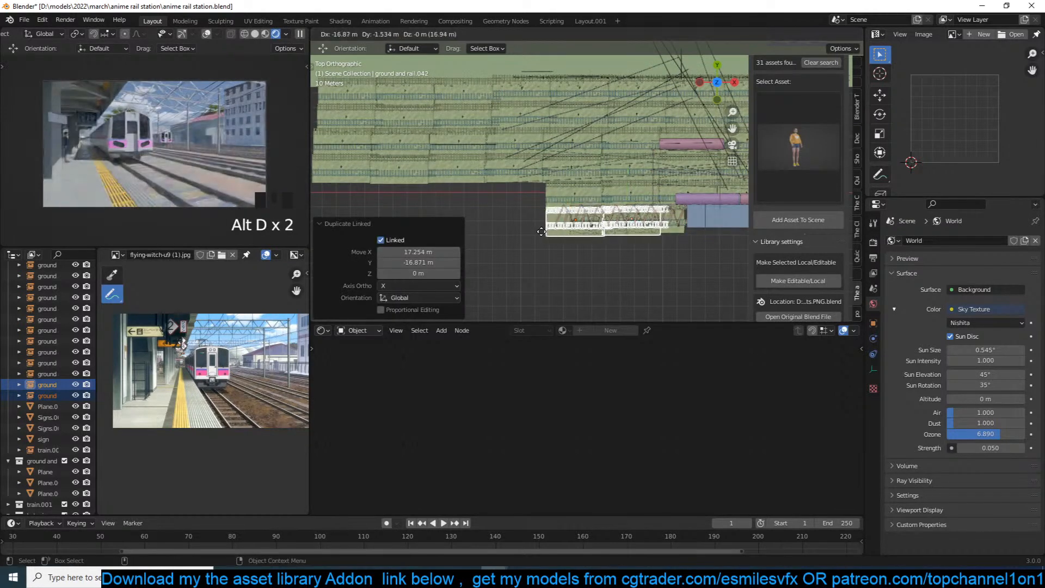
left_click(449, 230)
Duplicate the end sections as linked copies into the row above, extend both rows about 69 m along negative X, and save the file.
left_click(548, 191, "shift")
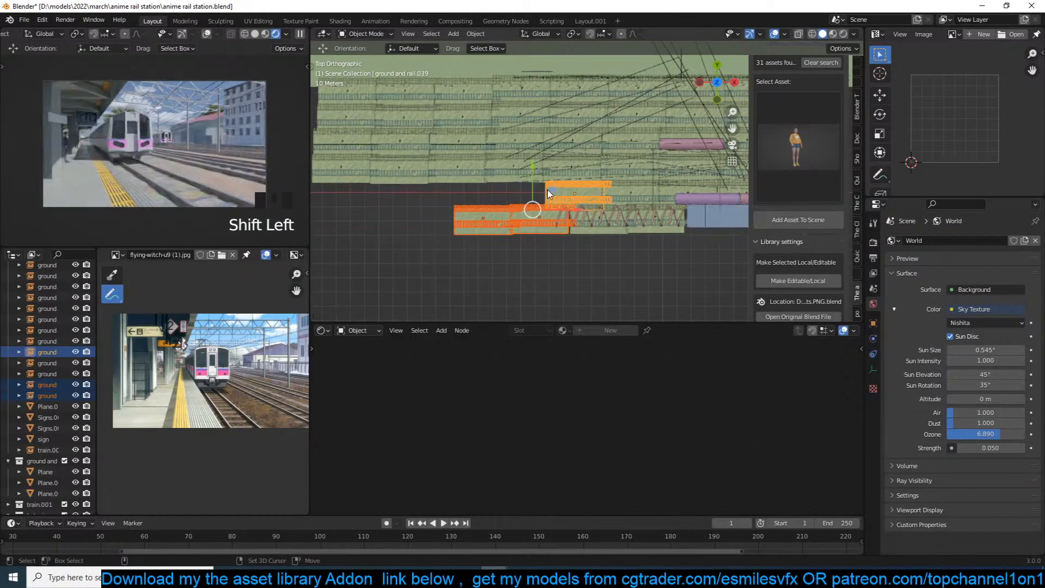
left_click(536, 221)
left_click(501, 229, "shift")
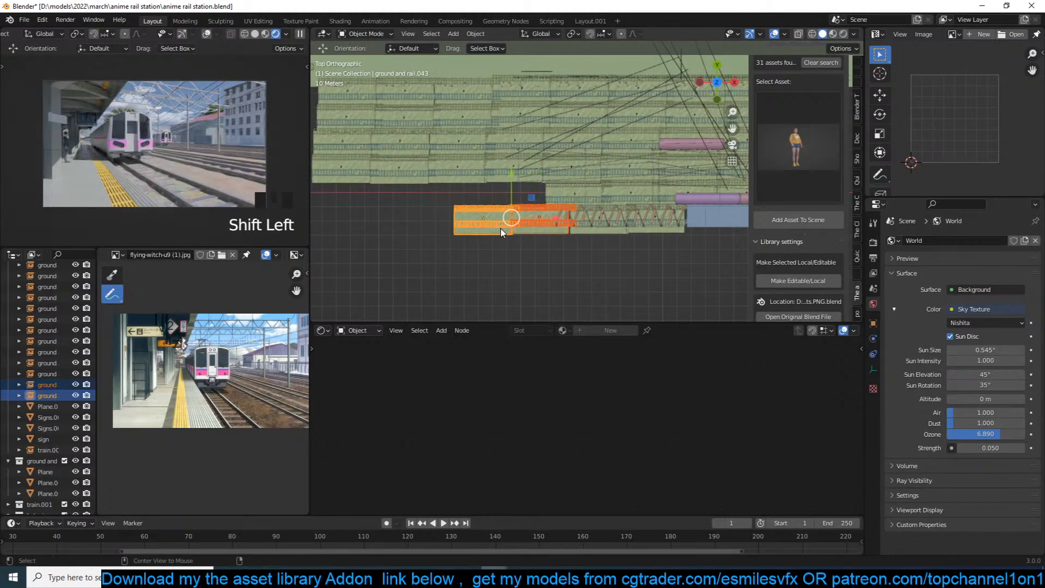
key("alt+d")
left_click(478, 208)
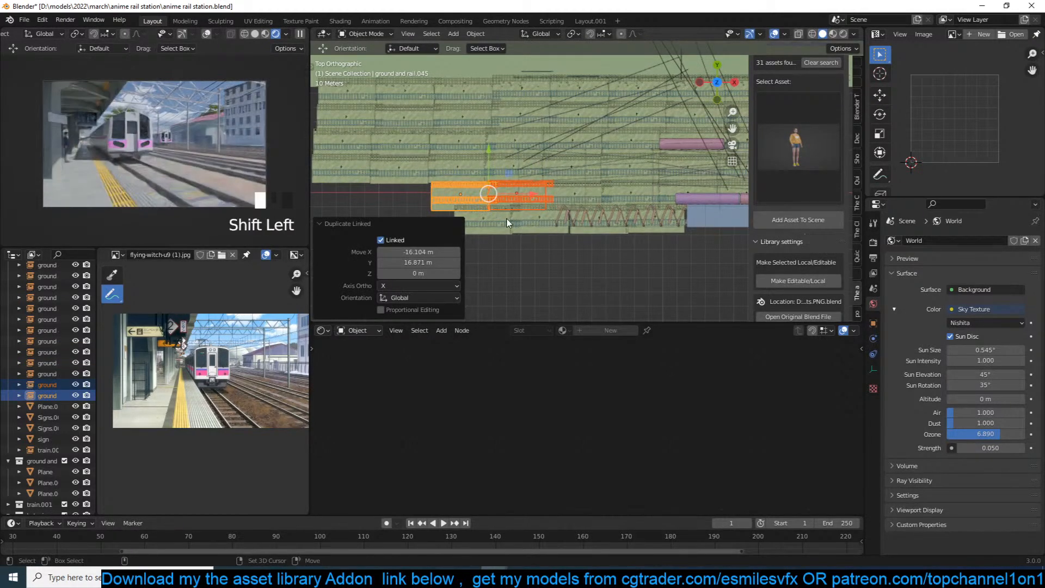
left_click(497, 207, "shift")
key("alt+d")
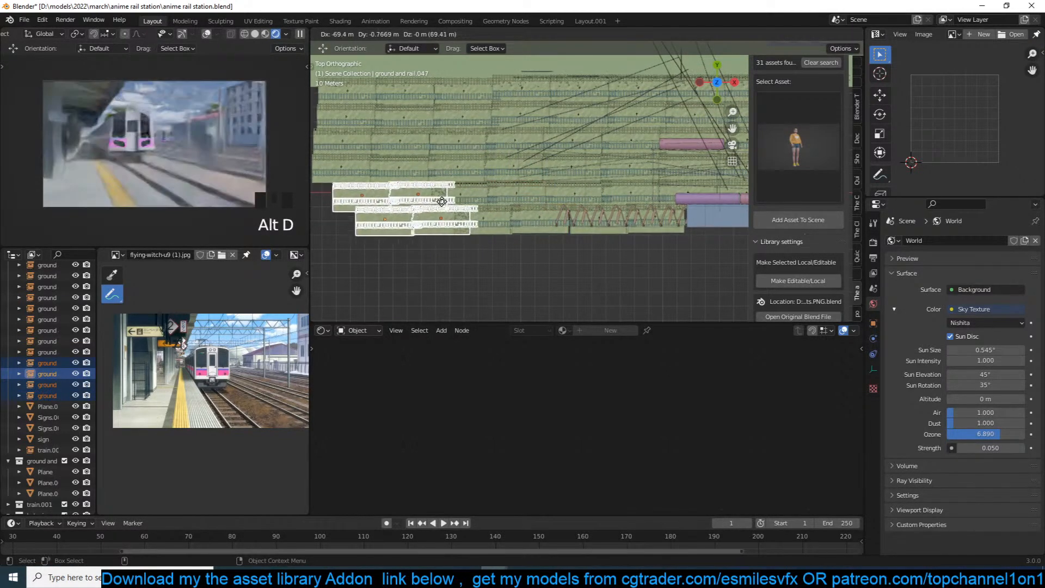
left_click(441, 202)
key("alt+a")
key("ctrl+s")
Inspect the extended tracks from several angles in the rendered preview, and return to the camera view.
key("grave")
middle_click_drag(232, 204, 197, 205)
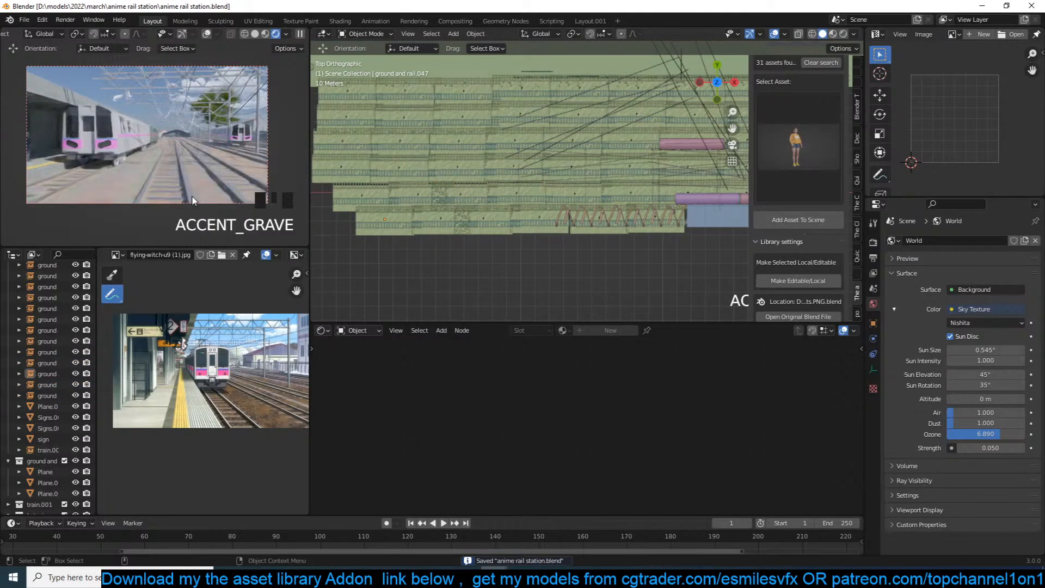
key("grave")
scroll(164, 202, "down", 3)
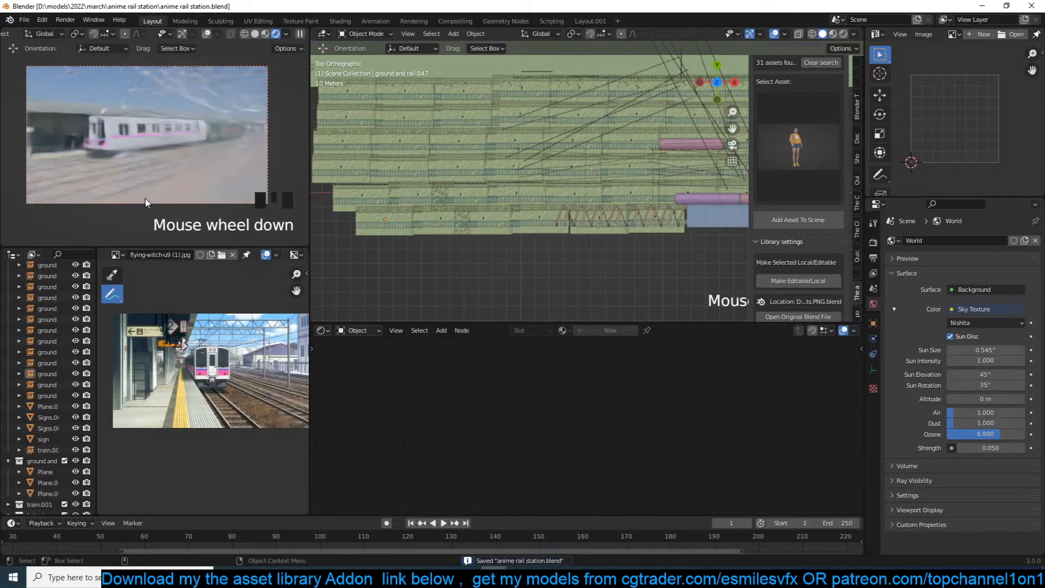
key("grave")
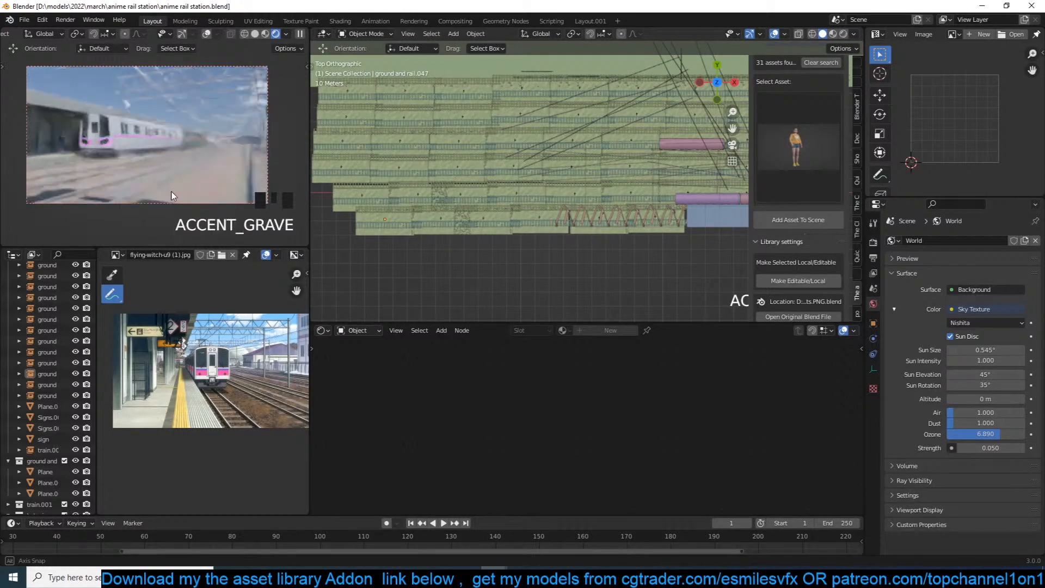
key("grave")
middle_click_drag(198, 188, 215, 190)
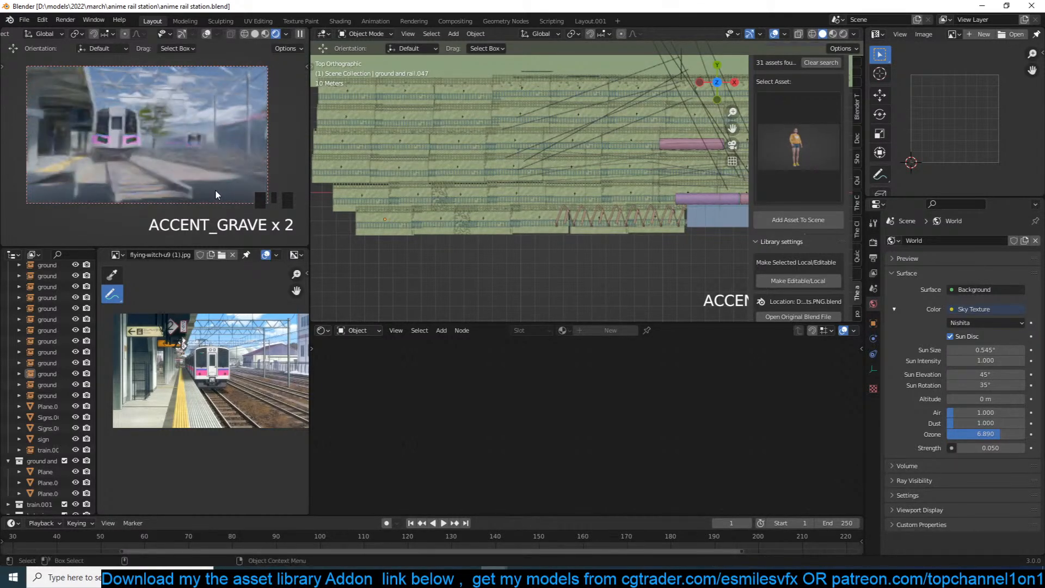
key("KP_0")
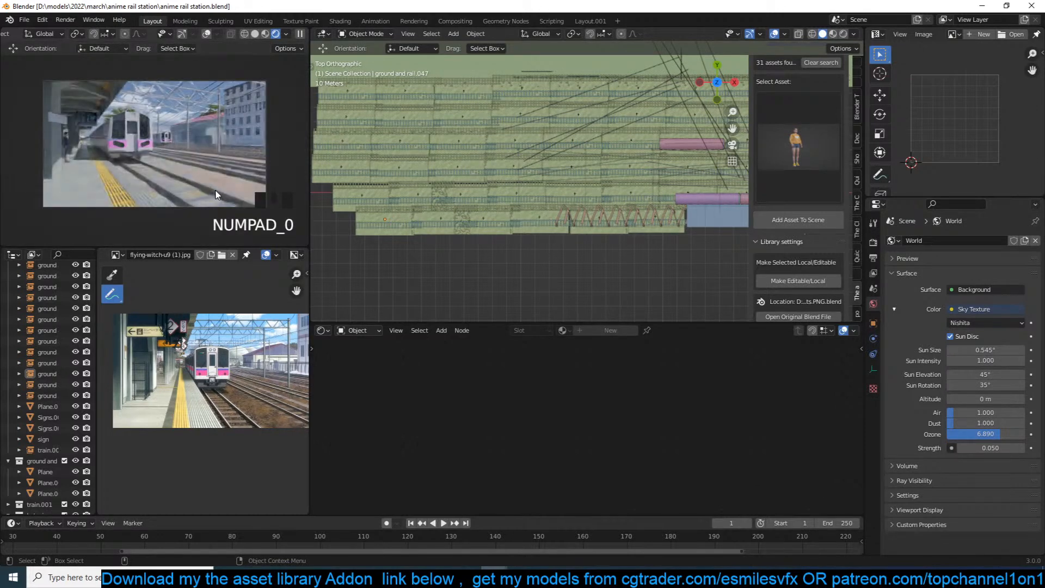
Save the file, and adjust the image brightness to exposure -1.772 and gamma 1.633 in the Look Dev settings.
key("Left")
key("ctrl+s")
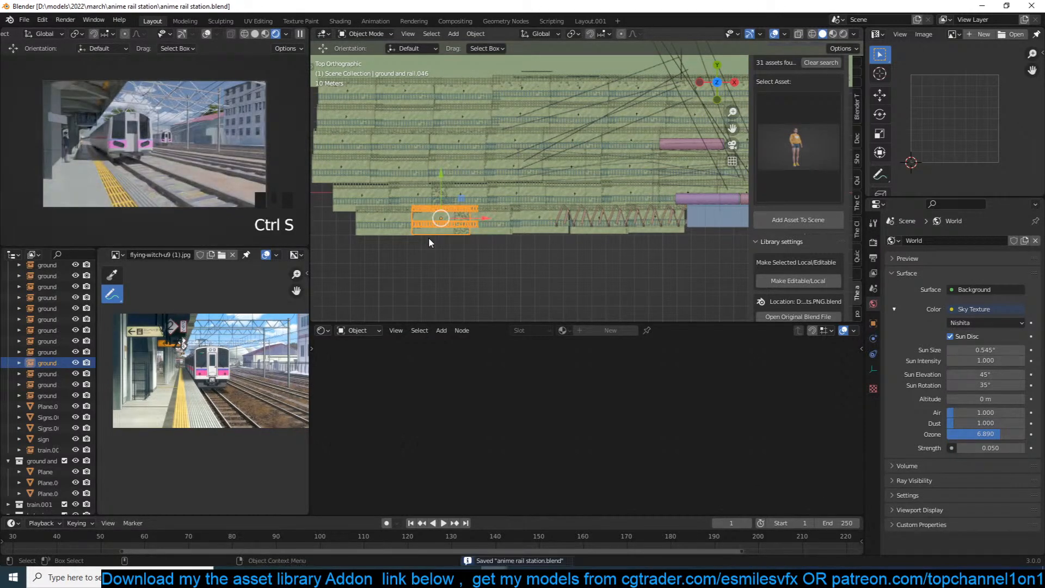
key("Left")
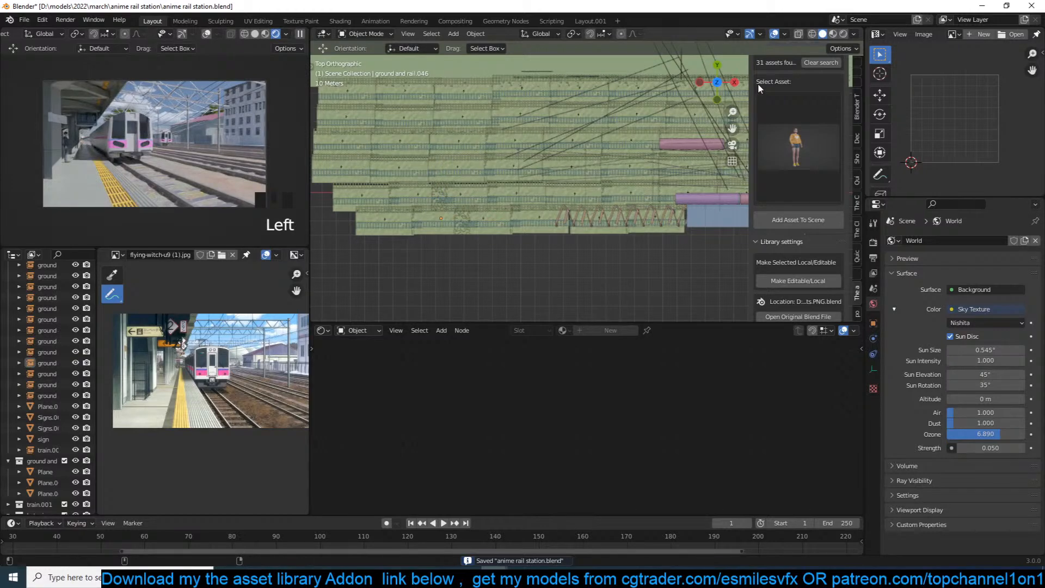
left_click(859, 264)
mouse_move(792, 126)
left_mouse_down()
mouse_move(782, 127)
mouse_move(792, 114)
left_mouse_up()
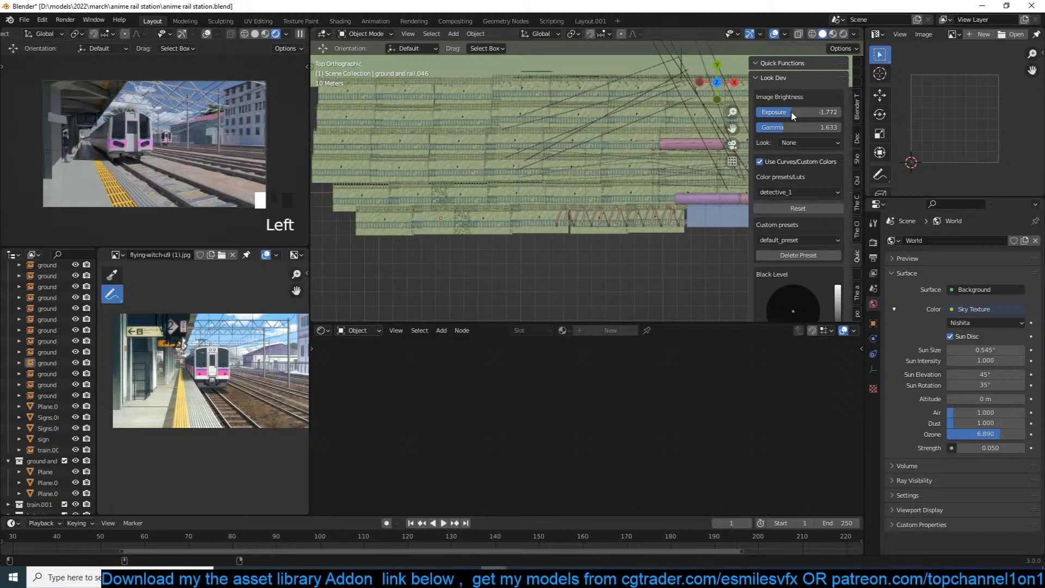
Tint the Look Dev black level toward dark olive and the white level toward pale pink.
scroll(815, 192, "down", 5)
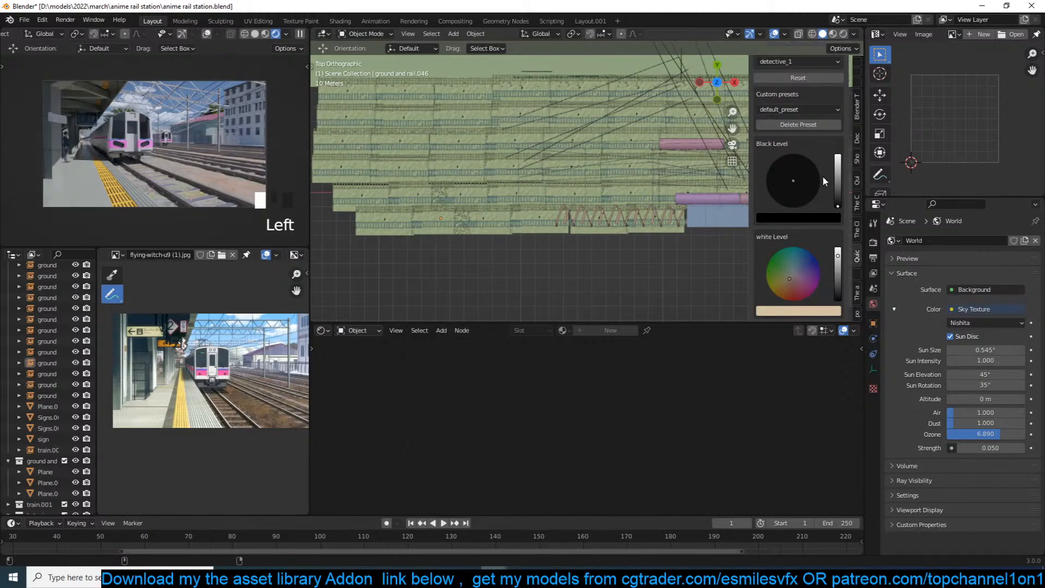
left_click(839, 173)
left_click_drag(836, 177, 838, 205)
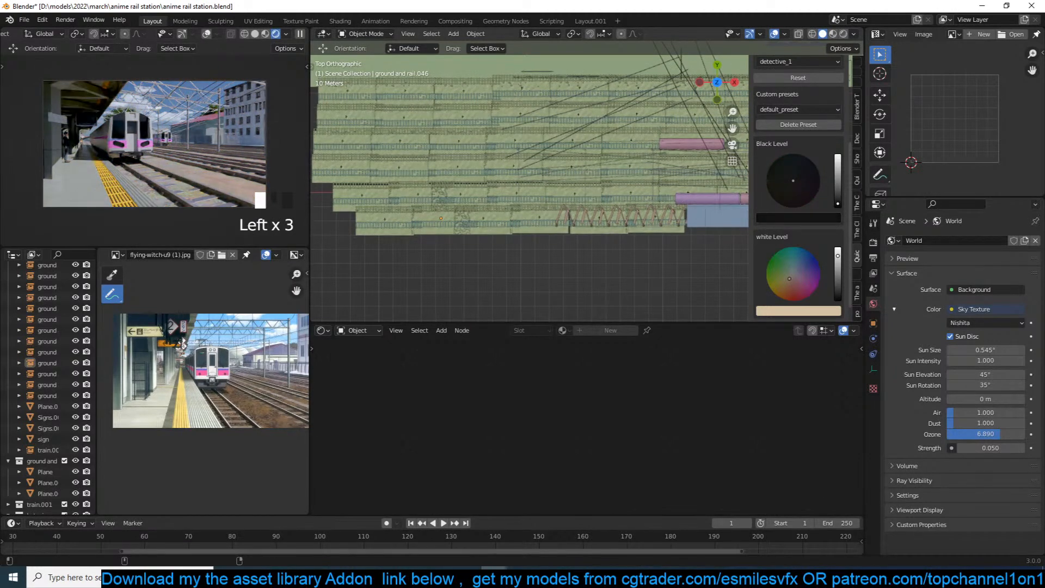
left_click(803, 174)
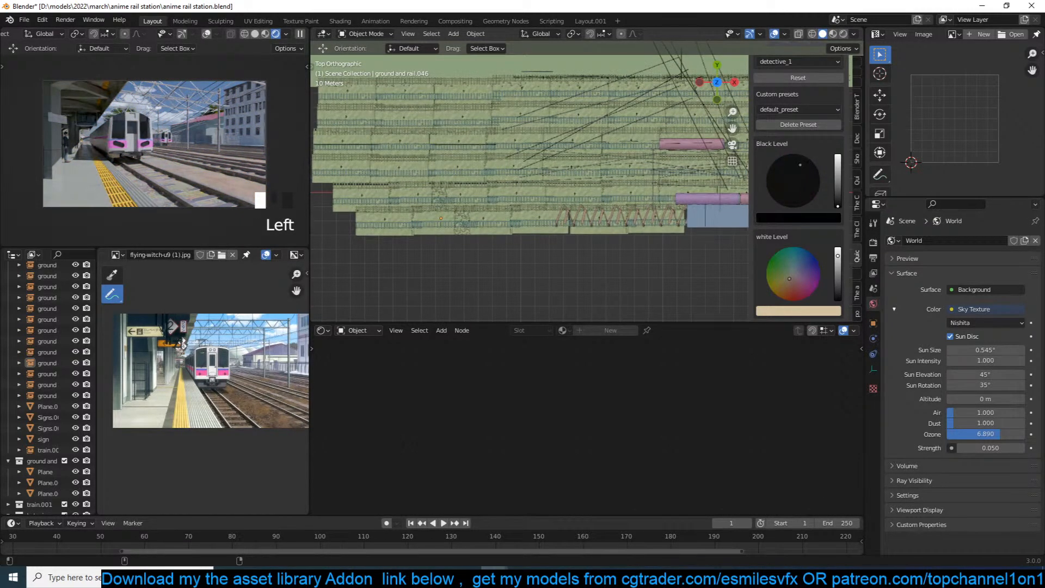
left_click(800, 165)
left_click(779, 195)
mouse_move(779, 196)
left_mouse_down()
mouse_move(795, 188)
mouse_move(781, 189)
left_mouse_up()
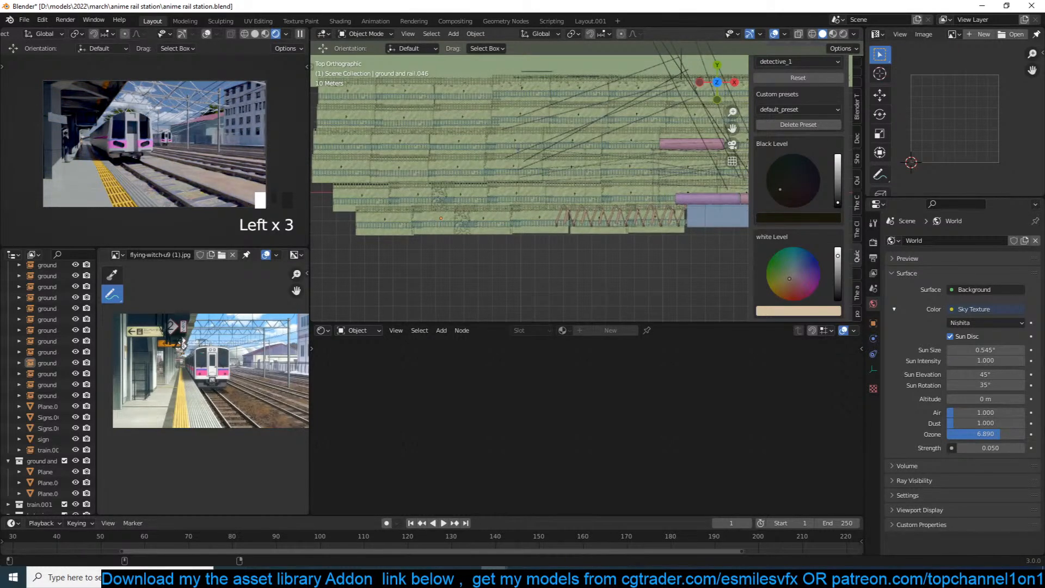
scroll(821, 237, "down", 1)
left_click_drag(789, 263, 791, 263)
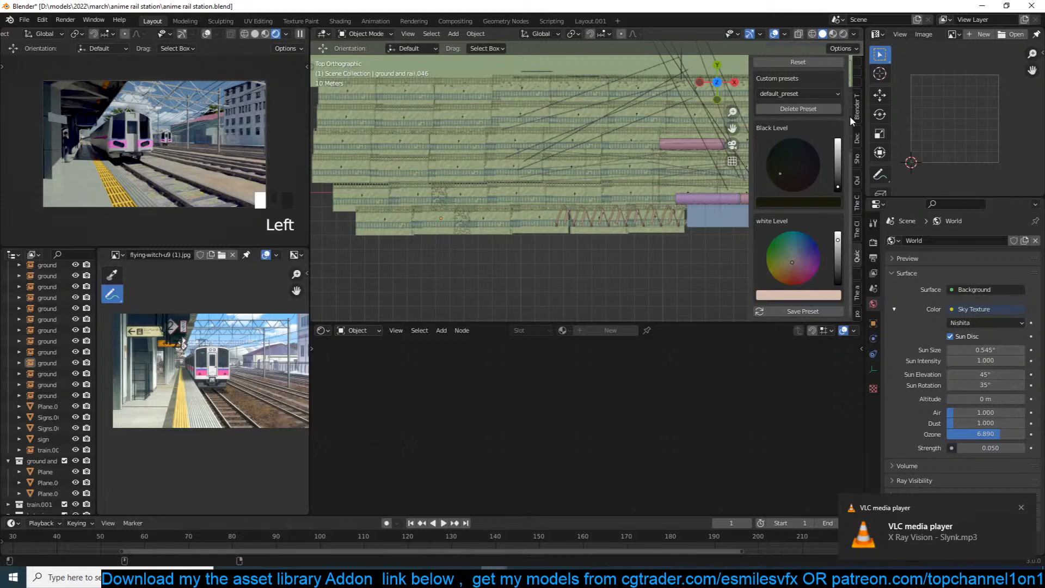
Toggle Use Curves/Custom Colors off and on repeatedly to compare the graded and ungraded render.
scroll(842, 121, "up", 5)
scroll(838, 130, "up", 3)
left_click(760, 136)
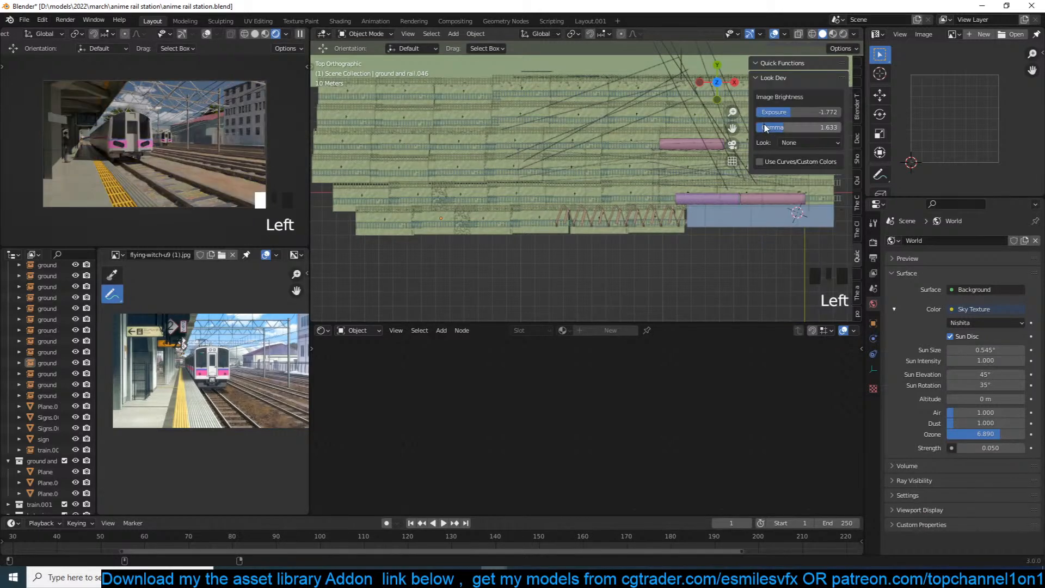
left_click(760, 162)
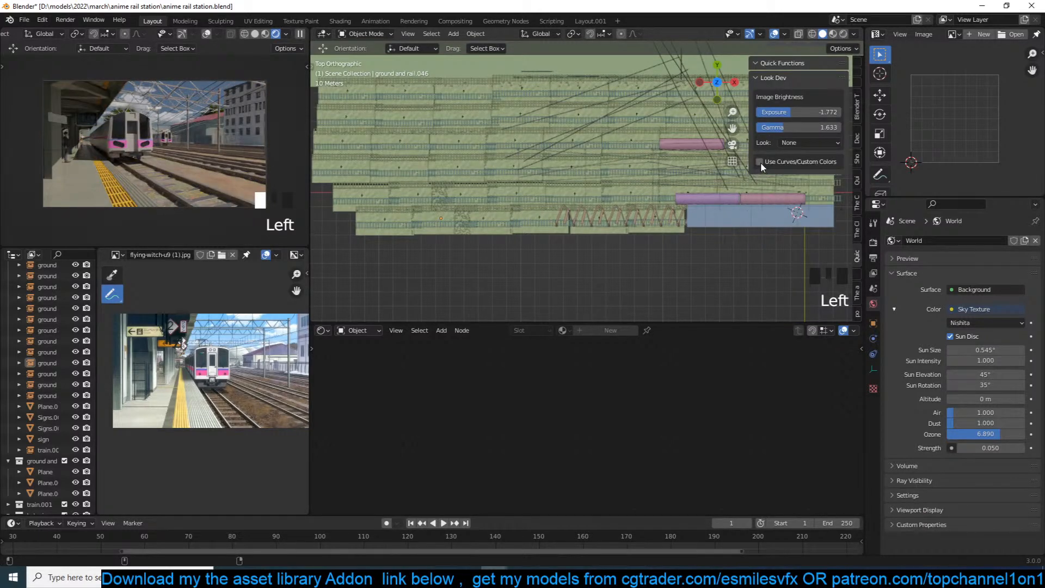
left_click(760, 163)
left_click(760, 162)
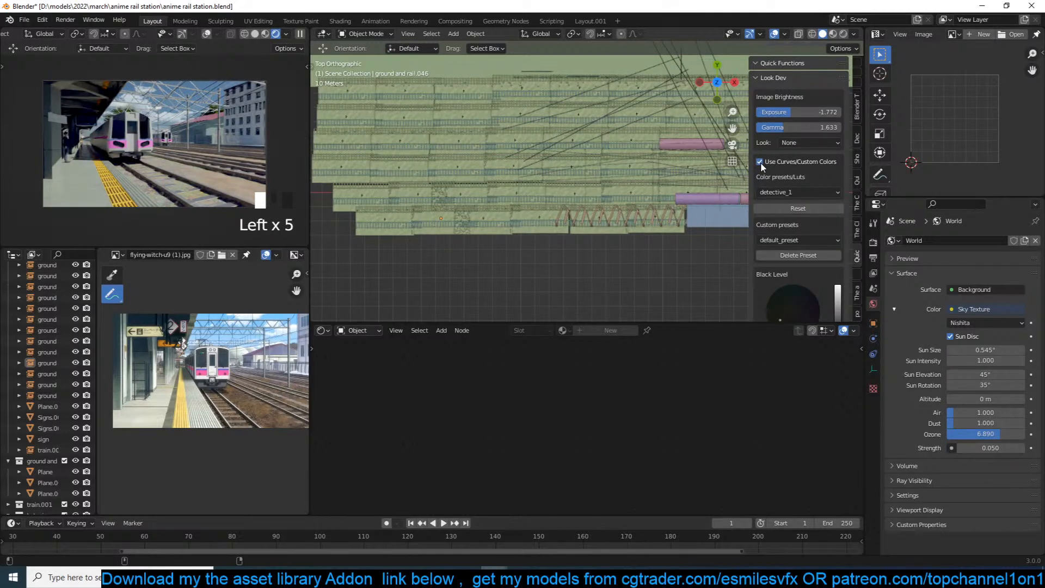
left_click(760, 162)
left_click(761, 162)
left_click(760, 162)
left_click(760, 162)
left_click(761, 162)
left_click(760, 163)
Slightly lower the brightness of the white level and the black level, and save the file.
scroll(806, 220, "down", 6)
mouse_move(837, 241)
left_mouse_down()
mouse_move(838, 261)
mouse_move(838, 248)
left_mouse_up()
mouse_move(837, 187)
left_mouse_down()
mouse_move(837, 177)
mouse_move(838, 189)
left_mouse_up()
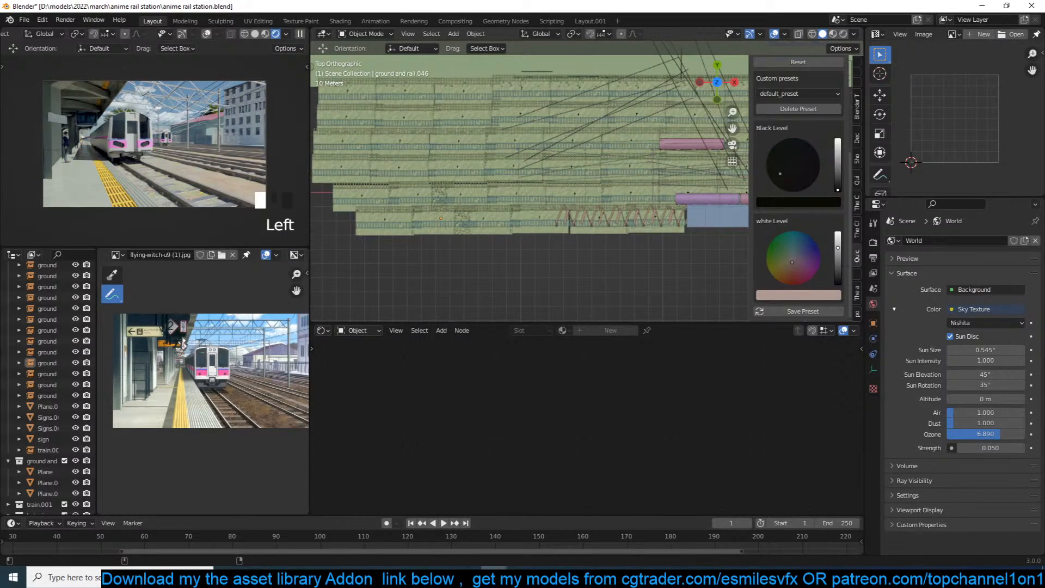
left_click(646, 235)
left_click(649, 233)
key("ctrl+s")
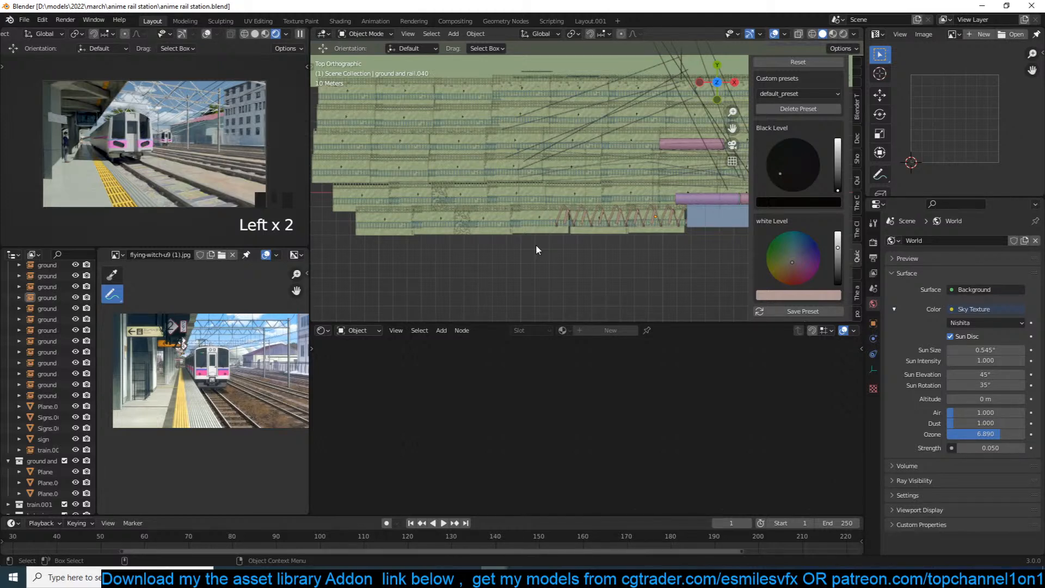
Select the ground plane beside the platform and set the Value of its material's Hue Saturation Value node to 0.2.
scroll(631, 231, "up", 5)
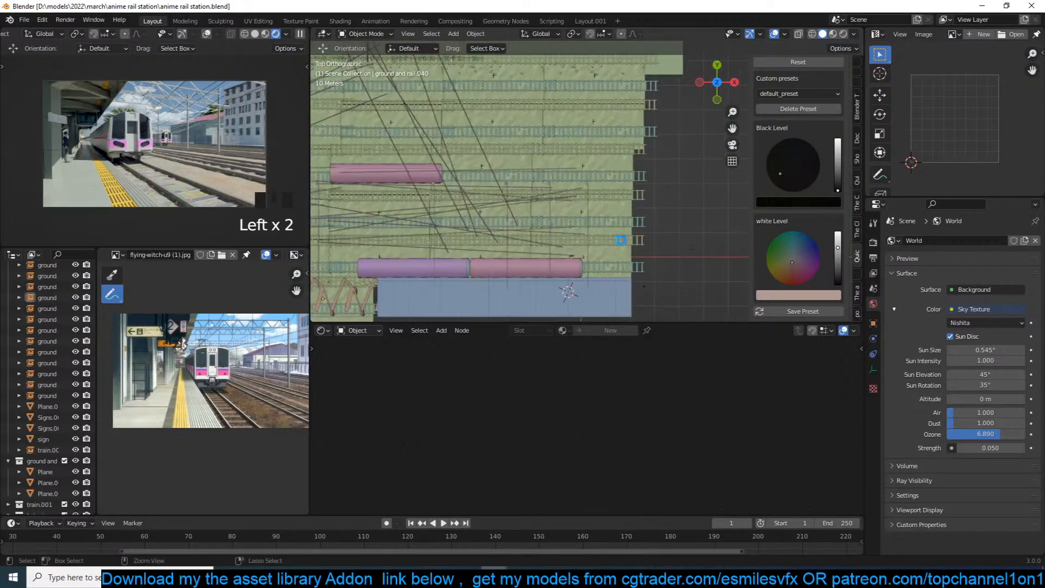
left_click(618, 240)
scroll(595, 424, "down", 3)
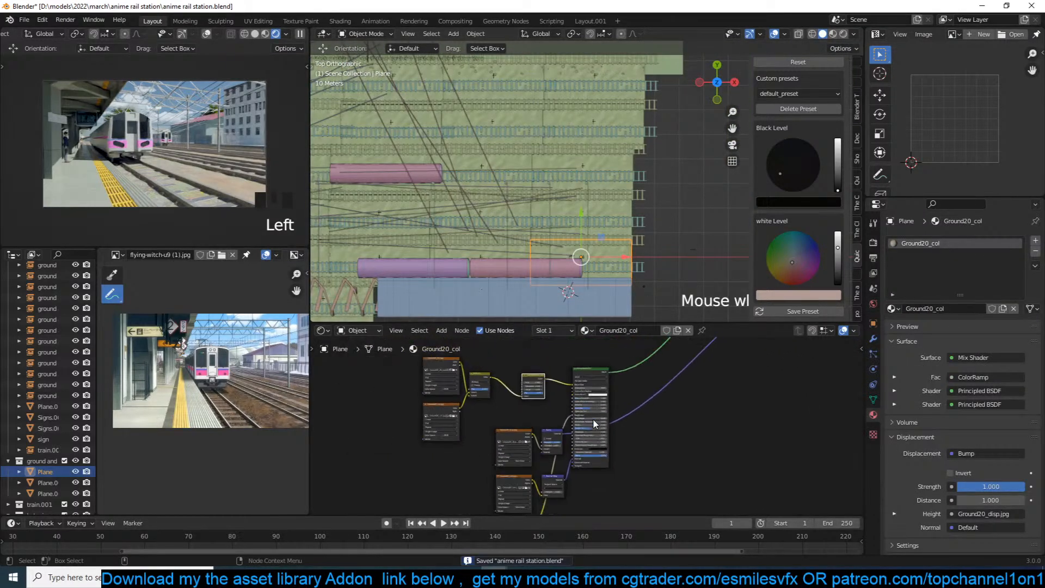
scroll(595, 424, "up", 5)
scroll(595, 398, "up", 1)
middle_click_drag(595, 397, 564, 401)
scroll(406, 434, "up", 4)
middle_click_drag(365, 436, 449, 419)
left_click(386, 419)
type("0.2")
key("Return")
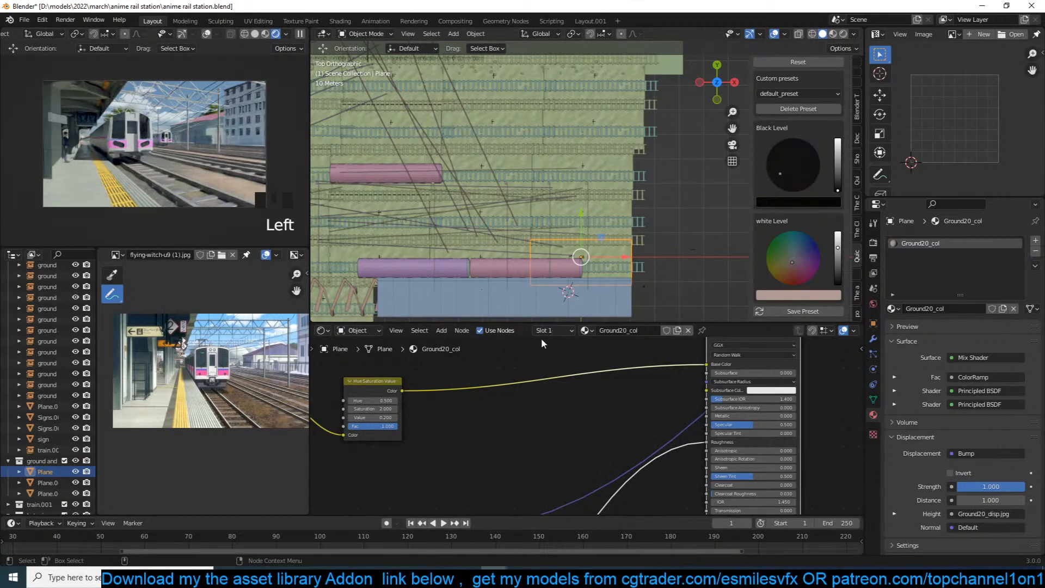
Look over the second shader branch of the Ground20_col material and save the file.
scroll(539, 347, "down", 3)
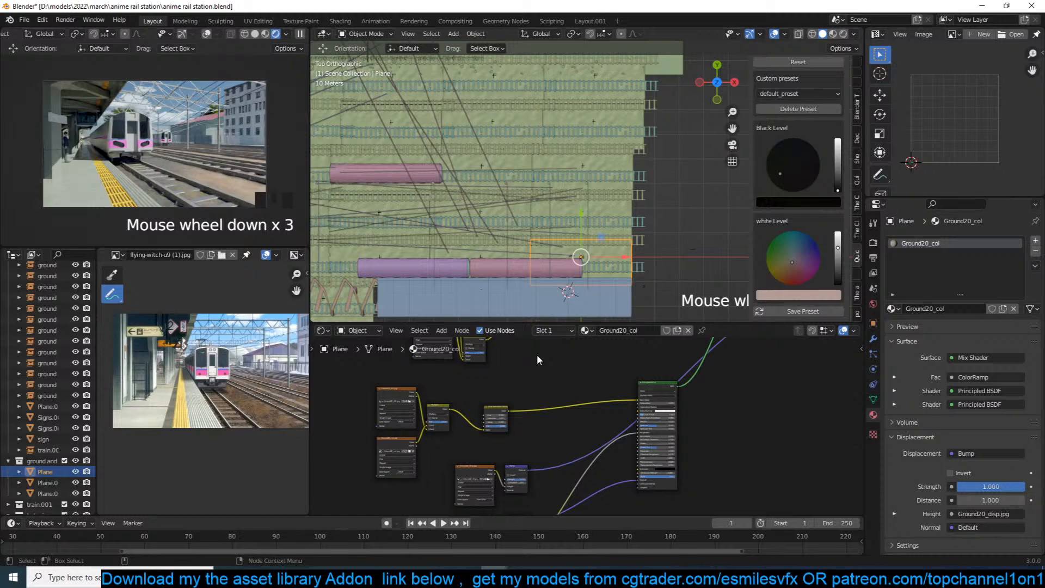
scroll(537, 354, "up", 2)
middle_click_drag(573, 422, 592, 417)
key("KP_Decimal")
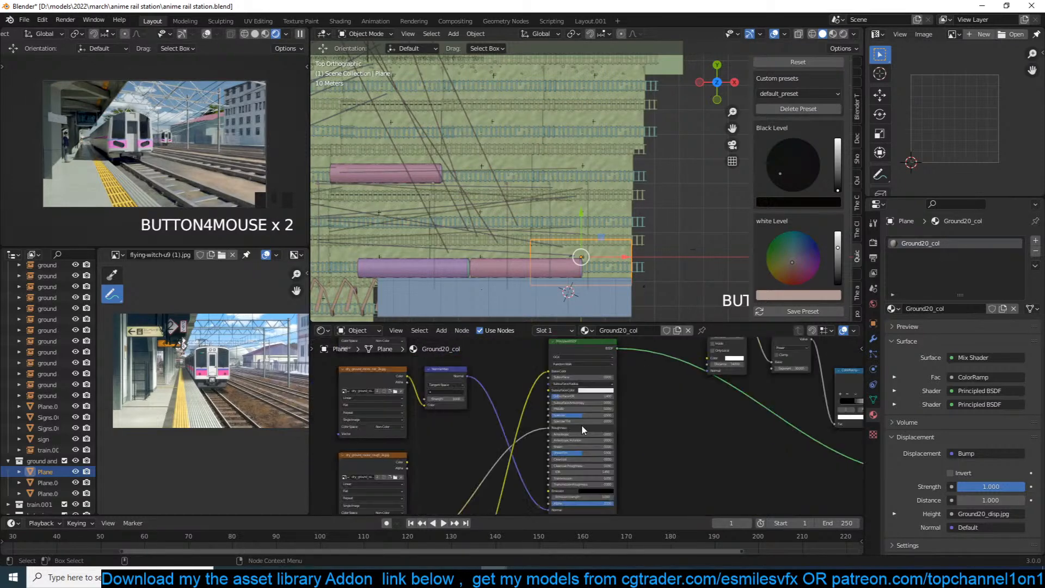
key("ctrl+s")
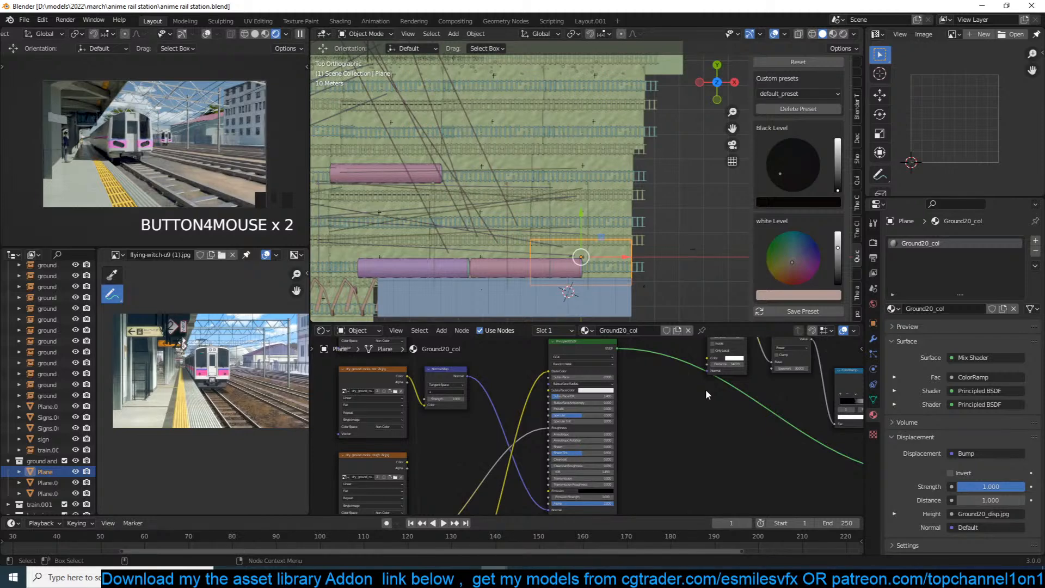
Try sun sizes of 5° and 10° for the world's sky texture, and set the sun size to 20°.
left_click(879, 310)
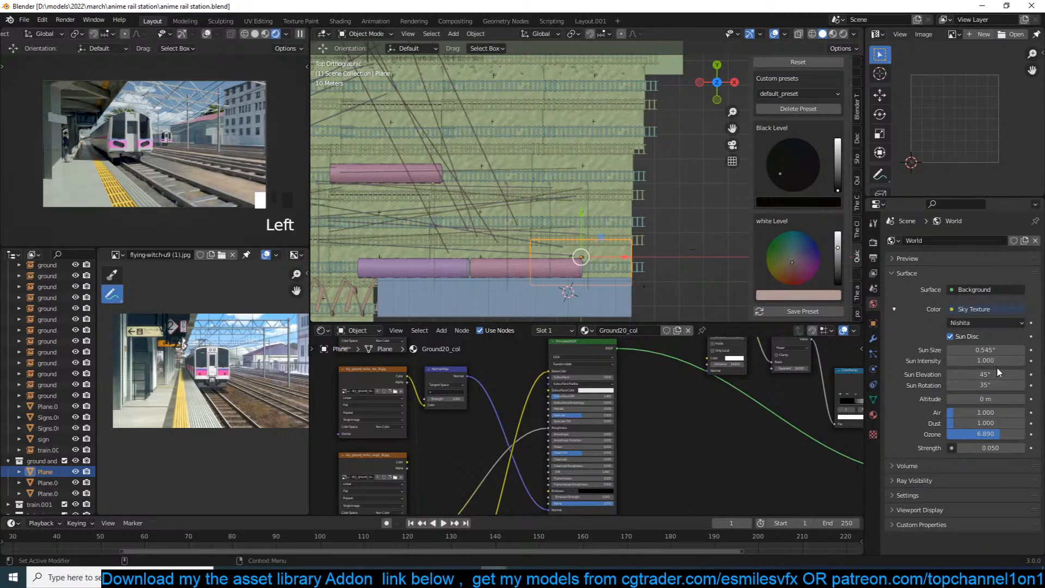
left_click(979, 353)
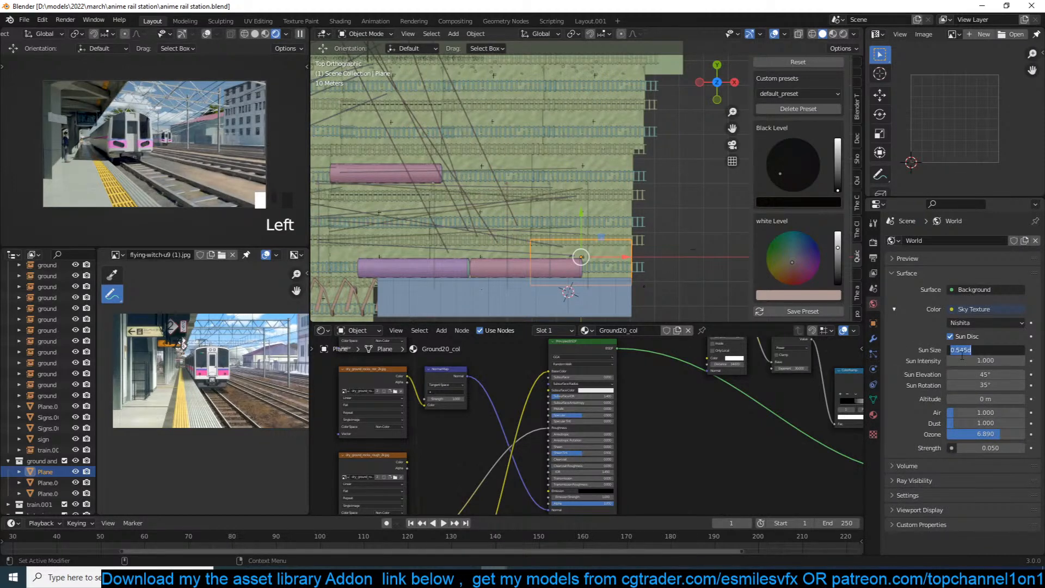
type("5")
key("Return")
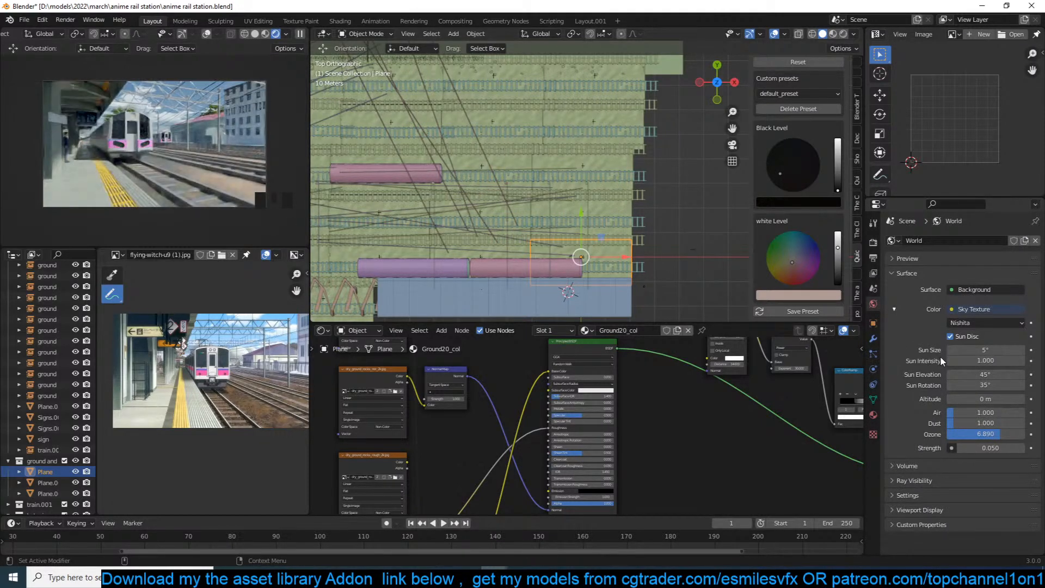
left_click(996, 346)
type("10")
key("Return")
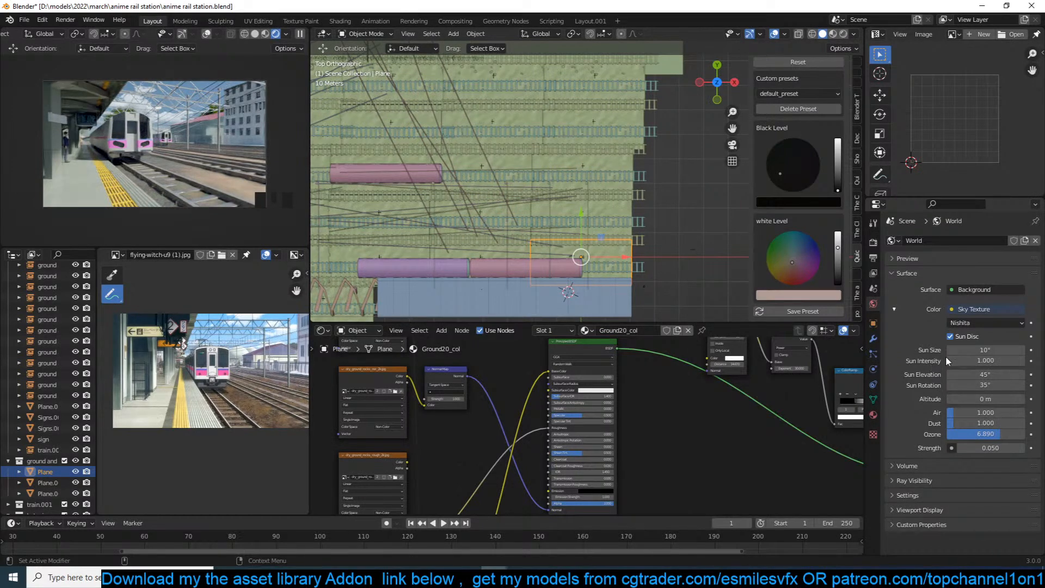
left_click(983, 349)
type("20")
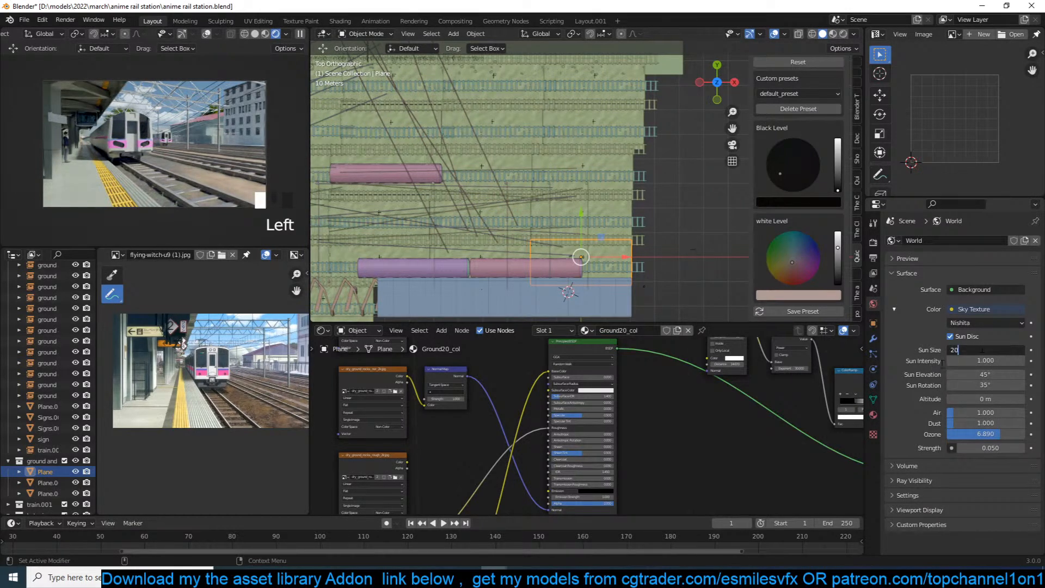
key("Return")
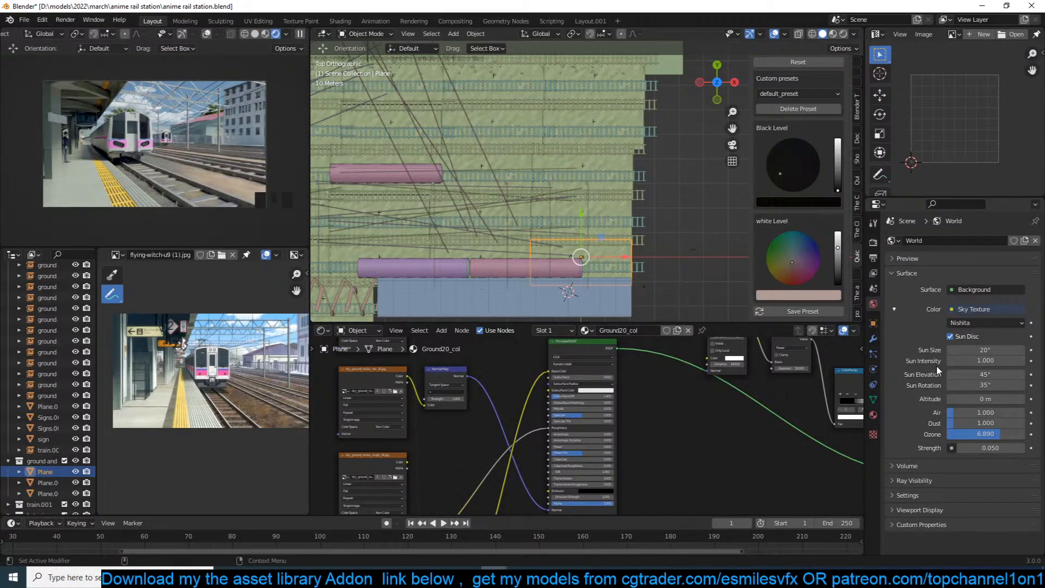
Try a sun elevation of 60°, set it to 50°, and save the file.
left_click(999, 375)
type("60")
key("Return")
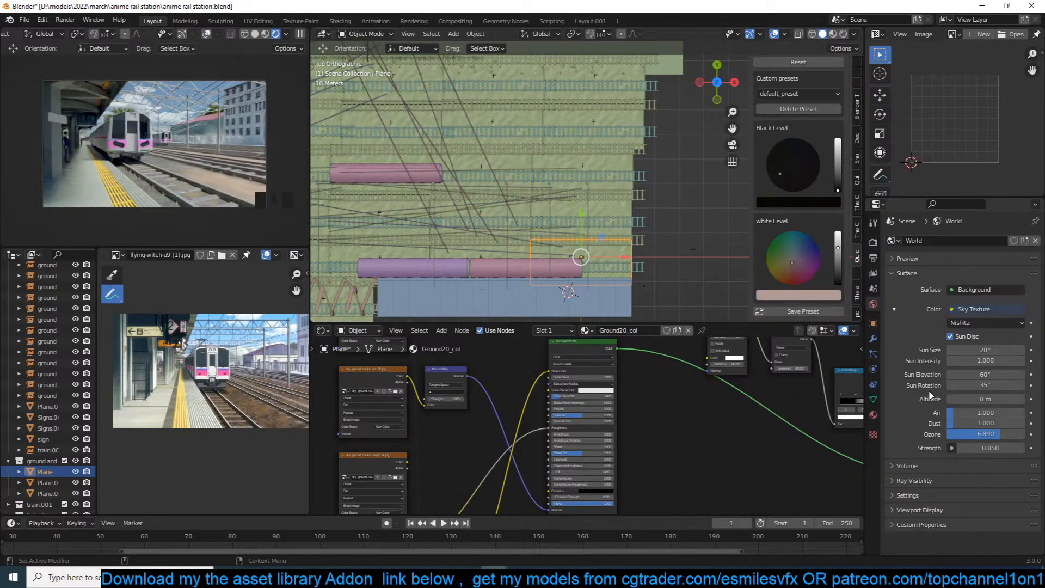
left_click(985, 374)
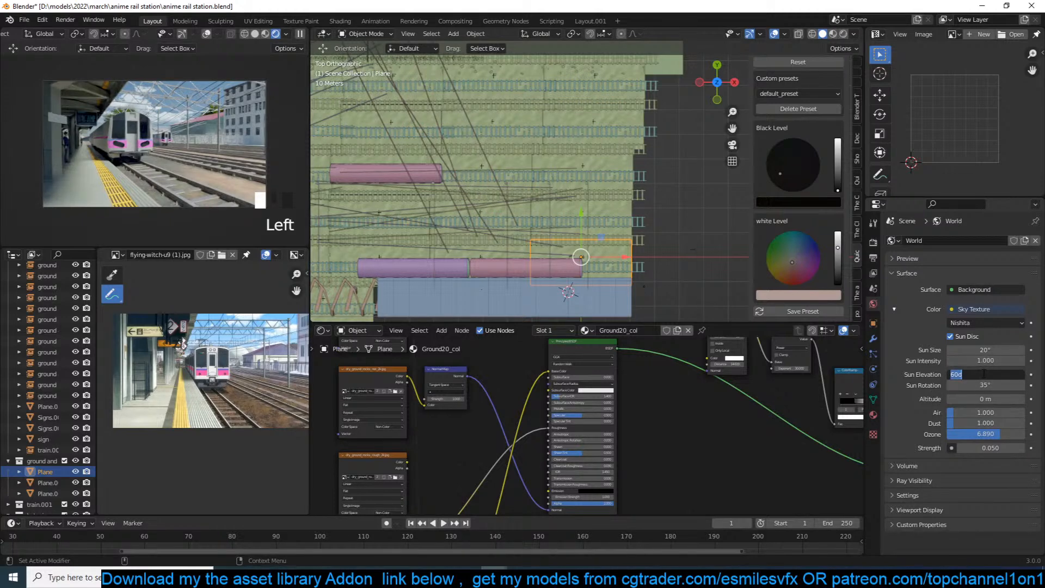
type("50")
key("Return")
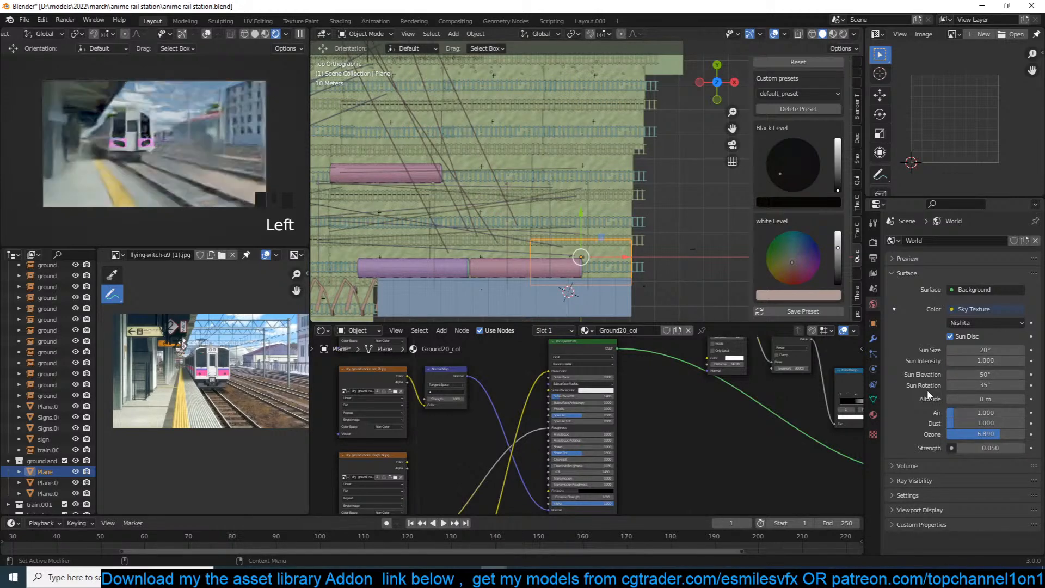
key("ctrl+s")
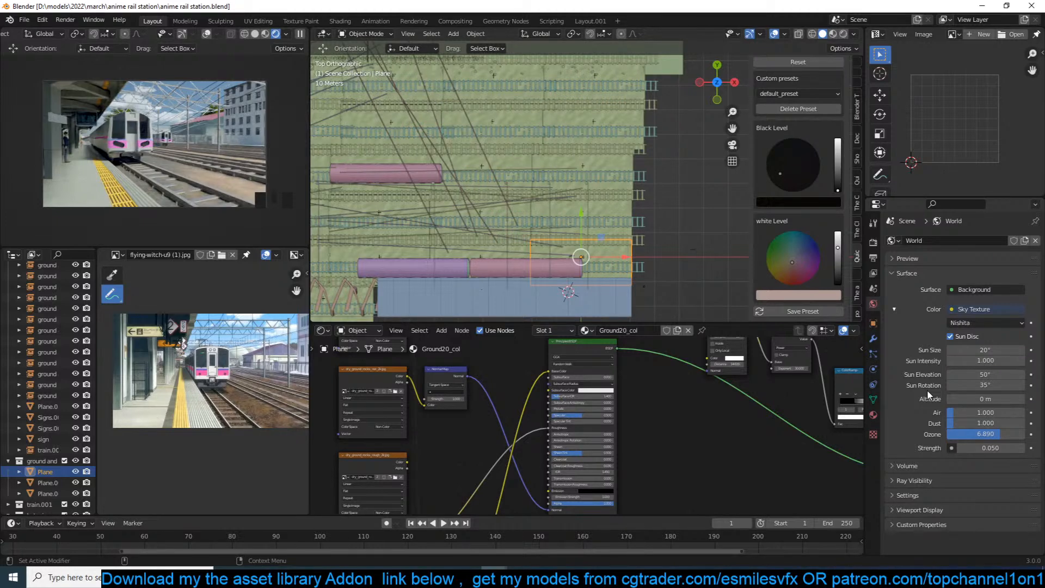
Insert a Hue/Saturation node before the Base Color of the ground material's second Principled BSDF and set its saturation to 2.
scroll(708, 463, "down", 4)
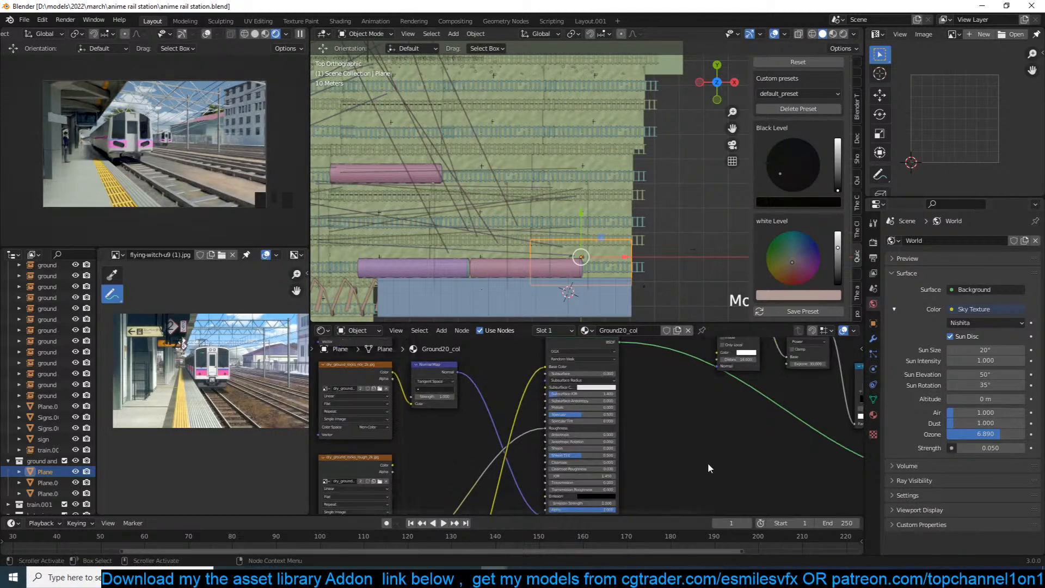
middle_click_drag(708, 463, 659, 456)
scroll(707, 406, "up", 3)
scroll(451, 397, "up", 2)
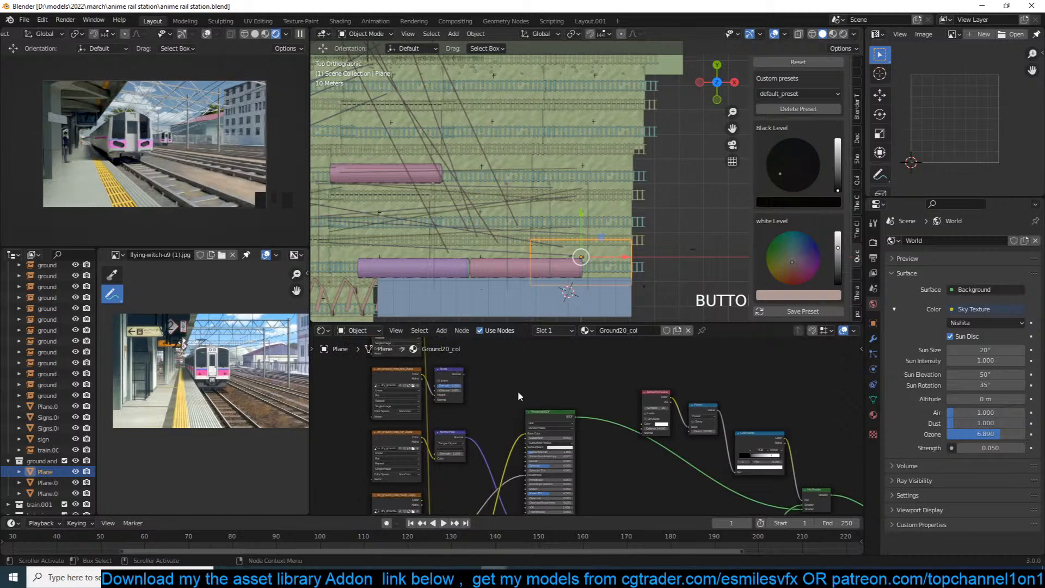
key("shift+a")
mouse_move(464, 452)
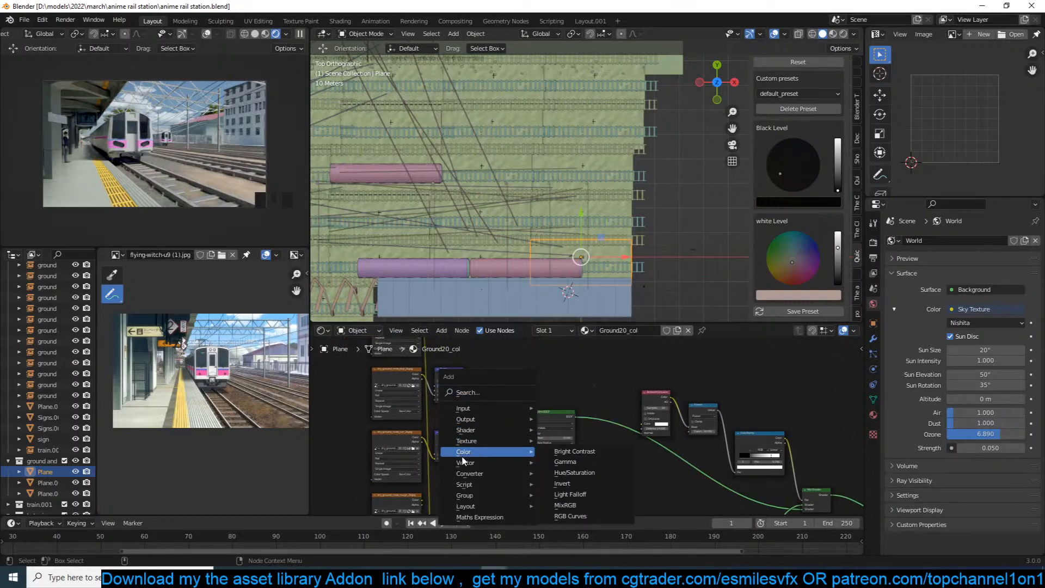
left_click(584, 476)
scroll(497, 429, "up", 7)
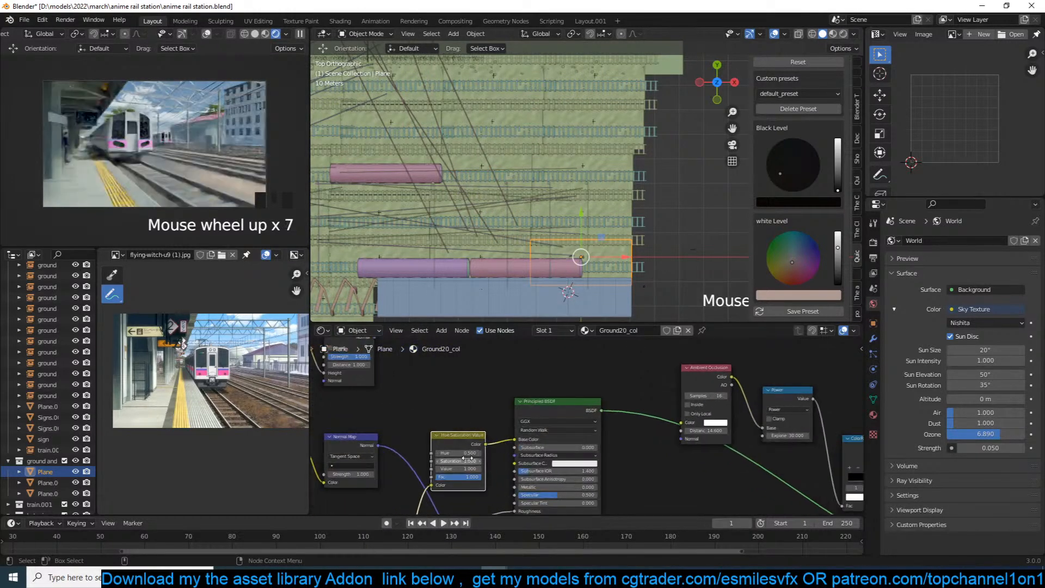
left_click(497, 455)
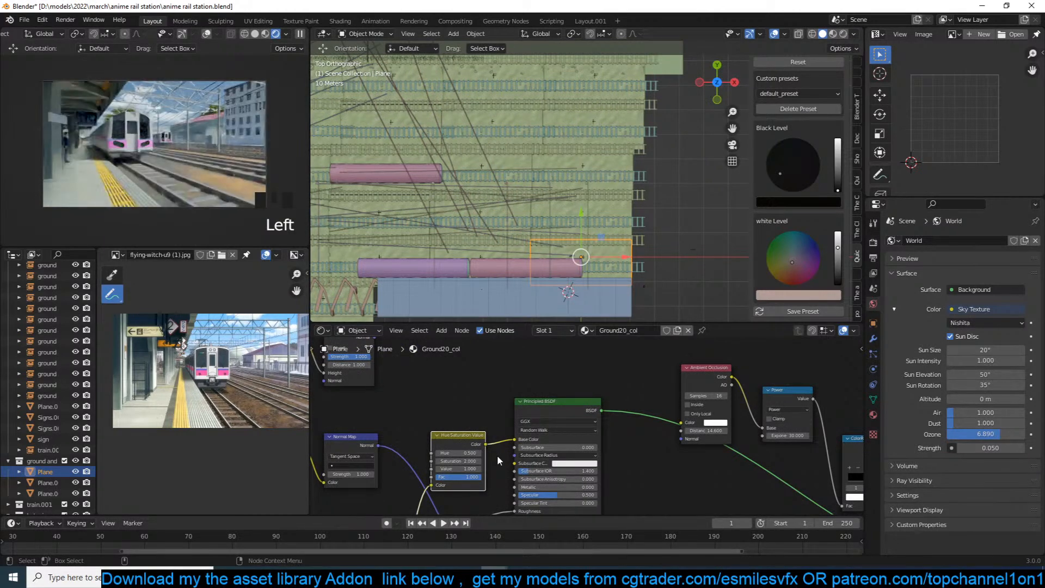
Set the Value of the new Hue Saturation Value node to 0.5 and save the file.
scroll(498, 458, "up", 2)
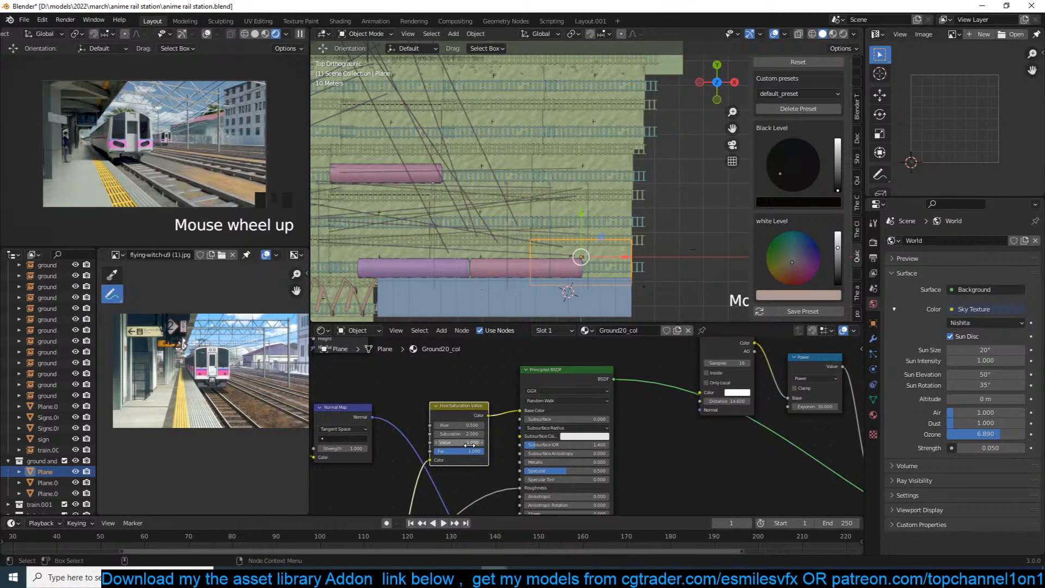
left_click(471, 444)
type("0.5")
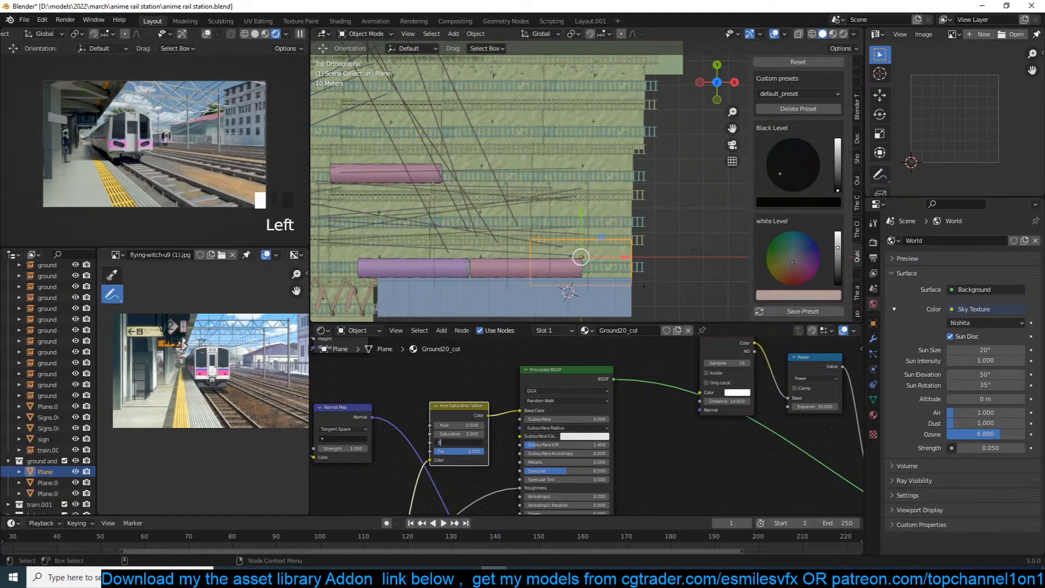
key("Return")
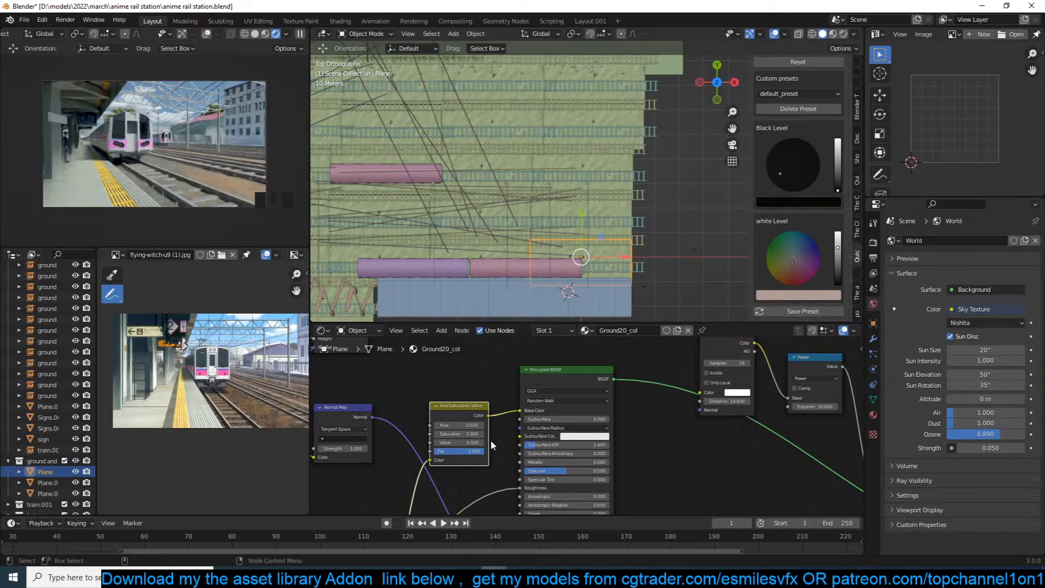
scroll(491, 439, "down", 4)
key("ctrl+s")
Set the Saturation of the Hue Saturation Value node after the ground material's Multiply node to 5 and save the file.
scroll(502, 410, "down", 2)
scroll(502, 410, "up", 2)
middle_click_drag(520, 431, 643, 420)
scroll(493, 433, "up", 4)
scroll(626, 421, "up", 3)
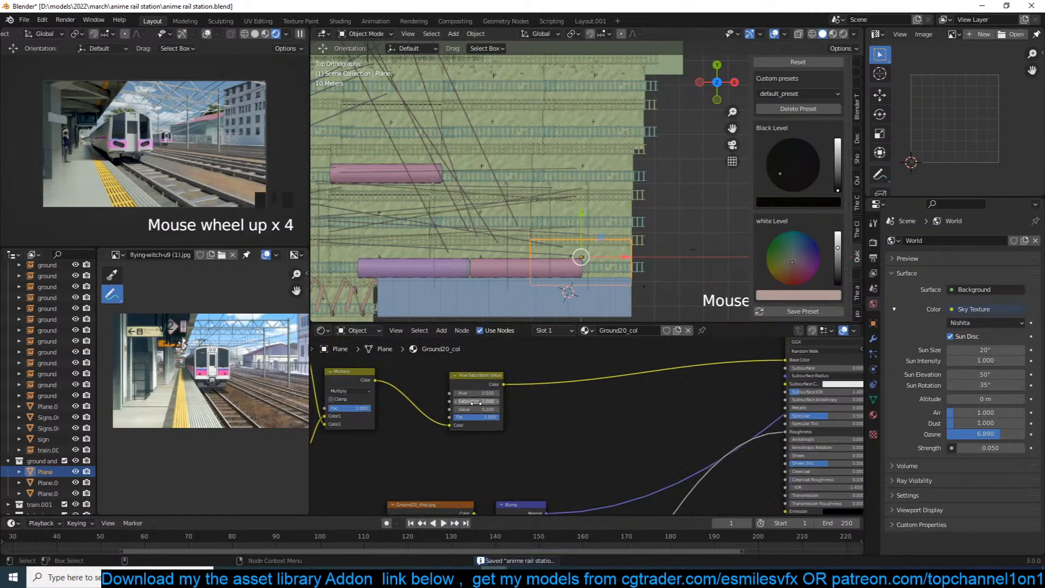
left_click_drag(476, 403, 542, 403)
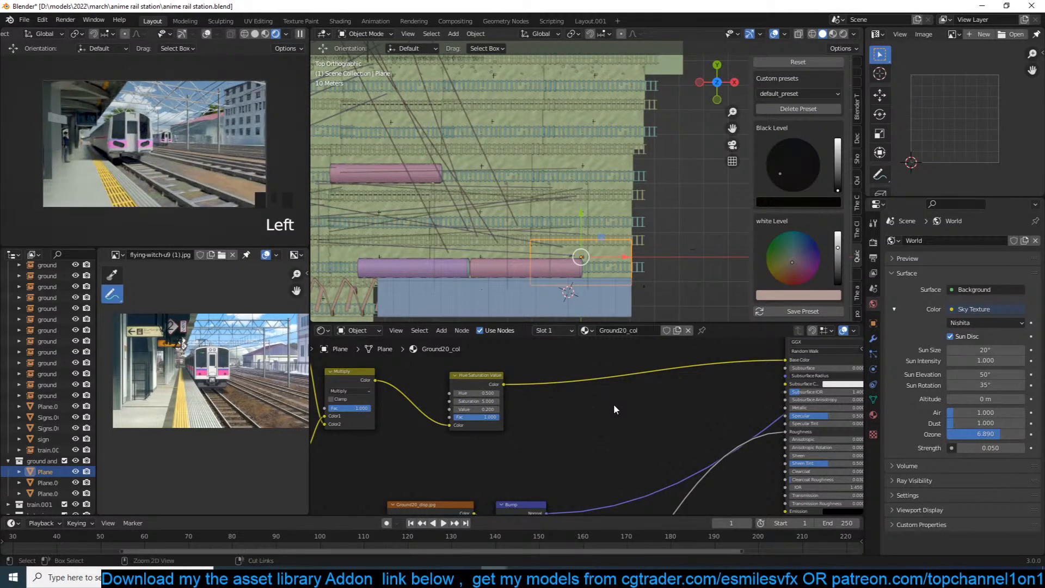
key("ctrl+s")
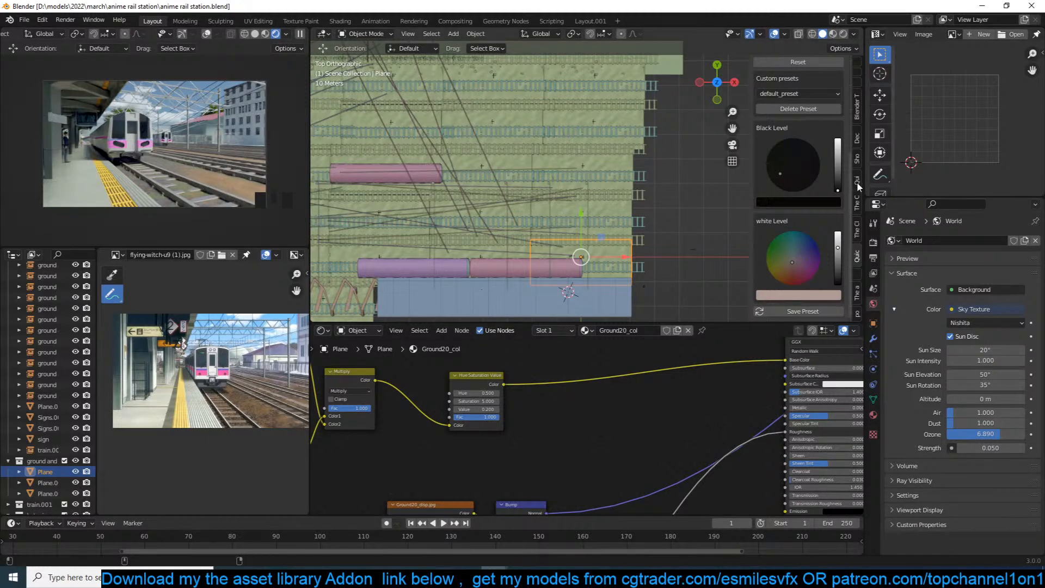
Clear the "man" search in the asset library and browse the assets in the cloth category.
left_click(856, 288)
left_click(803, 228)
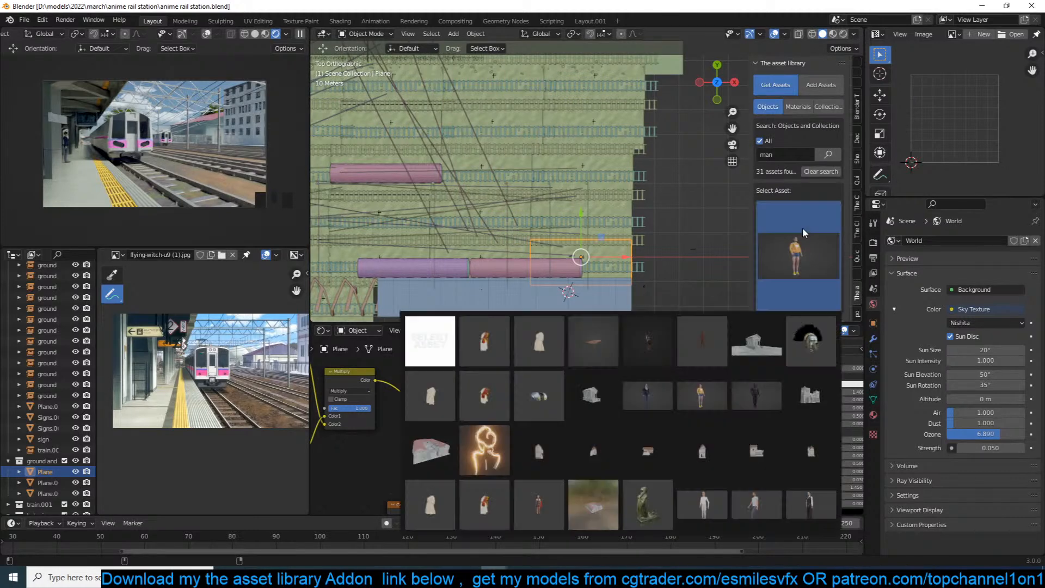
left_click(820, 172)
left_click(812, 237)
left_click(823, 195)
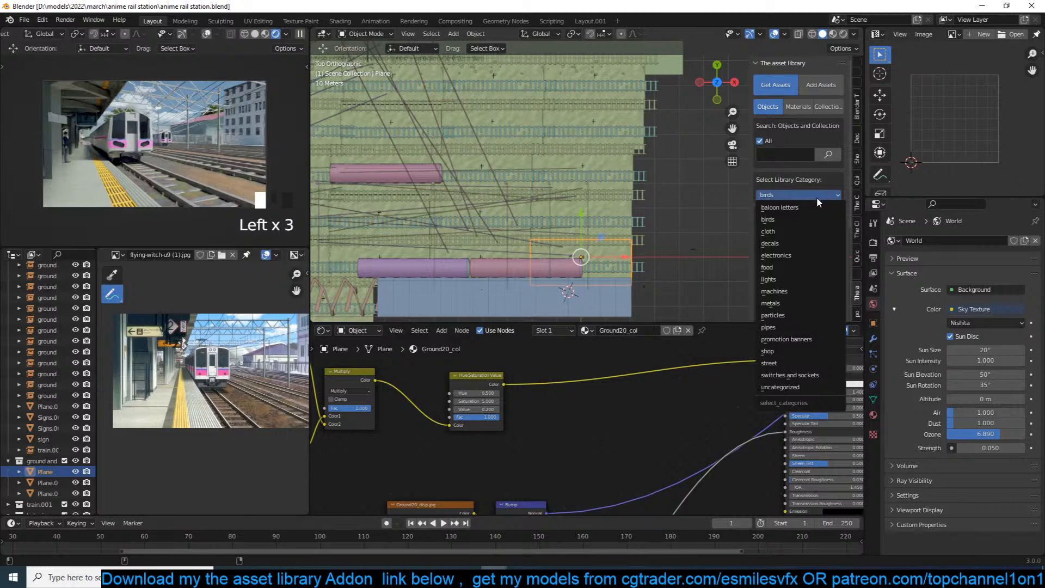
left_click(769, 231)
left_click(778, 238)
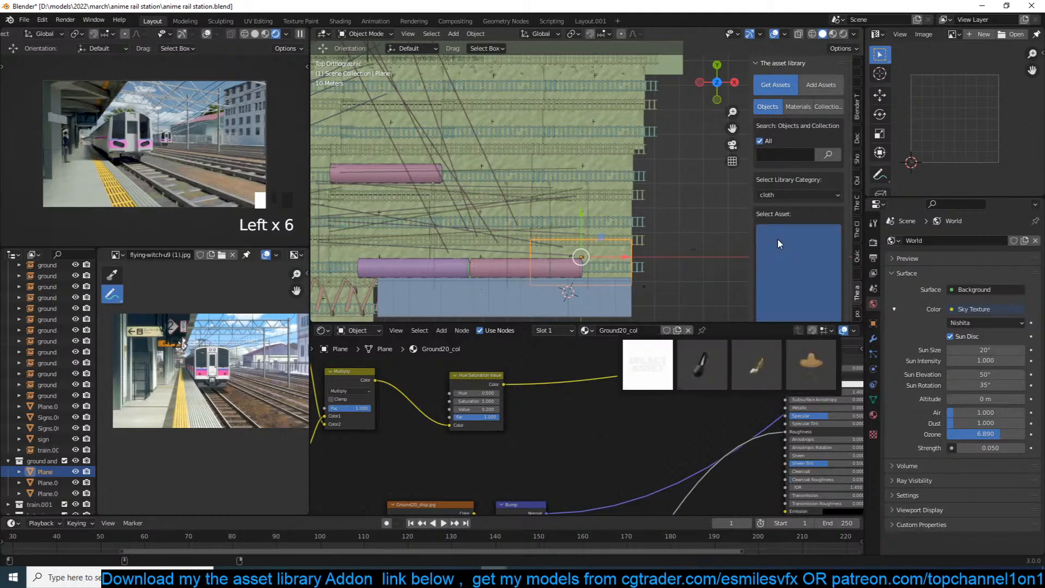
Choose the black plastic bag asset from the decals category of the asset library.
left_click(812, 193)
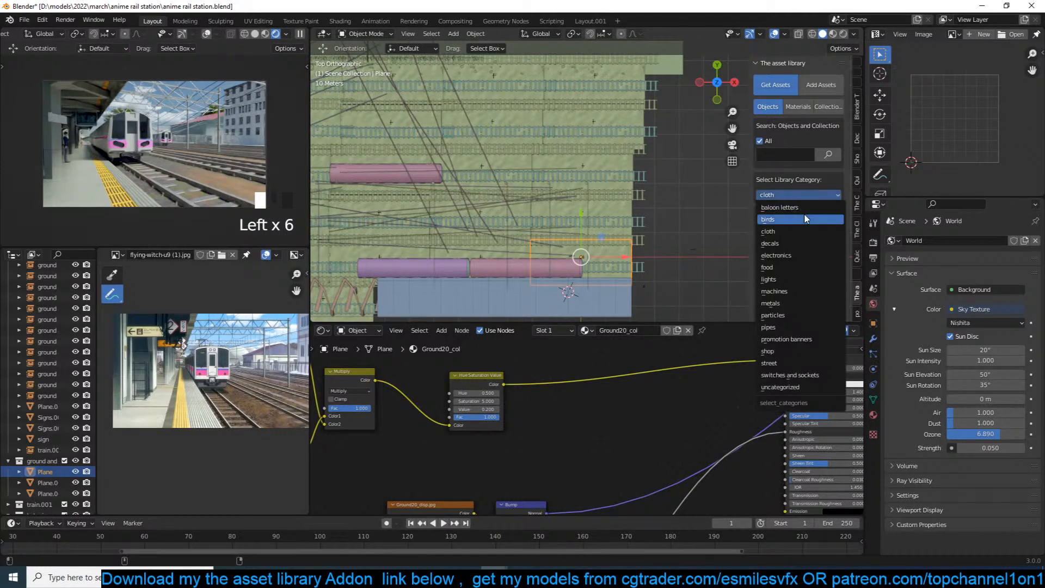
left_click(788, 243)
left_click(788, 243)
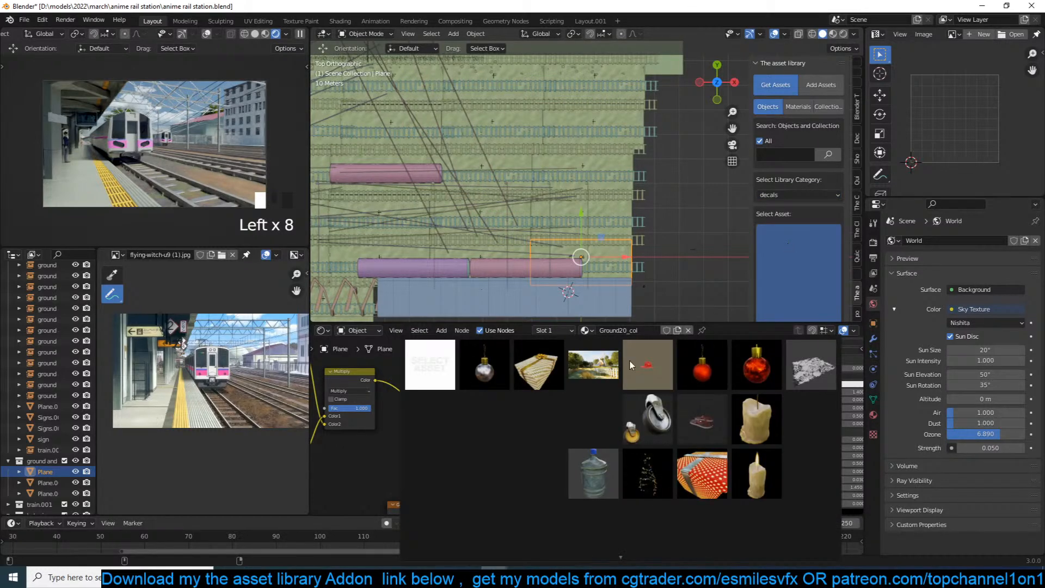
mouse_move(612, 551)
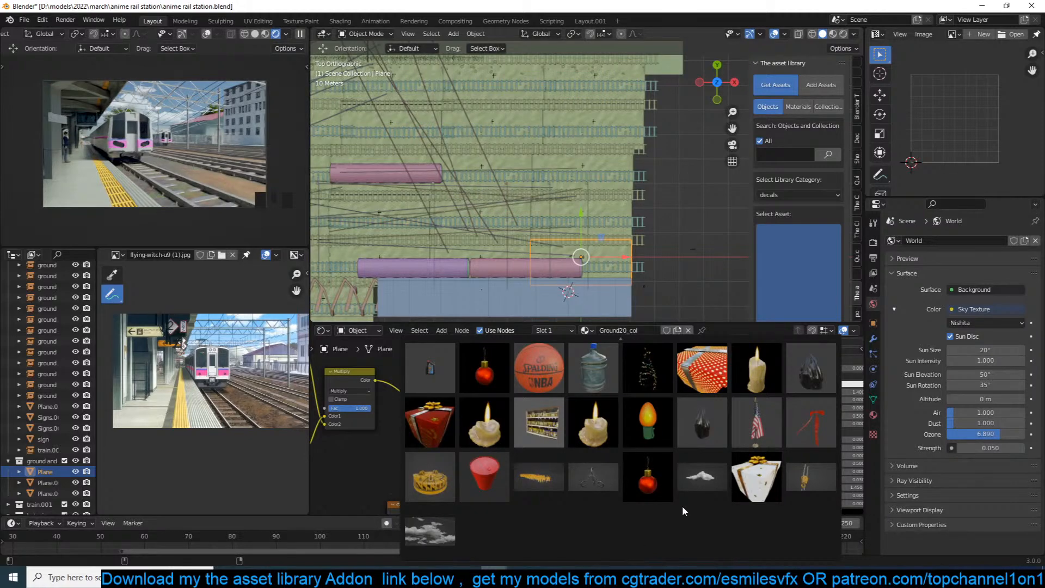
left_click(717, 440)
Place the 3D cursor at the man standing on the platform and add the plastic bag asset to the scene there.
middle_click_drag(671, 273, 626, 163)
scroll(466, 217, "up", 3)
middle_click_drag(465, 217, 644, 203, "shift")
middle_click_drag(482, 202, 572, 195, "shift")
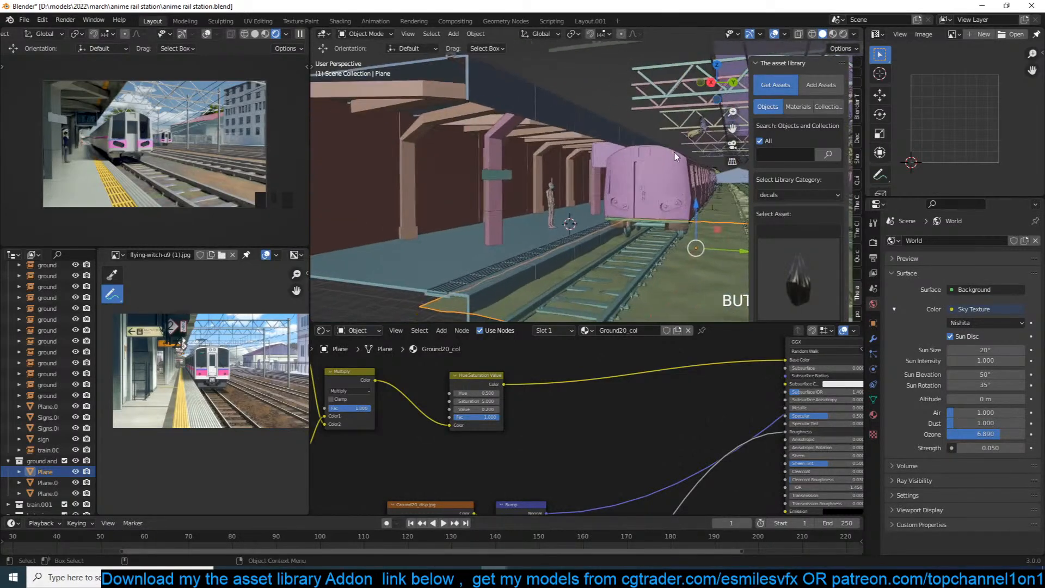
scroll(534, 227, "up", 3)
mouse_move(534, 227)
middle_mouse_down("shift")
mouse_move(544, 226)
mouse_move(534, 236)
middle_mouse_up("shift")
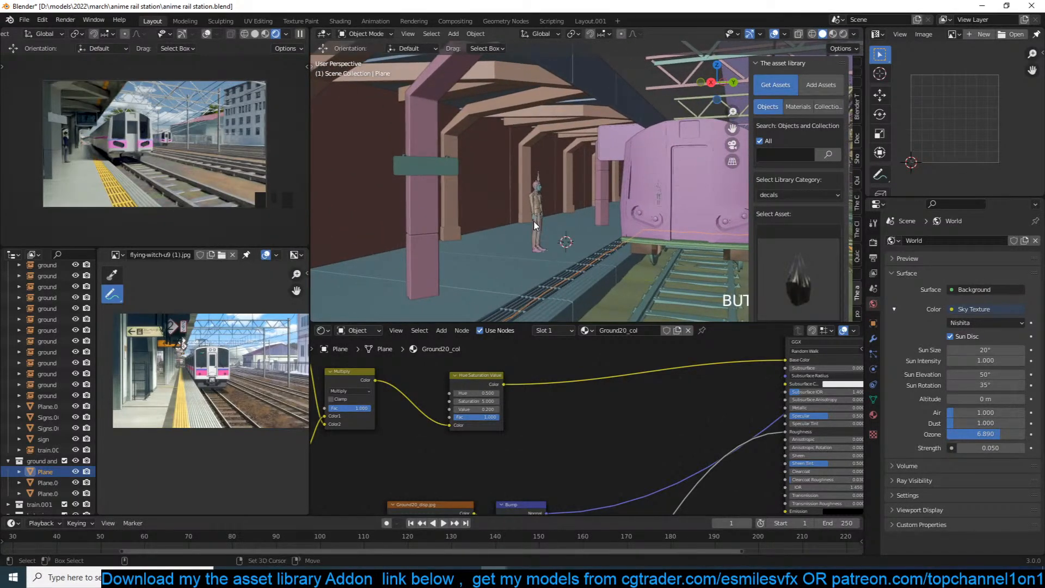
right_click(534, 221, "shift")
scroll(805, 282, "down", 3)
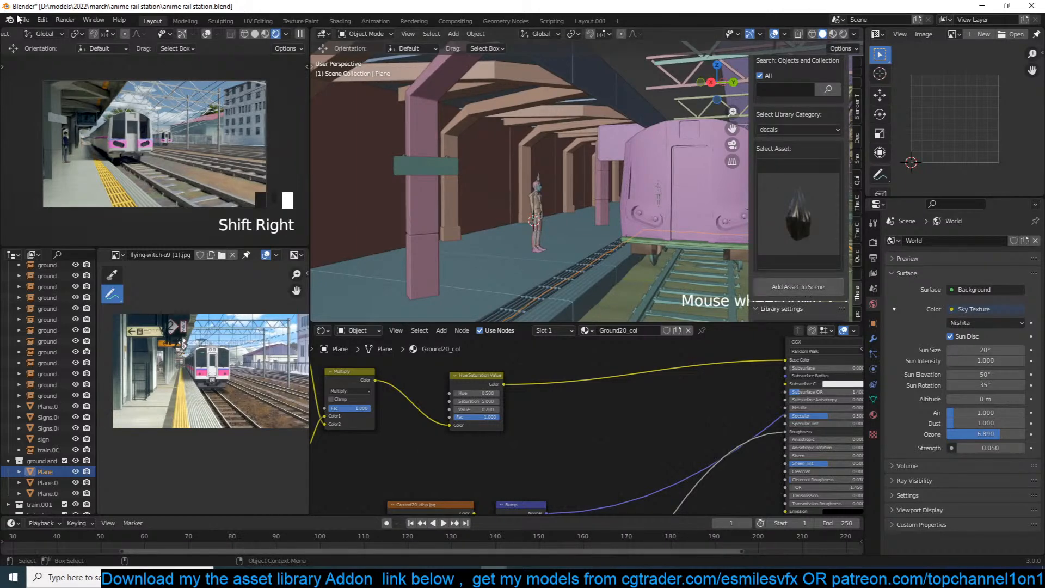
left_click(806, 286)
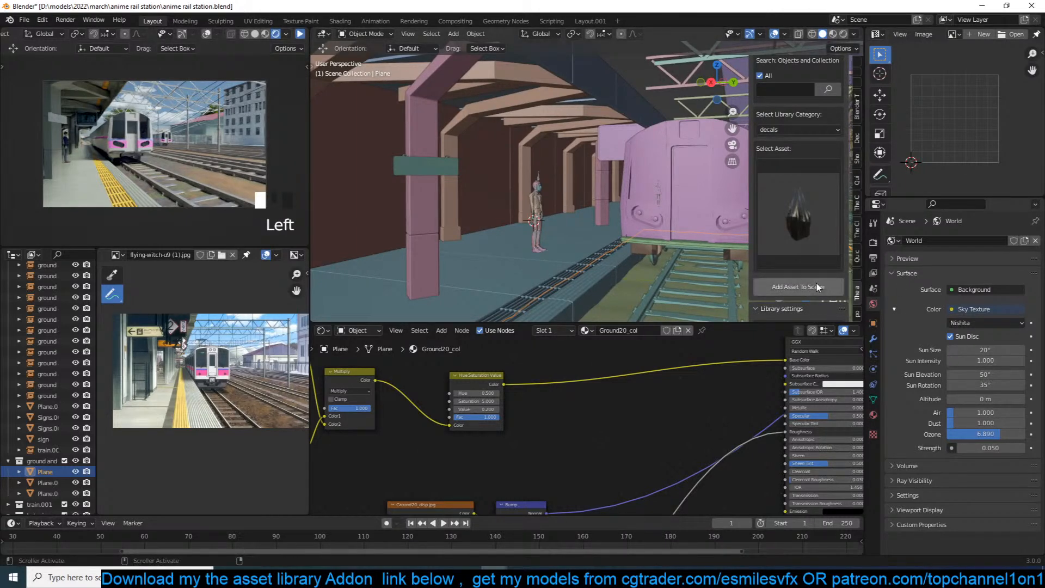
left_click(501, 236)
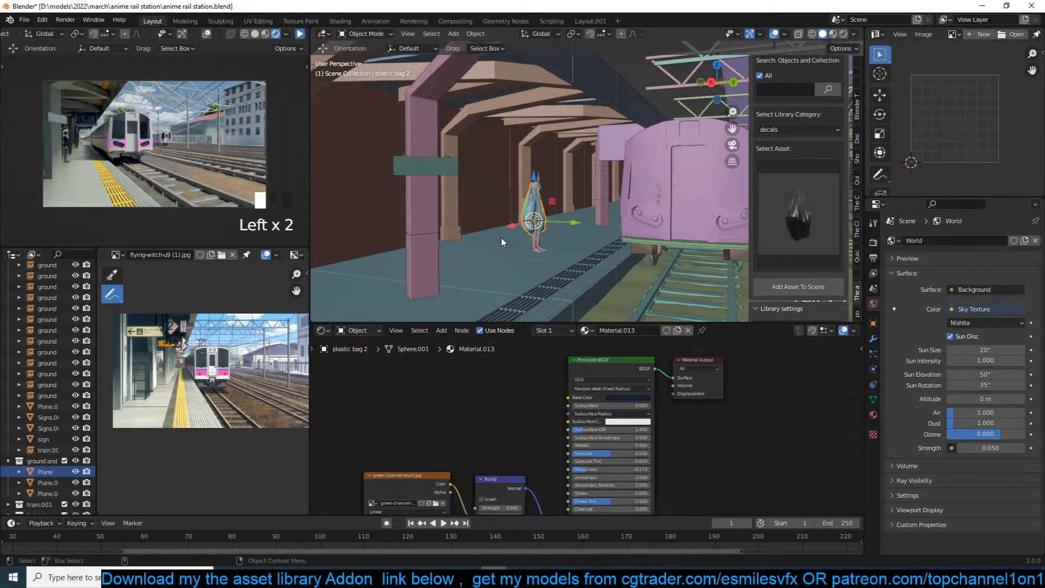
Scale the plastic bag to about 0.51 and move it about 1.2 m down to the man's hand.
key("KP_Decimal")
key("s")
left_click(643, 211)
key("g")
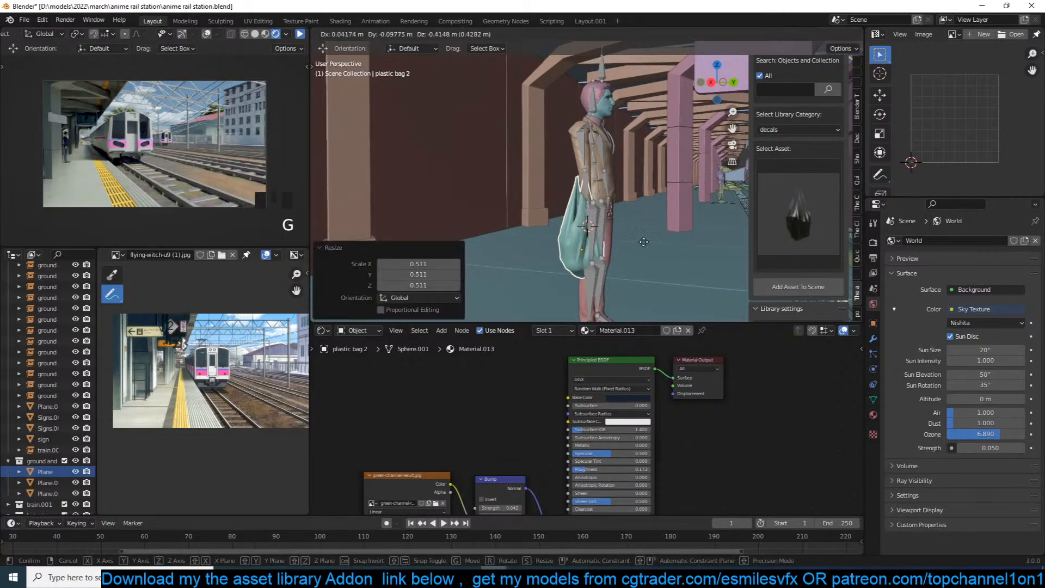
left_click(639, 277)
middle_click_drag(639, 276, 646, 246)
scroll(645, 178, "up", 3)
Tilt the plastic bag in increments of about 7° and 11° and shift it so it hangs from the man's hand.
key("r")
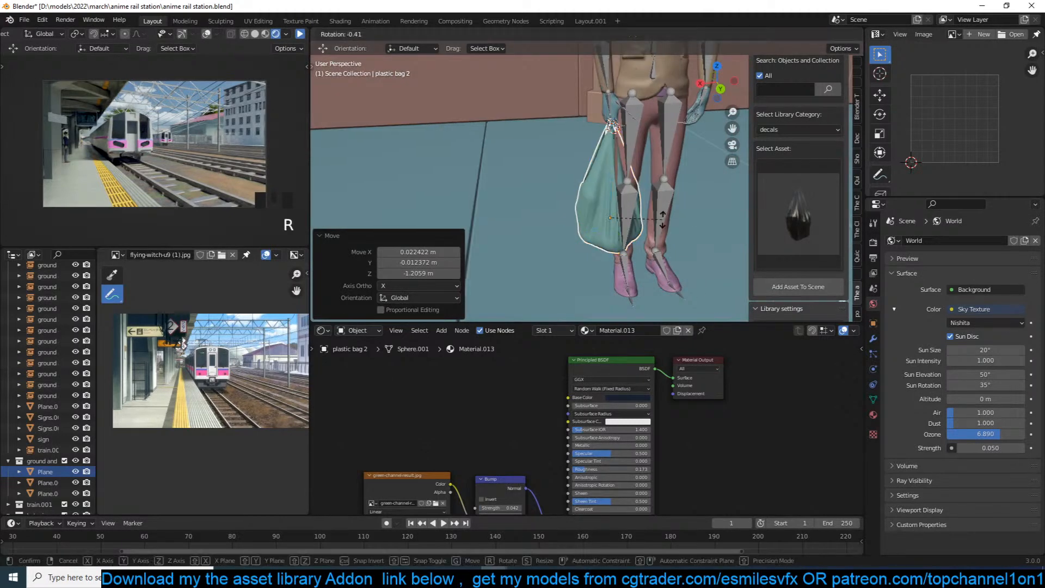
left_click(670, 219)
key("r")
left_click(708, 210)
key("g")
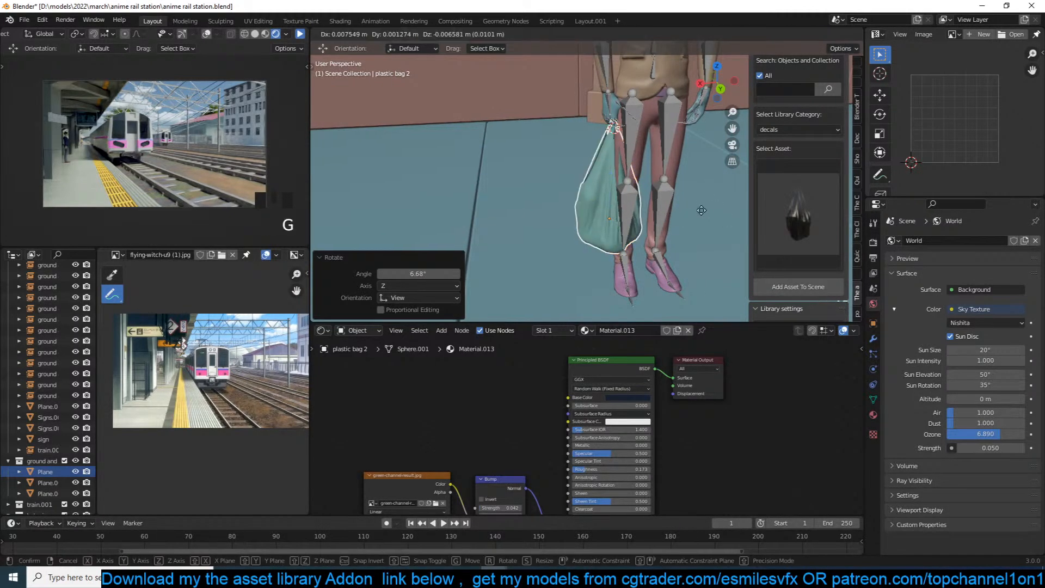
left_click(689, 211)
key("r")
left_click(722, 217)
key("g")
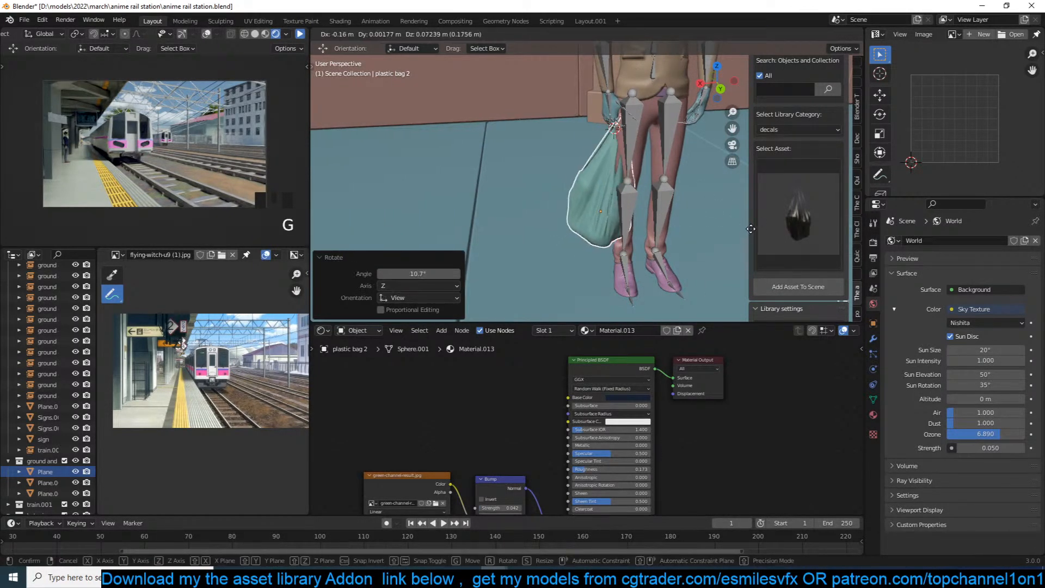
left_click(702, 233)
Parent the plastic bag to the man's armature with the Object option.
scroll(592, 231, "down", 1)
middle_click_drag(592, 231, 684, 238)
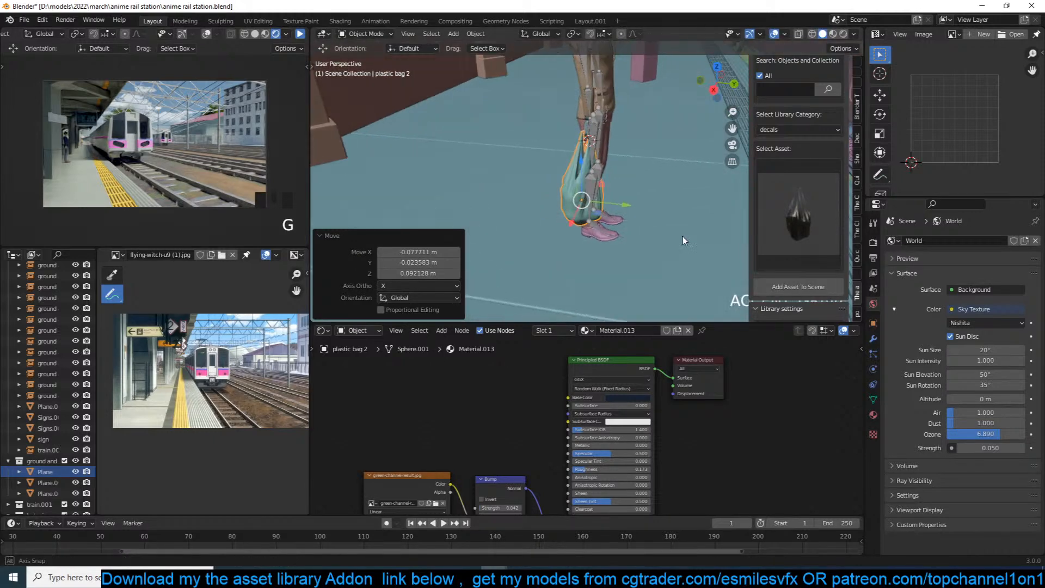
middle_click_drag(594, 203, 550, 269, "shift")
scroll(550, 269, "down", 2)
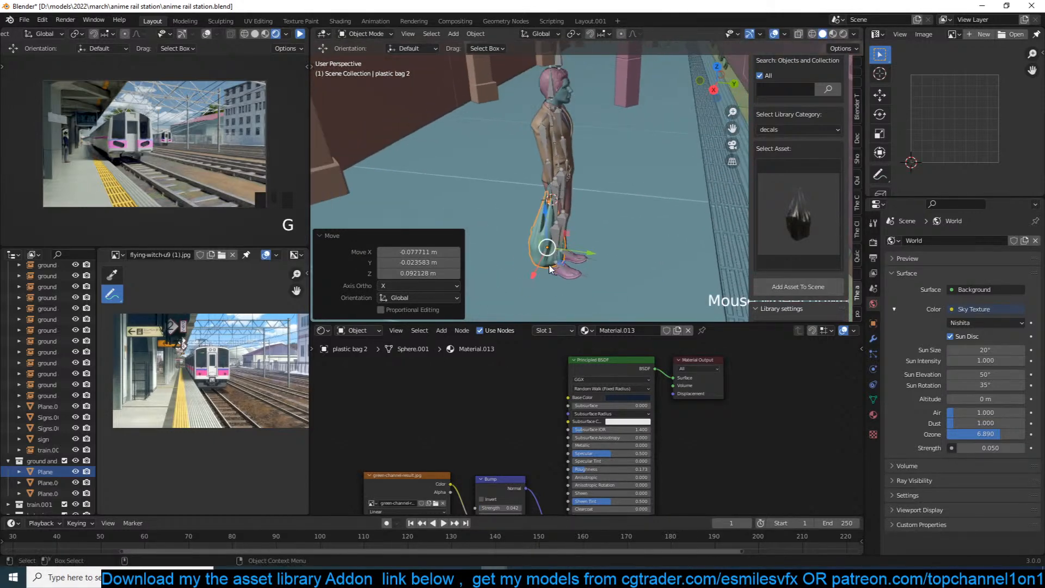
left_click(551, 178, "shift")
key("ctrl+p")
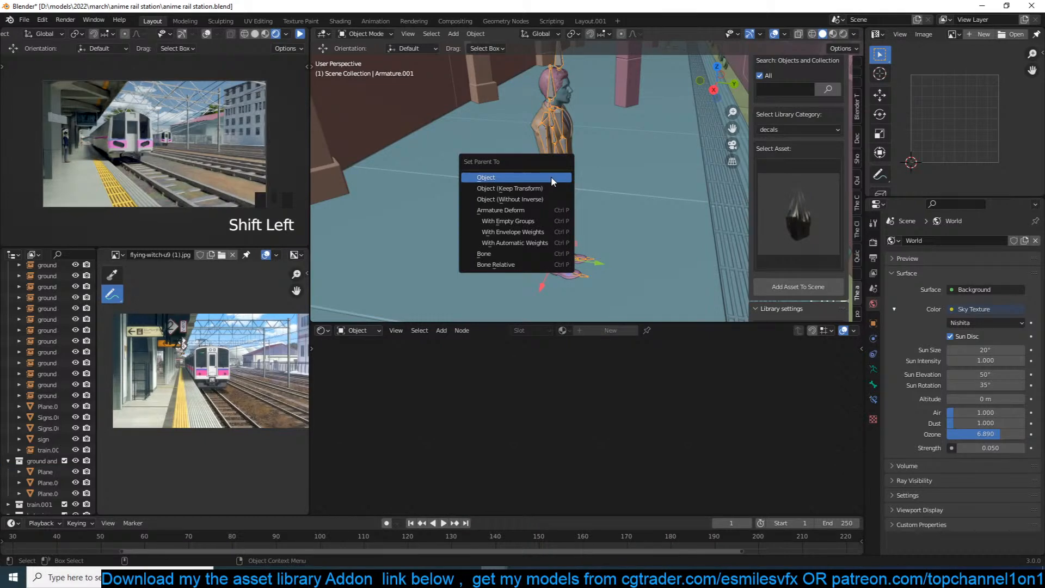
left_click(551, 177)
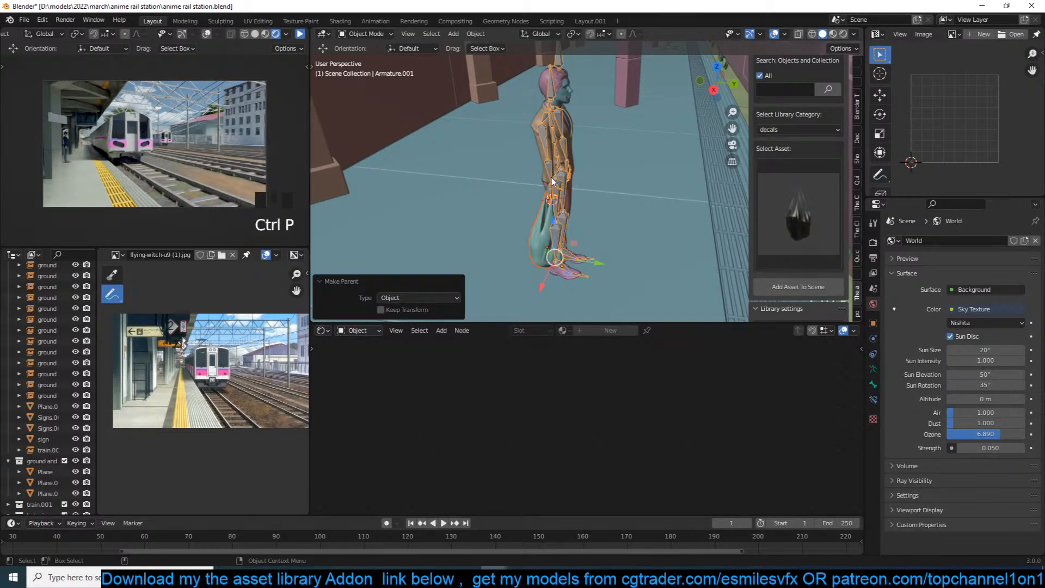
Move the man's armature with its bag across the platform toward the camera with Z locked, deselect it, and save the file.
left_click(566, 175)
left_click(565, 175)
left_click(566, 188)
key("ctrl+s")
scroll(572, 222, "down", 5)
middle_click_drag(555, 239, 553, 218)
key("shift+z")
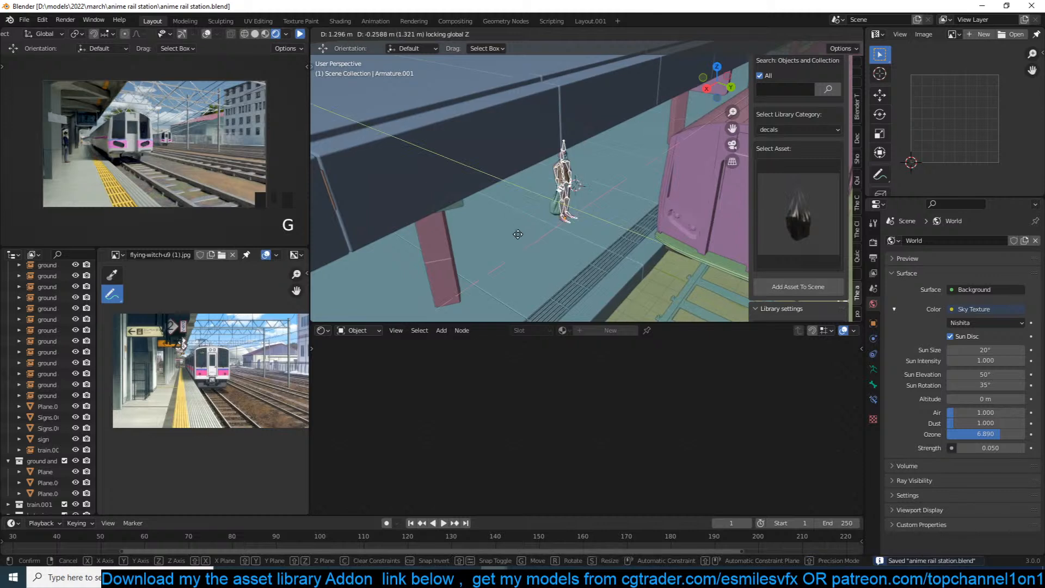
left_click(519, 276)
key("alt+a")
key("ctrl+s")
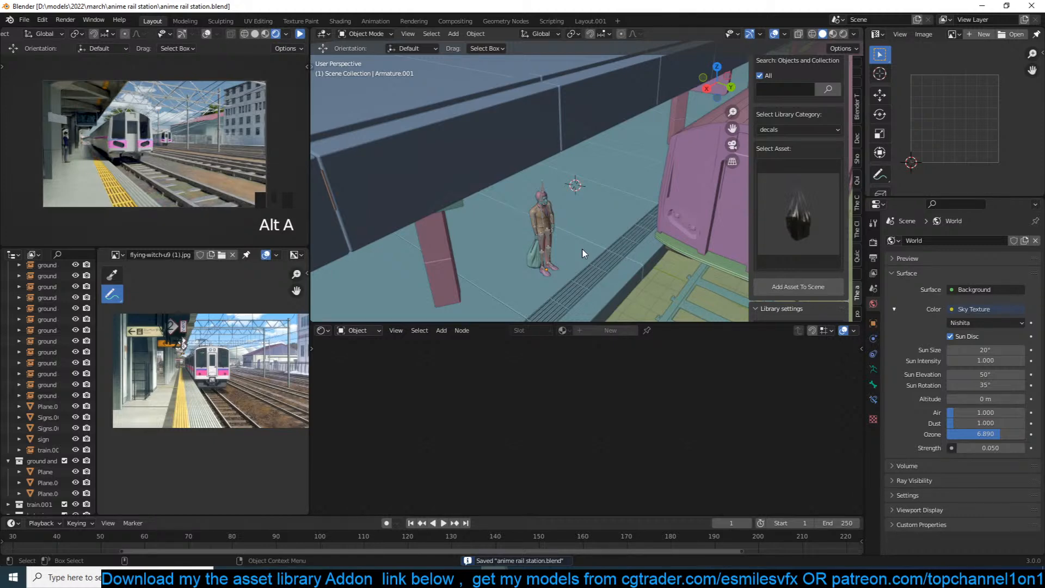
Duplicate the yellow tactile strip on the platform about 1.1 m higher and open the copy's modifiers.
middle_click_drag(504, 254, 655, 159, "shift")
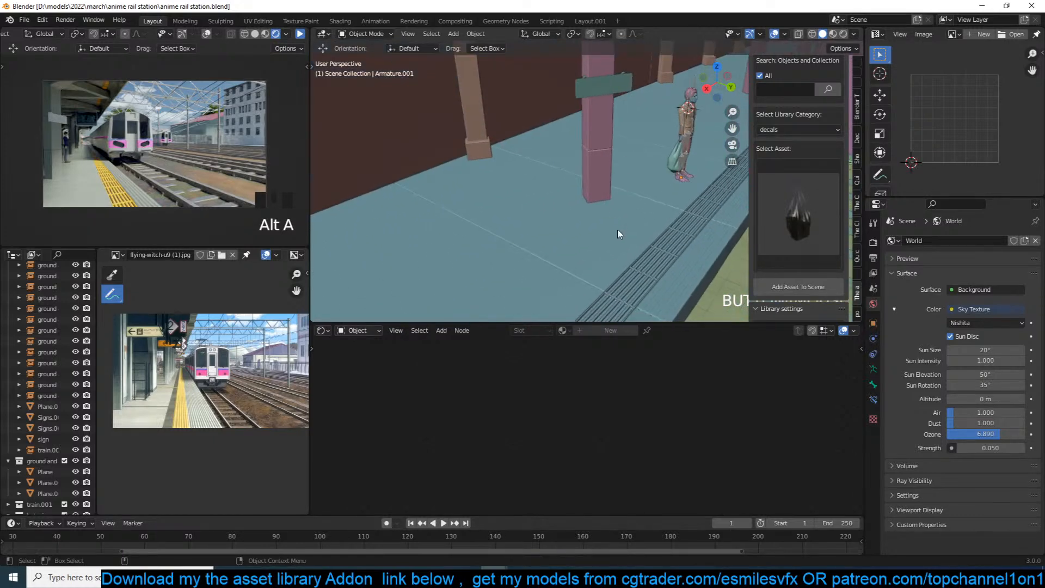
scroll(618, 227, "down", 2)
middle_click_drag(608, 235, 625, 220, "shift")
left_click(600, 255)
key("shift+d")
left_click(613, 232)
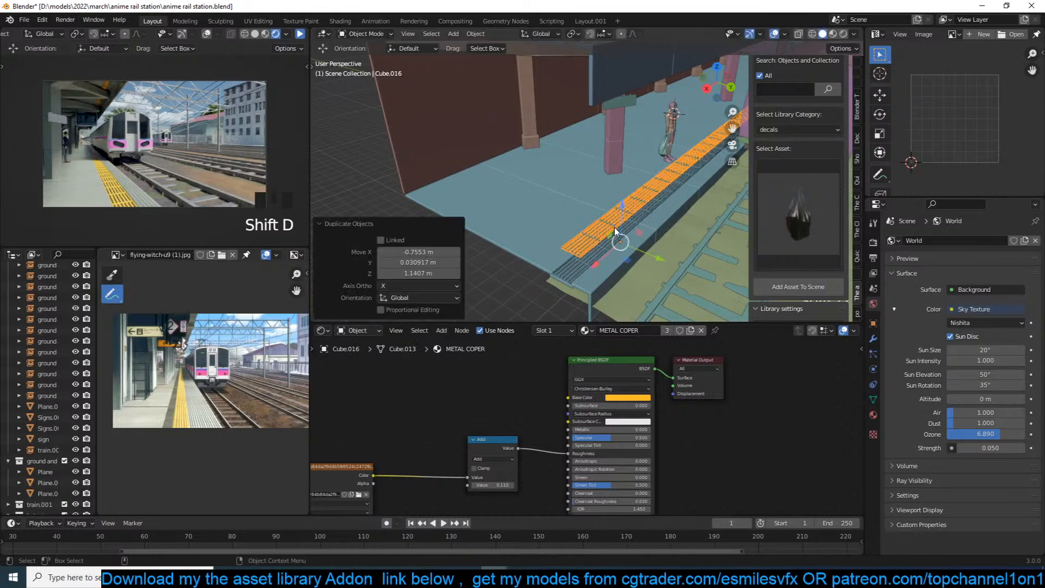
left_click(873, 338)
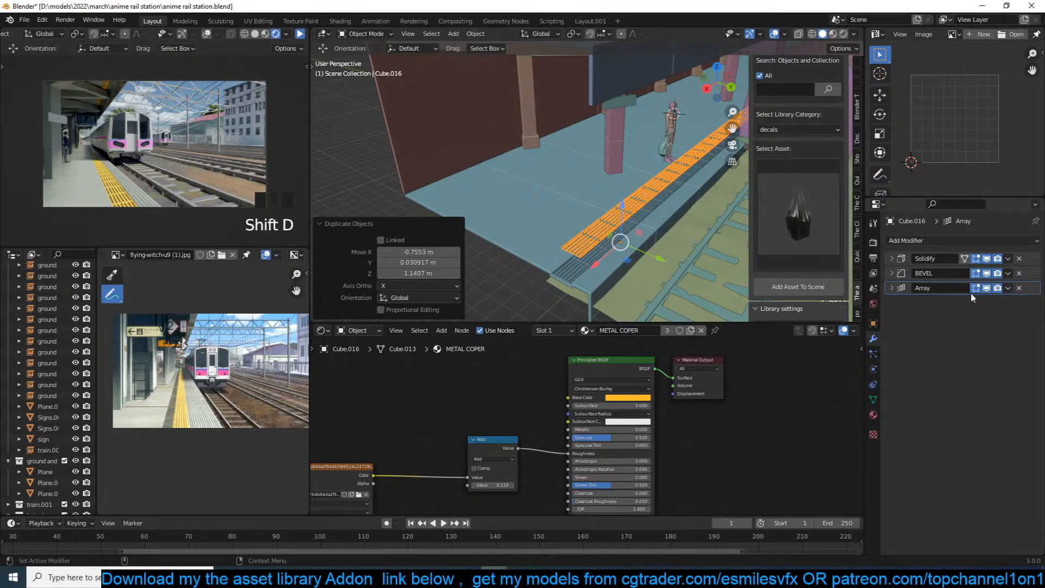
key("r")
key("x")
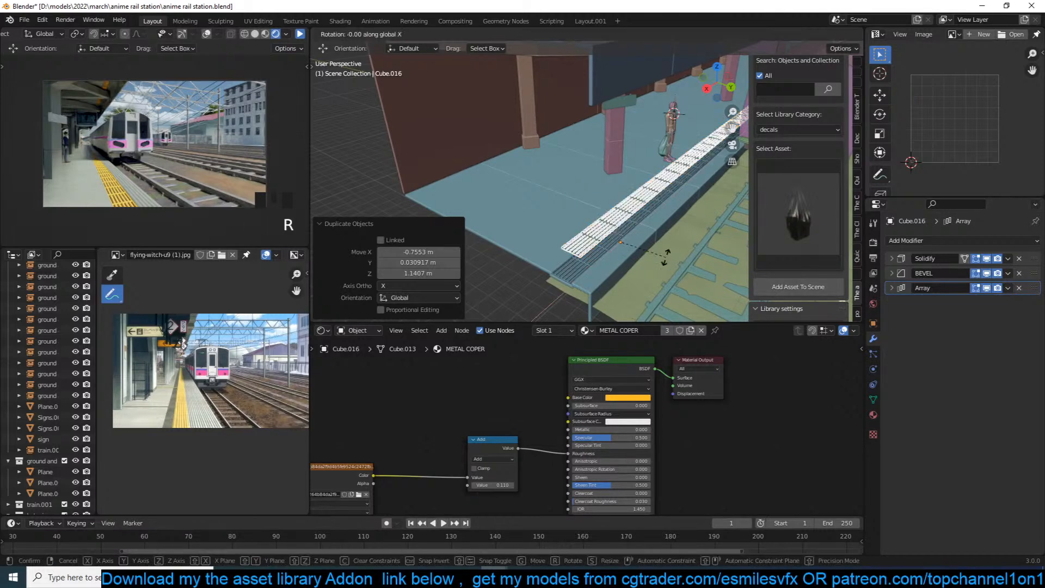
right_click(665, 255)
Set the duplicated strip's origin to its geometry.
right_click(616, 249)
mouse_move(616, 249)
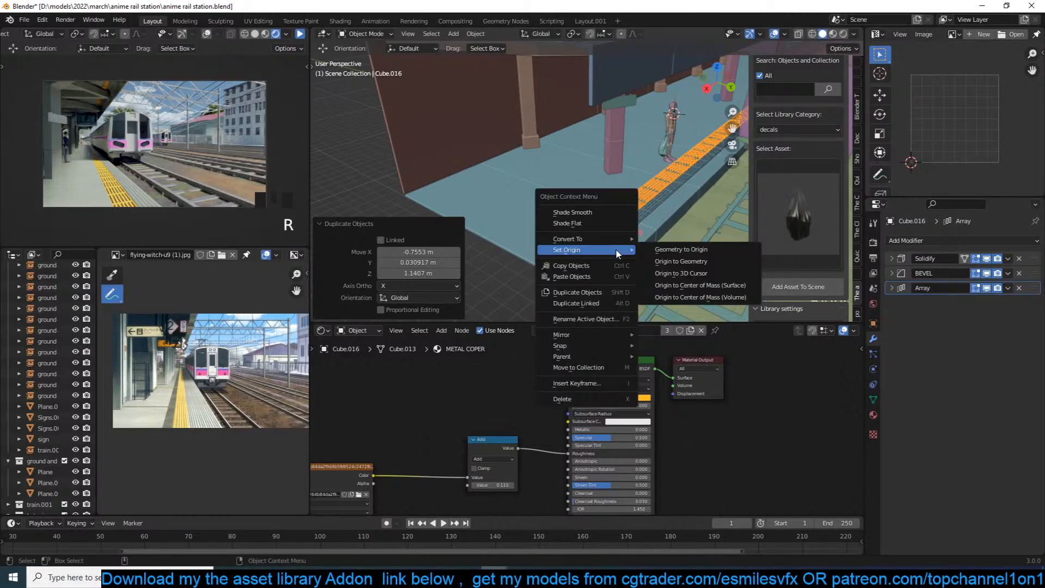
left_click(684, 266)
Rotate the duplicated strip 90° about the Y axis and apply its rotation.
key("r")
type("x")
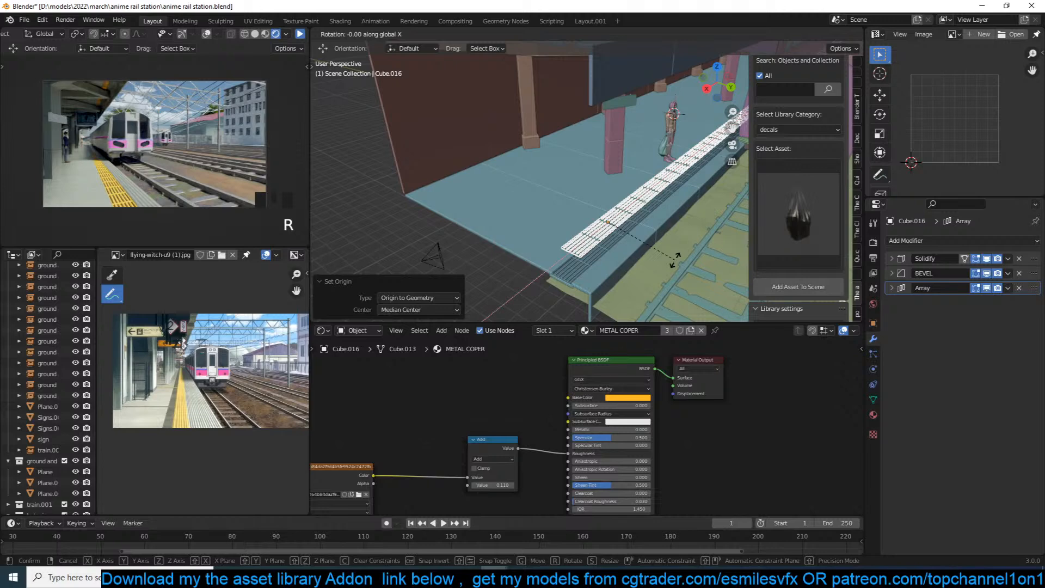
type("y90")
key("Return")
key("ctrl+a")
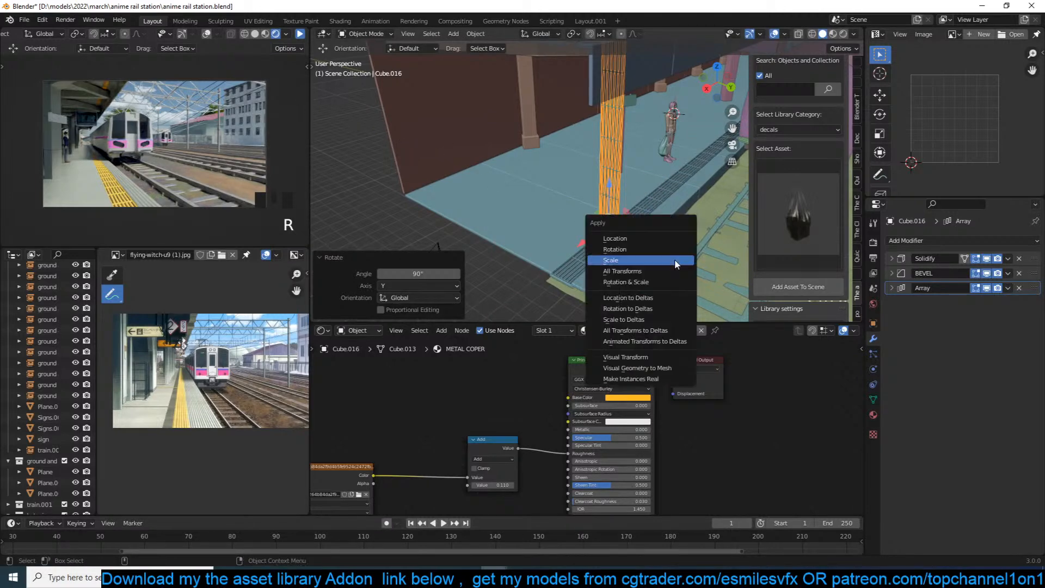
left_click(674, 249)
middle_click_drag(674, 249, 678, 244)
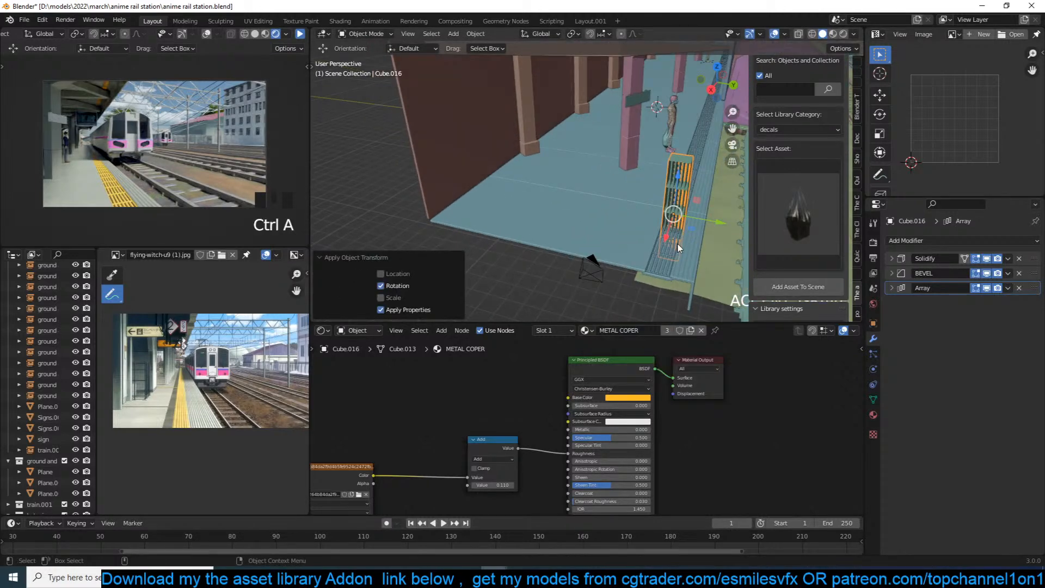
Set the relative offset of the duplicate's Array modifier to 0 in X and 1 in Y.
left_click(892, 289)
double_click(971, 351)
type("0")
key("Return")
left_click(957, 363)
type("1")
key("Return")
Shrink the upright arrayed panel, move it over the platform and about -7.7 m along X, and scale it again to about 0.61.
middle_click_drag(668, 298, 633, 246)
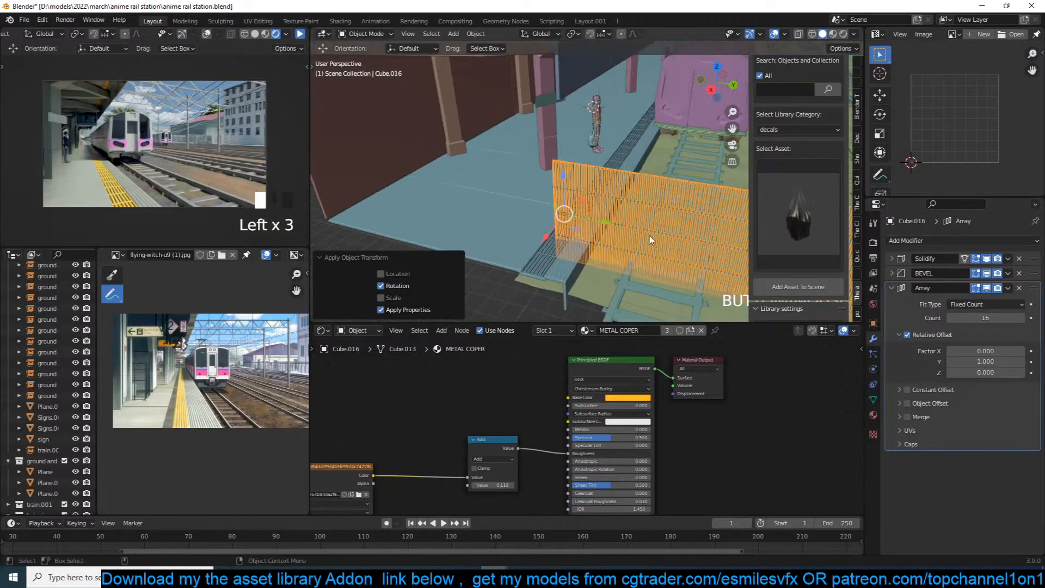
key("s")
left_click(655, 244)
left_click_drag(601, 224, 519, 206)
middle_click_drag(516, 206, 484, 220)
left_click_drag(422, 217, 519, 194)
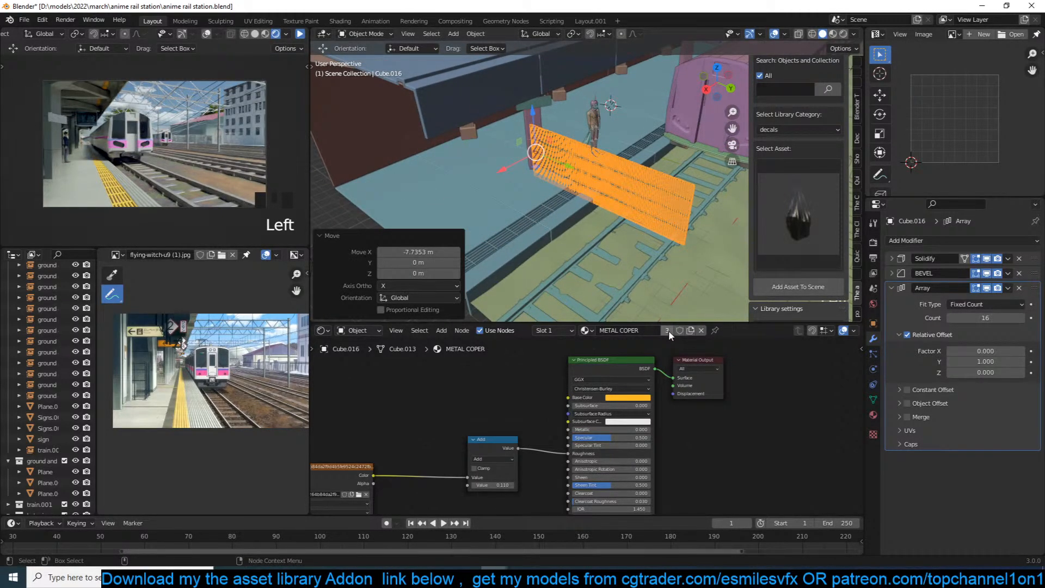
key("s")
left_click(616, 173)
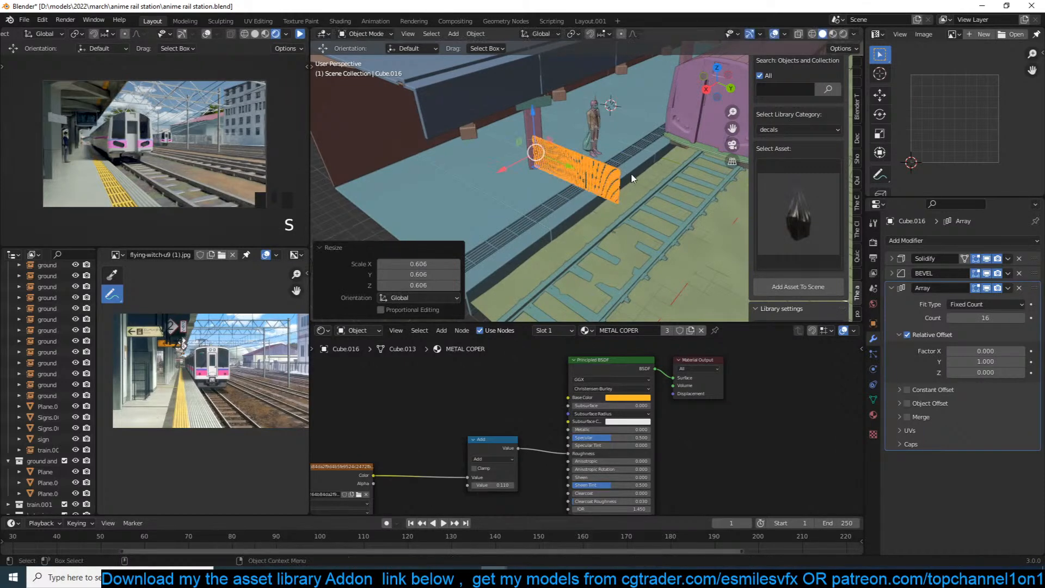
Move the upright arrayed panel along Y across the platform and reposition it along X near the front pillar.
middle_click_drag(618, 175, 582, 173)
left_click_drag(572, 166, 515, 156)
middle_click_drag(514, 155, 578, 198)
key("g")
key("x")
left_click(529, 193)
Scale the panel's whole mesh about 2.3 times along Y in Edit Mode to widen its grid.
key("Tab")
key("a")
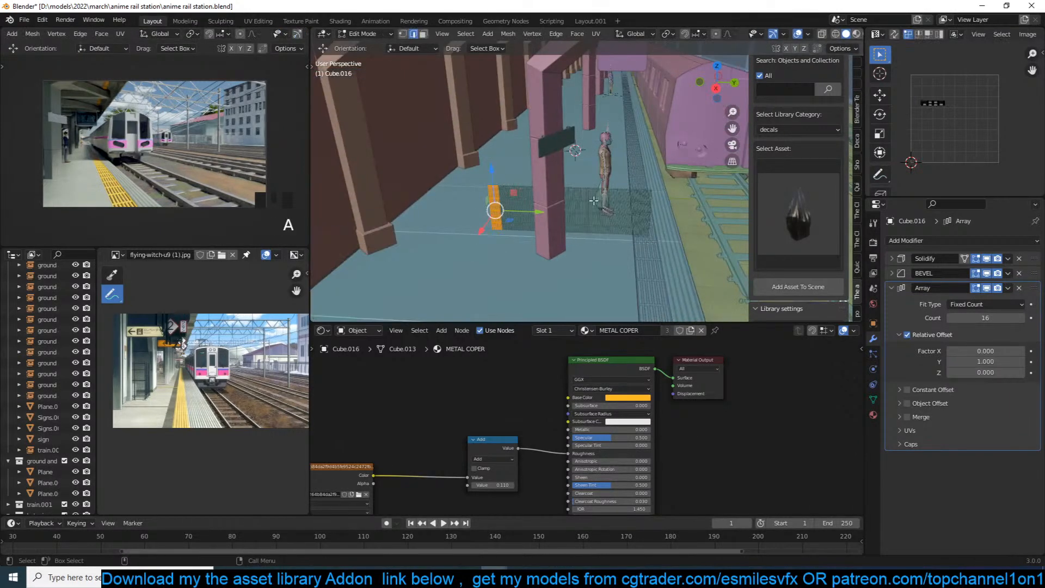
key("s")
key("y")
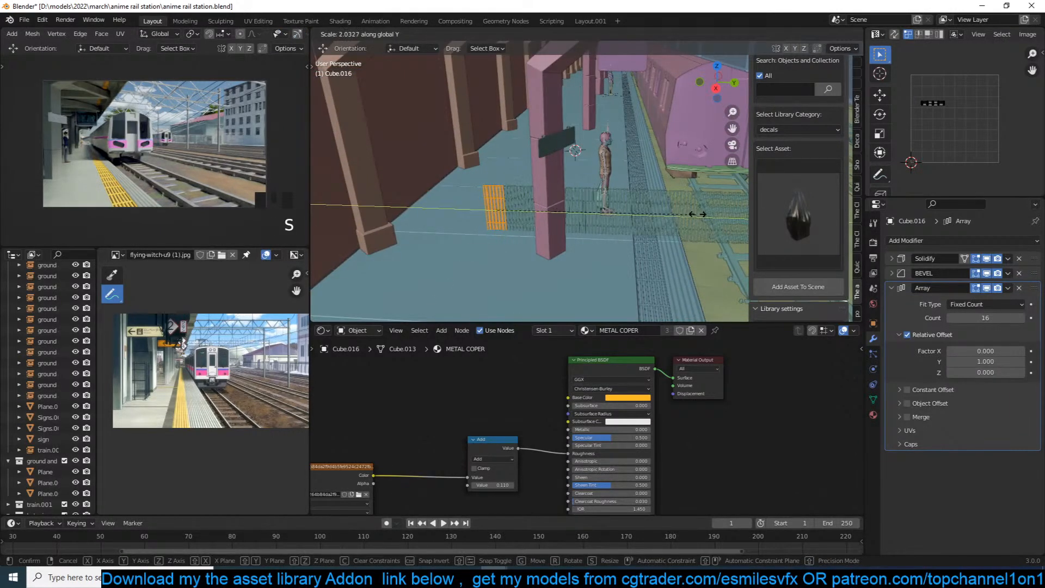
left_click(723, 205)
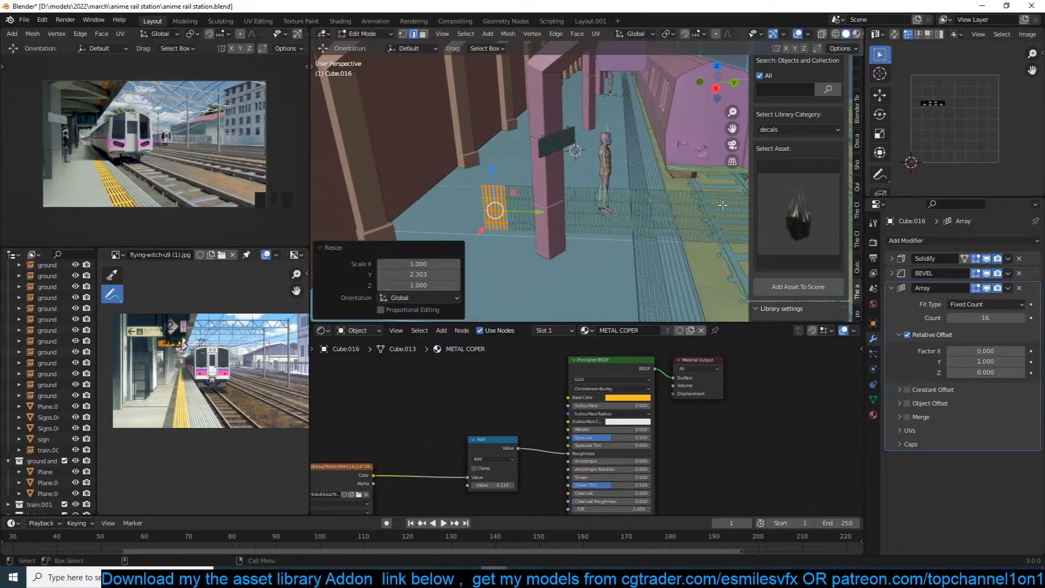
key("KP_Decimal")
scroll(544, 112, "up", 3)
middle_click_drag(545, 111, 488, 227, "shift")
key("1")
scroll(528, 258, "up", 2)
key("alt+a")
left_click(488, 228)
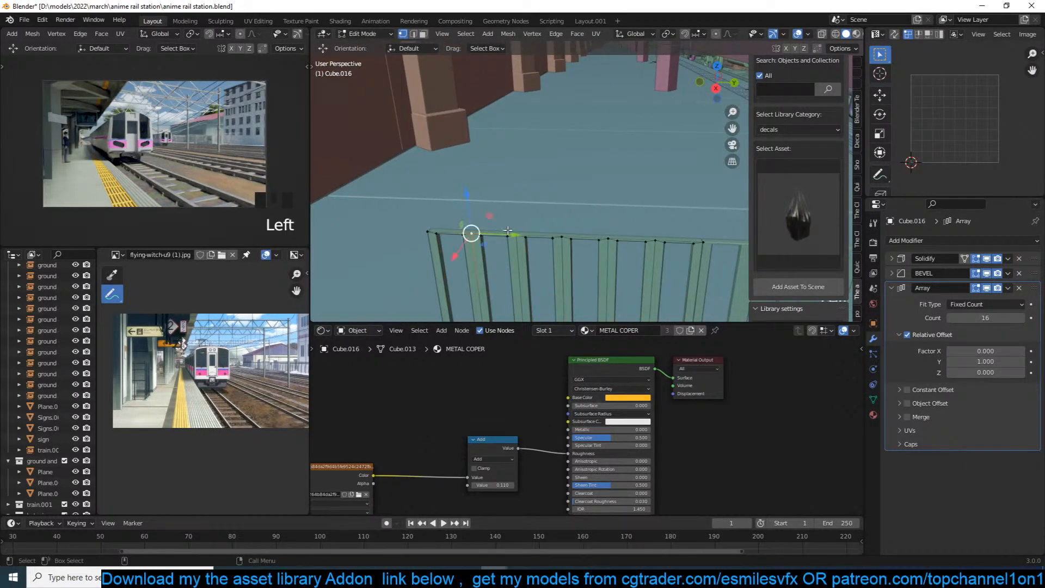
left_click(607, 235, "shift")
key("g")
key("z")
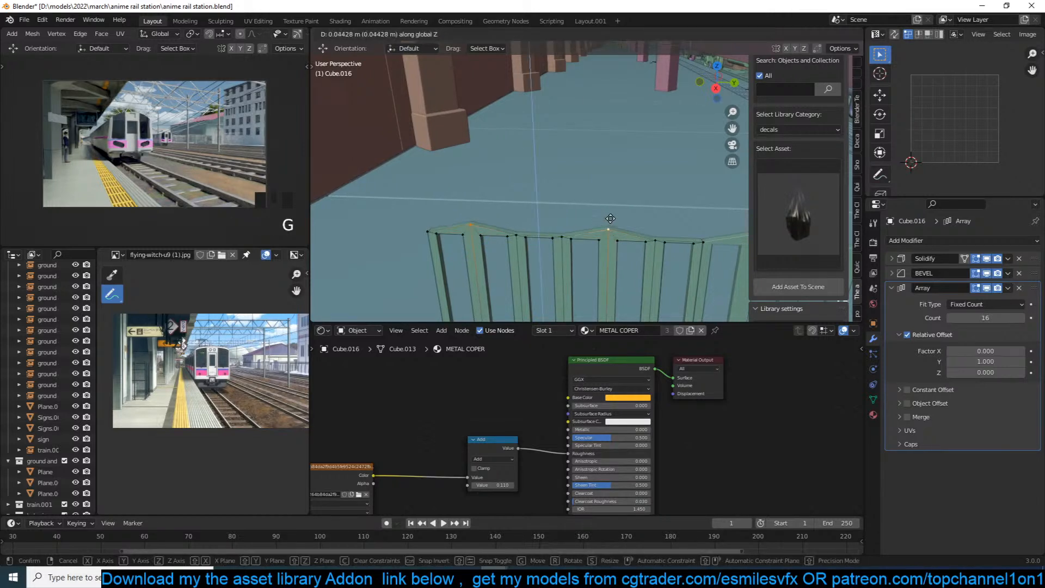
key("Escape")
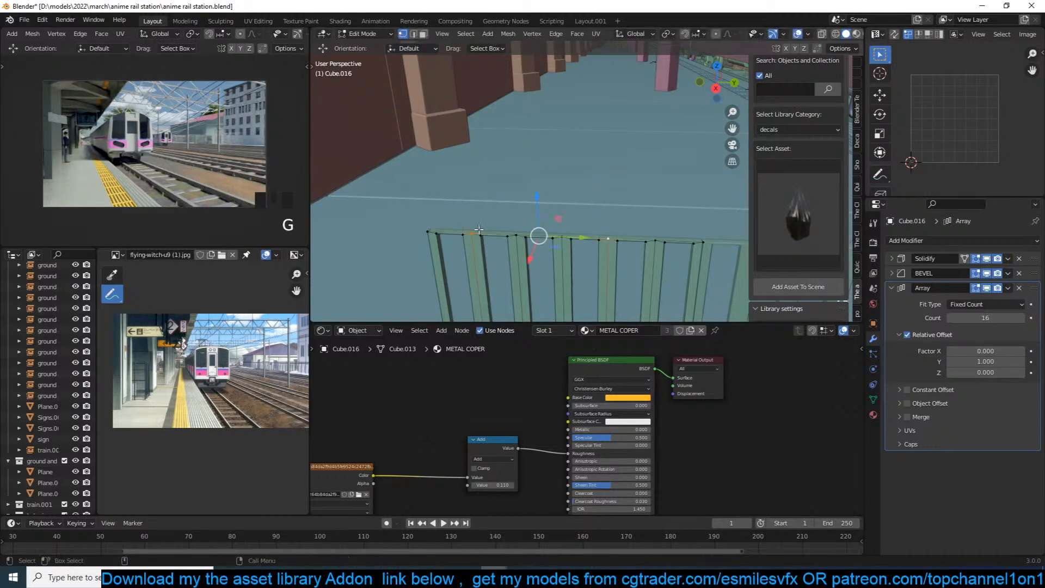
Extrude two of the fence segment's top edges about 0.04 m upward.
key("2")
left_click(460, 231)
left_click(590, 237, "shift")
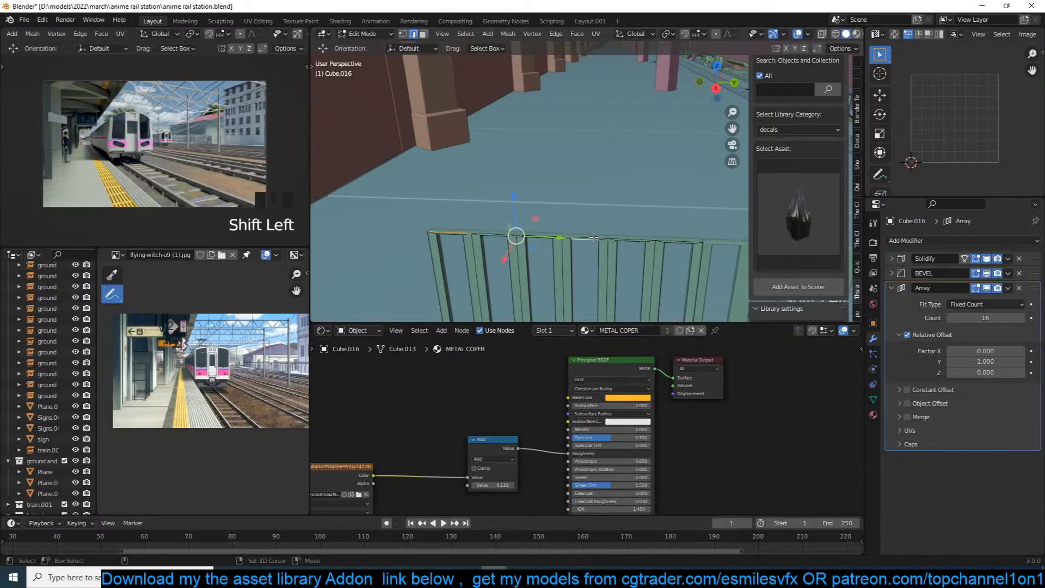
key("e")
left_click(594, 237)
Scale the two extruded edges down to roughly 0.3, each about its own centre.
key("s")
key("period")
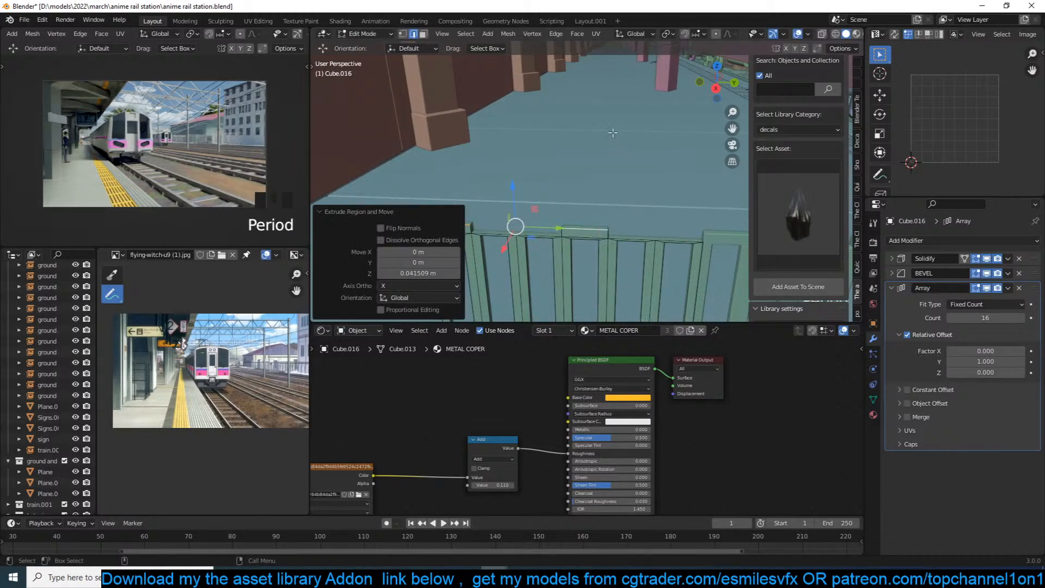
key("s")
right_click(587, 197)
key("period")
left_click(518, 227)
key("s")
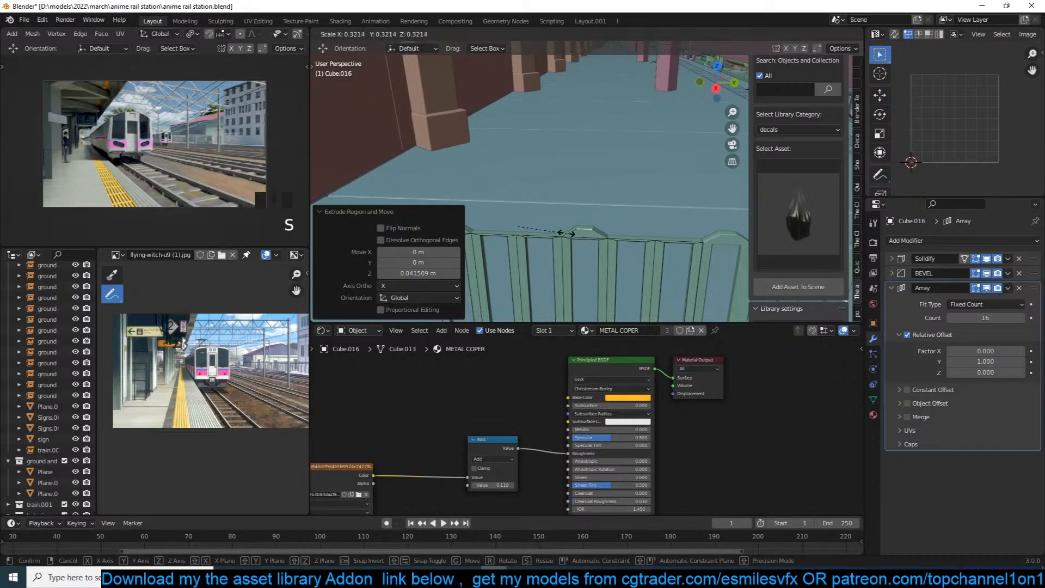
left_click(551, 233)
Extrude the narrowed edges about 0.12 m upward along Z and shrink their ends into pointed spikes.
key("e")
key("z")
left_click(536, 205)
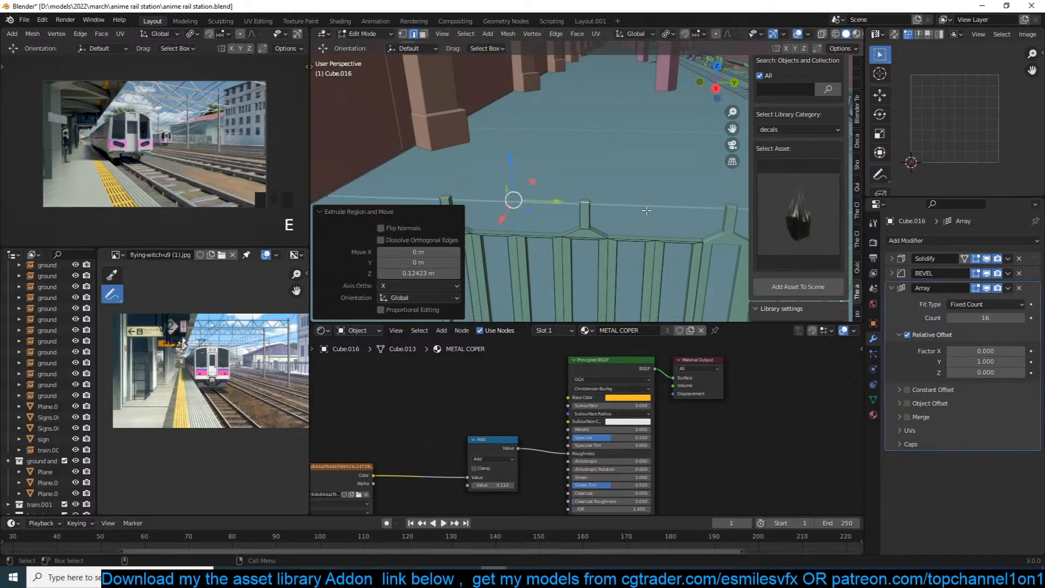
key("s")
left_click(550, 198)
Return to Object Mode and scale the whole spiked fence.
key("Tab")
scroll(695, 223, "down", 3)
key("s")
left_click(665, 240)
Delete faces from the upper part of one slat column in the fence segment, selecting them through the mesh.
middle_click_drag(665, 237, 575, 158)
scroll(572, 243, "up", 3)
key("Tab")
key("1")
key("3")
key("alt+z")
key("b")
left_click_drag(586, 143, 569, 134)
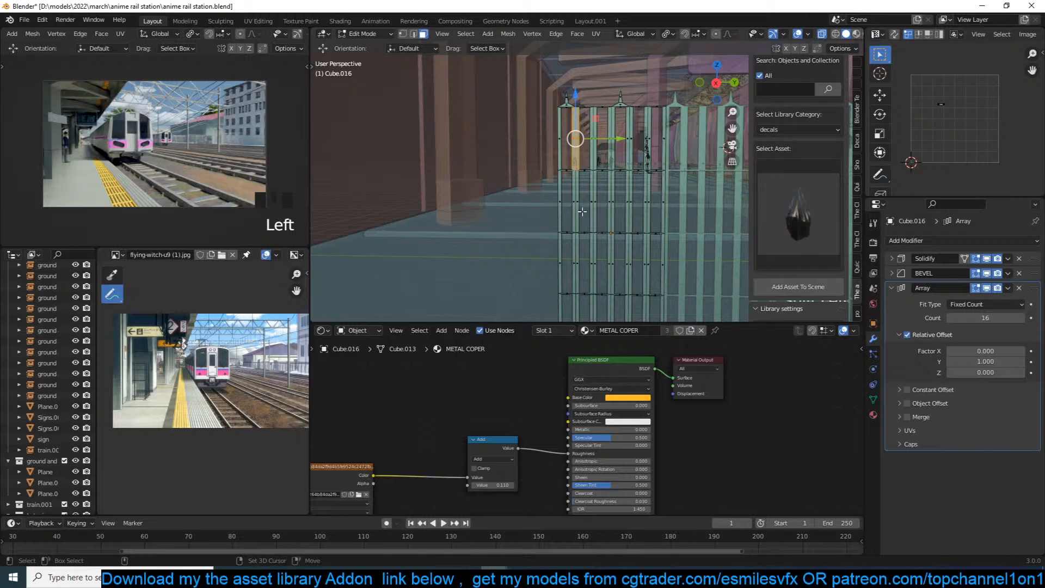
left_click_drag(569, 189, 588, 213, "shift")
key("x")
left_click(592, 225)
key("Tab")
key("alt+z")
key("alt+a")
middle_click_drag(616, 232, 536, 250)
Move the fence about -2.1 m along Y toward the wall, rescale it, and adjust its height along Z.
left_click(575, 215)
middle_click_drag(576, 214, 682, 216)
key("g")
middle_click_drag(618, 197, 566, 192)
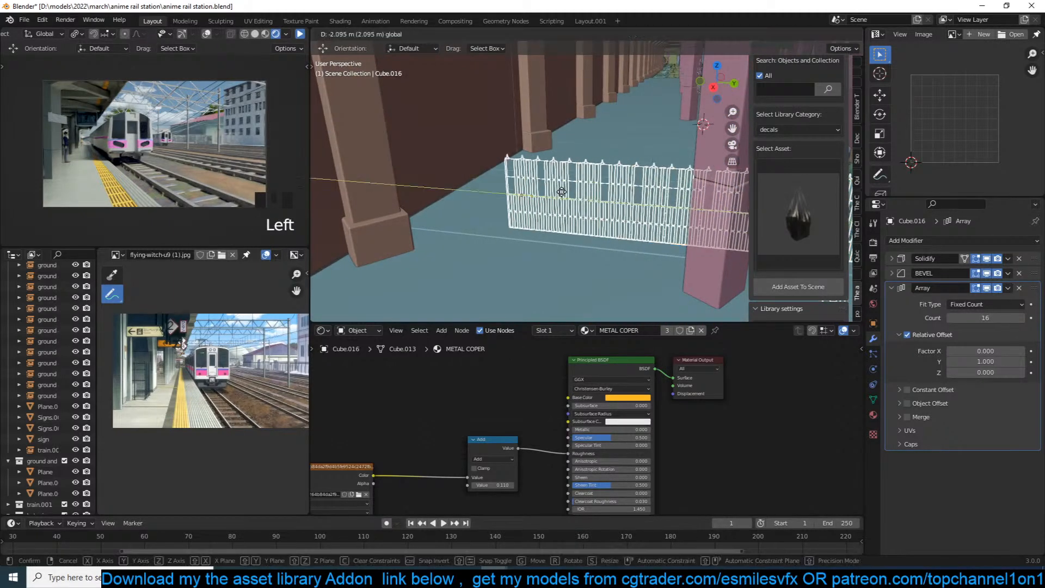
left_click(562, 191)
key("s")
left_click(578, 188)
key("g")
key("z")
left_click(640, 178)
Reduce the fence's Array modifier count to 8.
key("alt+a")
middle_click_drag(640, 179, 665, 143)
scroll(660, 182, "down", 2)
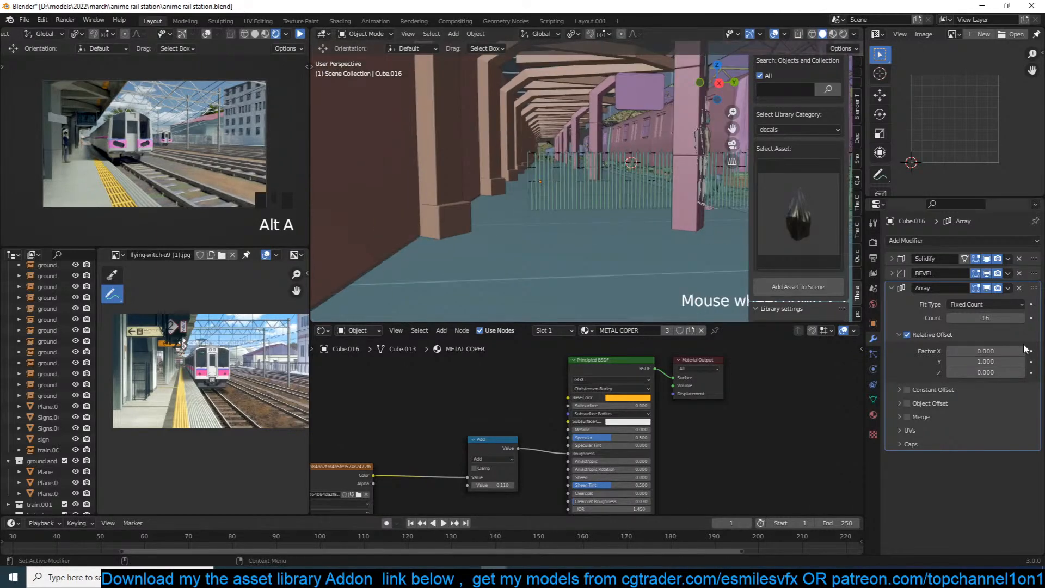
left_click_drag(998, 318, 964, 317)
middle_click_drag(651, 219, 614, 214)
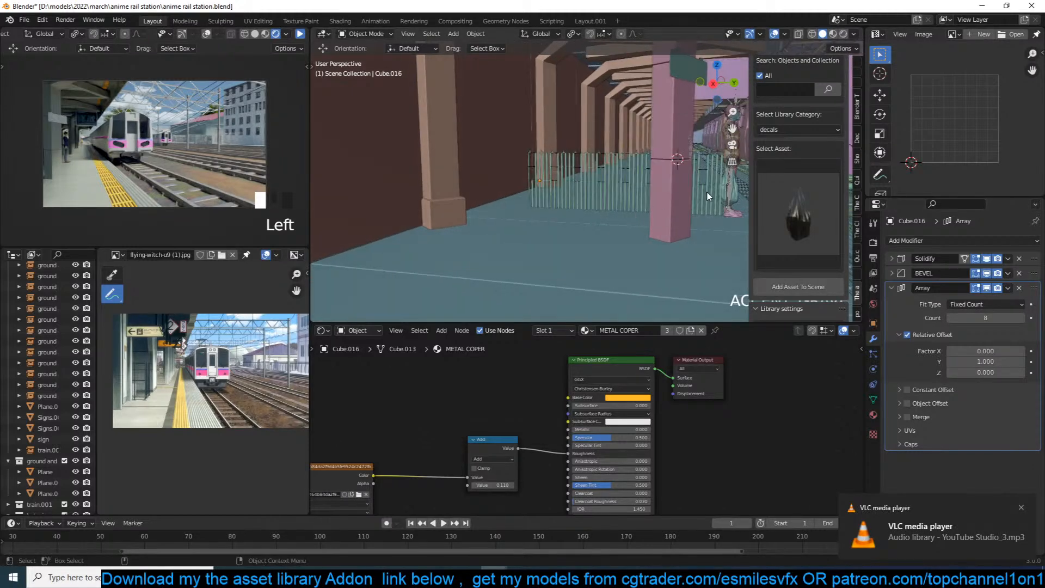
Examine the shortened fence's placement on the platform through the camera view.
key("h")
key("ctrl+z")
key("alt+a")
key("KP_0")
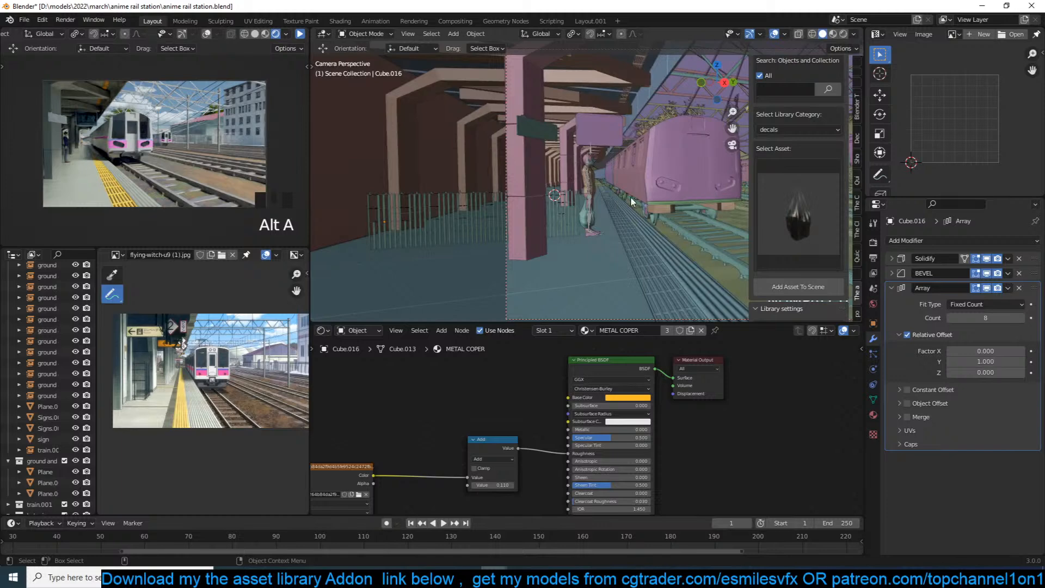
middle_click_drag(567, 211, 562, 166)
left_click(588, 159)
key("KP_0")
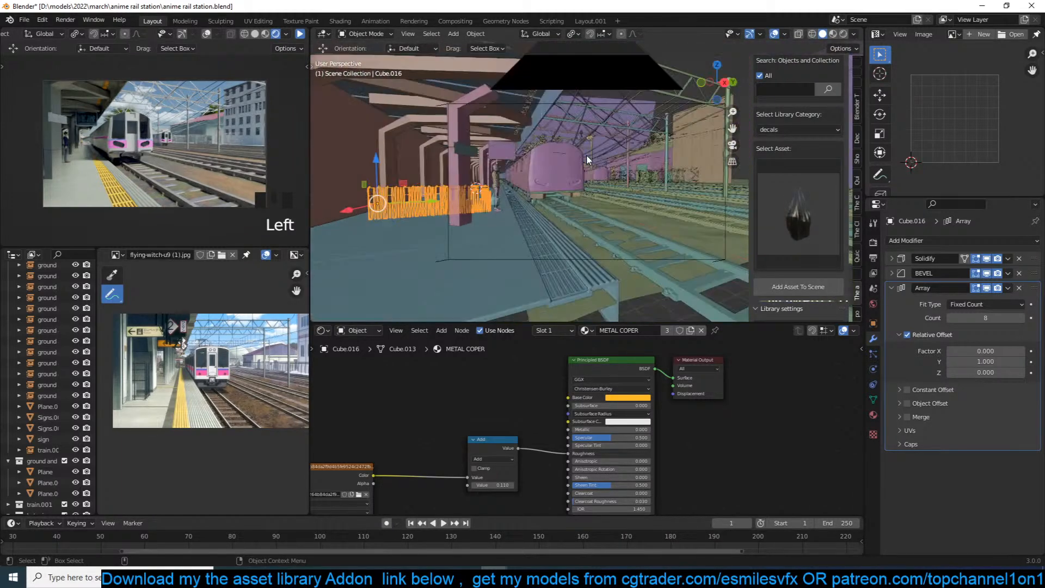
key("alt+a")
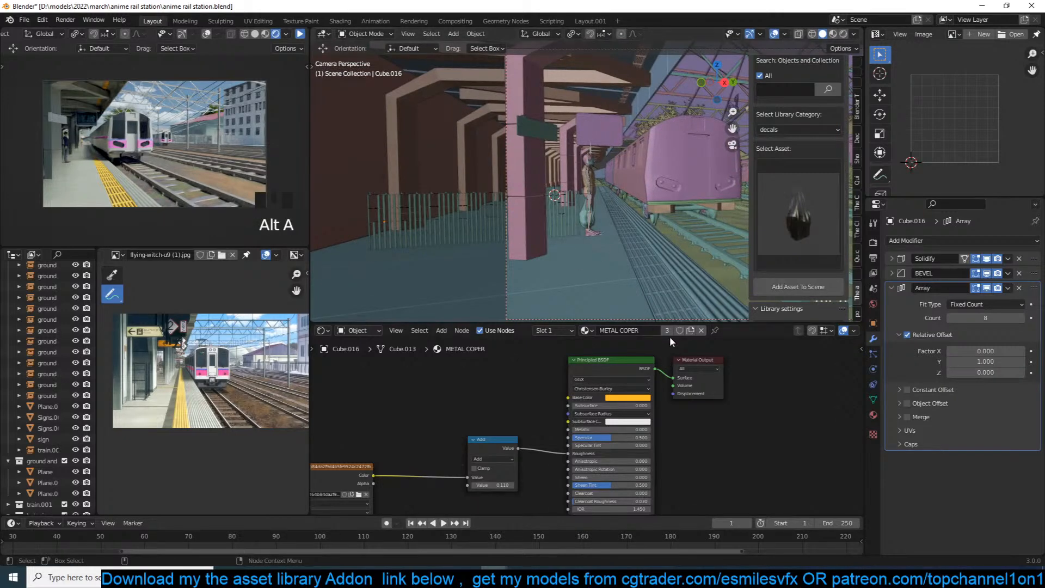
Make the fence's METAL COPER material a single-user copy, darken its base color to near black, and save the file.
left_click(668, 331)
left_click(628, 397)
left_click(668, 340)
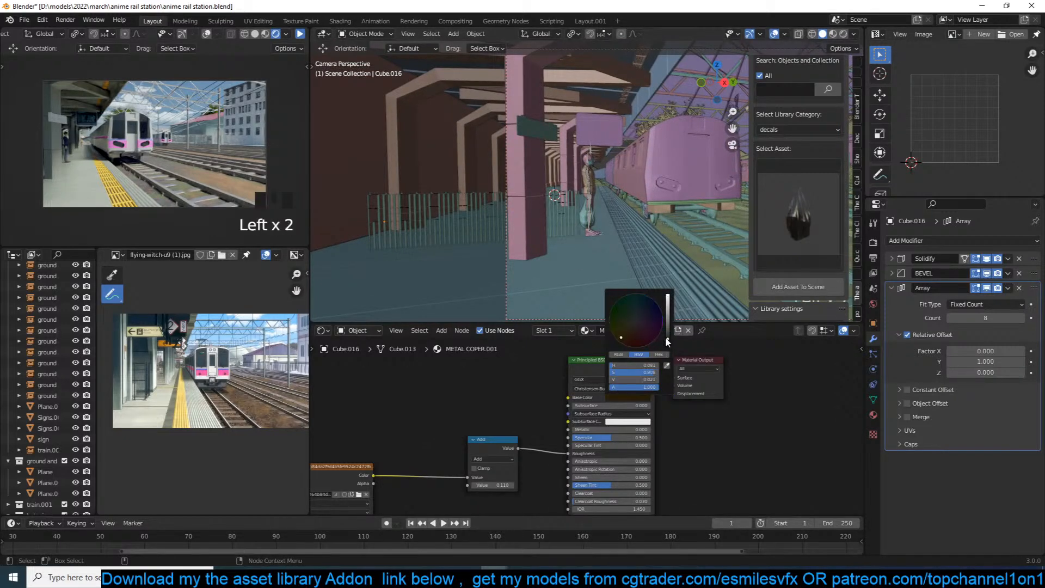
key("ctrl+s")
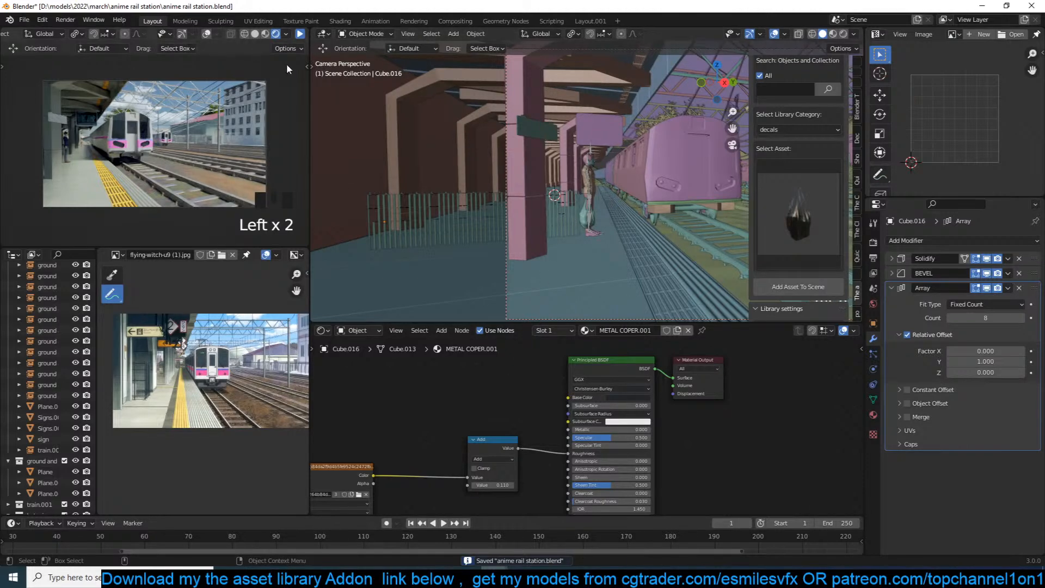
left_click(482, 93)
key("alt+a")
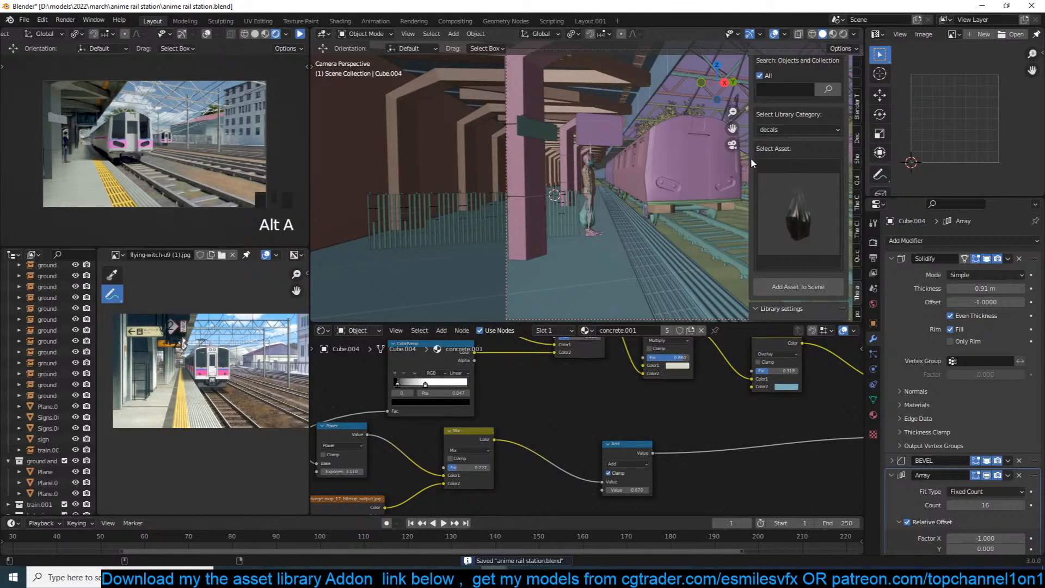
Look through the decals, electronics and food categories of the asset library for a suitable prop.
left_click(794, 218)
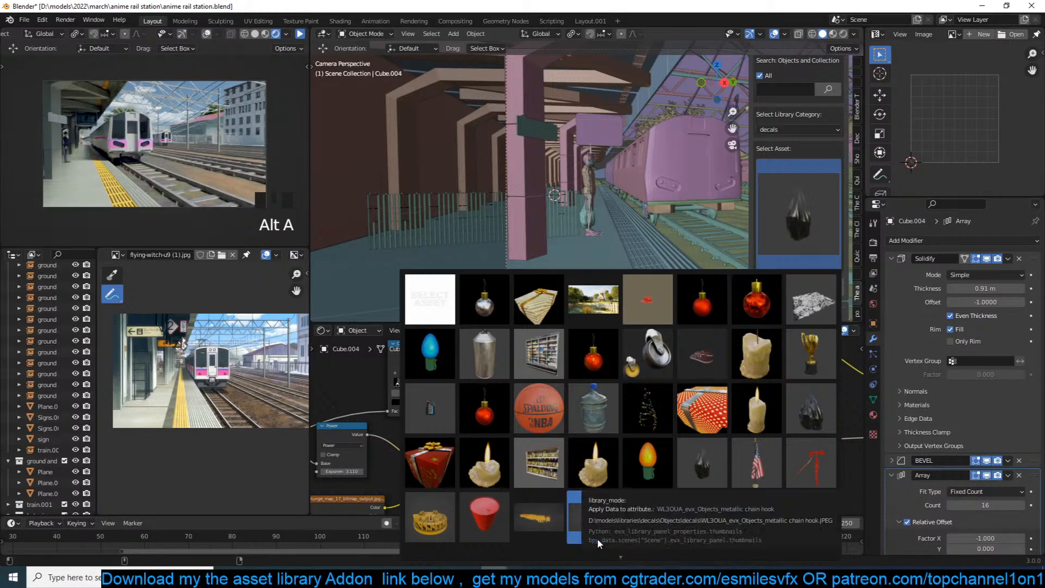
scroll(608, 551, "down", 2)
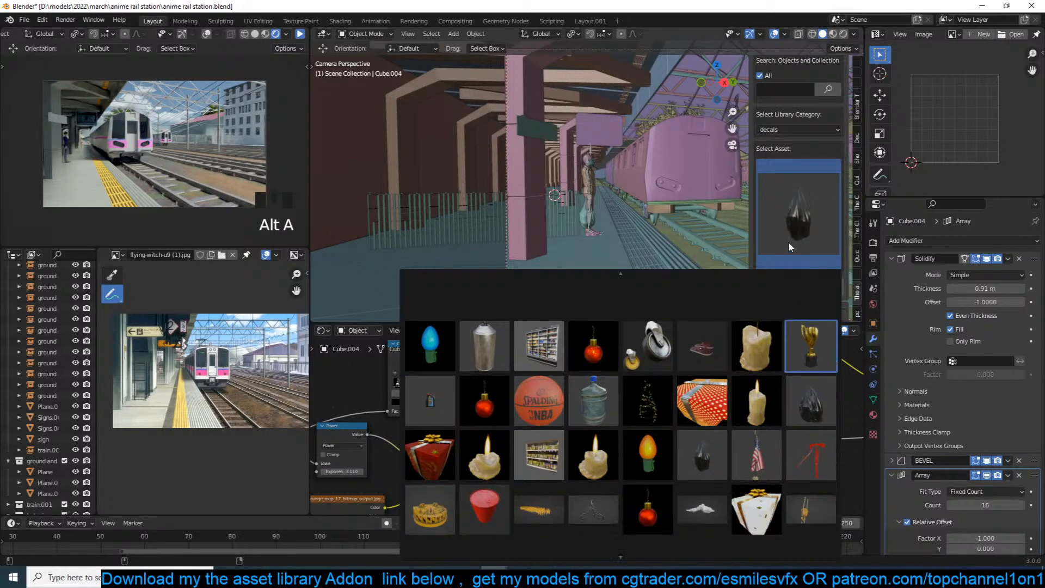
left_click(812, 130)
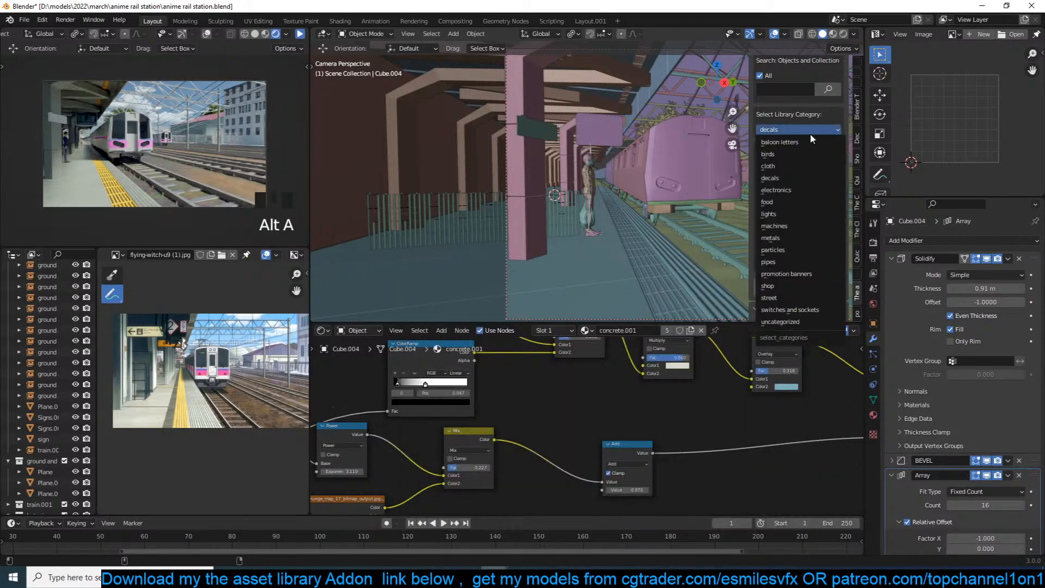
left_click(778, 190)
double_click(778, 188)
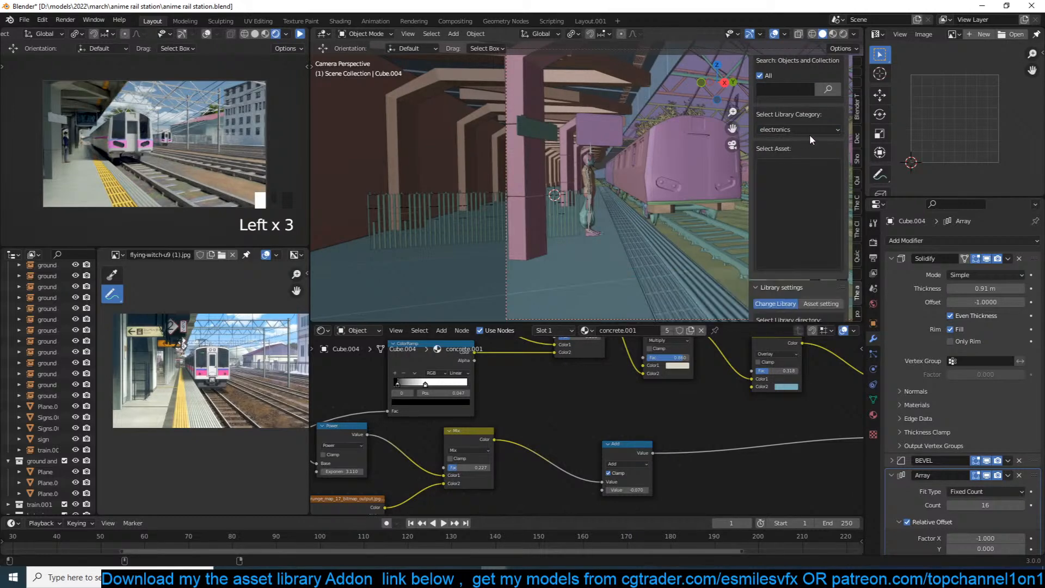
left_click(809, 130)
left_click(779, 198)
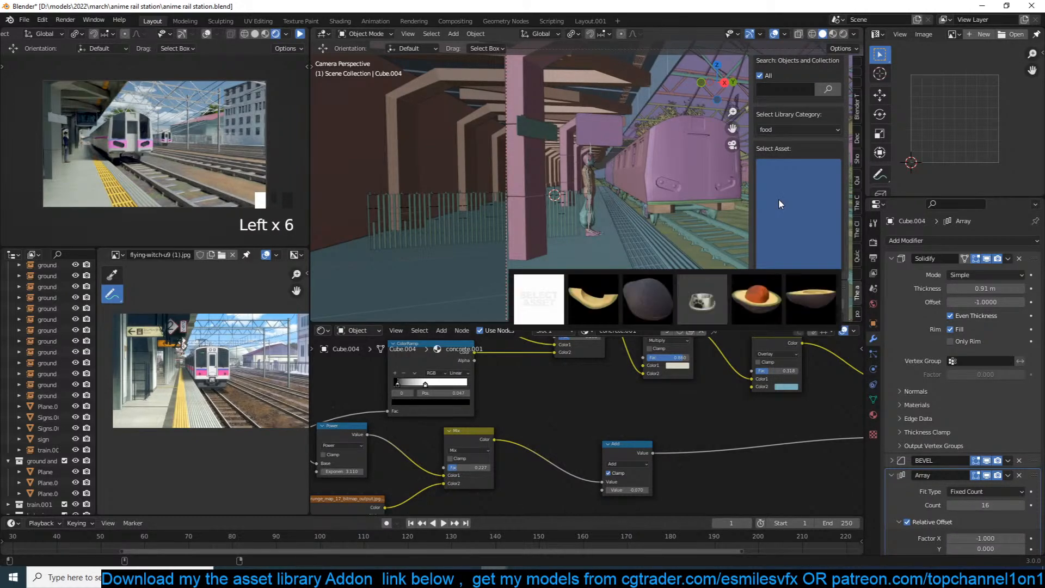
Add the tube light from the lights library category at the 3D cursor, placed on the roof beam above the platform.
left_click(814, 132)
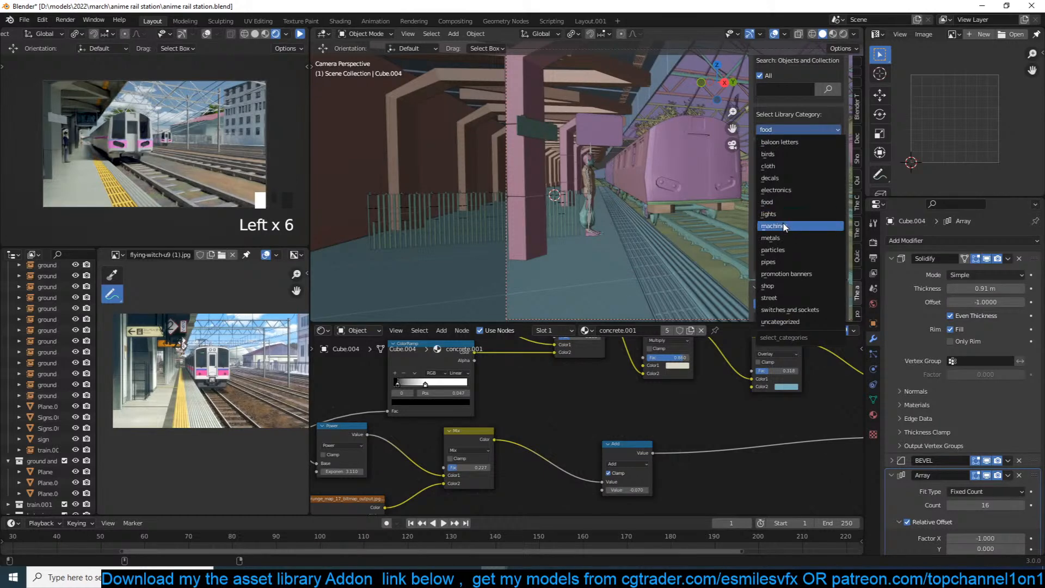
left_click(788, 215)
double_click(788, 215)
left_click(789, 218)
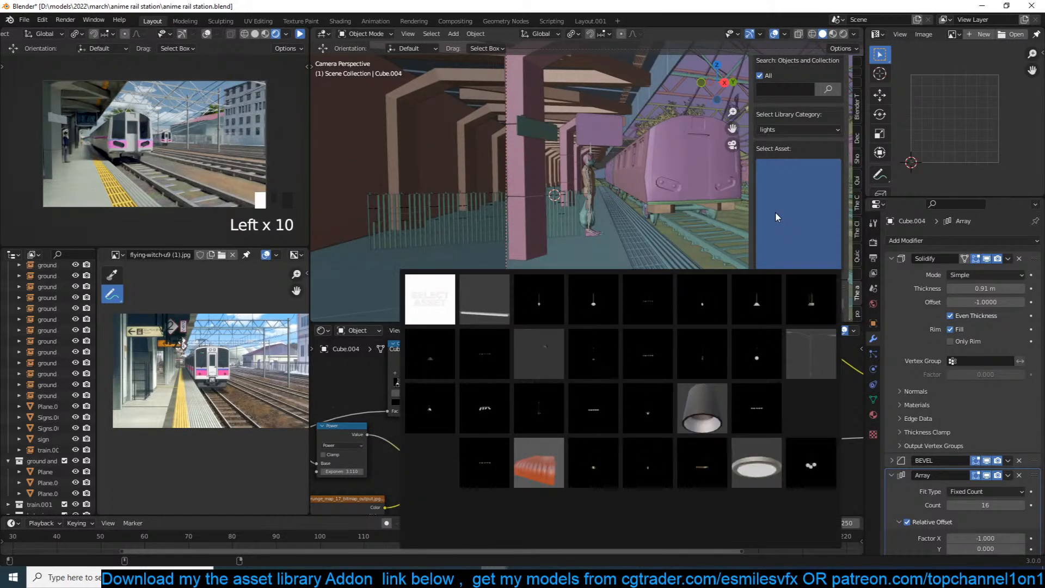
left_click(502, 310)
middle_click_drag(590, 119, 558, 165)
right_click(479, 100, "shift")
right_click(479, 100, "shift")
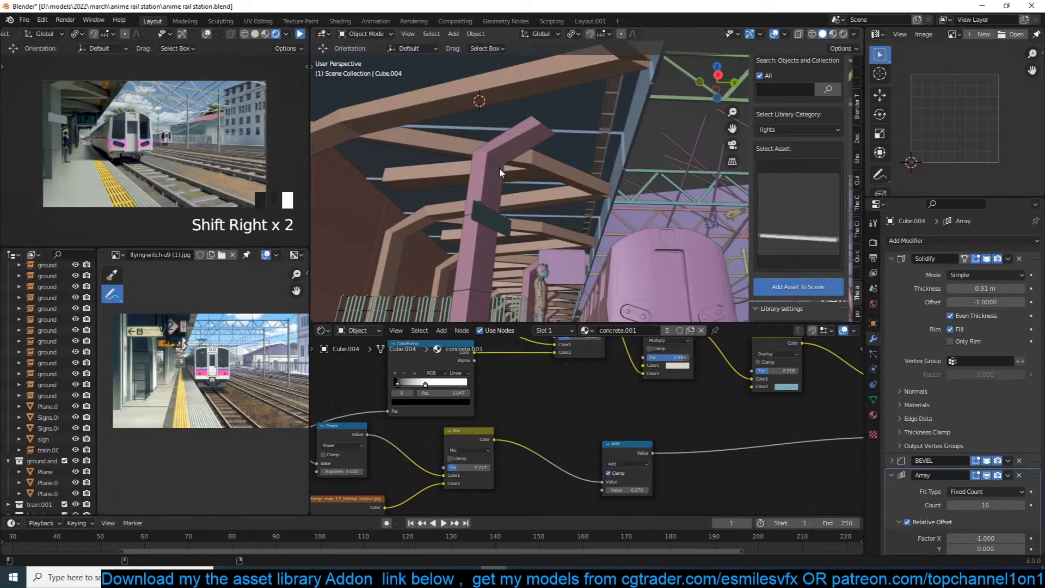
middle_click_drag(557, 148, 516, 176)
Rotate the tube light about the Z axis, finishing with a turn of about -17°.
key("r")
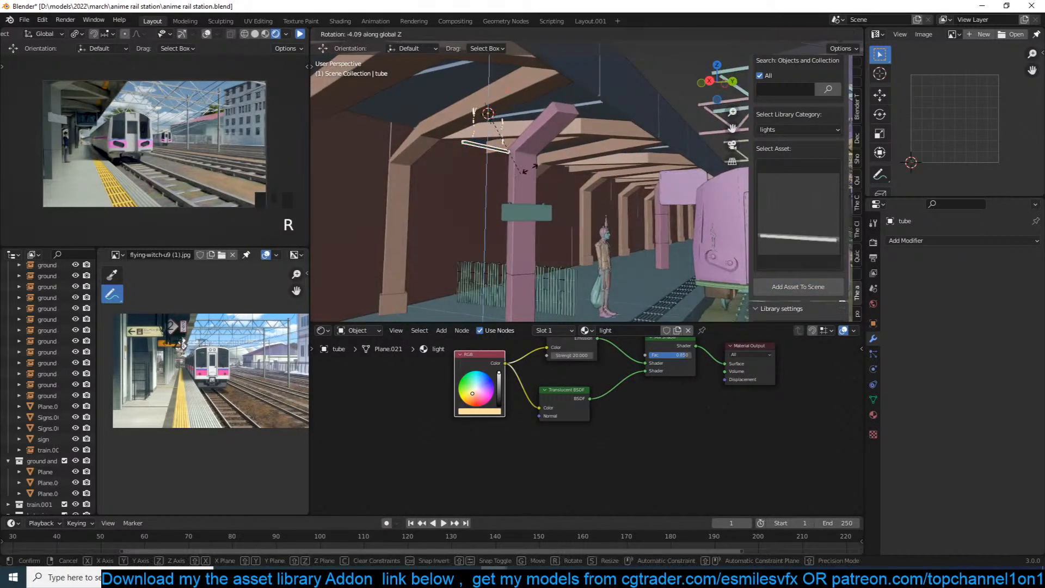
left_click(526, 103)
key("r")
left_click(541, 83)
key("z")
right_click(547, 85)
mouse_move(548, 86)
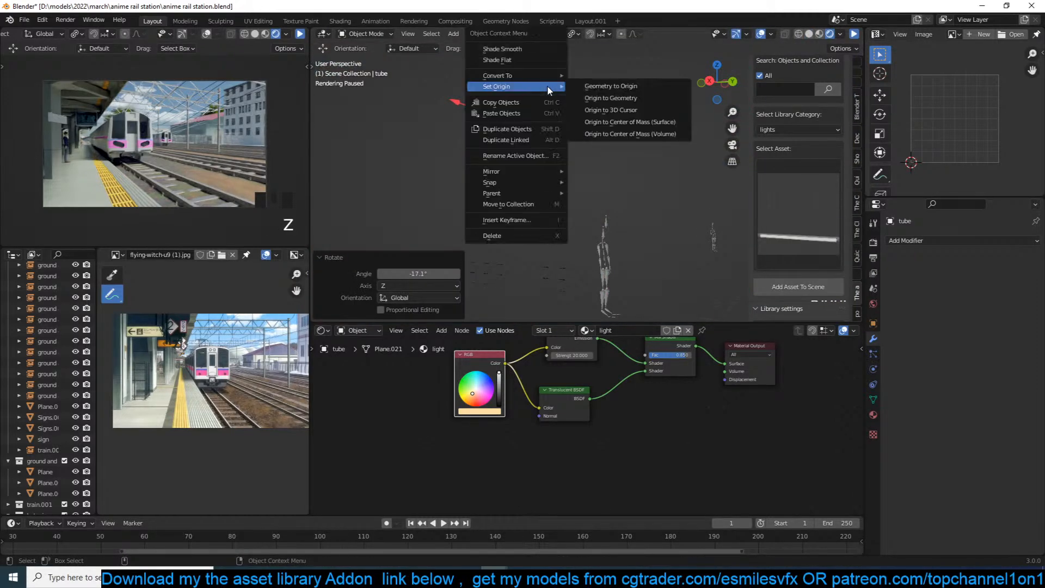
left_click(604, 99)
left_click(564, 141)
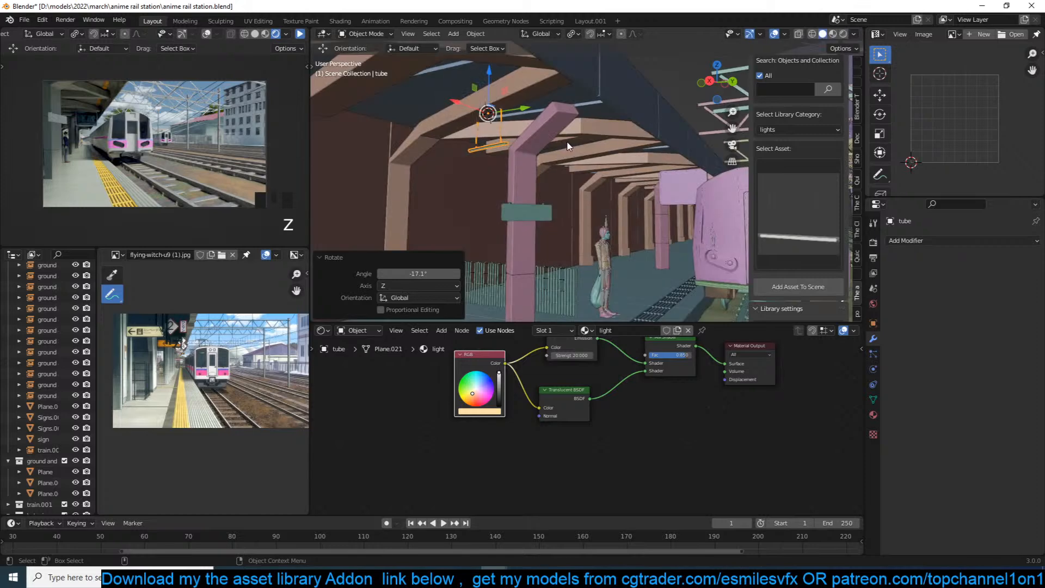
Raise the tube light about 1.56 m along Z and lower its material's Mix Shader factor to about 0.05.
key("g")
key("z")
left_click(574, 108)
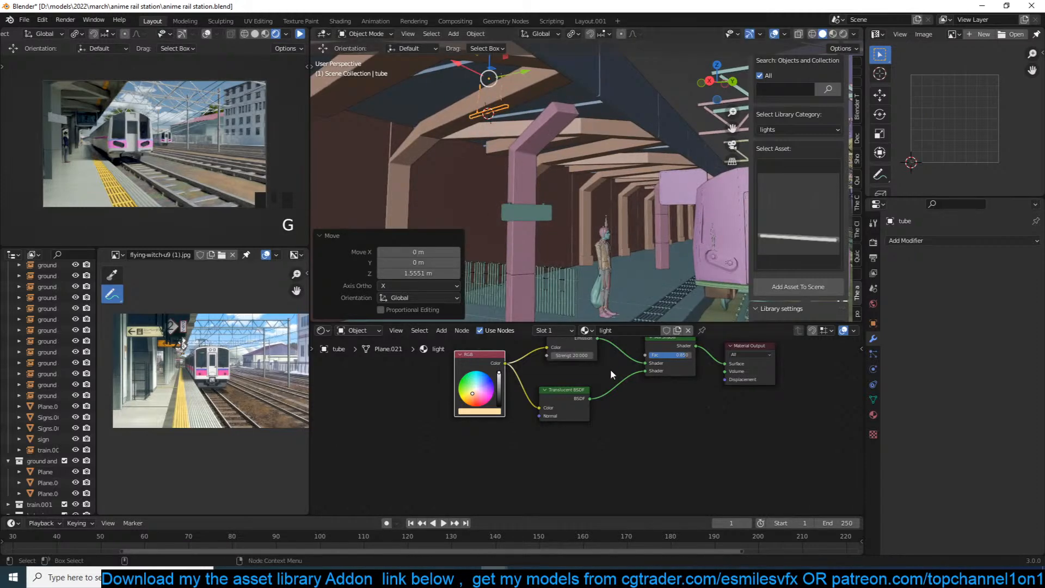
middle_click_drag(610, 371, 581, 389)
mouse_move(643, 371)
left_mouse_down()
mouse_move(604, 371)
mouse_move(633, 376)
left_mouse_up()
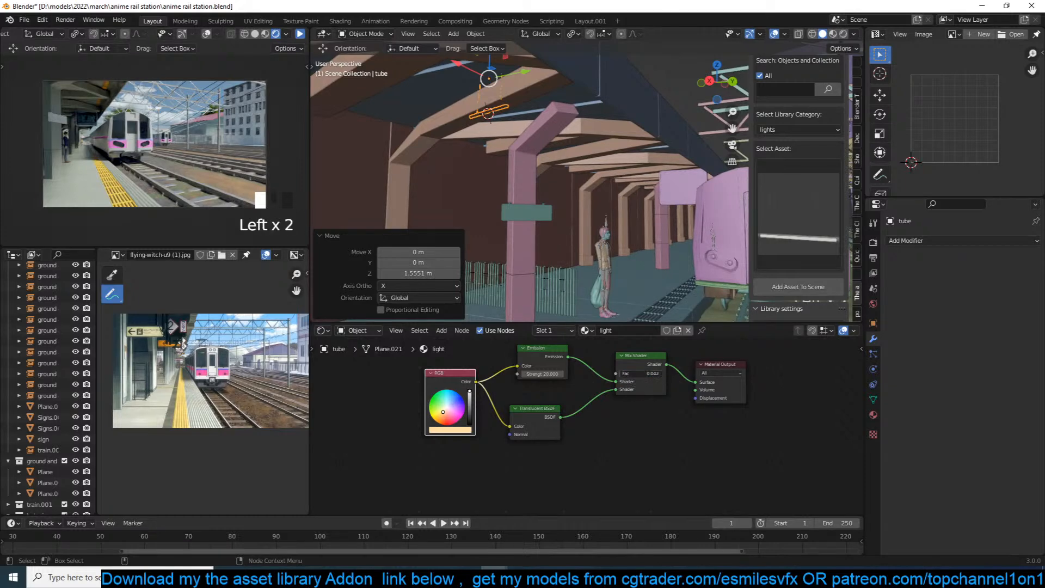
Lower the tube light about 0.06 m along Z beneath the roof beam and check it through the camera.
middle_click_drag(466, 166, 572, 247)
scroll(520, 173, "up", 3)
key("g")
left_click(508, 138)
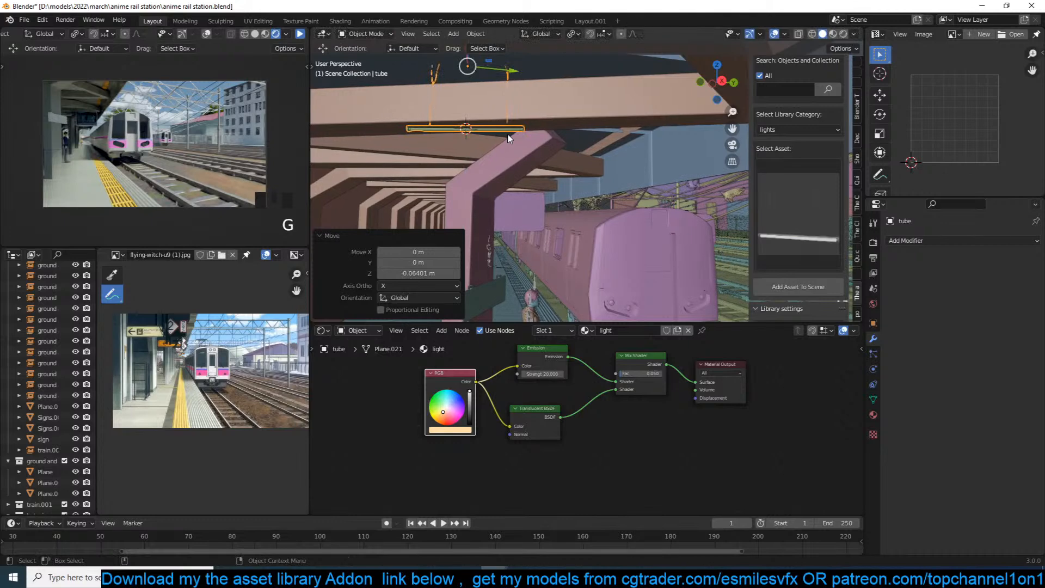
key("KP_0")
scroll(528, 134, "up", 3)
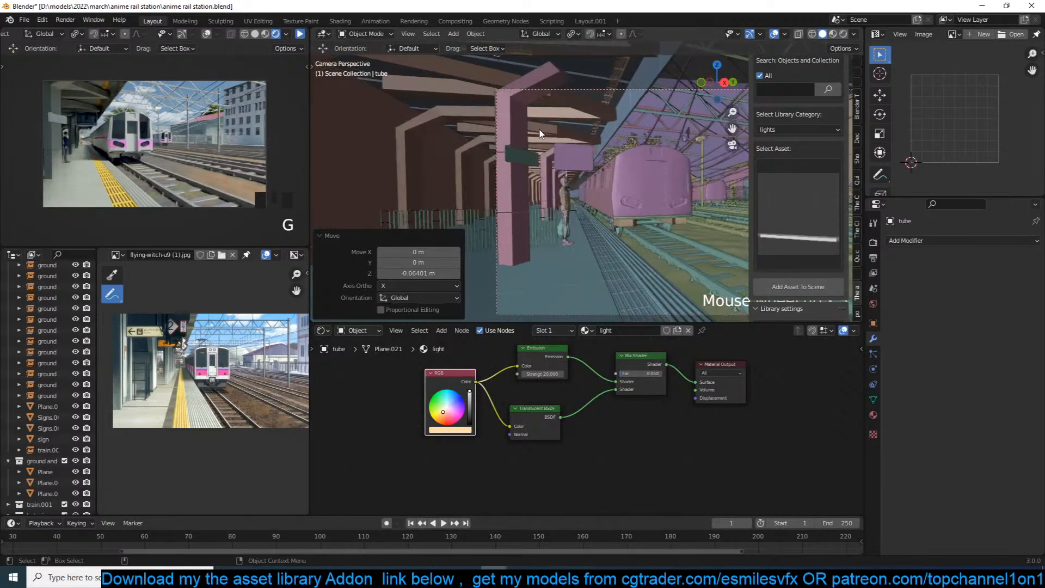
Lower the tube light about 0.21 m along Z, shift it about -11.6 m along X, and readjust its height beneath the roof beams.
key("g")
left_click(536, 132)
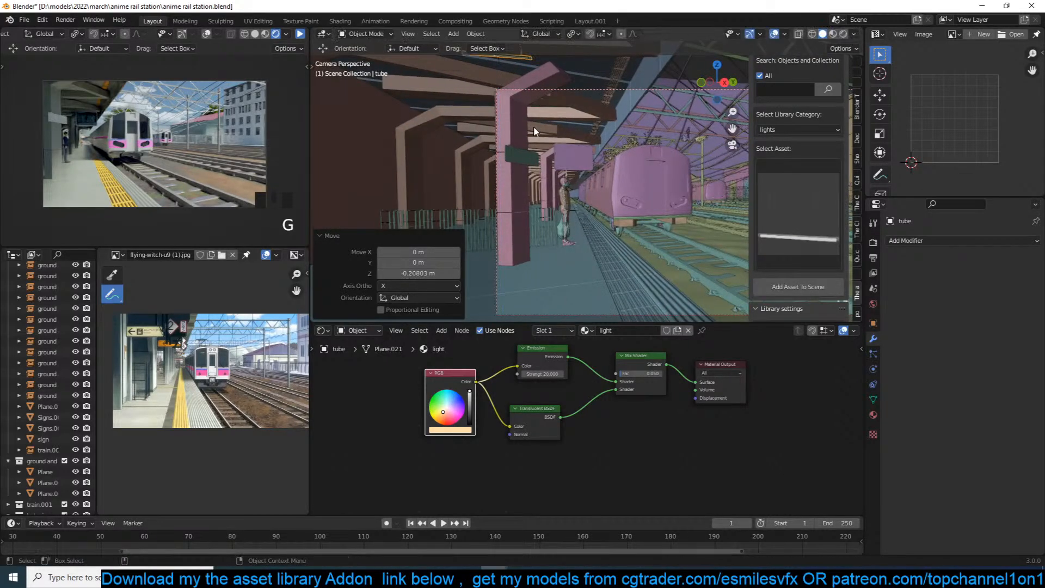
key("g")
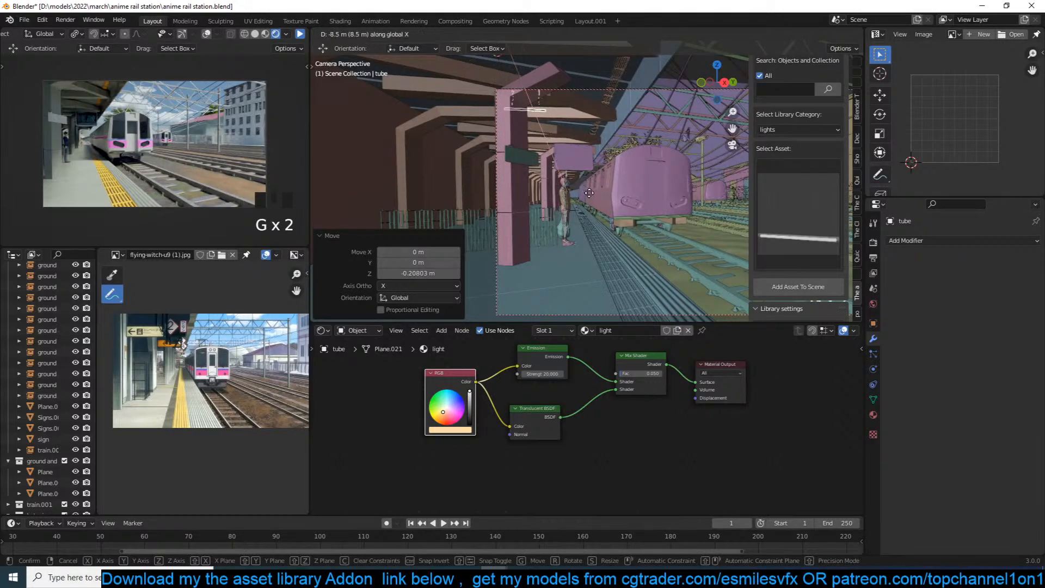
left_click(601, 201)
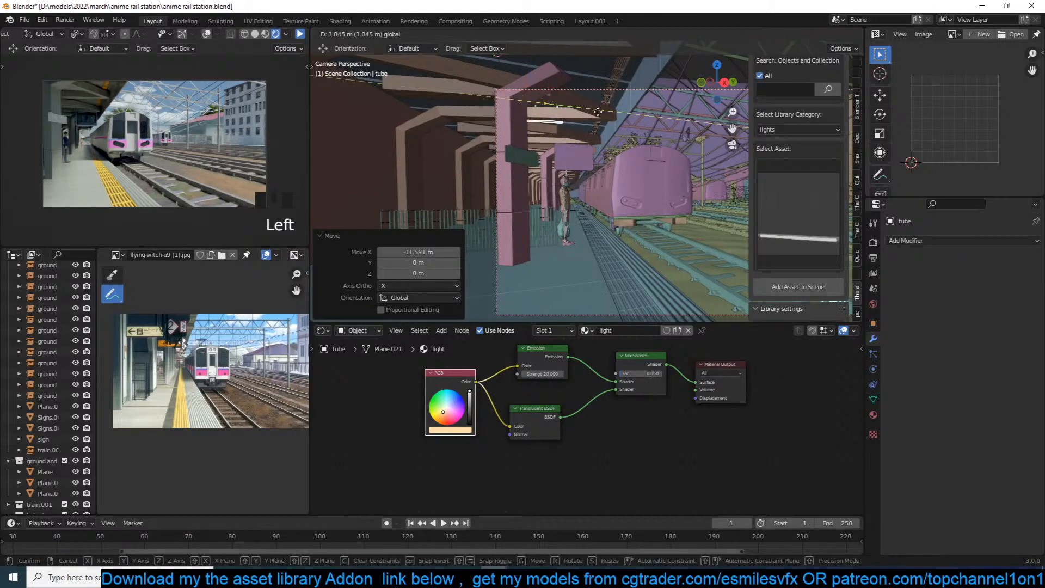
key("alt+a")
scroll(541, 135, "up", 3)
middle_click_drag(541, 135, 534, 127)
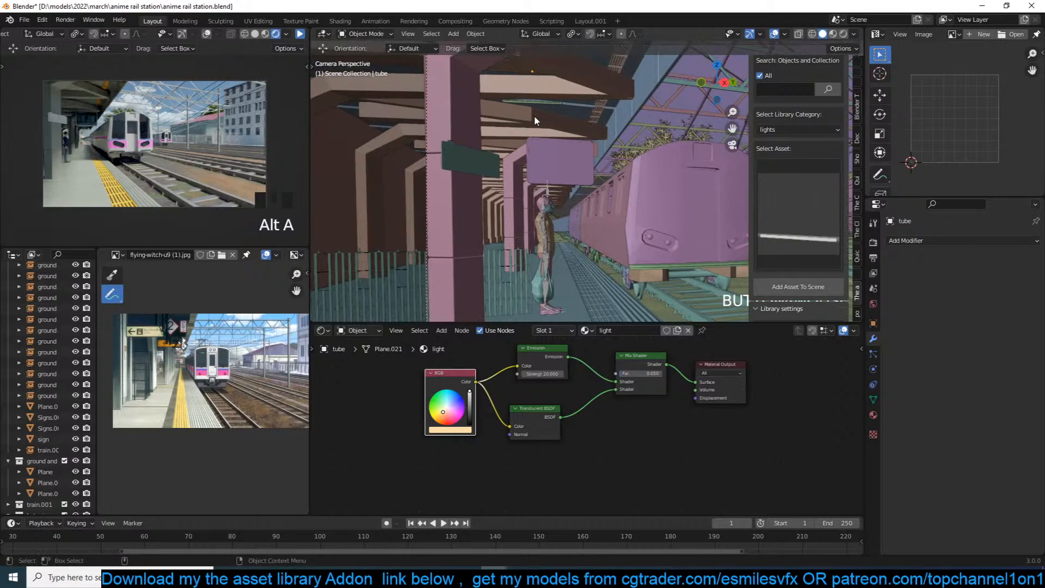
Add an Array modifier to the tube light under the roof beam.
left_click(550, 103)
left_click(551, 105)
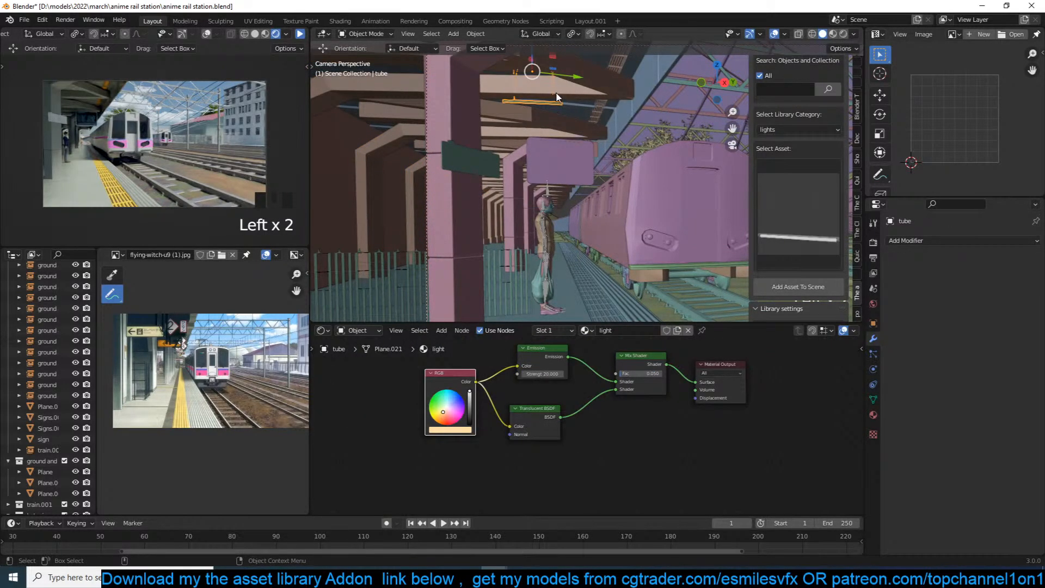
key("KP_Decimal")
scroll(575, 119, "down", 4)
middle_click_drag(575, 119, 547, 130)
left_click_drag(578, 152, 574, 149)
left_click(913, 241)
left_click(854, 271)
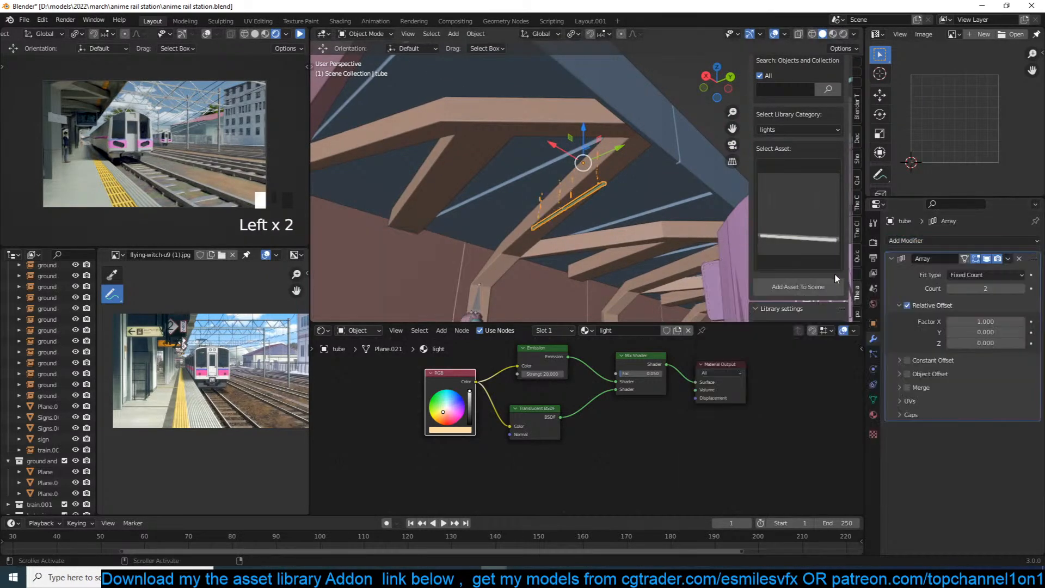
Set the tube light array's relative offset to 0 on X and -50 on Y.
left_click(973, 325)
double_click(976, 332)
type("1")
double_click(967, 324)
type("0")
key("Return")
double_click(963, 332)
type("10")
key("Return")
double_click(979, 332)
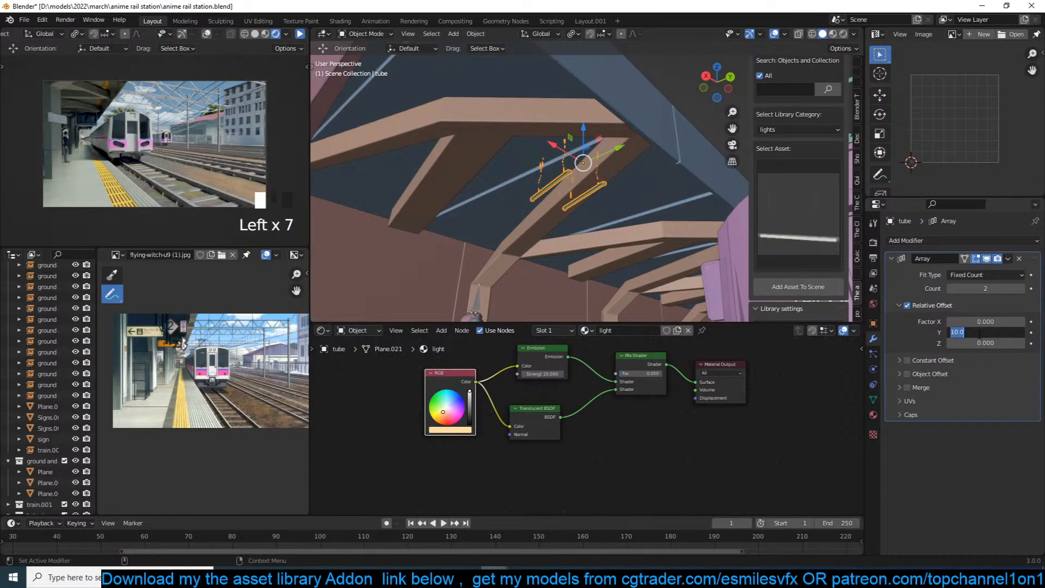
type("-50")
left_click(951, 340)
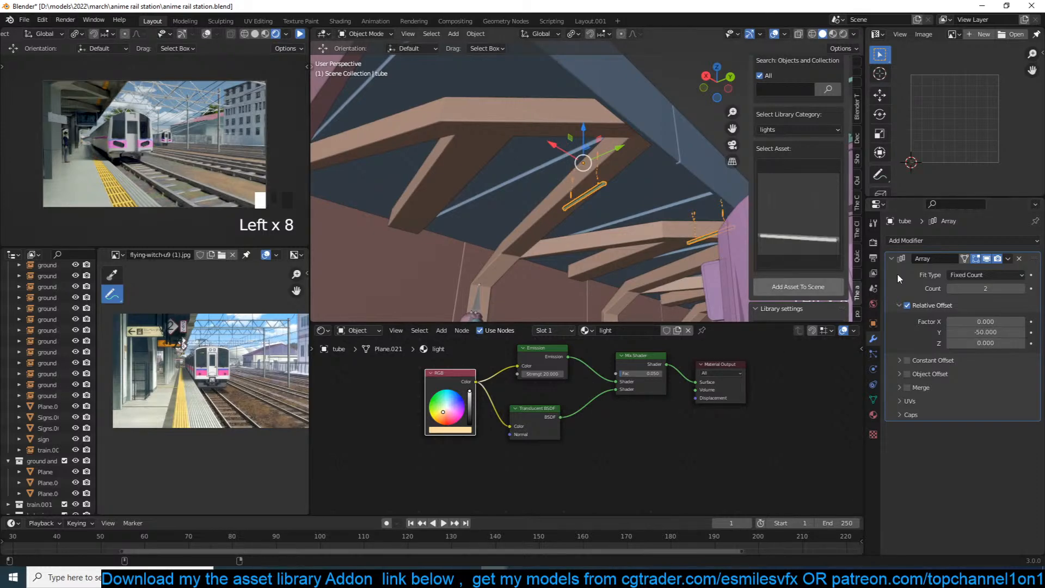
Adjust the tube array's relative Y offset to -76.4 and increase its count to 5.
left_click_drag(986, 332, 976, 332)
left_click(1022, 289)
left_click(1022, 290)
left_click(1022, 290)
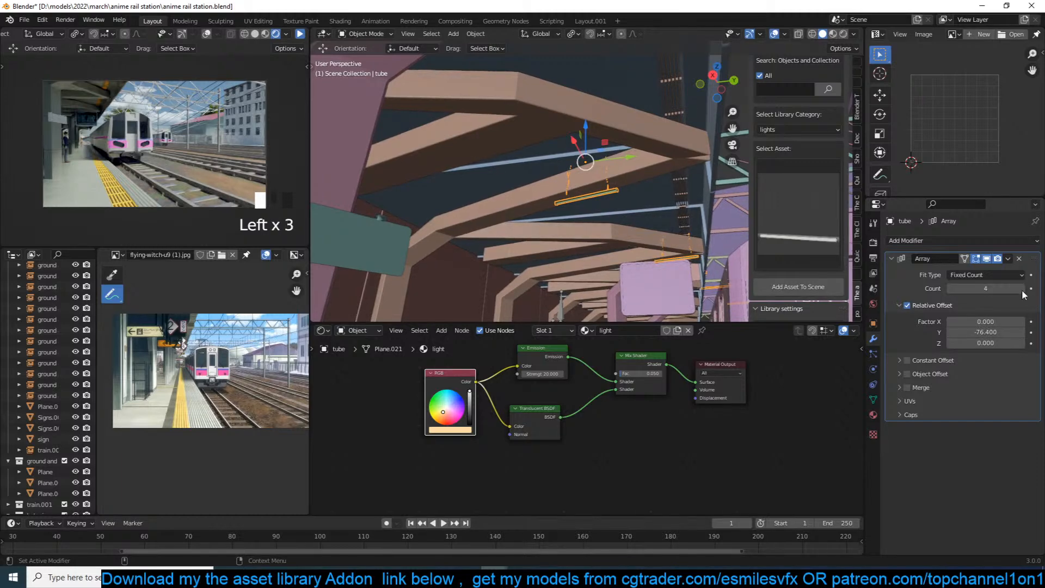
Rotate the arrayed tube lights about -16.1° in the top view using wireframe shading, and save the file.
scroll(575, 267, "down", 3)
key("KP_7")
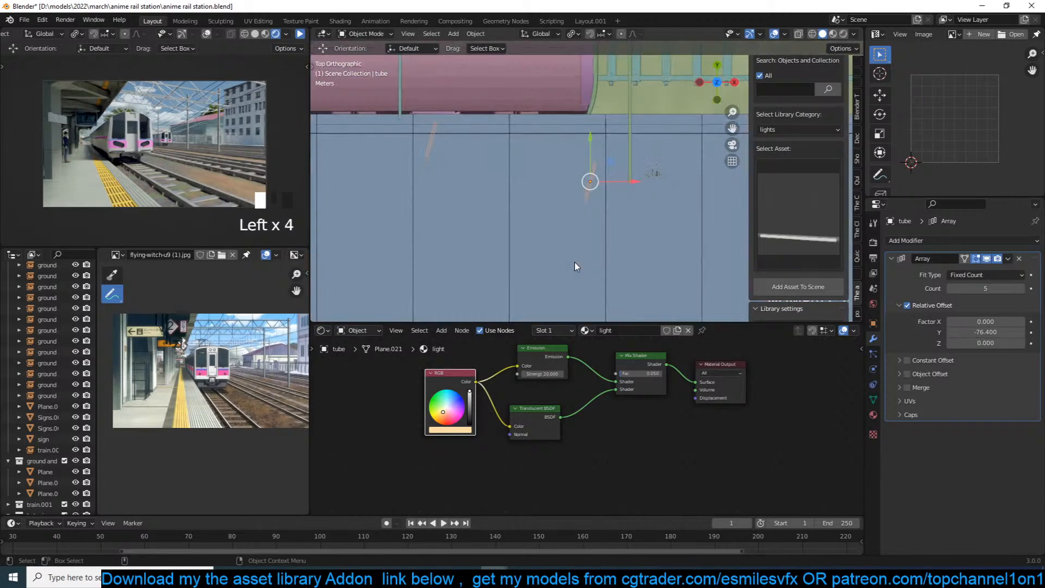
key("z")
left_click(456, 182)
key("r")
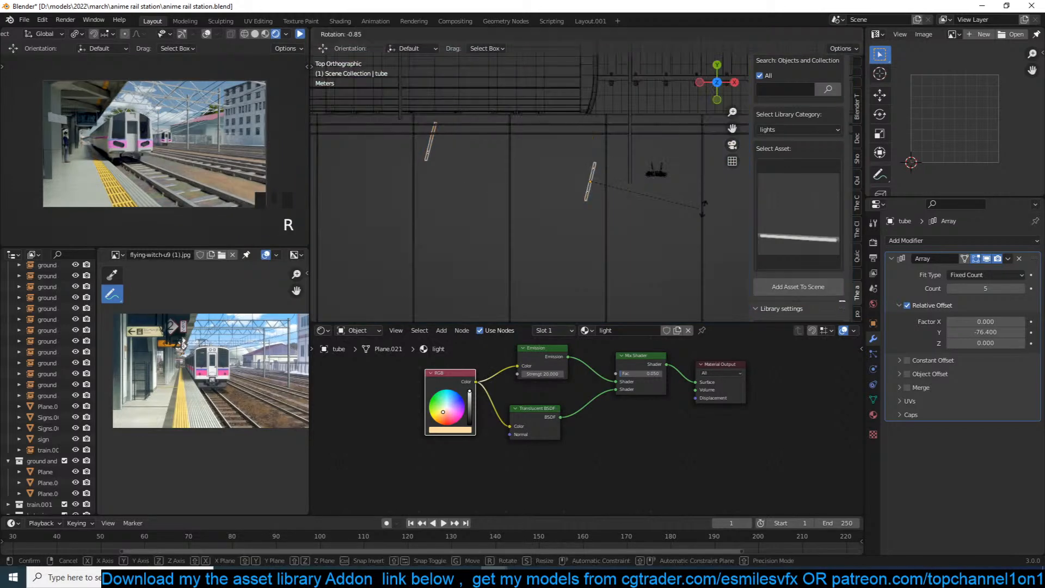
left_click(691, 184)
key("z")
left_click(704, 192)
mouse_move(699, 192)
middle_mouse_down()
mouse_move(565, 121)
mouse_move(559, 53)
mouse_move(574, 63)
middle_mouse_up()
scroll(563, 121, "up", 4)
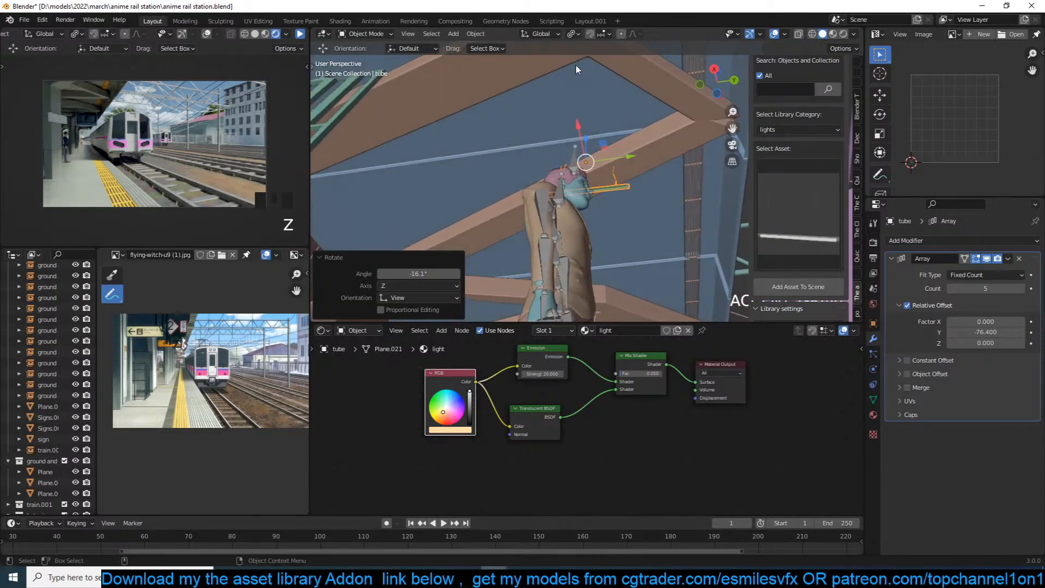
key("alt+a")
key("ctrl+s")
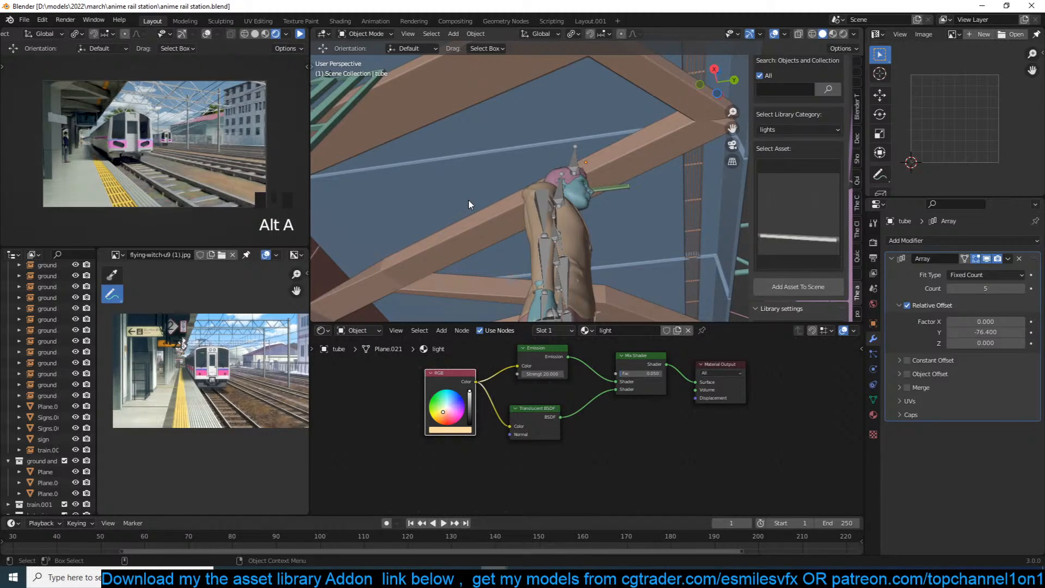
Examine the material nodes of the clouds 2 plane behind the station, save the file, and resume the rendered preview.
scroll(613, 233, "down", 10)
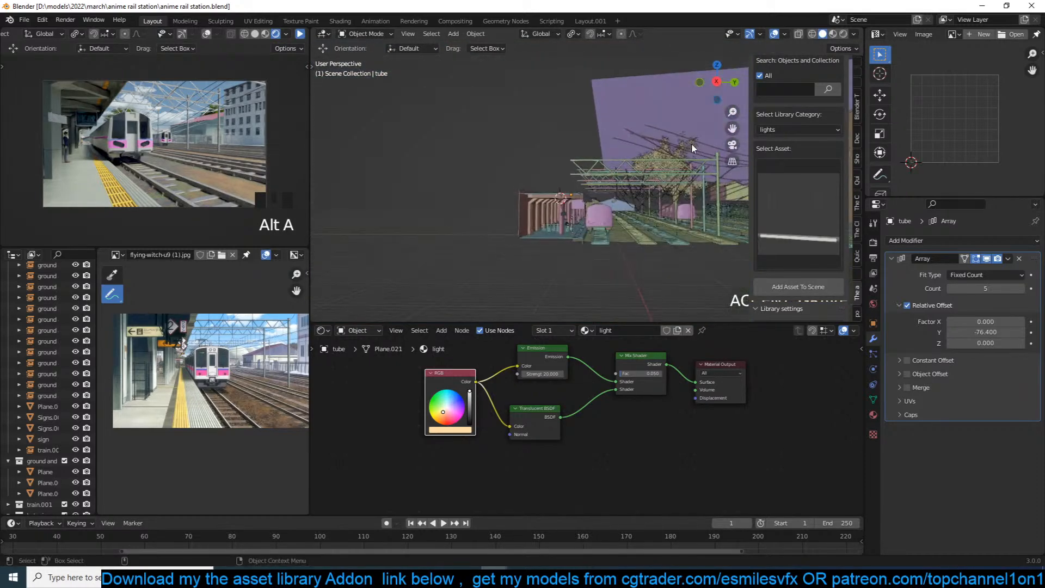
left_click(673, 112)
key("KP_Decimal")
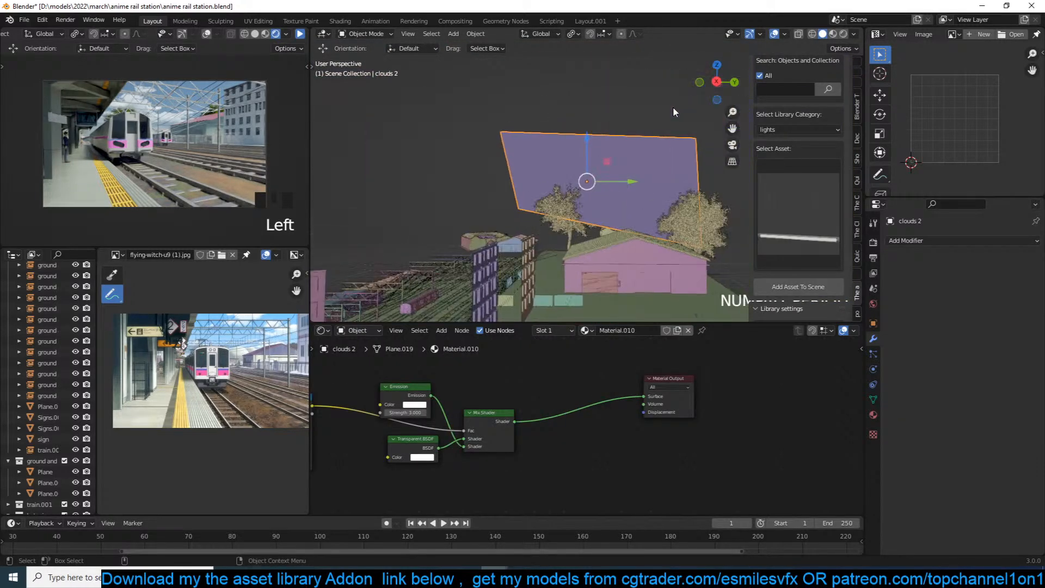
key("ctrl+s")
middle_click_drag(435, 387, 568, 381)
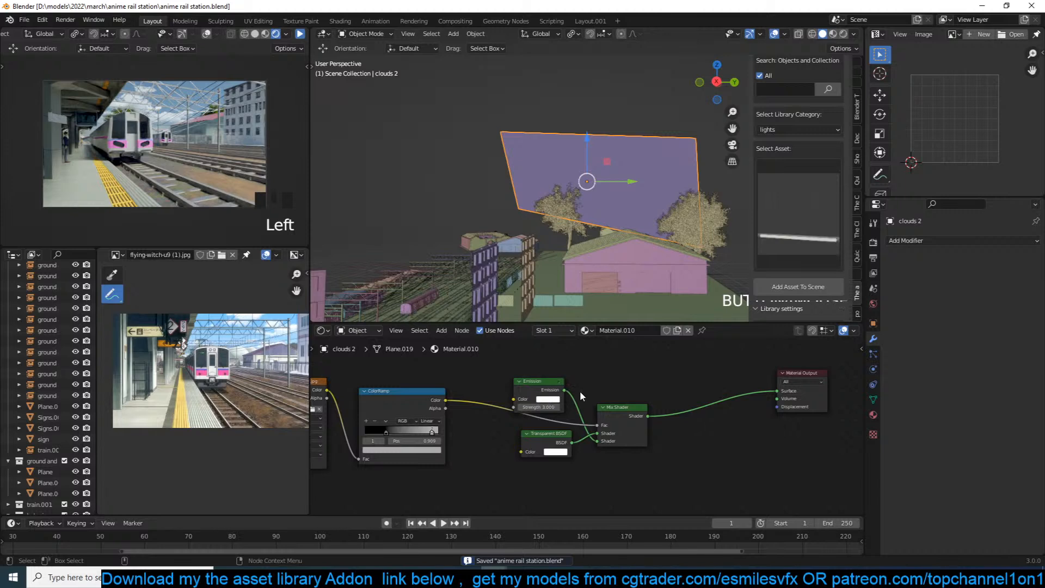
middle_click_drag(490, 410, 499, 409)
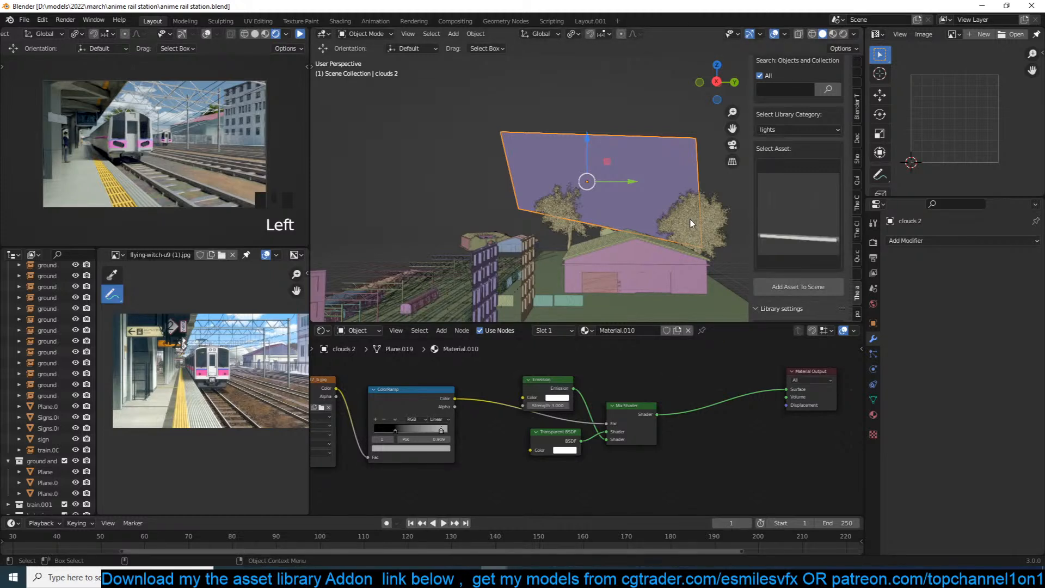
left_click(300, 34)
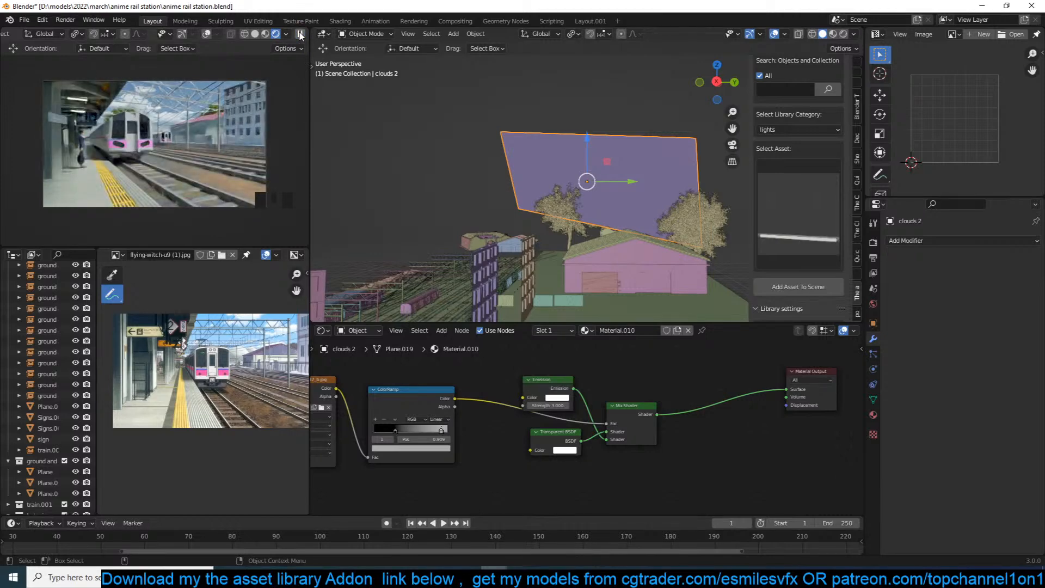
Try Emission strengths of 0.1 and 0.01 on the clouds 2 material, and restore the strength to 3.
middle_click_drag(495, 236, 535, 162)
scroll(534, 162, "up", 1)
left_click(560, 405)
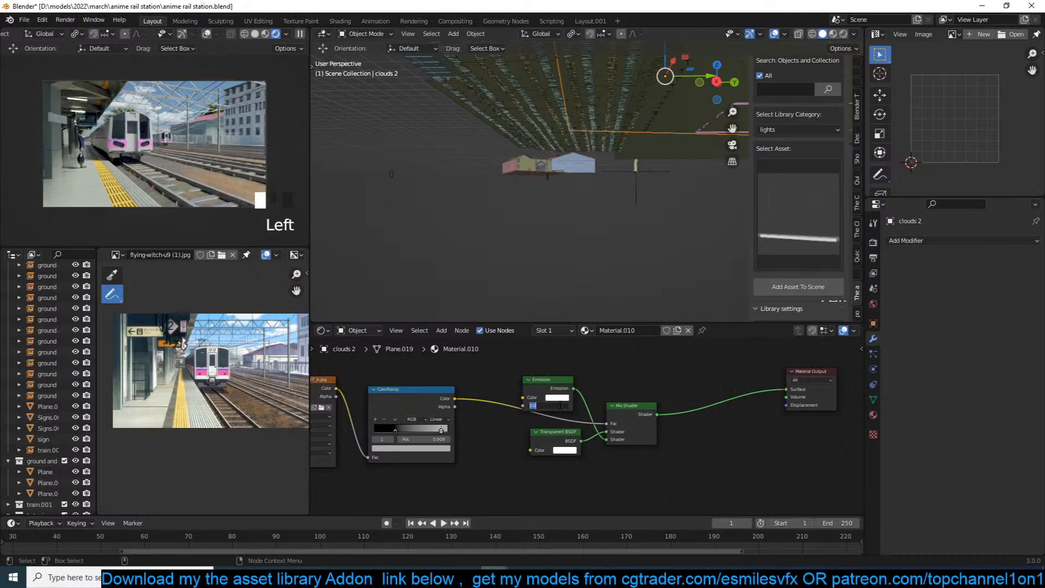
type(".1")
key("Return")
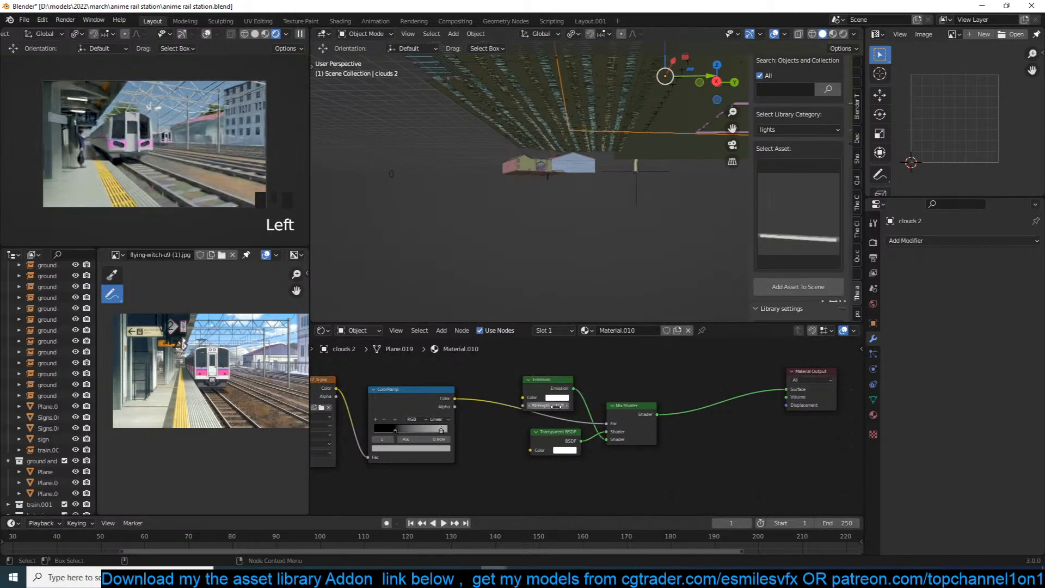
left_click(560, 405)
type(".01")
key("Return")
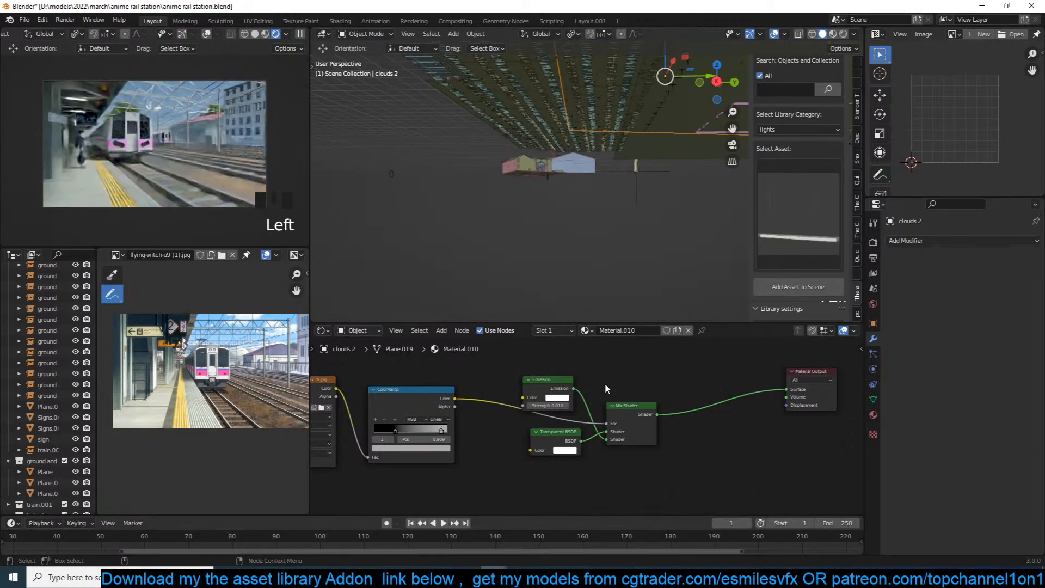
key("KP_0")
scroll(584, 214, "up", 3)
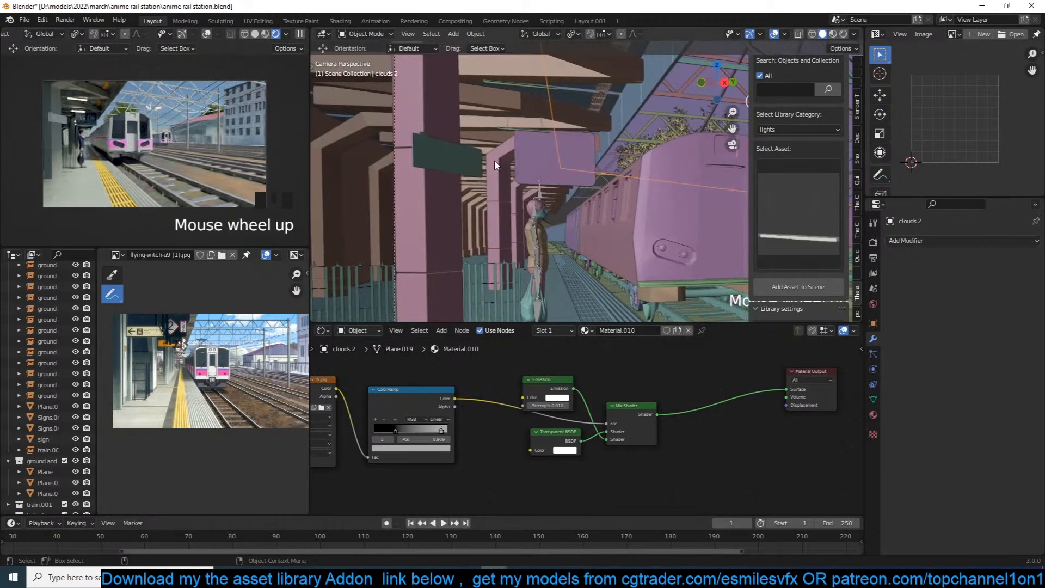
middle_click_drag(435, 203, 414, 216, "shift")
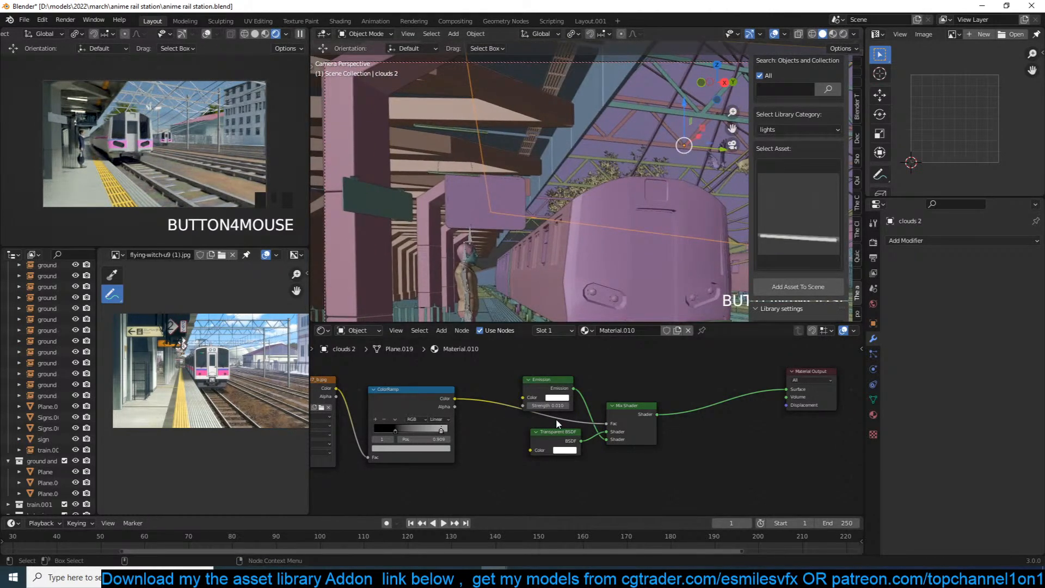
left_click_drag(555, 406, 561, 406)
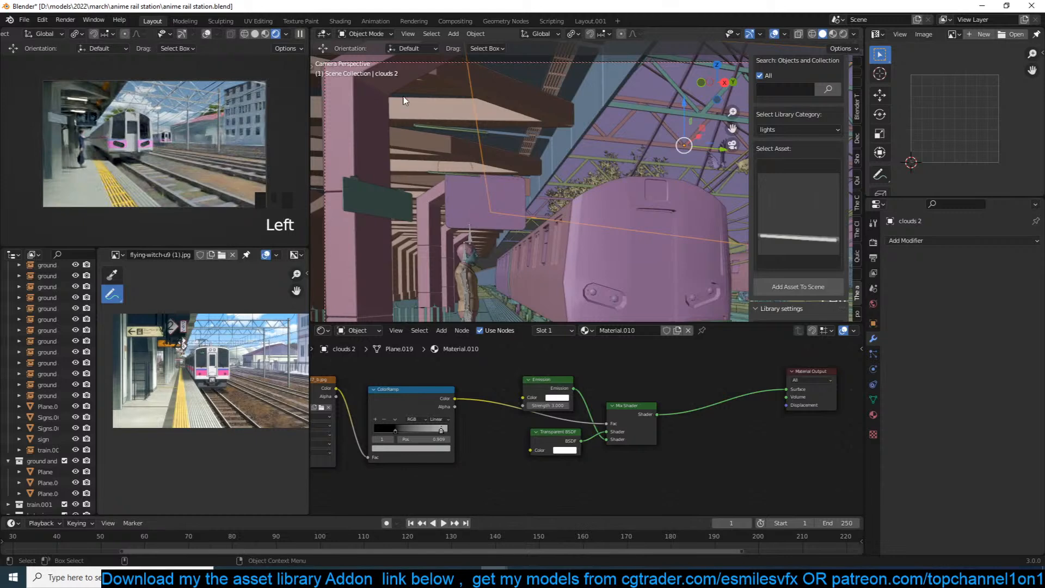
Select the arrayed tube lights and lower their material's Emission strength to 1 and further to 0.1.
scroll(419, 140, "down", 2)
scroll(403, 136, "up", 3)
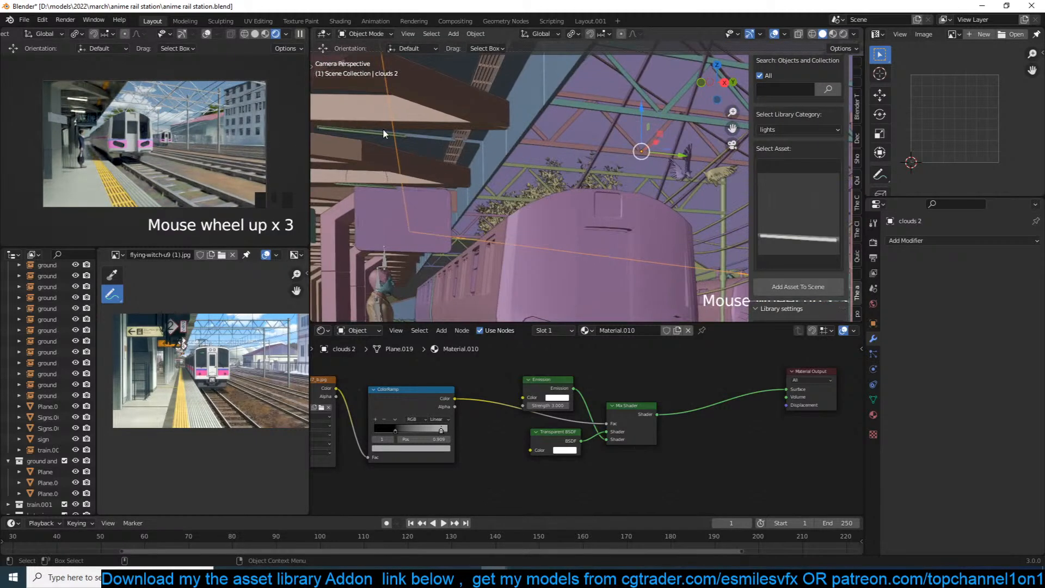
left_click(384, 130)
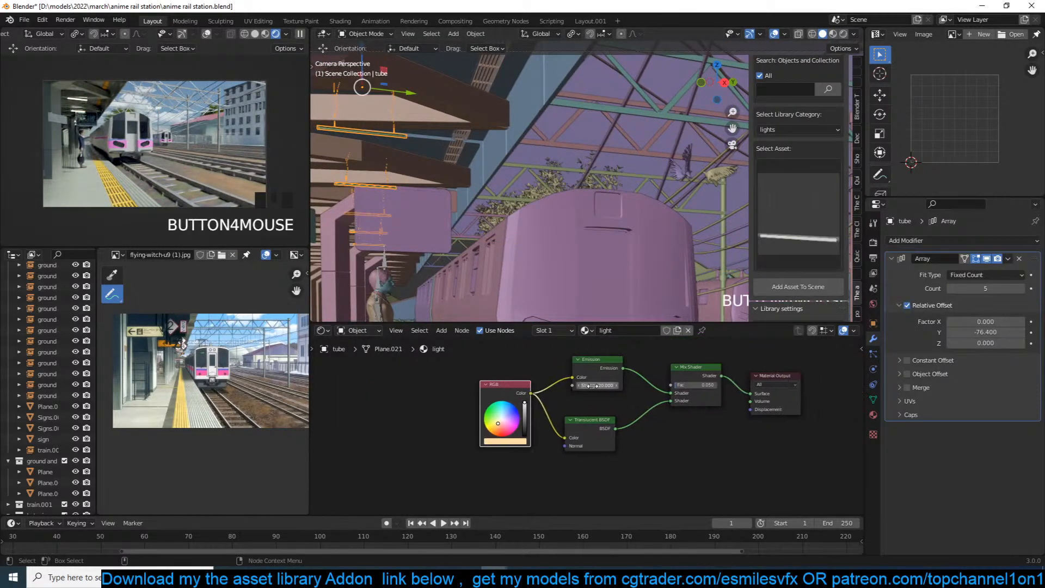
left_click(594, 386)
type("1")
key("Return")
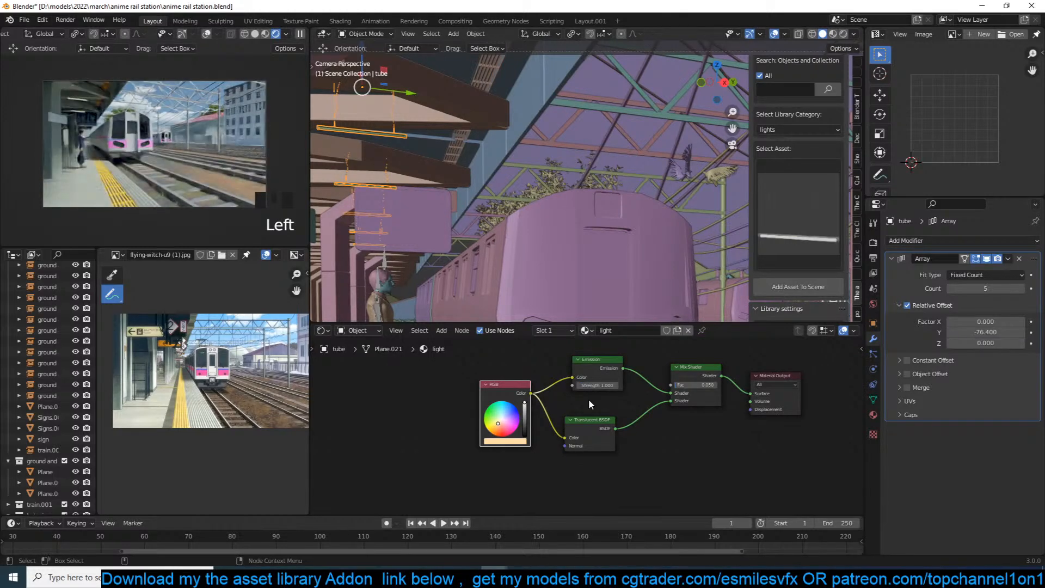
left_click(598, 386)
key("BackSpace")
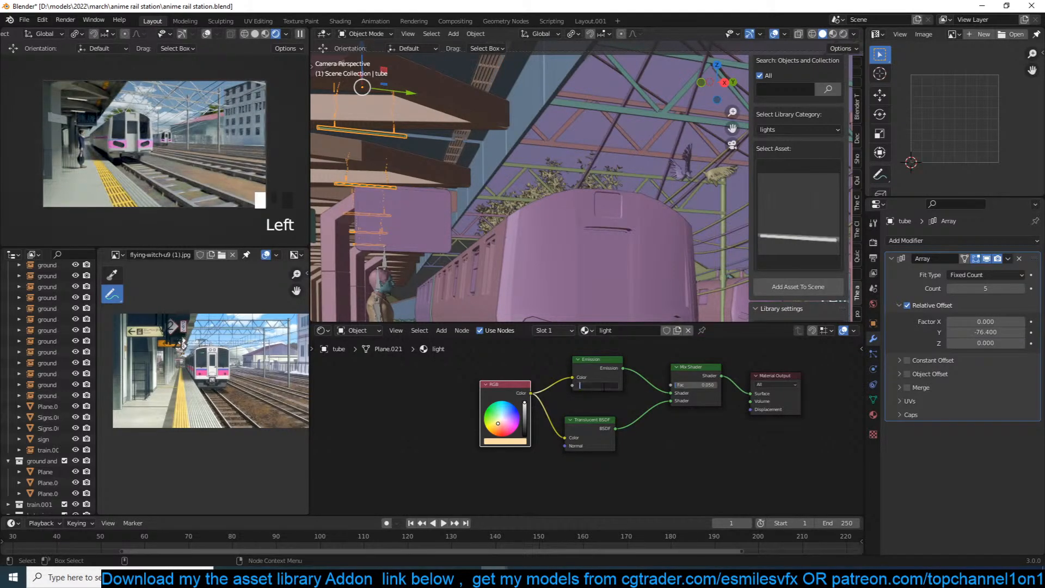
type("0.1")
key("Return")
Raise the tube light material's Mix Shader factor to about 0.667, set its Emission strength to 0.5, and save the file.
left_click_drag(684, 386, 704, 387)
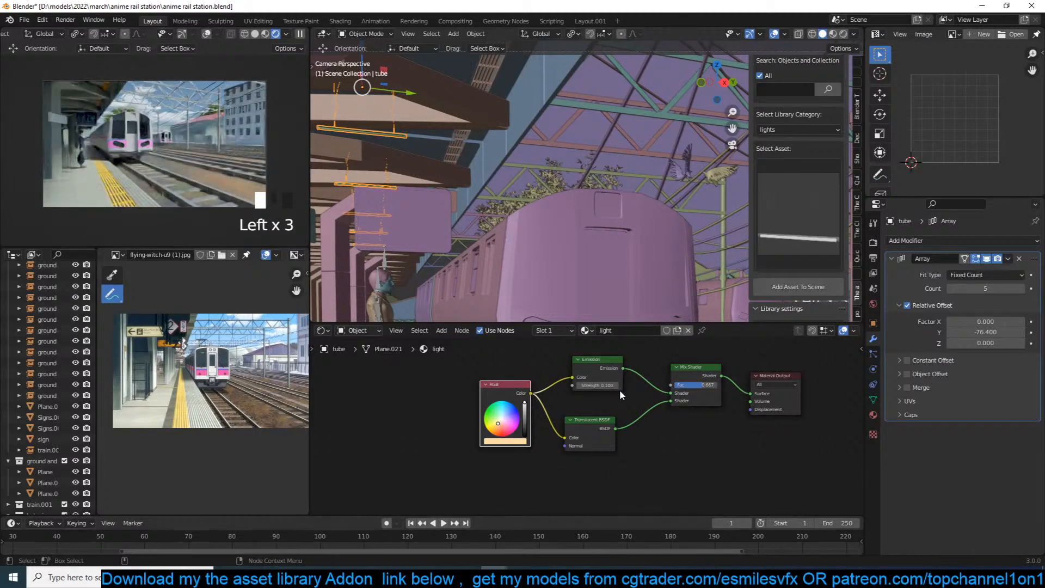
left_click(598, 385)
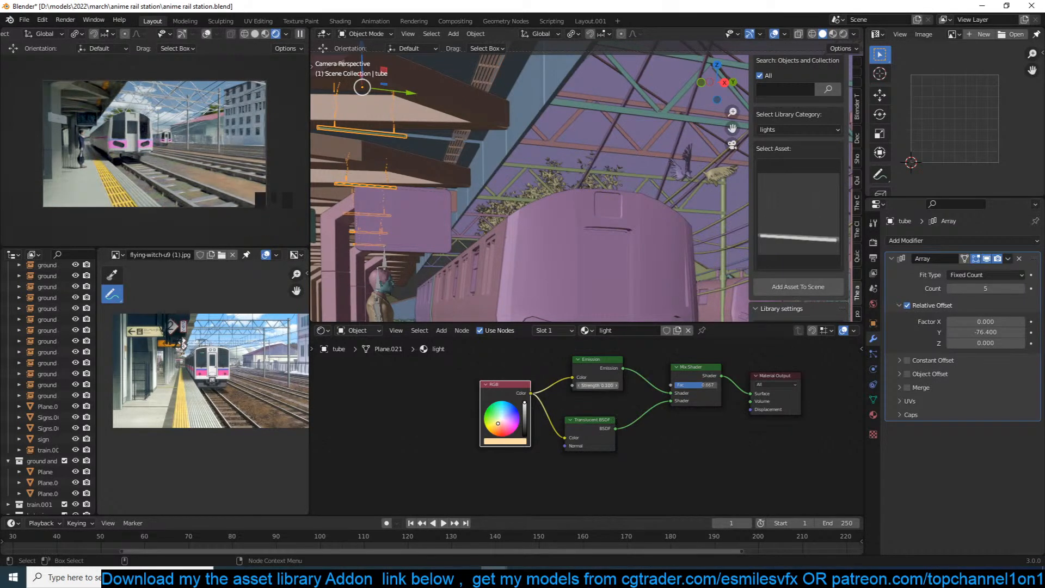
type(".5")
key("Return")
key("ctrl+s")
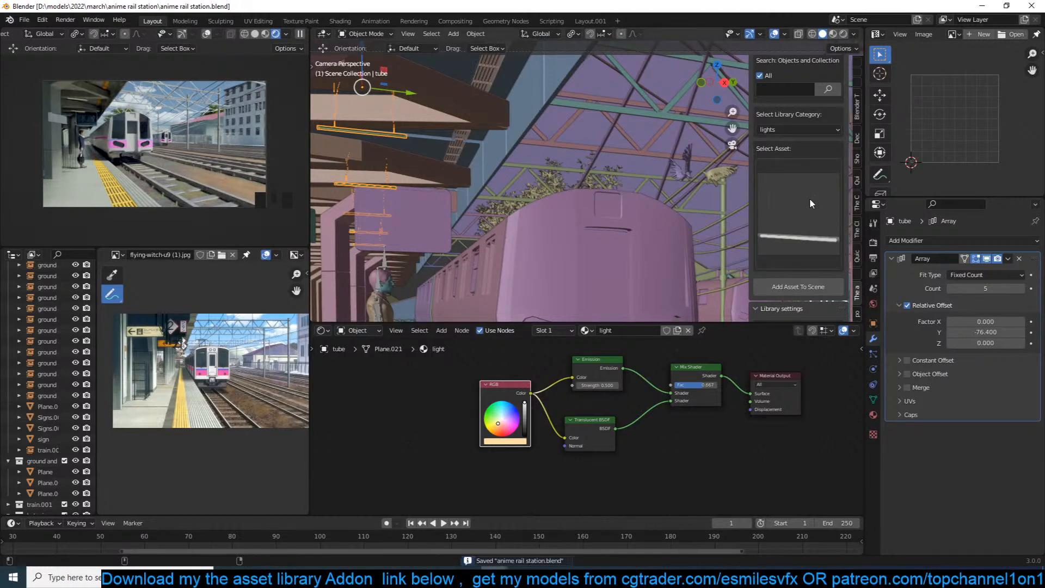
Choose the orange ribbed roof asset from the lights category of the asset library and save the file.
left_click(809, 198)
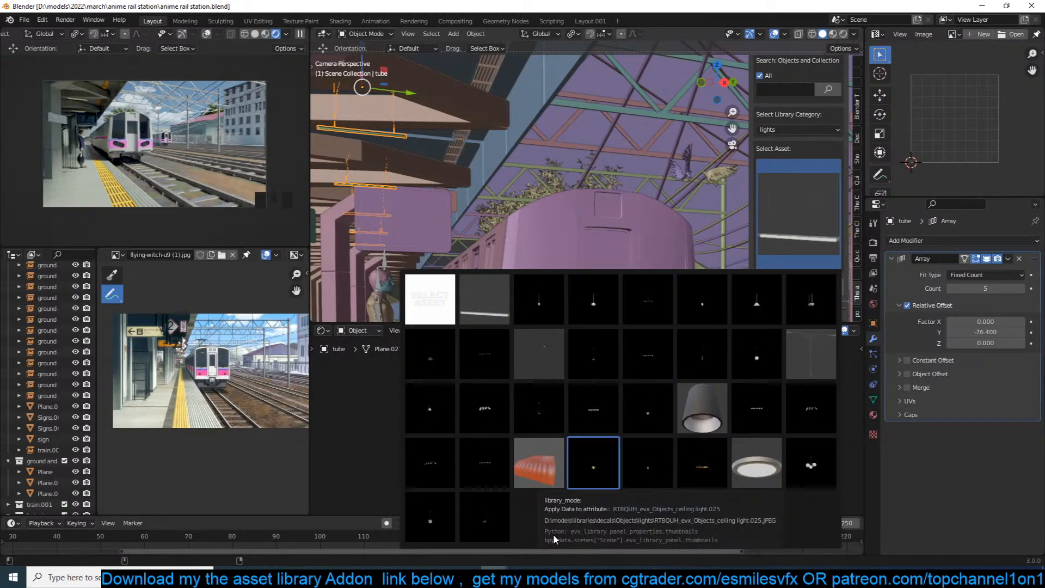
left_click(544, 471)
middle_click_drag(655, 155, 485, 271)
scroll(567, 217, "down", 4)
middle_click_drag(566, 218, 357, 113, "shift")
scroll(364, 114, "up", 3)
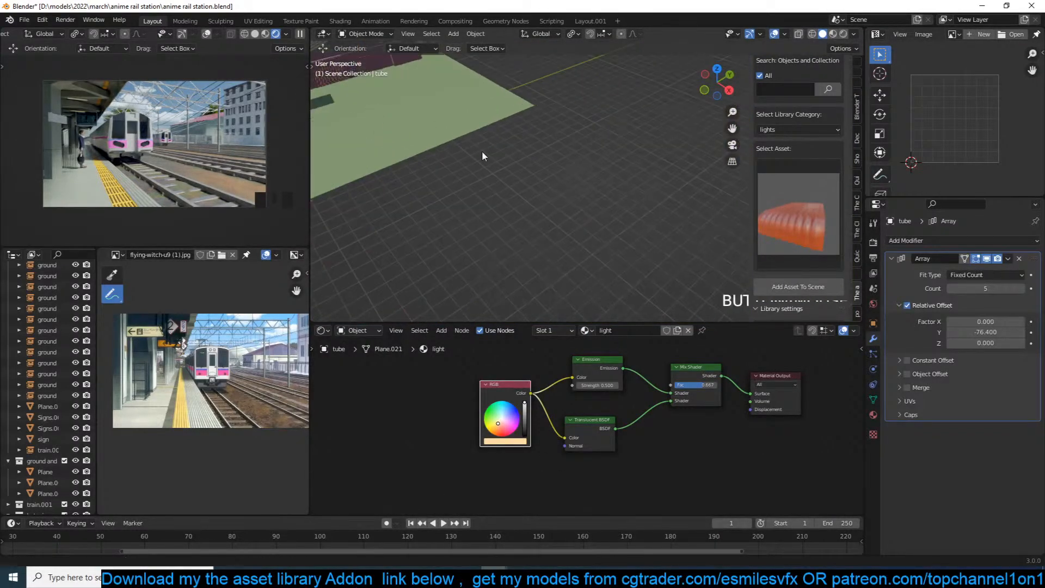
middle_click_drag(436, 139, 571, 219, "shift")
key("ctrl+s")
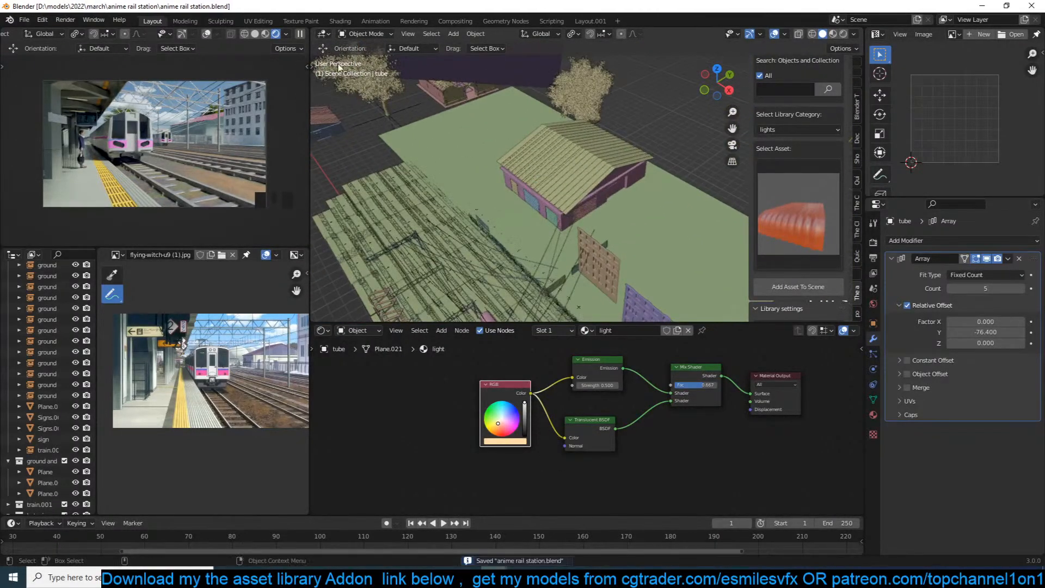
Pause the rendered preview and add the ribbed roof asset at the base of the purple building facade beside the tracks.
left_click(300, 33)
scroll(640, 204, "up", 5)
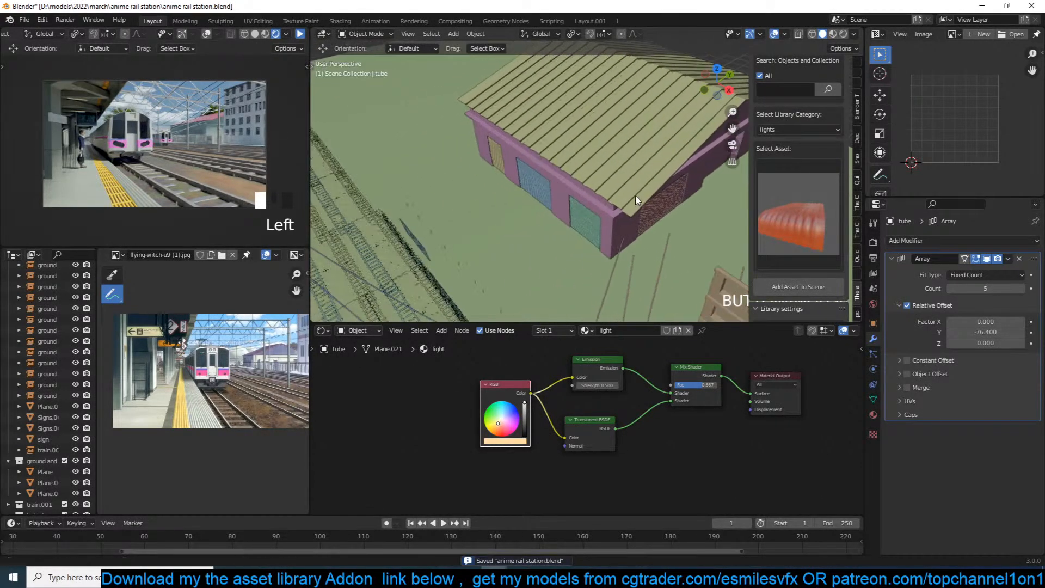
scroll(555, 195, "down", 5)
middle_click_drag(555, 195, 493, 147, "shift")
scroll(493, 146, "up", 3)
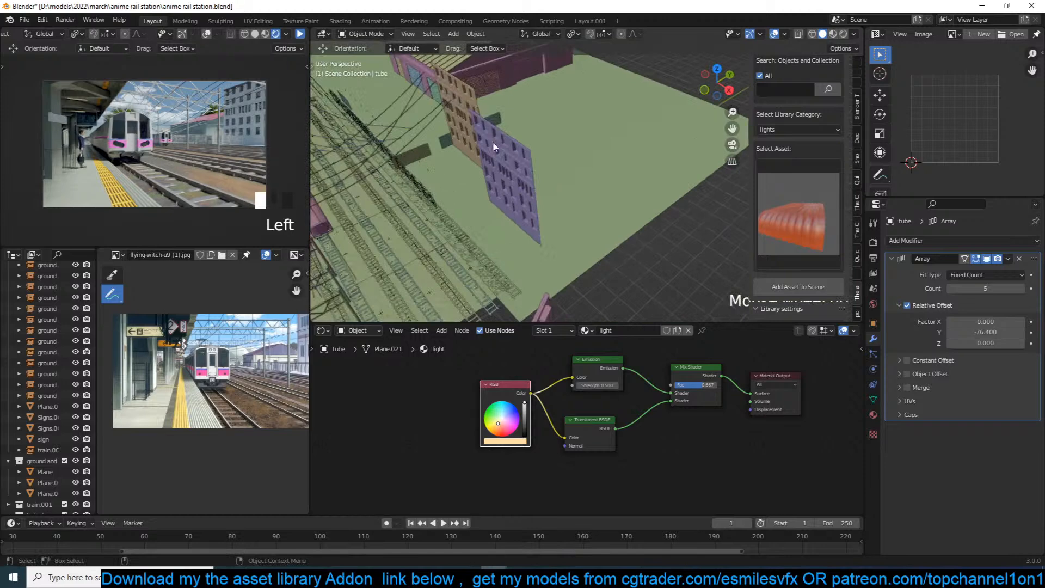
right_click(497, 201, "shift")
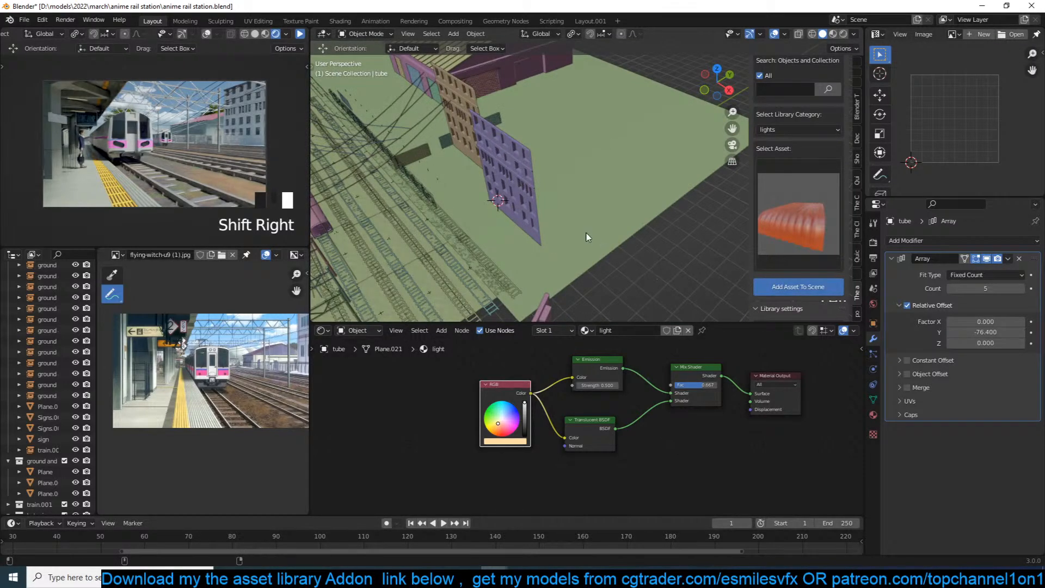
left_click(581, 229)
Scale the ribbed roof and move it about -0.358 m along Y against the purple facade.
key("KP_Decimal")
middle_click_drag(581, 229, 585, 187)
left_click_drag(578, 155, 538, 167)
mouse_move(569, 180)
middle_mouse_down()
mouse_move(658, 194)
mouse_move(563, 175)
mouse_move(582, 194)
middle_mouse_up()
key("s")
left_click(820, 197)
scroll(664, 197, "down", 3)
left_click_drag(589, 174, 572, 172)
key("s")
left_click(616, 174)
left_click(782, 195)
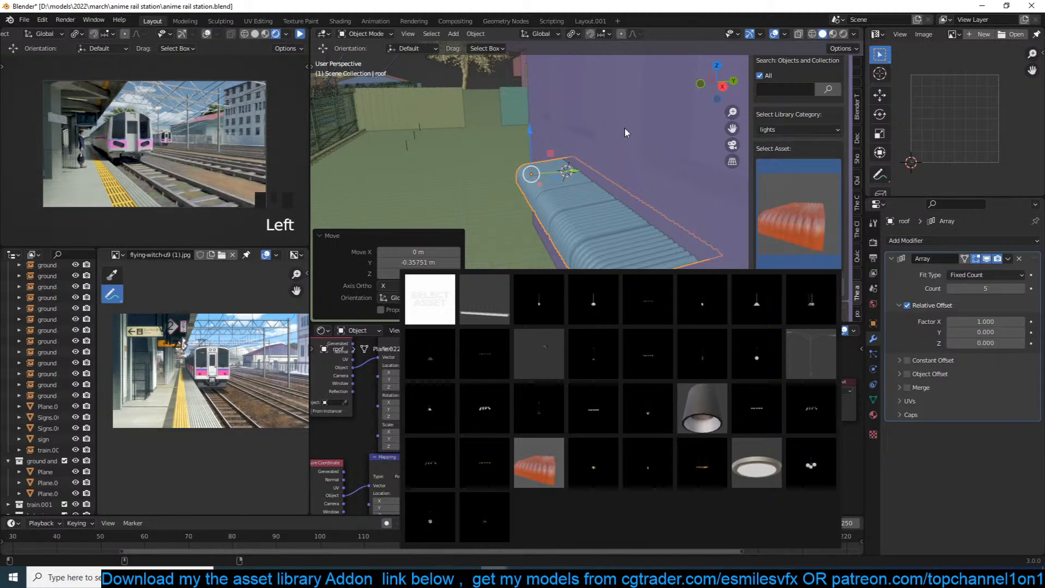
left_click(477, 196)
Select the front body of the train beside the platform and darken its PLASTIC BLACK.001 base color to a deep crimson pink.
scroll(477, 196, "down", 4)
middle_click_drag(477, 196, 654, 173, "shift")
scroll(523, 173, "down", 3)
middle_click_drag(512, 173, 630, 198, "shift")
scroll(392, 183, "up", 2)
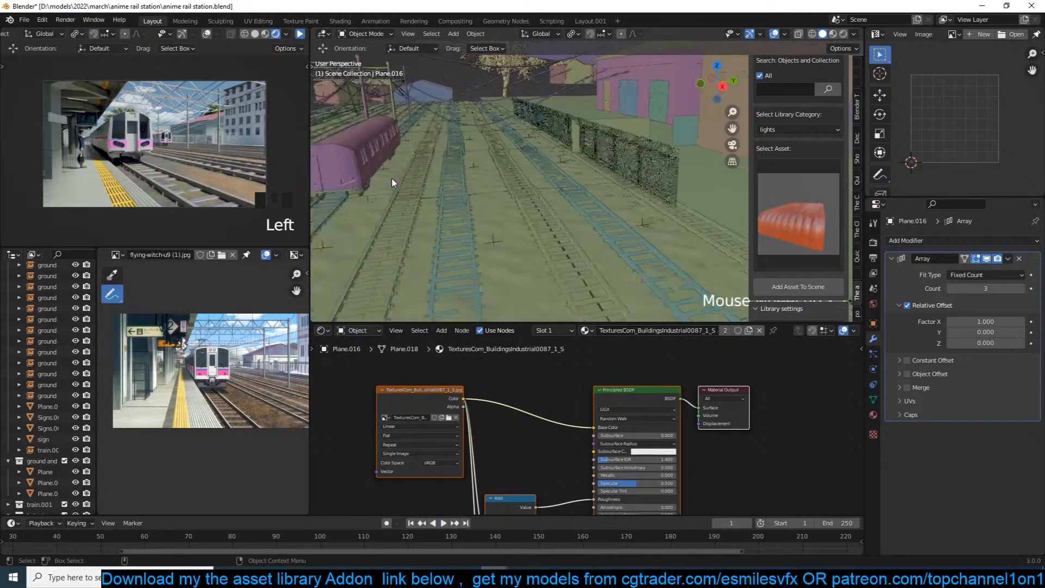
middle_click_drag(393, 183, 679, 208, "shift")
scroll(485, 199, "down", 2)
scroll(538, 196, "up", 1)
middle_click_drag(538, 196, 635, 136, "shift")
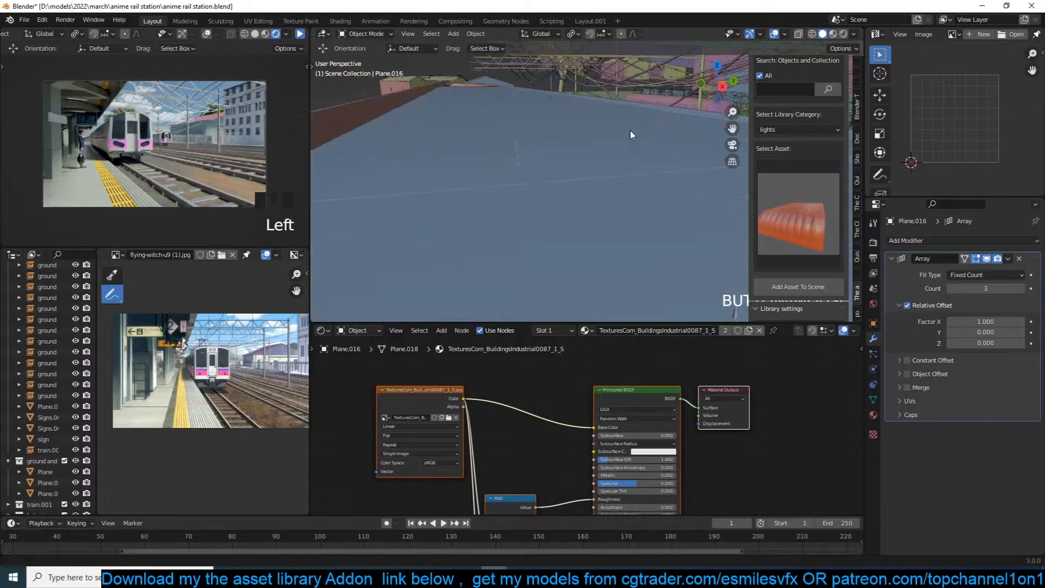
scroll(547, 120, "down", 3)
left_click(565, 214)
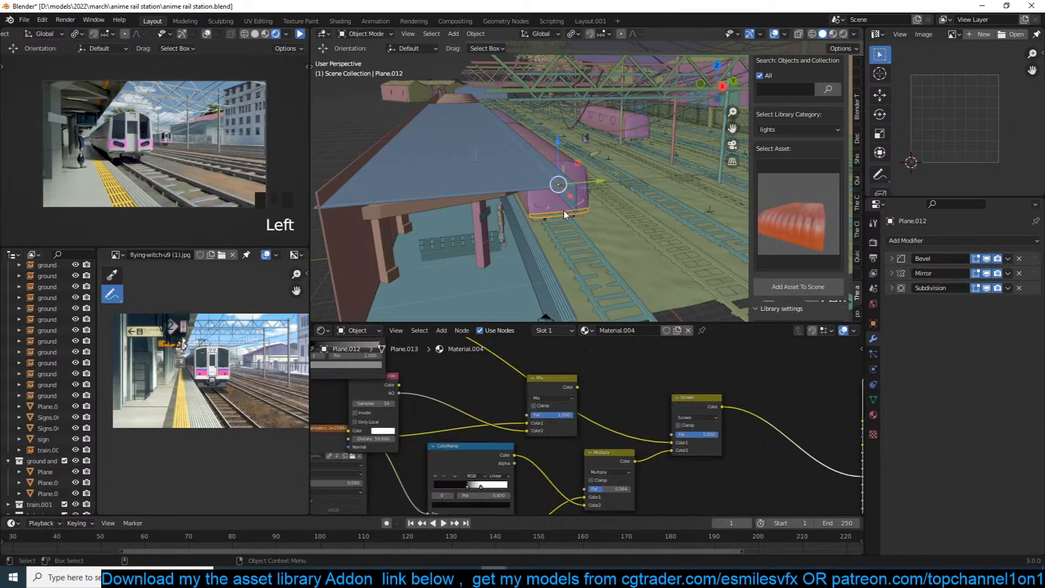
left_click(560, 205)
key("KP_Decimal")
middle_click_drag(598, 416, 608, 403)
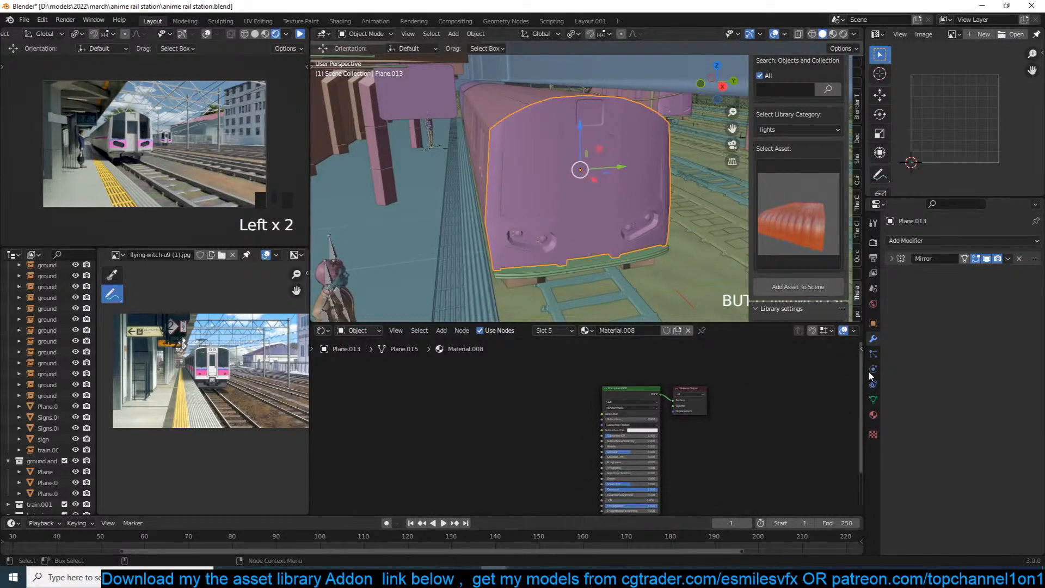
left_click(874, 415)
left_click(937, 265)
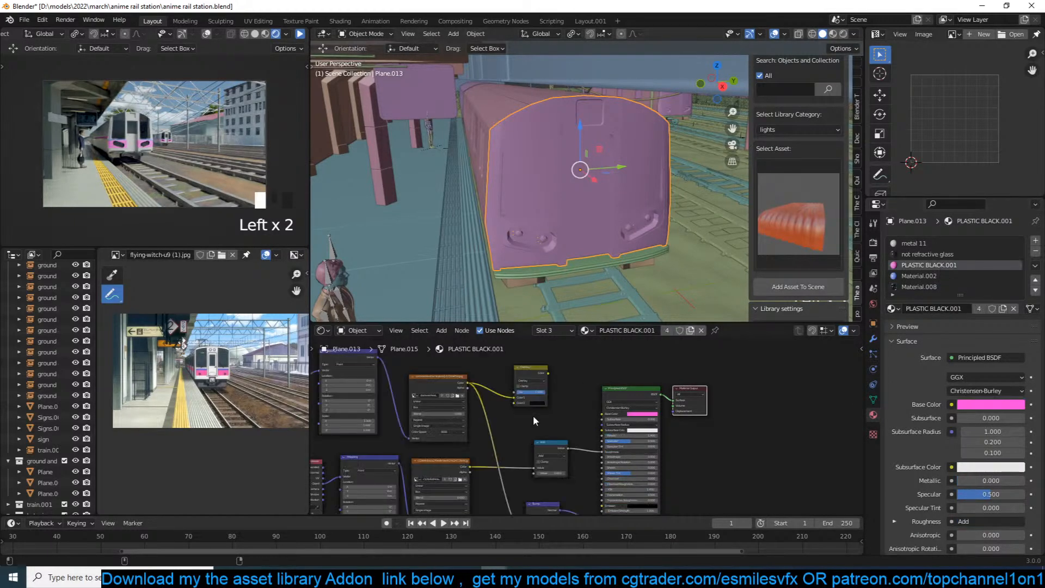
scroll(545, 430, "up", 3)
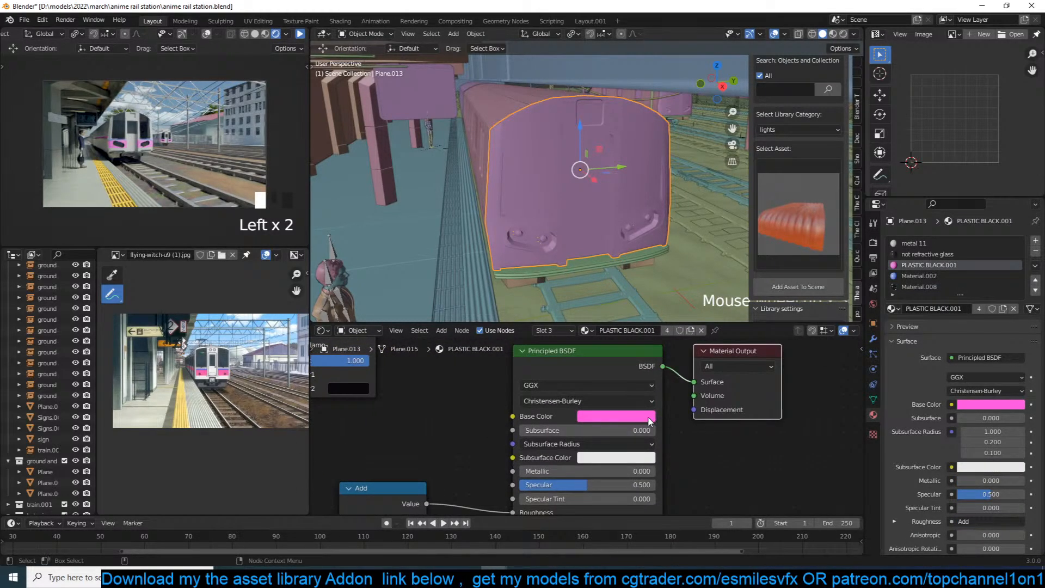
left_click(650, 418)
left_click_drag(687, 301, 685, 238)
left_click(654, 322)
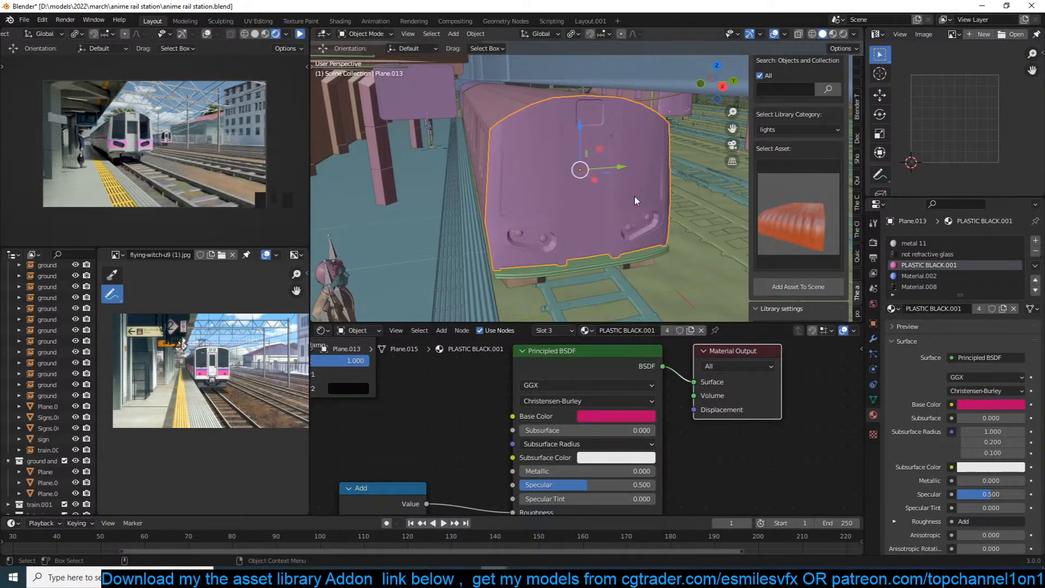
Set the world Sky Texture's Air to 0.589 and Dust to 1.616, deselect everything, and save the file.
left_click(874, 303)
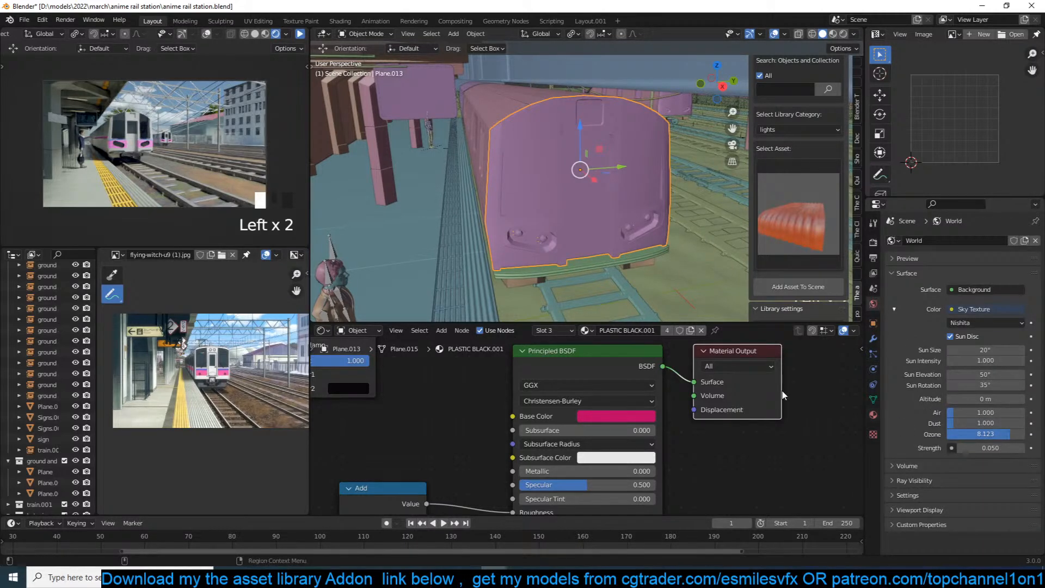
left_click_drag(989, 434, 956, 413)
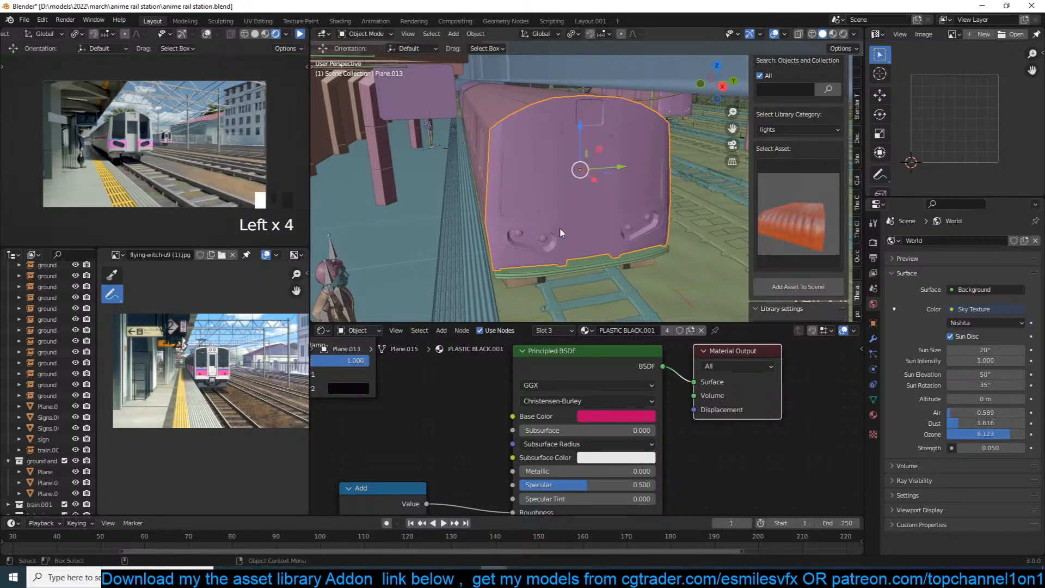
key("ctrl+s")
key("alt+a")
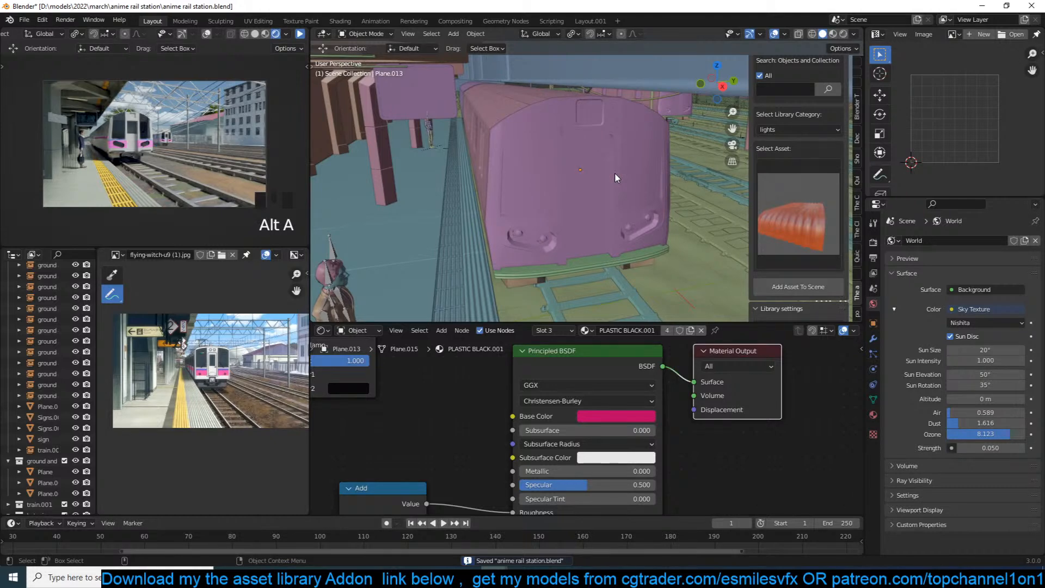
mouse_move(616, 178)
middle_mouse_down()
mouse_move(602, 196)
mouse_move(566, 206)
mouse_move(608, 189)
middle_mouse_up()
scroll(630, 180, "down", 4)
key("ctrl+s")
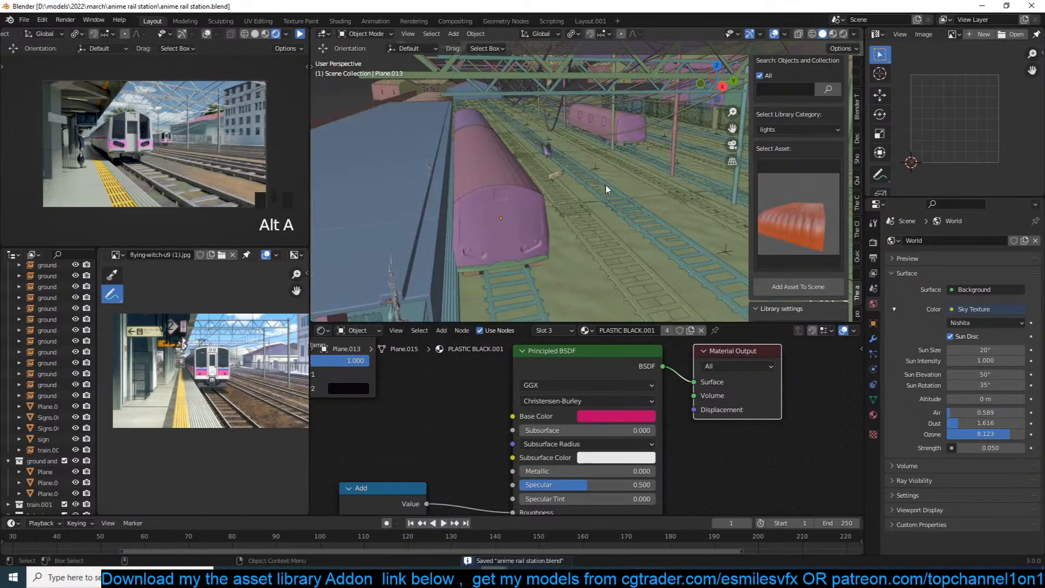
Browse the electronics, birds and lights categories of the asset library for further scene details.
left_click(798, 213)
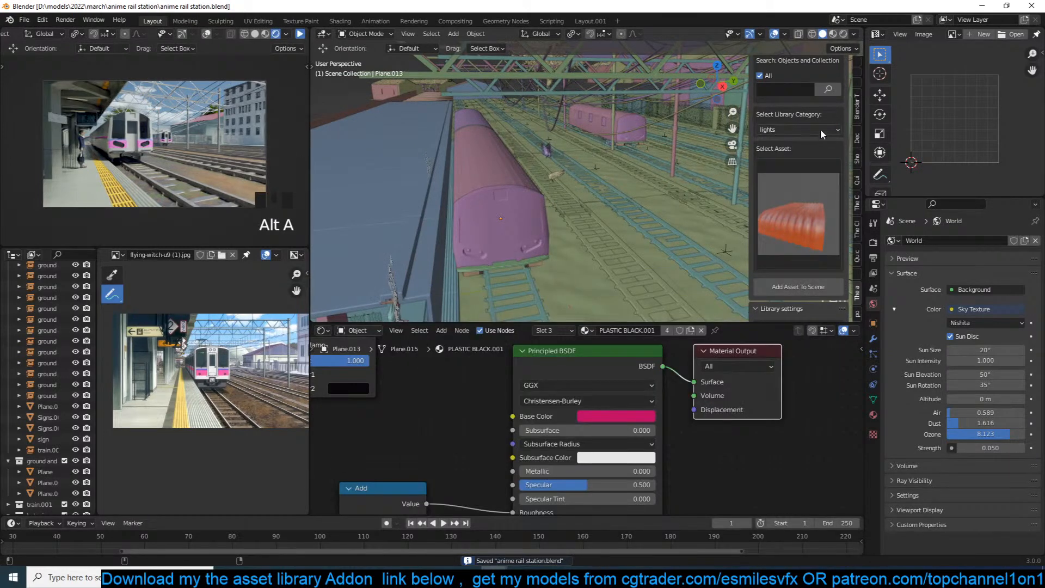
left_click(821, 129)
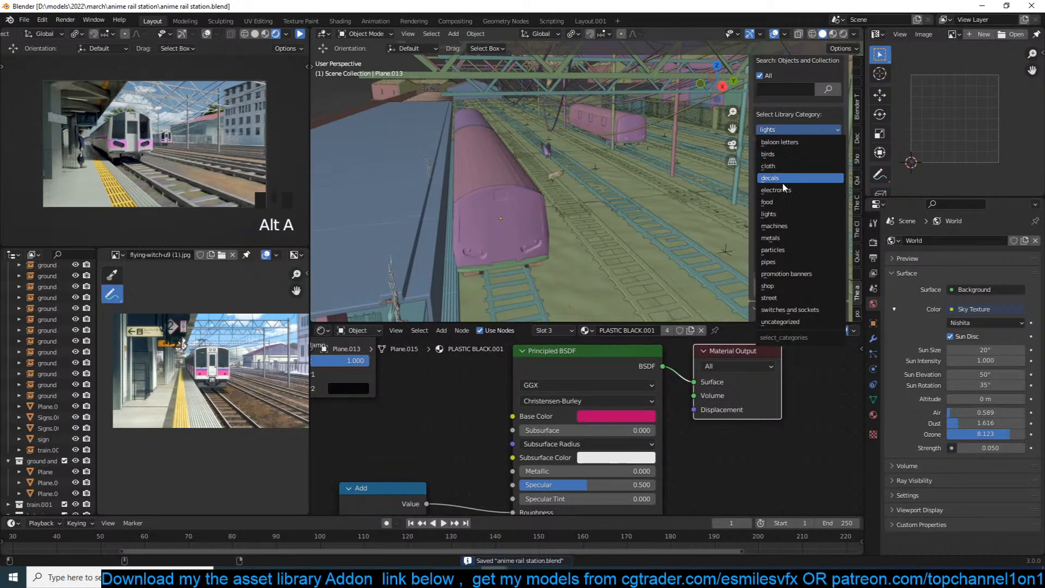
left_click(783, 189)
left_click(815, 128)
left_click(786, 150)
left_click(787, 129)
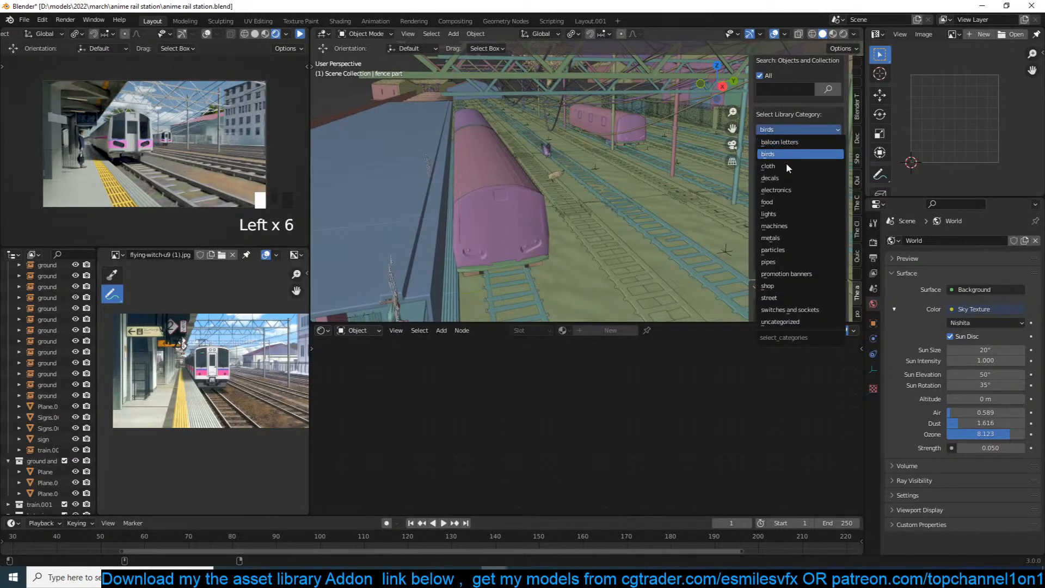
left_click(786, 213)
left_click(800, 209)
left_click(827, 130)
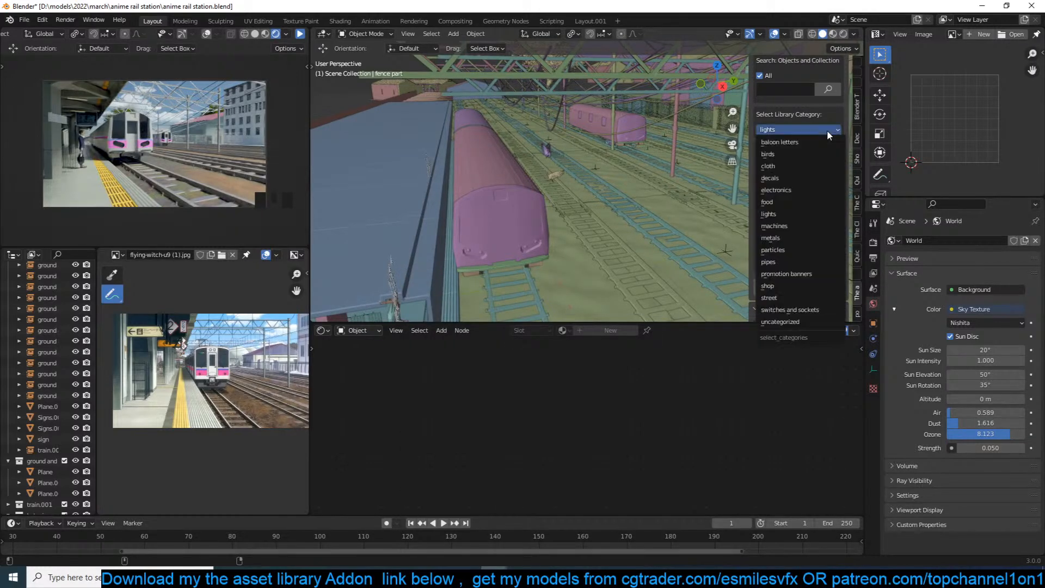
Choose the red cylindrical tank from the machines category and add it on the ground beyond the end of the trackside fence.
left_click(801, 227)
left_click(801, 211)
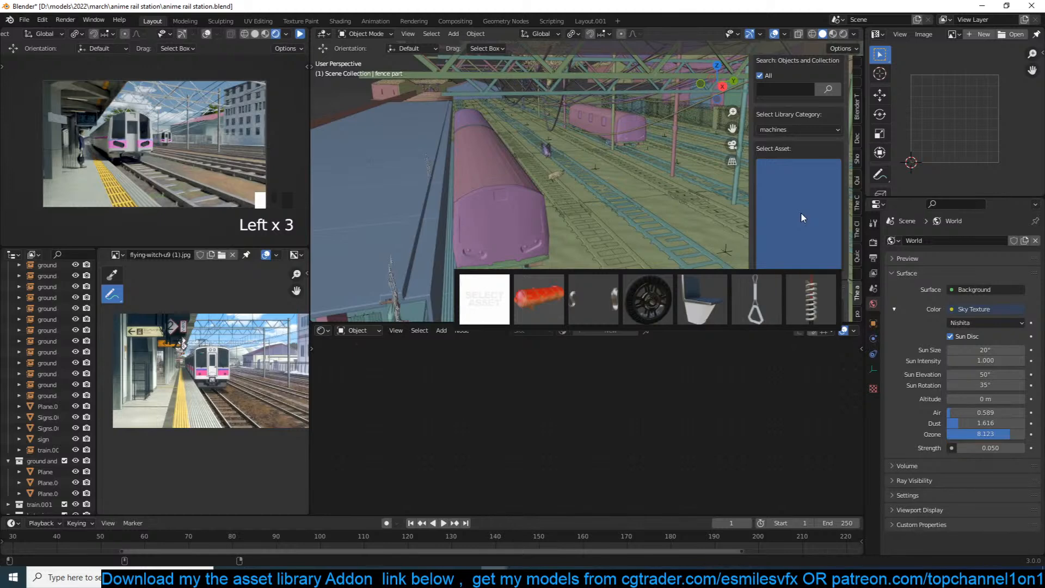
left_click(547, 297)
middle_click_drag(595, 213, 444, 211, "shift")
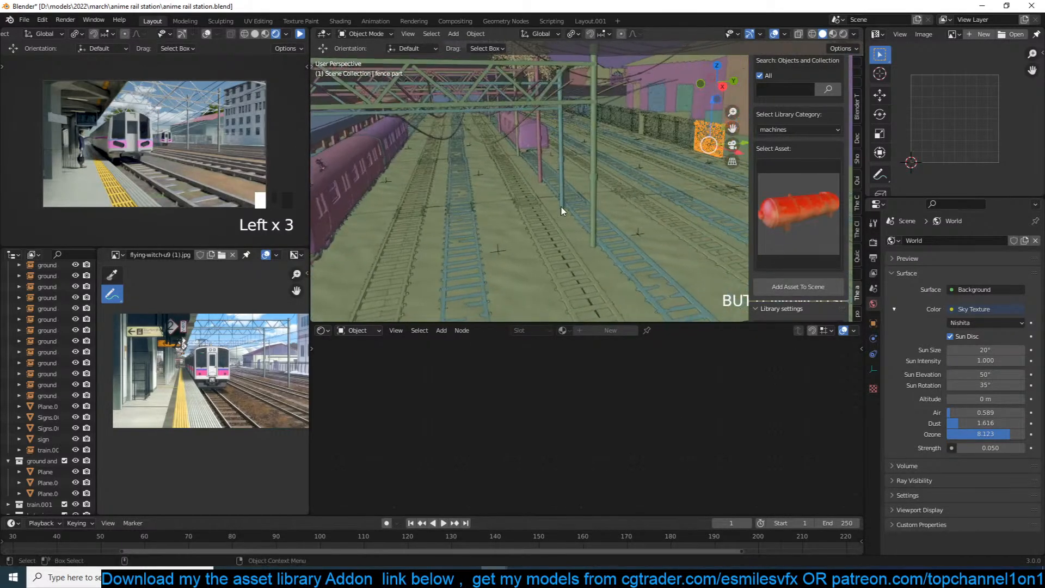
middle_click_drag(562, 210, 416, 217, "shift")
middle_click_drag(561, 197, 473, 203, "shift")
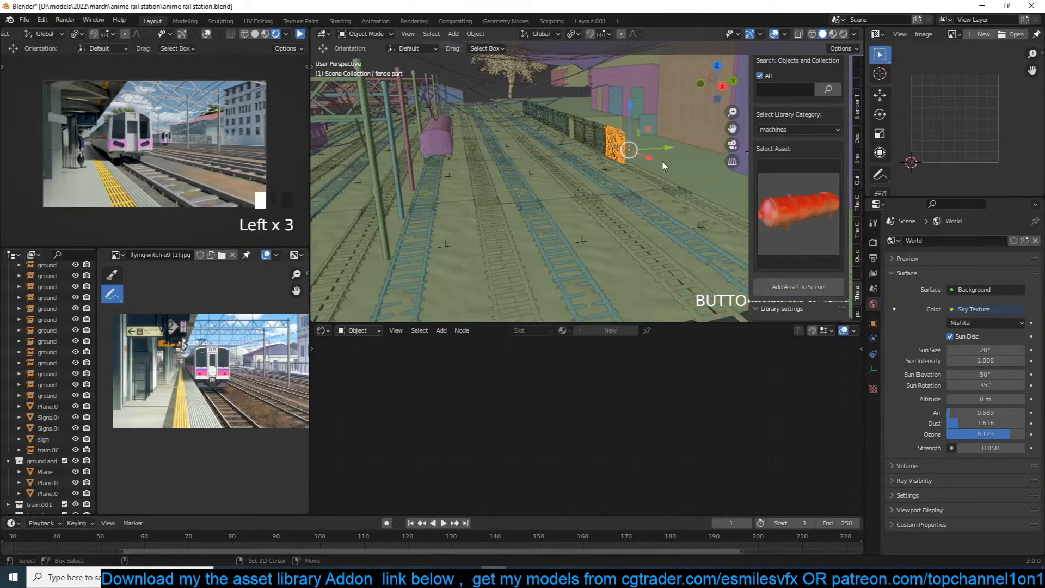
right_click(677, 150, "shift")
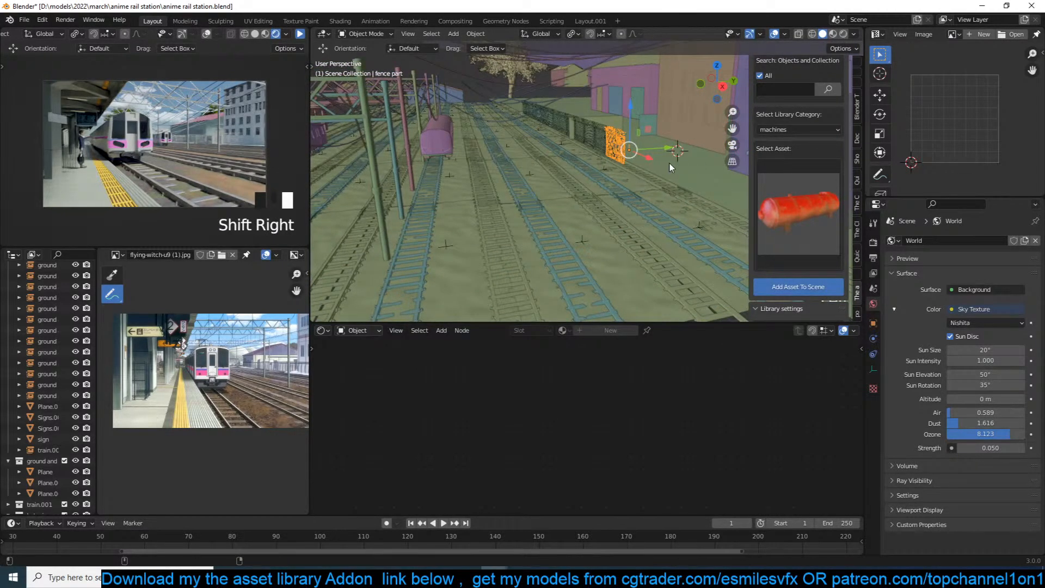
Scale the tank up by 2.502, raise it along Z, and scale it down by 0.616.
key("s")
left_click(720, 179)
key("g")
key("z")
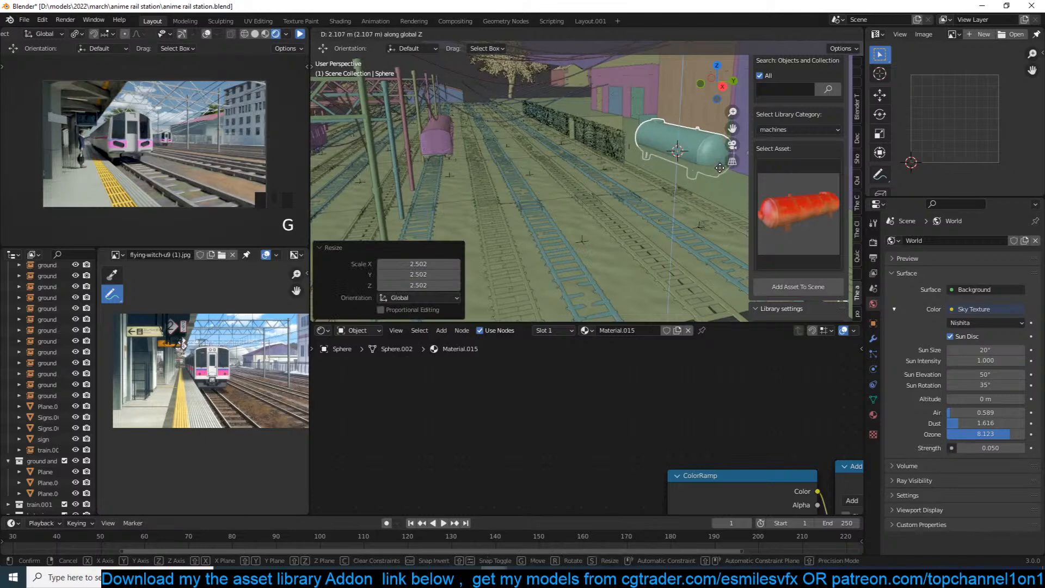
left_click(717, 164)
key("s")
left_click(697, 159)
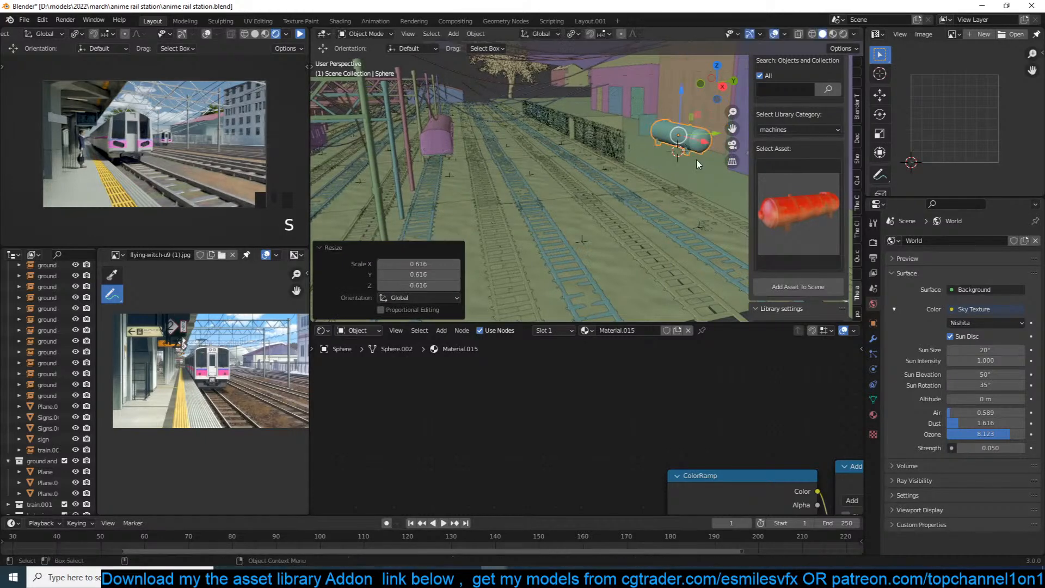
Scale the tank down by 0.781, lower it about 2.013 m along Z, and save the file.
key("s")
left_click(706, 142)
key("z")
left_click(706, 145)
key("g")
key("z")
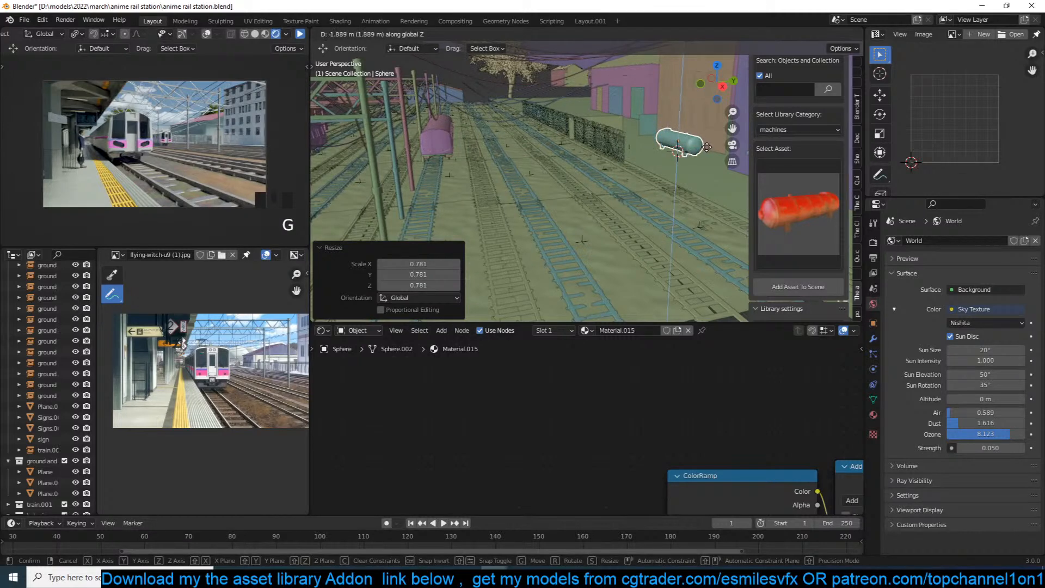
left_click(711, 149)
key("ctrl+s")
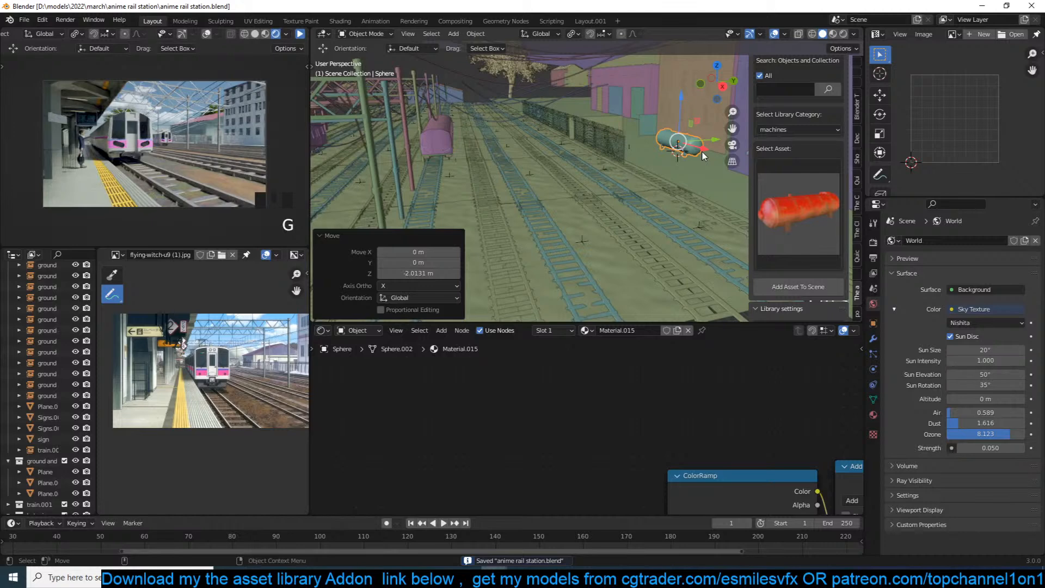
Browse the metals, particles and pipes categories of the asset library for further scene details.
left_click(806, 208)
left_click(805, 205)
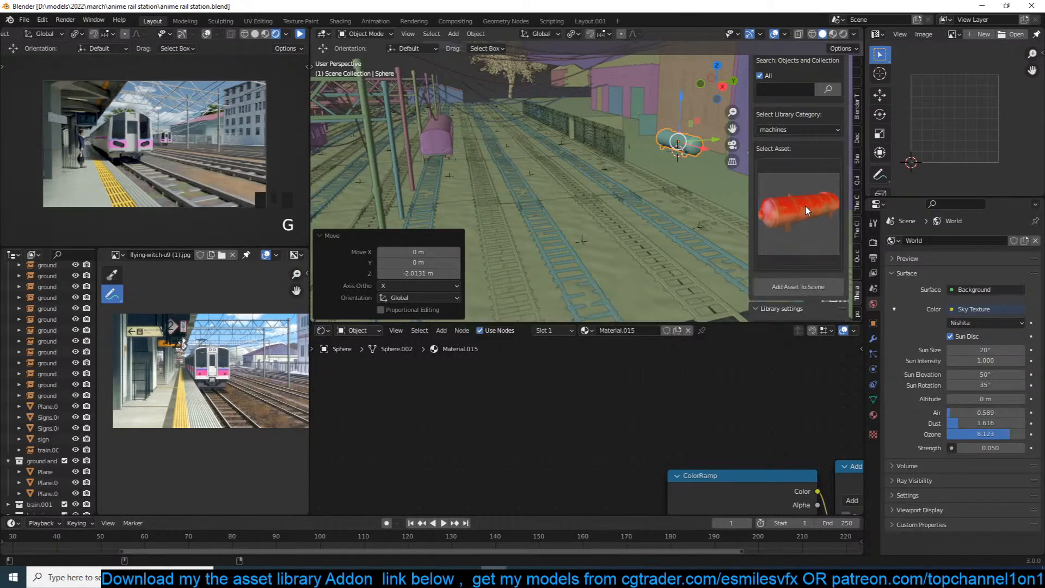
left_click(819, 129)
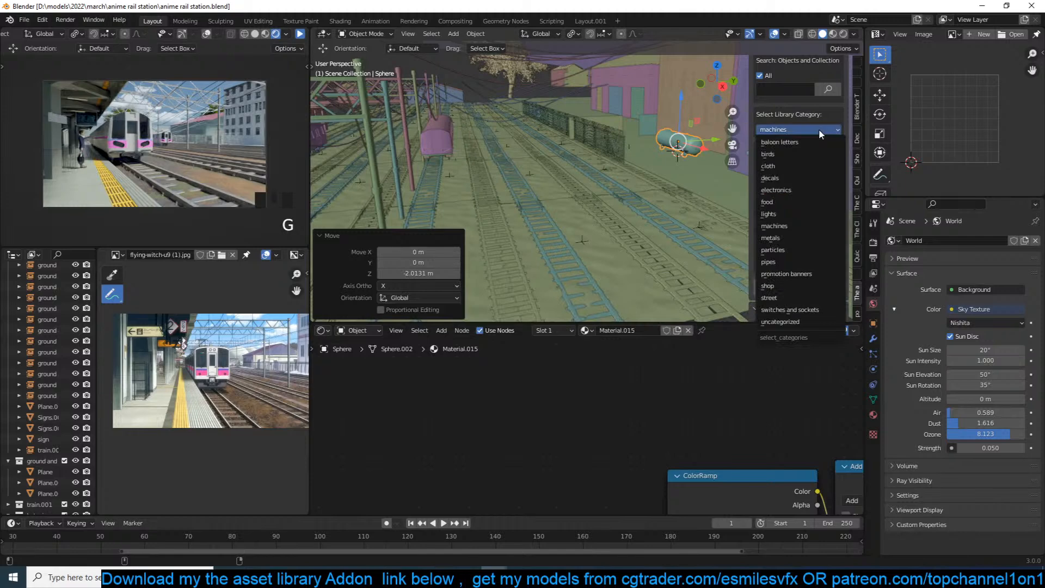
left_click(802, 237)
left_click(803, 234)
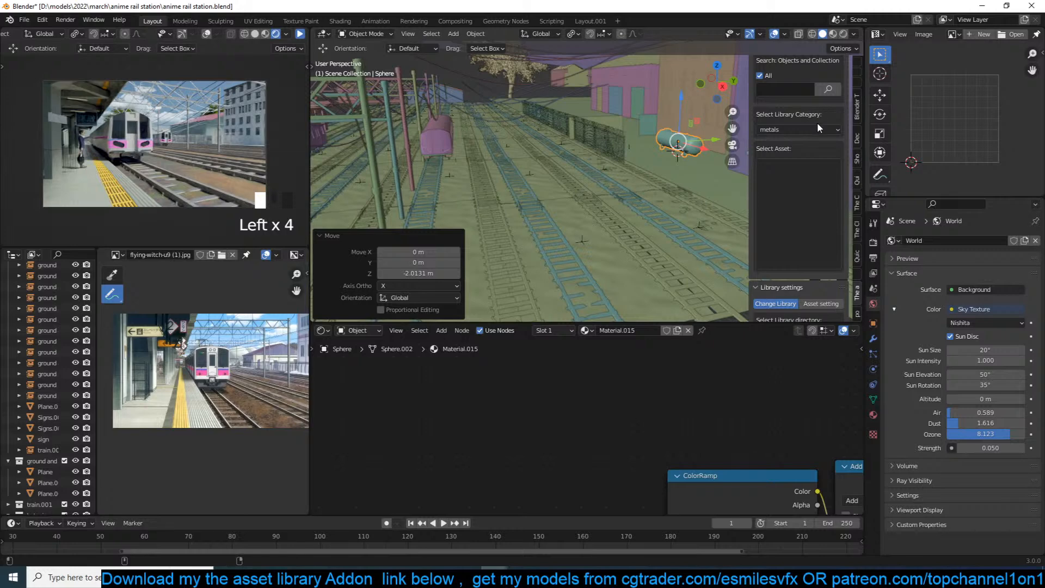
left_click(817, 129)
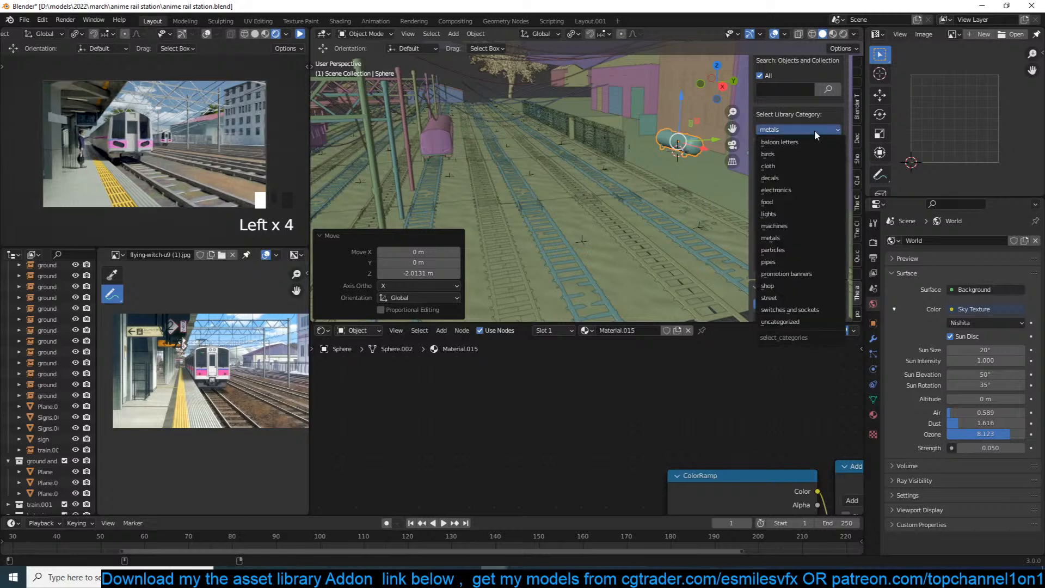
left_click(793, 250)
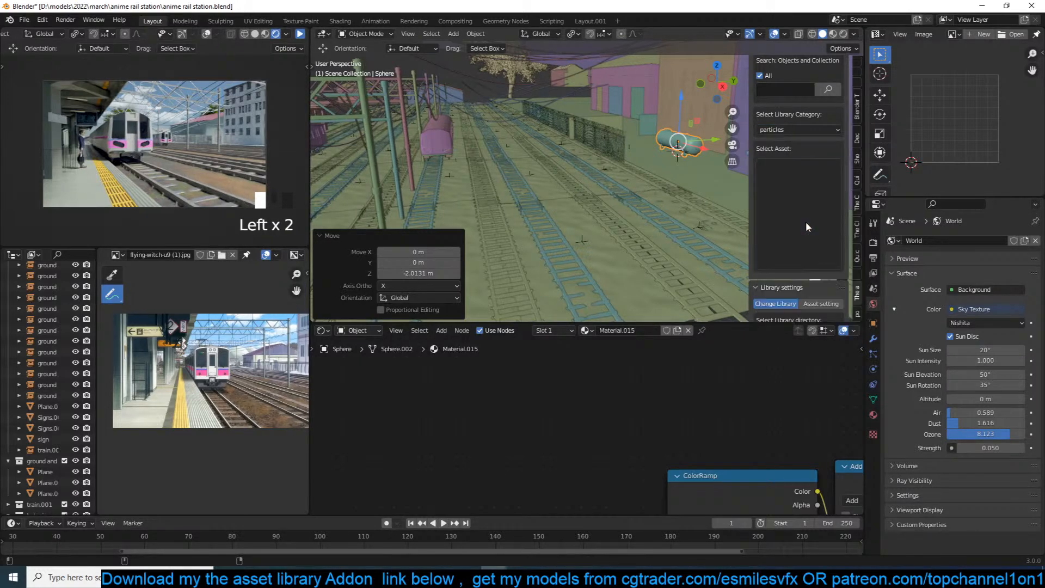
left_click(825, 130)
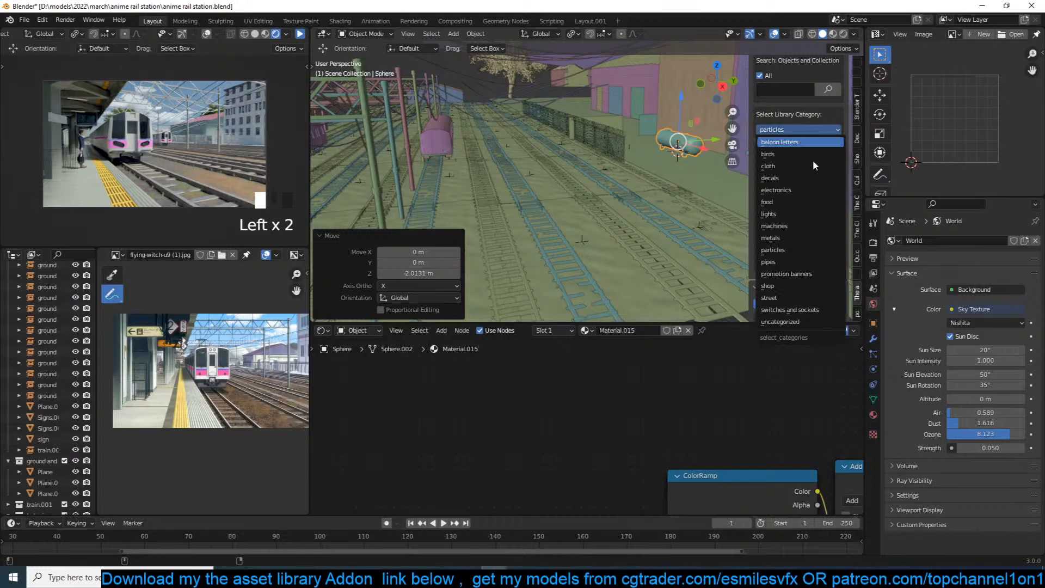
left_click(800, 263)
left_click(818, 211)
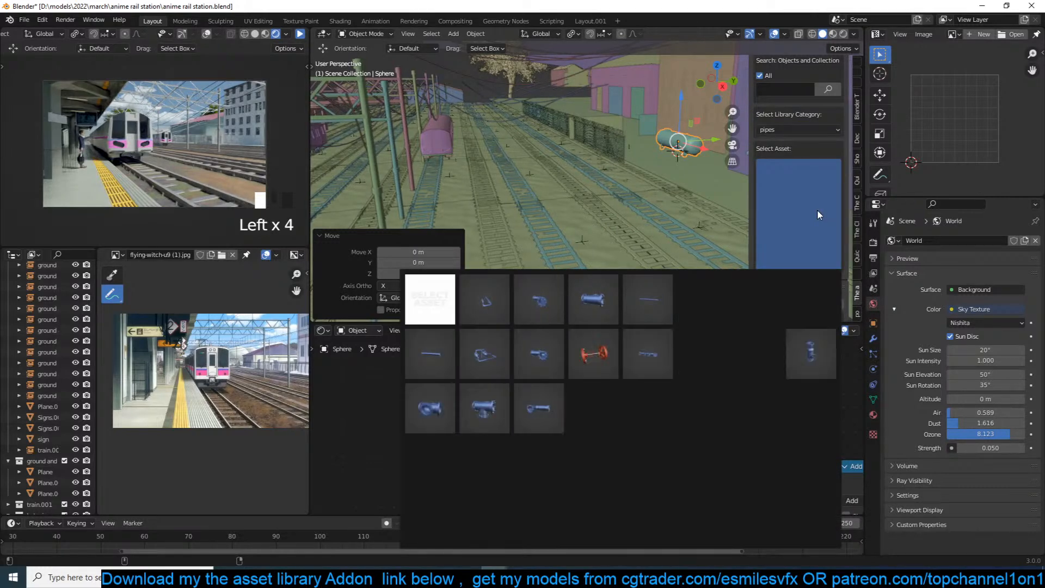
left_click(818, 211)
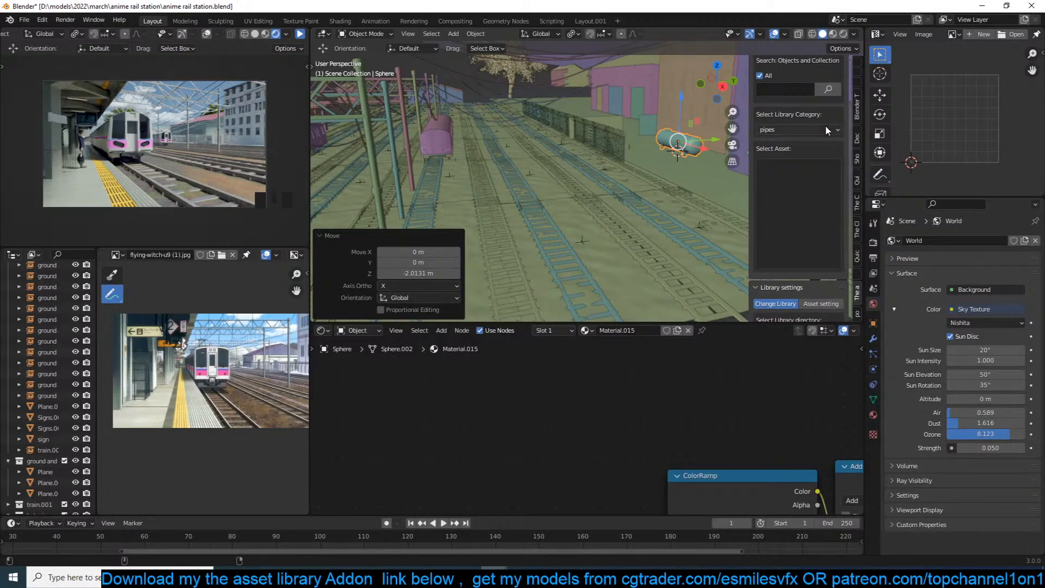
Browse the promotion banners and shop categories of the asset library for usable props.
left_click(826, 131)
left_click(801, 273)
left_click(814, 237)
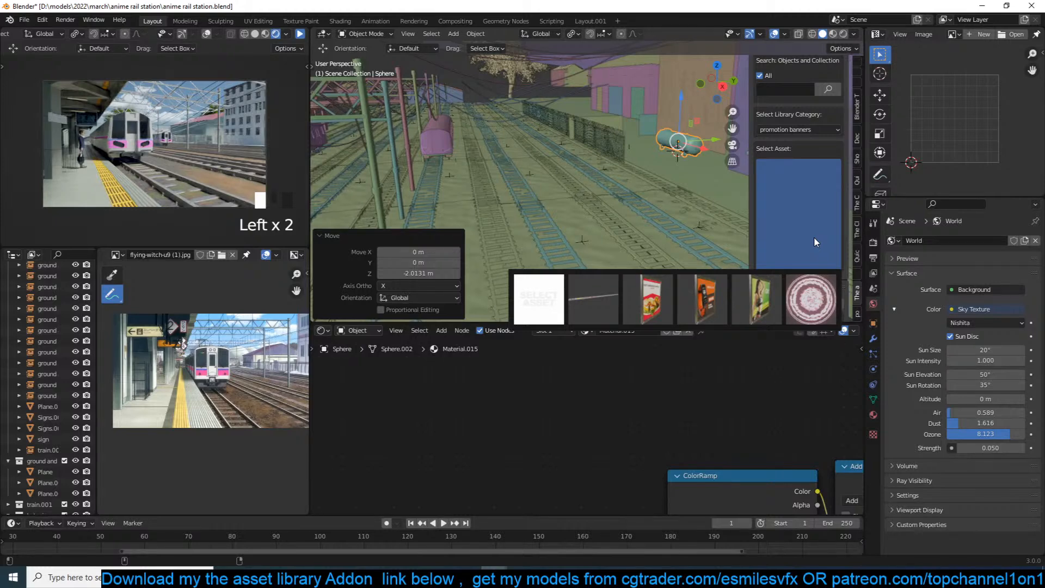
left_click(823, 129)
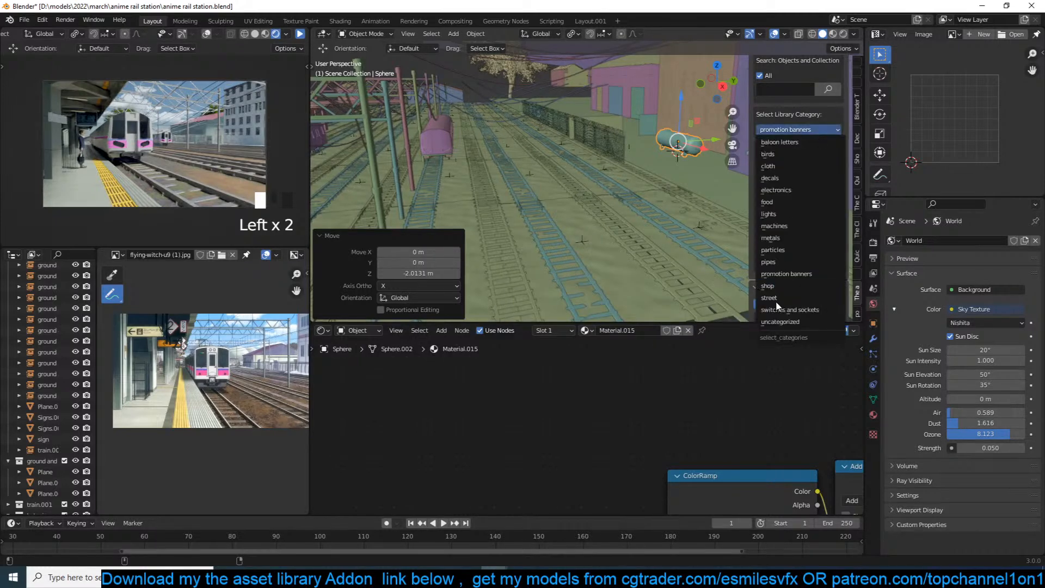
left_click(795, 286)
left_click(806, 207)
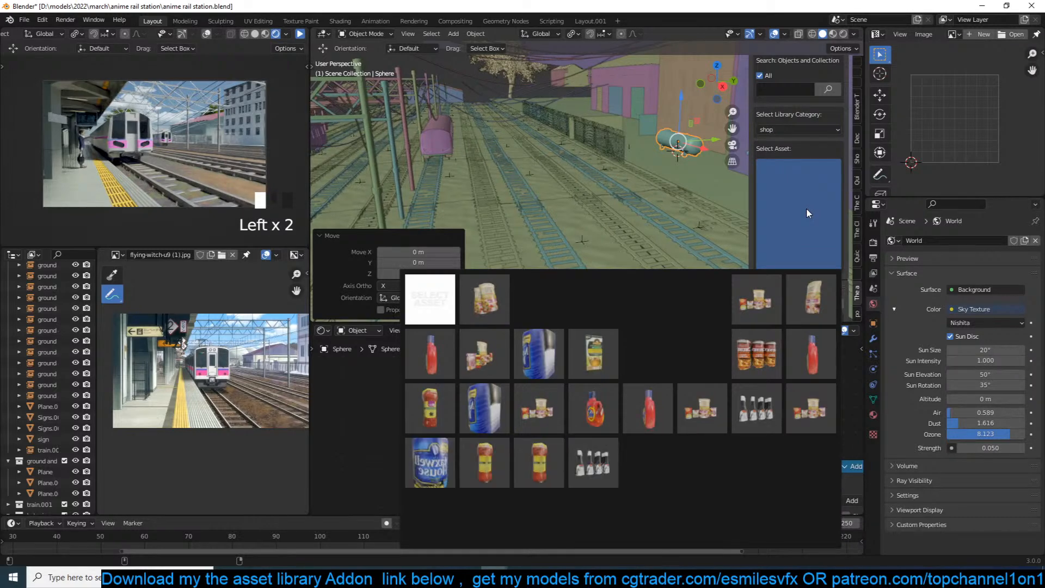
left_click(807, 207)
Browse the street and uncategorized categories of the asset library for usable props.
left_click(825, 129)
left_click(798, 297)
left_click(816, 223)
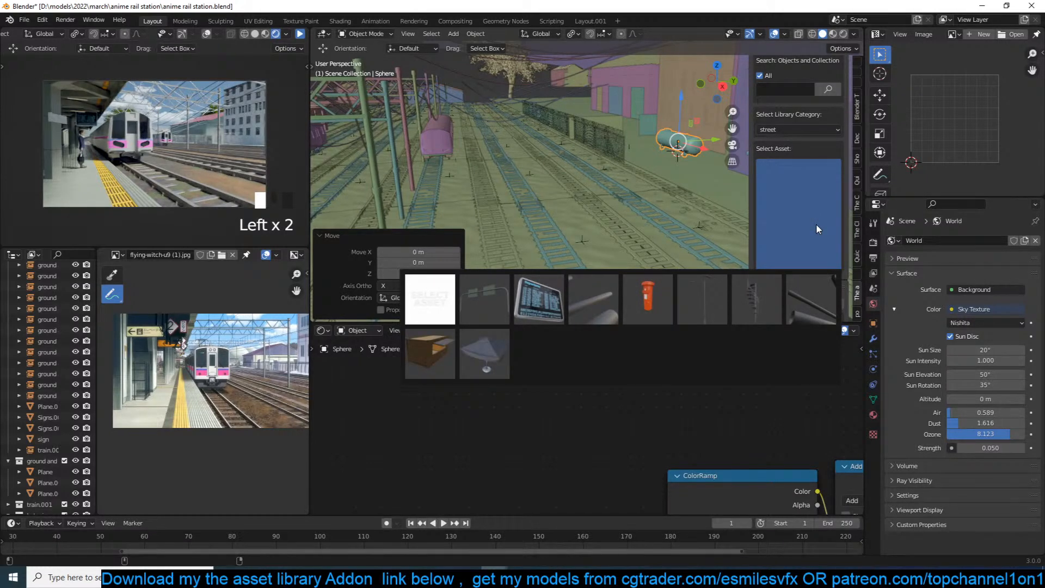
left_click(814, 128)
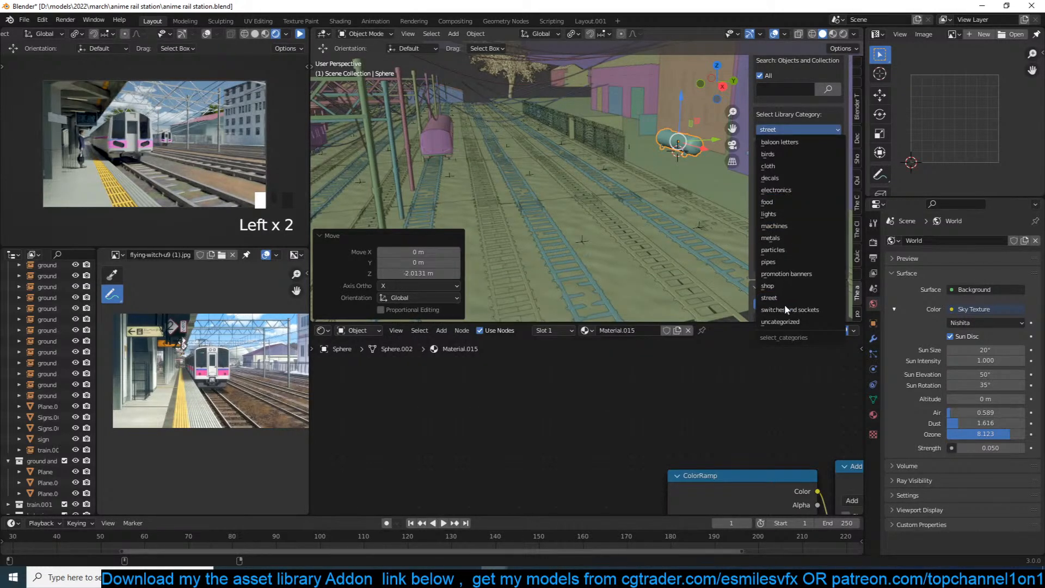
left_click(784, 323)
left_click(809, 246)
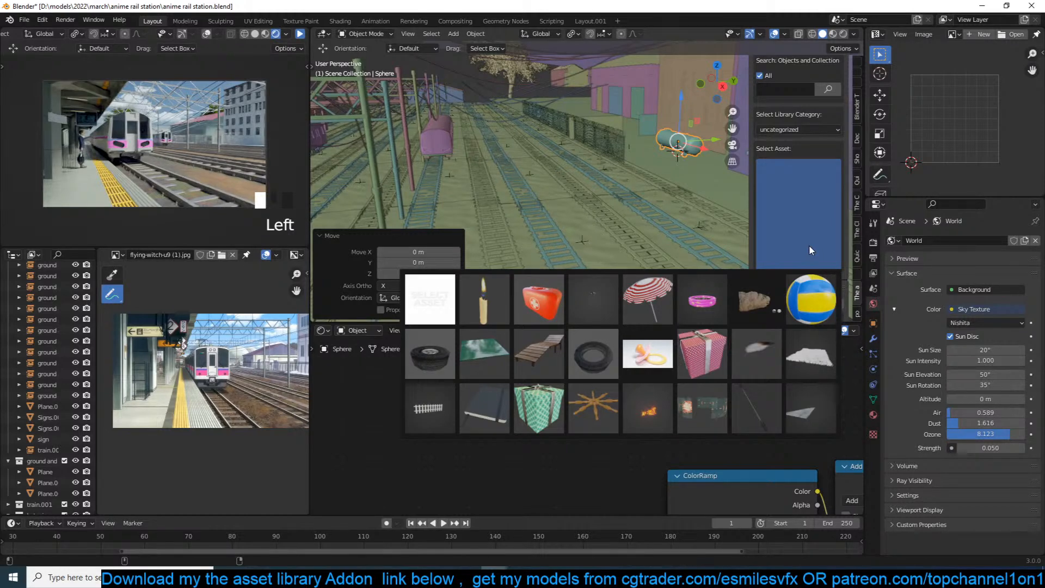
left_click(812, 179)
scroll(810, 183, "up", 3)
Switch the asset library from single objects to collections and examine the assets in its first categories.
left_click(828, 108)
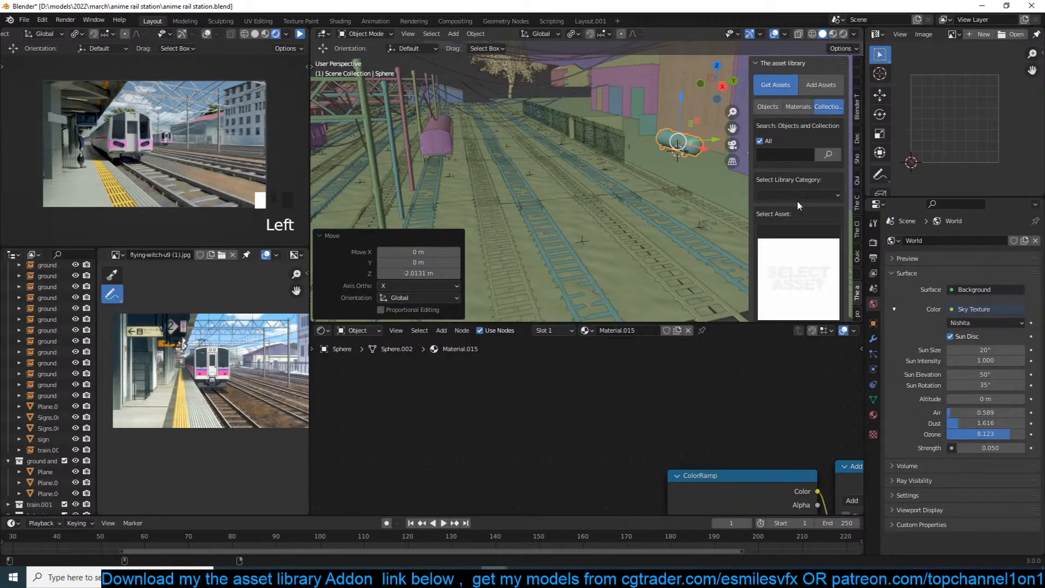
left_click(802, 195)
left_click(803, 208)
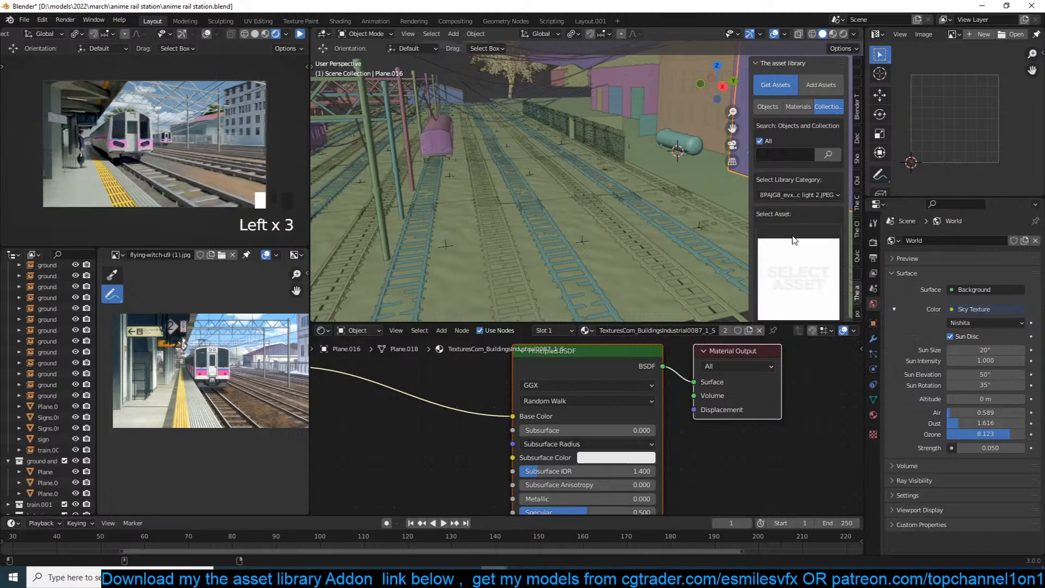
left_click(795, 237)
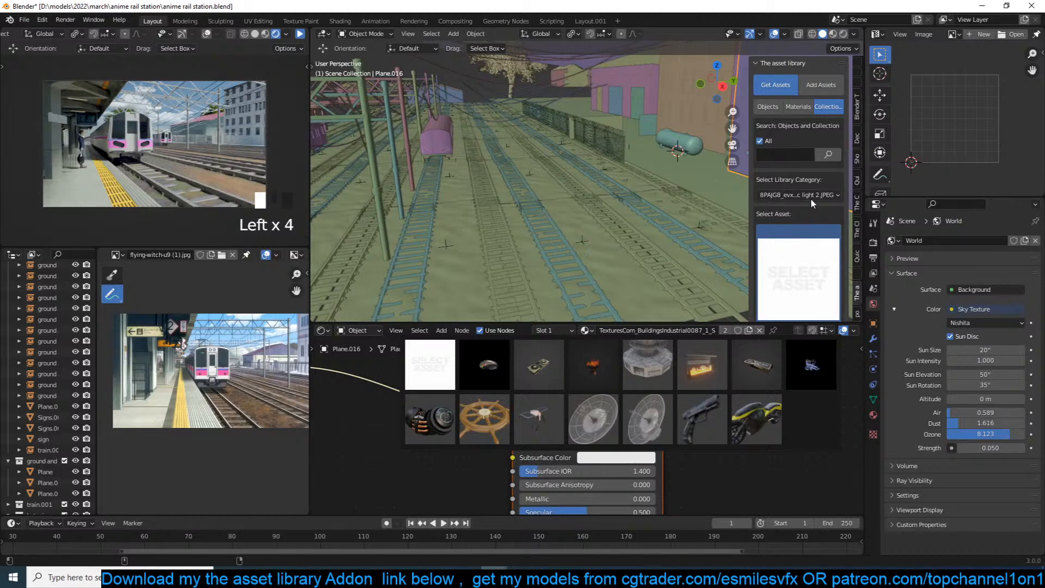
left_click(812, 196)
left_click(804, 221)
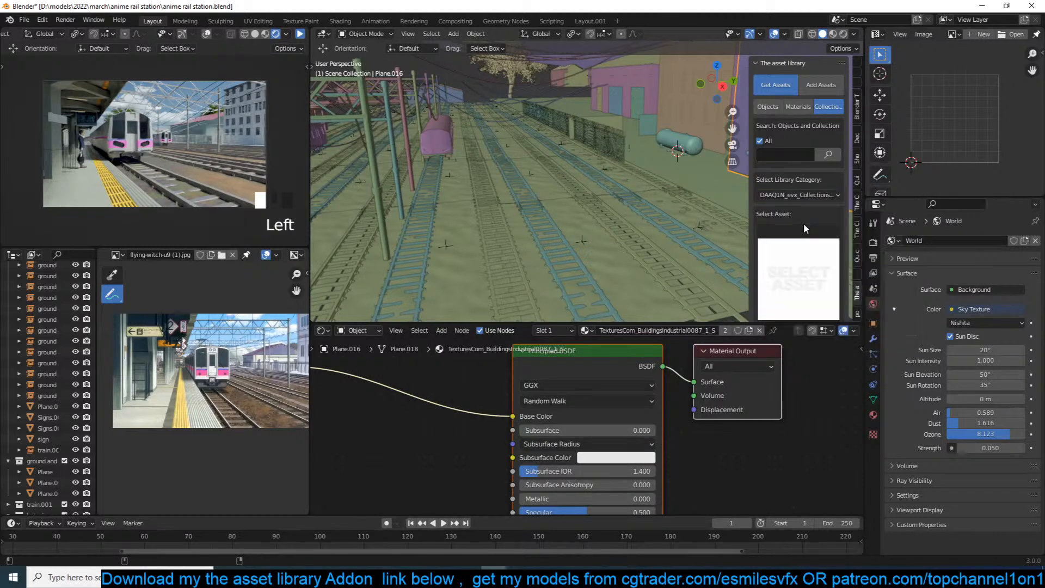
left_click(801, 245)
Examine the electronics and lights 4 collection categories, and look through the list of available library directories.
left_click(812, 196)
left_click(807, 244)
double_click(807, 250)
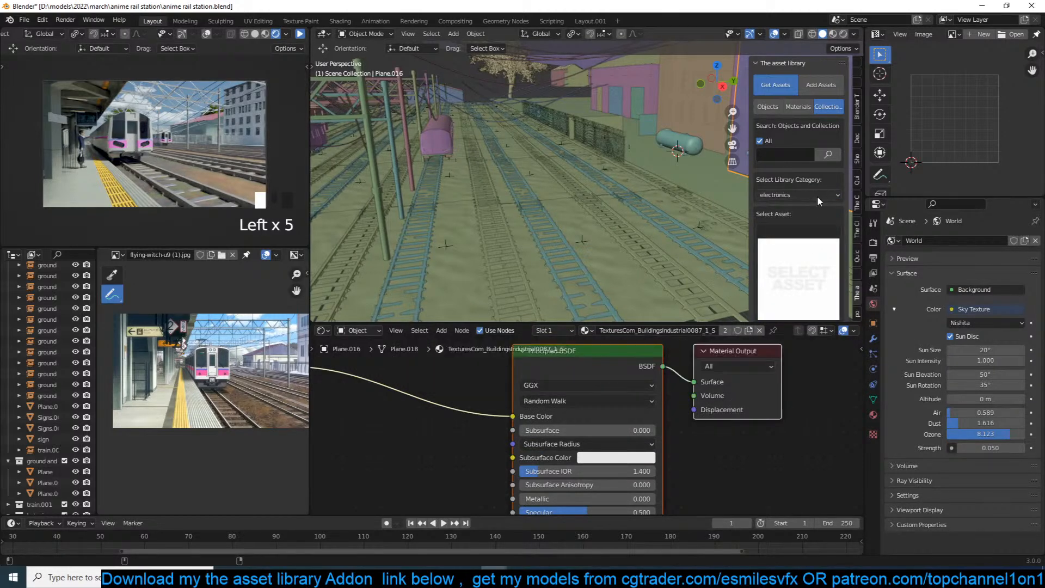
left_click(812, 195)
left_click(800, 256)
left_click(799, 265)
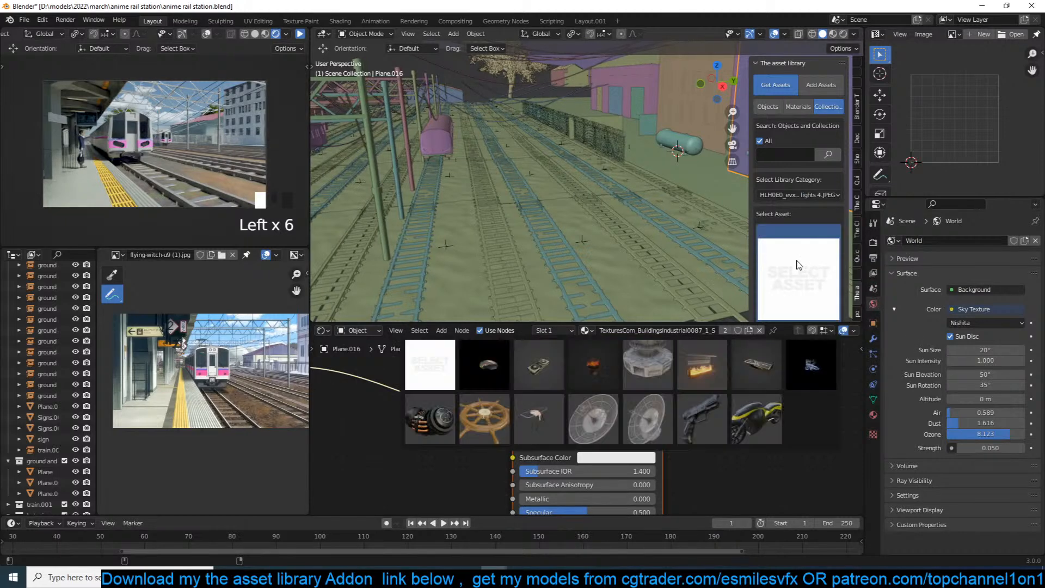
scroll(814, 210, "down", 5)
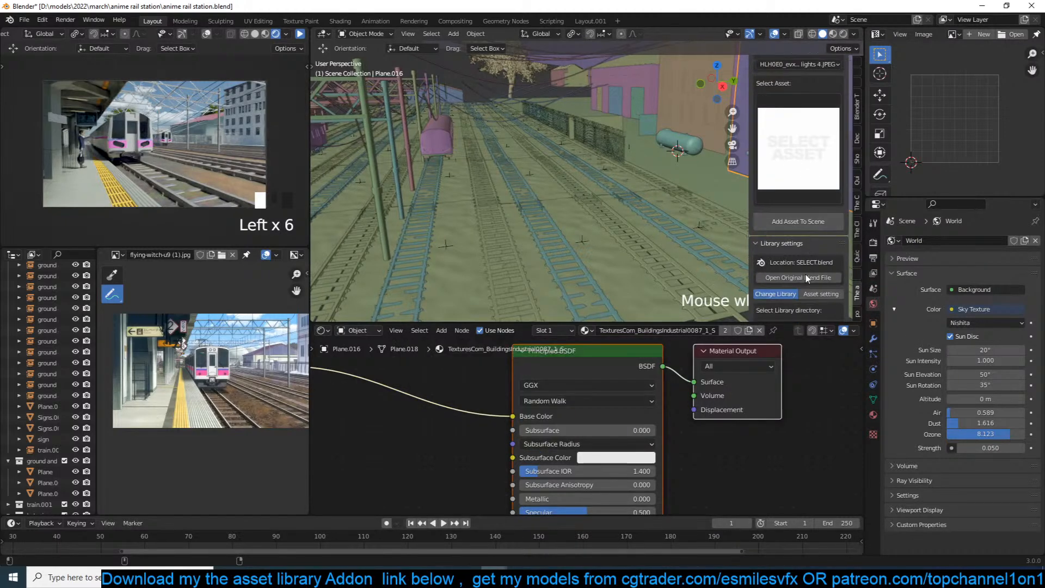
scroll(810, 294, "down", 3)
scroll(815, 281, "up", 3)
scroll(815, 278, "down", 3)
left_click(836, 256)
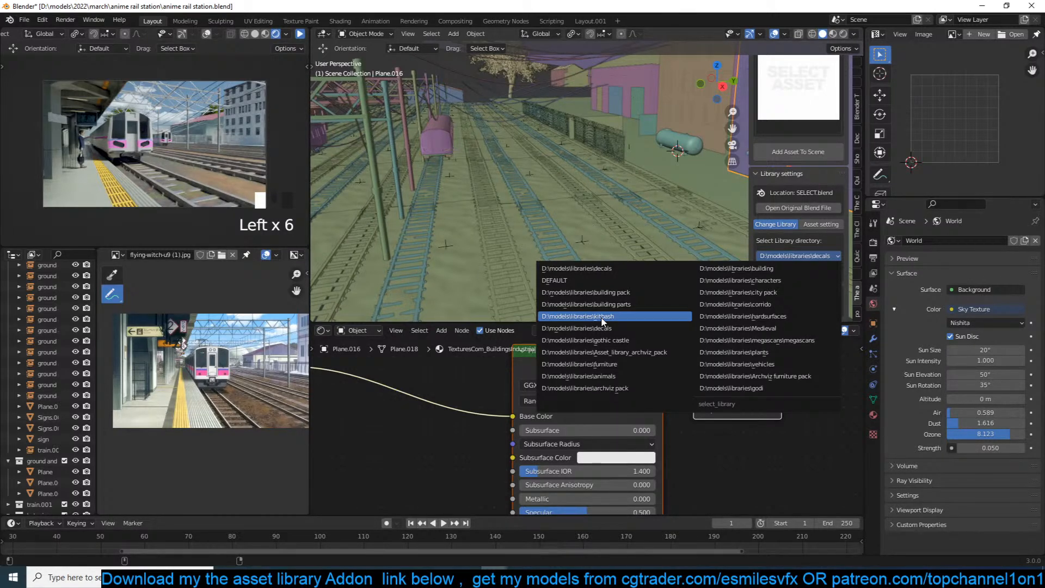
Select the trackside building and brighten Color1 of its concrete material's Multiply node to a near-white with value 1.000.
left_click(582, 84)
left_click(662, 90)
left_click(648, 86)
scroll(717, 385, "down", 3)
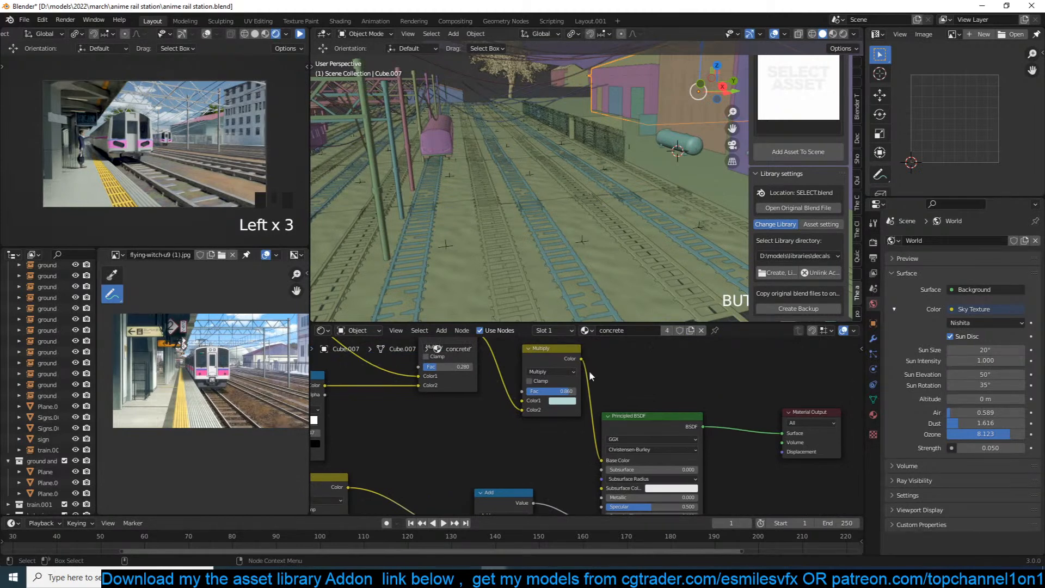
left_click(566, 403)
left_click(584, 312)
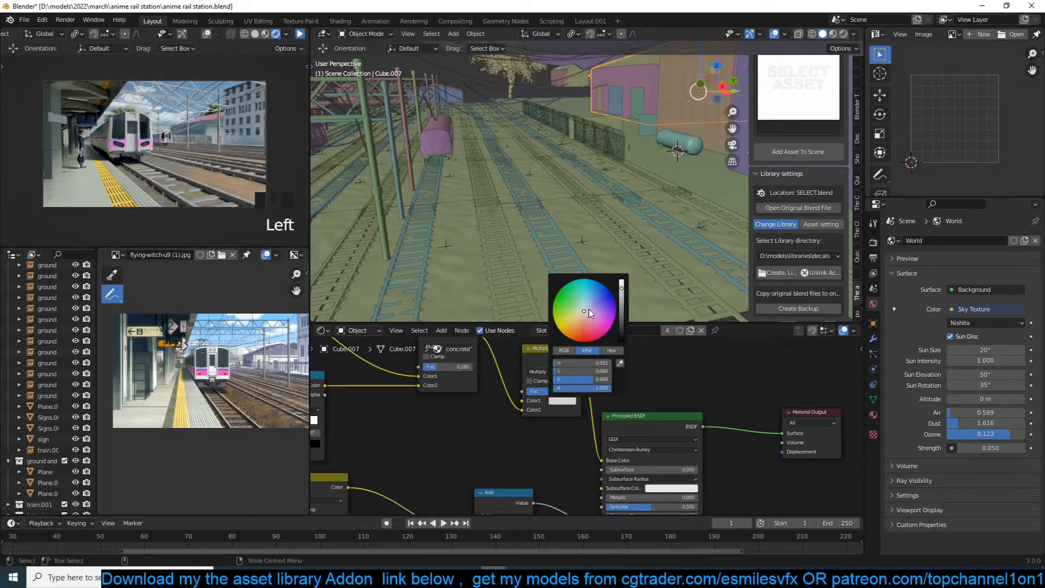
left_click_drag(621, 293, 622, 282)
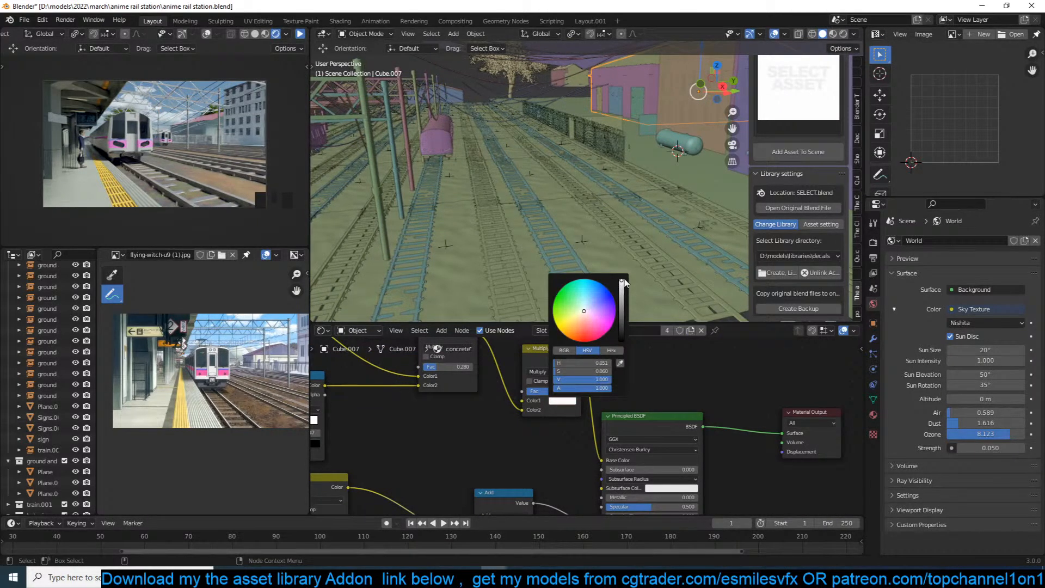
left_click(301, 35)
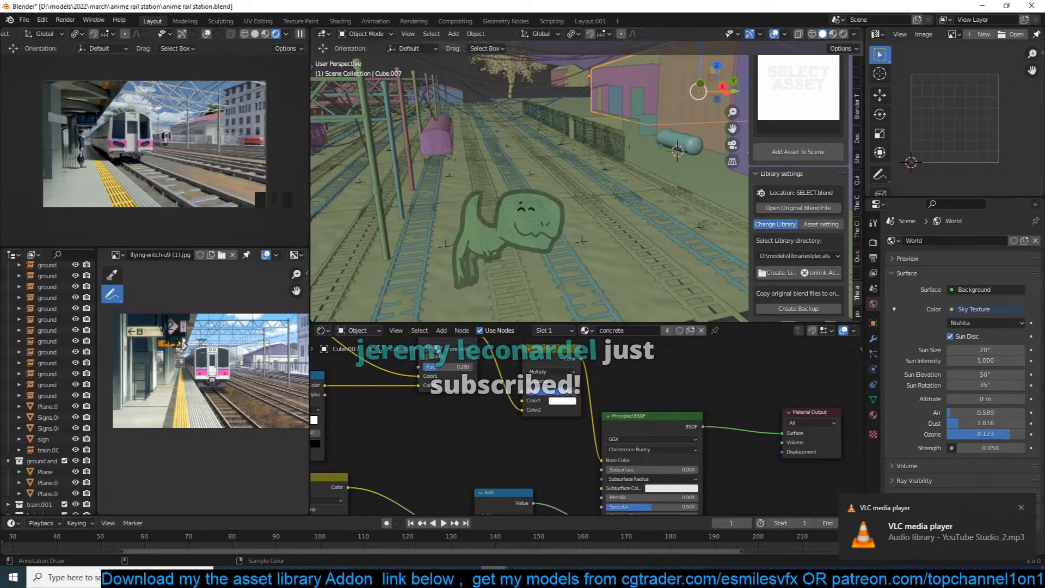
In top view, move the far citrus tree about -32.62 m X and -63.21 m Y, plus another -40.78 m X and -12.23 m Y.
scroll(539, 148, "down", 2)
middle_click_drag(539, 148, 465, 152)
left_click(530, 116)
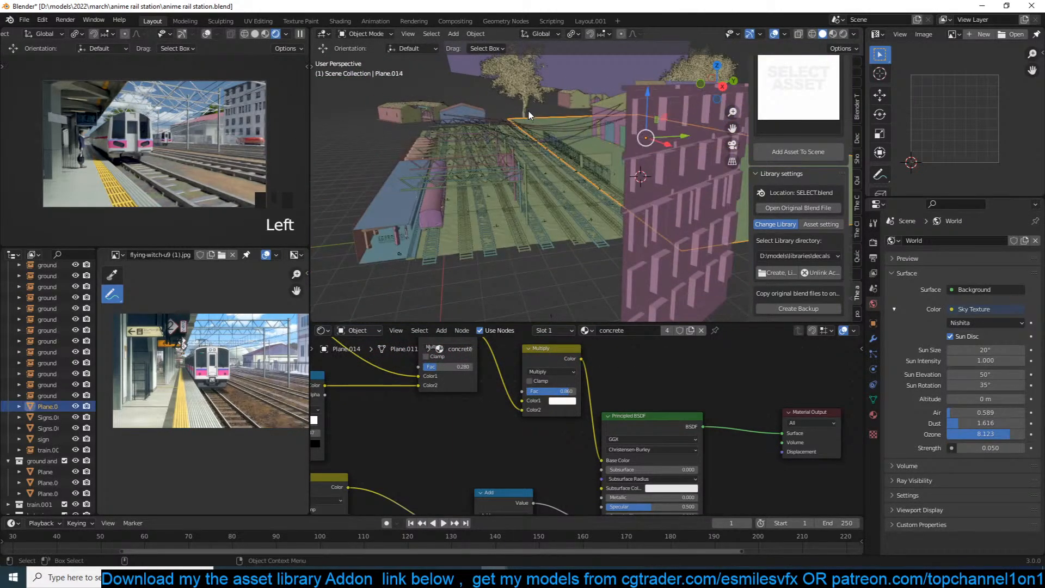
left_click(529, 114)
key("KP_7")
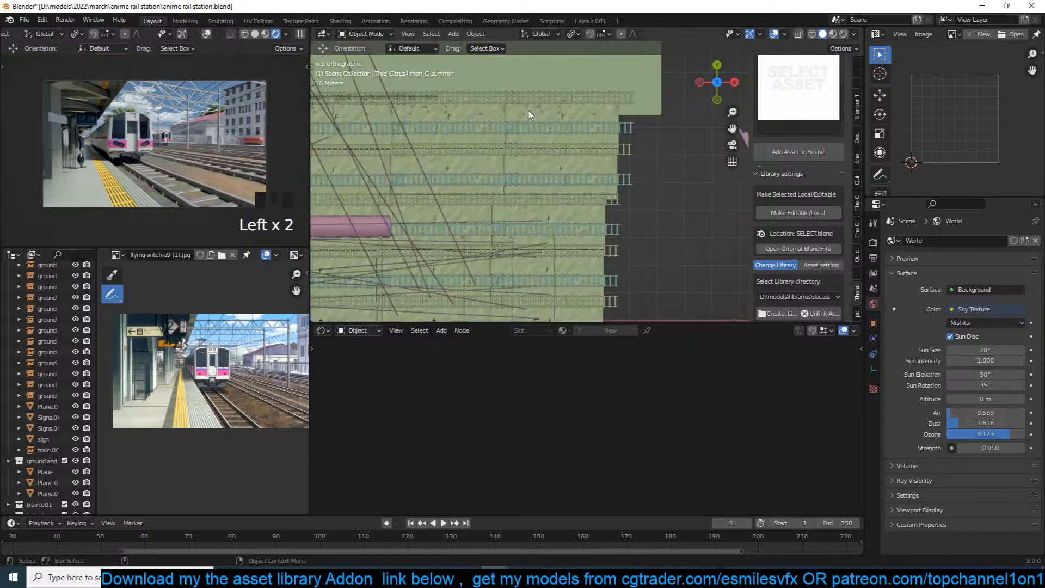
scroll(530, 114, "down", 5)
middle_click_drag(529, 114, 687, 131, "shift")
scroll(559, 158, "down", 3)
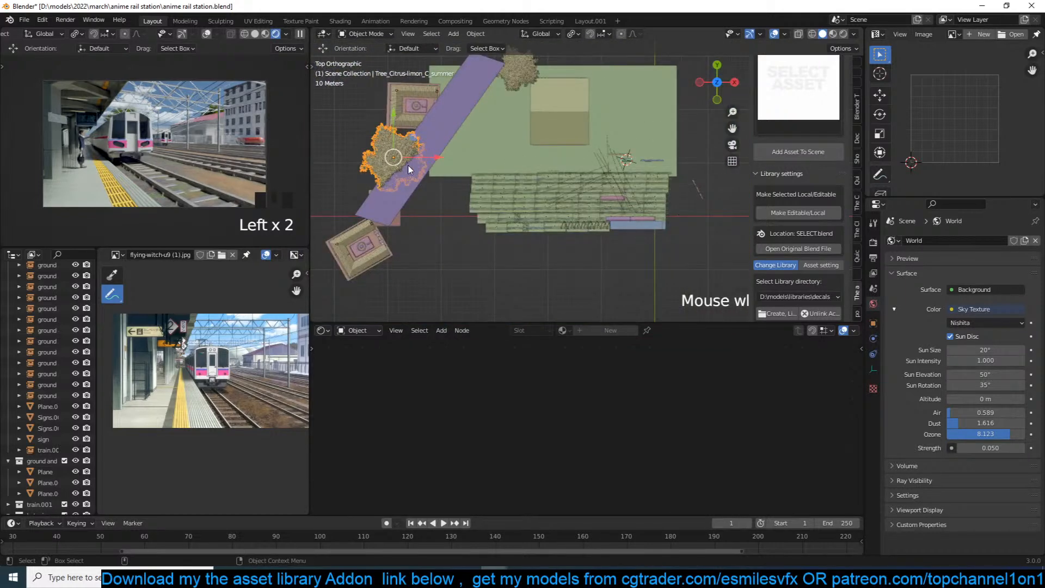
key("g")
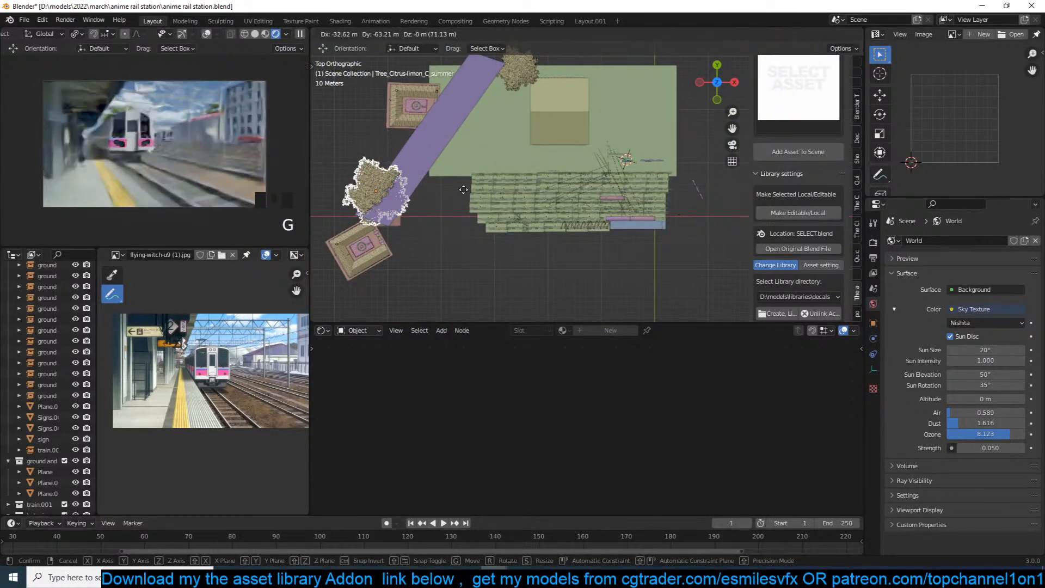
left_click(466, 196)
key("g")
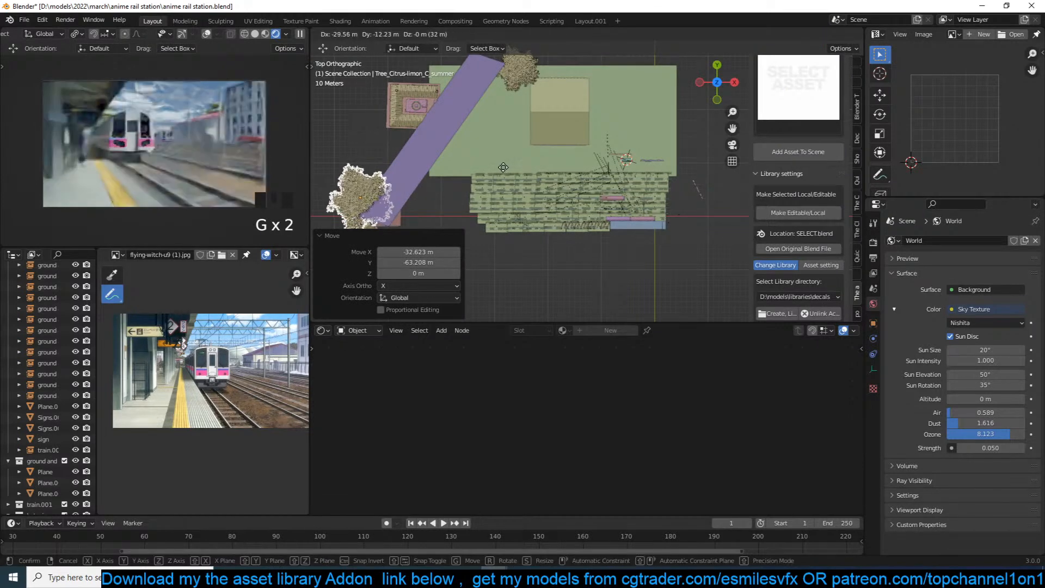
left_click(518, 165)
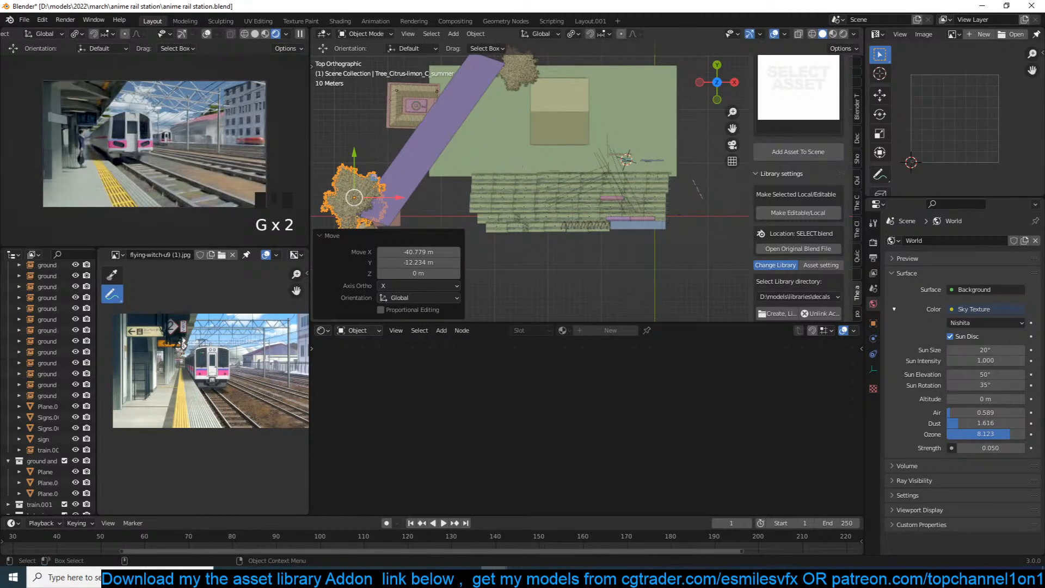
Scale the moved tree down by 0.845, save the file, and deselect everything.
key("s")
left_click(494, 179)
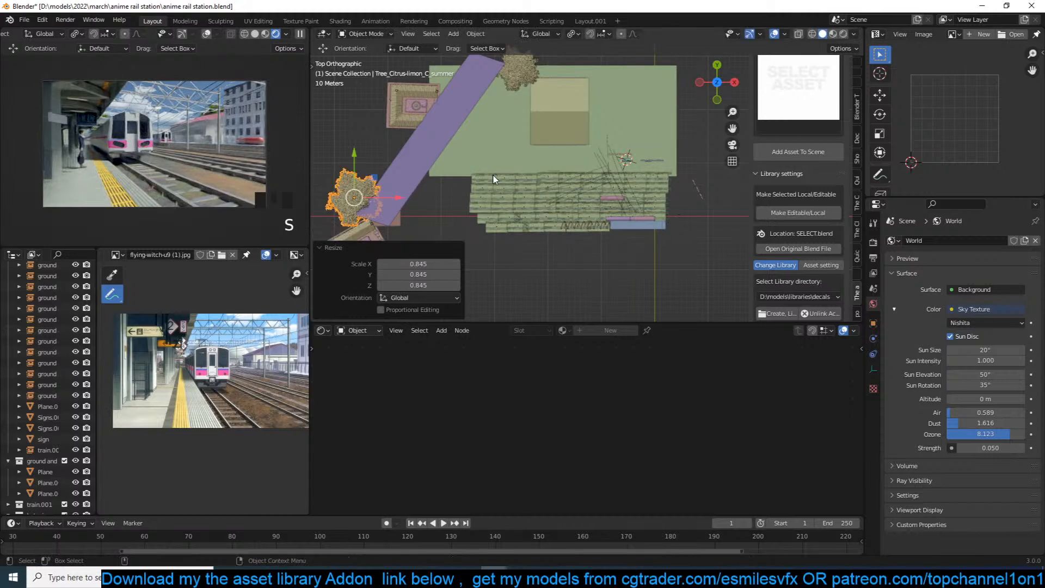
key("ctrl+s")
key("alt+a")
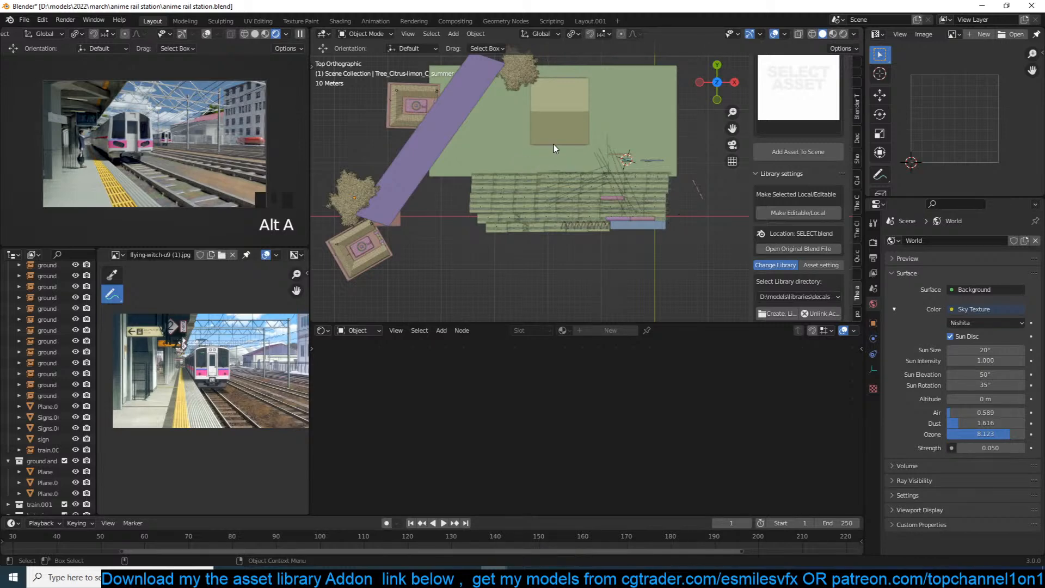
scroll(555, 148, "up", 2)
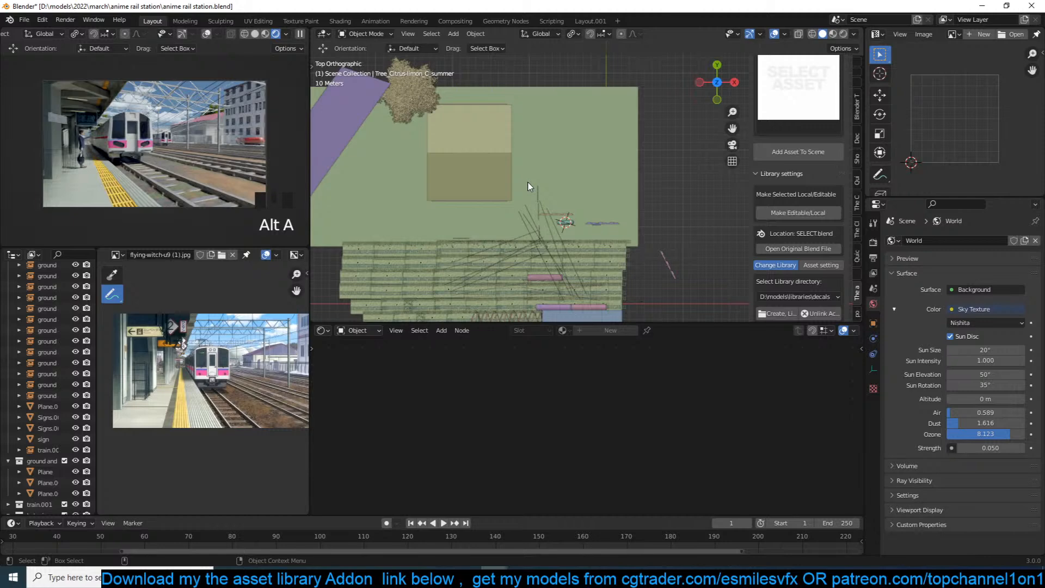
Select the brown windowed building together with the cylindrical tank at its base and move both 6.6945 m along Y.
middle_click_drag(532, 186, 495, 84)
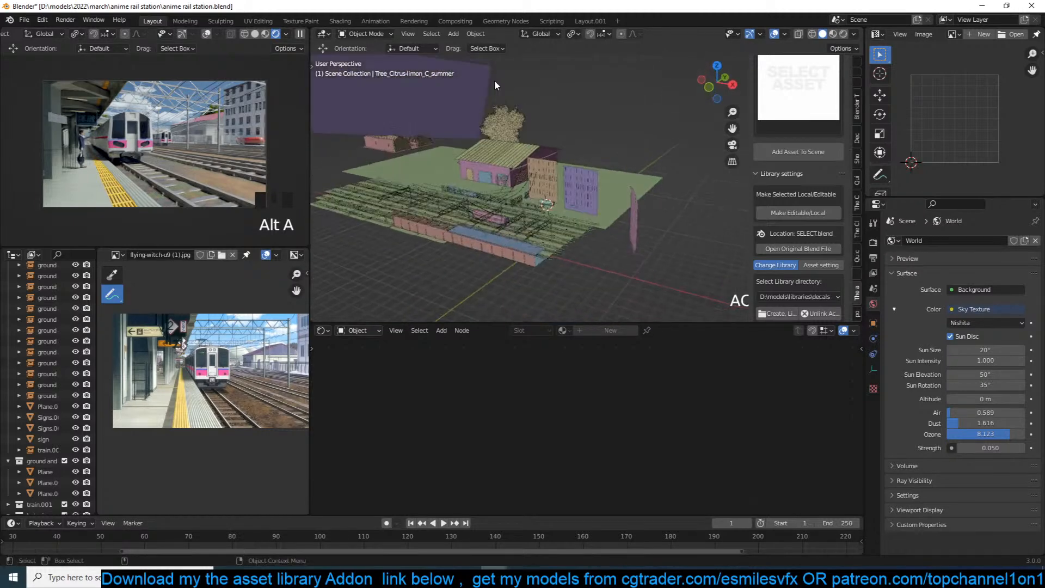
scroll(494, 80, "up", 2)
scroll(494, 80, "up", 3)
left_click(505, 199)
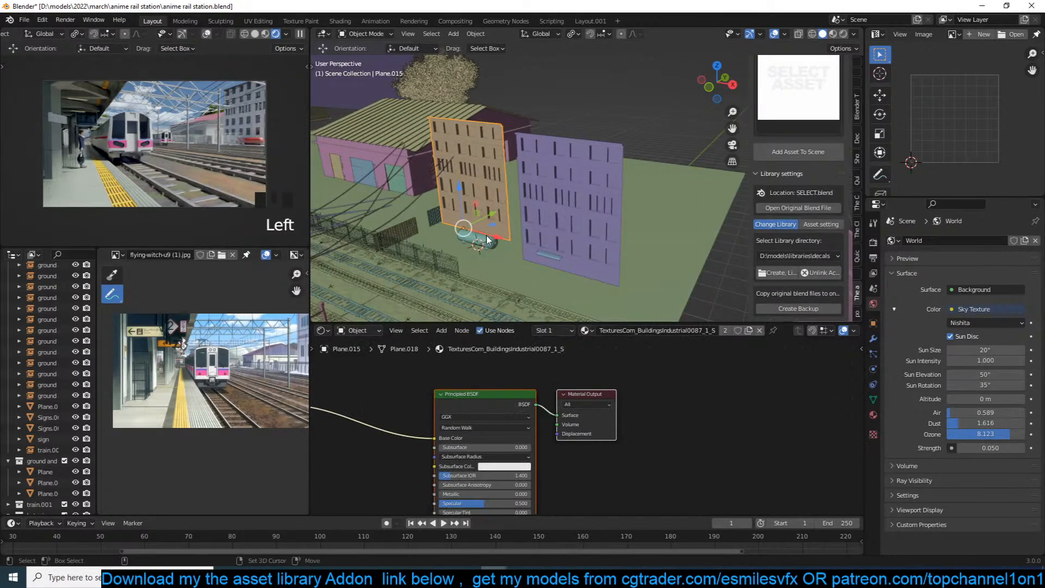
left_click(497, 244, "shift")
left_click_drag(496, 244, 538, 220)
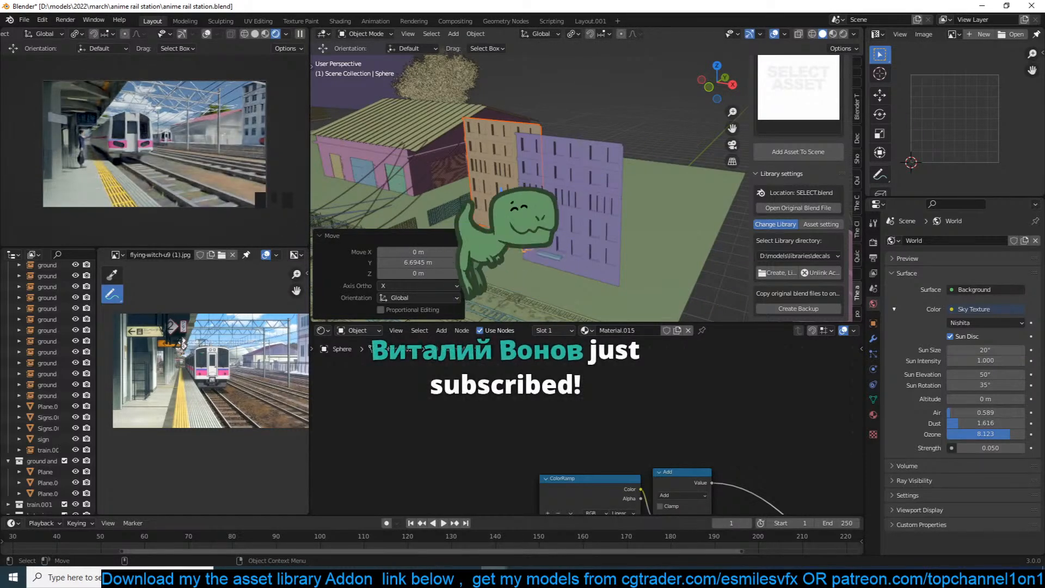
Move the small roof canopy from the purple building to the brown building's base using the 3D cursor, adjust it -1.7935 m along Y, and deselect it.
scroll(595, 169, "up", 3)
middle_click_drag(595, 169, 641, 145, "shift")
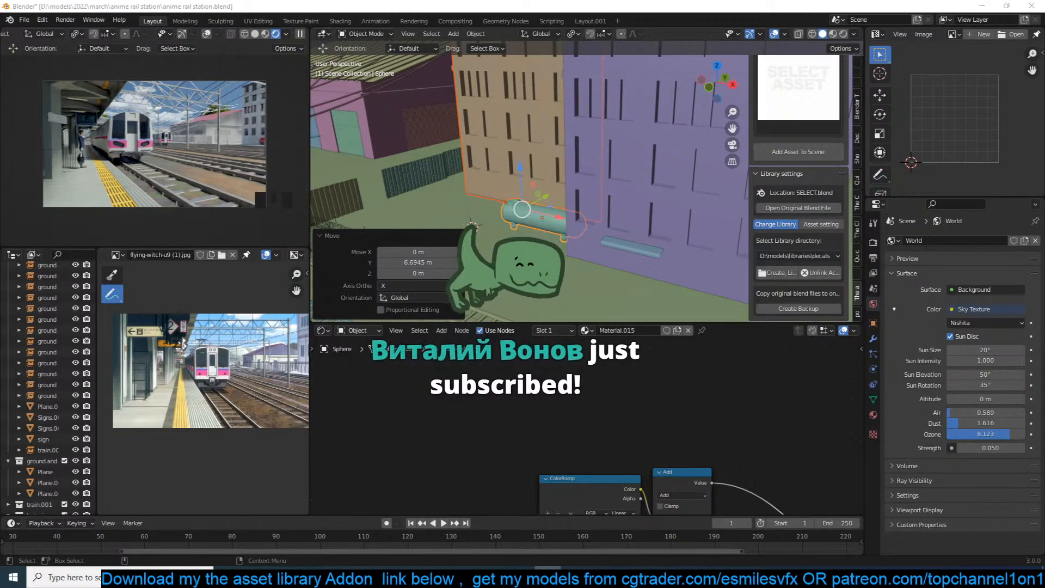
left_click(560, 140)
middle_click_drag(561, 140, 607, 151)
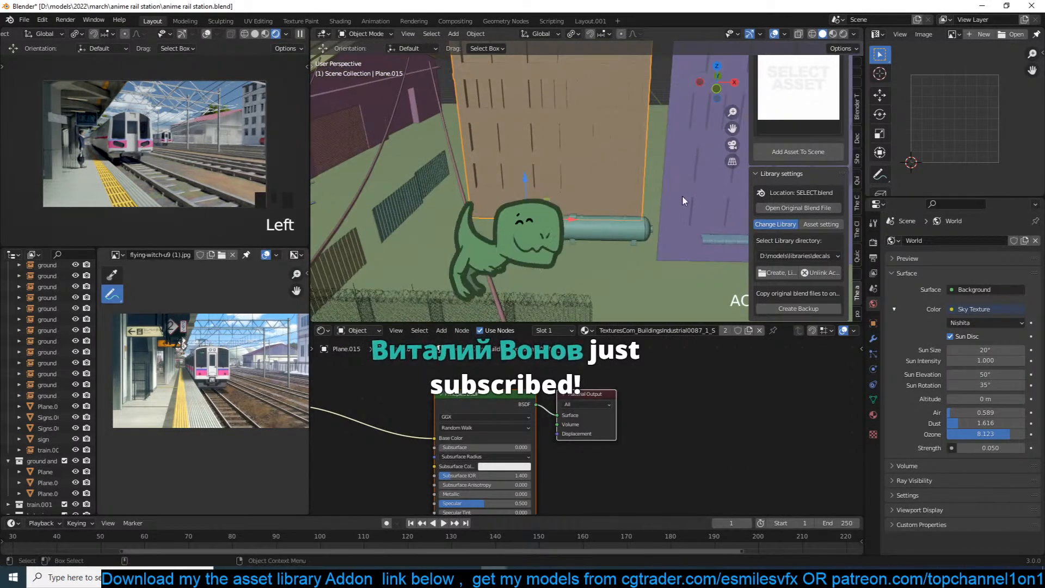
left_click(708, 235)
right_click(496, 195, "shift")
left_click(495, 116)
key("grave")
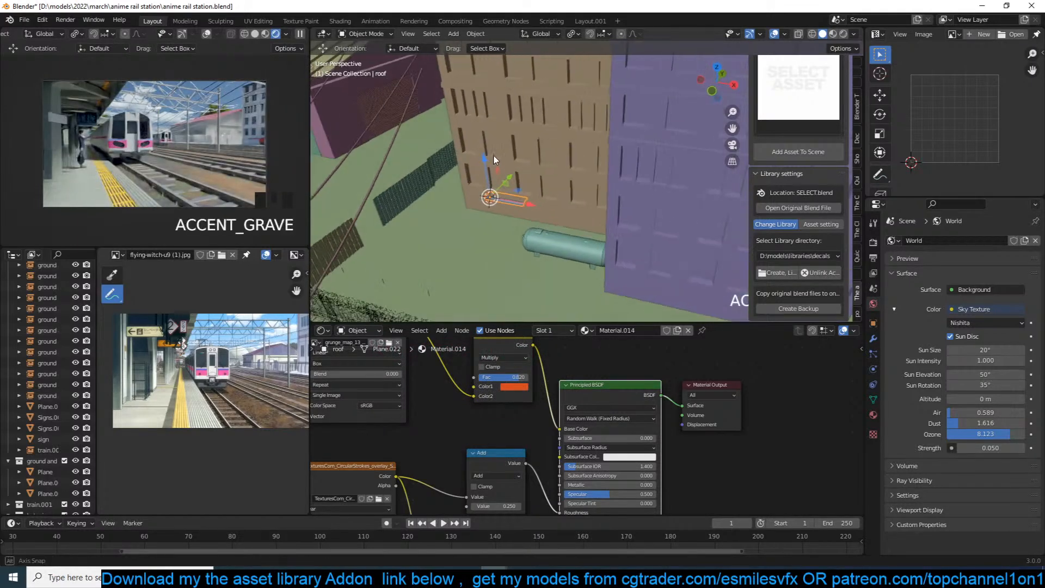
left_click(512, 177)
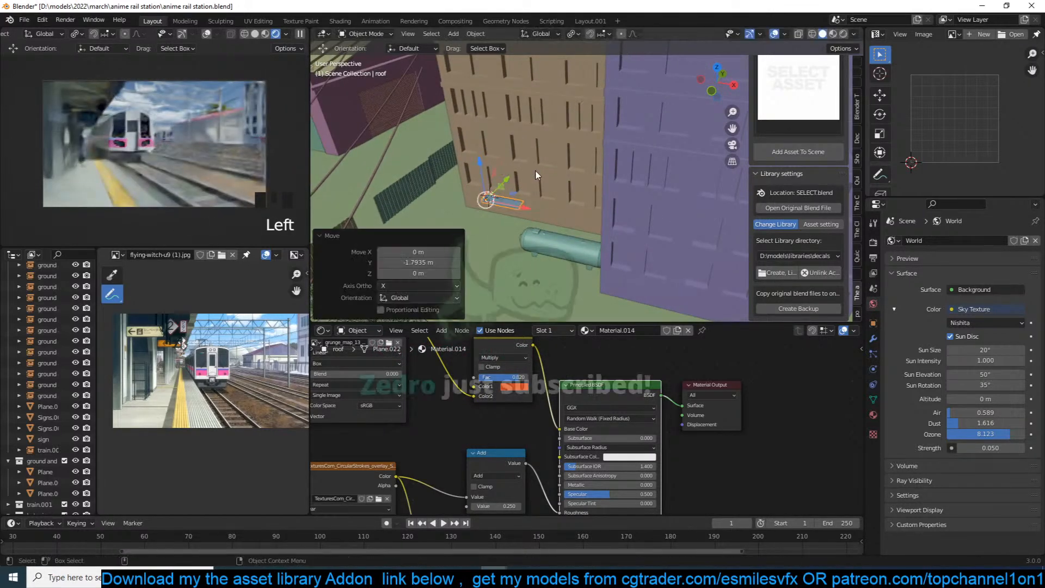
key("alt+a")
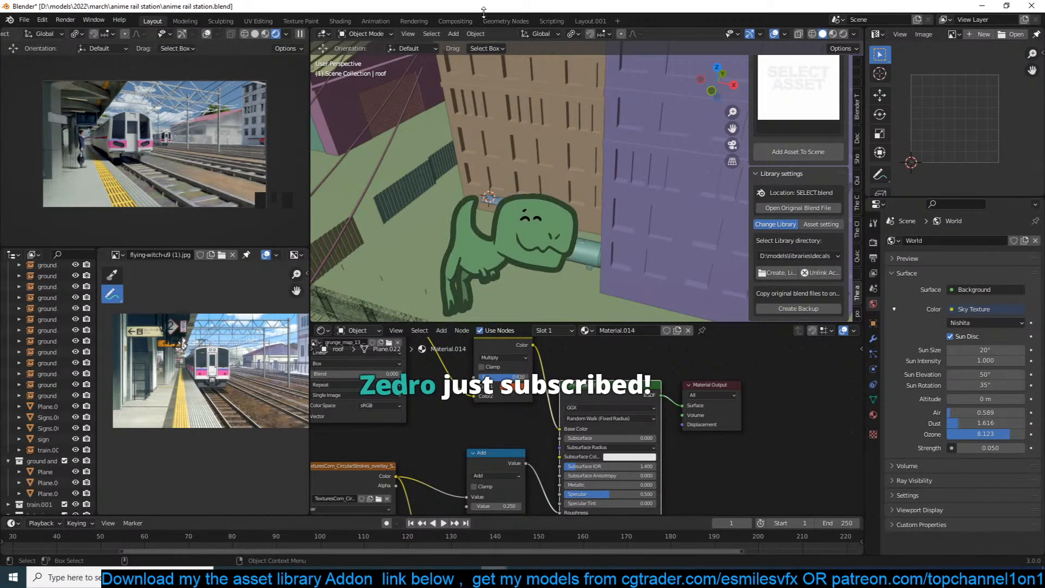
Save the scene file and clear the building selection.
left_click(497, 162)
key("ctrl+s")
key("alt+a")
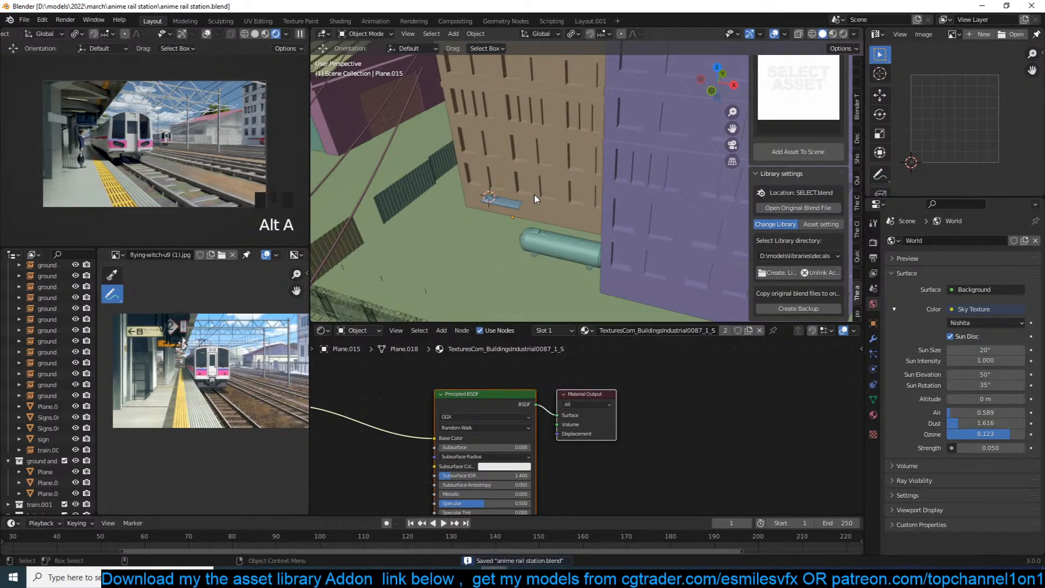
scroll(534, 219, "down", 4)
middle_click_drag(531, 218, 626, 181)
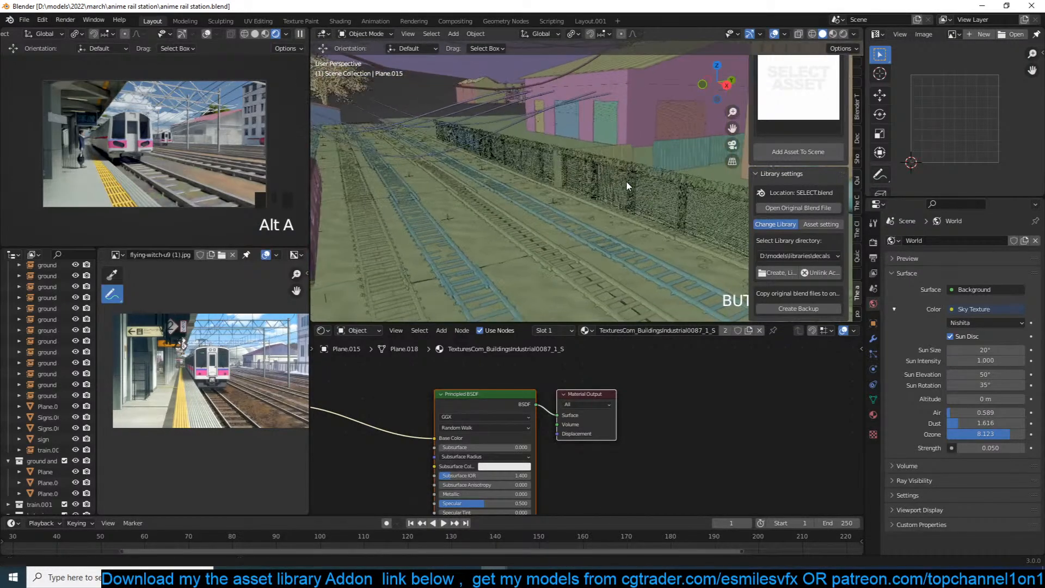
key("ctrl+s")
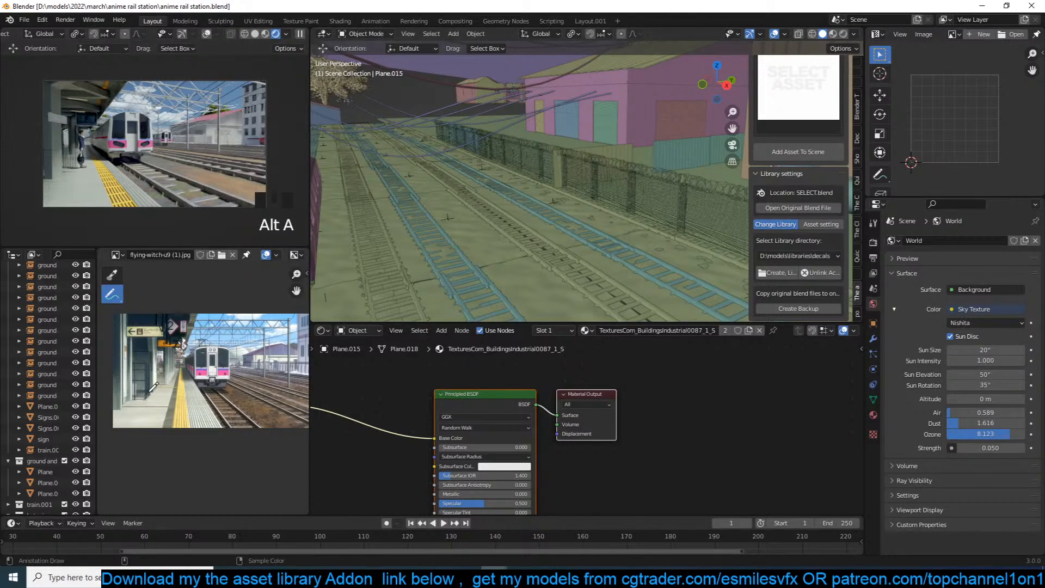
Pause the rendered preview, examine the train, tracks and platform edge, and save the file.
scroll(497, 152, "down", 4)
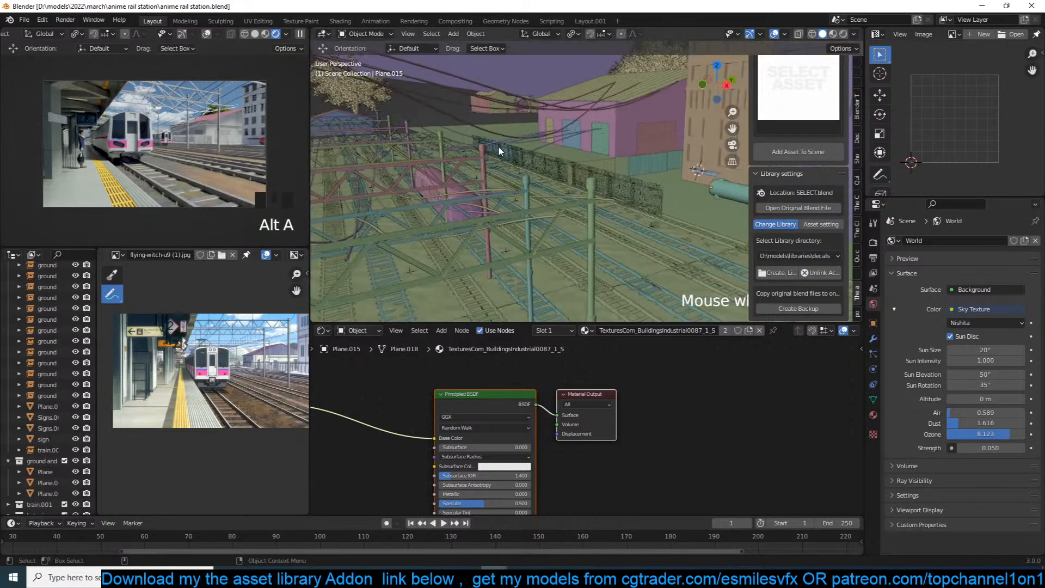
scroll(537, 97, "down", 5)
scroll(446, 124, "up", 3)
scroll(450, 121, "up", 6)
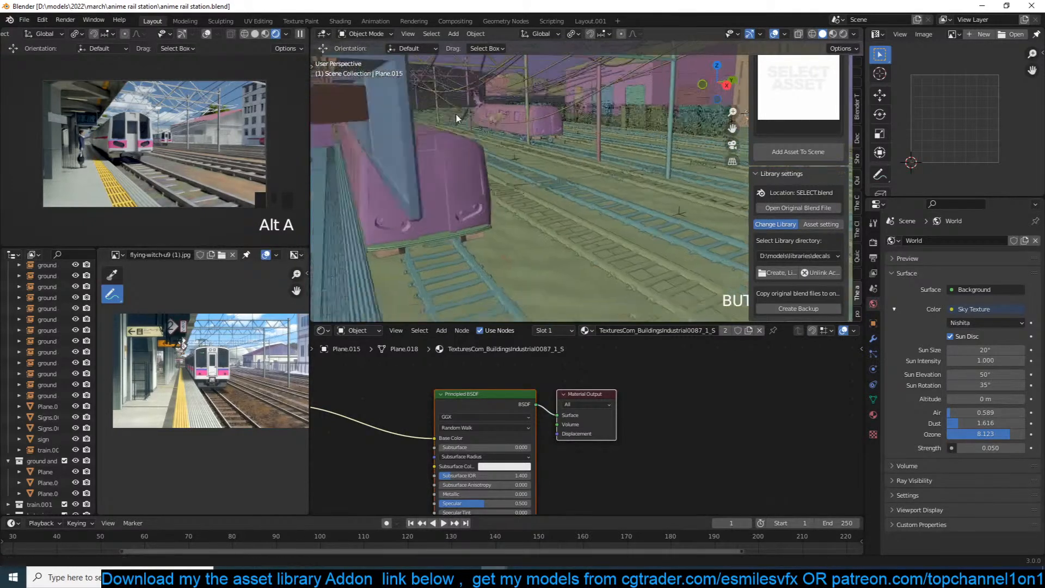
left_click(300, 33)
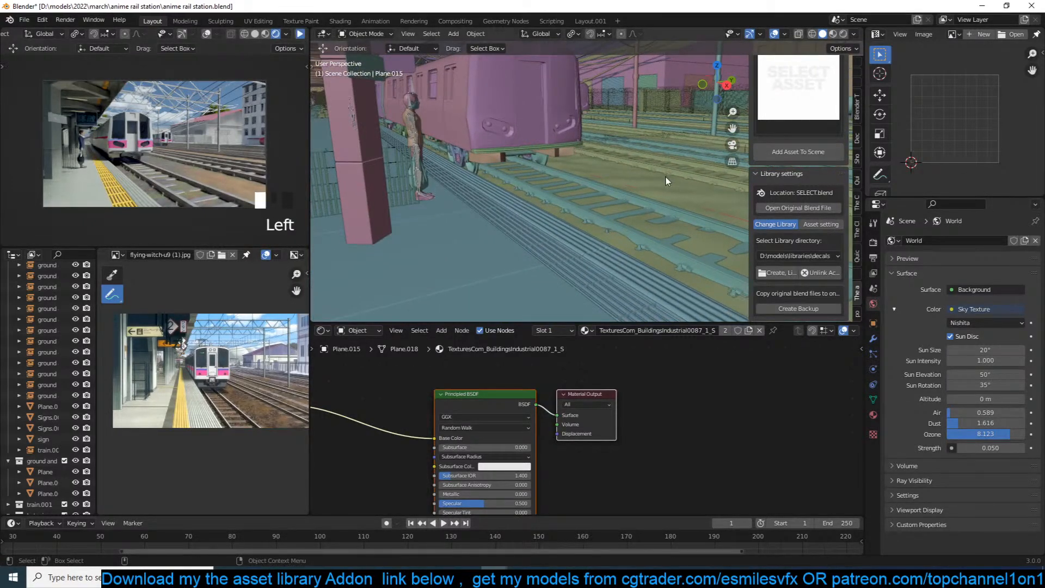
scroll(685, 155, "up", 6)
scroll(685, 157, "down", 10)
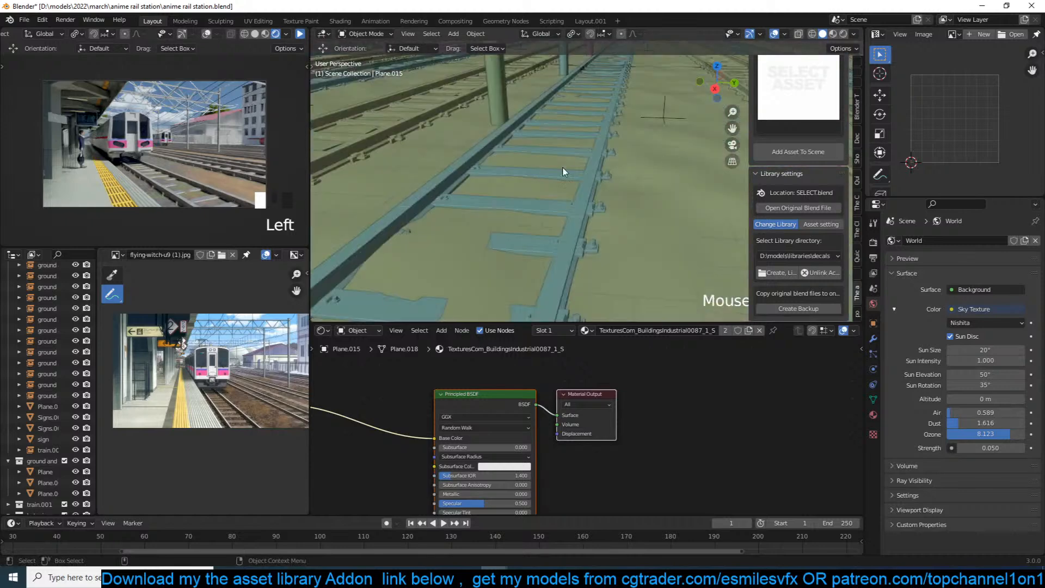
scroll(654, 173, "up", 8)
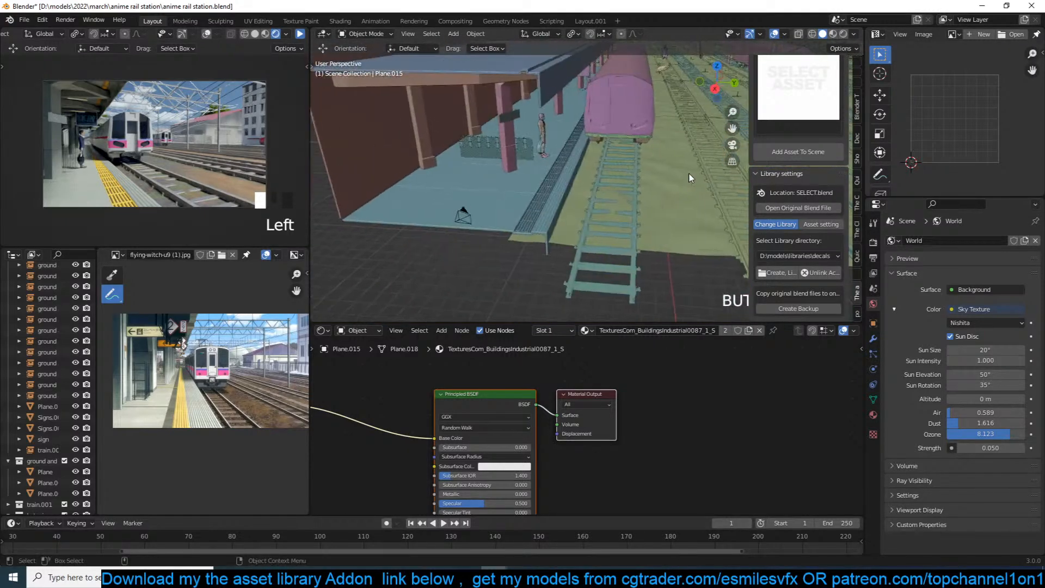
key("ctrl+s")
Add a lengthwise loop cut to the platform floor beside the tactile paving strip, with a slide factor of -0.934.
left_click(491, 193)
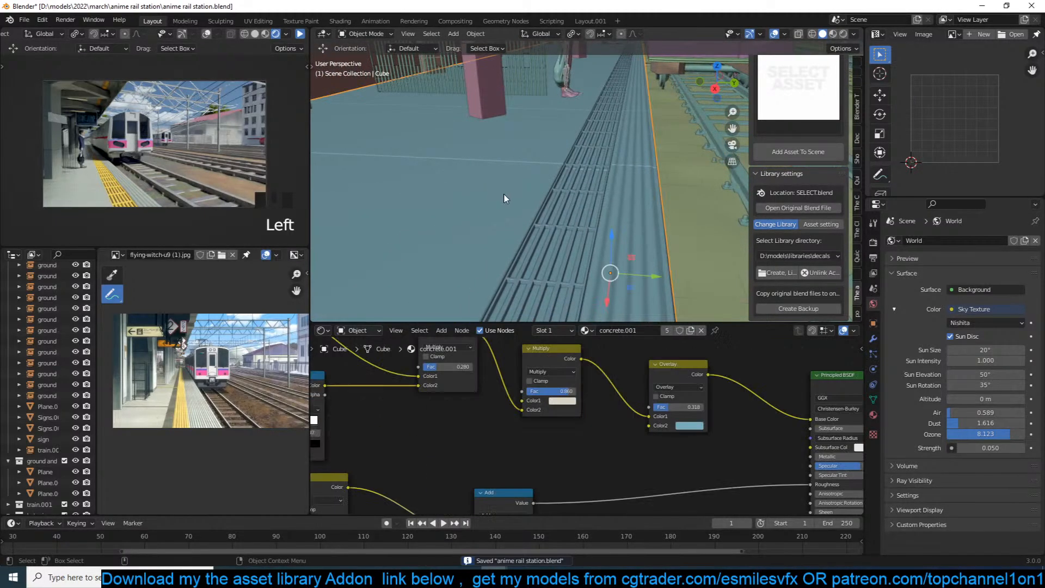
scroll(523, 185, "up", 5)
key("Tab")
middle_click_drag(607, 185, 674, 192, "shift")
key("ctrl+r")
left_click(664, 158)
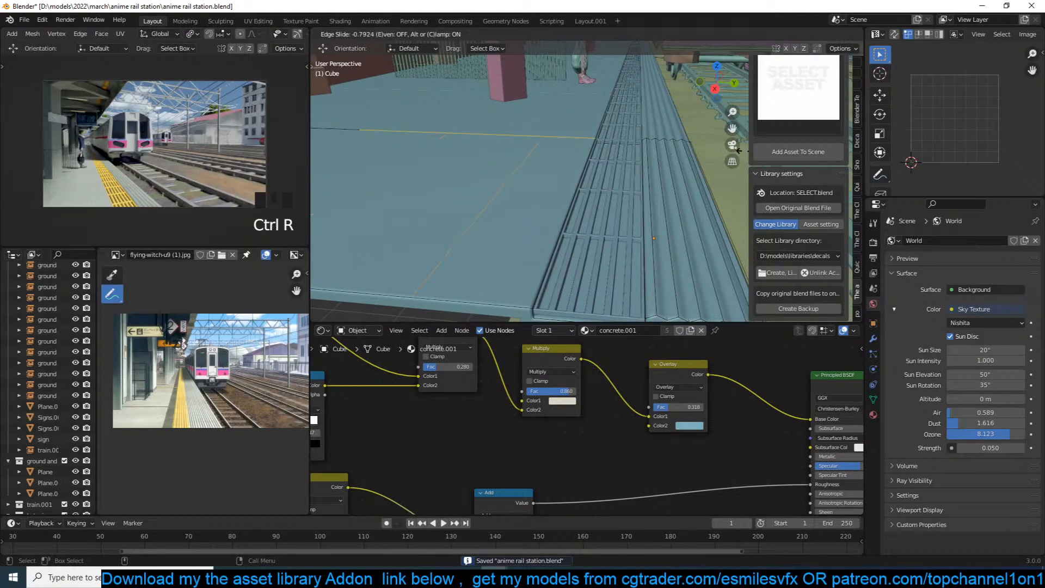
left_click(773, 153)
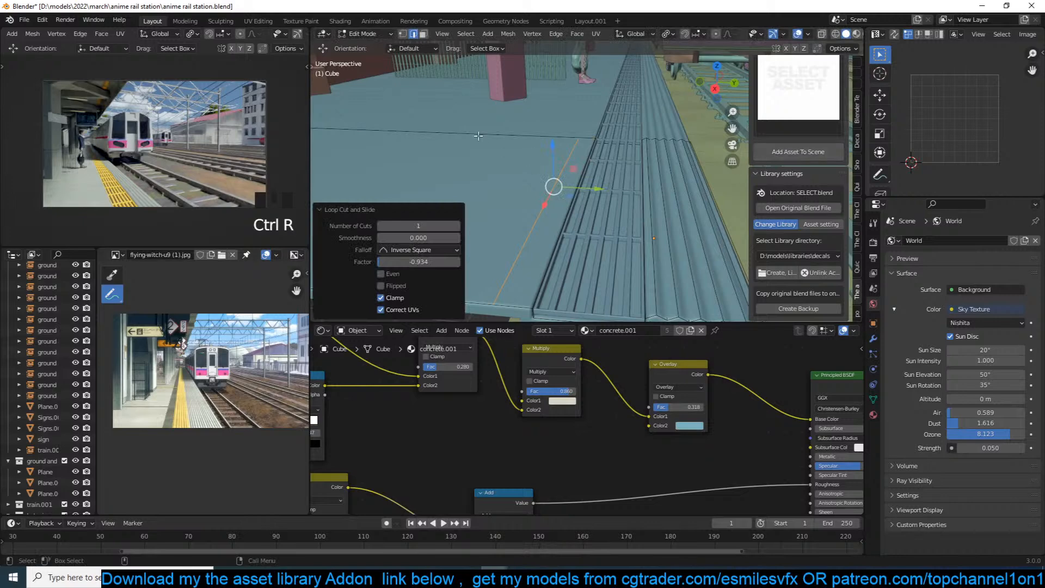
Add a crosswise loop cut to the platform floor with a slide factor of -0.727 and edge-slide it beside the existing cross edge.
key("g")
key("g")
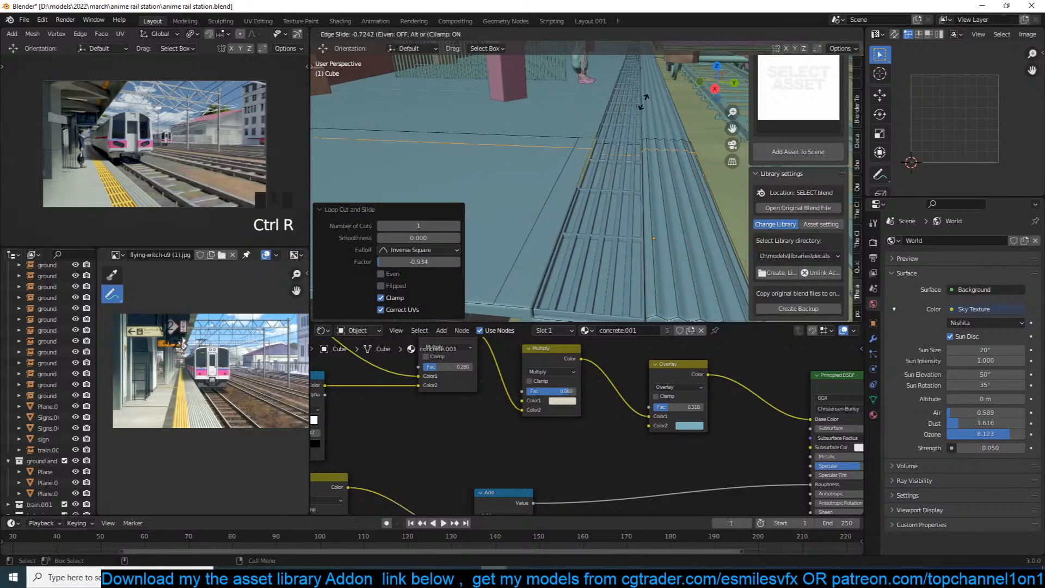
left_click(643, 102)
key("g")
key("g")
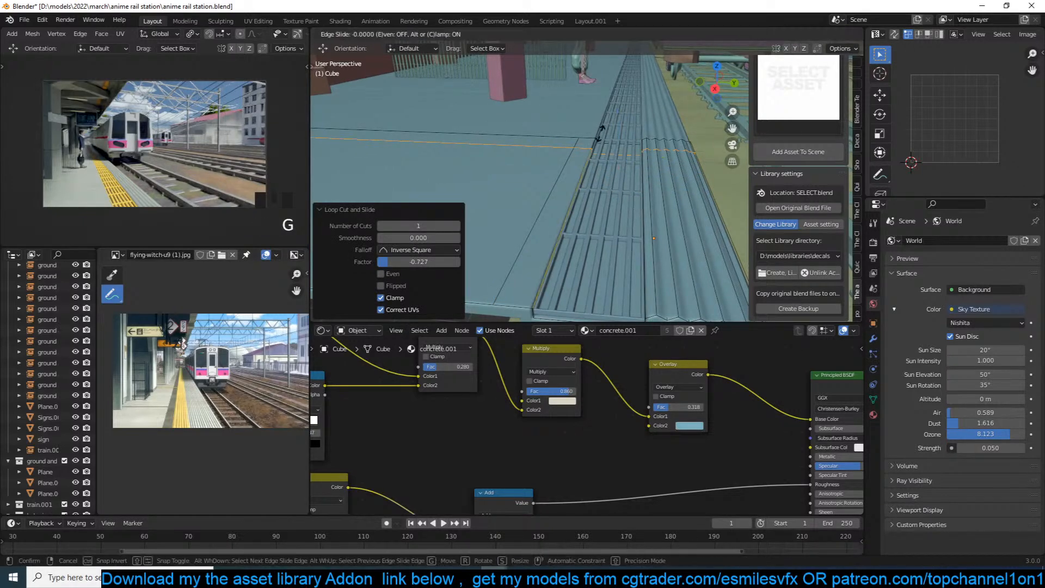
left_click(581, 134)
Select the narrow floor strip faces between the cuts and assign them a new material slot using concrete.001.
key("3")
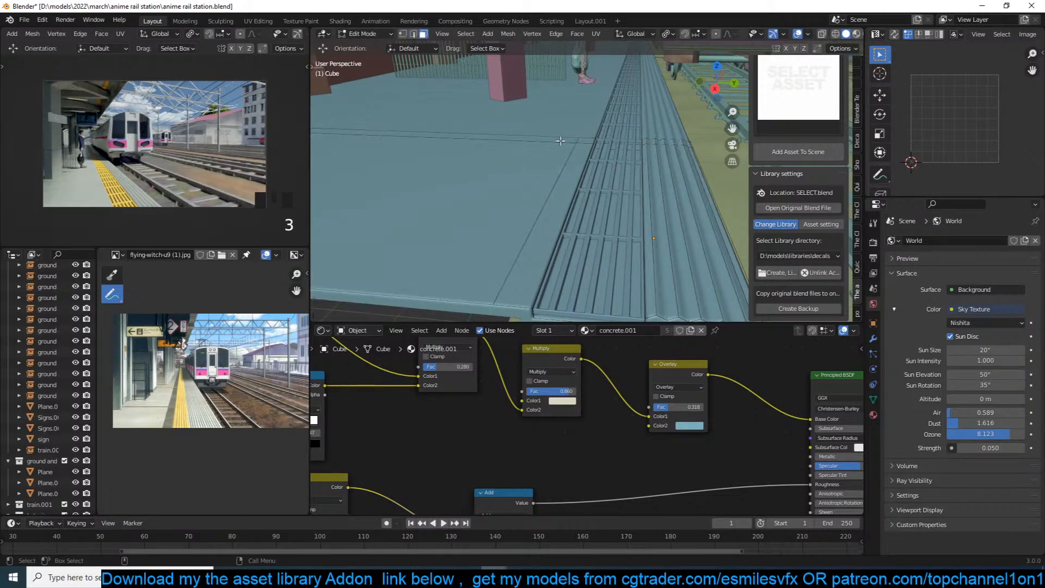
left_click(557, 140)
left_click(575, 152, "shift")
left_click(545, 218, "shift")
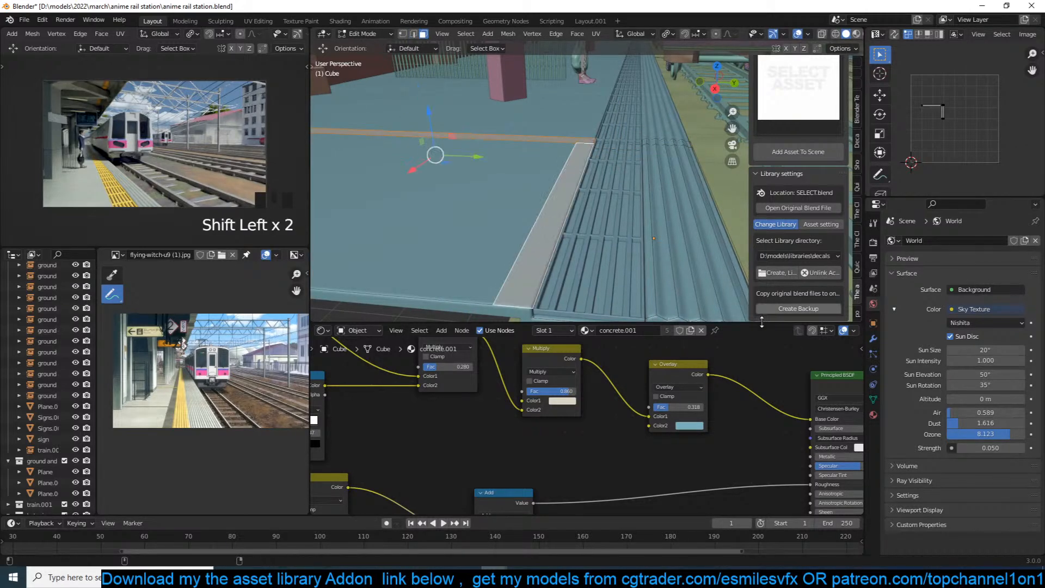
left_click(872, 414)
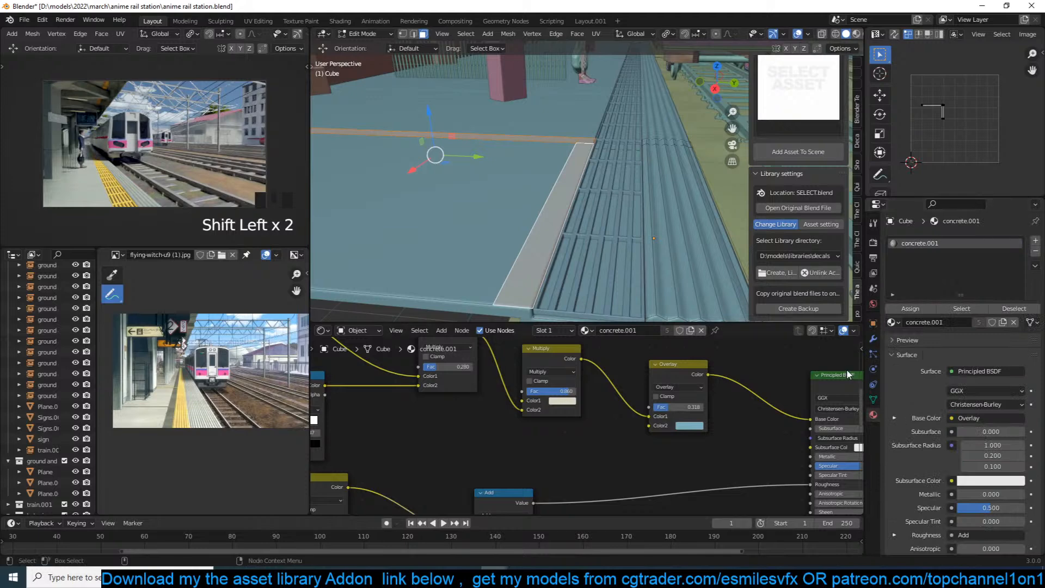
left_click(1035, 242)
left_click(891, 323)
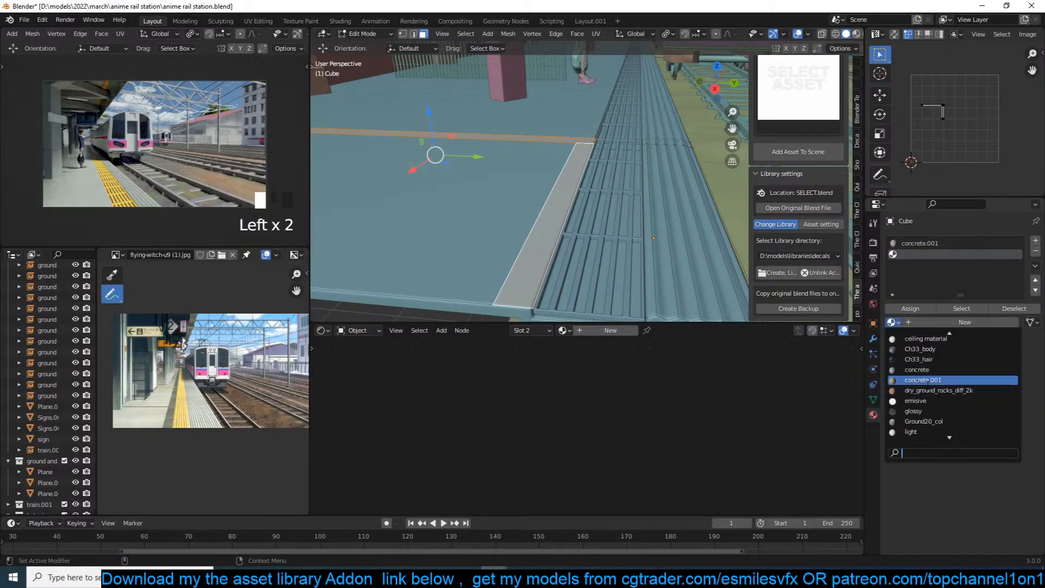
left_click(930, 380)
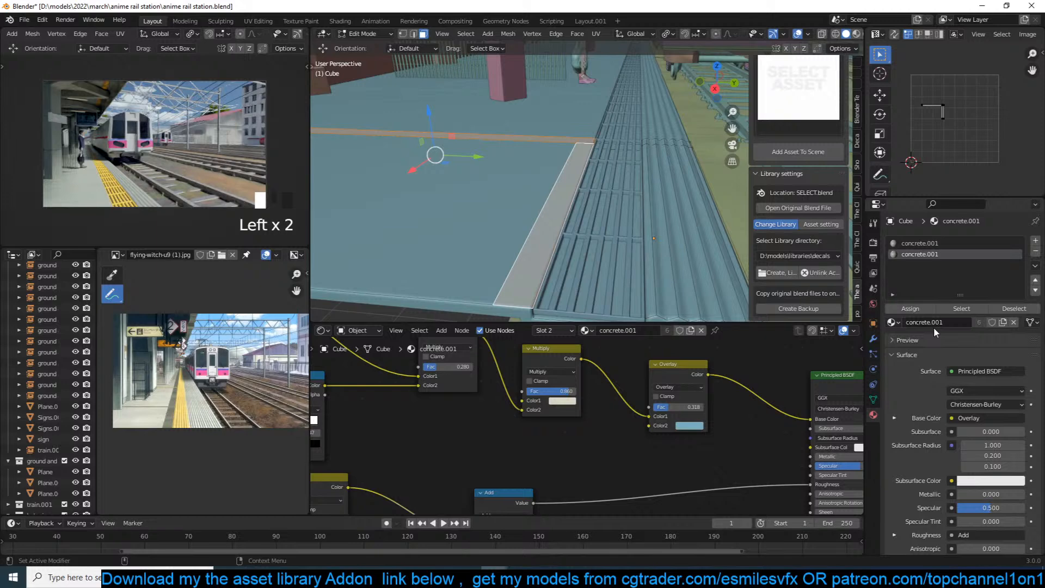
left_click(931, 308)
key("Tab")
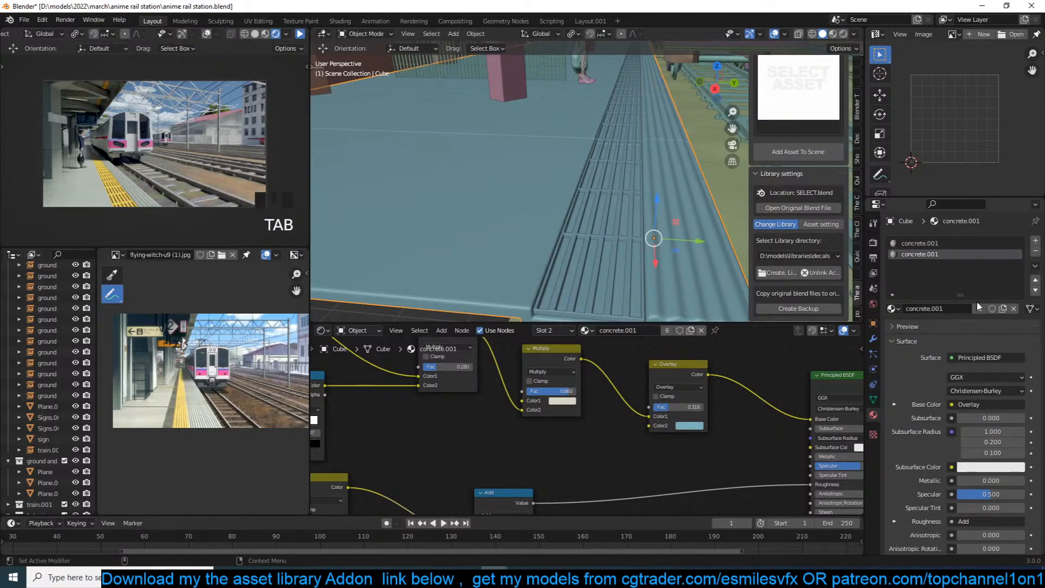
Make the new slot's concrete material a single-user copy and darken Color1 of its Multiply node to value 0.201.
left_click(1003, 308)
left_click(688, 374)
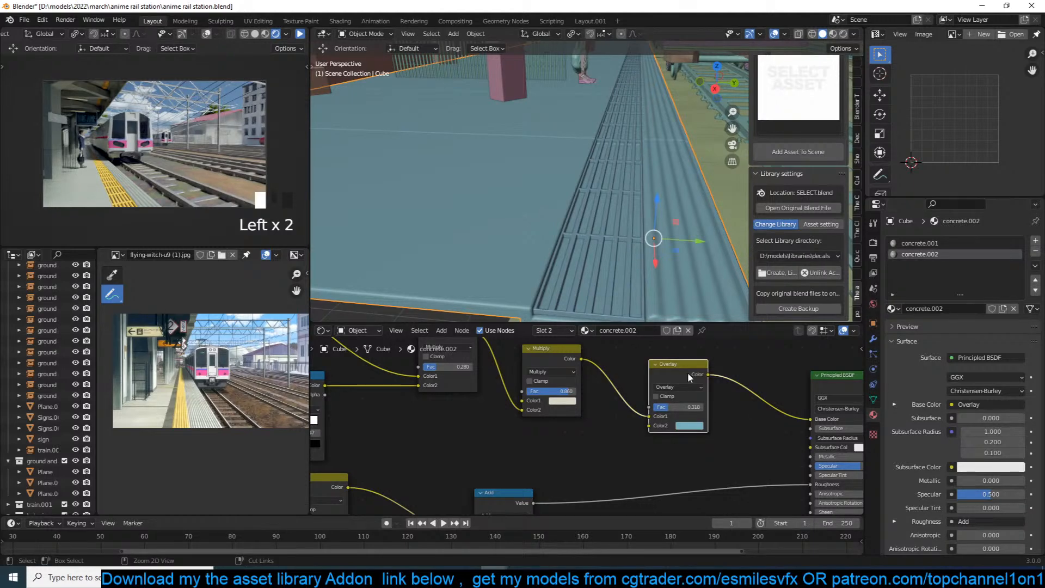
left_click(562, 401)
left_click(622, 312)
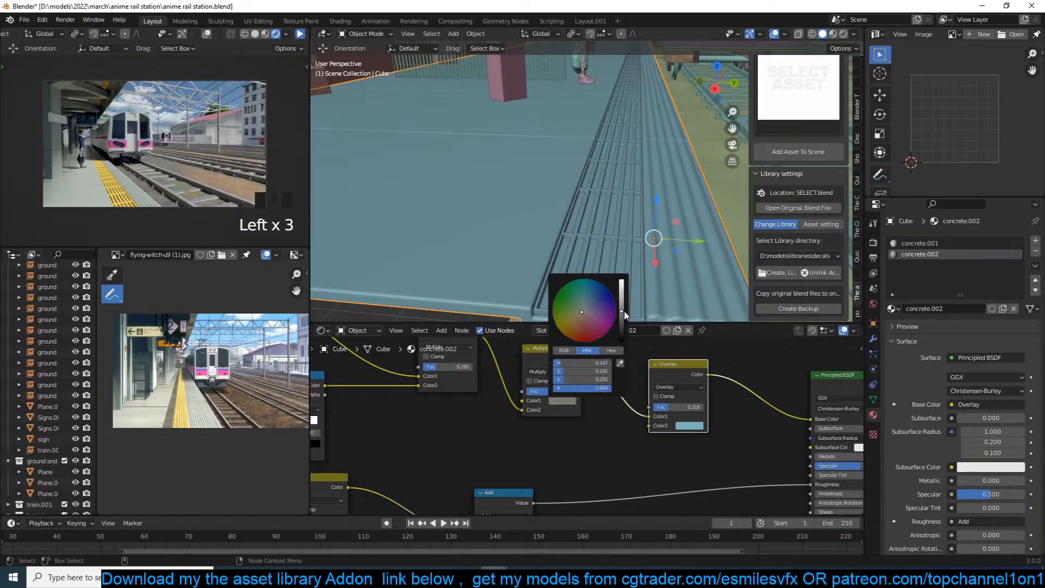
Resume the rendered preview to check the darkened platform strips, and save the file.
left_click(300, 34)
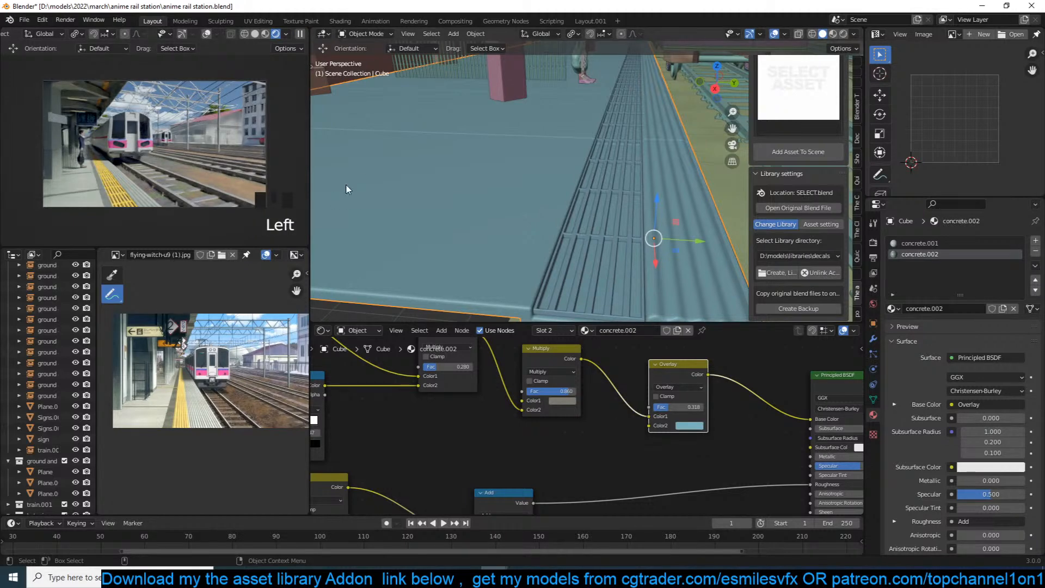
key("grave")
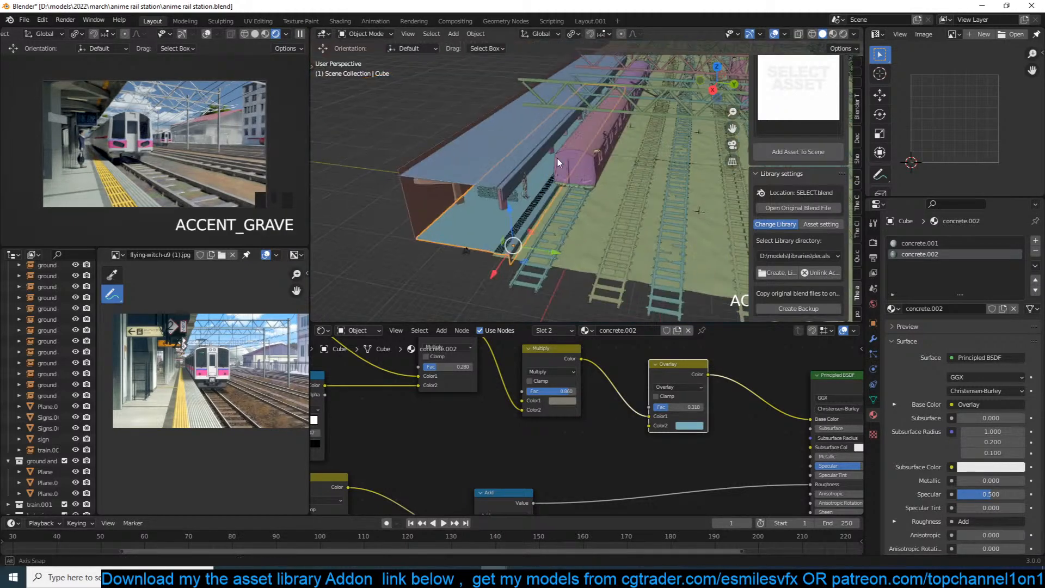
middle_click_drag(566, 141, 569, 155)
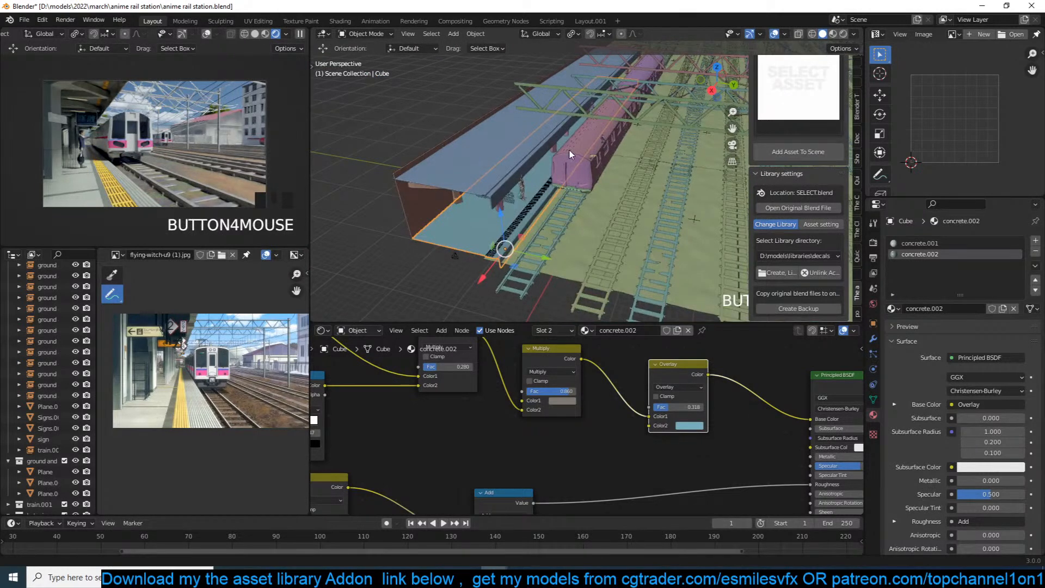
scroll(569, 150, "up", 3)
key("ctrl+s")
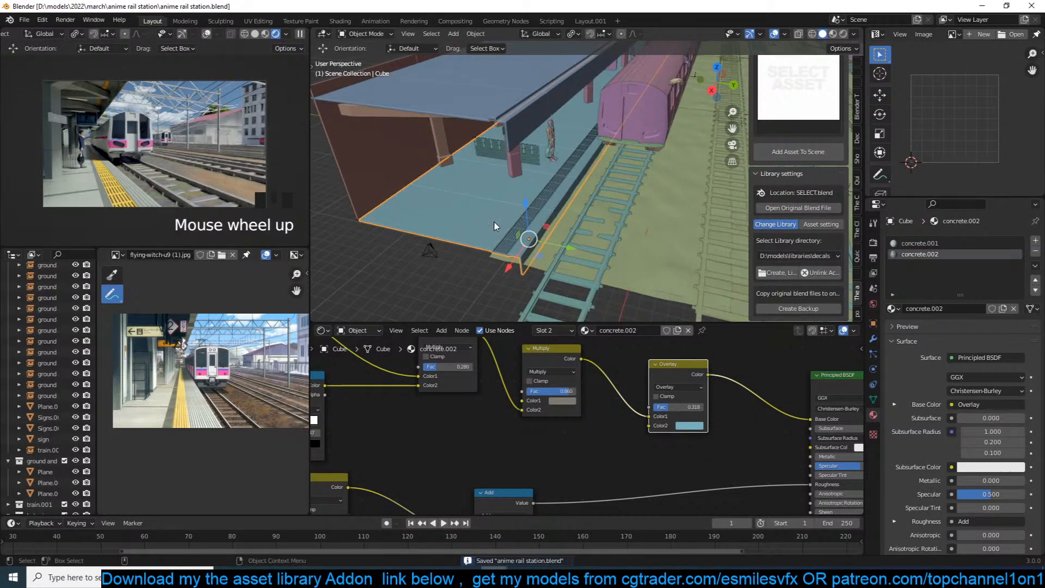
Select the crosswise platform strip with its connecting loops through the platform edge, move it farther along the platform on X, and save.
scroll(501, 222, "up", 3)
key("Tab")
key("1")
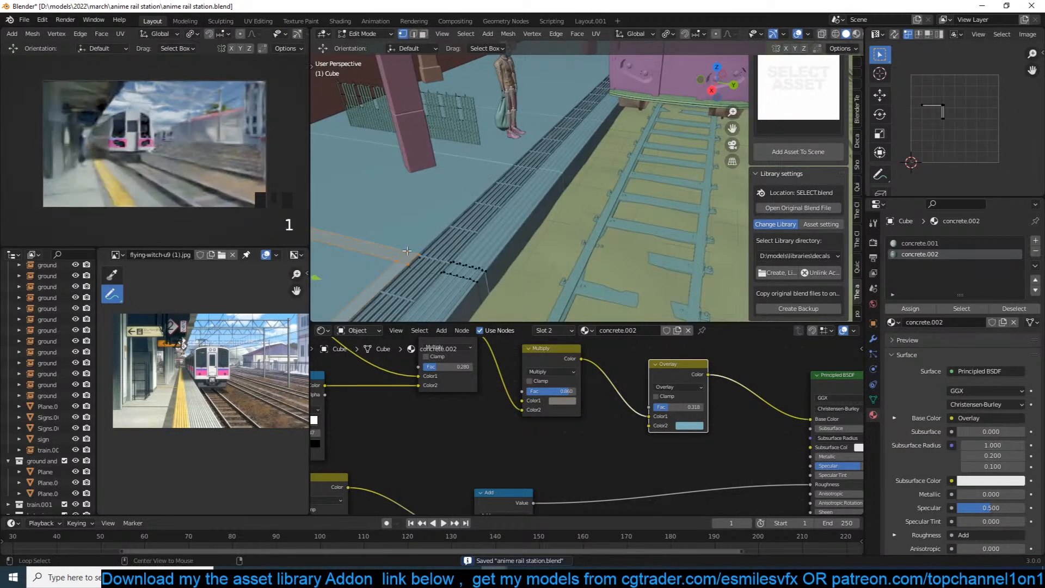
key("3")
key("3")
key("3")
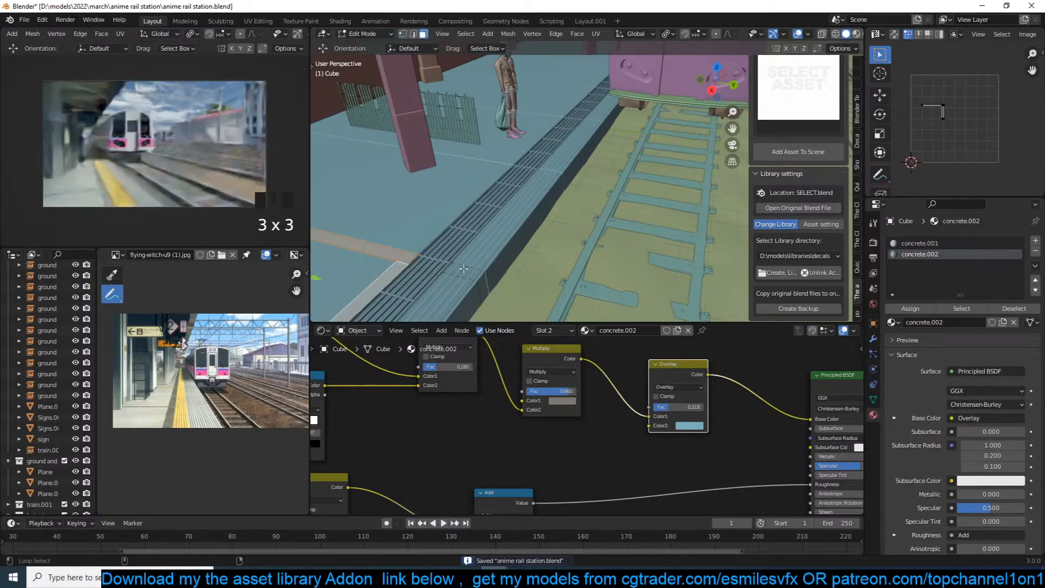
left_click(463, 268, "alt+shift")
scroll(473, 253, "down", 5)
key("1")
left_click(520, 232, "alt+shift")
left_click(523, 230, "alt+shift")
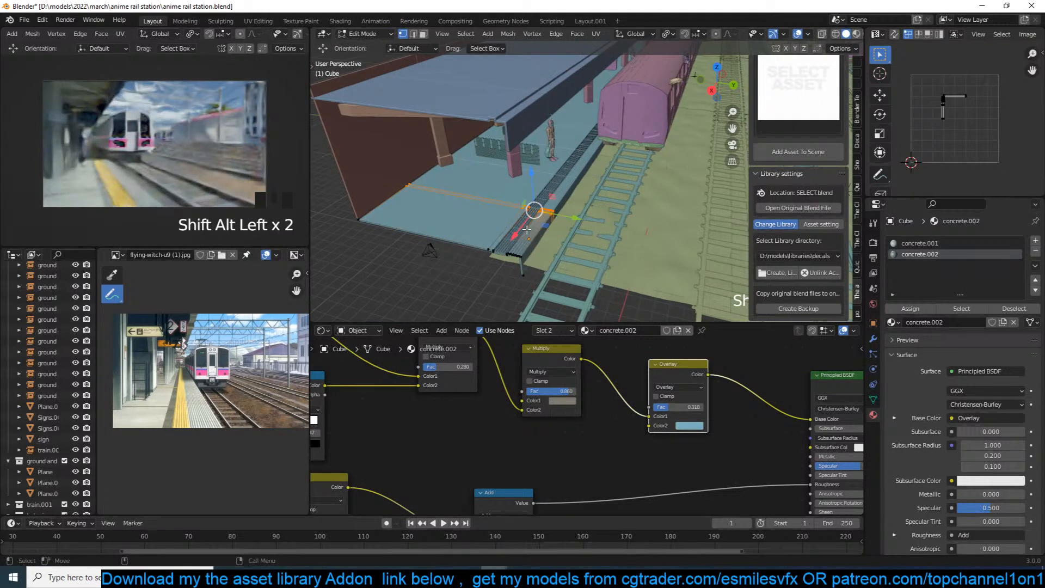
left_click_drag(522, 229, 550, 206)
key("Tab")
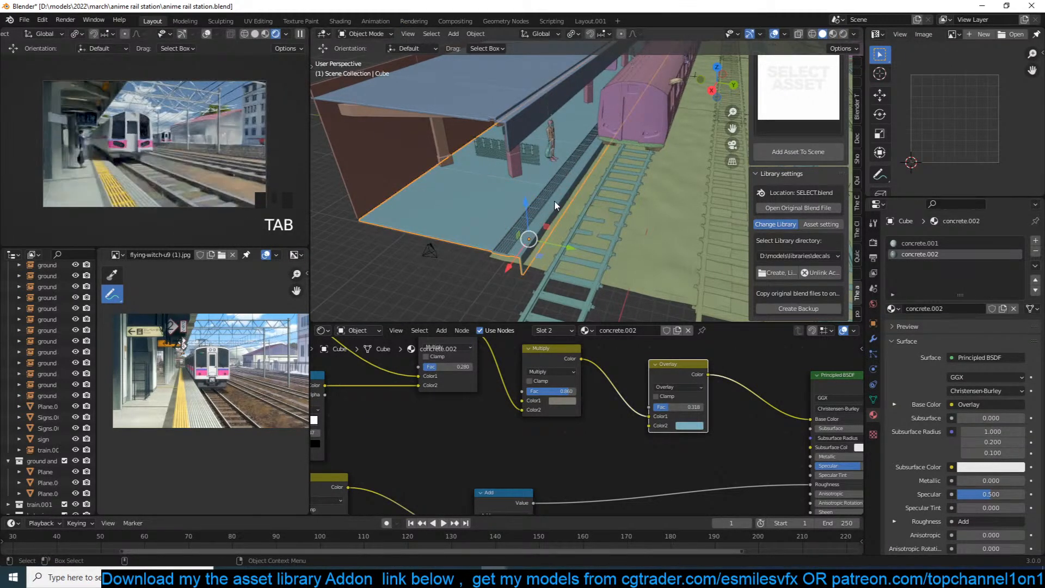
key("ctrl+s")
key("alt+a")
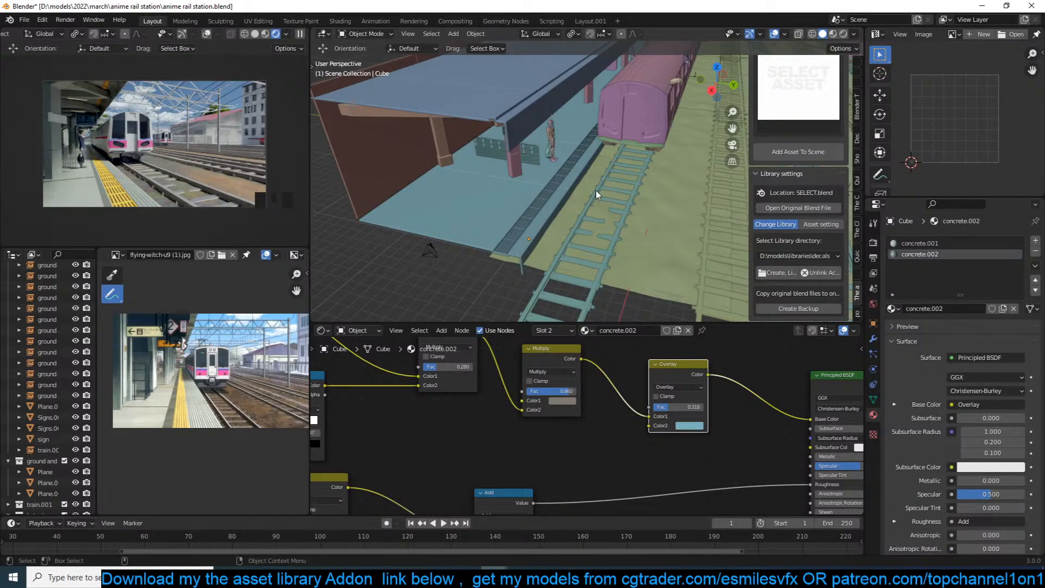
Select the yellow tactile paving grid and set its Bevel modifier amount to 0.031 m.
scroll(599, 190, "up", 6)
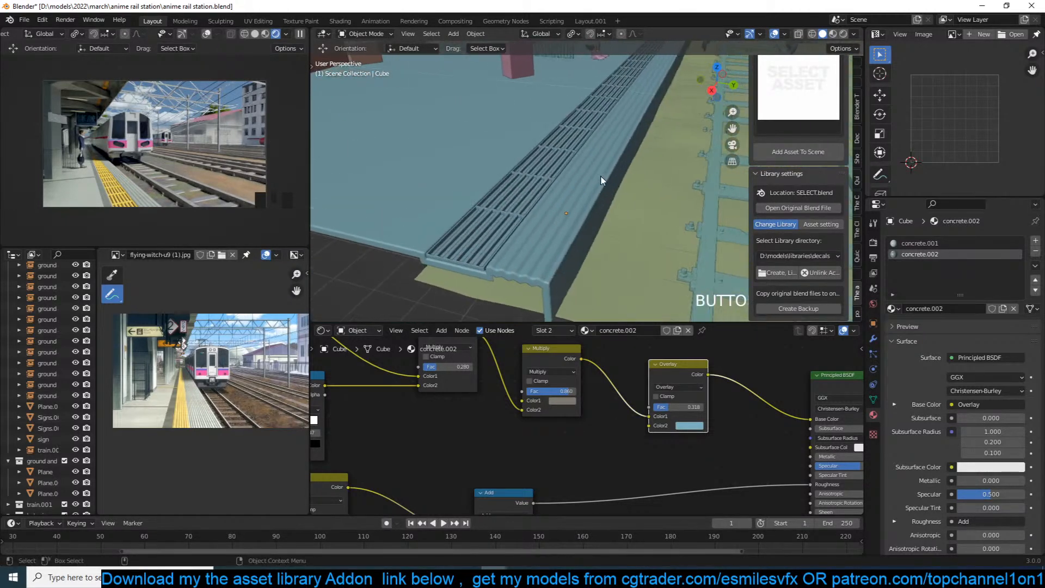
left_click(543, 183)
key("KP_Decimal")
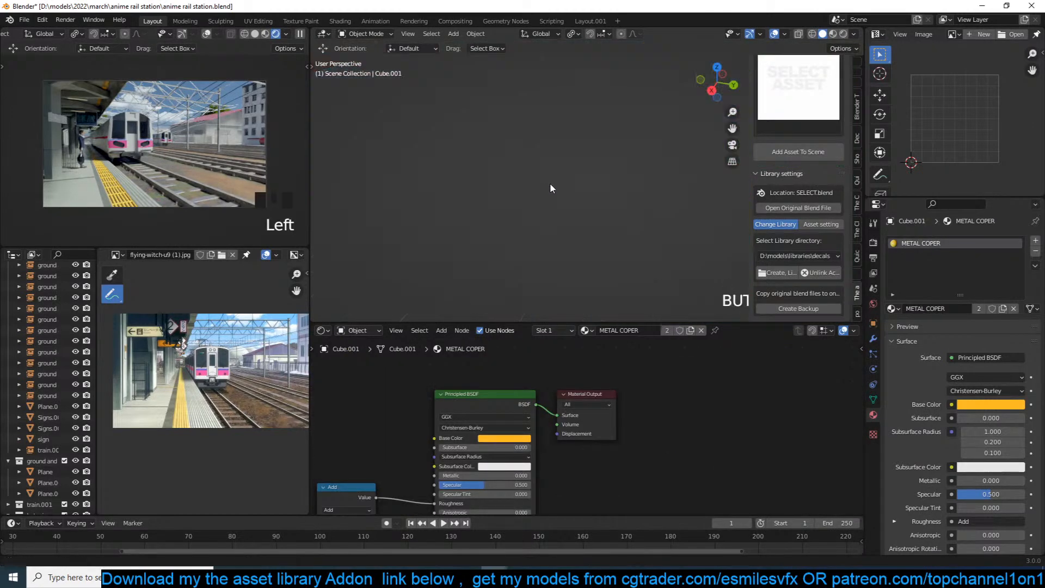
scroll(548, 192, "down", 3)
middle_click_drag(547, 191, 553, 180, "shift")
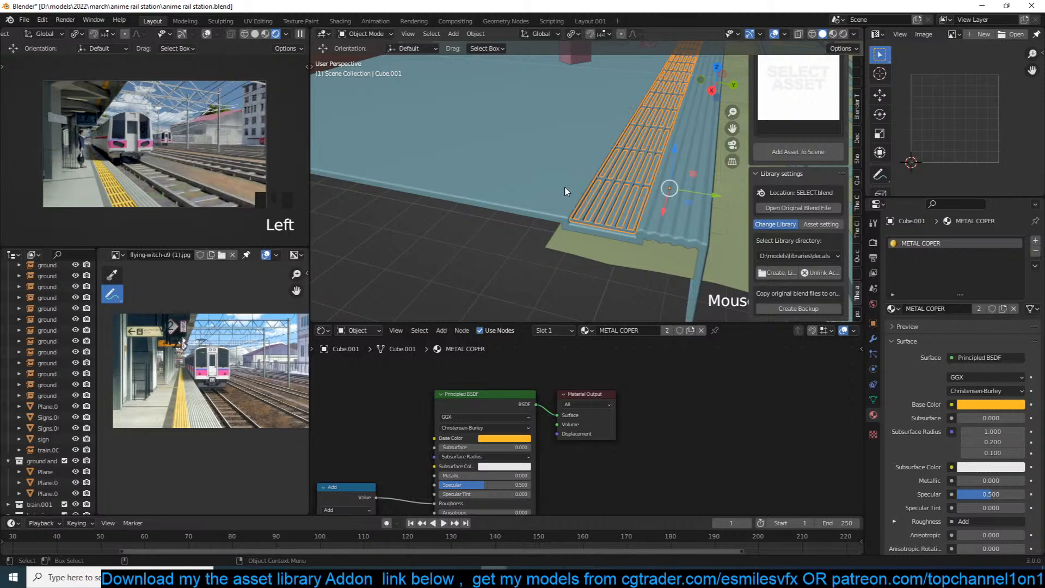
left_click(873, 337)
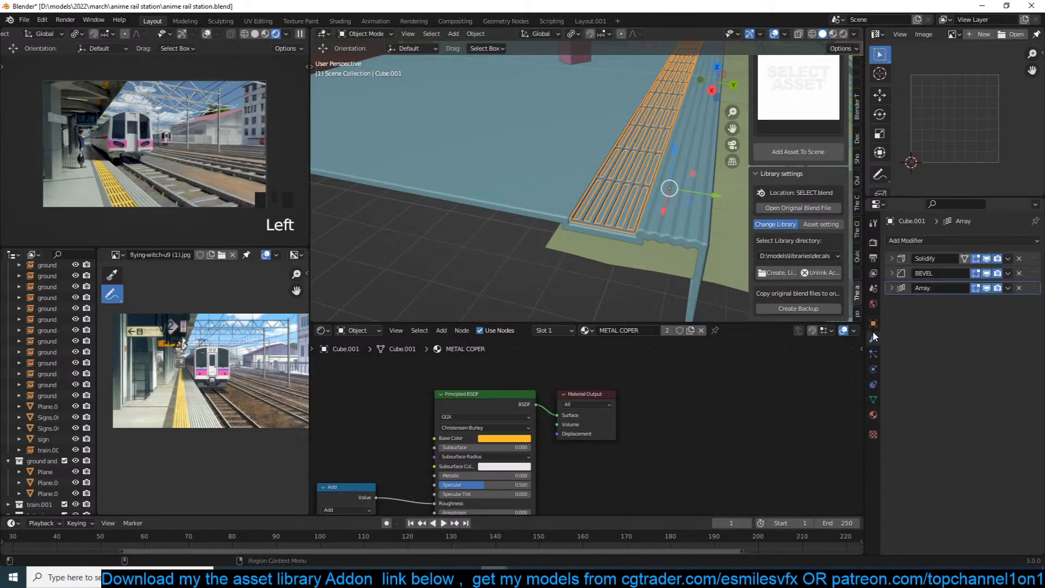
left_click(892, 255)
left_click(892, 254)
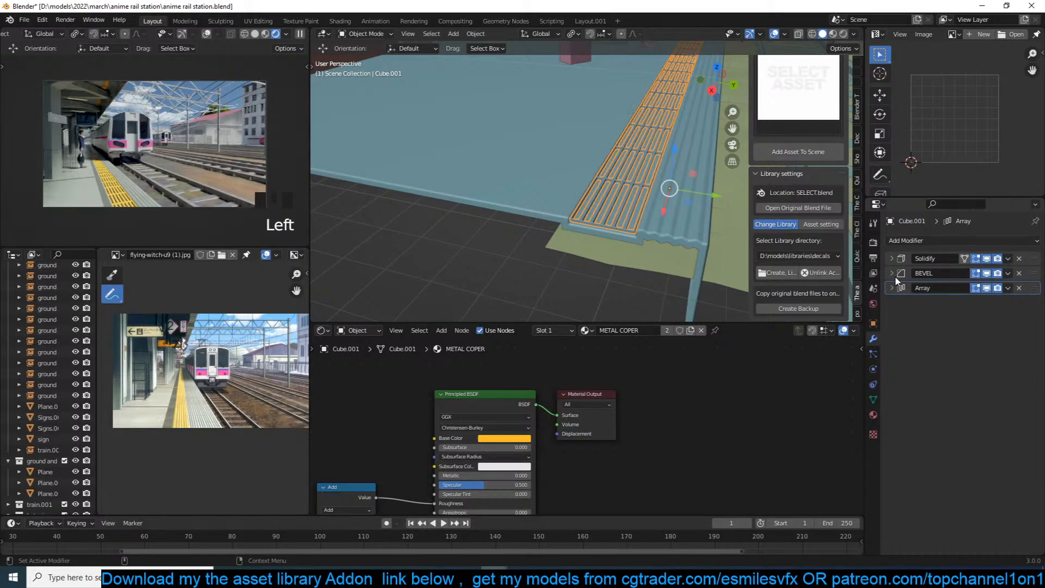
left_click(892, 272)
left_click_drag(991, 313, 986, 314, "shift")
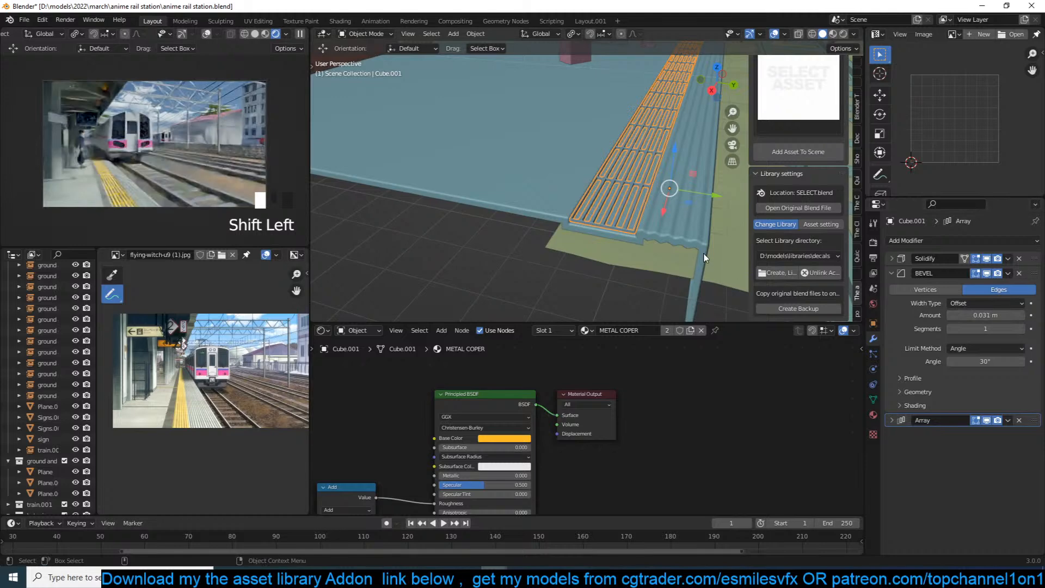
scroll(704, 256, "down", 2)
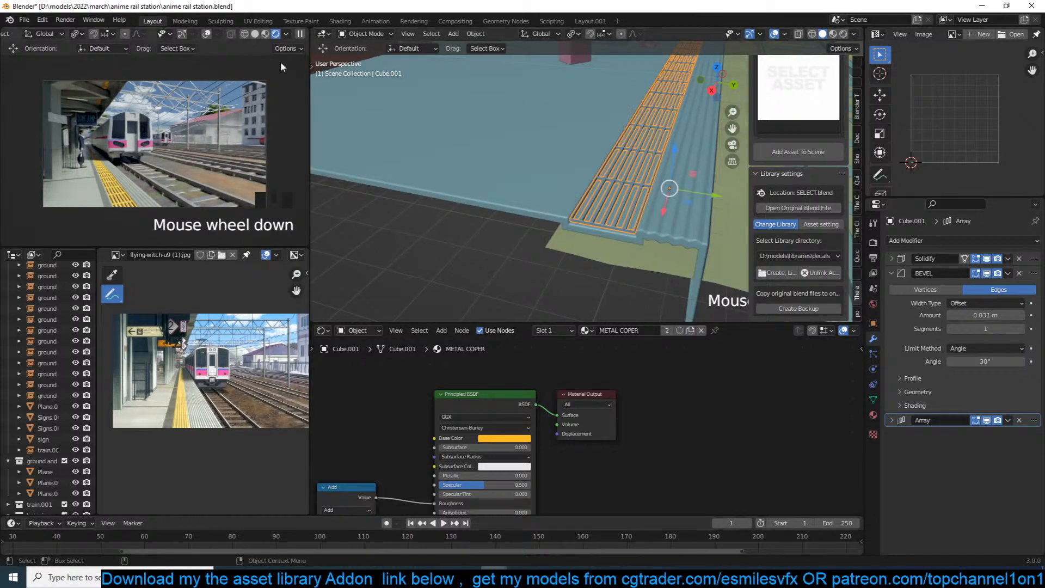
Select the whole tactile paving mesh in Edit Mode and scale it to 0.351 along Y.
left_click(689, 155)
key("Tab")
key("a")
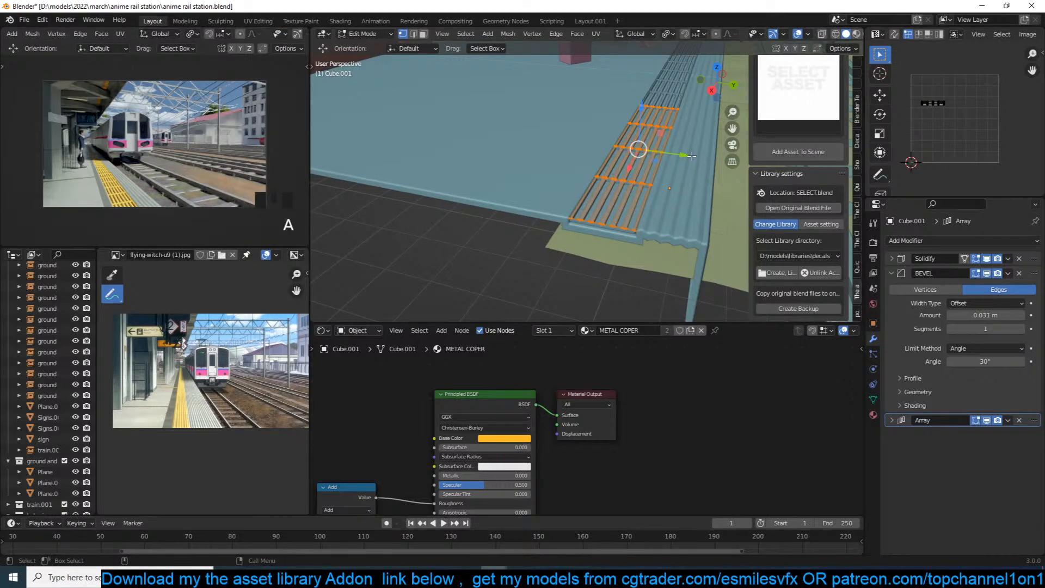
key("KP_Decimal")
mouse_move(692, 156)
middle_mouse_down()
mouse_move(706, 157)
mouse_move(680, 134)
mouse_move(682, 146)
middle_mouse_up()
scroll(675, 161, "up", 4)
scroll(677, 161, "down", 3)
key("s")
key("x")
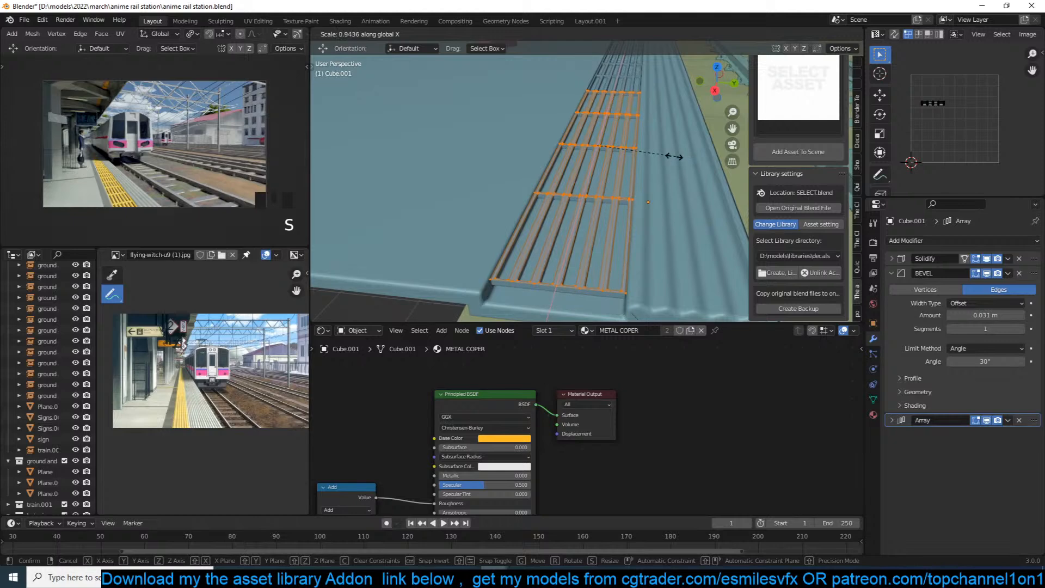
key("y")
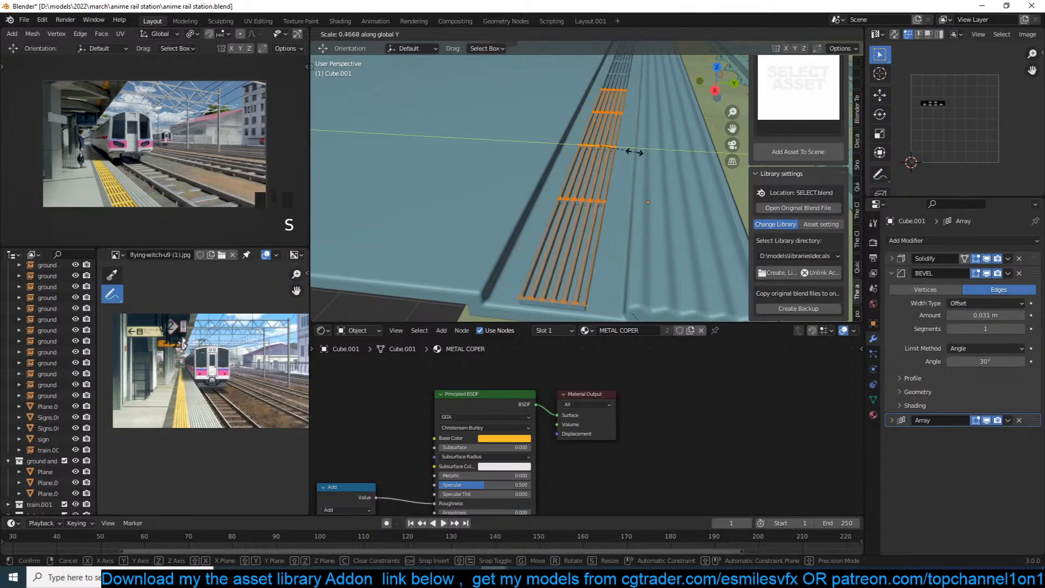
left_click(595, 144)
Move the narrowed paving bars 0.38923 m along Y and place a duplicate of them offset -0.43816 m along Y.
key("g")
key("y")
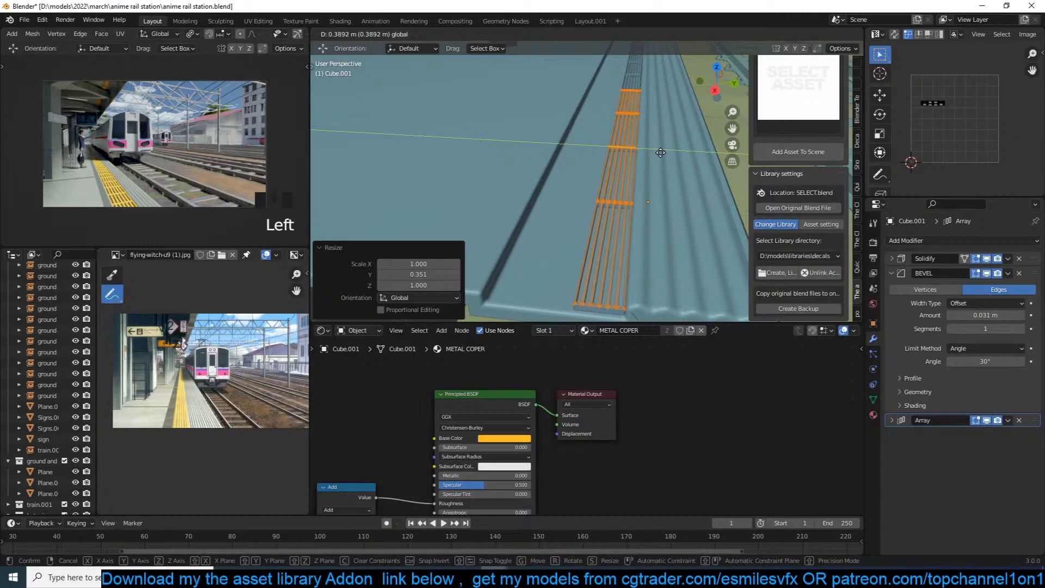
left_click(660, 153)
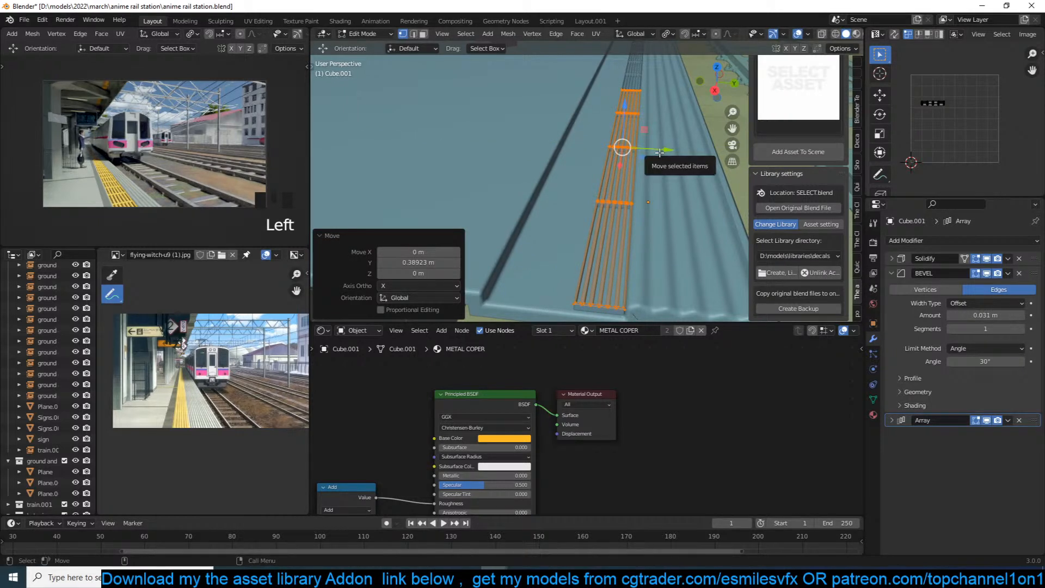
key("shift+d")
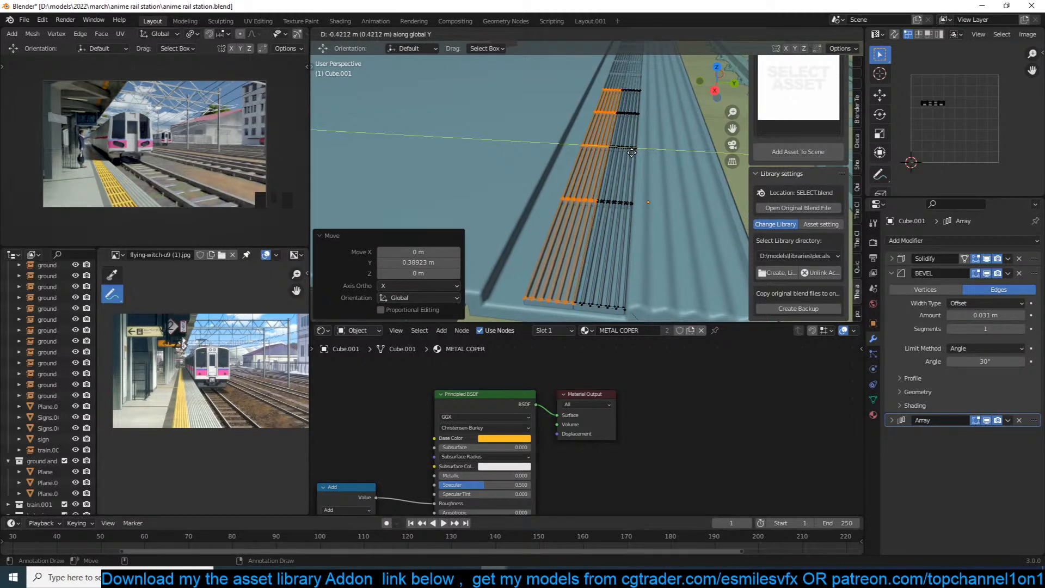
left_click(631, 153)
Duplicate the paving bars again with a -0.28362 m Y offset, fit the third set to the remaining width, and save.
key("shift+d")
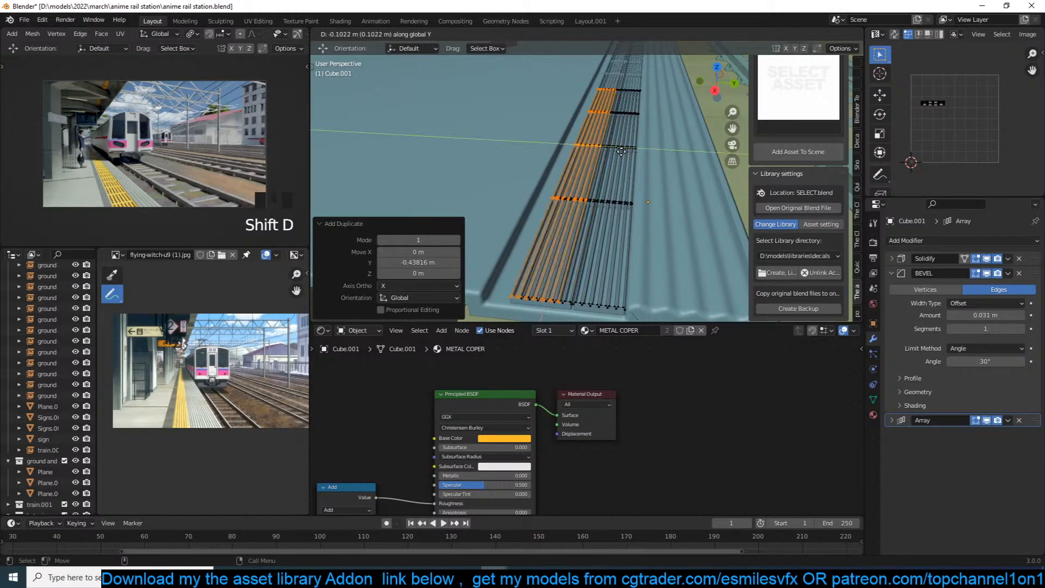
left_click(613, 151)
key("s")
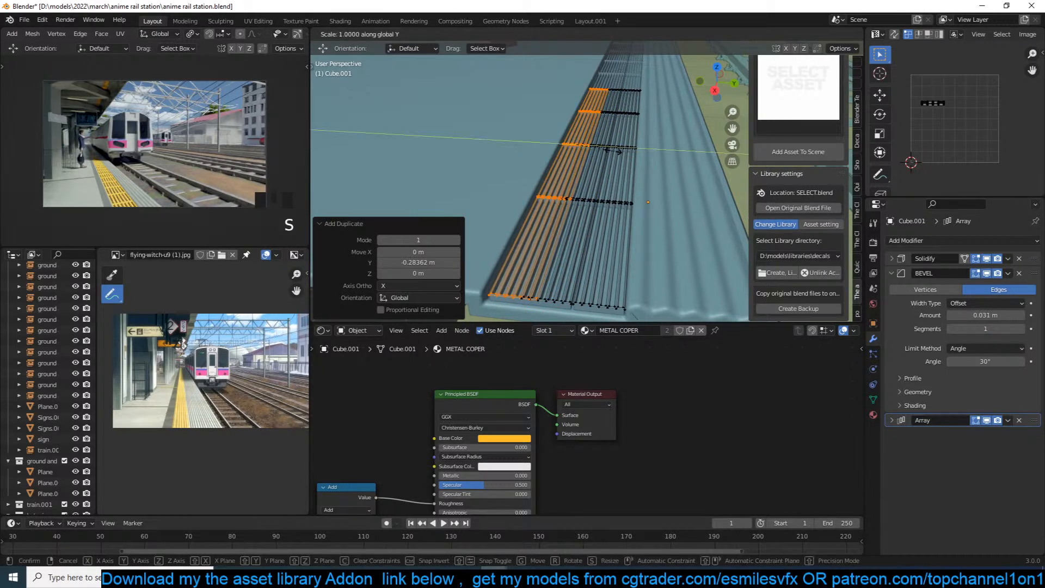
left_click(599, 152)
left_click_drag(613, 147, 602, 147)
key("Tab")
key("alt+a")
key("ctrl+s")
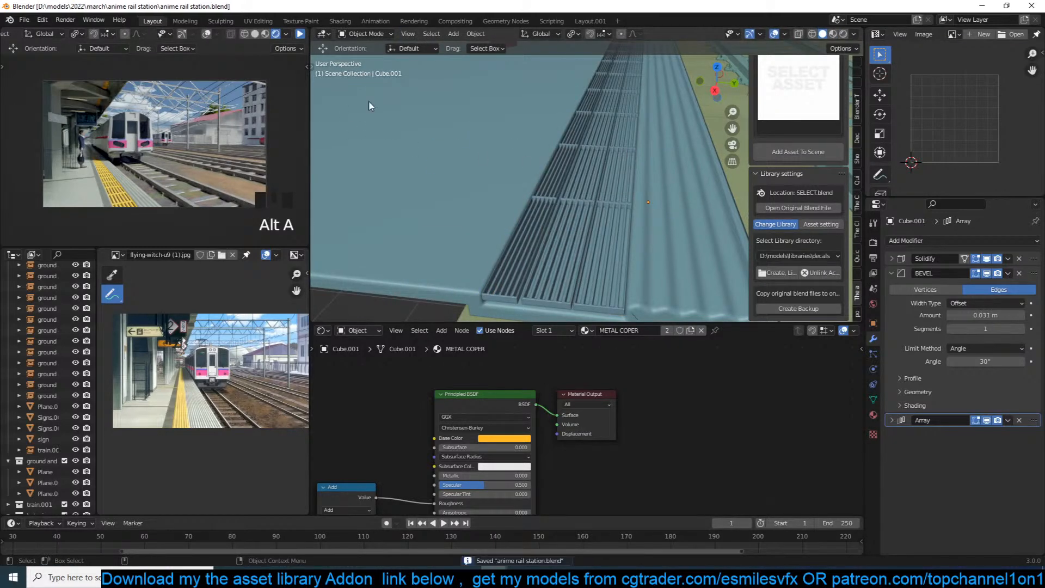
Check the paving in the rendered preview and delete the third set of bars.
left_click(301, 34)
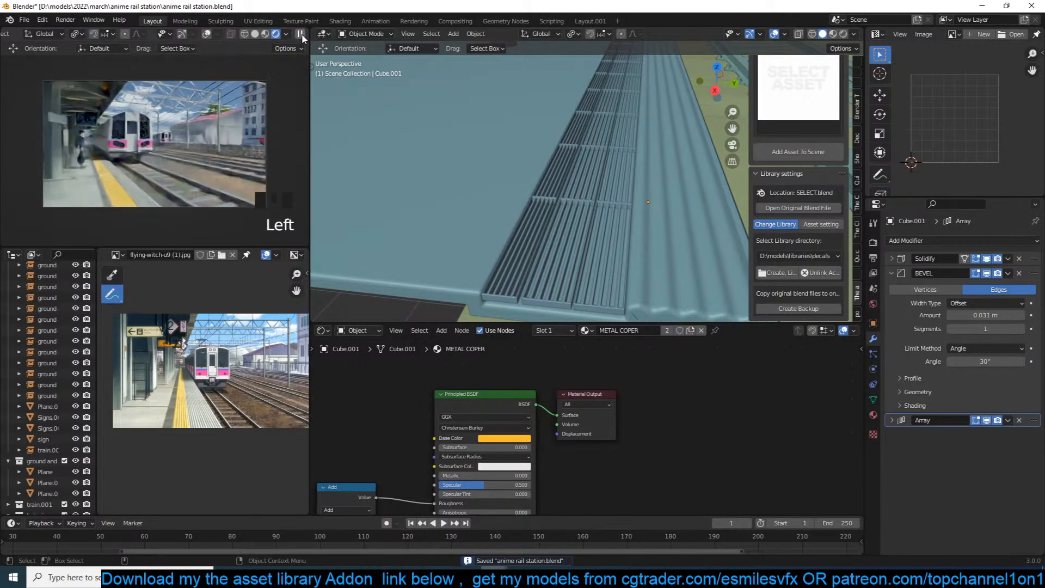
left_click(302, 35)
key("Tab")
key("x")
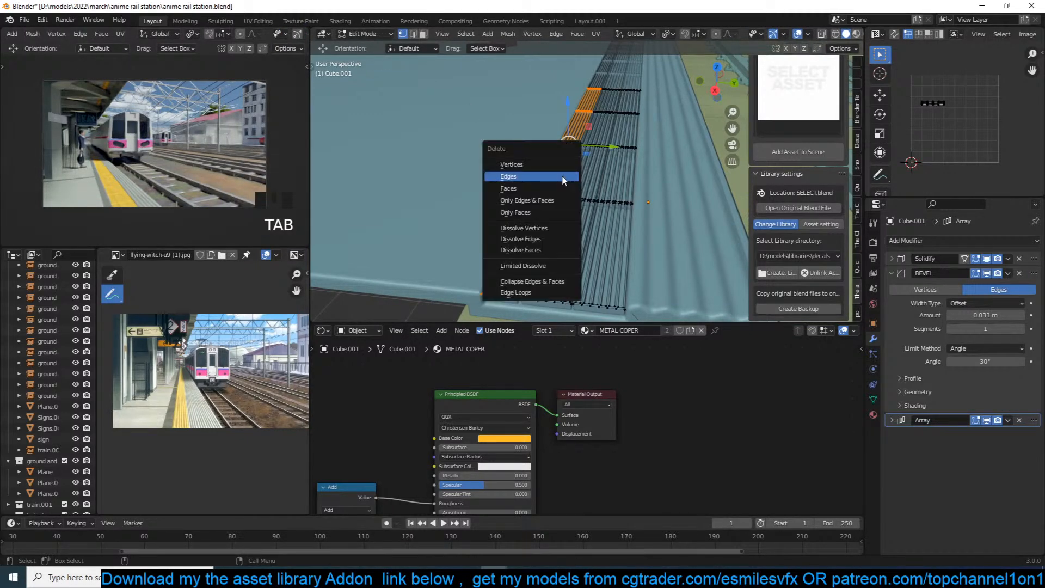
Select both remaining sets of paving bars and scale them wider along Y.
key("a")
key("s")
key("y")
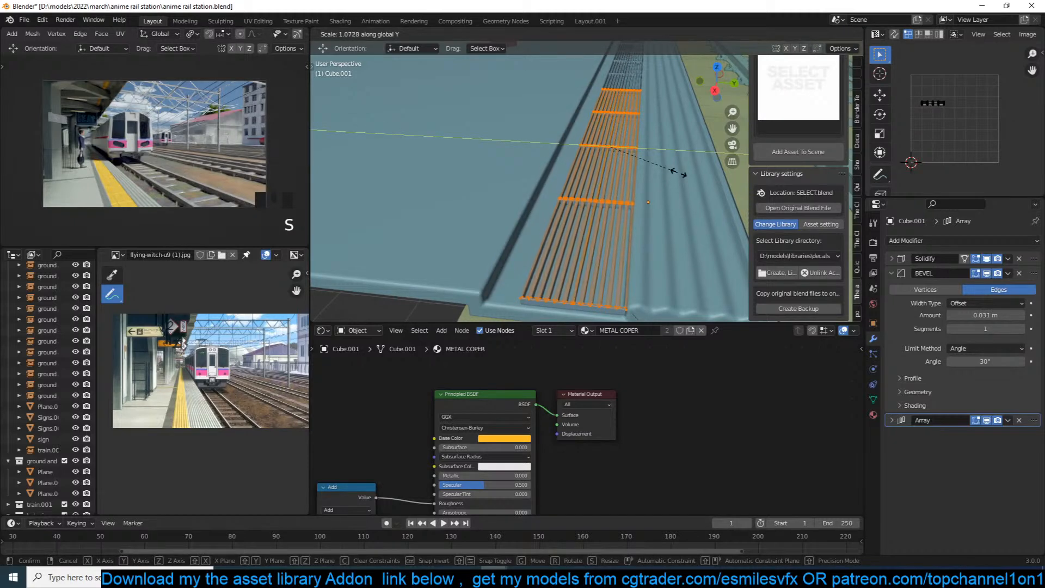
left_click(691, 173)
key("period")
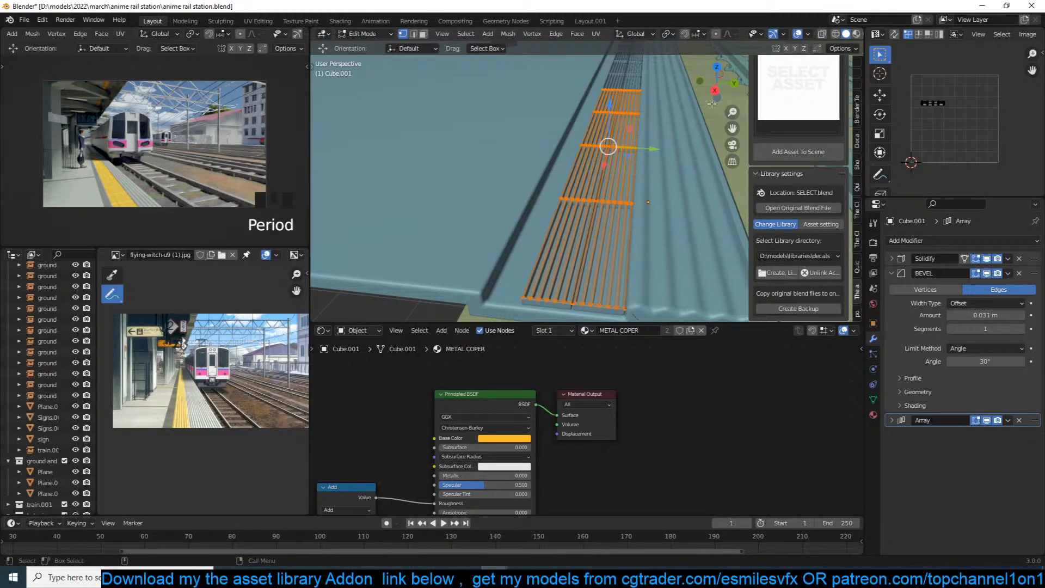
key("s")
key("y")
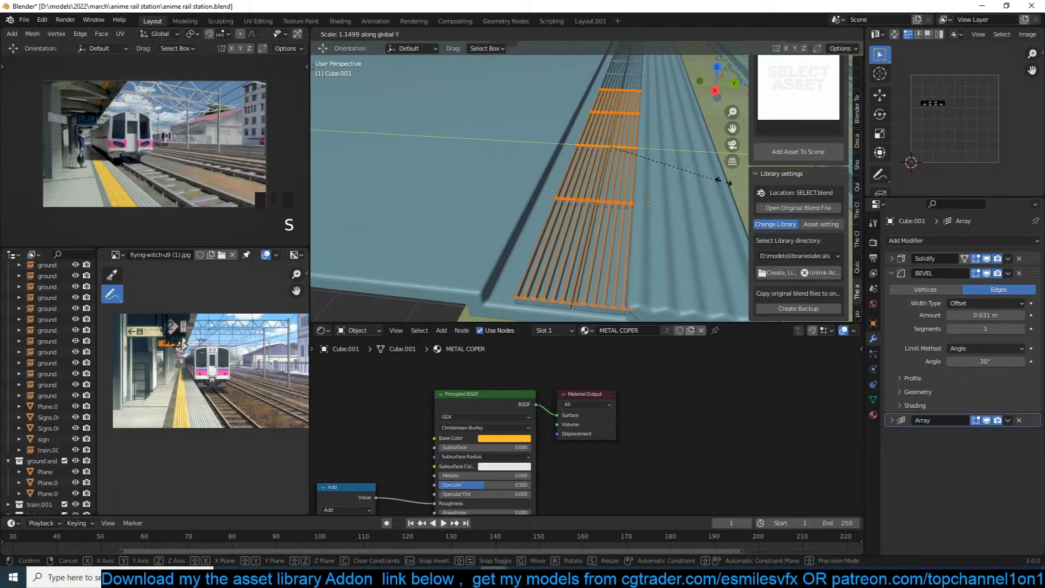
left_click(710, 186)
Move the paving bars -0.16111 m along Y, adjust their Y scale to fill the strip, save, and refresh the rendered preview.
left_click_drag(654, 154, 631, 153)
key("s")
key("y")
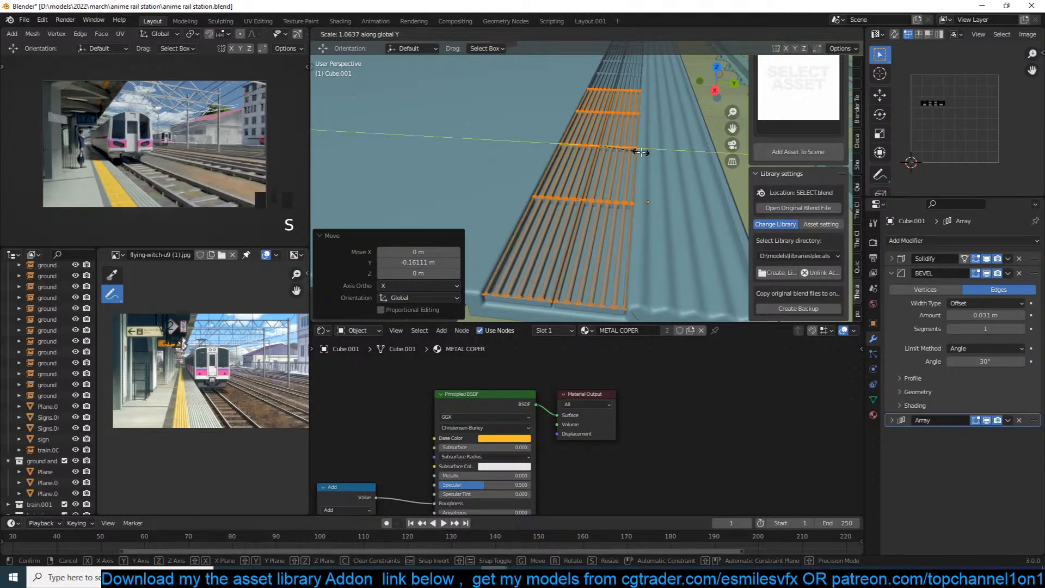
left_click(630, 155)
key("Tab")
key("ctrl+s")
left_click(299, 34)
key("ctrl+s")
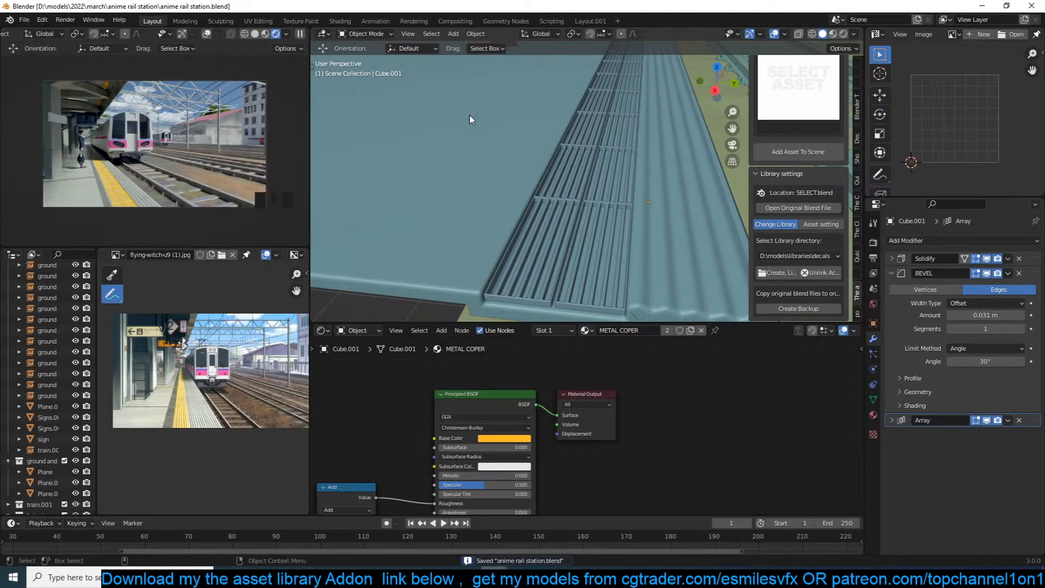
Select the train's side window object and remove its metal 11 material slot.
scroll(479, 201, "down", 6)
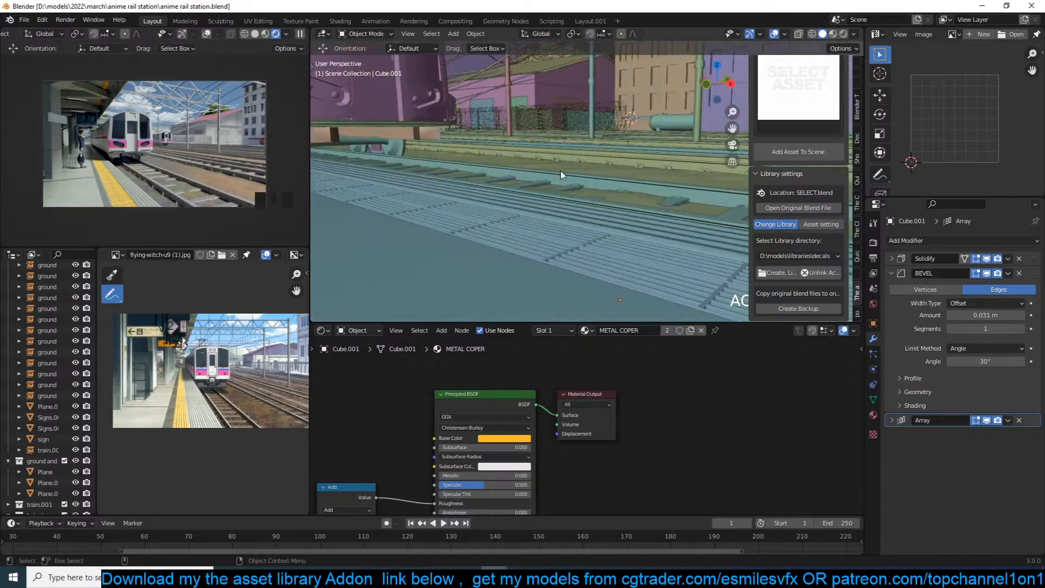
scroll(527, 207, "down", 3)
middle_click_drag(527, 207, 554, 231, "shift")
scroll(522, 200, "up", 3)
middle_click_drag(523, 200, 622, 243, "shift")
left_click(502, 184)
middle_click_drag(485, 152, 561, 158, "shift")
scroll(567, 239, "up", 2)
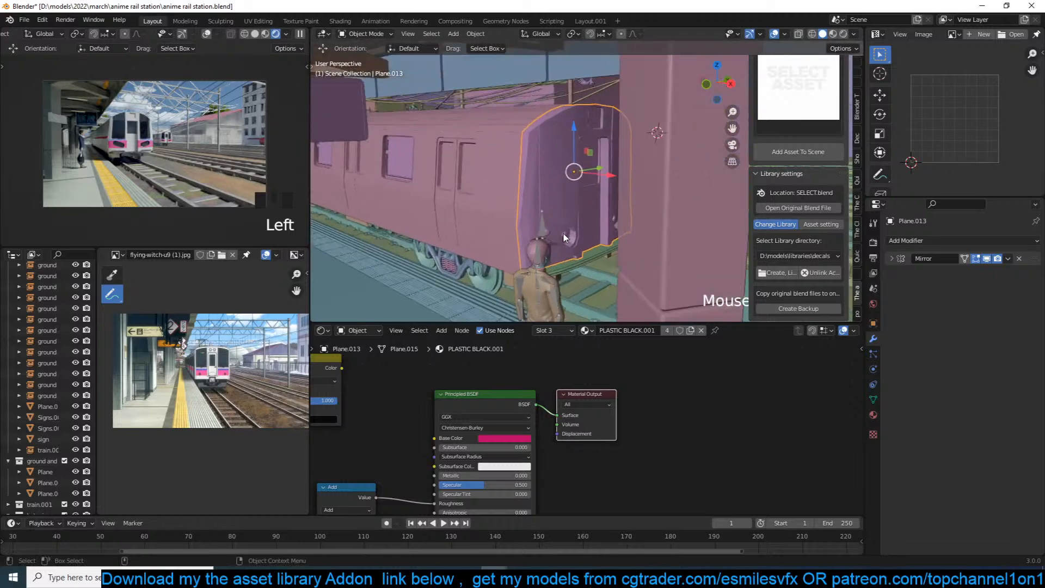
left_click(460, 202)
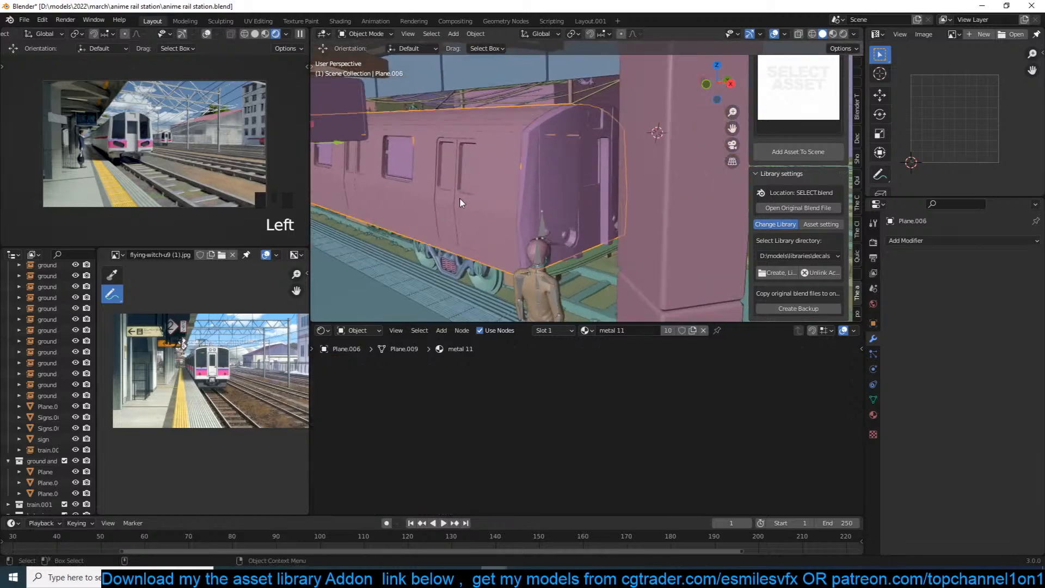
left_click(396, 167)
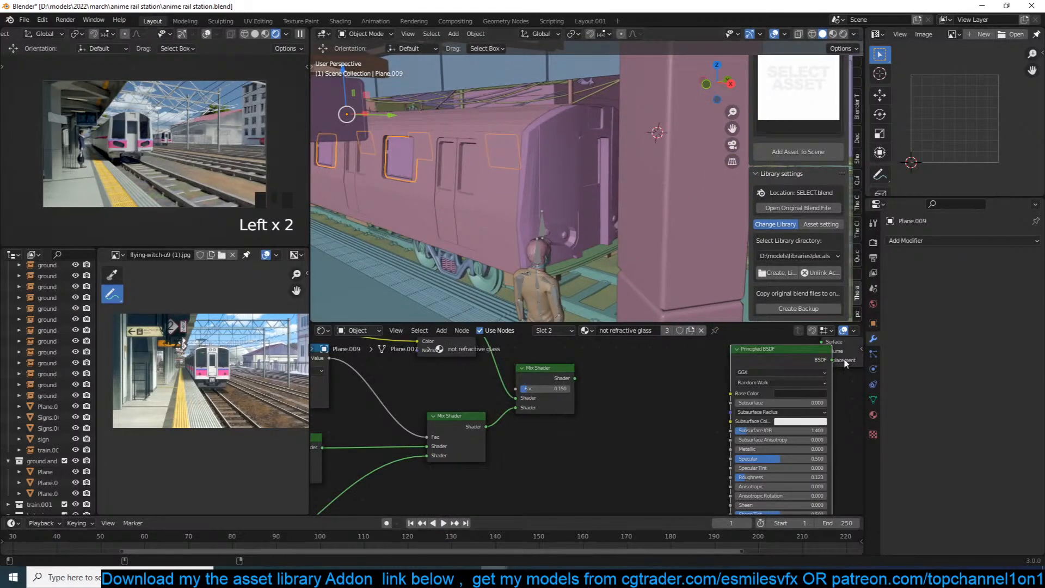
left_click(873, 415)
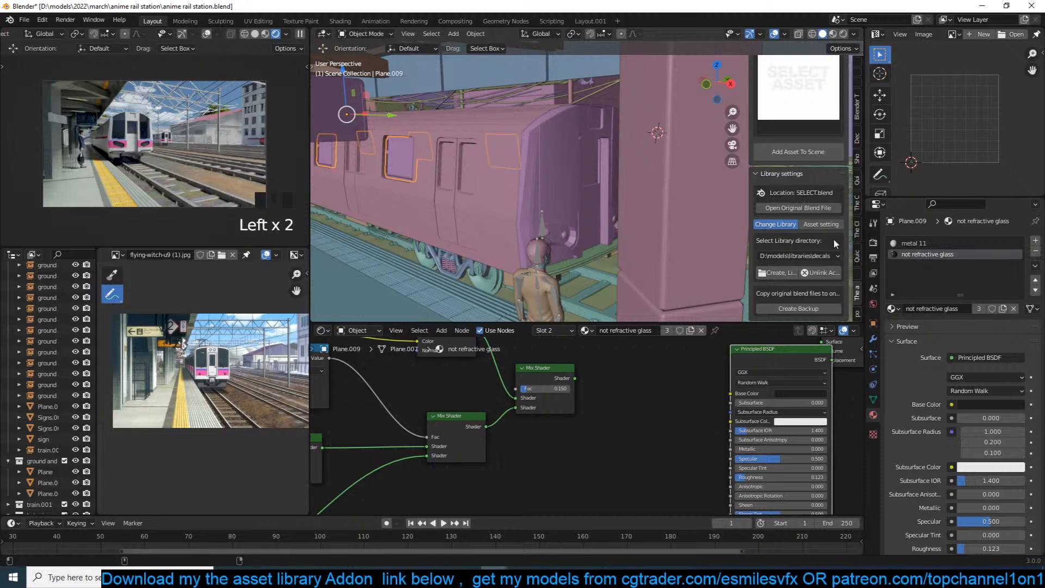
left_click(938, 243)
left_click(1036, 252)
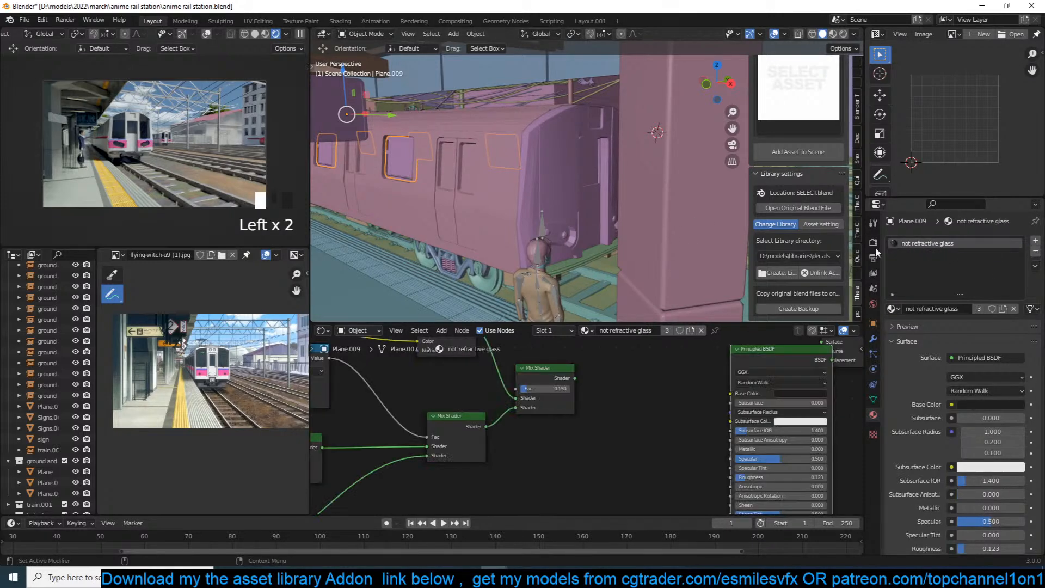
Edit the train body mesh in face mode and select both window panes of a side door.
left_click(367, 168)
key("Tab")
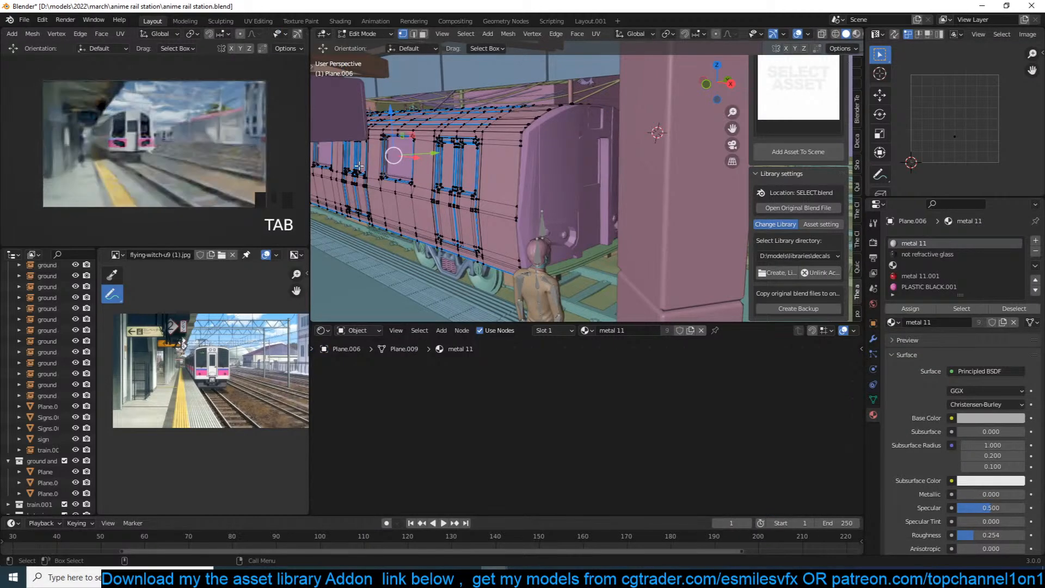
key("3")
left_click(360, 163)
key("KP_Decimal")
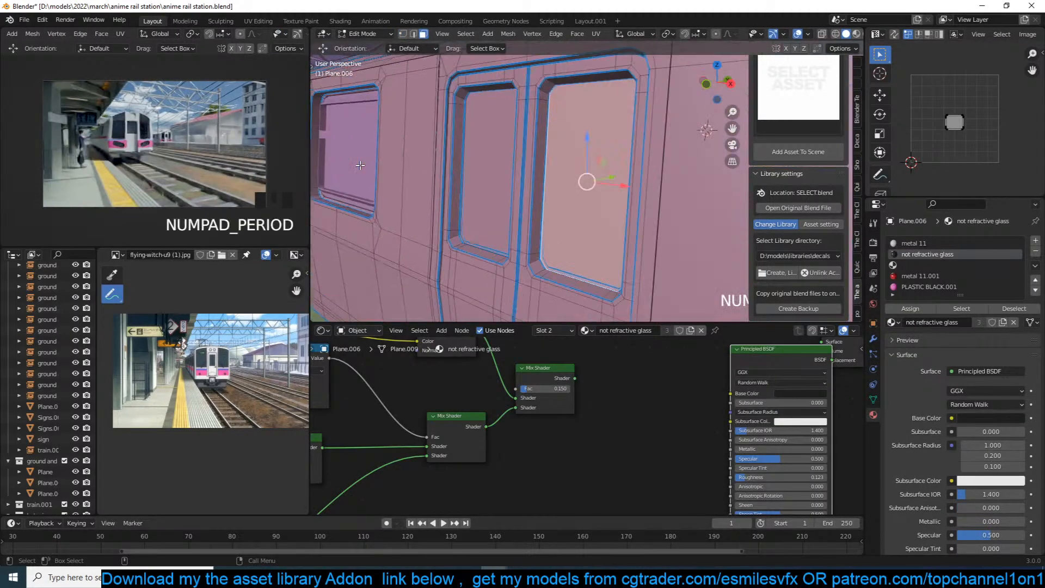
key("grave")
left_click(430, 149, "shift")
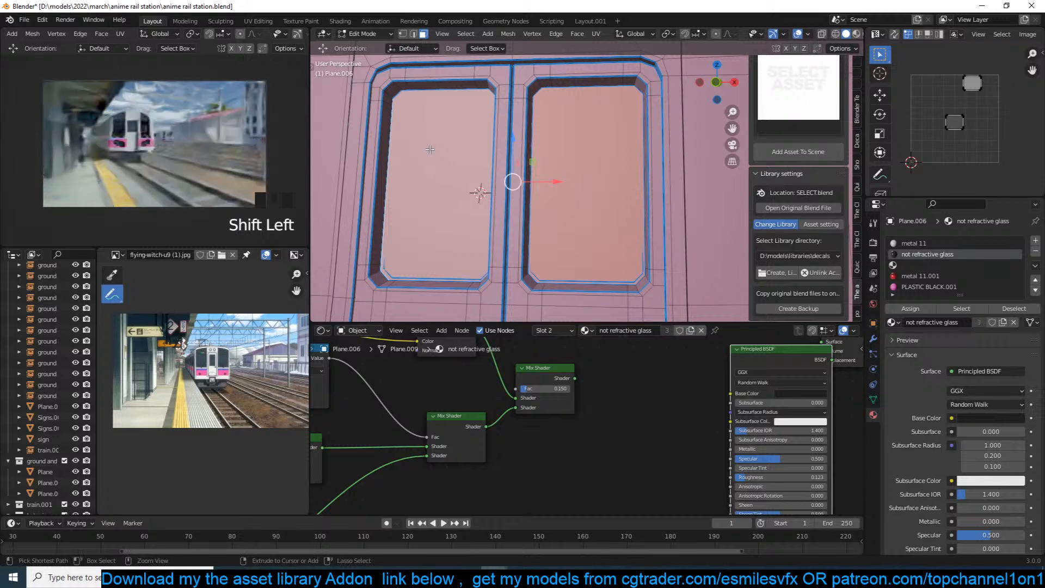
Expand the selection around the door's window panes and assign the not refractive glass material to it.
key("ctrl+KP_Add")
key("ctrl+KP_Add")
key("ctrl+KP_Add")
key("ctrl+KP_Add")
key("ctrl+KP_Add")
key("ctrl+KP_Add")
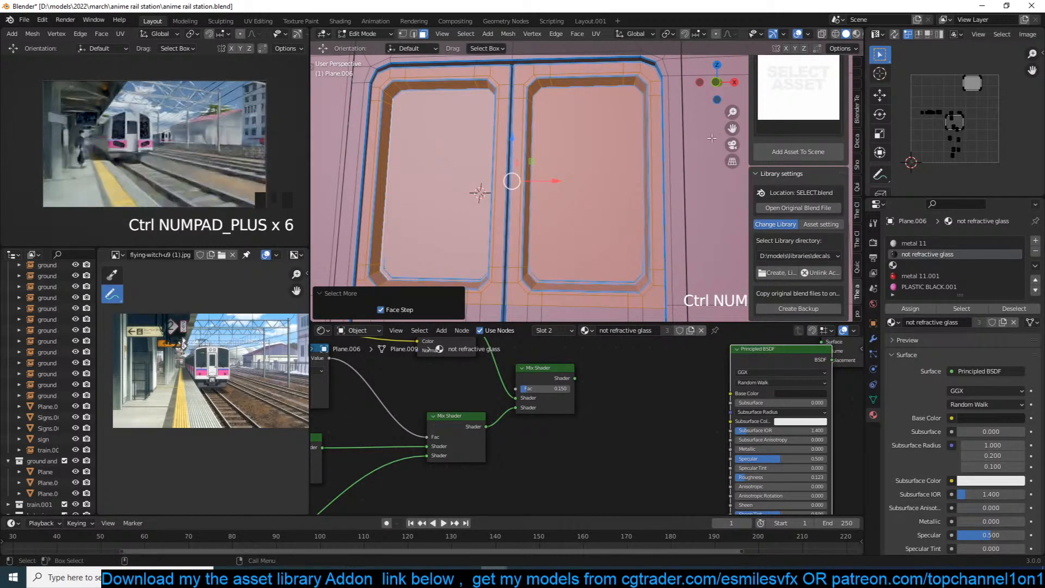
left_click(910, 309)
key("Tab")
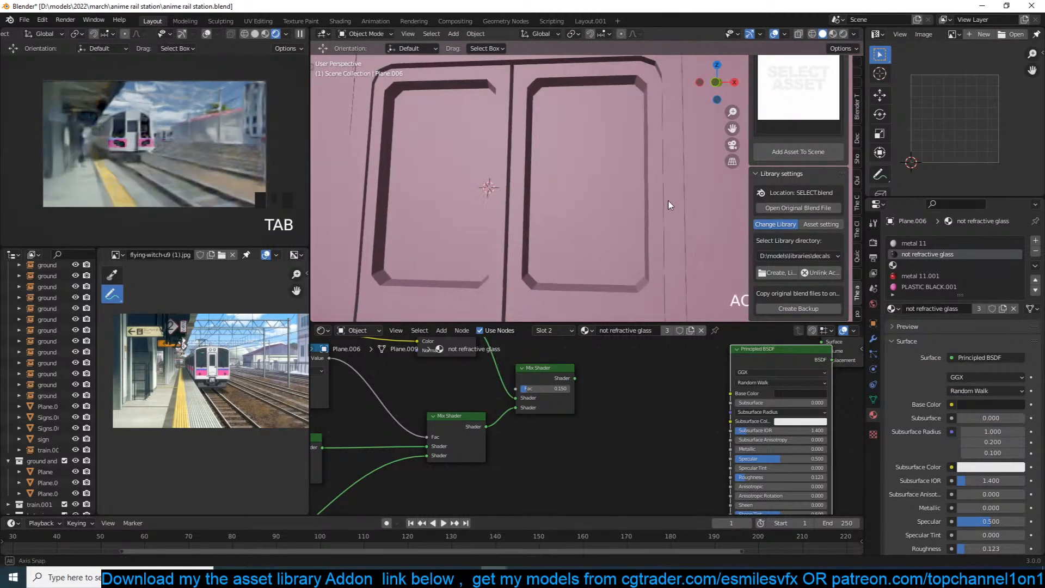
Select both window panes of the next side door on the train body and pause the rendered preview.
key("grave")
scroll(605, 220, "down", 3)
scroll(602, 217, "up", 2)
key("grave")
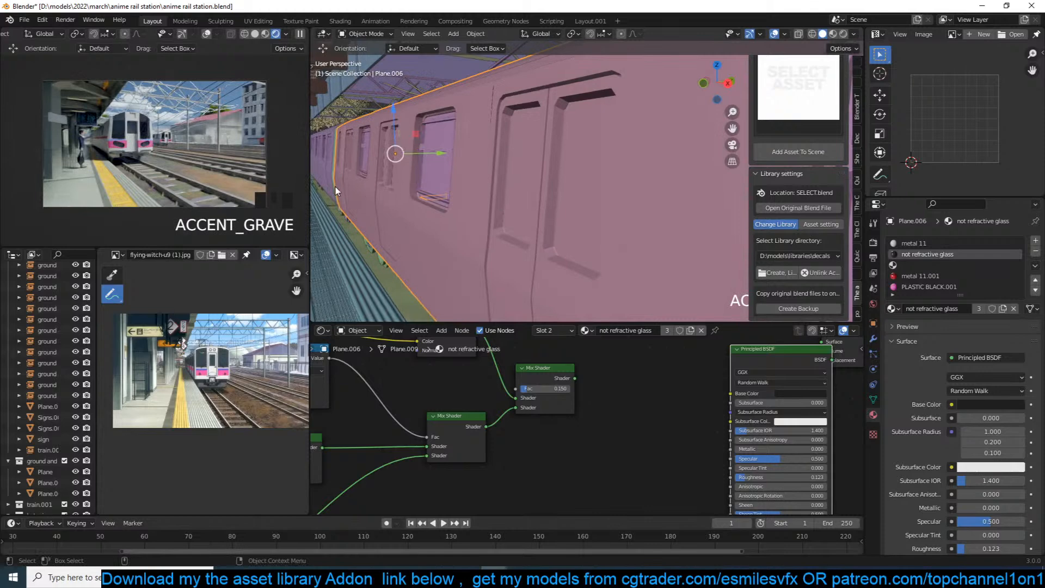
left_click(432, 166)
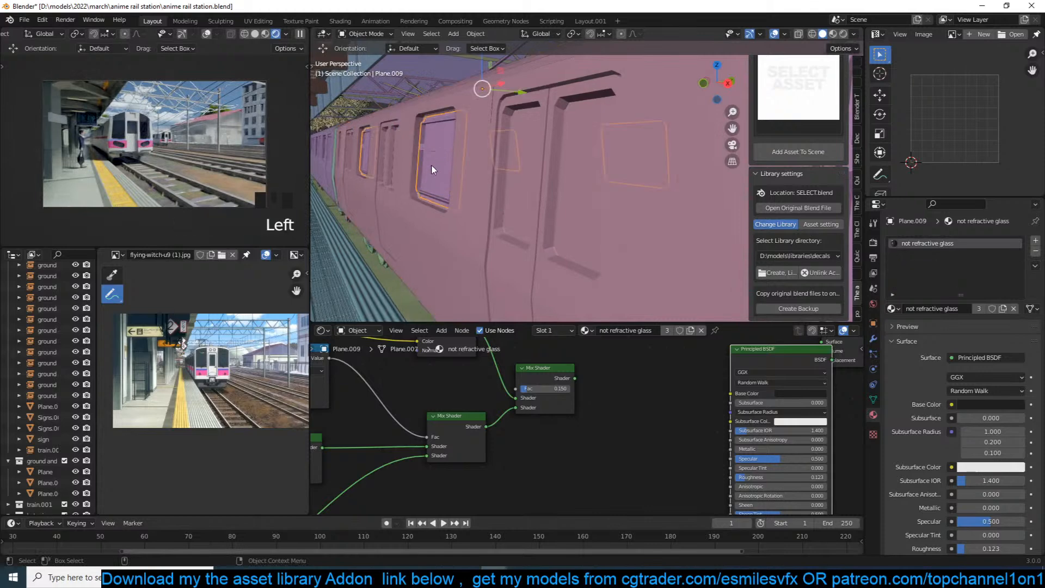
left_click(387, 162)
key("Tab")
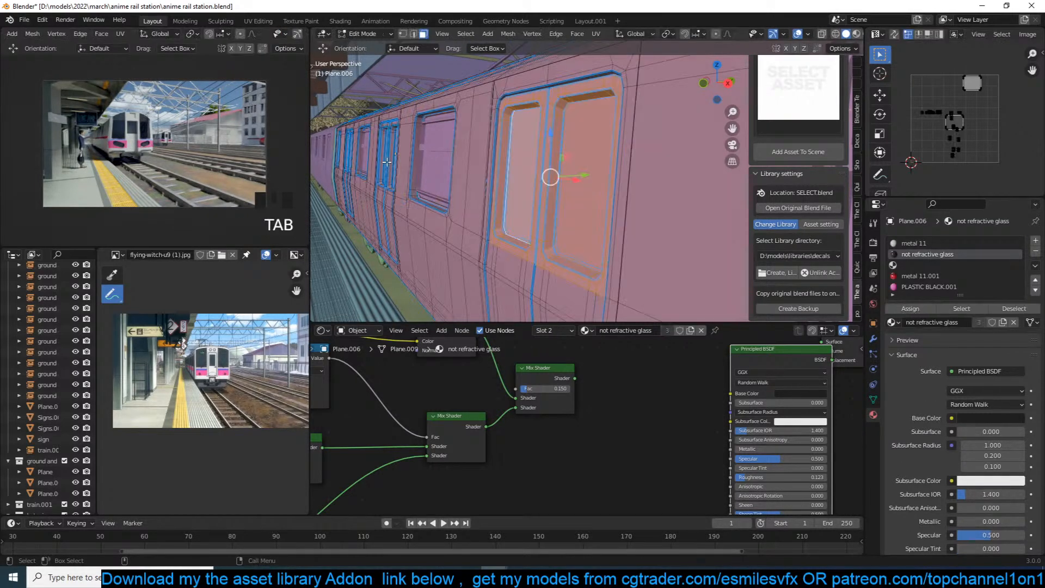
left_click(390, 163)
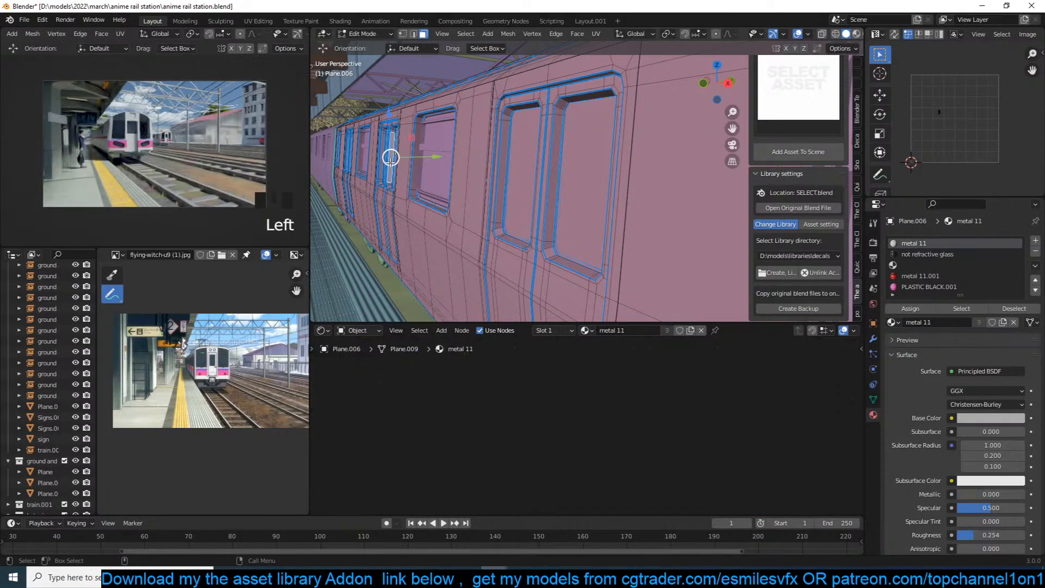
key("KP_Decimal")
key("grave")
middle_click_drag(391, 162, 516, 162)
left_click(516, 162)
scroll(516, 162, "down", 3)
key("grave")
left_click(636, 160, "shift")
scroll(294, 36, "down", 7)
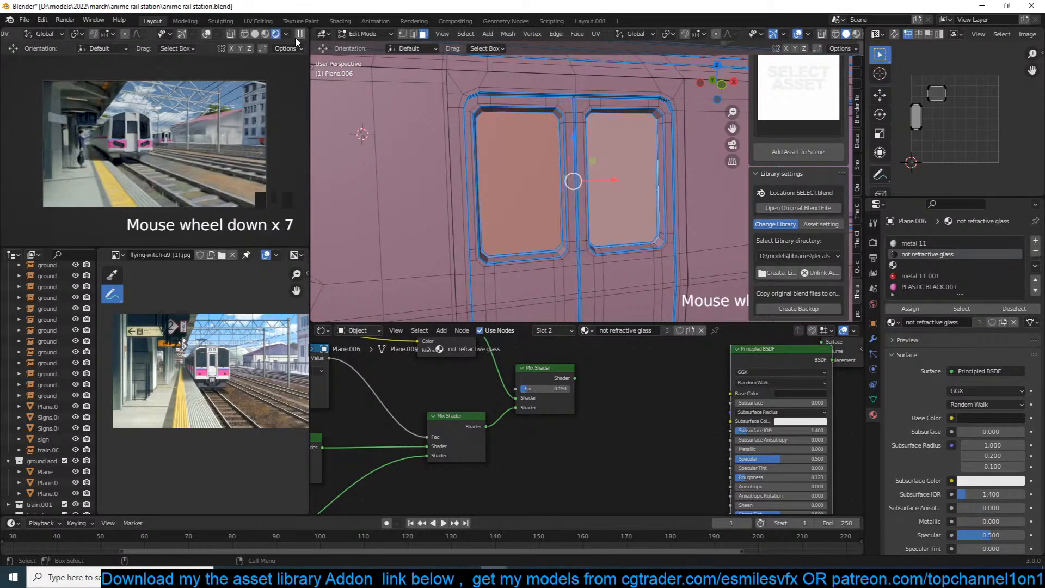
left_click(303, 34)
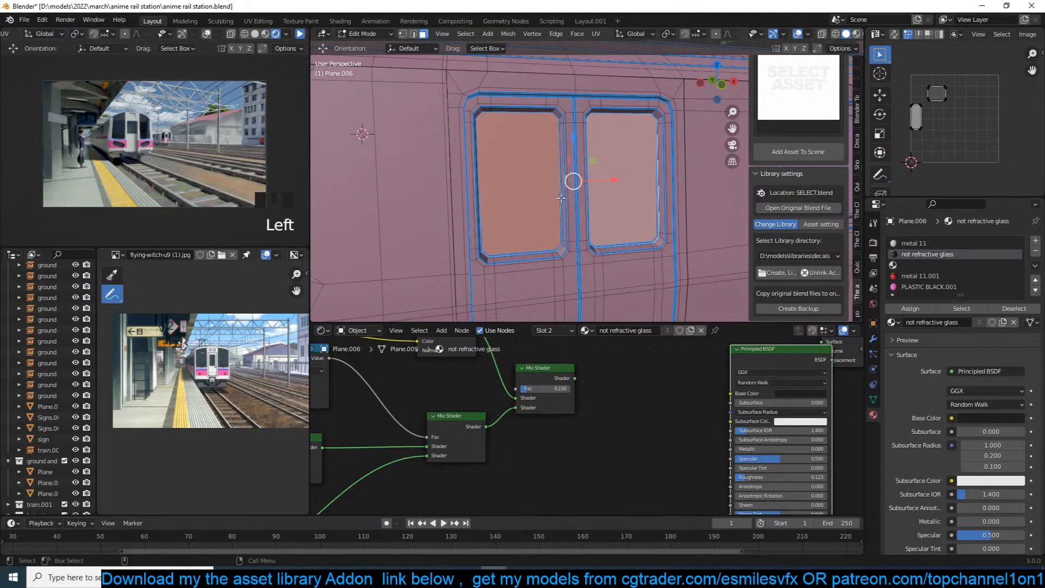
Expand the selection around this door's panes, assign the not refractive glass material to it, and save the file.
key("ctrl+KP_Add")
key("ctrl+KP_Add")
key("ctrl+KP_Add")
key("ctrl+KP_Add")
key("ctrl+KP_Add")
key("ctrl+KP_Add")
key("ctrl+KP_Add")
key("ctrl+KP_Add")
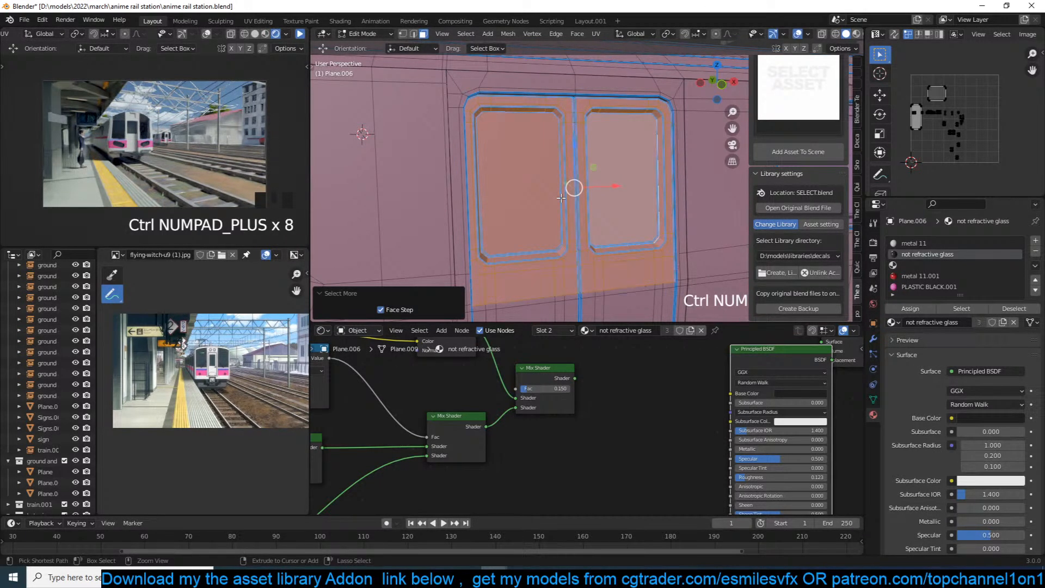
key("ctrl+KP_Subtract")
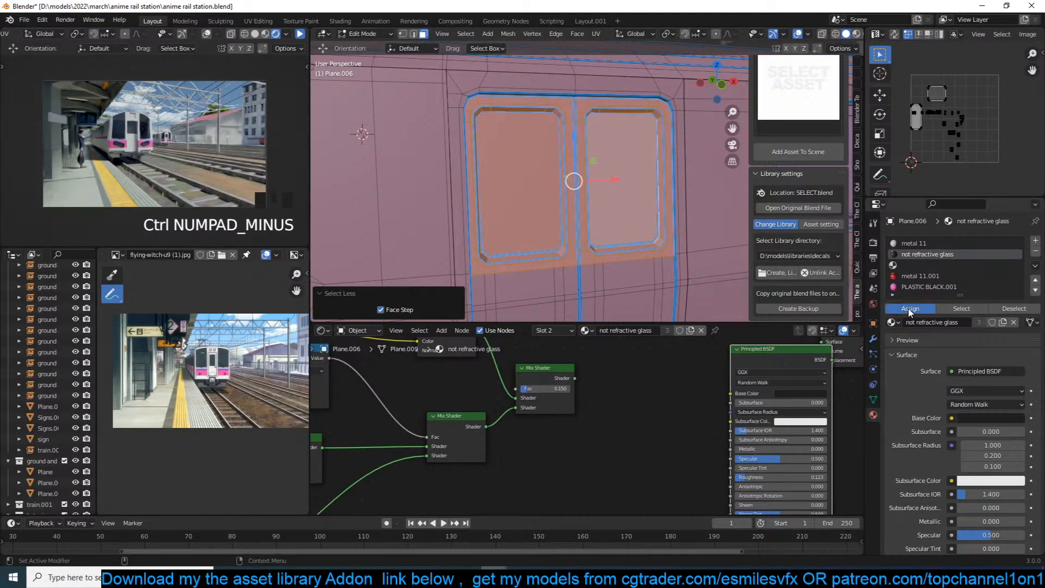
left_click(928, 308)
key("Tab")
scroll(626, 196, "down", 5)
middle_click_drag(626, 196, 555, 201)
key("ctrl+s")
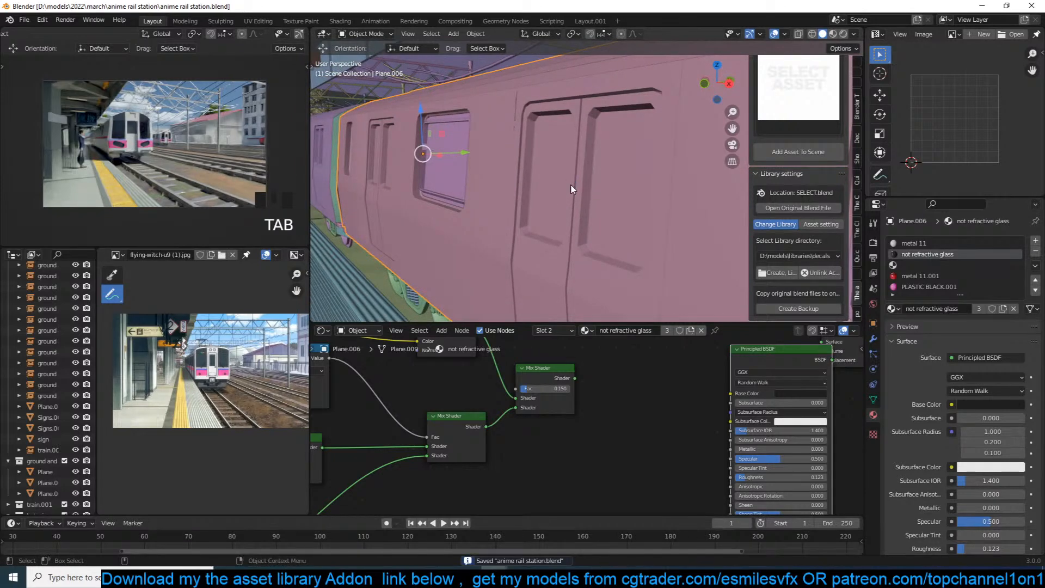
Assign the not refractive glass material to the side face between the last door and the train's front end, and save.
scroll(602, 184, "up", 8)
scroll(664, 181, "down", 5)
mouse_move(664, 182)
middle_mouse_down()
mouse_move(548, 203)
mouse_move(651, 195)
middle_mouse_up()
scroll(583, 191, "up", 3)
scroll(553, 201, "down", 3)
key("alt+a")
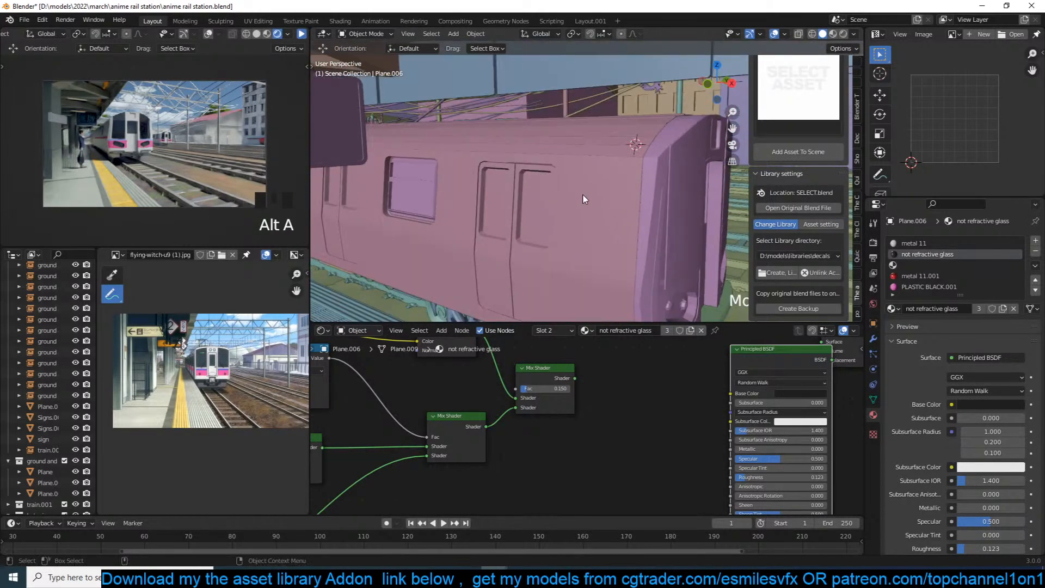
left_click(608, 197)
left_click(609, 195)
key("Tab")
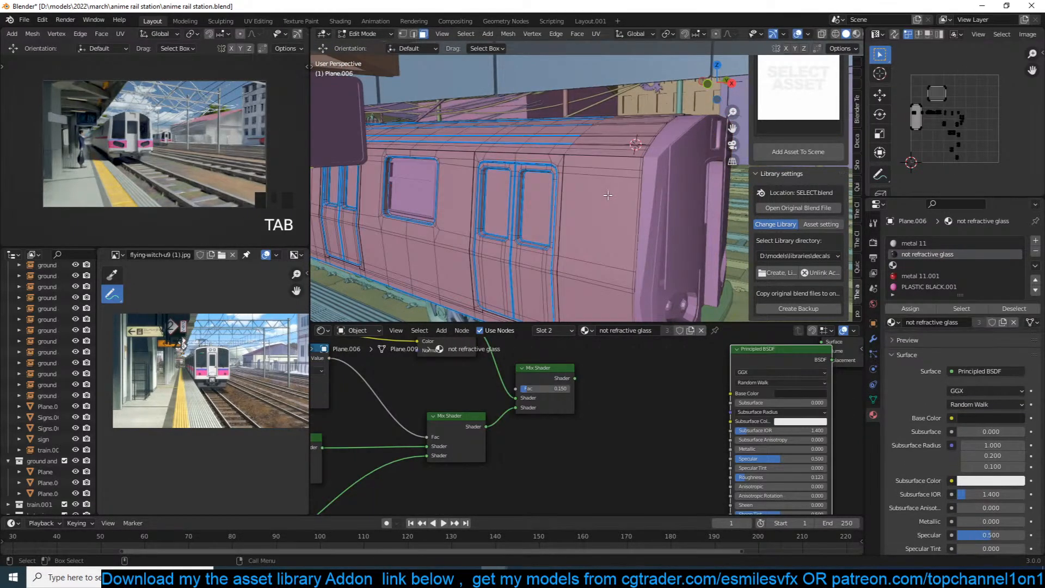
left_click(609, 195)
left_click(913, 254)
left_click(908, 308)
key("Tab")
key("ctrl+s")
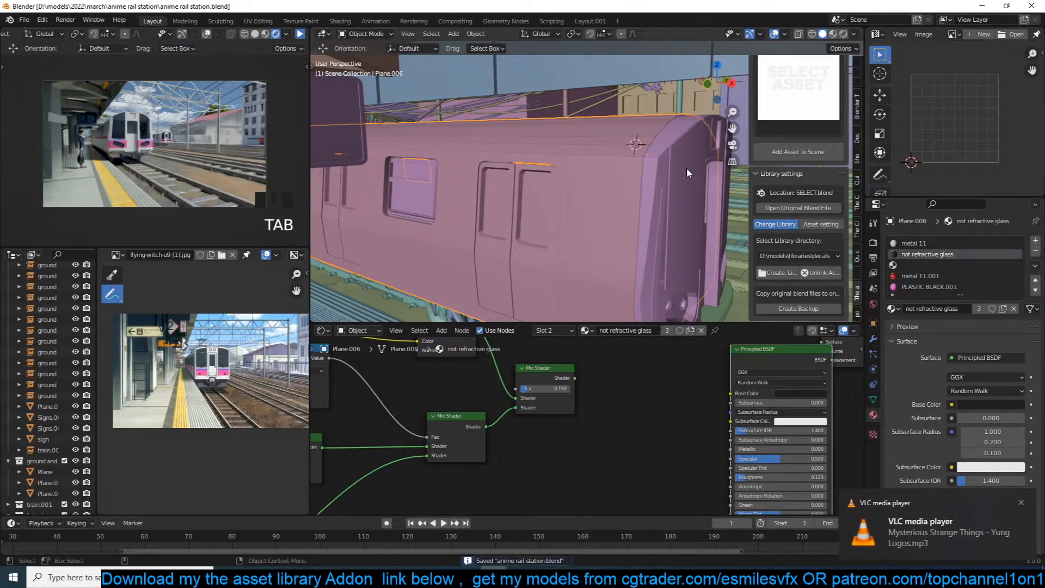
Resume the rendered preview, clear the object selection, and save the file.
left_click(300, 34)
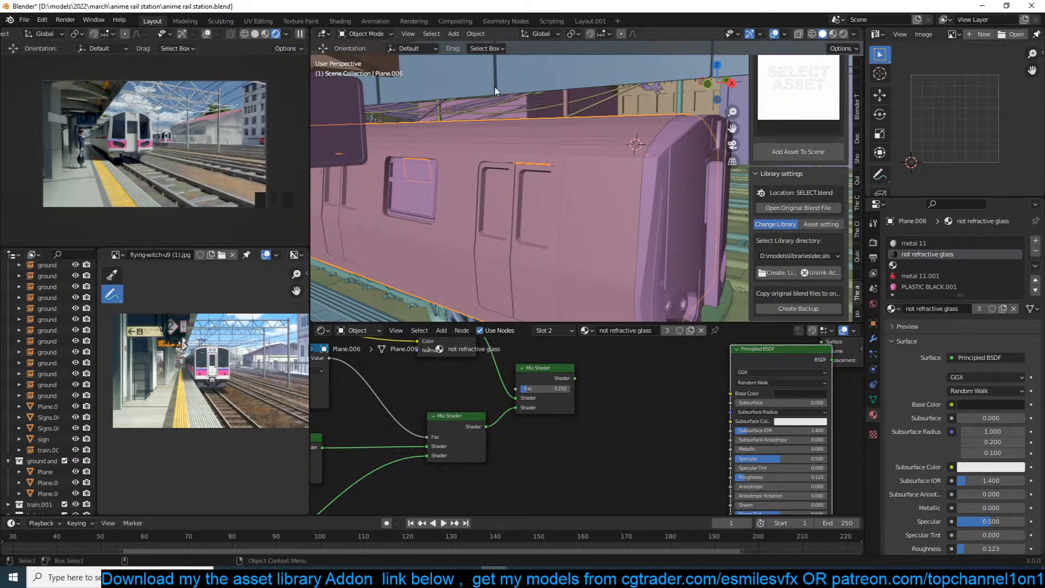
left_click(554, 125)
key("ctrl+s")
key("alt+a")
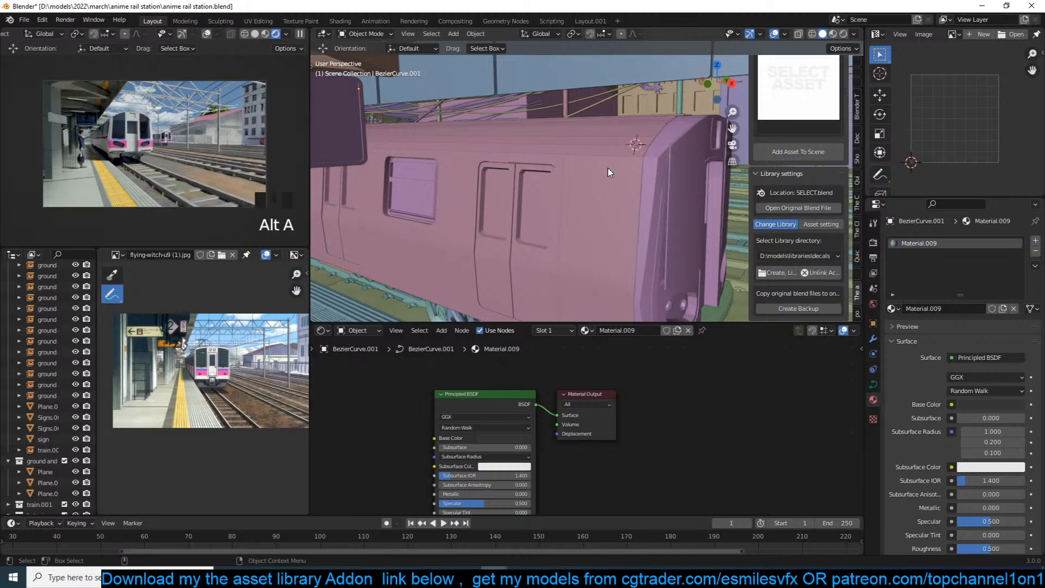
scroll(609, 172, "down", 8)
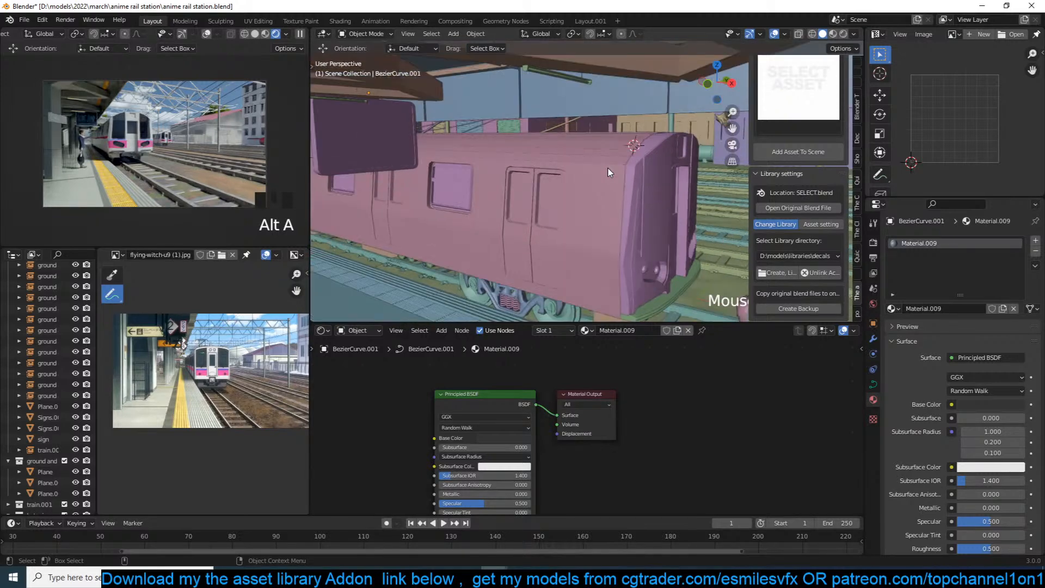
middle_click_drag(611, 182, 545, 190)
key("ctrl+s")
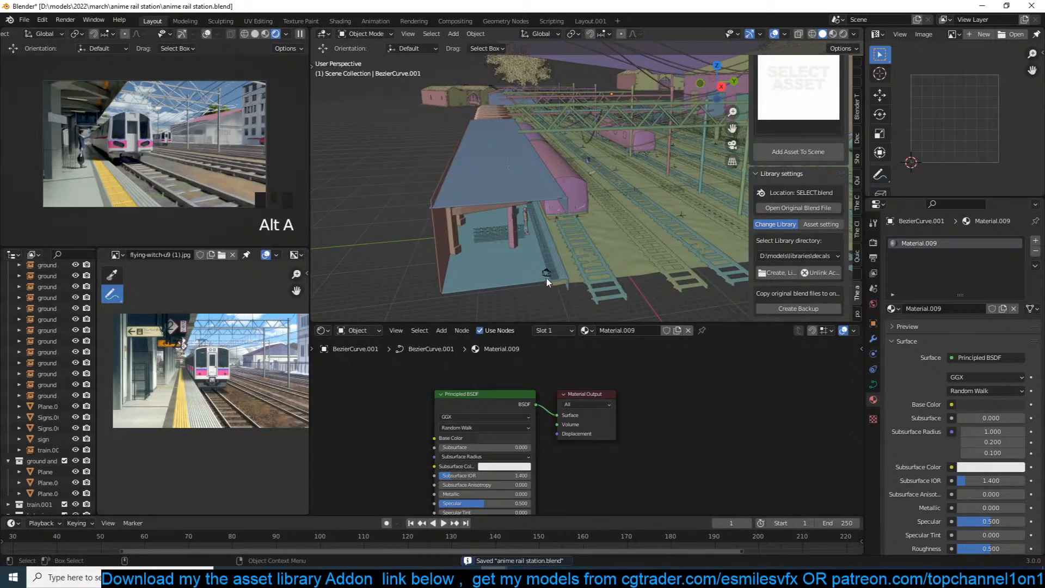
Select the camera, set its sensor size to 86 mm and its focal length to 90 mm.
left_click(546, 275)
left_click(980, 293)
left_click(931, 320)
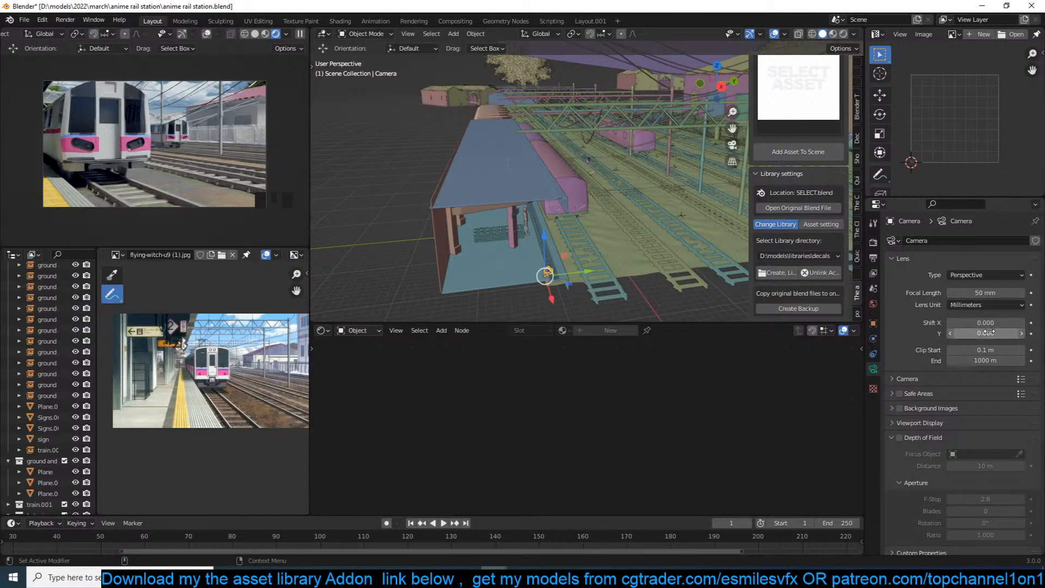
left_click(906, 378)
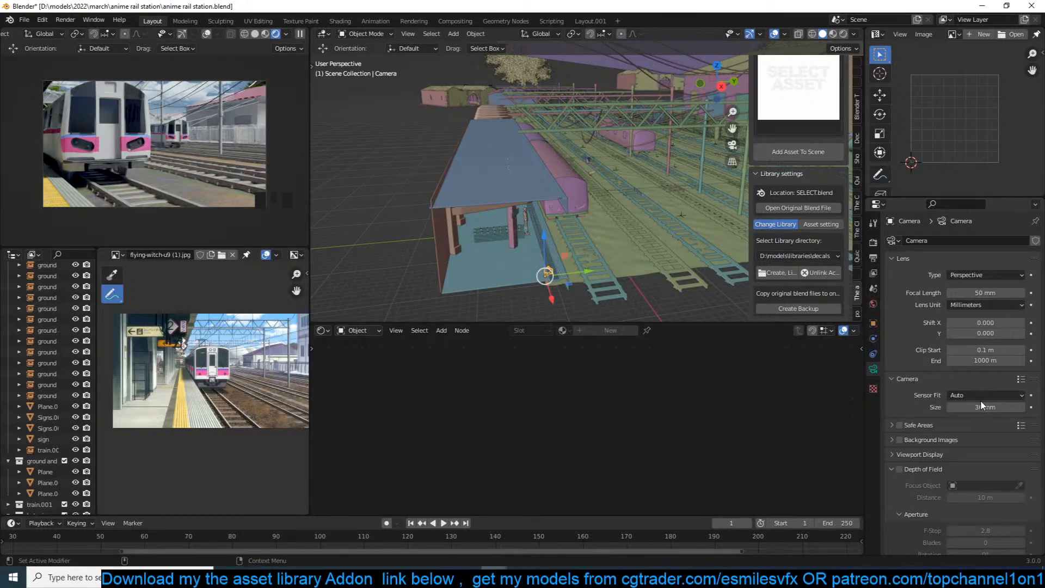
mouse_move(980, 407)
left_mouse_down()
mouse_move(1040, 407)
mouse_move(961, 408)
mouse_move(980, 408)
left_mouse_up()
left_click(986, 293)
type("90")
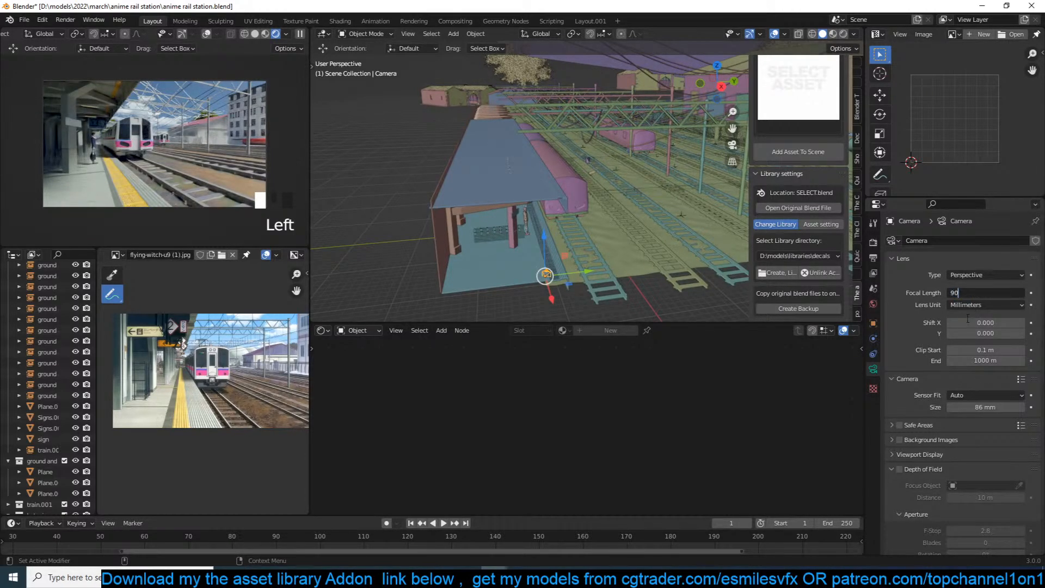
key("Return")
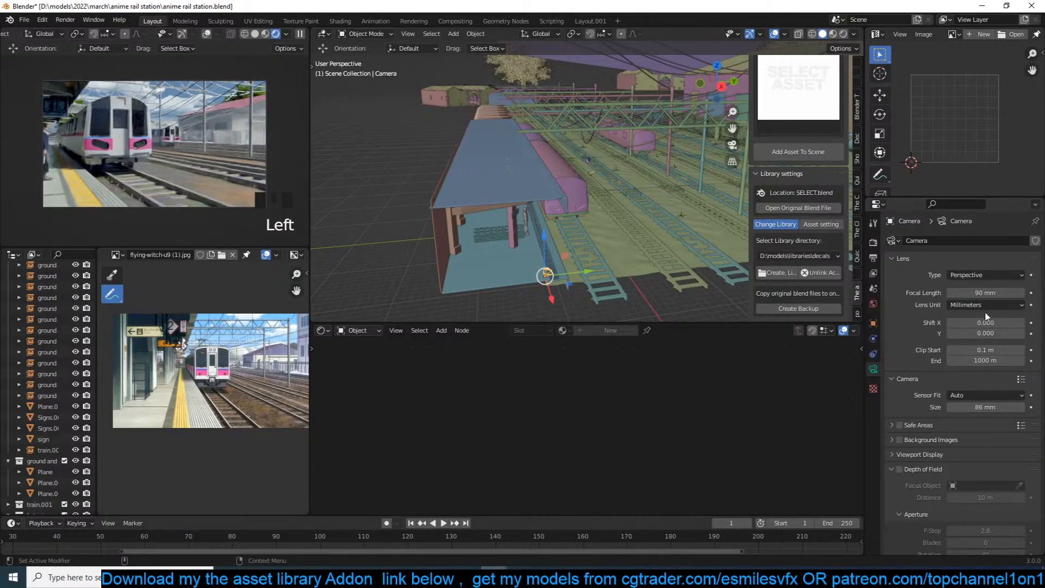
Set the camera's focal length to 120 mm and its sensor size to 100 mm.
left_click(982, 292)
type("120")
key("Return")
double_click(986, 408)
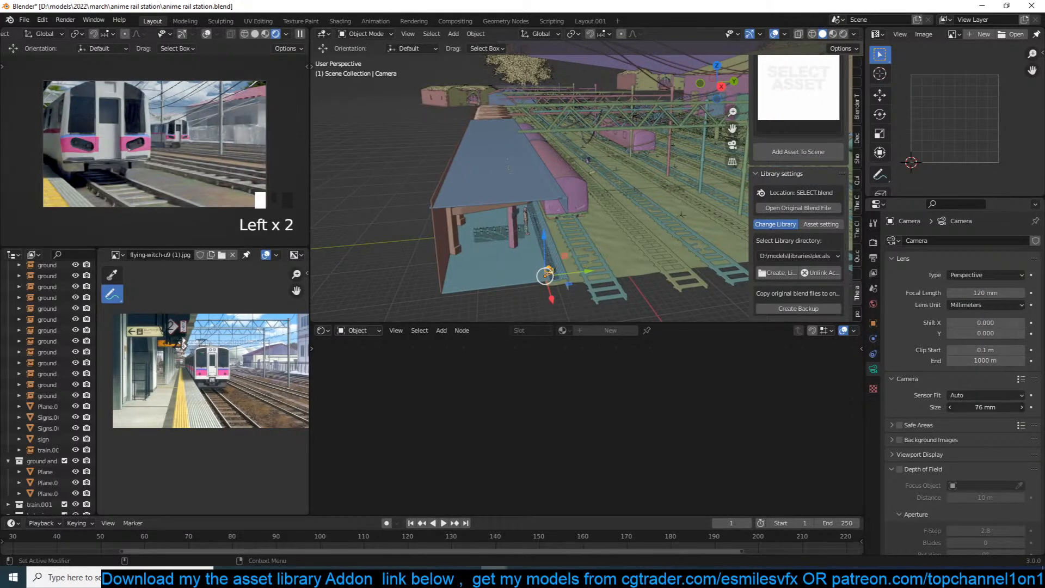
type("53")
key("Return")
left_click_drag(986, 407, 1021, 408)
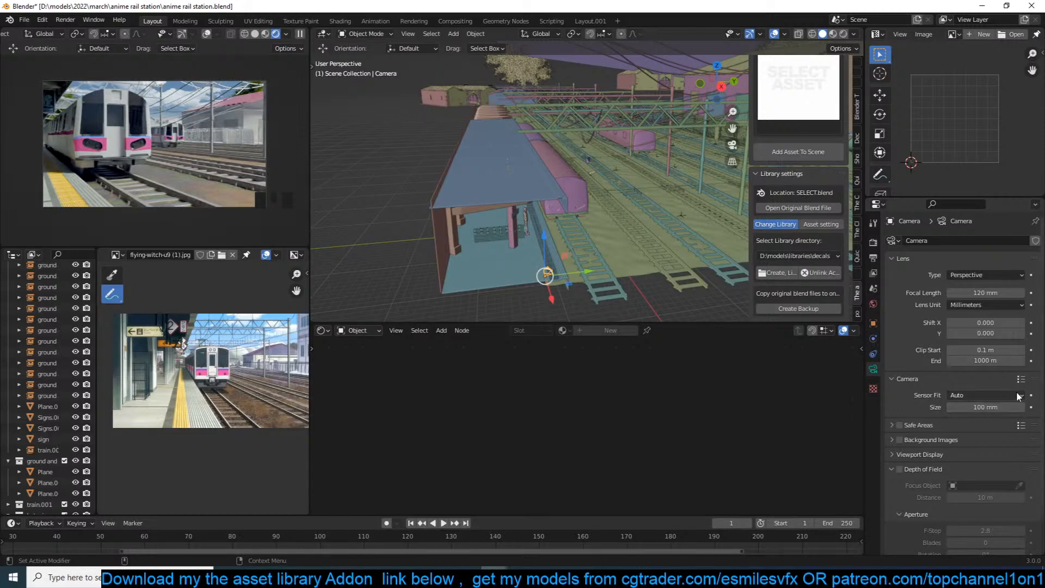
Try camera focal lengths of 80 mm and 50 mm, and set it to 60 mm.
left_click_drag(988, 294, 942, 315)
left_click(992, 292)
type("80")
key("Return")
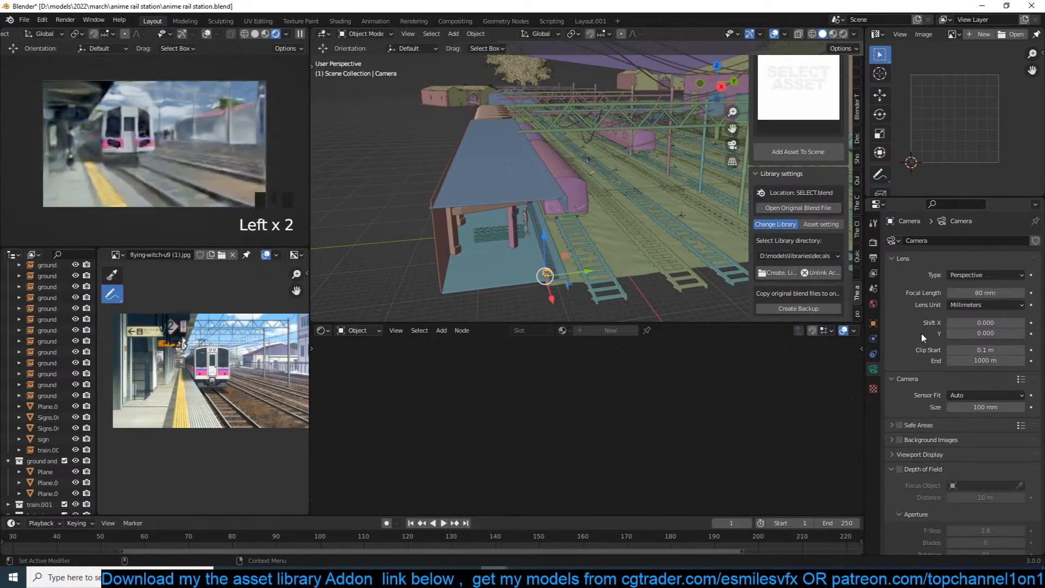
left_click_drag(1002, 292, 939, 309)
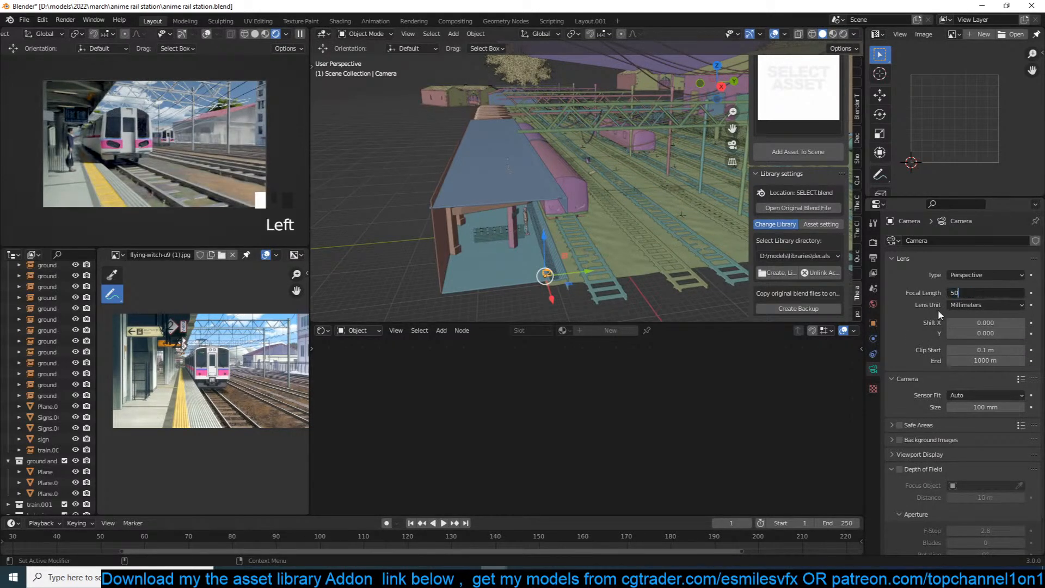
left_click(991, 293)
type("600")
key("Return")
left_click(975, 294)
type("60")
key("Return")
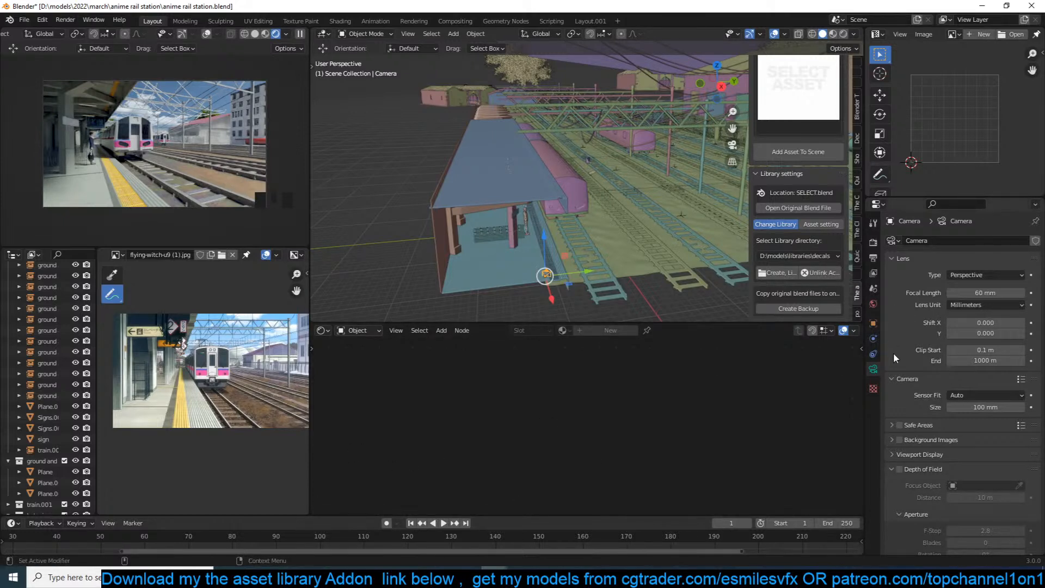
Set the camera's sensor size to 36 mm and its focal length to 25 mm, and save the file.
left_click(969, 408)
type("36")
left_click(1000, 312)
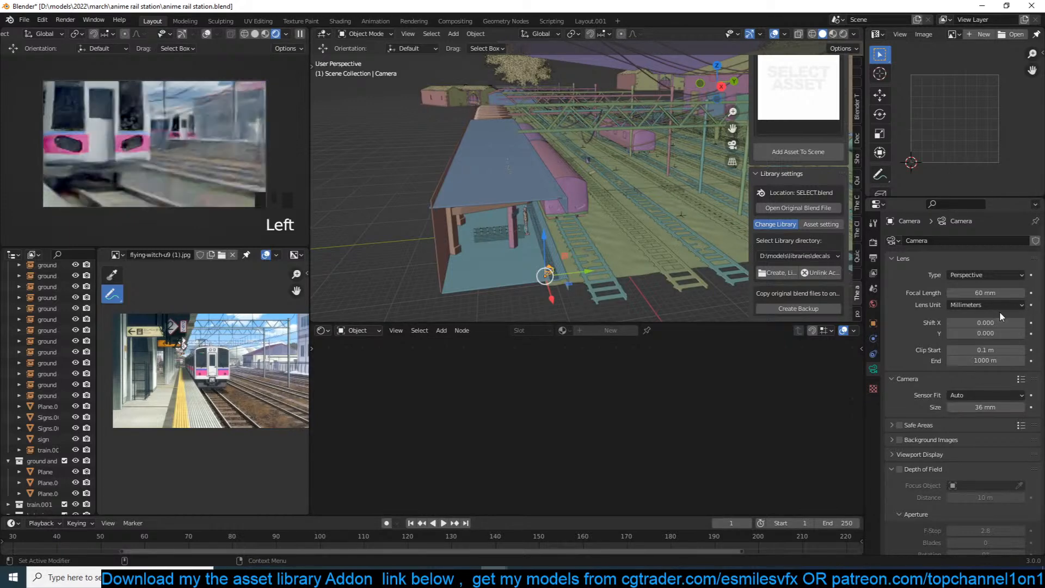
left_click(997, 292)
type("3")
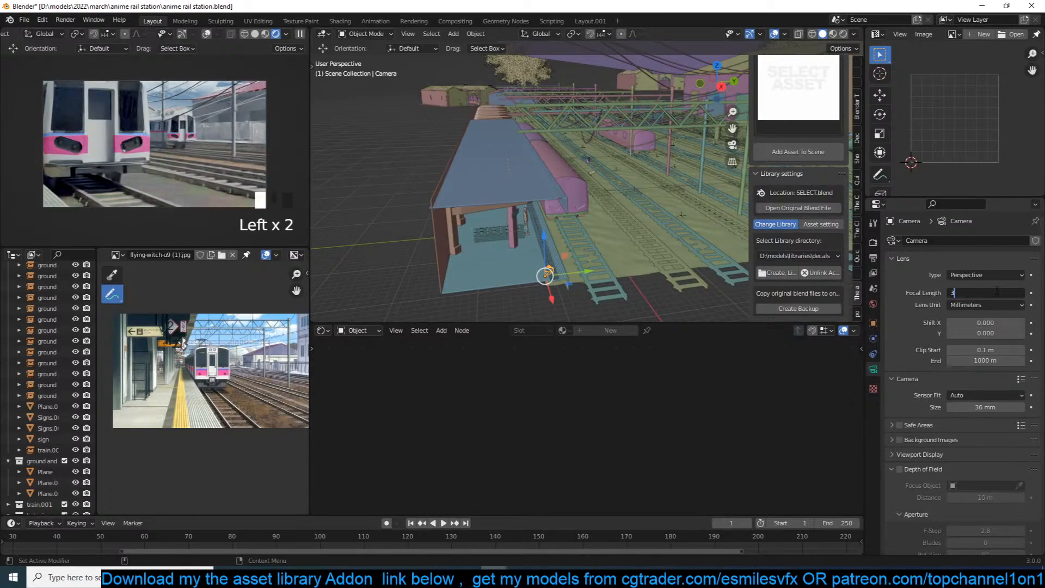
key("BackSpace")
type("25")
key("Return")
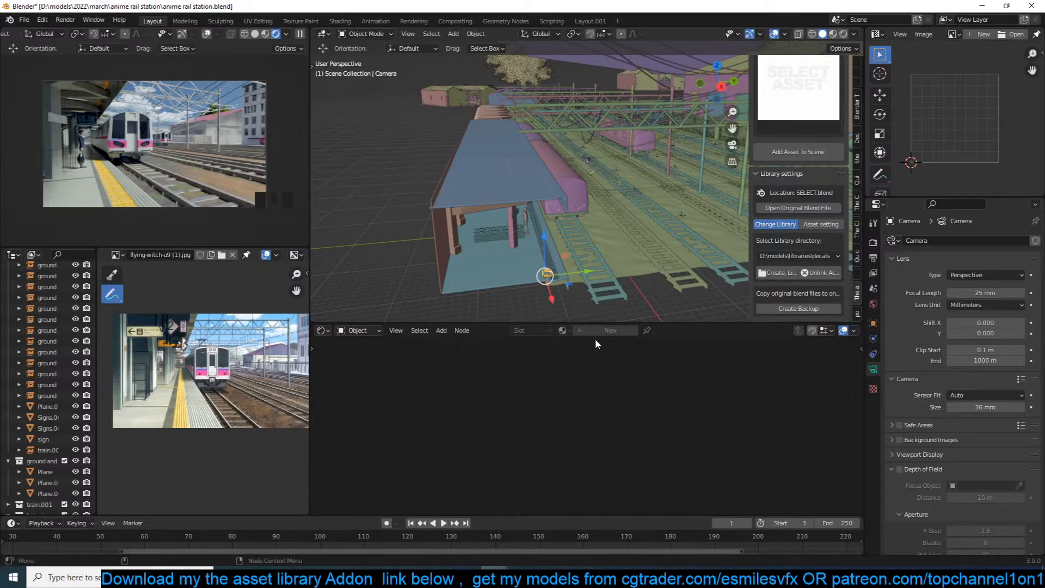
key("ctrl+s")
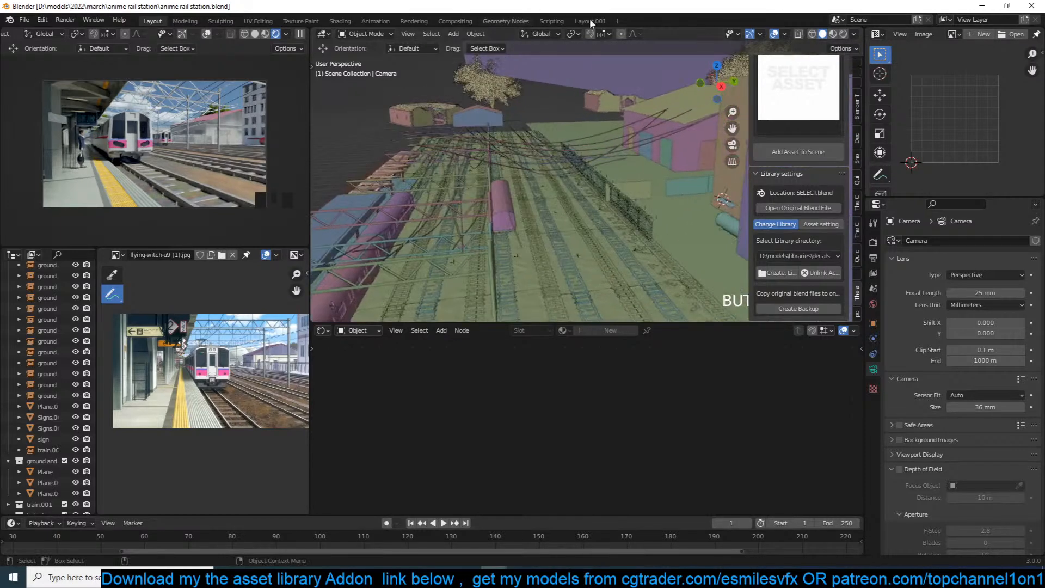
Select the corrugated door on the background building and set its Hue Saturation Value node's Value to 0.2.
left_click(661, 146)
middle_click_drag(380, 472, 478, 429)
left_click(492, 424)
key("BackSpace")
type(".2")
key("Return")
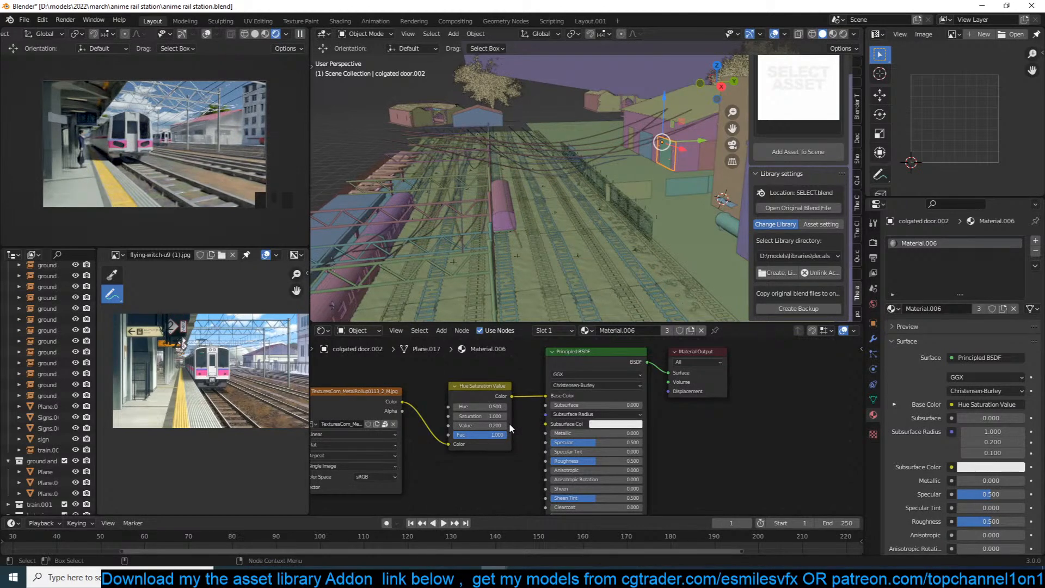
Save the file, then isolate the foreground rail track in local view and open its mesh for editing, framed on the selected sleepers.
key("ctrl+s")
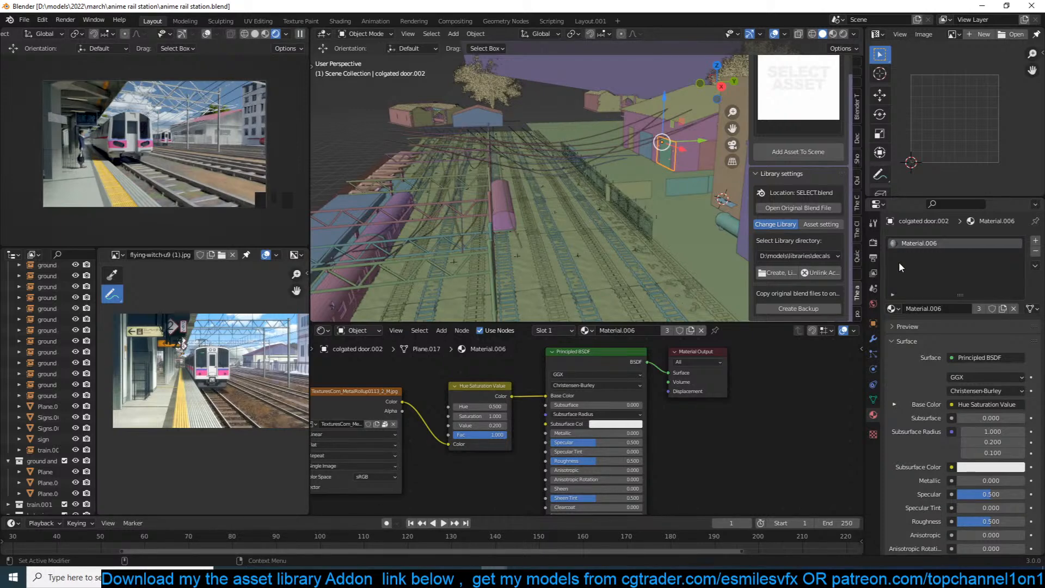
middle_click_drag(490, 261, 429, 247)
left_click(433, 255)
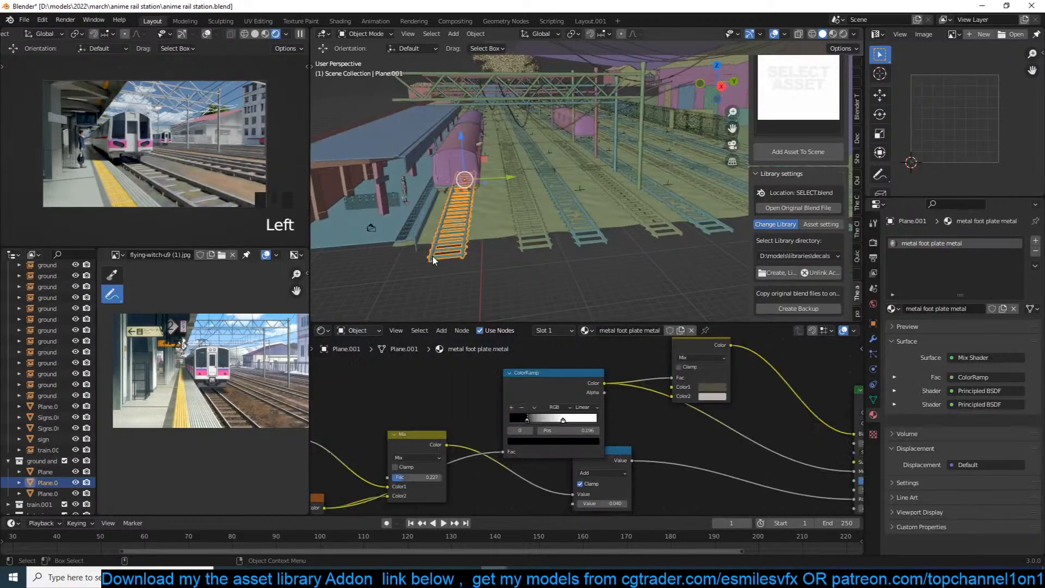
key("KP_Decimal")
scroll(516, 254, "up", 5)
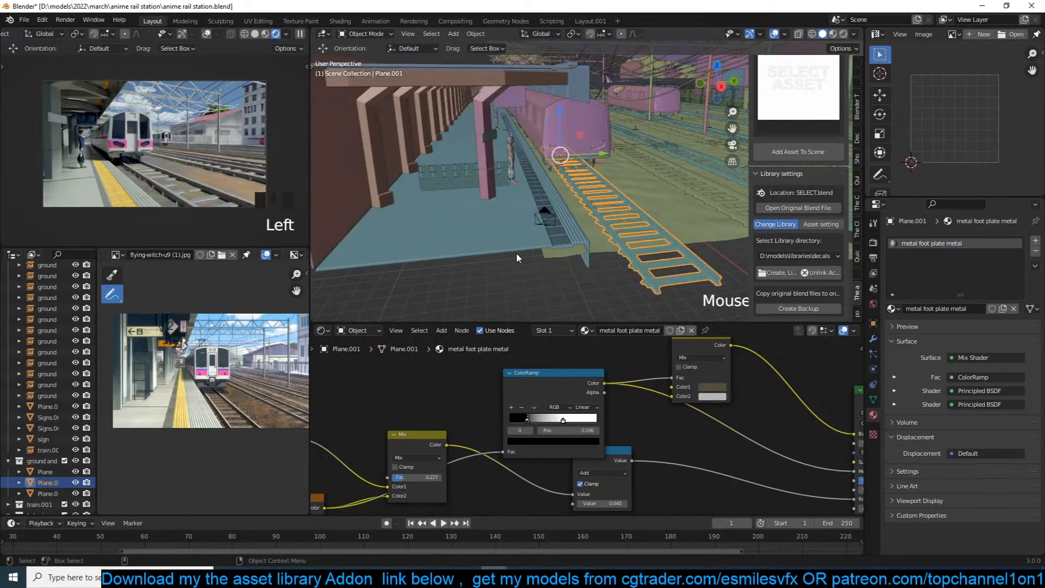
key("slash")
key("Tab")
key("grave")
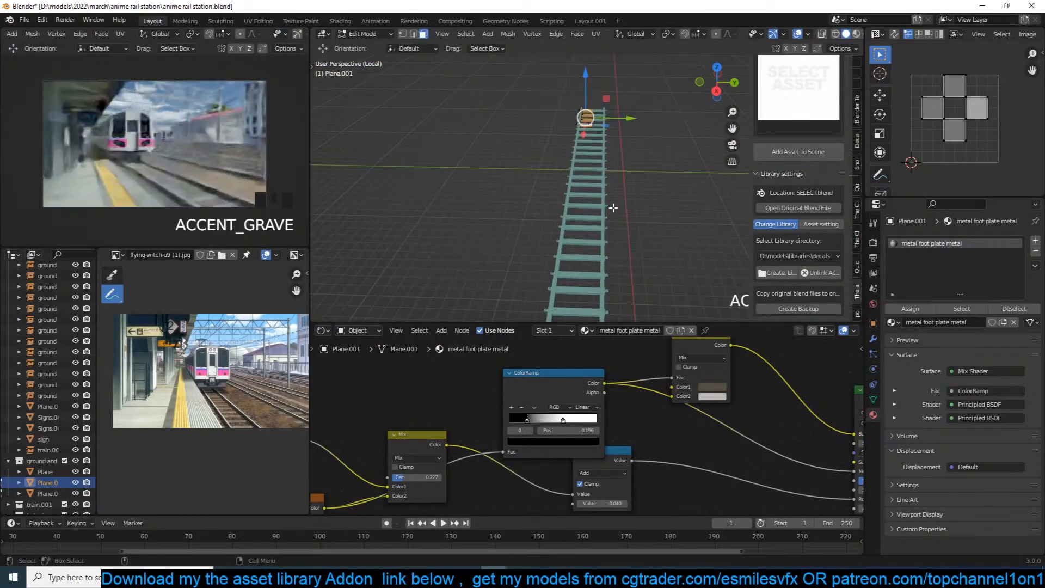
key("KP_Decimal")
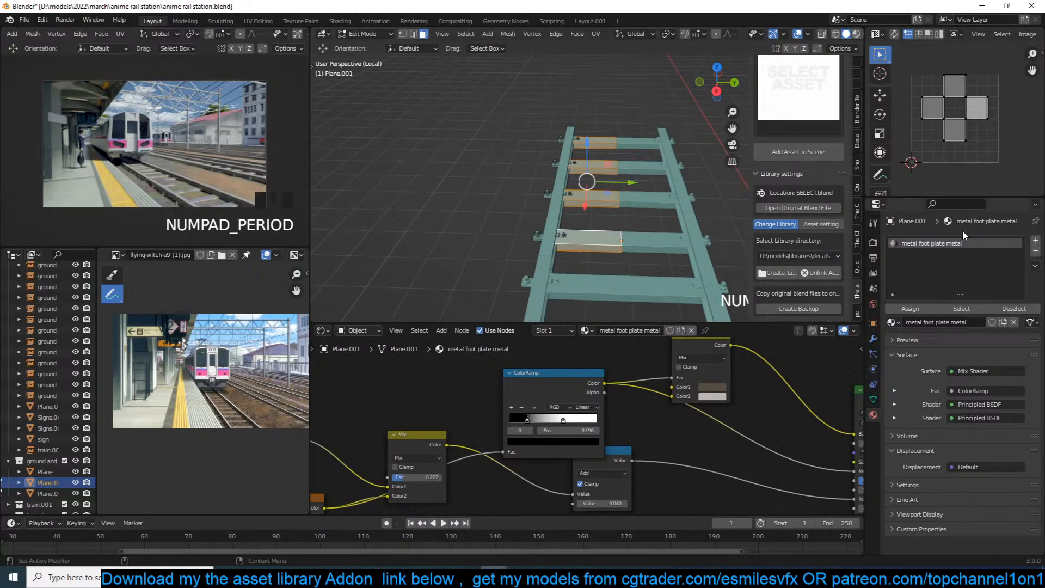
Add a second material slot to the rail track and search the asset library's materials for "wood".
left_click(946, 269)
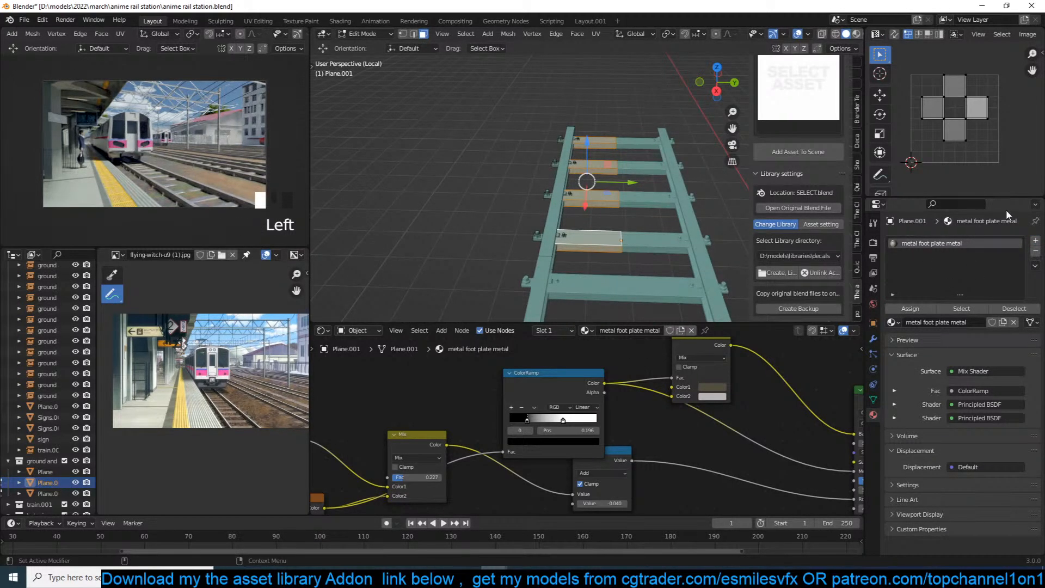
left_click(1035, 240)
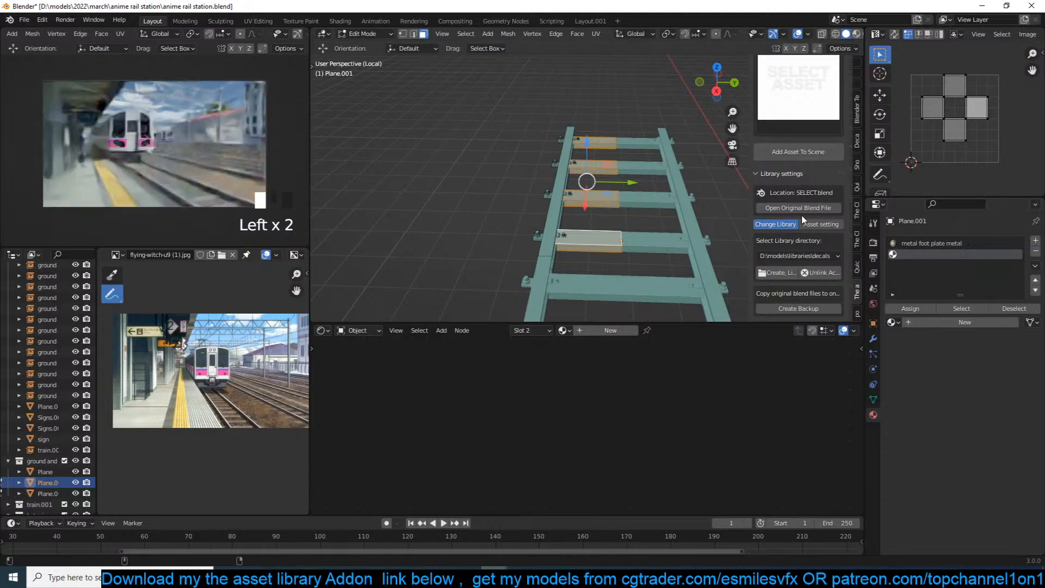
scroll(800, 225, "up", 11)
left_click(798, 107)
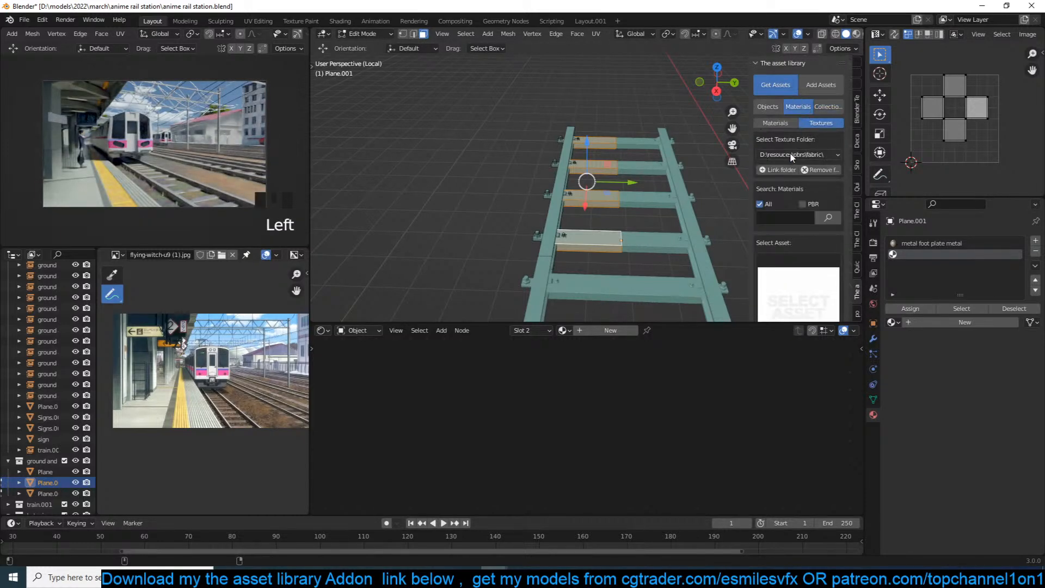
left_click(789, 124)
left_click(804, 169)
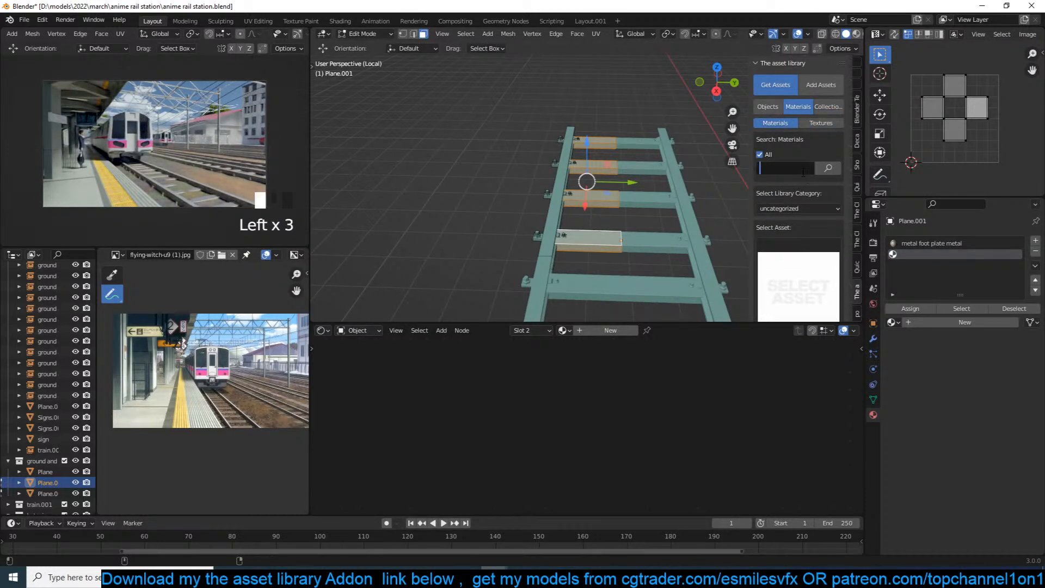
type("wood")
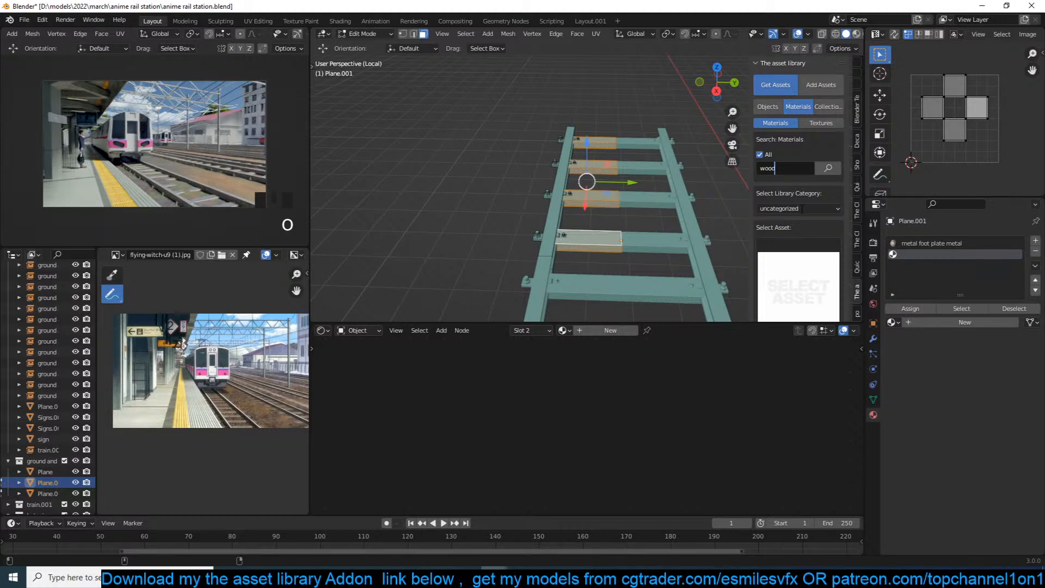
type("d")
key("Return")
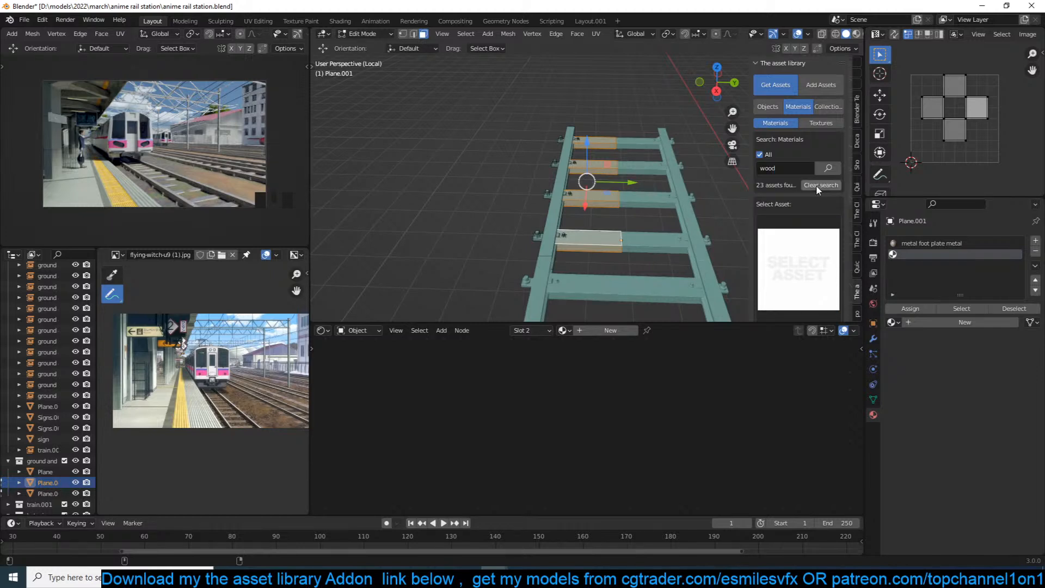
Add the wood dark material to the new slot, assign it to the selected sleeper faces, and save the file.
scroll(816, 184, "down", 3)
left_click(811, 228)
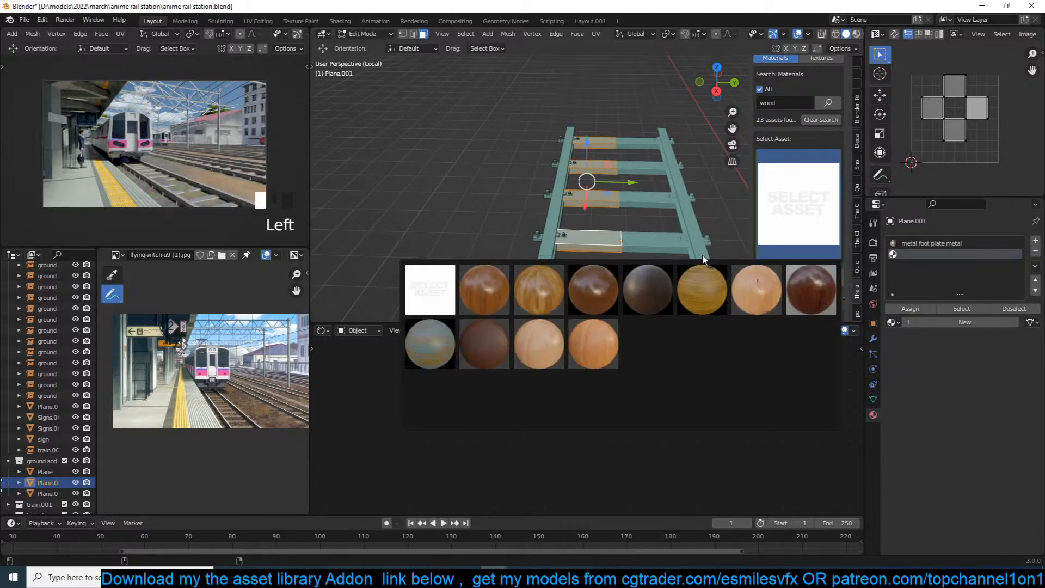
left_click(668, 282)
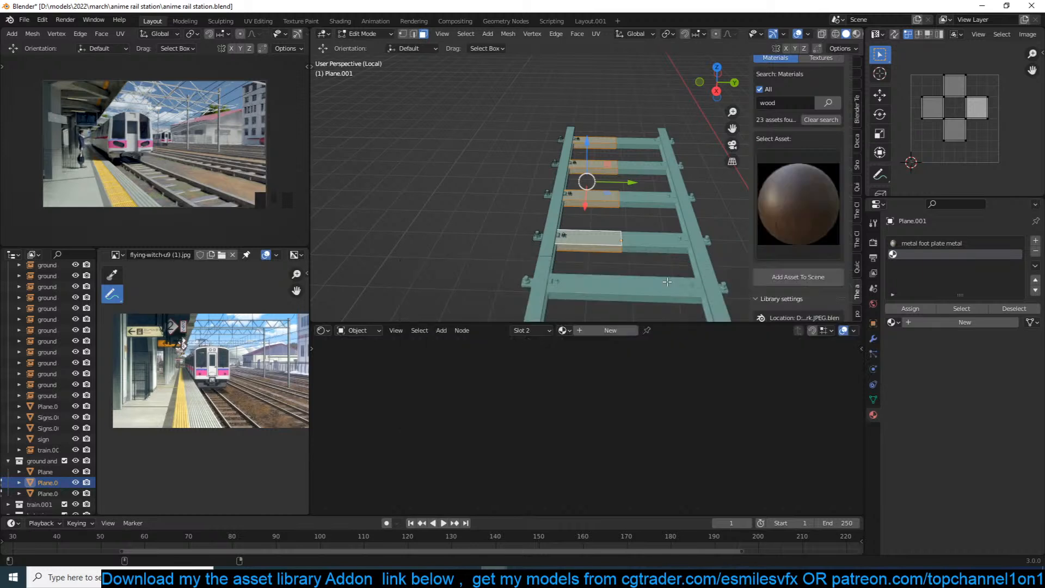
left_click(793, 279)
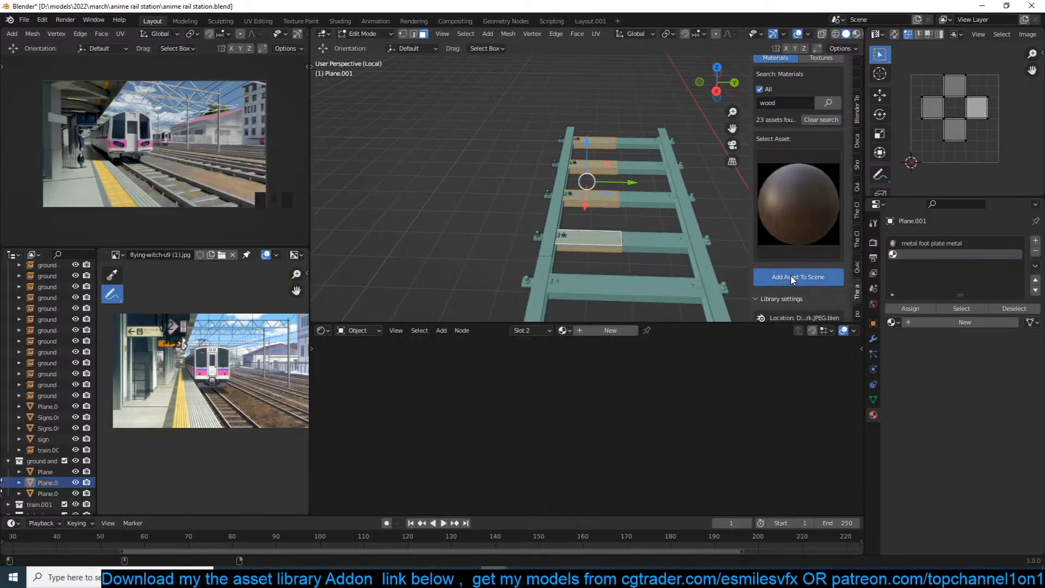
left_click(908, 314)
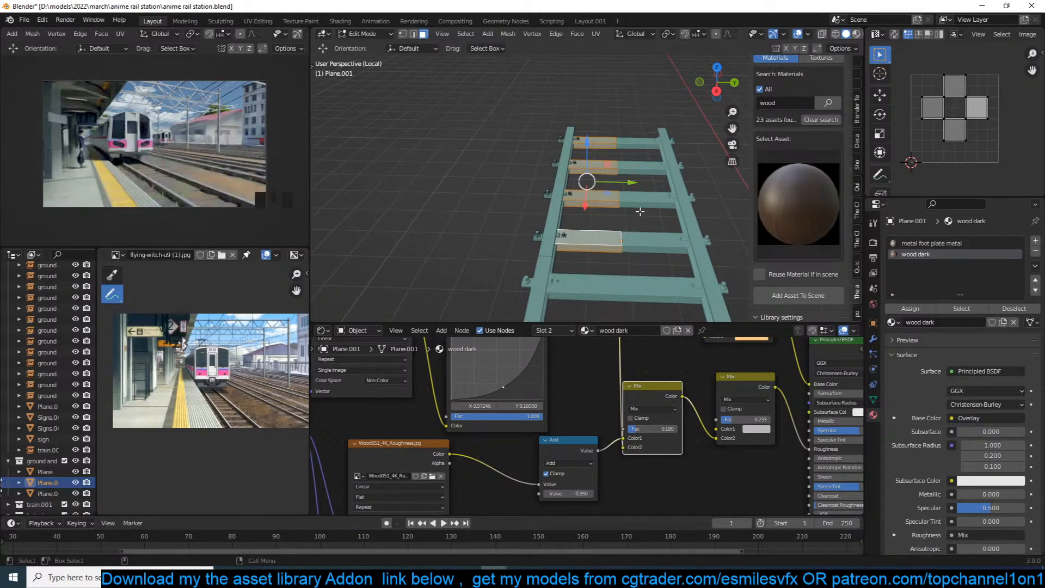
key("Tab")
left_click(478, 250)
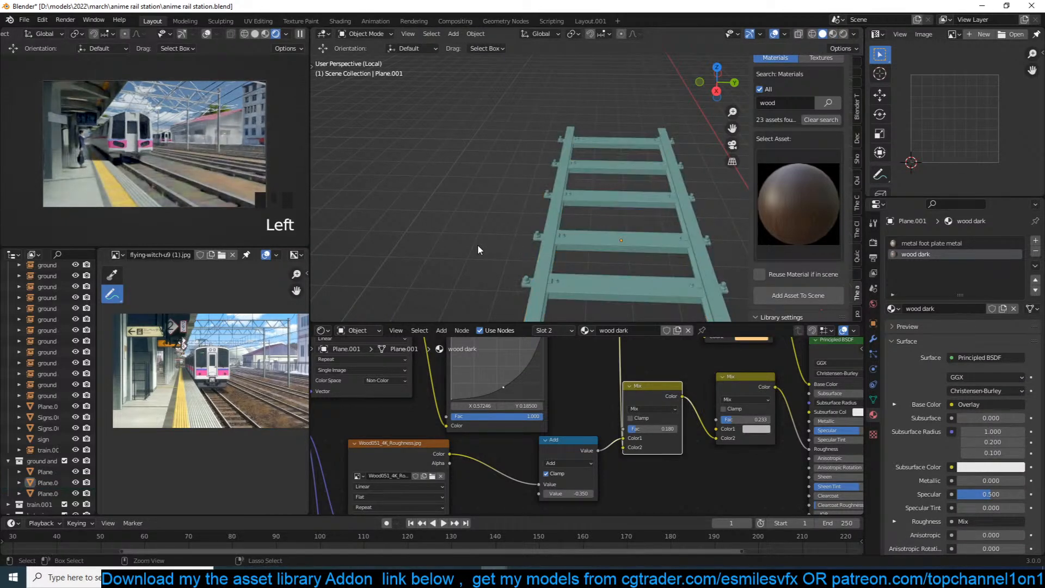
key("ctrl+s")
Raise the rail track about 0.042 m along Z and save the file.
left_click(569, 240)
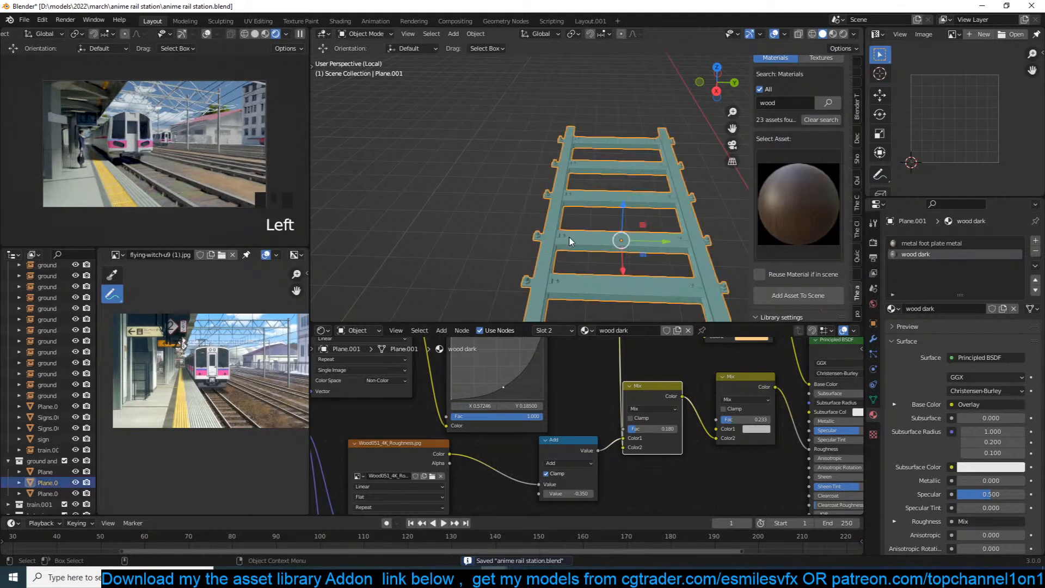
key("g")
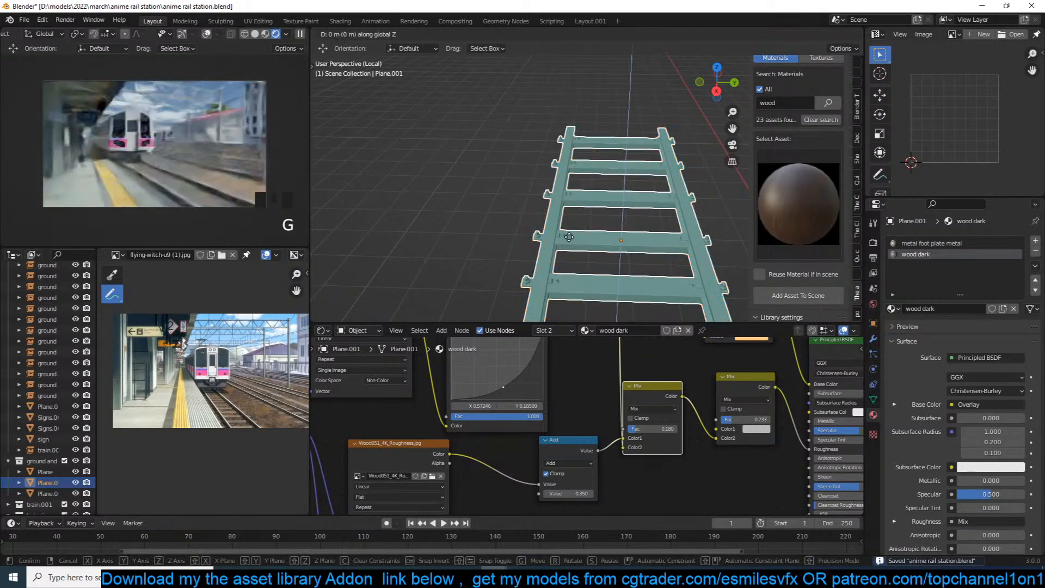
key("z")
left_click(570, 234)
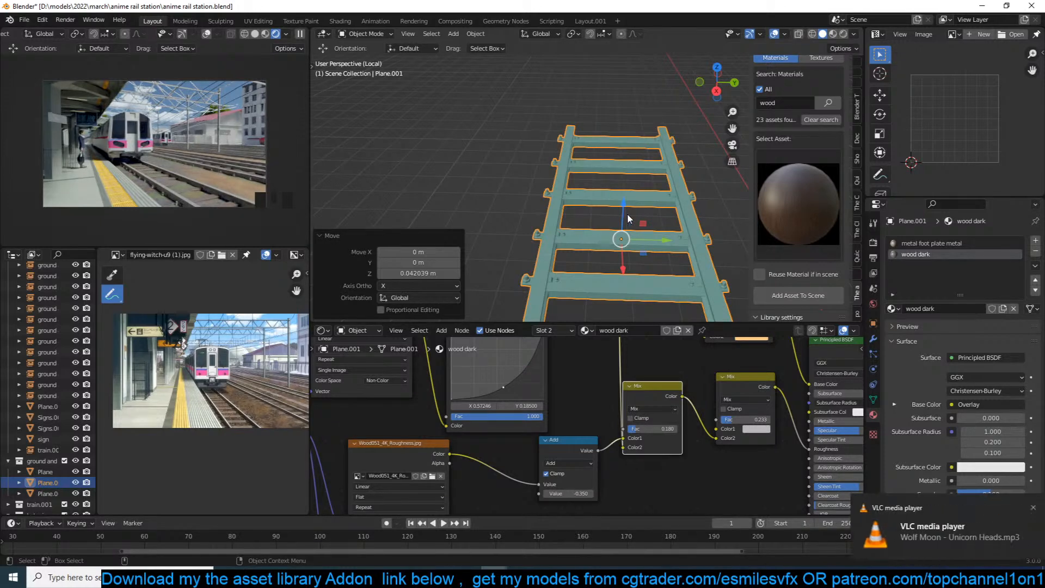
middle_click_drag(627, 213, 632, 187, "shift")
key("KP_1")
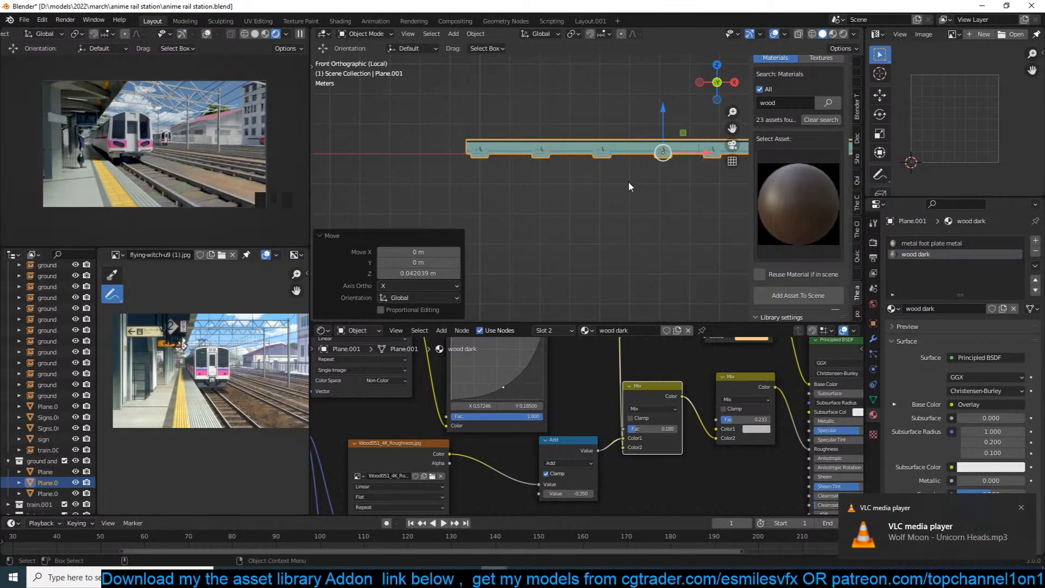
key("KP_3")
scroll(628, 182, "up", 3)
middle_click_drag(629, 181, 577, 236, "shift")
key("ctrl+s")
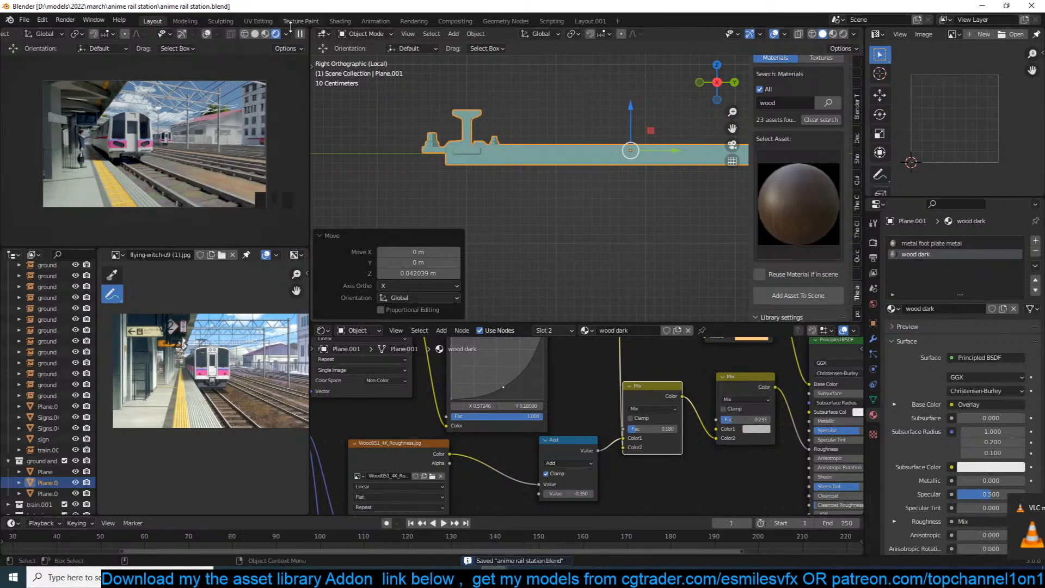
Pause the viewport render, scale the linked rail profile to about 0.6 excluding X, and stretch it by about 1.315 along Z.
left_click(302, 35)
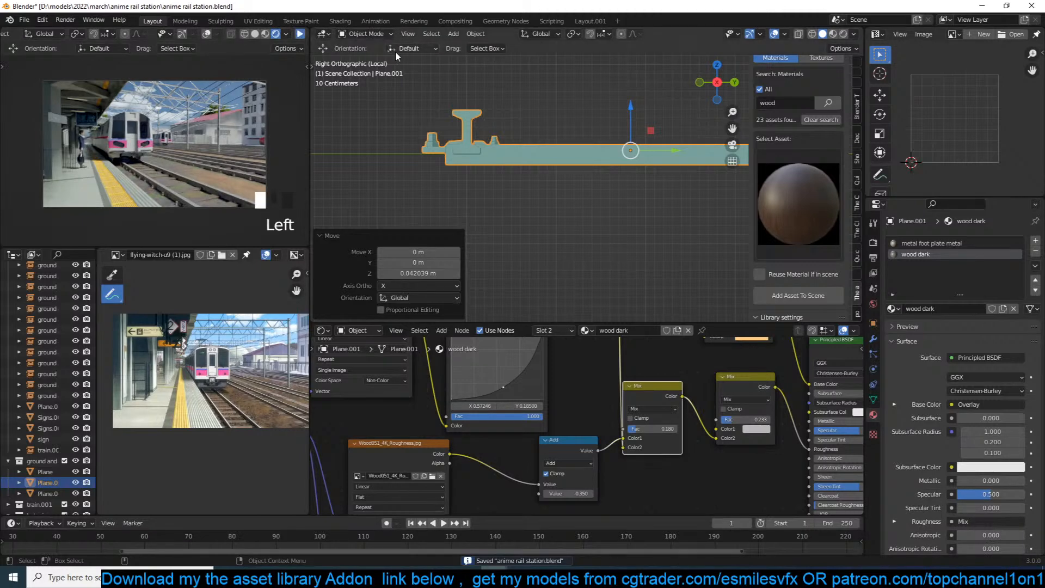
key("Tab")
middle_click_drag(489, 110, 542, 118, "shift")
key("alt+z")
left_click(478, 126)
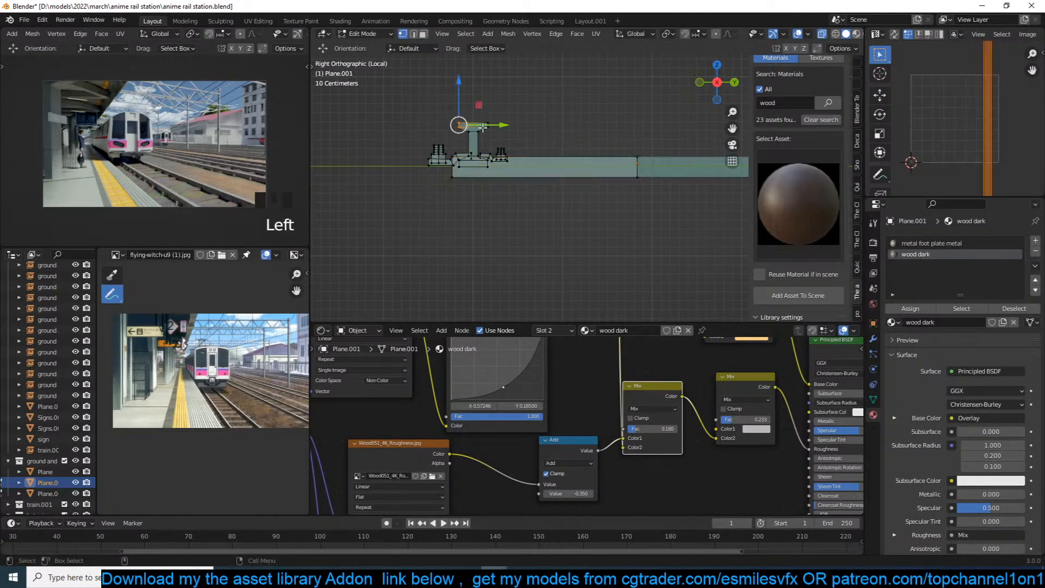
key("ctrl+l")
key("s")
key("shift+x")
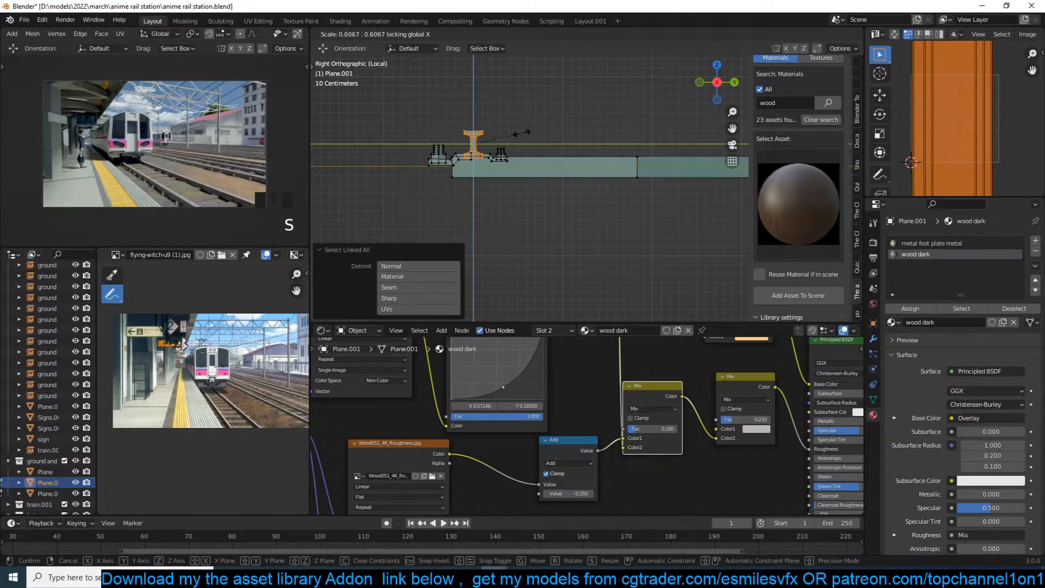
left_click(528, 131)
key("s")
key("z")
left_click(535, 126)
scroll(535, 149, "up", 2)
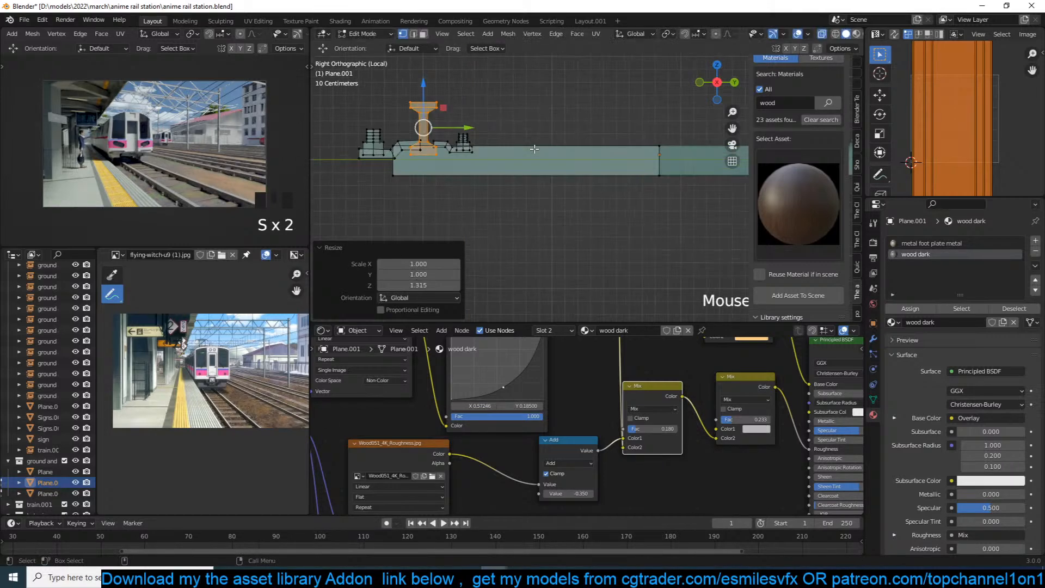
Select the linked sleeper faces and lower them about 0.034 m along Z, beneath the rail fasteners.
key("3")
left_click(534, 199)
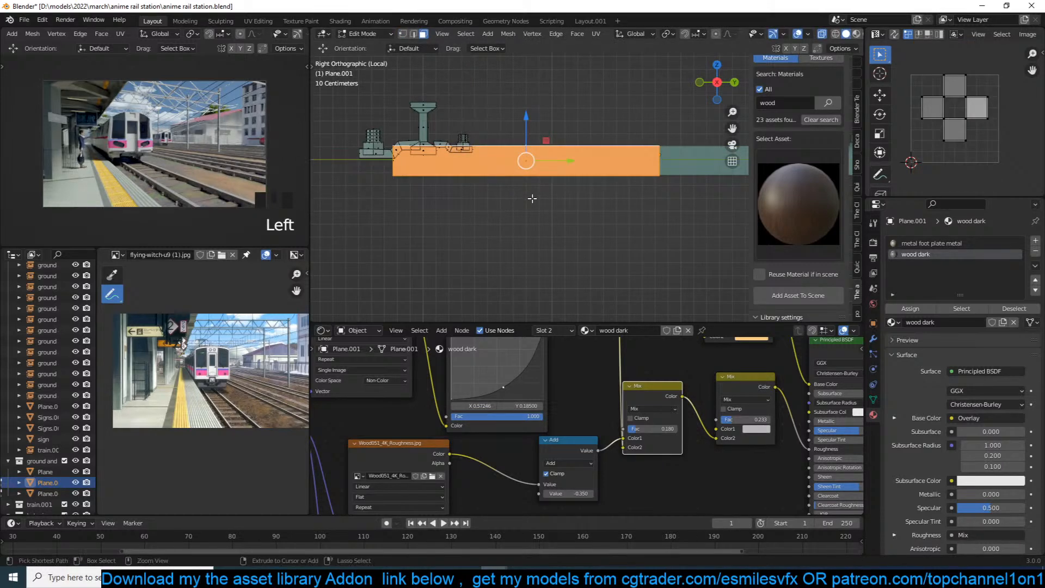
key("ctrl+l")
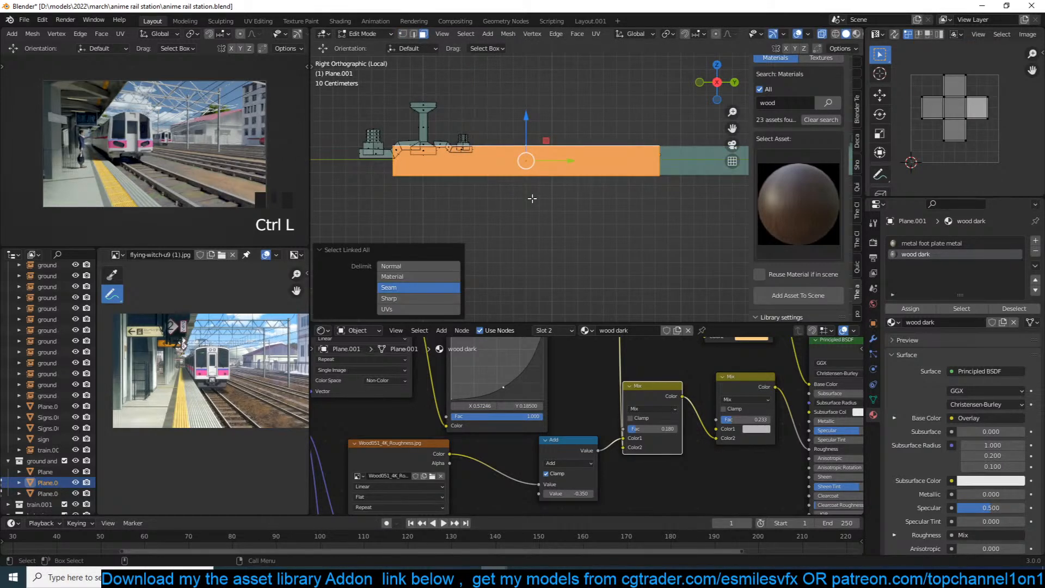
key("g")
left_click(531, 203)
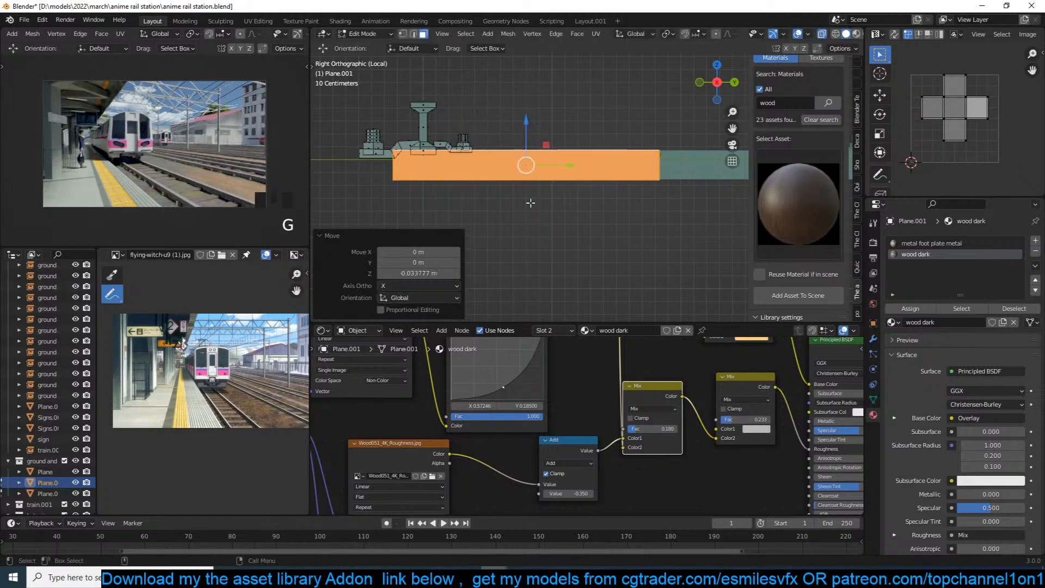
Raise the whole rail track about 0.017 m along Z, save the file, and resume the viewport render.
key("Tab")
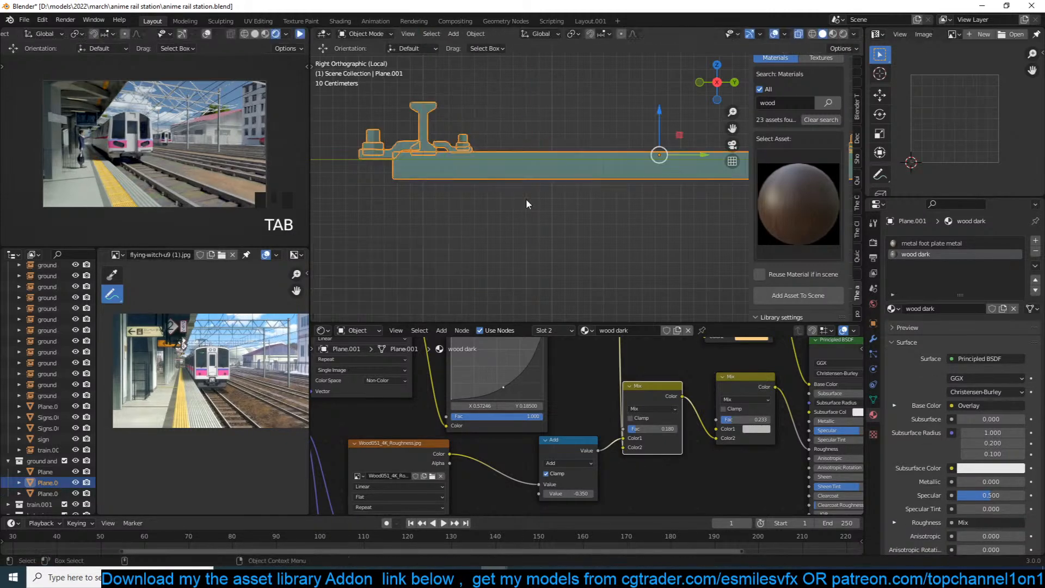
key("g")
left_click(510, 196)
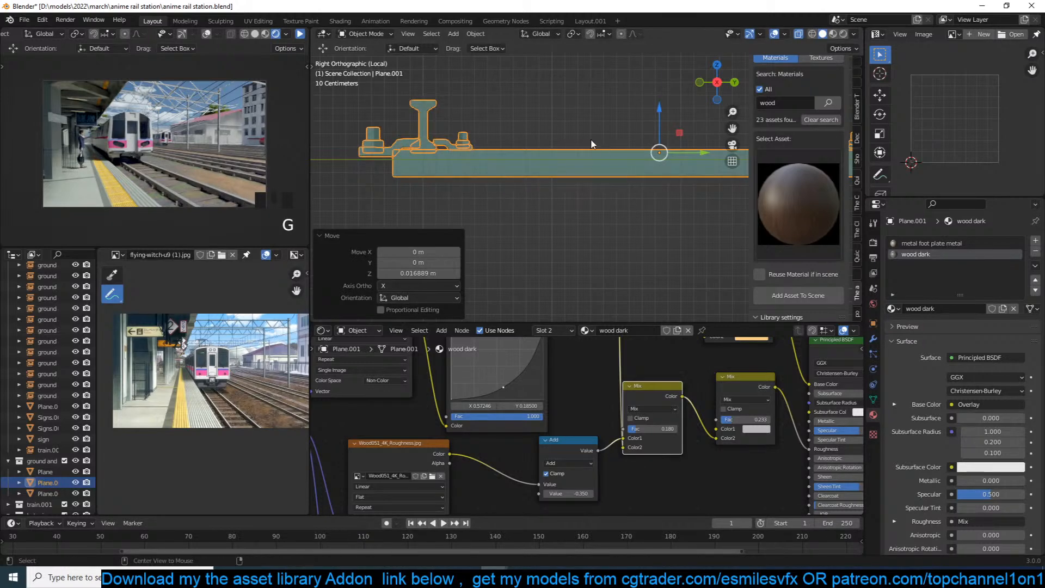
key("alt+a")
key("ctrl+s")
left_click(300, 34)
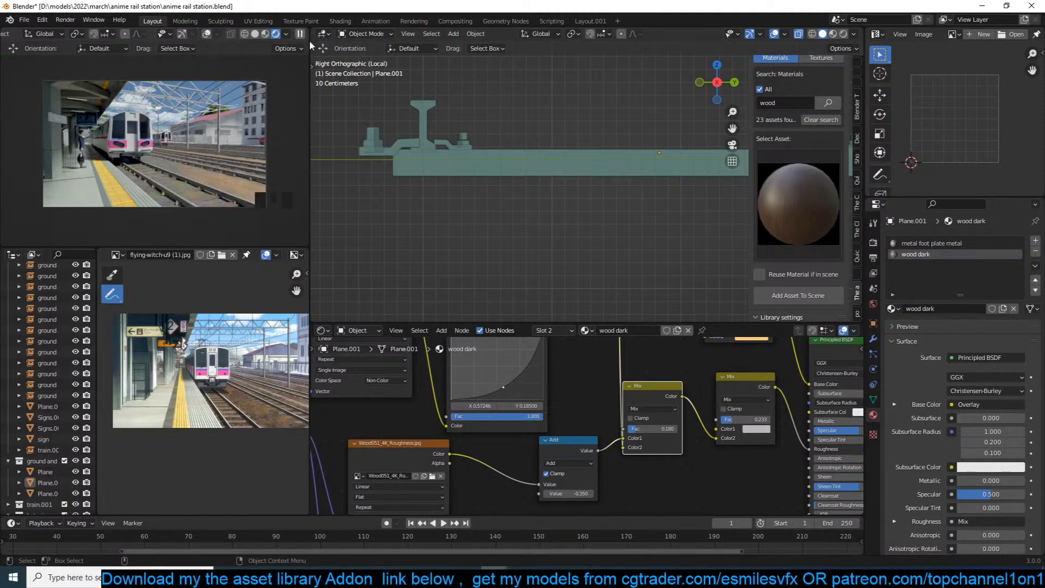
Extend the sleepers' end outward past the rail fasteners and raise the whole track about 0.08 m along Z.
left_click(418, 155)
left_click(410, 142)
key("Tab")
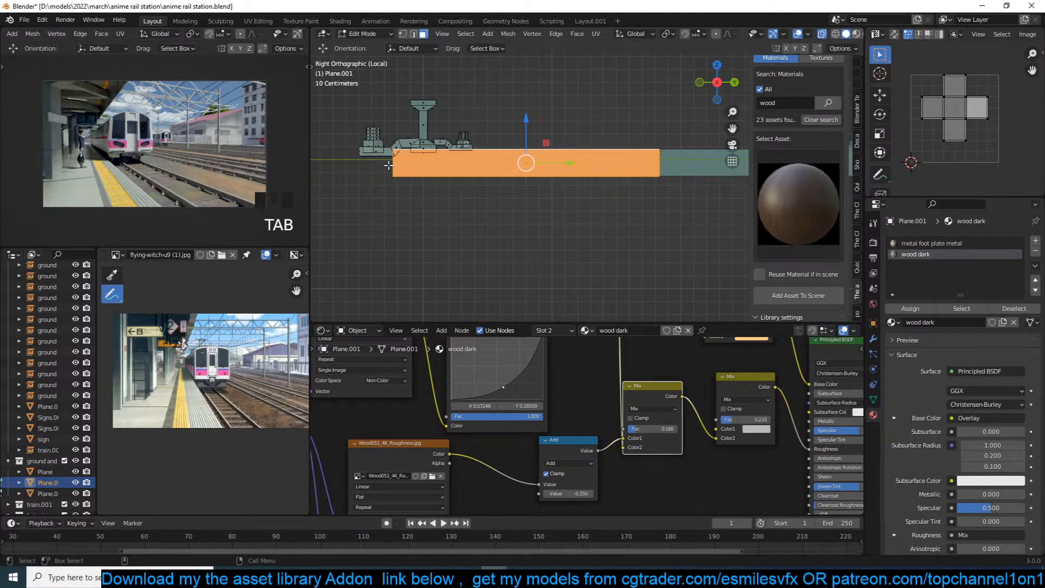
left_click(400, 164)
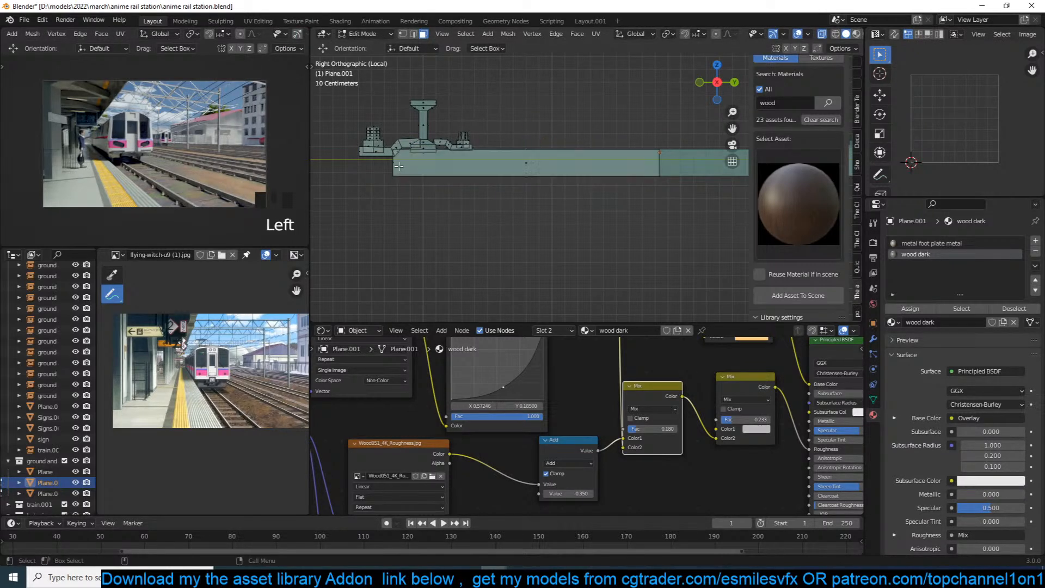
left_click(385, 163)
left_click_drag(385, 163, 371, 164)
key("Tab")
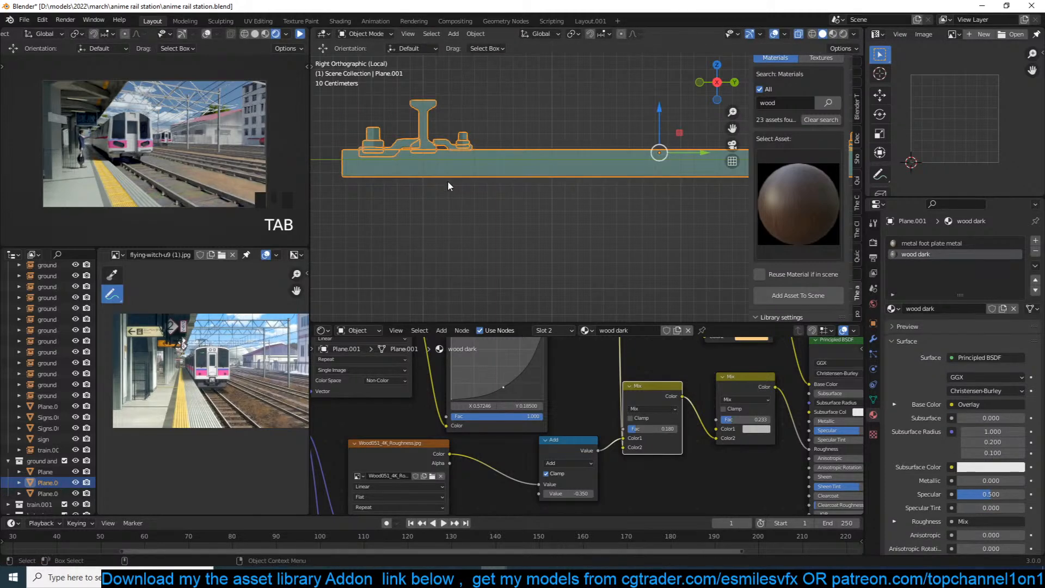
key("g")
left_click(484, 153)
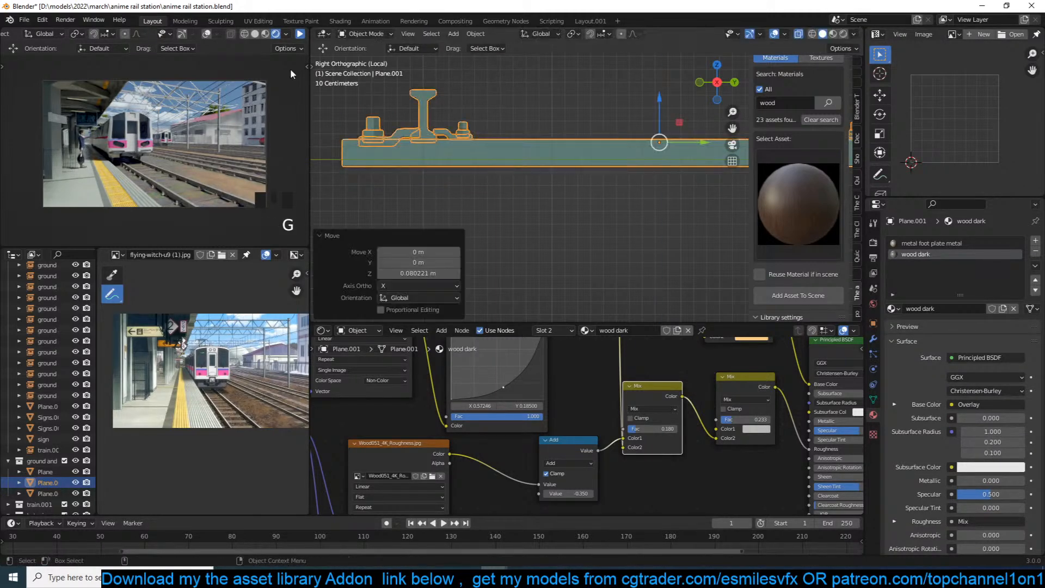
Resume the viewport render, deselect the rail track, and save the file.
left_click(302, 35)
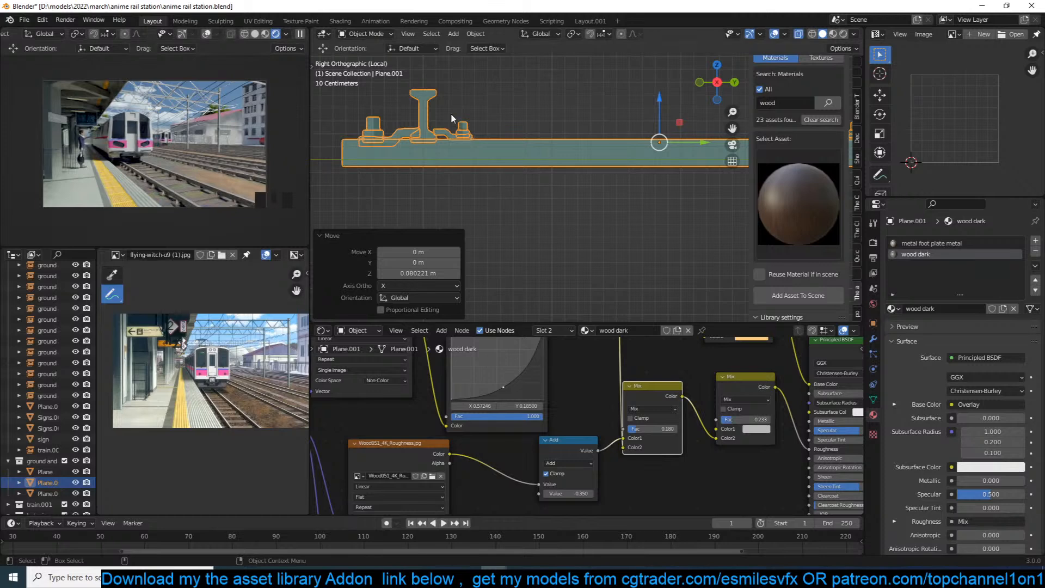
left_click(581, 101)
key("ctrl+s")
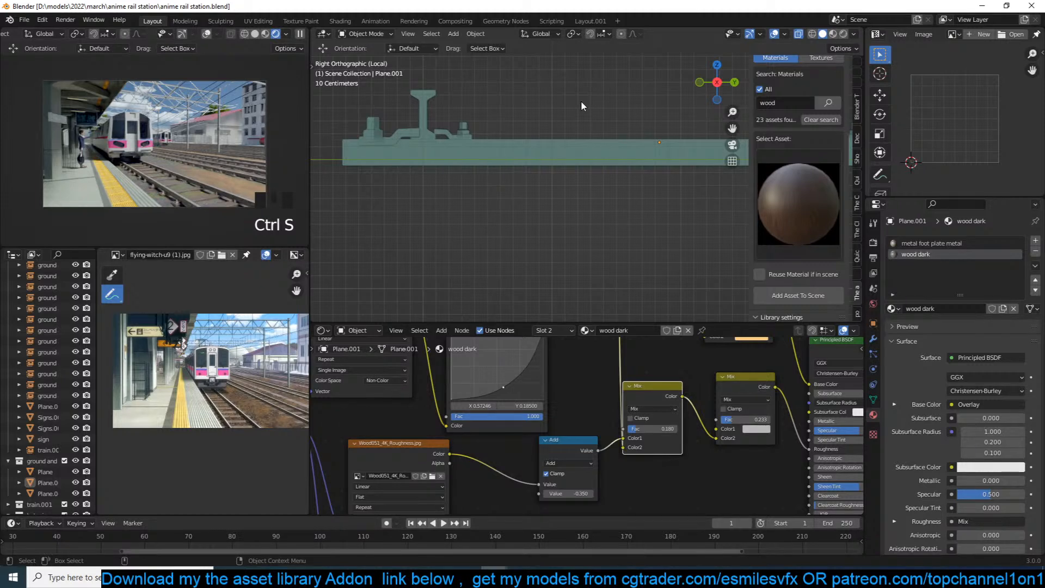
Leave the track's local view to show the full scene, turn X-ray off, and save the file.
left_click(579, 105)
key("slash")
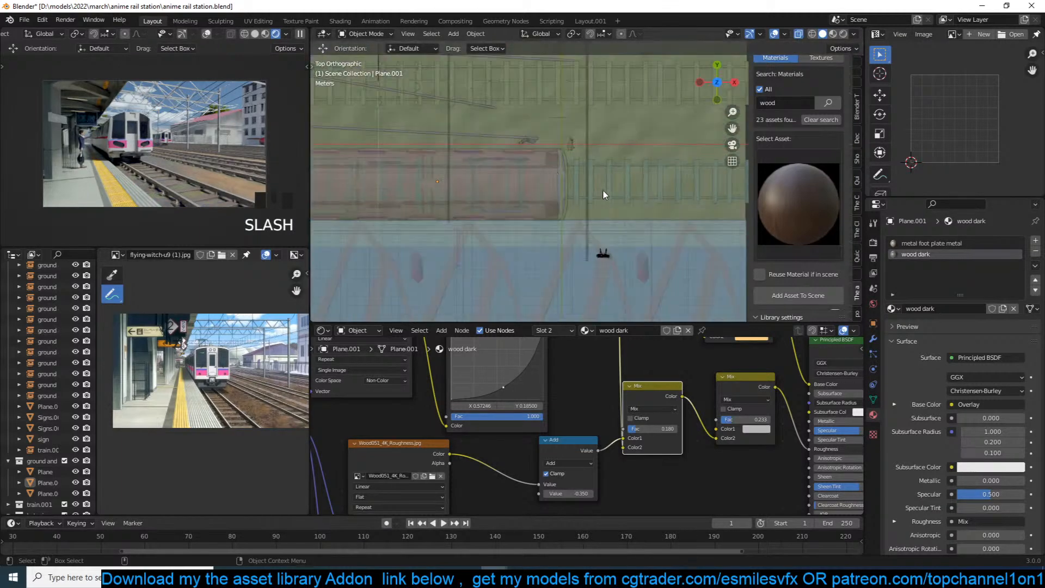
key("alt+z")
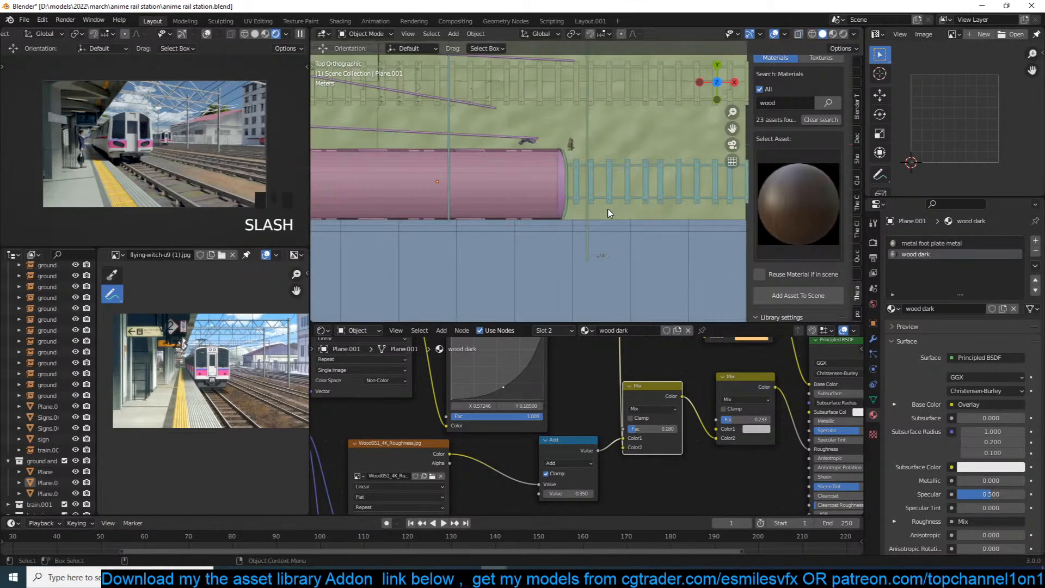
middle_click_drag(613, 207, 508, 203, "shift")
key("ctrl+s")
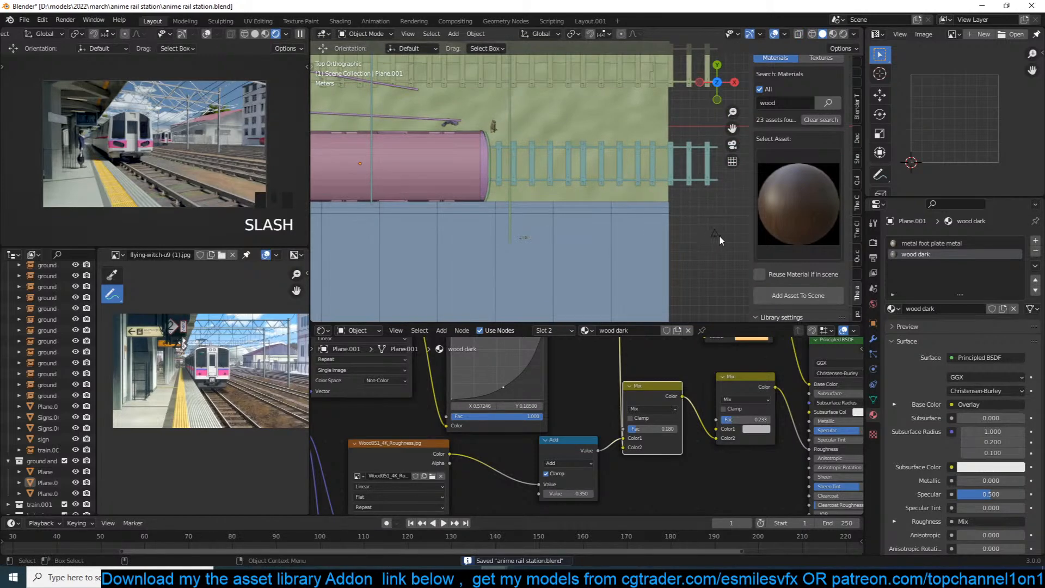
Move the camera about 0.55 m along X and 1.4 m along Y, rotate it slightly in top view, and save.
left_click(715, 235)
key("g")
left_click(735, 217)
key("r")
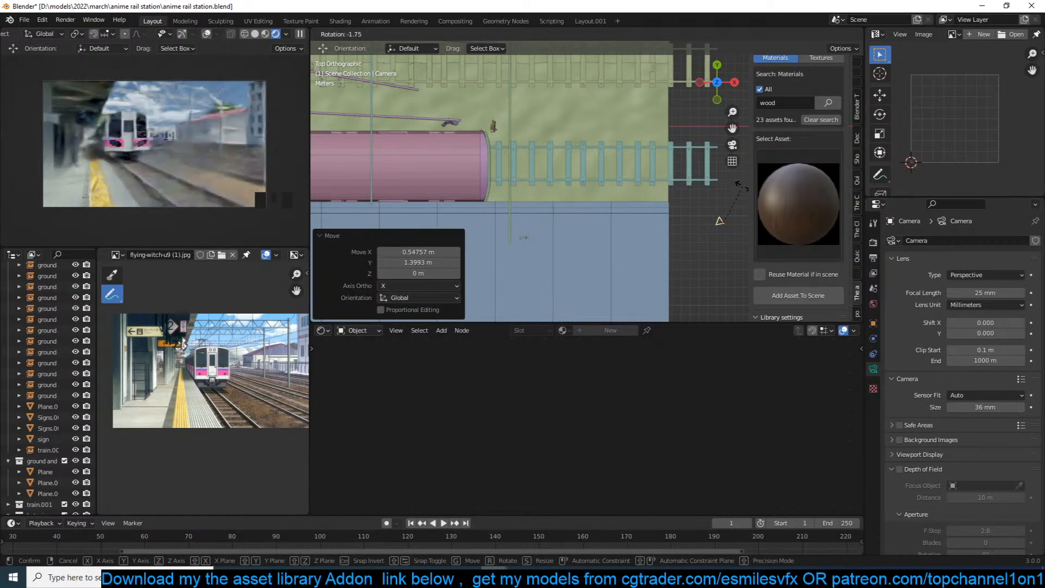
left_click(677, 208)
key("alt+a")
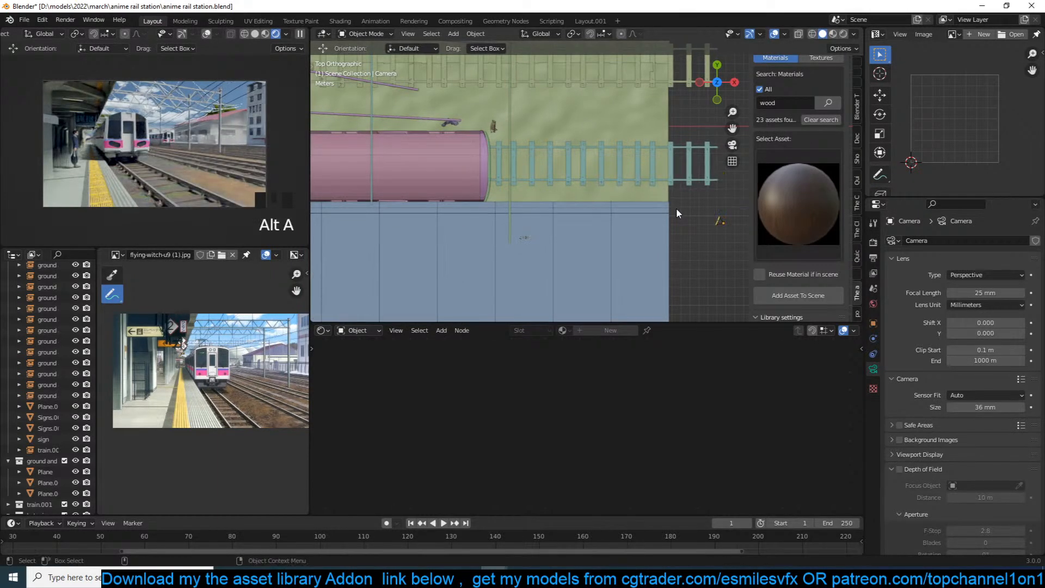
key("ctrl+s")
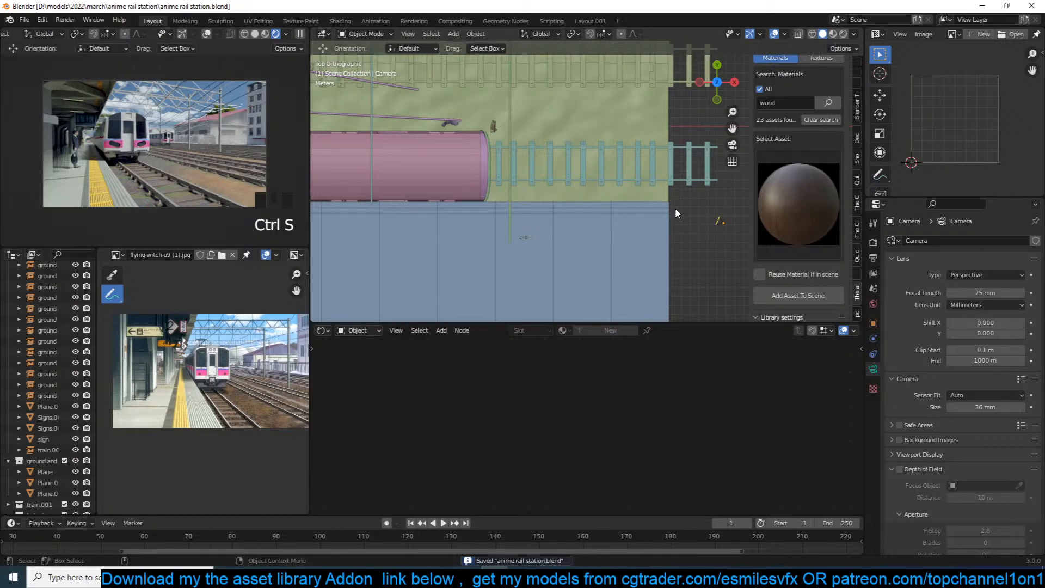
Try hiding and revealing the separate train on the distant track, and shifting it along X by about 65.8 m and -96.6 m.
scroll(490, 210, "down", 5)
middle_click_drag(491, 167, 527, 195, "shift")
left_click(414, 130)
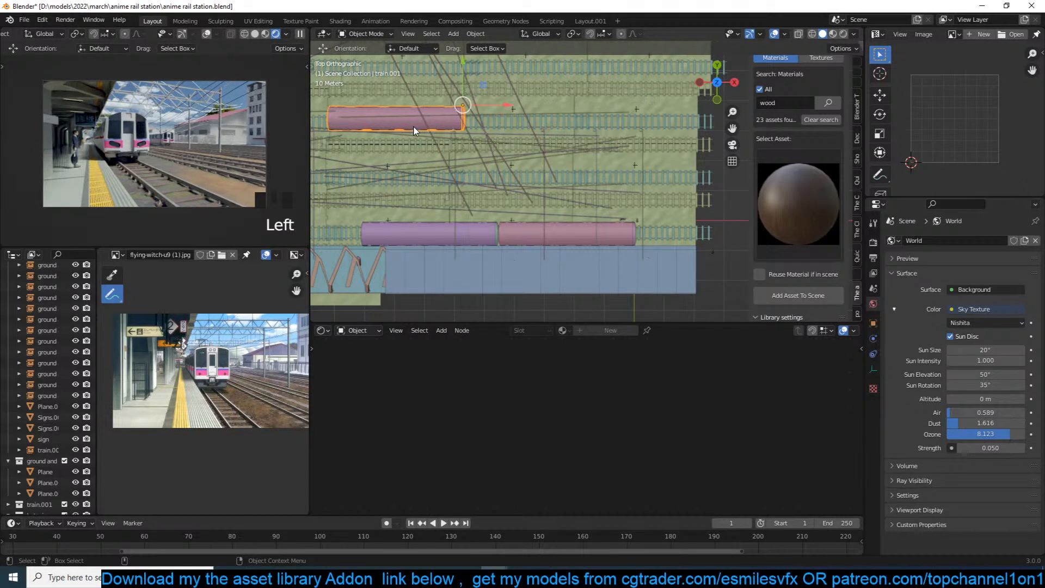
key("h")
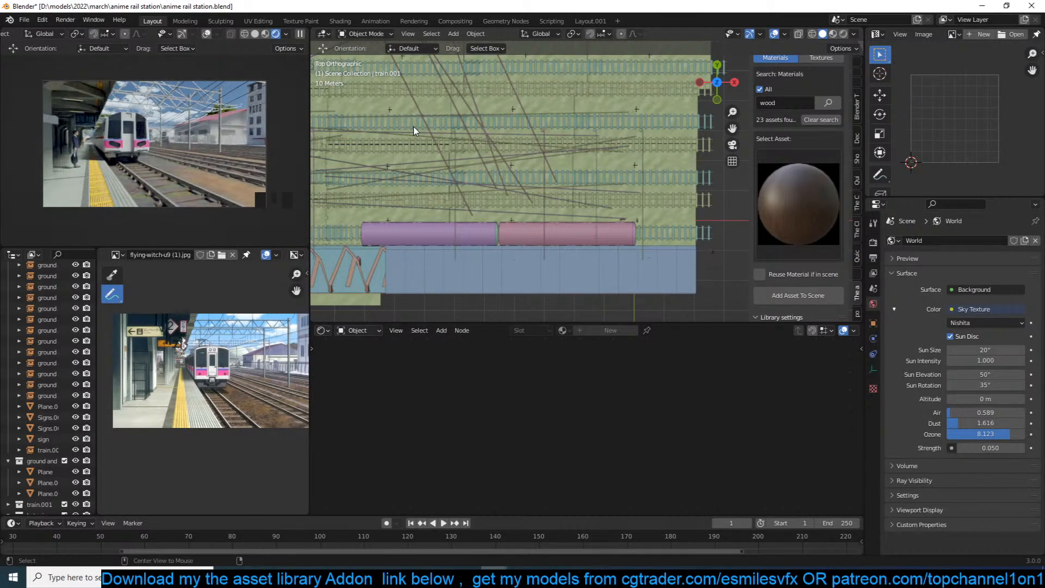
key("alt+h")
left_click_drag(455, 120, 677, 98)
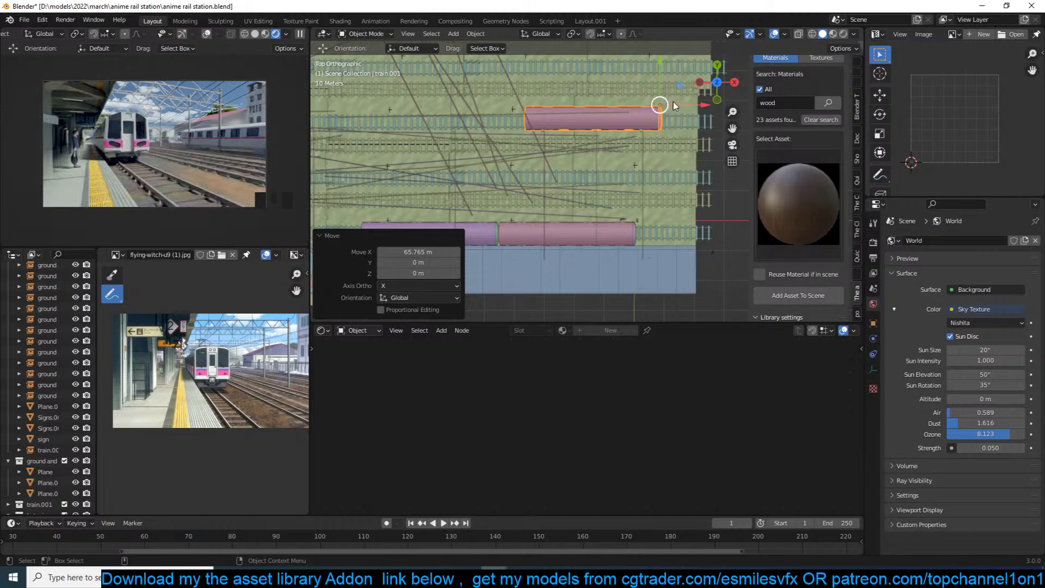
left_click_drag(659, 105, 402, 132)
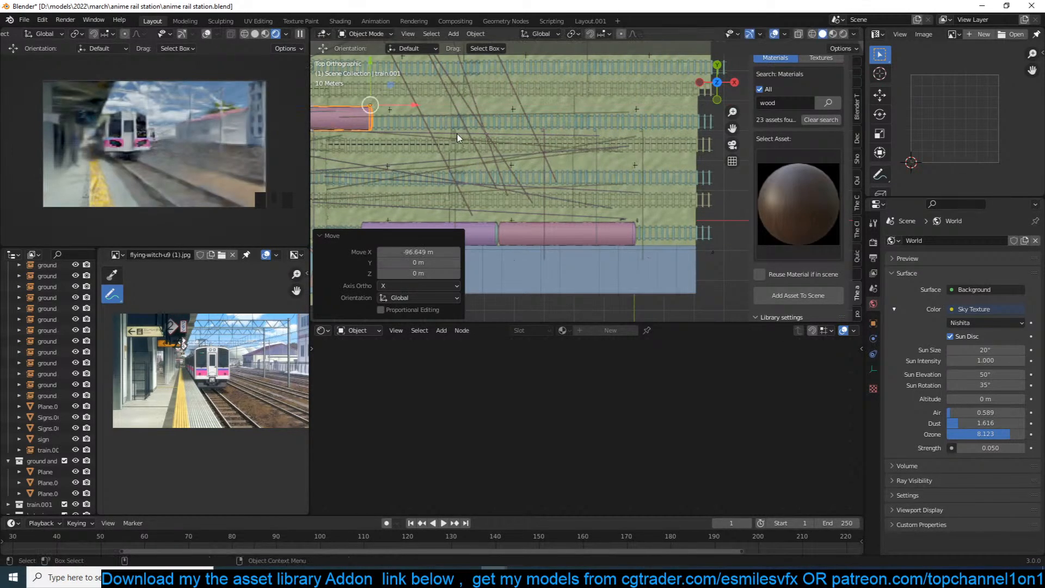
Delete the separate train on the distant track and save the file.
key("x")
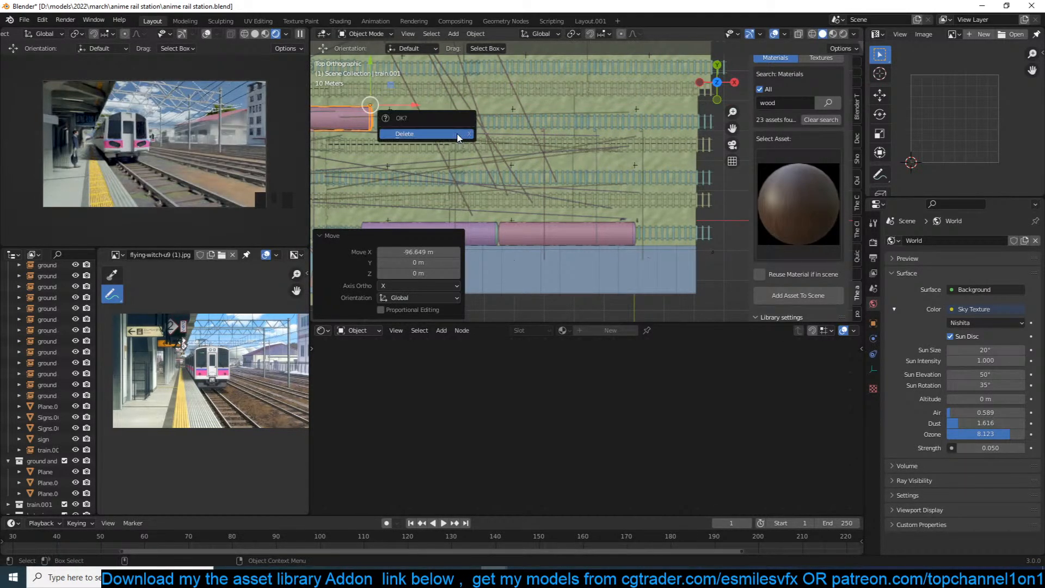
left_click(457, 138)
key("ctrl+s")
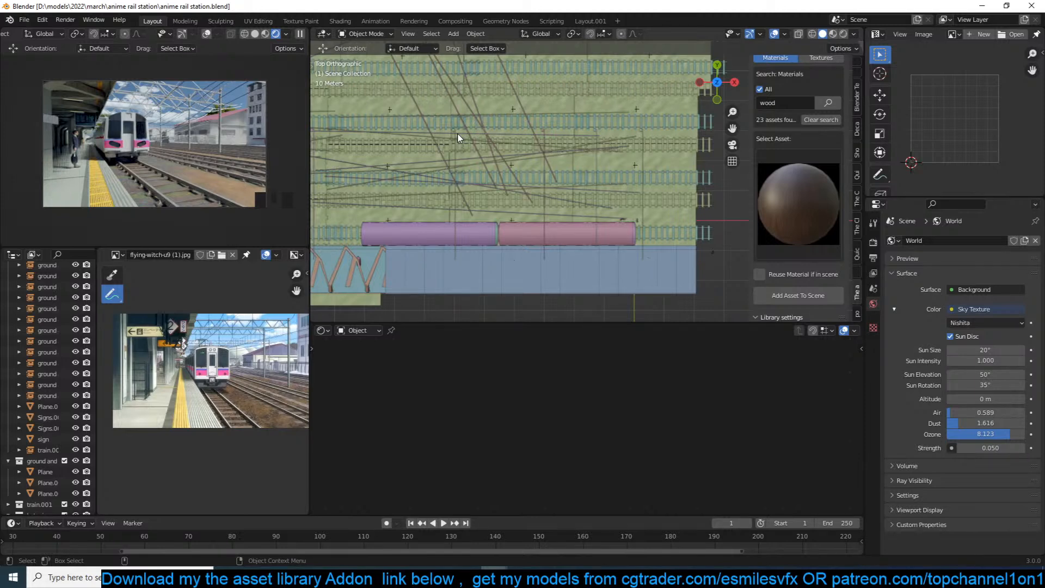
Rotate the group of overhead wire curves BezierCurve.004 about 27.2° around Z in top view.
scroll(474, 140, "down", 2)
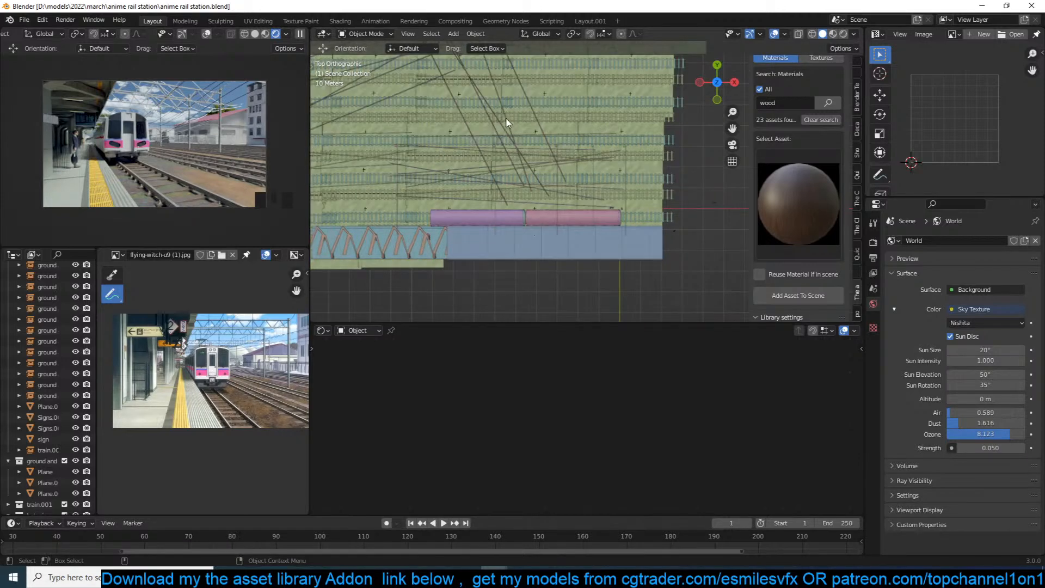
left_click(515, 142)
scroll(577, 144, "down", 2)
key("r")
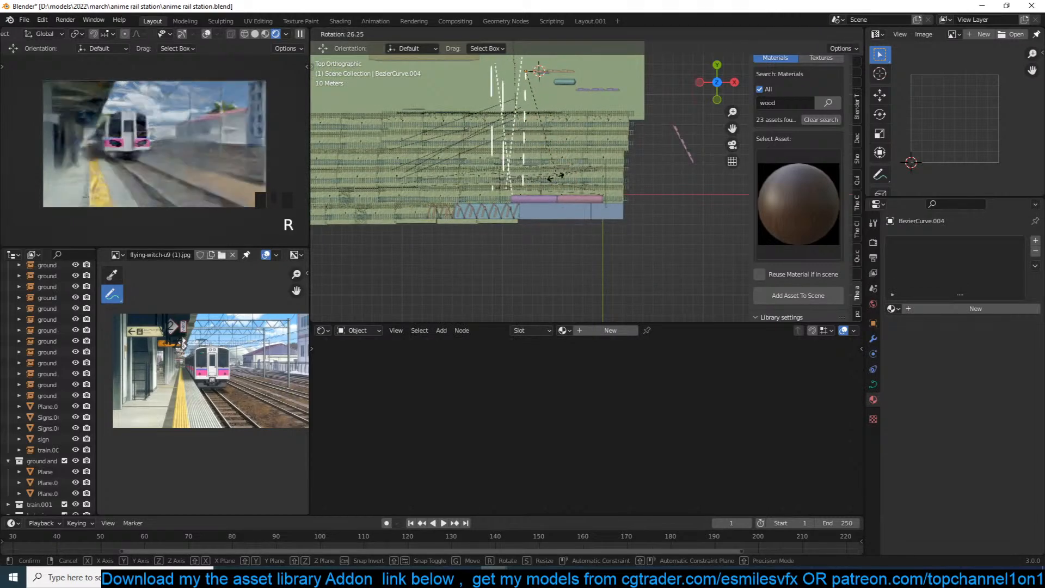
left_click(556, 181)
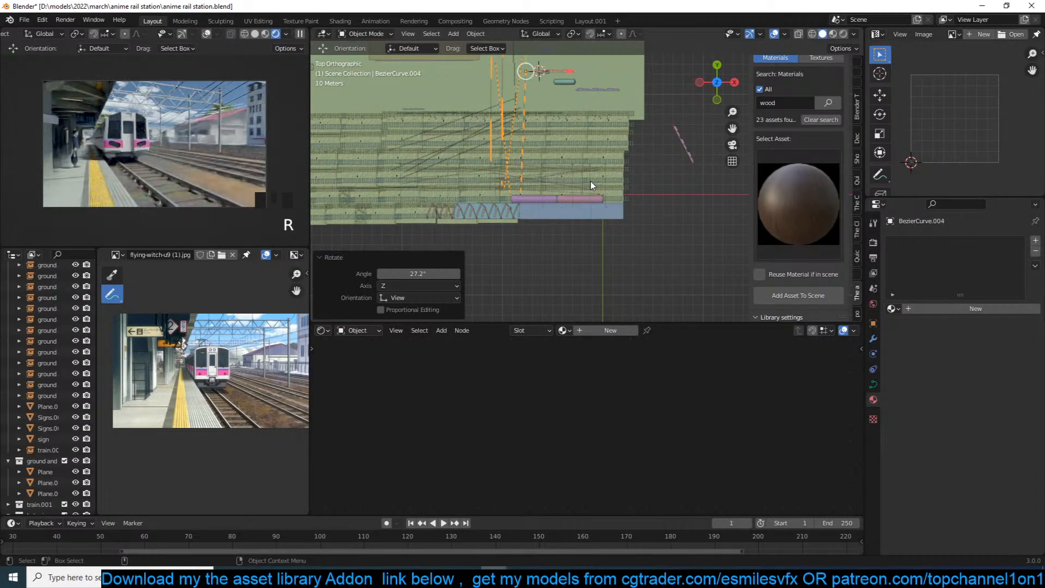
Assign the existing black metal material to the rotated wire curves and save the file.
left_click(562, 331)
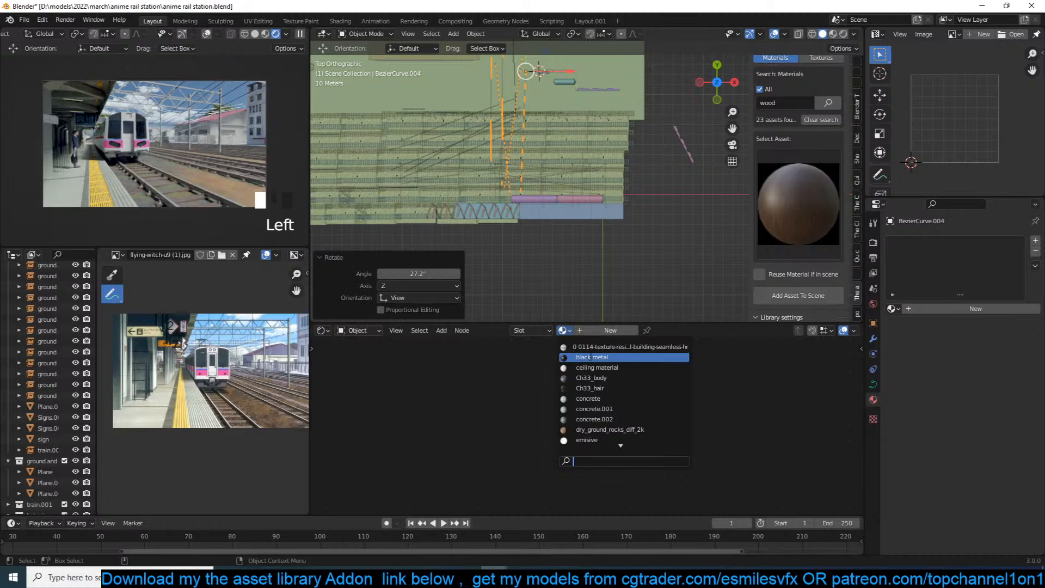
left_click(589, 355)
left_click(636, 405)
key("ctrl+s")
key("alt+a")
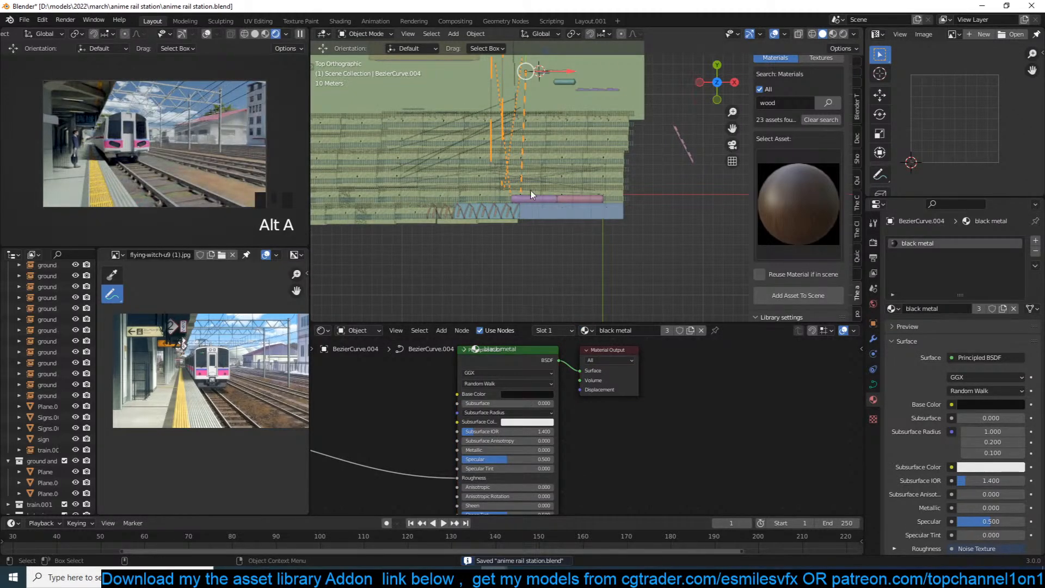
Select all wire curves by type, link the black metal material to them from BezierCurve.004, and save the file.
left_click(486, 147)
middle_click_drag(486, 147, 602, 141)
key("shift+g")
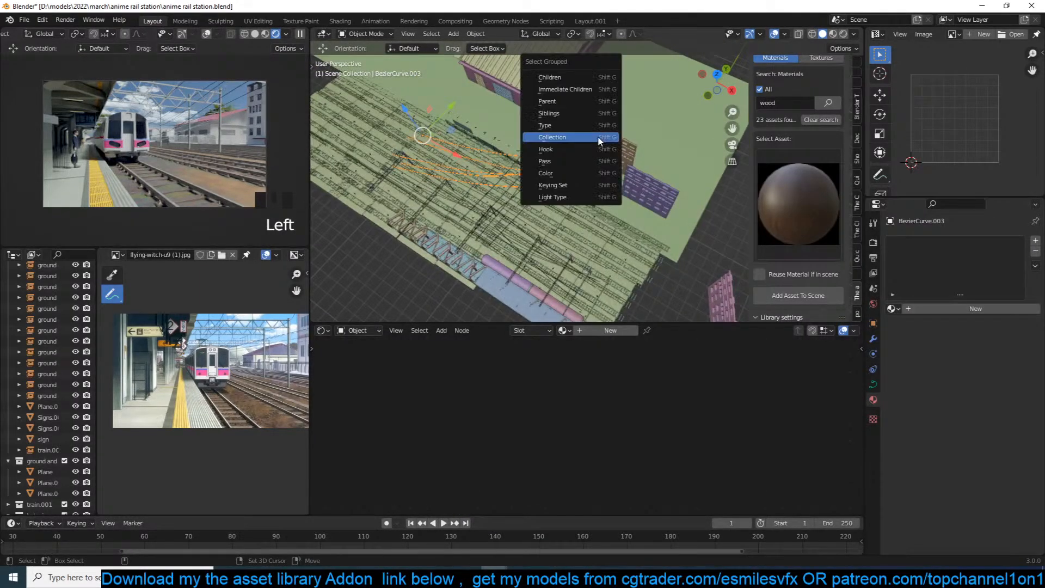
left_click(598, 136)
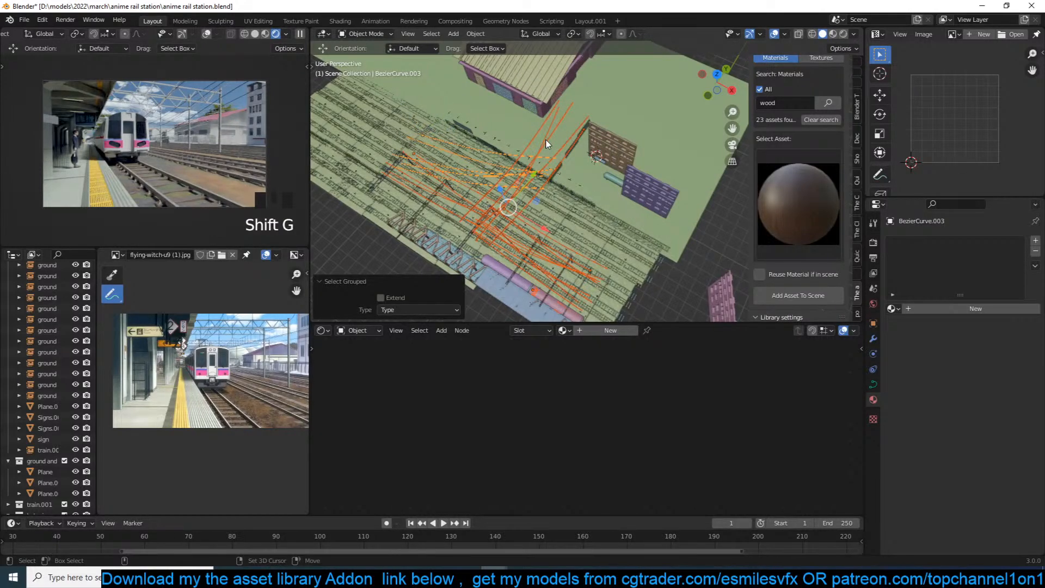
left_click(547, 144, "shift")
key("ctrl+l")
left_click(562, 203)
key("alt+a")
key("ctrl+s")
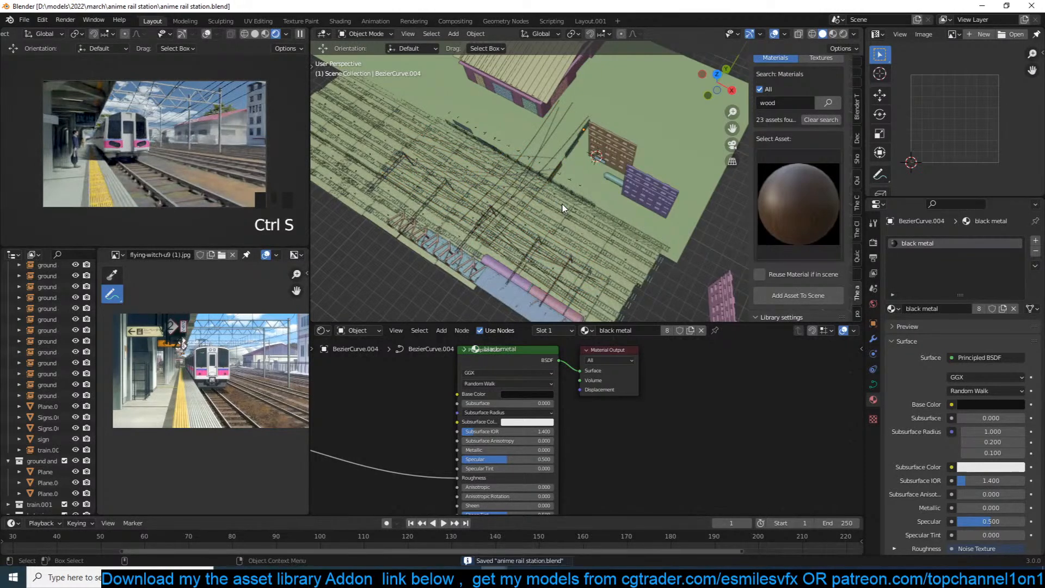
key("ctrl+s")
Examine the train, platform and signs in the reference image against the rendered view, and save the file.
scroll(243, 348, "up", 3)
scroll(243, 348, "down", 4)
scroll(243, 348, "up", 1)
scroll(243, 348, "up", 1)
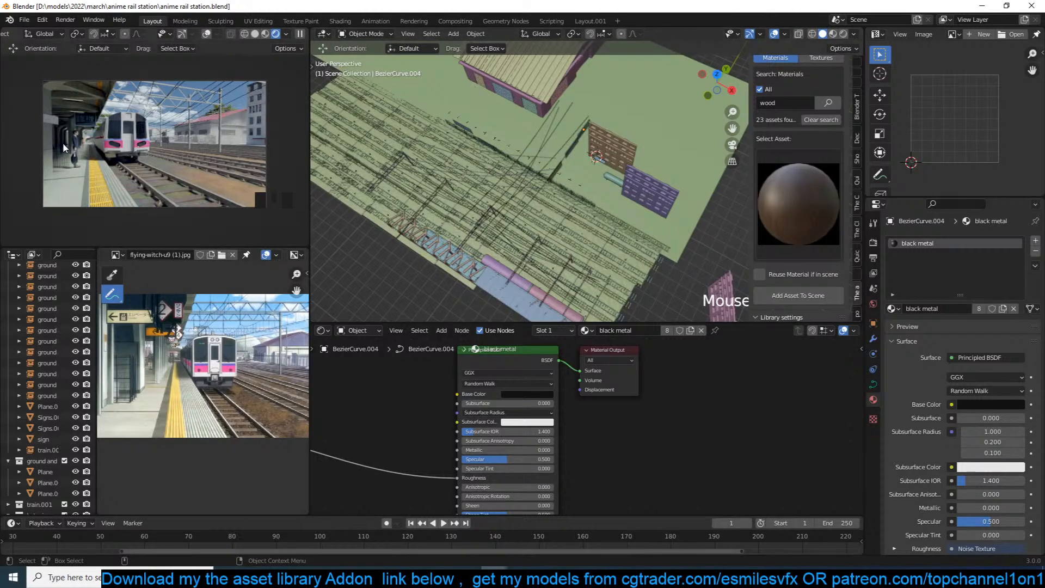
scroll(204, 338, "up", 3)
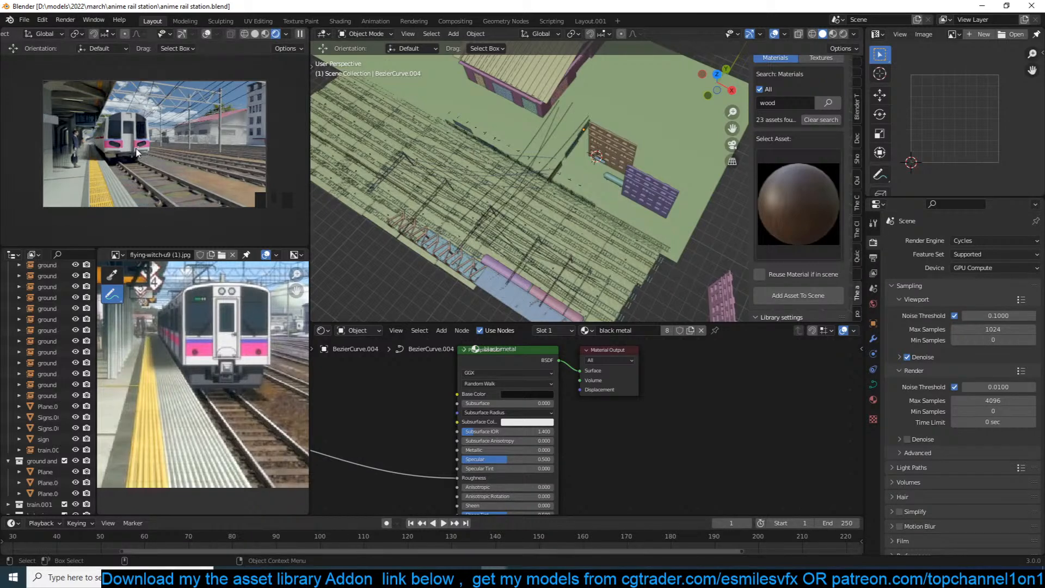
scroll(167, 446, "down", 3)
middle_click_drag(167, 446, 186, 453)
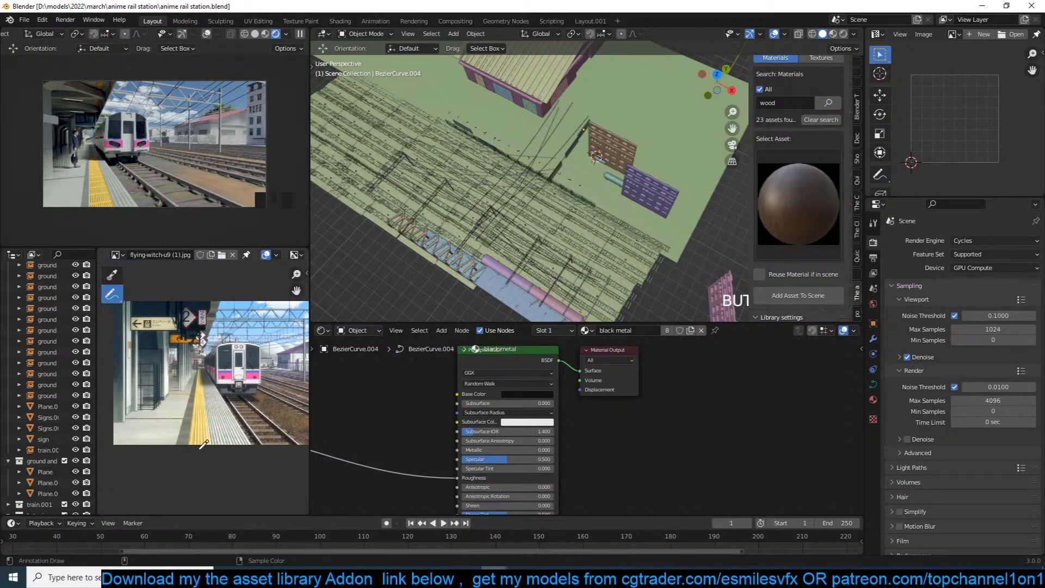
scroll(190, 374, "up", 1)
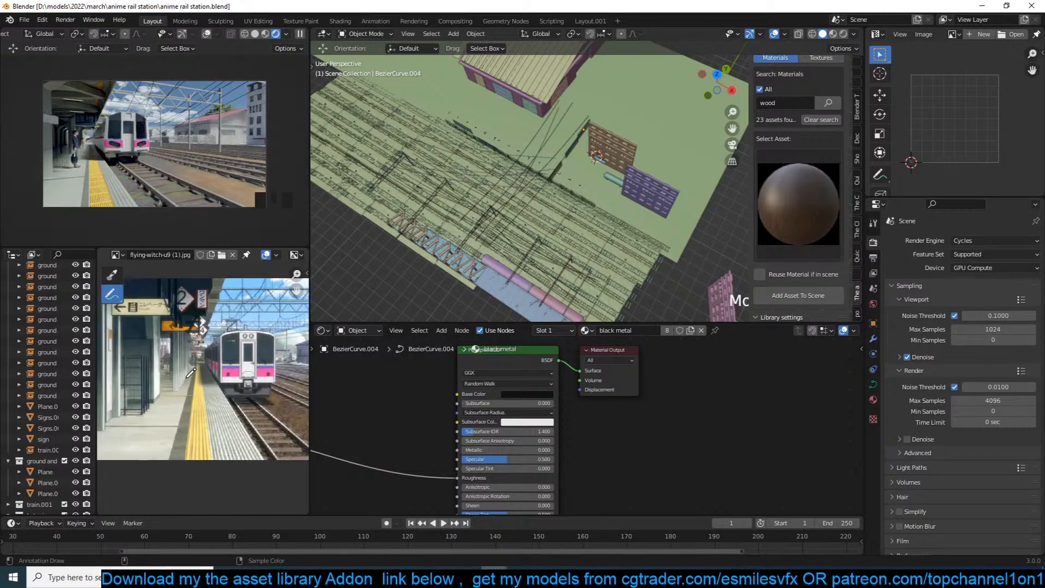
scroll(191, 373, "up", 1)
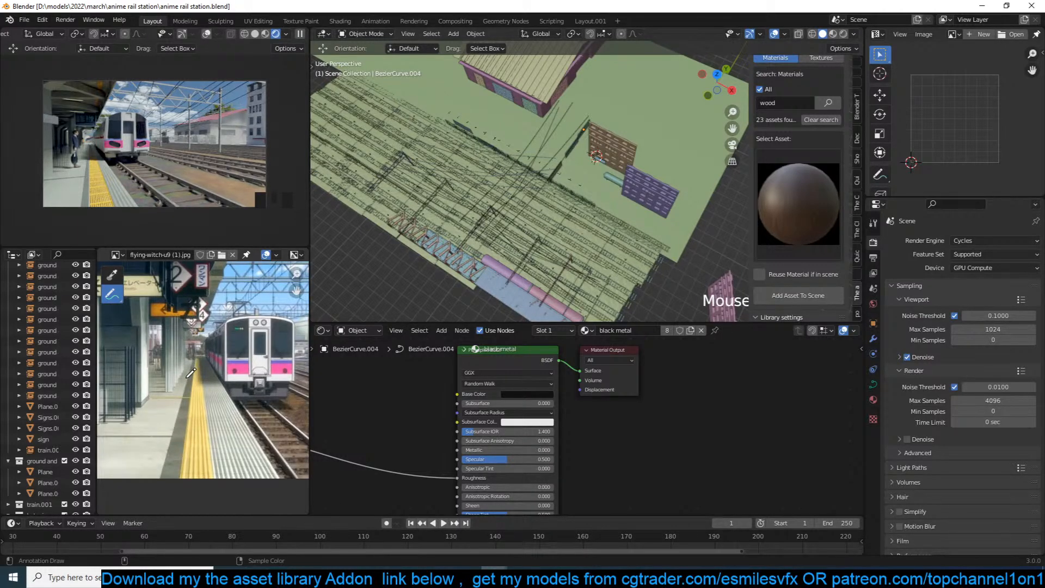
scroll(936, 403, "down", 5)
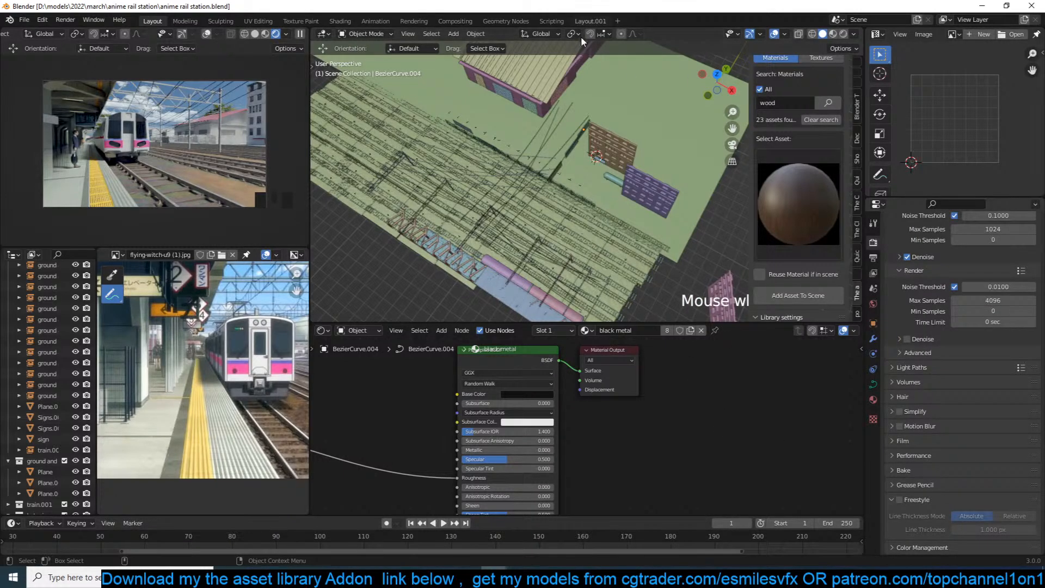
key("ctrl+s")
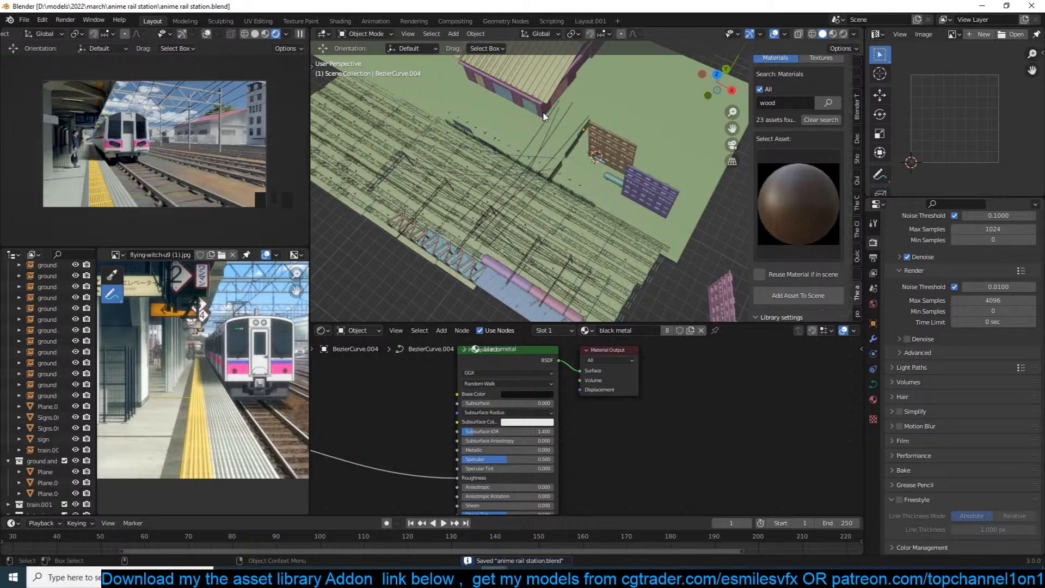